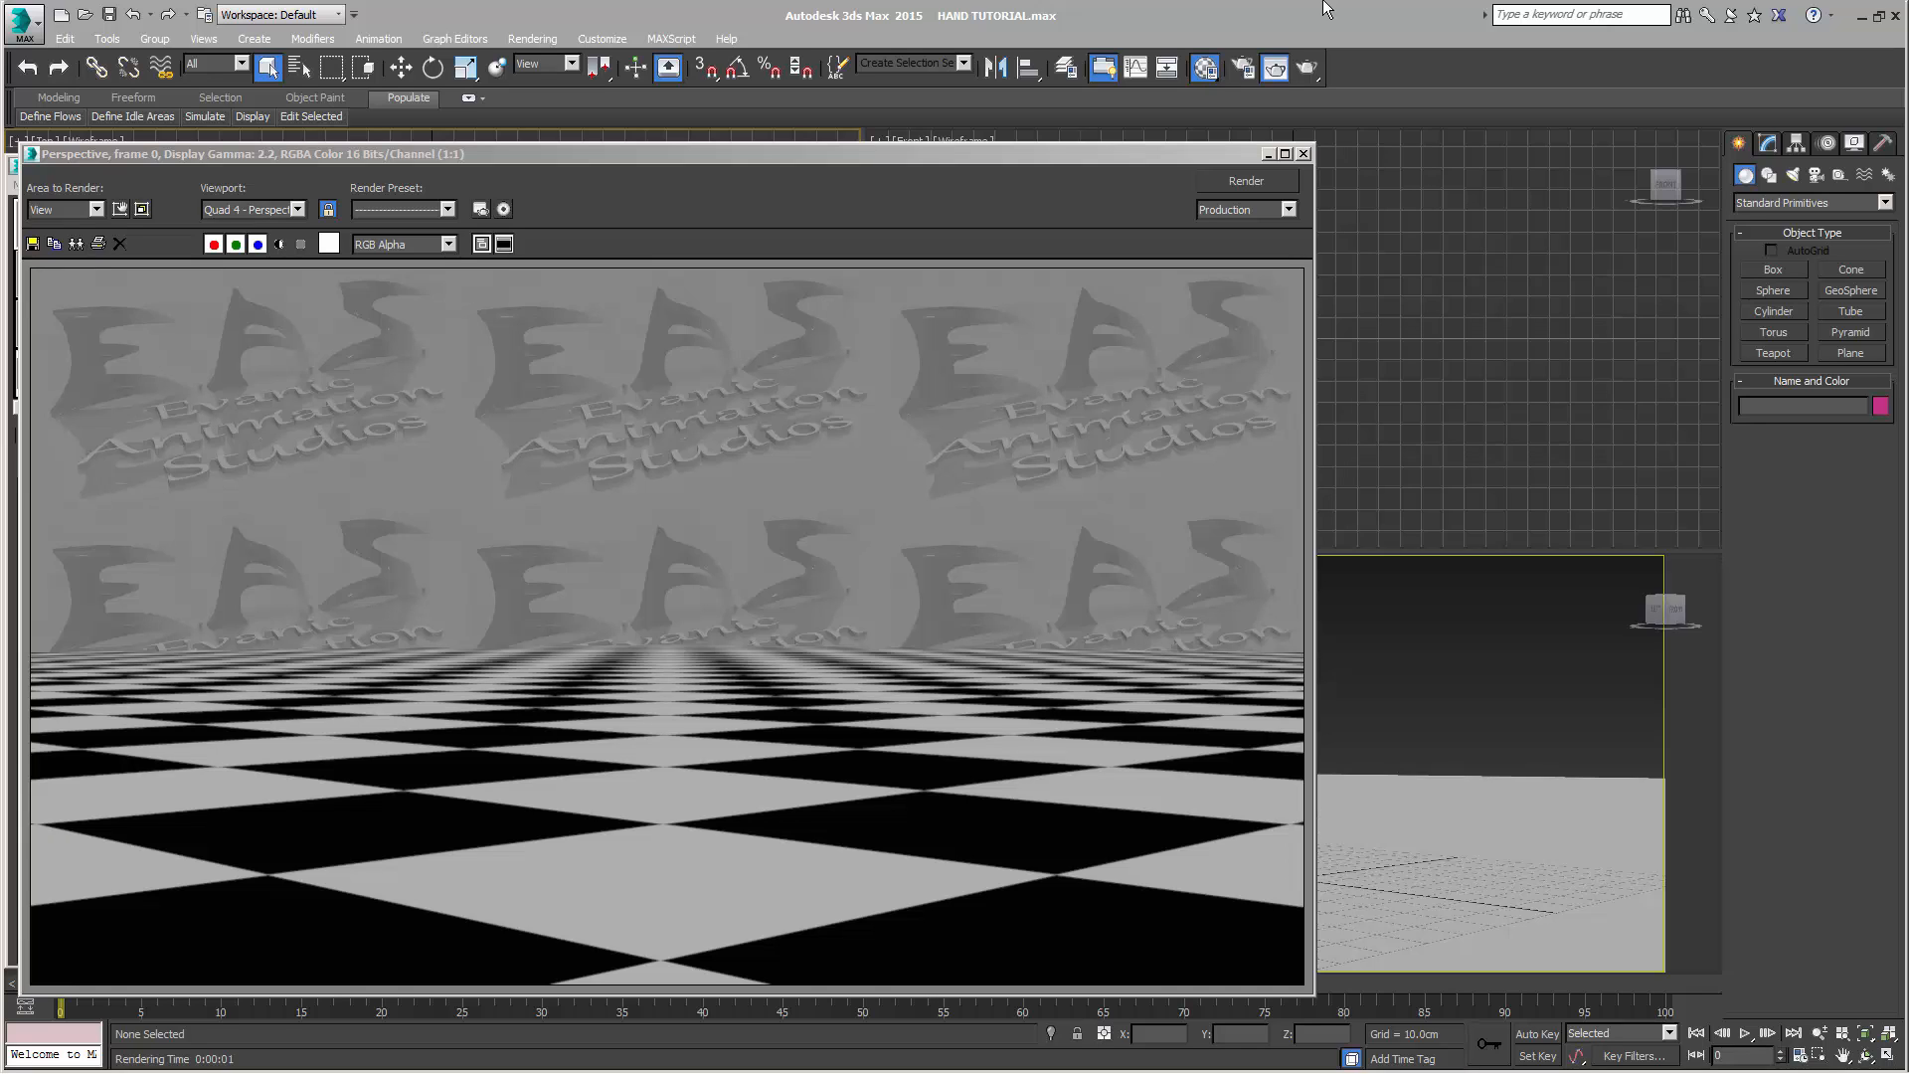
Close the rendered frame and create a box about 17 × 16 × 10 cm near the origin in the Top viewport
{"action": "left_click", "coordinate": [1303, 153]}
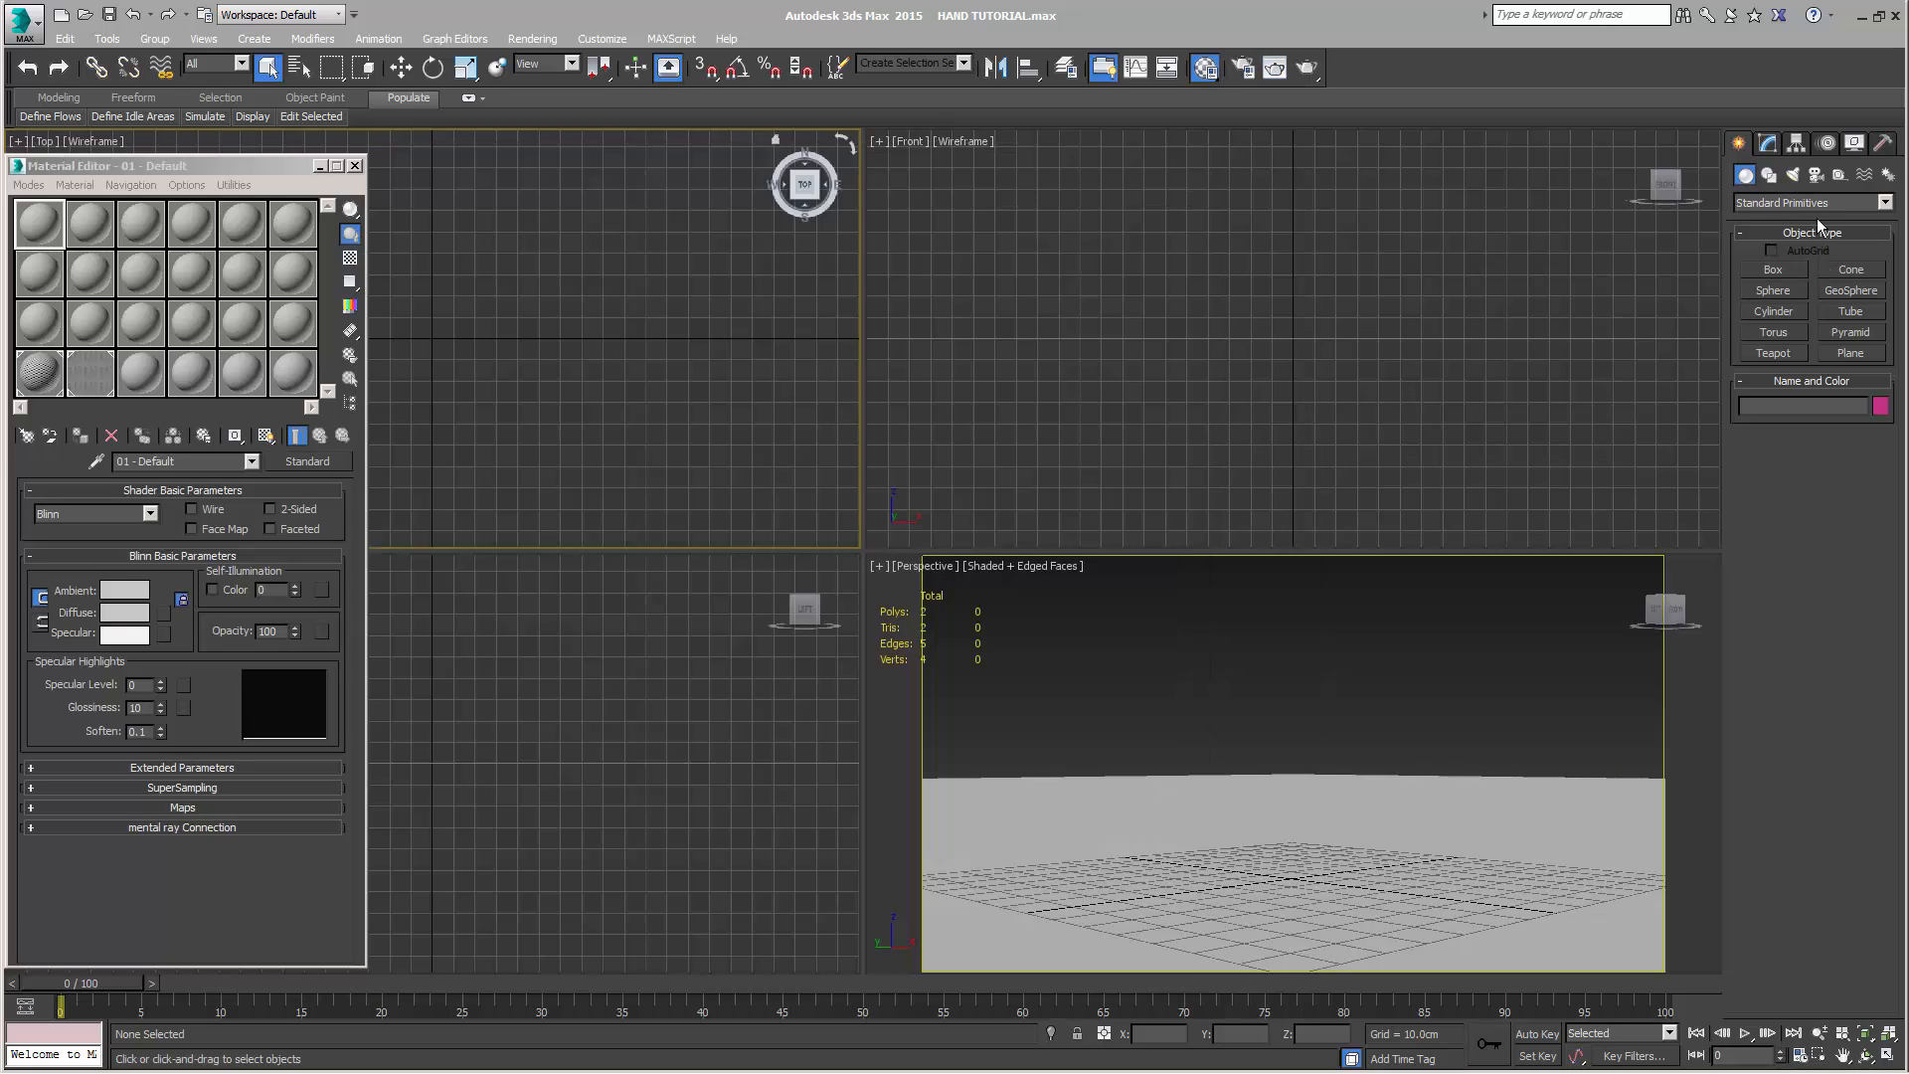
{"action": "left_click", "coordinate": [1776, 272]}
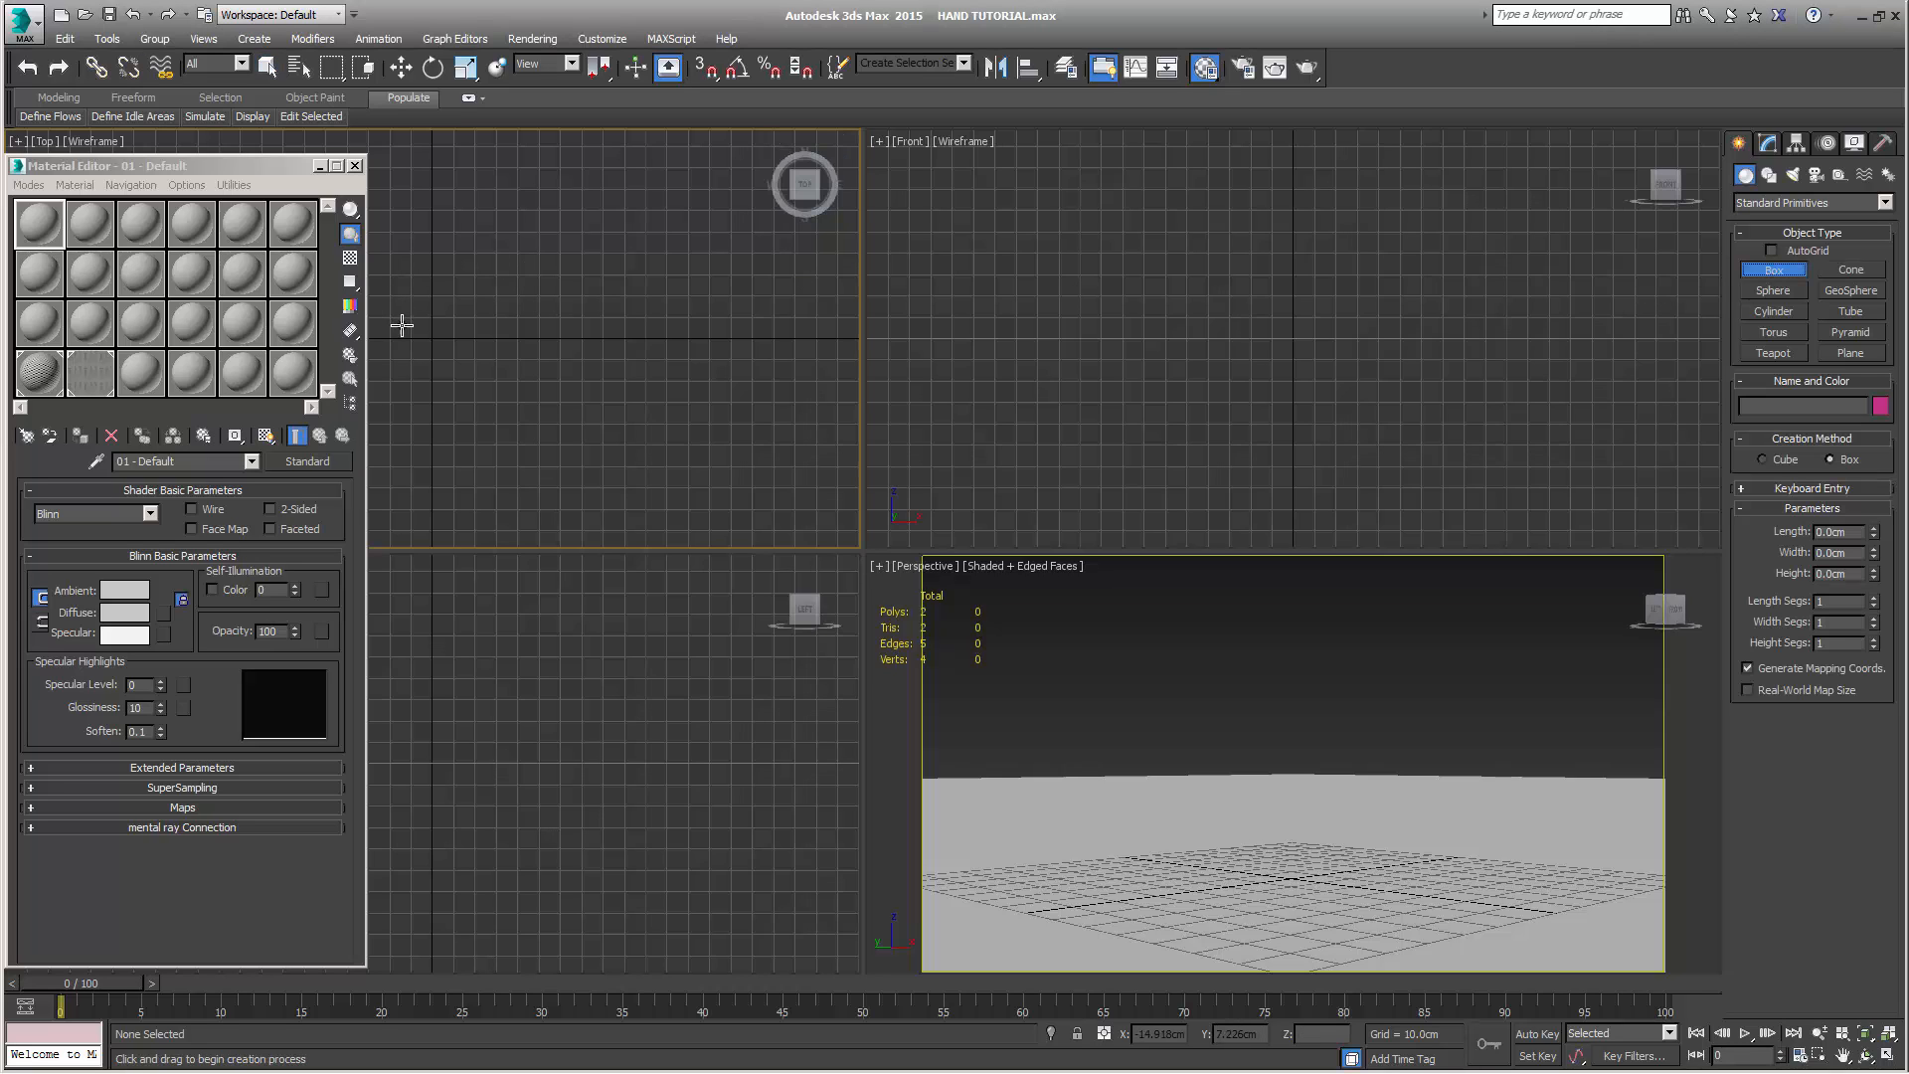
{"action": "left_click_drag", "start_coordinate": [414, 323], "coordinate": [446, 358]}
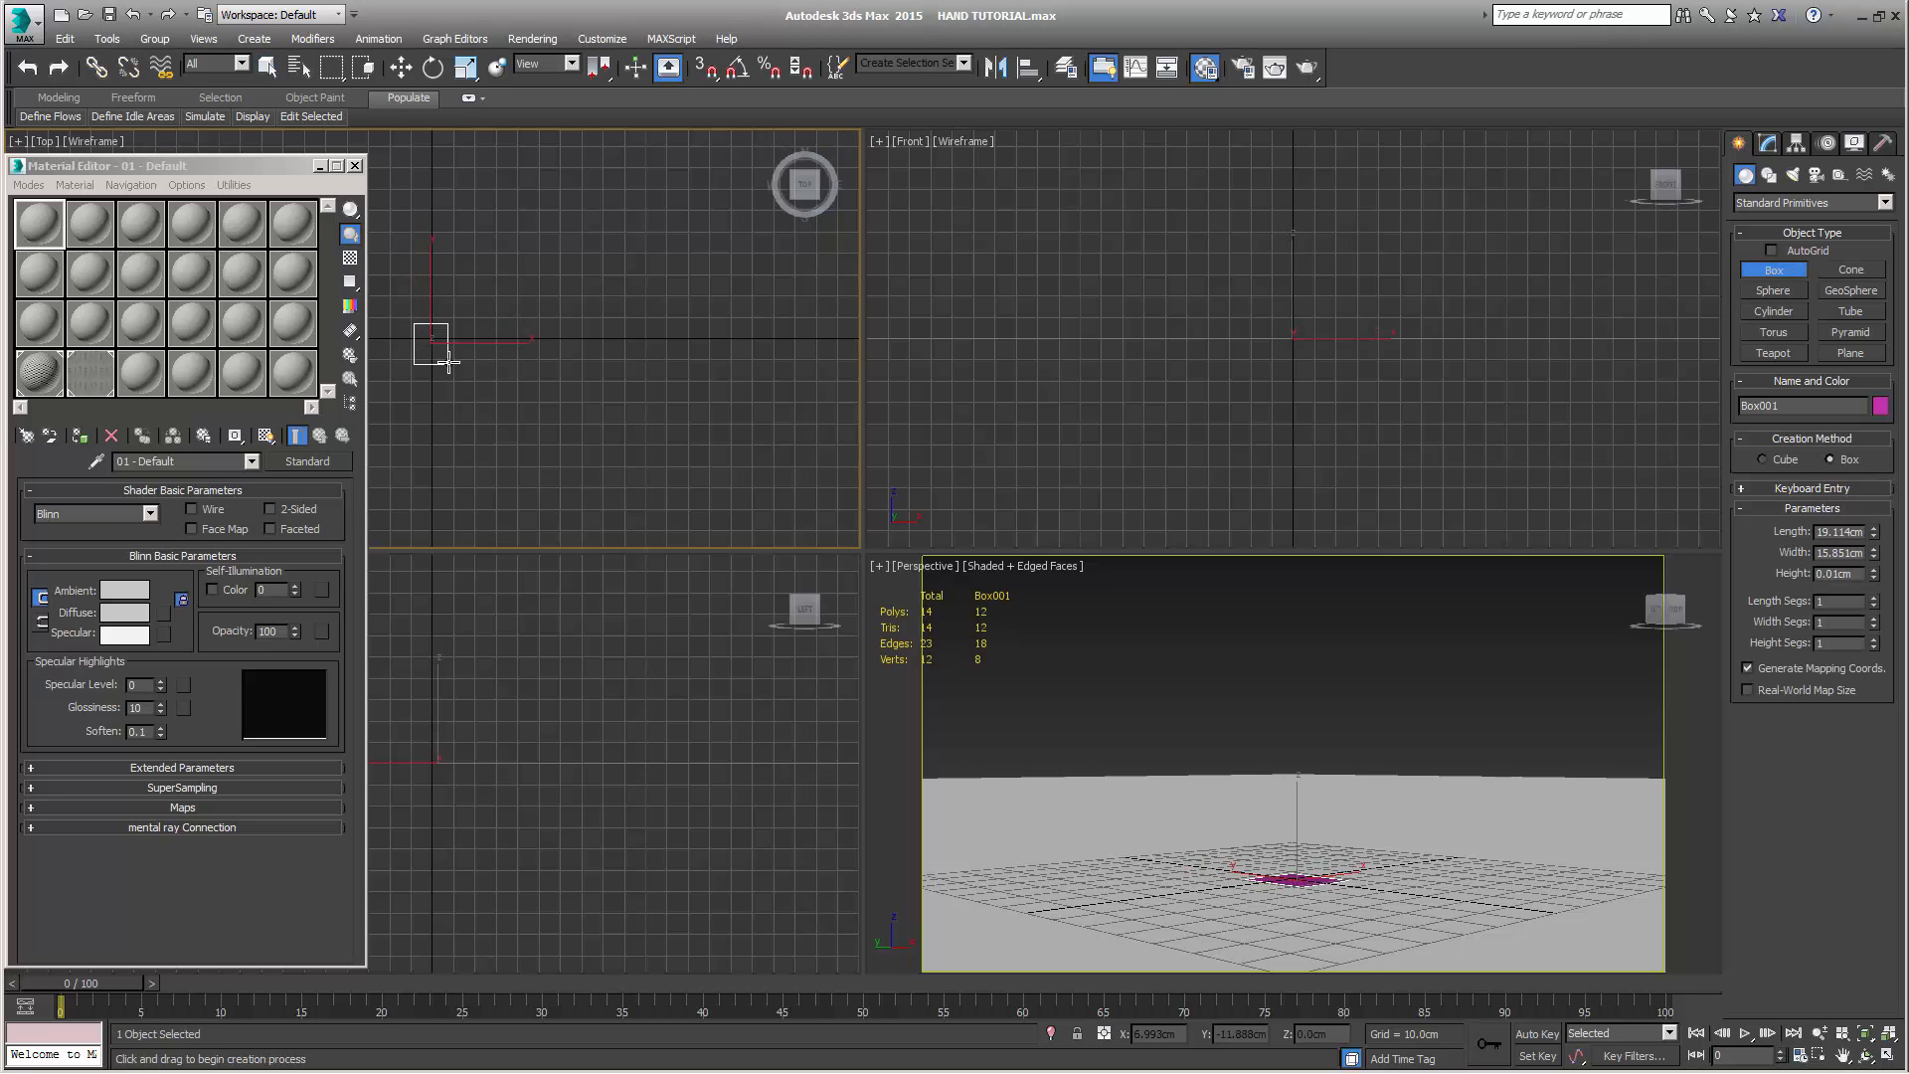
{"action": "left_click", "coordinate": [450, 360]}
{"action": "left_click", "coordinate": [440, 332]}
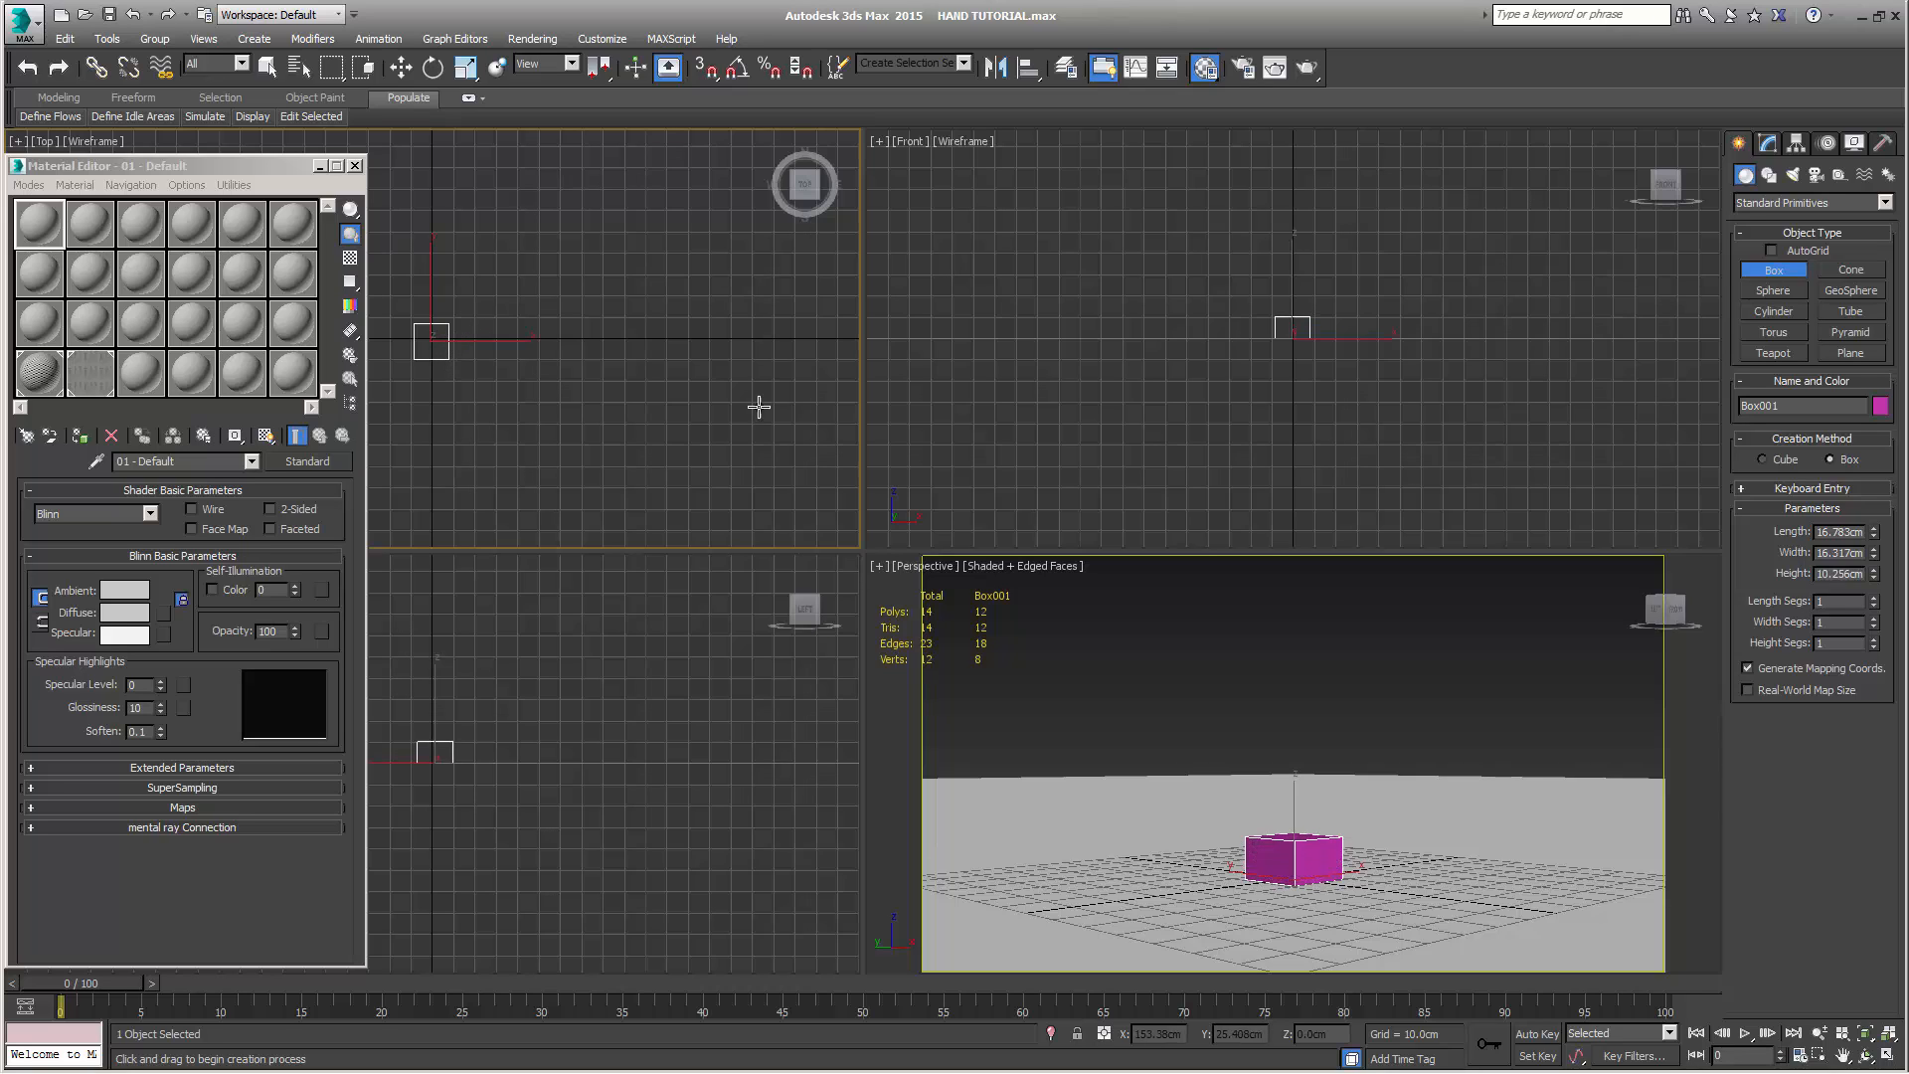
Move the box to X 0 and Y 0 so that it is centred on the world origin
{"action": "left_click", "coordinate": [401, 70]}
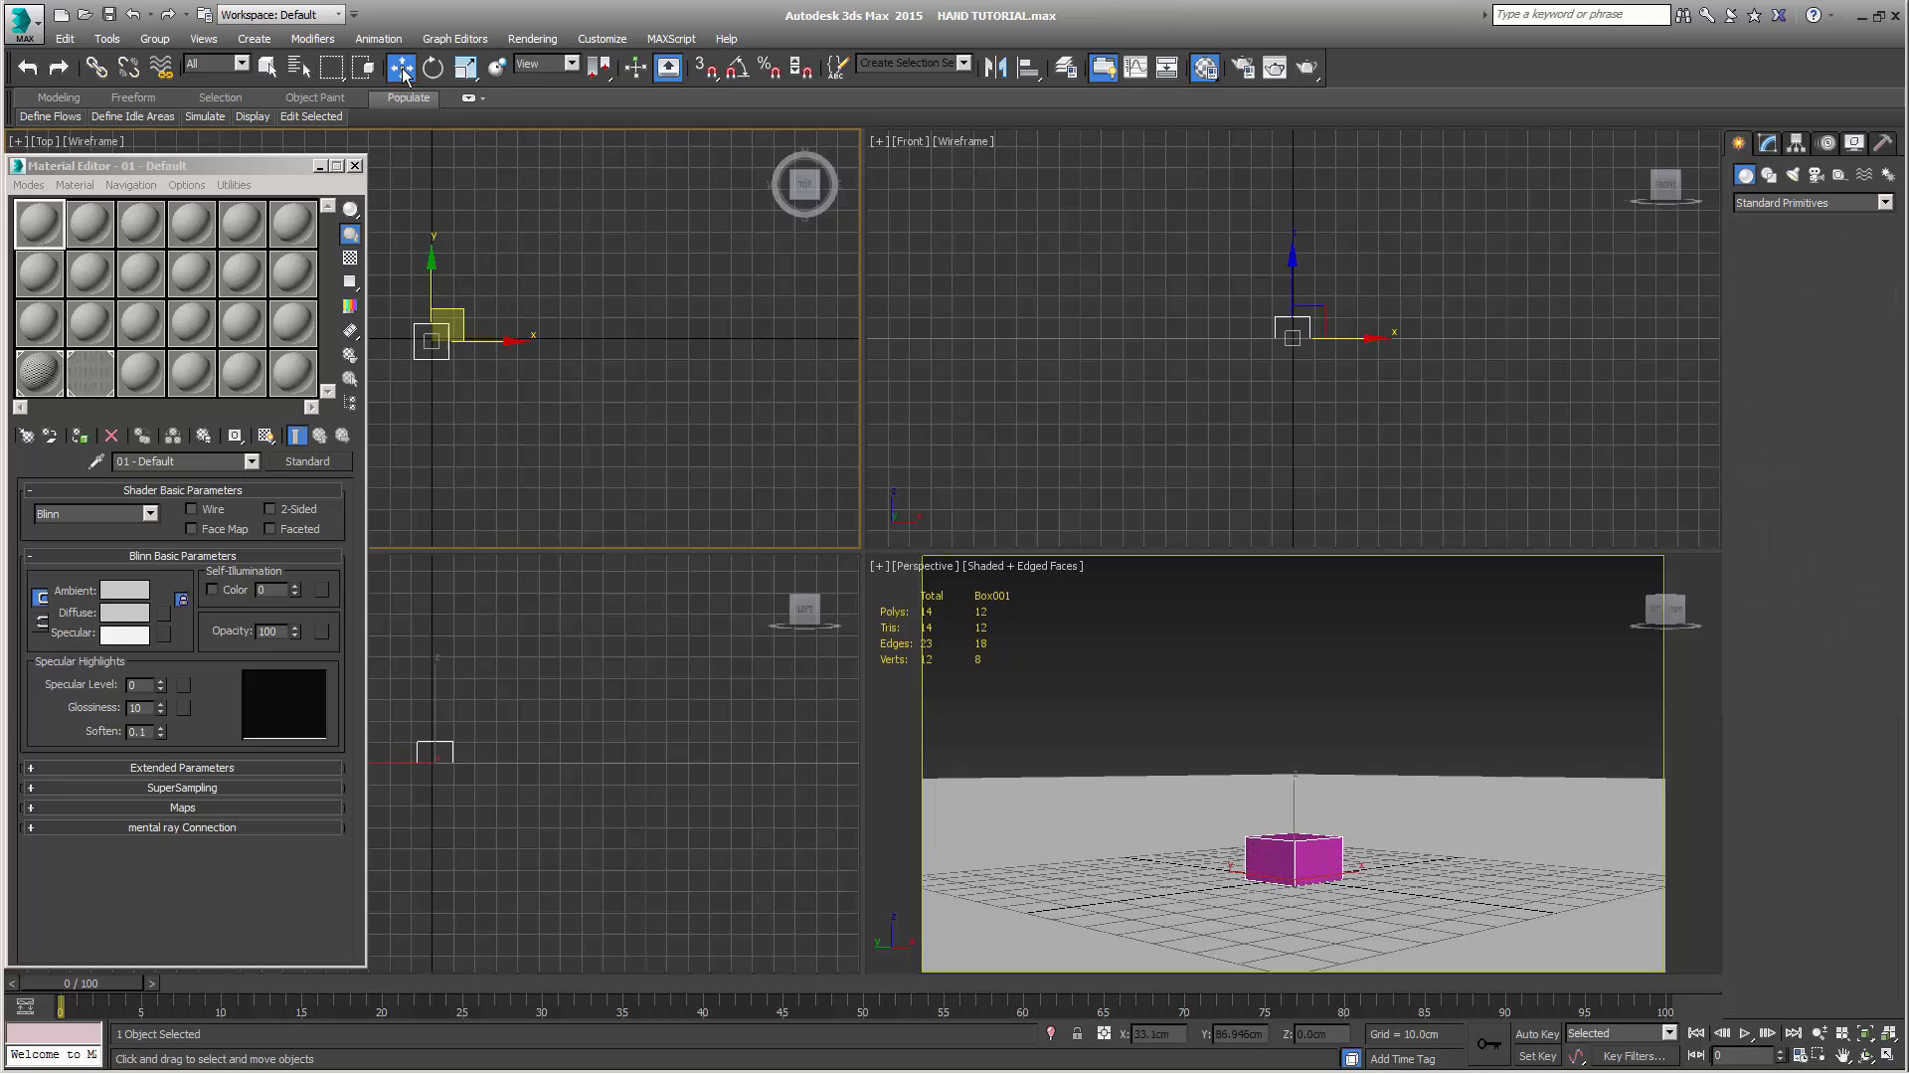
{"action": "left_click", "coordinate": [1154, 1034]}
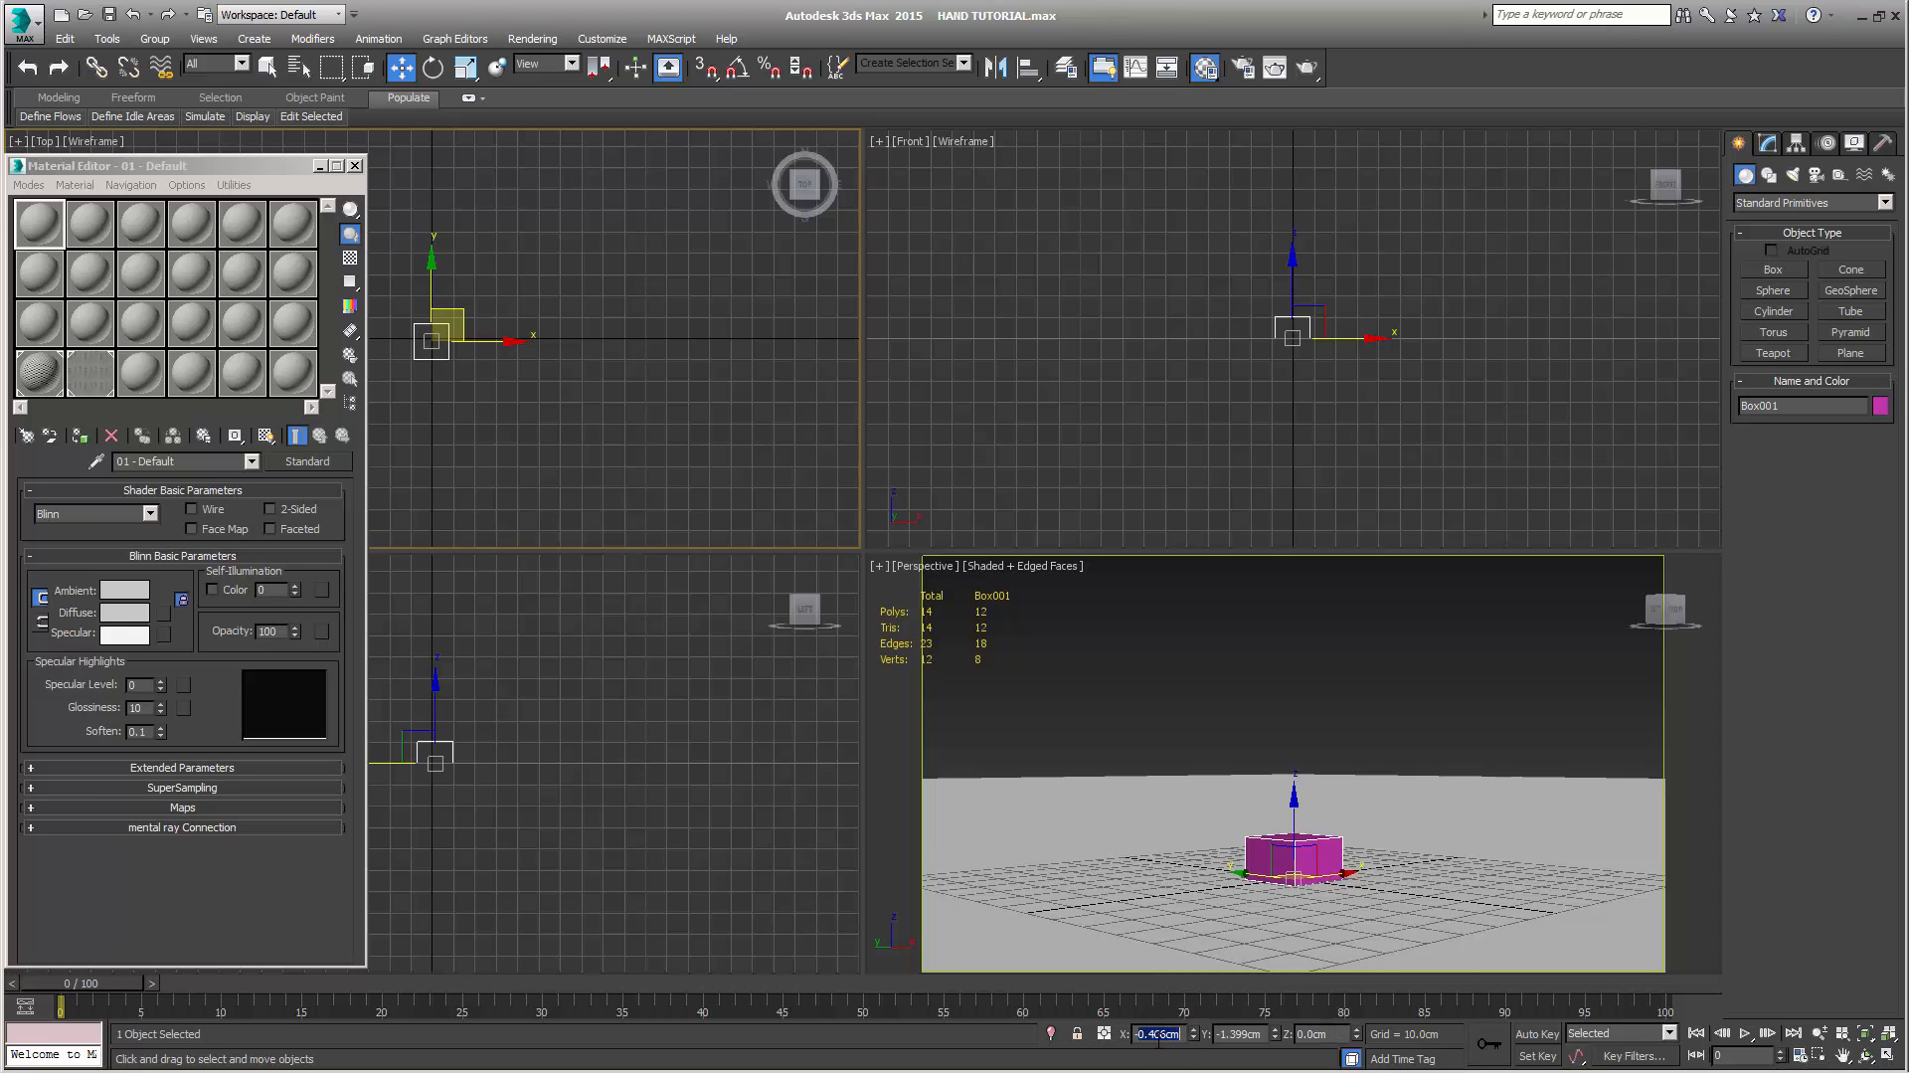
{"action": "type", "text": "0"}
{"action": "key", "text": "Tab"}
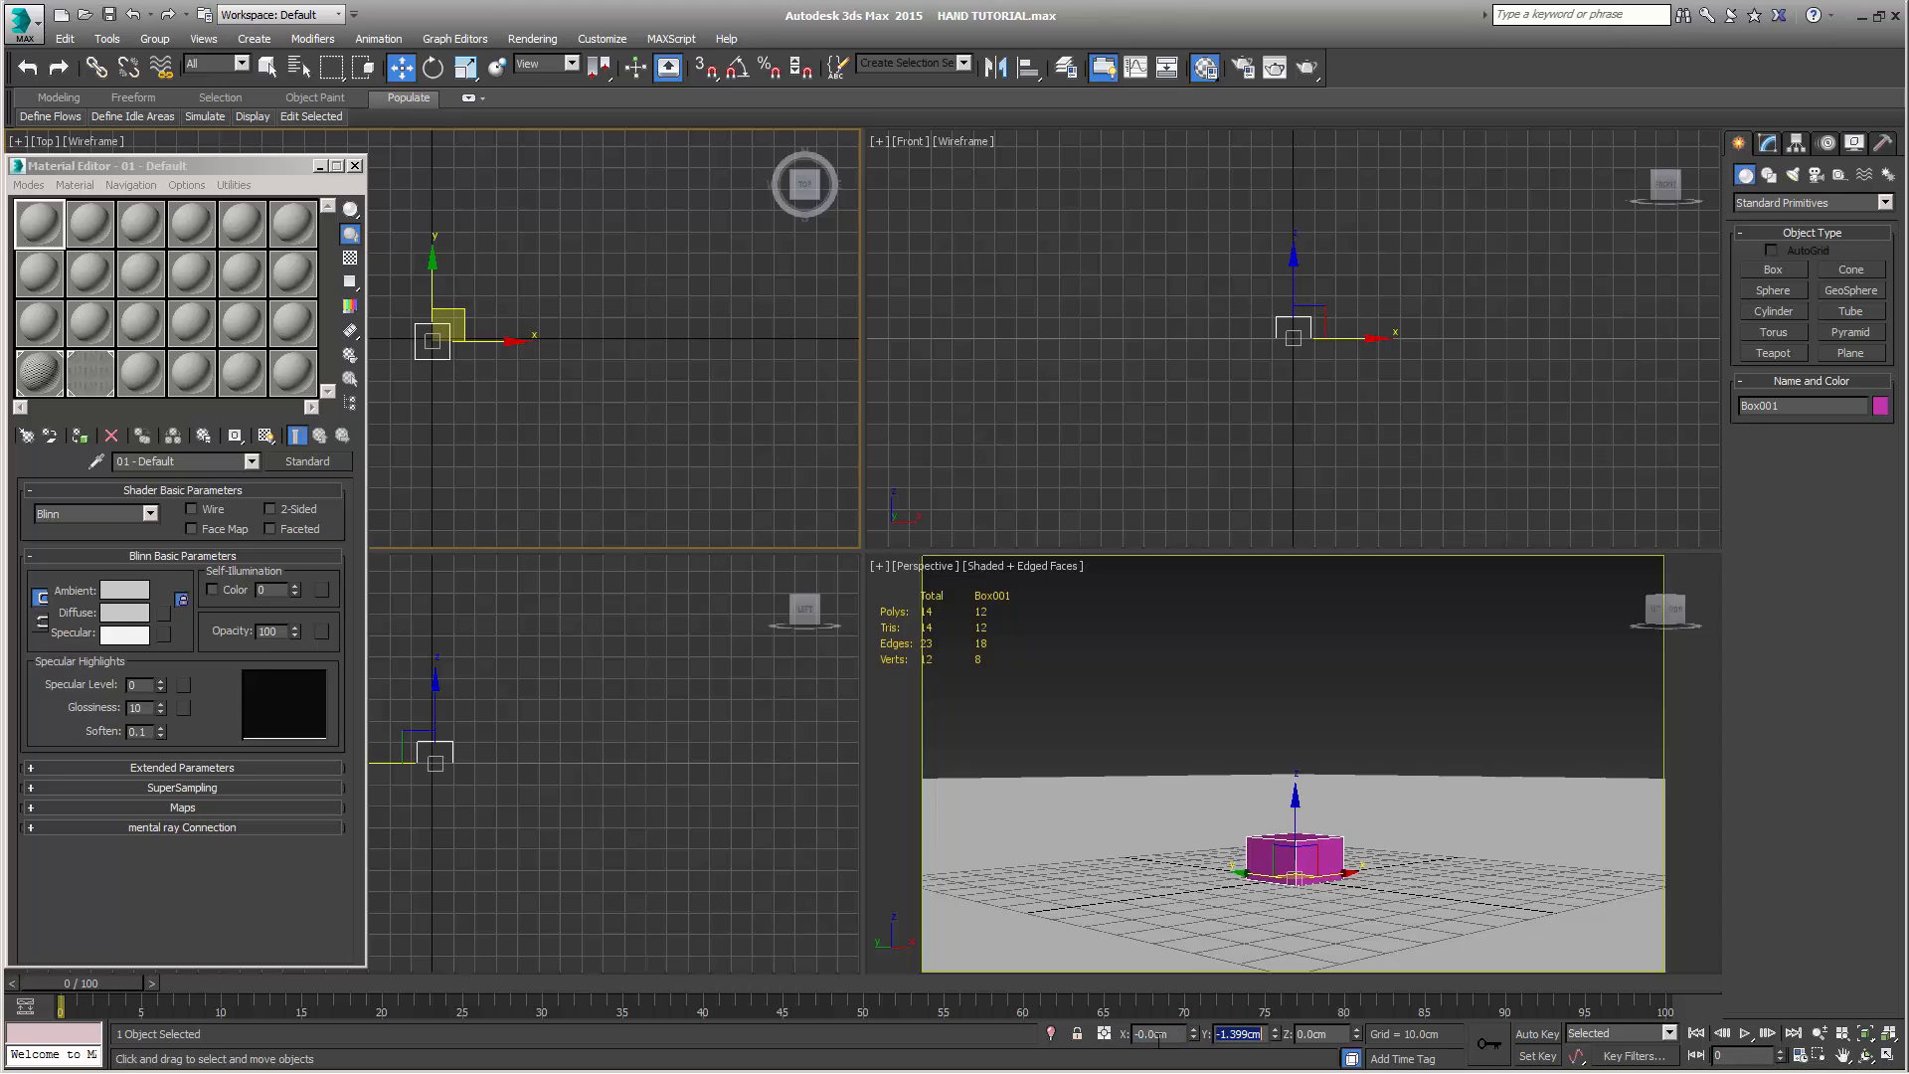
{"action": "type", "text": "0"}
{"action": "key", "text": "Tab"}
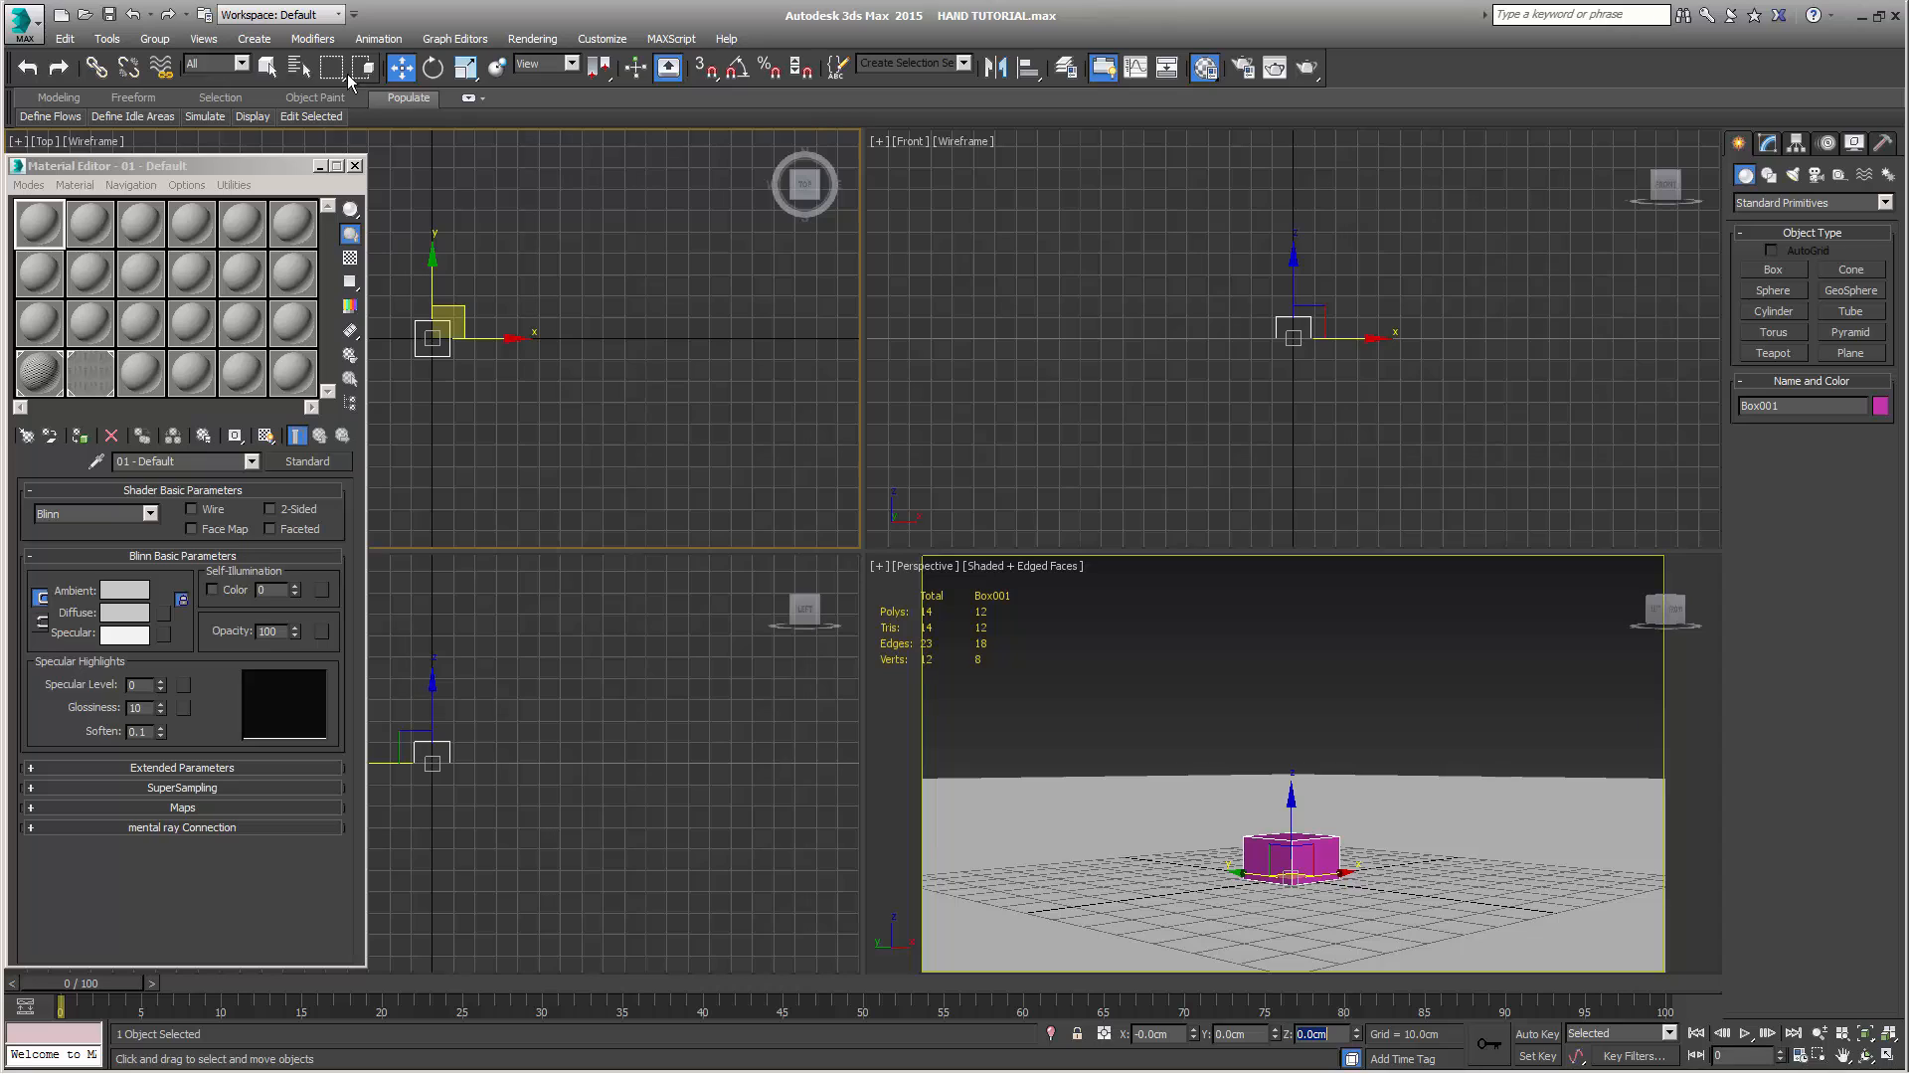
{"action": "left_click", "coordinate": [268, 67]}
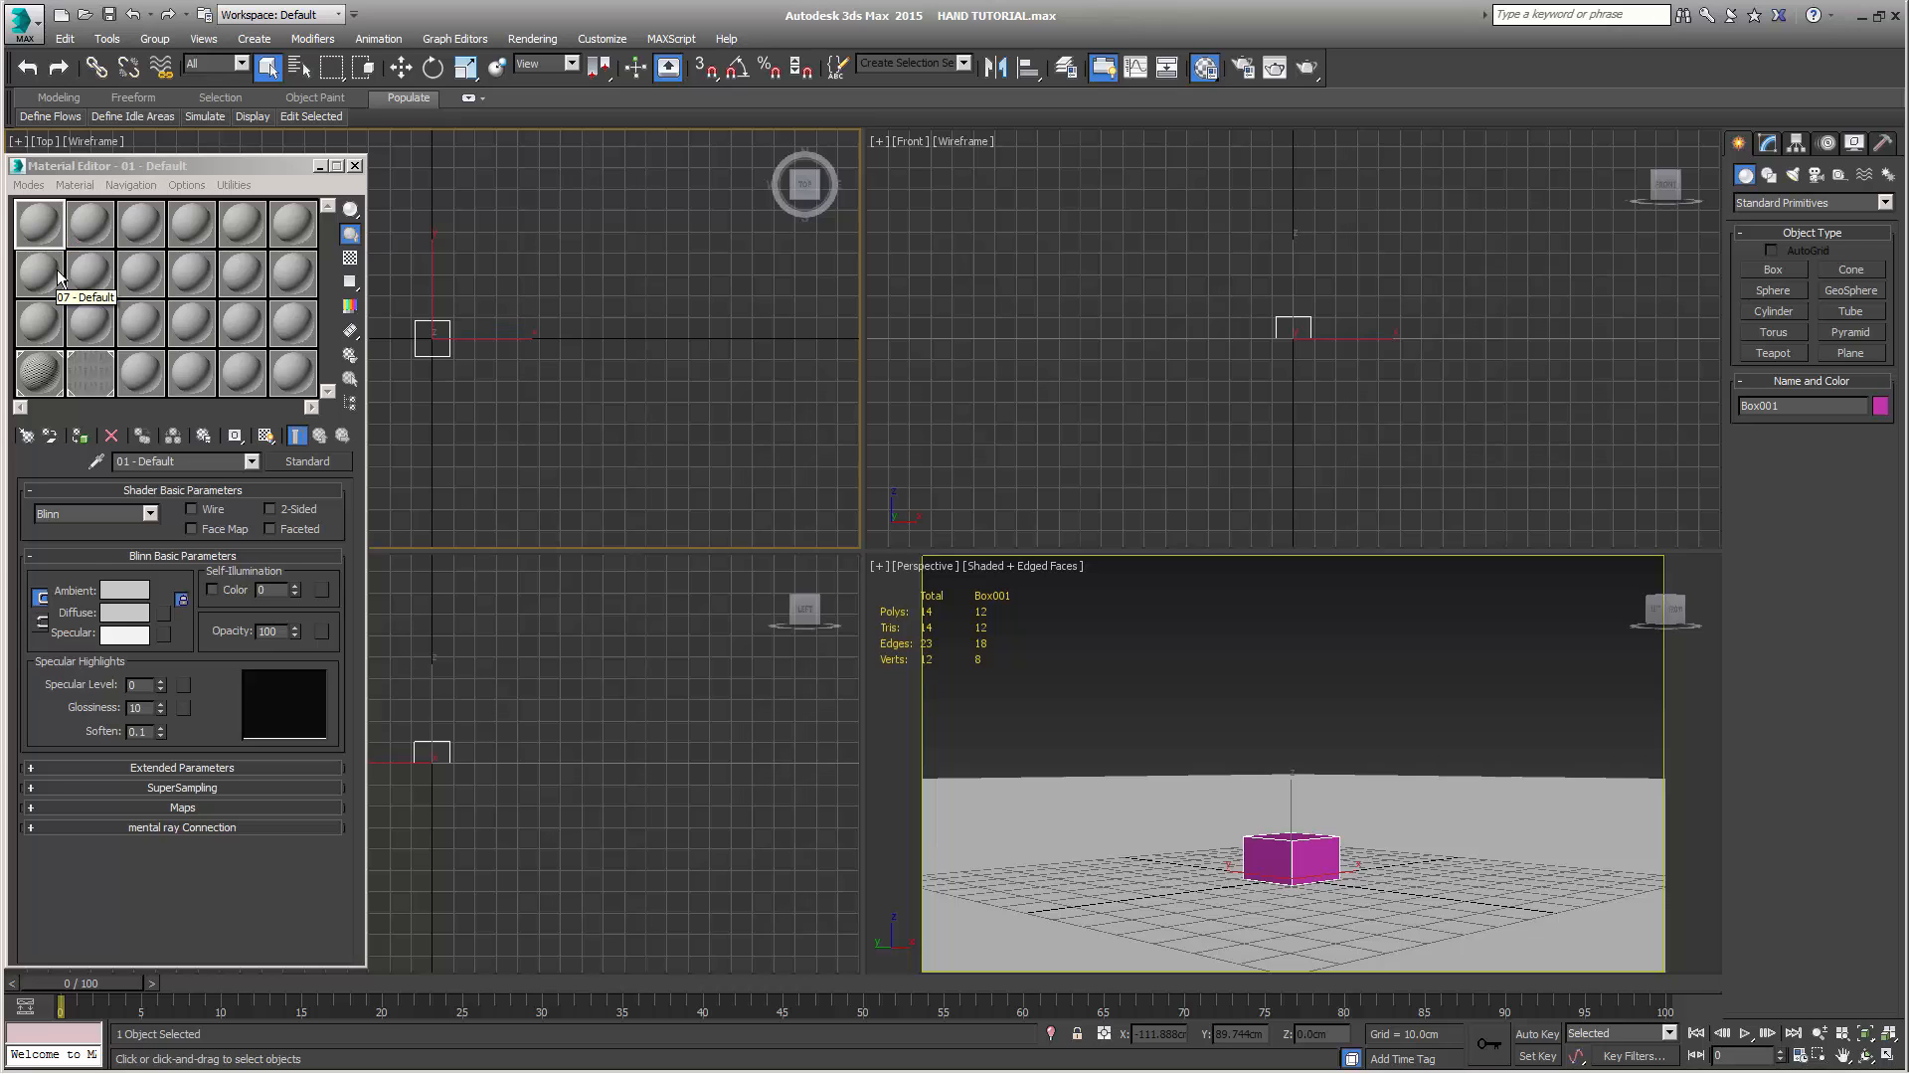
Assign the first sample material to the box and name that material HAND
{"action": "key", "text": "m"}
{"action": "key", "text": "m"}
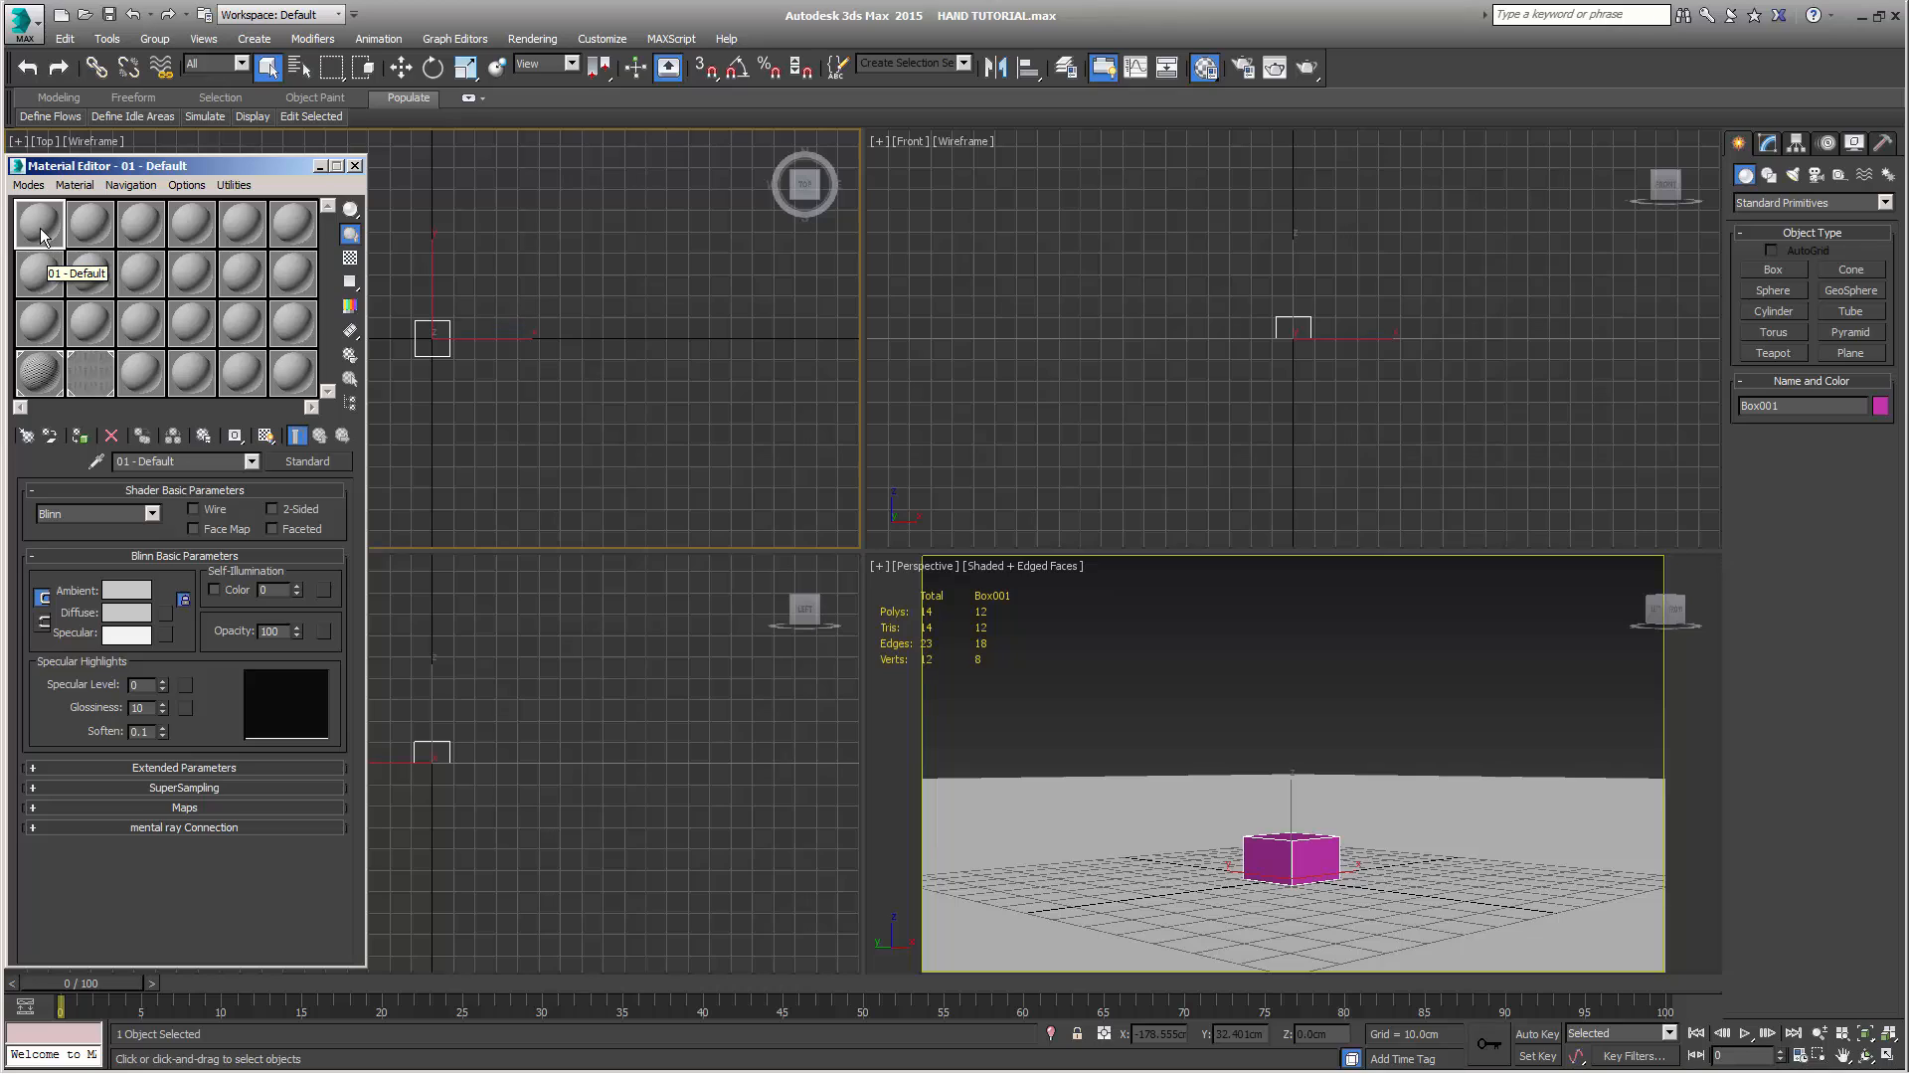
{"action": "left_click_drag", "start_coordinate": [39, 227], "coordinate": [1280, 865]}
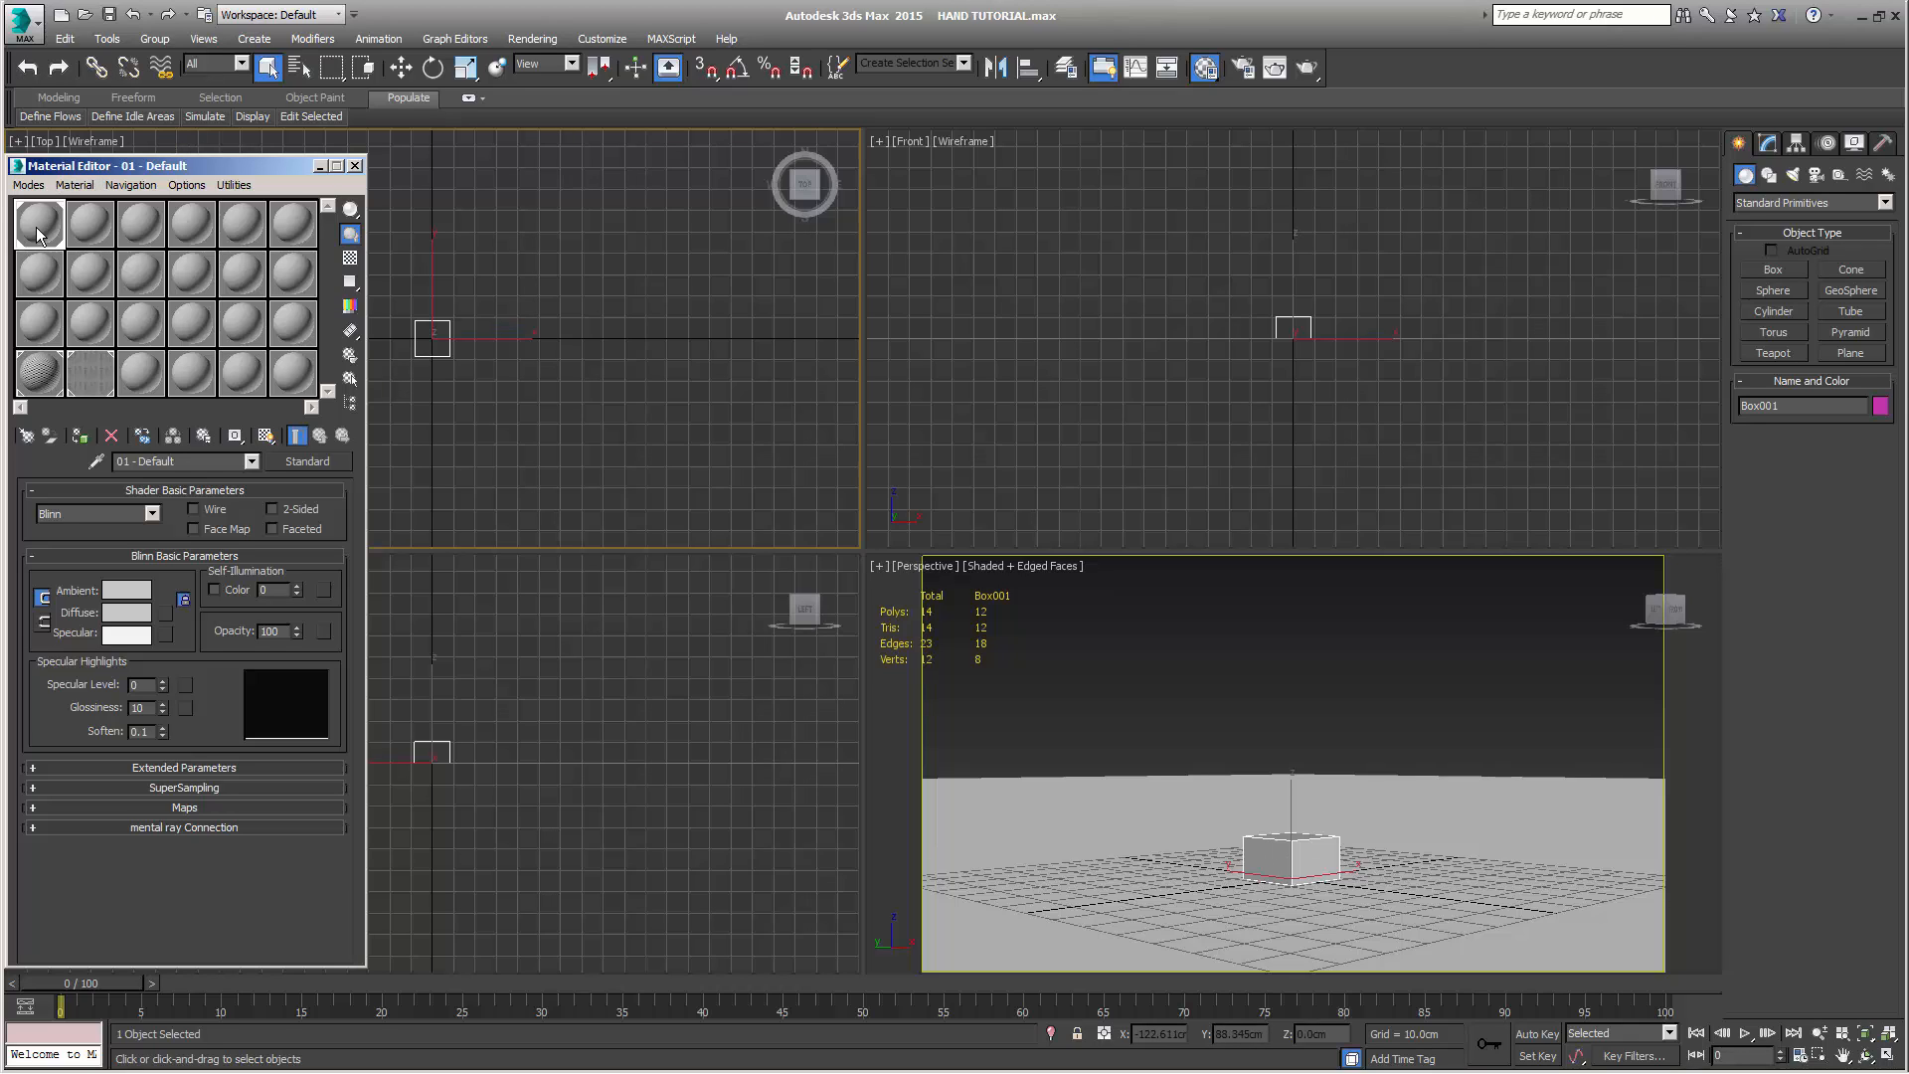
{"action": "left_click_drag", "start_coordinate": [197, 465], "coordinate": [79, 486]}
{"action": "type", "text": "HAND"}
Change the HAND material to Multi/Sub-Object, keeping the old material as a sub-material
{"action": "left_click", "coordinate": [308, 460]}
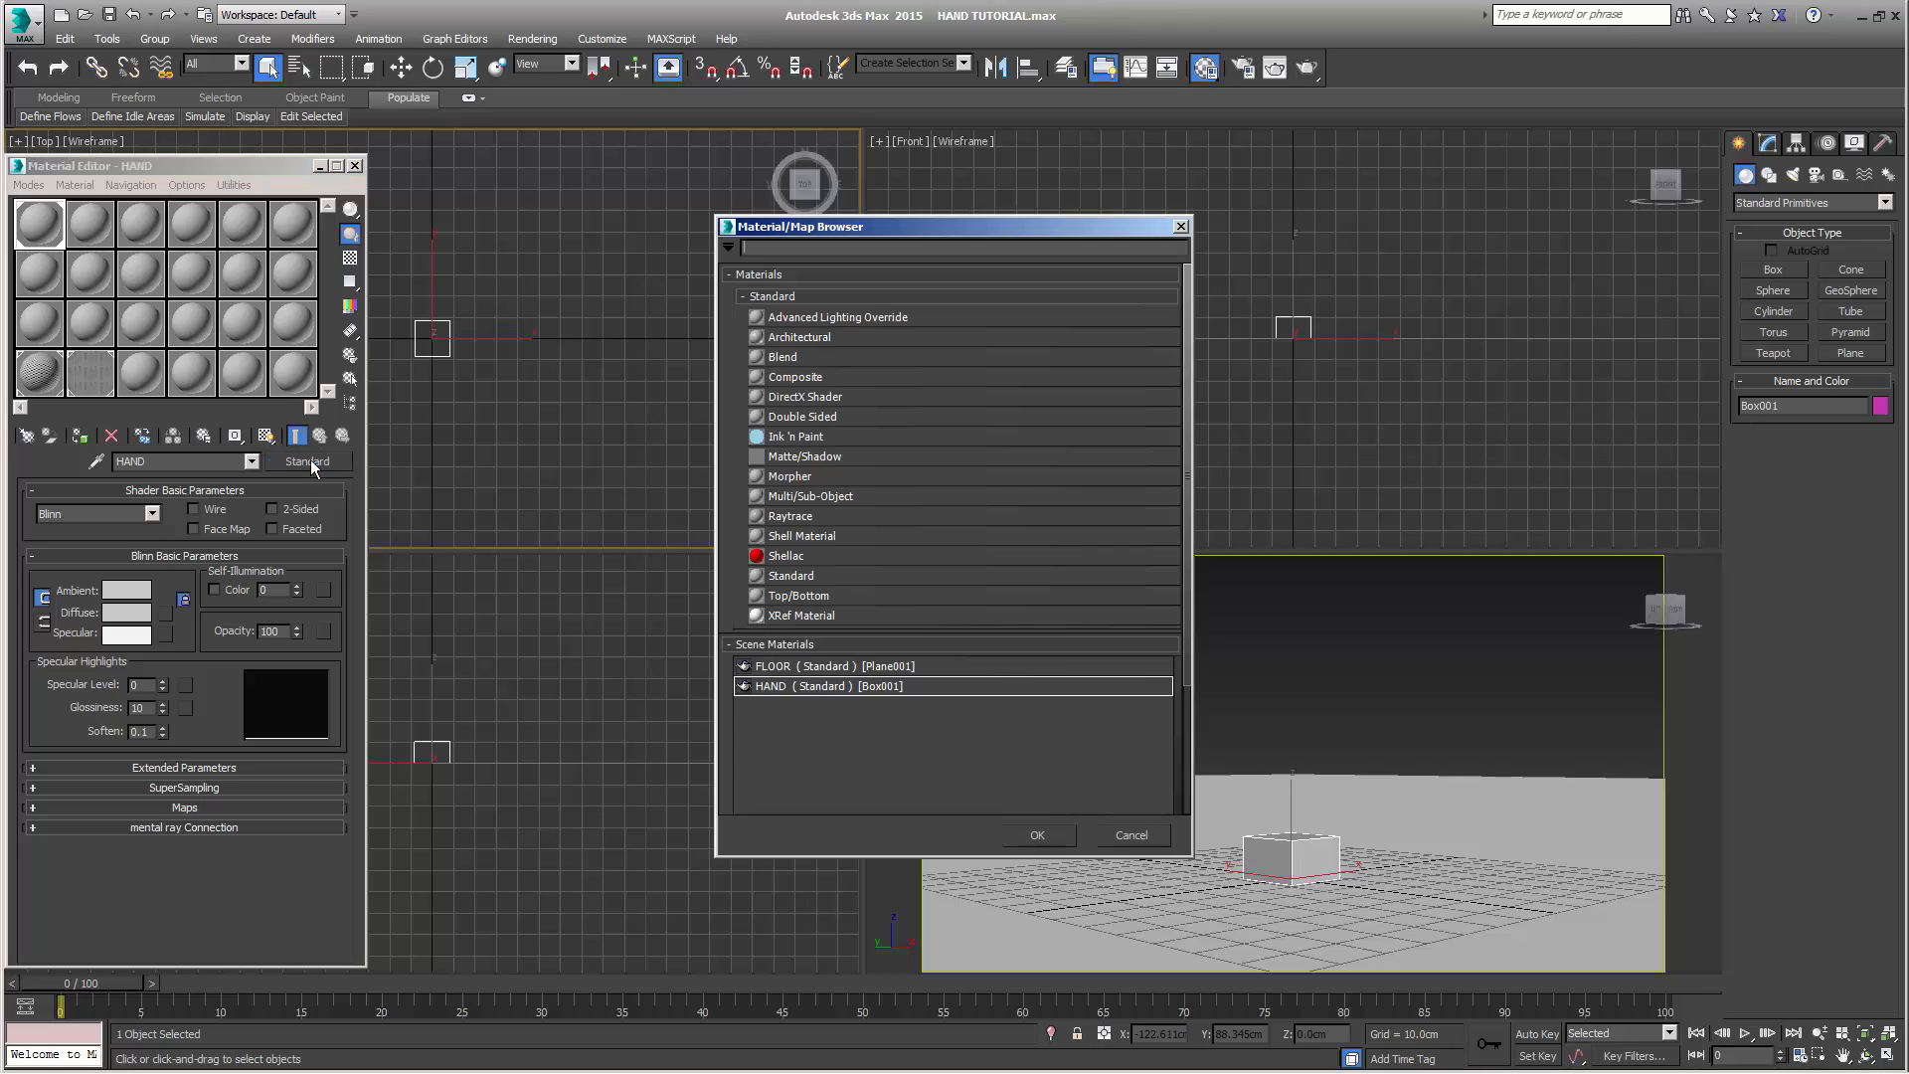
{"action": "double_click", "coordinate": [826, 496]}
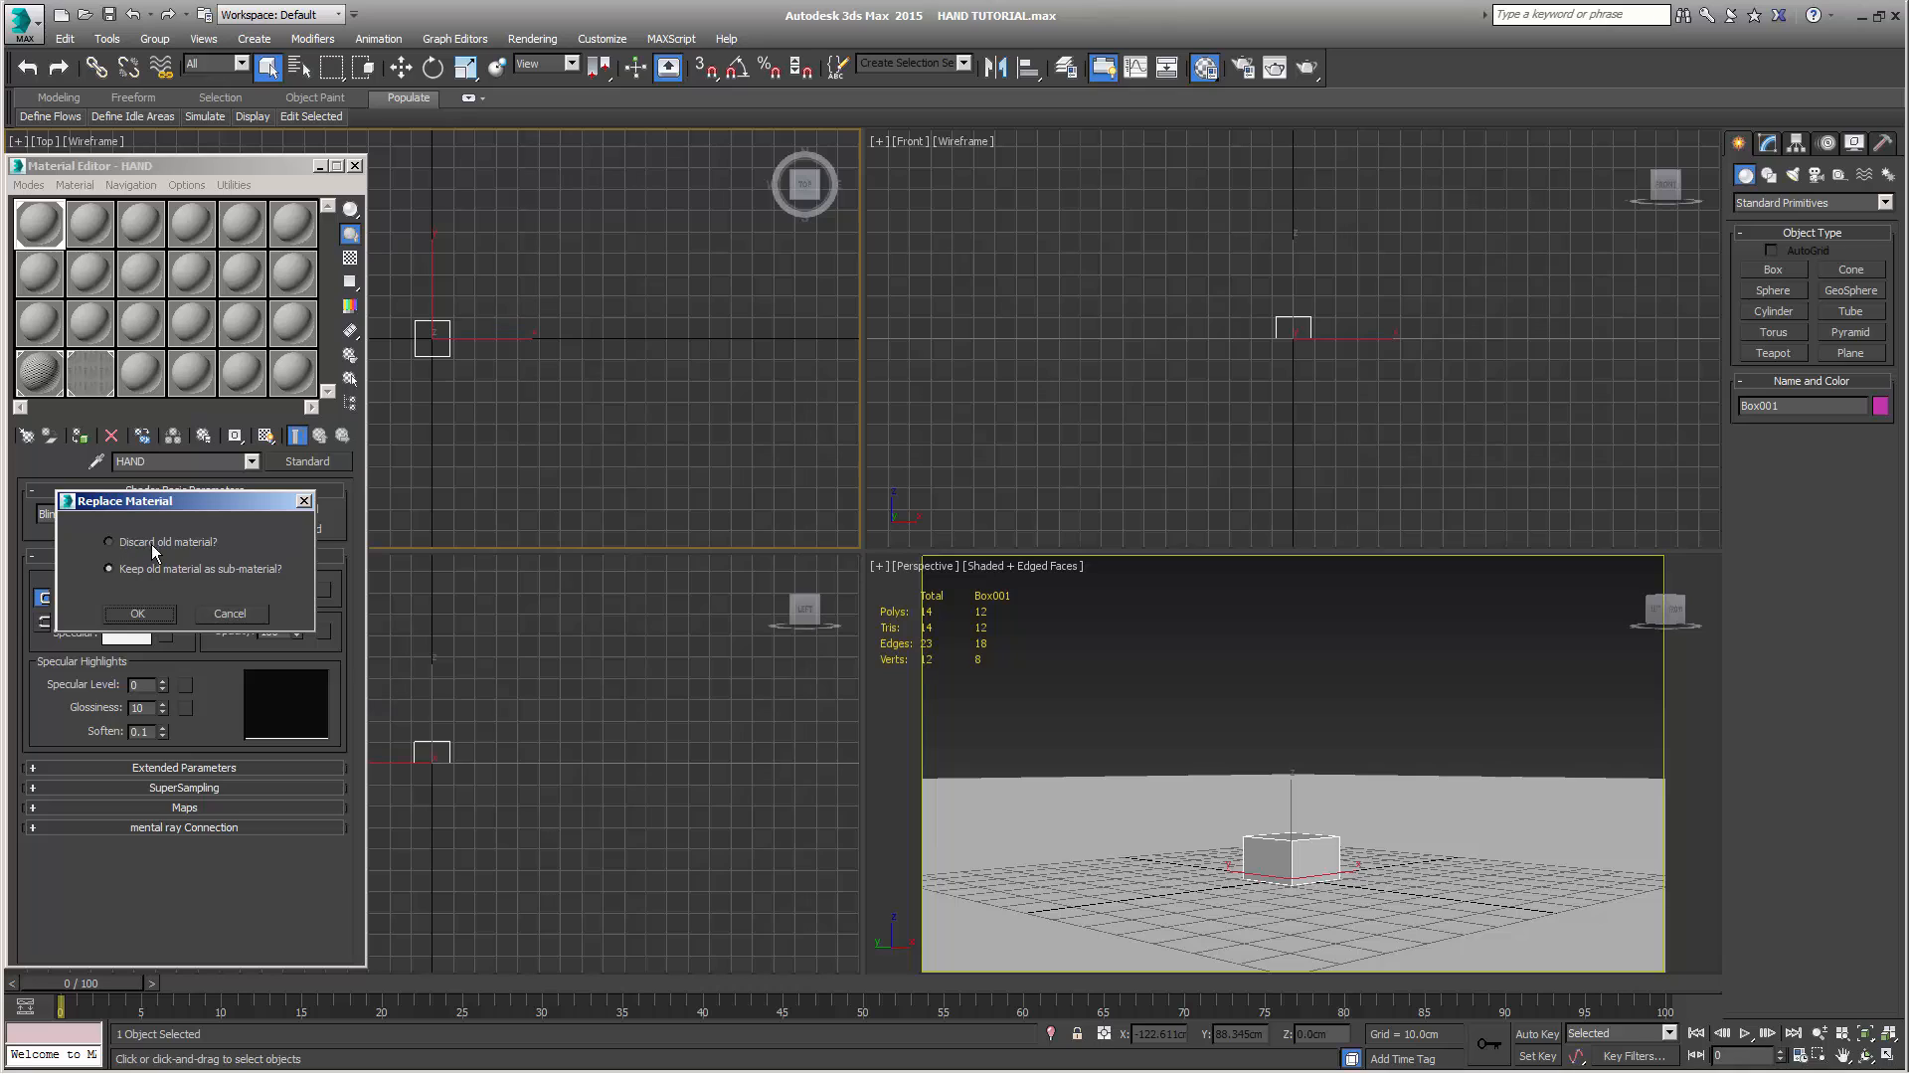
{"action": "left_click", "coordinate": [153, 613]}
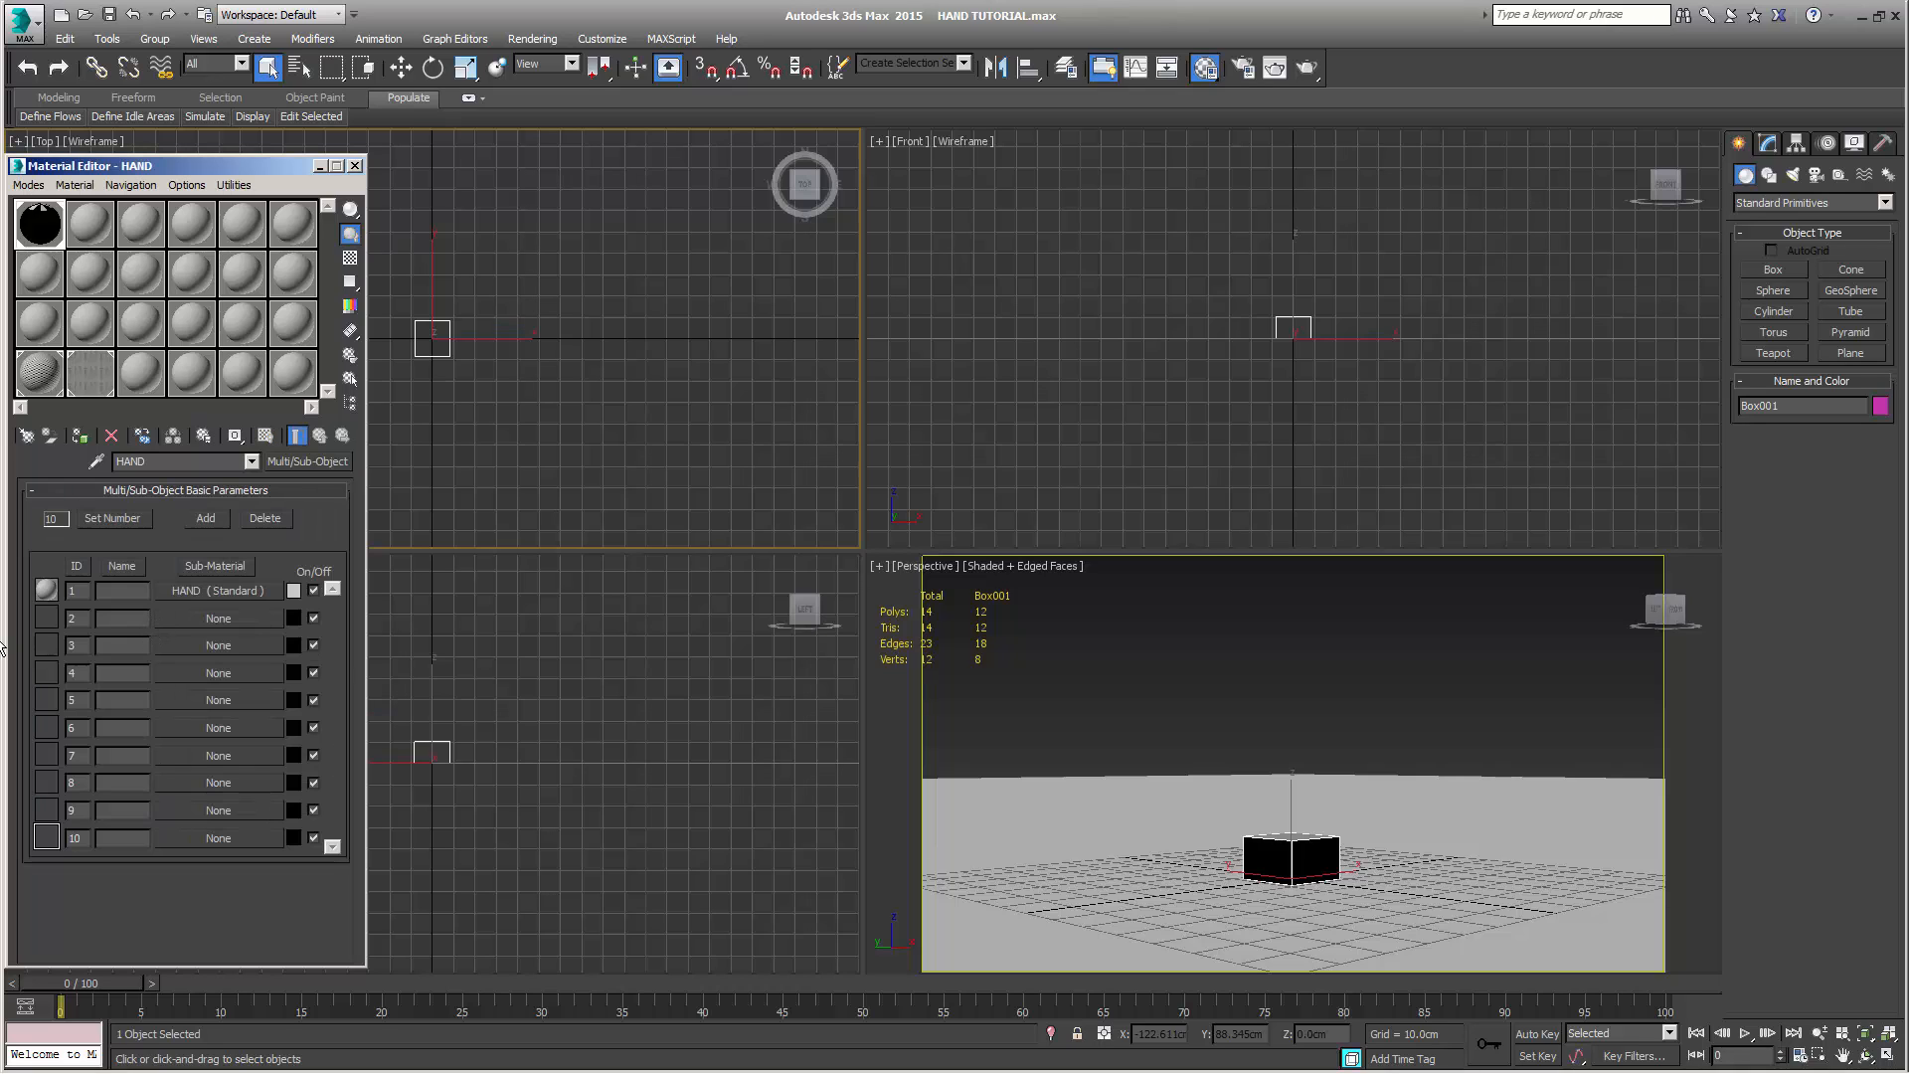
Reduce the Multi/Sub-Object material to 1 sub-material and expand it again to 3
{"action": "left_click", "coordinate": [100, 522]}
{"action": "type", "text": "1"}
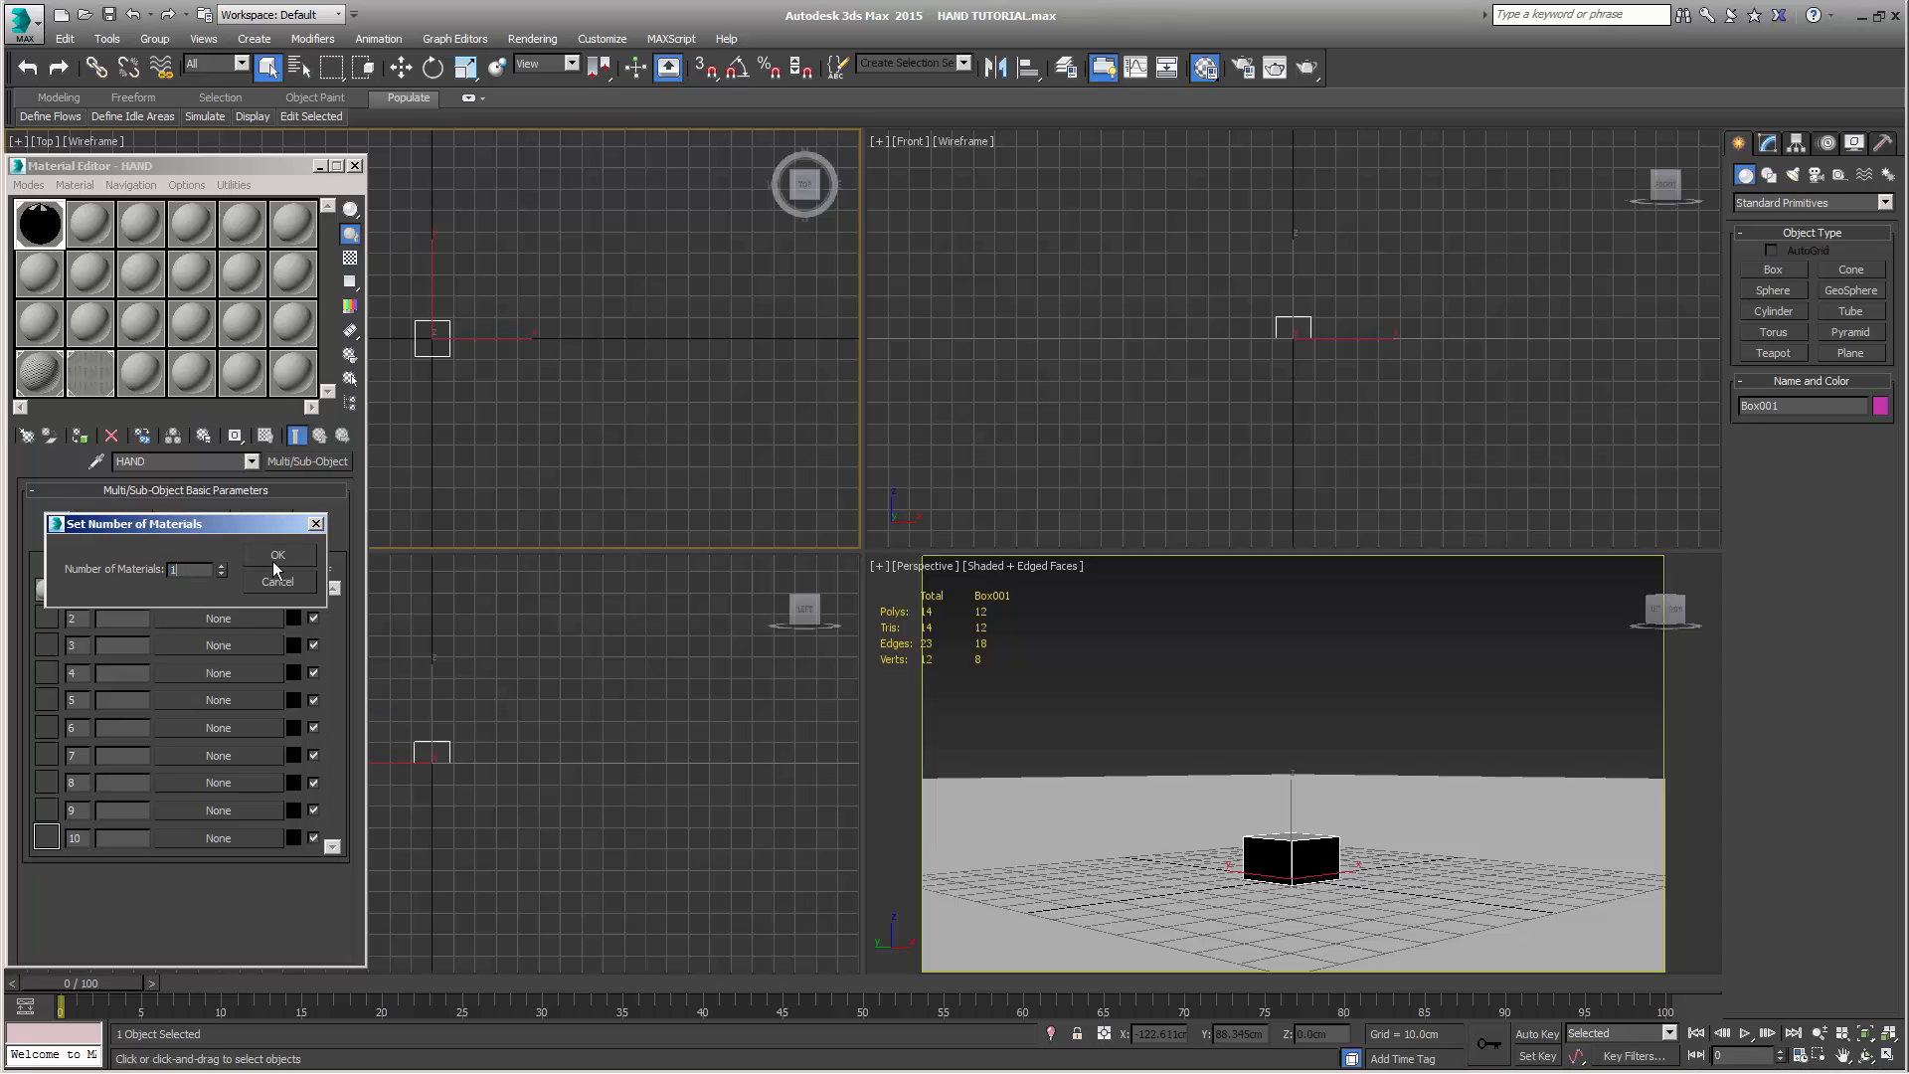
{"action": "left_click", "coordinate": [279, 552]}
{"action": "left_click", "coordinate": [107, 523]}
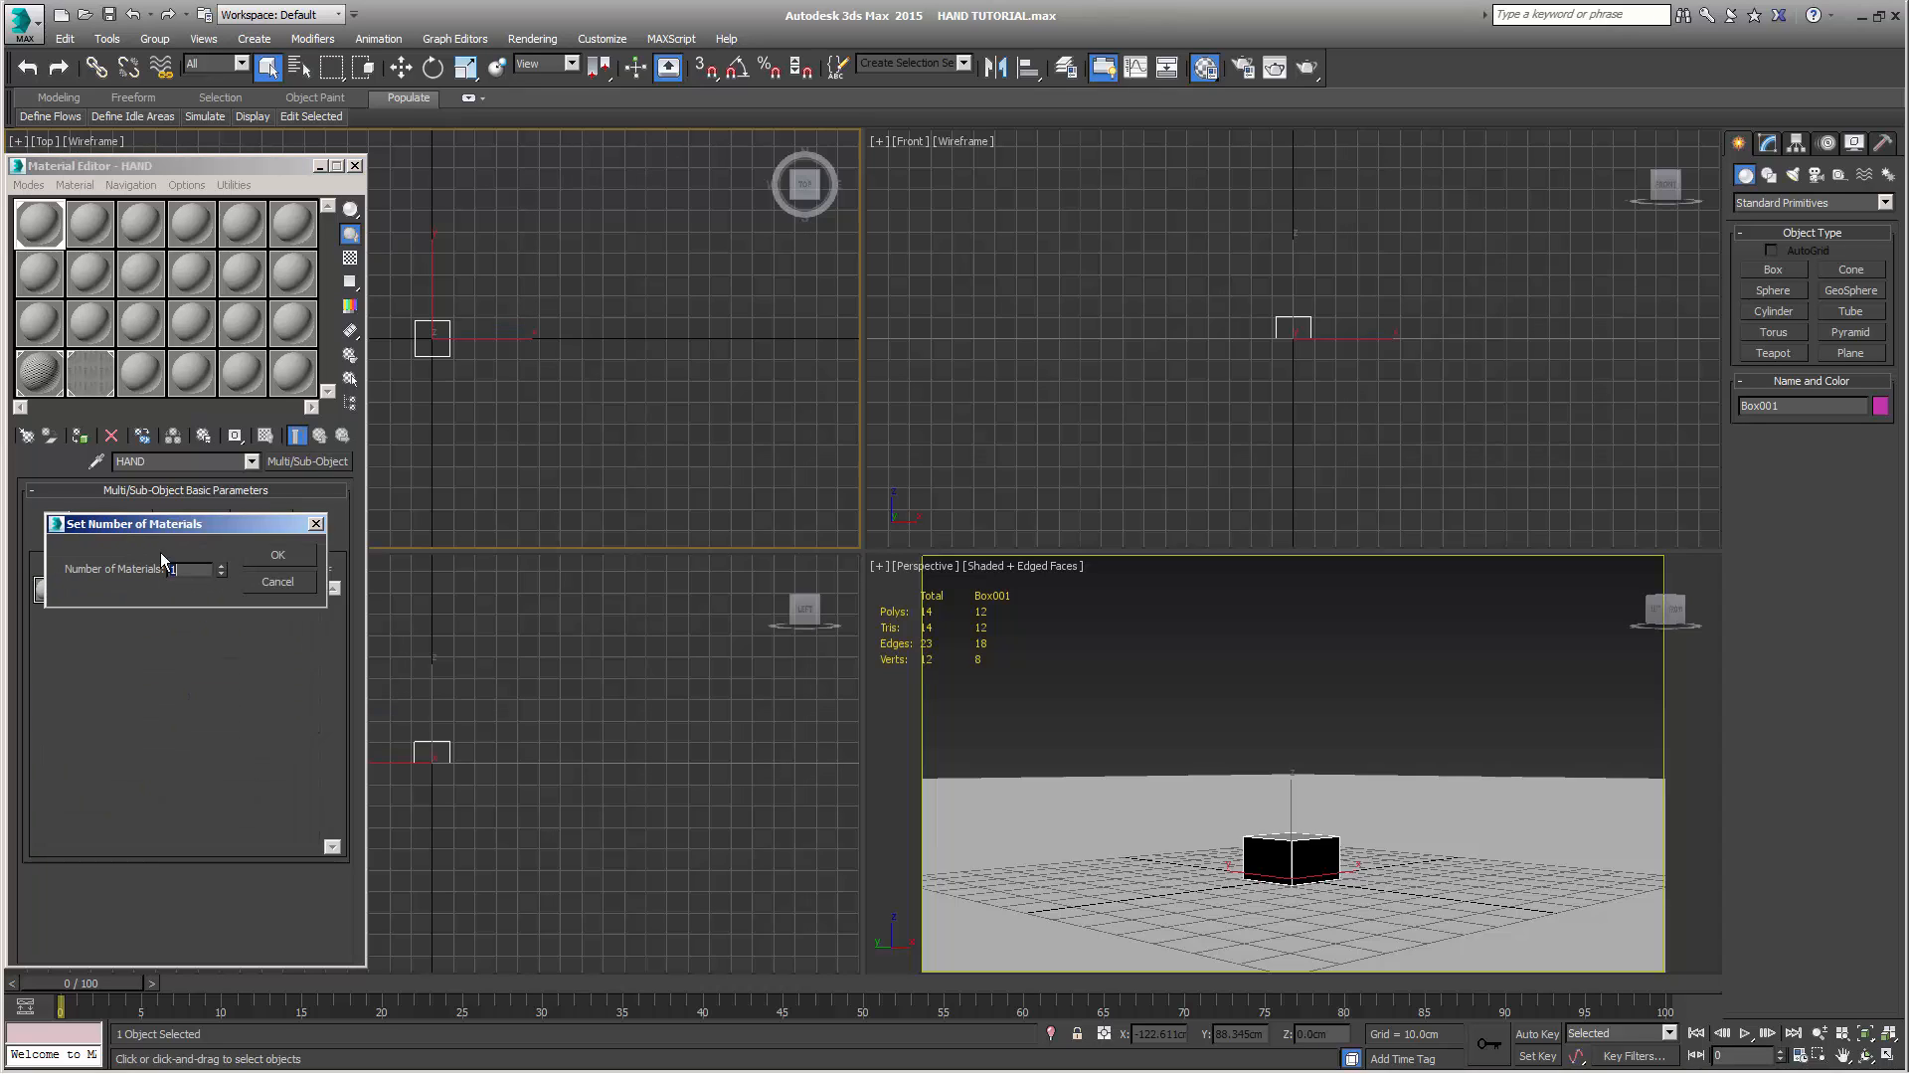
{"action": "type", "text": "3"}
{"action": "left_click", "coordinate": [270, 553]}
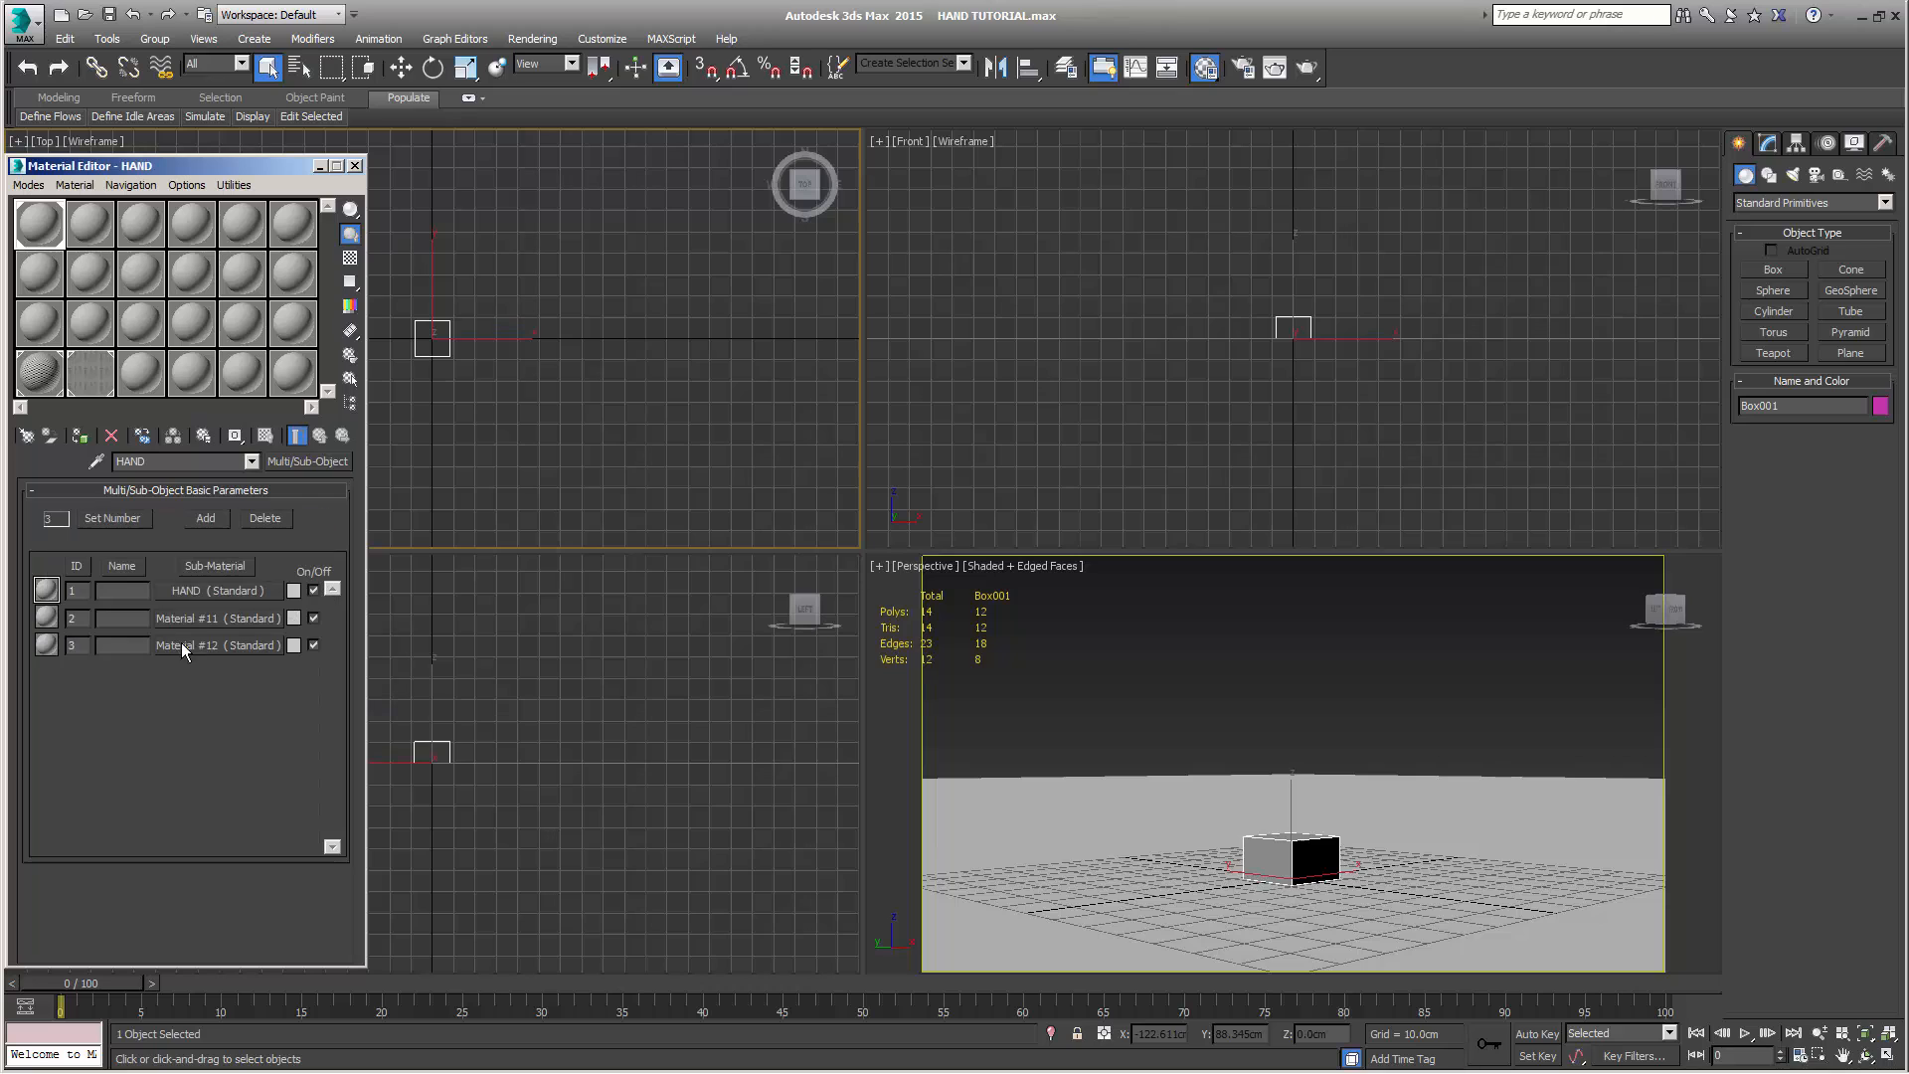
Rename the sub-material with ID 2 as NAILS and return to the parent material
{"action": "left_click", "coordinate": [200, 619]}
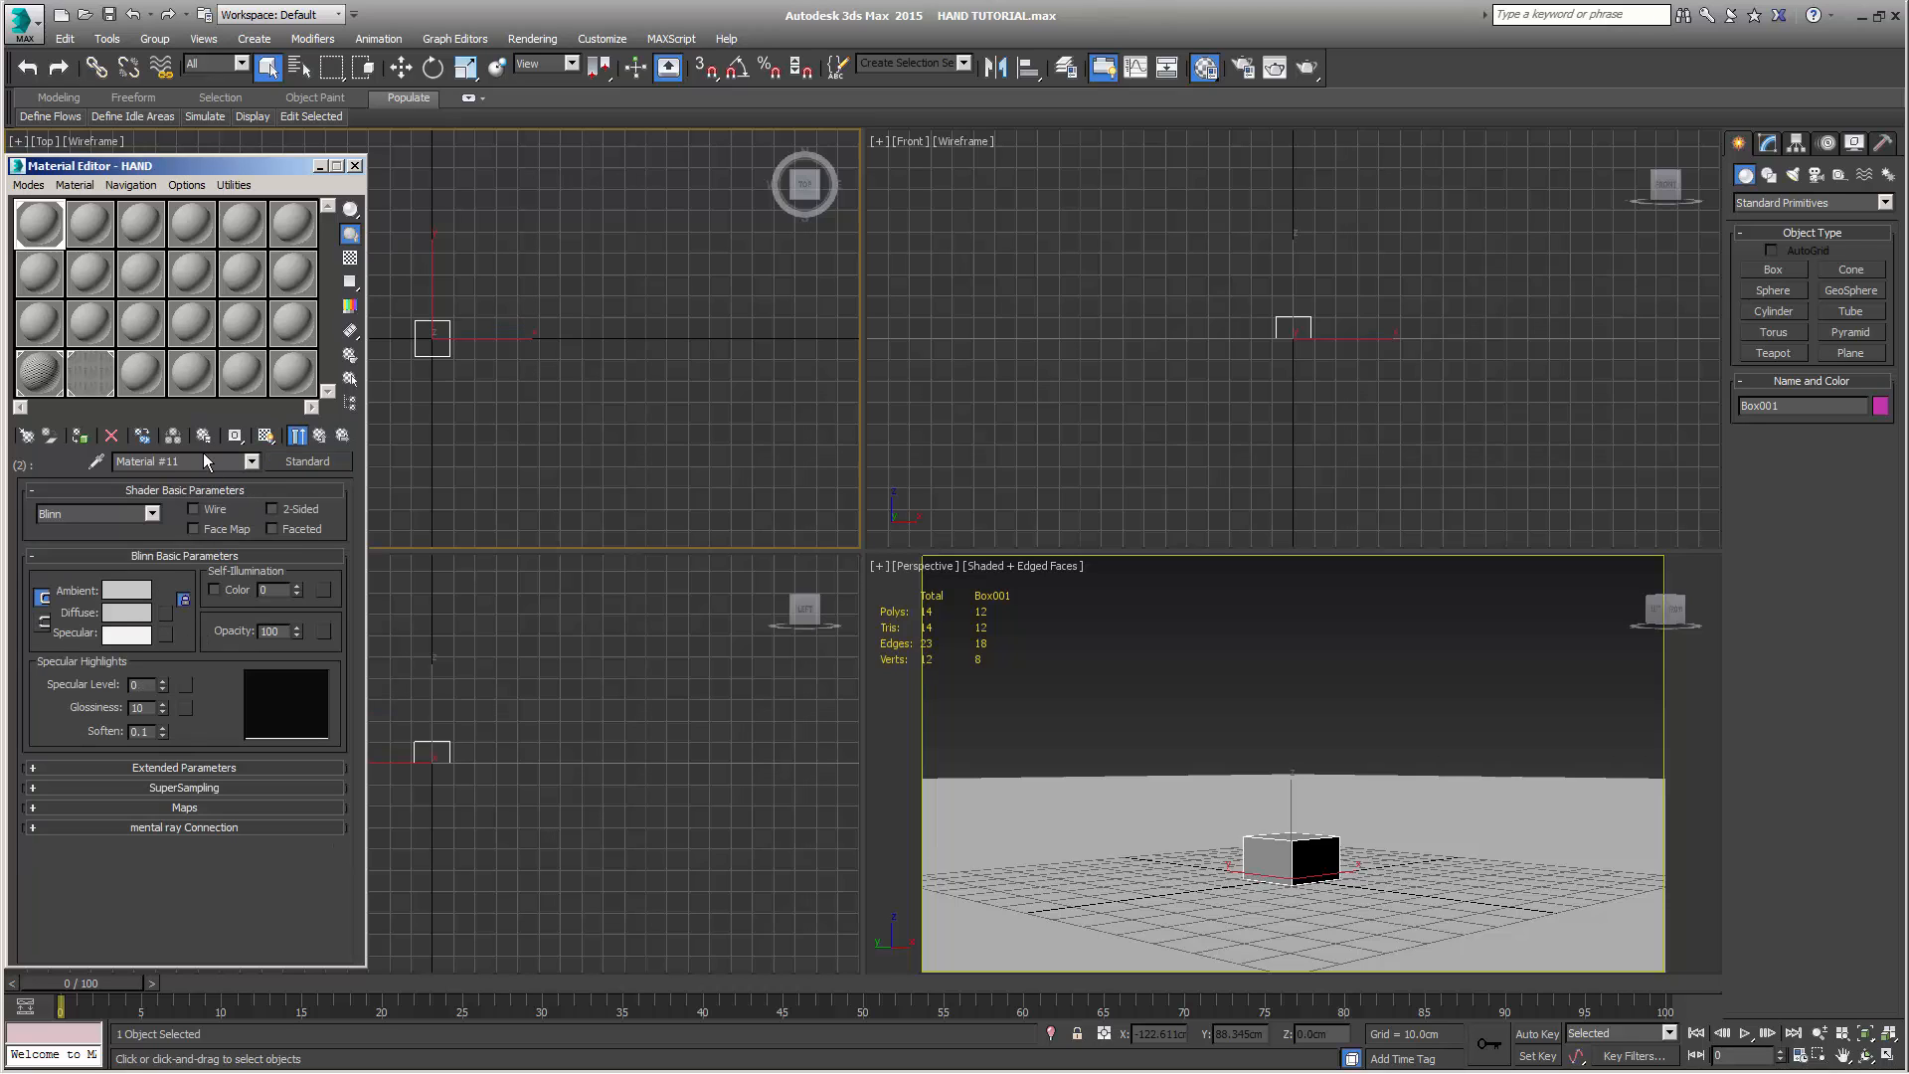
{"action": "left_click_drag", "start_coordinate": [209, 462], "coordinate": [78, 466]}
{"action": "type", "text": "NAILS"}
{"action": "left_click", "coordinate": [319, 436]}
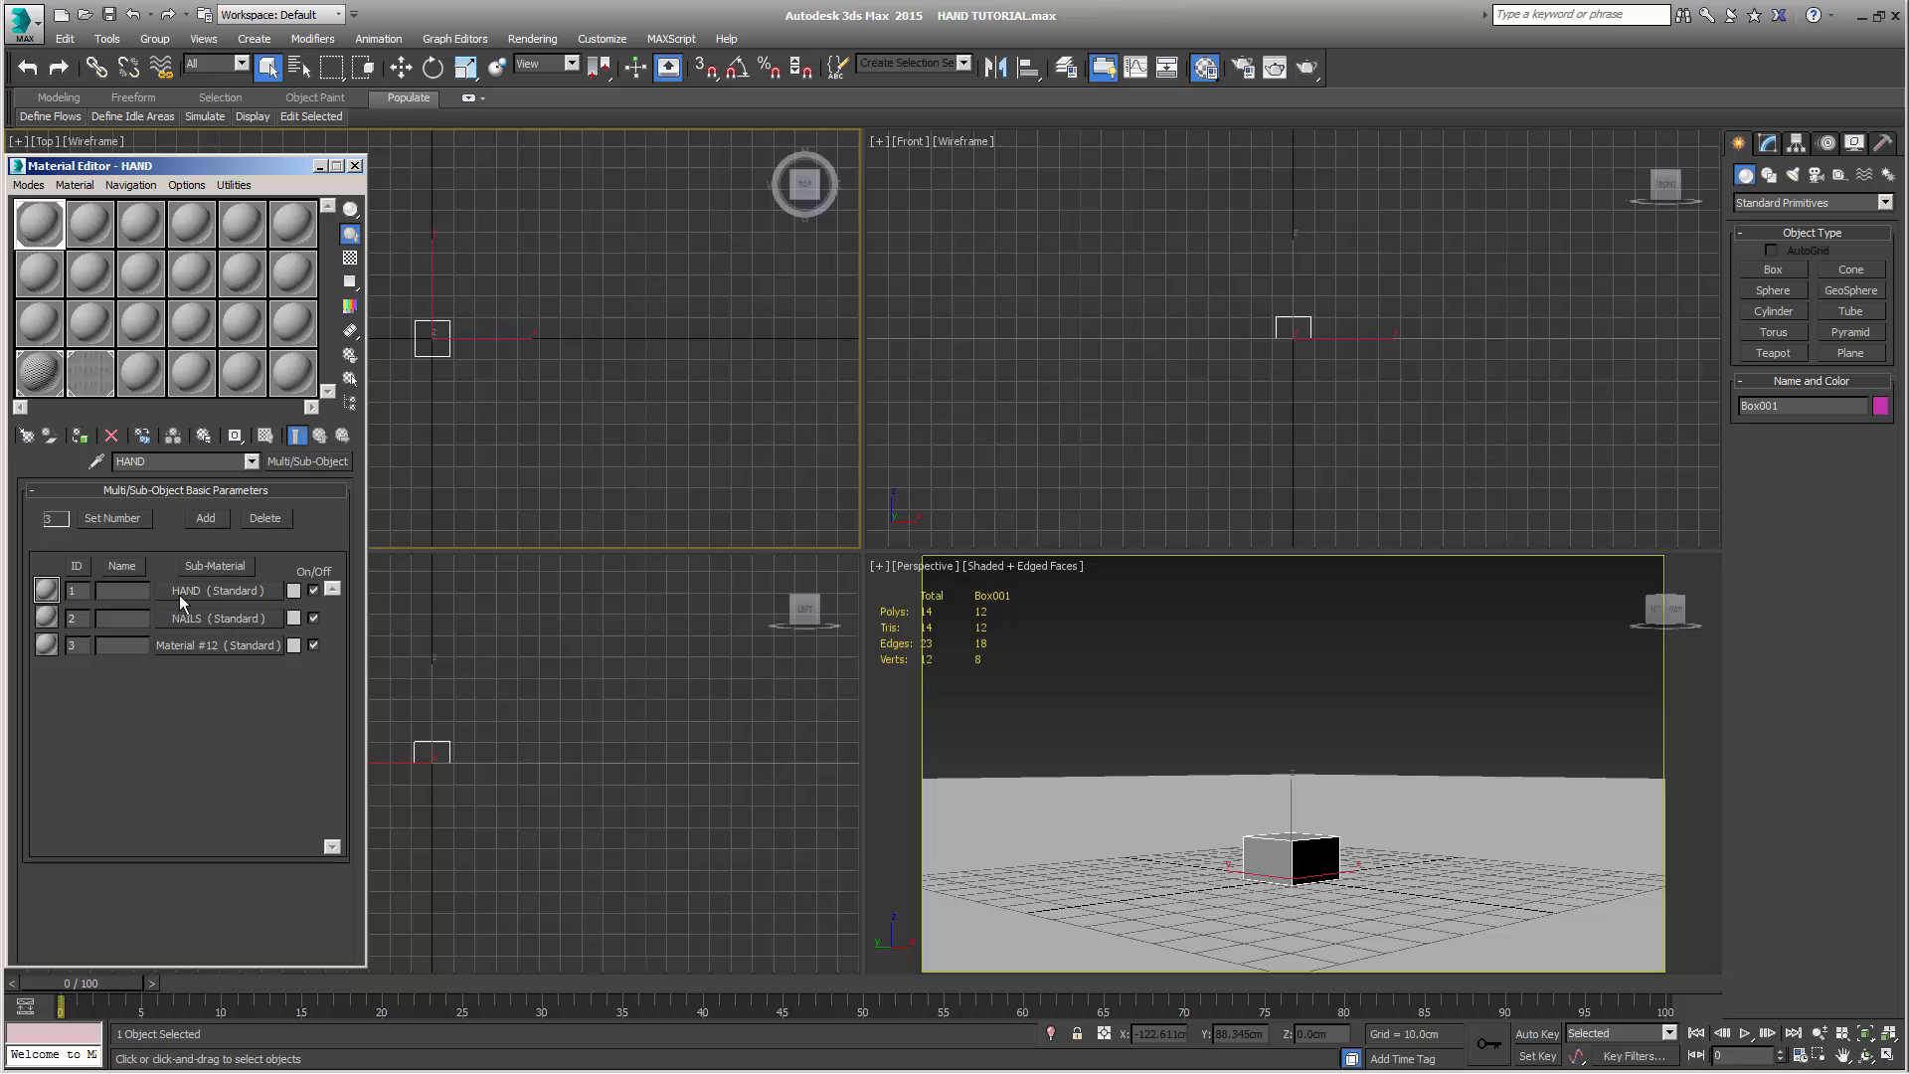
Darken the NAILS sub-material's diffuse color to a value of 25 and return to the parent material
{"action": "left_click", "coordinate": [222, 618]}
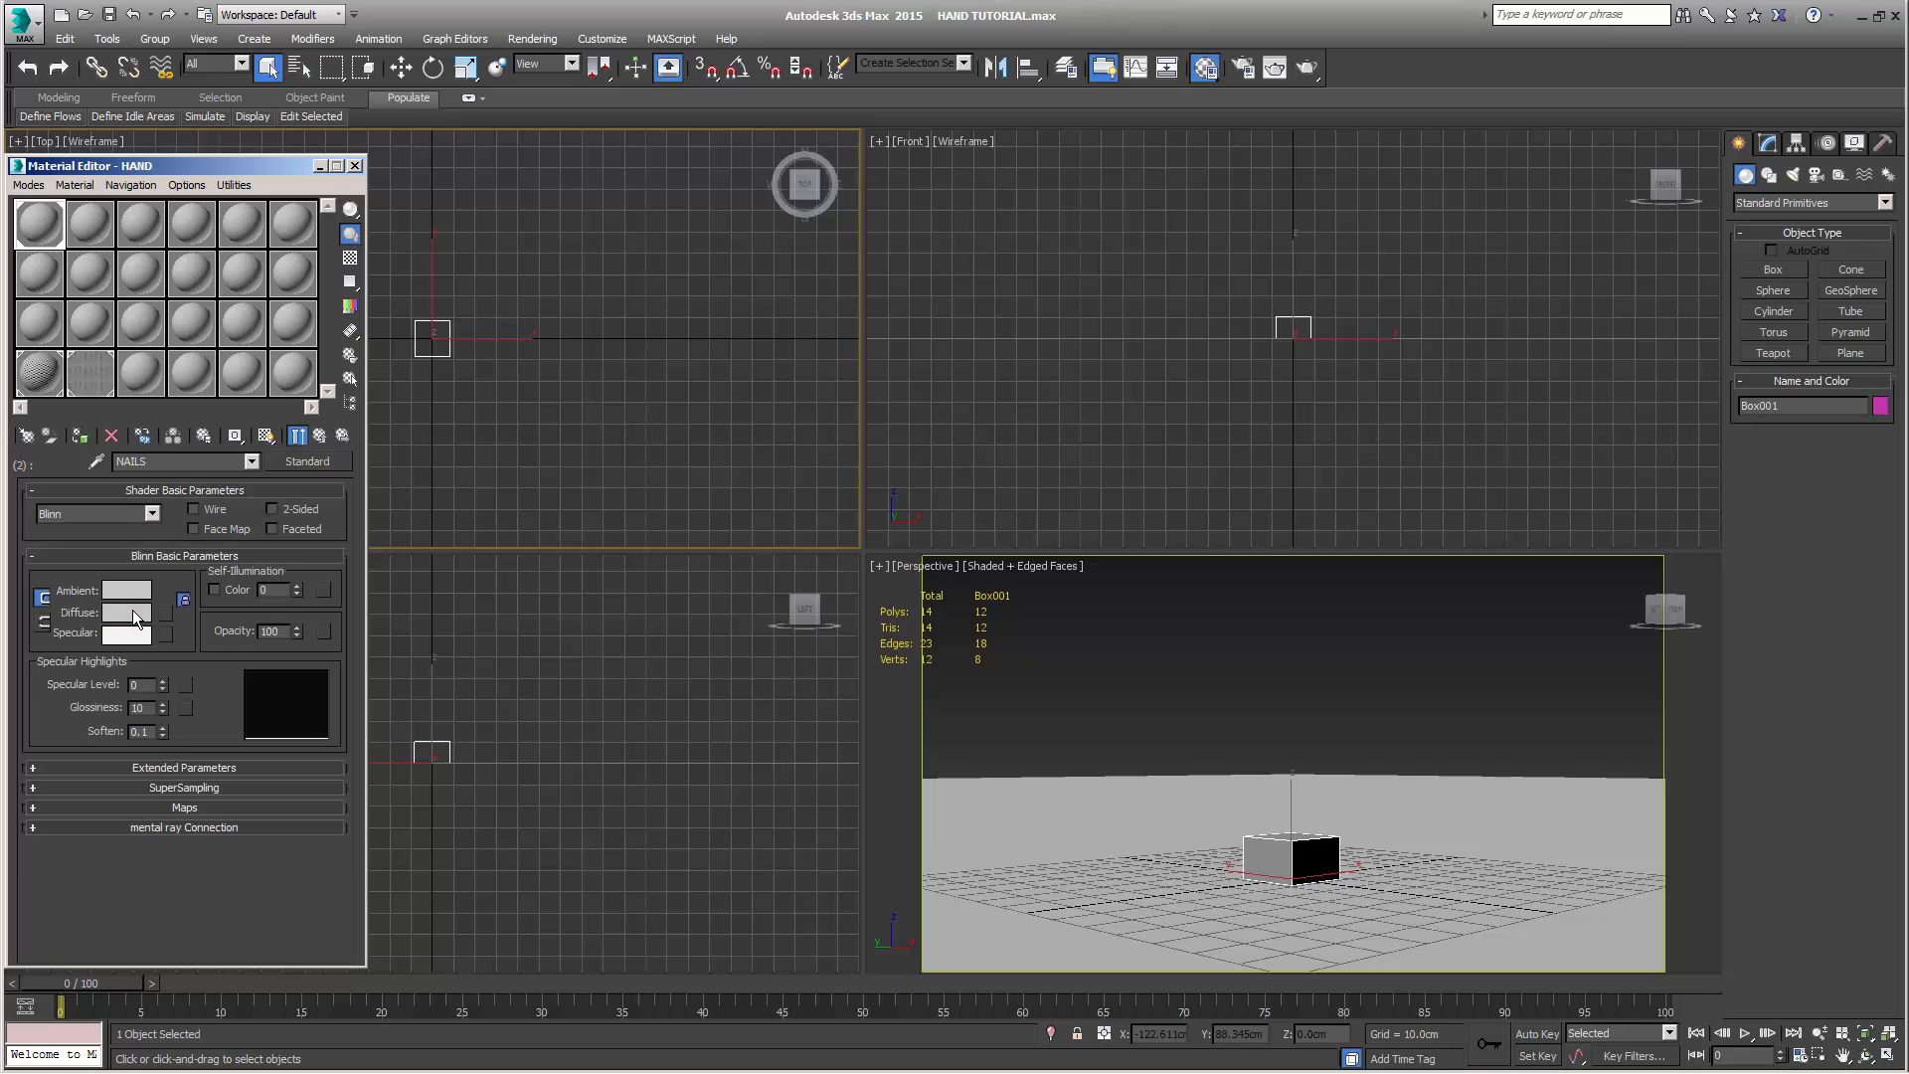
{"action": "left_click", "coordinate": [136, 618]}
{"action": "left_click_drag", "start_coordinate": [713, 220], "coordinate": [642, 233]}
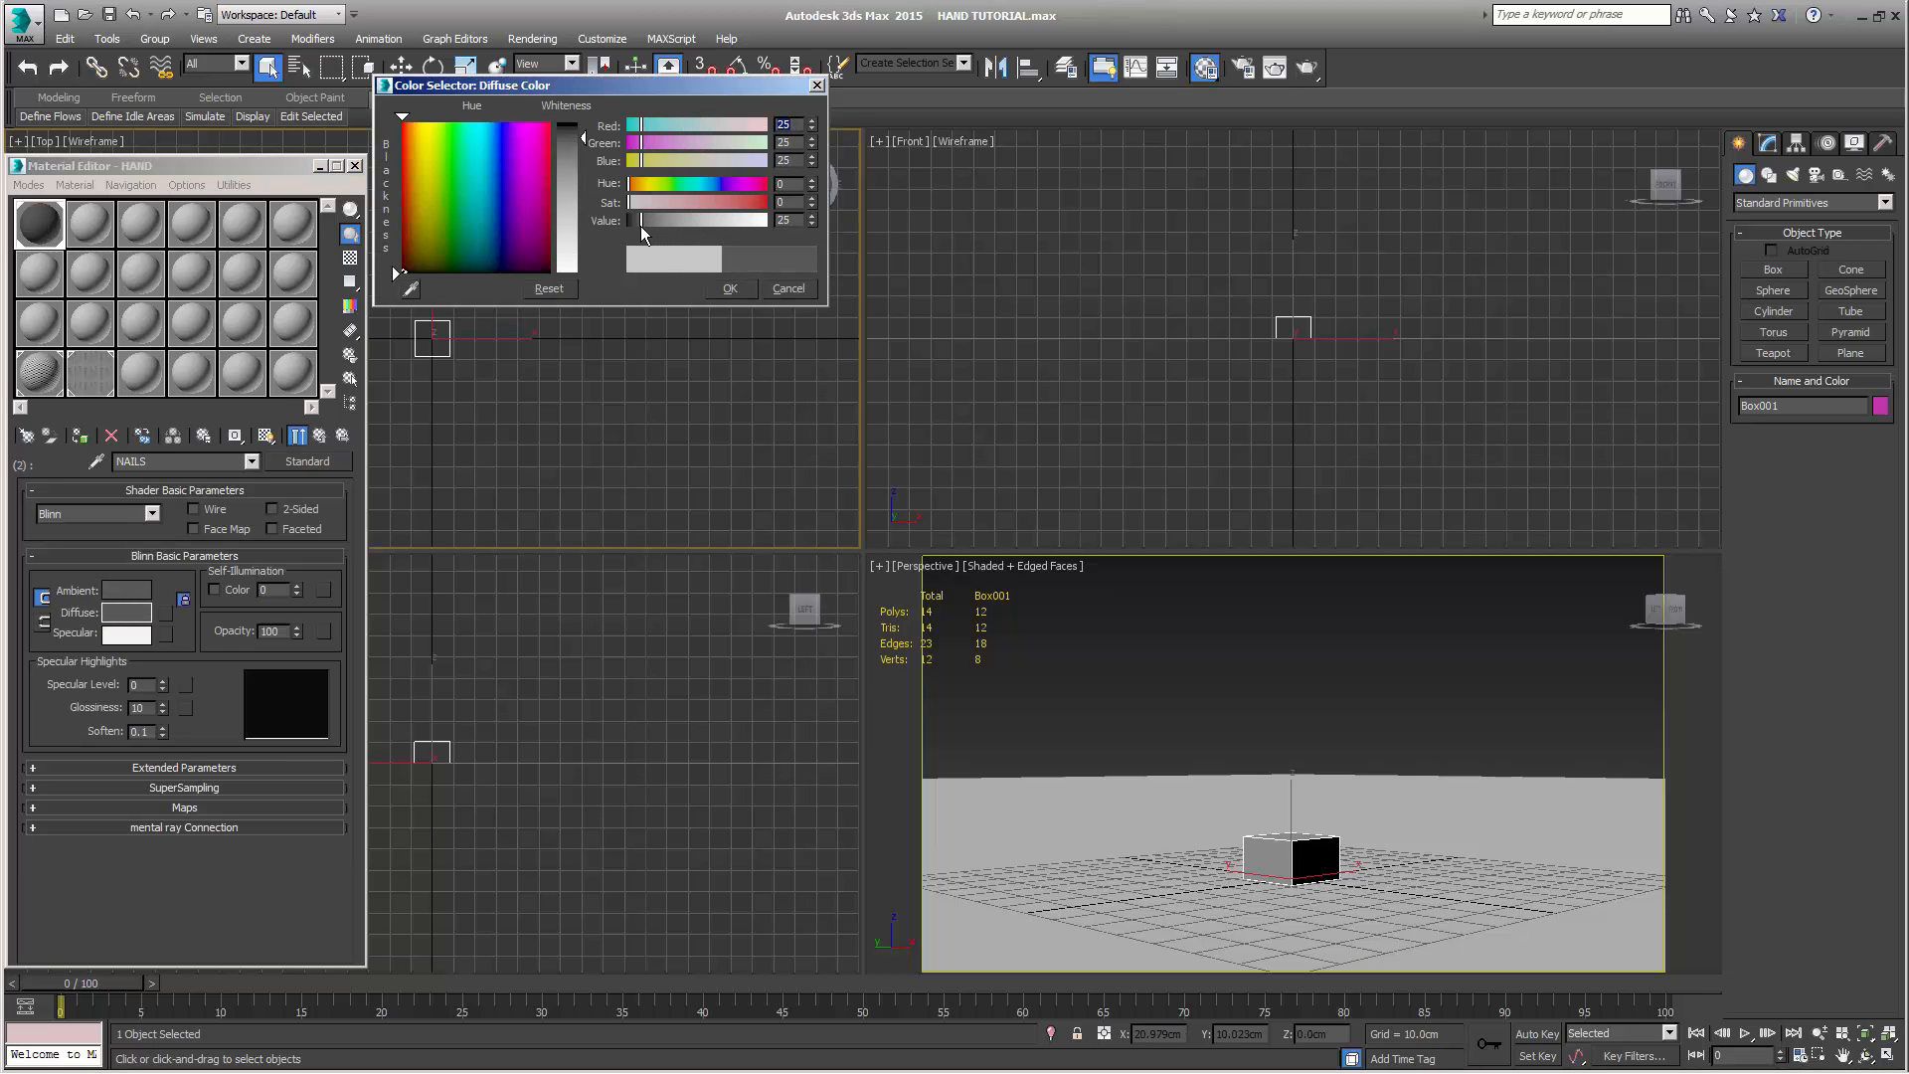
{"action": "left_click", "coordinate": [735, 290]}
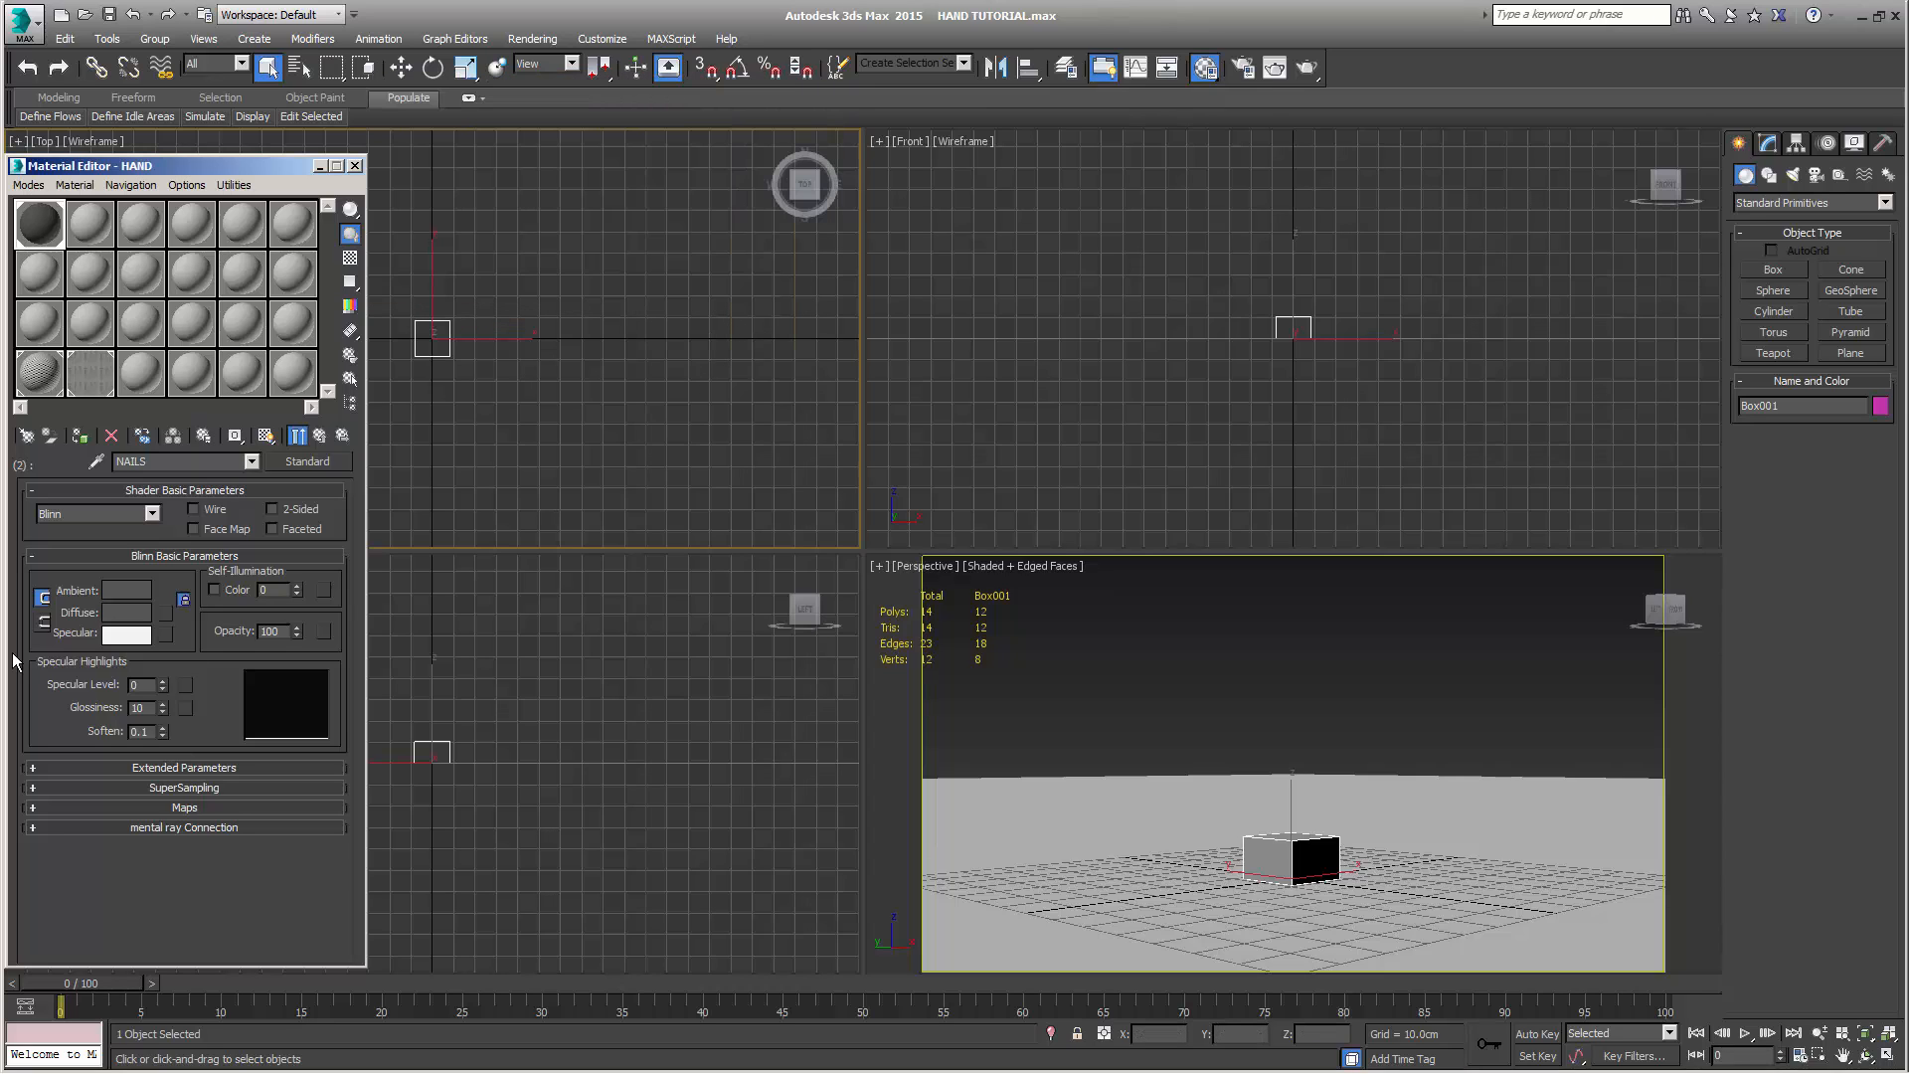
{"action": "left_click", "coordinate": [298, 436]}
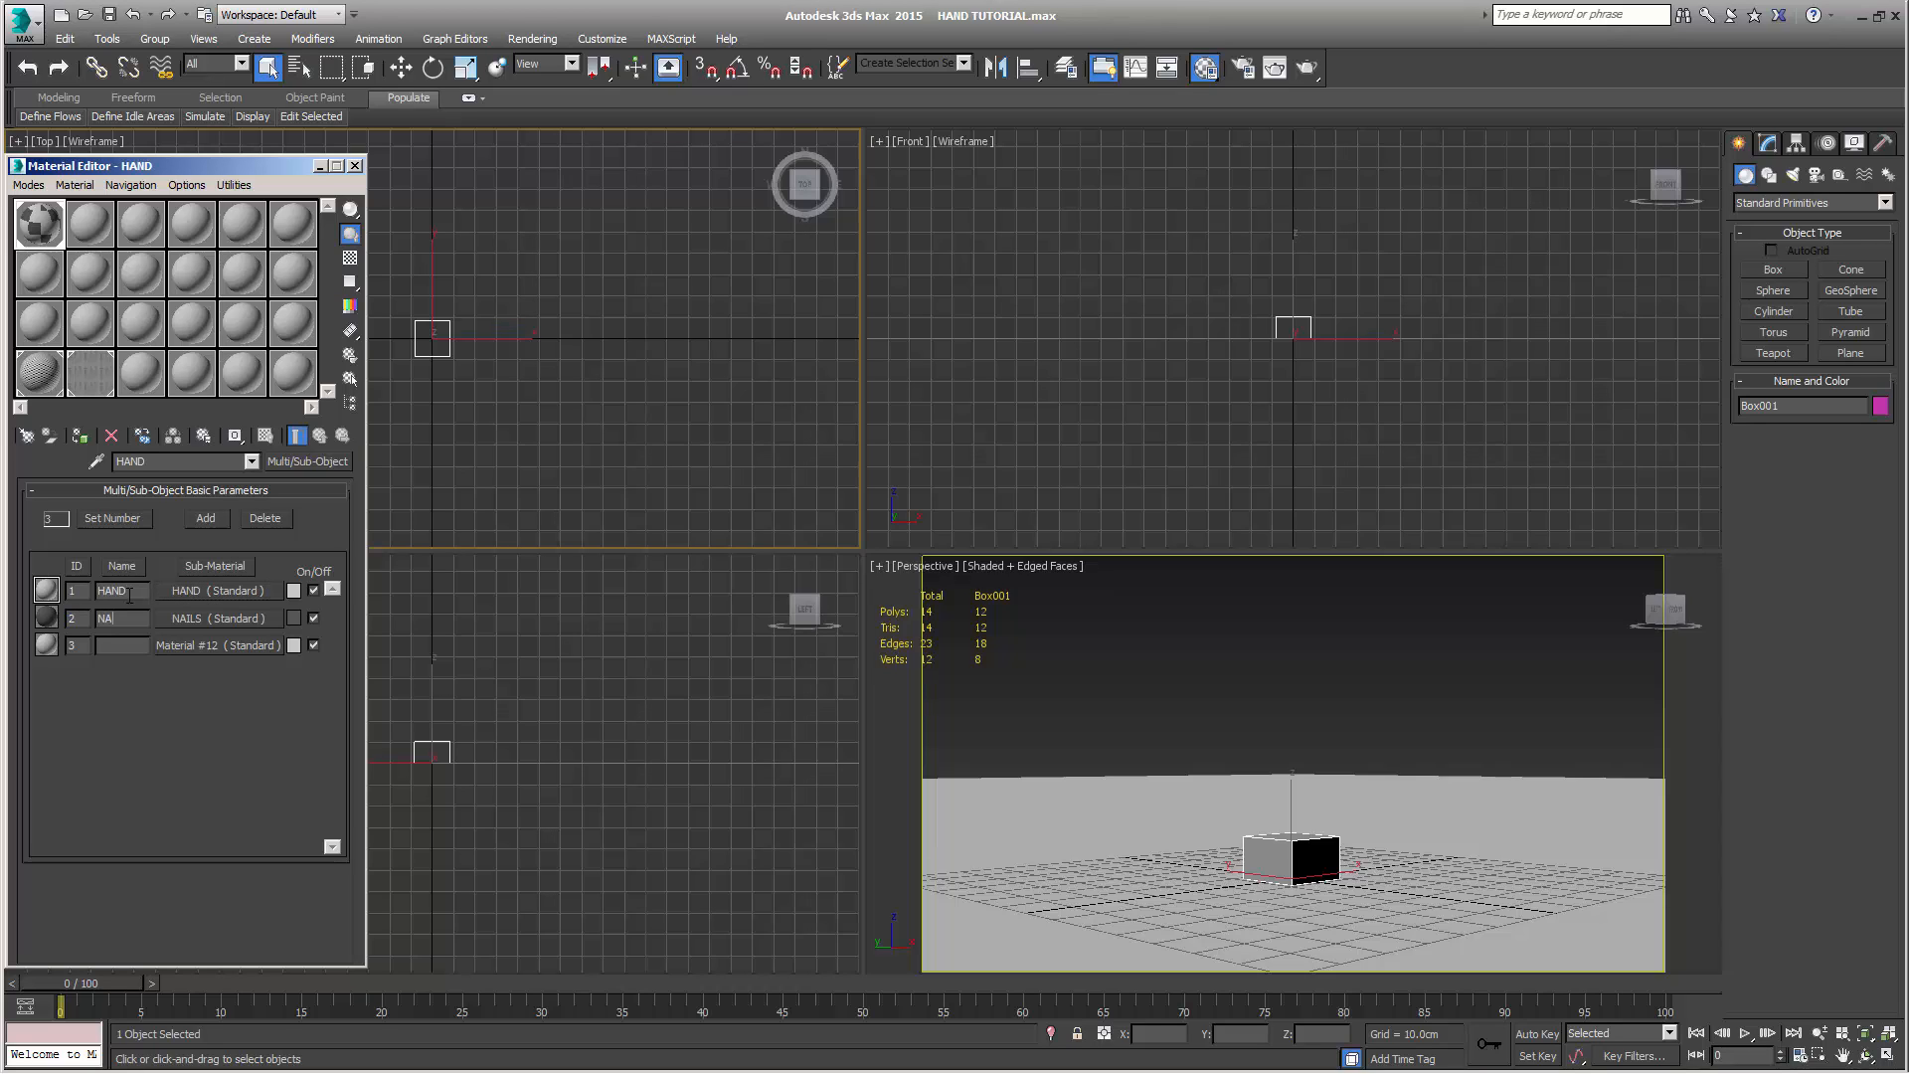
Complete the name labels HAND for ID 1 and NAILS for ID 2, and close the Material Editor
{"action": "type", "text": "S"}
{"action": "key", "text": "Return"}
{"action": "left_click", "coordinate": [355, 167]}
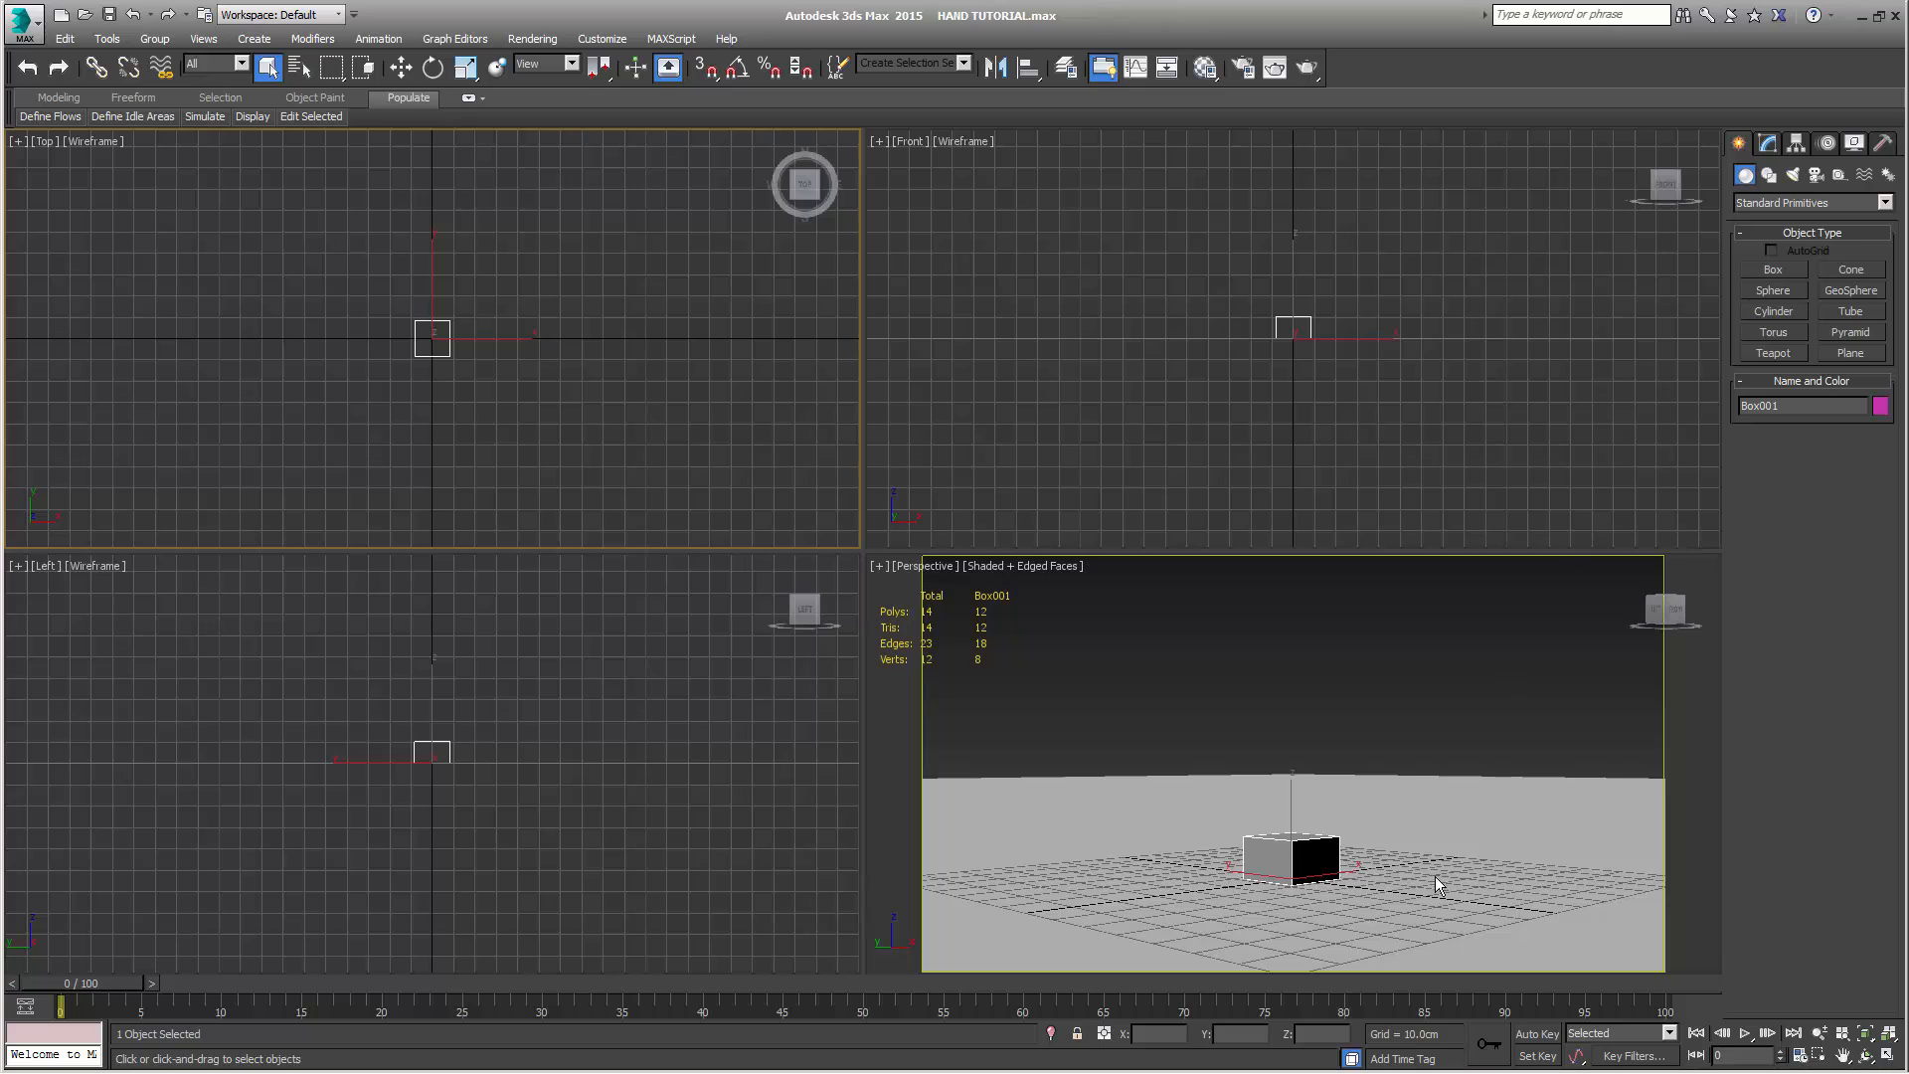
Hide every object except the box and rename the box HAND
{"action": "left_click", "coordinate": [1320, 856]}
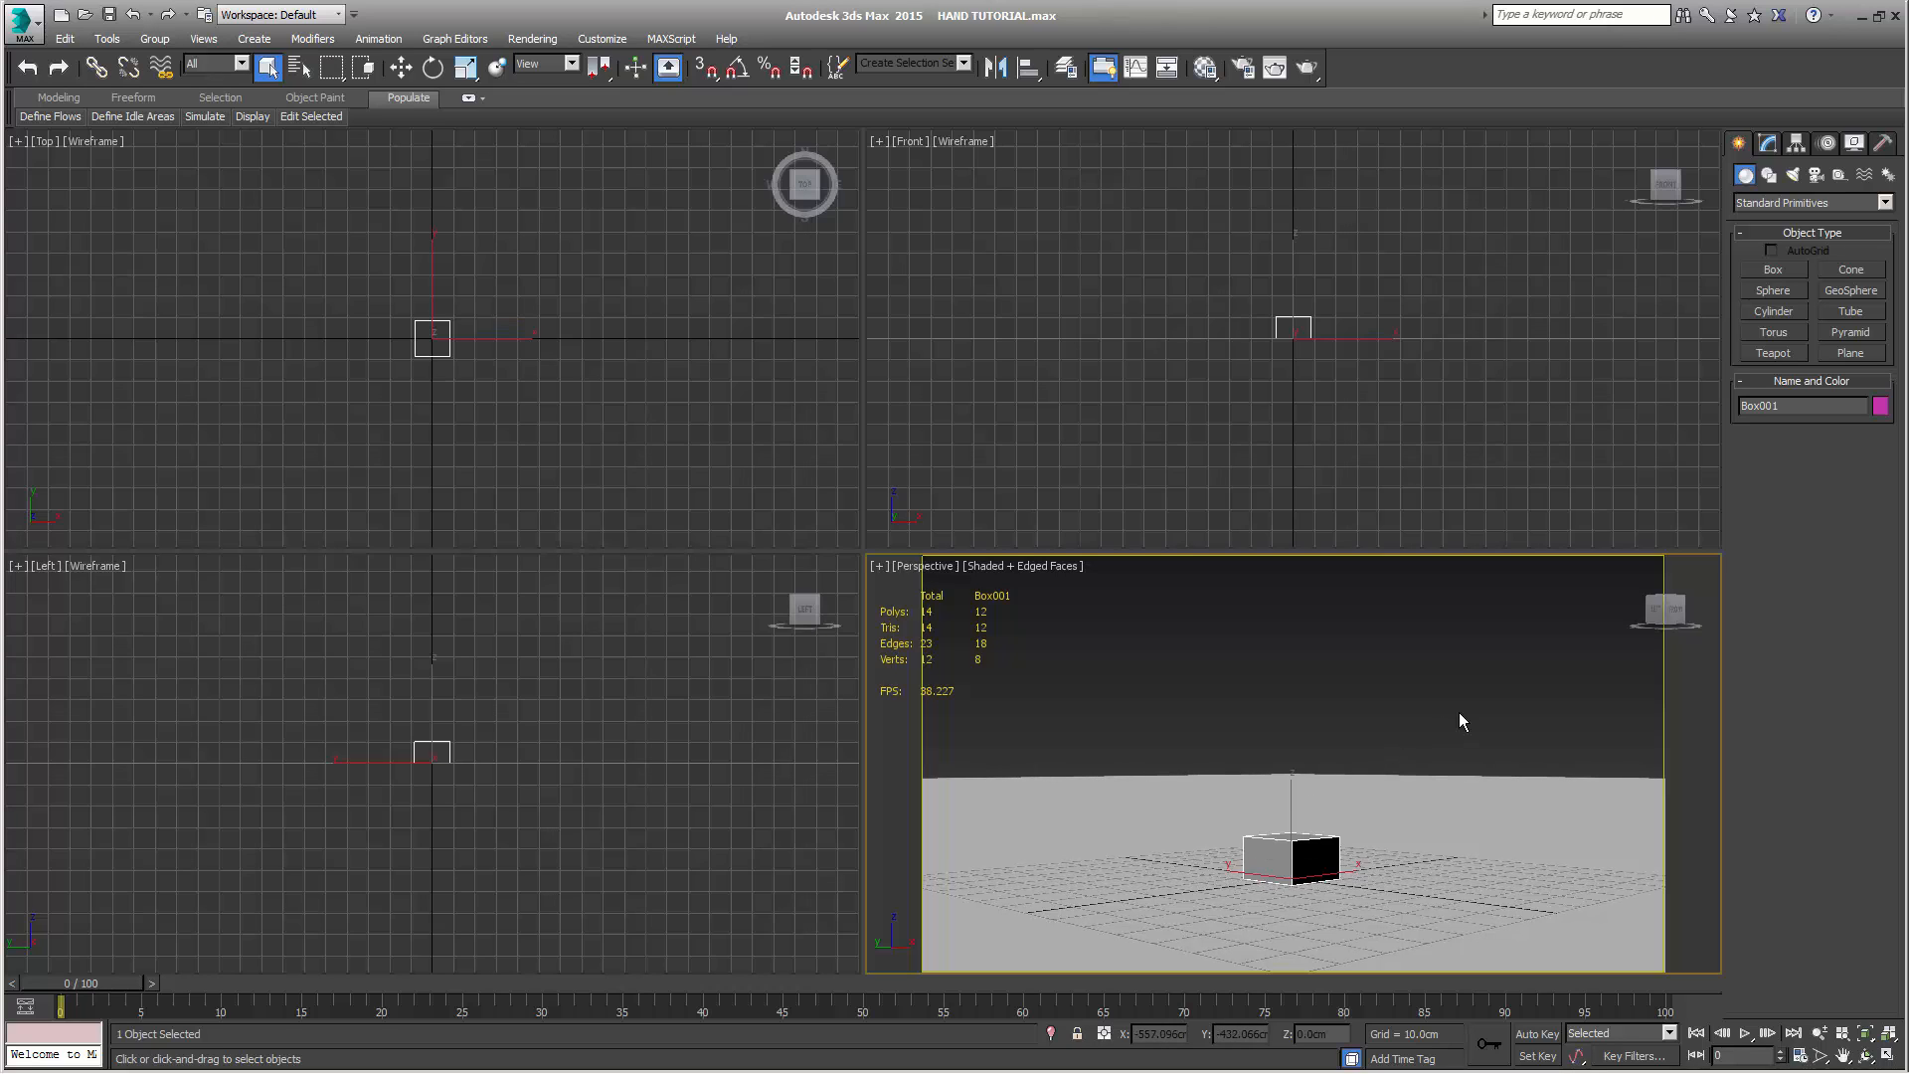
{"action": "right_click", "coordinate": [1404, 716]}
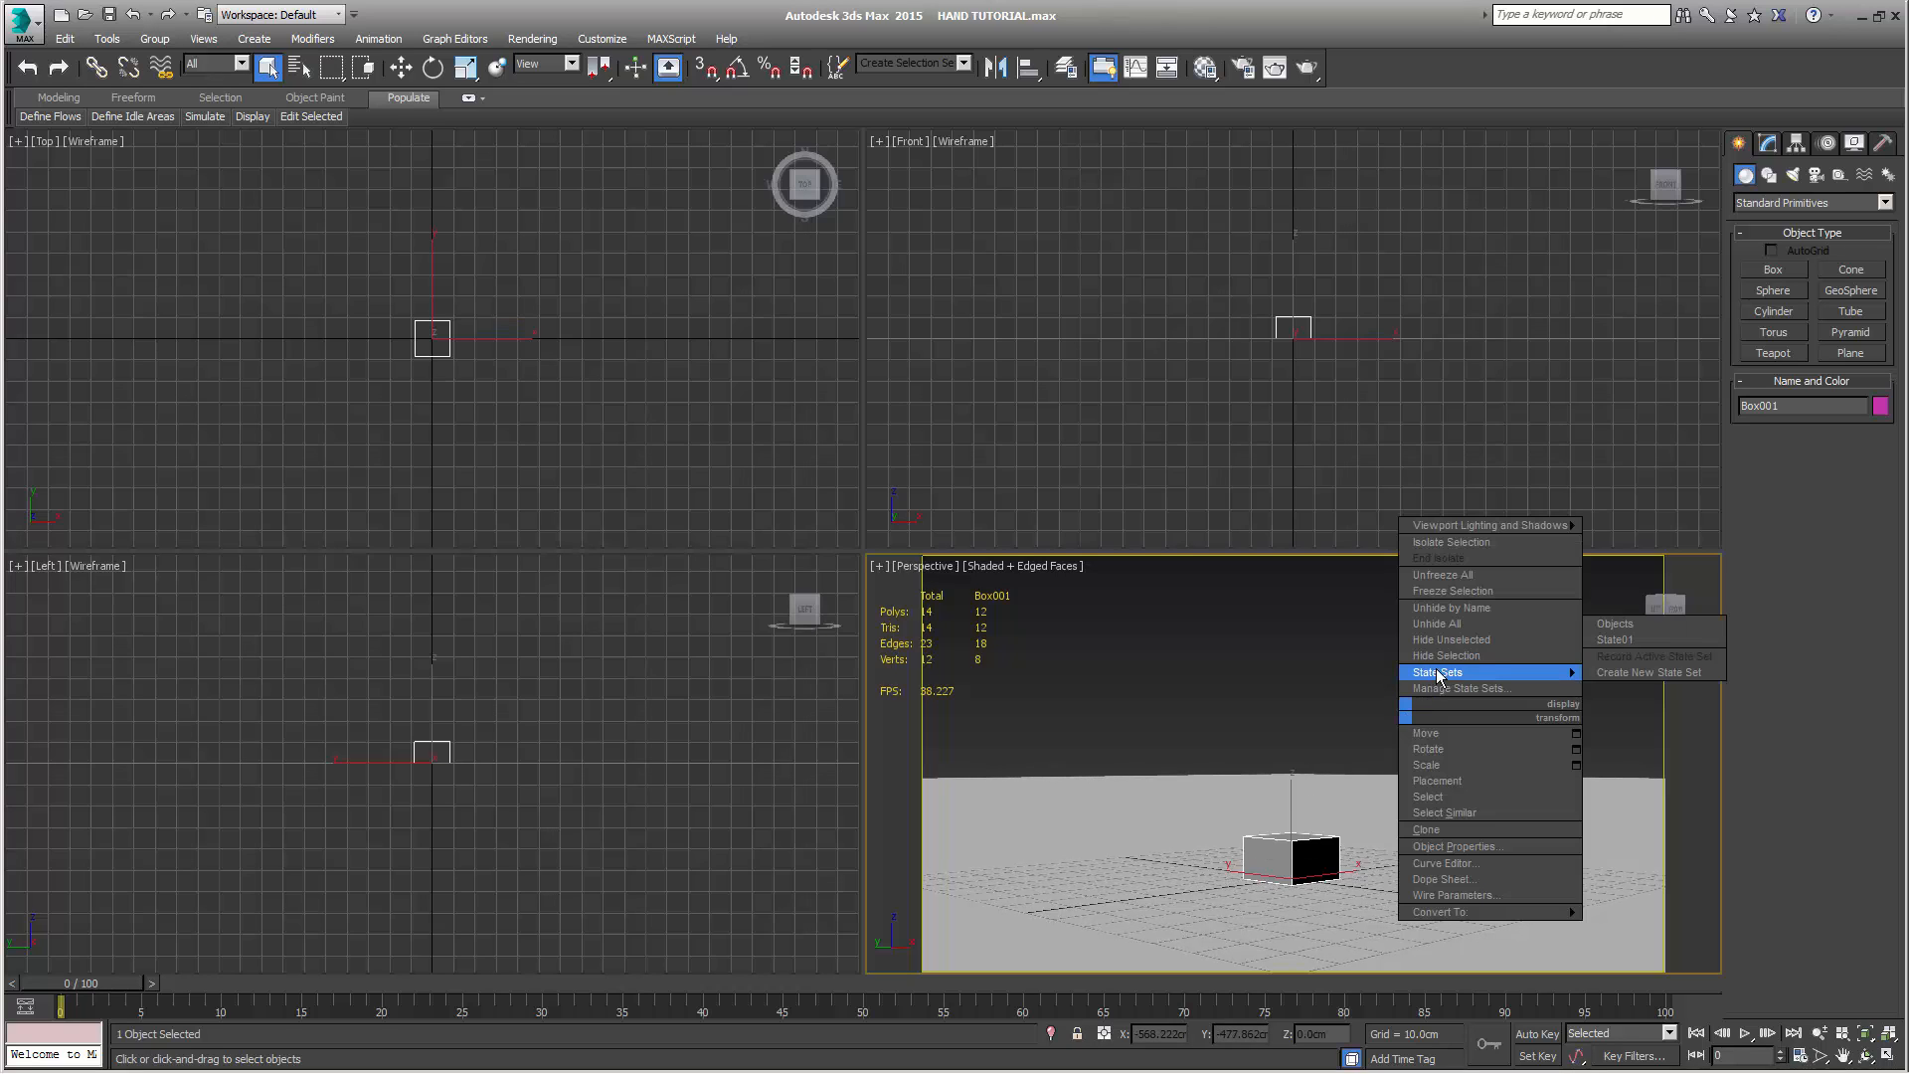
{"action": "left_click", "coordinate": [1444, 648]}
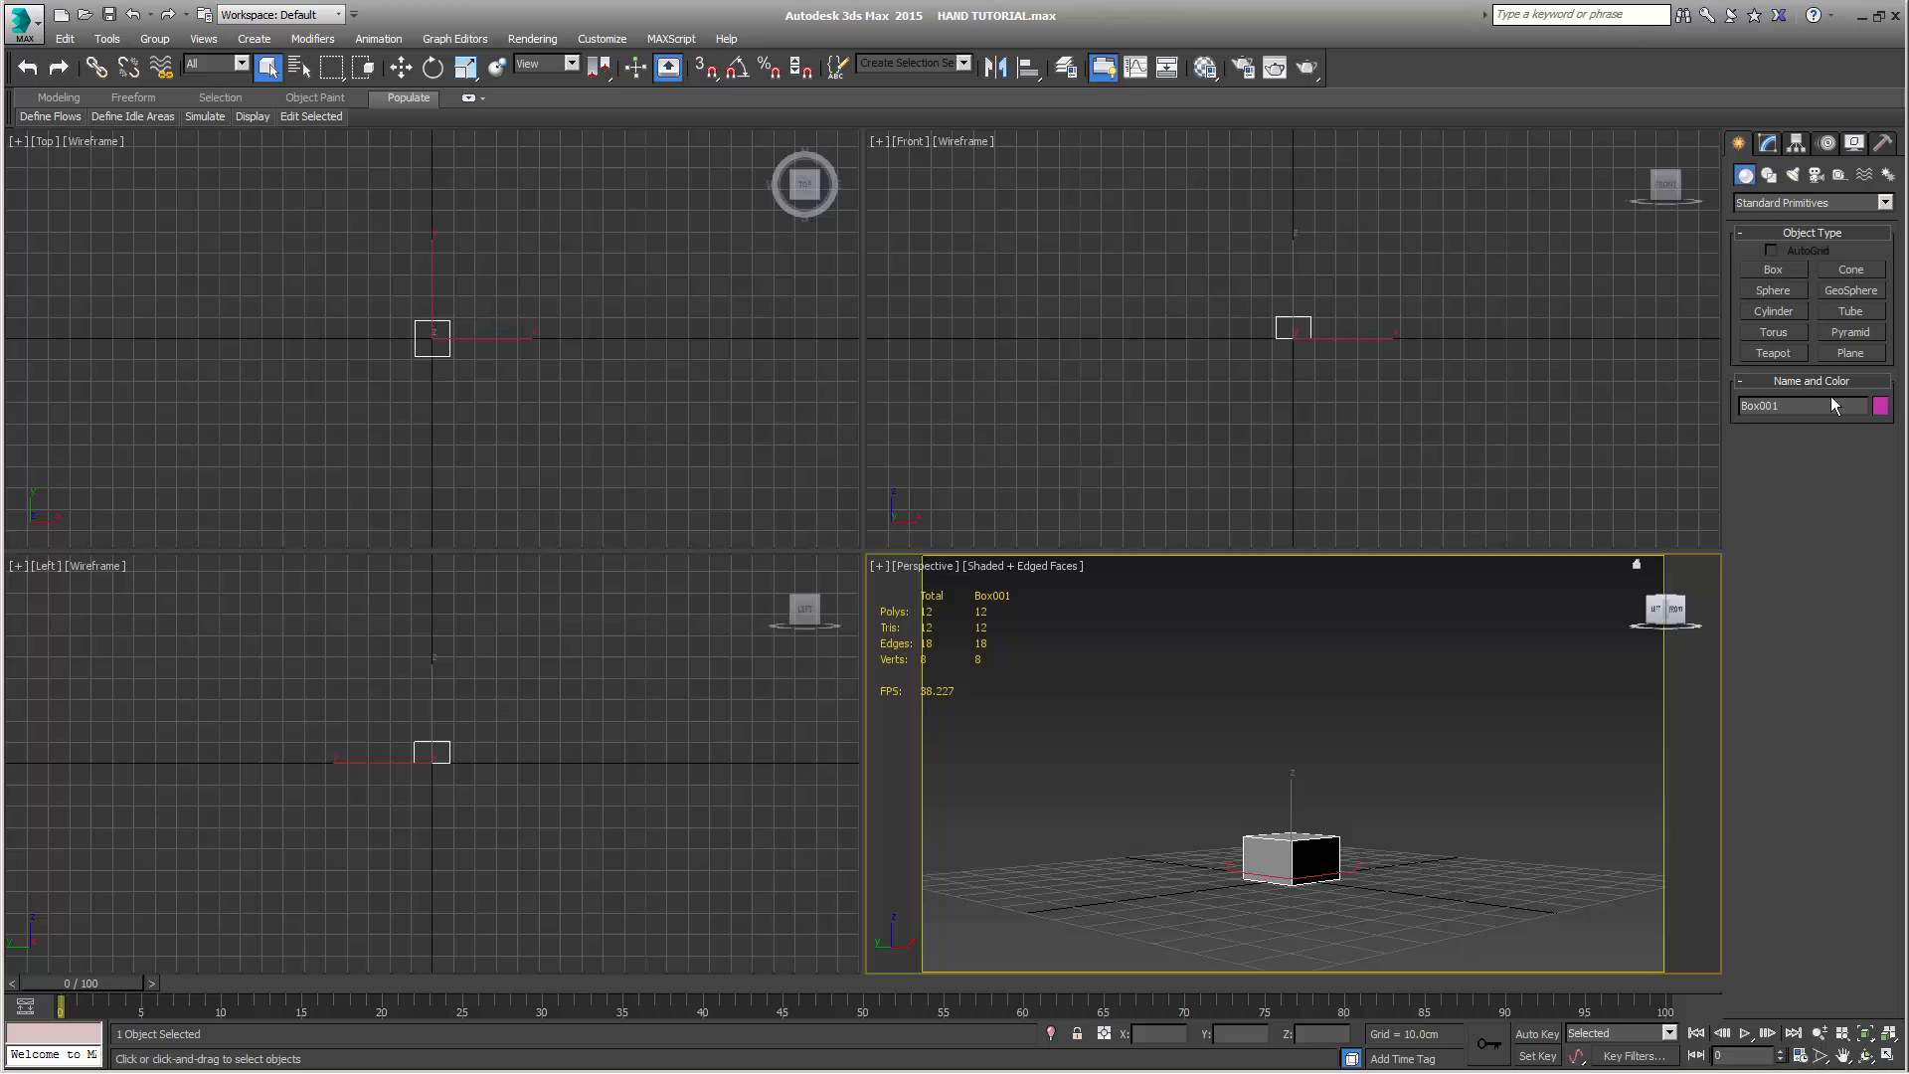
{"action": "left_click_drag", "start_coordinate": [1834, 405], "coordinate": [1685, 423]}
Set the box's length to 6 cm, width to 9 cm and height to 3 cm
{"action": "left_click", "coordinate": [1767, 143]}
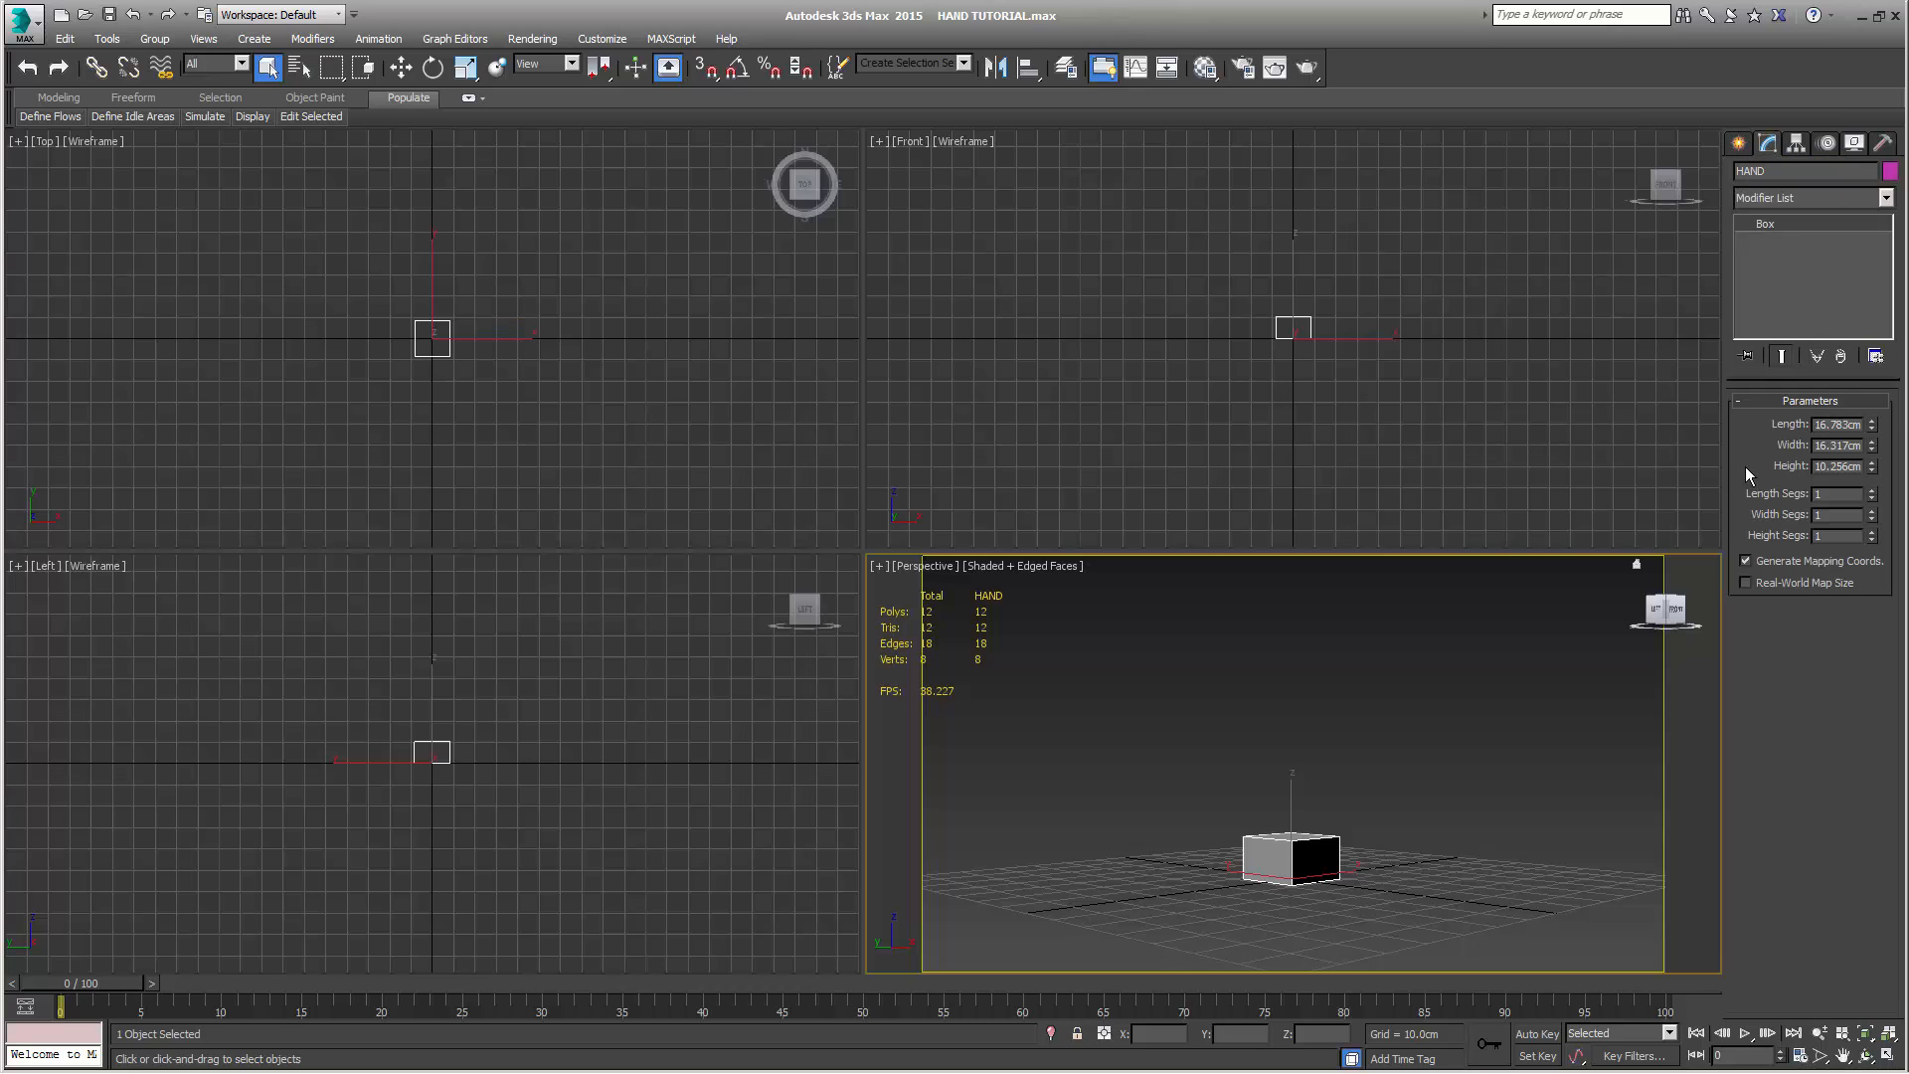
{"action": "double_click", "coordinate": [1832, 423]}
{"action": "type", "text": "6"}
{"action": "key", "text": "Tab"}
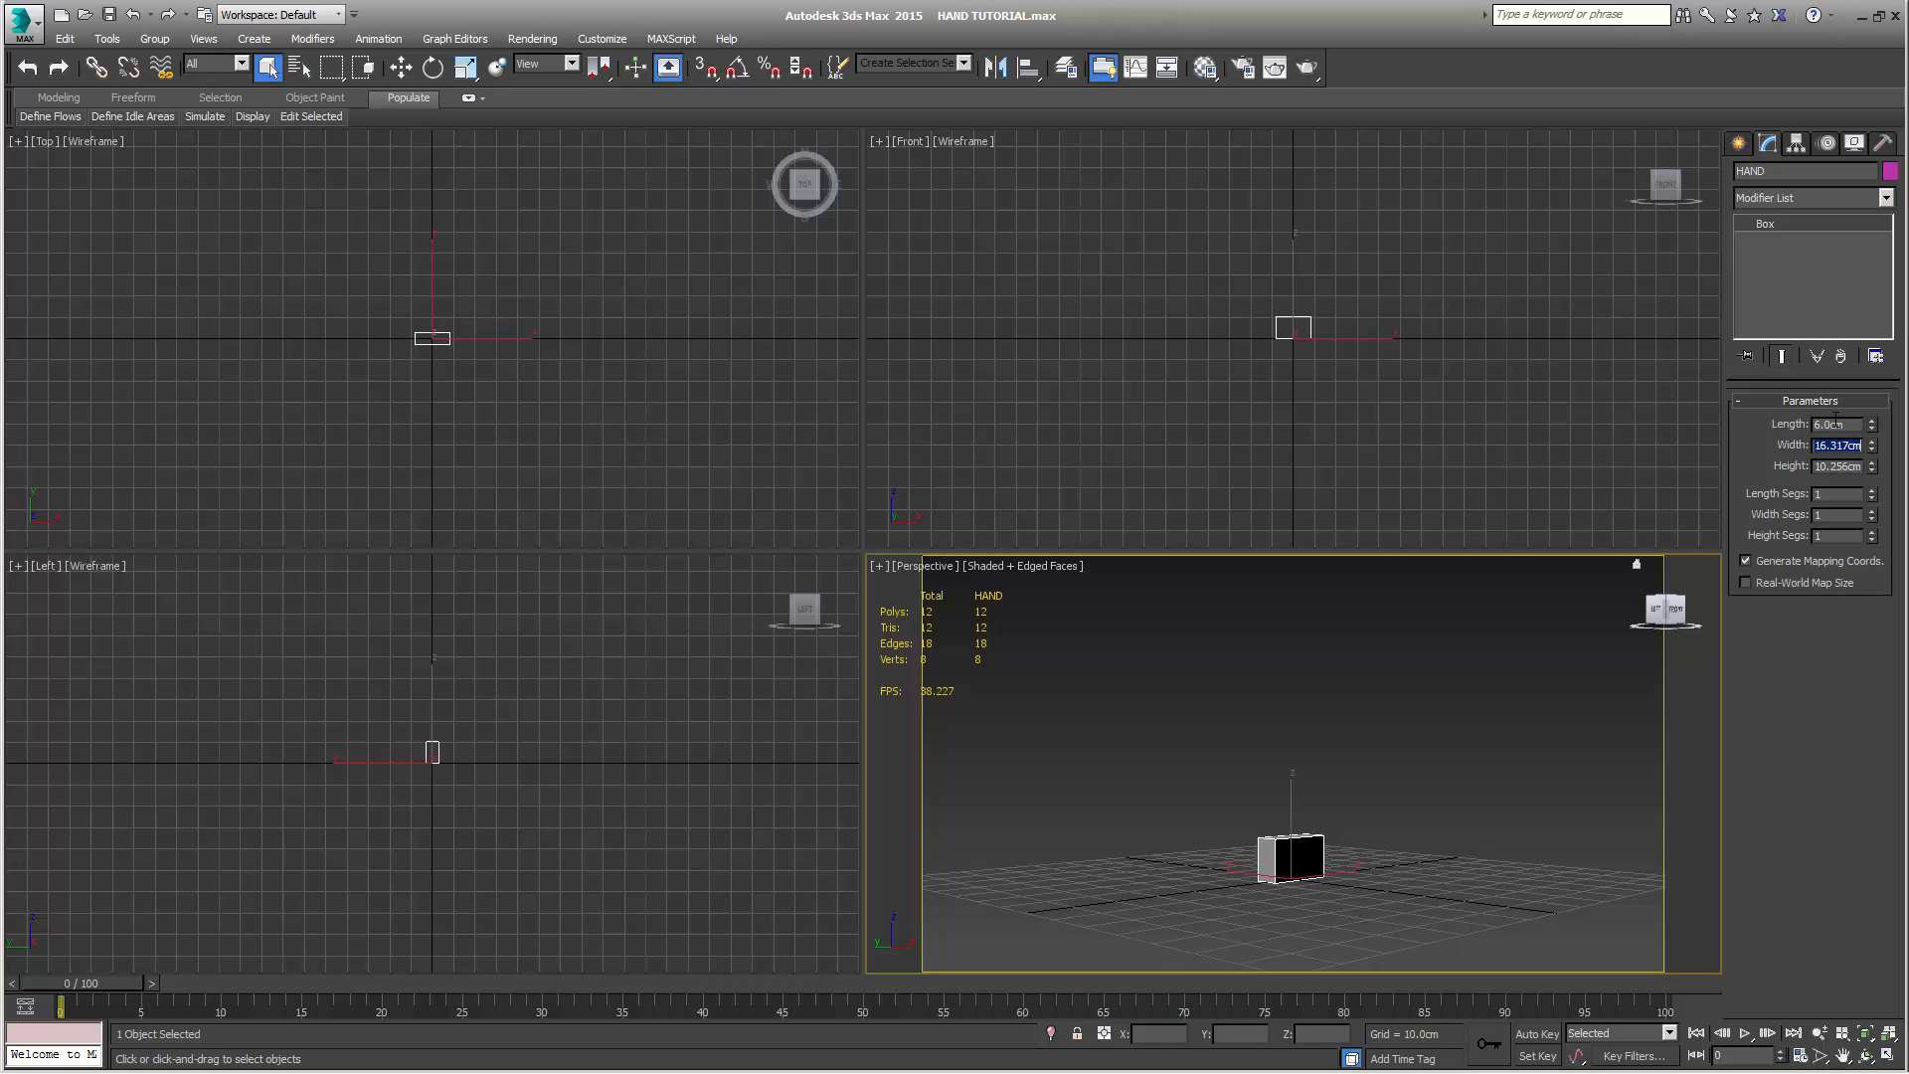
{"action": "type", "text": "9"}
{"action": "key", "text": "Tab"}
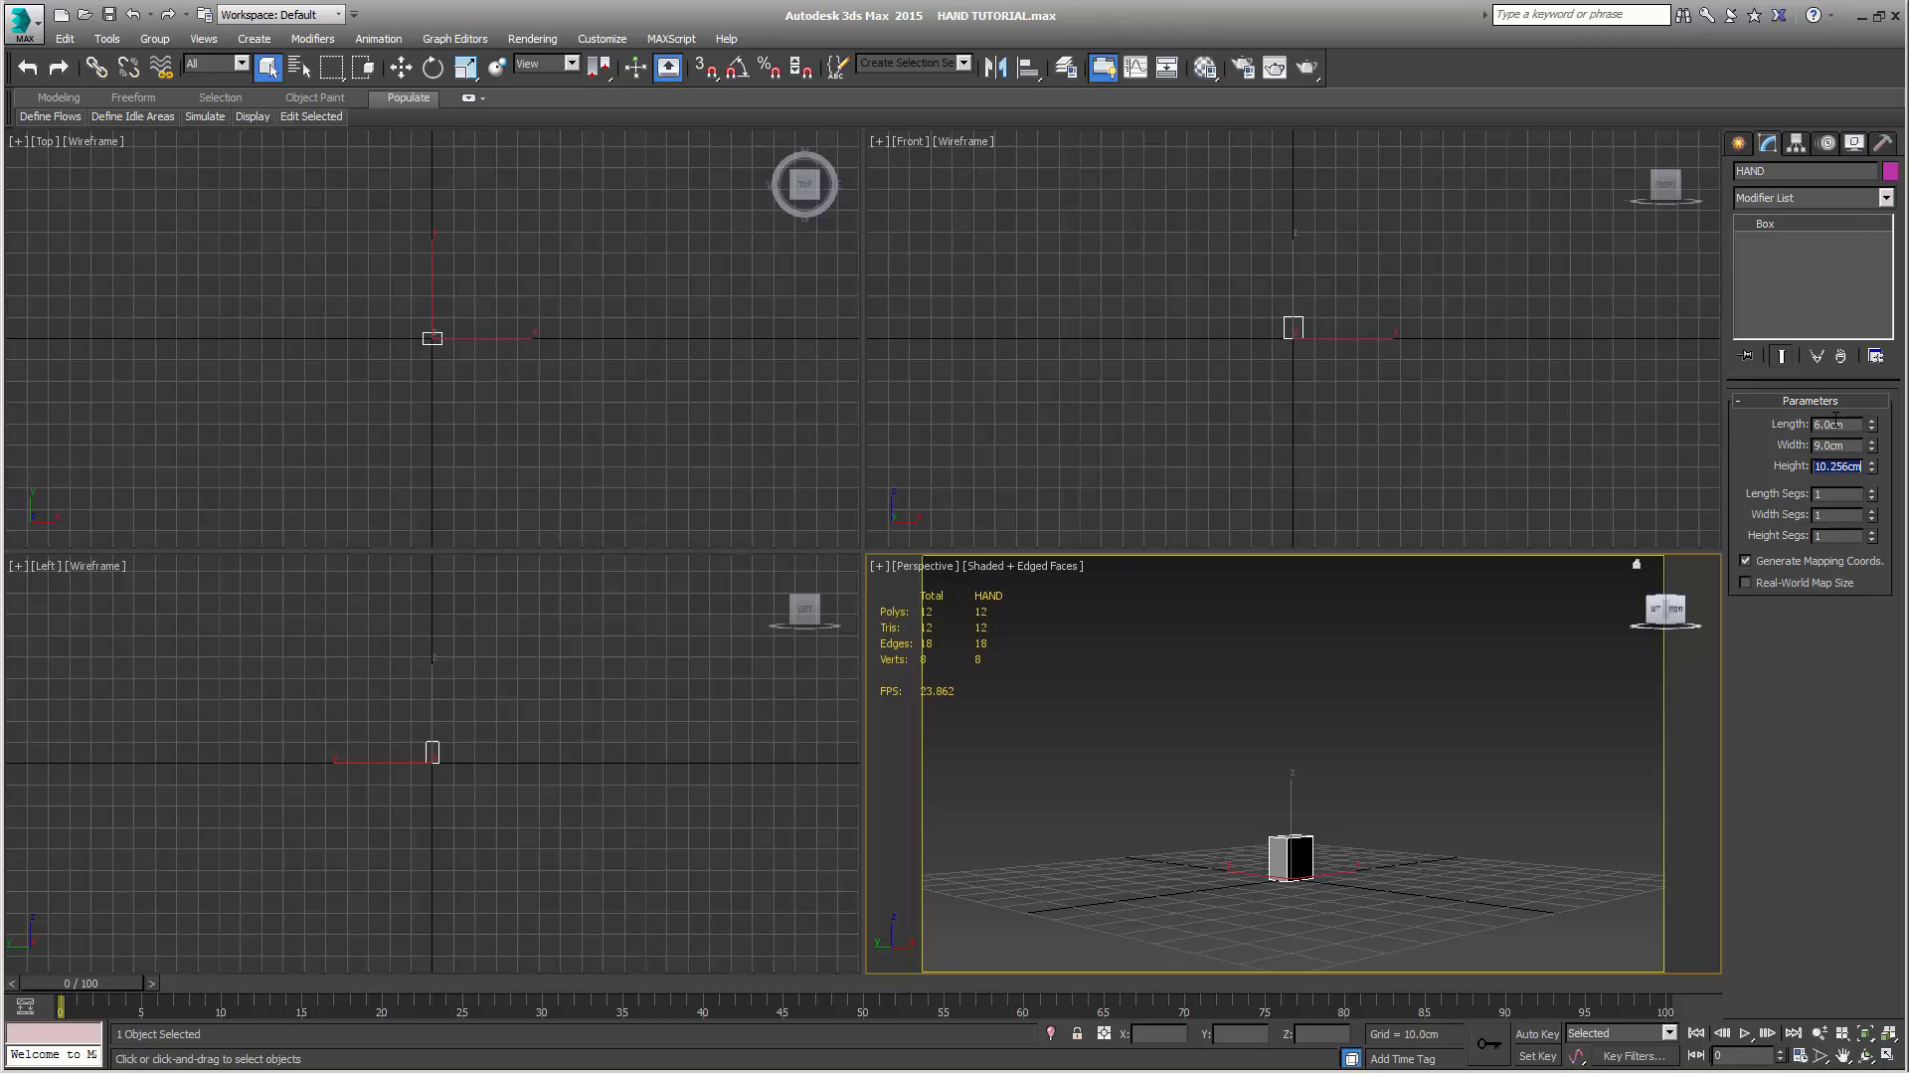
{"action": "type", "text": "3"}
{"action": "key", "text": "Tab"}
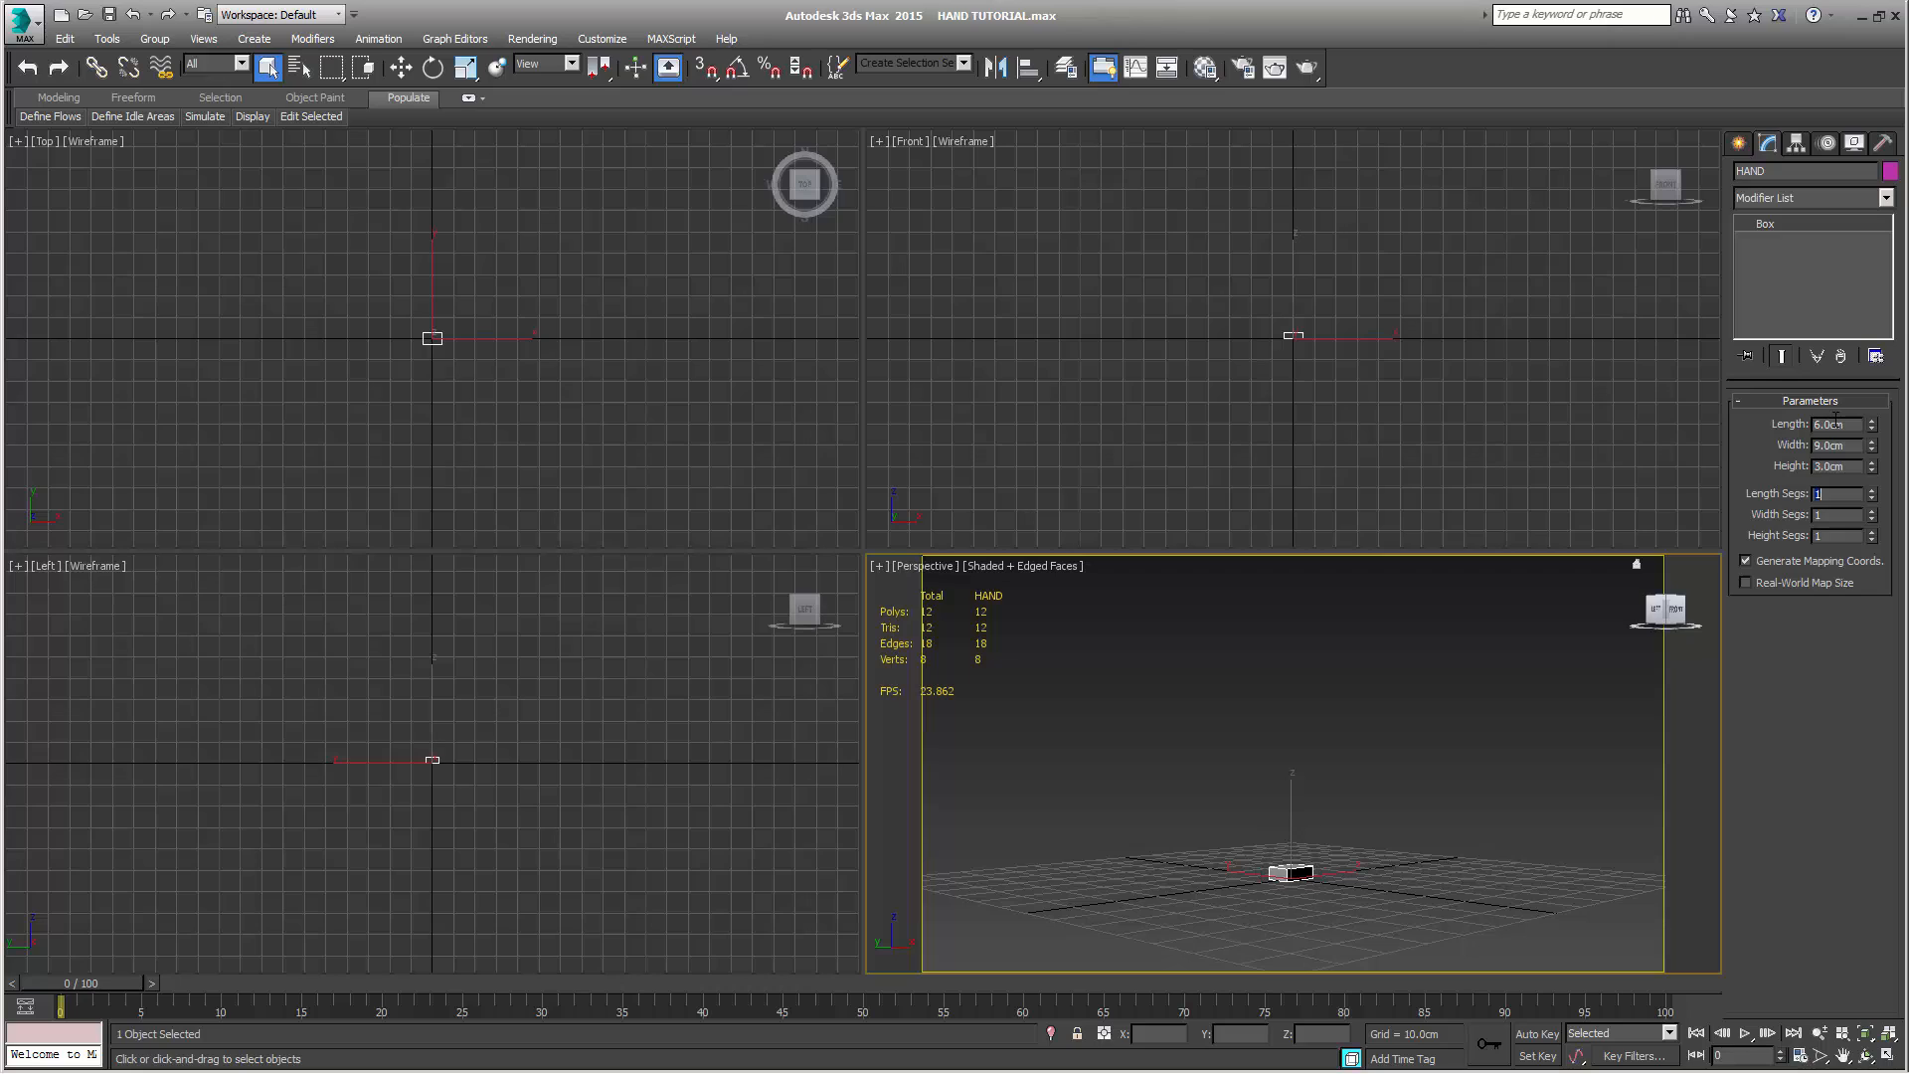
Divide the box into 7 length segments and 3 width segments
{"action": "type", "text": "7"}
{"action": "key", "text": "Tab"}
{"action": "type", "text": "3"}
{"action": "key", "text": "Tab"}
Convert the box to an Editable Poly and activate its Element selection level
{"action": "right_click", "coordinate": [1801, 226]}
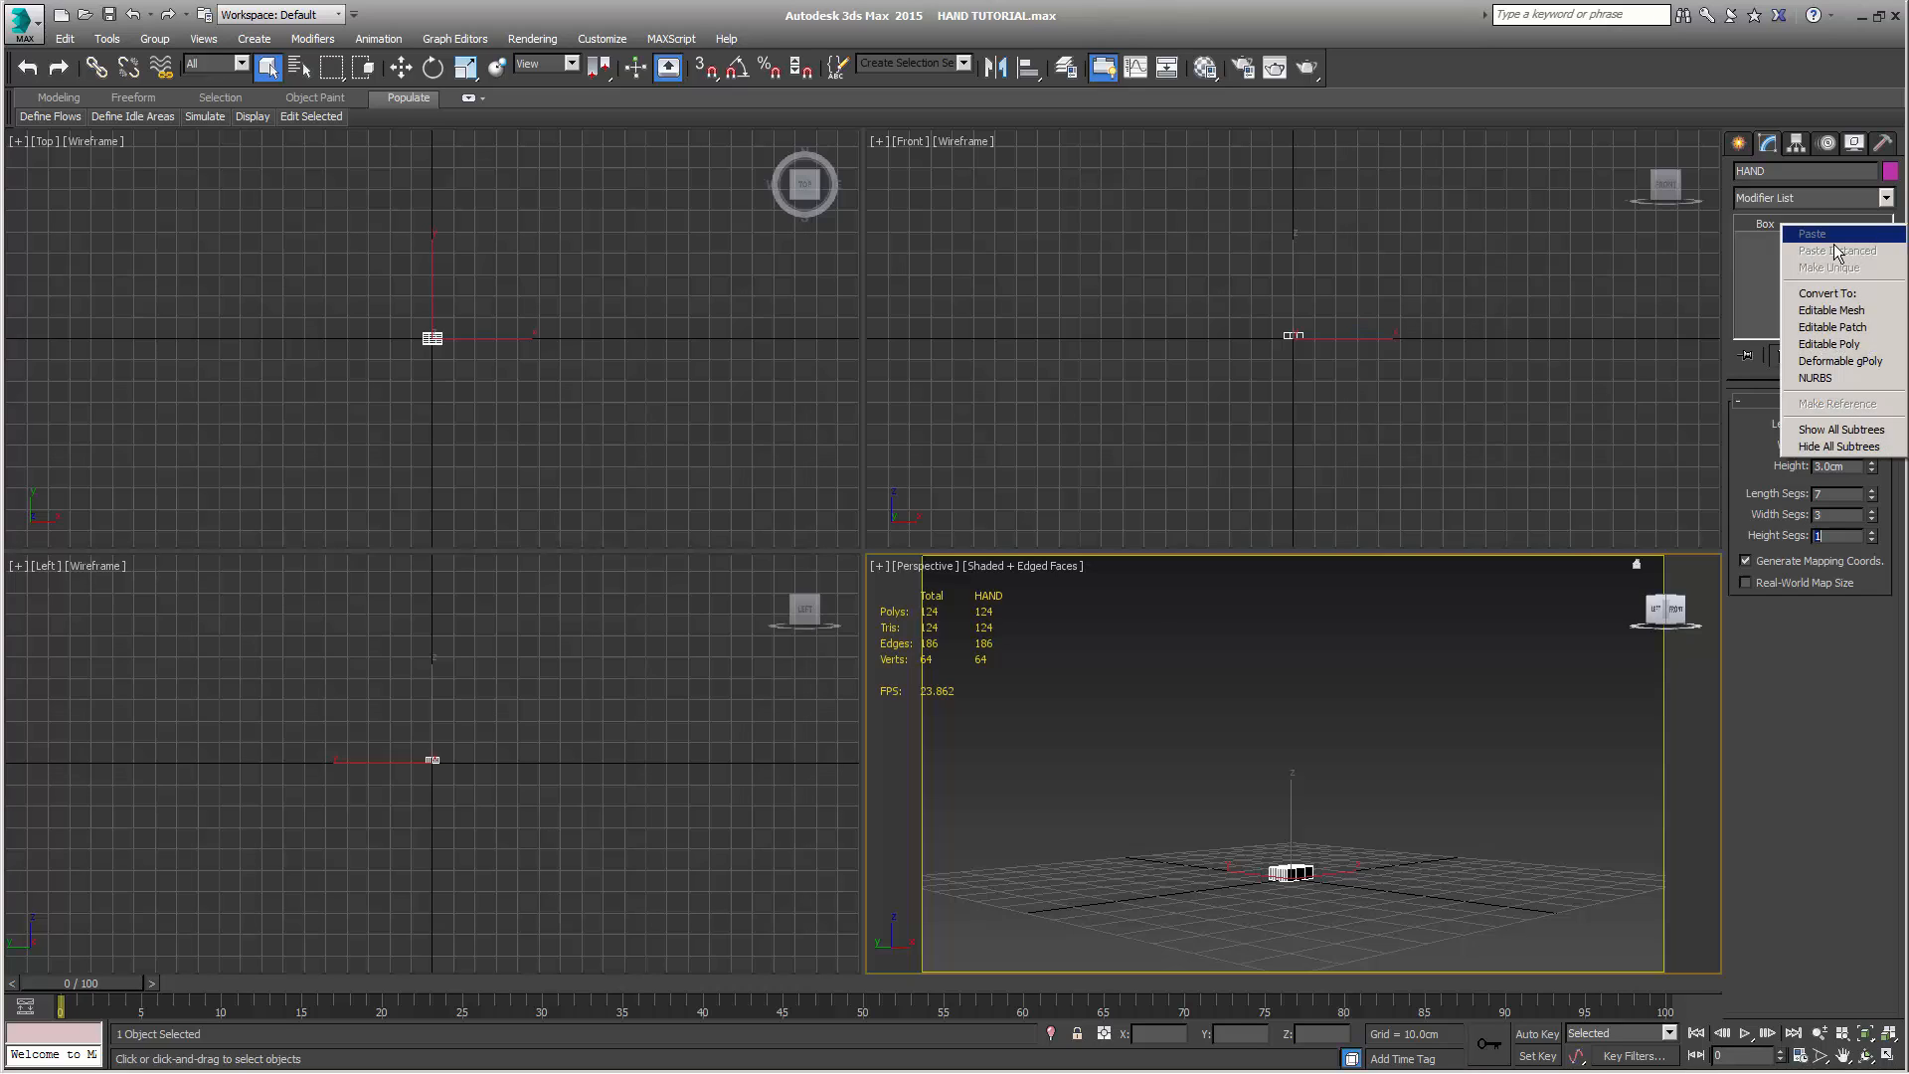
{"action": "left_click", "coordinate": [1830, 344]}
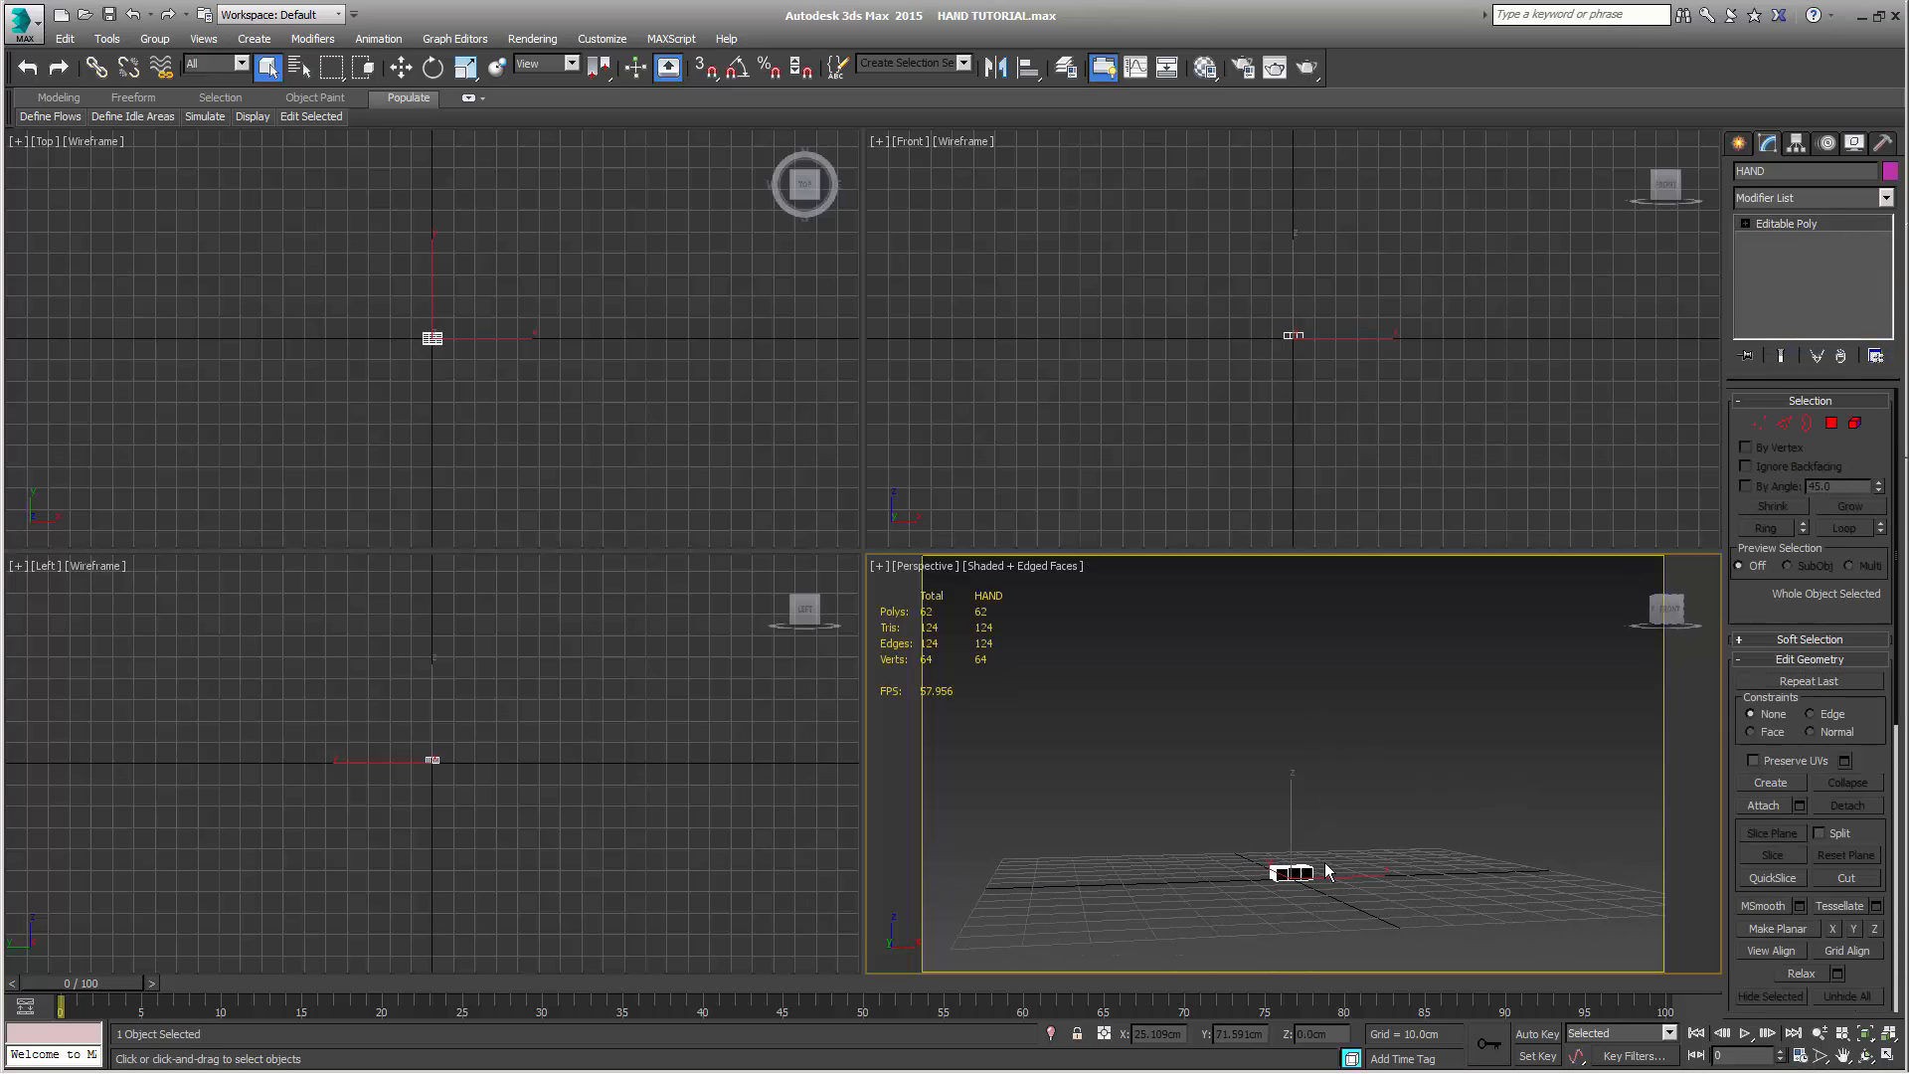
{"action": "key", "text": "z"}
{"action": "middle_click_drag", "start_coordinate": [1305, 799], "coordinate": [1352, 802], "text": "alt"}
{"action": "scroll", "coordinate": [1248, 855], "scroll_direction": "up", "scroll_amount": 3}
{"action": "scroll", "coordinate": [1264, 818], "scroll_direction": "down", "scroll_amount": 5}
{"action": "scroll", "coordinate": [1172, 839], "scroll_direction": "up", "scroll_amount": 3}
{"action": "scroll", "coordinate": [1204, 840], "scroll_direction": "down", "scroll_amount": 4}
{"action": "scroll", "coordinate": [1250, 827], "scroll_direction": "up", "scroll_amount": 4}
{"action": "scroll", "coordinate": [1250, 827], "scroll_direction": "down", "scroll_amount": 4}
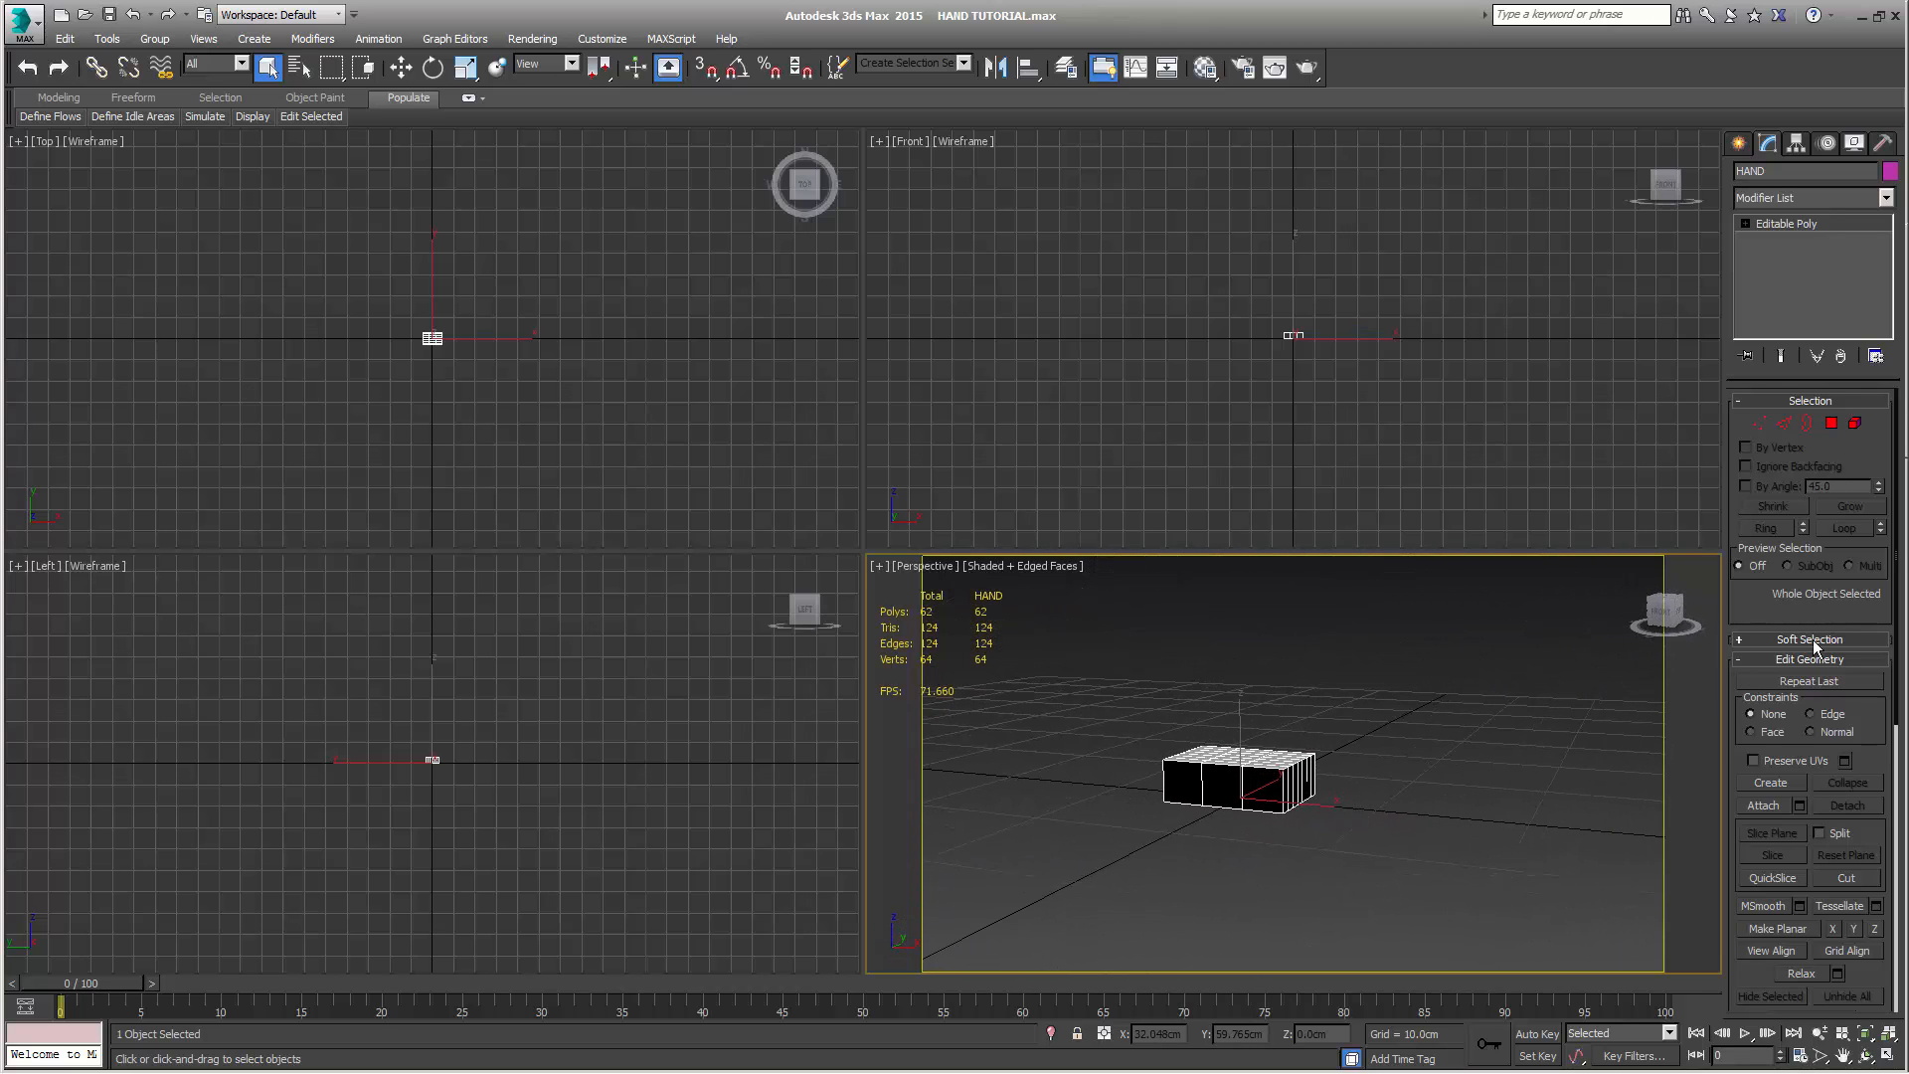
{"action": "left_click", "coordinate": [1855, 423]}
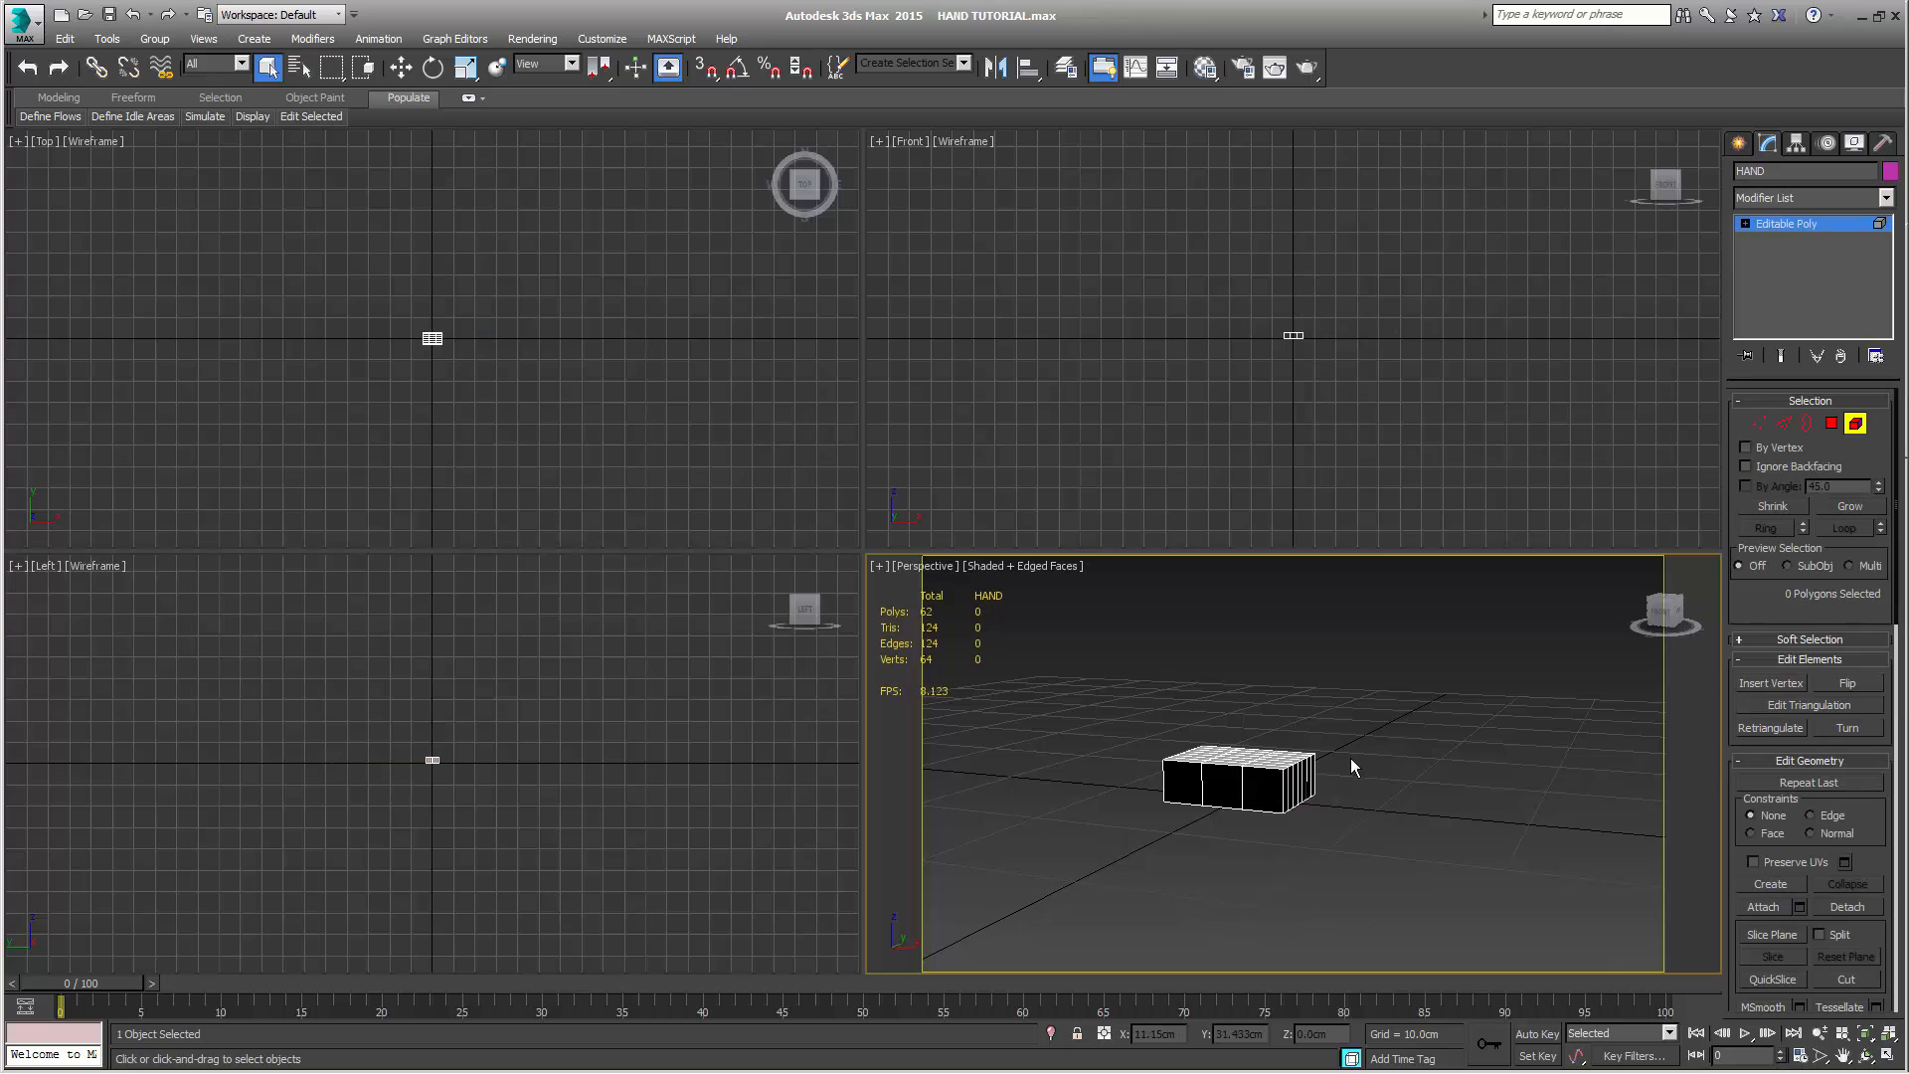
Select the middle polygon of the box's three-segment side and every other polygon along the adjoining seven-segment end, starting from the corner
{"action": "left_click", "coordinate": [1831, 424]}
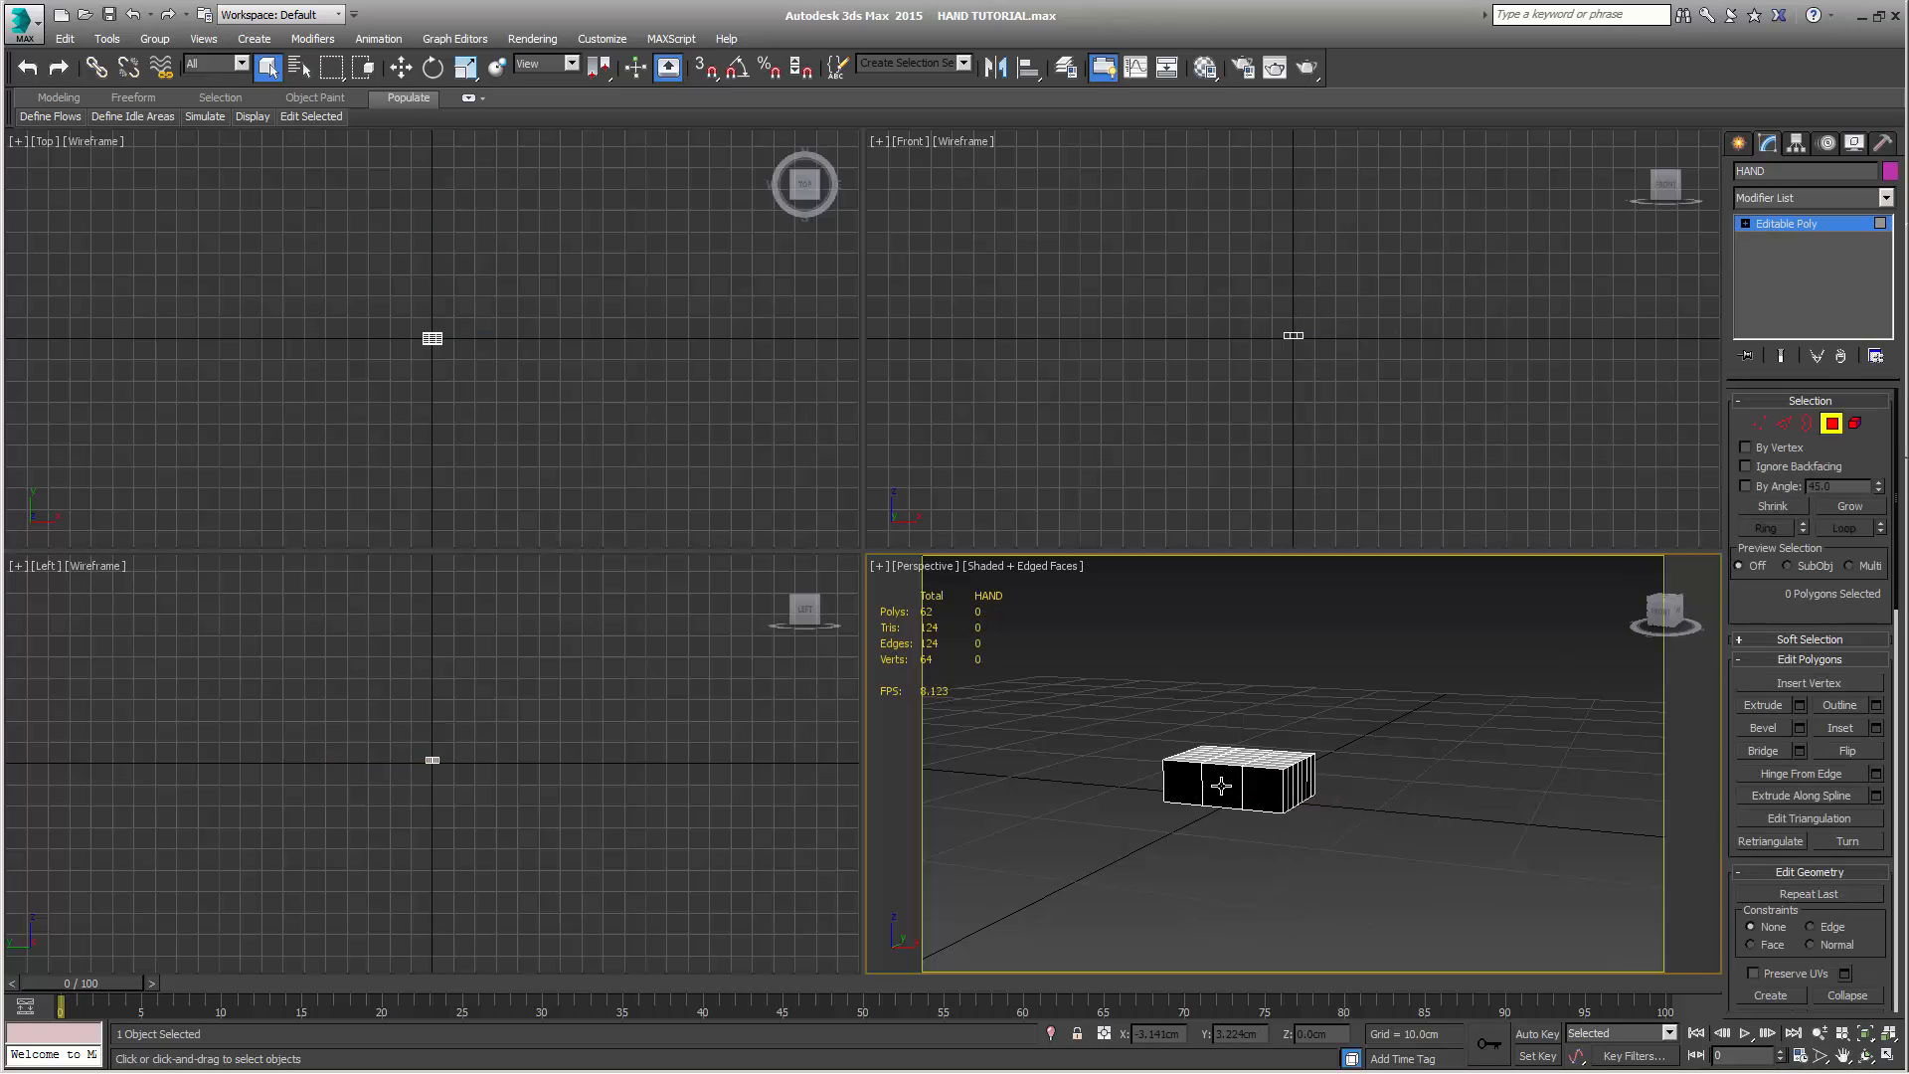
{"action": "middle_click_drag", "start_coordinate": [1221, 786], "coordinate": [1307, 807], "text": "alt"}
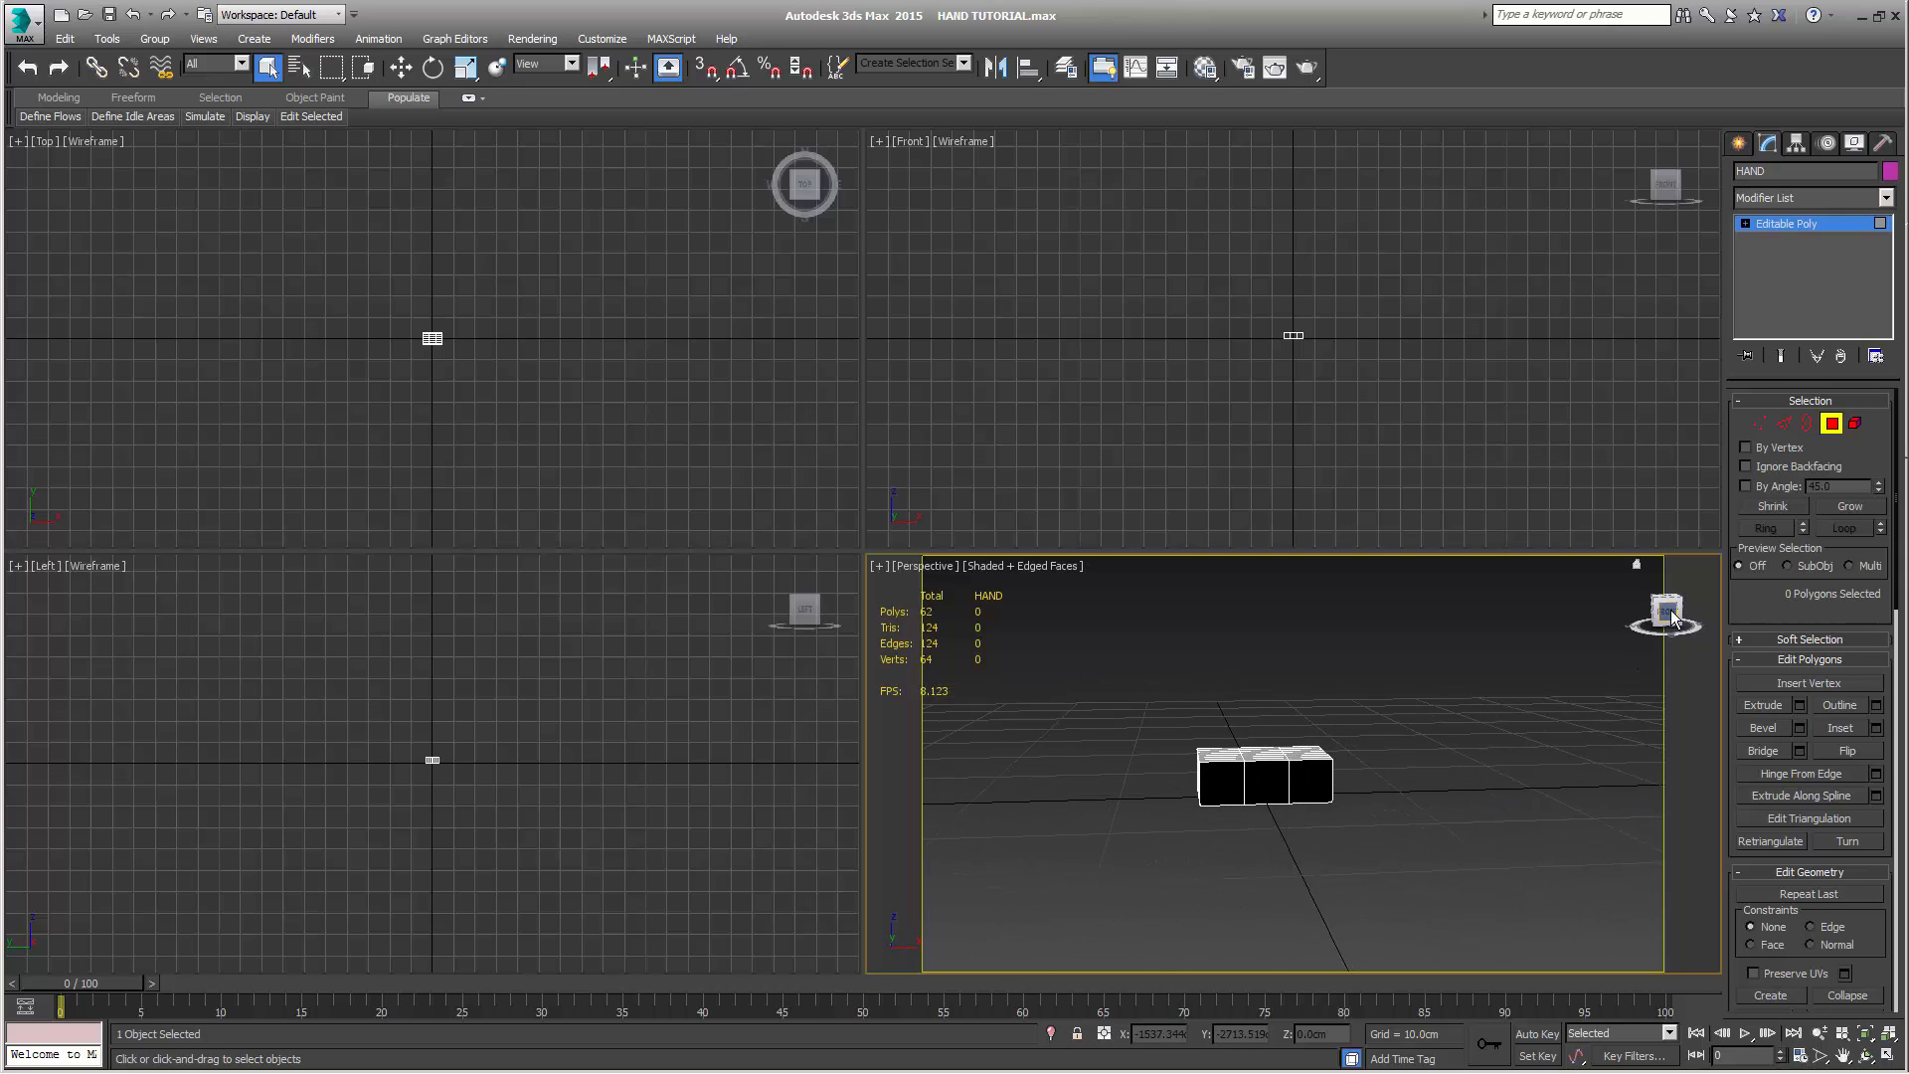
{"action": "scroll", "coordinate": [1373, 861], "scroll_direction": "up", "scroll_amount": 3}
{"action": "scroll", "coordinate": [1372, 861], "scroll_direction": "down", "scroll_amount": 2}
{"action": "middle_click_drag", "start_coordinate": [1447, 853], "coordinate": [1414, 856], "text": "alt"}
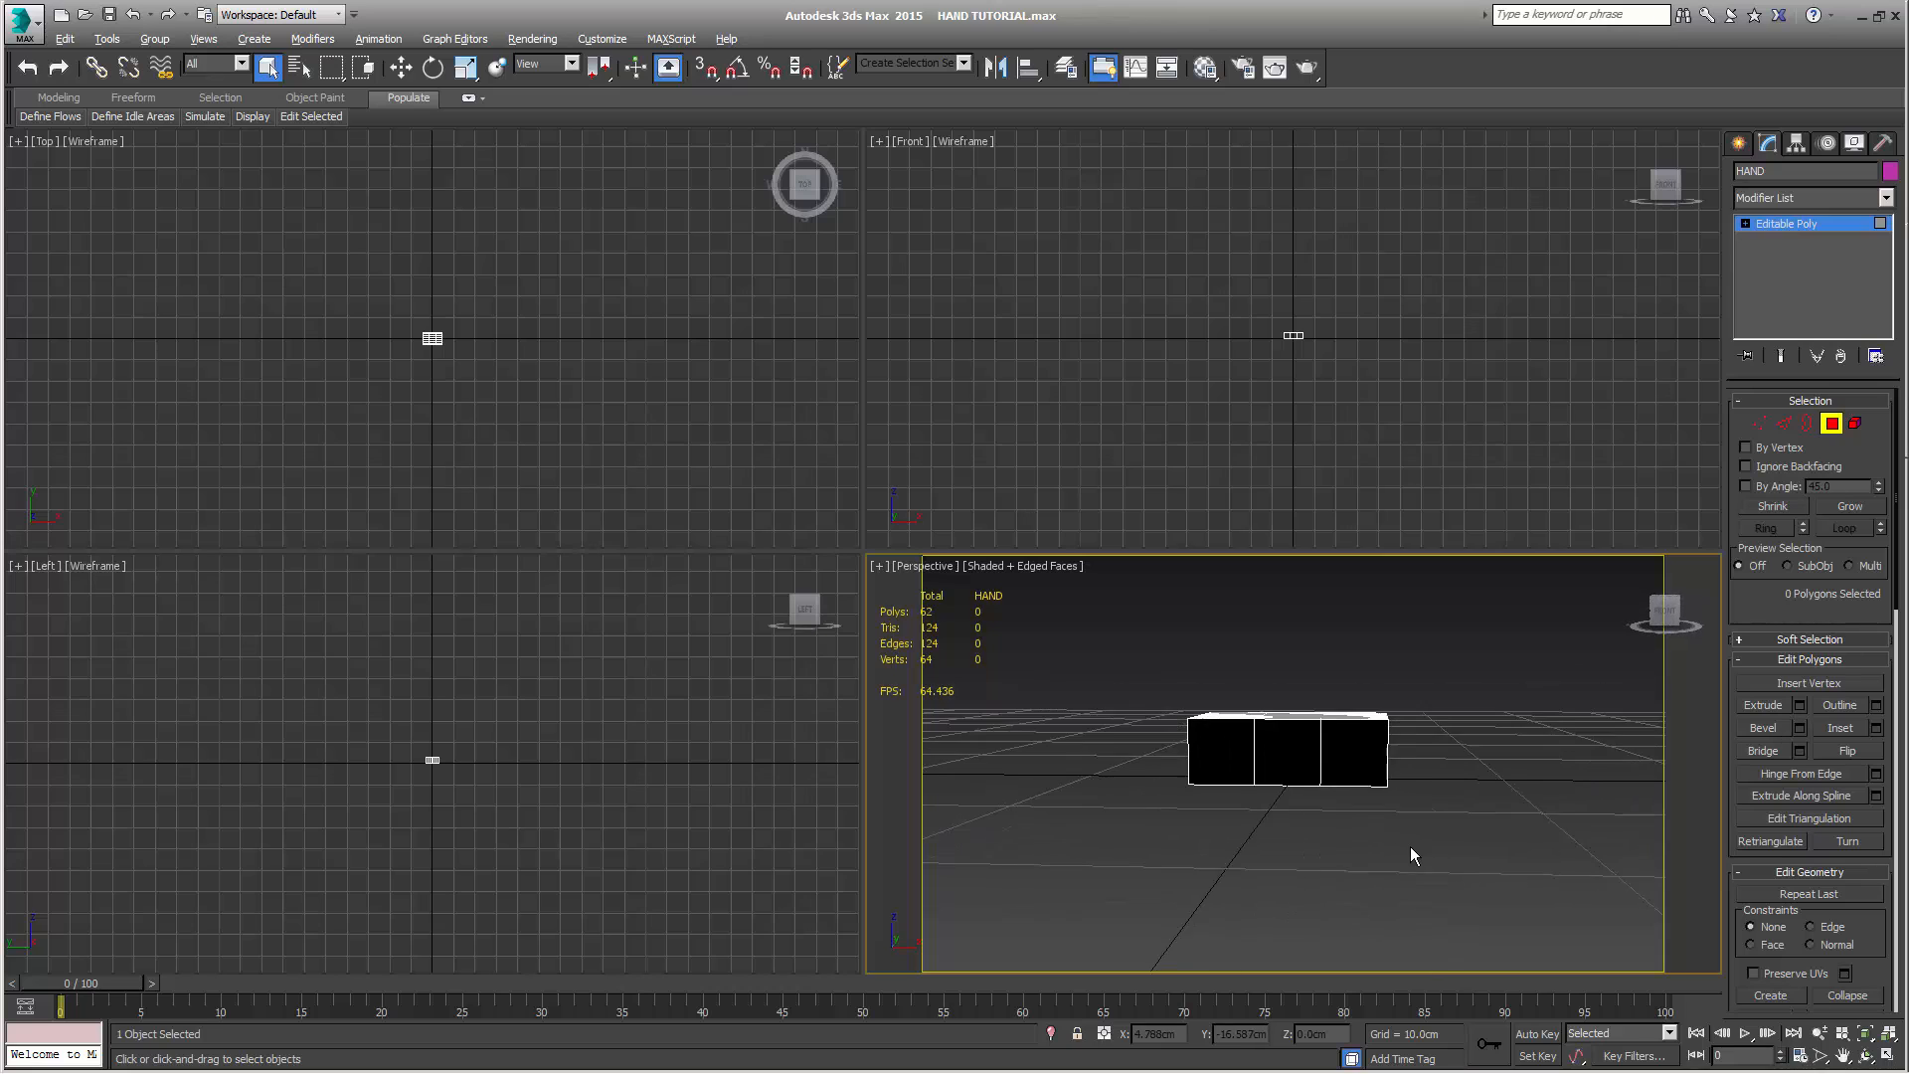
{"action": "left_click", "coordinate": [1283, 762]}
{"action": "middle_click_drag", "start_coordinate": [1283, 763], "coordinate": [1247, 827], "text": "alt"}
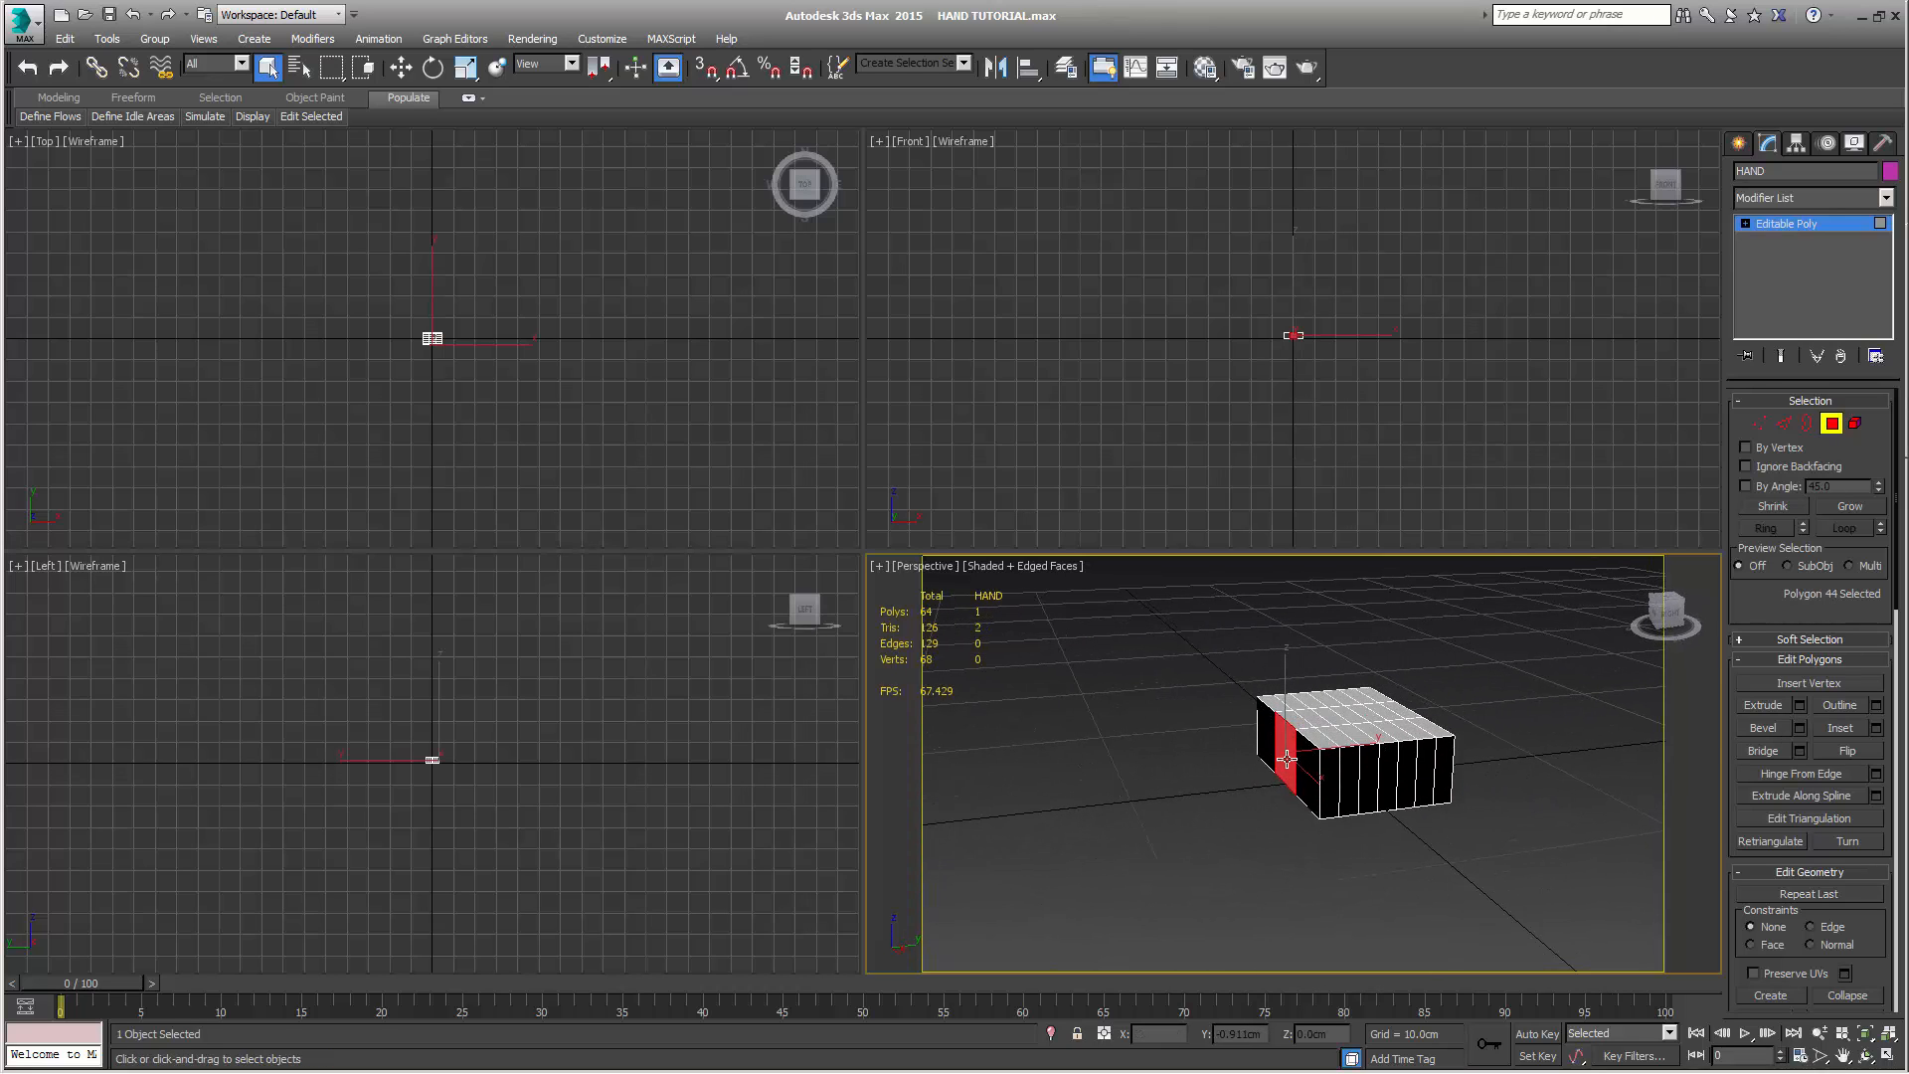
{"action": "left_click", "coordinate": [1329, 800], "text": "ctrl"}
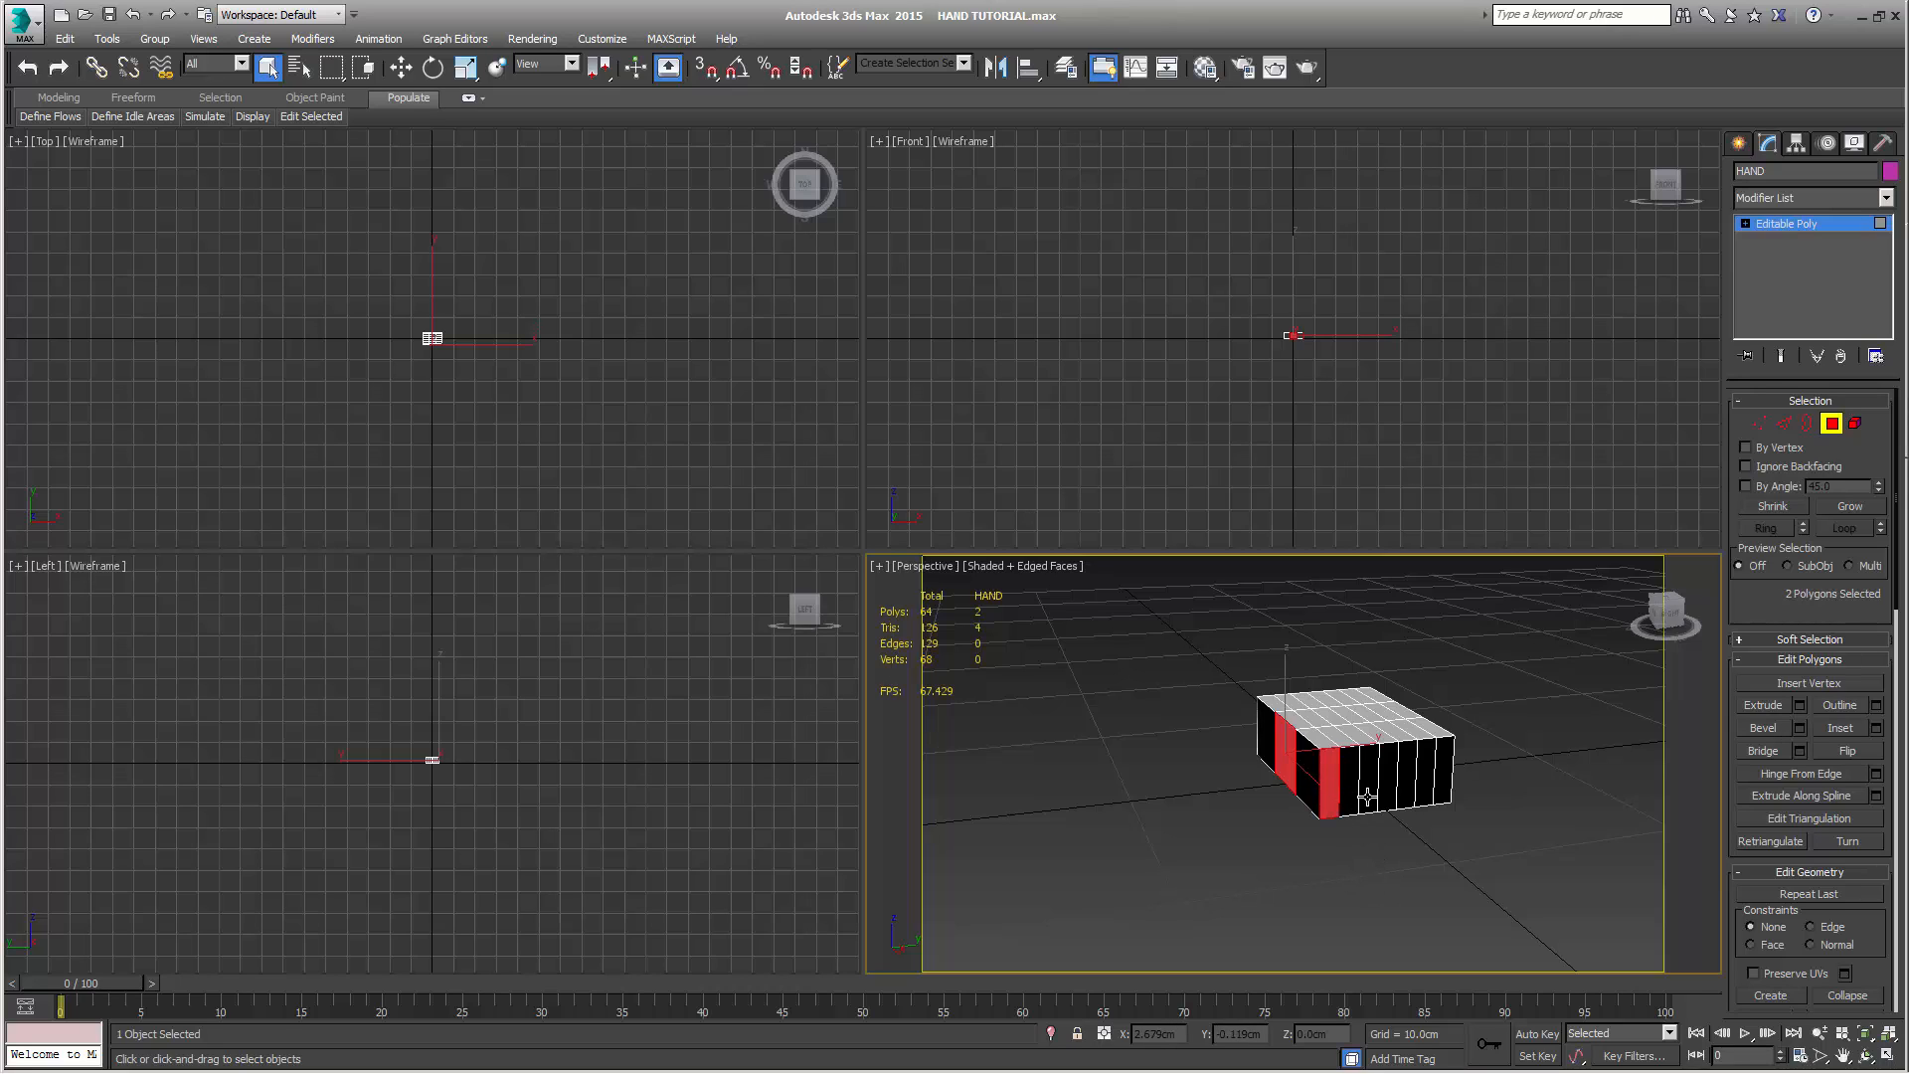
{"action": "left_click", "coordinate": [1369, 801], "text": "ctrl"}
{"action": "left_click", "coordinate": [1406, 795], "text": "ctrl"}
{"action": "left_click", "coordinate": [1443, 776], "text": "ctrl"}
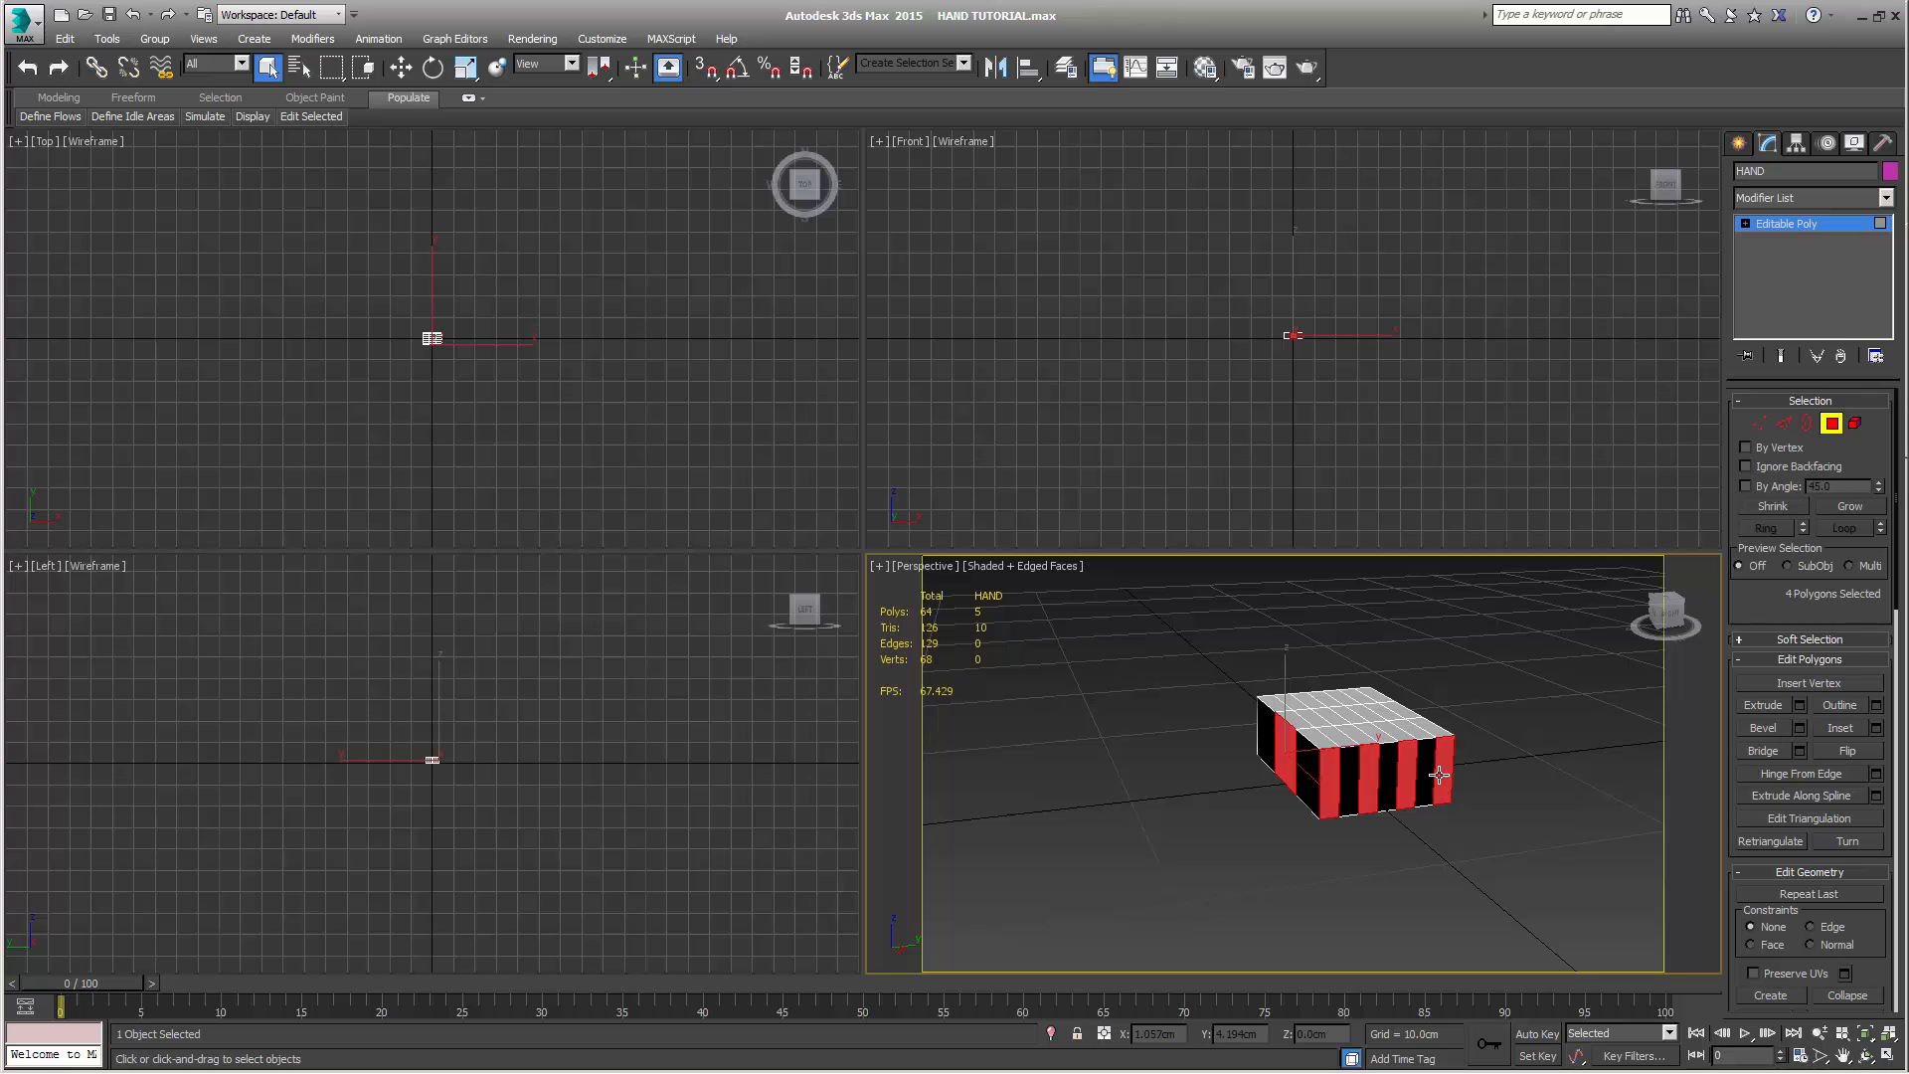
{"action": "middle_click_drag", "start_coordinate": [1555, 733], "coordinate": [1473, 785], "text": "alt"}
Extrude the selected thumb and finger polygons three times by 3 cm each
{"action": "left_click", "coordinate": [1800, 705]}
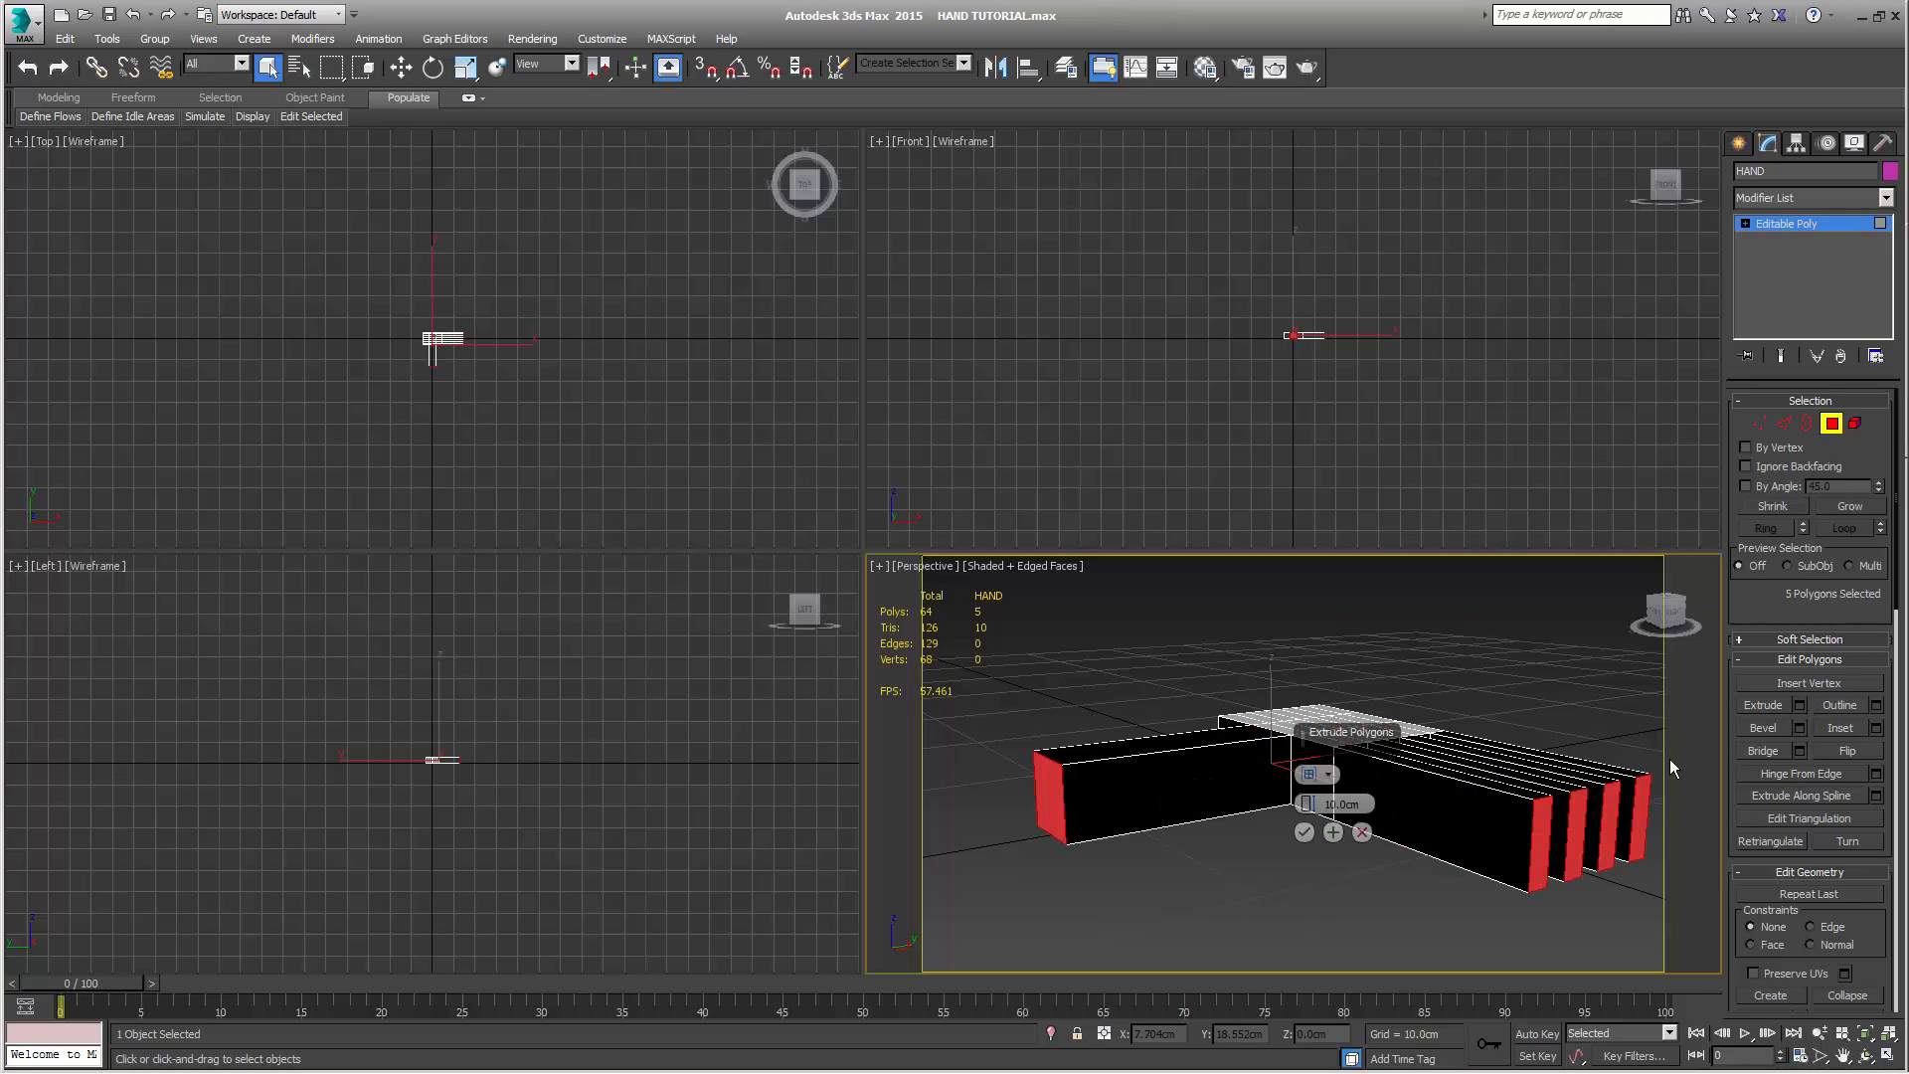
{"action": "double_click", "coordinate": [1354, 803]}
{"action": "type", "text": "3"}
{"action": "left_click", "coordinate": [1331, 833]}
{"action": "left_click", "coordinate": [1332, 833]}
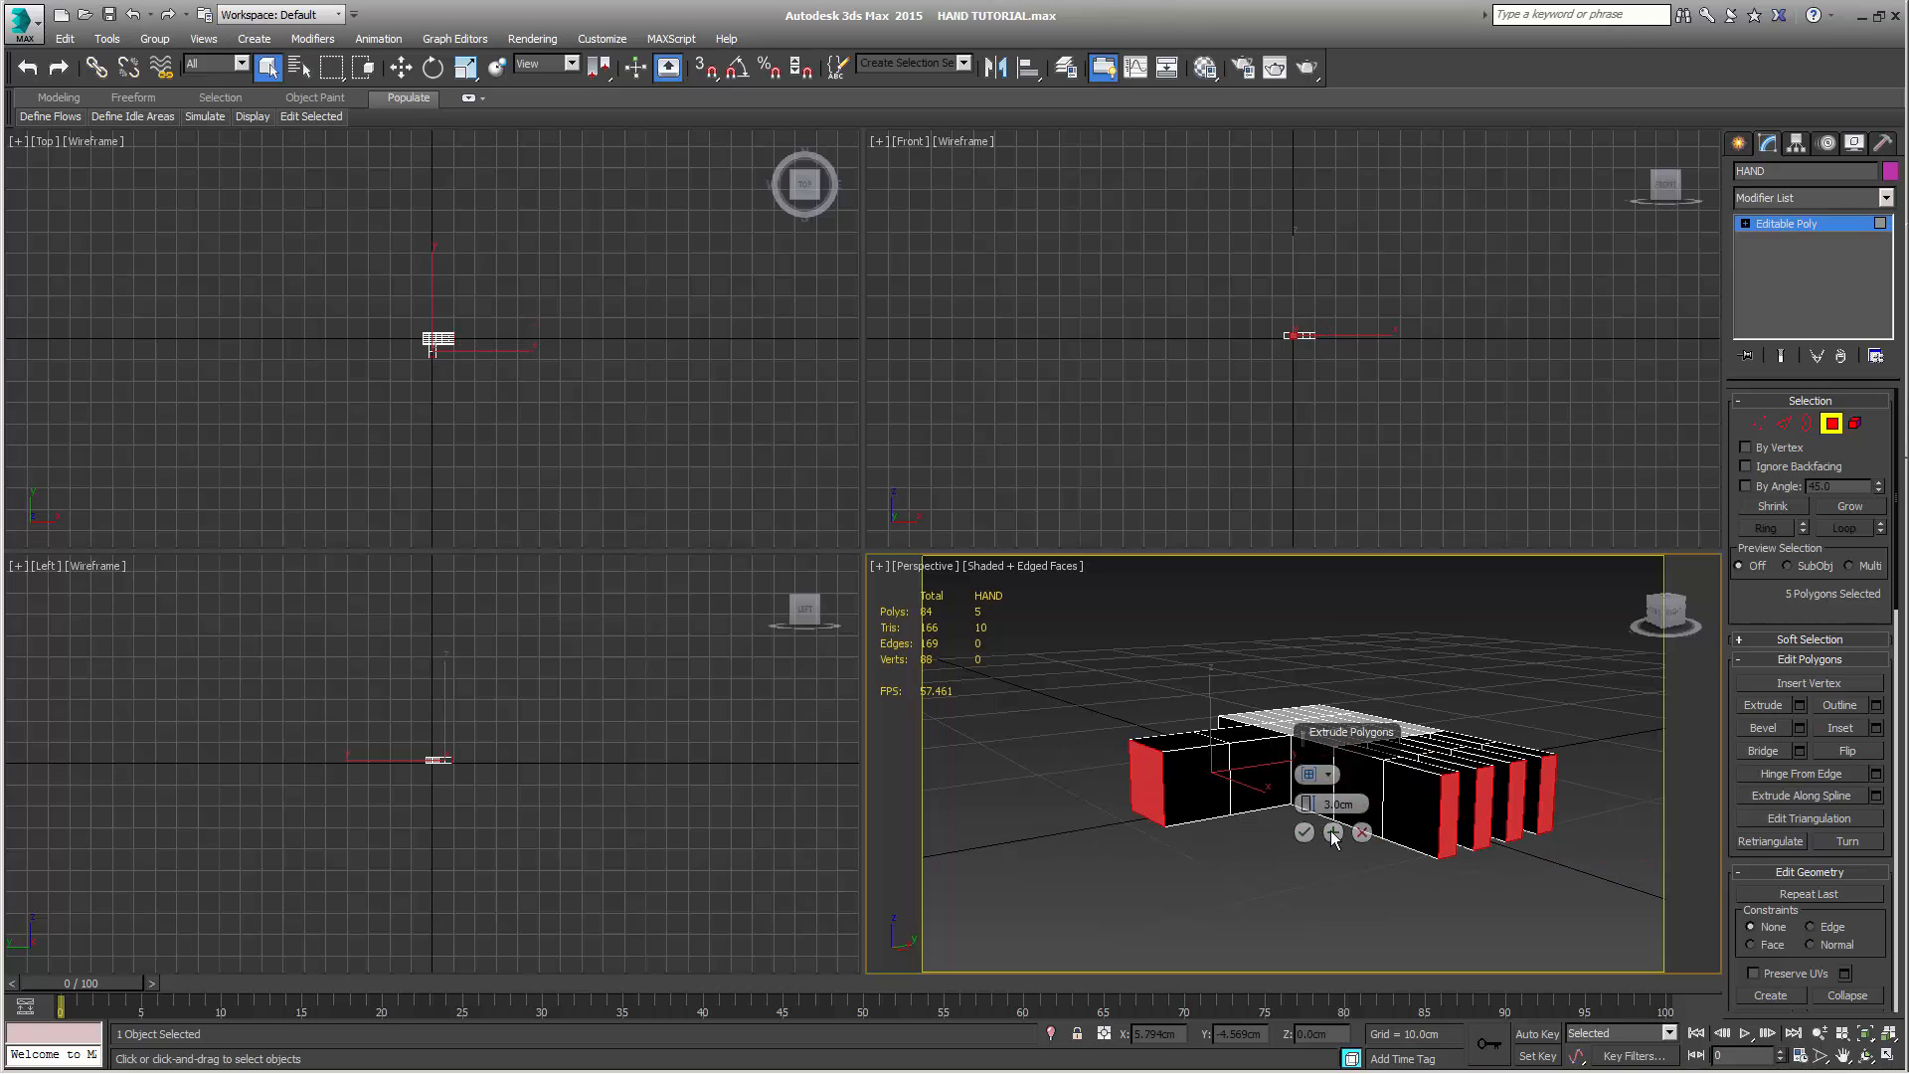
{"action": "left_click", "coordinate": [1333, 833]}
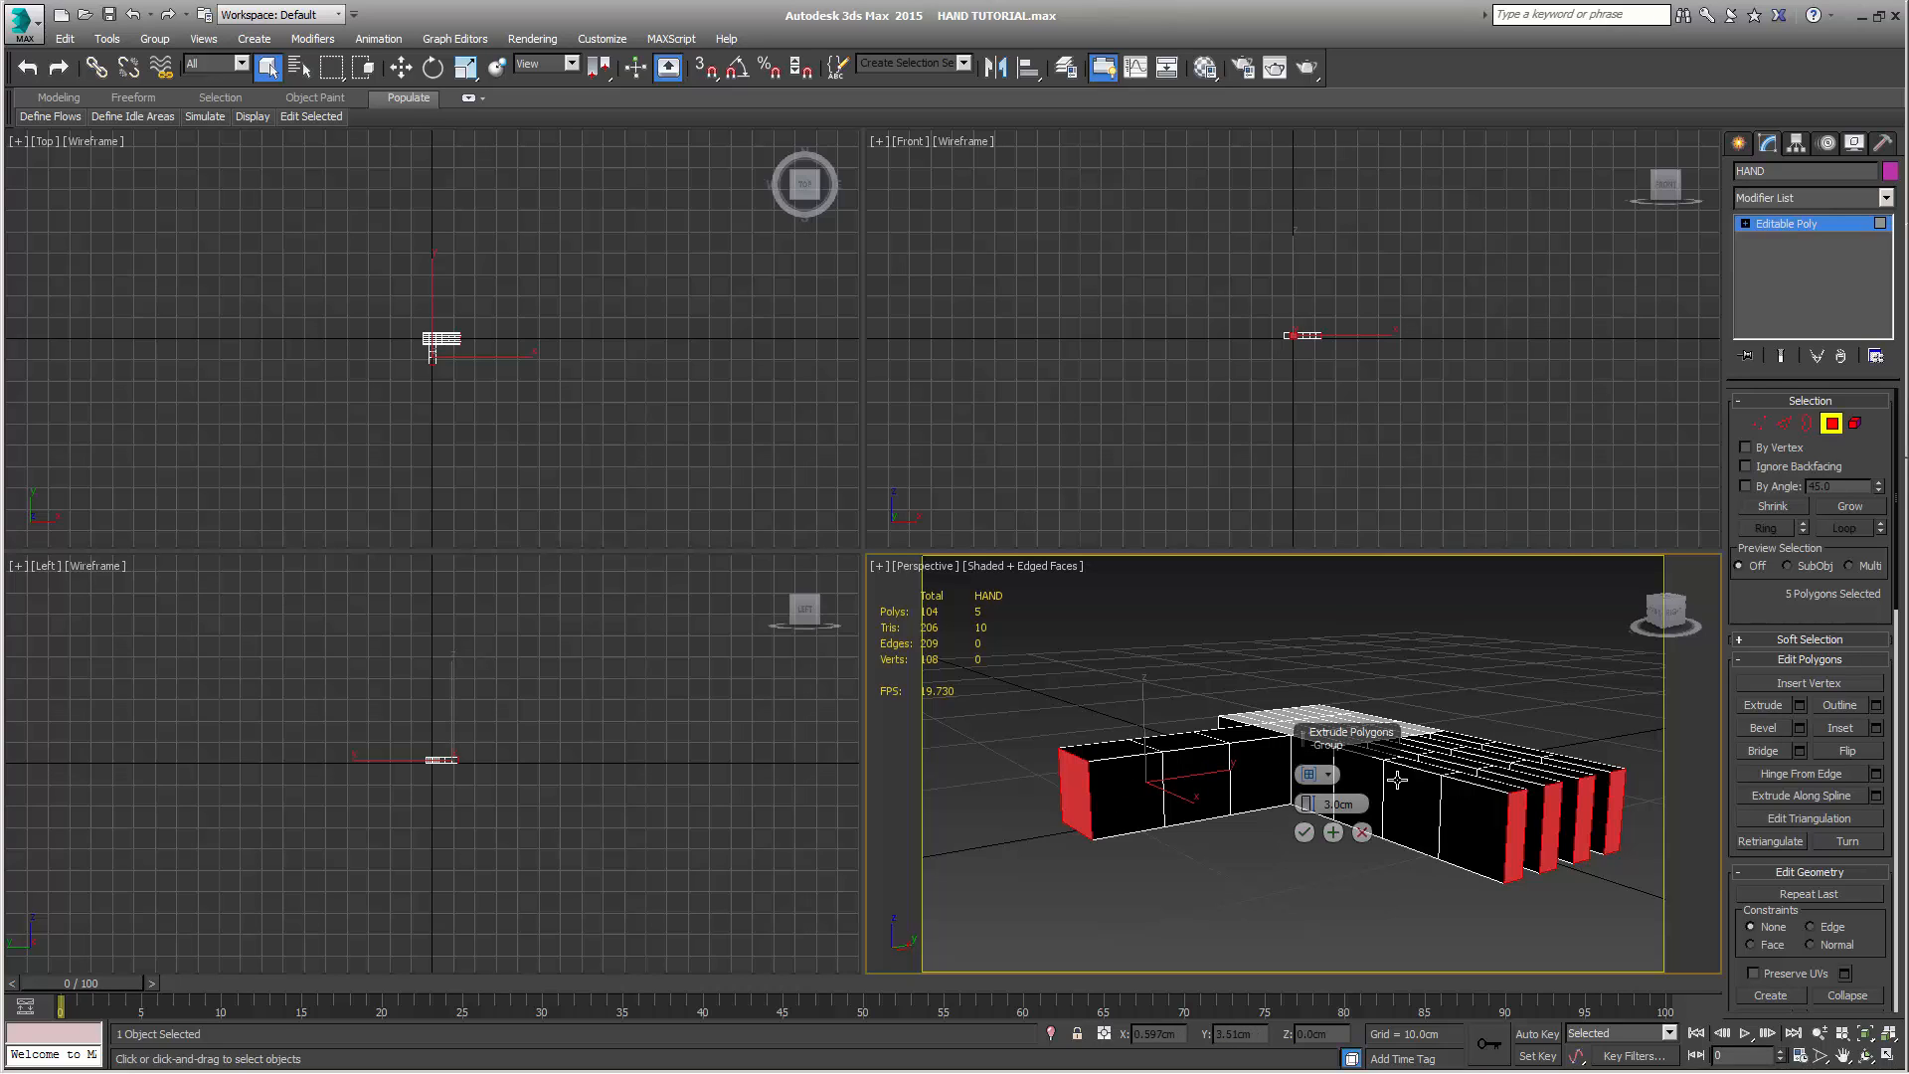
{"action": "left_click", "coordinate": [1303, 832]}
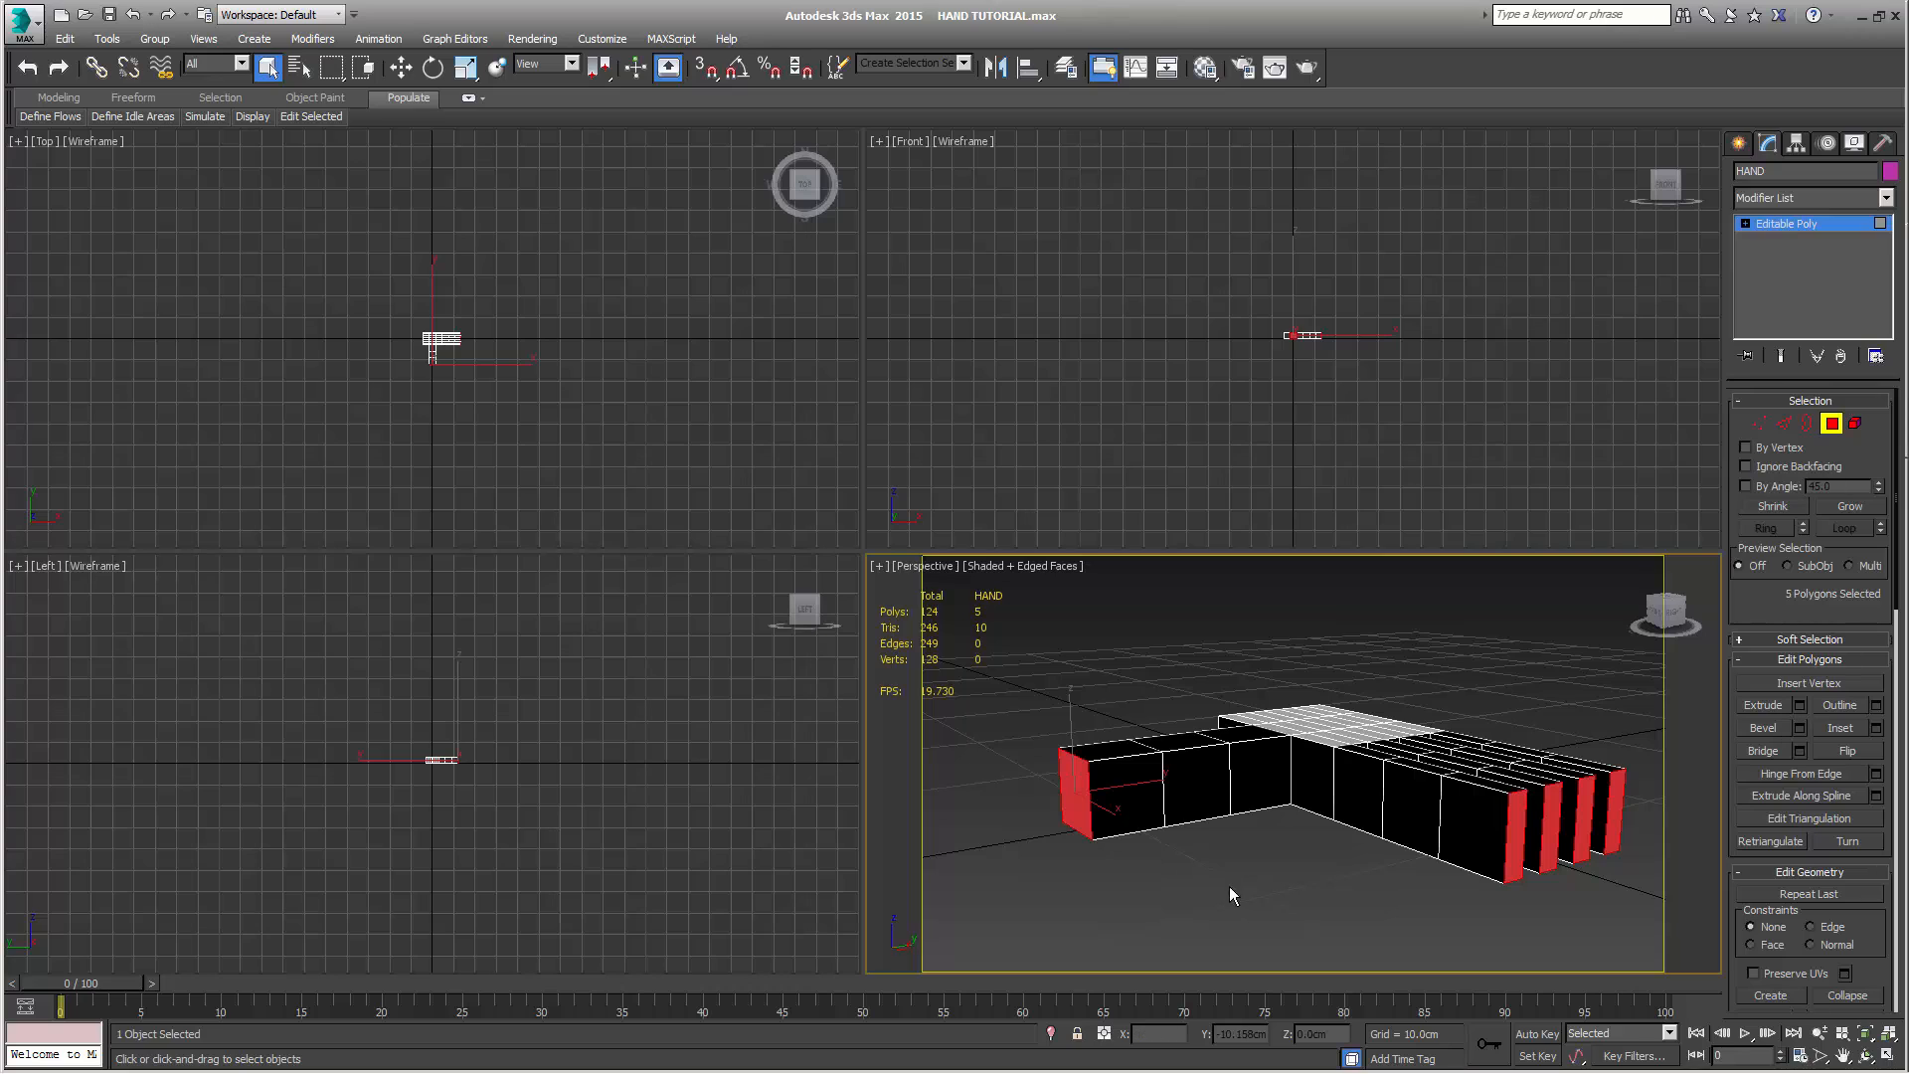
Select the whole hand at Element level and assign it material ID 1
{"action": "left_click", "coordinate": [1854, 424]}
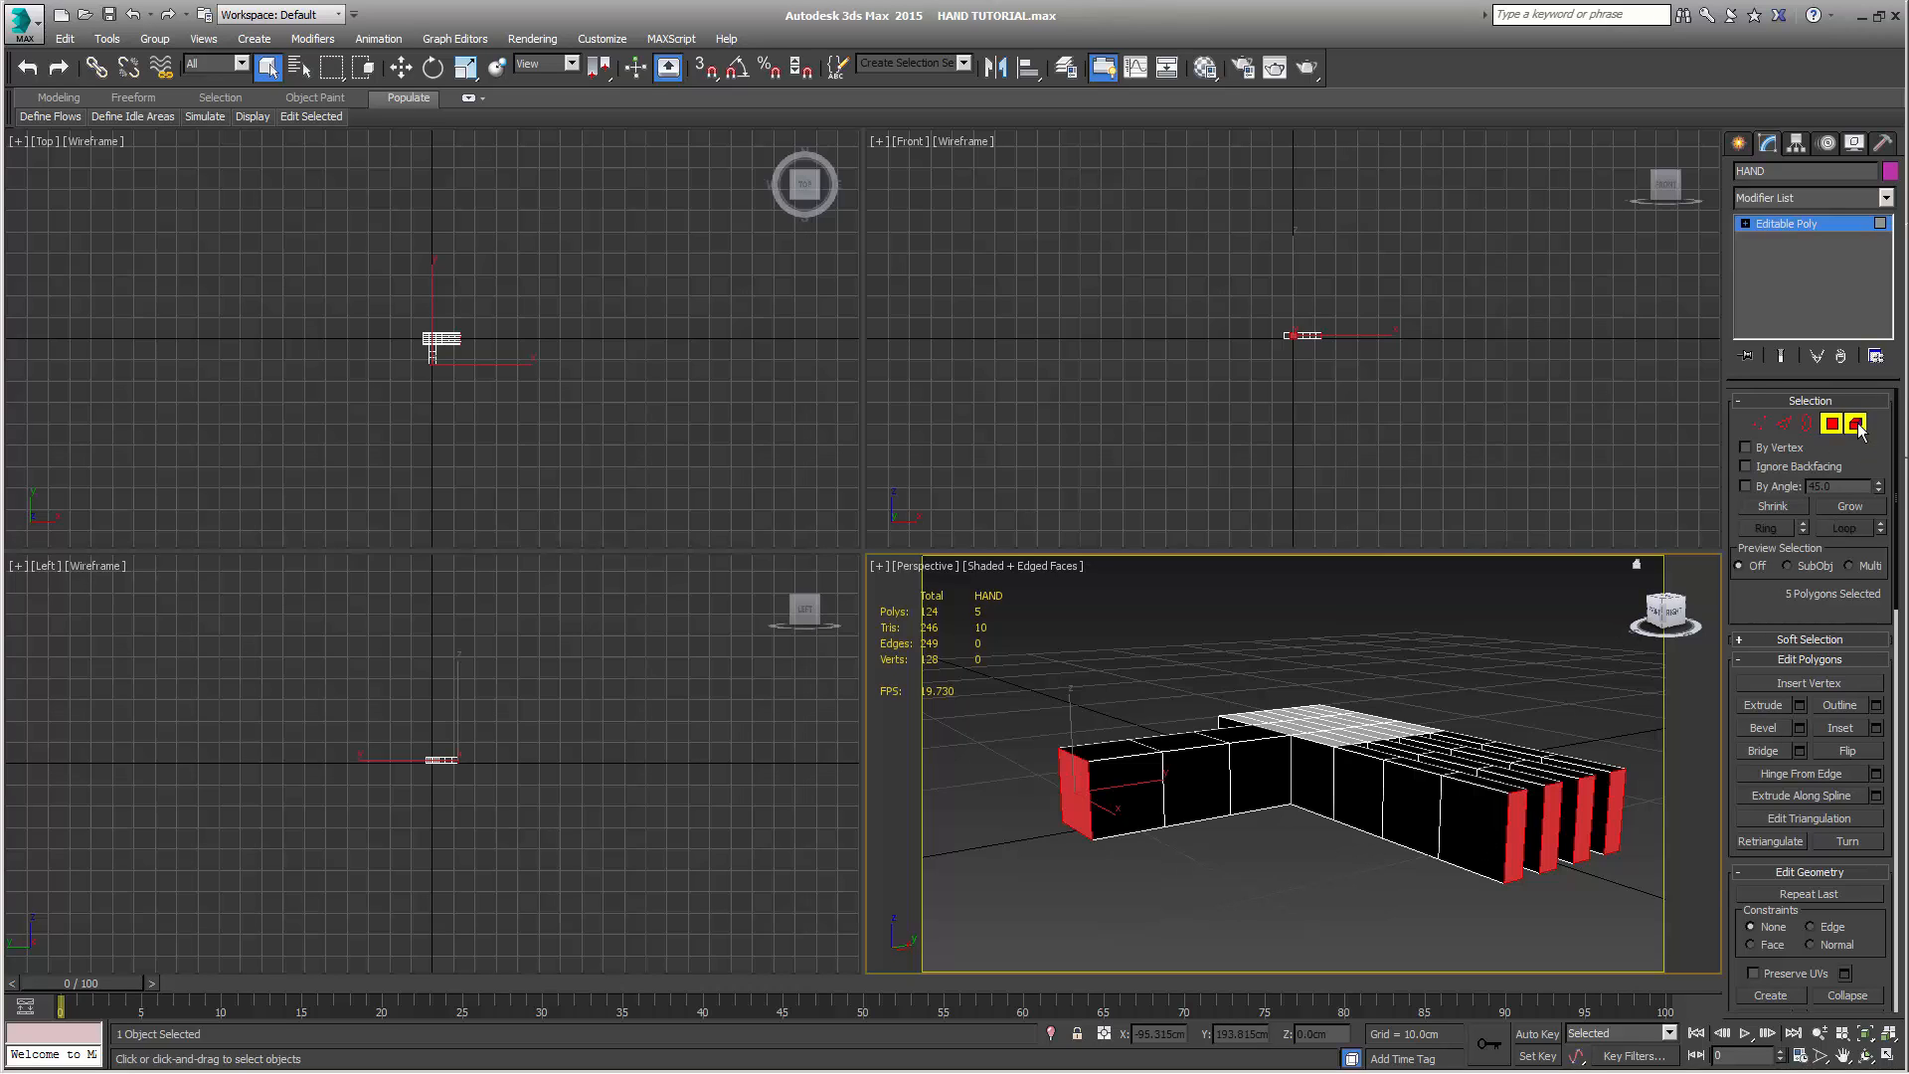
{"action": "left_click", "coordinate": [1334, 767]}
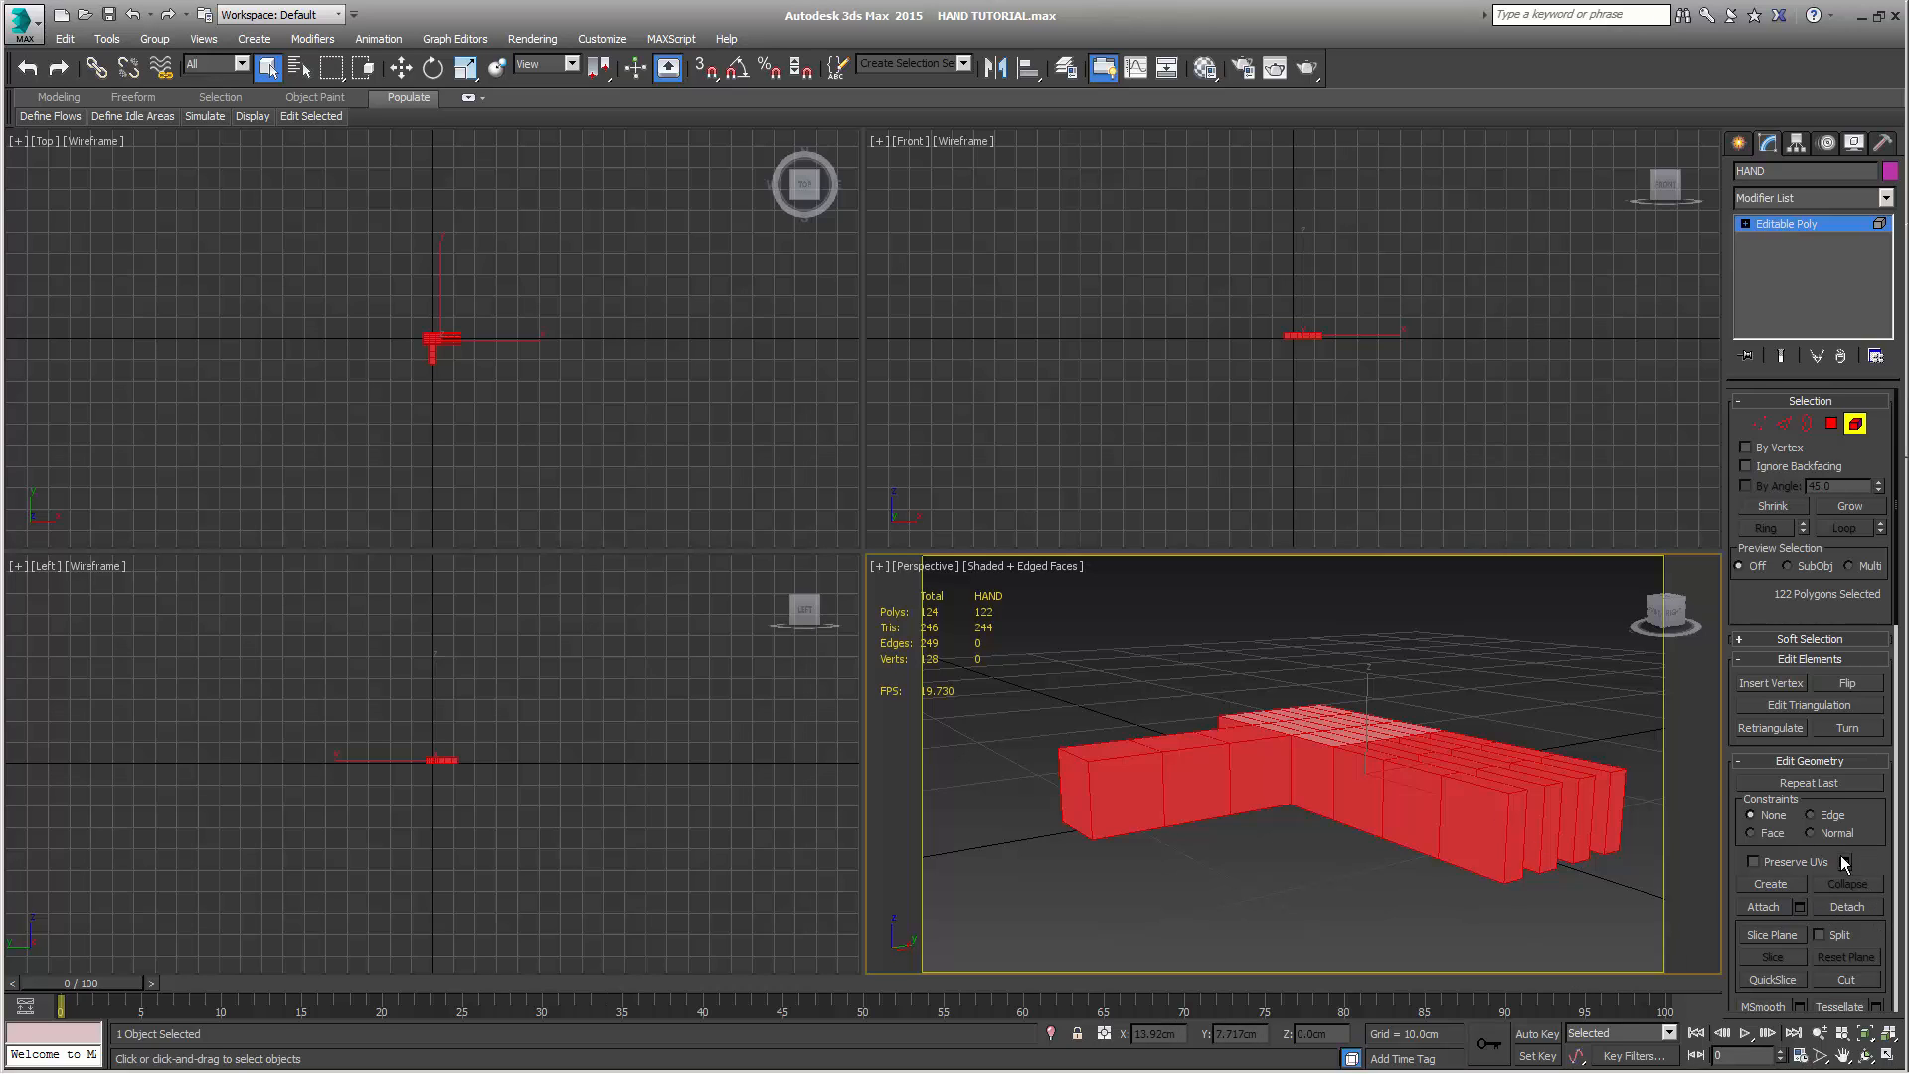
{"action": "right_click", "coordinate": [1876, 856]}
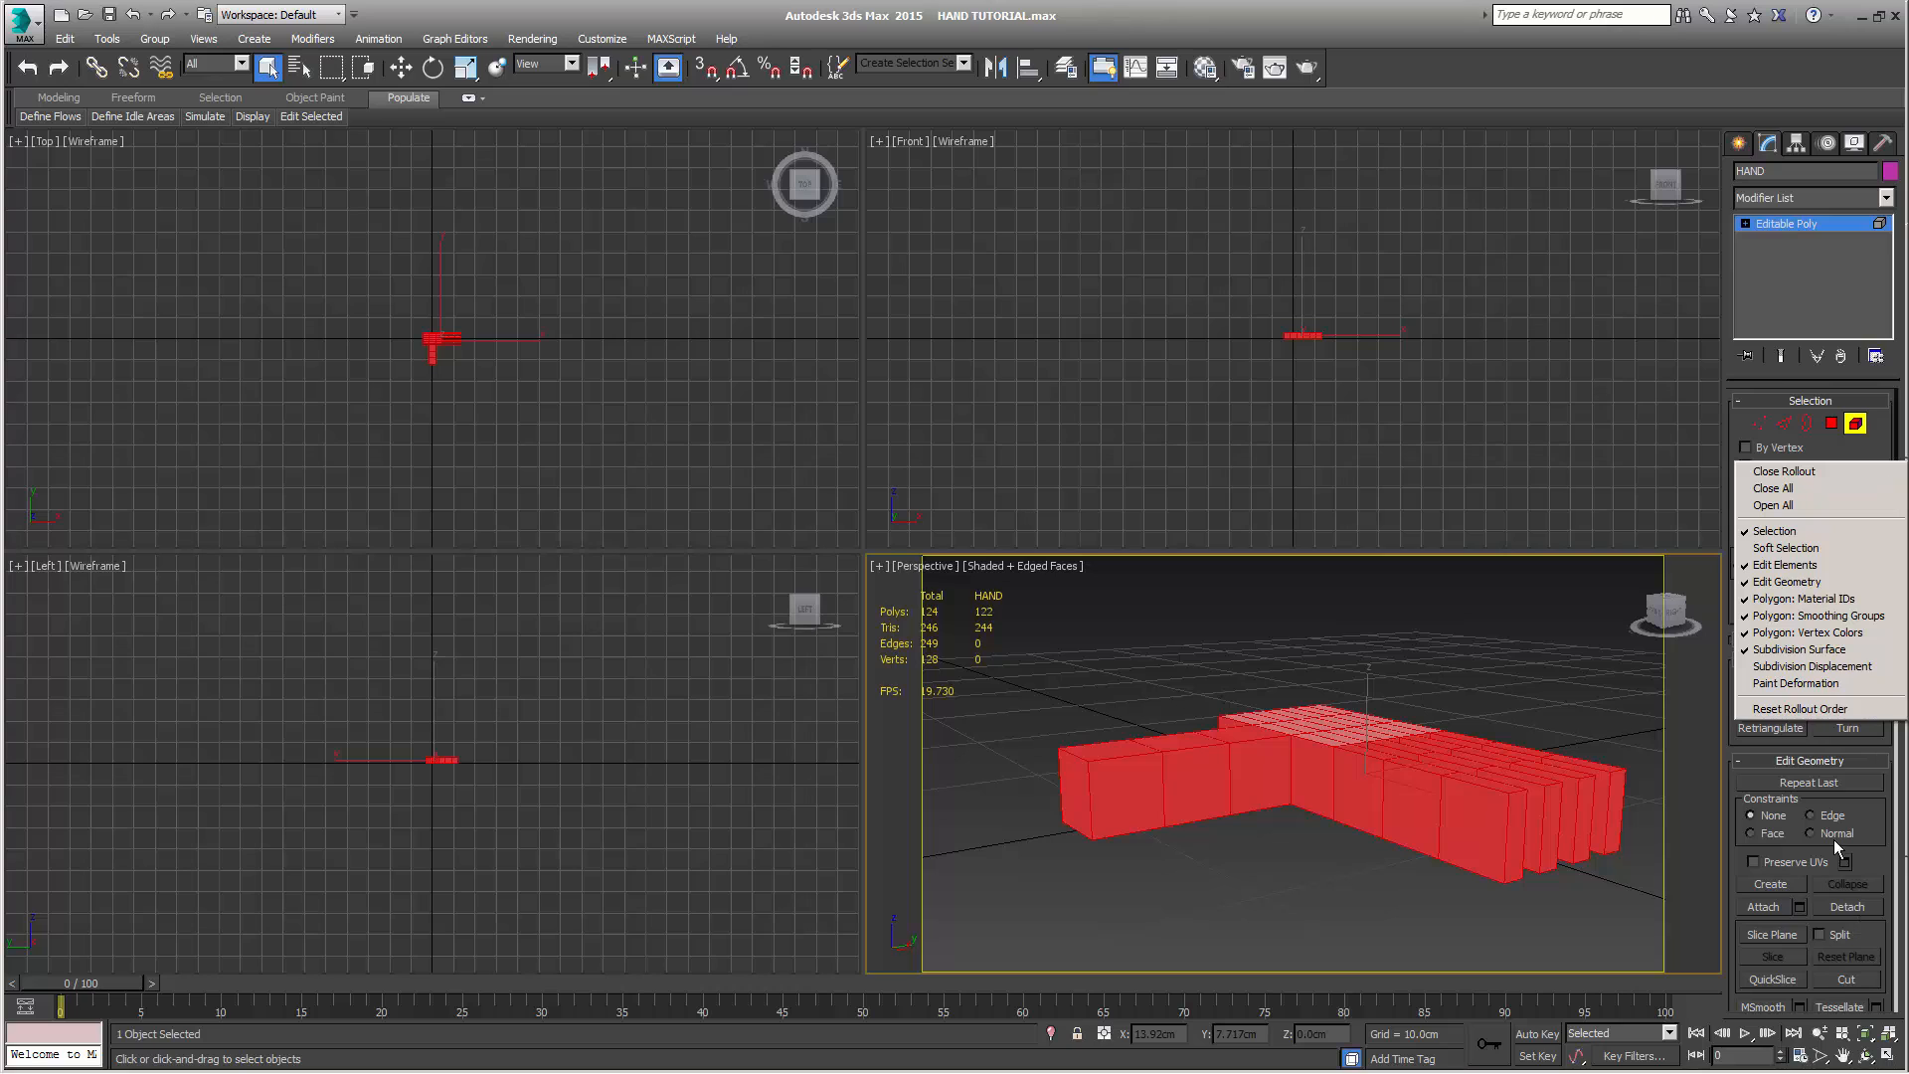
{"action": "right_click", "coordinate": [1880, 863]}
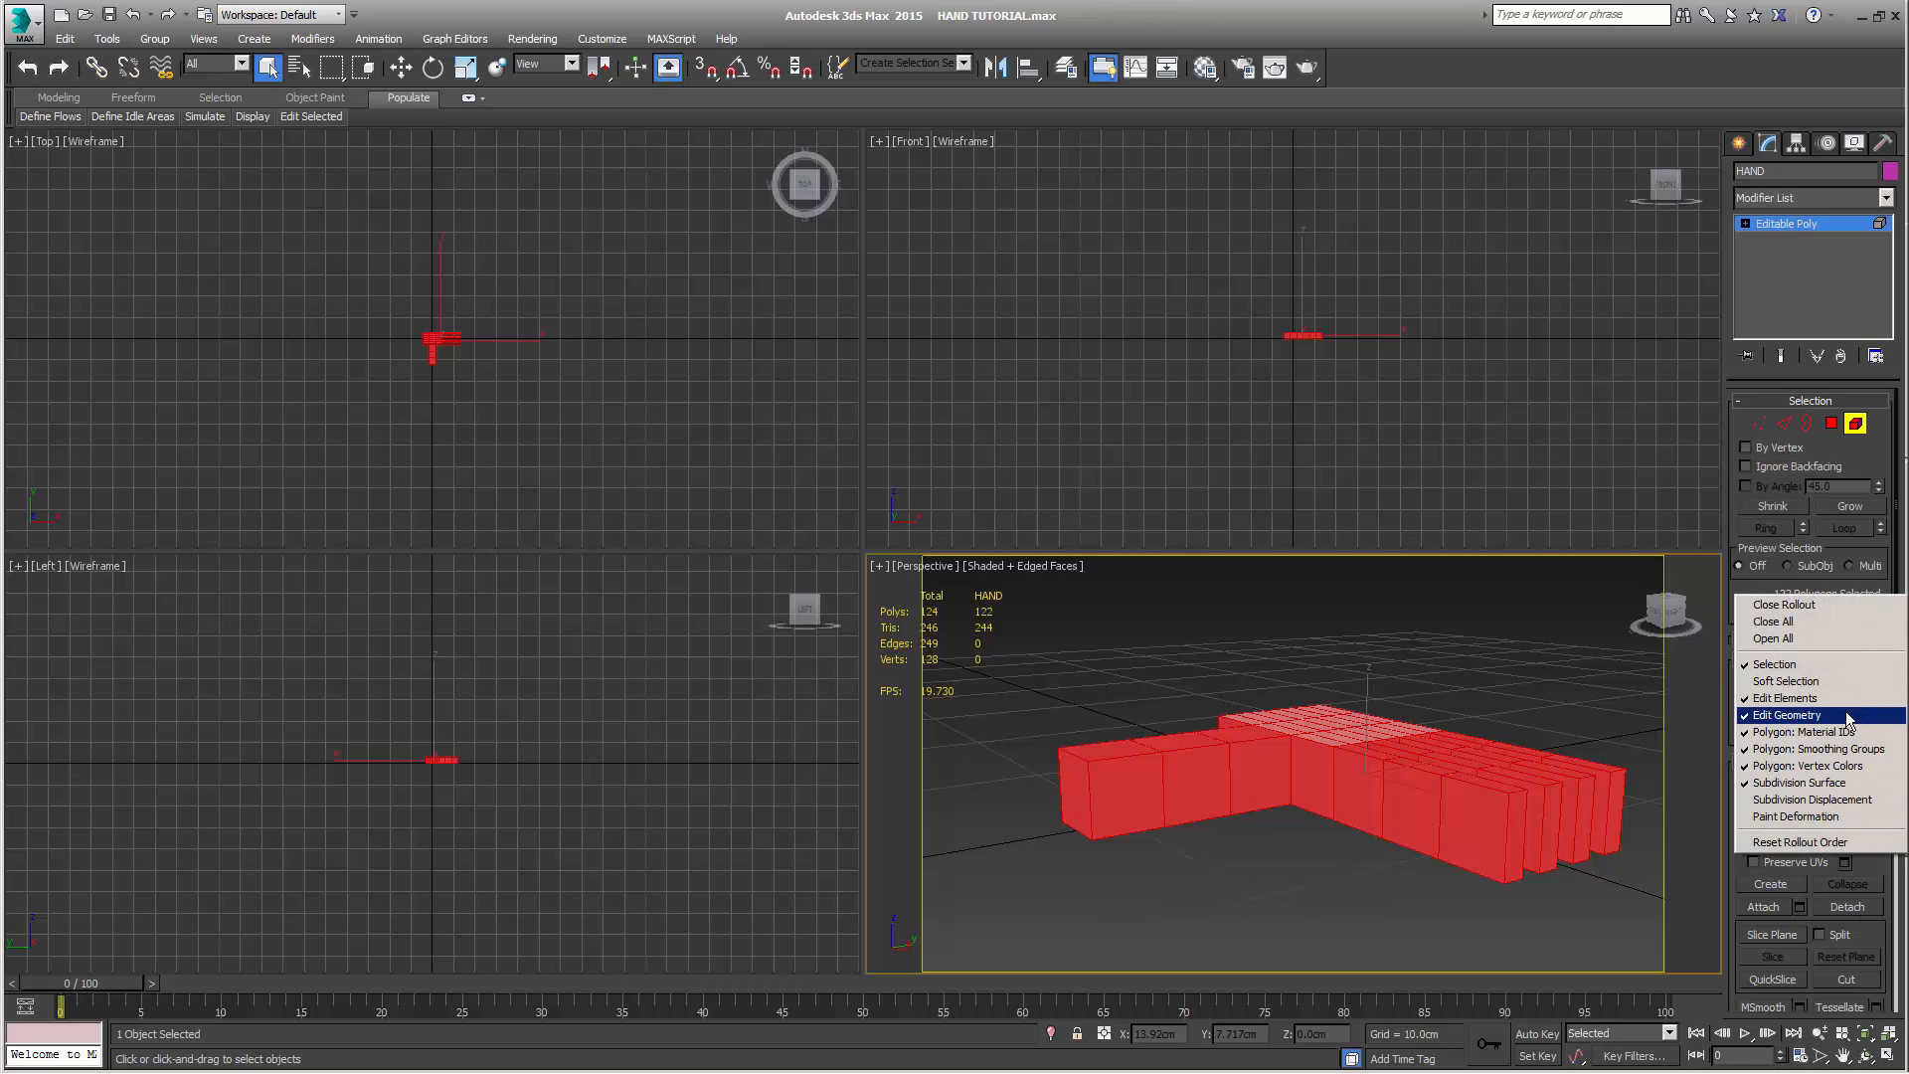
{"action": "left_click", "coordinate": [1846, 733]}
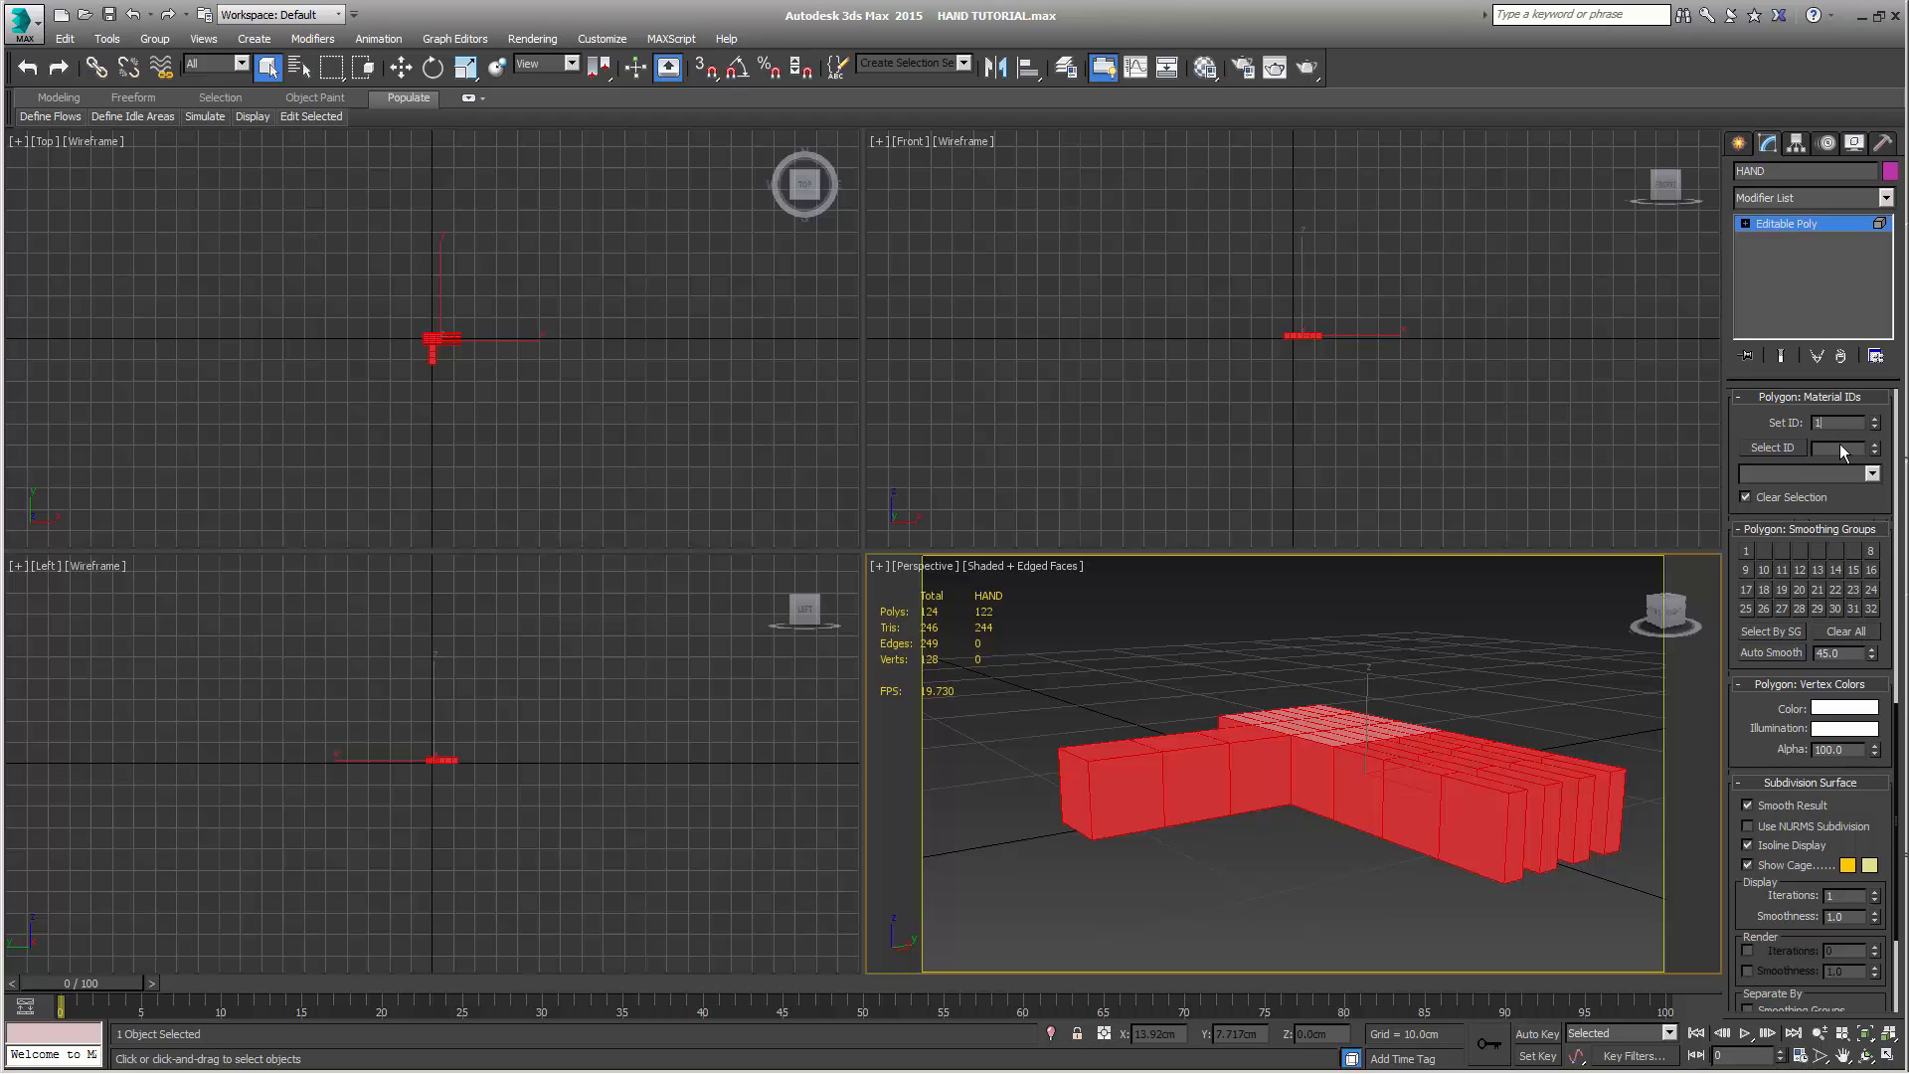
Clear all smoothing groups from the hand element, assign smoothing group 3 and leave the Element level
{"action": "left_click", "coordinate": [1848, 630]}
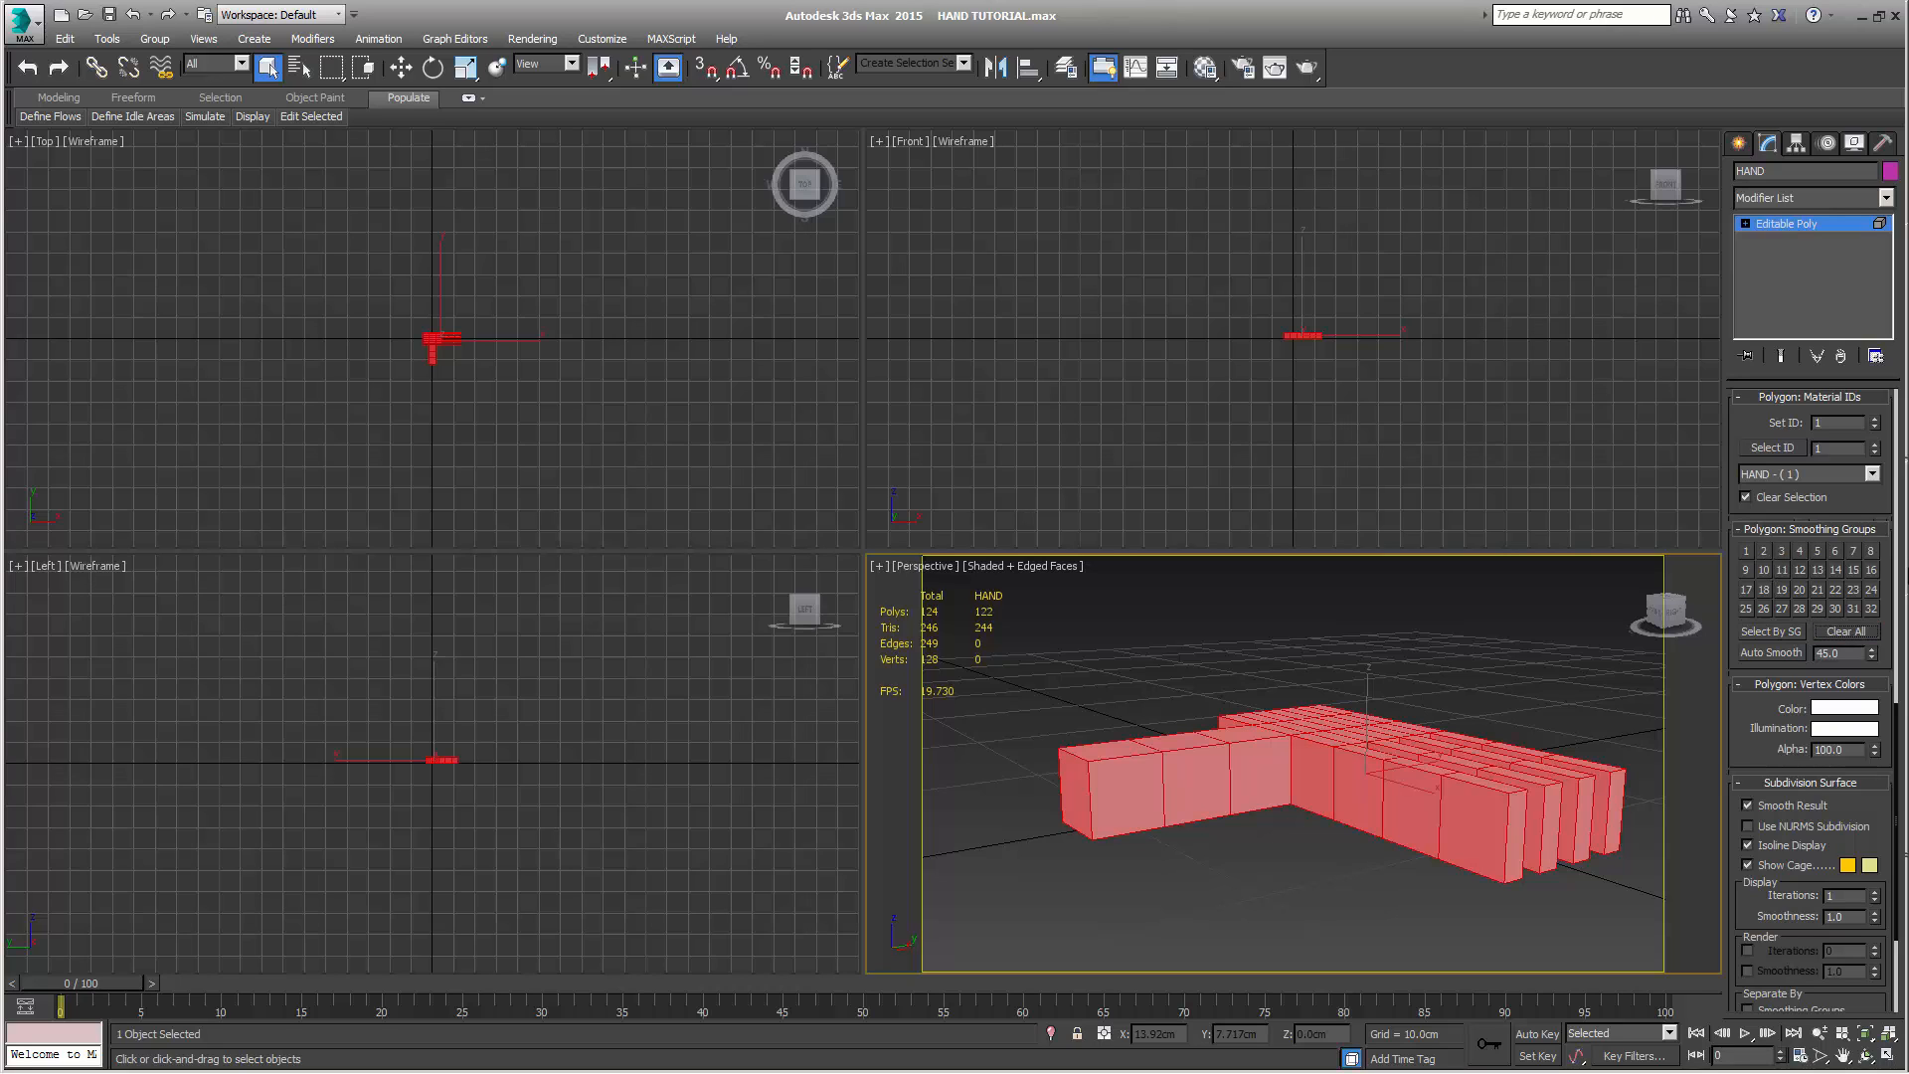
{"action": "left_click", "coordinate": [1782, 550]}
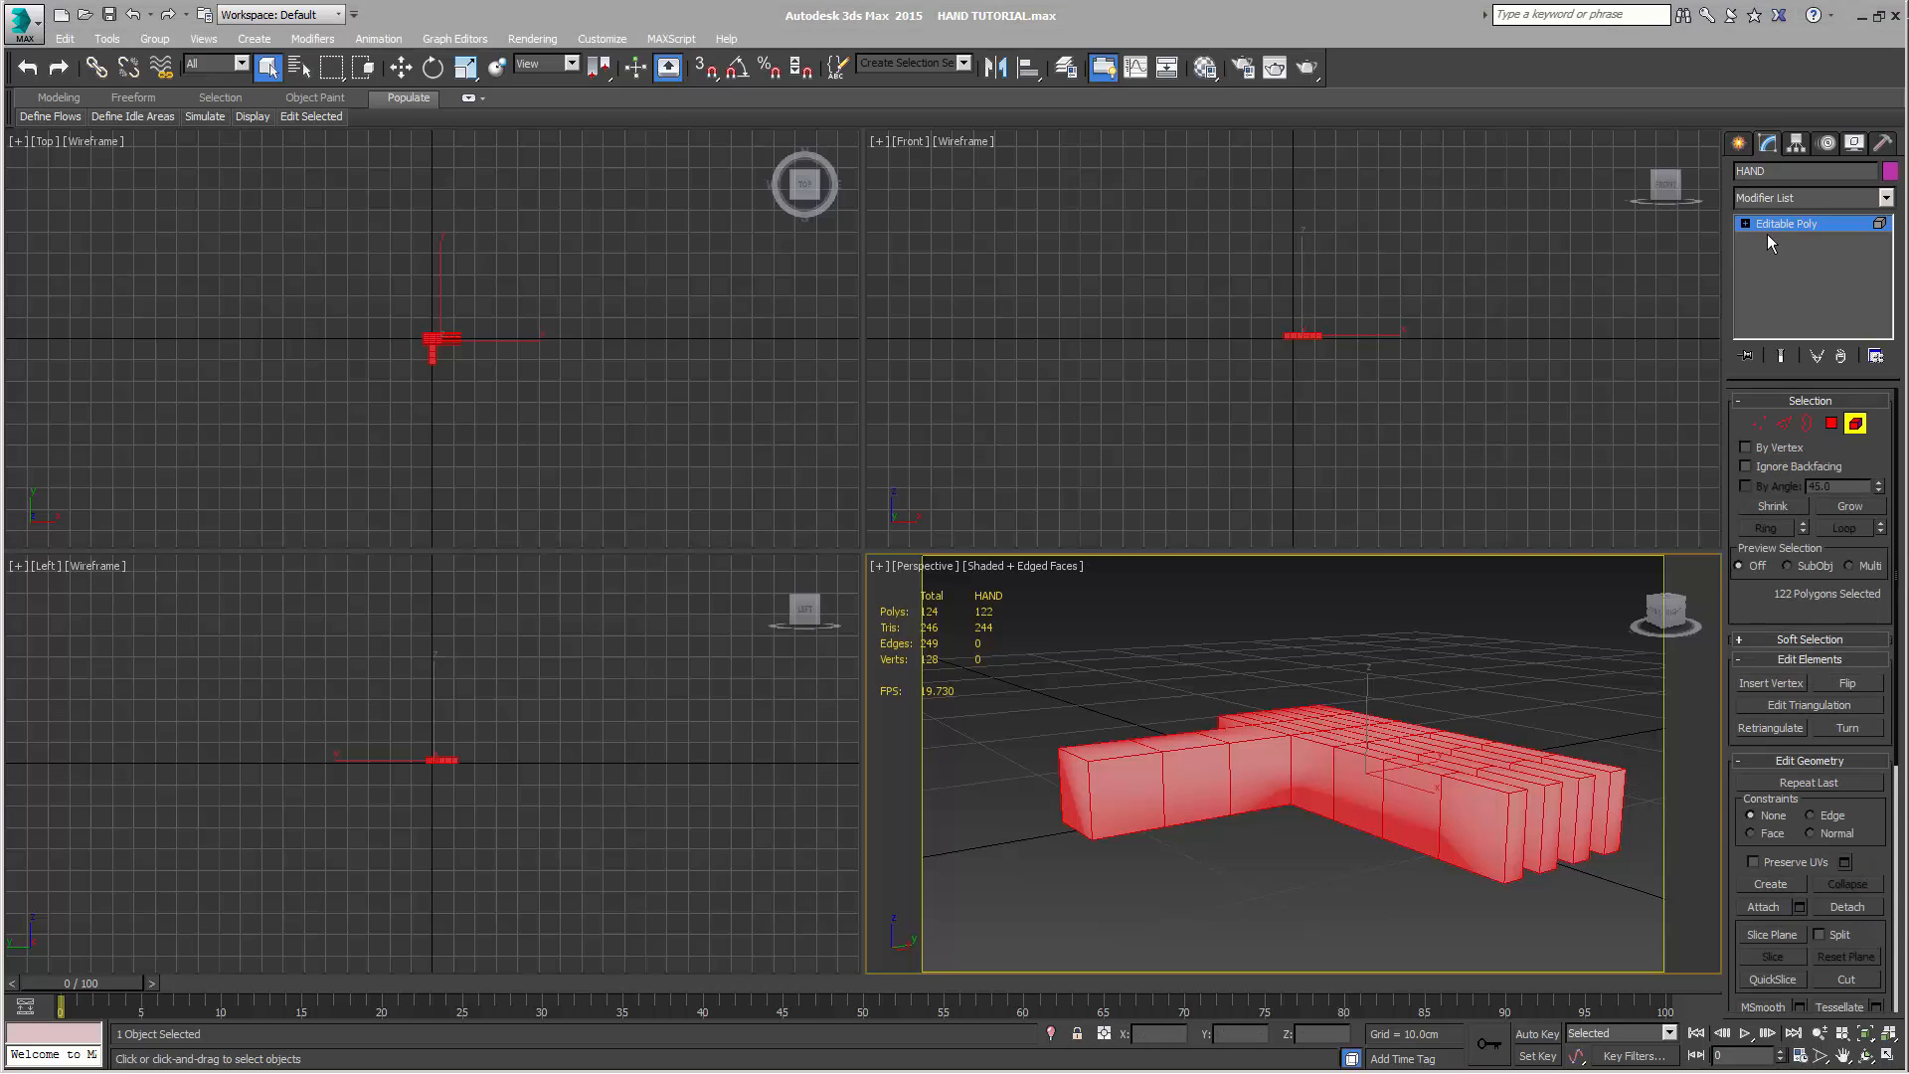
{"action": "left_click", "coordinate": [1787, 229]}
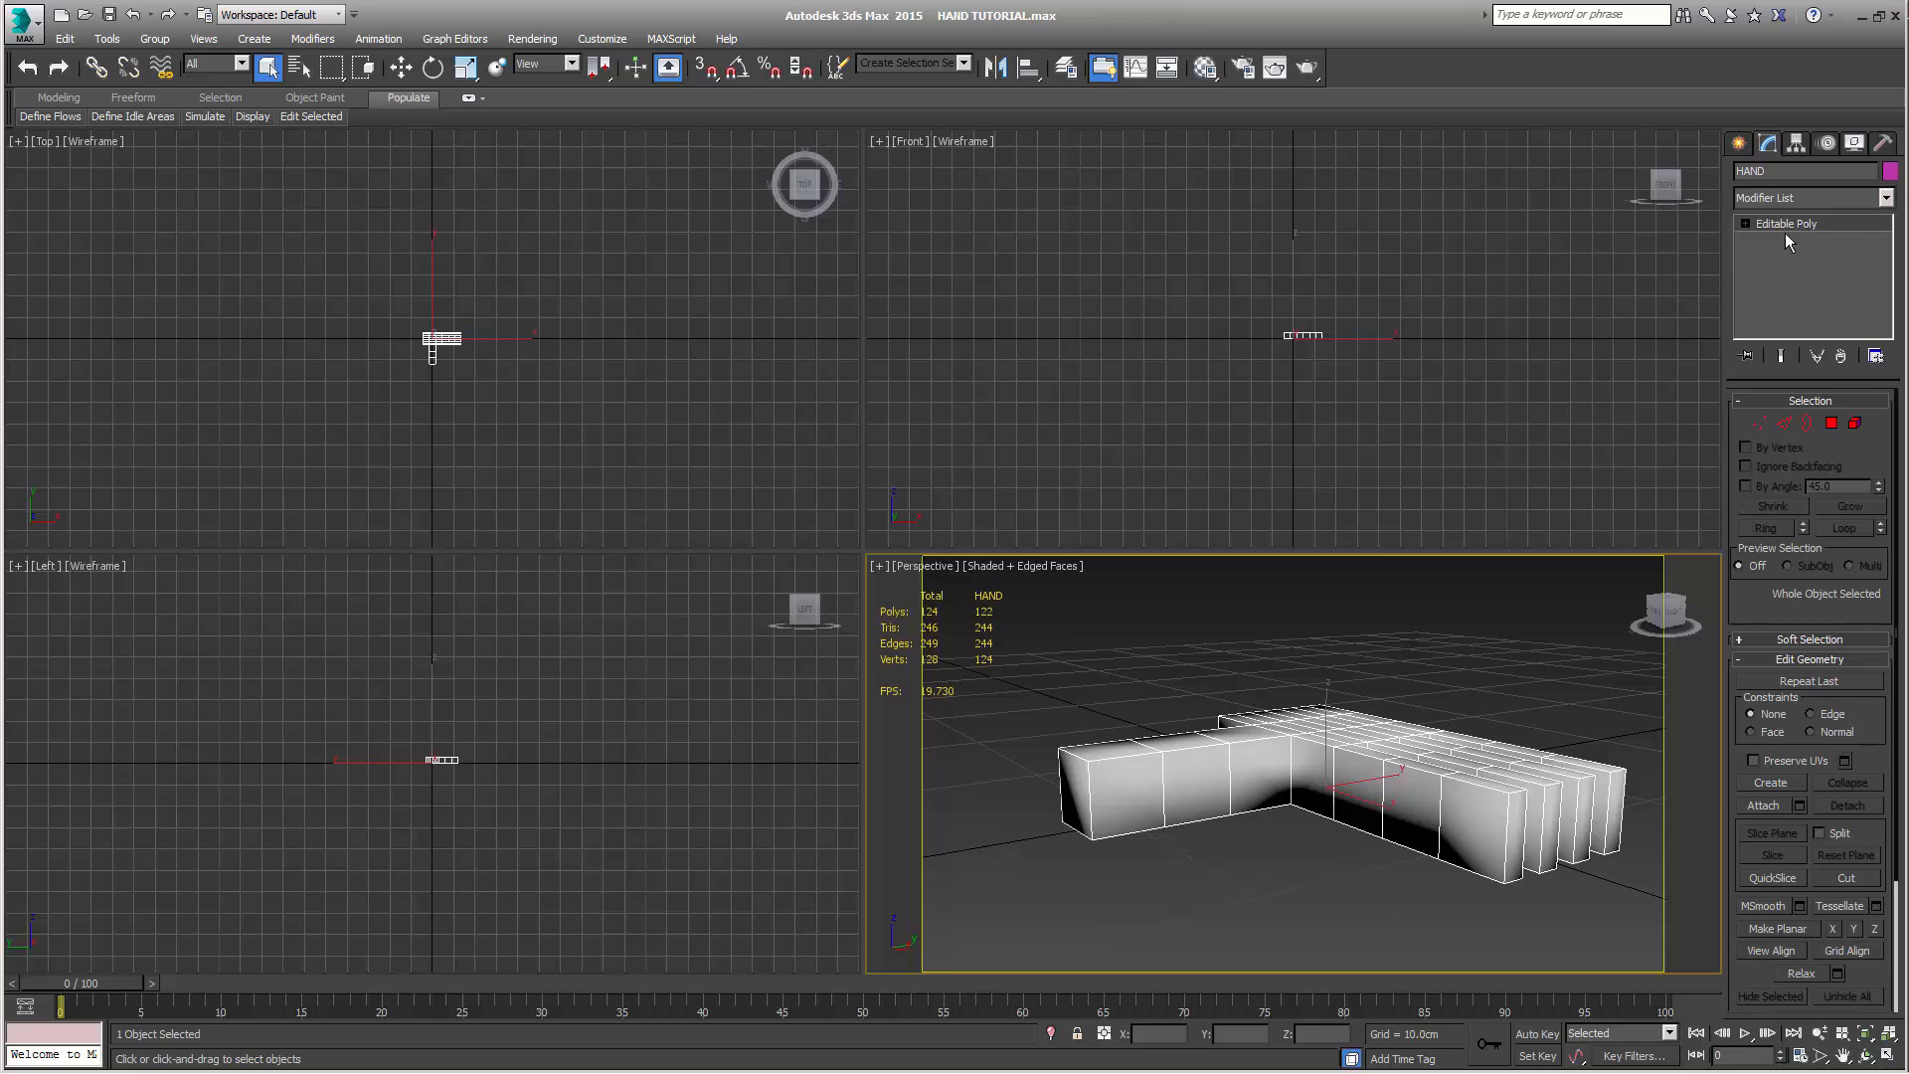
Add a TurboSmooth modifier to the hand with surfaces separated by smoothing groups
{"action": "left_click", "coordinate": [1810, 197]}
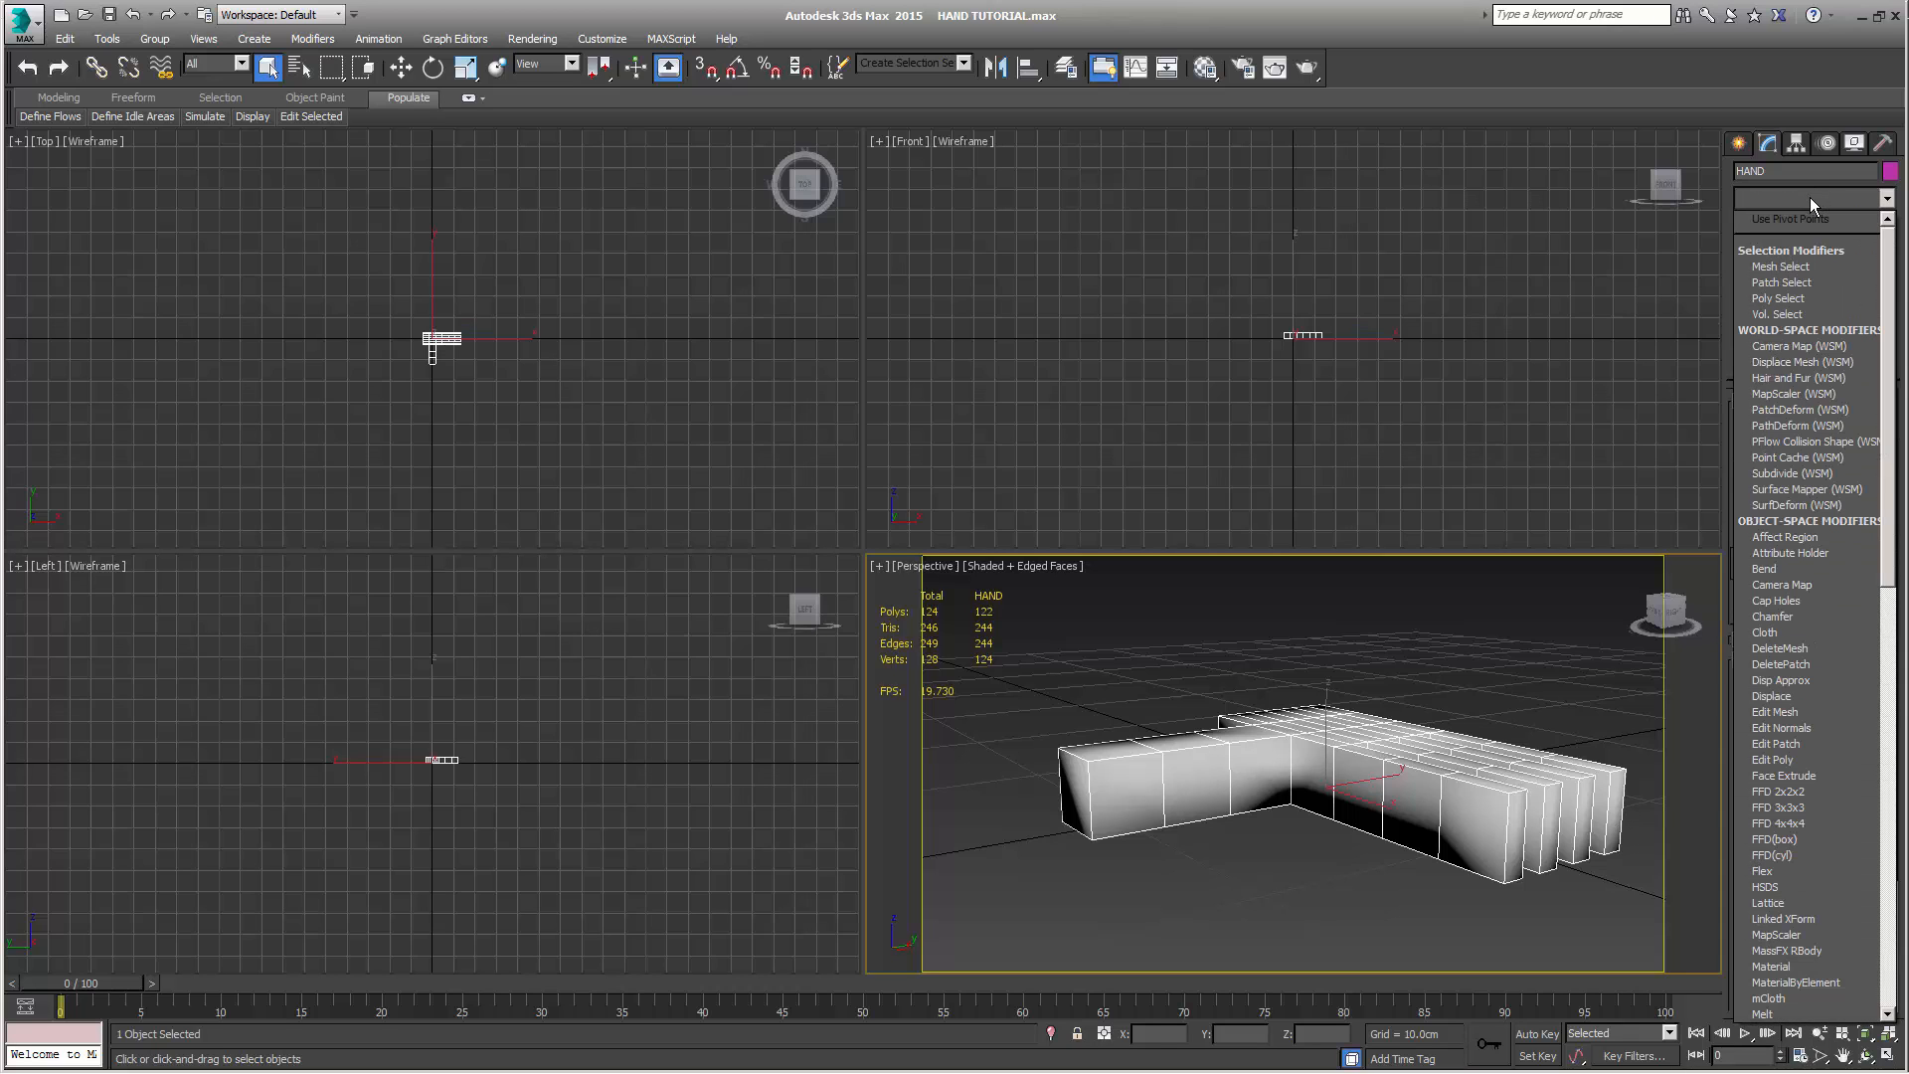
{"action": "scroll", "coordinate": [1844, 864], "scroll_direction": "down", "scroll_amount": 14}
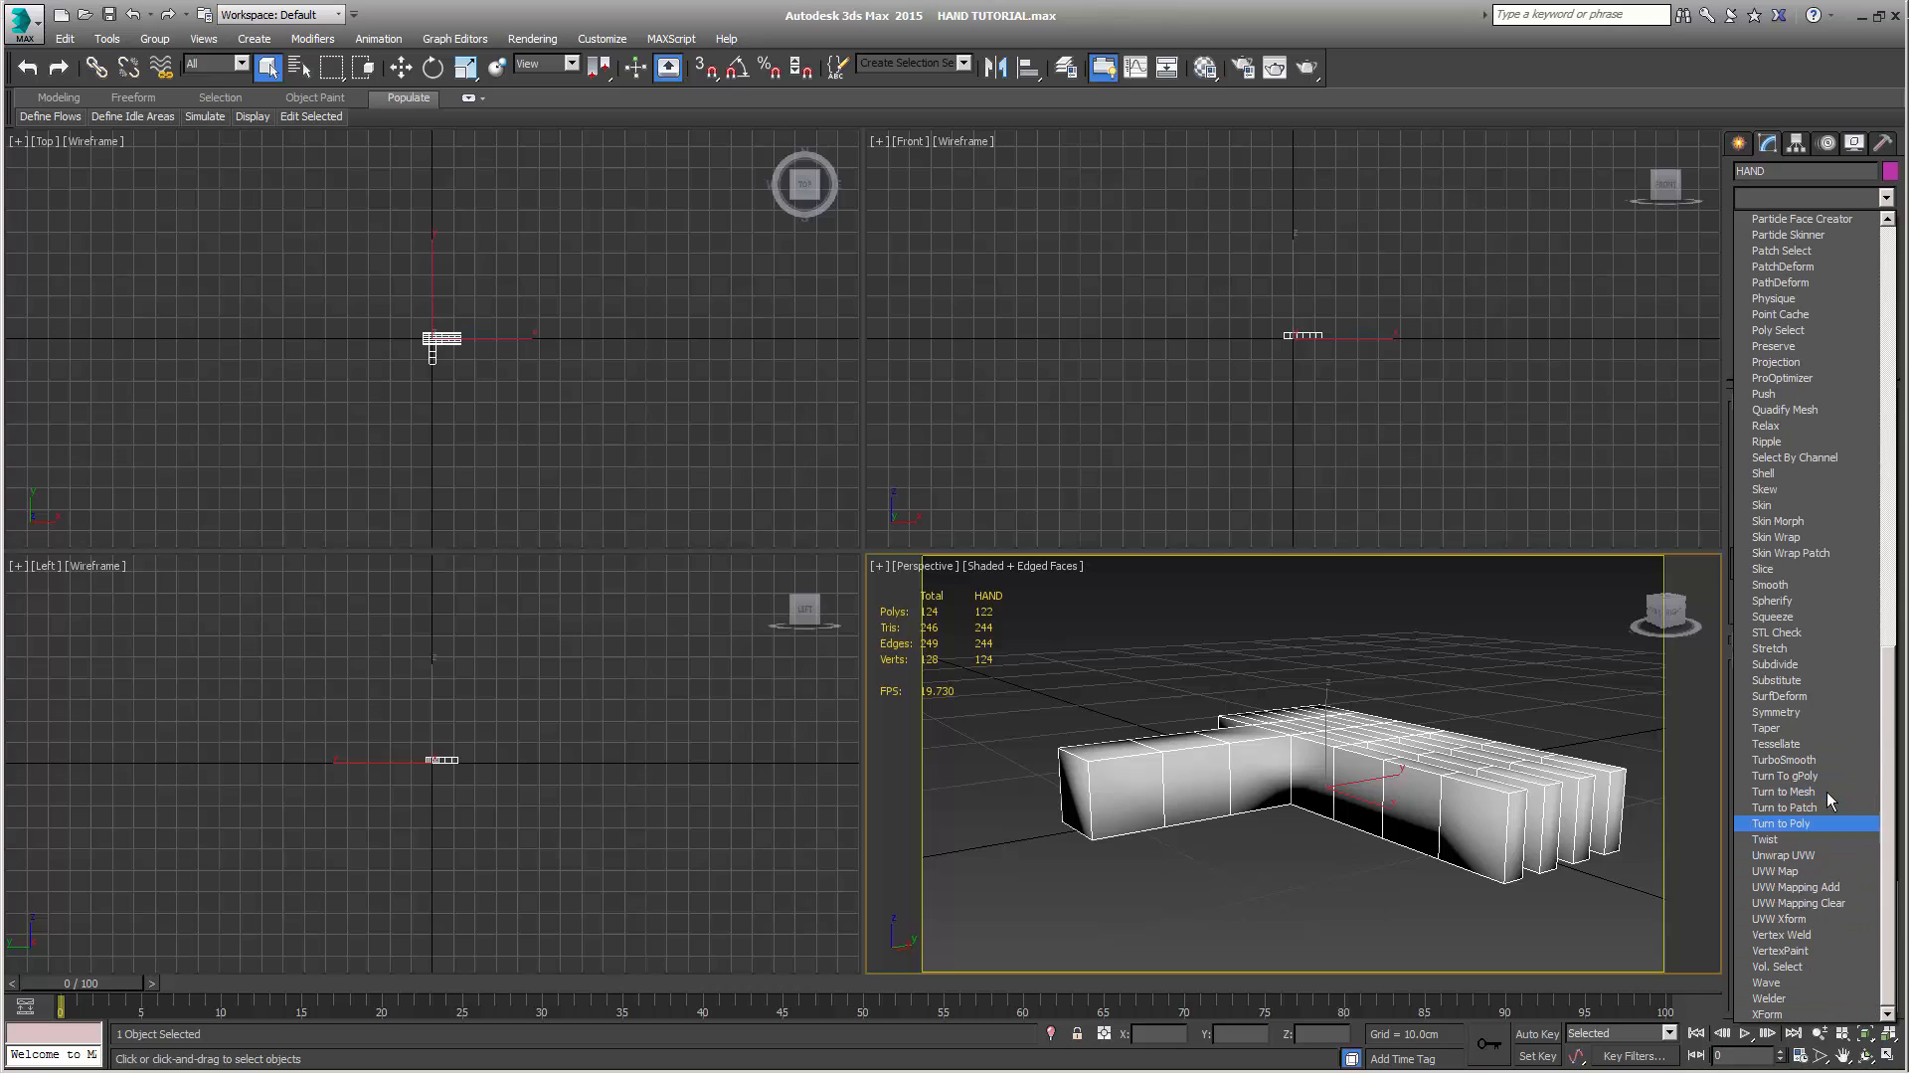
{"action": "left_click", "coordinate": [1823, 761]}
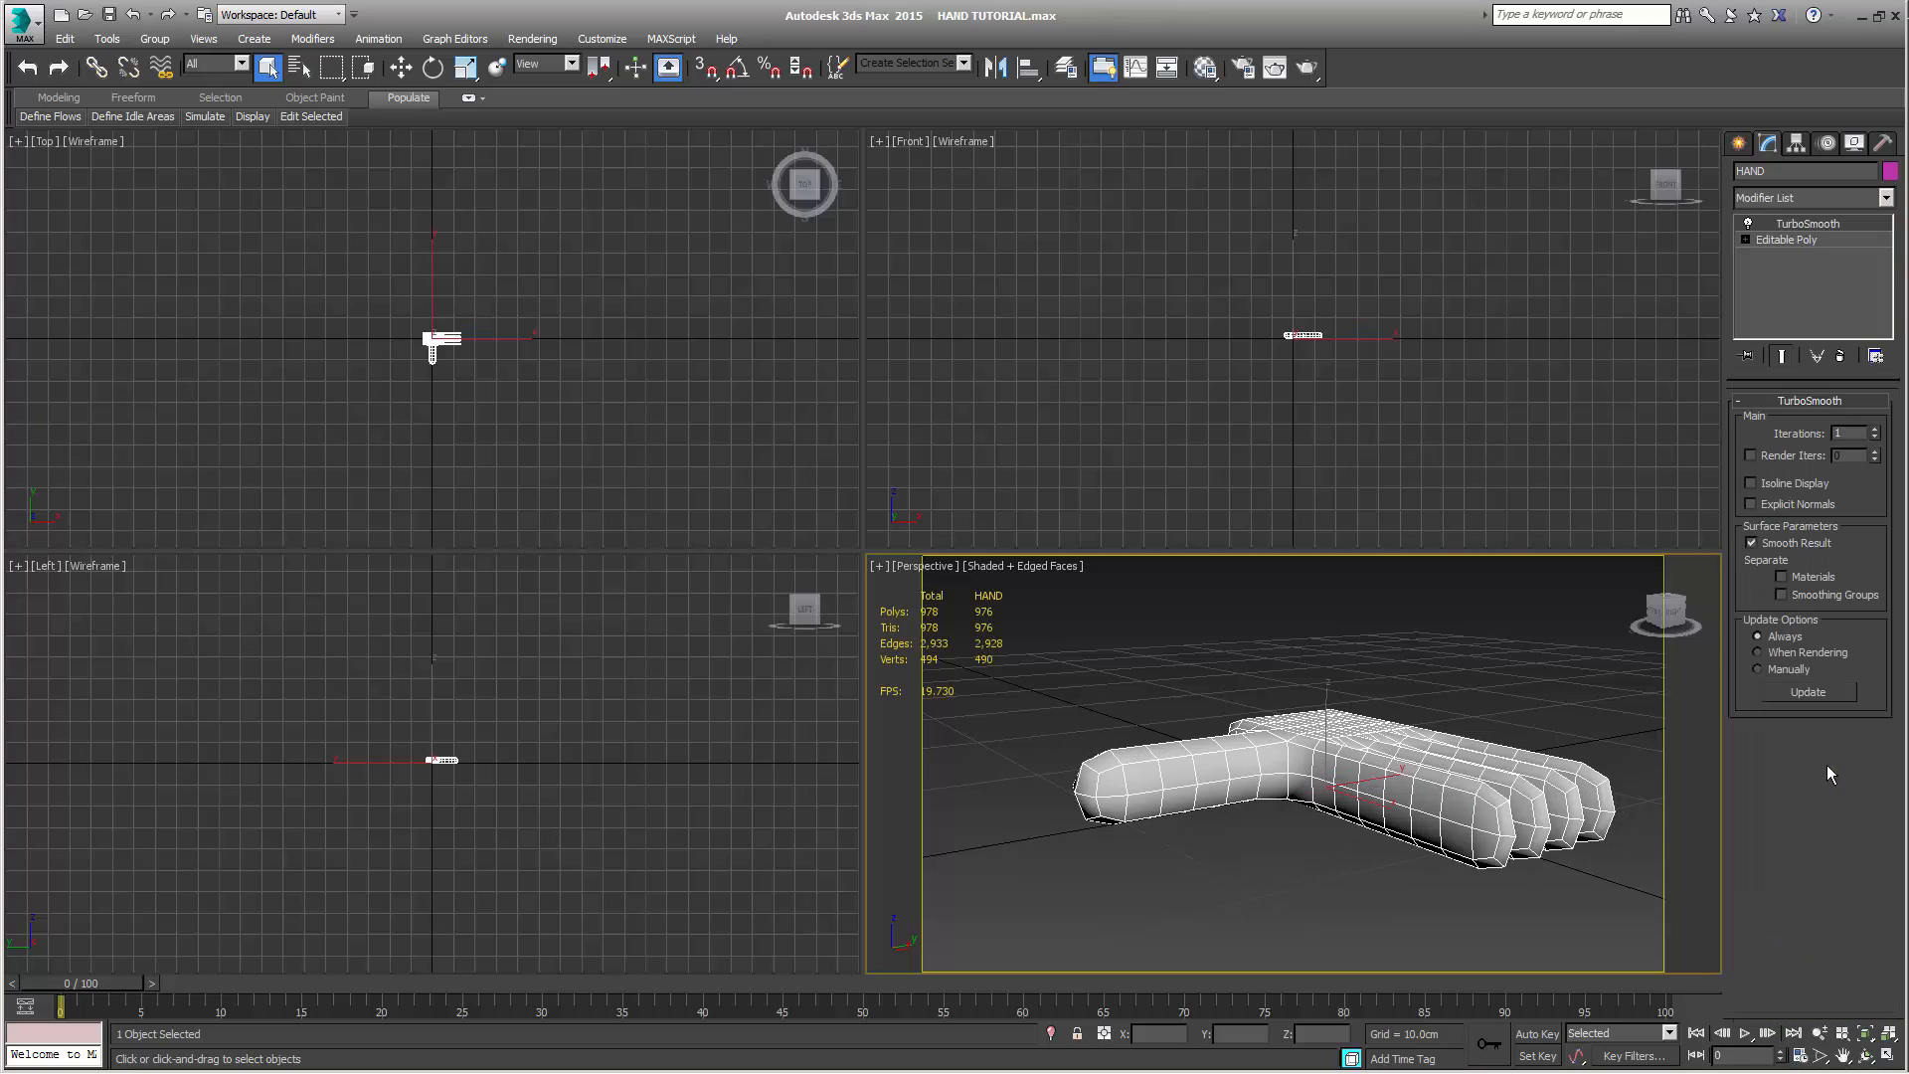
{"action": "left_click", "coordinate": [1781, 594]}
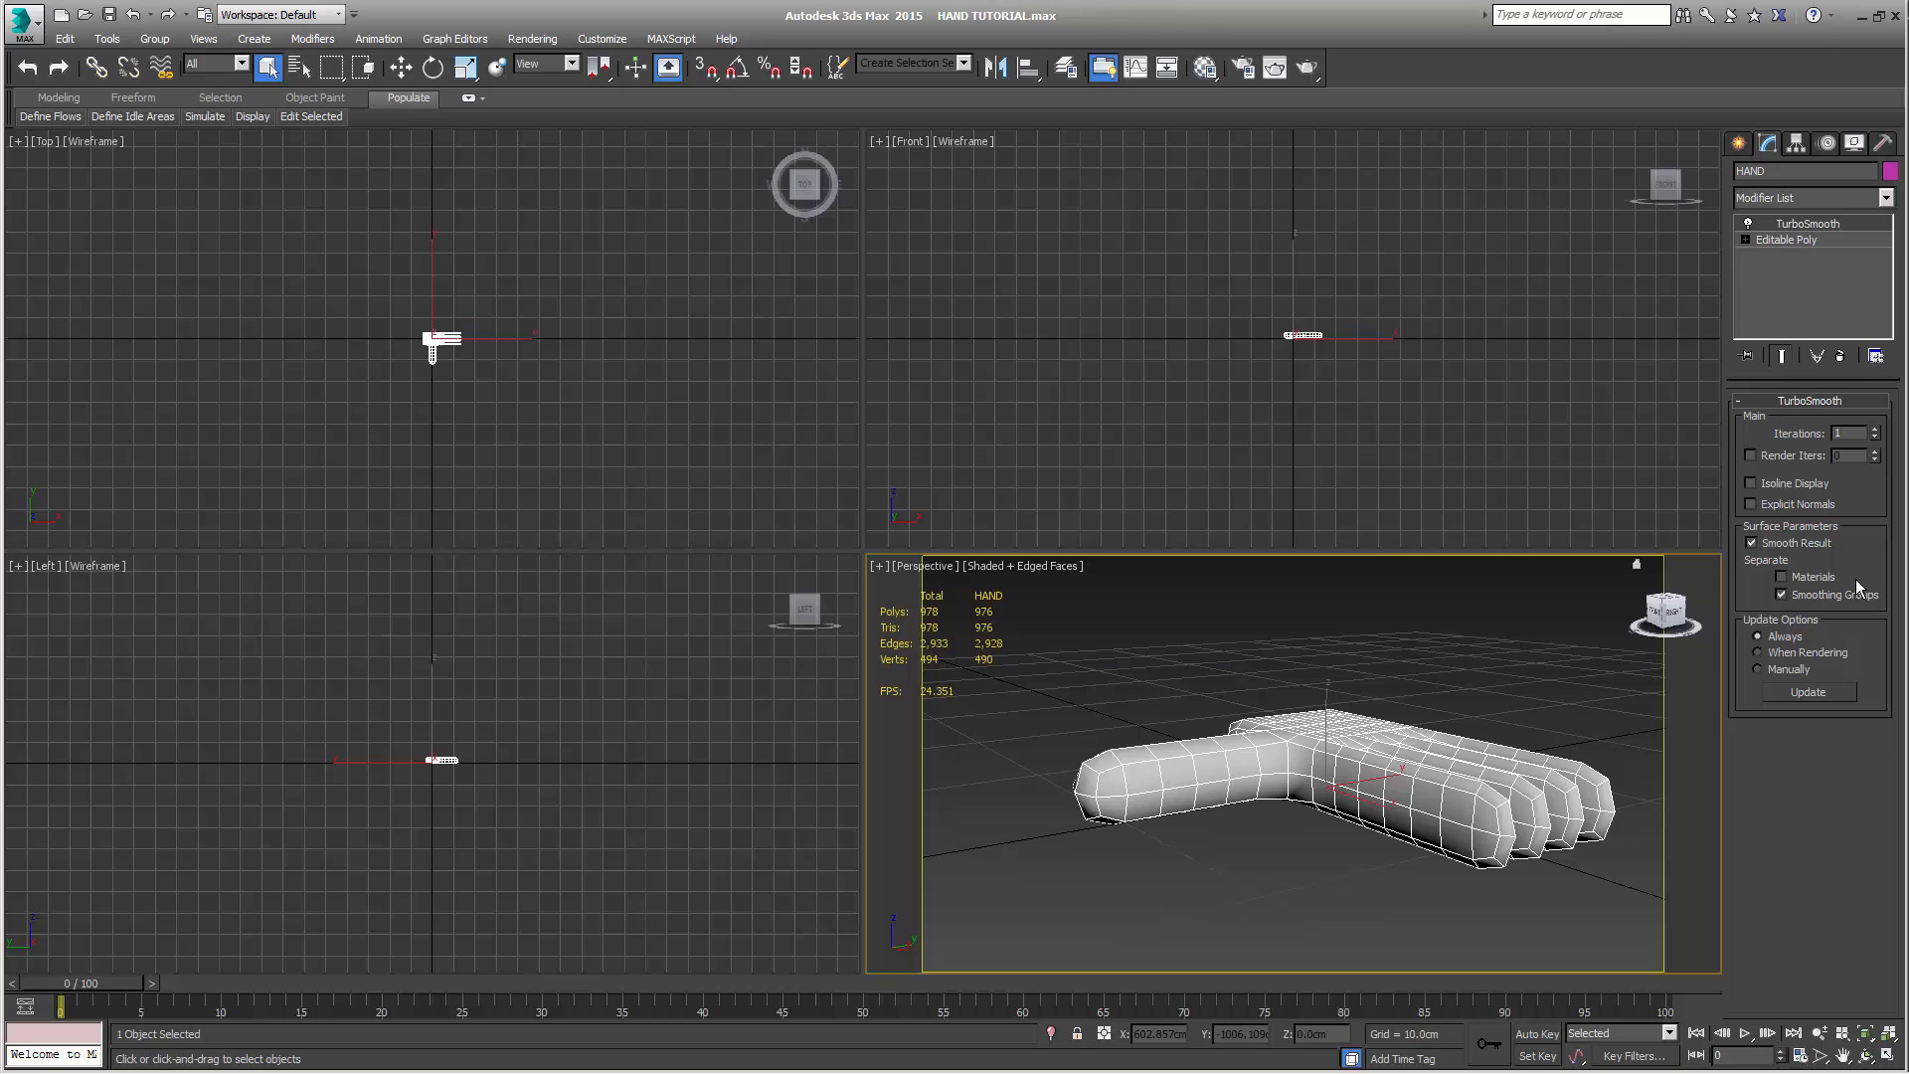
{"action": "left_click", "coordinate": [1780, 593]}
Examine the smoothed hand's fingers, thumb and wrist end from several angles
{"action": "middle_click_drag", "start_coordinate": [1406, 789], "coordinate": [1149, 731], "text": "alt"}
{"action": "middle_click_drag", "start_coordinate": [1390, 762], "coordinate": [1158, 797], "text": "alt"}
{"action": "middle_click_drag", "start_coordinate": [1329, 788], "coordinate": [1211, 801], "text": "alt"}
{"action": "middle_click_drag", "start_coordinate": [1399, 753], "coordinate": [1377, 874], "text": "alt"}
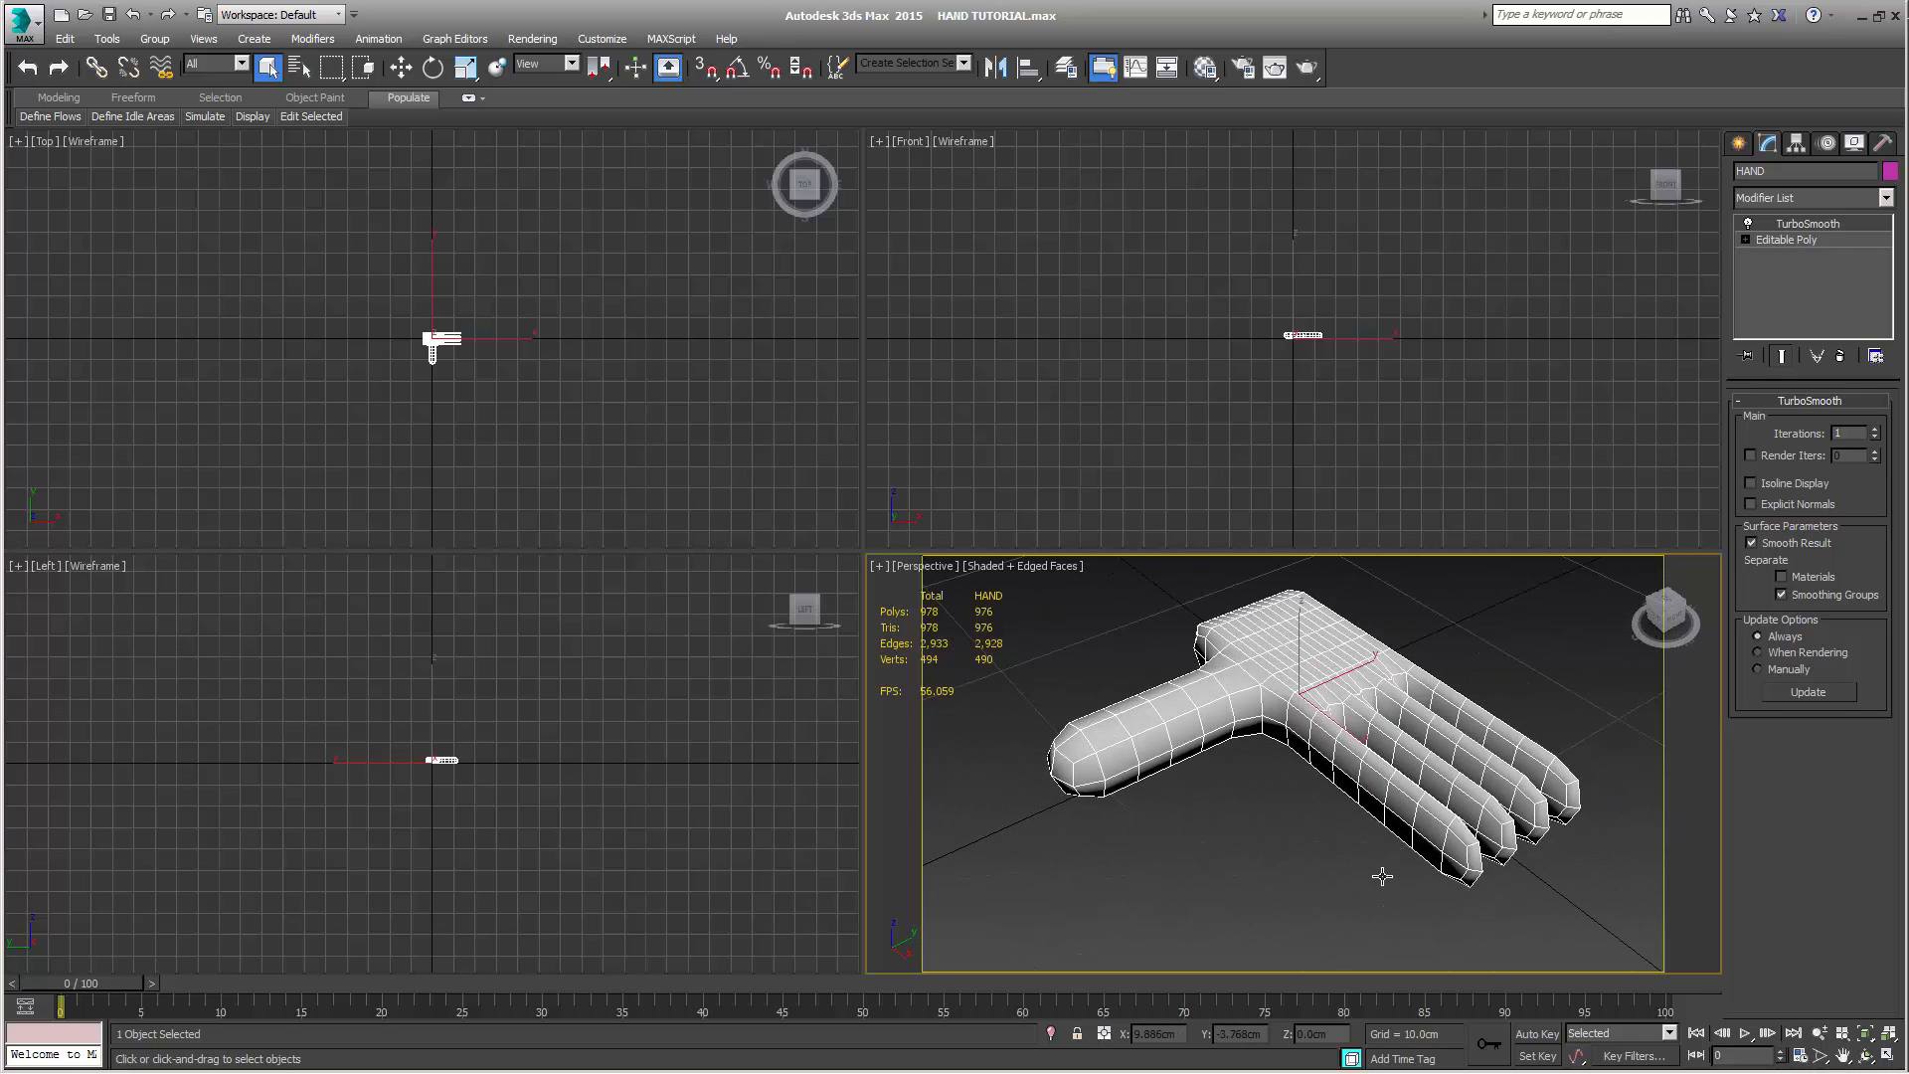
{"action": "middle_click_drag", "start_coordinate": [1333, 753], "coordinate": [1321, 807], "text": "alt"}
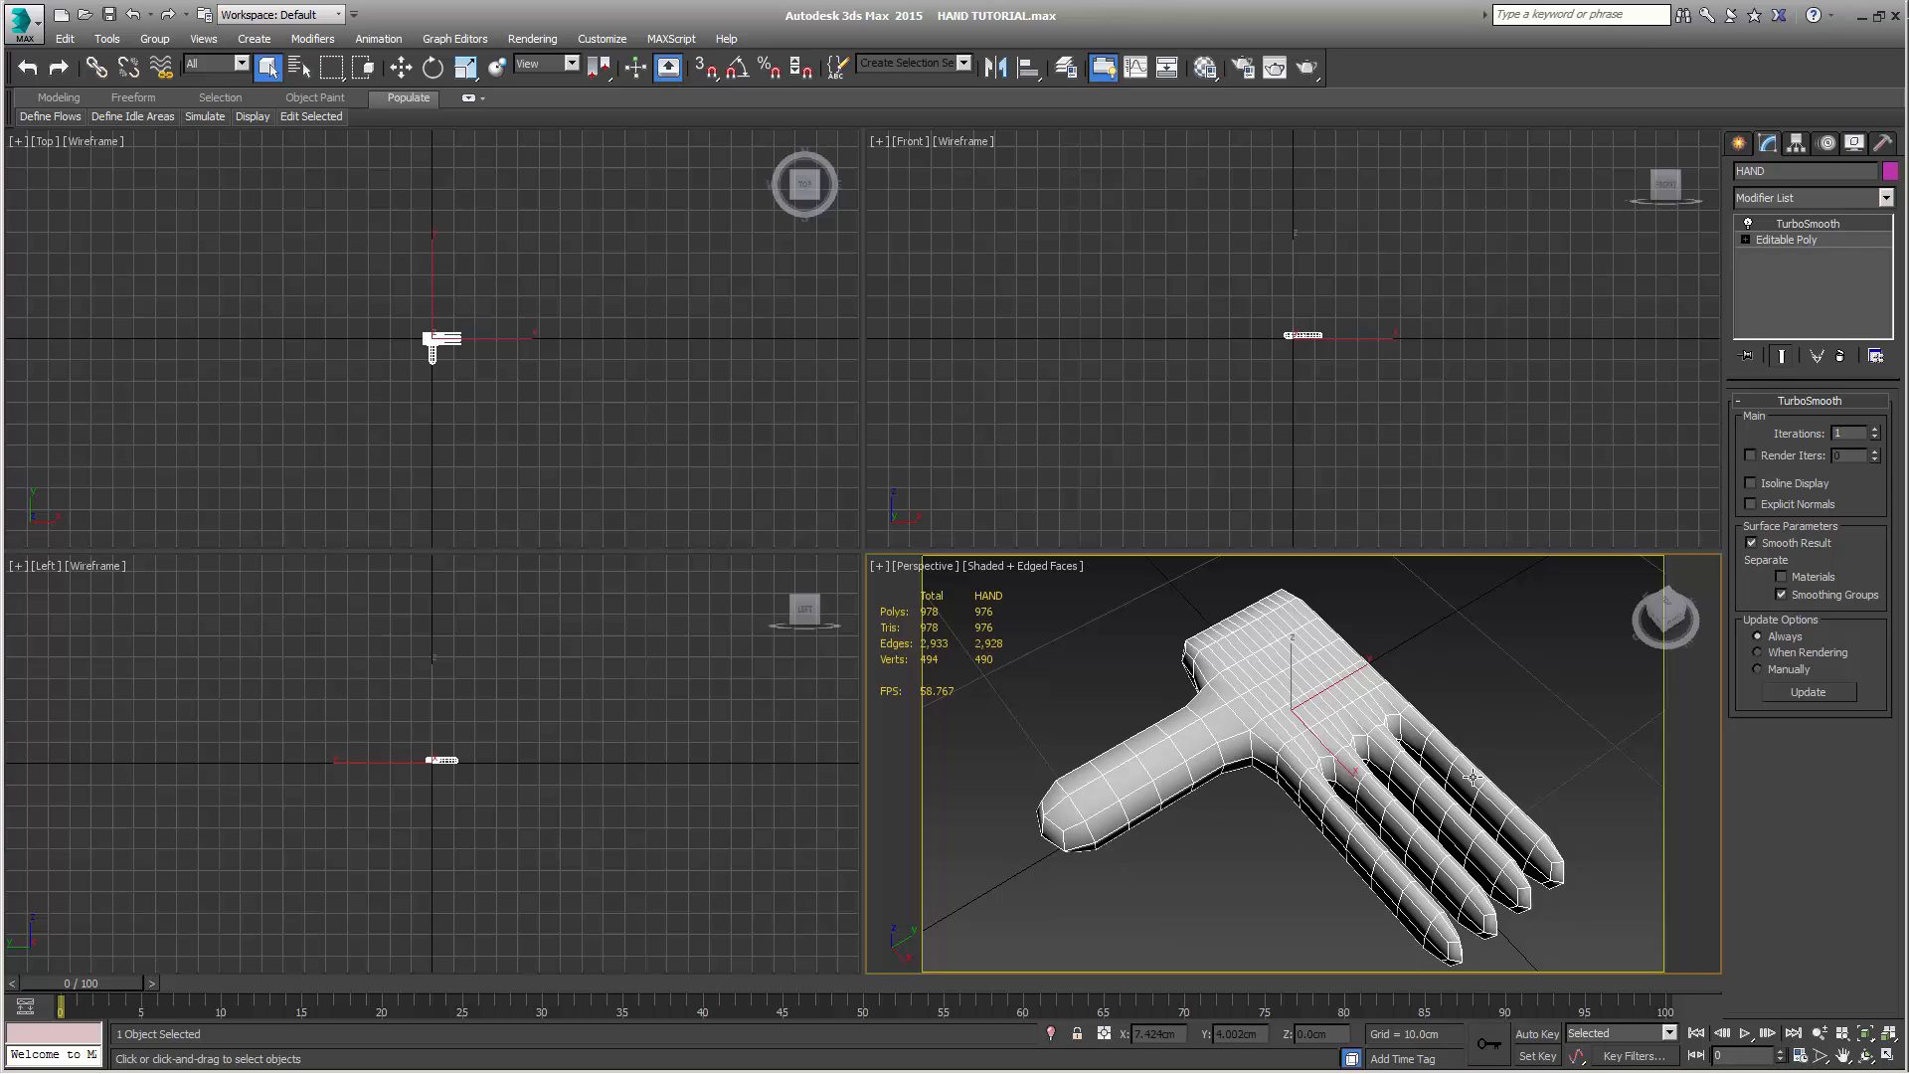
{"action": "middle_click_drag", "start_coordinate": [1366, 813], "coordinate": [1292, 820], "text": "alt"}
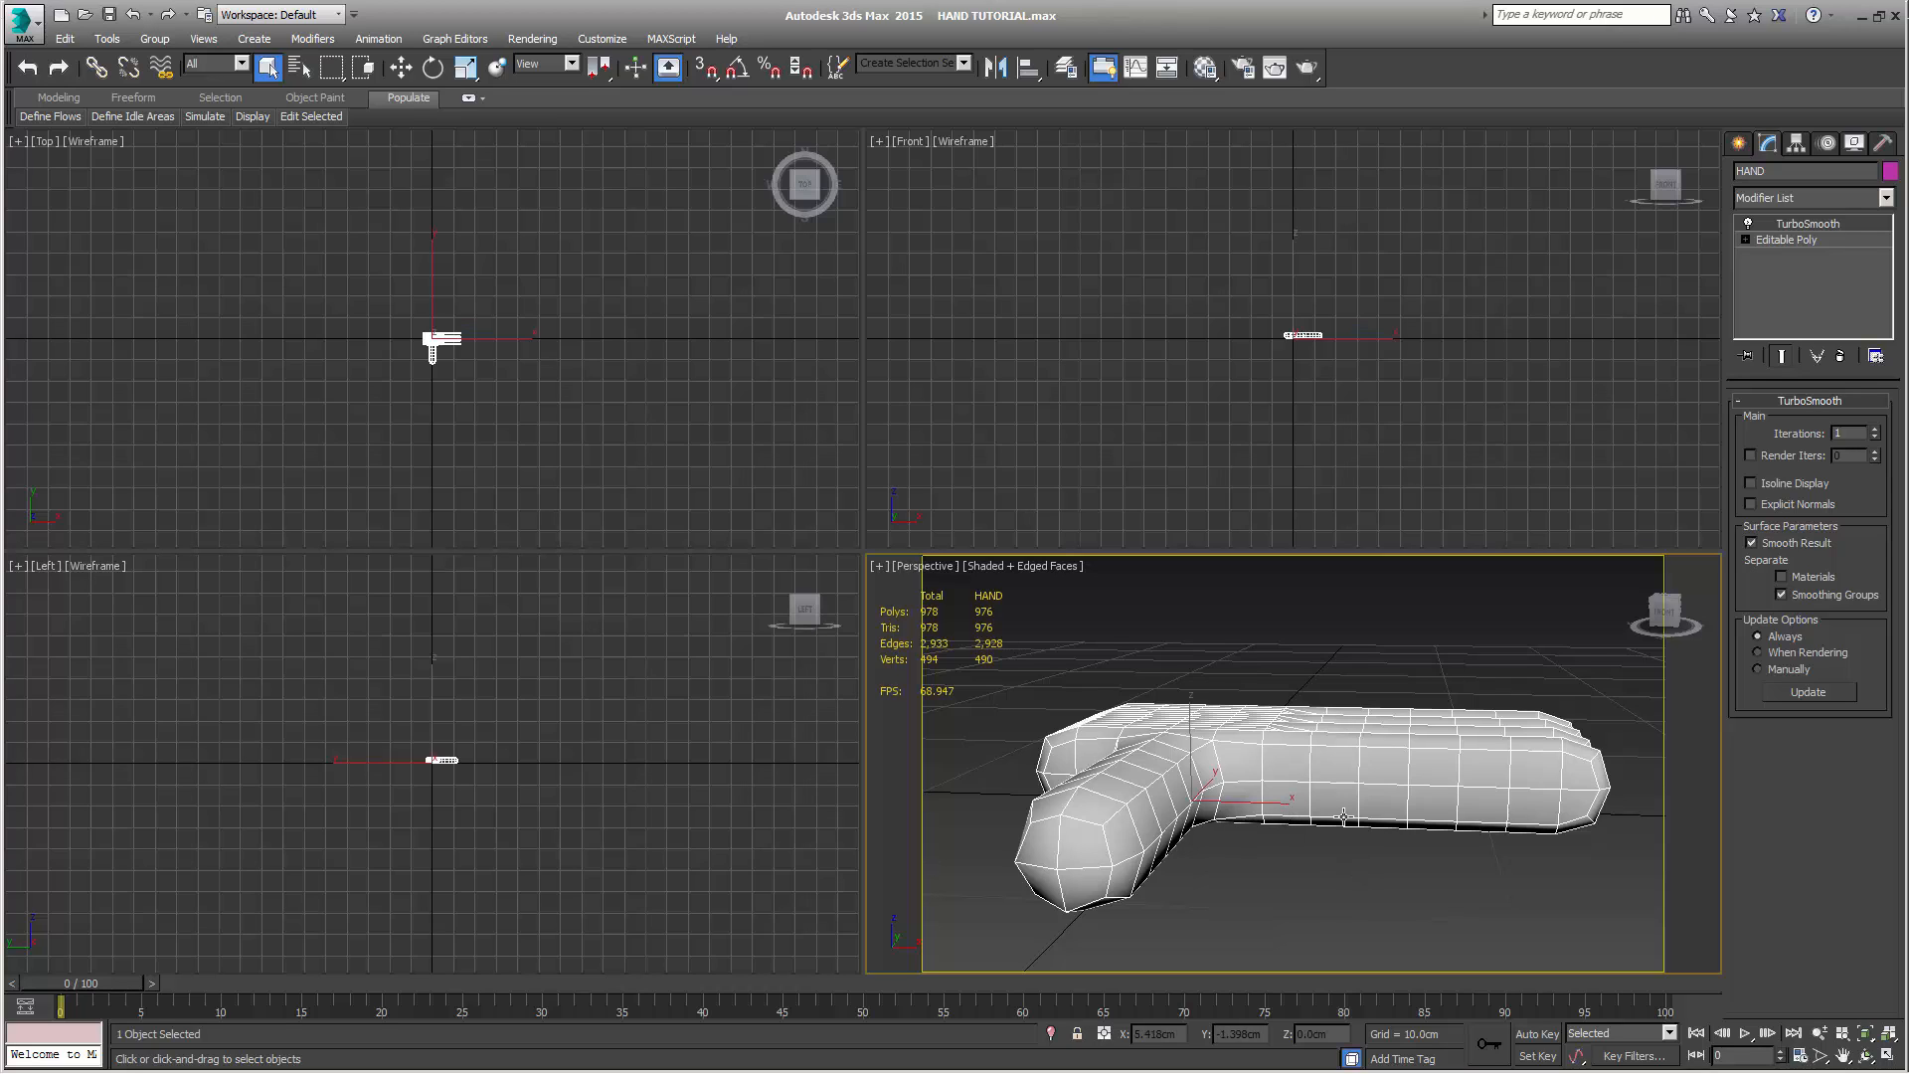
{"action": "middle_click_drag", "start_coordinate": [1343, 817], "coordinate": [1531, 683], "text": "alt"}
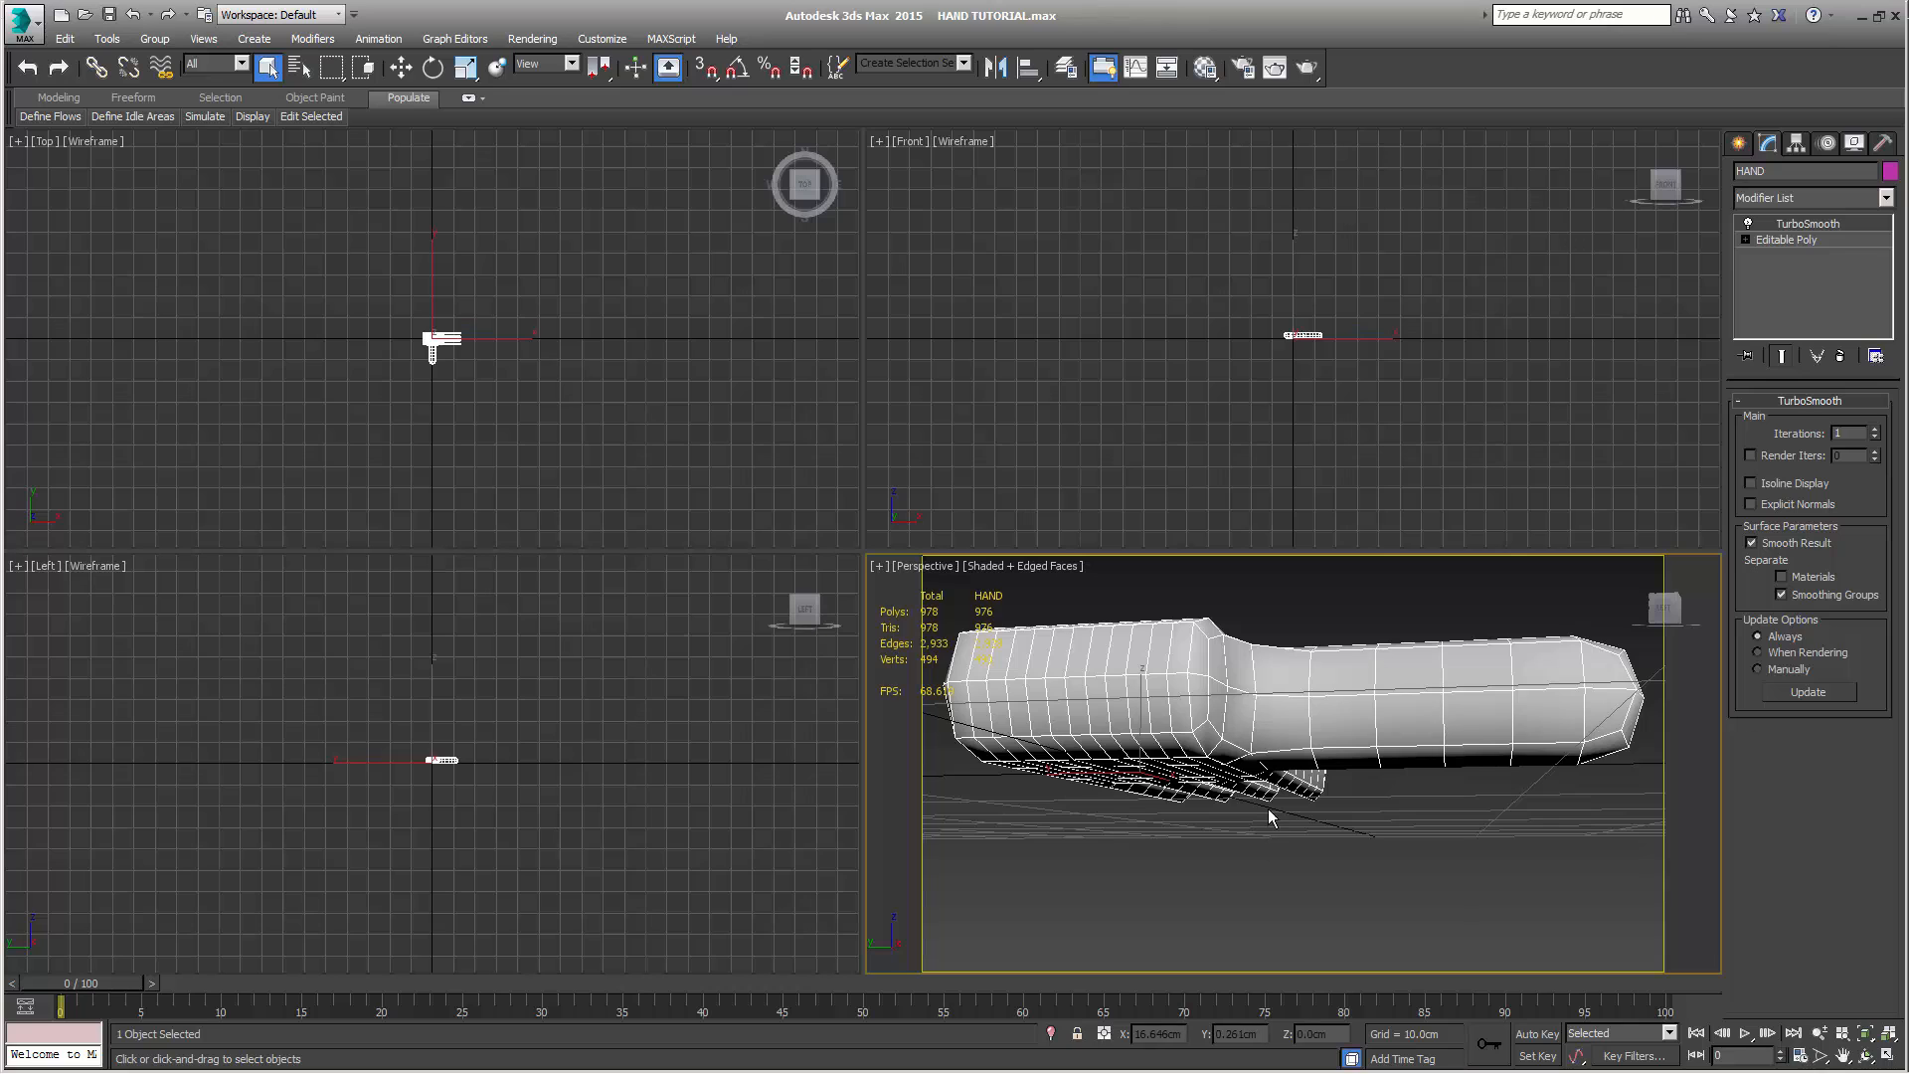
{"action": "middle_click_drag", "start_coordinate": [1270, 818], "coordinate": [1248, 905], "text": "alt"}
{"action": "scroll", "coordinate": [1248, 905], "scroll_direction": "up", "scroll_amount": 1}
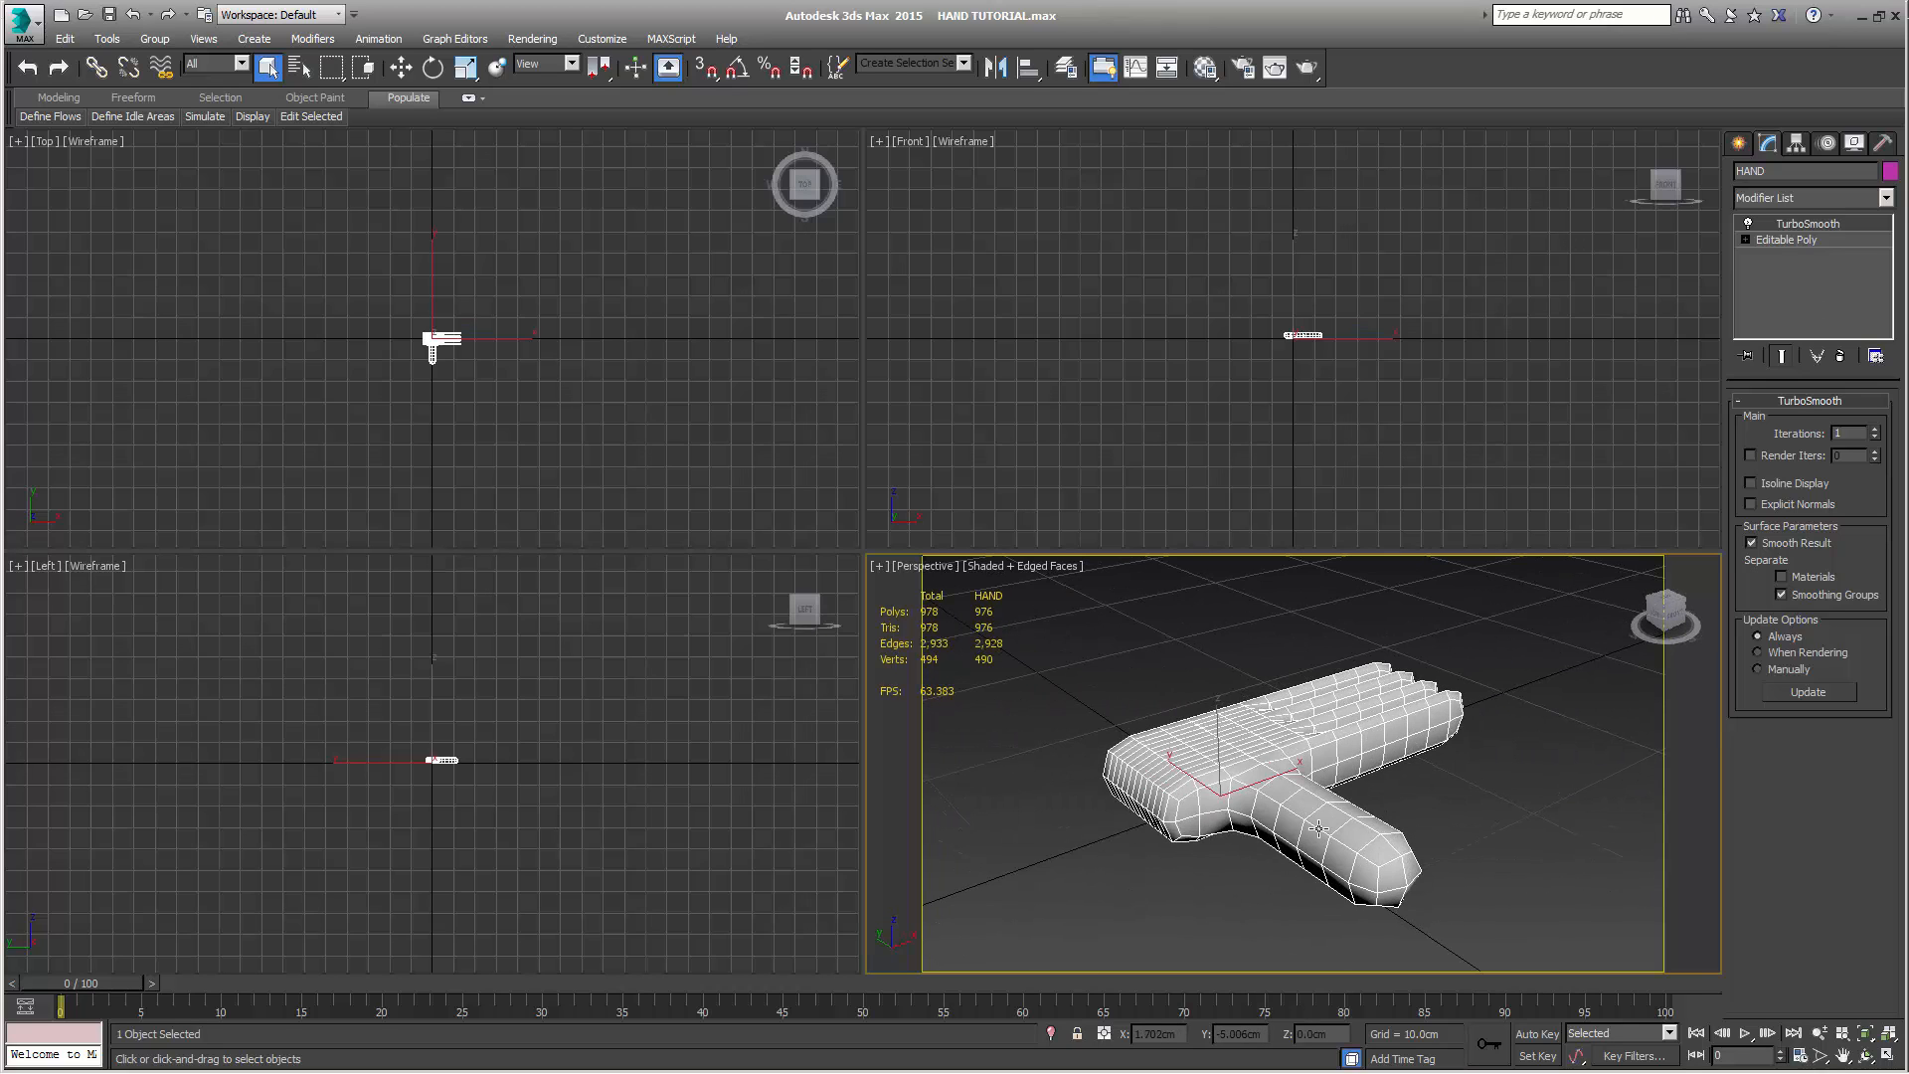
{"action": "scroll", "coordinate": [1317, 828], "scroll_direction": "up", "scroll_amount": 2}
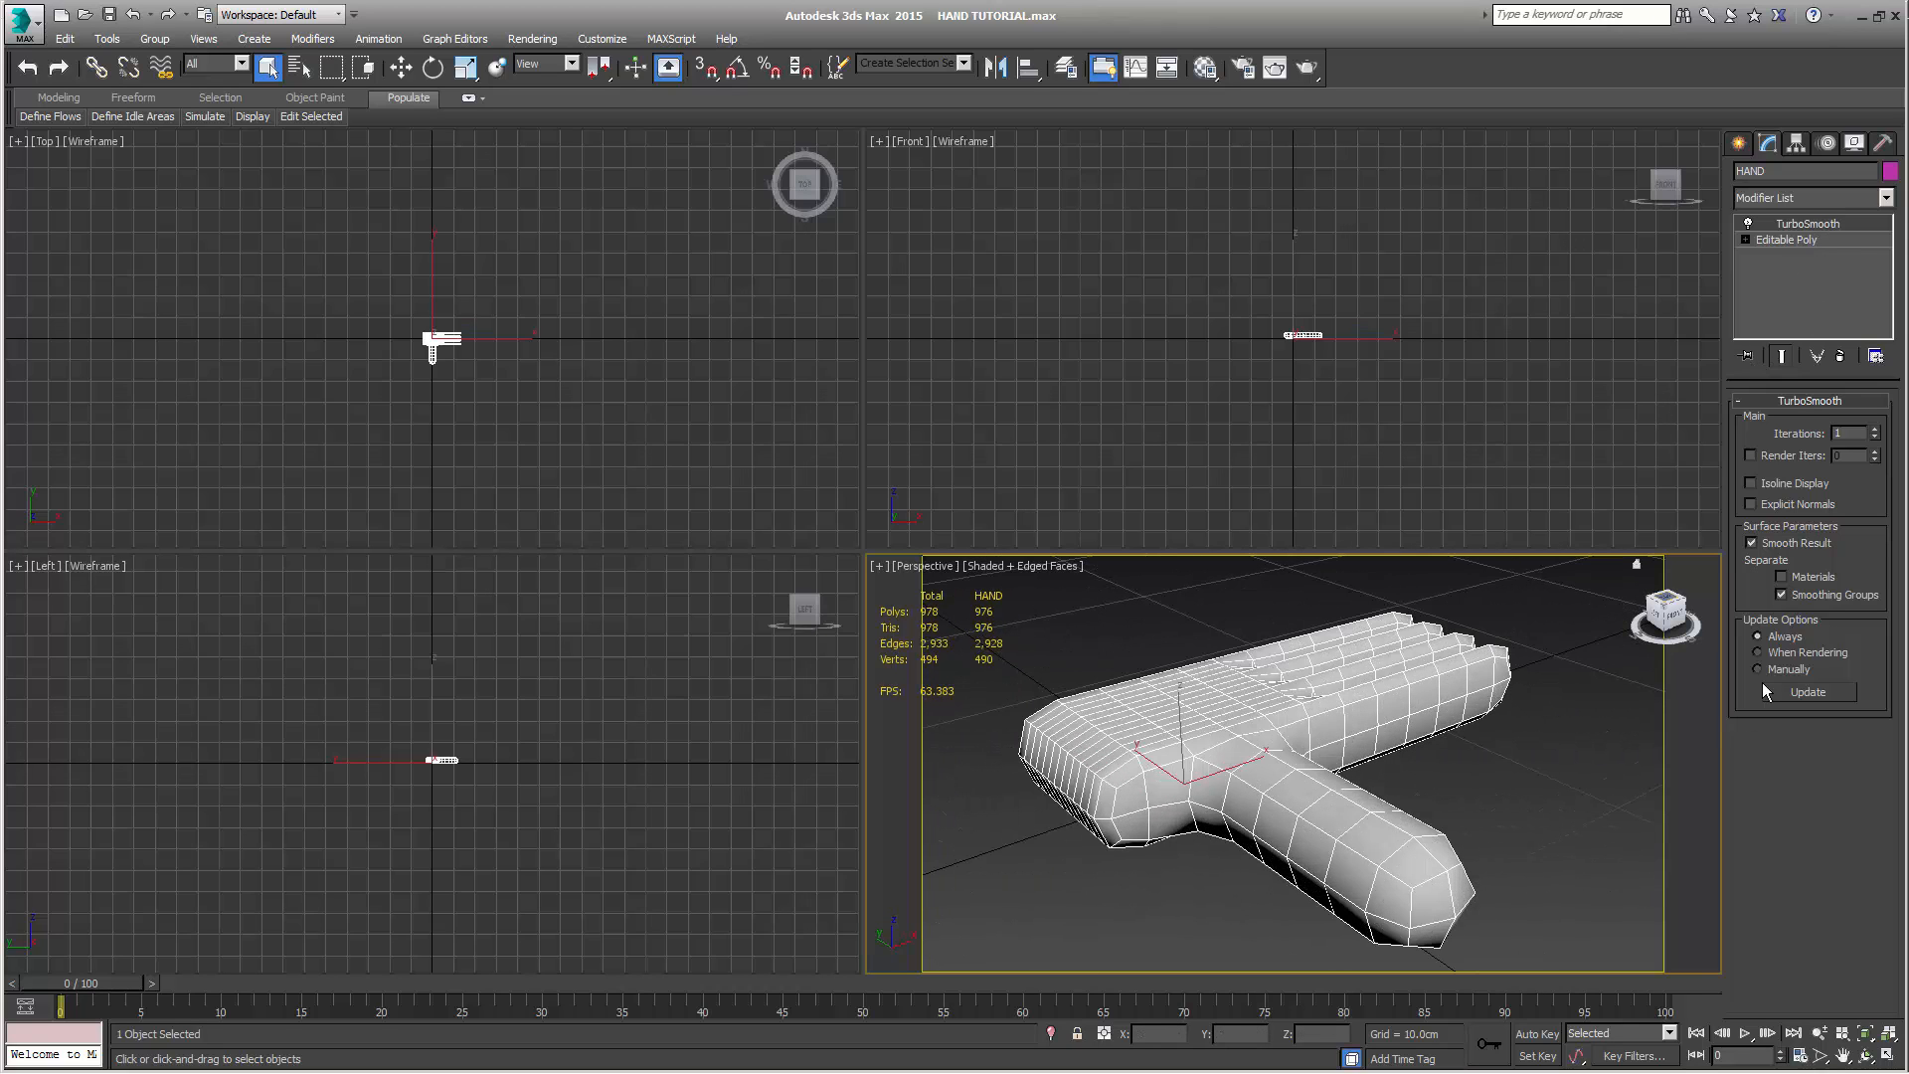
Delete the seven polygons closing the palm's wrist end, opposite the fingers, in the base Editable Poly
{"action": "left_click", "coordinate": [1792, 241]}
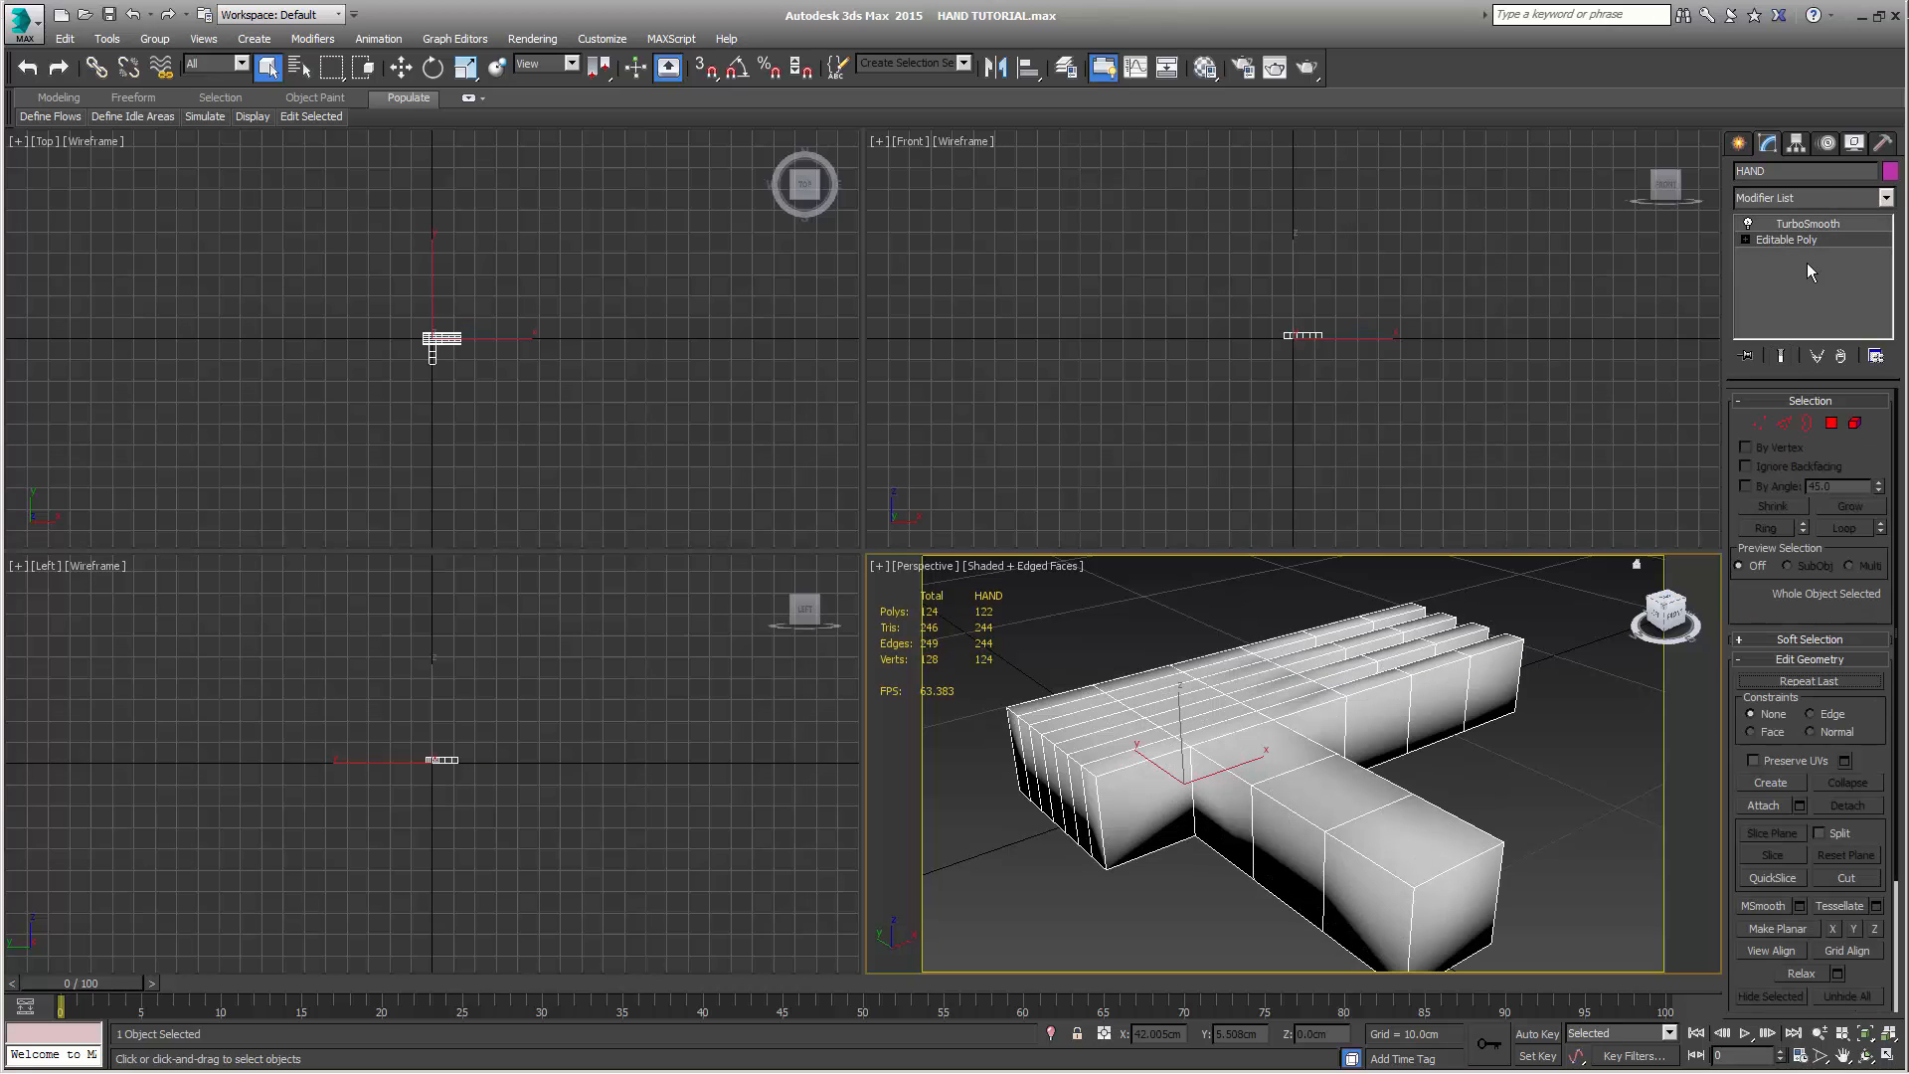
{"action": "left_click", "coordinate": [1832, 424]}
{"action": "key", "text": "ctrl+a"}
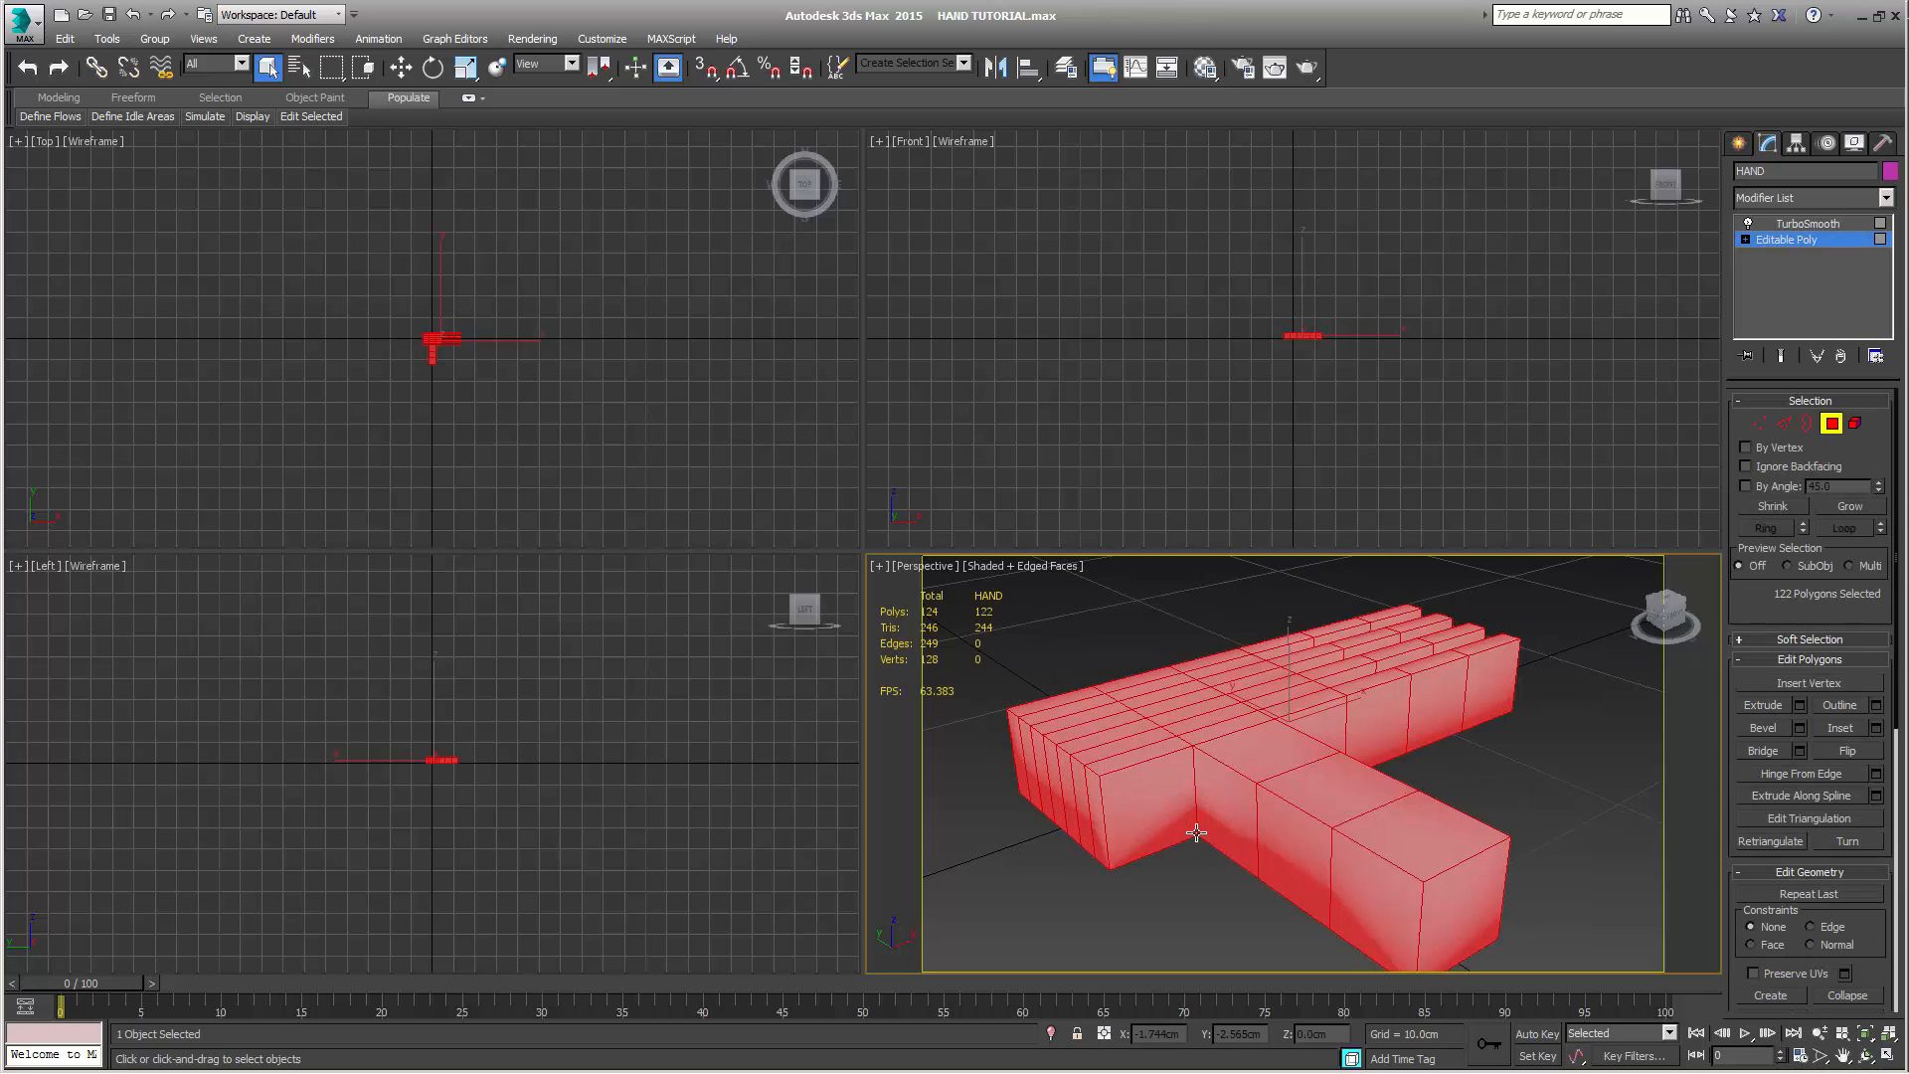
{"action": "middle_click_drag", "start_coordinate": [1188, 839], "coordinate": [1330, 806], "text": "alt"}
{"action": "left_click", "coordinate": [1394, 793]}
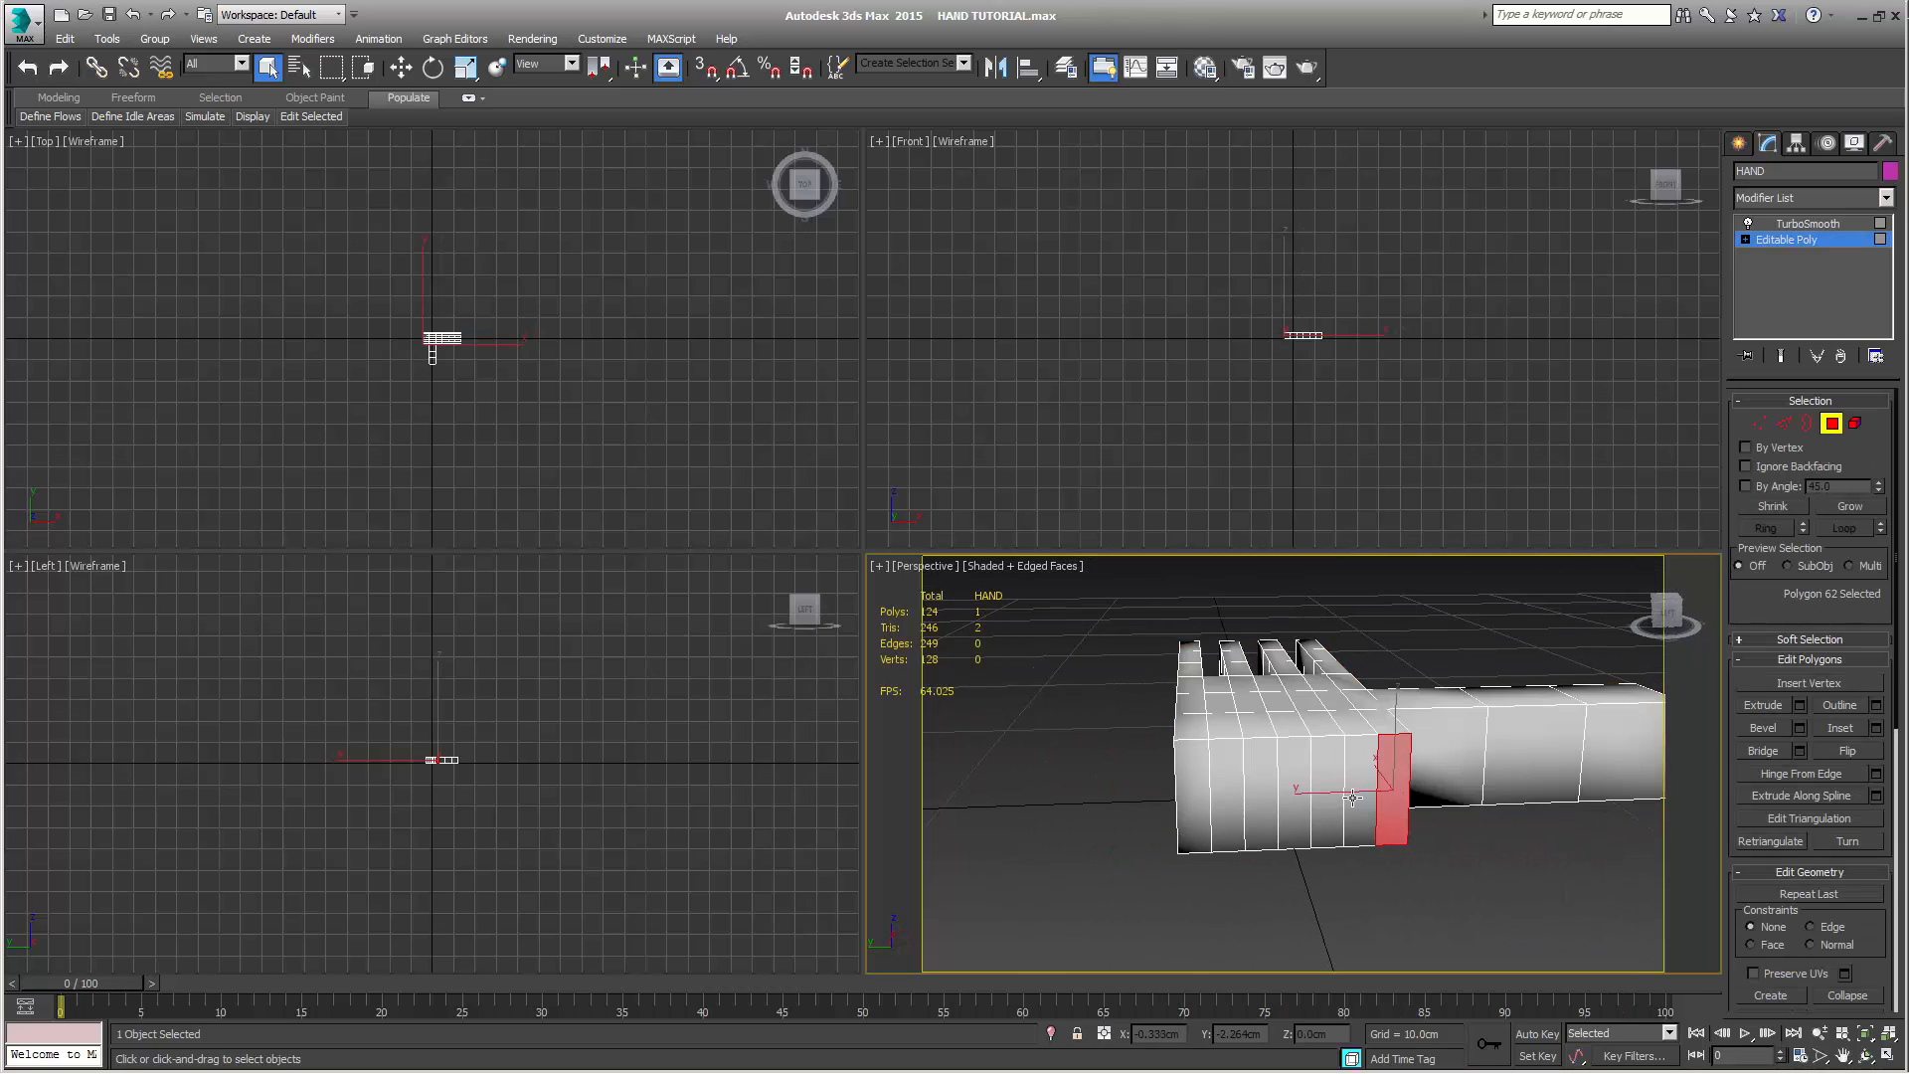
{"action": "left_click", "coordinate": [1357, 798], "text": "ctrl"}
{"action": "left_click", "coordinate": [1327, 803], "text": "ctrl"}
{"action": "left_click", "coordinate": [1295, 807], "text": "ctrl"}
{"action": "left_click", "coordinate": [1263, 811], "text": "ctrl"}
{"action": "left_click", "coordinate": [1223, 816], "text": "ctrl"}
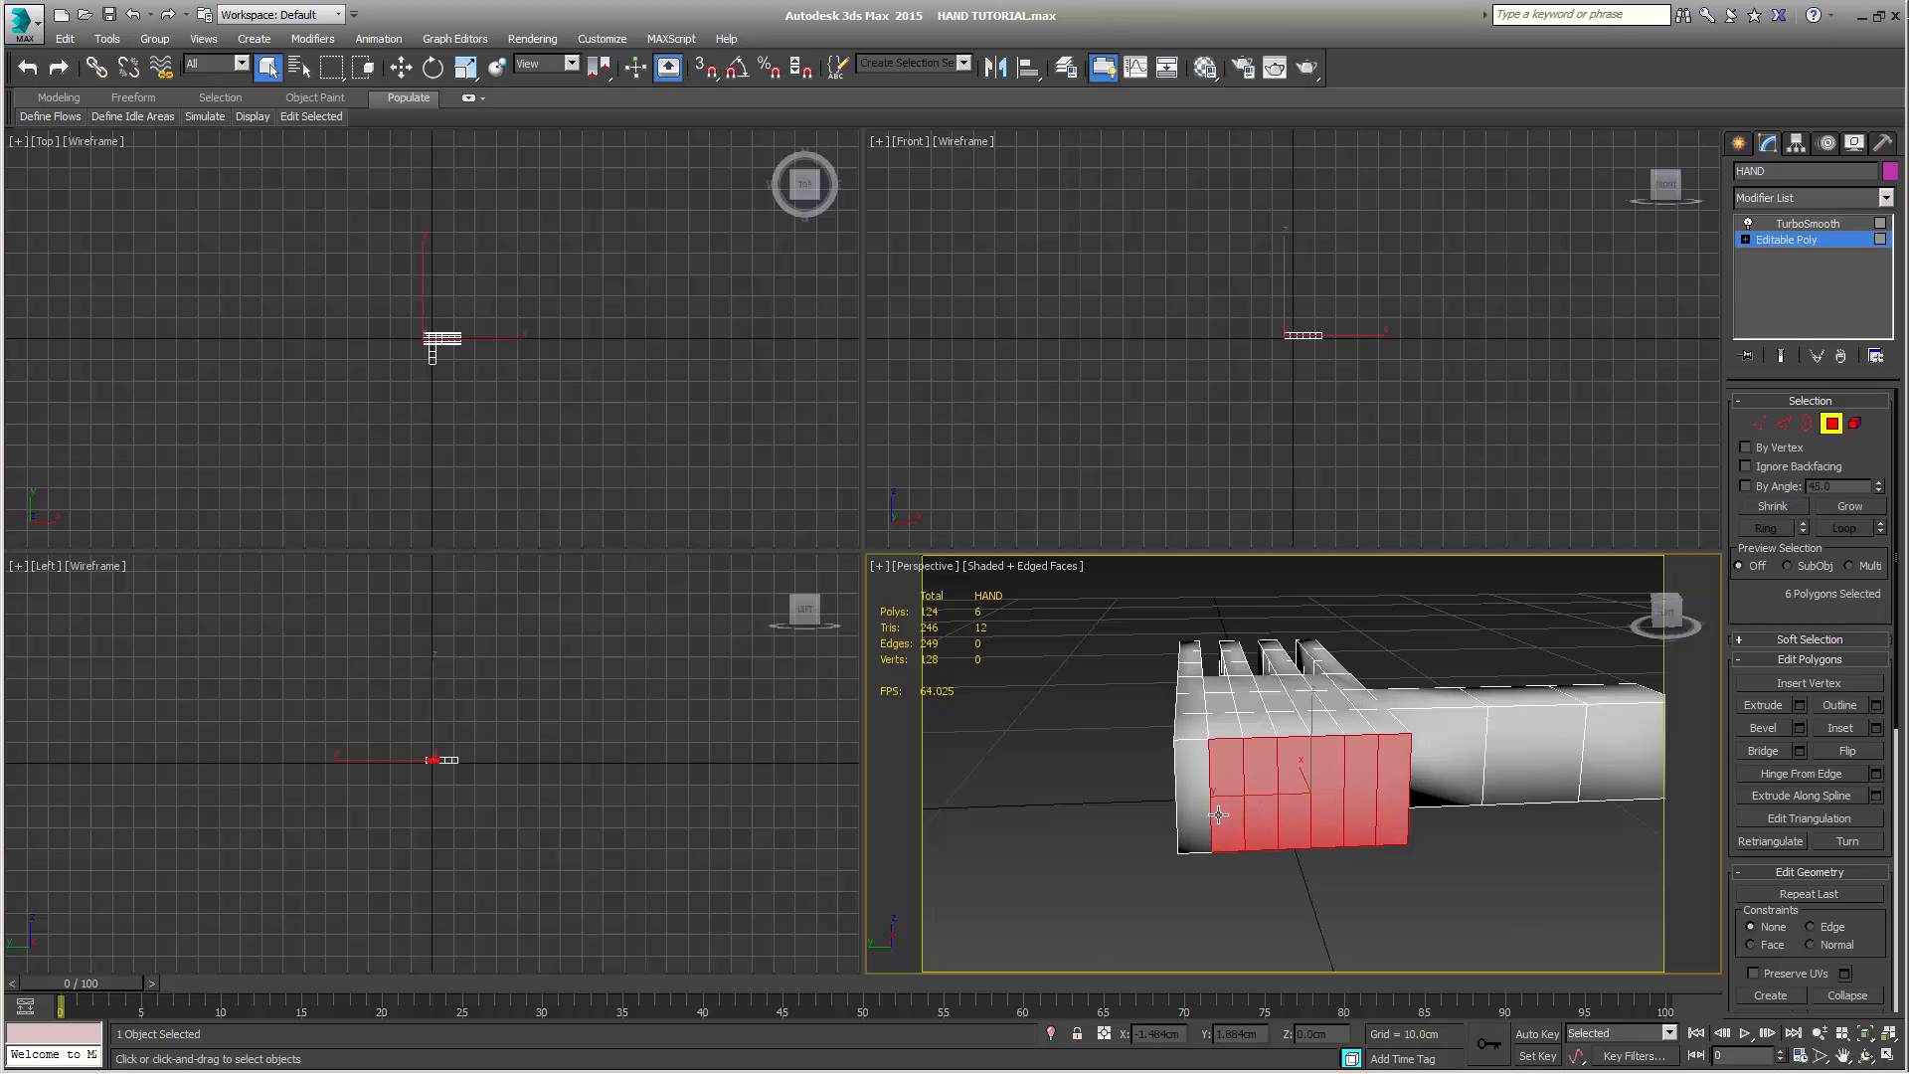
{"action": "left_click", "coordinate": [1205, 823], "text": "ctrl"}
{"action": "middle_click_drag", "start_coordinate": [1281, 879], "coordinate": [1206, 904], "text": "alt"}
{"action": "middle_click_drag", "start_coordinate": [1316, 815], "coordinate": [1227, 762], "text": "alt"}
{"action": "scroll", "coordinate": [1302, 780], "scroll_direction": "down", "scroll_amount": 5}
{"action": "middle_click_drag", "start_coordinate": [1340, 815], "coordinate": [1255, 753], "text": "alt"}
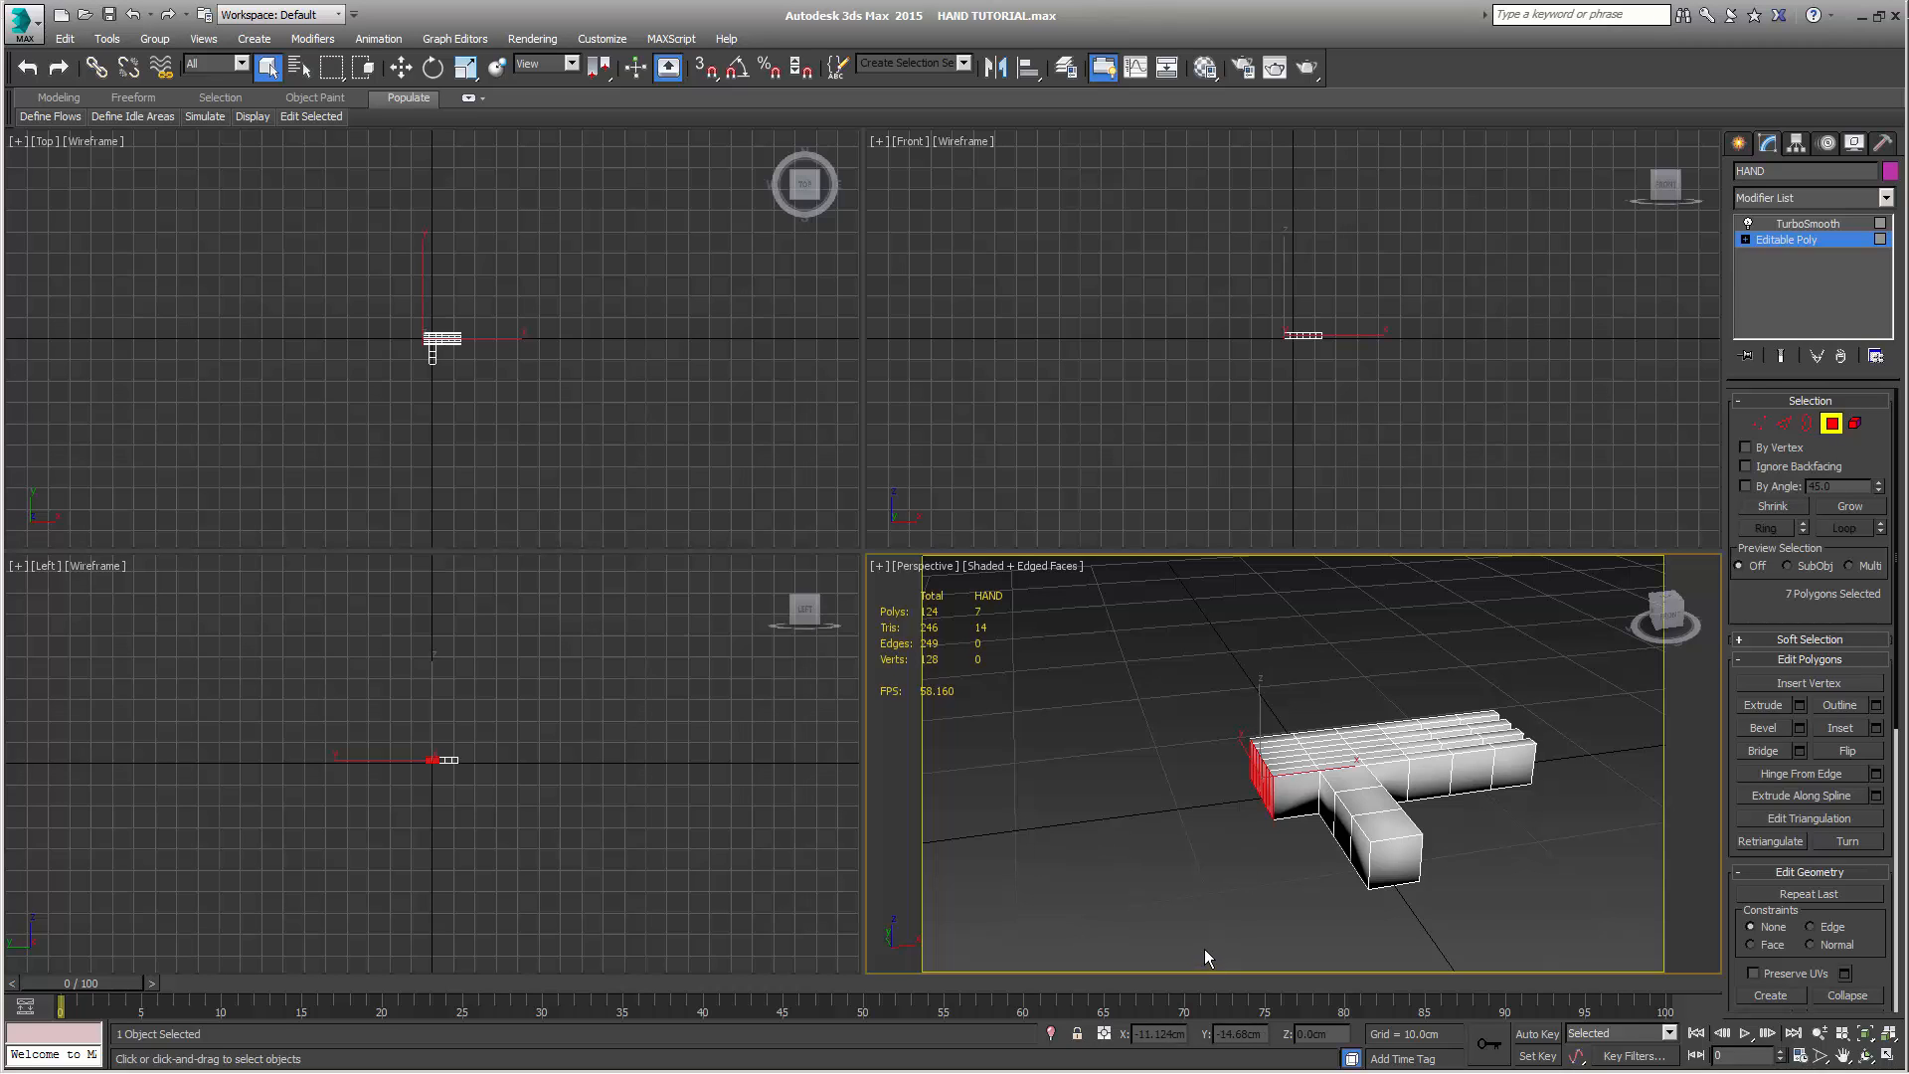
{"action": "key", "text": "Delete"}
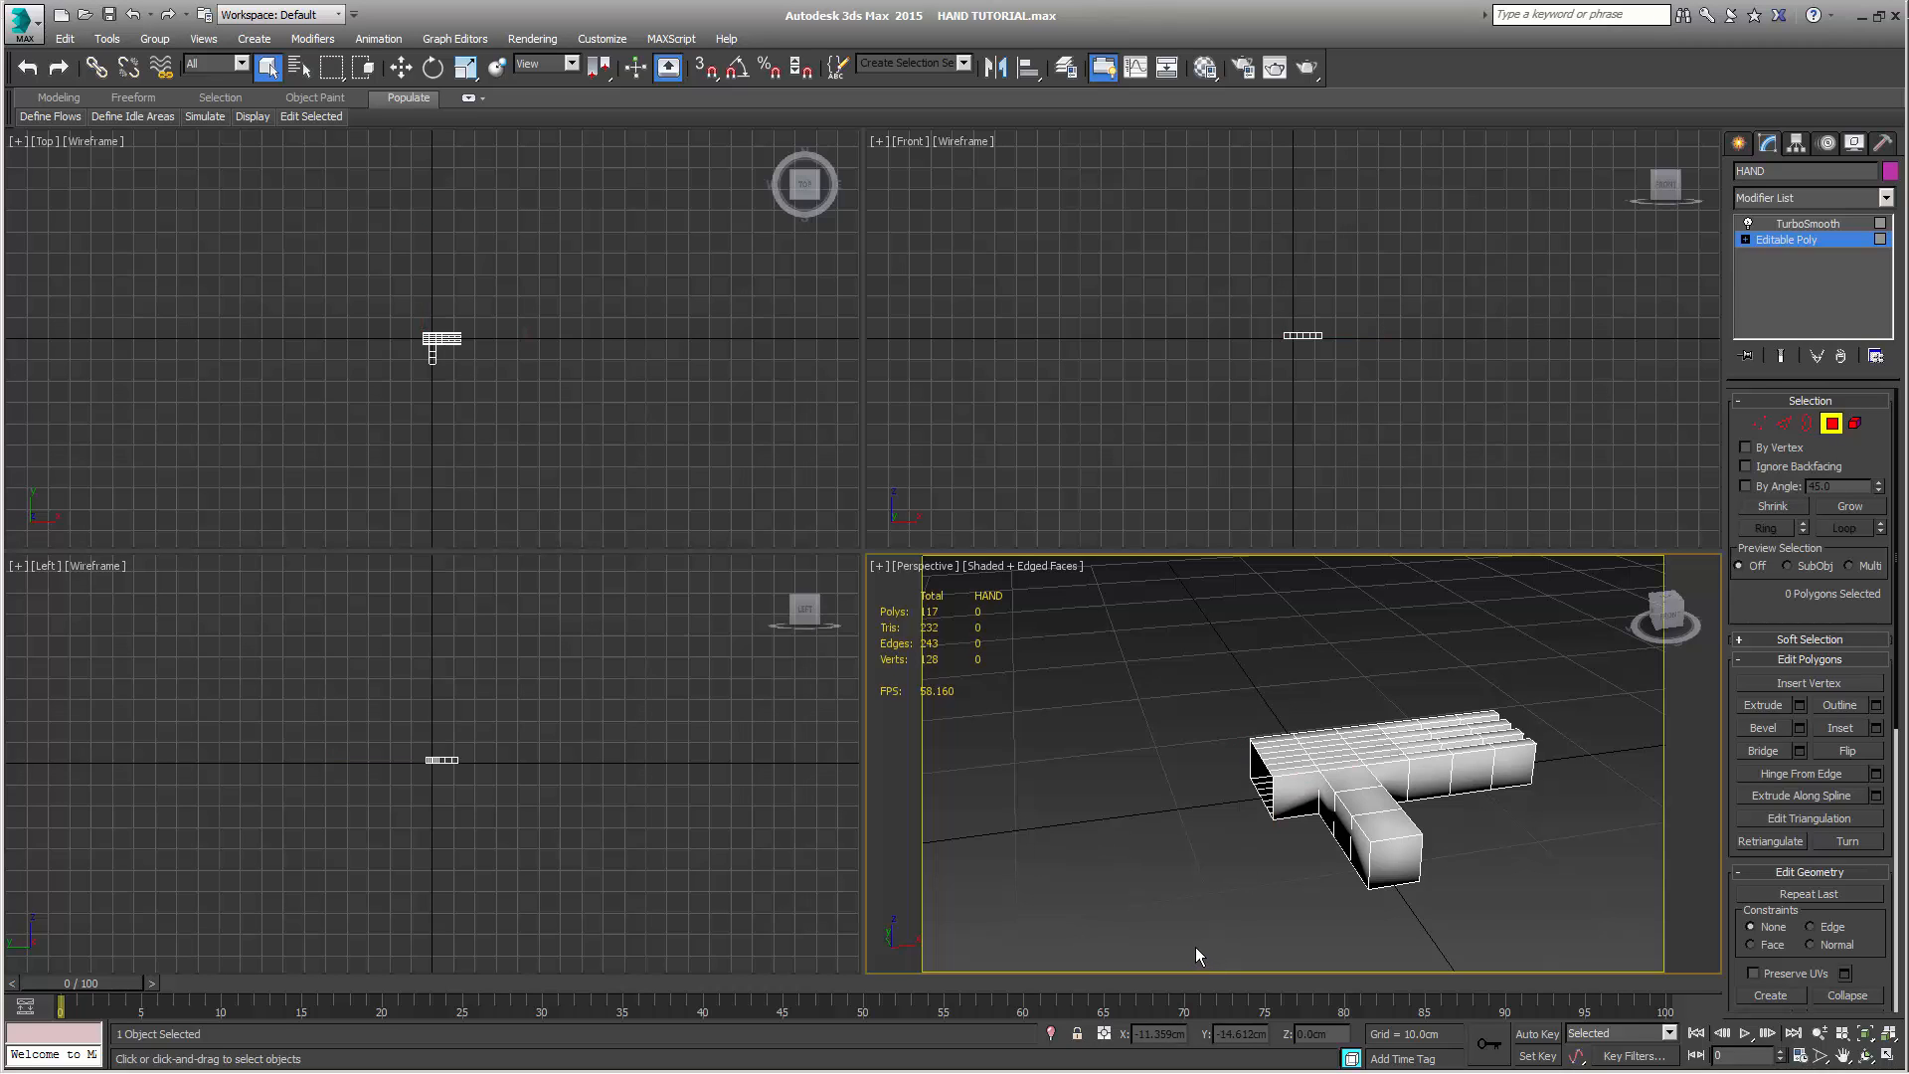
{"action": "middle_click_drag", "start_coordinate": [1235, 927], "coordinate": [1173, 875], "text": "alt"}
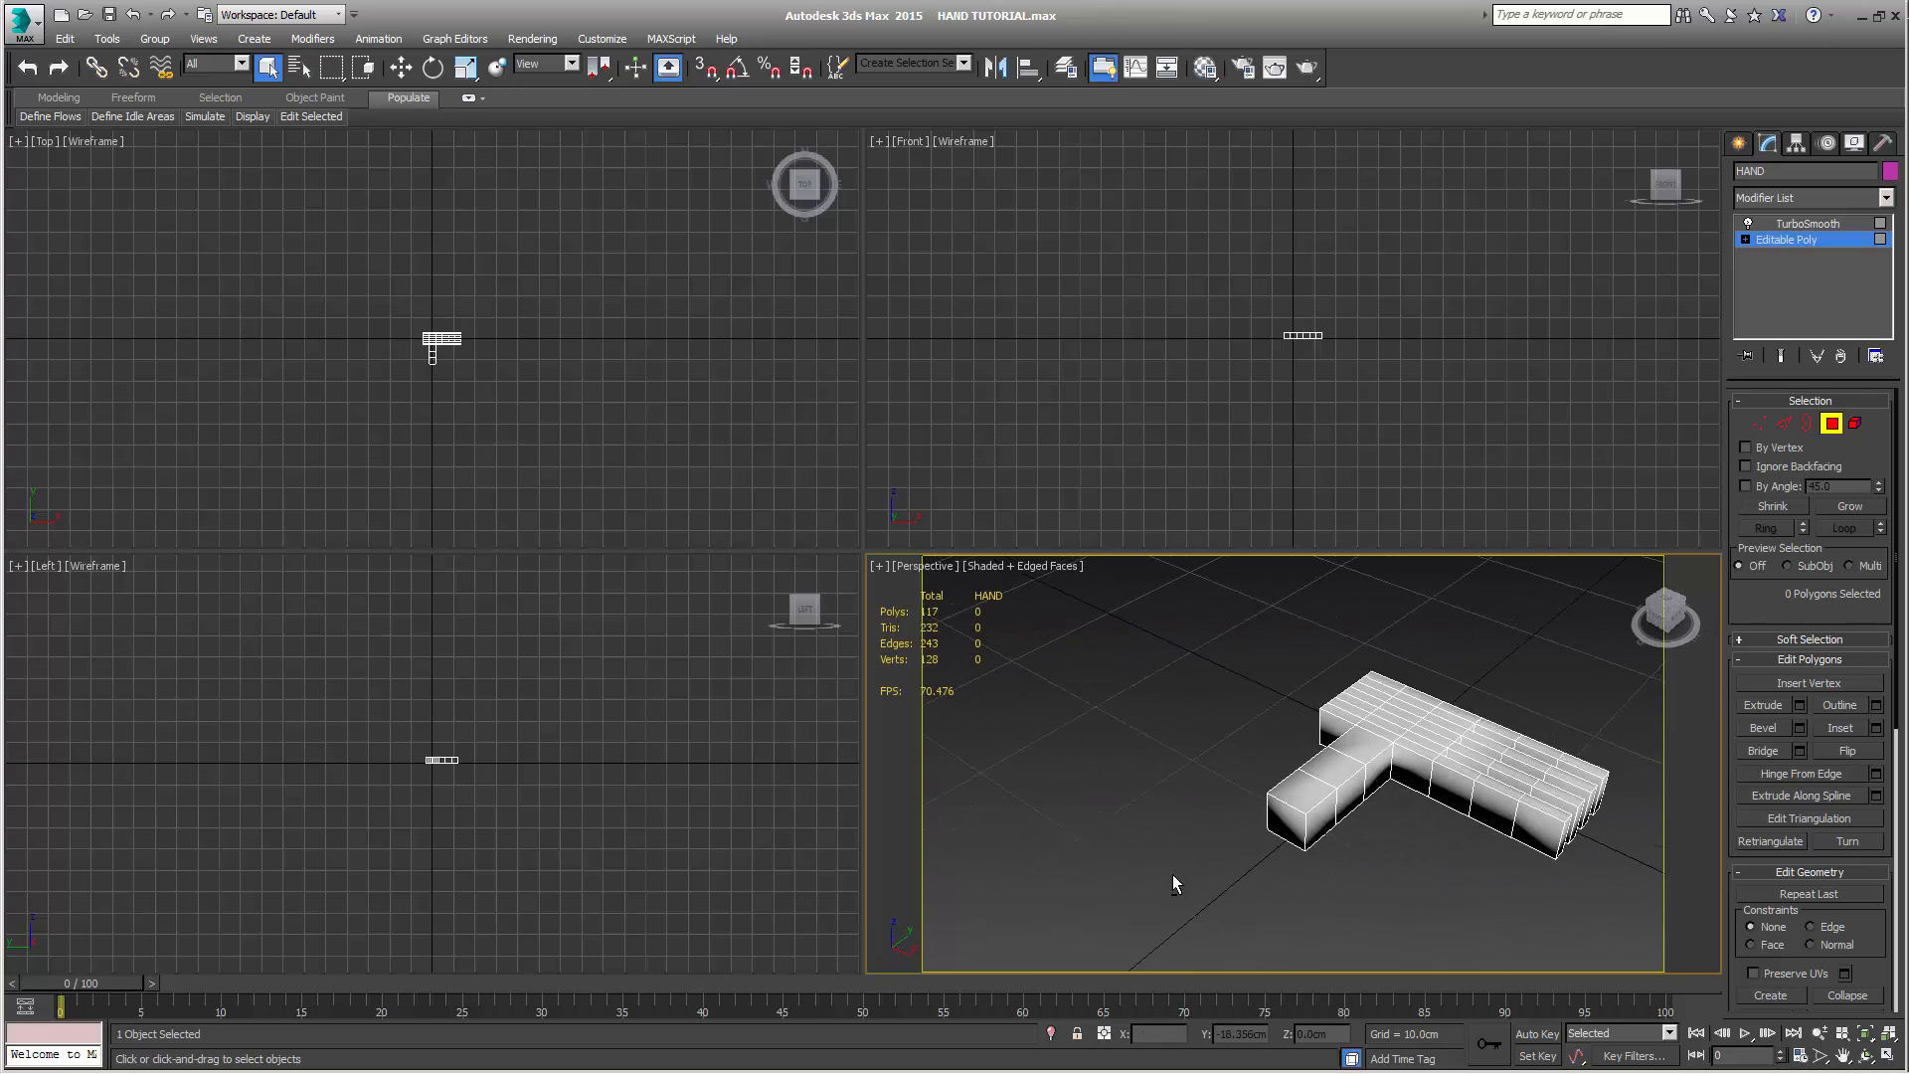
{"action": "scroll", "coordinate": [1376, 788], "scroll_direction": "up", "scroll_amount": 6}
{"action": "middle_click_drag", "start_coordinate": [1377, 788], "coordinate": [1212, 766]}
{"action": "scroll", "coordinate": [1212, 766], "scroll_direction": "down", "scroll_amount": 10}
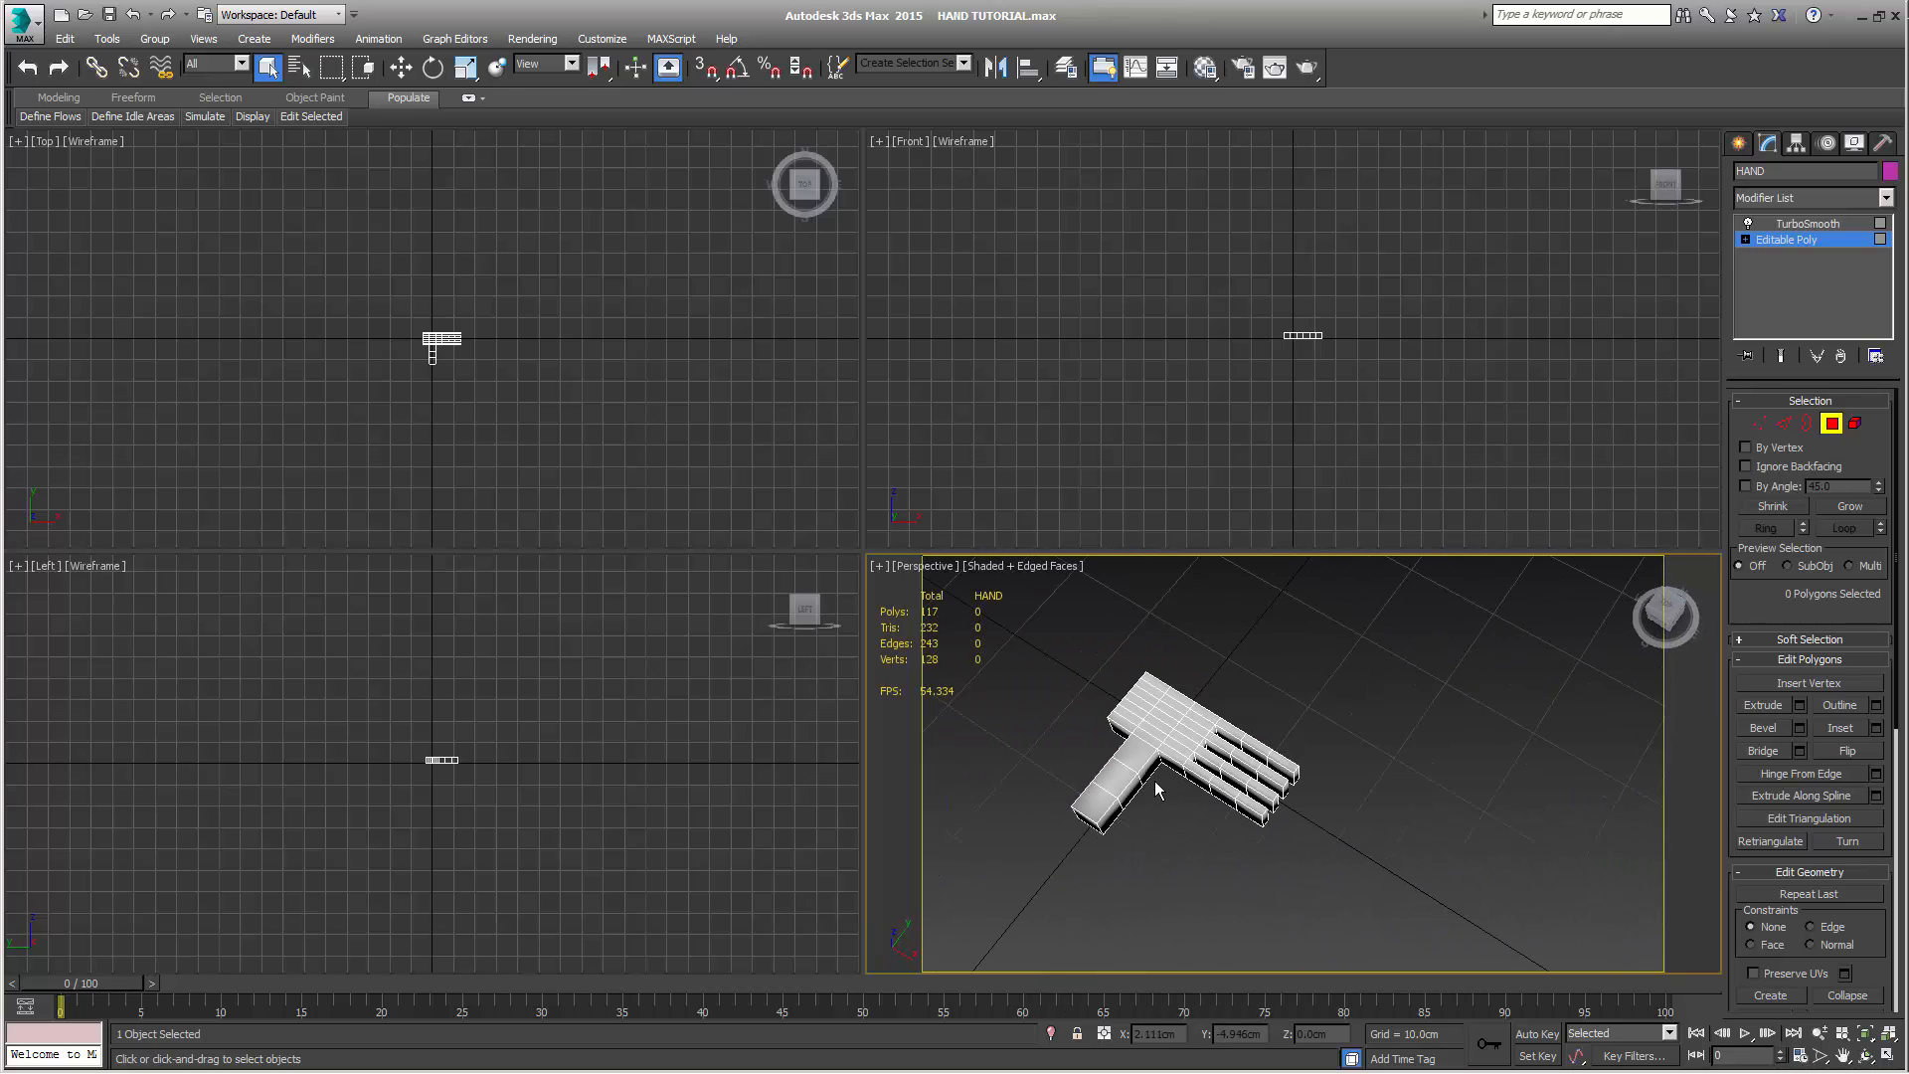
Select the 12 vertices of the extruded thumb segments at the Vertex level of the base Editable Poly
{"action": "left_click", "coordinate": [1759, 422]}
{"action": "middle_click_drag", "start_coordinate": [553, 454], "coordinate": [565, 439]}
{"action": "scroll", "coordinate": [563, 439], "scroll_direction": "up", "scroll_amount": 6}
{"action": "middle_click_drag", "start_coordinate": [371, 346], "coordinate": [612, 593]}
{"action": "middle_click", "coordinate": [584, 574]}
{"action": "key", "text": "z"}
{"action": "scroll", "coordinate": [441, 382], "scroll_direction": "up", "scroll_amount": 5}
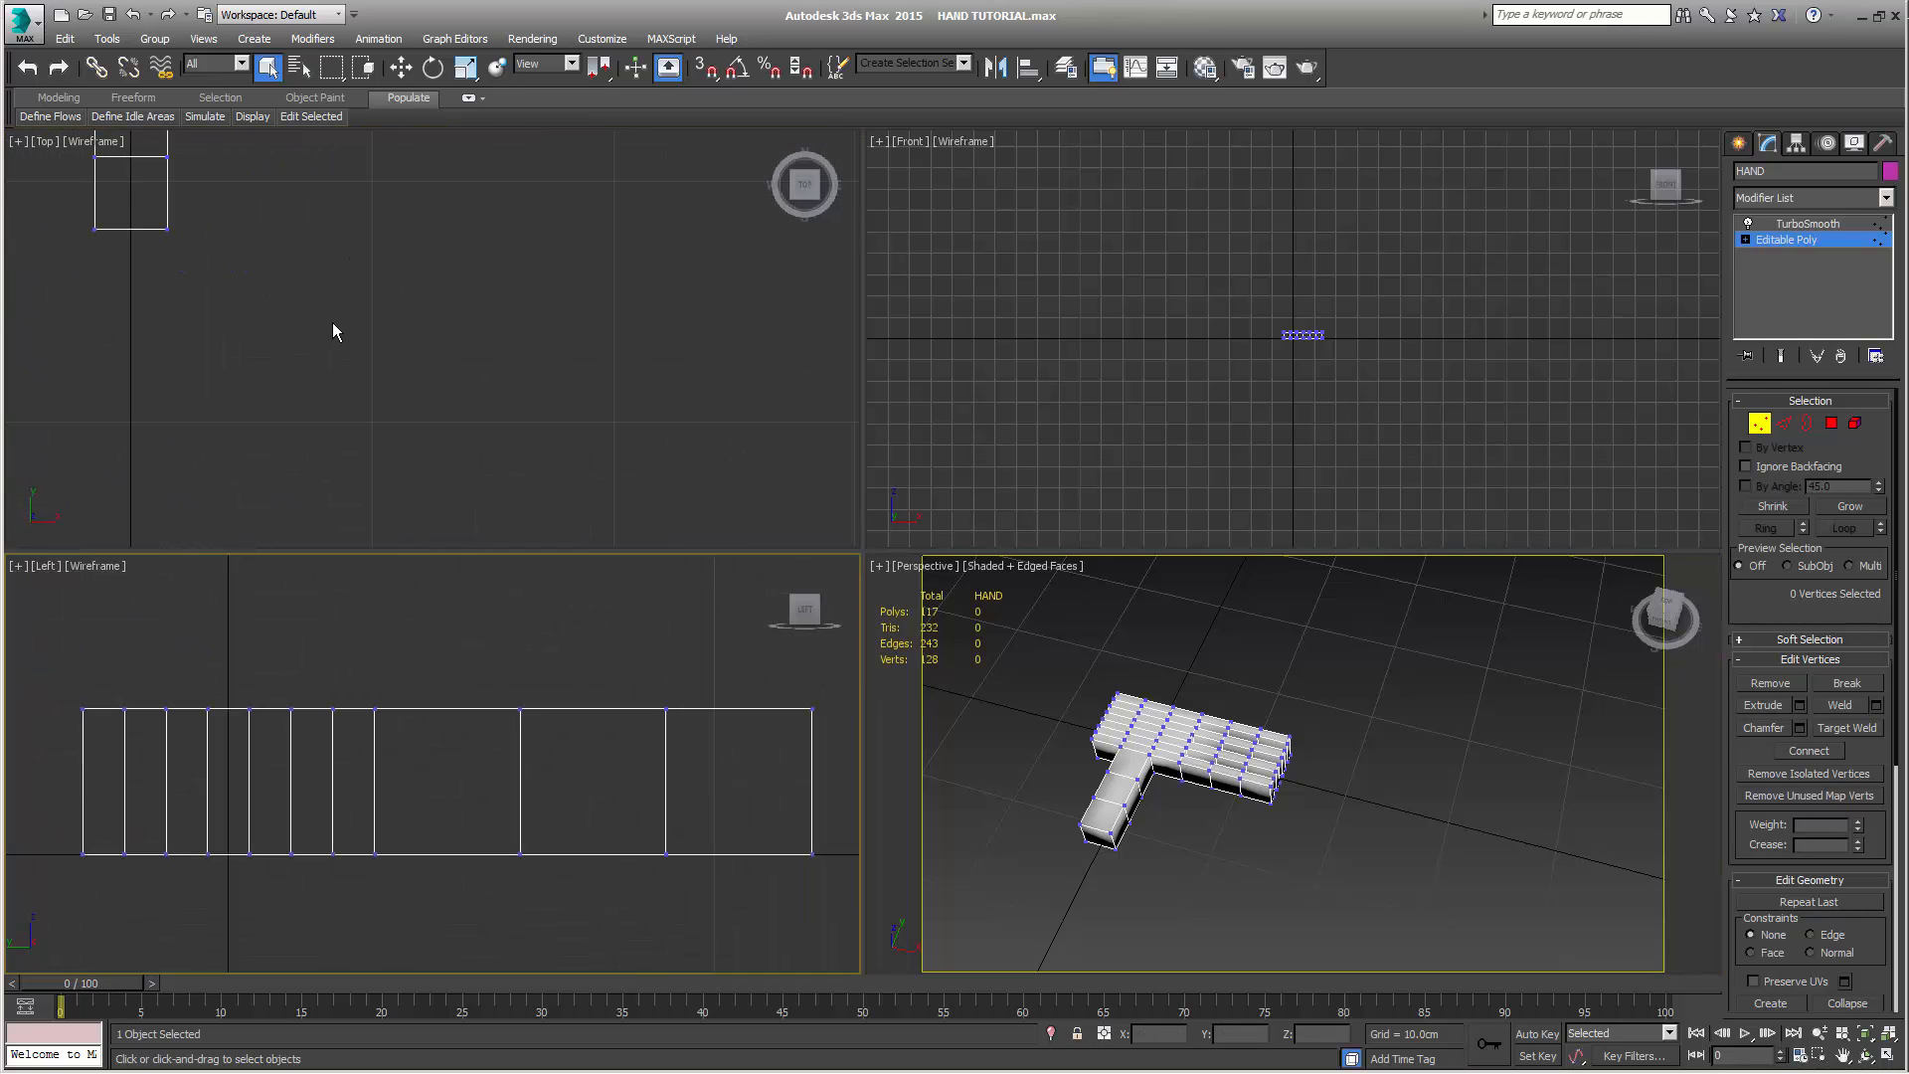
{"action": "middle_click_drag", "start_coordinate": [332, 326], "coordinate": [626, 559]}
{"action": "left_click_drag", "start_coordinate": [303, 277], "coordinate": [578, 527]}
{"action": "scroll", "coordinate": [673, 438], "scroll_direction": "down", "scroll_amount": 2}
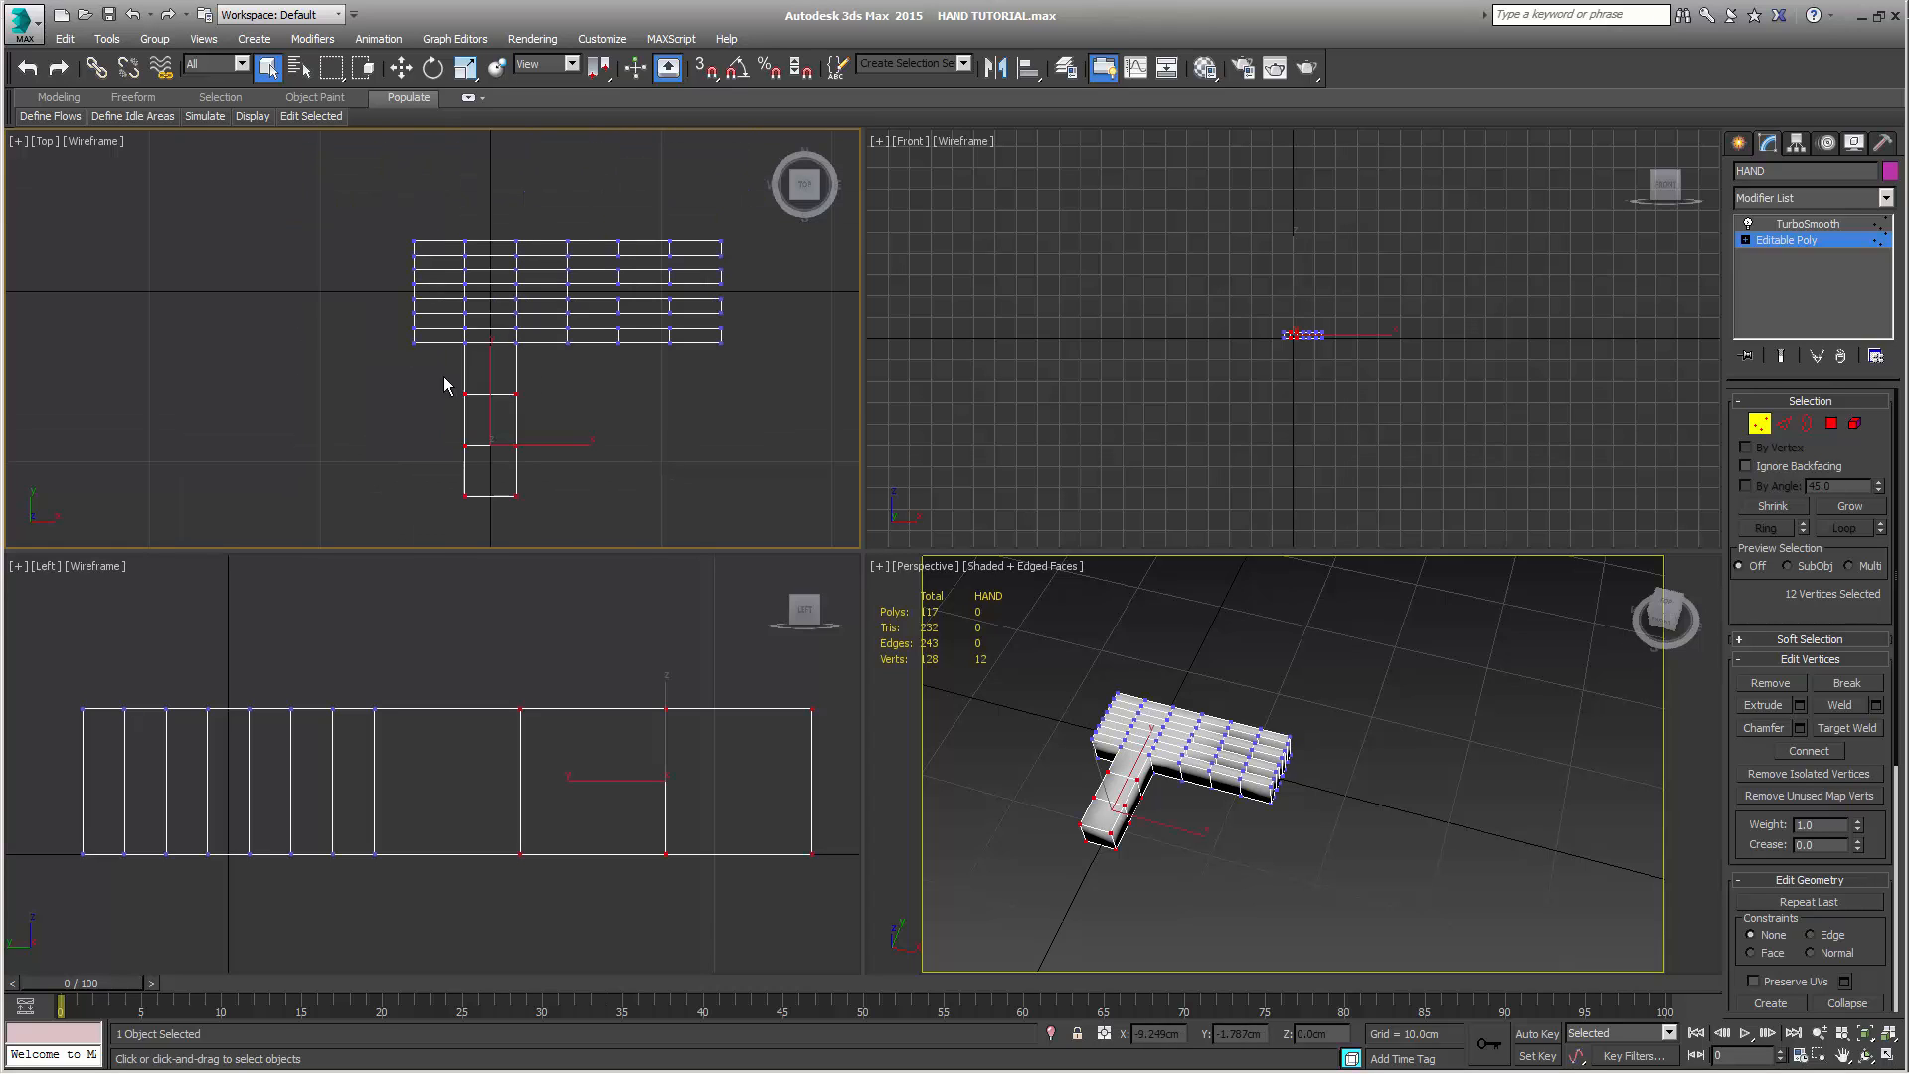
Activate uniform scaling and turn on Angle Snap and Percent Snap
{"action": "left_click", "coordinate": [464, 72]}
{"action": "left_click", "coordinate": [464, 70]}
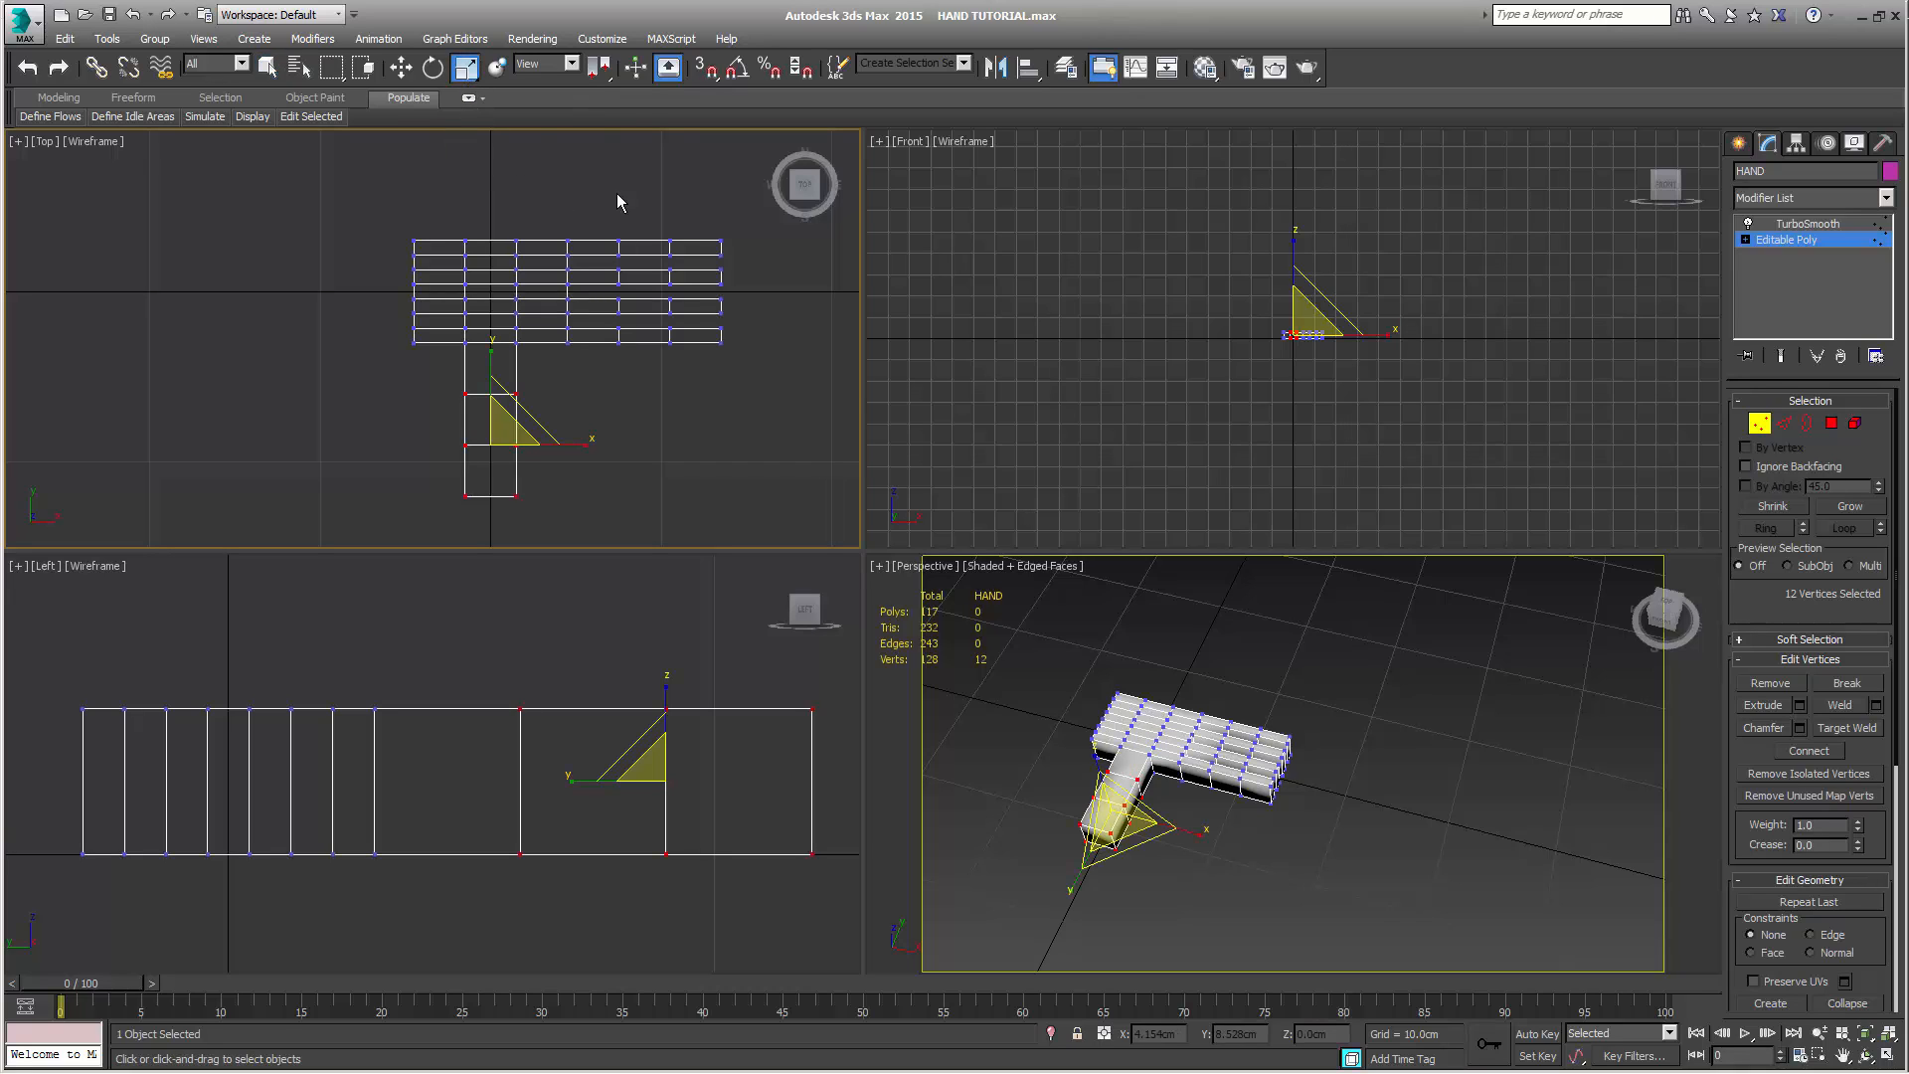
{"action": "left_click", "coordinate": [739, 69]}
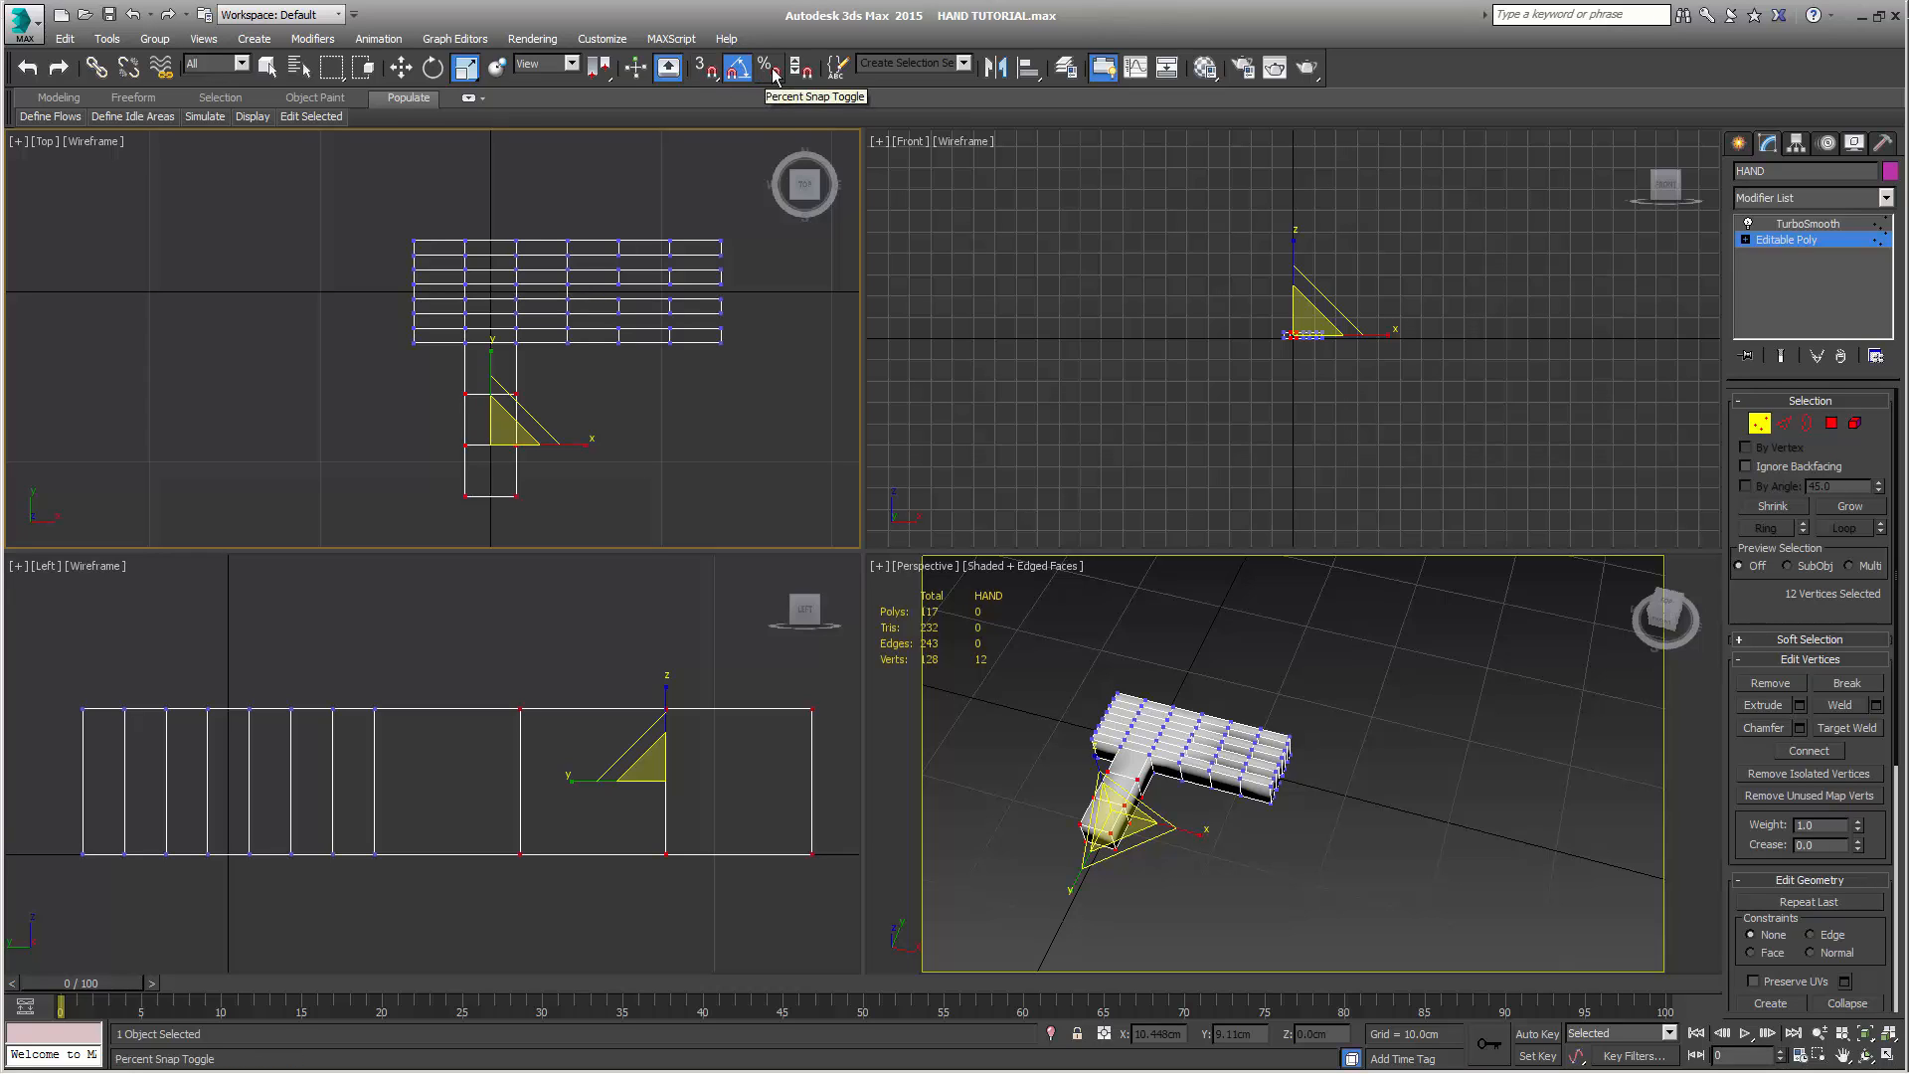
{"action": "left_click", "coordinate": [771, 70]}
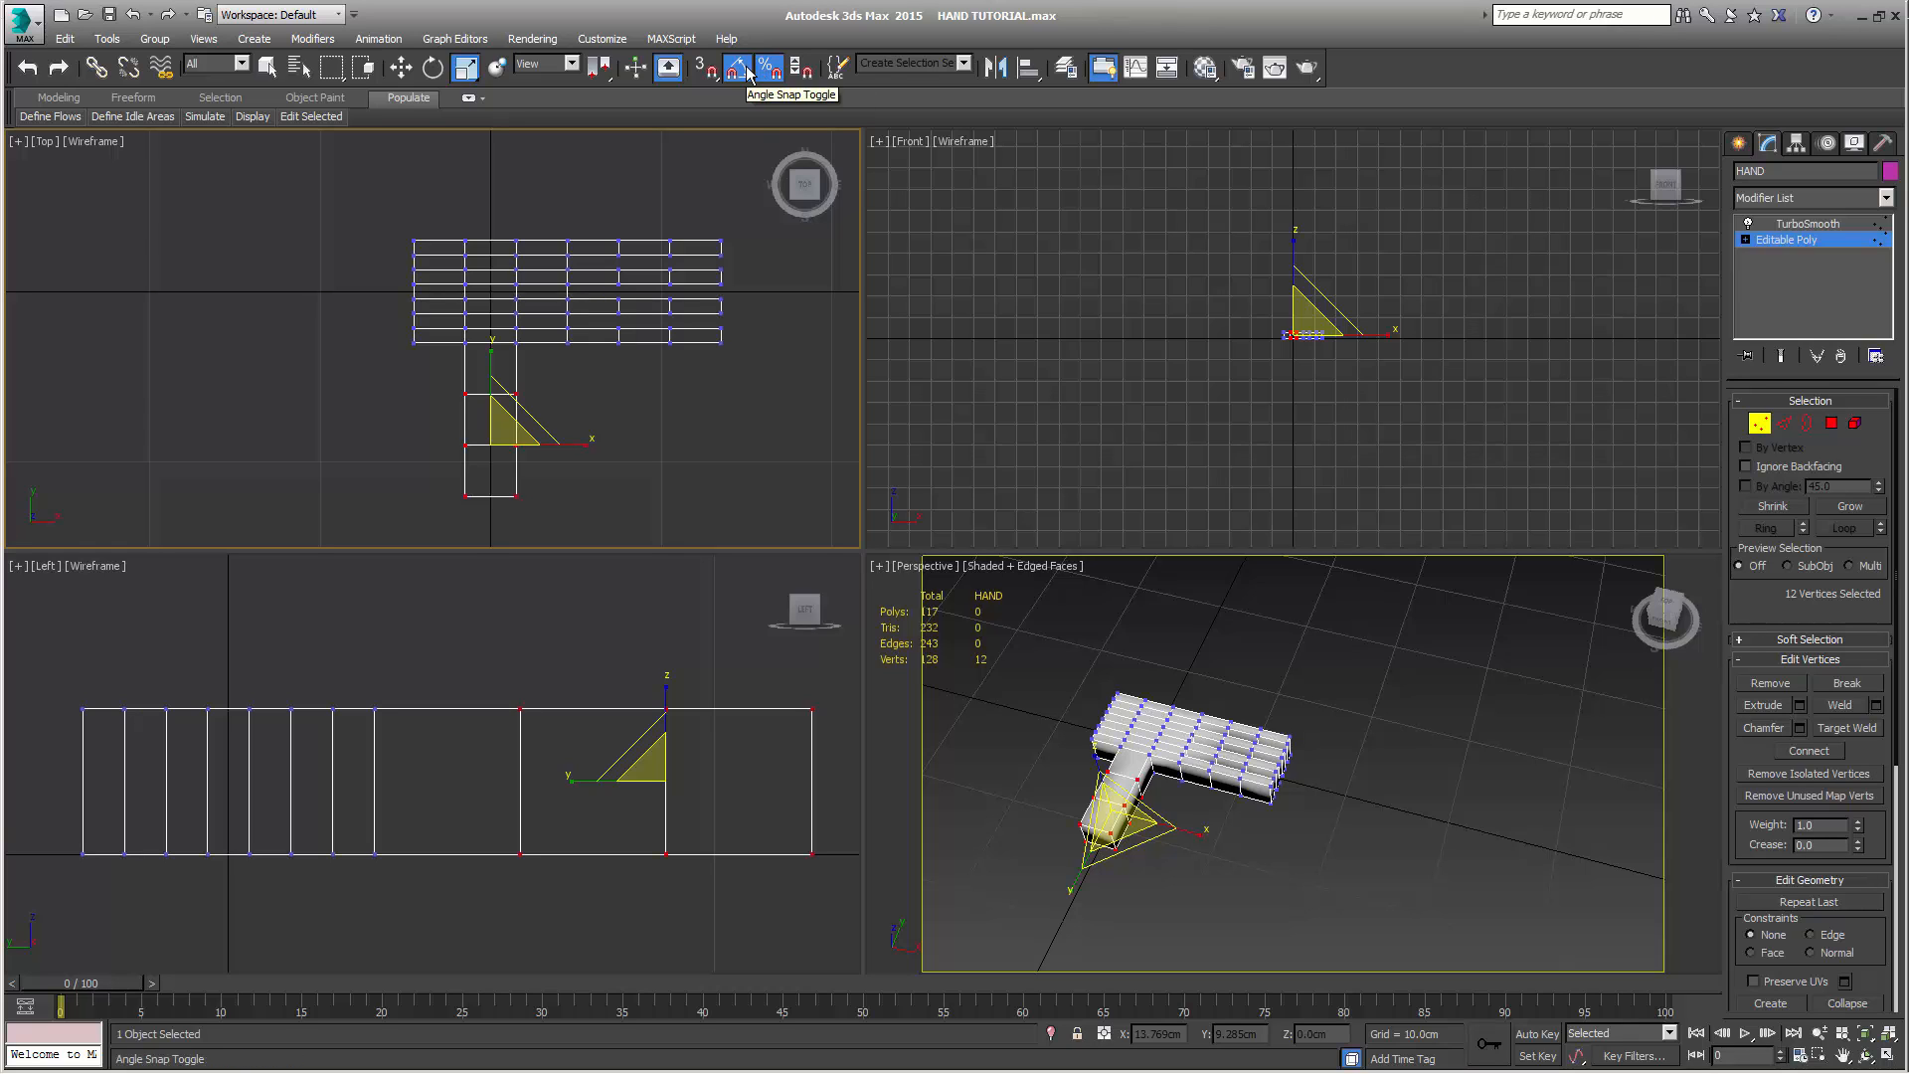
Scale the selected thumb vertices down in width and thickness so the thumb narrows away from the palm
{"action": "middle_click_drag", "start_coordinate": [1255, 387], "coordinate": [1223, 437]}
{"action": "scroll", "coordinate": [1228, 402], "scroll_direction": "up", "scroll_amount": 7}
{"action": "key", "text": "z"}
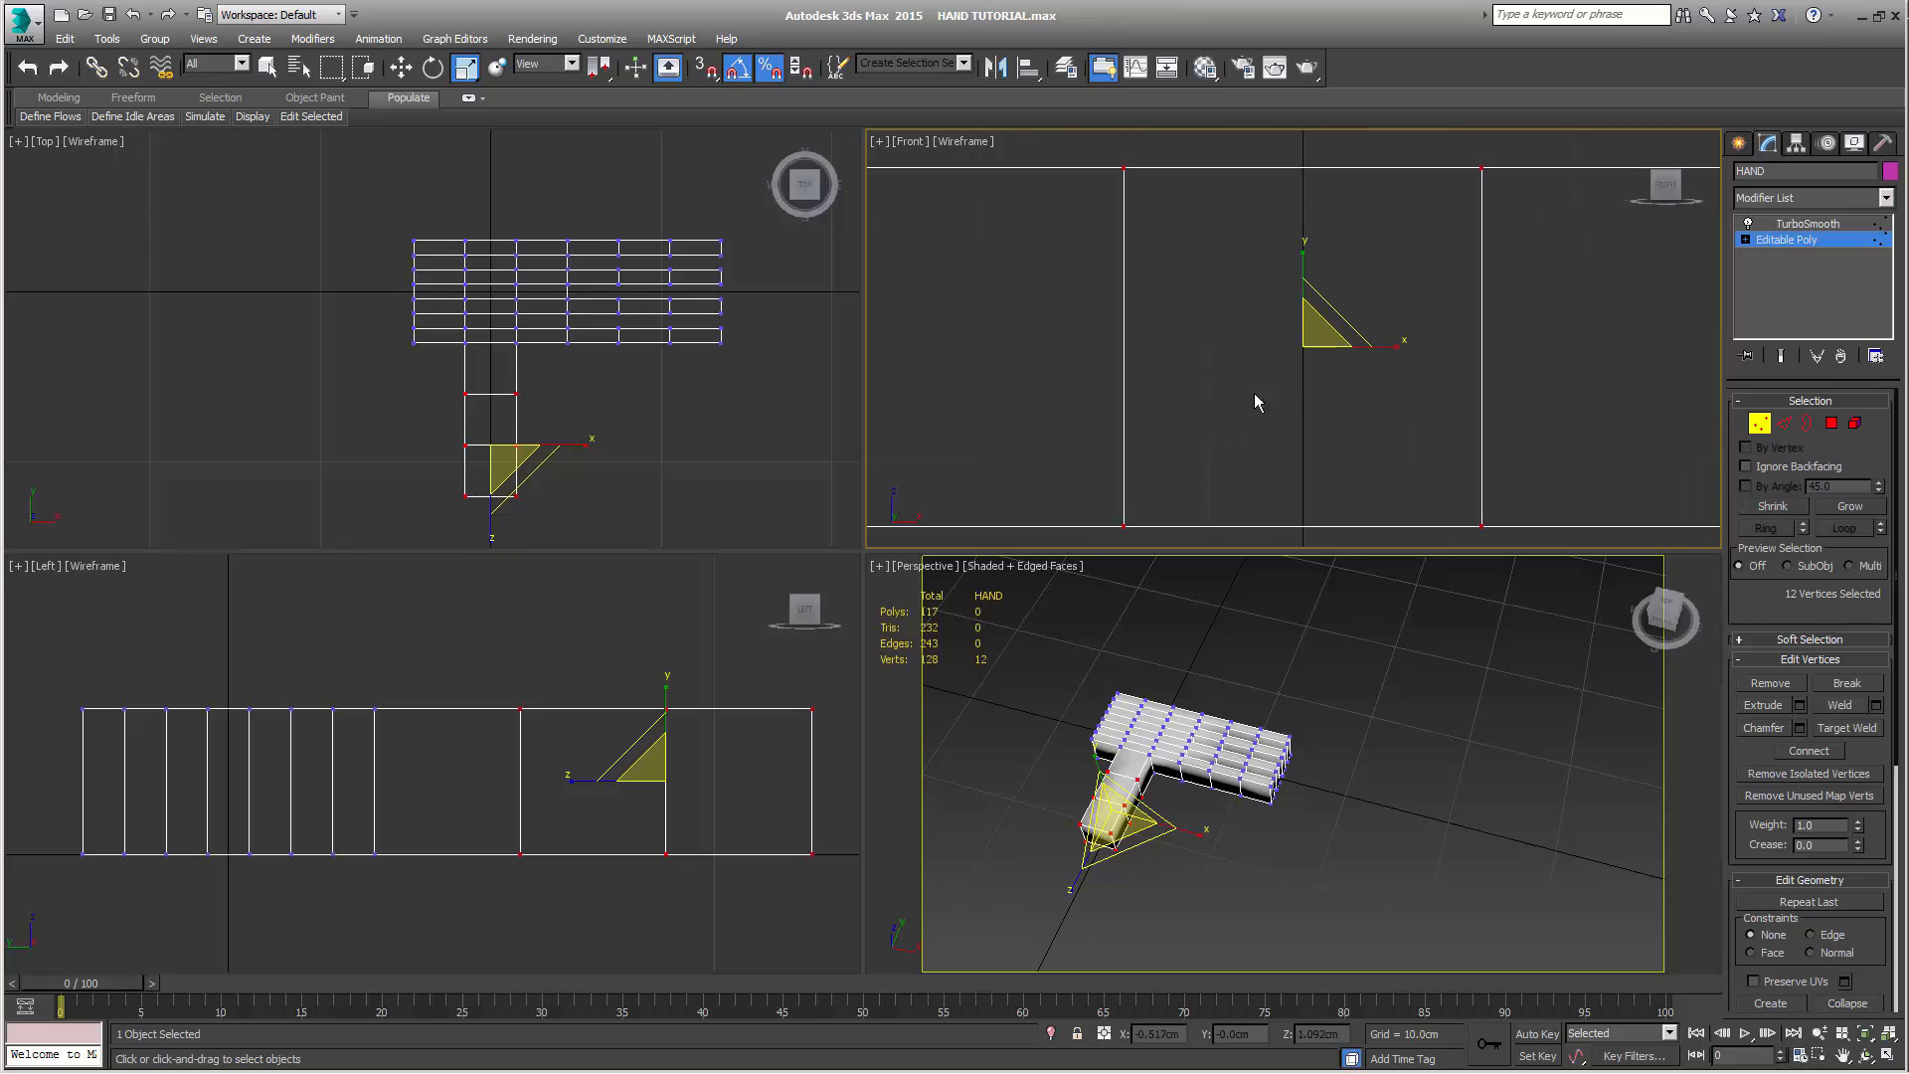
{"action": "scroll", "coordinate": [1299, 380], "scroll_direction": "down", "scroll_amount": 5}
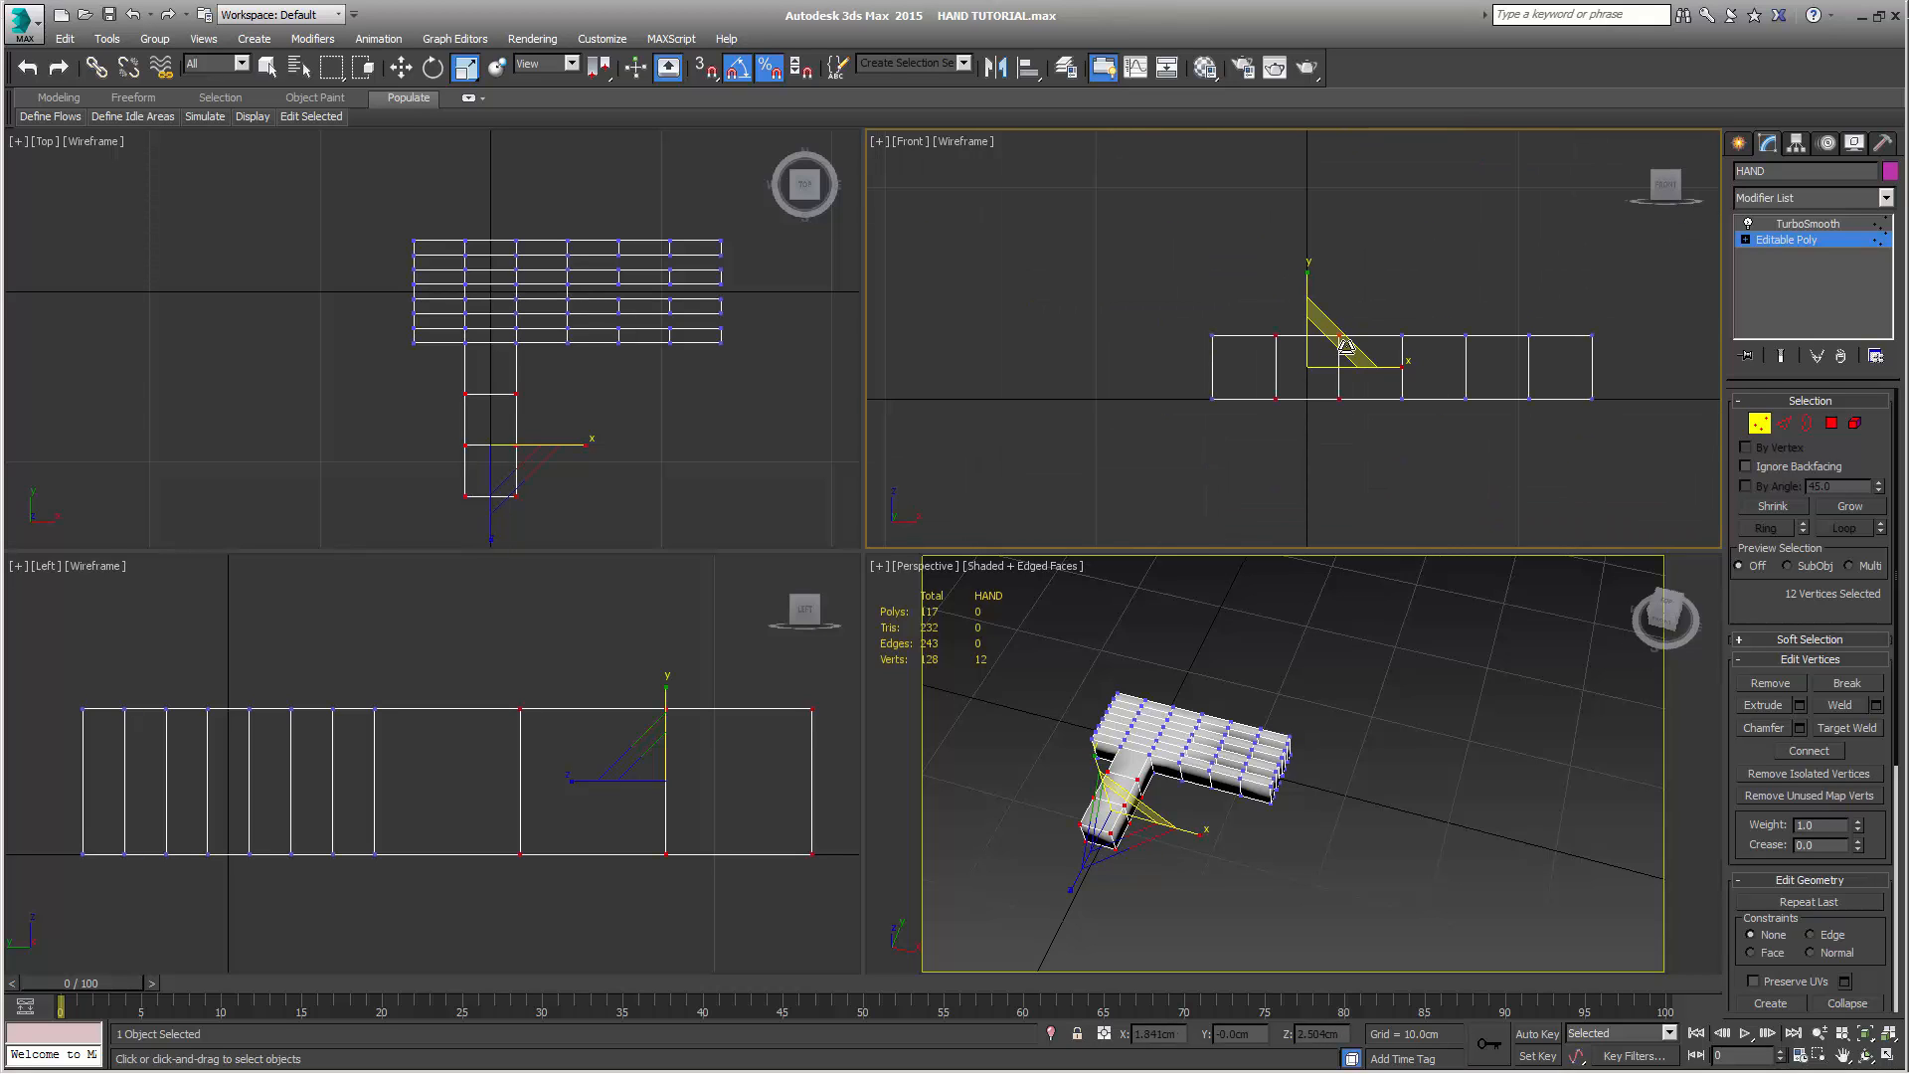
{"action": "left_click_drag", "start_coordinate": [1342, 355], "coordinate": [1337, 494]}
Scale the 64 finger vertices down in thickness and raise them to about Z 1.97 cm, level with the palm's upper surface
{"action": "middle_click_drag", "start_coordinate": [1409, 457], "coordinate": [1293, 444]}
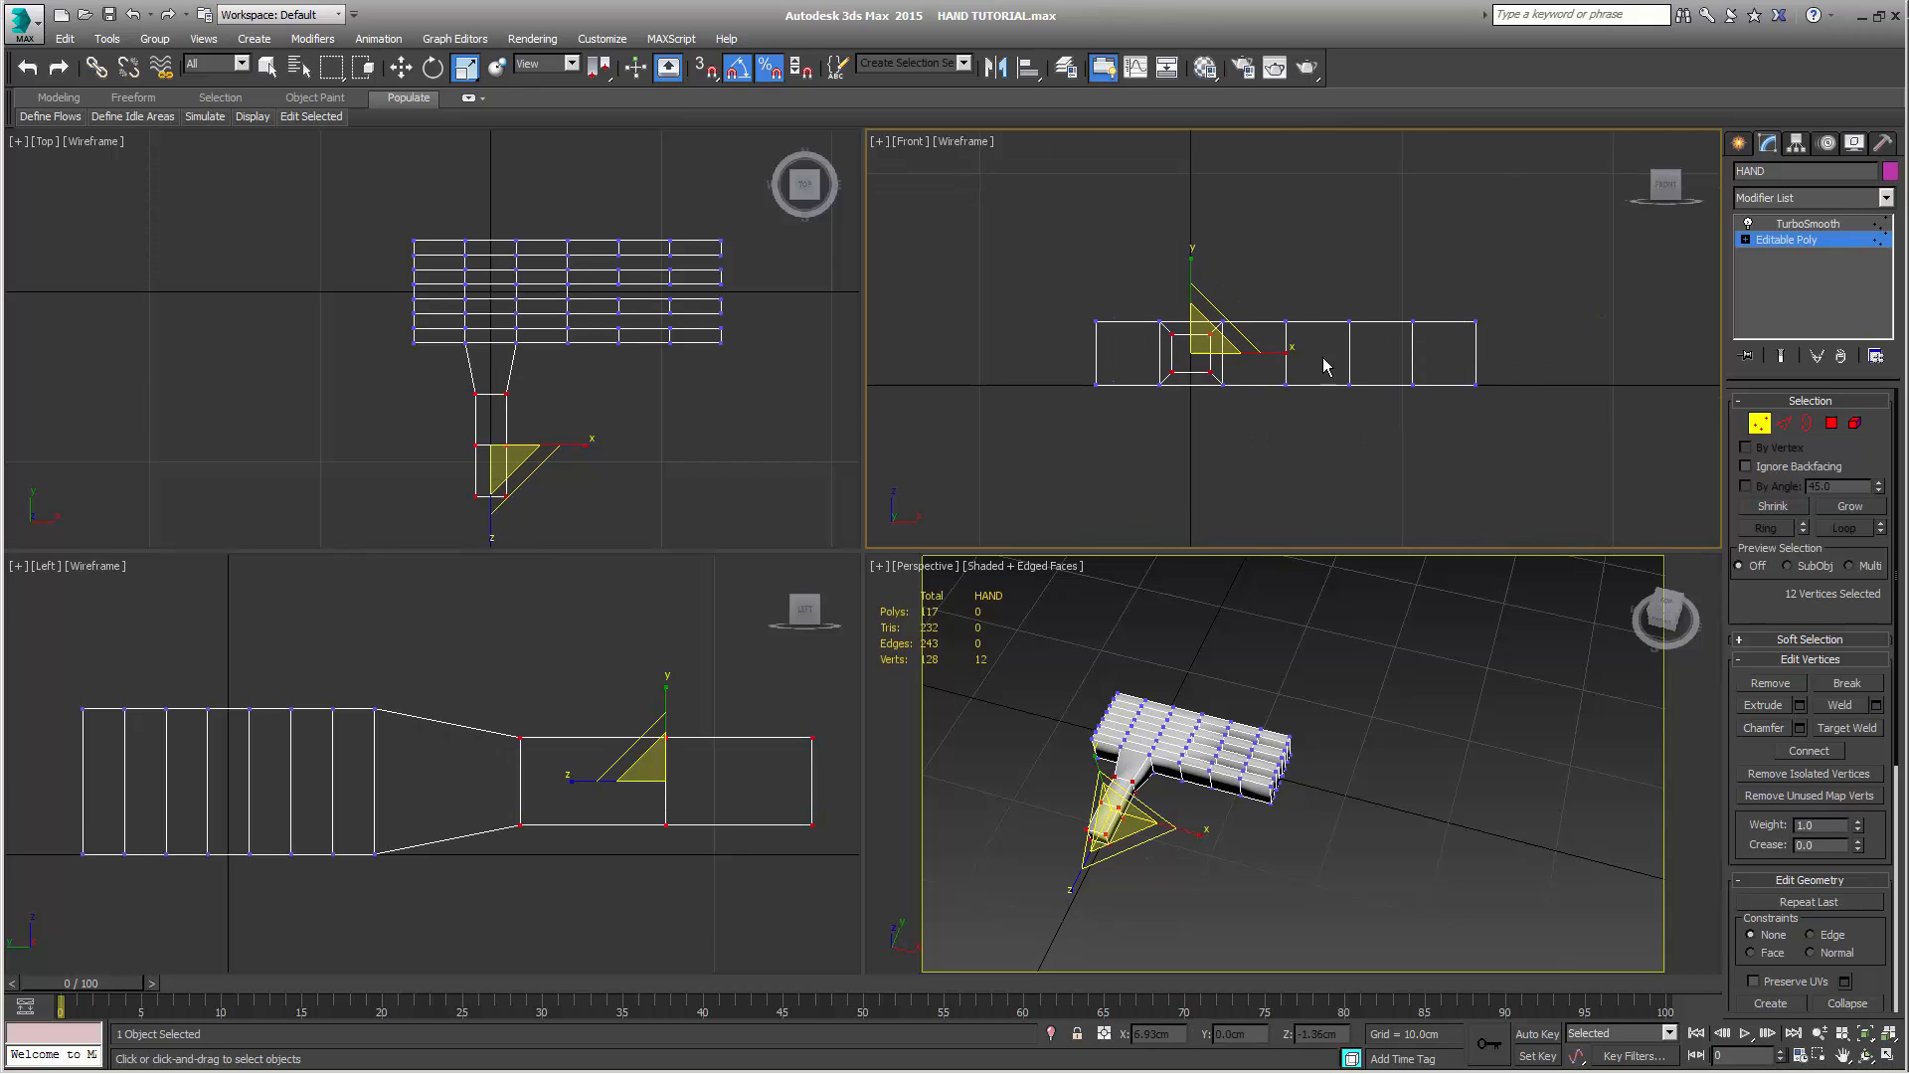
{"action": "left_click_drag", "start_coordinate": [1271, 280], "coordinate": [1568, 469]}
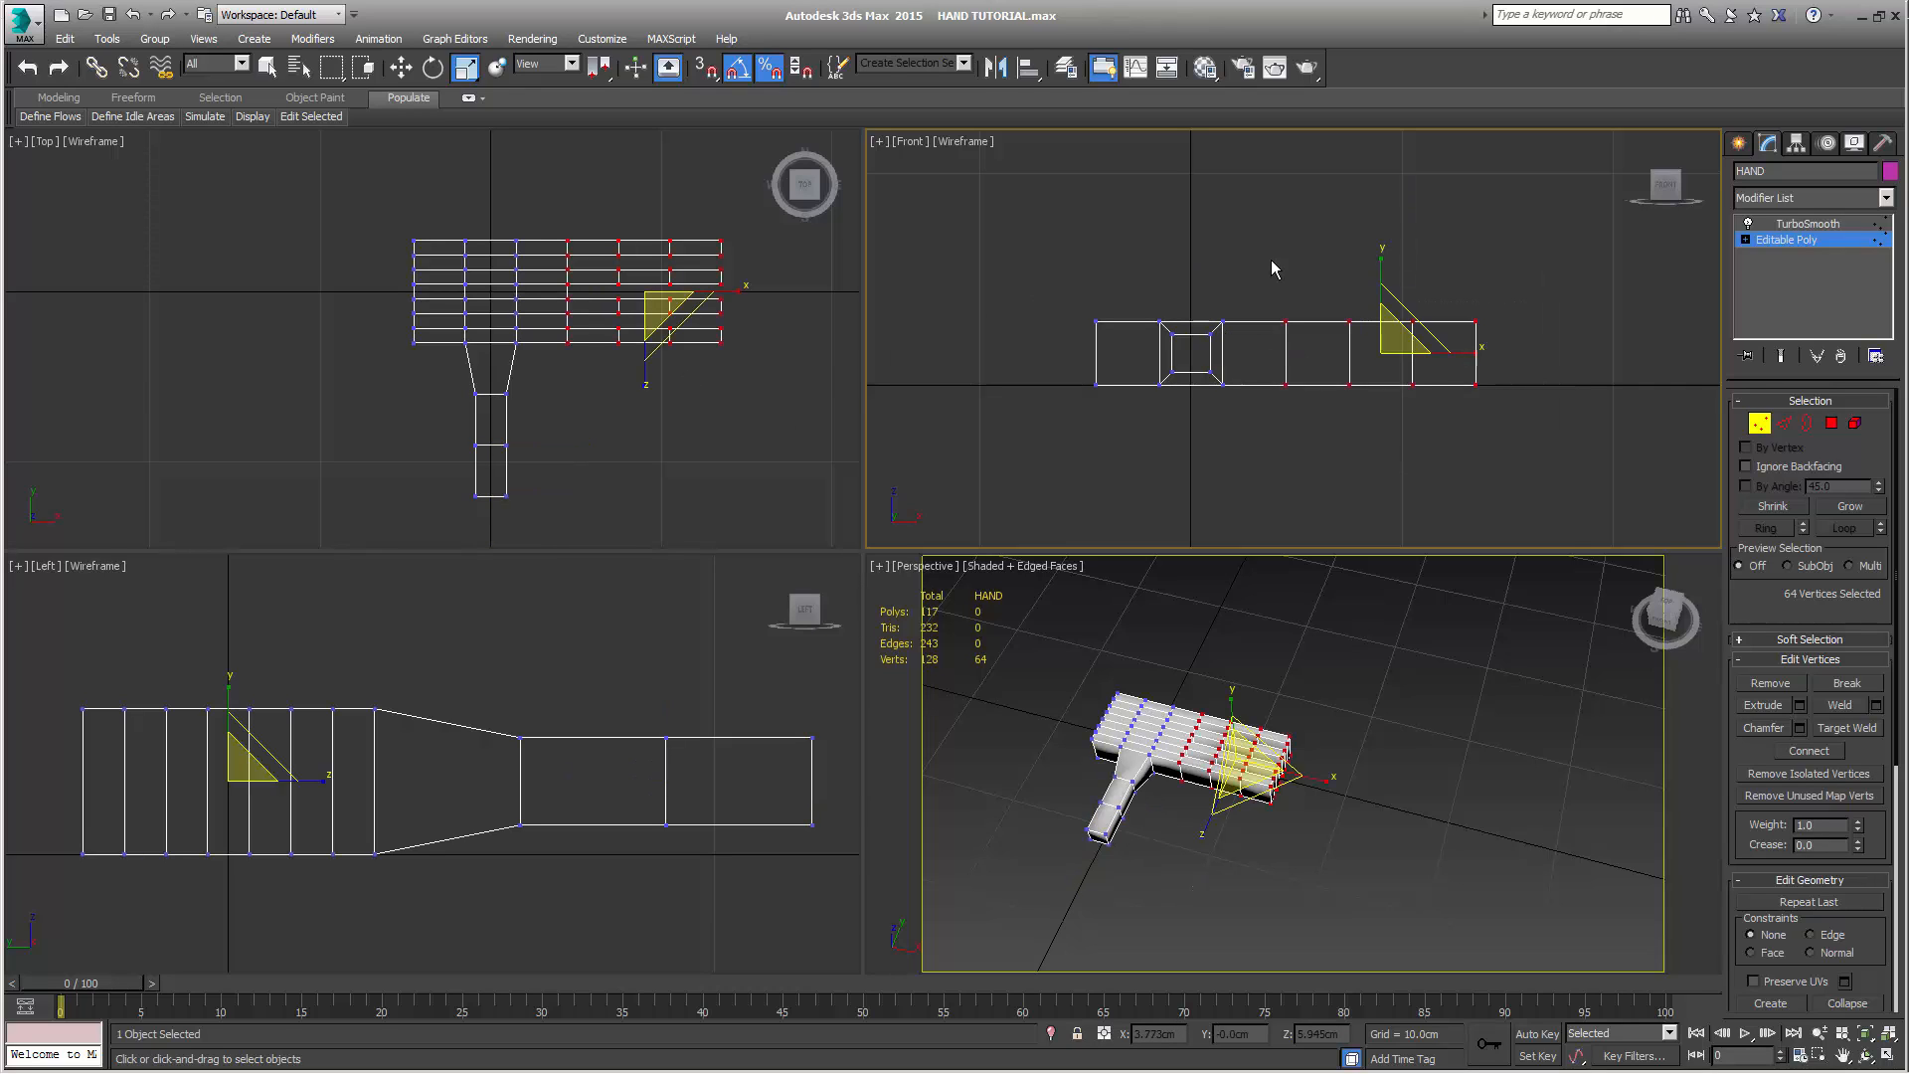
{"action": "right_click", "coordinate": [1480, 253]}
{"action": "left_click", "coordinate": [1215, 280]}
{"action": "left_click_drag", "start_coordinate": [1384, 269], "coordinate": [1412, 314]}
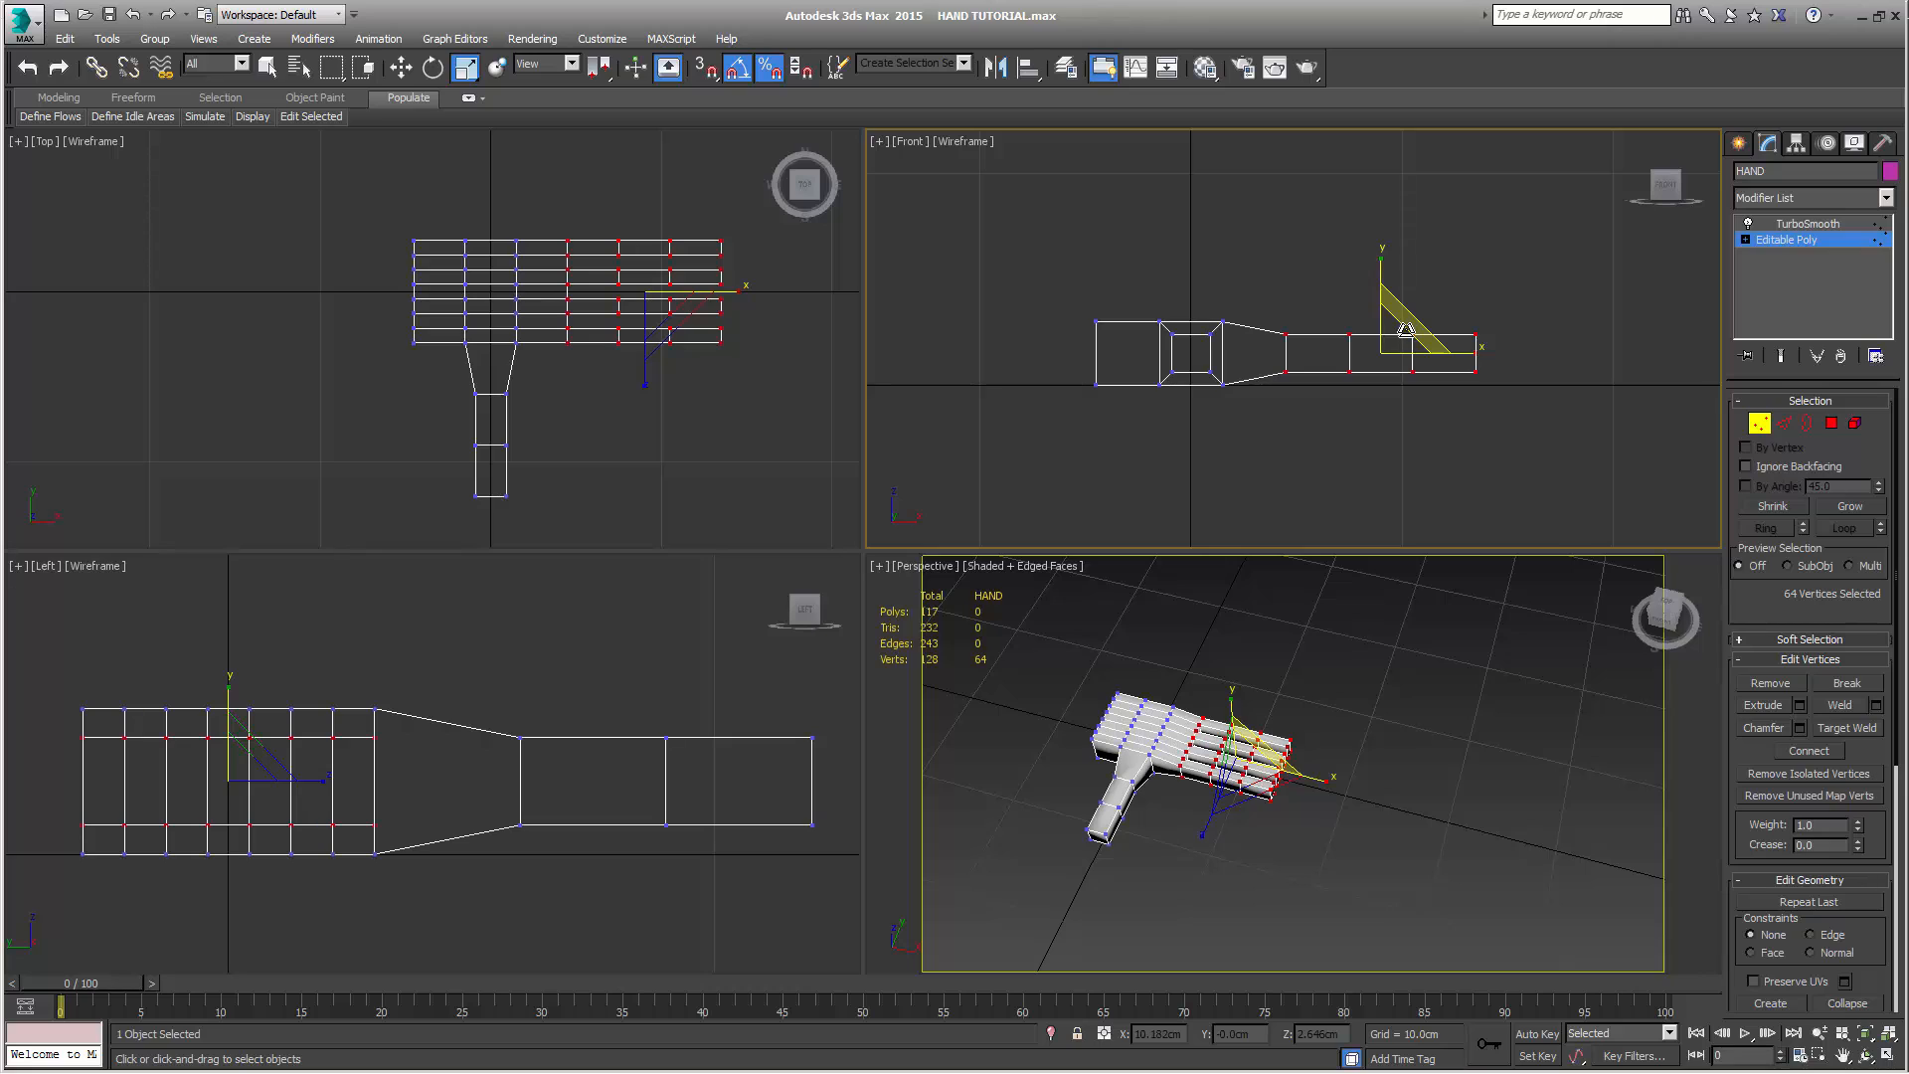
{"action": "key", "text": "w"}
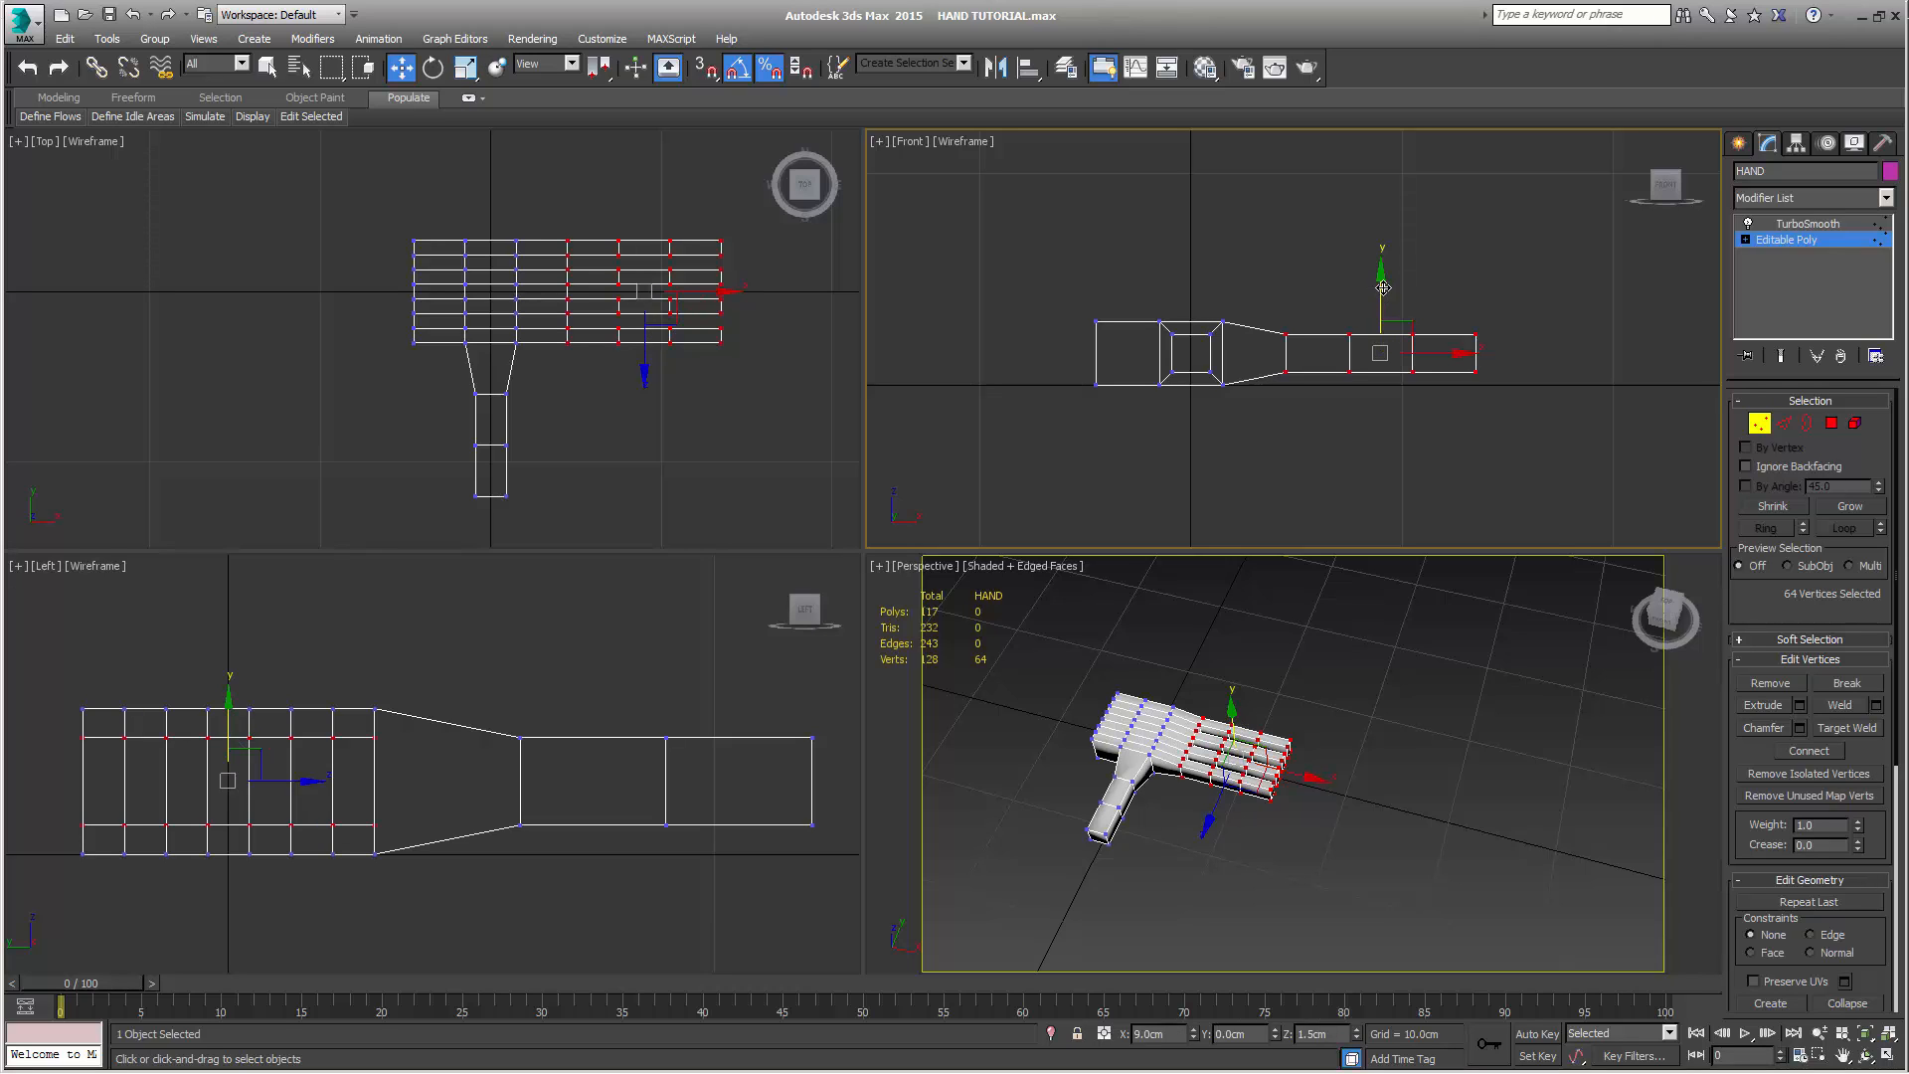
{"action": "left_click_drag", "start_coordinate": [1383, 287], "coordinate": [1383, 280]}
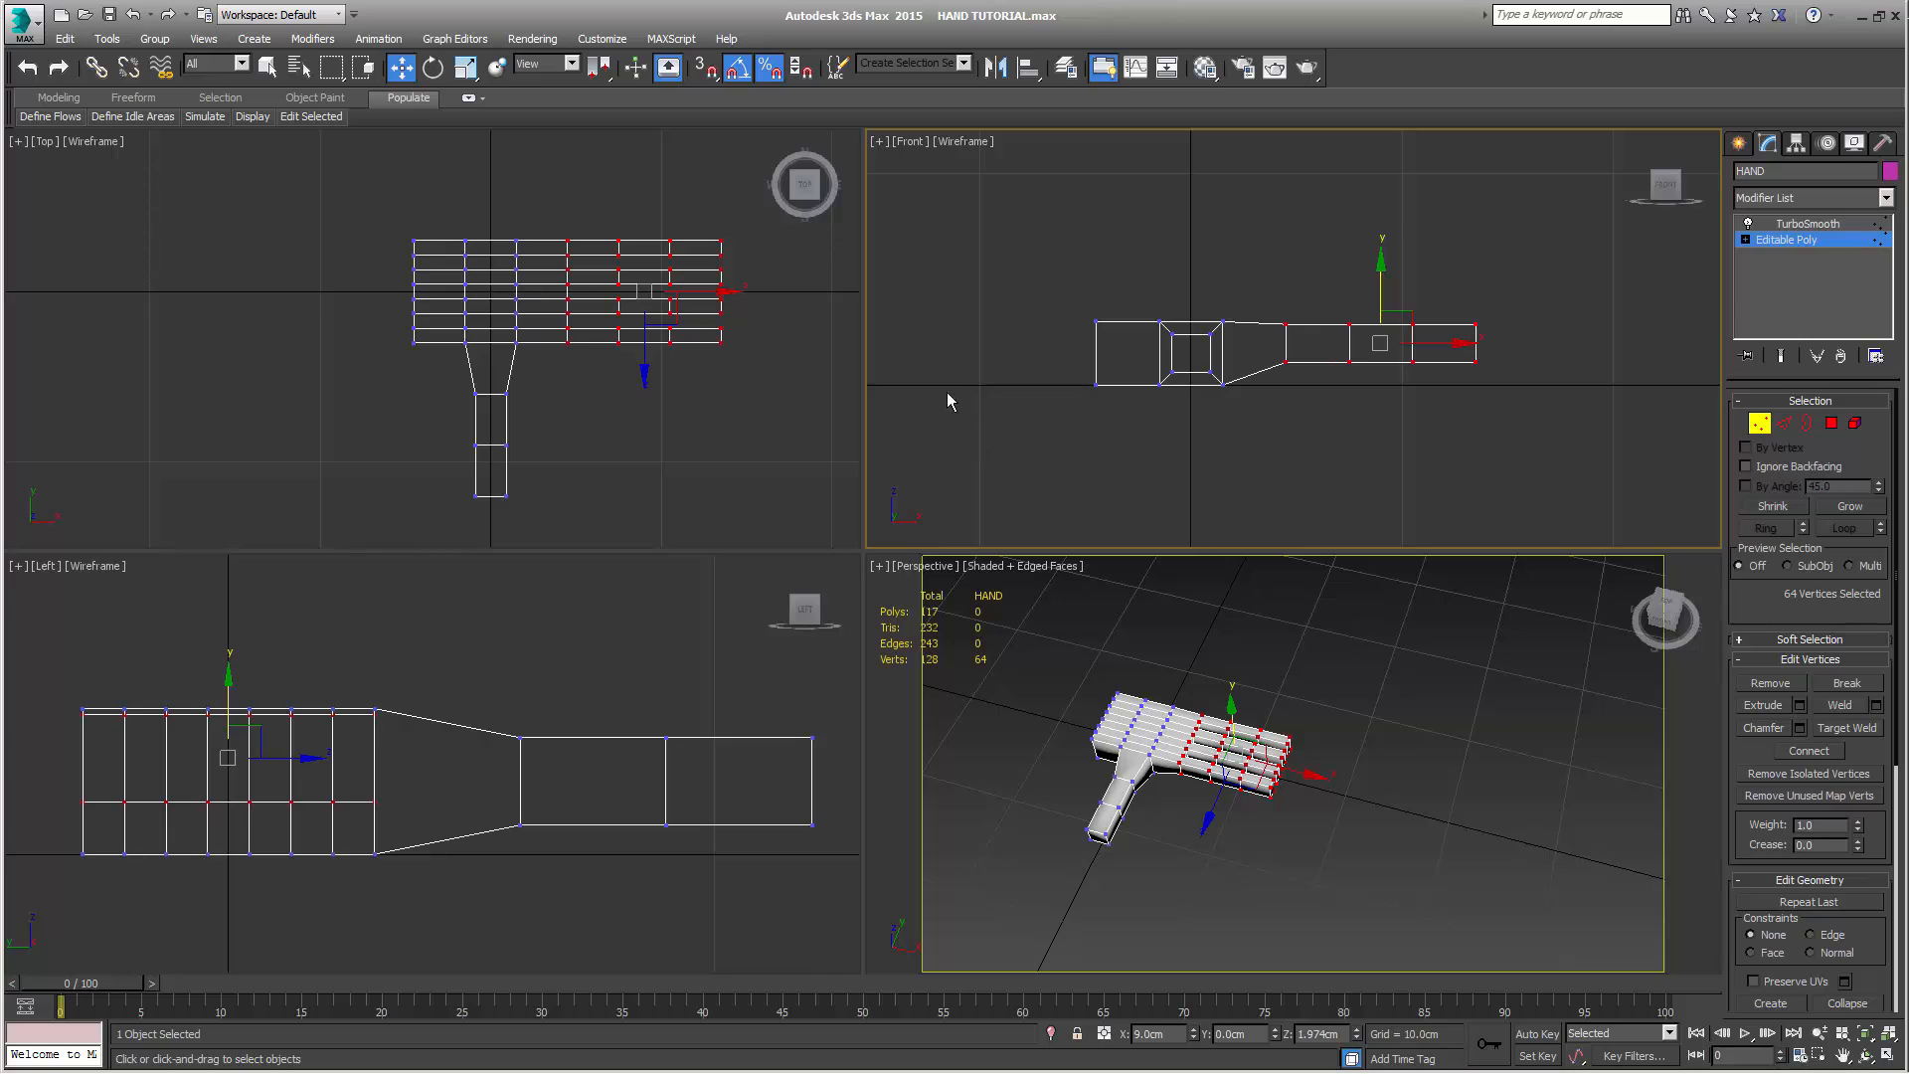
Narrow the finger gap farthest from the thumb by scaling its 28 bordering vertices together across the hand
{"action": "middle_click_drag", "start_coordinate": [686, 443], "coordinate": [543, 463]}
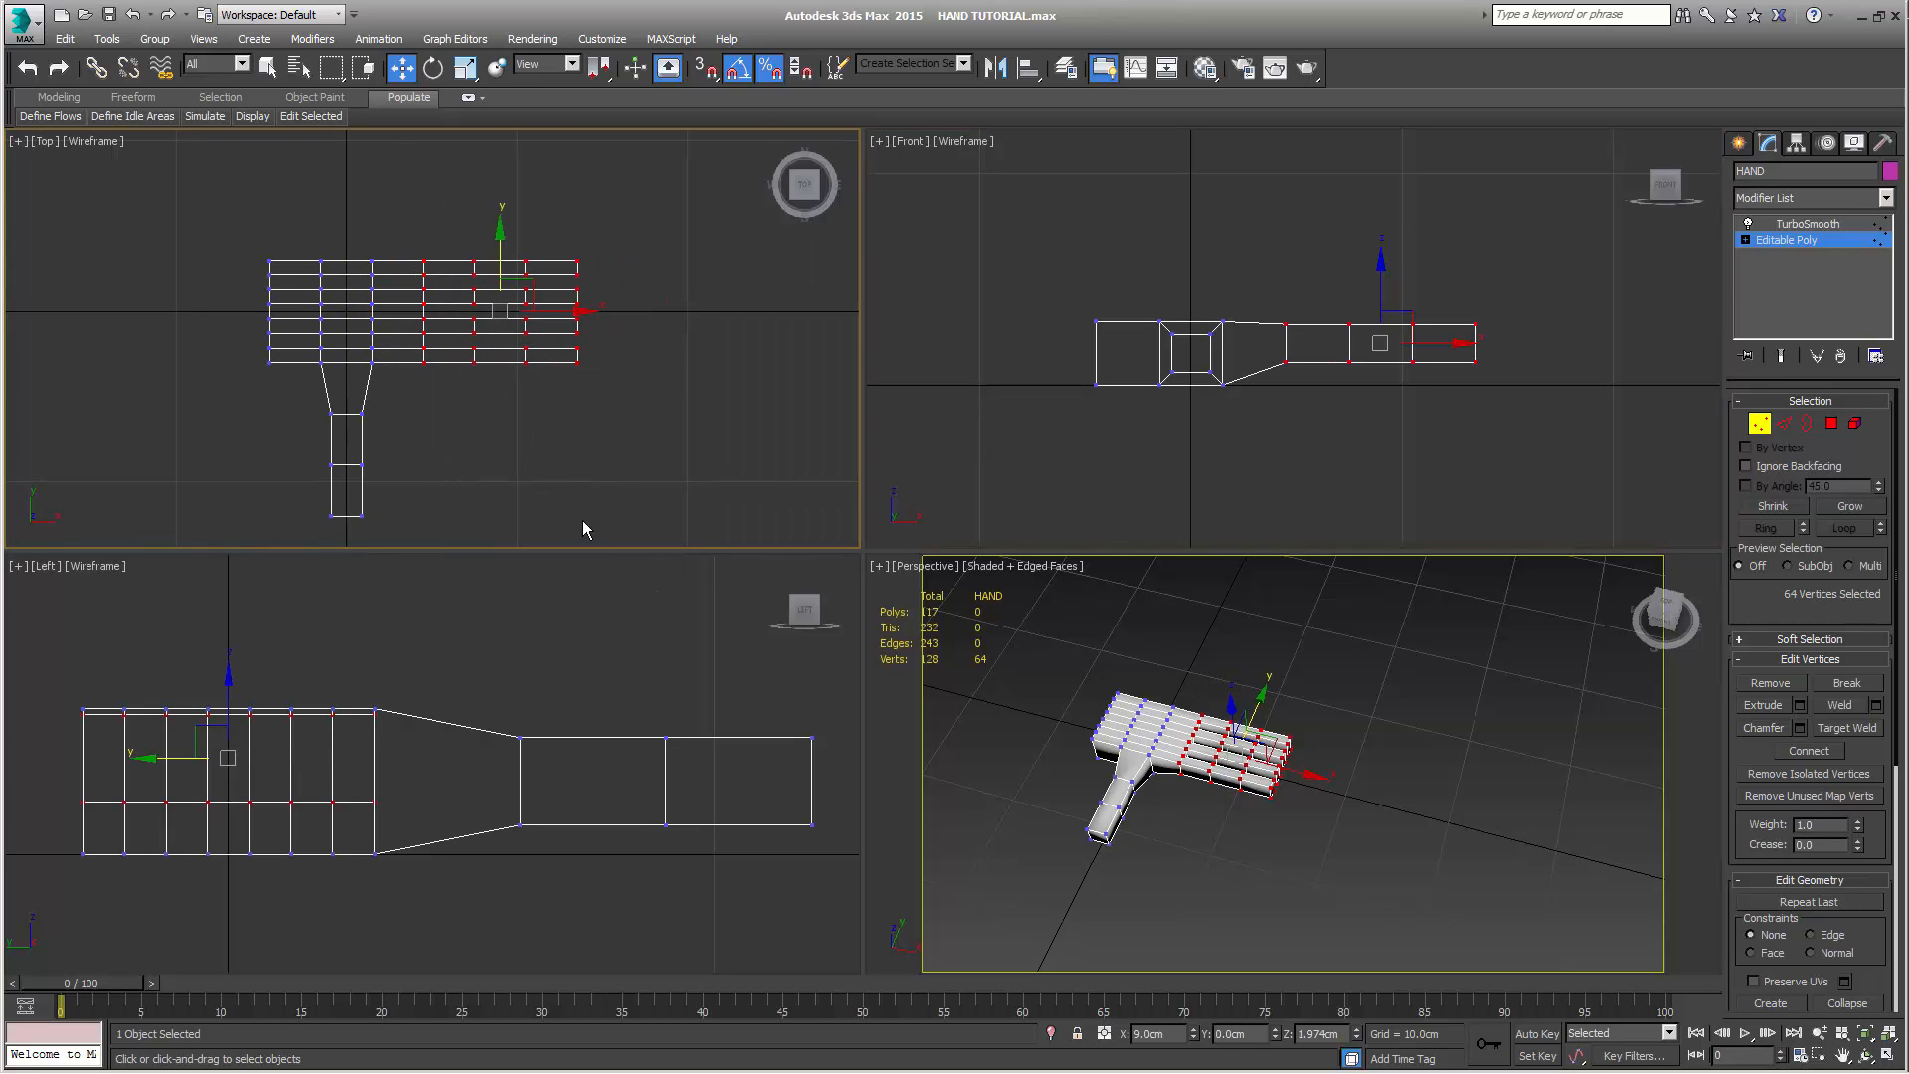
{"action": "left_click", "coordinate": [466, 69]}
{"action": "left_click_drag", "start_coordinate": [253, 267], "coordinate": [632, 306]}
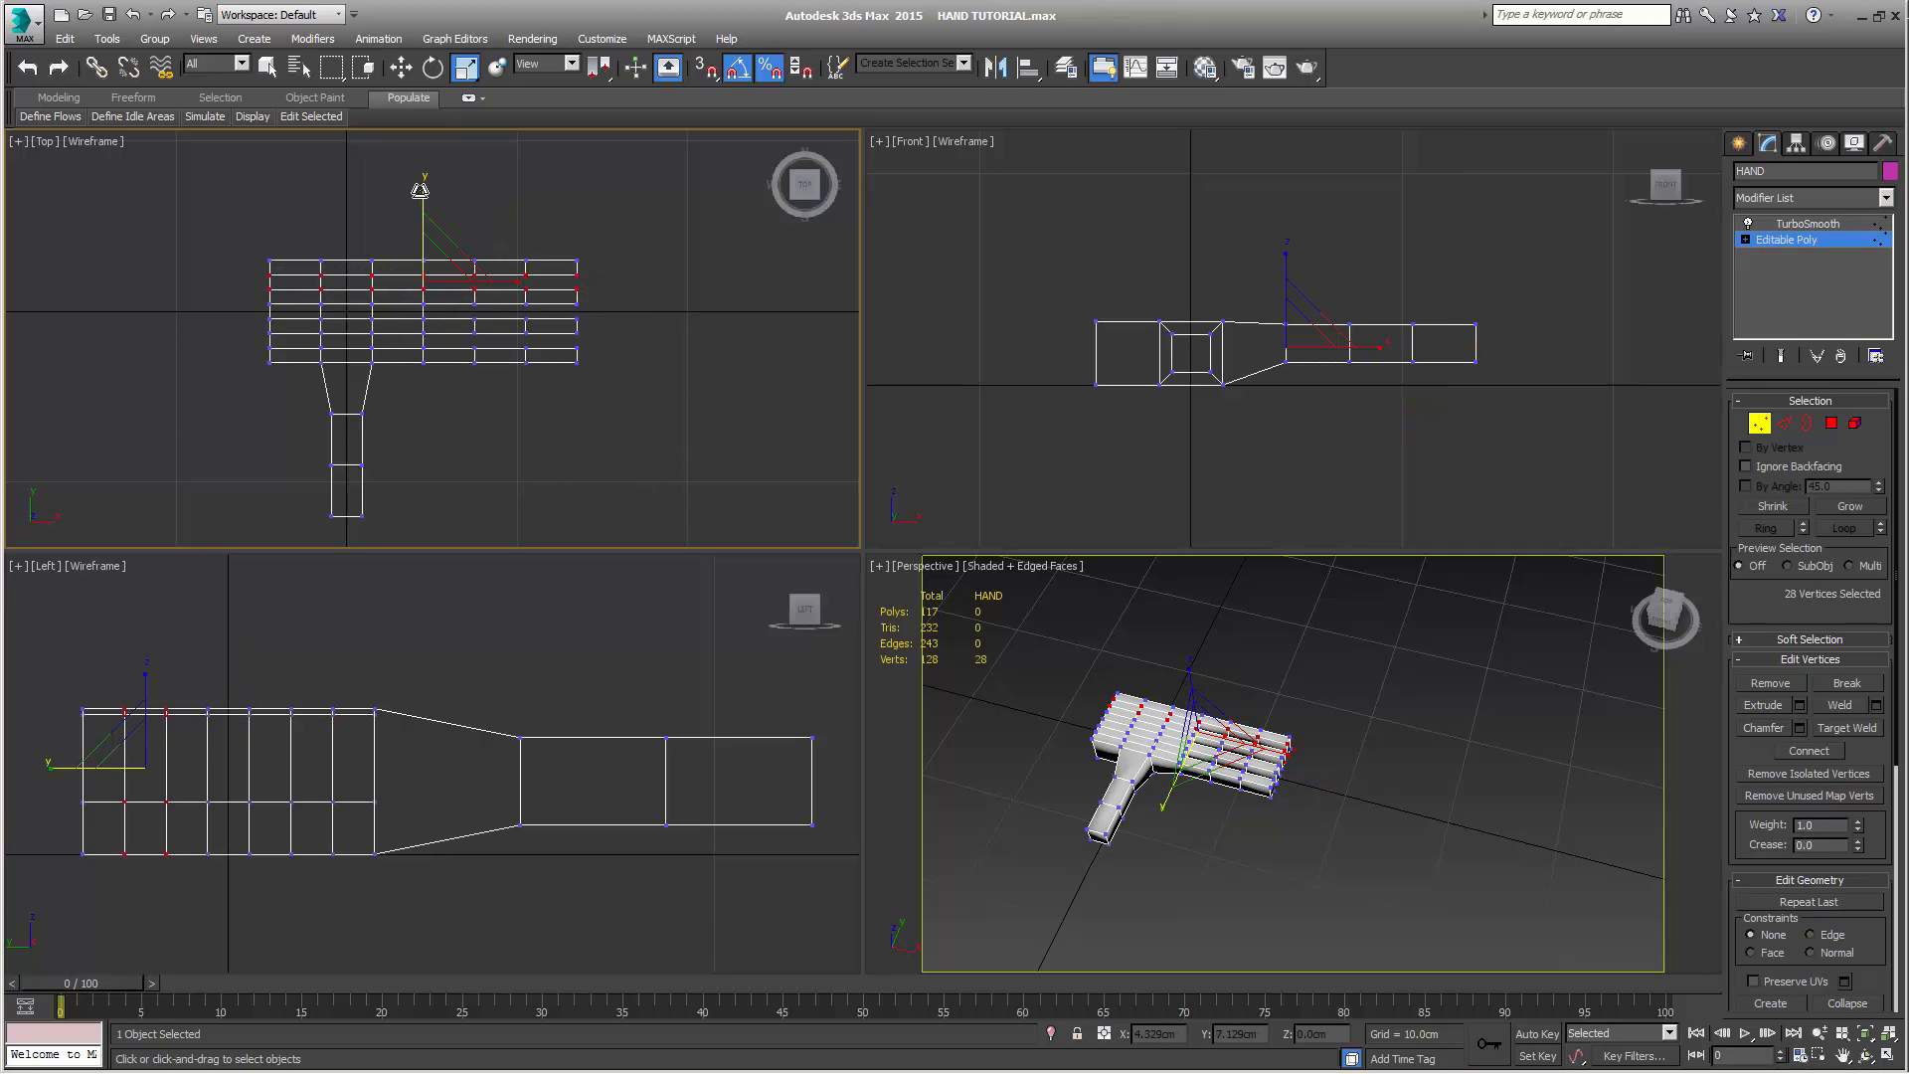
{"action": "left_click_drag", "start_coordinate": [414, 192], "coordinate": [439, 328]}
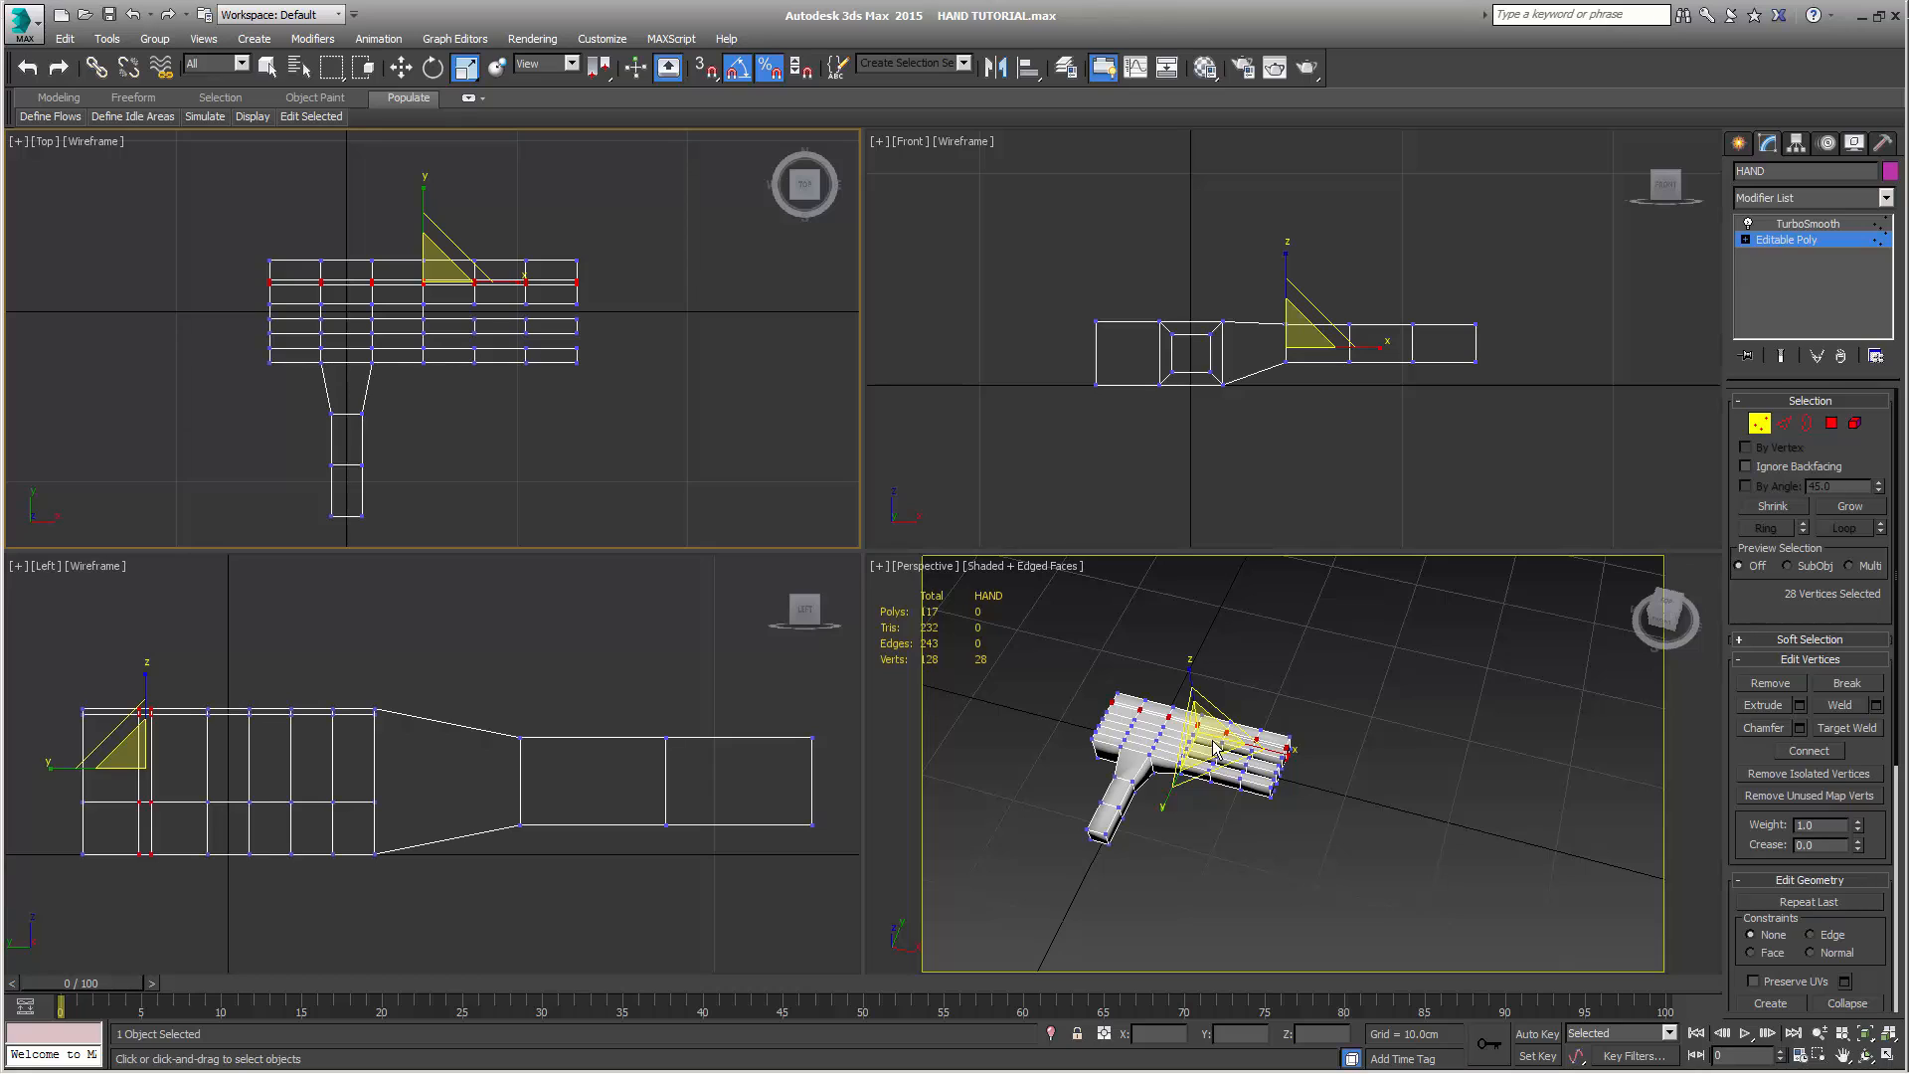
Try scaling the gap's vertices uniformly and along the finger length, undoing each attempt
{"action": "left_click_drag", "start_coordinate": [1209, 753], "coordinate": [1161, 963]}
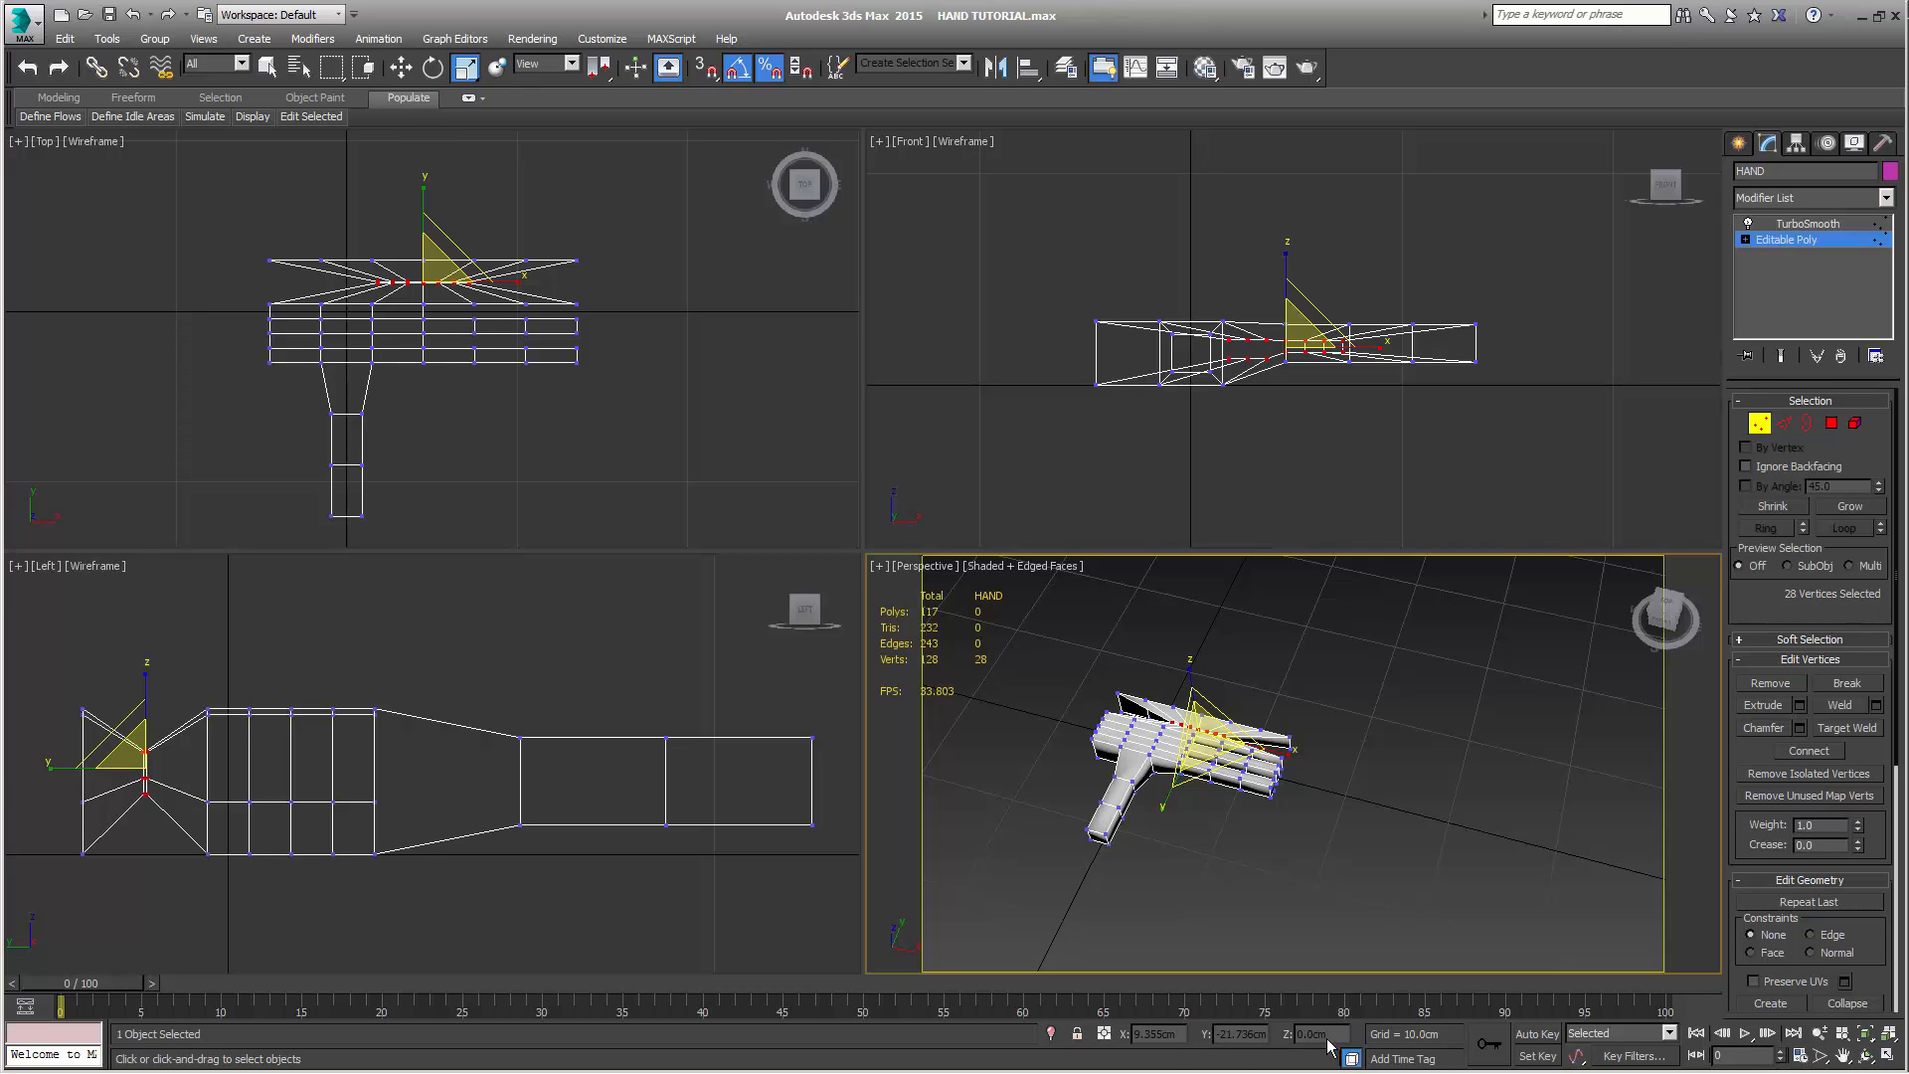
{"action": "key", "text": "ctrl+z"}
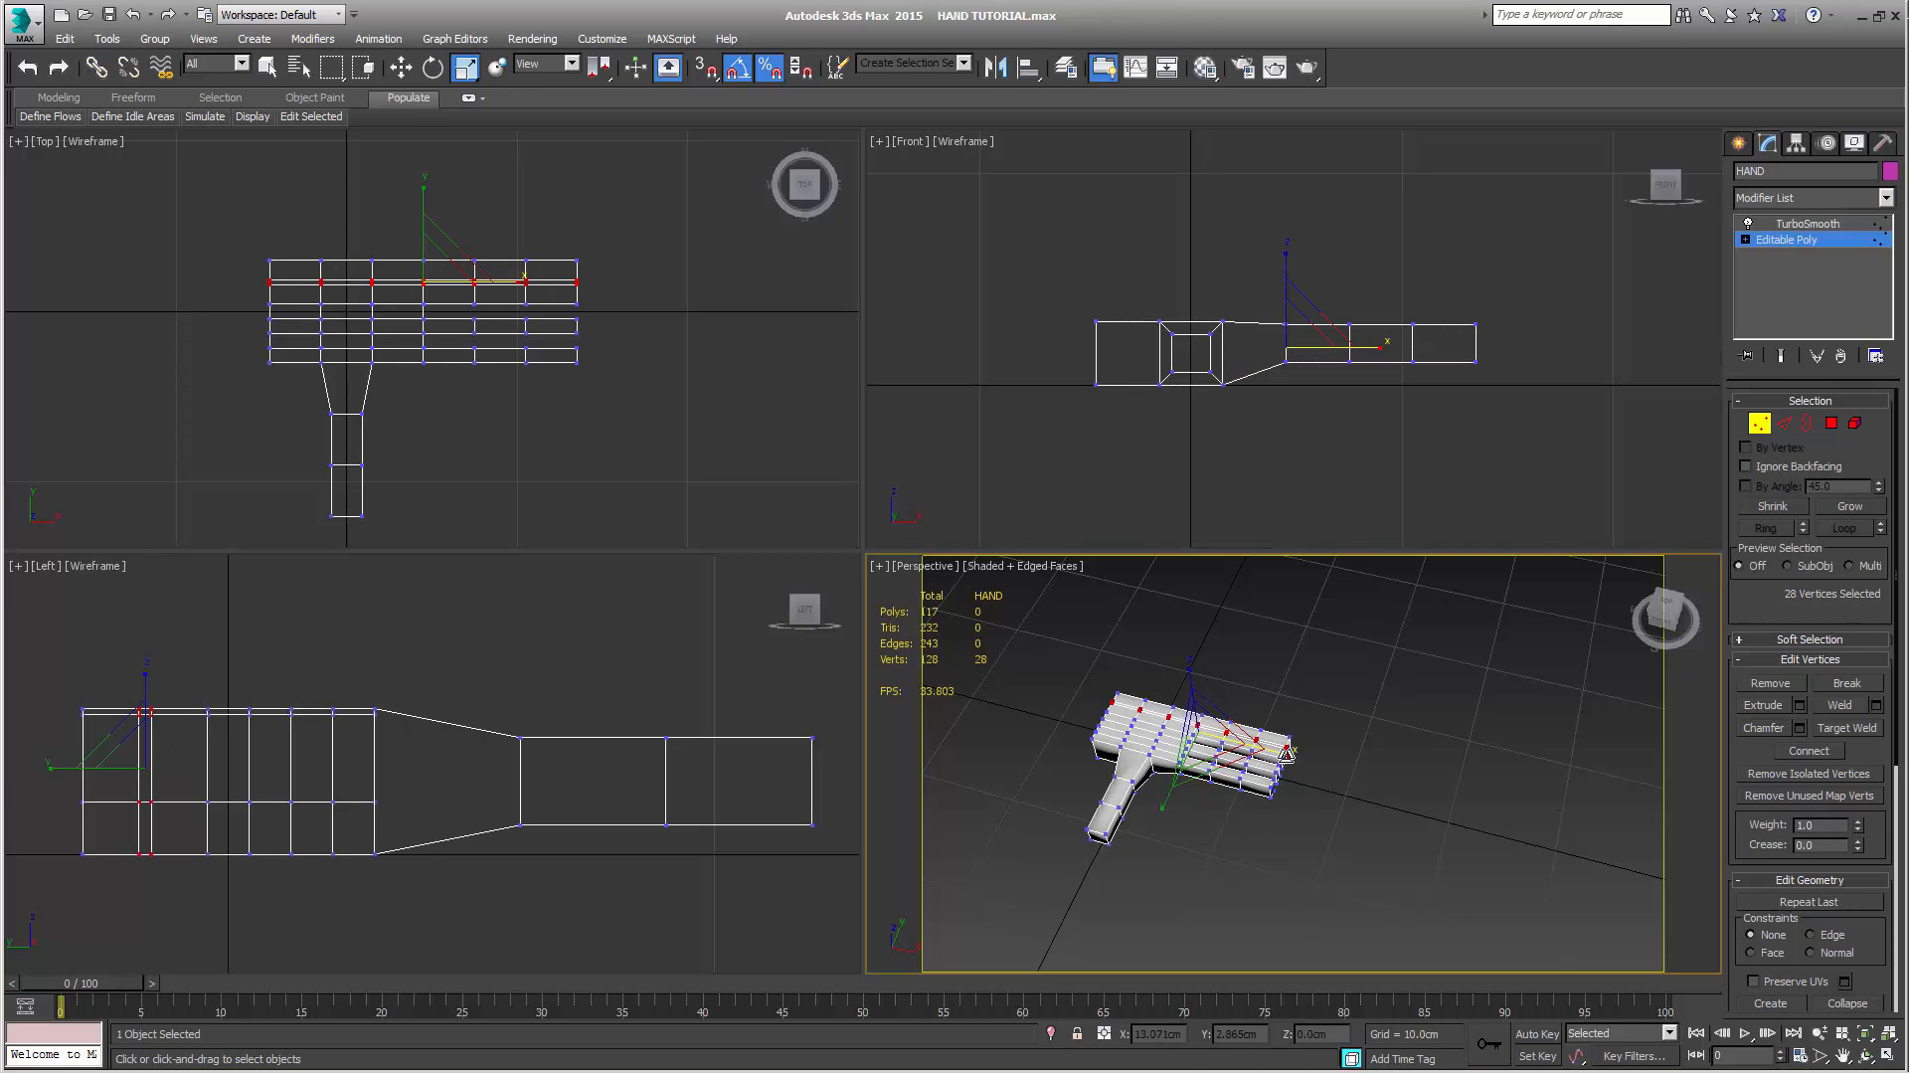
{"action": "mouse_move", "coordinate": [1286, 754]}
{"action": "left_mouse_down"}
{"action": "mouse_move", "coordinate": [1327, 758]}
{"action": "mouse_move", "coordinate": [1308, 758]}
{"action": "left_mouse_up"}
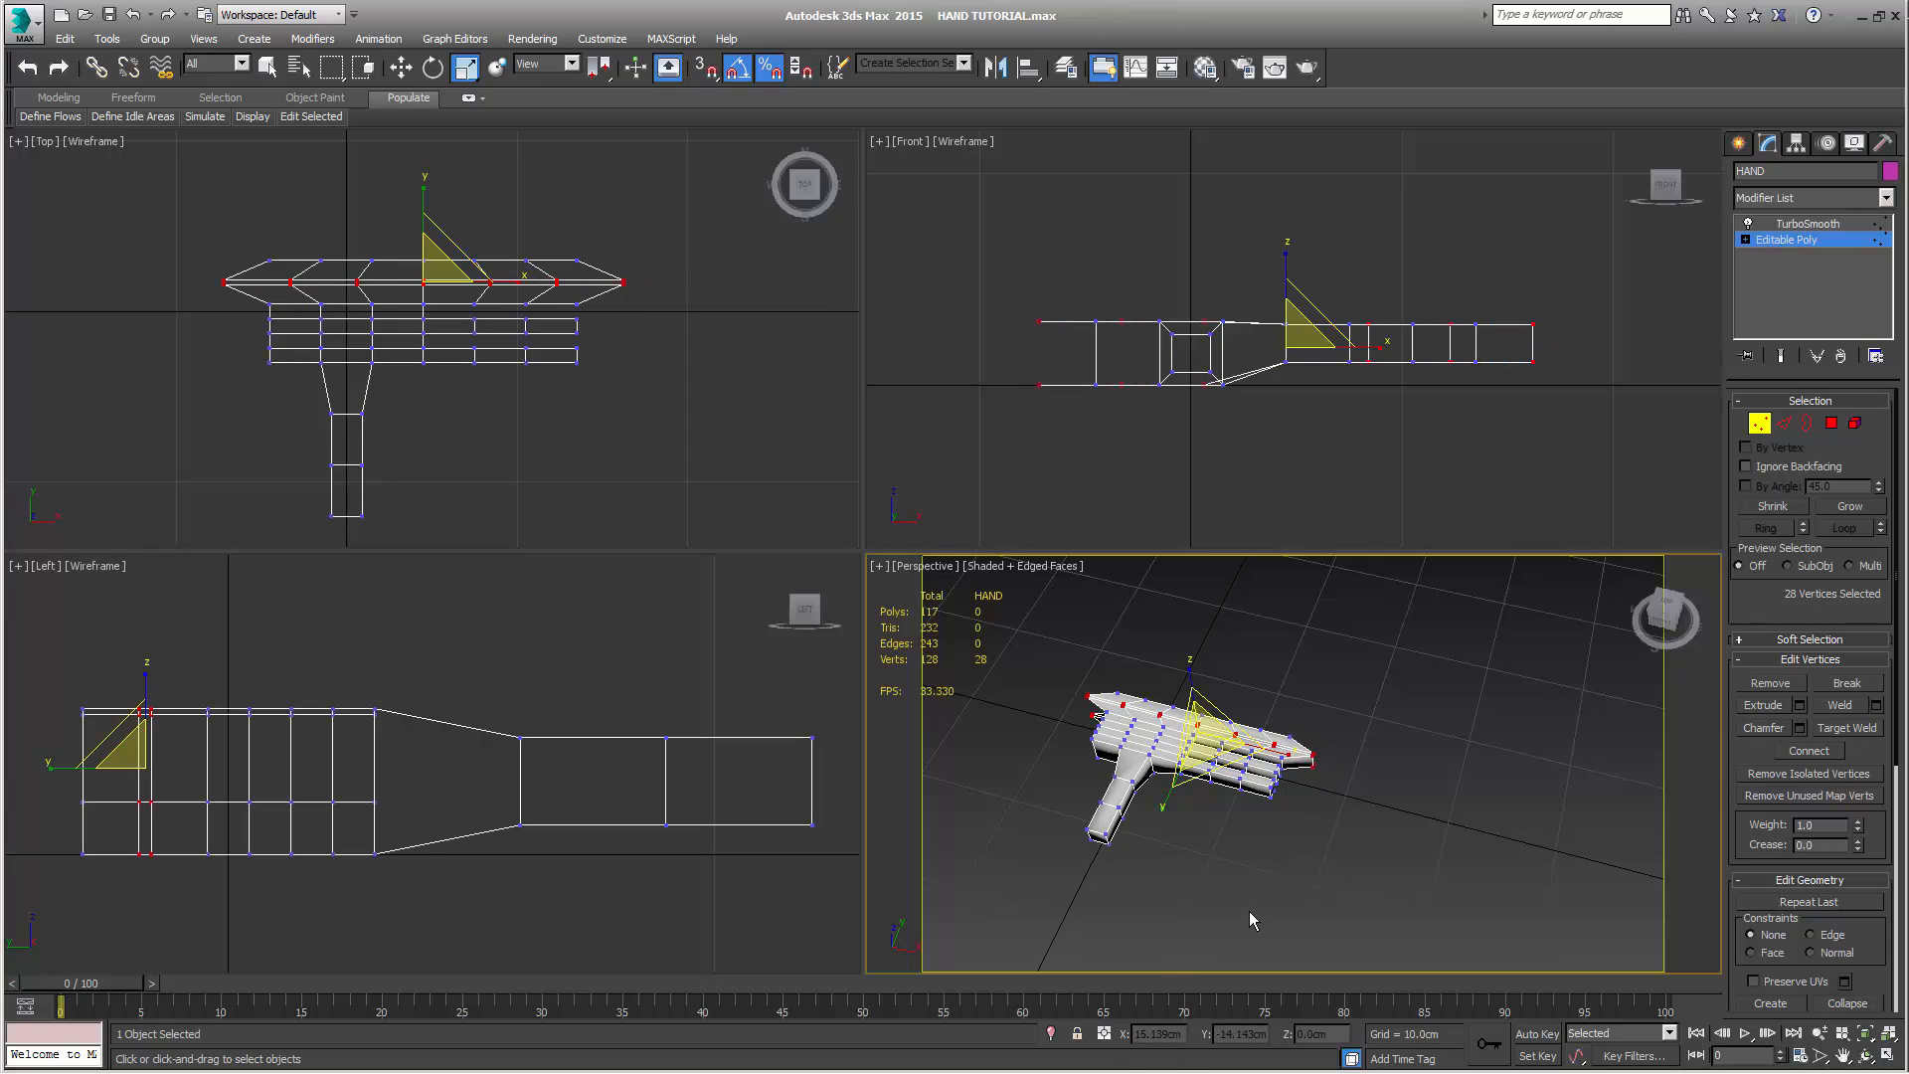
{"action": "key", "text": "ctrl+z"}
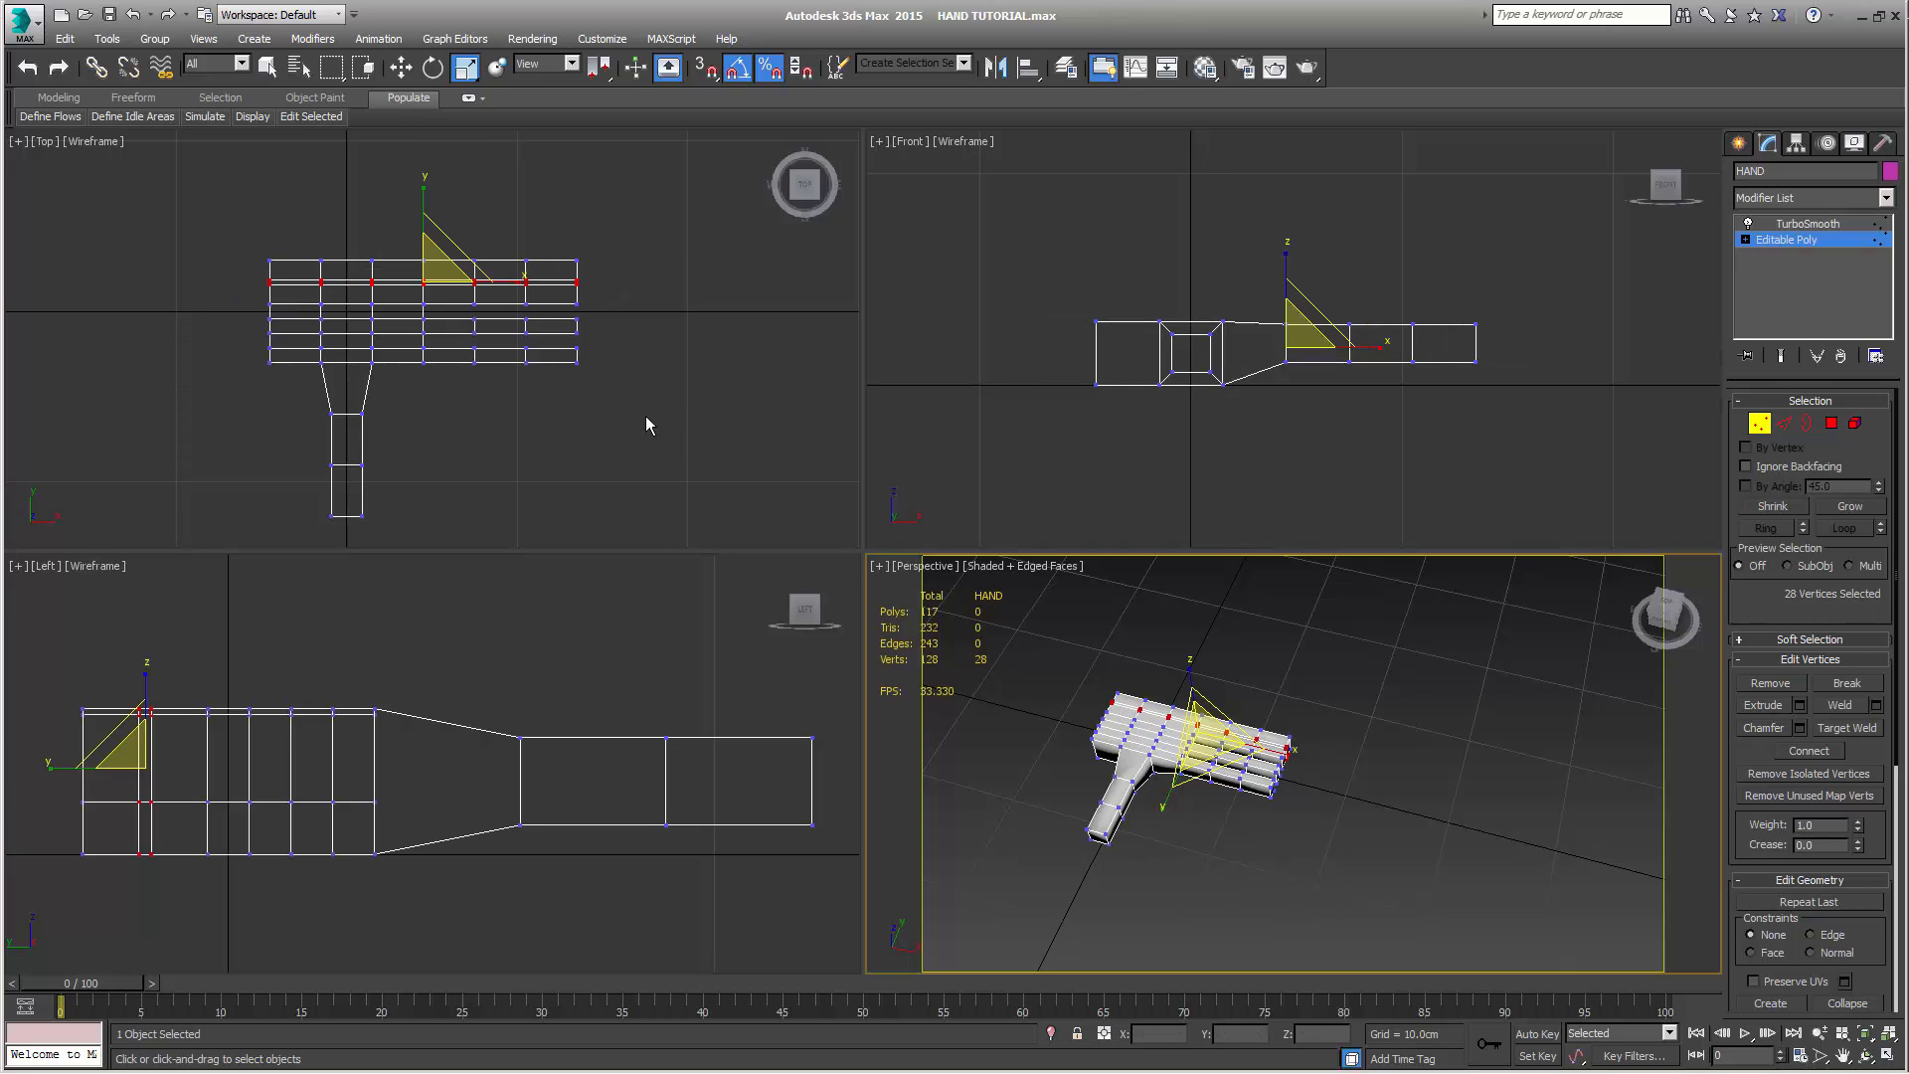
Narrow the middle finger gap and the thumb-side gap by scaling each gap's 28 bordering vertices together across the hand
{"action": "left_click_drag", "start_coordinate": [246, 299], "coordinate": [631, 330]}
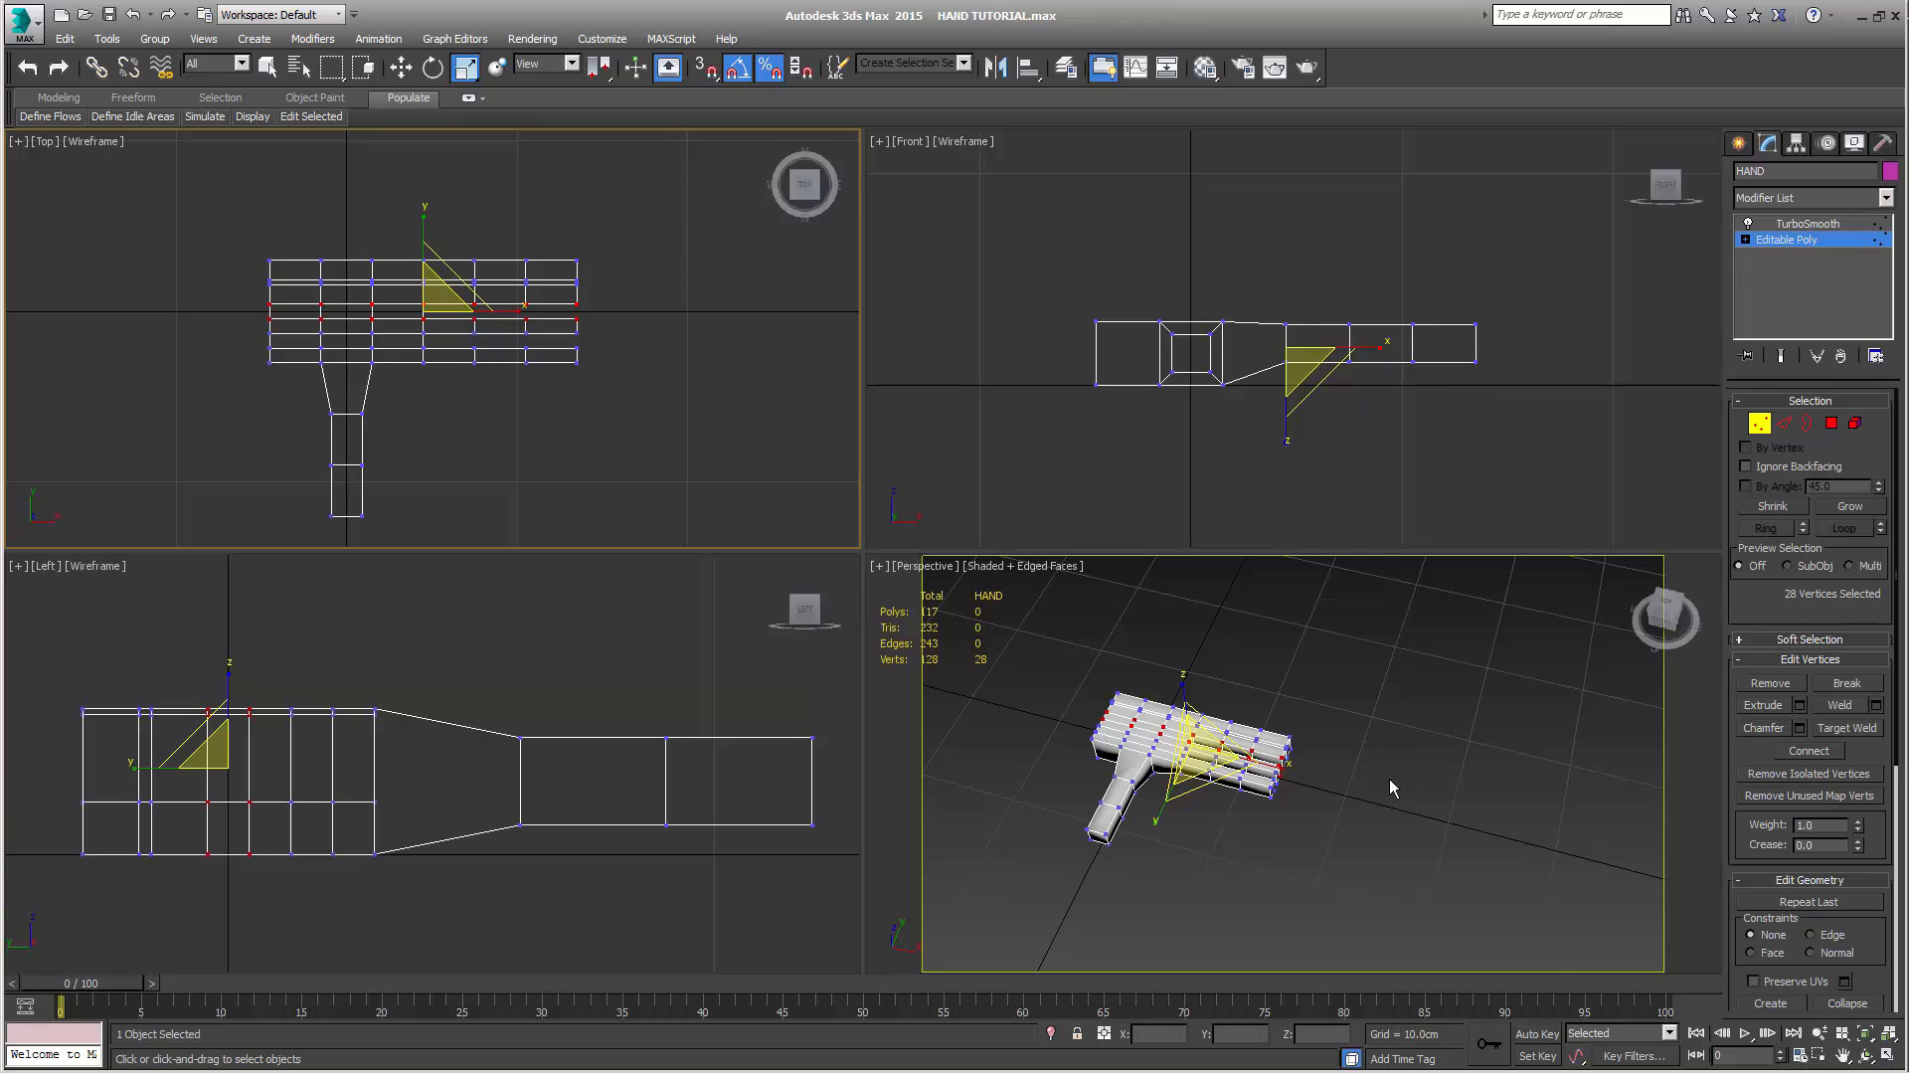
{"action": "scroll", "coordinate": [1232, 828], "scroll_direction": "up", "scroll_amount": 10}
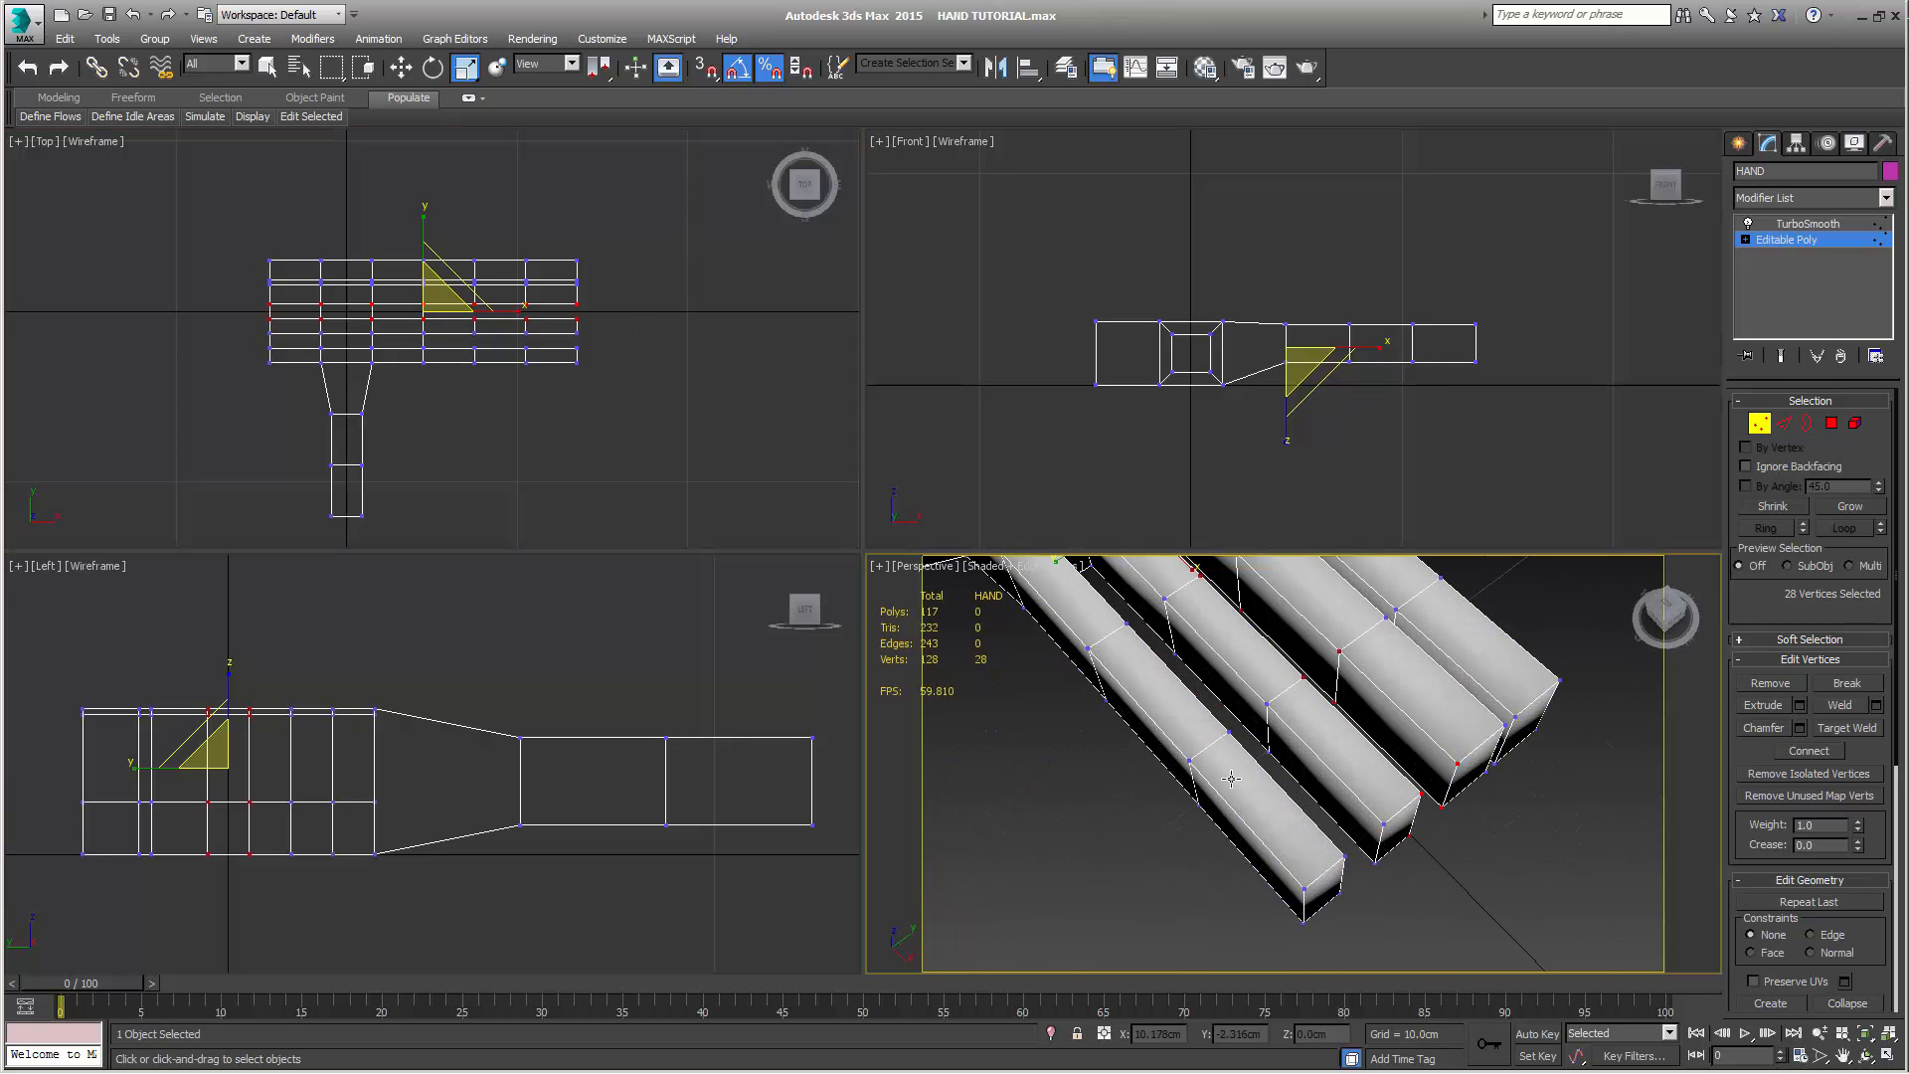
{"action": "scroll", "coordinate": [1256, 830], "scroll_direction": "down", "scroll_amount": 8}
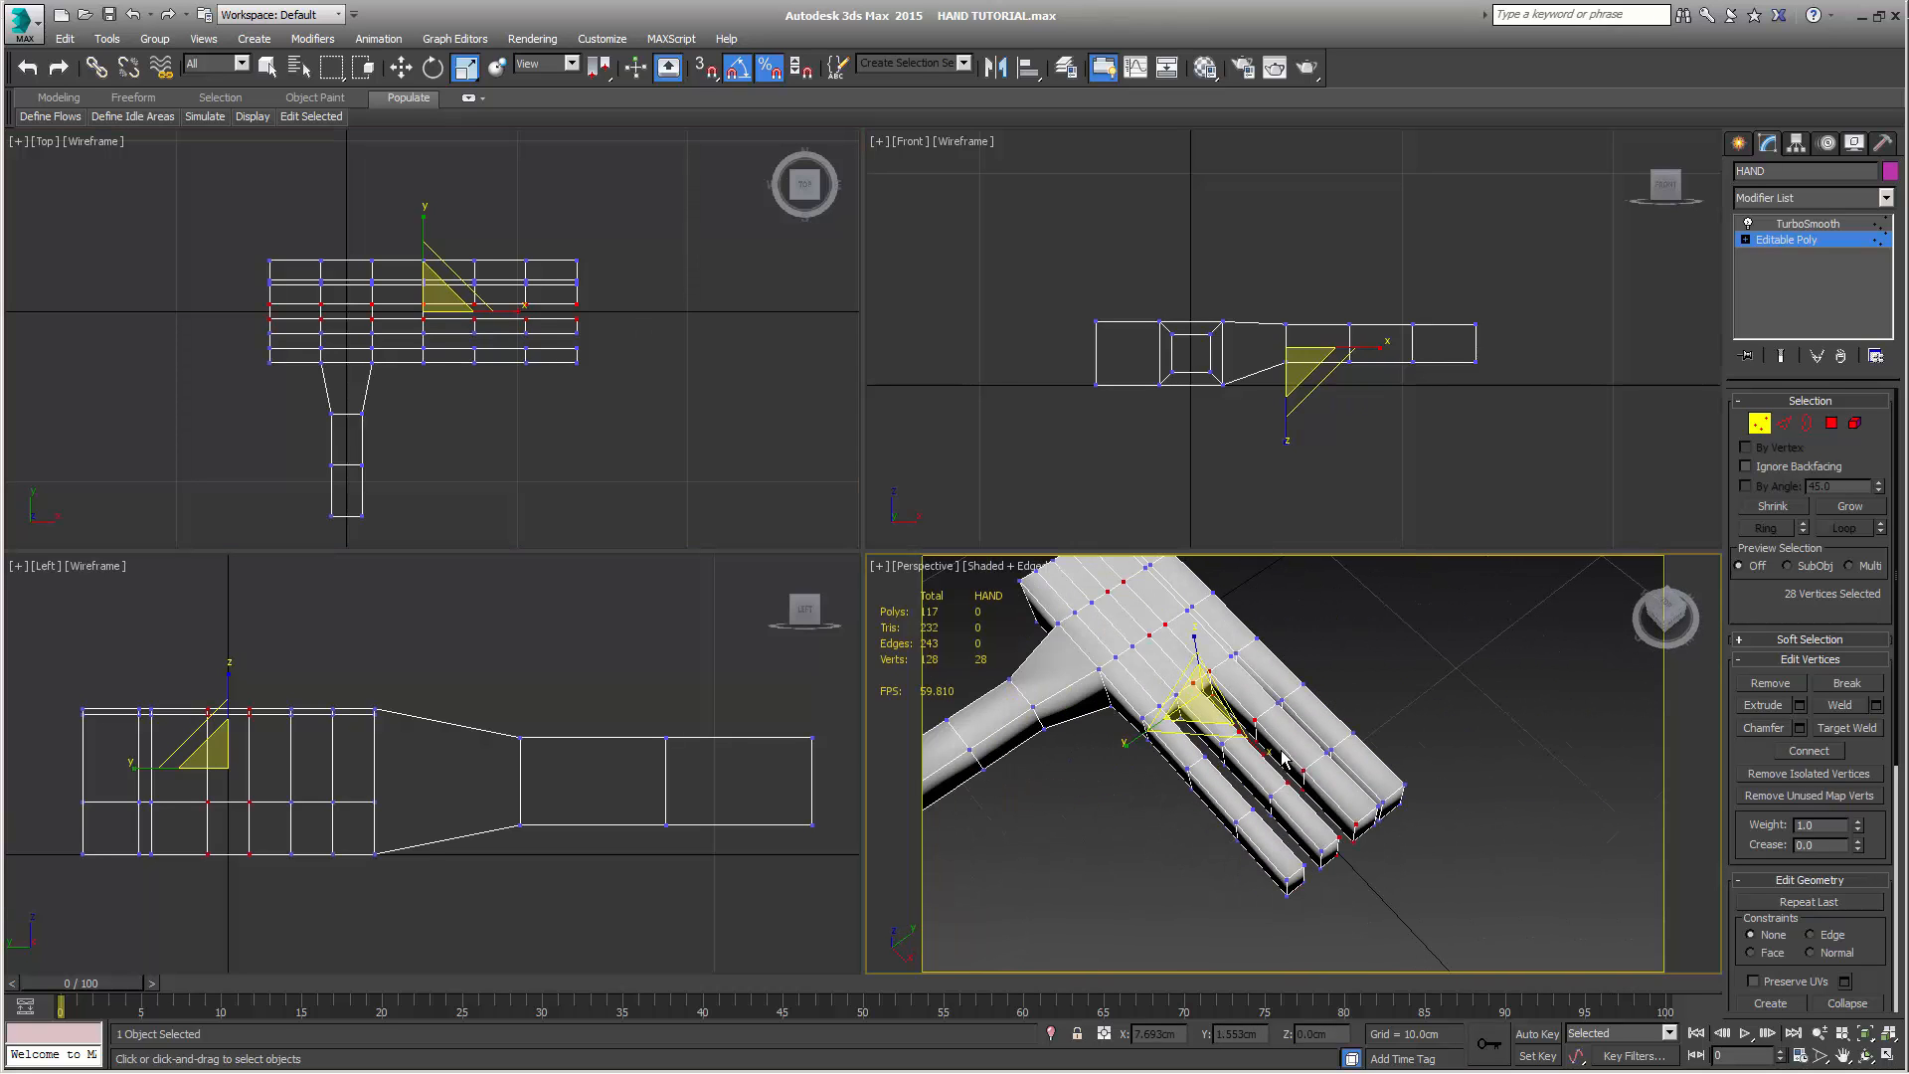
{"action": "right_click", "coordinate": [384, 367]}
{"action": "left_click_drag", "start_coordinate": [425, 210], "coordinate": [434, 379]}
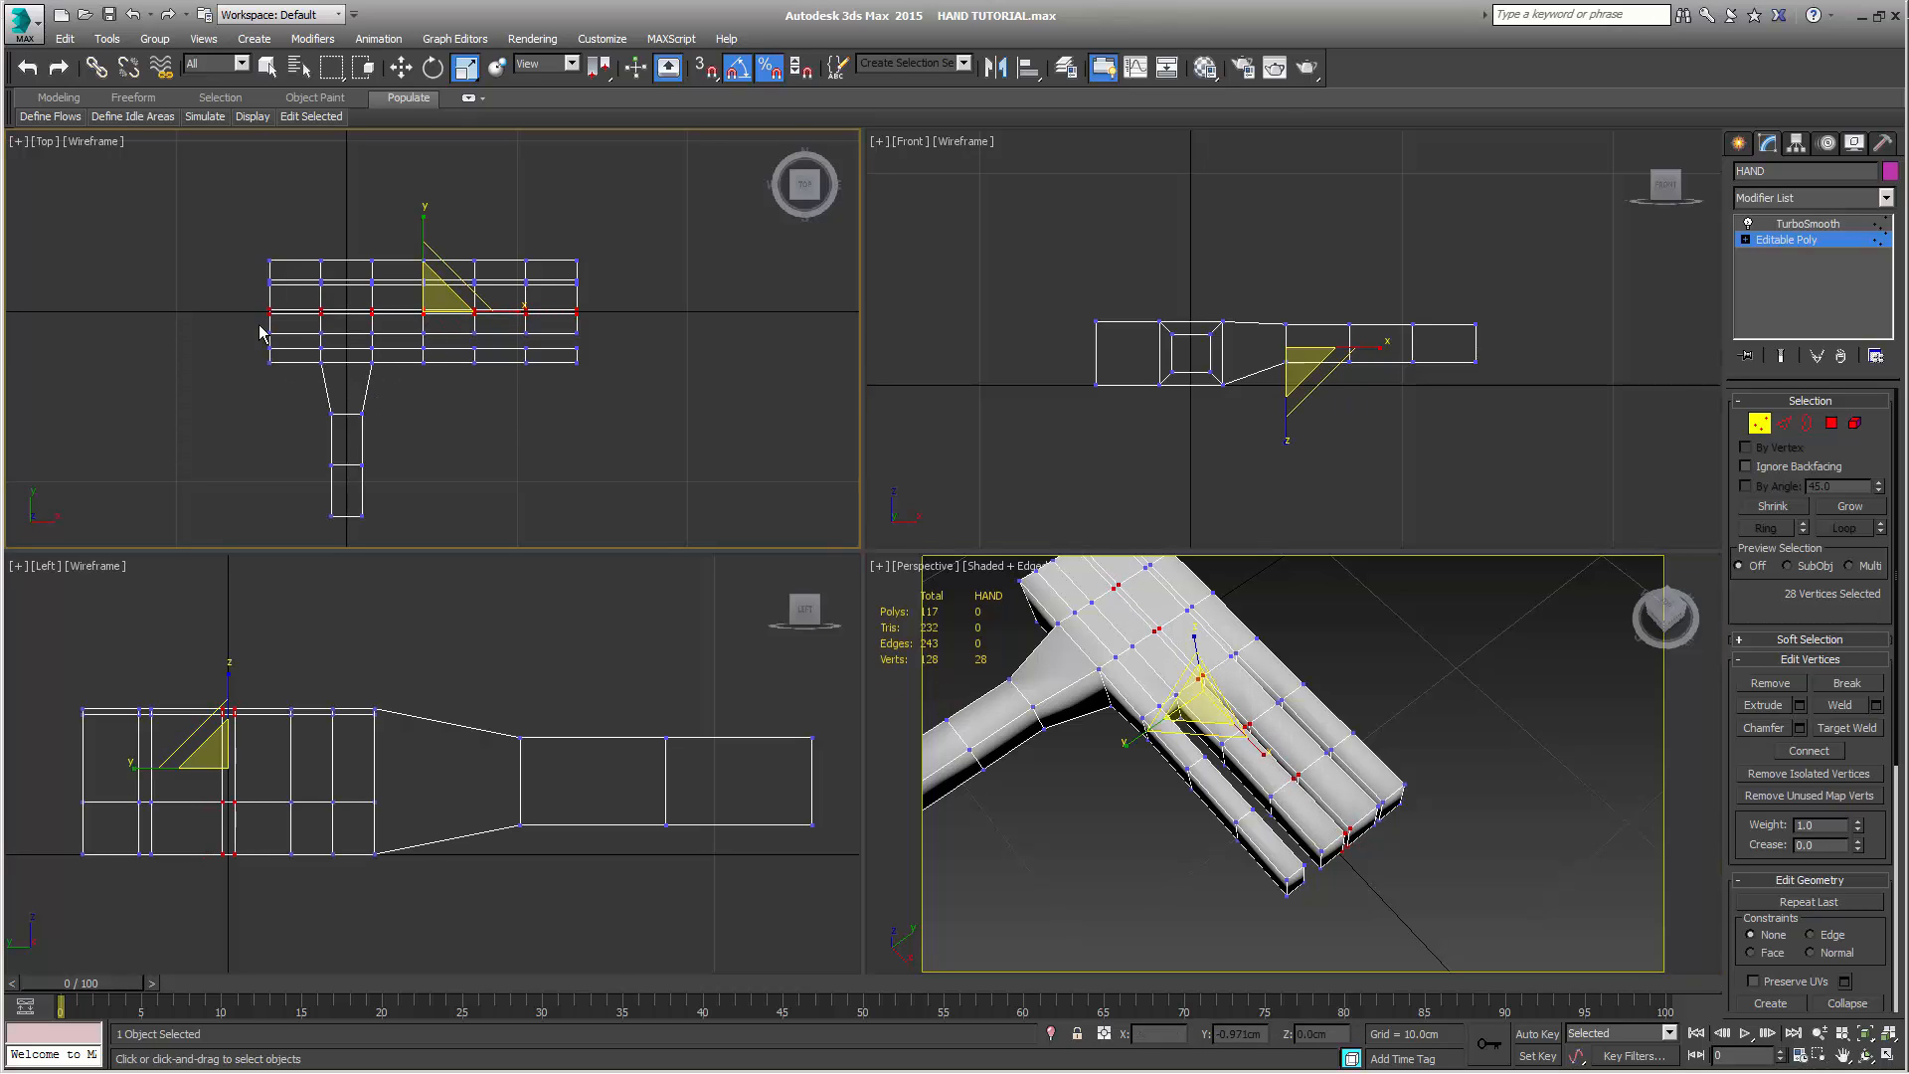
{"action": "left_click_drag", "start_coordinate": [254, 320], "coordinate": [630, 354]}
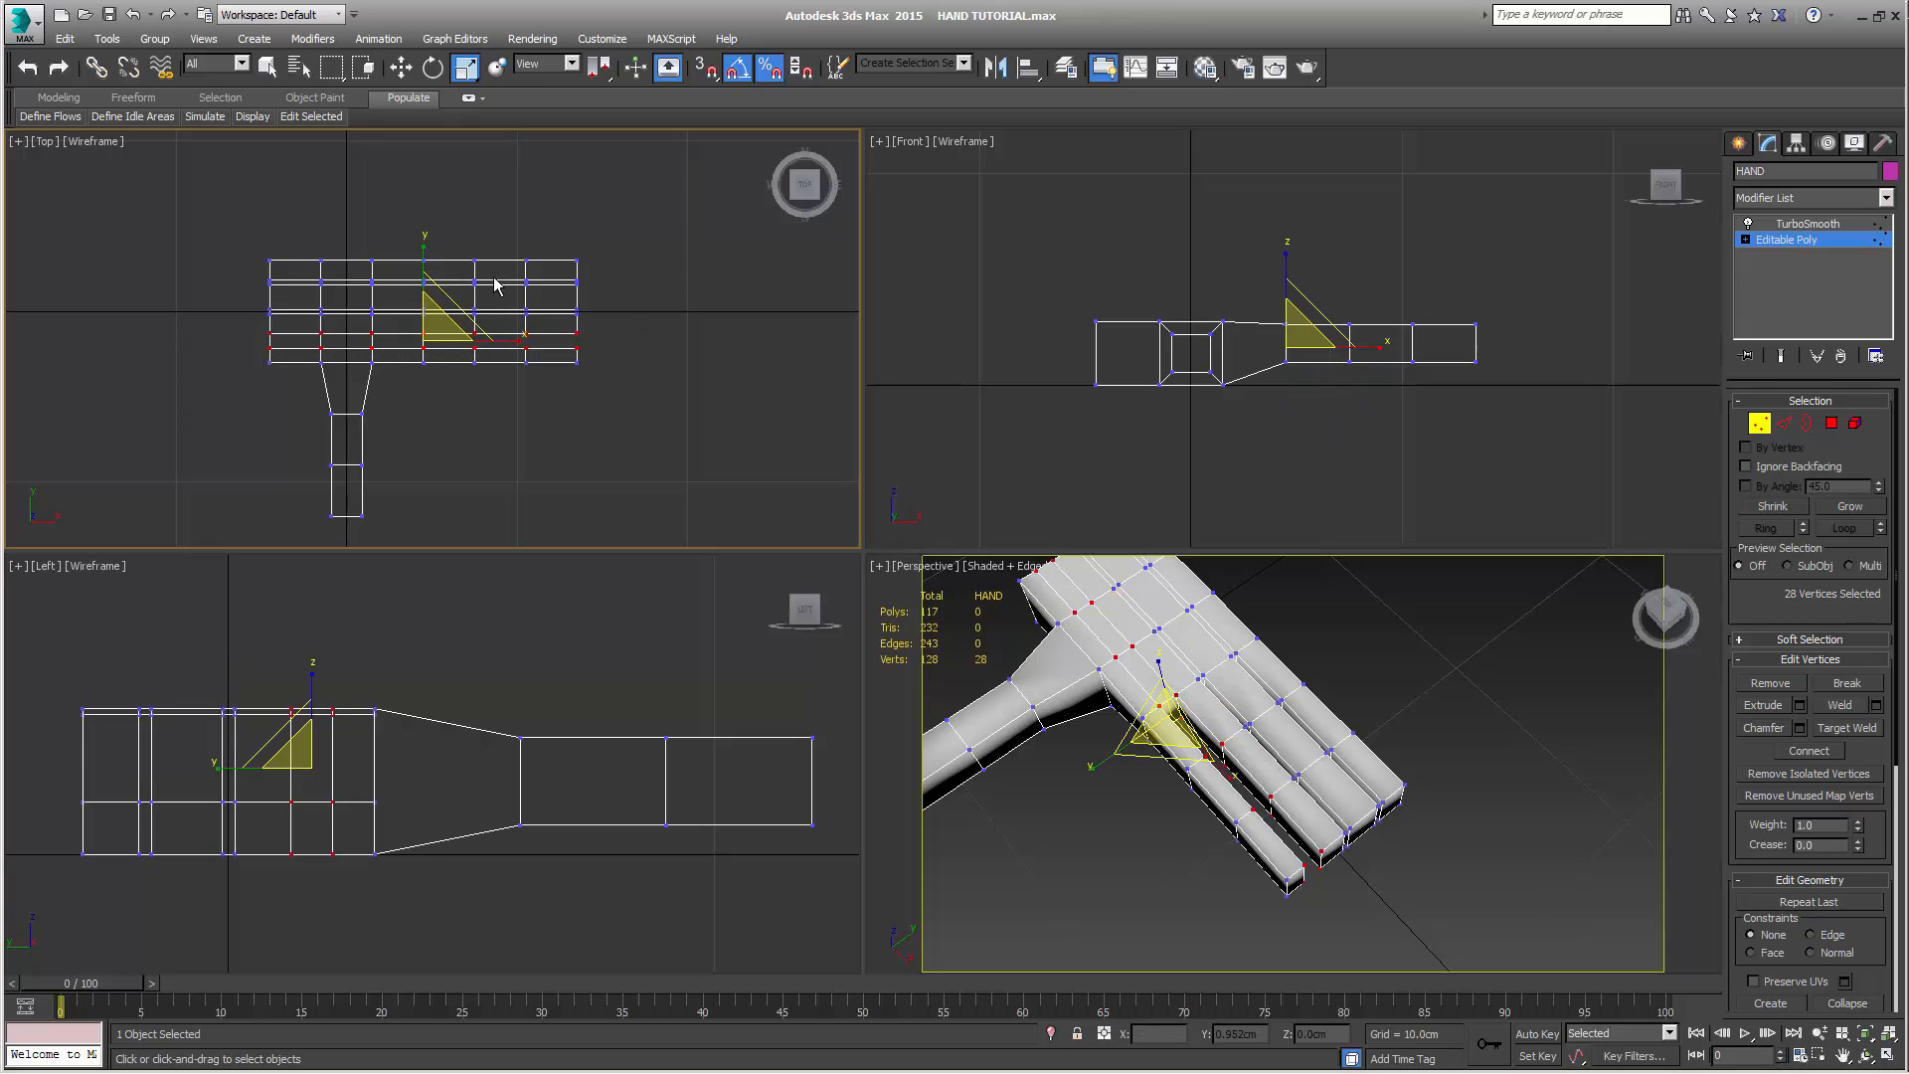
{"action": "left_click_drag", "start_coordinate": [422, 250], "coordinate": [451, 424]}
Widen the two outermost fingers by scaling their 16 outer-side vertices apart across the hand, leaving nothing selected
{"action": "left_click_drag", "start_coordinate": [413, 252], "coordinate": [632, 287]}
{"action": "left_click_drag", "start_coordinate": [614, 385], "coordinate": [414, 367]}
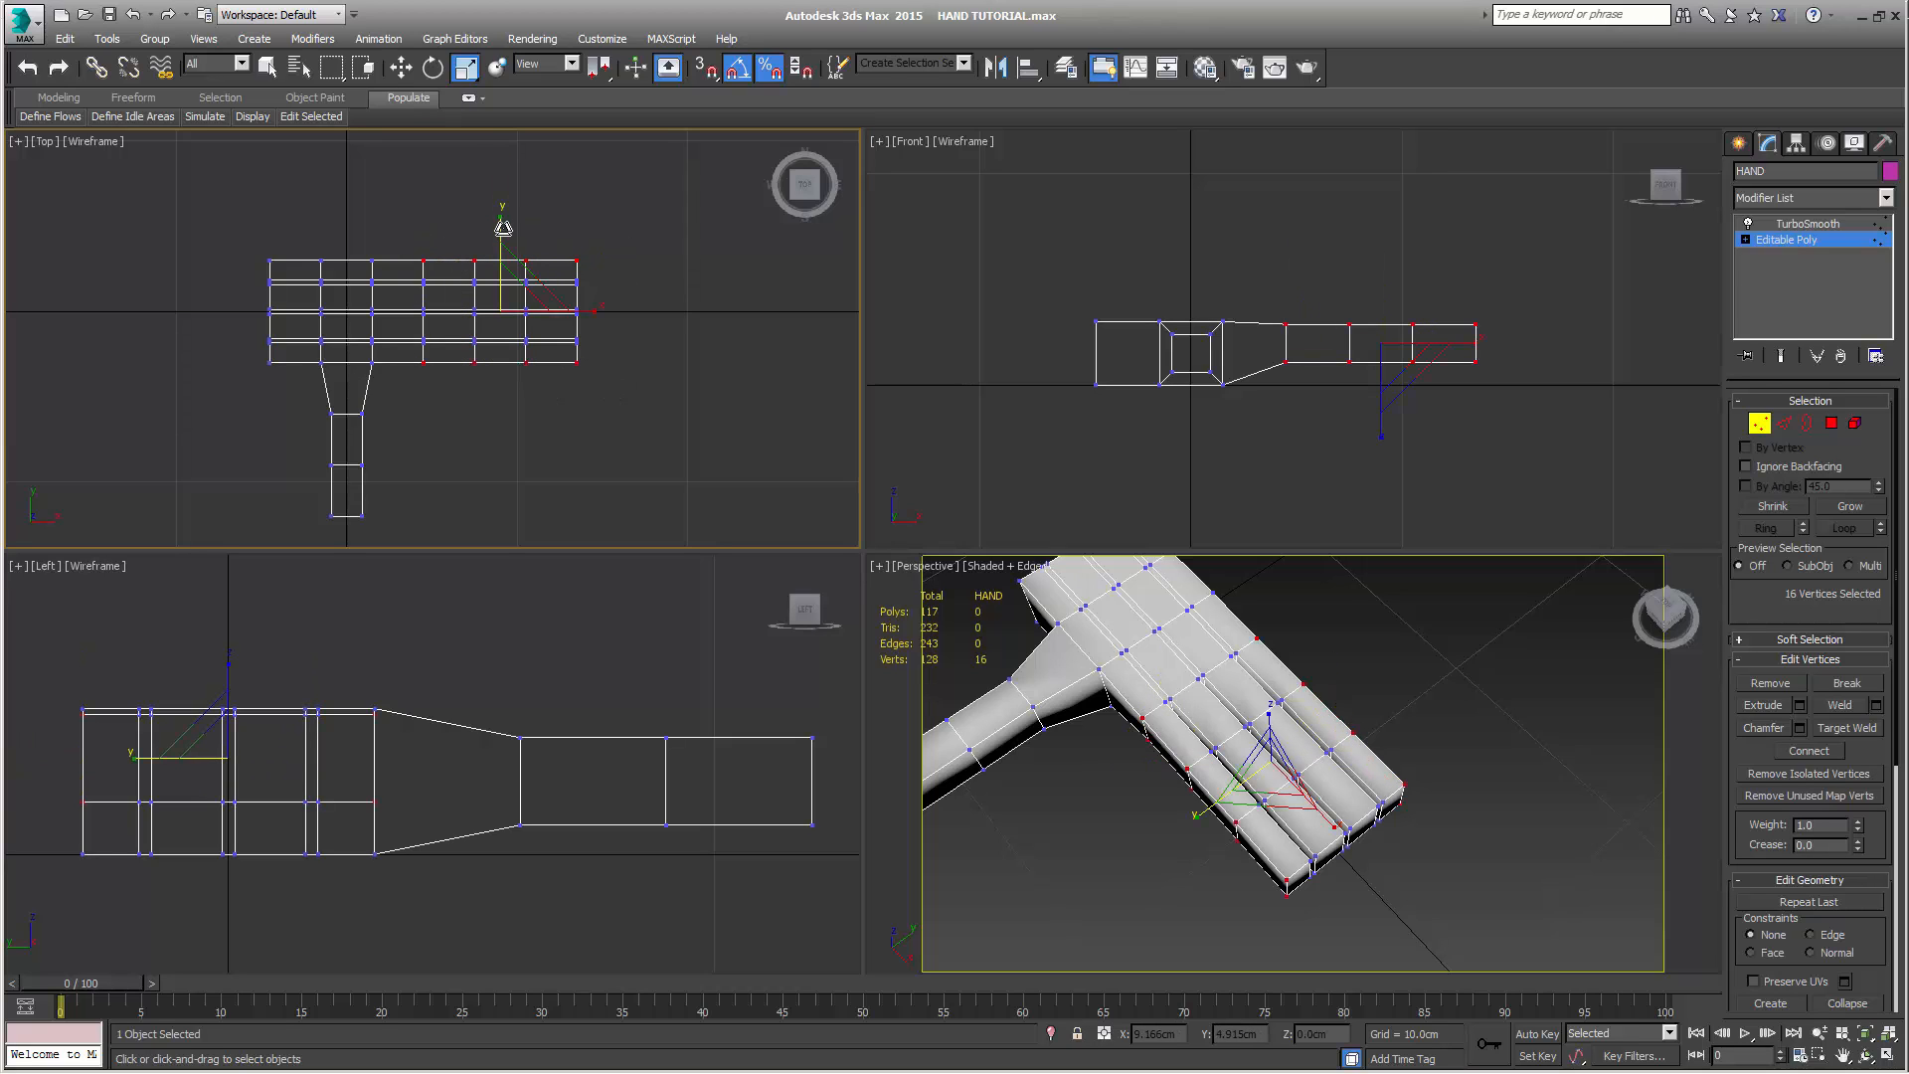
{"action": "left_click_drag", "start_coordinate": [503, 228], "coordinate": [507, 221]}
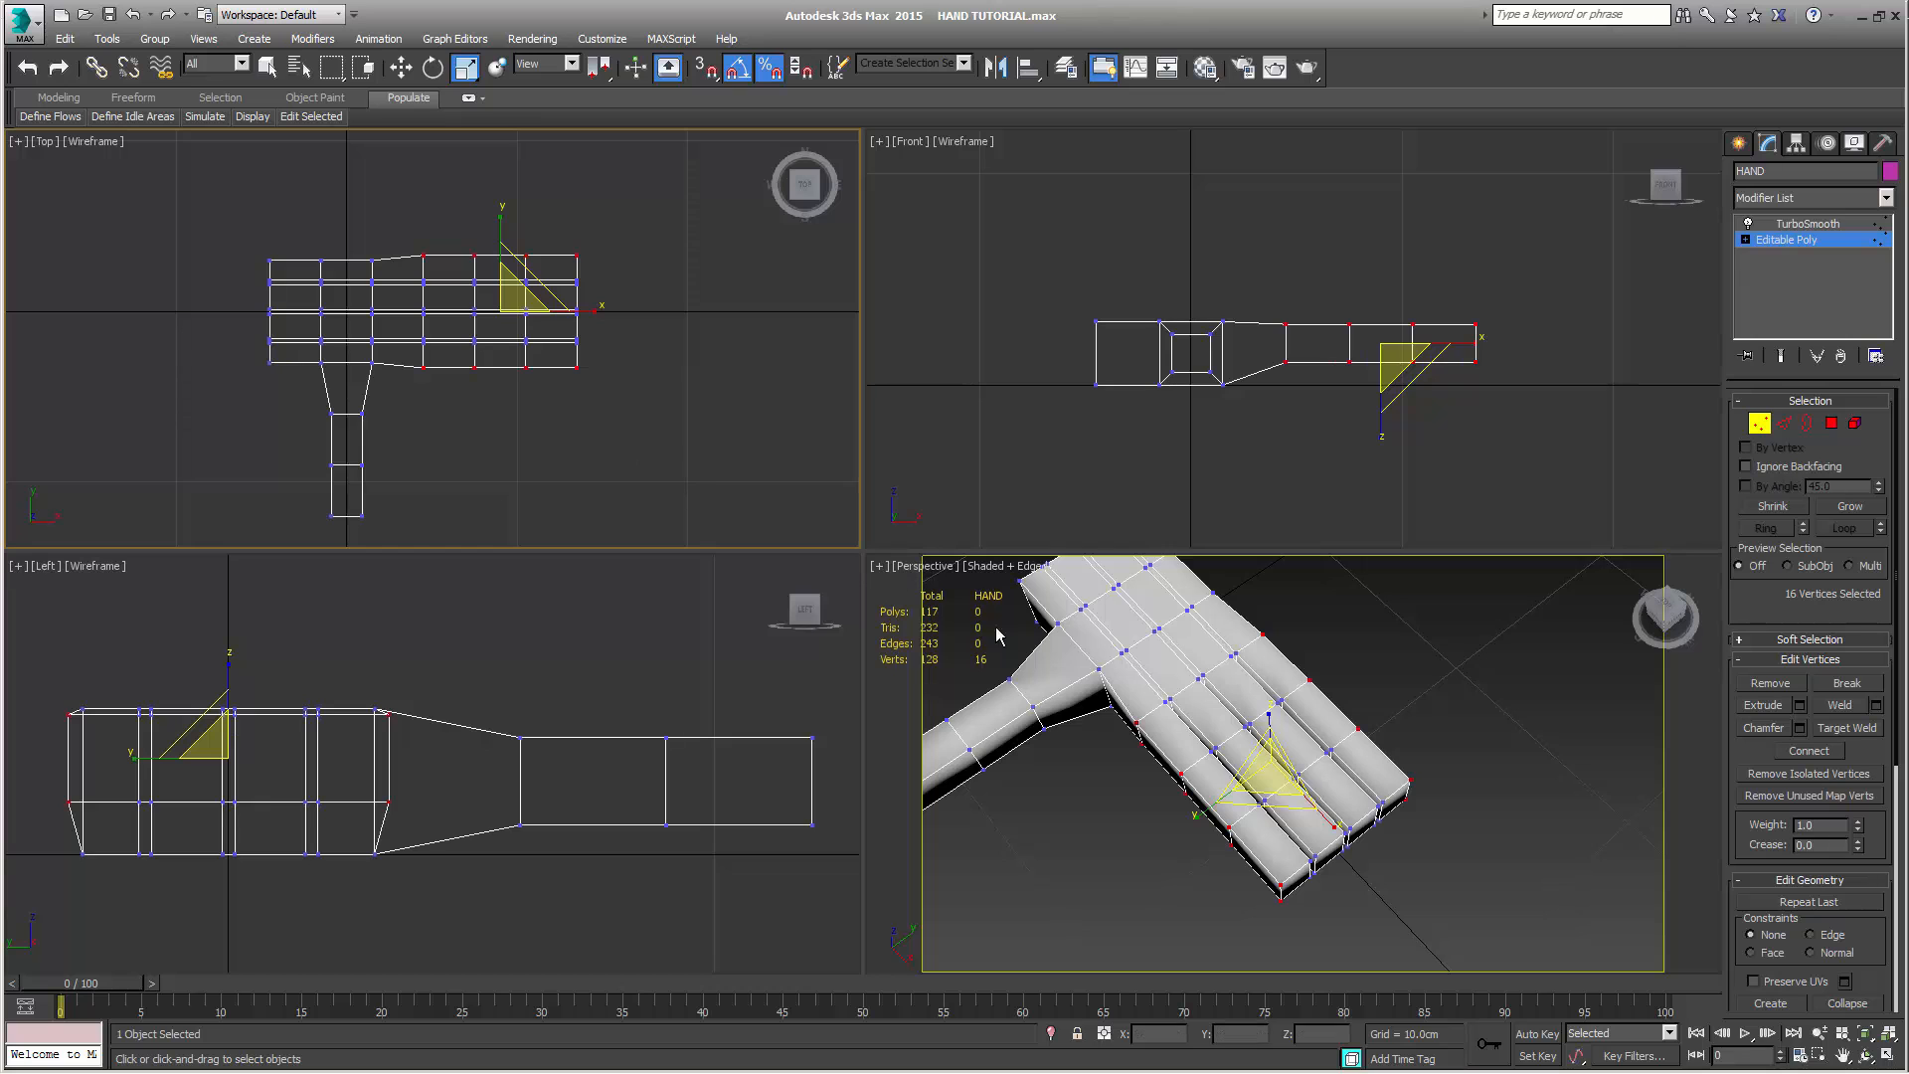
{"action": "middle_click_drag", "start_coordinate": [998, 634], "coordinate": [1143, 691], "text": "alt"}
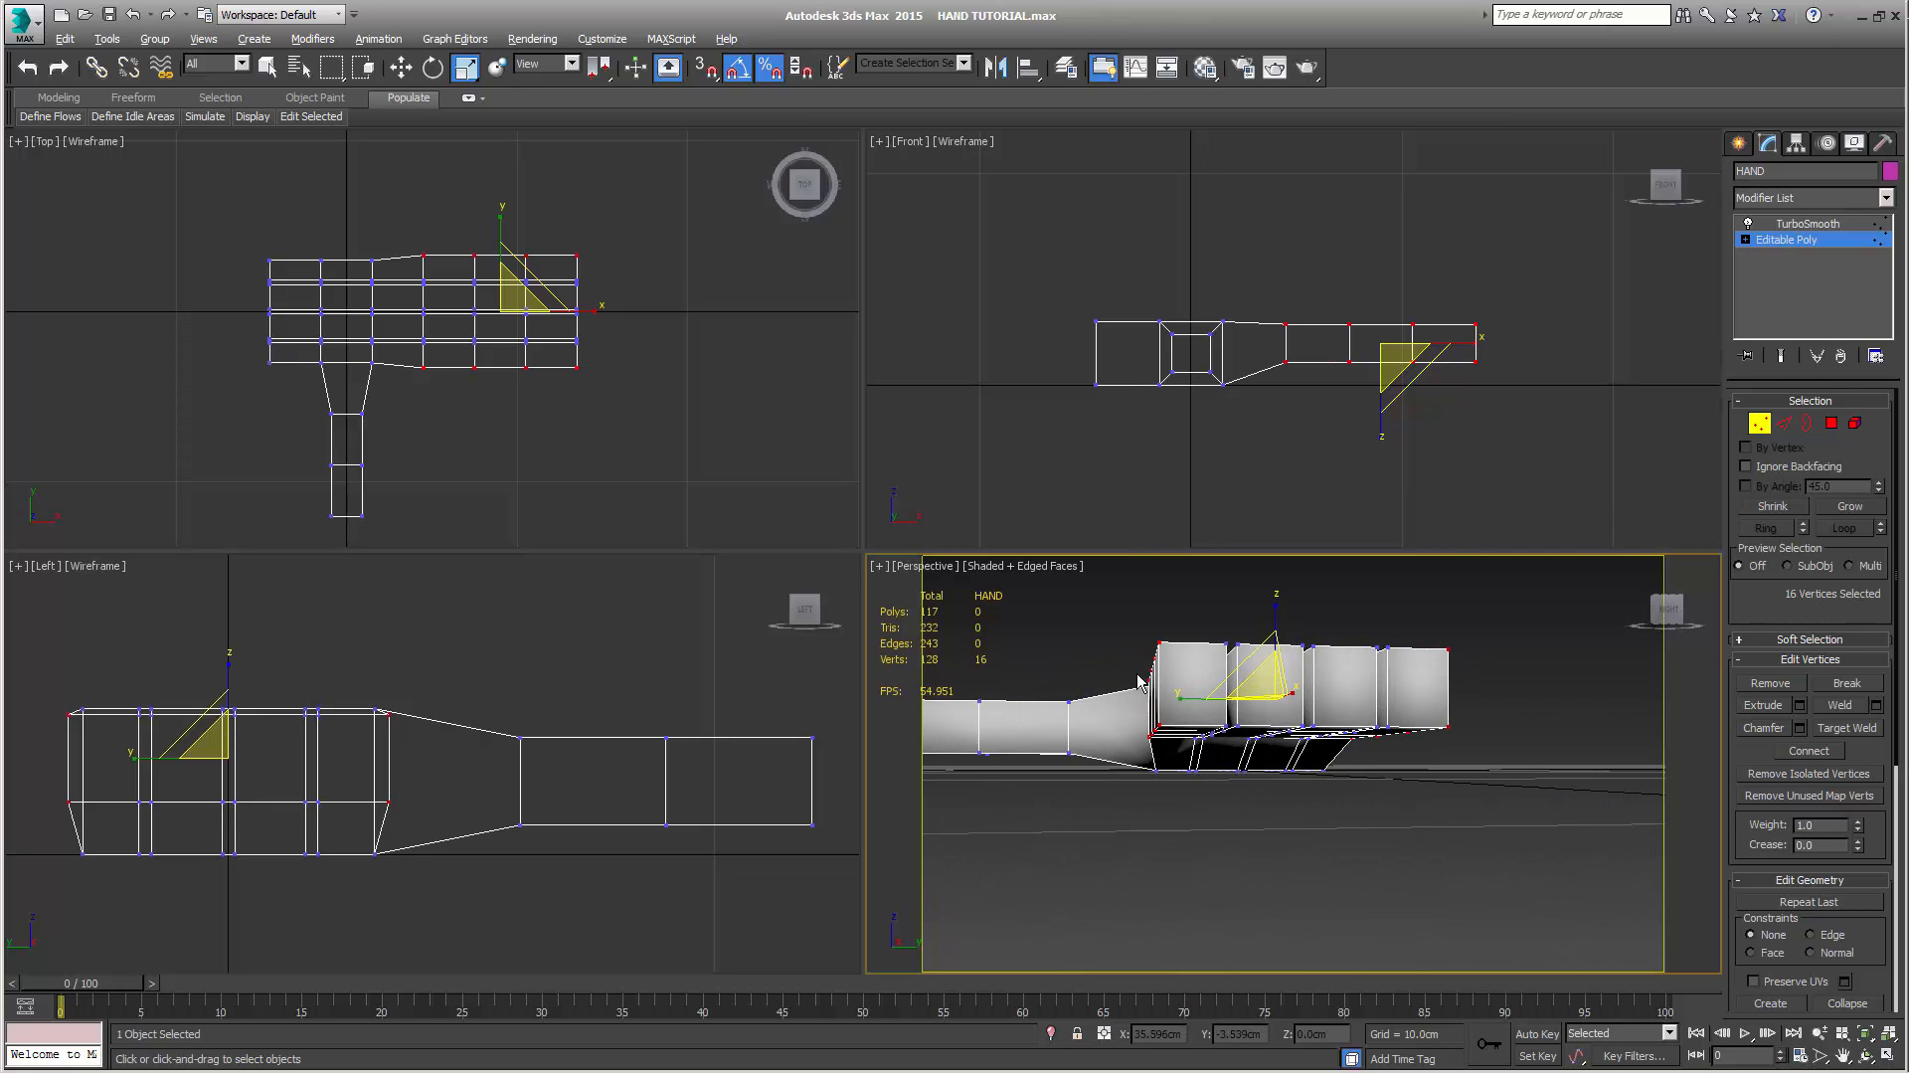
{"action": "right_click", "coordinate": [694, 472]}
{"action": "right_click", "coordinate": [1251, 474]}
{"action": "left_click", "coordinate": [1251, 475]}
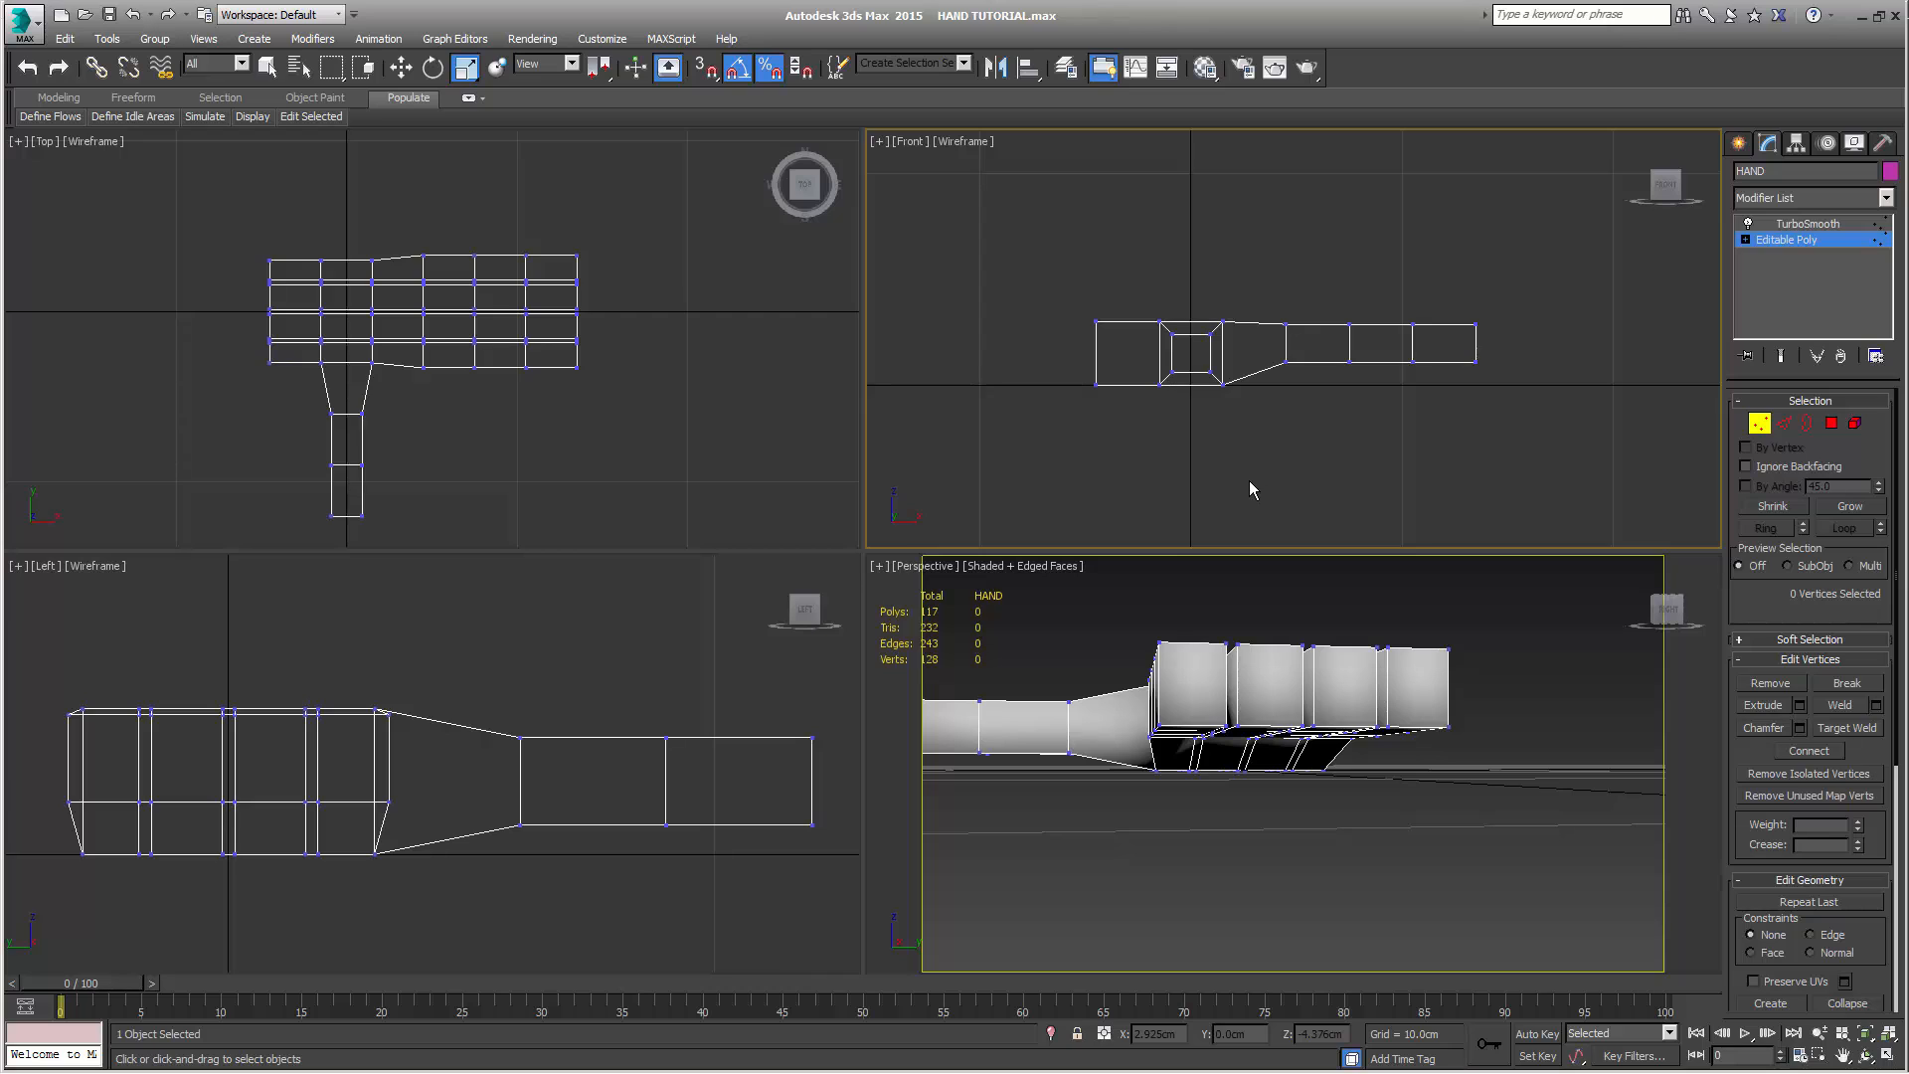
Taper the thumb tip by moving its two finger-side end vertices along X to 0.437 cm
{"action": "middle_click_drag", "start_coordinate": [524, 447], "coordinate": [530, 441]}
{"action": "left_click_drag", "start_coordinate": [359, 492], "coordinate": [393, 545]}
{"action": "middle_click_drag", "start_coordinate": [481, 473], "coordinate": [523, 408]}
{"action": "key", "text": "w"}
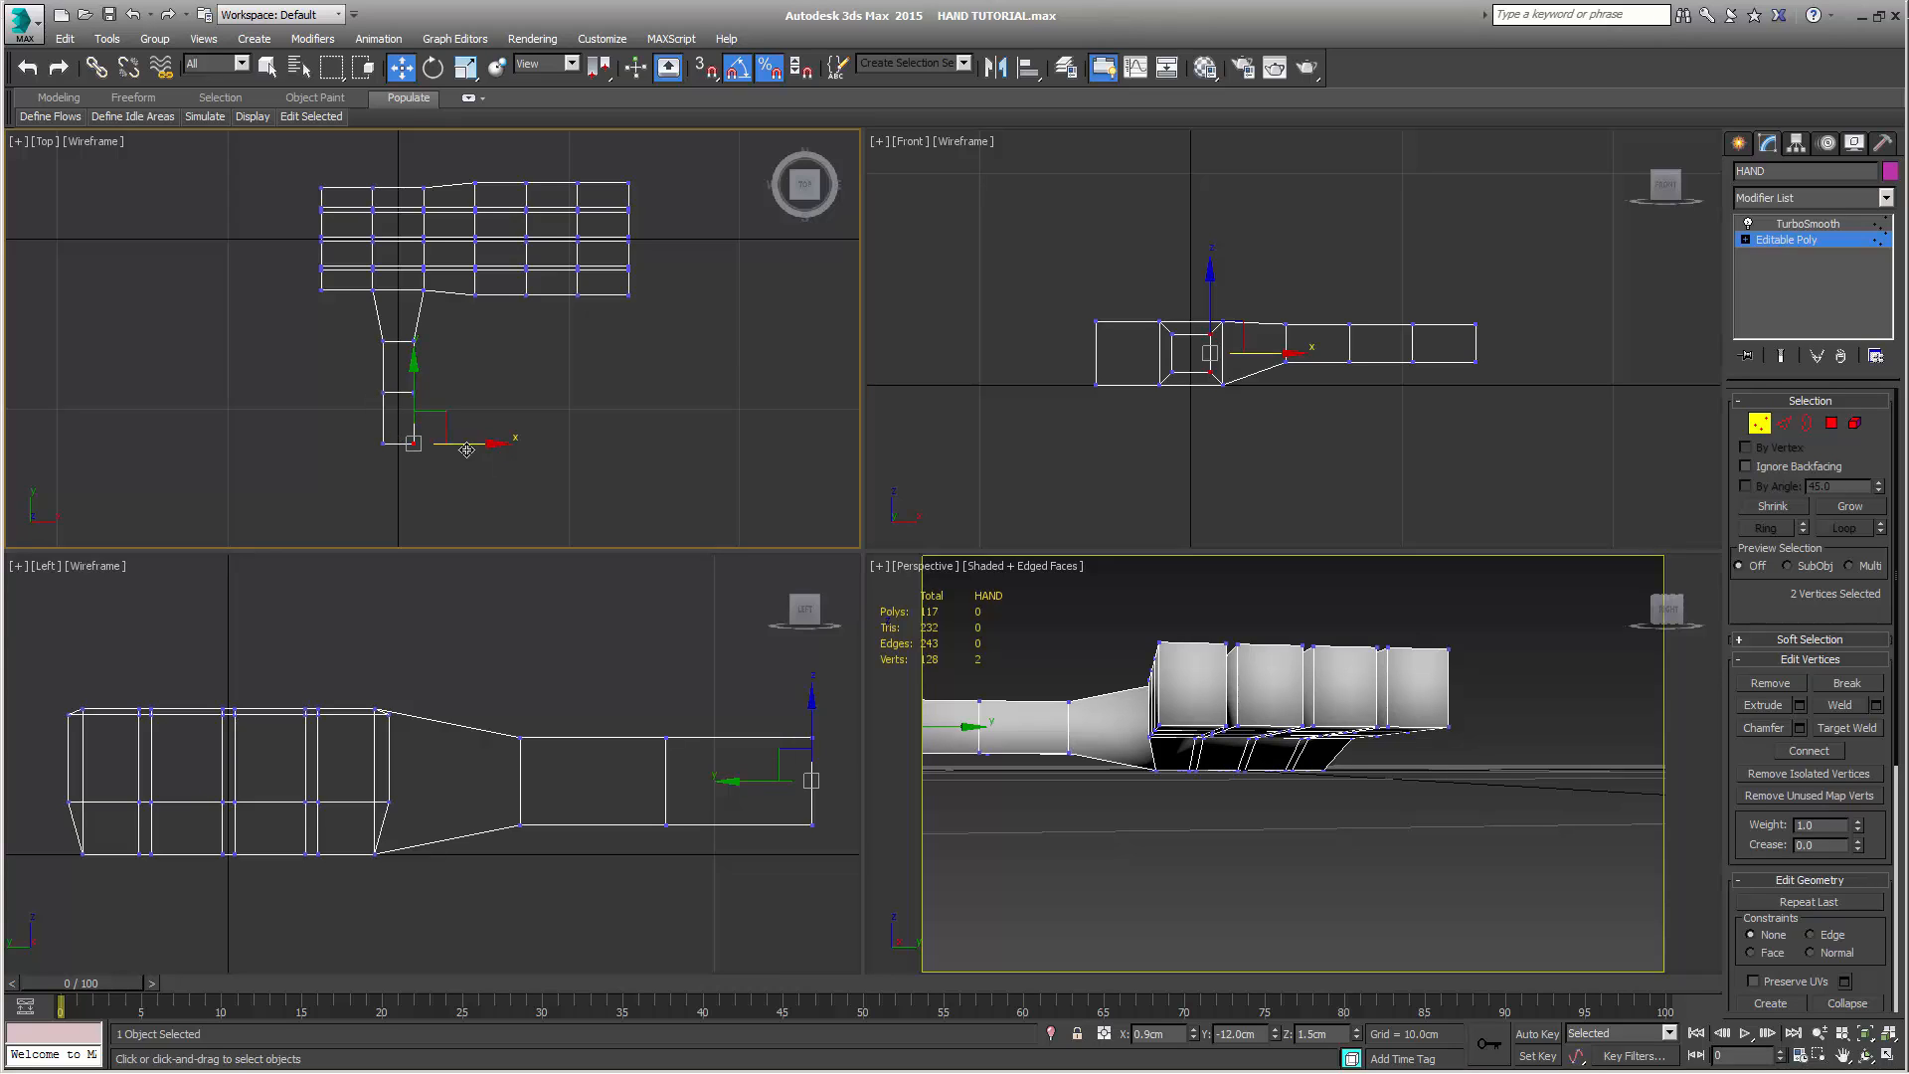
{"action": "left_click_drag", "start_coordinate": [493, 444], "coordinate": [480, 443]}
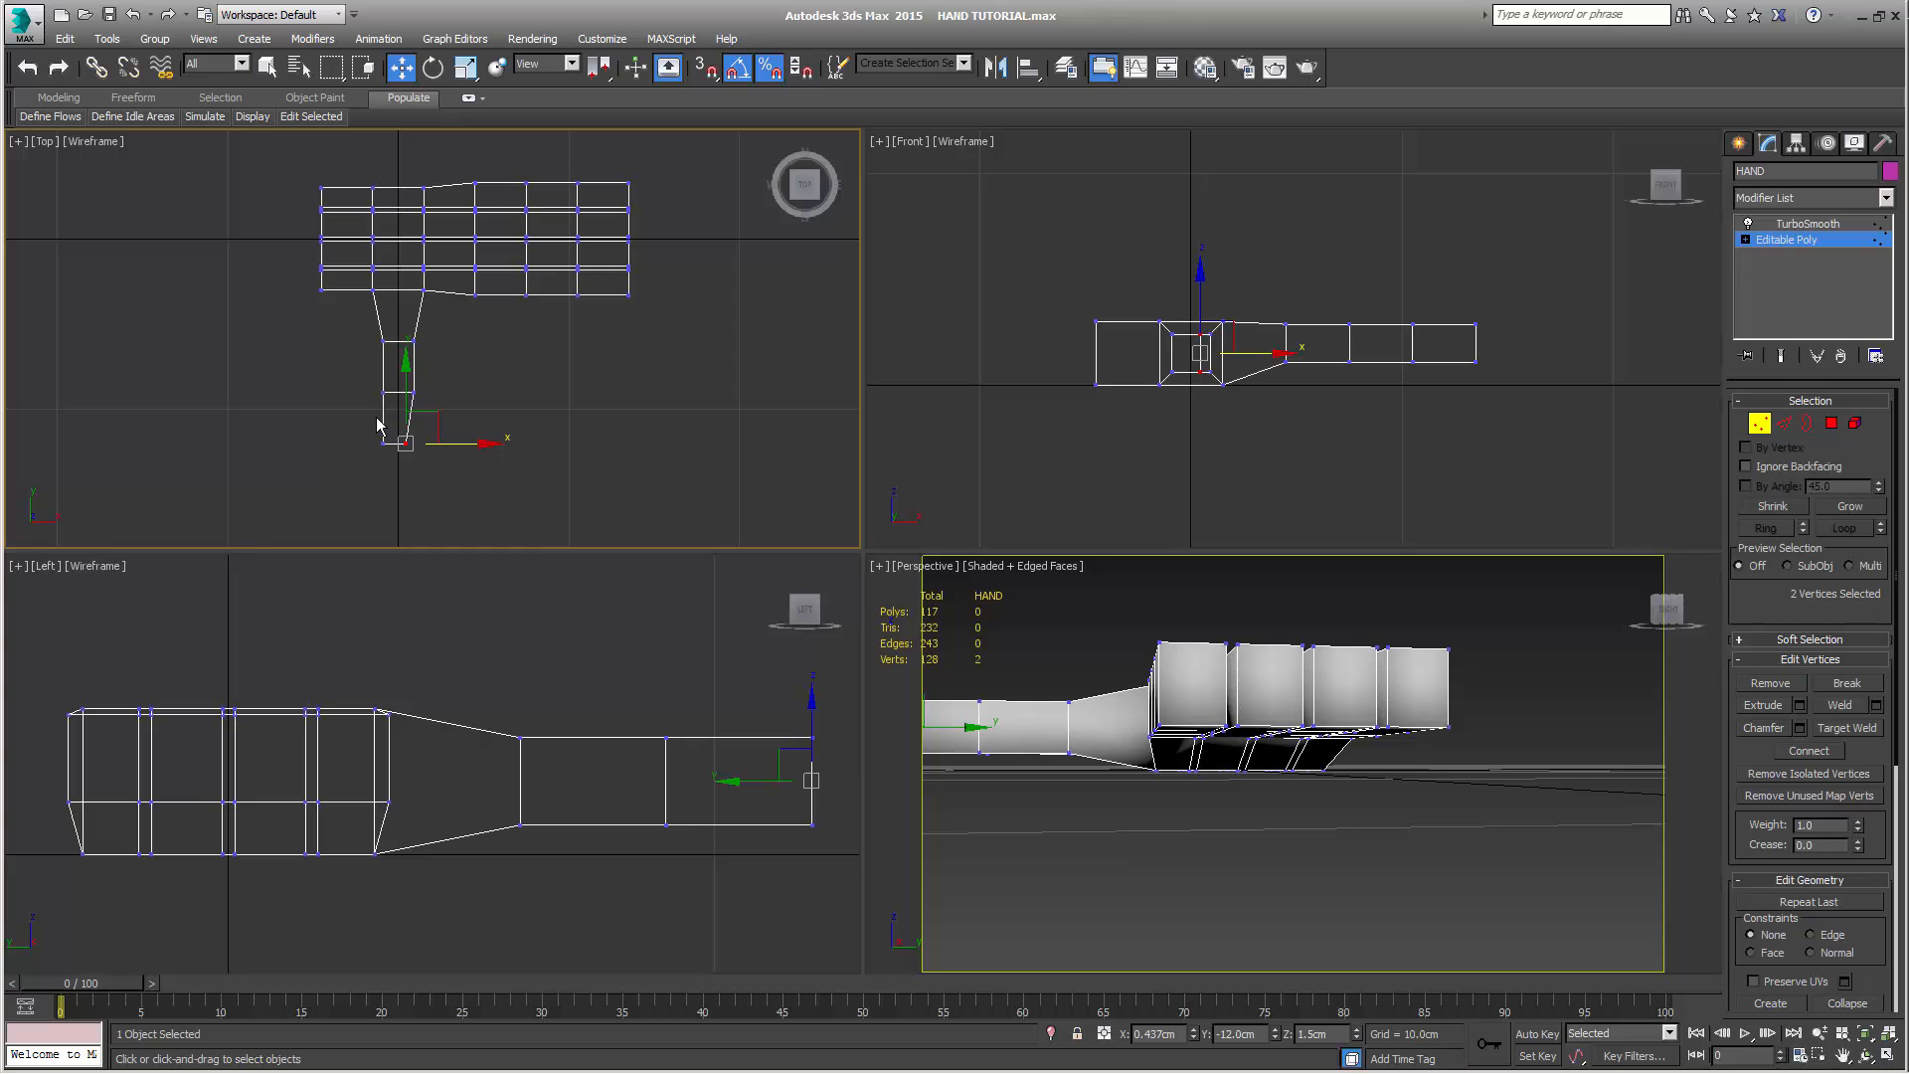
Taper the fingertips by raising their eight lower end vertices about 0.47 cm, and inspect the fingers' shape
{"action": "middle_click_drag", "start_coordinate": [663, 673], "coordinate": [569, 636]}
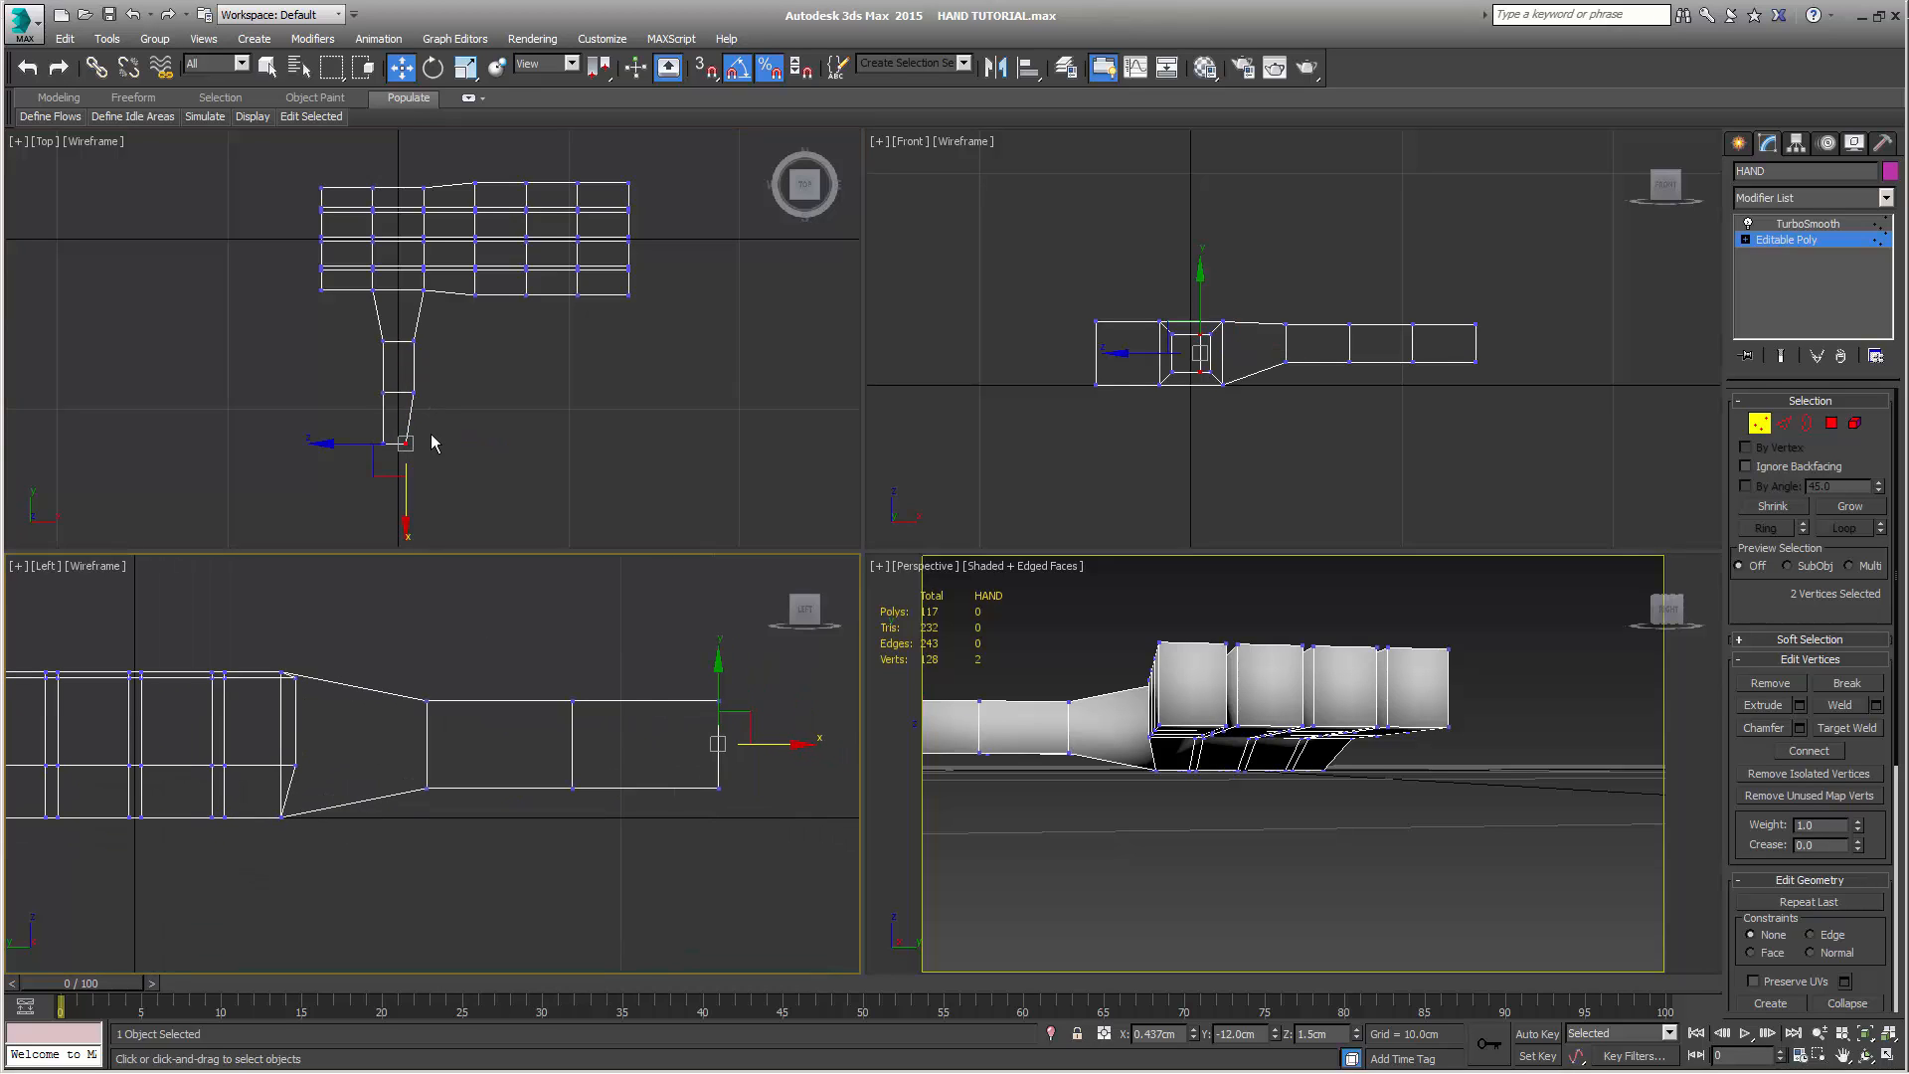
{"action": "left_click_drag", "start_coordinate": [1450, 350], "coordinate": [1524, 414]}
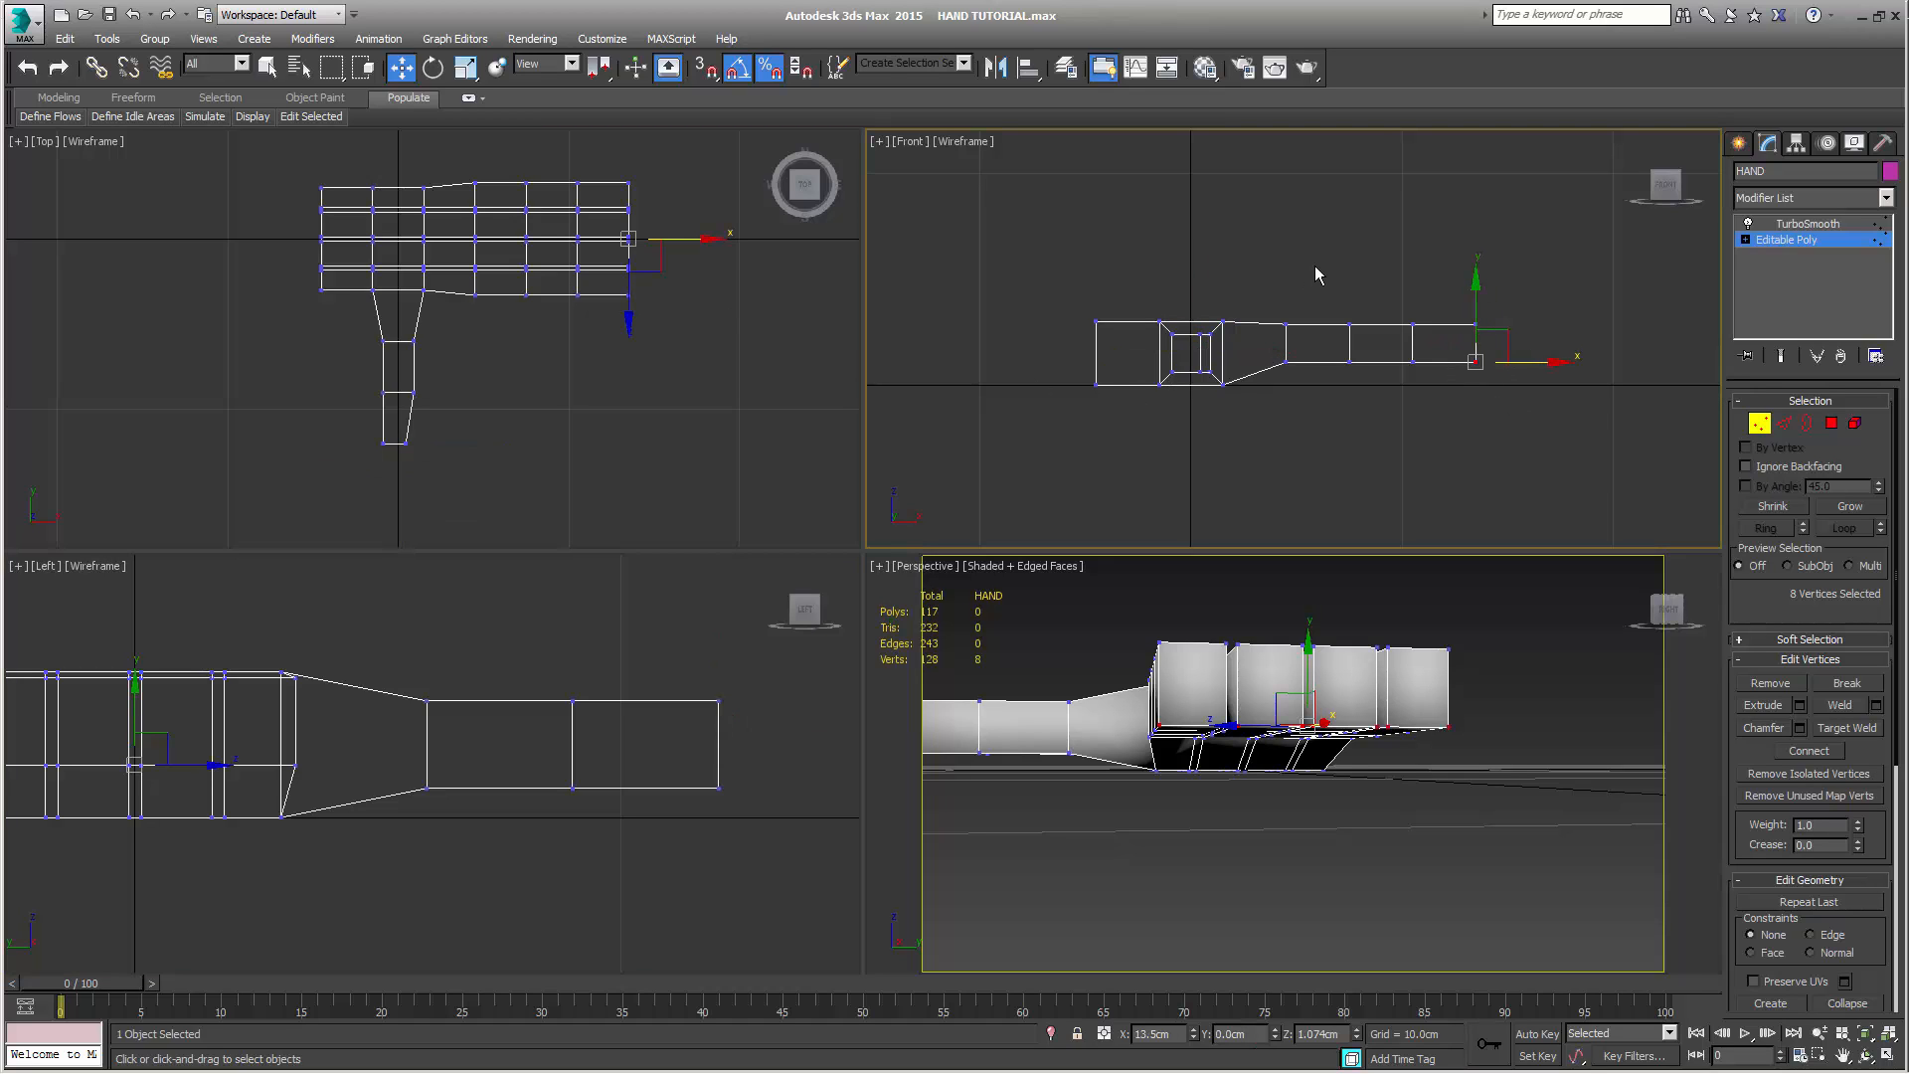
{"action": "middle_click_drag", "start_coordinate": [1316, 273], "coordinate": [1246, 241]}
{"action": "left_click_drag", "start_coordinate": [1412, 273], "coordinate": [1416, 265]}
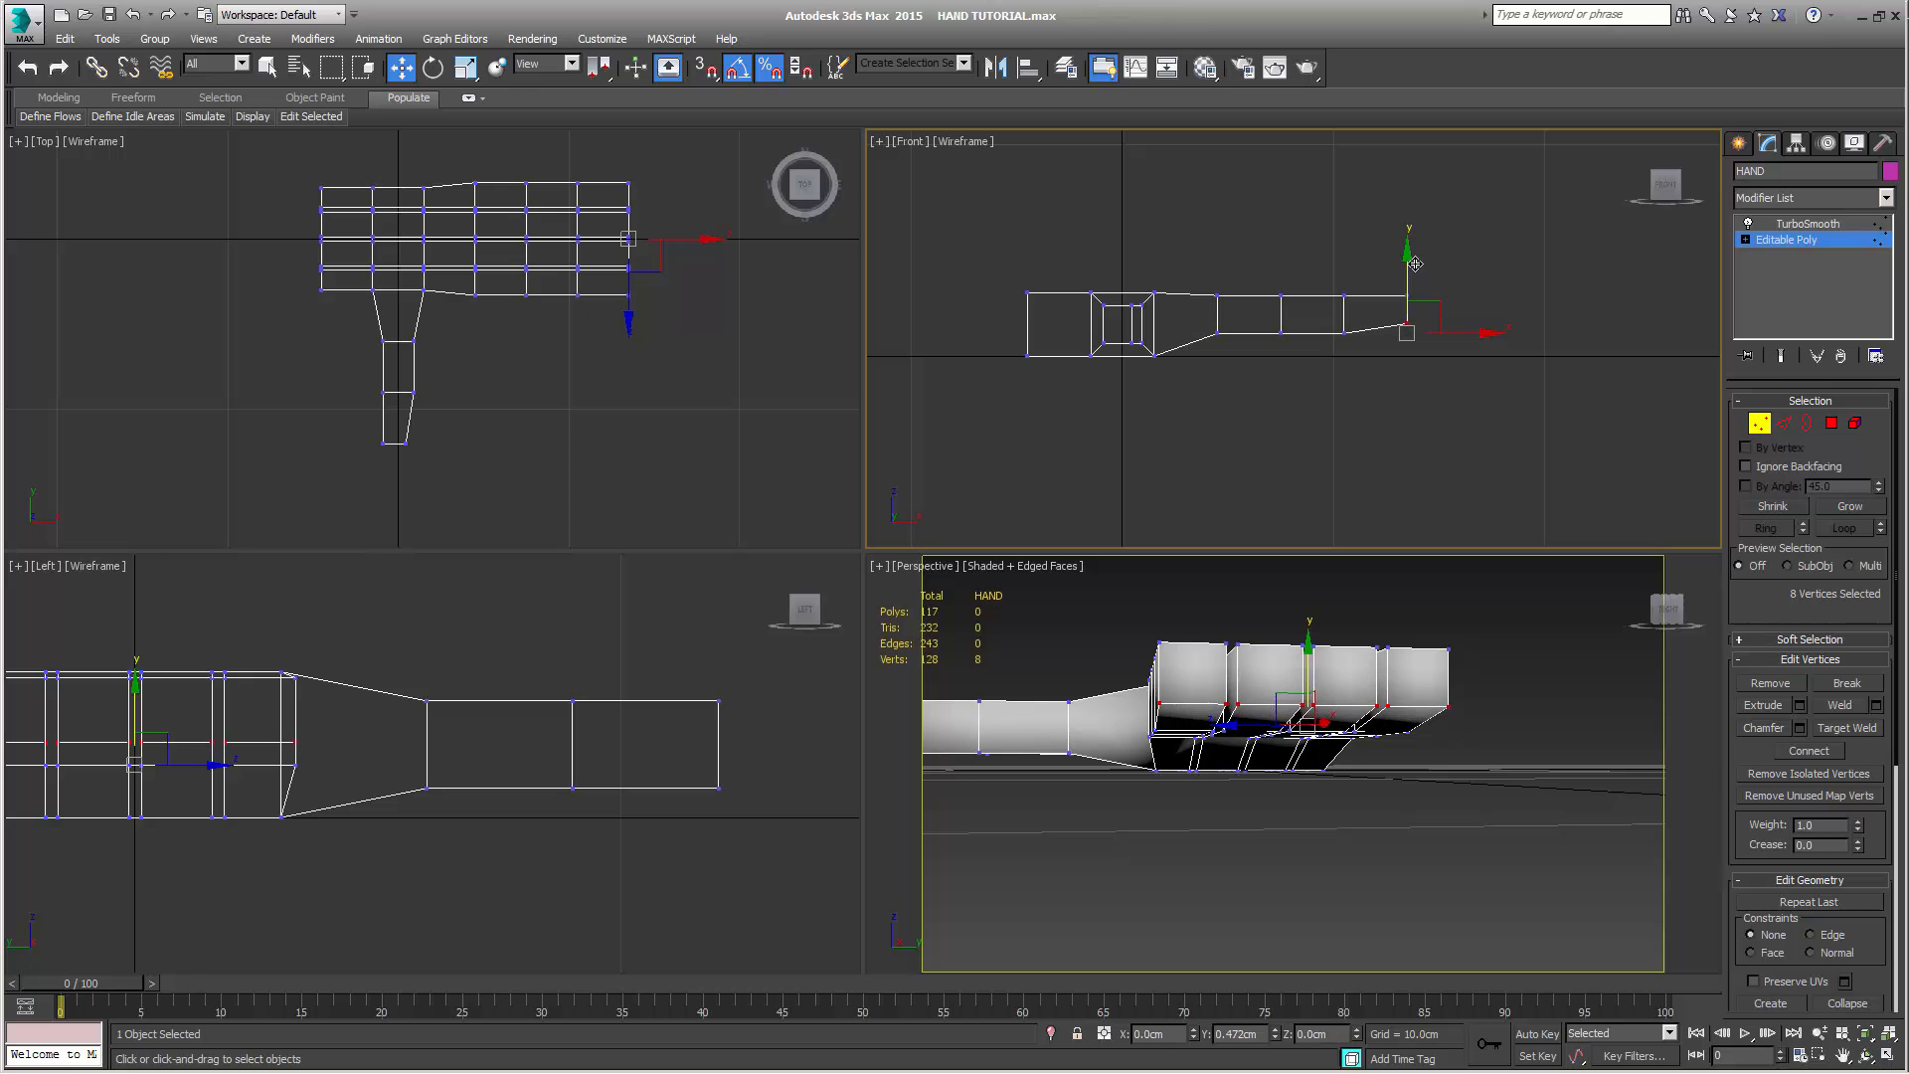
{"action": "middle_click_drag", "start_coordinate": [1335, 698], "coordinate": [1429, 722], "text": "alt"}
{"action": "middle_click_drag", "start_coordinate": [1244, 785], "coordinate": [1153, 761], "text": "alt"}
{"action": "middle_click_drag", "start_coordinate": [1362, 765], "coordinate": [1147, 761], "text": "alt"}
{"action": "scroll", "coordinate": [1350, 790], "scroll_direction": "down", "scroll_amount": 2}
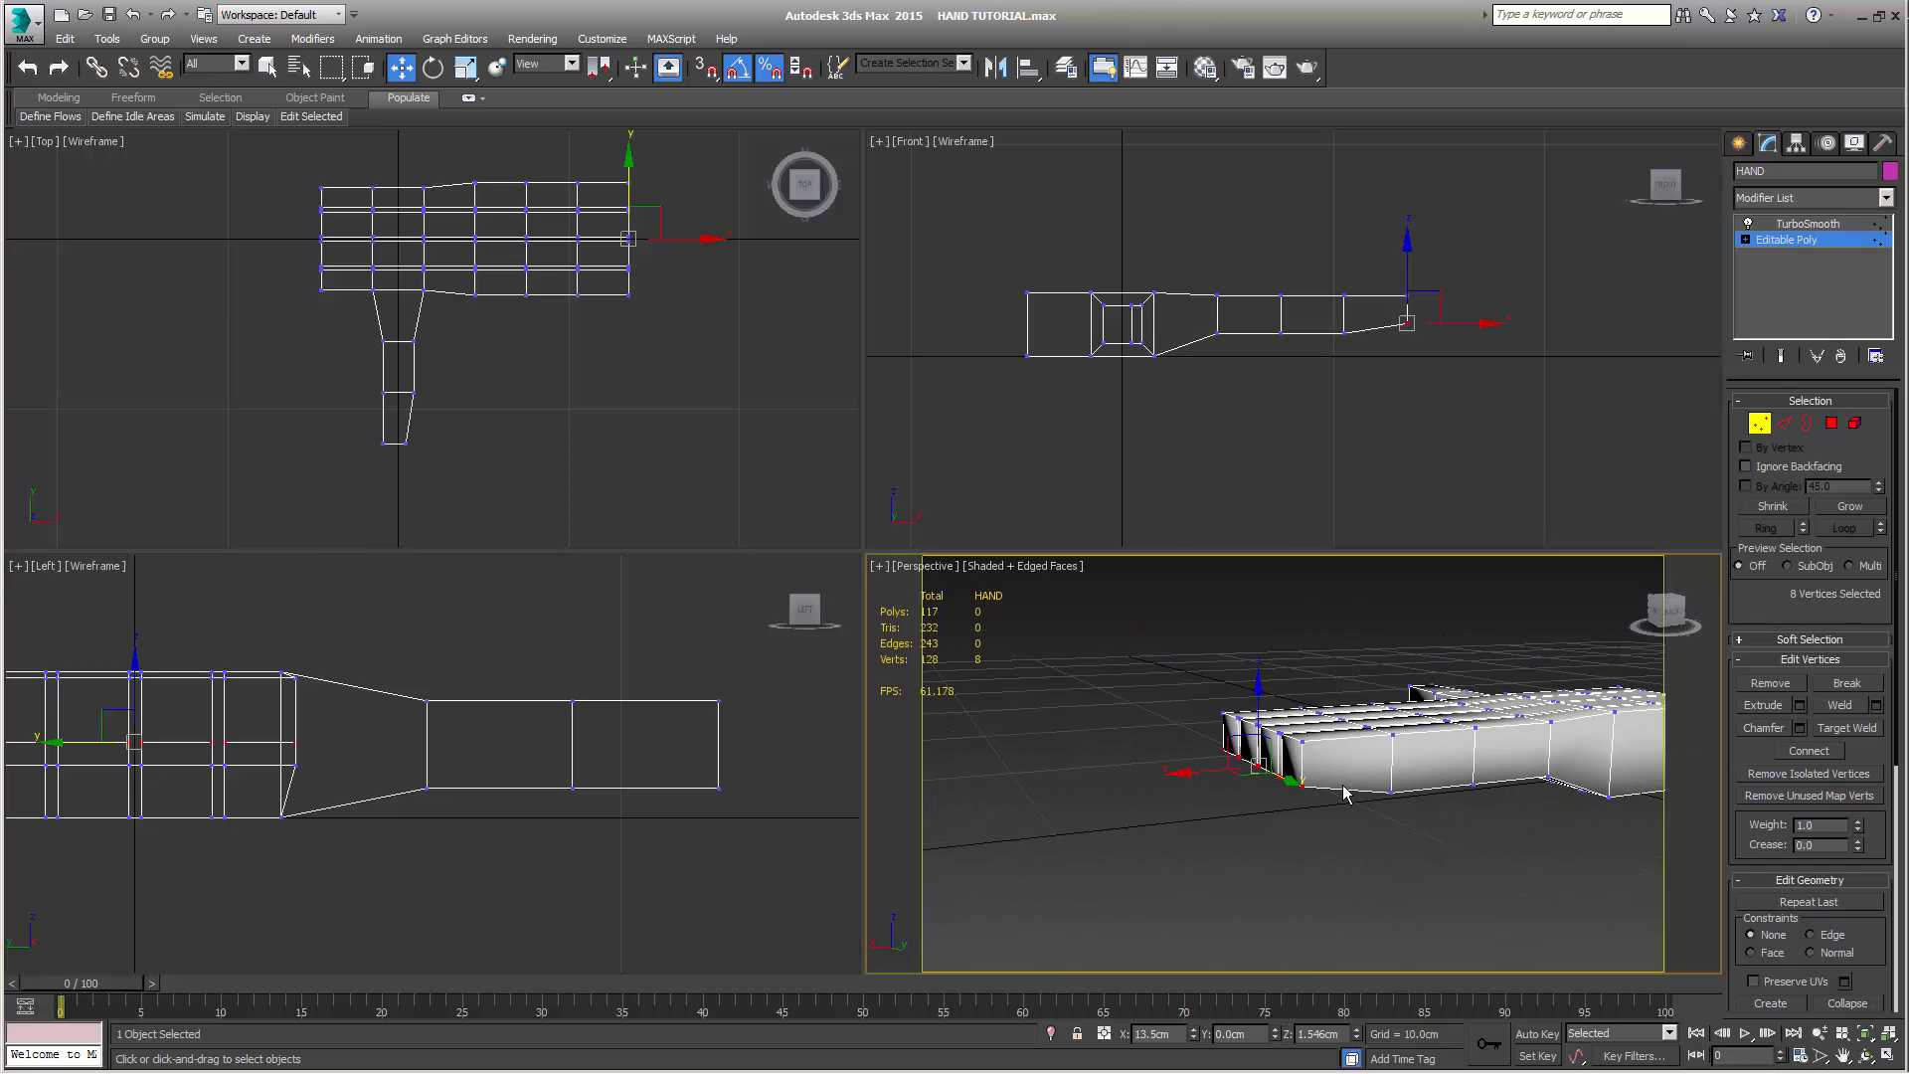
{"action": "middle_click_drag", "start_coordinate": [1372, 812], "coordinate": [1249, 802]}
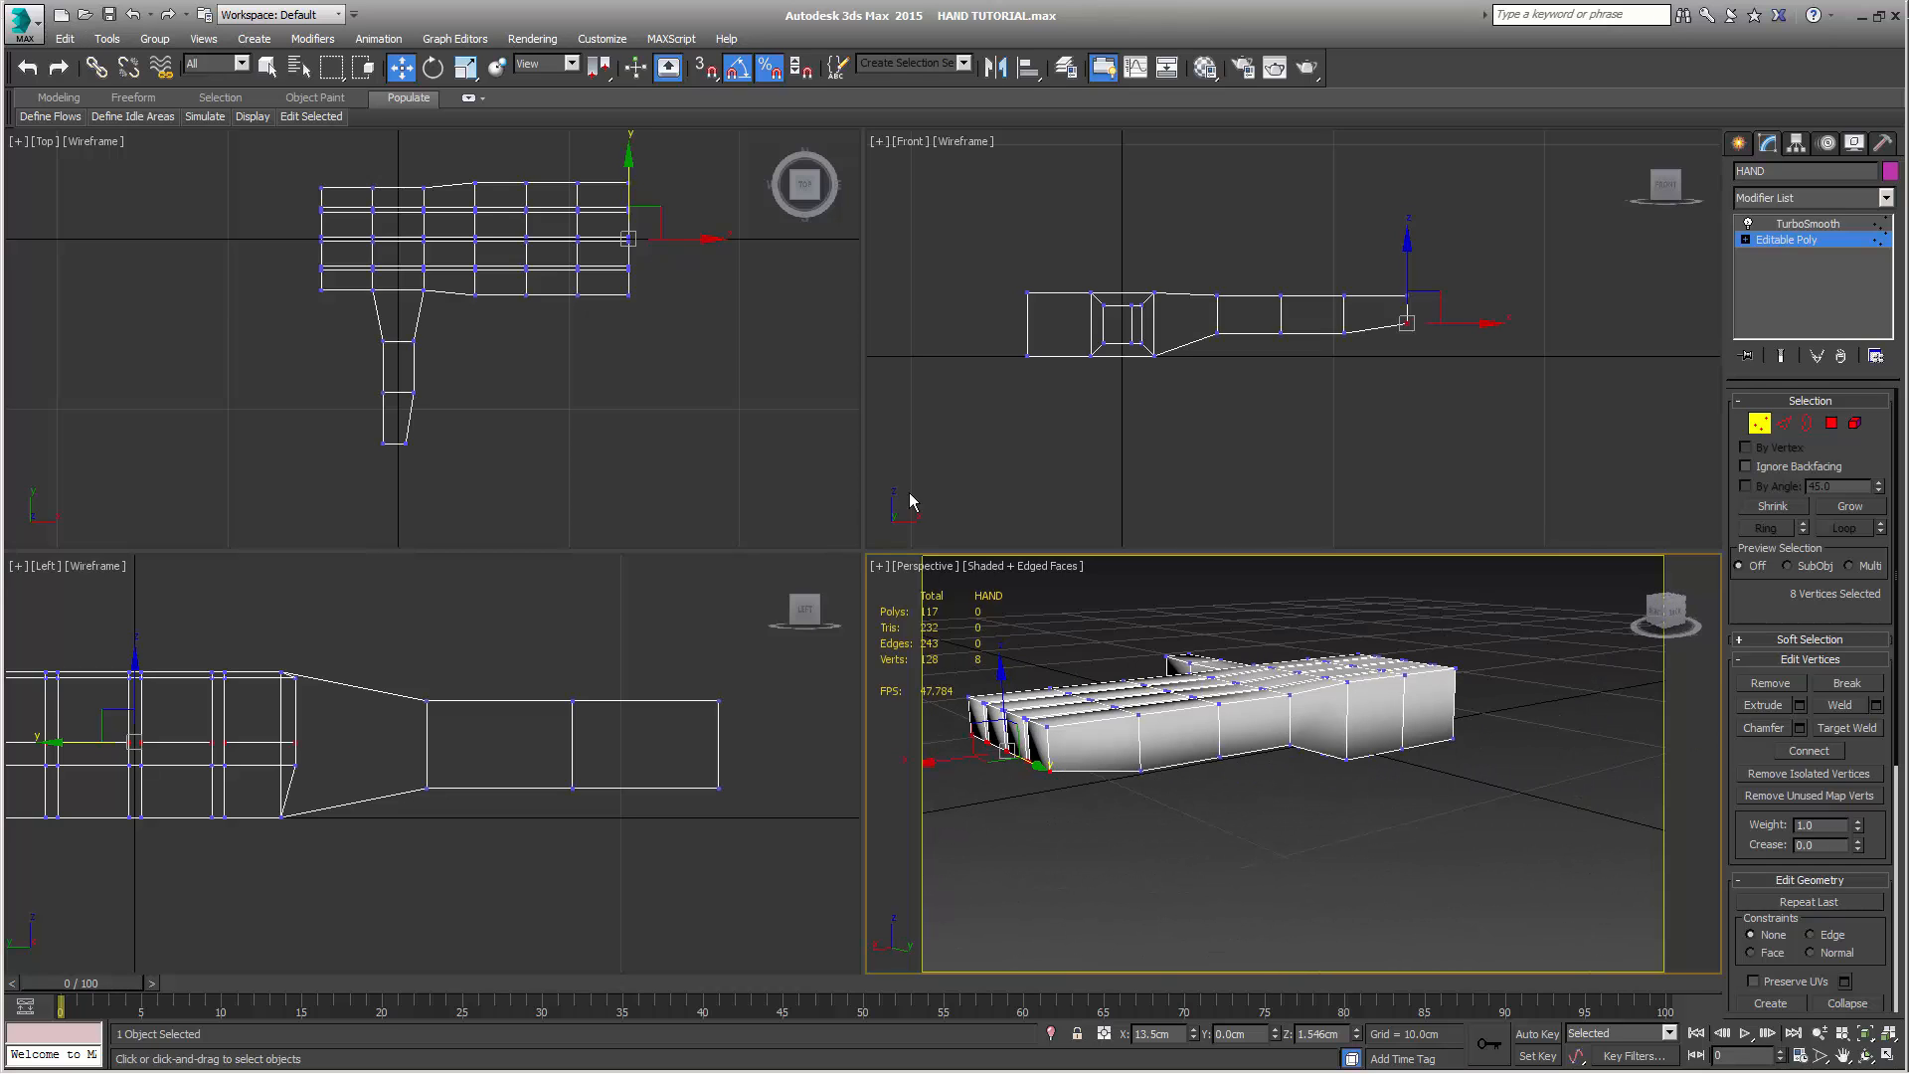
Even out the underside slope by adjusting the fingers' lower vertex rows in height, and raise the palm's finger-side row at the thumb base to Z 0.202 cm
{"action": "middle_click_drag", "start_coordinate": [1311, 436], "coordinate": [1257, 486]}
{"action": "scroll", "coordinate": [1260, 446], "scroll_direction": "up", "scroll_amount": 3}
{"action": "scroll", "coordinate": [1255, 487], "scroll_direction": "up", "scroll_amount": 3}
{"action": "scroll", "coordinate": [1251, 485], "scroll_direction": "down", "scroll_amount": 3}
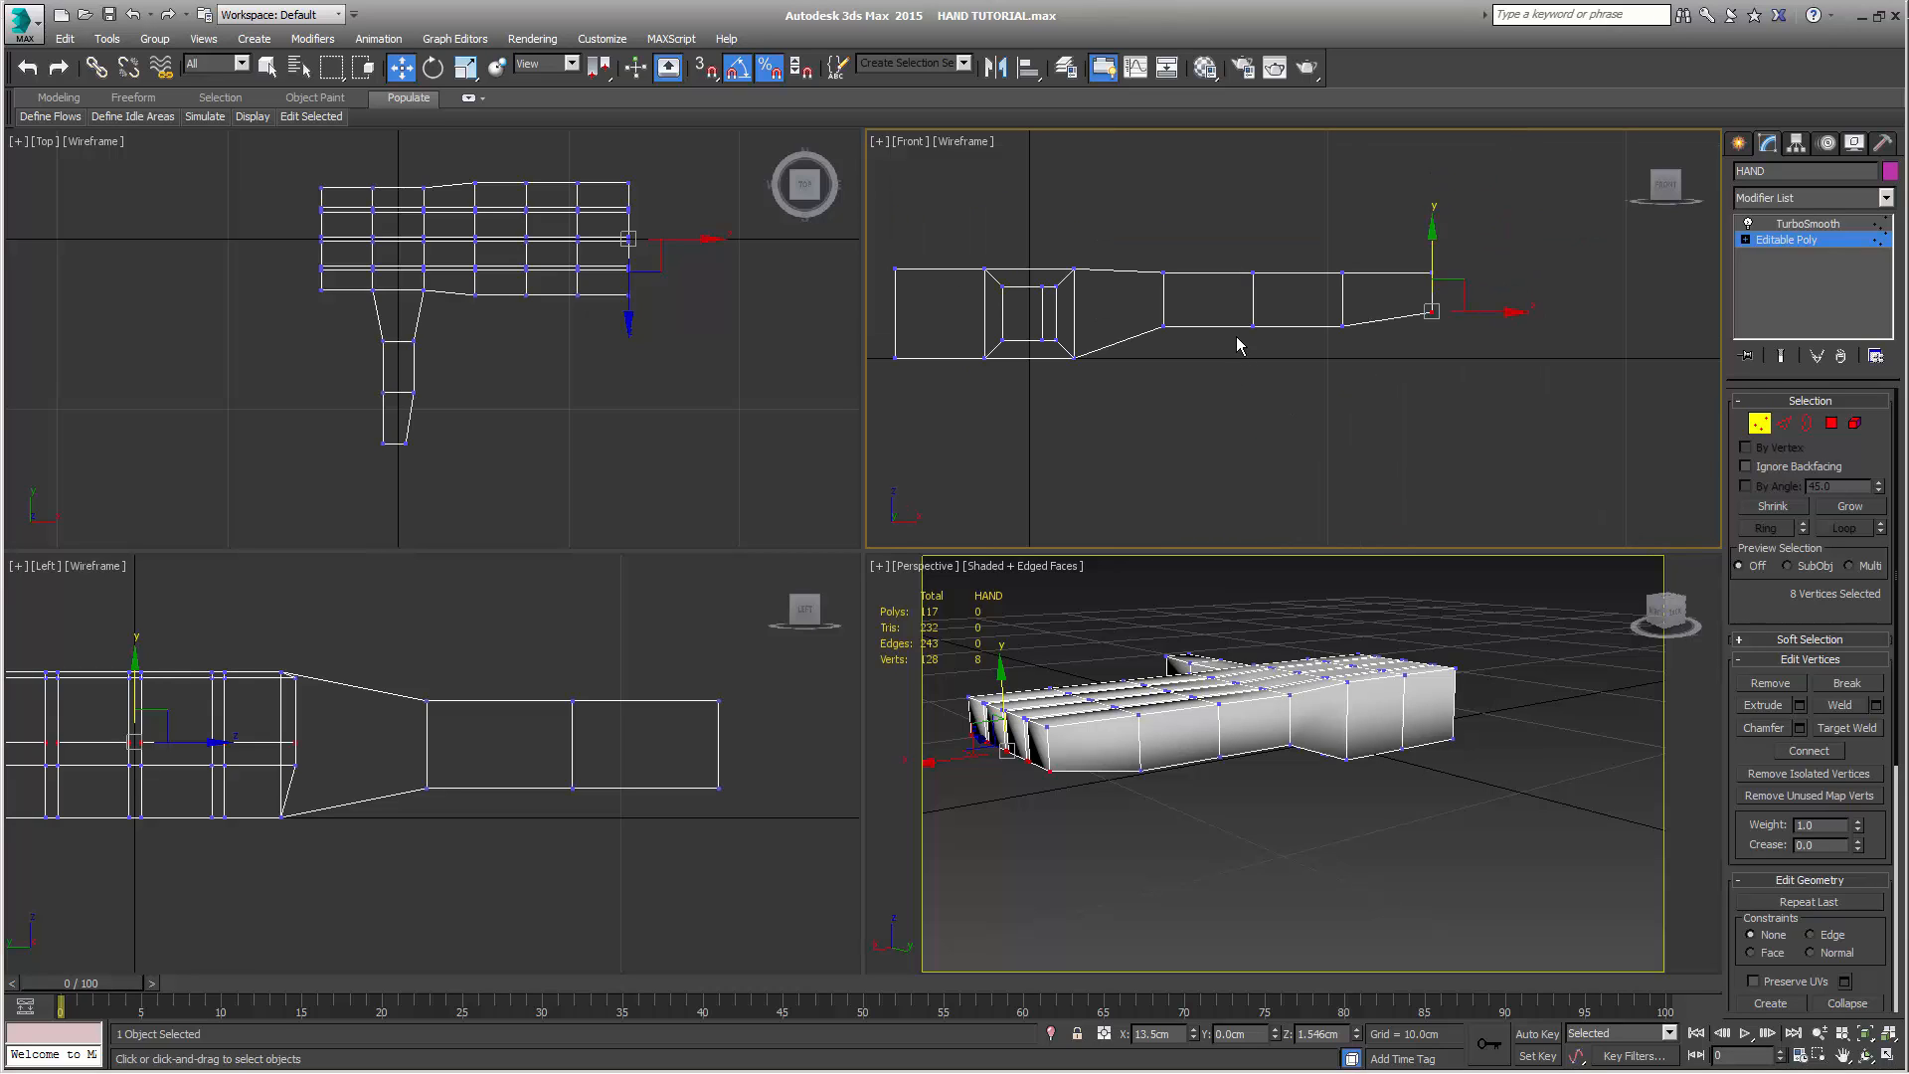
{"action": "left_click_drag", "start_coordinate": [1227, 318], "coordinate": [1274, 351]}
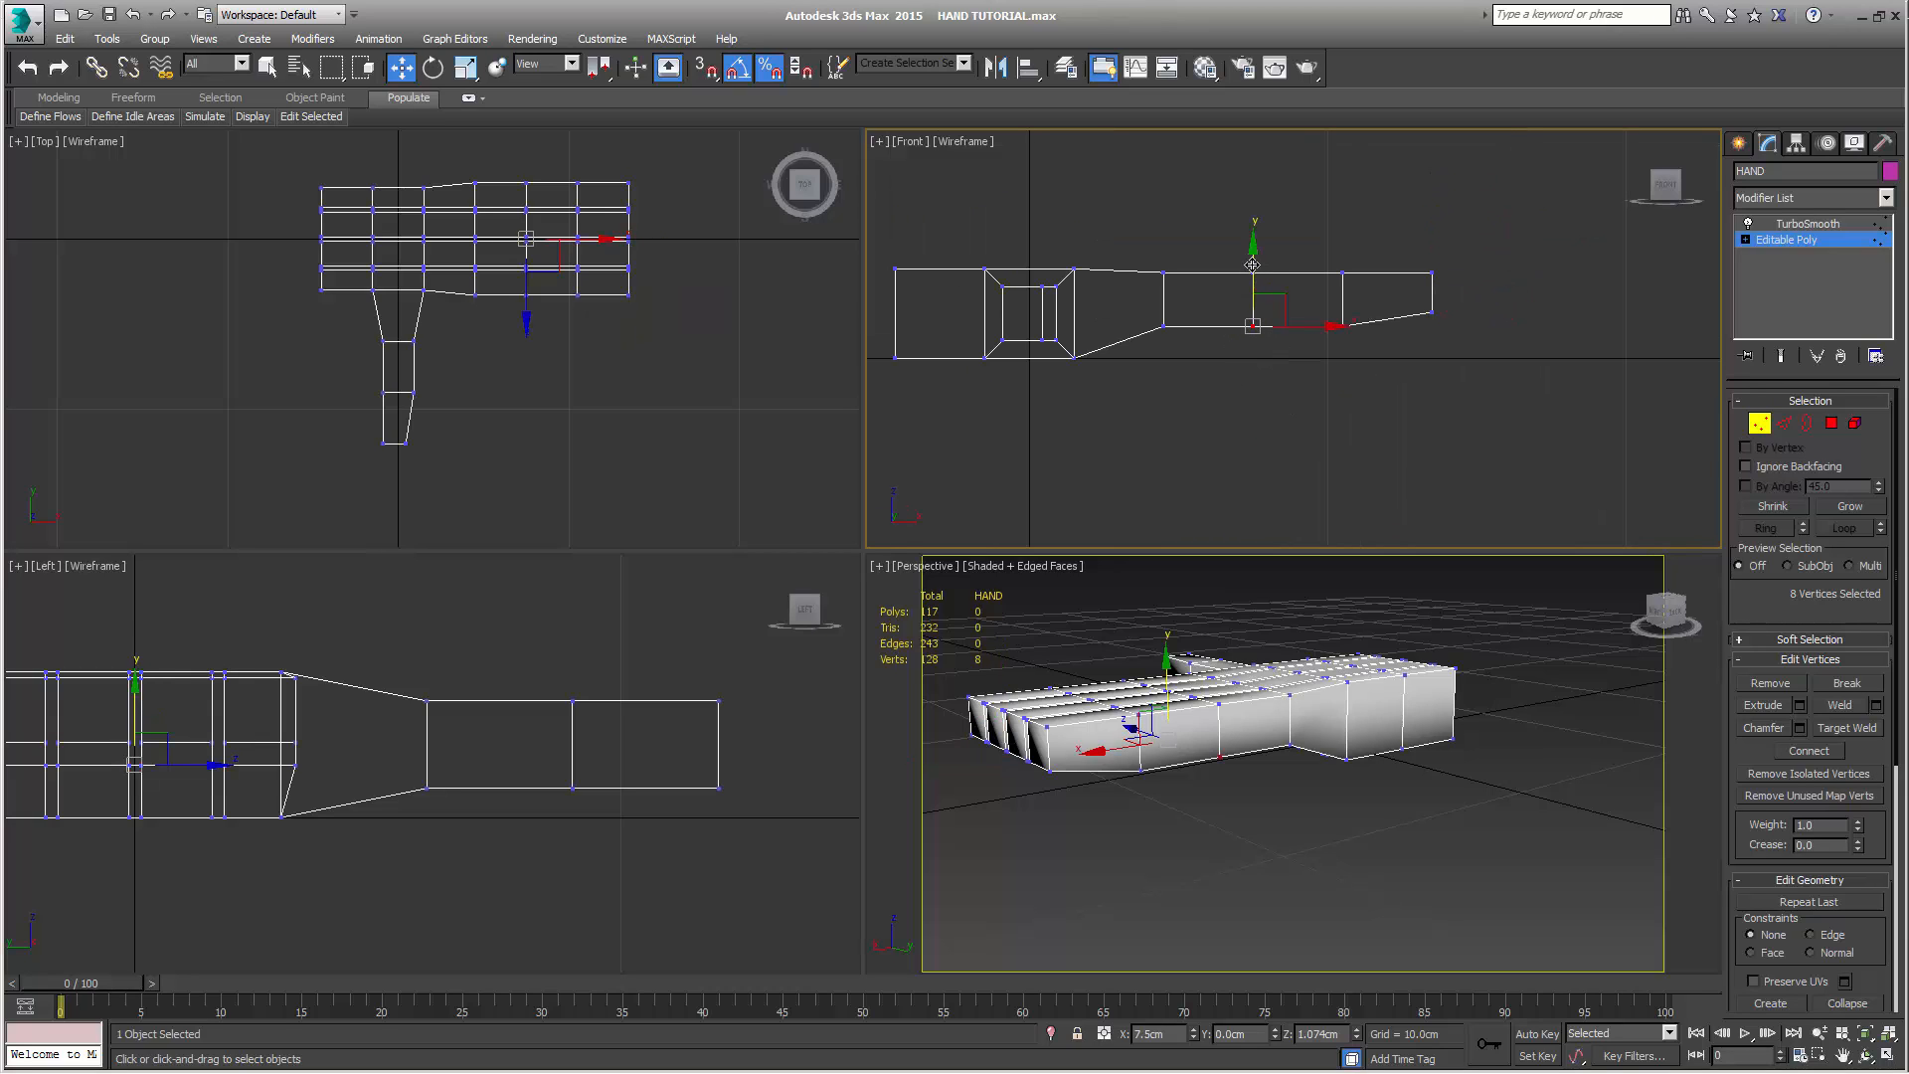
{"action": "left_click_drag", "start_coordinate": [1253, 264], "coordinate": [1252, 277]}
{"action": "left_click_drag", "start_coordinate": [1147, 317], "coordinate": [1175, 344]}
{"action": "left_click_drag", "start_coordinate": [1164, 262], "coordinate": [1384, 362]}
{"action": "left_click_drag", "start_coordinate": [1300, 245], "coordinate": [1299, 241]}
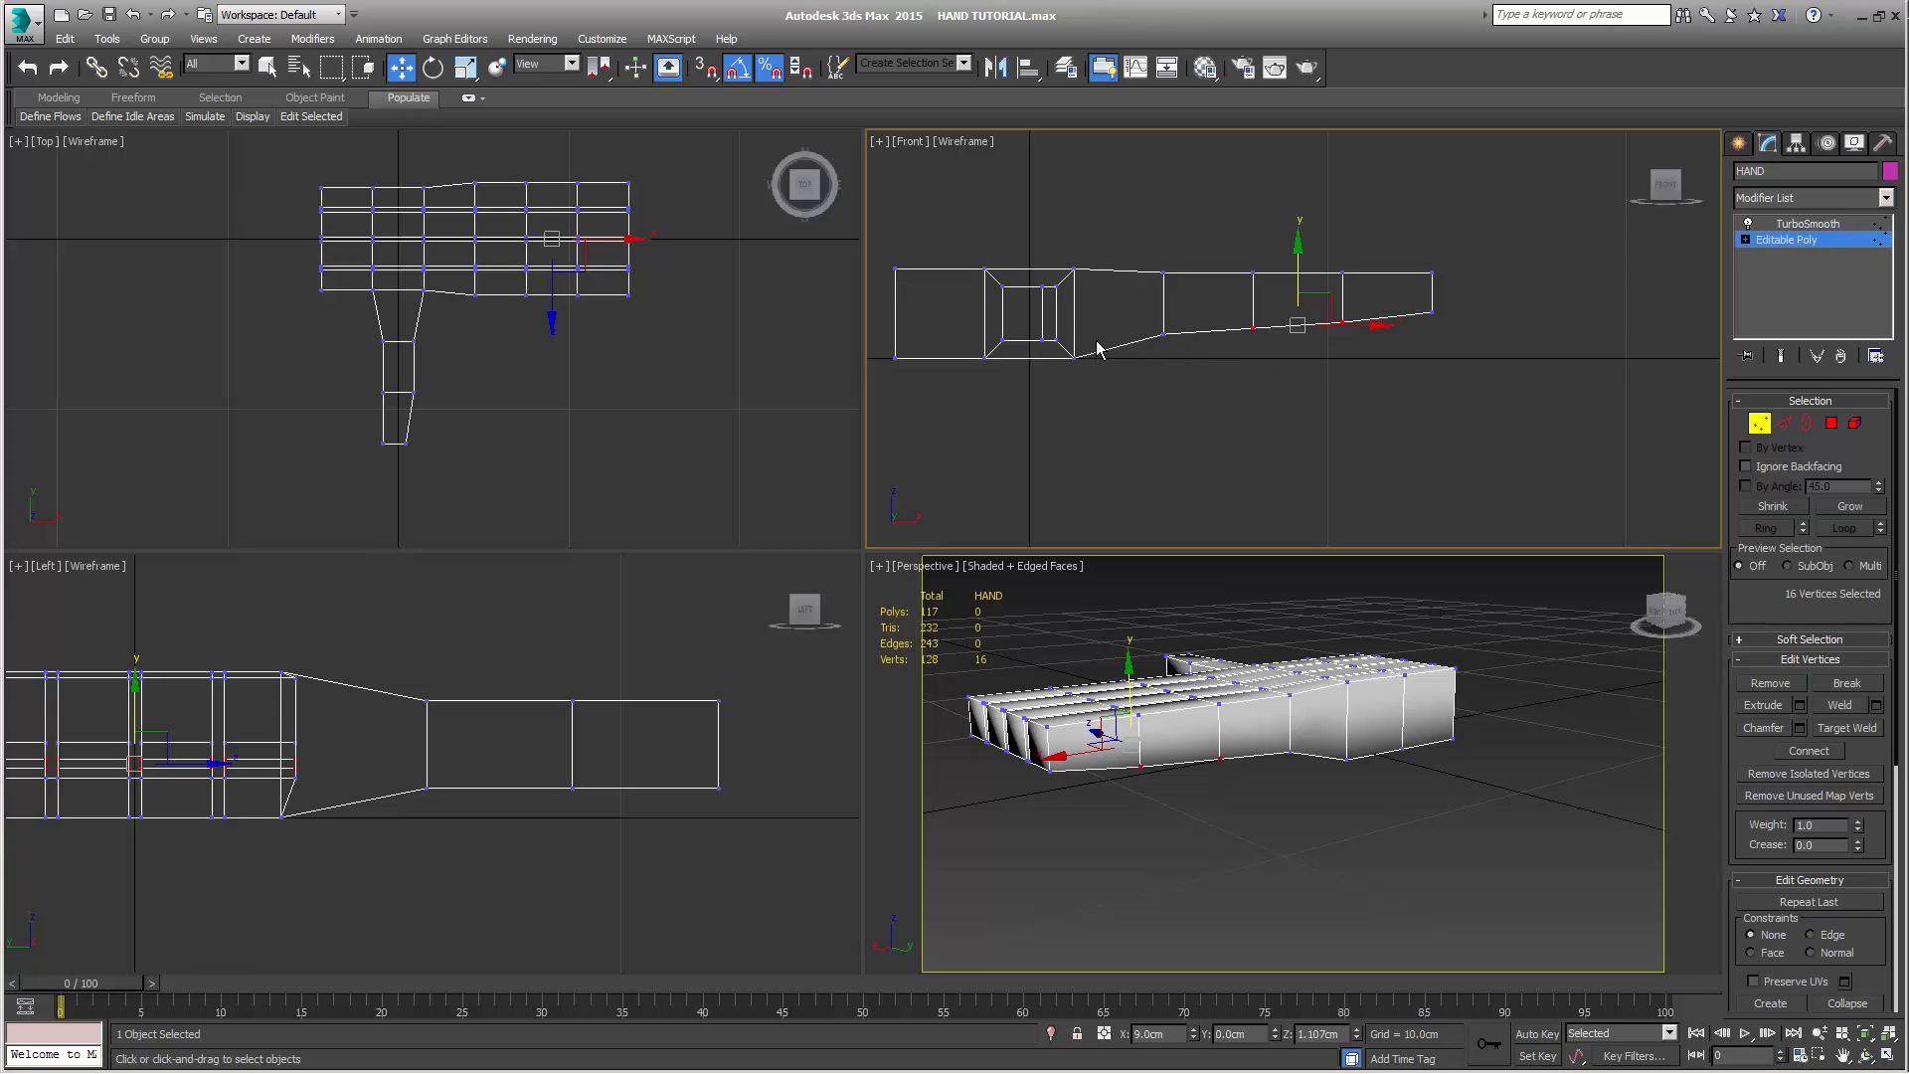
{"action": "left_click_drag", "start_coordinate": [1098, 348], "coordinate": [1064, 409]}
{"action": "left_click_drag", "start_coordinate": [1074, 303], "coordinate": [1074, 297]}
{"action": "left_click_drag", "start_coordinate": [967, 330], "coordinate": [995, 388]}
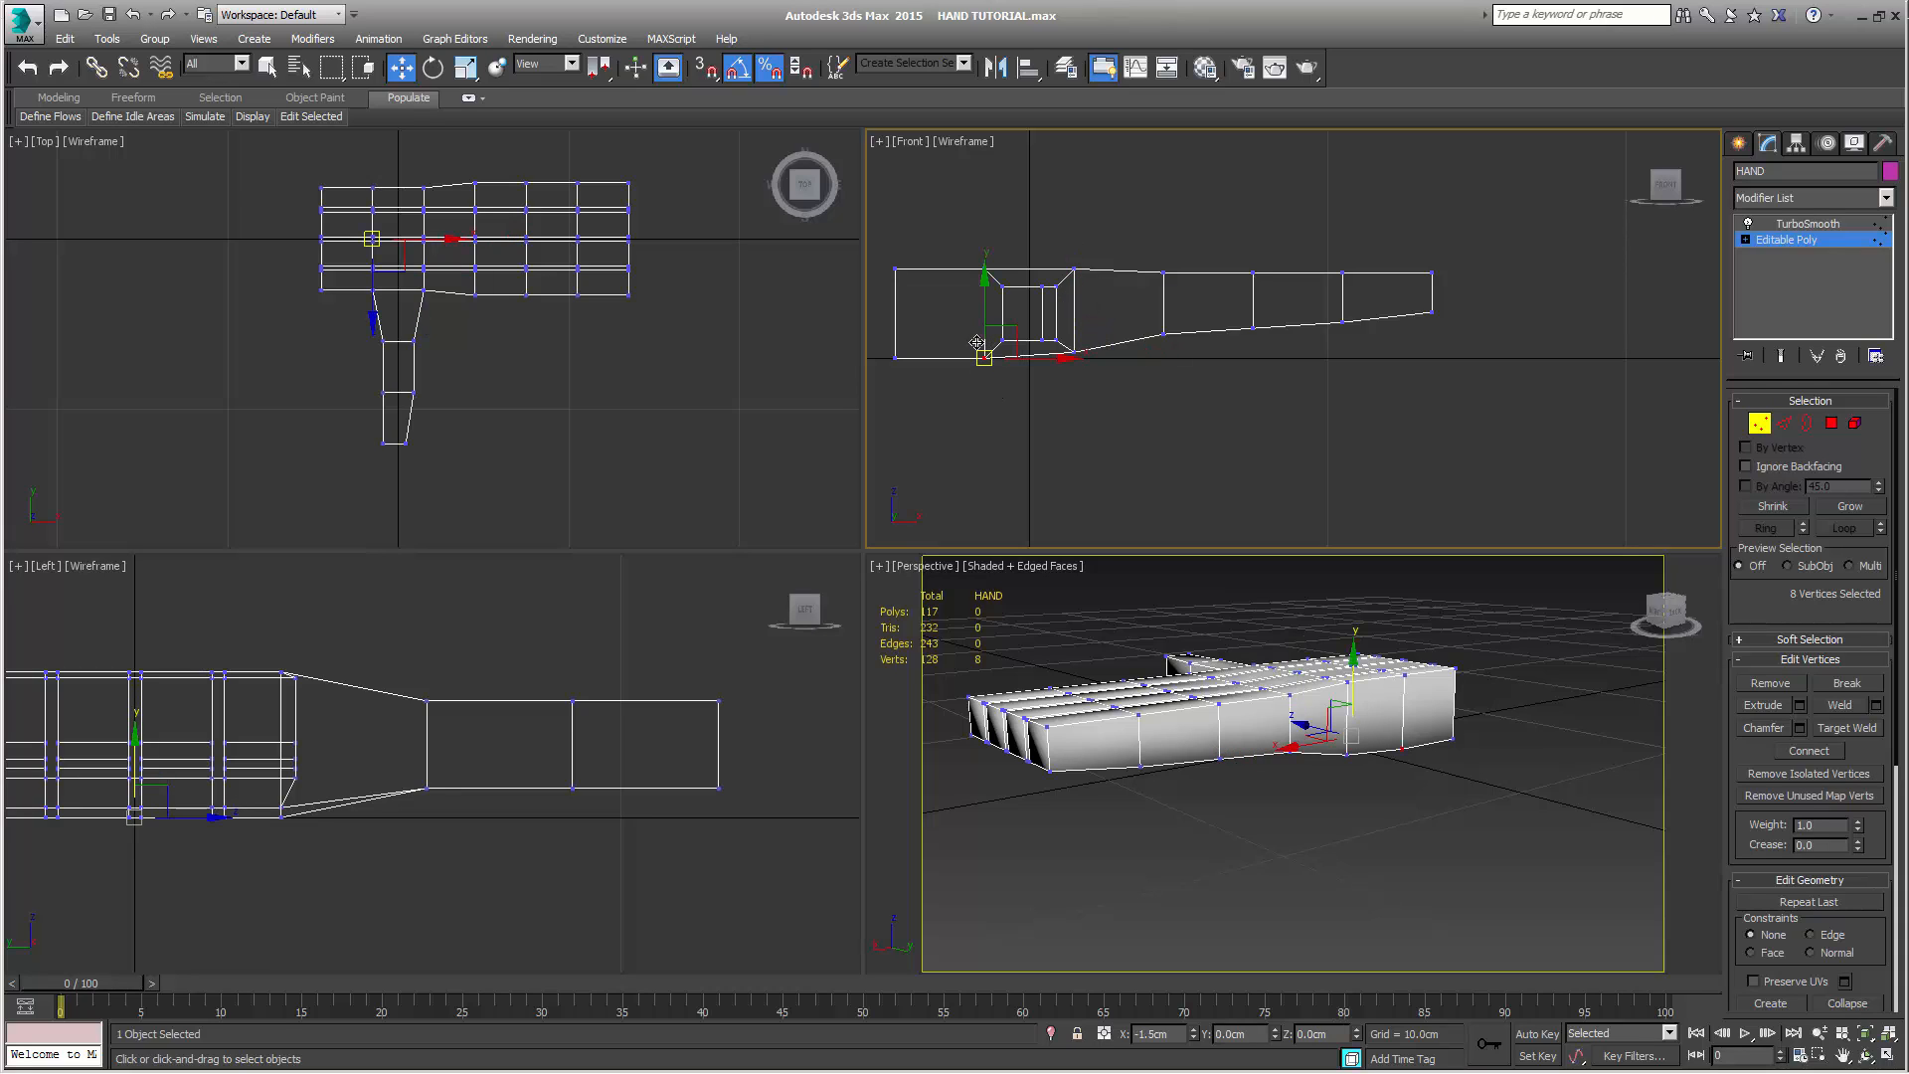
{"action": "left_click_drag", "start_coordinate": [986, 303], "coordinate": [985, 301]}
{"action": "key", "text": "ctrl+z"}
Raise the palm's eight lower vertices at the thumb base's finger side to Z 0.304 cm, leaving nothing selected
{"action": "left_click_drag", "start_coordinate": [1123, 327], "coordinate": [1069, 390]}
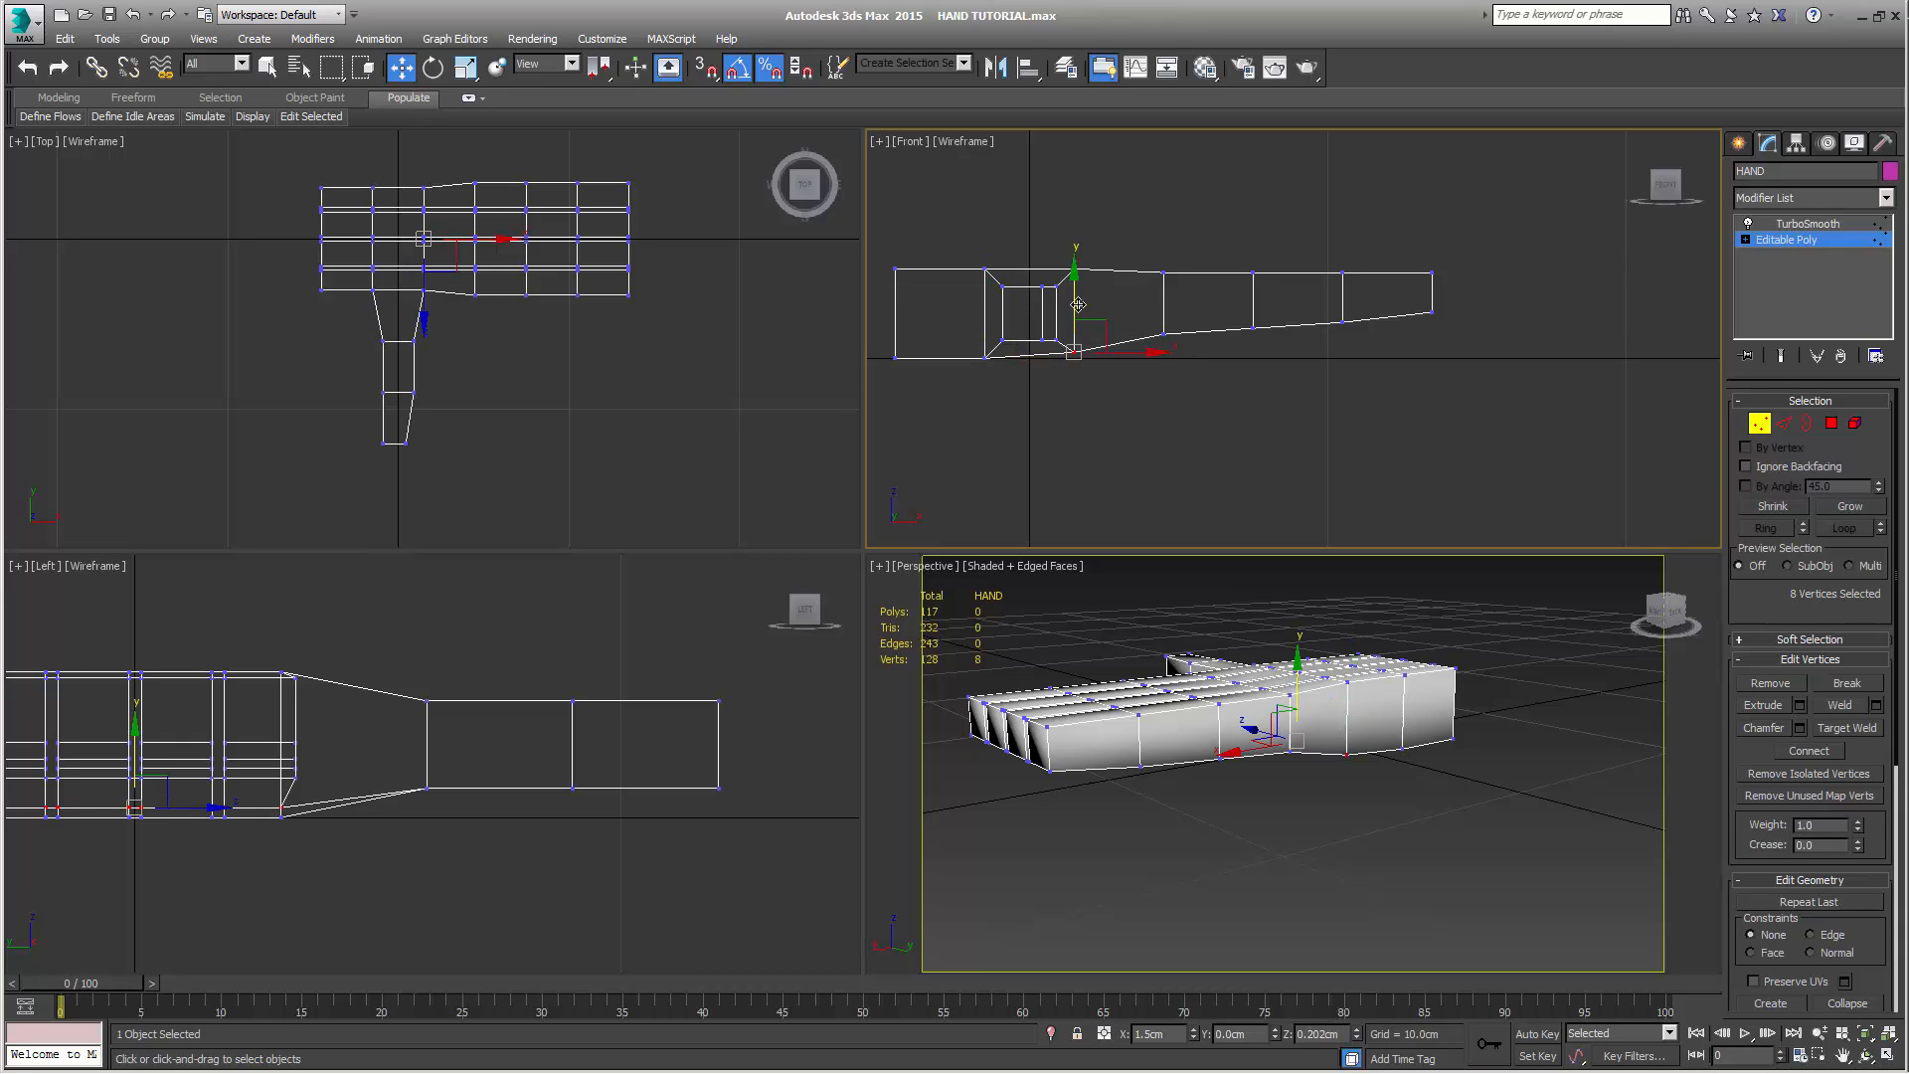
{"action": "left_click_drag", "start_coordinate": [1080, 301], "coordinate": [1080, 298]}
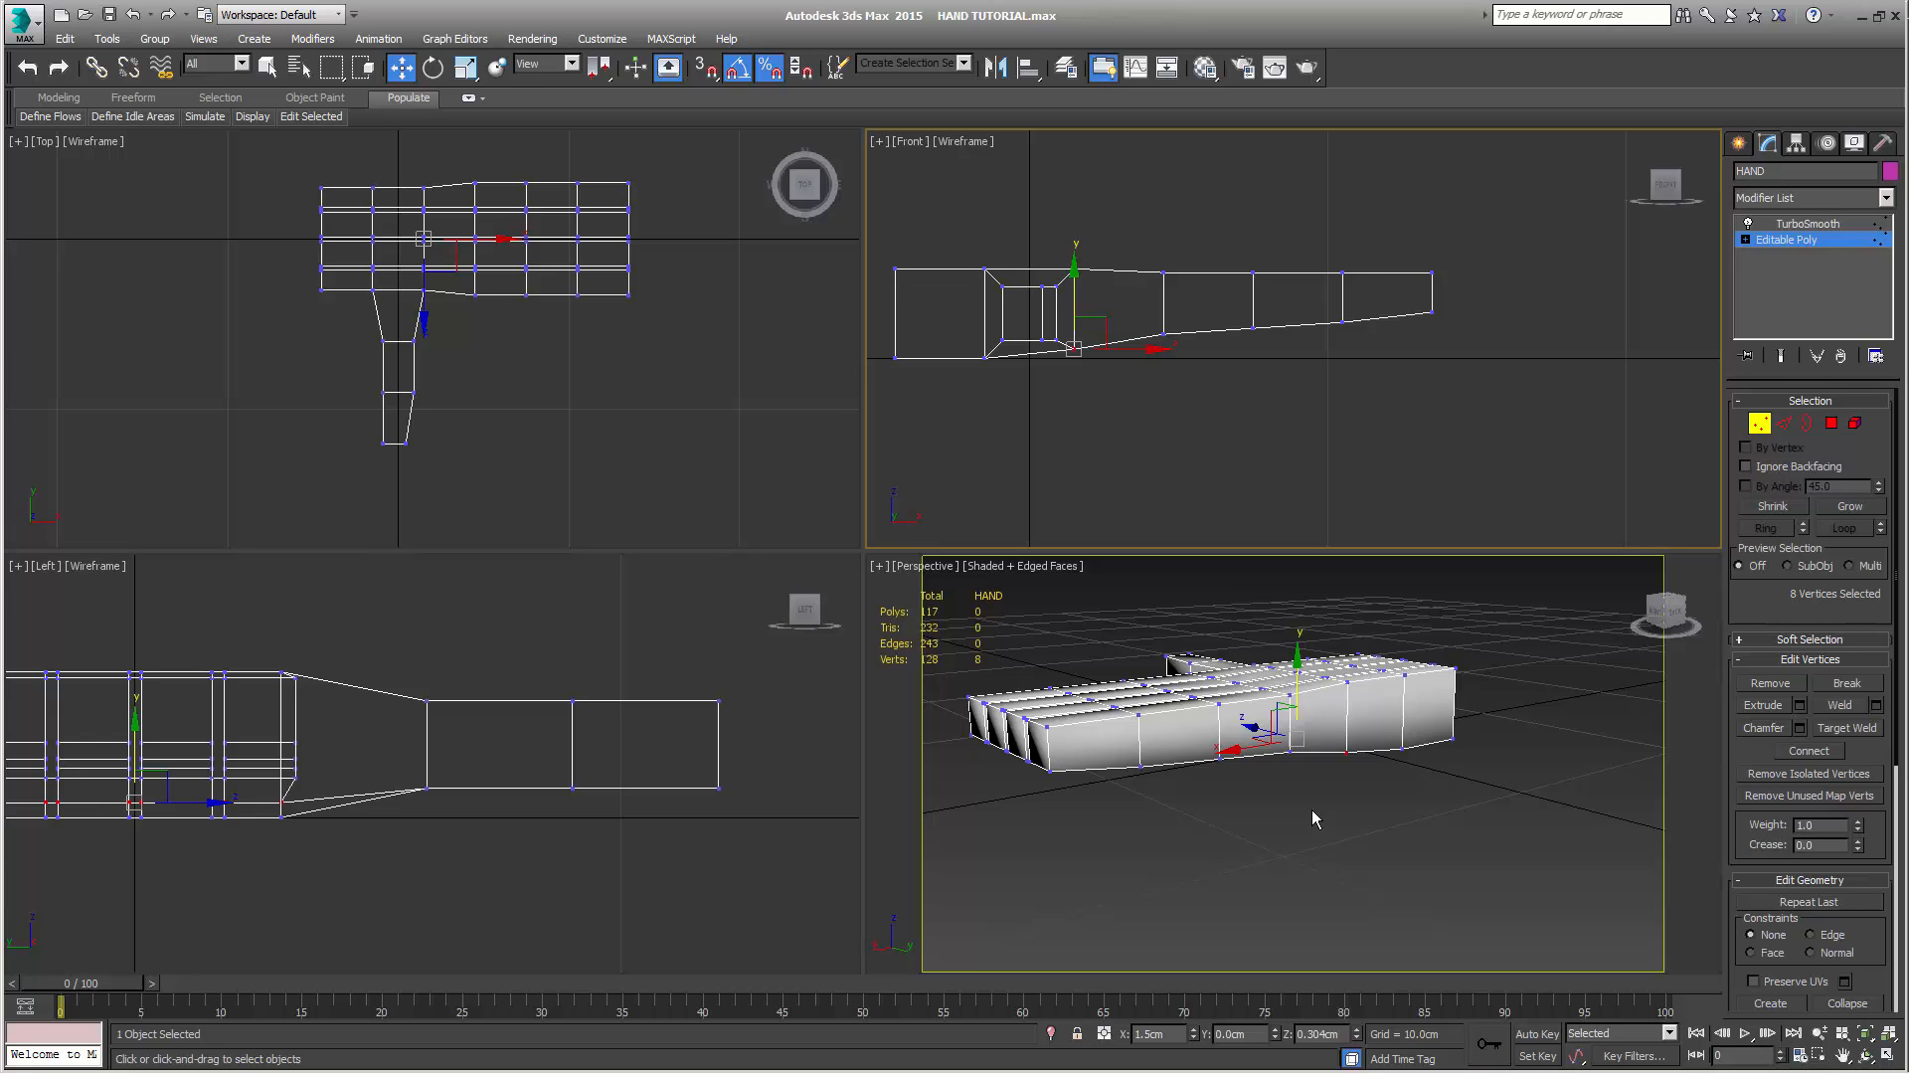
{"action": "left_click", "coordinate": [1297, 831]}
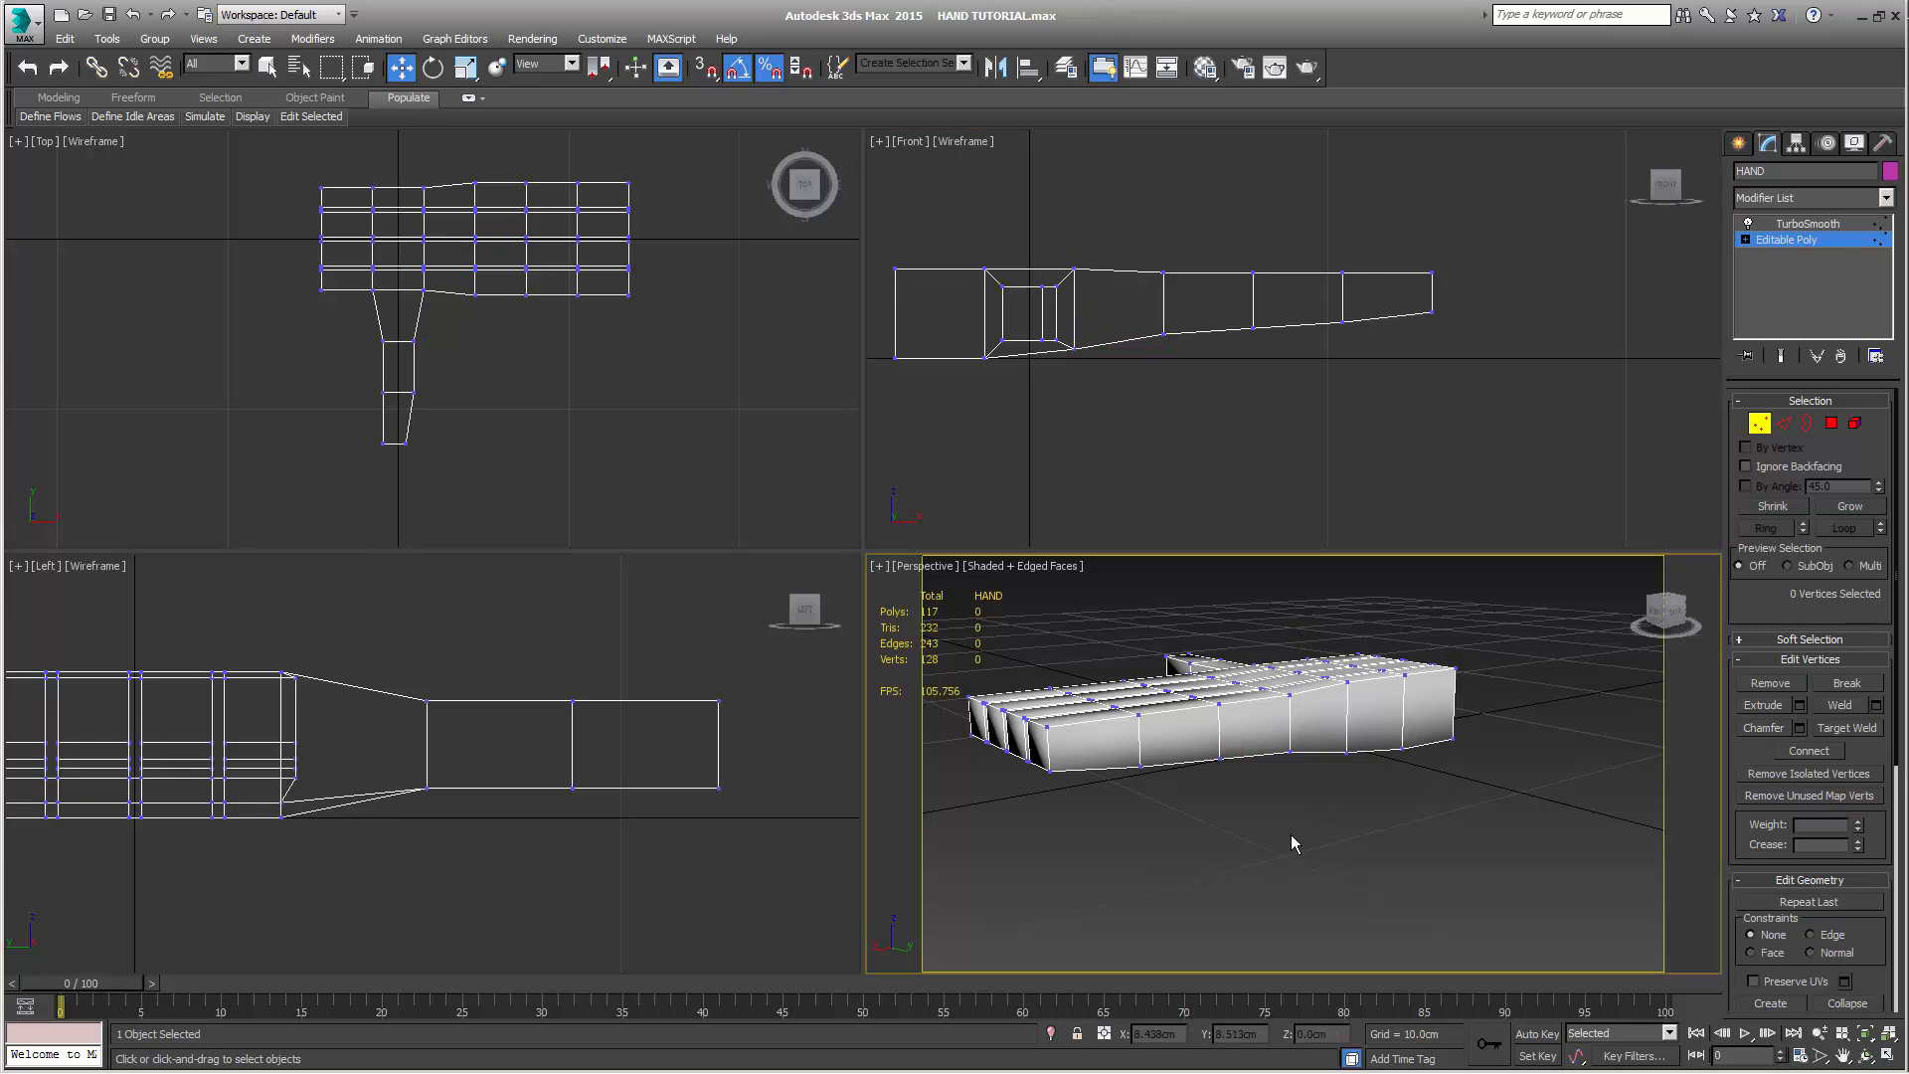
Taper the wrist by uniformly scaling down the 16 vertices around its open end, and inspect the hand's shape
{"action": "left_click_drag", "start_coordinate": [281, 167], "coordinate": [345, 356]}
{"action": "left_click_drag", "start_coordinate": [287, 176], "coordinate": [343, 376]}
{"action": "middle_click_drag", "start_coordinate": [1470, 781], "coordinate": [1361, 812], "text": "alt"}
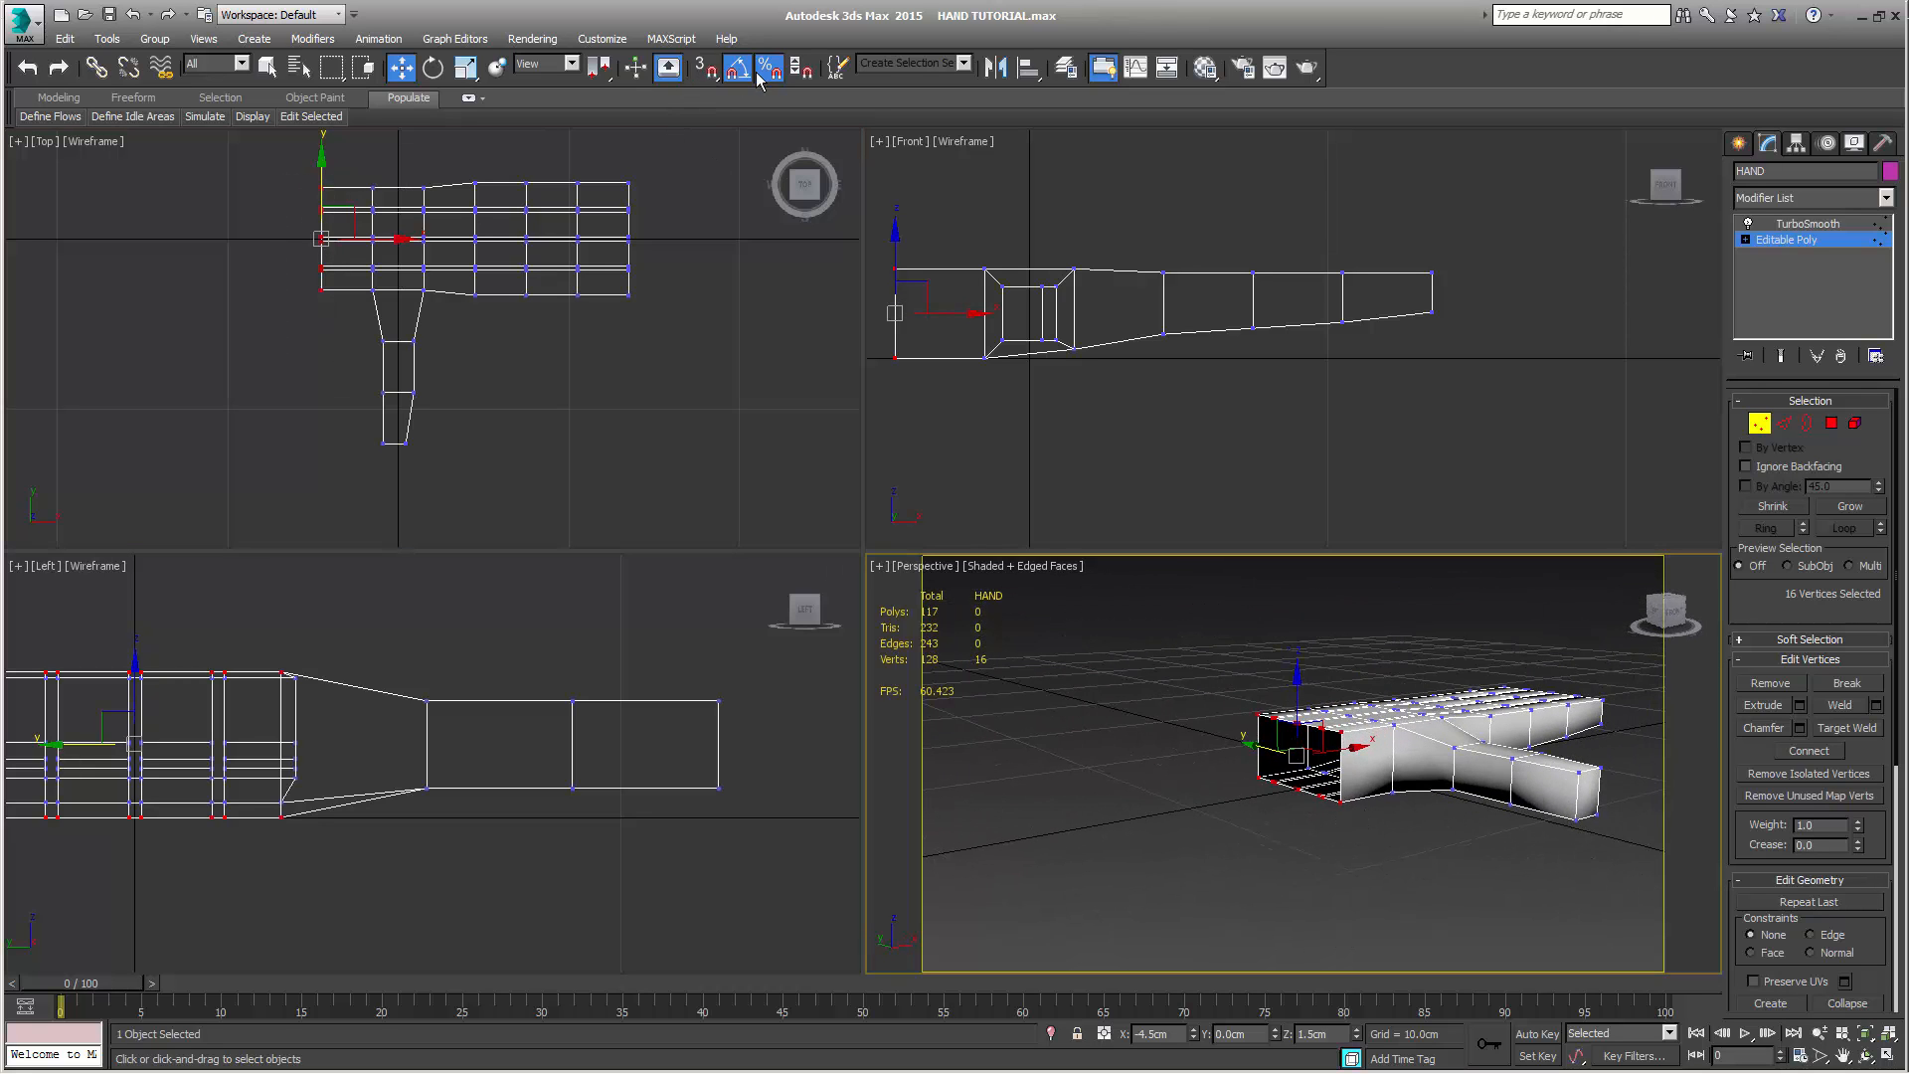
{"action": "left_click", "coordinate": [466, 67]}
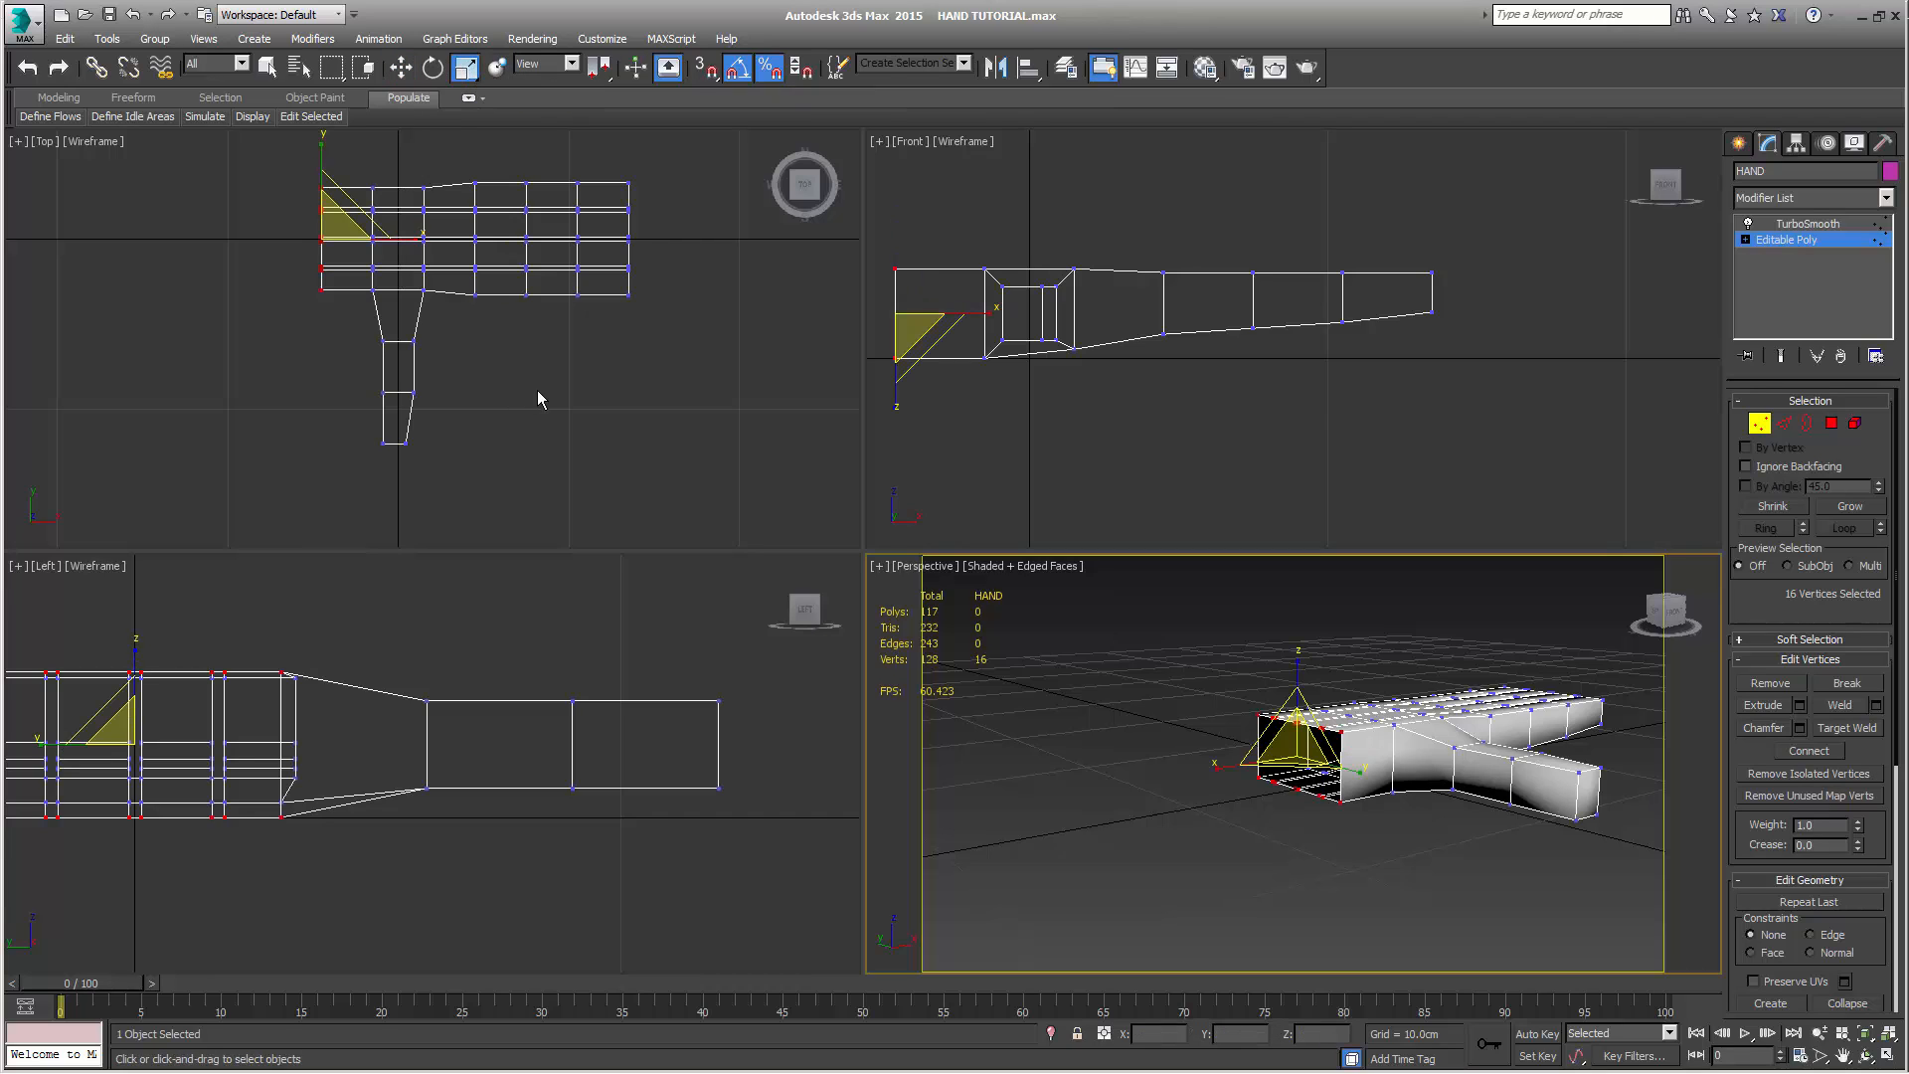
{"action": "middle_click_drag", "start_coordinate": [537, 399], "coordinate": [632, 461]}
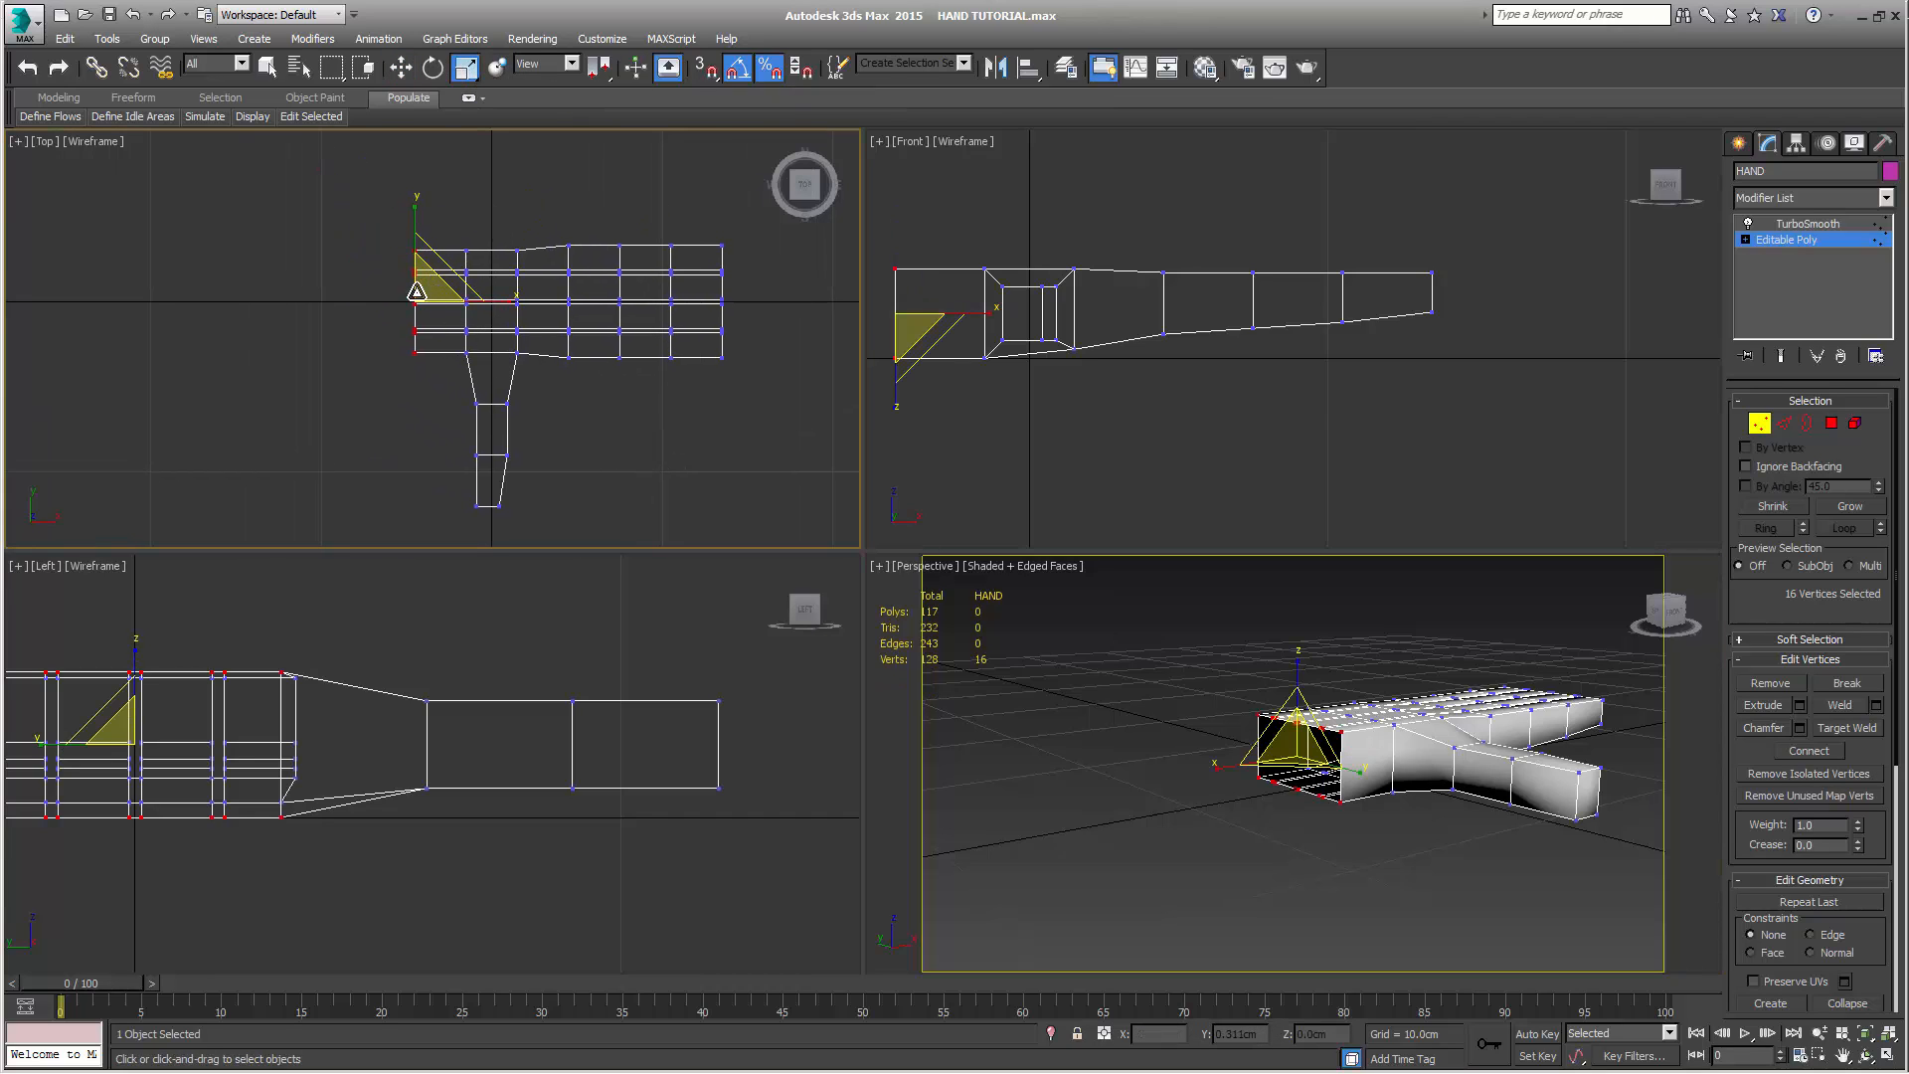
{"action": "left_click_drag", "start_coordinate": [427, 289], "coordinate": [415, 332]}
{"action": "middle_click_drag", "start_coordinate": [1162, 443], "coordinate": [1315, 432]}
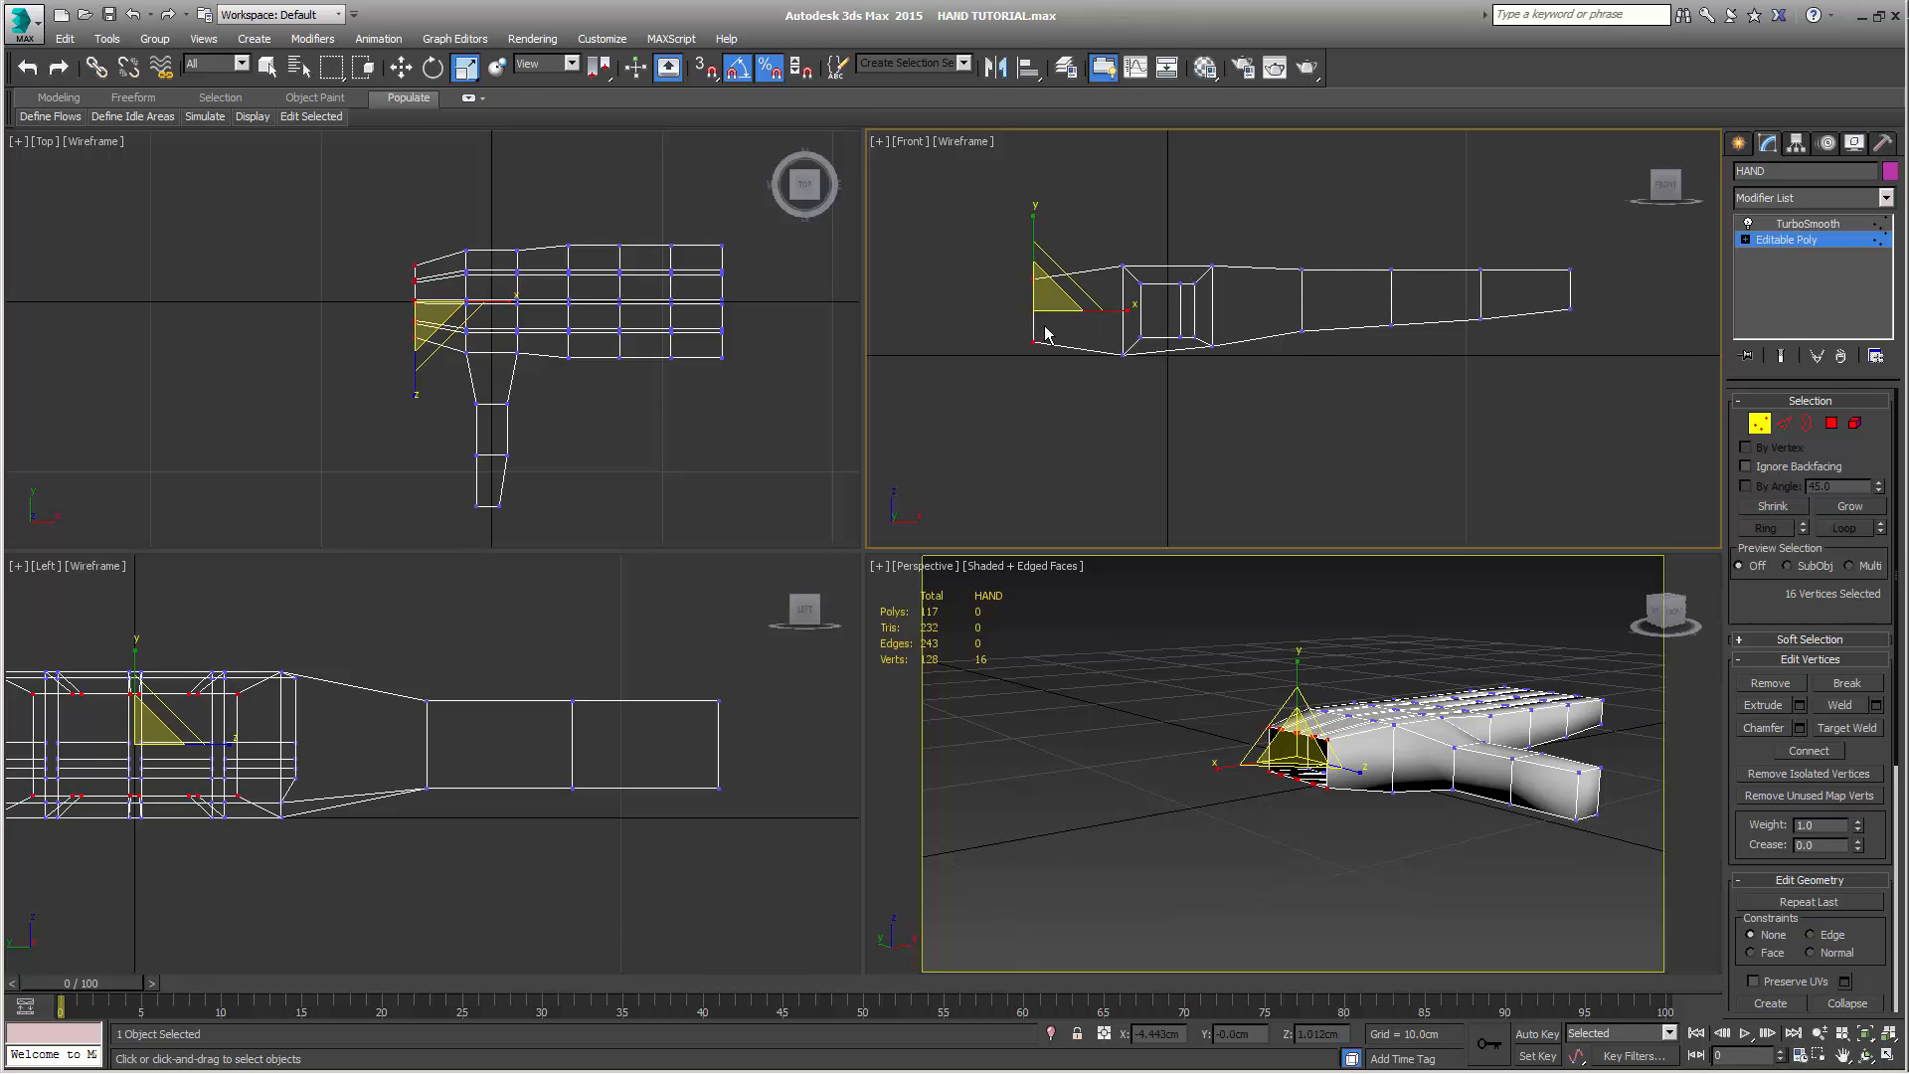
{"action": "mouse_move", "coordinate": [1477, 811]}
{"action": "middle_mouse_down", "text": "alt"}
{"action": "mouse_move", "coordinate": [1331, 697]}
{"action": "mouse_move", "coordinate": [1492, 786]}
{"action": "middle_mouse_up", "text": "alt"}
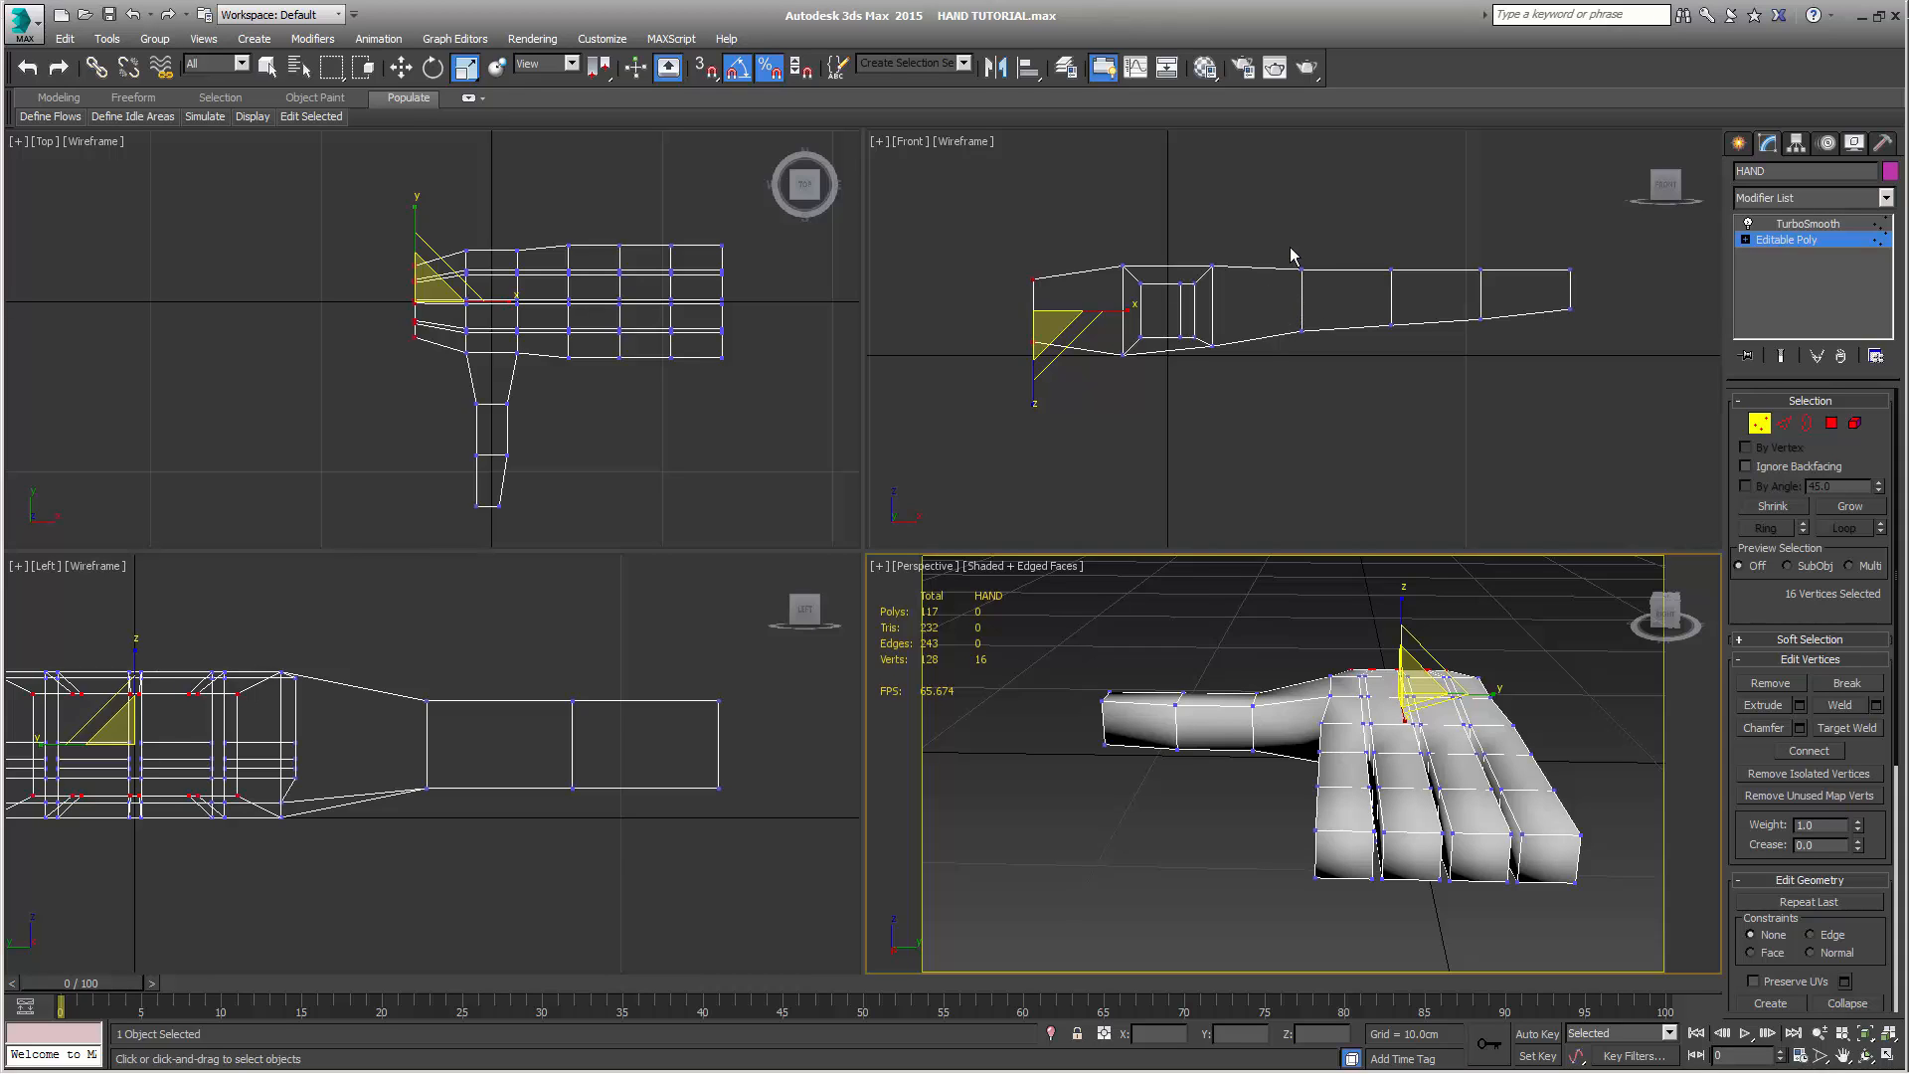
{"action": "left_click_drag", "start_coordinate": [1280, 244], "coordinate": [1349, 391]}
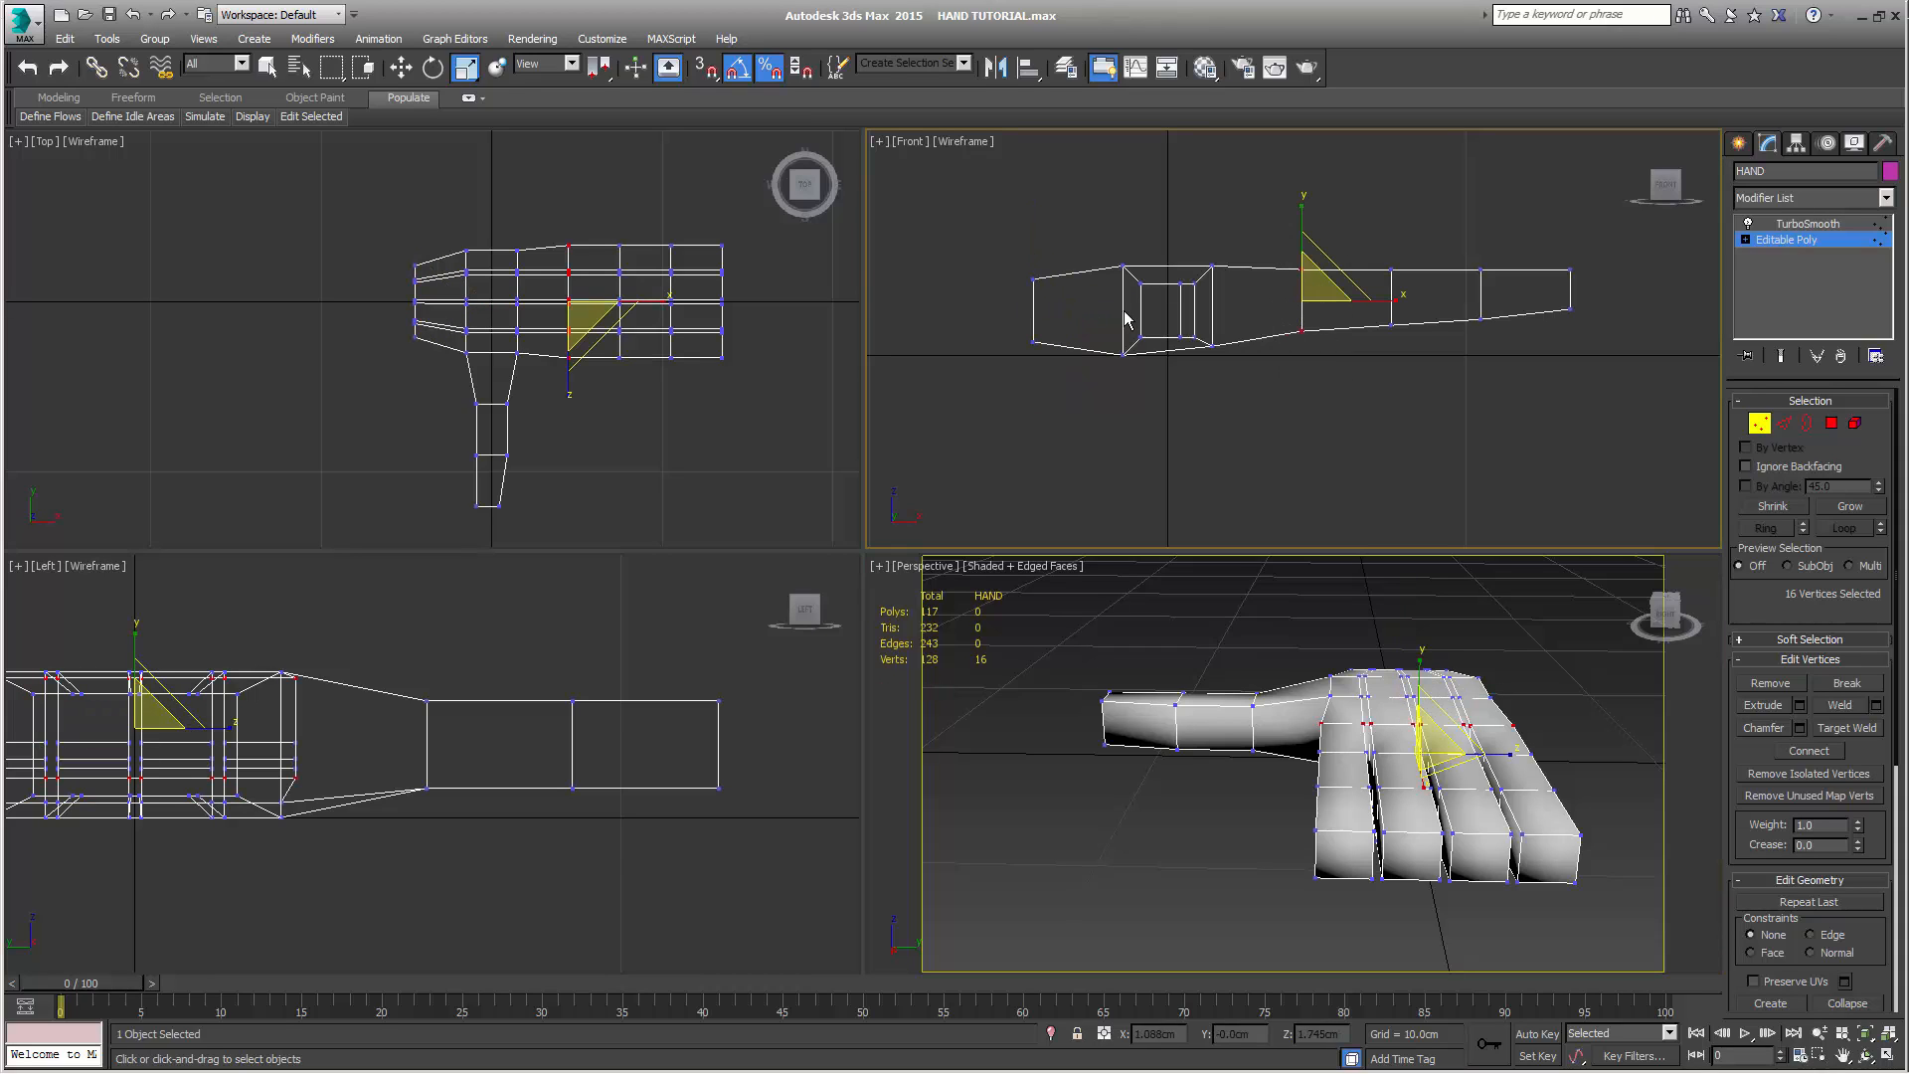
{"action": "left_click_drag", "start_coordinate": [979, 252], "coordinate": [1049, 383]}
{"action": "left_click_drag", "start_coordinate": [1280, 241], "coordinate": [1329, 414]}
{"action": "left_click_drag", "start_coordinate": [992, 251], "coordinate": [1070, 381]}
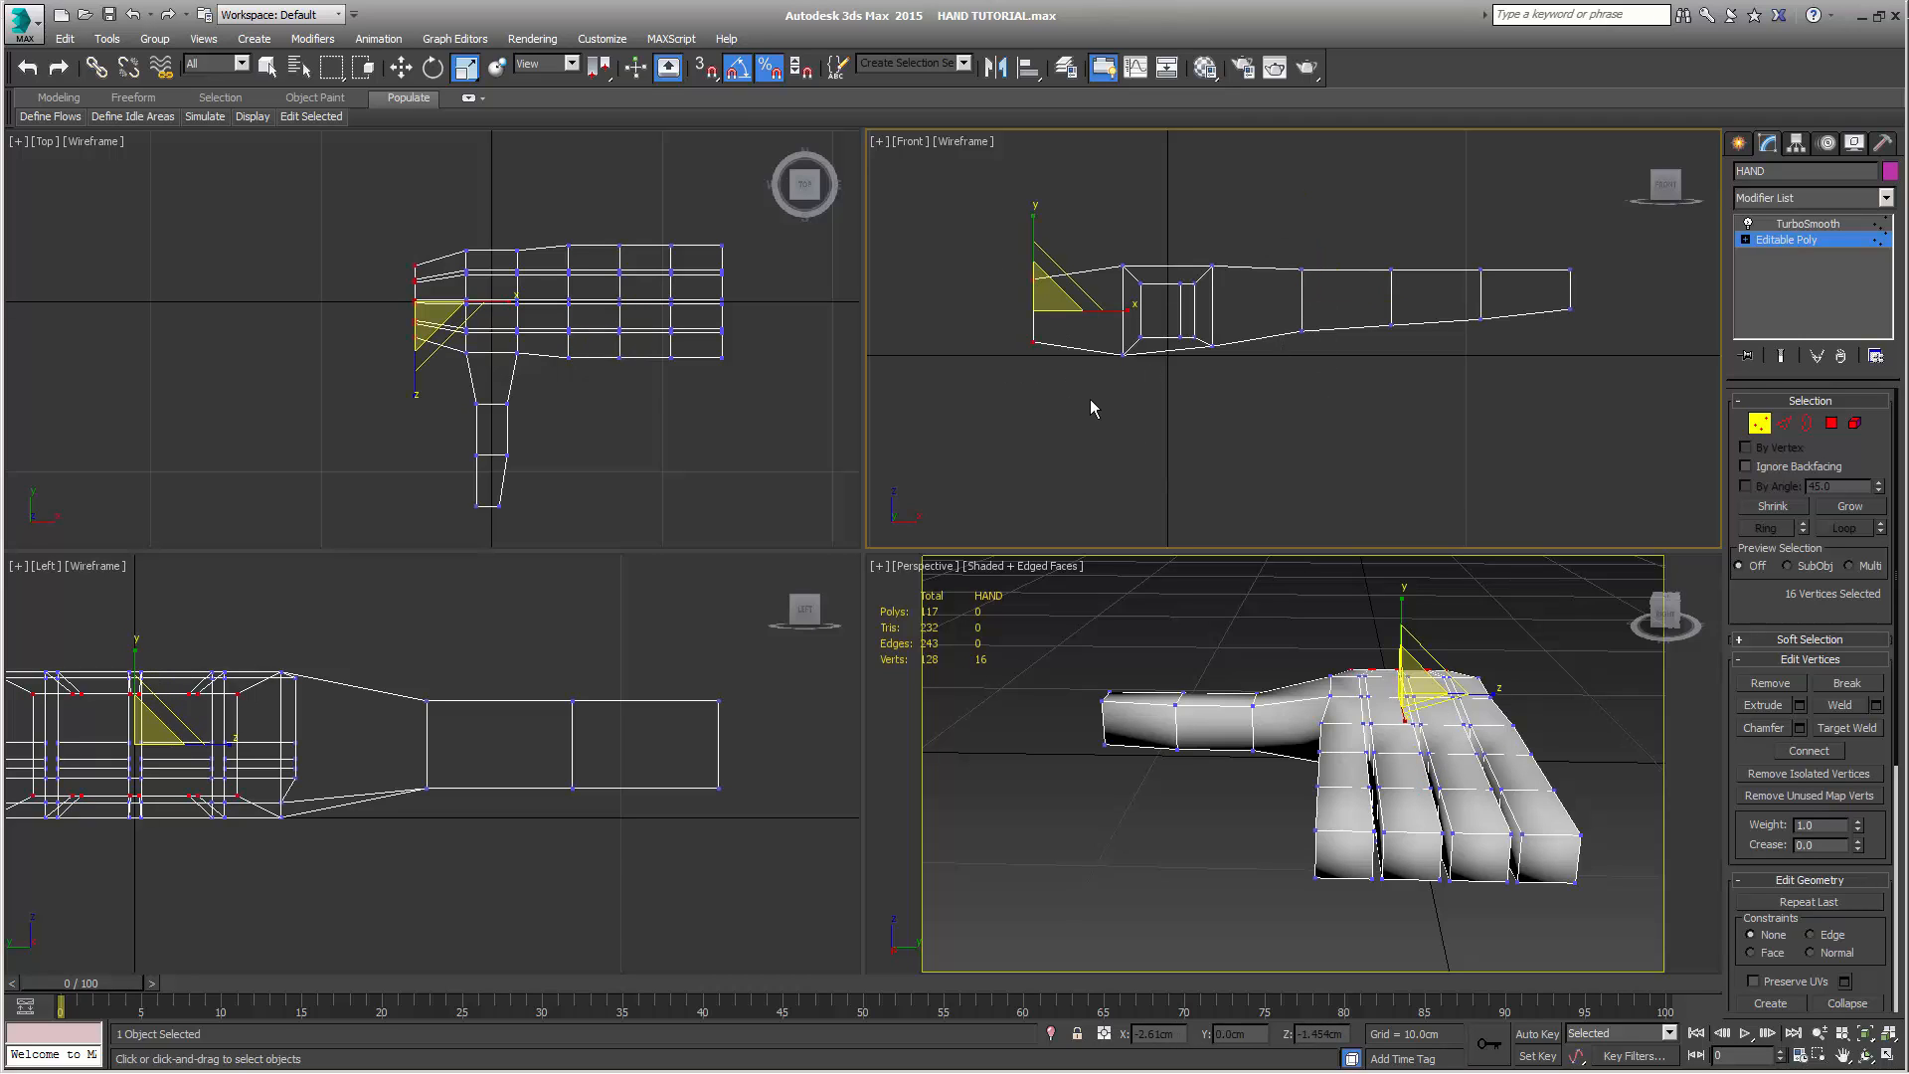
{"action": "left_click", "coordinate": [1090, 398]}
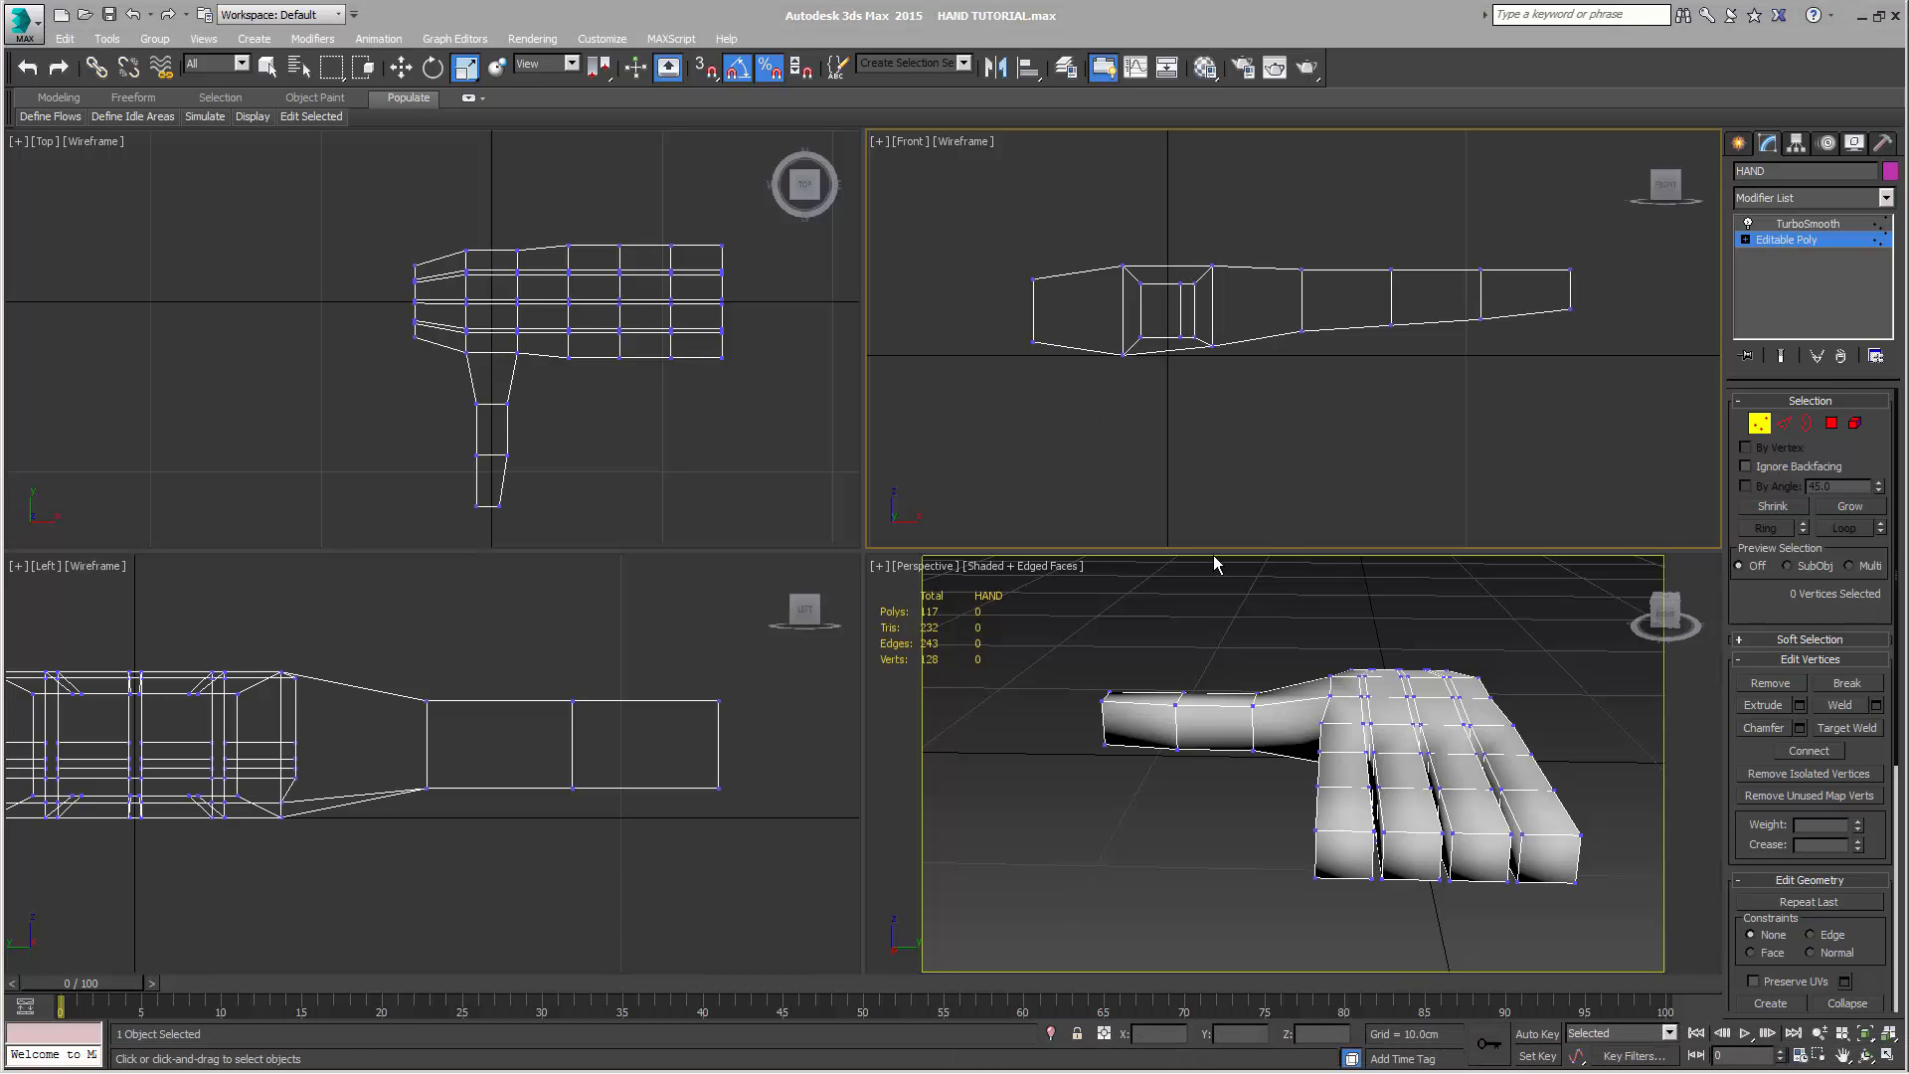
Weld the thumb-side pair of neighbouring vertices on the back of the hand, at the thumb base's wrist side, with a threshold of 2 cm
{"action": "middle_click_drag", "start_coordinate": [1377, 778], "coordinate": [1382, 825], "text": "alt"}
{"action": "scroll", "coordinate": [1320, 762], "scroll_direction": "up", "scroll_amount": 3}
{"action": "middle_click_drag", "start_coordinate": [1201, 747], "coordinate": [1305, 758]}
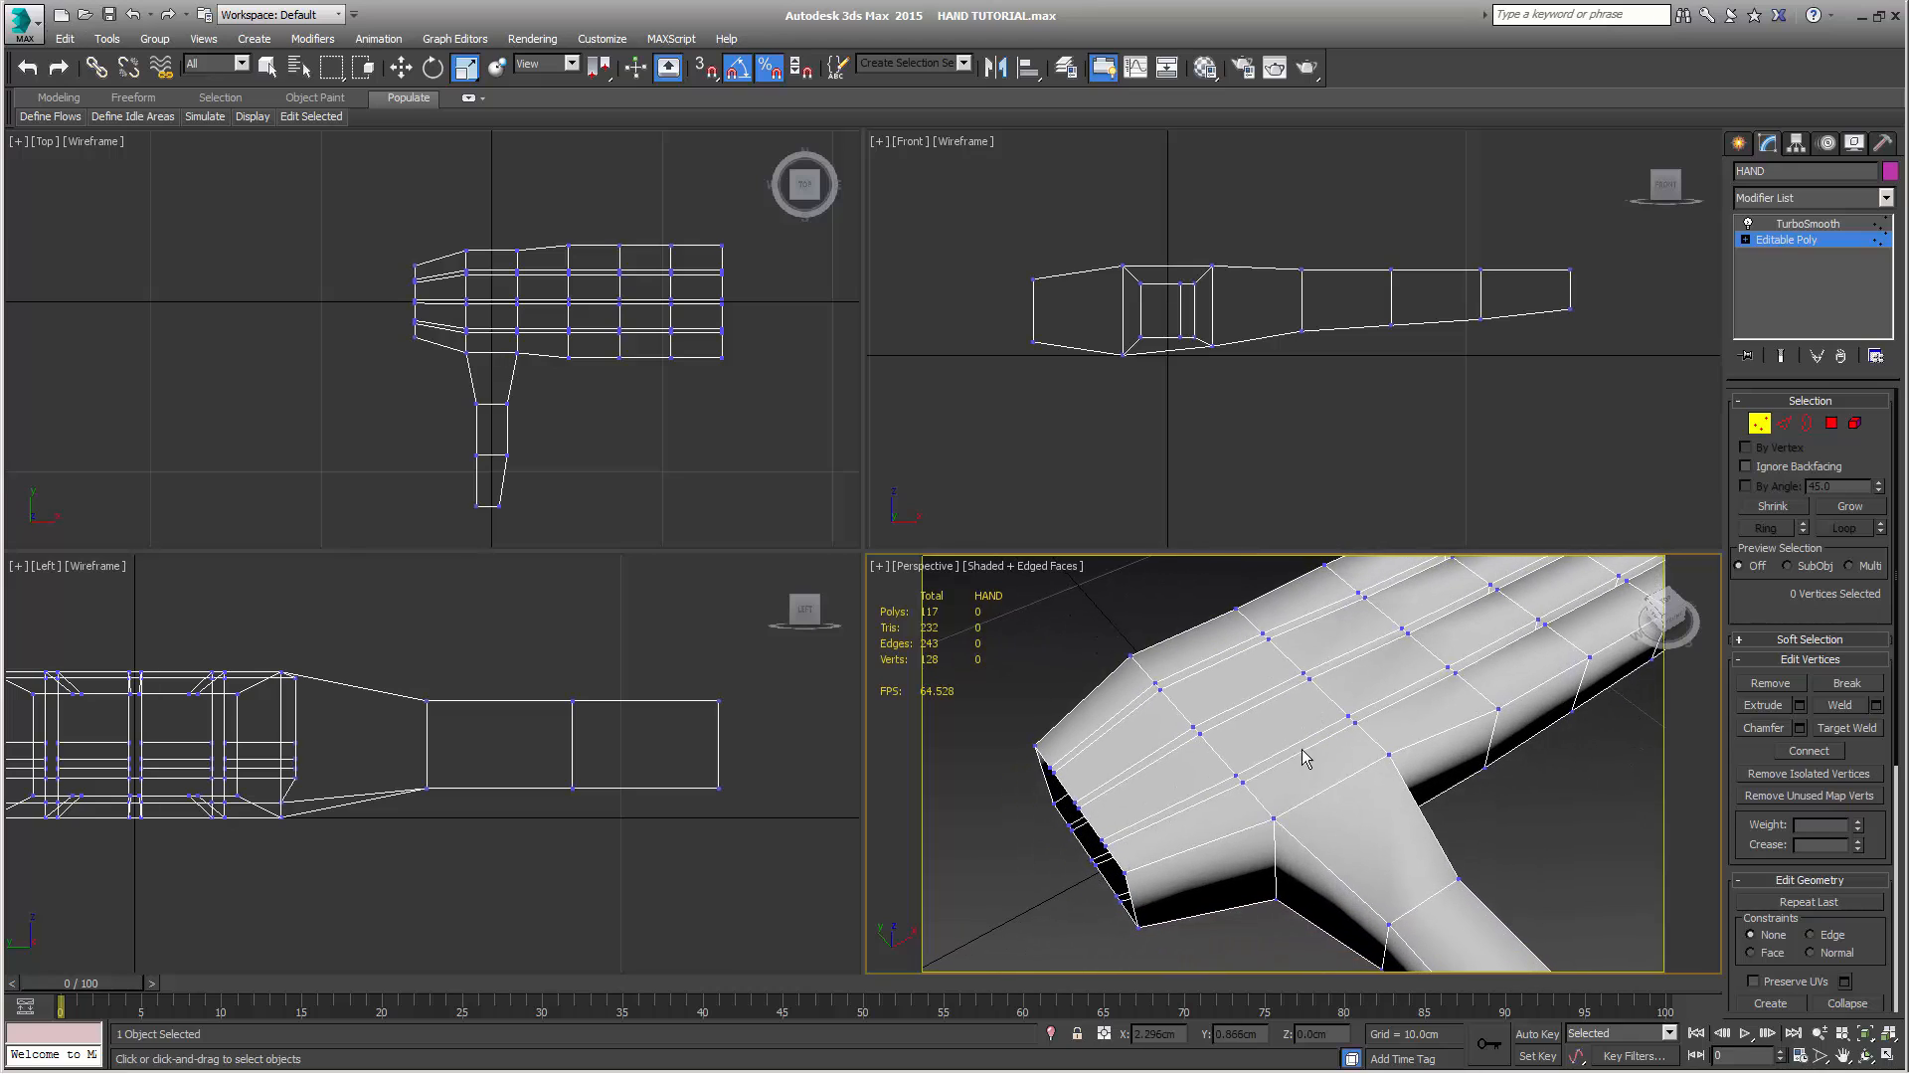
{"action": "left_click", "coordinate": [1243, 785]}
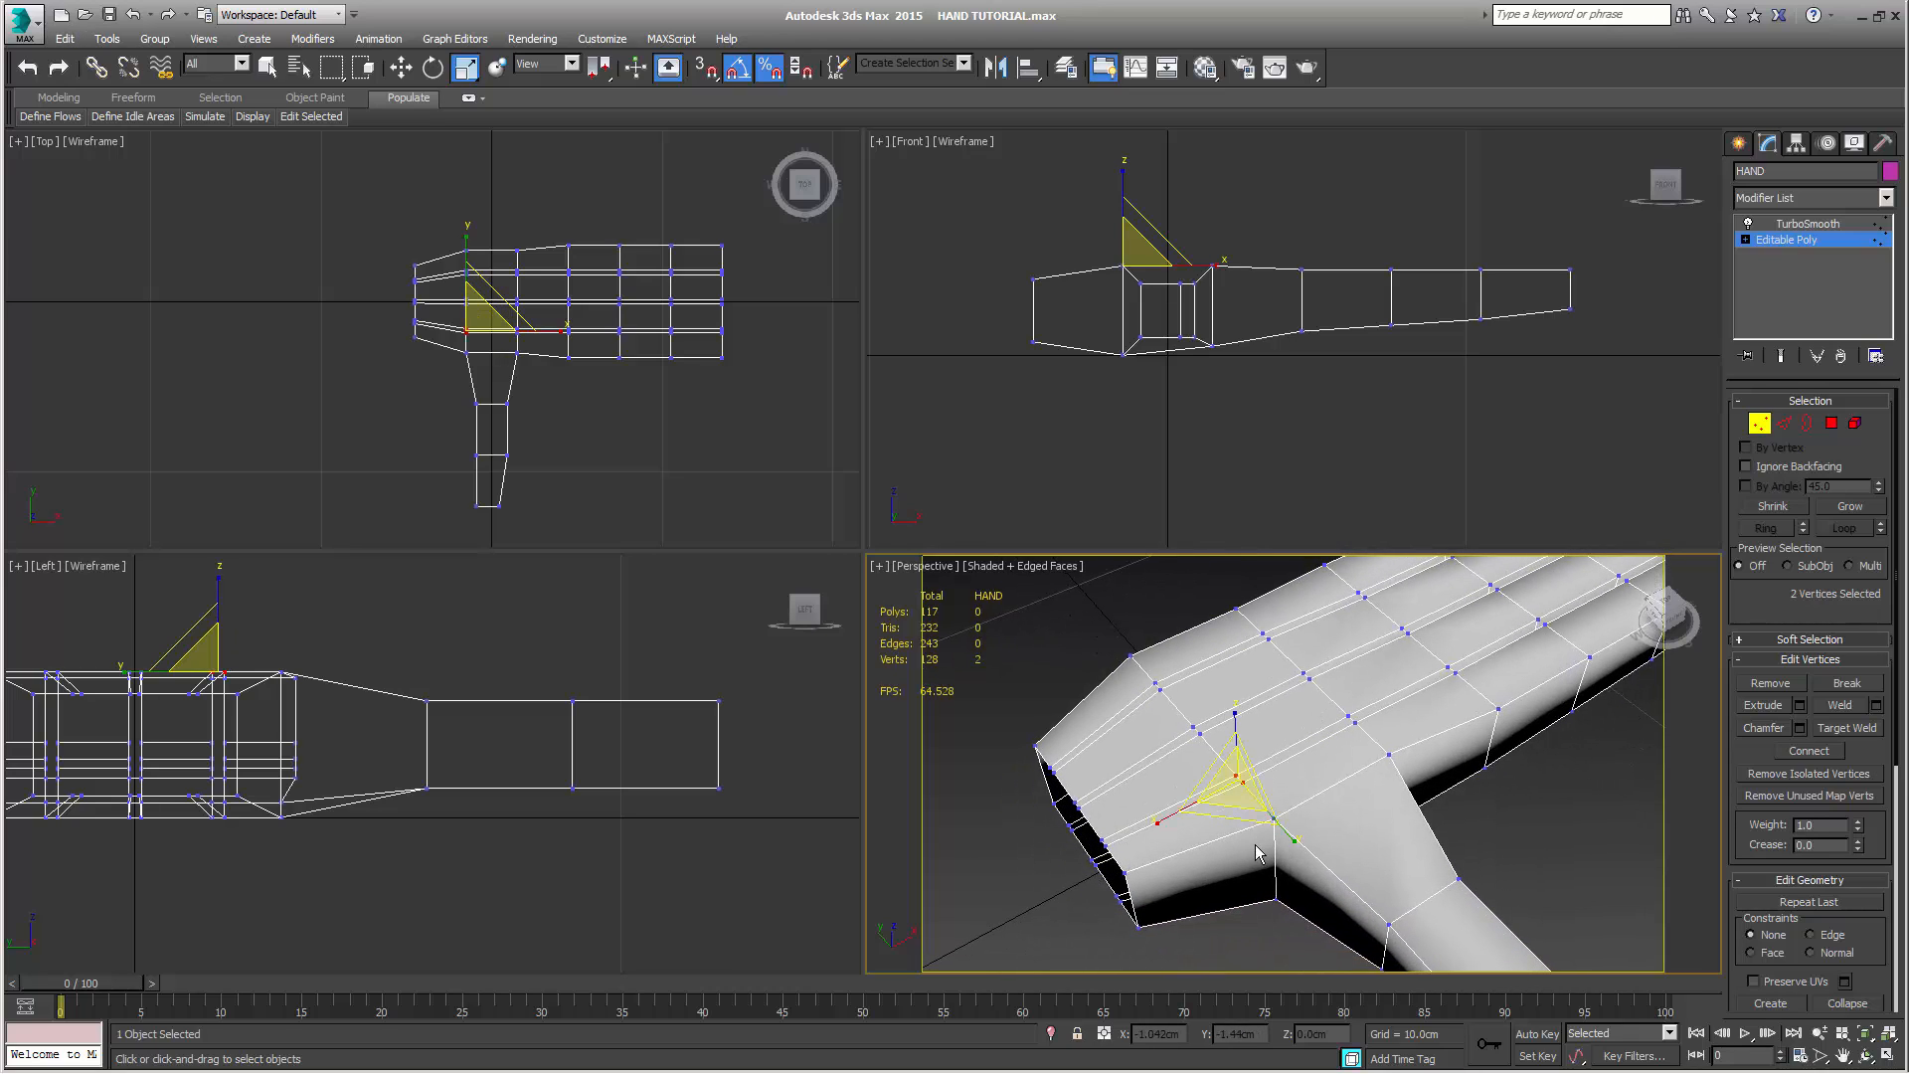
{"action": "key", "text": "q"}
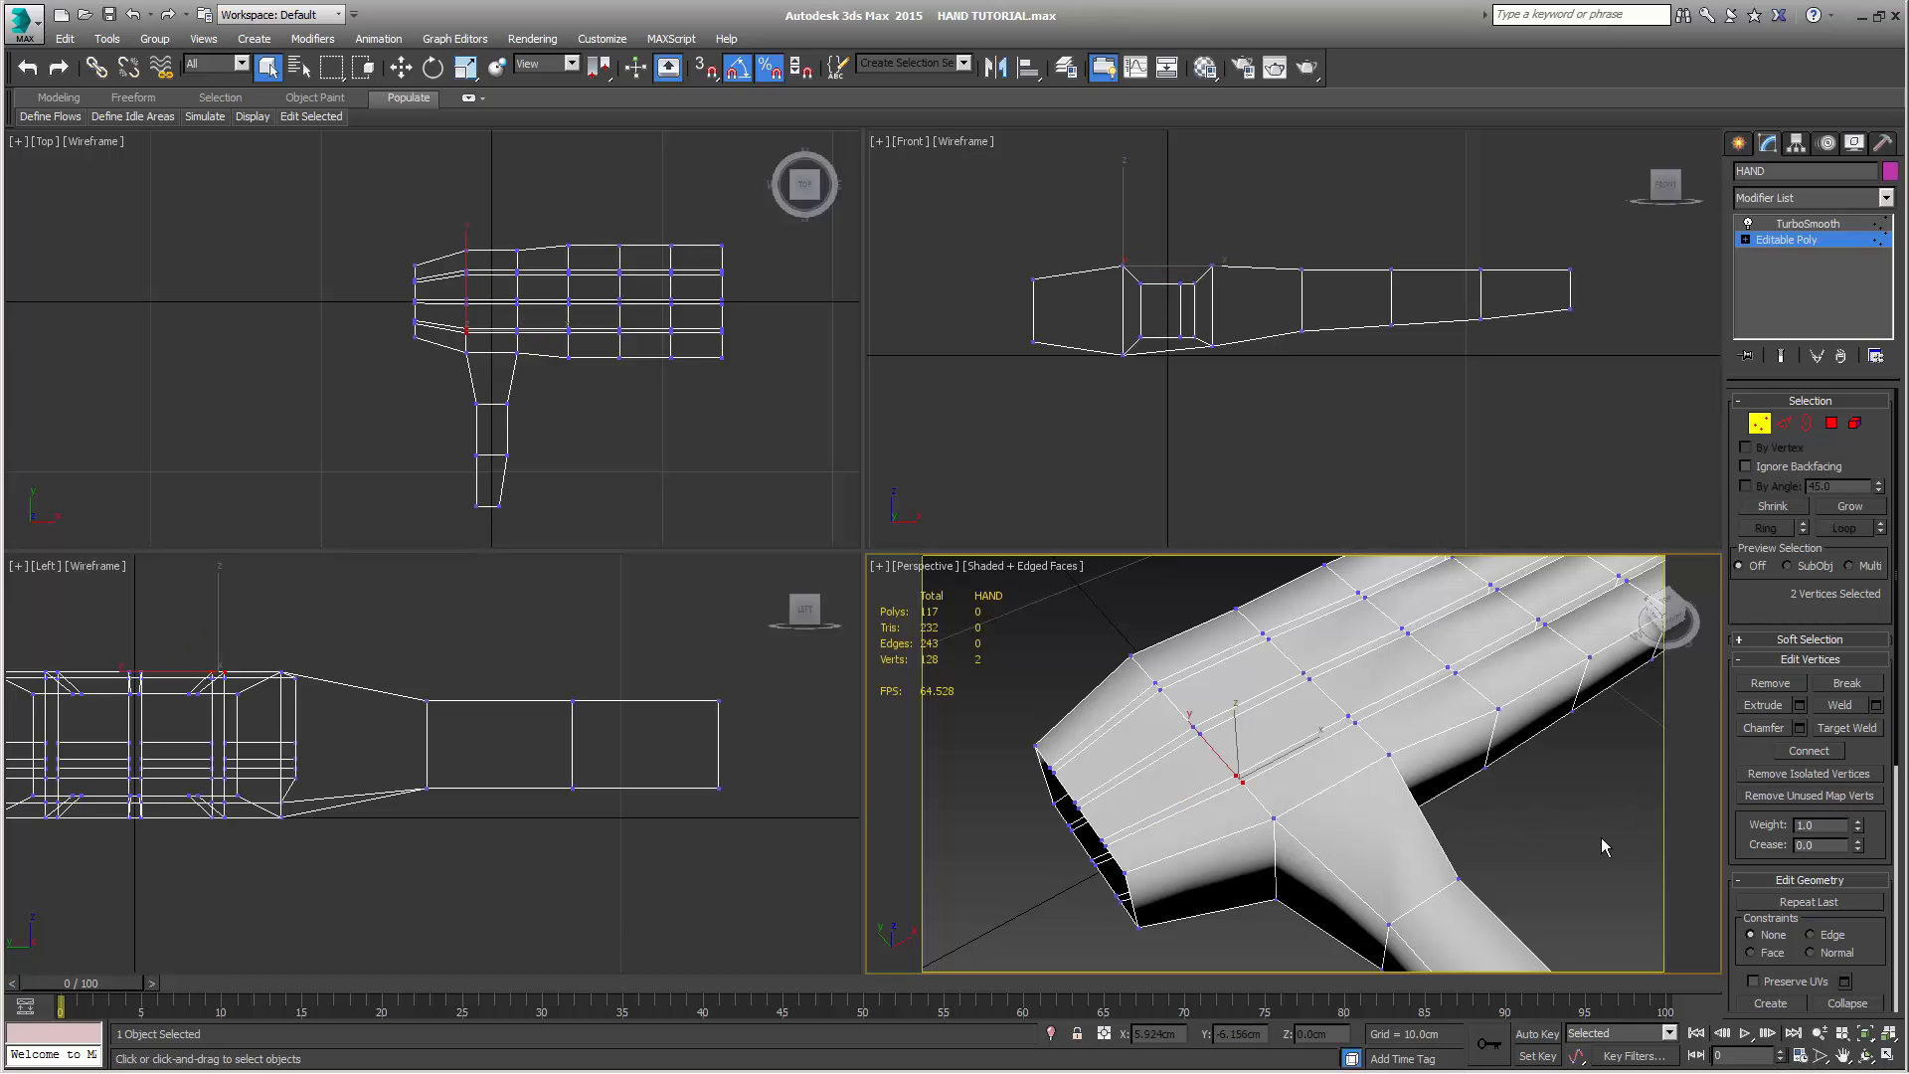
{"action": "scroll", "coordinate": [1482, 821], "scroll_direction": "up", "scroll_amount": 8}
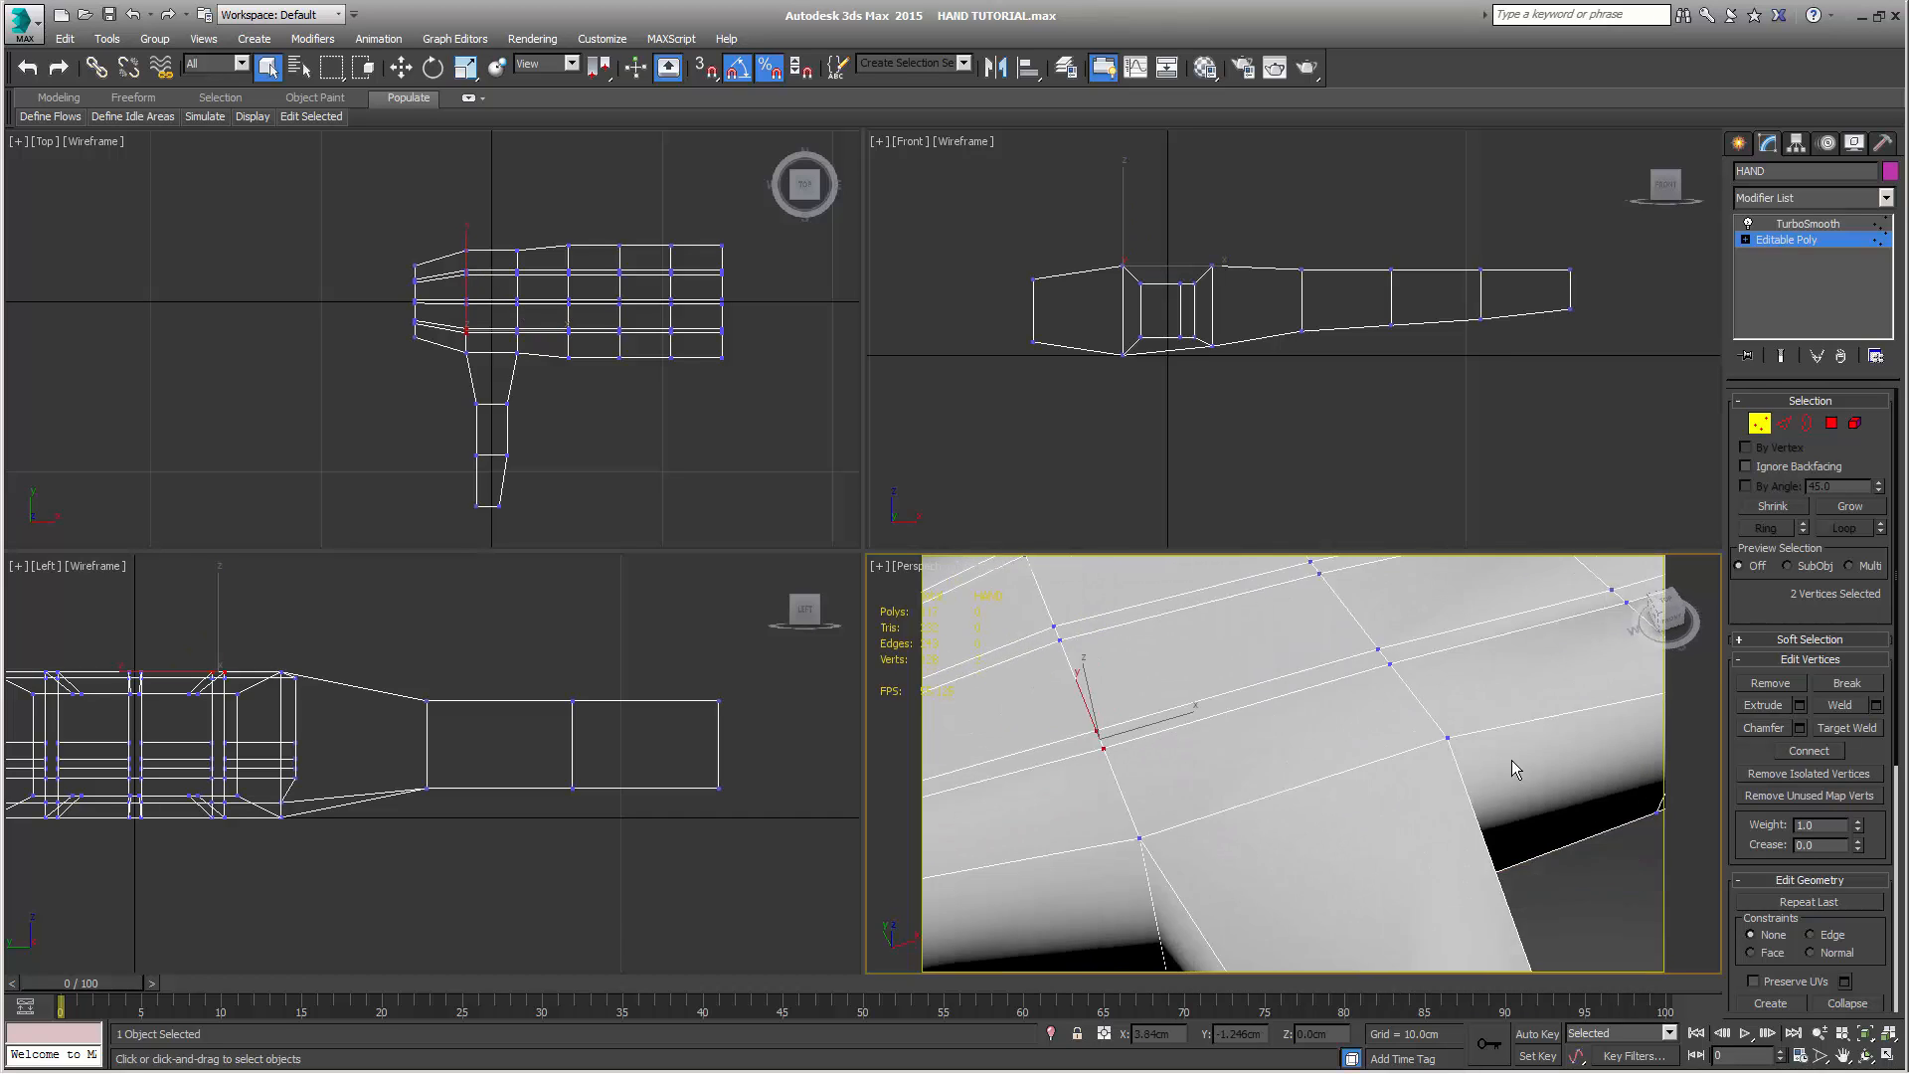
{"action": "middle_click_drag", "start_coordinate": [1511, 768], "coordinate": [1434, 768], "text": "alt"}
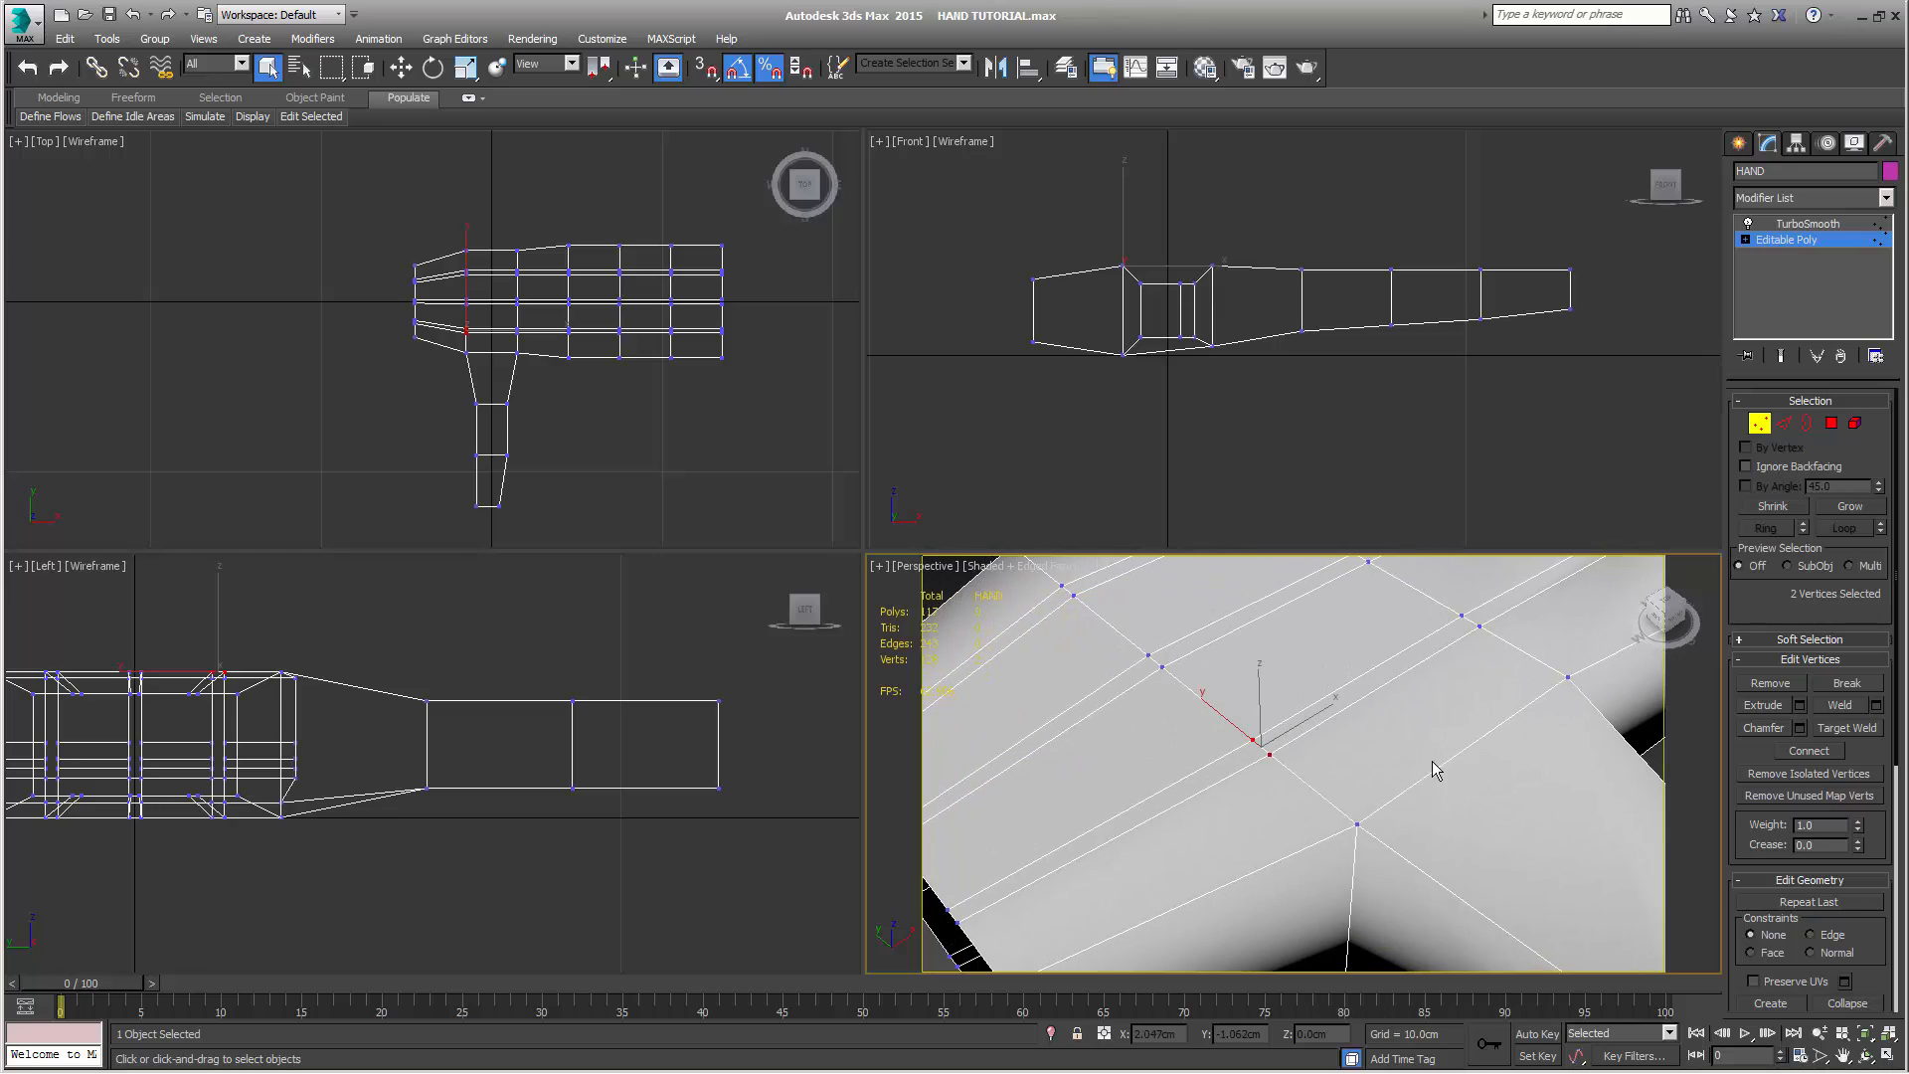
{"action": "left_click", "coordinate": [1876, 705]}
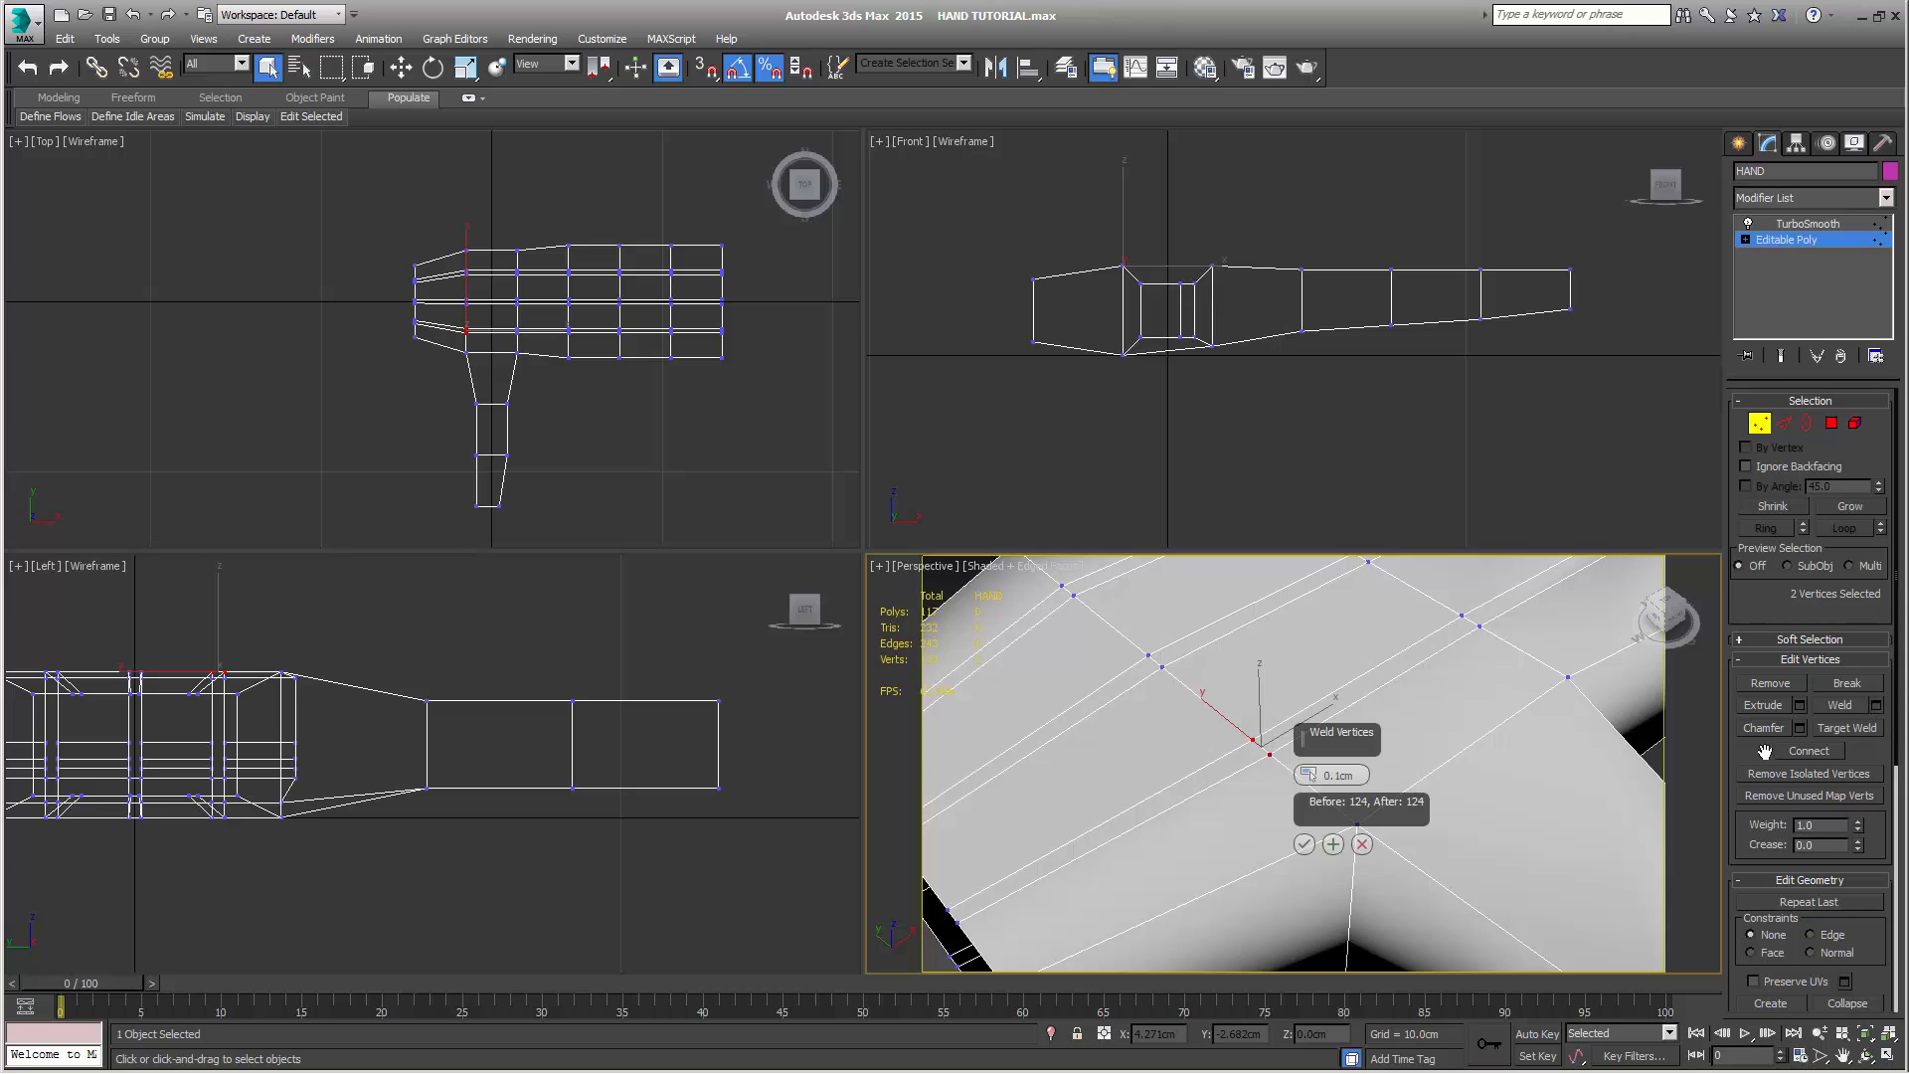
{"action": "double_click", "coordinate": [1329, 775]}
{"action": "type", "text": "2"}
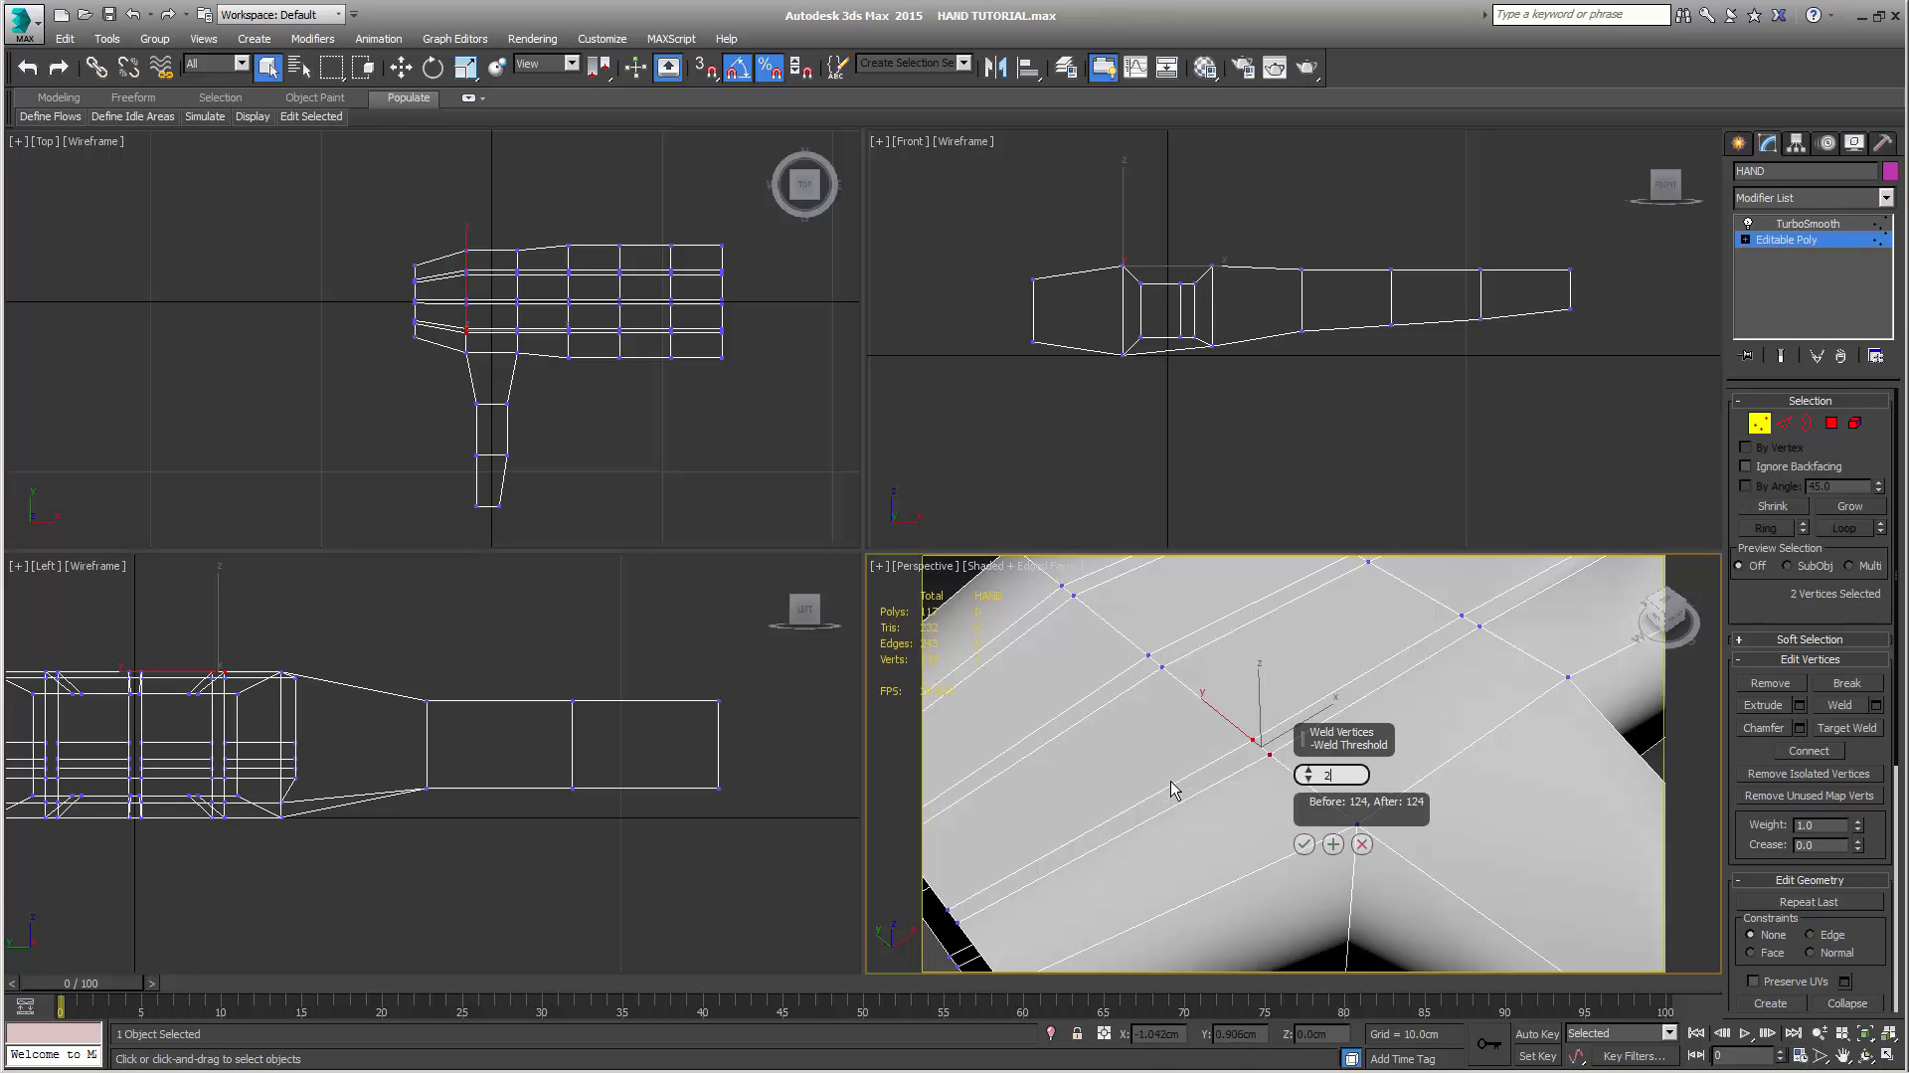
{"action": "left_click", "coordinate": [1305, 845]}
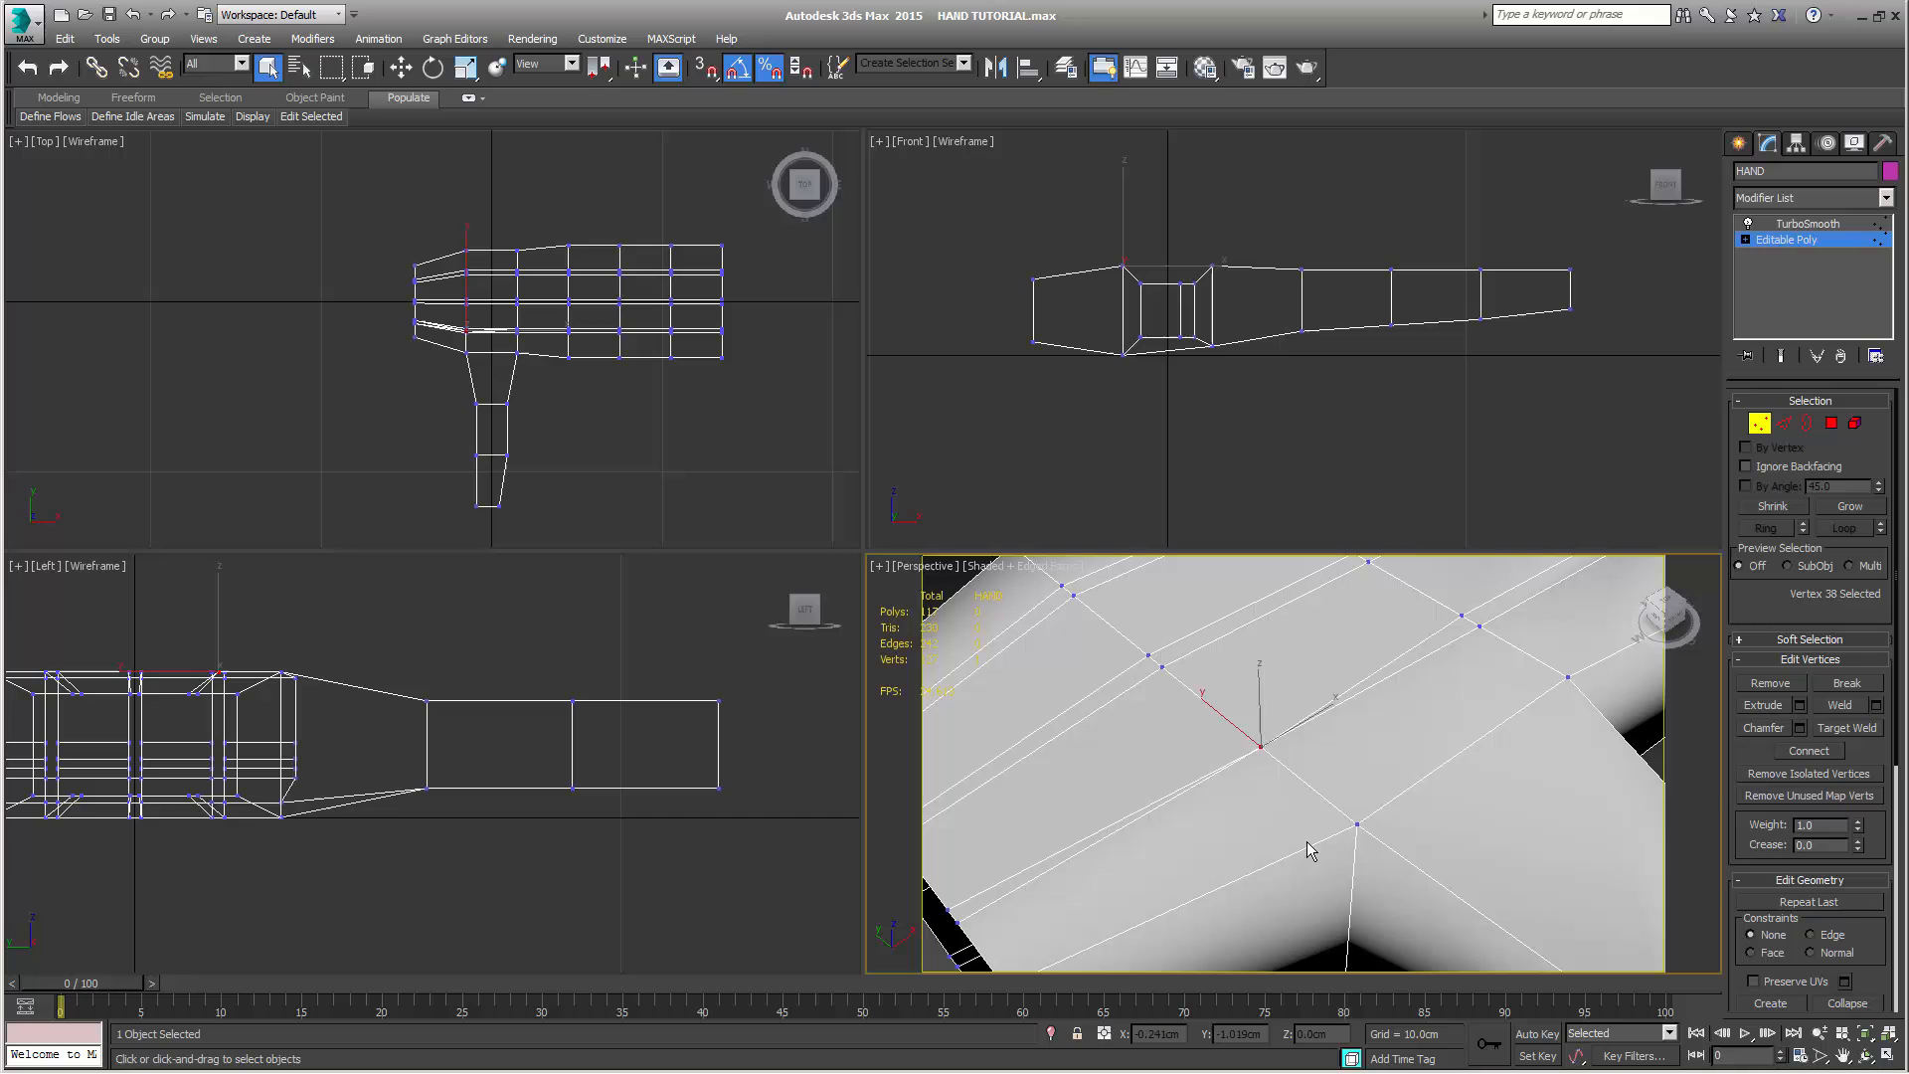
Weld the other two pairs of neighbouring vertices in the same row across the back of the hand, one pair at a time
{"action": "left_click", "coordinate": [1164, 669]}
{"action": "left_click", "coordinate": [1150, 656], "text": "ctrl"}
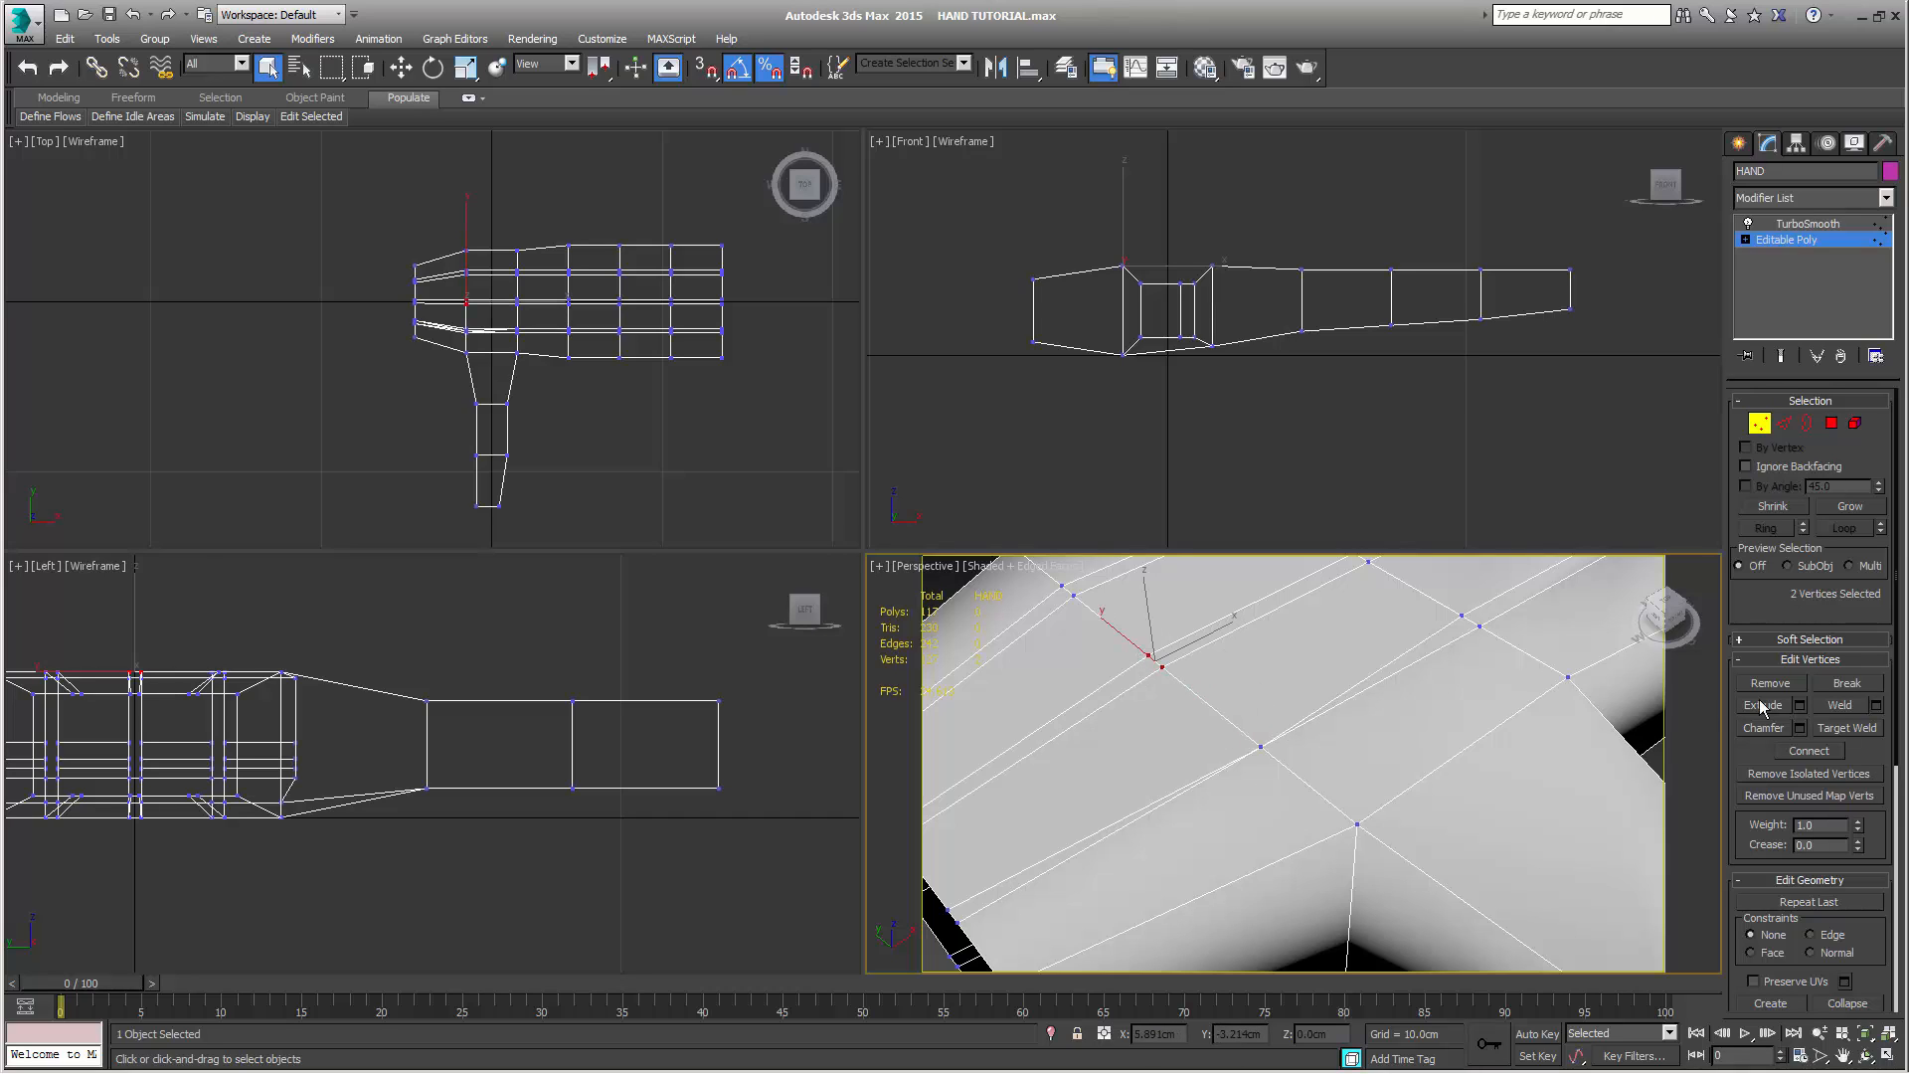
{"action": "left_click", "coordinate": [1839, 704]}
{"action": "middle_click_drag", "start_coordinate": [1134, 619], "coordinate": [1204, 704]}
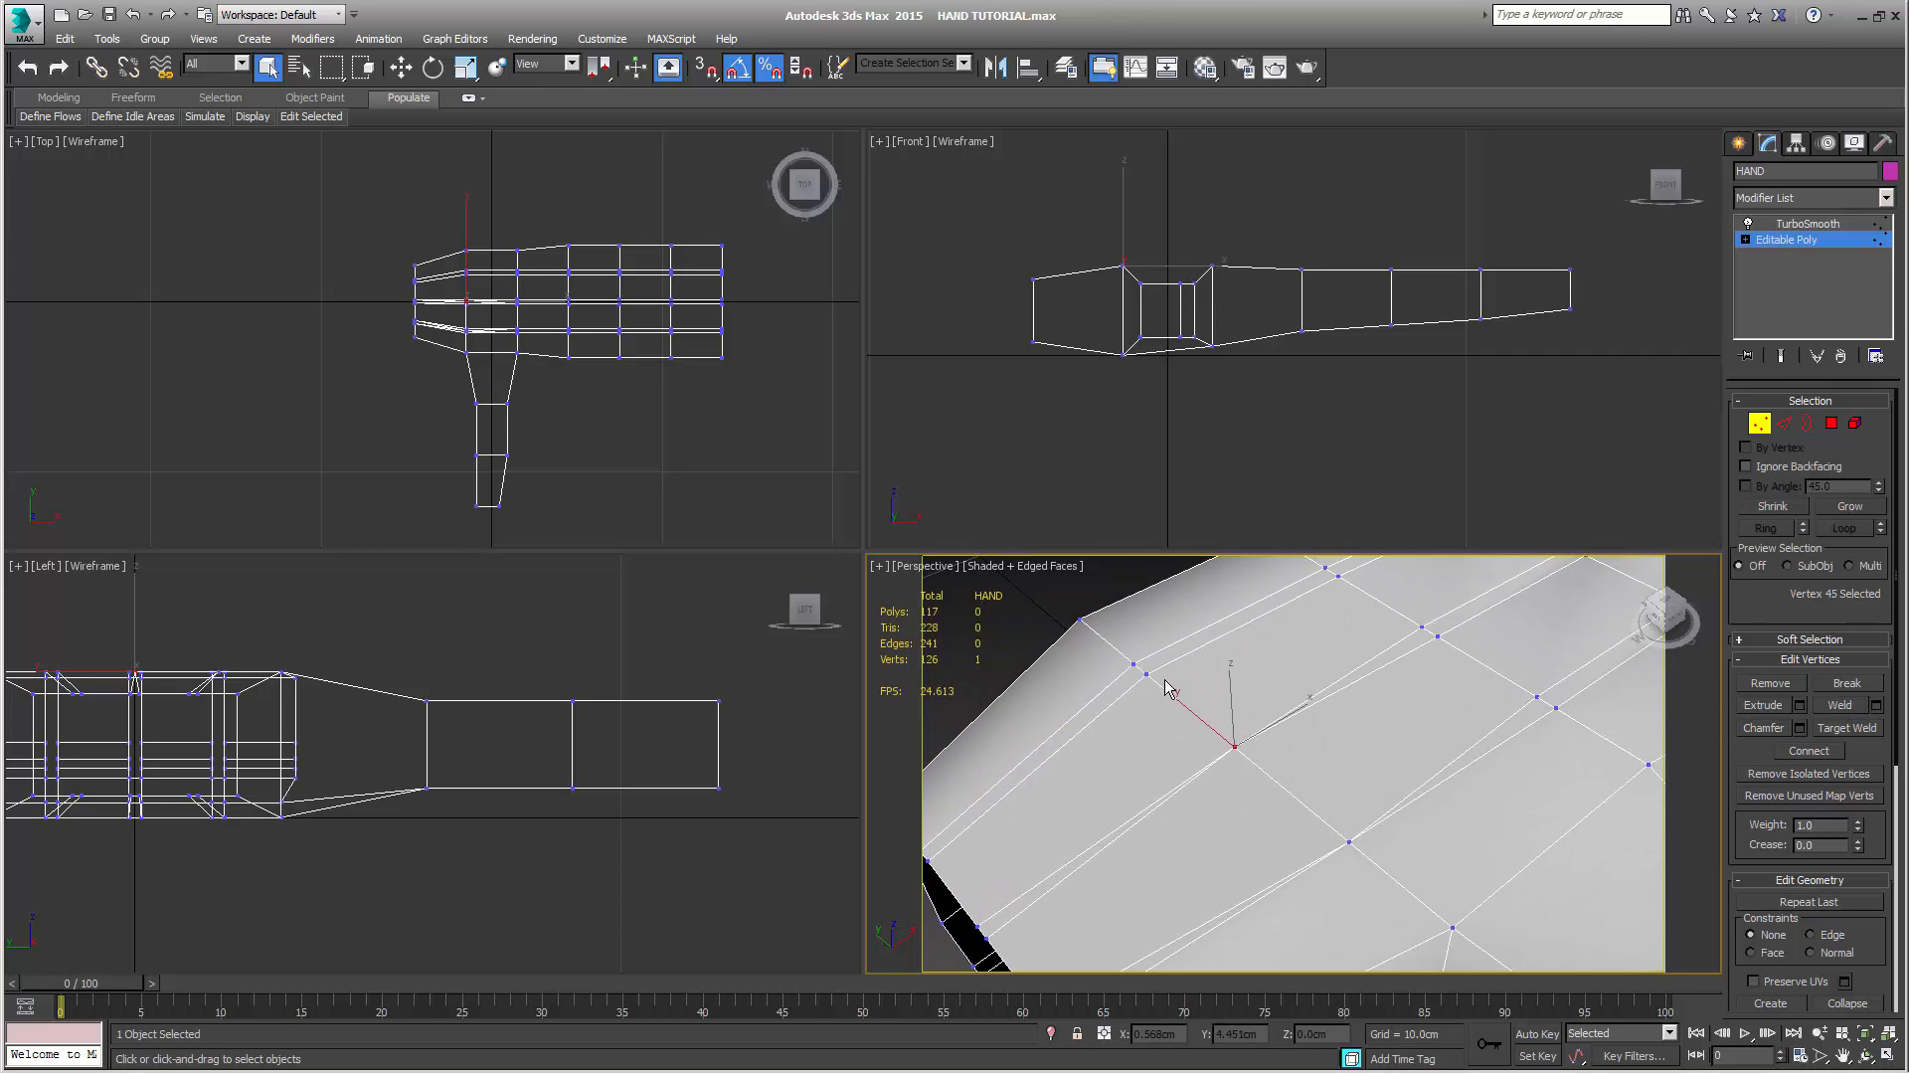
{"action": "left_click", "coordinate": [1148, 674]}
{"action": "left_click", "coordinate": [1133, 664], "text": "ctrl"}
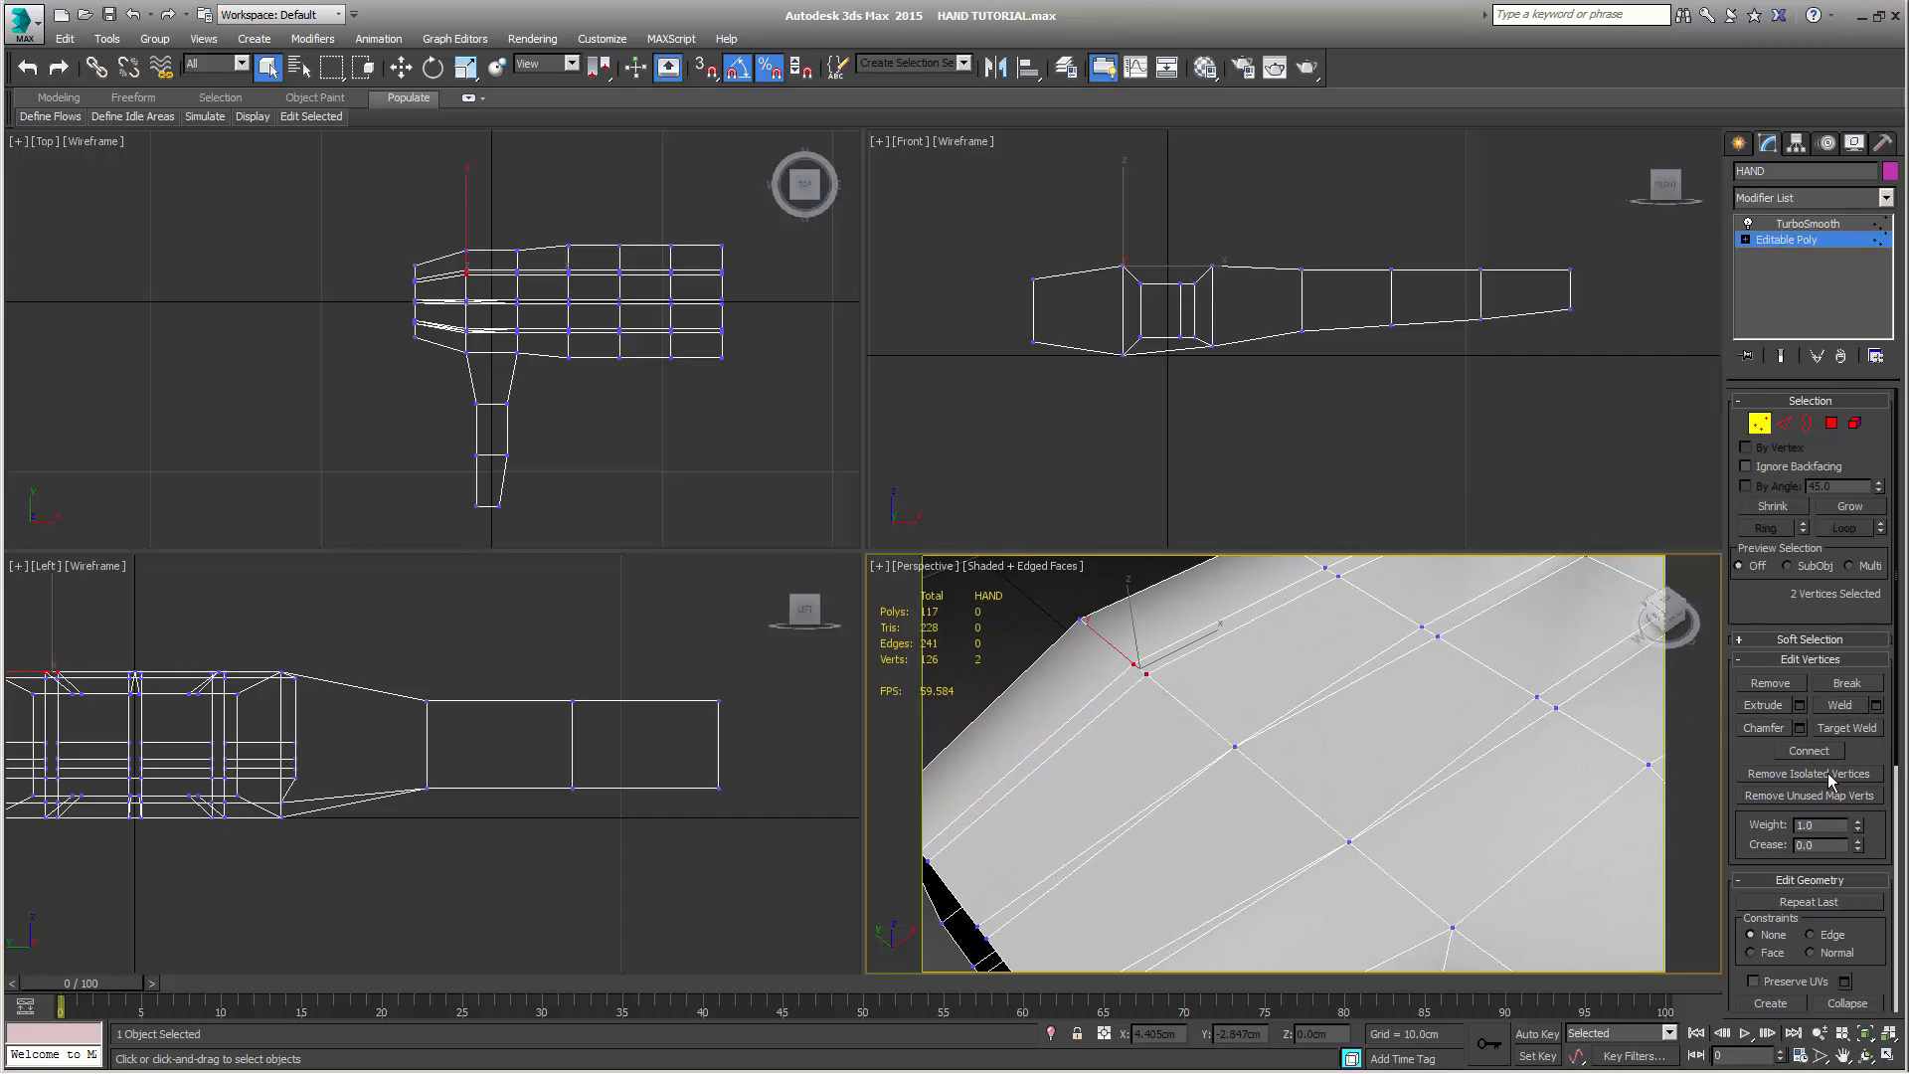
{"action": "left_click", "coordinate": [1835, 708]}
Weld the six inner vertices along the wrist opening's upper edge together into a single vertex
{"action": "middle_click_drag", "start_coordinate": [1191, 731], "coordinate": [1140, 669]}
{"action": "left_click", "coordinate": [1046, 717]}
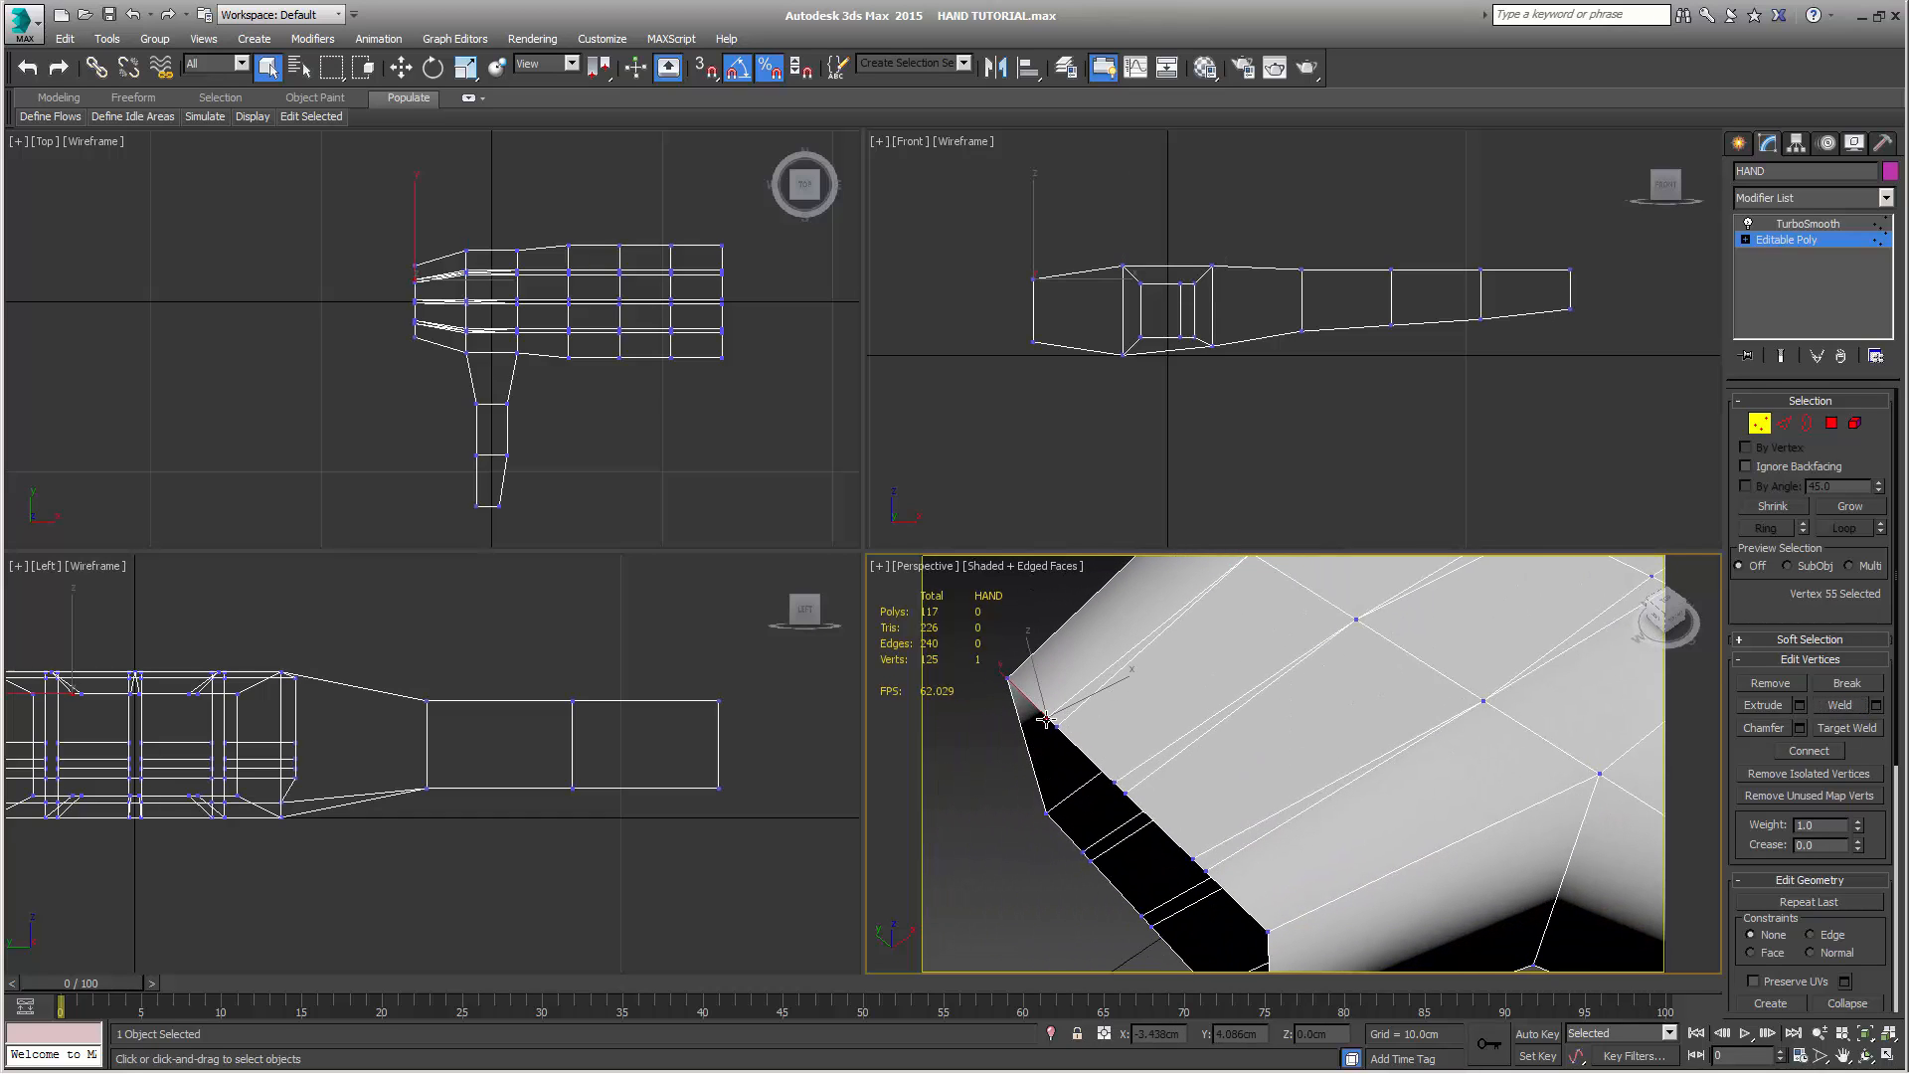
{"action": "left_click", "coordinate": [1057, 727], "text": "ctrl"}
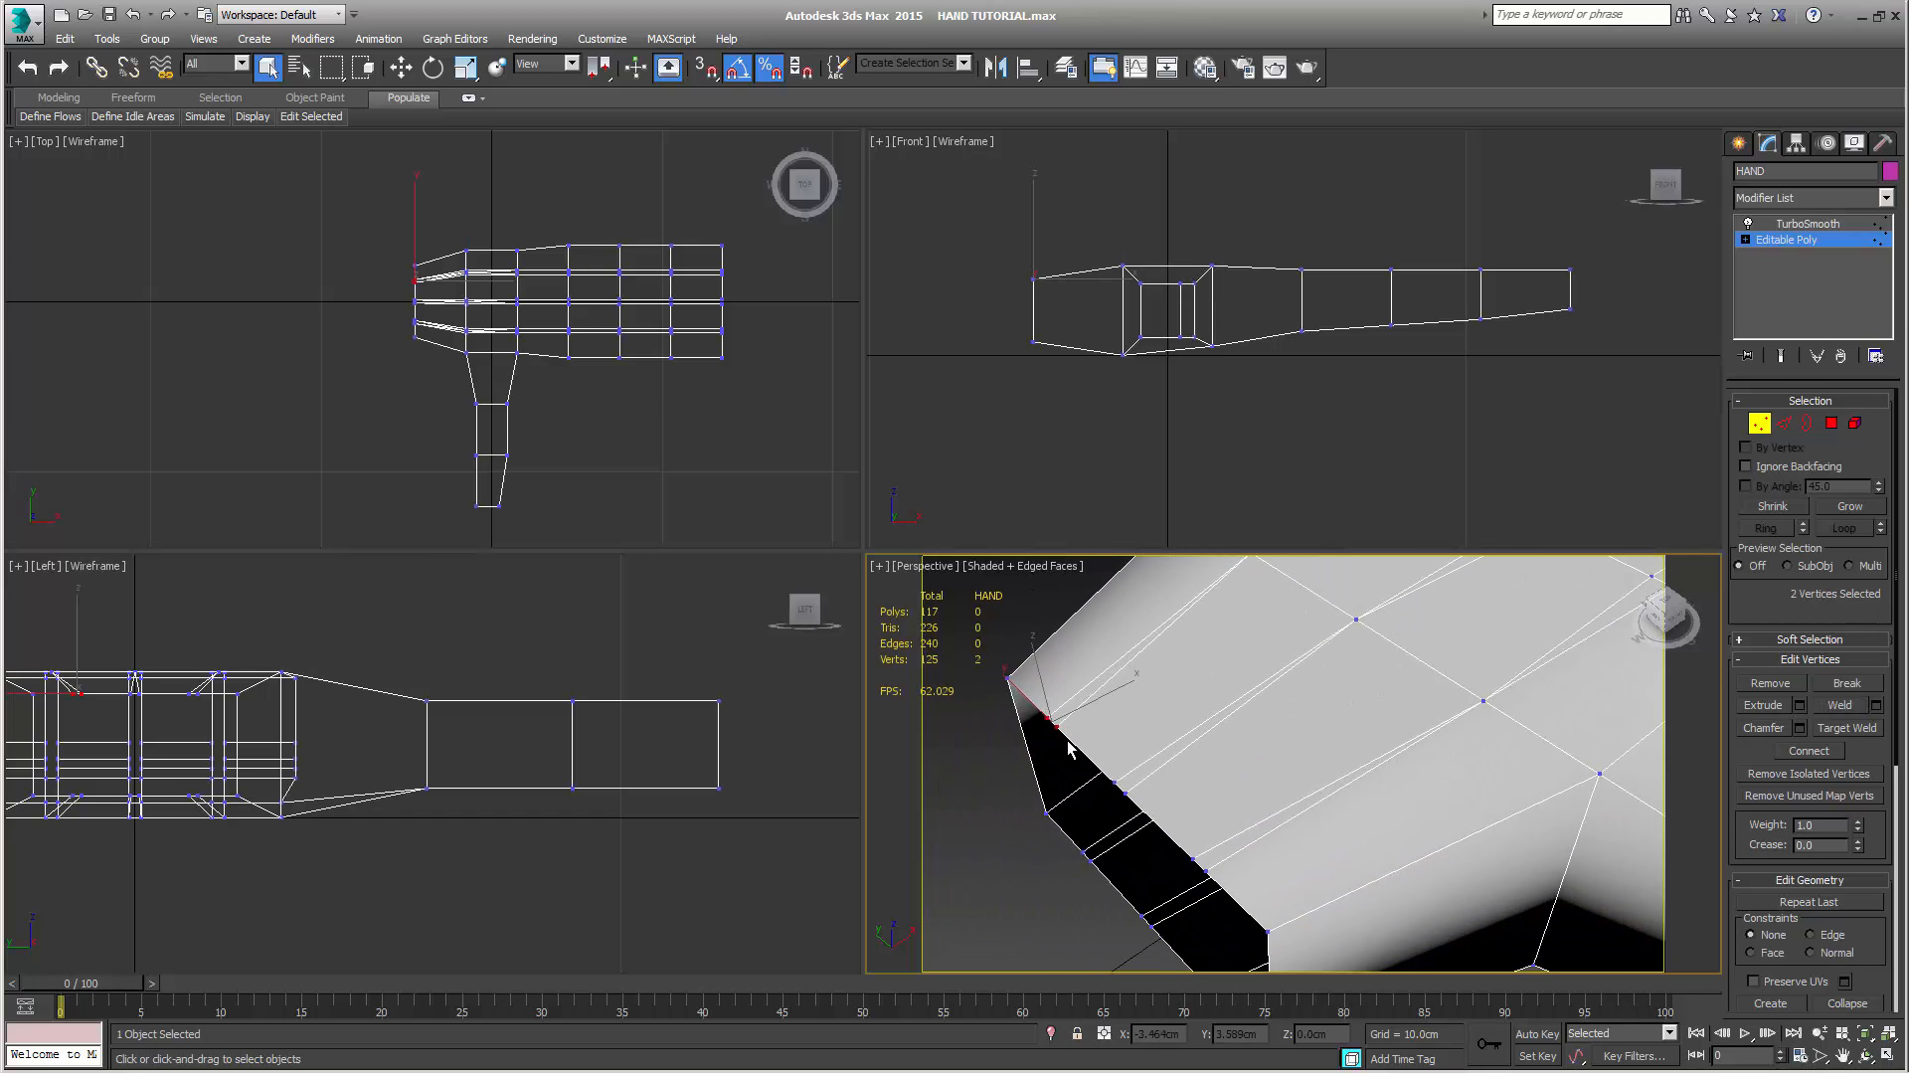
{"action": "left_click", "coordinate": [1115, 784], "text": "ctrl"}
{"action": "left_click", "coordinate": [1125, 793], "text": "ctrl"}
{"action": "left_click", "coordinate": [1193, 859], "text": "ctrl"}
{"action": "left_click", "coordinate": [1206, 872], "text": "ctrl"}
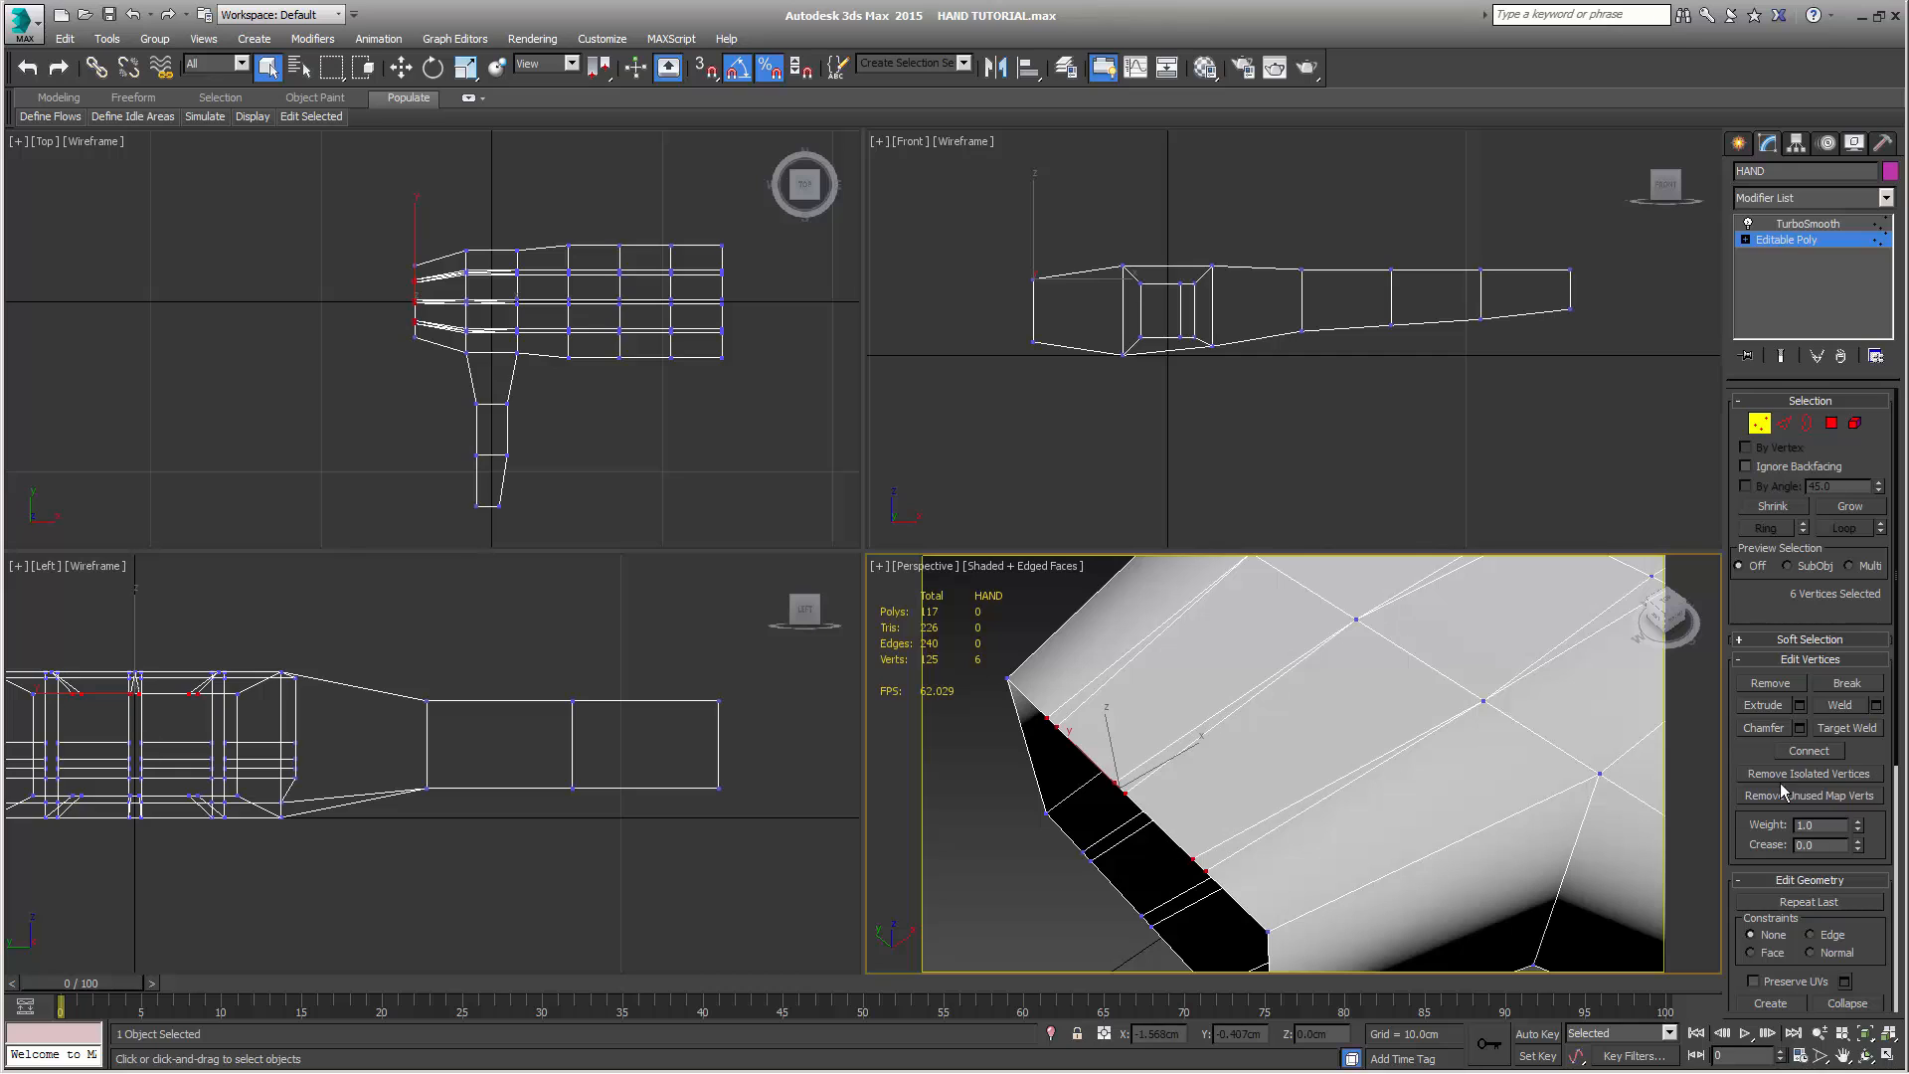
{"action": "left_click", "coordinate": [1840, 705]}
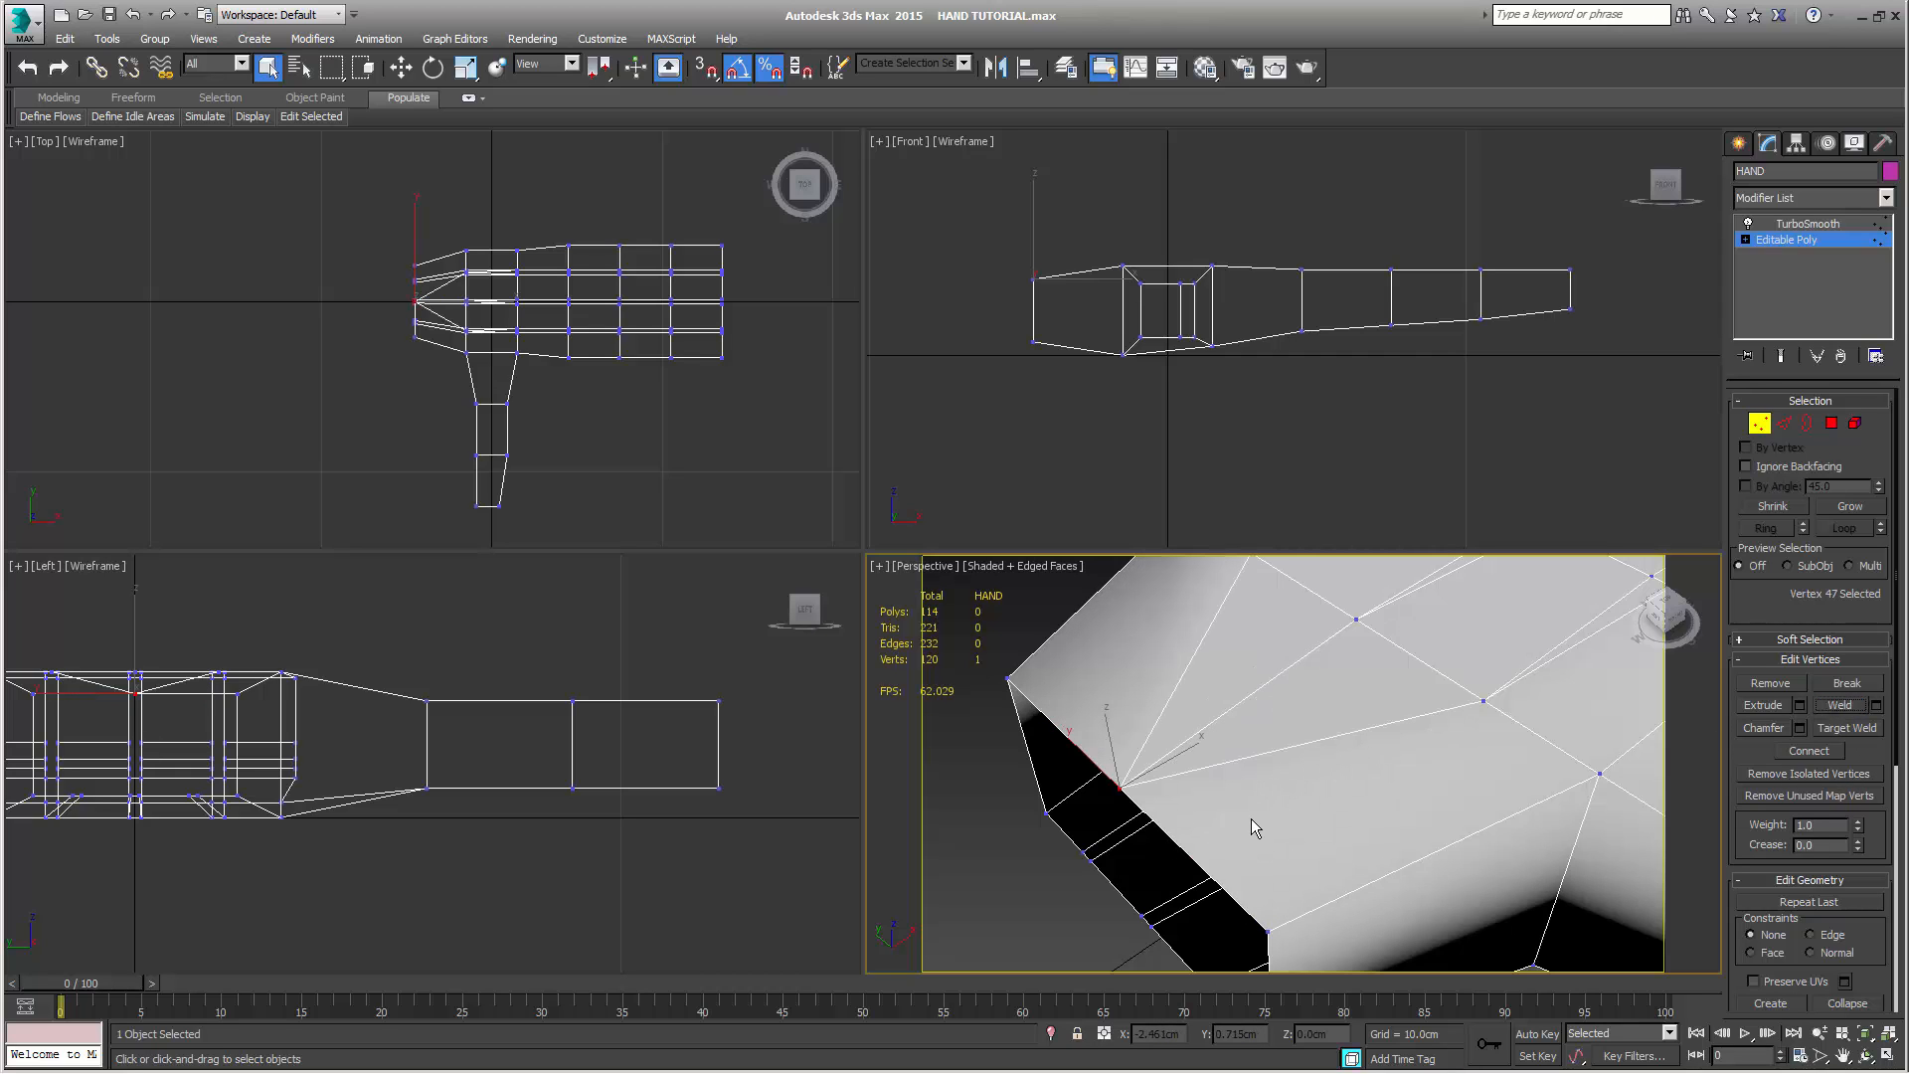
Examine the welded back of the hand with and without TurboSmooth, ending at the Editable Poly level
{"action": "middle_click_drag", "start_coordinate": [1253, 823], "coordinate": [1179, 784]}
{"action": "scroll", "coordinate": [1249, 790], "scroll_direction": "down", "scroll_amount": 2}
{"action": "scroll", "coordinate": [1197, 750], "scroll_direction": "down", "scroll_amount": 2}
{"action": "middle_click_drag", "start_coordinate": [1179, 783], "coordinate": [1205, 807], "text": "alt"}
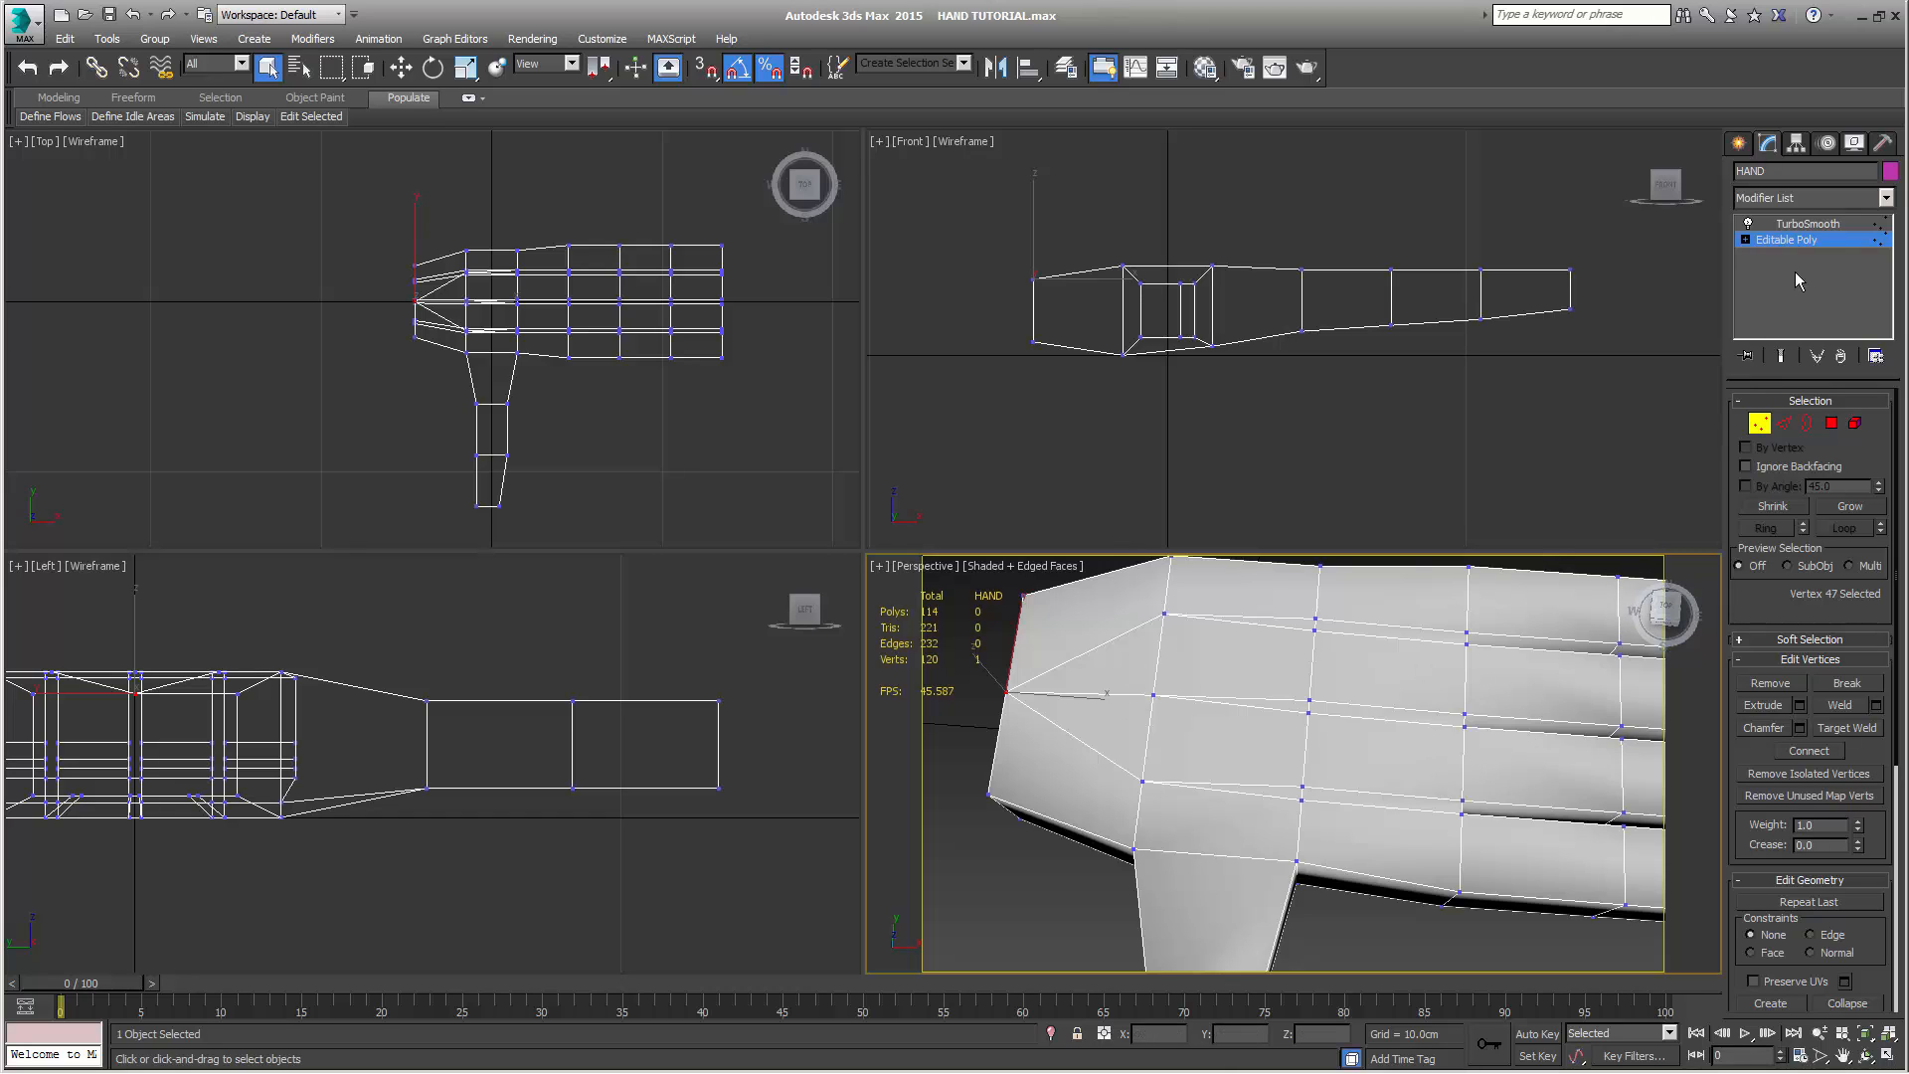
{"action": "left_click", "coordinate": [1808, 224]}
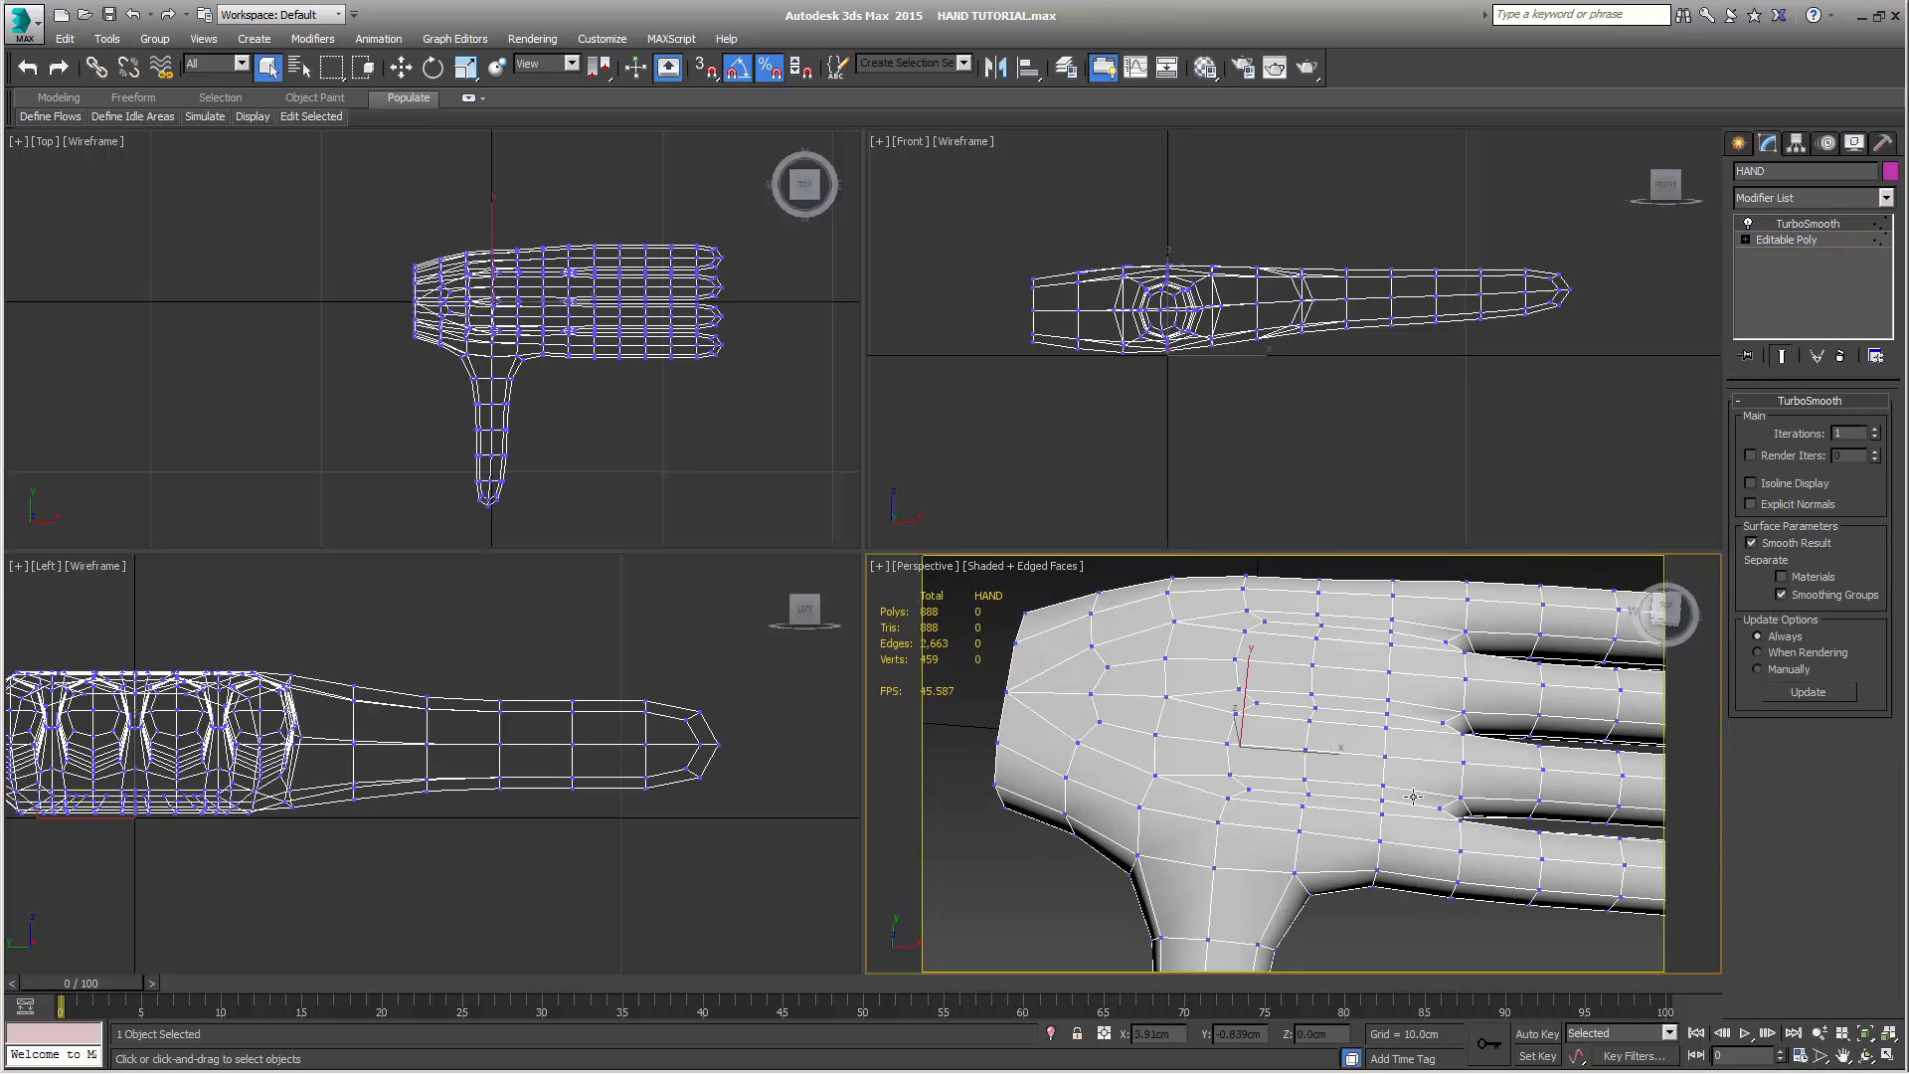
{"action": "left_click", "coordinate": [1798, 241]}
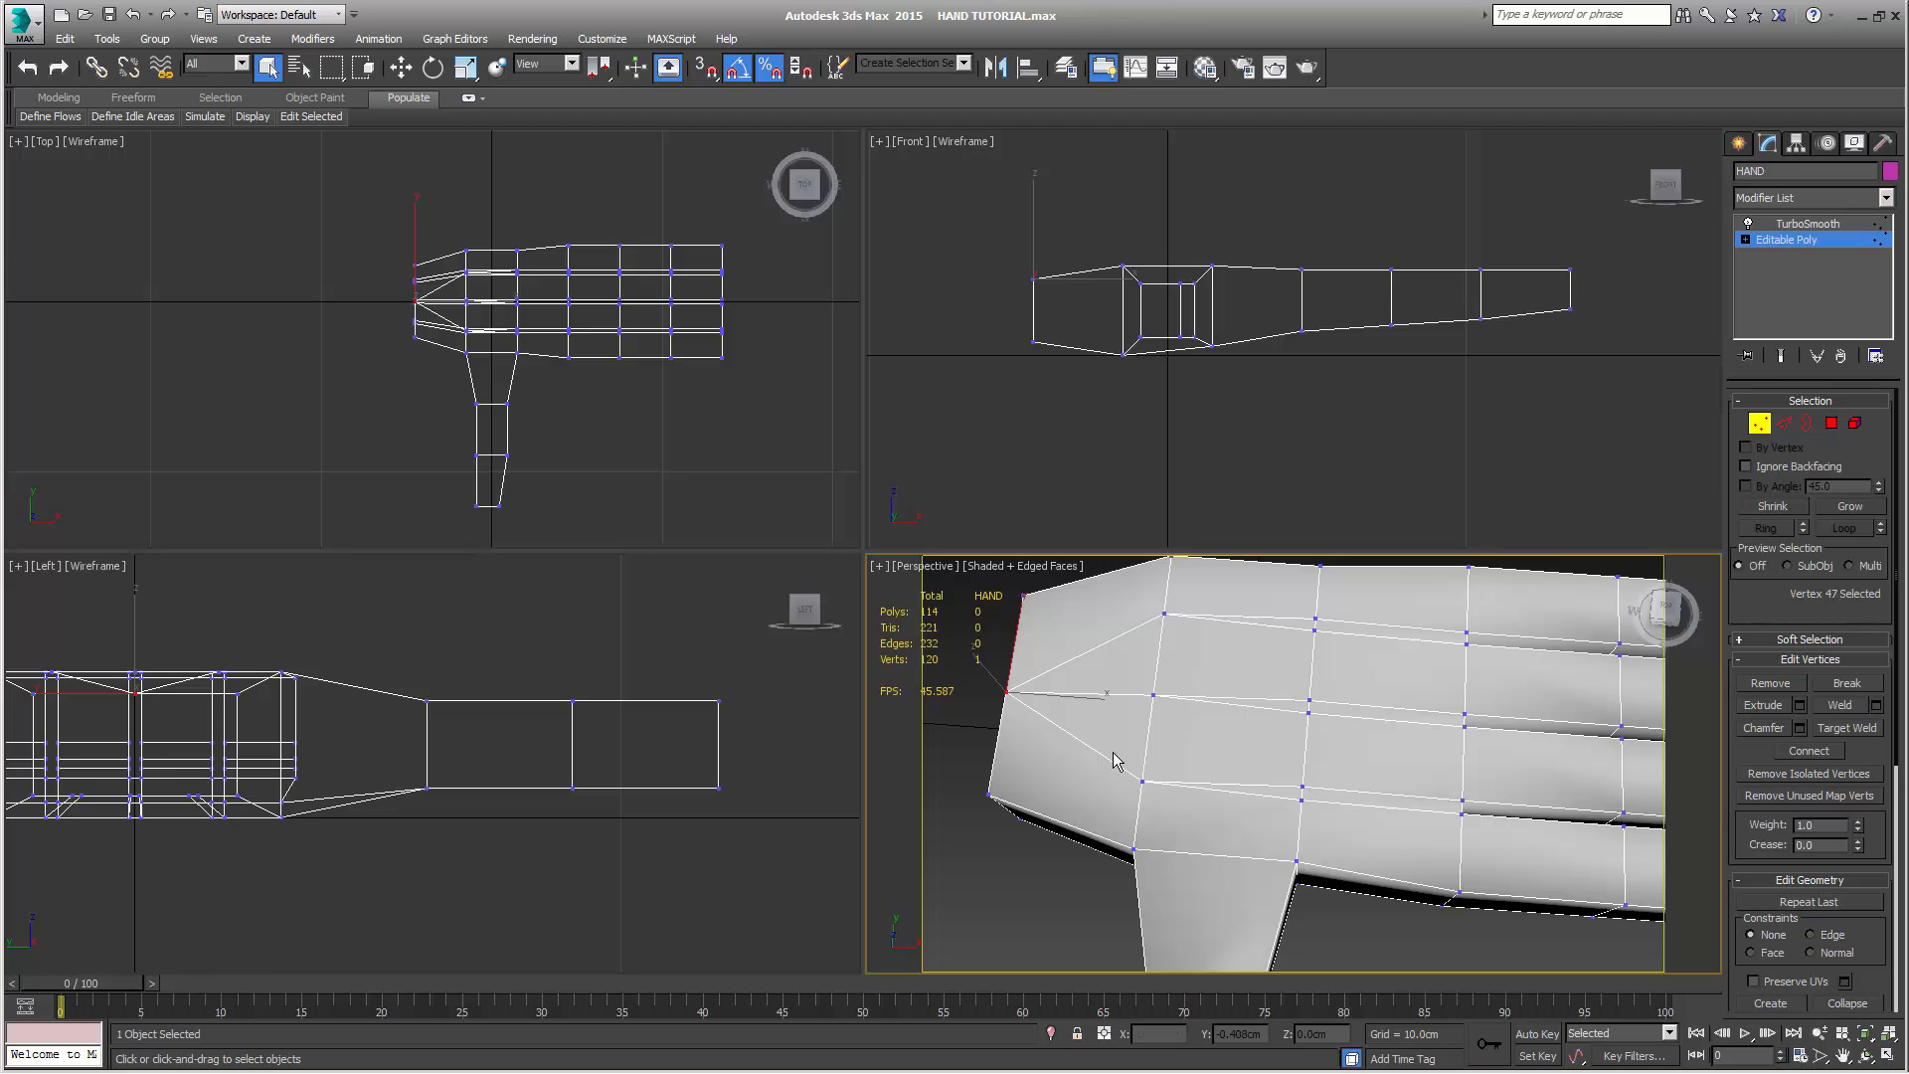
{"action": "middle_click_drag", "start_coordinate": [1306, 756], "coordinate": [1324, 773]}
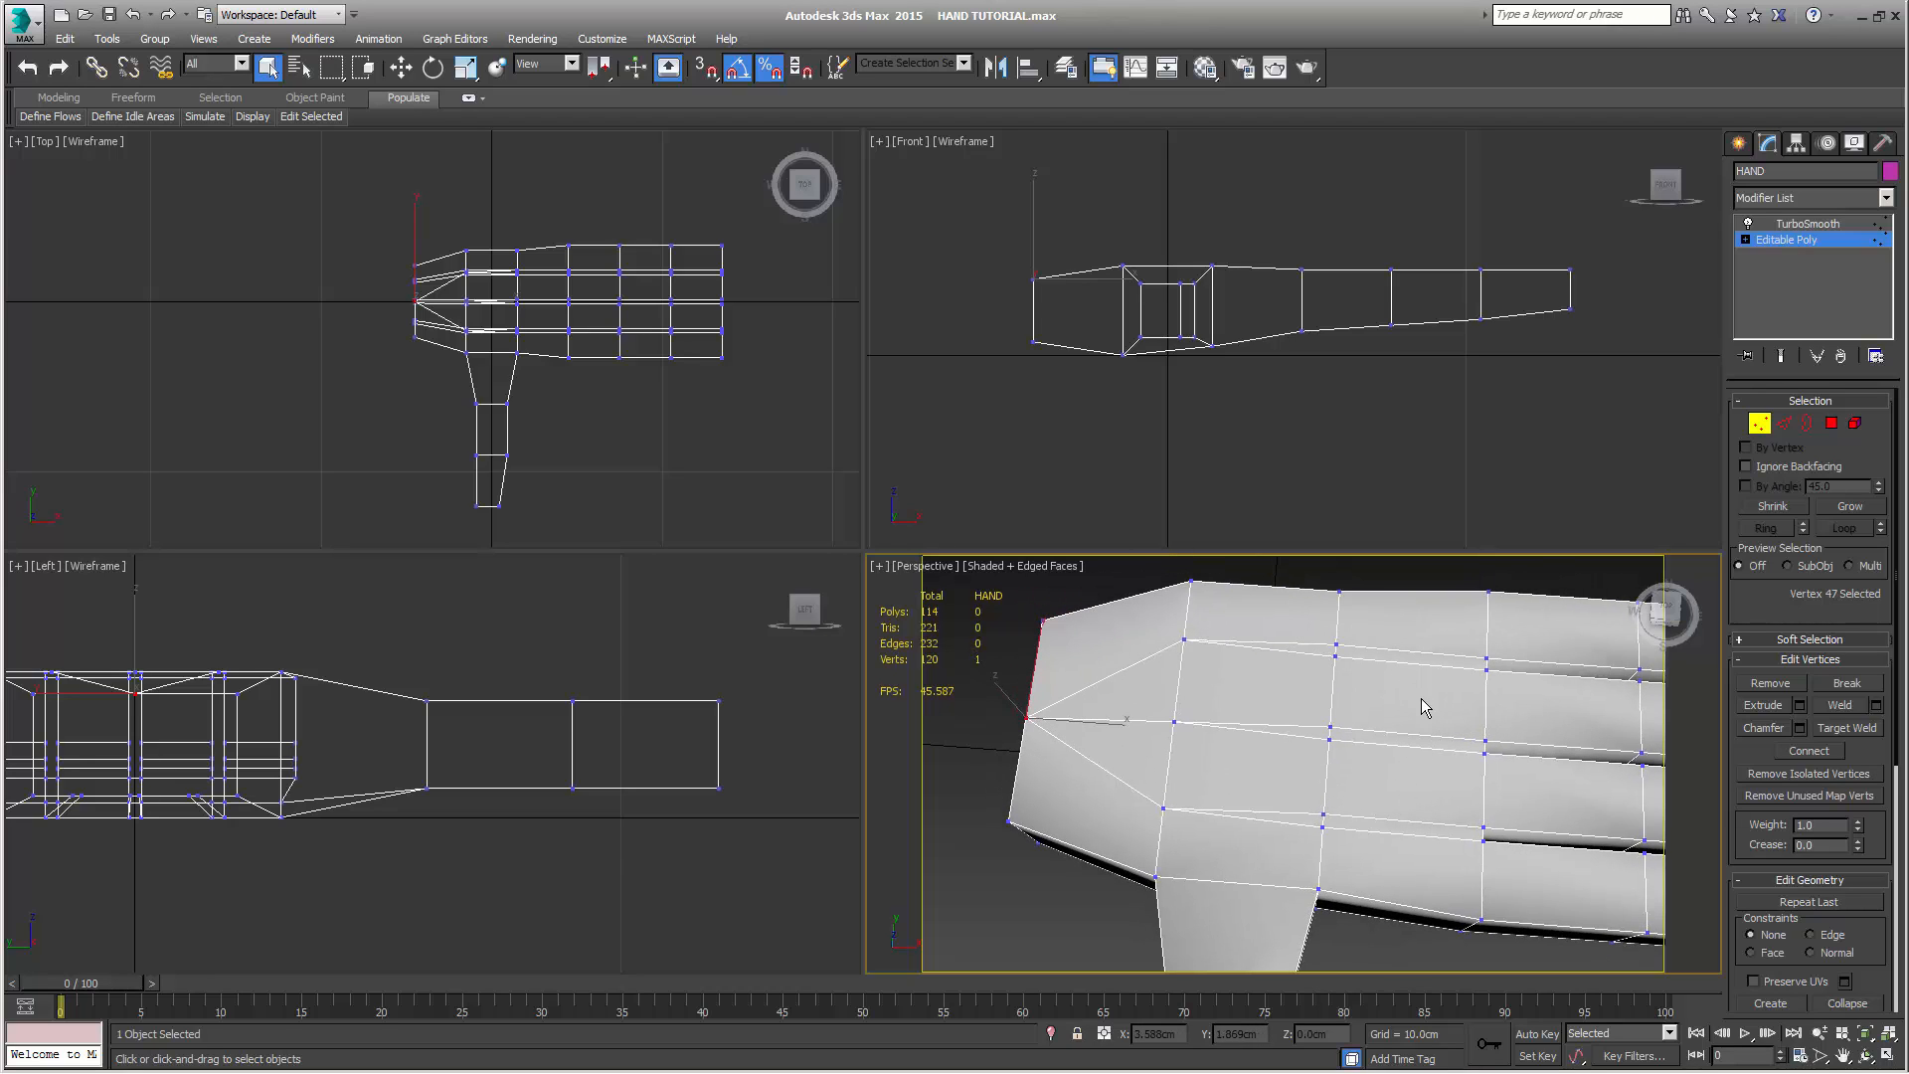
{"action": "left_click", "coordinate": [1820, 224]}
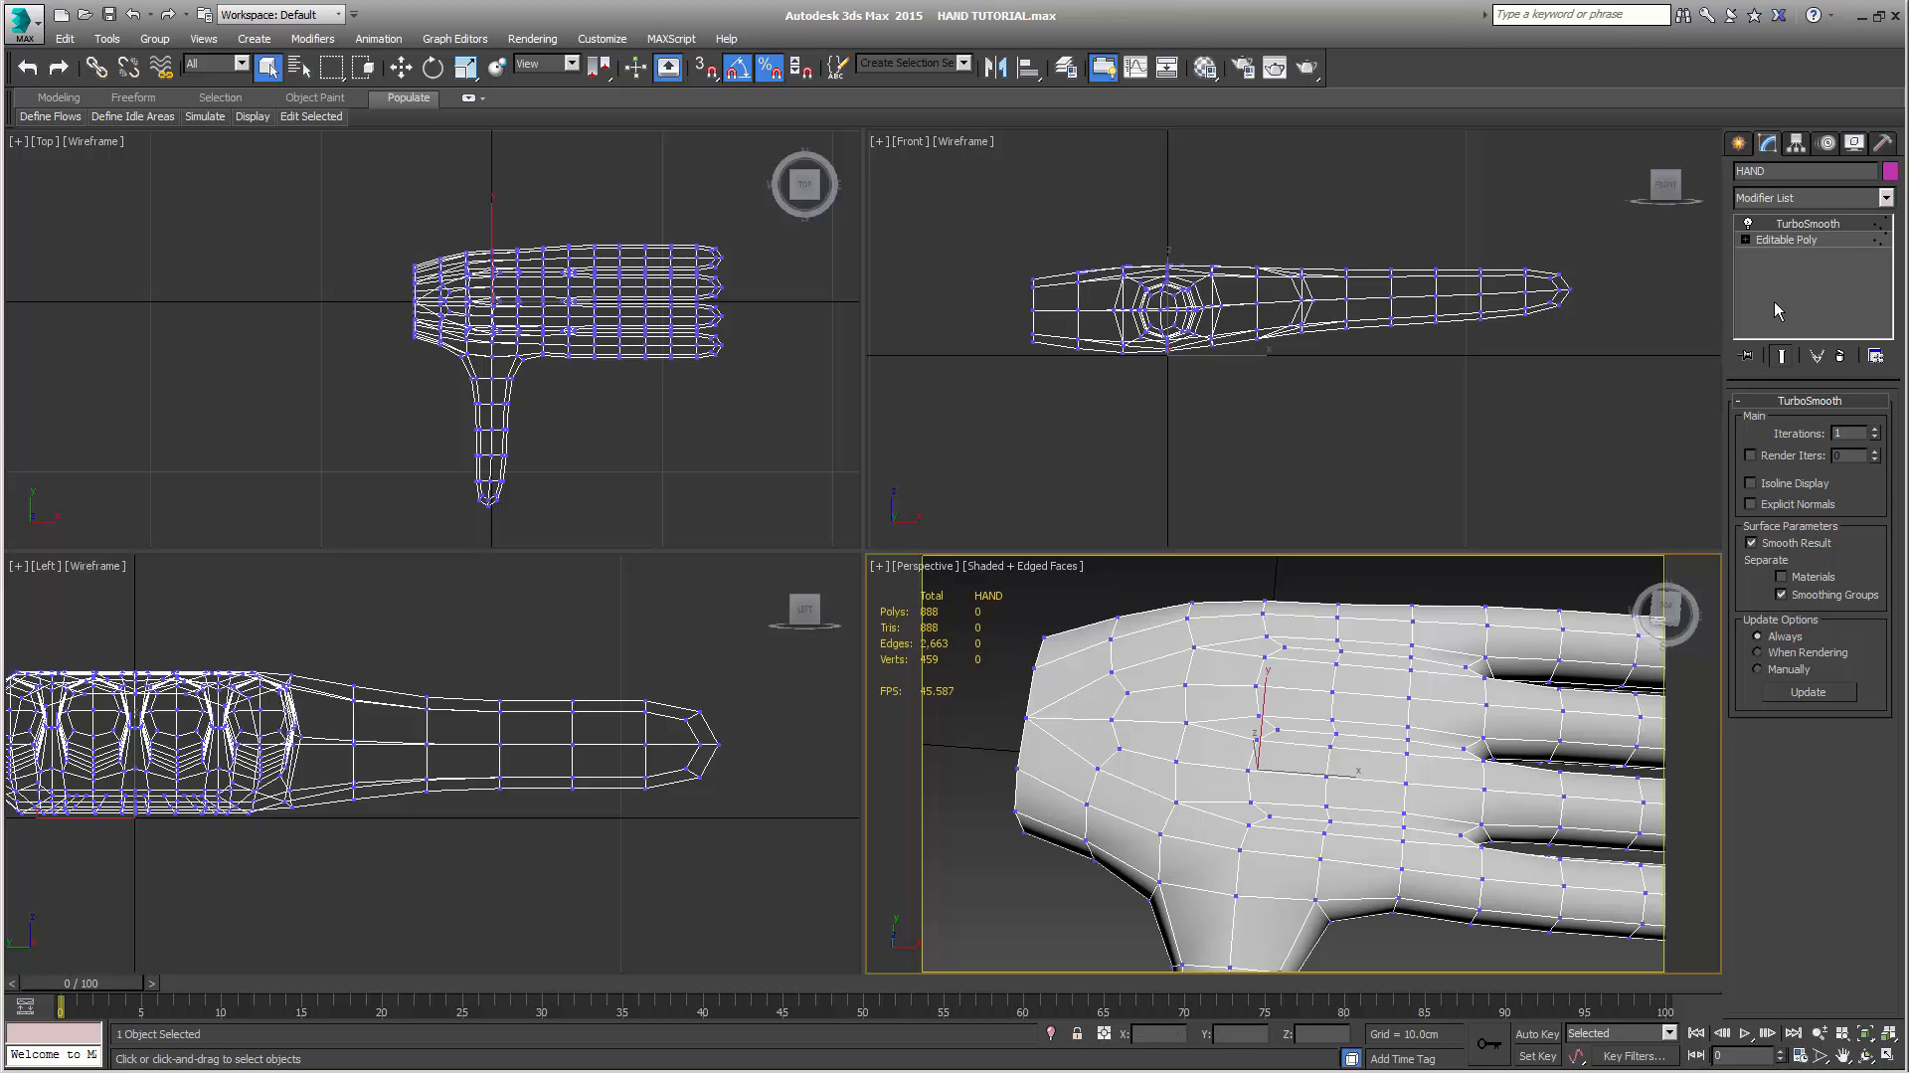
{"action": "left_click", "coordinate": [1817, 241]}
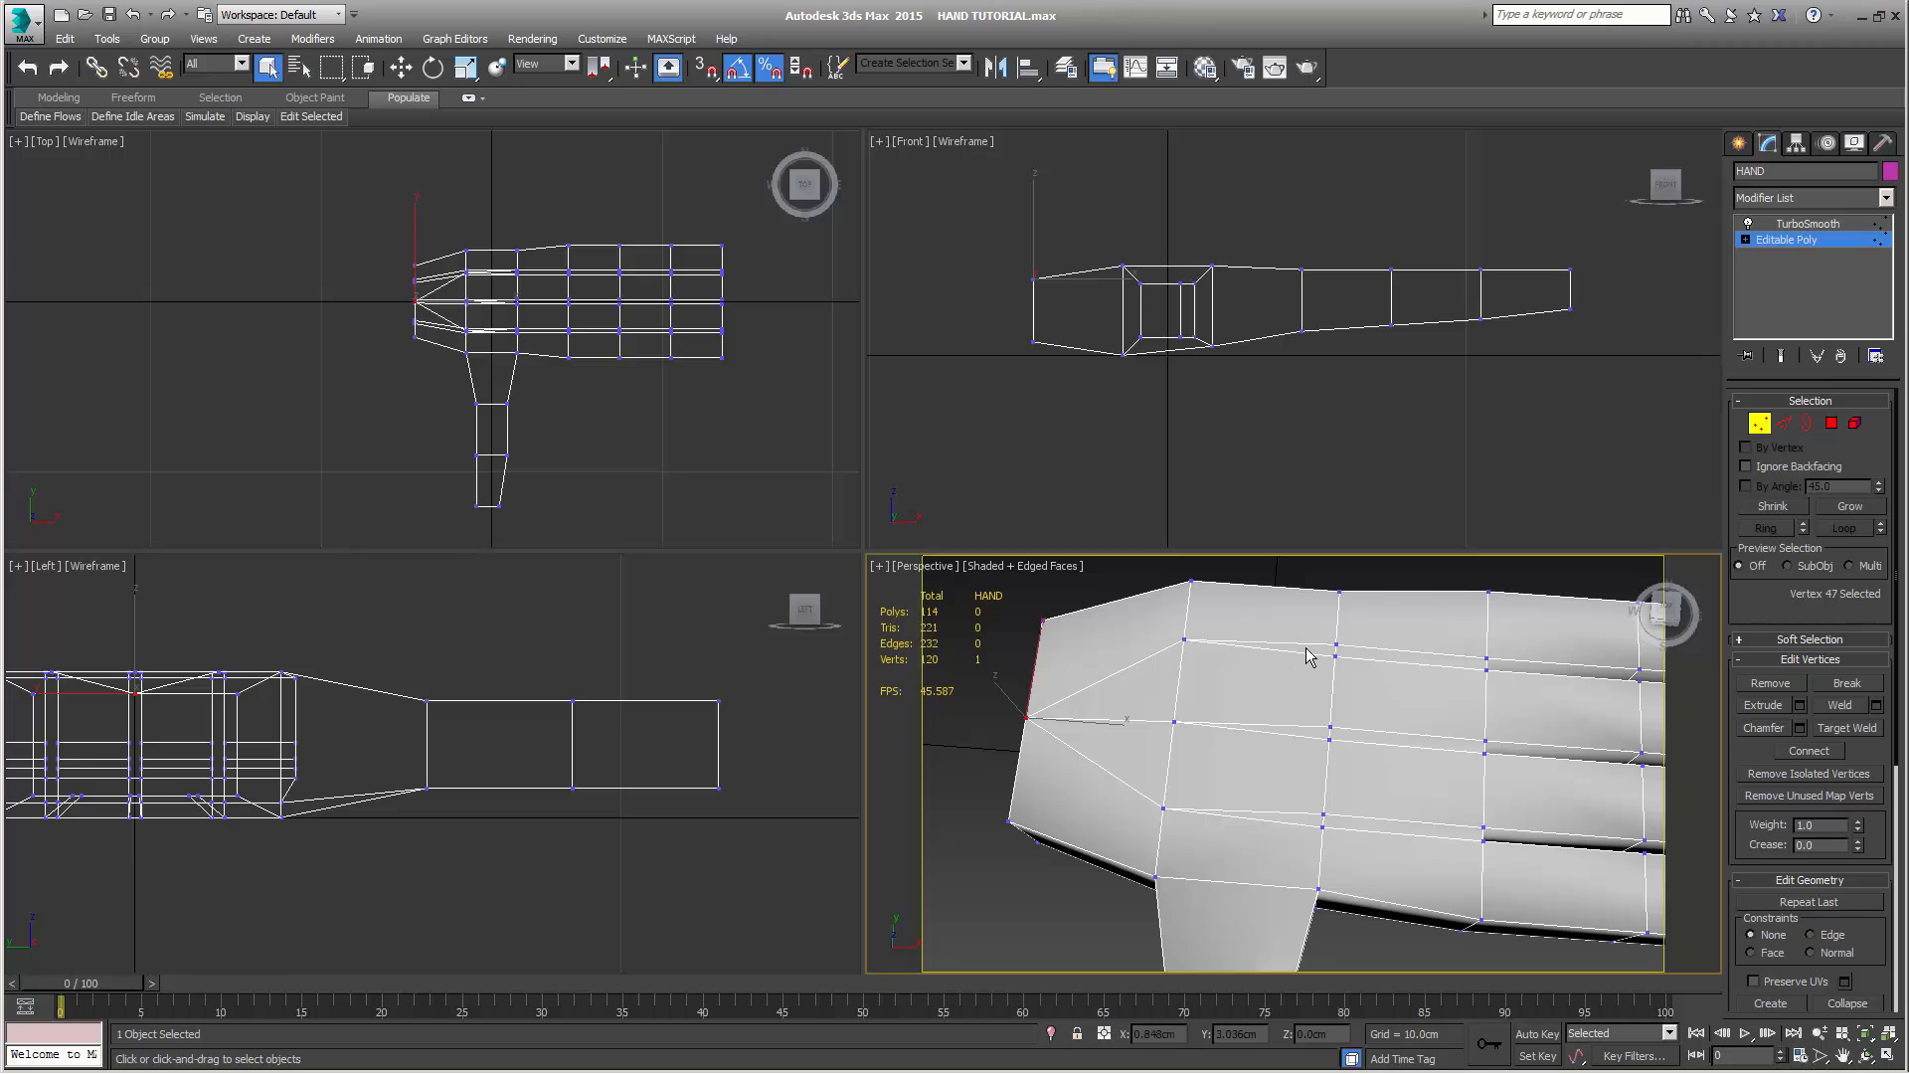
Weld the thumb-side pair of neighbouring vertices on the palm side, in the row at the thumb base's finger side
{"action": "left_click", "coordinate": [1781, 355]}
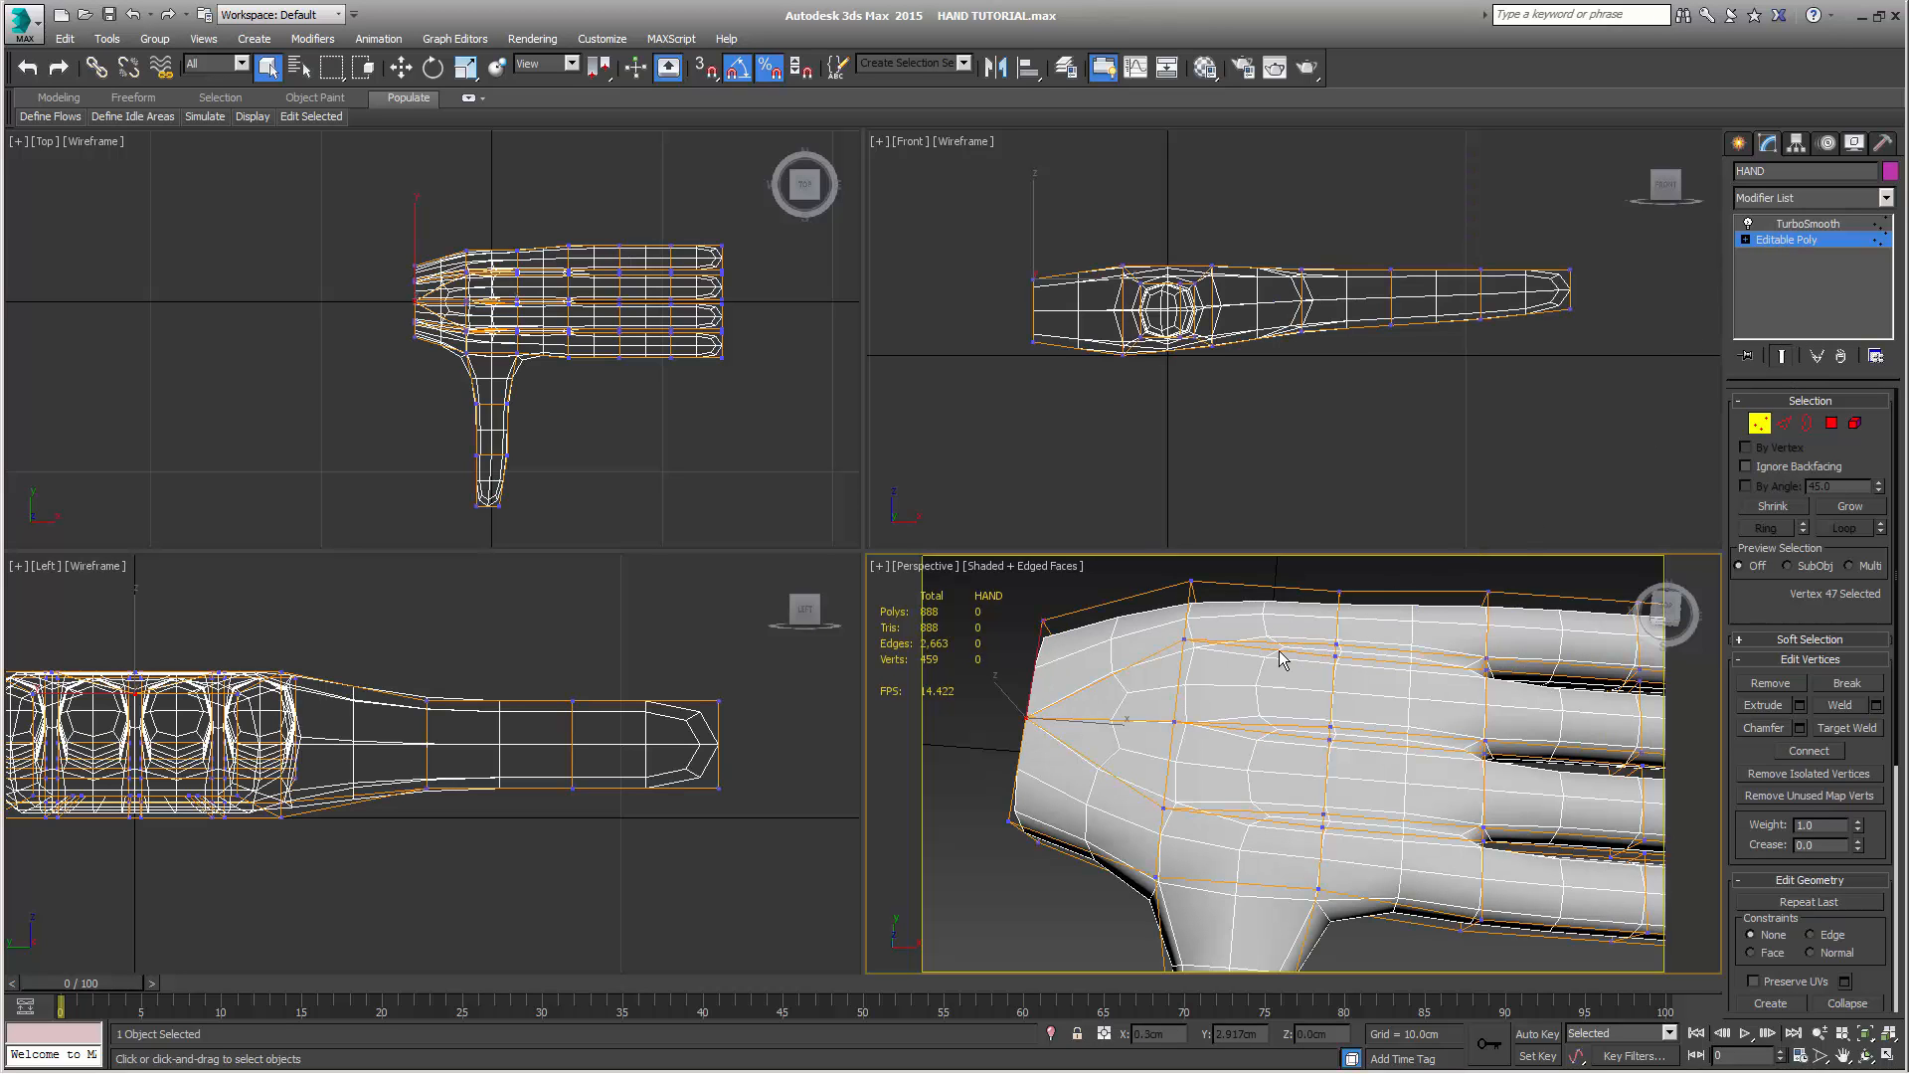
{"action": "left_click", "coordinate": [1781, 355]}
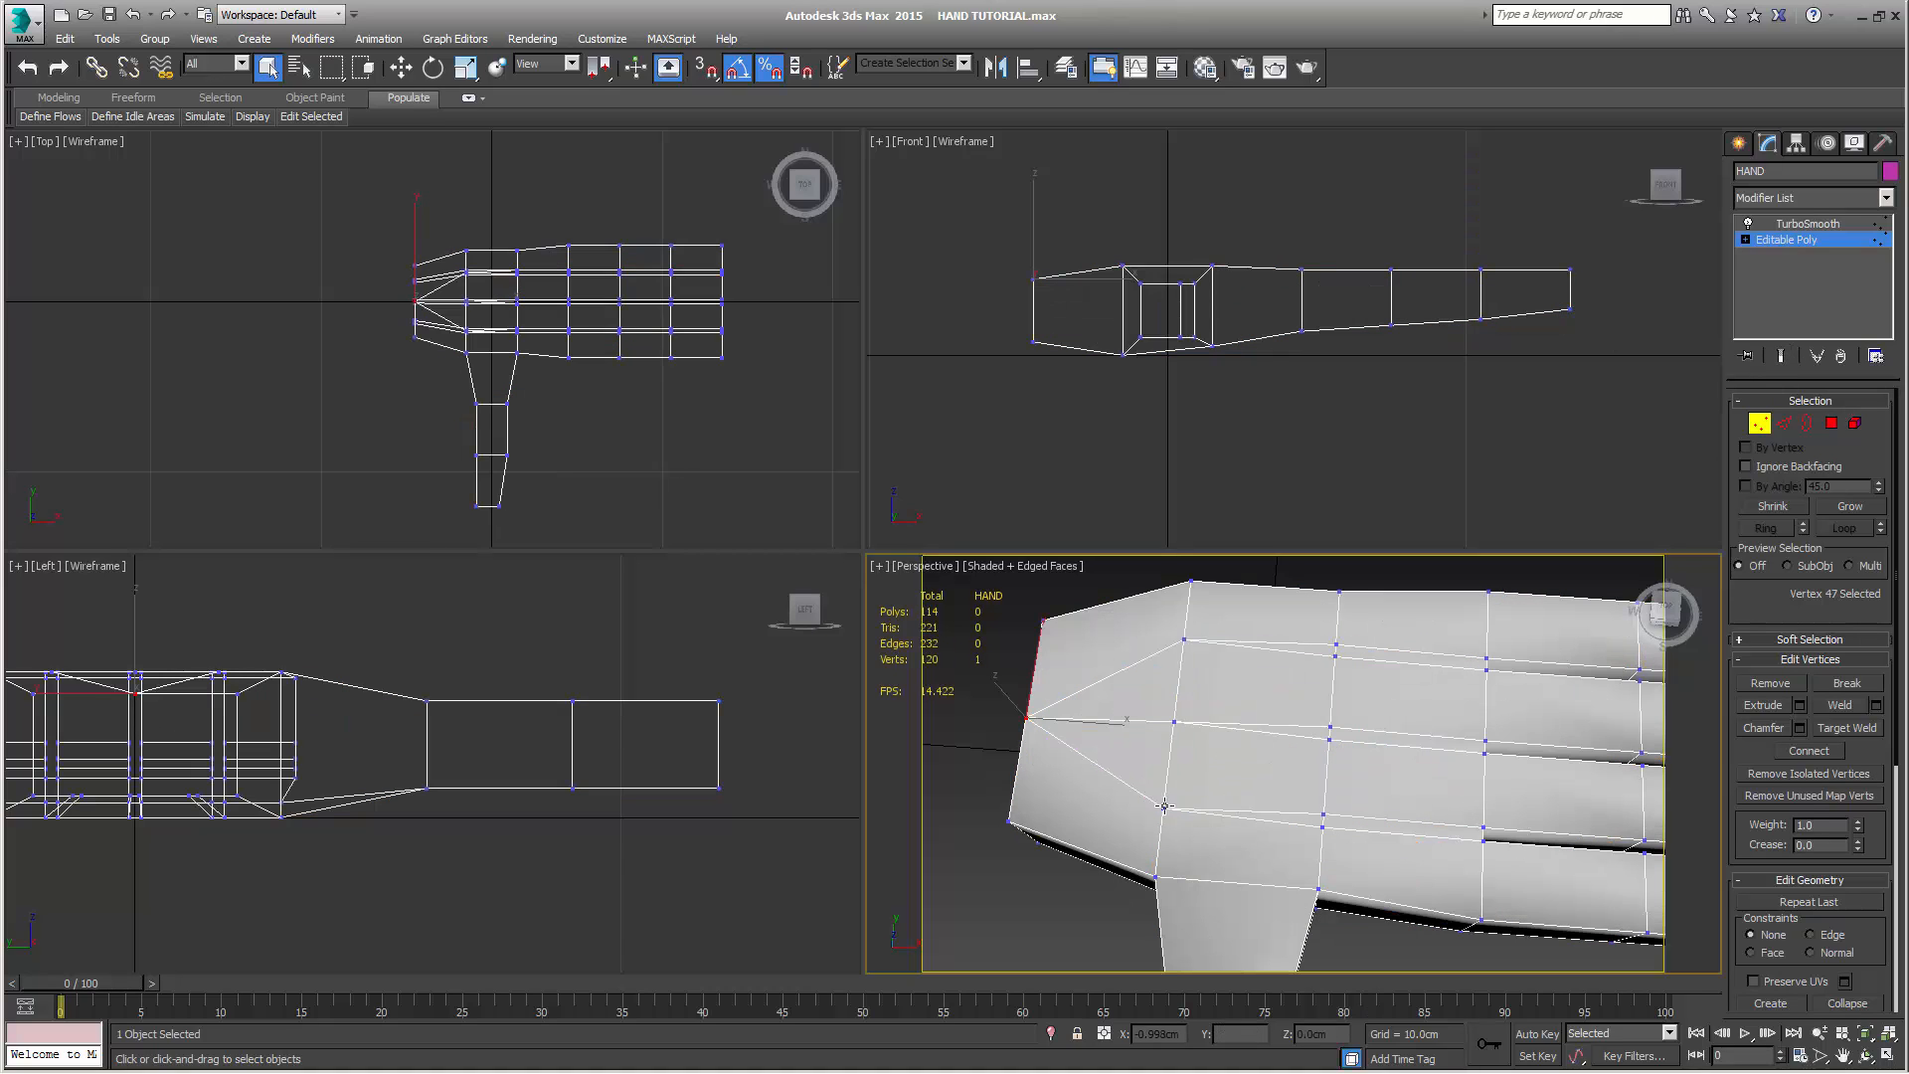
{"action": "middle_click_drag", "start_coordinate": [1342, 801], "coordinate": [1197, 795], "text": "alt"}
{"action": "middle_click_drag", "start_coordinate": [1028, 712], "coordinate": [1280, 808], "text": "alt"}
{"action": "middle_click_drag", "start_coordinate": [1285, 913], "coordinate": [1249, 855], "text": "alt"}
{"action": "left_click", "coordinate": [1328, 757]}
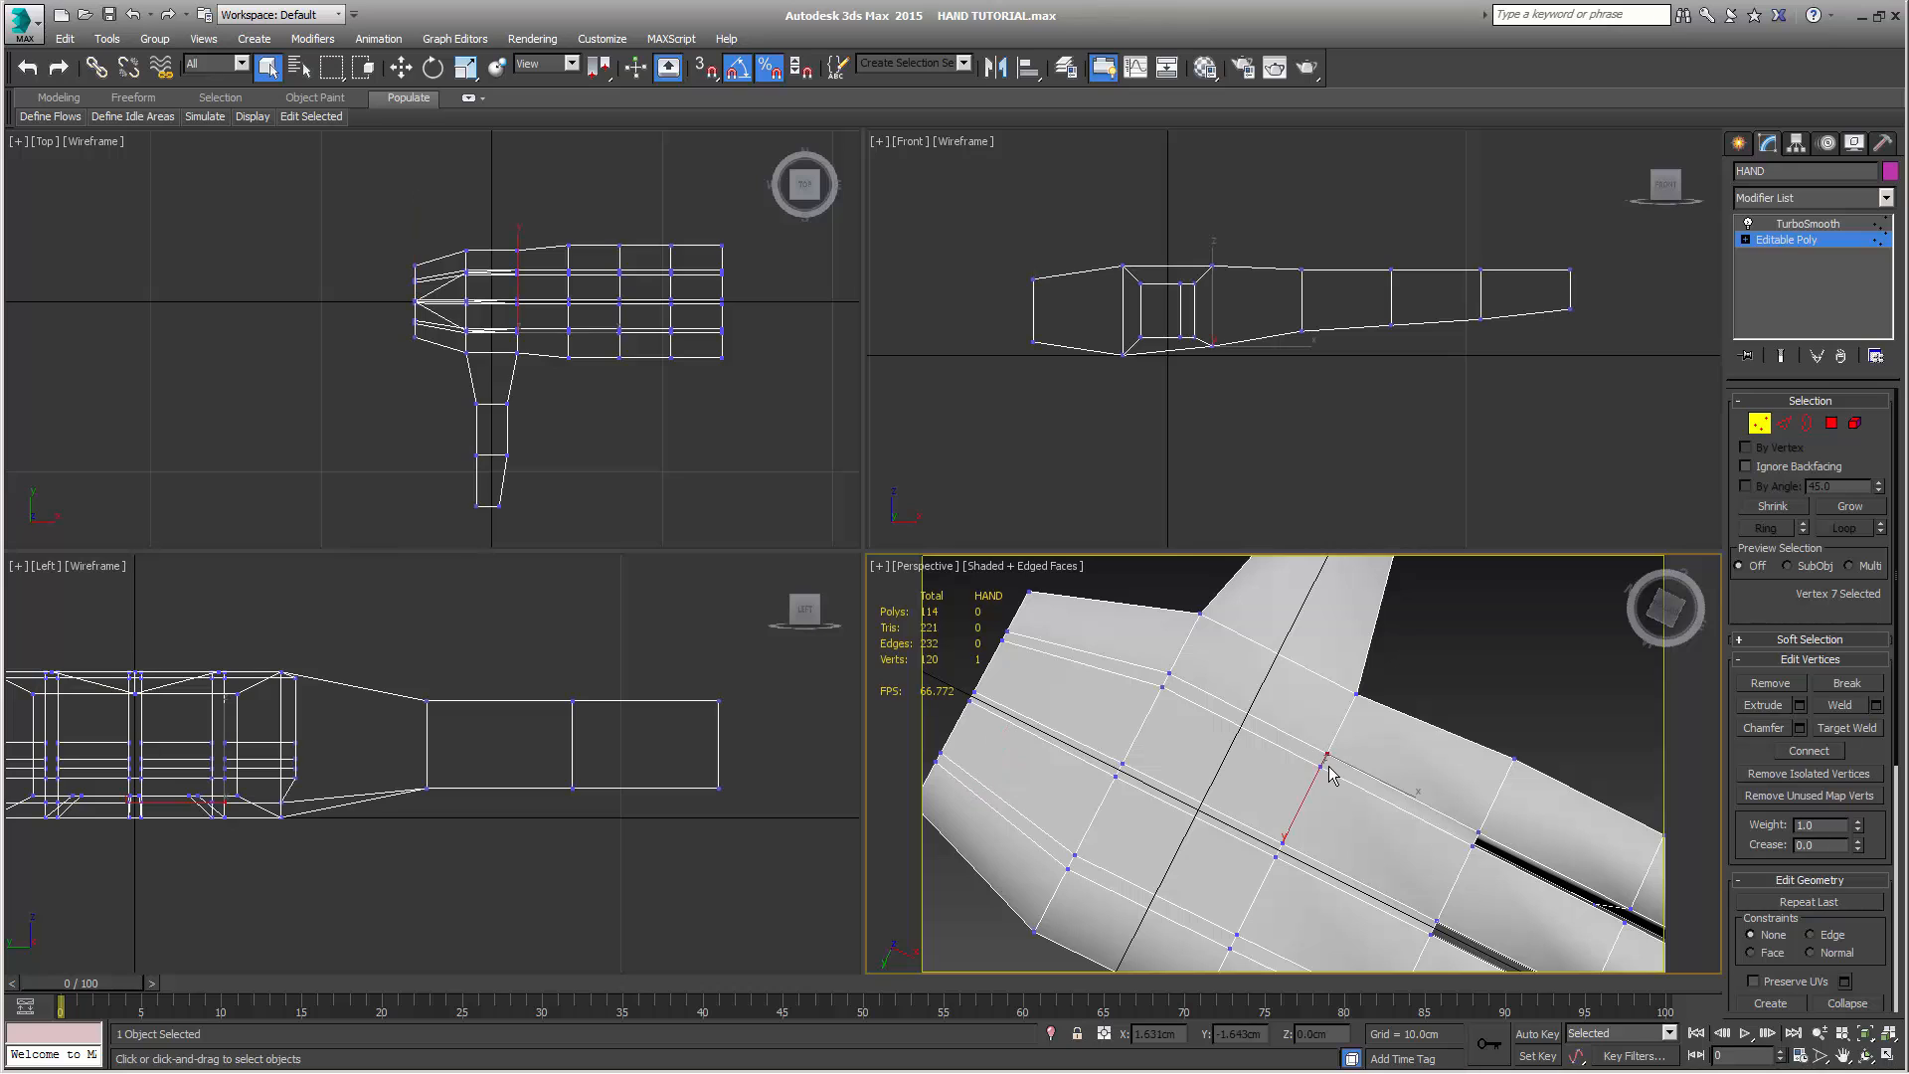
{"action": "left_click", "coordinate": [1323, 765], "text": "ctrl"}
{"action": "middle_click_drag", "start_coordinate": [1335, 784], "coordinate": [1385, 794], "text": "alt"}
{"action": "left_click", "coordinate": [1841, 705]}
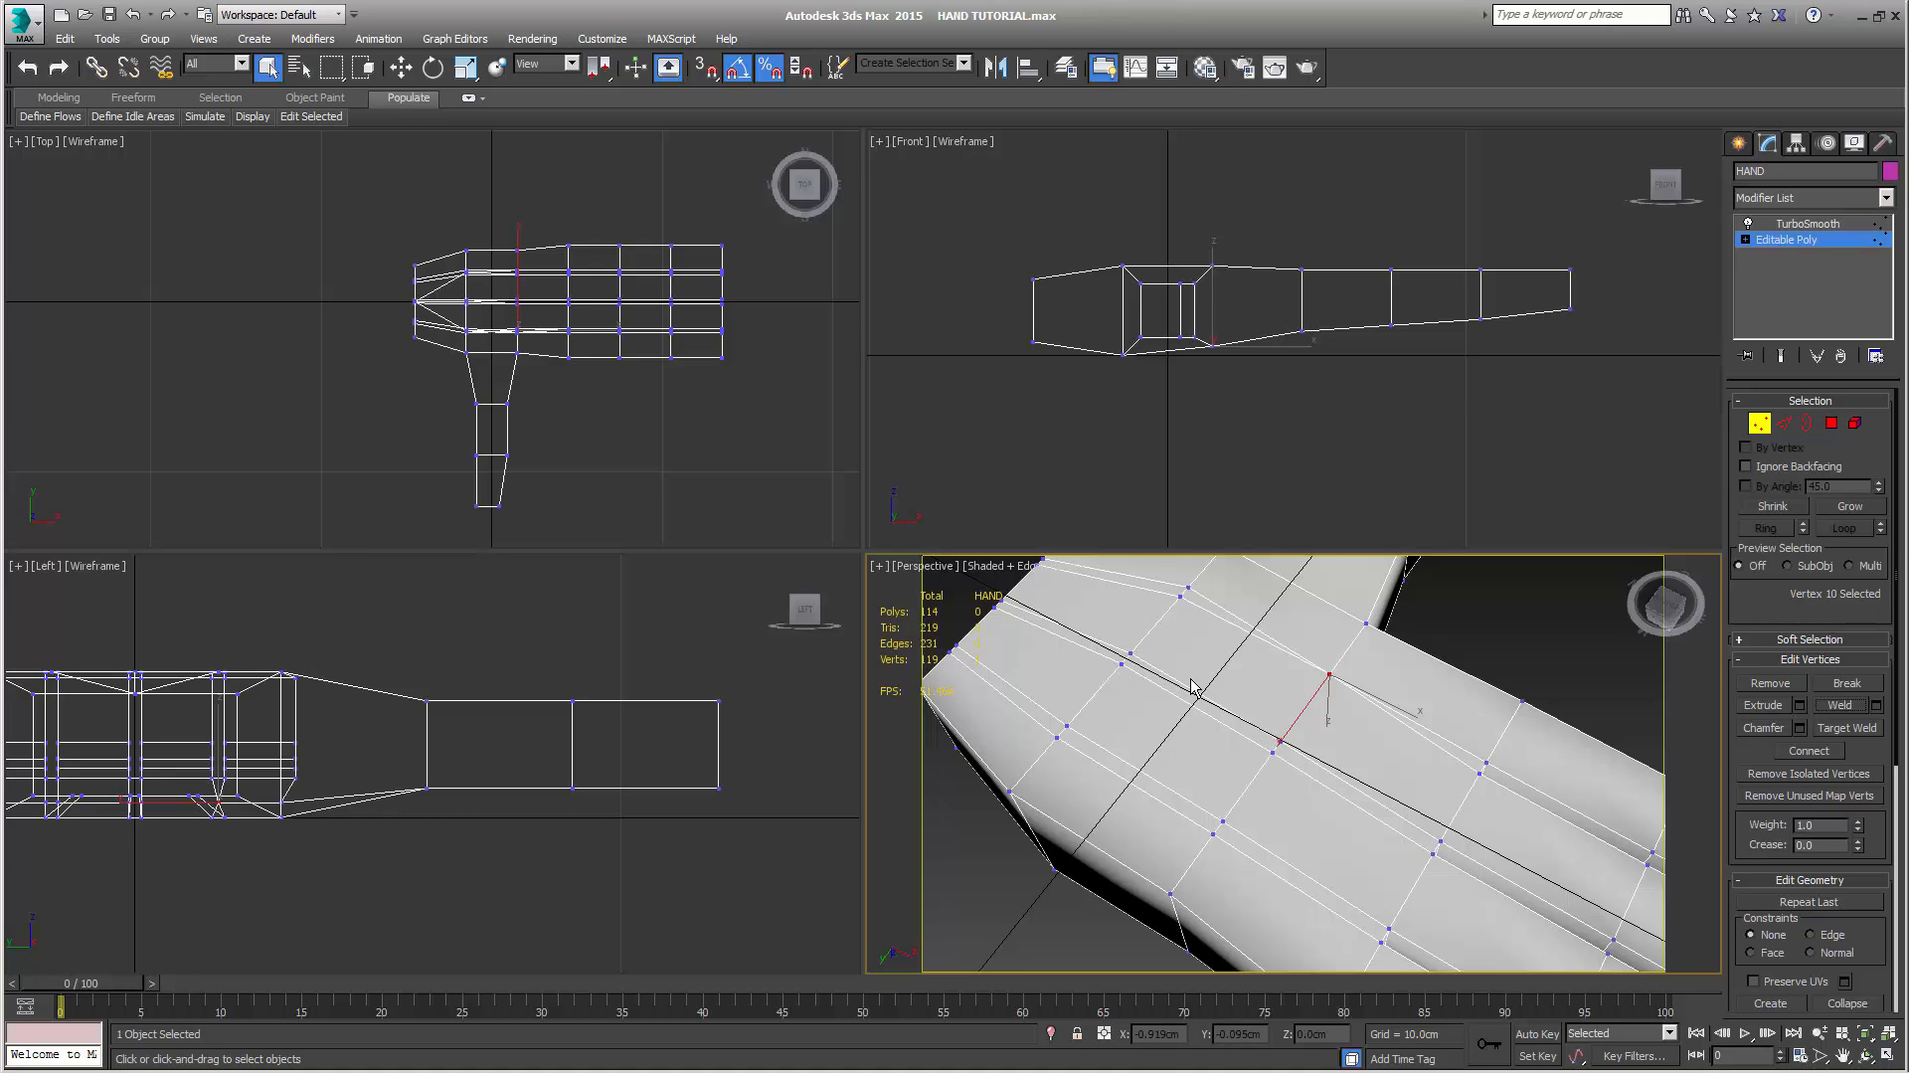
Weld the three pairs of neighbouring vertices along the palm's middle line, from the finger side to the wrist side
{"action": "left_click", "coordinate": [1282, 742]}
{"action": "left_click", "coordinate": [1273, 753], "text": "ctrl"}
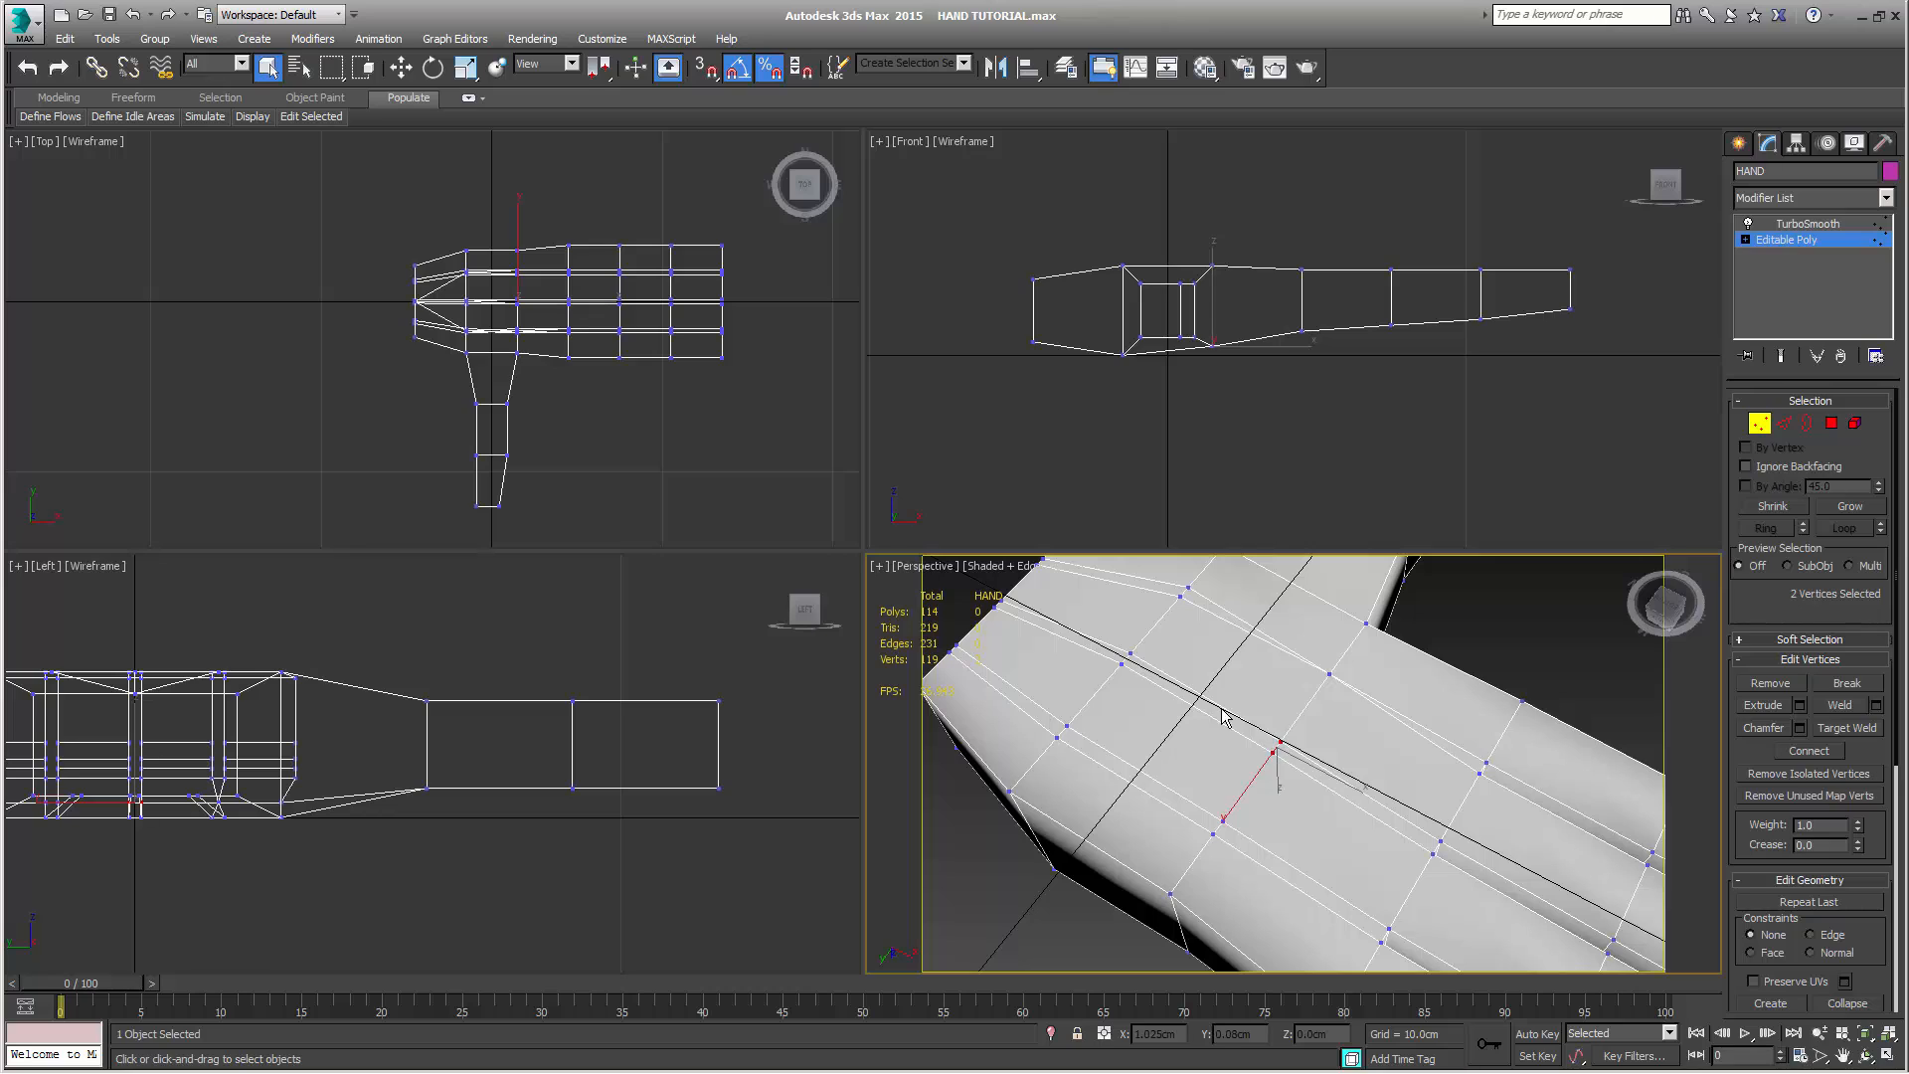
{"action": "left_click", "coordinate": [1128, 658], "text": "ctrl"}
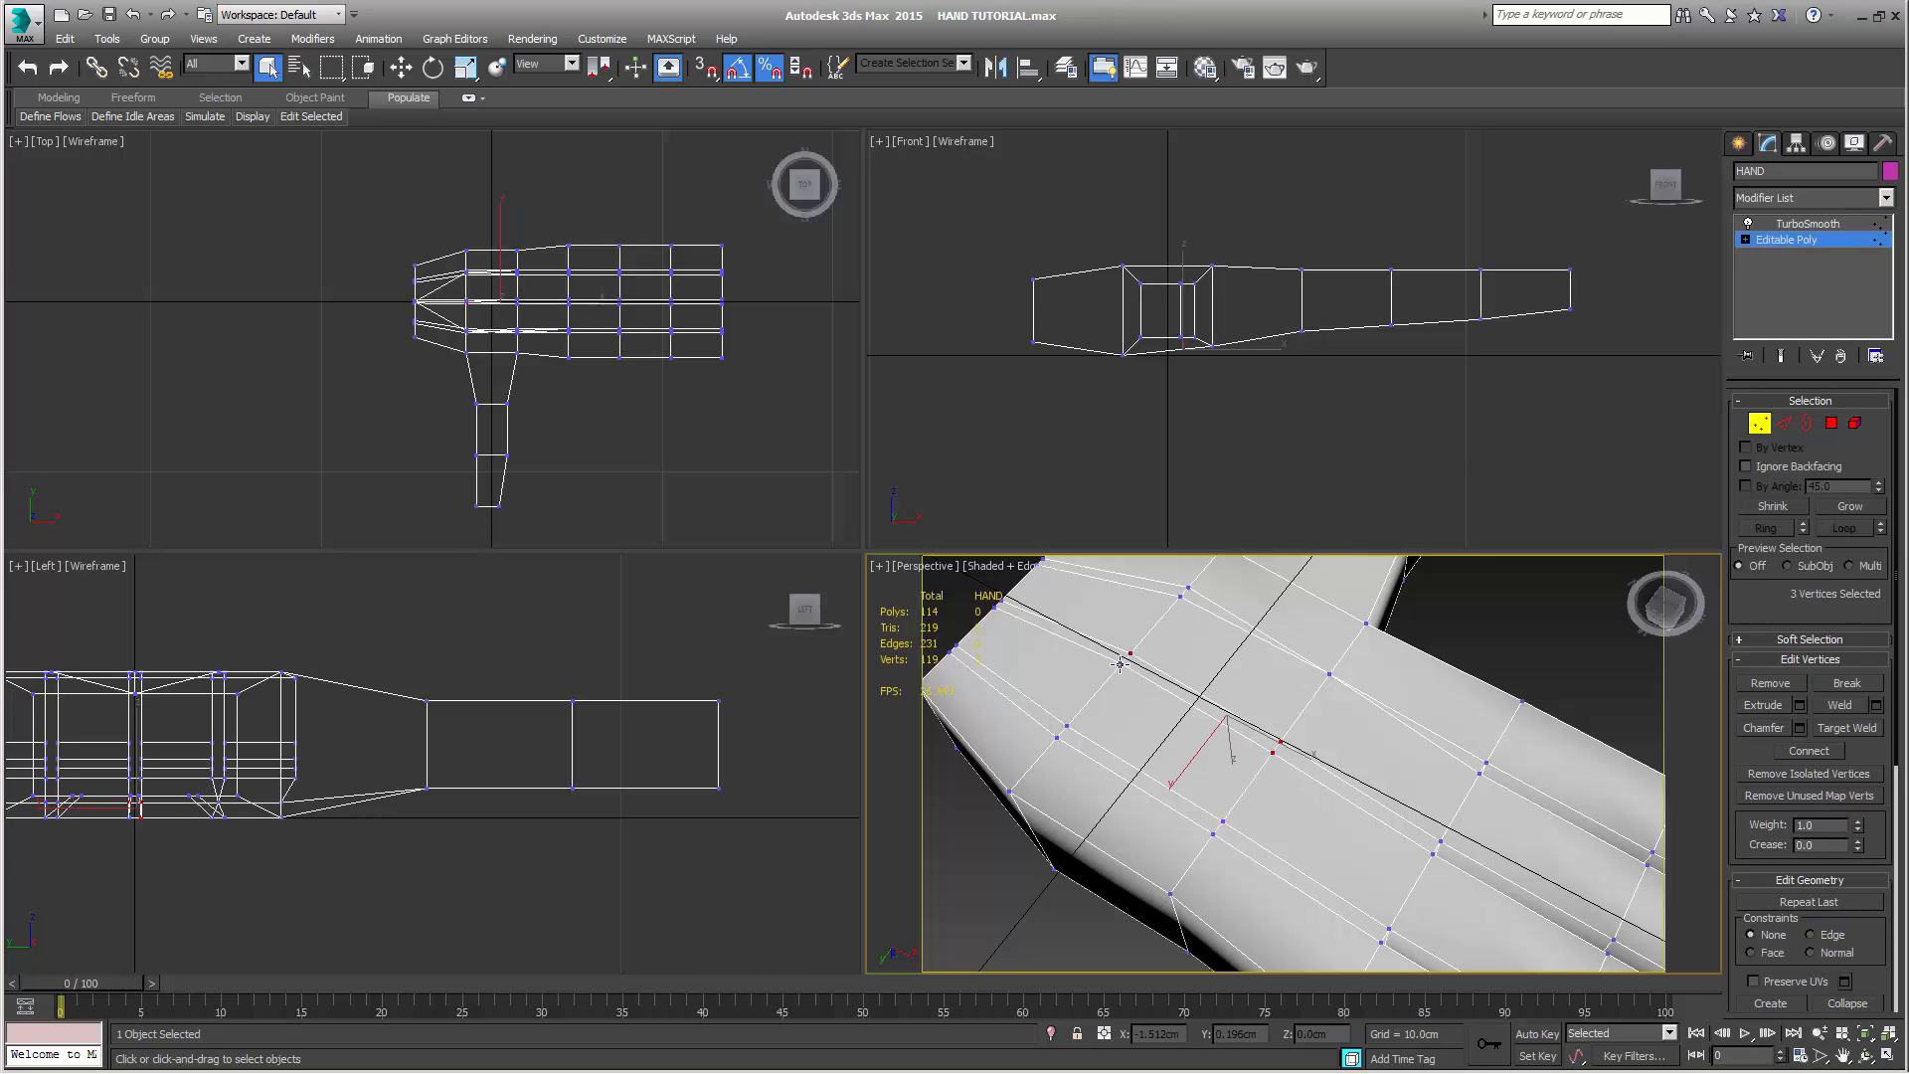
{"action": "left_click", "coordinate": [1120, 664], "text": "ctrl"}
{"action": "left_click", "coordinate": [999, 601], "text": "ctrl"}
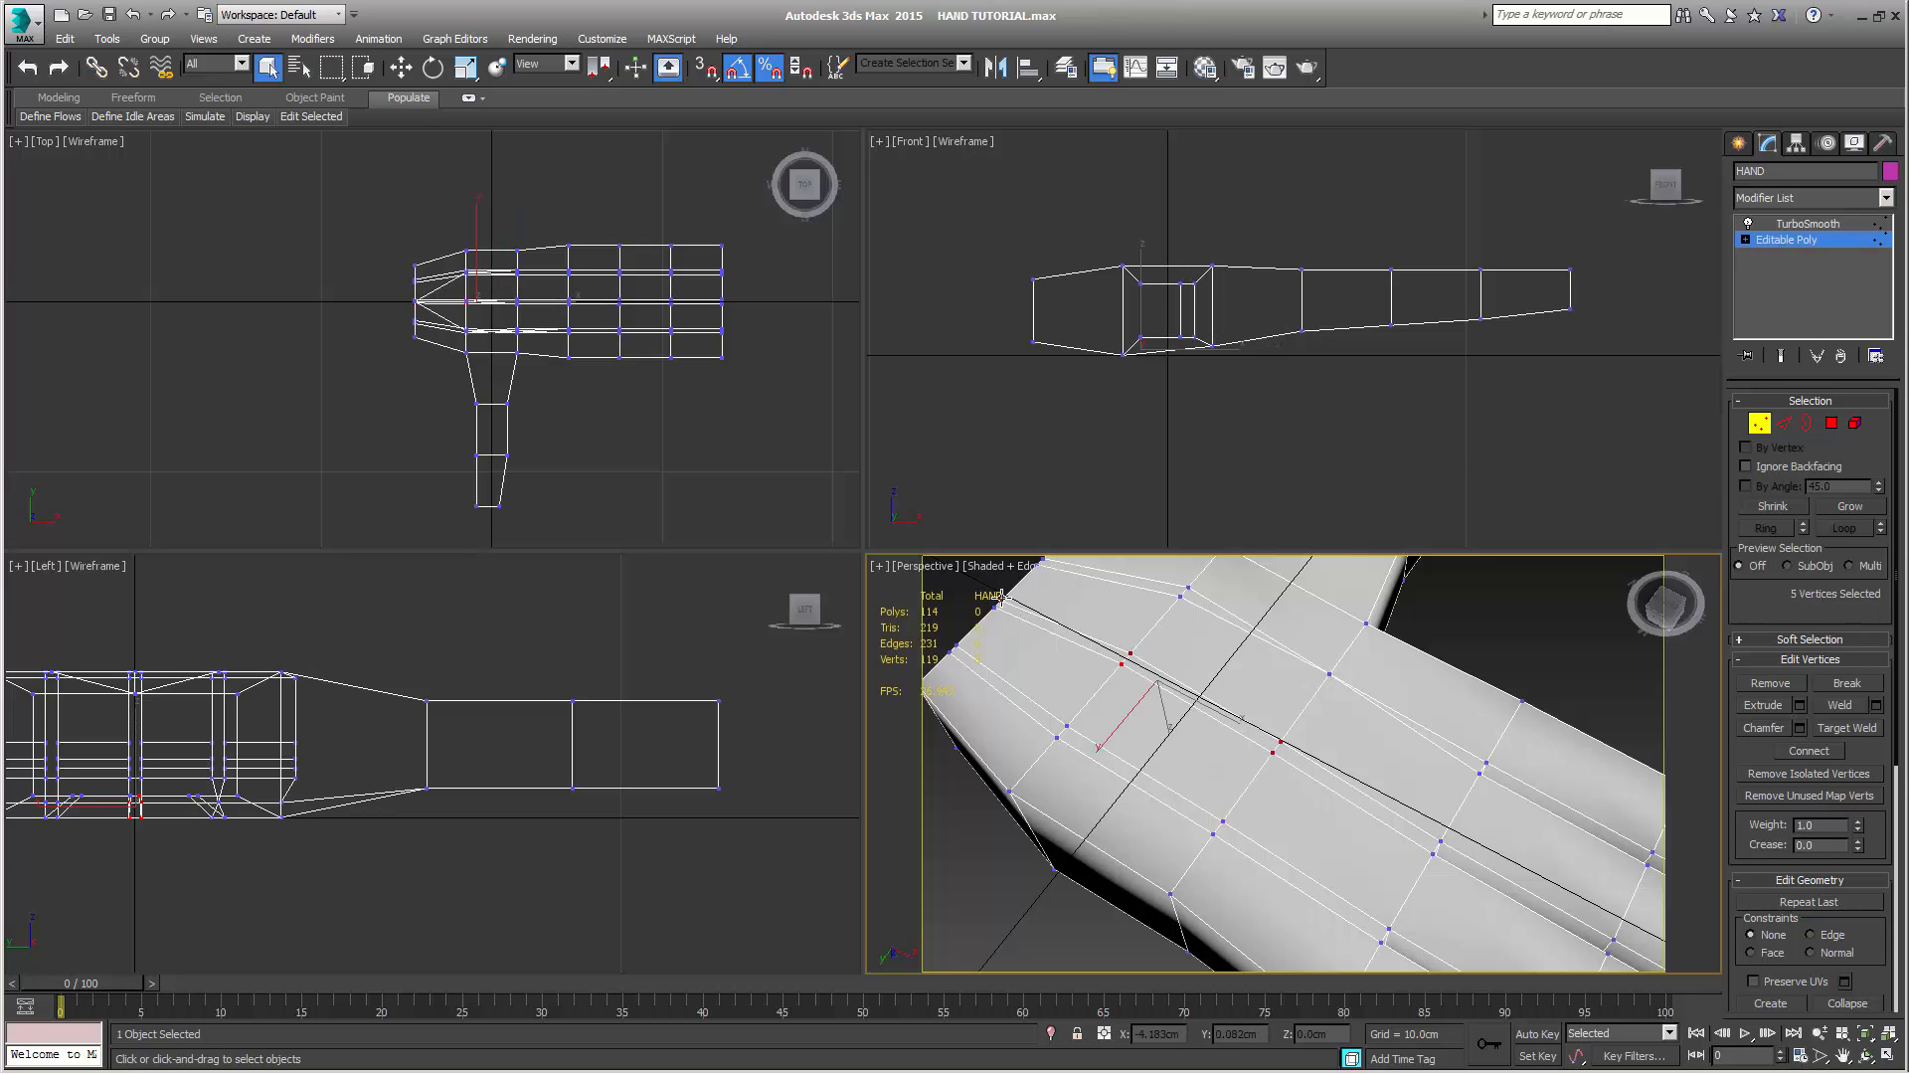
{"action": "left_click", "coordinate": [996, 608], "text": "ctrl"}
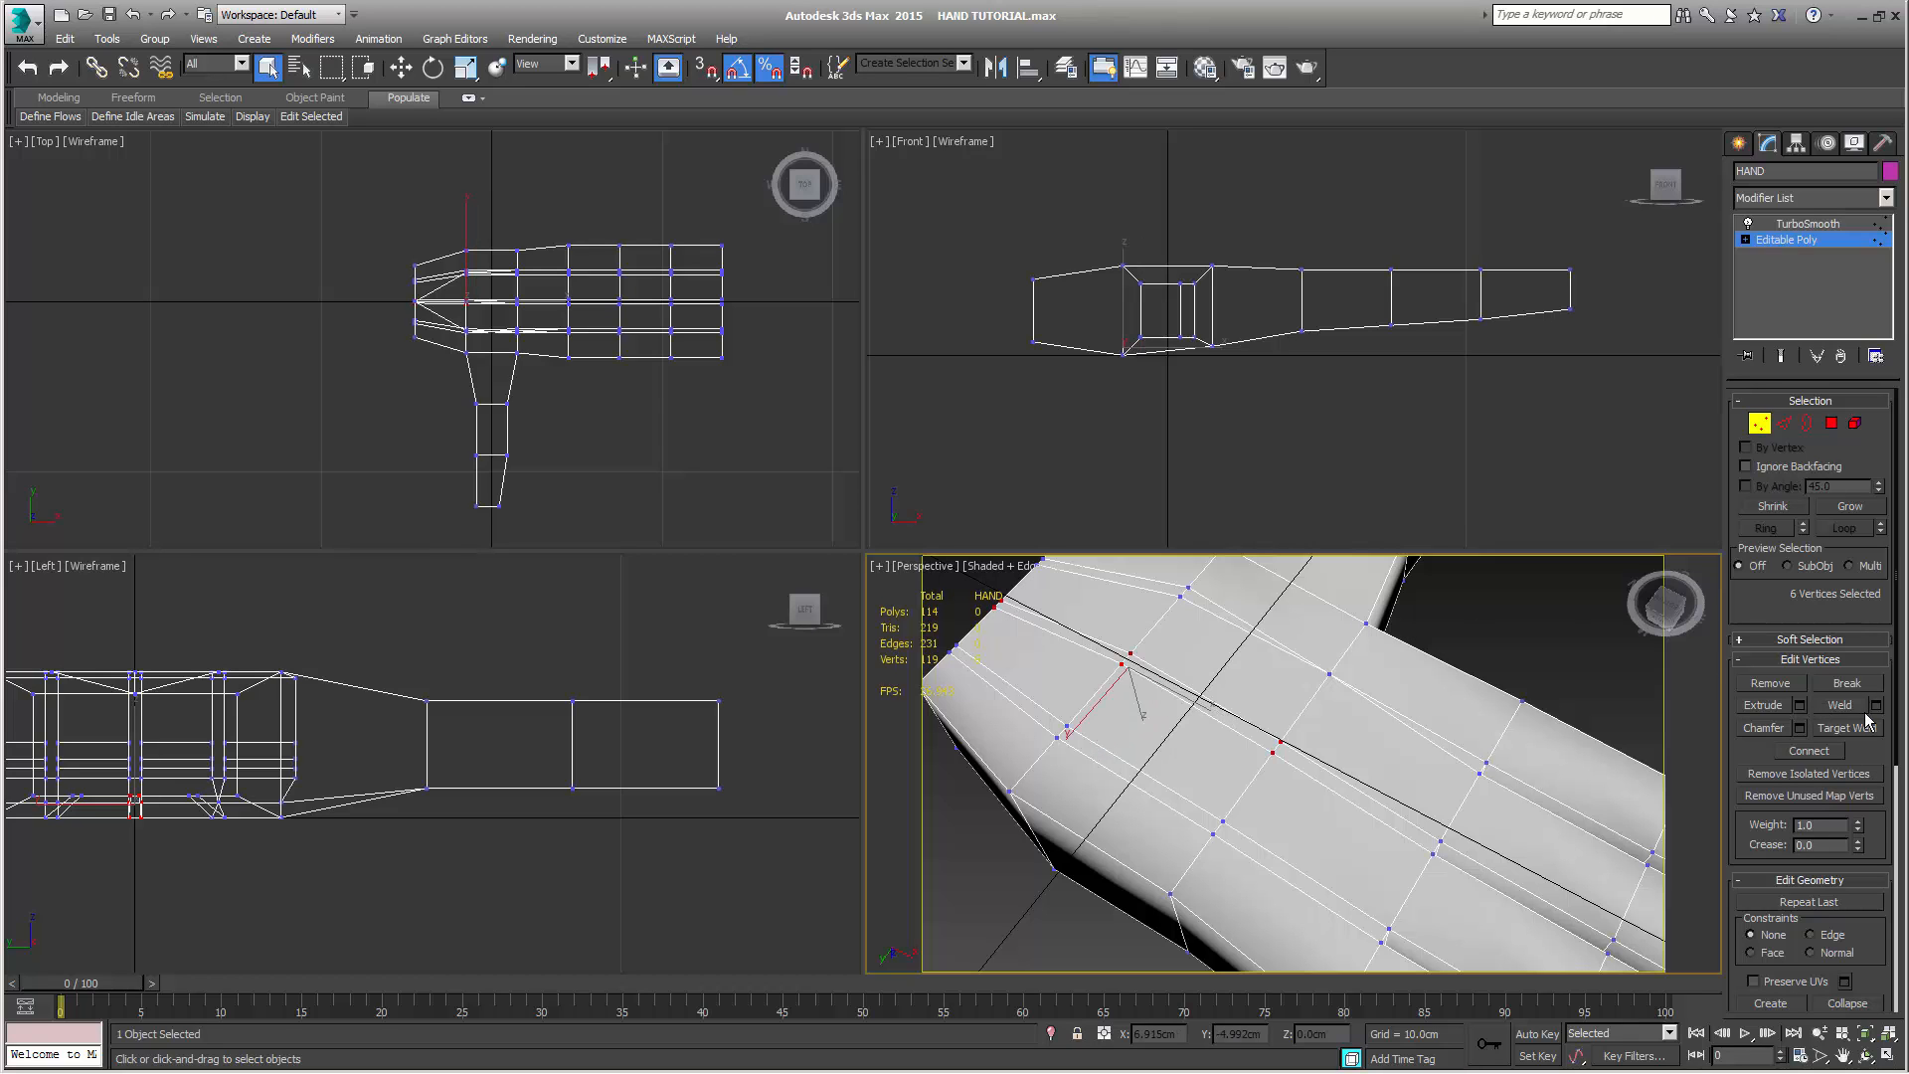
{"action": "left_click", "coordinate": [1846, 706]}
Weld the two remaining pairs of neighbouring vertices along the palm's thumb-side line, at the thumb base and the wrist
{"action": "mouse_move", "coordinate": [1327, 782]}
{"action": "middle_mouse_down"}
{"action": "mouse_move", "coordinate": [1429, 840]}
{"action": "mouse_move", "coordinate": [1313, 799]}
{"action": "middle_mouse_up"}
{"action": "middle_click_drag", "start_coordinate": [1259, 652], "coordinate": [1278, 738]}
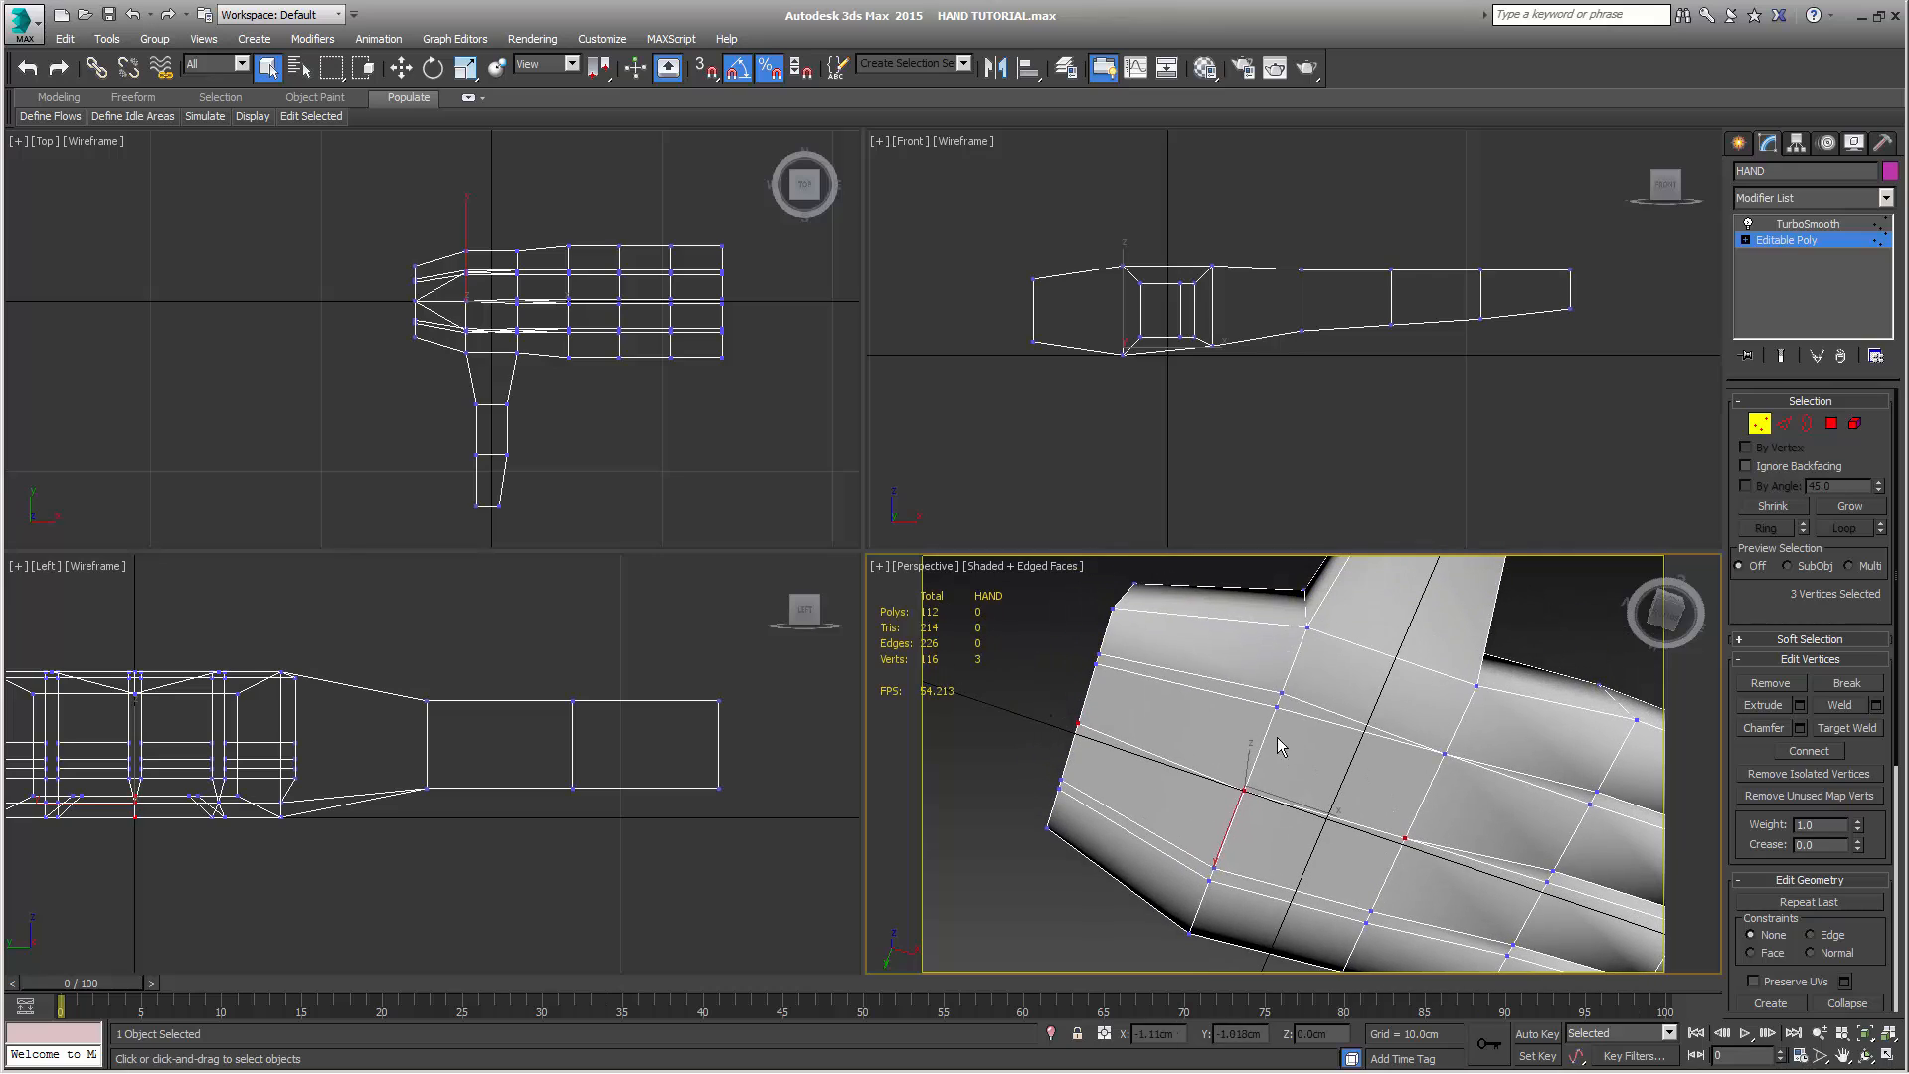
{"action": "left_click", "coordinate": [1281, 693]}
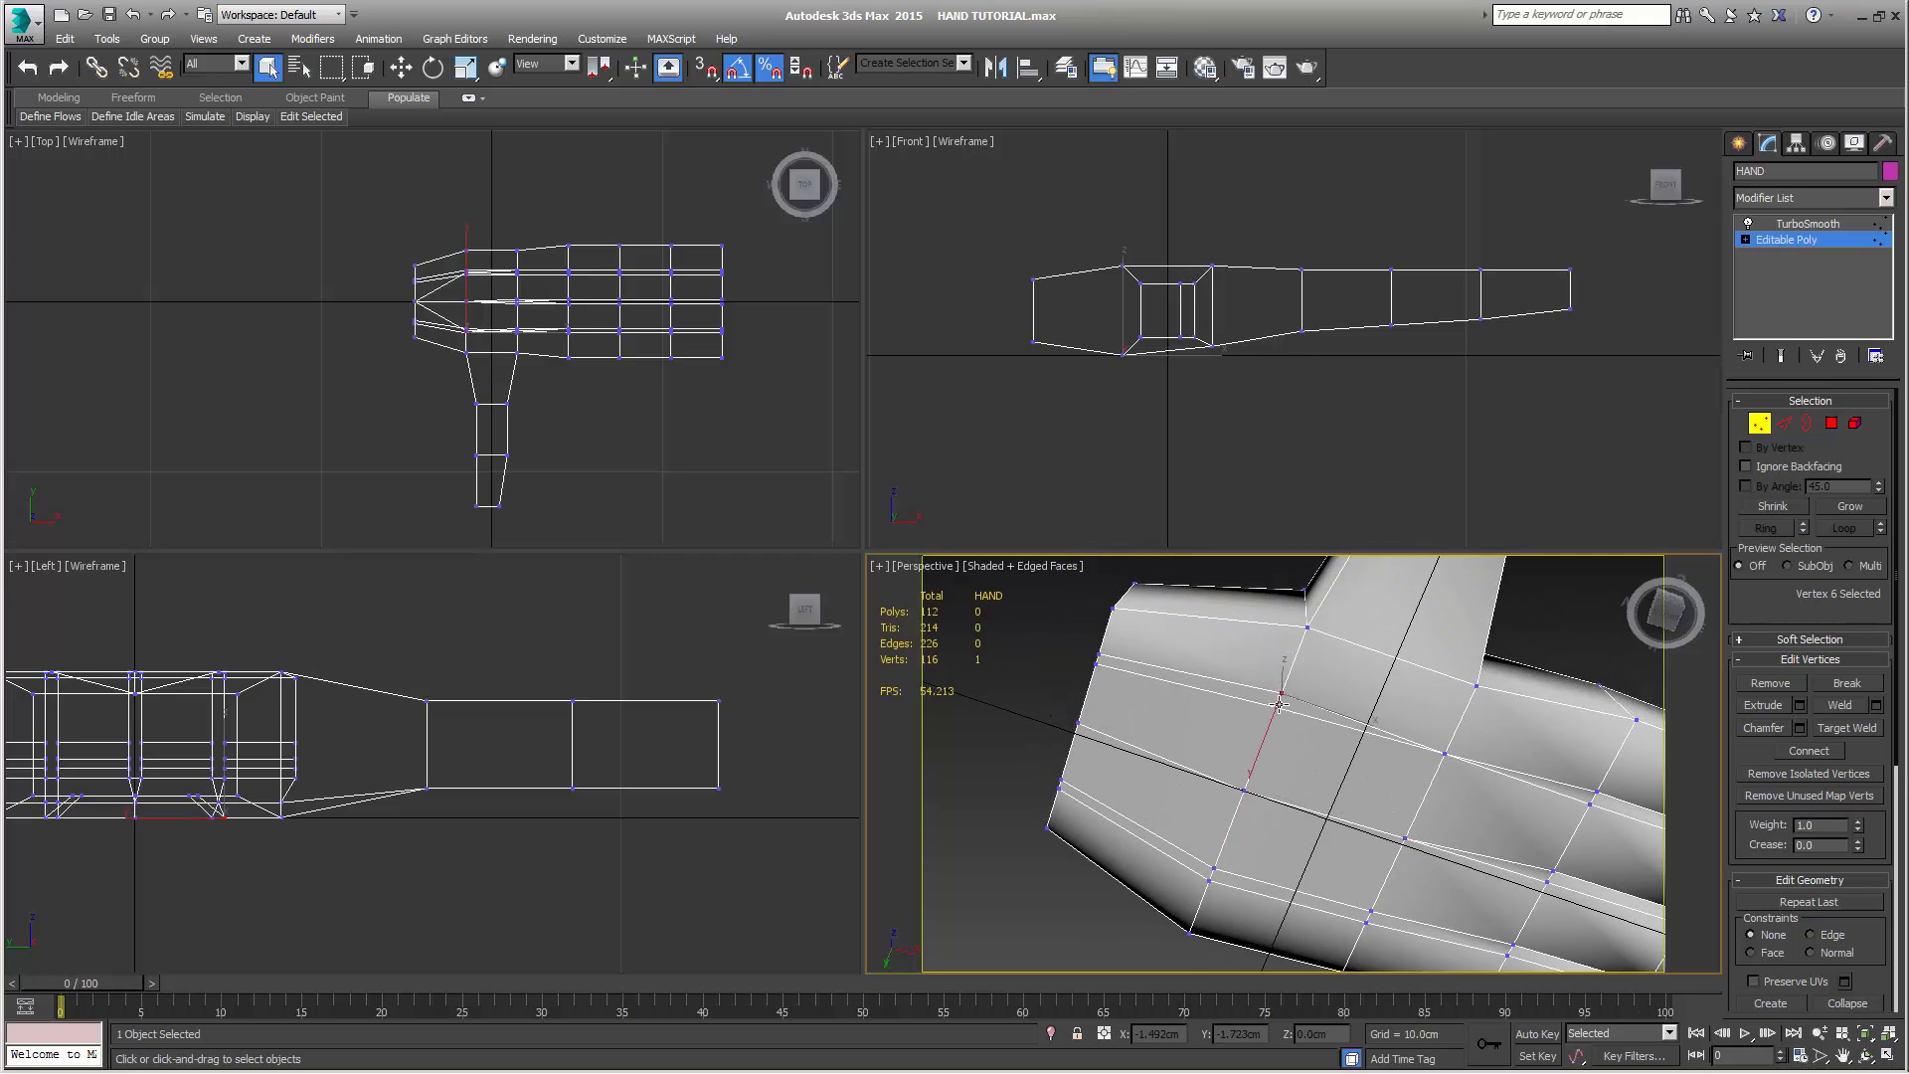
{"action": "left_click", "coordinate": [1278, 706], "text": "ctrl"}
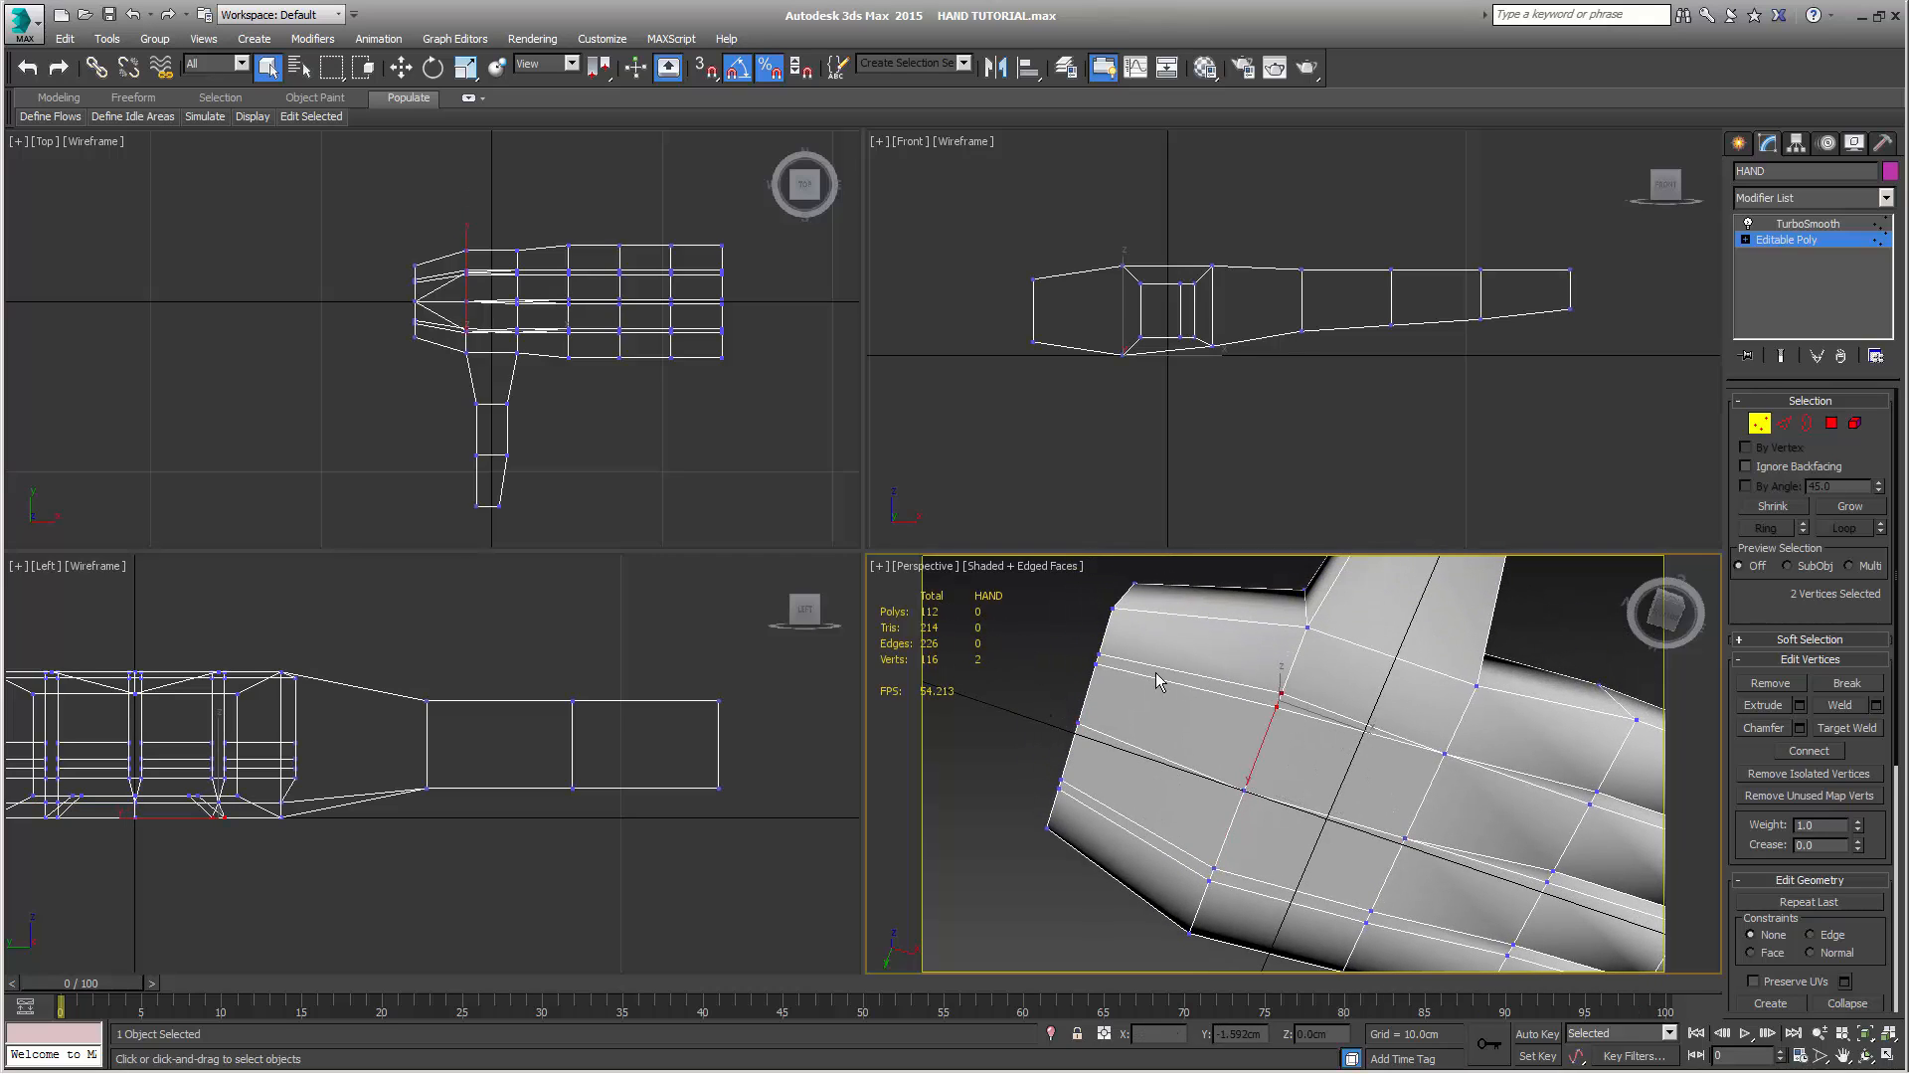
{"action": "left_click", "coordinate": [1098, 653], "text": "ctrl"}
{"action": "left_click", "coordinate": [1096, 667], "text": "ctrl"}
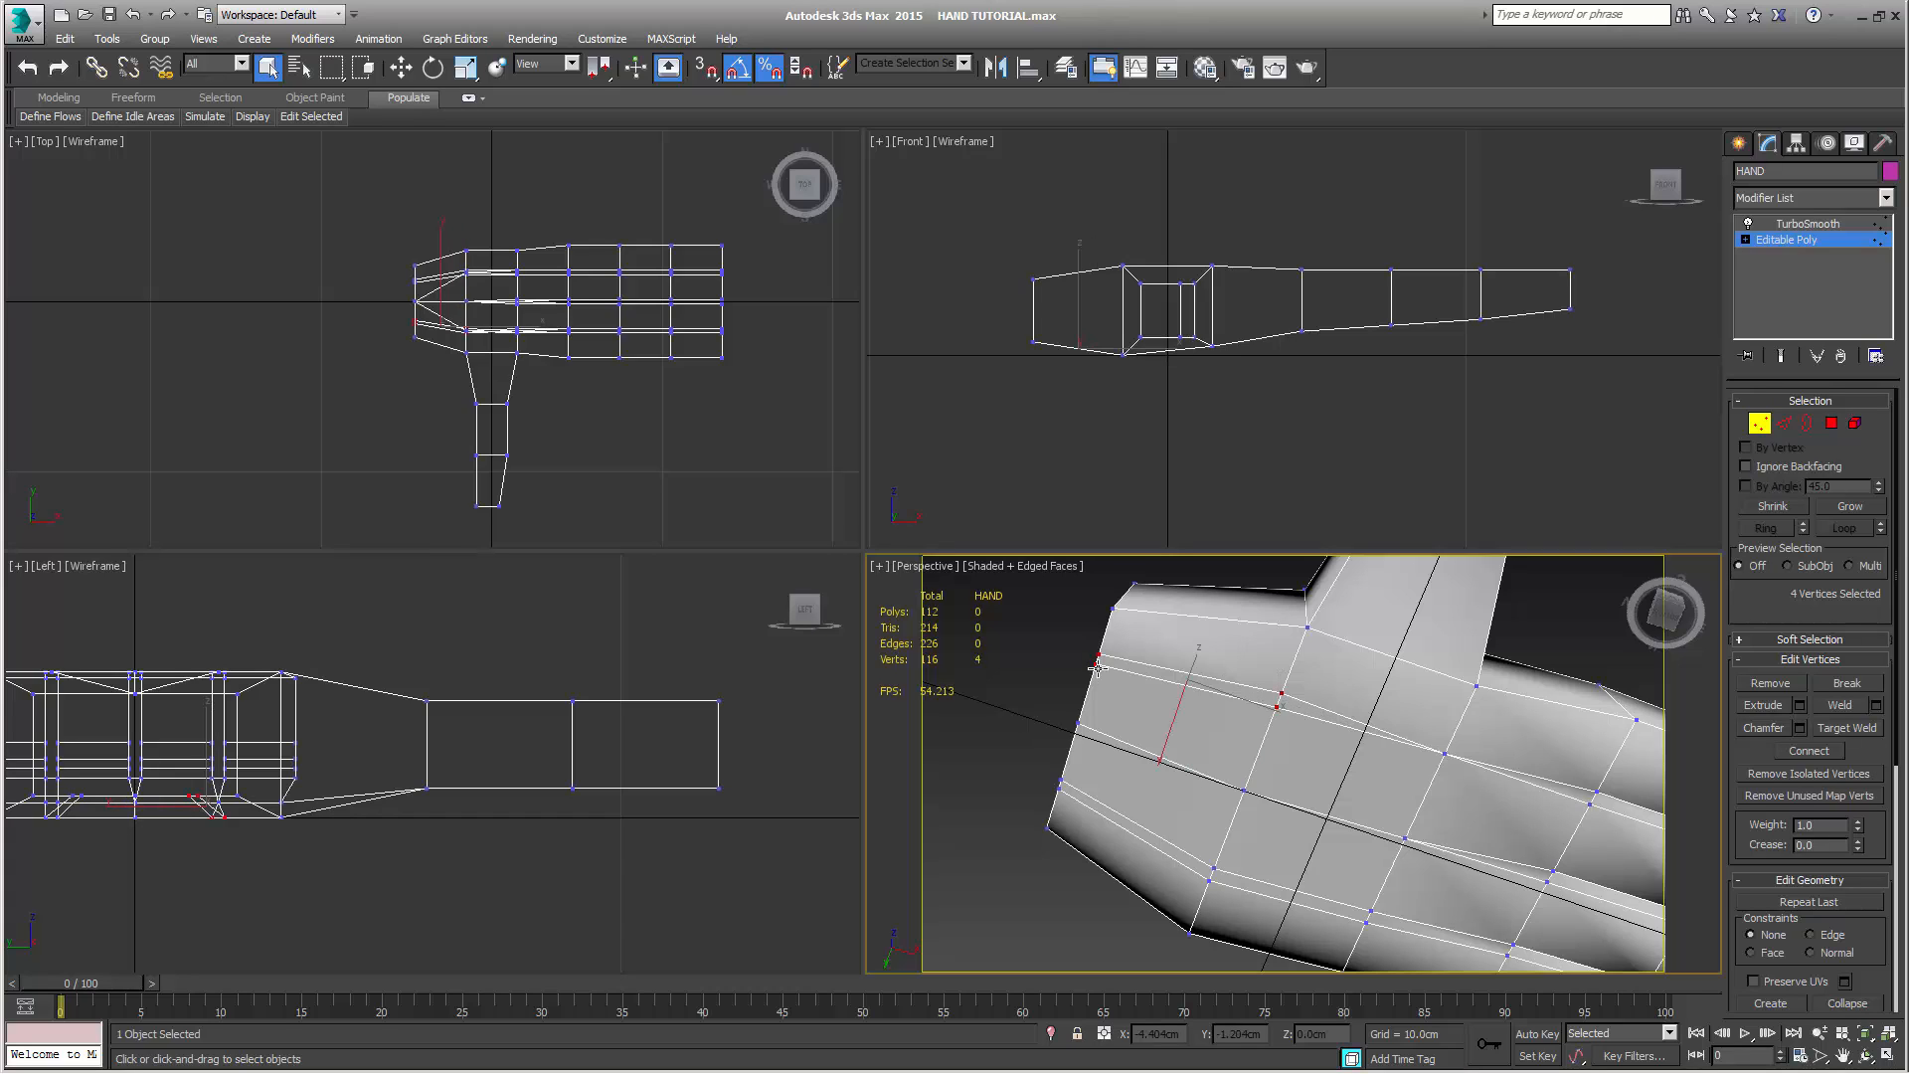
{"action": "left_click", "coordinate": [1841, 705]}
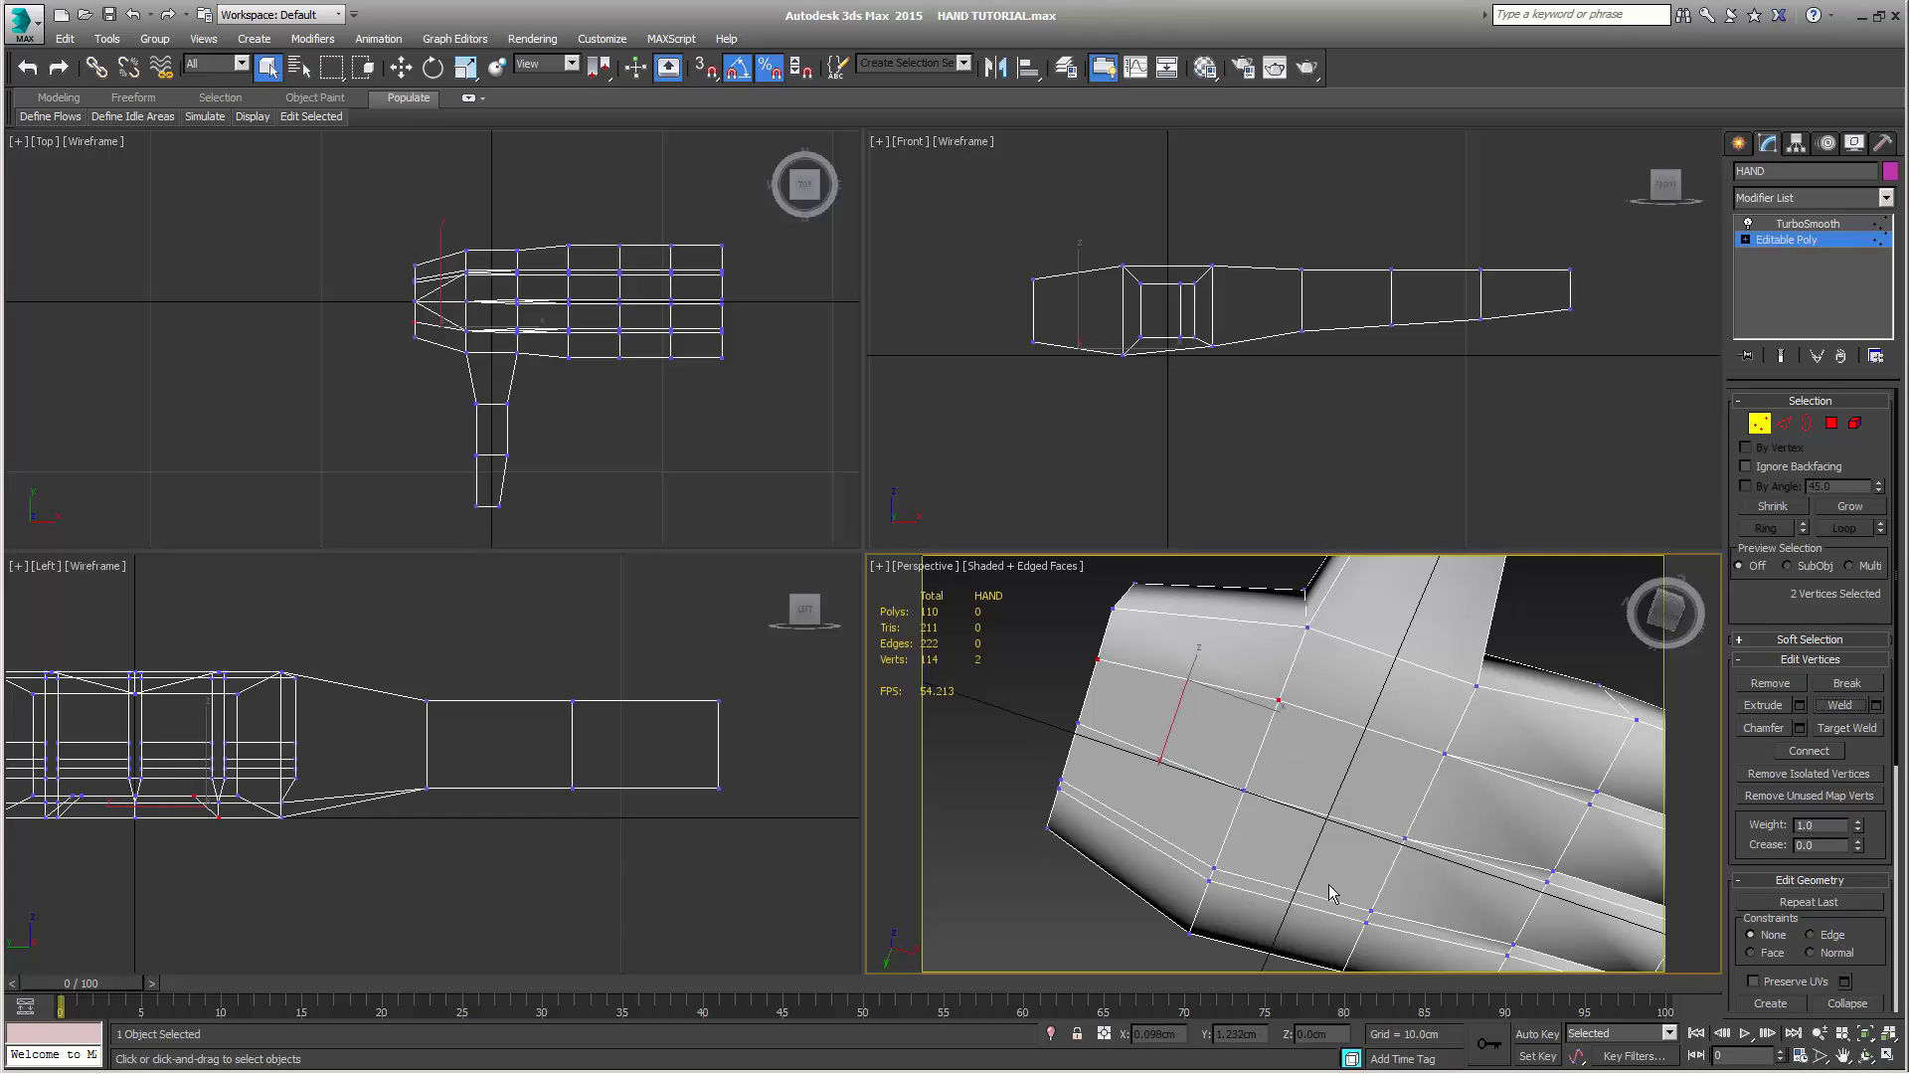
Weld the three pairs of neighbouring vertices along the palm's little-finger-side line in one go
{"action": "left_click", "coordinate": [1373, 914]}
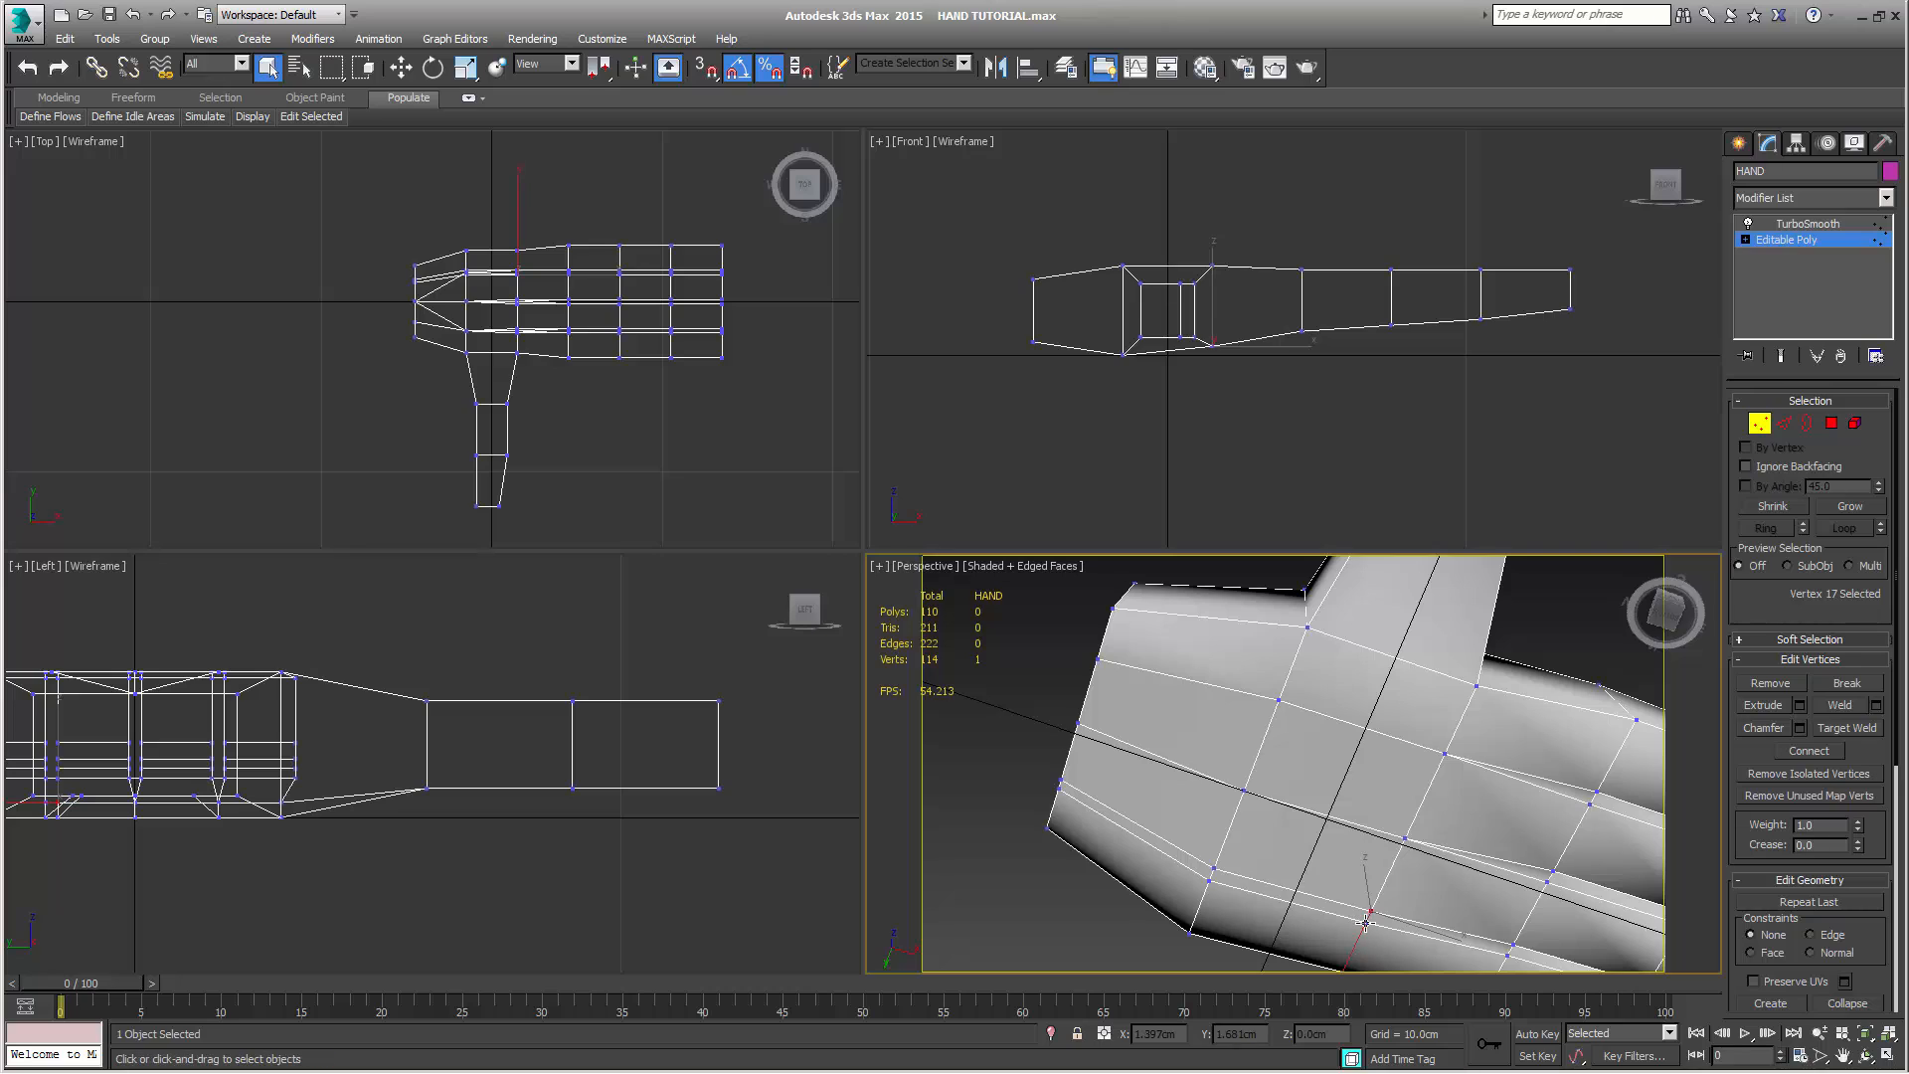
{"action": "left_click", "coordinate": [1366, 924], "text": "ctrl"}
{"action": "left_click", "coordinate": [1213, 868], "text": "ctrl"}
{"action": "left_click", "coordinate": [1210, 881], "text": "ctrl"}
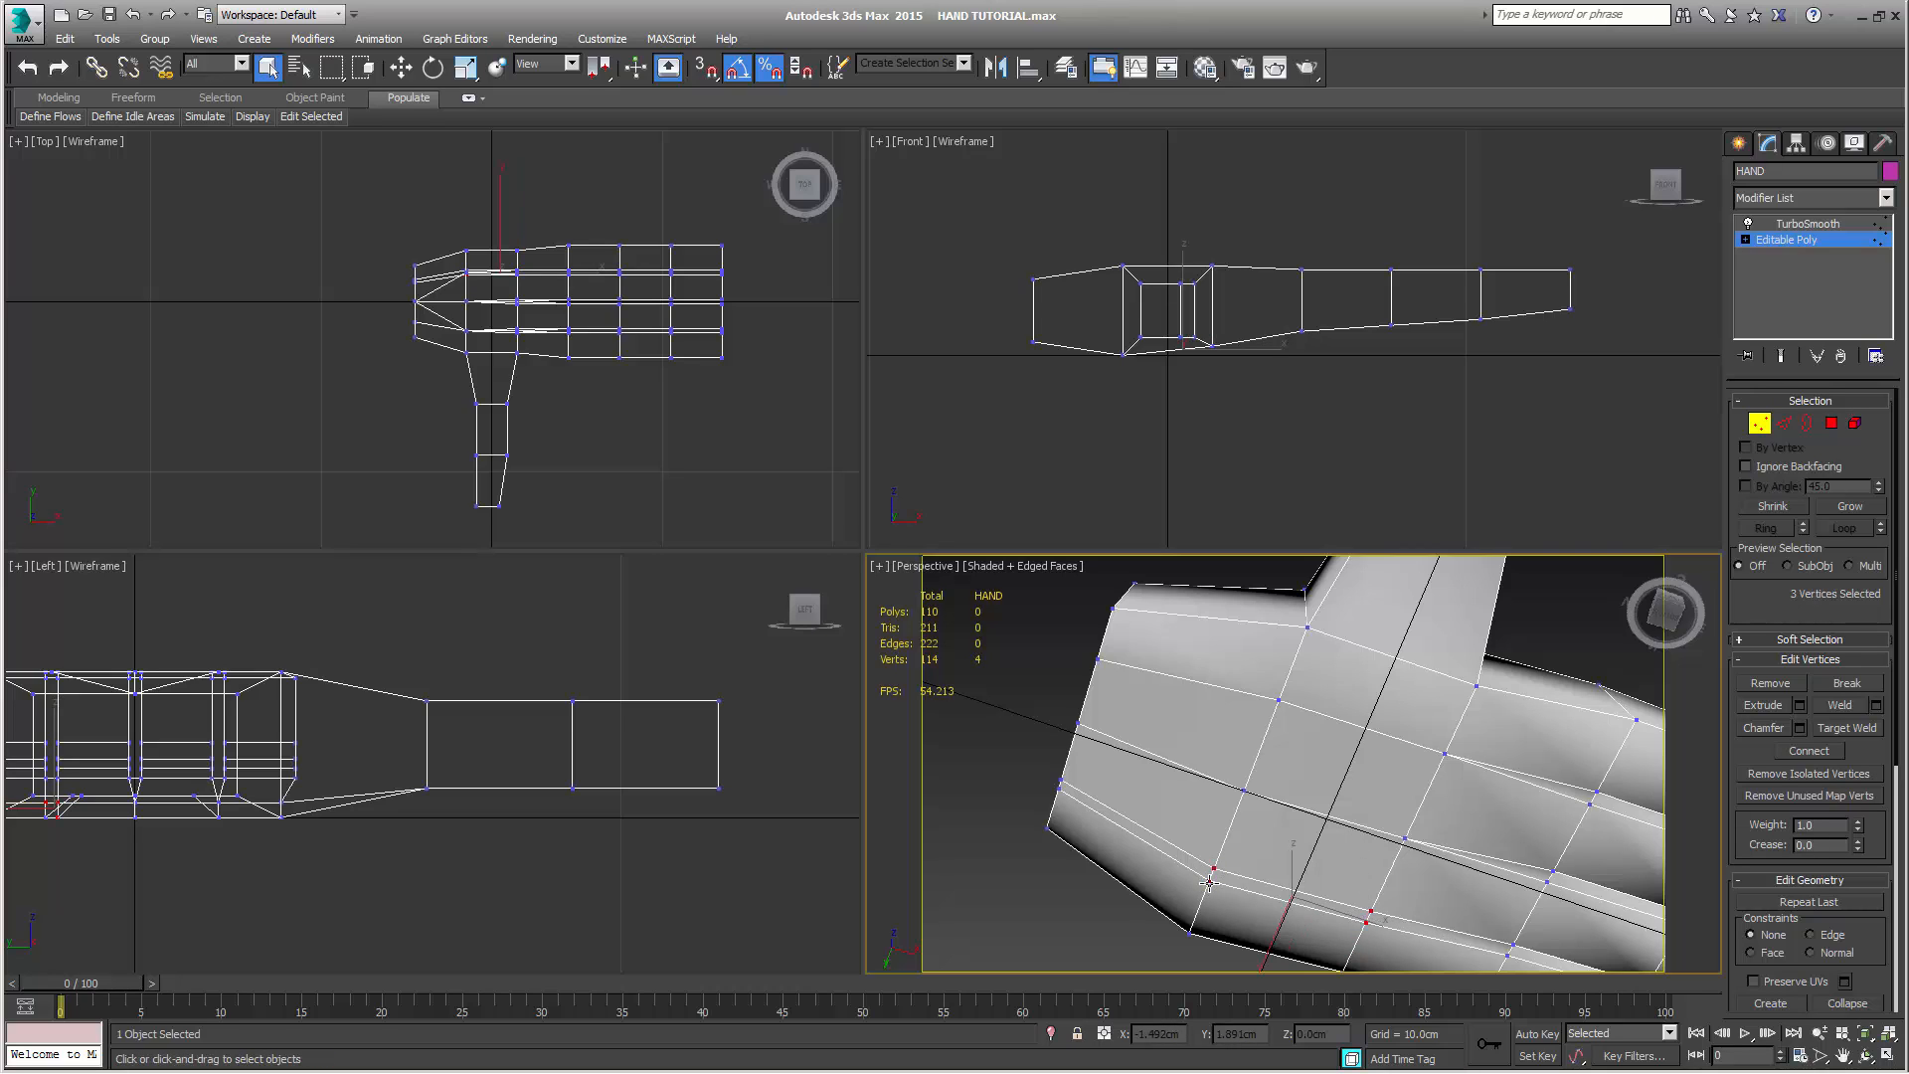
{"action": "left_click", "coordinate": [1062, 784], "text": "ctrl"}
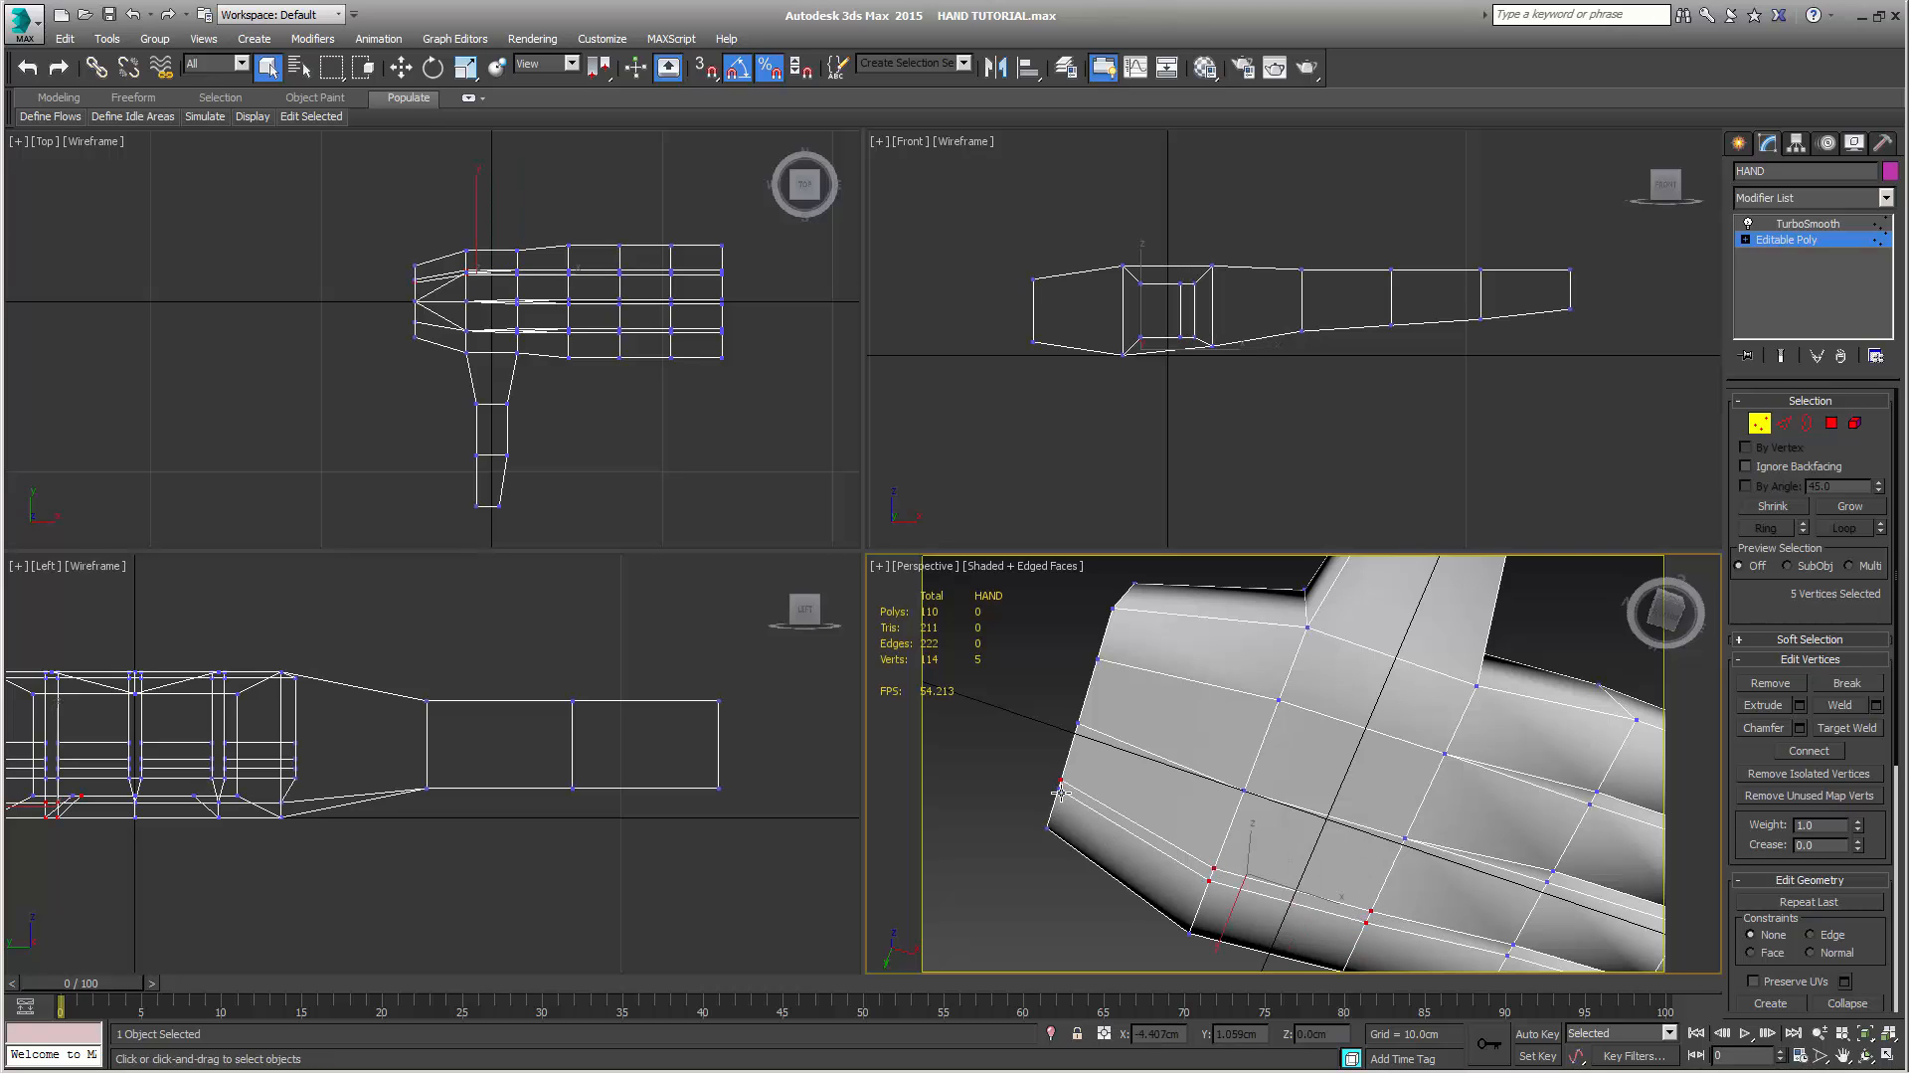
{"action": "left_click", "coordinate": [1060, 789], "text": "ctrl"}
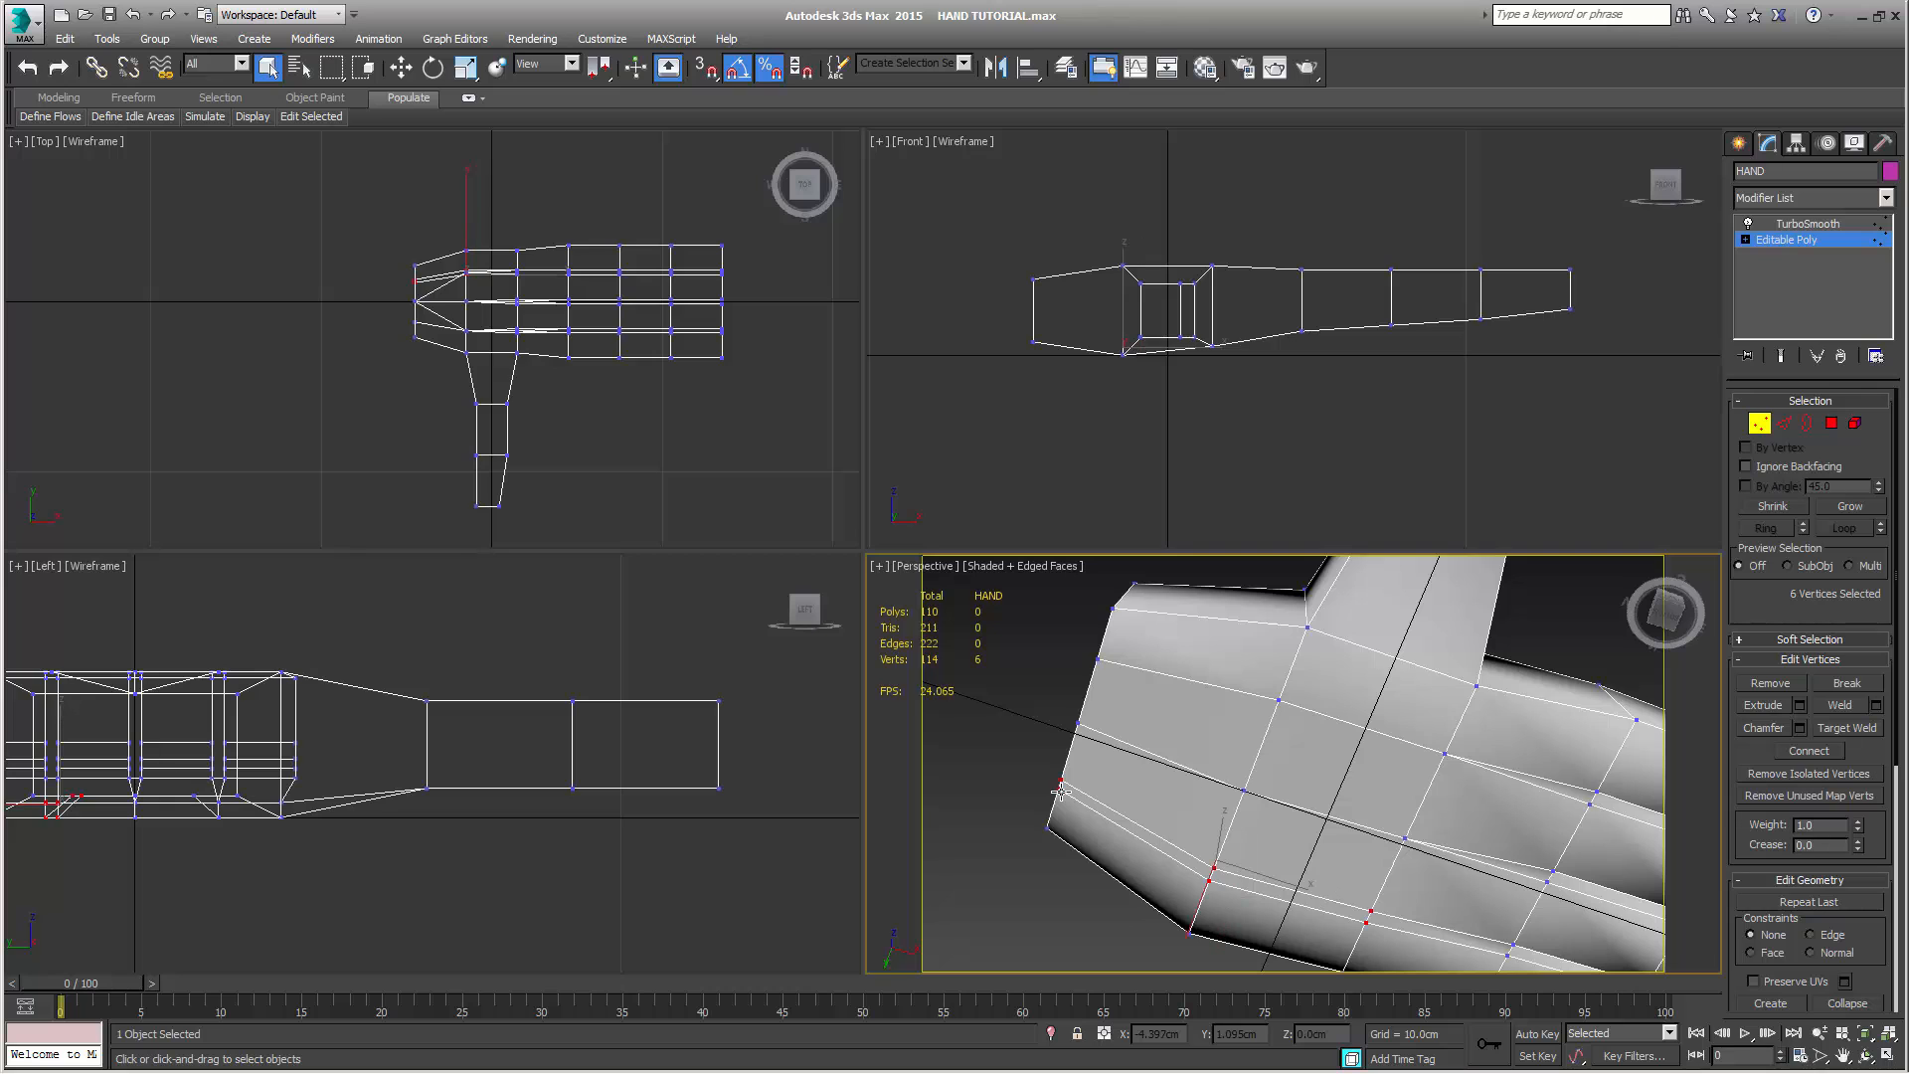
{"action": "left_click", "coordinate": [1839, 705]}
Weld the three inner vertices along the wrist opening's palm-side edge together into a single vertex
{"action": "middle_click_drag", "start_coordinate": [1460, 847], "coordinate": [1427, 764], "text": "alt"}
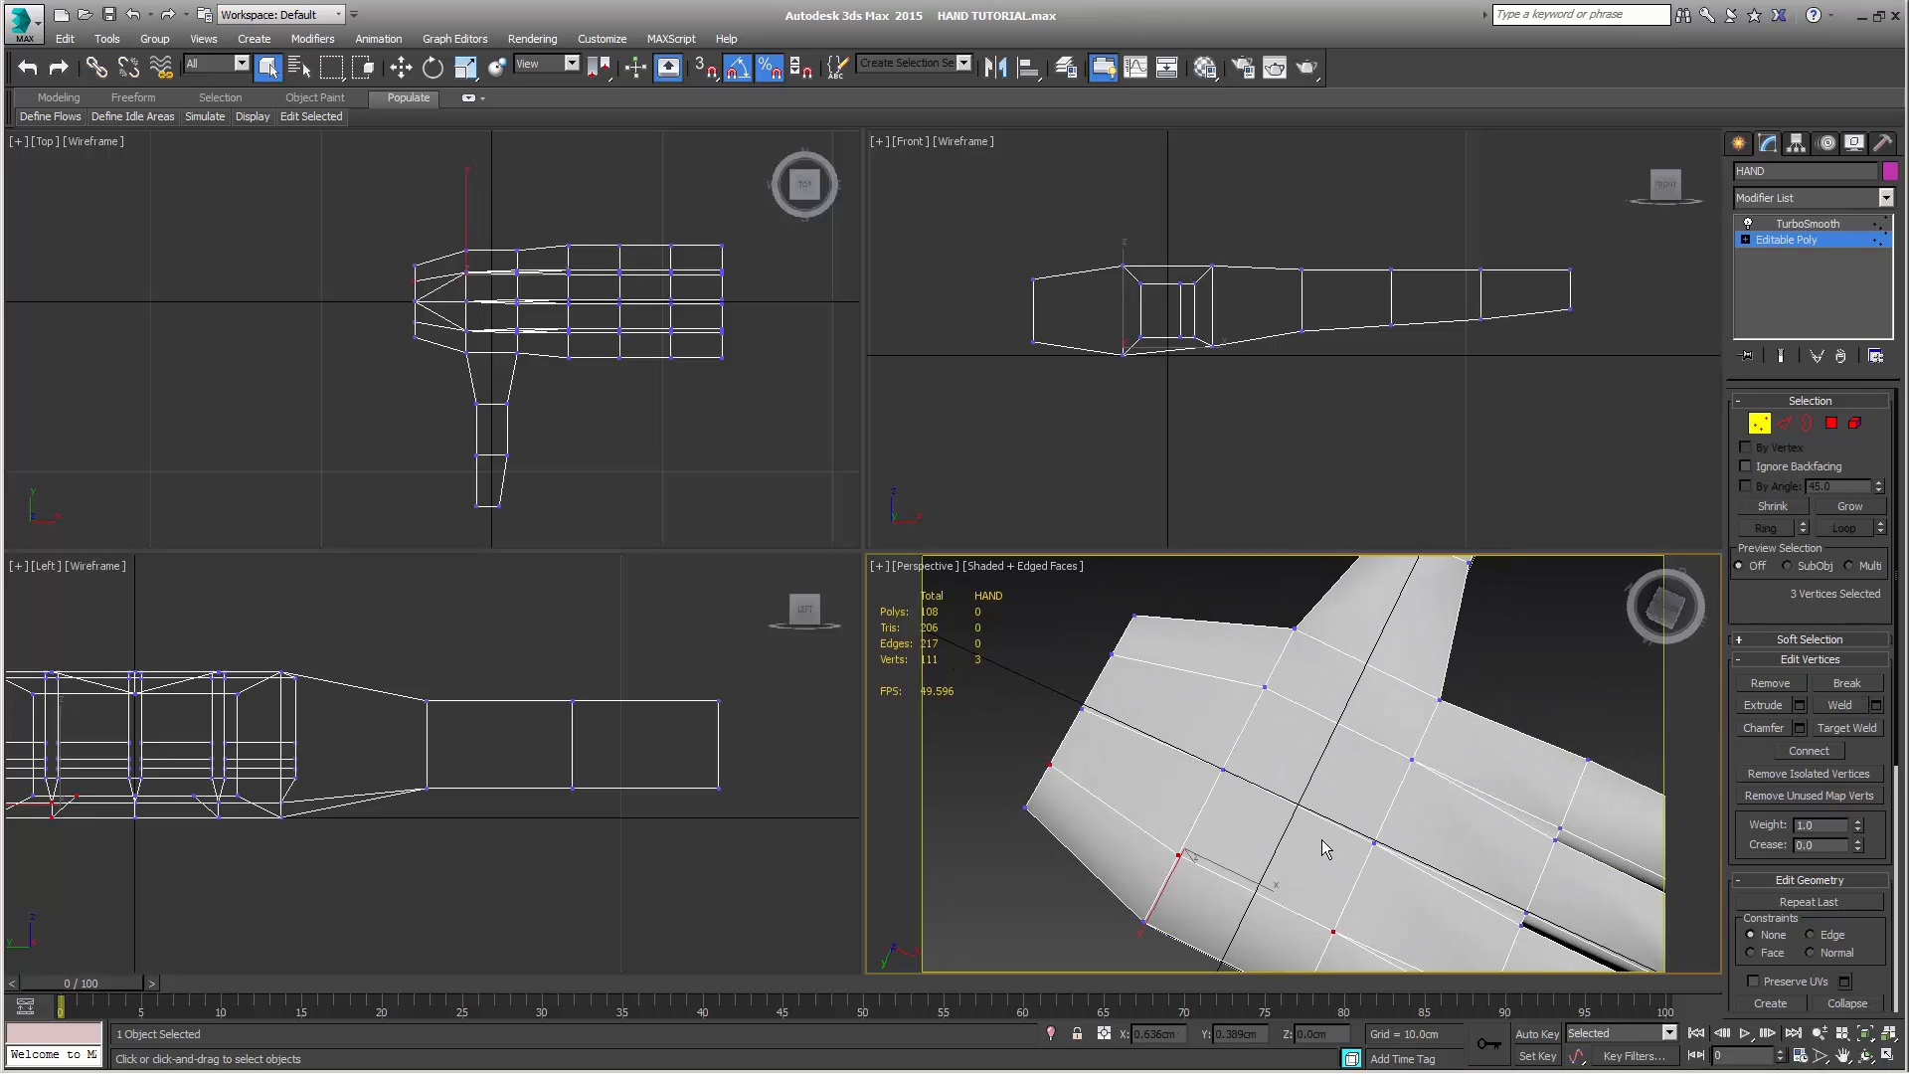
{"action": "middle_click_drag", "start_coordinate": [1329, 842], "coordinate": [1432, 846]}
{"action": "middle_click_drag", "start_coordinate": [1449, 913], "coordinate": [1446, 905], "text": "alt"}
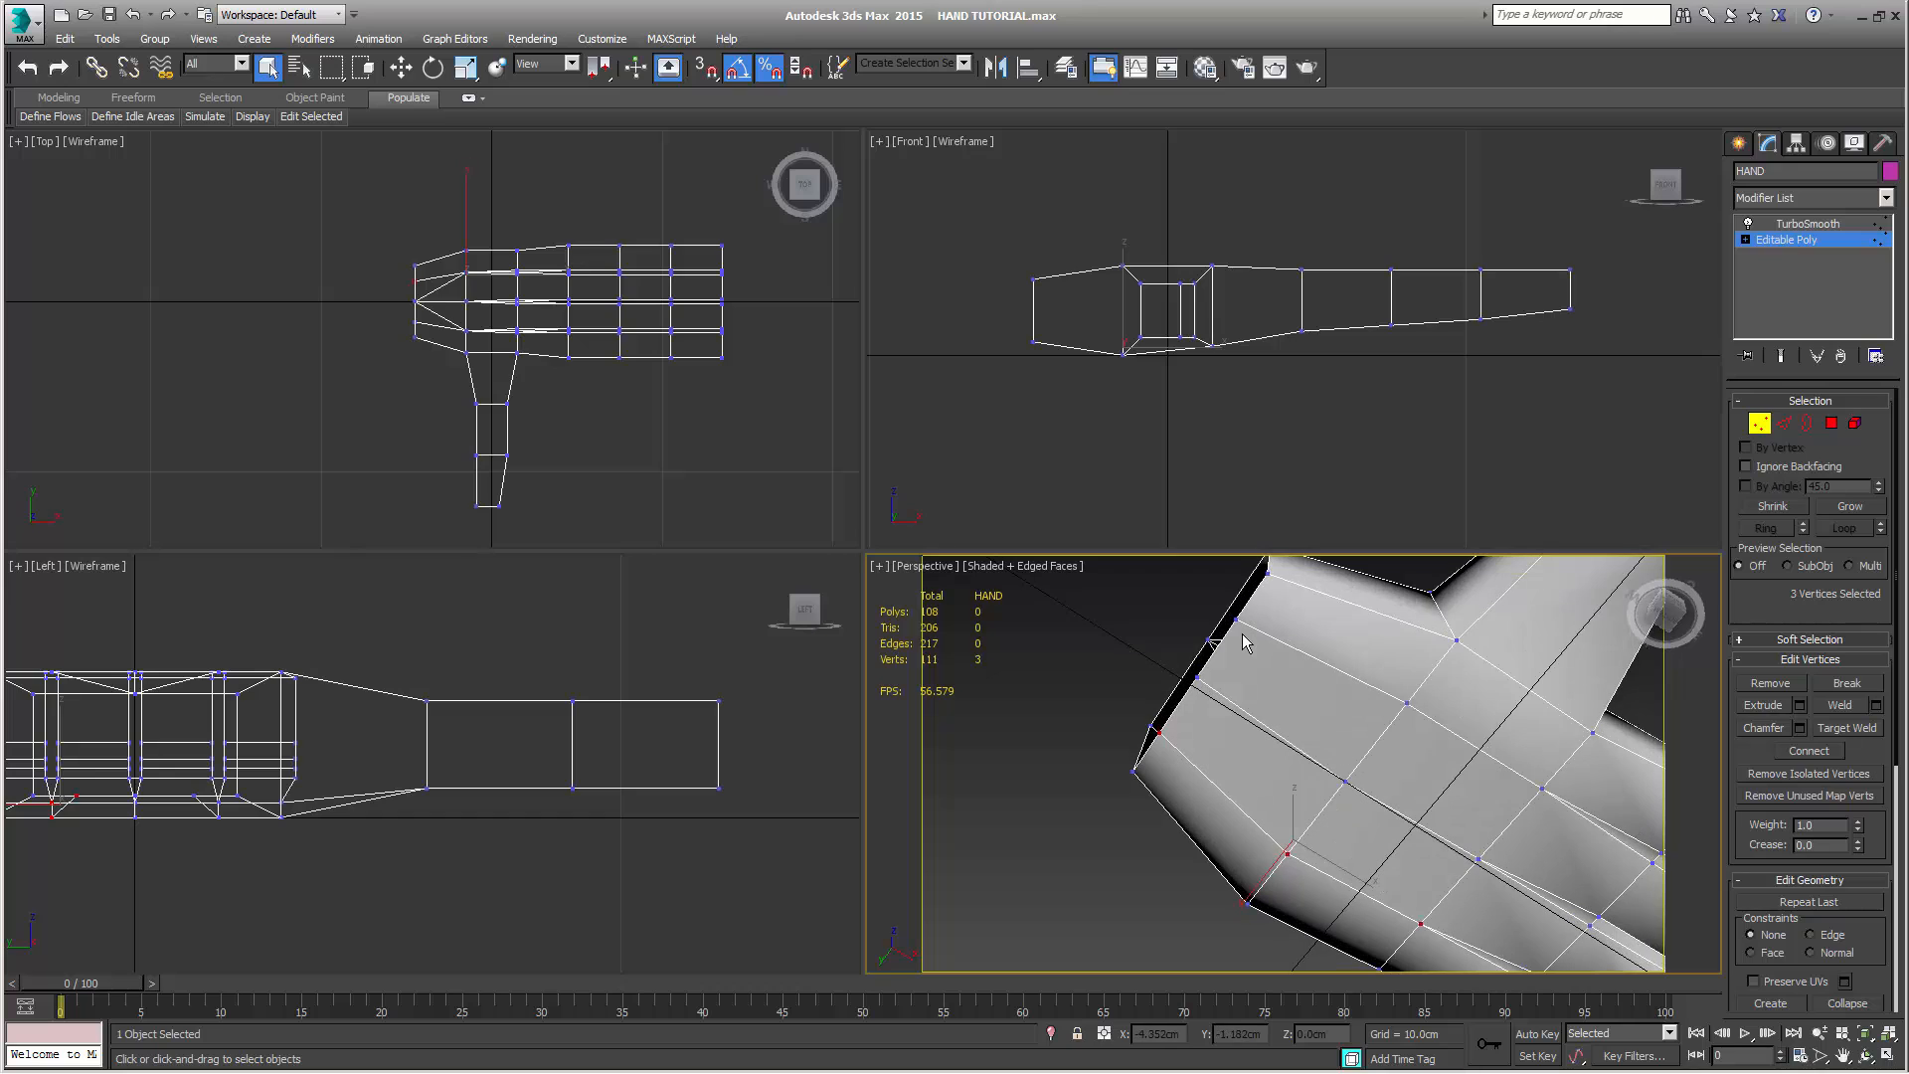
{"action": "left_click", "coordinate": [1236, 626]}
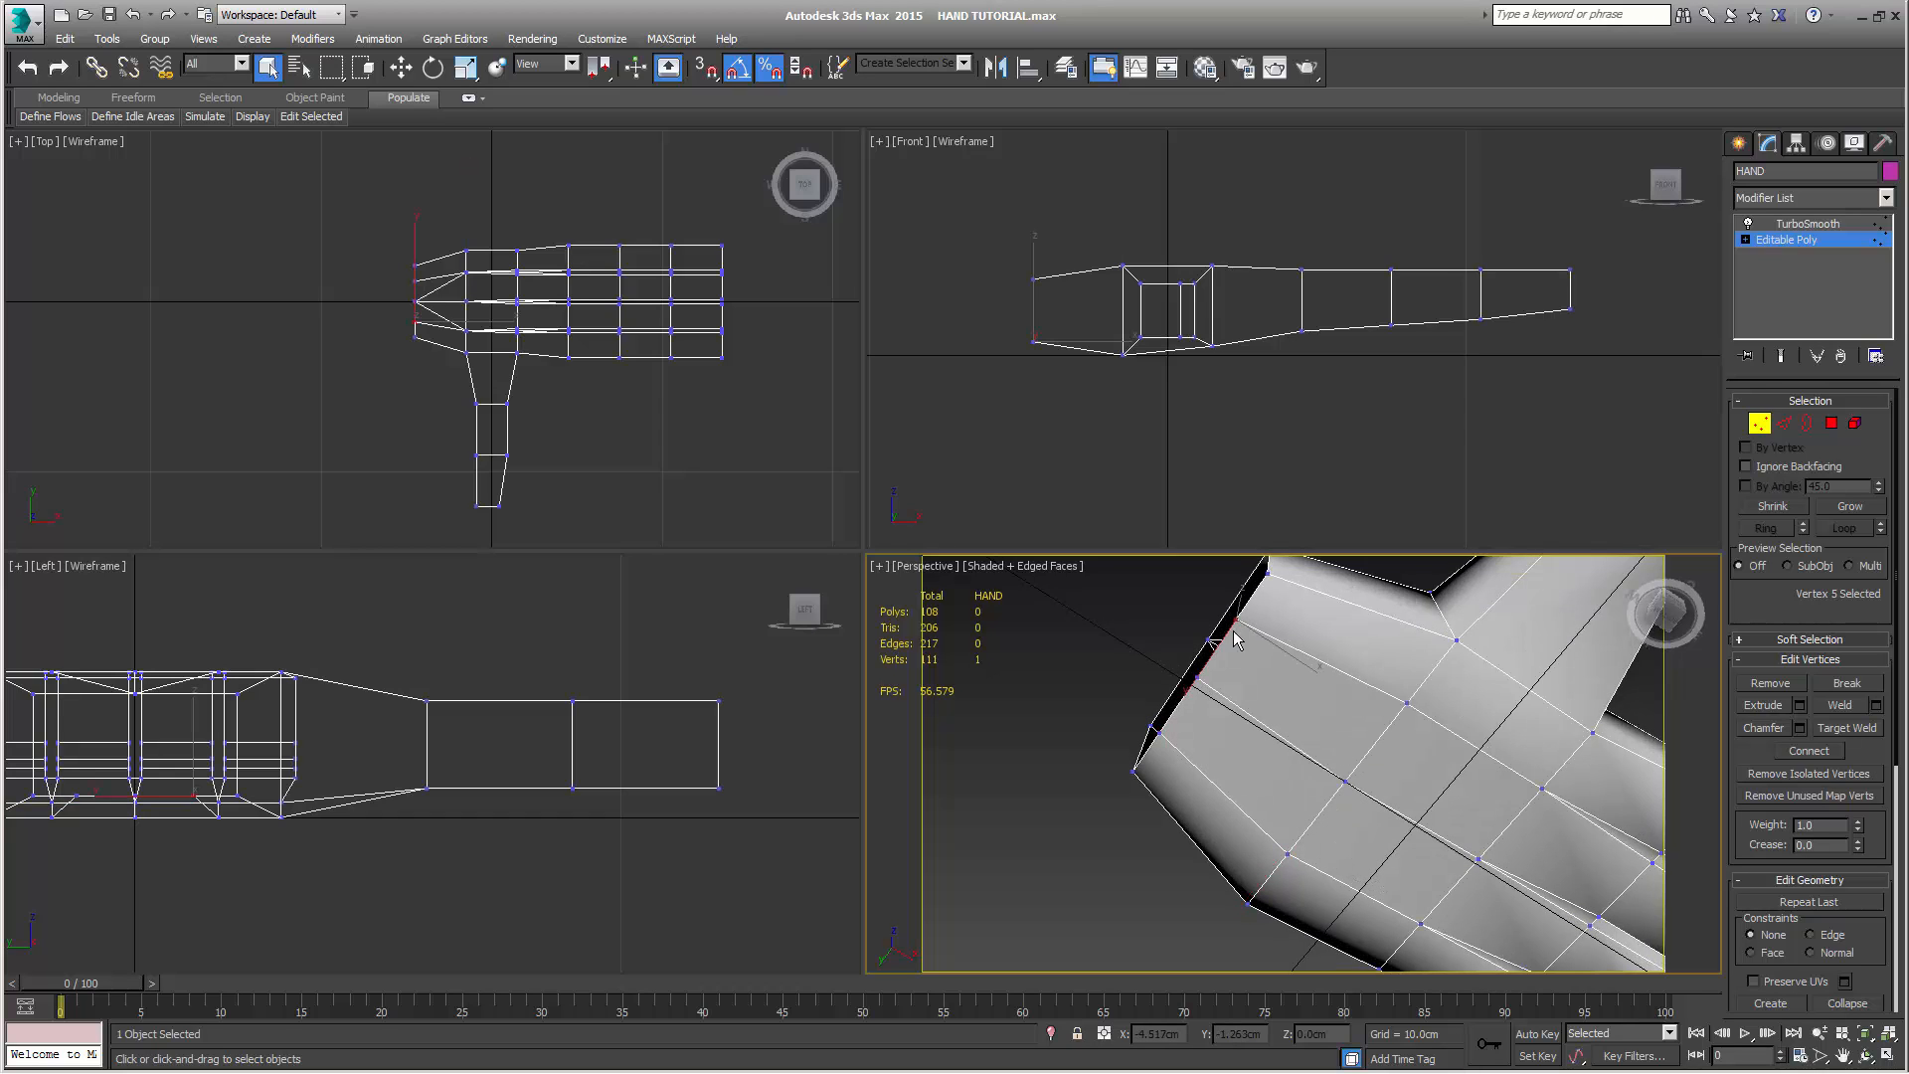
{"action": "left_click", "coordinate": [1197, 679], "text": "ctrl"}
{"action": "left_click", "coordinate": [1160, 734], "text": "ctrl"}
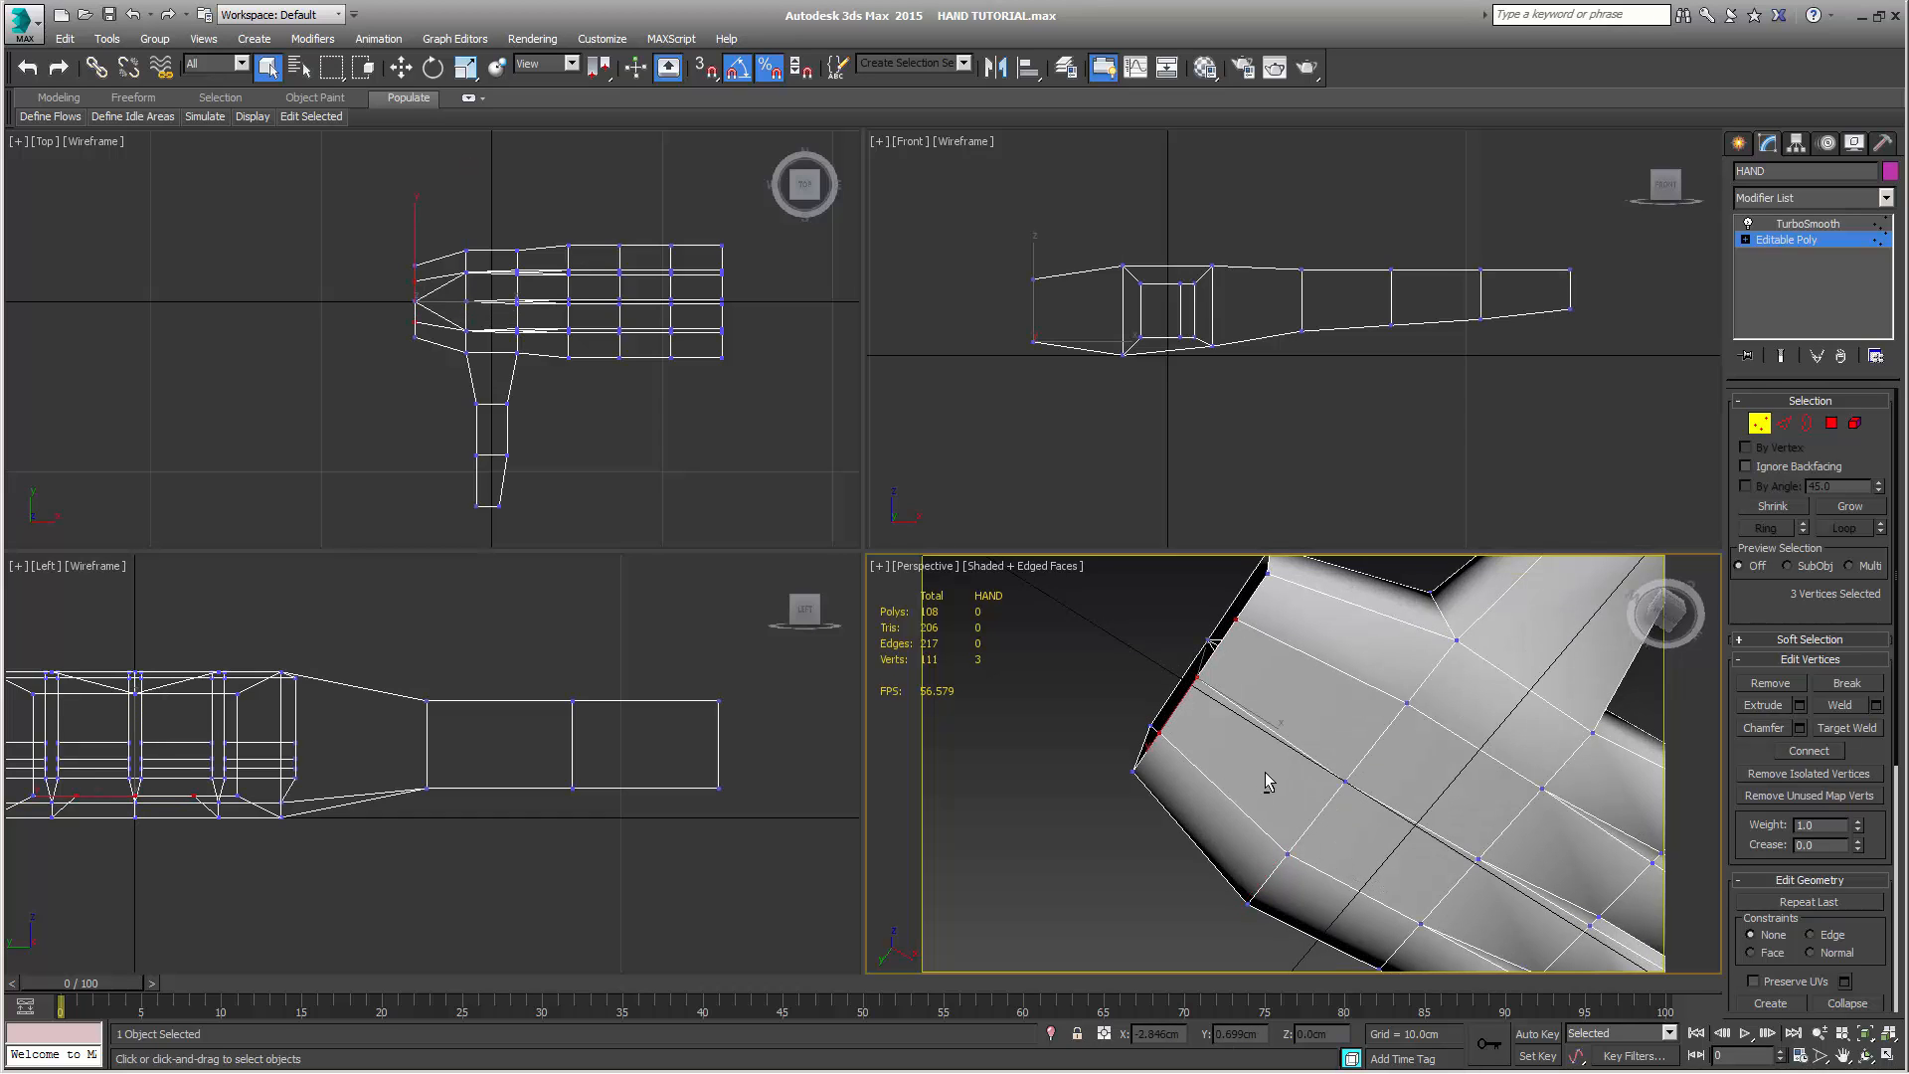
{"action": "middle_click_drag", "start_coordinate": [1266, 783], "coordinate": [1338, 684], "text": "alt"}
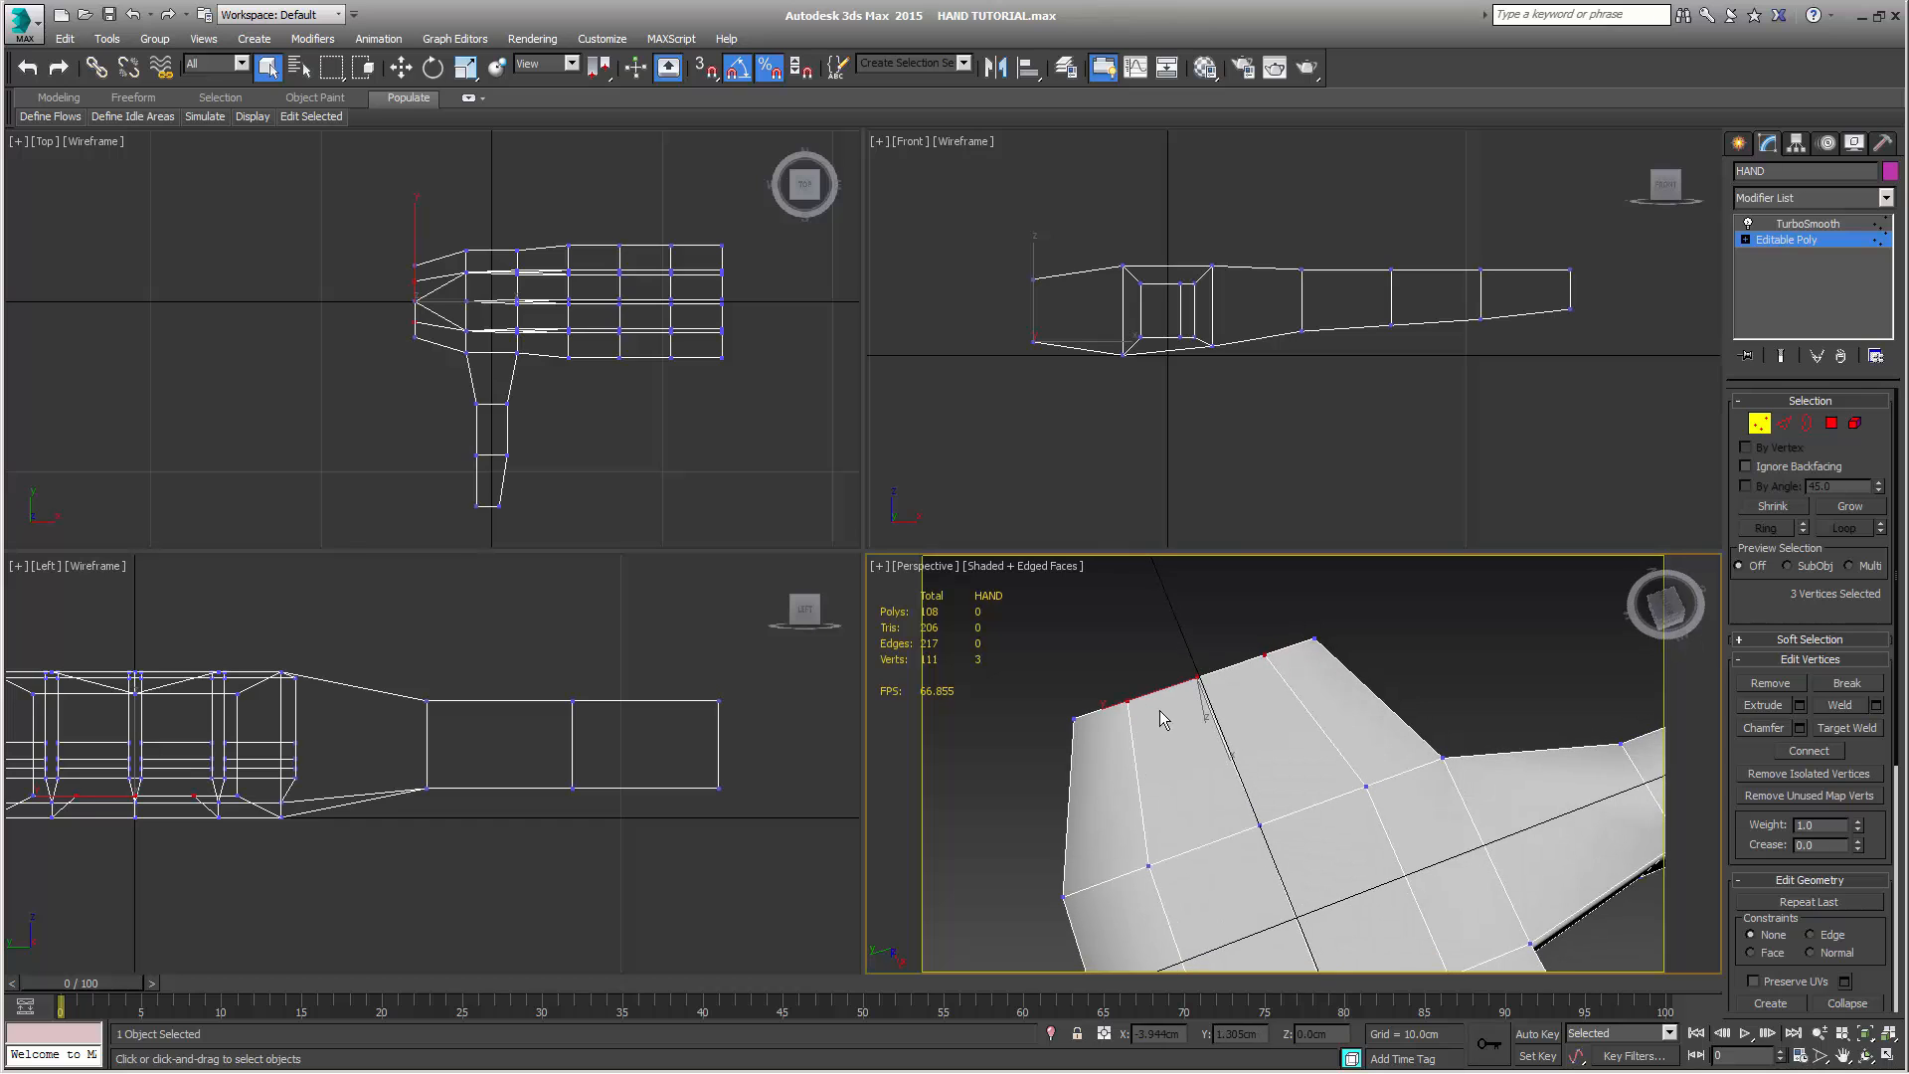
{"action": "left_click", "coordinate": [1834, 710]}
Examine the unsmoothed hand from all sides, checking the welded palm, the back of the hand, the finger roots and the thumb
{"action": "middle_click_drag", "start_coordinate": [1343, 774], "coordinate": [1333, 637], "text": "alt"}
{"action": "middle_click_drag", "start_coordinate": [1091, 841], "coordinate": [1309, 668], "text": "alt"}
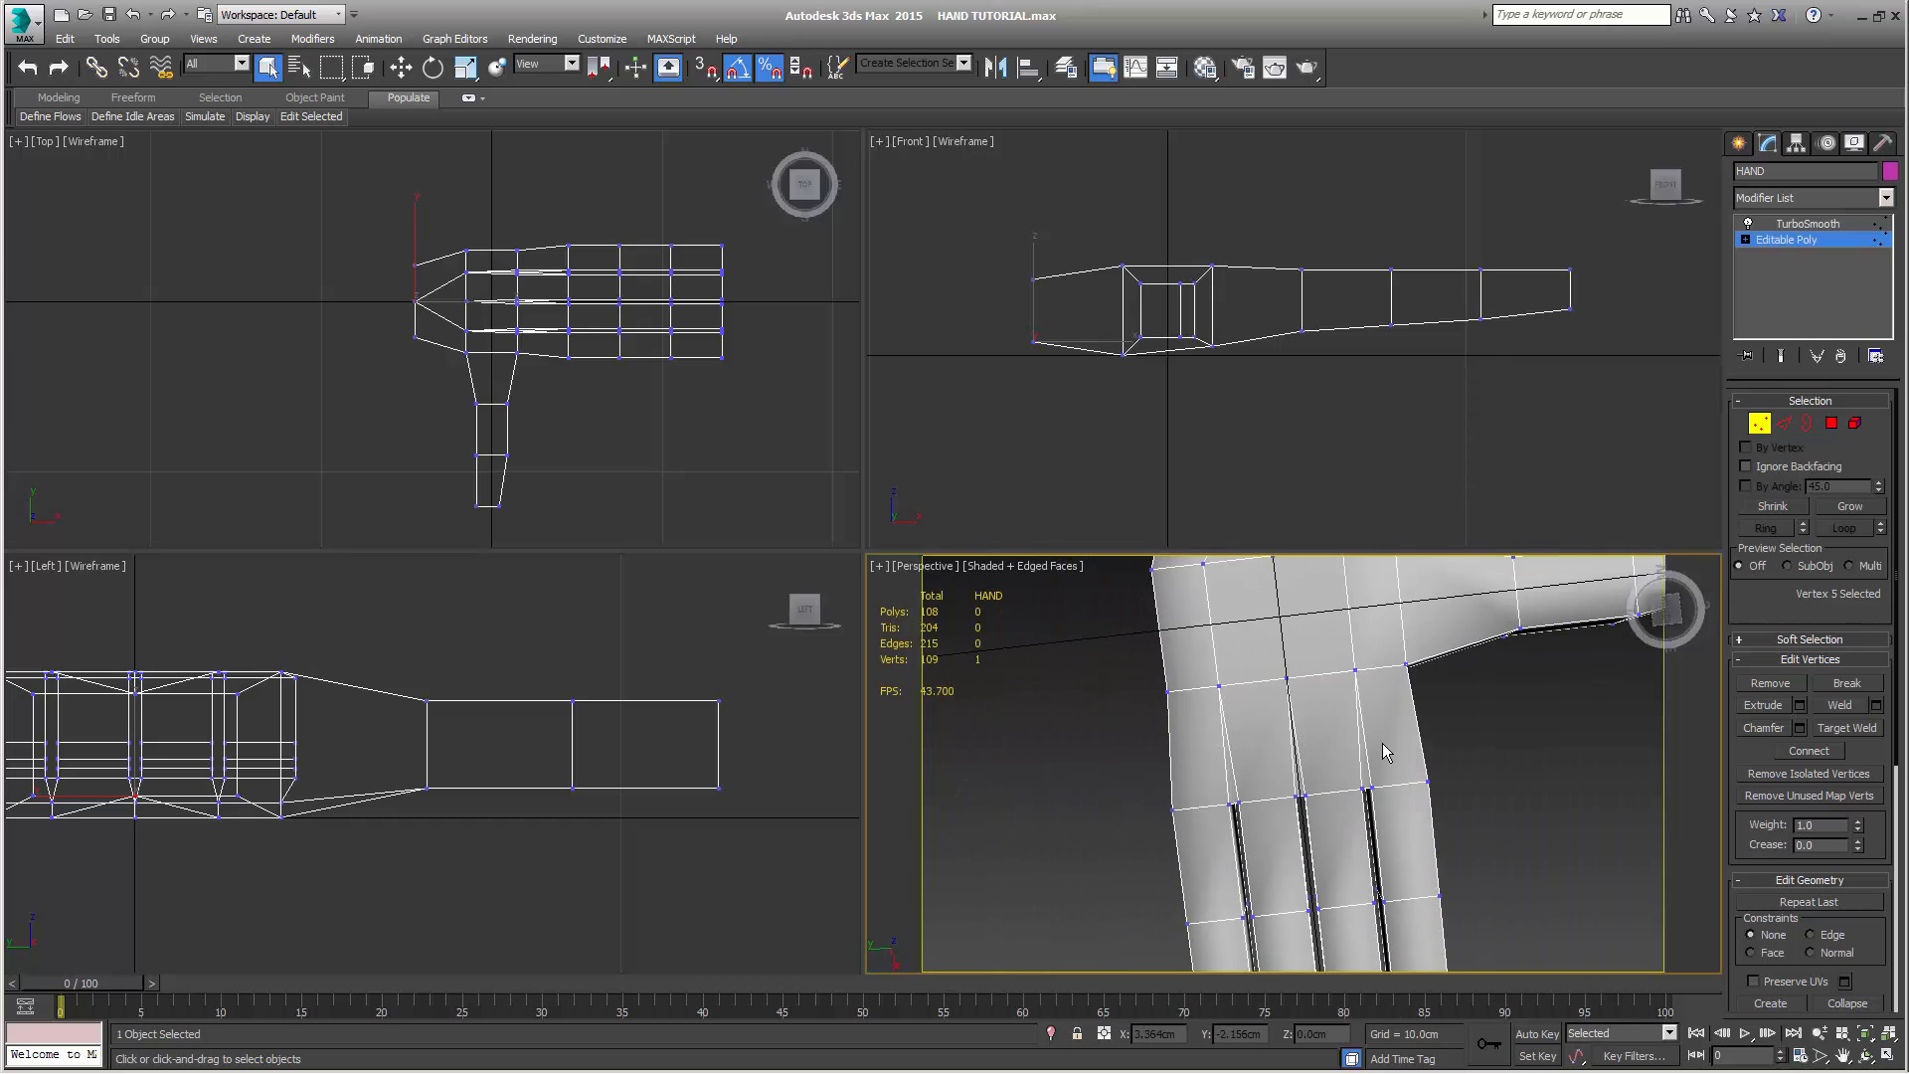
{"action": "middle_click_drag", "start_coordinate": [1367, 736], "coordinate": [1323, 32], "text": "alt"}
{"action": "middle_click_drag", "start_coordinate": [1365, 633], "coordinate": [1233, 861], "text": "alt"}
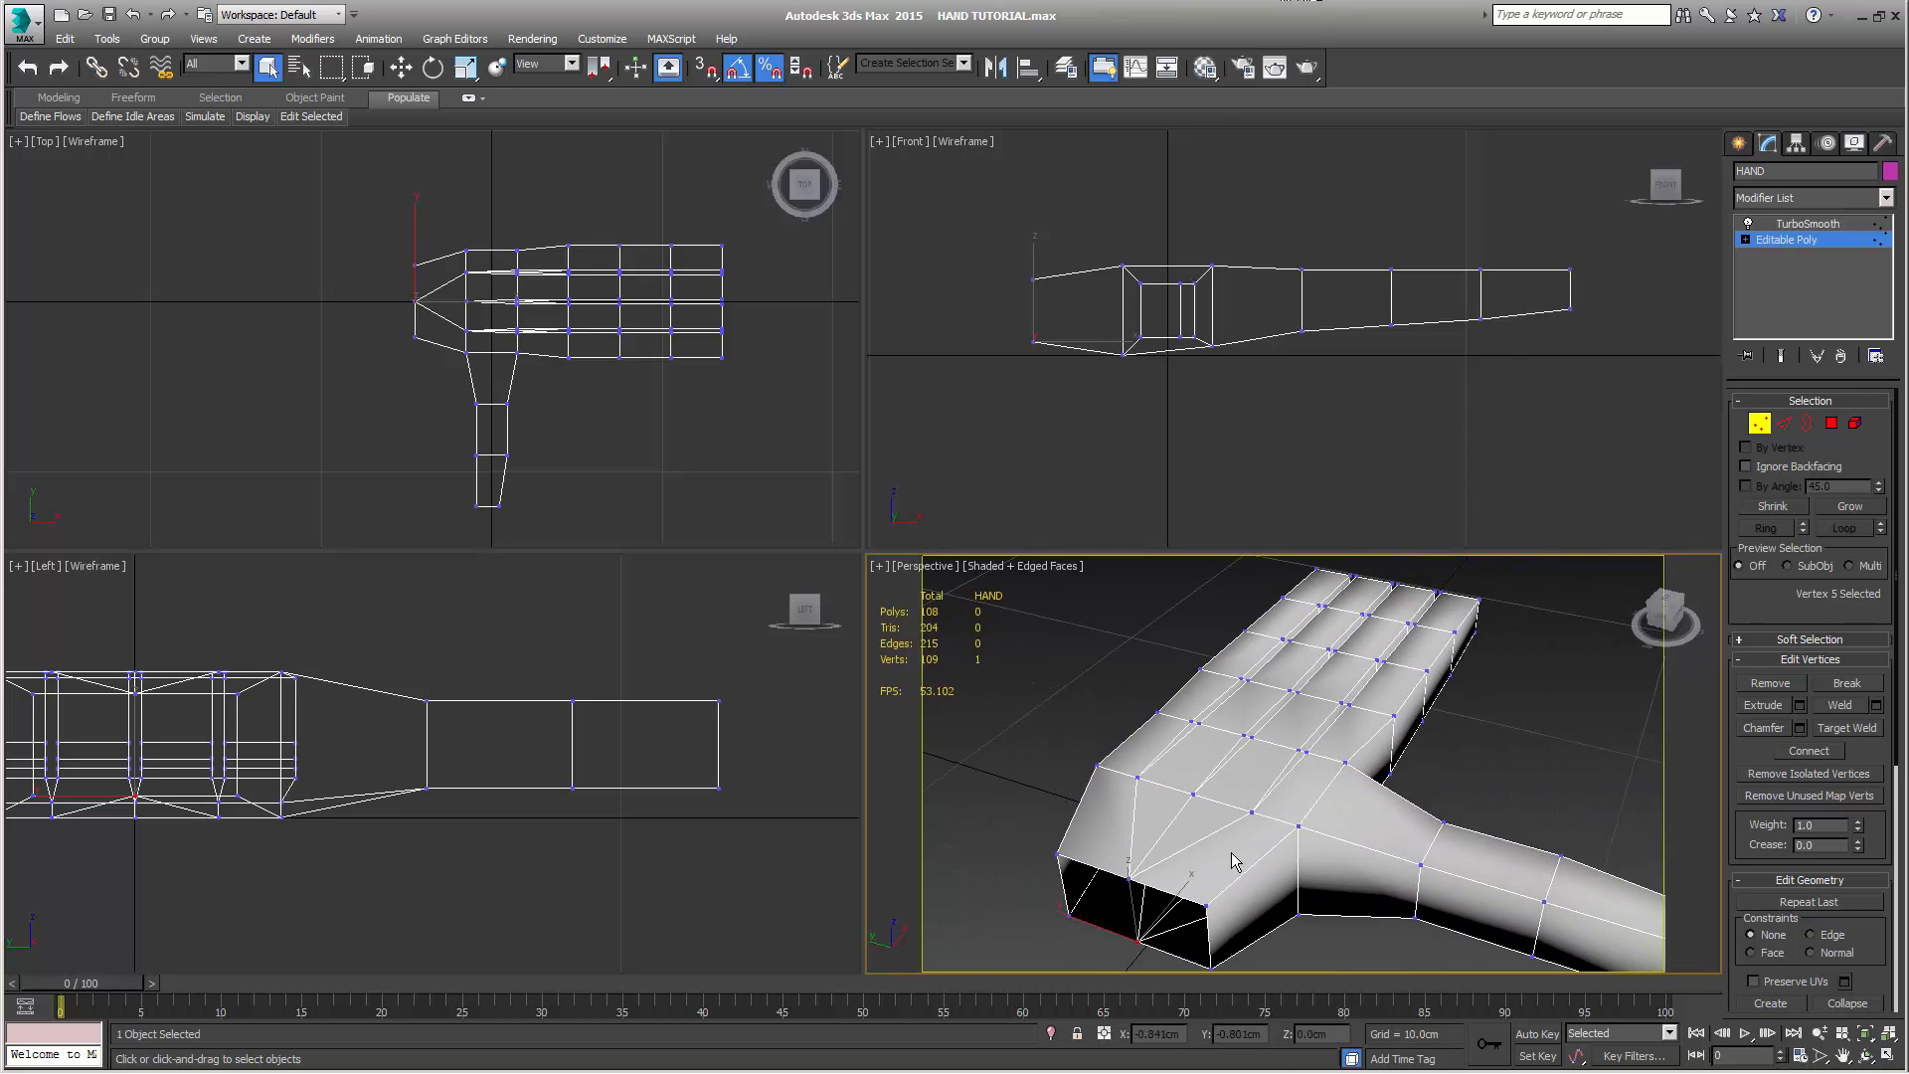
{"action": "middle_click_drag", "start_coordinate": [1308, 784], "coordinate": [1317, 863], "text": "alt"}
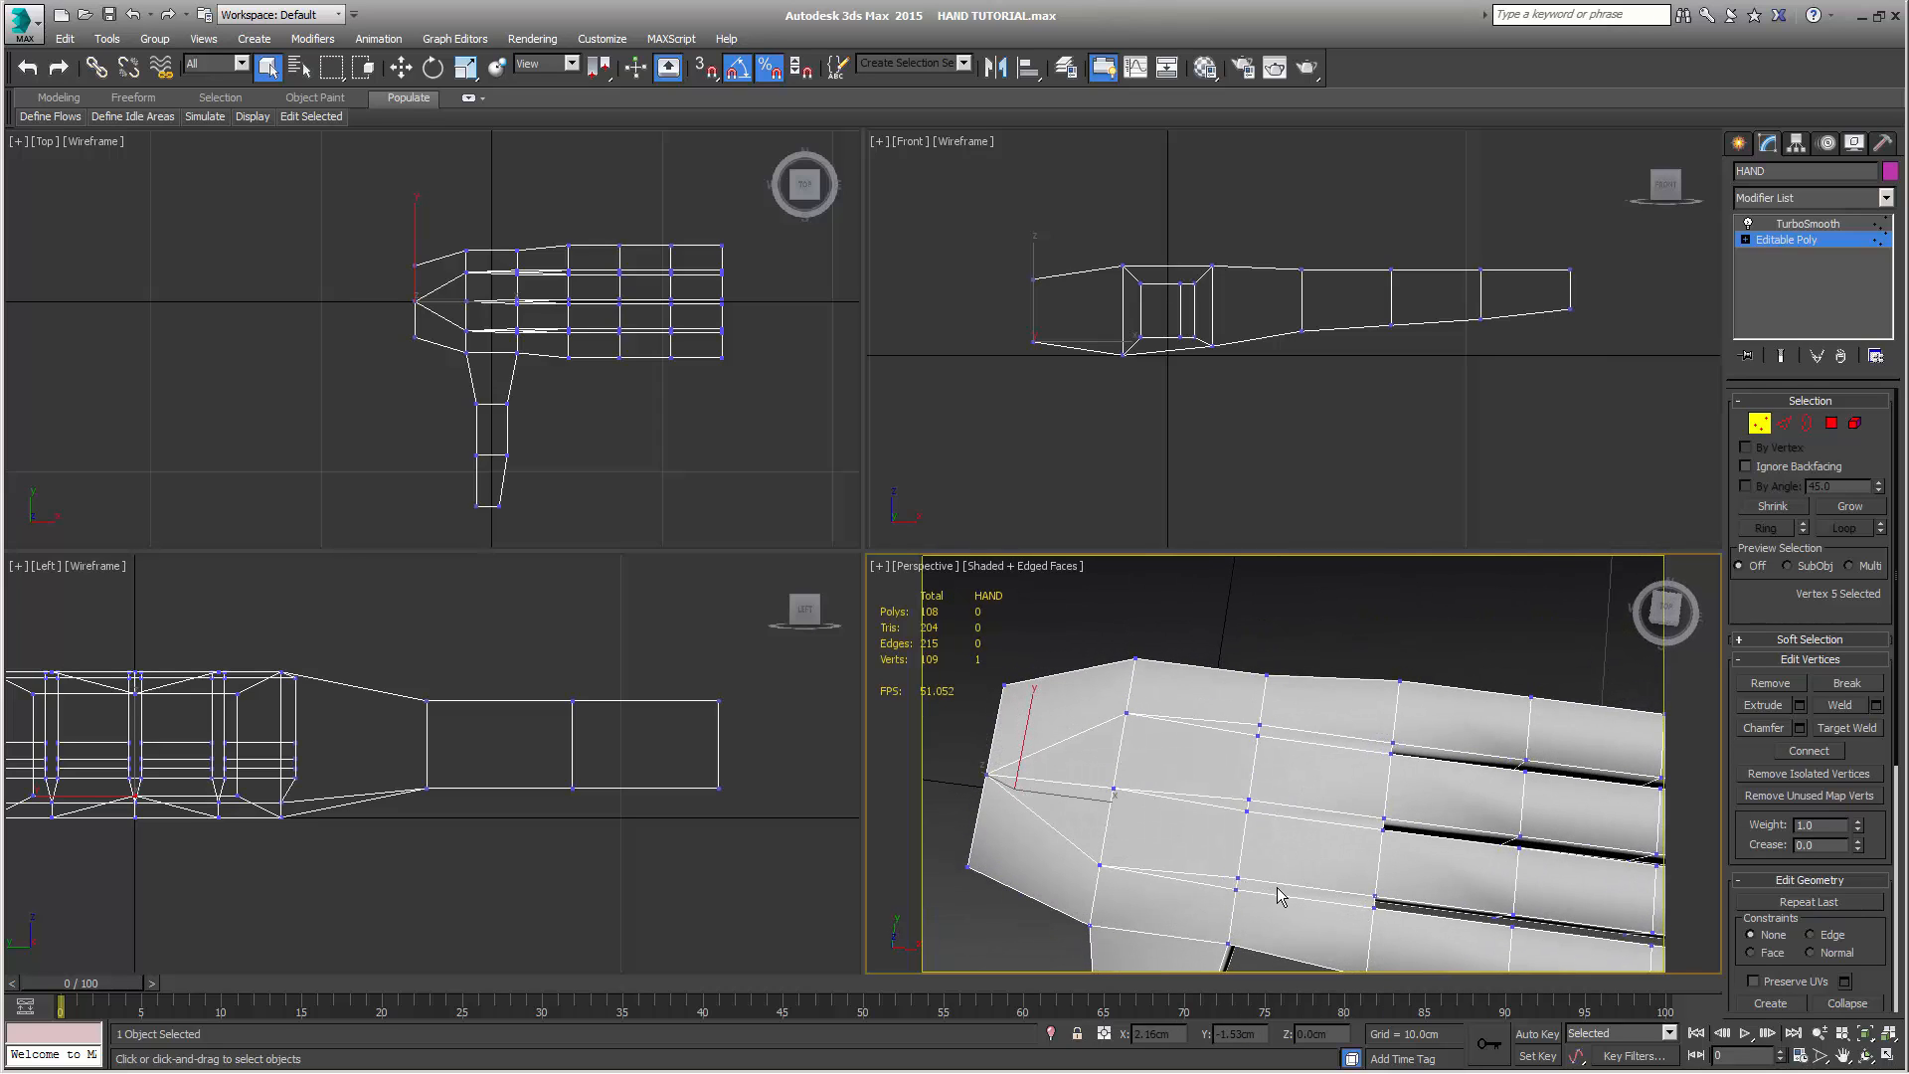
{"action": "middle_click_drag", "start_coordinate": [1302, 756], "coordinate": [1365, 668], "text": "alt"}
{"action": "middle_click_drag", "start_coordinate": [1225, 764], "coordinate": [1346, 754], "text": "alt"}
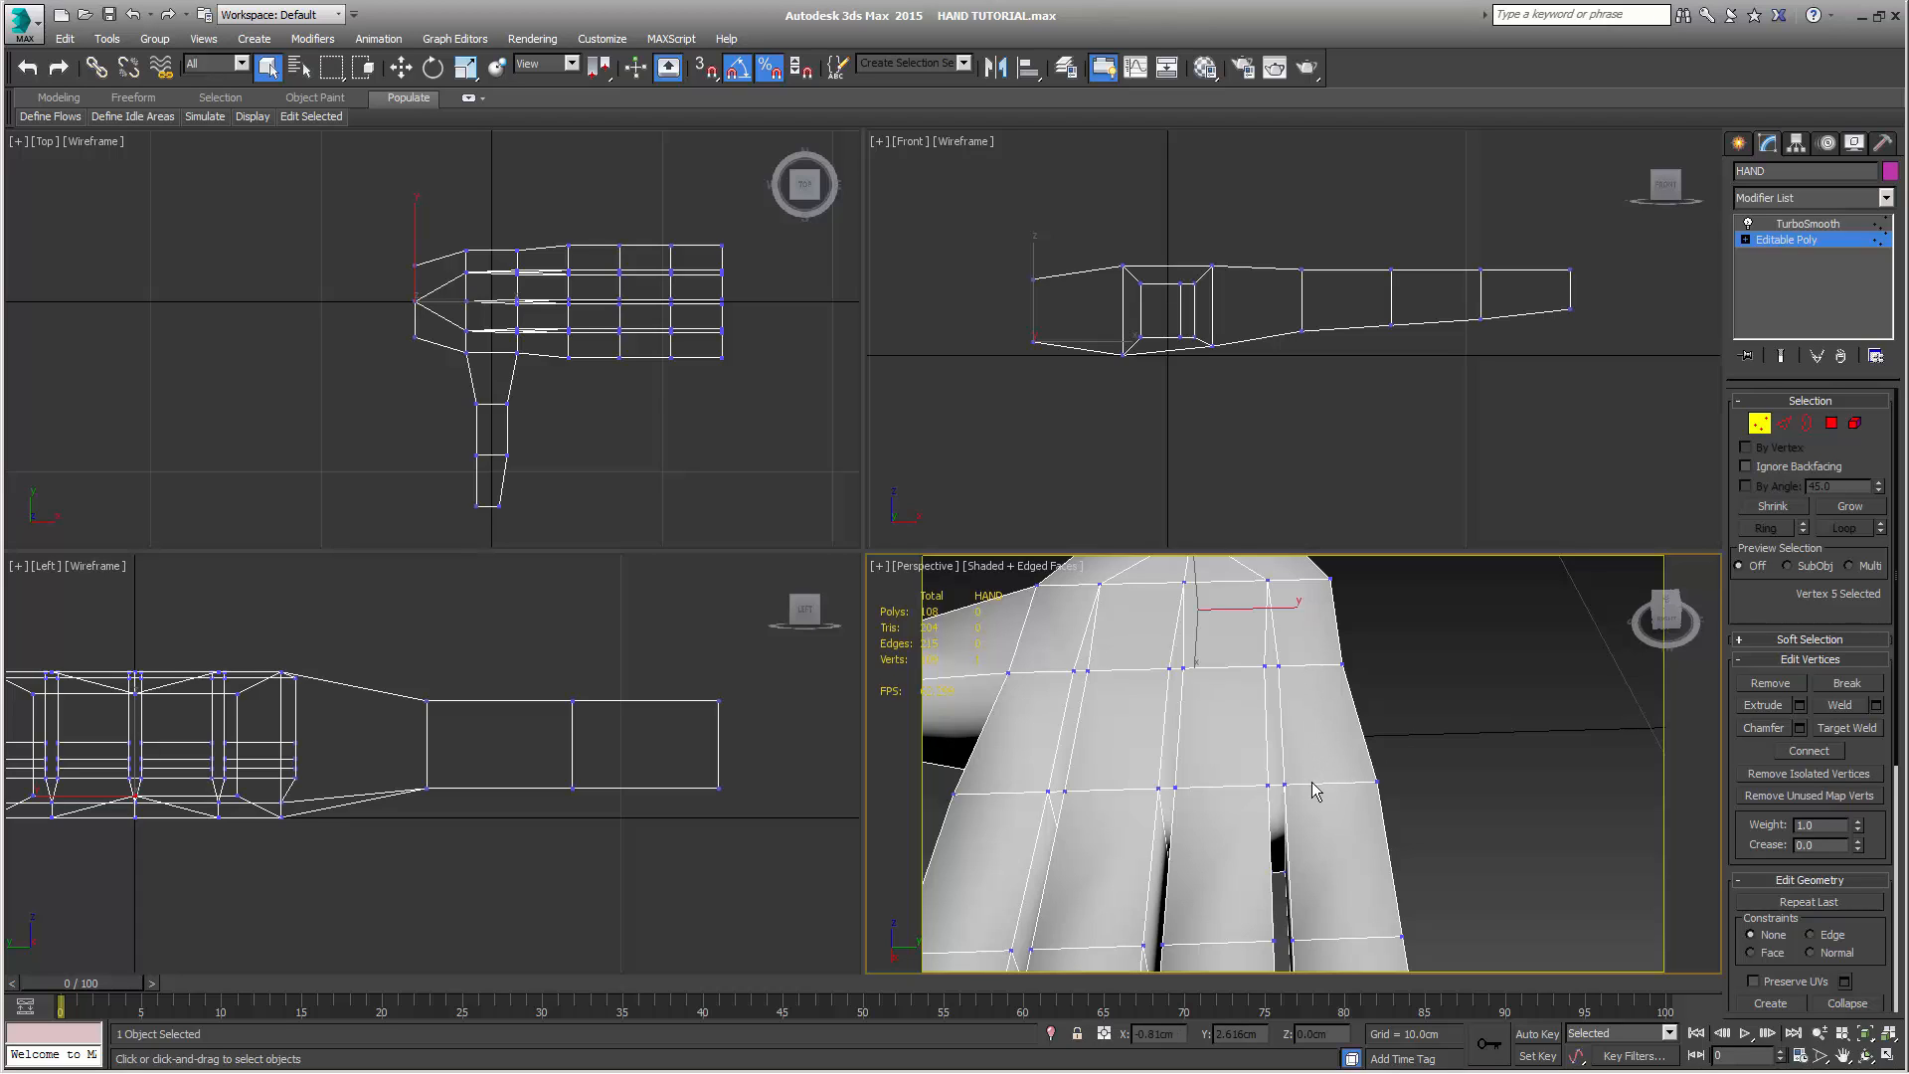
{"action": "middle_click_drag", "start_coordinate": [1249, 756], "coordinate": [1360, 788]}
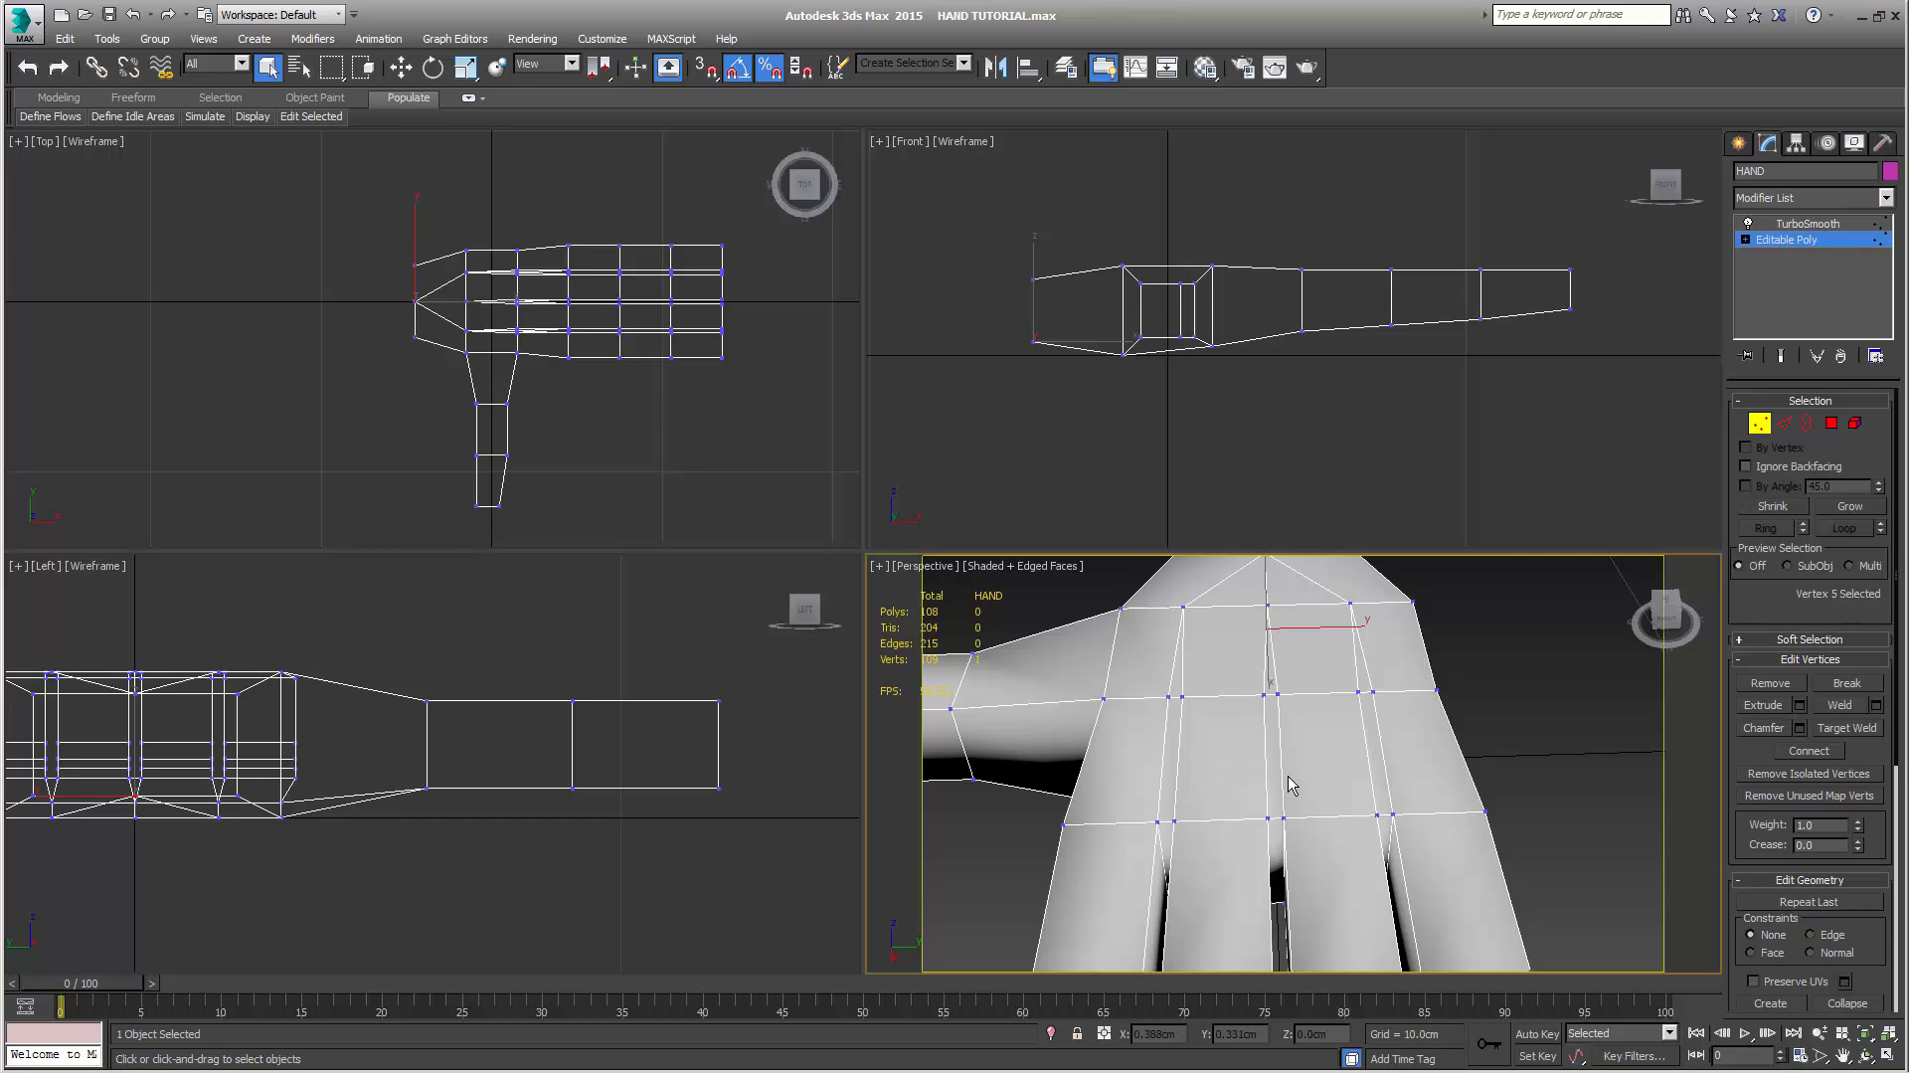
{"action": "middle_click_drag", "start_coordinate": [1283, 747], "coordinate": [1154, 777], "text": "alt"}
{"action": "scroll", "coordinate": [1260, 845], "scroll_direction": "down", "scroll_amount": 2}
{"action": "middle_click_drag", "start_coordinate": [1153, 776], "coordinate": [1207, 653], "text": "alt"}
{"action": "scroll", "coordinate": [1249, 738], "scroll_direction": "down", "scroll_amount": 3}
{"action": "middle_click_drag", "start_coordinate": [1308, 741], "coordinate": [1276, 900]}
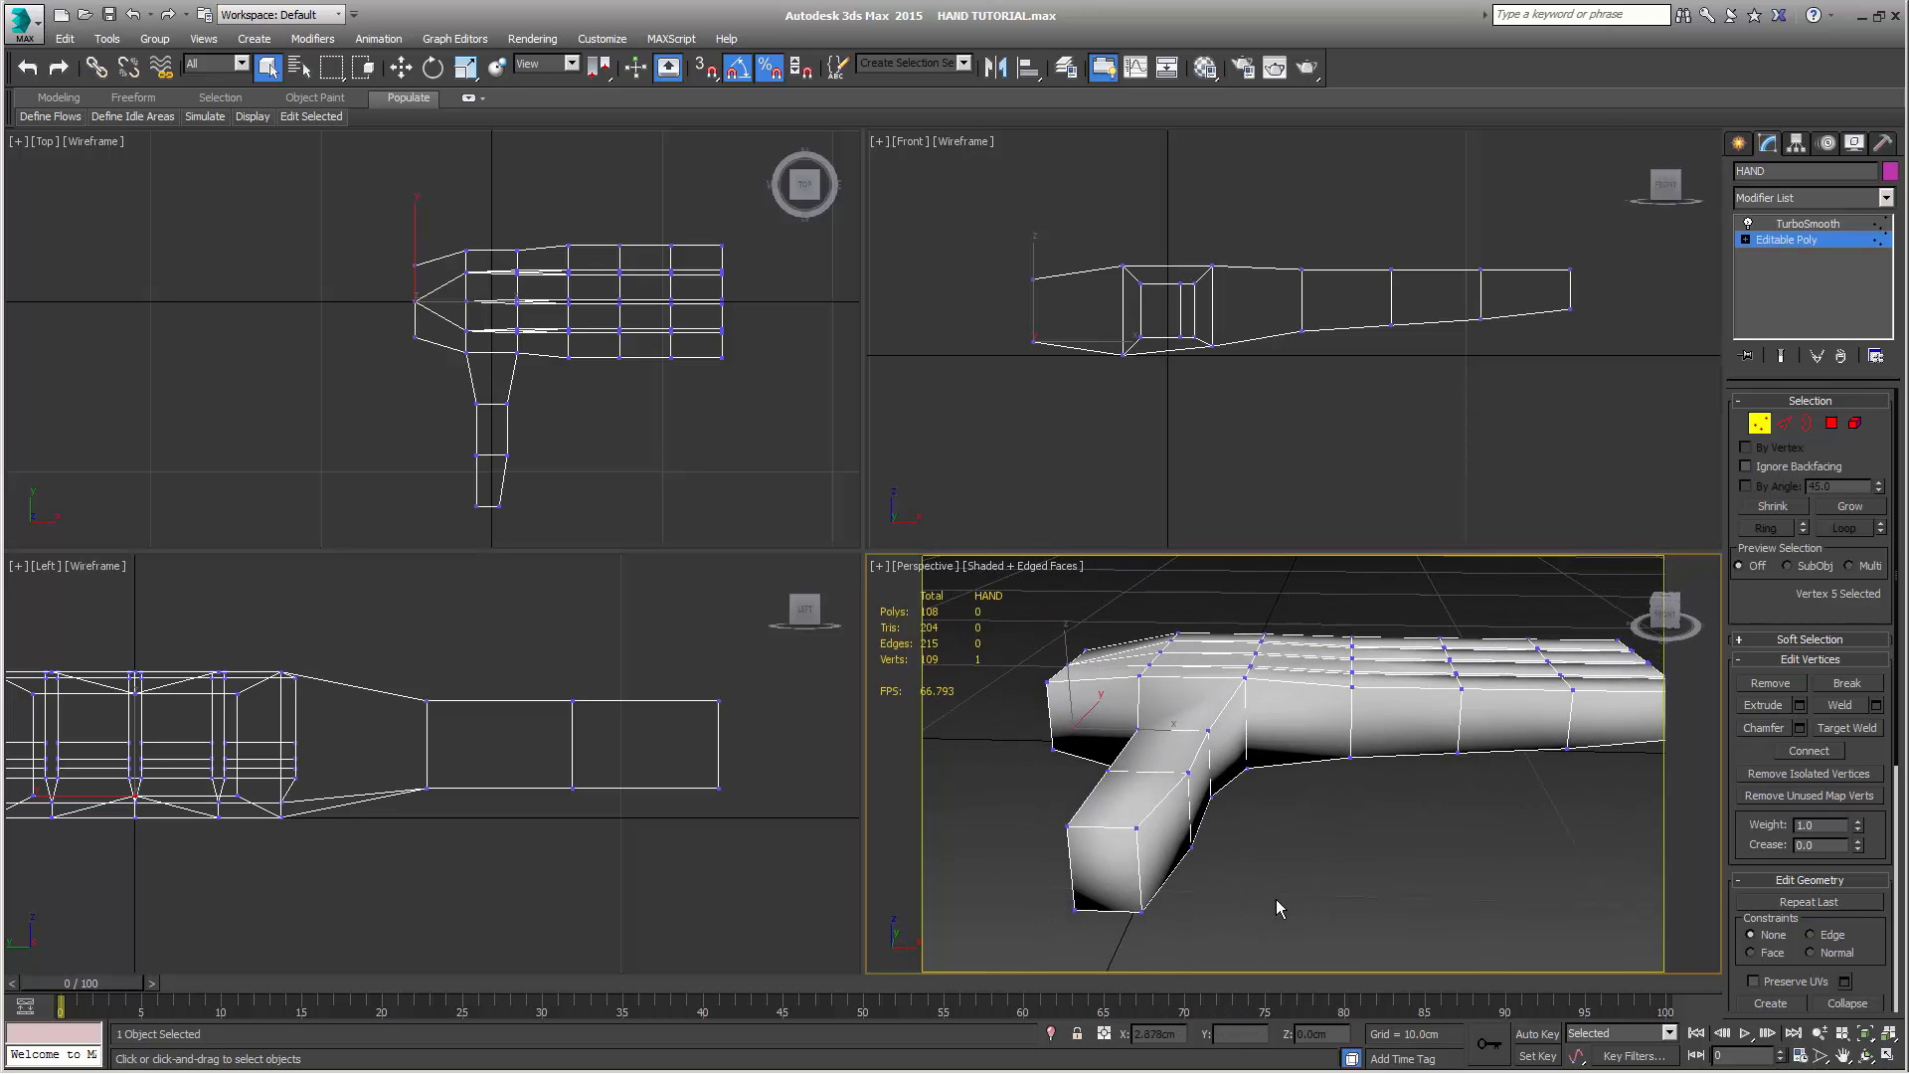
Clear all smoothing groups of the whole hand element and assign it to smoothing group 3
{"action": "middle_click_drag", "start_coordinate": [1258, 781], "coordinate": [1631, 517], "text": "alt"}
{"action": "left_click", "coordinate": [1856, 423]}
{"action": "key", "text": "ctrl+a"}
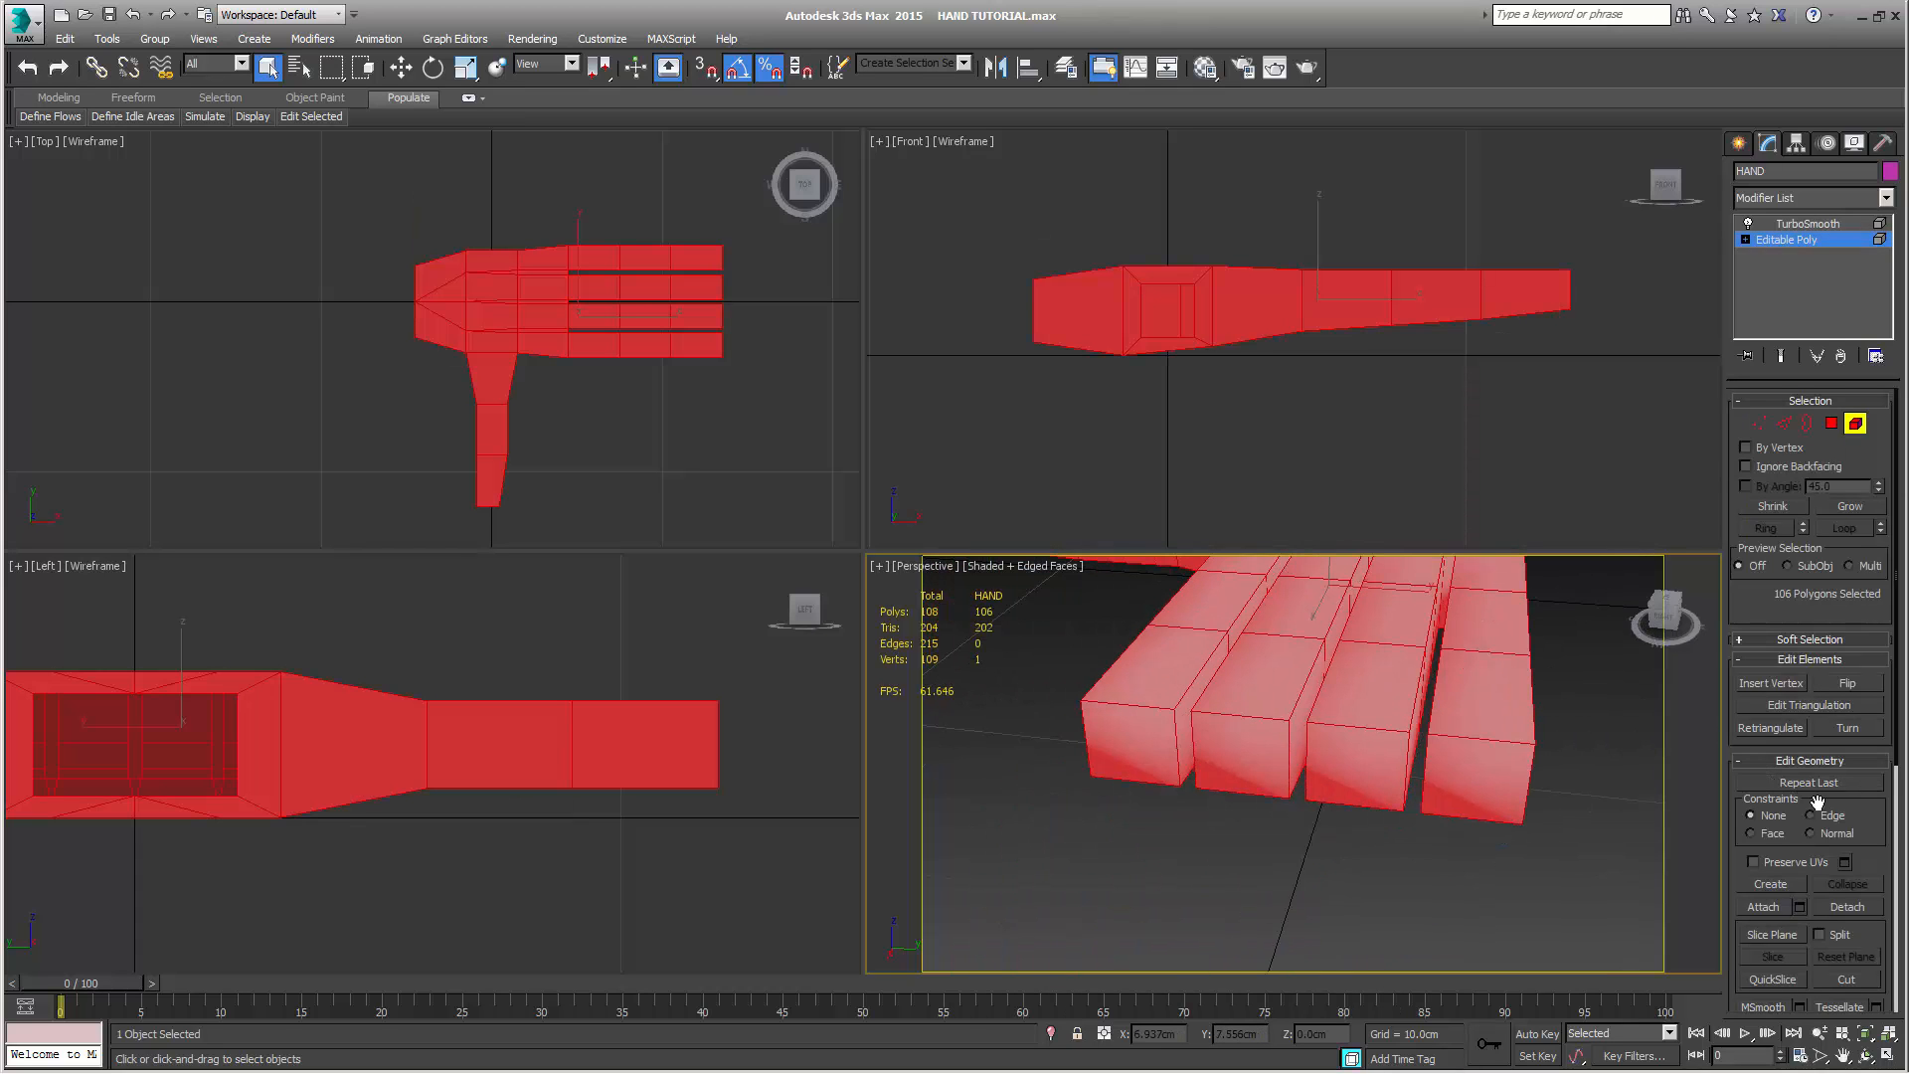
{"action": "right_click", "coordinate": [1883, 860]}
{"action": "left_click", "coordinate": [1835, 746]}
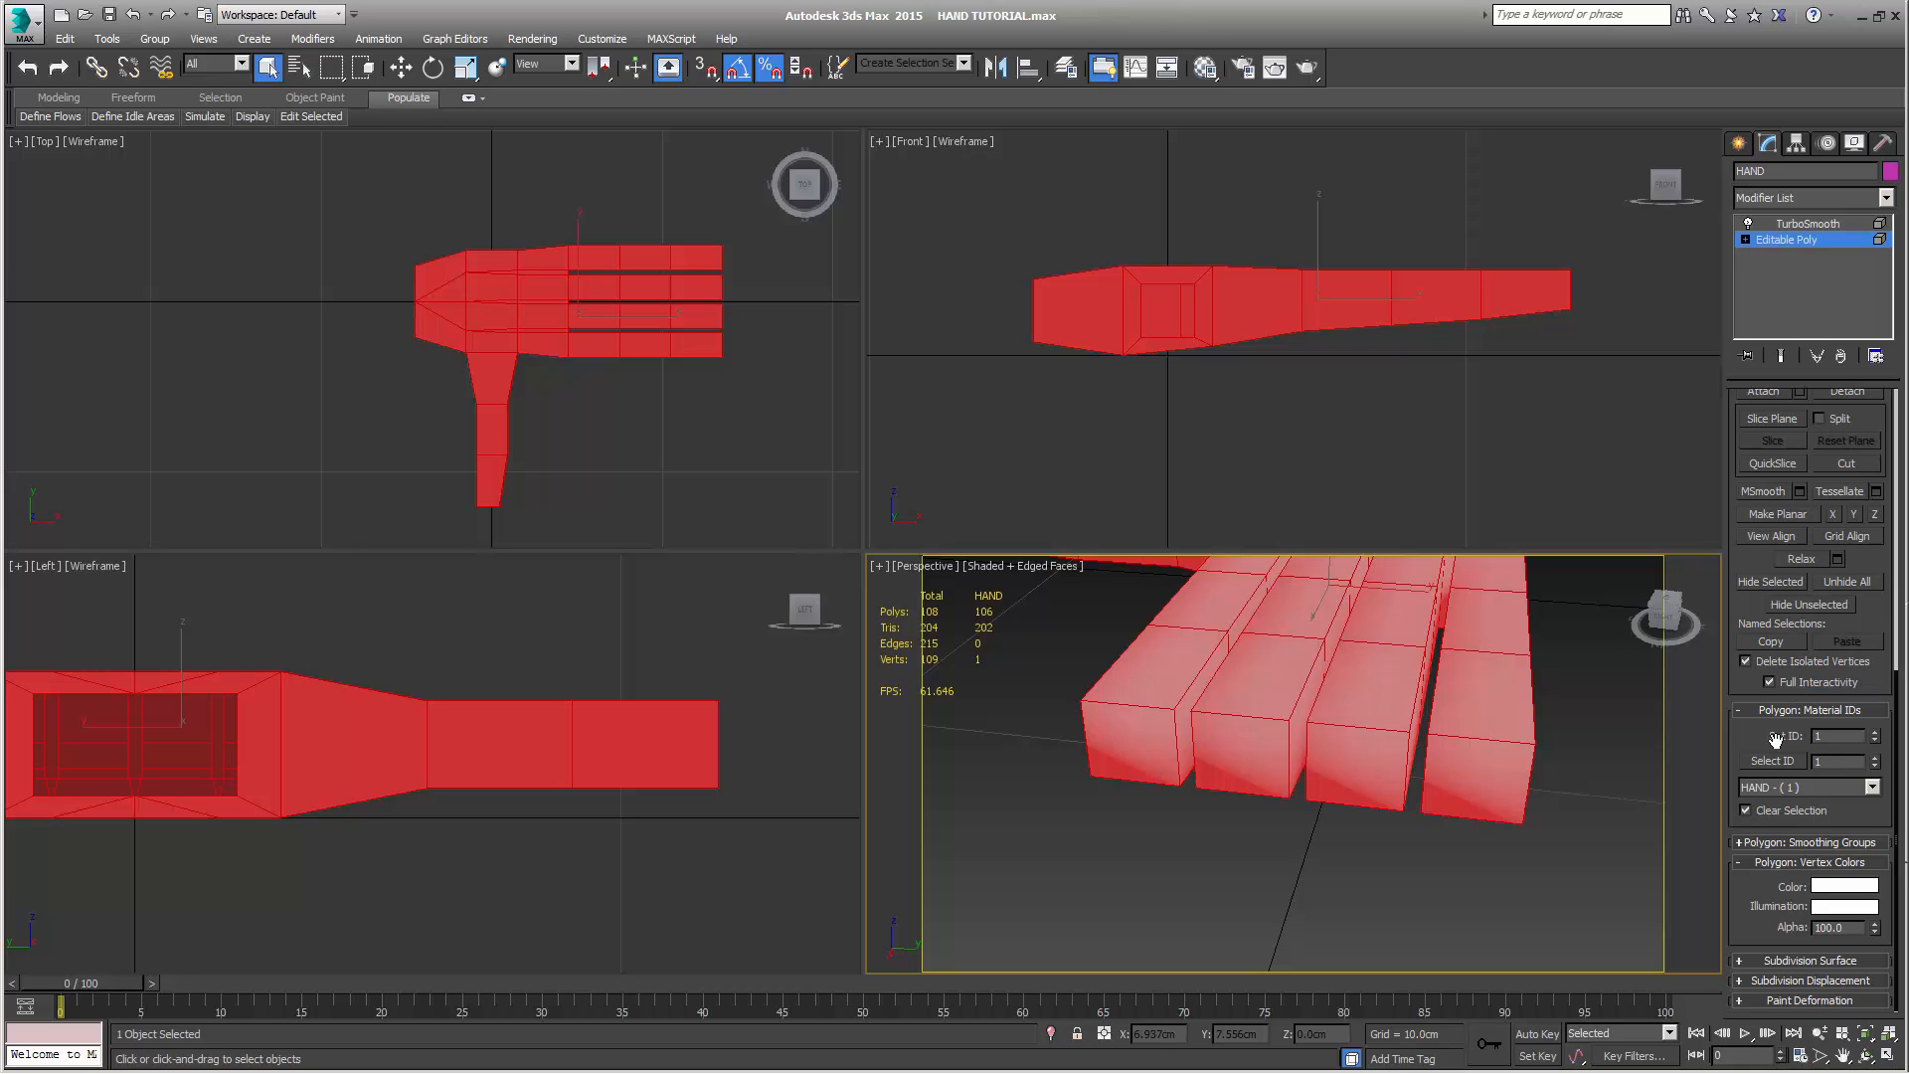
{"action": "left_click", "coordinate": [1742, 844]}
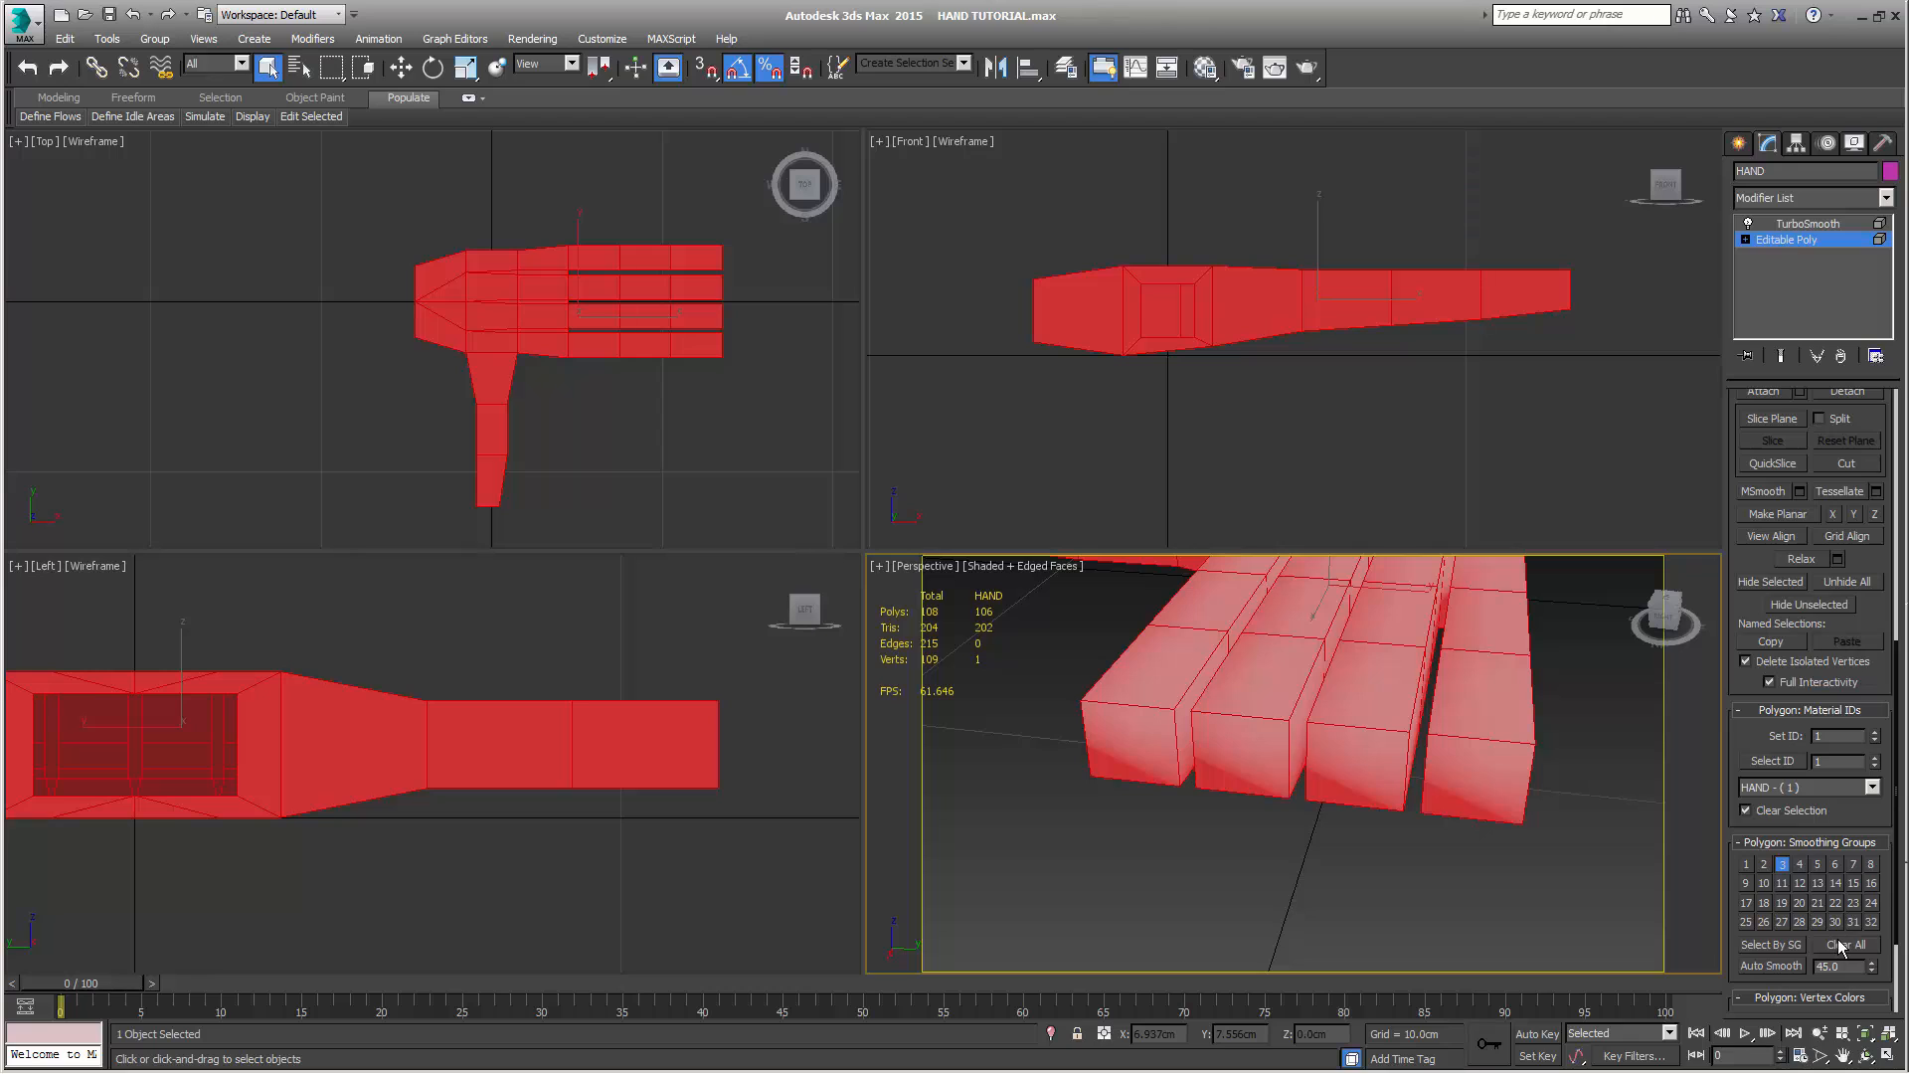
{"action": "left_click", "coordinate": [1838, 946]}
{"action": "left_click", "coordinate": [1783, 866]}
{"action": "left_click", "coordinate": [1596, 746]}
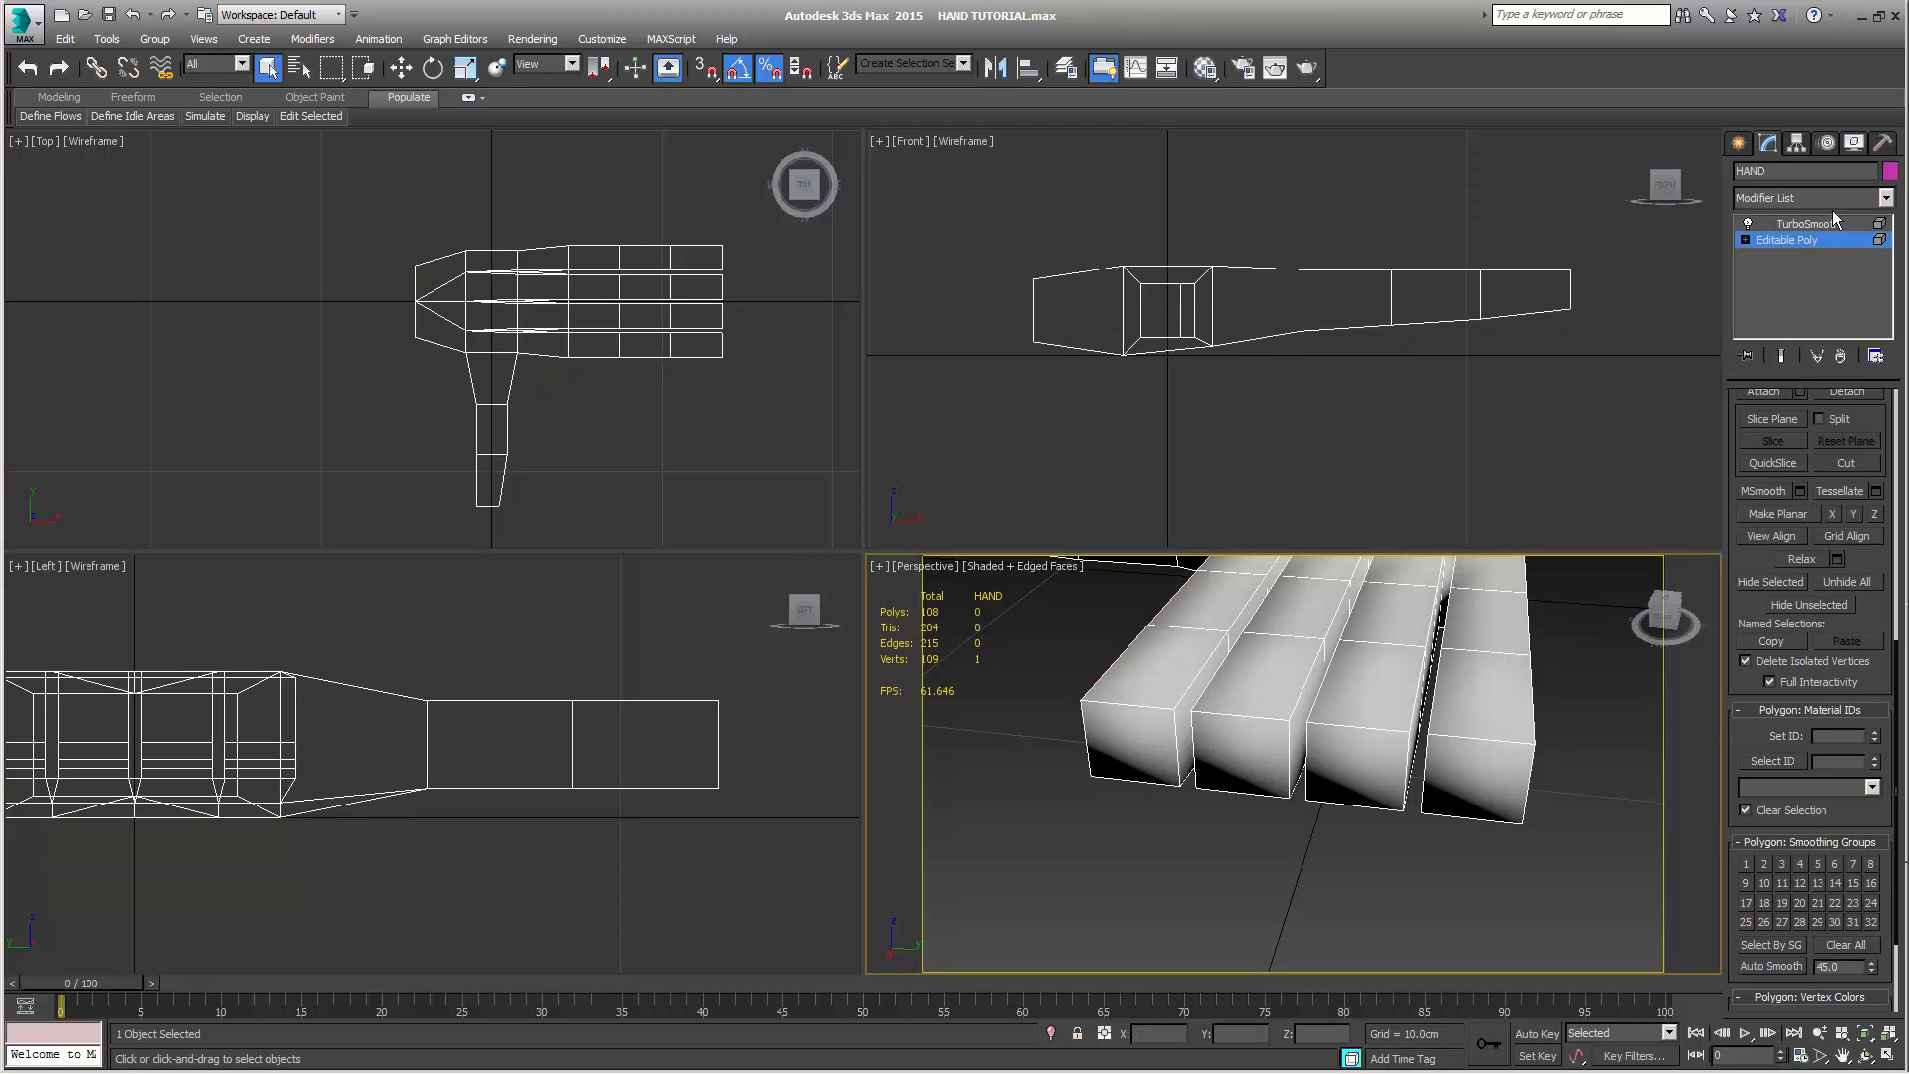
Leave element editing, switch to the TurboSmooth level and examine the smoothed fingertips and thumb
{"action": "left_click", "coordinate": [1809, 240]}
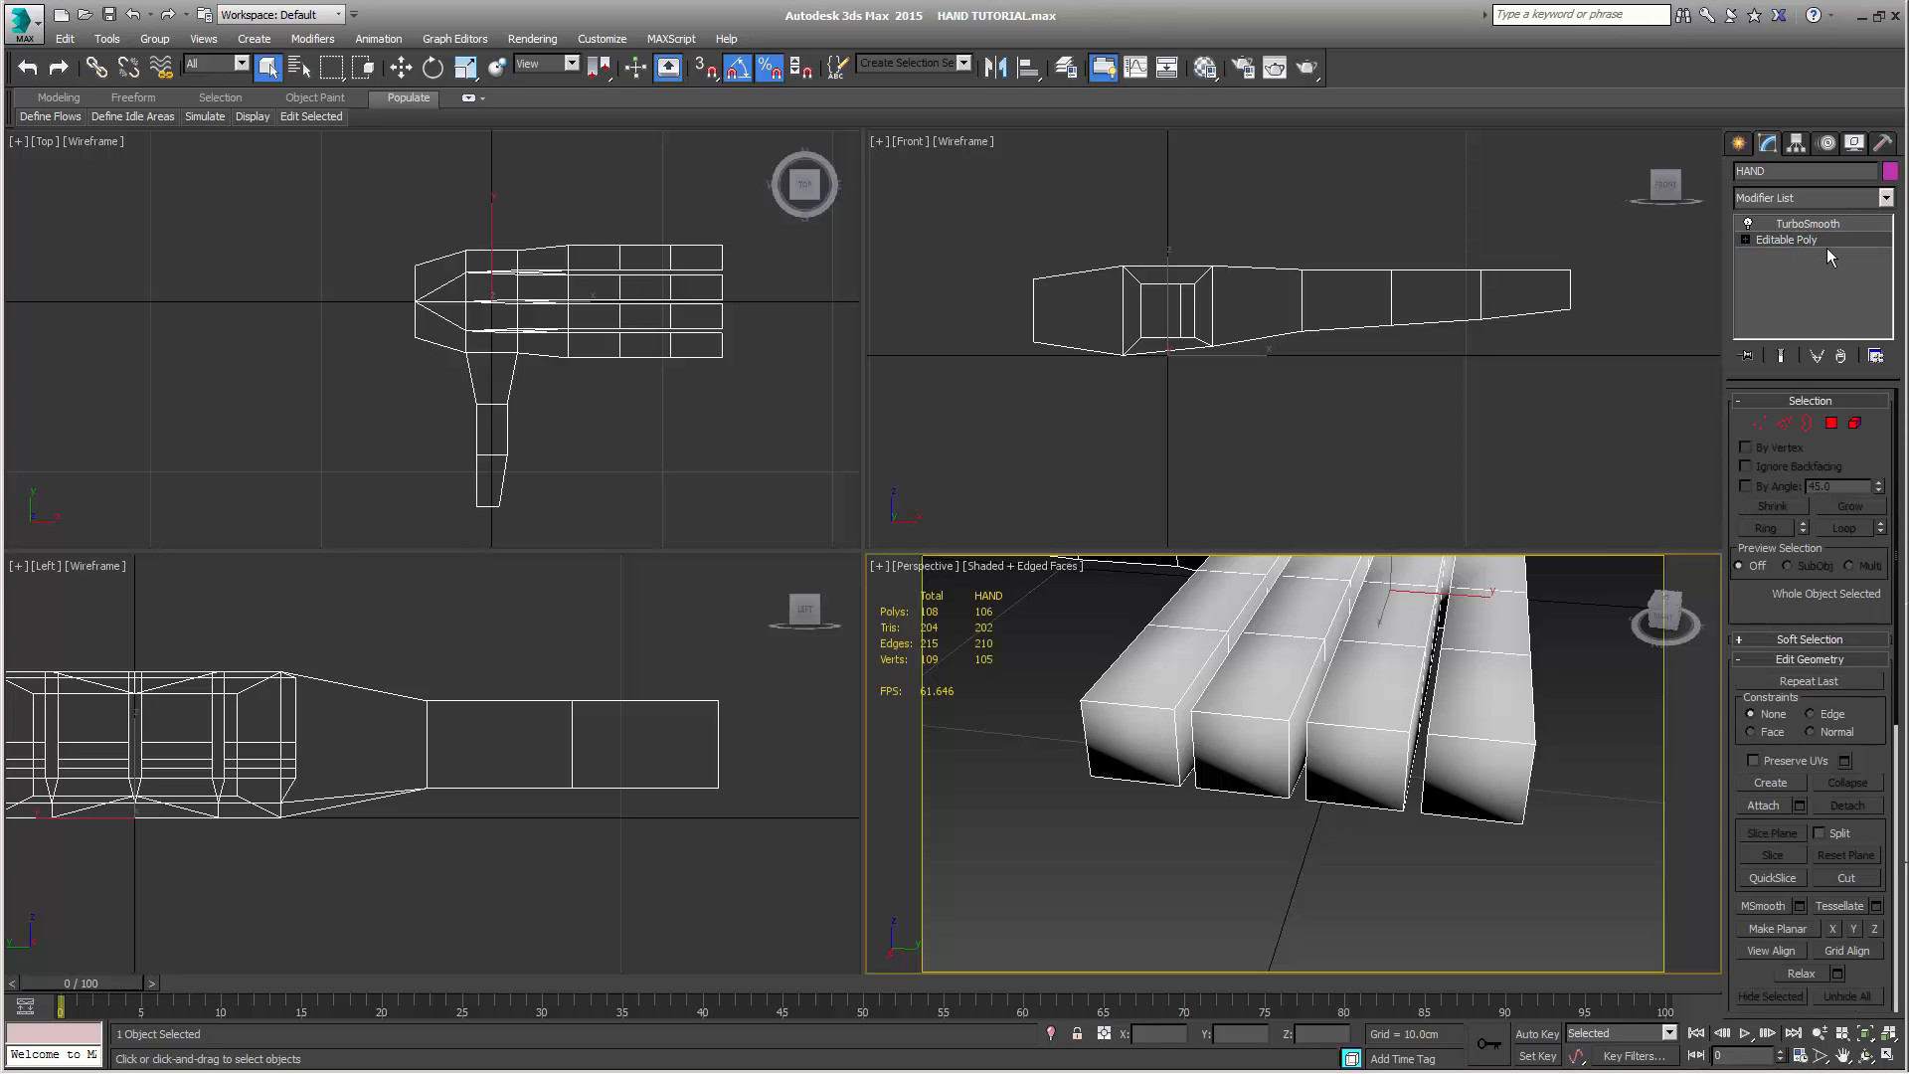
{"action": "left_click", "coordinate": [1808, 225]}
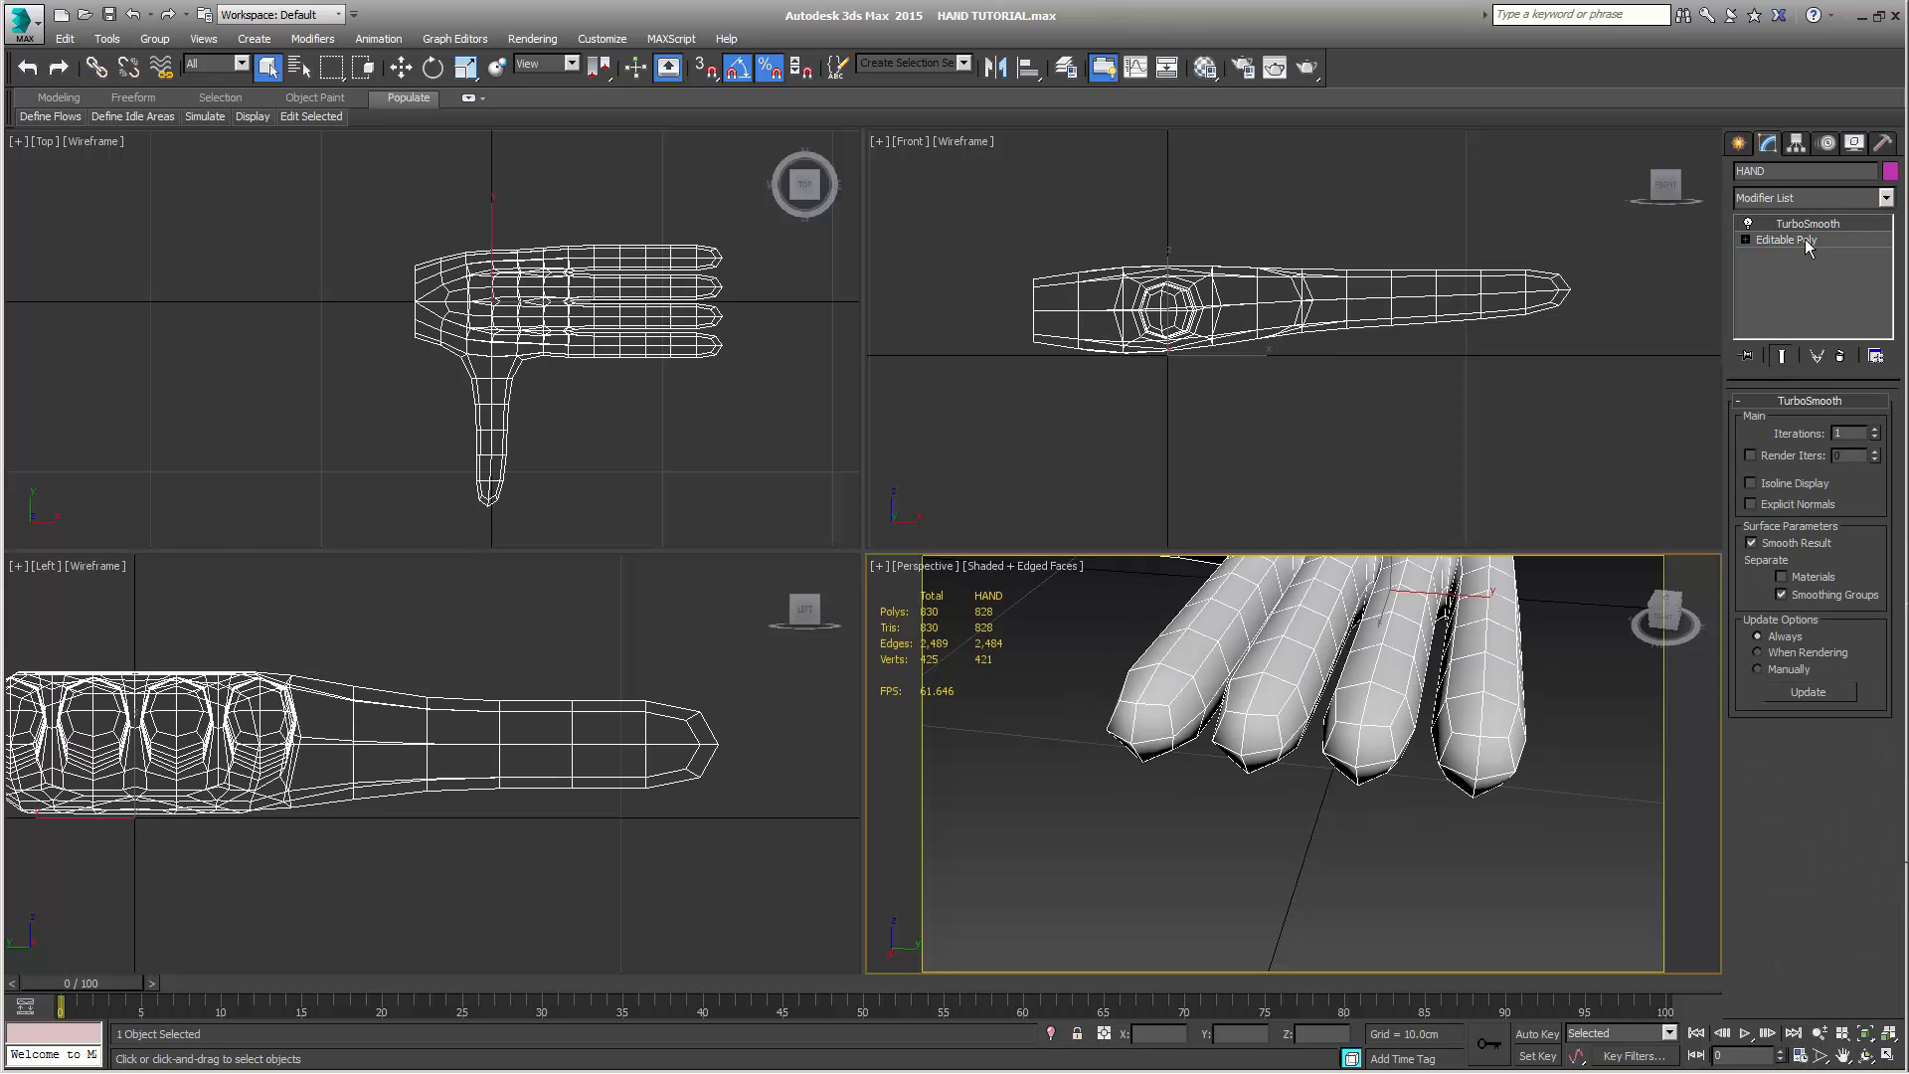
{"action": "middle_click_drag", "start_coordinate": [1544, 708], "coordinate": [1523, 783]}
{"action": "scroll", "coordinate": [1523, 783], "scroll_direction": "down", "scroll_amount": 4}
{"action": "middle_click_drag", "start_coordinate": [1363, 786], "coordinate": [1462, 791], "text": "alt"}
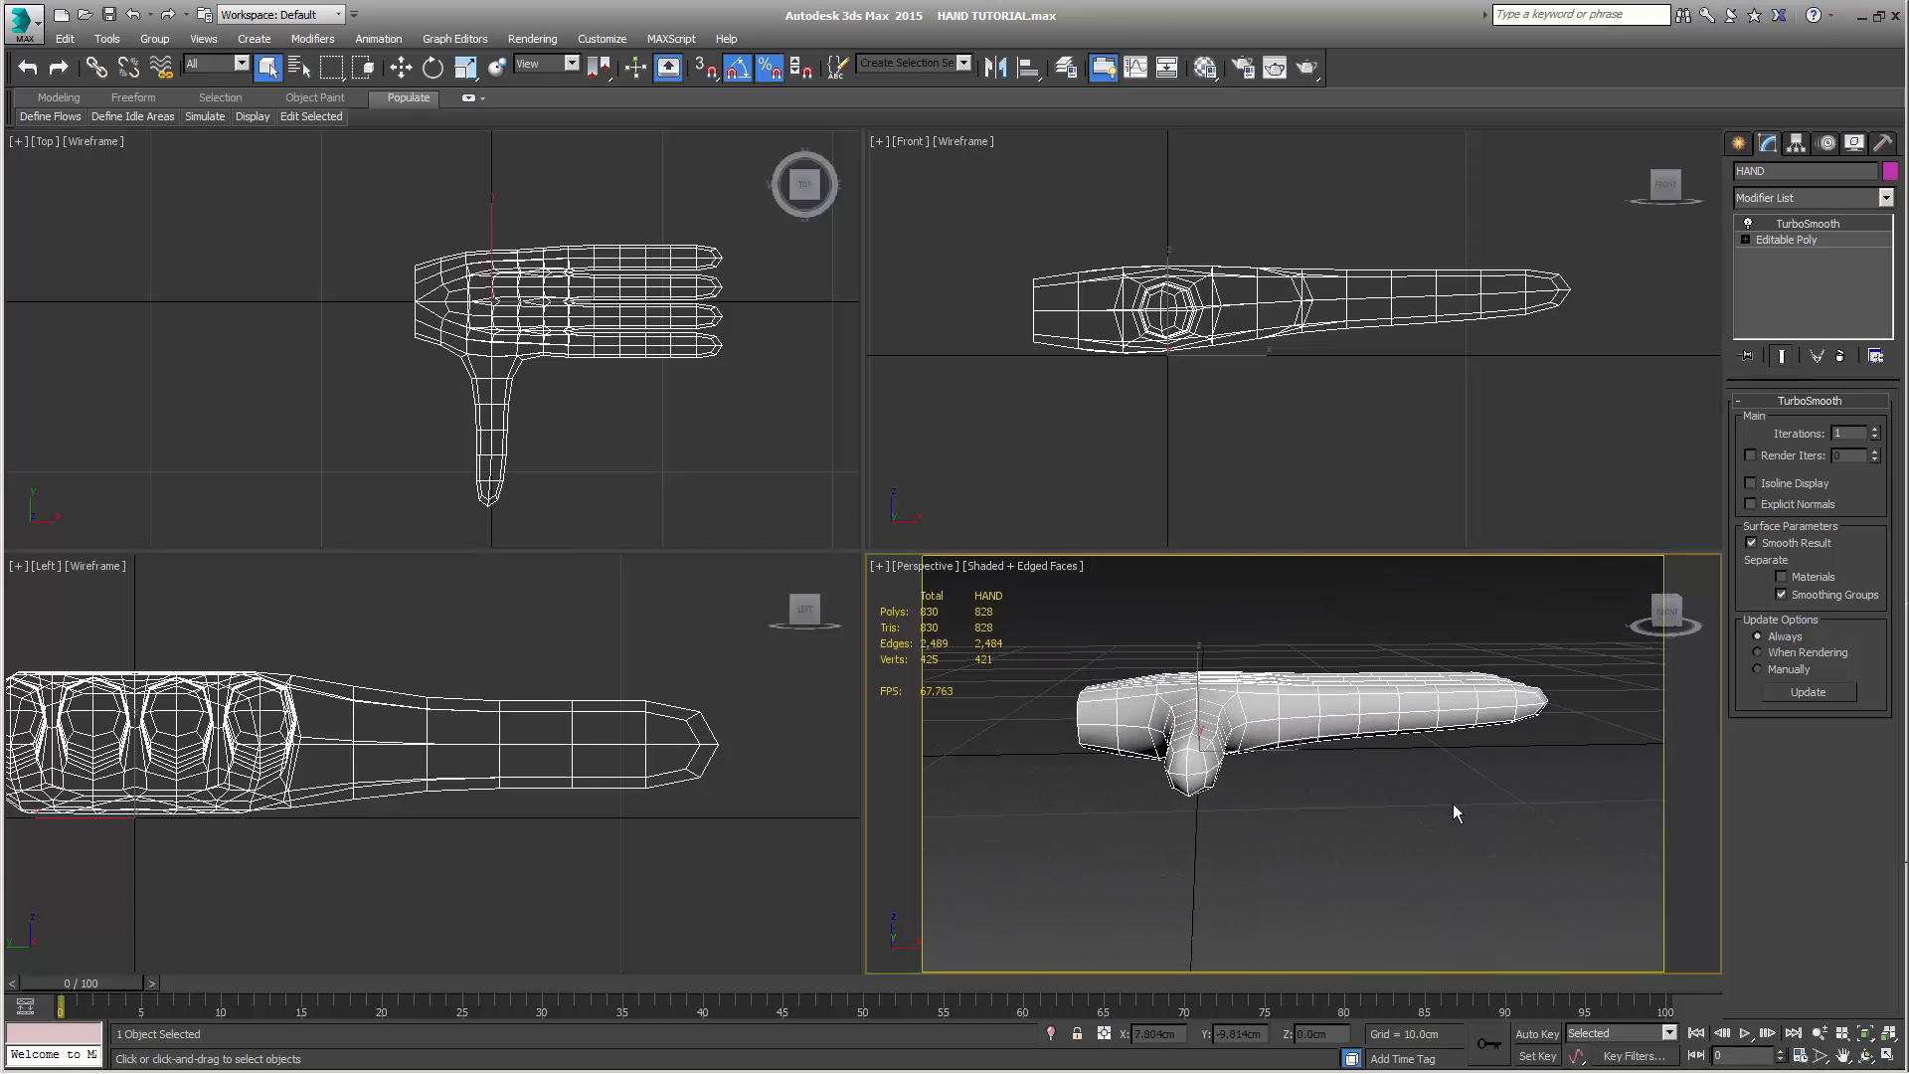
Collapse the hand's modifier stack including TurboSmooth, and convert the resulting mesh to an Editable Poly
{"action": "right_click", "coordinate": [1800, 229]}
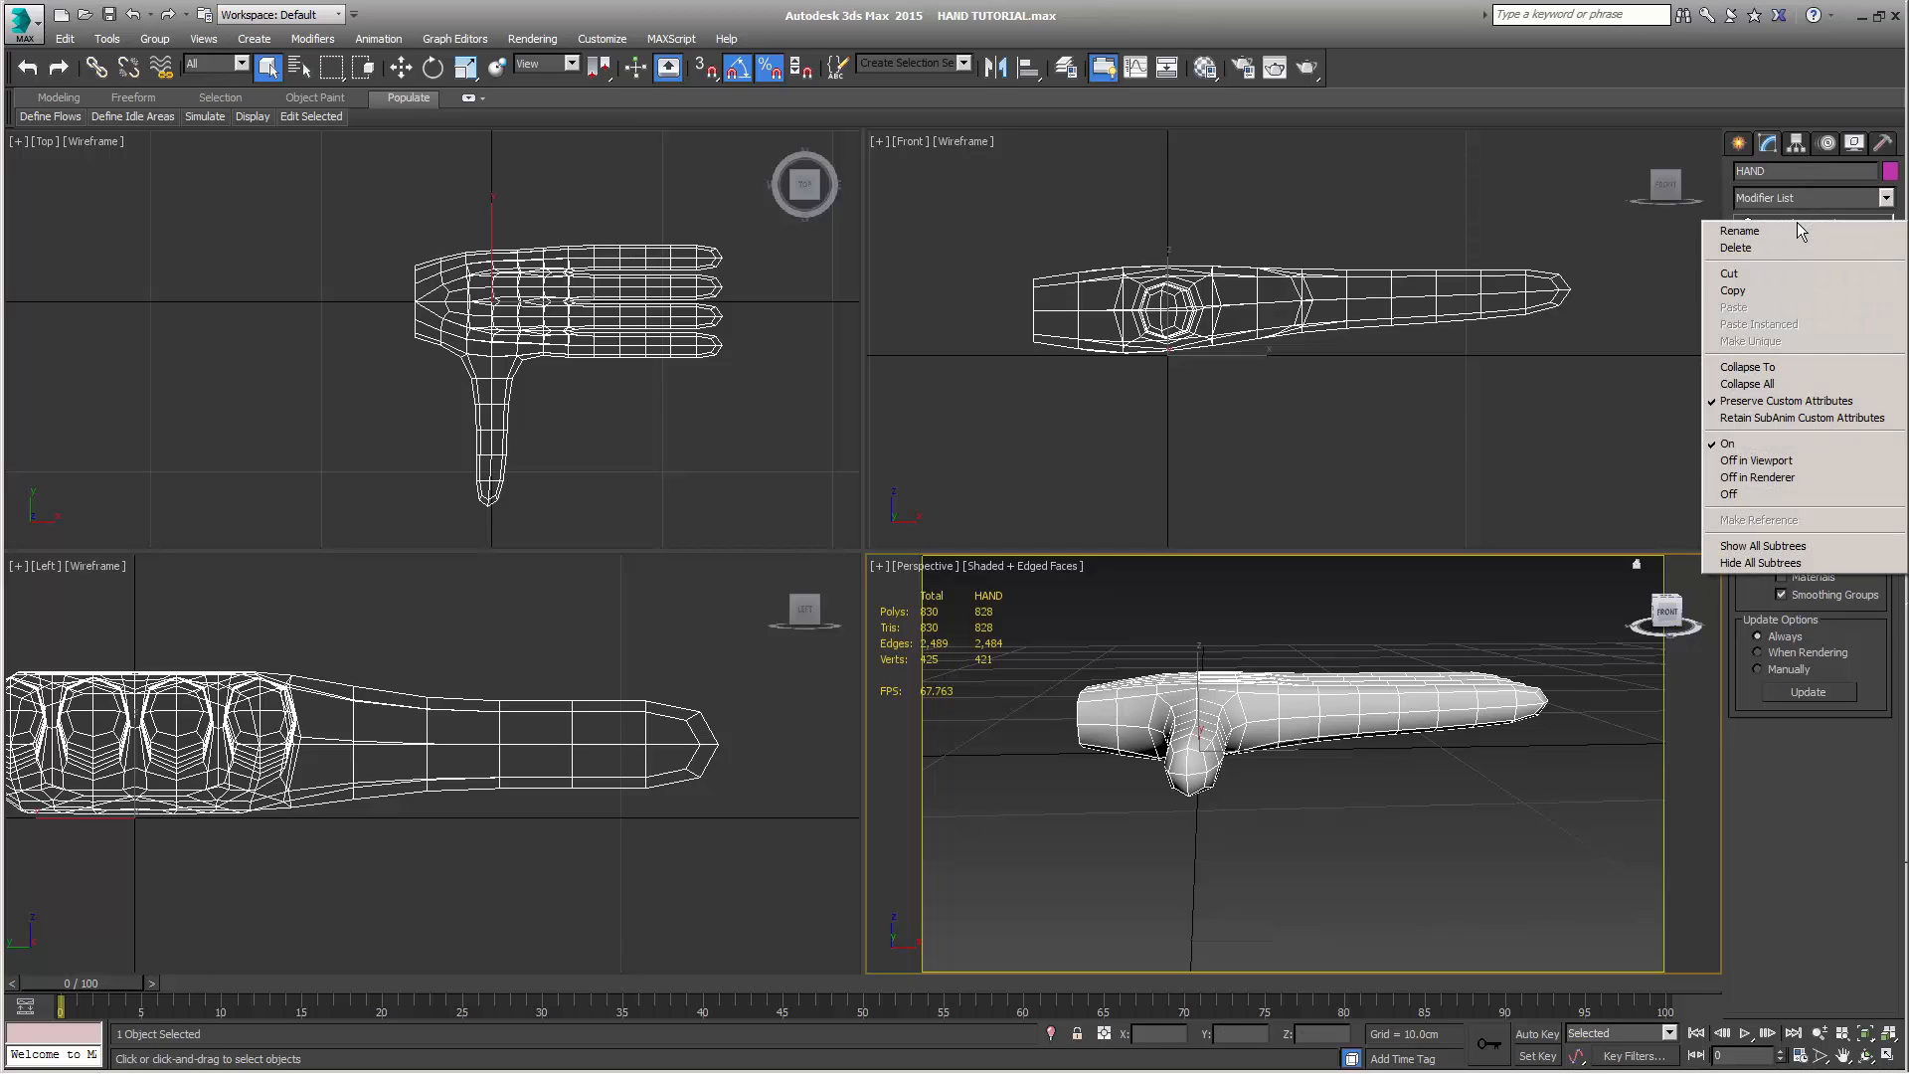
{"action": "left_click", "coordinate": [1774, 370]}
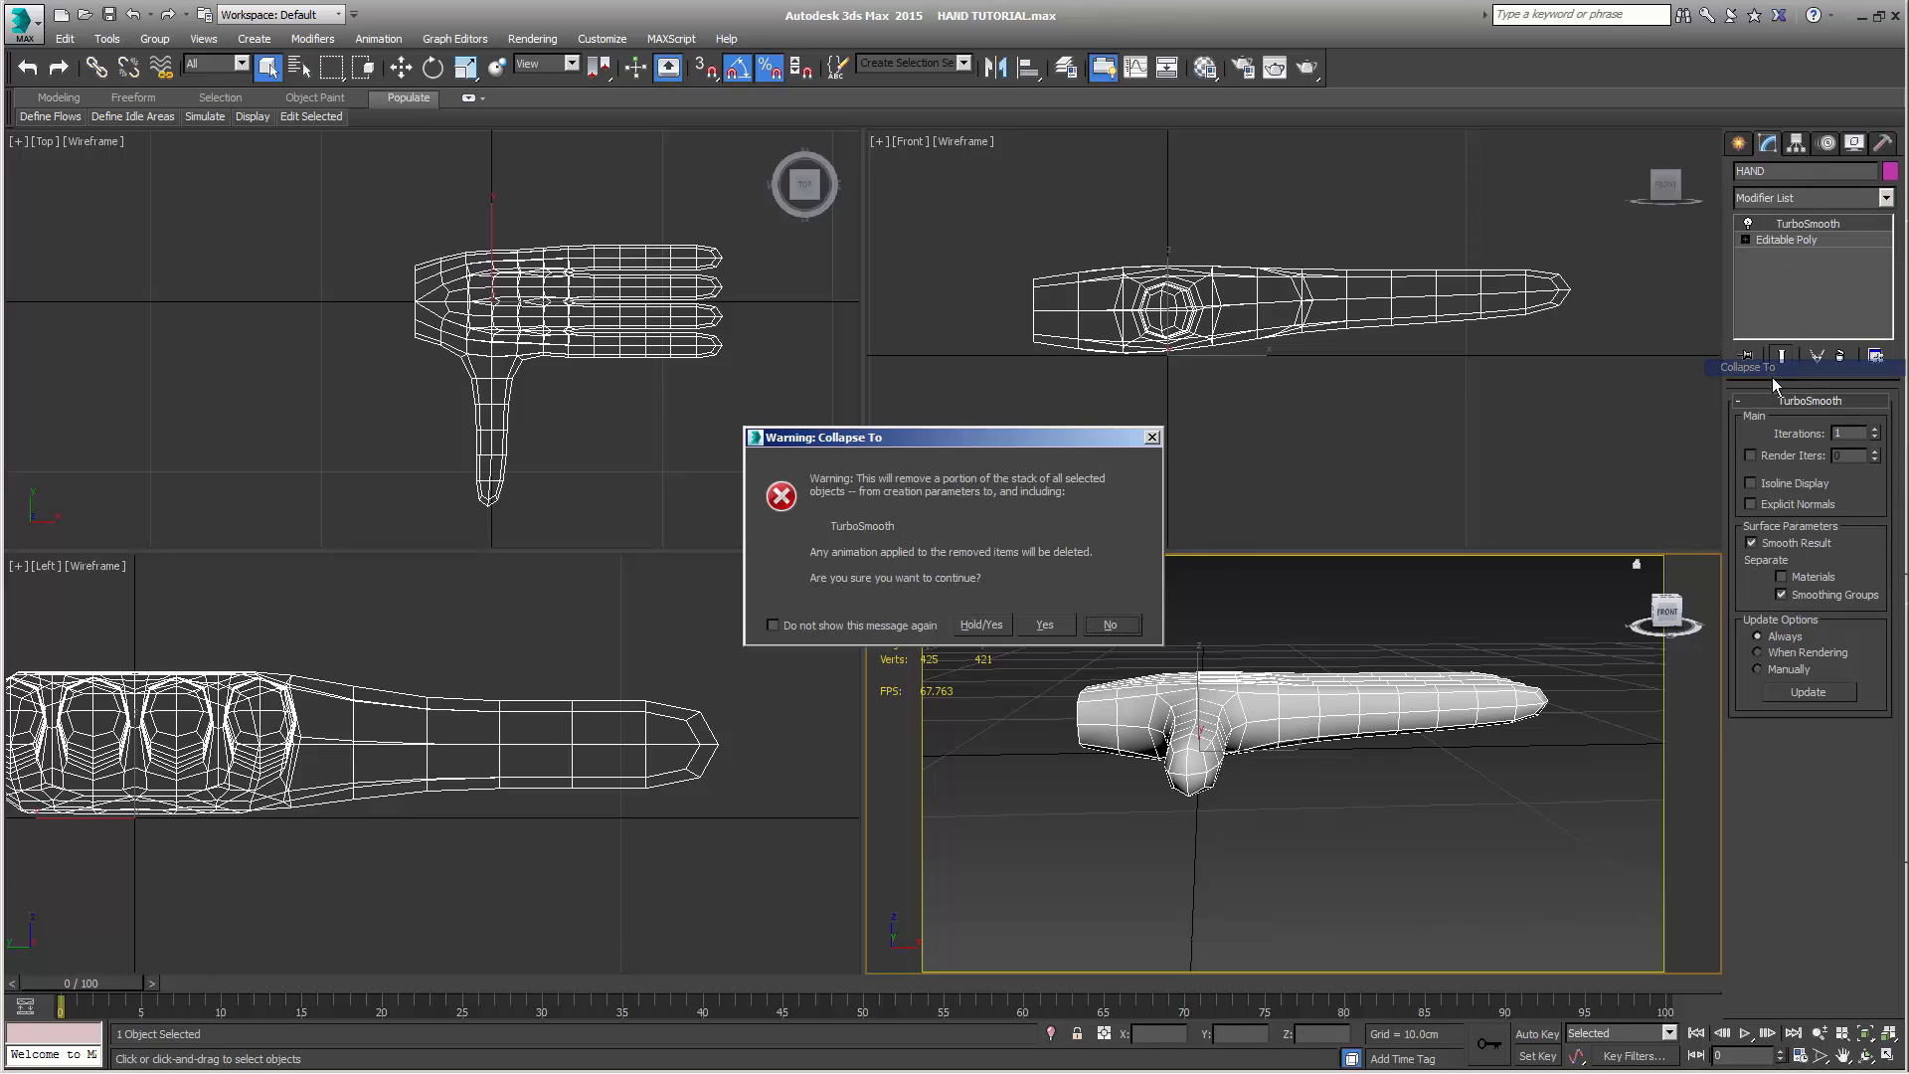
{"action": "left_click", "coordinate": [1044, 625]}
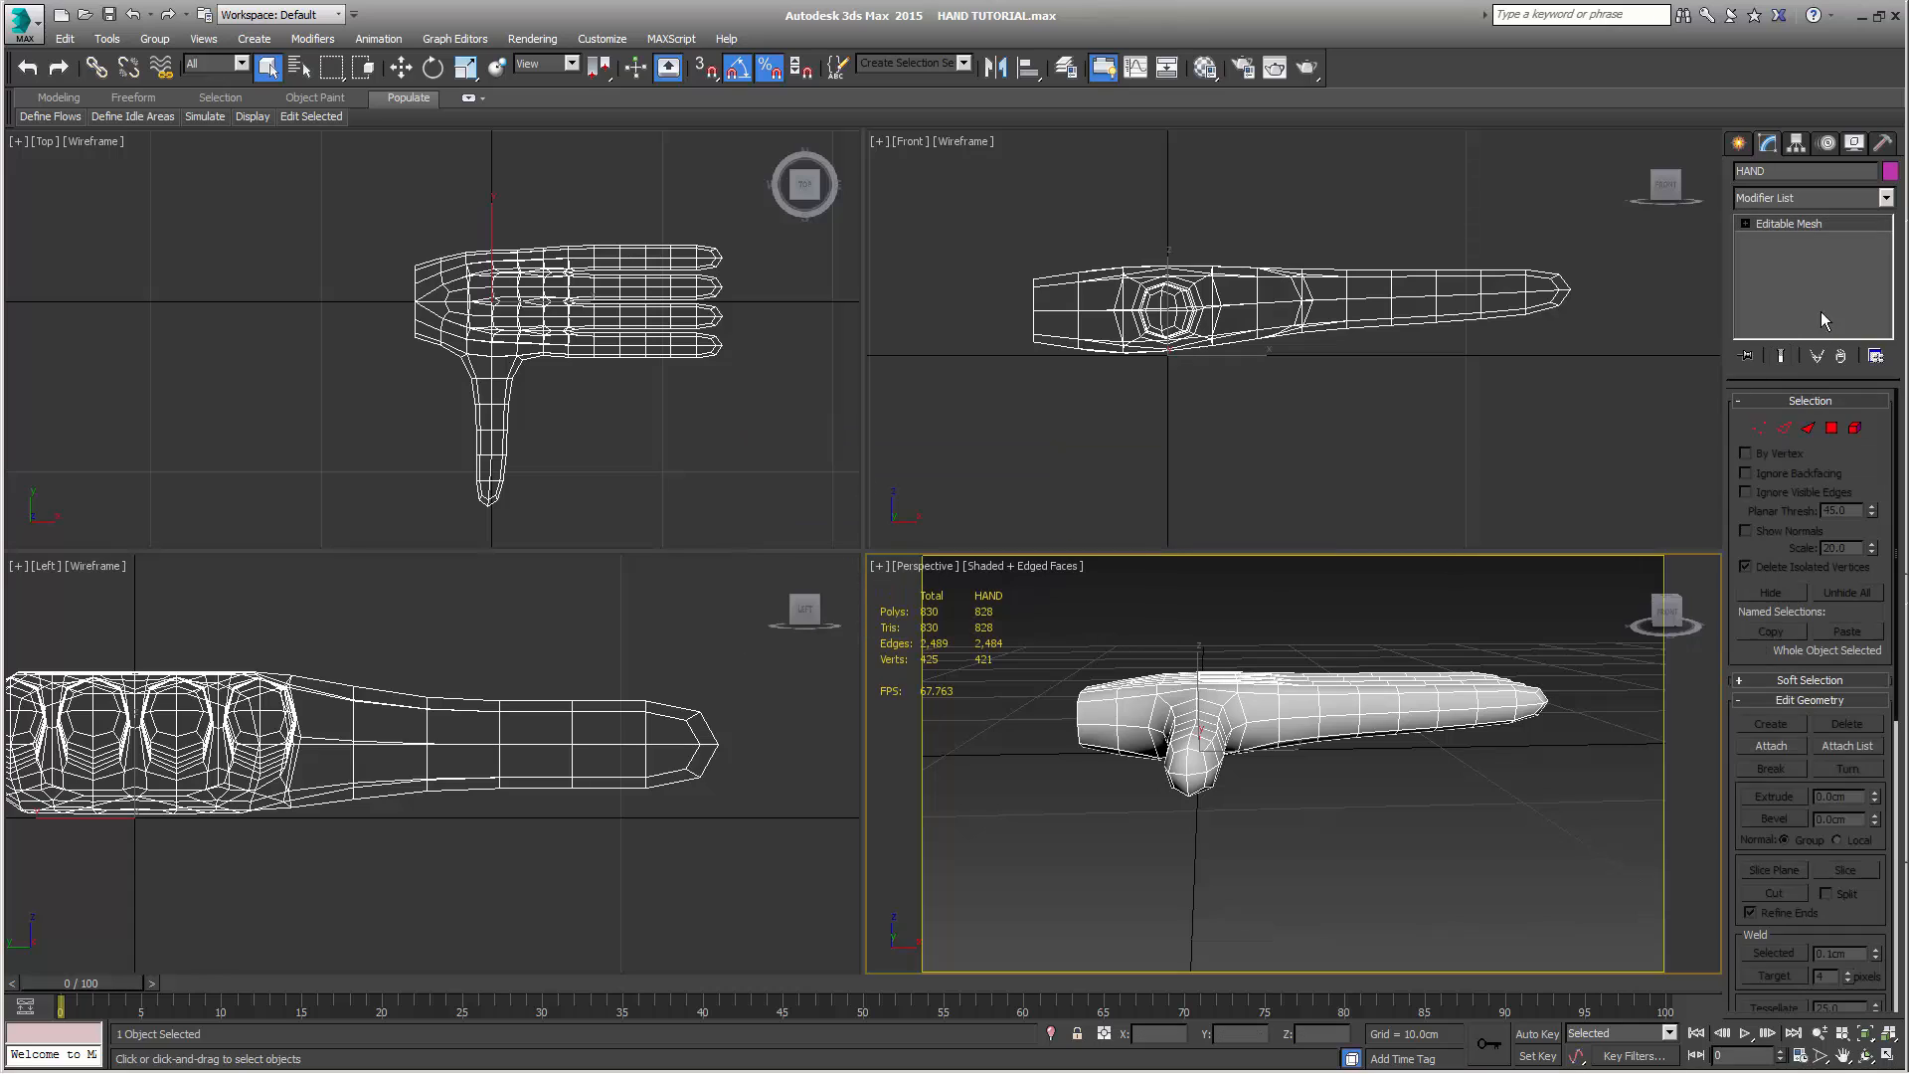
{"action": "right_click", "coordinate": [1785, 223]}
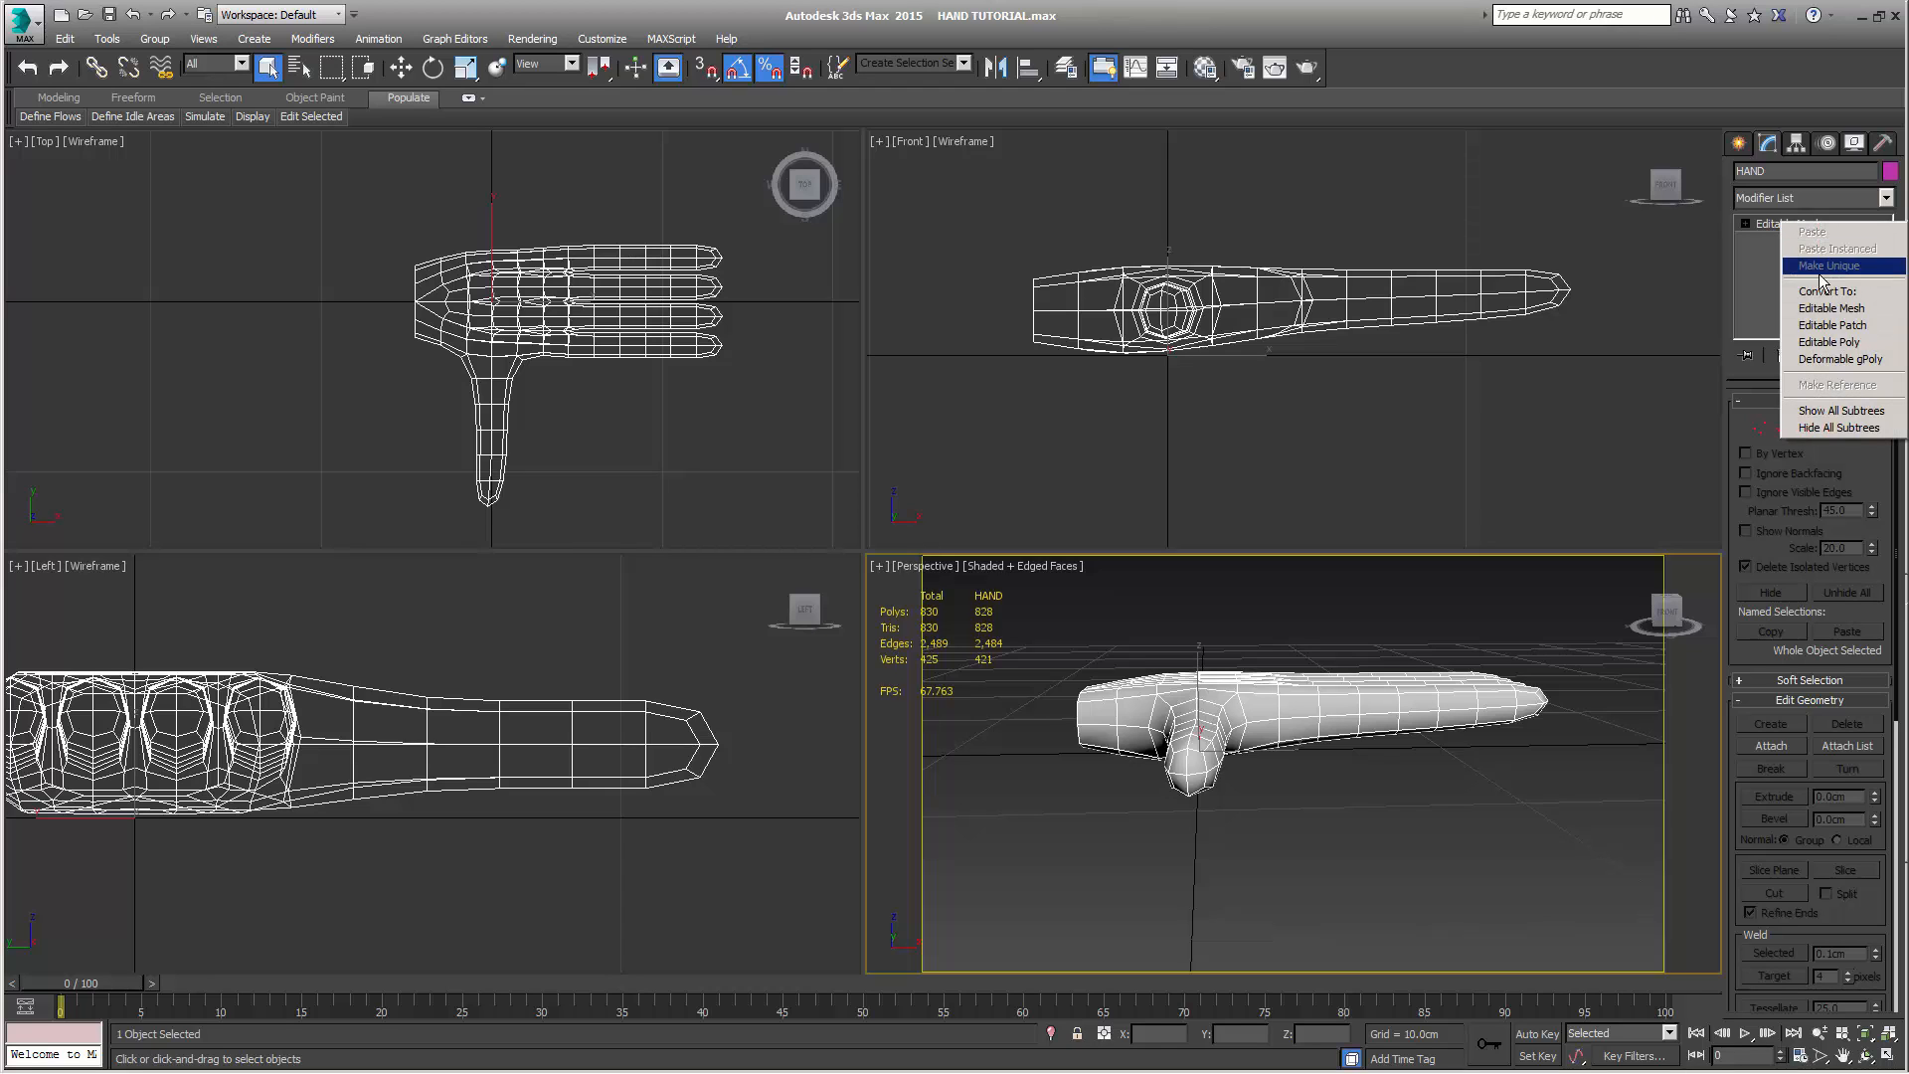
{"action": "left_click", "coordinate": [1826, 342]}
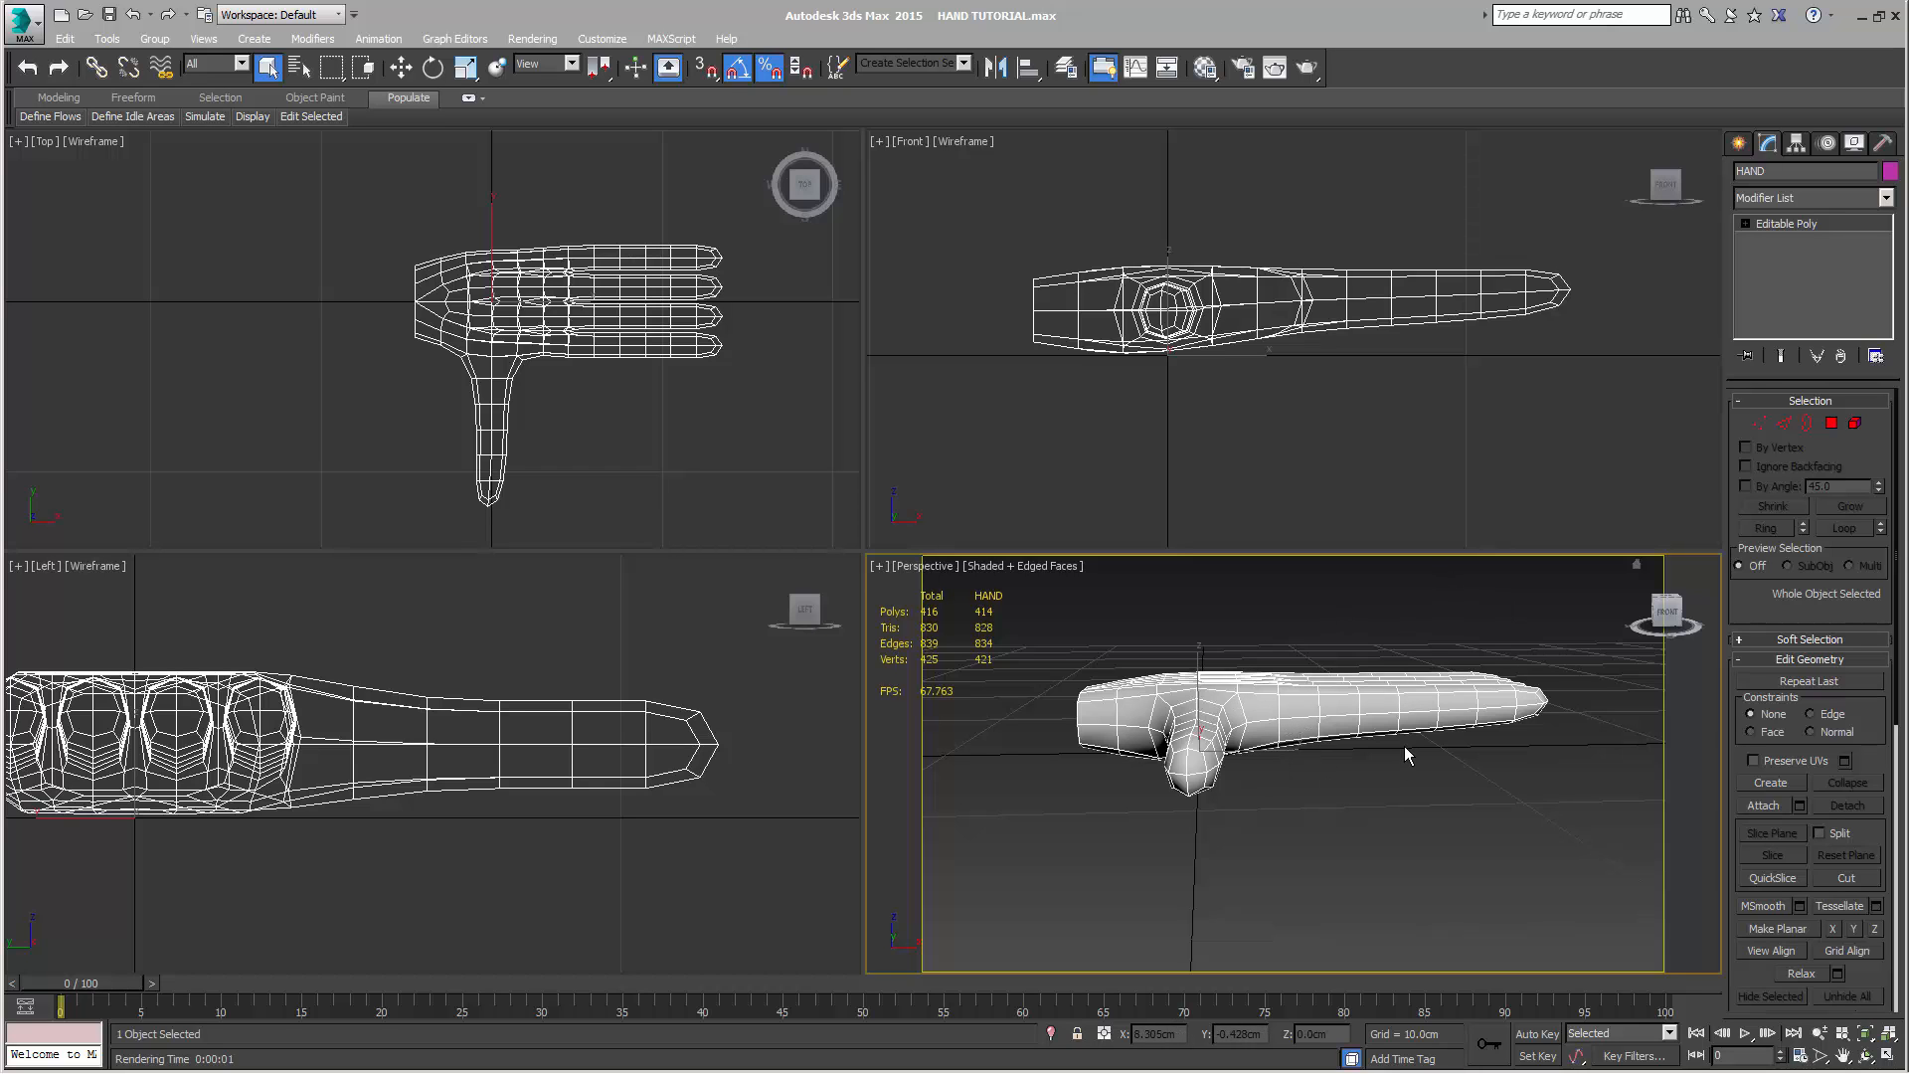
Add a new TurboSmooth modifier to the hand and enable its surface separation by Smoothing Groups
{"action": "middle_click_drag", "start_coordinate": [1404, 753], "coordinate": [1459, 819], "text": "alt"}
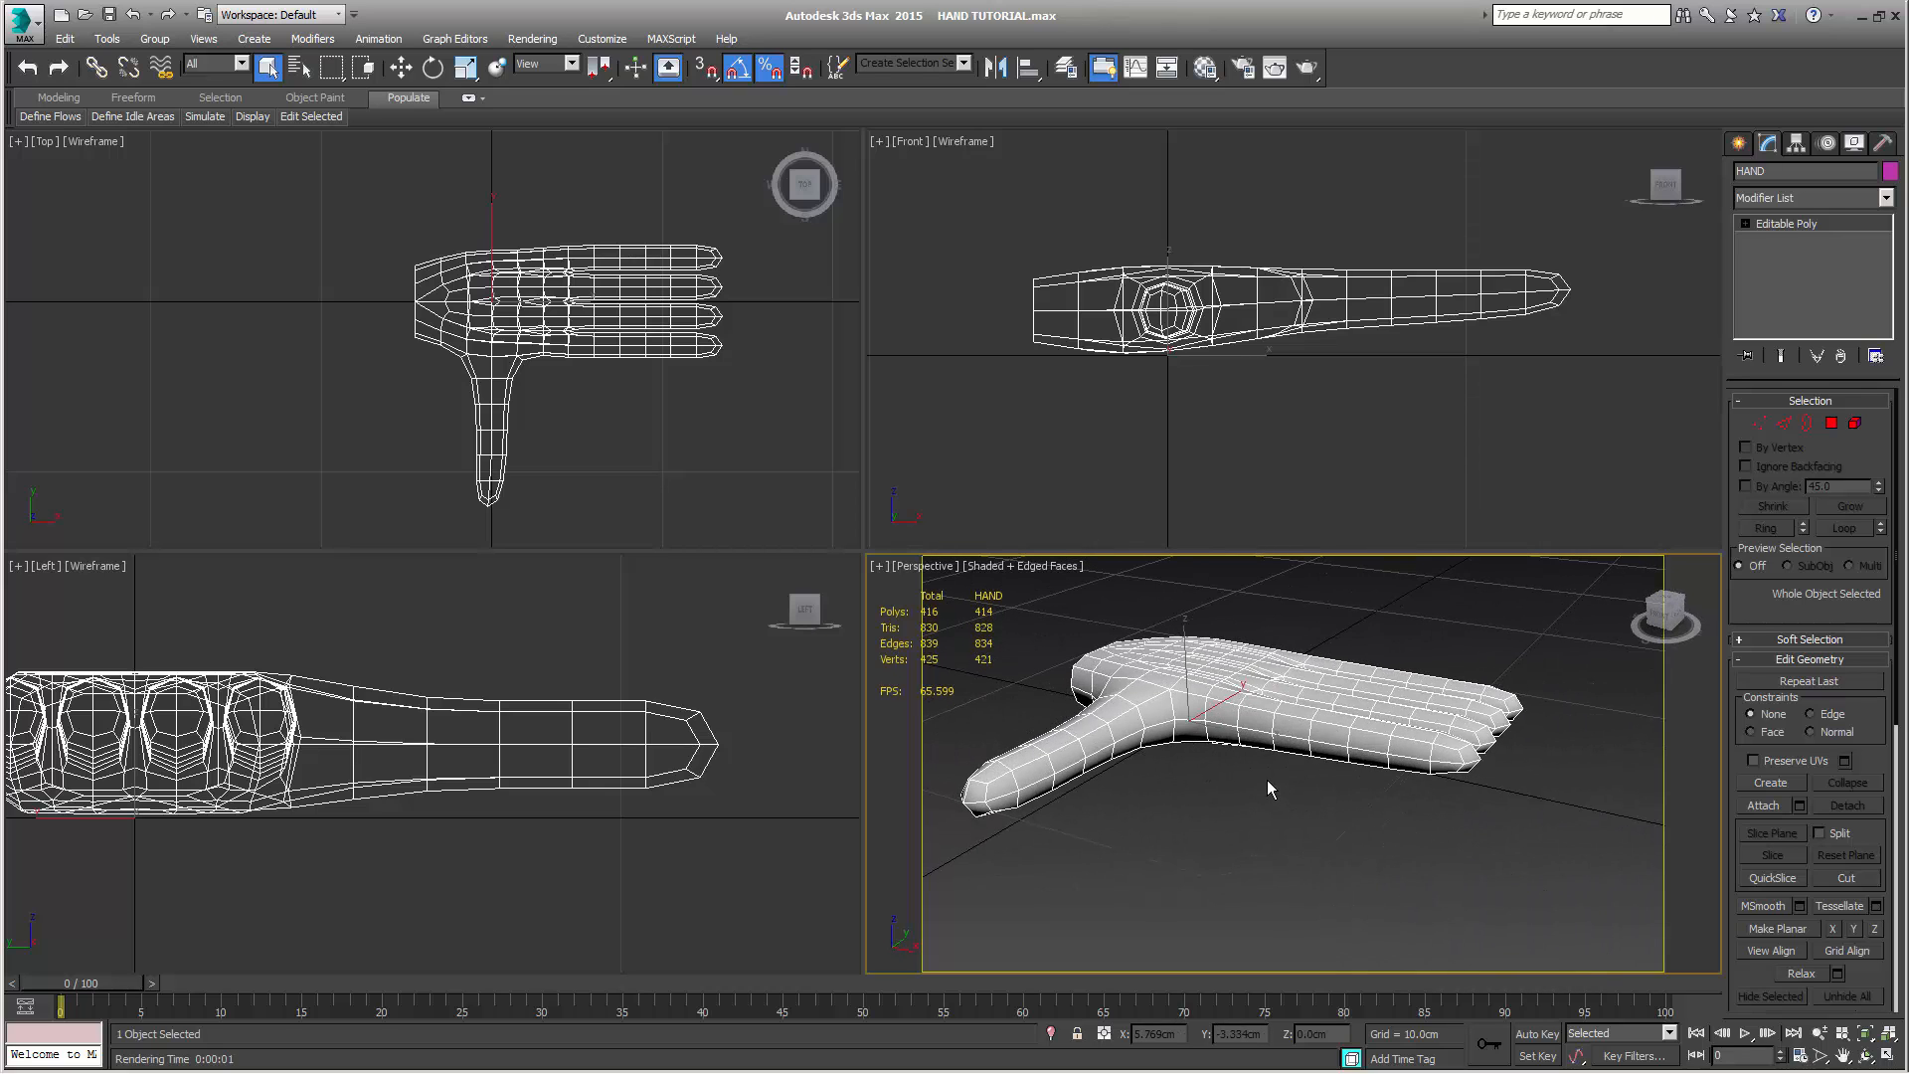
{"action": "middle_click_drag", "start_coordinate": [1269, 785], "coordinate": [1310, 744], "text": "alt"}
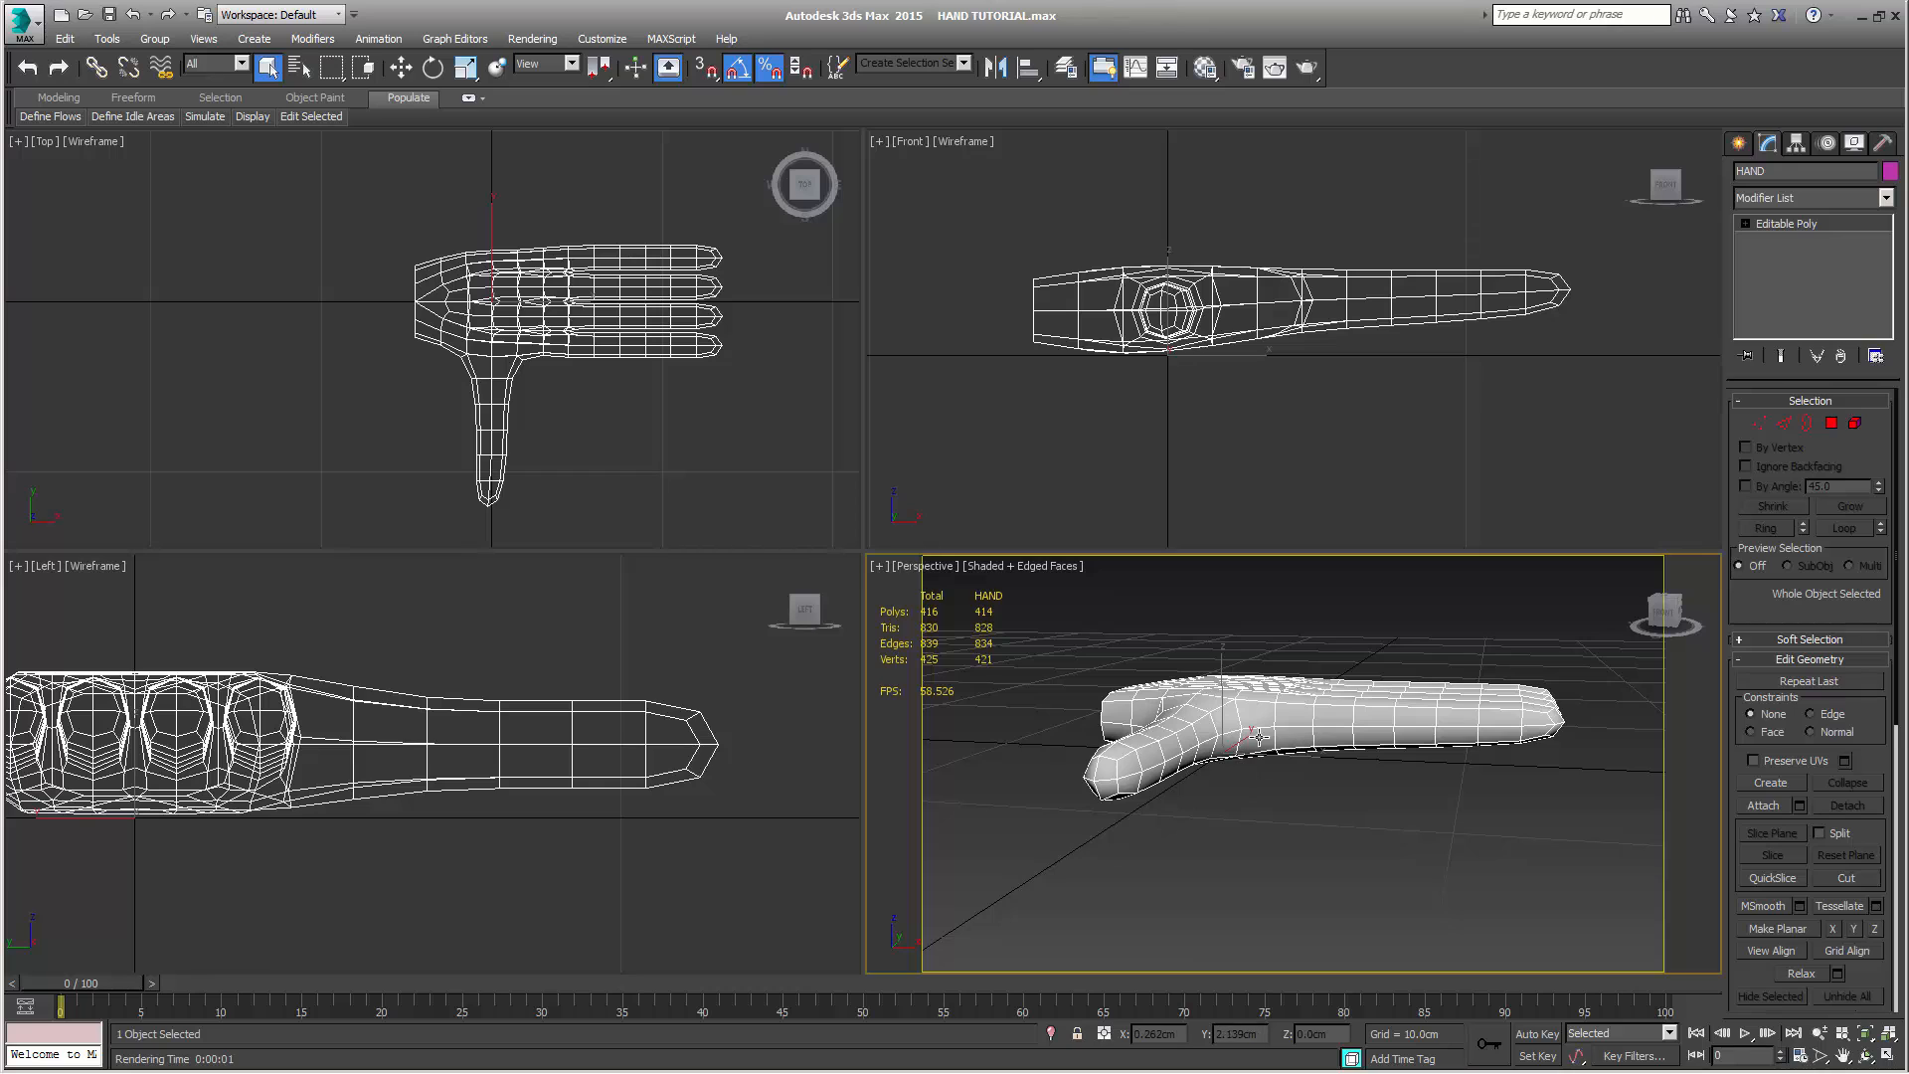
{"action": "left_click", "coordinate": [1798, 201]}
{"action": "scroll", "coordinate": [1796, 258], "scroll_direction": "down", "scroll_amount": 15}
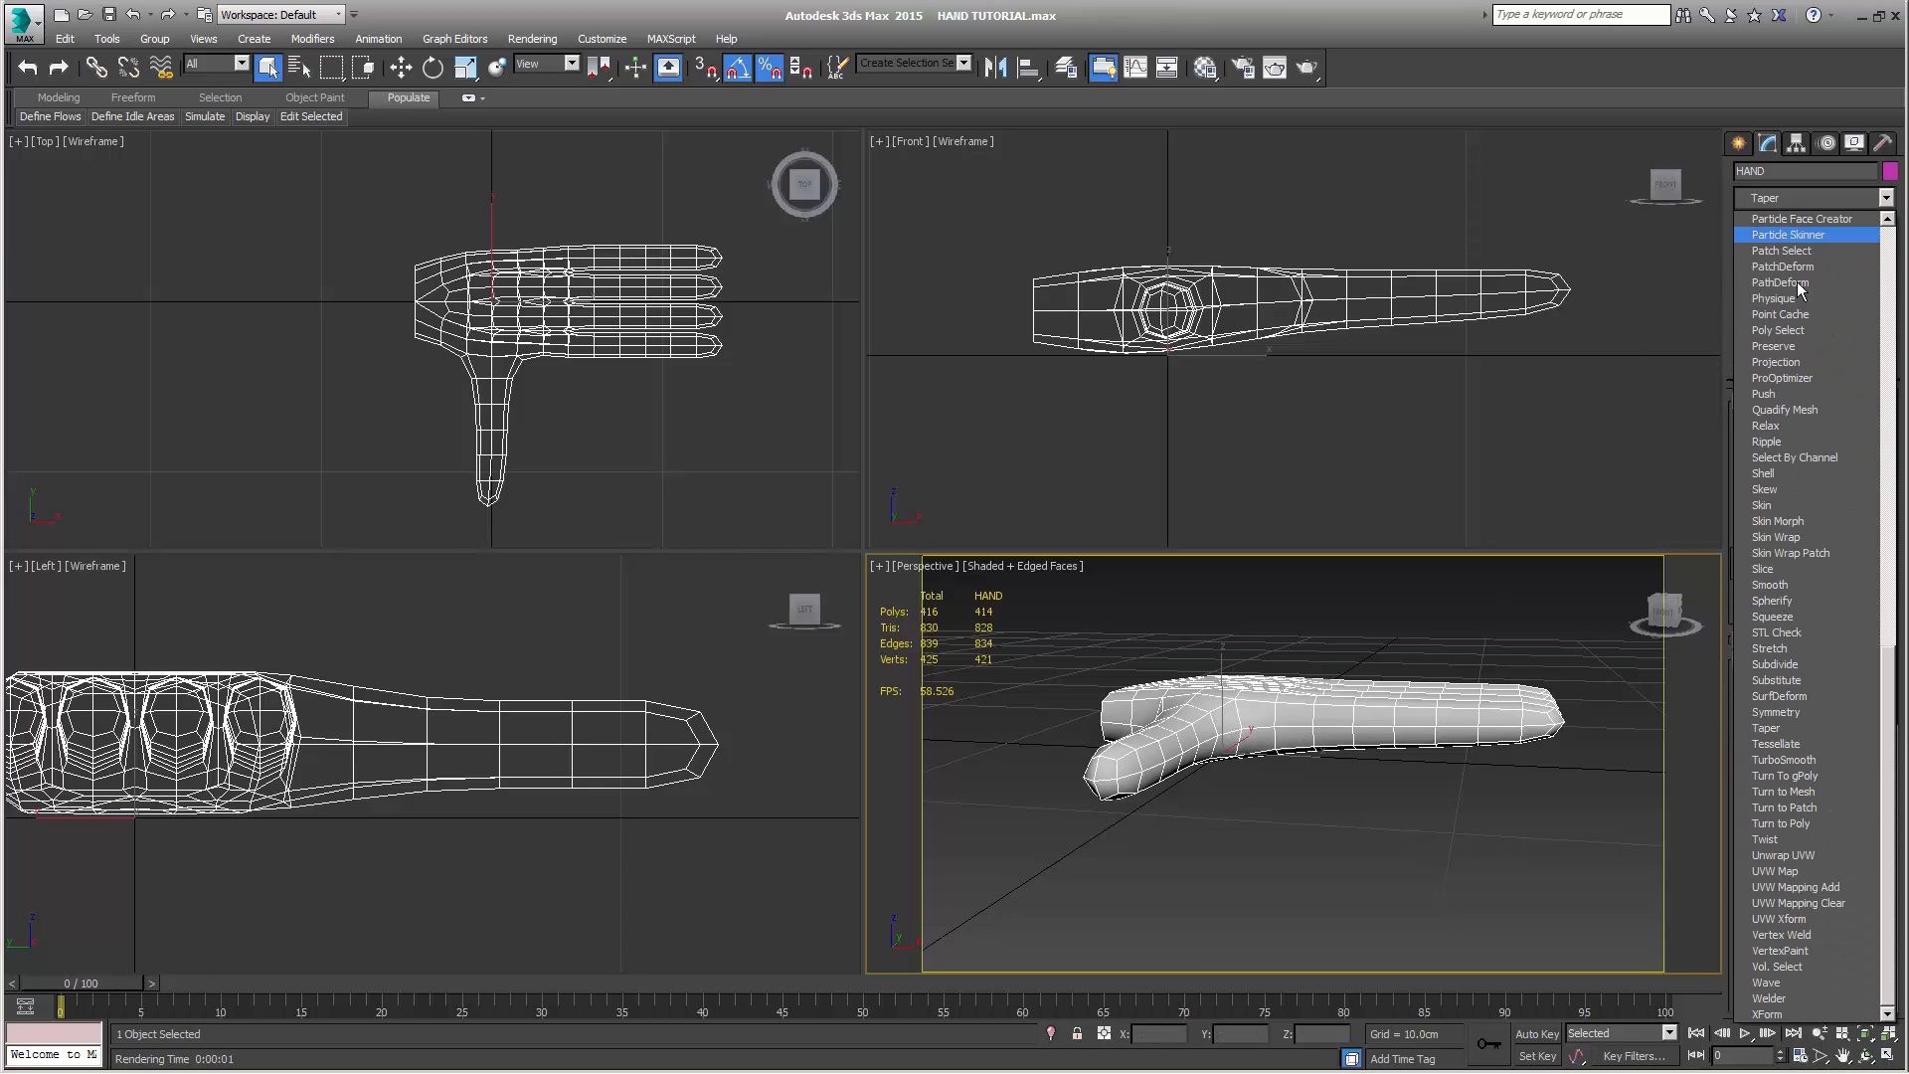
{"action": "left_click", "coordinate": [1786, 759]}
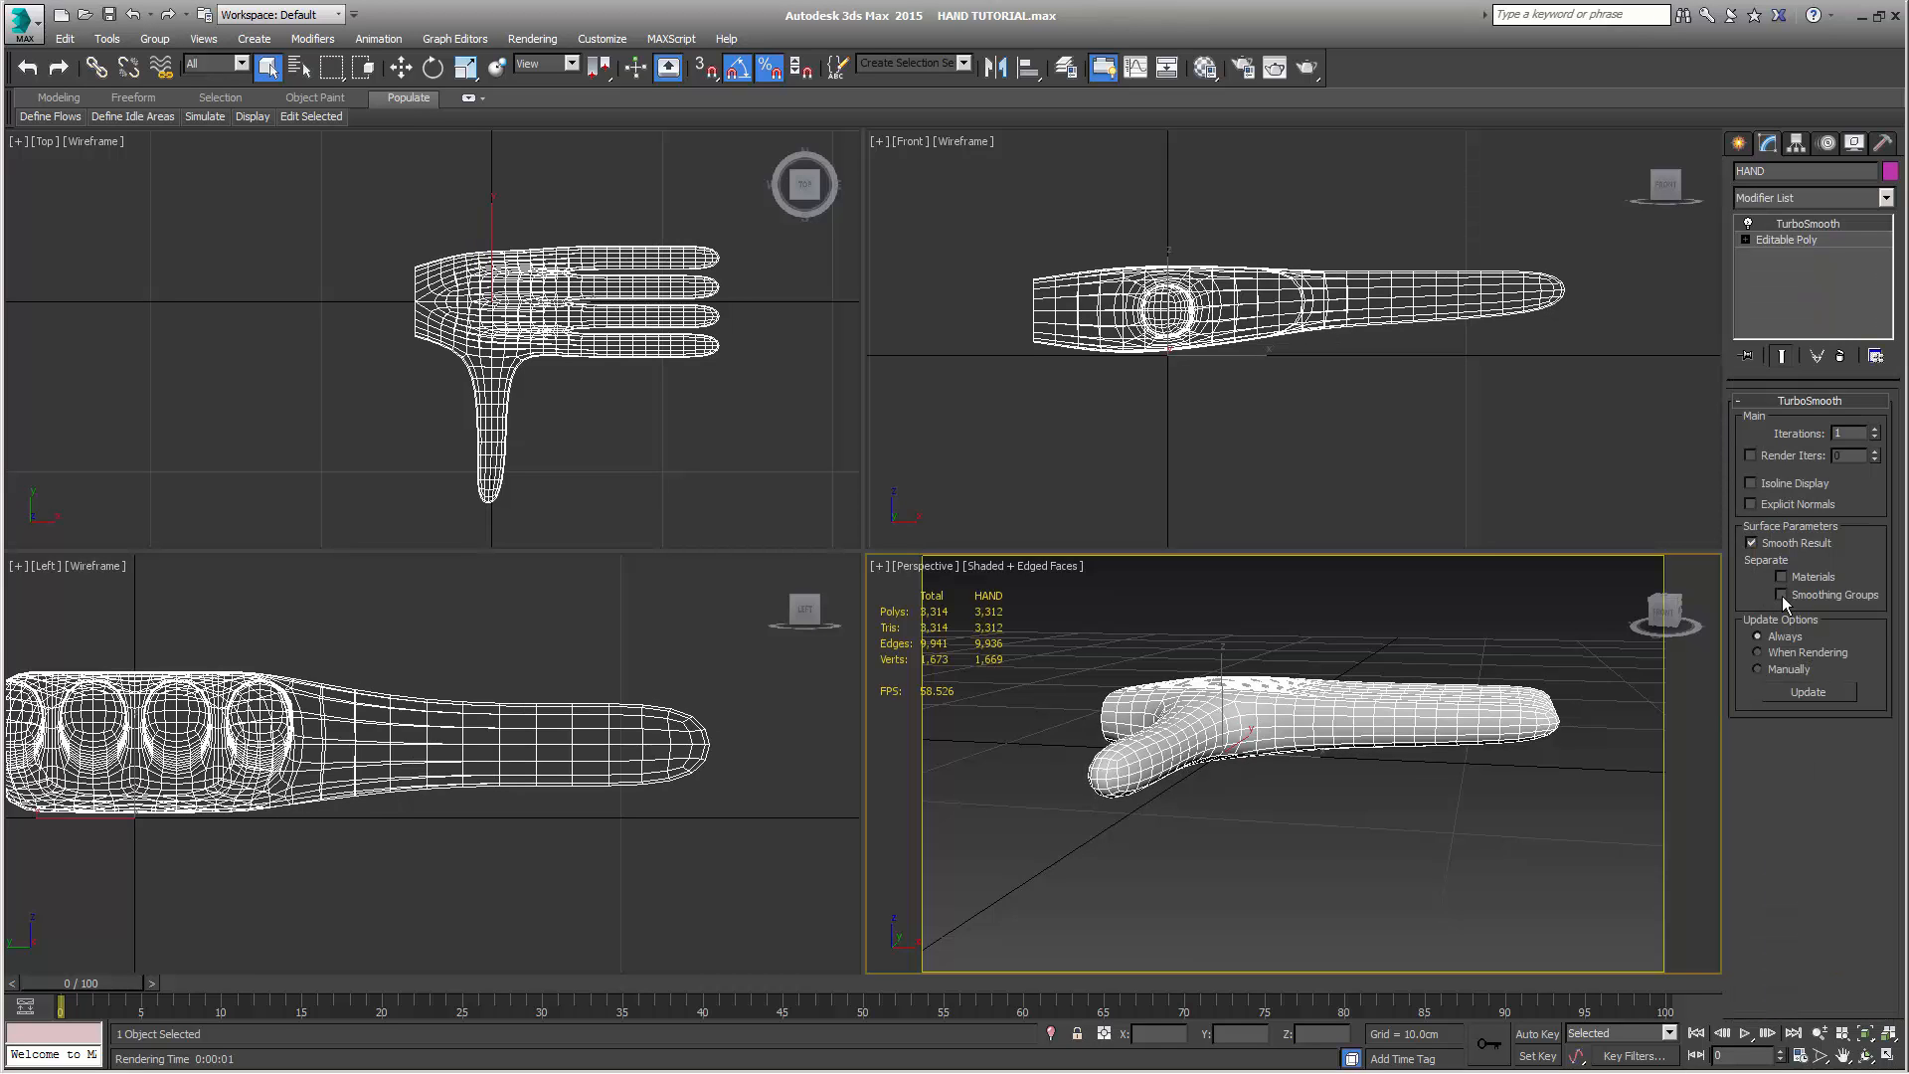
{"action": "left_click", "coordinate": [1781, 595]}
{"action": "middle_click_drag", "start_coordinate": [1462, 837], "coordinate": [1004, 900], "text": "alt"}
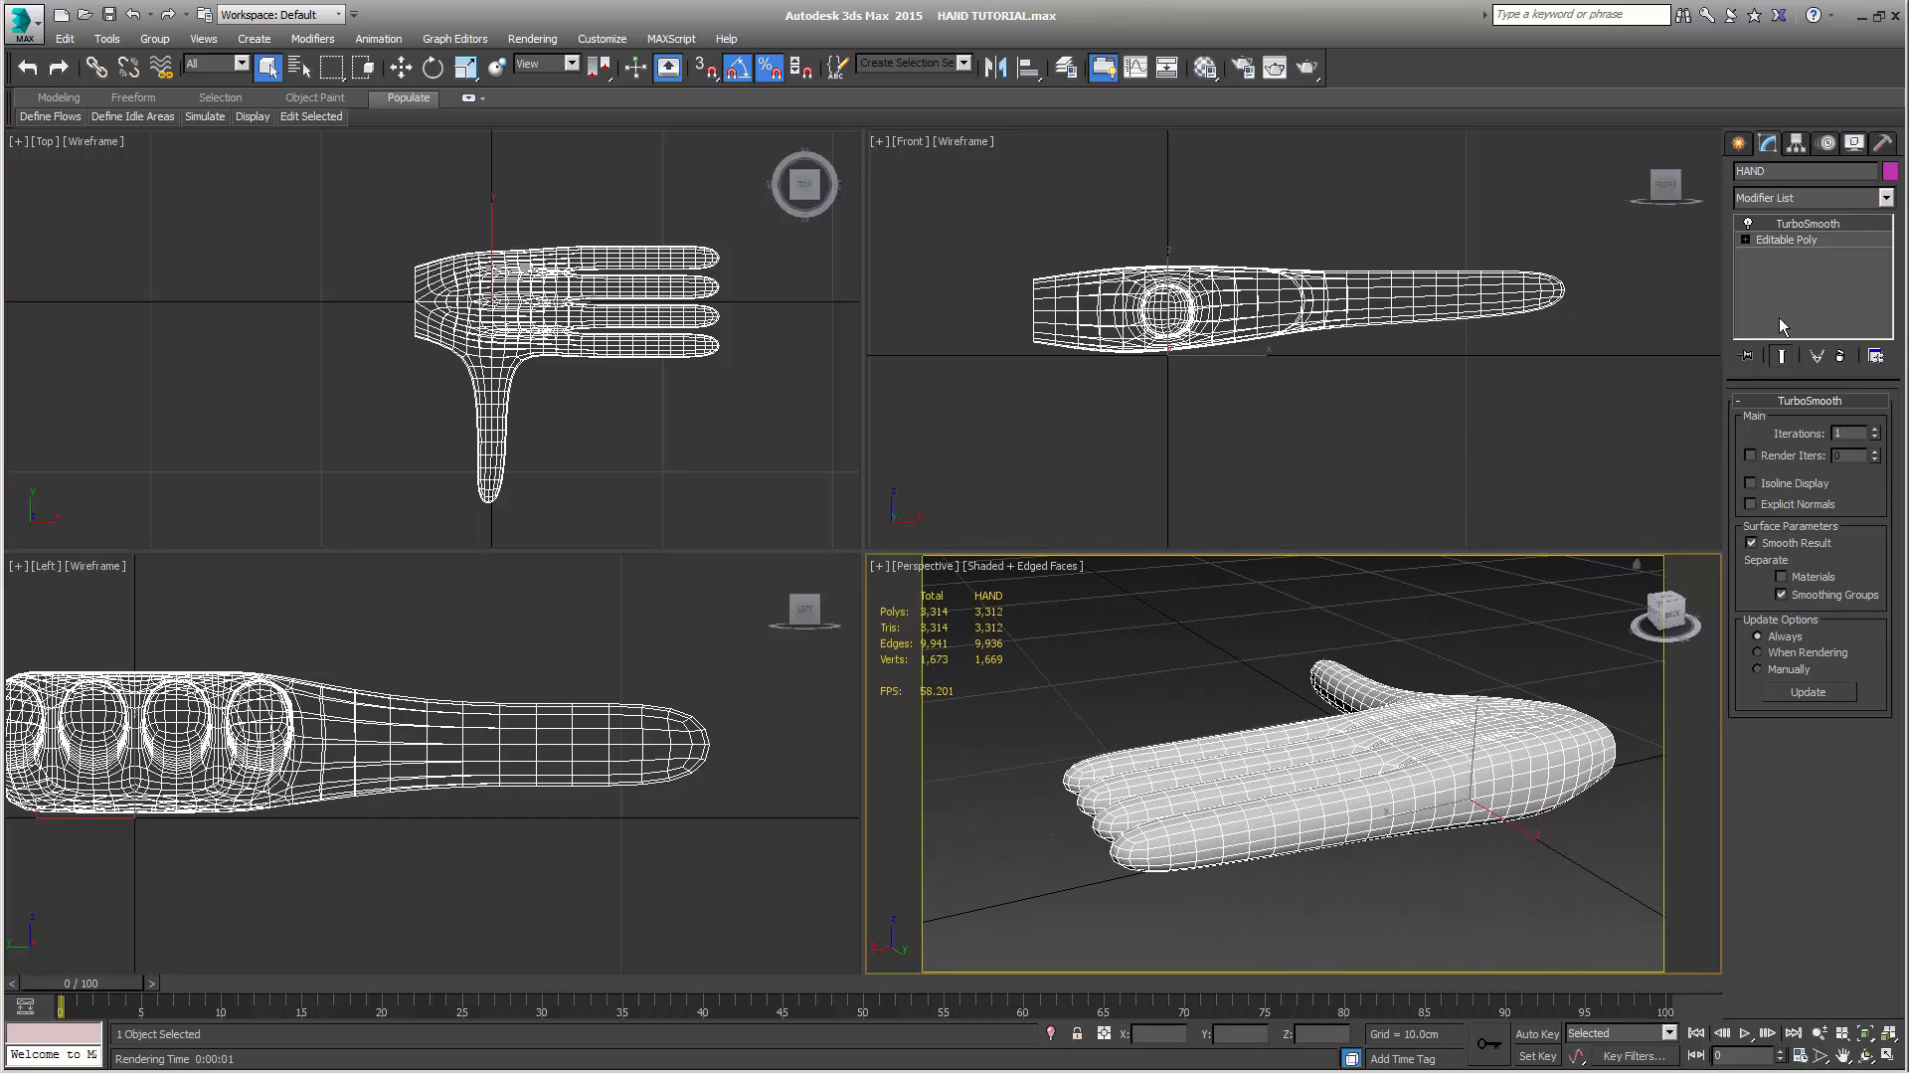
Return to the Editable Poly level, render the perspective view with the smoothed result shown, and inspect the hand from several sides
{"action": "left_click", "coordinate": [1779, 240]}
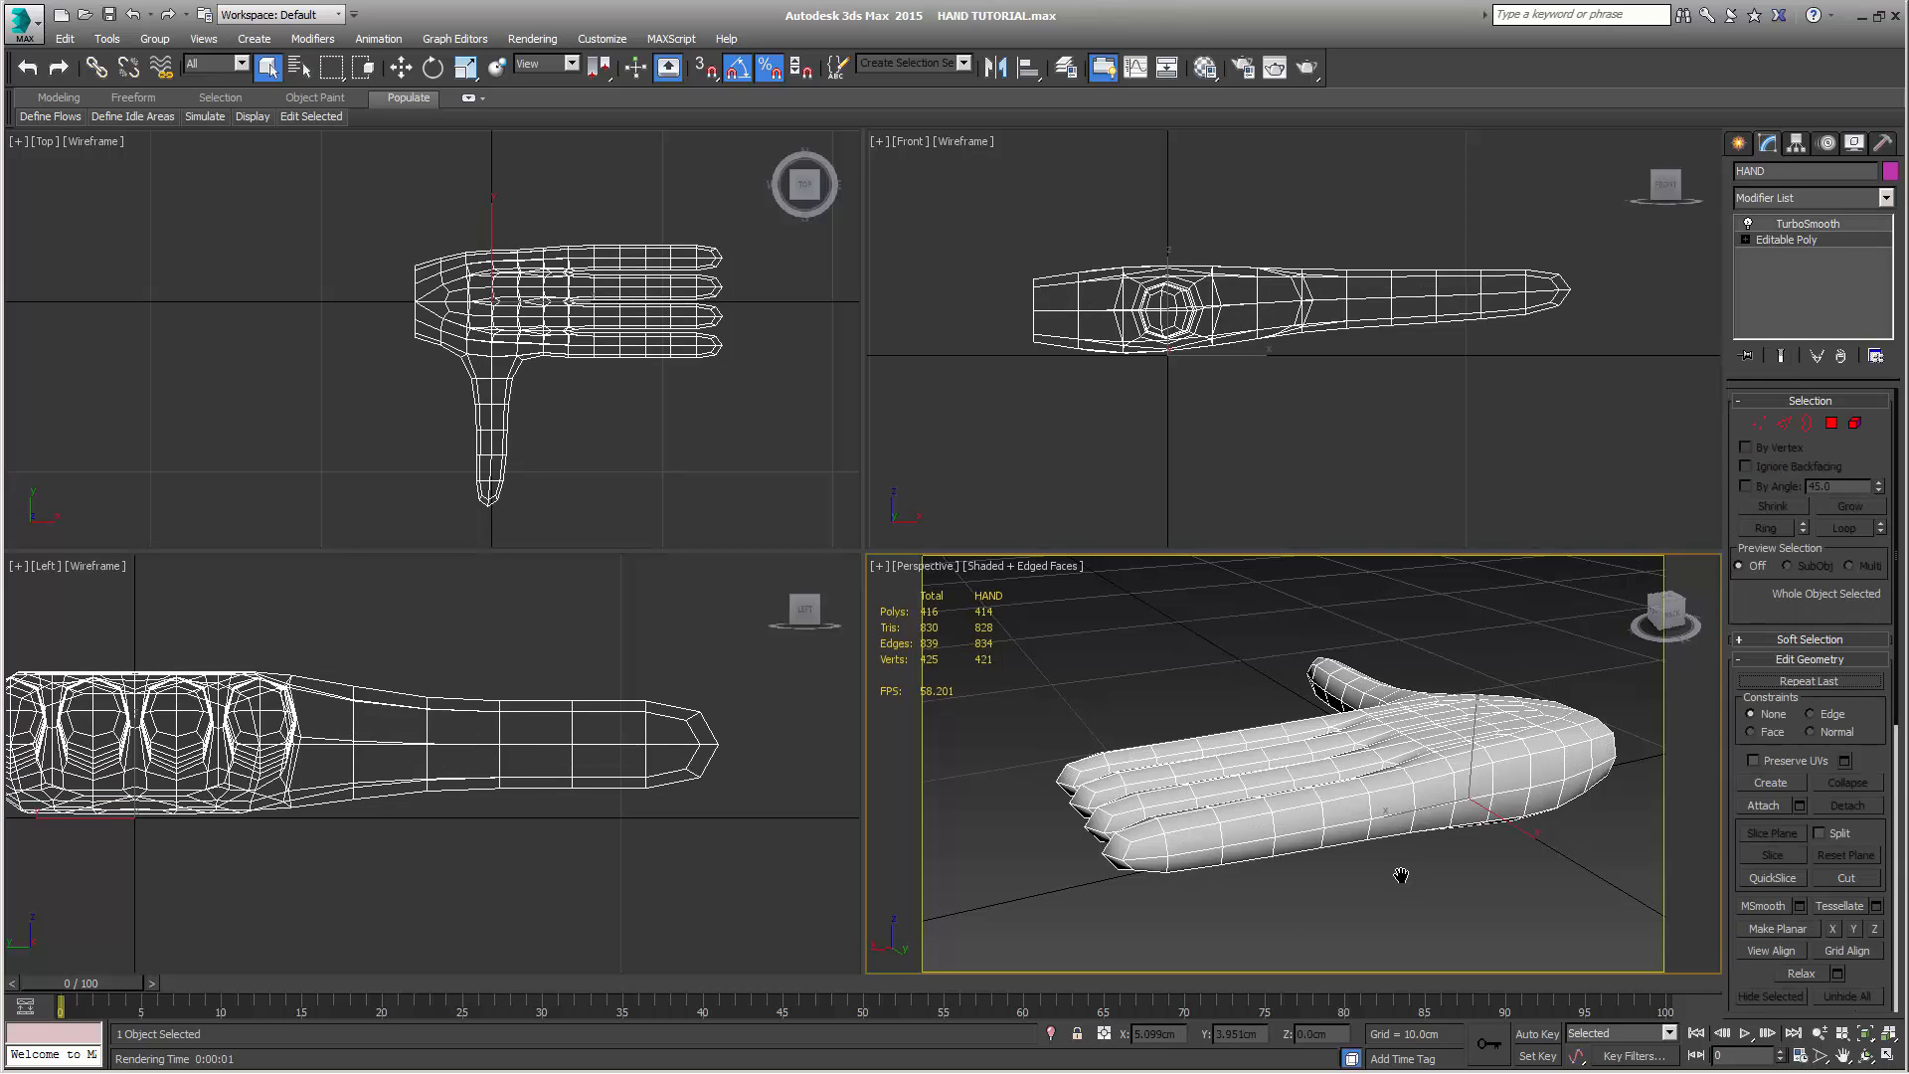
{"action": "middle_click_drag", "start_coordinate": [1393, 874], "coordinate": [1352, 887], "text": "alt"}
{"action": "left_click", "coordinate": [1781, 355]}
{"action": "key", "text": "shift+q"}
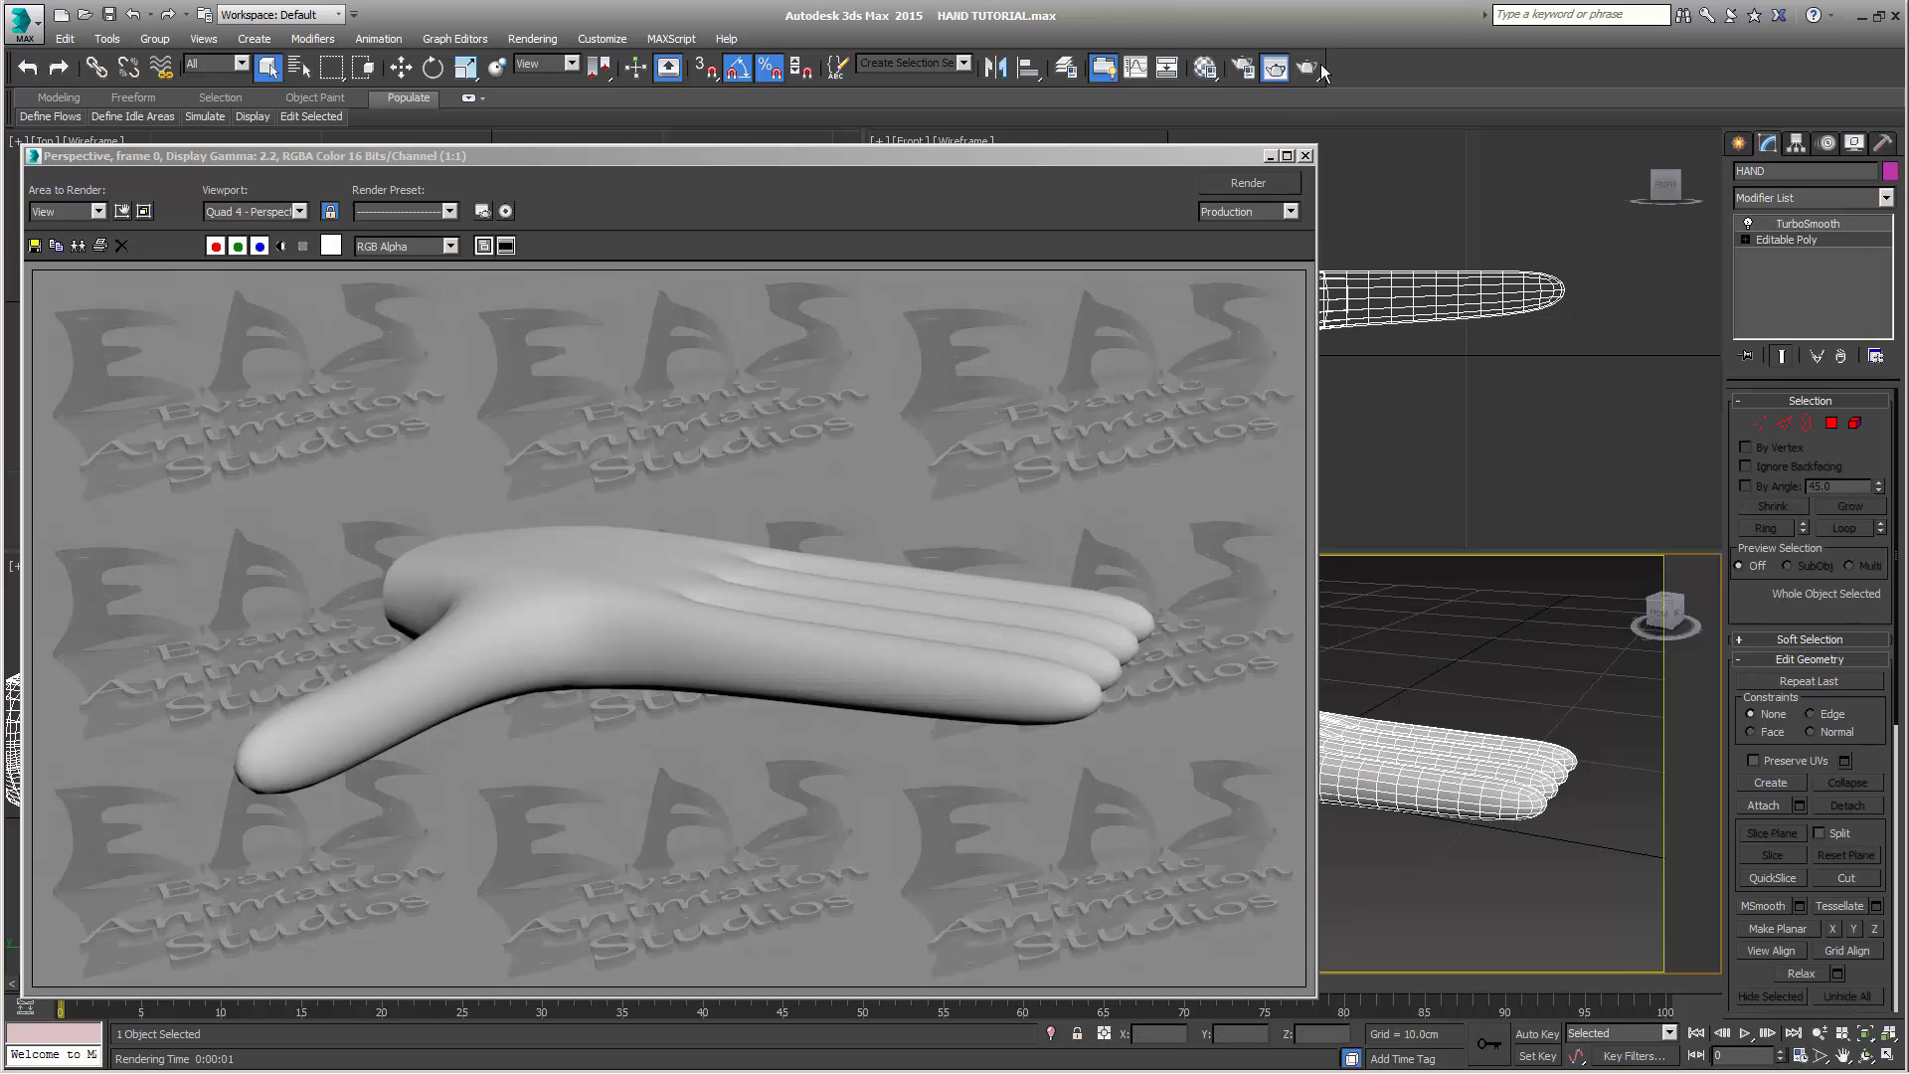
{"action": "left_click", "coordinate": [1308, 155]}
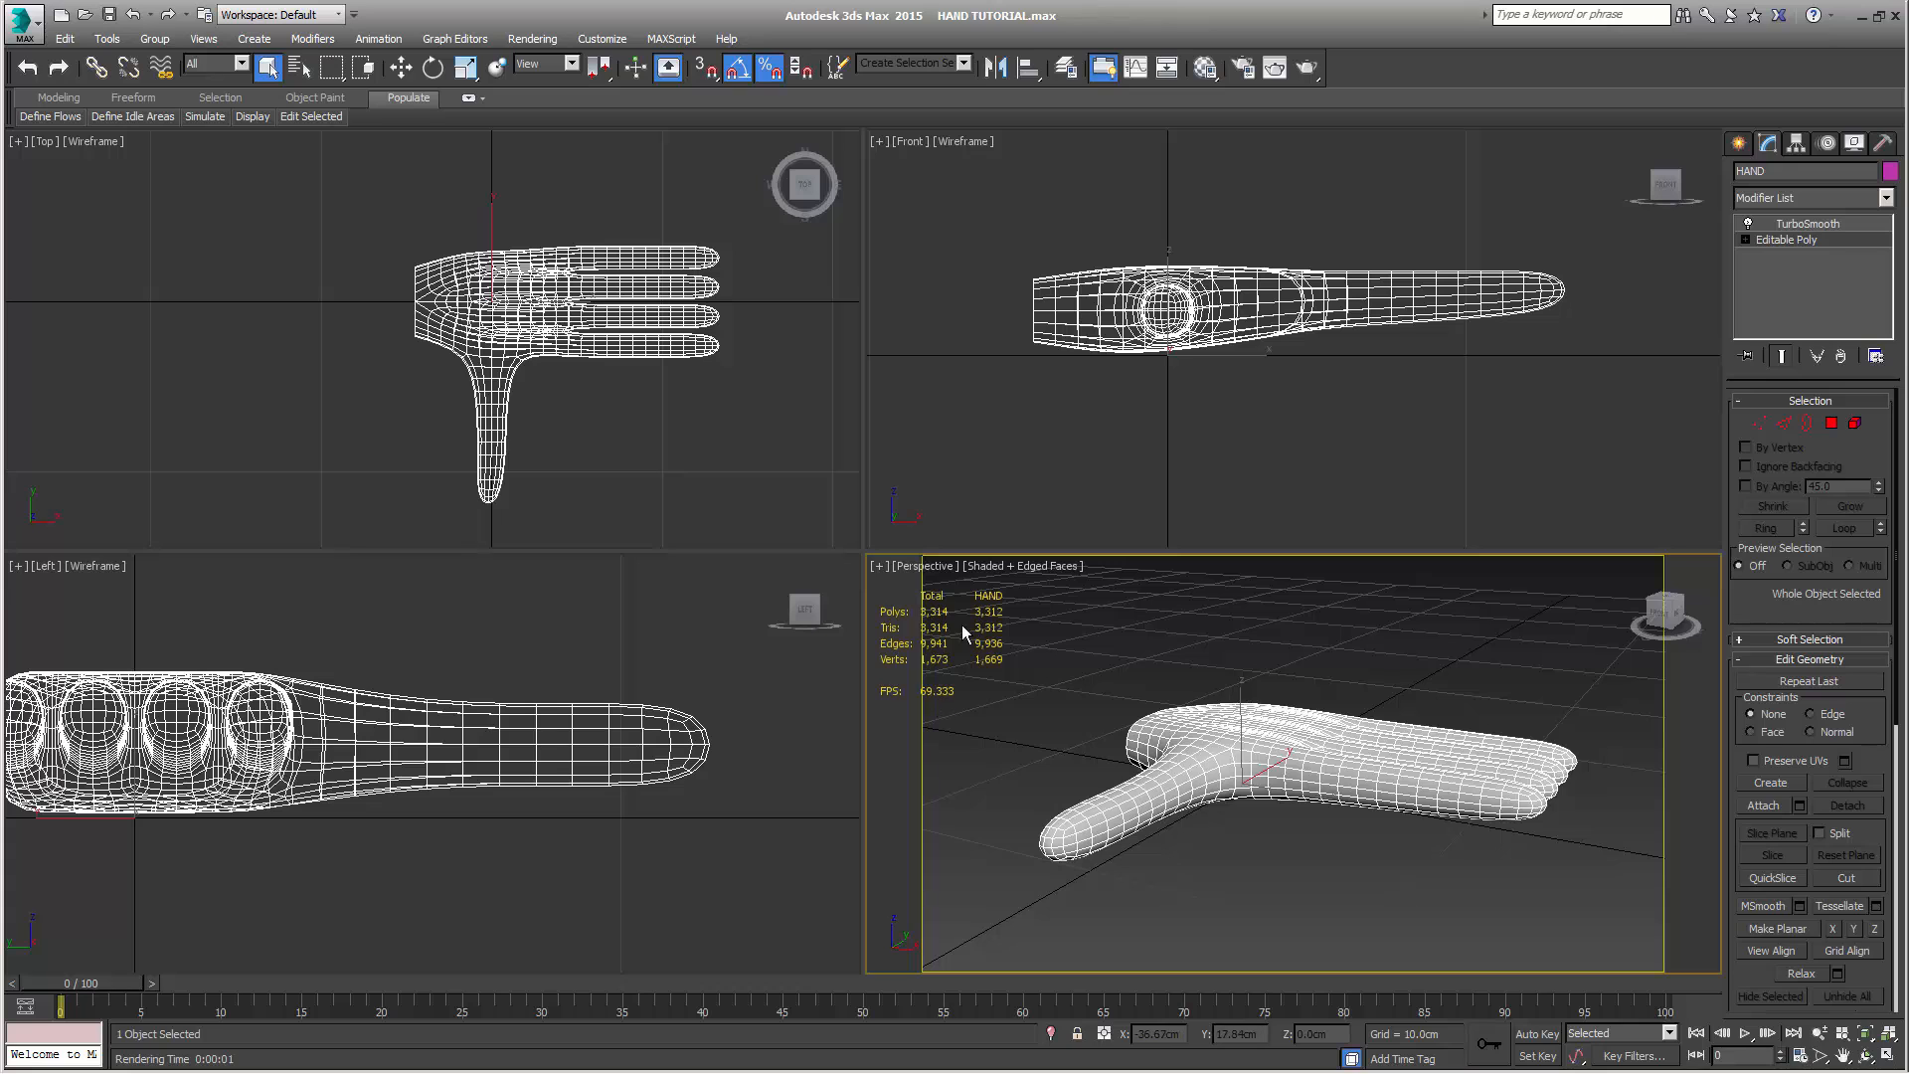
{"action": "middle_click_drag", "start_coordinate": [1298, 821], "coordinate": [1276, 693], "text": "alt"}
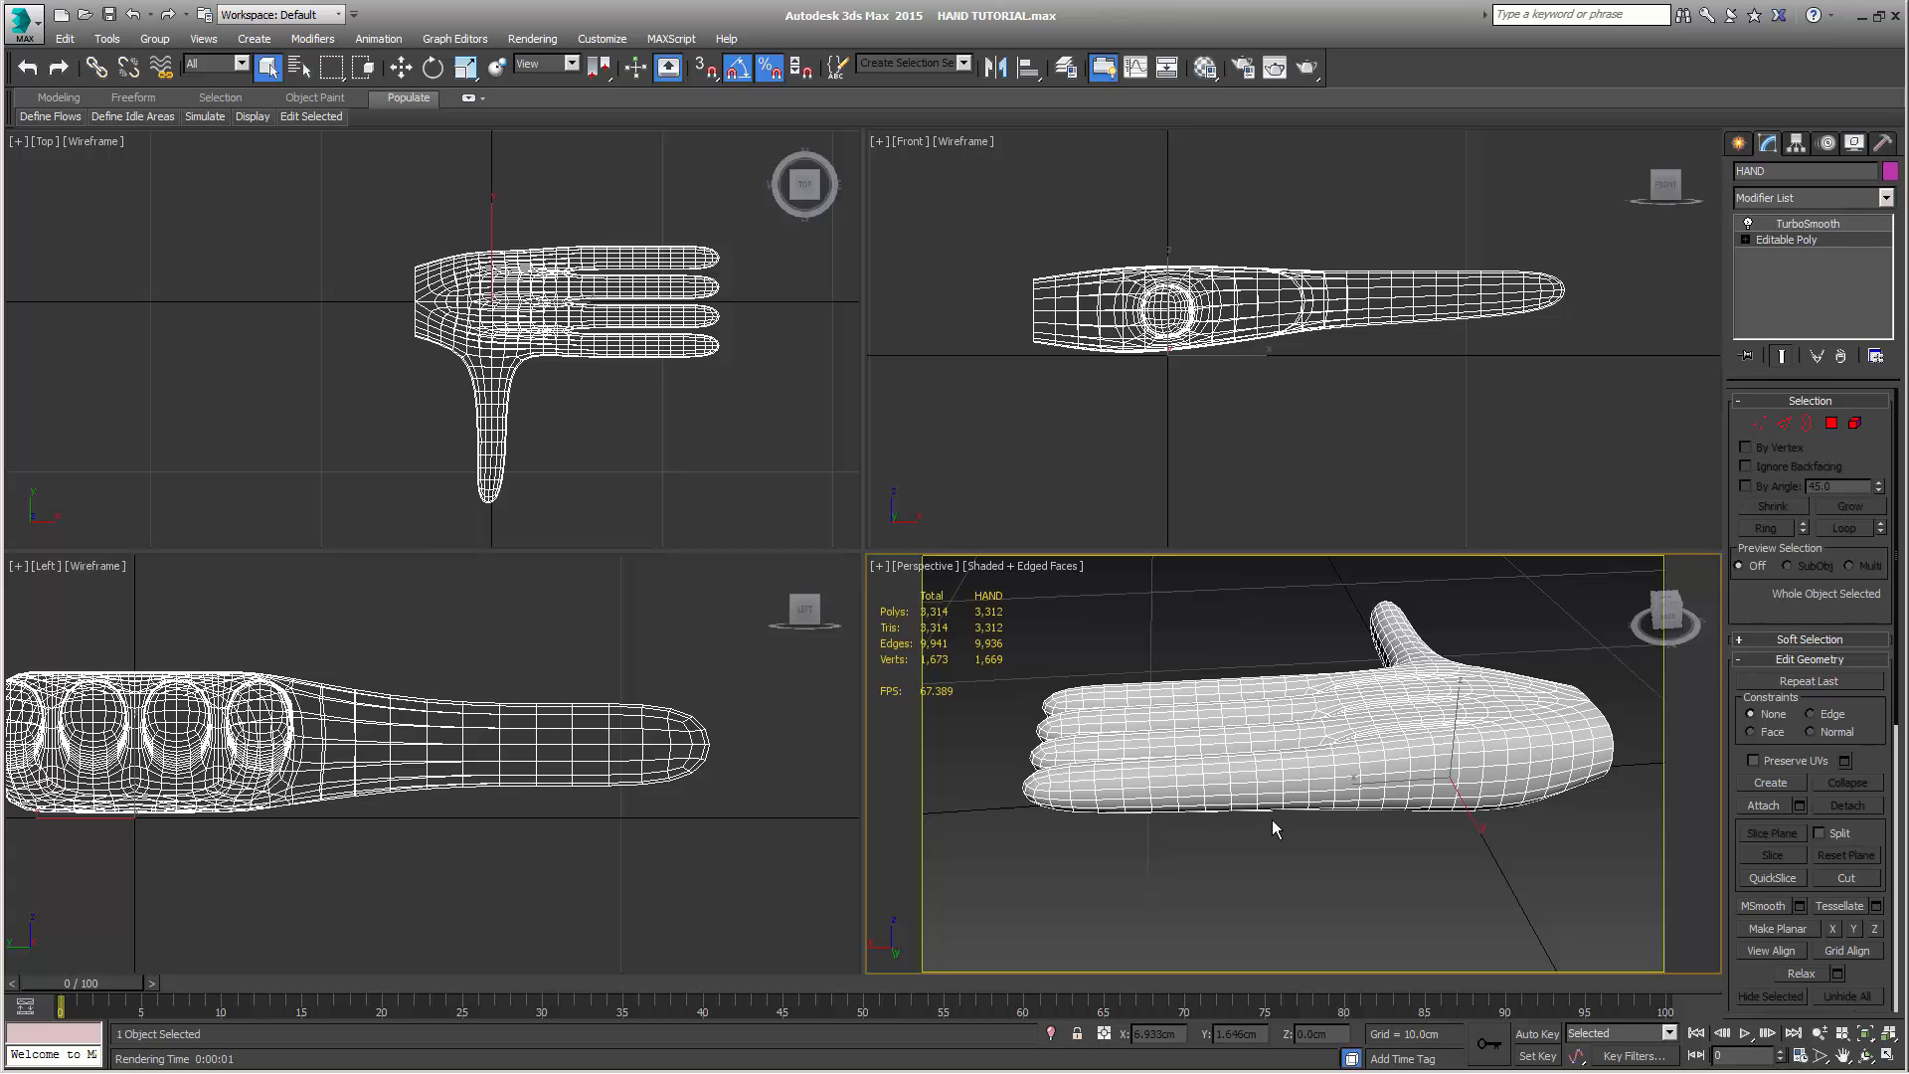
{"action": "middle_click_drag", "start_coordinate": [1274, 828], "coordinate": [1084, 796], "text": "alt"}
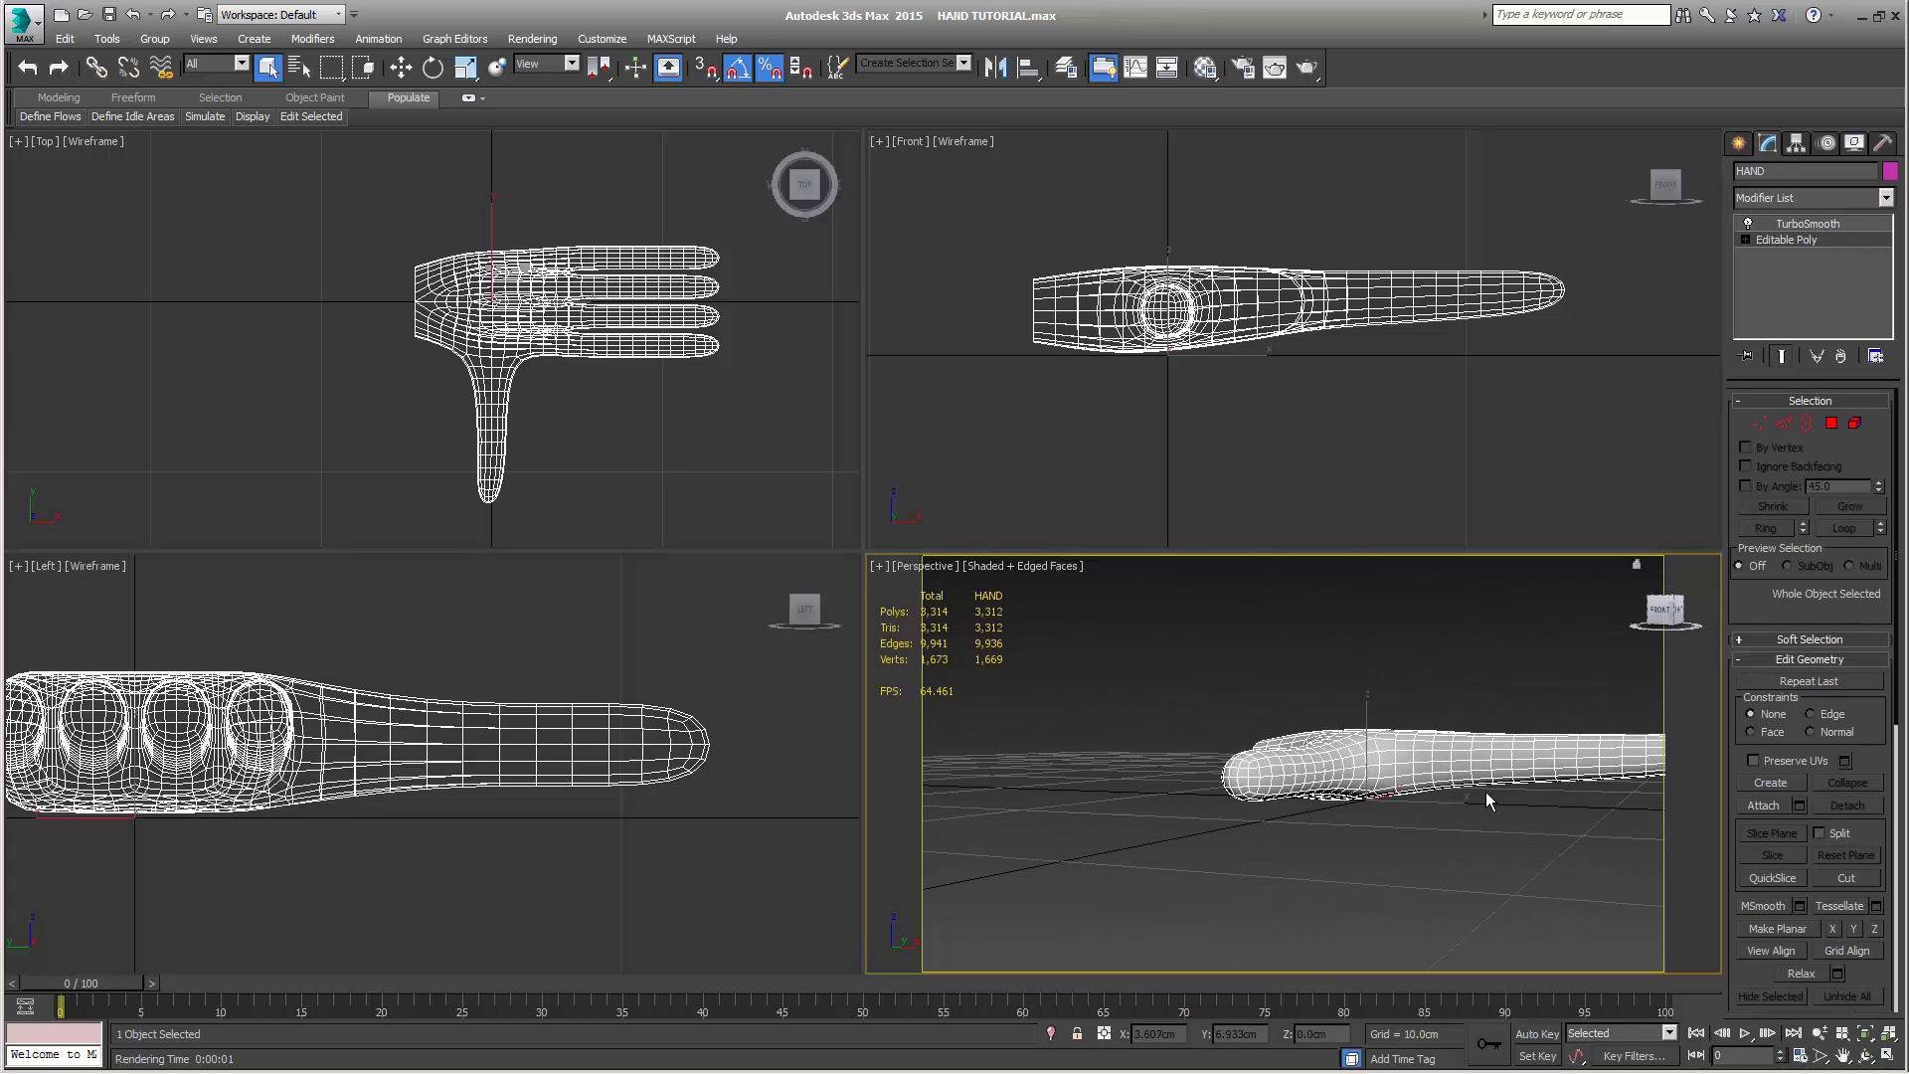
{"action": "middle_click_drag", "start_coordinate": [1489, 800], "coordinate": [1279, 807], "text": "alt"}
Hide the smoothed result and connect the lengthwise edges of the segment just behind the fingertips across all four fingers
{"action": "left_click", "coordinate": [1781, 356]}
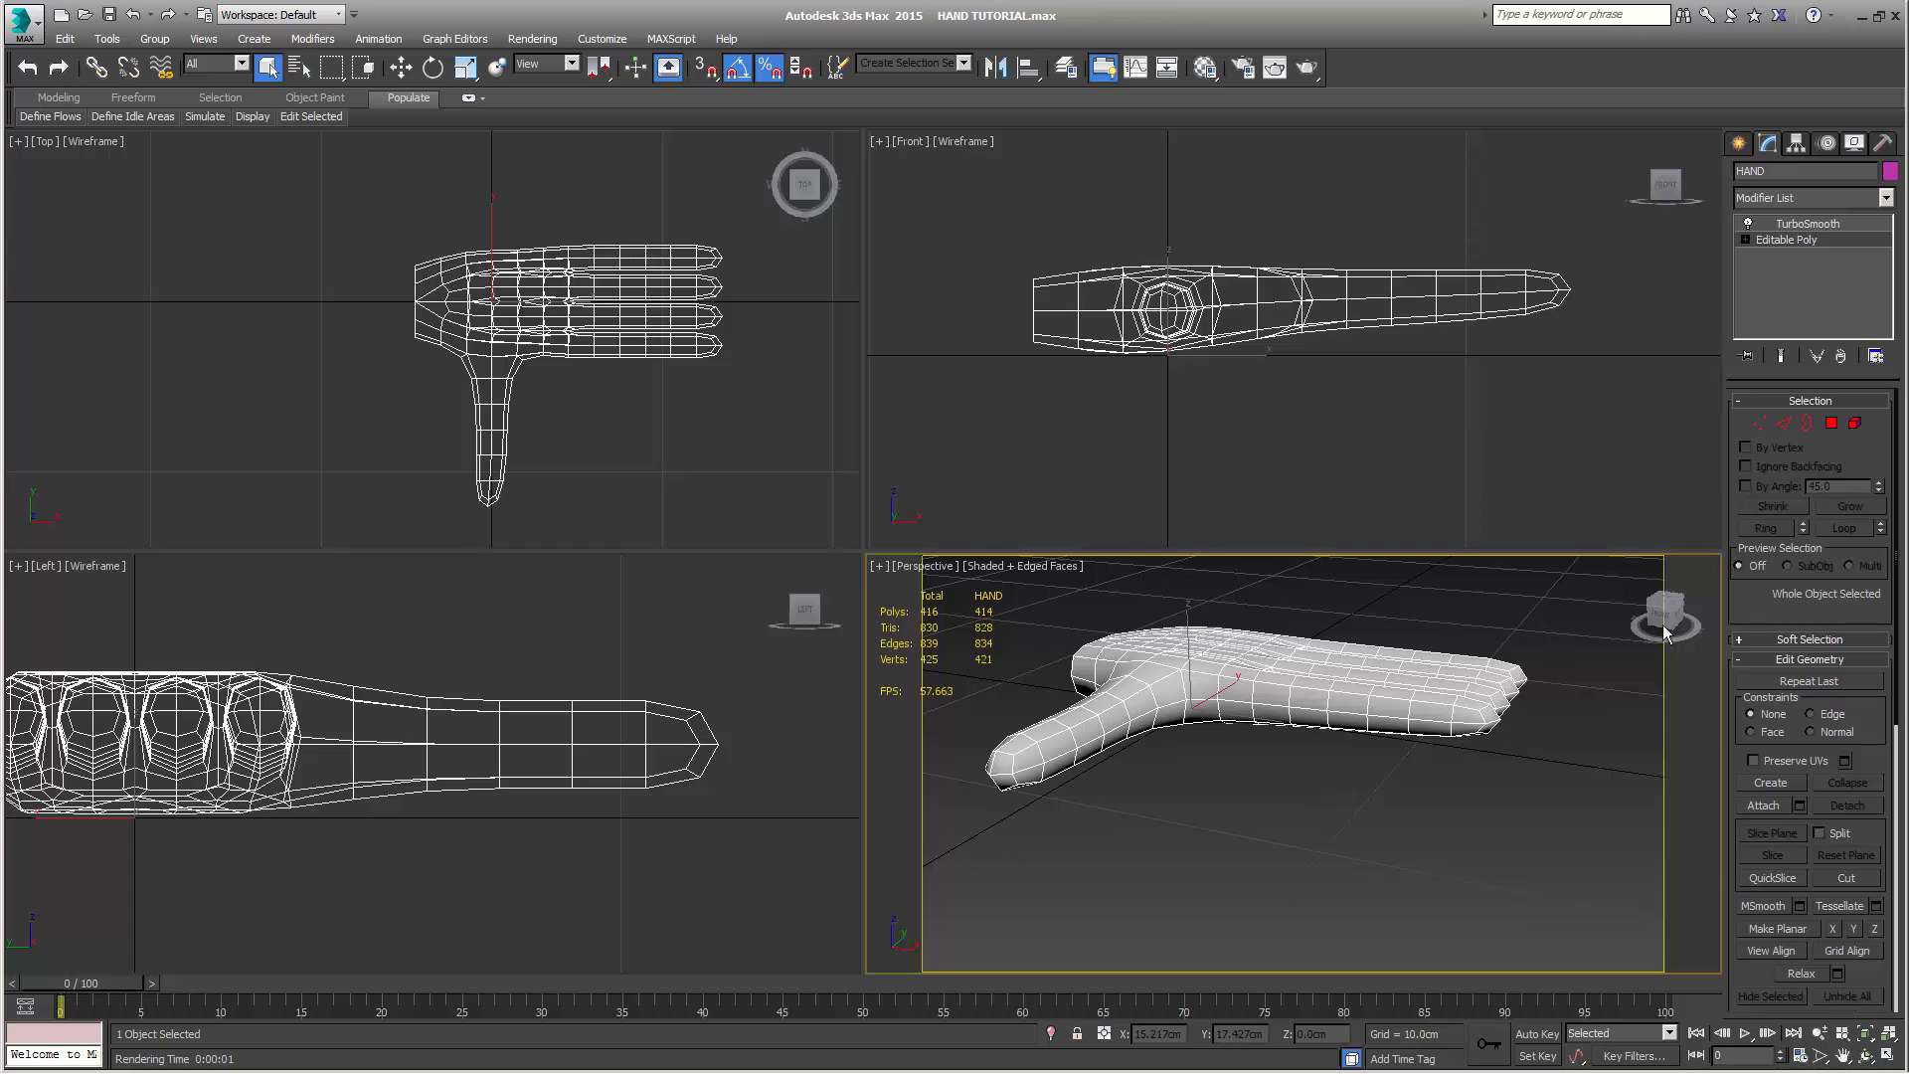
{"action": "left_click", "coordinate": [1784, 423]}
{"action": "middle_click_drag", "start_coordinate": [1543, 416], "coordinate": [1429, 483]}
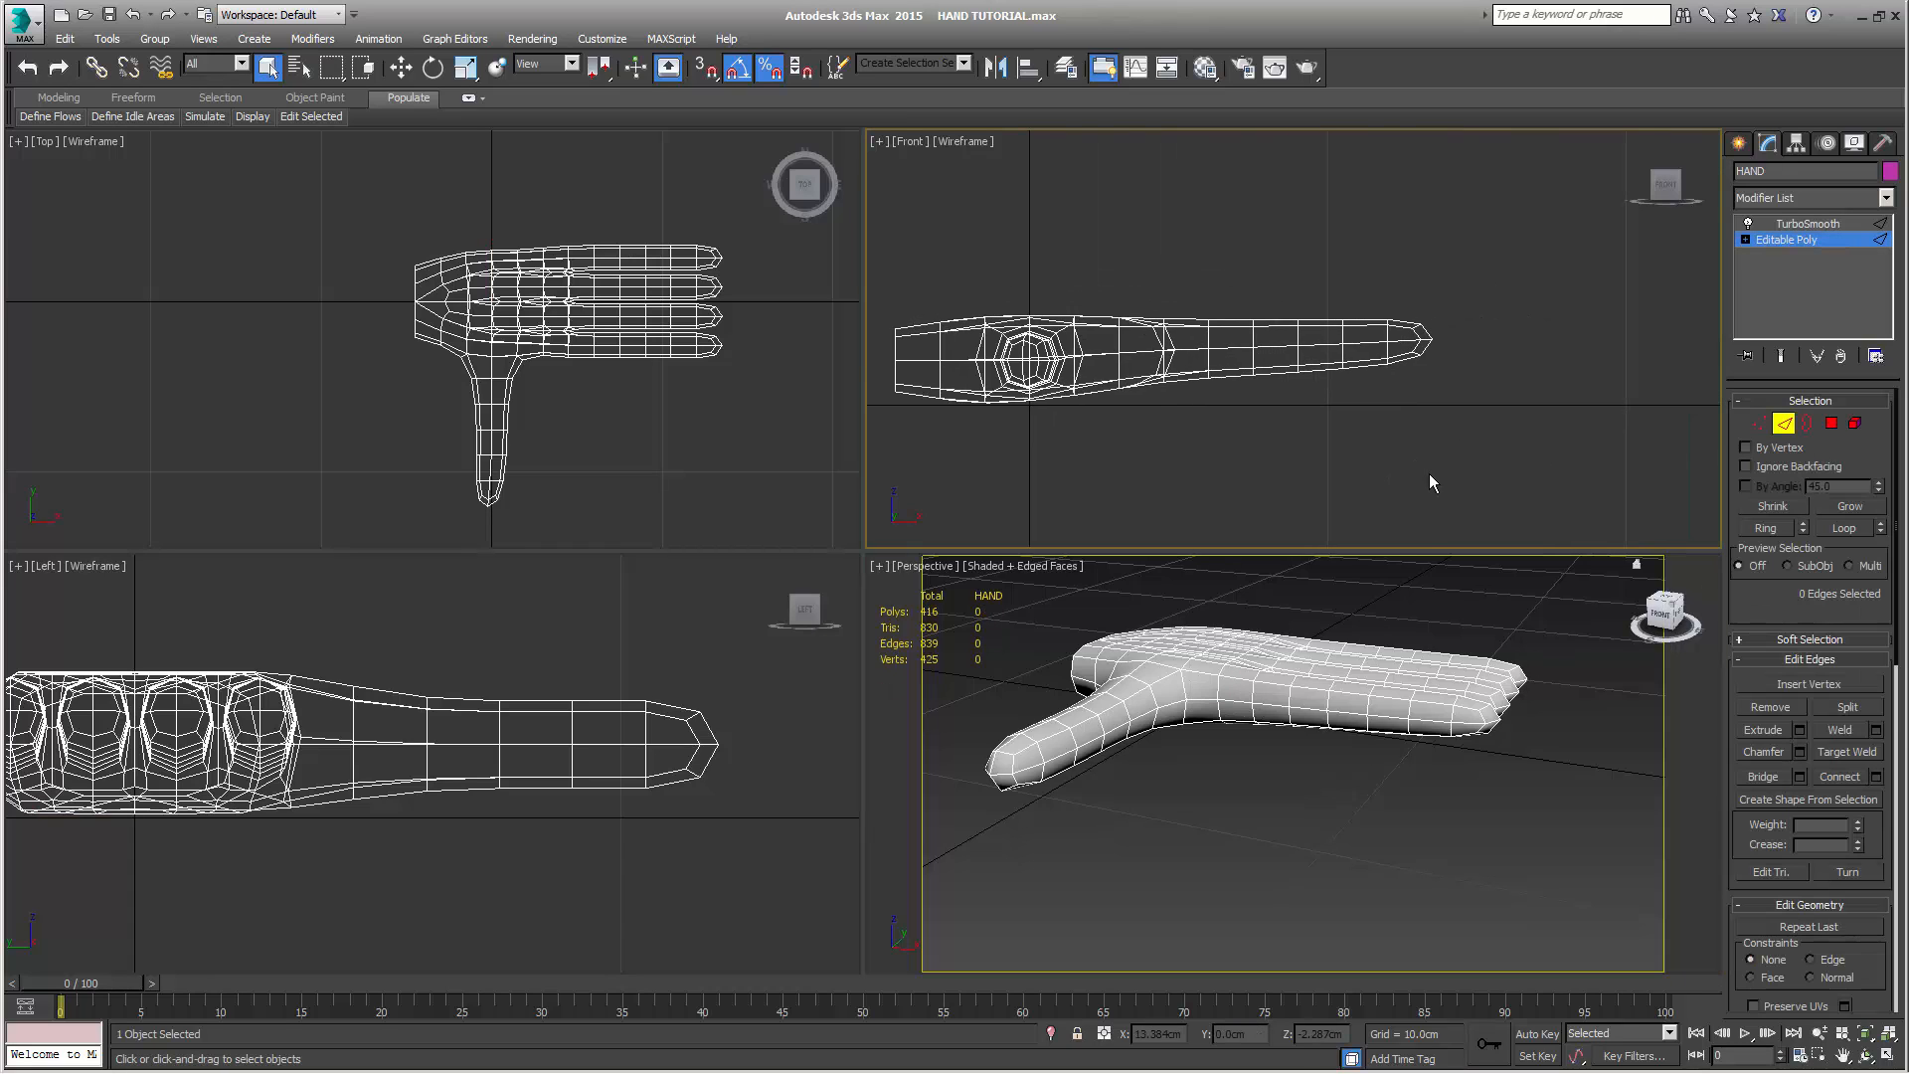
{"action": "scroll", "coordinate": [1429, 474], "scroll_direction": "up", "scroll_amount": 2}
{"action": "middle_click_drag", "start_coordinate": [1323, 452], "coordinate": [1567, 533]}
{"action": "scroll", "coordinate": [1567, 533], "scroll_direction": "down", "scroll_amount": 1}
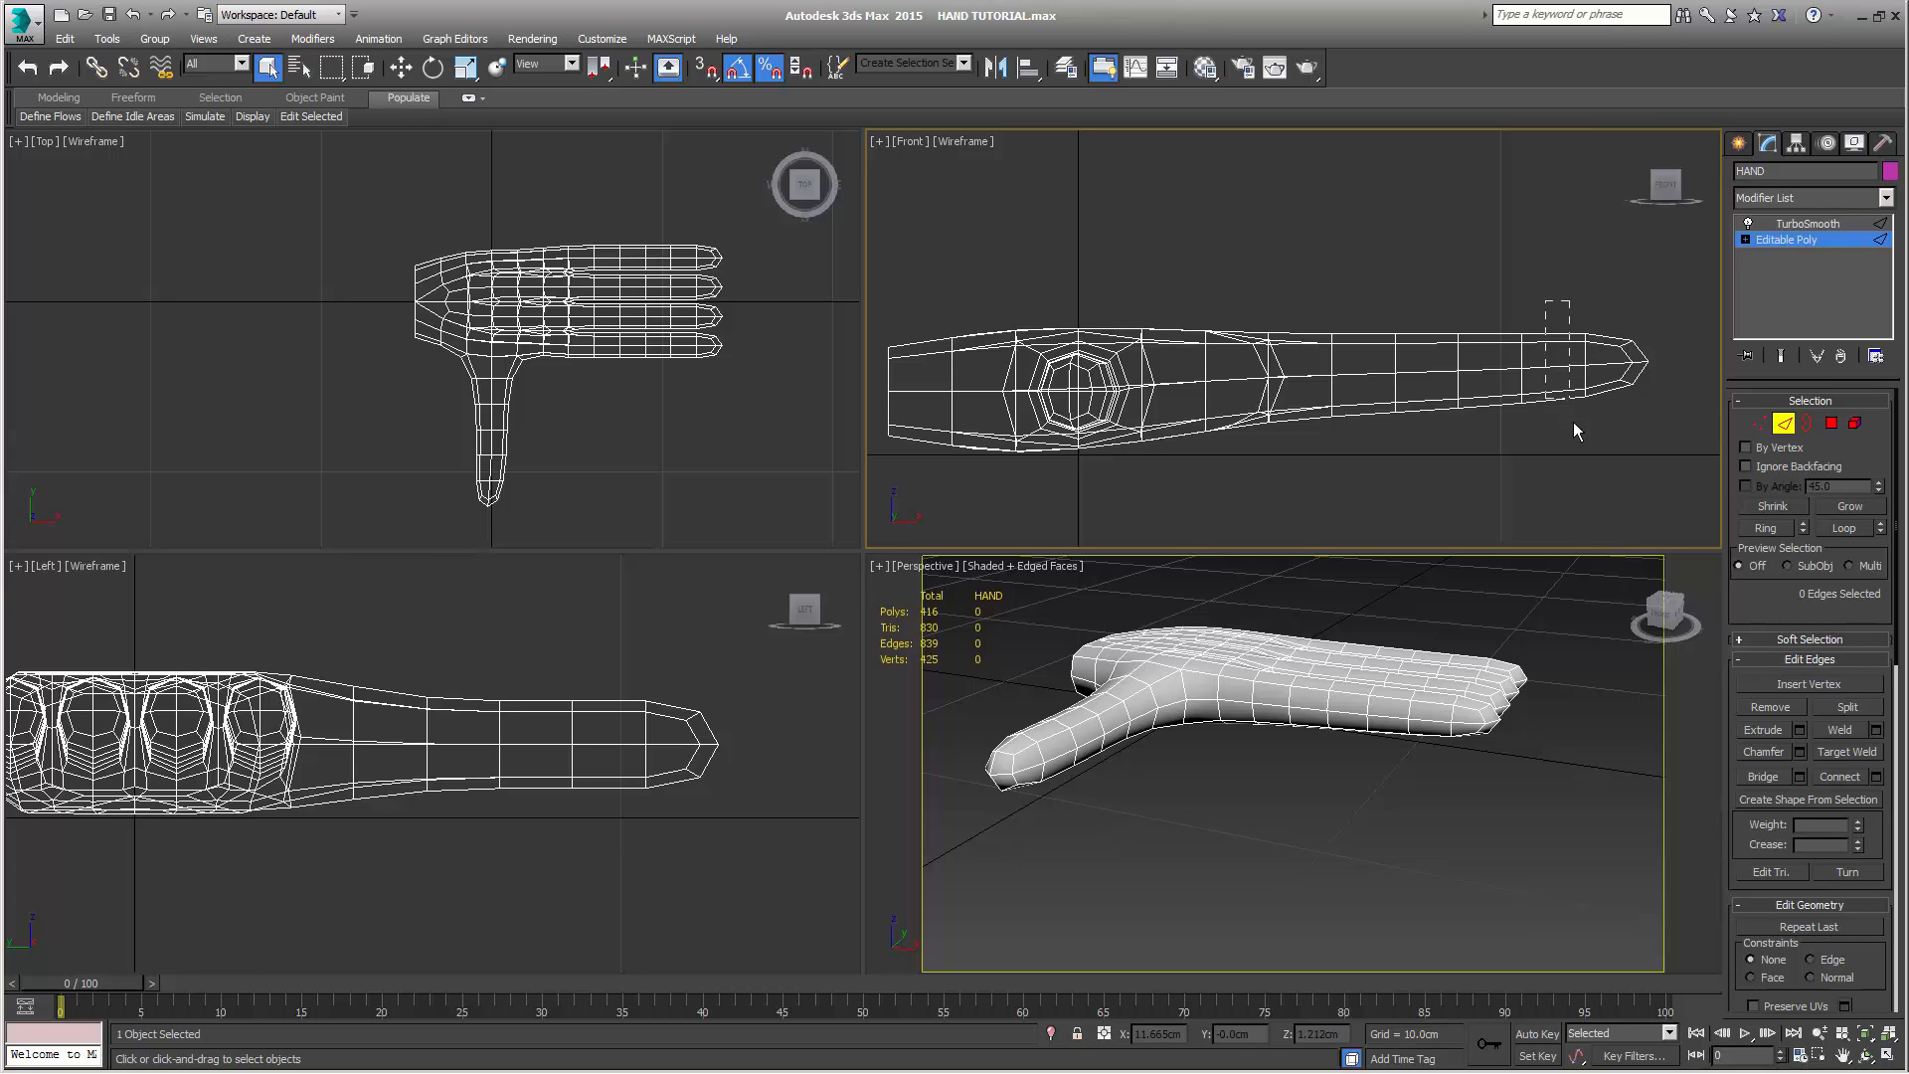
{"action": "left_click_drag", "start_coordinate": [1560, 450], "coordinate": [1561, 451]}
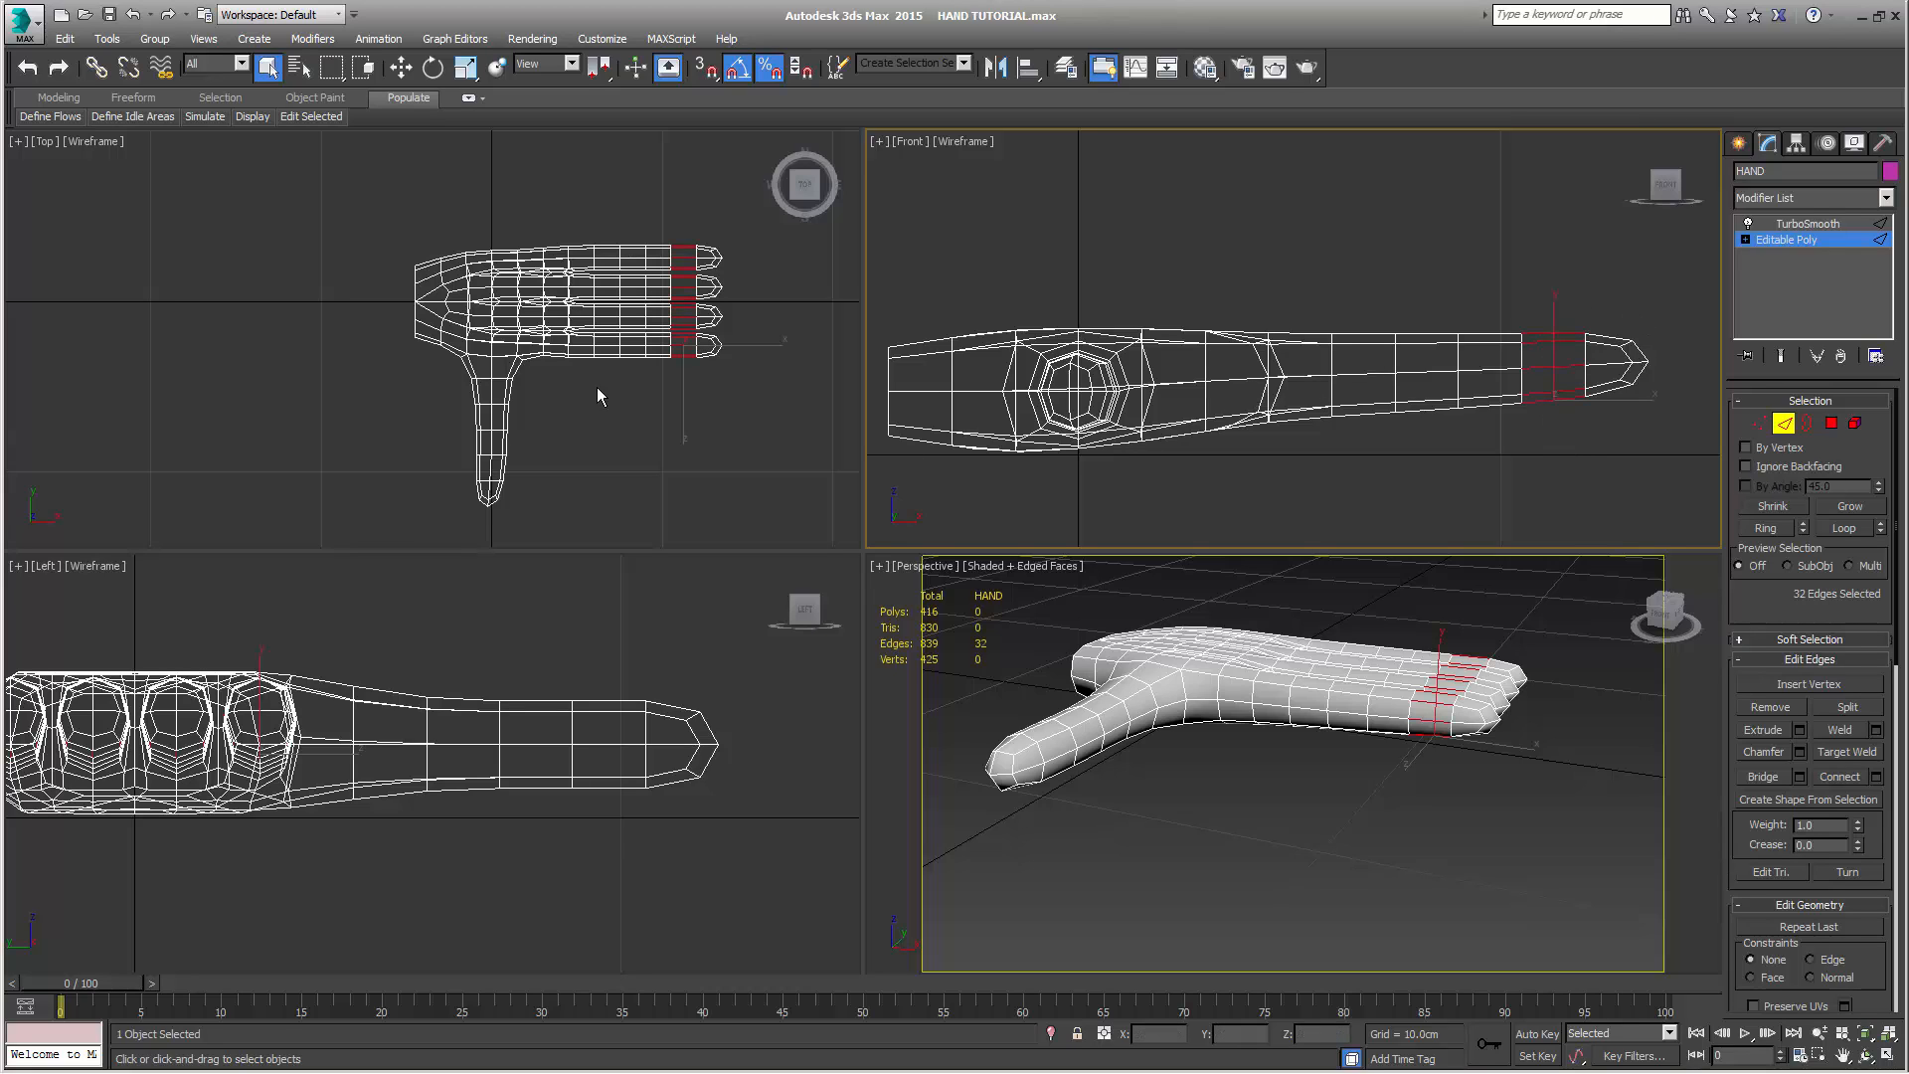
{"action": "left_click", "coordinate": [1840, 777]}
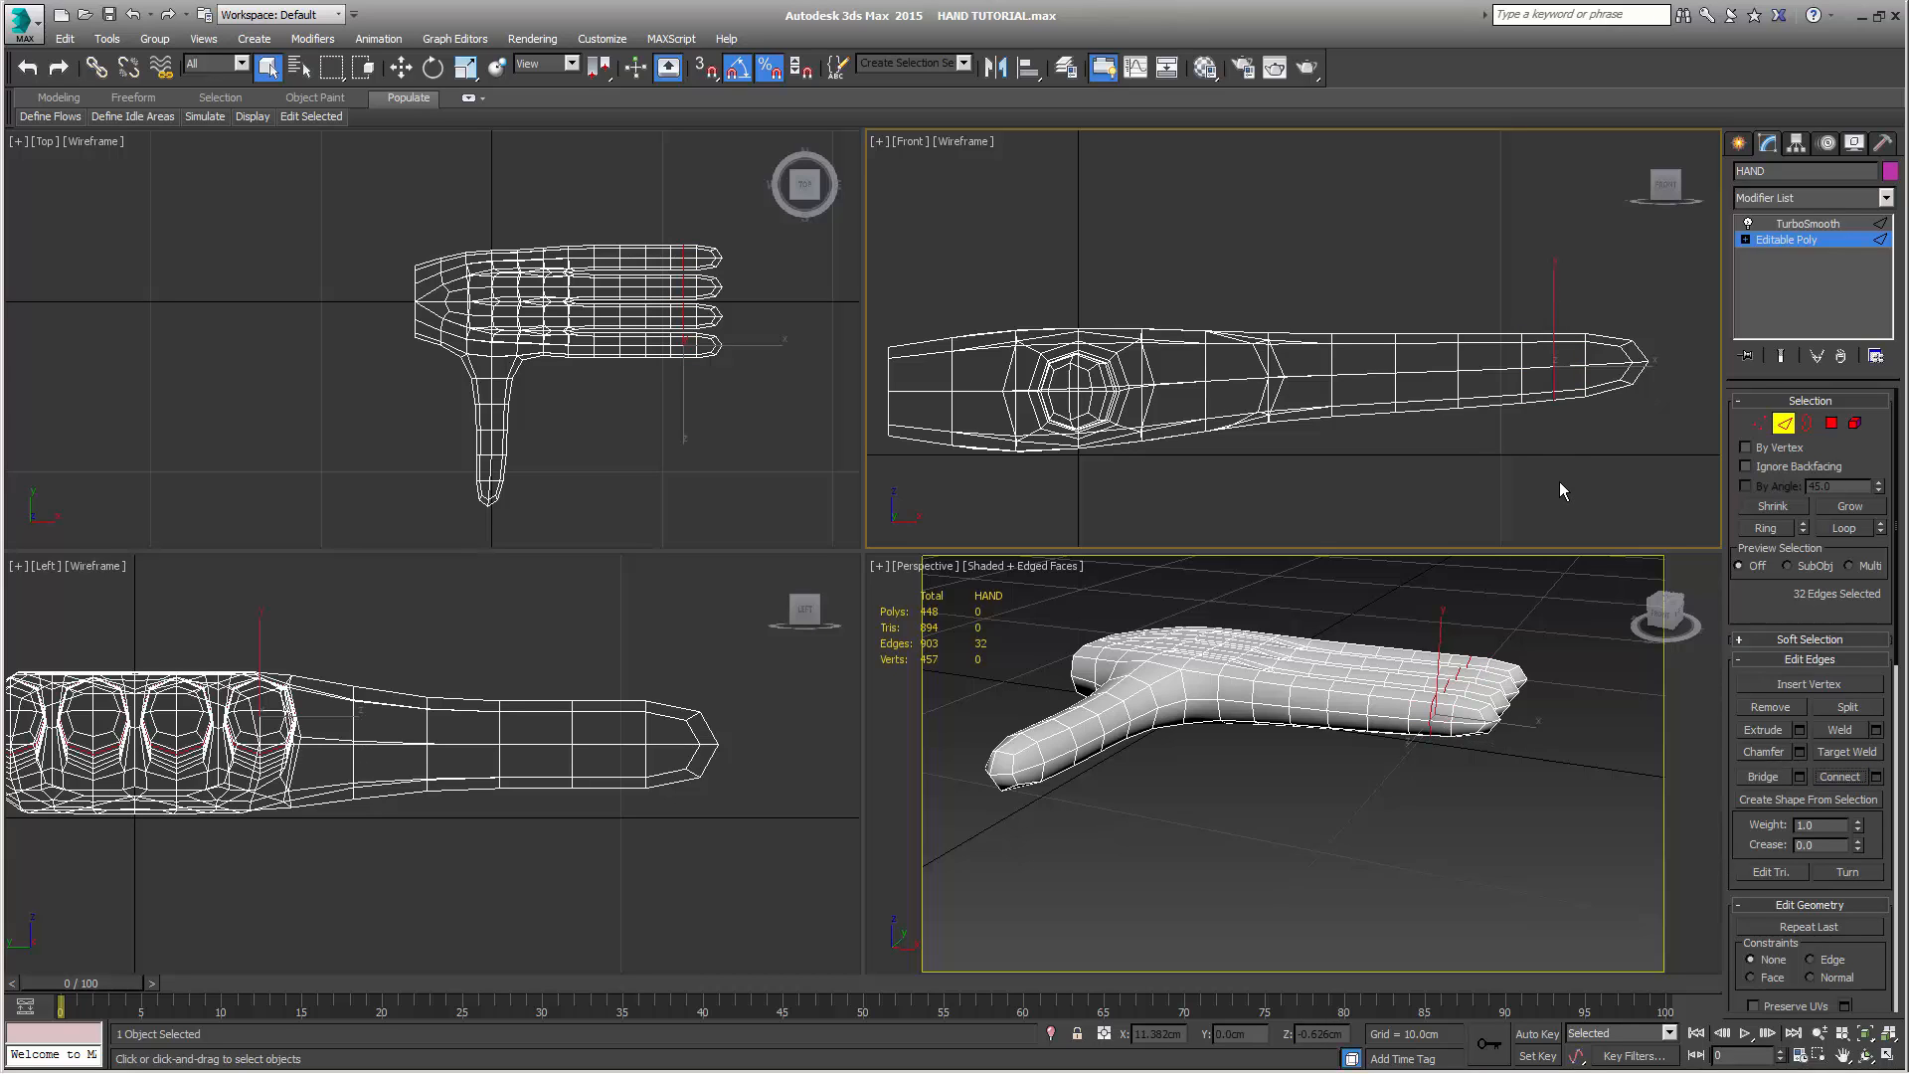
Move the new edge loops behind the fingertips slightly along X toward the palm
{"action": "key", "text": "w"}
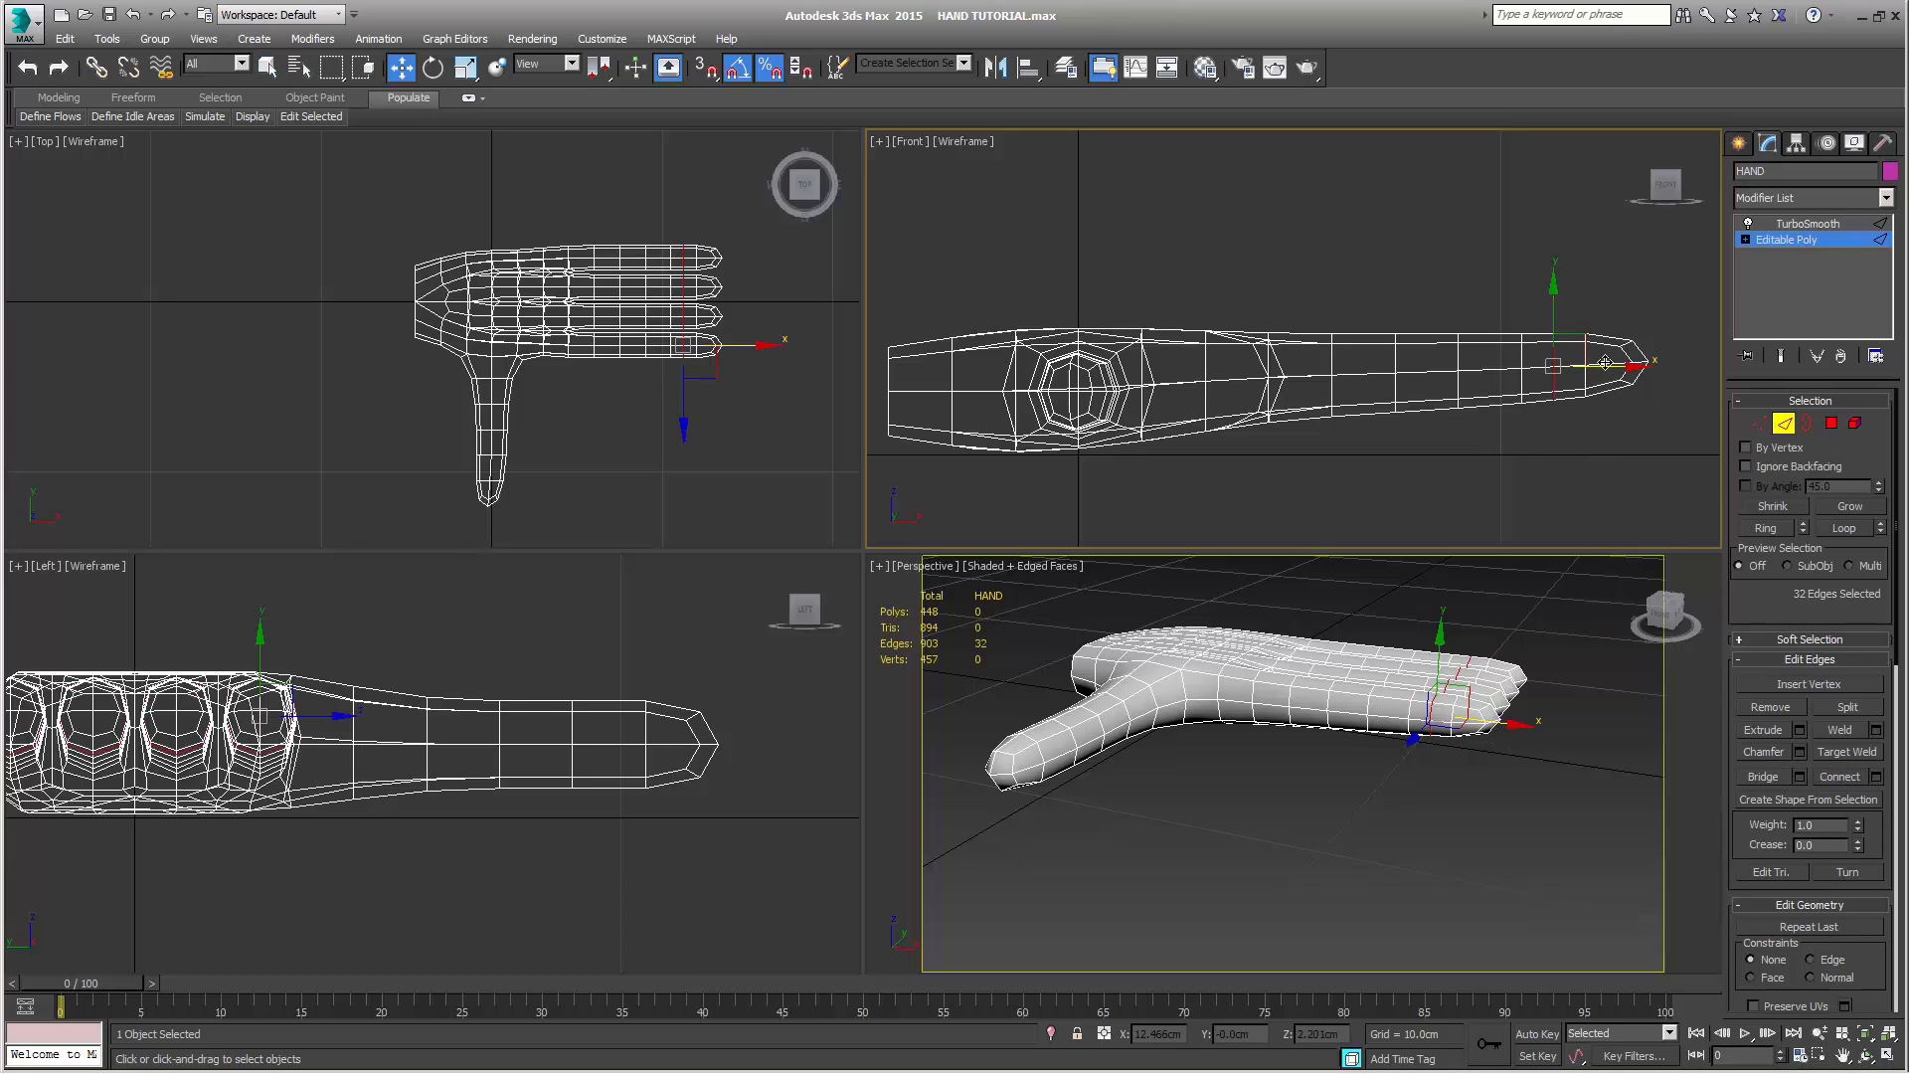
{"action": "left_click_drag", "start_coordinate": [1586, 340], "coordinate": [1572, 340]}
{"action": "left_click_drag", "start_coordinate": [1571, 341], "coordinate": [1556, 343]}
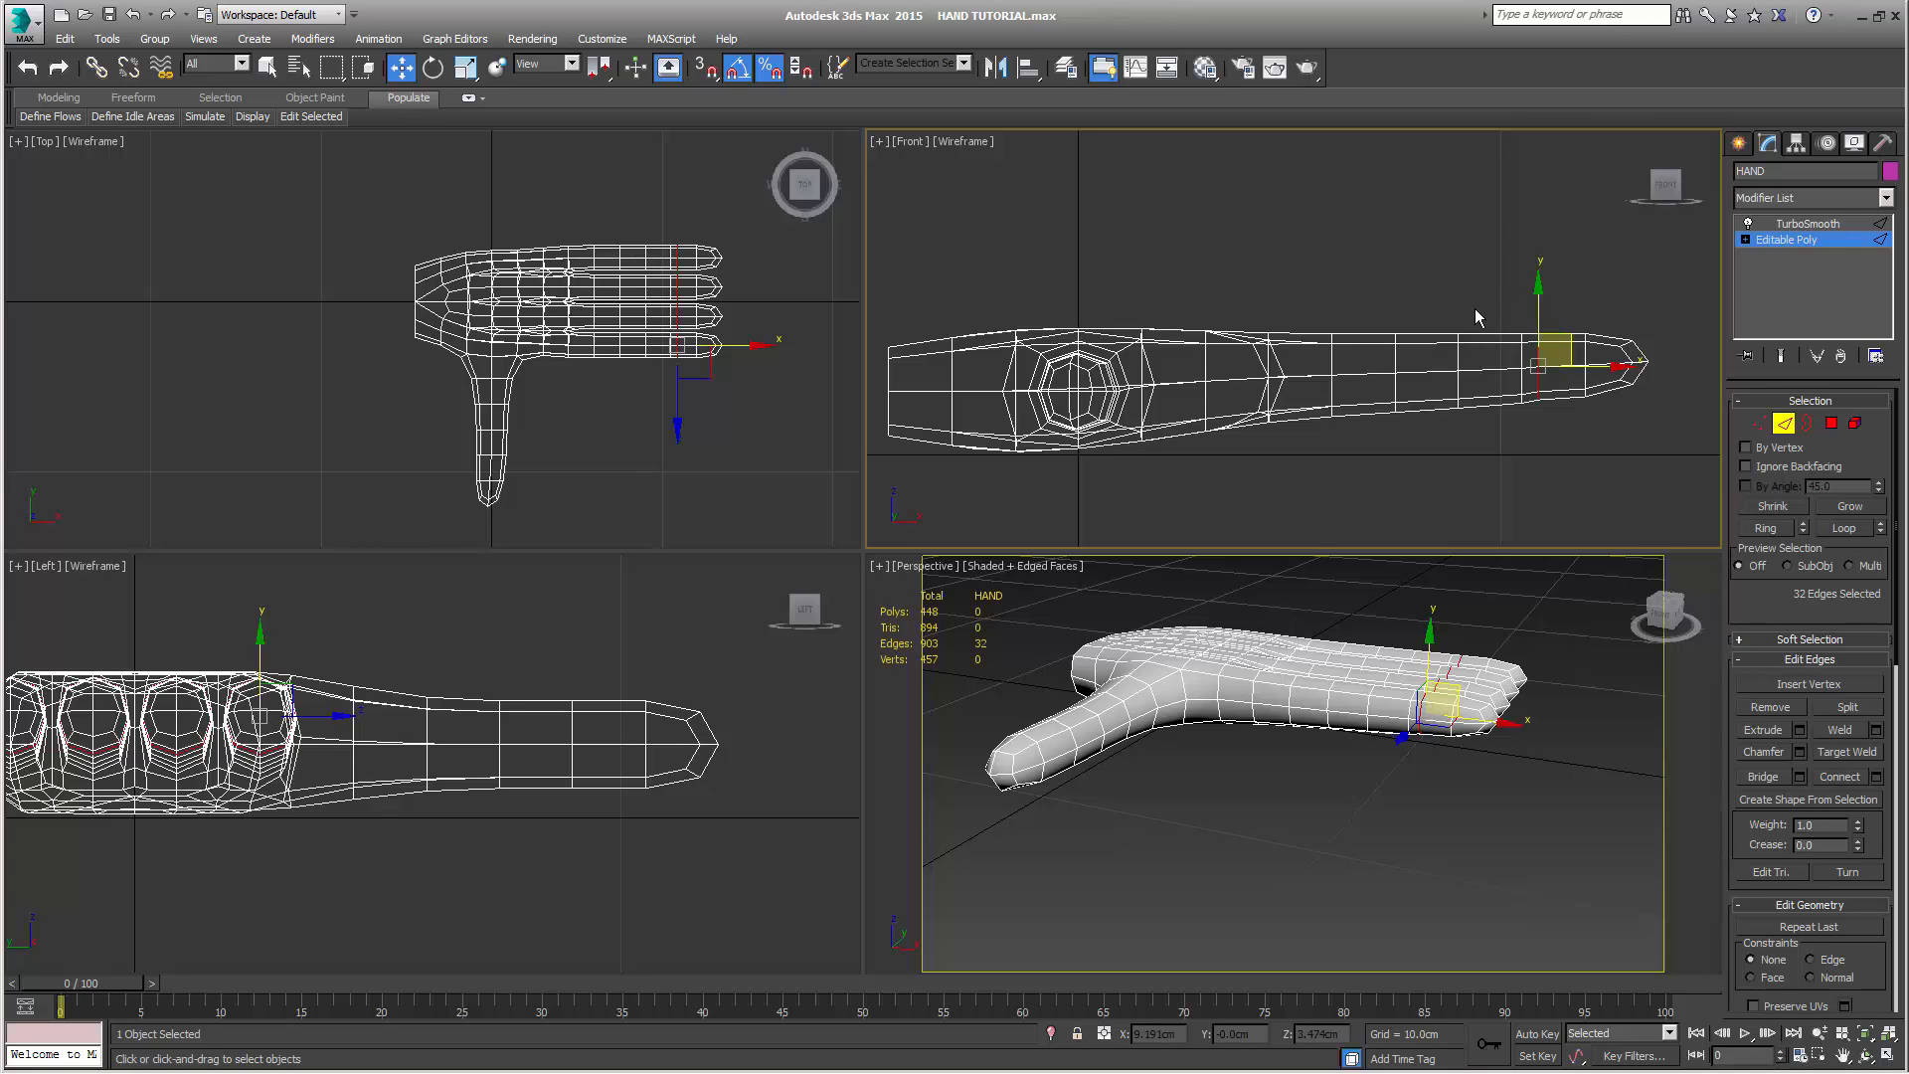
Connect the lengthwise edges of the second segment behind the fingertips on all four fingers and shift the new loops toward the fingertips
{"action": "left_click_drag", "start_coordinate": [1464, 281], "coordinate": [1513, 482]}
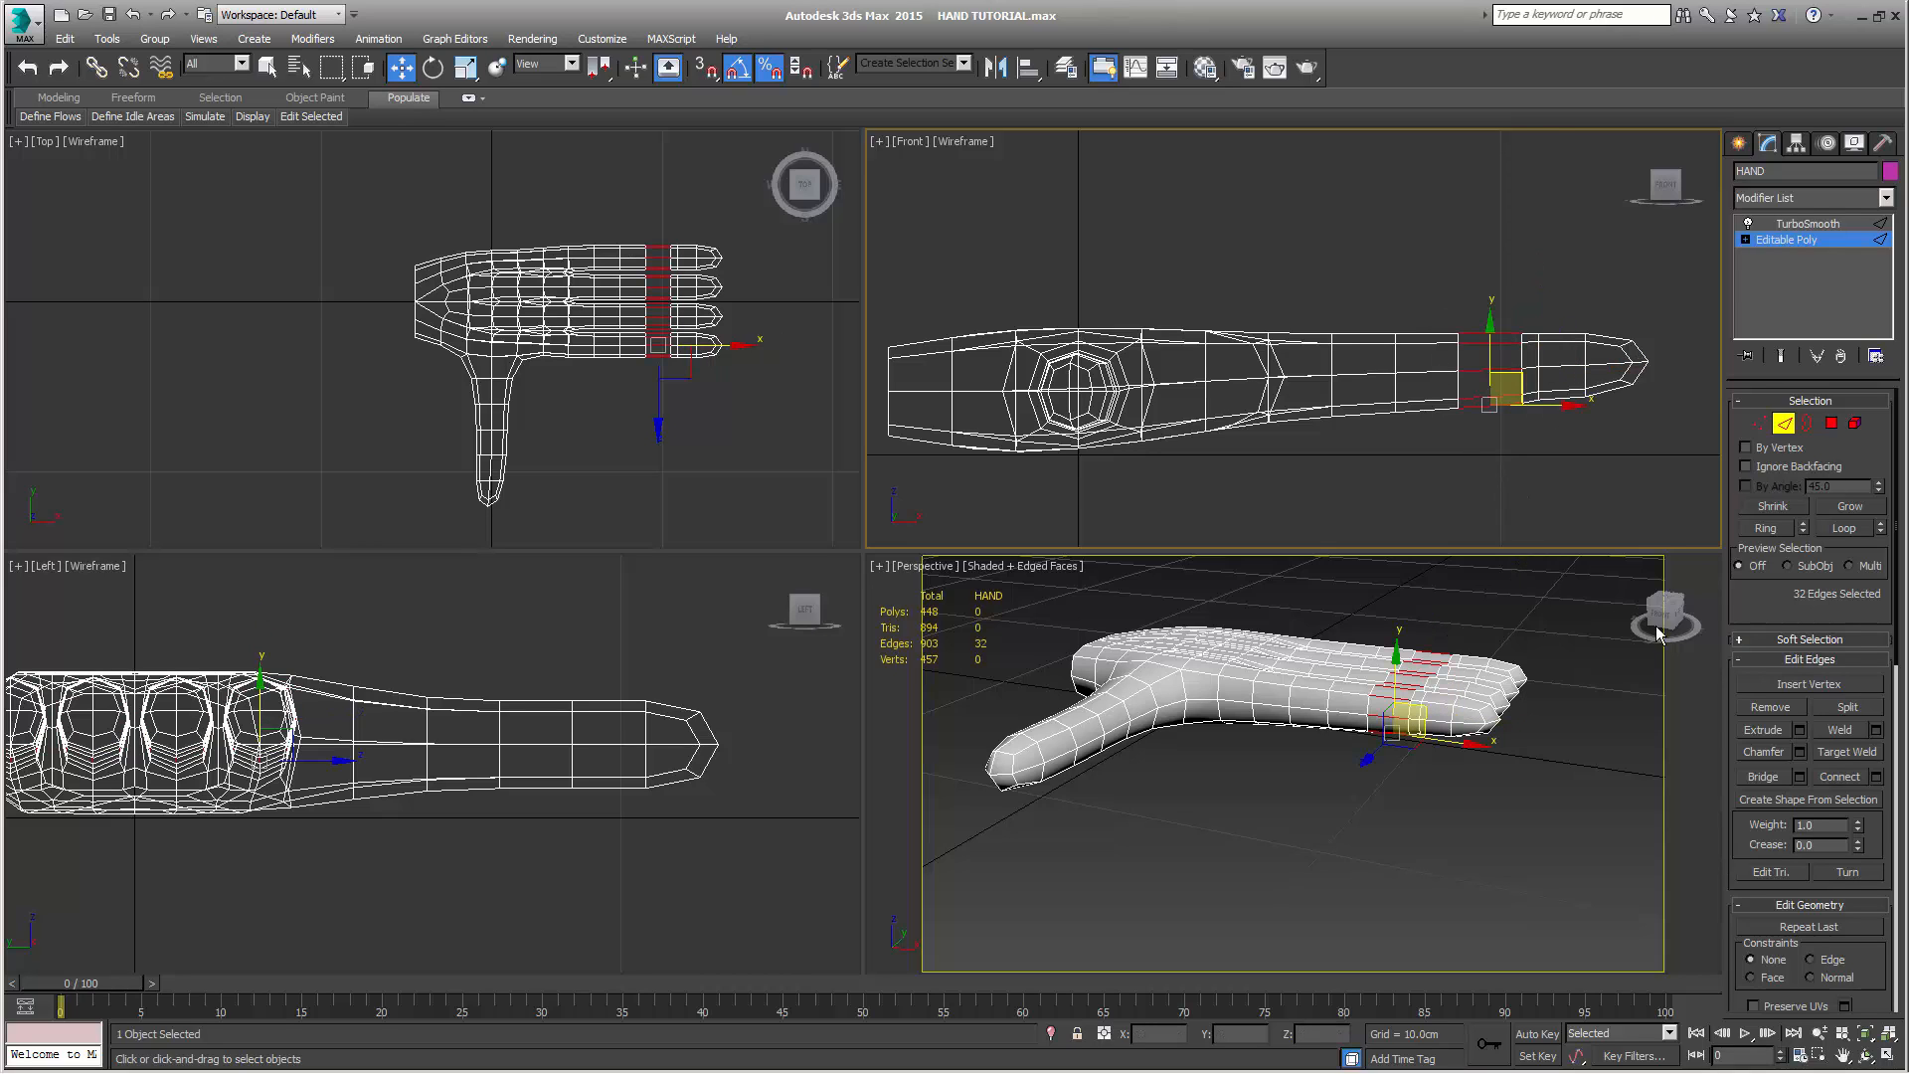
{"action": "left_click", "coordinate": [1841, 778]}
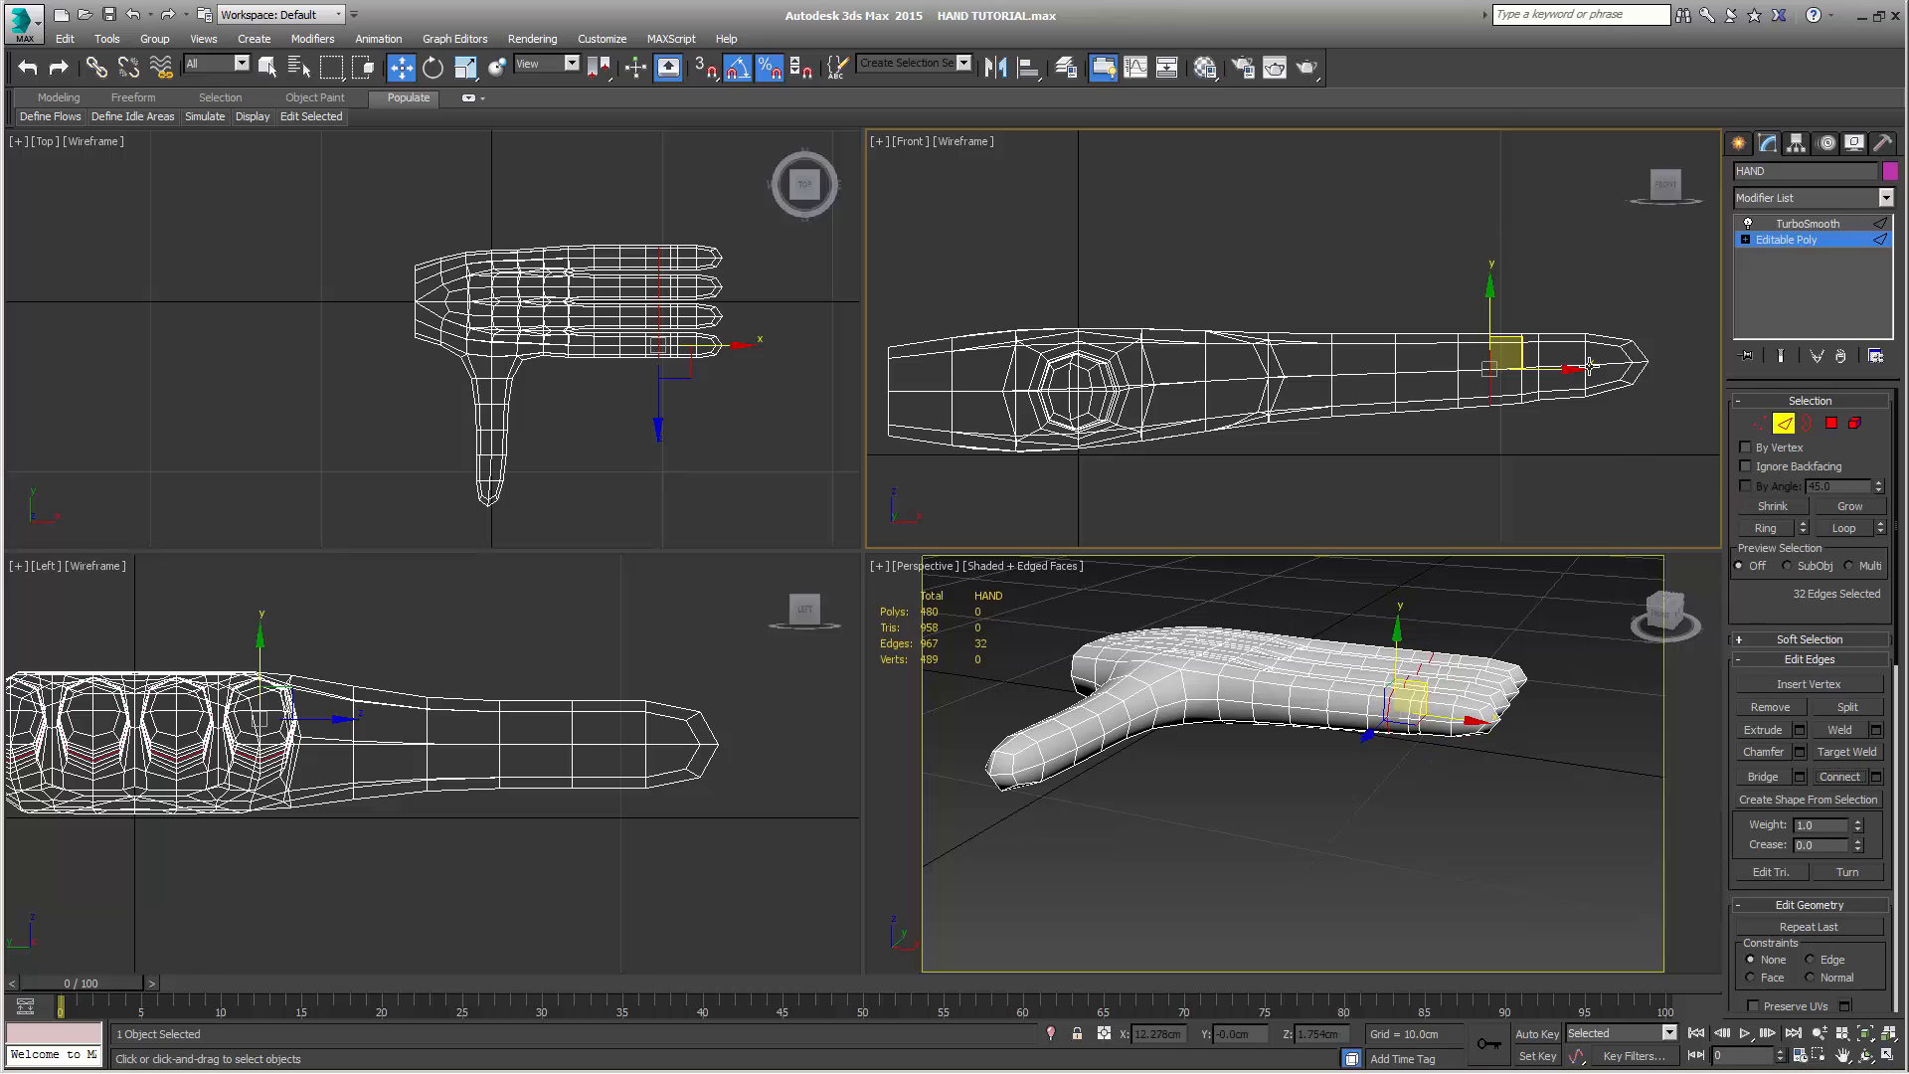
{"action": "left_click_drag", "start_coordinate": [1575, 369], "coordinate": [1597, 367]}
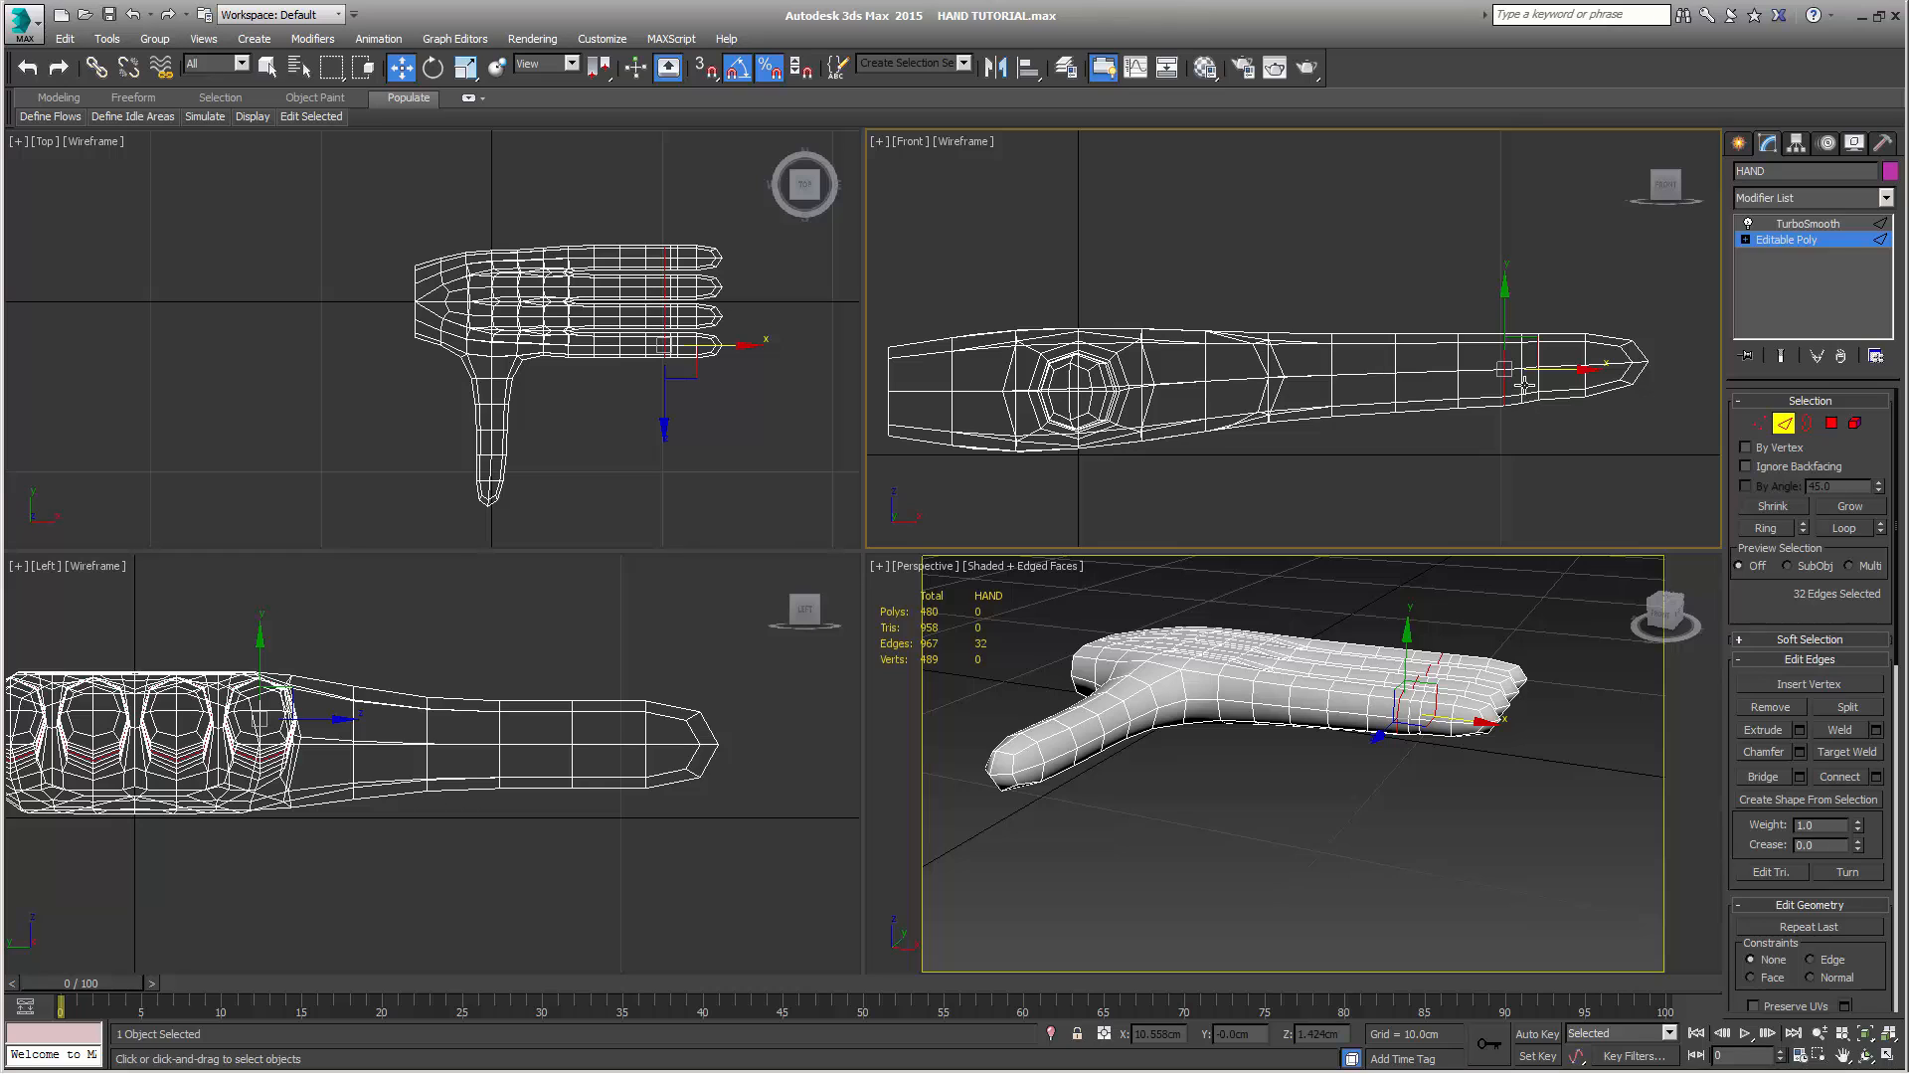
{"action": "scroll", "coordinate": [1428, 756], "scroll_direction": "up", "scroll_amount": 3}
{"action": "scroll", "coordinate": [1408, 834], "scroll_direction": "up", "scroll_amount": 5}
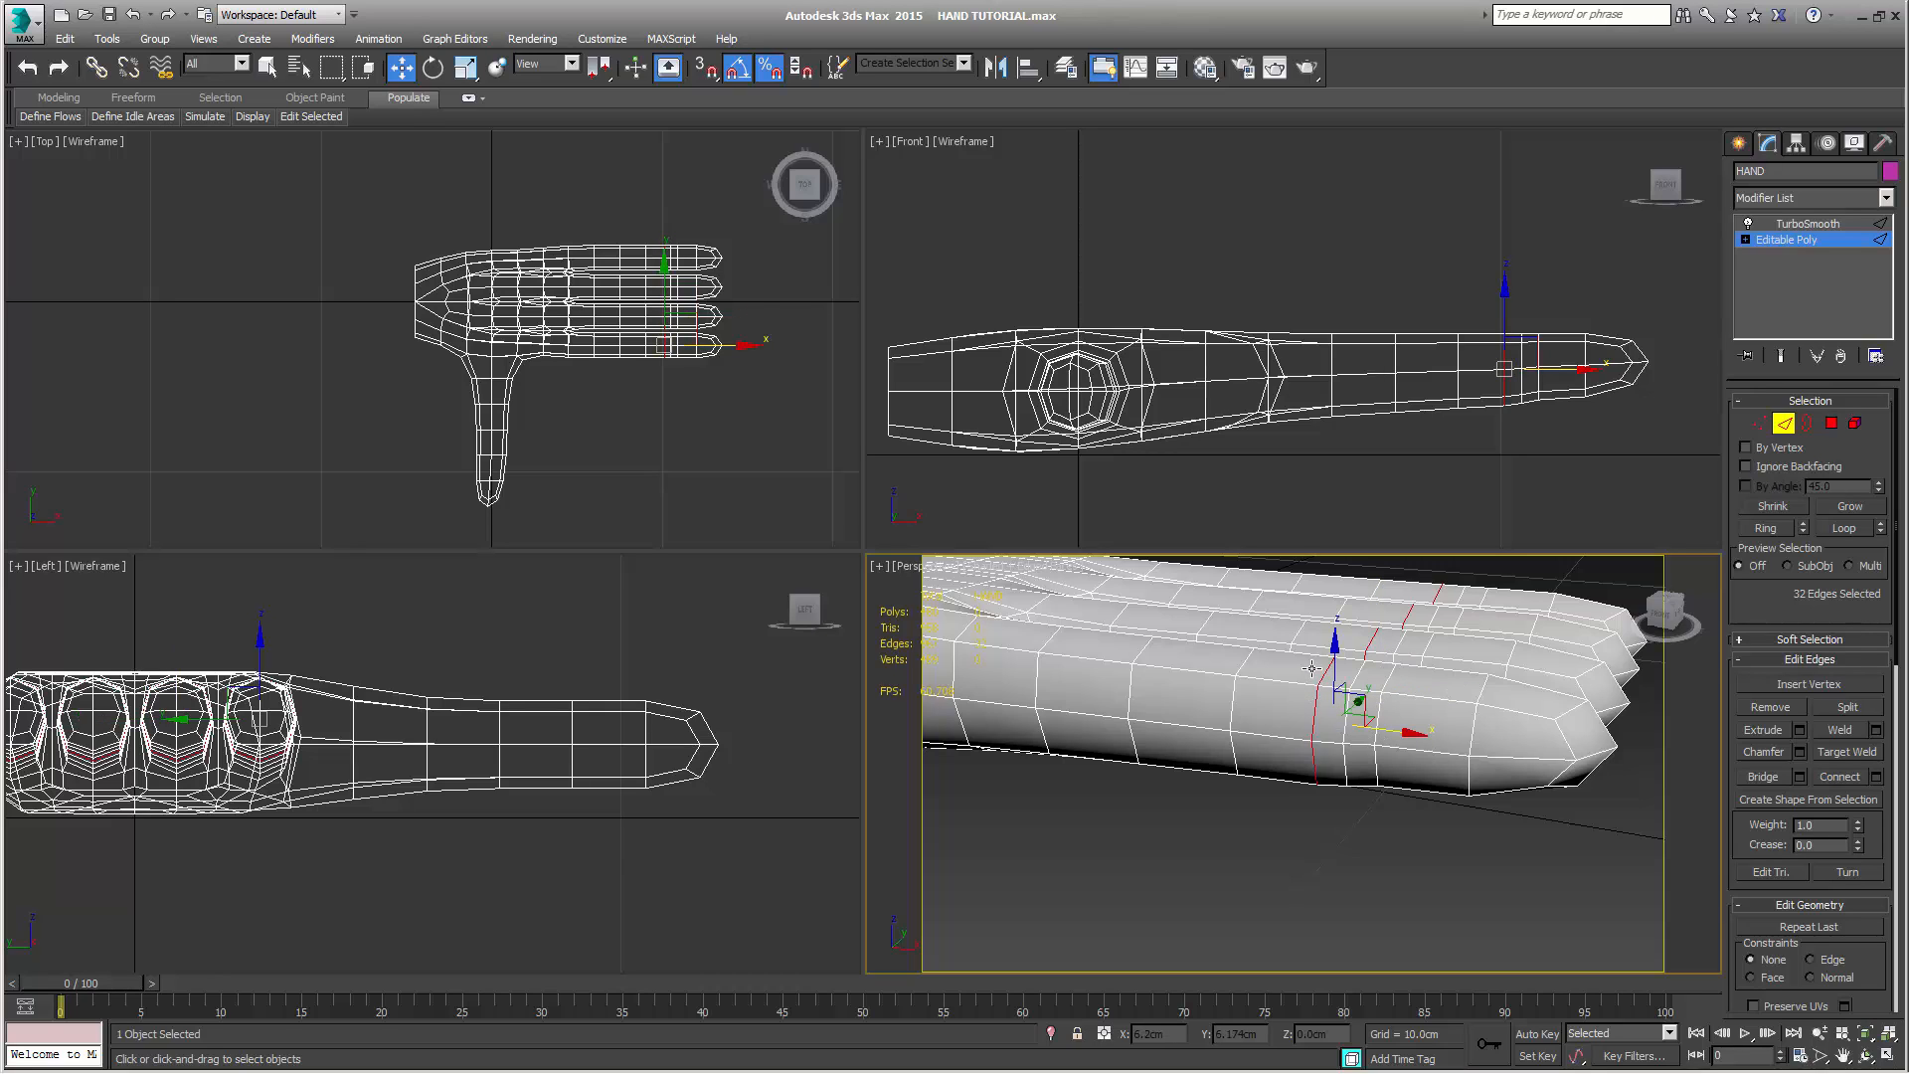
{"action": "left_click_drag", "start_coordinate": [1311, 669], "coordinate": [1384, 714]}
{"action": "left_click_drag", "start_coordinate": [1400, 669], "coordinate": [1430, 638]}
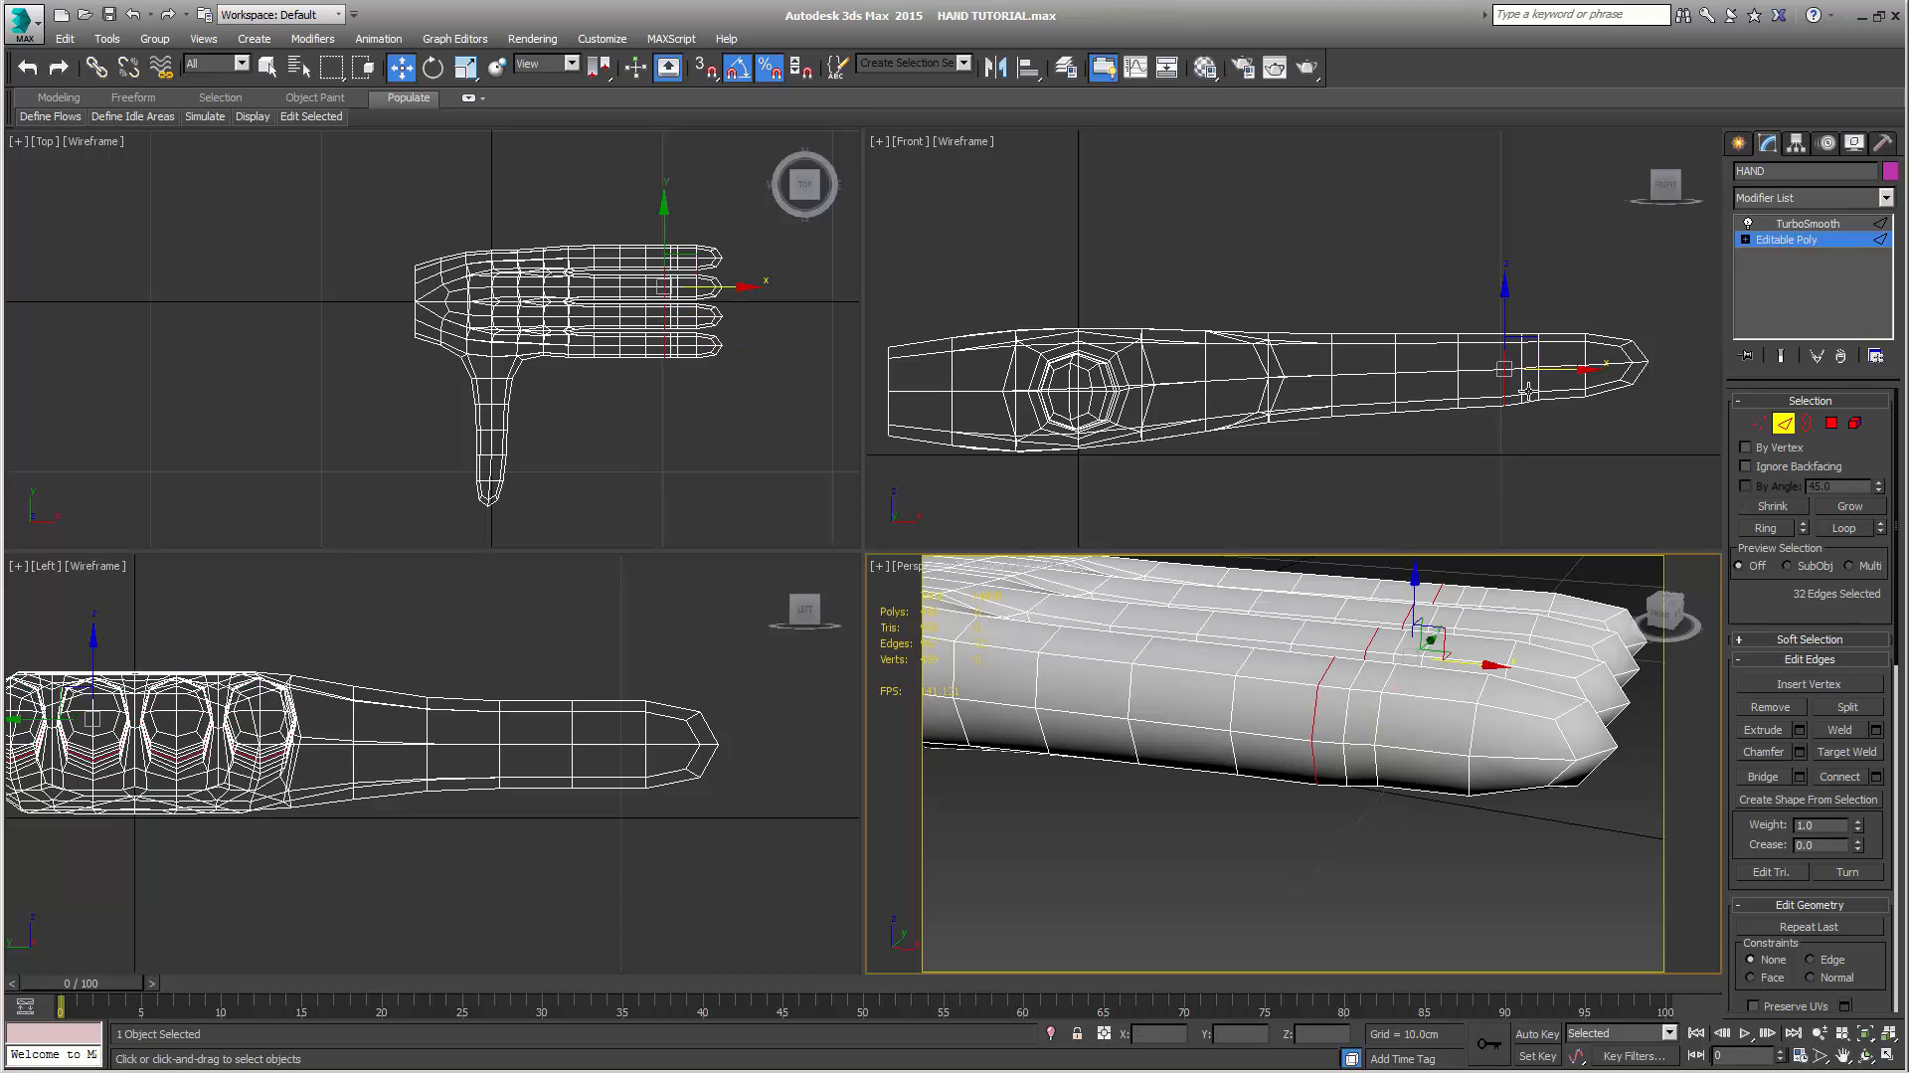
Connect the lengthwise edges of the third segment behind the fingertips and shift the new loops about 0.215 cm toward the palm
{"action": "left_click_drag", "start_coordinate": [1415, 294], "coordinate": [1417, 479]}
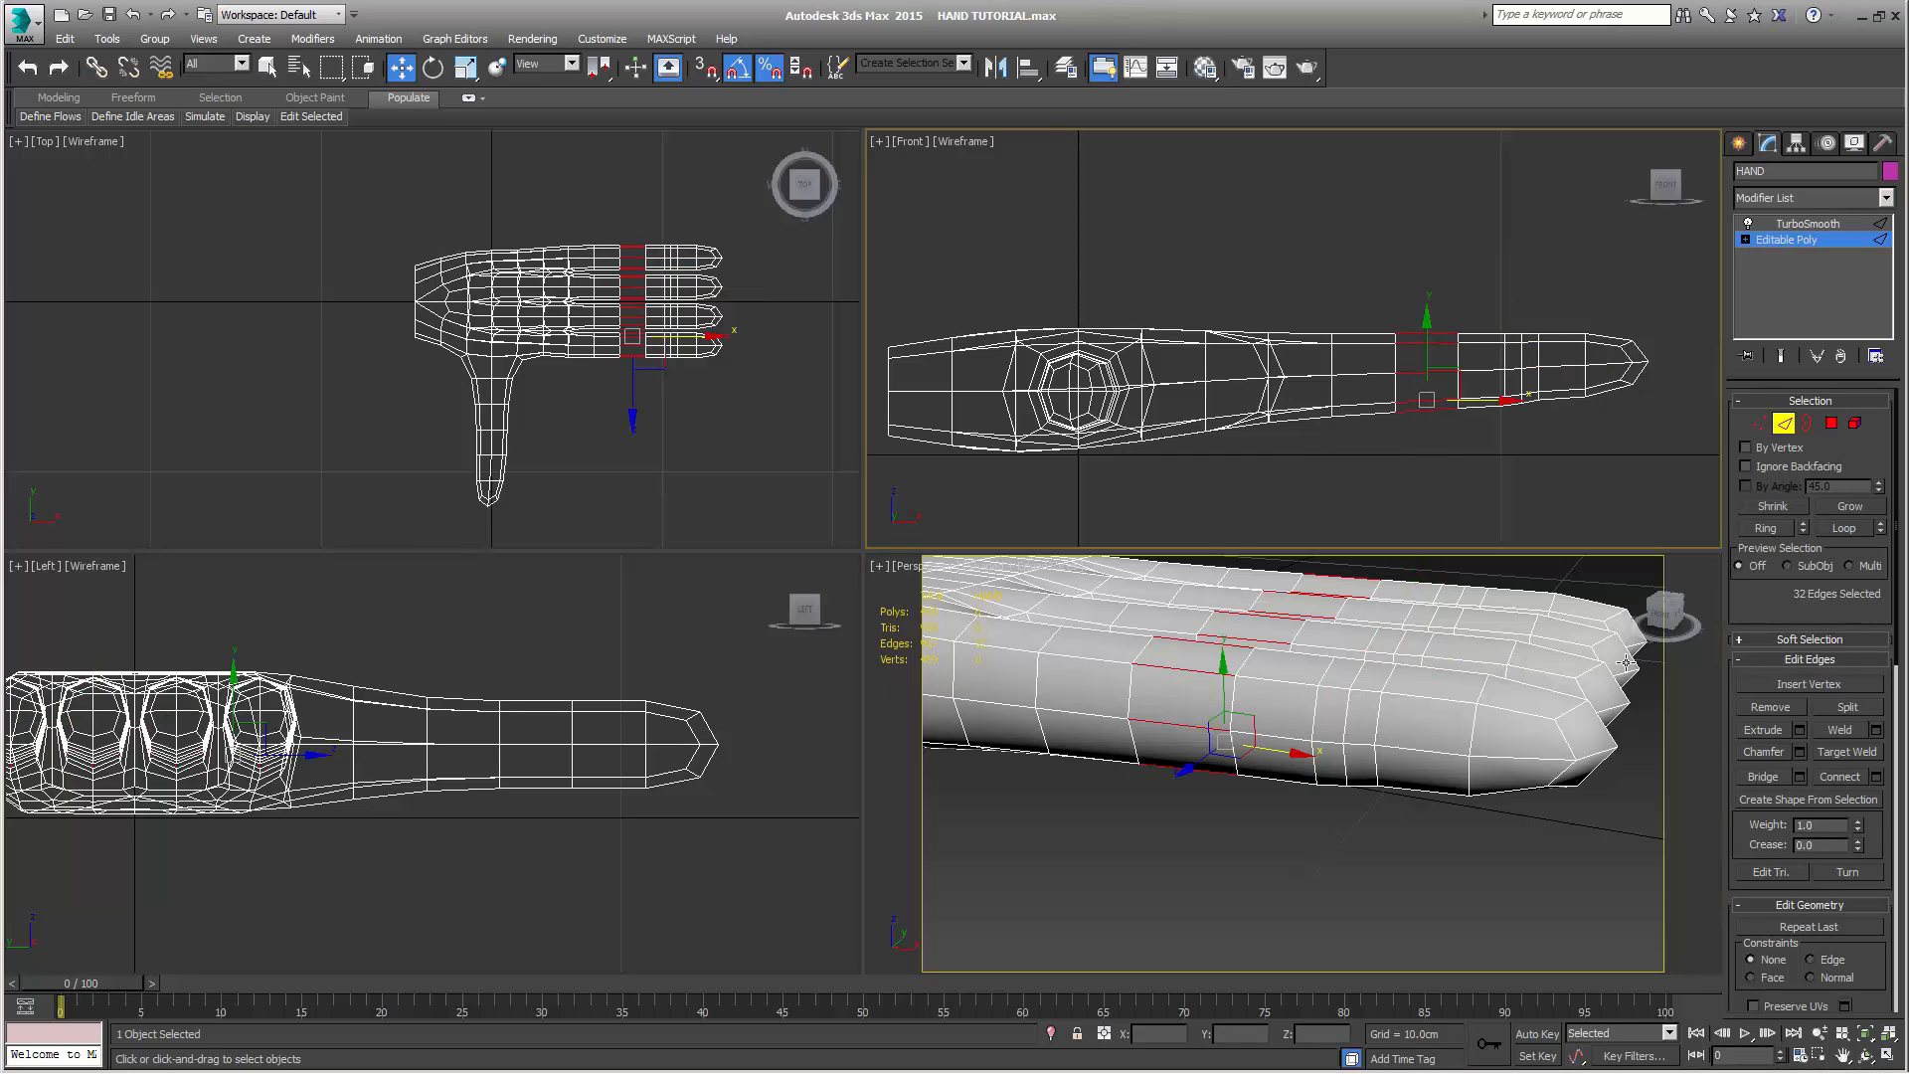
{"action": "left_click", "coordinate": [1838, 775]}
{"action": "left_click_drag", "start_coordinate": [1473, 371], "coordinate": [1470, 371]}
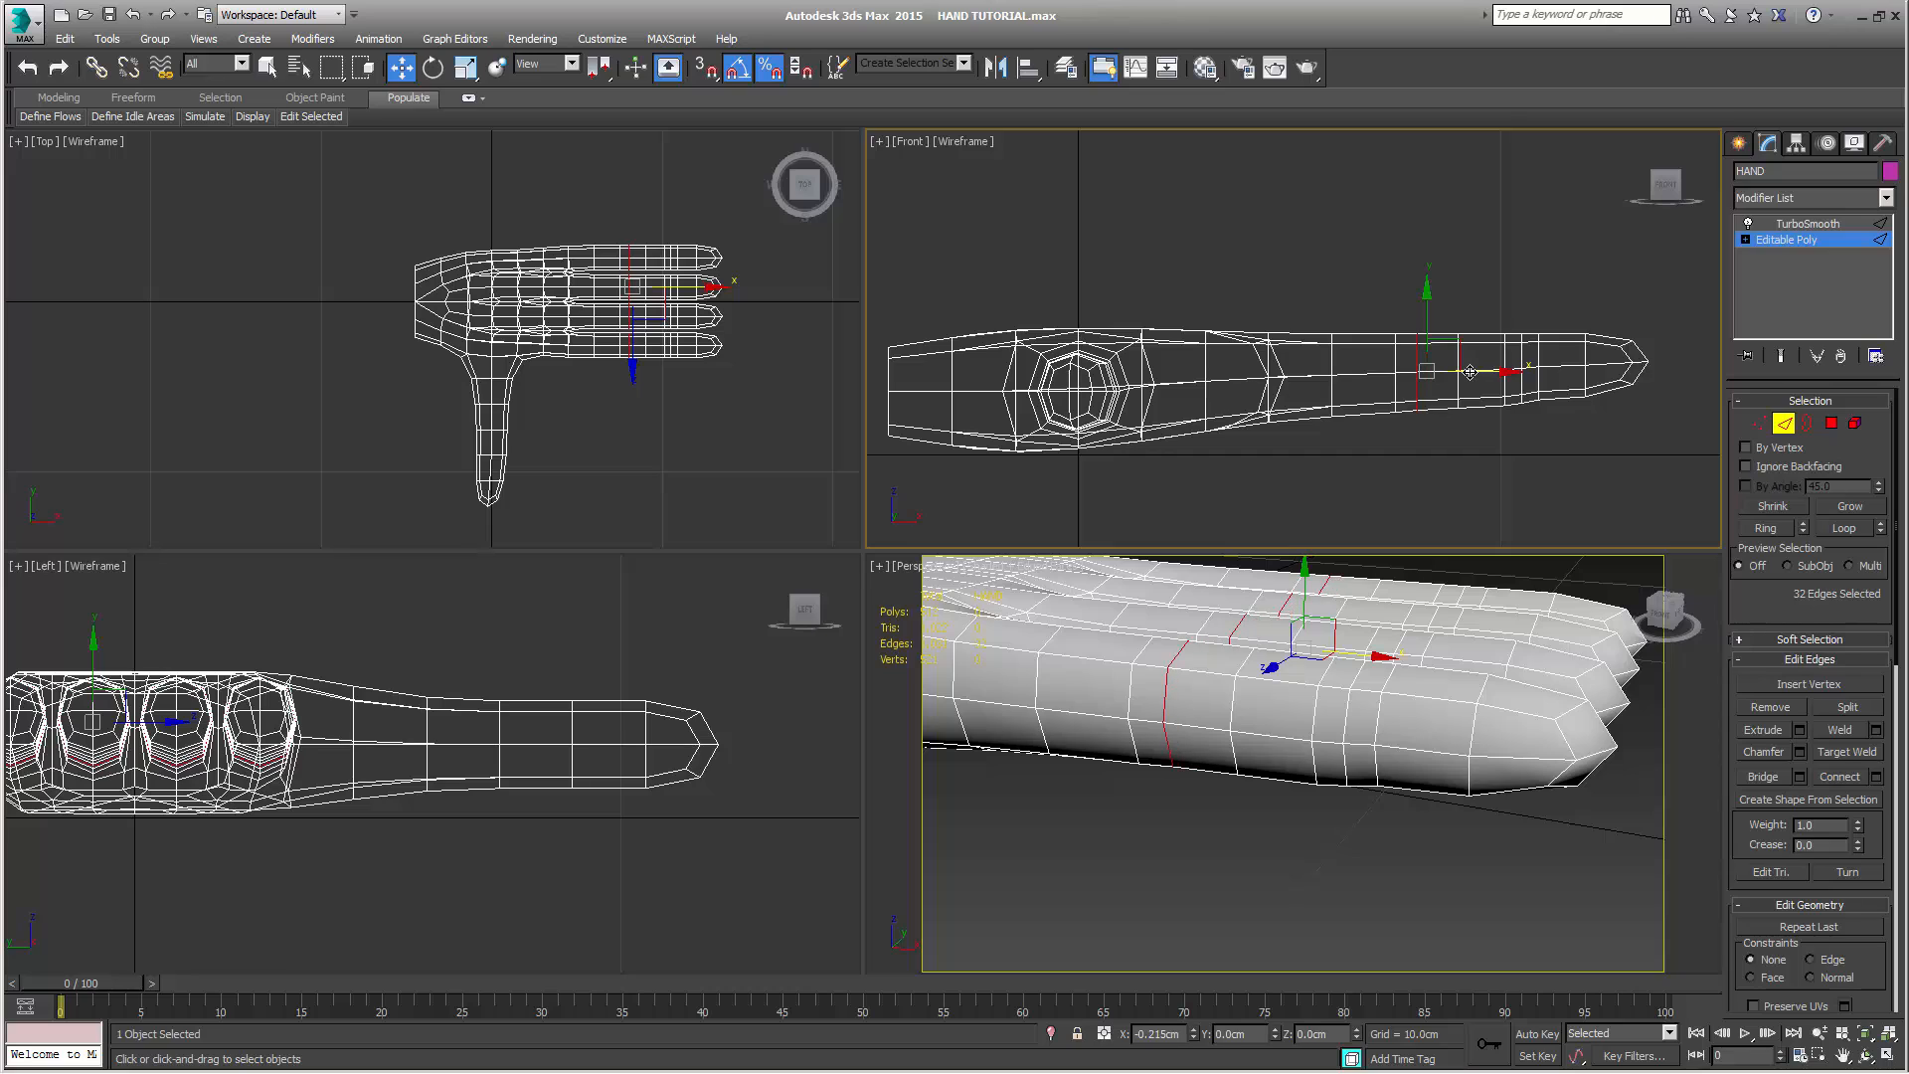
Connect the lengthwise edges of the fourth segment behind the fingertips and shift the new loops toward the fingertips
{"action": "left_click_drag", "start_coordinate": [1364, 313], "coordinate": [1376, 481]}
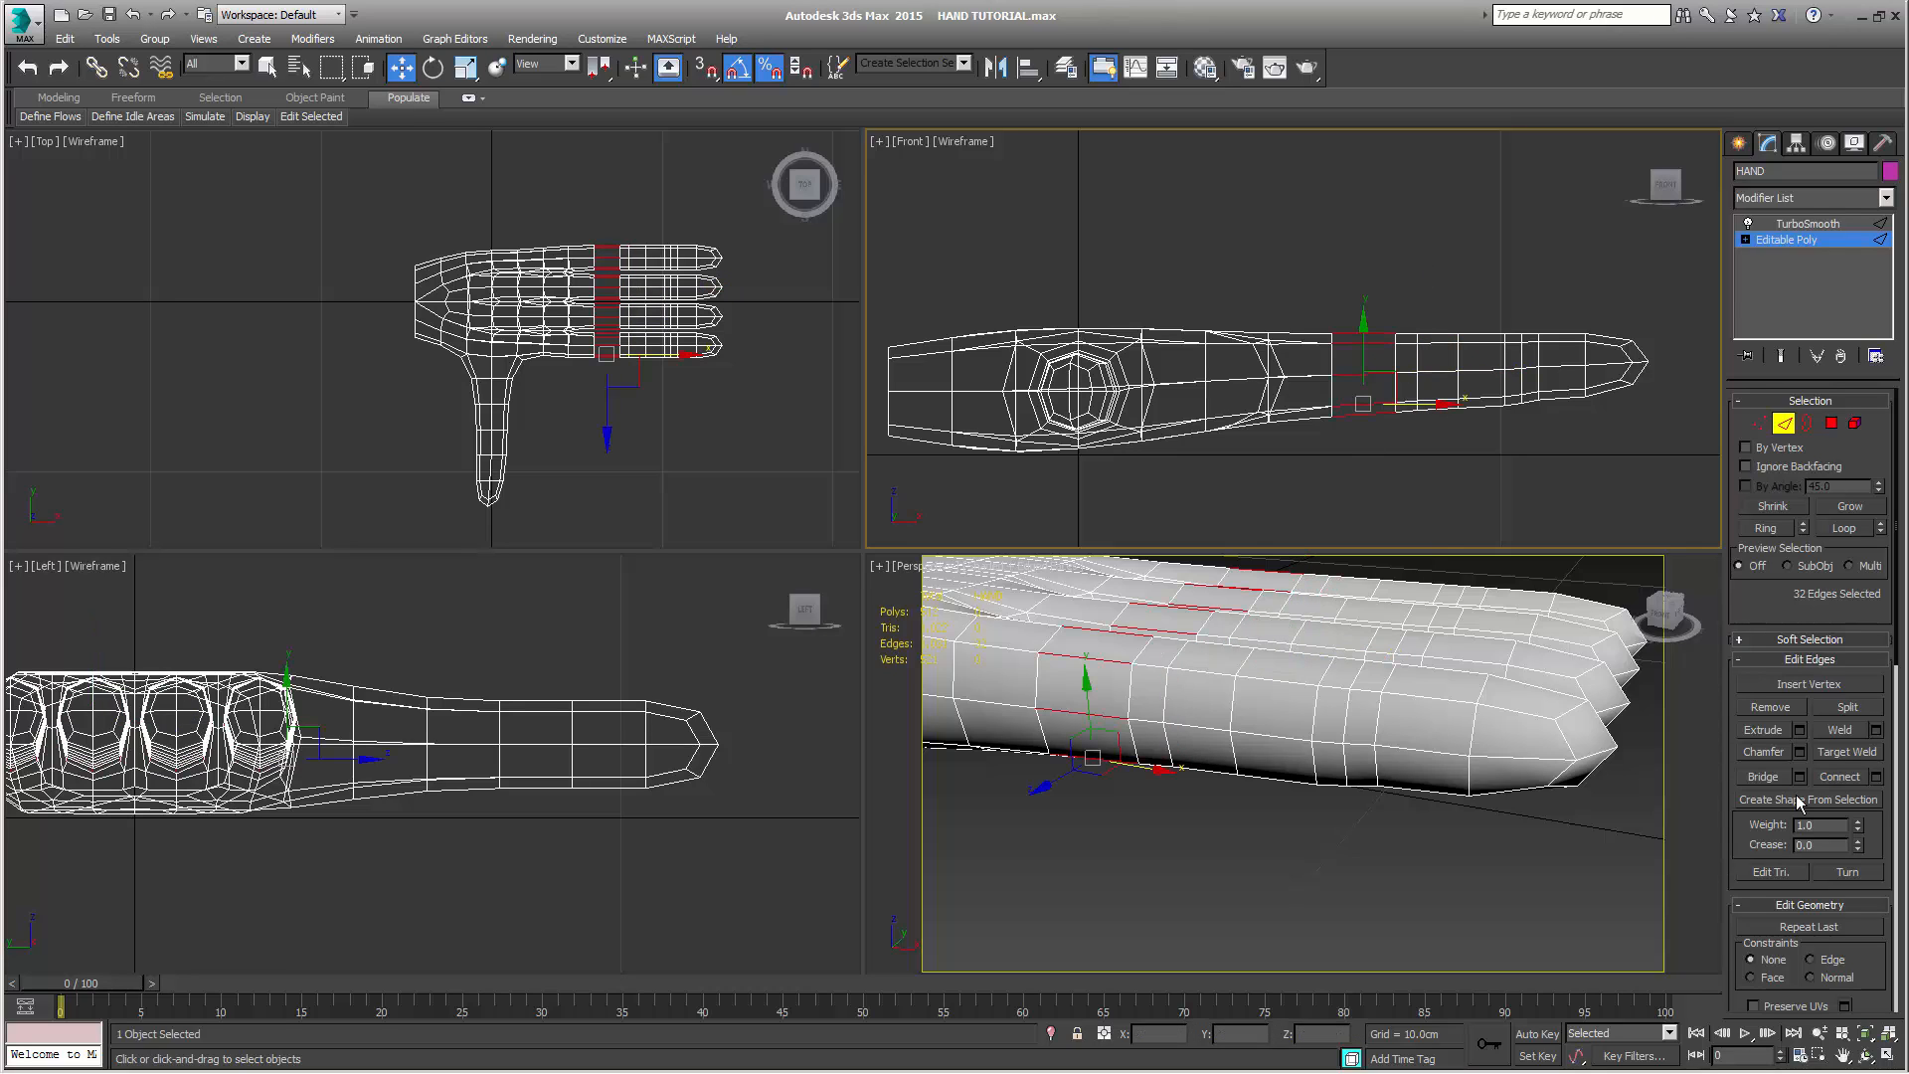
{"action": "left_click", "coordinate": [1847, 777]}
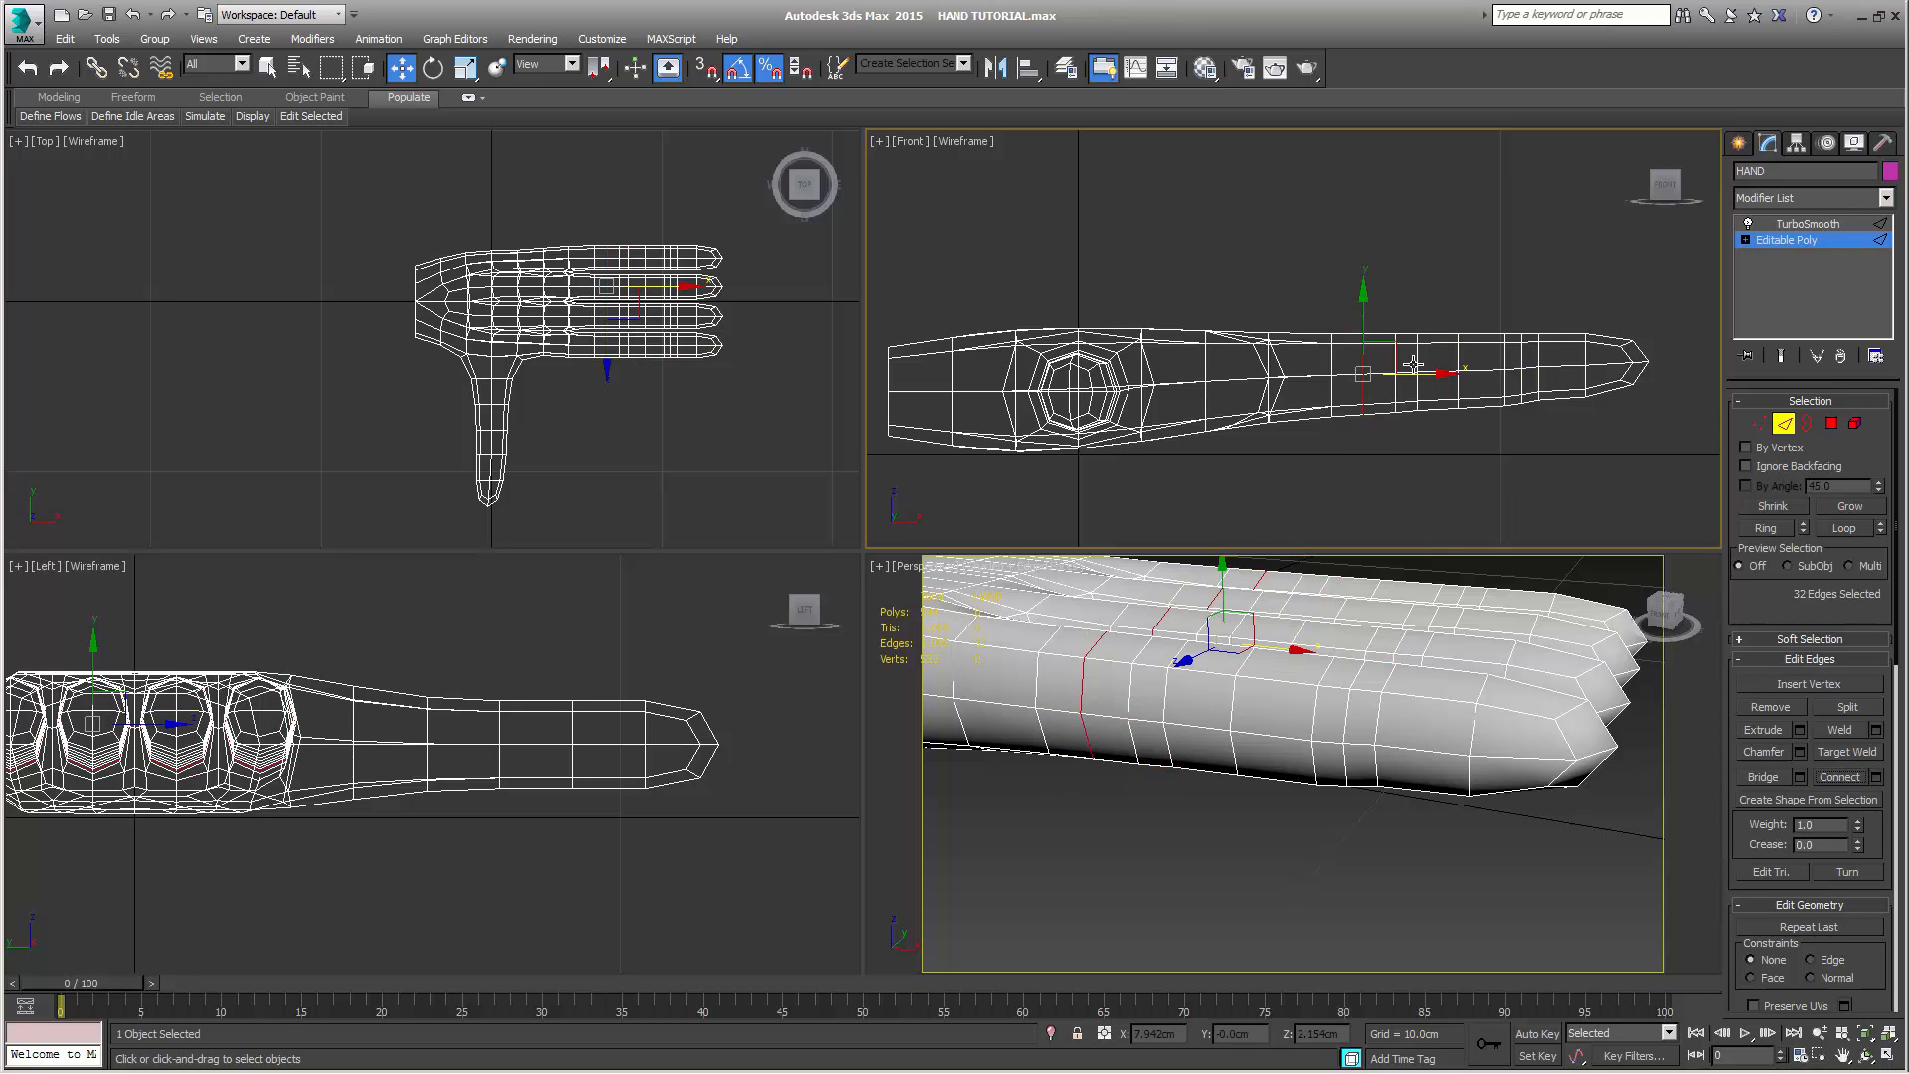
{"action": "left_click_drag", "start_coordinate": [1417, 379], "coordinate": [1441, 376]}
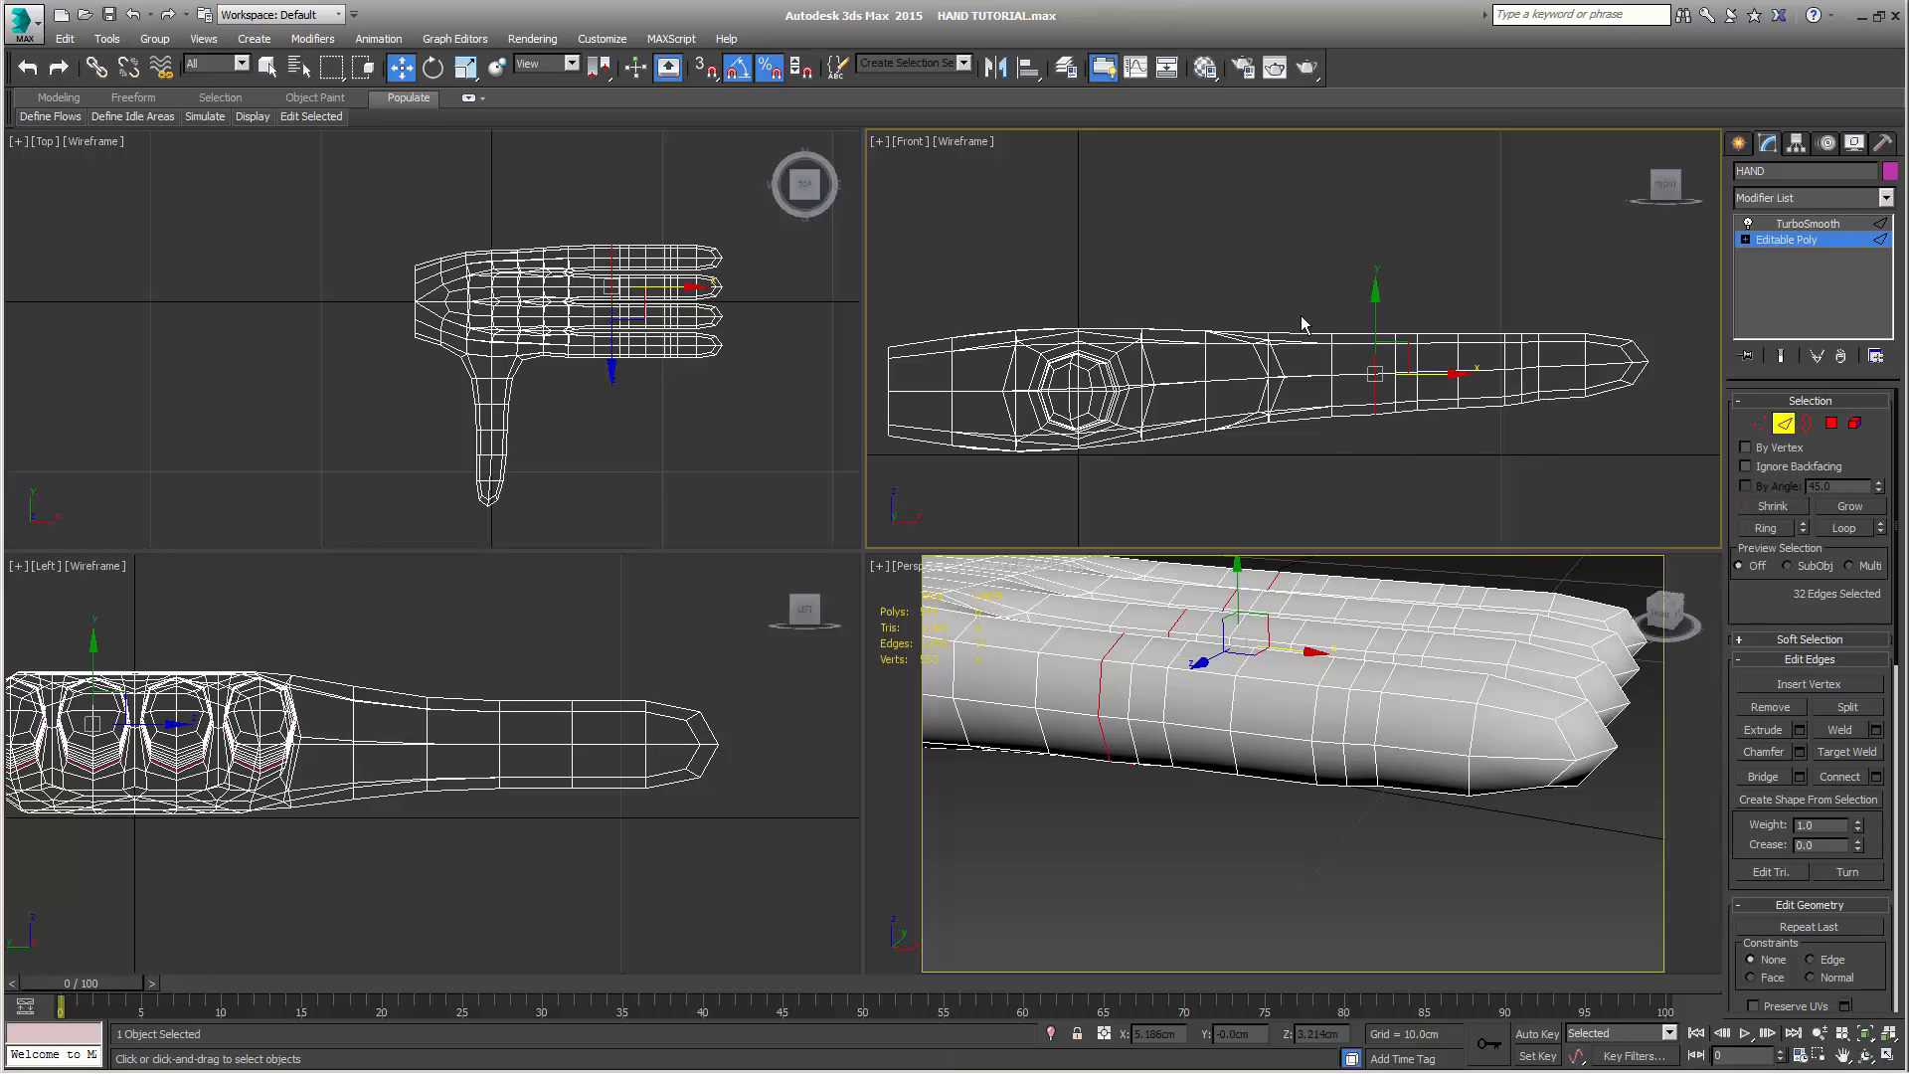
Connect the lengthwise edges of the segment next to the finger roots on all four fingers
{"action": "left_click_drag", "start_coordinate": [1307, 485], "coordinate": [1309, 486]}
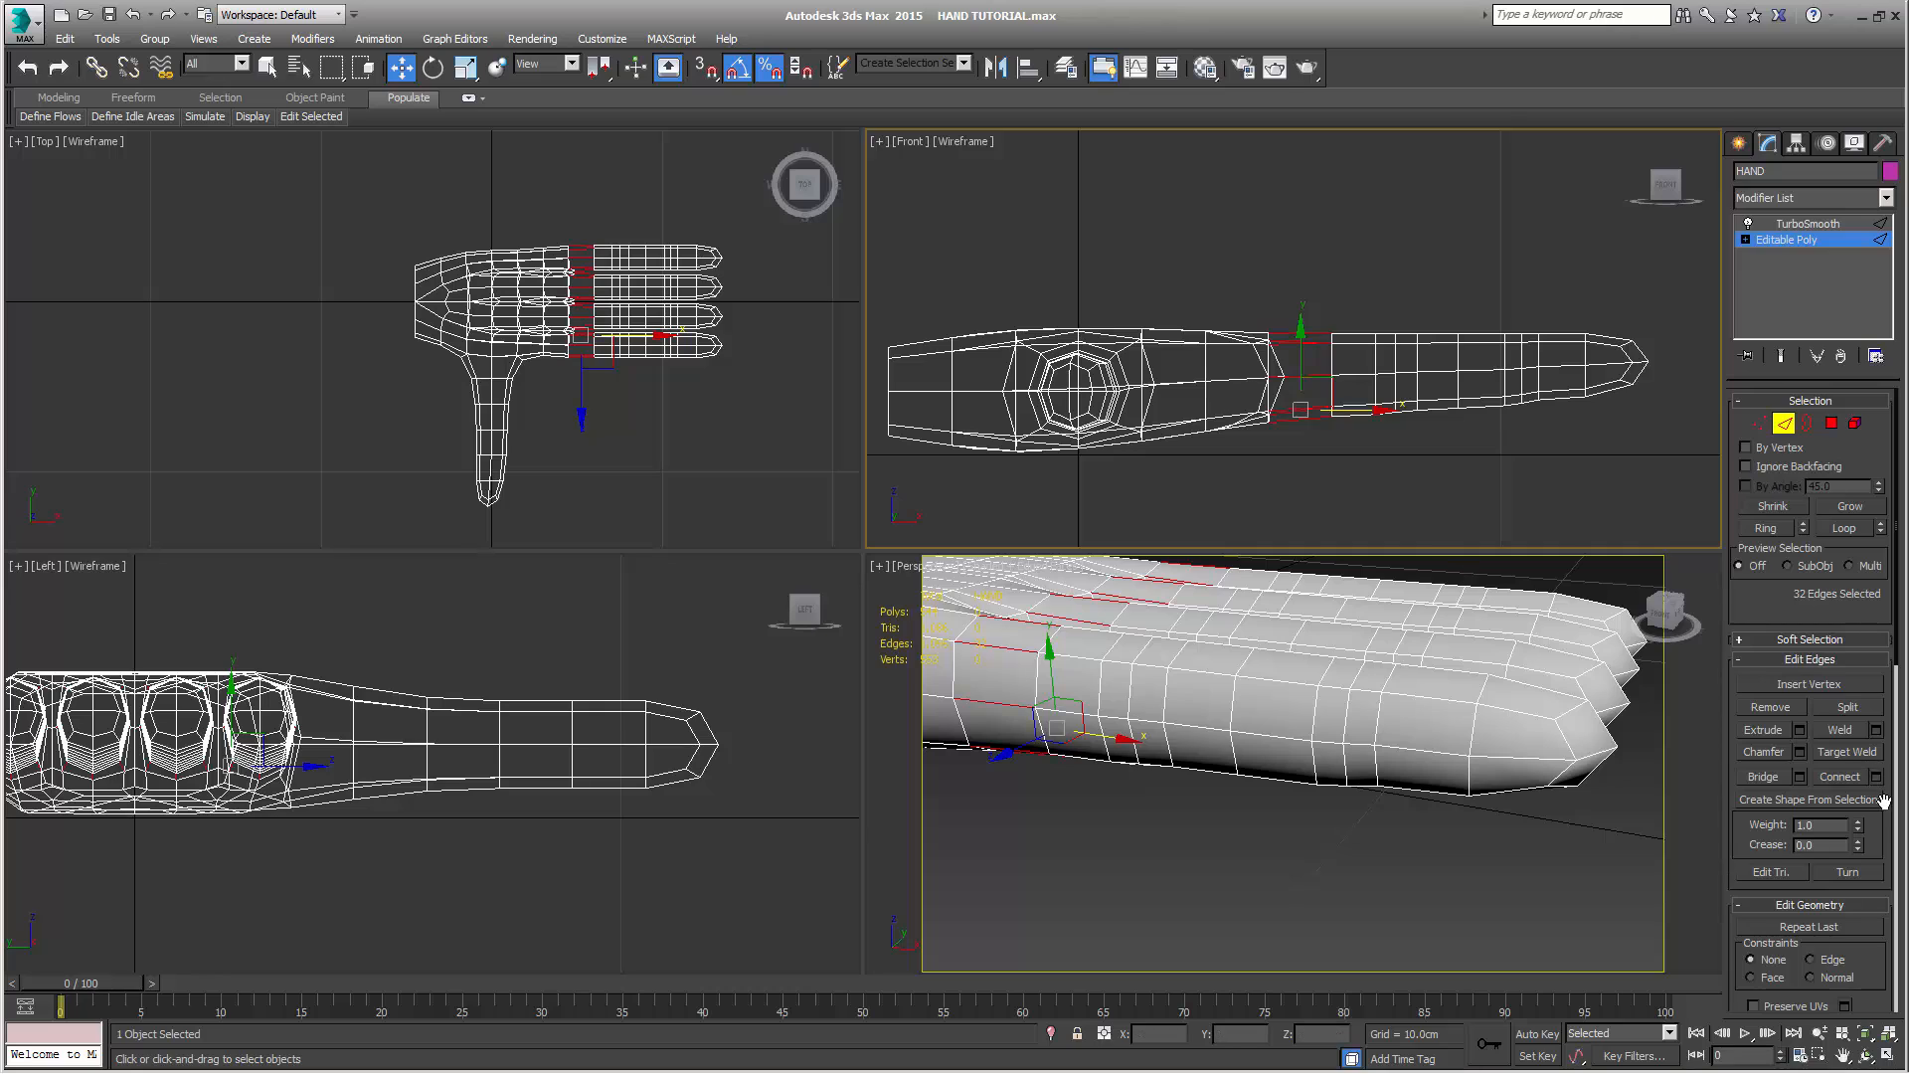
{"action": "left_click", "coordinate": [1843, 782]}
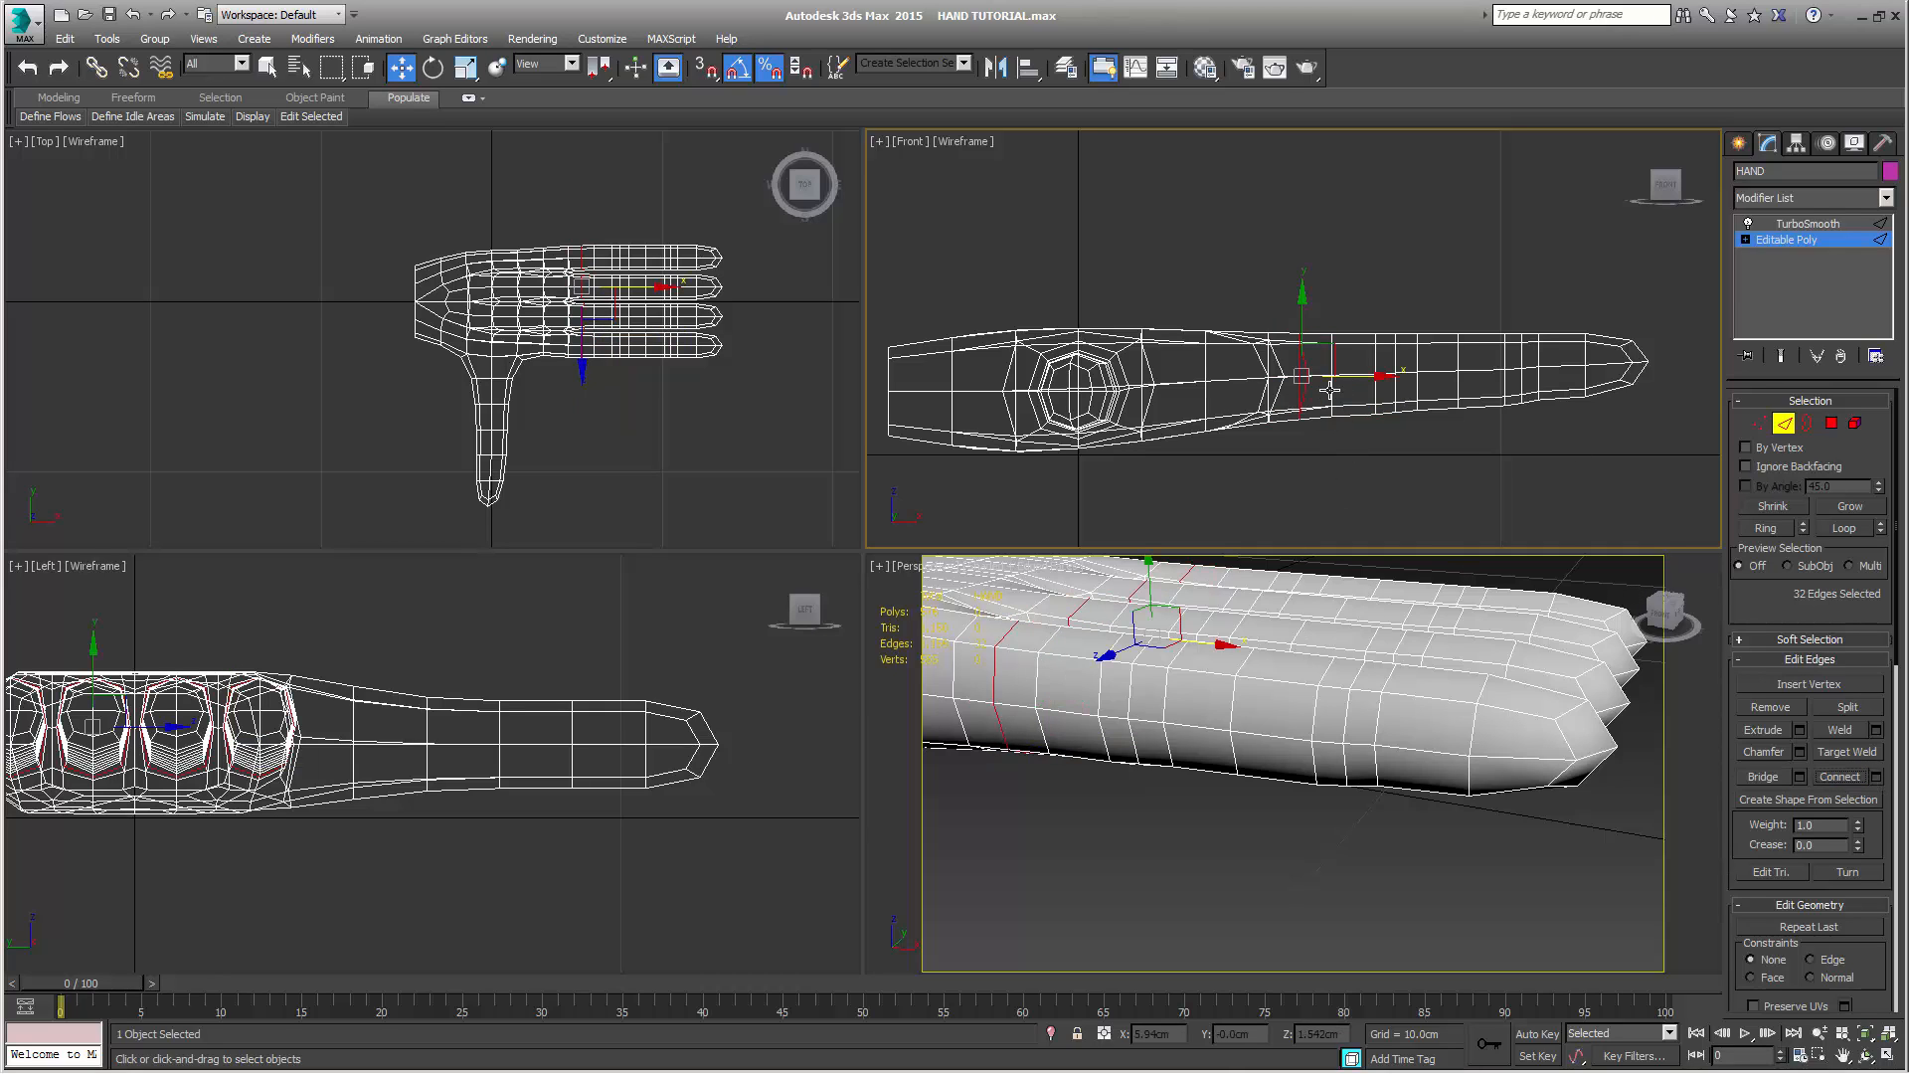
{"action": "middle_click_drag", "start_coordinate": [1331, 452], "coordinate": [1362, 465]}
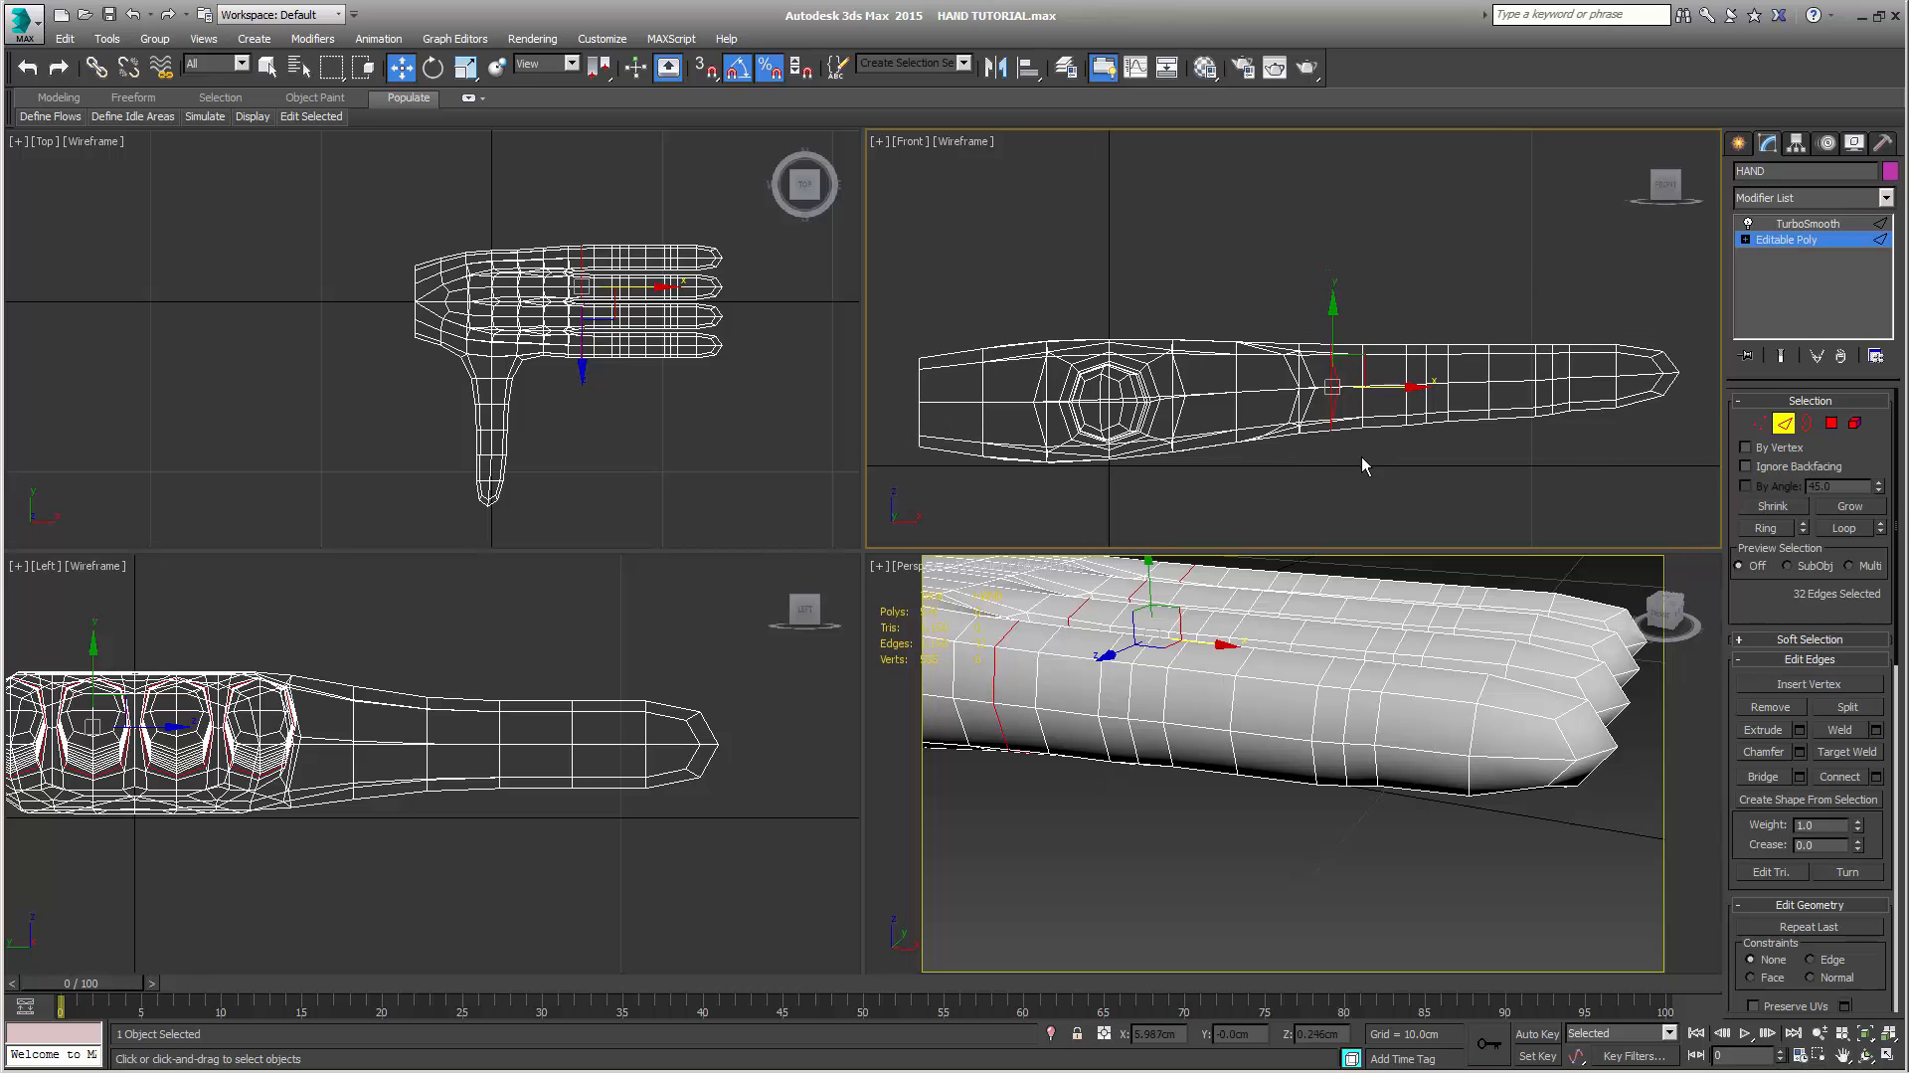
Select the vertices of the new loops at the finger roots and scale them flat along the fingers' length
{"action": "left_click", "coordinate": [1760, 423]}
{"action": "left_click_drag", "start_coordinate": [1321, 327], "coordinate": [1348, 457]}
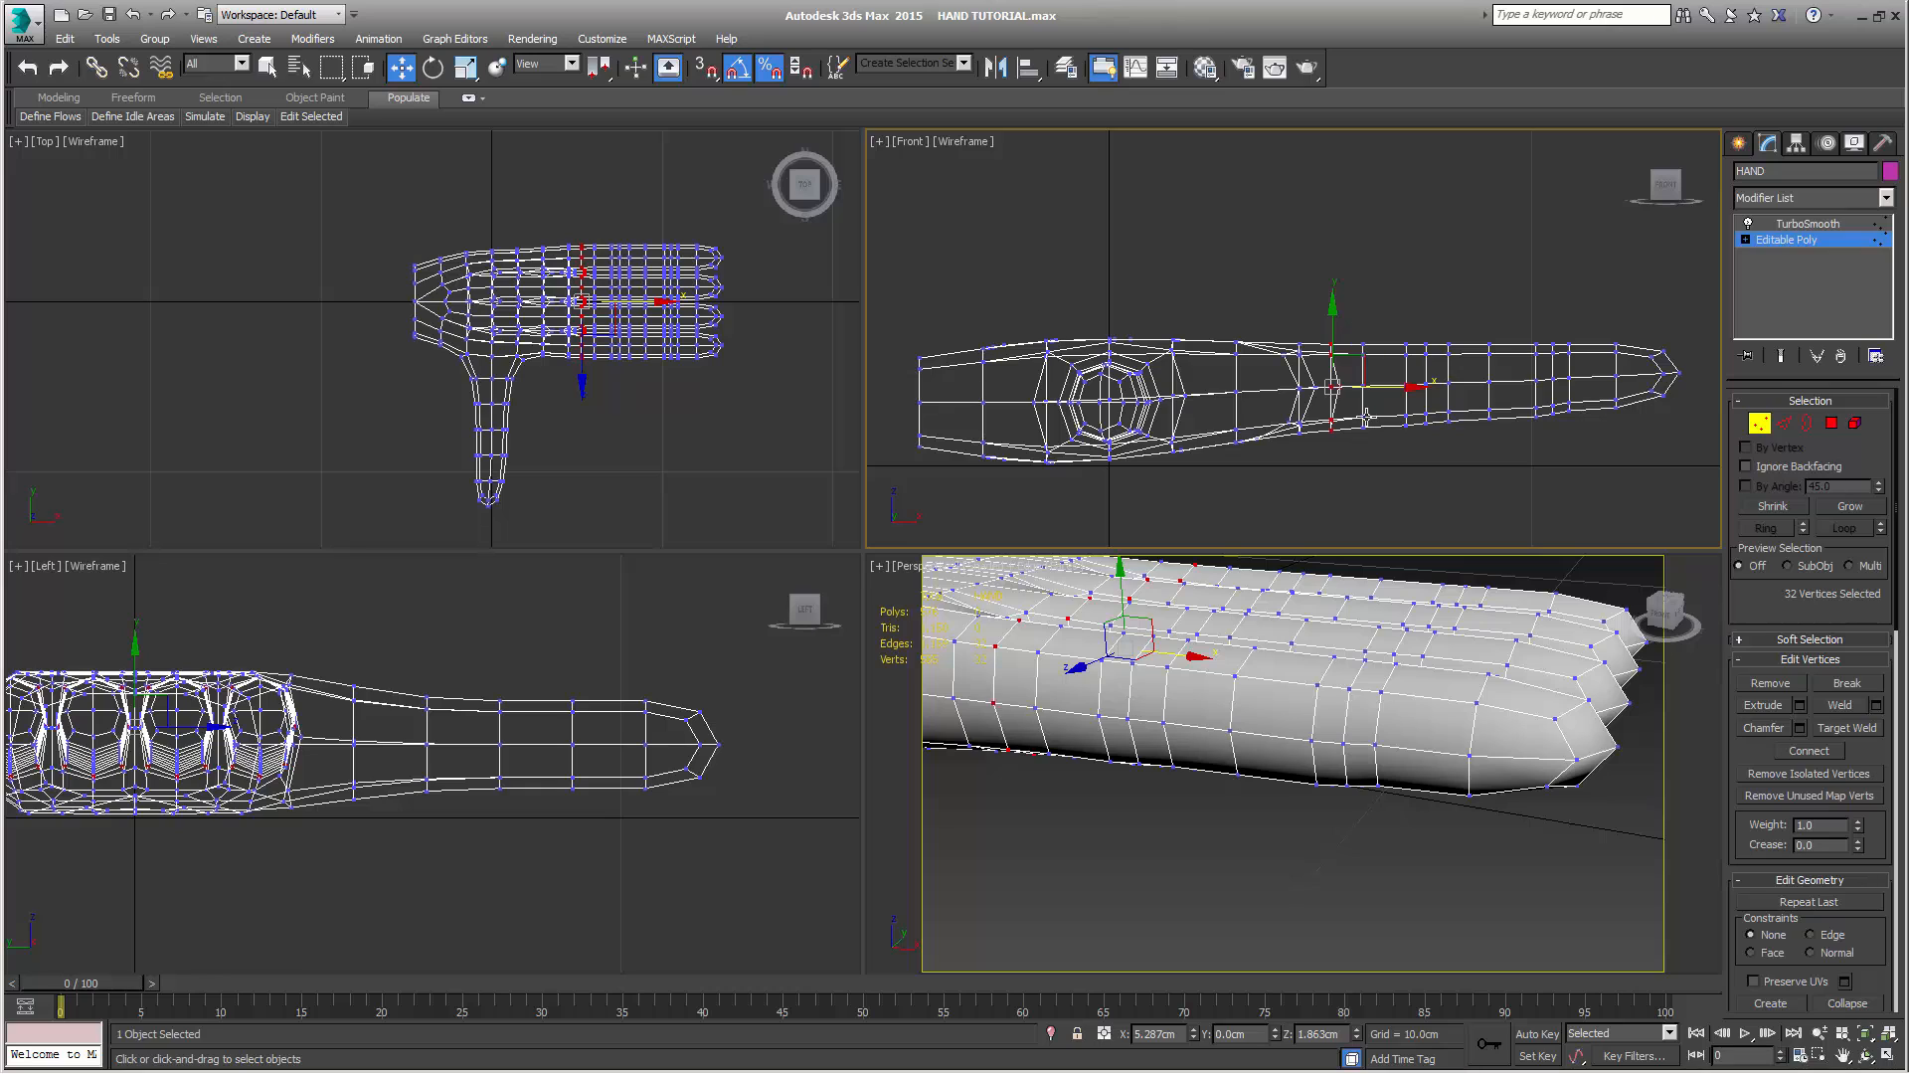
{"action": "key", "text": "r"}
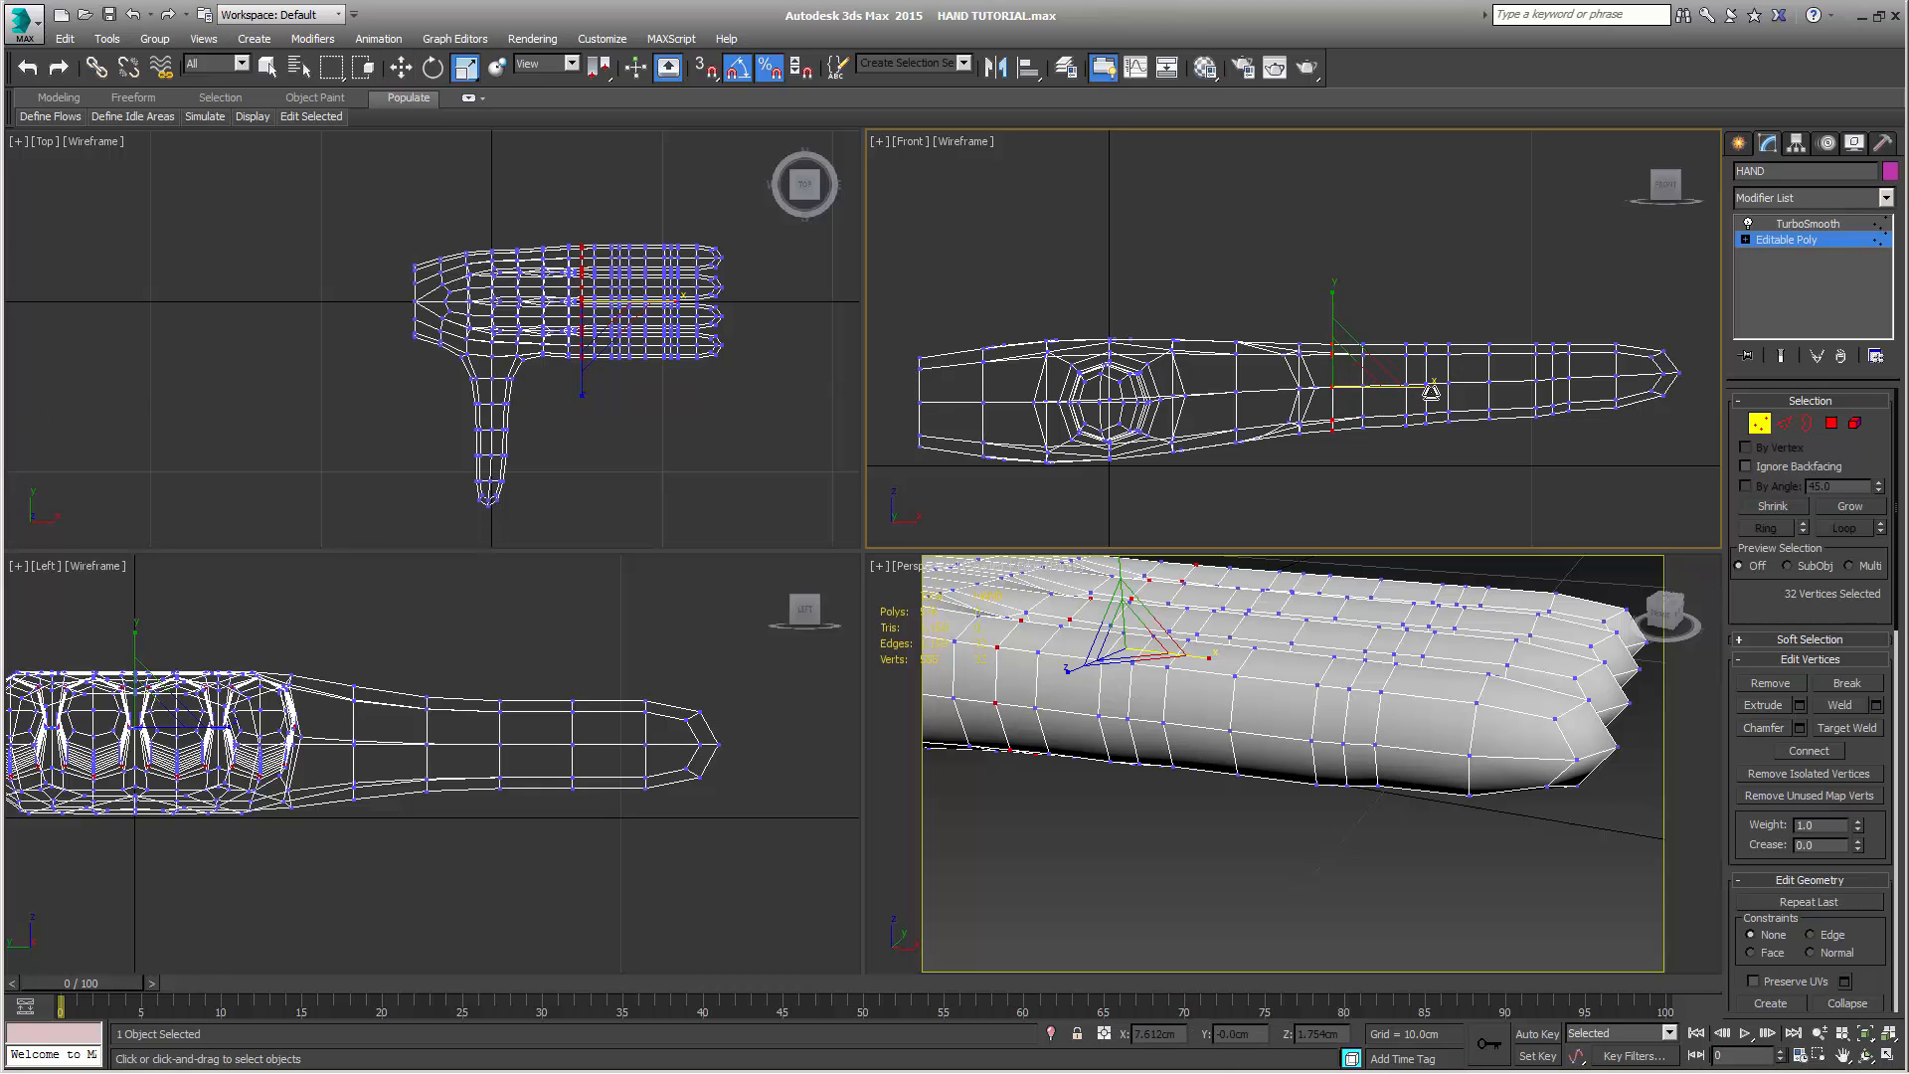
{"action": "left_click_drag", "start_coordinate": [1428, 390], "coordinate": [1253, 389]}
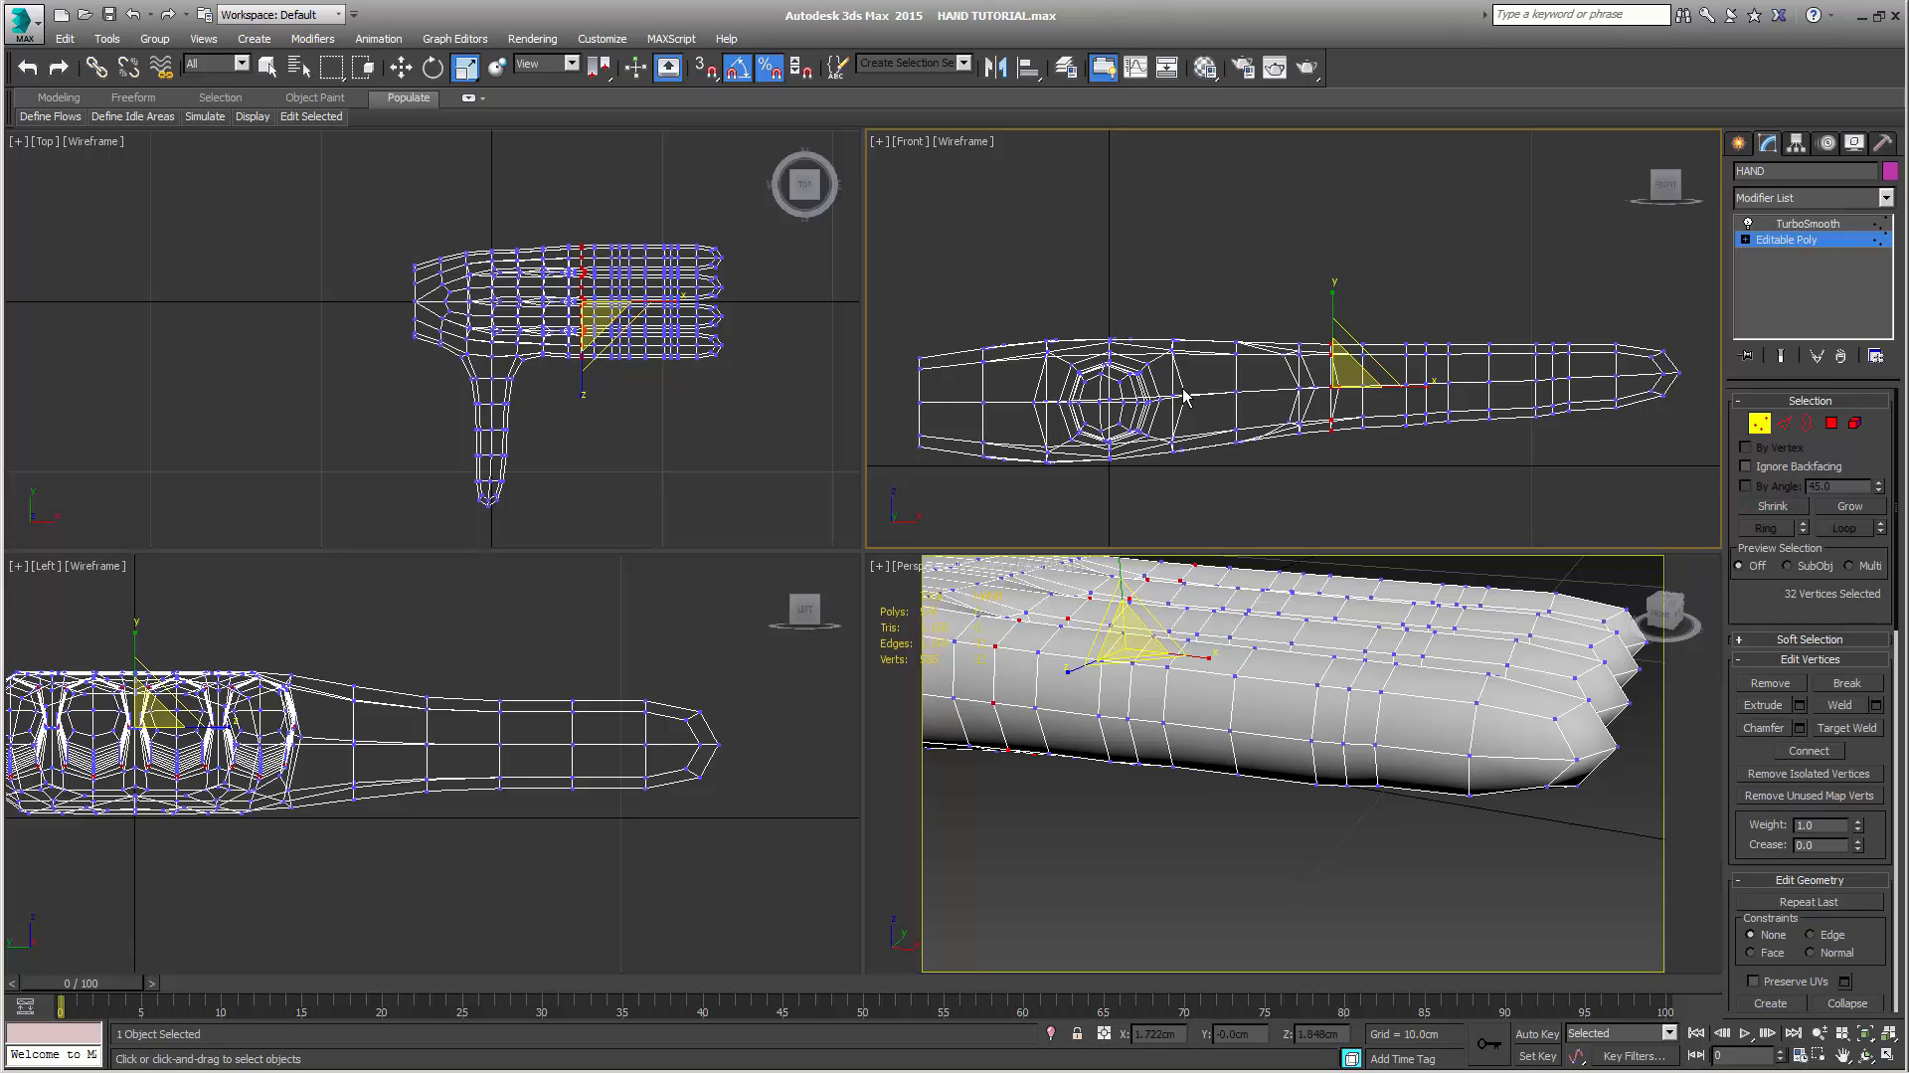
{"action": "left_click", "coordinate": [1183, 395]}
Move the new edge loops at the roots of all four fingers slightly toward the palm
{"action": "left_click", "coordinate": [1784, 423]}
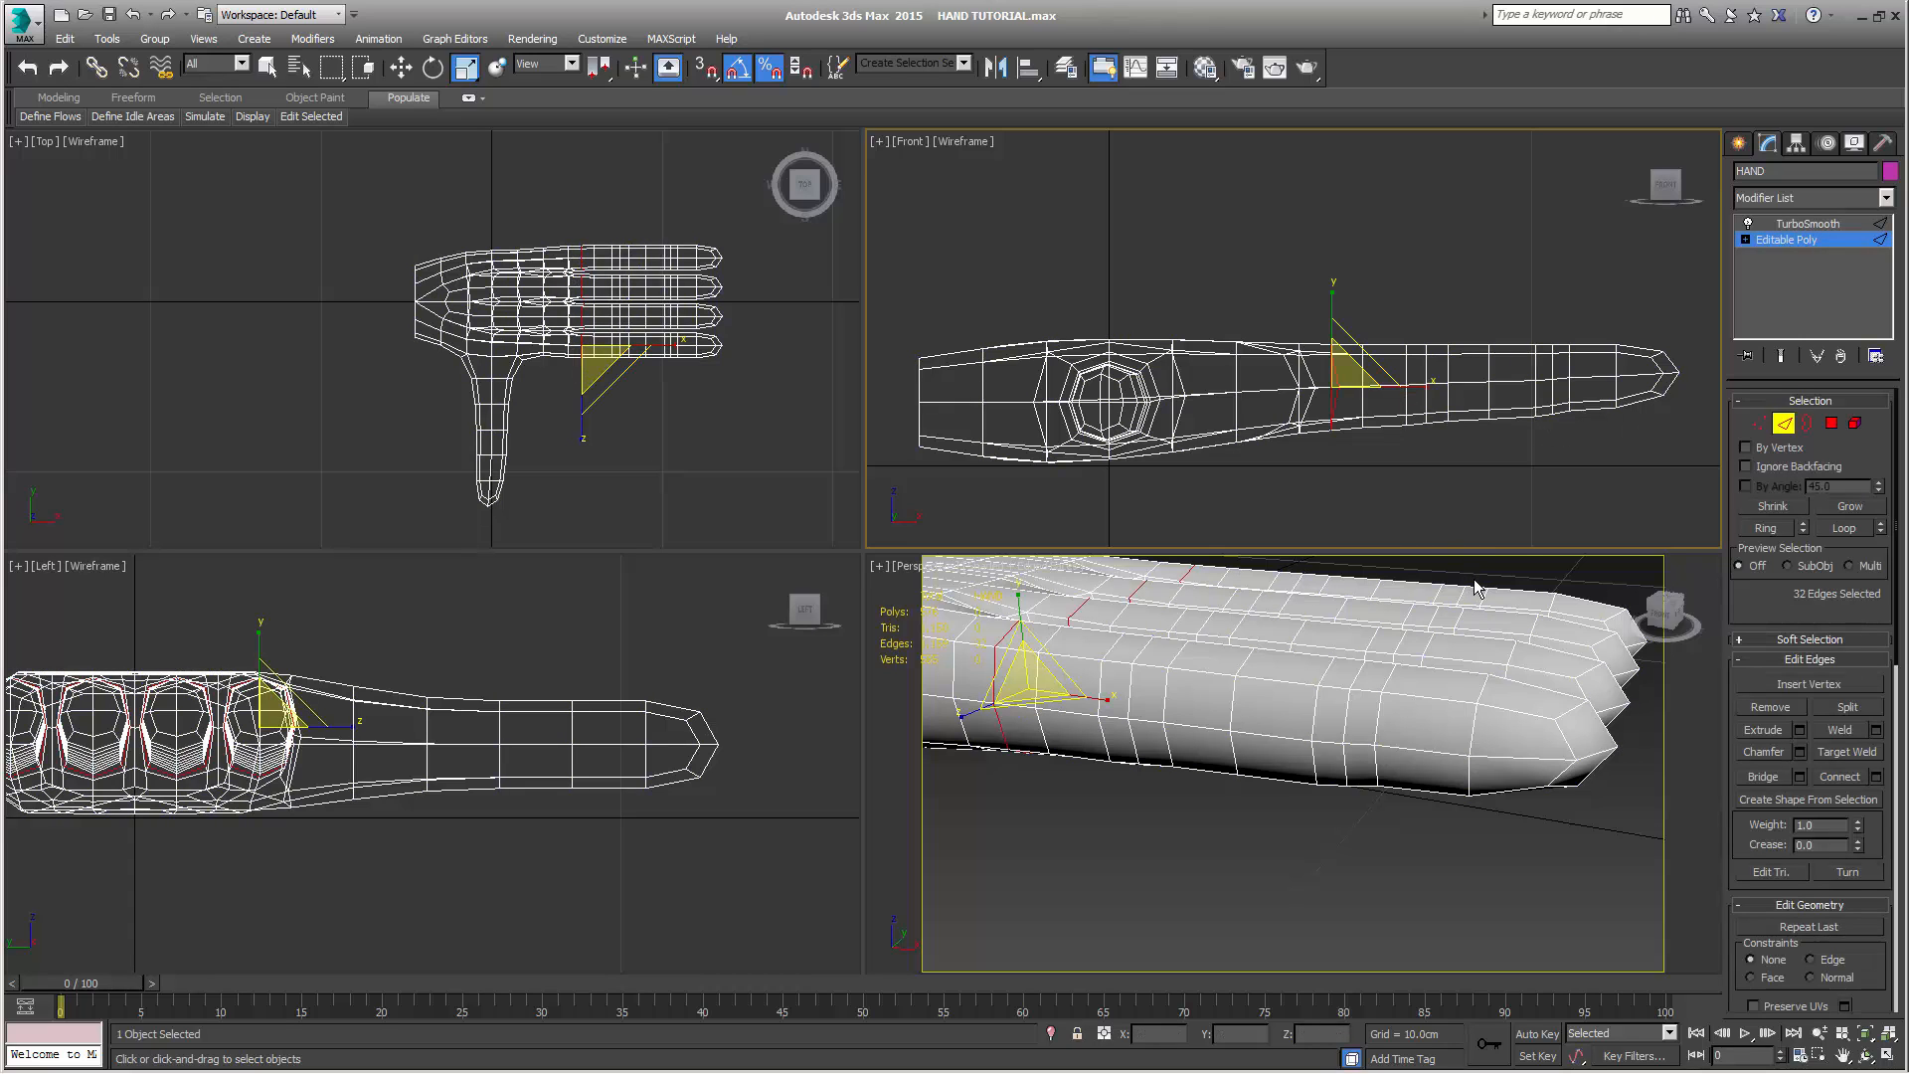
{"action": "key", "text": "w"}
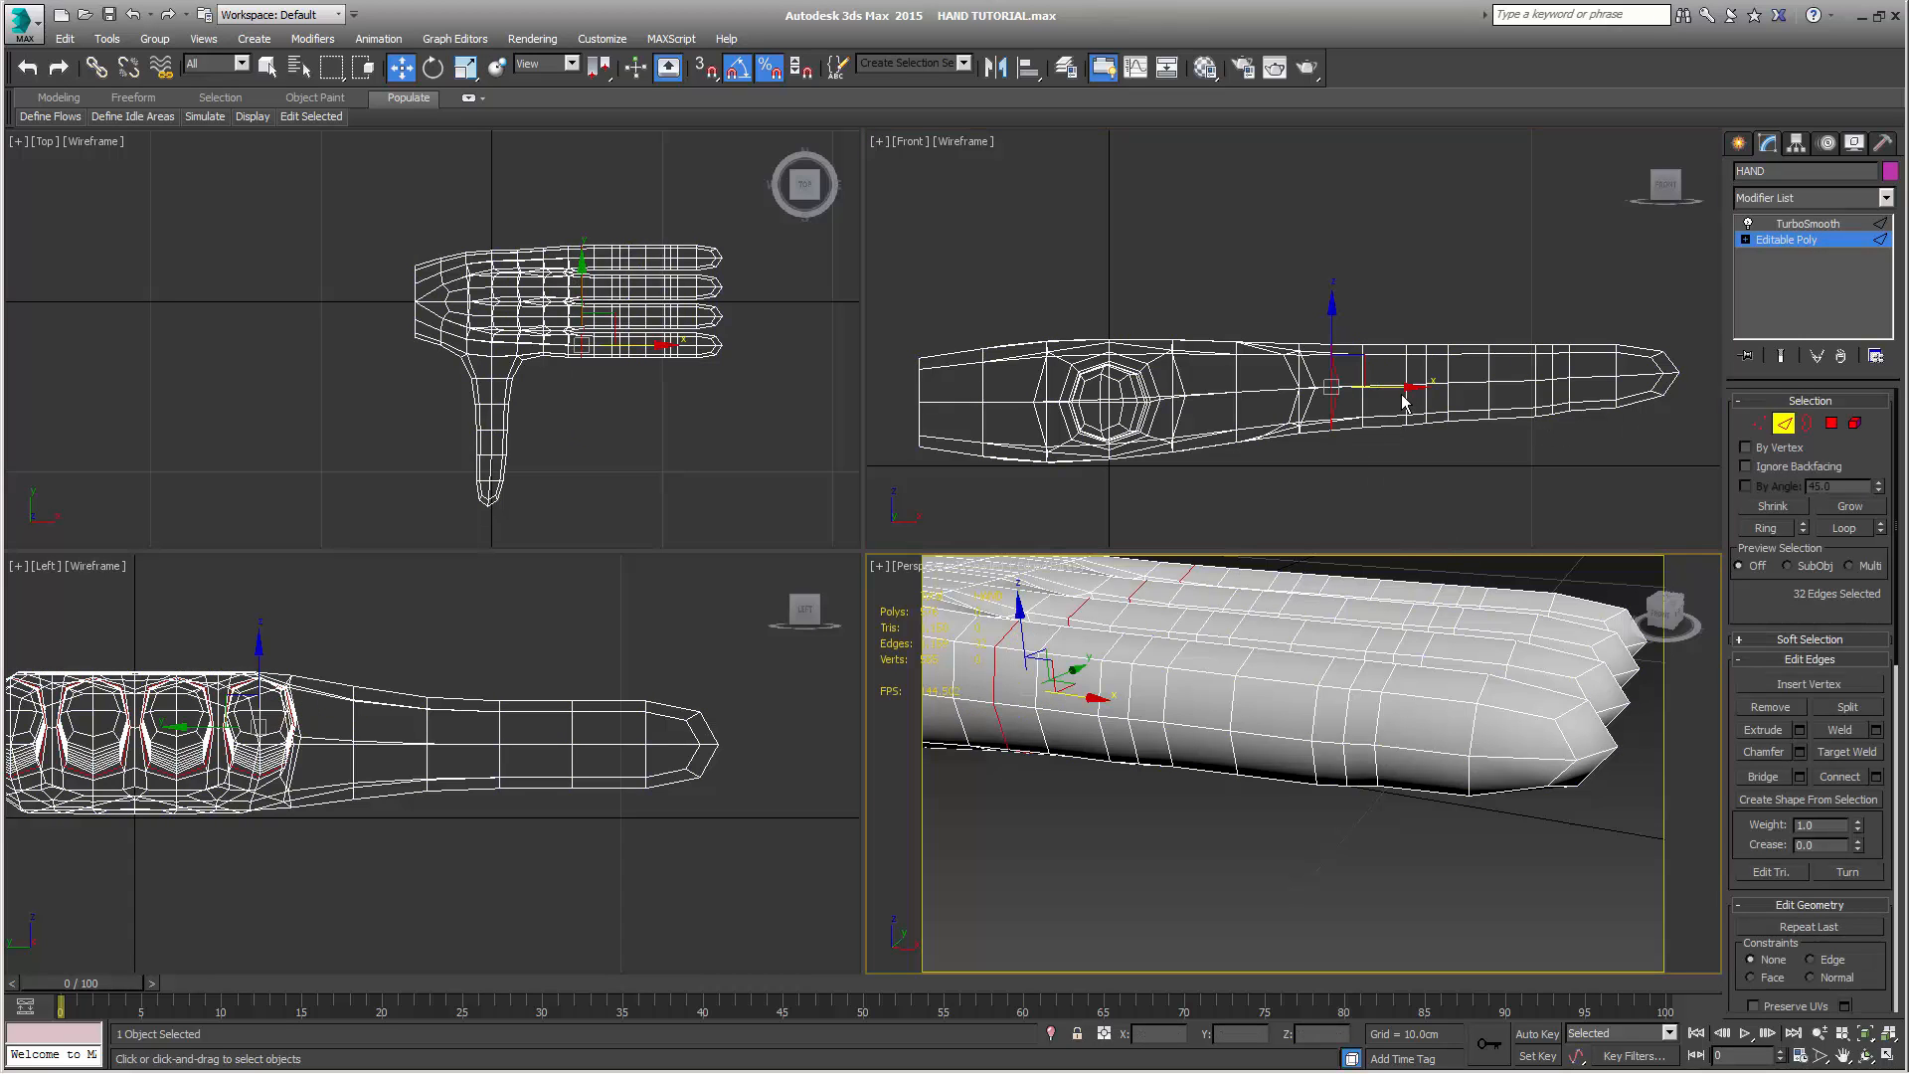
{"action": "left_click", "coordinate": [1397, 396]}
{"action": "left_click_drag", "start_coordinate": [1393, 389], "coordinate": [1382, 389]}
{"action": "middle_click_drag", "start_coordinate": [1162, 656], "coordinate": [1035, 661], "text": "alt"}
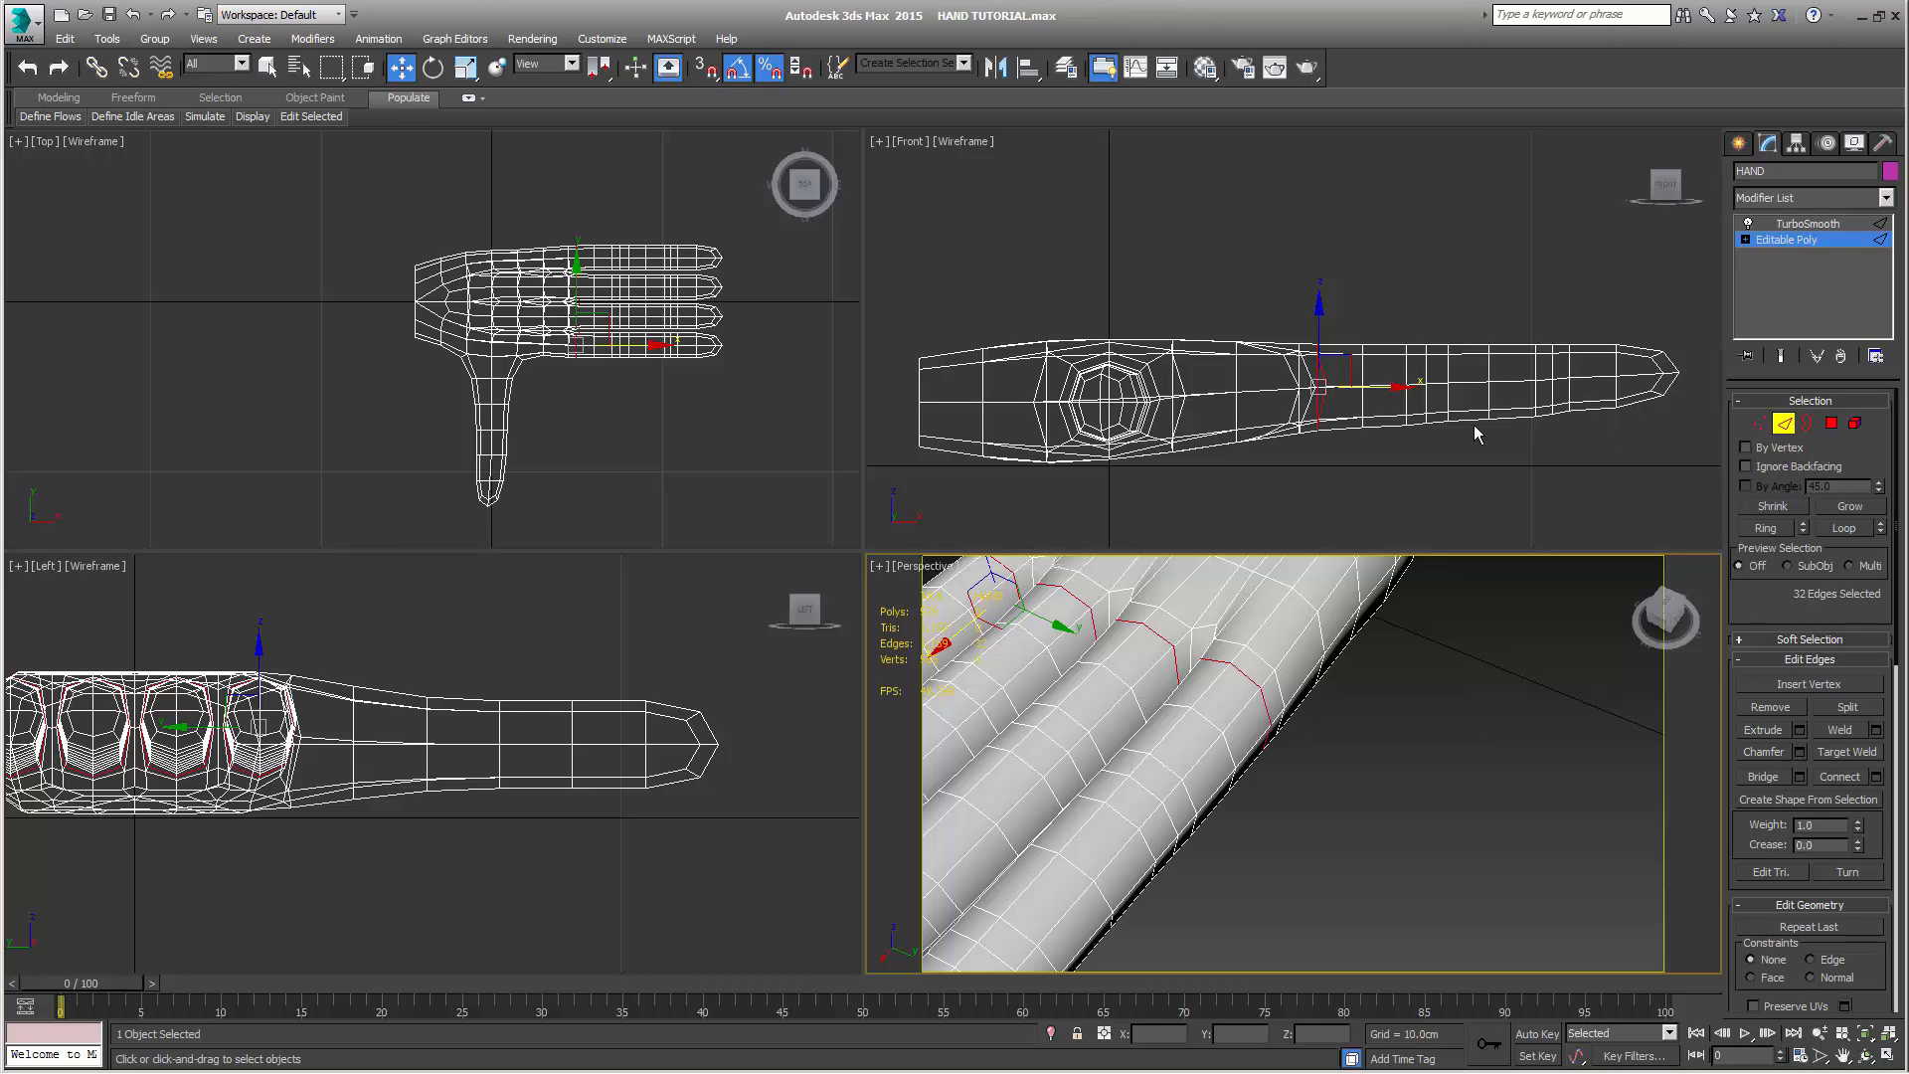
Nudge the underside vertices of the two loops flanking the joint nearest the fingertips slightly in height
{"action": "left_click", "coordinate": [1759, 423]}
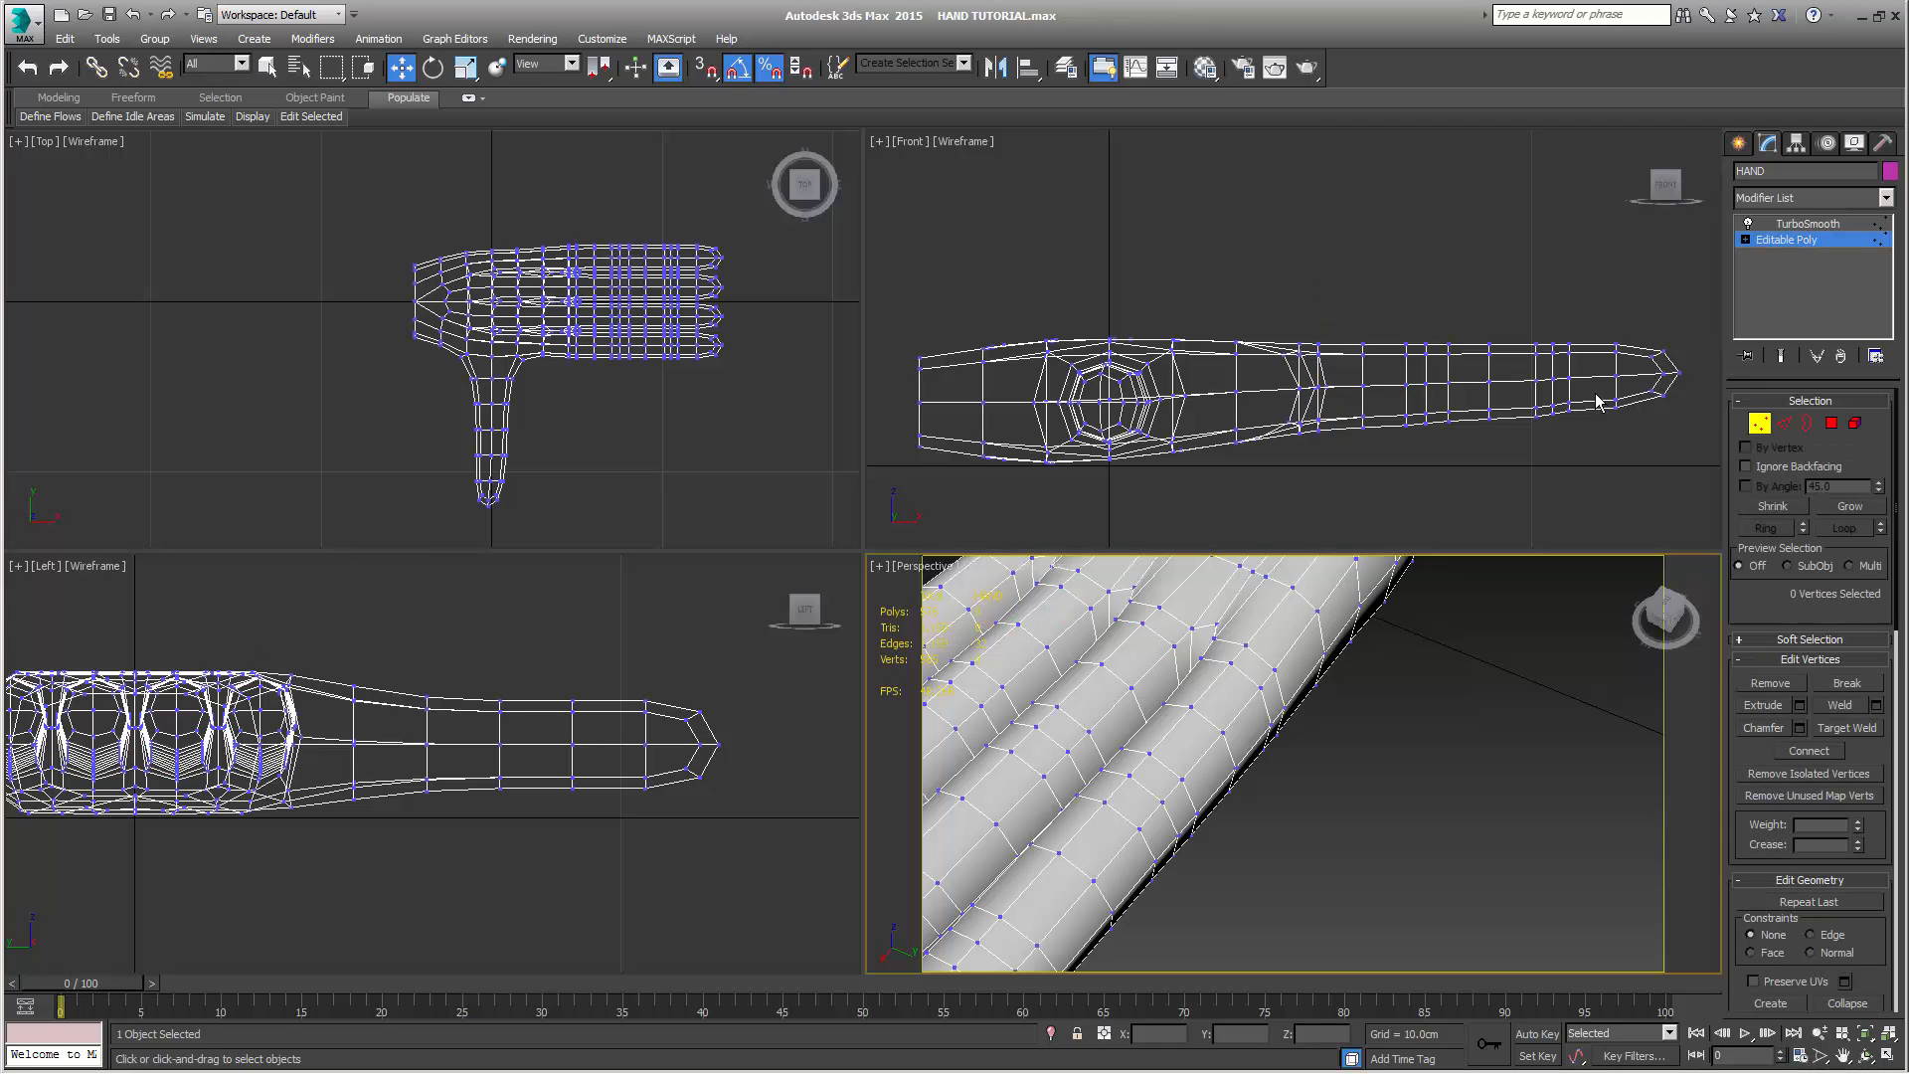
{"action": "left_click", "coordinate": [1581, 418]}
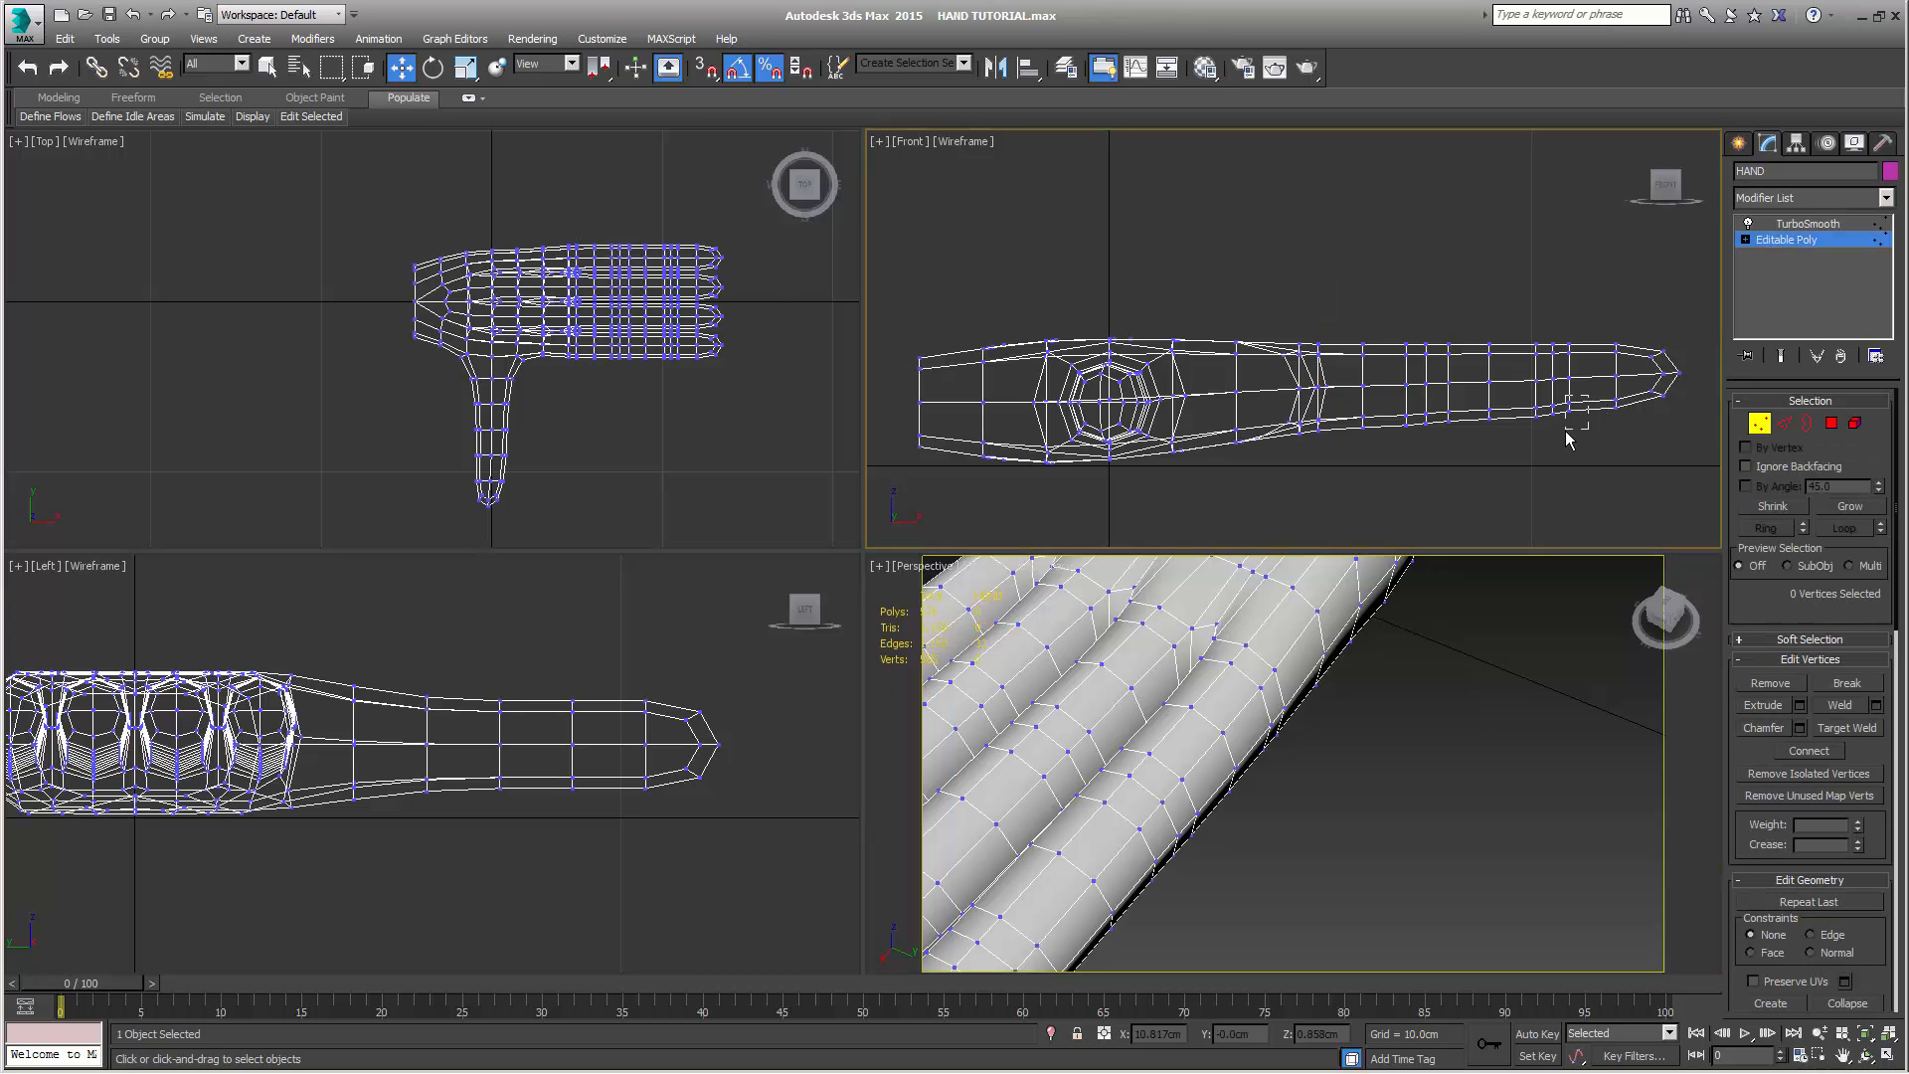
{"action": "left_click_drag", "start_coordinate": [1568, 439], "coordinate": [1569, 440]}
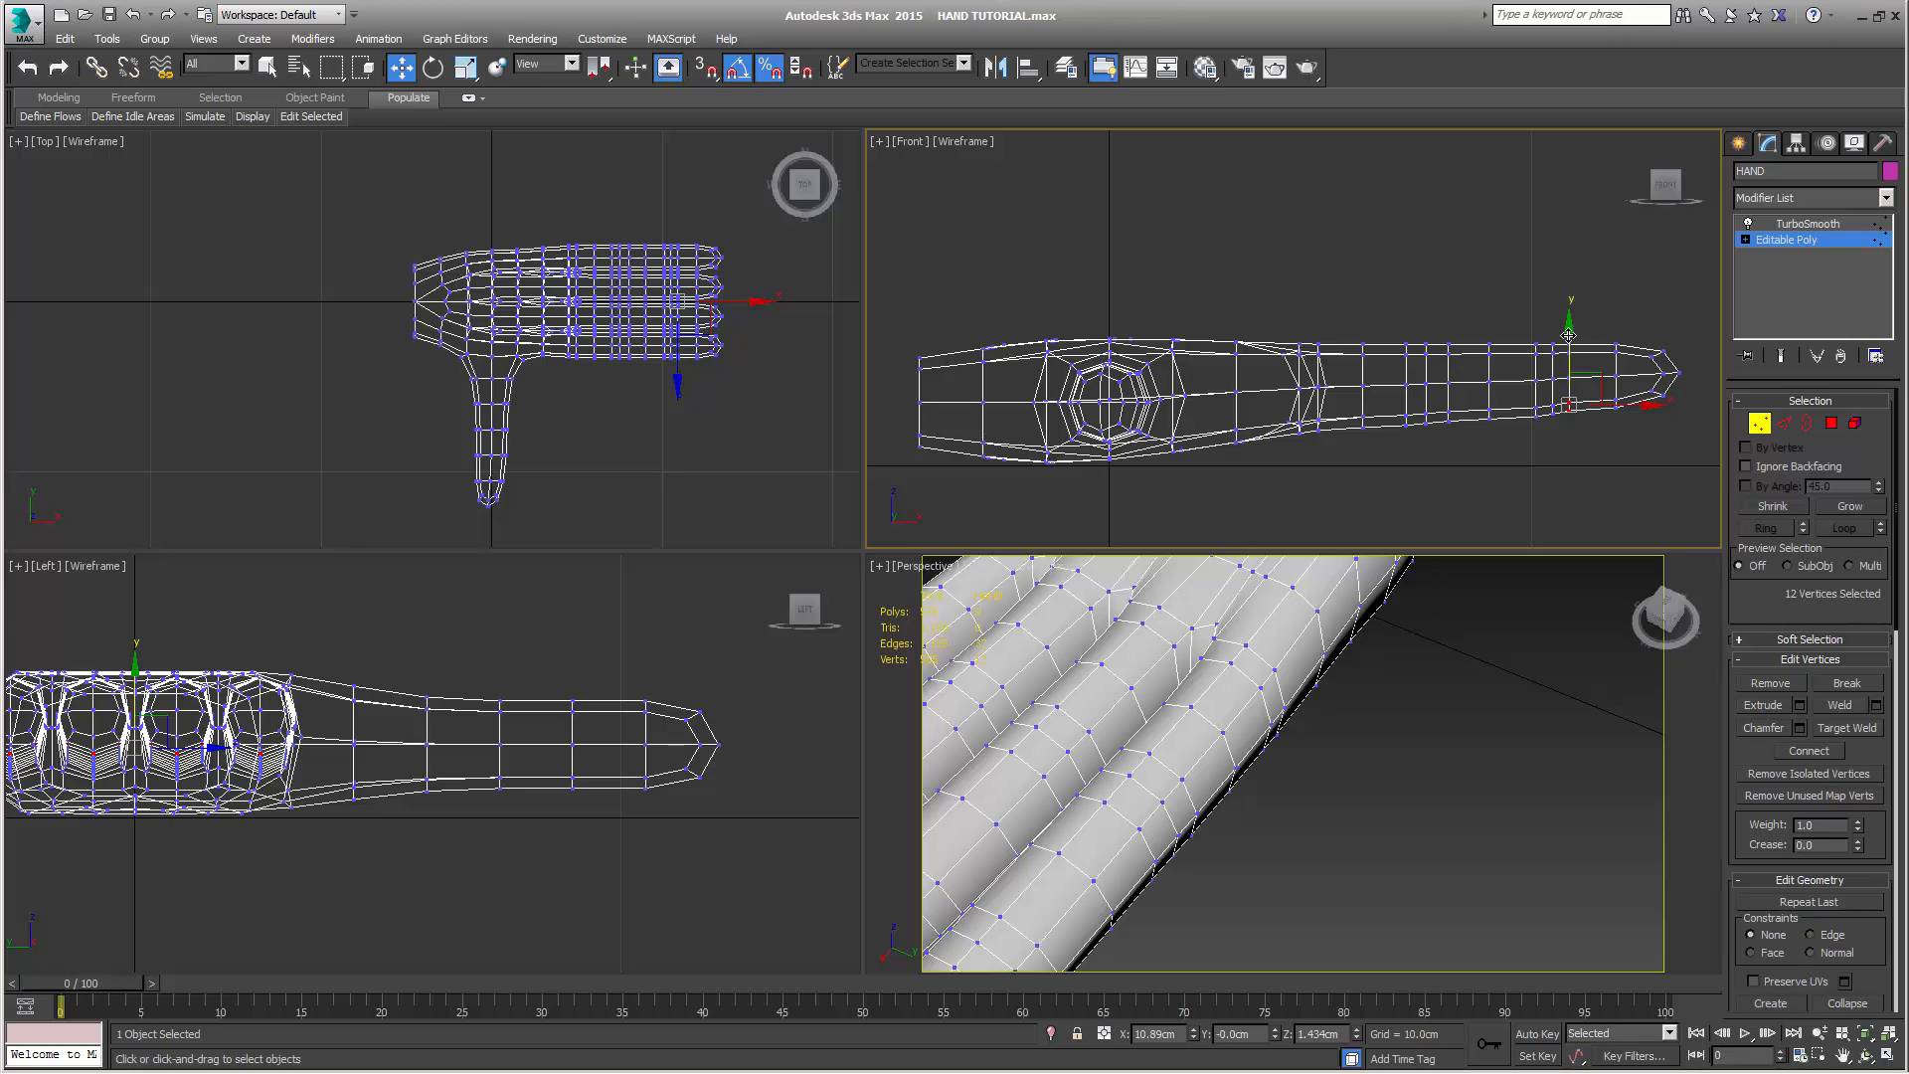
{"action": "left_click_drag", "start_coordinate": [1568, 338], "coordinate": [1568, 339]}
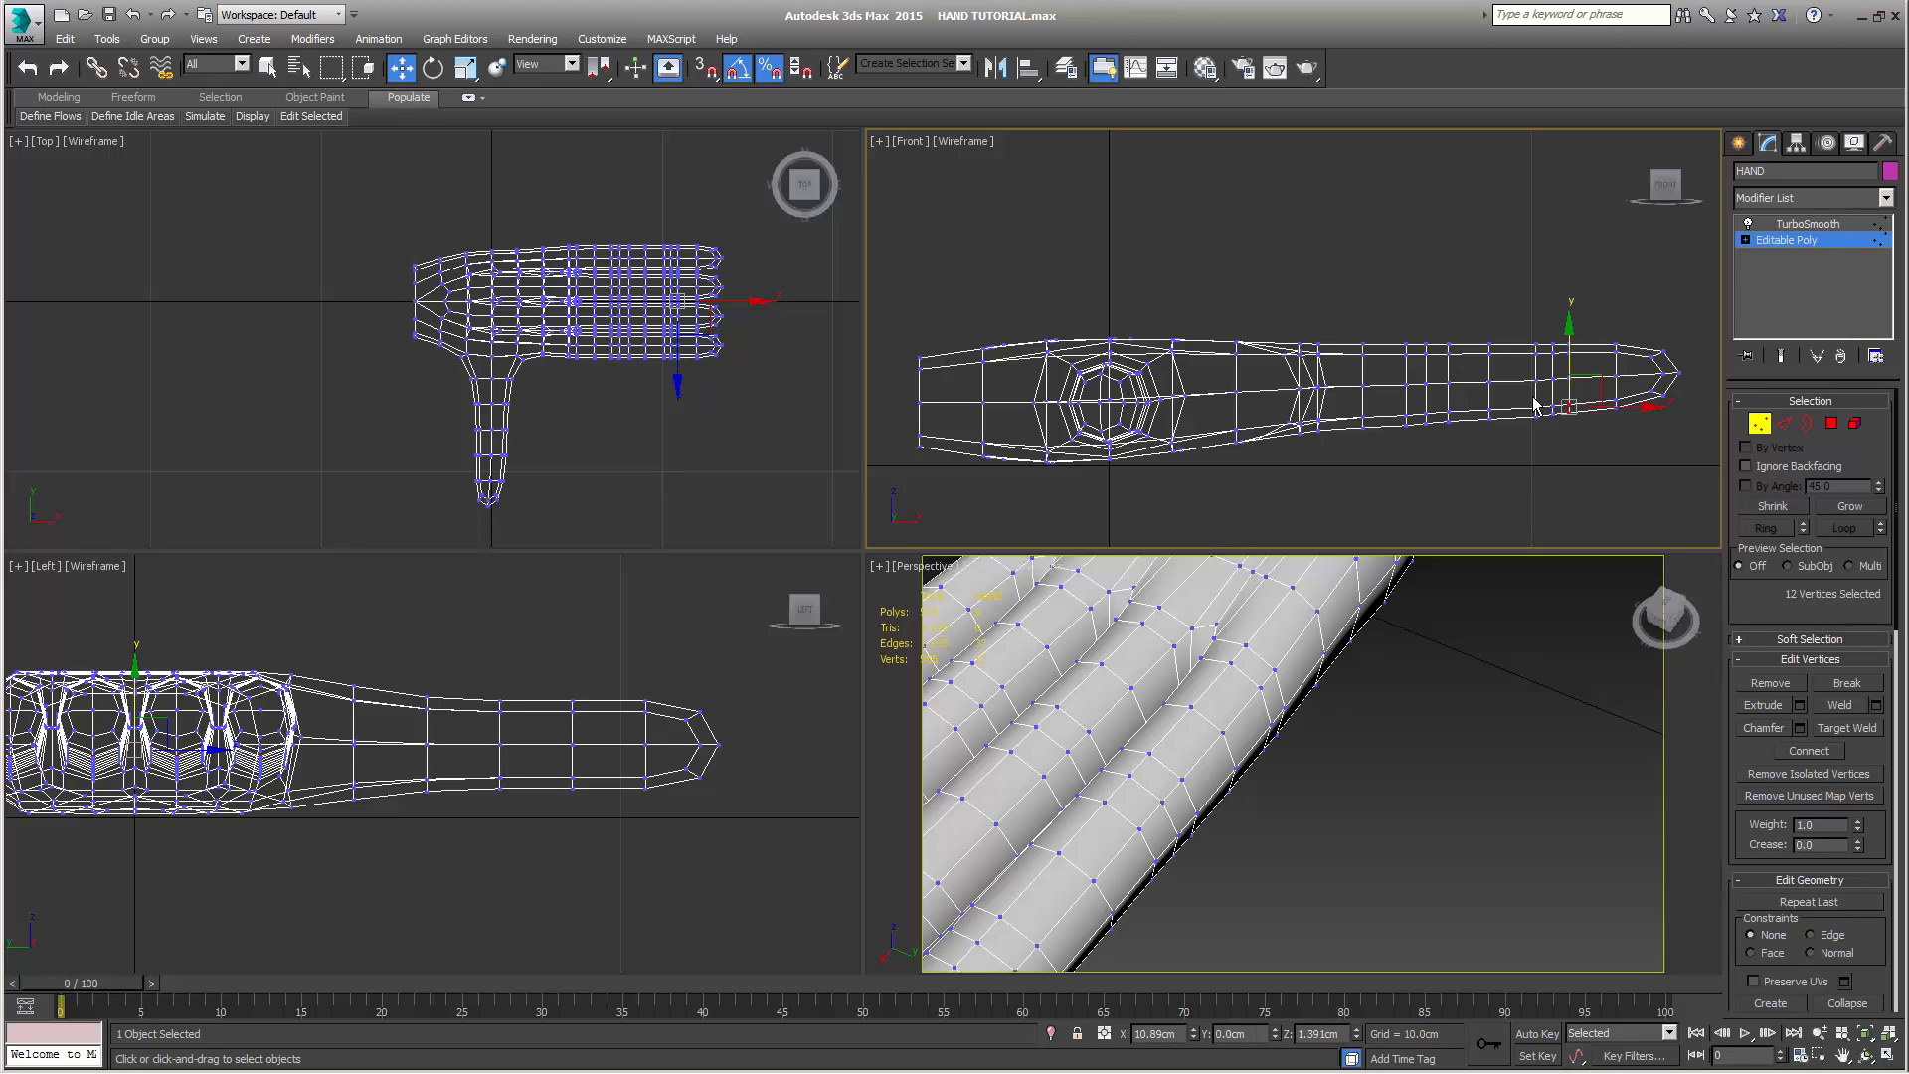
{"action": "left_click_drag", "start_coordinate": [1524, 400], "coordinate": [1542, 440]}
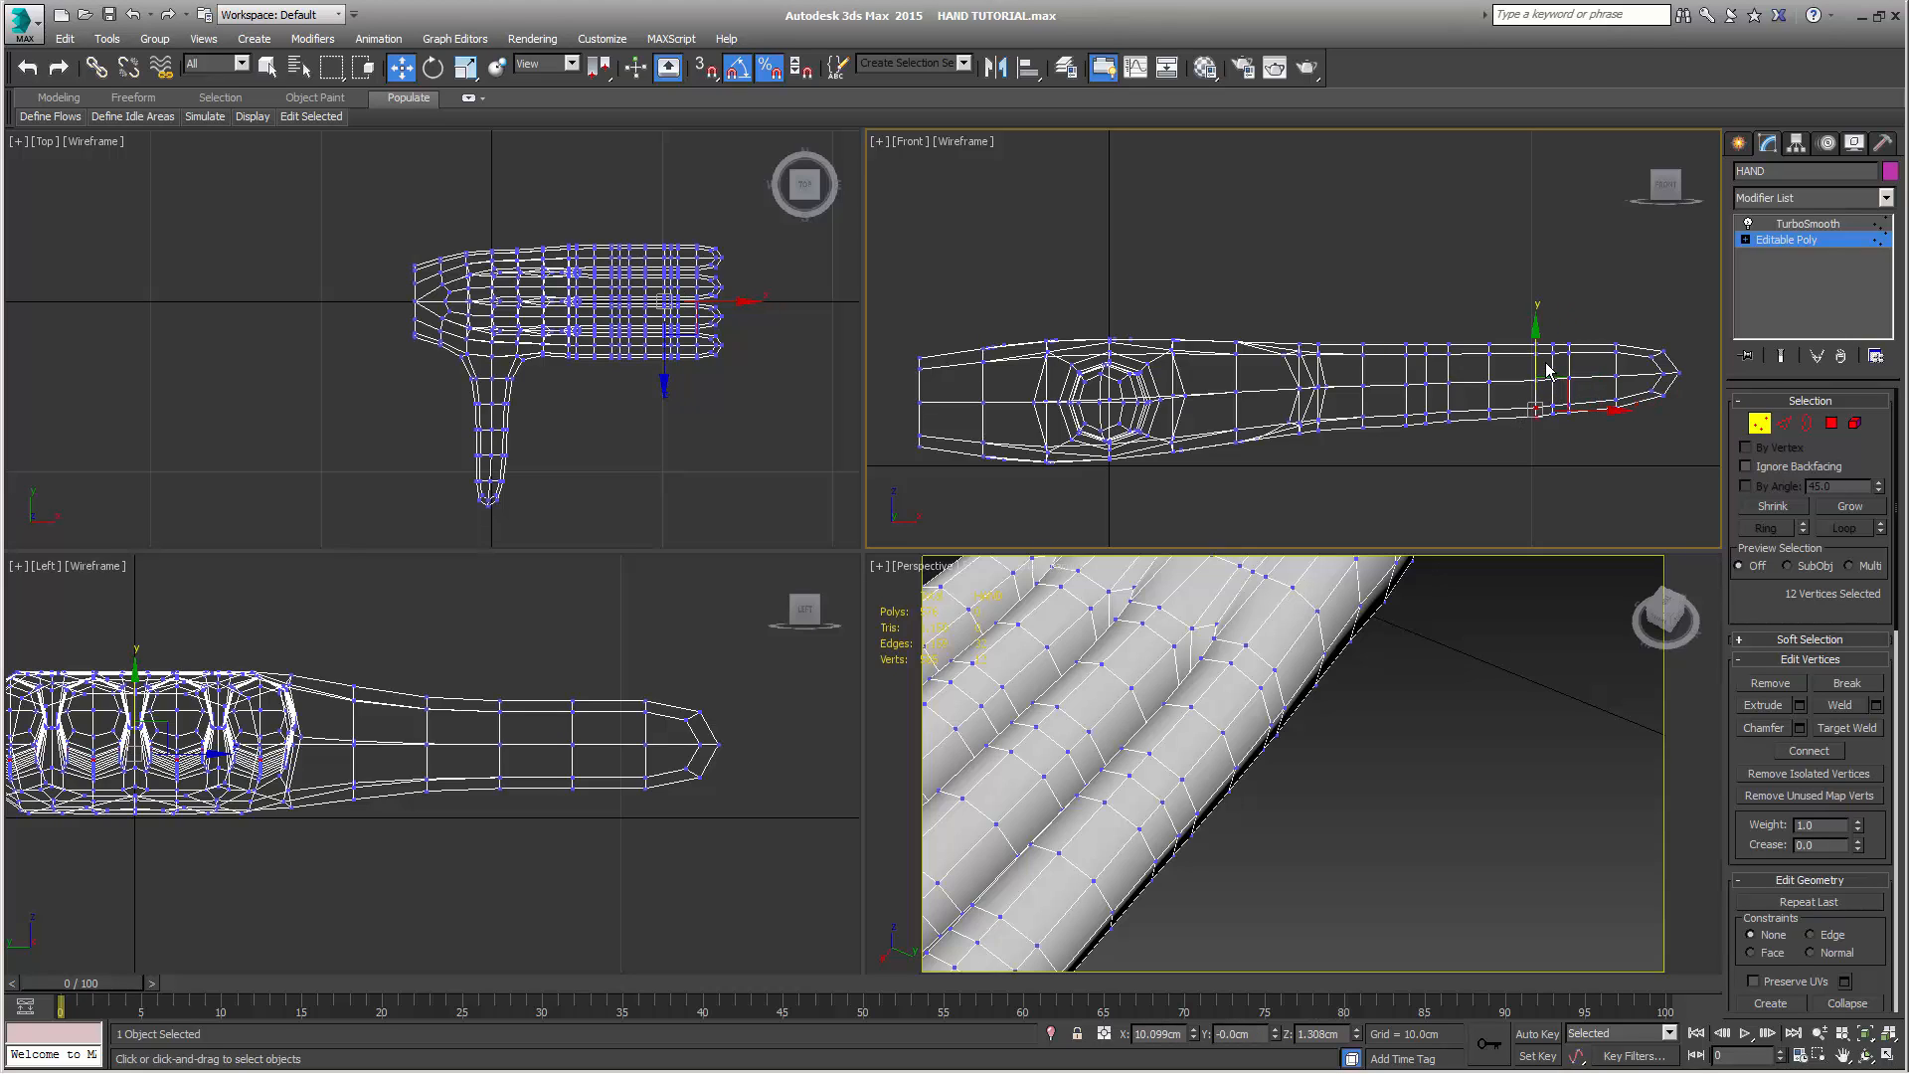
{"action": "left_click_drag", "start_coordinate": [1536, 356], "coordinate": [1535, 354]}
Raise the middle vertex loop of the joint nearest the fingertips about 0.1 cm on all four fingers
{"action": "left_click_drag", "start_coordinate": [1560, 326], "coordinate": [1548, 448]}
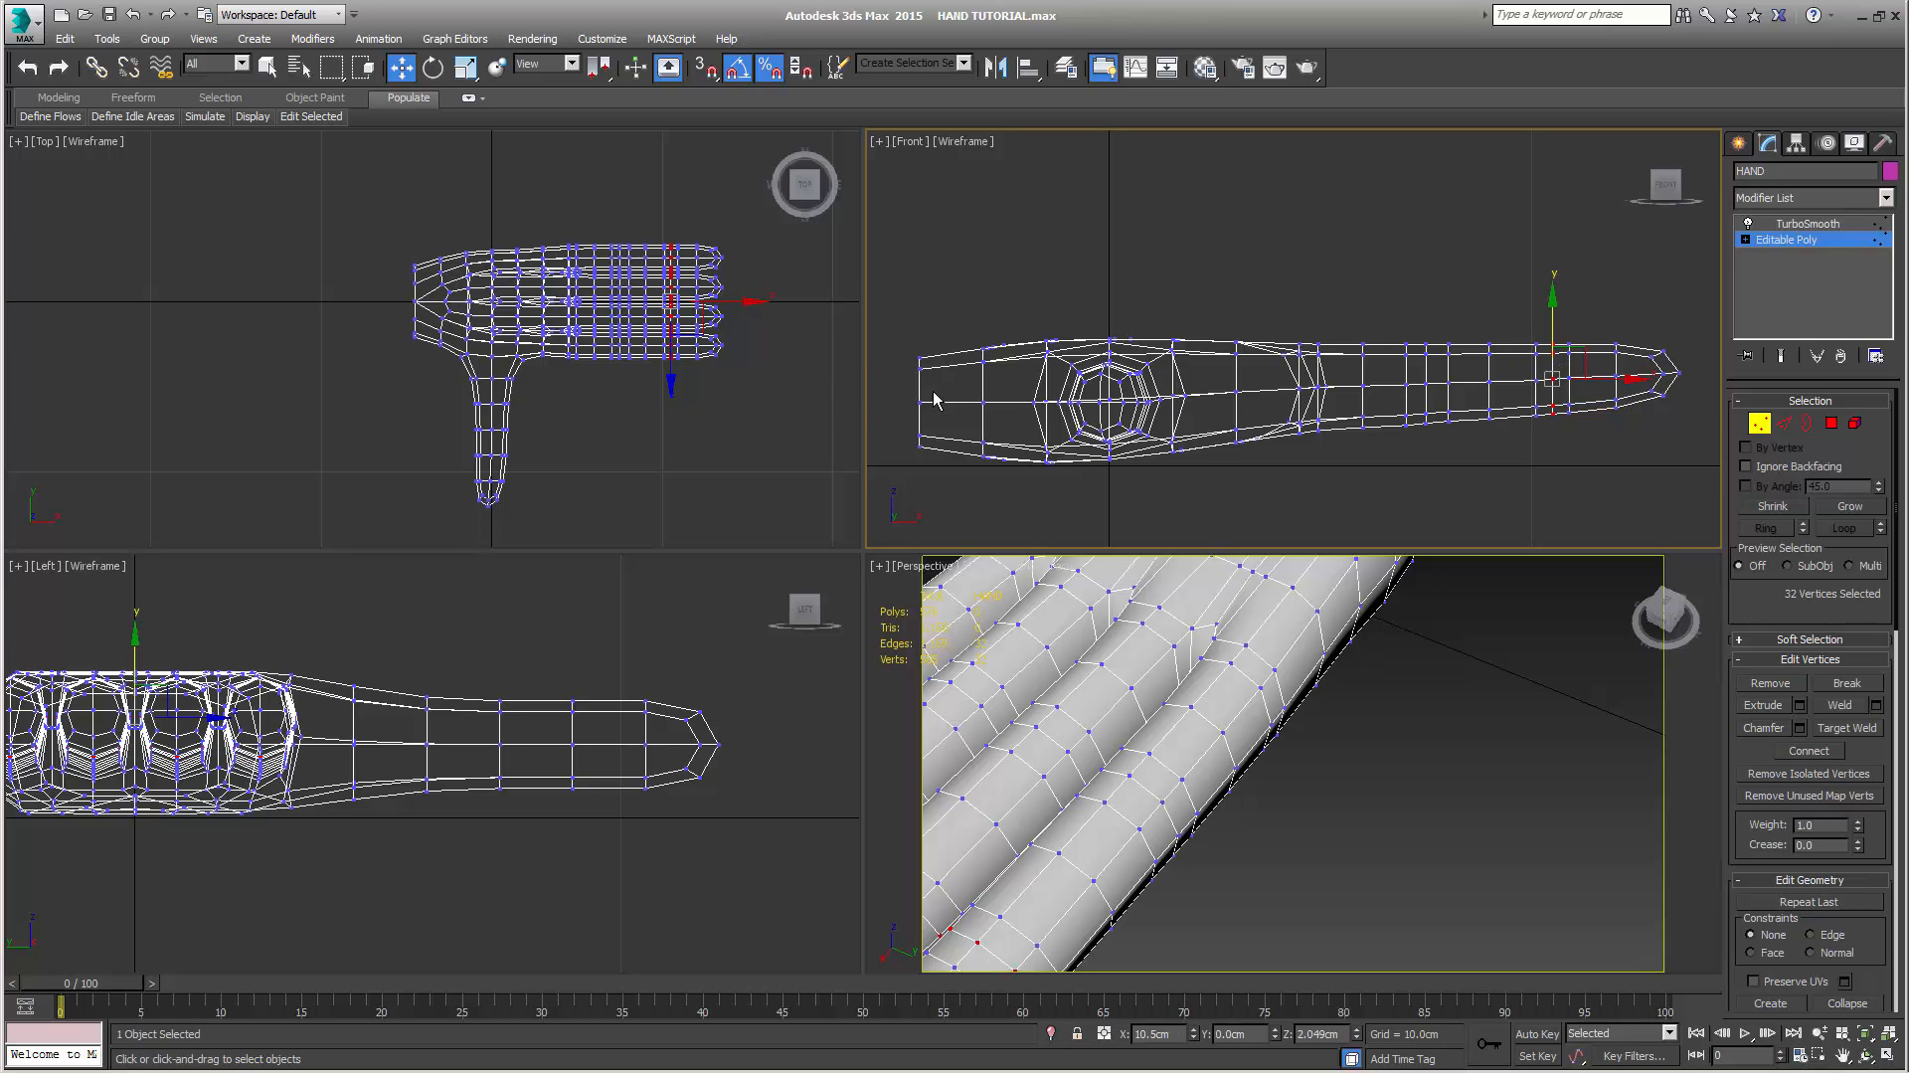
{"action": "scroll", "coordinate": [1412, 690], "scroll_direction": "down", "scroll_amount": 8}
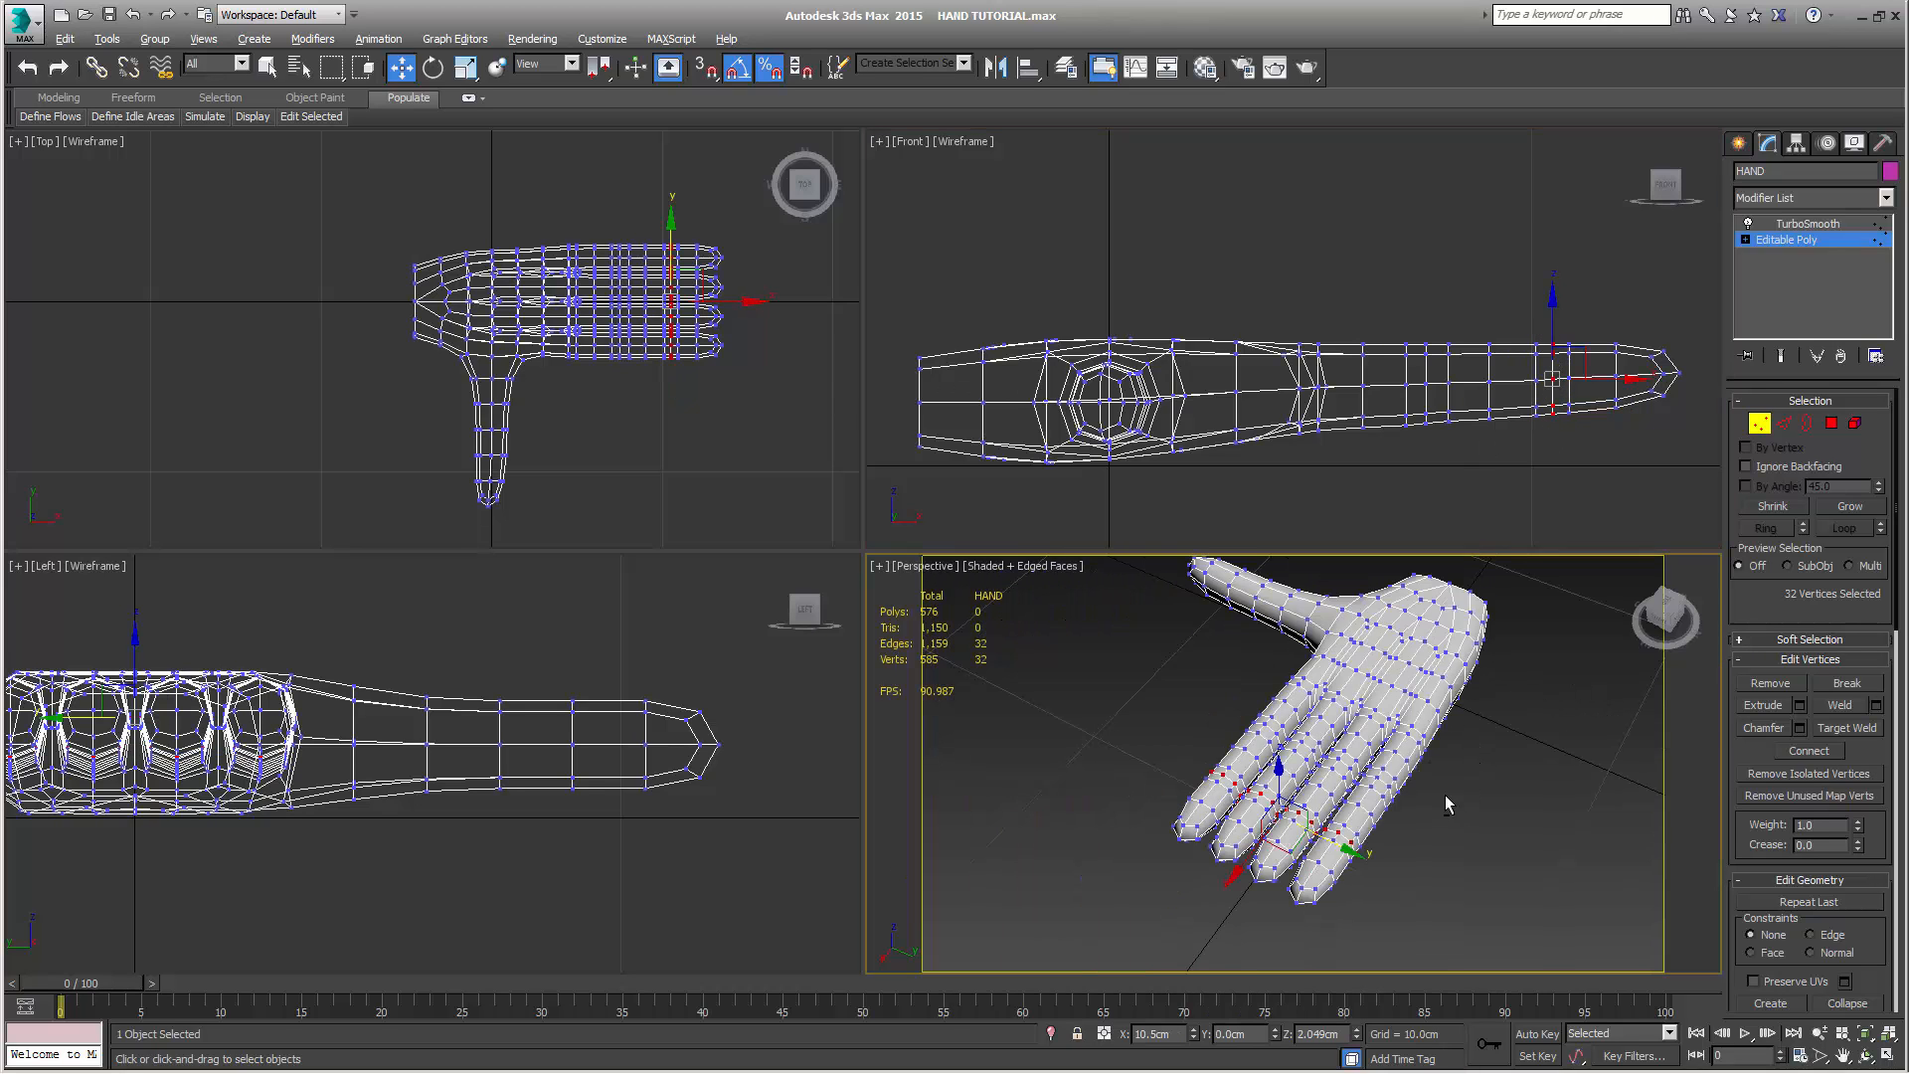
{"action": "middle_click_drag", "start_coordinate": [1446, 795], "coordinate": [1288, 754], "text": "alt"}
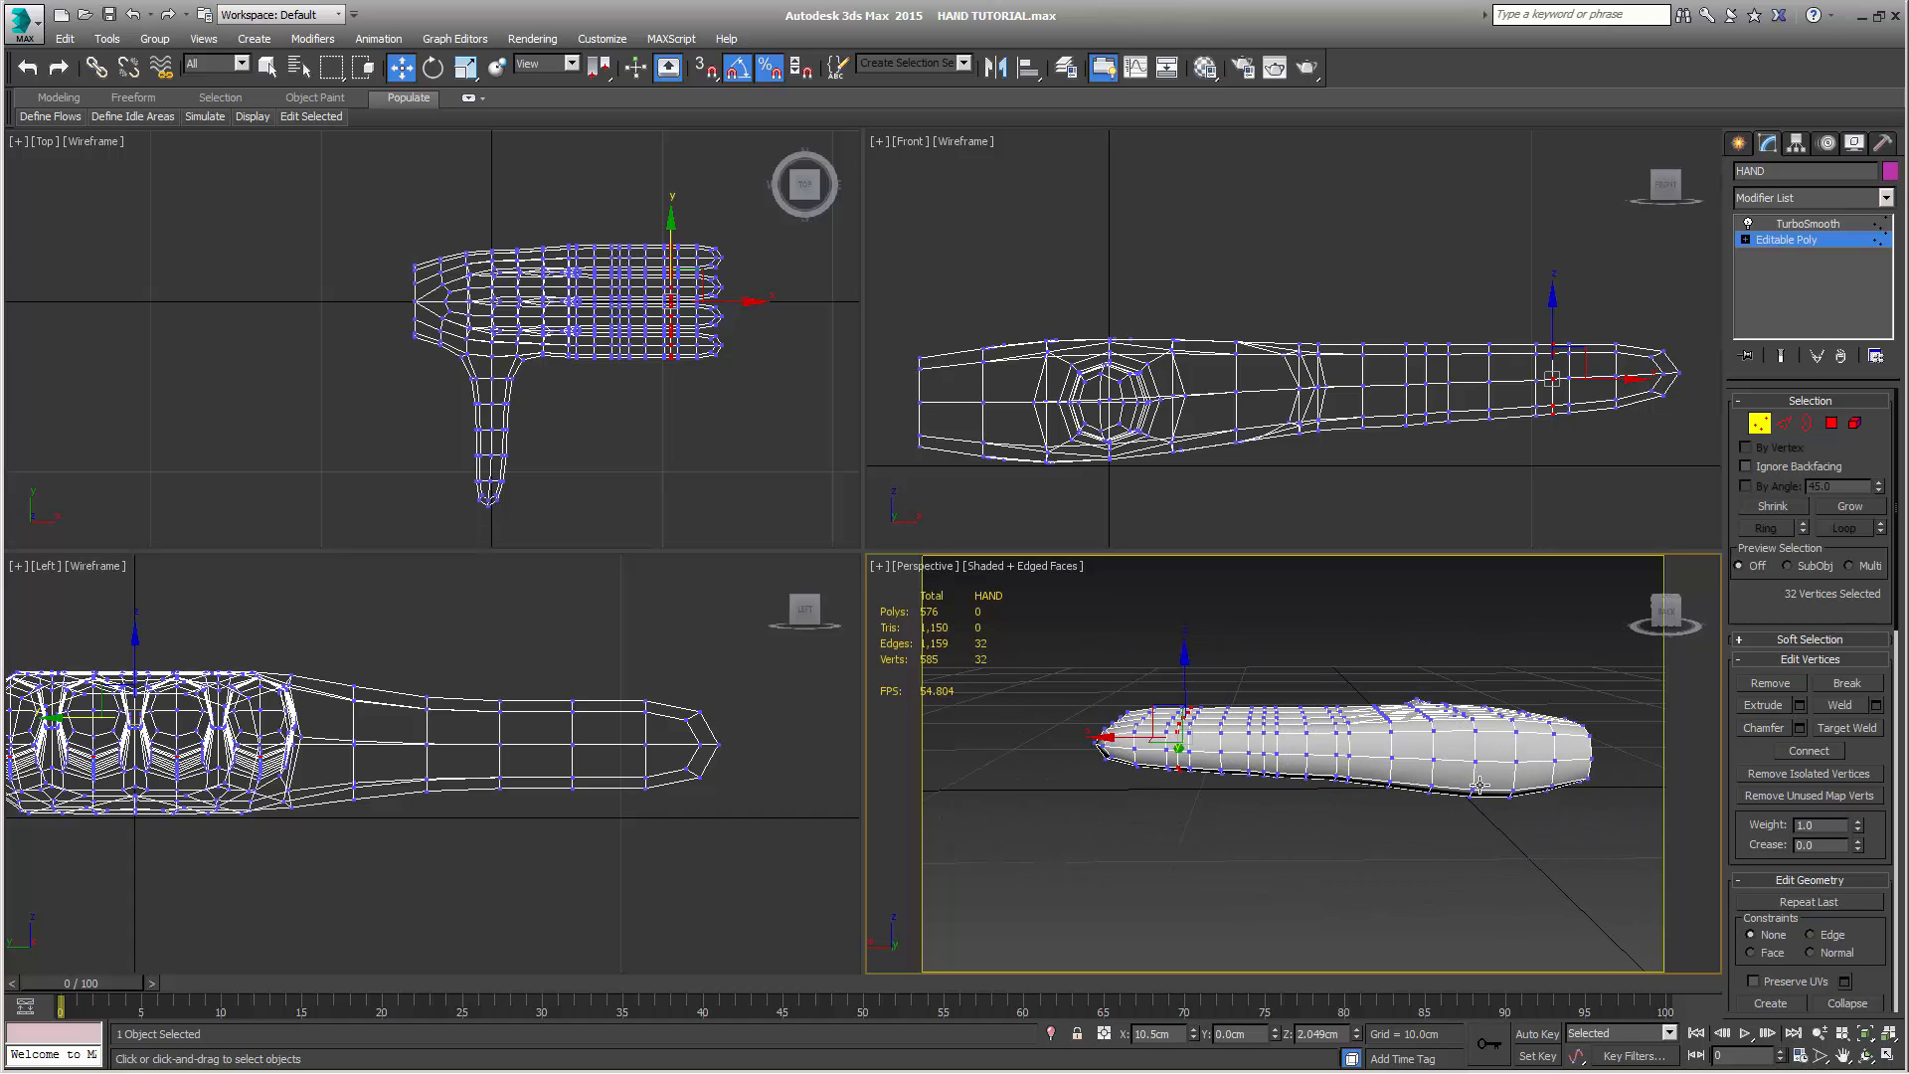
{"action": "middle_click_drag", "start_coordinate": [1479, 786], "coordinate": [1486, 889], "text": "alt"}
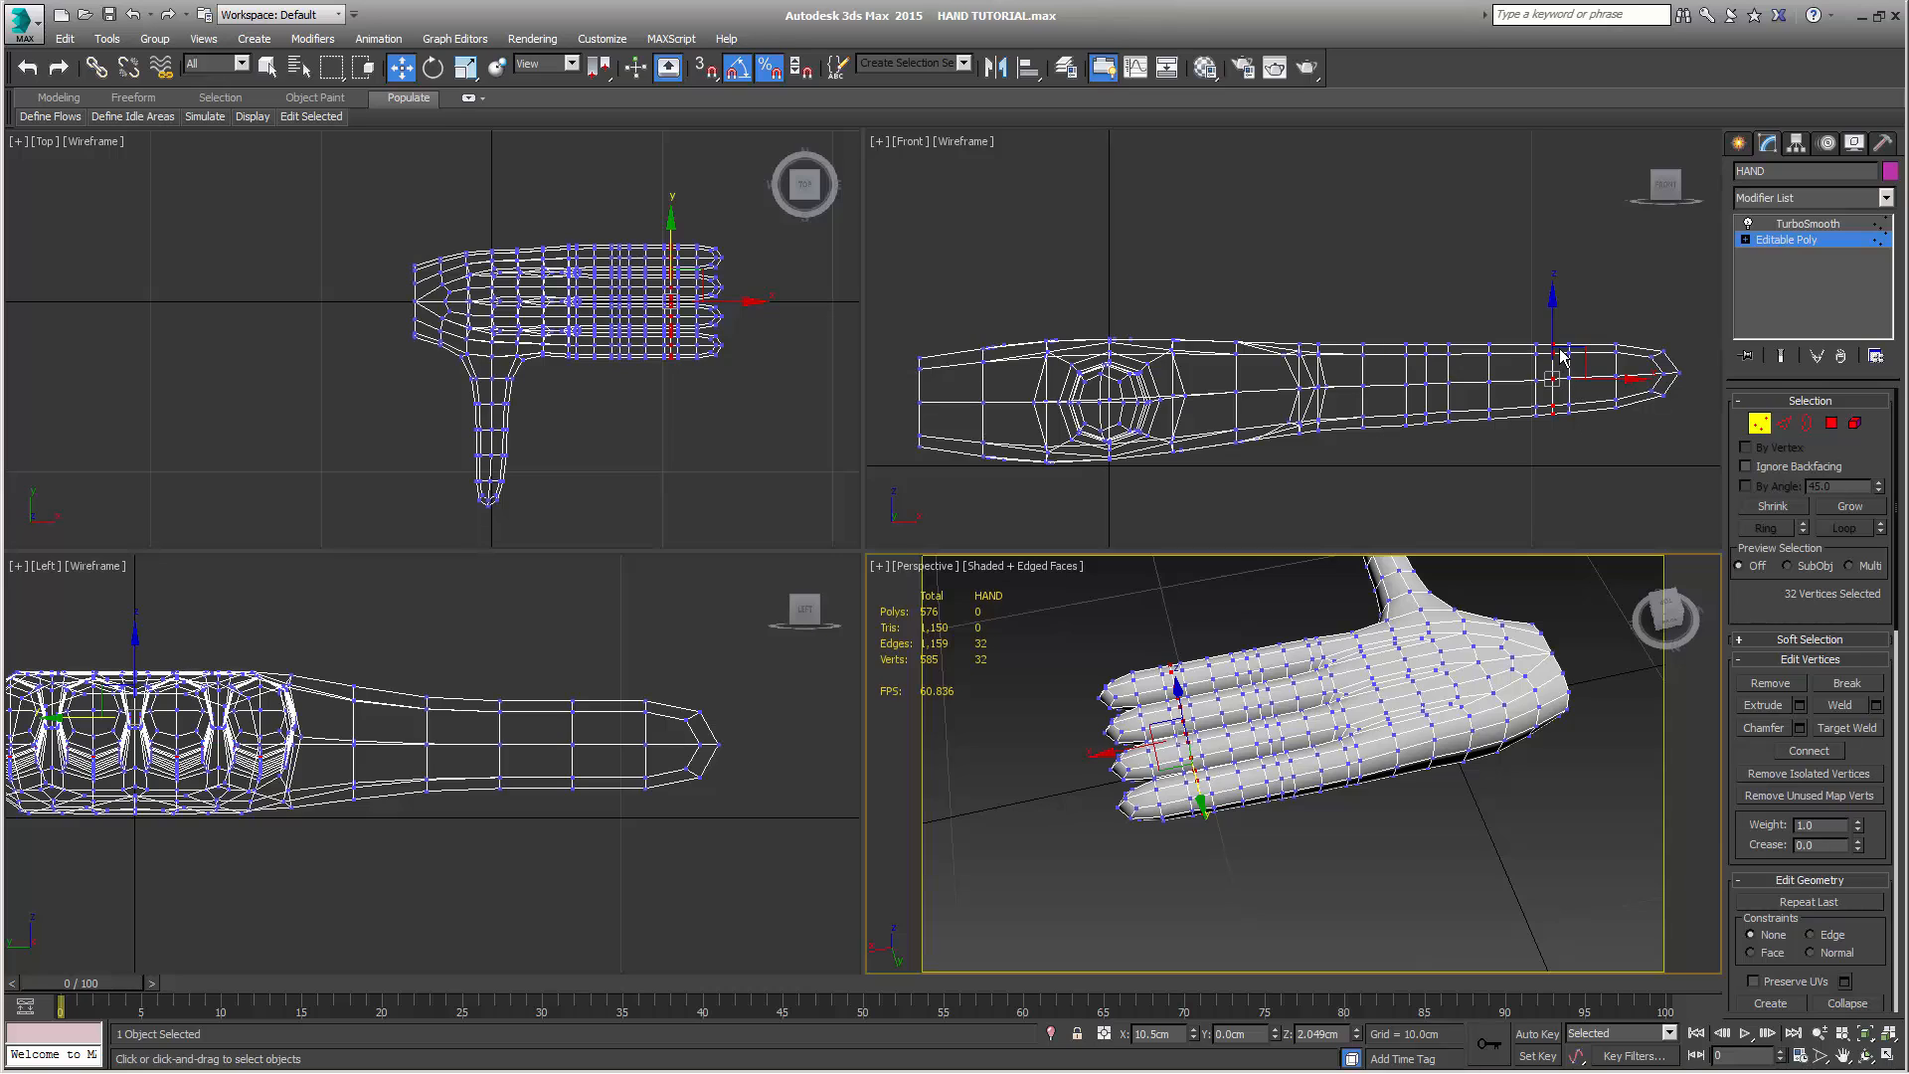
{"action": "middle_click", "coordinate": [1582, 304]}
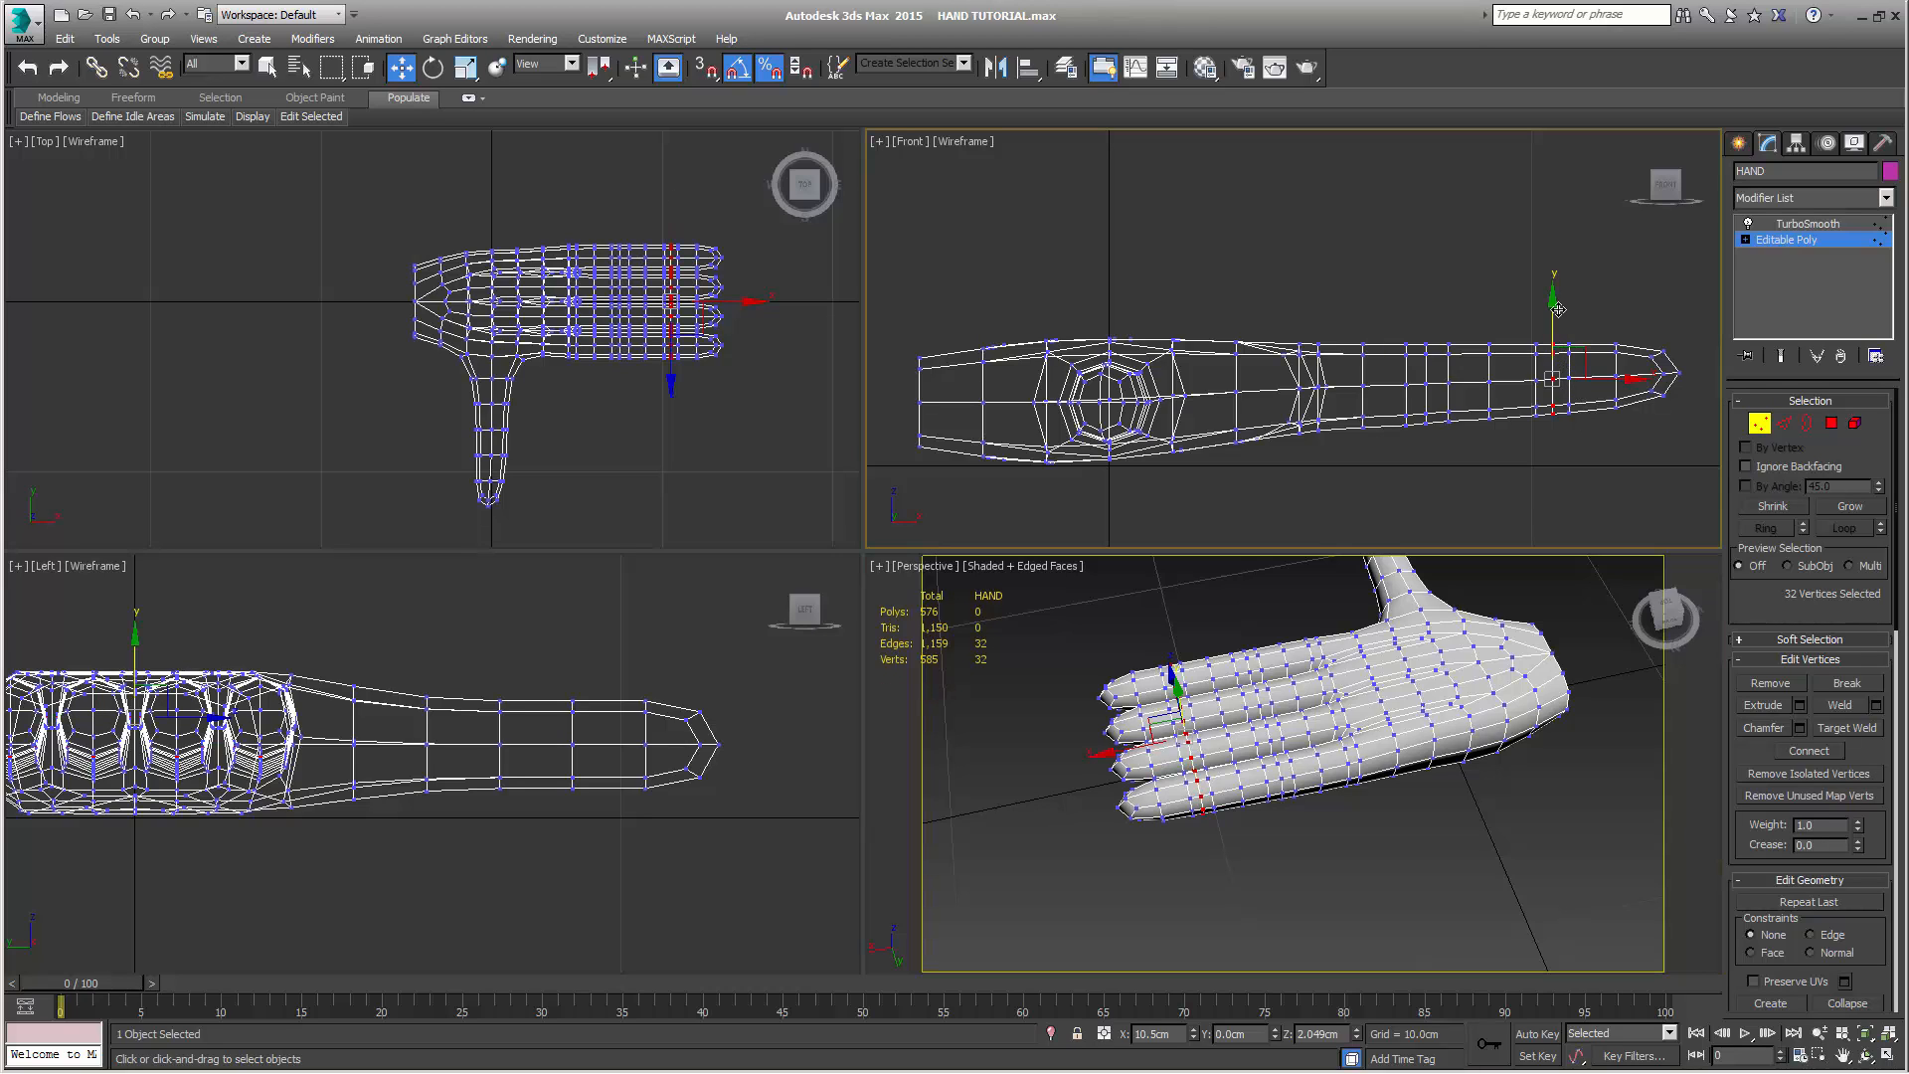
{"action": "left_click_drag", "start_coordinate": [1555, 309], "coordinate": [1554, 303]}
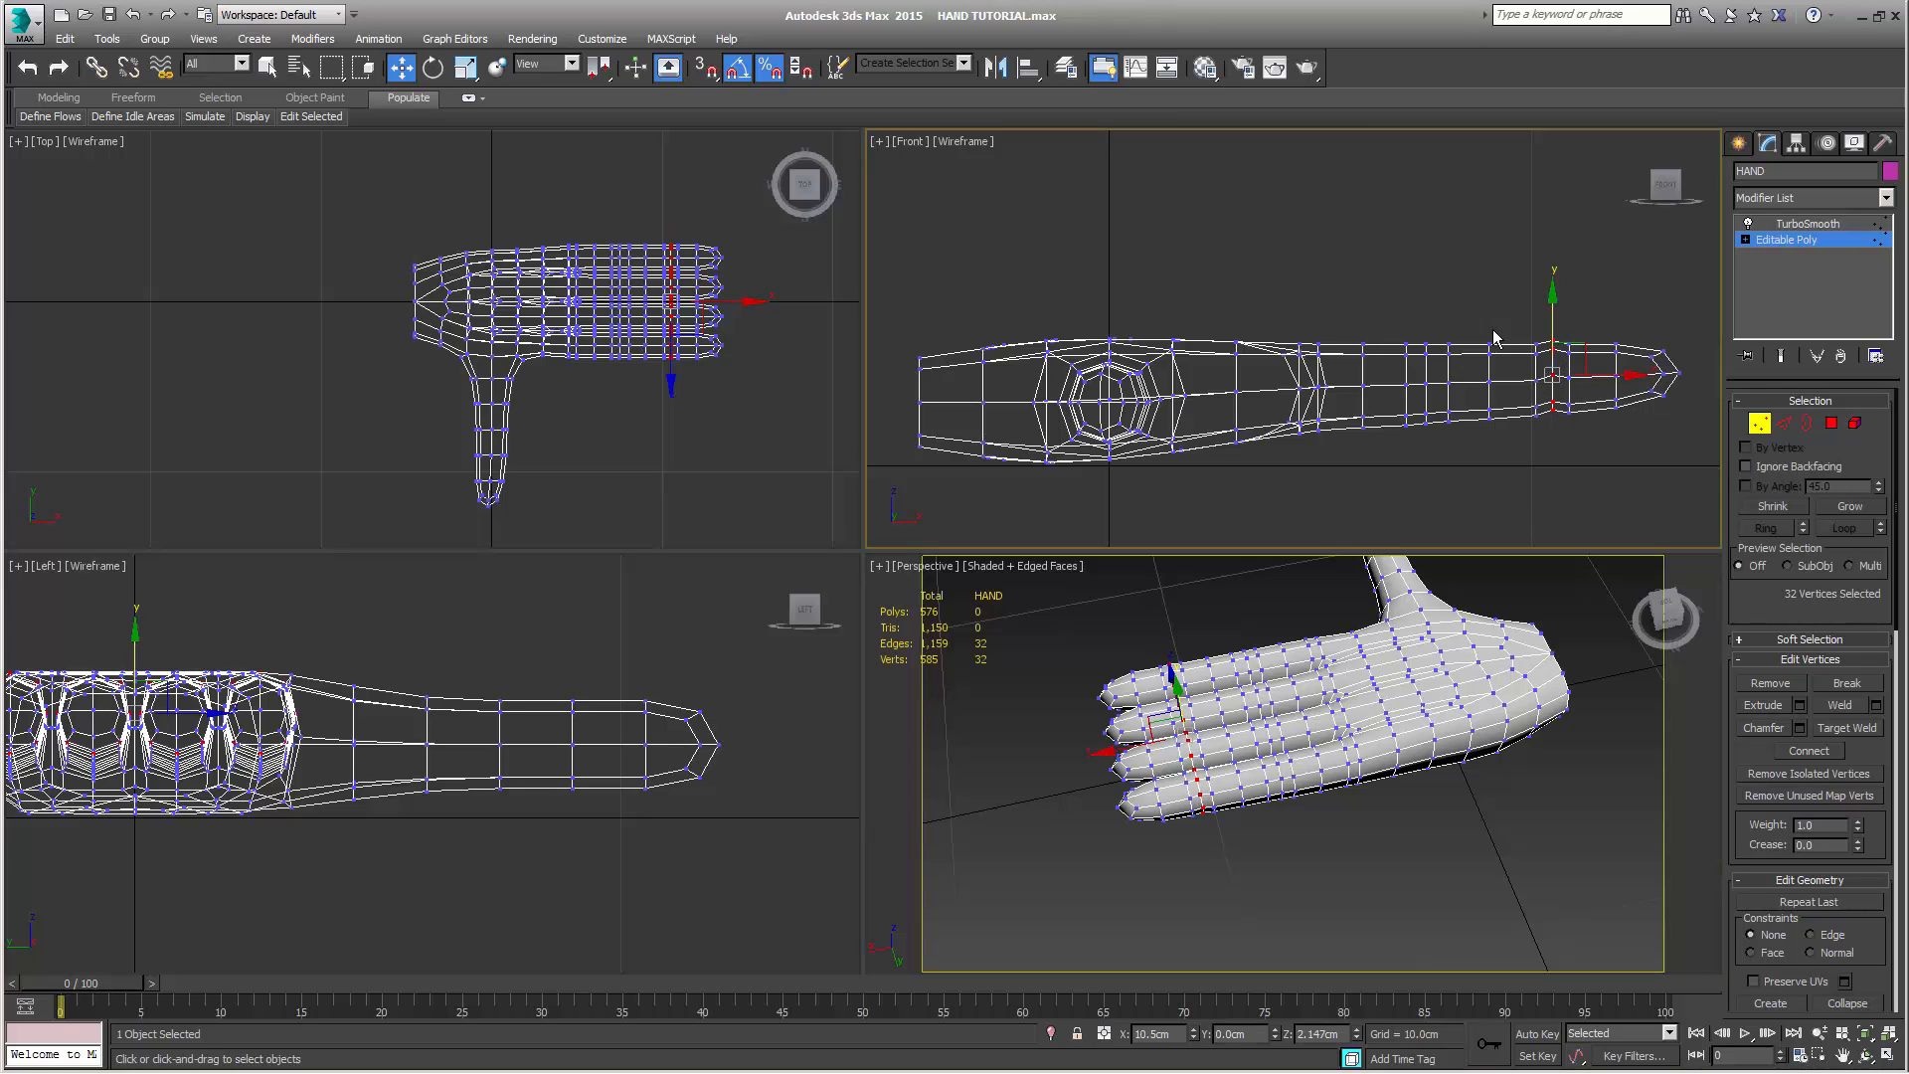
Raise the middle vertex loop of the next joint toward the palm about 0.12 cm on all four fingers
{"action": "left_click", "coordinate": [1420, 336]}
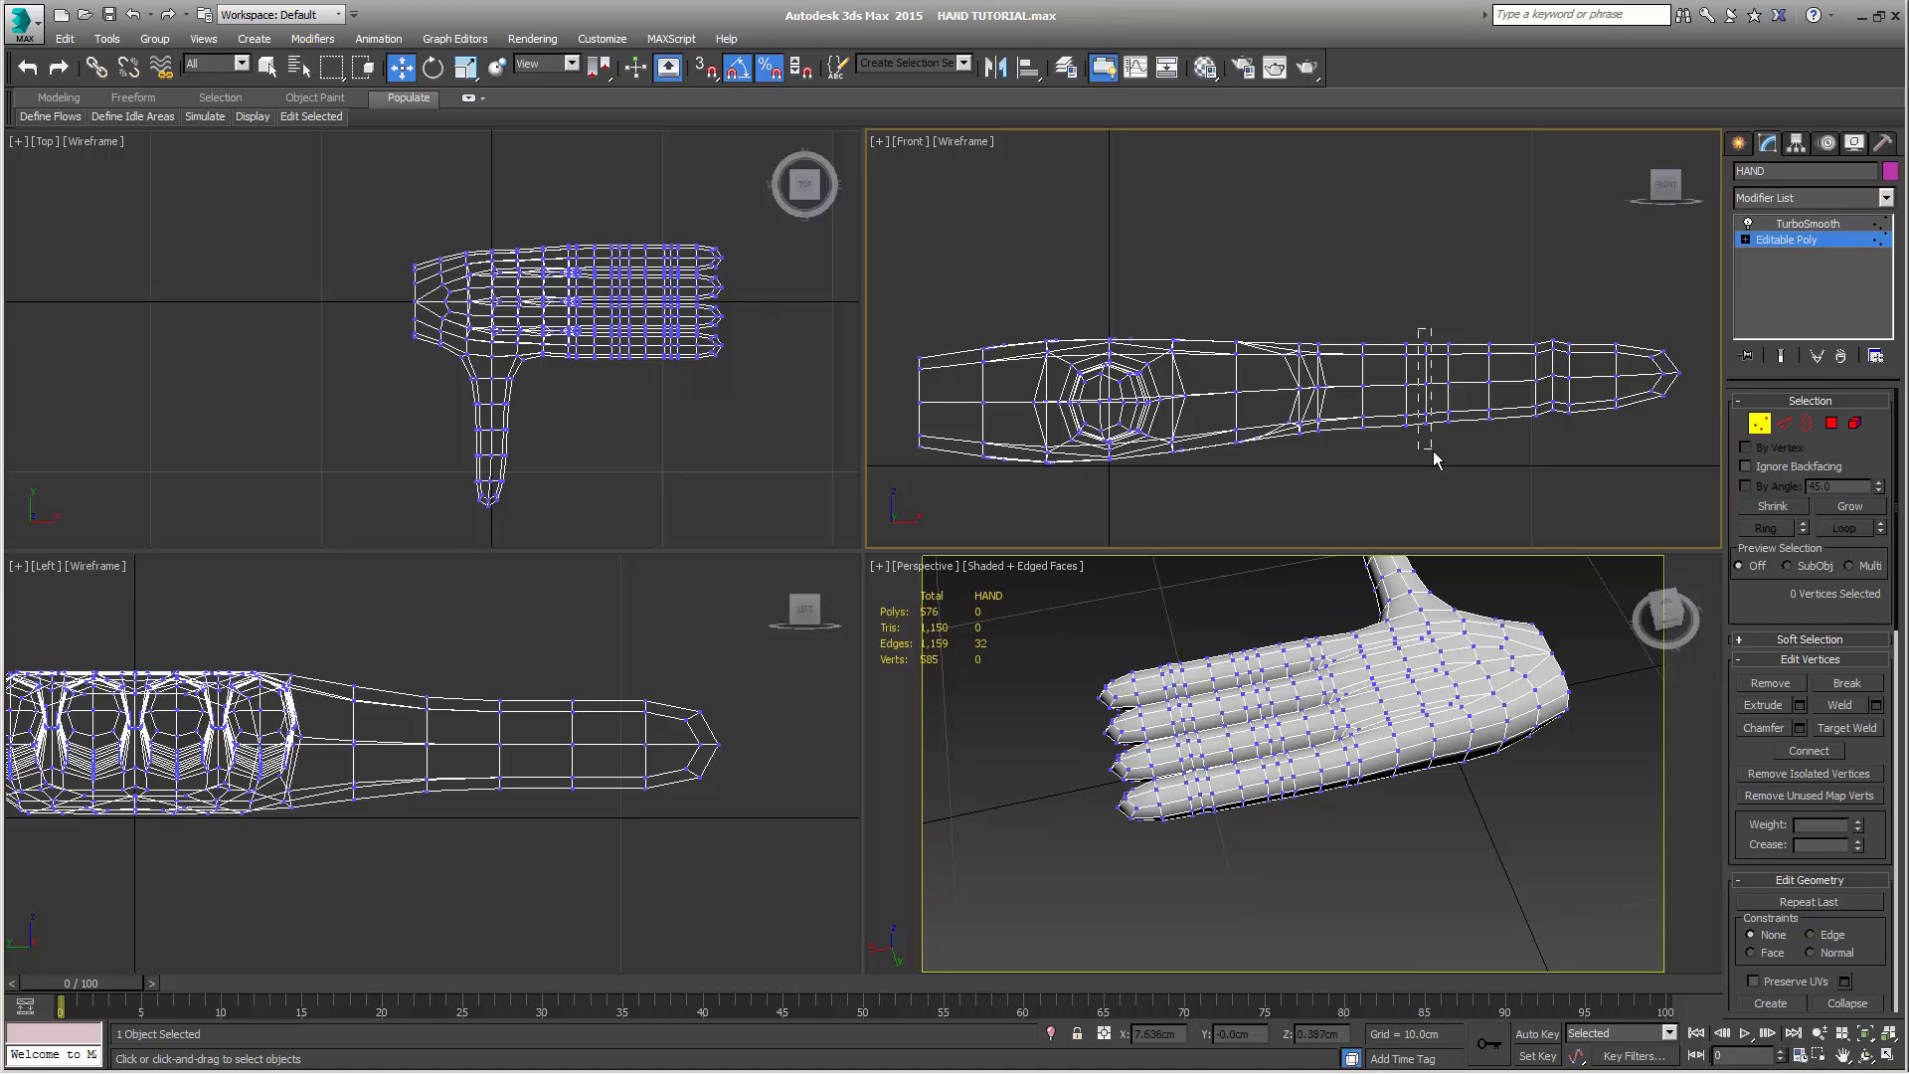
{"action": "left_click_drag", "start_coordinate": [1434, 450], "coordinate": [1434, 450]}
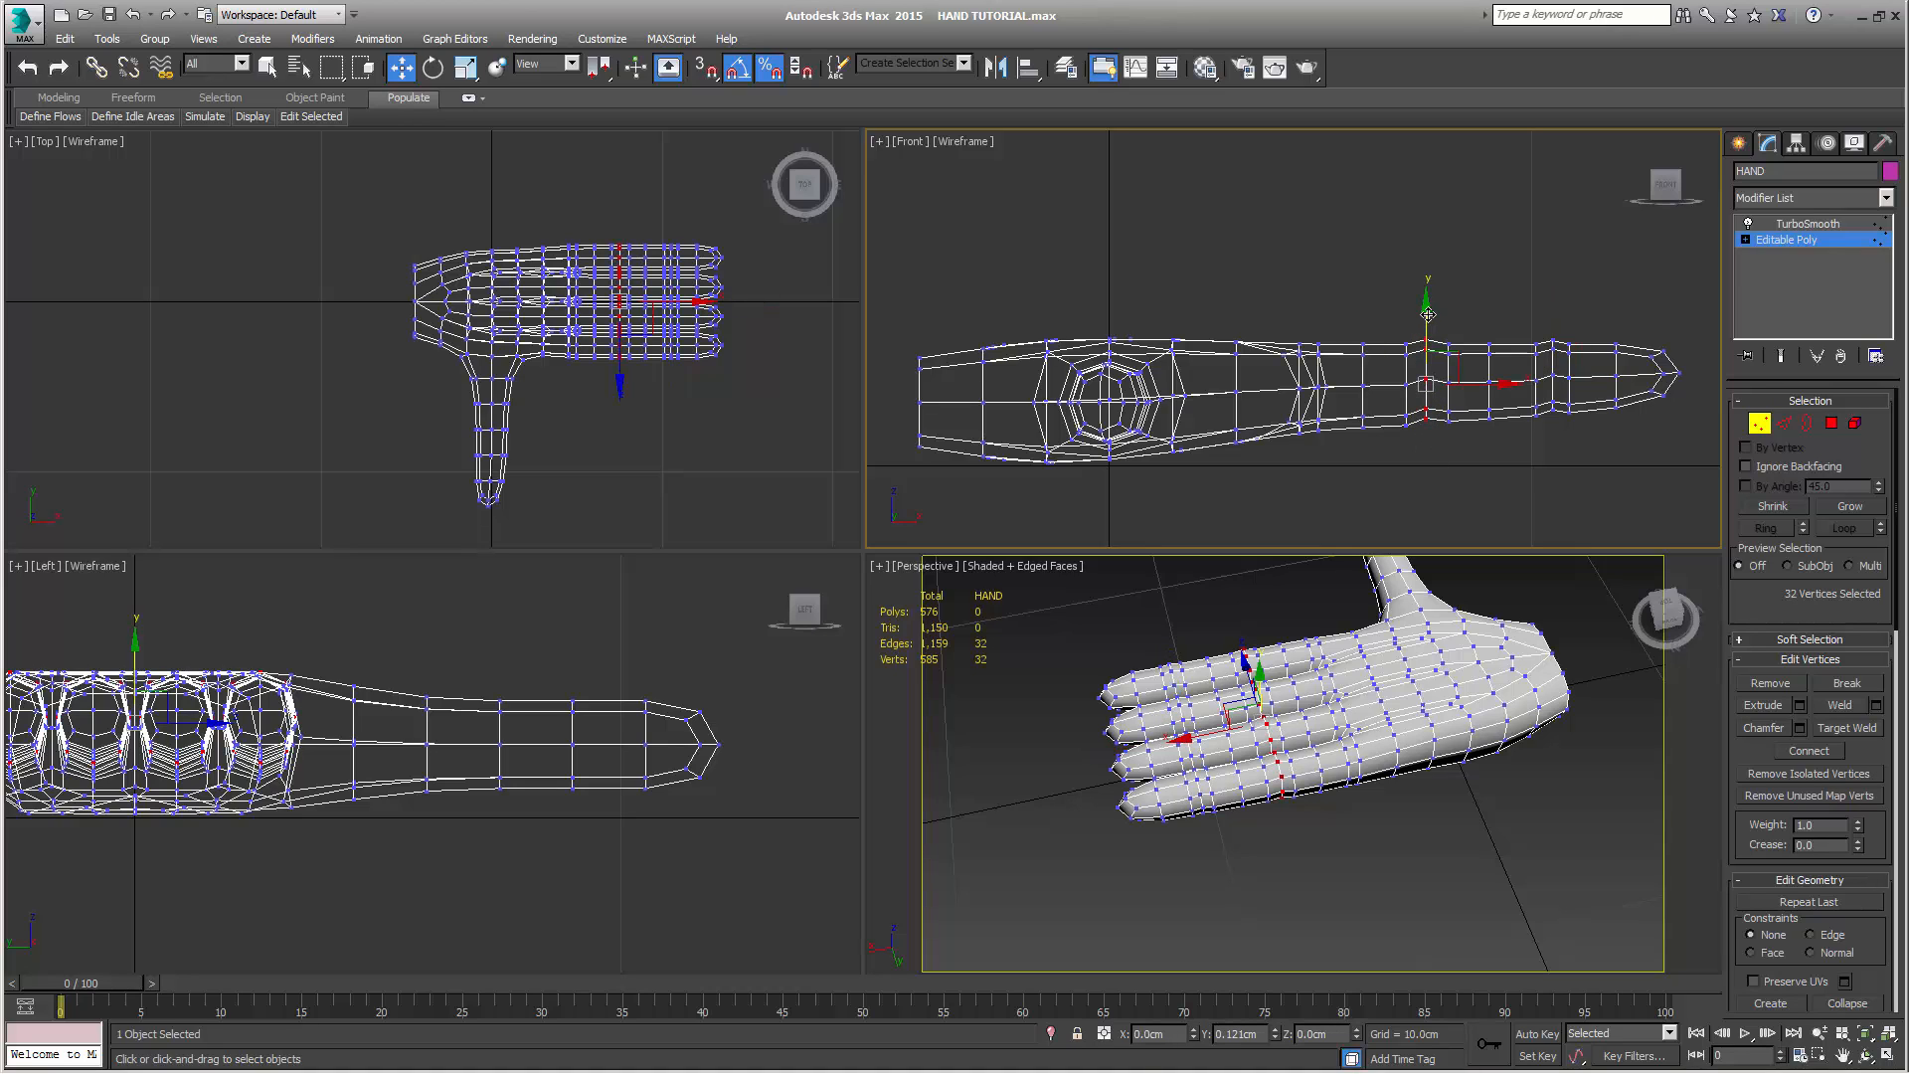
{"action": "left_click_drag", "start_coordinate": [1428, 315], "coordinate": [1426, 312]}
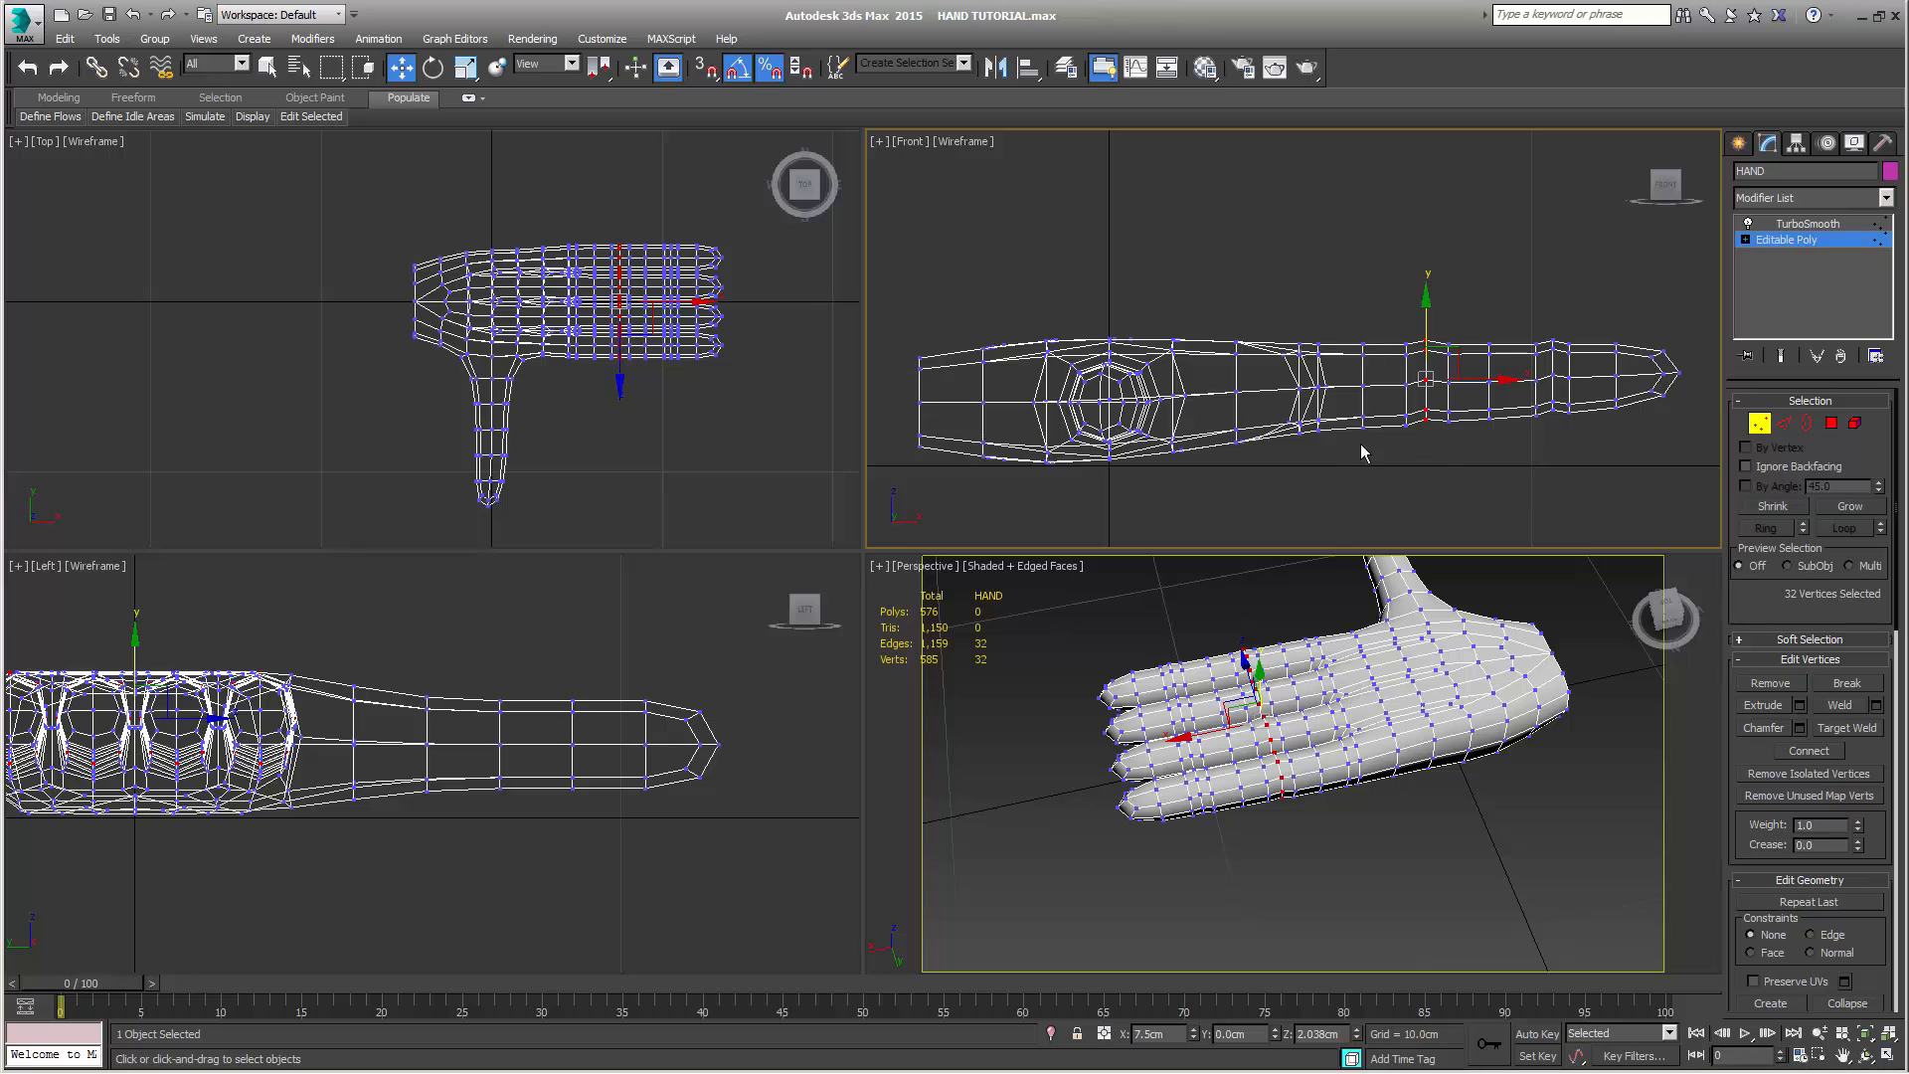
Show the TurboSmooth end result and examine the raised finger joints from above and below
{"action": "middle_click_drag", "start_coordinate": [1513, 503], "coordinate": [1441, 441]}
{"action": "scroll", "coordinate": [1465, 517], "scroll_direction": "up", "scroll_amount": 2}
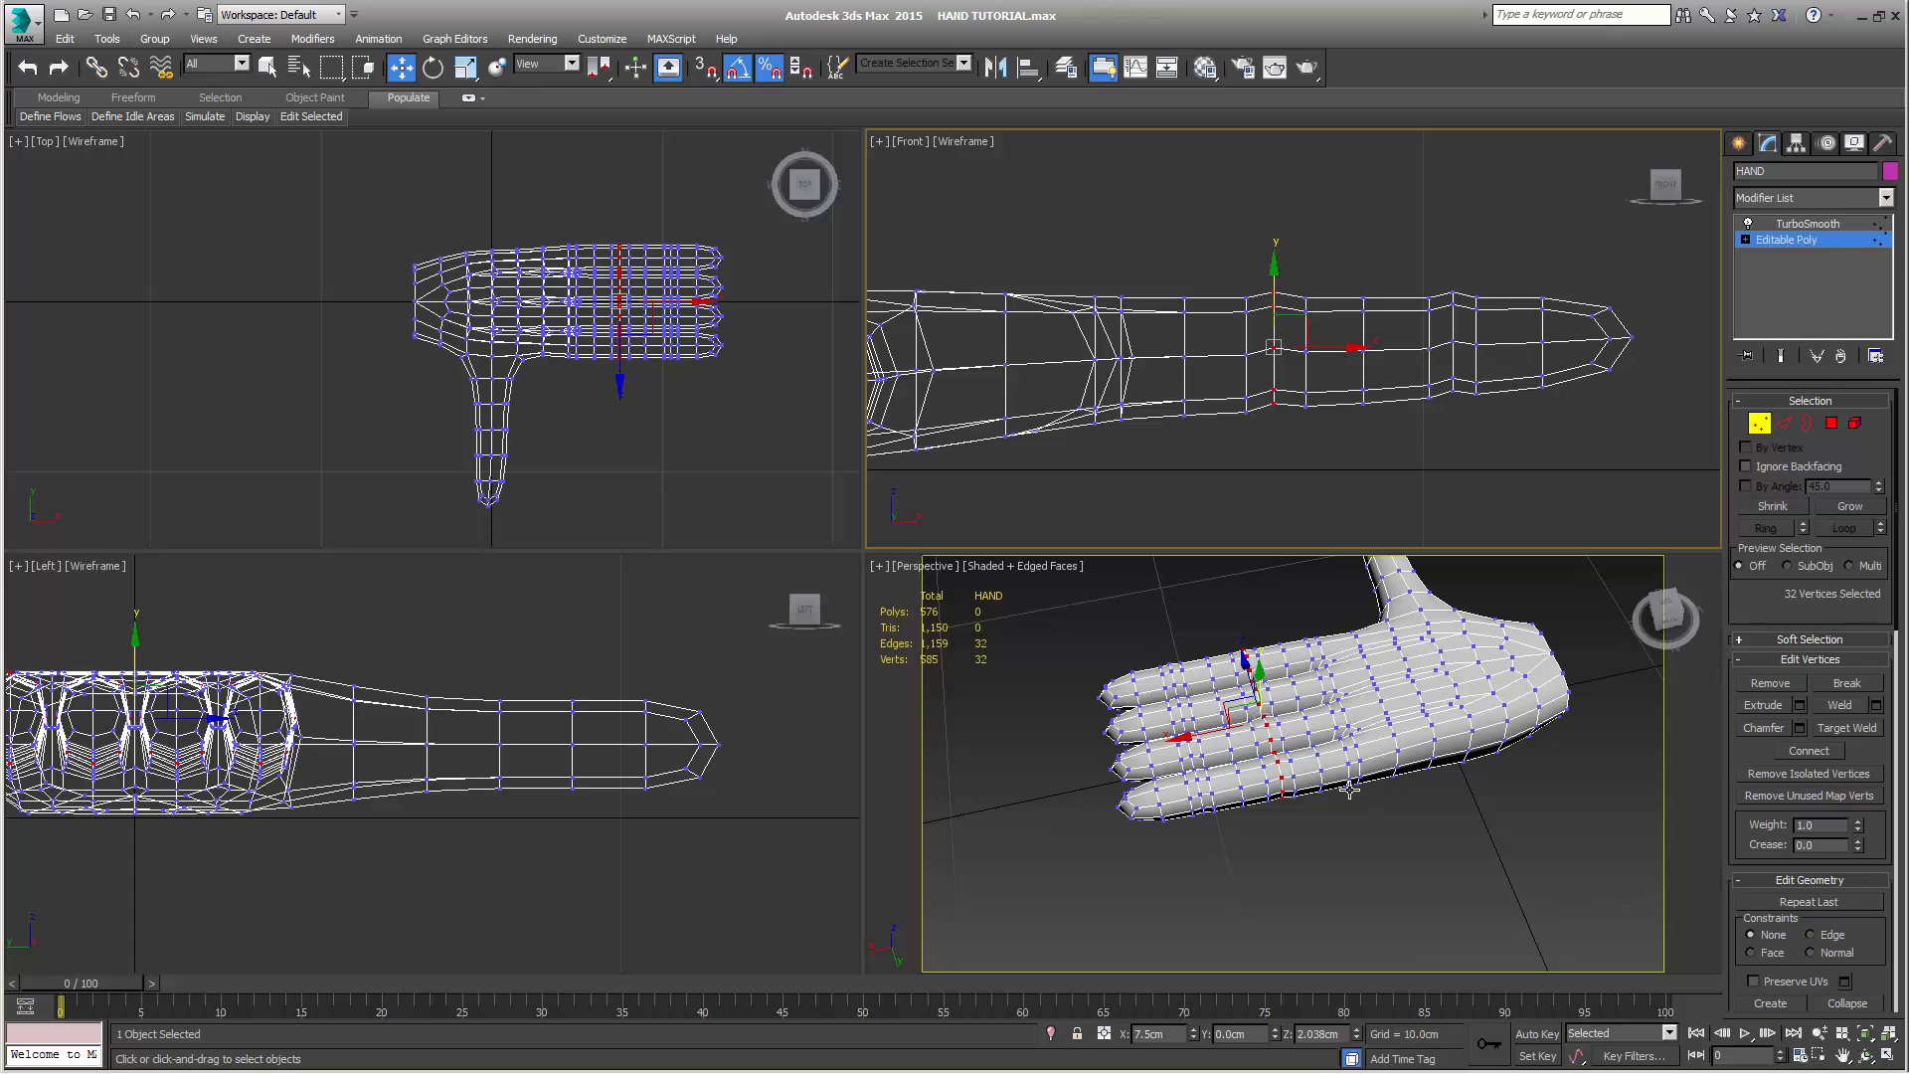
{"action": "middle_click_drag", "start_coordinate": [1352, 795], "coordinate": [1472, 780], "text": "alt"}
{"action": "scroll", "coordinate": [1392, 748], "scroll_direction": "up", "scroll_amount": 3}
{"action": "scroll", "coordinate": [1472, 780], "scroll_direction": "down", "scroll_amount": 1}
{"action": "scroll", "coordinate": [1472, 787], "scroll_direction": "up", "scroll_amount": 3}
{"action": "scroll", "coordinate": [1472, 787], "scroll_direction": "down", "scroll_amount": 3}
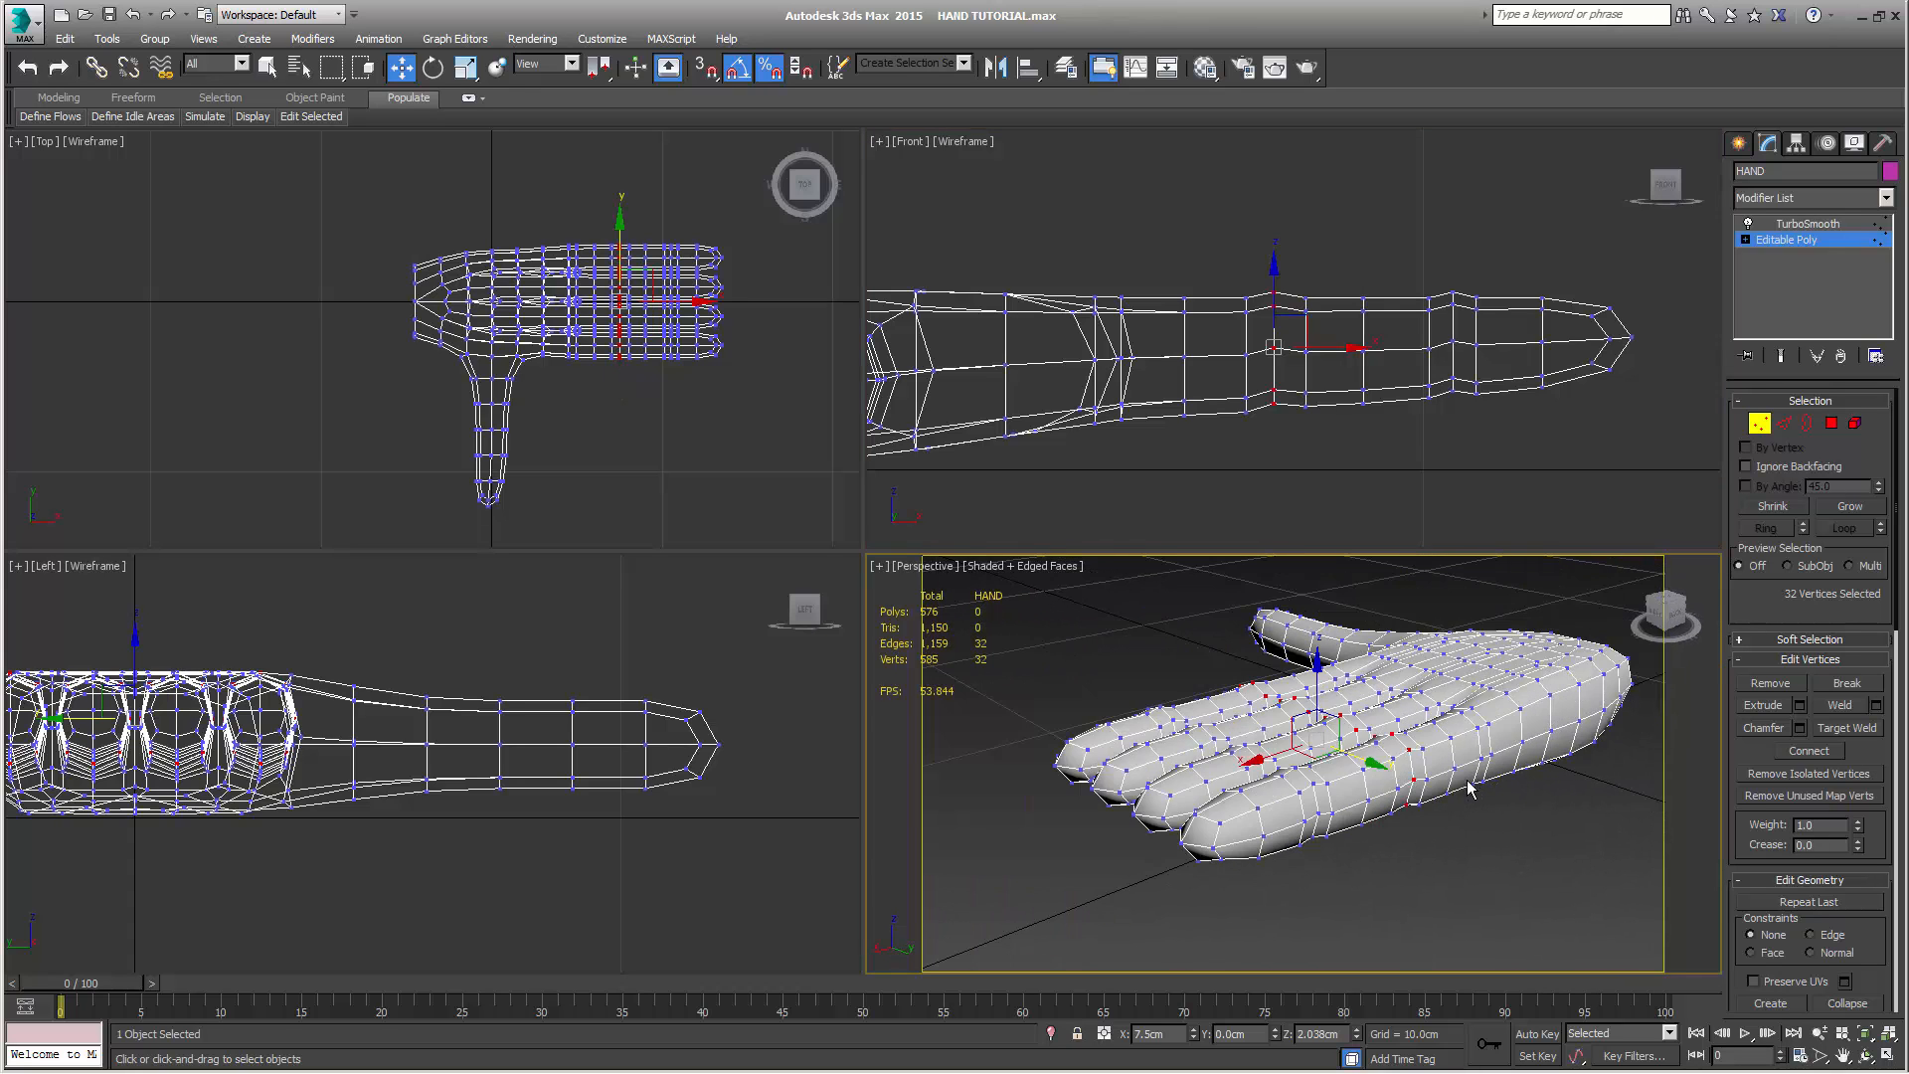
{"action": "left_click", "coordinate": [1781, 357]}
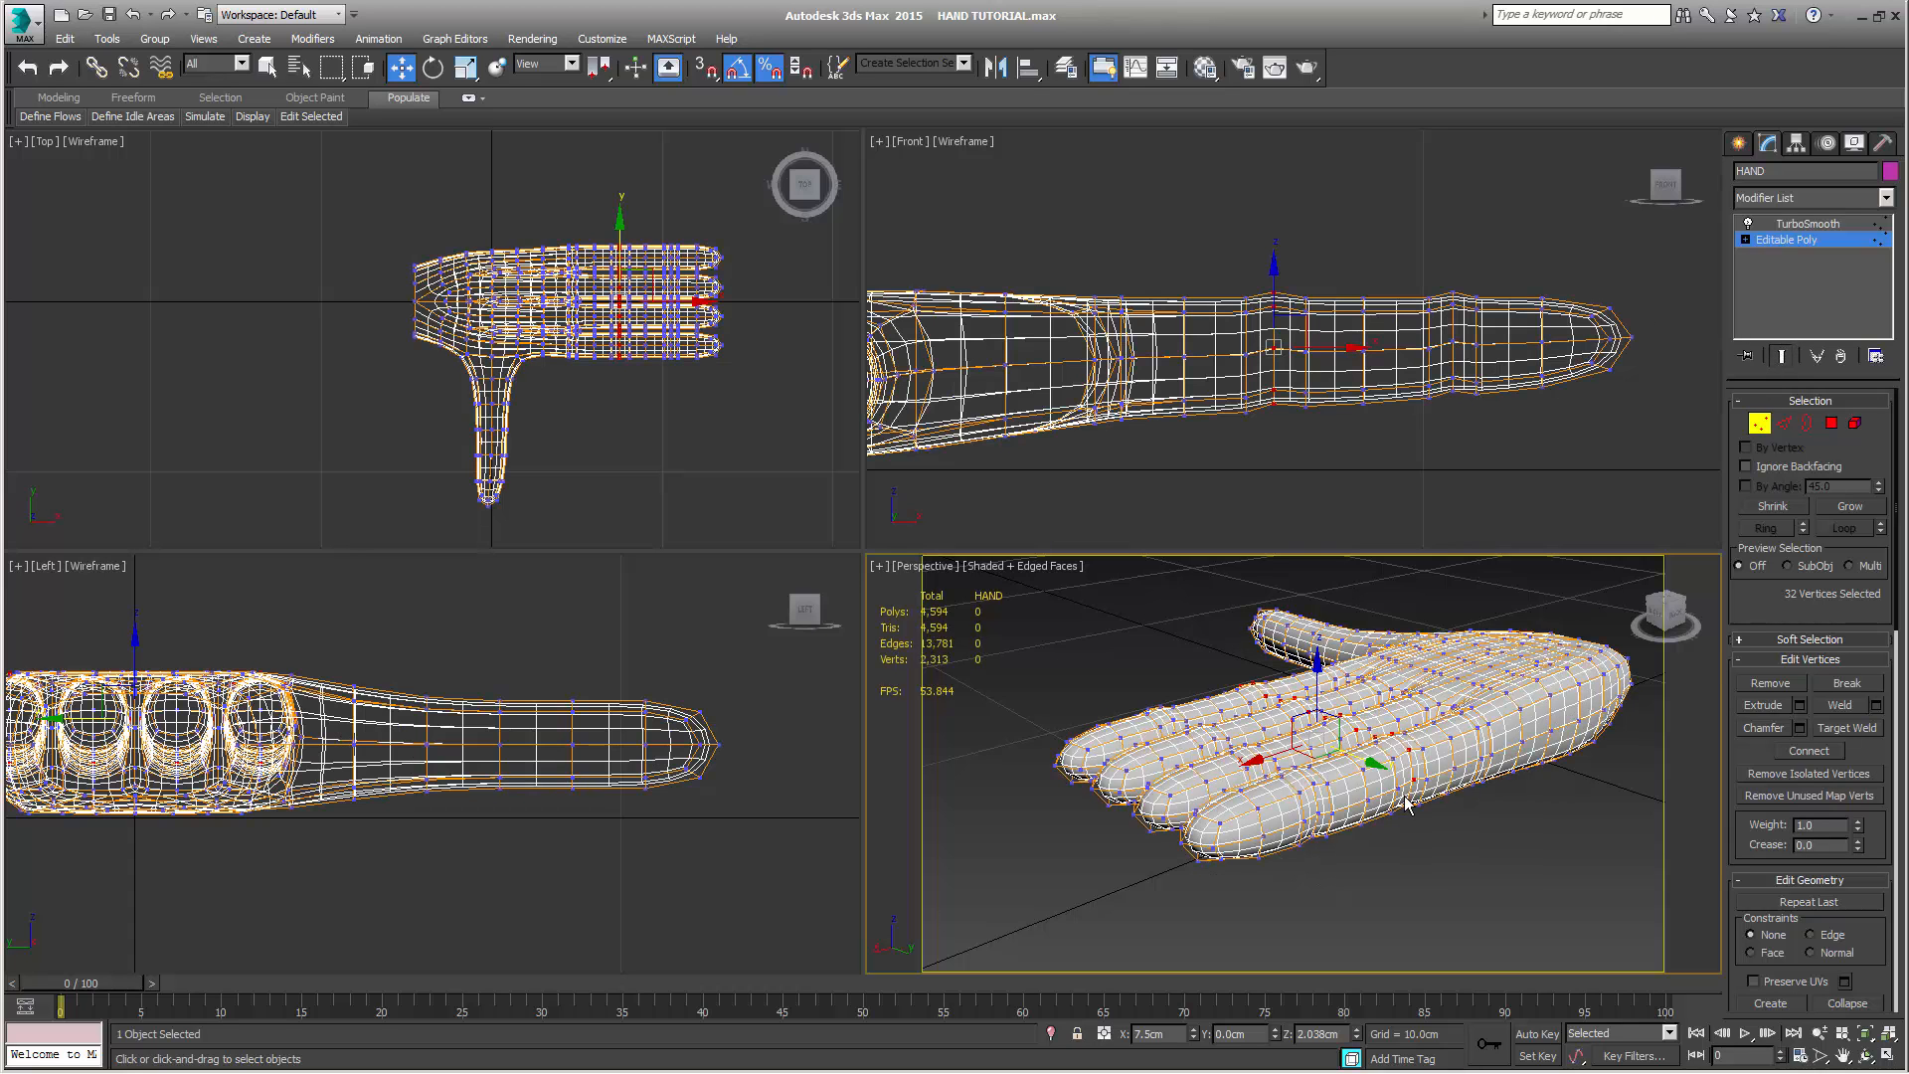
{"action": "middle_click_drag", "start_coordinate": [1410, 801], "coordinate": [1404, 803]}
{"action": "scroll", "coordinate": [1404, 801], "scroll_direction": "up", "scroll_amount": 2}
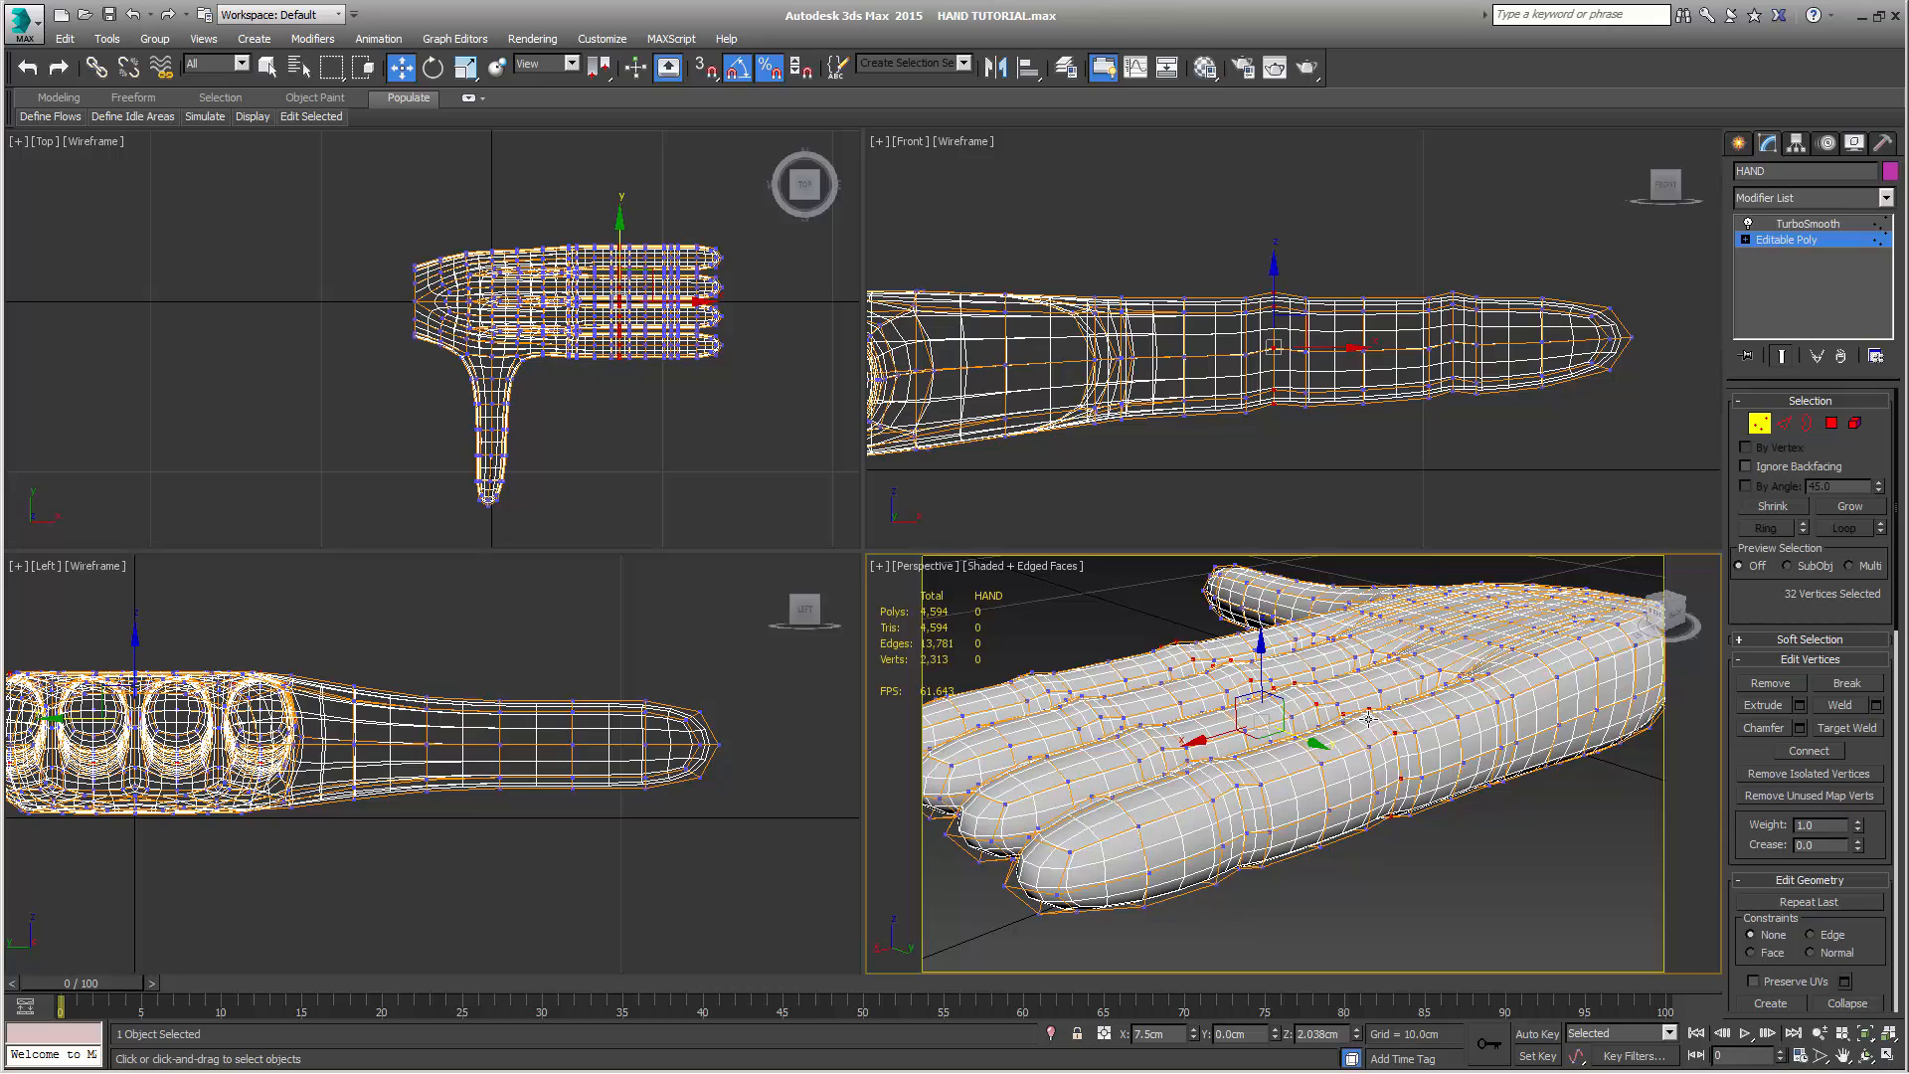
{"action": "middle_click_drag", "start_coordinate": [1377, 799], "coordinate": [1344, 722], "text": "alt"}
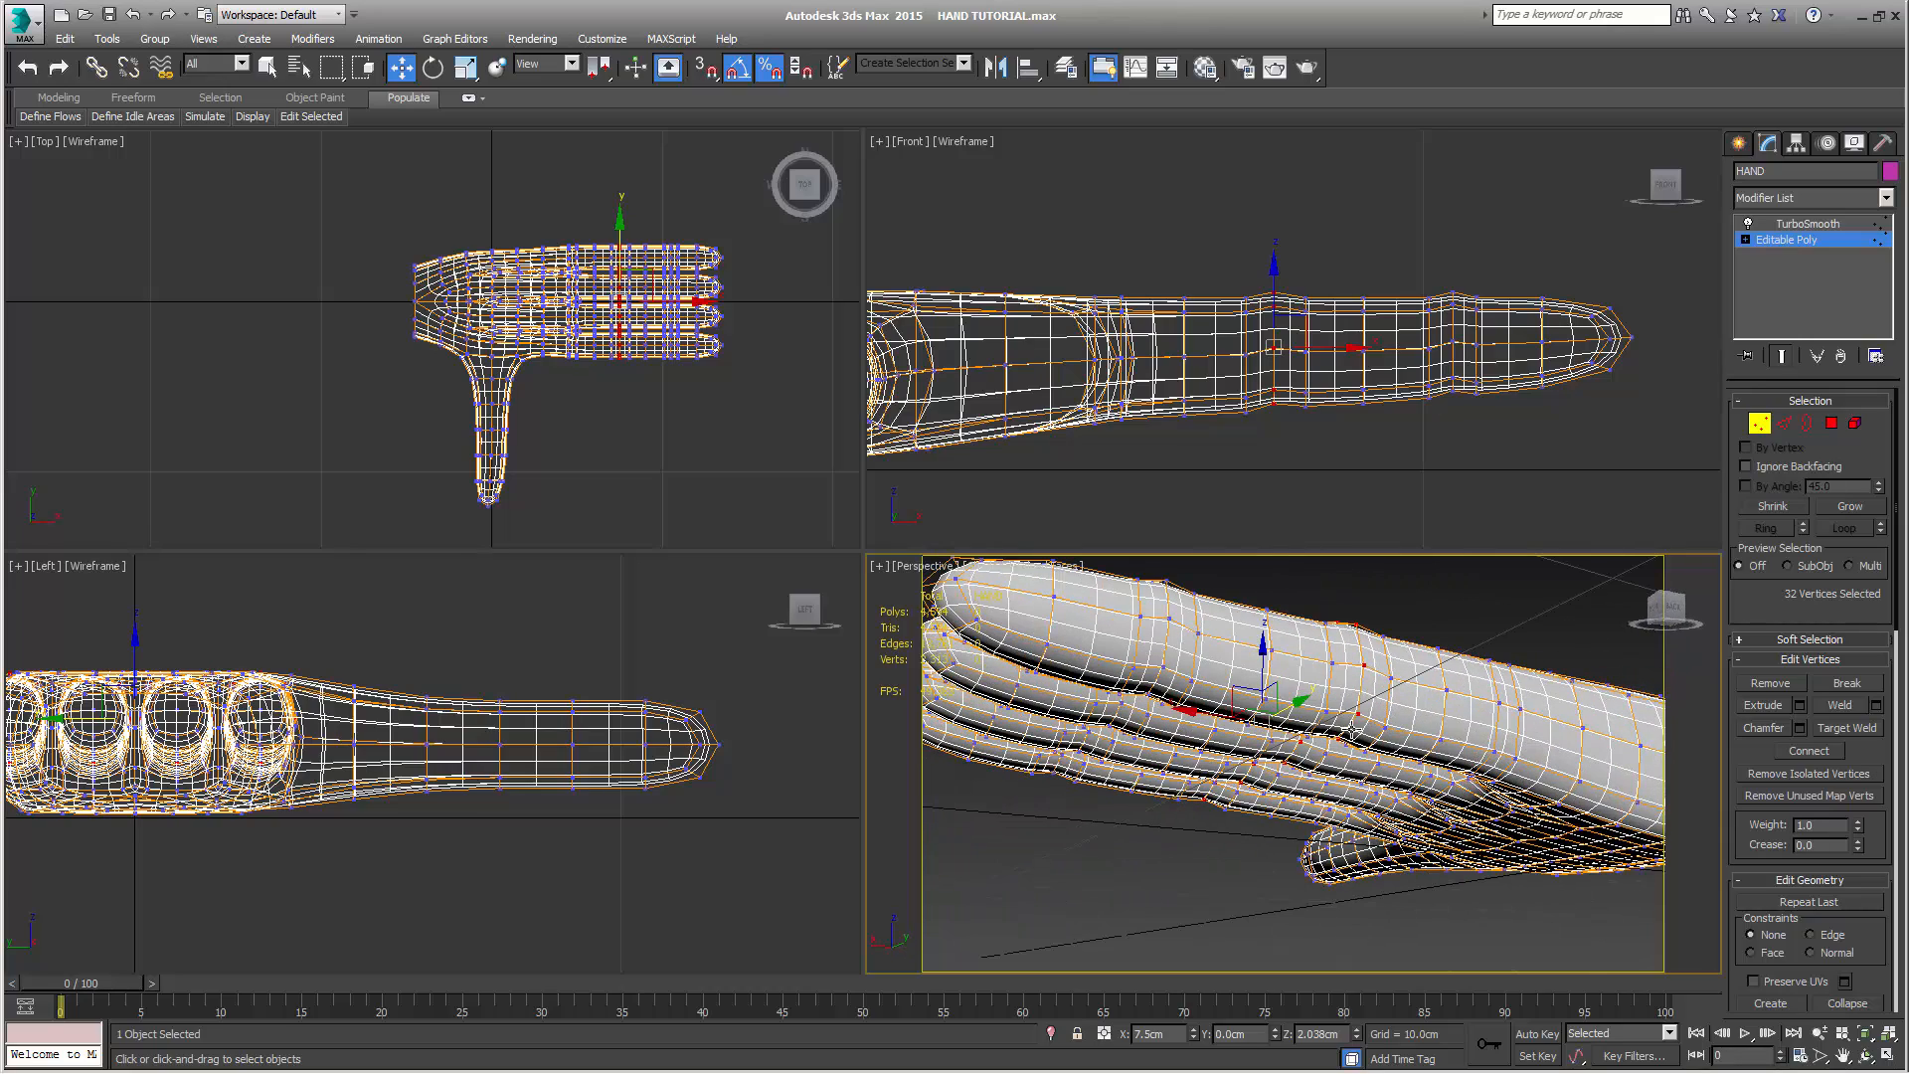
{"action": "middle_click_drag", "start_coordinate": [1360, 794], "coordinate": [1381, 844], "text": "alt"}
{"action": "scroll", "coordinate": [1399, 858], "scroll_direction": "down", "scroll_amount": 3}
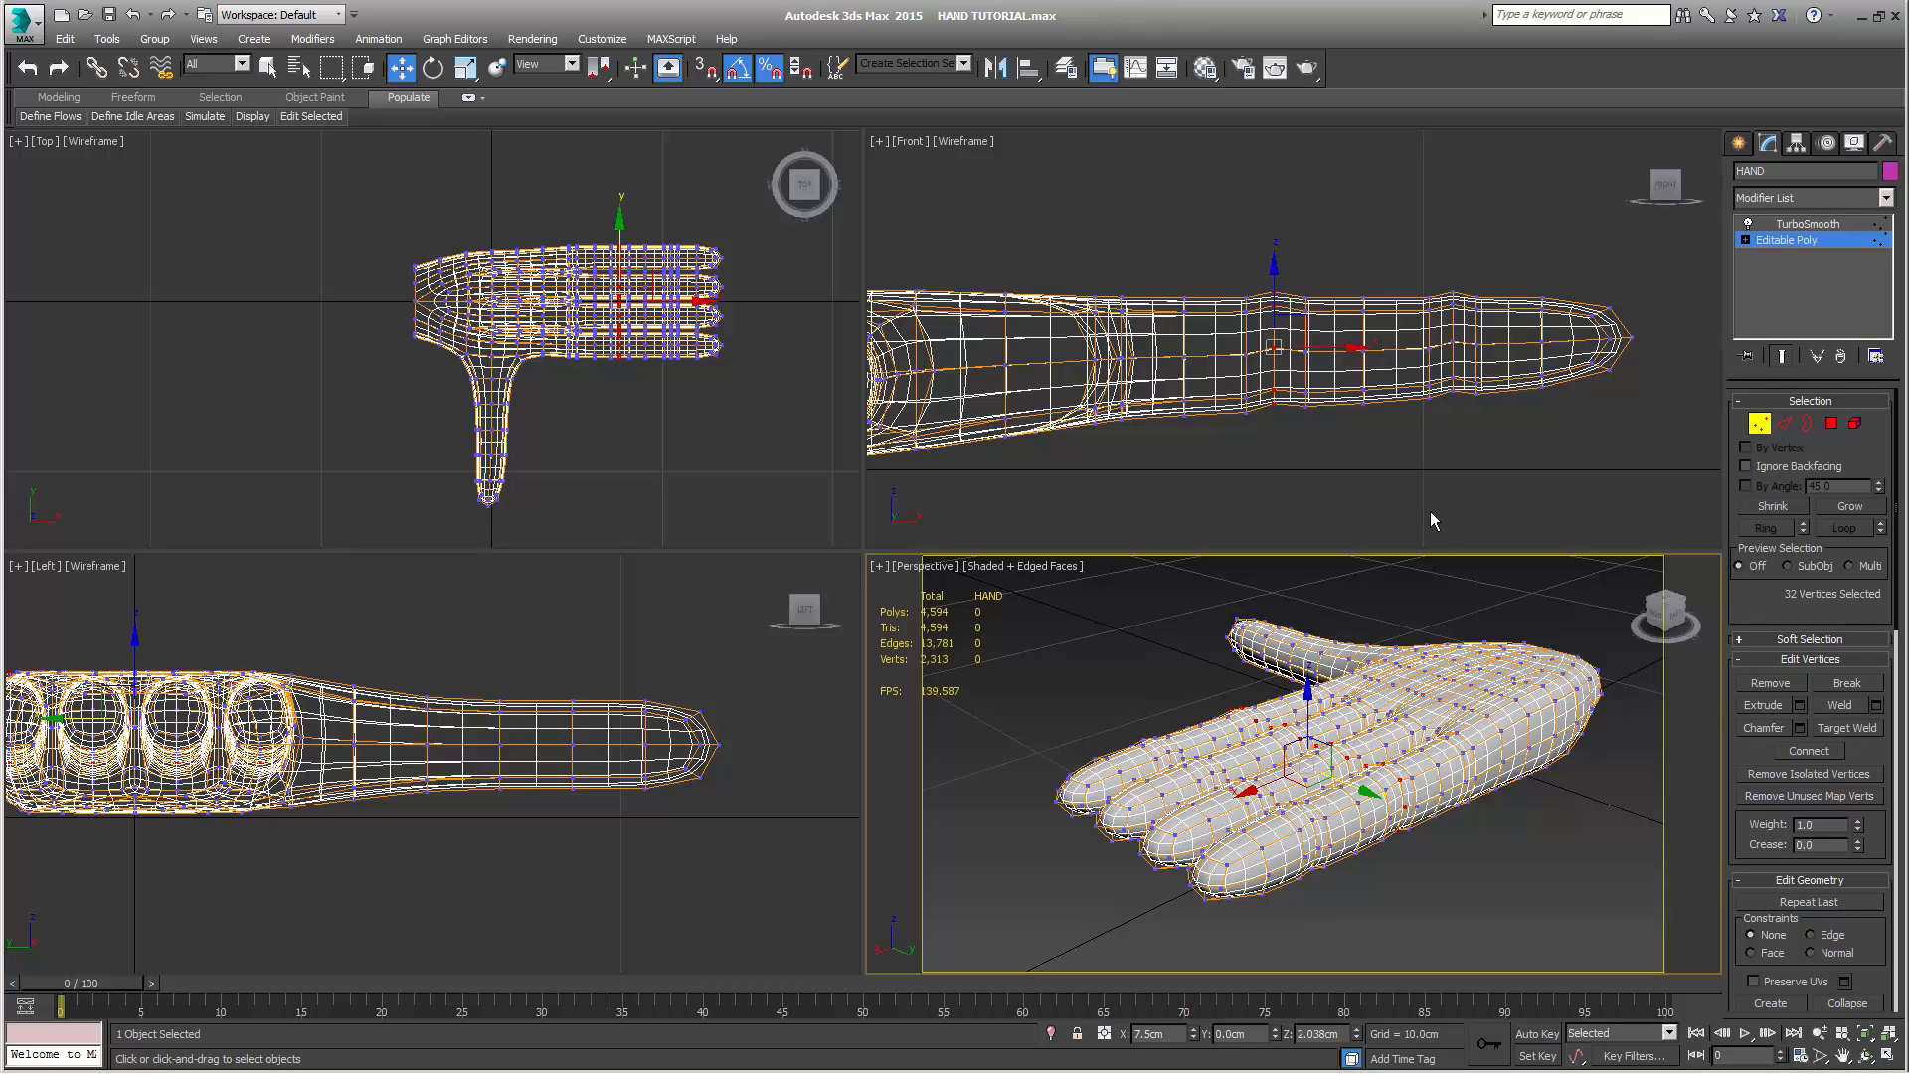
{"action": "scroll", "coordinate": [1412, 828], "scroll_direction": "up", "scroll_amount": 3}
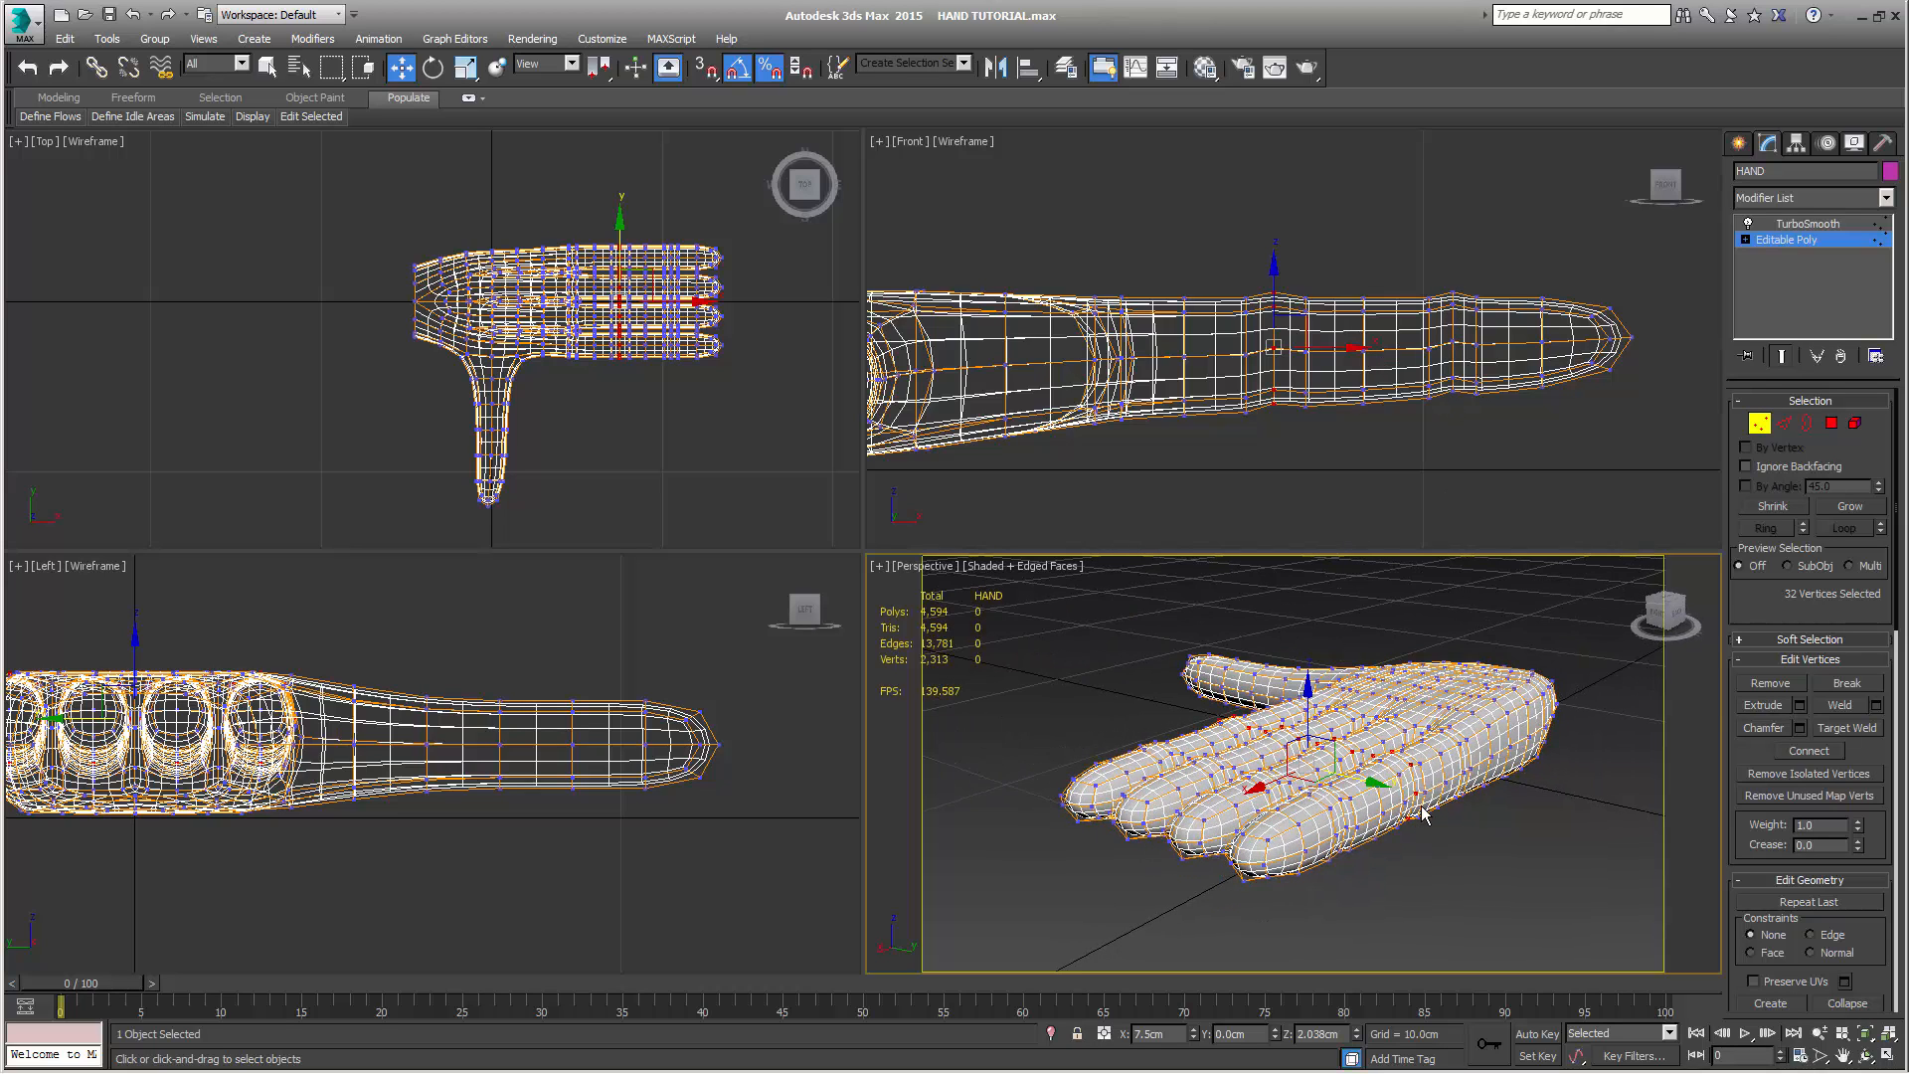
Render the smoothed hand in the perspective view from two angles to check the knuckles, closing each render
{"action": "key", "text": "shift+q"}
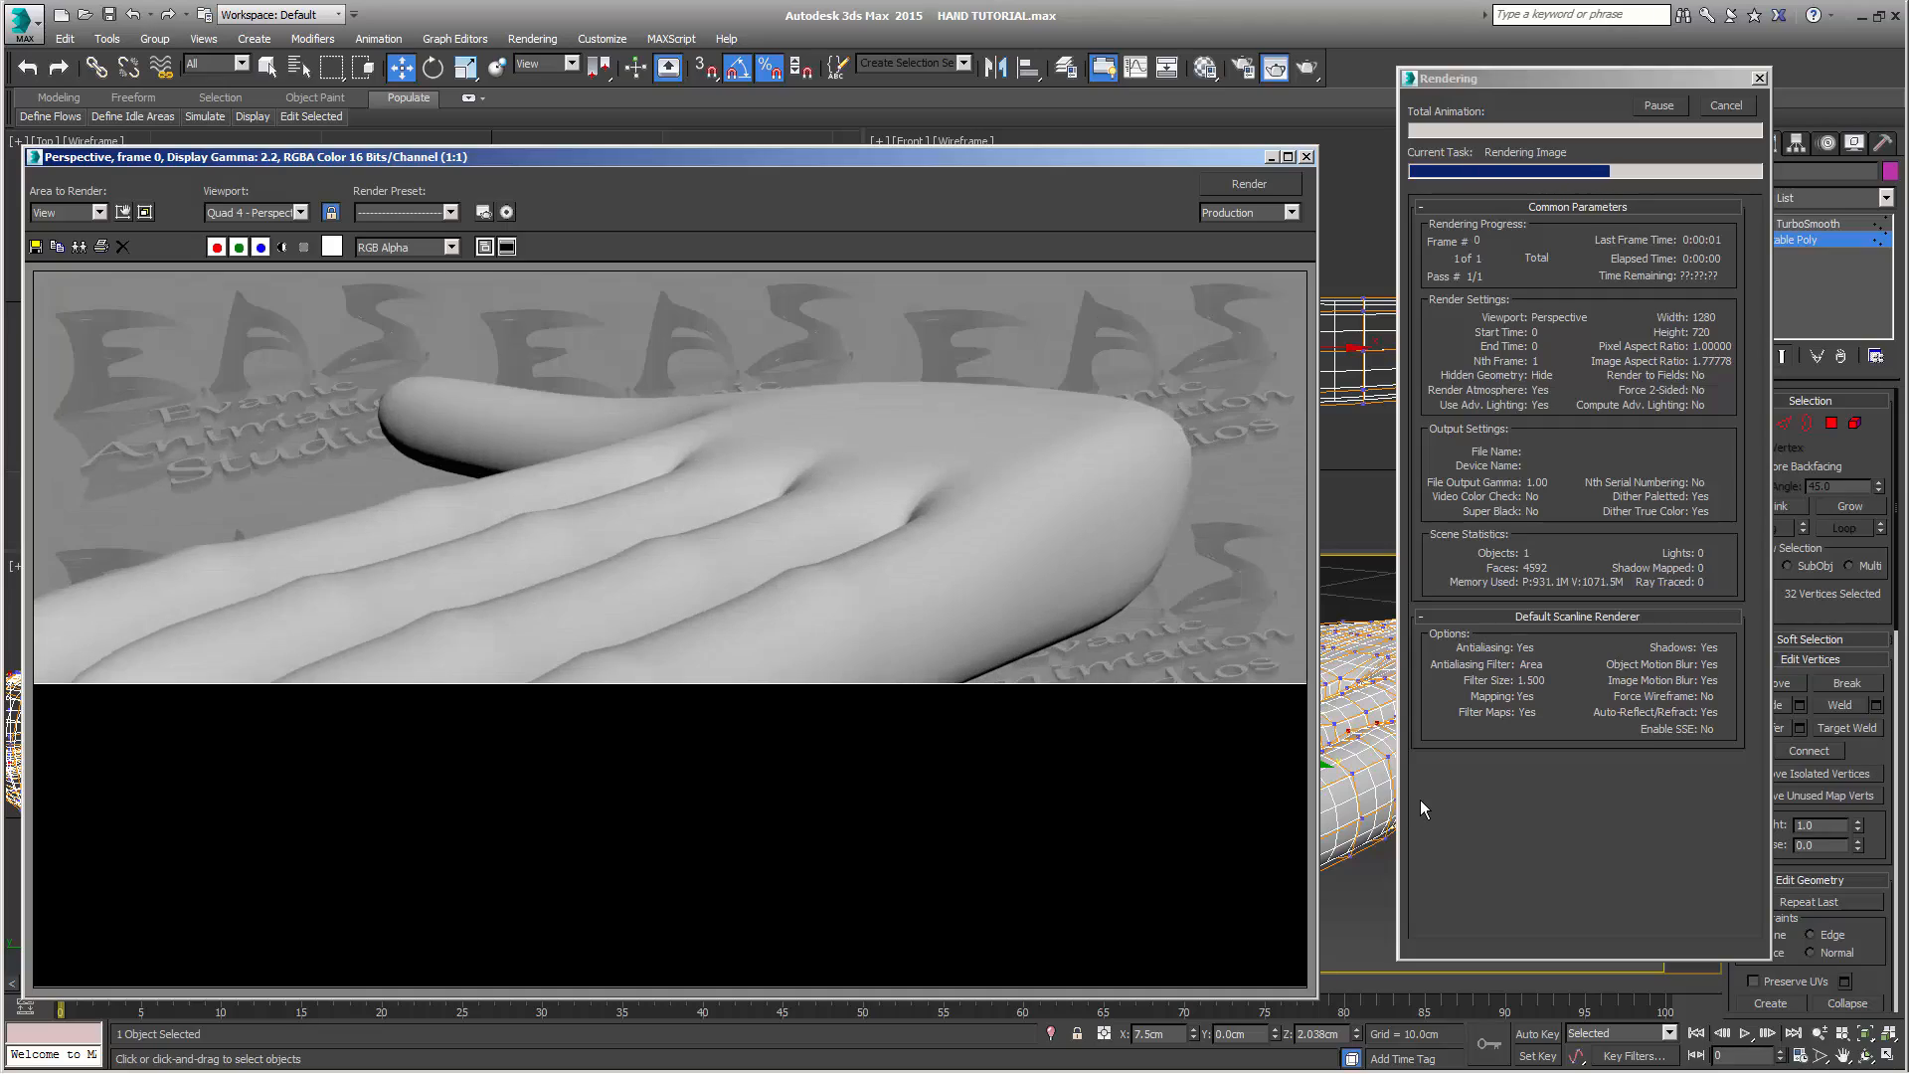
{"action": "left_click", "coordinate": [1306, 156]}
{"action": "scroll", "coordinate": [1410, 734], "scroll_direction": "up", "scroll_amount": 4}
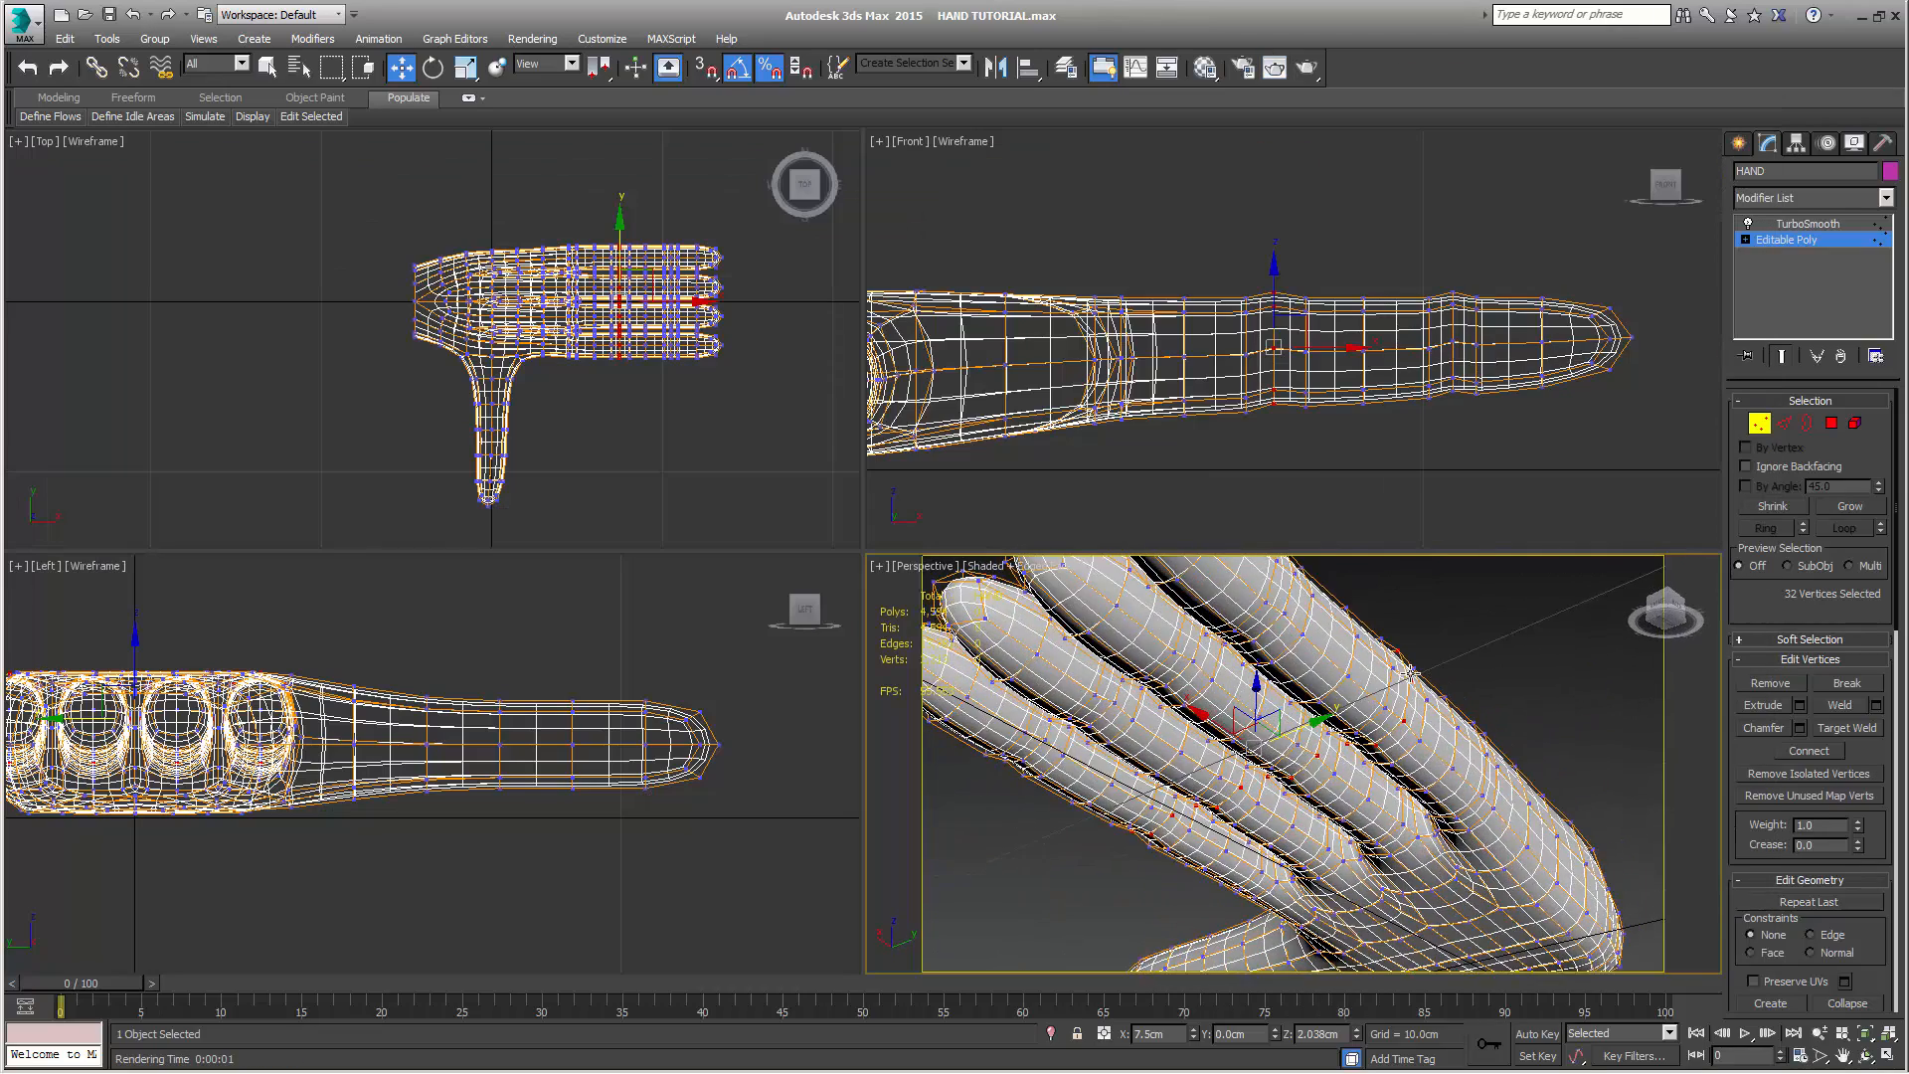
{"action": "key", "text": "shift+q"}
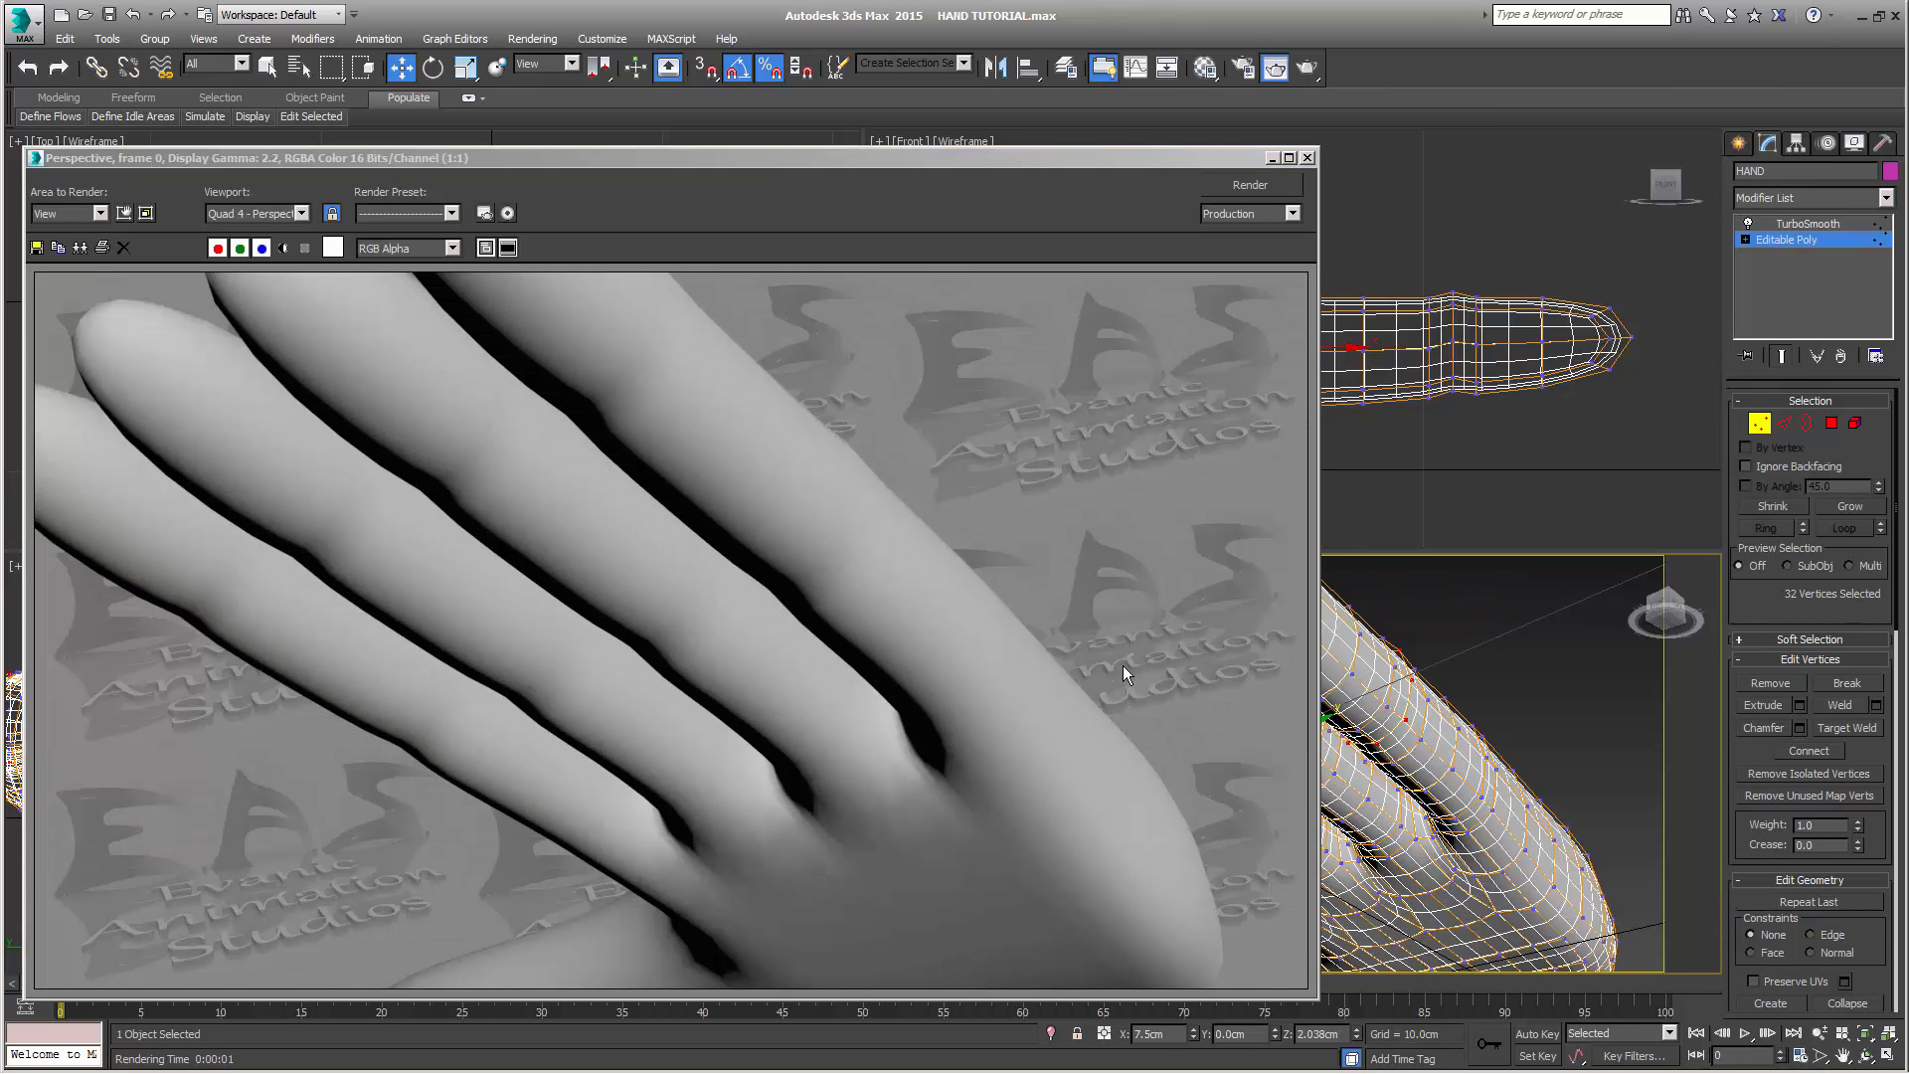
{"action": "left_click", "coordinate": [1308, 157]}
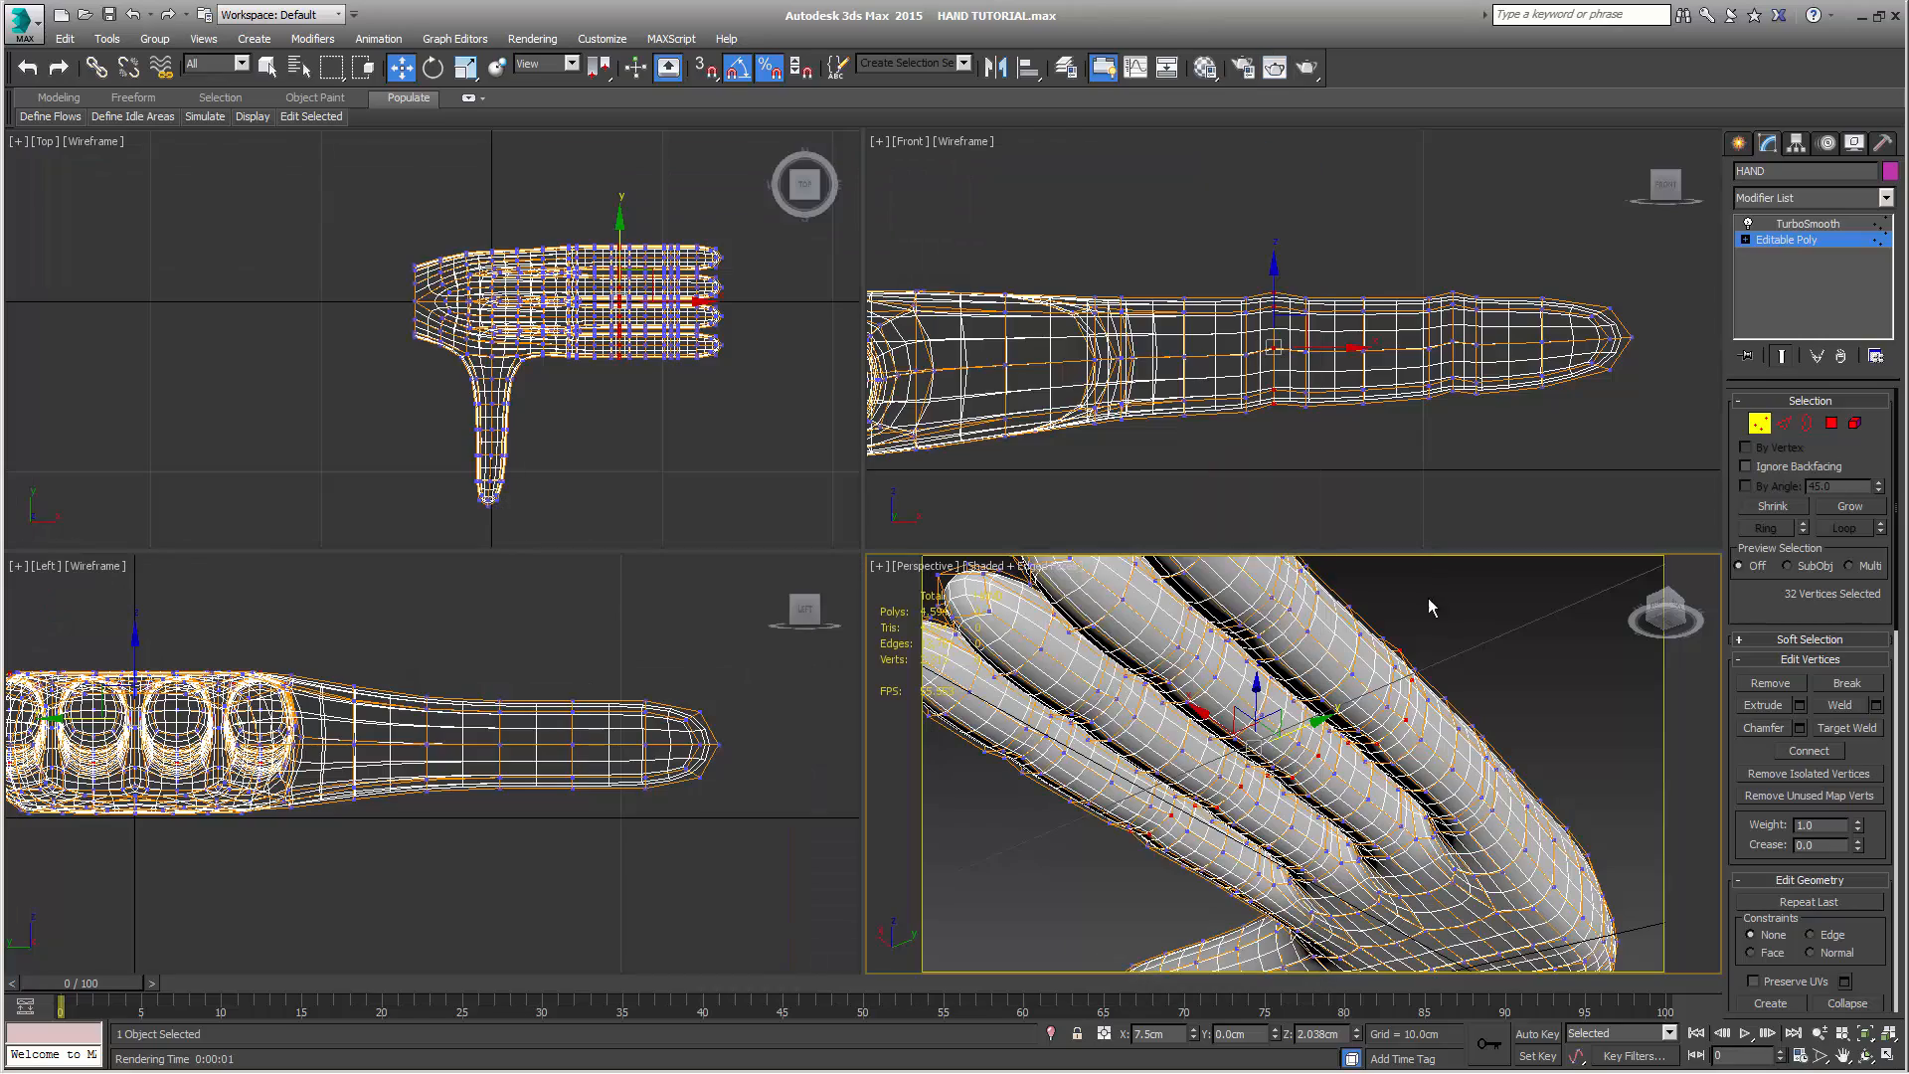
Hide the smoothed end result and select two separate vertex loops across the thumb in the top view
{"action": "middle_click_drag", "start_coordinate": [1483, 662], "coordinate": [1468, 785], "text": "alt"}
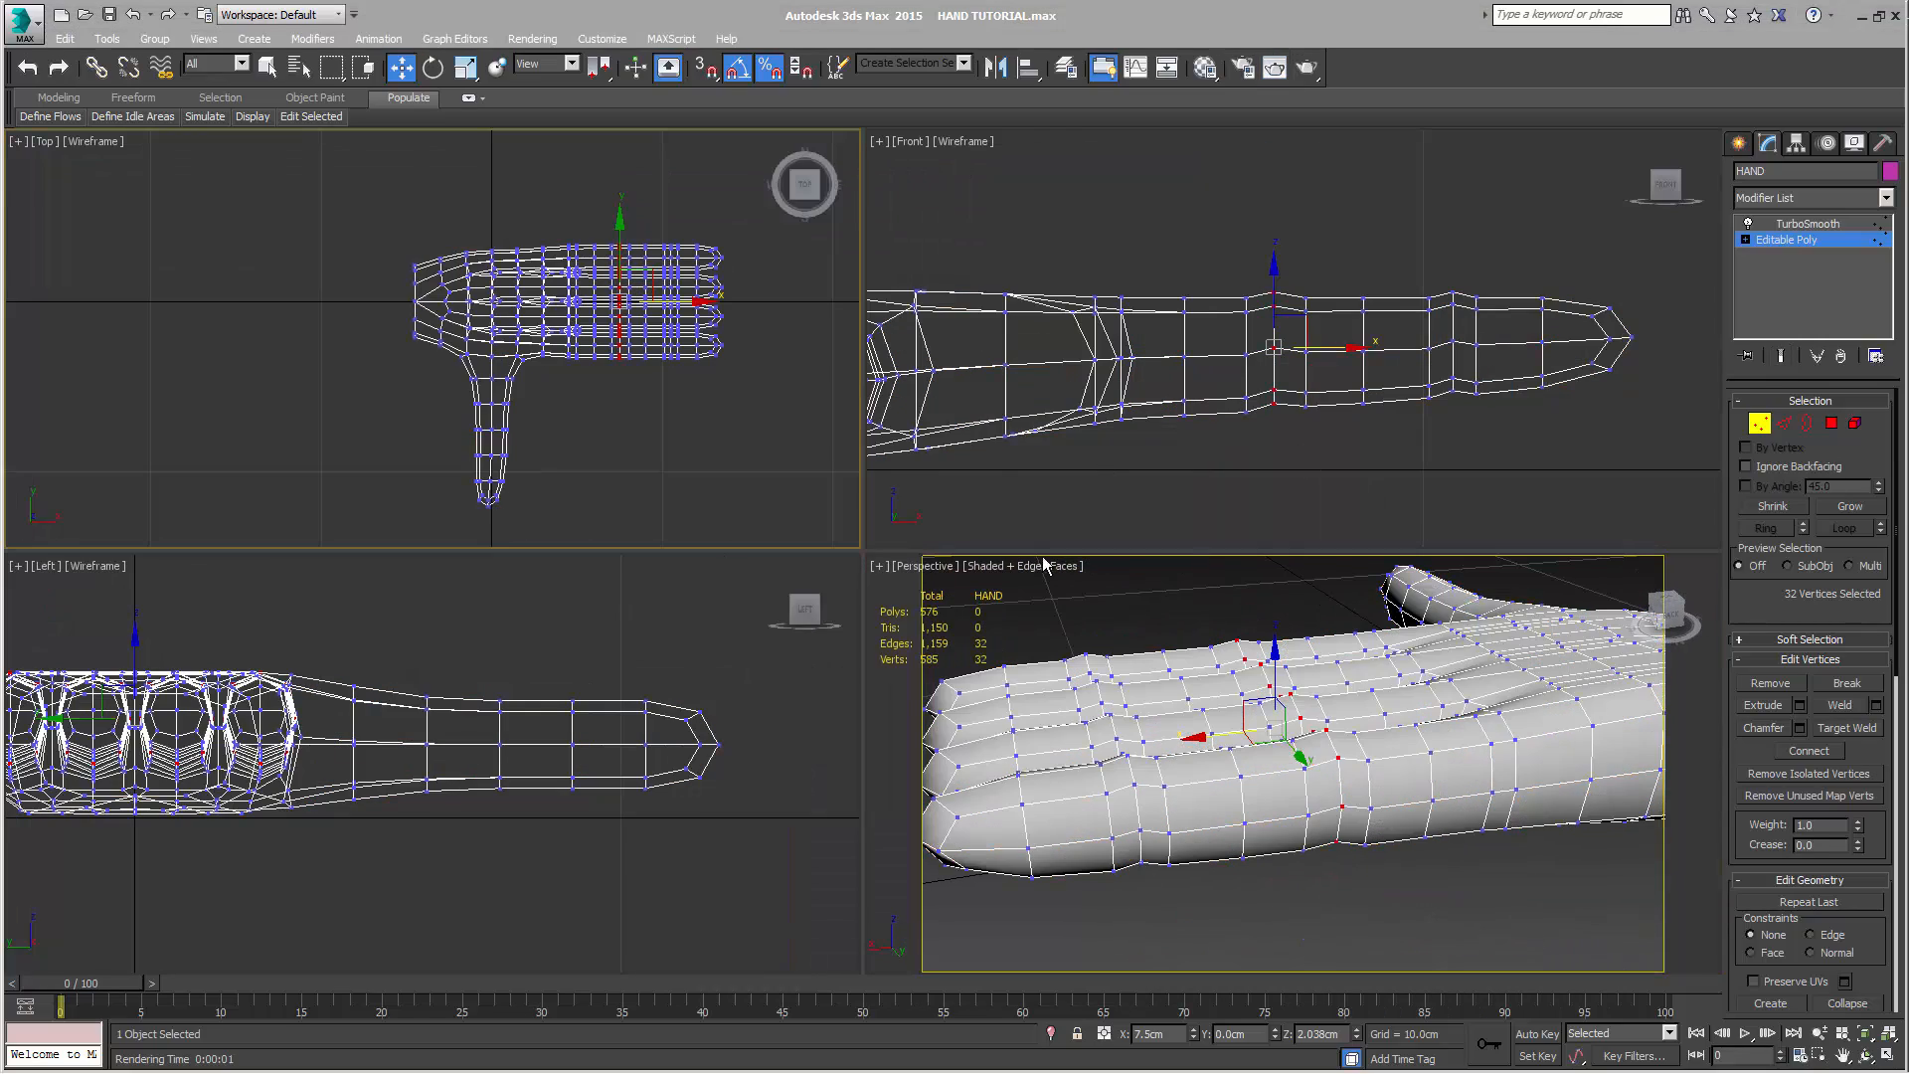
{"action": "scroll", "coordinate": [583, 438], "scroll_direction": "up", "scroll_amount": 4}
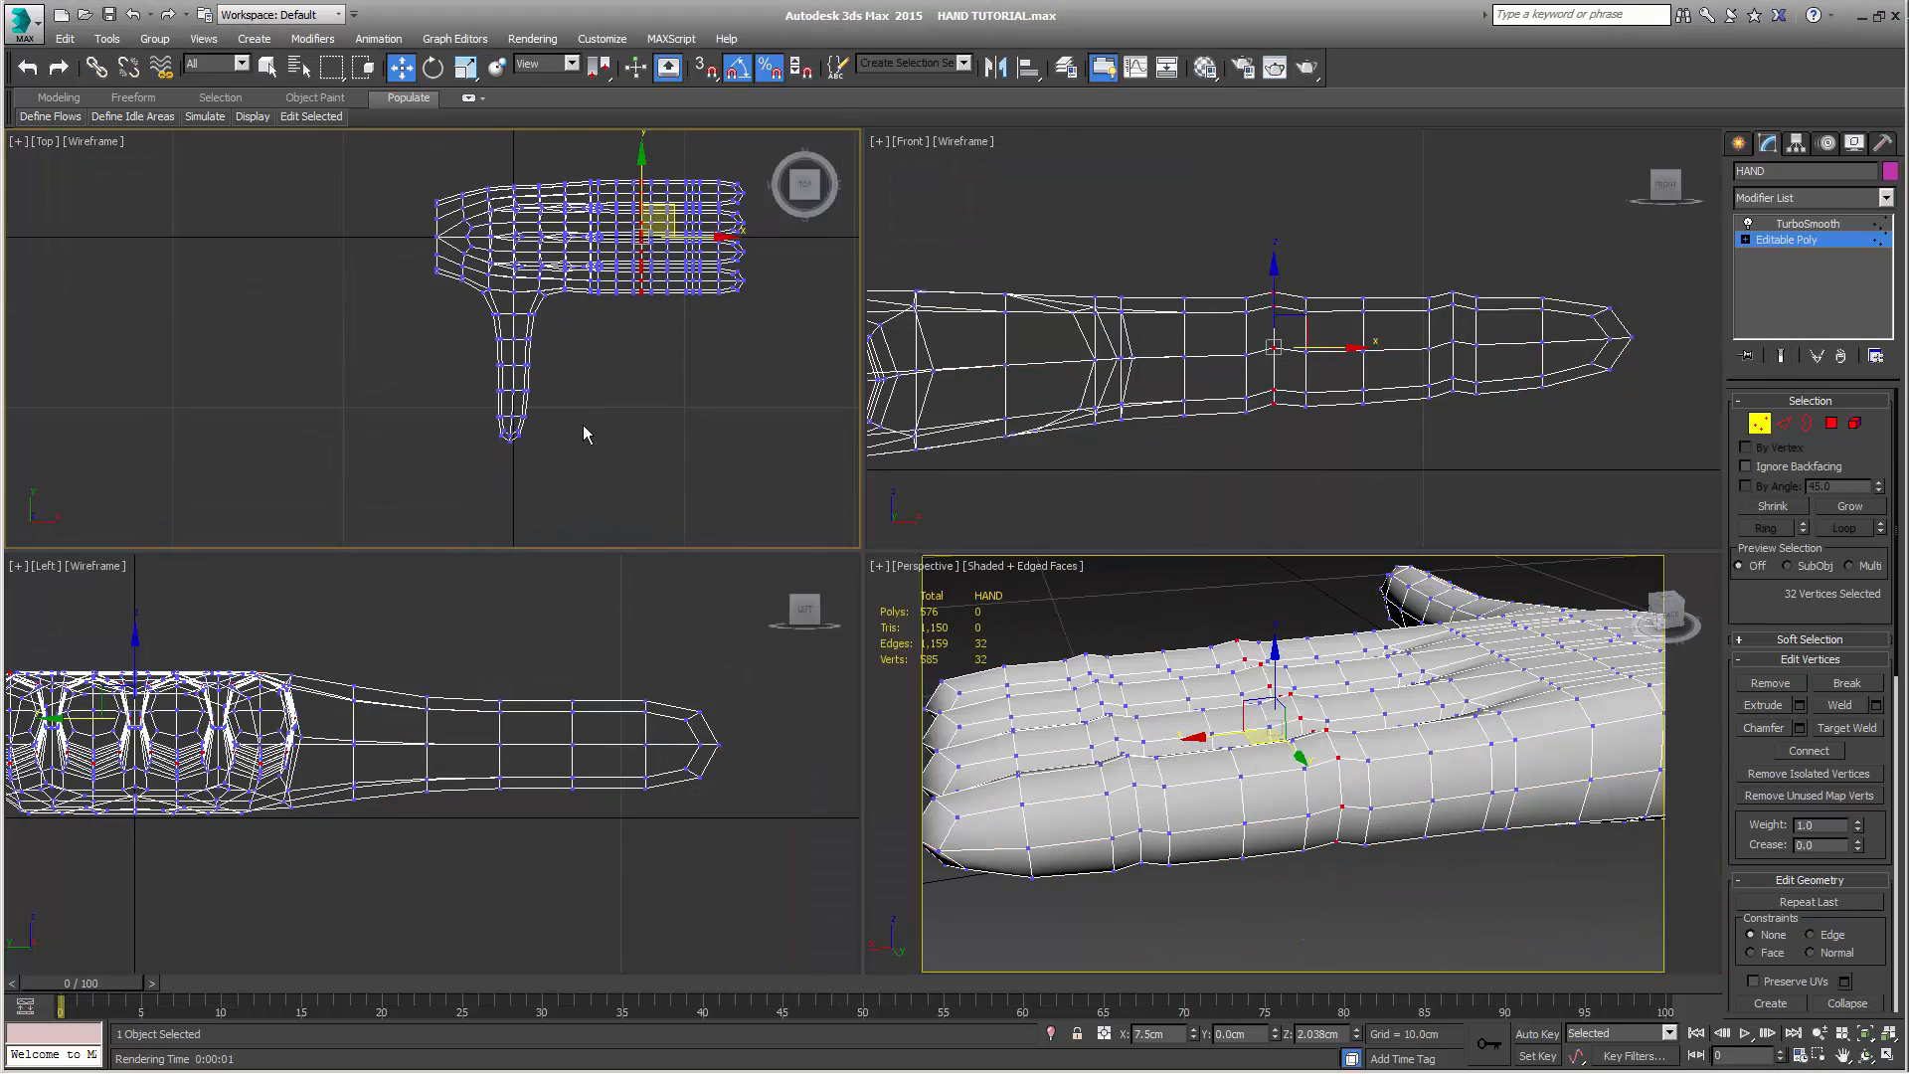
{"action": "scroll", "coordinate": [584, 425], "scroll_direction": "up", "scroll_amount": 2}
{"action": "middle_click_drag", "start_coordinate": [584, 426], "coordinate": [616, 421]}
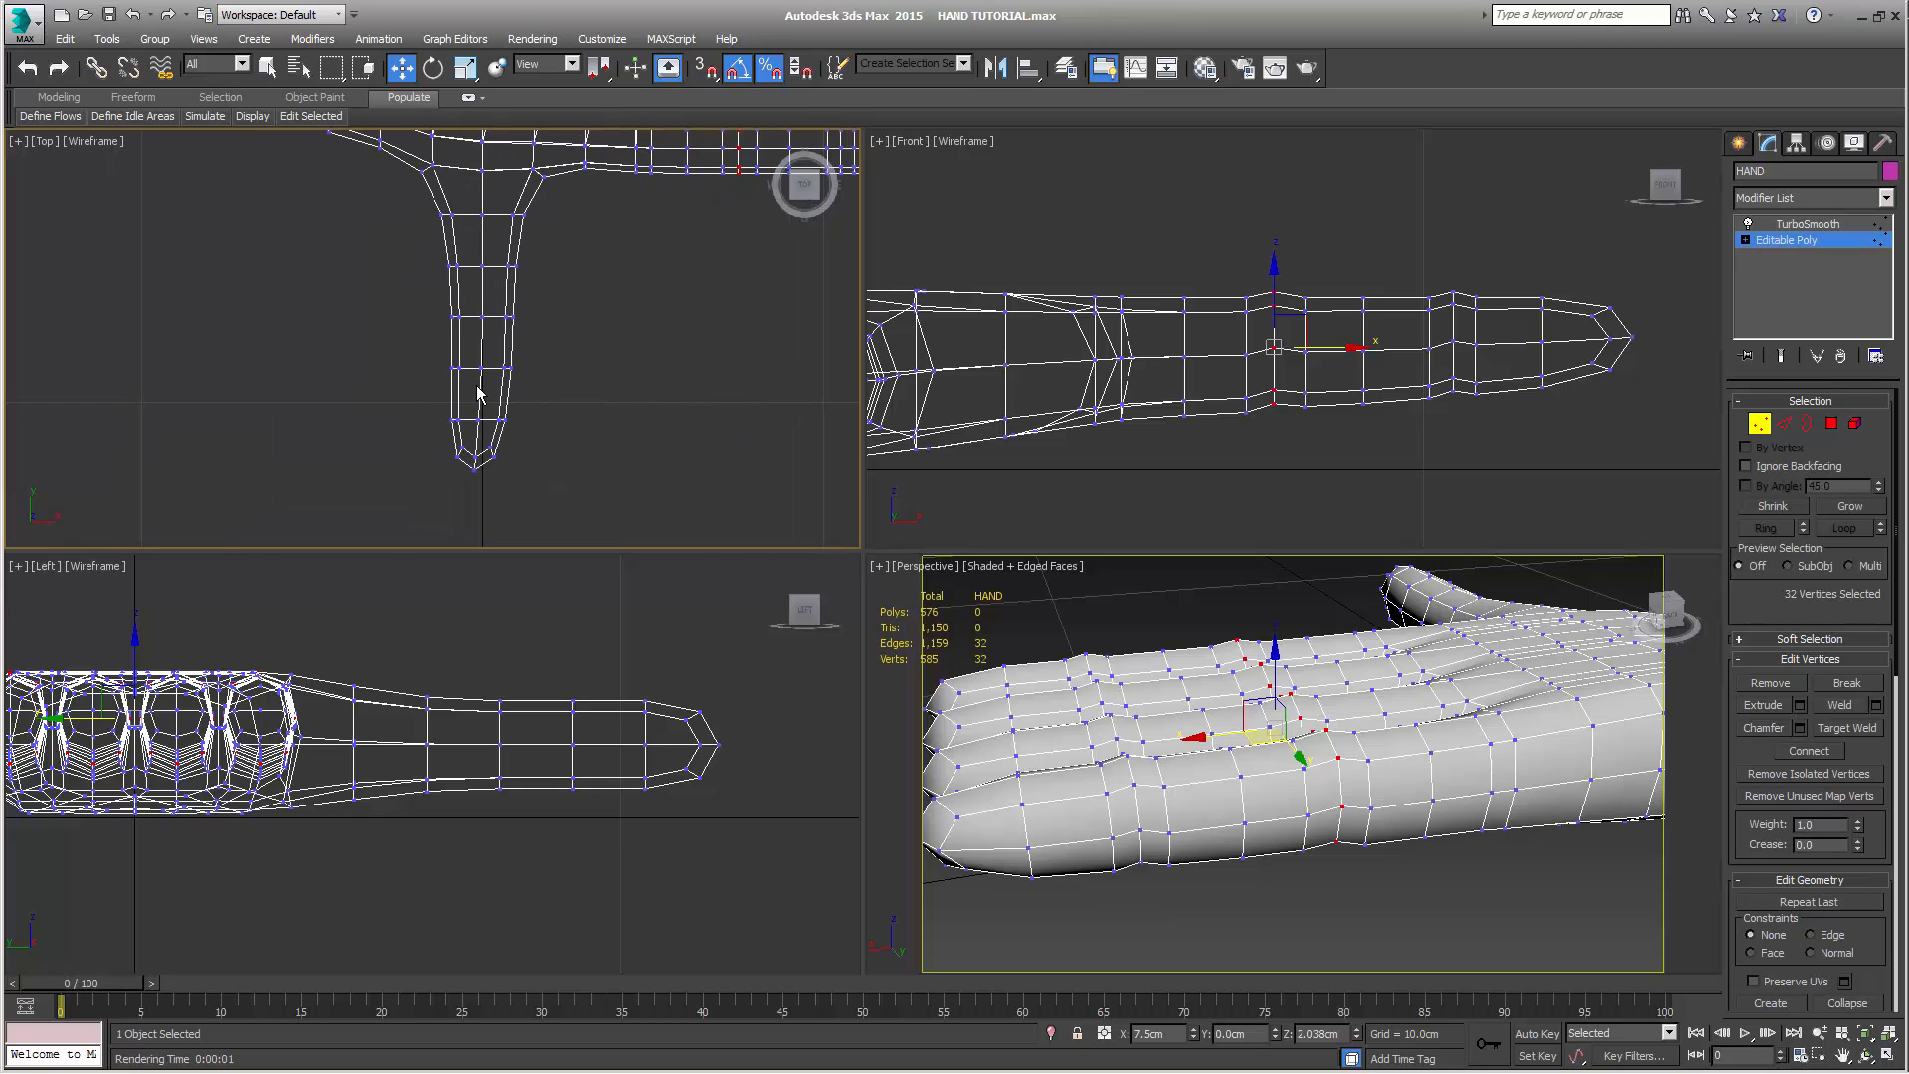
{"action": "left_click_drag", "start_coordinate": [559, 384], "coordinate": [560, 384]}
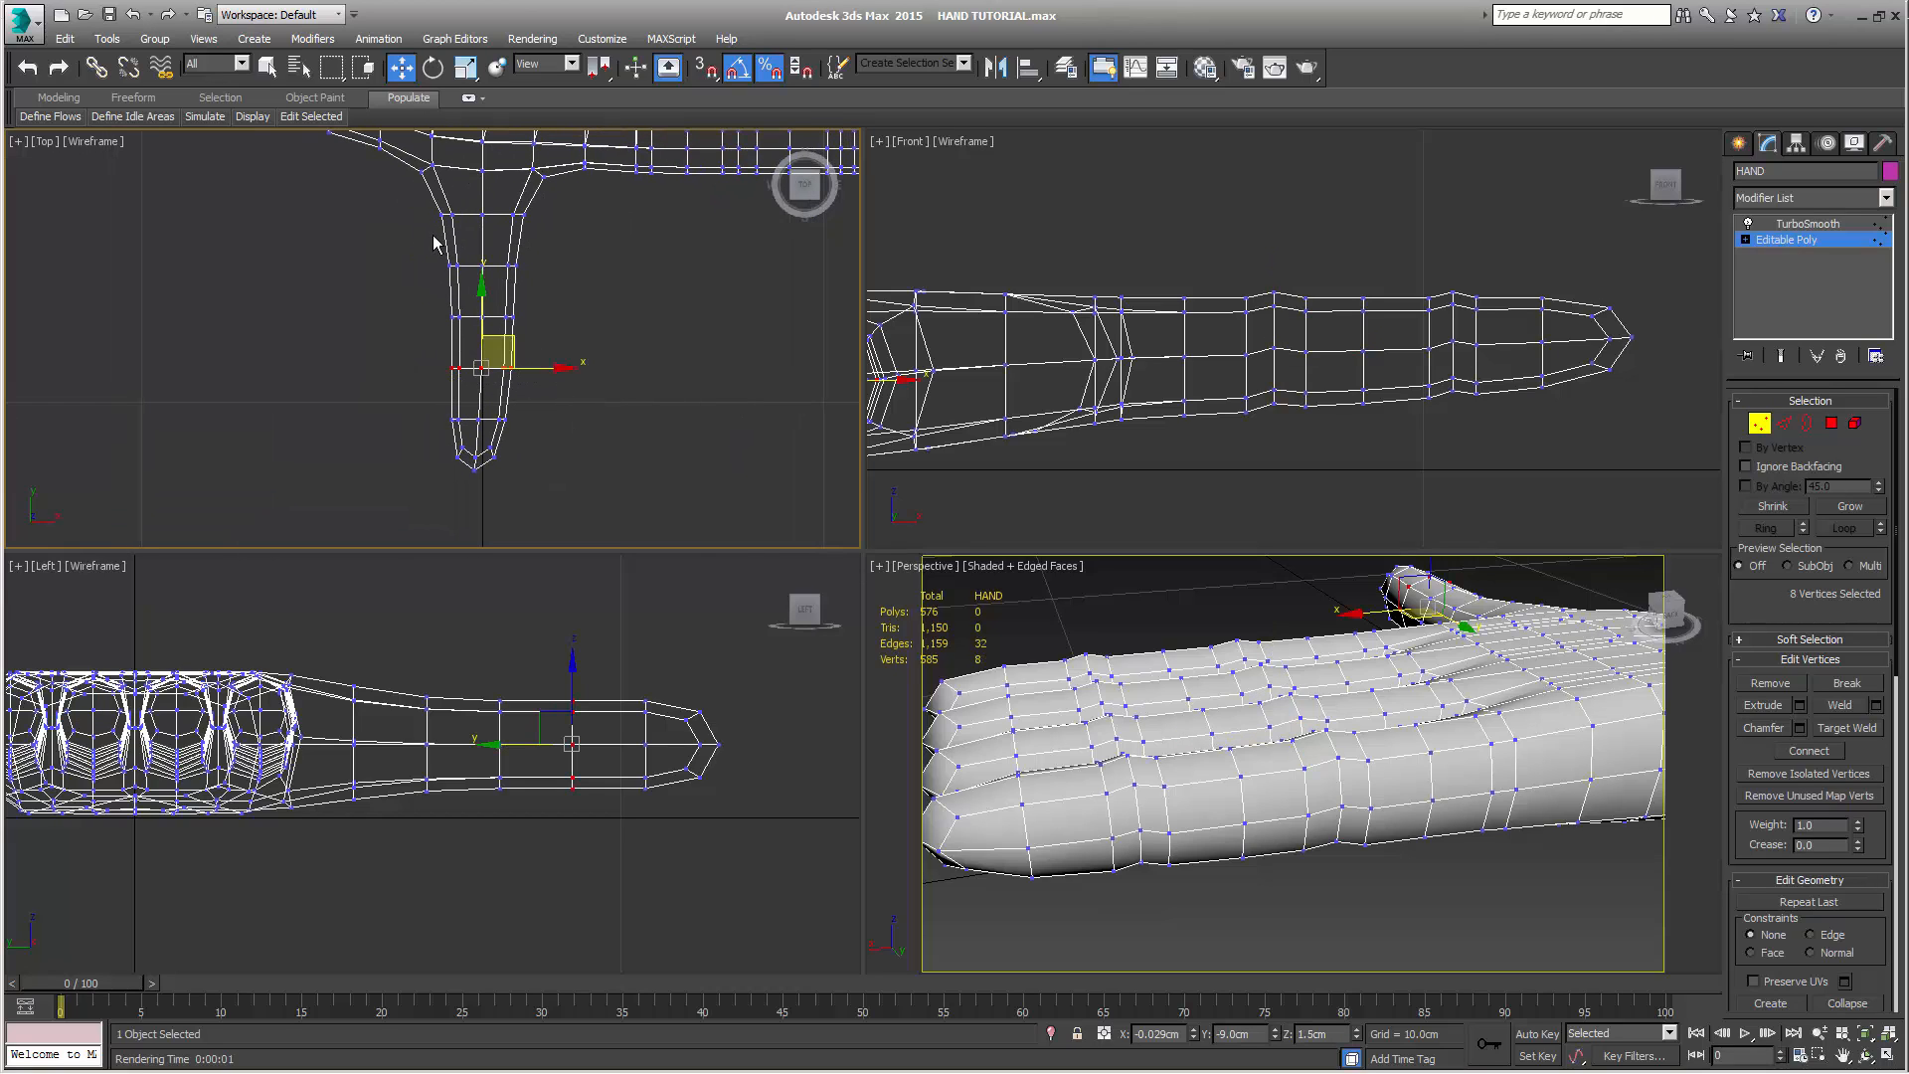
{"action": "middle_click_drag", "start_coordinate": [627, 333], "coordinate": [638, 381]}
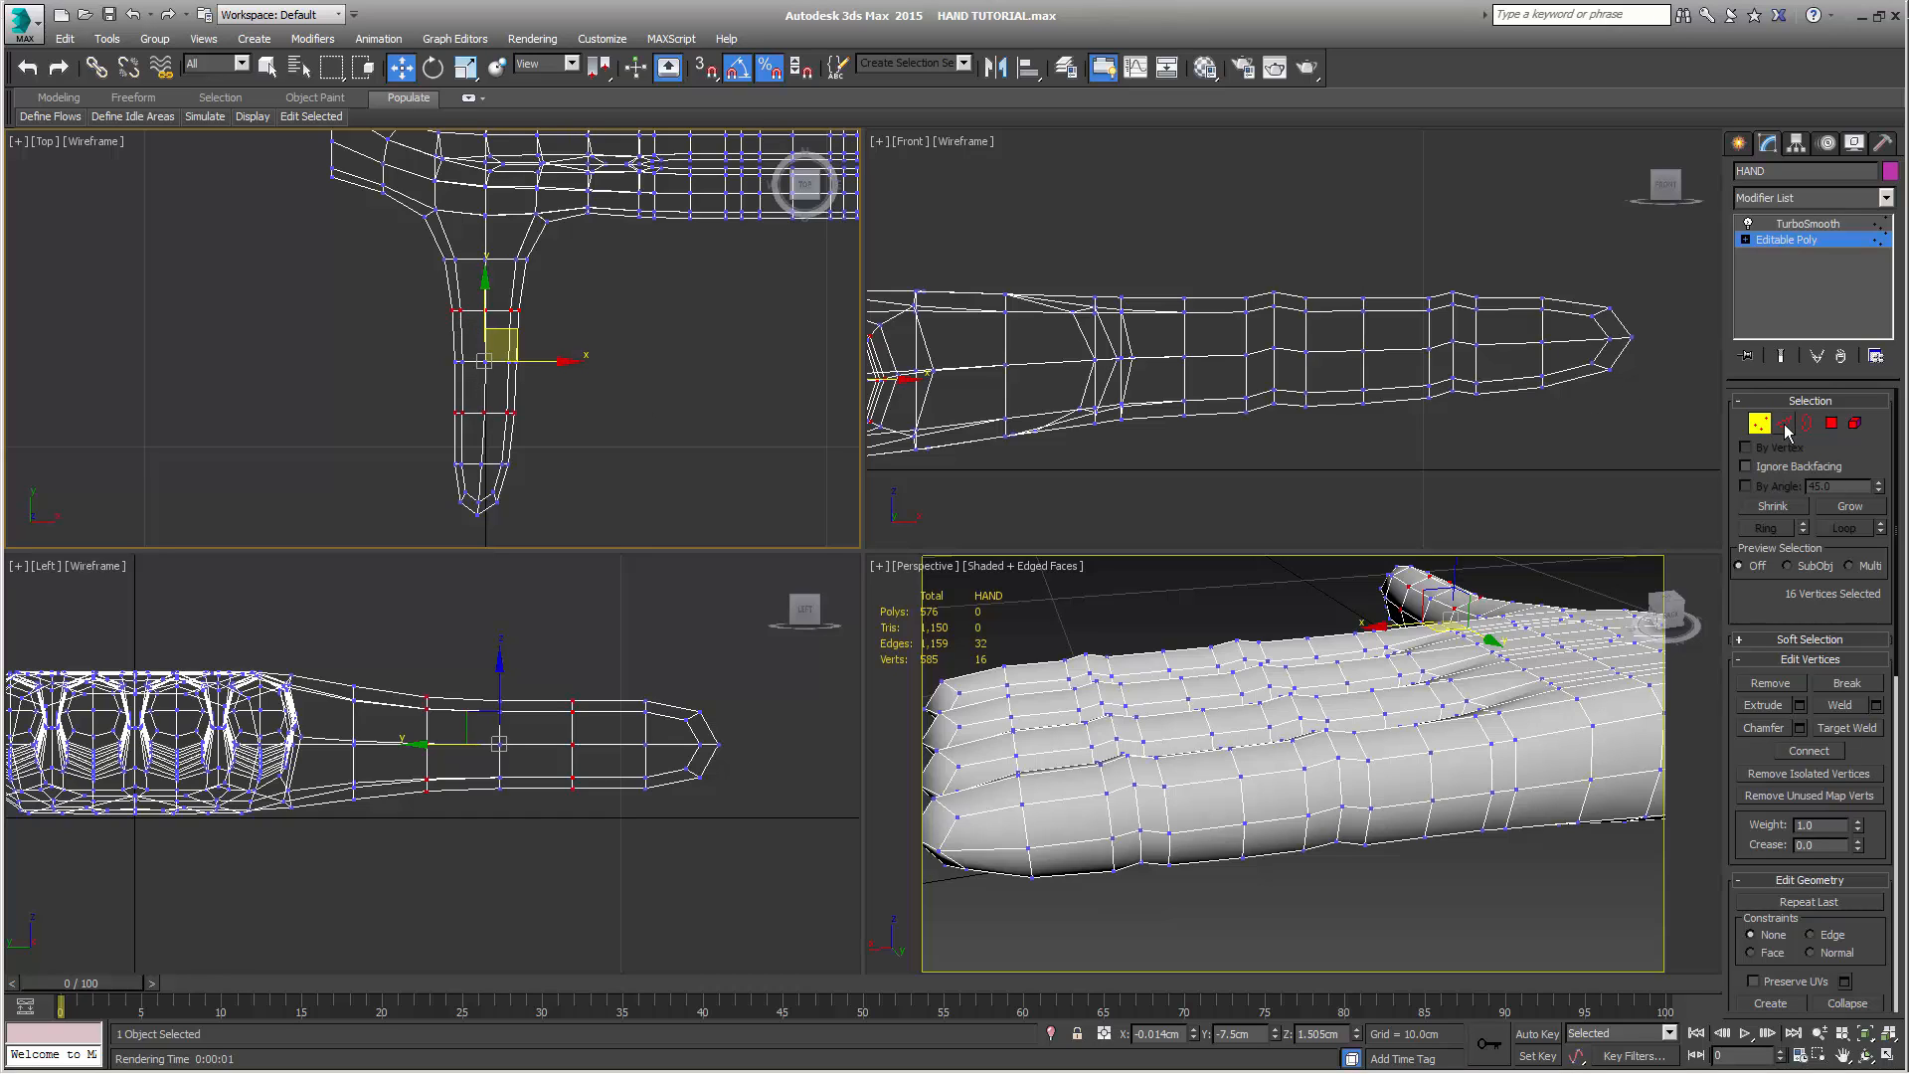
Connect the thumb edges between the outer joint loop and the tip with a new edge loop, shifted toward the joint
{"action": "left_click", "coordinate": [644, 435]}
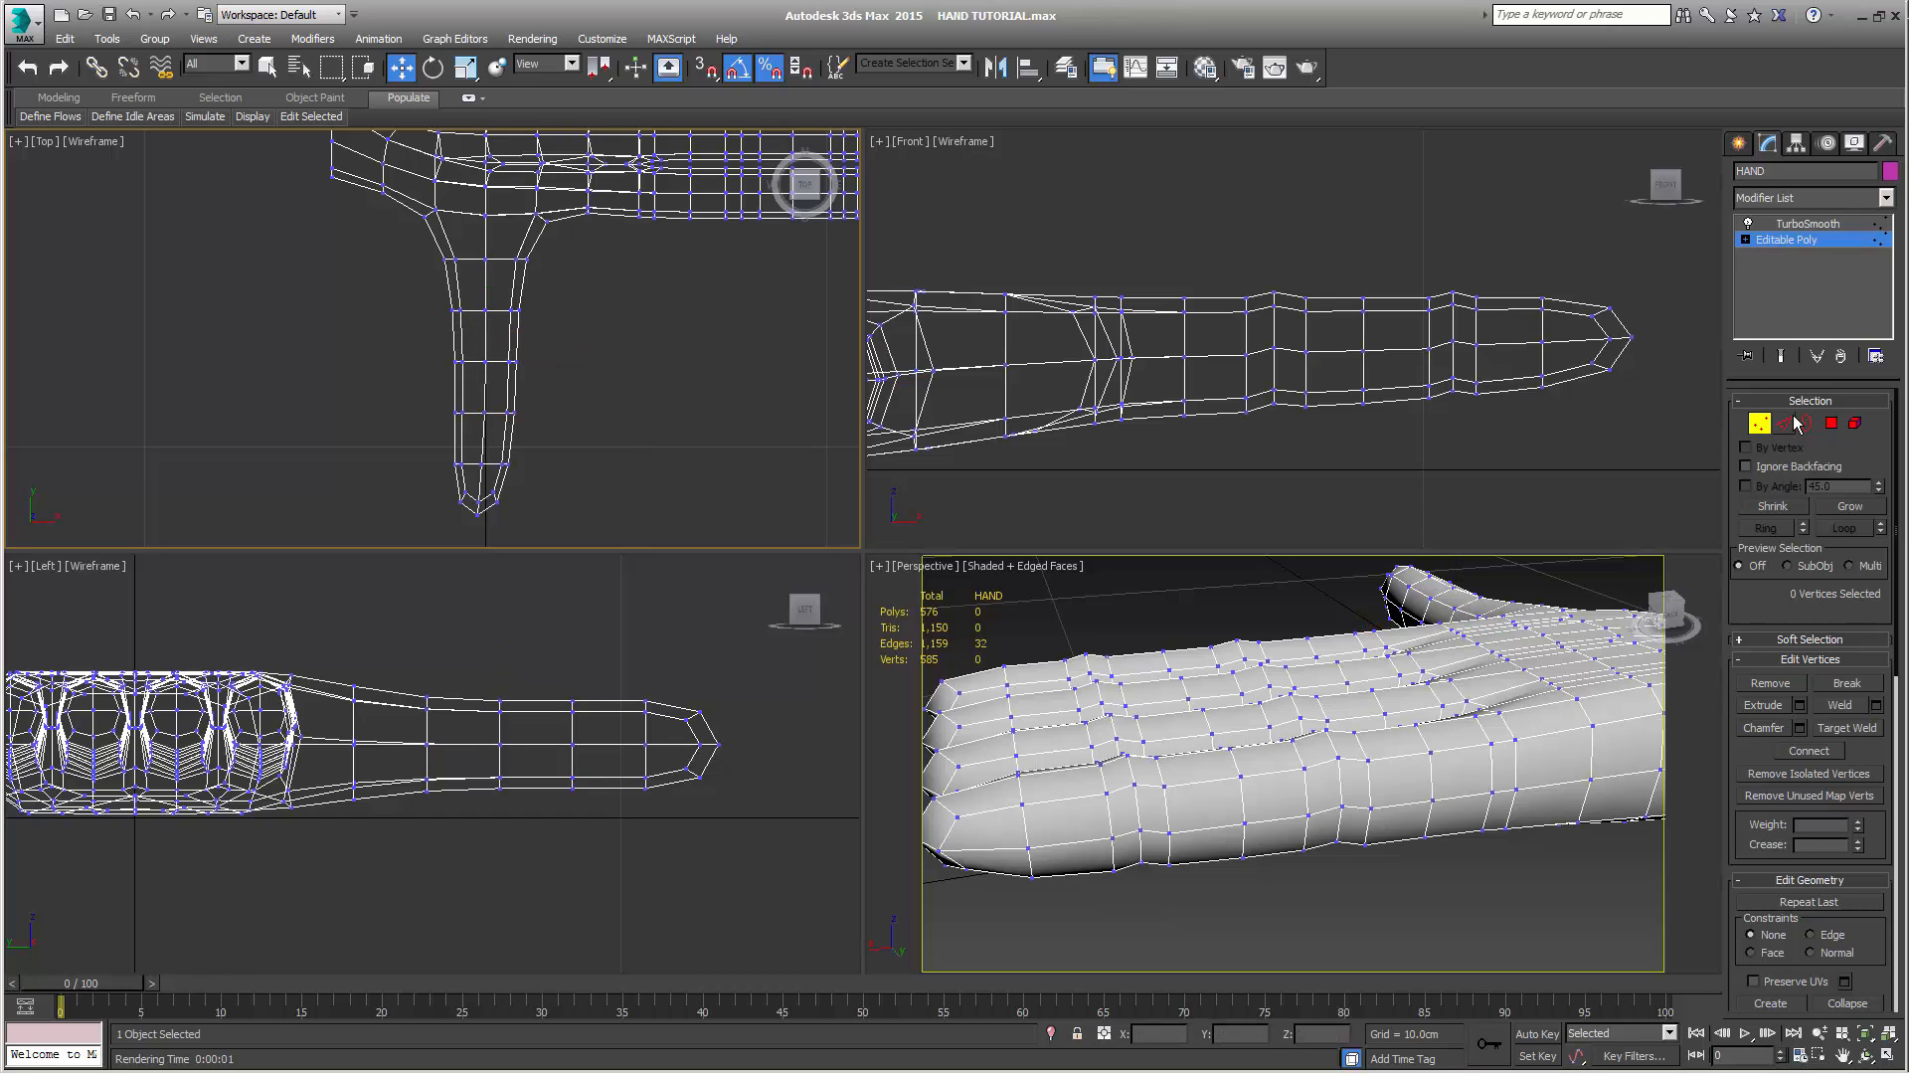
{"action": "left_click", "coordinate": [1784, 422]}
{"action": "left_click_drag", "start_coordinate": [413, 427], "coordinate": [558, 450]}
{"action": "left_click", "coordinate": [1841, 778]}
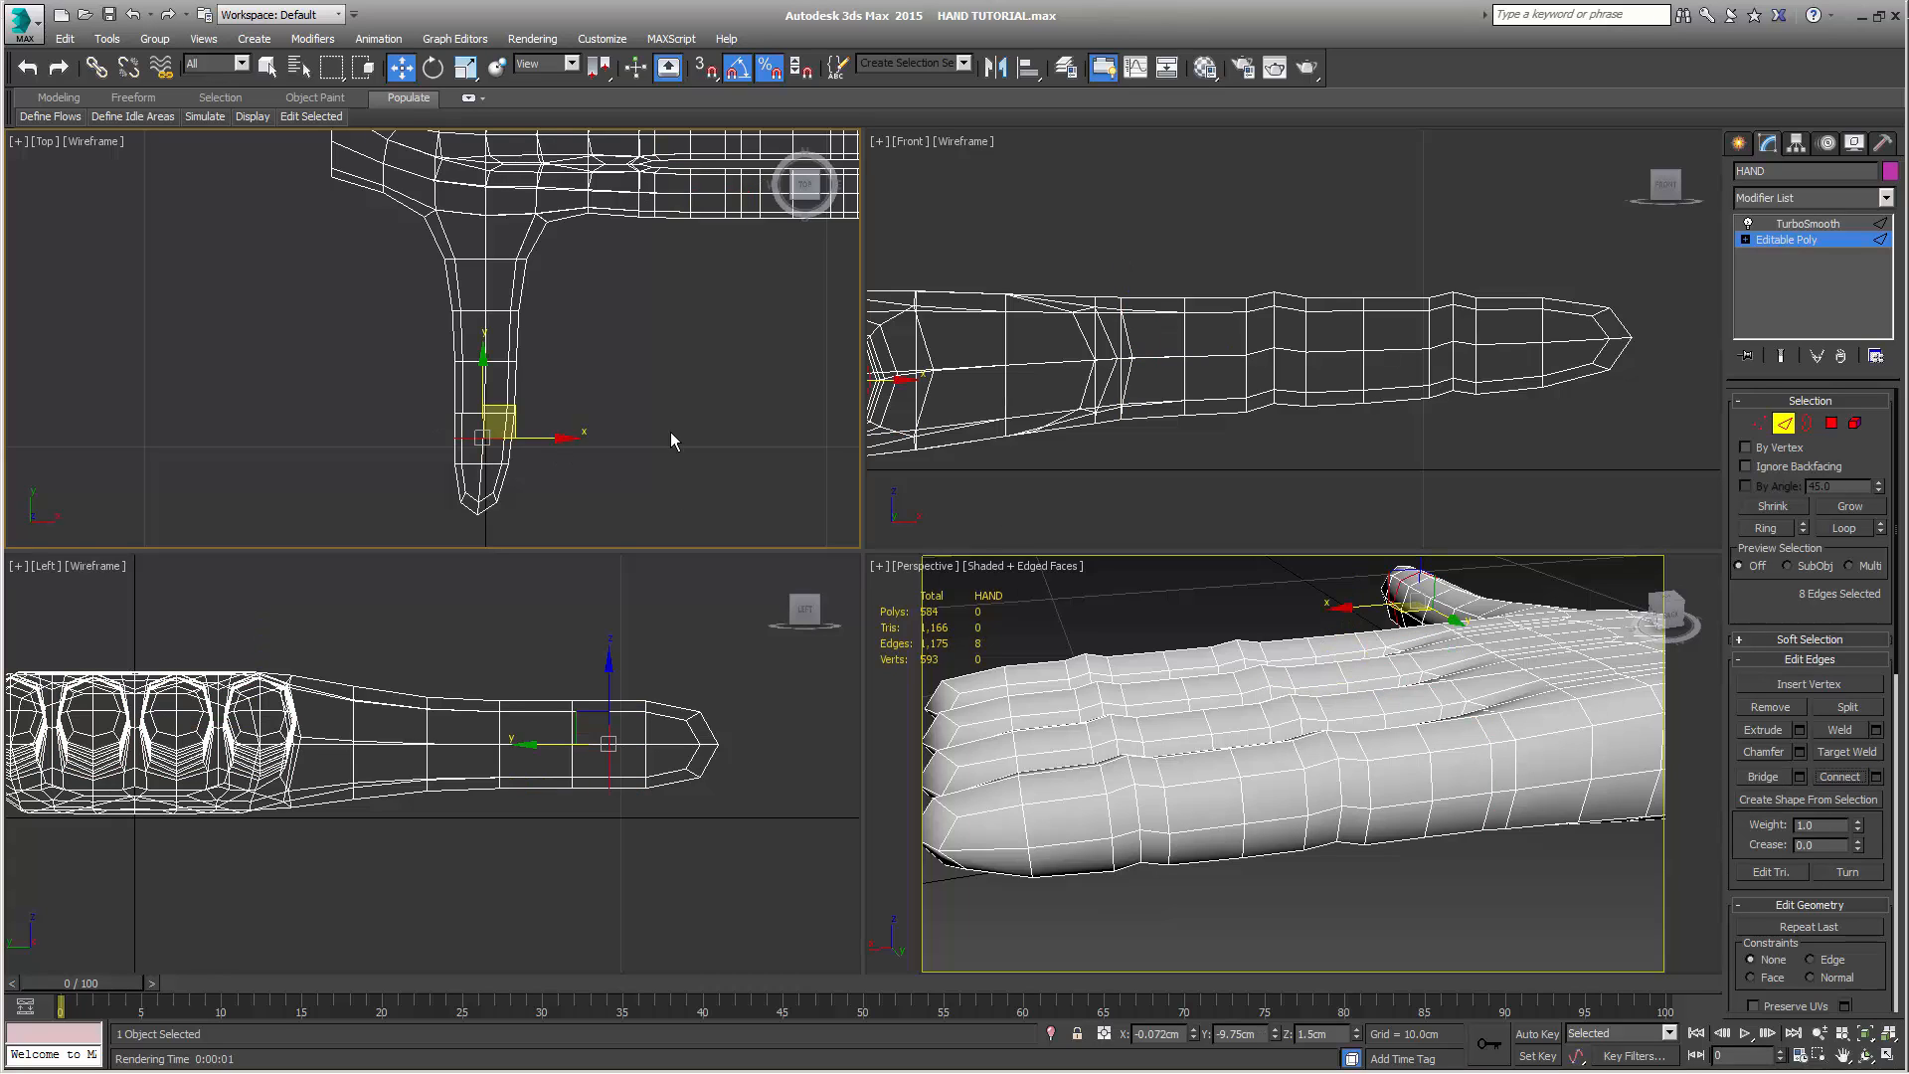
Connect the edges on the inner side of the thumb's outer joint and move the new loop about 0.23 cm toward that joint
{"action": "left_click_drag", "start_coordinate": [483, 379], "coordinate": [564, 400]}
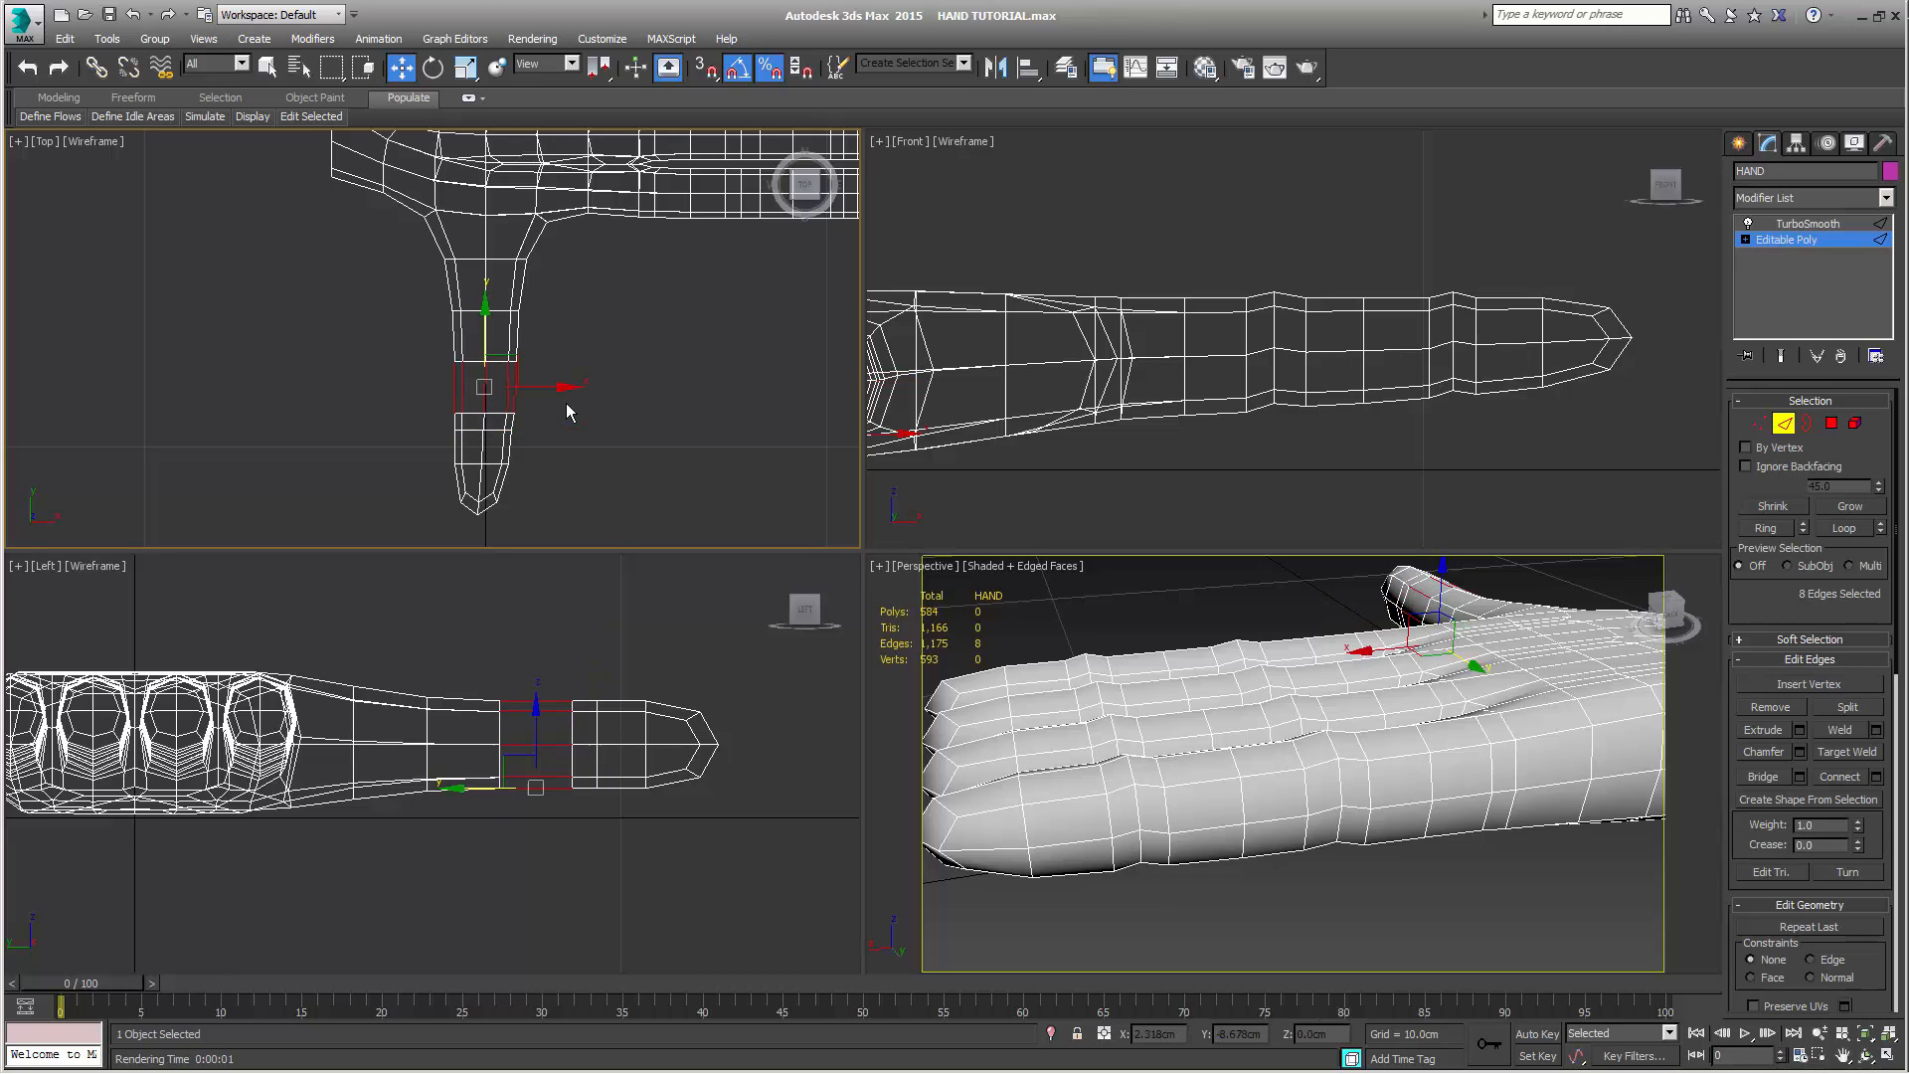
{"action": "left_click", "coordinate": [1850, 784]}
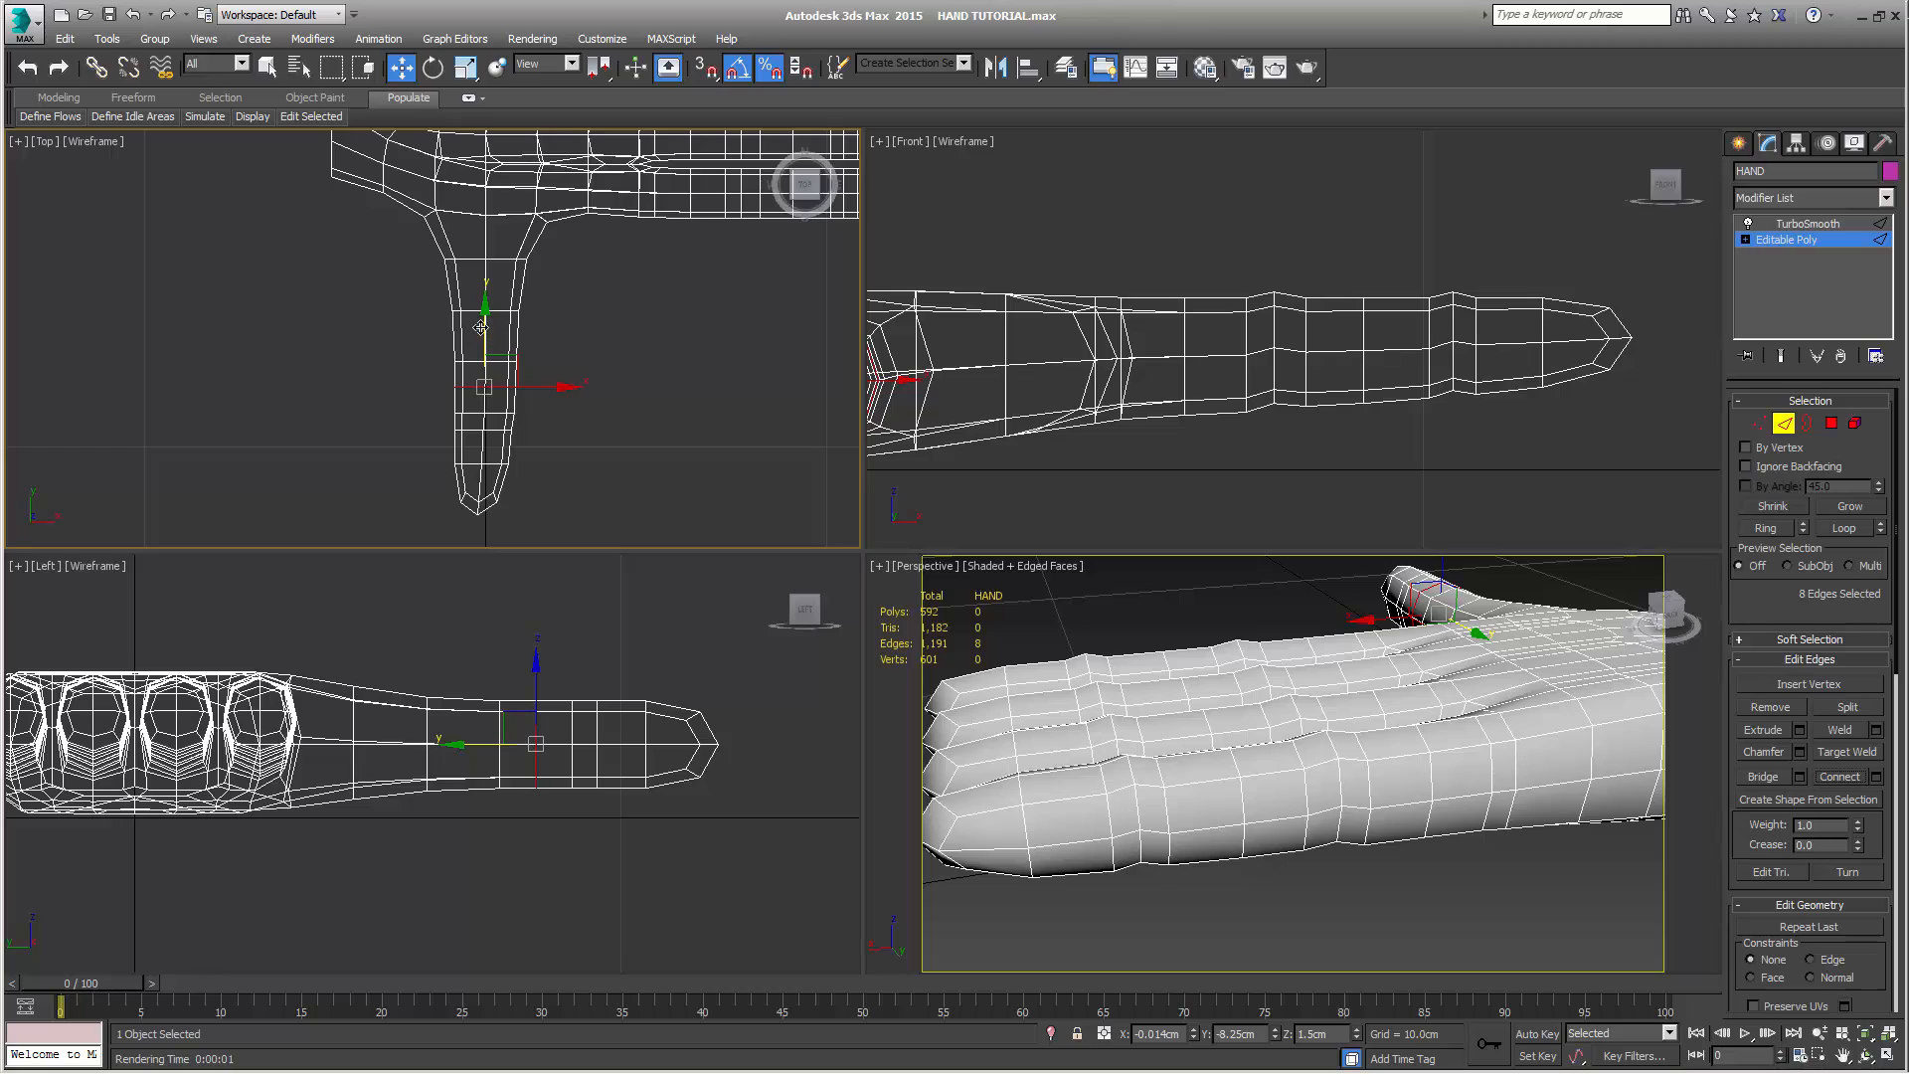
{"action": "left_click_drag", "start_coordinate": [479, 337], "coordinate": [480, 346]}
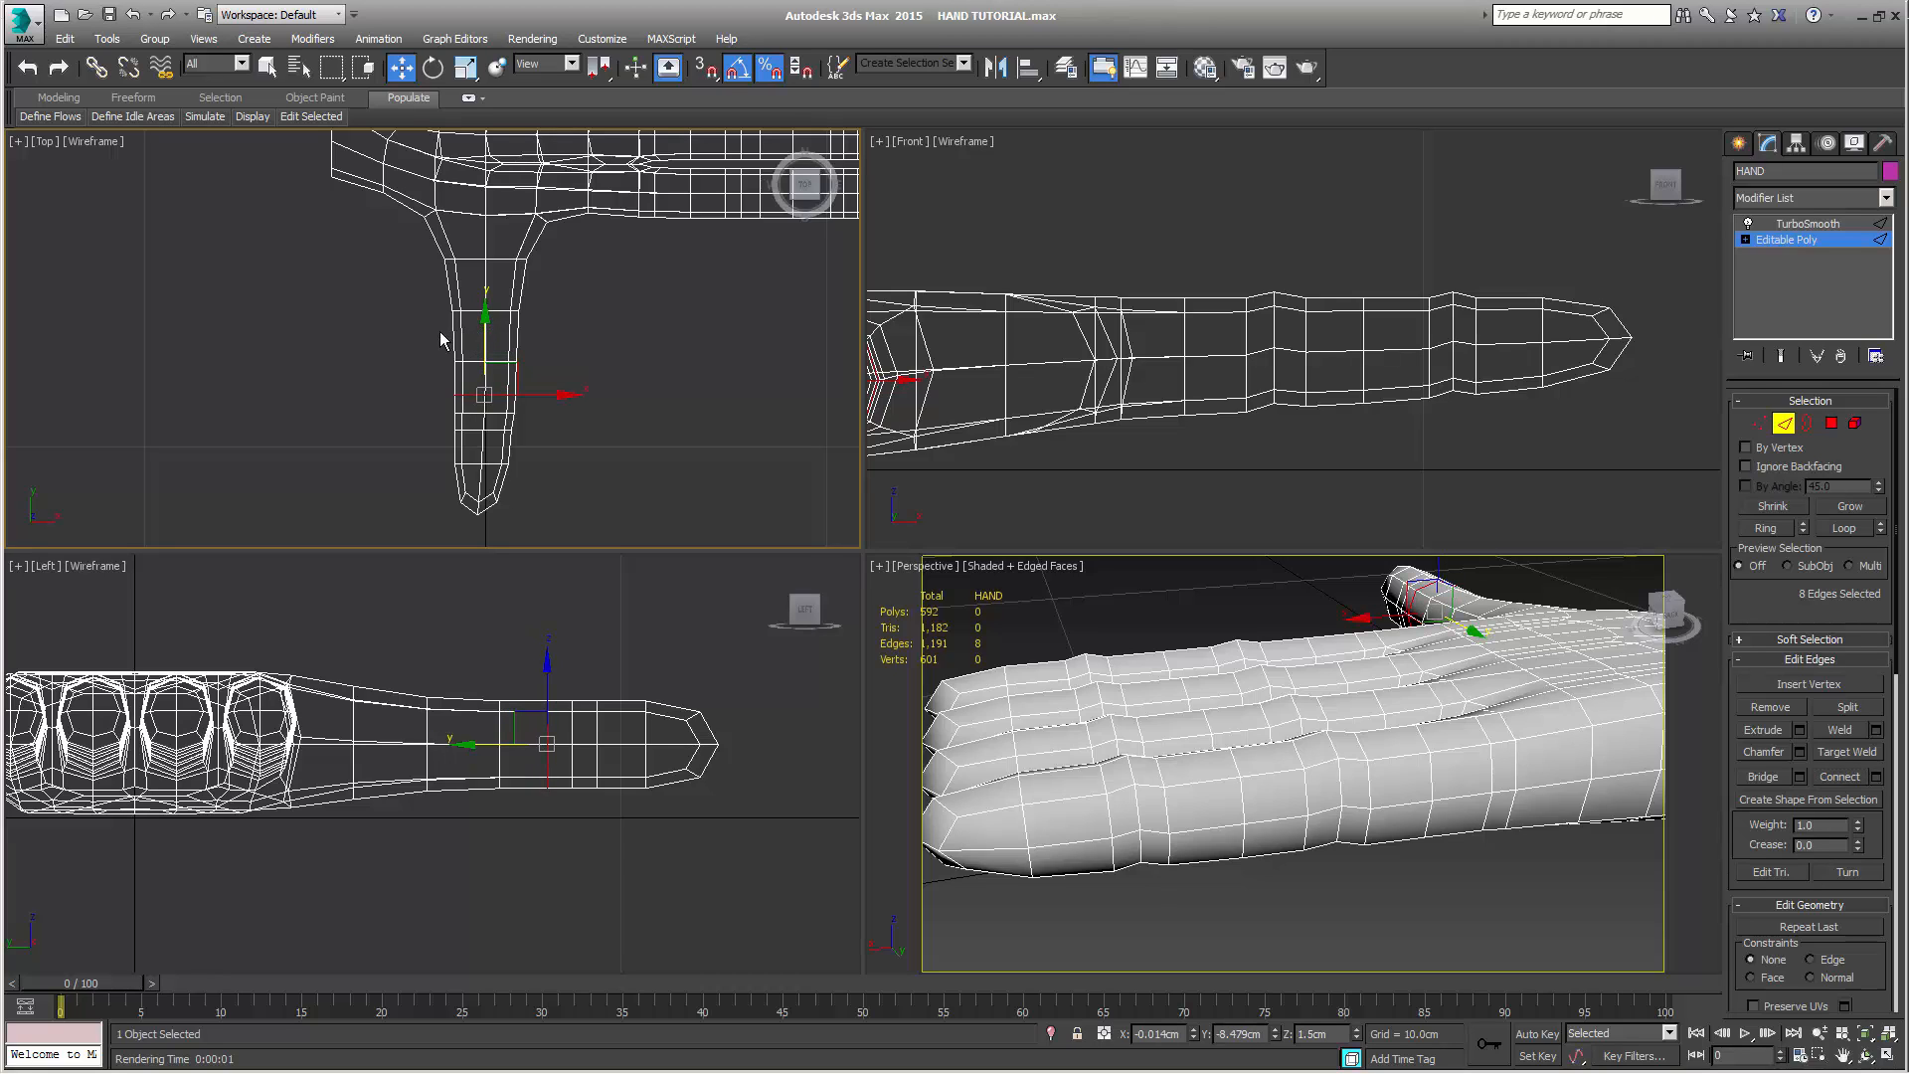
{"action": "key", "text": "ctrl+z"}
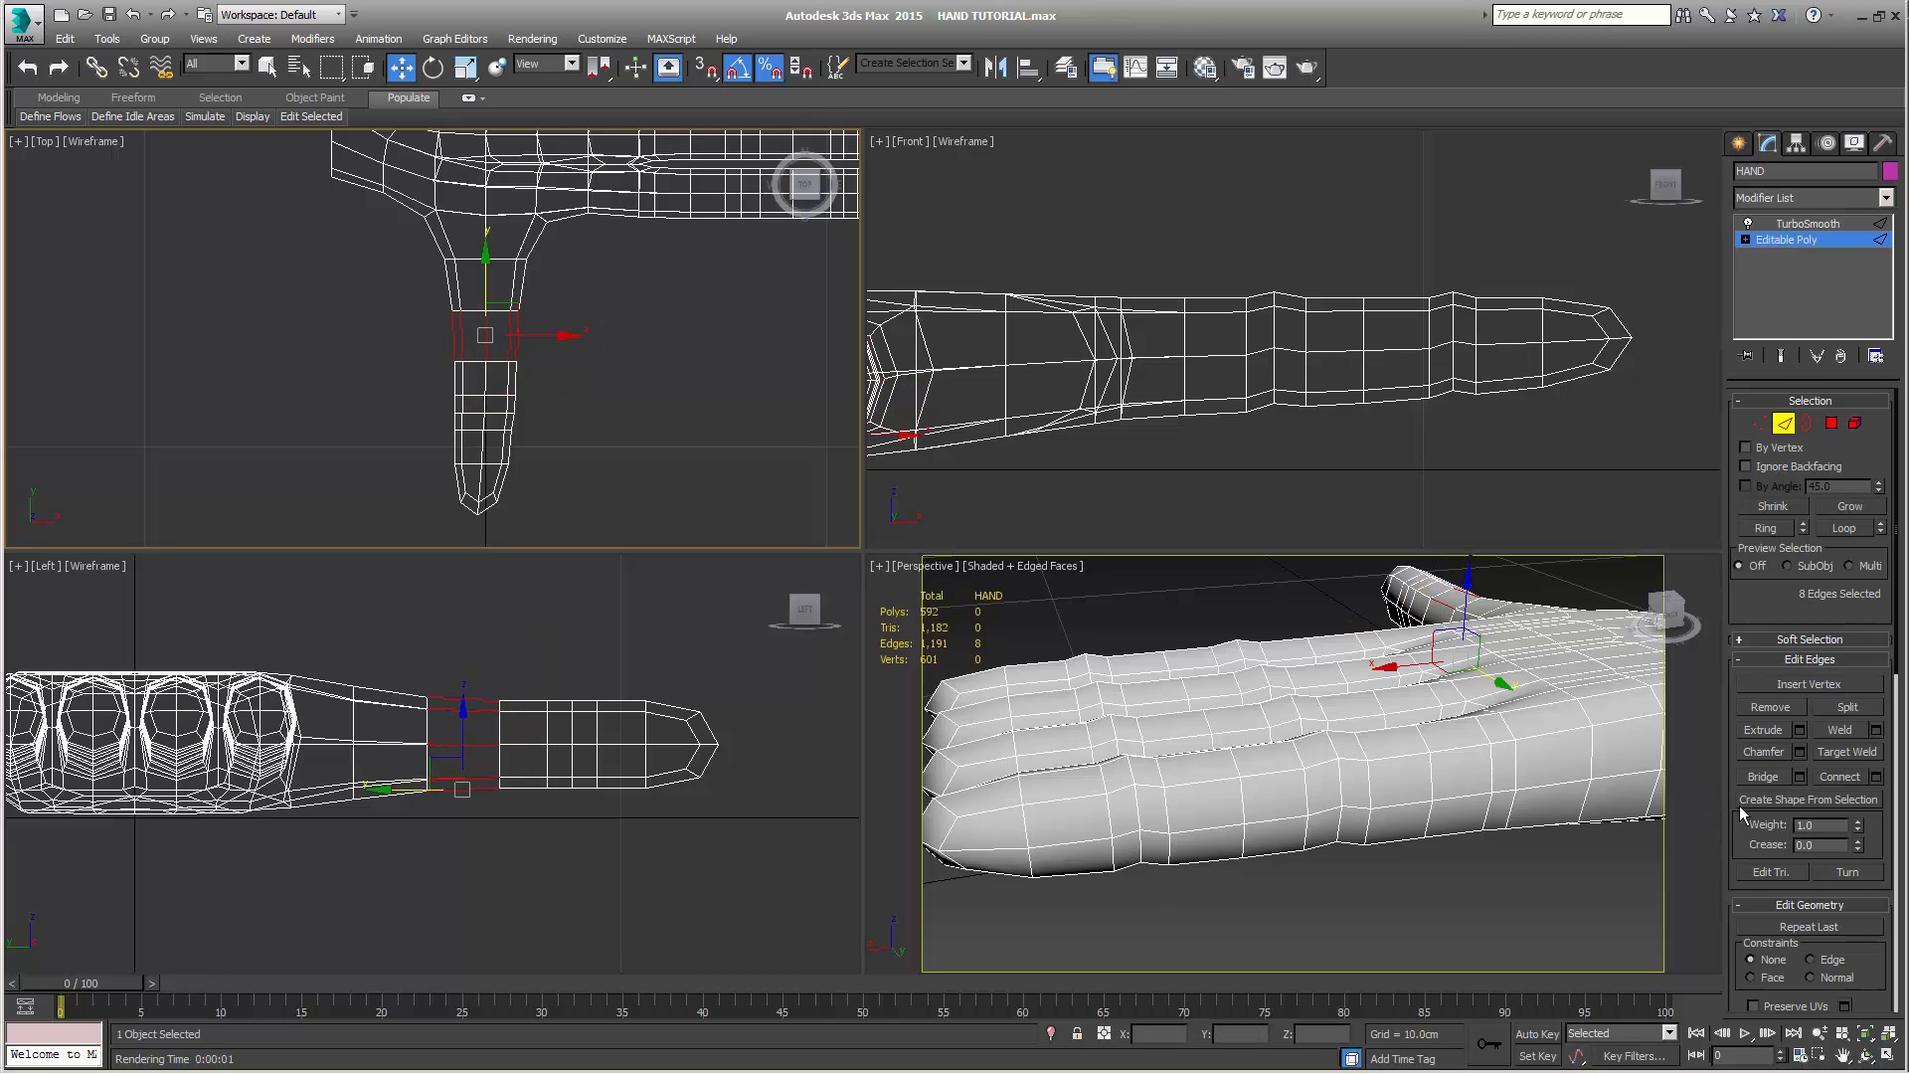
Add an edge loop on each side of the thumb's lower joint loop by connecting edges, and shift the loops toward the joint
{"action": "left_click", "coordinate": [1856, 772]}
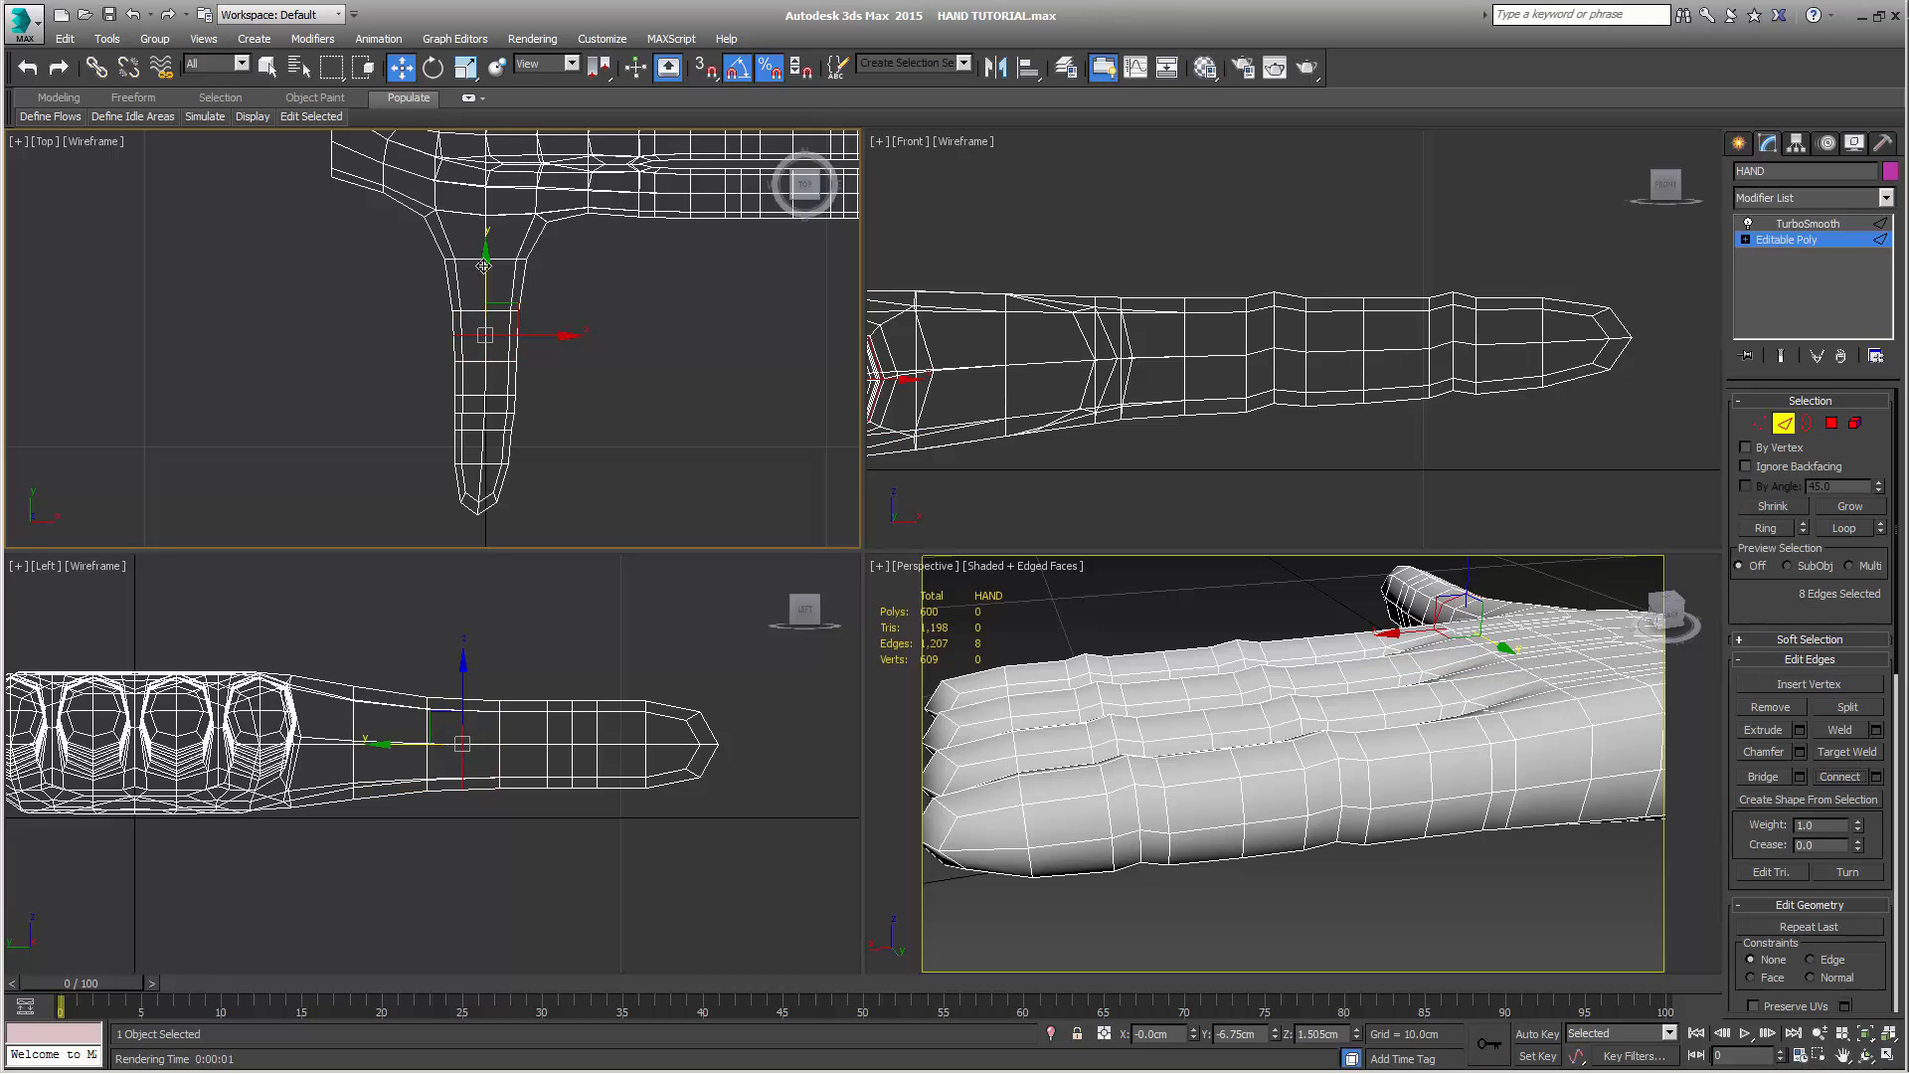
{"action": "left_click_drag", "start_coordinate": [485, 270], "coordinate": [591, 302]}
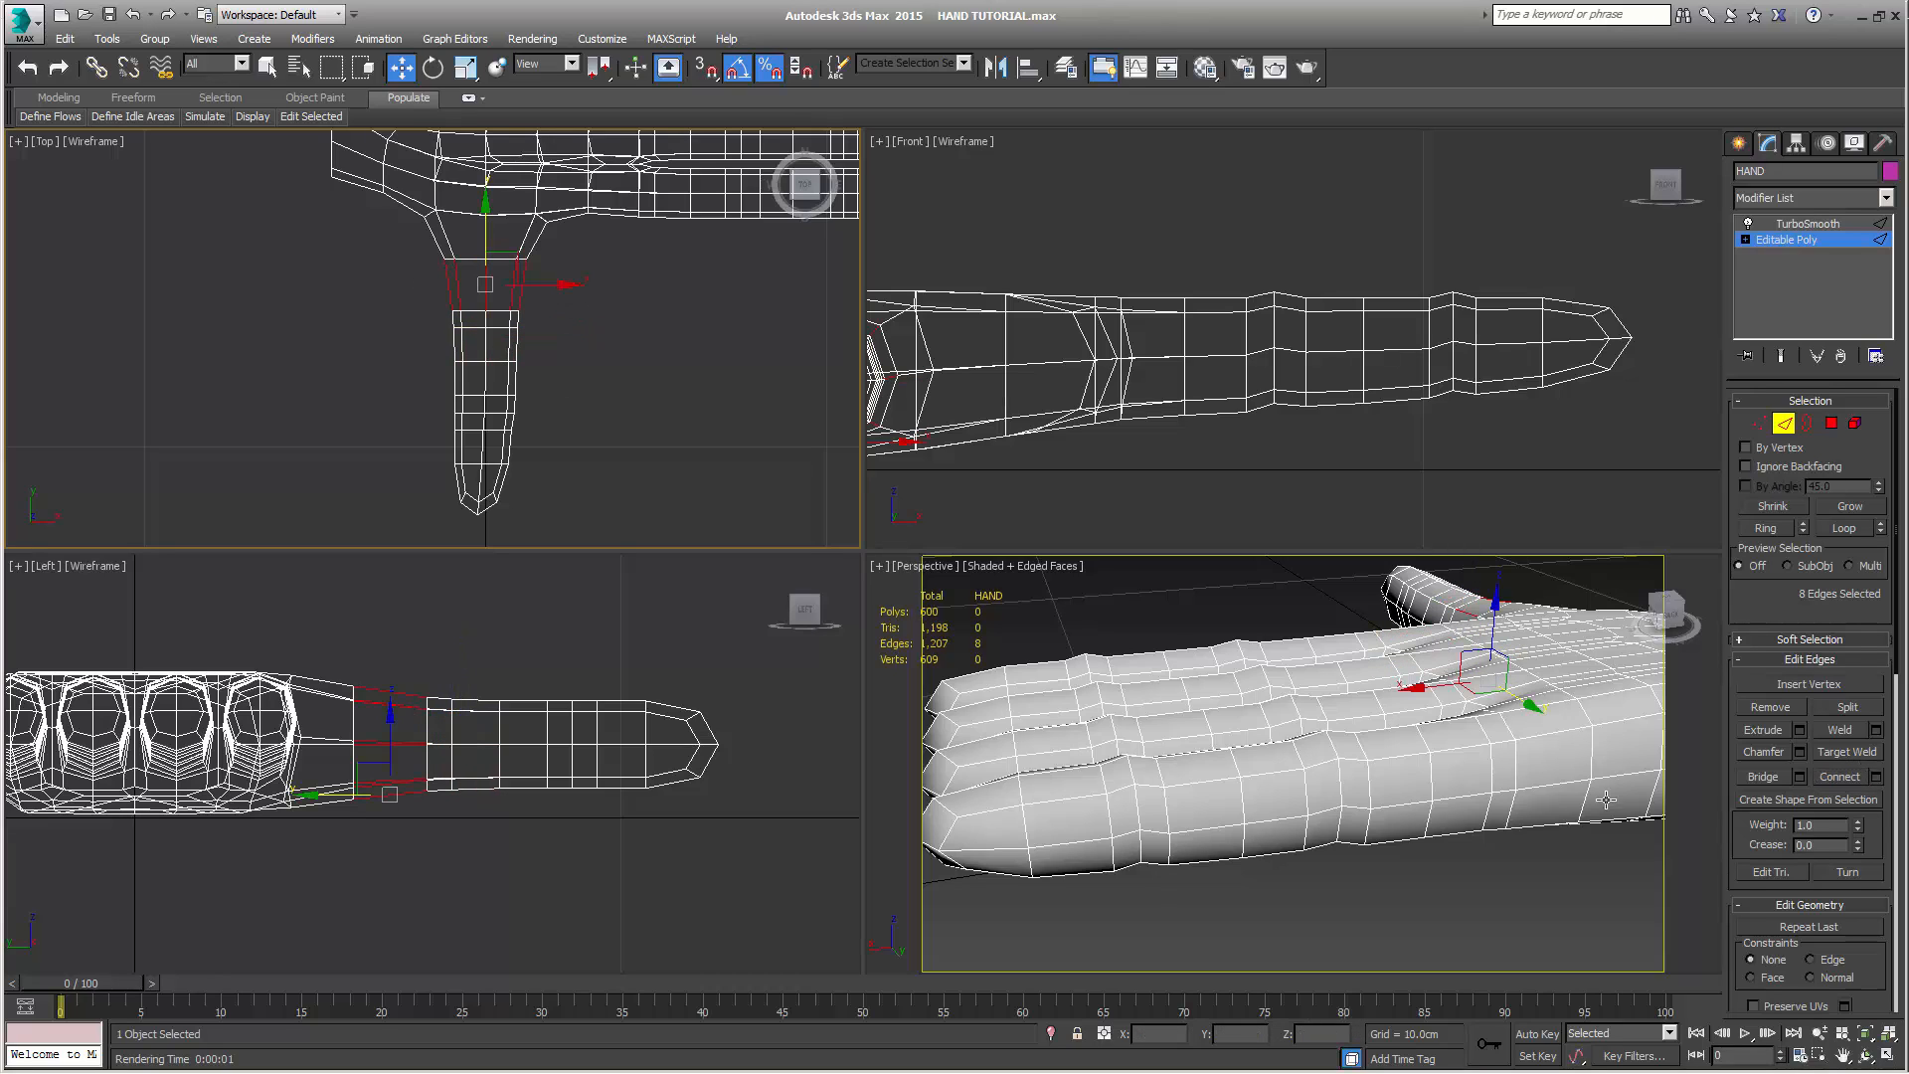
{"action": "left_click", "coordinate": [1847, 777]}
{"action": "left_click_drag", "start_coordinate": [487, 236], "coordinate": [528, 338]}
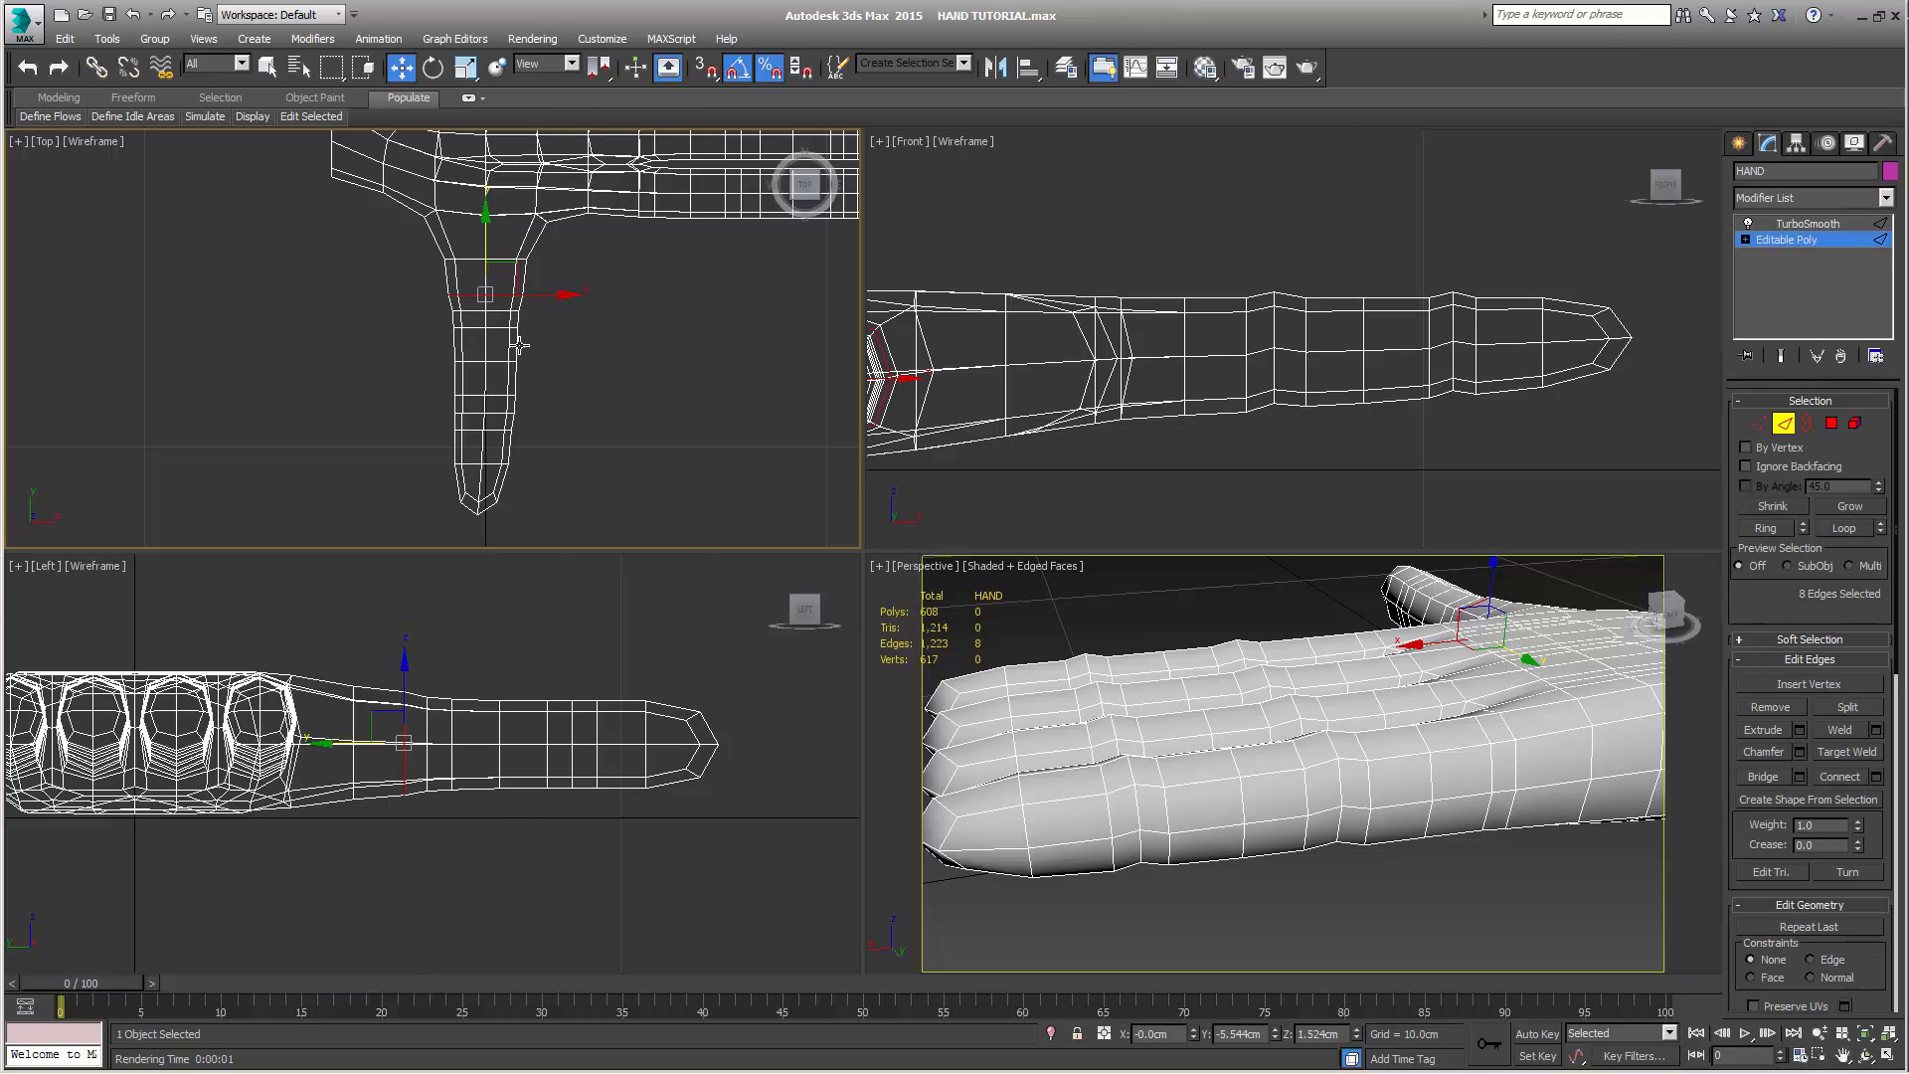
Scale the new loop nearest the thumb base uniformly by a small amount with percent snap off, and turn percent snap back on
{"action": "left_click", "coordinate": [465, 67]}
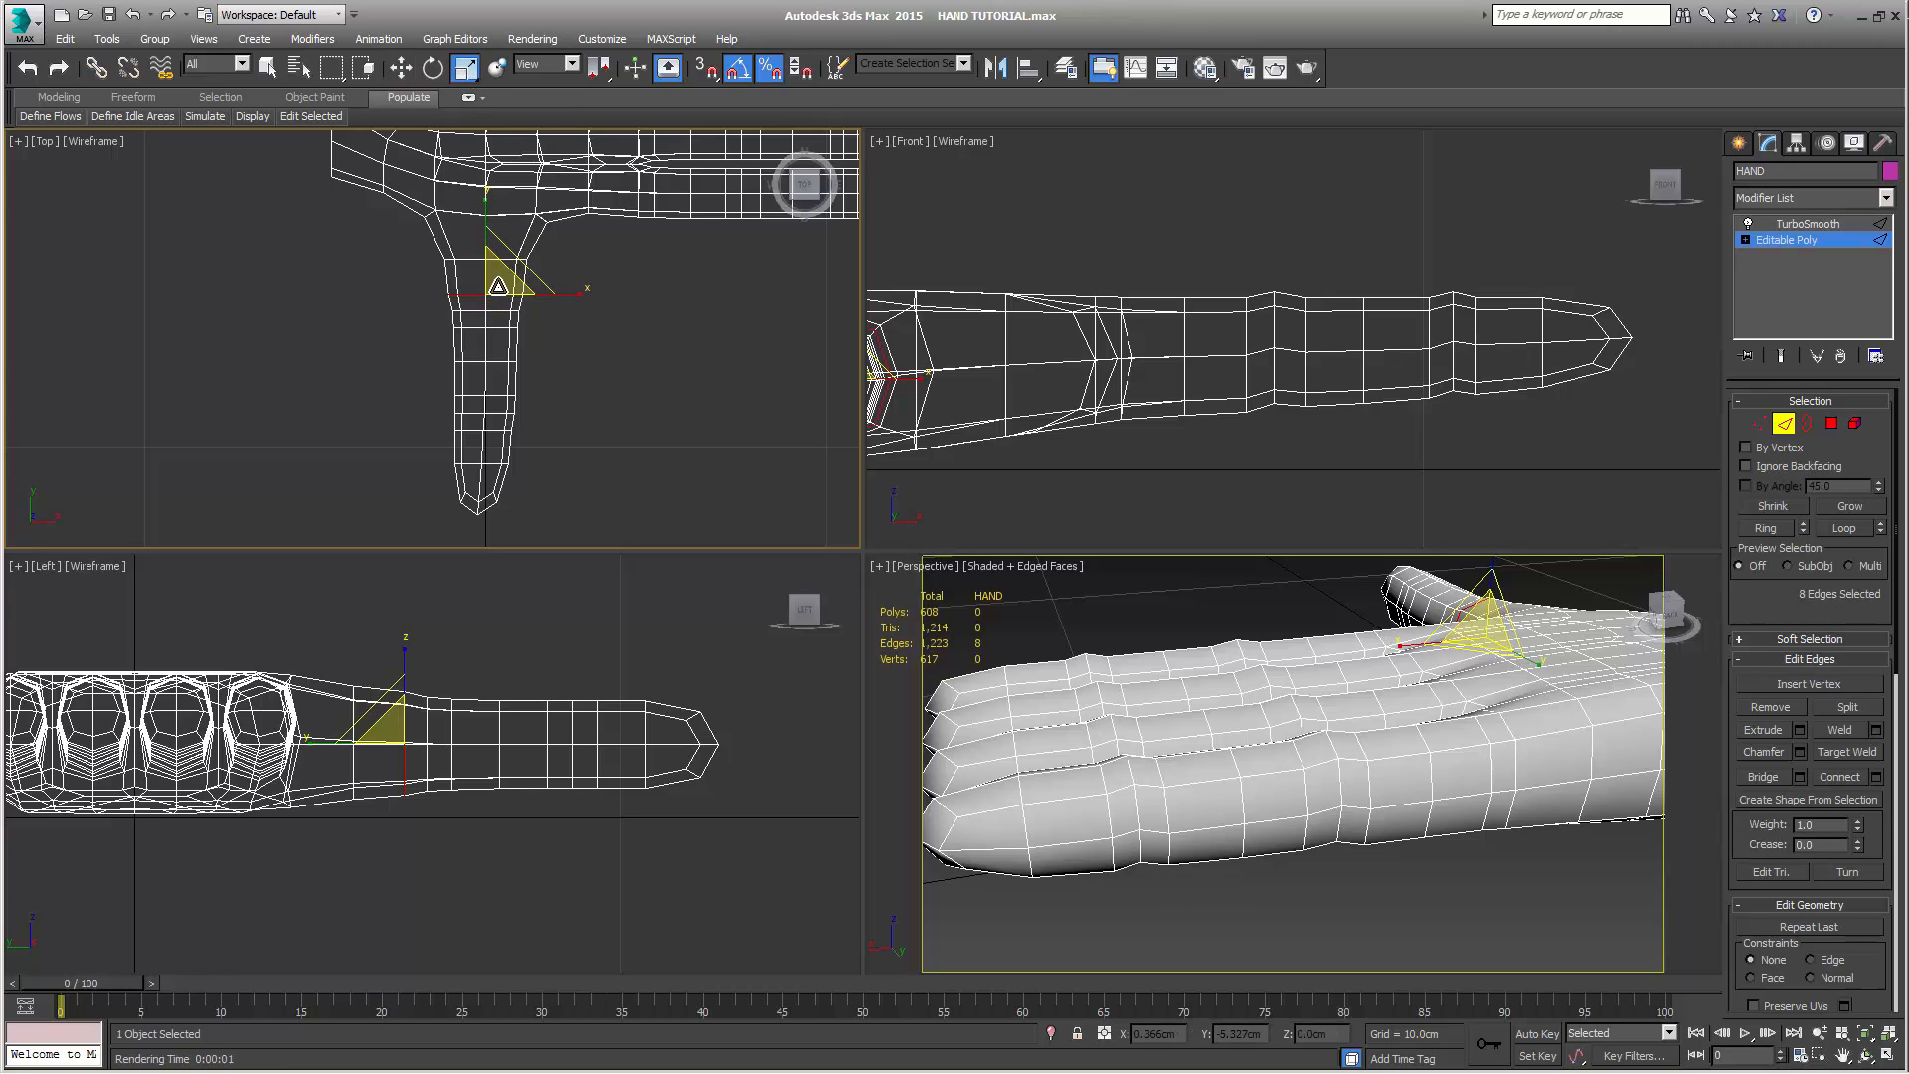
{"action": "left_click_drag", "start_coordinate": [495, 290], "coordinate": [490, 295]}
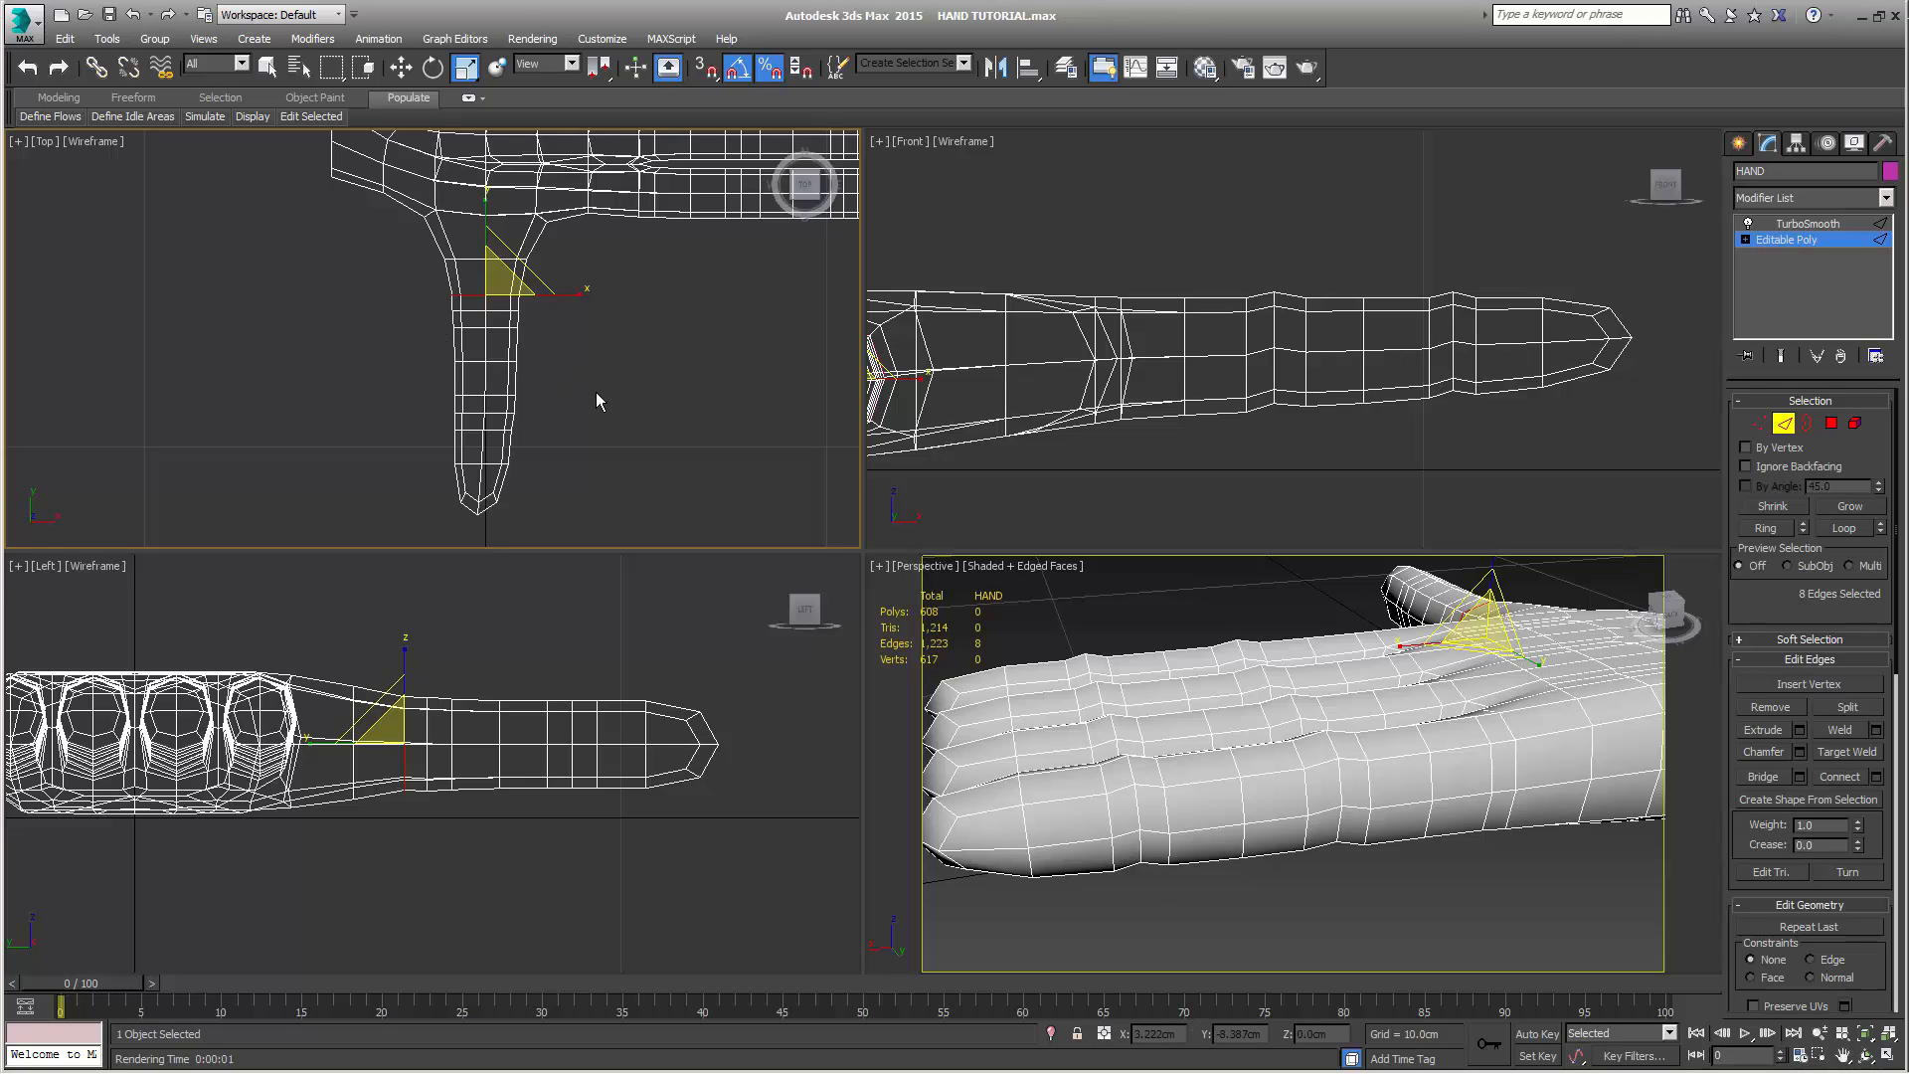
{"action": "left_click", "coordinate": [768, 67]}
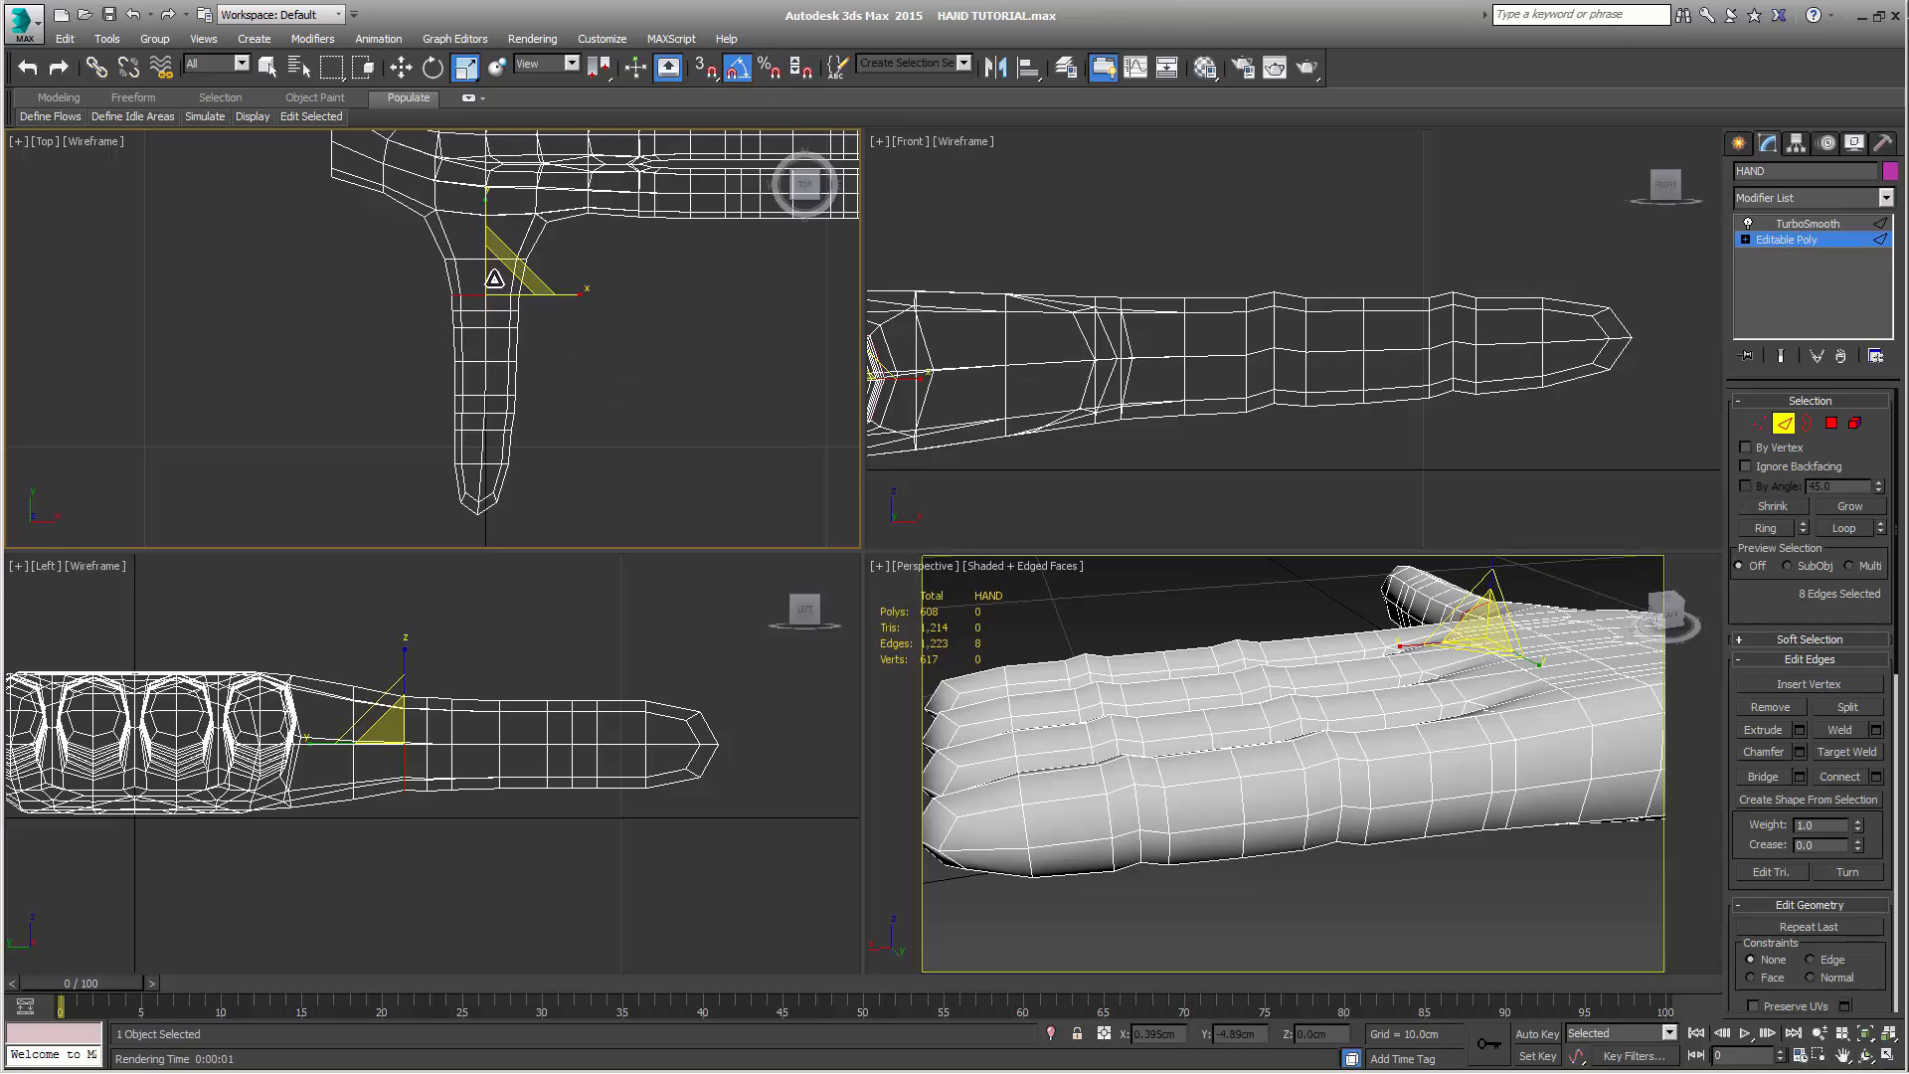
{"action": "left_click_drag", "start_coordinate": [495, 288], "coordinate": [500, 283]}
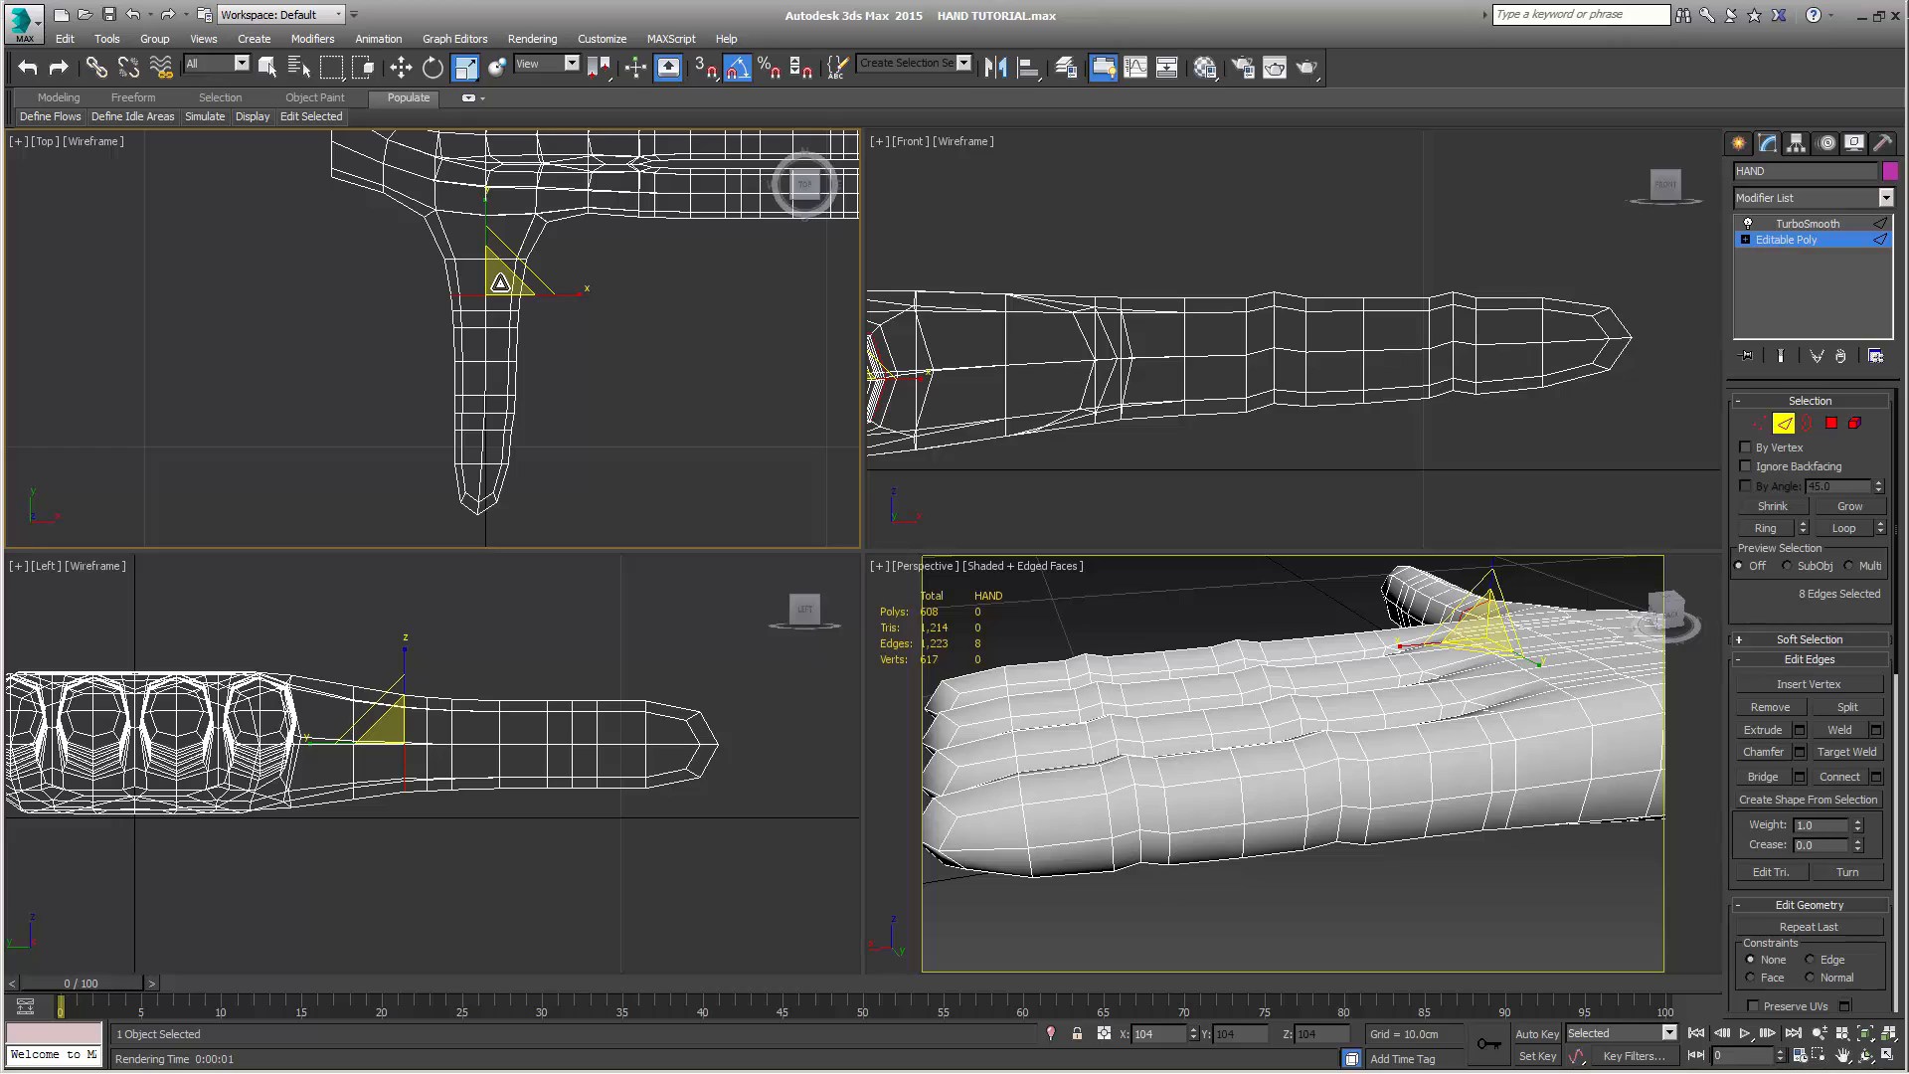
{"action": "left_click", "coordinate": [768, 74]}
Select the middle vertex loops of both thumb joints and move them about 0.09 cm in negative X
{"action": "left_click", "coordinate": [1760, 423]}
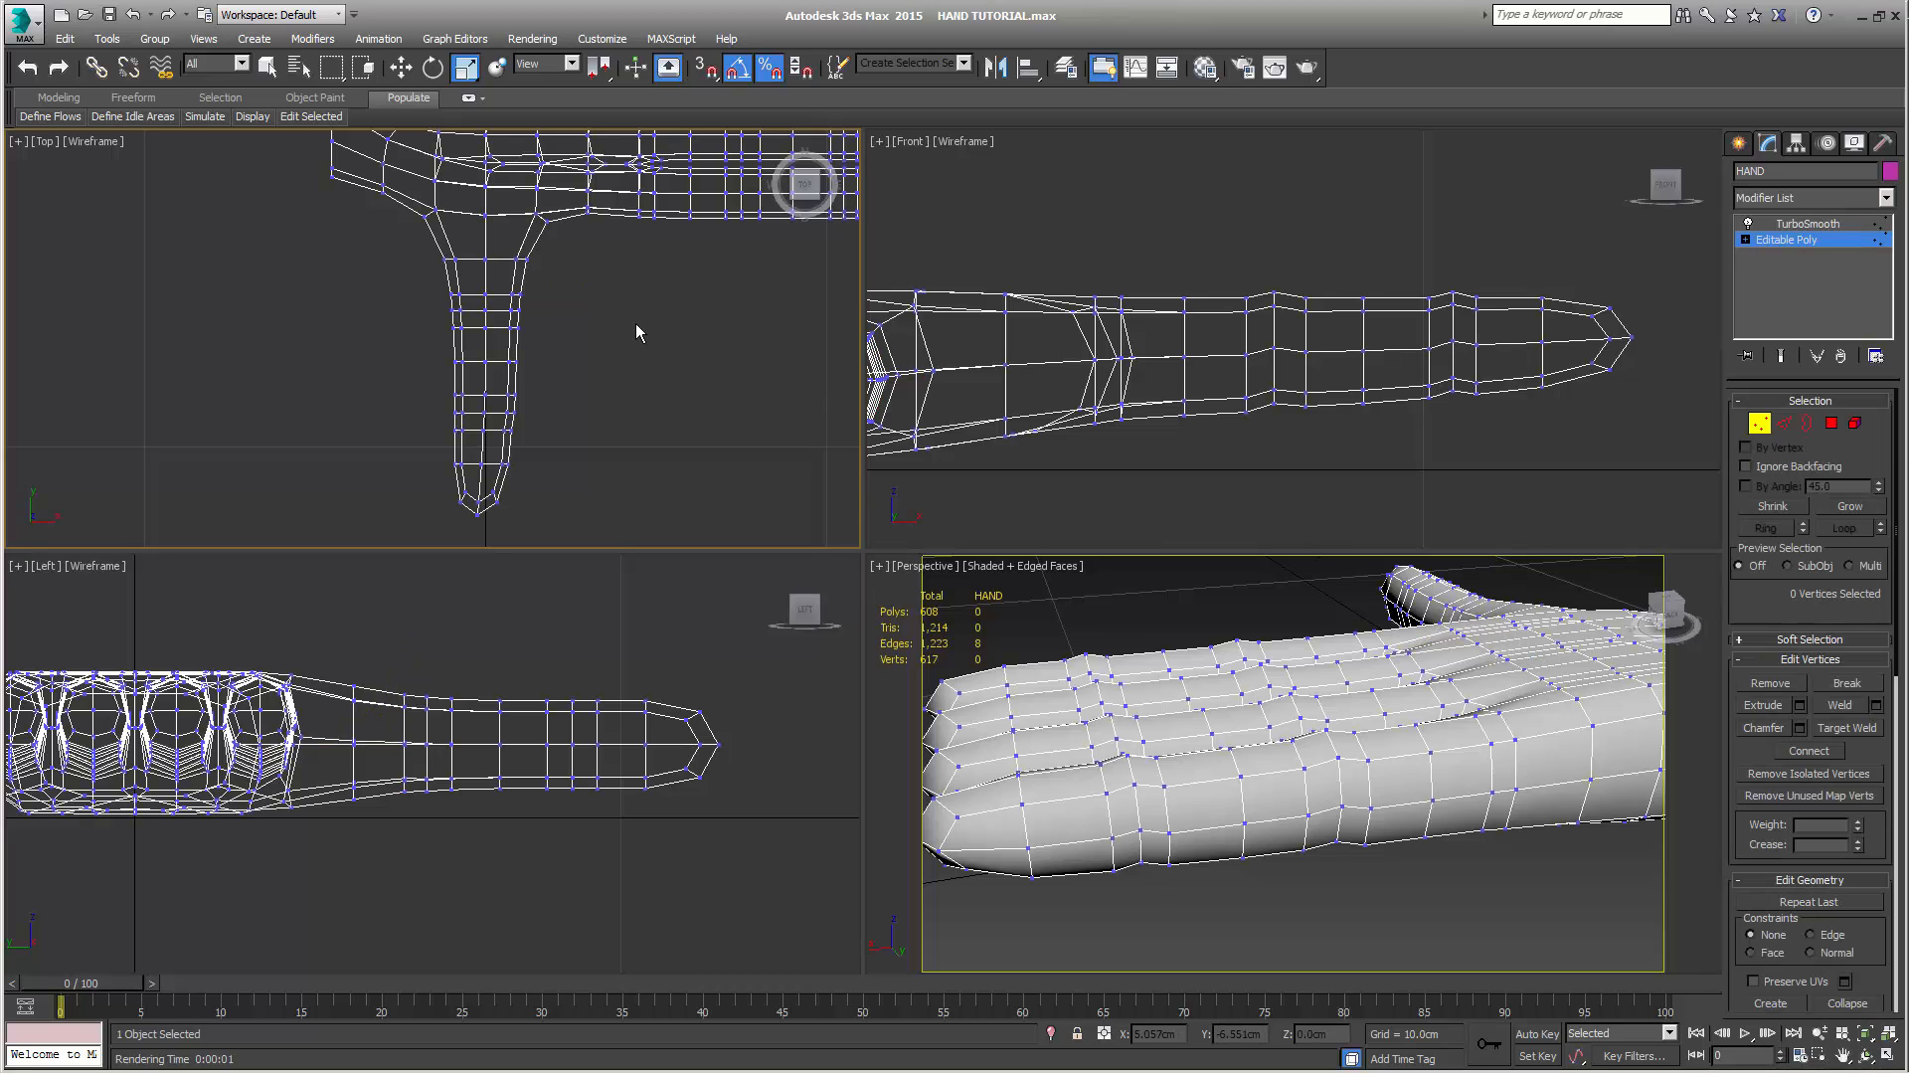
{"action": "left_click_drag", "start_coordinate": [443, 302], "coordinate": [527, 320]}
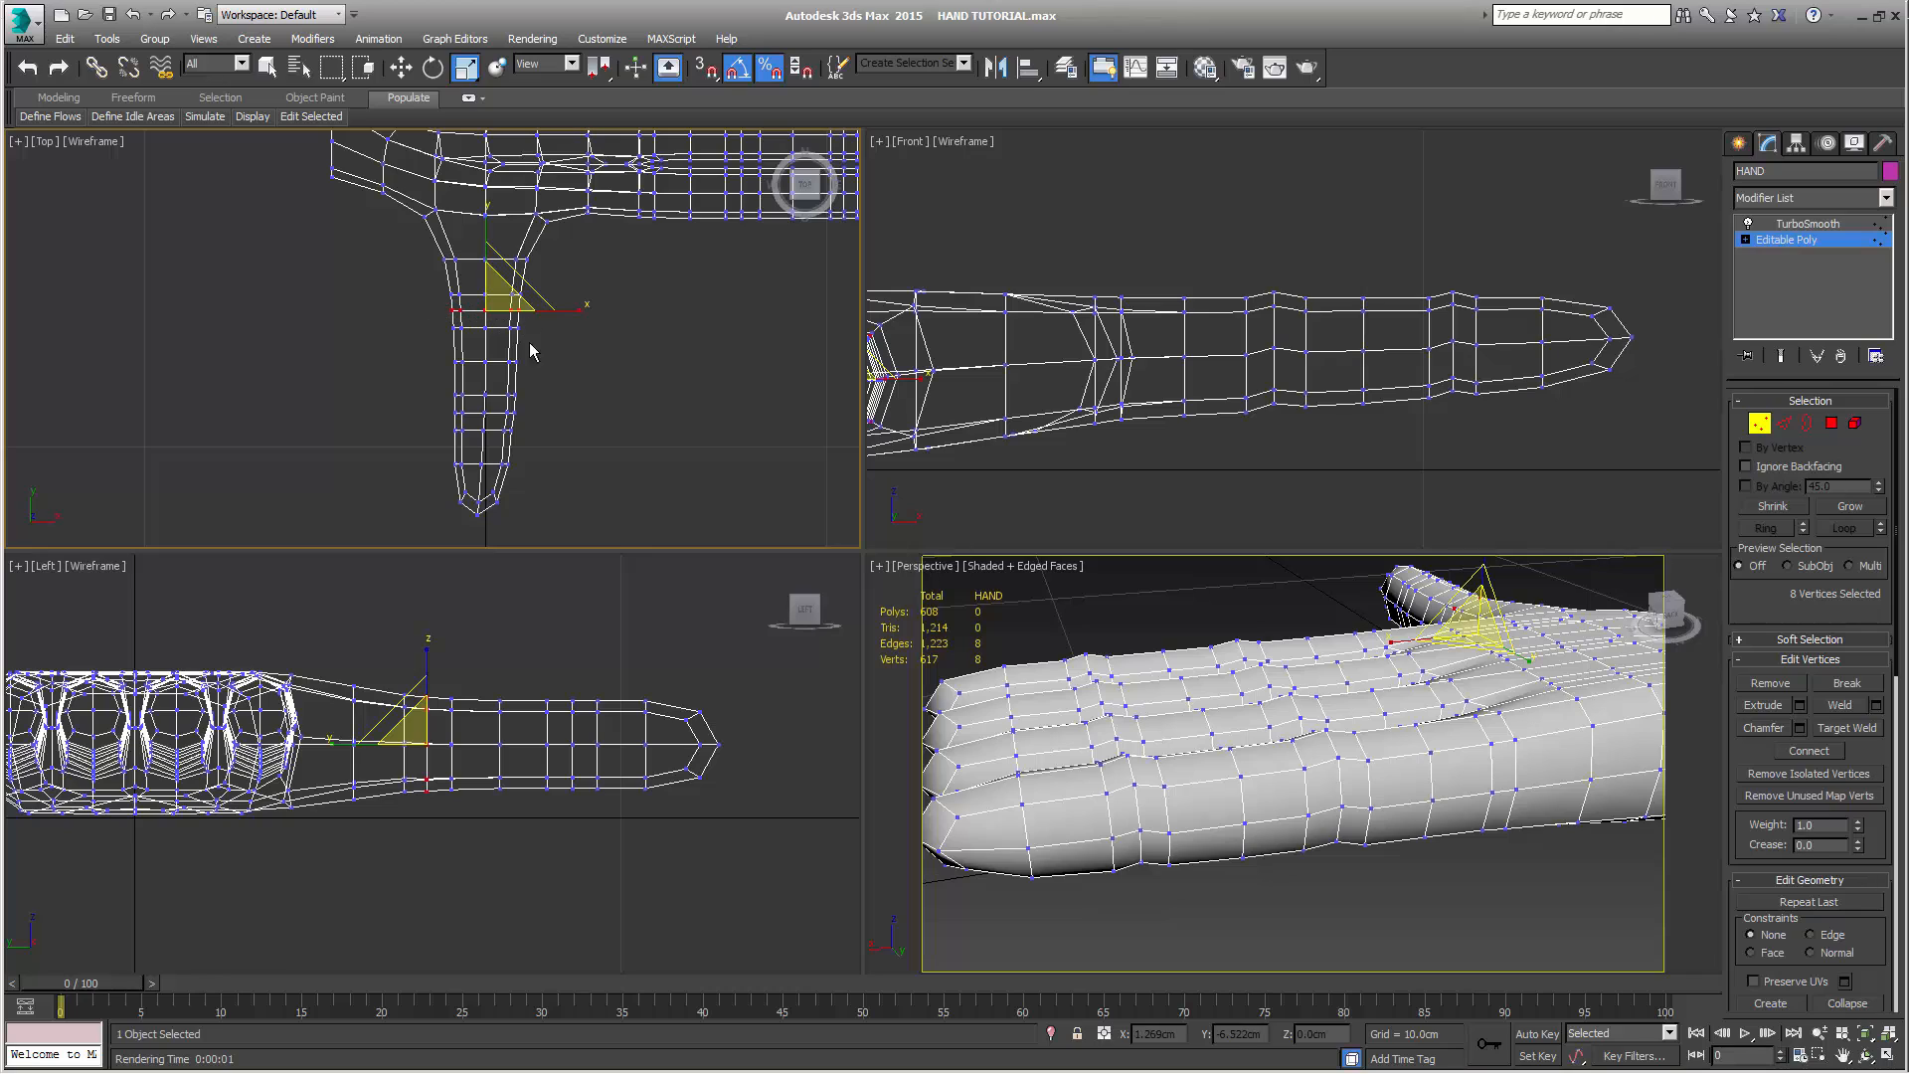
{"action": "left_click_drag", "start_coordinate": [445, 409], "coordinate": [548, 422], "text": "ctrl"}
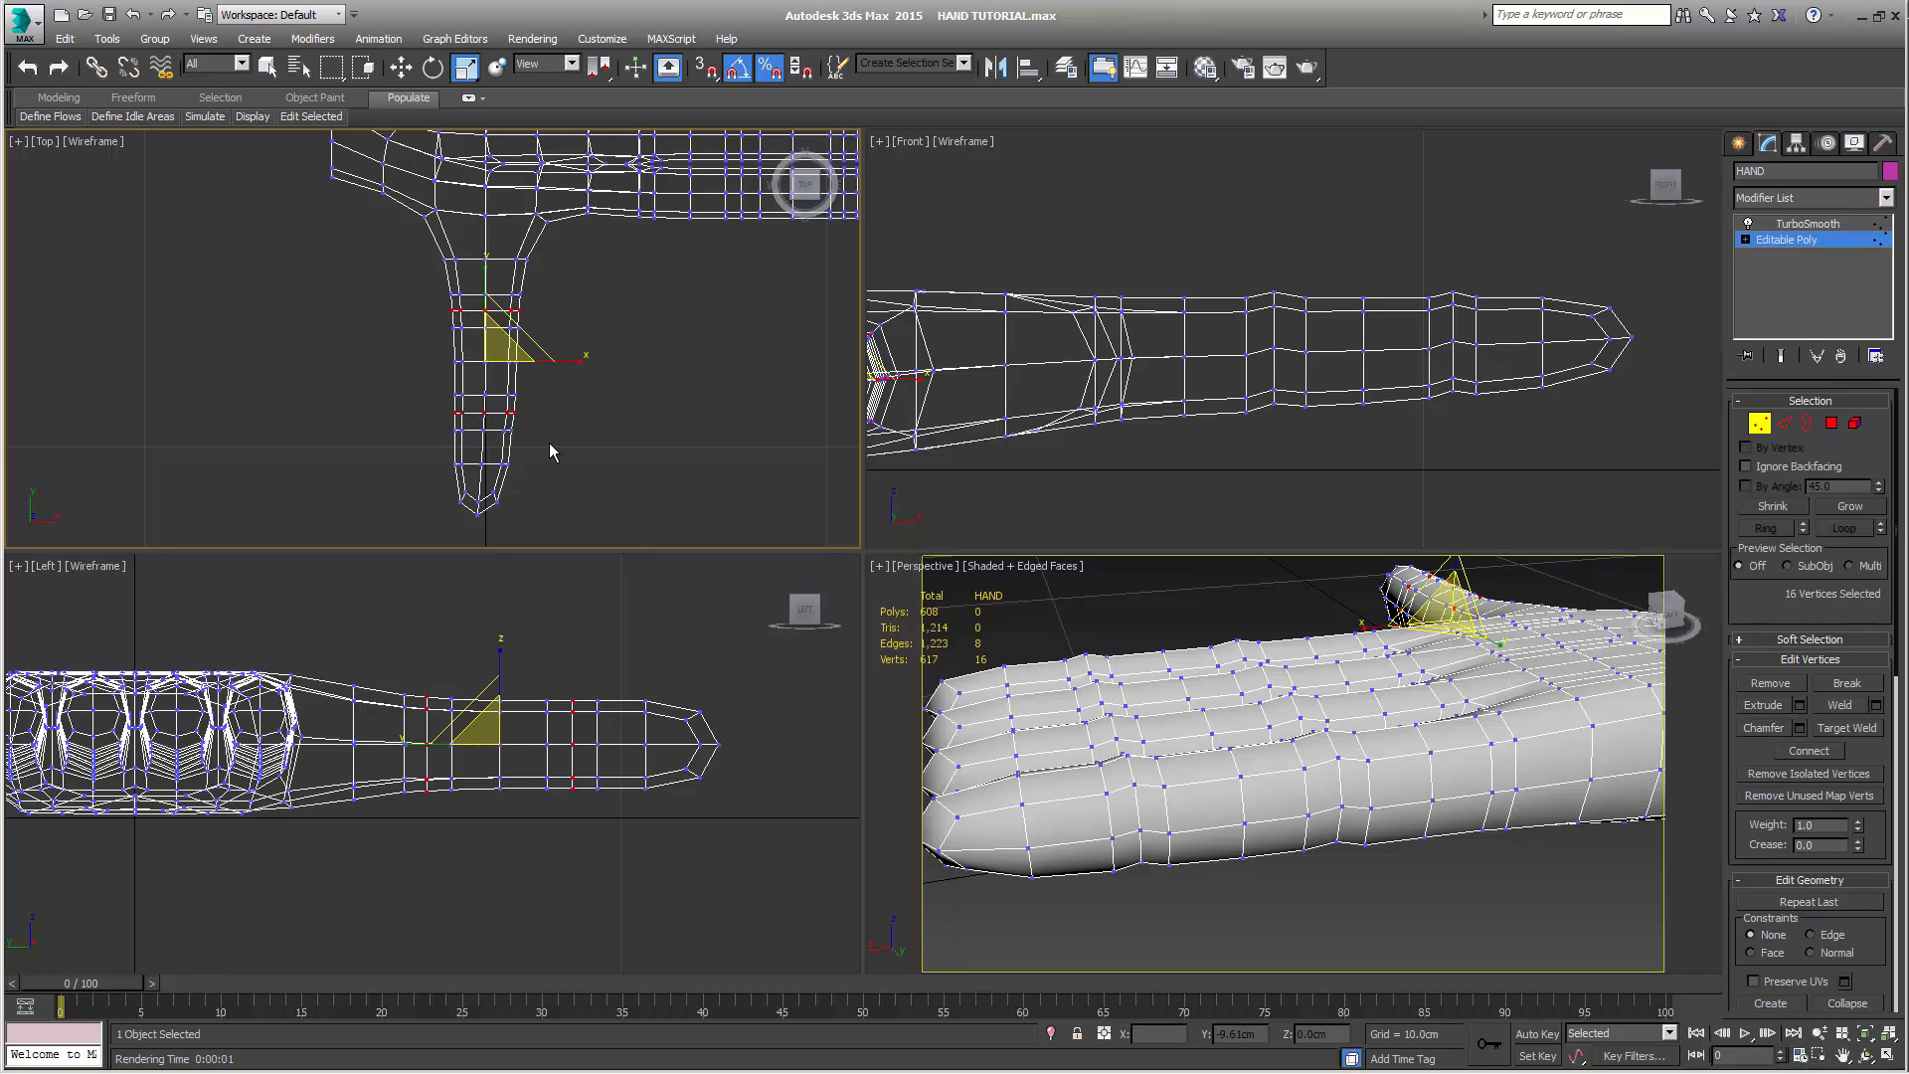
{"action": "key", "text": "w"}
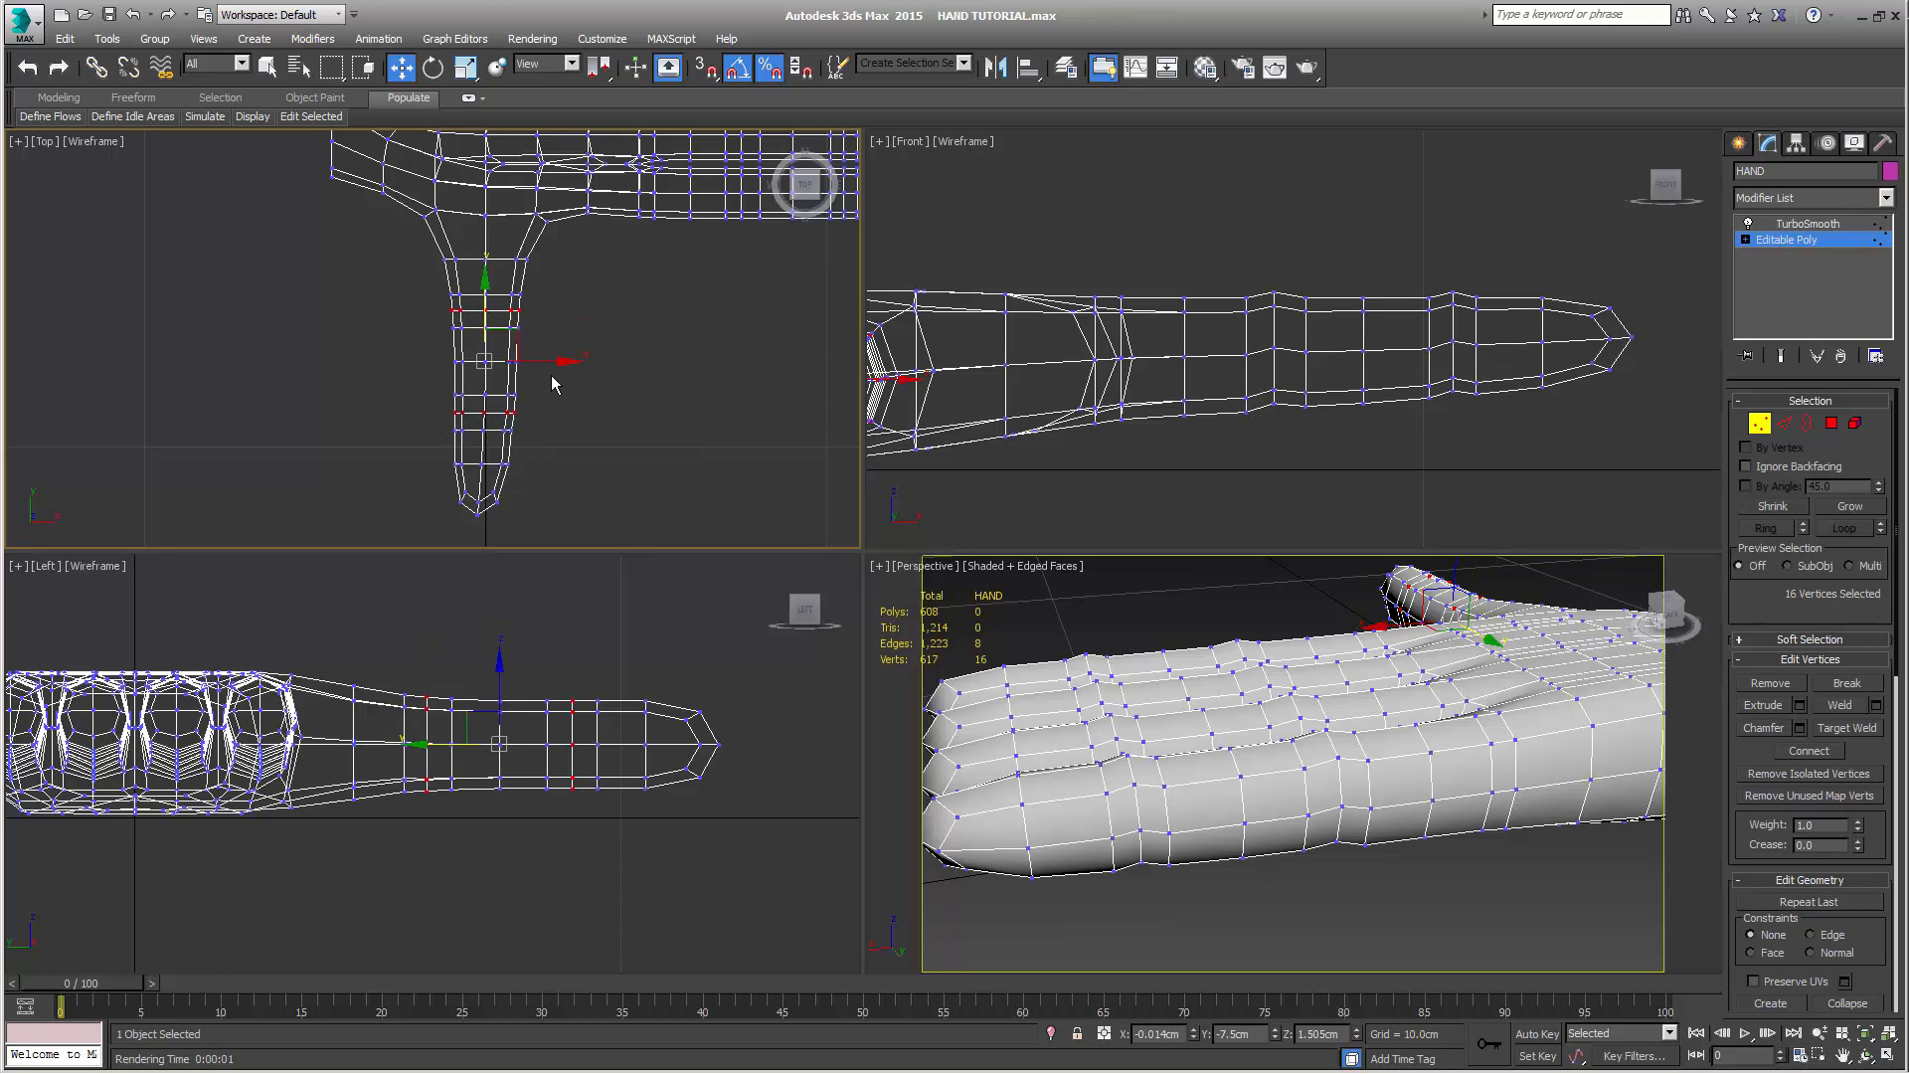
{"action": "left_click_drag", "start_coordinate": [551, 364], "coordinate": [548, 364]}
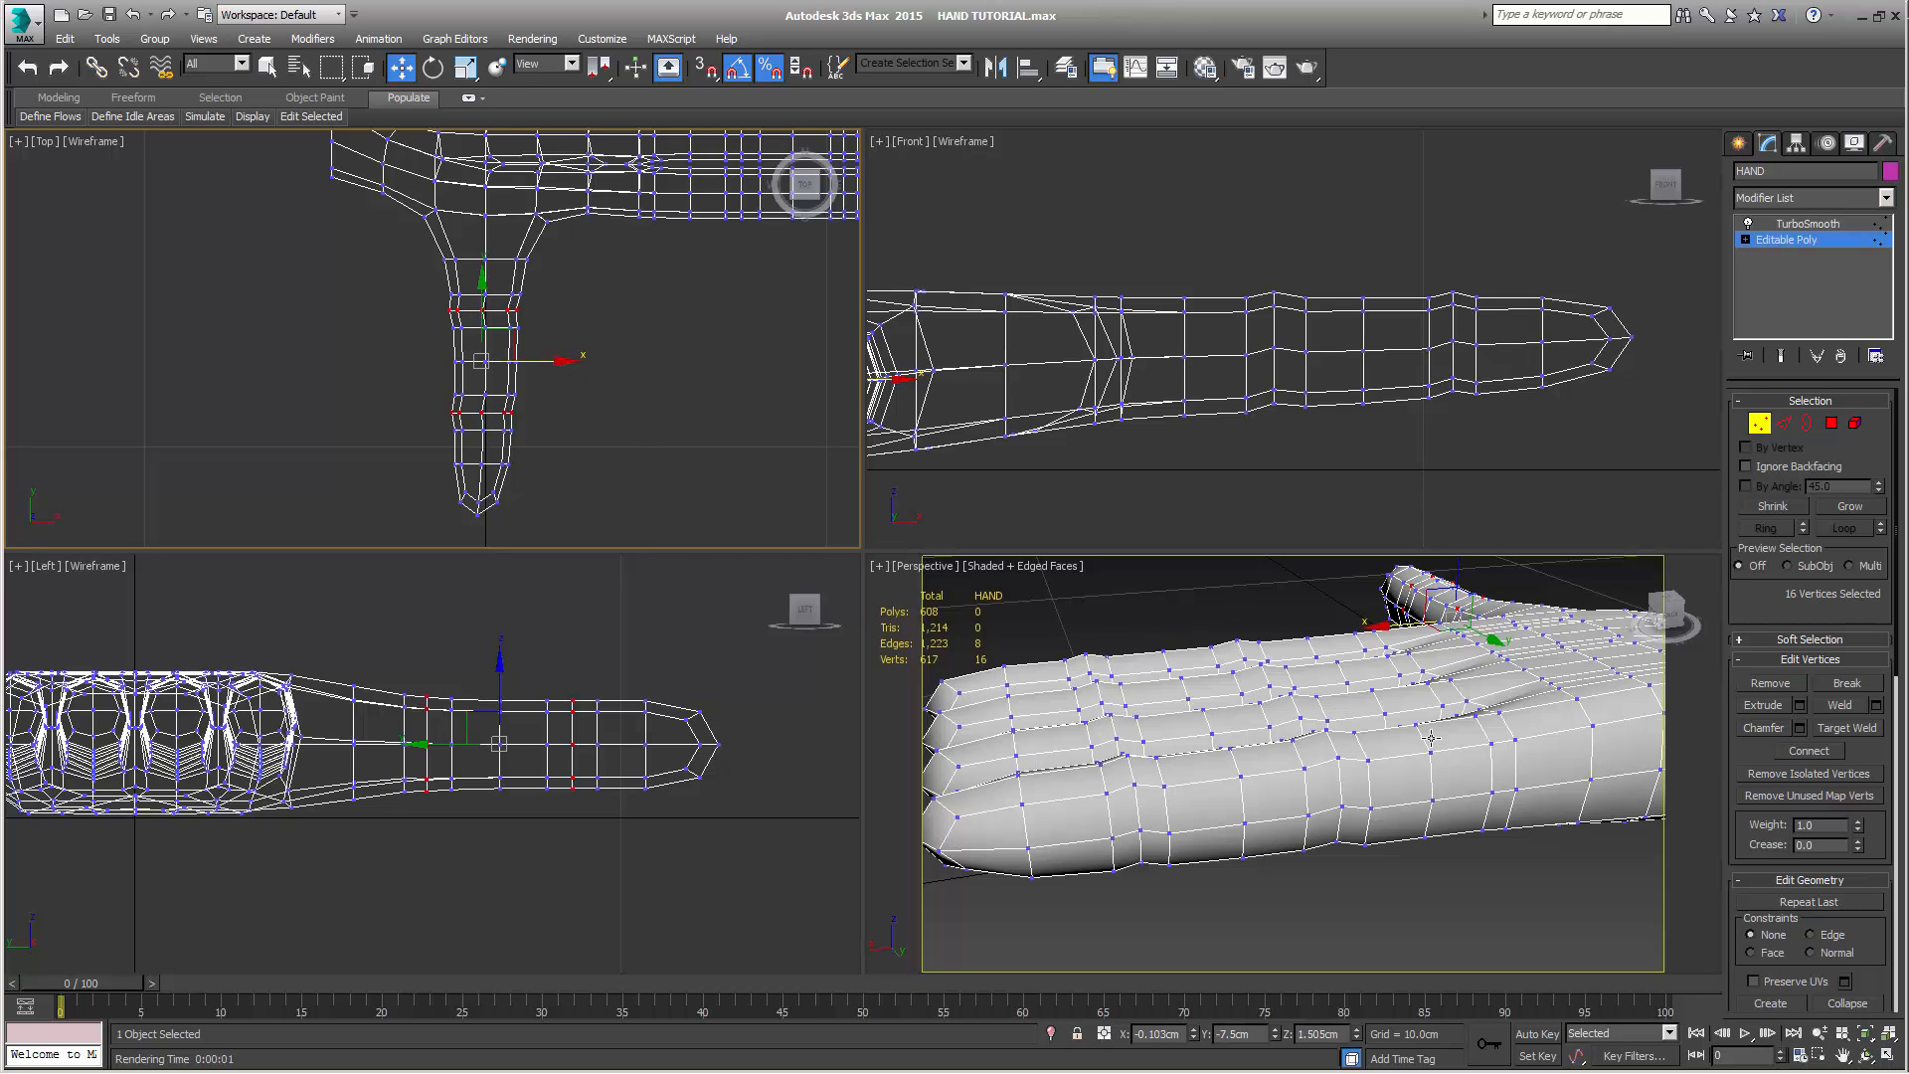
Select the two nail polygons on the upper side of each of the four fingertips
{"action": "mouse_move", "coordinate": [1433, 738]}
{"action": "middle_mouse_down"}
{"action": "mouse_move", "coordinate": [1404, 806]}
{"action": "mouse_move", "coordinate": [1620, 801]}
{"action": "mouse_move", "coordinate": [1500, 725]}
{"action": "mouse_move", "coordinate": [1313, 779]}
{"action": "mouse_move", "coordinate": [1429, 754]}
{"action": "middle_mouse_up"}
{"action": "middle_click_drag", "start_coordinate": [1072, 792], "coordinate": [1189, 662], "text": "alt"}
{"action": "middle_click_drag", "start_coordinate": [1459, 694], "coordinate": [1322, 793], "text": "alt"}
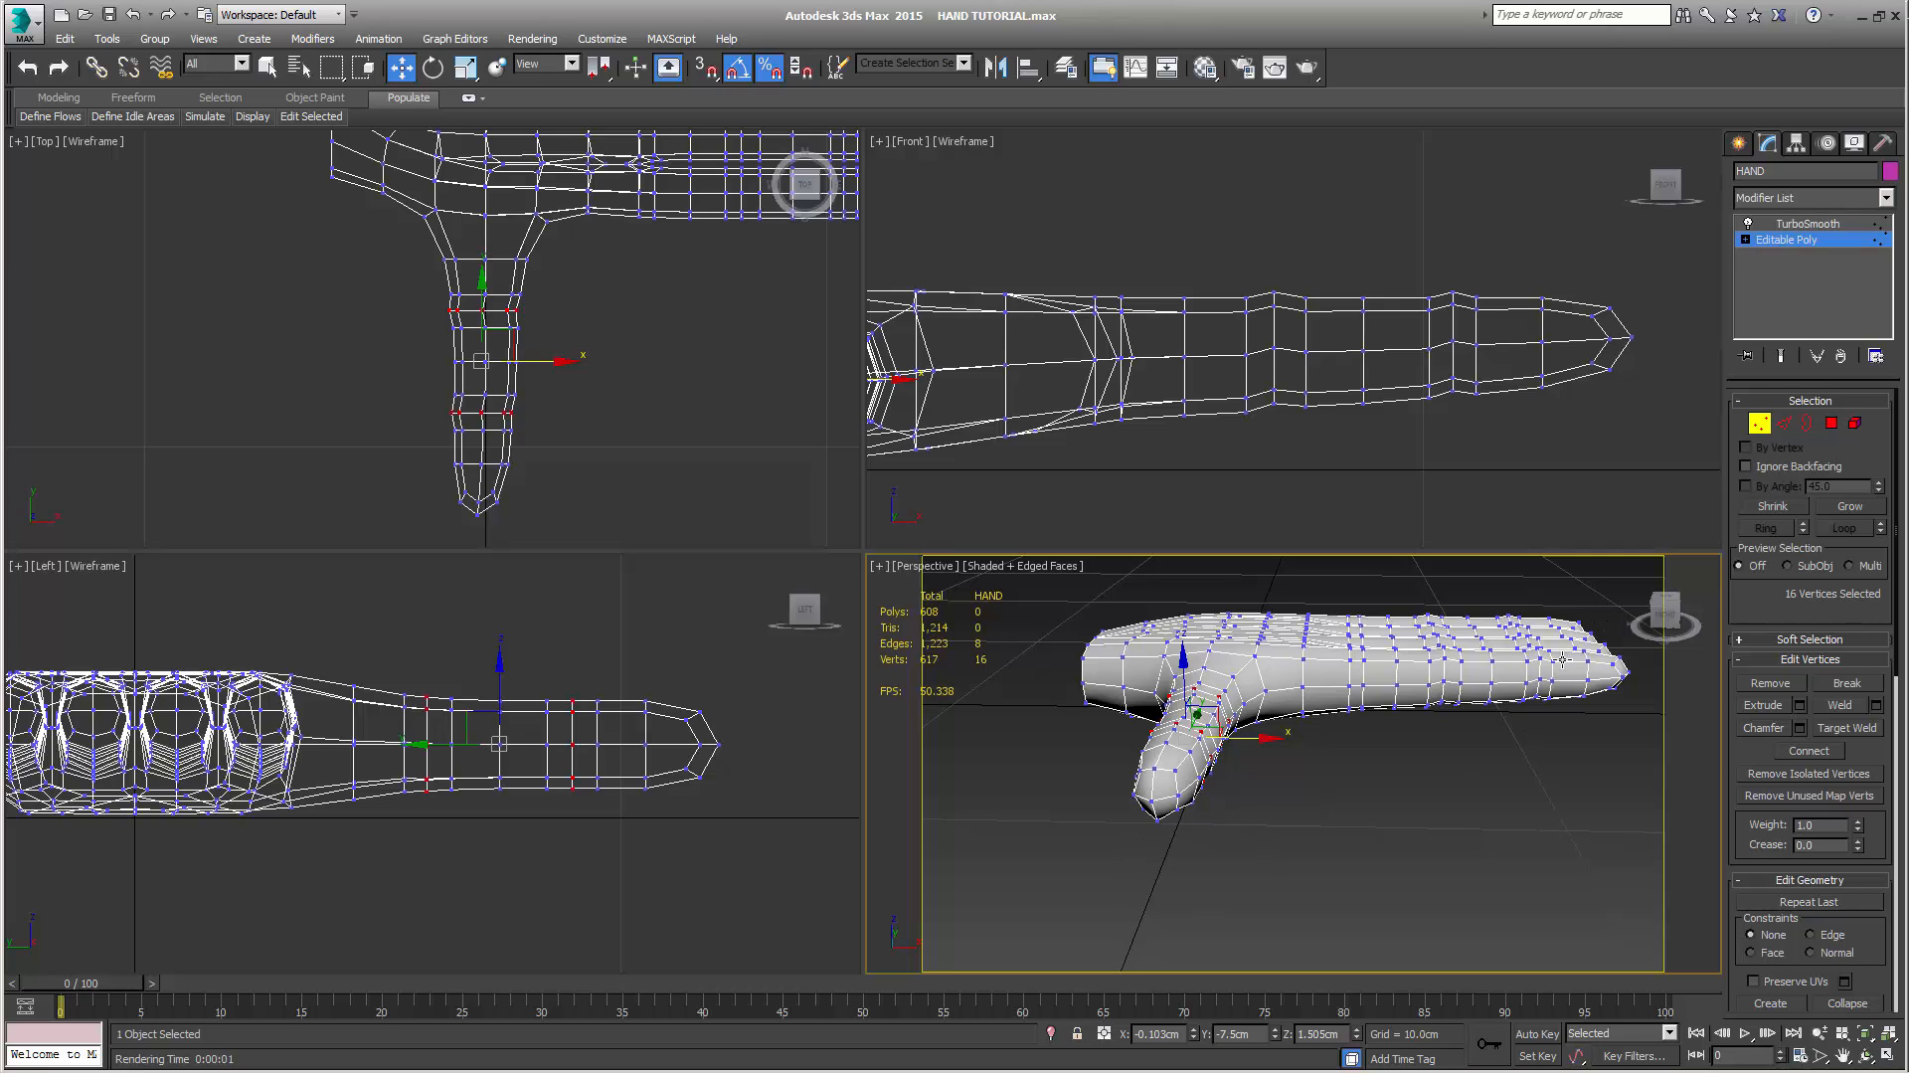
{"action": "key", "text": "q"}
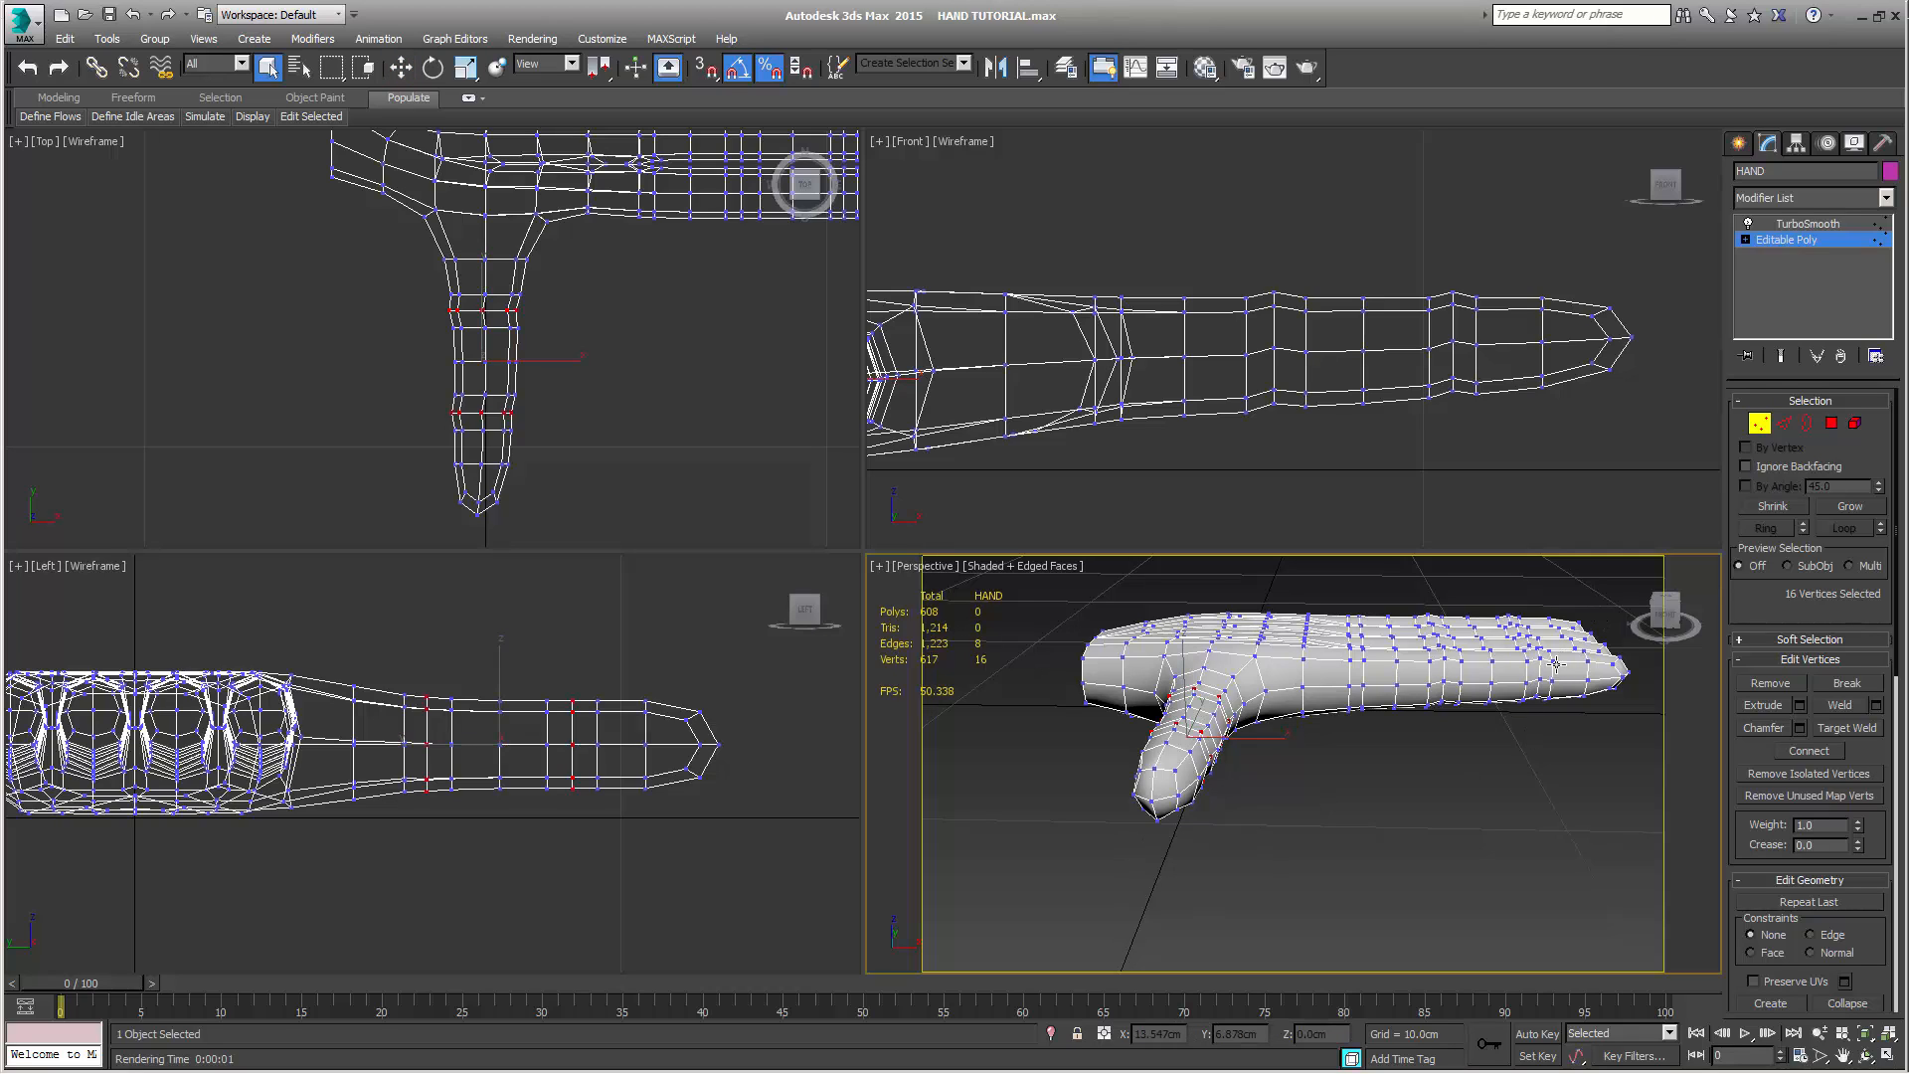
{"action": "left_click", "coordinate": [1831, 422]}
{"action": "middle_click_drag", "start_coordinate": [1547, 809], "coordinate": [1293, 797], "text": "alt"}
{"action": "left_click", "coordinate": [1548, 810]}
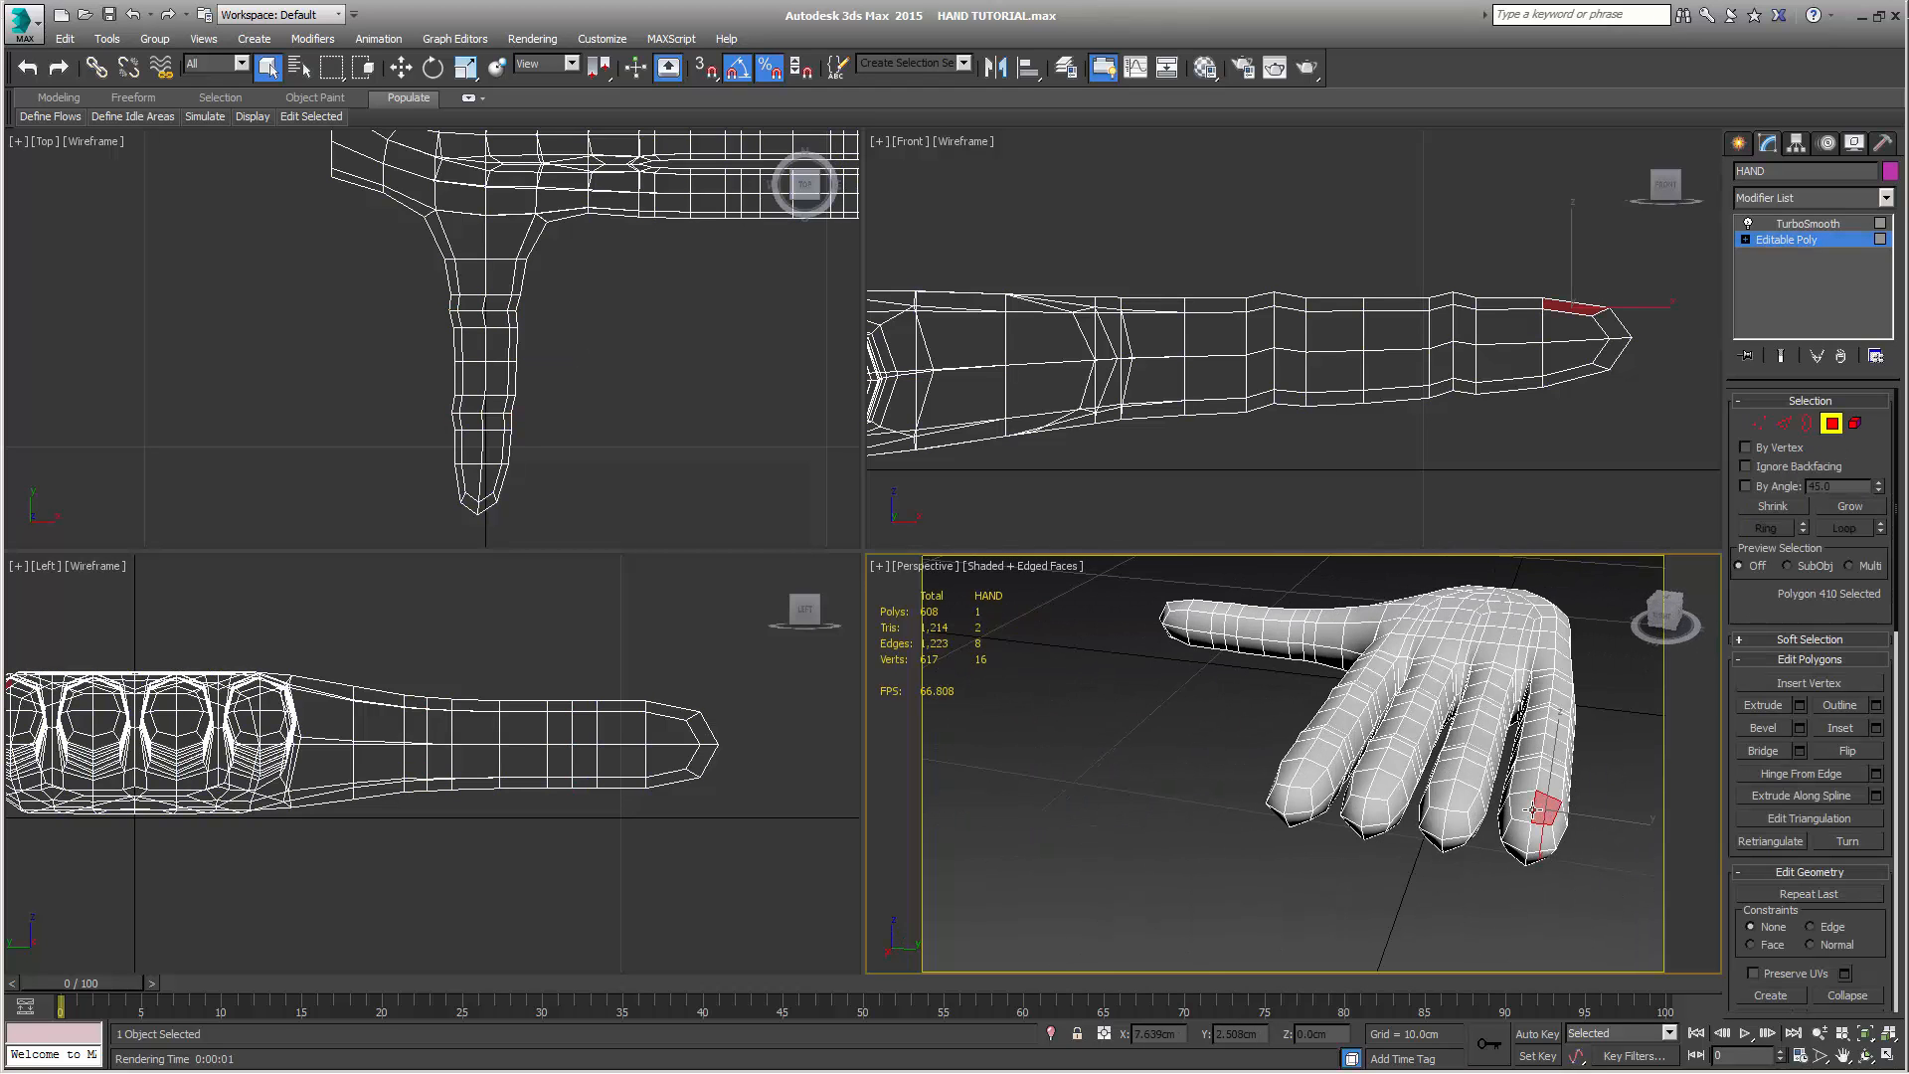
{"action": "left_click", "coordinate": [1523, 807], "text": "ctrl"}
{"action": "left_click", "coordinate": [1469, 803], "text": "ctrl"}
{"action": "left_click", "coordinate": [1449, 792], "text": "ctrl"}
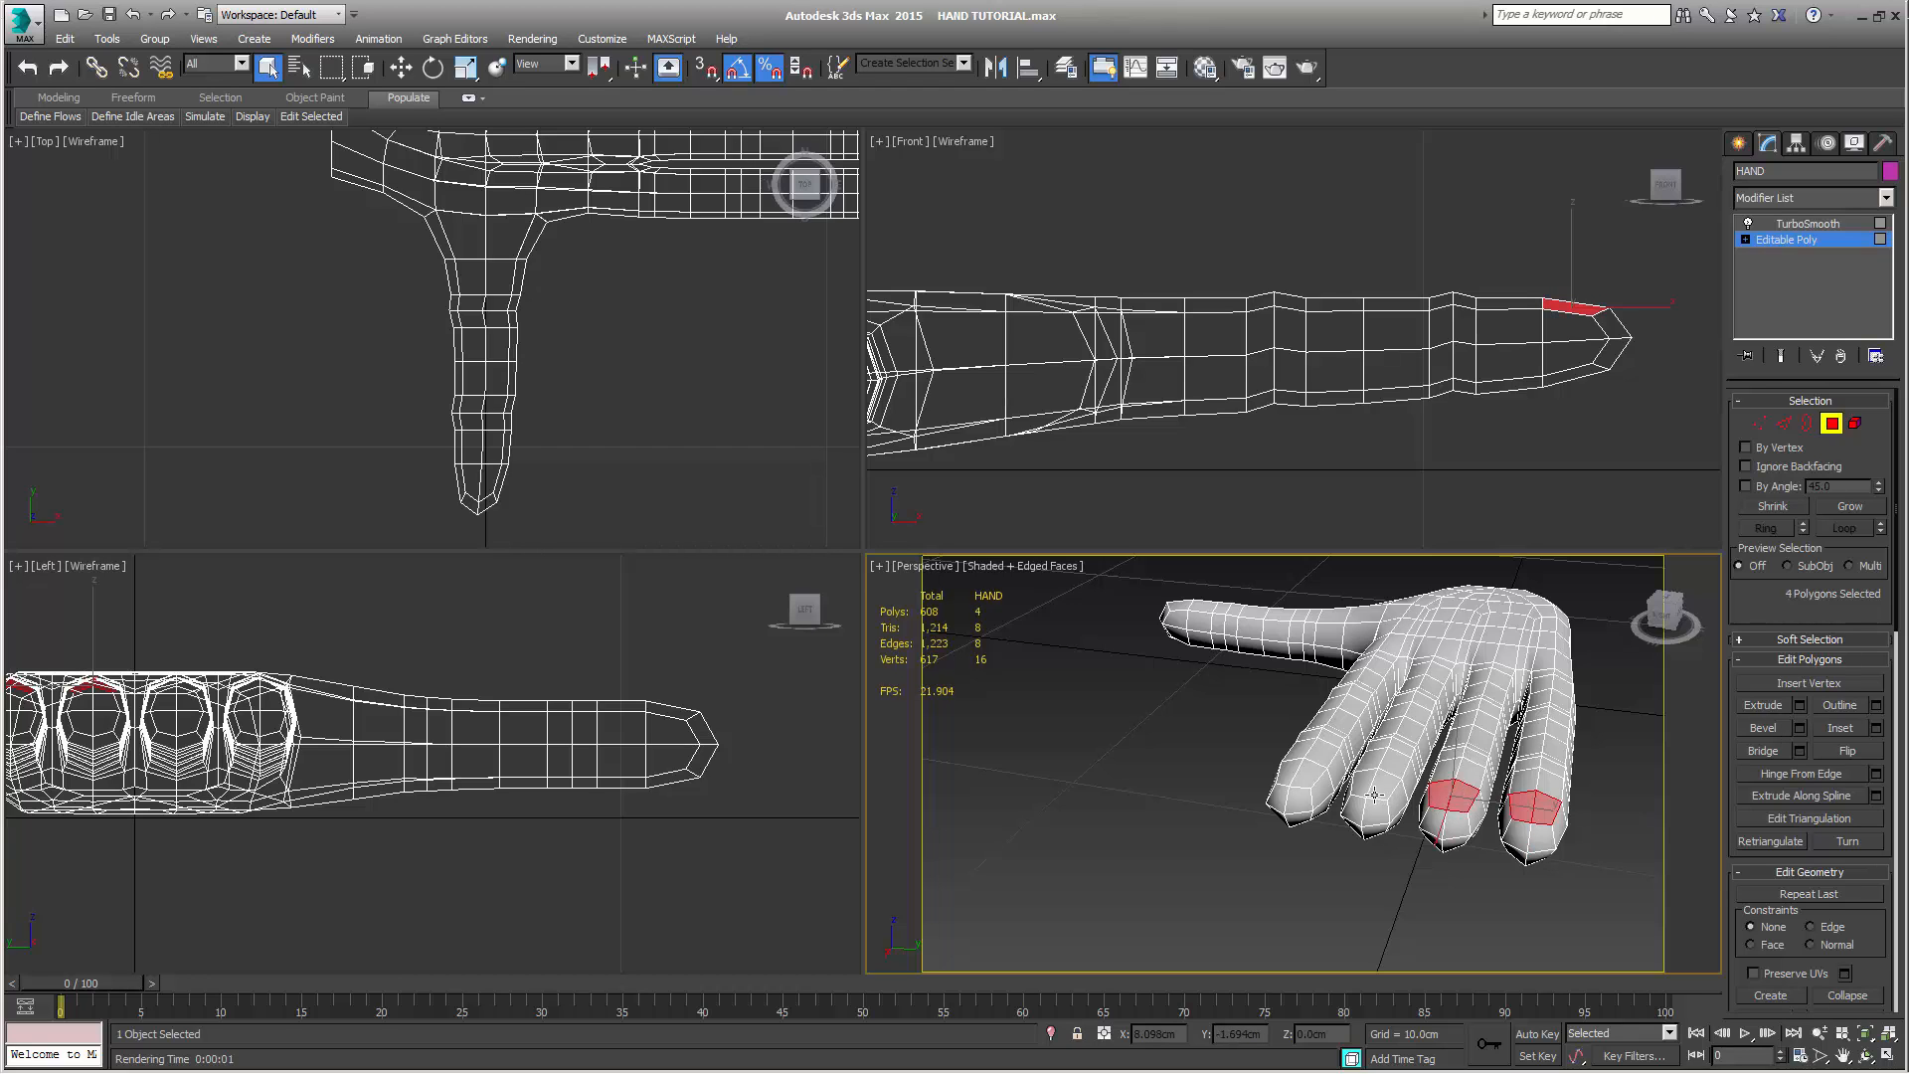
{"action": "left_click", "coordinate": [1384, 791], "text": "ctrl"}
{"action": "left_click", "coordinate": [1363, 782], "text": "ctrl"}
{"action": "left_click", "coordinate": [1299, 773], "text": "ctrl"}
{"action": "left_click", "coordinate": [1291, 777], "text": "ctrl"}
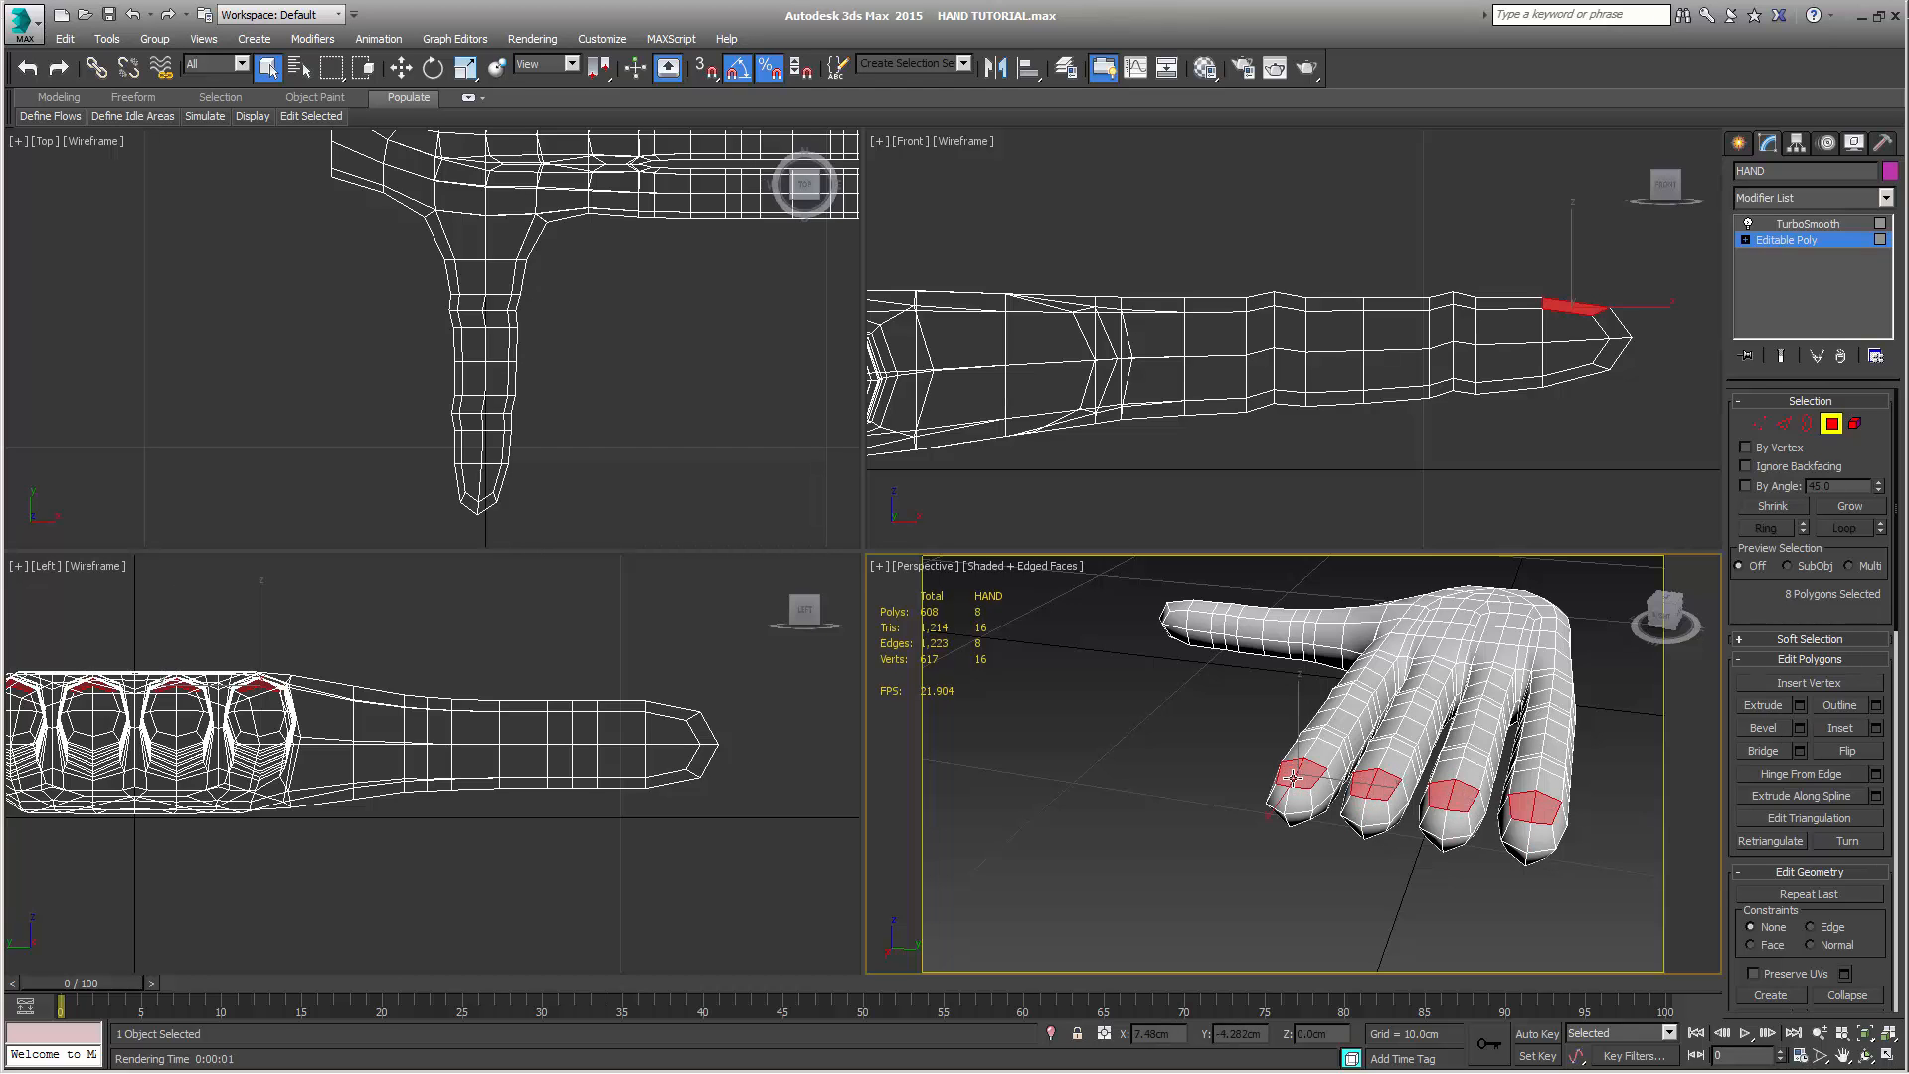
Add the two nail polygons on the outer side of the thumb tip to the selection
{"action": "middle_click_drag", "start_coordinate": [1281, 800], "coordinate": [1459, 743], "text": "alt"}
{"action": "scroll", "coordinate": [1536, 797], "scroll_direction": "down", "scroll_amount": 5}
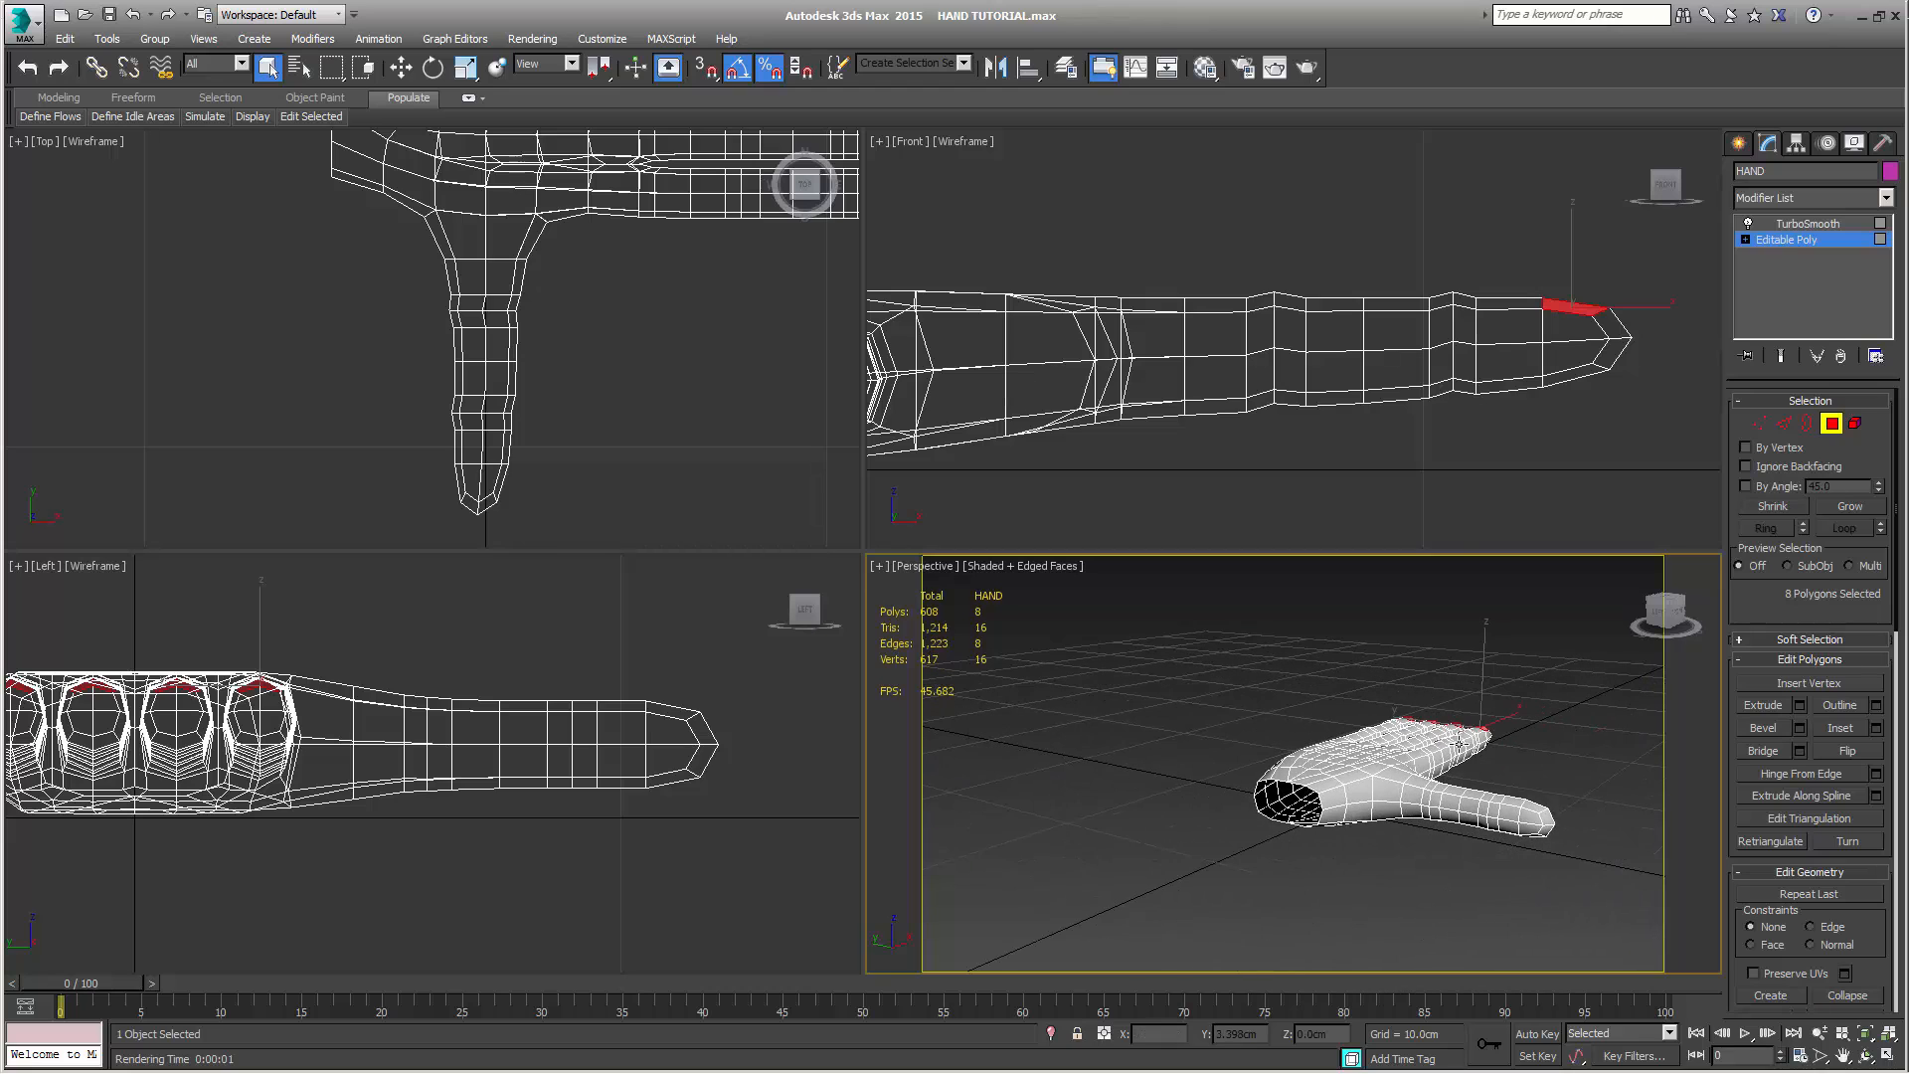
{"action": "left_click", "coordinate": [1538, 821], "text": "ctrl"}
{"action": "left_click", "coordinate": [1531, 828], "text": "ctrl"}
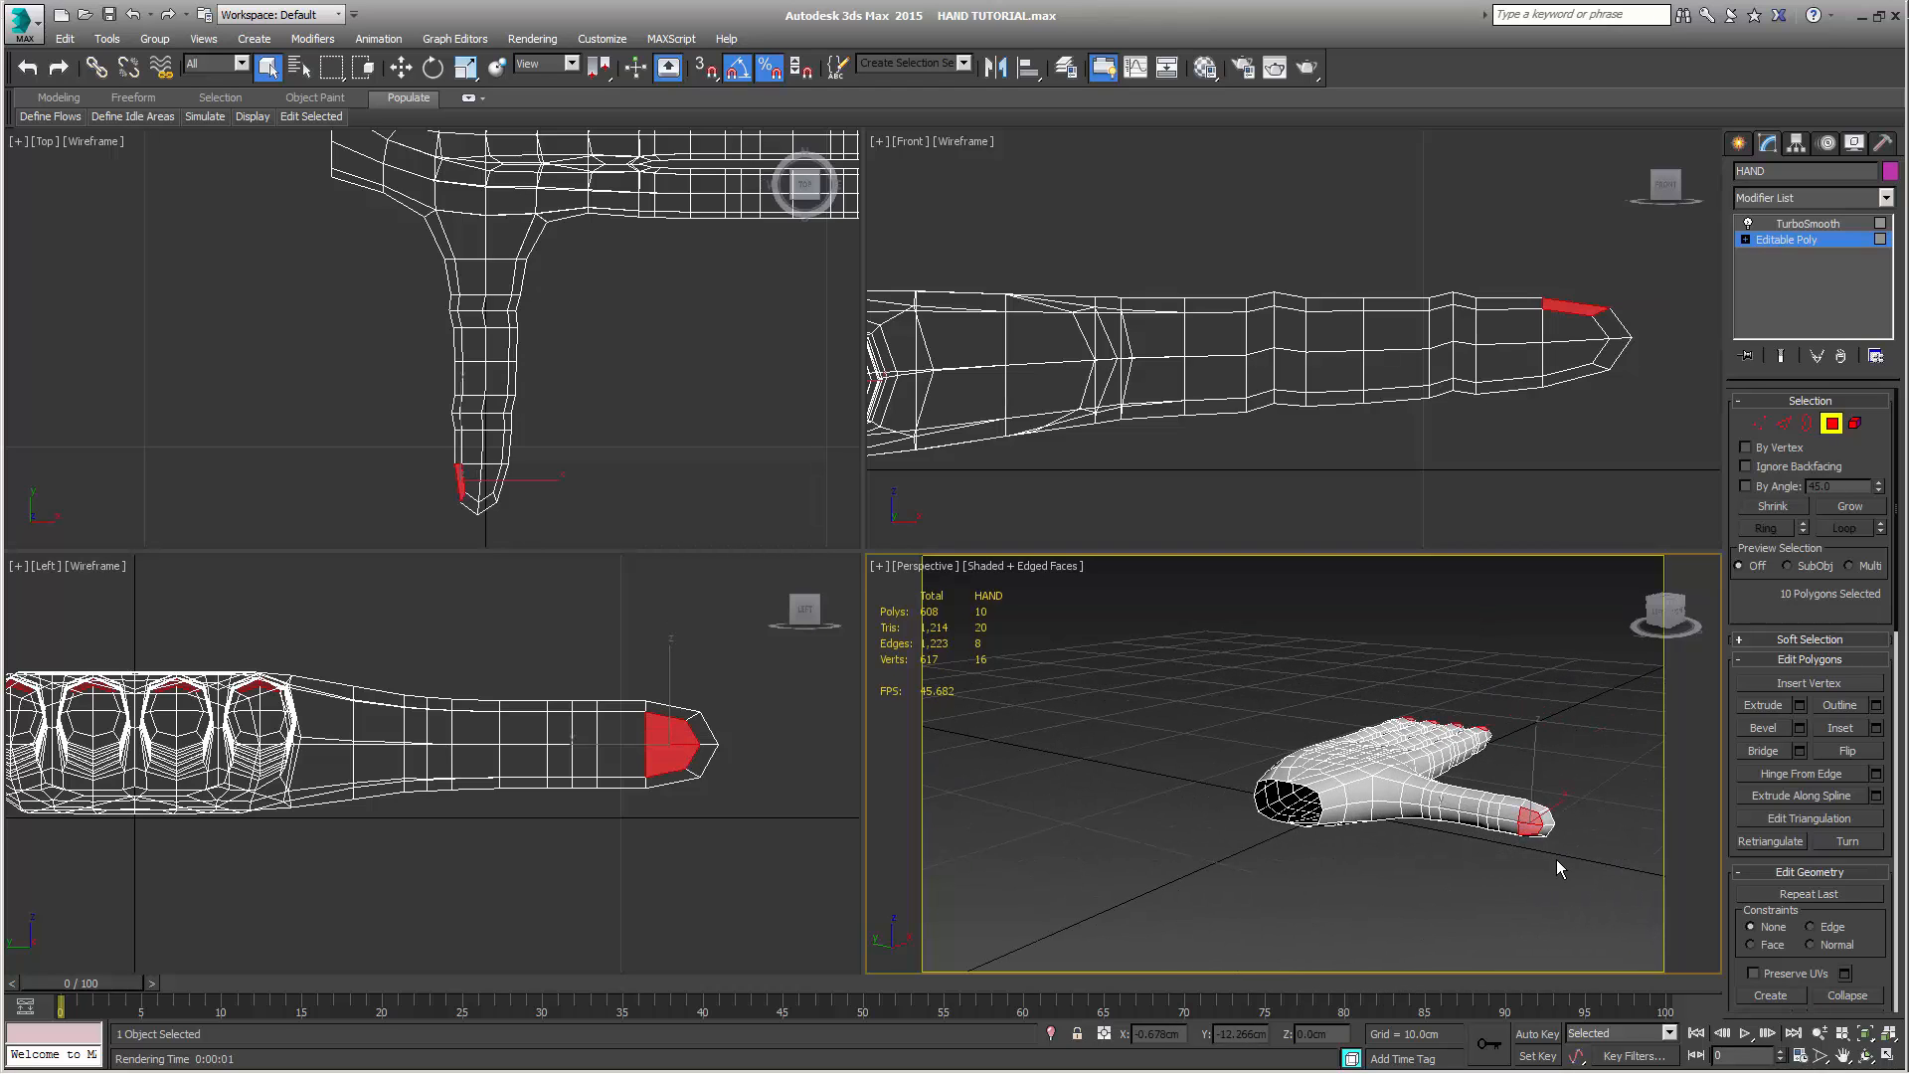
{"action": "middle_click_drag", "start_coordinate": [1555, 859], "coordinate": [1492, 813], "text": "alt"}
{"action": "scroll", "coordinate": [1492, 814], "scroll_direction": "up", "scroll_amount": 8}
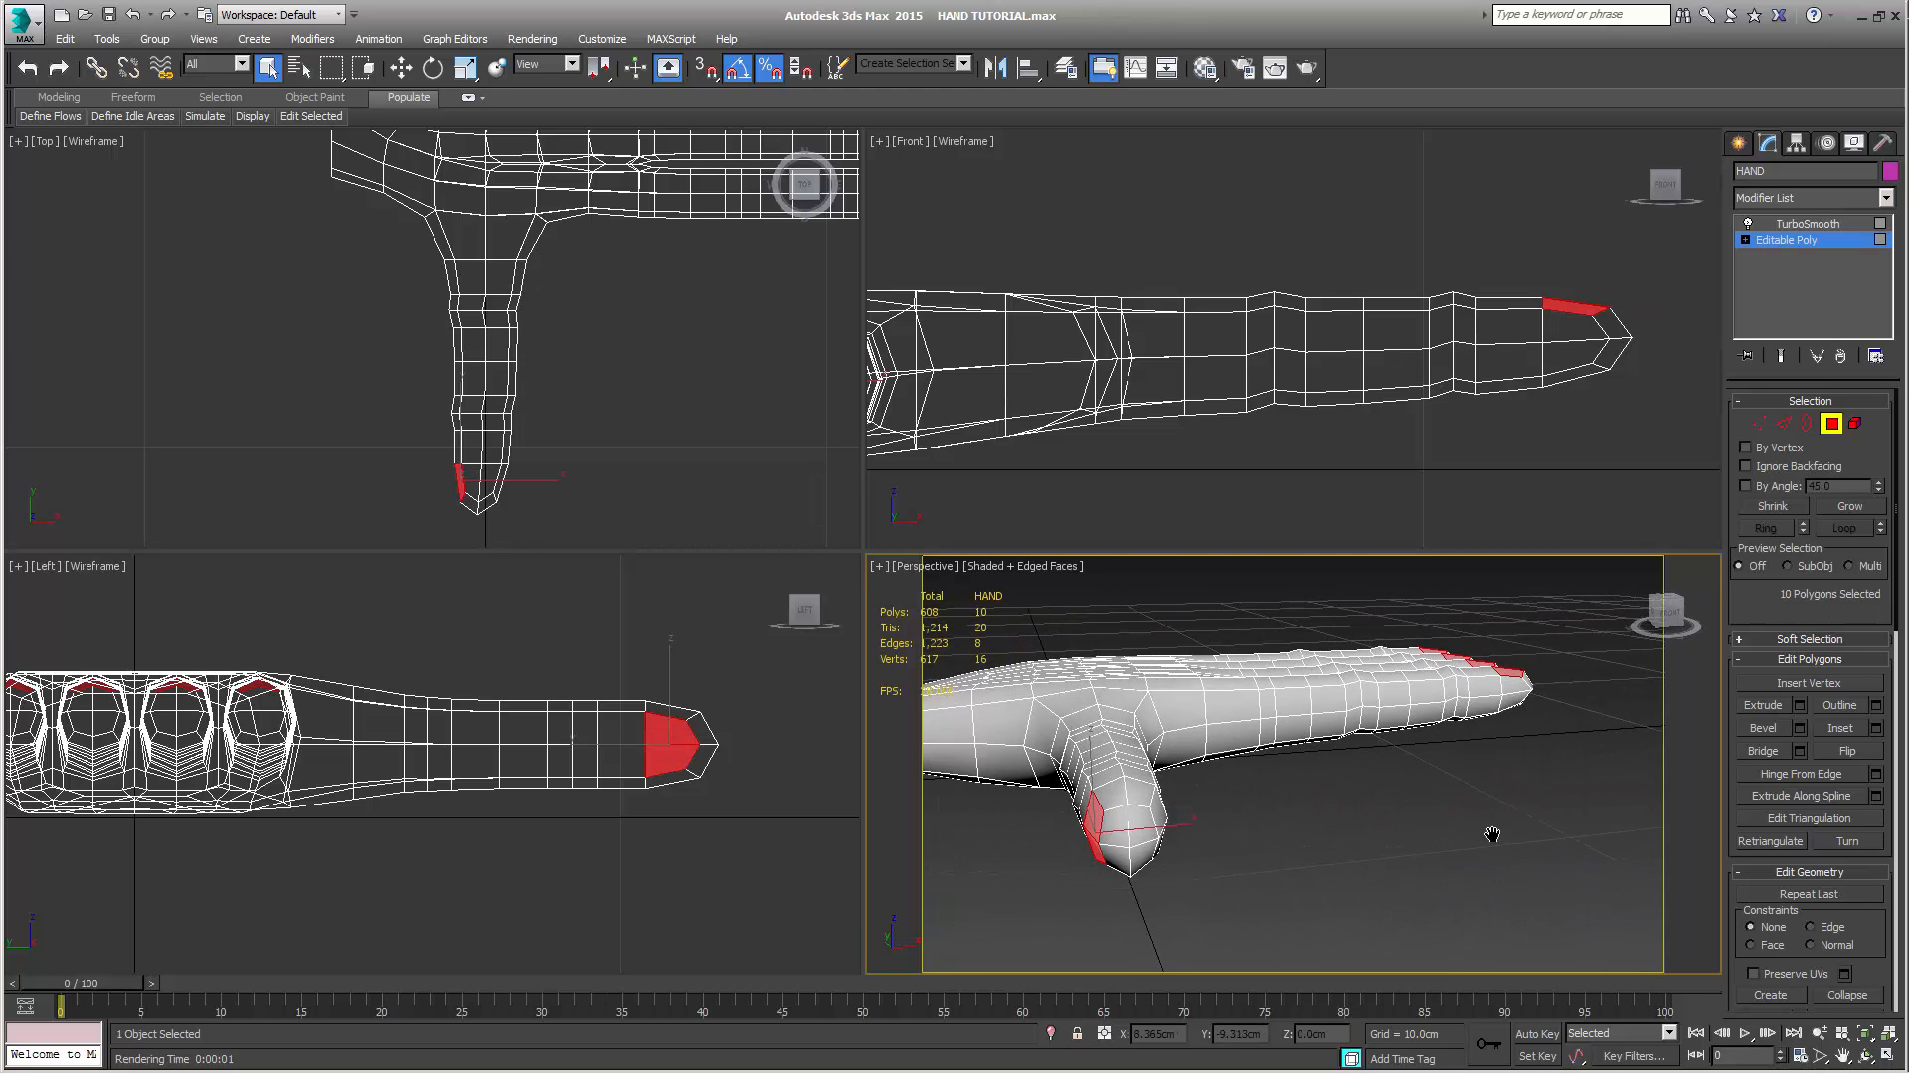
Inset the selected nail polygons on all fingers and the thumb by 0.05 cm
{"action": "left_click", "coordinate": [1876, 728]}
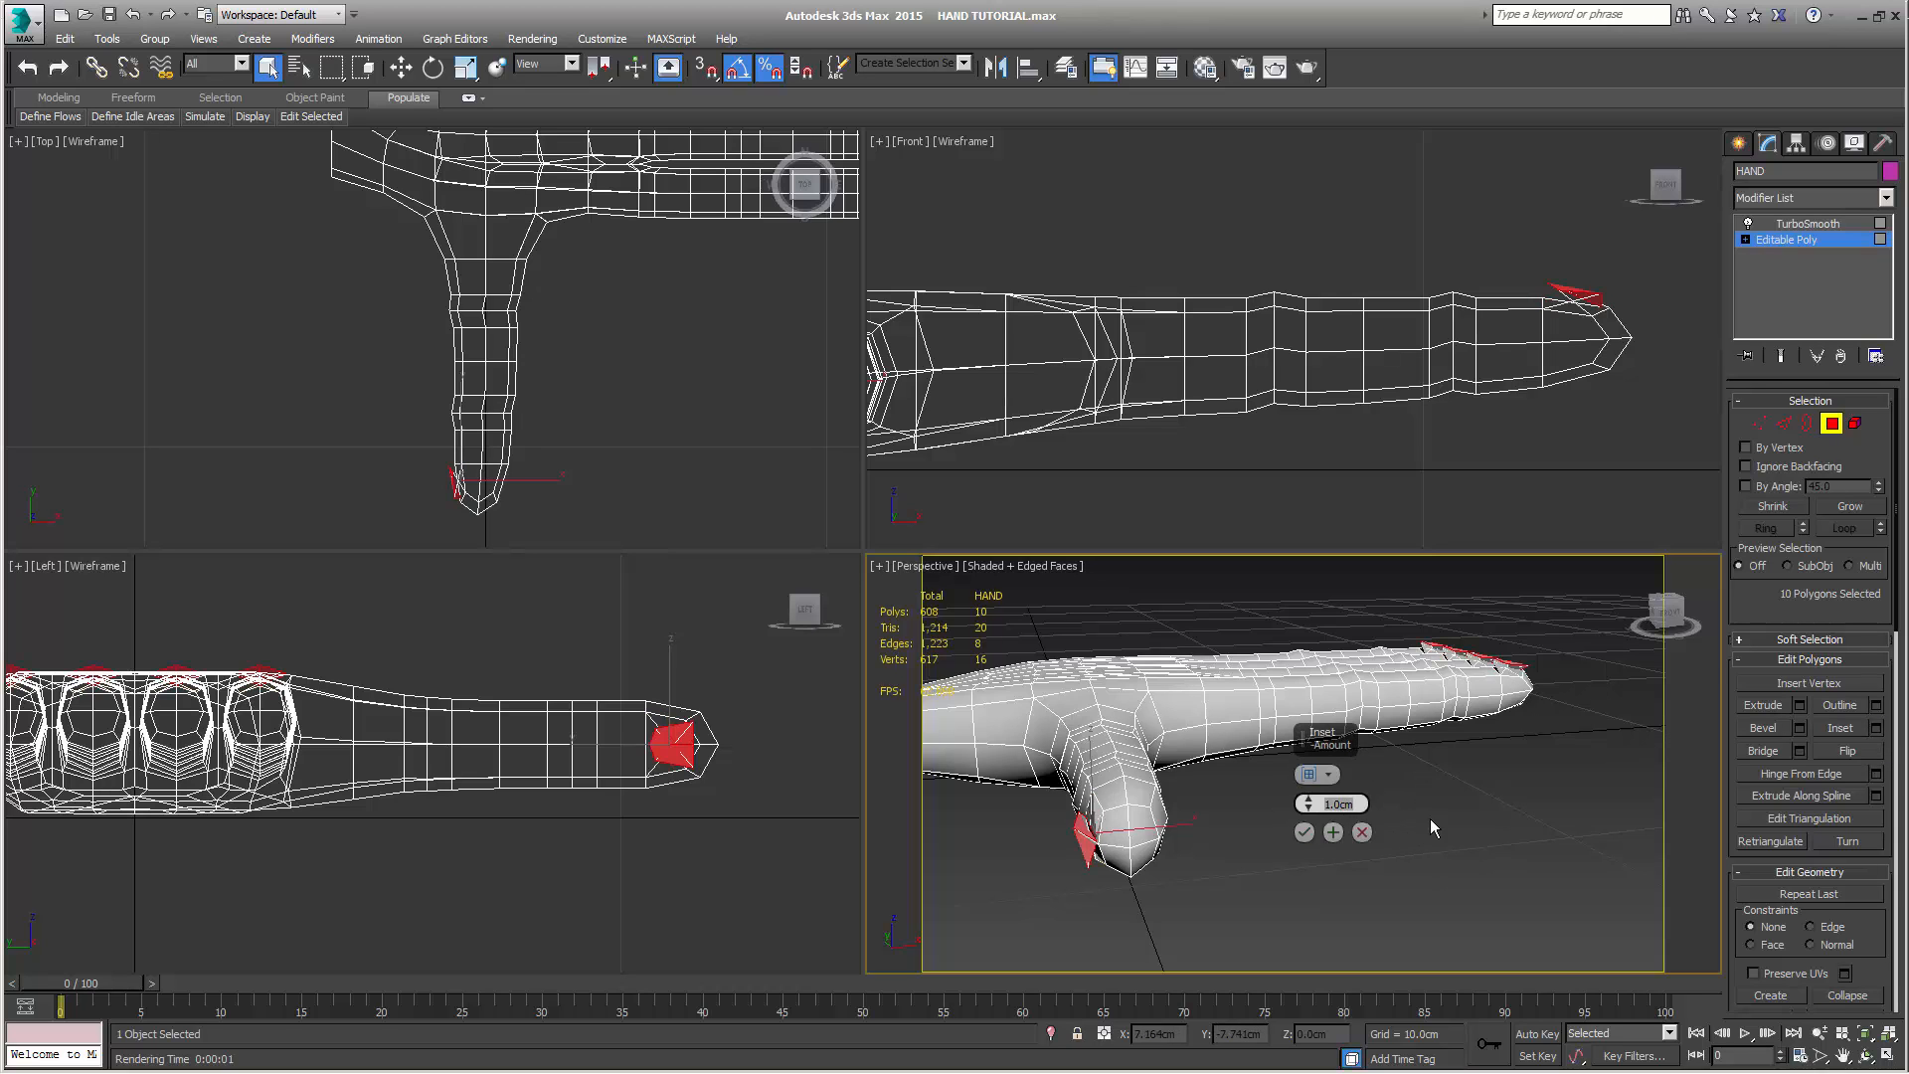
{"action": "middle_click_drag", "start_coordinate": [1455, 798], "coordinate": [1272, 833], "text": "alt"}
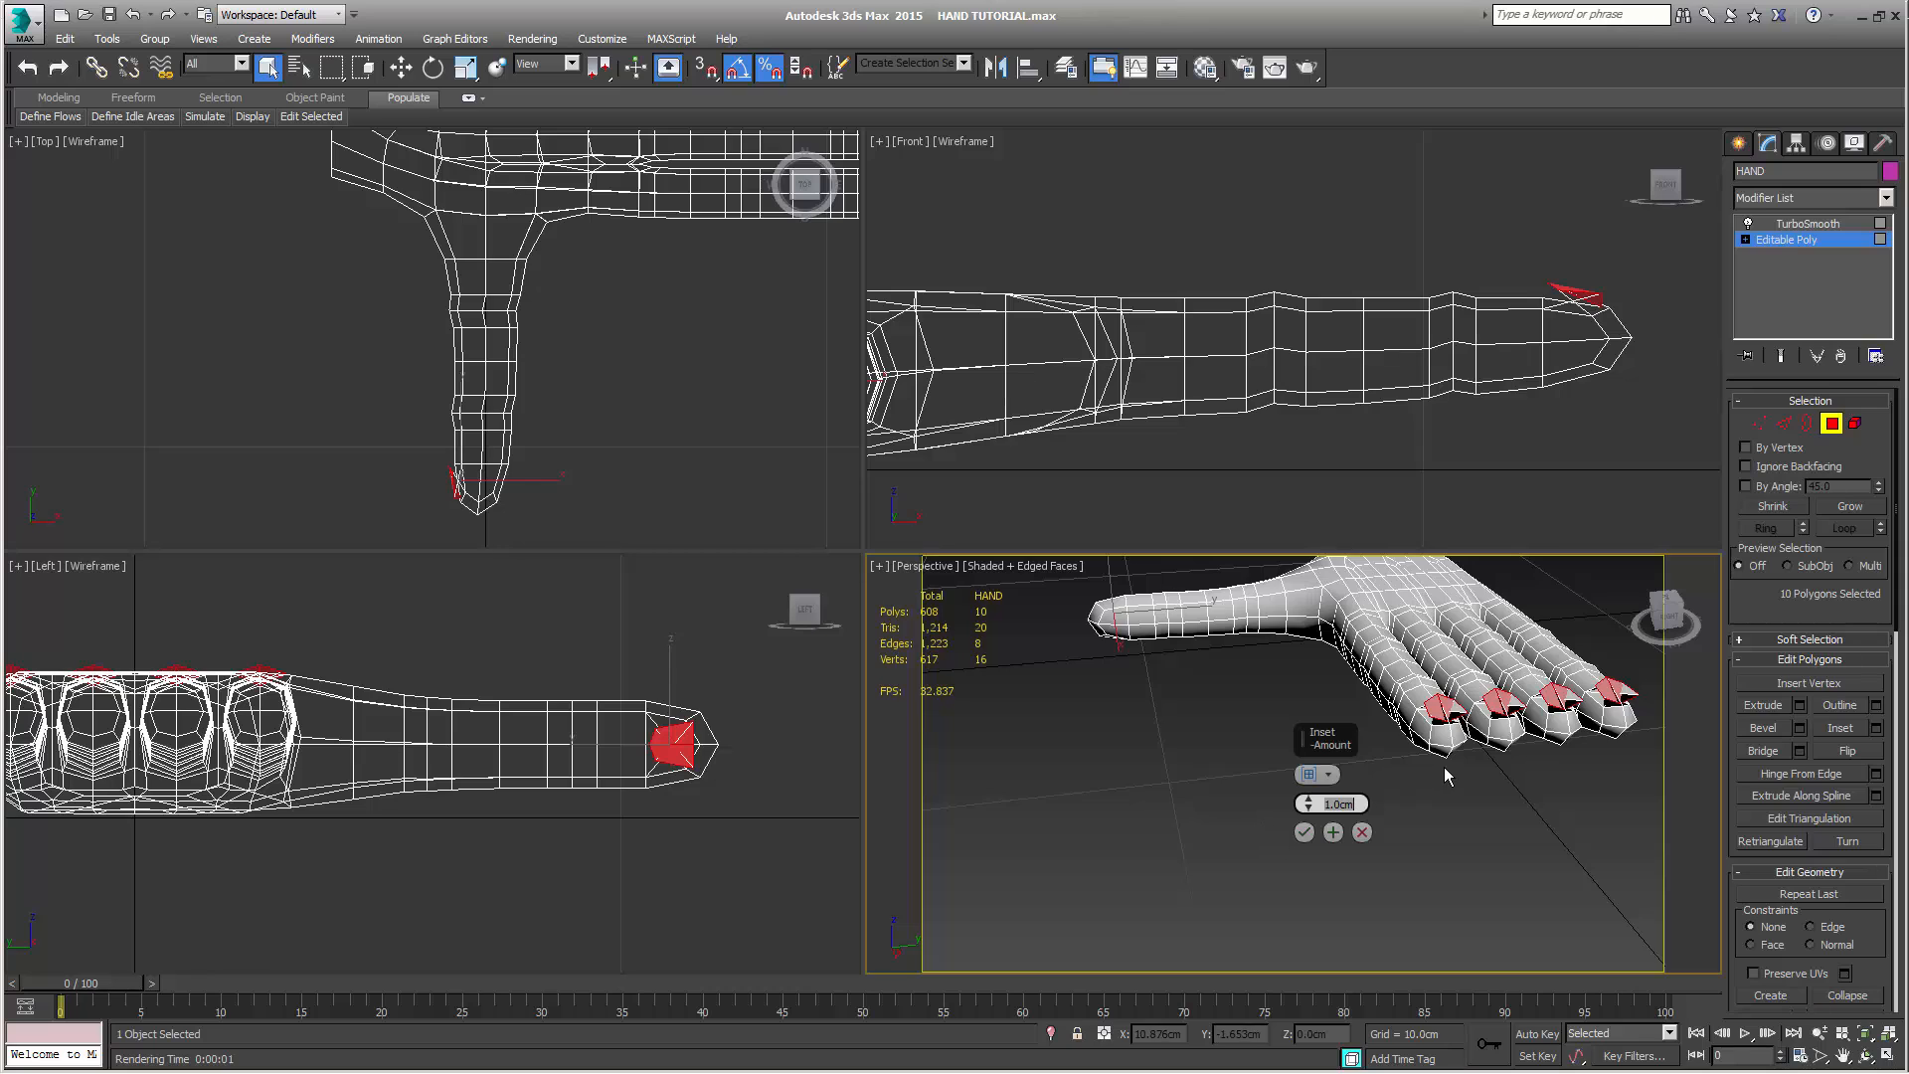
{"action": "middle_click_drag", "start_coordinate": [1446, 772], "coordinate": [1379, 792]}
{"action": "scroll", "coordinate": [1447, 758], "scroll_direction": "up", "scroll_amount": 2}
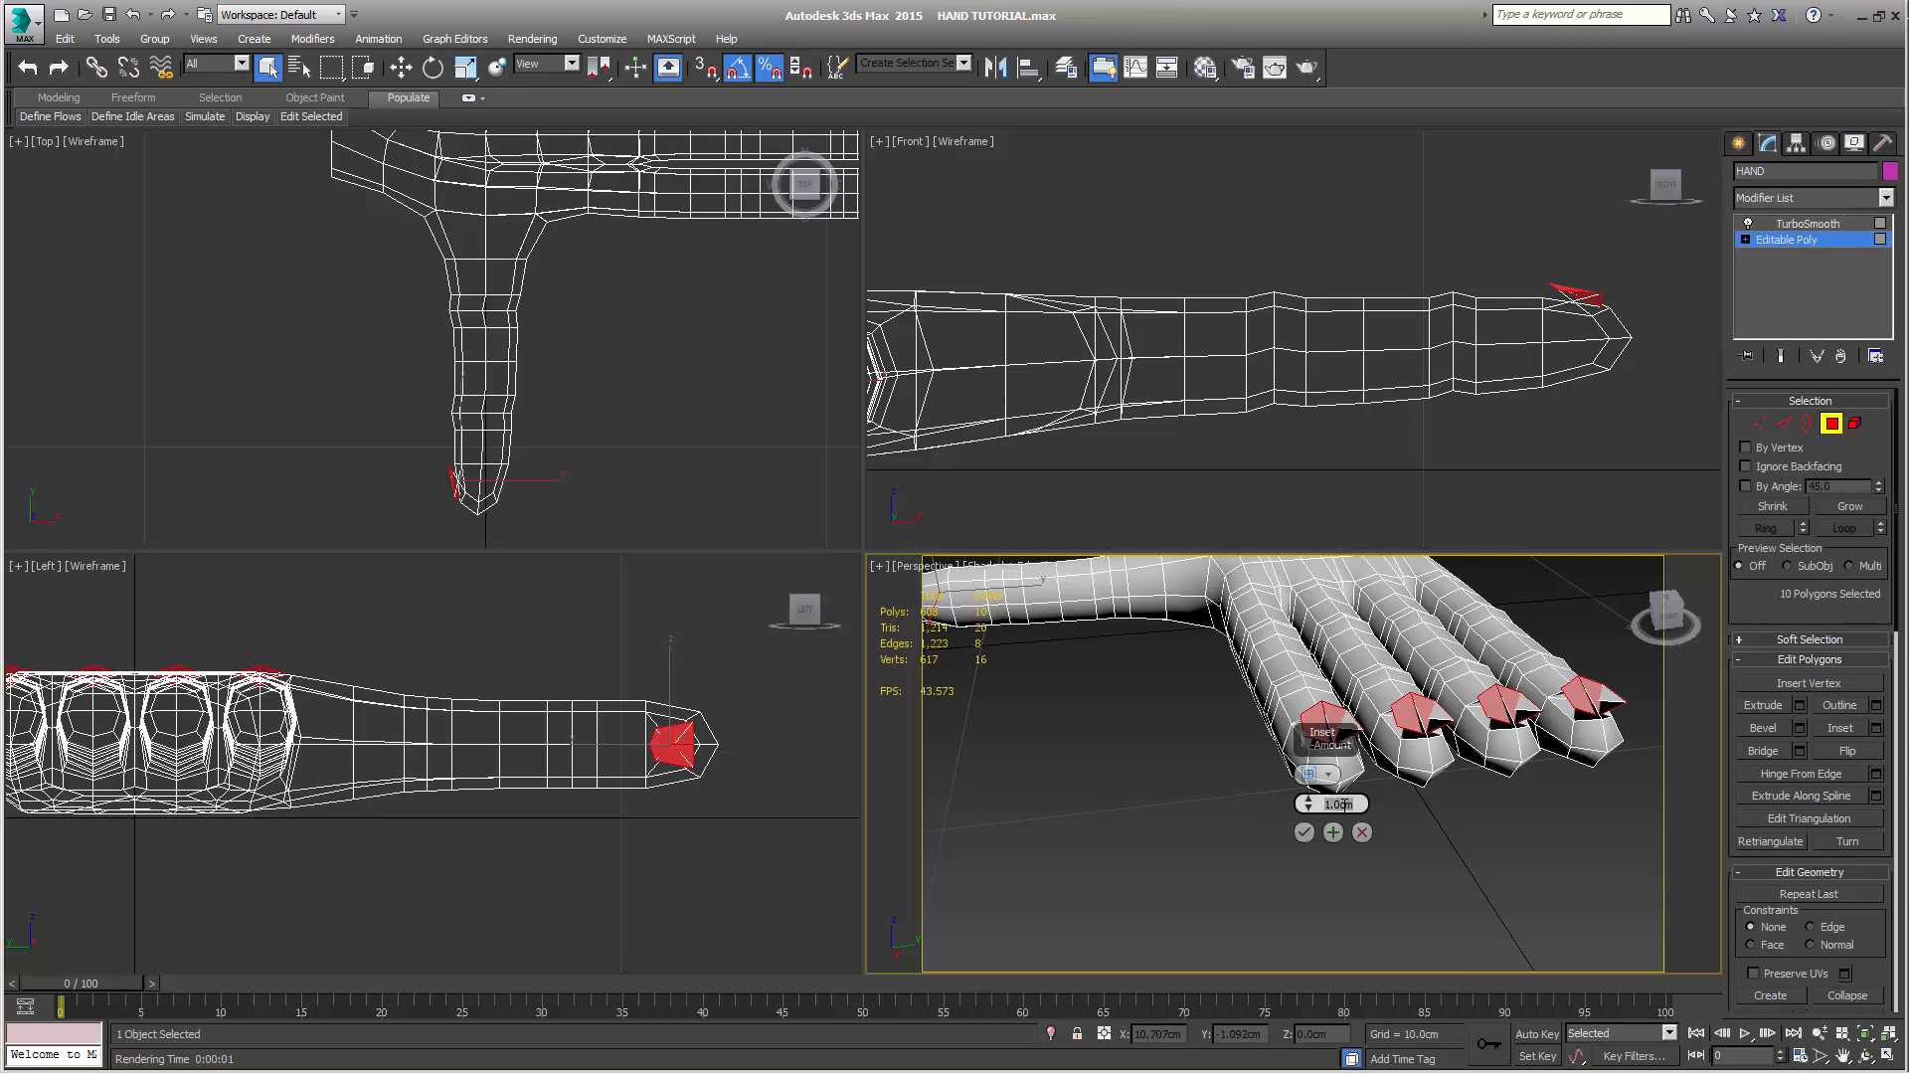
{"action": "key", "text": "BackSpace"}
{"action": "left_click", "coordinate": [1305, 833]}
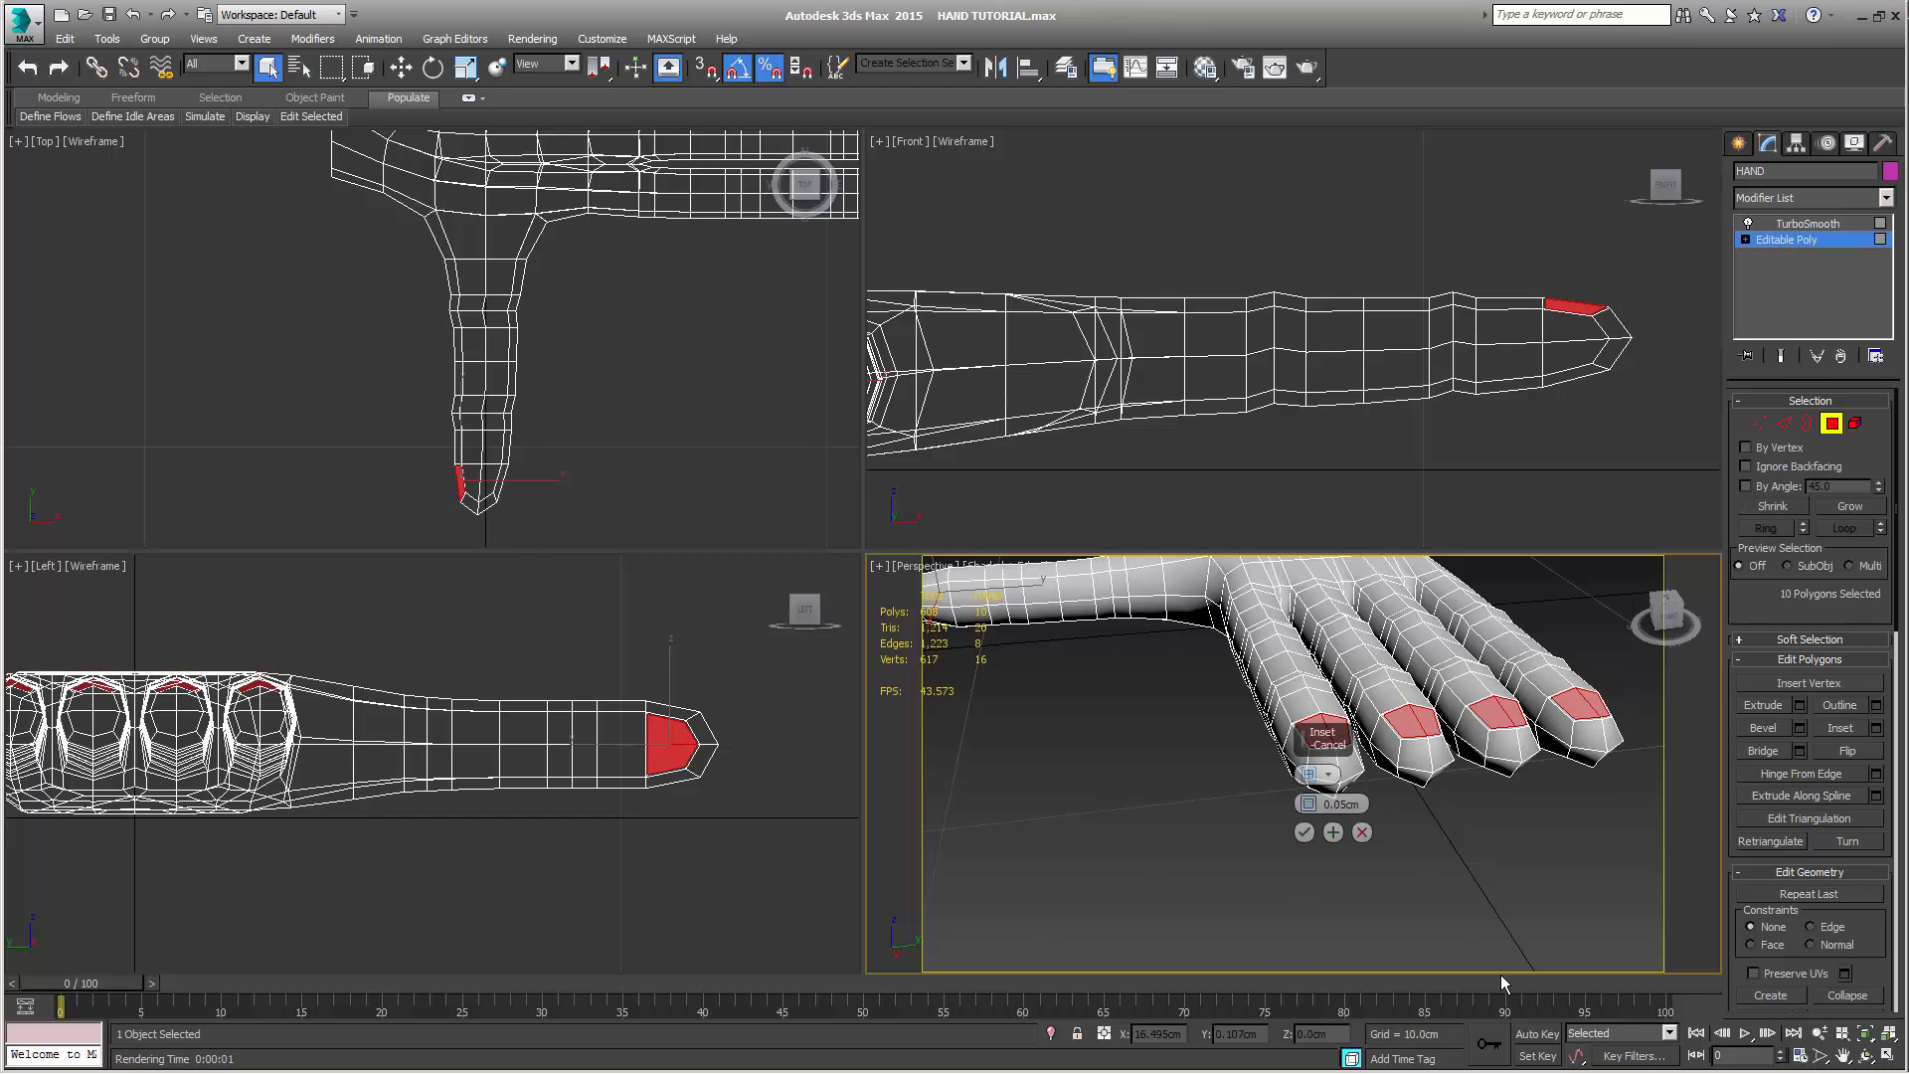
{"action": "middle_click_drag", "start_coordinate": [1485, 808], "coordinate": [1460, 820]}
{"action": "scroll", "coordinate": [1460, 821], "scroll_direction": "up", "scroll_amount": 8}
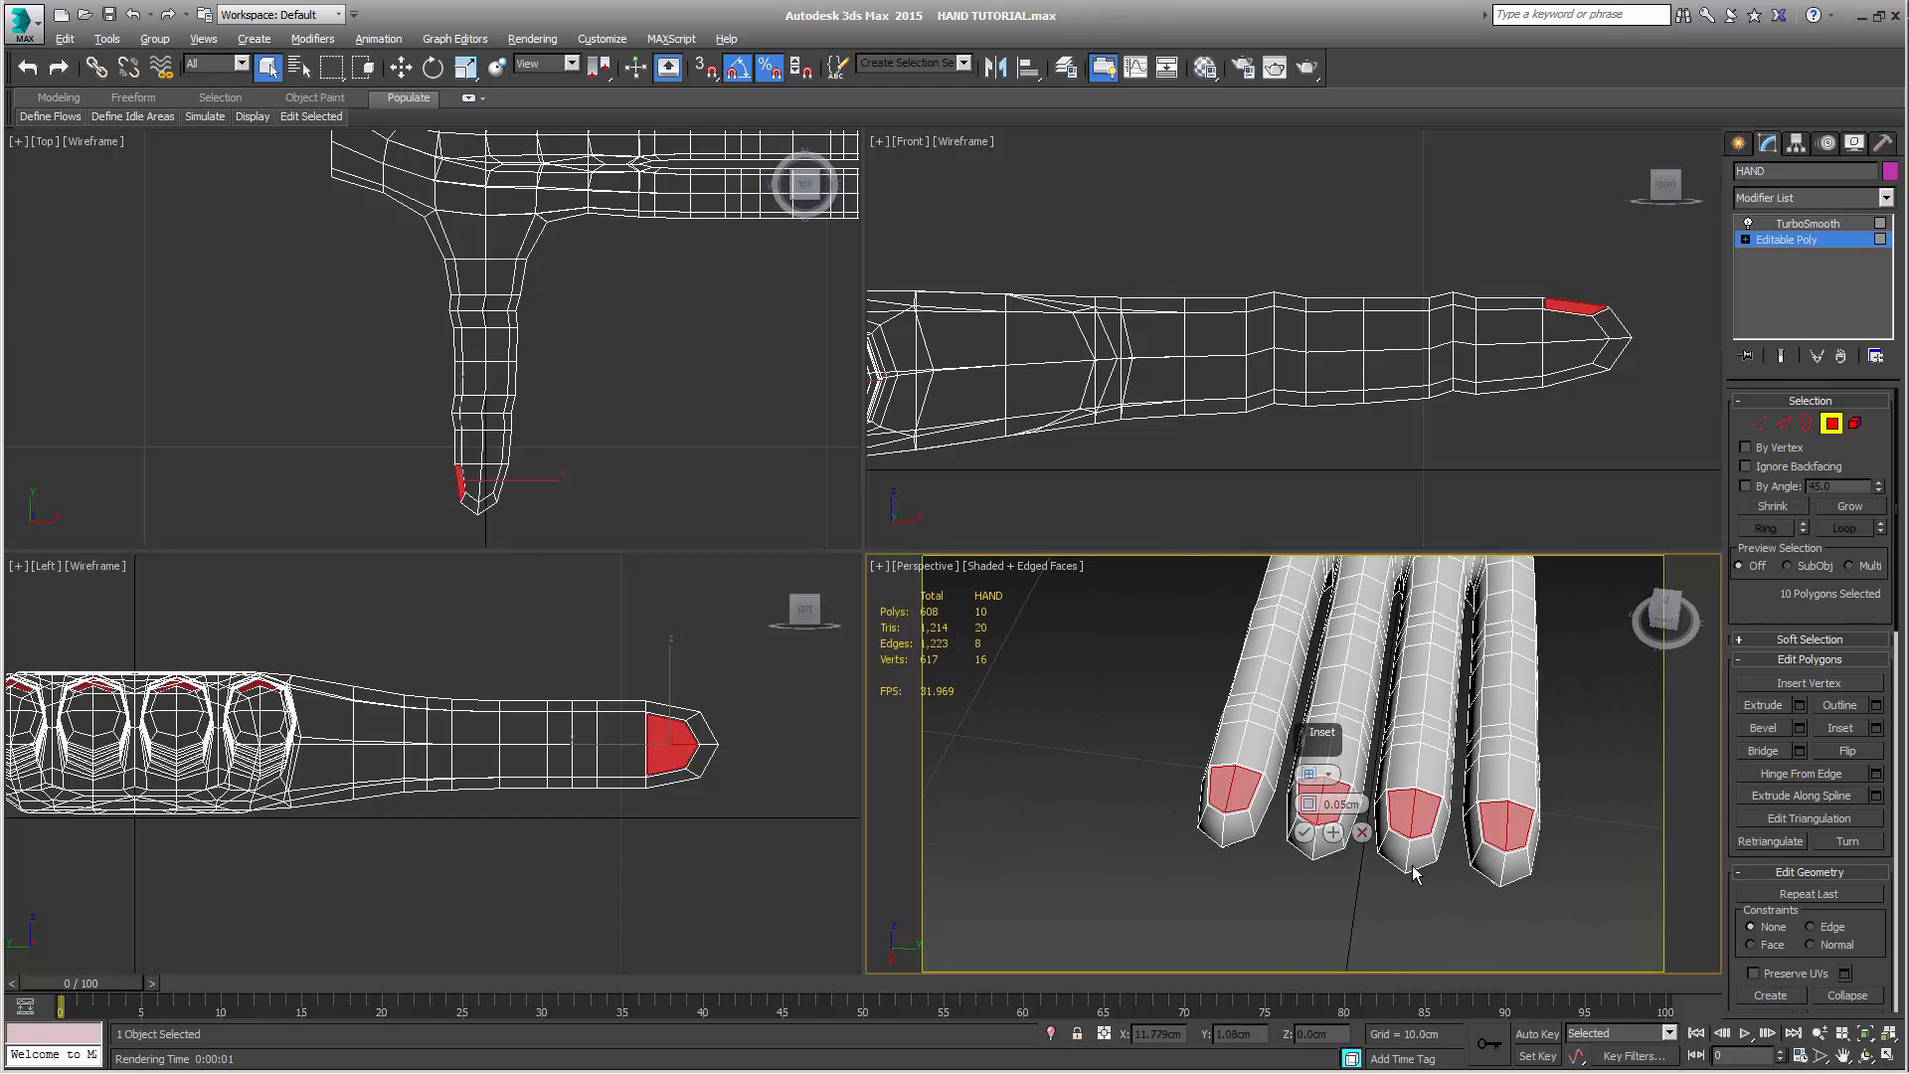
{"action": "scroll", "coordinate": [1407, 853], "scroll_direction": "up", "scroll_amount": 2}
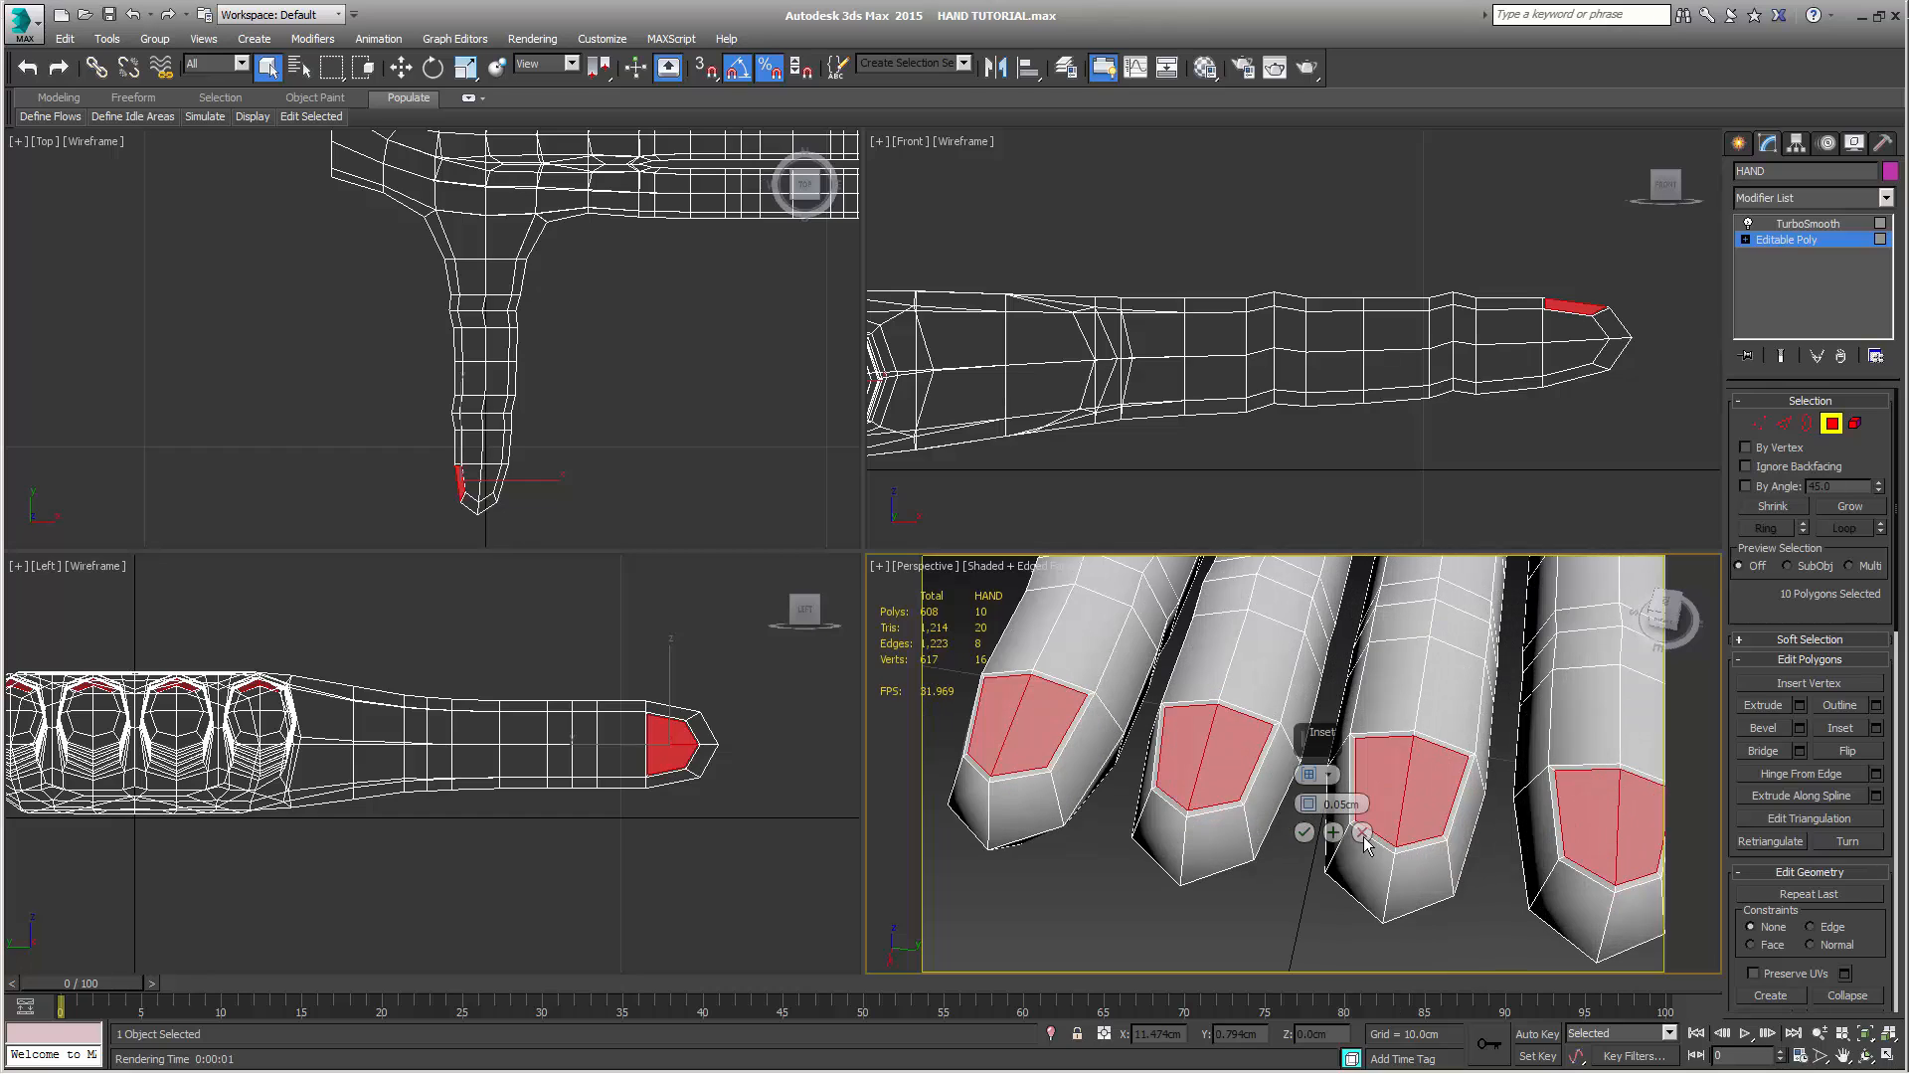
{"action": "left_click", "coordinate": [1303, 832]}
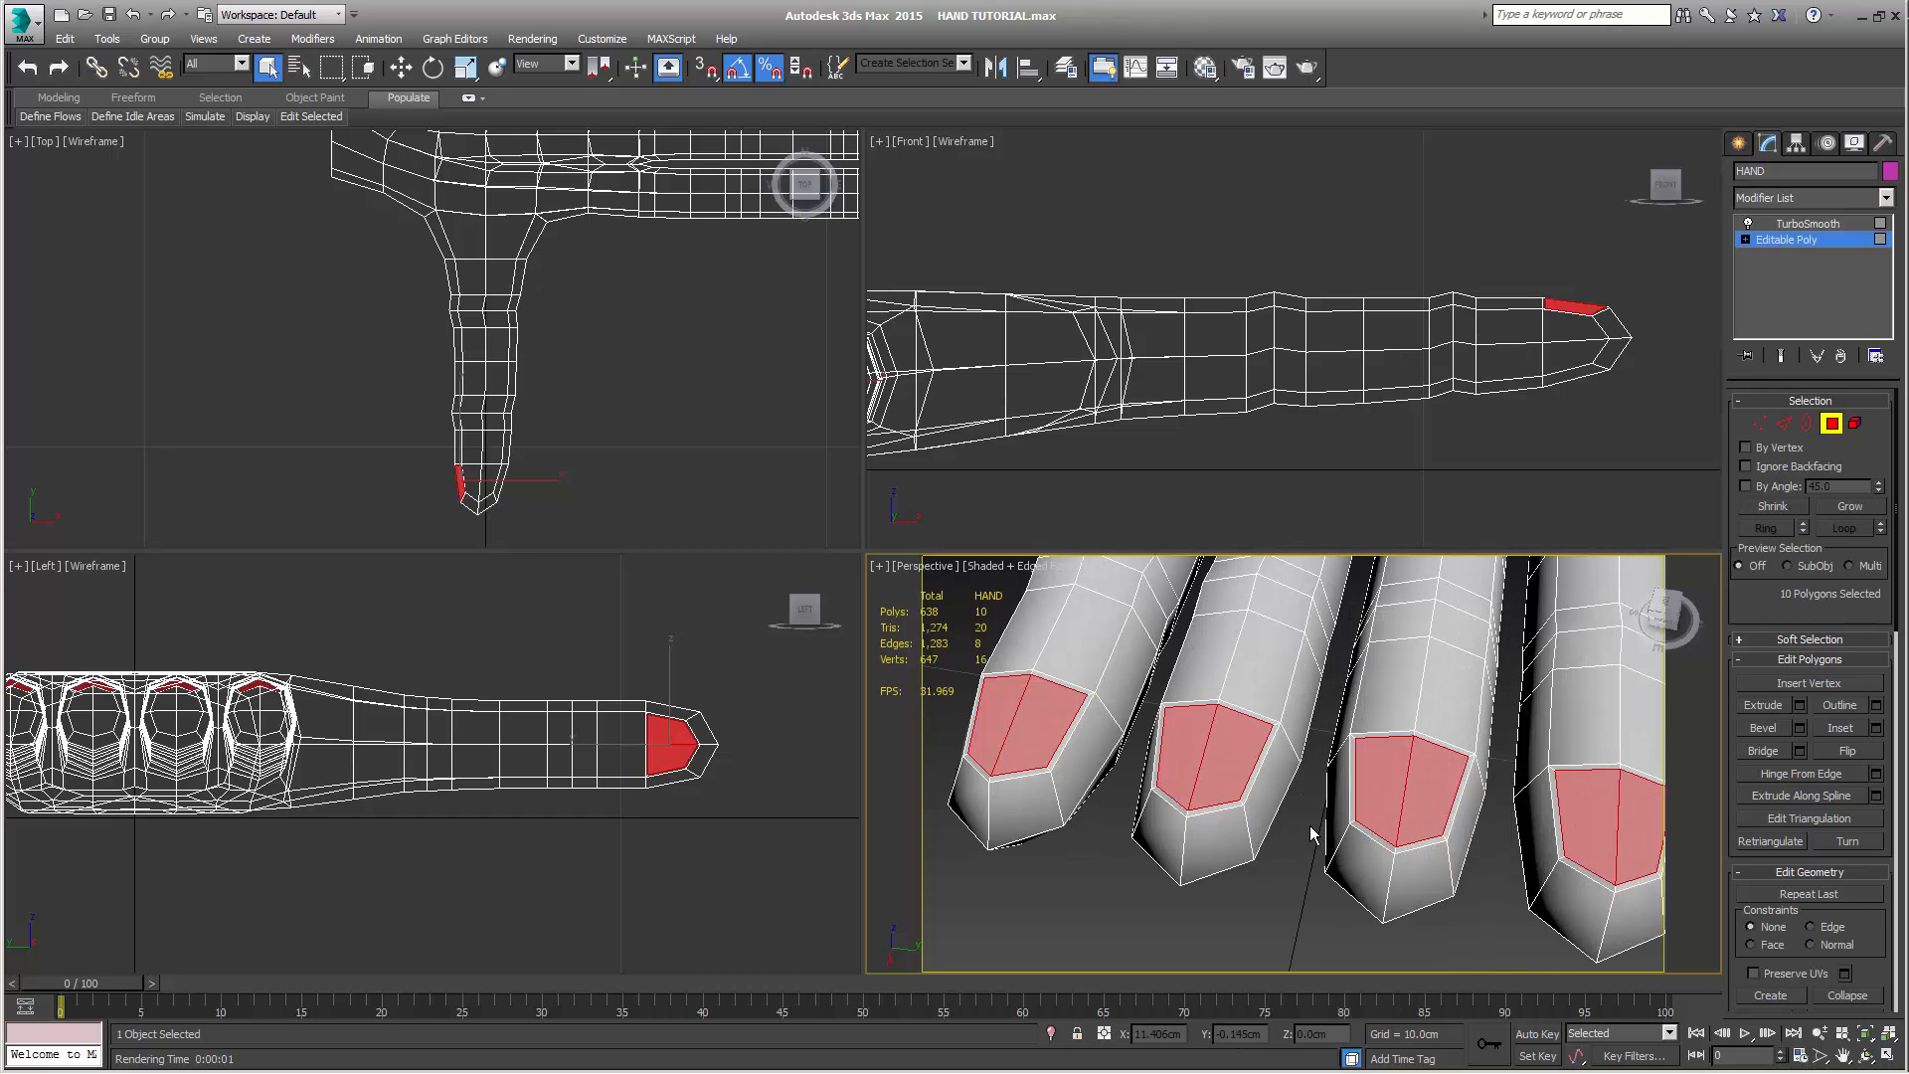
Select the whole hand element, clear its smoothing groups and assign smoothing group 3
{"action": "left_click", "coordinate": [1856, 426]}
{"action": "left_click", "coordinate": [1449, 710]}
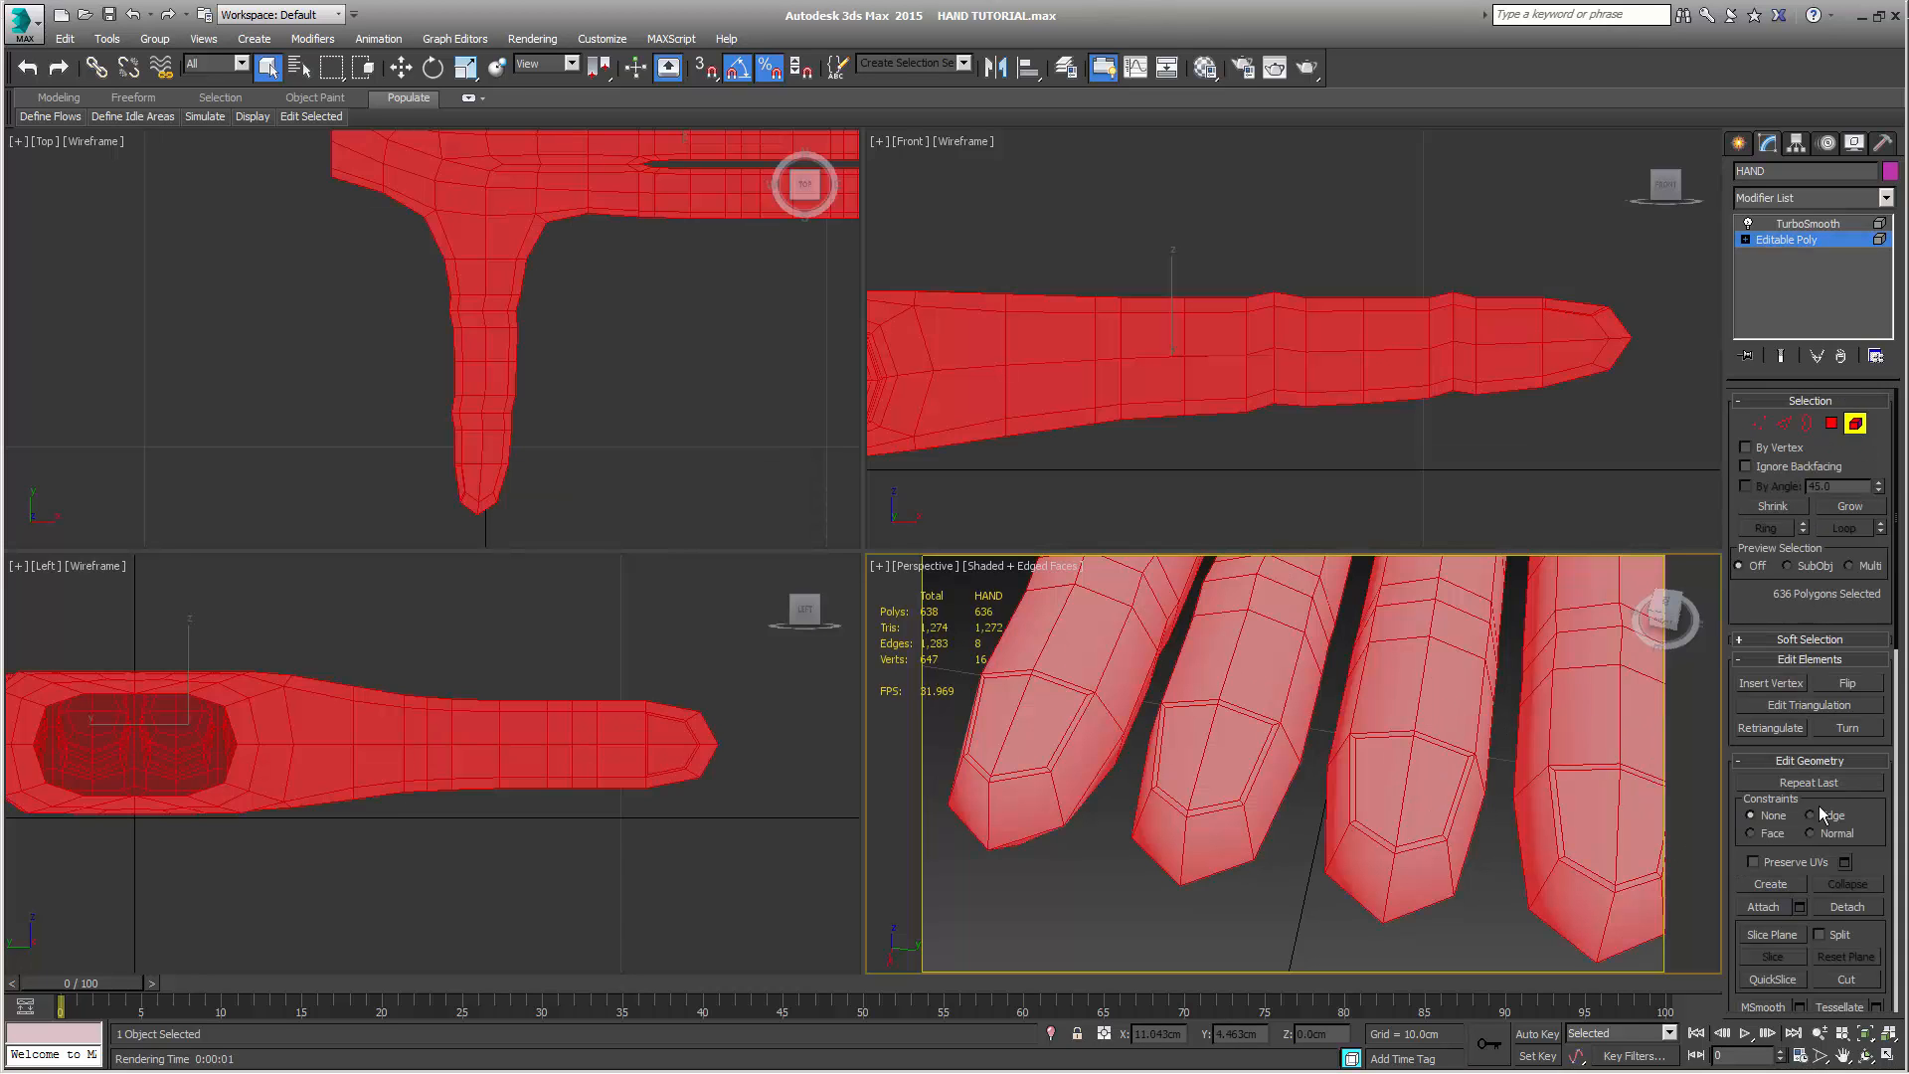
{"action": "right_click", "coordinate": [1869, 855]}
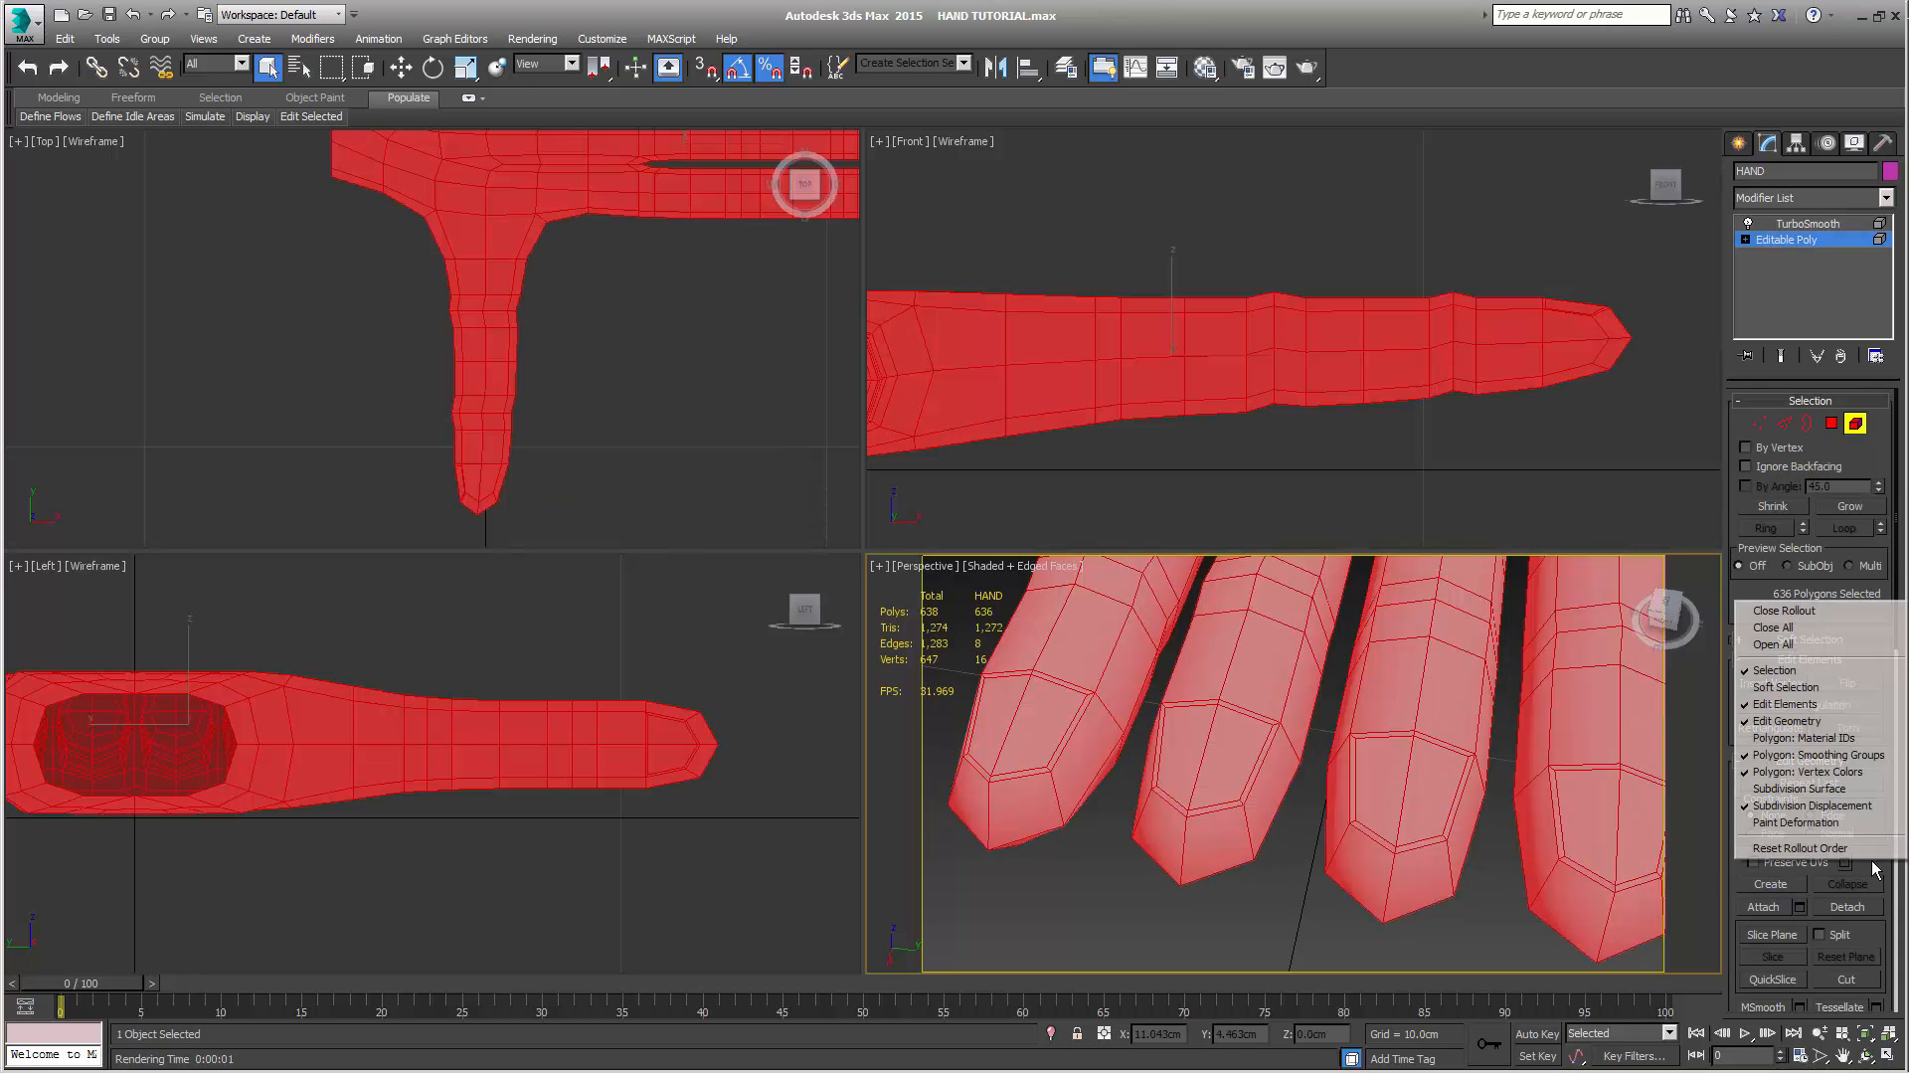
{"action": "left_click", "coordinate": [1856, 738]}
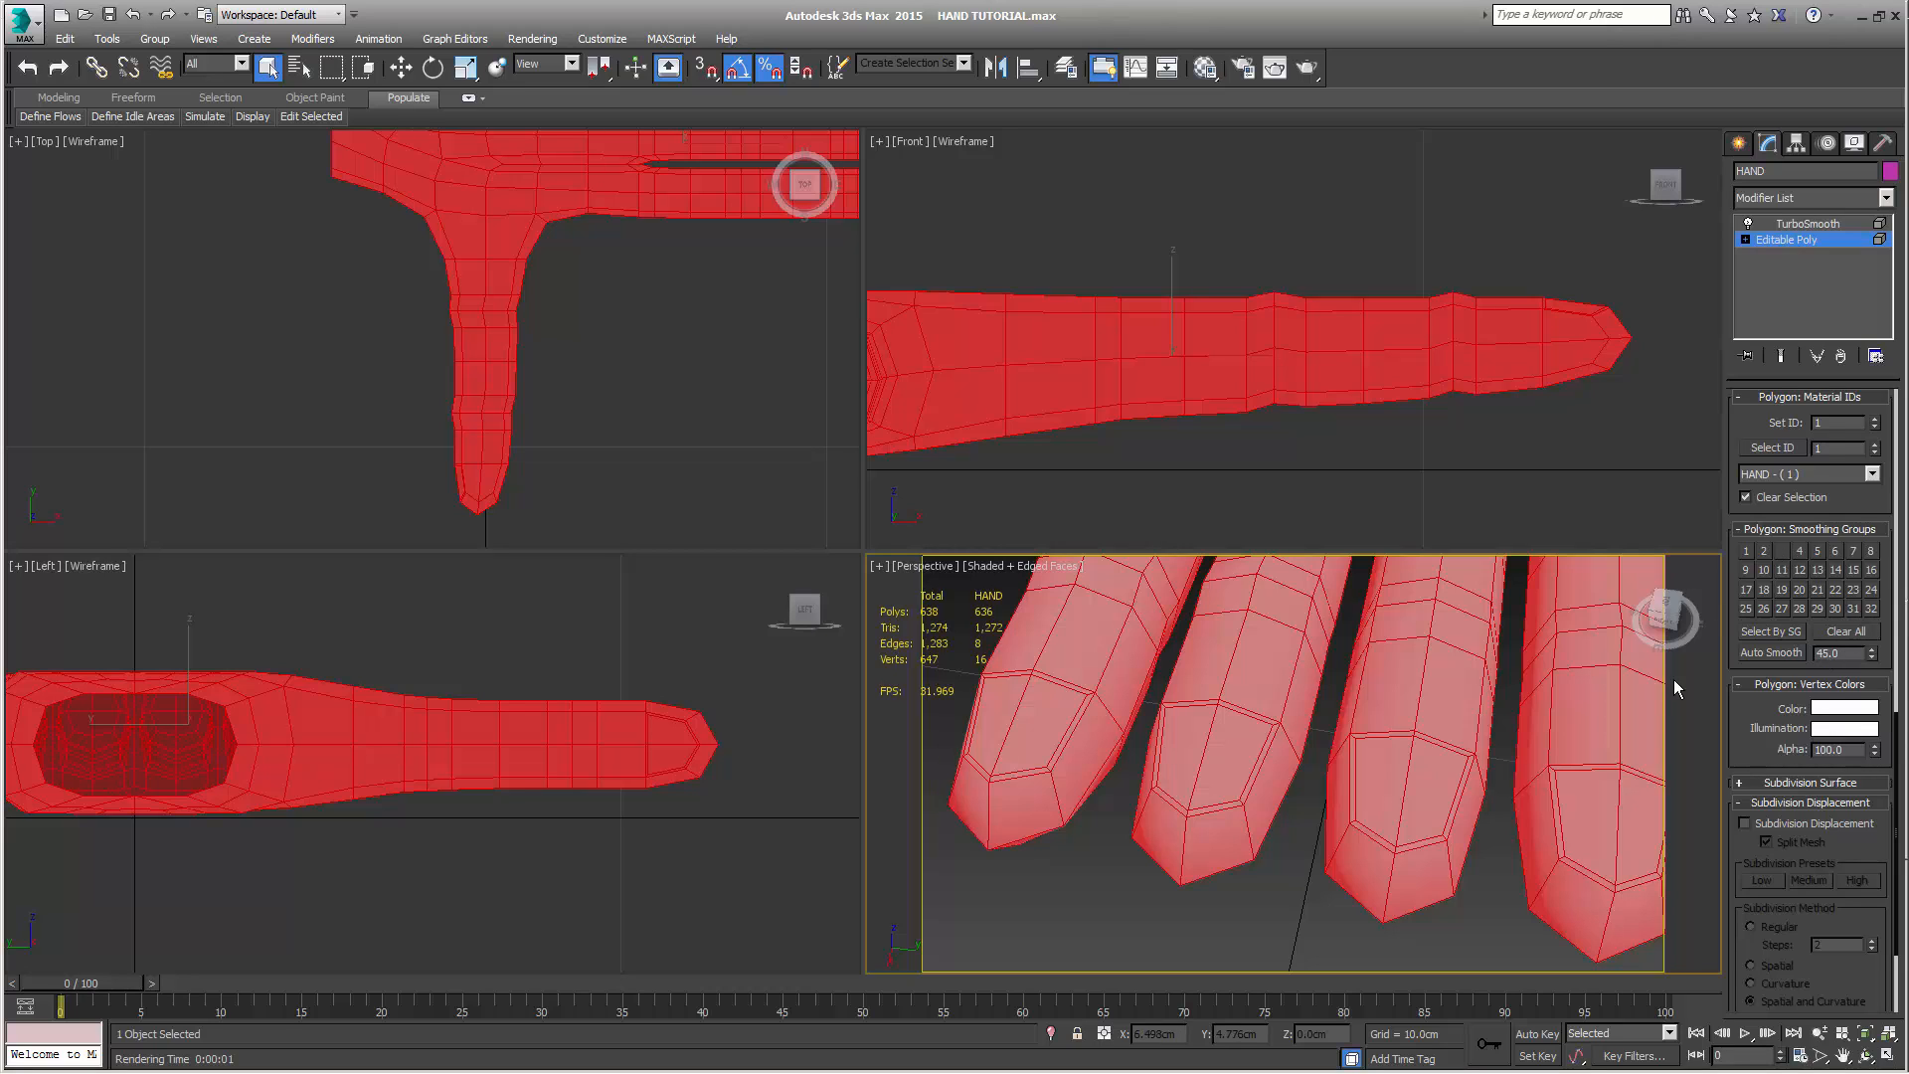
{"action": "left_click", "coordinate": [1848, 631]}
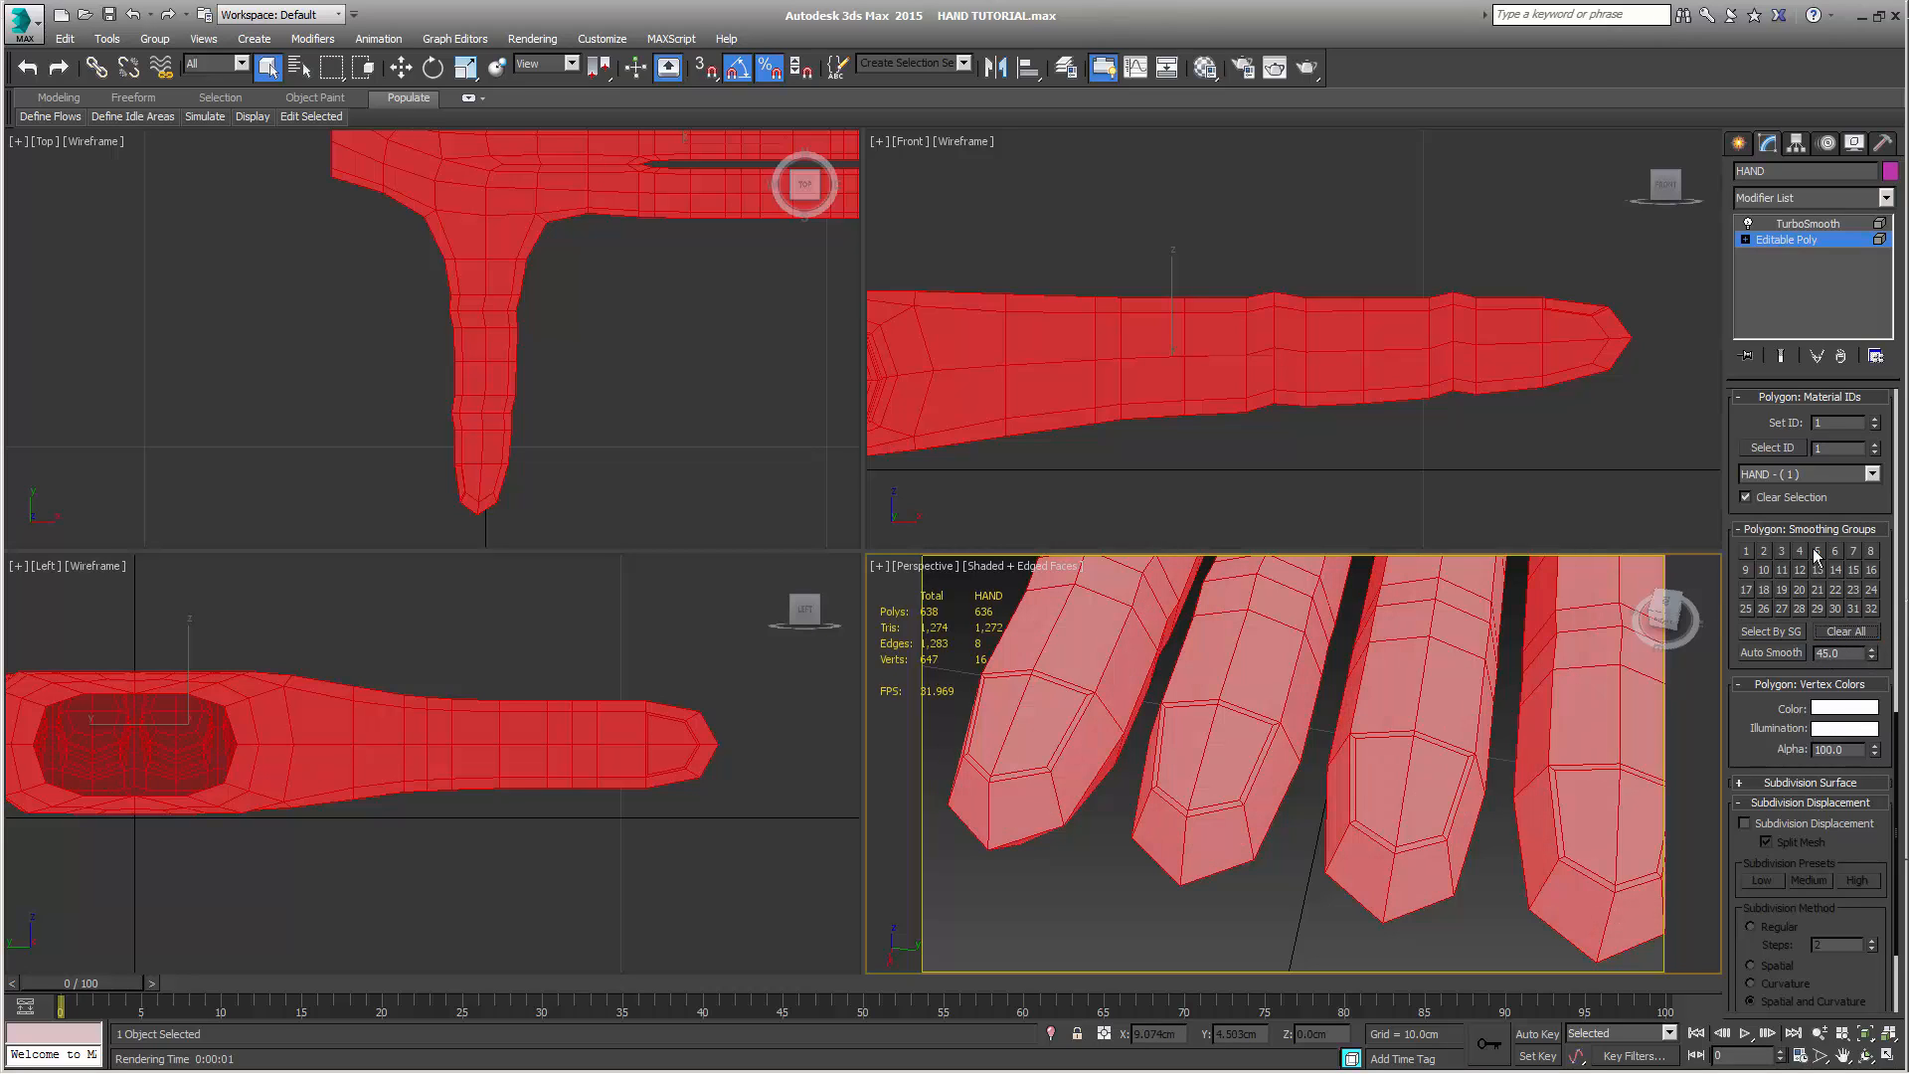
{"action": "left_click", "coordinate": [1785, 552]}
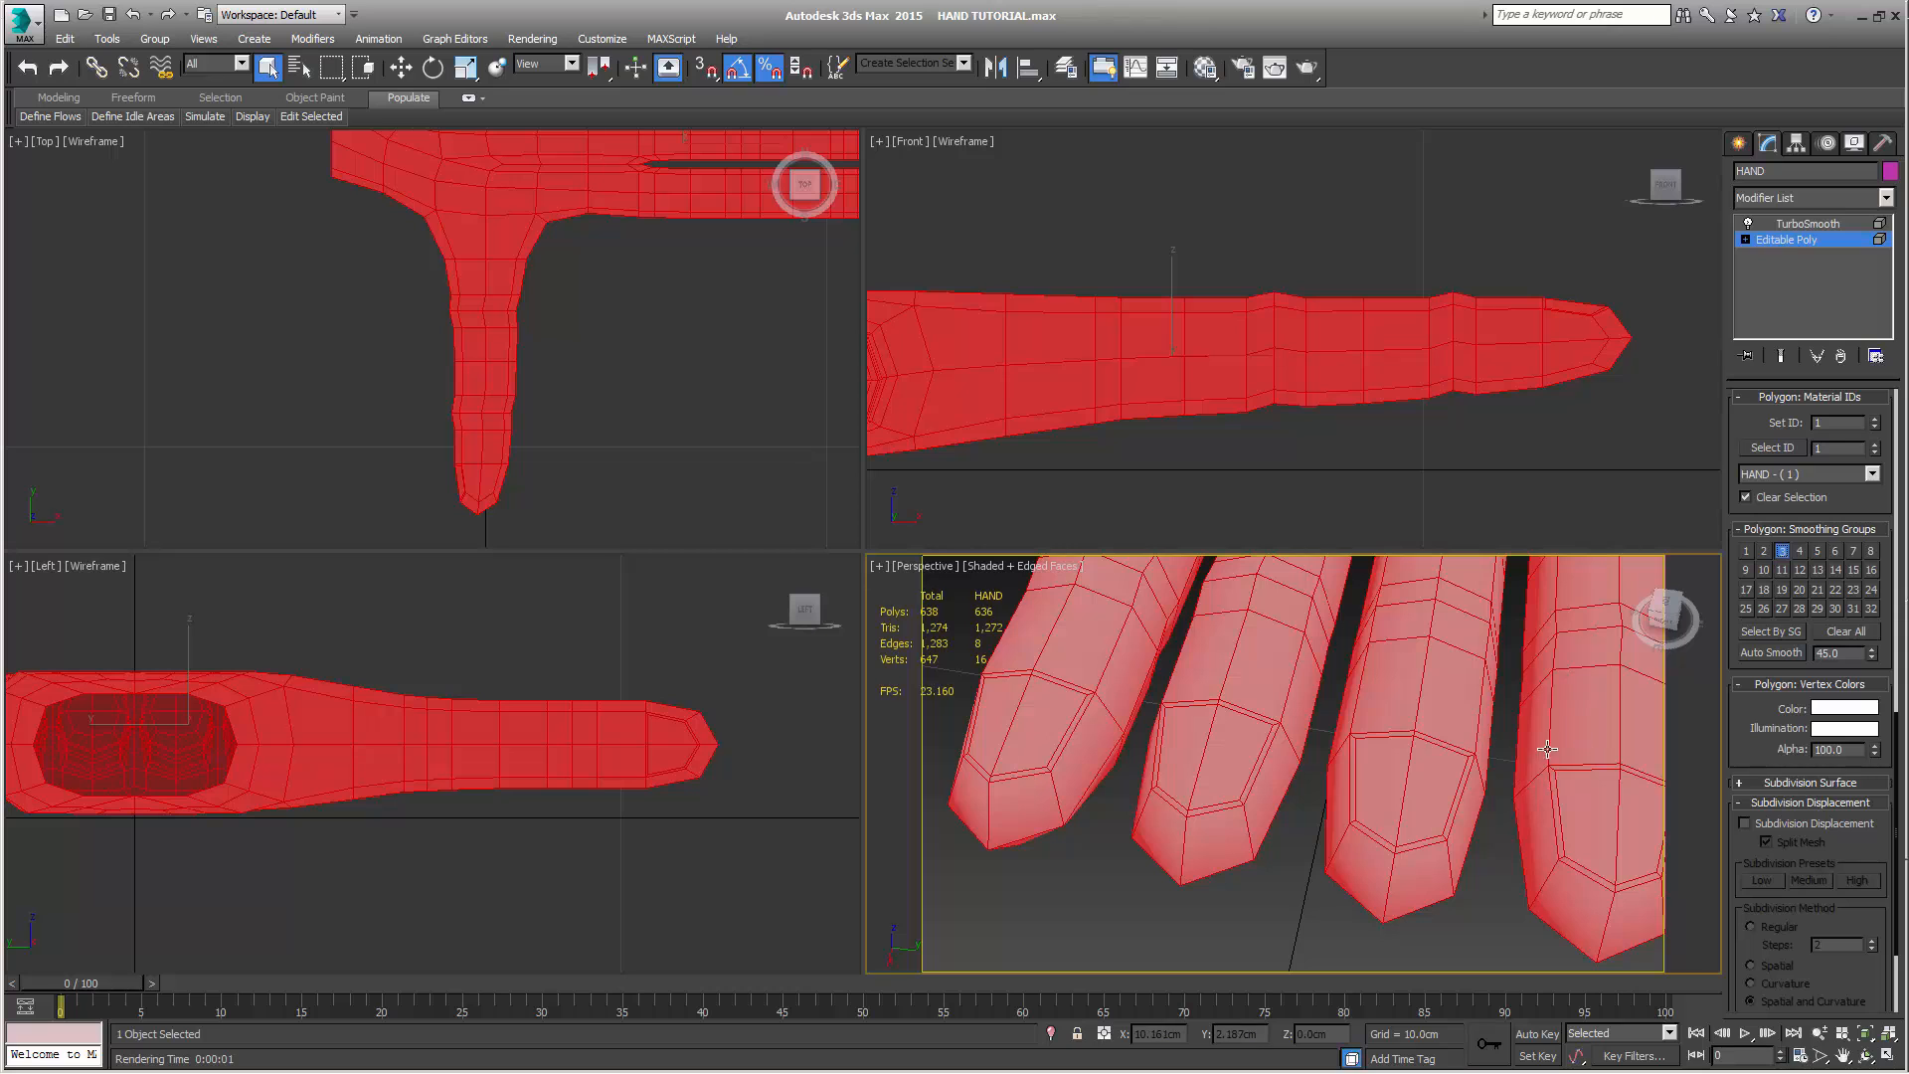
Select the inner inset vertices at the base of the nails on all four fingers
{"action": "scroll", "coordinate": [1494, 774], "scroll_direction": "down", "scroll_amount": 1}
{"action": "middle_click", "coordinate": [1491, 772]}
{"action": "scroll", "coordinate": [1485, 778], "scroll_direction": "down", "scroll_amount": 3}
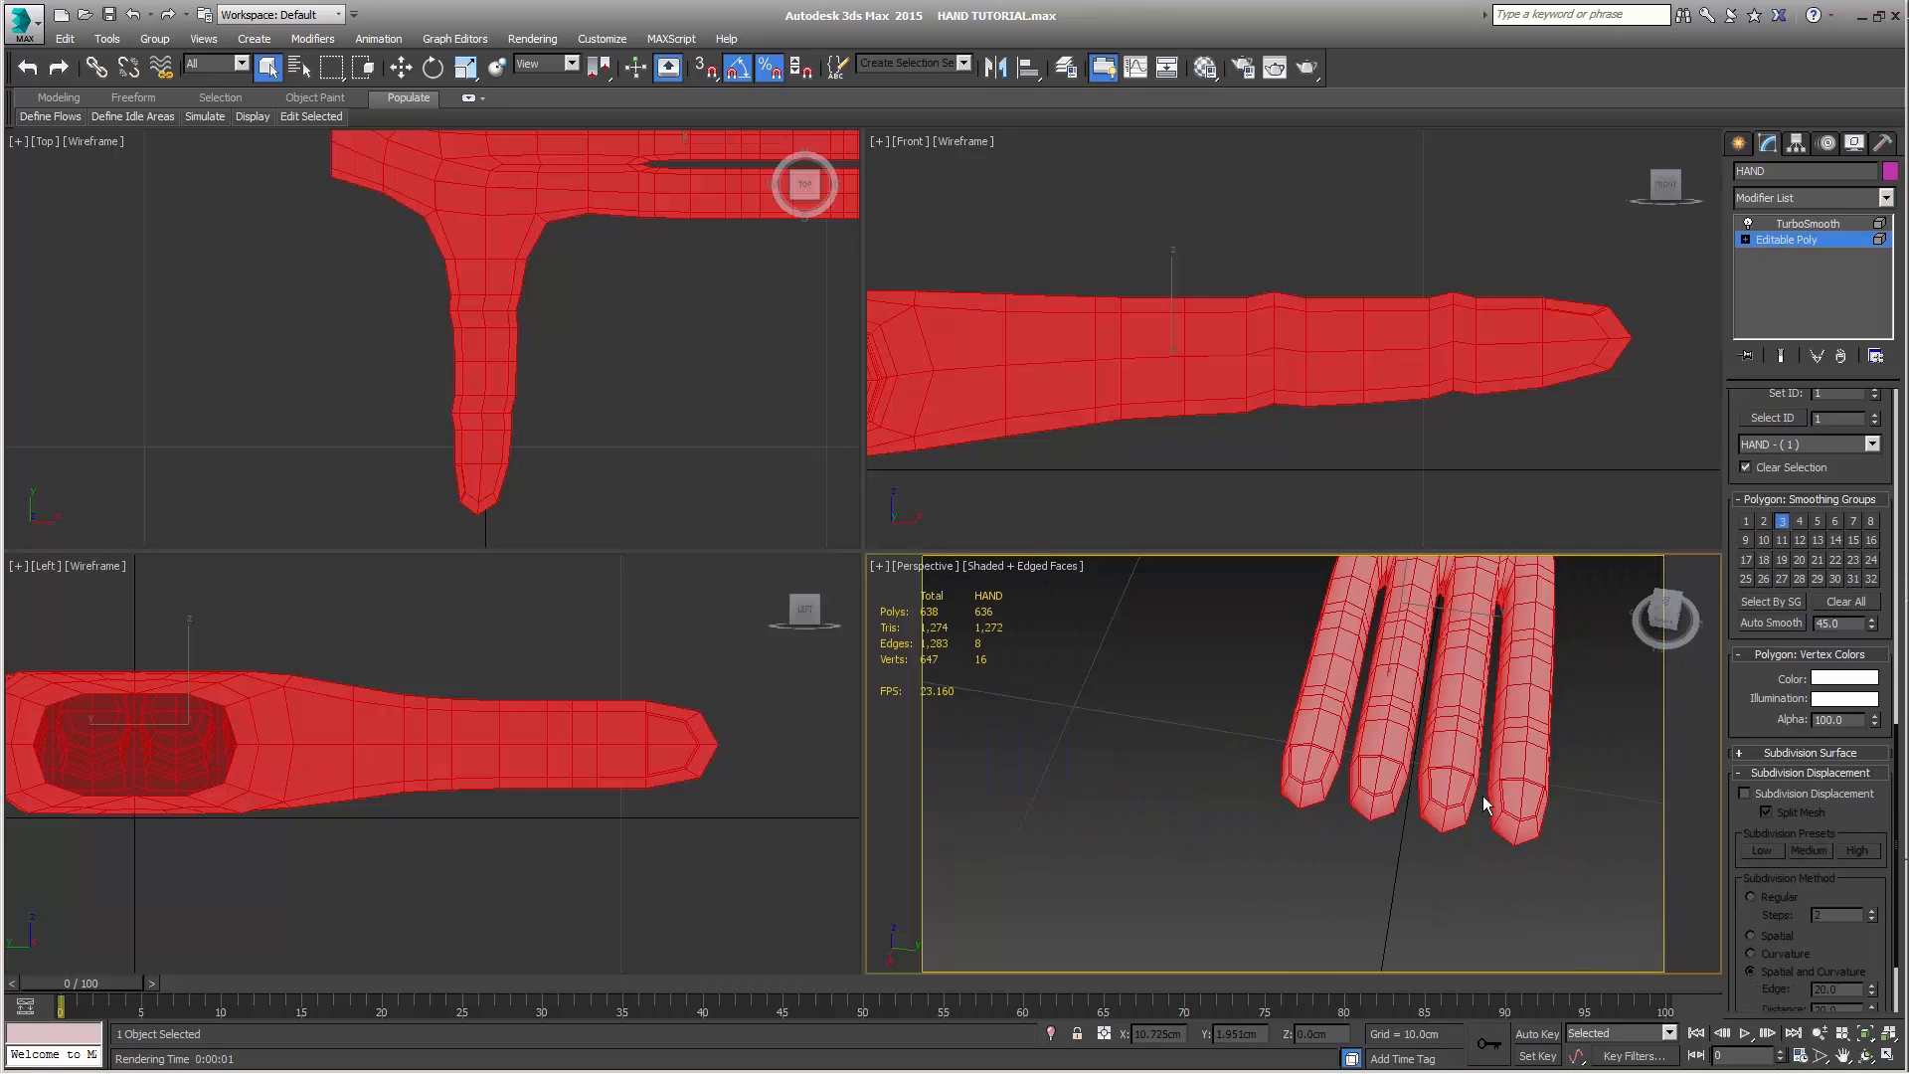
{"action": "middle_click_drag", "start_coordinate": [1485, 800], "coordinate": [1340, 866], "text": "alt"}
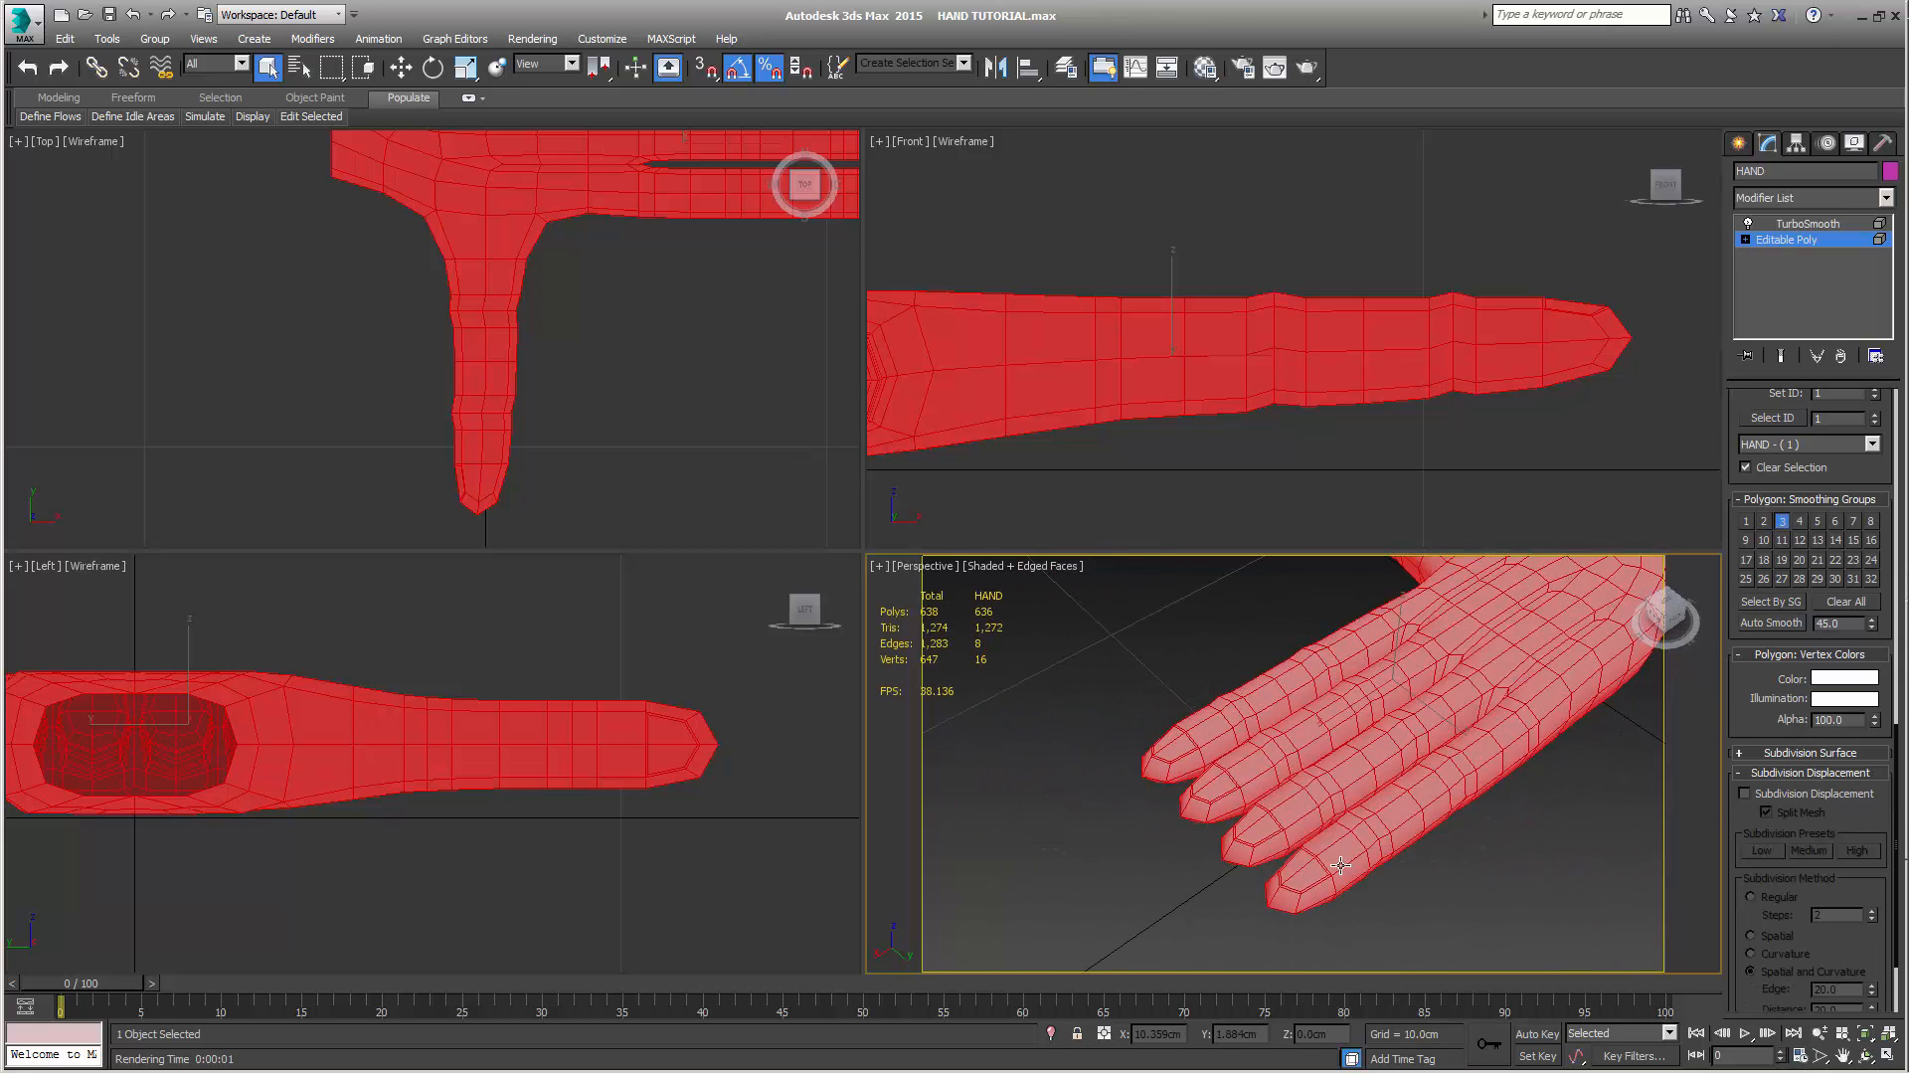
{"action": "scroll", "coordinate": [1313, 868], "scroll_direction": "up", "scroll_amount": 4}
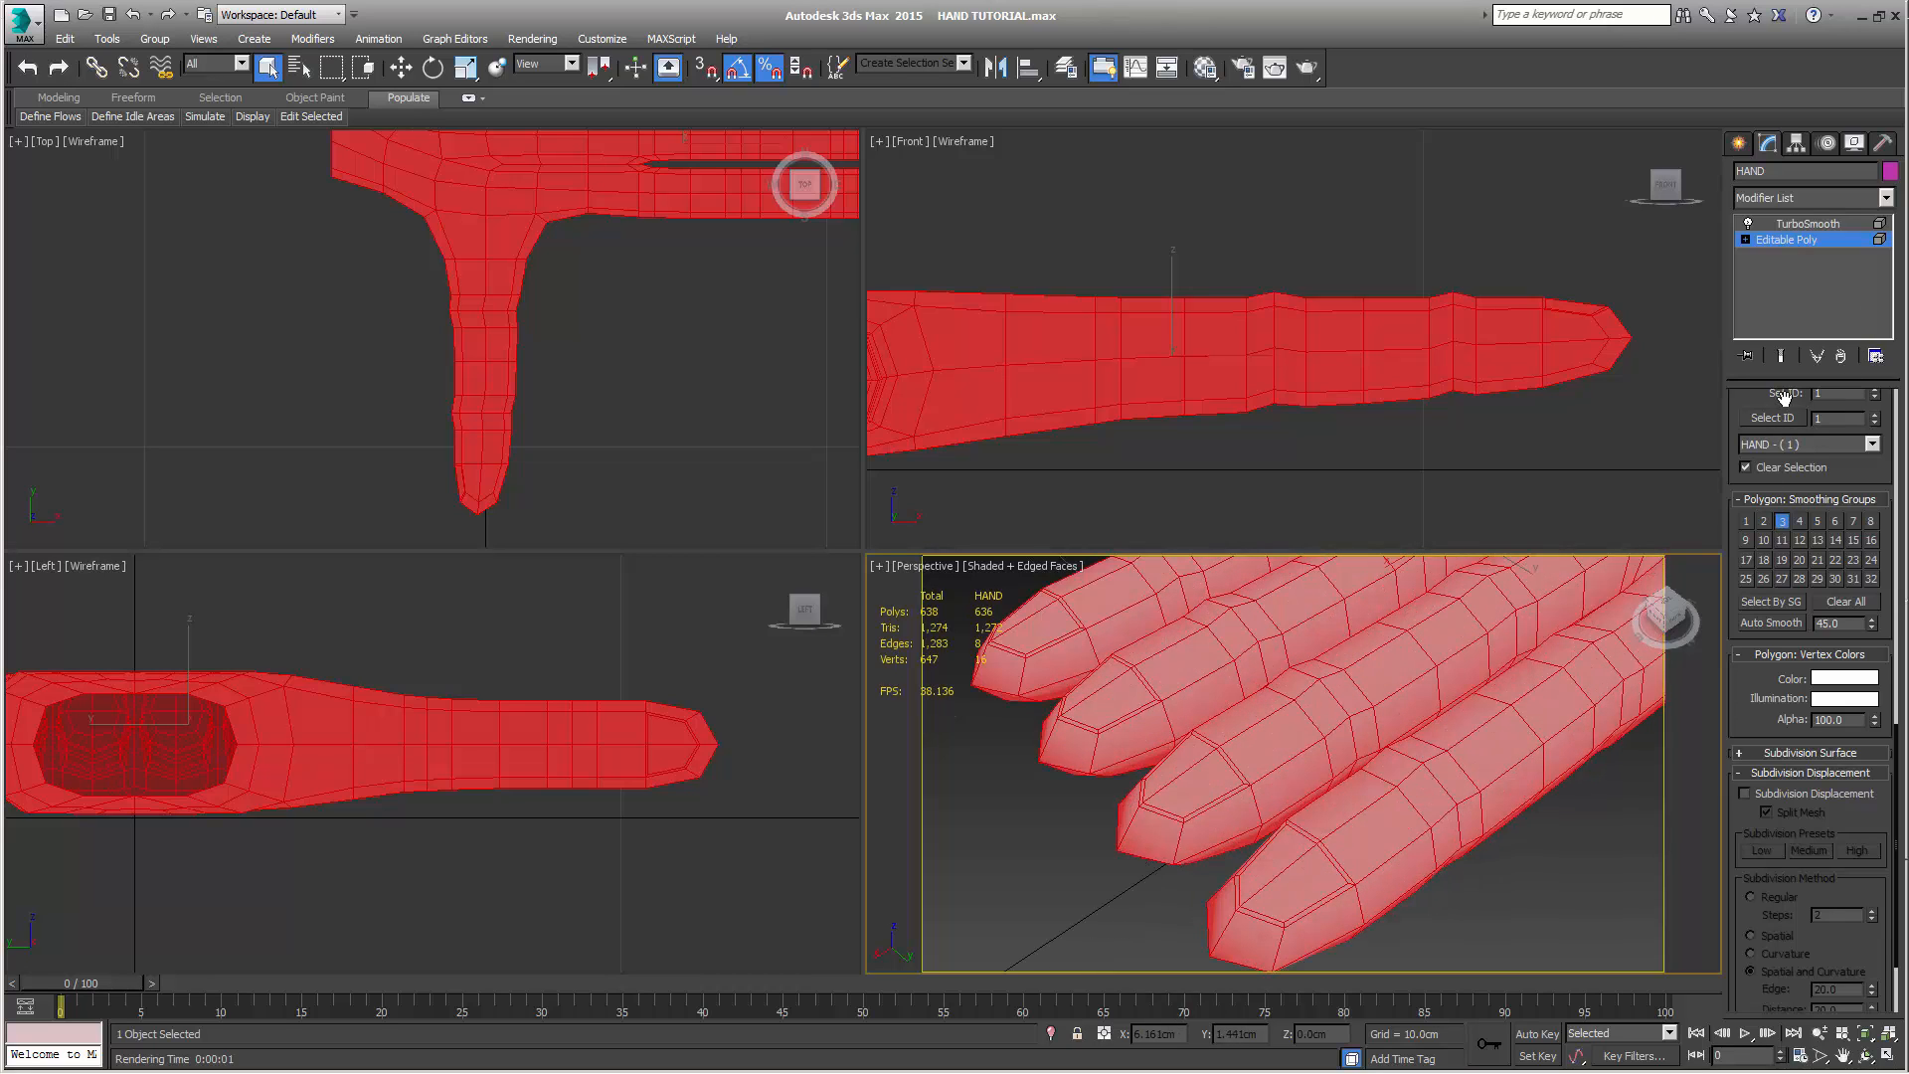
{"action": "left_click", "coordinate": [1746, 240]}
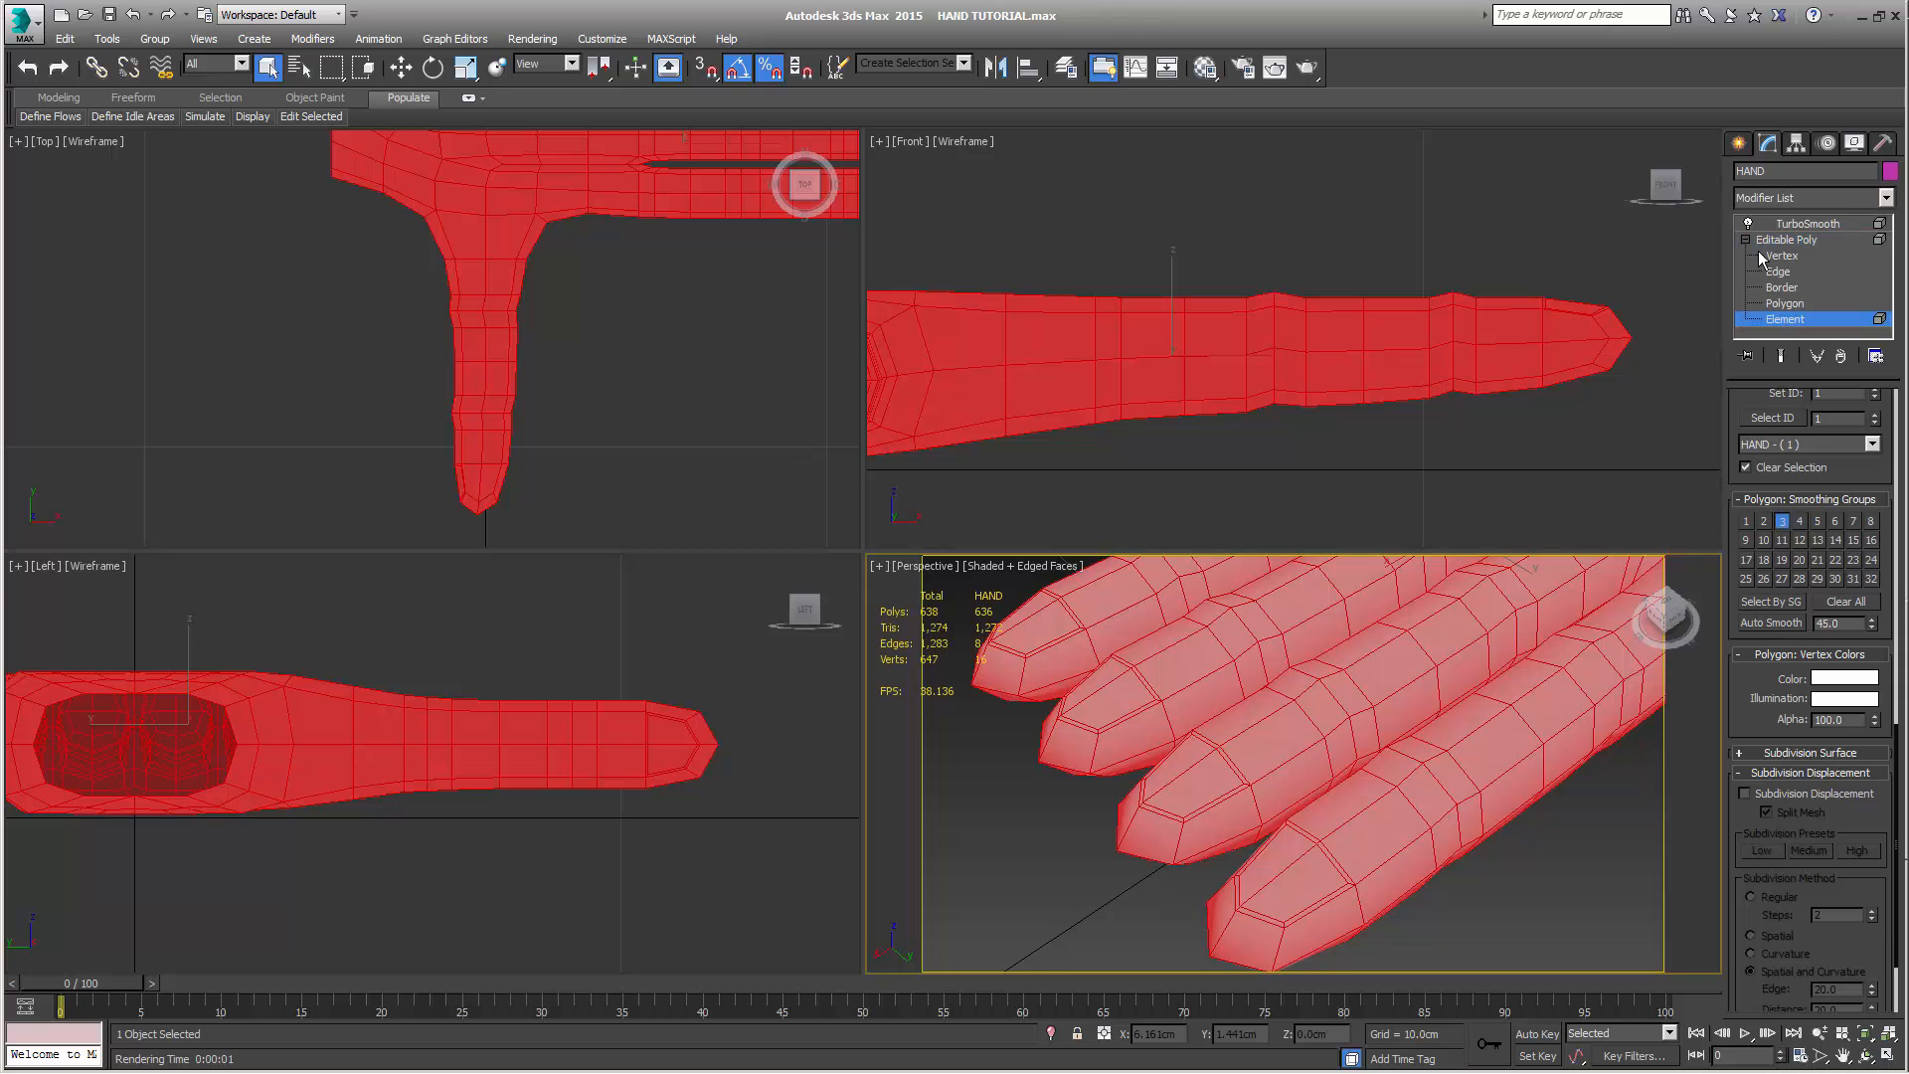
{"action": "left_click", "coordinate": [1786, 303]}
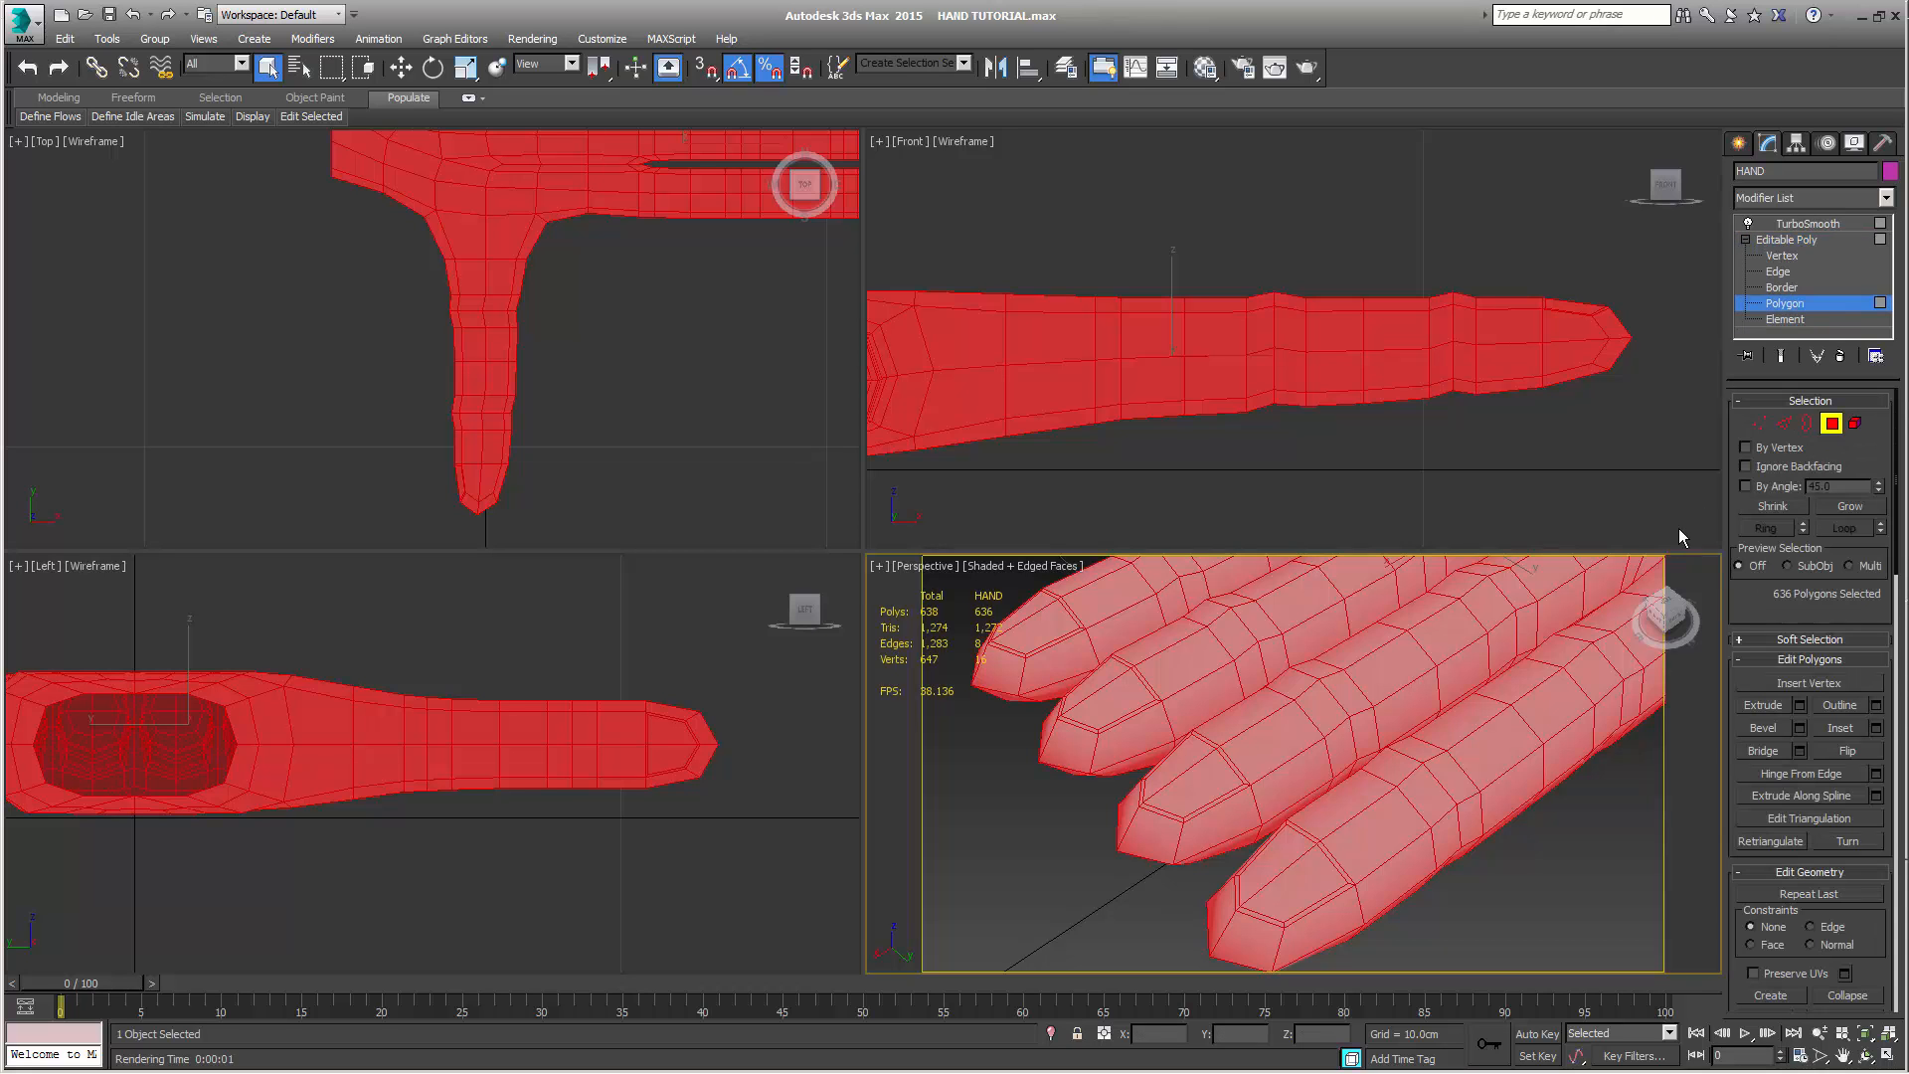
{"action": "middle_click_drag", "start_coordinate": [1430, 747], "coordinate": [1354, 847]}
{"action": "scroll", "coordinate": [1329, 728], "scroll_direction": "down", "scroll_amount": 3}
{"action": "left_click", "coordinate": [1761, 424]}
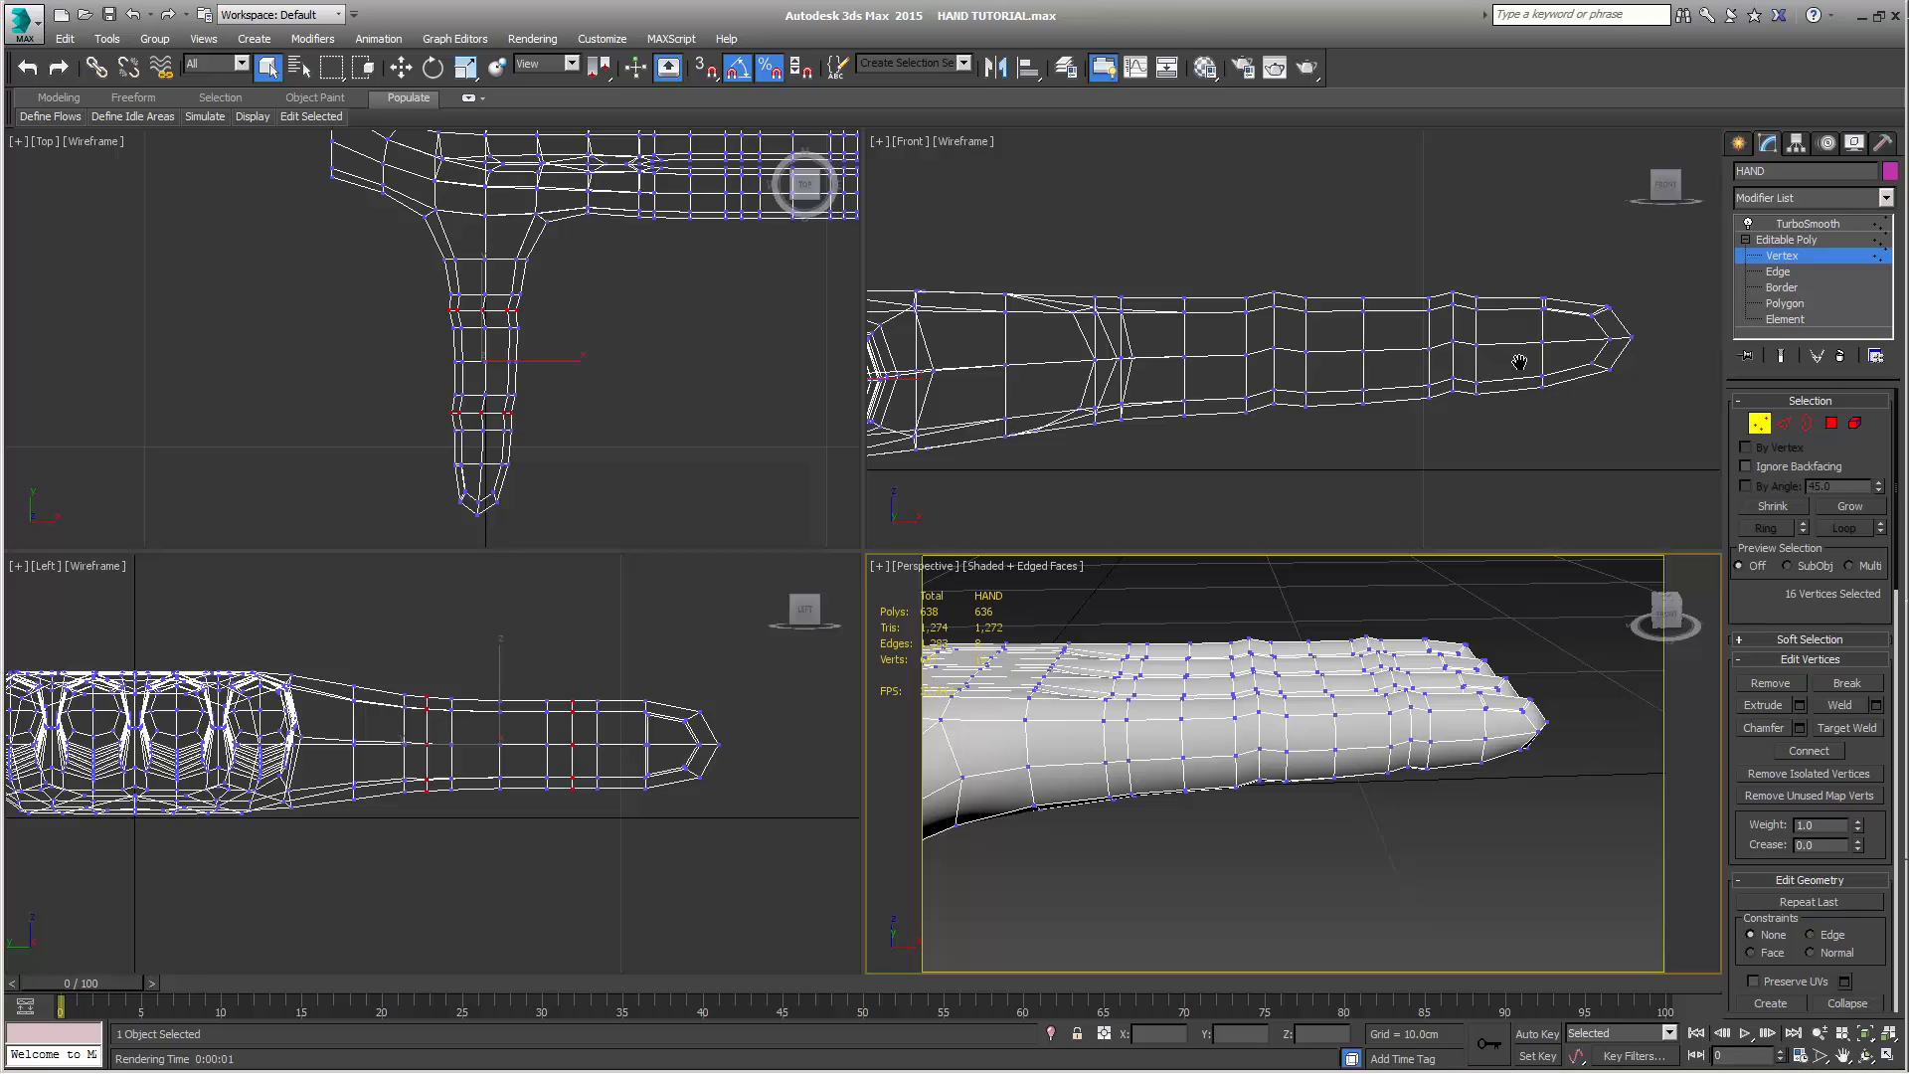
{"action": "scroll", "coordinate": [1323, 386], "scroll_direction": "up", "scroll_amount": 5}
{"action": "scroll", "coordinate": [1355, 307], "scroll_direction": "up", "scroll_amount": 4}
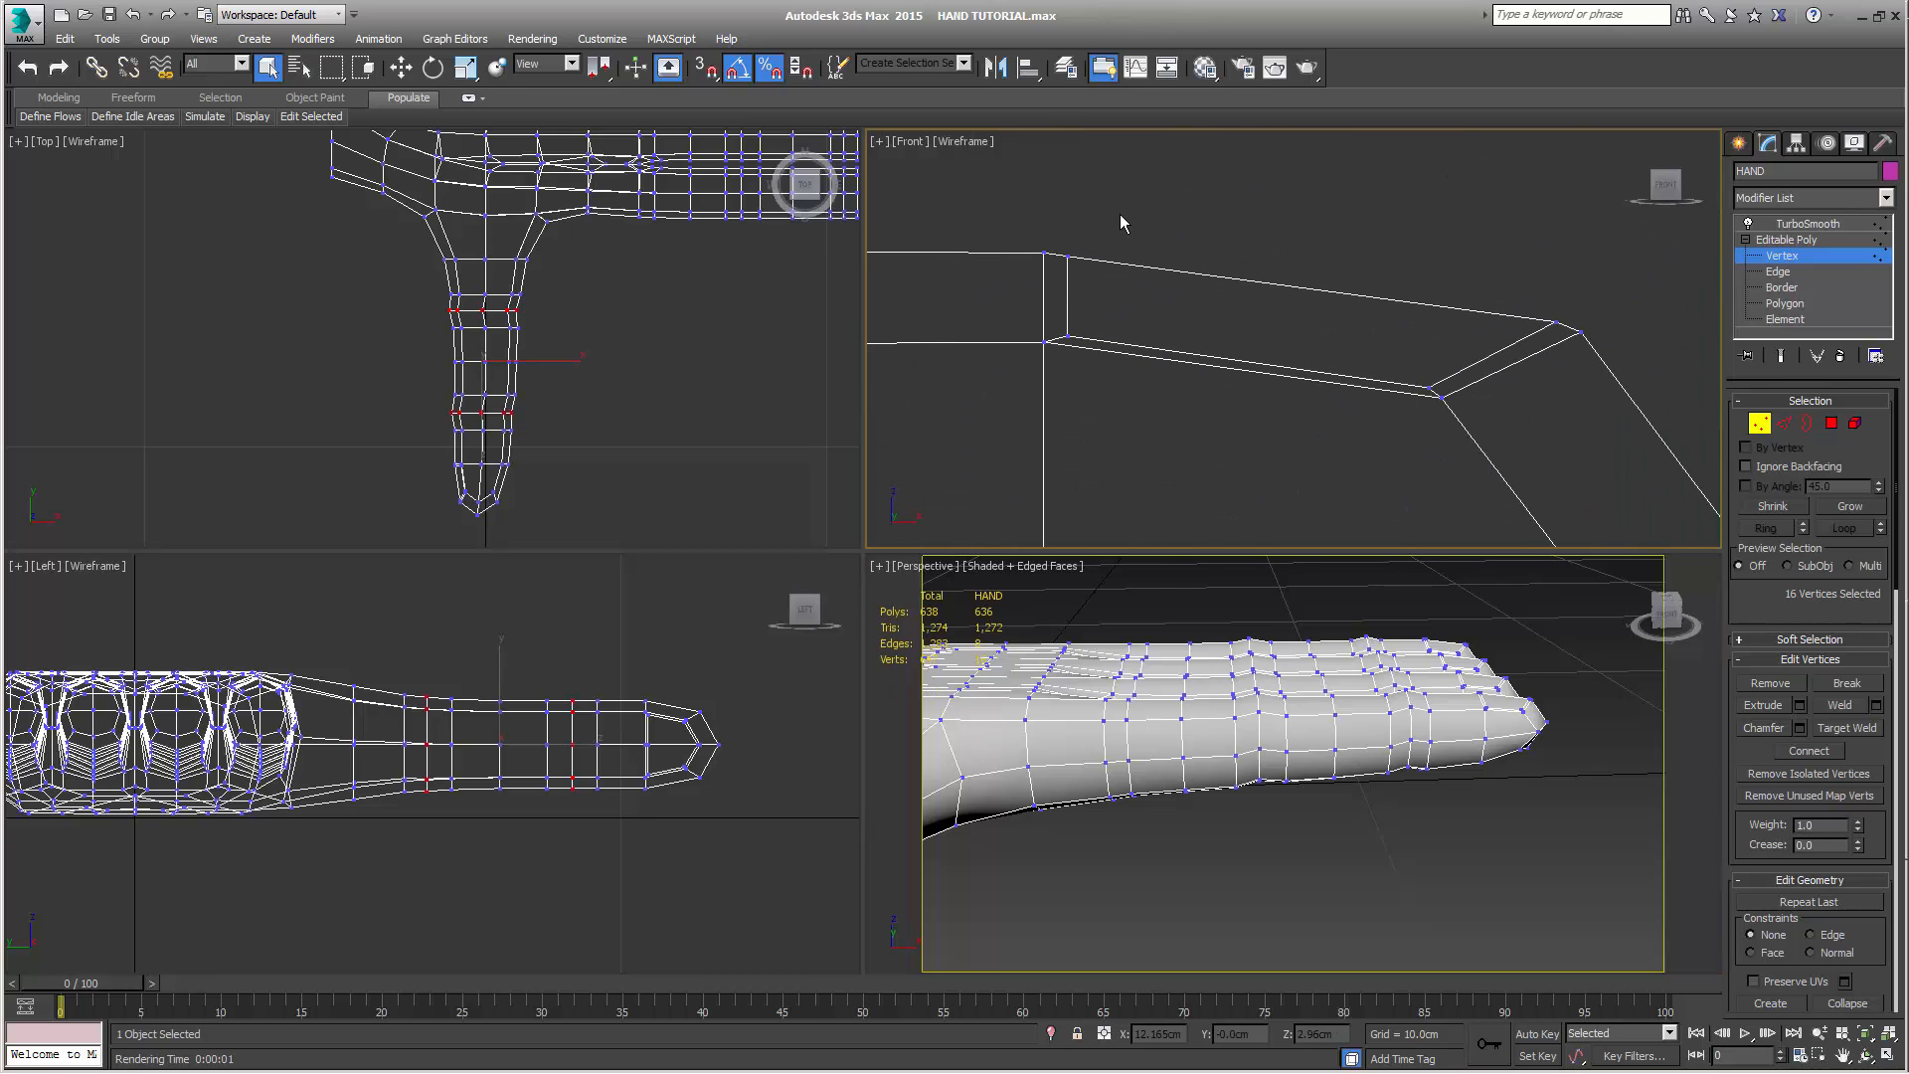
{"action": "left_click_drag", "start_coordinate": [1112, 220], "coordinate": [1063, 406]}
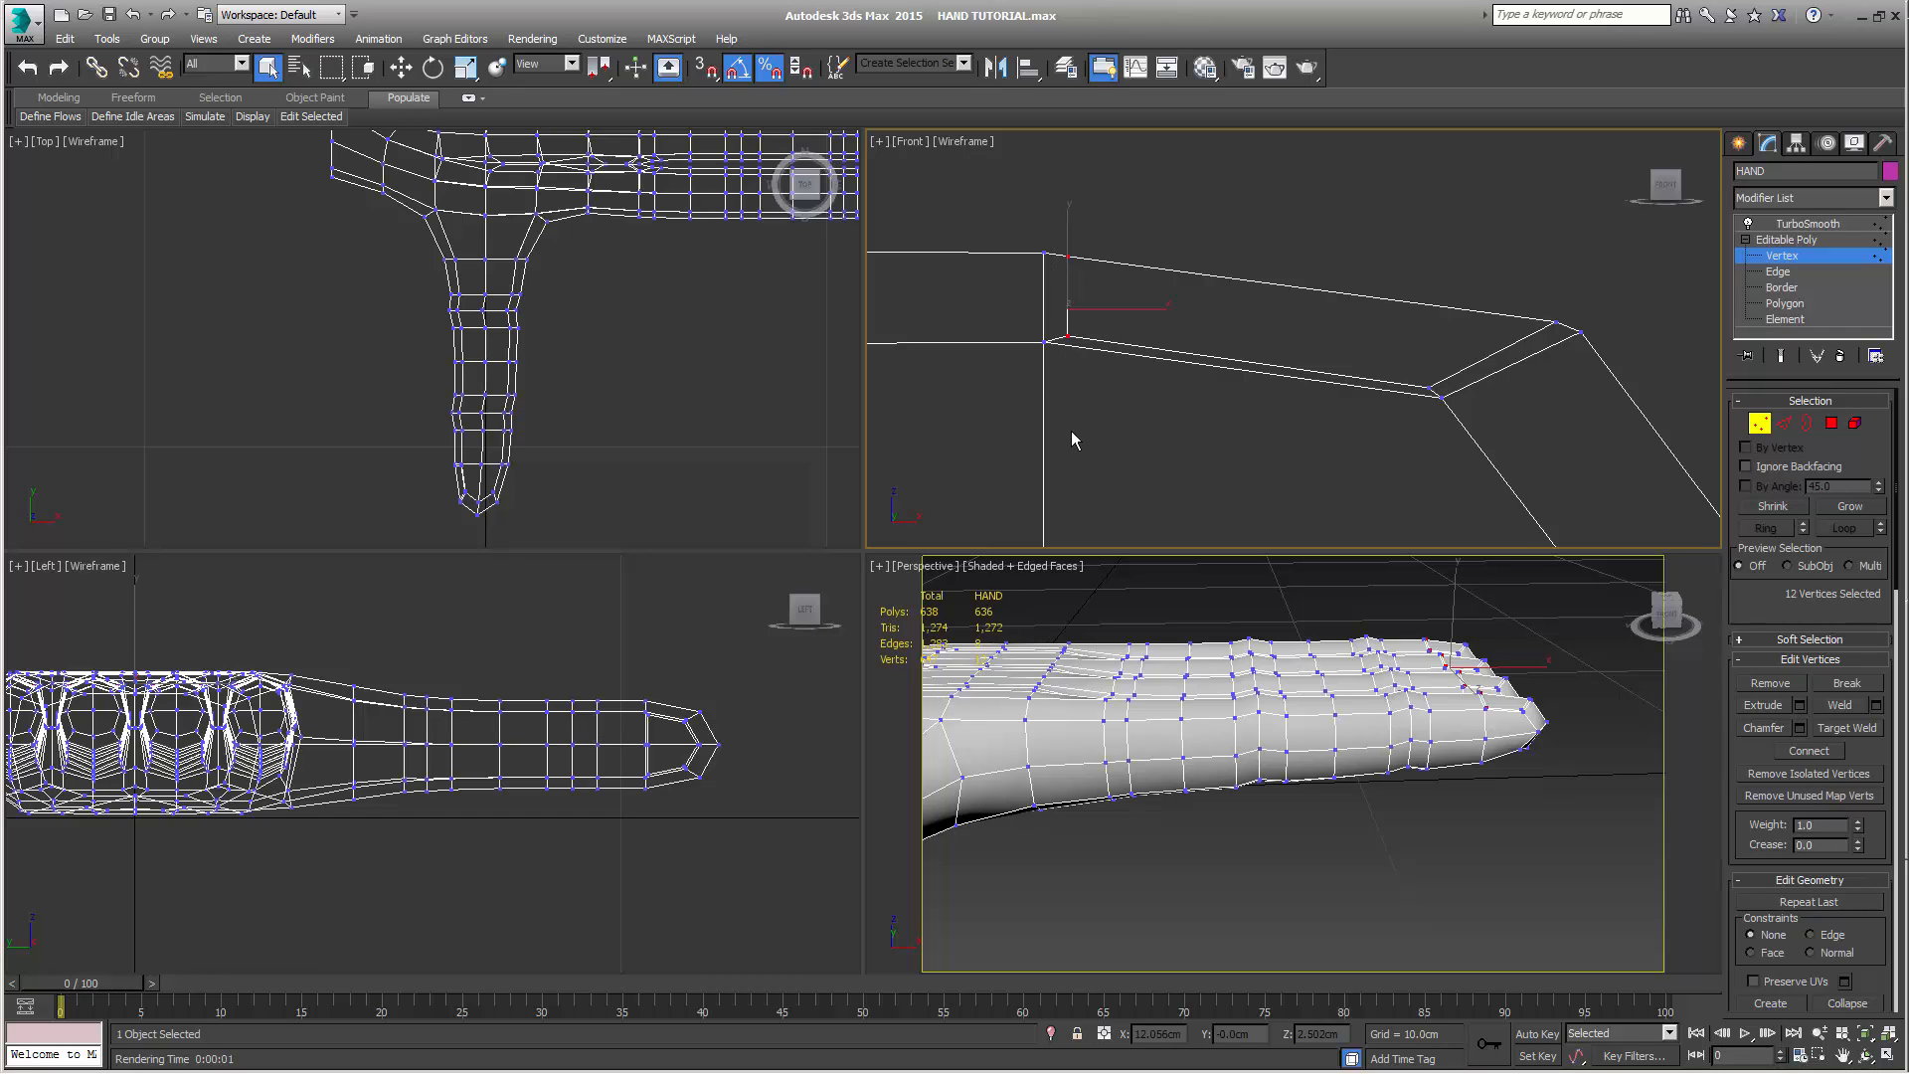
Move the nail base vertices back in line with the finger's cross loop and lower them to about X 12.0 cm, Z 2.62 cm
{"action": "key", "text": "w"}
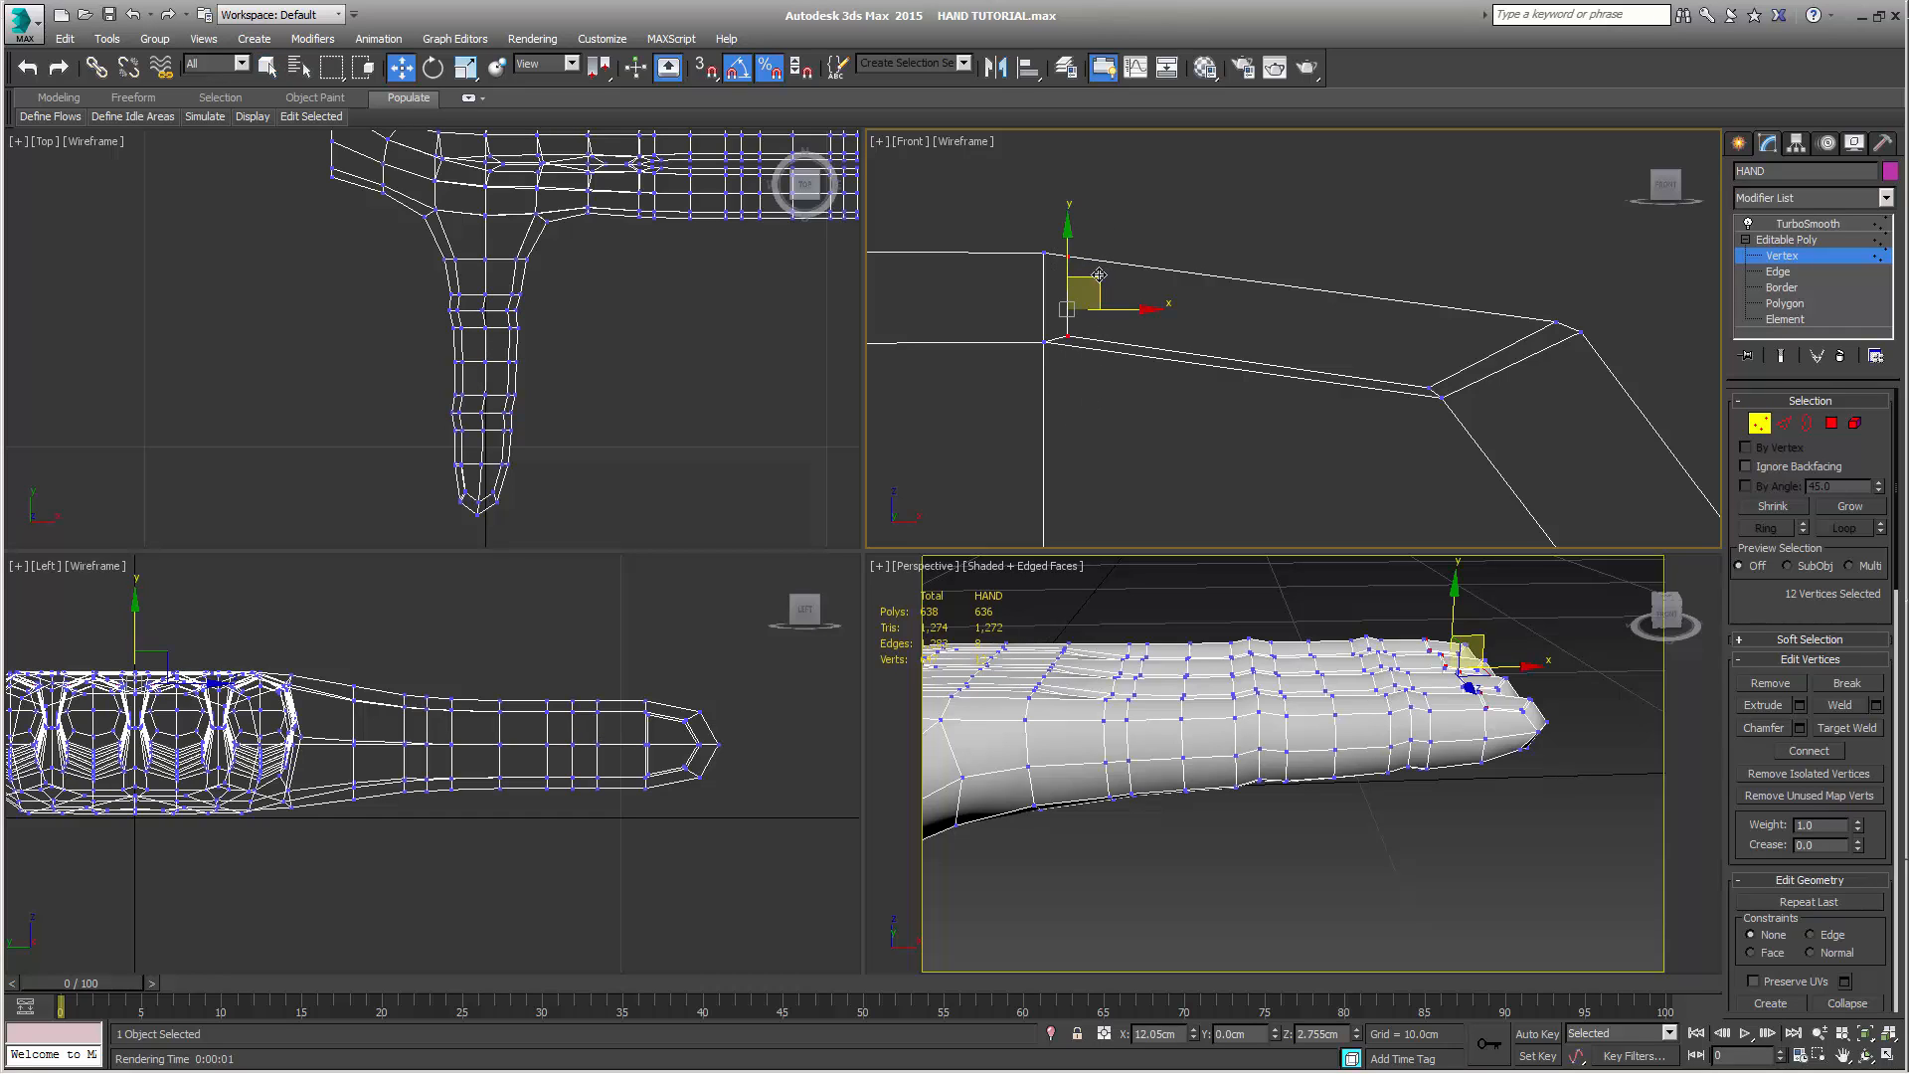
{"action": "left_click_drag", "start_coordinate": [1099, 275], "coordinate": [1056, 283]}
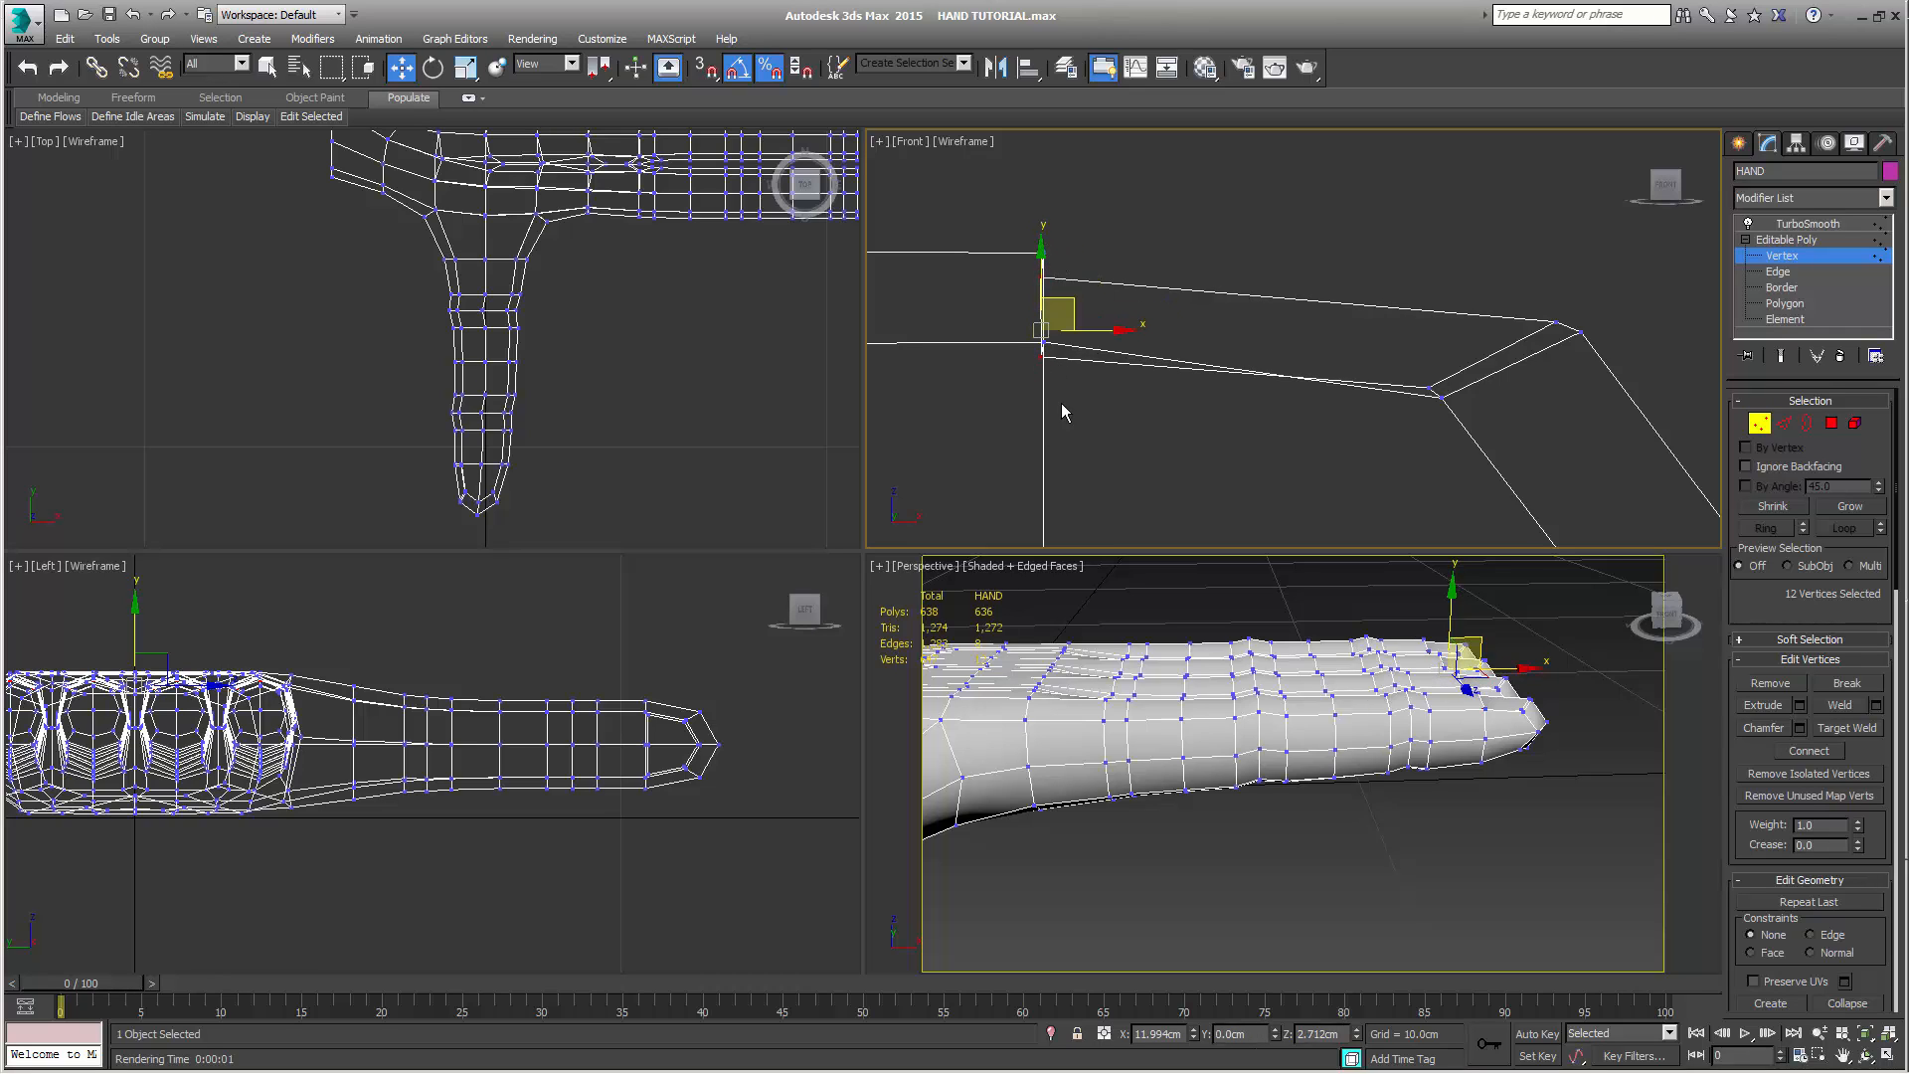
{"action": "middle_click_drag", "start_coordinate": [1151, 248], "coordinate": [1235, 260]}
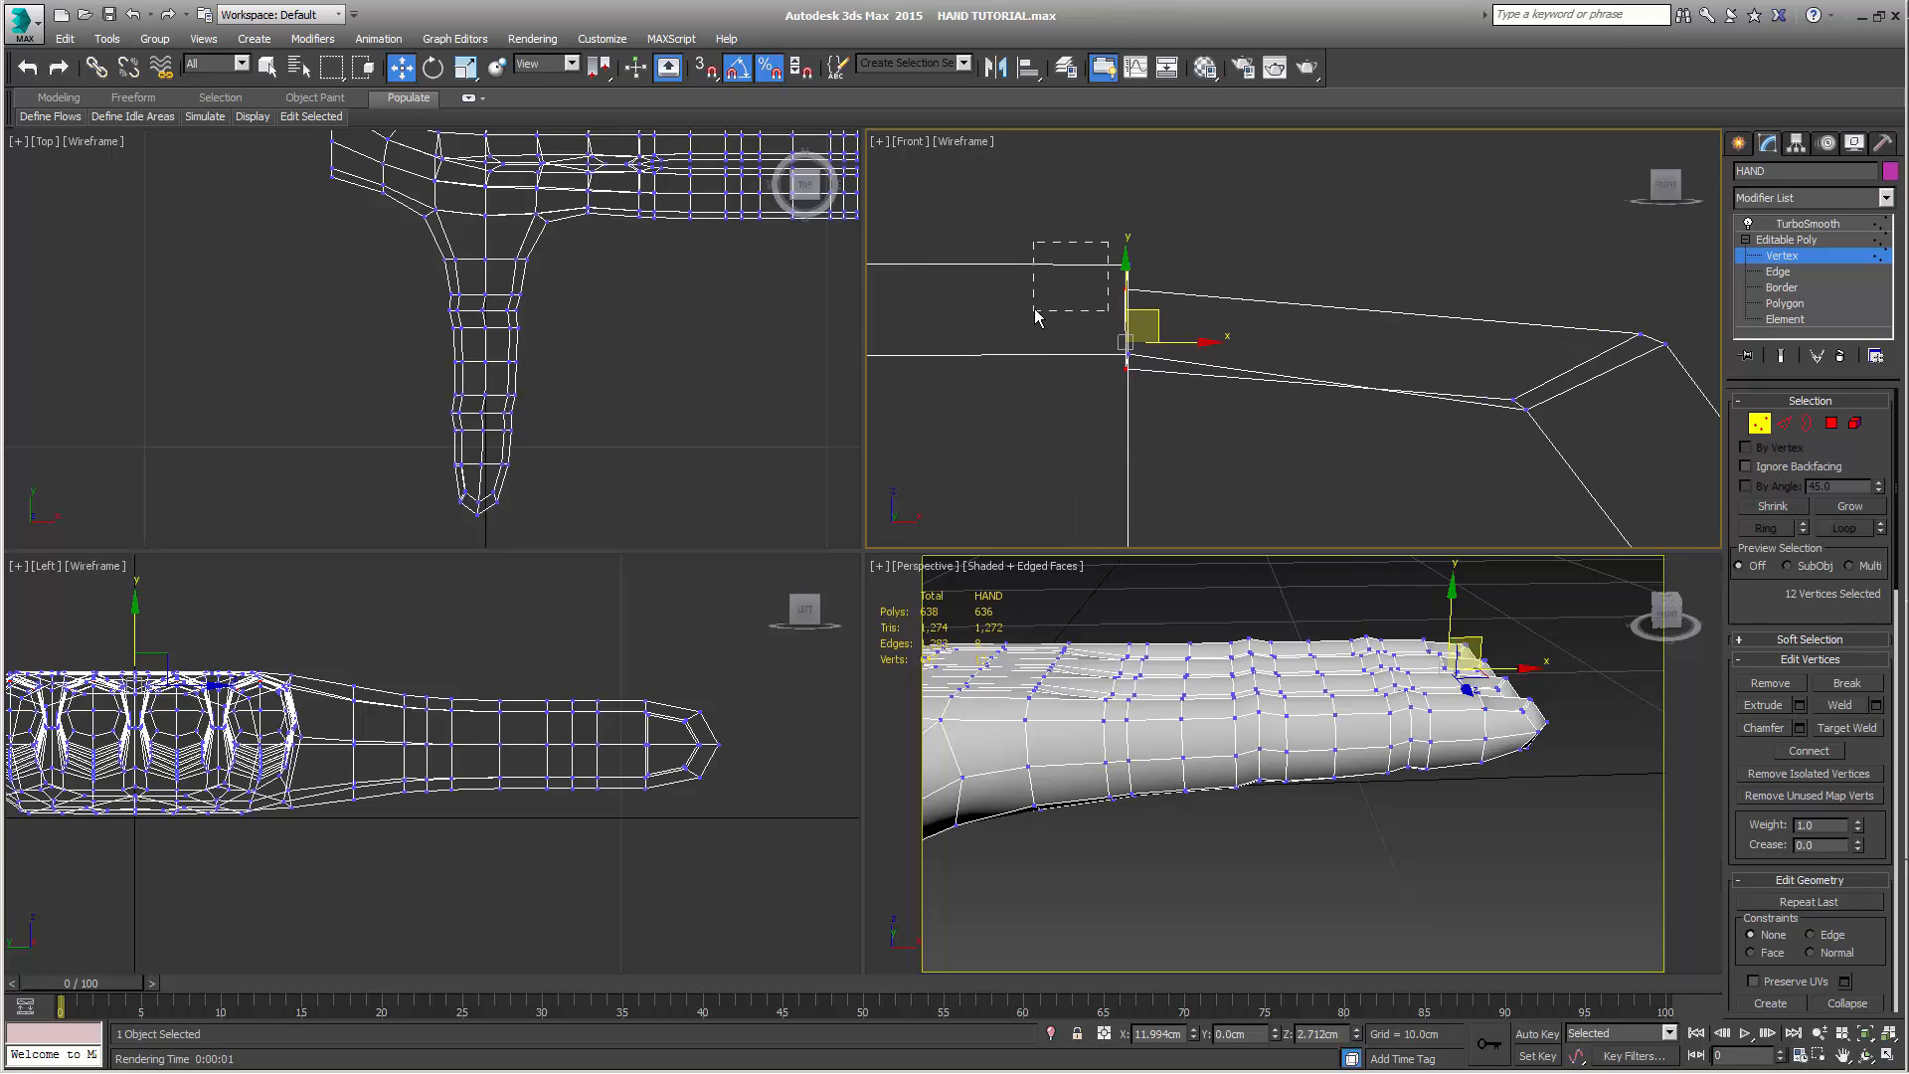
{"action": "left_click_drag", "start_coordinate": [1034, 312], "coordinate": [1035, 318]}
{"action": "key", "text": "ctrl+z"}
{"action": "left_click_drag", "start_coordinate": [1150, 310], "coordinate": [1156, 371]}
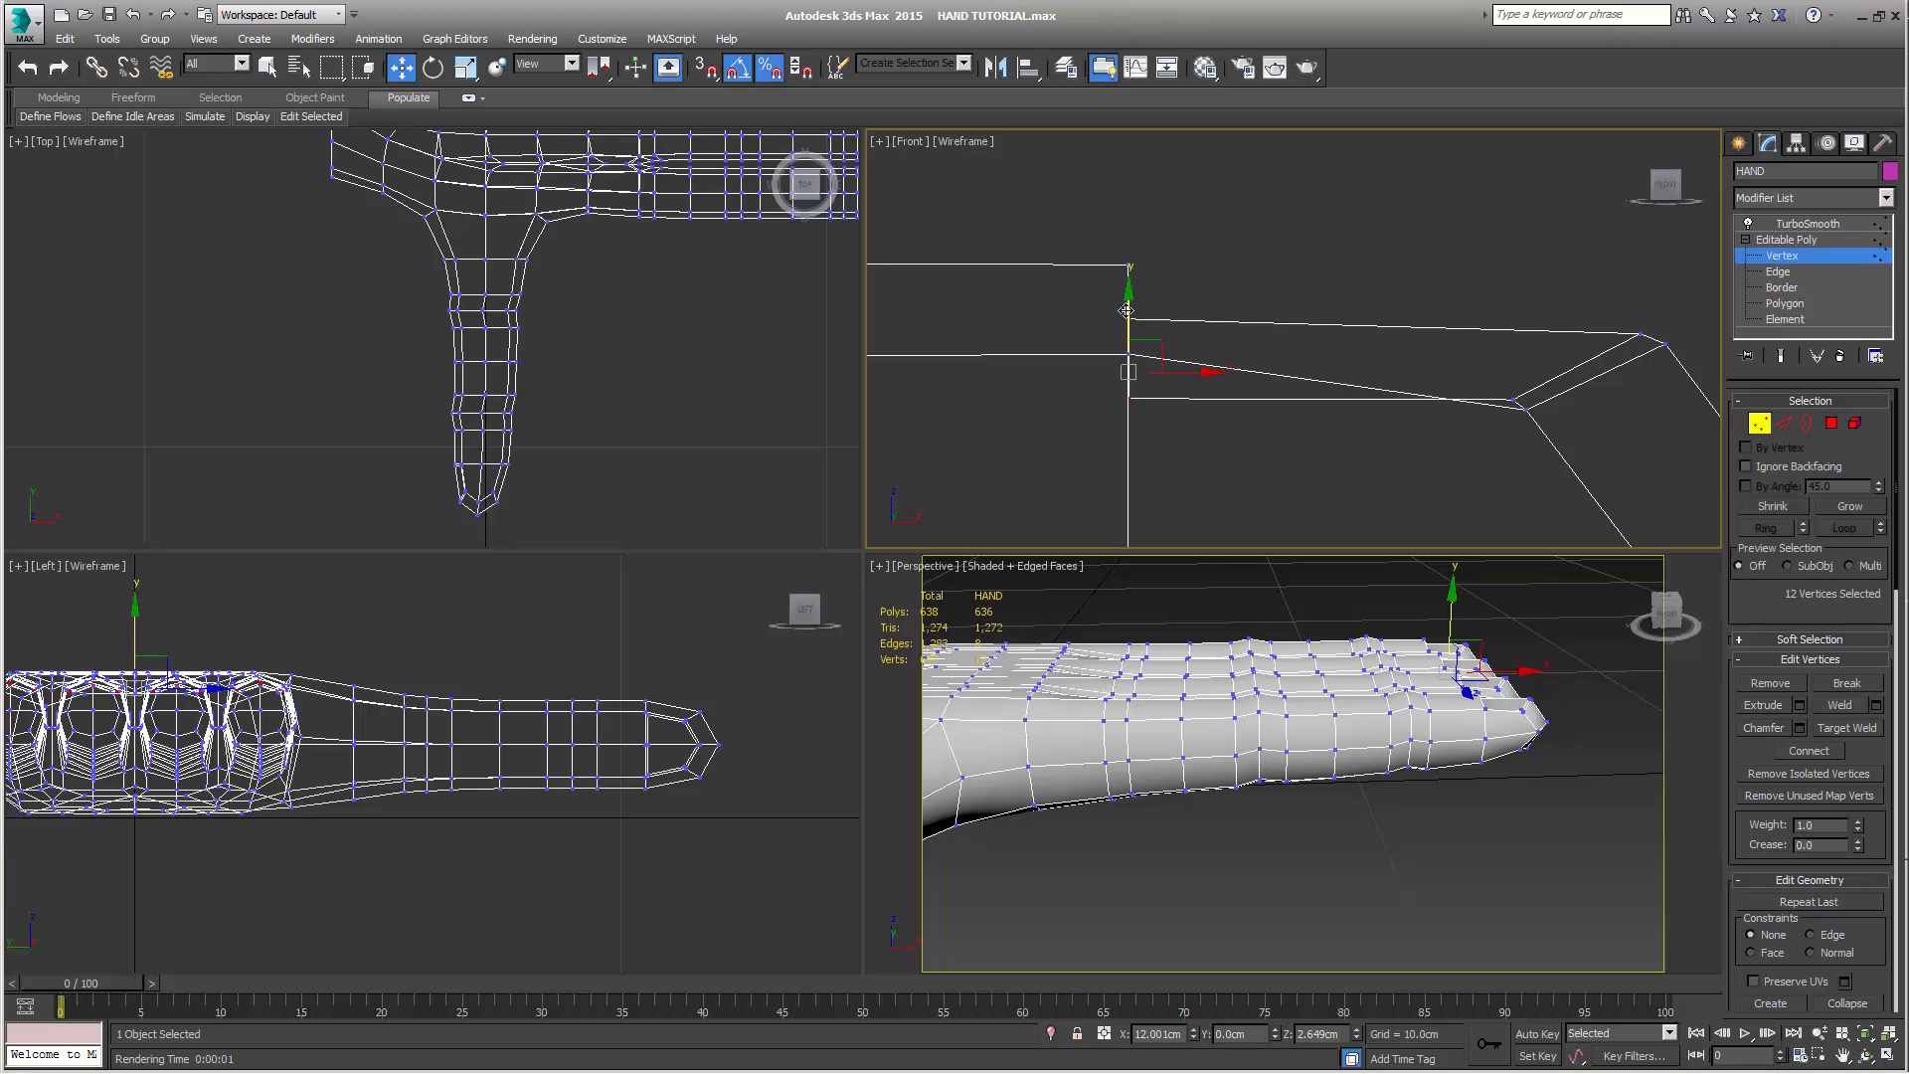
{"action": "left_click_drag", "start_coordinate": [1126, 311], "coordinate": [1126, 330]}
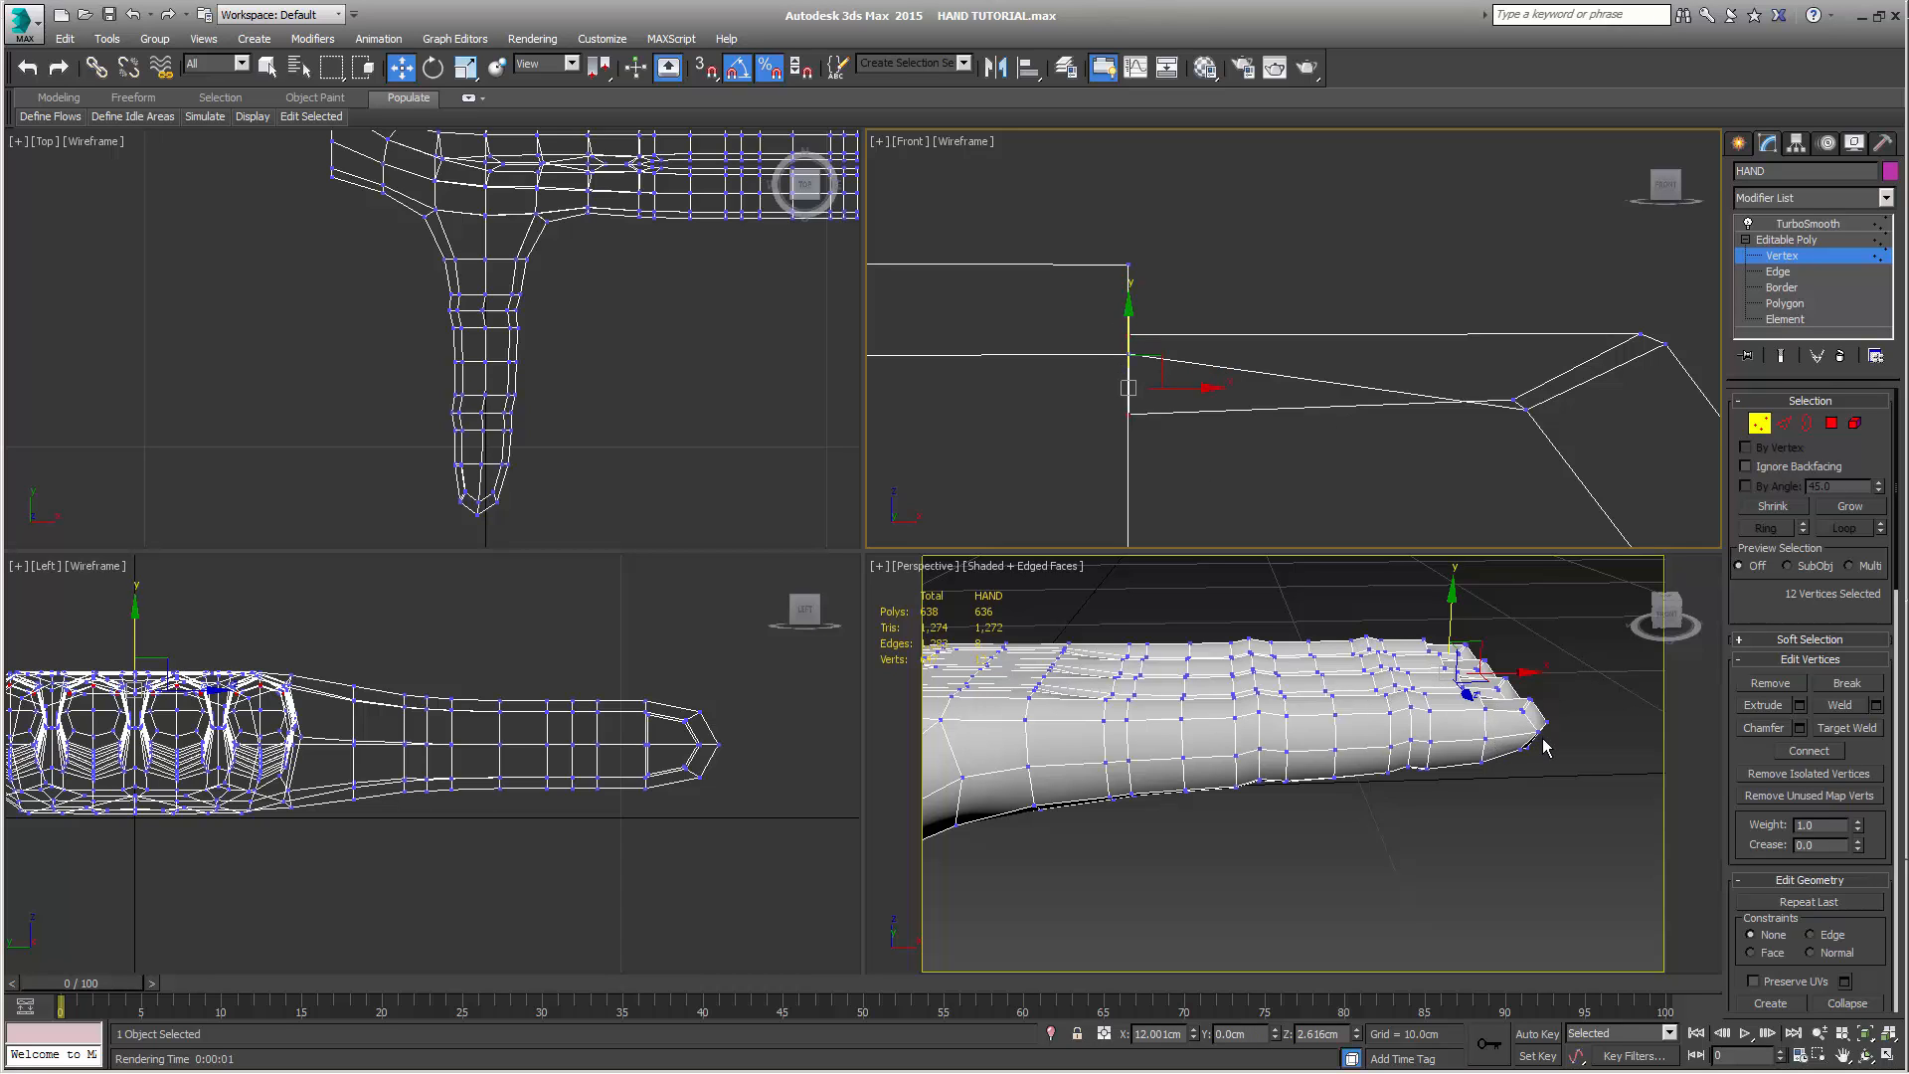
Select the inner inset vertices around the tip end of the nails on all four fingers
{"action": "middle_click_drag", "start_coordinate": [1544, 745], "coordinate": [1338, 711]}
{"action": "scroll", "coordinate": [1466, 737], "scroll_direction": "up", "scroll_amount": 5}
{"action": "scroll", "coordinate": [1394, 679], "scroll_direction": "down", "scroll_amount": 1}
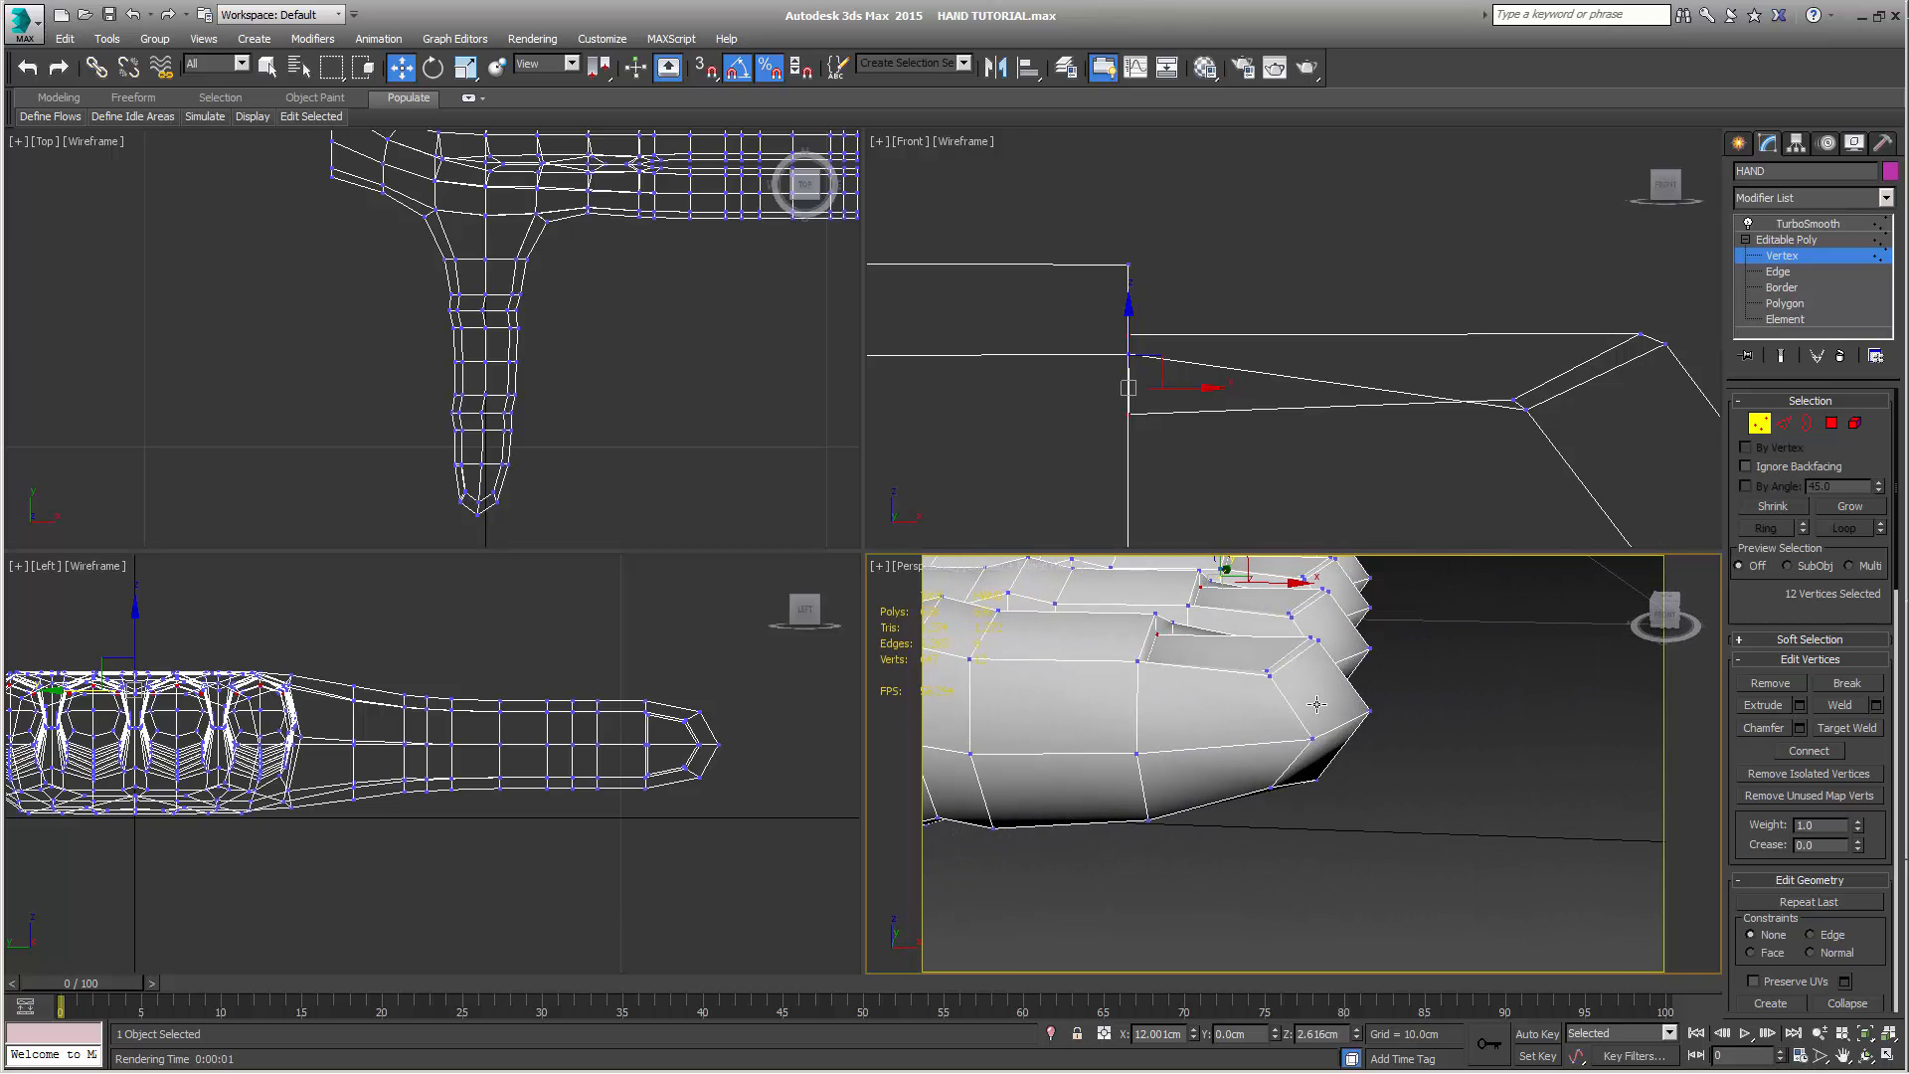
{"action": "right_click", "coordinate": [1613, 319]}
{"action": "left_click_drag", "start_coordinate": [1650, 382], "coordinate": [1651, 383]}
{"action": "left_click_drag", "start_coordinate": [1496, 385], "coordinate": [1522, 406], "text": "ctrl"}
{"action": "left_click_drag", "start_coordinate": [1587, 348], "coordinate": [1580, 368]}
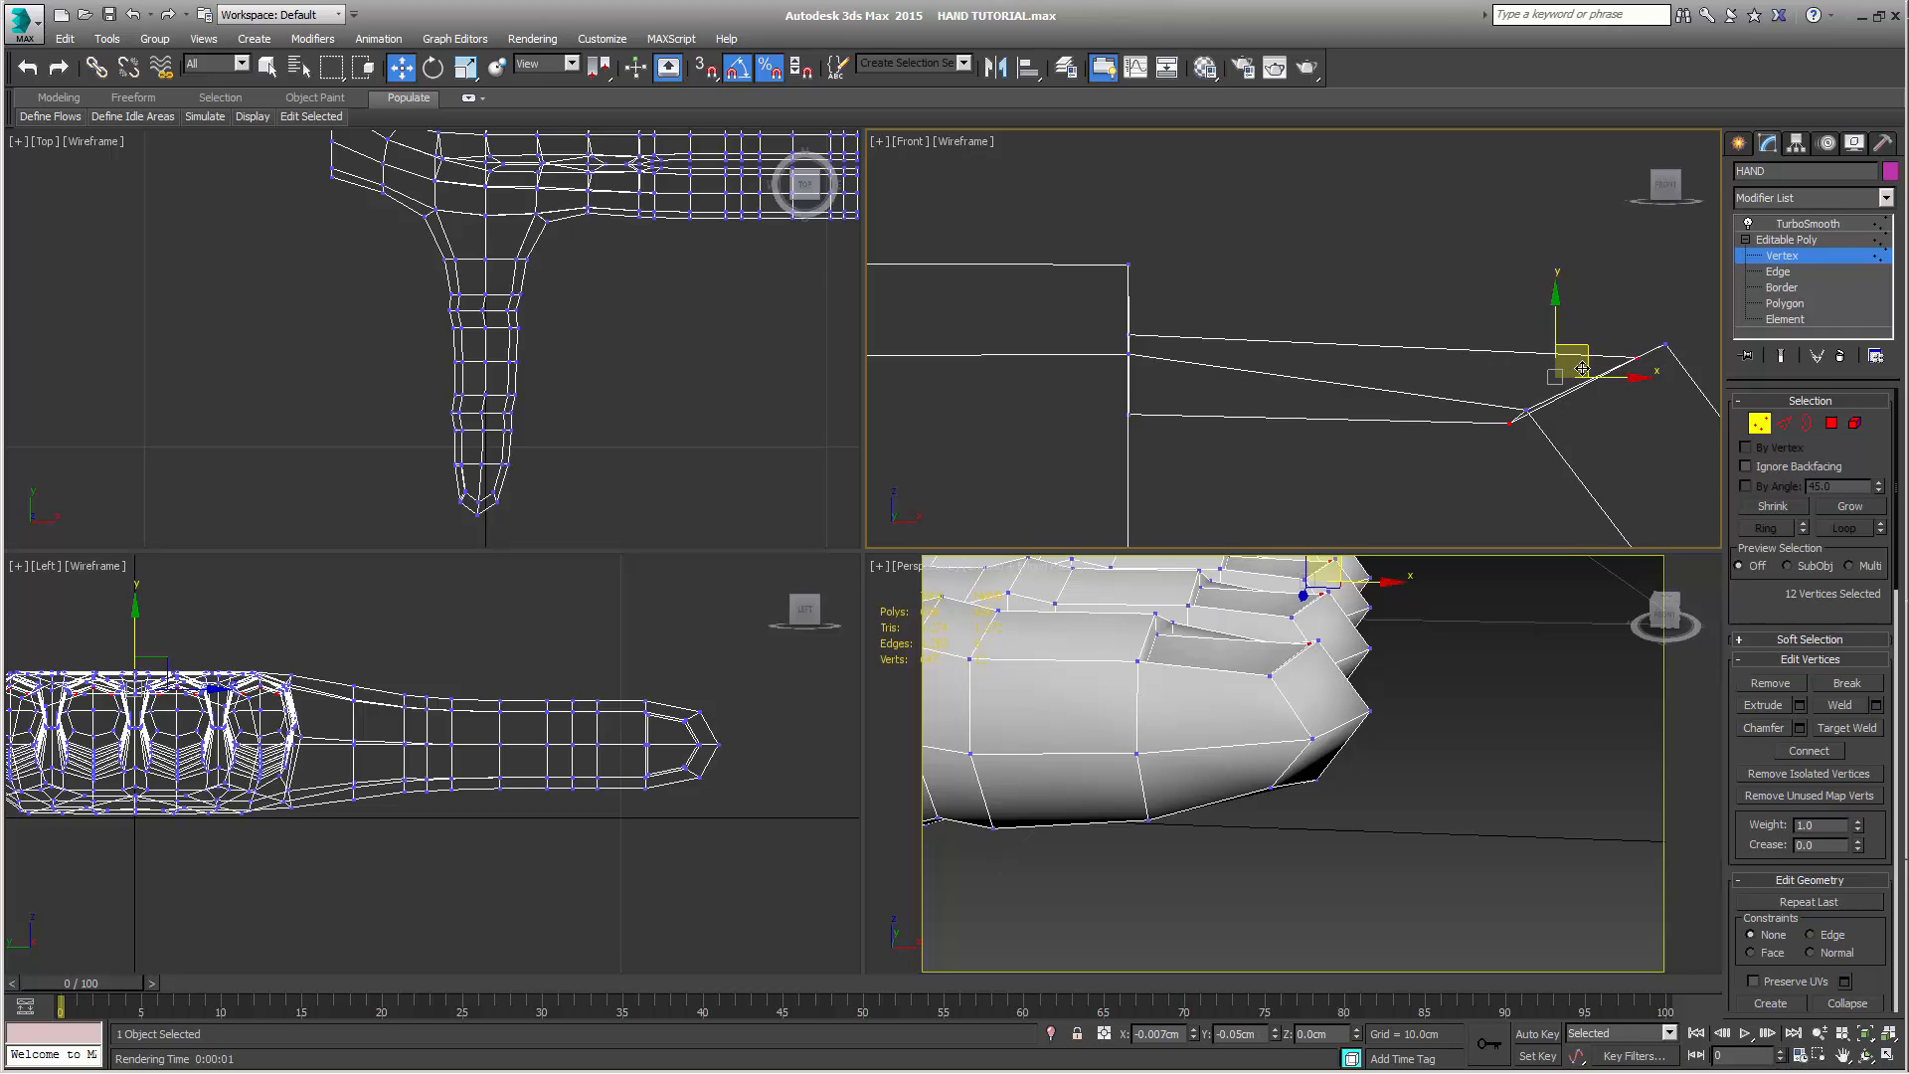
{"action": "left_click_drag", "start_coordinate": [1582, 369], "coordinate": [1579, 370]}
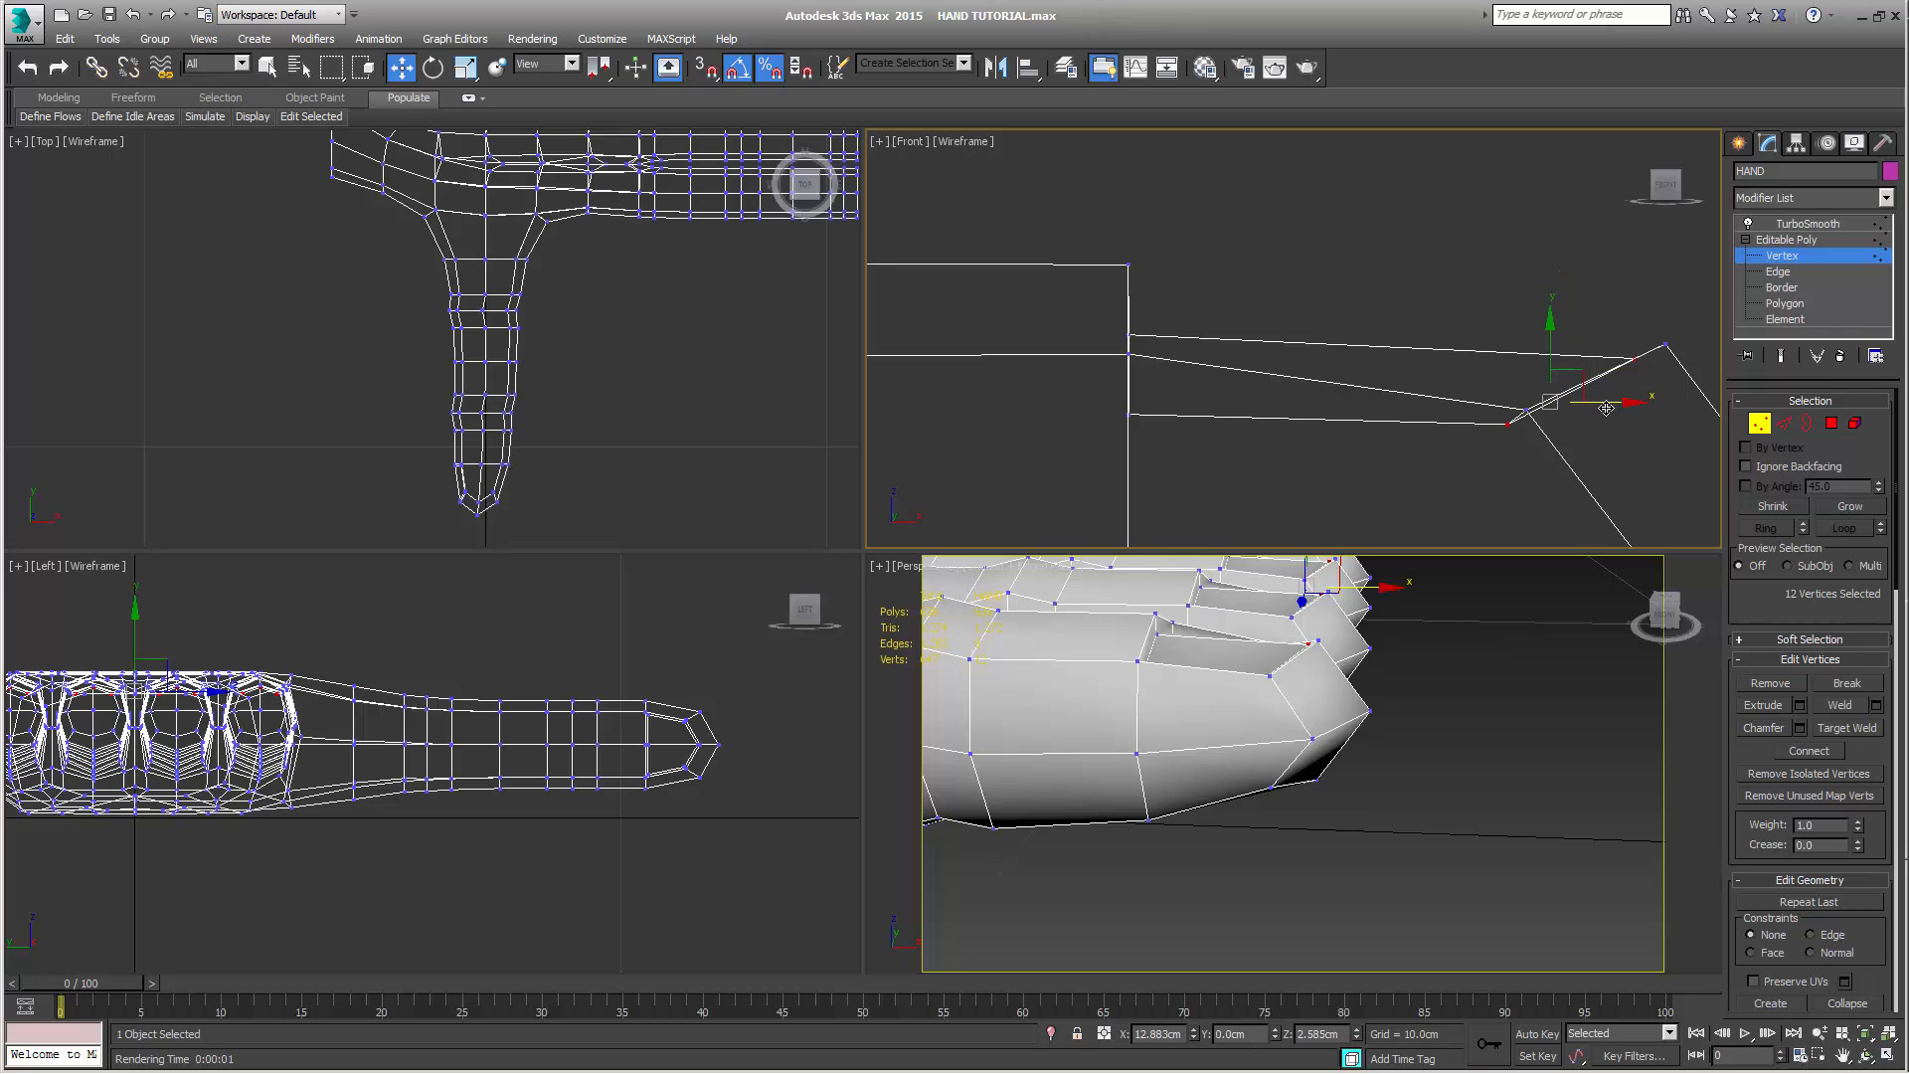
{"action": "key", "text": "ctrl+z"}
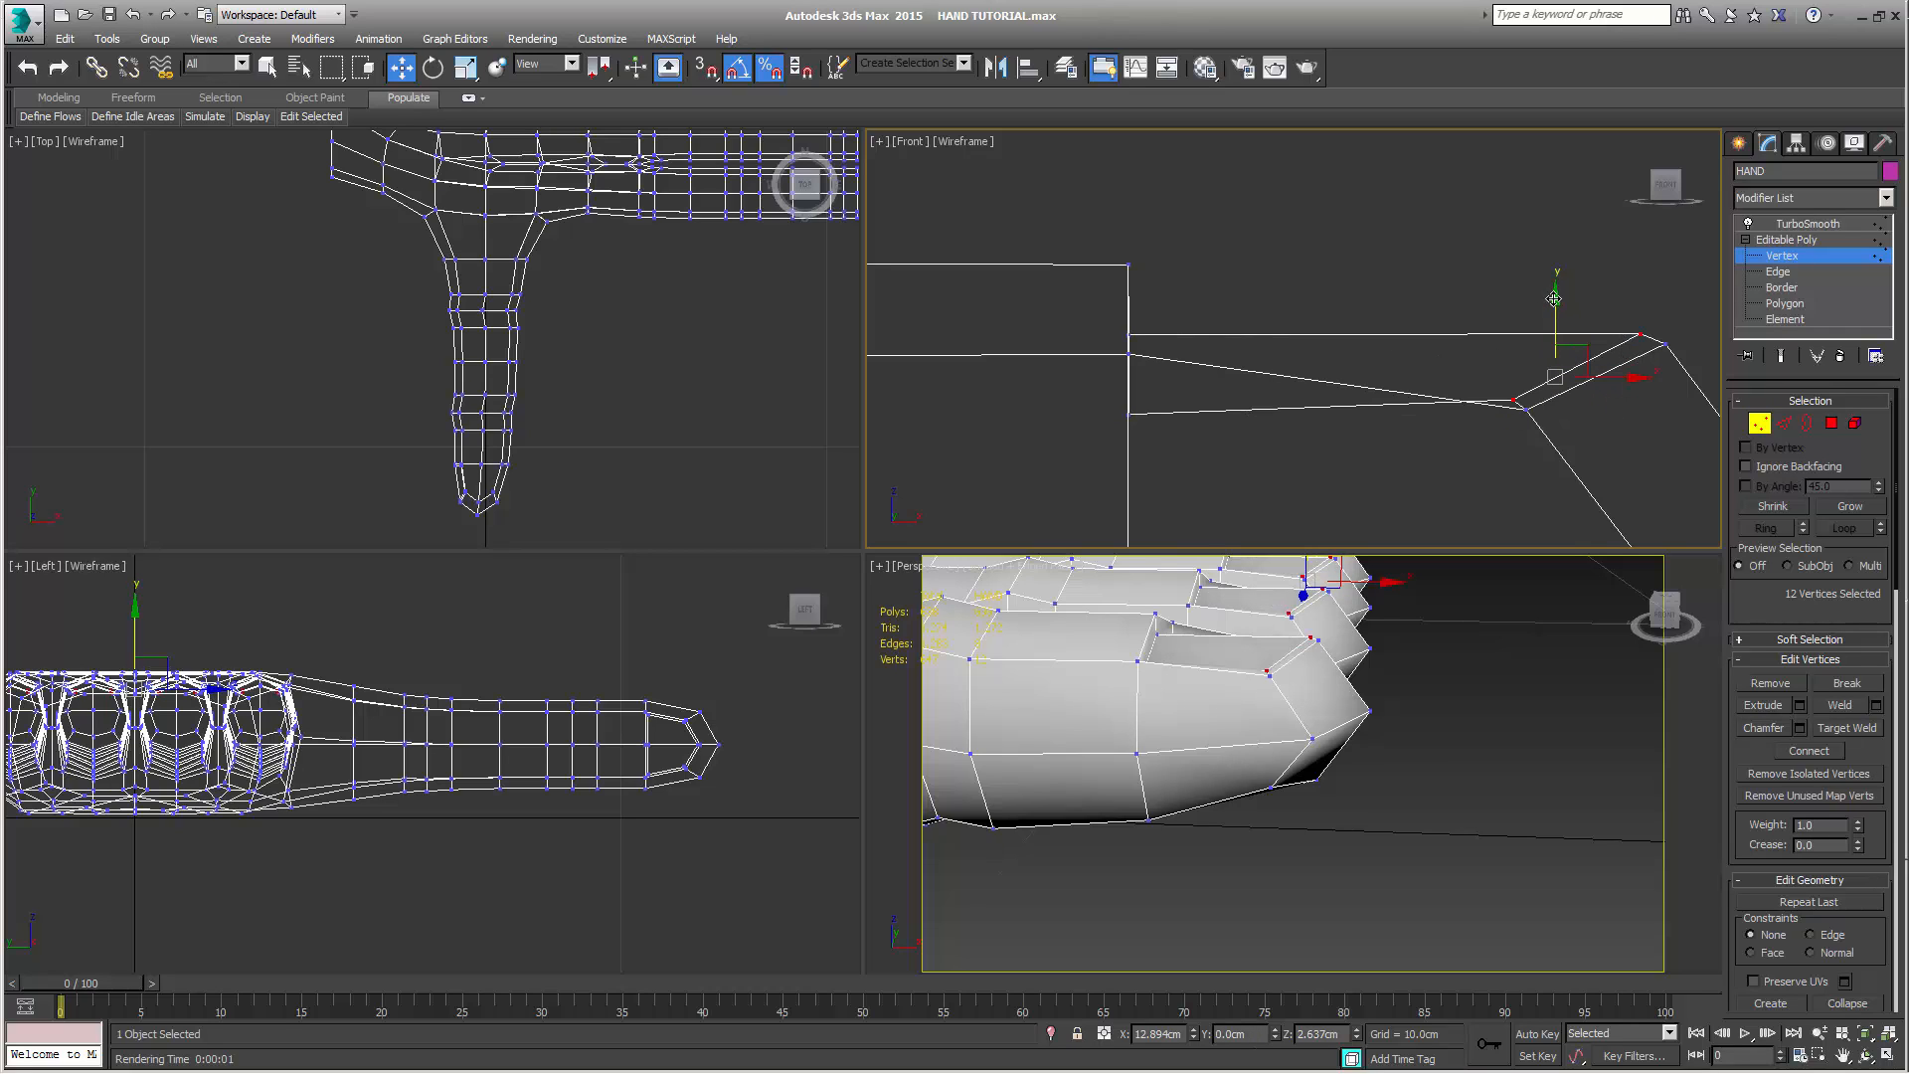
Lower the selected nail tip vertices straight down to about Z 2.59 cm and clear the selection
{"action": "mouse_move", "coordinate": [1554, 298]}
{"action": "left_mouse_down"}
{"action": "mouse_move", "coordinate": [1583, 373]}
{"action": "mouse_move", "coordinate": [1556, 329]}
{"action": "left_mouse_up"}
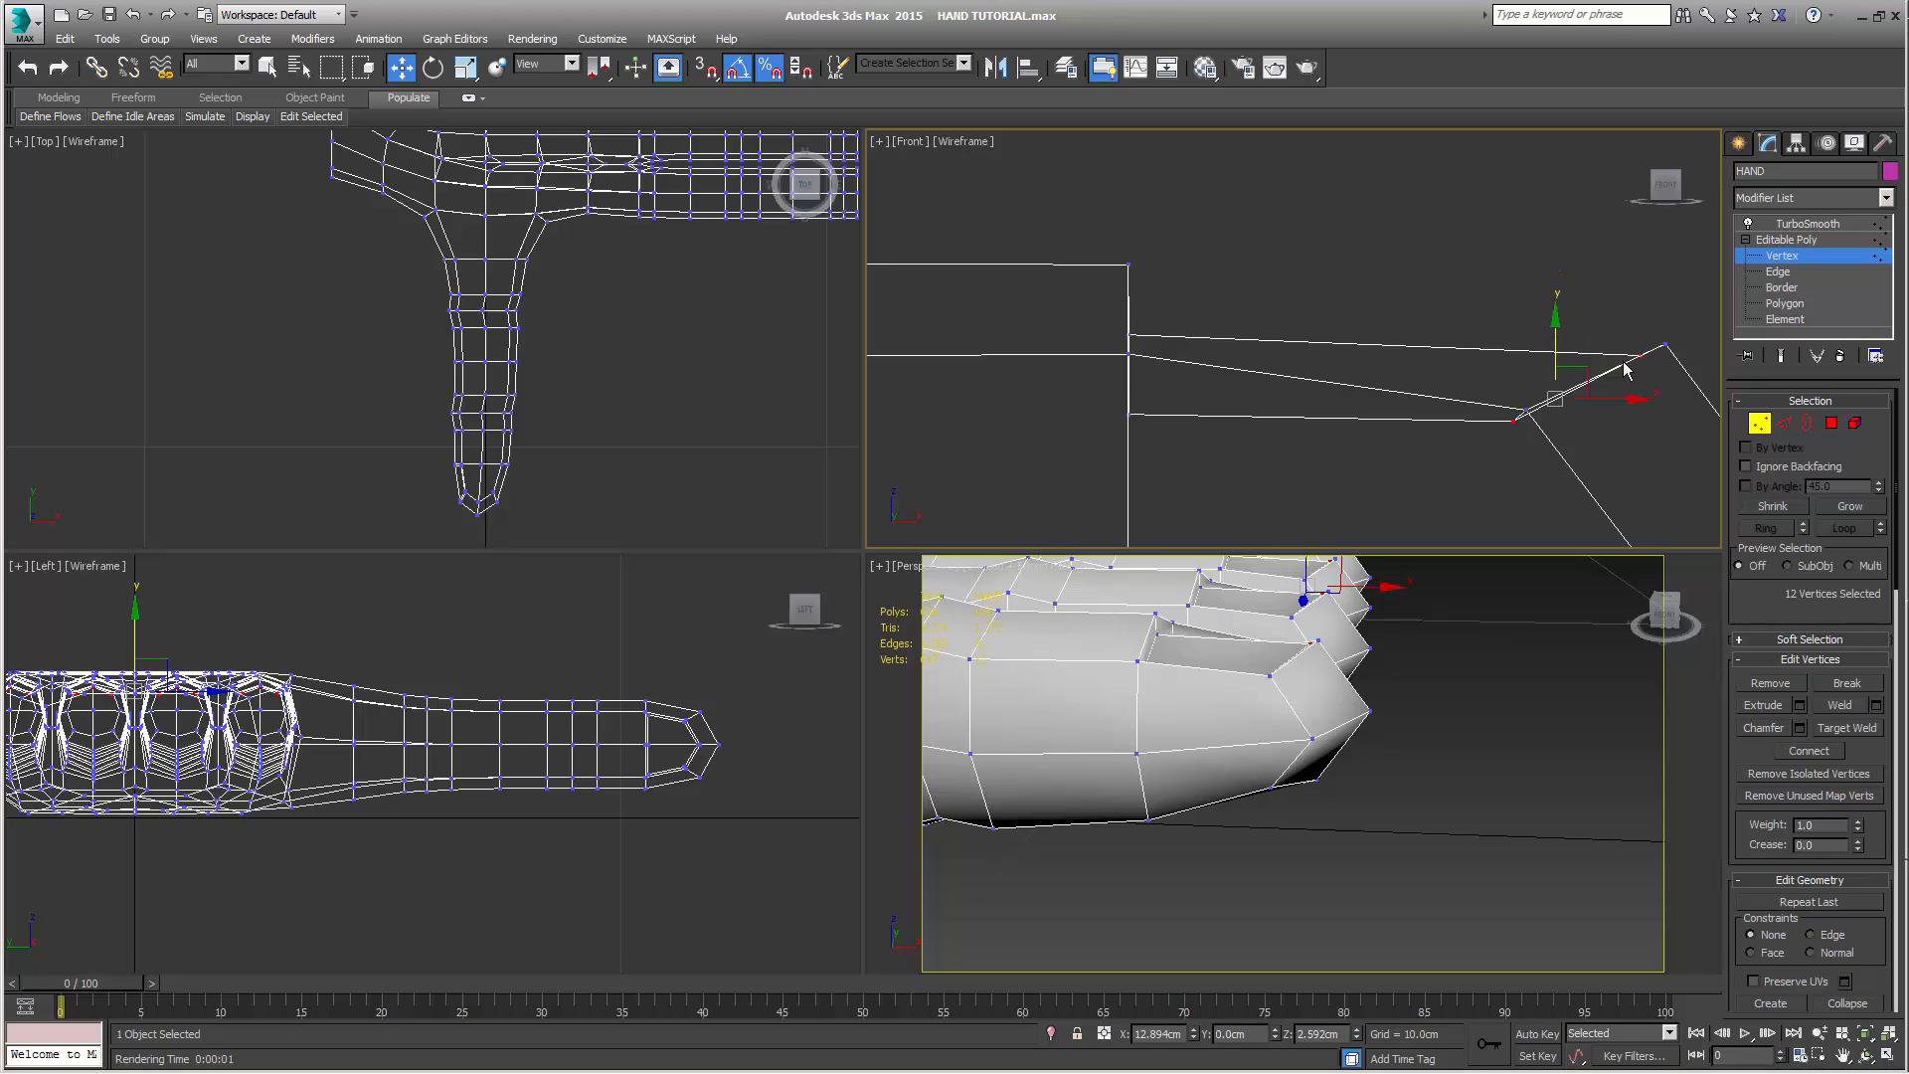
{"action": "left_click", "coordinate": [1522, 274]}
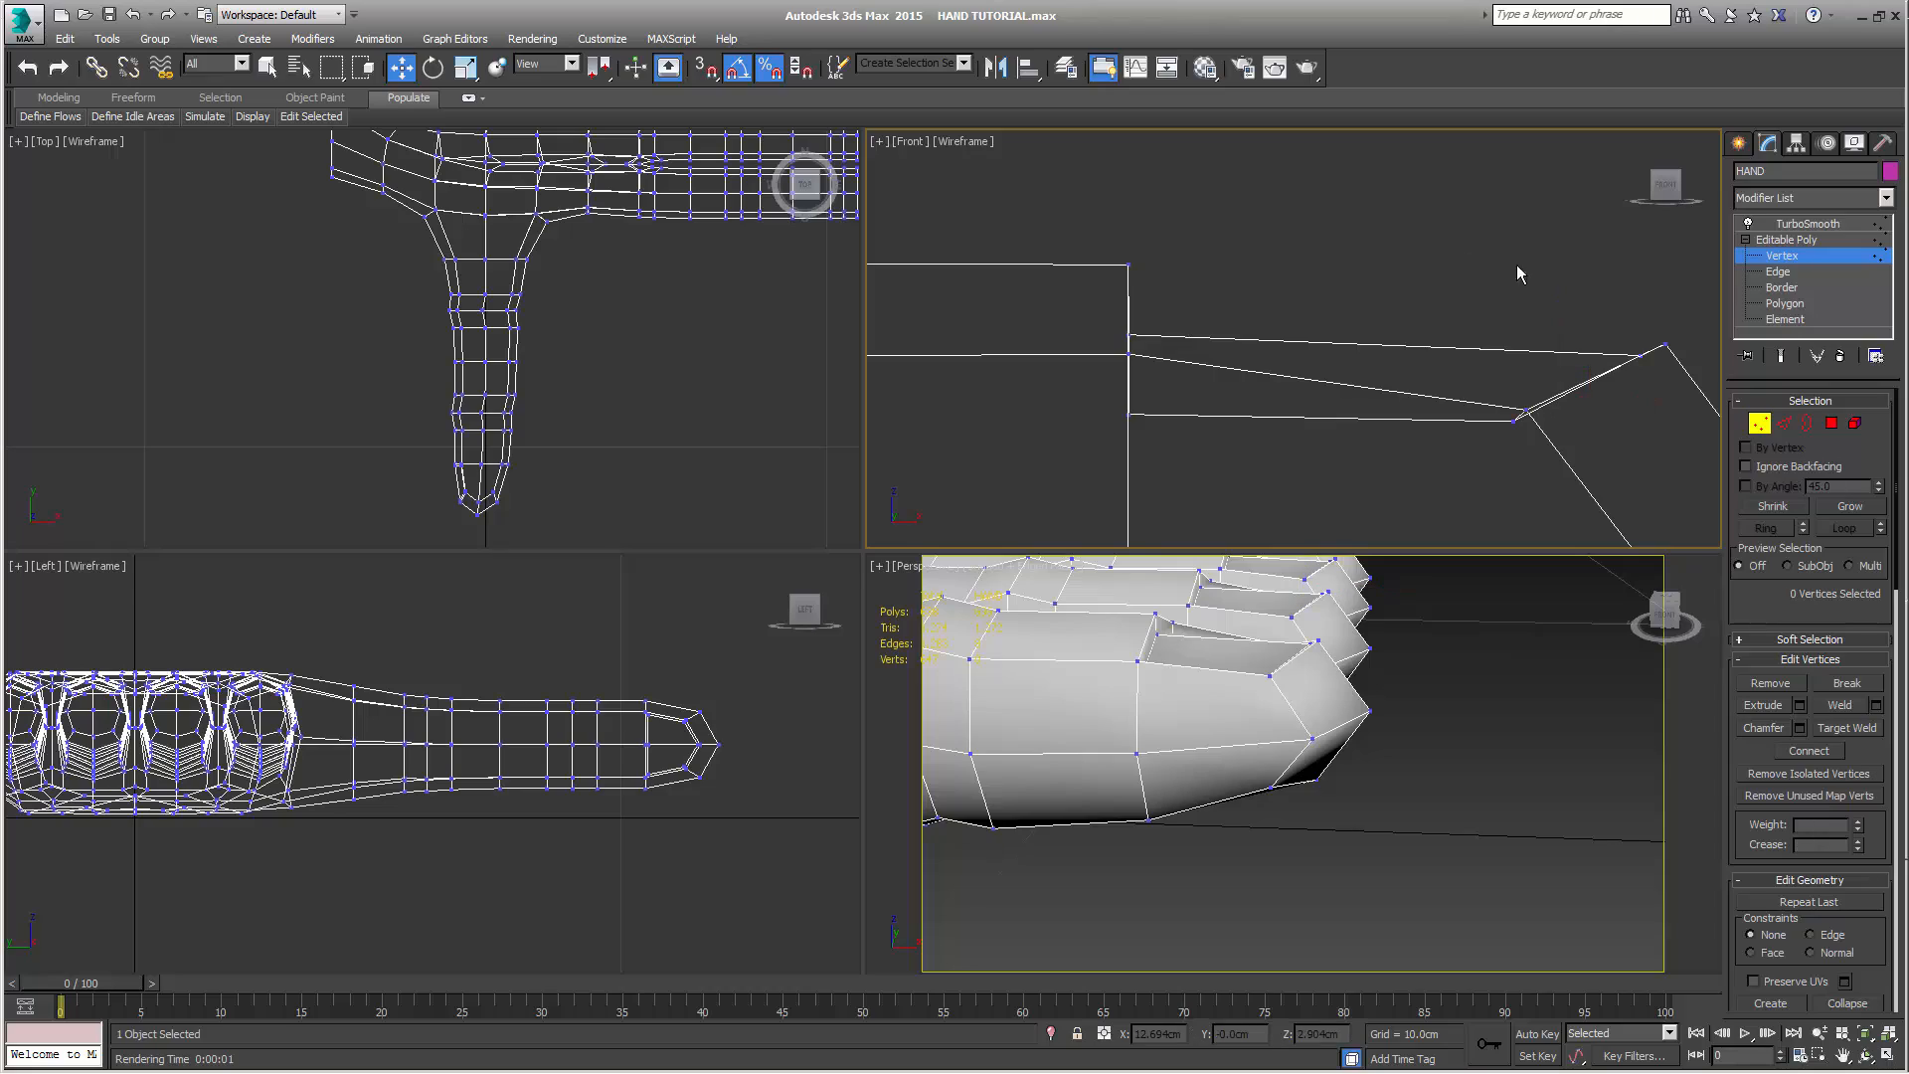
Show the TurboSmooth end result and render the perspective view of the four fingertips to check the recessed nails
{"action": "left_click", "coordinate": [1782, 358]}
{"action": "scroll", "coordinate": [1492, 716], "scroll_direction": "up", "scroll_amount": 5}
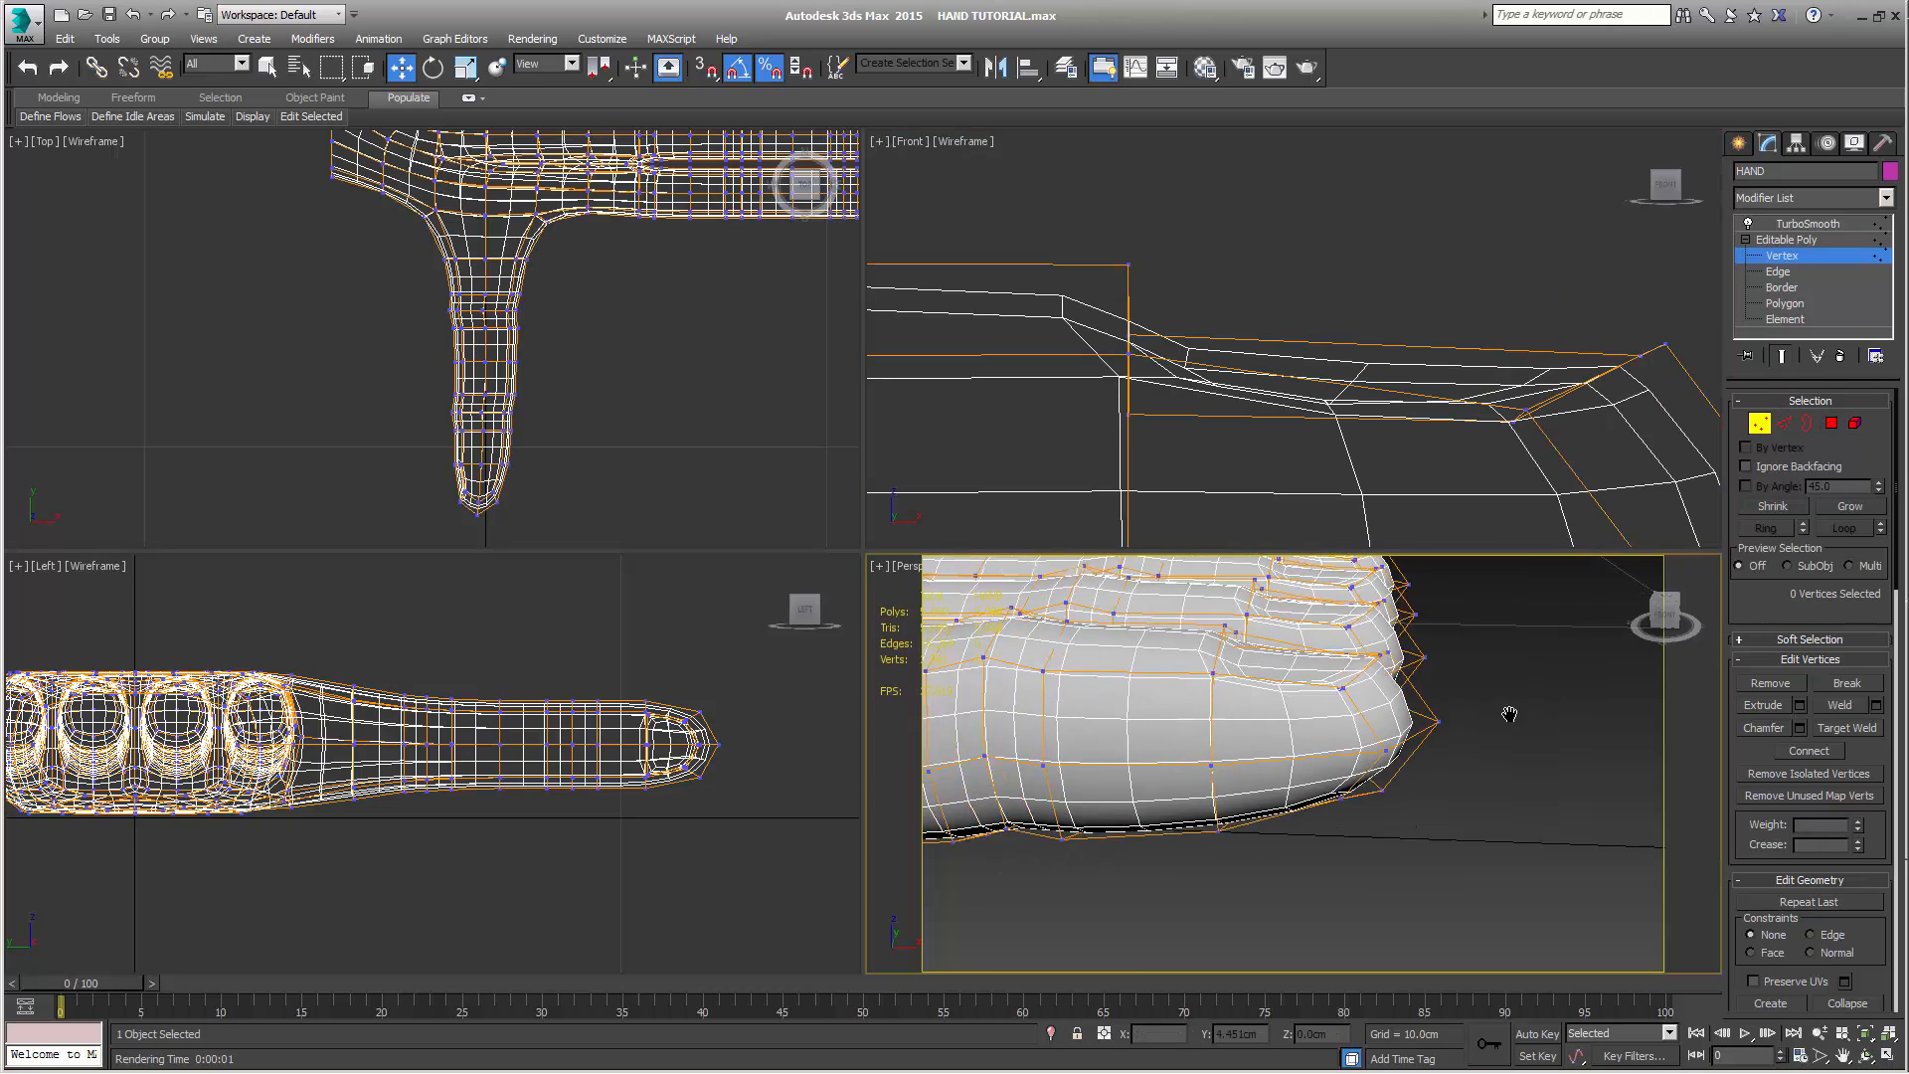
{"action": "scroll", "coordinate": [1448, 738], "scroll_direction": "down", "scroll_amount": 2}
{"action": "middle_click_drag", "start_coordinate": [1449, 738], "coordinate": [1463, 663], "text": "alt"}
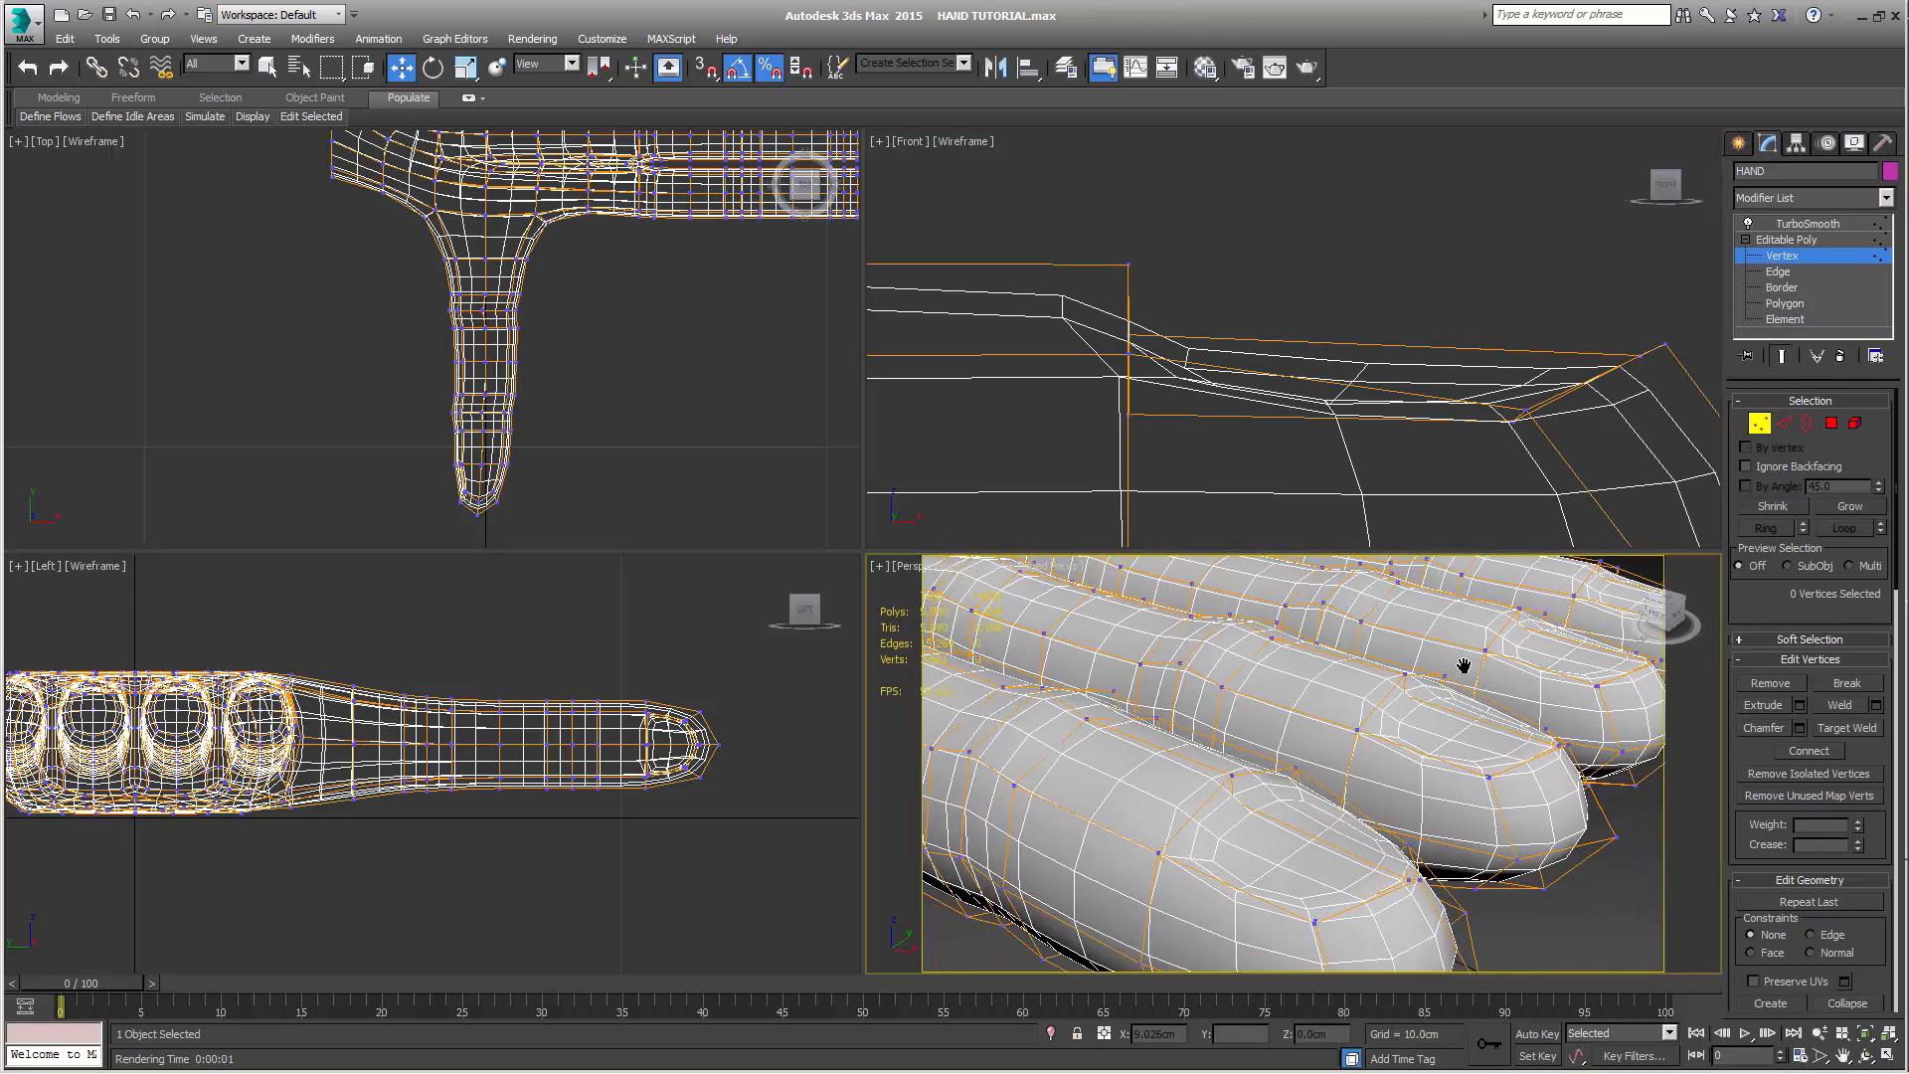
{"action": "scroll", "coordinate": [1462, 662], "scroll_direction": "down", "scroll_amount": 2}
{"action": "middle_click_drag", "start_coordinate": [1457, 738], "coordinate": [1572, 652], "text": "alt"}
{"action": "scroll", "coordinate": [1402, 708], "scroll_direction": "down", "scroll_amount": 3}
{"action": "middle_click_drag", "start_coordinate": [1571, 651], "coordinate": [1592, 640], "text": "alt"}
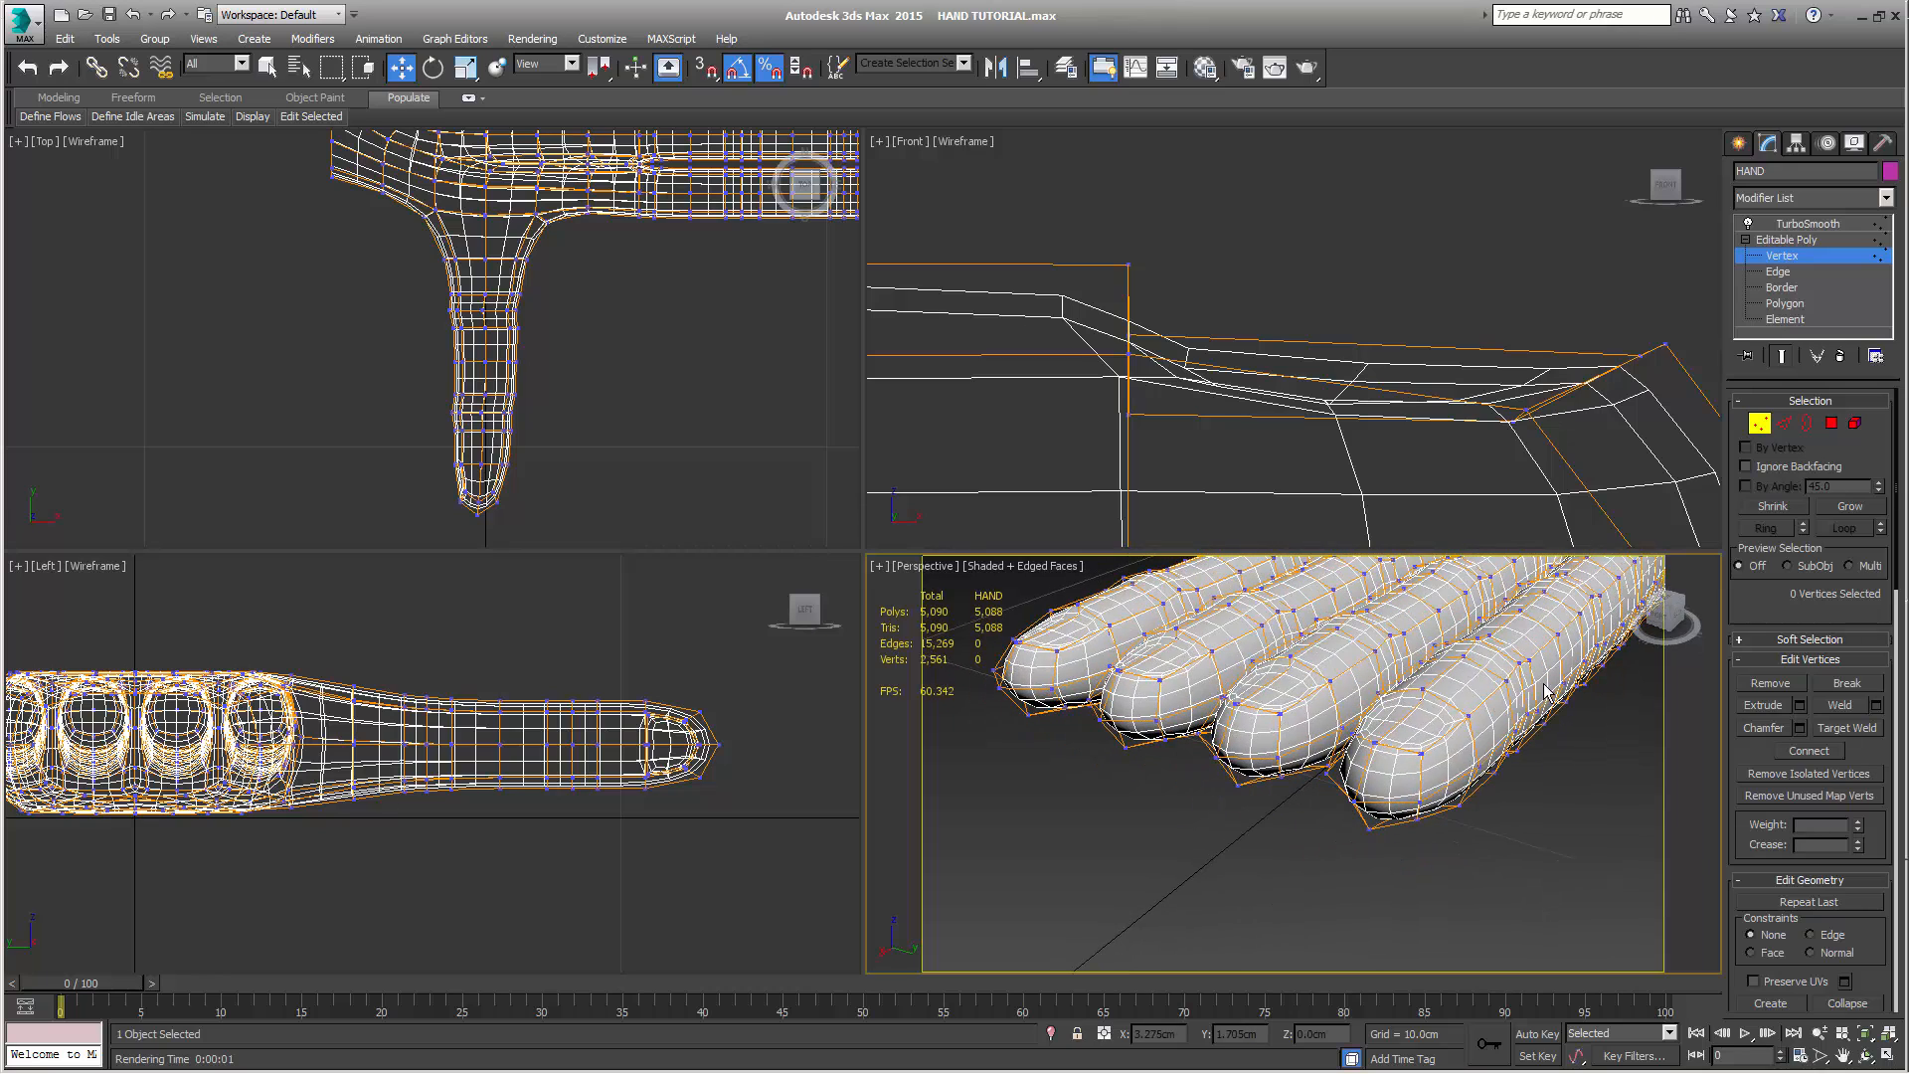
{"action": "key", "text": "F9"}
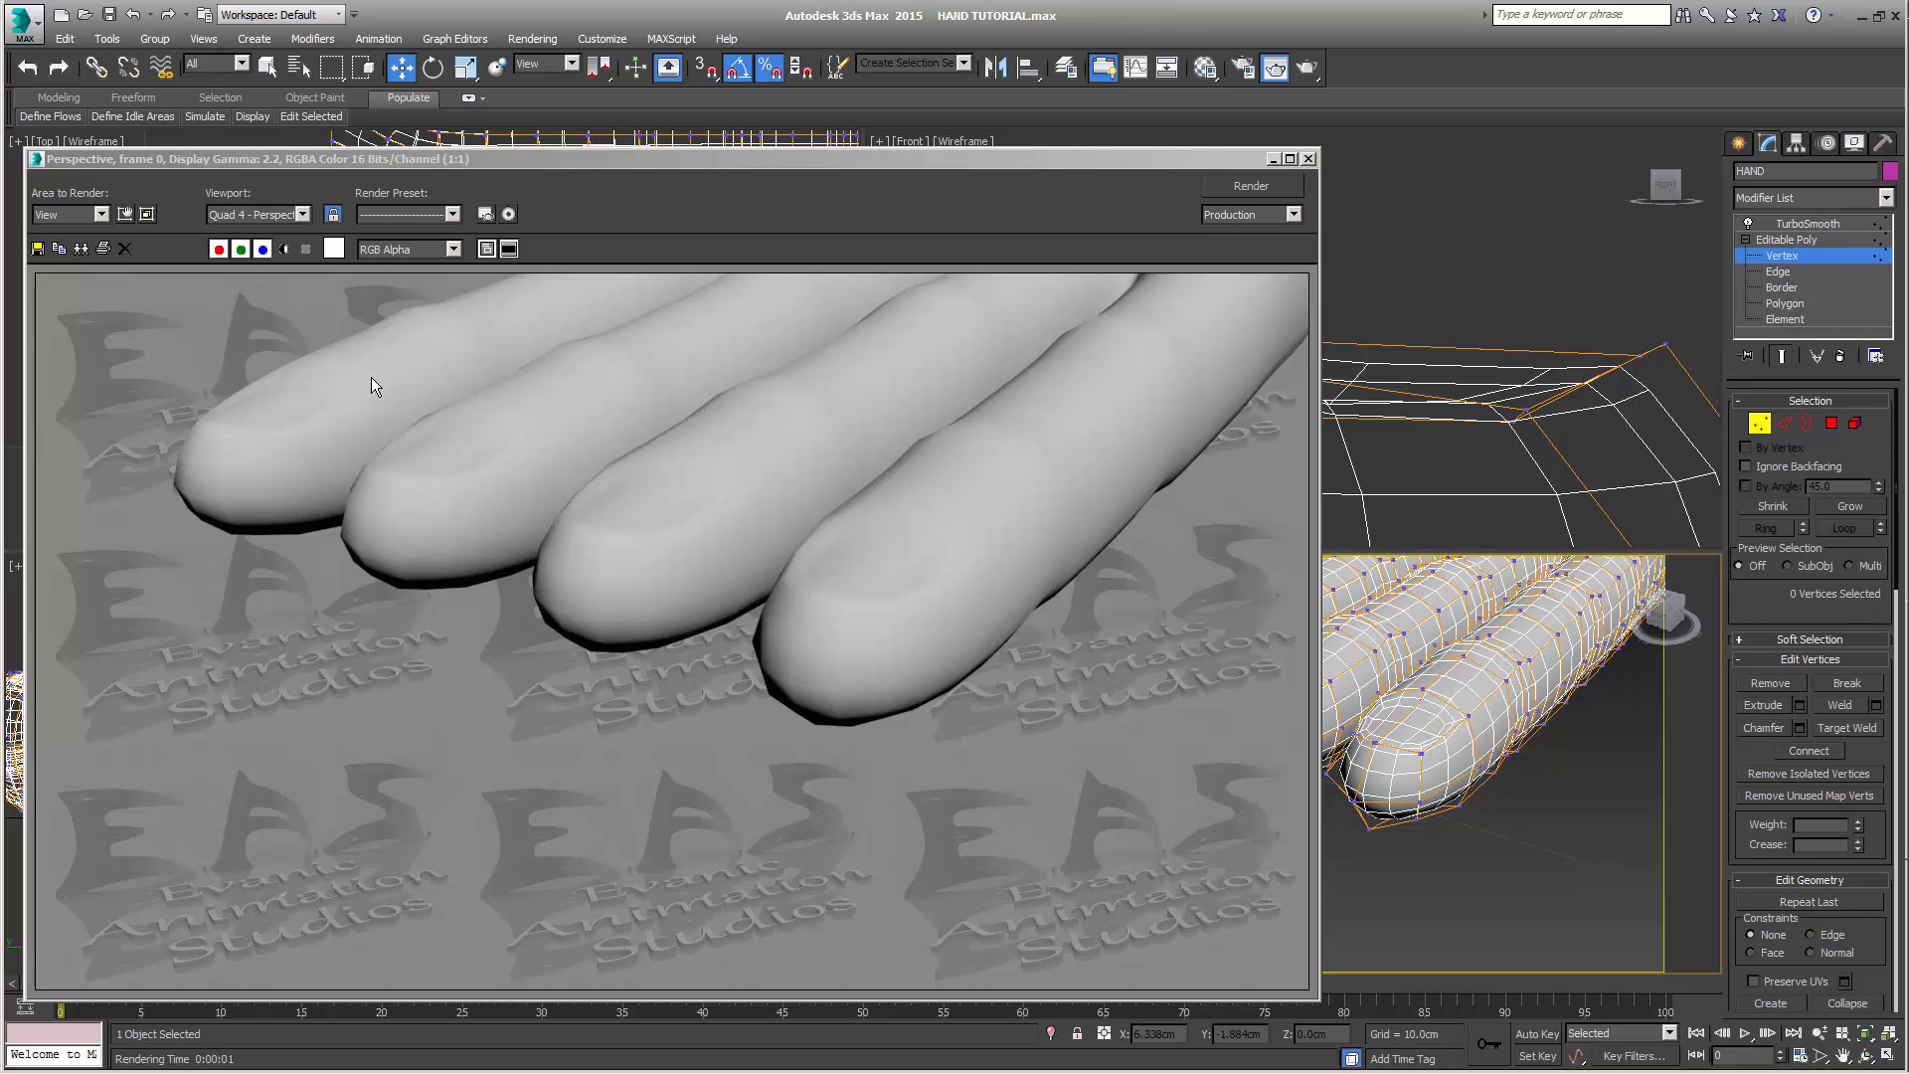
{"action": "left_click", "coordinate": [1309, 159]}
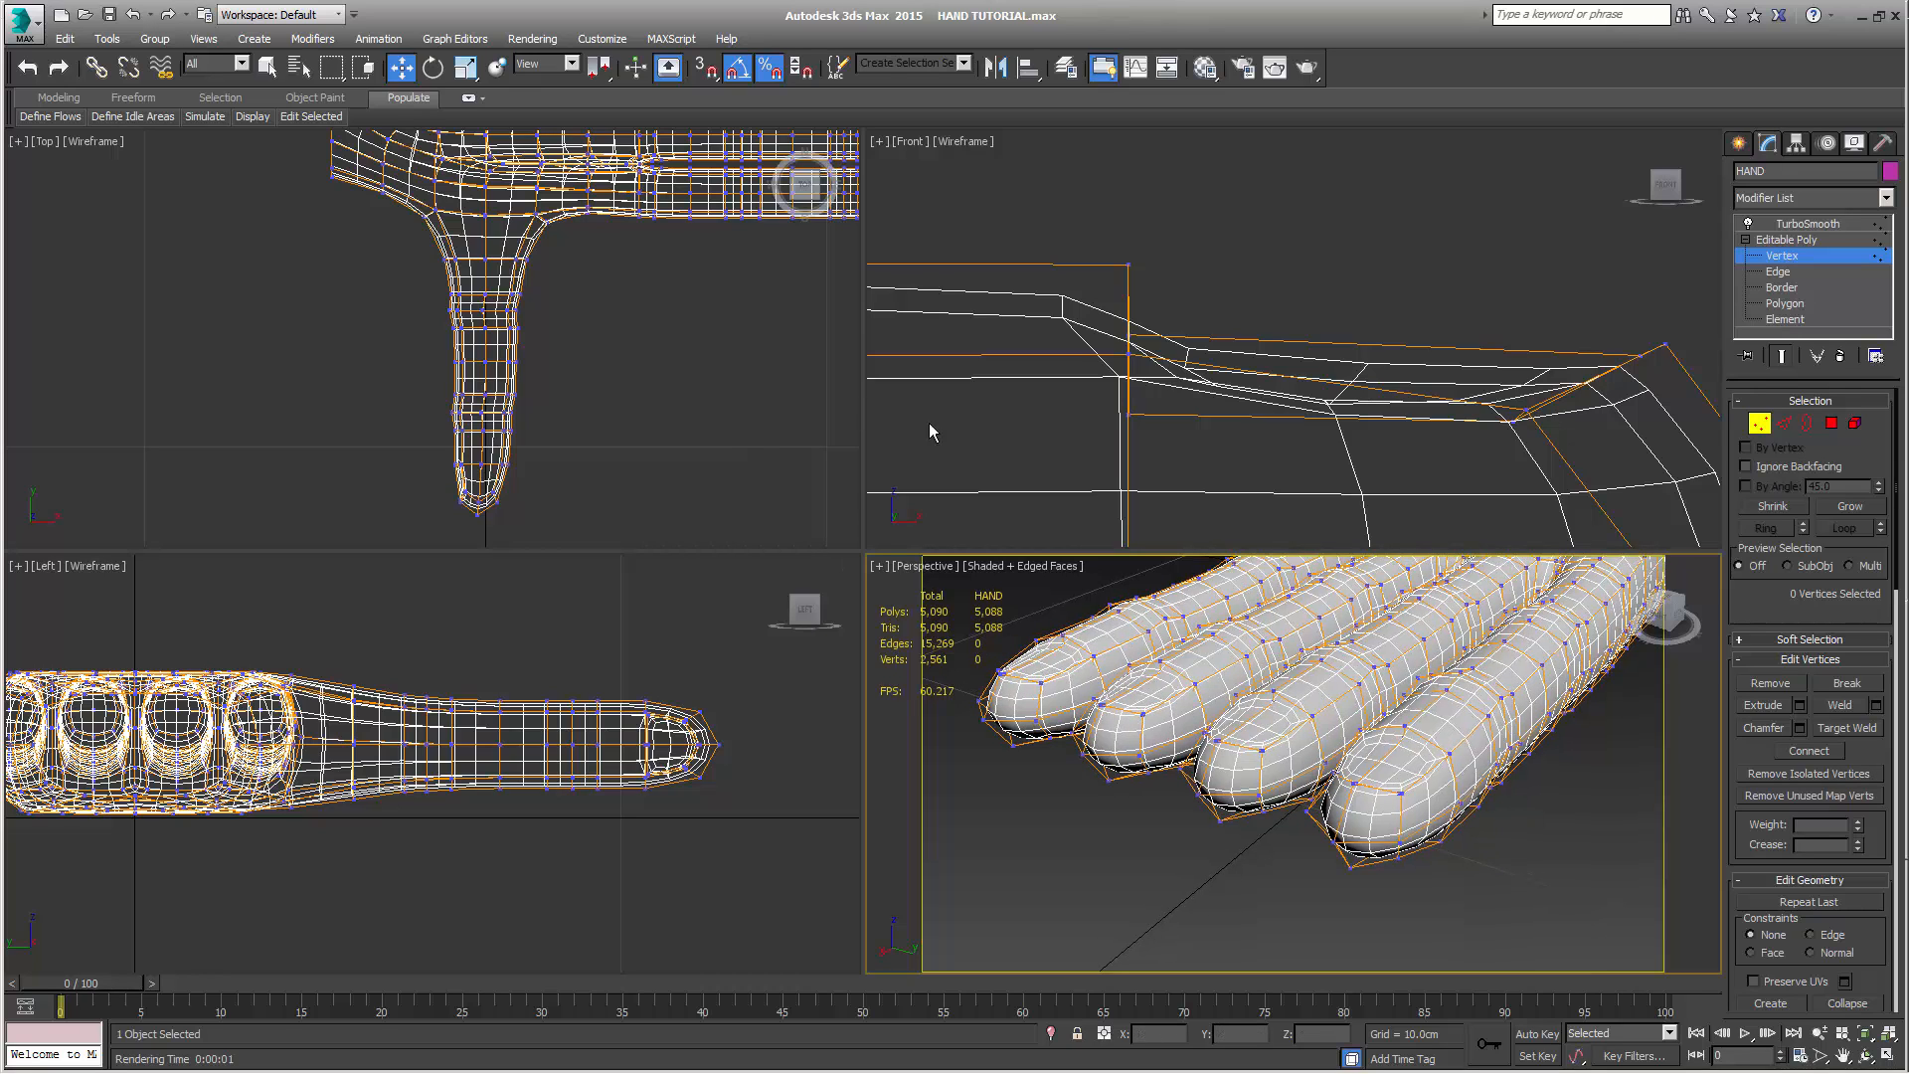
Return to the unsmoothed mesh and select the three inner inset vertices at the base of the thumb nail
{"action": "left_click", "coordinate": [1781, 355]}
{"action": "scroll", "coordinate": [657, 422], "scroll_direction": "up", "scroll_amount": 10}
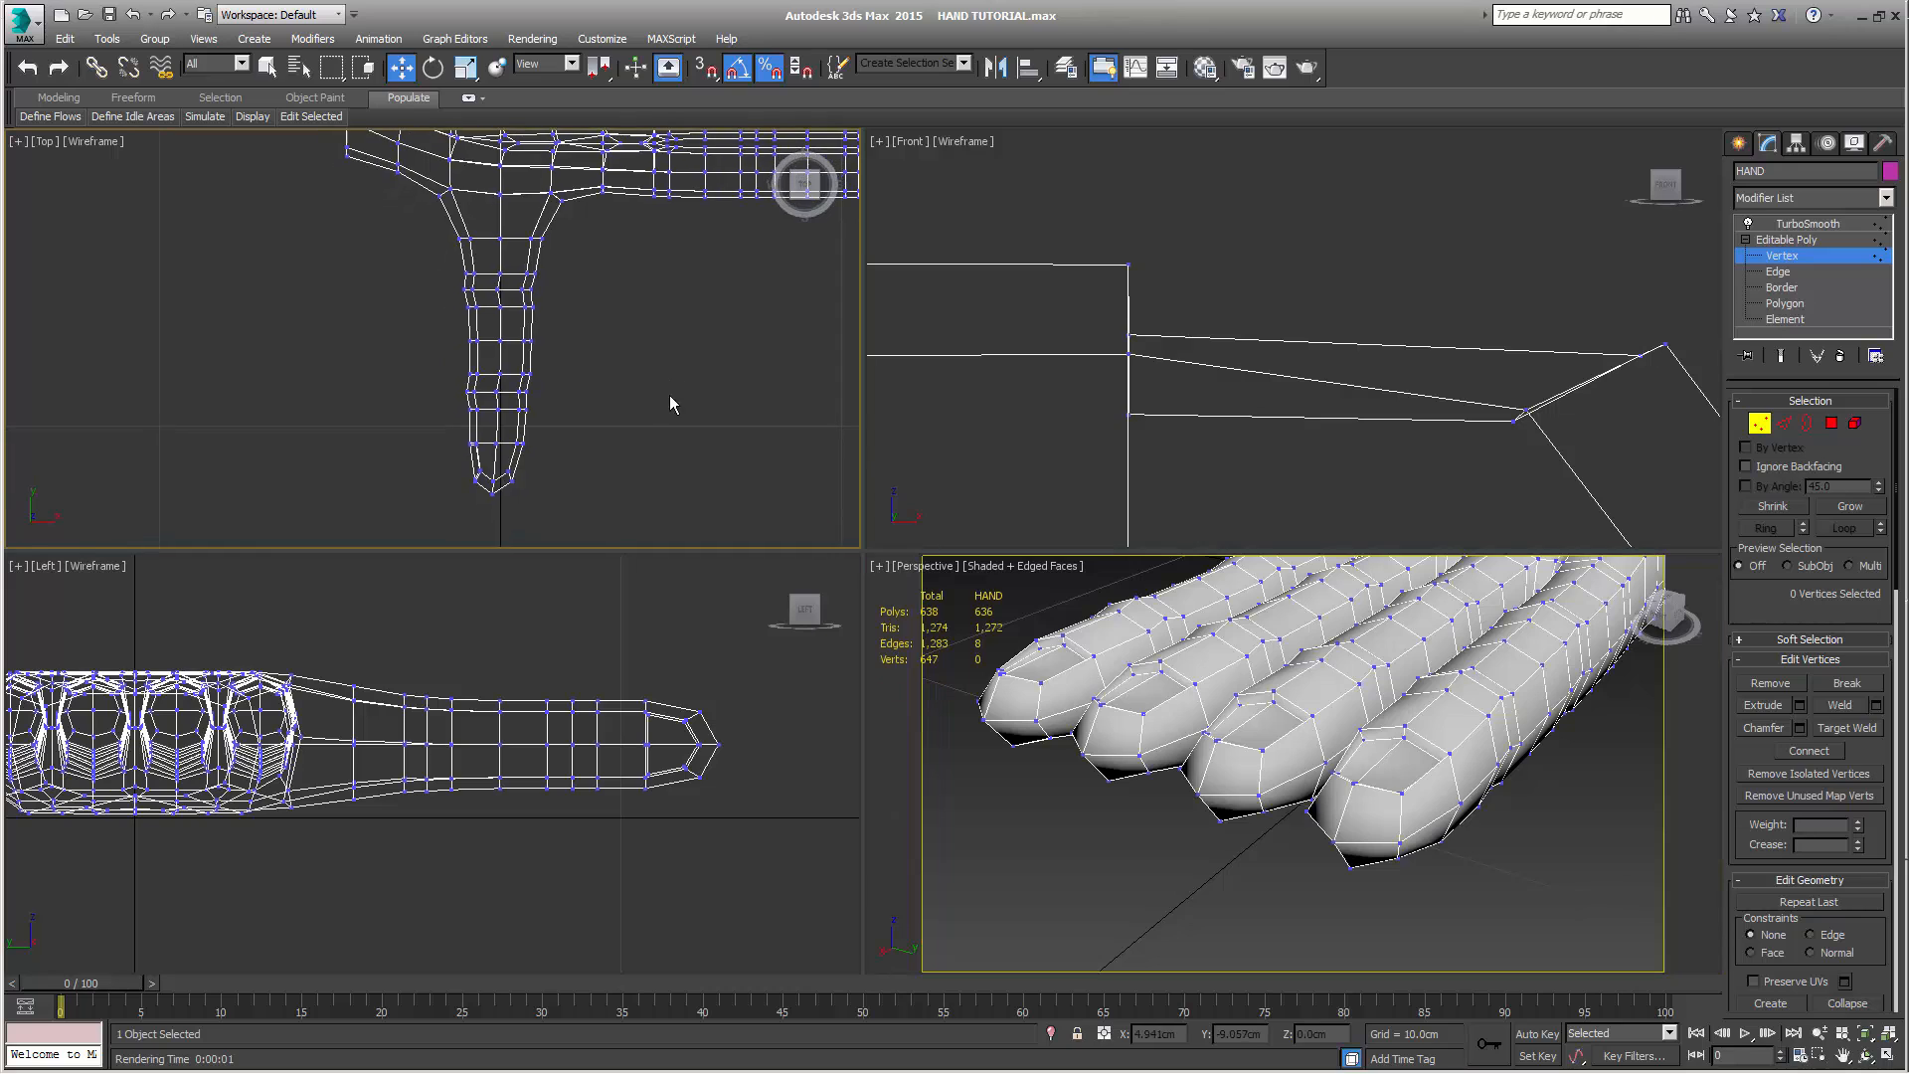
{"action": "middle_click_drag", "start_coordinate": [656, 429], "coordinate": [814, 271]}
{"action": "scroll", "coordinate": [649, 405], "scroll_direction": "up", "scroll_amount": 4}
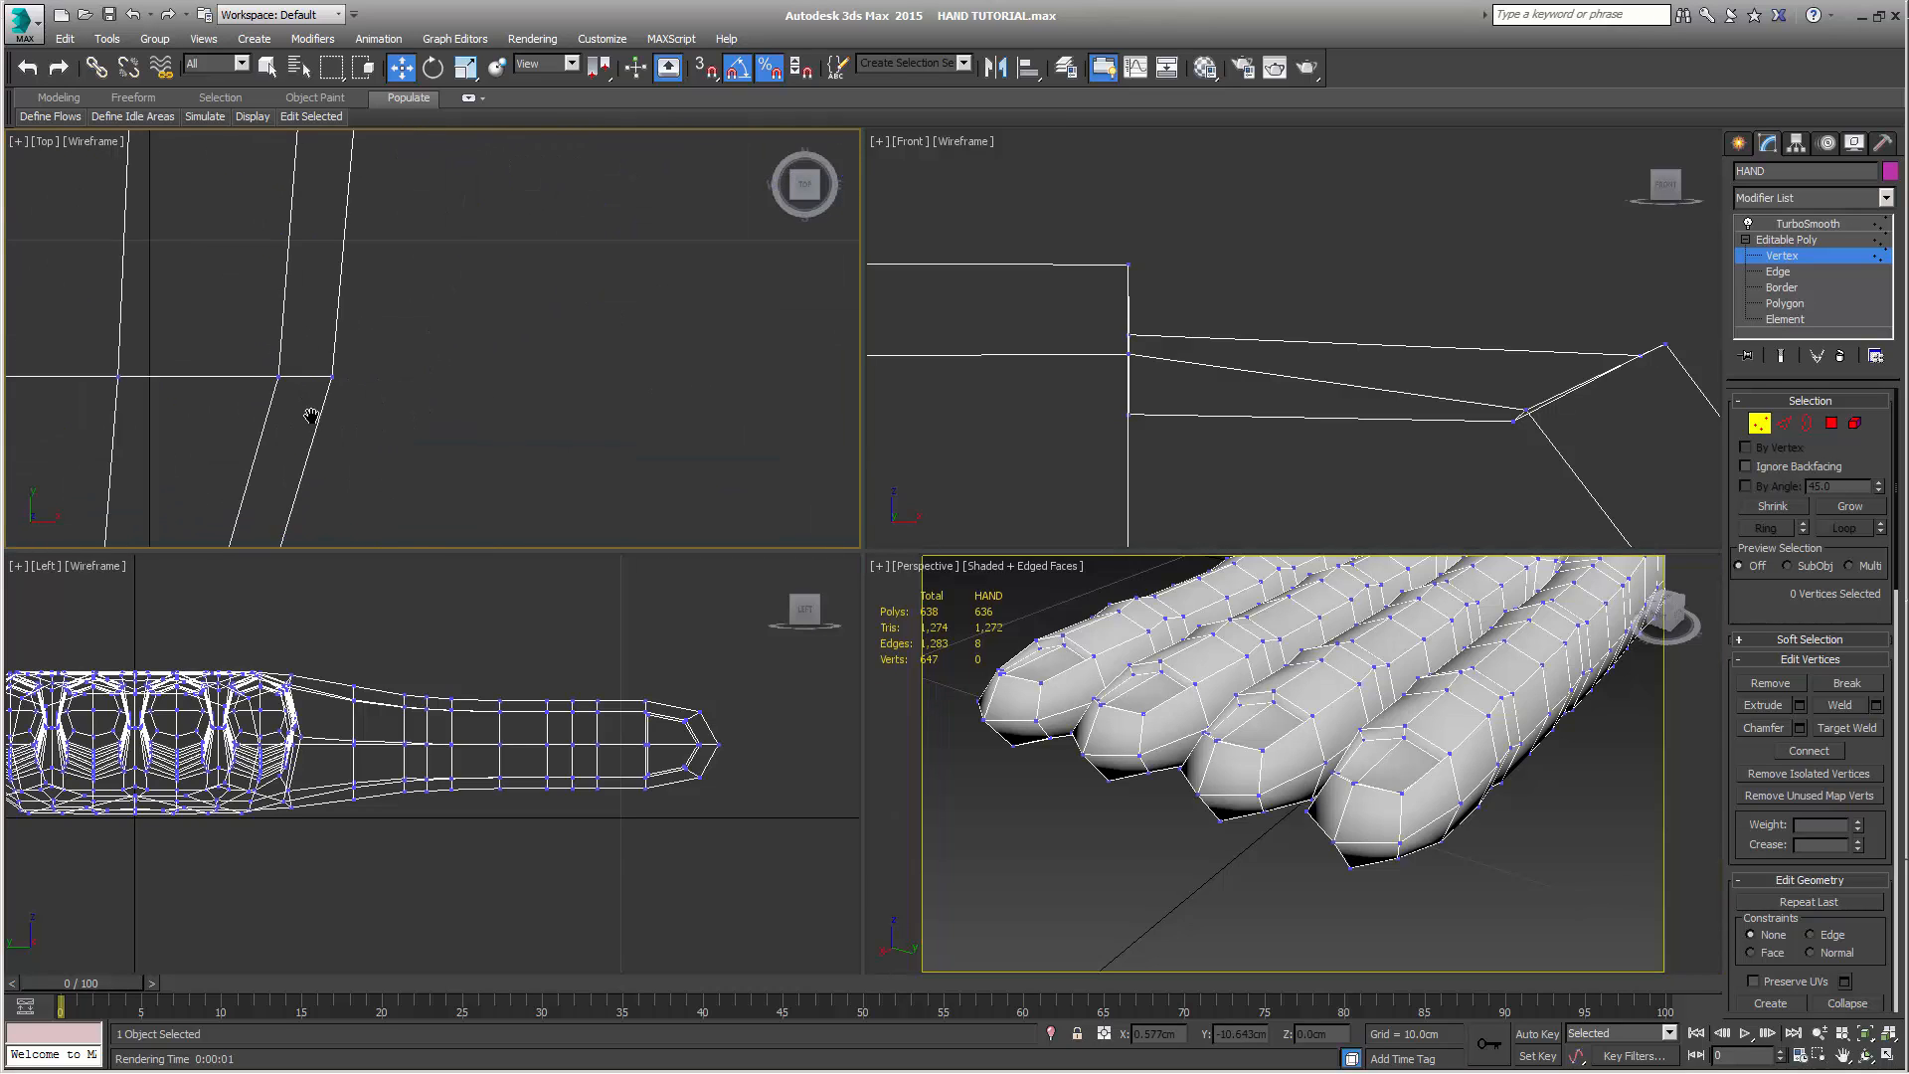
{"action": "middle_click_drag", "start_coordinate": [311, 415], "coordinate": [780, 413]}
{"action": "scroll", "coordinate": [609, 422], "scroll_direction": "up", "scroll_amount": 2}
{"action": "scroll", "coordinate": [585, 397], "scroll_direction": "down", "scroll_amount": 3}
{"action": "middle_click_drag", "start_coordinate": [606, 349], "coordinate": [594, 229]}
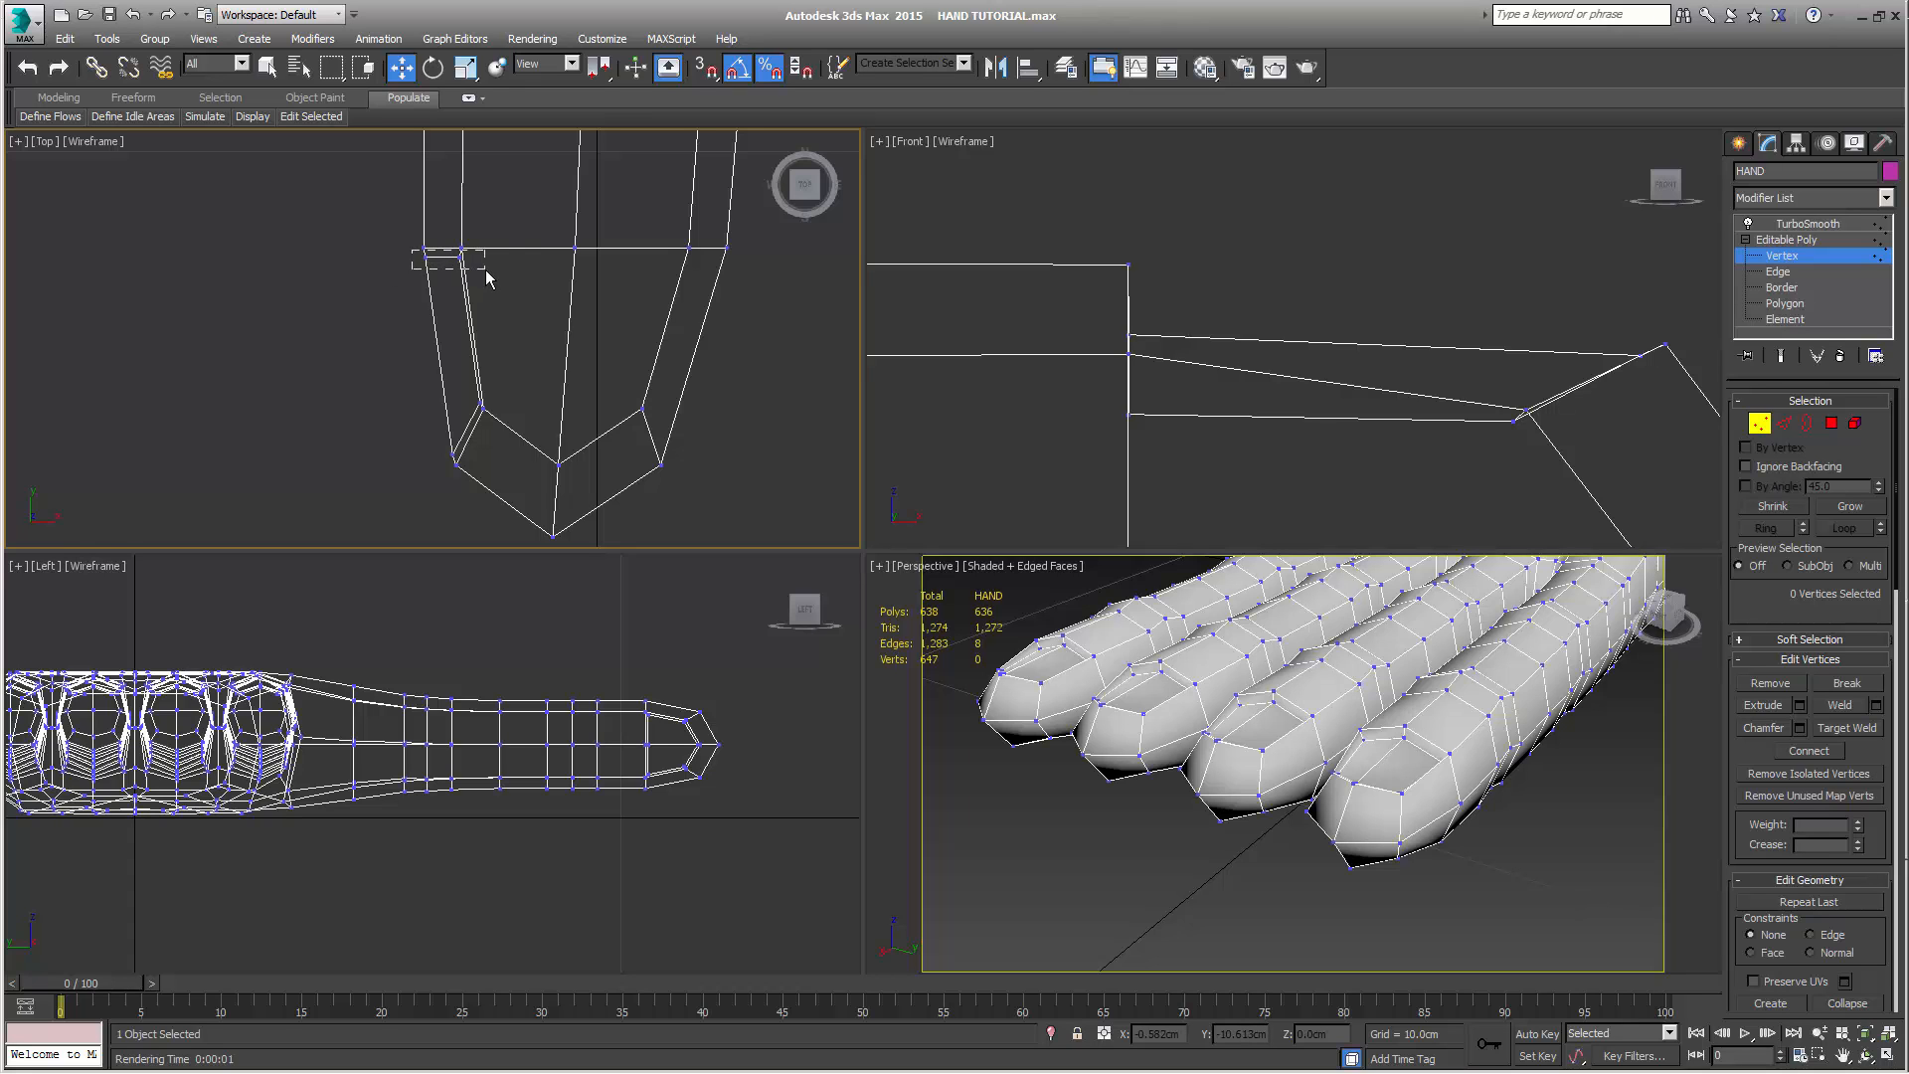
{"action": "left_click_drag", "start_coordinate": [487, 278], "coordinate": [488, 278]}
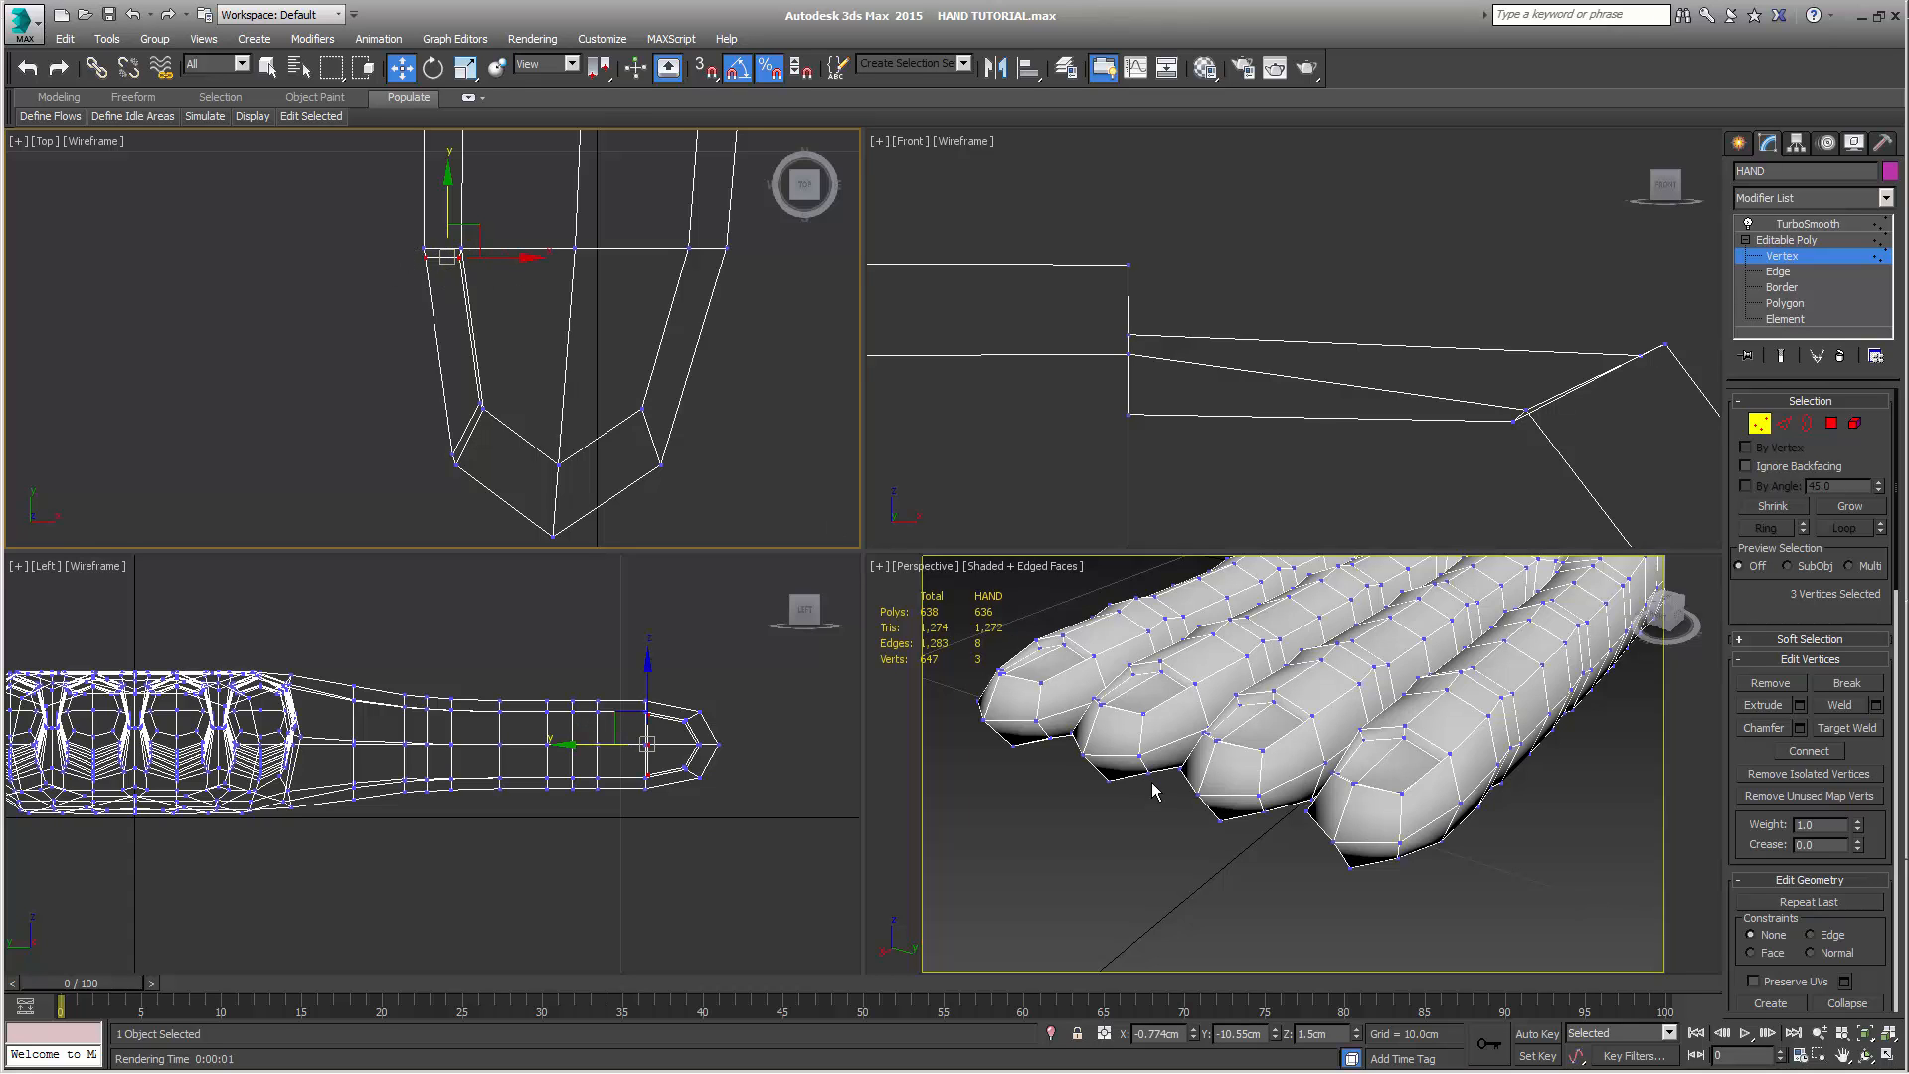
{"action": "scroll", "coordinate": [1152, 783], "scroll_direction": "down", "scroll_amount": 3}
{"action": "middle_click_drag", "start_coordinate": [1154, 785], "coordinate": [1197, 927]}
{"action": "scroll", "coordinate": [1183, 836], "scroll_direction": "down", "scroll_amount": 4}
{"action": "middle_click_drag", "start_coordinate": [1151, 759], "coordinate": [1263, 768], "text": "alt"}
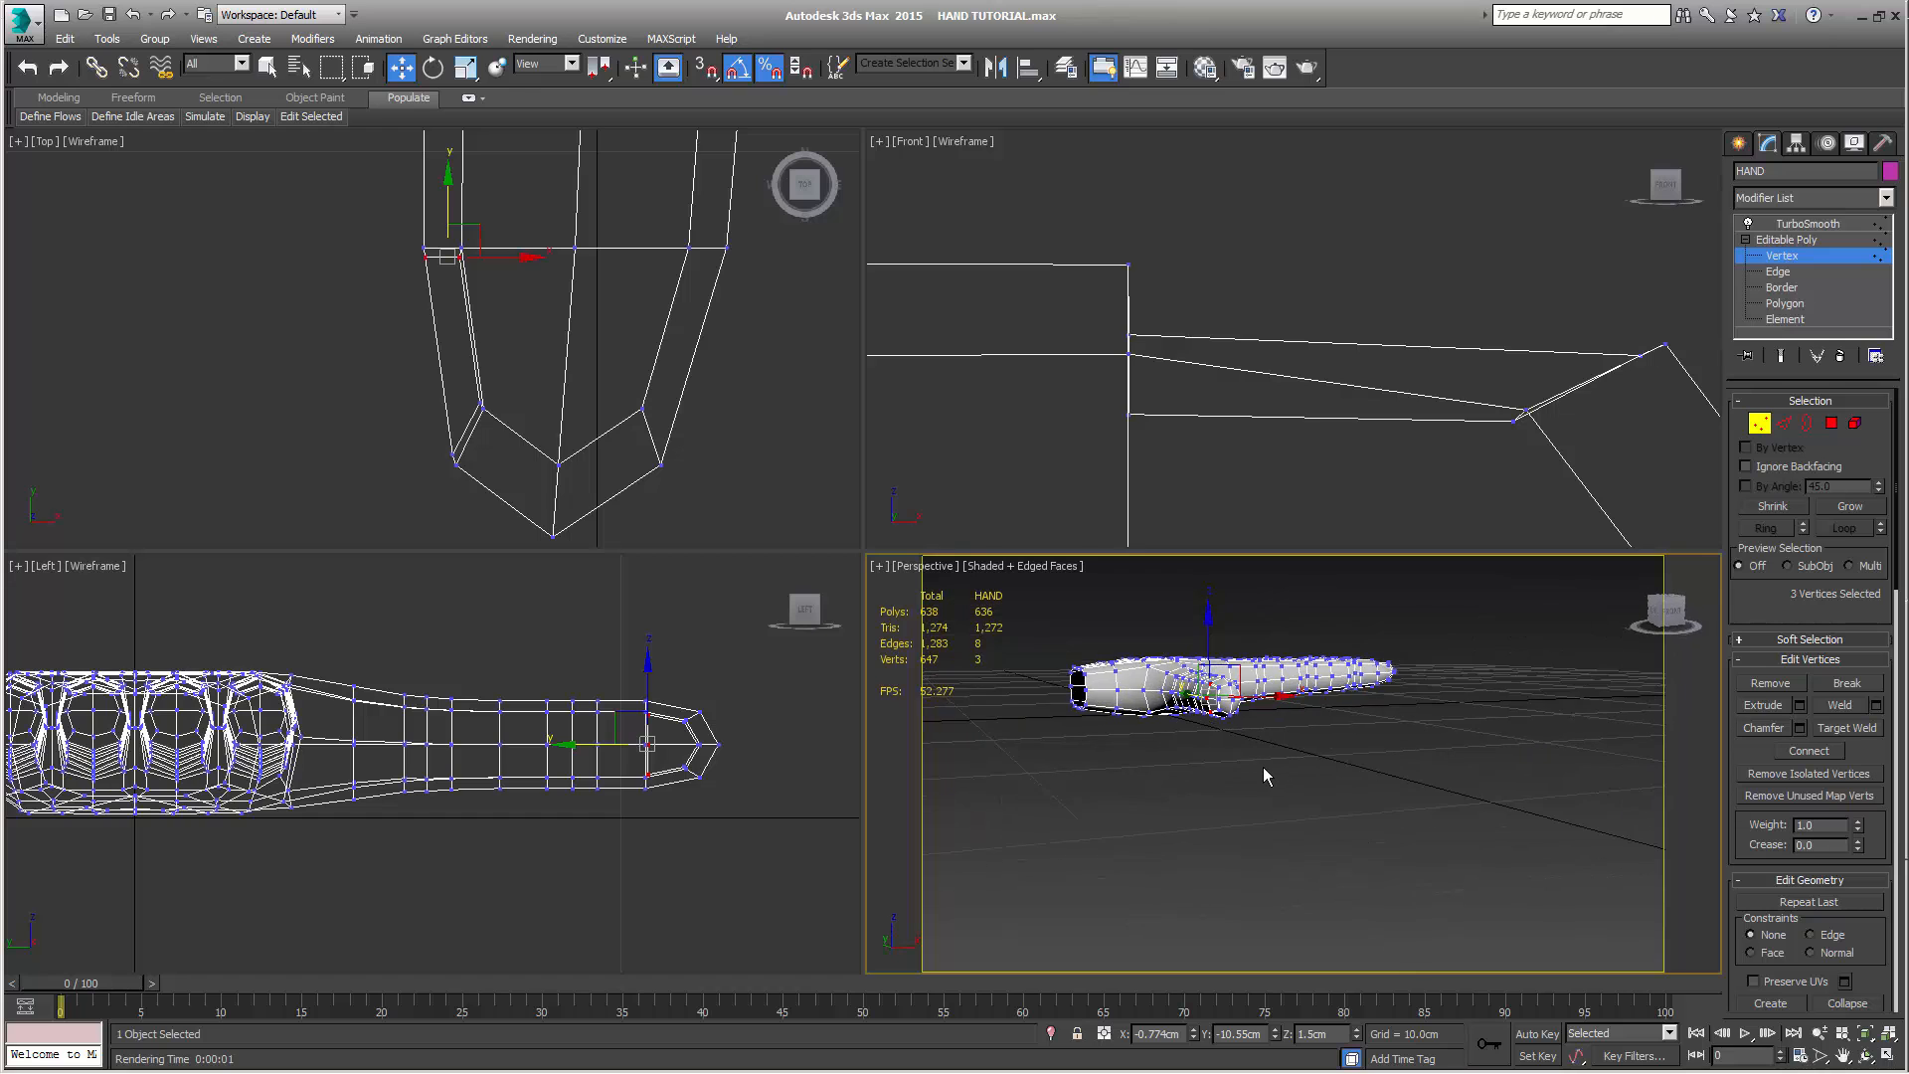
{"action": "scroll", "coordinate": [1135, 781], "scroll_direction": "up", "scroll_amount": 5}
{"action": "middle_click_drag", "start_coordinate": [1135, 782], "coordinate": [1201, 826]}
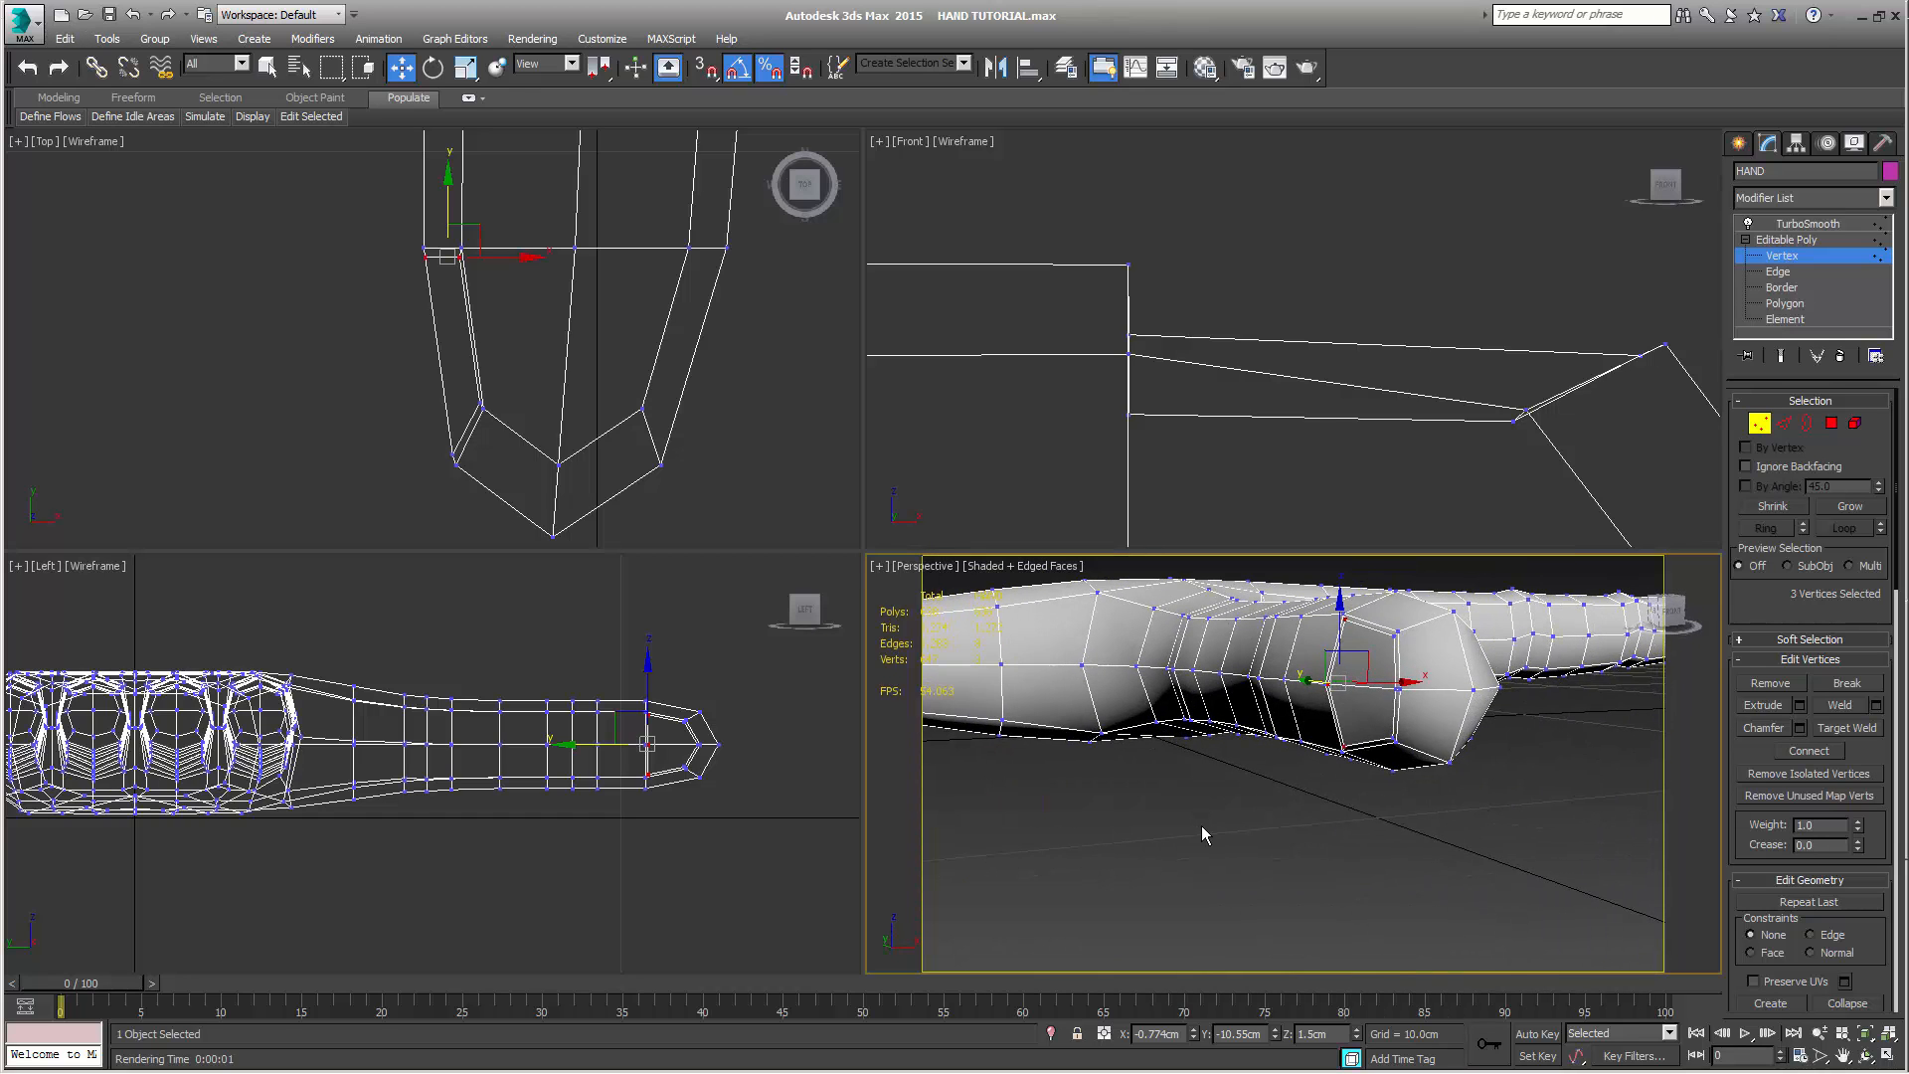
Move the three inner vertices at the base of the thumb nail inward to about X -0.63 cm, Y -10.50 cm
{"action": "scroll", "coordinate": [1201, 826], "scroll_direction": "up", "scroll_amount": 4}
{"action": "middle_click_drag", "start_coordinate": [1313, 686], "coordinate": [1251, 834]}
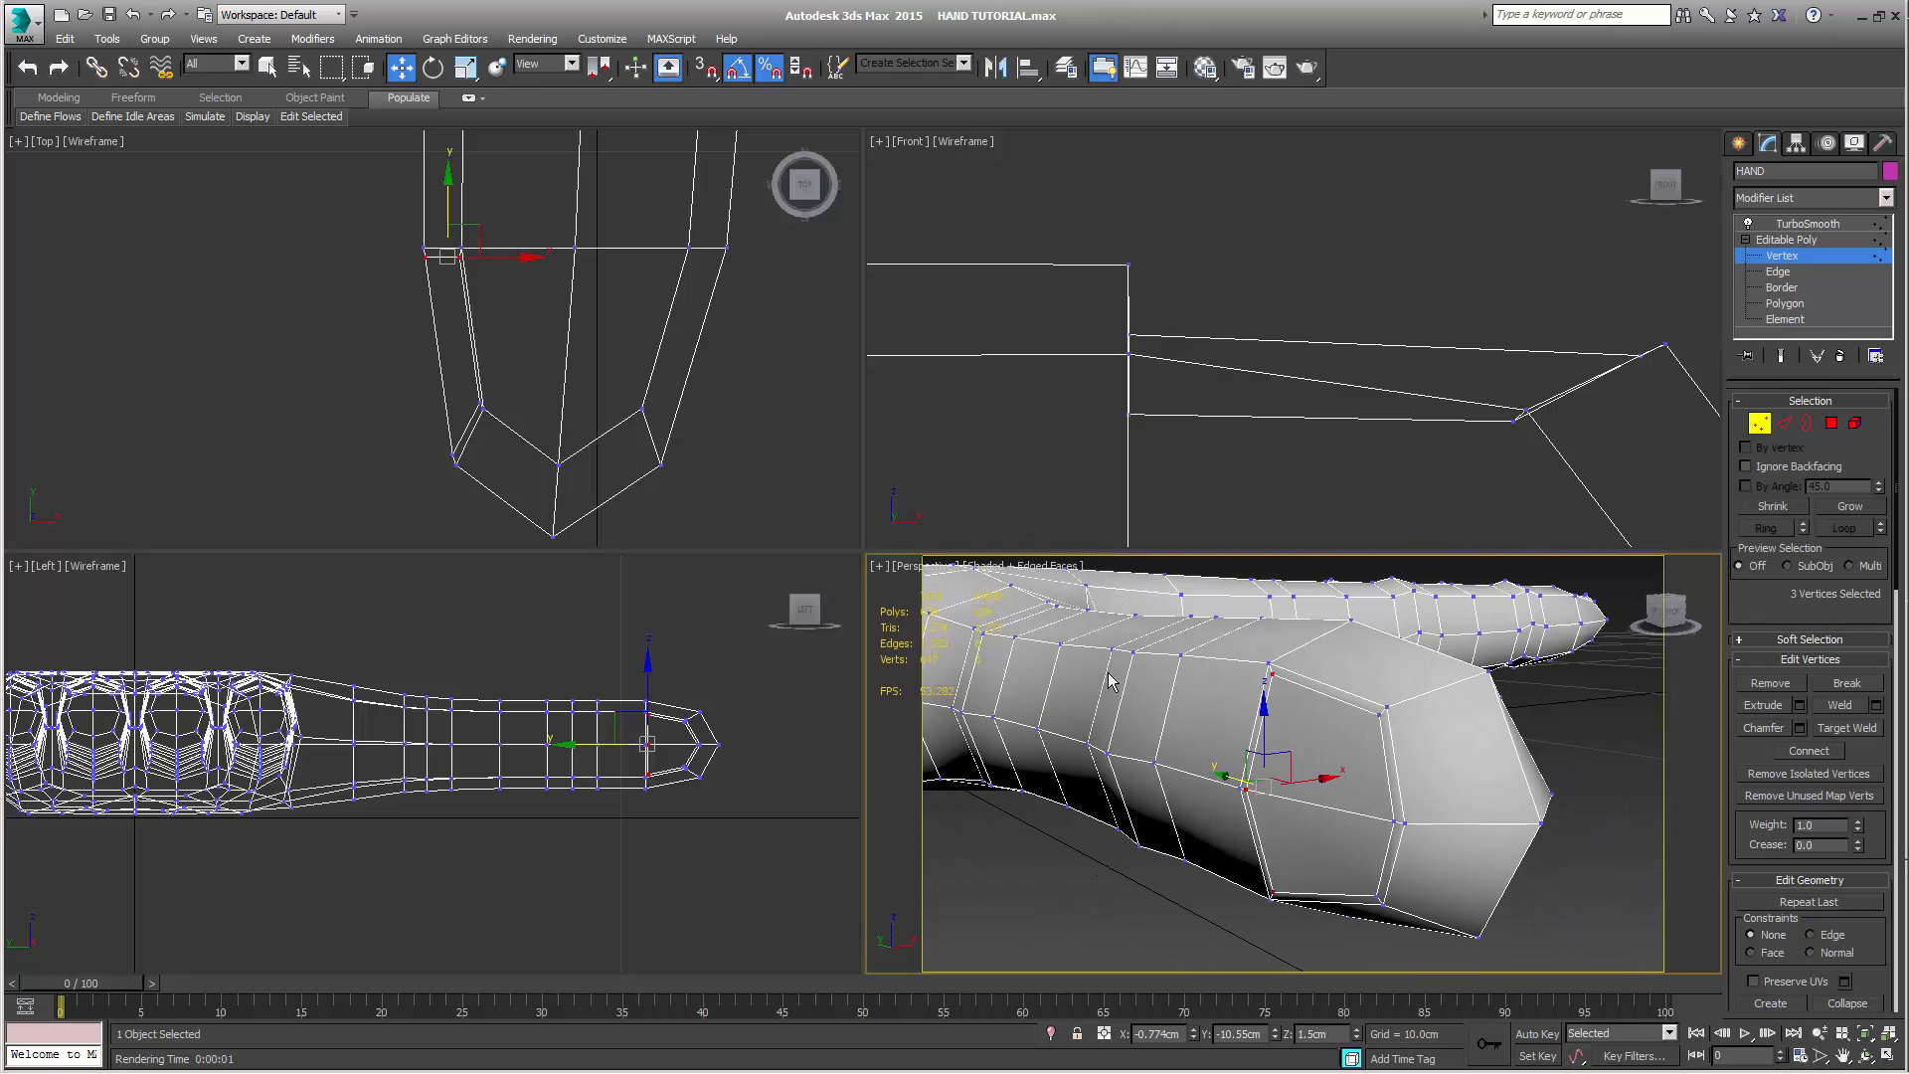
{"action": "right_click", "coordinate": [777, 398]}
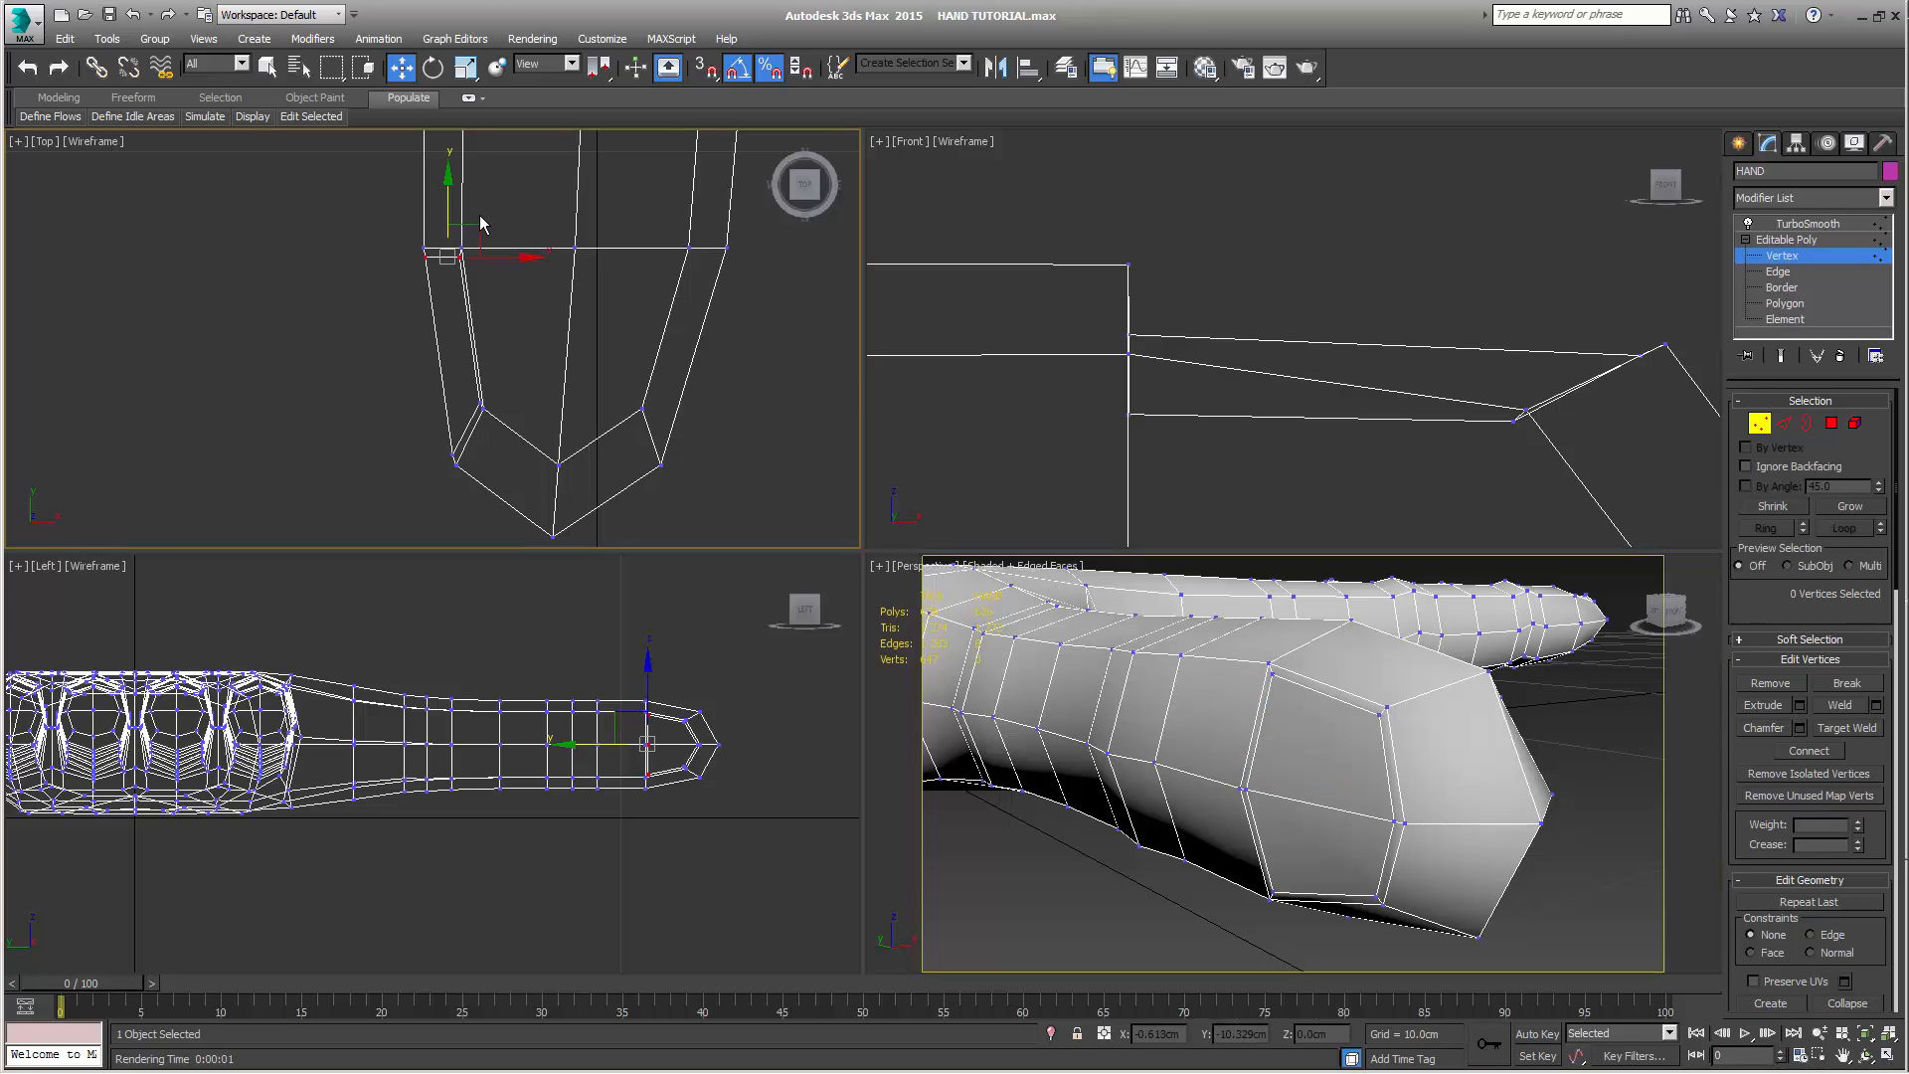
{"action": "left_click_drag", "start_coordinate": [478, 230], "coordinate": [502, 219]}
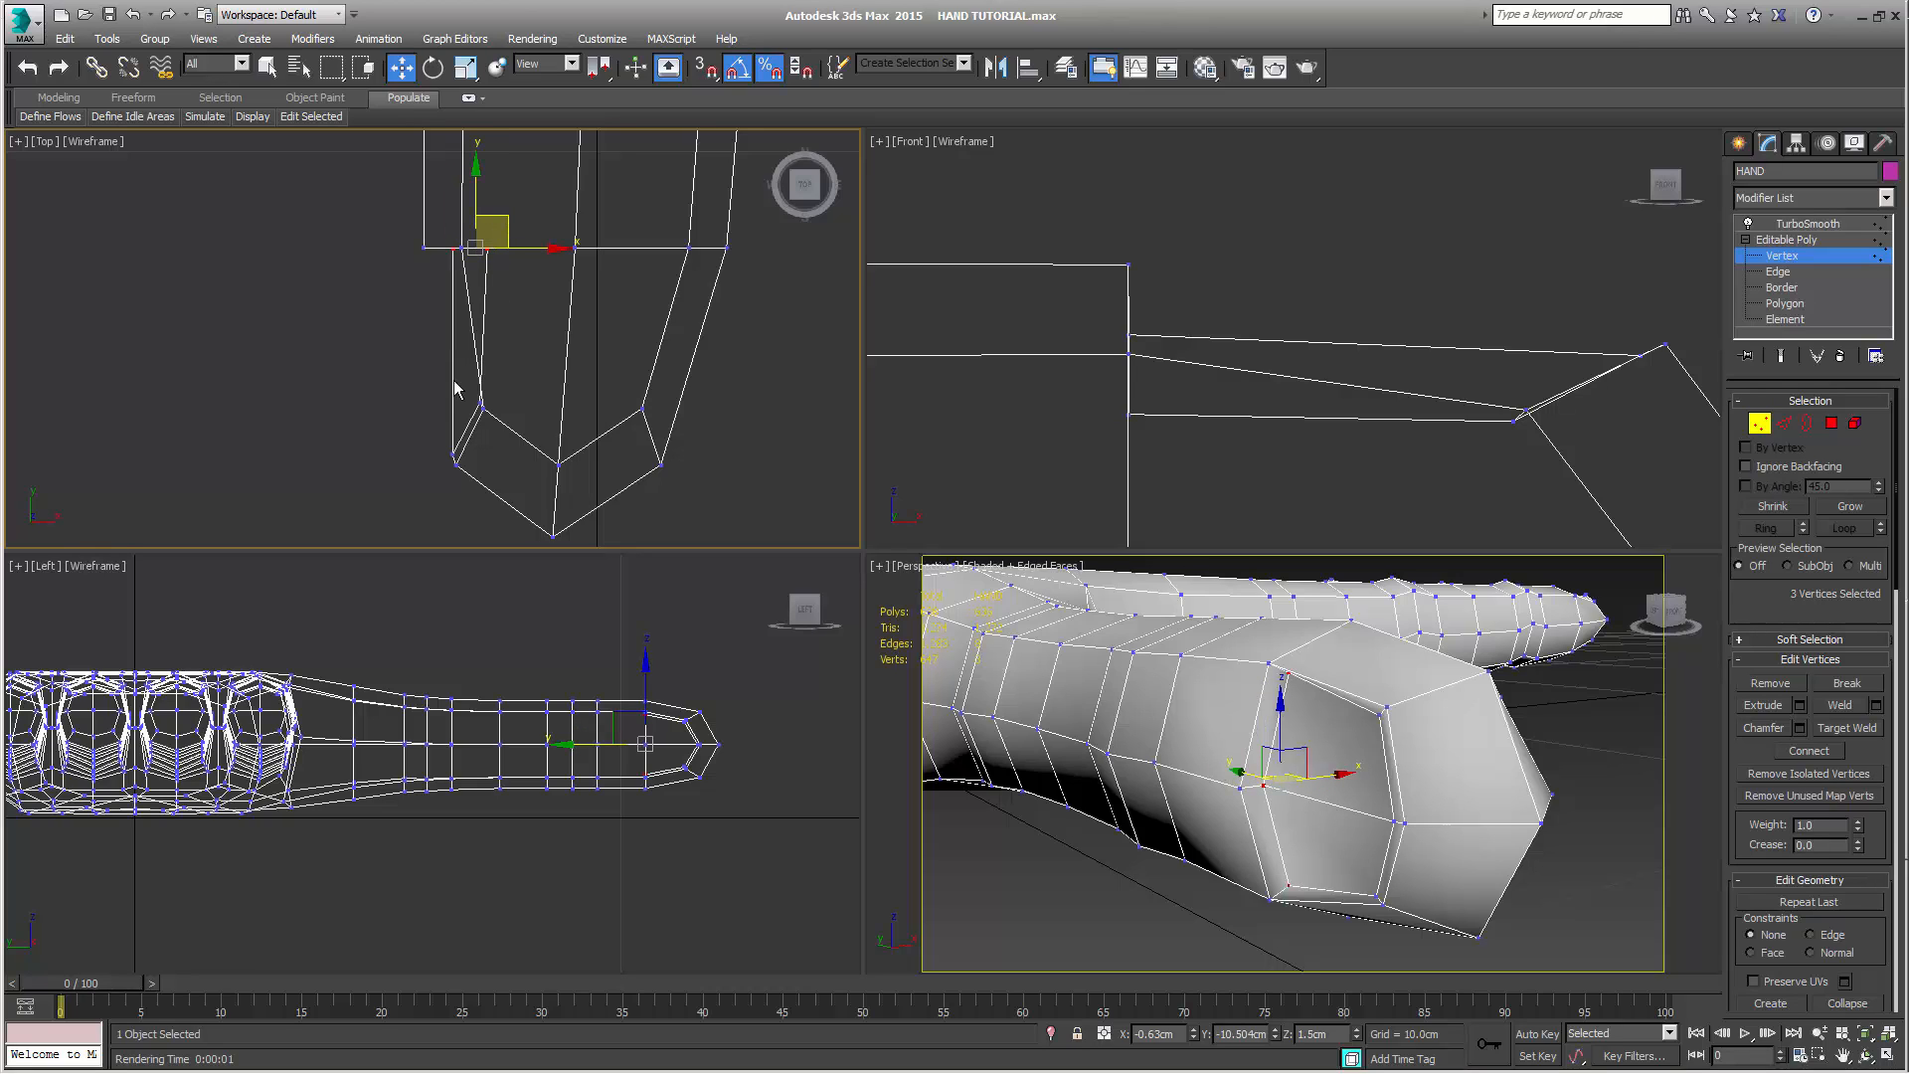
Try to shift all six inner thumb nail vertices inward along X to about -0.58 cm, and undo the shift
{"action": "left_click_drag", "start_coordinate": [452, 384], "coordinate": [473, 467], "text": "ctrl"}
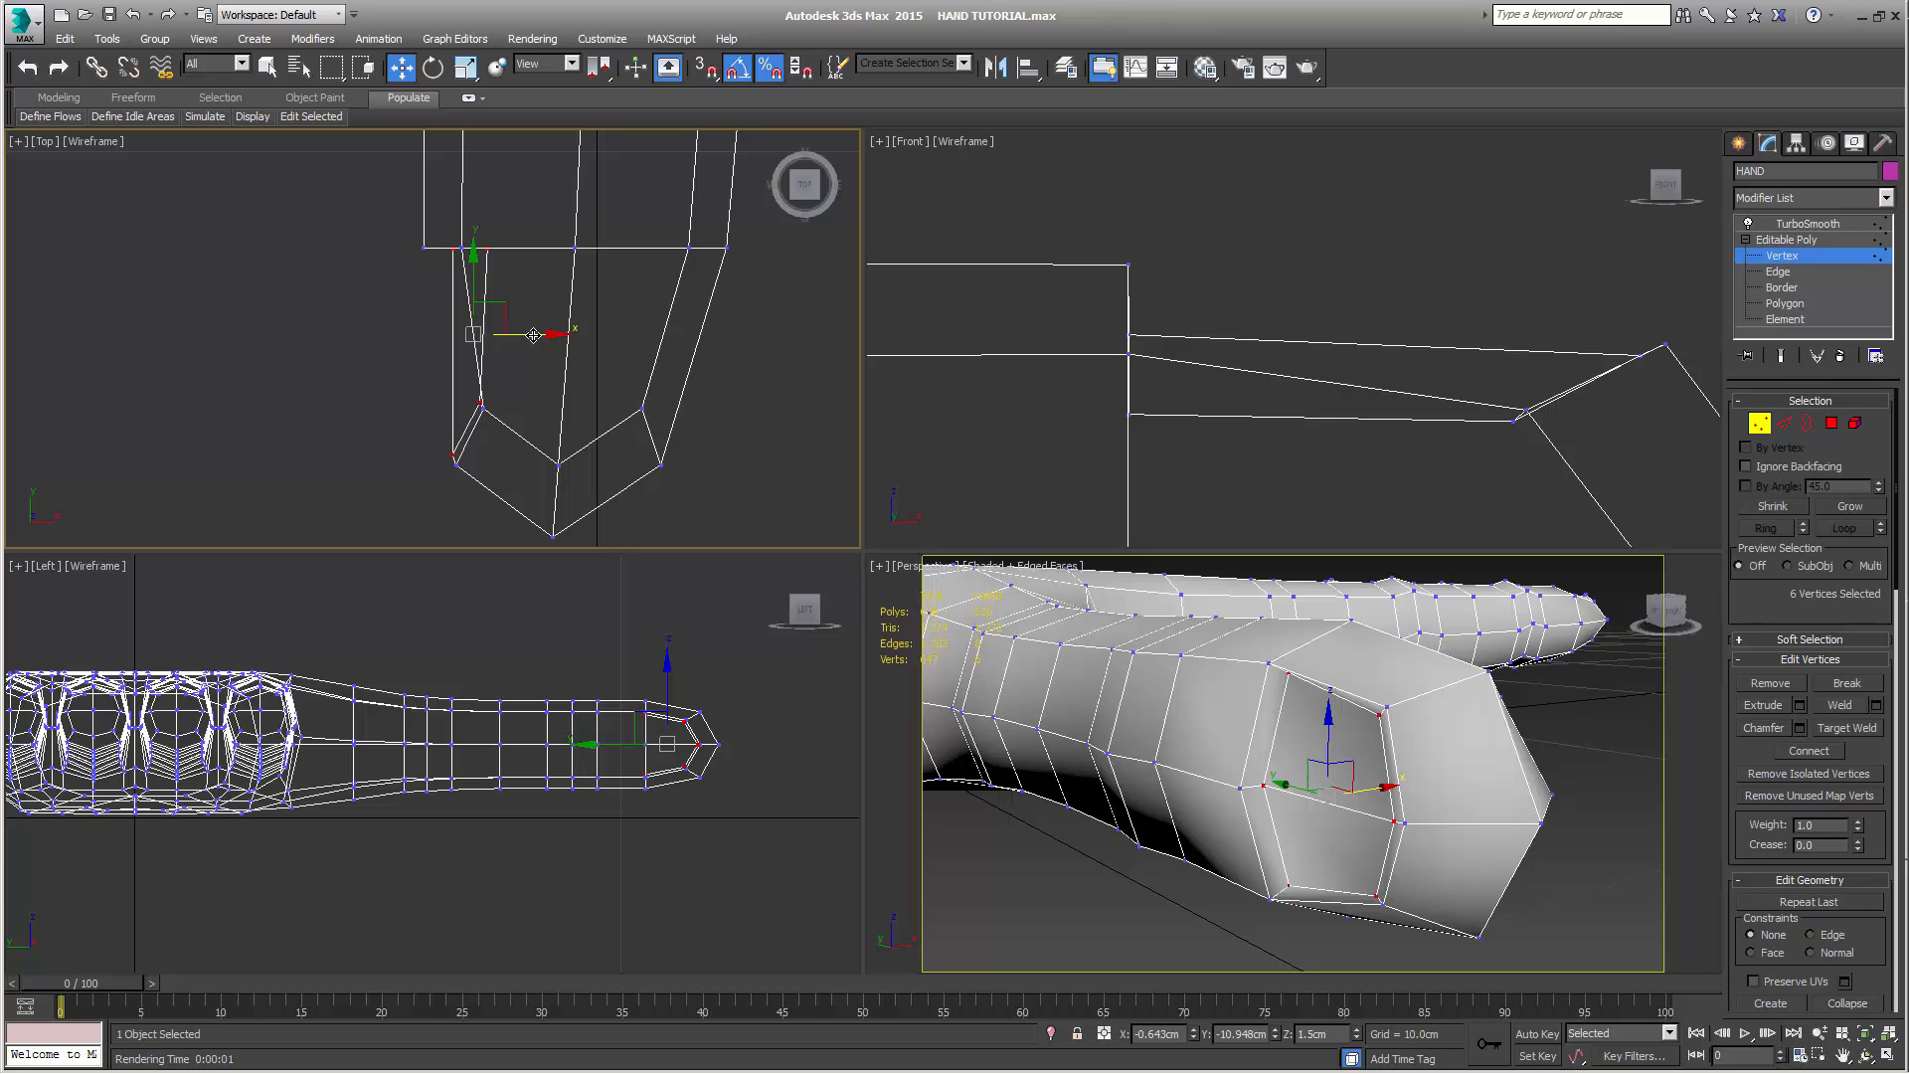
{"action": "left_click_drag", "start_coordinate": [535, 334], "coordinate": [561, 330]}
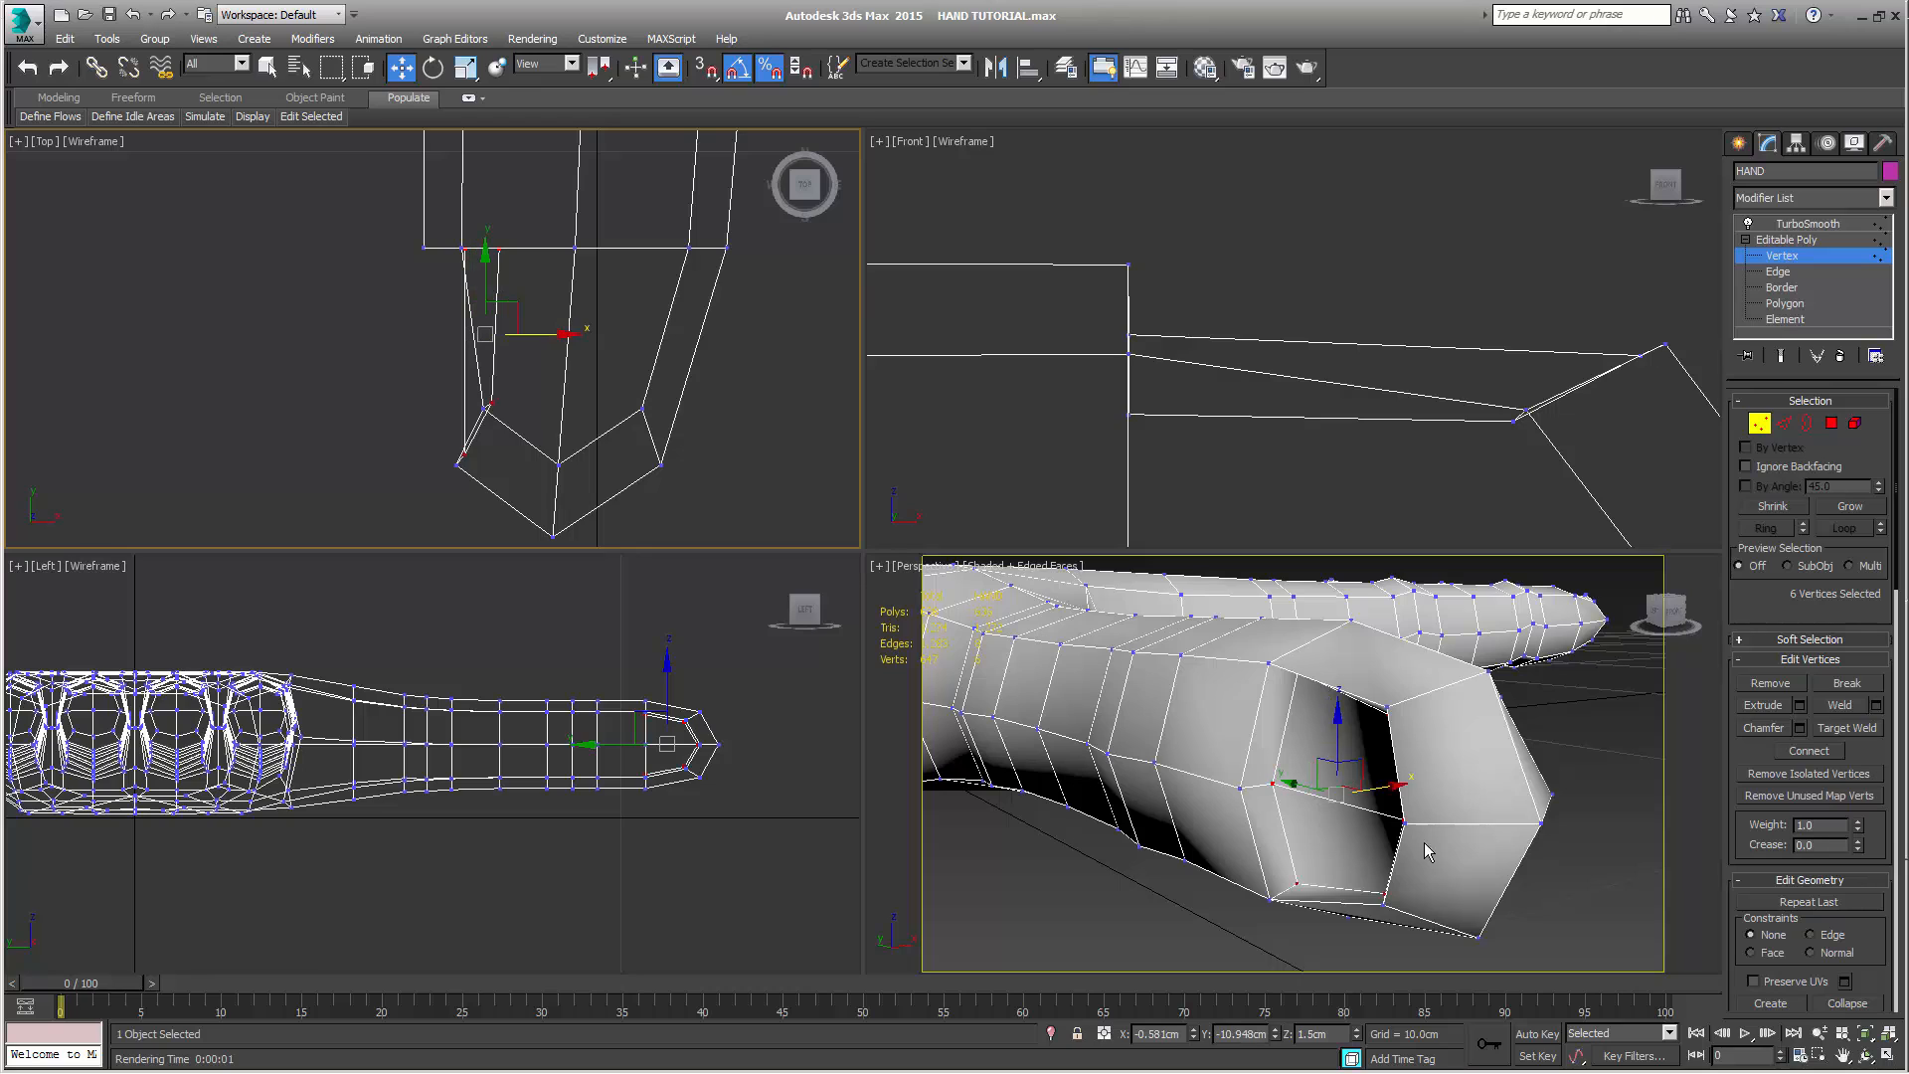
{"action": "right_click", "coordinate": [1644, 891]}
{"action": "key", "text": "q"}
{"action": "middle_click_drag", "start_coordinate": [1526, 835], "coordinate": [1514, 823]}
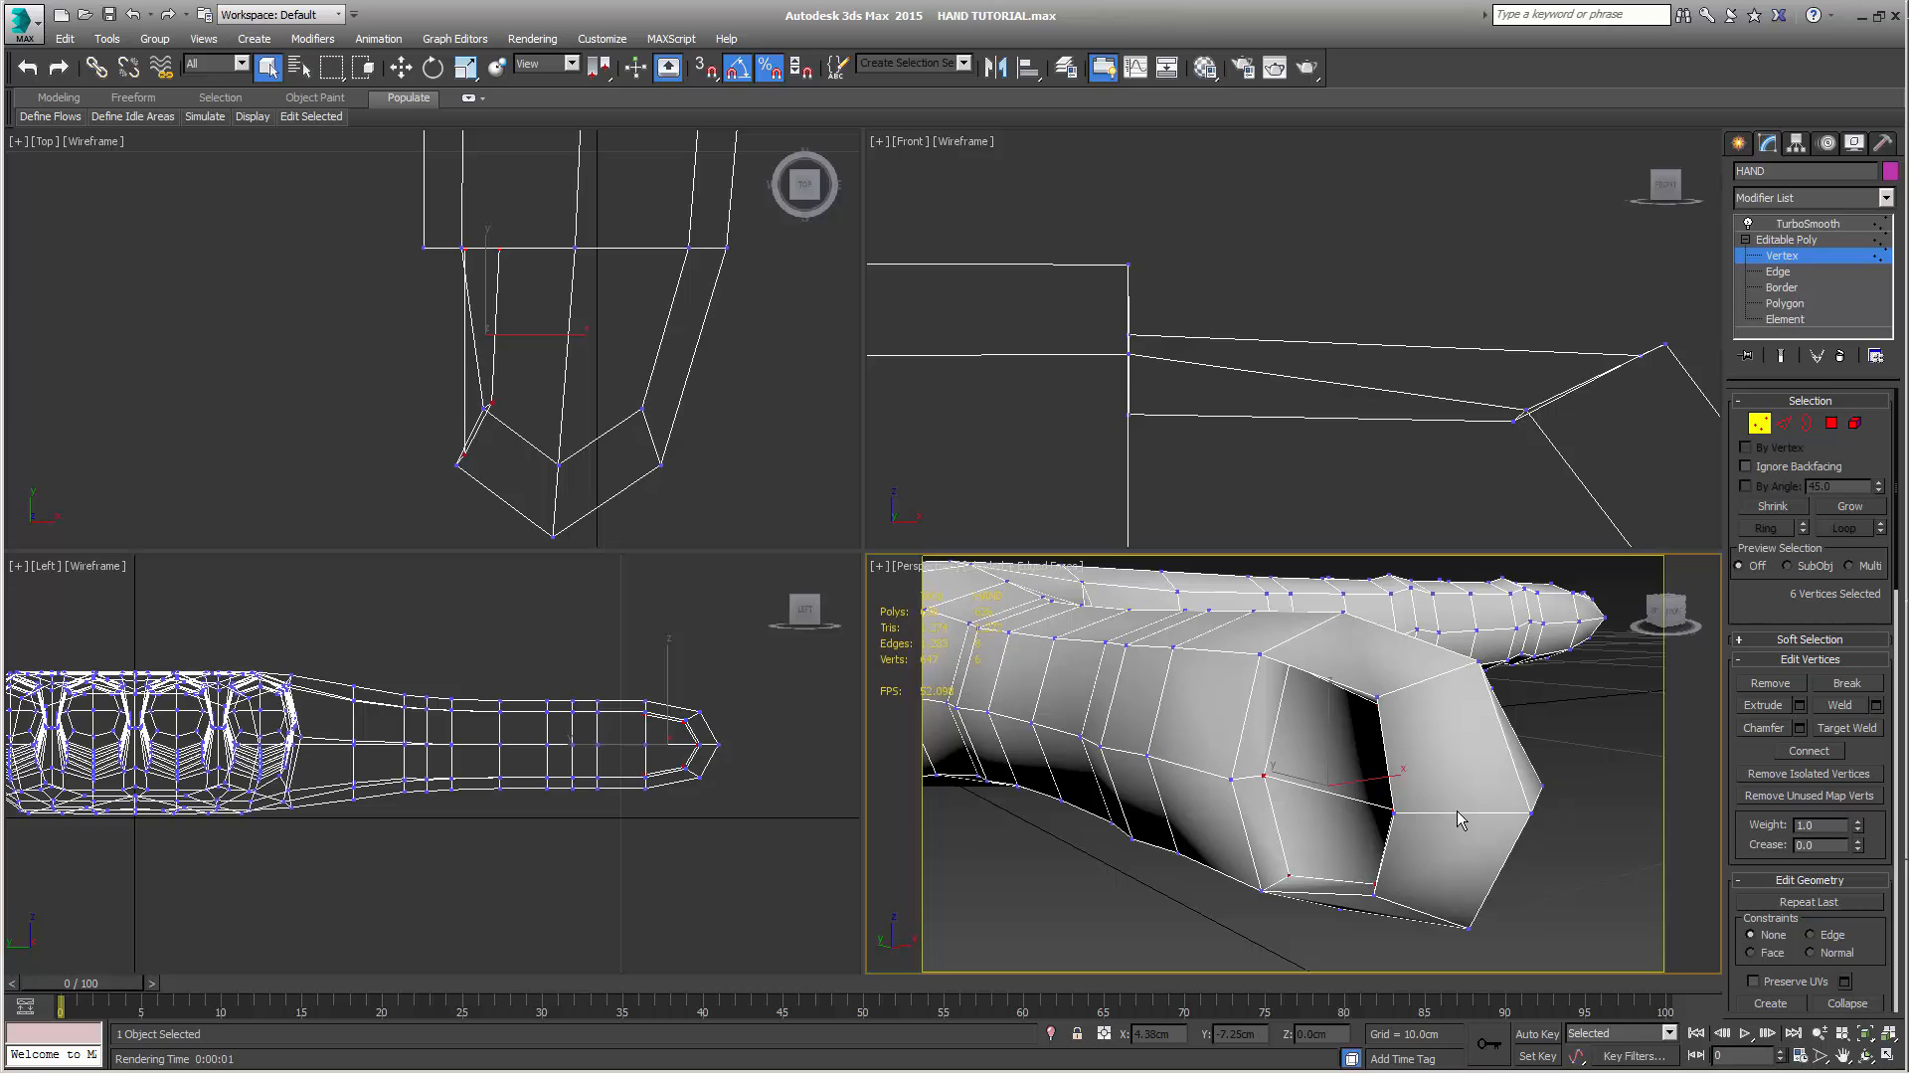
{"action": "key", "text": "ctrl+z"}
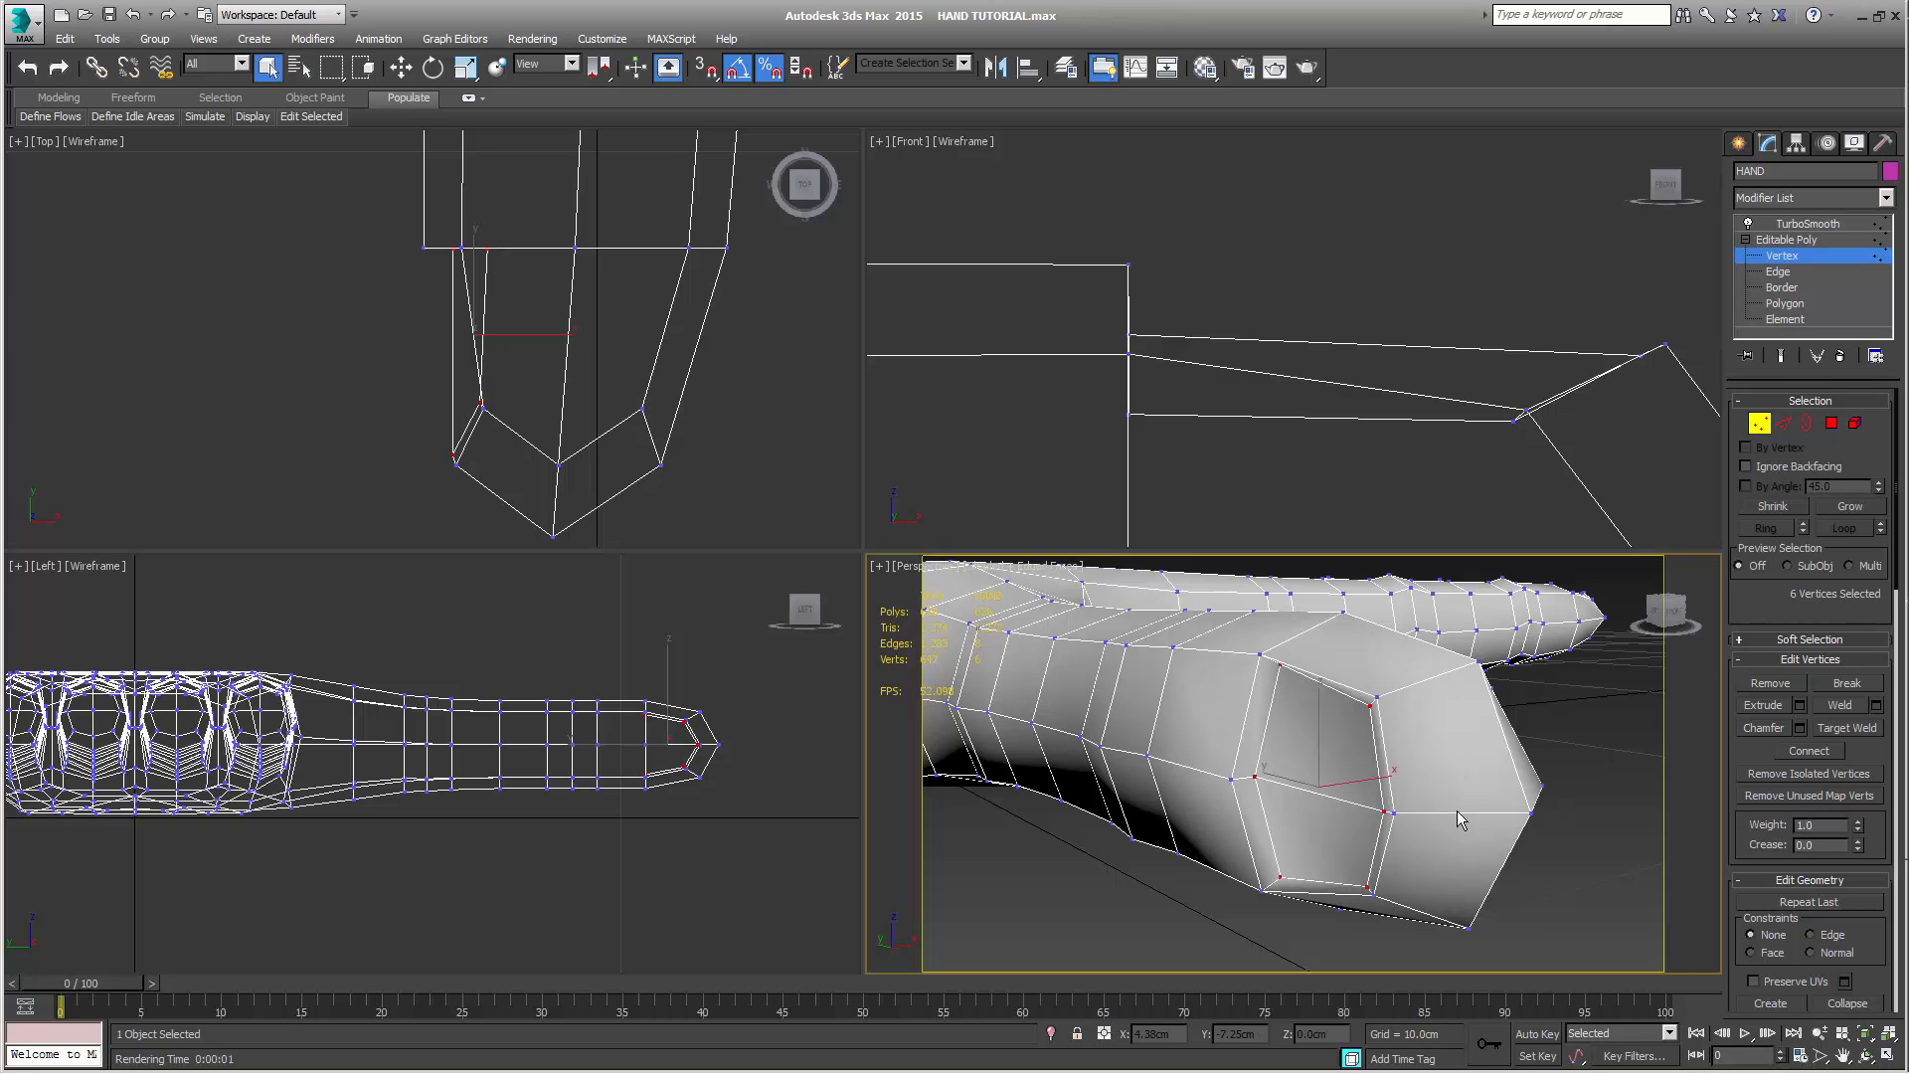
{"action": "key", "text": "ctrl+z"}
{"action": "key", "text": "ctrl+z"}
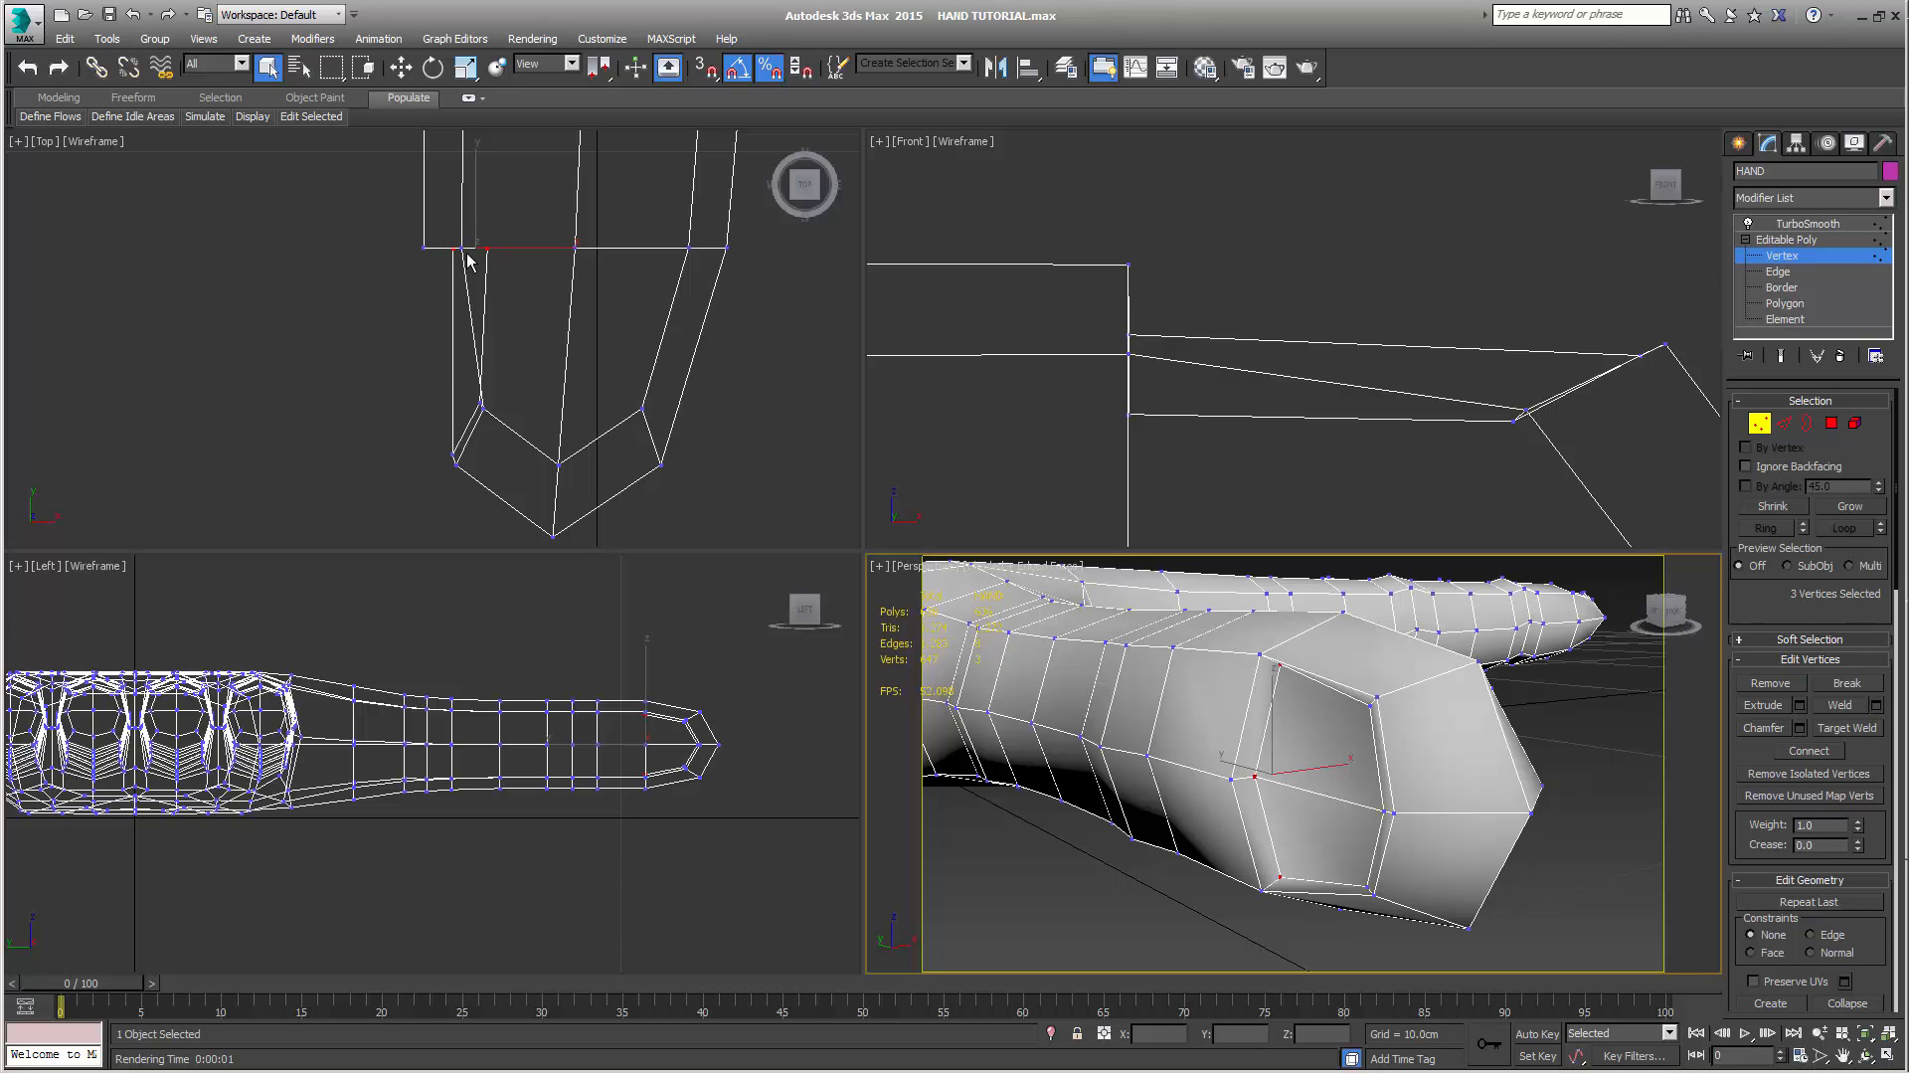
Select the three inner vertices at the tip end of the thumb nail and move them inward to about X -0.61 cm
{"action": "left_click_drag", "start_coordinate": [421, 358], "coordinate": [467, 475]}
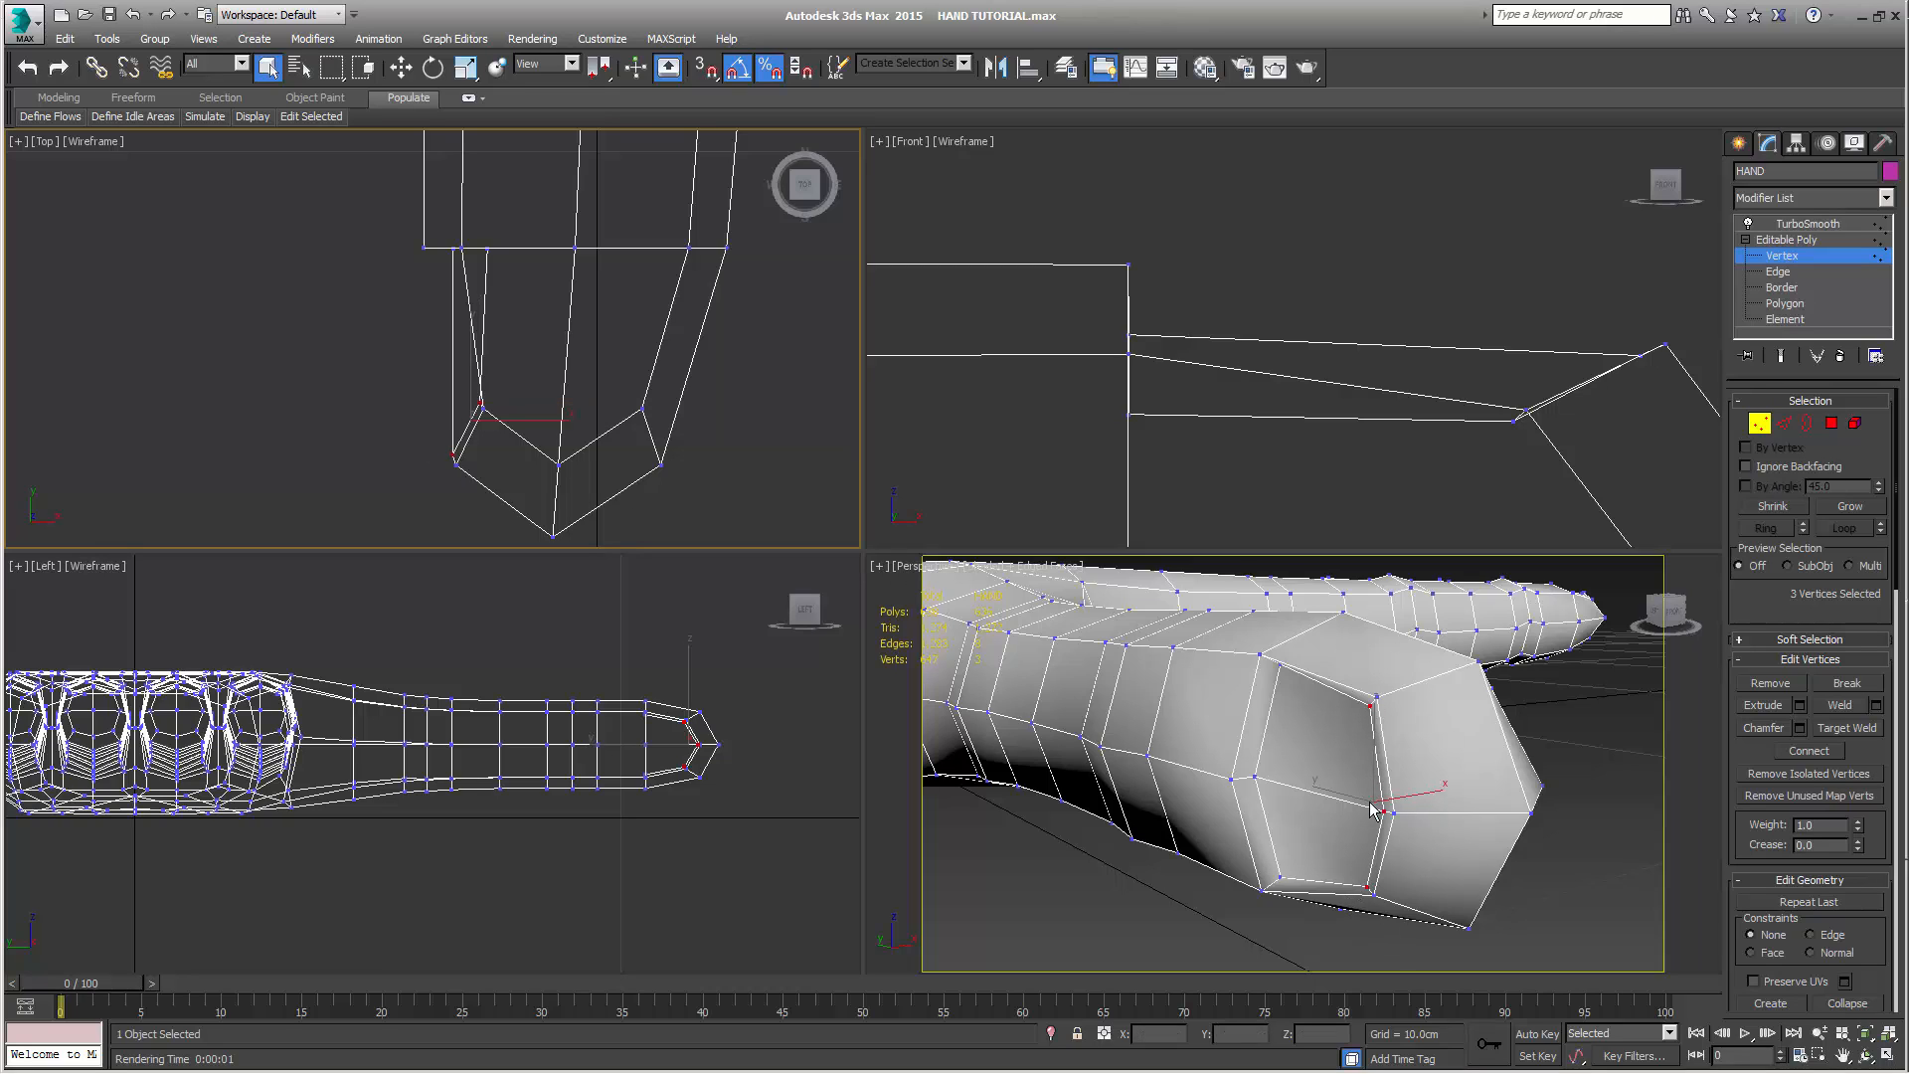
{"action": "right_click", "coordinate": [680, 502]}
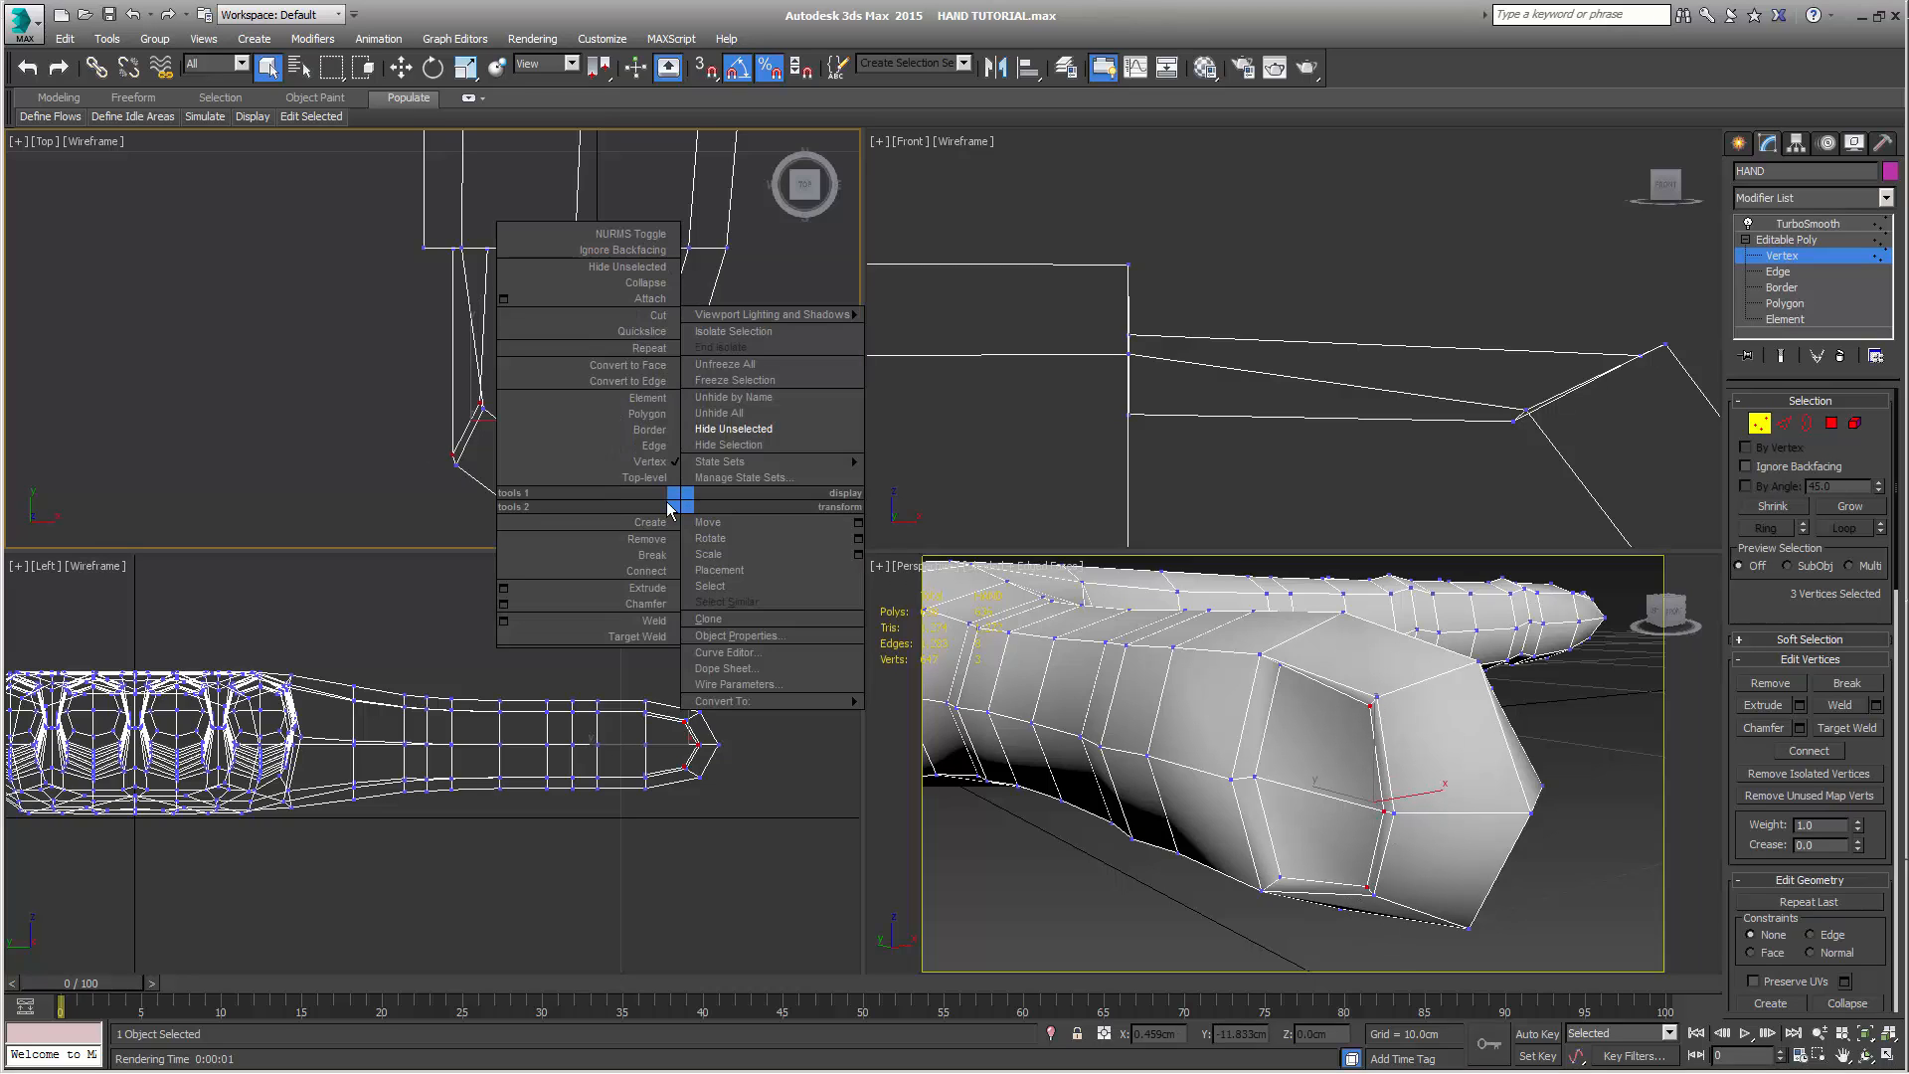
{"action": "key", "text": "w"}
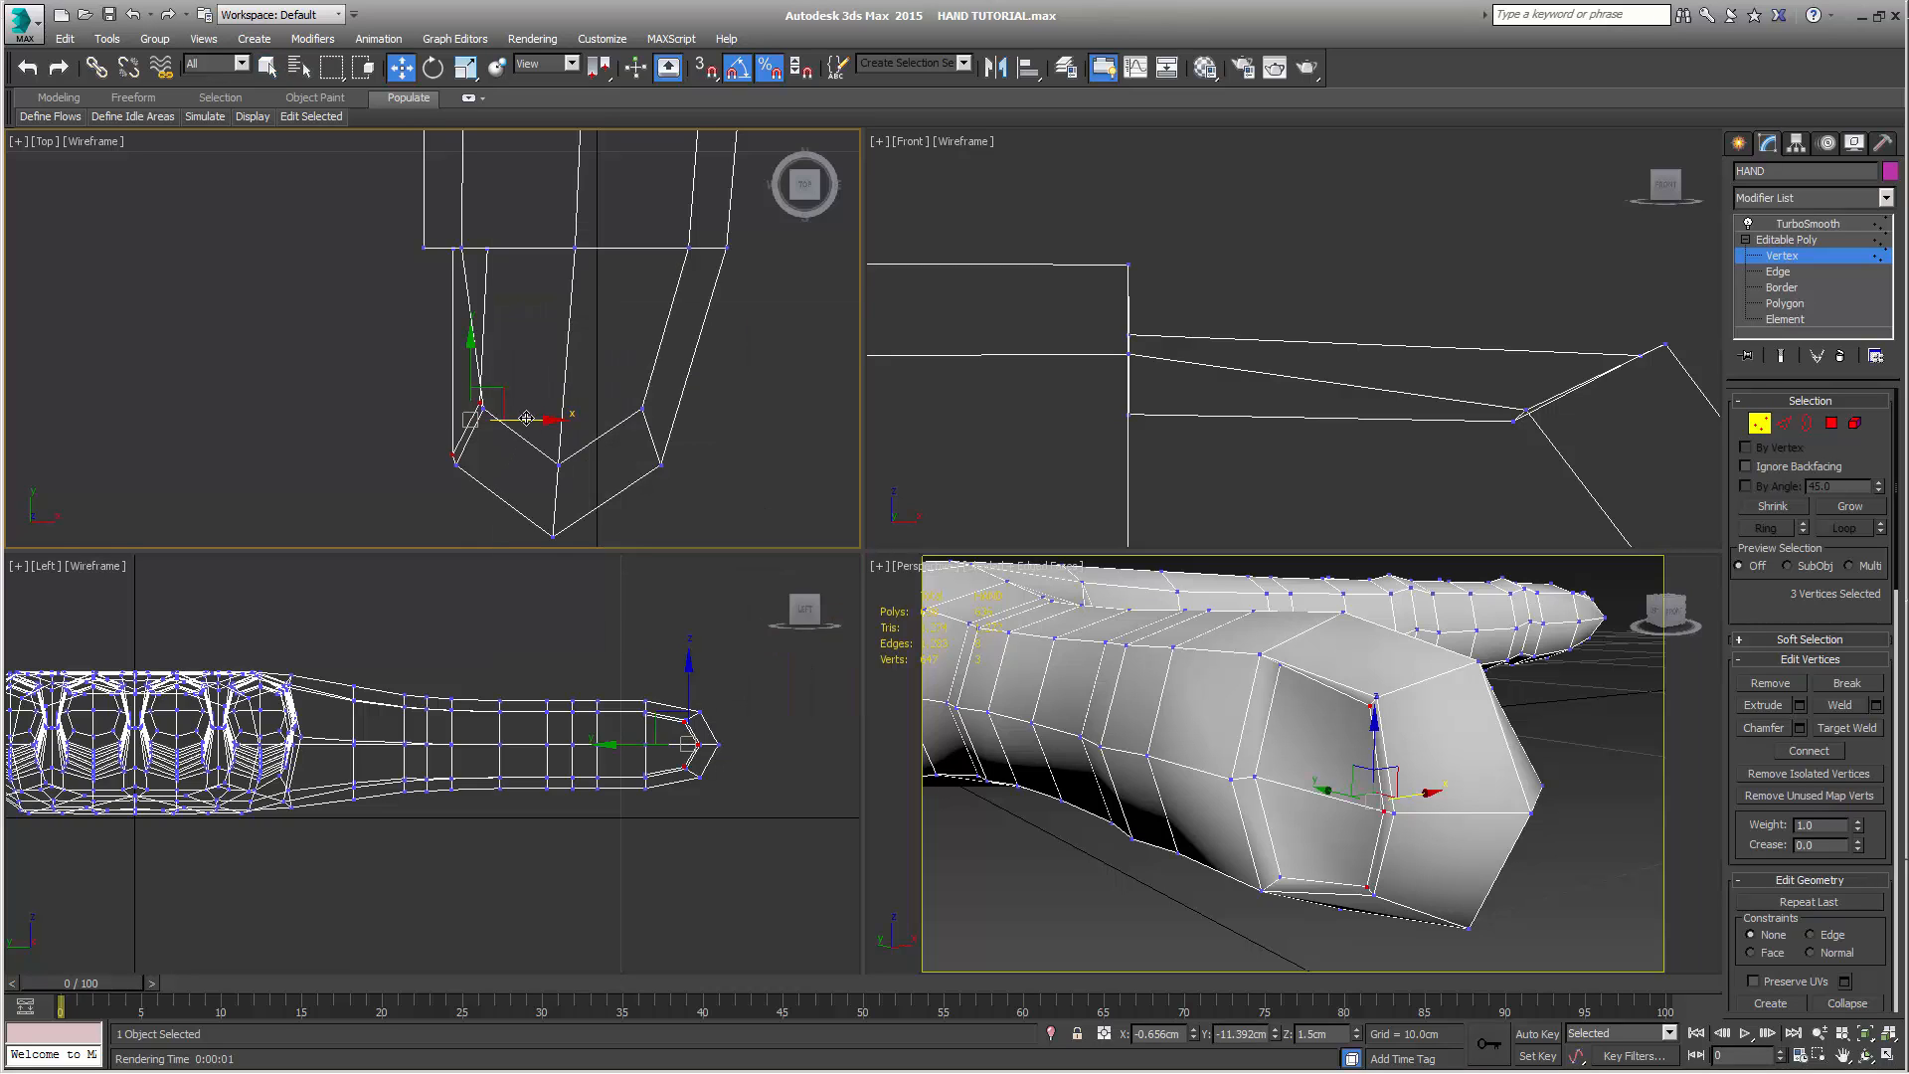
{"action": "left_click_drag", "start_coordinate": [527, 418], "coordinate": [537, 415]}
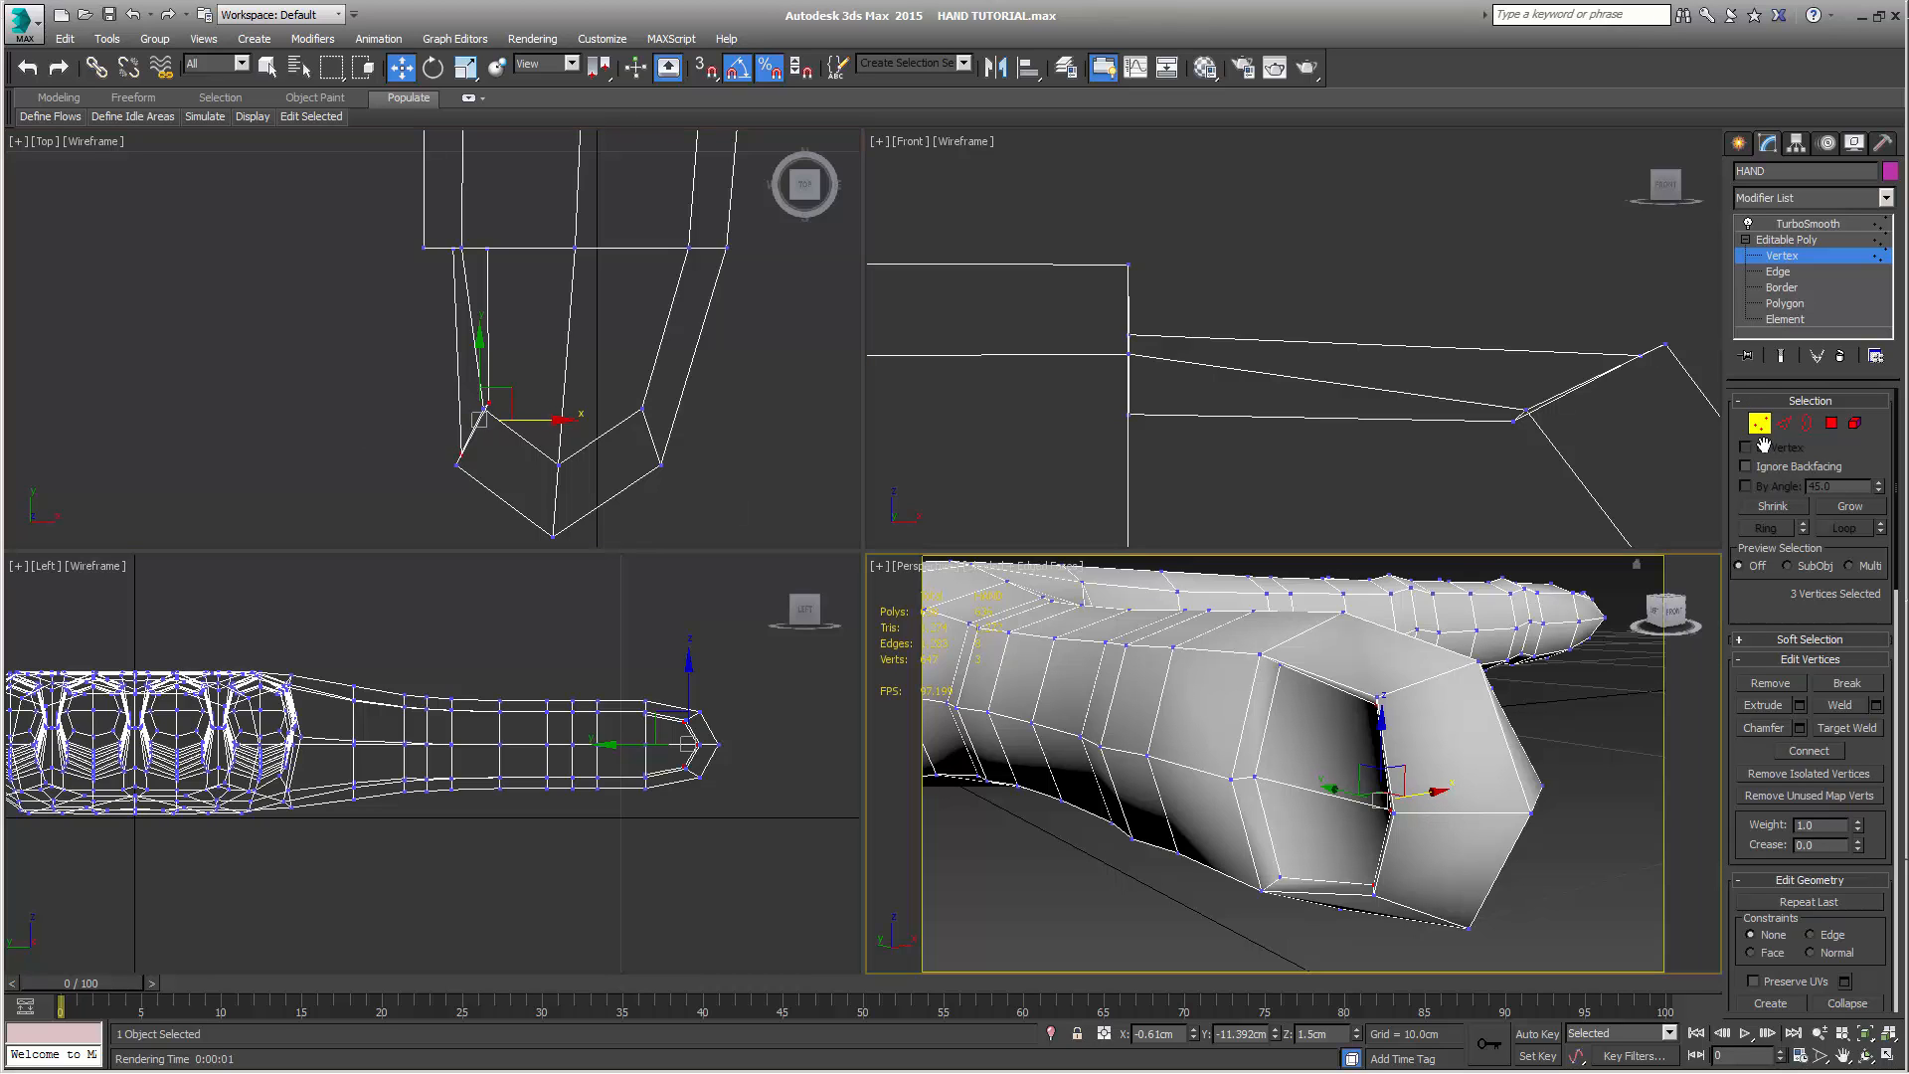
Show the smoothed thumb, render the perspective view to check its recessed nail, and clear the vertex selection
{"action": "key", "text": "q"}
{"action": "middle_click_drag", "start_coordinate": [1489, 807], "coordinate": [1503, 787], "text": "alt"}
{"action": "left_click", "coordinate": [1781, 355]}
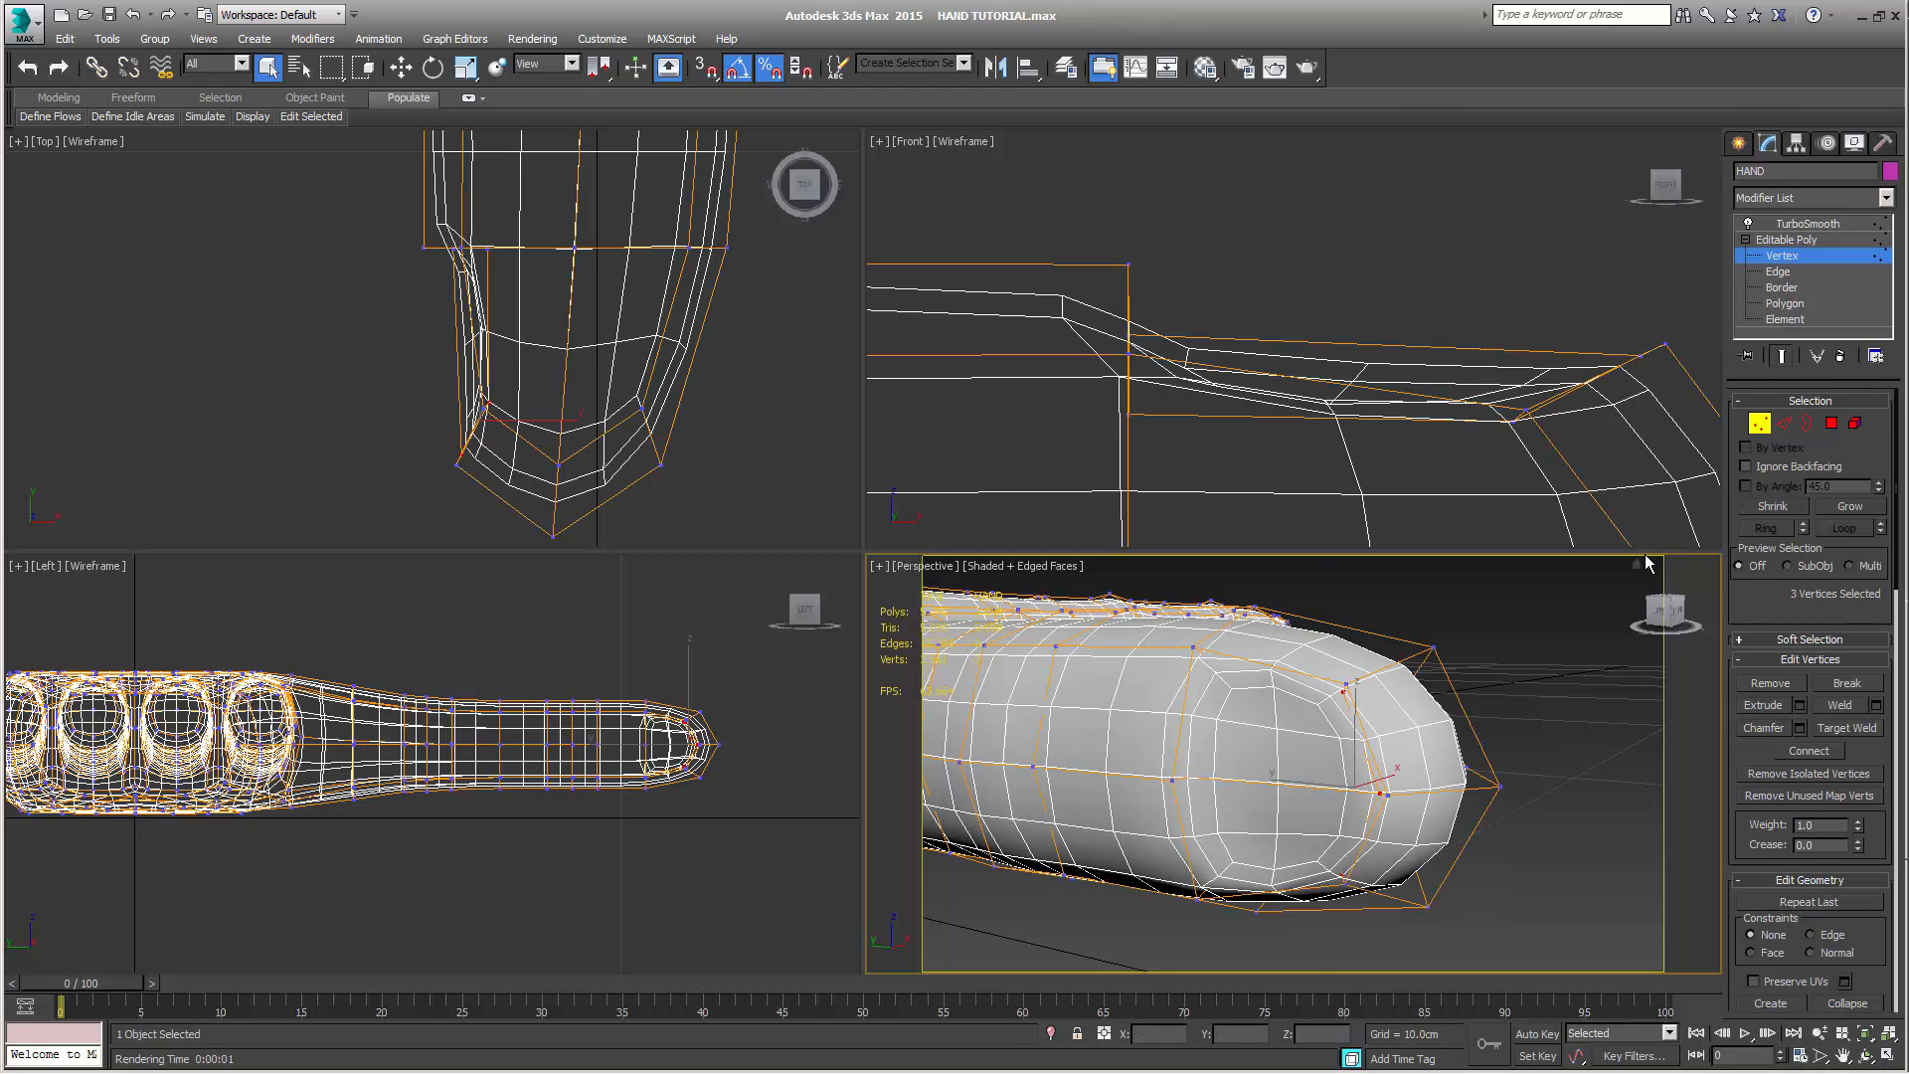
{"action": "key", "text": "shift+q"}
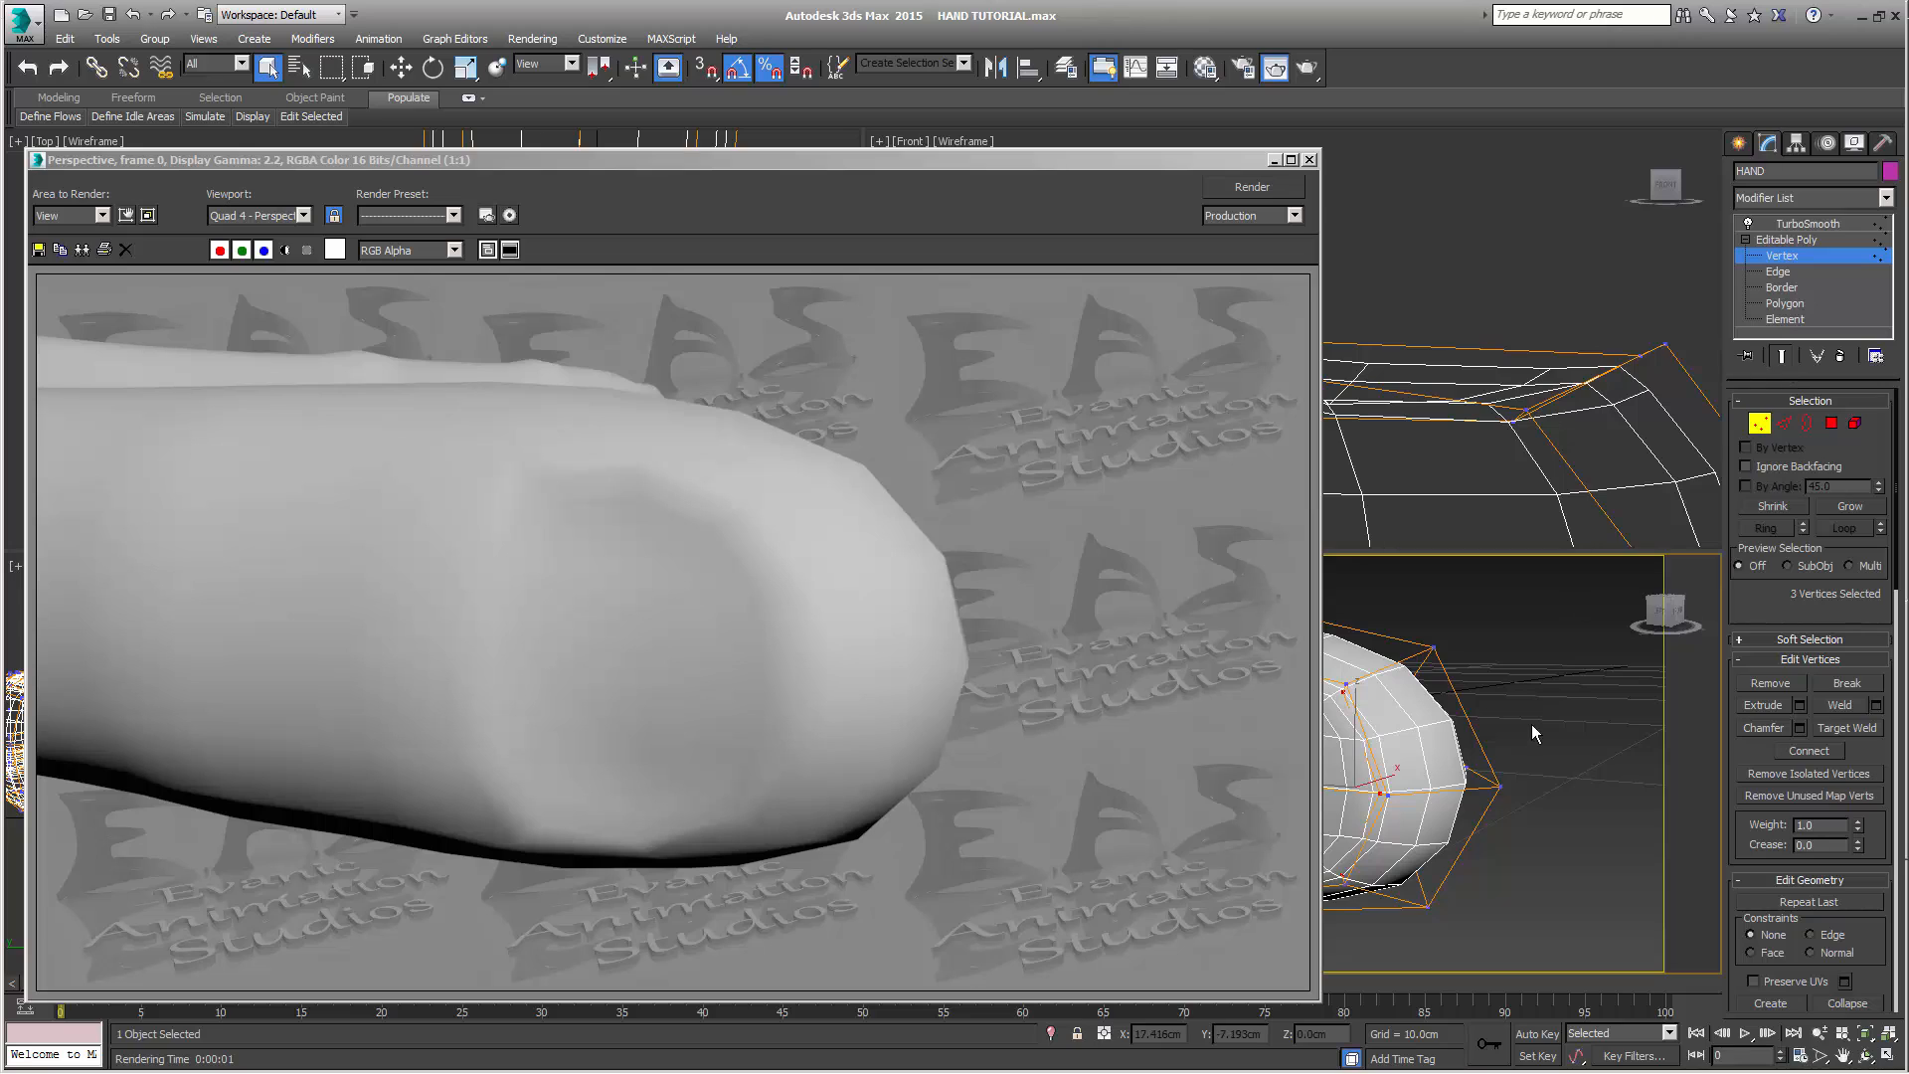
{"action": "left_click", "coordinate": [1562, 677]}
Enable Render Iters in the TurboSmooth modifier and set it to 3
{"action": "left_click", "coordinate": [1785, 356]}
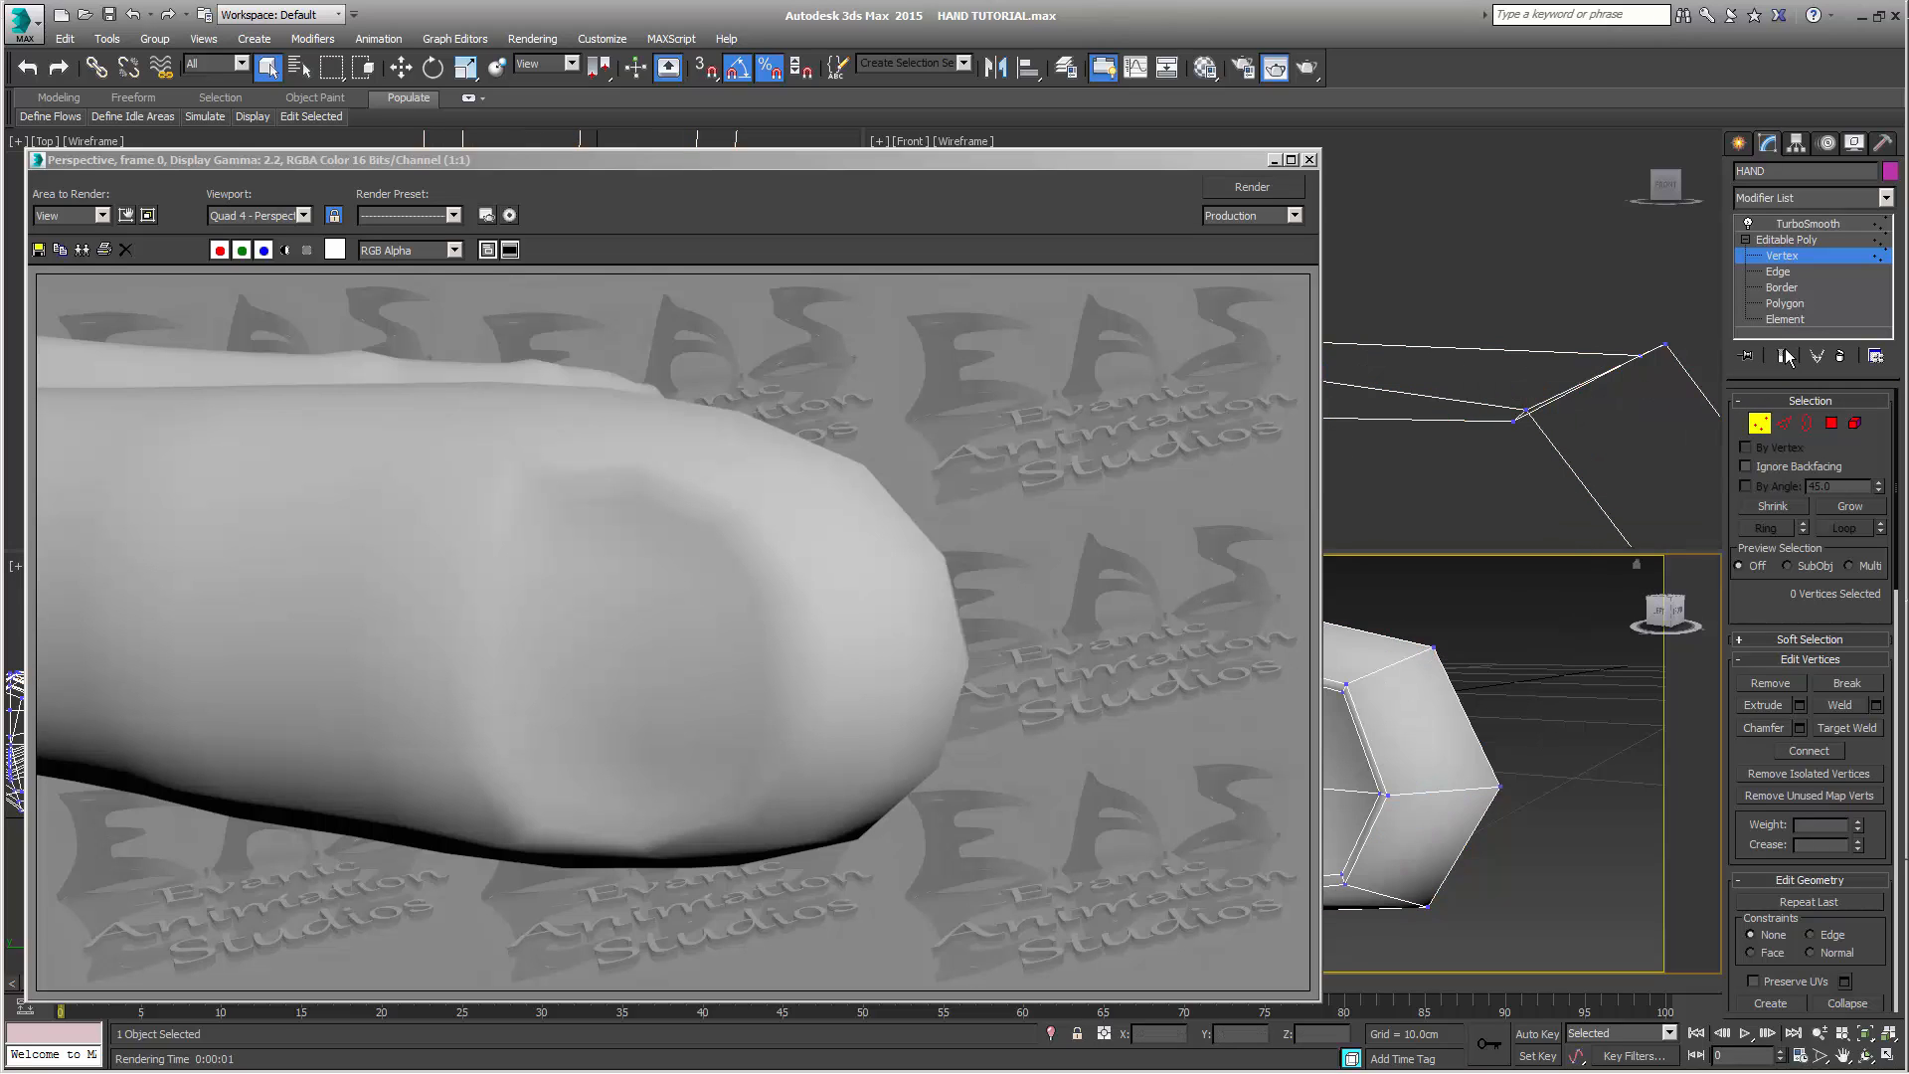
{"action": "left_click", "coordinate": [1800, 241]}
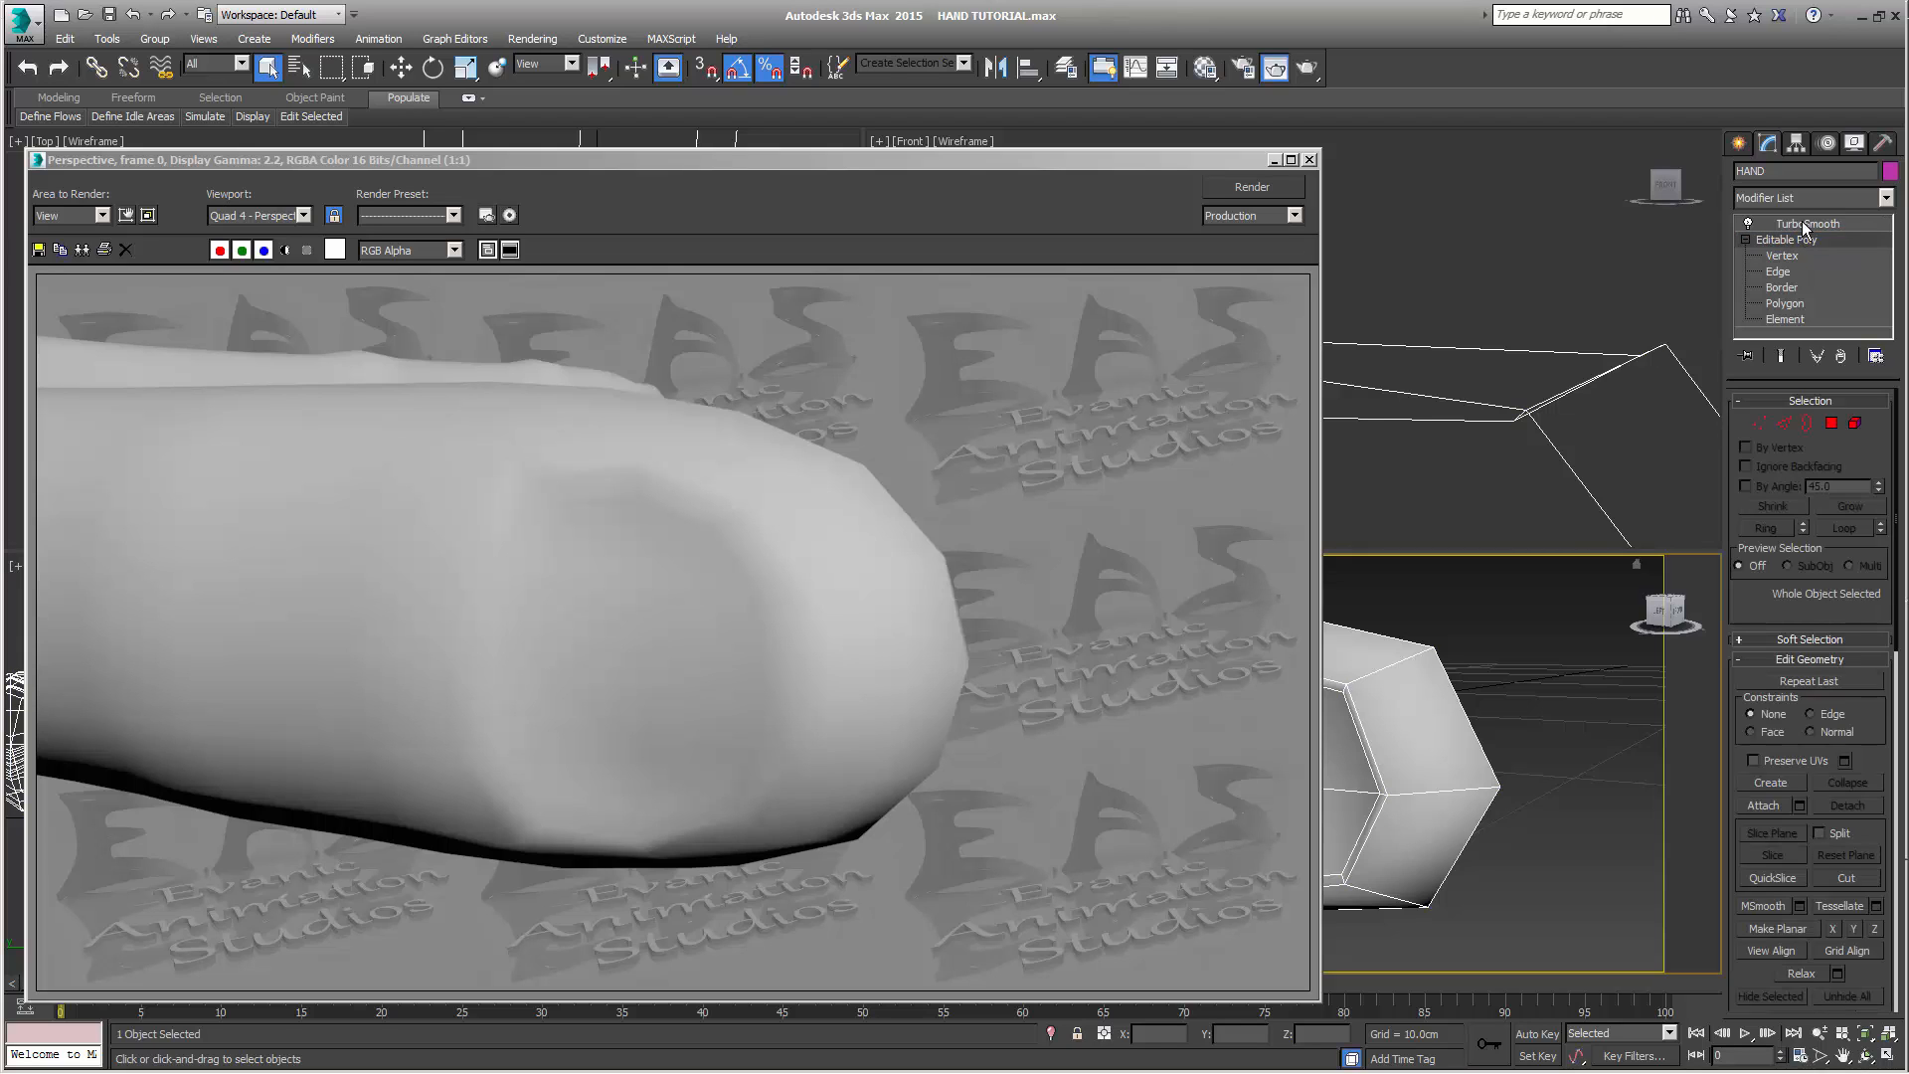
{"action": "left_click", "coordinate": [1802, 223]}
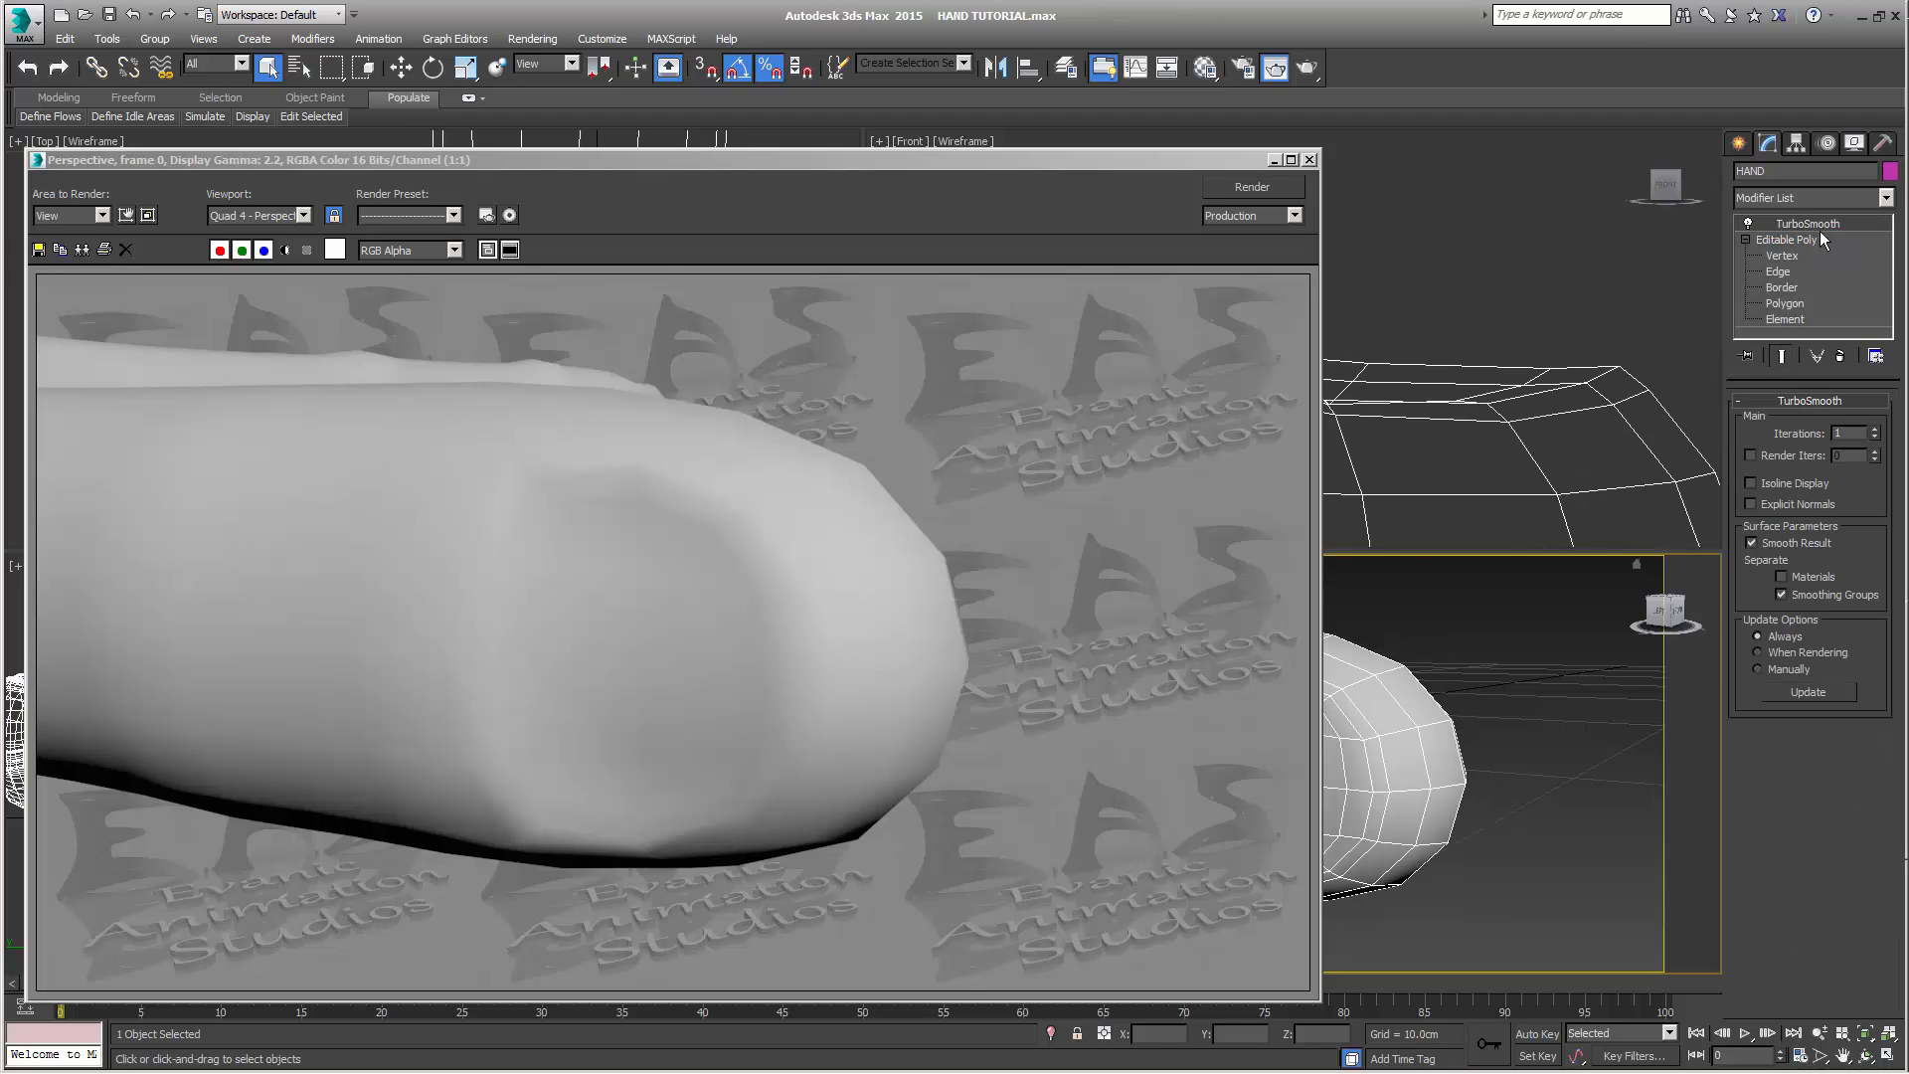
{"action": "left_click", "coordinate": [1750, 455]}
{"action": "left_click", "coordinate": [1874, 450]}
{"action": "left_click", "coordinate": [1875, 459]}
Return to the Editable Poly level with the end result shown, render the thumb again, and close the render to inspect the nail
{"action": "left_click", "coordinate": [1784, 240]}
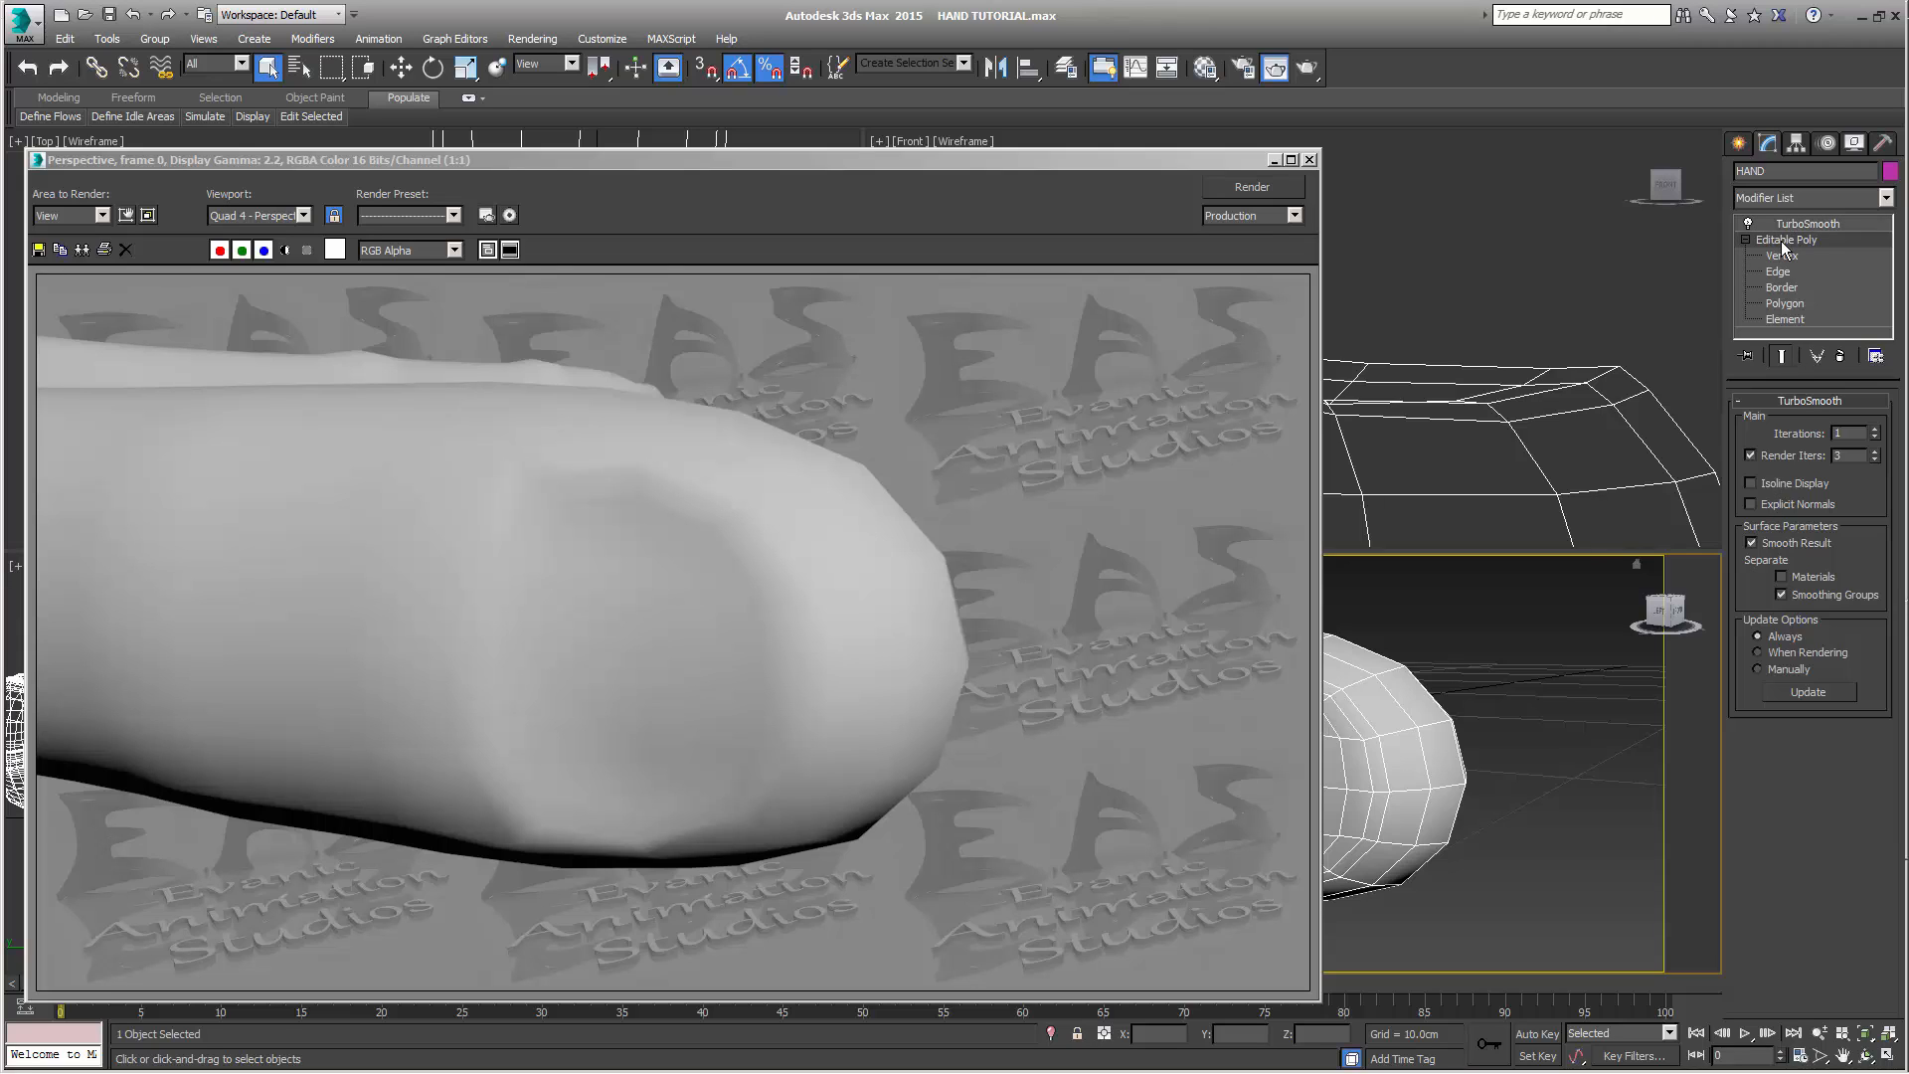
{"action": "left_click", "coordinate": [1781, 358]}
{"action": "key", "text": "shift+q"}
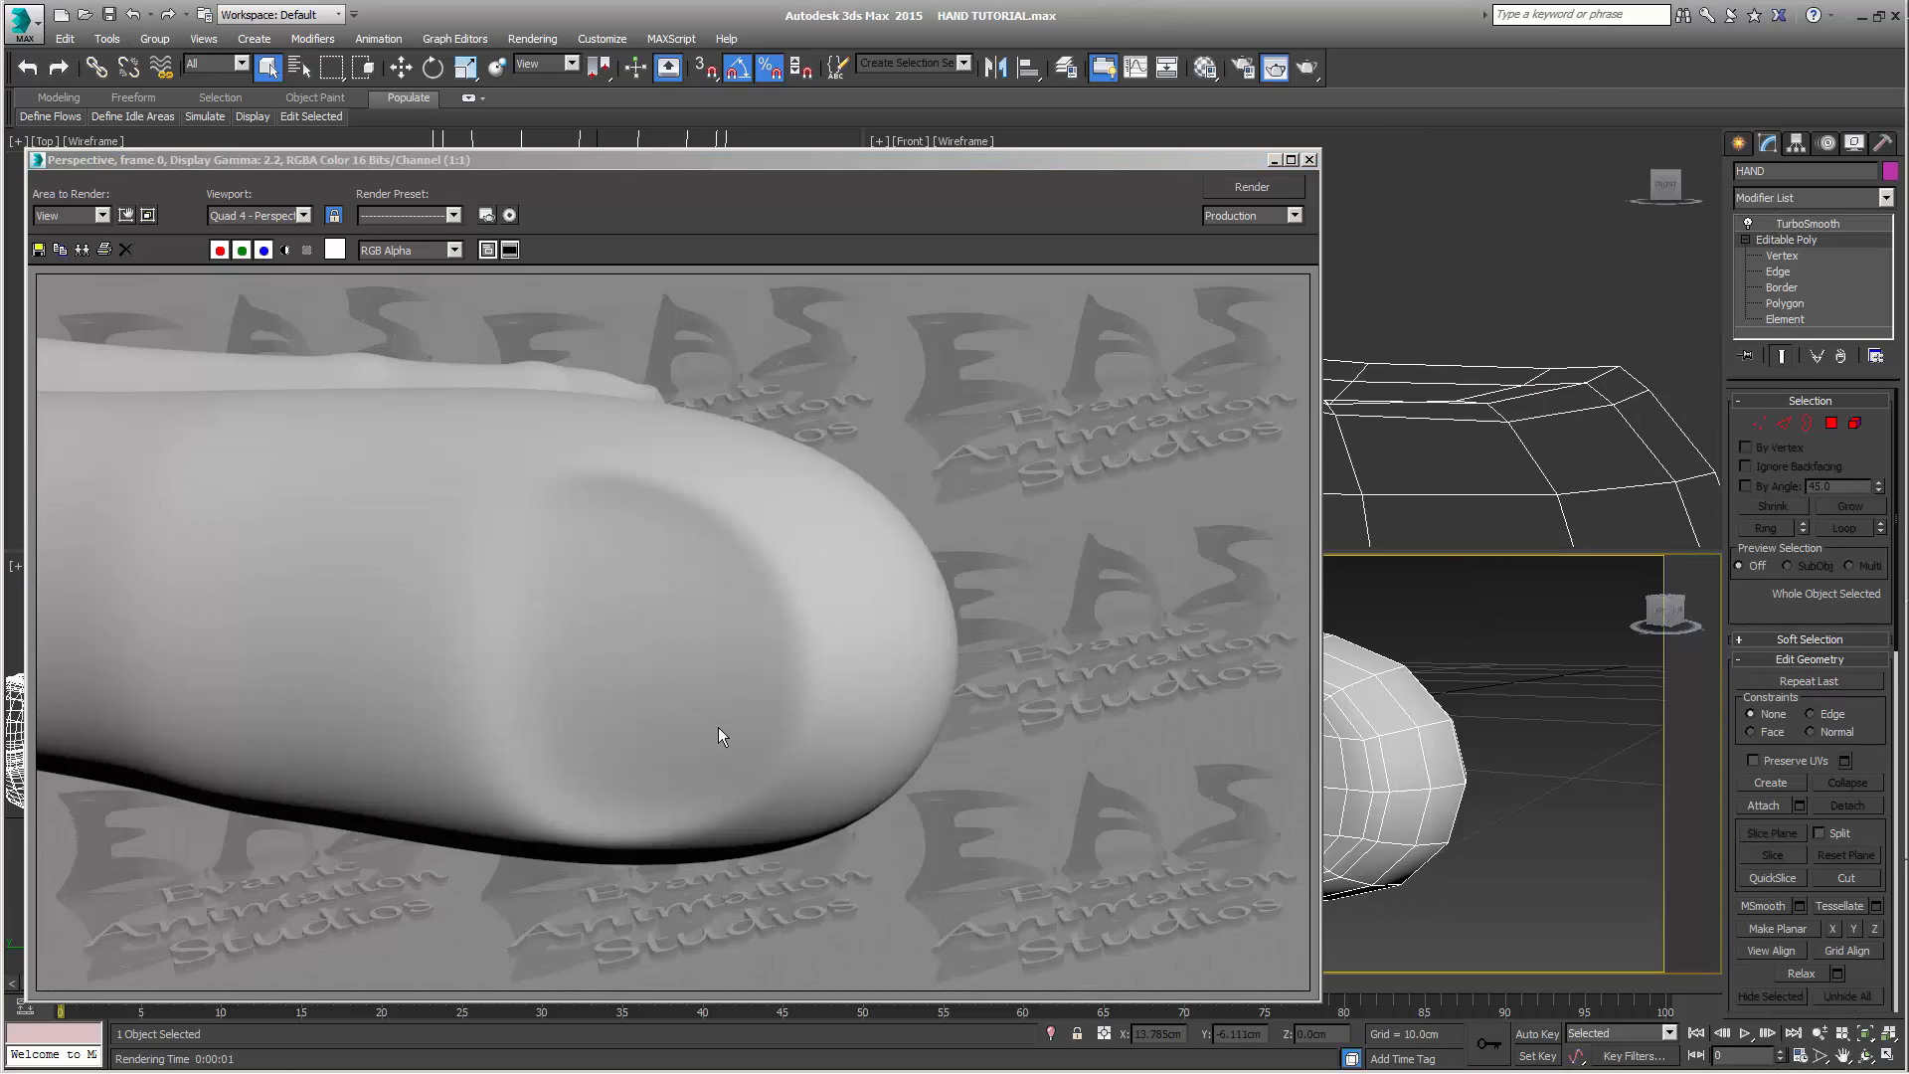
{"action": "left_click", "coordinate": [1311, 161]}
{"action": "middle_click_drag", "start_coordinate": [1337, 830], "coordinate": [1259, 773], "text": "alt"}
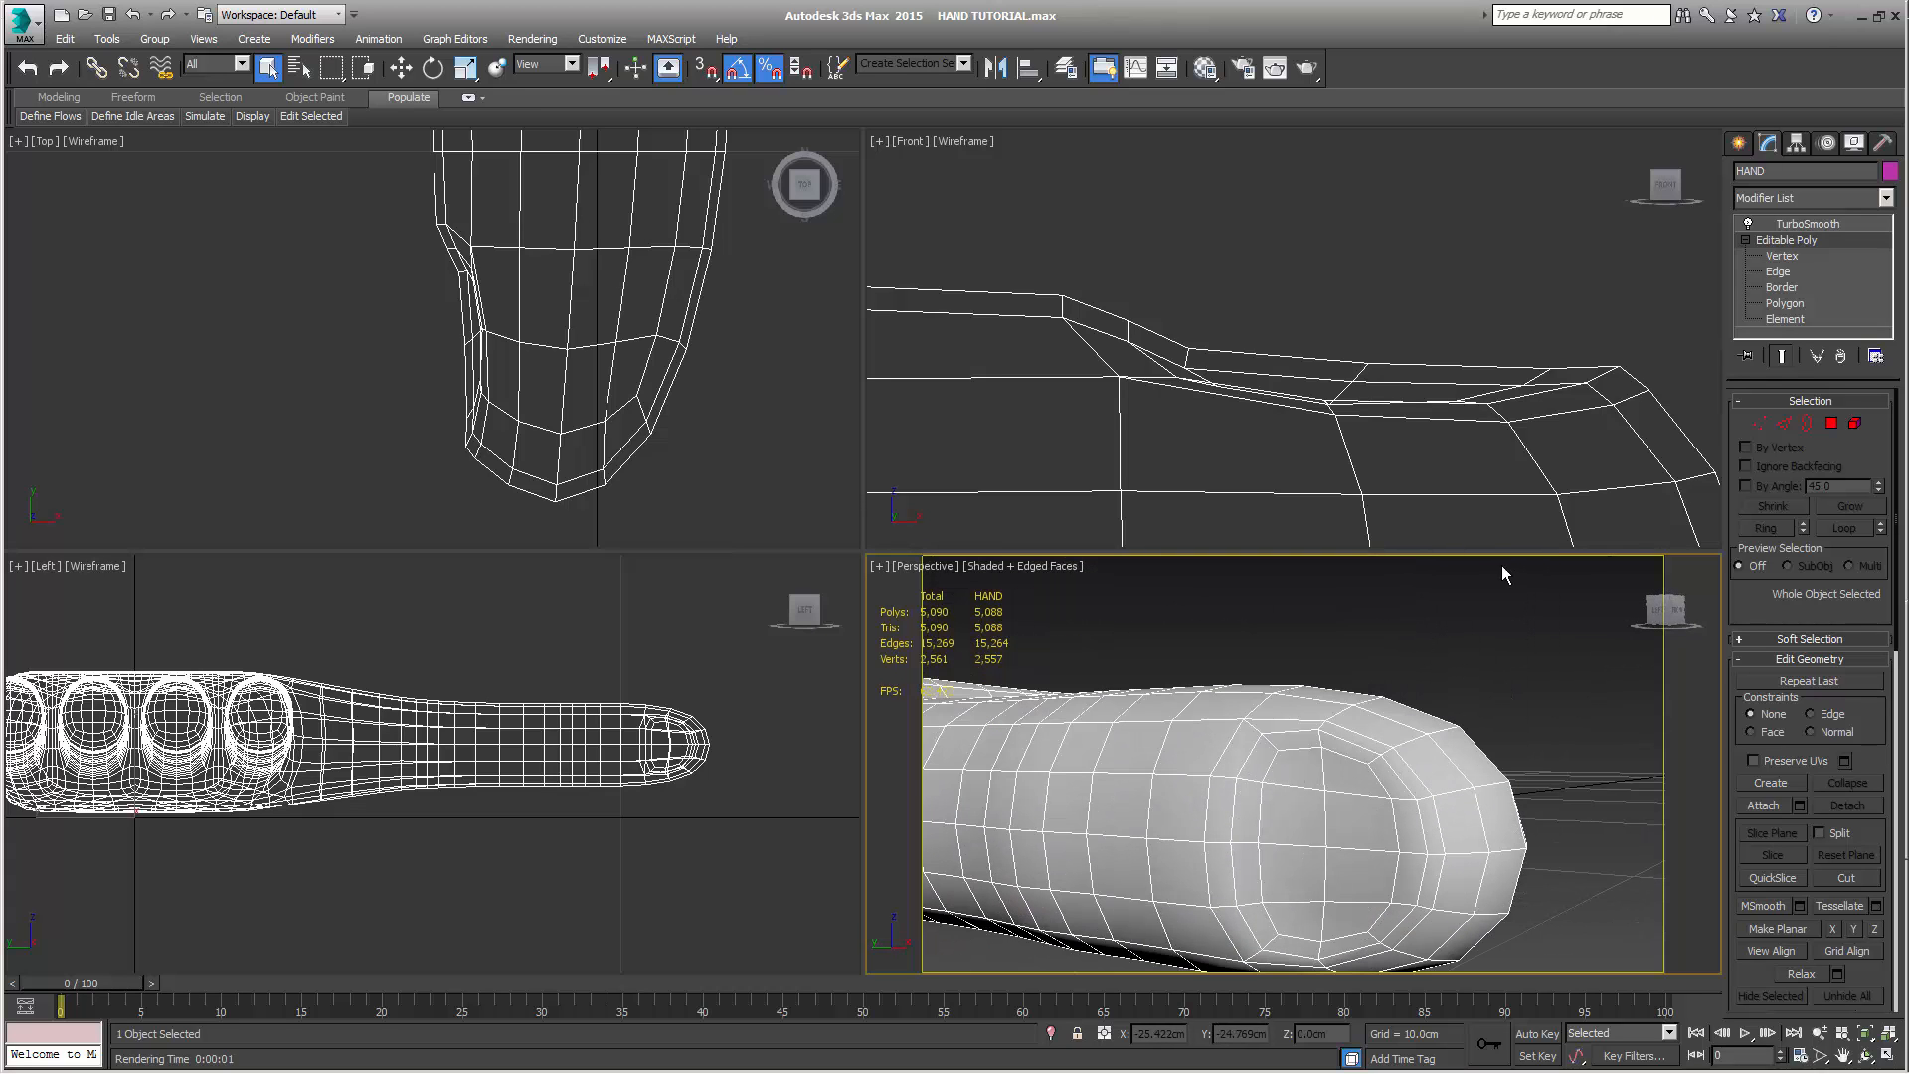
Select the three inner thumb nail base vertices on the unsmoothed mesh and try moving them across the thumb, undoing the move
{"action": "left_click", "coordinate": [1782, 356]}
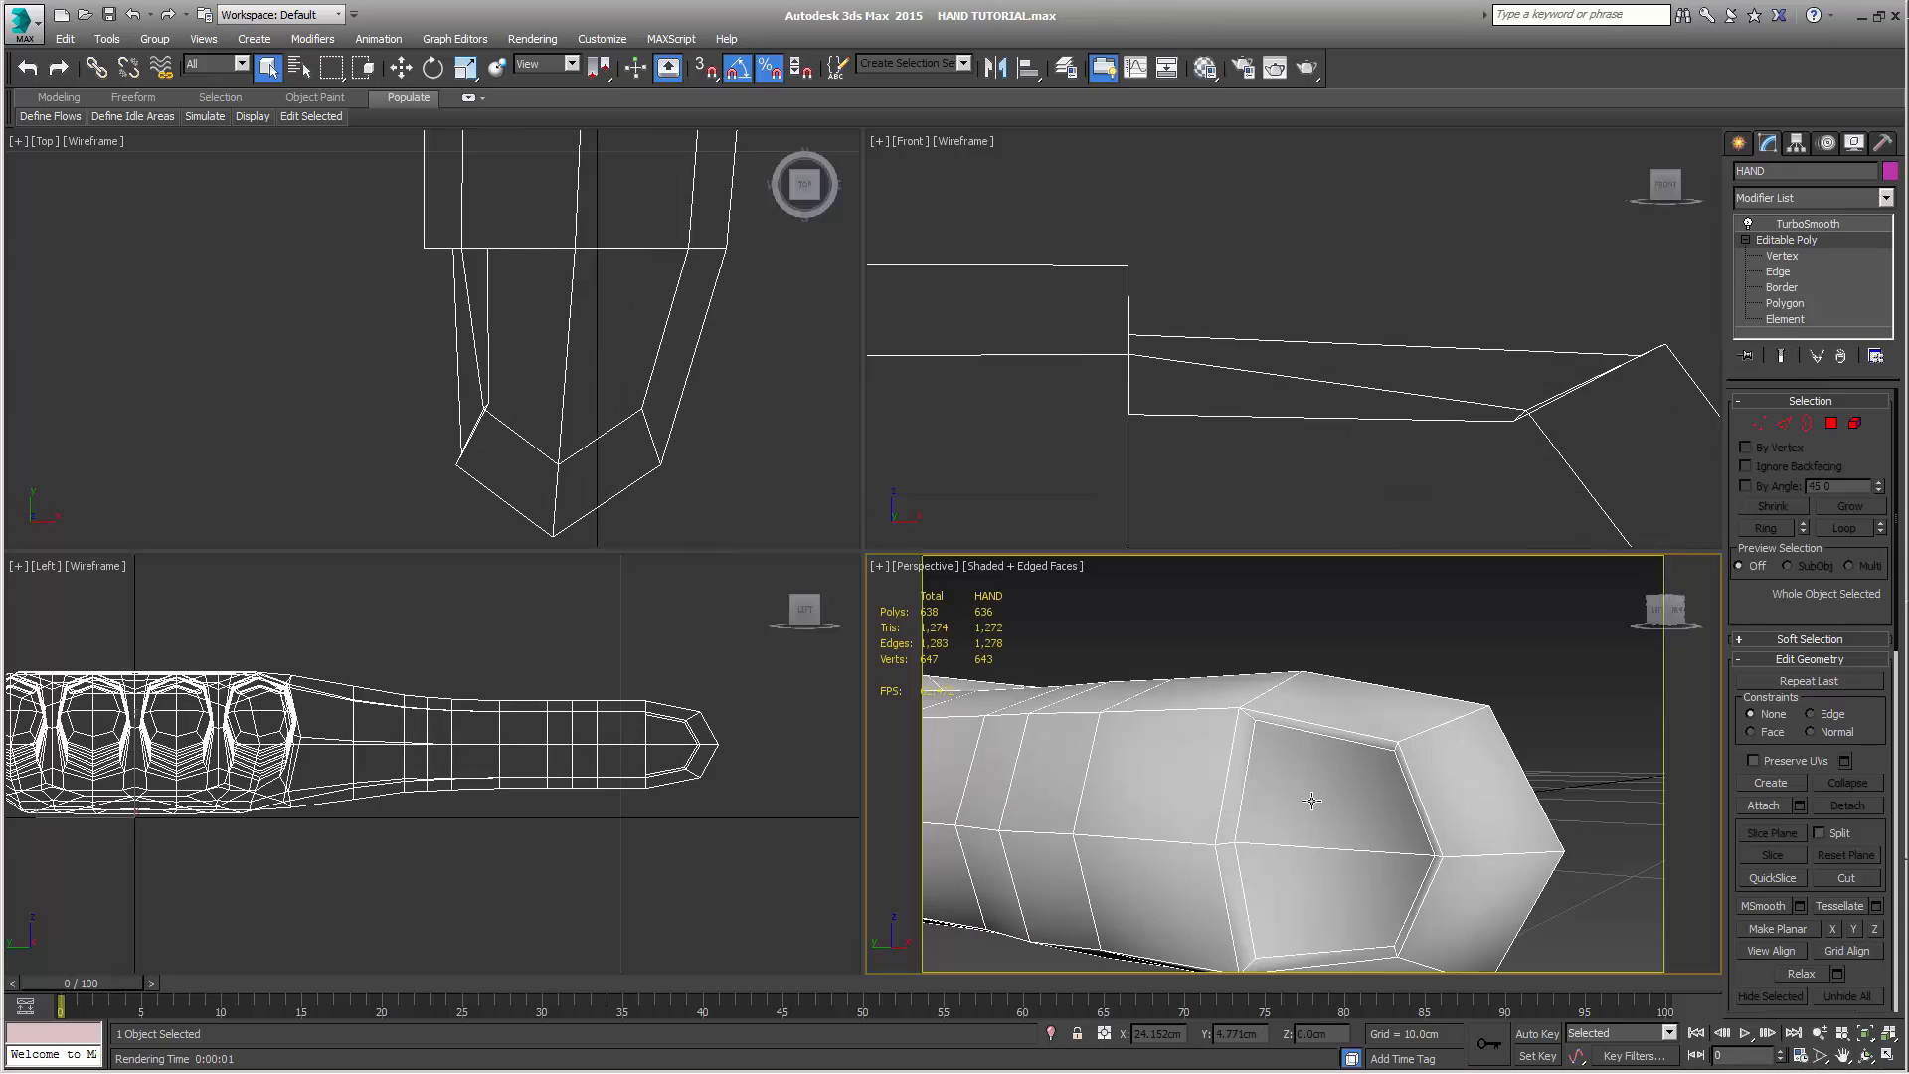
{"action": "left_click", "coordinate": [1248, 804]}
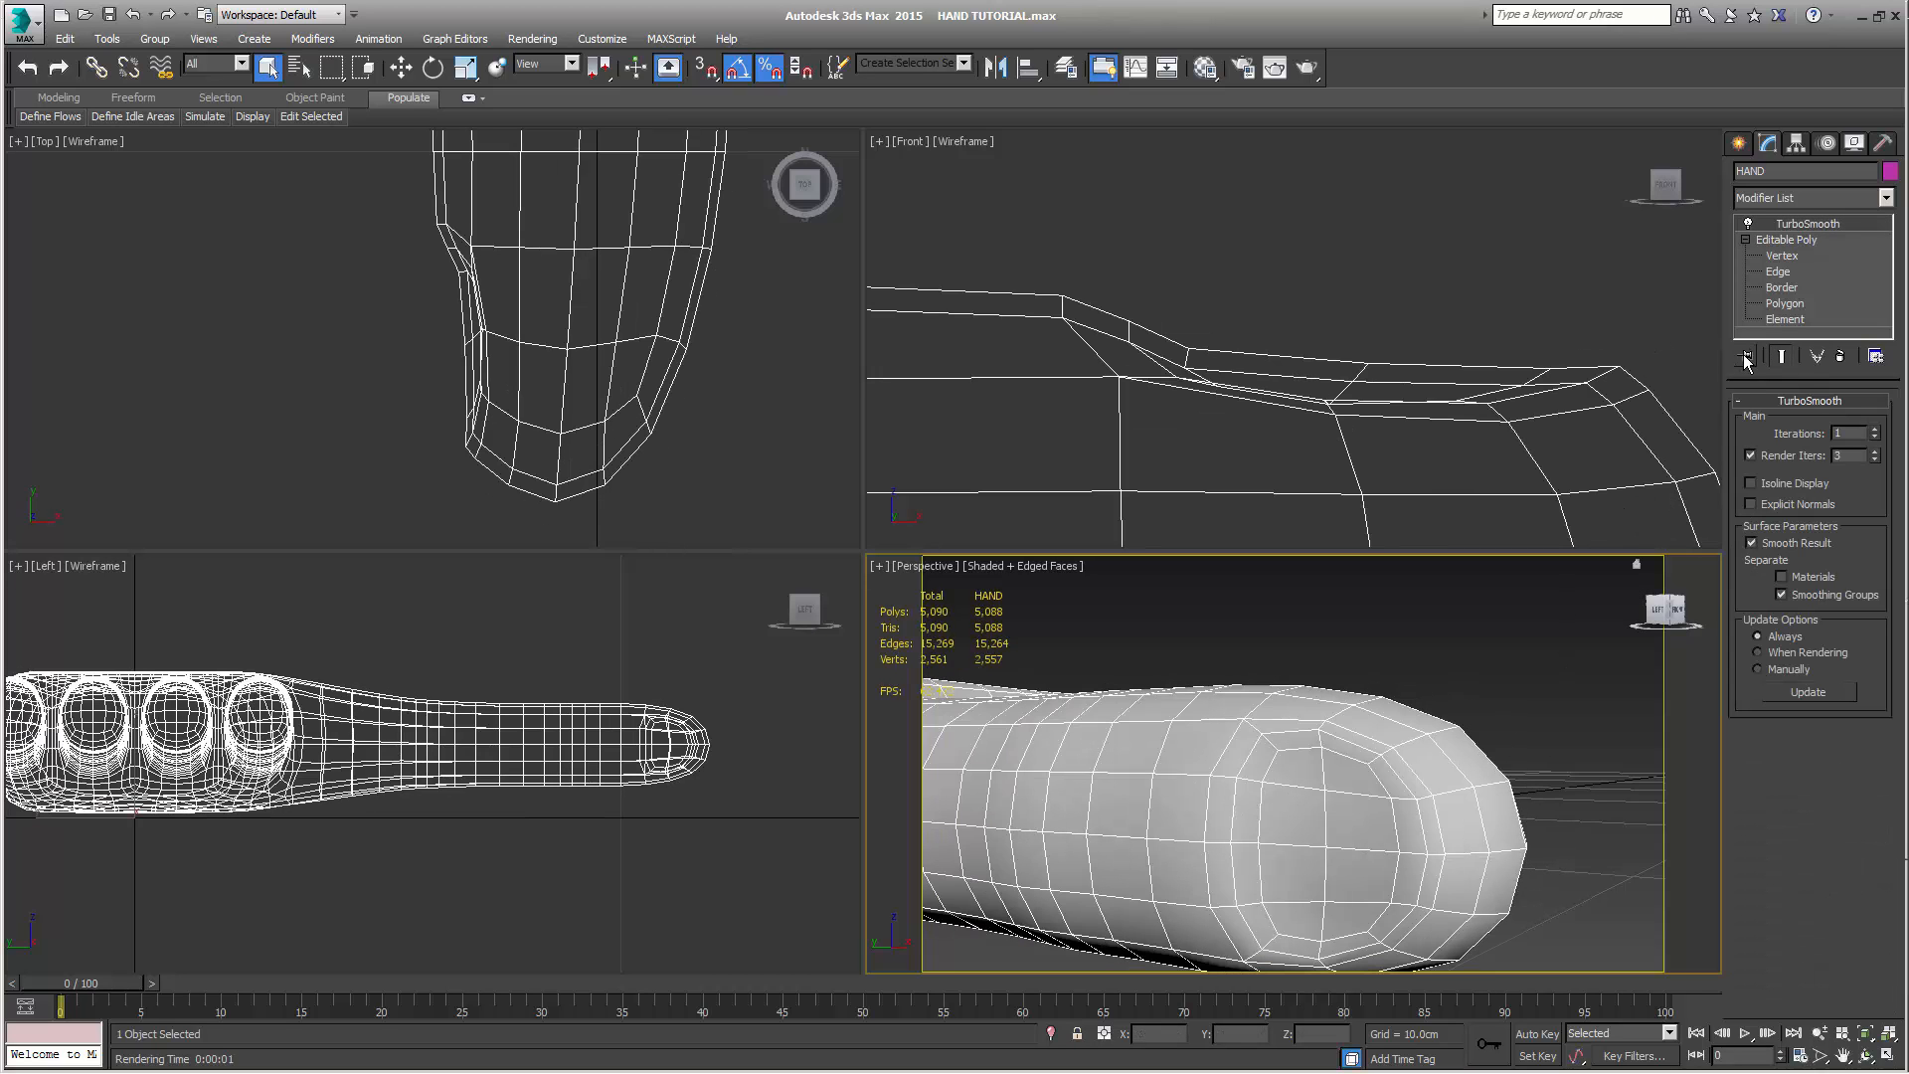
{"action": "left_click", "coordinate": [1790, 240]}
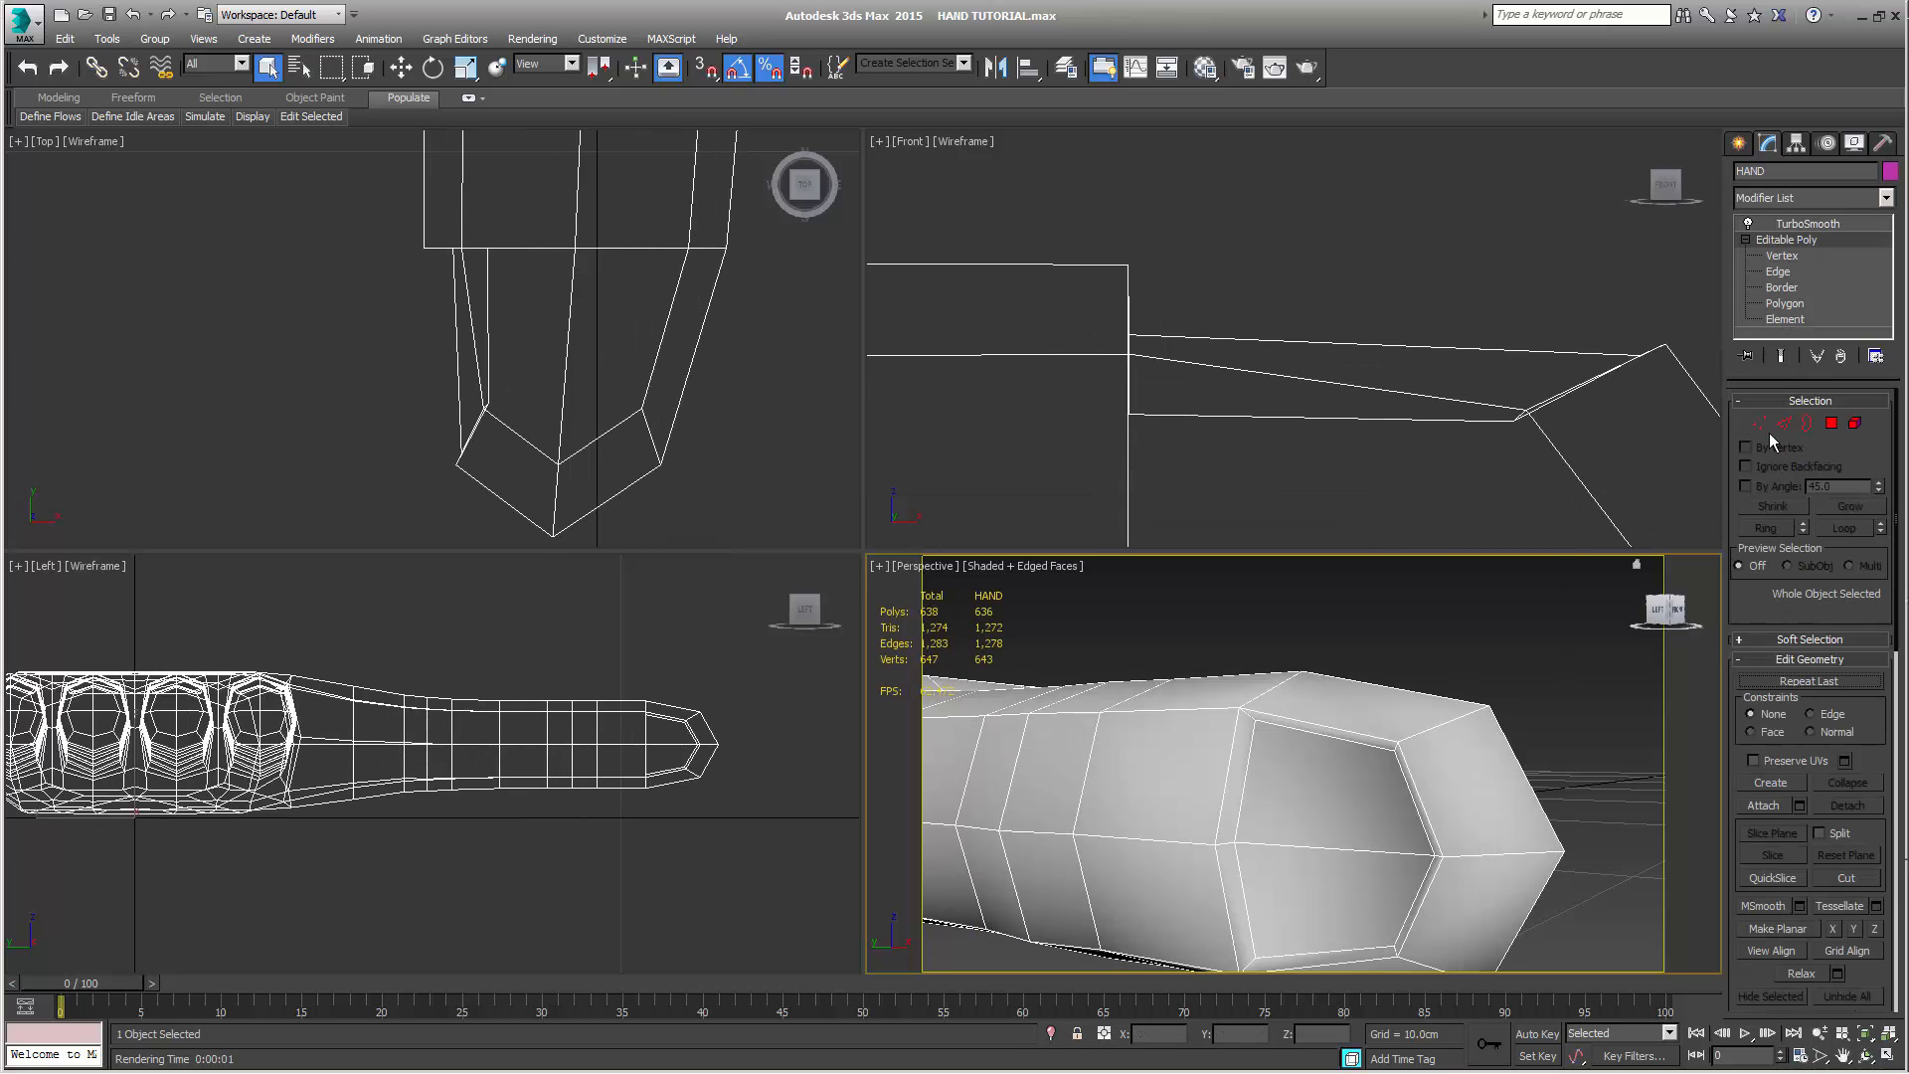
{"action": "left_click", "coordinate": [1760, 424]}
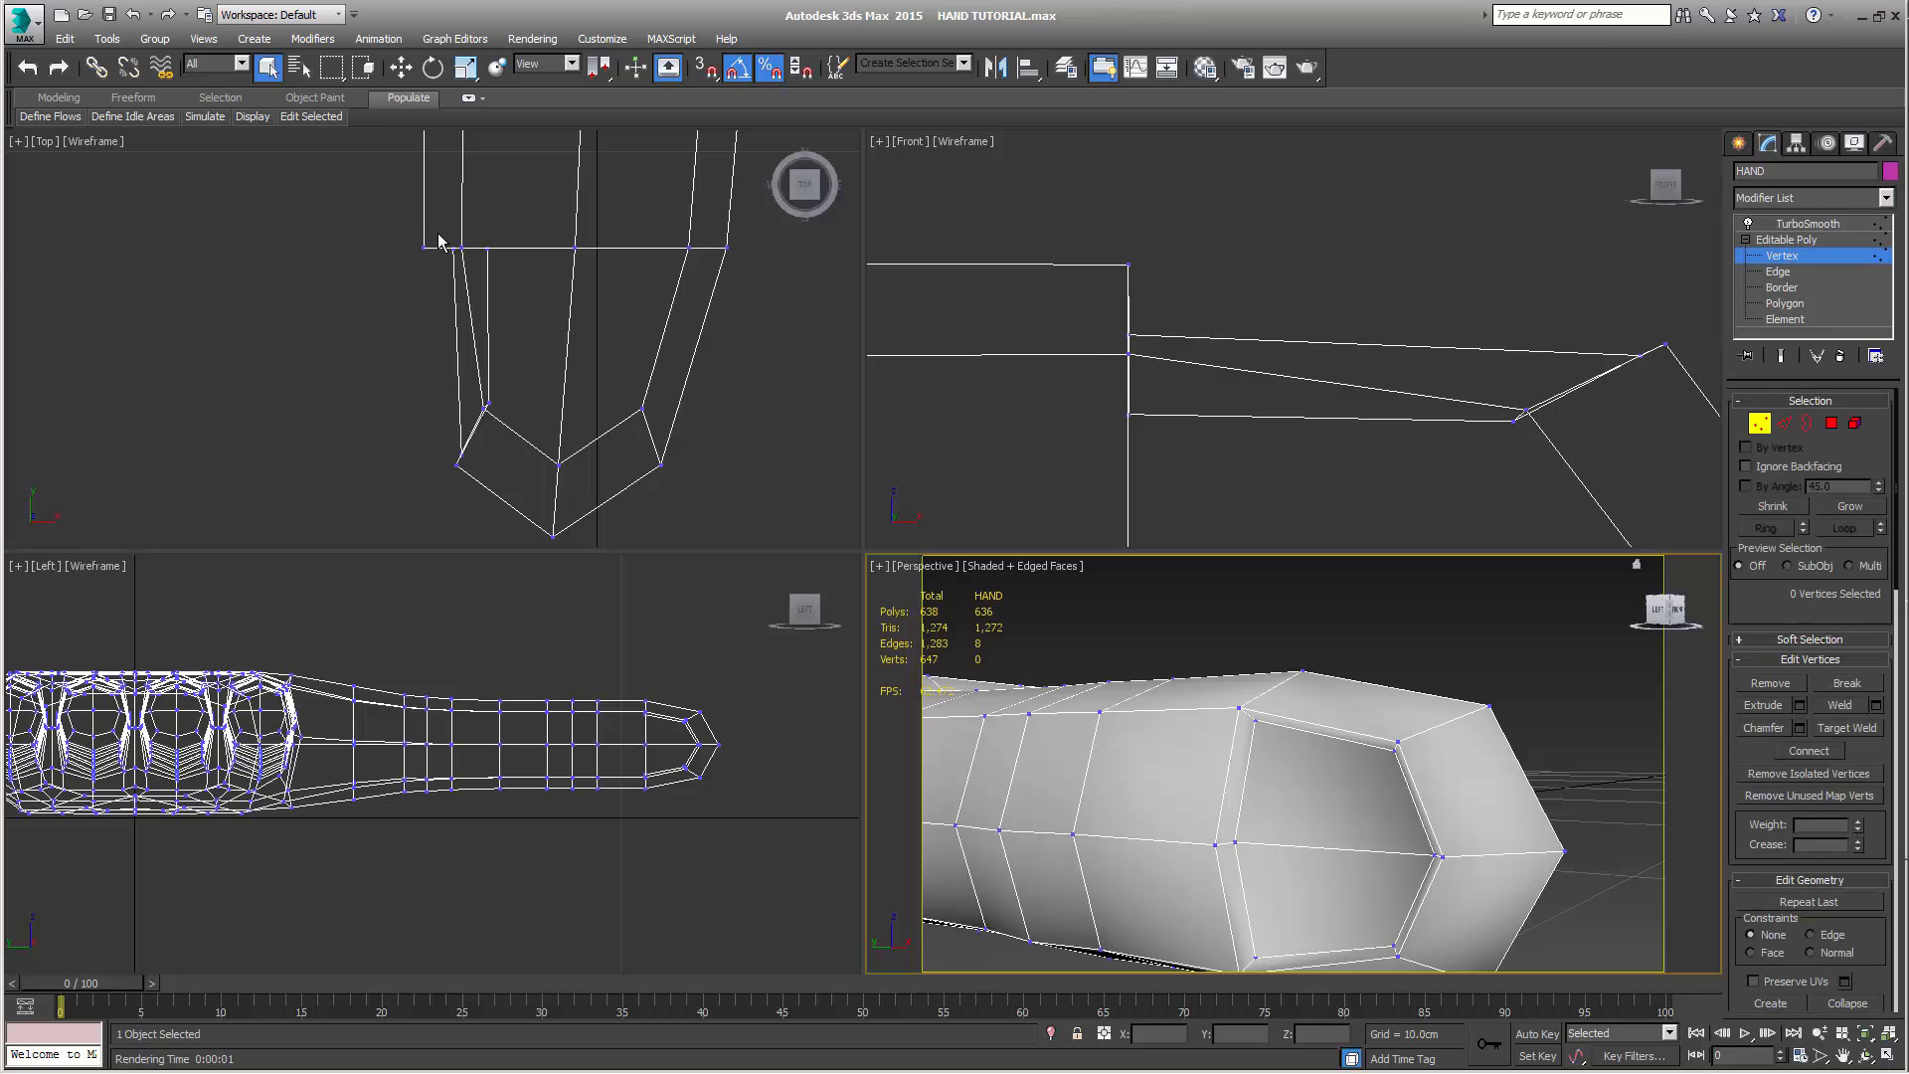
{"action": "left_click_drag", "start_coordinate": [440, 230], "coordinate": [467, 269]}
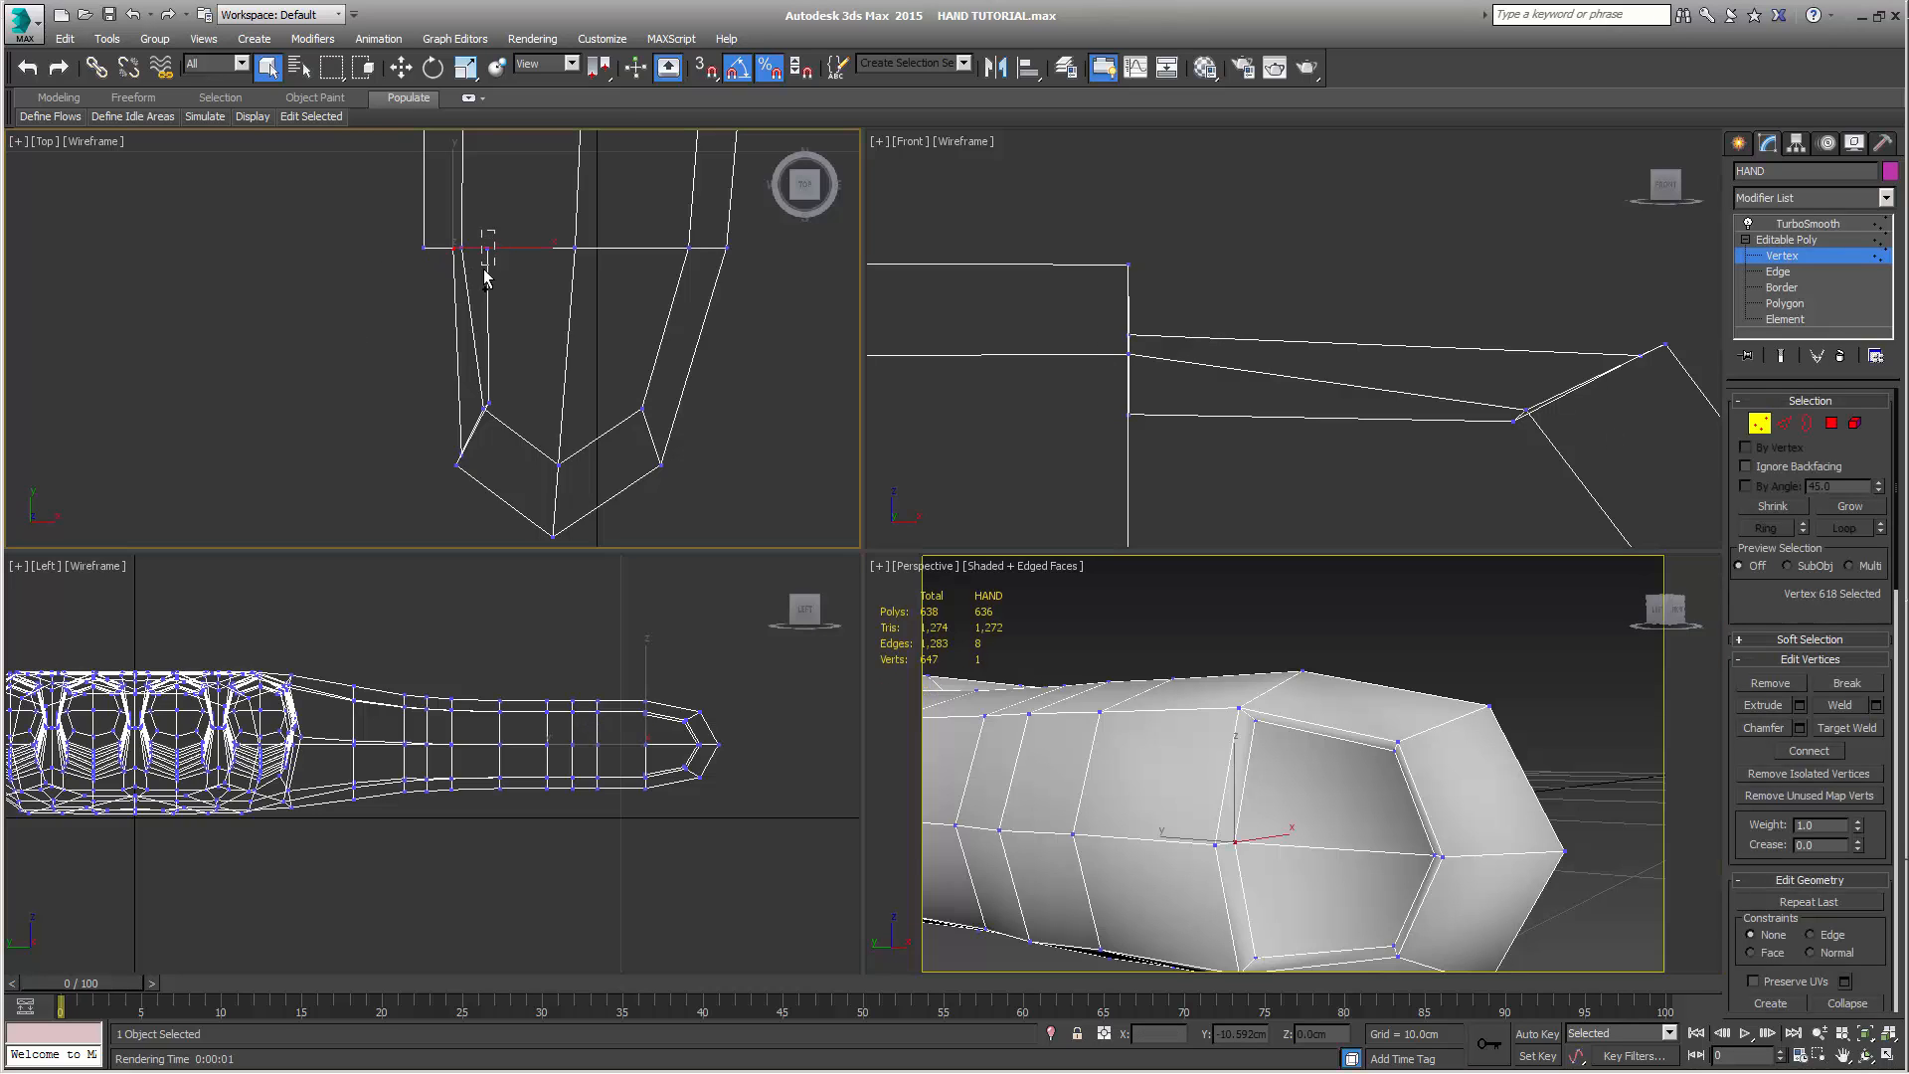
{"action": "key", "text": "w"}
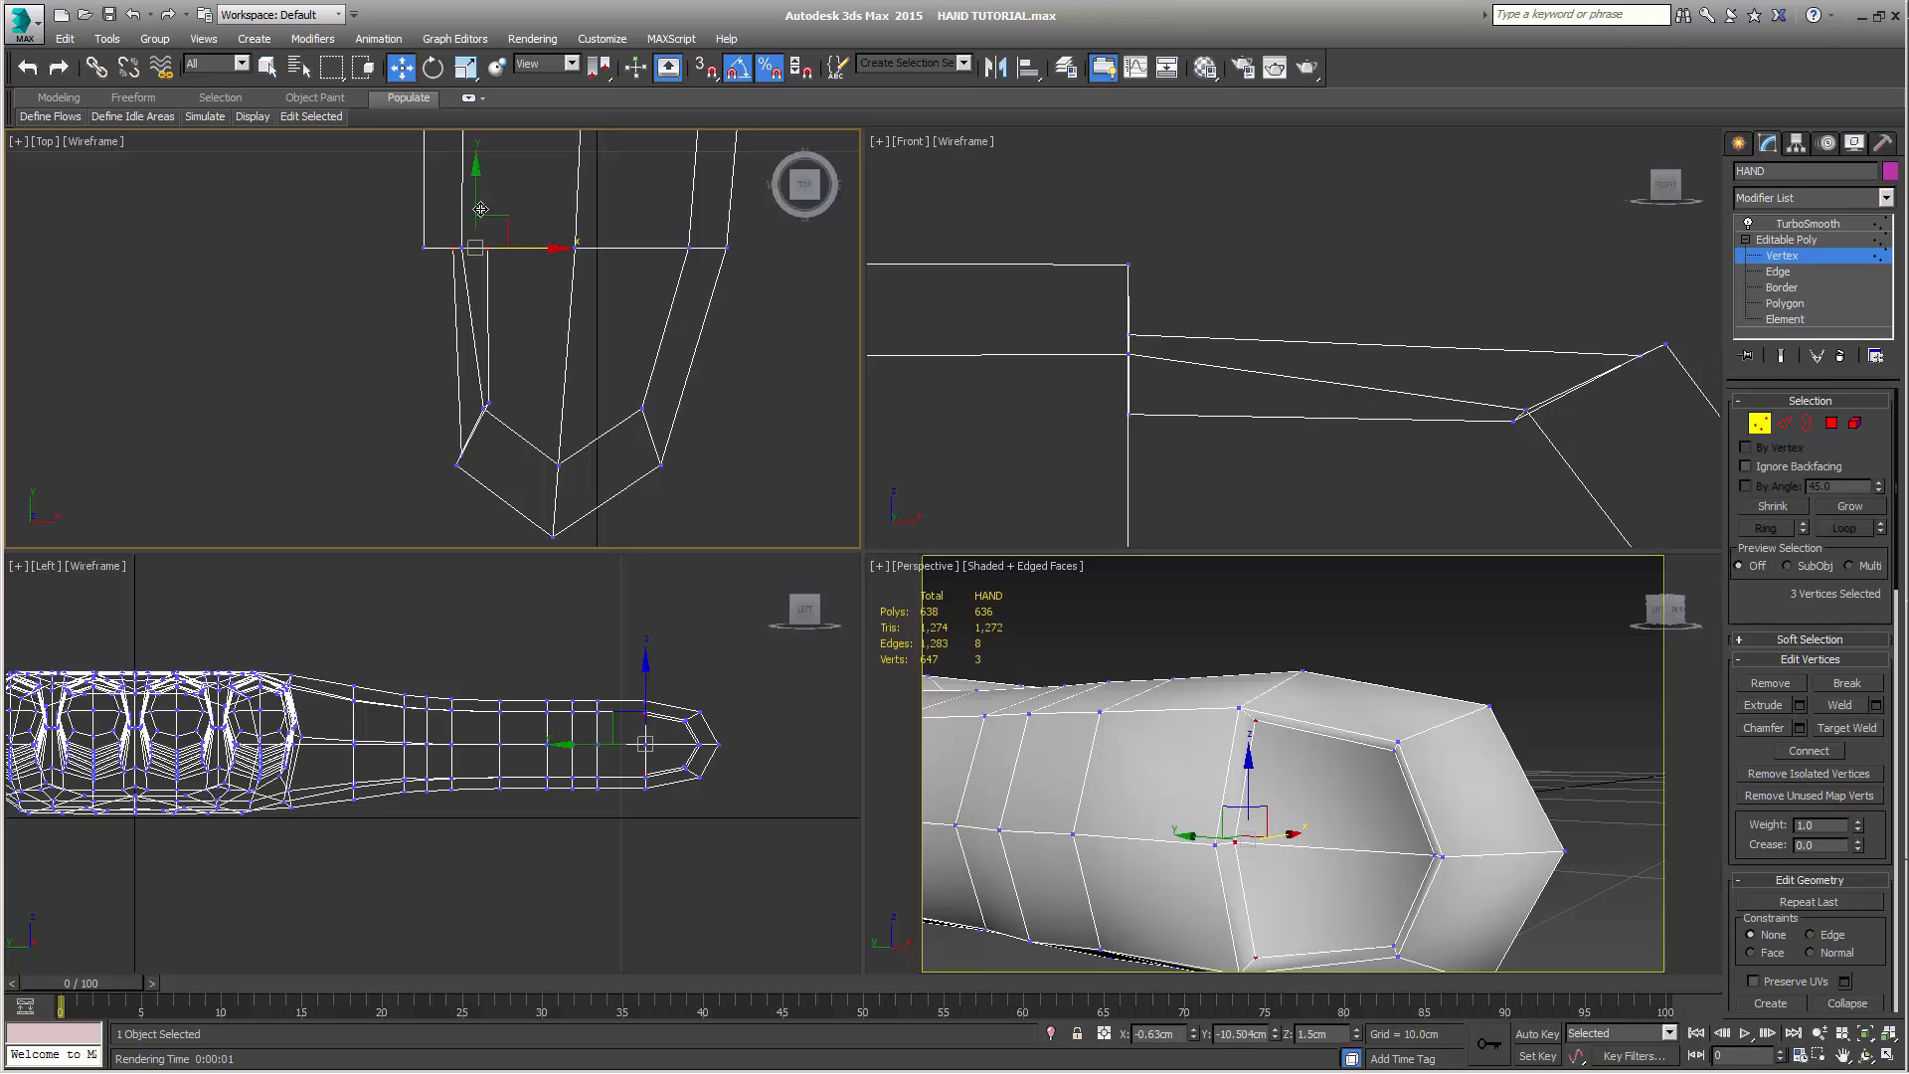
{"action": "left_click_drag", "start_coordinate": [474, 178], "coordinate": [625, 206]}
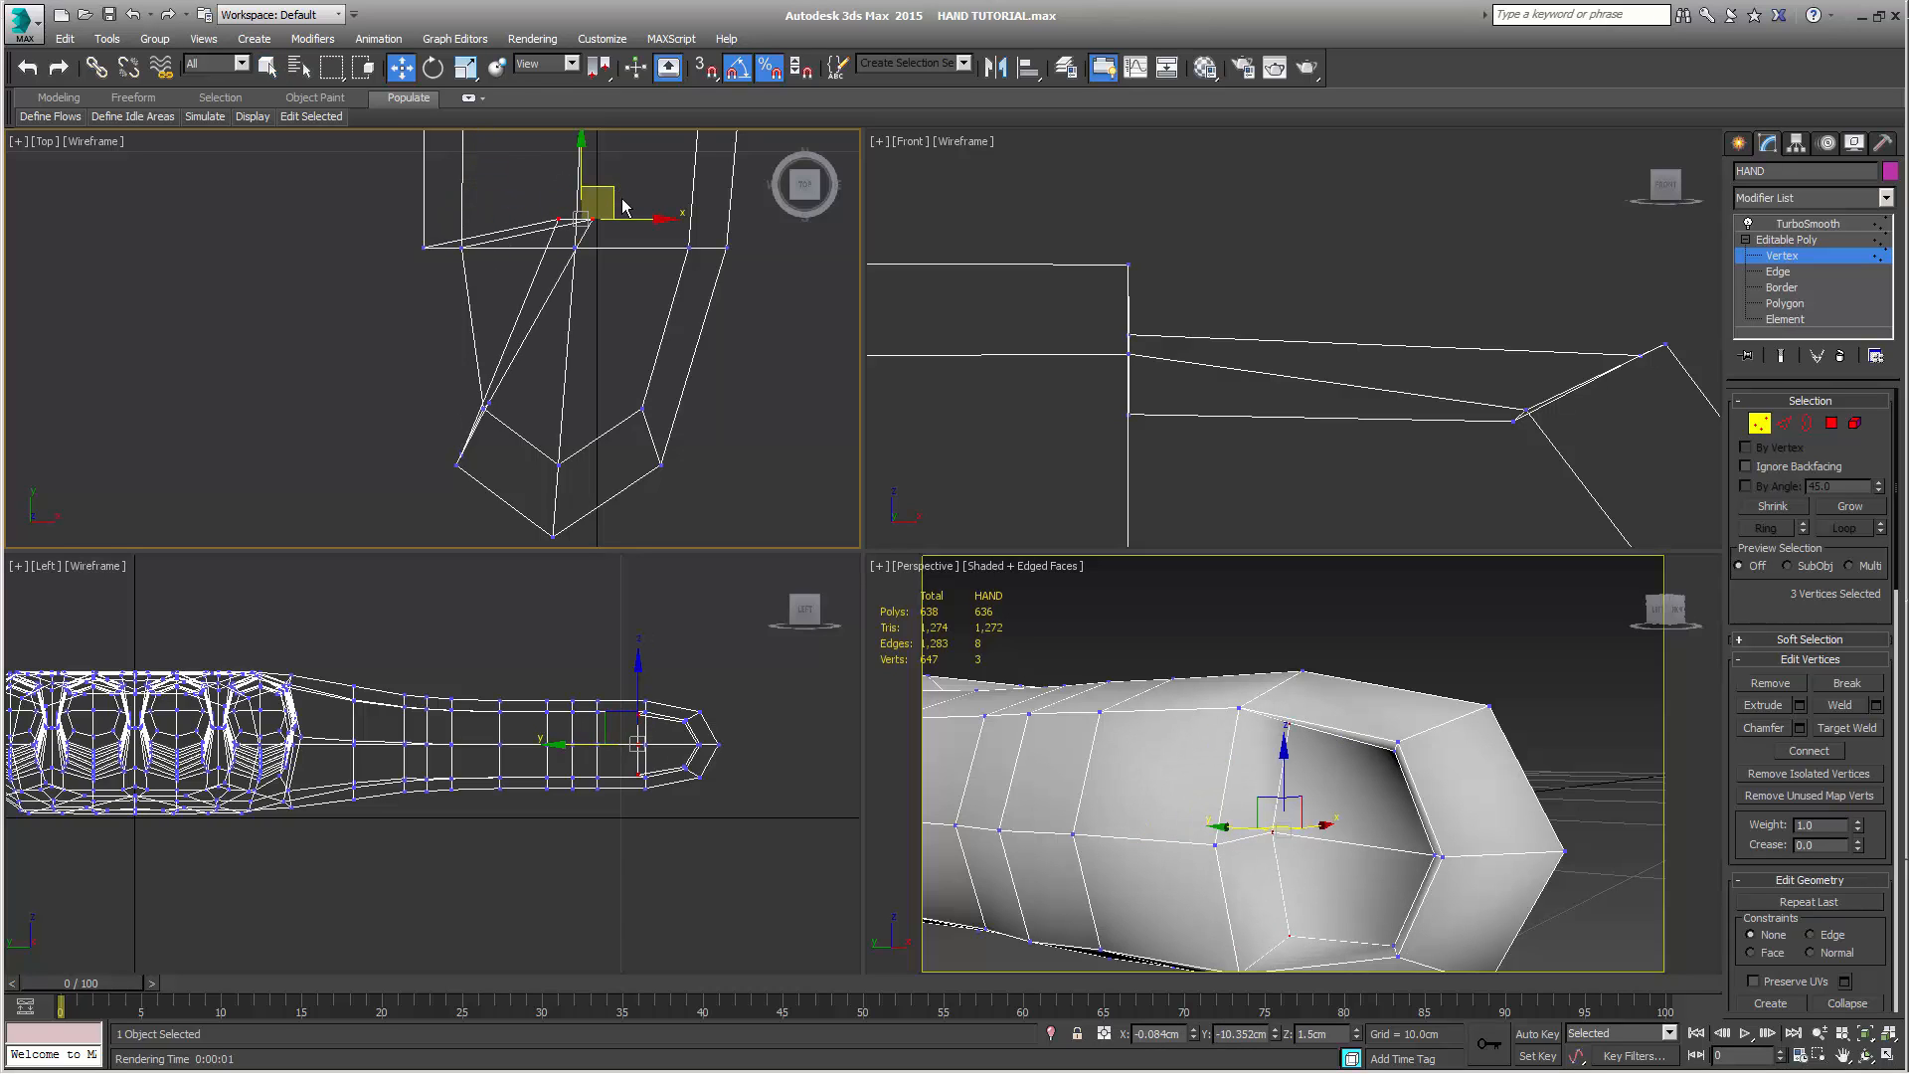
{"action": "key", "text": "ctrl+z"}
{"action": "key", "text": "ctrl+z"}
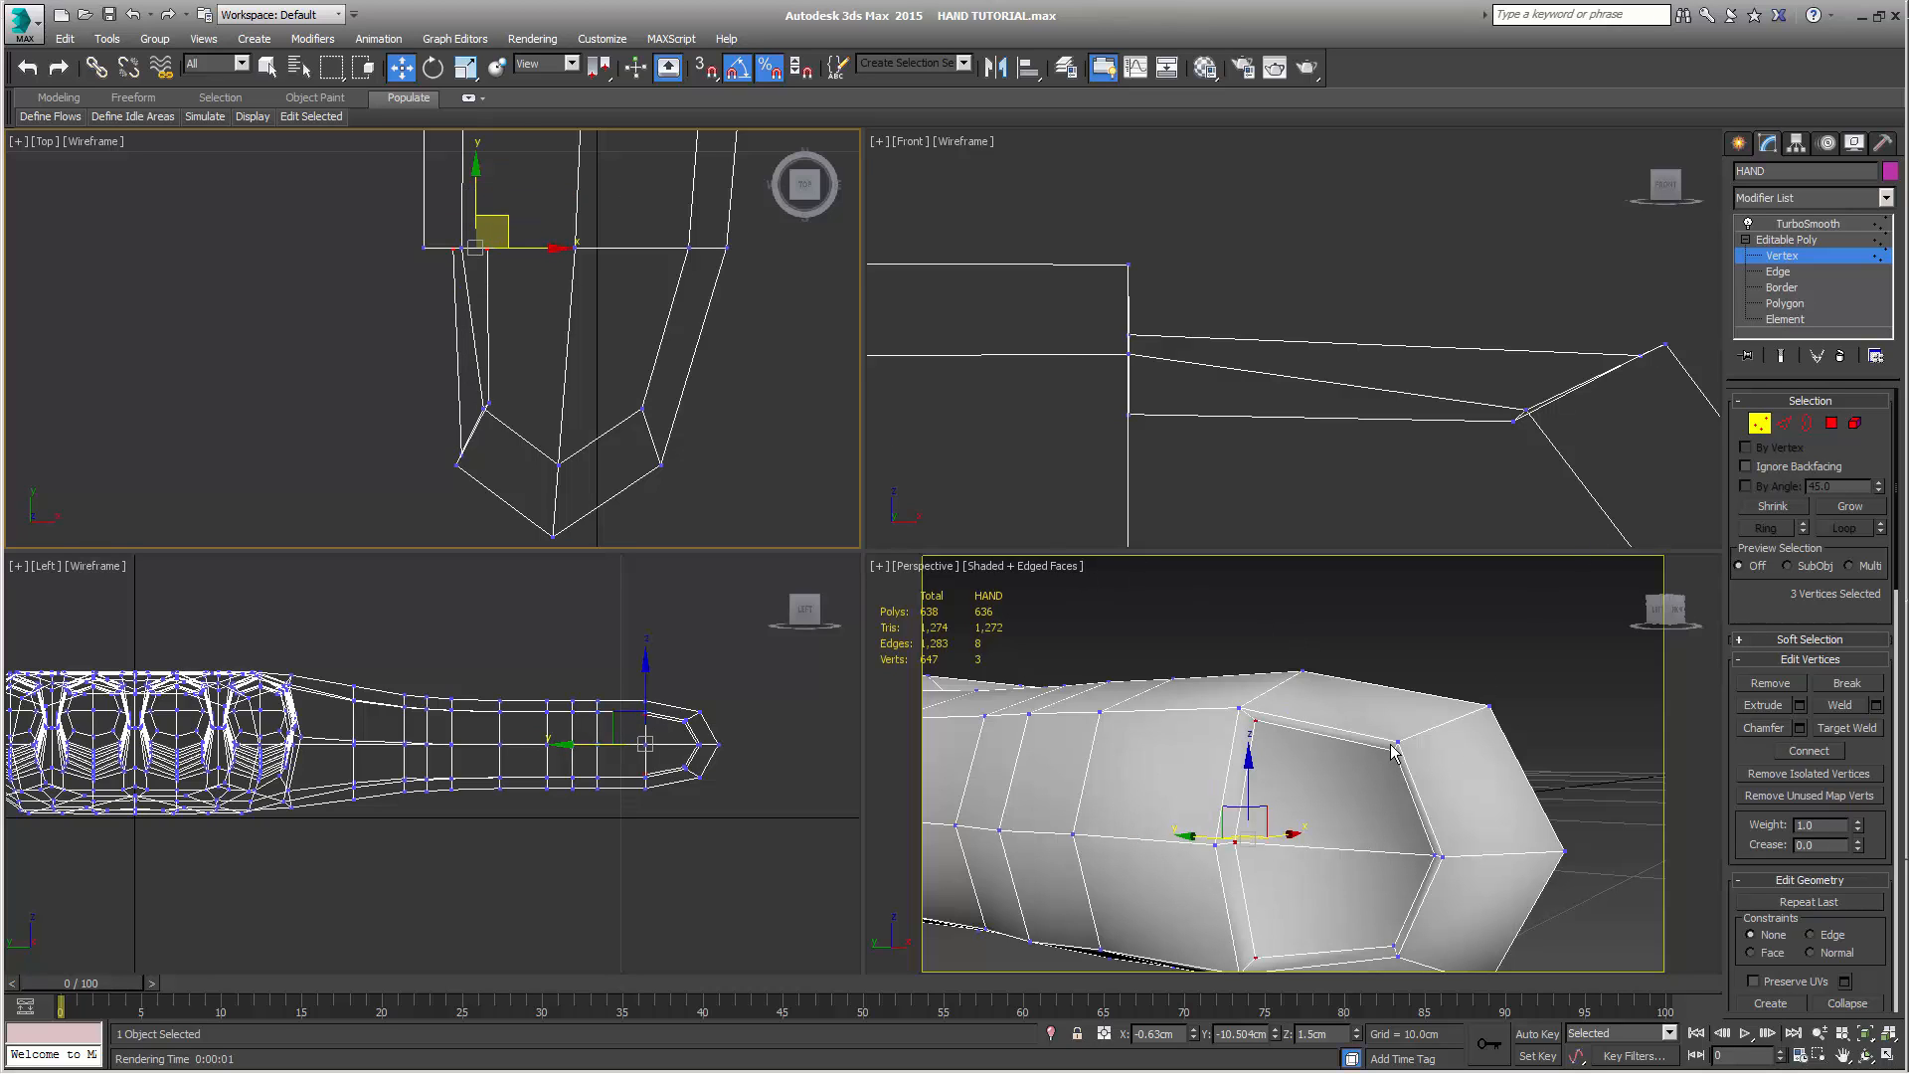
Show the smoothed result and try moving the nail base vertices back under the skin to about X -0.47 cm, Y -9.995 cm
{"action": "left_click", "coordinate": [1781, 355]}
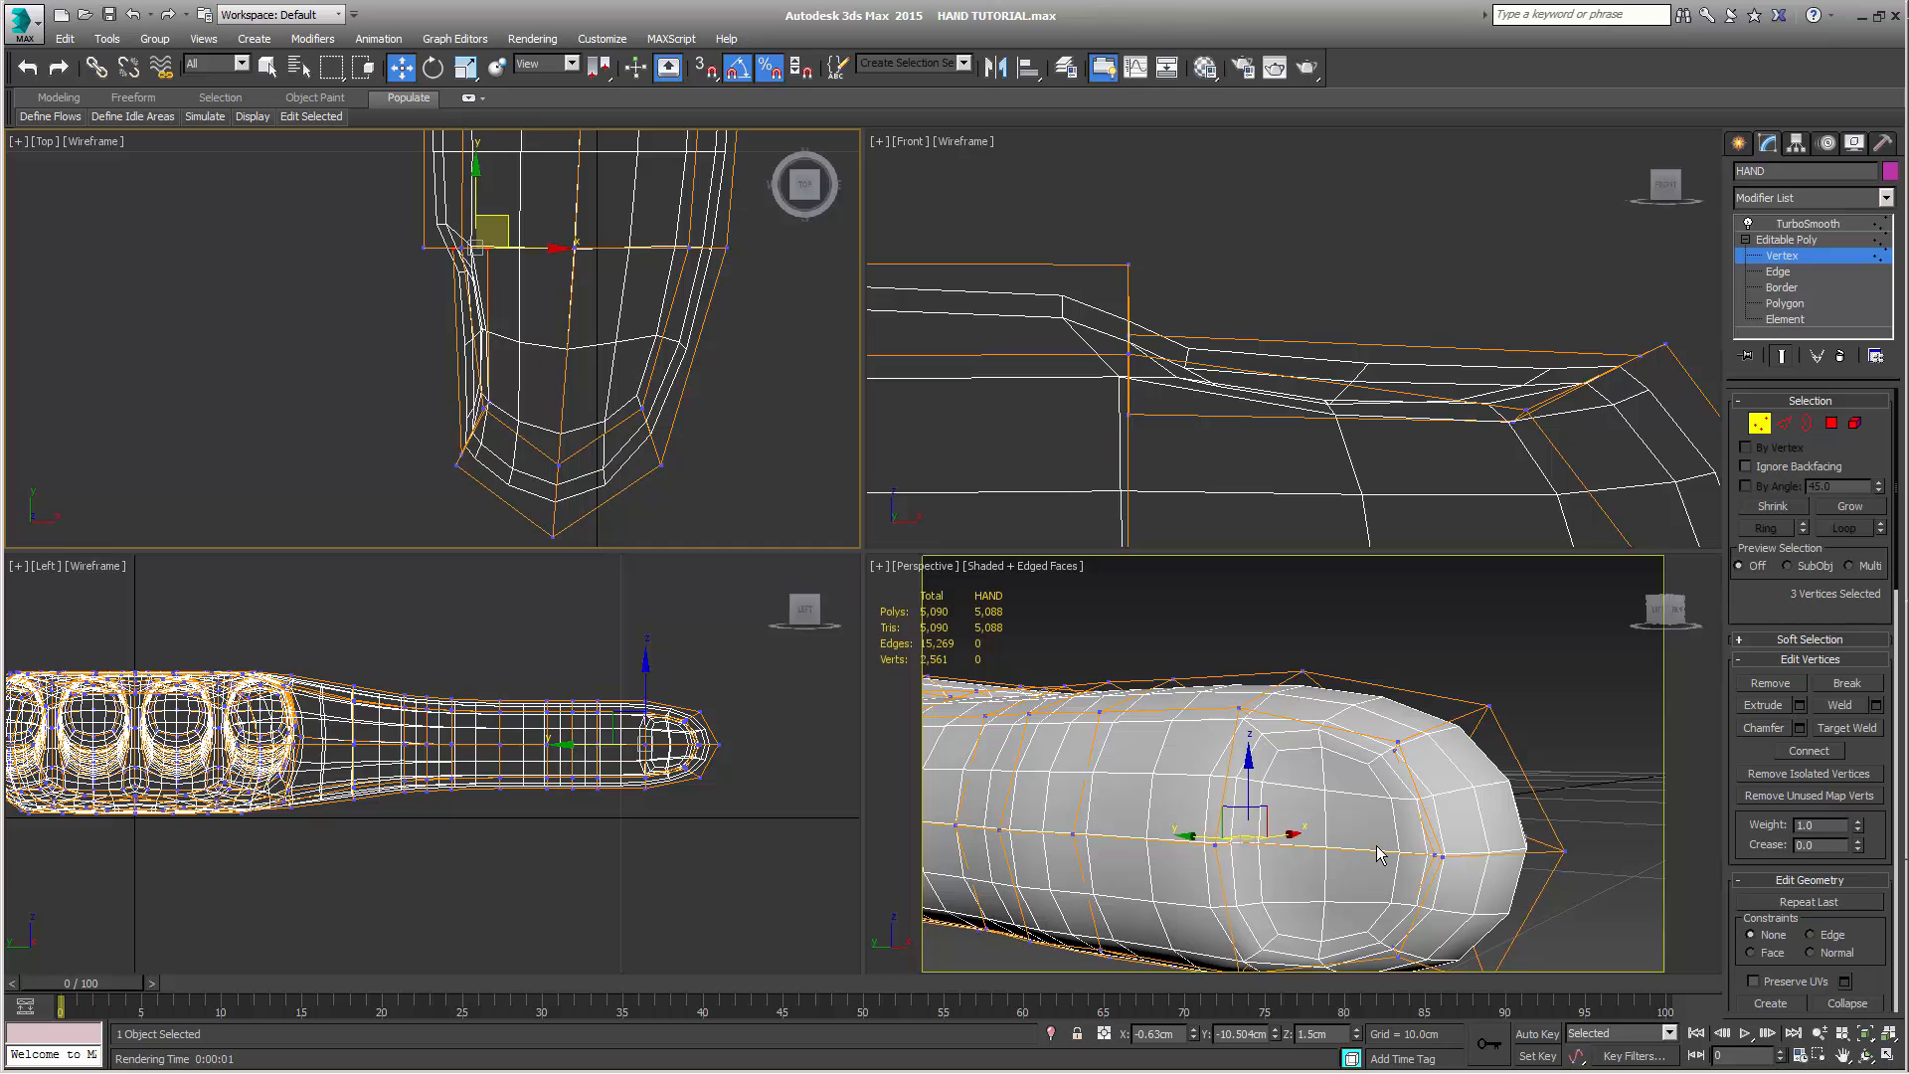
{"action": "middle_click_drag", "start_coordinate": [1292, 765], "coordinate": [1185, 702], "text": "alt"}
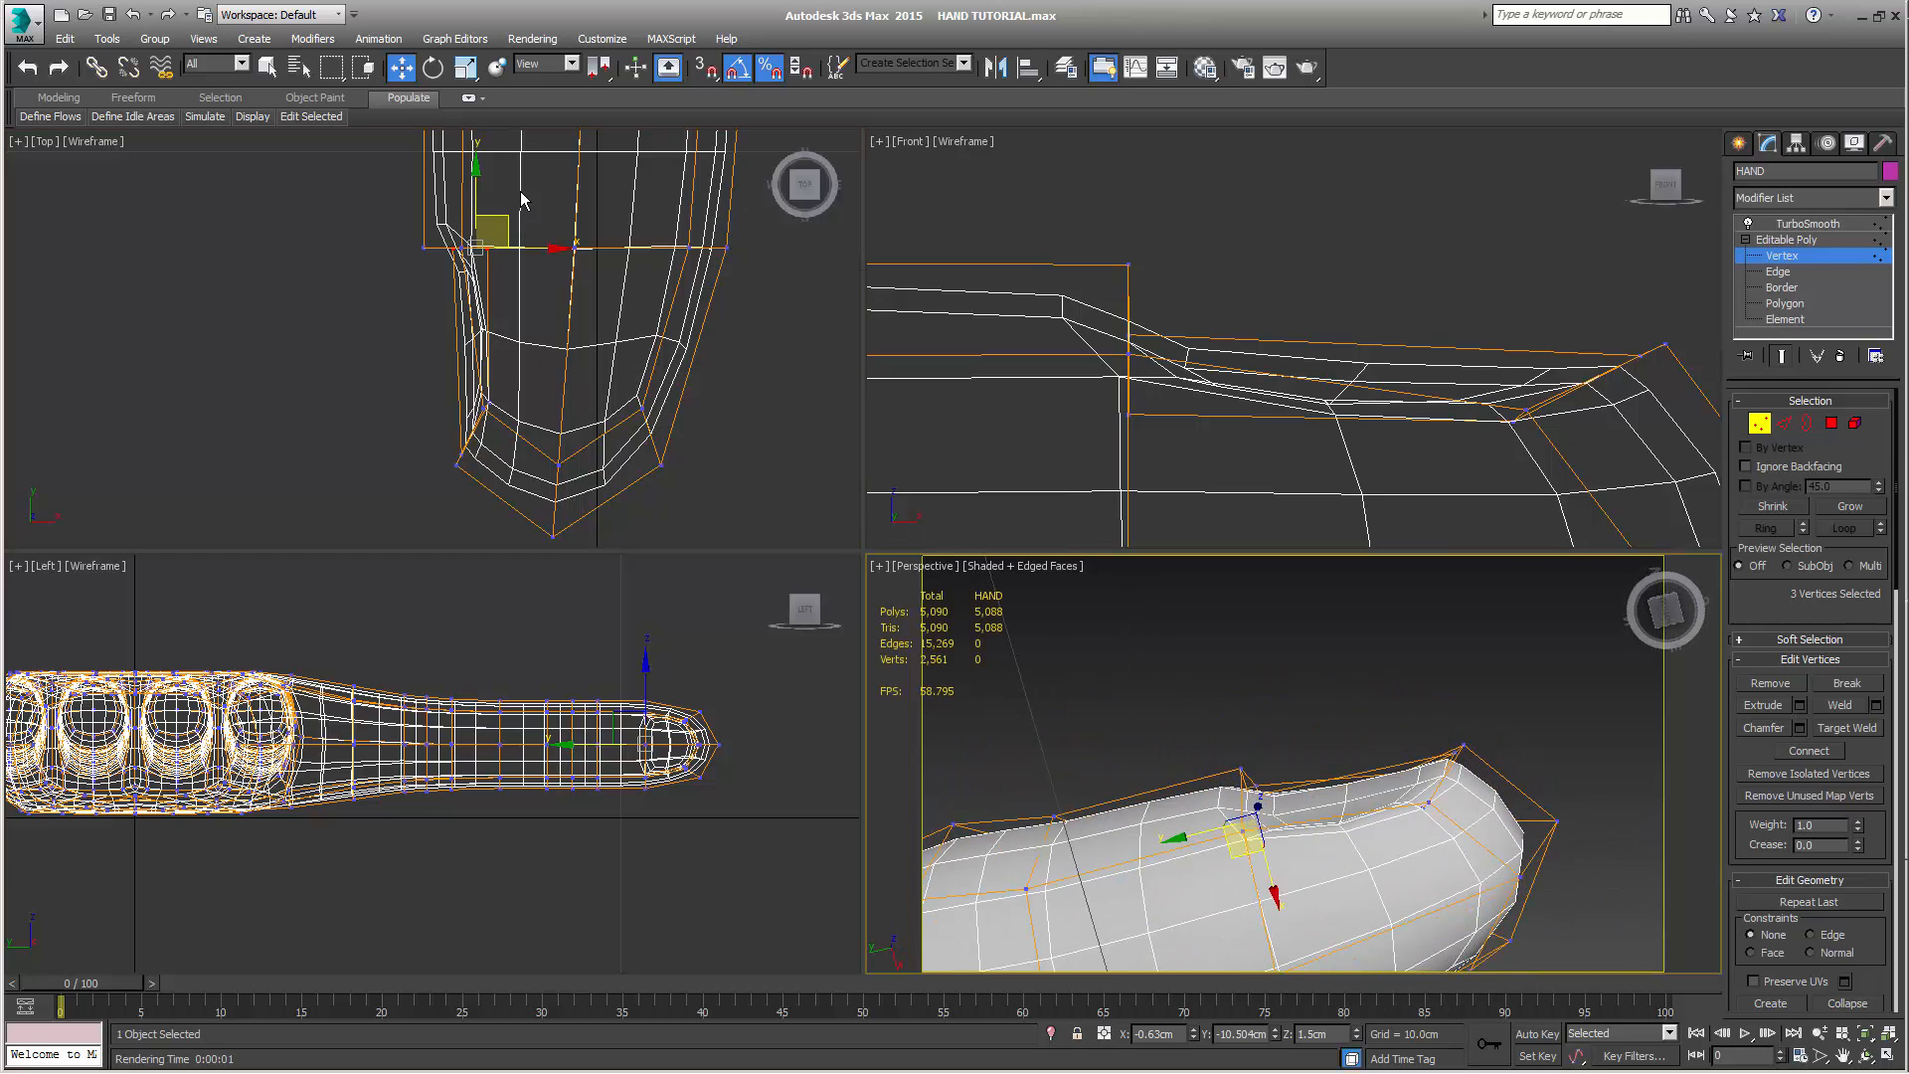
{"action": "left_click_drag", "start_coordinate": [506, 224], "coordinate": [535, 117]}
{"action": "middle_click_drag", "start_coordinate": [1229, 840], "coordinate": [1194, 888], "text": "alt"}
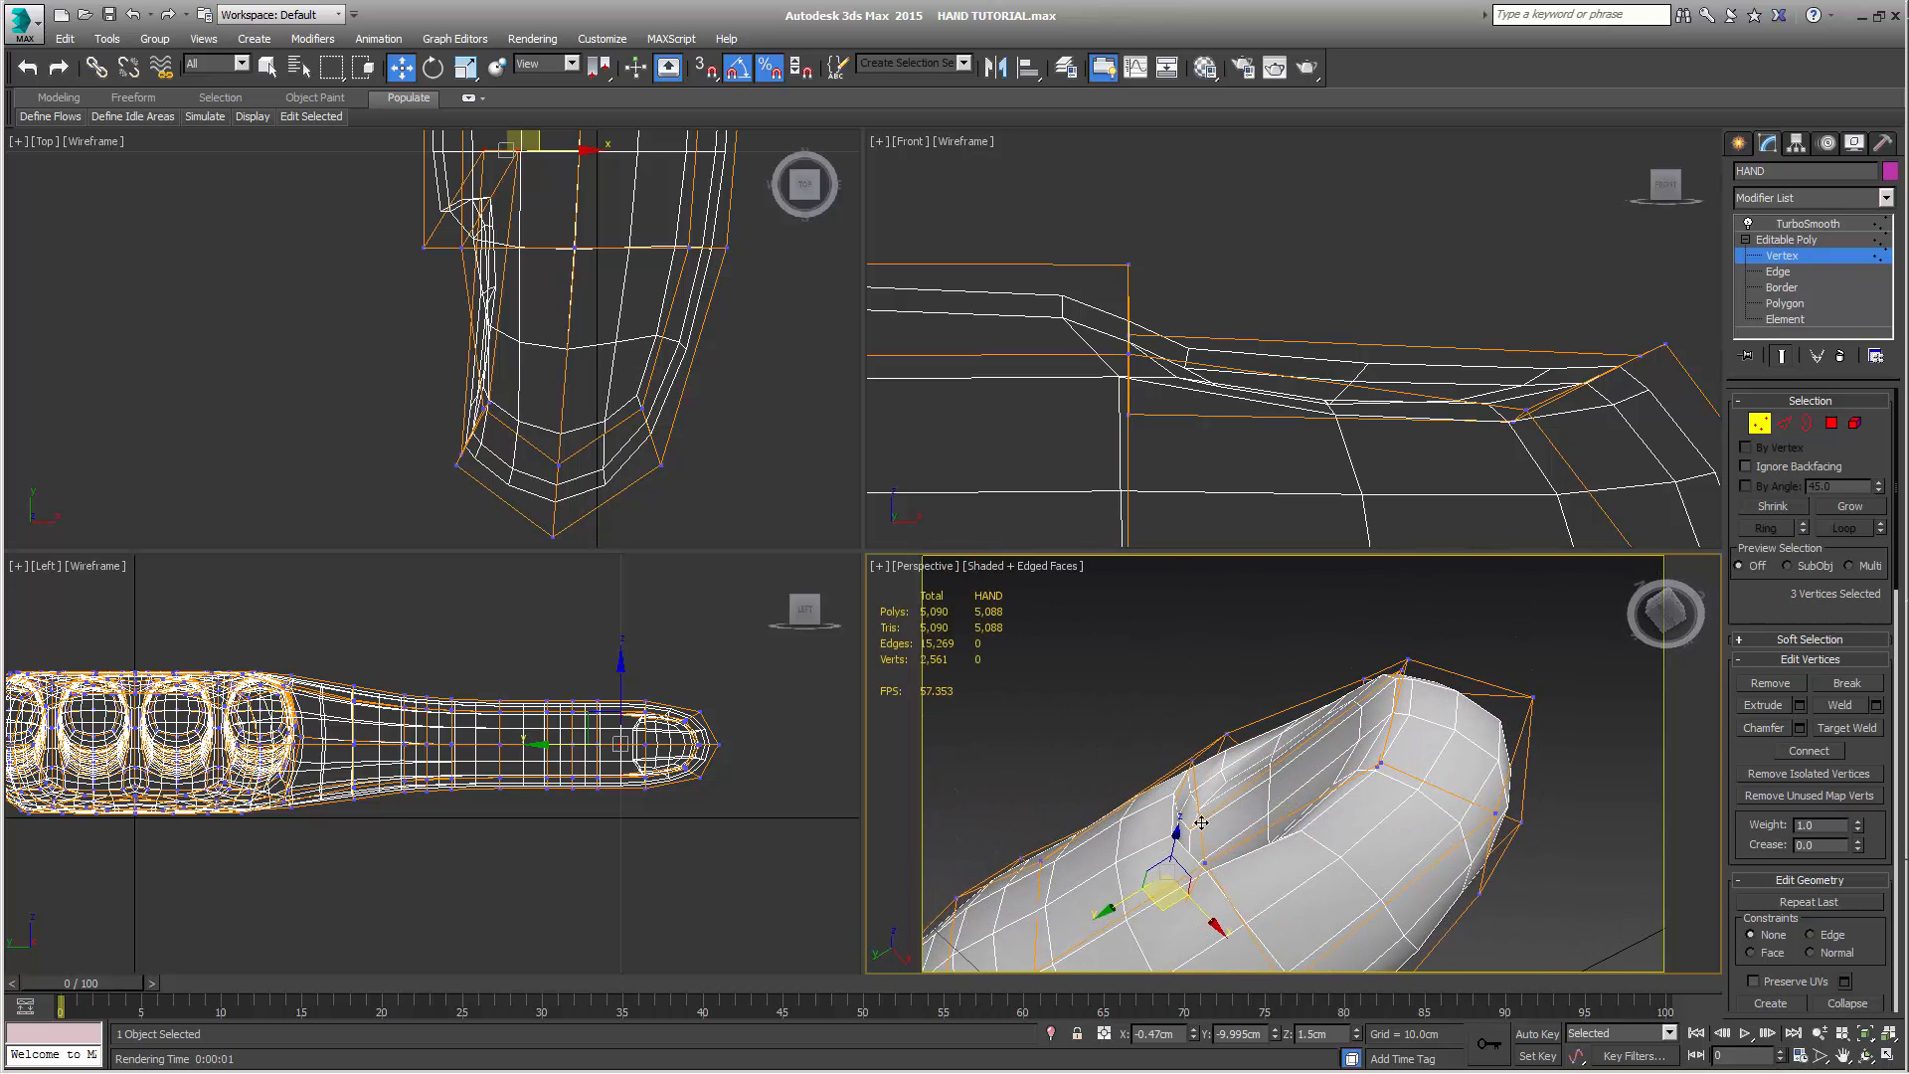
{"action": "middle_click_drag", "start_coordinate": [1255, 821], "coordinate": [1352, 834], "text": "alt"}
{"action": "middle_click_drag", "start_coordinate": [1305, 771], "coordinate": [1308, 725], "text": "alt"}
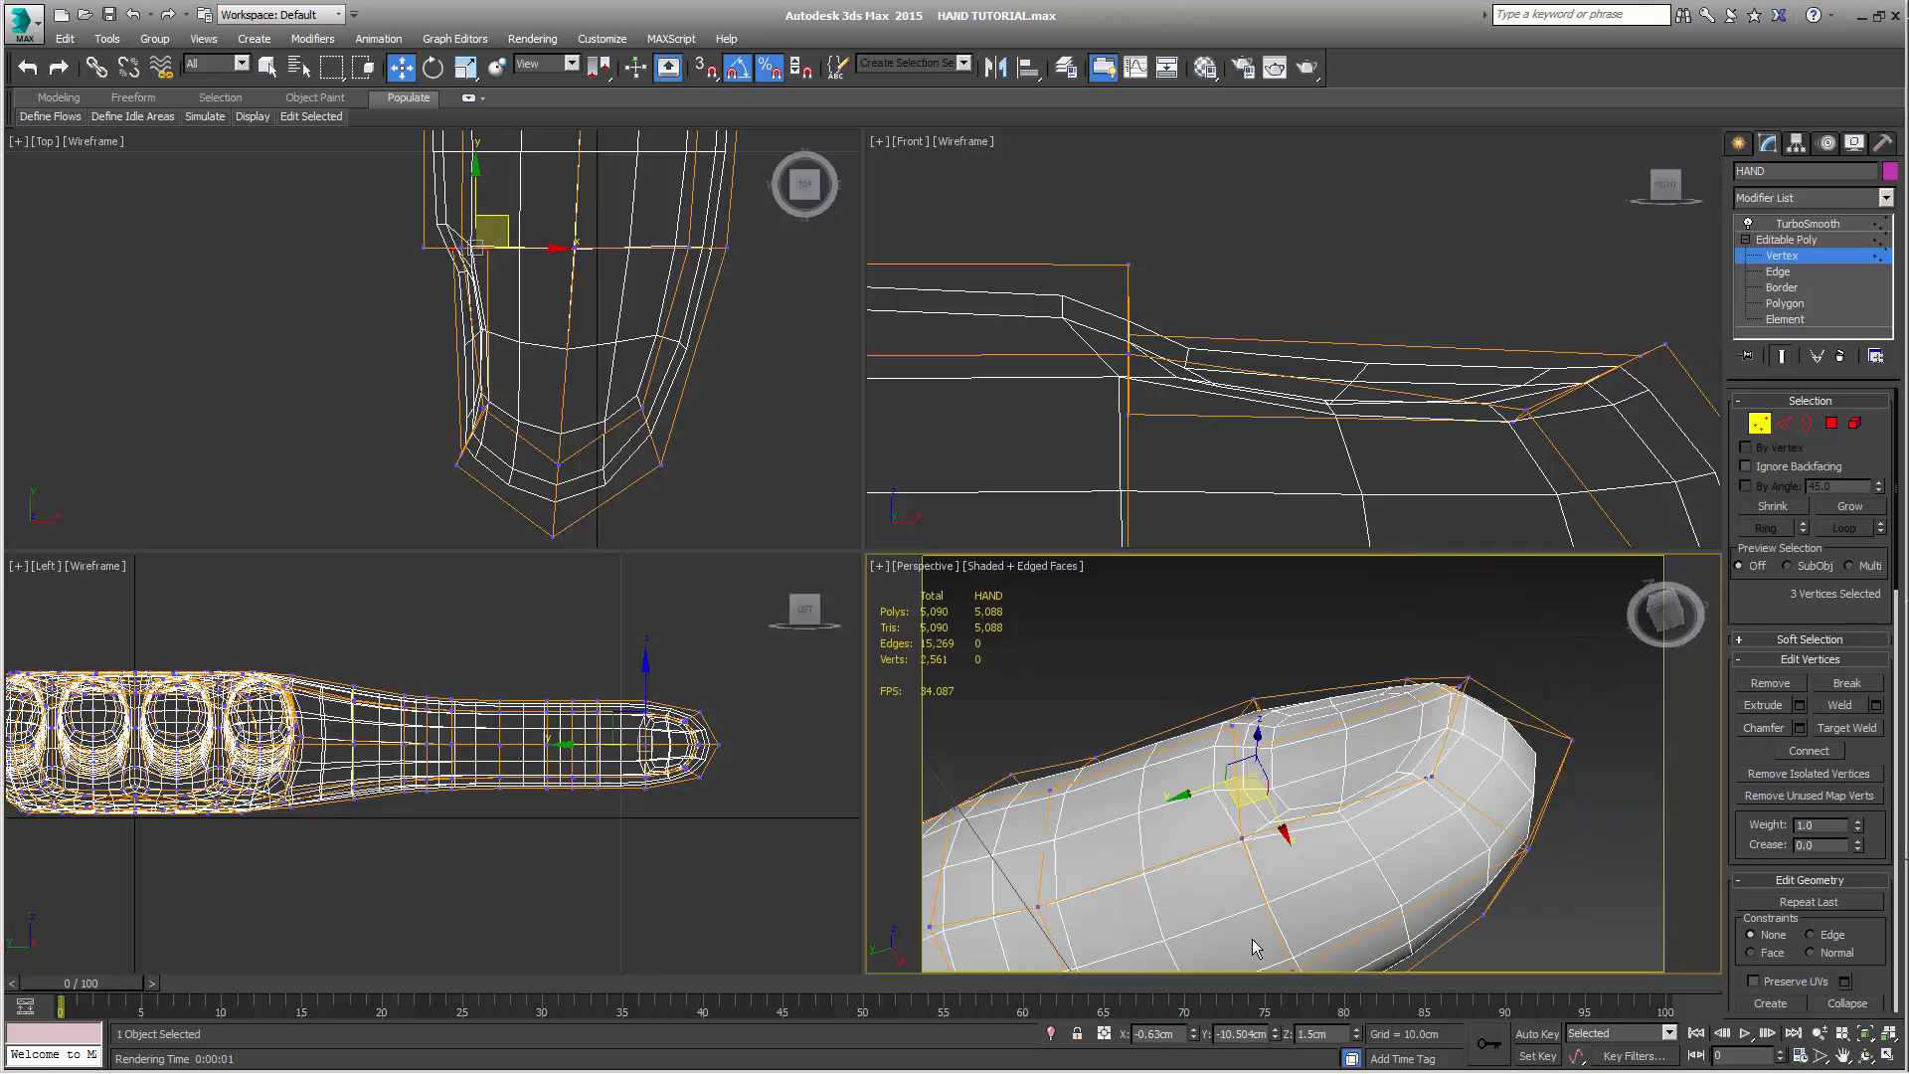
View the recessed thumb nail from its front side, clear the vertex selection and leave vertex editing
{"action": "middle_click_drag", "start_coordinate": [1267, 895], "coordinate": [1297, 855]}
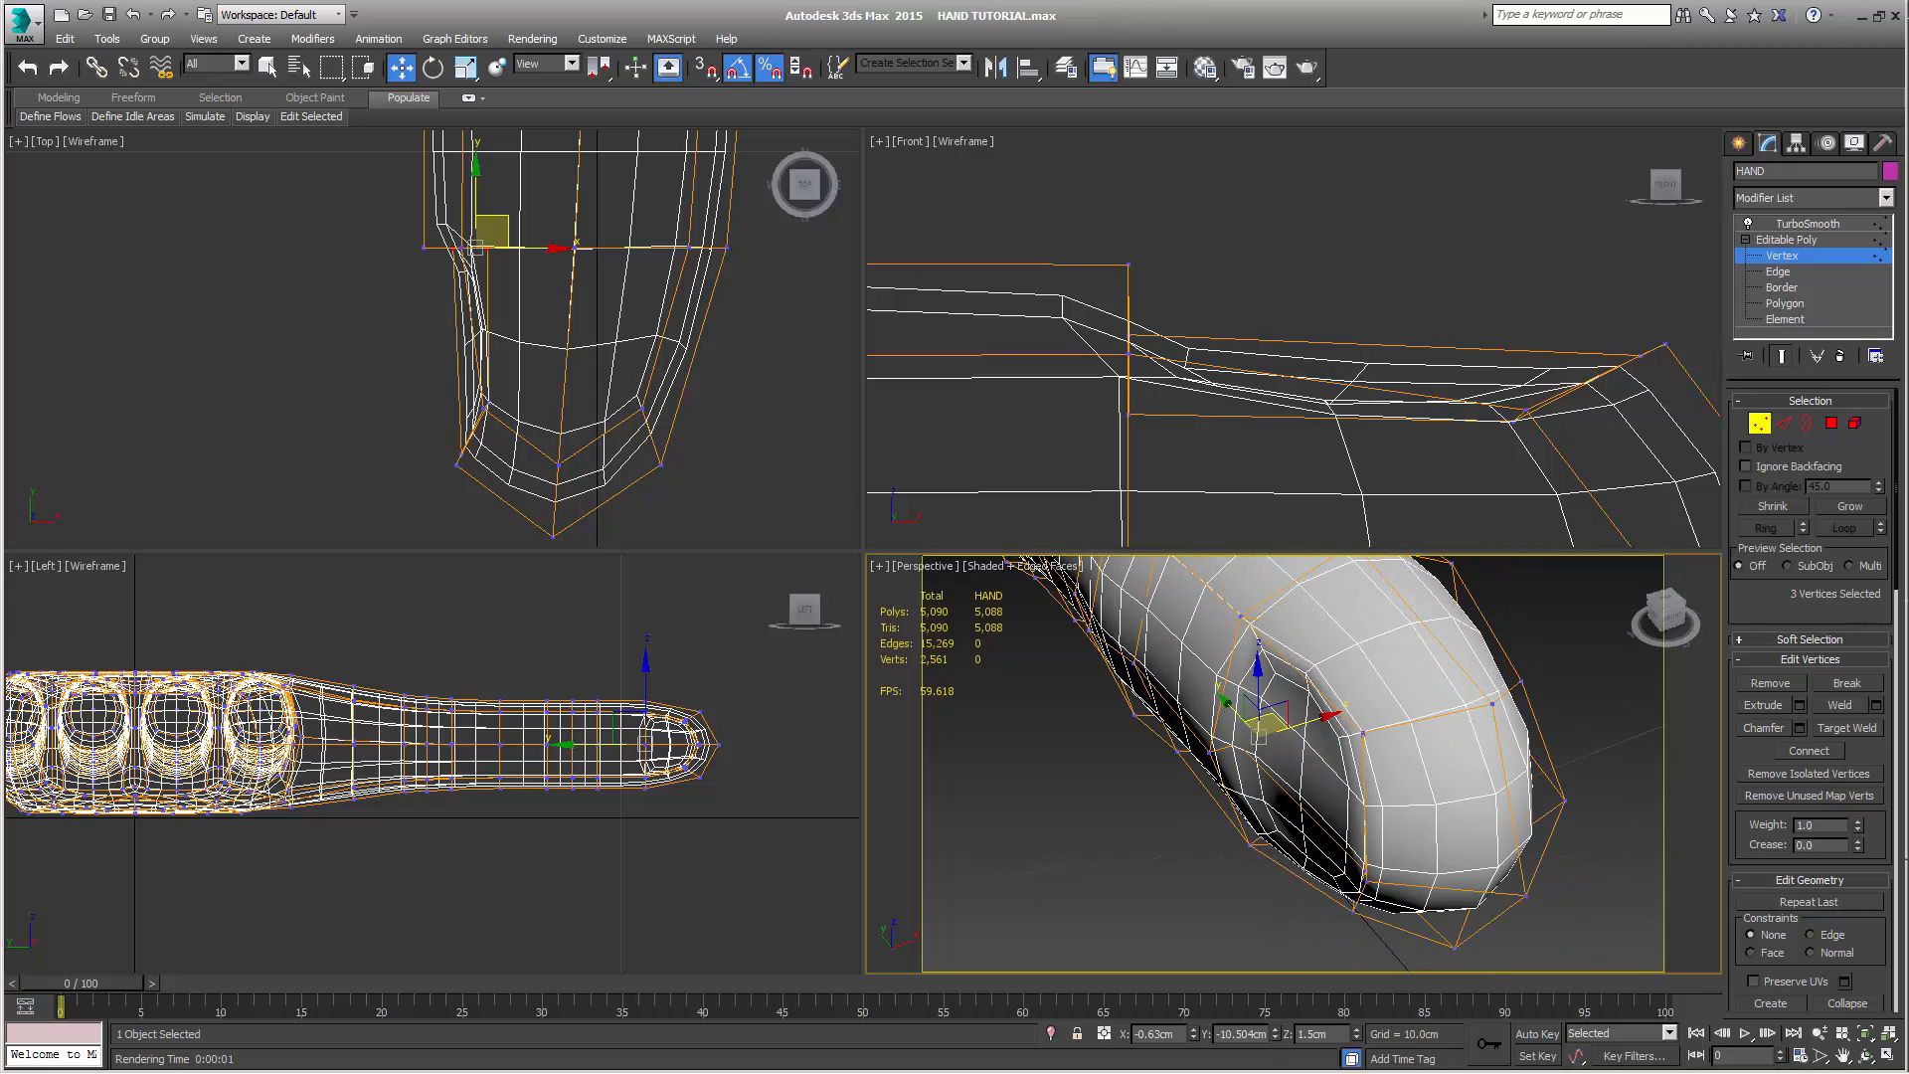
{"action": "left_click", "coordinate": [1064, 804]}
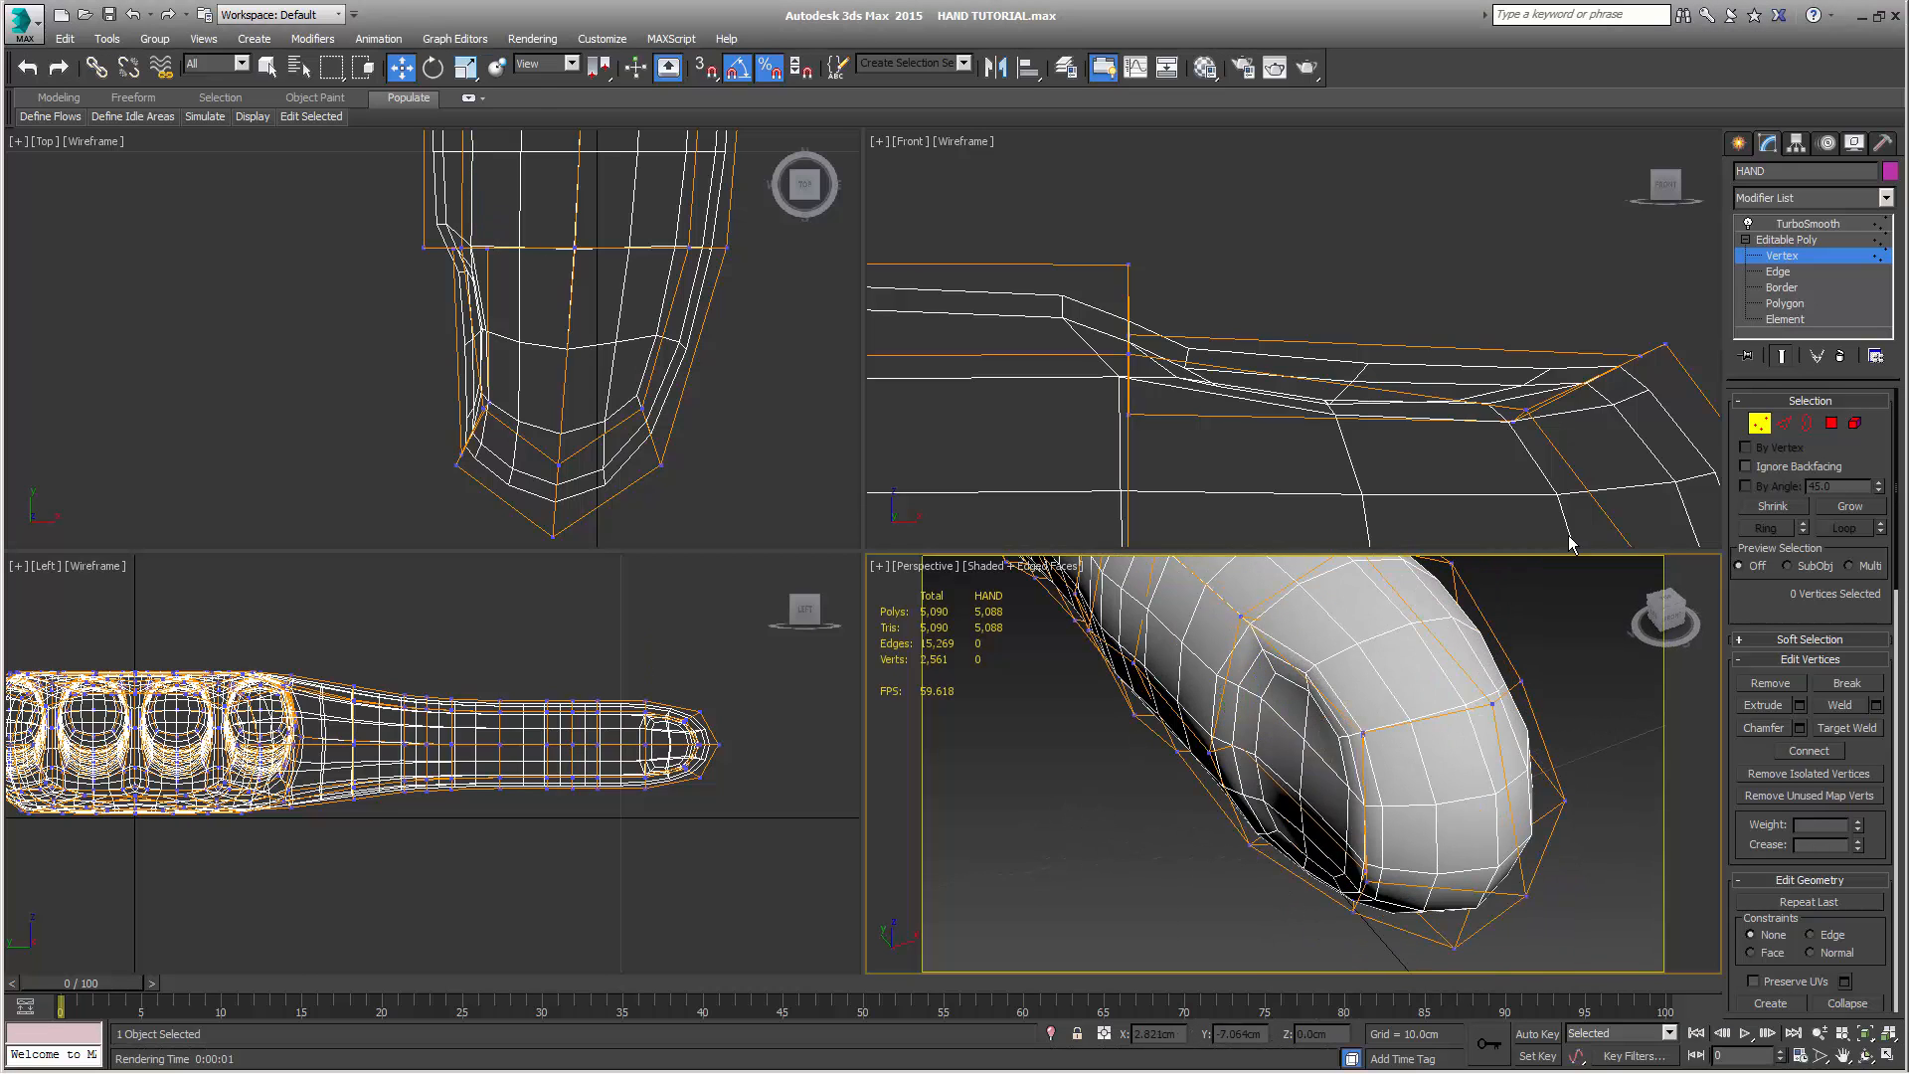
{"action": "left_click", "coordinate": [1759, 426]}
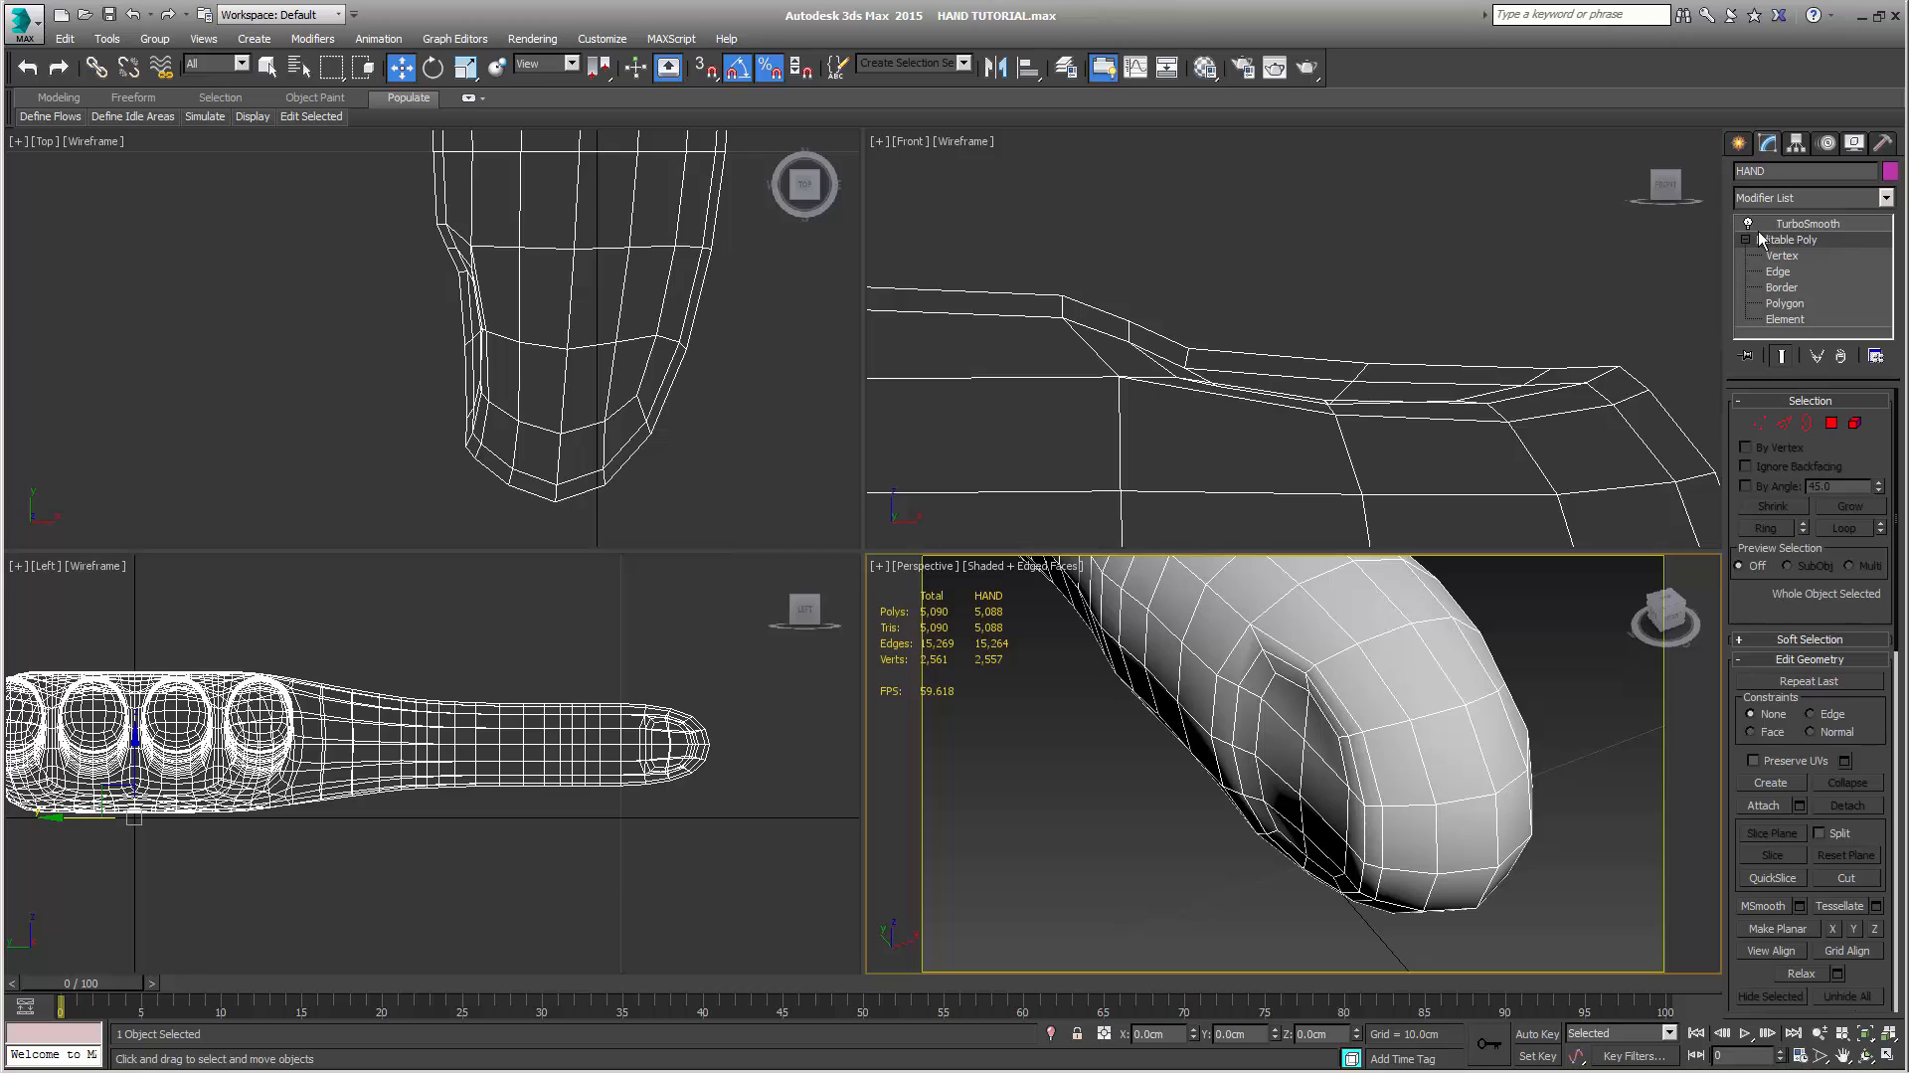
Deselect the hand and create a box about 0.76 cm long and 1.207 cm wide at the index fingertip in the top view
{"action": "left_click", "coordinate": [1740, 144]}
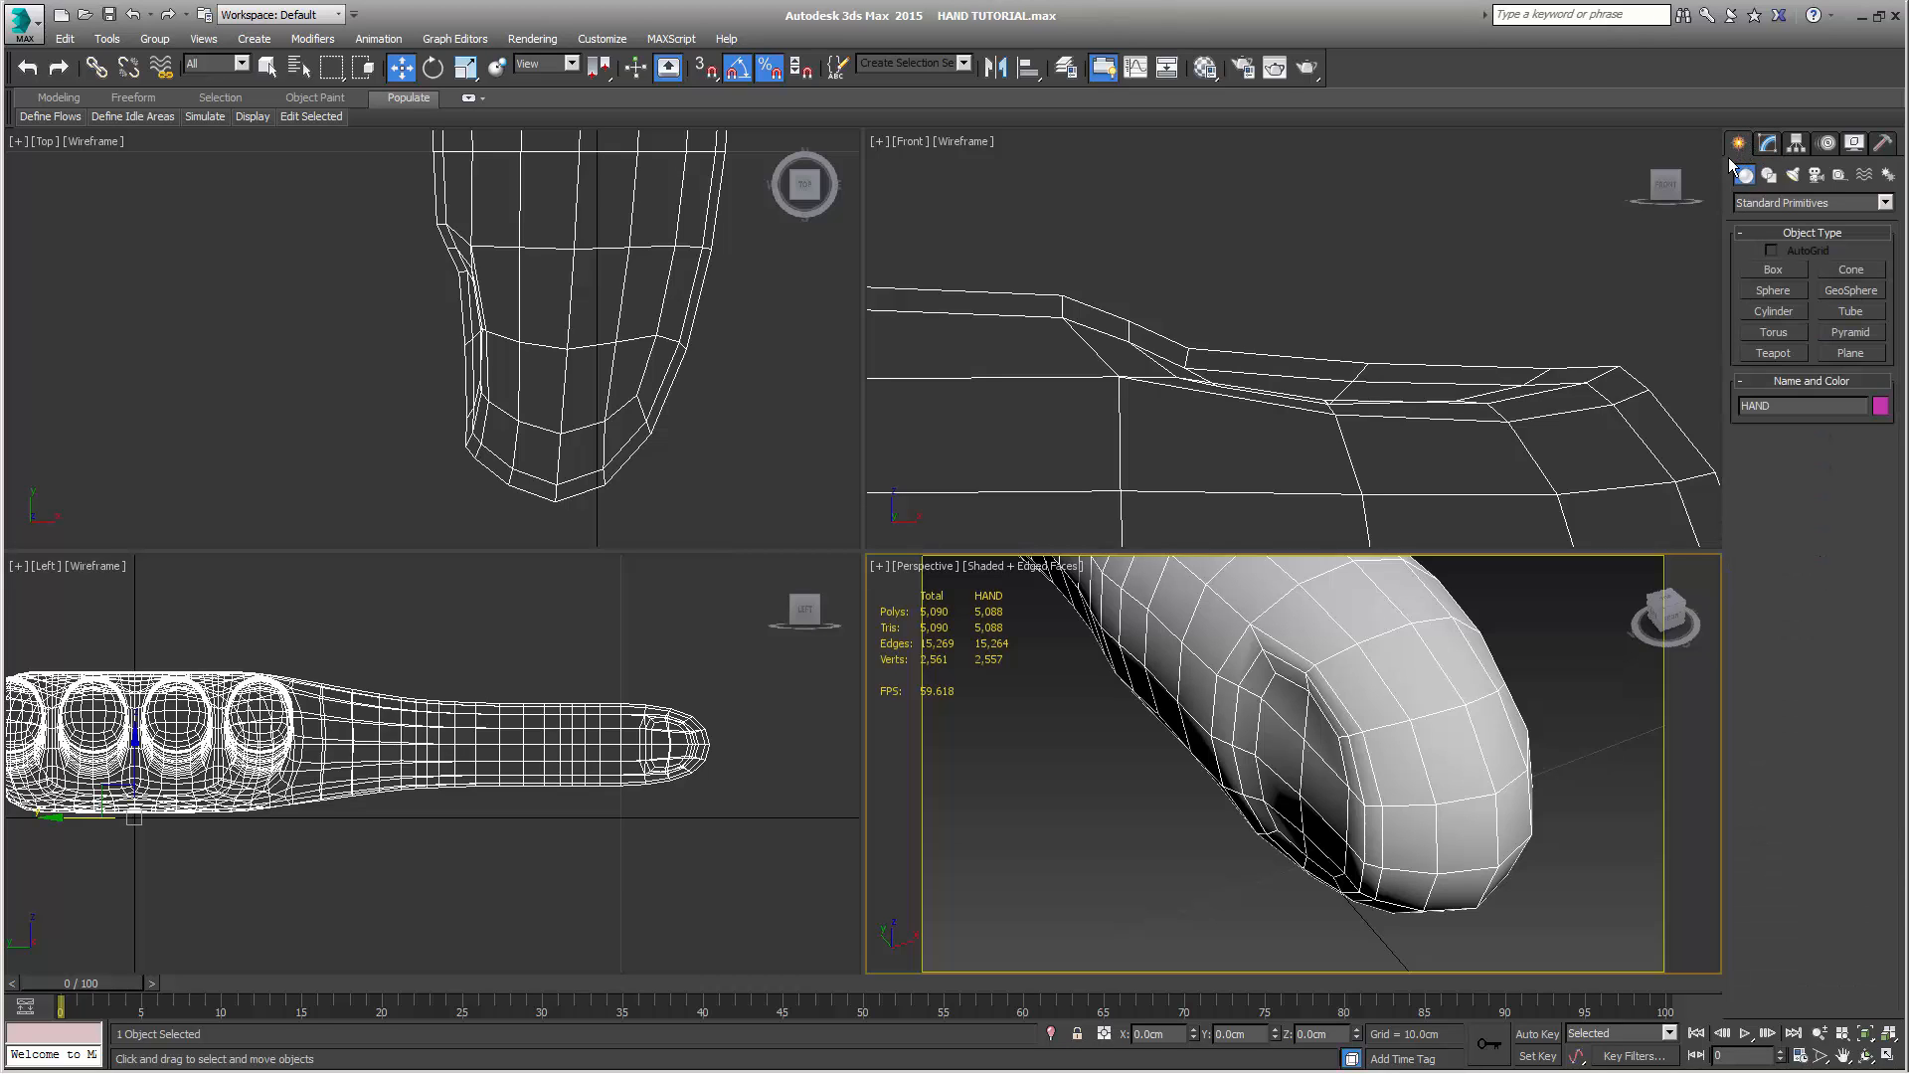
{"action": "left_click", "coordinate": [1418, 290]}
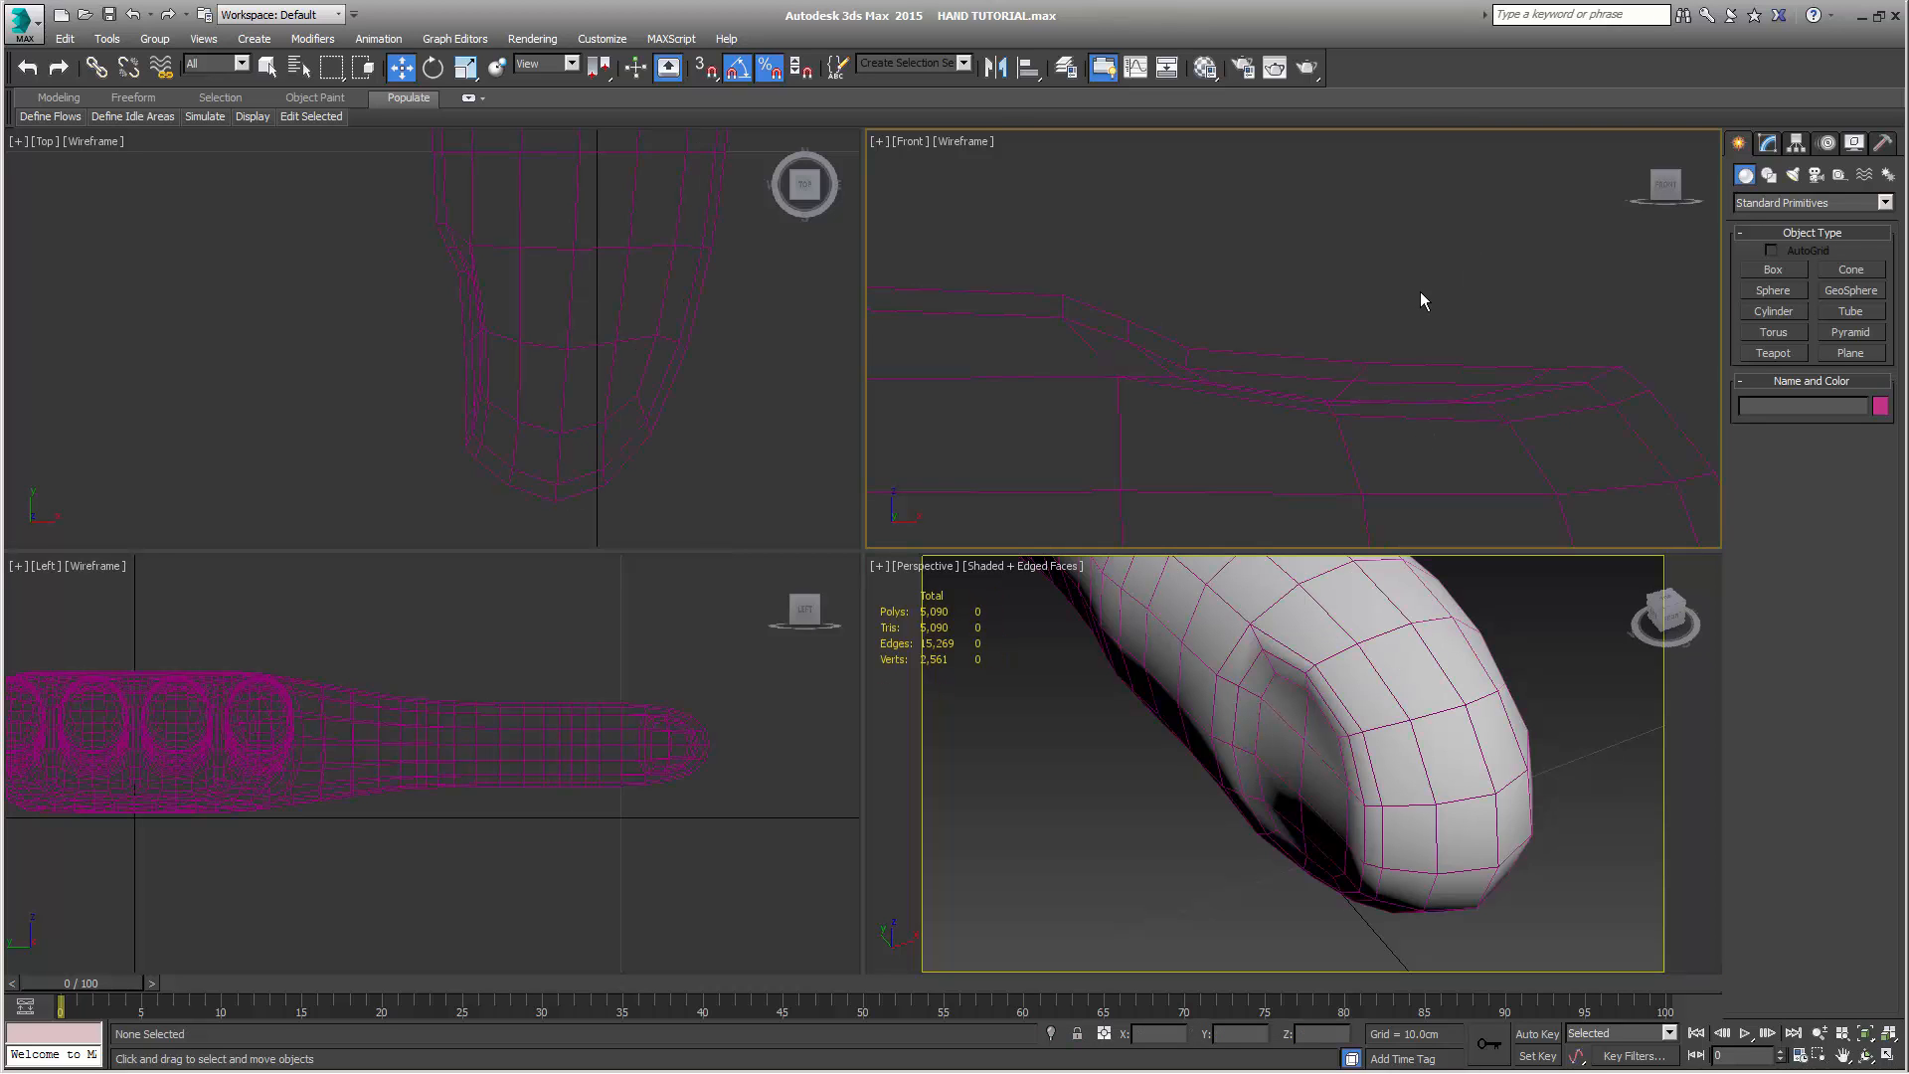
{"action": "scroll", "coordinate": [1392, 328], "scroll_direction": "down", "scroll_amount": 2}
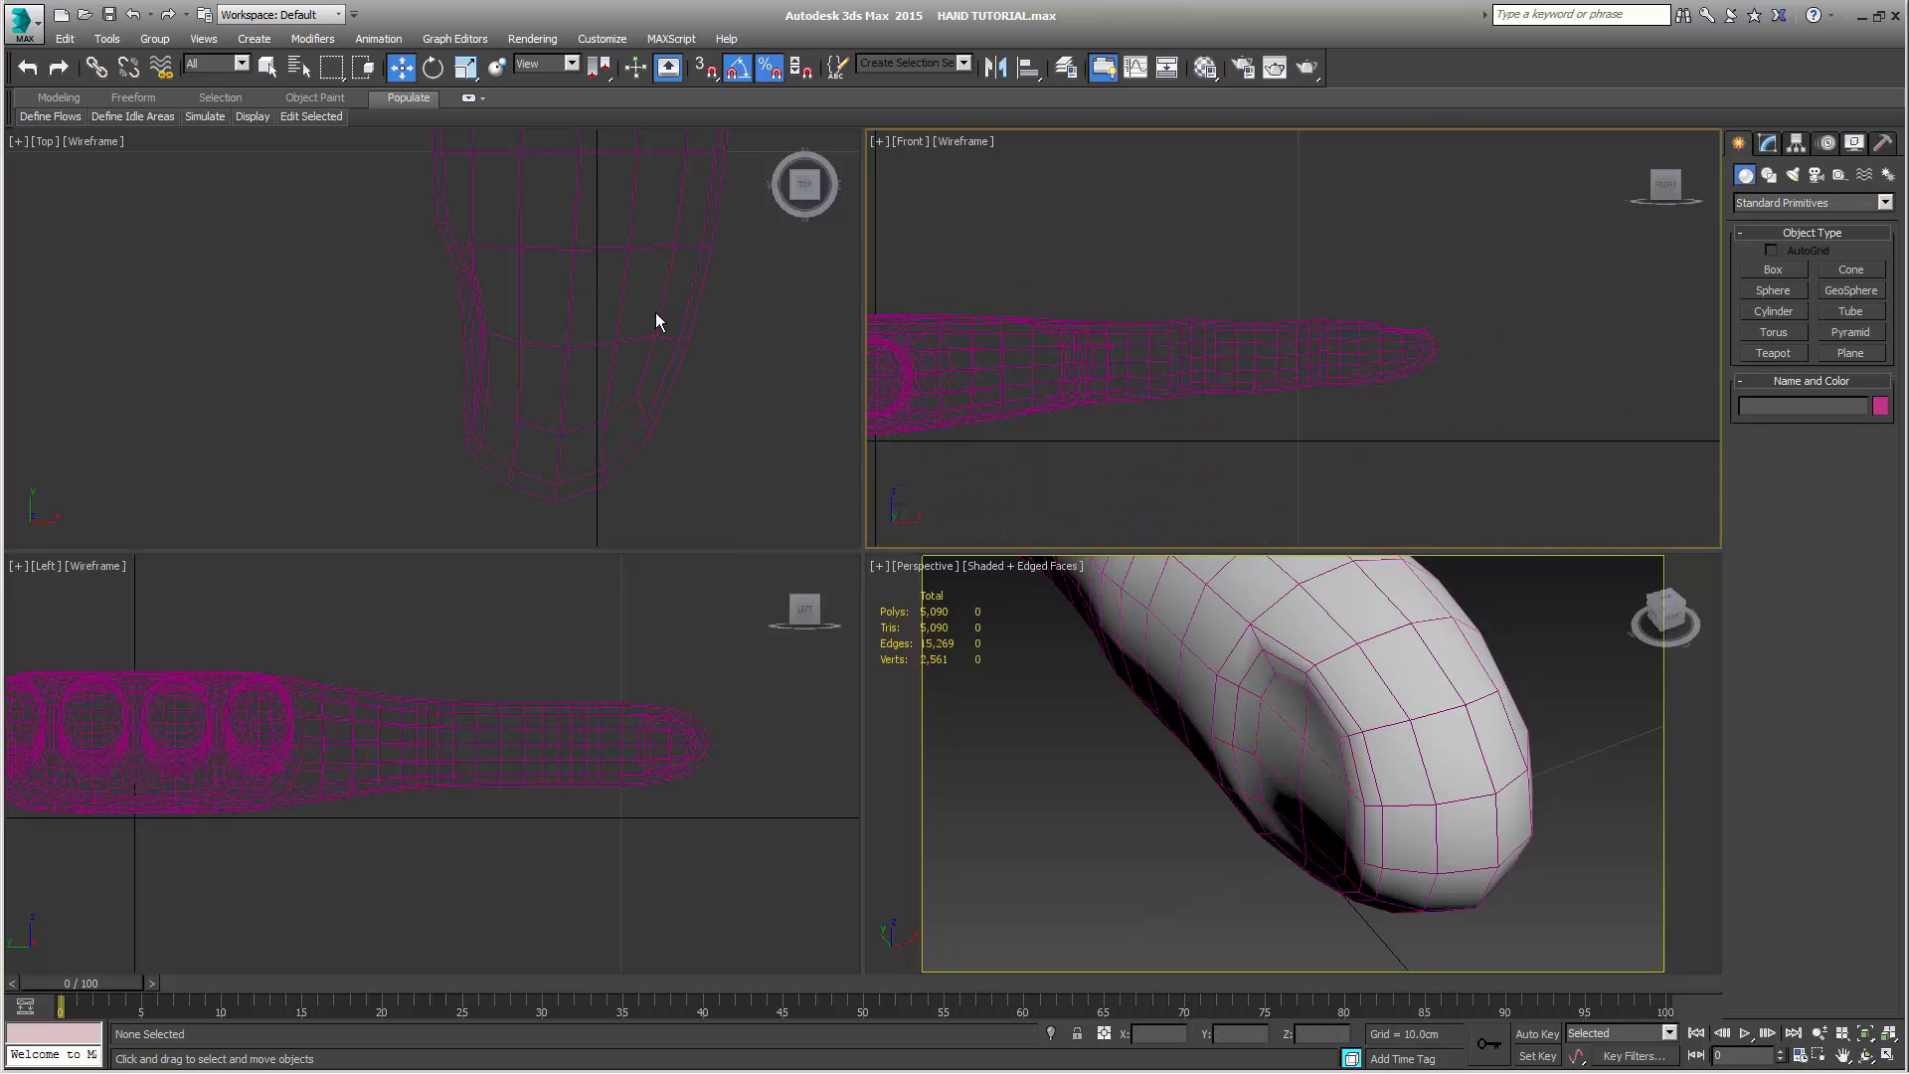
{"action": "scroll", "coordinate": [656, 315], "scroll_direction": "down", "scroll_amount": 6}
{"action": "scroll", "coordinate": [659, 345], "scroll_direction": "down", "scroll_amount": 2}
{"action": "key", "text": "z"}
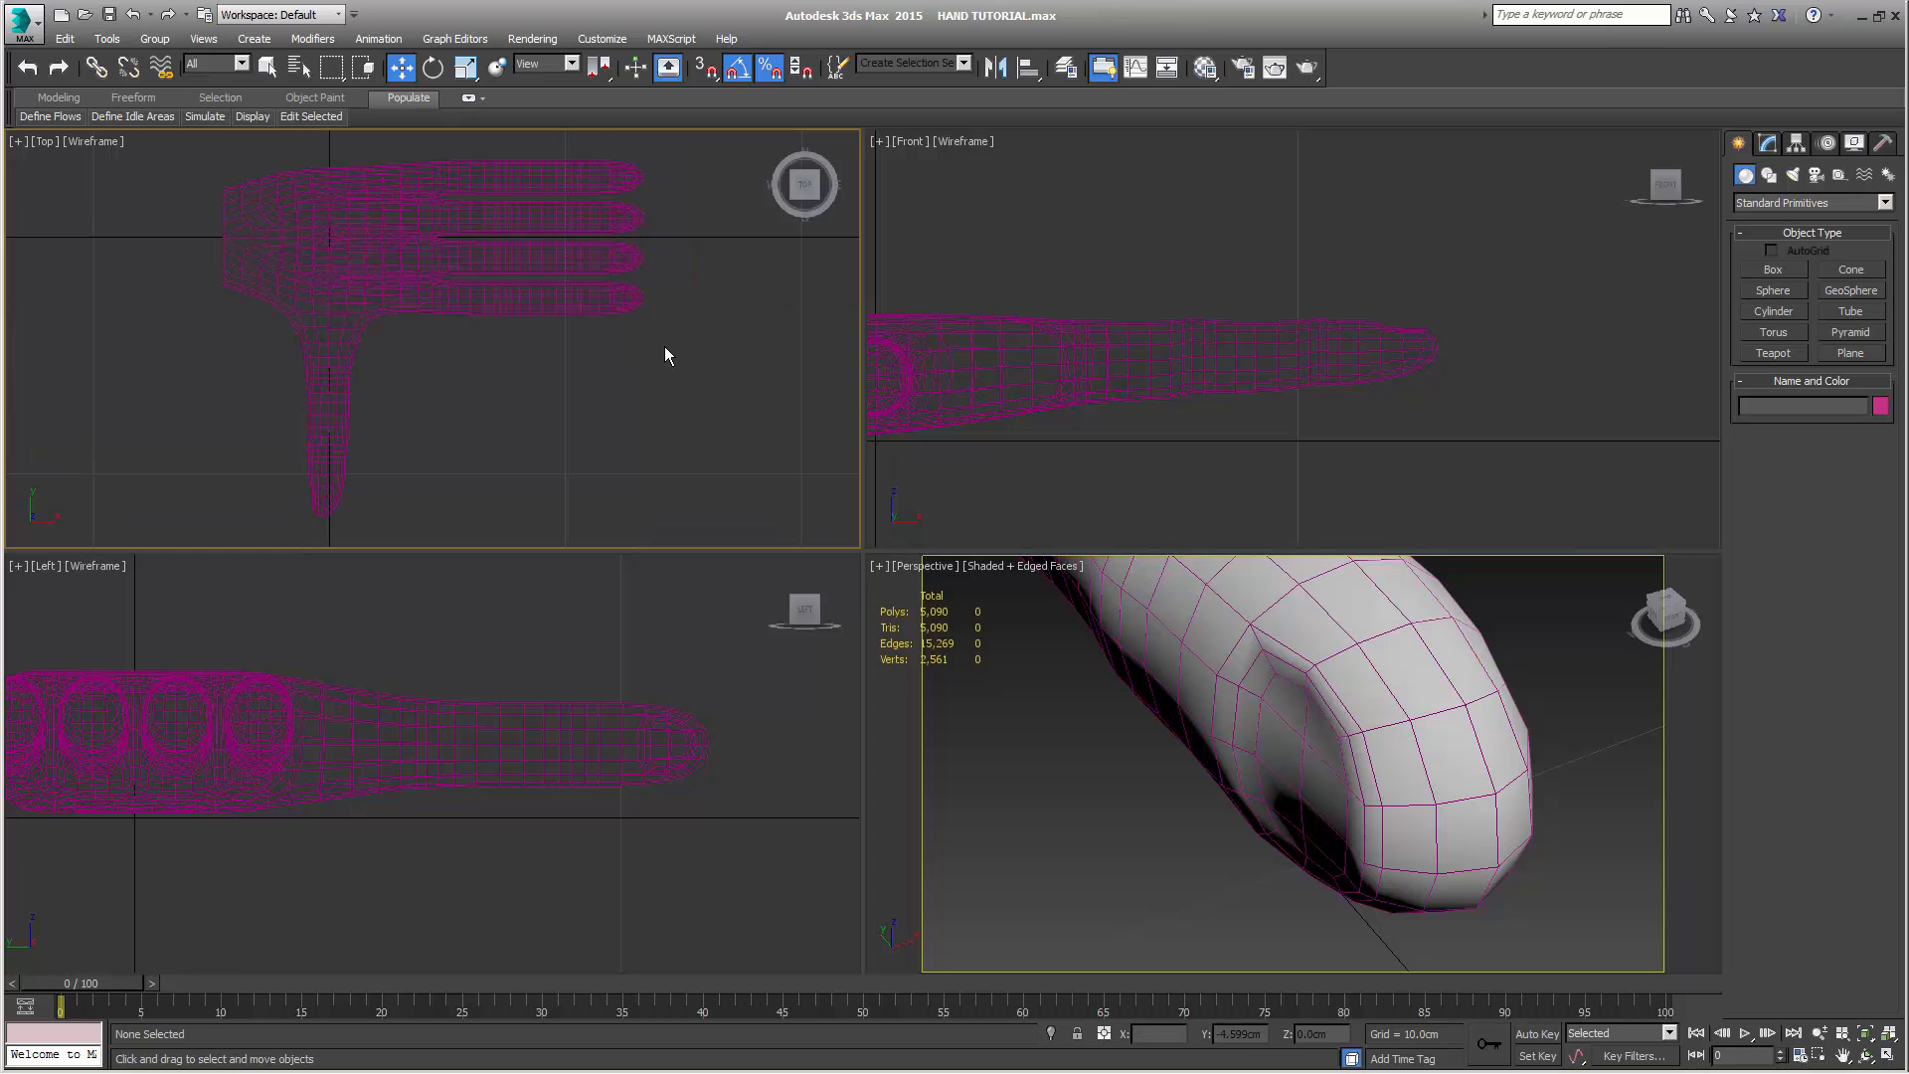
{"action": "left_click", "coordinate": [1773, 270]}
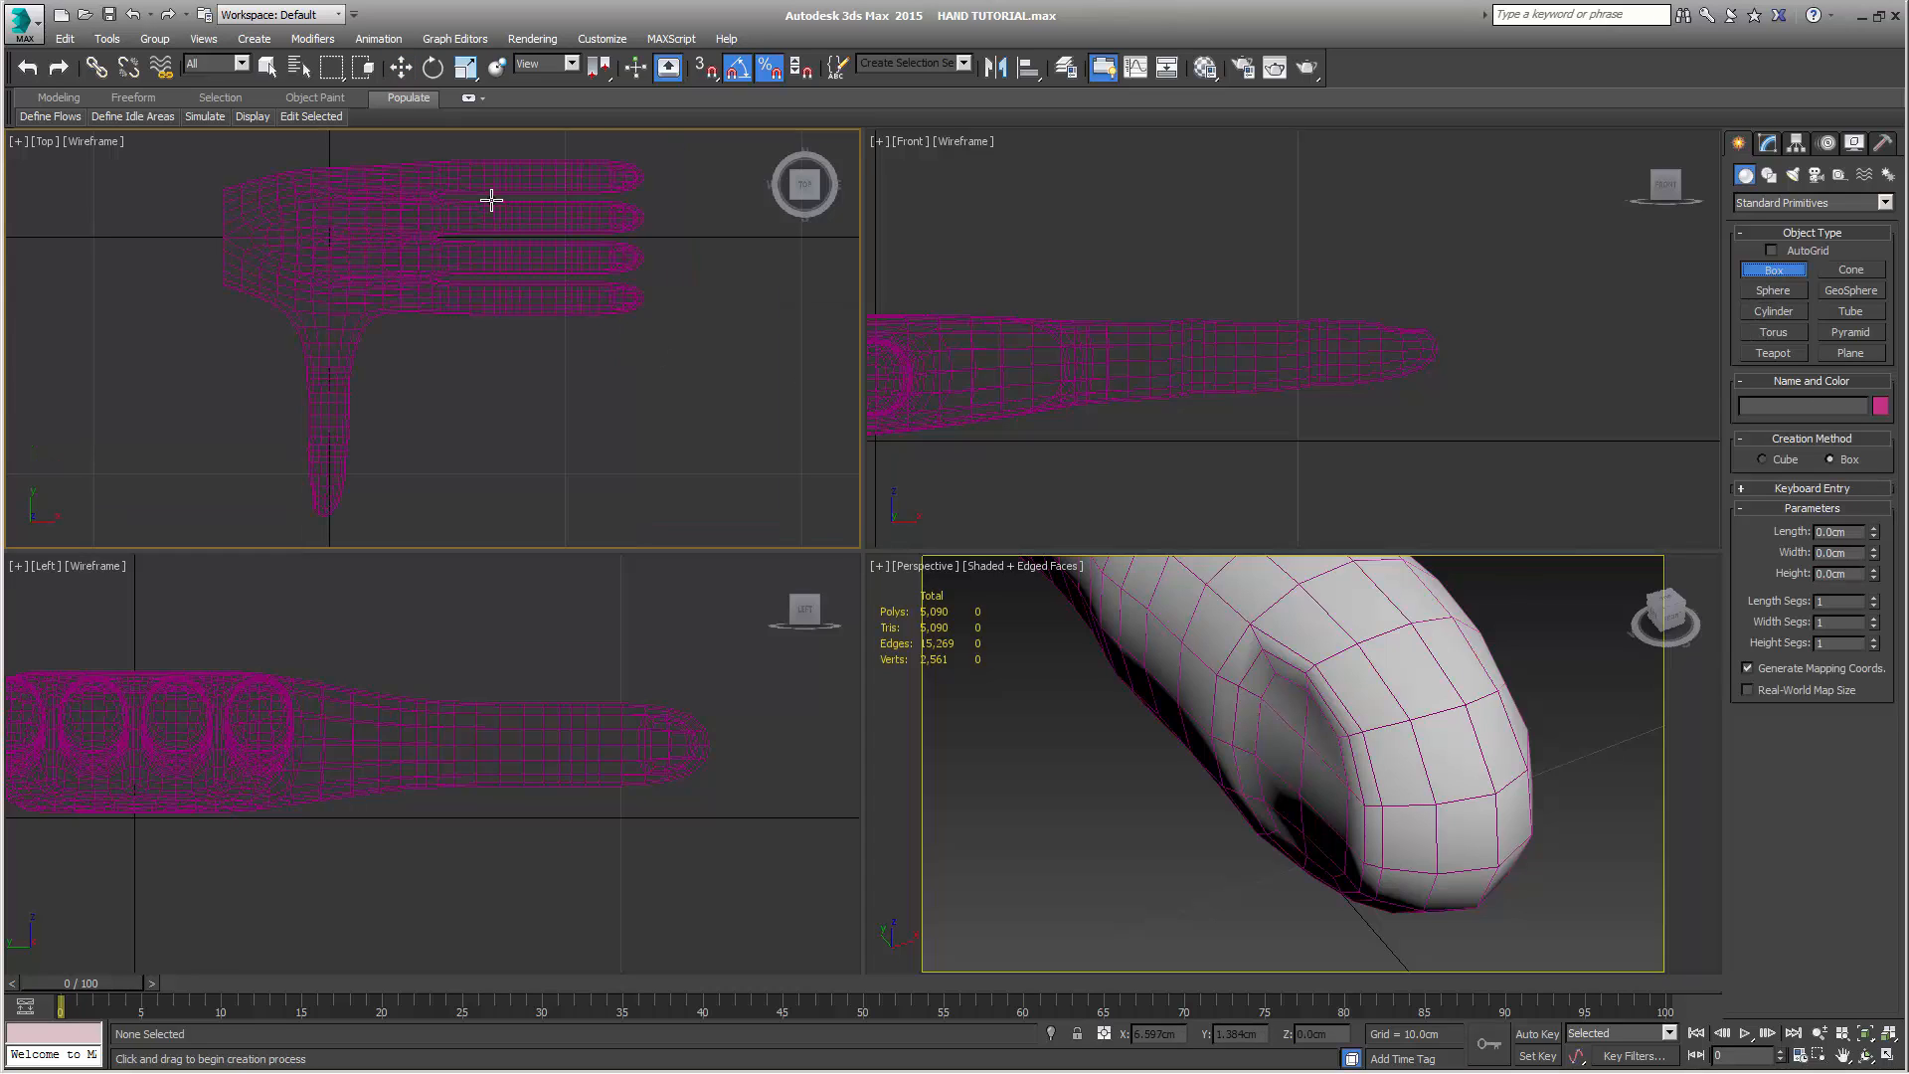
{"action": "middle_click_drag", "start_coordinate": [558, 375], "coordinate": [420, 466]}
{"action": "scroll", "coordinate": [468, 409], "scroll_direction": "up", "scroll_amount": 5}
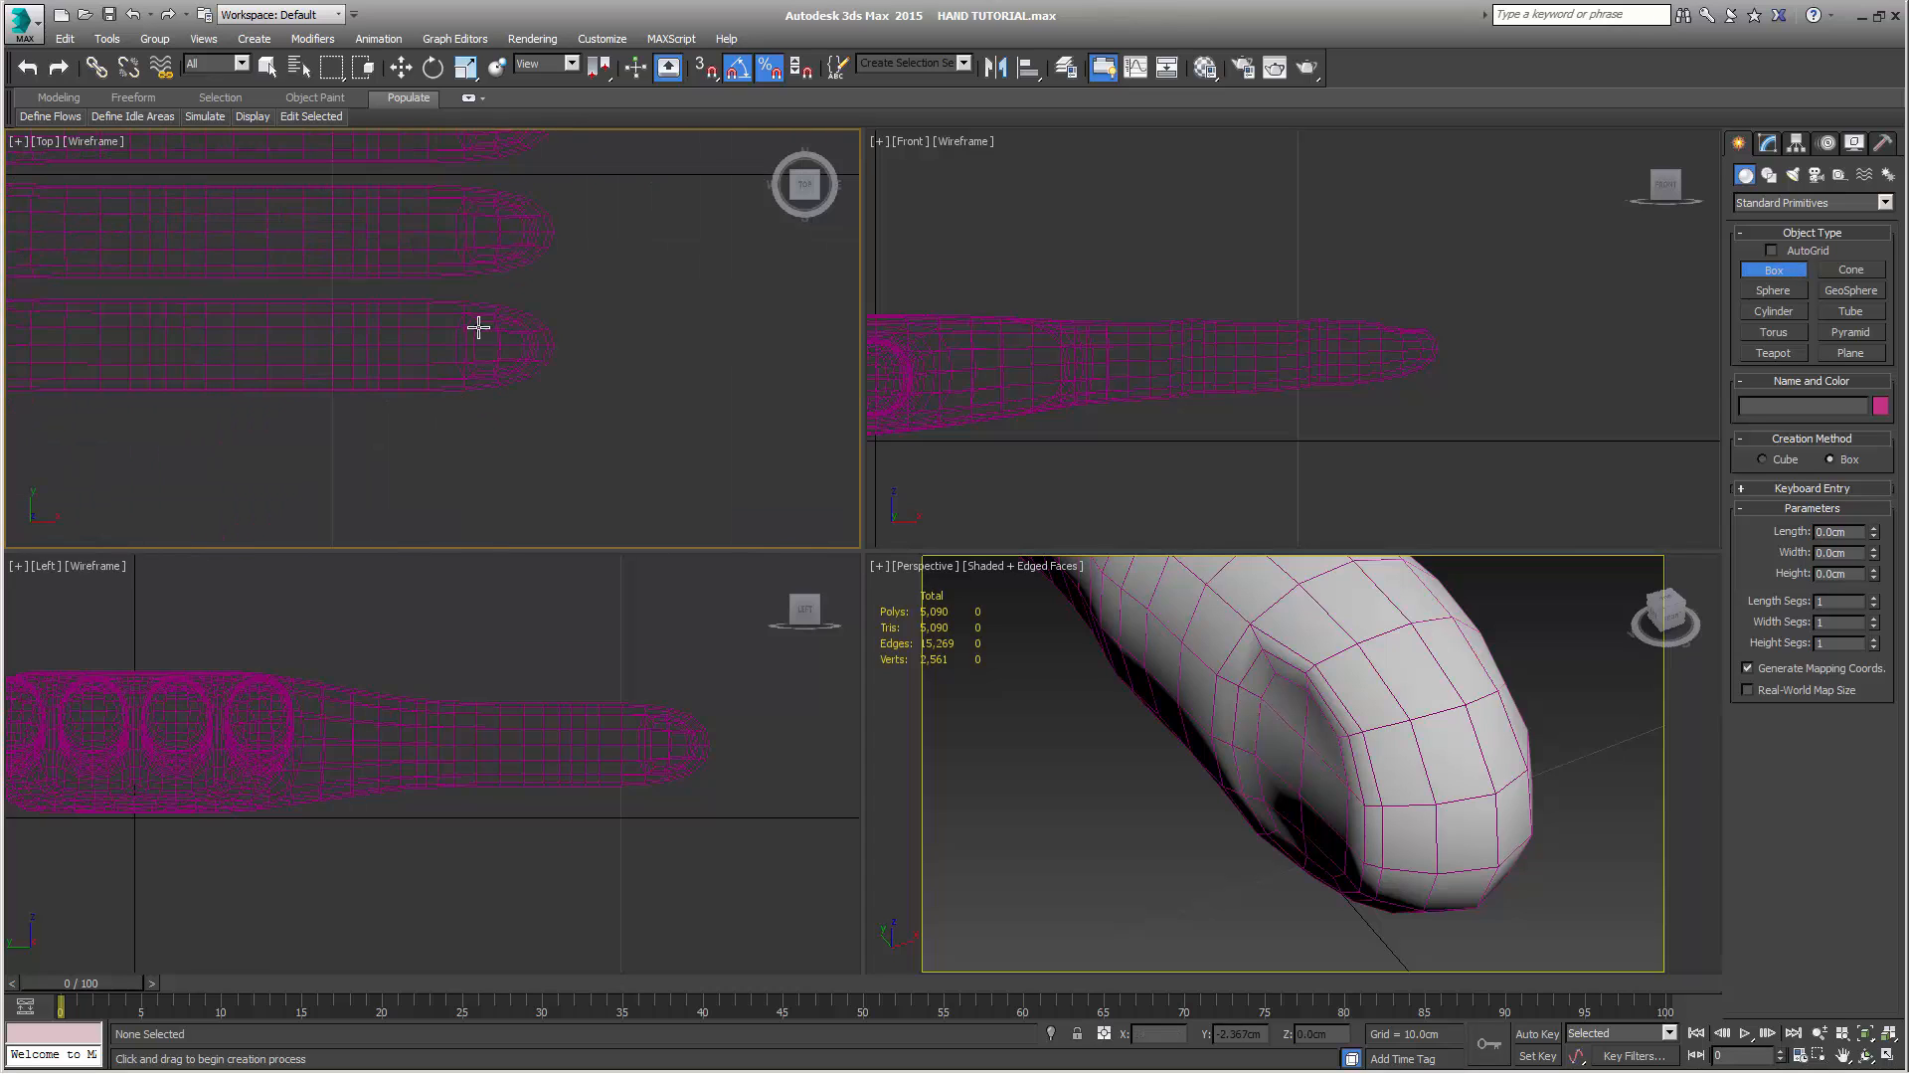
{"action": "left_click_drag", "start_coordinate": [469, 440], "coordinate": [549, 490]}
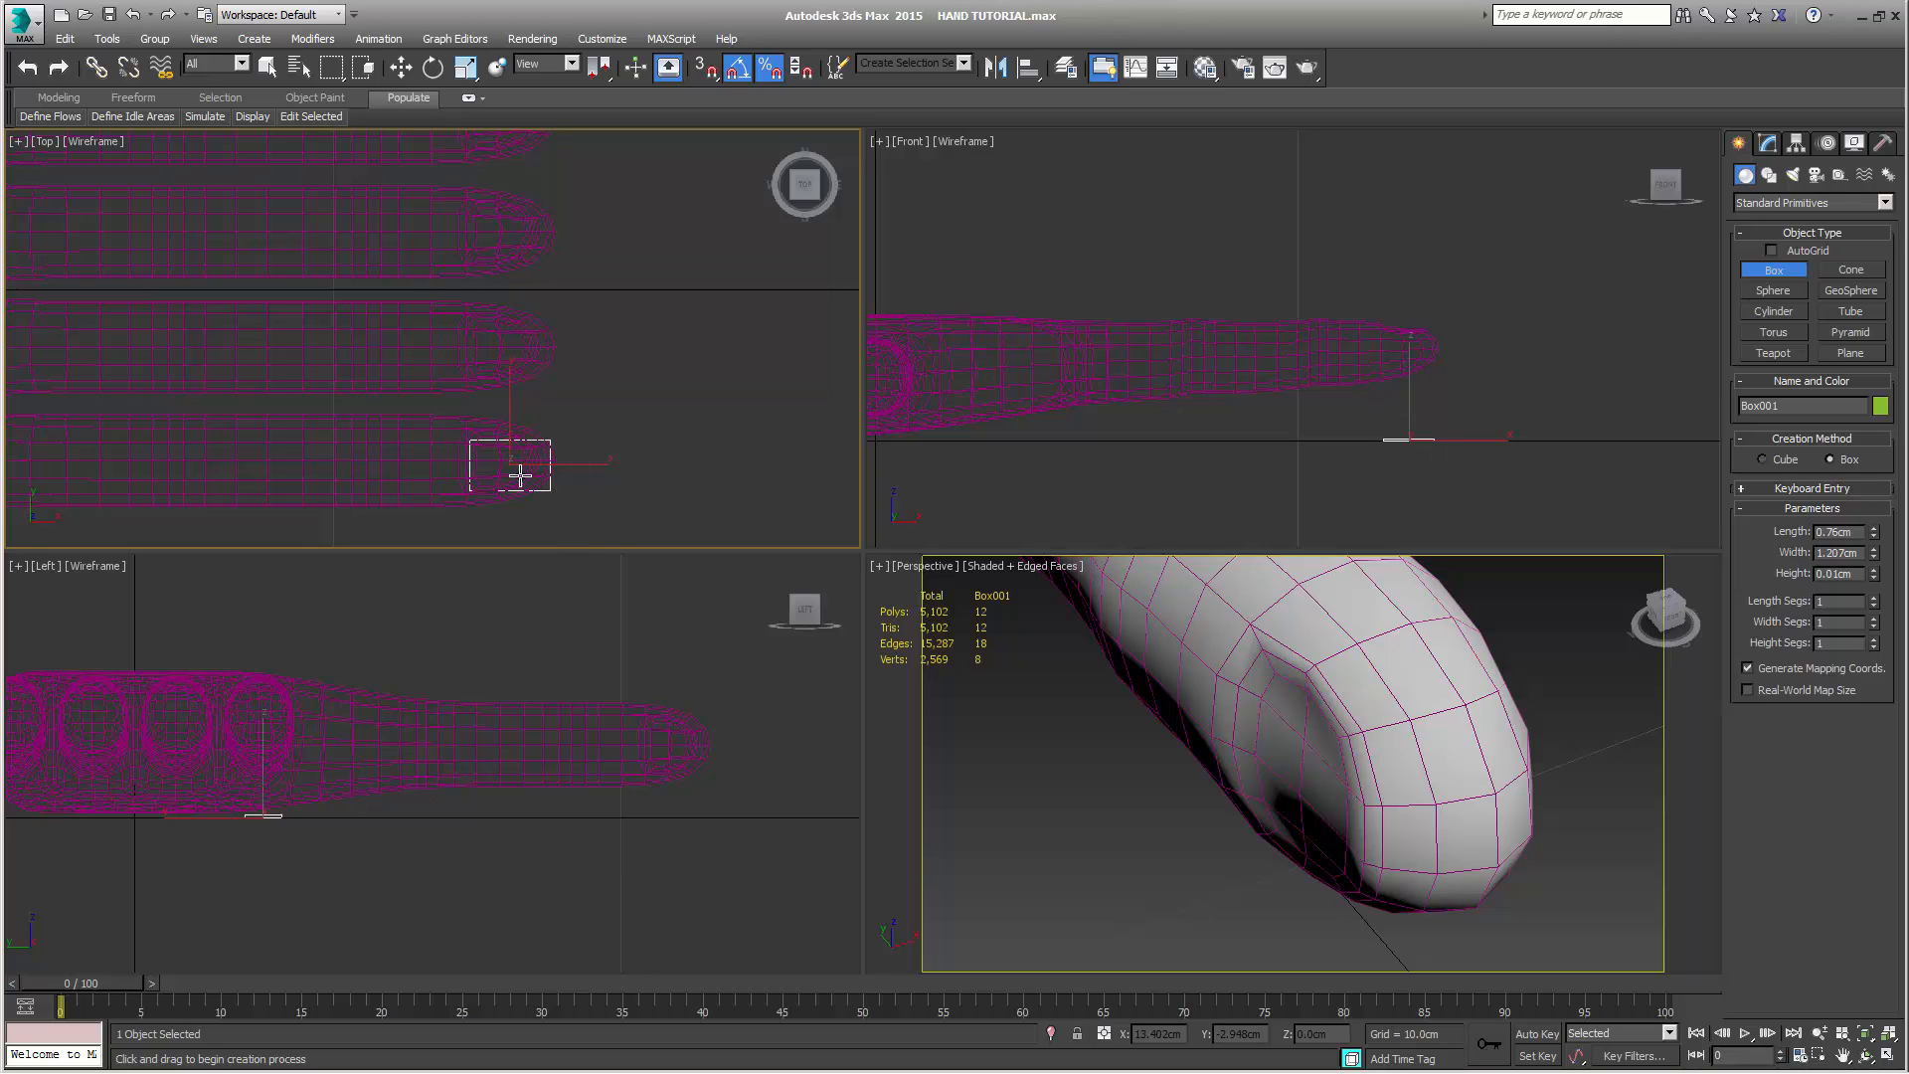
{"action": "left_click", "coordinate": [541, 476]}
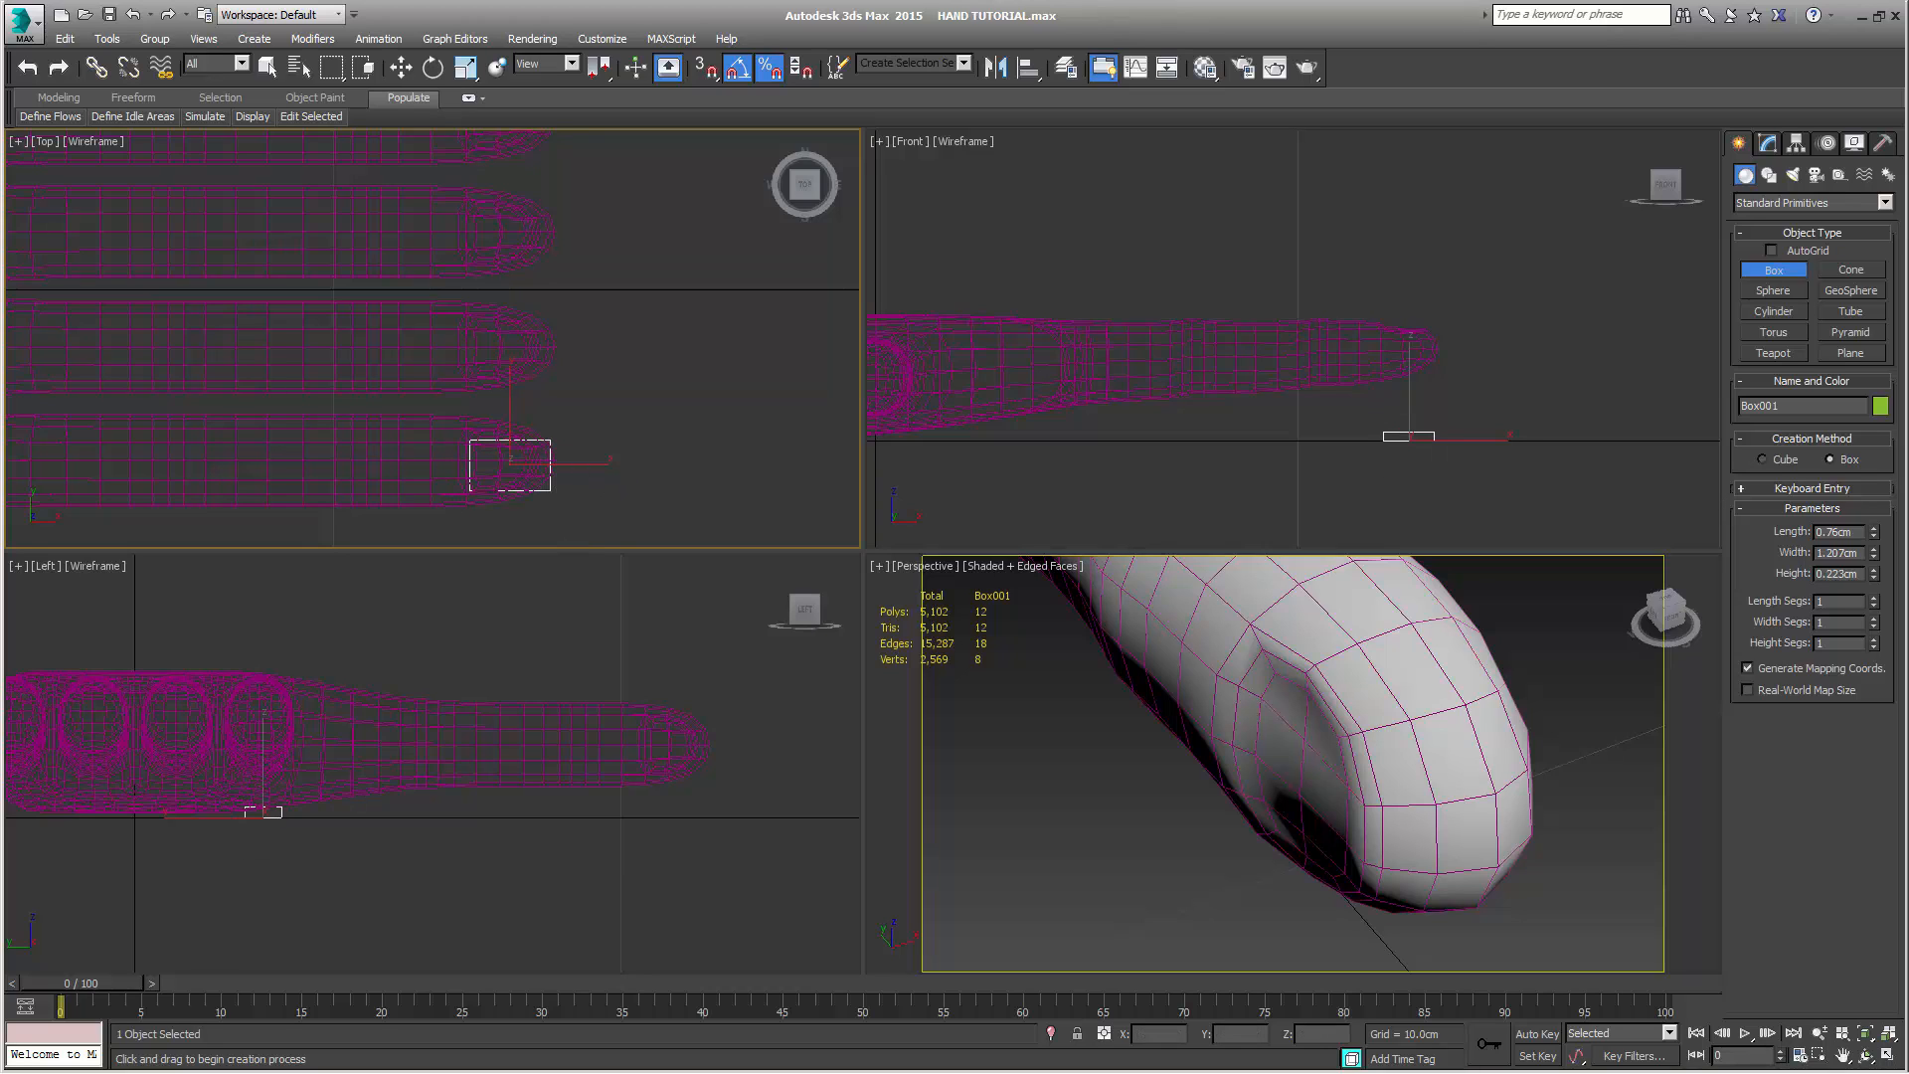
Set the new box's height to 0.05 cm
{"action": "double_click", "coordinate": [1856, 574]}
{"action": "key", "text": "Return"}
{"action": "middle_click_drag", "start_coordinate": [1411, 427], "coordinate": [1388, 434]}
{"action": "scroll", "coordinate": [1388, 434], "scroll_direction": "up", "scroll_amount": 5}
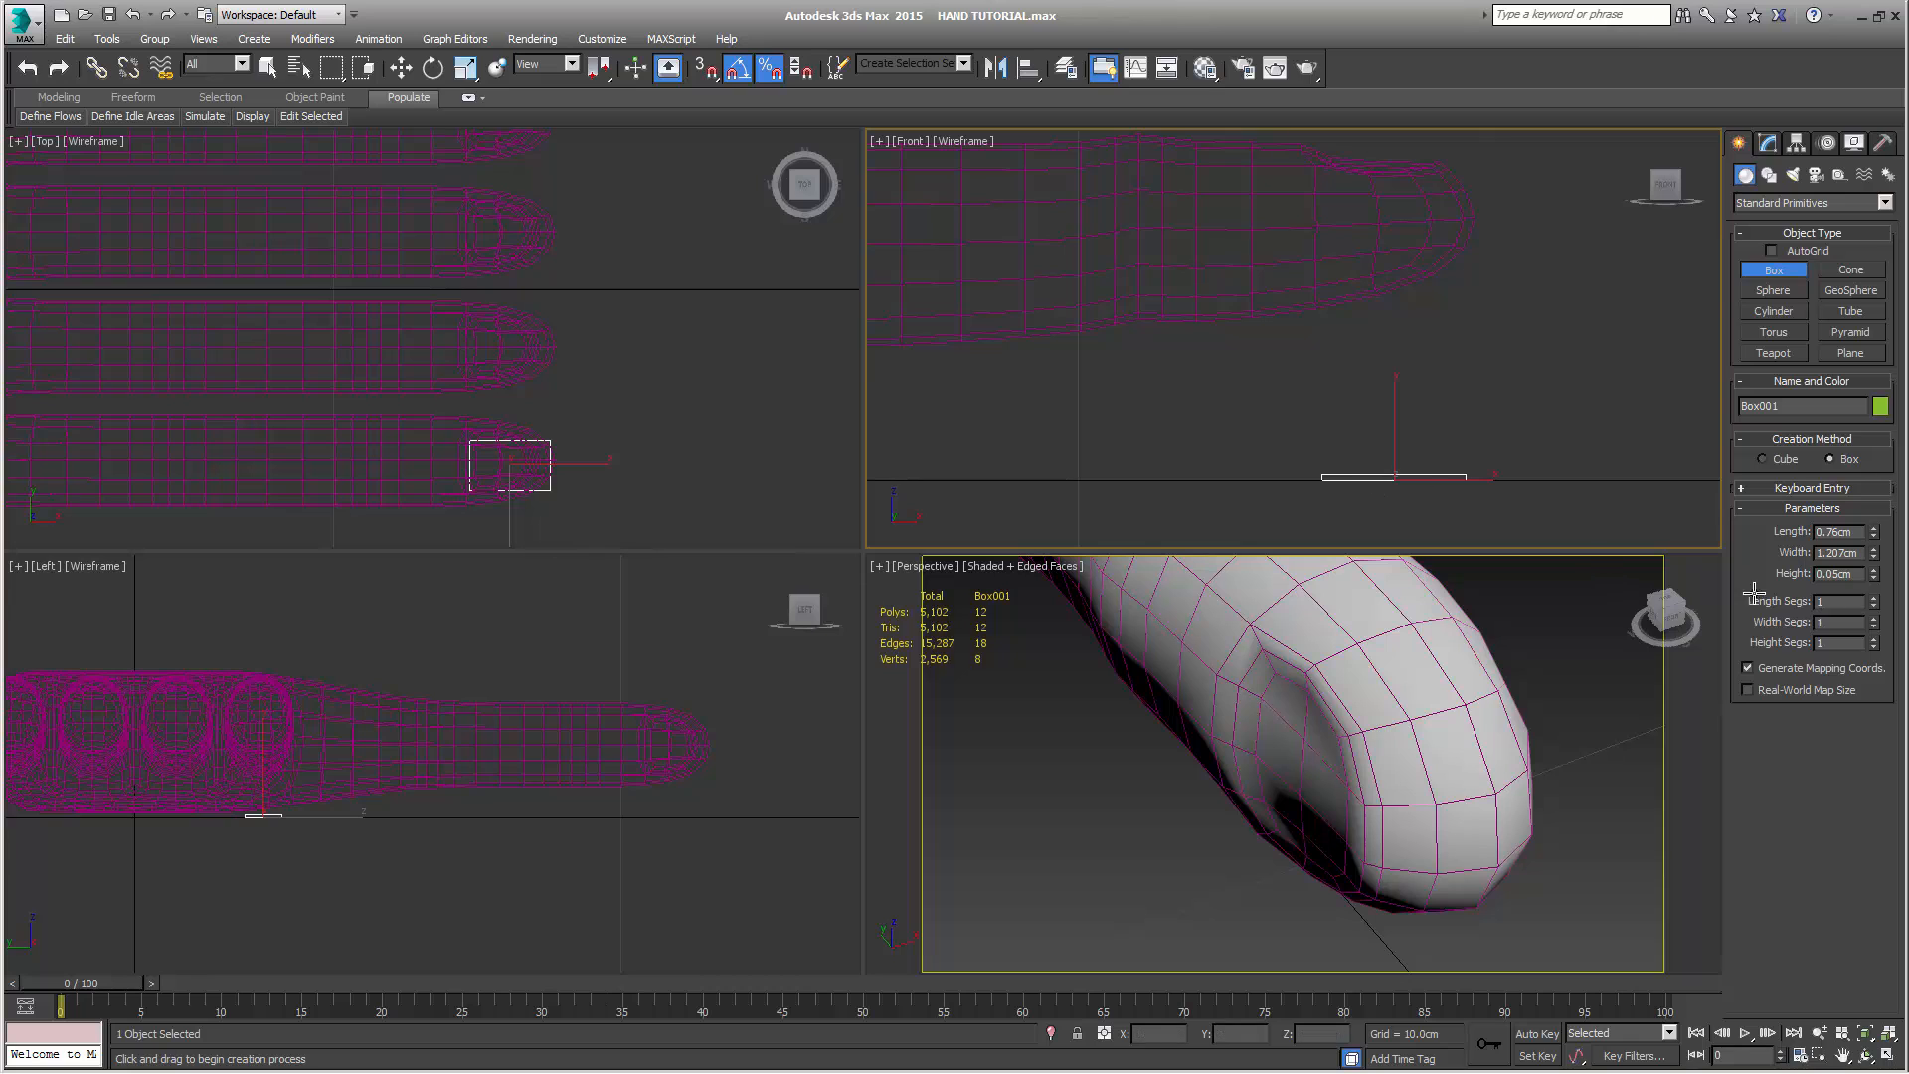
{"action": "scroll", "coordinate": [686, 427], "scroll_direction": "up", "scroll_amount": 5}
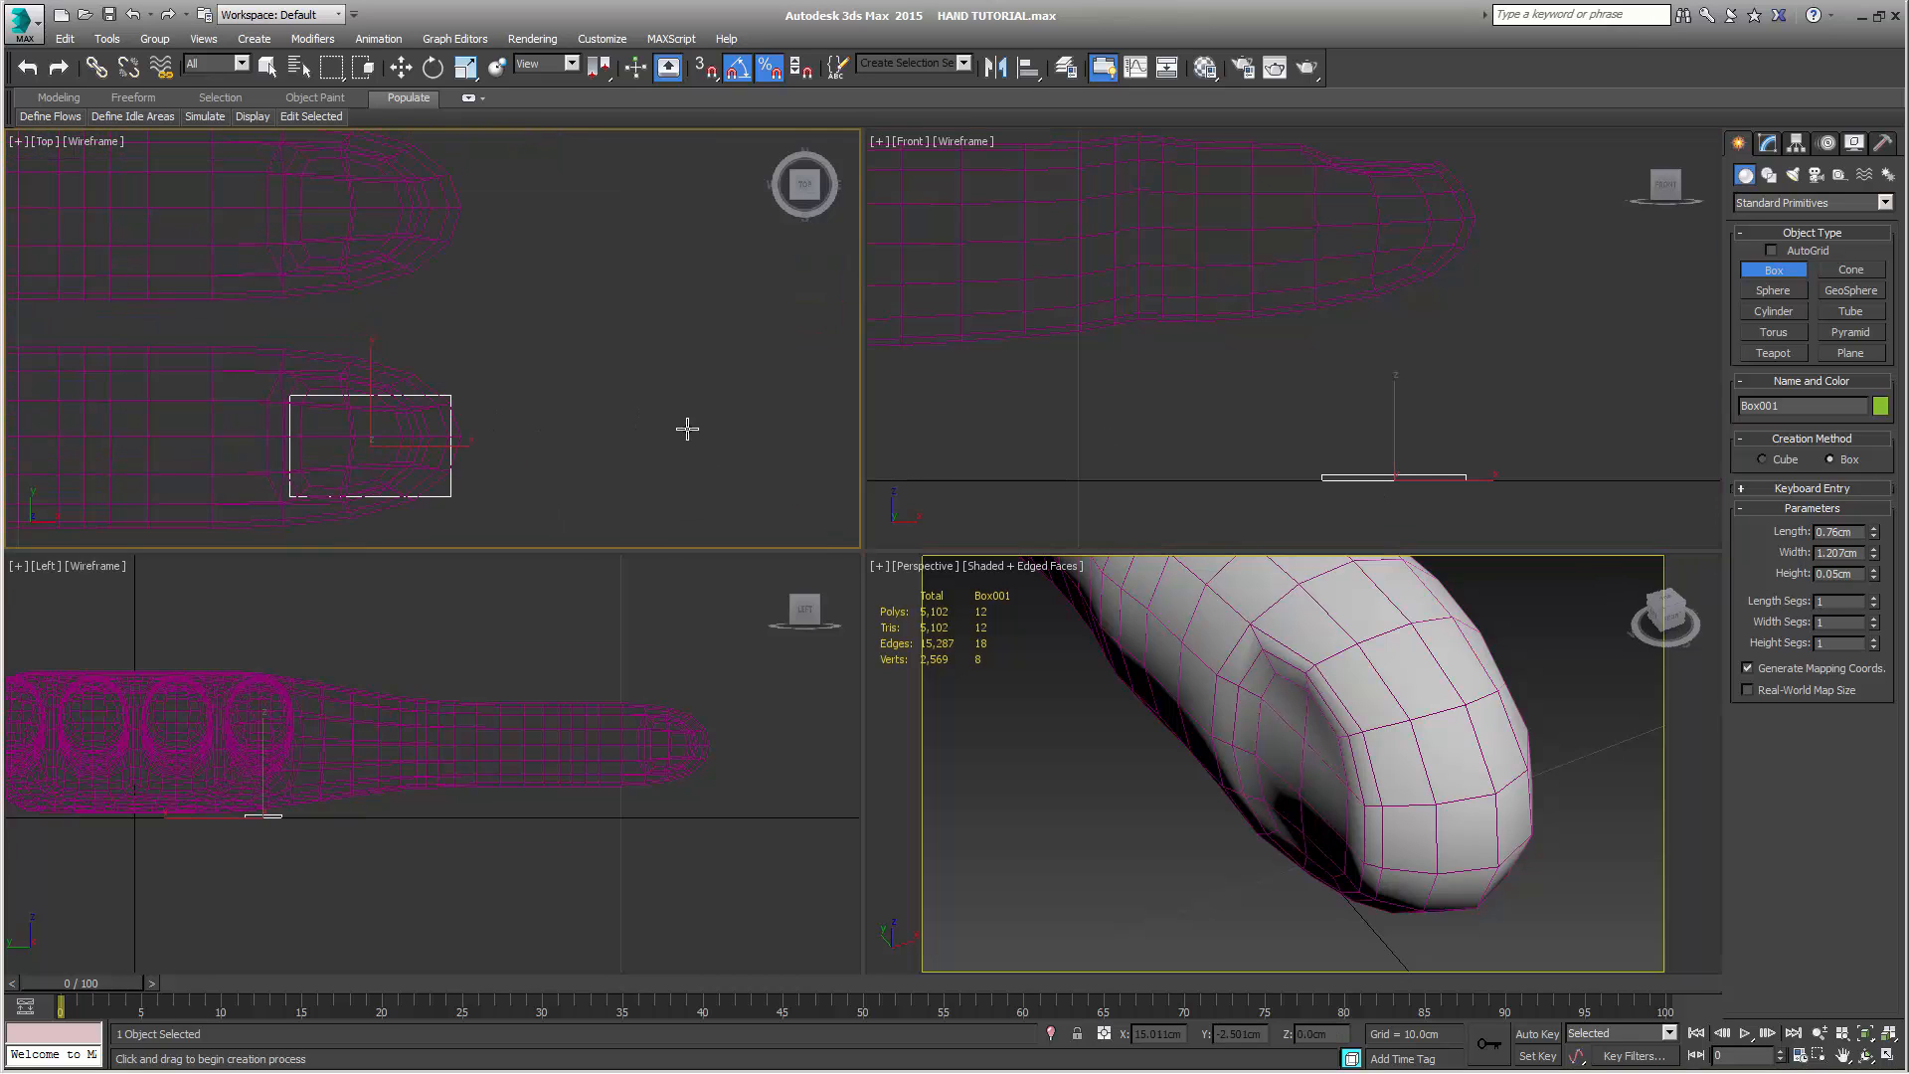
{"action": "middle_click_drag", "start_coordinate": [686, 427], "coordinate": [802, 343]}
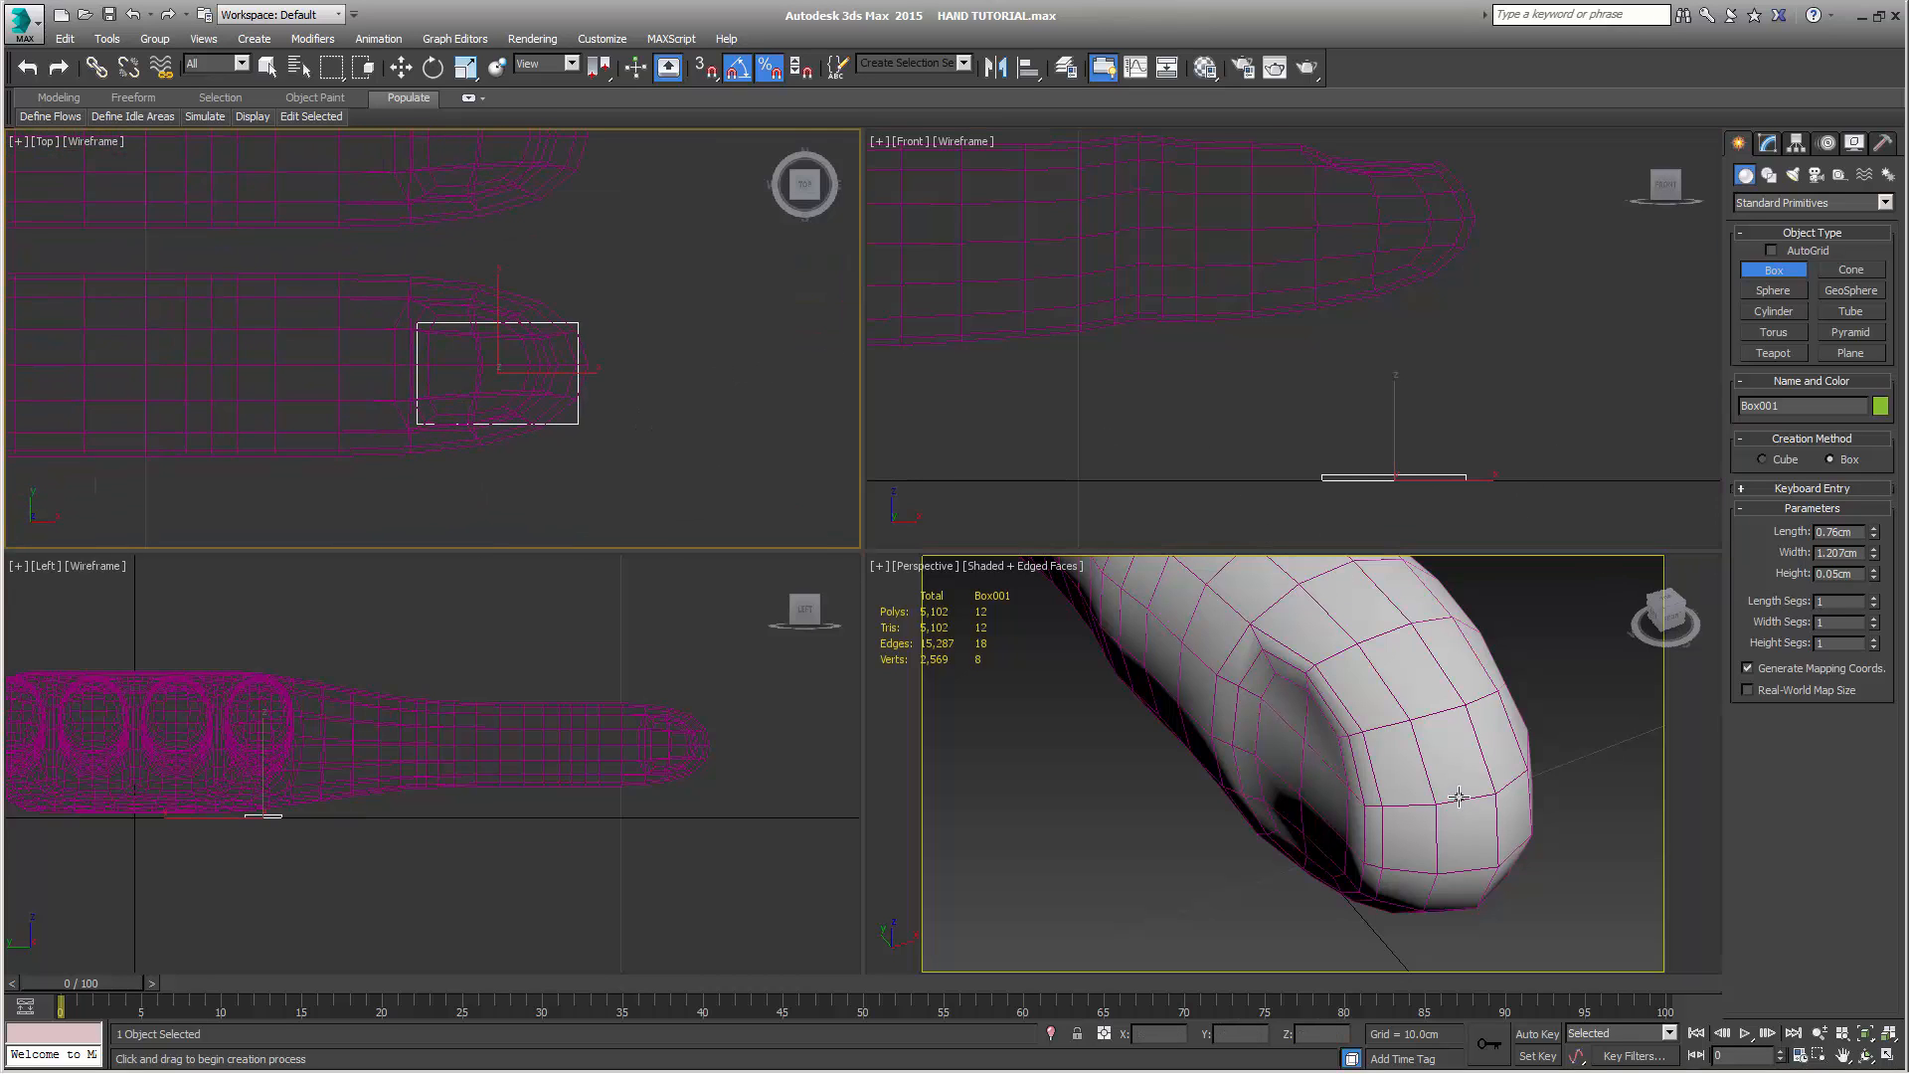
Finish box creation, select the hand and examine its base mesh from the side with TurboSmooth disabled
{"action": "mouse_move", "coordinate": [1459, 806]}
{"action": "middle_mouse_down"}
{"action": "mouse_move", "coordinate": [1398, 754]}
{"action": "mouse_move", "coordinate": [1441, 791]}
{"action": "middle_mouse_up"}
{"action": "scroll", "coordinate": [1451, 802], "scroll_direction": "down", "scroll_amount": 4}
{"action": "middle_click_drag", "start_coordinate": [1442, 791], "coordinate": [1507, 841]}
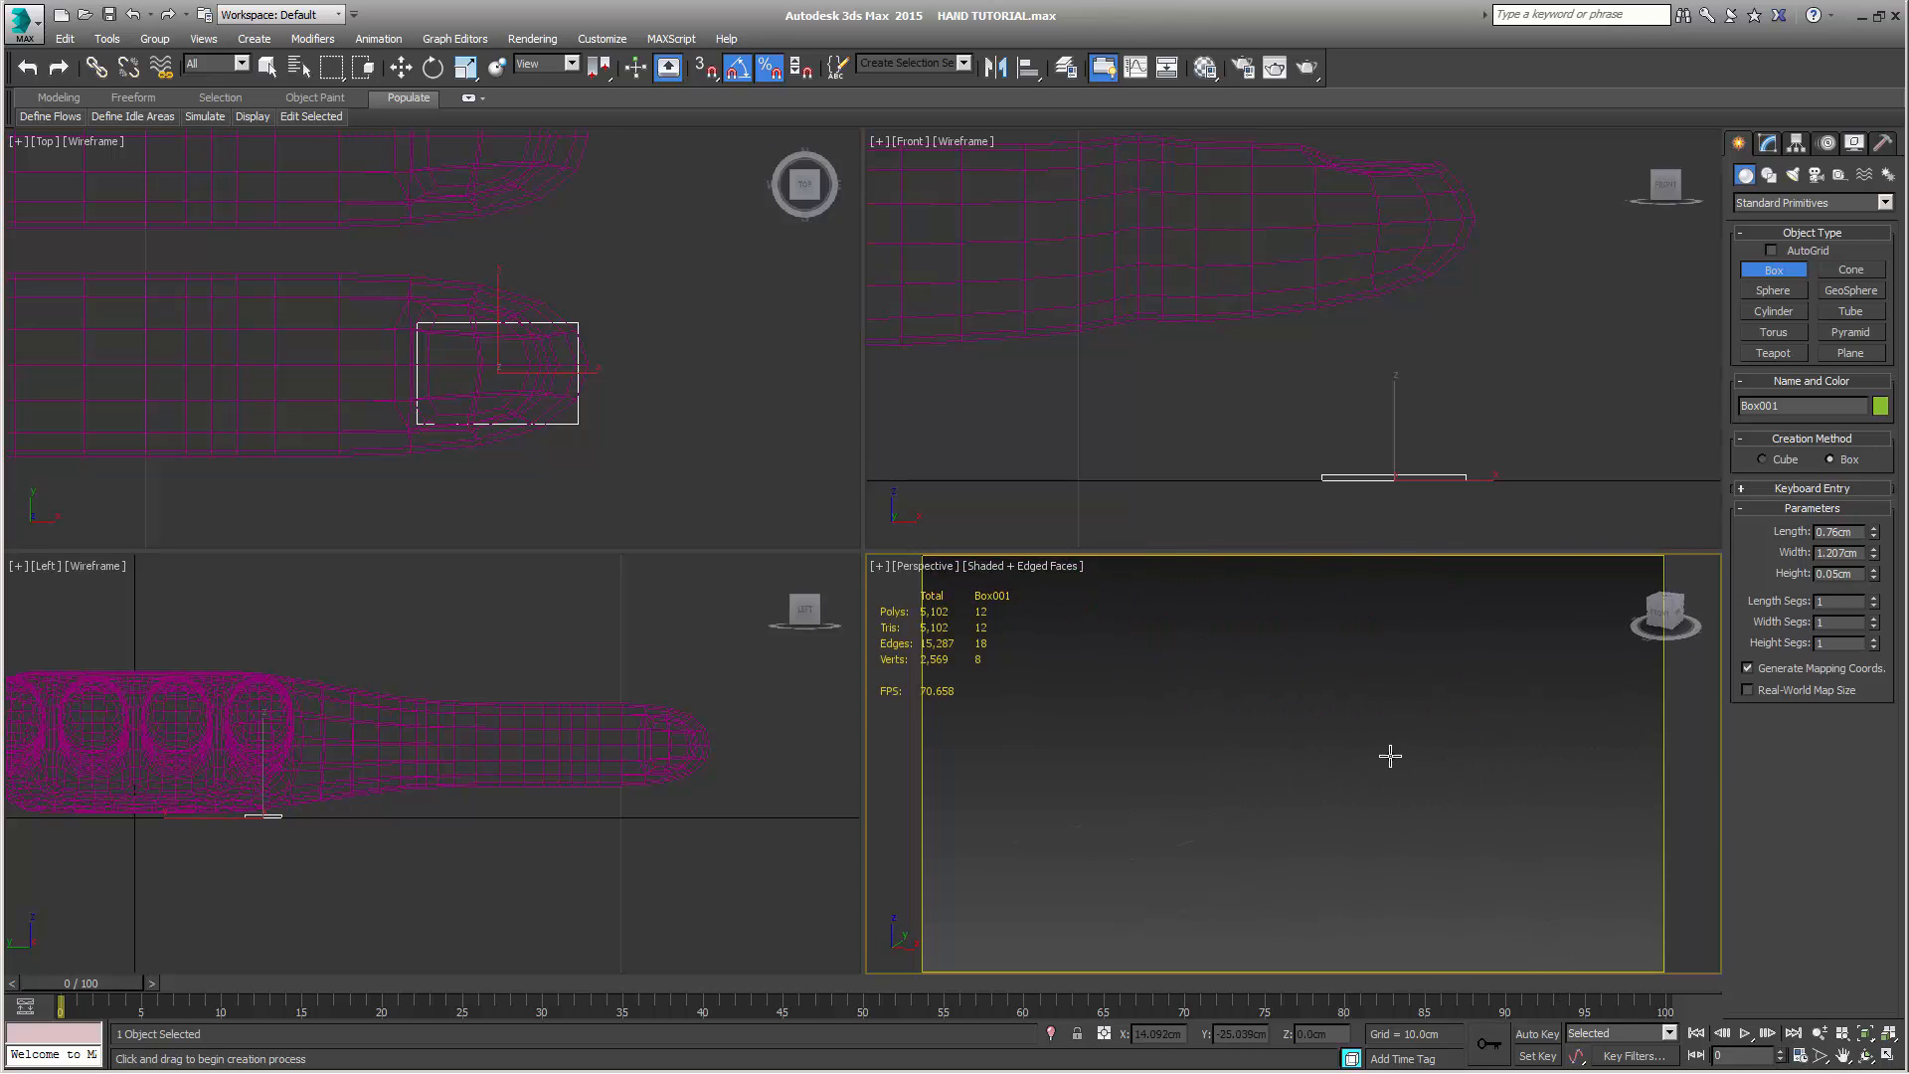
{"action": "key", "text": "z"}
{"action": "scroll", "coordinate": [1390, 757], "scroll_direction": "down", "scroll_amount": 8}
{"action": "middle_click_drag", "start_coordinate": [1392, 756], "coordinate": [1313, 839]}
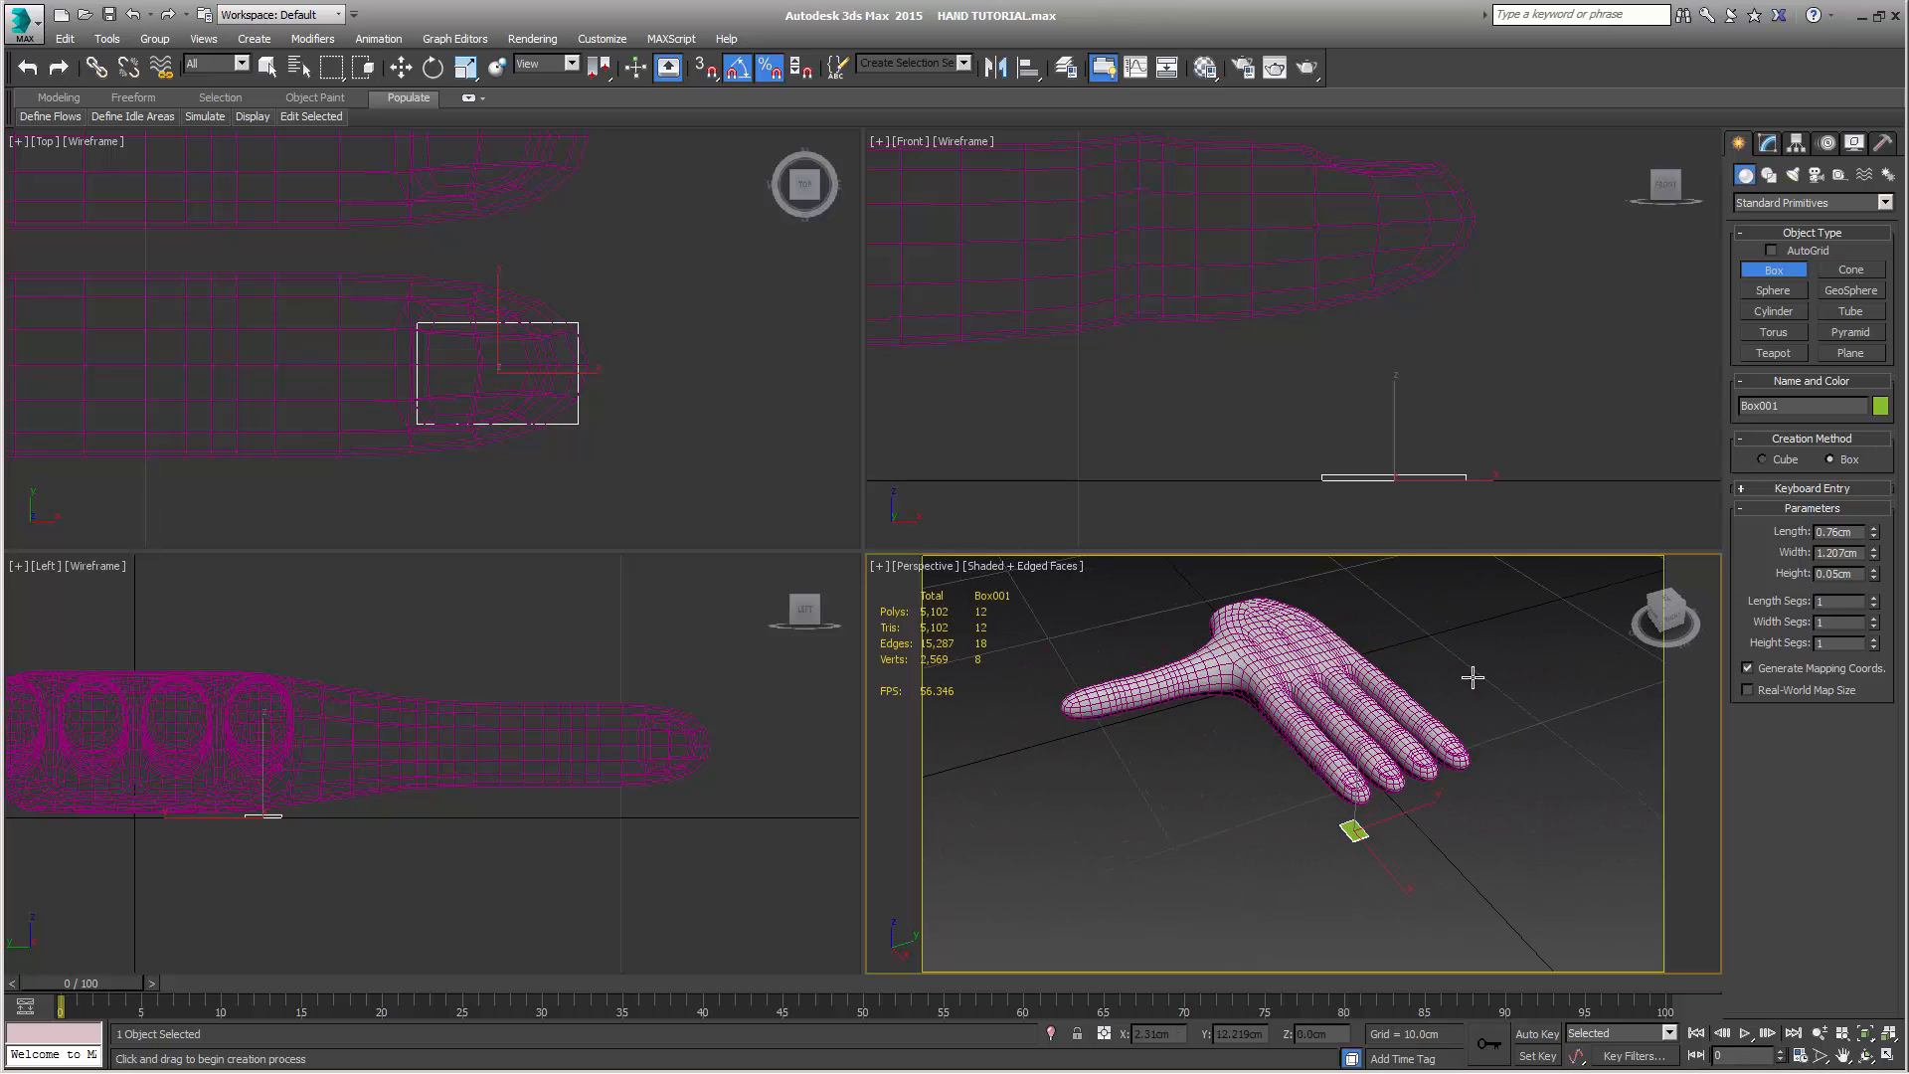
{"action": "right_click", "coordinate": [1370, 613]}
{"action": "left_click", "coordinate": [1332, 651]}
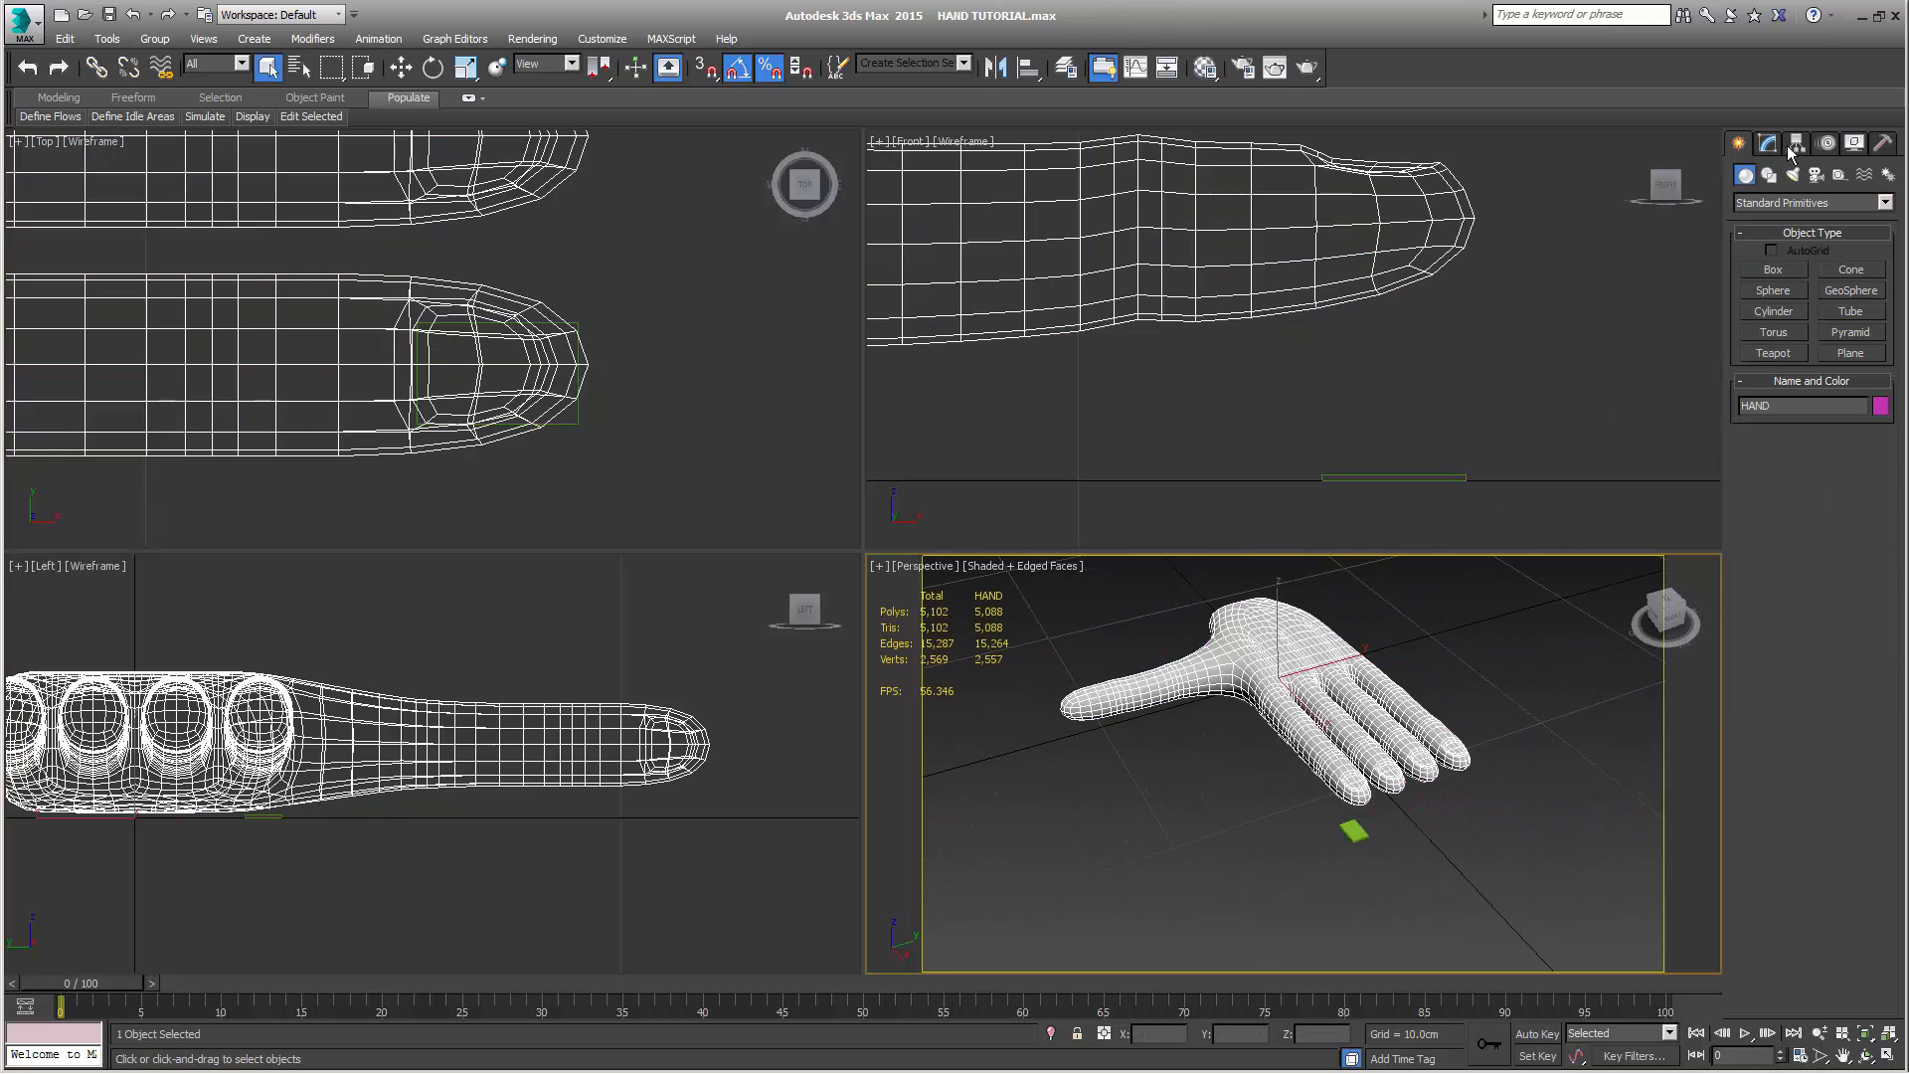
{"action": "left_click", "coordinate": [1769, 145]}
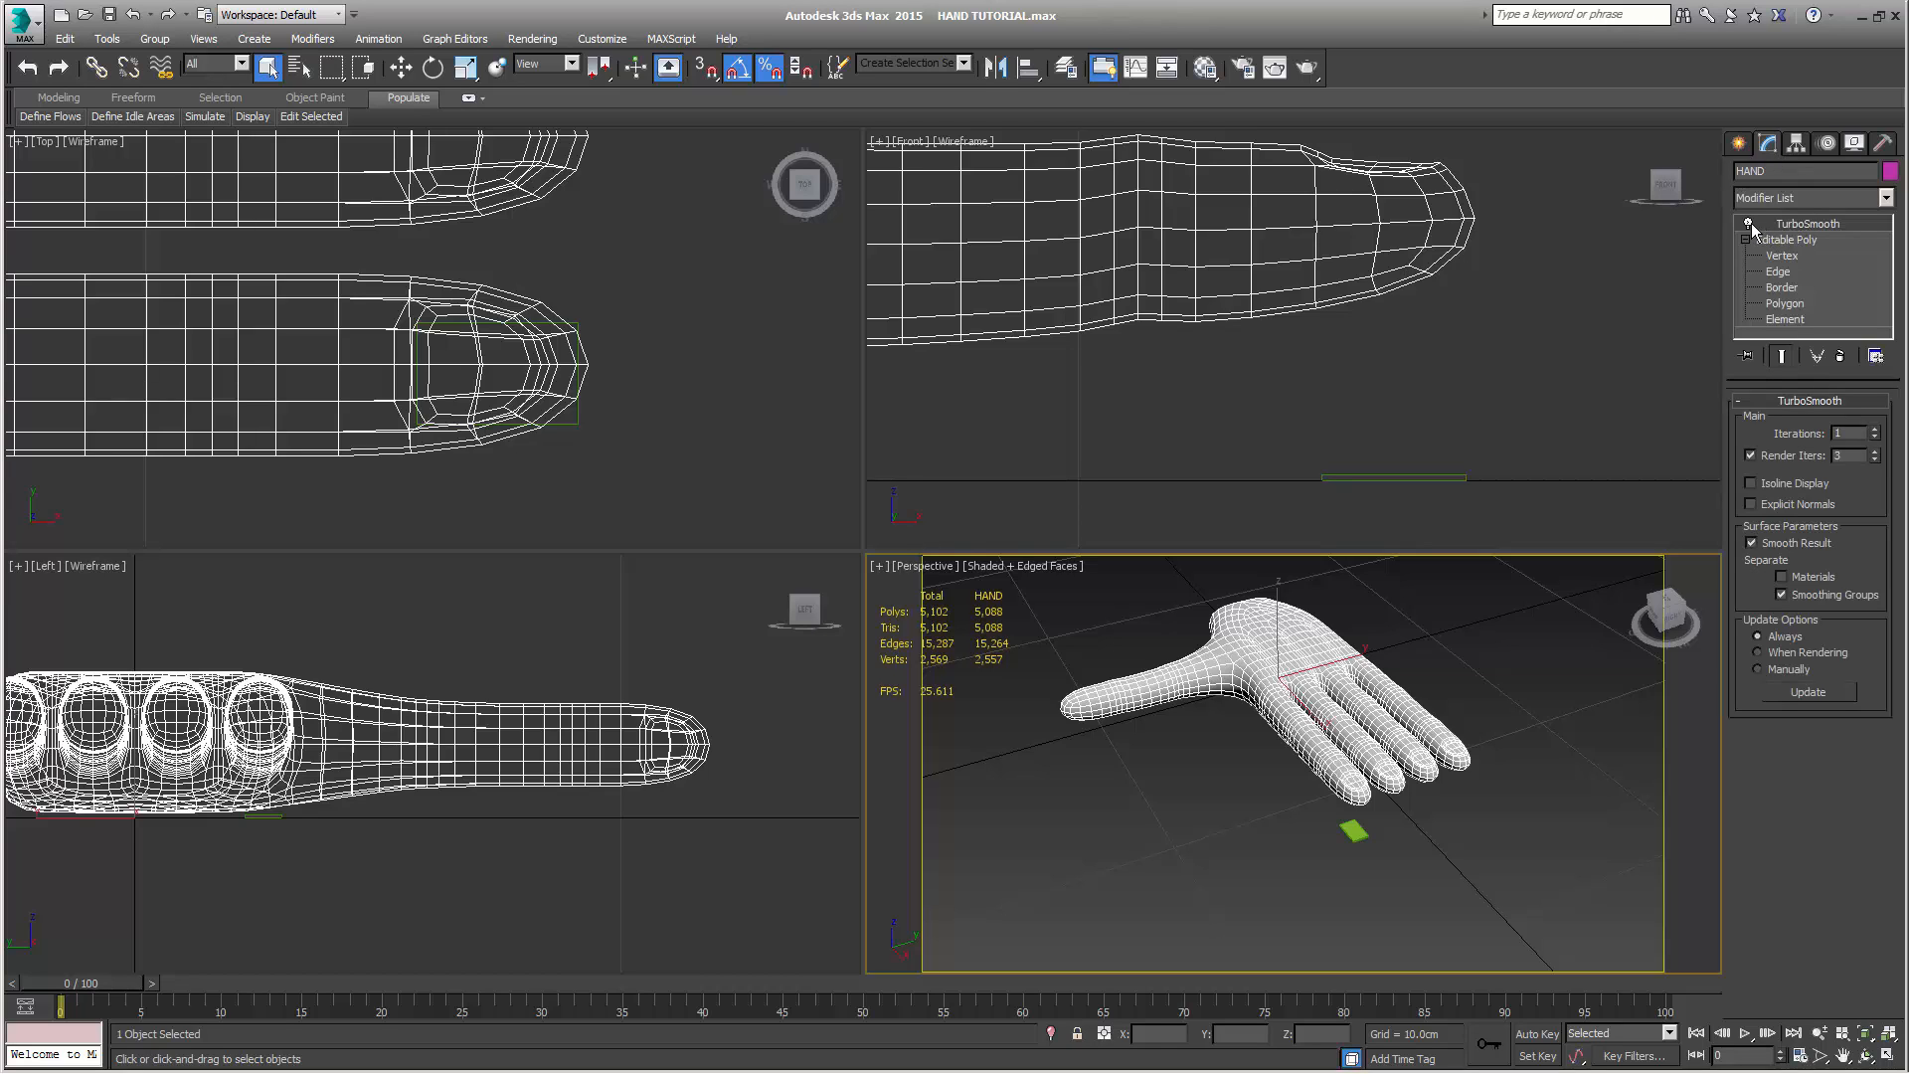
{"action": "left_click", "coordinate": [1748, 224]}
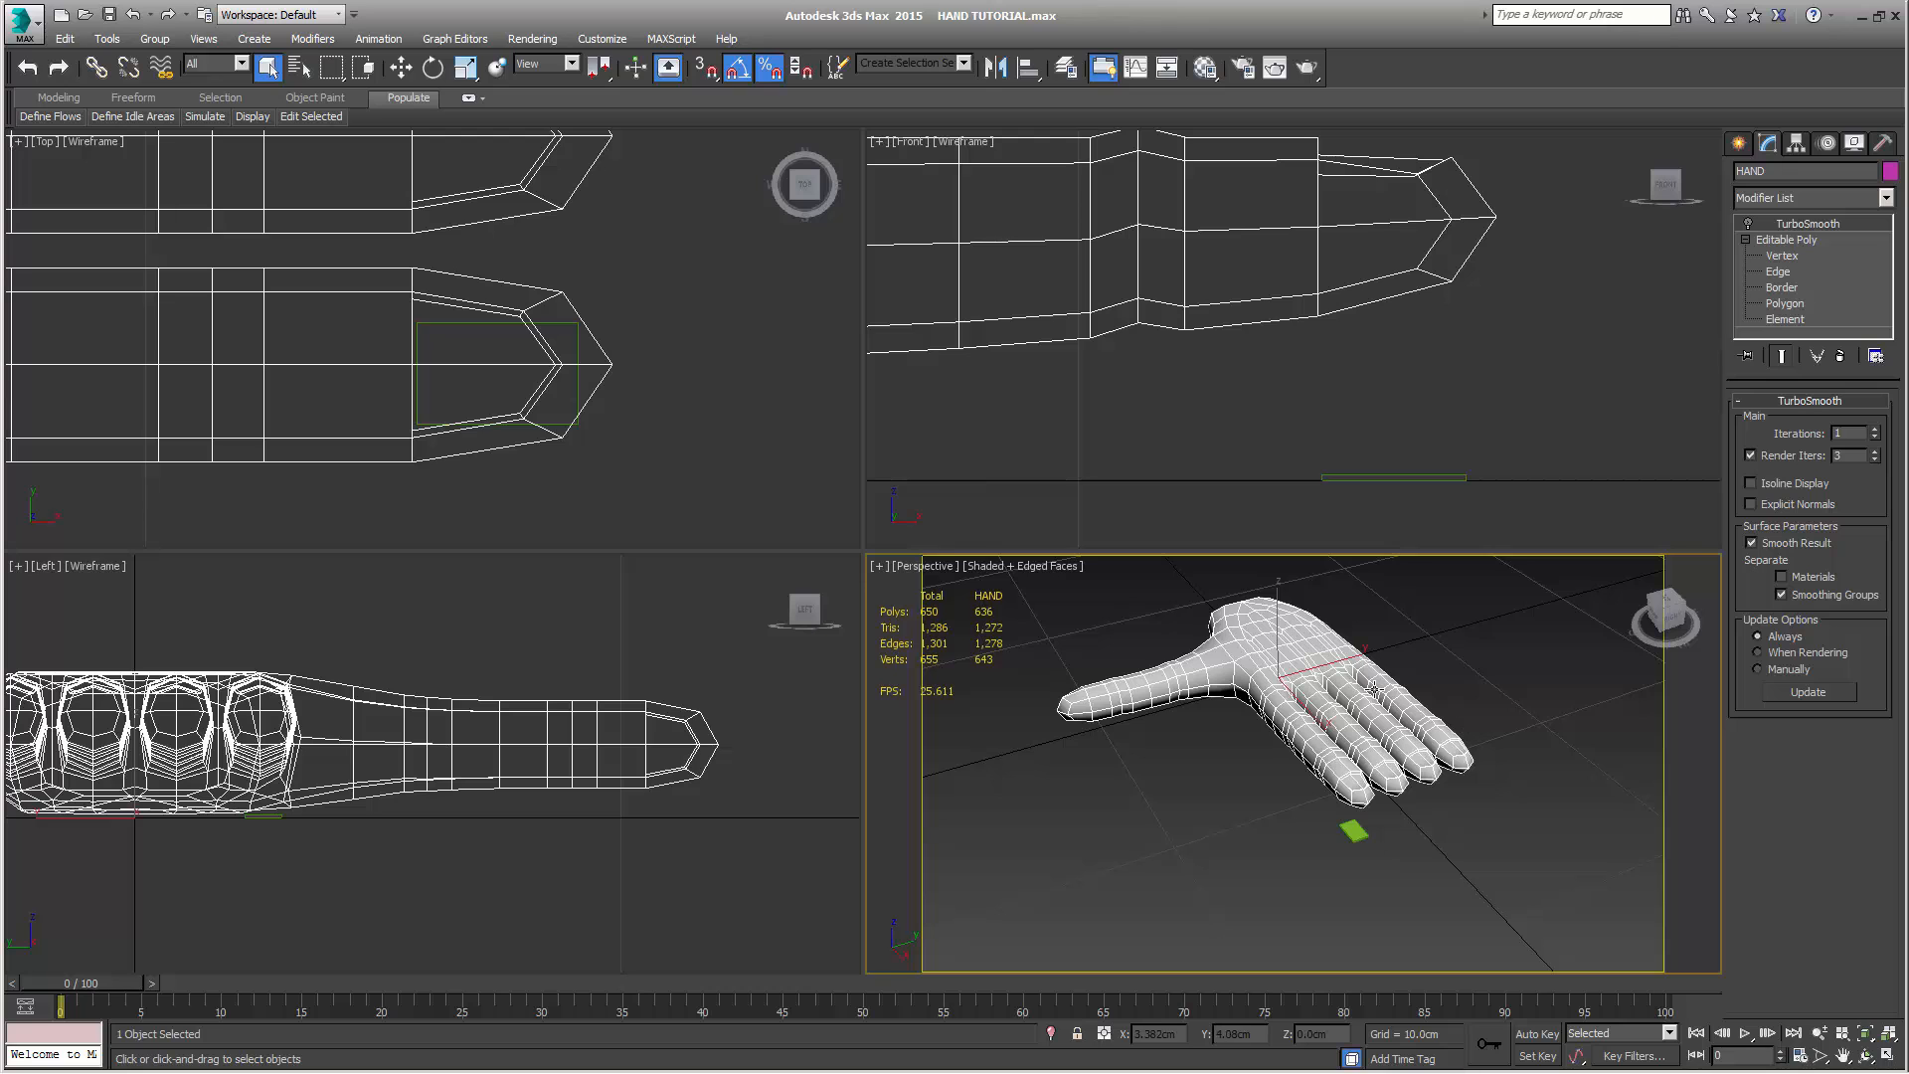
{"action": "middle_click_drag", "start_coordinate": [1439, 770], "coordinate": [1346, 786], "text": "alt"}
{"action": "scroll", "coordinate": [1306, 765], "scroll_direction": "up", "scroll_amount": 2}
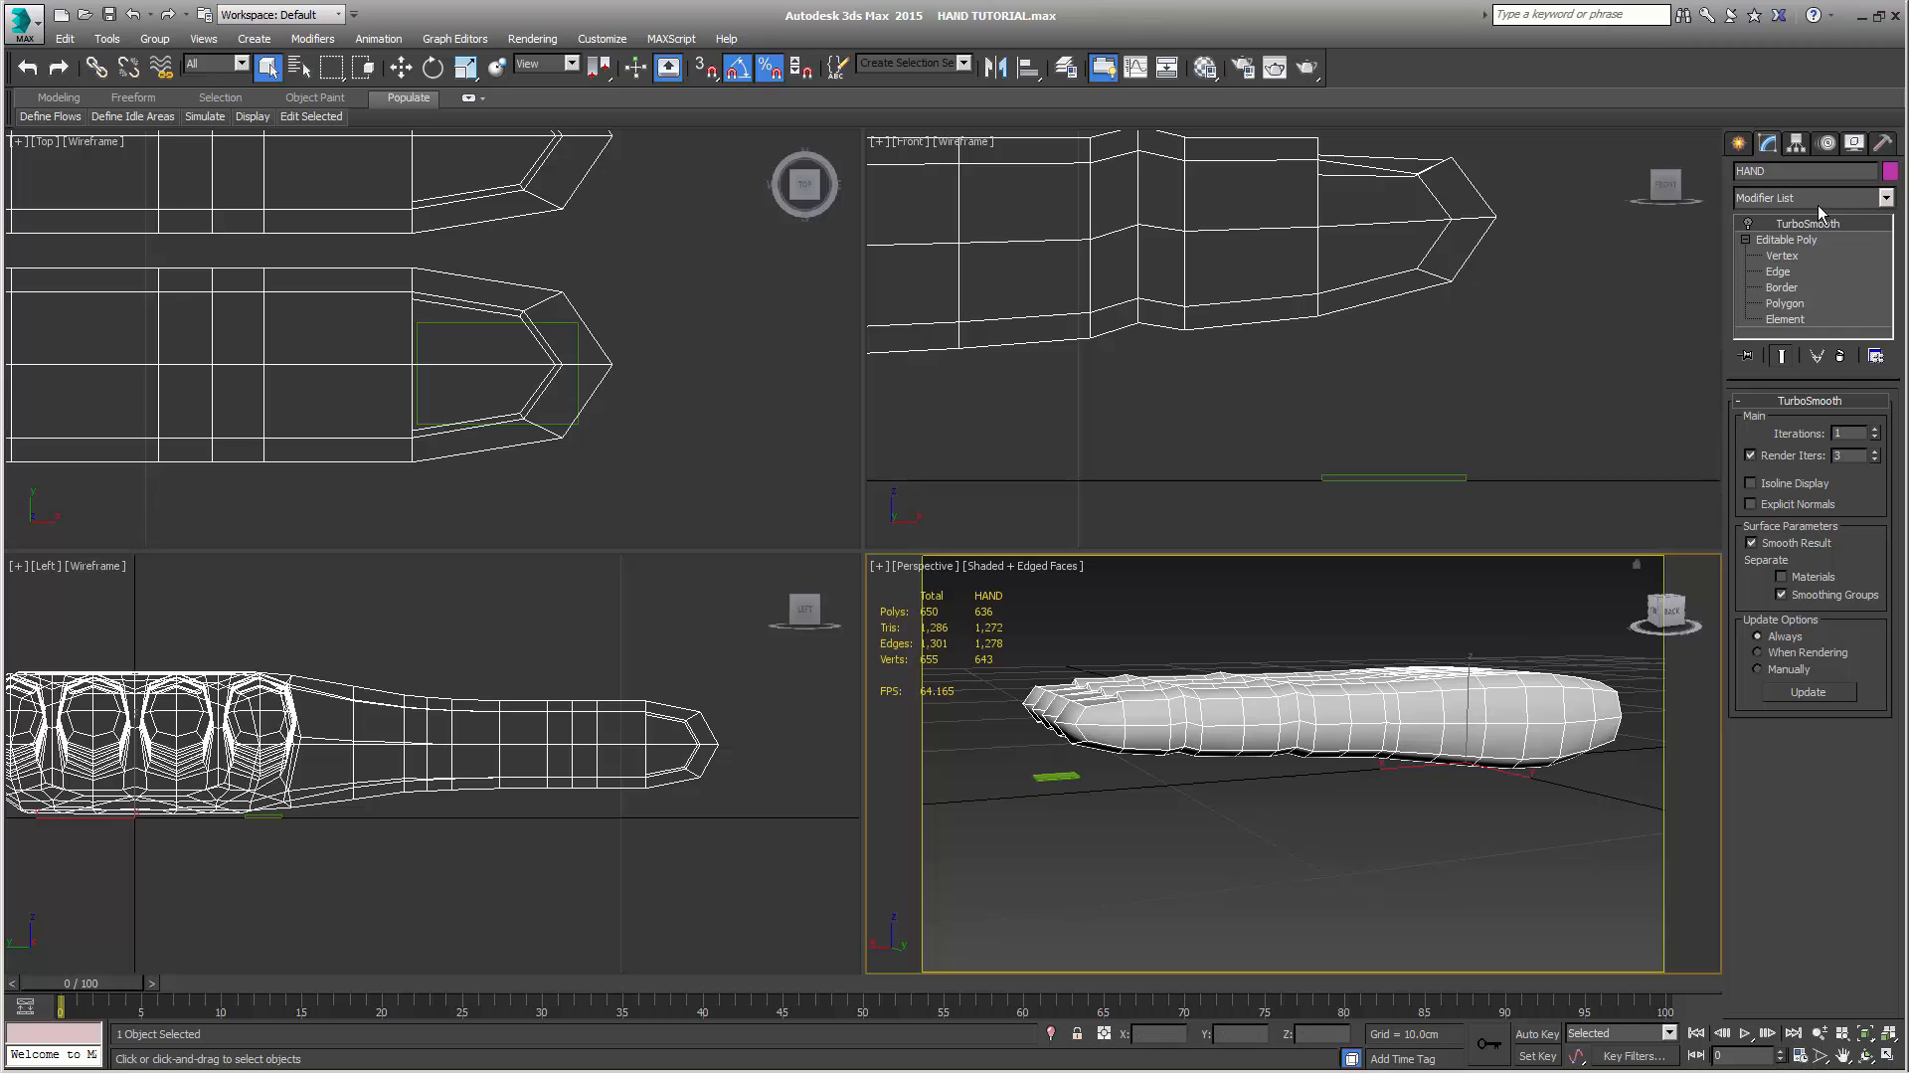
Toggle TurboSmooth on the hand to compare the base and smoothed meshes from several sides, leaving it enabled
{"action": "left_click", "coordinate": [1748, 225]}
{"action": "left_click", "coordinate": [1748, 225]}
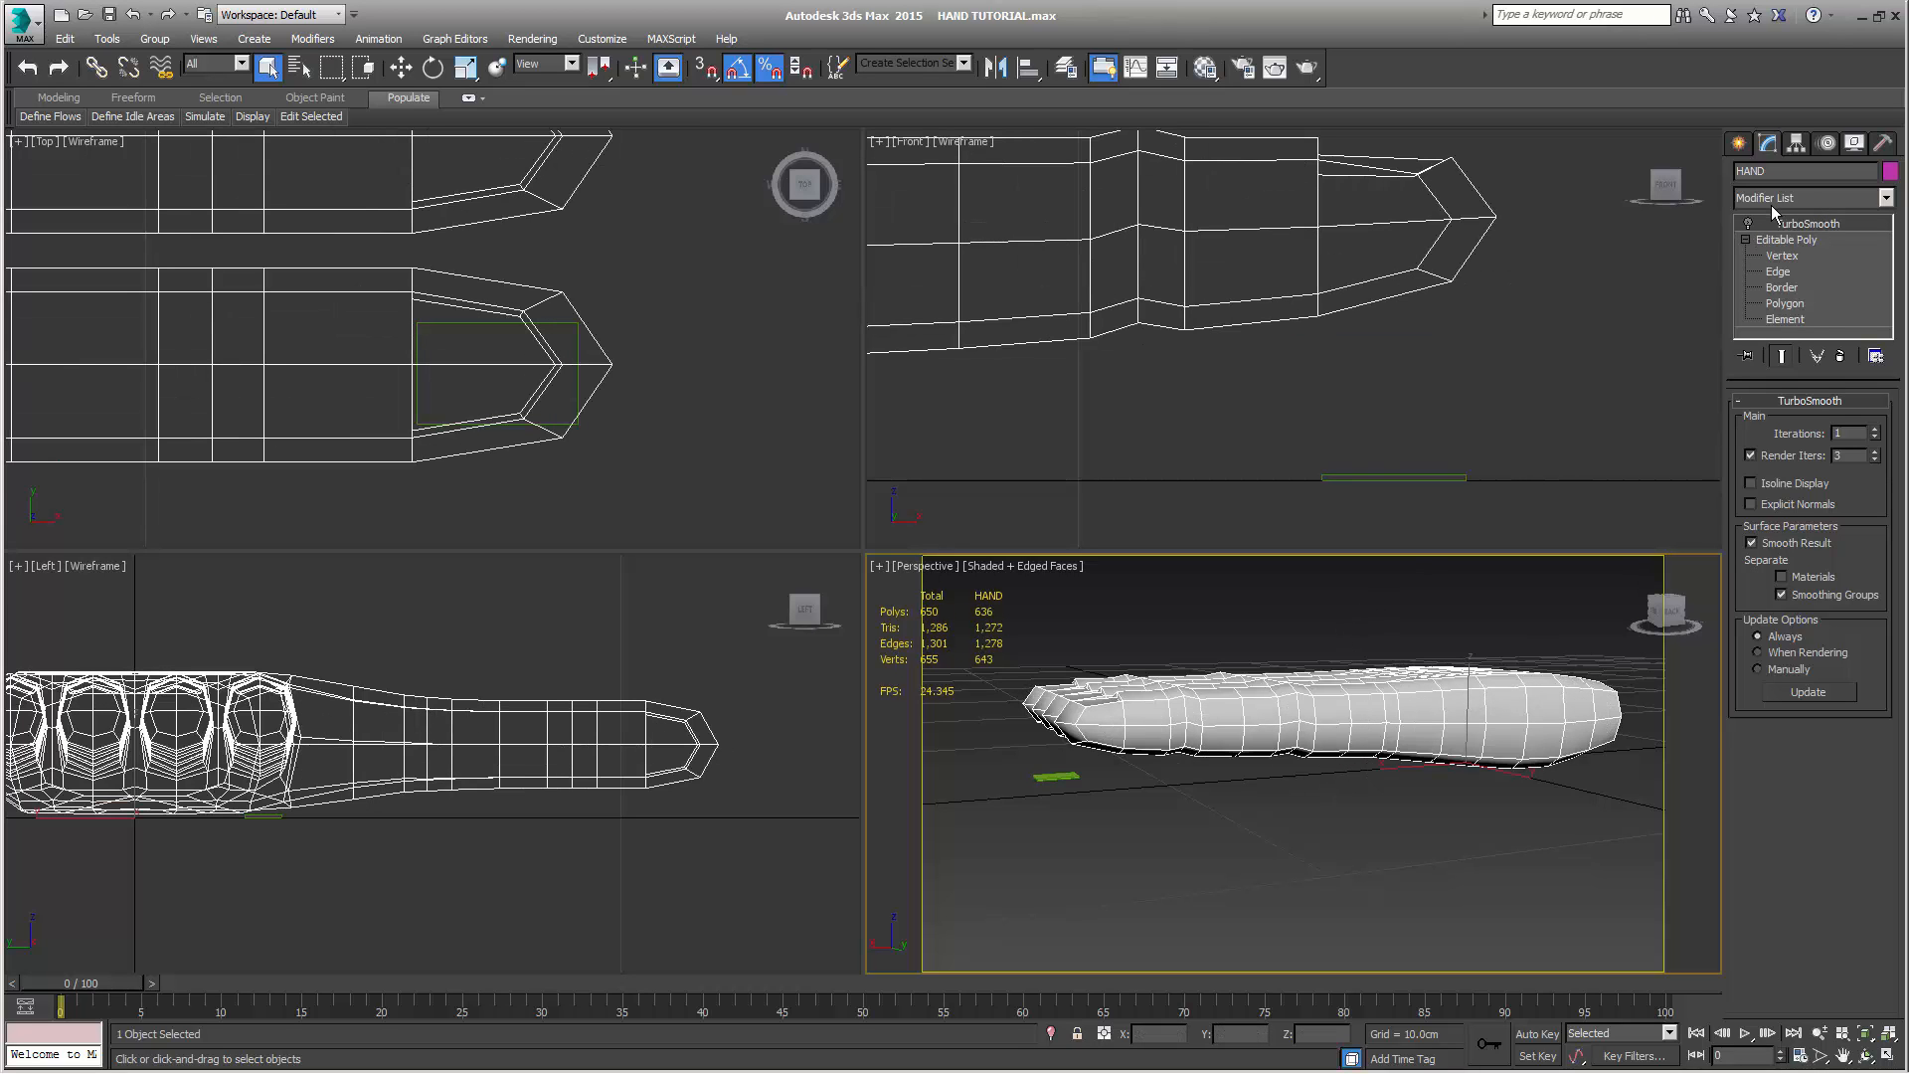
{"action": "left_click", "coordinate": [1748, 224]}
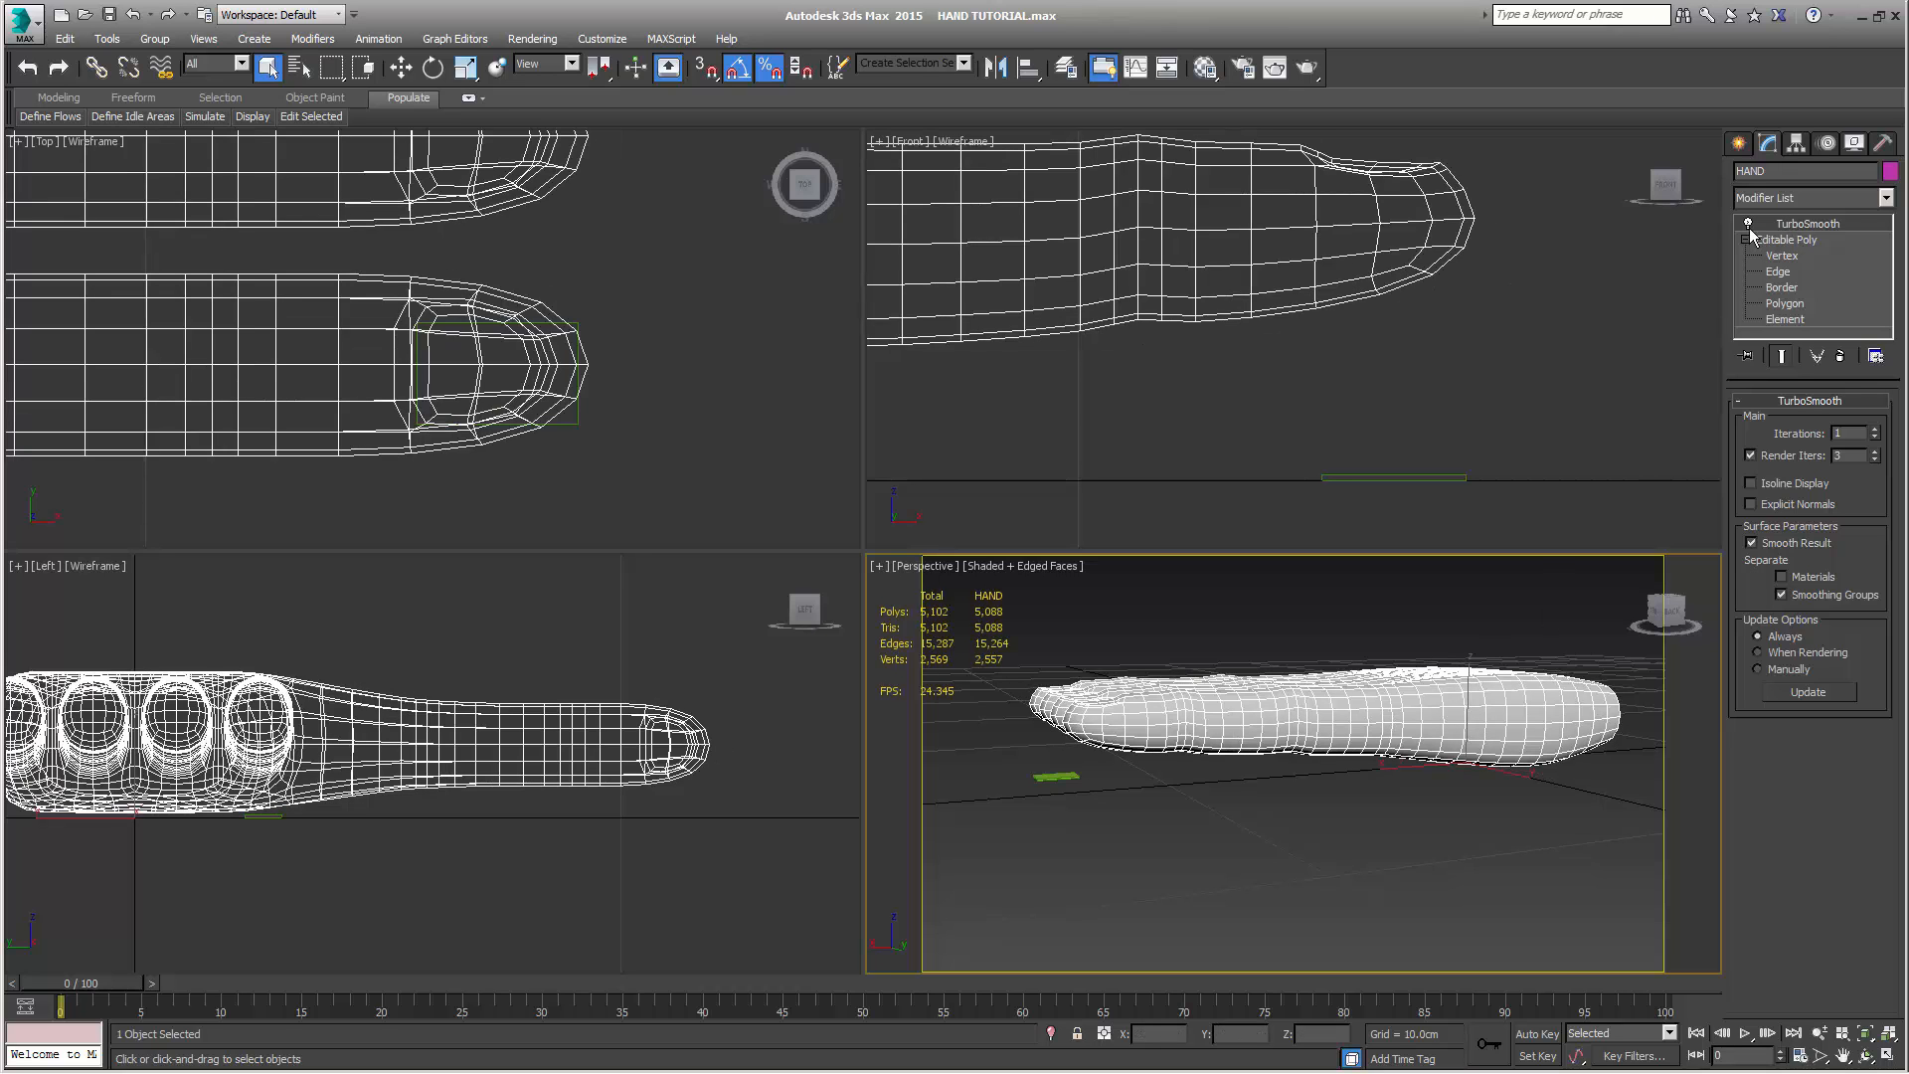
{"action": "middle_click_drag", "start_coordinate": [1392, 673], "coordinate": [1452, 706], "text": "alt"}
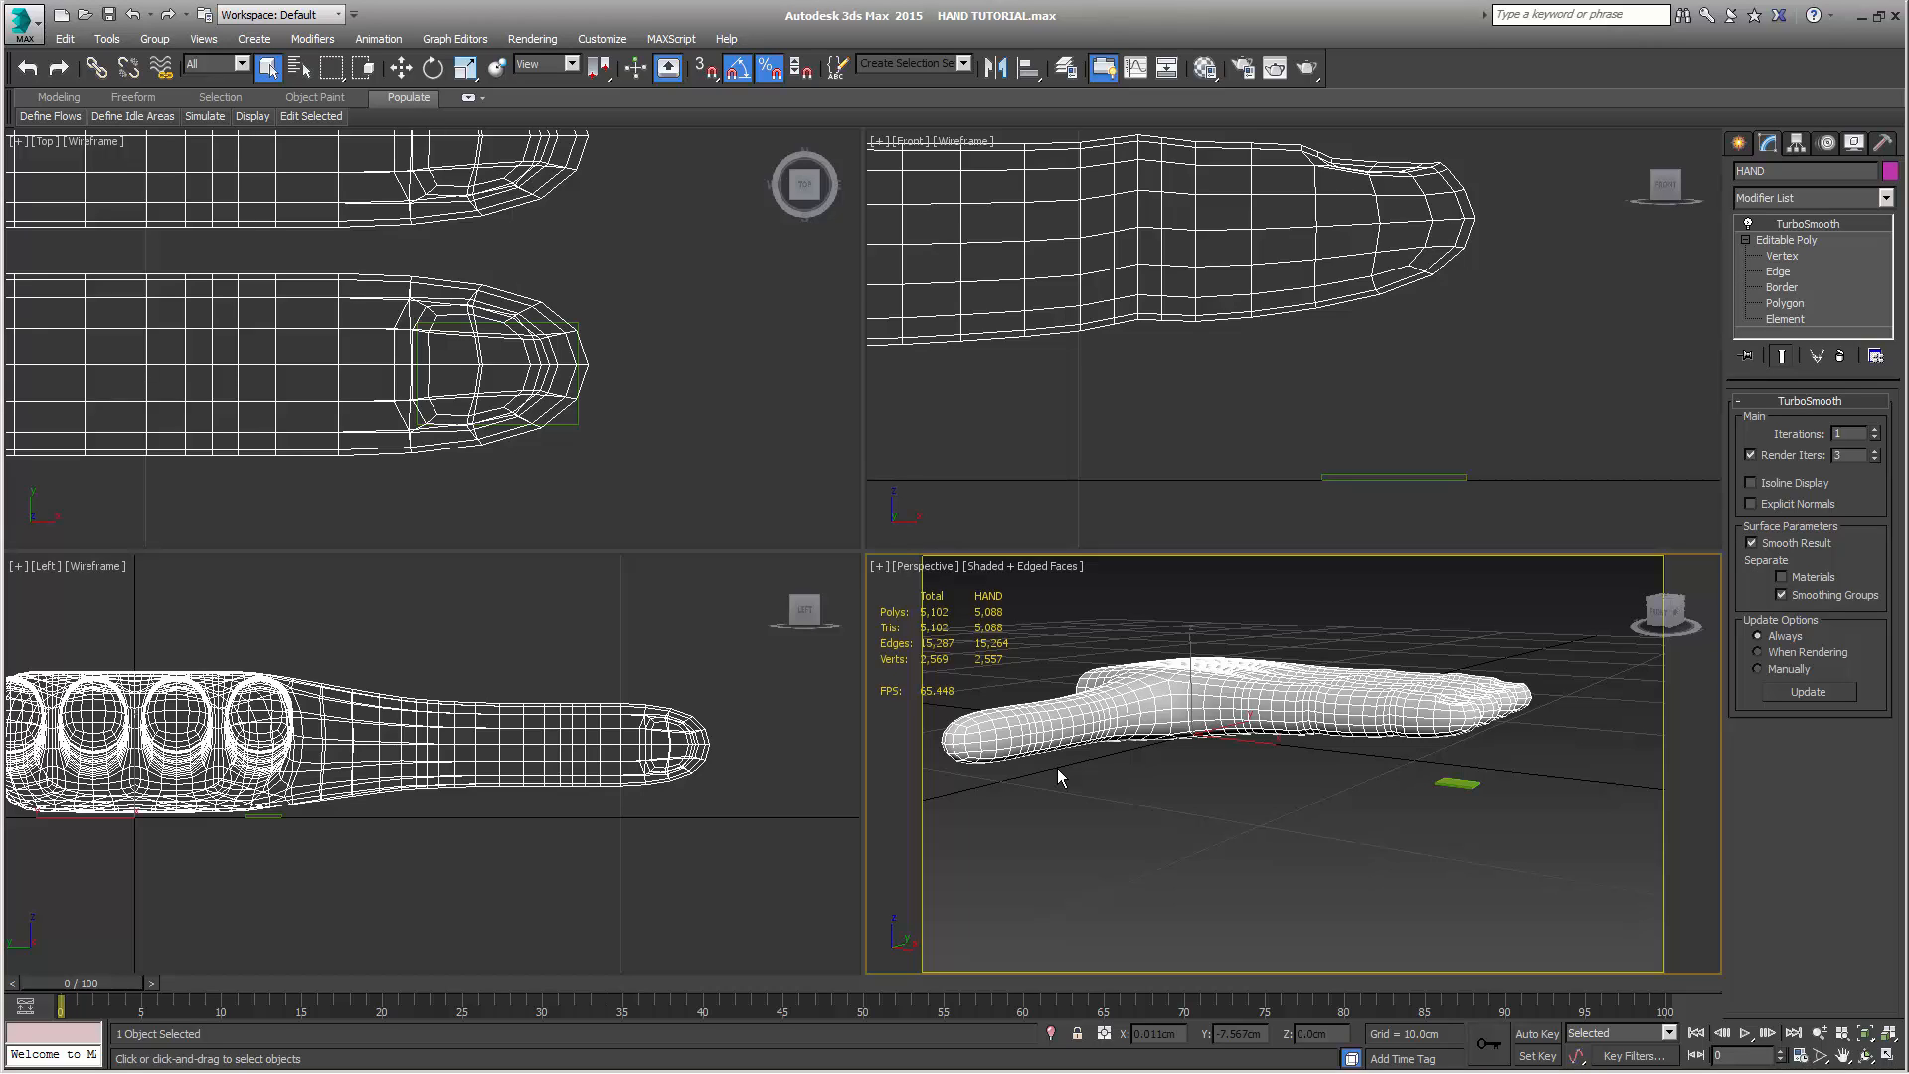
{"action": "left_click", "coordinate": [1749, 224]}
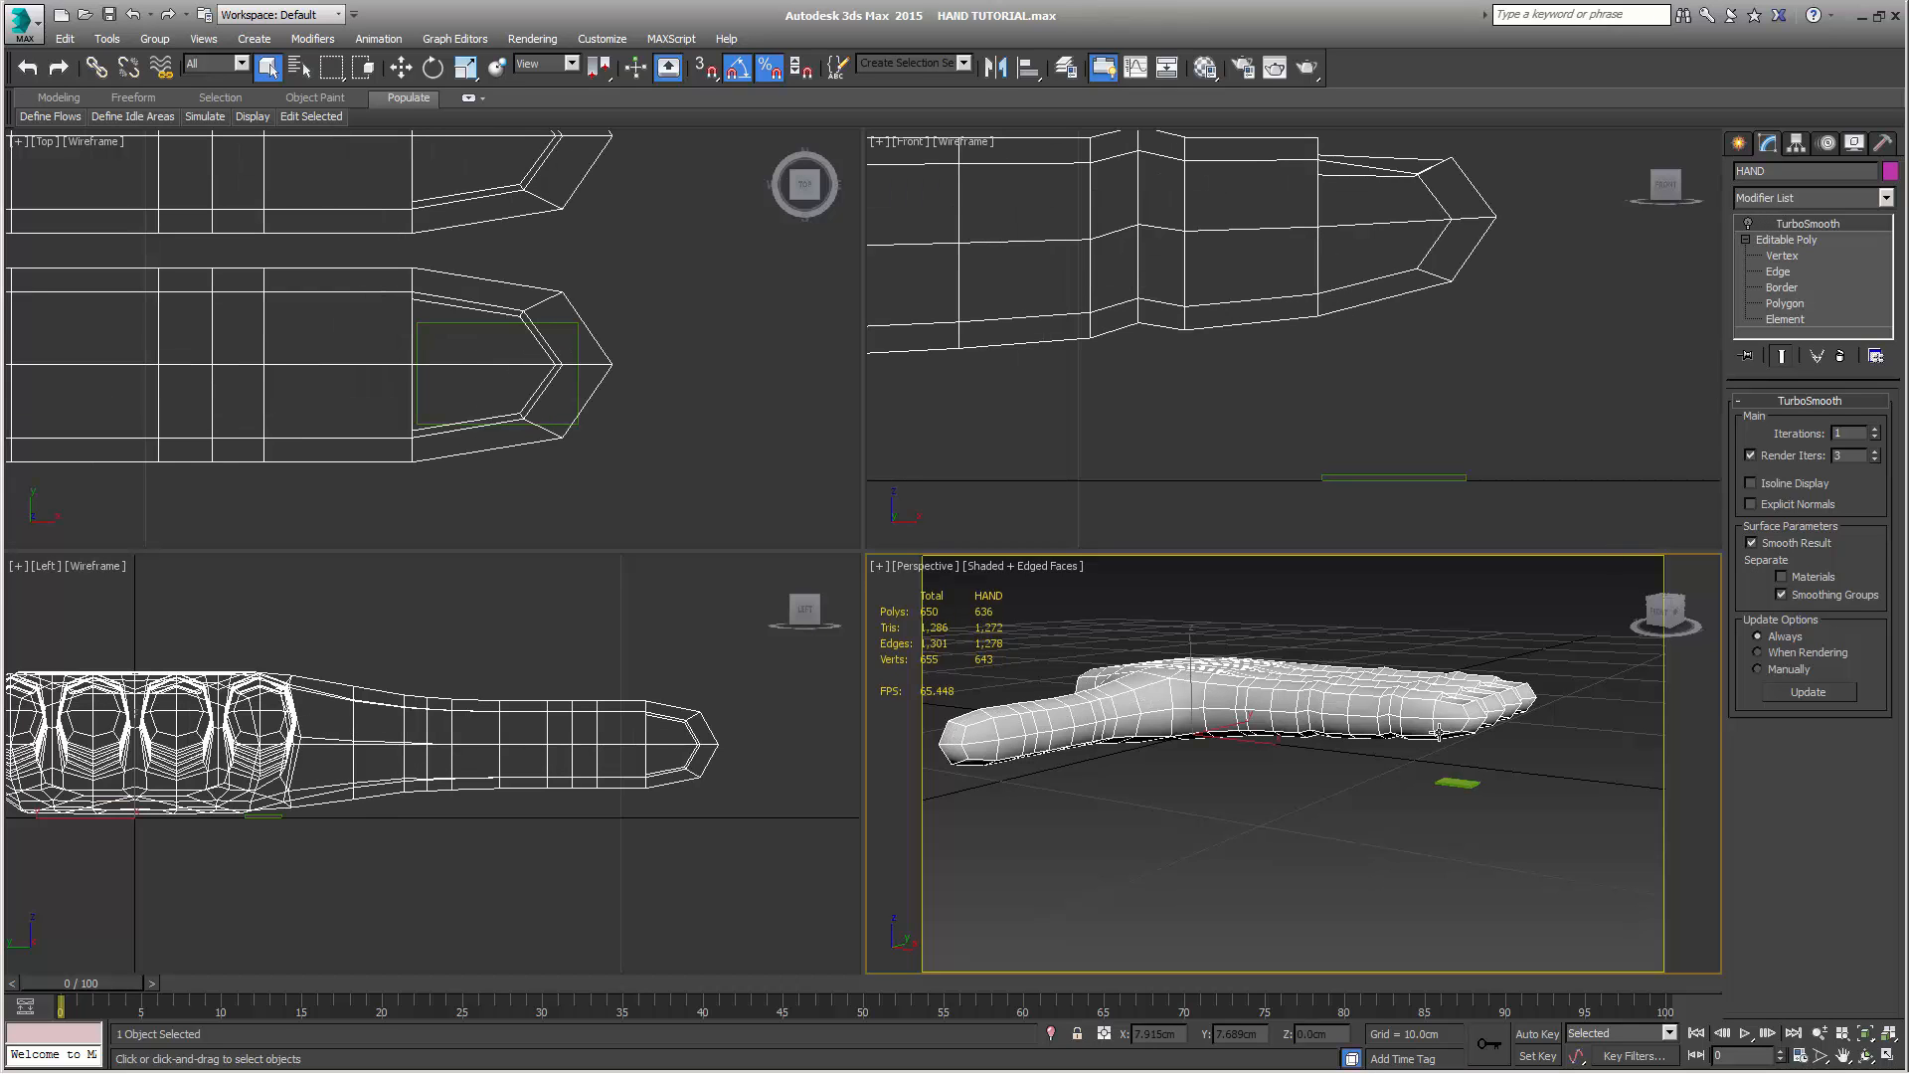
{"action": "middle_click_drag", "start_coordinate": [1432, 734], "coordinate": [1373, 772], "text": "alt"}
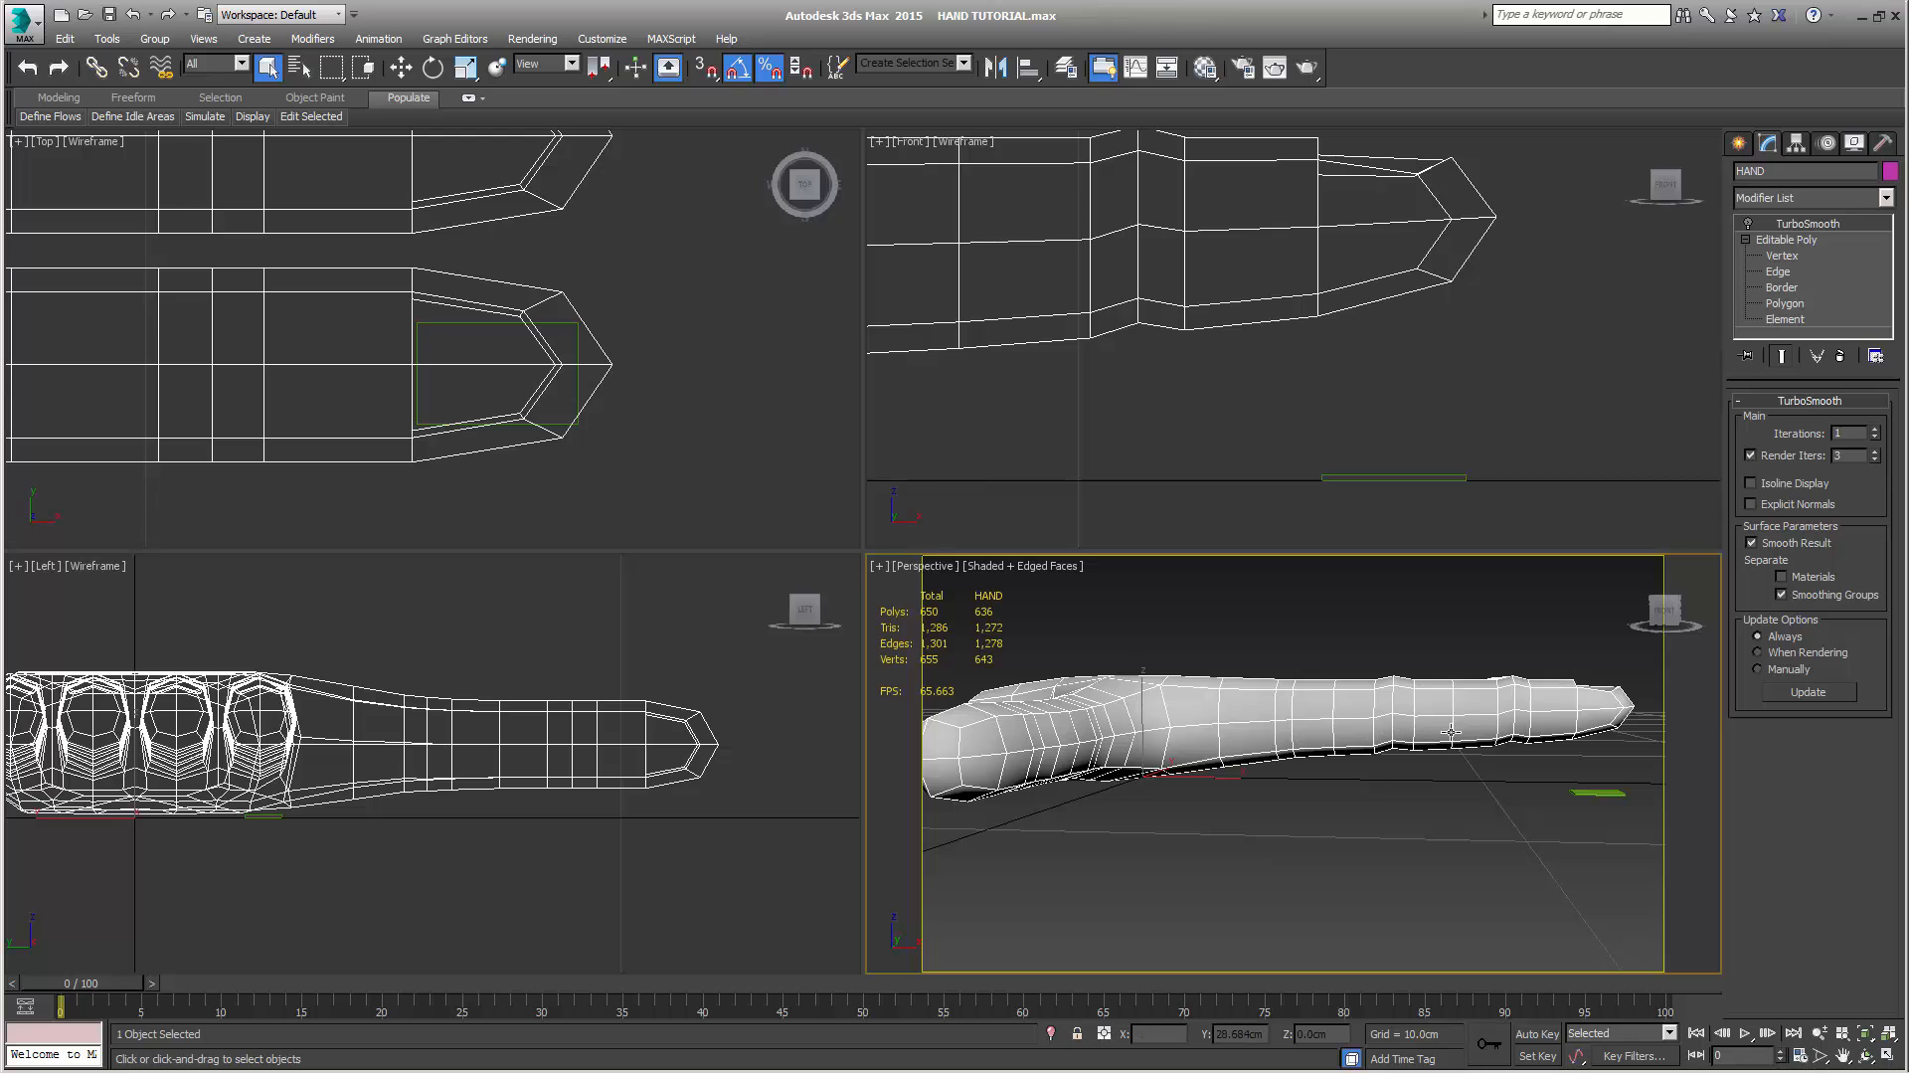
{"action": "left_click", "coordinate": [1748, 224]}
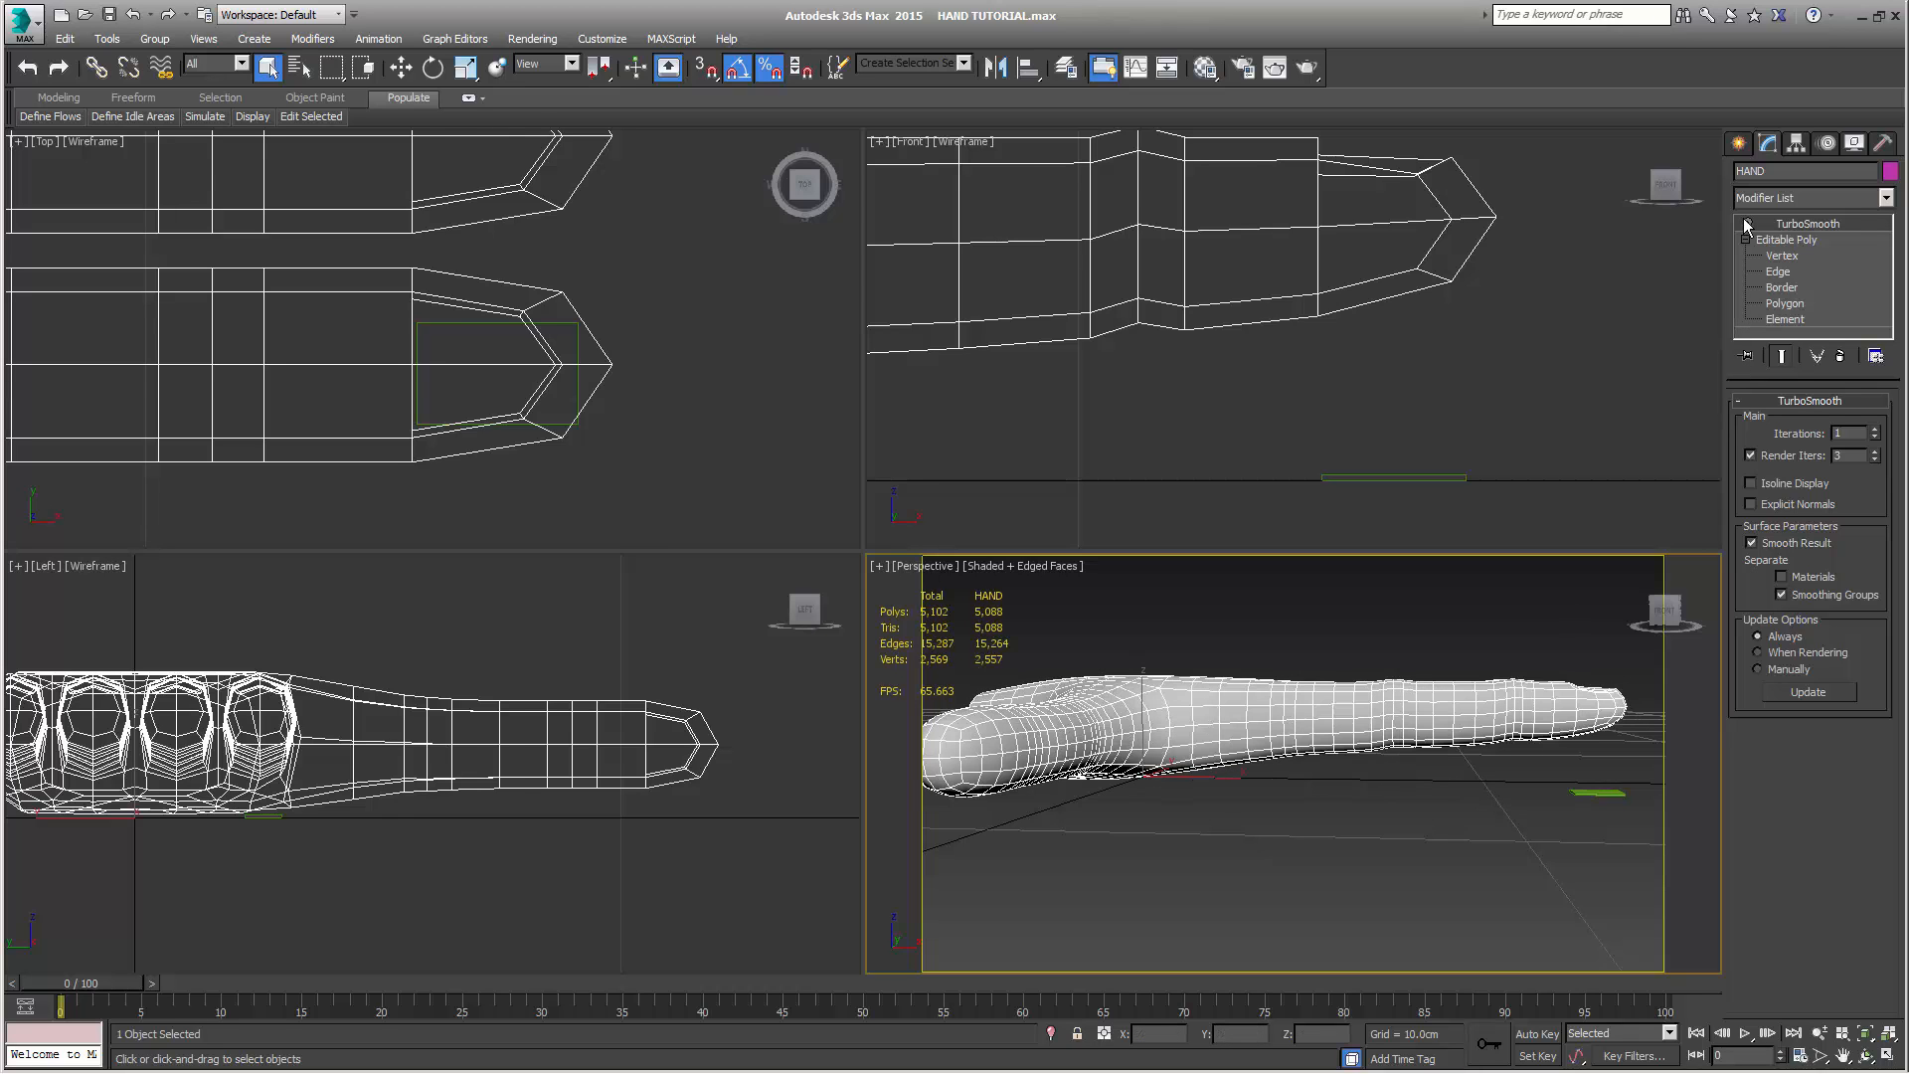
{"action": "middle_click_drag", "start_coordinate": [1417, 832], "coordinate": [1352, 818], "text": "alt"}
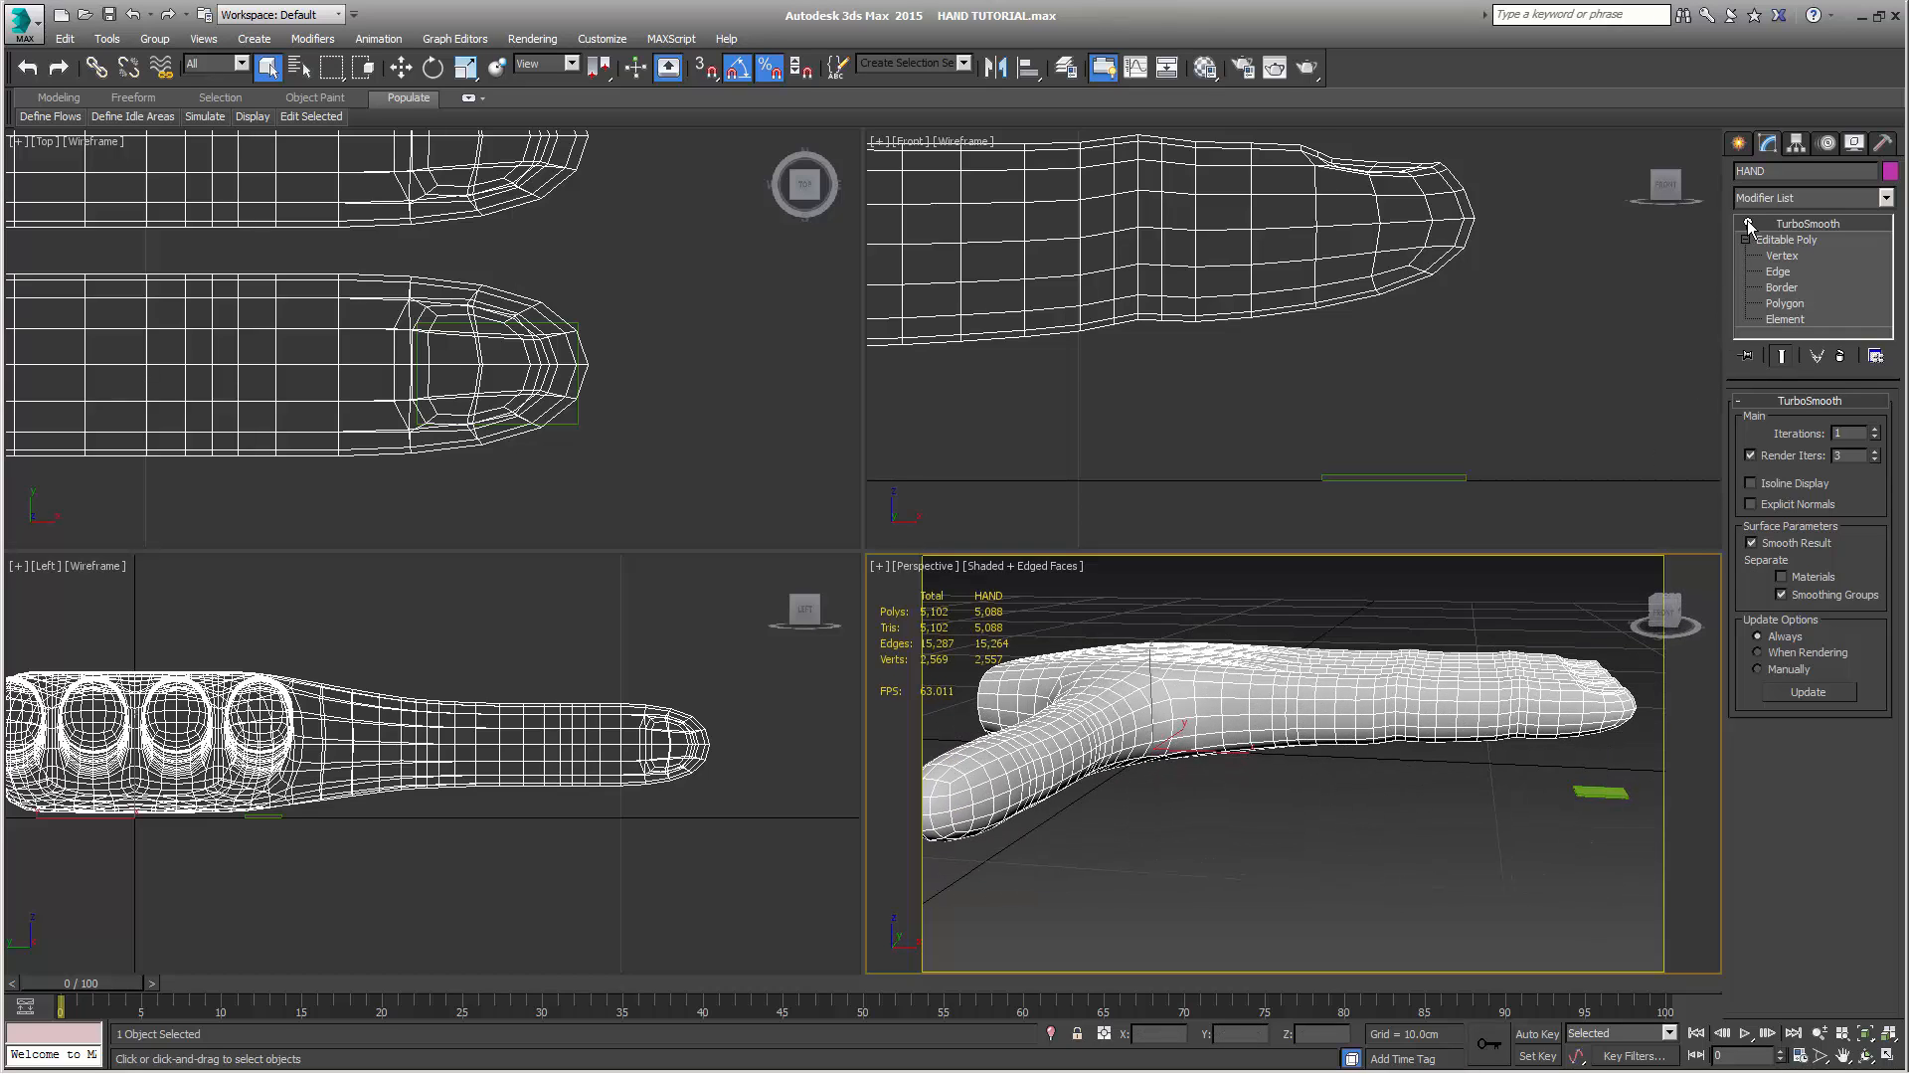
Select the small box below the index fingertip and rename it NAIL
{"action": "left_click", "coordinate": [1739, 142]}
{"action": "left_click_drag", "start_coordinate": [1283, 439], "coordinate": [1449, 517]}
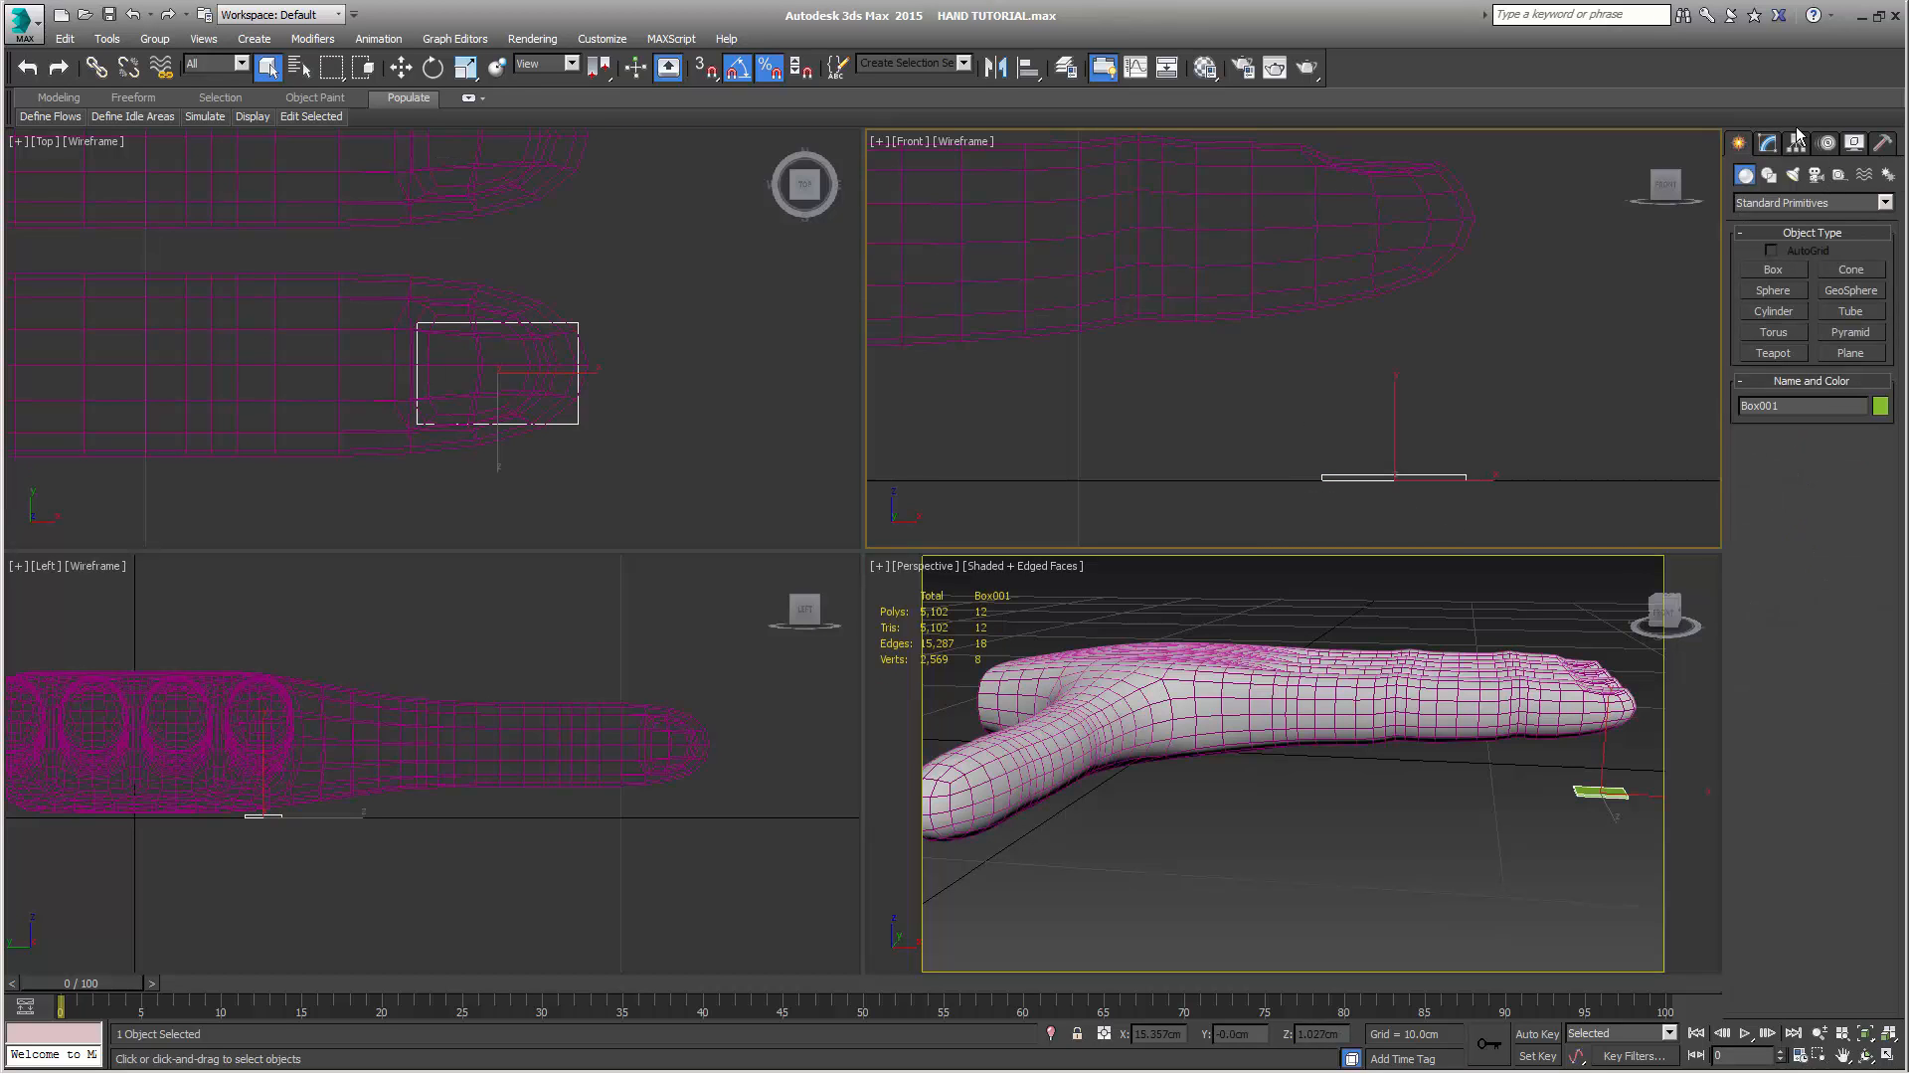
{"action": "double_click", "coordinate": [1800, 409]}
{"action": "type", "text": "NAIL"}
Set the nail box's length, width and height segments to 2 each
{"action": "left_click", "coordinate": [1768, 144]}
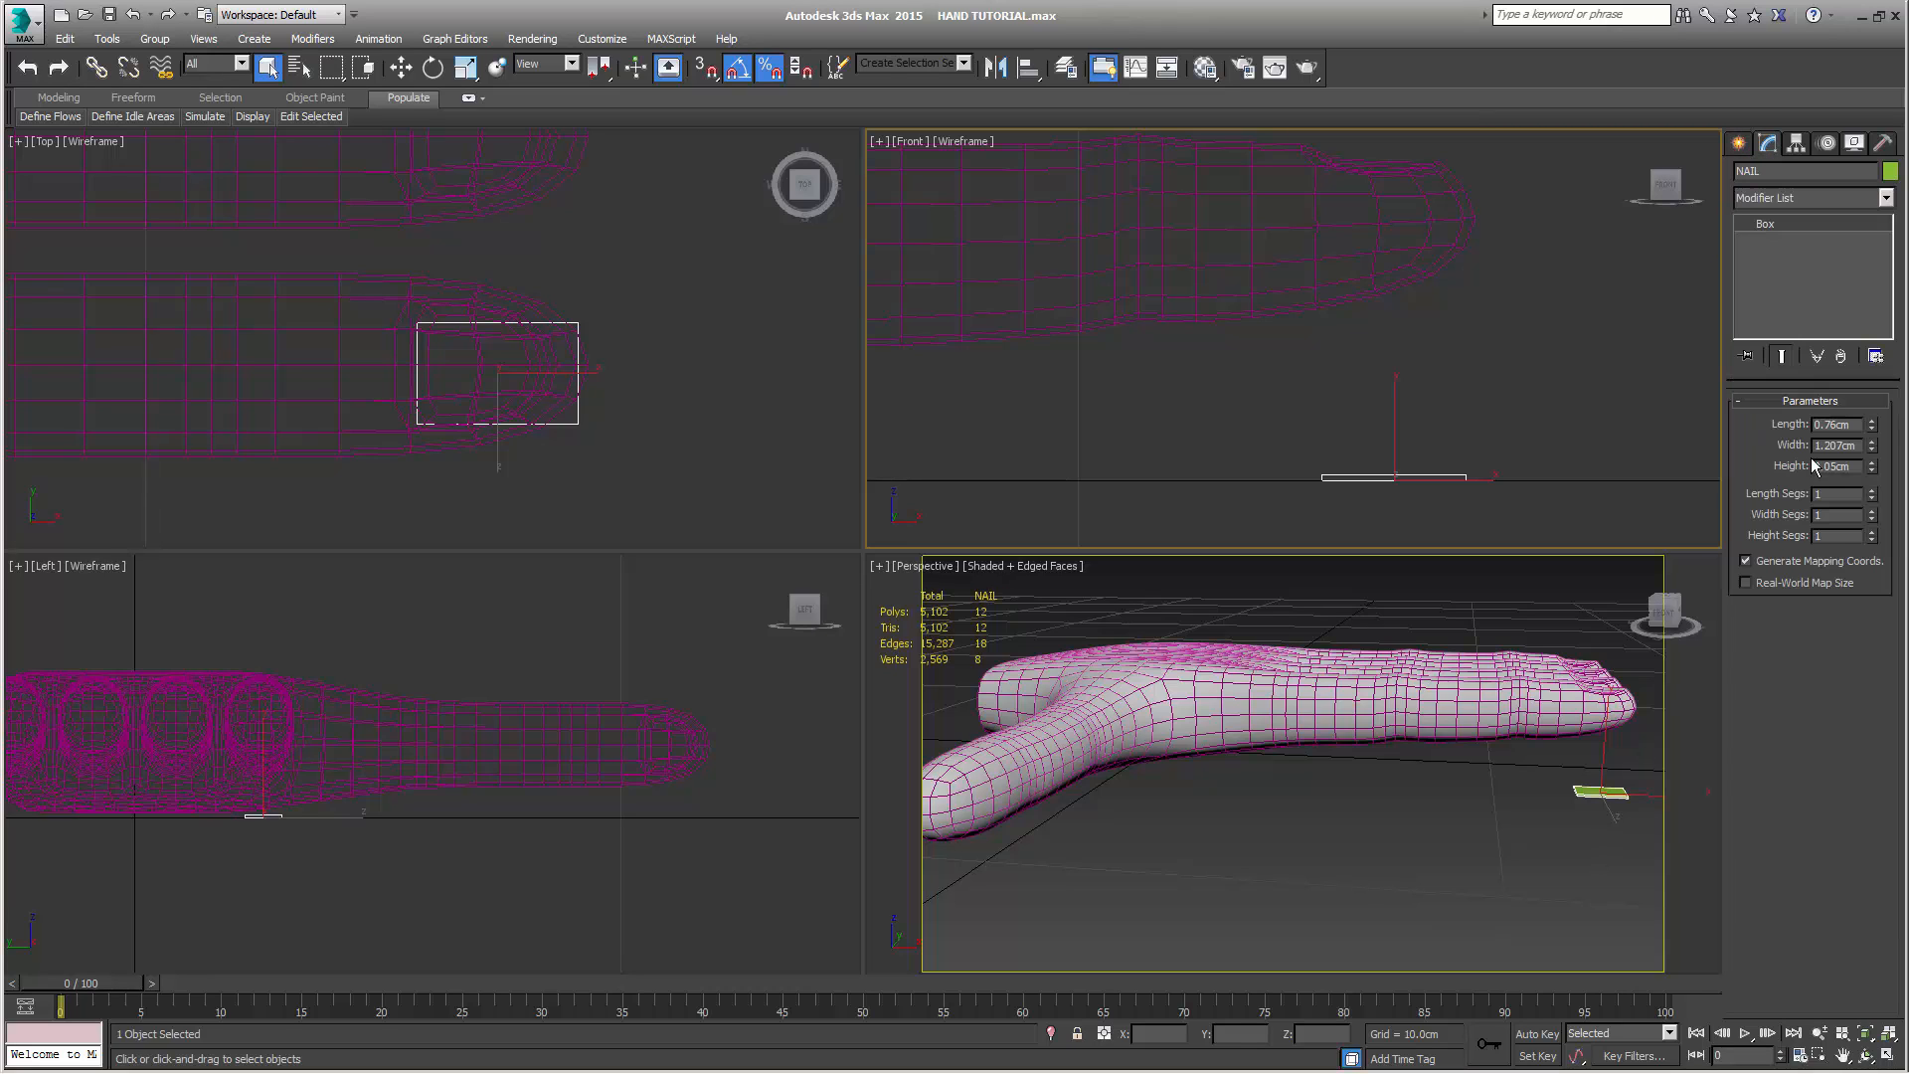
{"action": "middle_click_drag", "start_coordinate": [630, 407], "coordinate": [676, 419]}
{"action": "left_click", "coordinate": [1872, 491]}
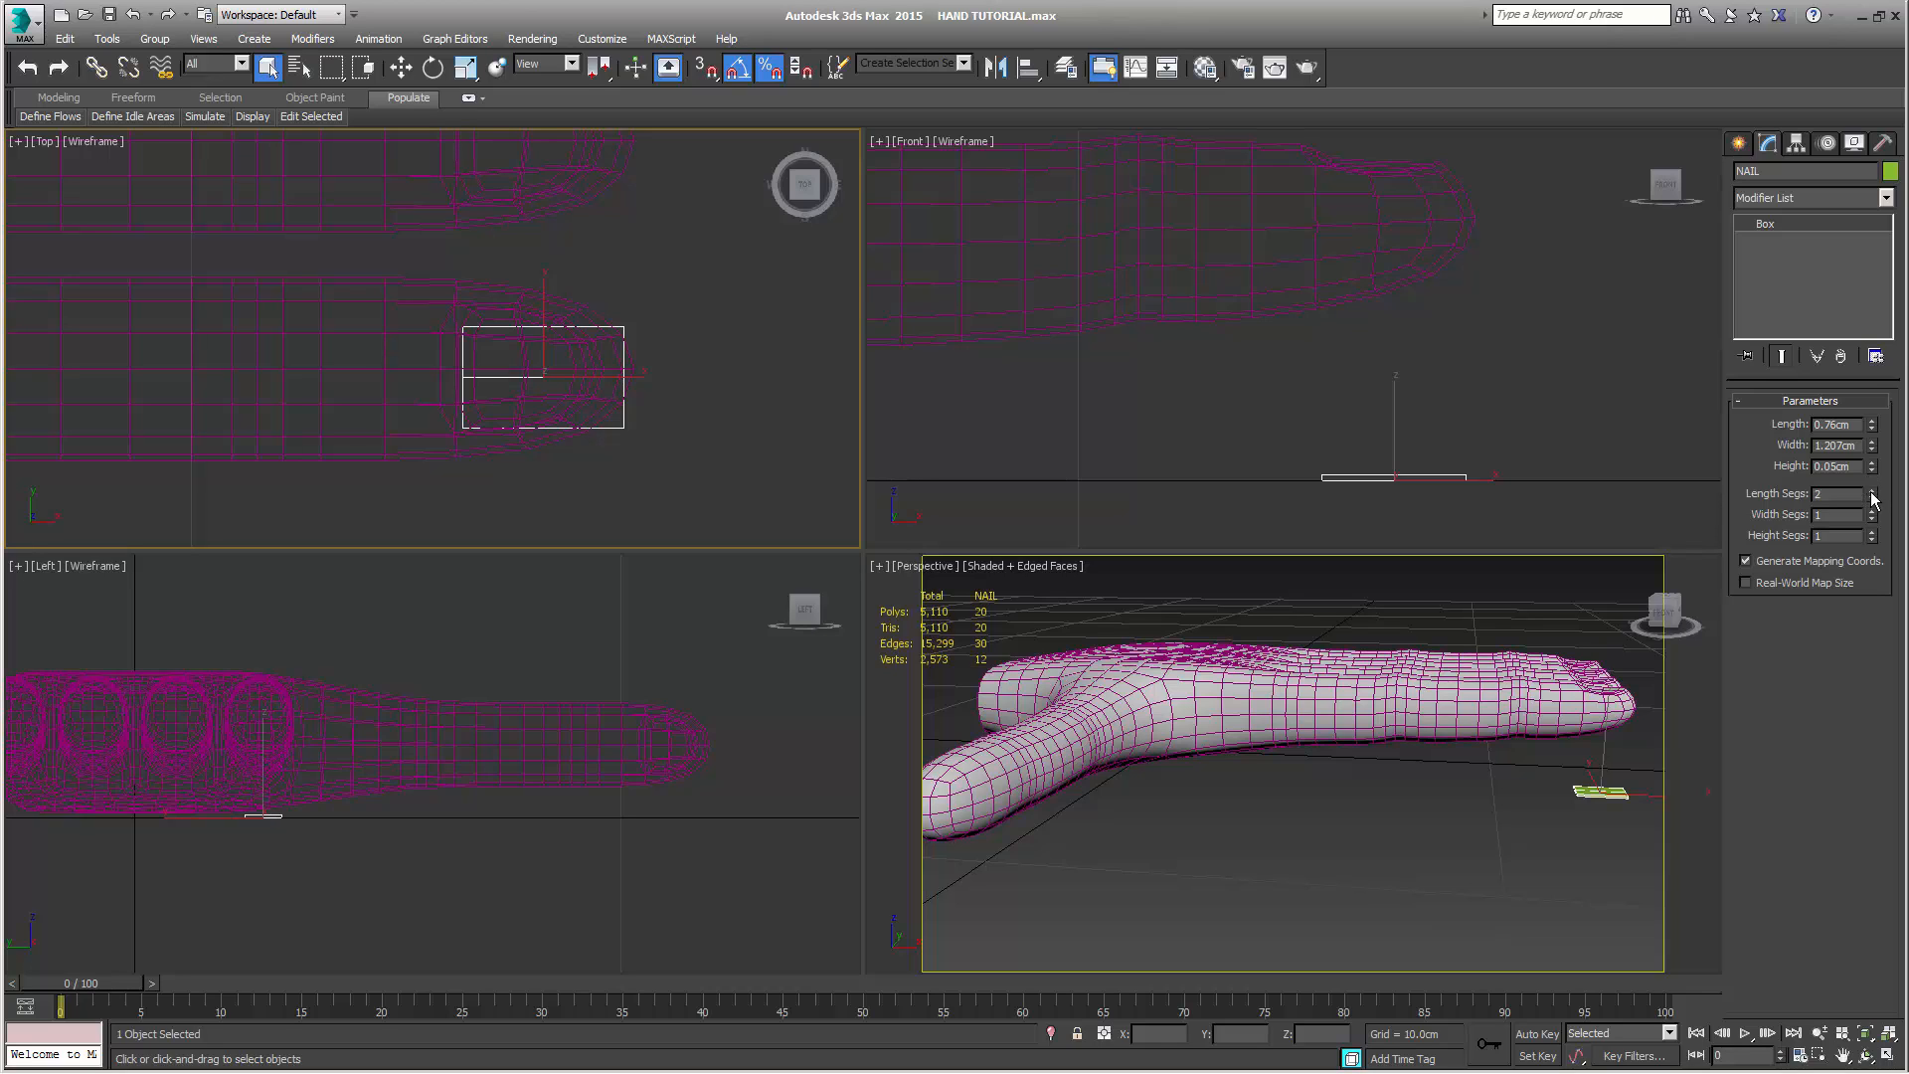
{"action": "left_click", "coordinate": [1874, 512]}
{"action": "left_click", "coordinate": [1873, 533]}
Inspect the nail box's thickness in the front view and return its height segments to 1
{"action": "scroll", "coordinate": [1477, 474], "scroll_direction": "up", "scroll_amount": 5}
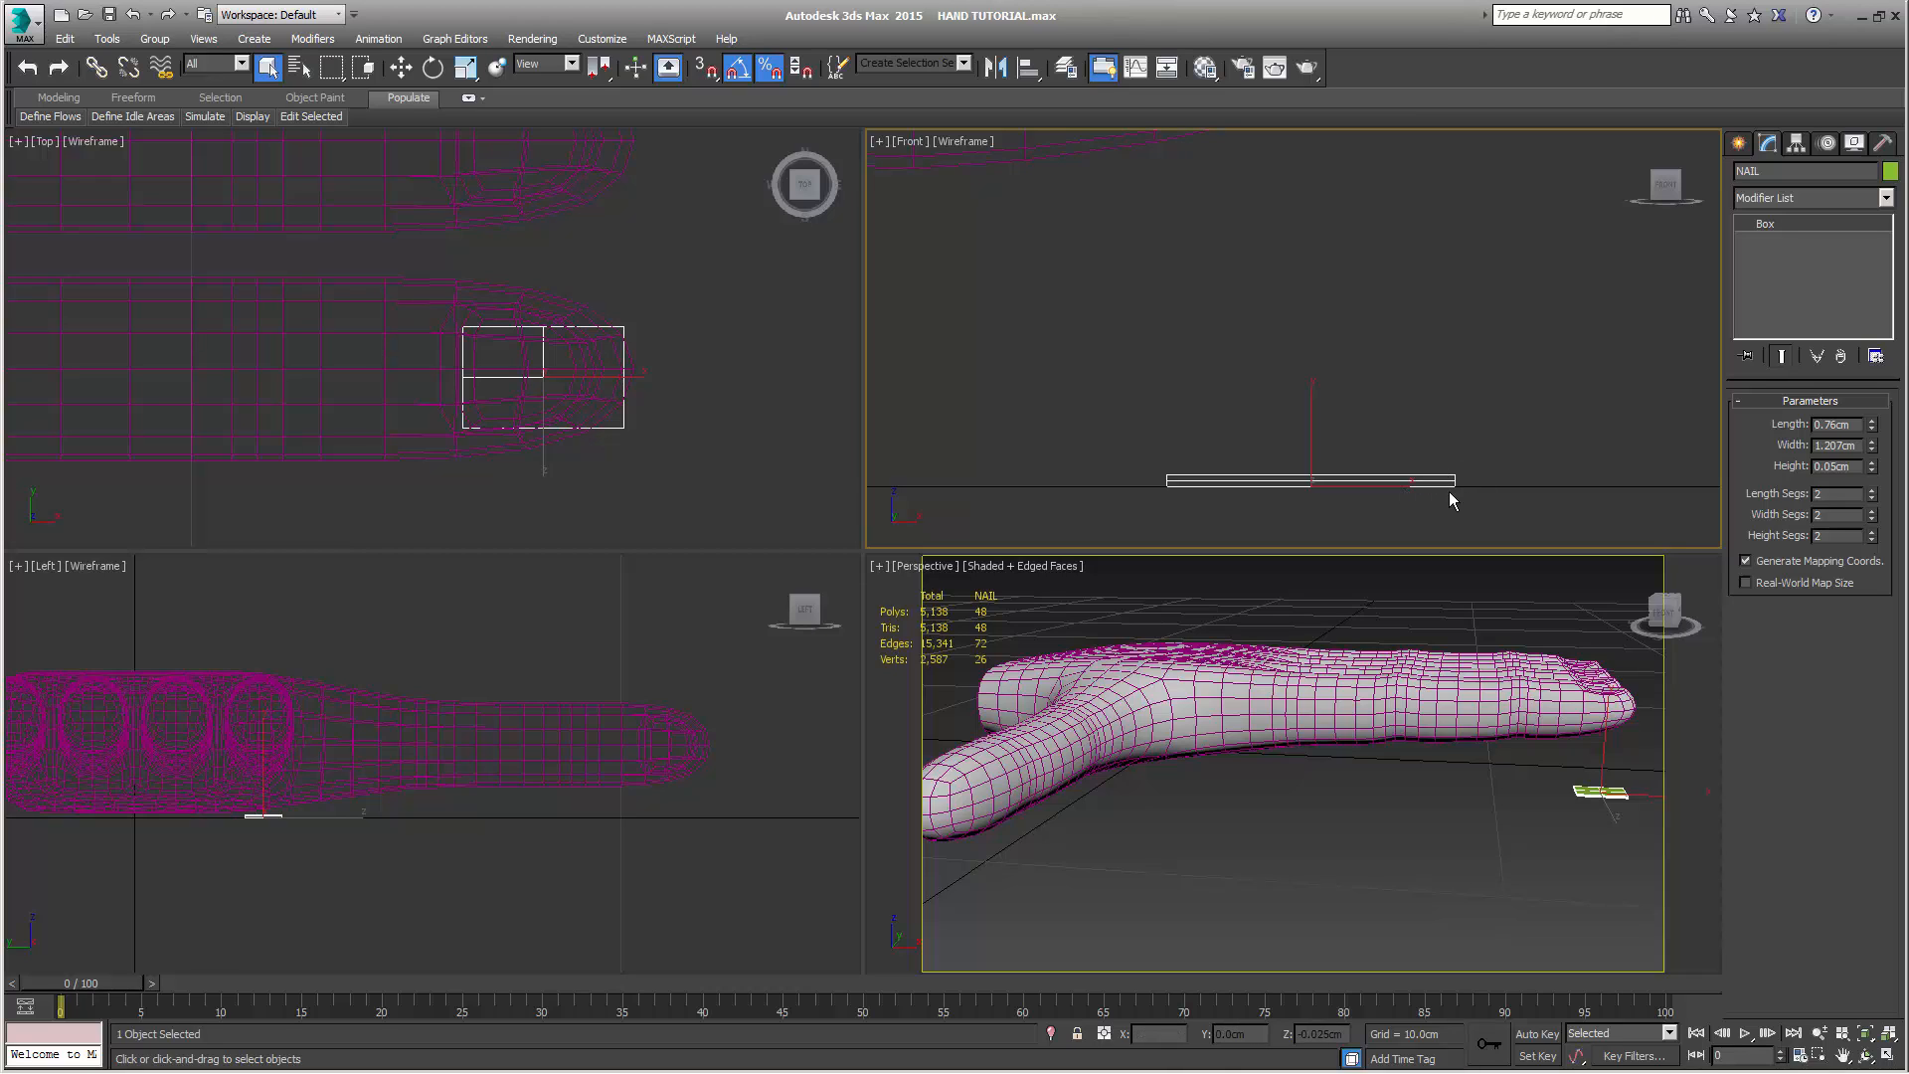
{"action": "scroll", "coordinate": [1448, 489], "scroll_direction": "up", "scroll_amount": 2}
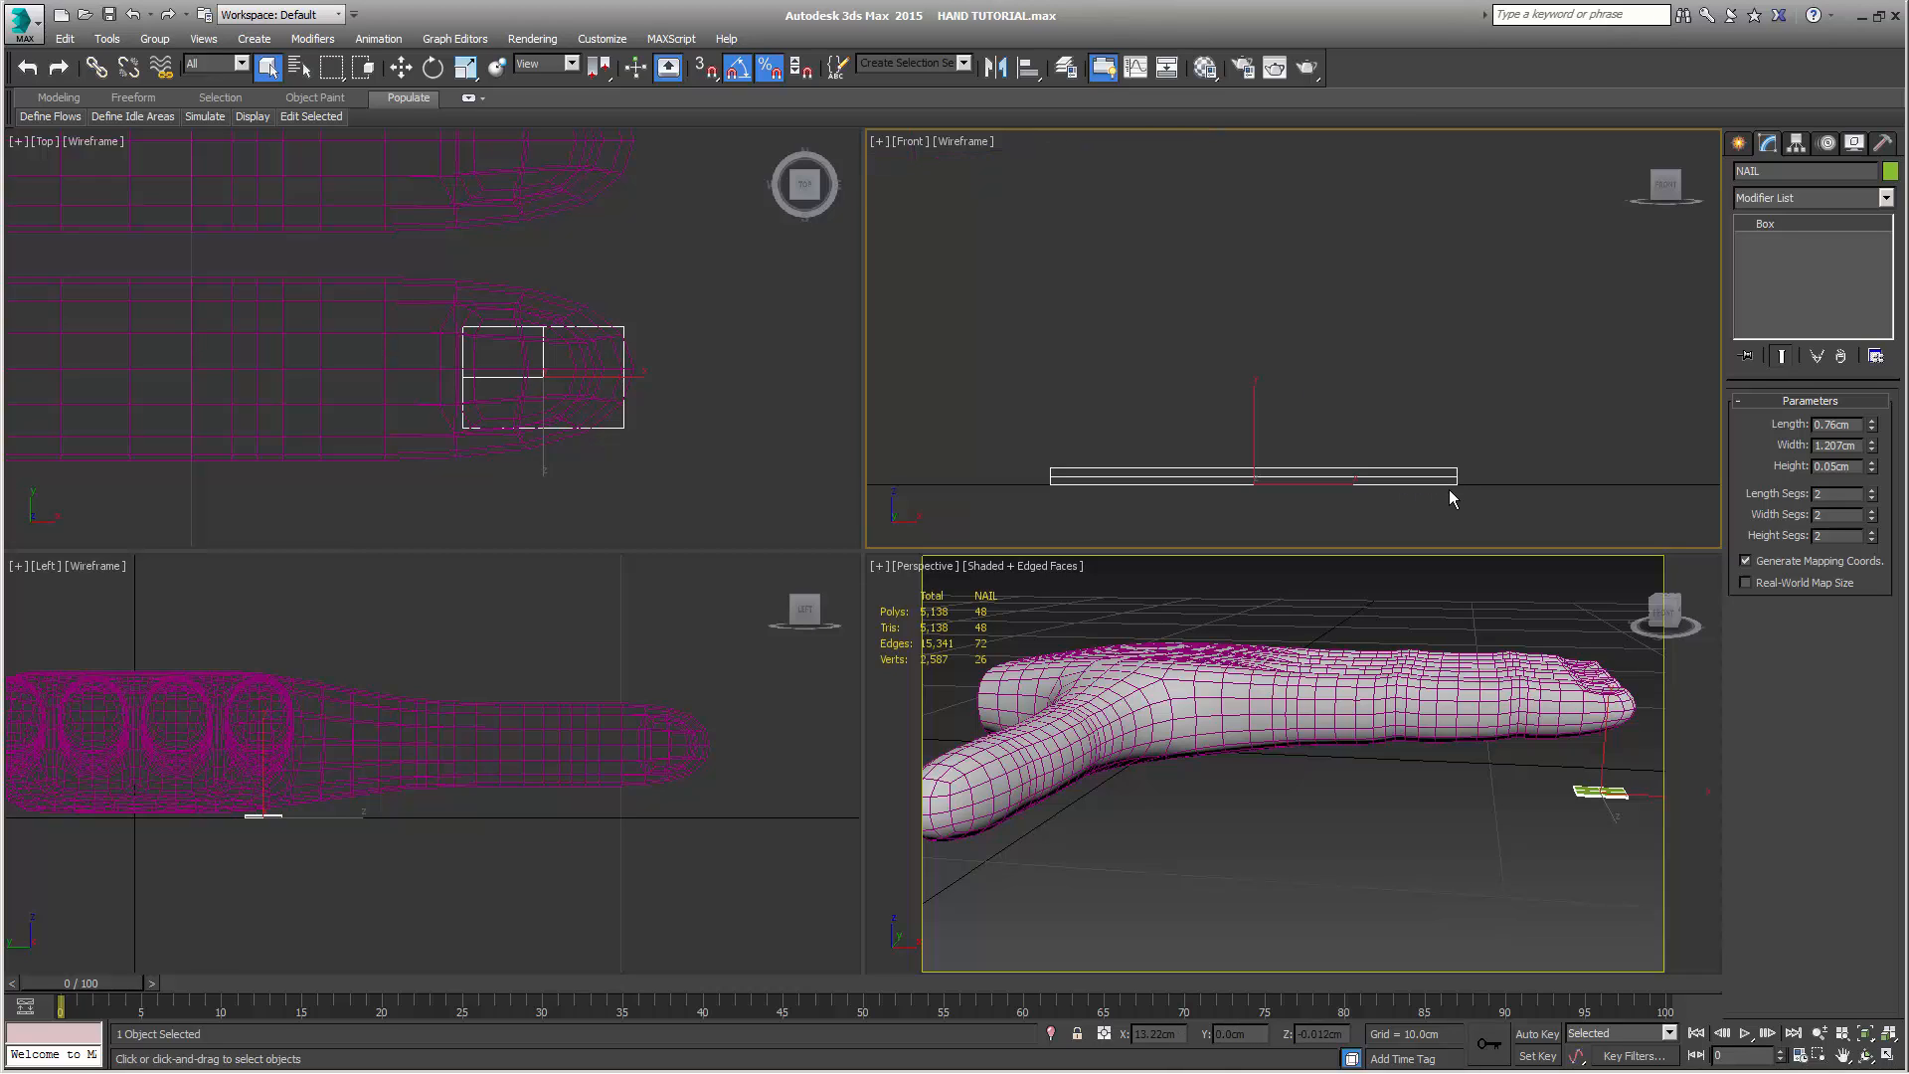
{"action": "left_click", "coordinate": [1872, 540]}
{"action": "middle_click_drag", "start_coordinate": [1444, 507], "coordinate": [1507, 505]}
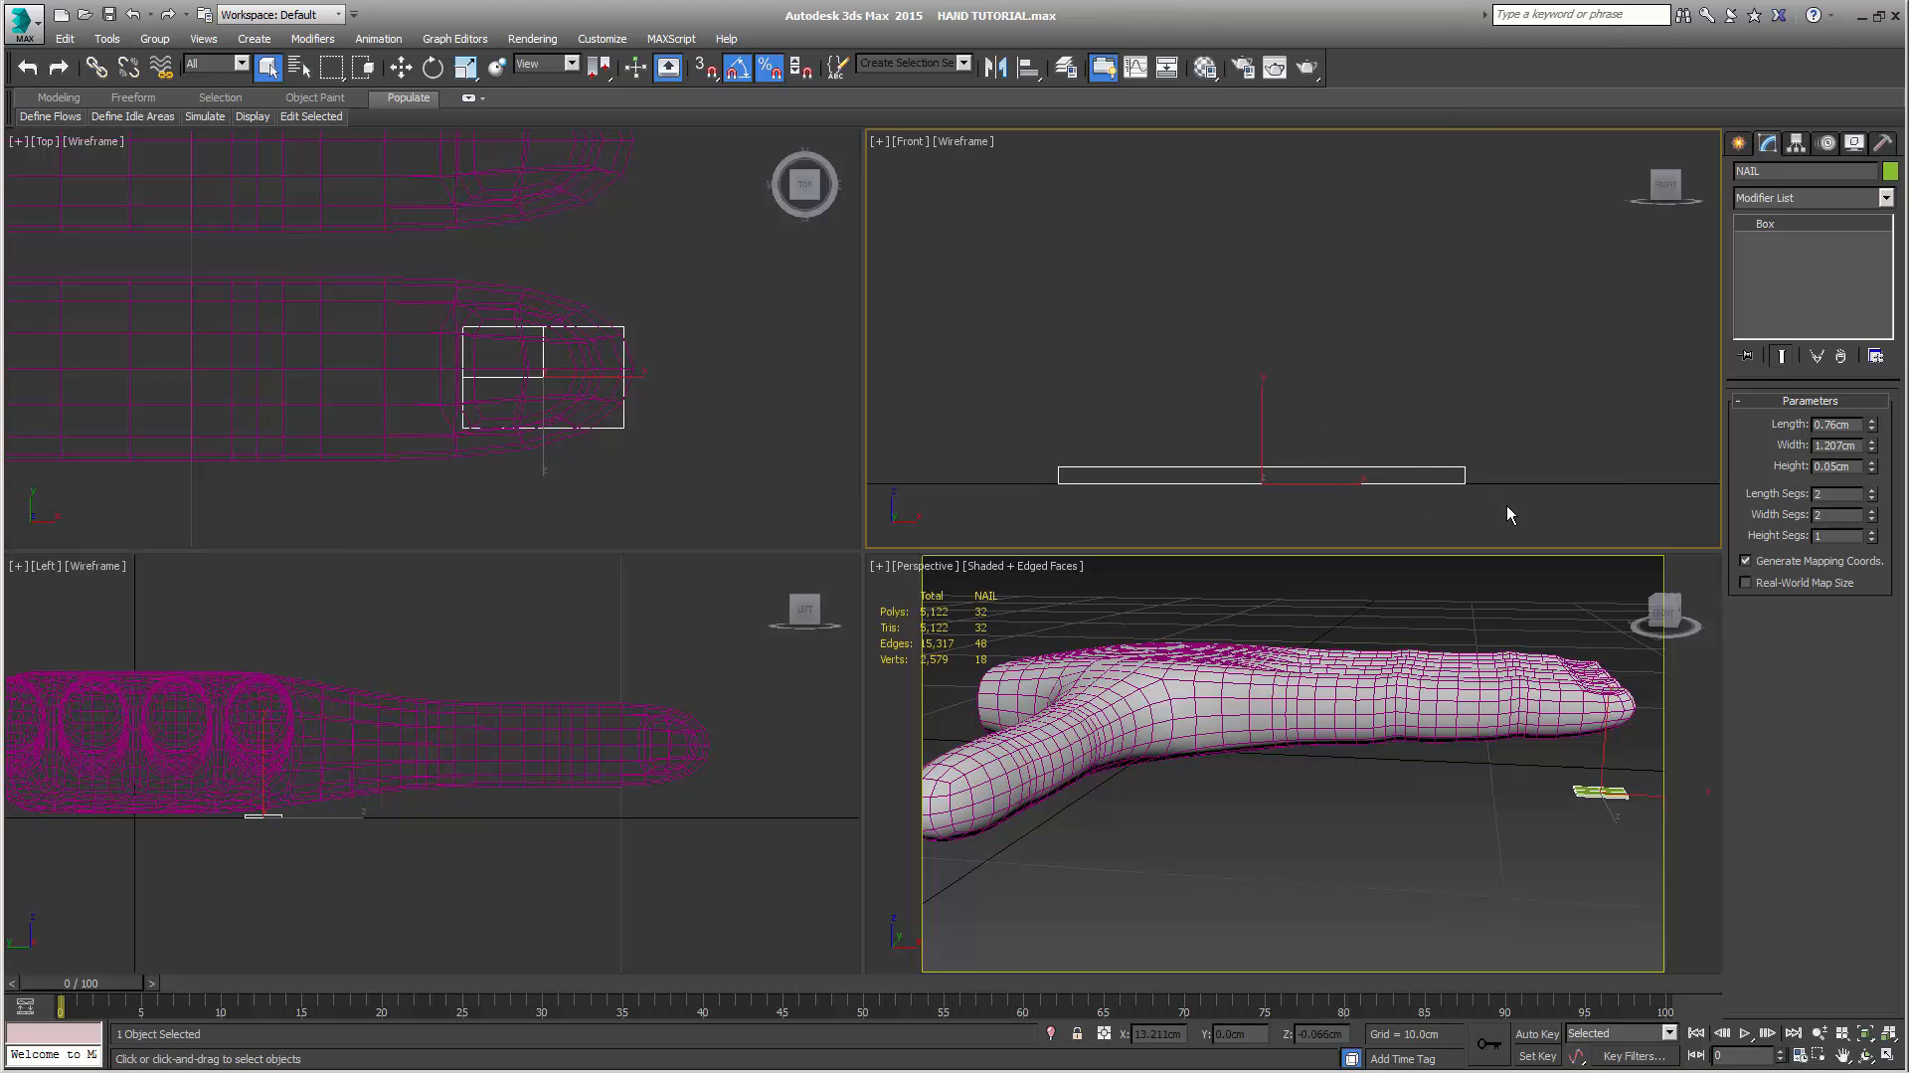
{"action": "left_click", "coordinate": [1874, 534]}
{"action": "left_click", "coordinate": [1873, 542]}
Move the NAIL box in the top view so it sits over the index fingertip's nail bed
{"action": "middle_click_drag", "start_coordinate": [707, 386], "coordinate": [704, 398]}
{"action": "scroll", "coordinate": [705, 392], "scroll_direction": "up", "scroll_amount": 3}
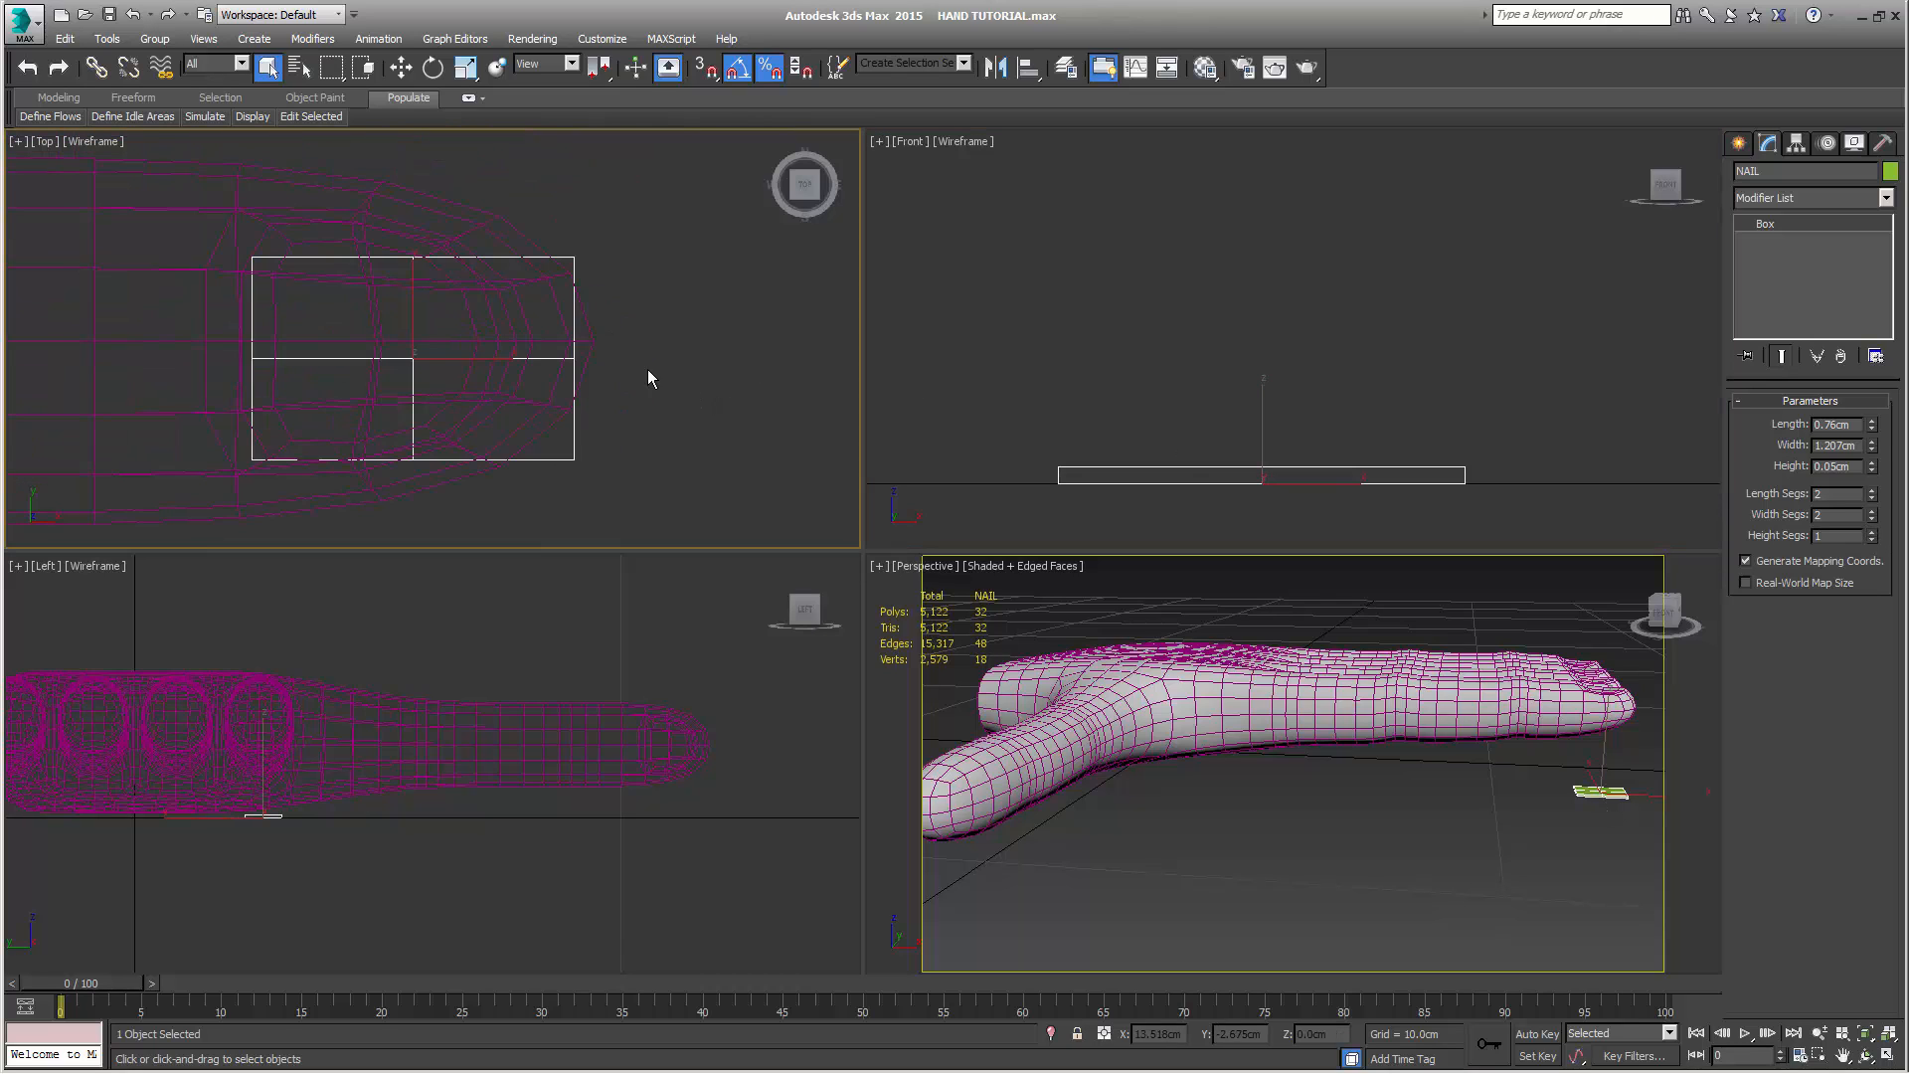
{"action": "middle_click_drag", "start_coordinate": [463, 349], "coordinate": [573, 349]}
{"action": "left_click", "coordinate": [403, 67]}
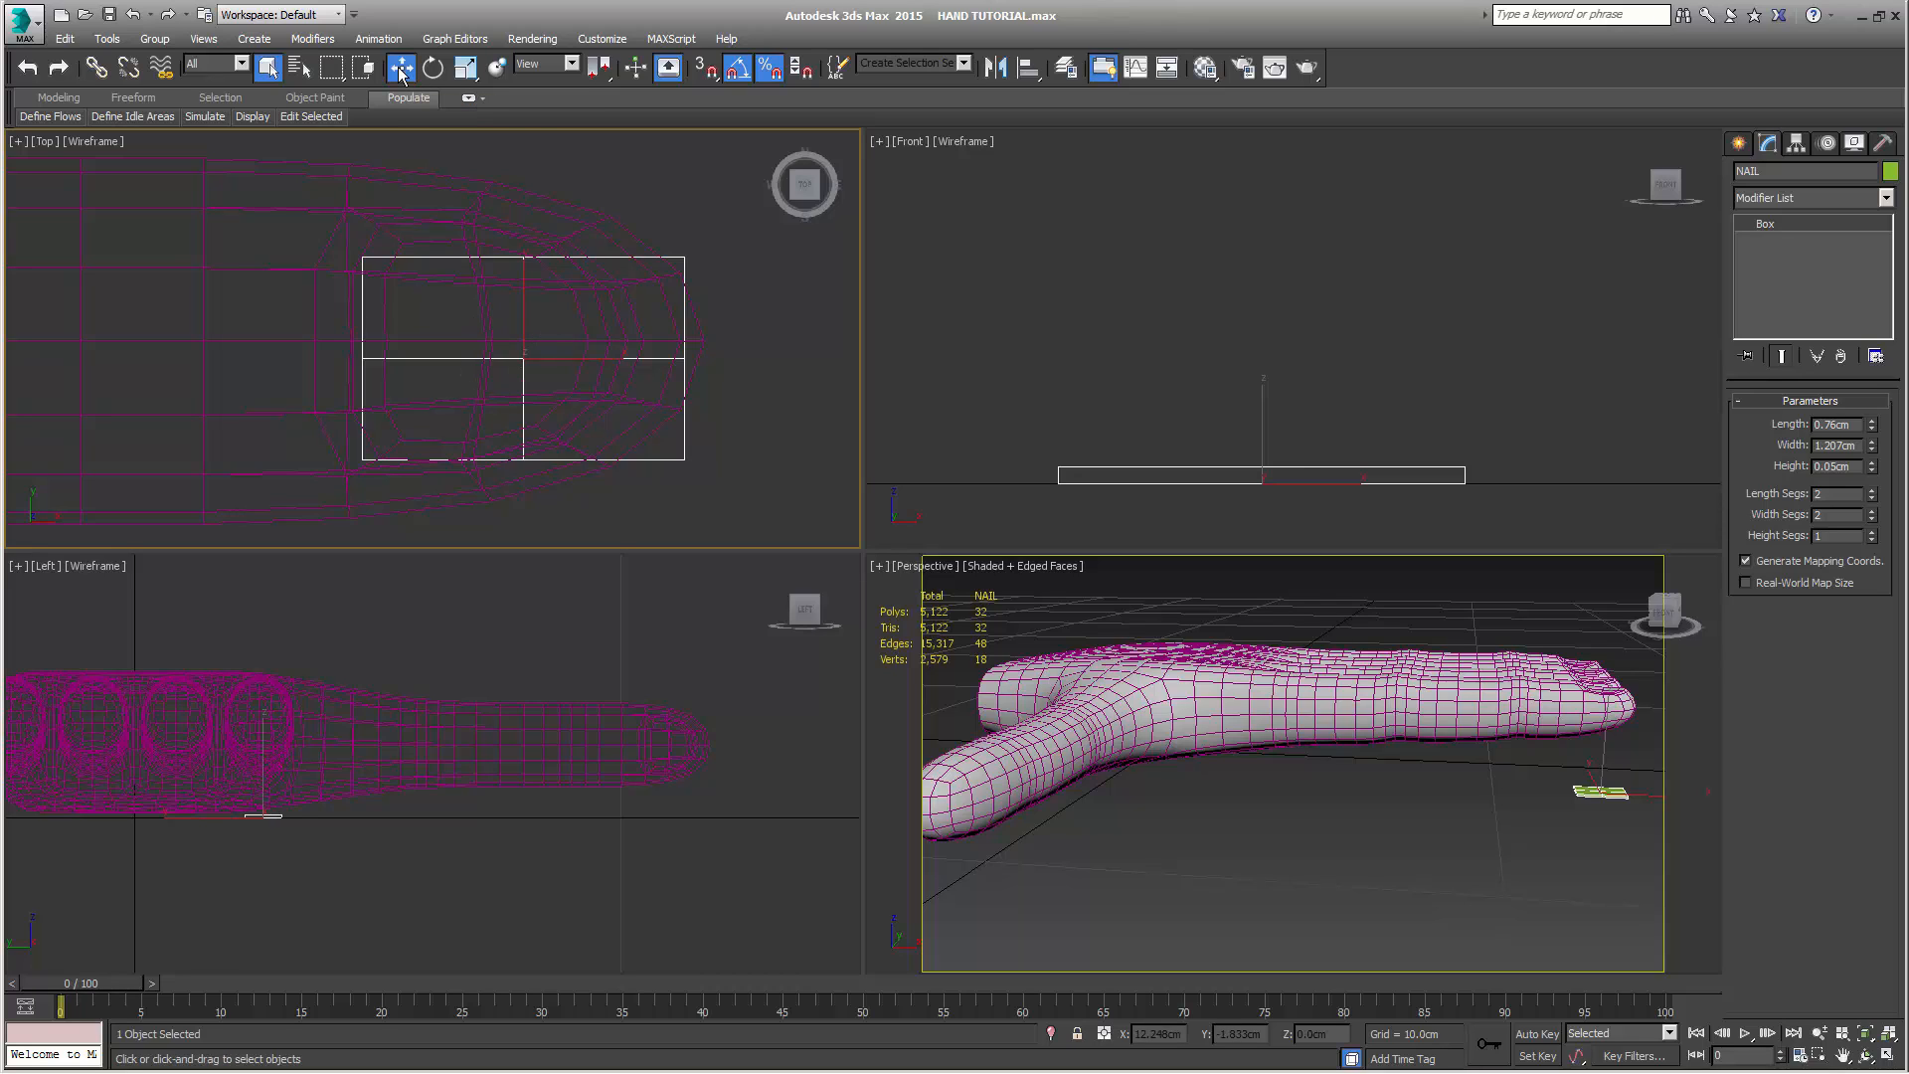
{"action": "right_click", "coordinate": [557, 327]}
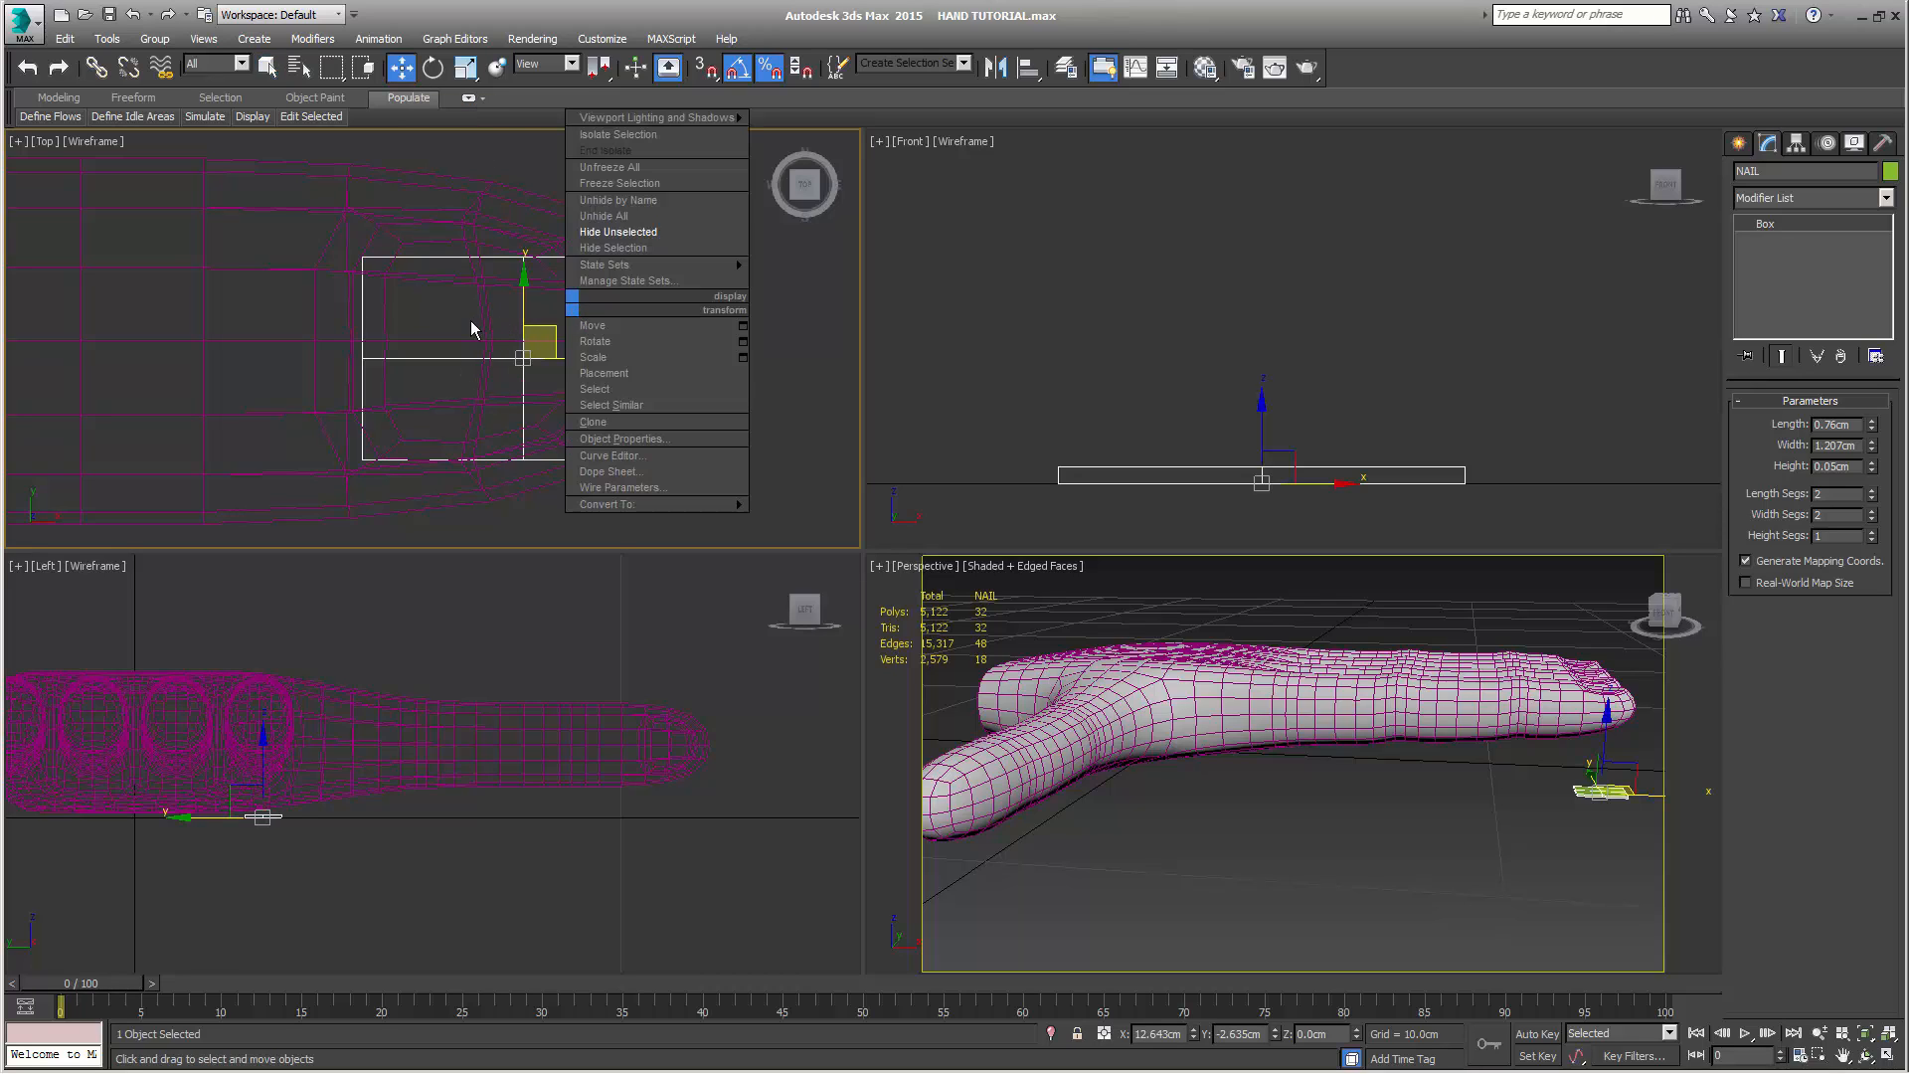
{"action": "mouse_move", "coordinate": [550, 328]}
{"action": "left_mouse_down"}
{"action": "mouse_move", "coordinate": [508, 309]}
{"action": "mouse_move", "coordinate": [531, 311]}
{"action": "left_mouse_up"}
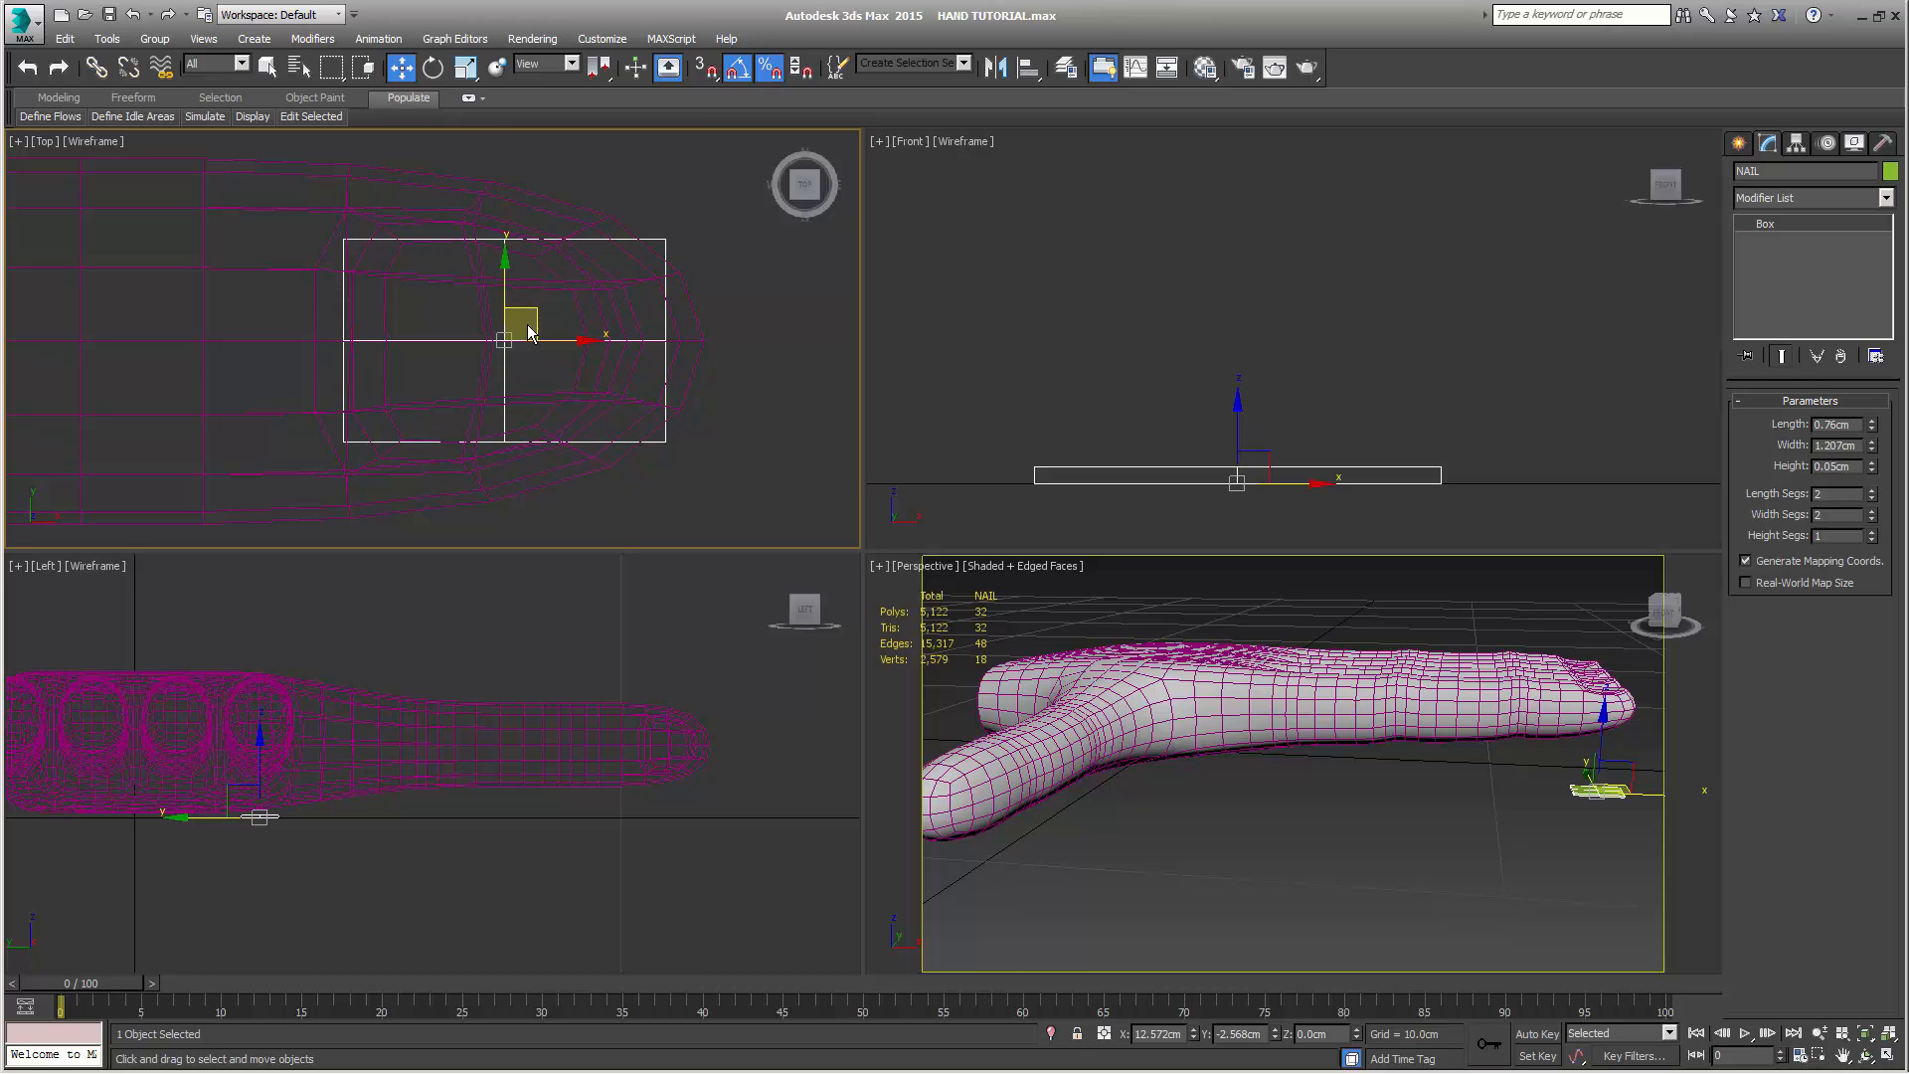
Fine-tune the NAIL box's Y position in the top view so its middle edge lines up with the finger's centre line
{"action": "scroll", "coordinate": [537, 313], "scroll_direction": "up", "scroll_amount": 5}
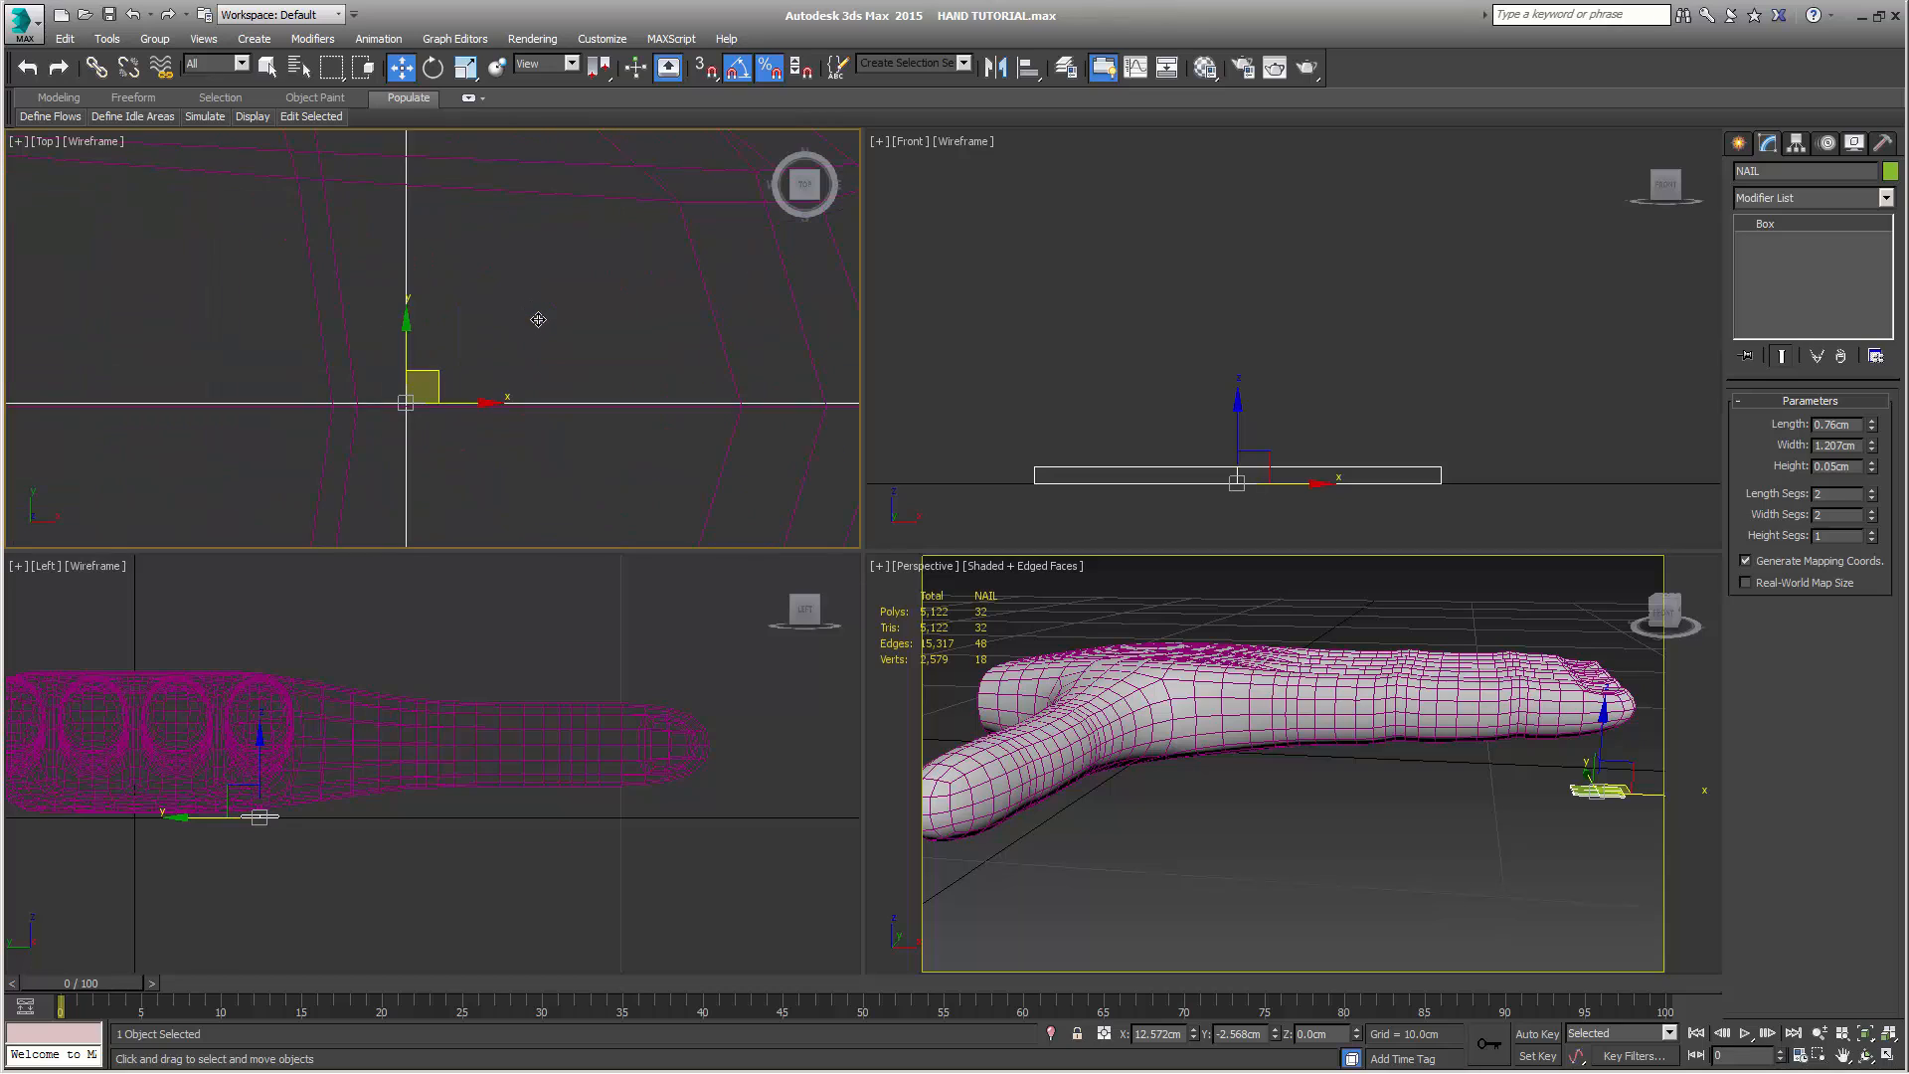
{"action": "middle_click_drag", "start_coordinate": [583, 296], "coordinate": [685, 201]}
{"action": "scroll", "coordinate": [624, 315], "scroll_direction": "up", "scroll_amount": 3}
{"action": "scroll", "coordinate": [624, 314], "scroll_direction": "up", "scroll_amount": 2}
{"action": "middle_click_drag", "start_coordinate": [343, 338], "coordinate": [617, 420]}
{"action": "scroll", "coordinate": [618, 420], "scroll_direction": "up", "scroll_amount": 3}
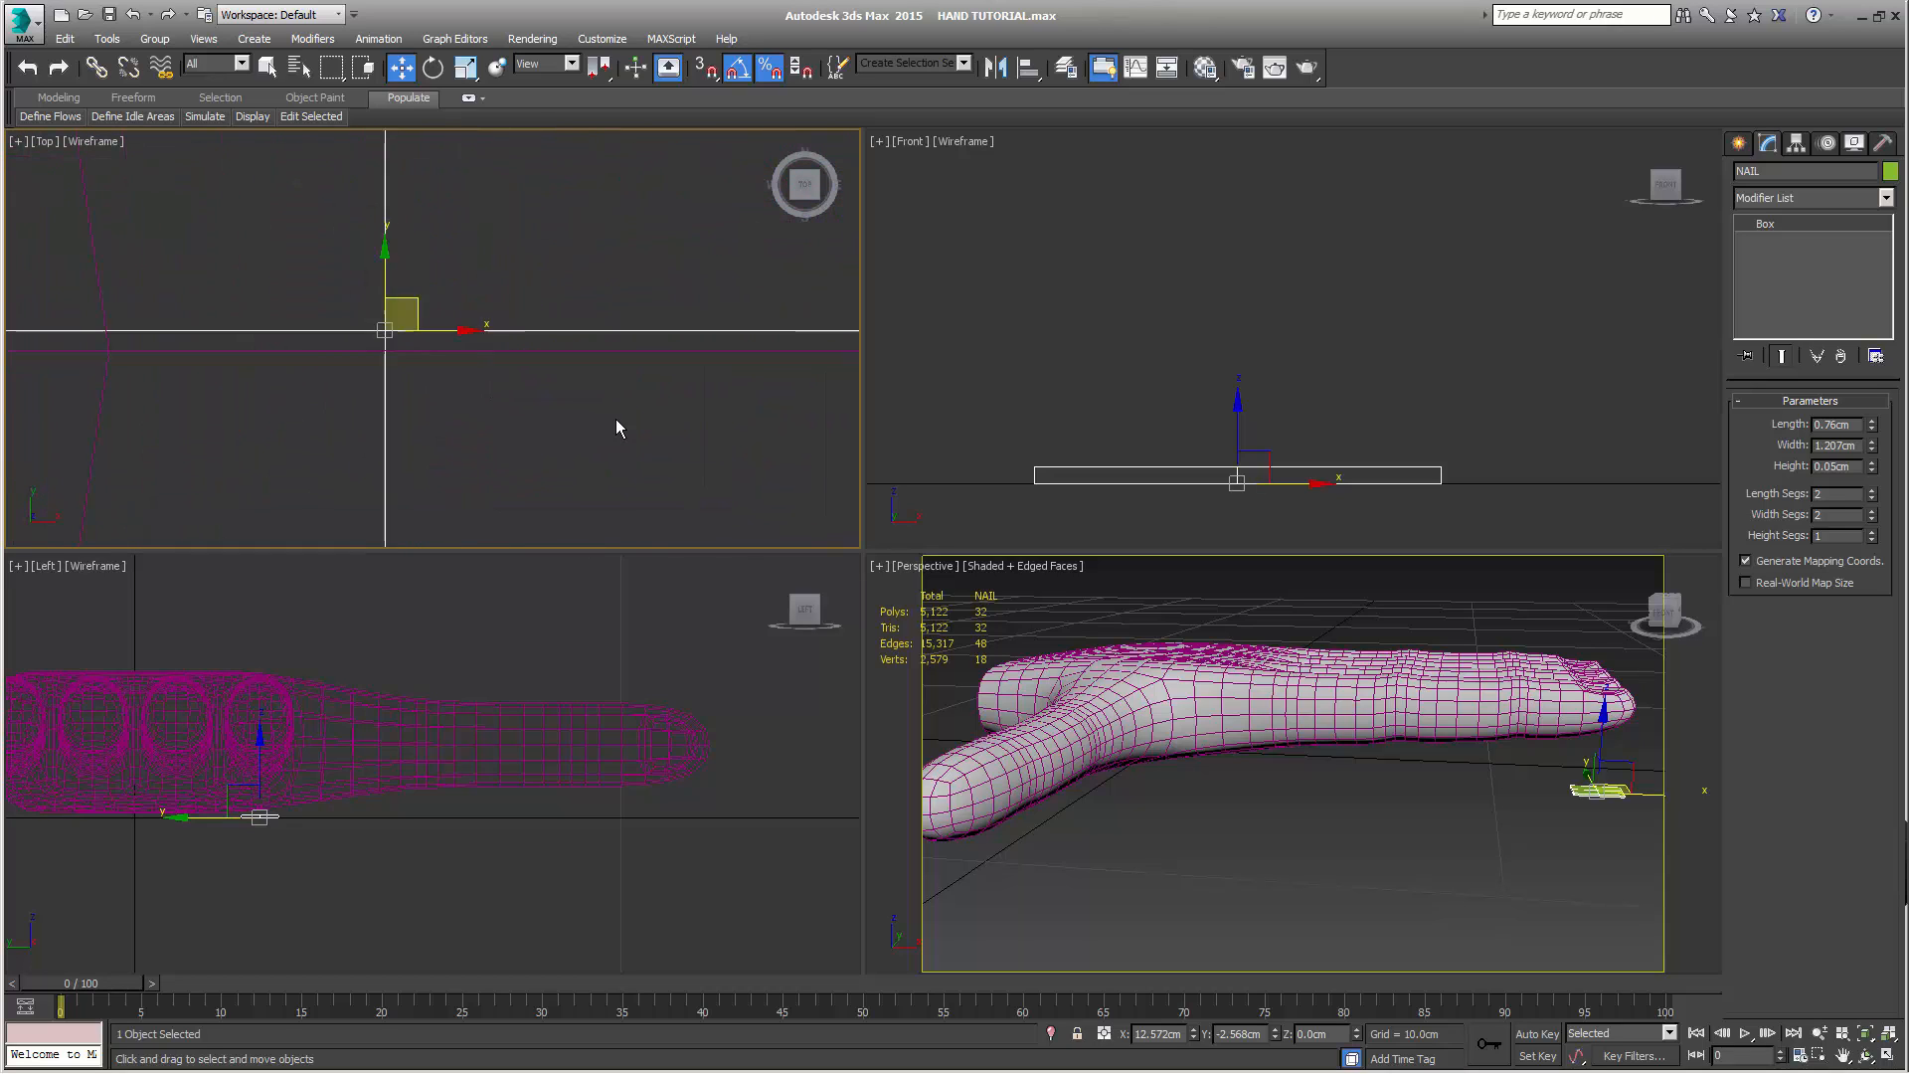
{"action": "middle_click_drag", "start_coordinate": [477, 337], "coordinate": [695, 349]}
{"action": "left_click_drag", "start_coordinate": [508, 243], "coordinate": [508, 284]}
{"action": "scroll", "coordinate": [514, 297], "scroll_direction": "up", "scroll_amount": 5}
{"action": "middle_click_drag", "start_coordinate": [500, 526], "coordinate": [511, 408]}
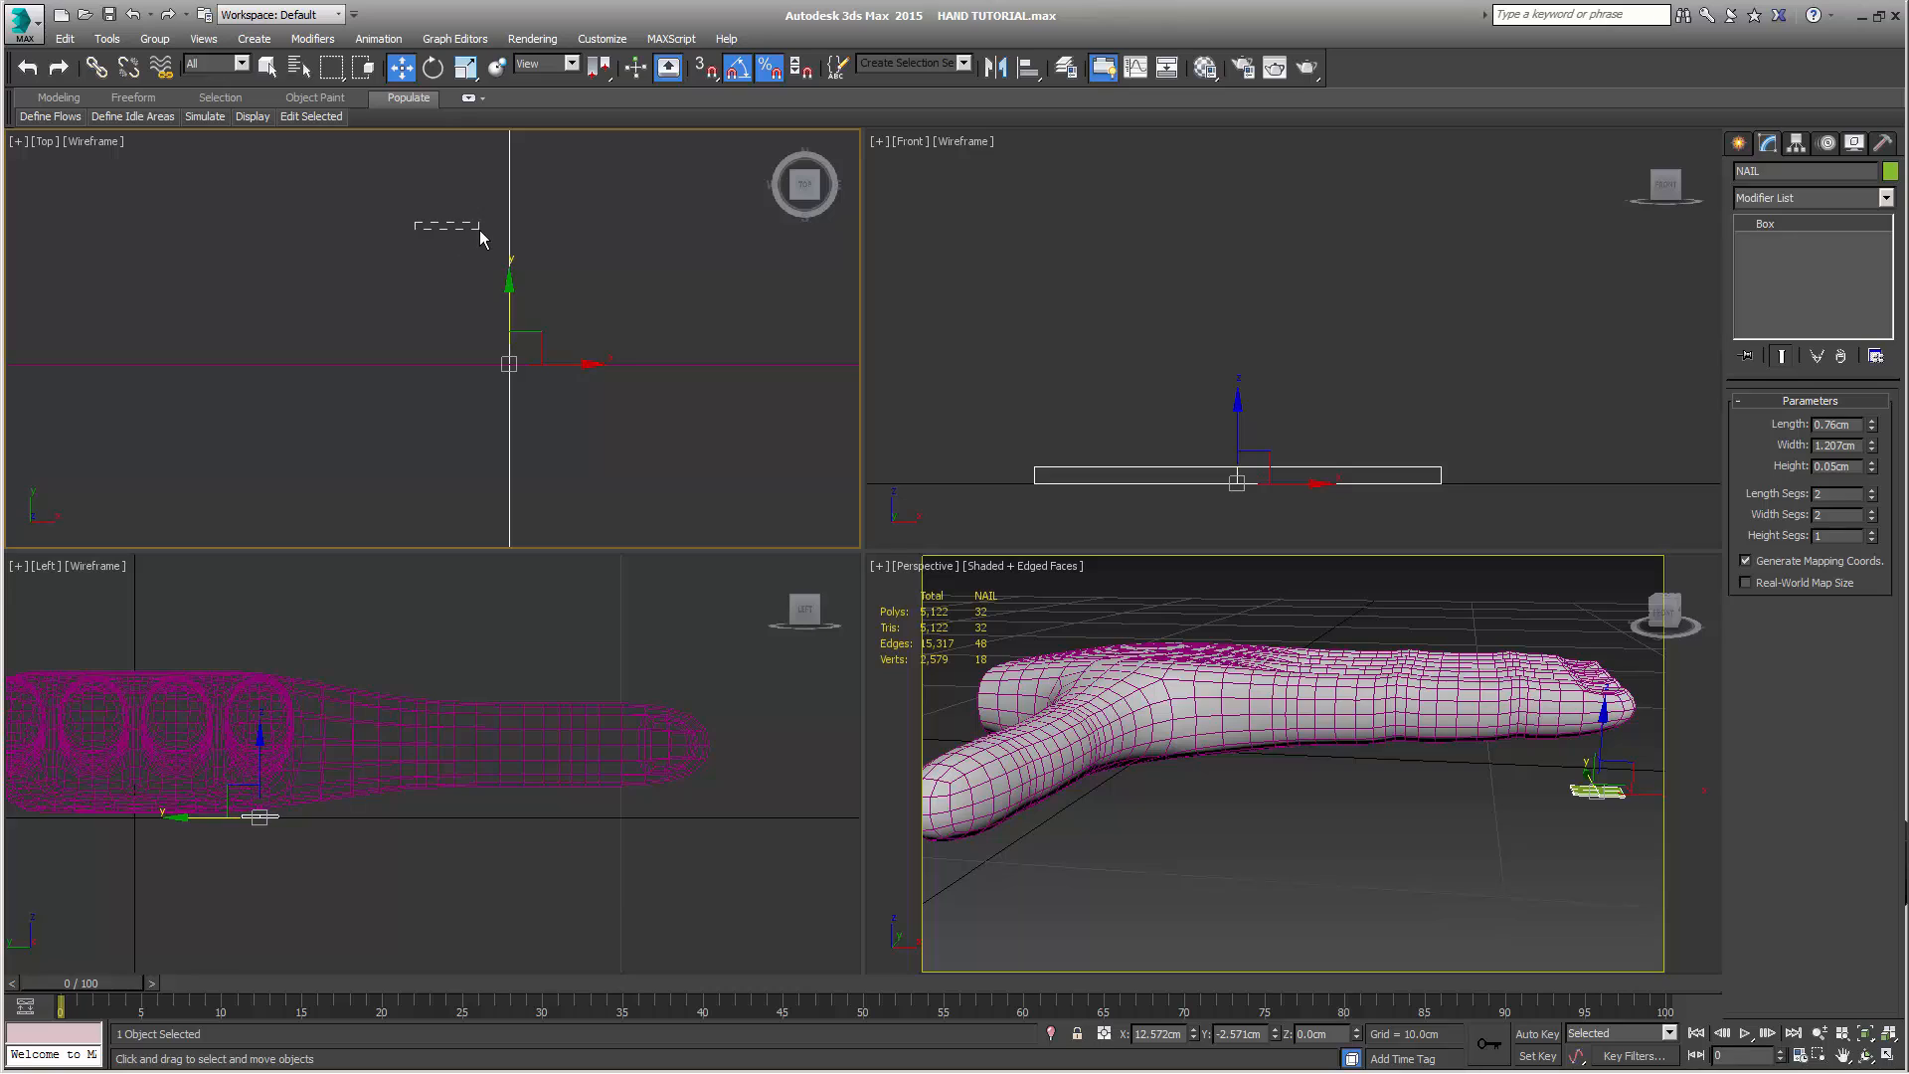
{"action": "left_click_drag", "start_coordinate": [479, 229], "coordinate": [565, 314]}
{"action": "middle_click_drag", "start_coordinate": [689, 449], "coordinate": [779, 491]}
Raise the NAIL box in the front view to the top surface of the index fingertip, at about Z 2.786 cm
{"action": "middle_click_drag", "start_coordinate": [1233, 360], "coordinate": [1230, 327]}
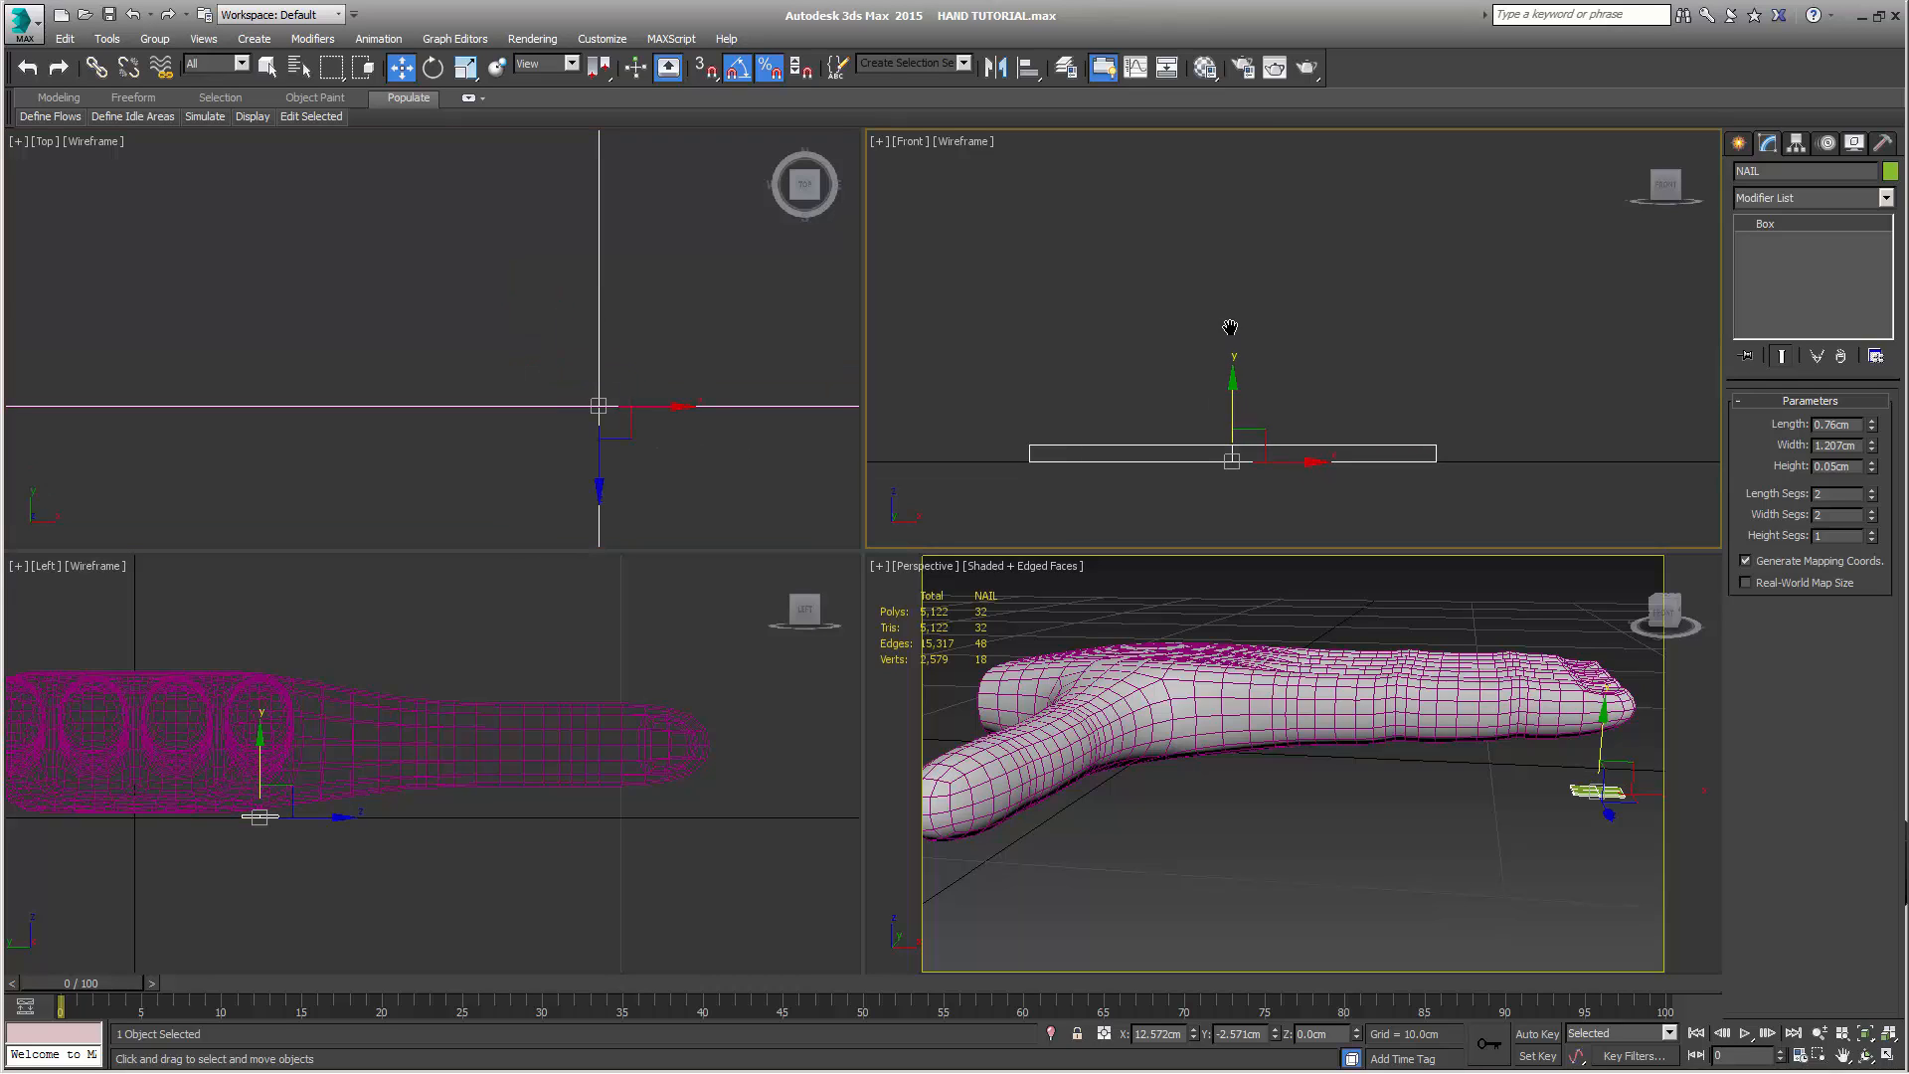
{"action": "scroll", "coordinate": [1273, 343], "scroll_direction": "down", "scroll_amount": 9}
{"action": "middle_click_drag", "start_coordinate": [1279, 430], "coordinate": [1284, 475]}
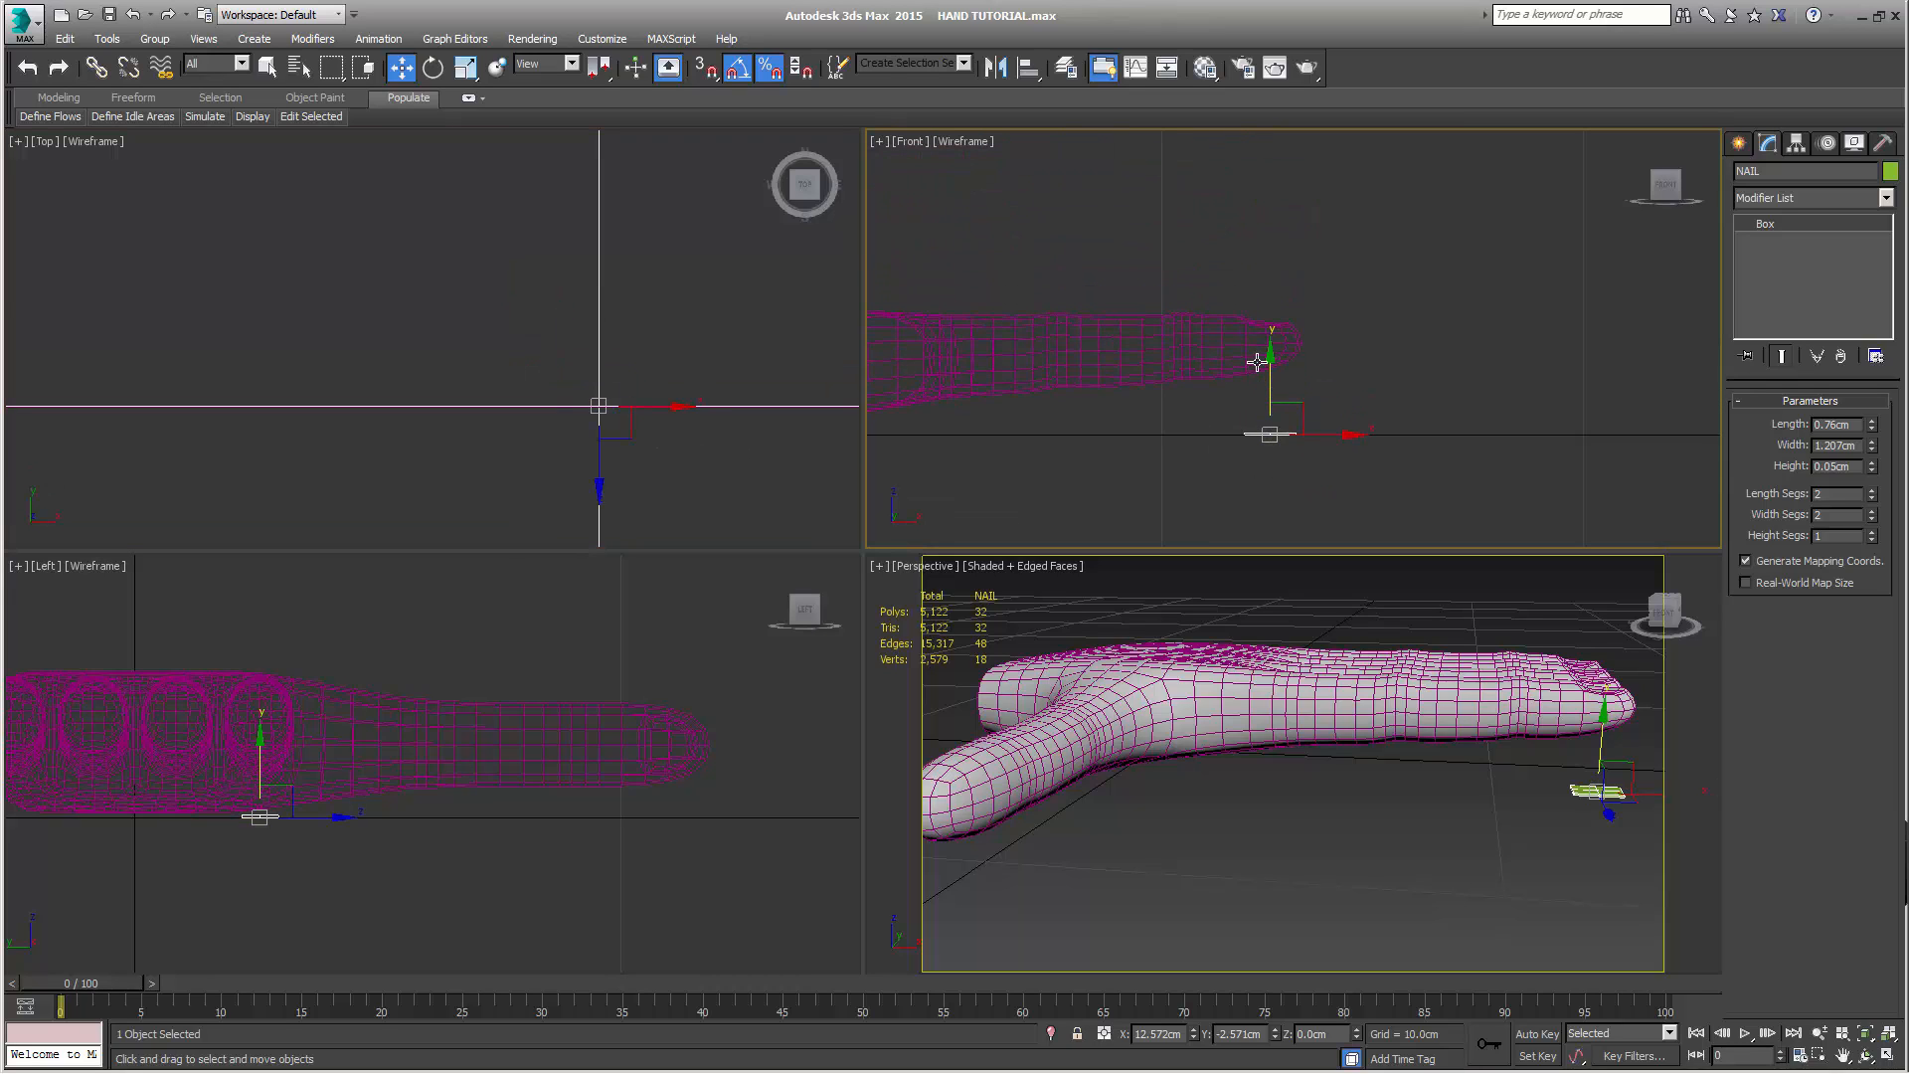
{"action": "left_click_drag", "start_coordinate": [1271, 376], "coordinate": [1272, 258]}
{"action": "middle_click_drag", "start_coordinate": [1387, 431], "coordinate": [1413, 492]}
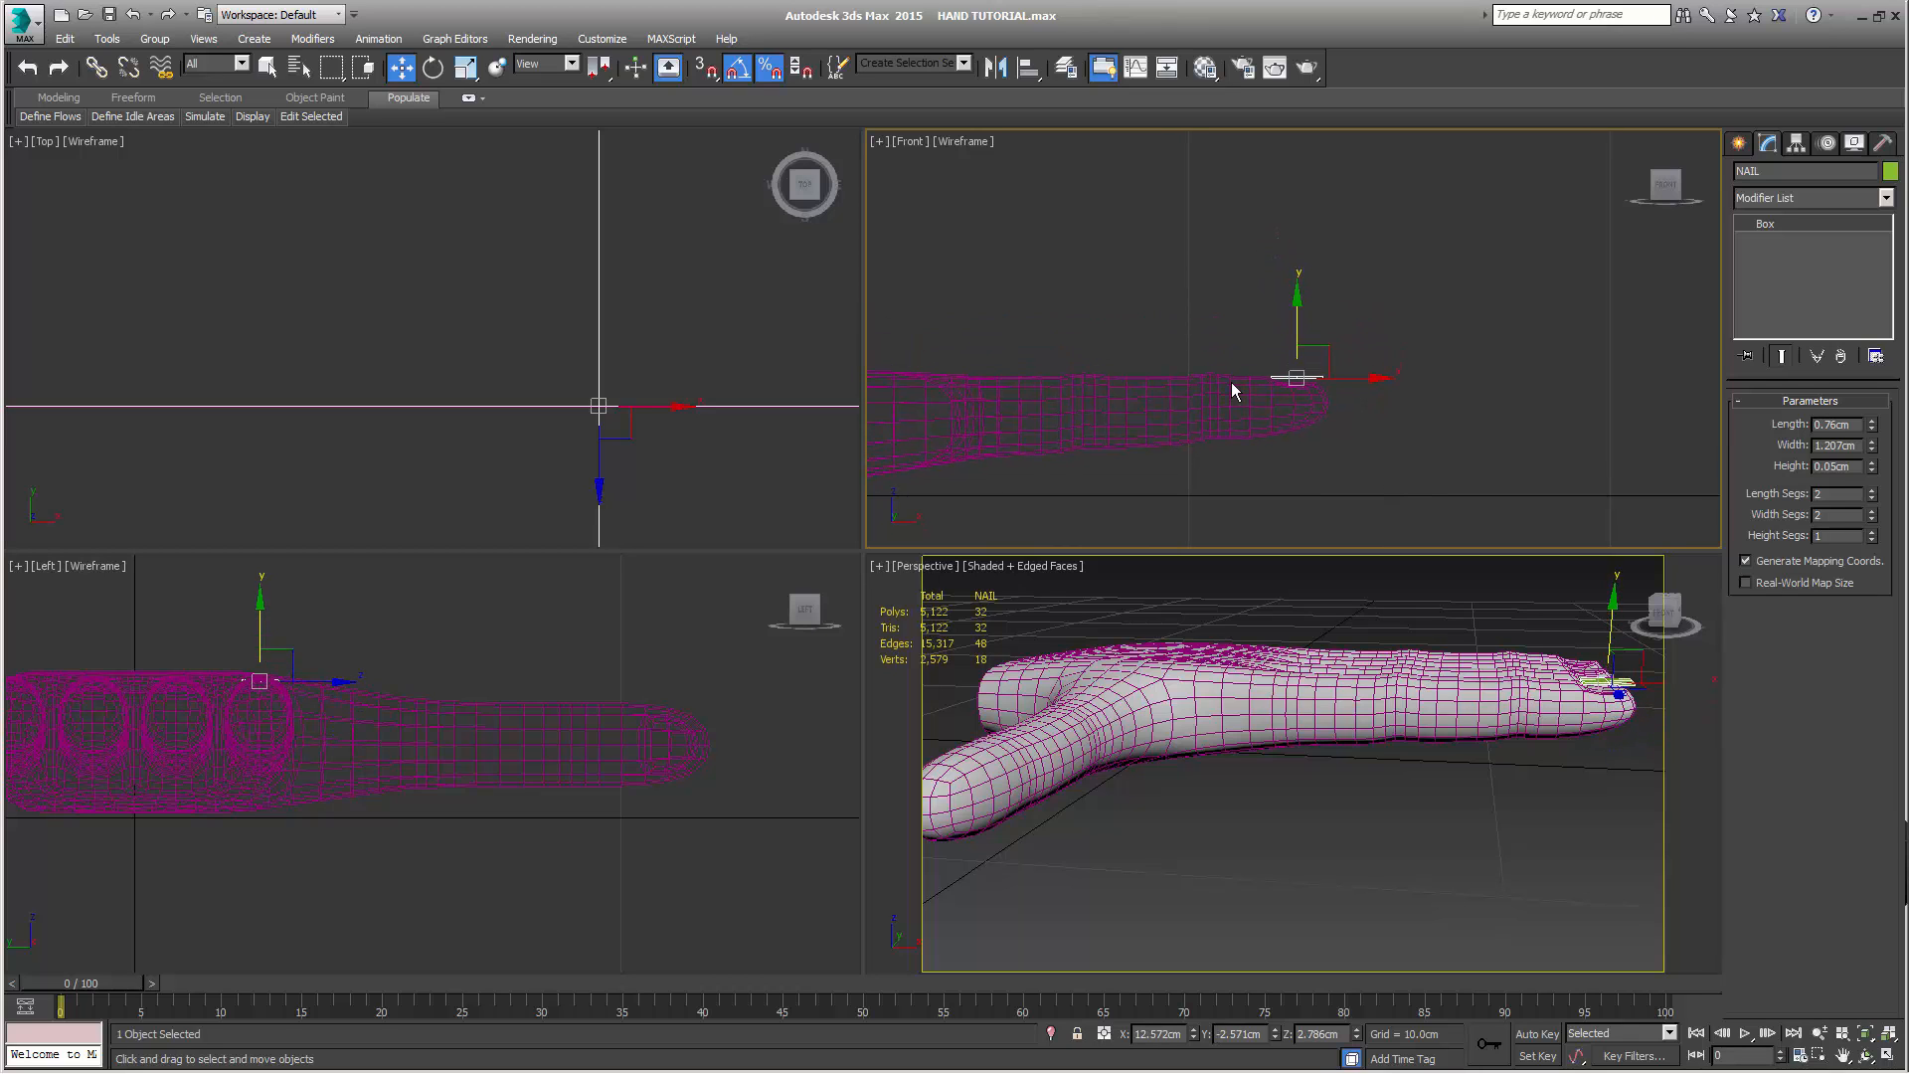
Reduce the NAIL box's width to 0.929 cm and shift it along X toward the knuckle to about 12.44 cm
{"action": "middle_click_drag", "start_coordinate": [1459, 793], "coordinate": [1347, 842]}
{"action": "key", "text": "z"}
{"action": "scroll", "coordinate": [1371, 828], "scroll_direction": "down", "scroll_amount": 4}
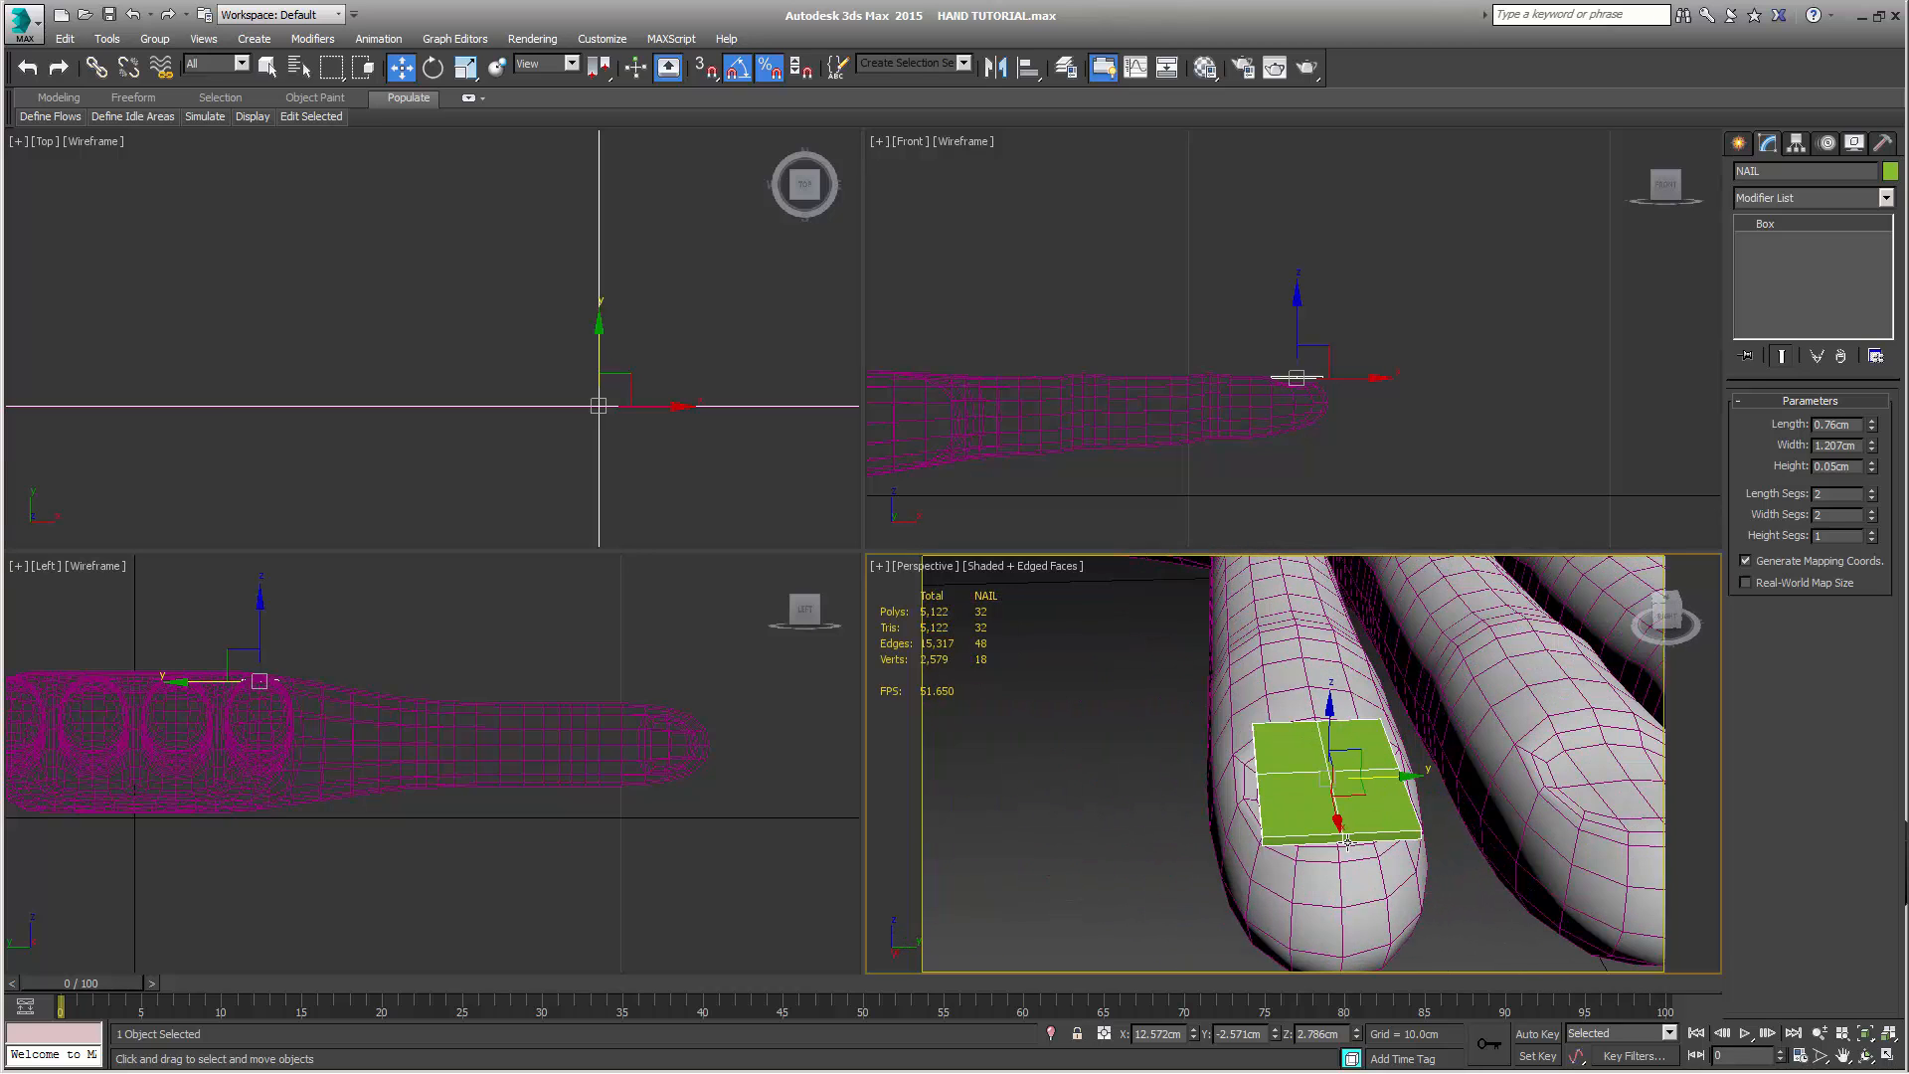
{"action": "scroll", "coordinate": [545, 292], "scroll_direction": "down", "scroll_amount": 3}
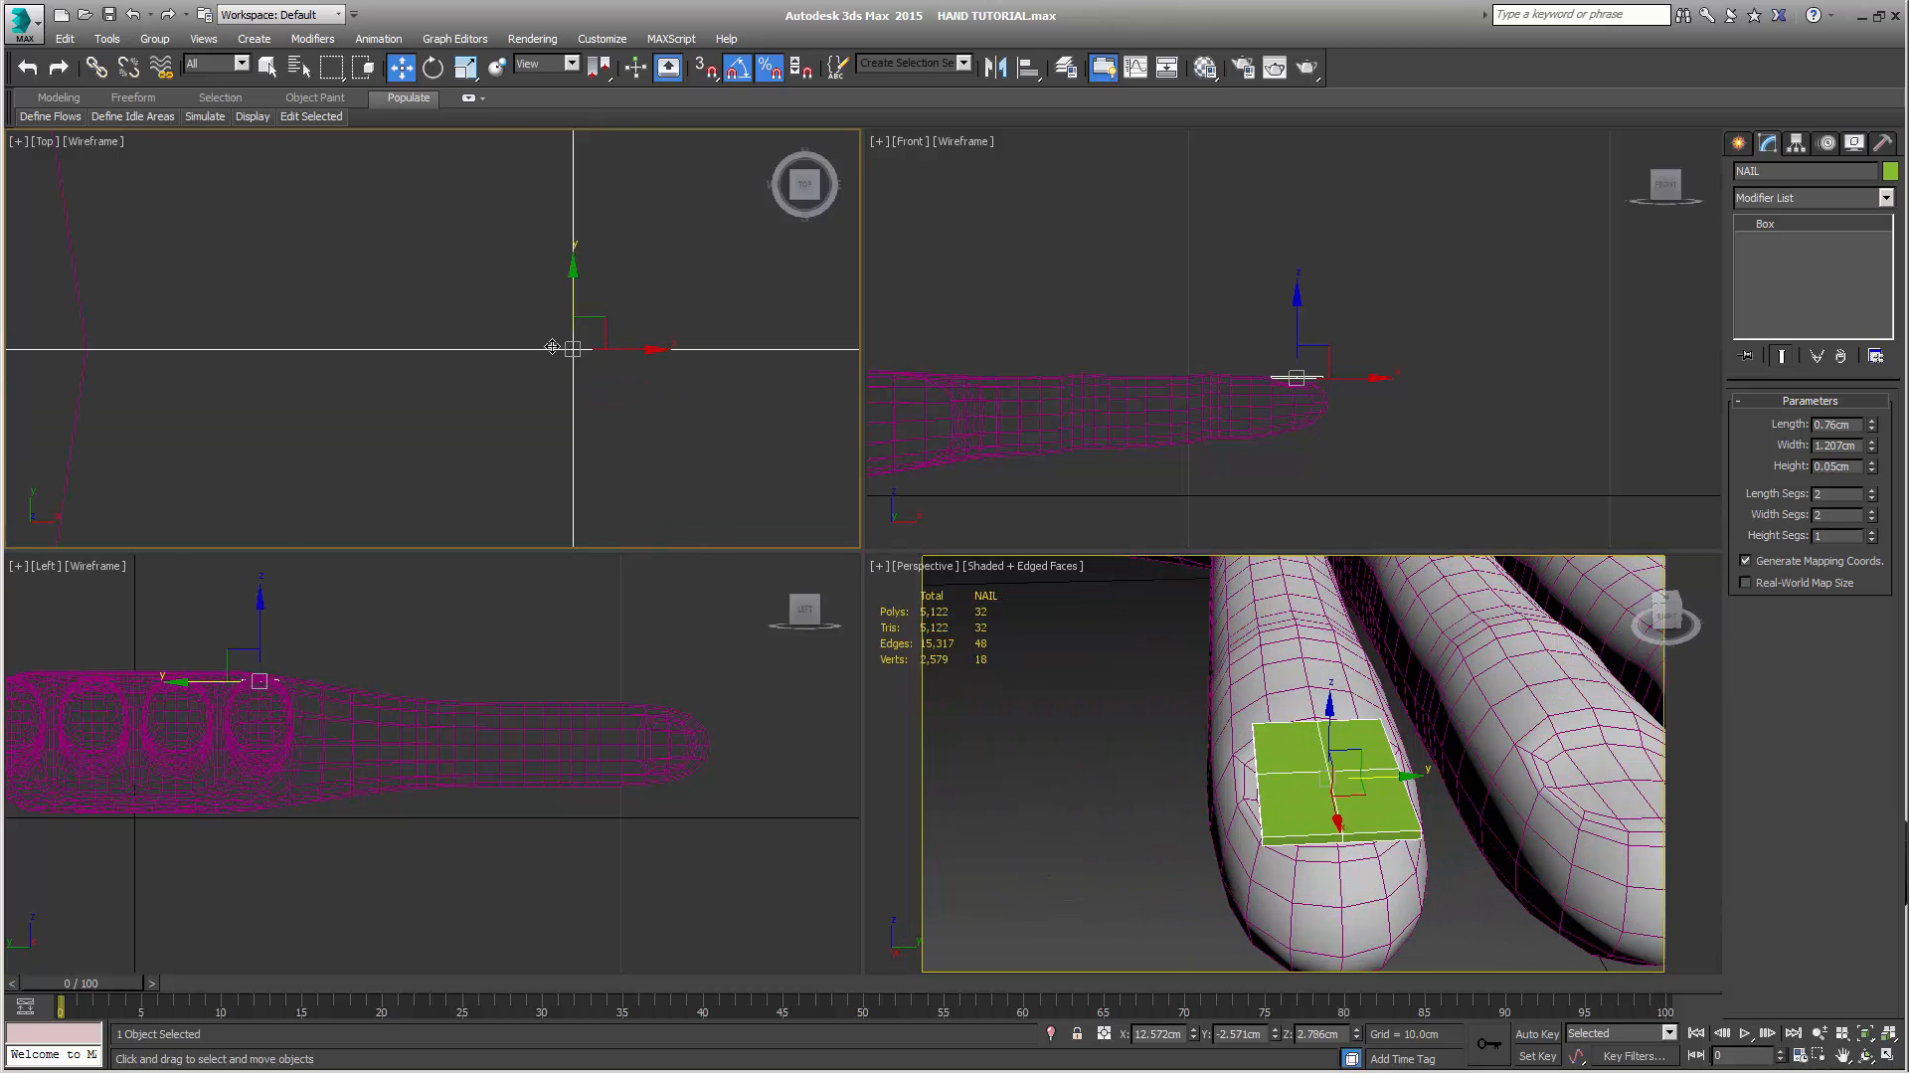
{"action": "scroll", "coordinate": [563, 378], "scroll_direction": "down", "scroll_amount": 7}
{"action": "scroll", "coordinate": [609, 403], "scroll_direction": "down", "scroll_amount": 2}
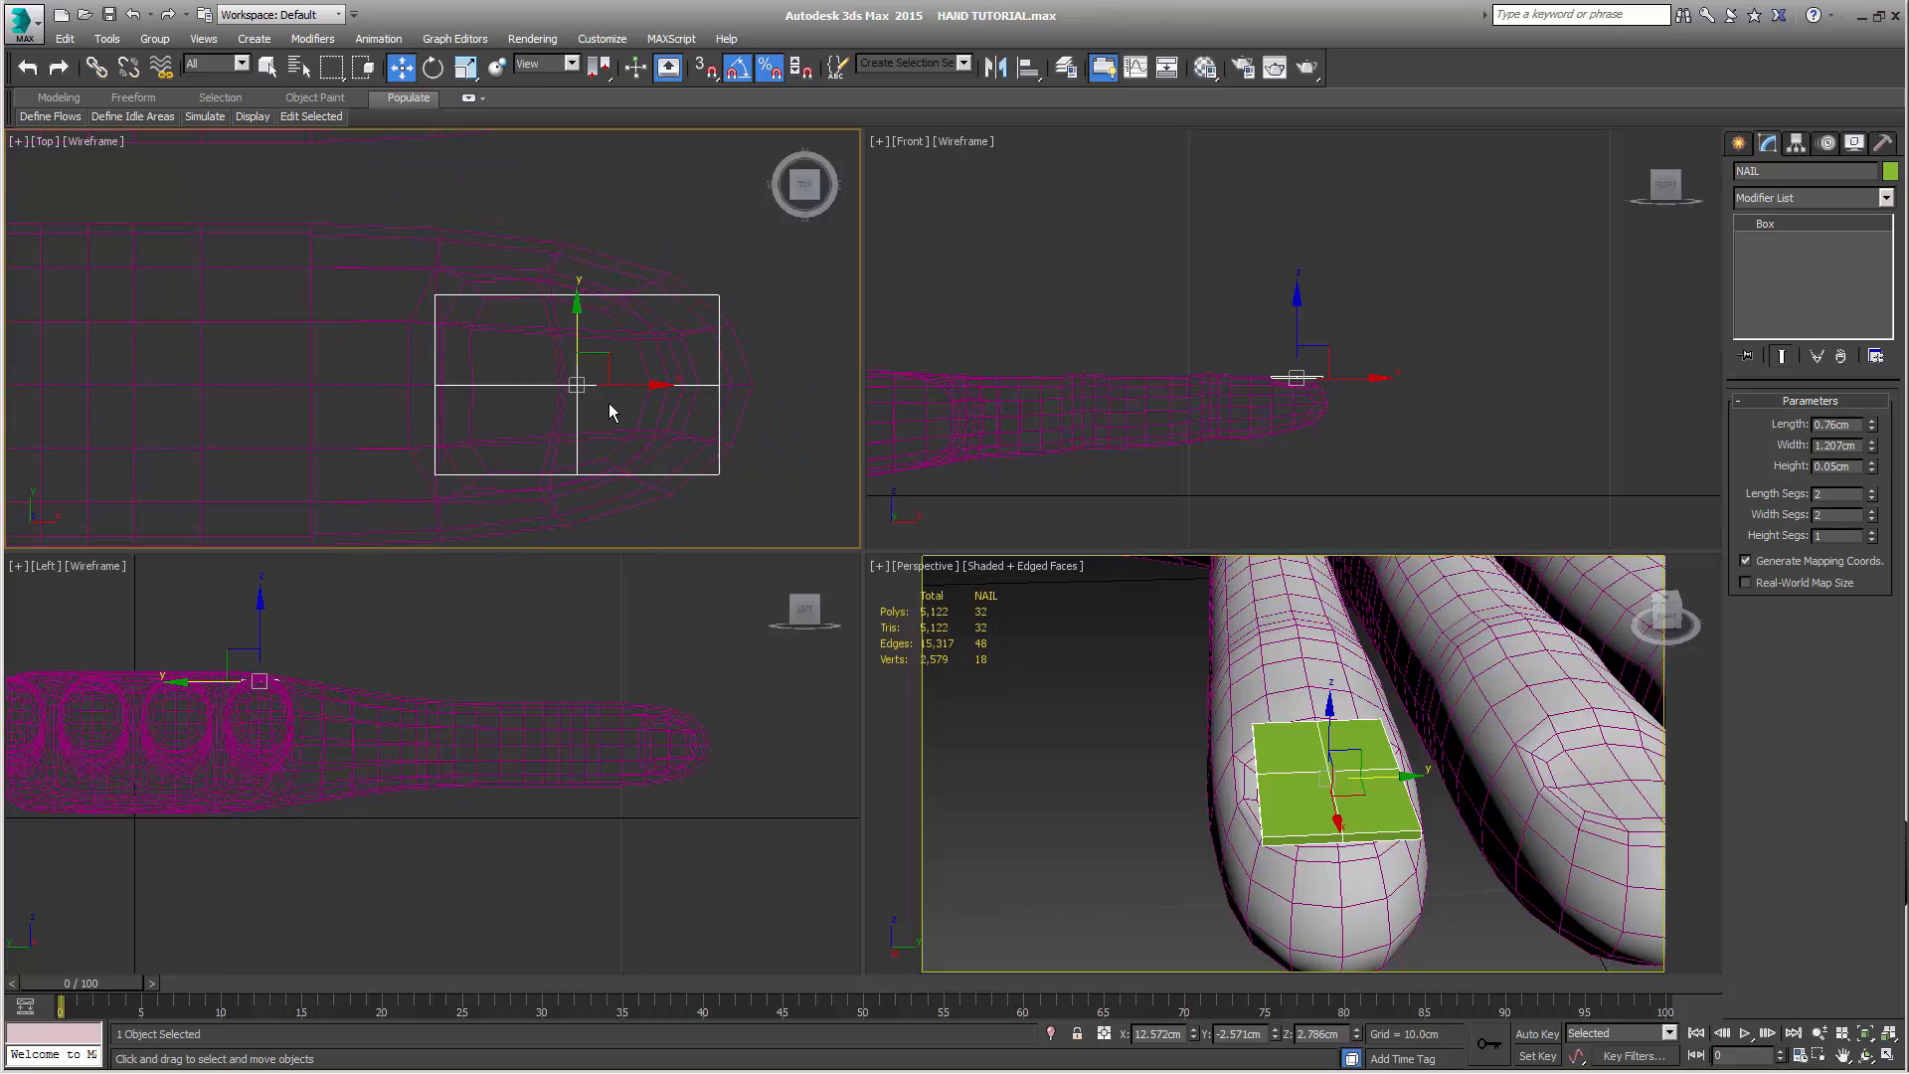
{"action": "middle_click_drag", "start_coordinate": [609, 412], "coordinate": [607, 389]}
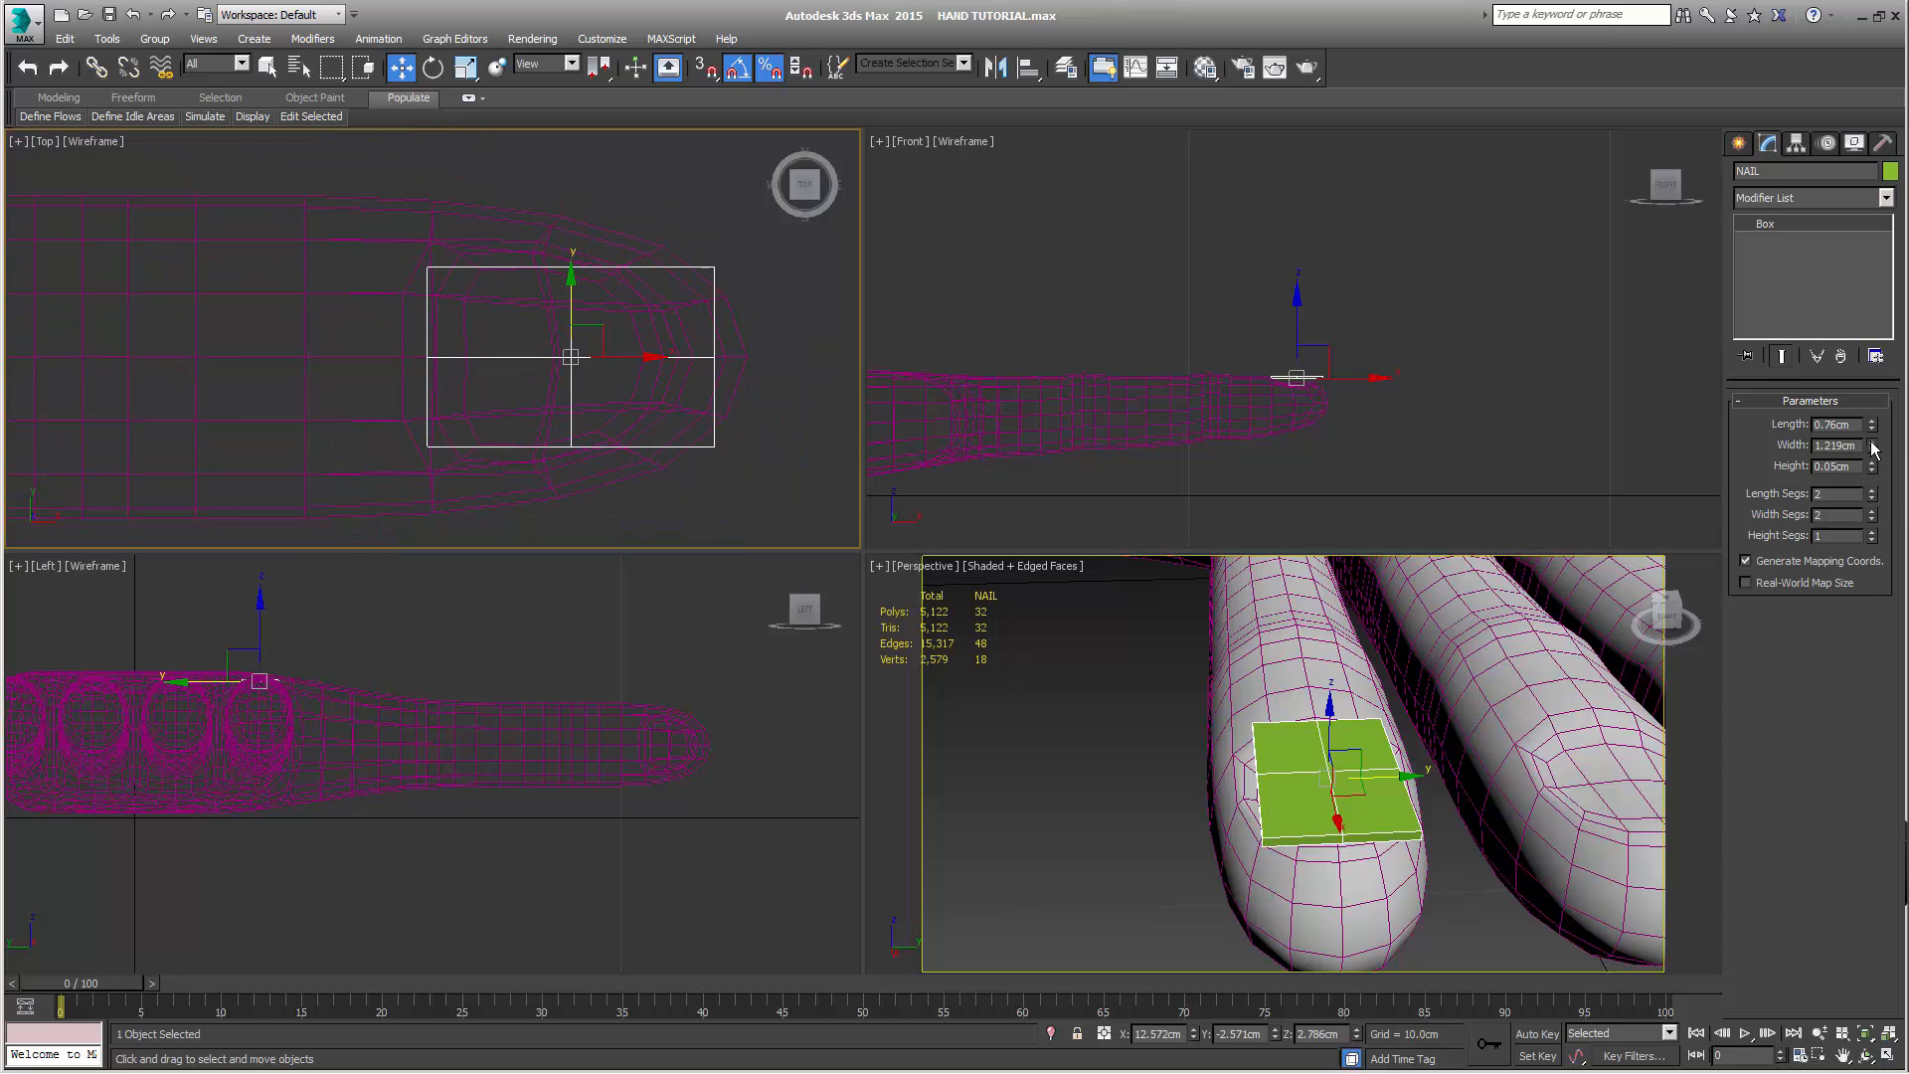
{"action": "left_click_drag", "start_coordinate": [1871, 447], "coordinate": [1870, 467]}
{"action": "right_click", "coordinate": [822, 356]}
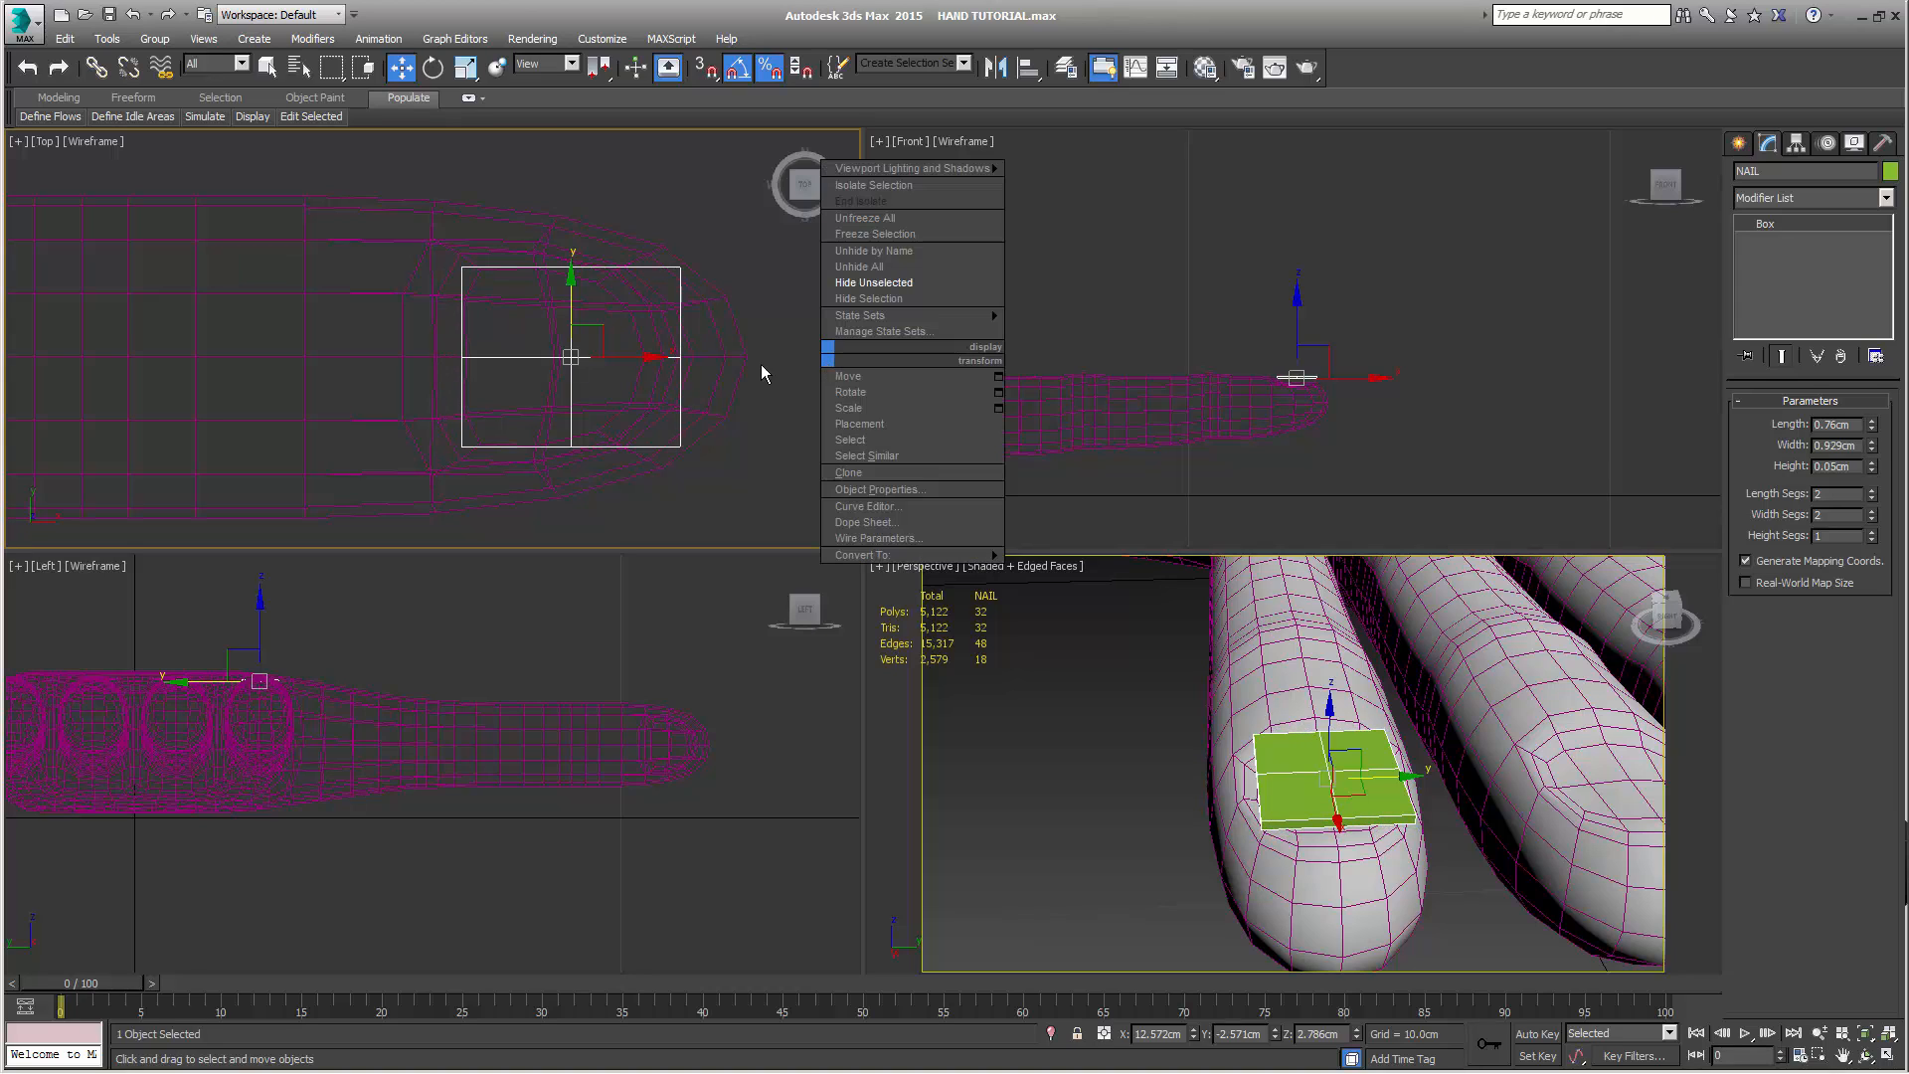
{"action": "left_click_drag", "start_coordinate": [659, 356], "coordinate": [628, 356]}
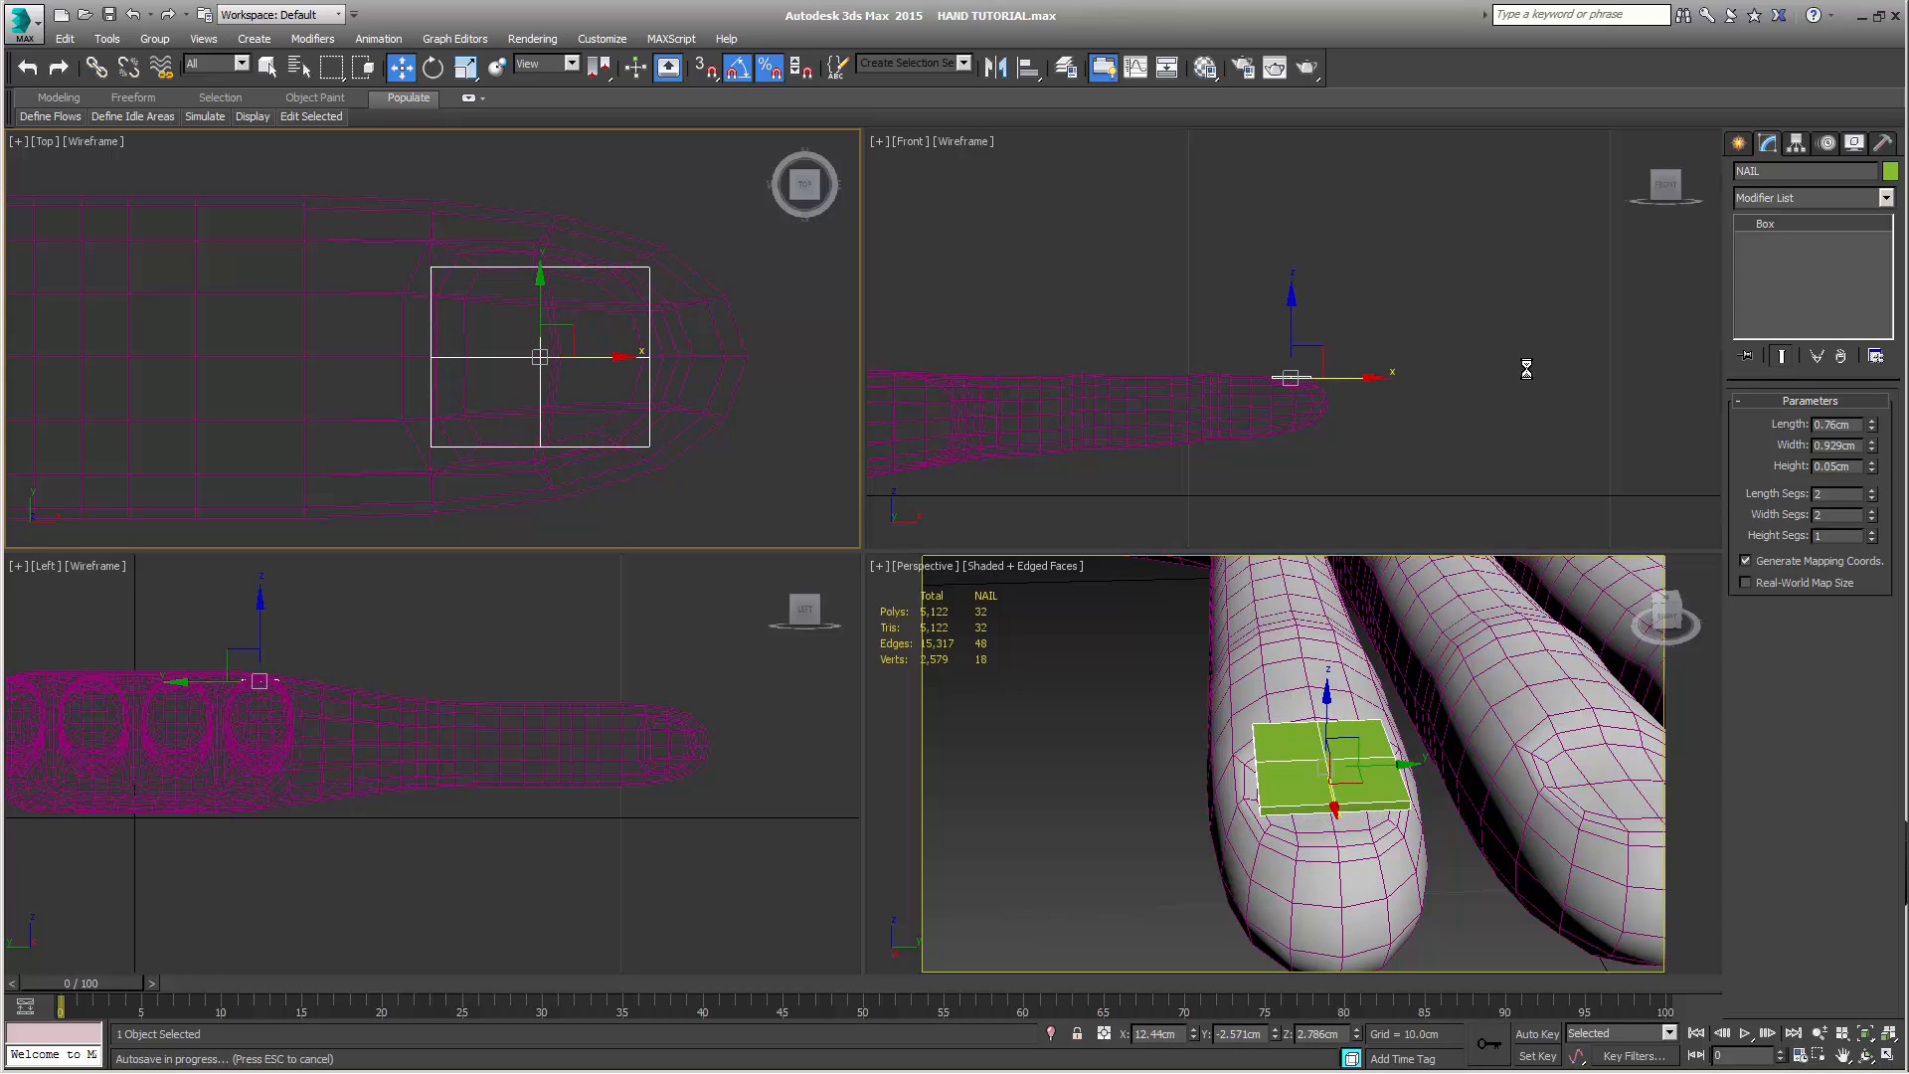
Convert NAIL to an Editable Poly and add a TurboSmooth modifier separated by smoothing groups
{"action": "right_click", "coordinate": [1786, 226]}
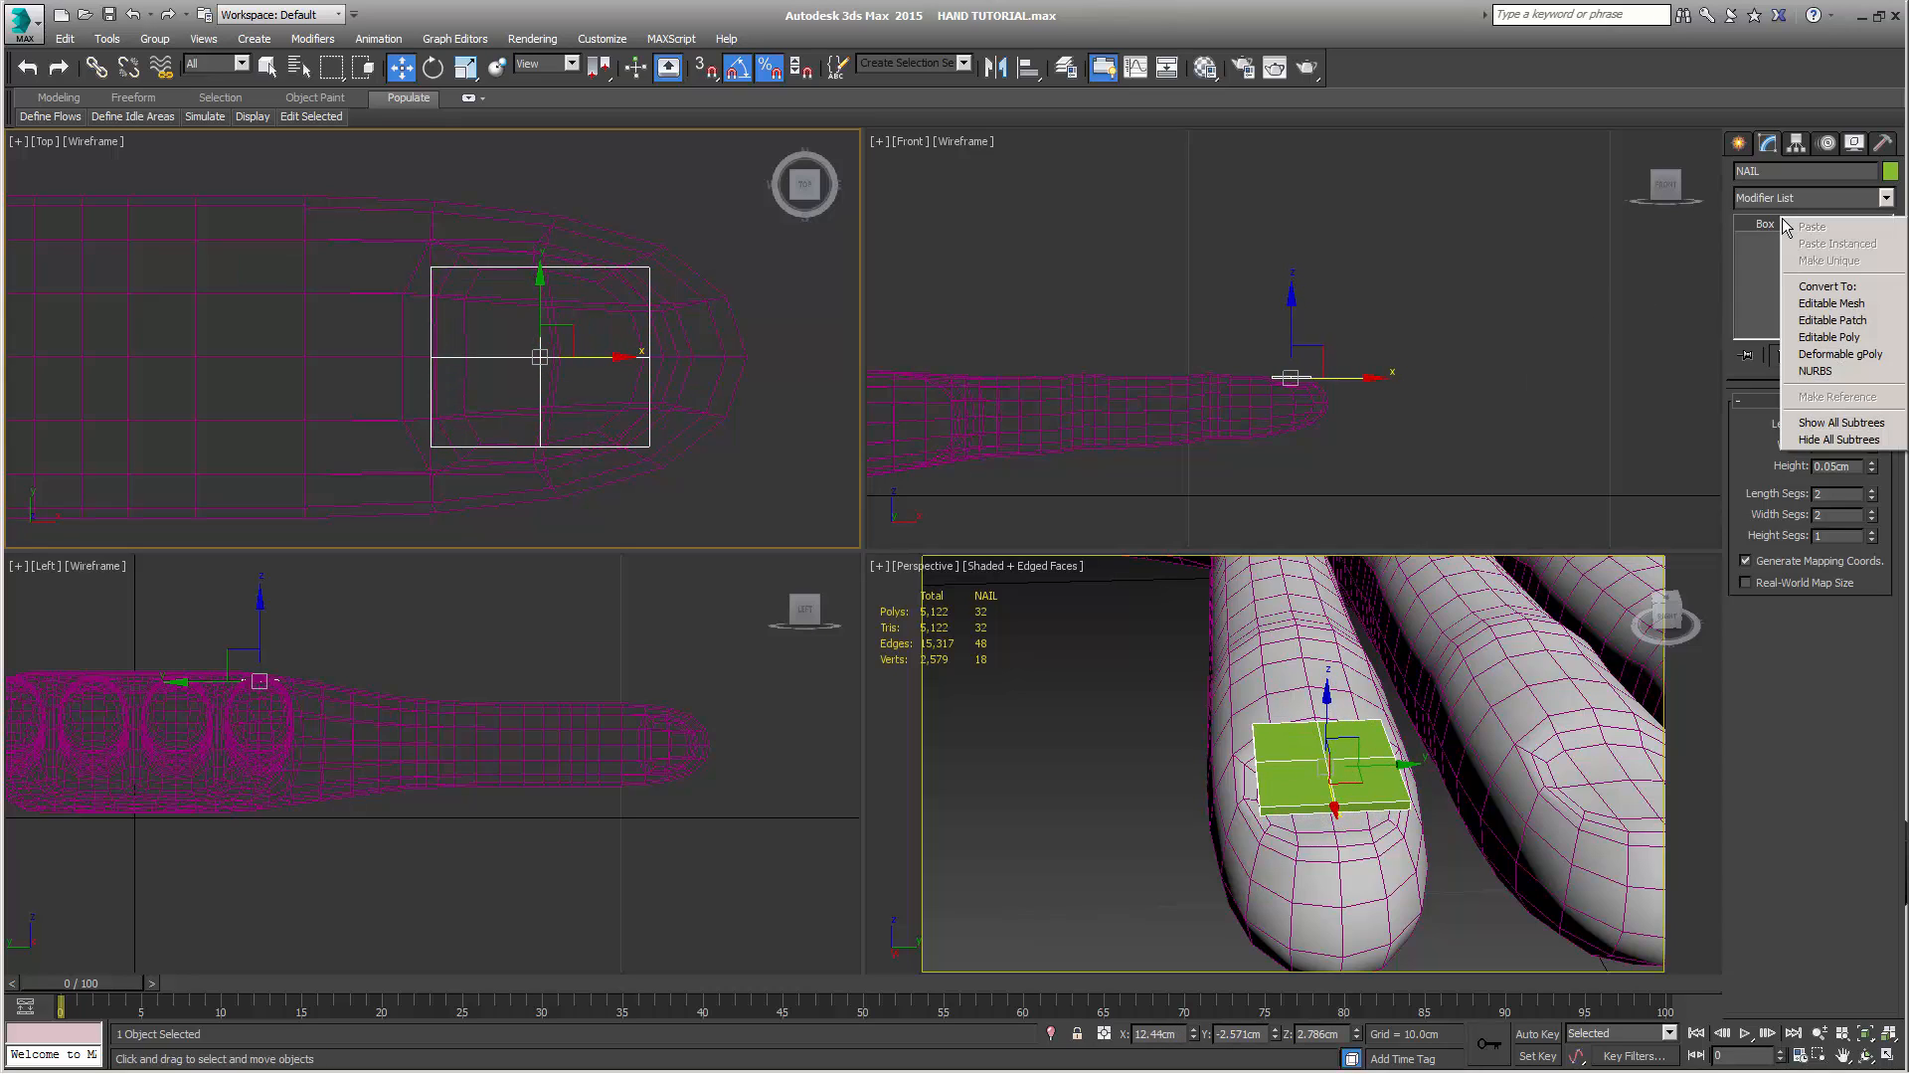
{"action": "left_click", "coordinate": [1820, 339]}
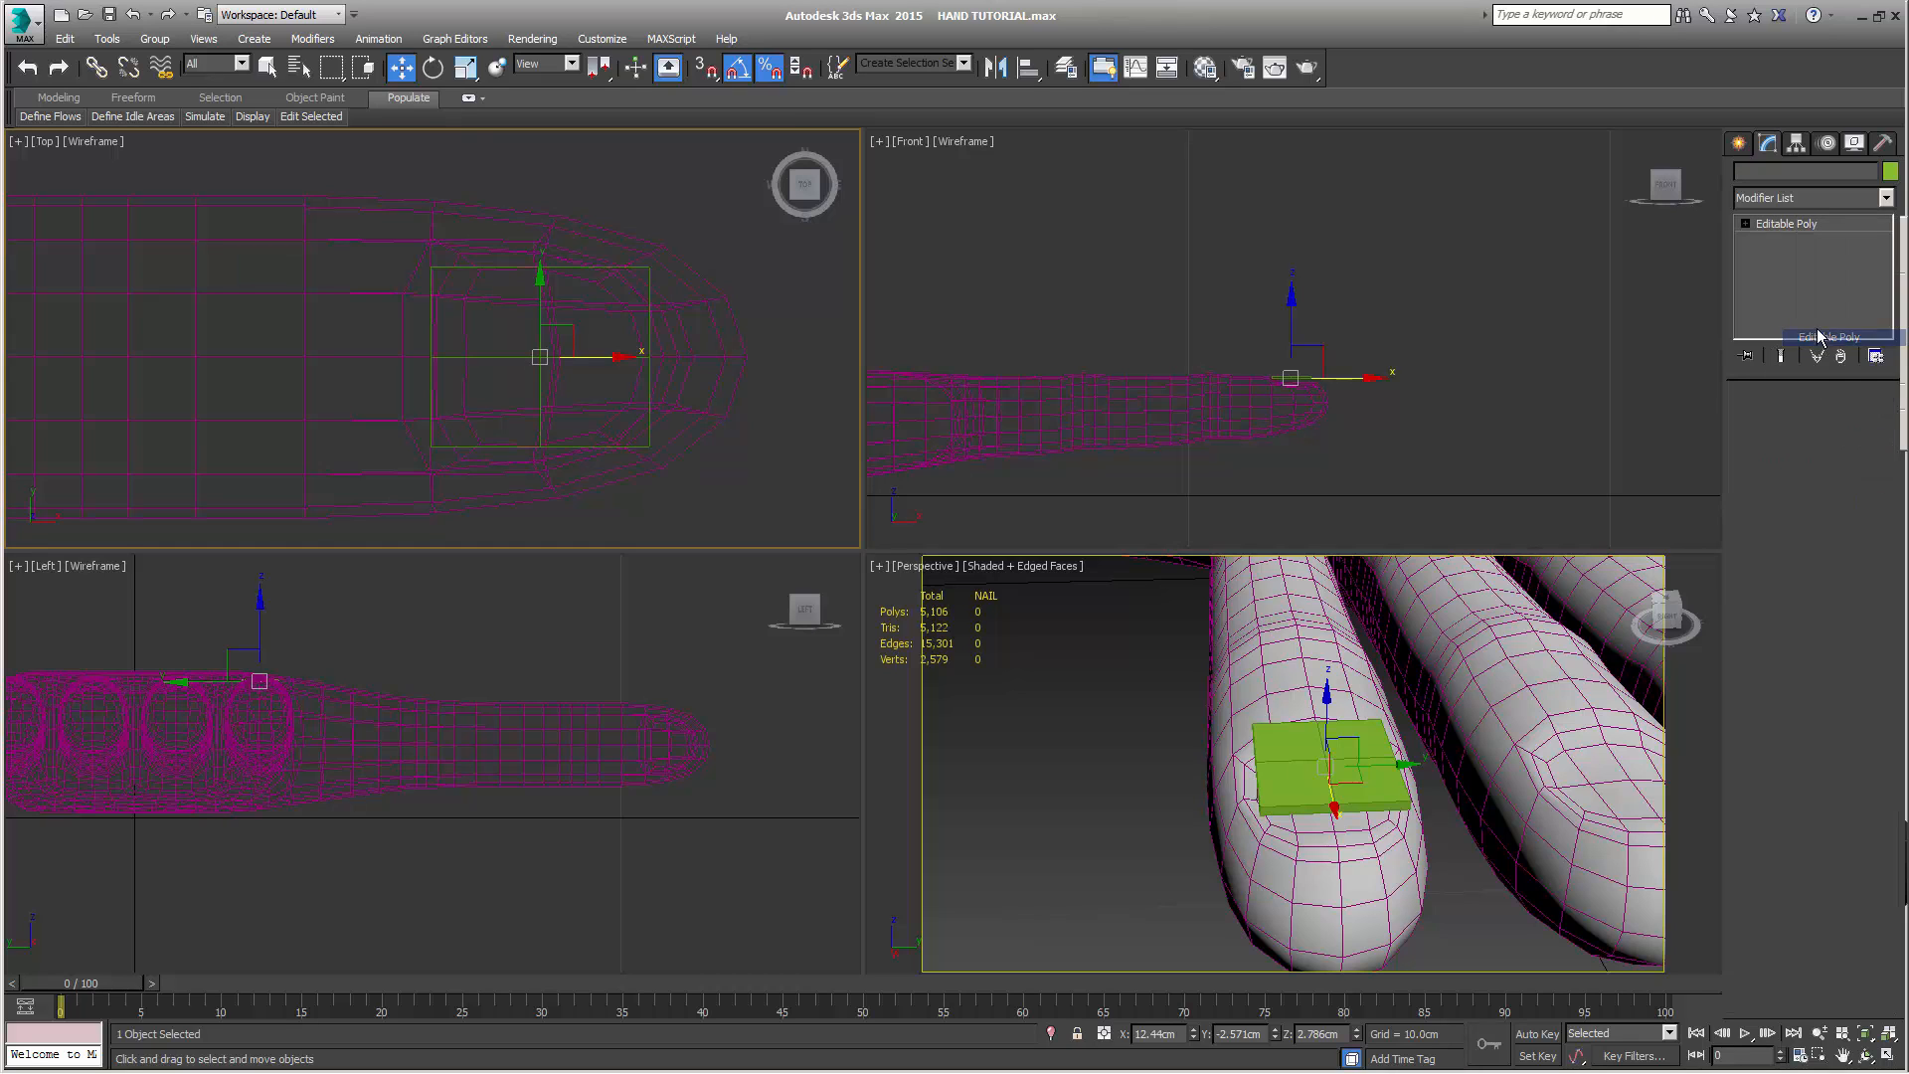
{"action": "left_click", "coordinate": [1812, 199]}
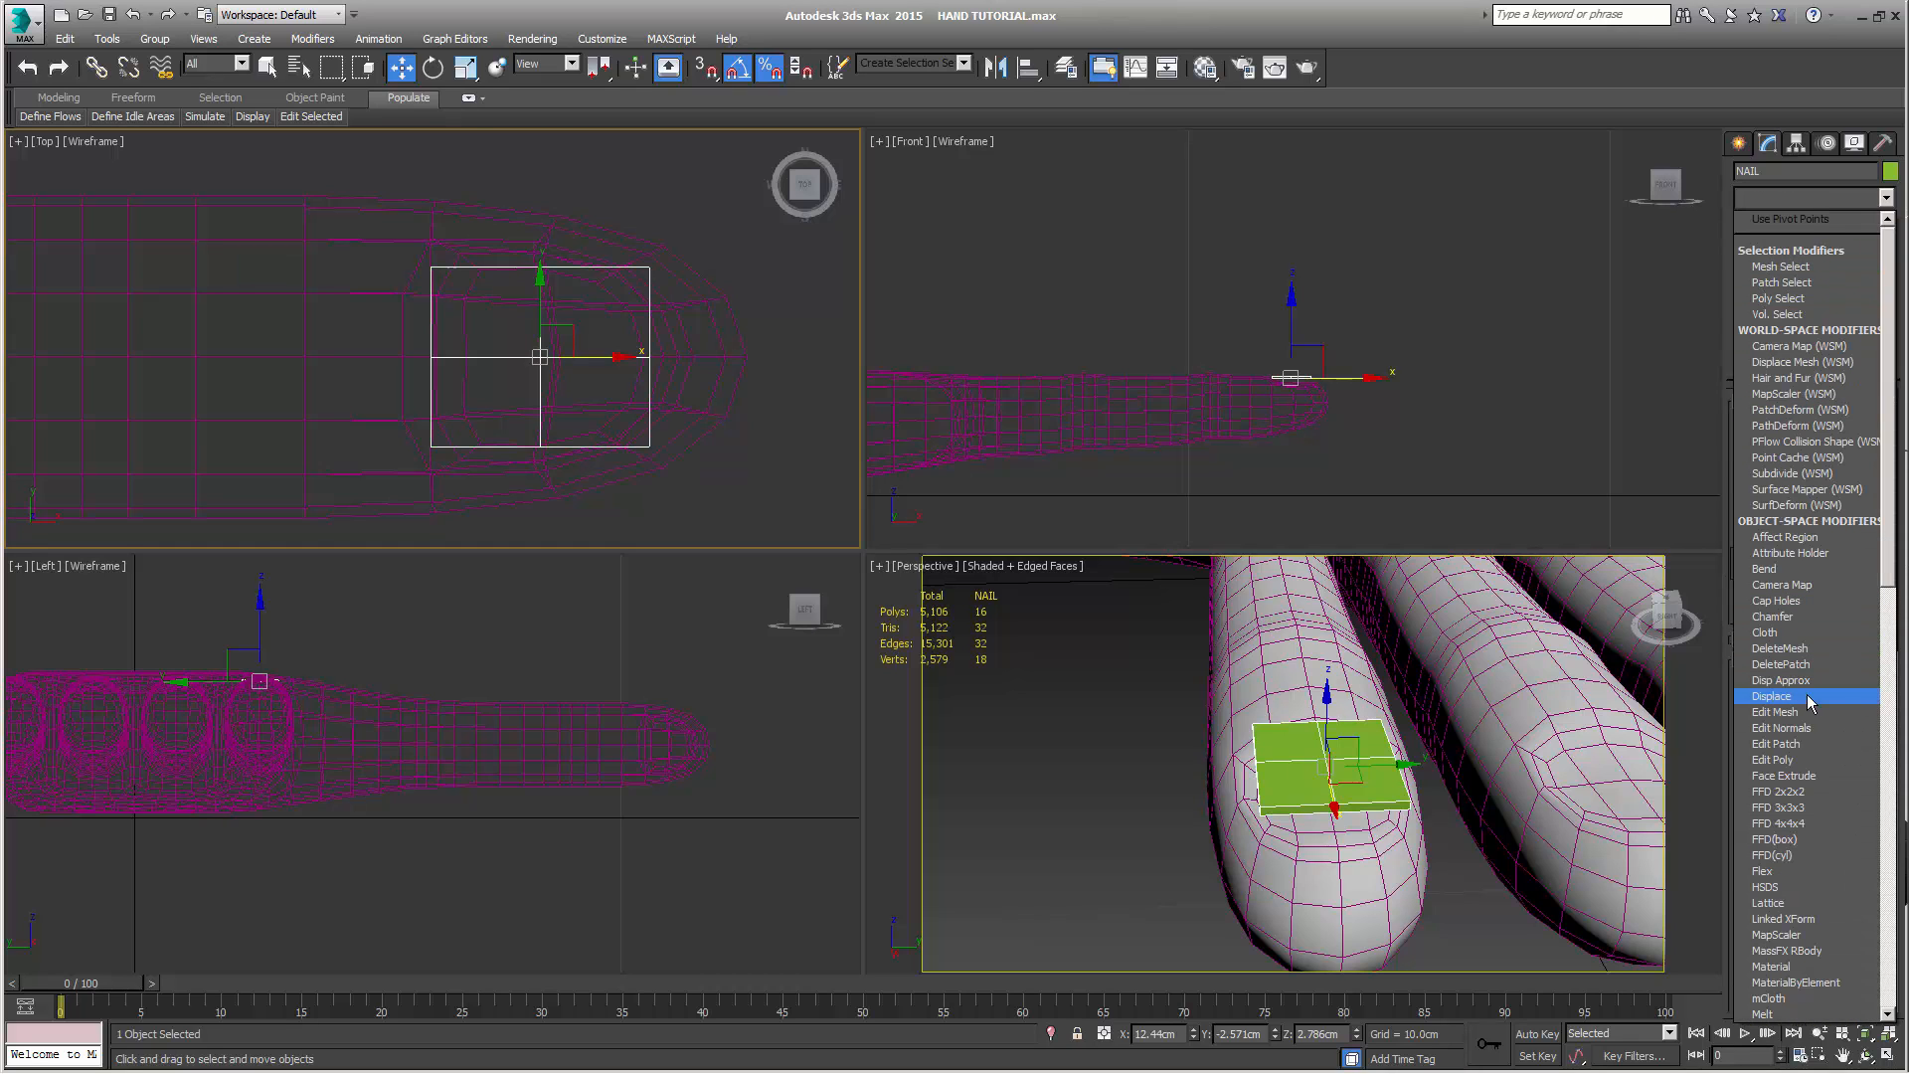
{"action": "scroll", "coordinate": [1806, 694], "scroll_direction": "down", "scroll_amount": 20}
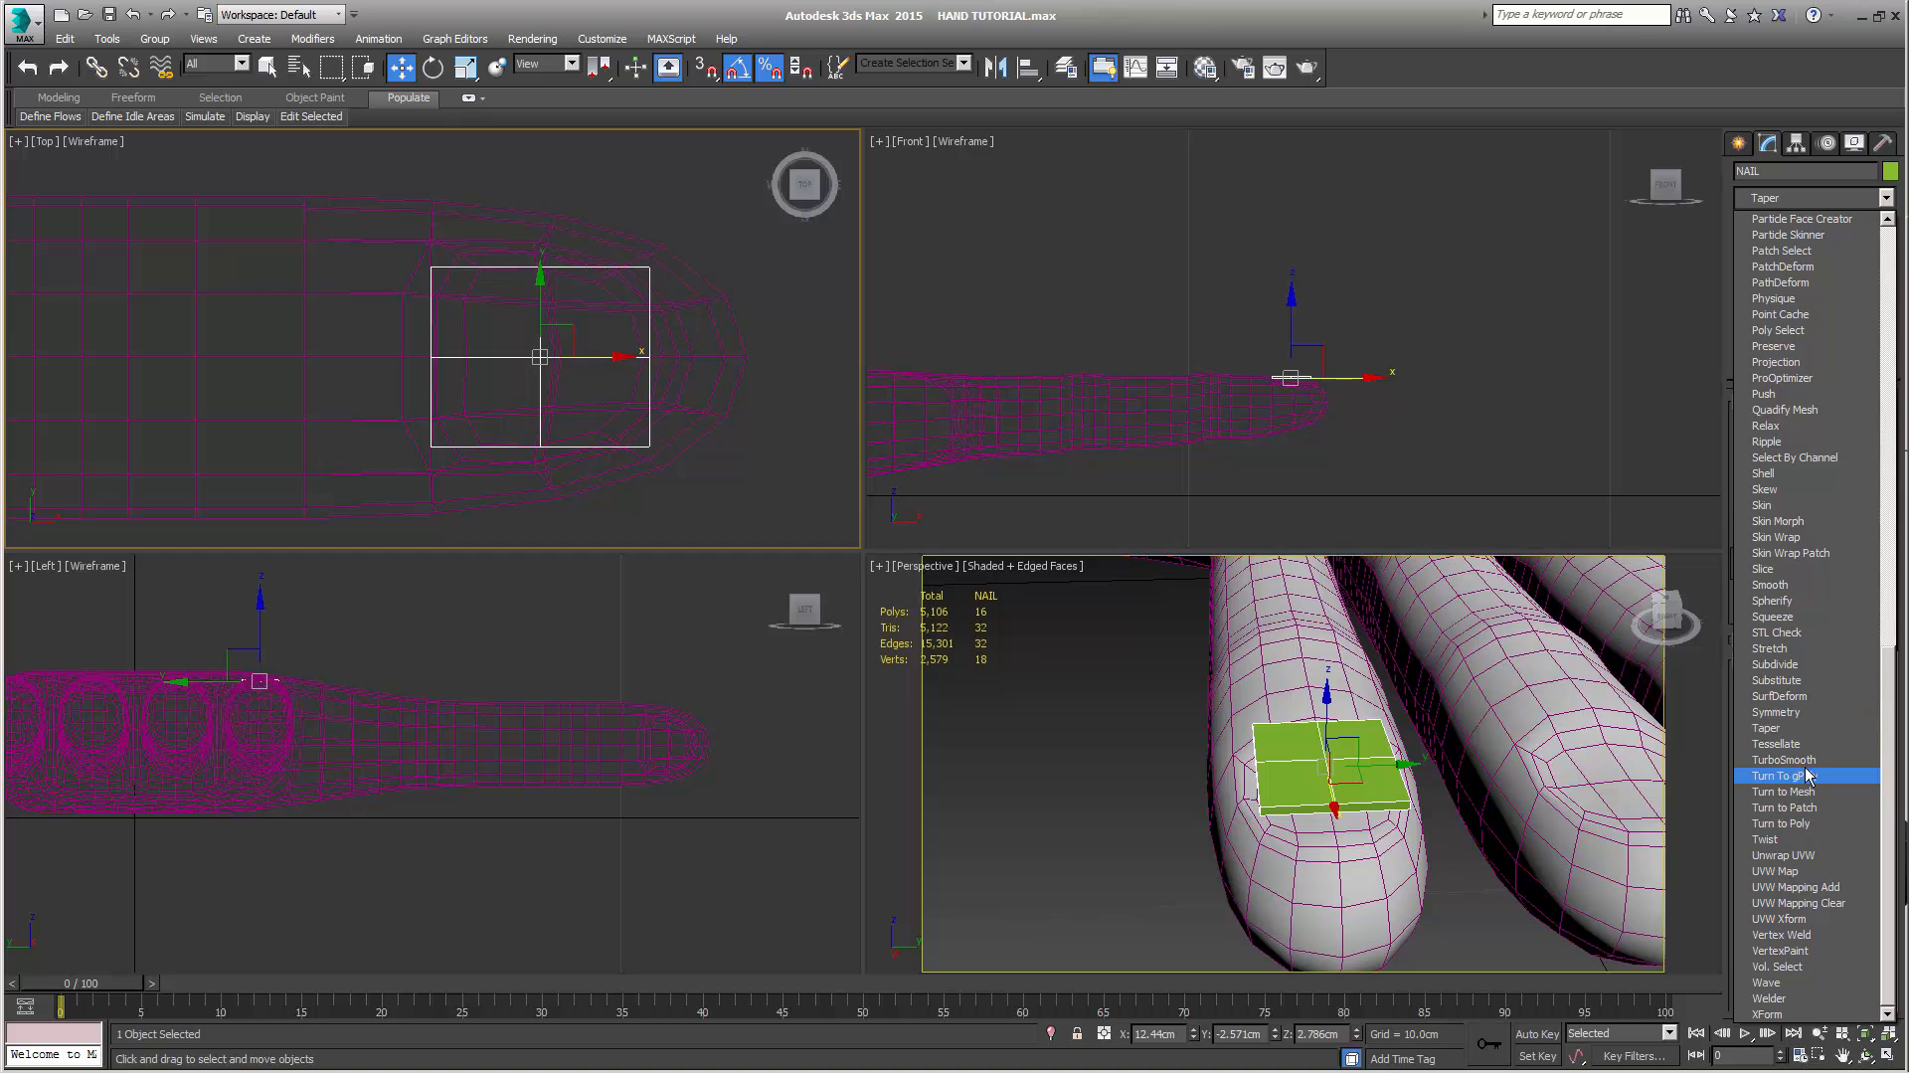
{"action": "left_click", "coordinate": [1802, 761]}
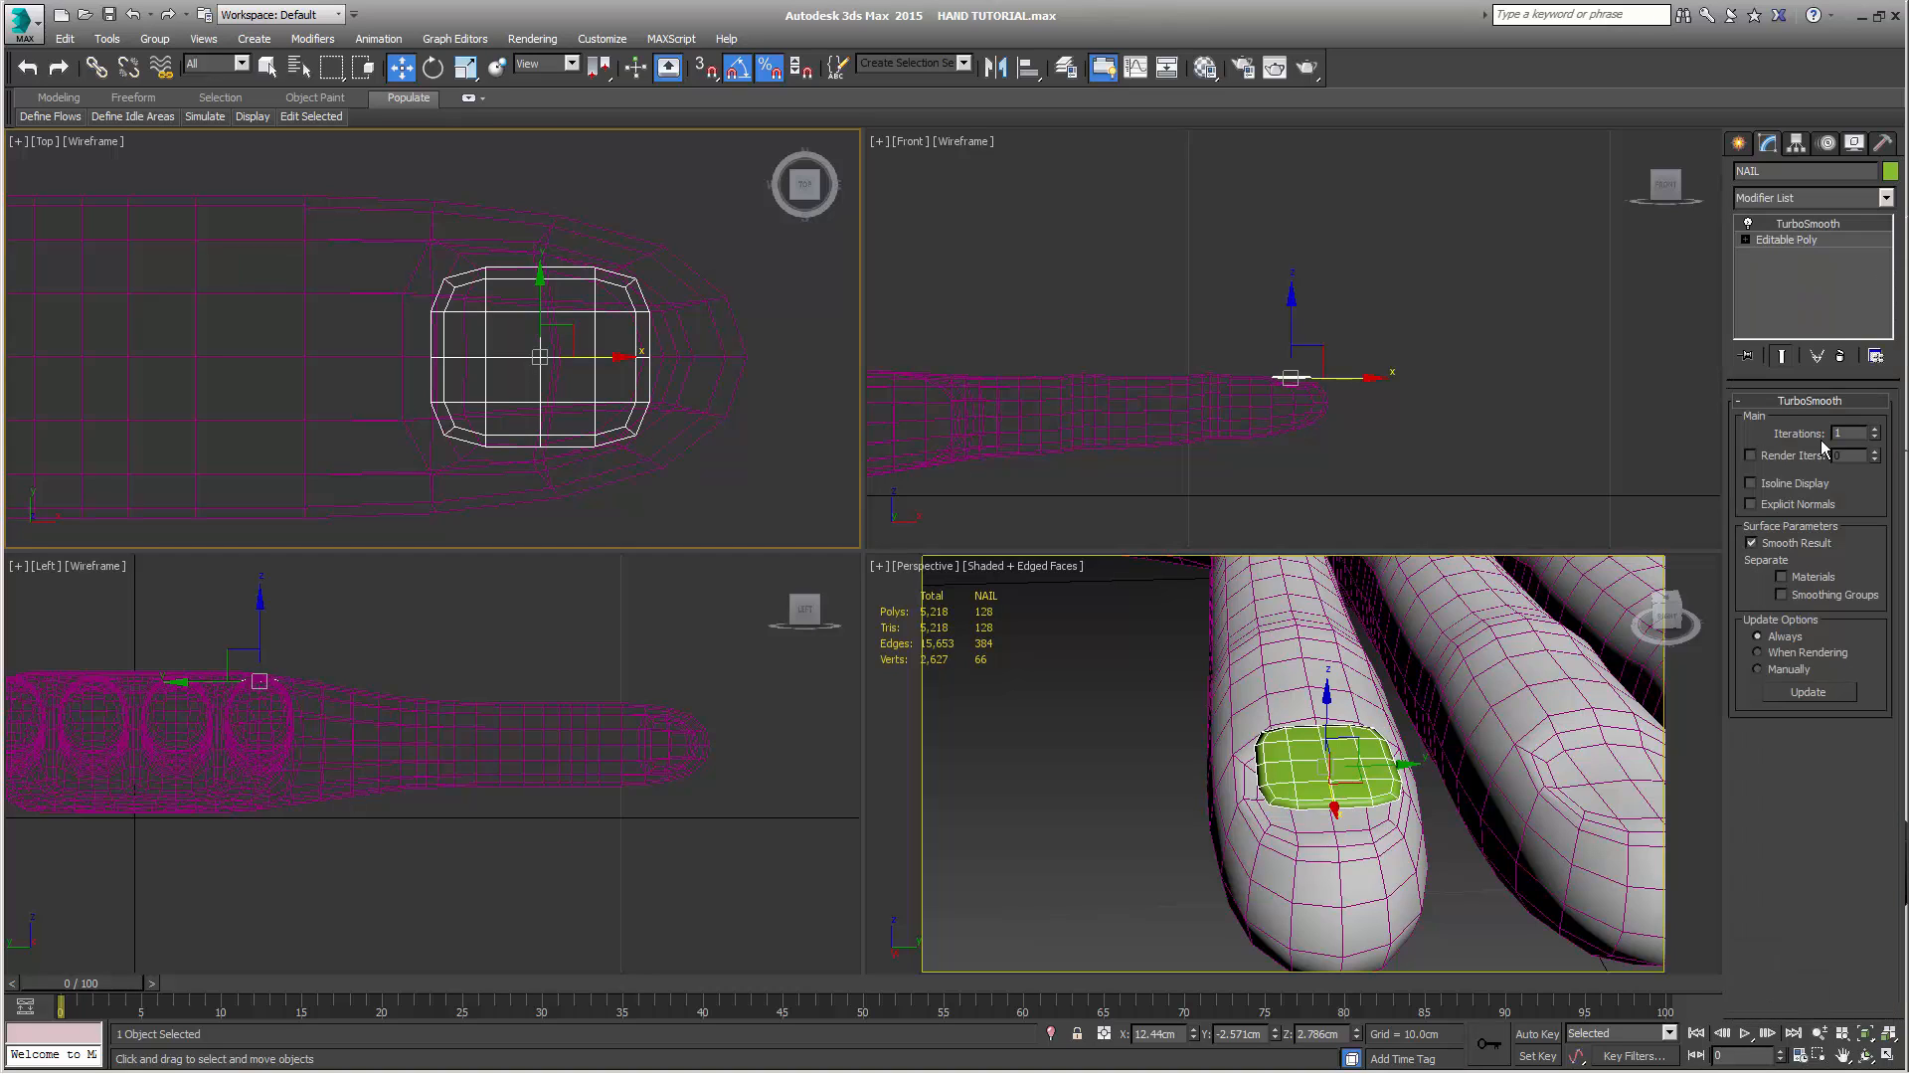
{"action": "left_click", "coordinate": [1781, 594]}
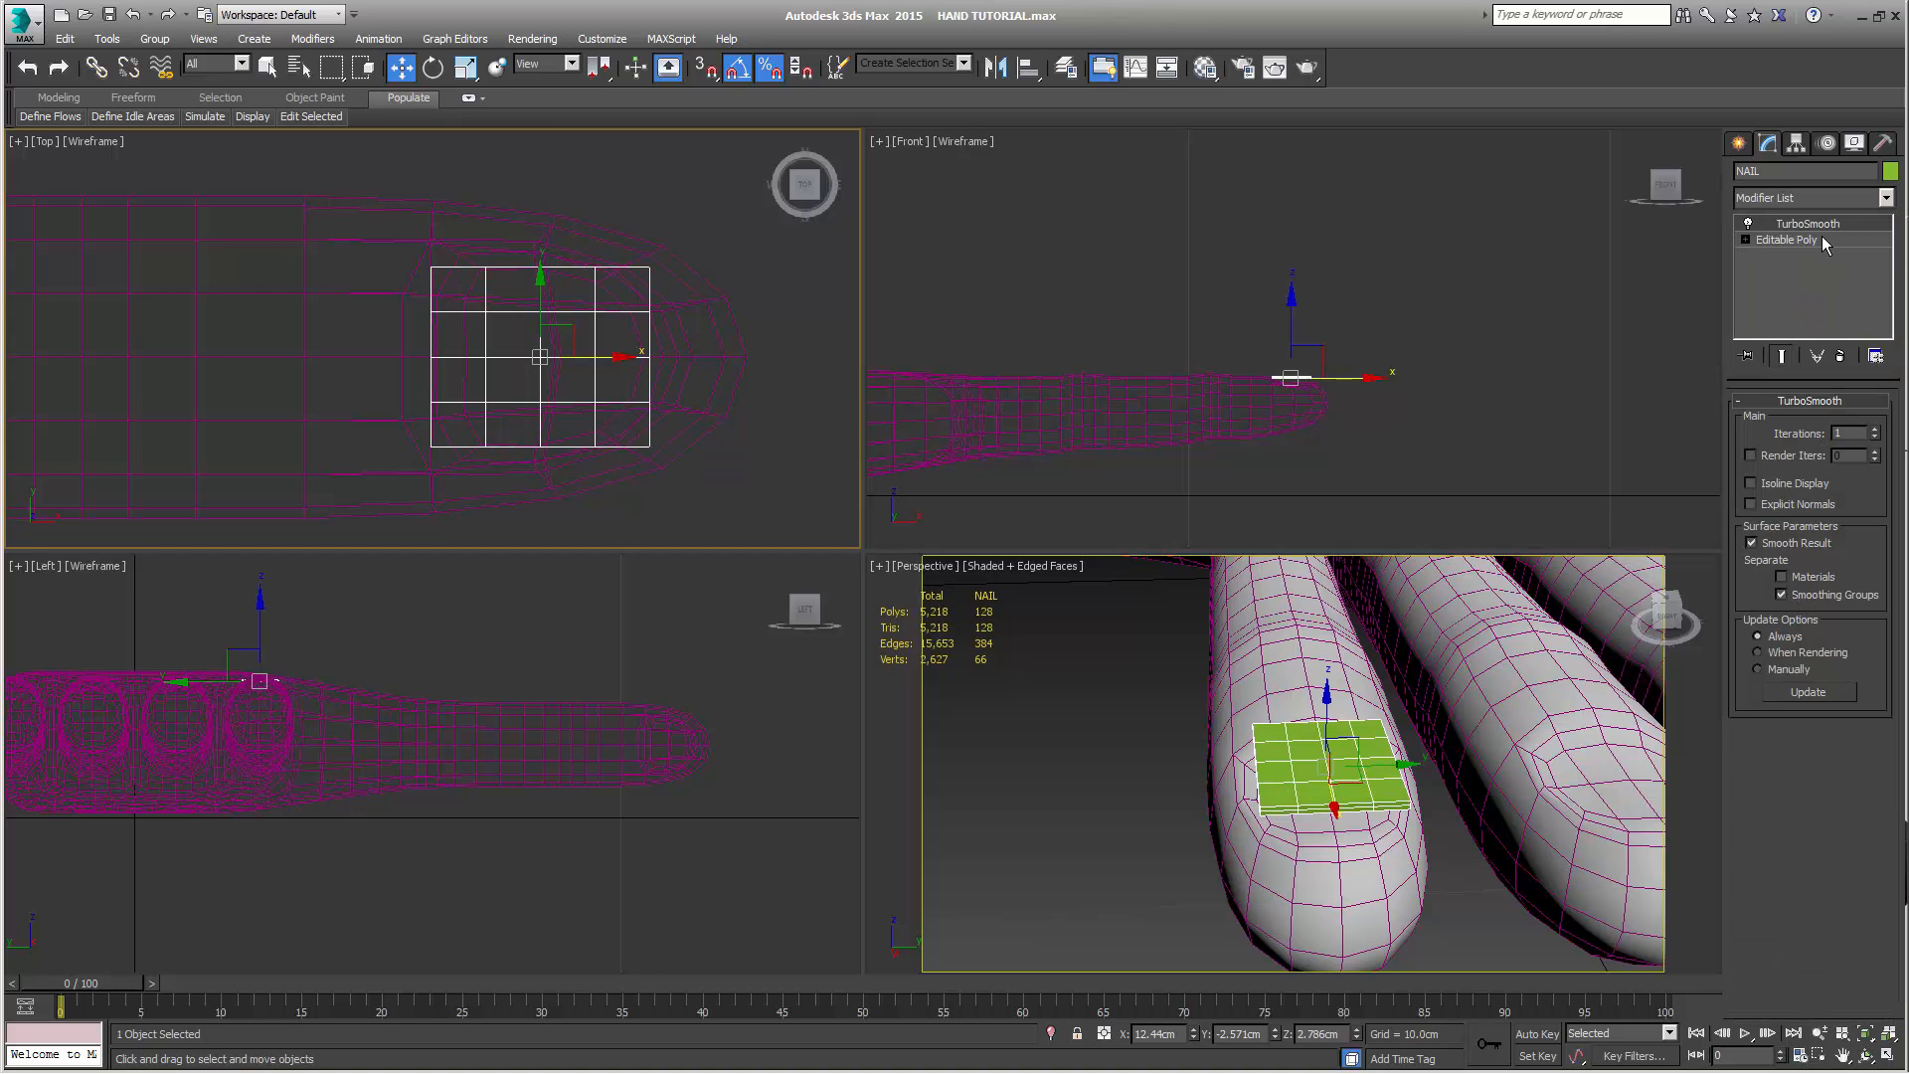
Select all of NAIL's polygons at the Editable Poly level, set material ID 2, clear their smoothing groups and assign group 3
{"action": "left_click", "coordinate": [1821, 240]}
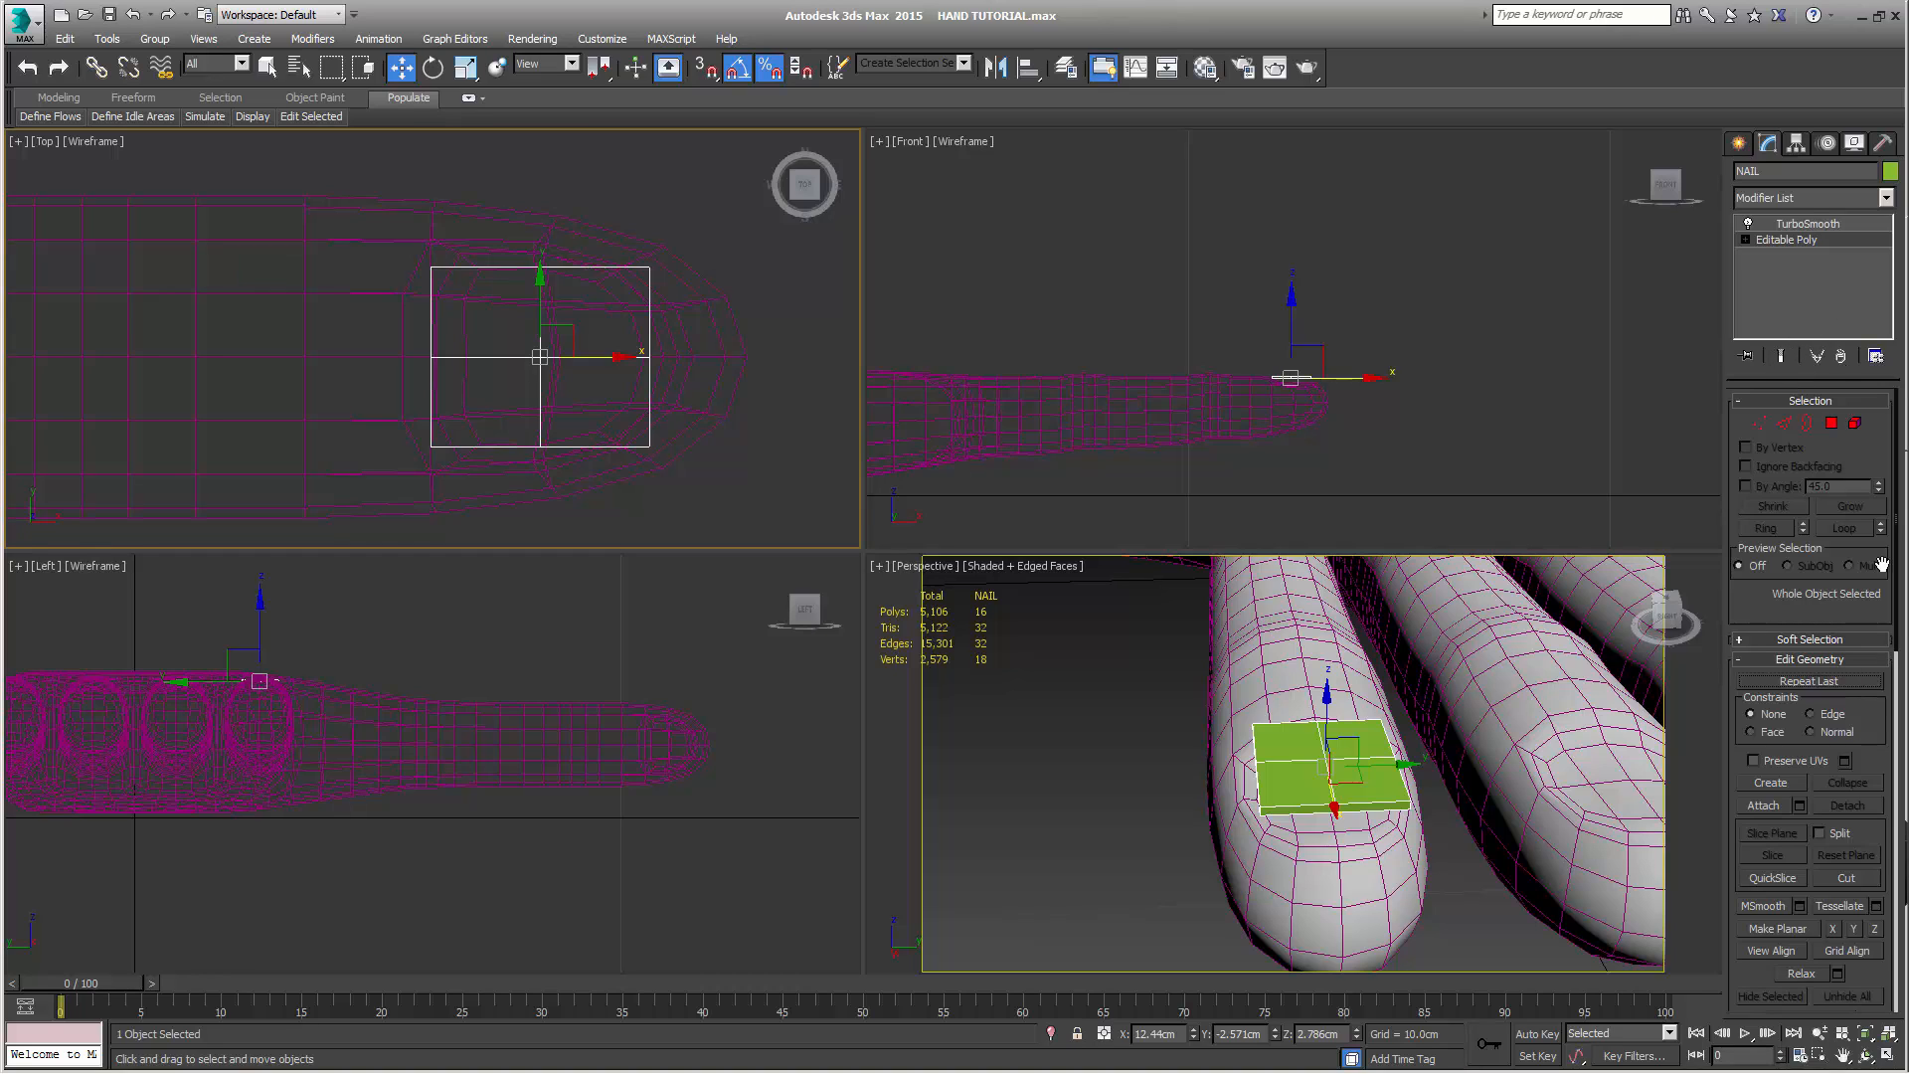
{"action": "left_click", "coordinate": [1854, 423]}
{"action": "key", "text": "q"}
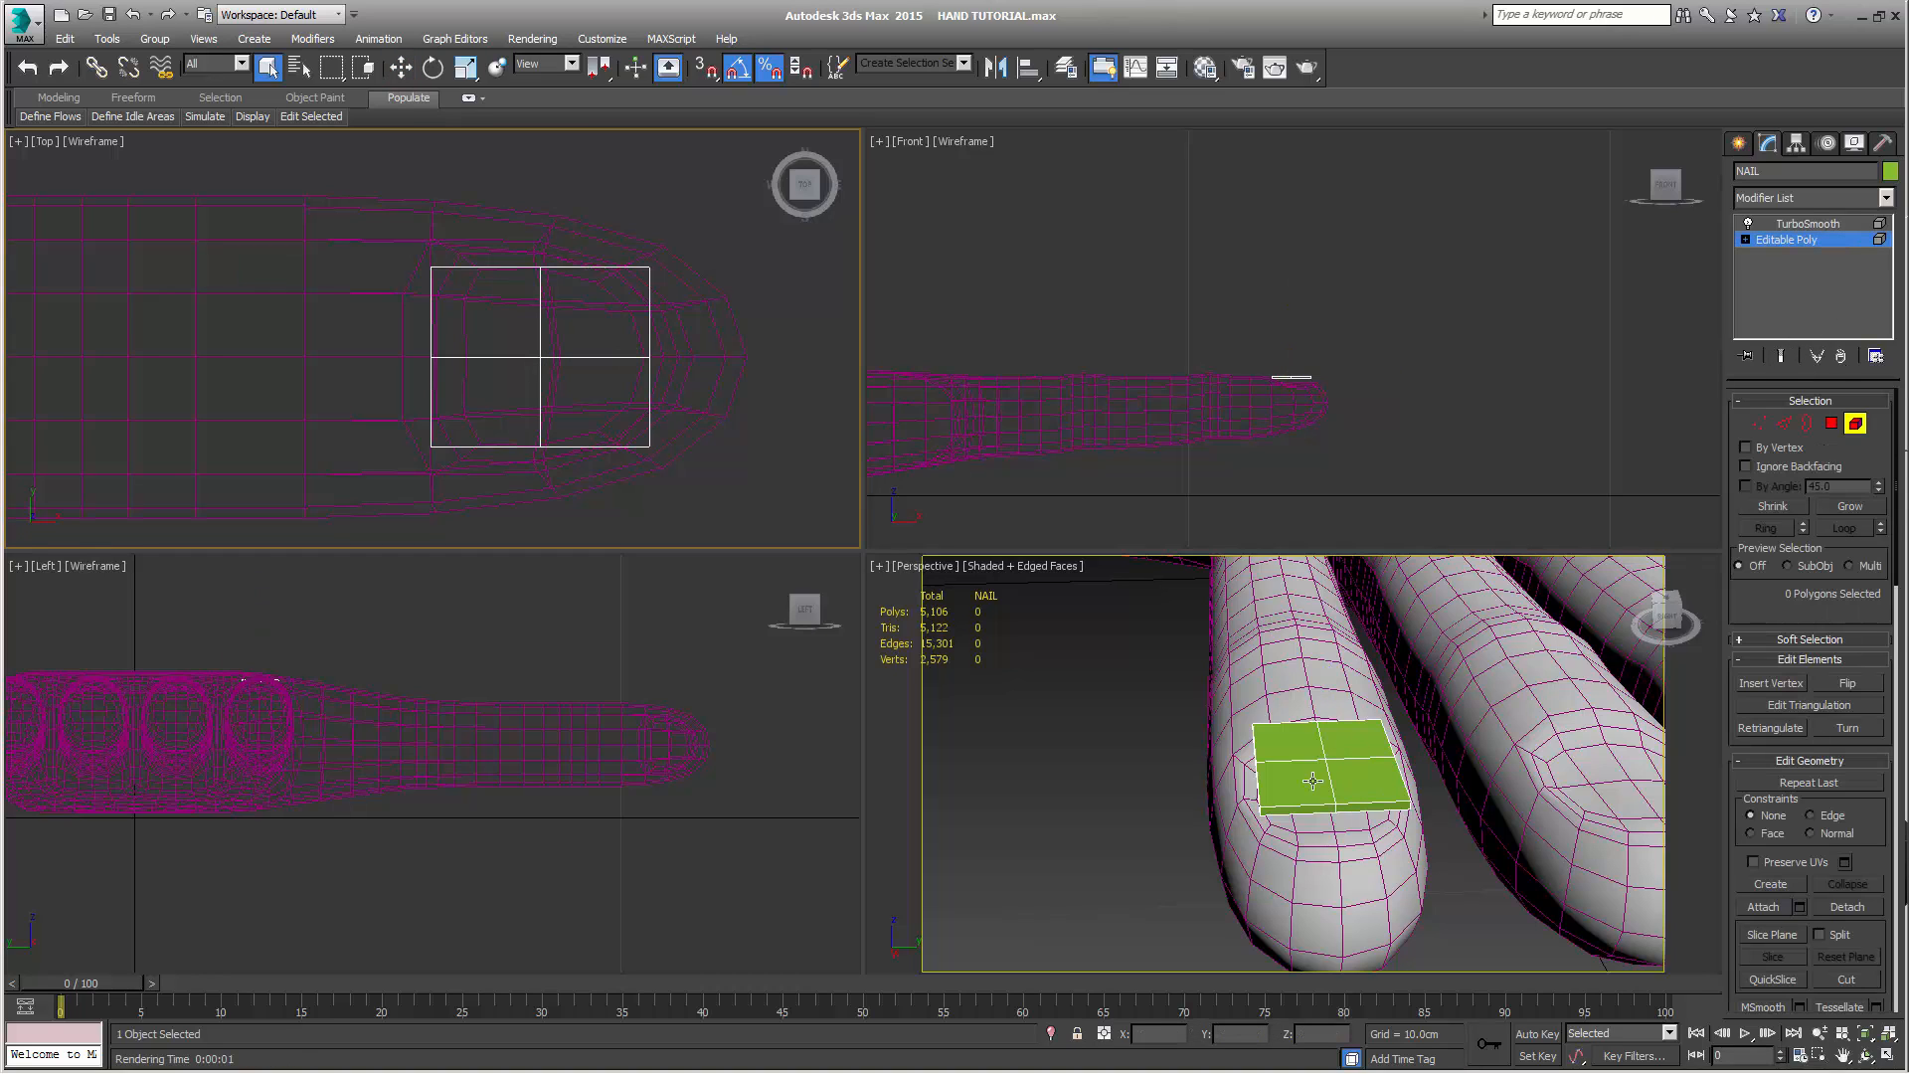
{"action": "key", "text": "ctrl+a"}
{"action": "scroll", "coordinate": [1882, 825], "scroll_direction": "down", "scroll_amount": 5}
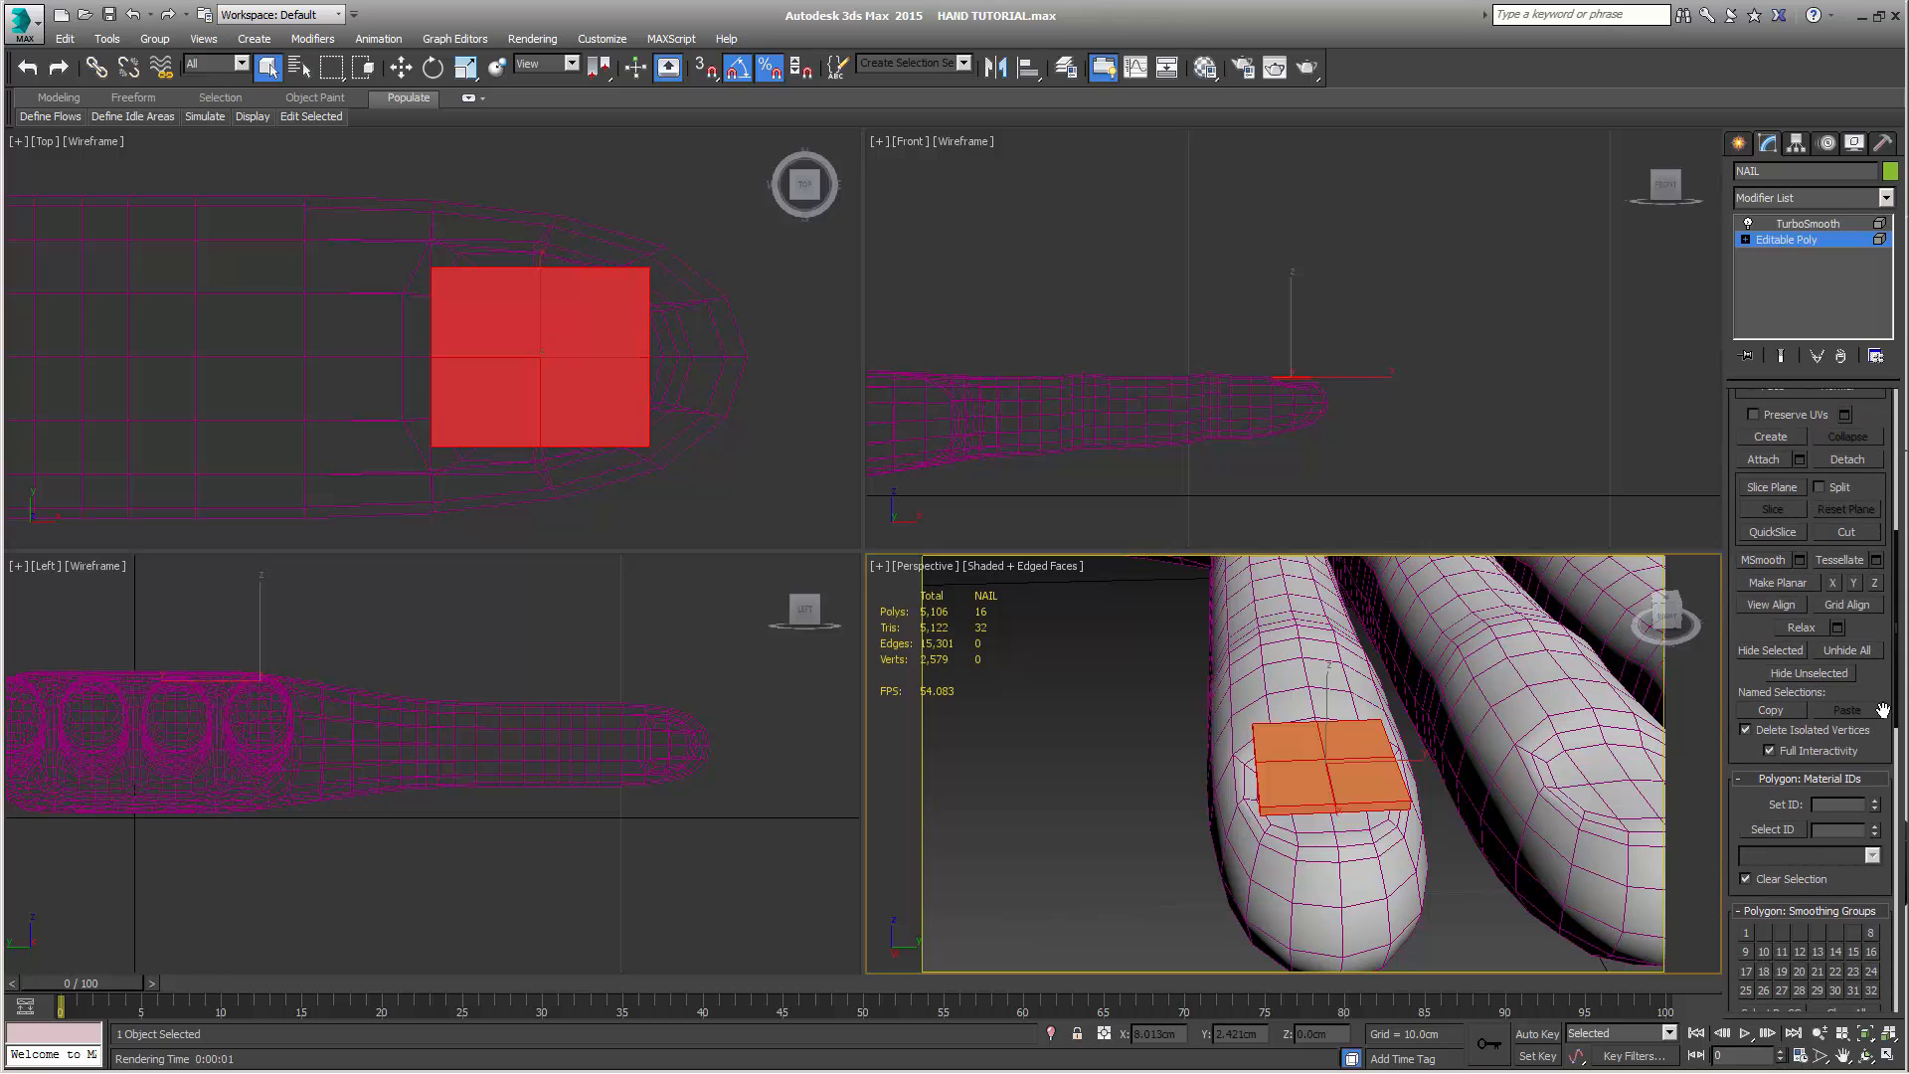
{"action": "scroll", "coordinate": [1865, 718], "scroll_direction": "down", "scroll_amount": 5}
{"action": "left_click_drag", "start_coordinate": [1865, 718], "coordinate": [1865, 656]}
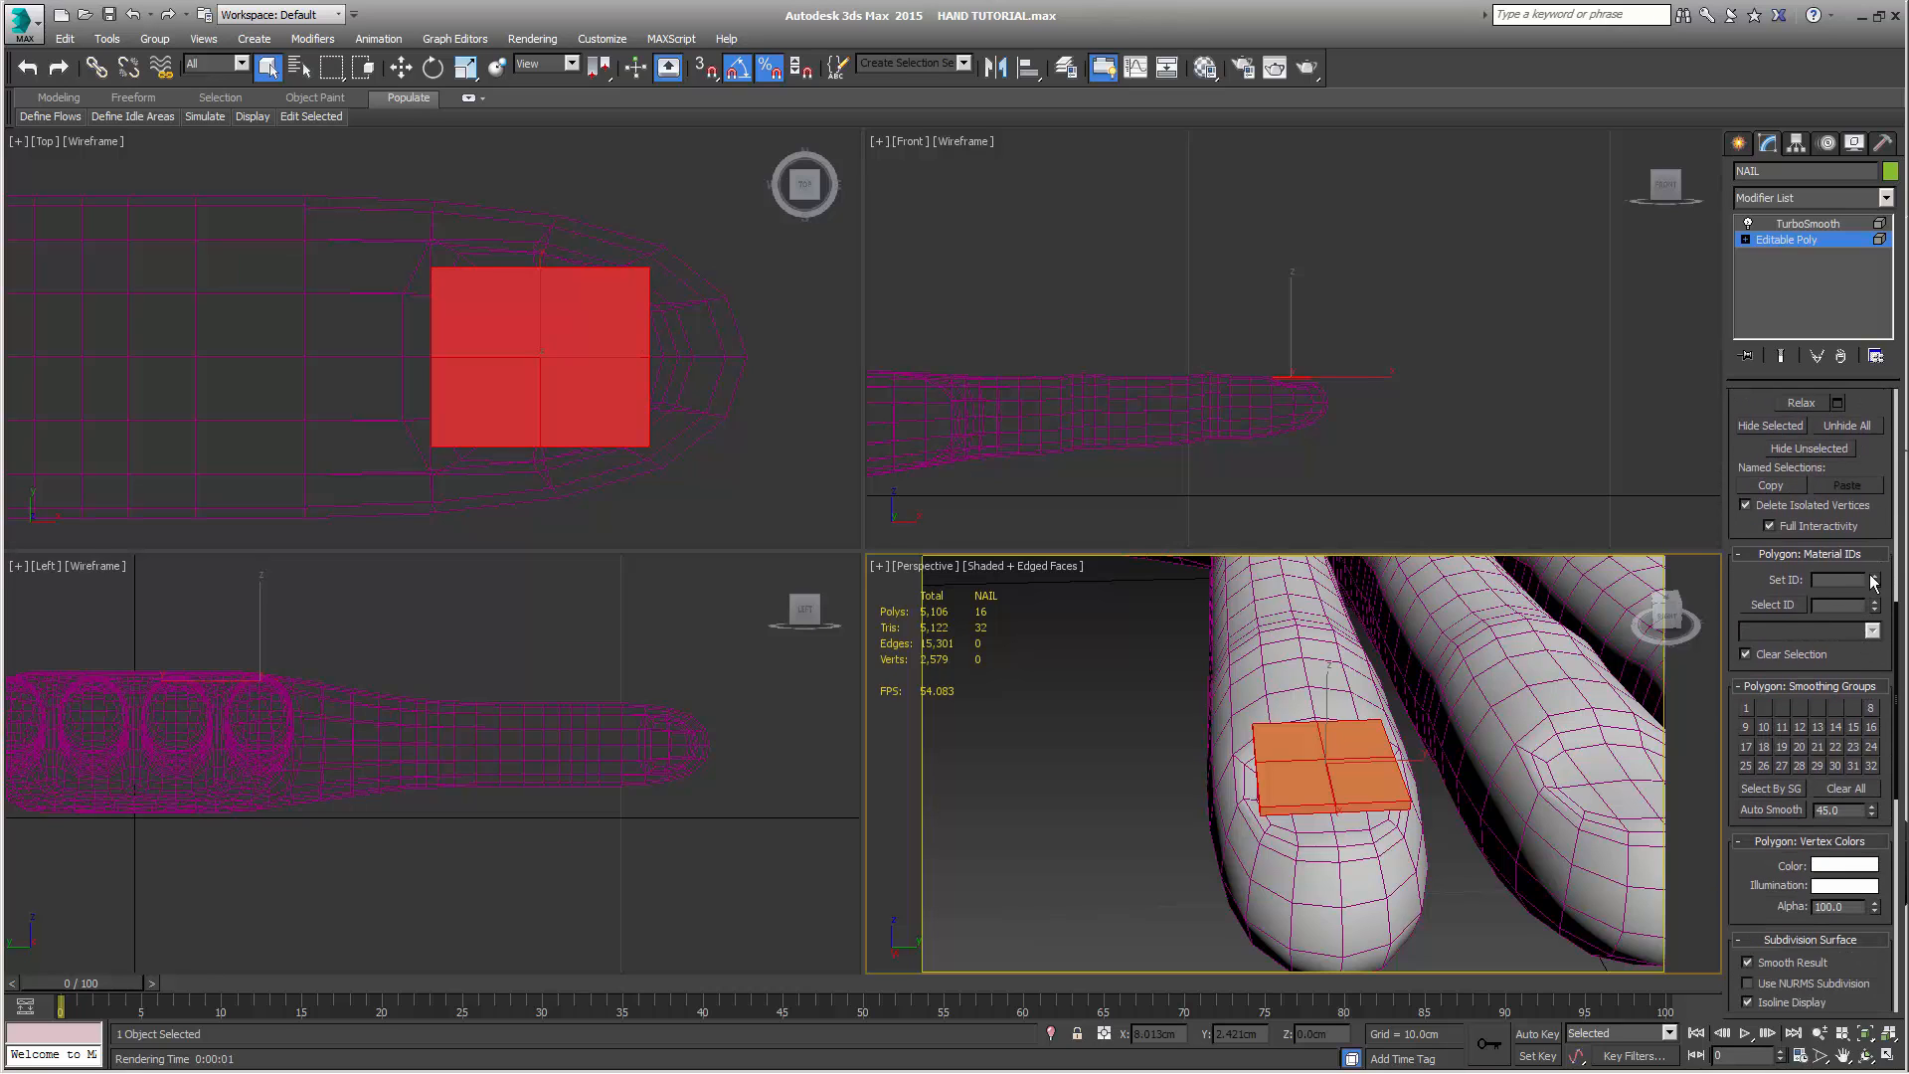
{"action": "left_click", "coordinate": [1876, 575]}
{"action": "left_click", "coordinate": [1846, 788]}
{"action": "left_click", "coordinate": [1782, 708]}
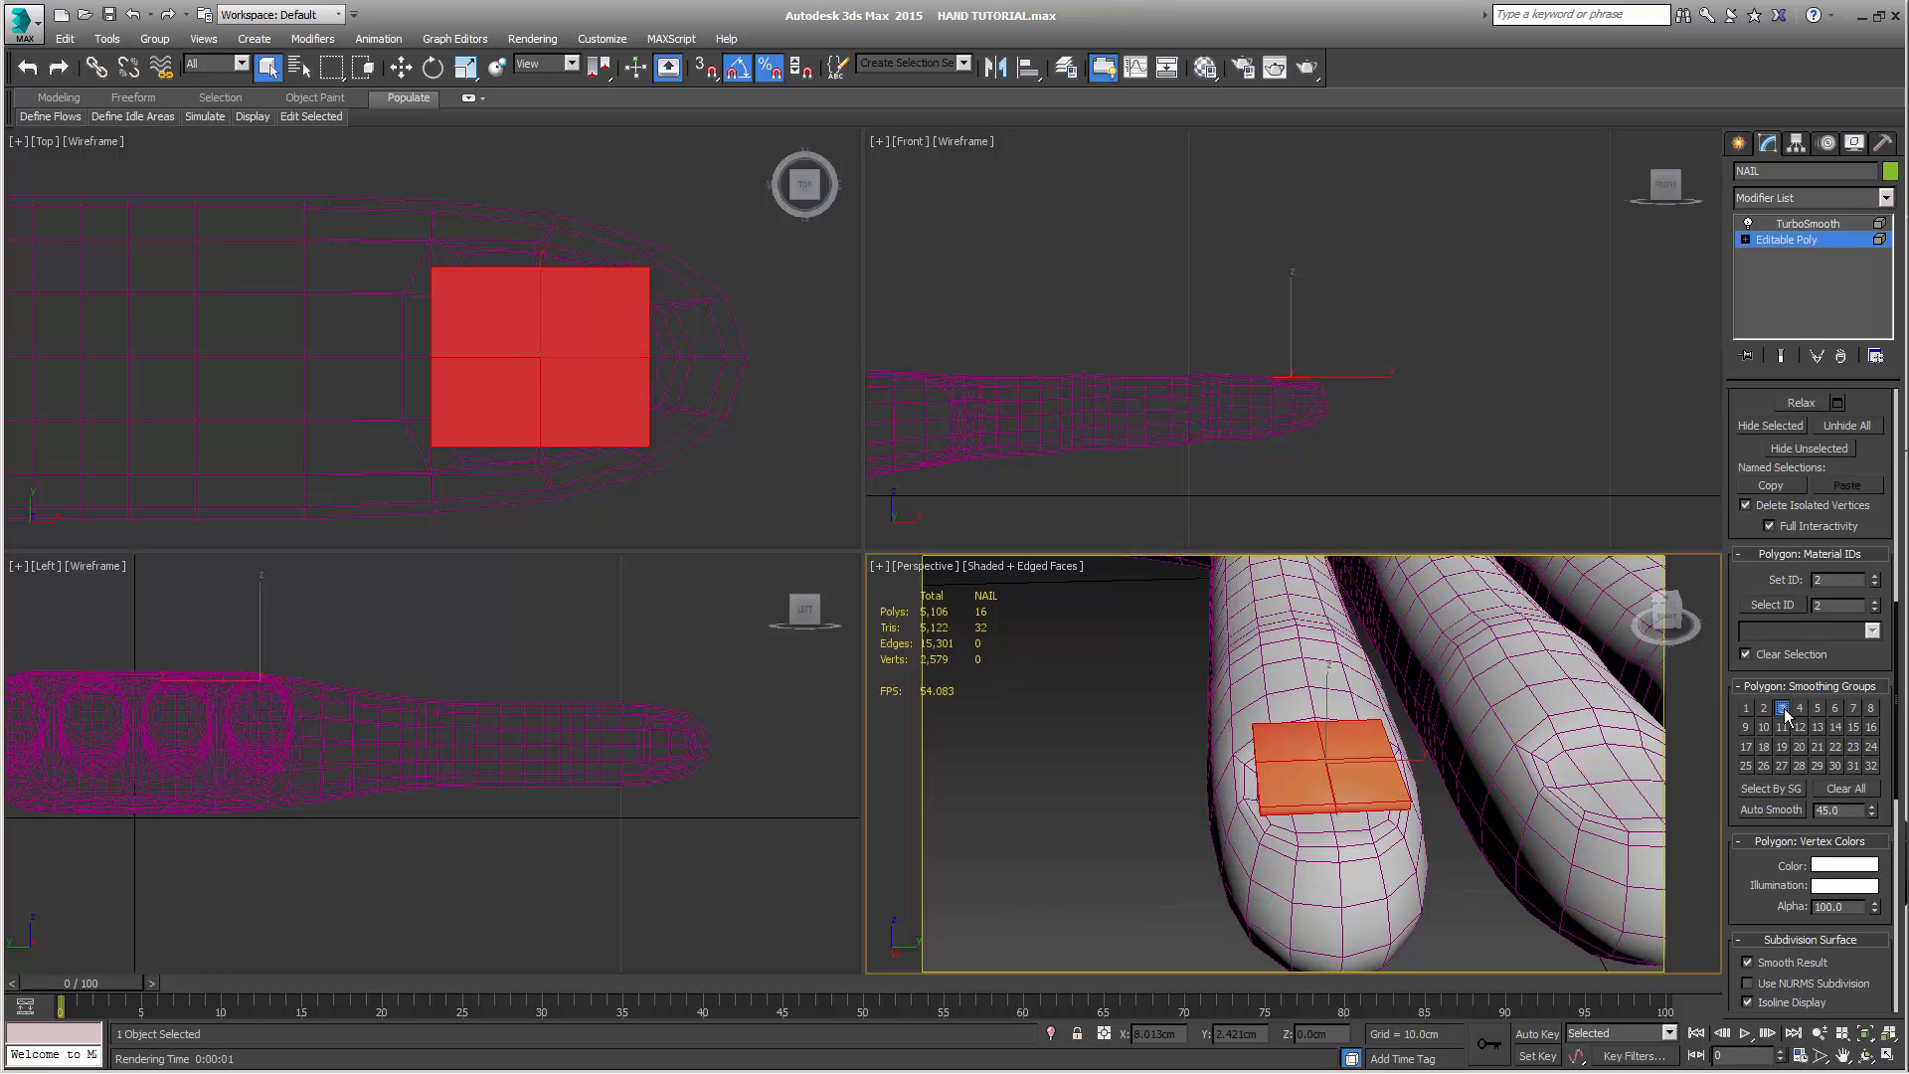
Leave element editing and toggle the end-result display to compare NAIL's smoothed and base shapes
{"action": "left_click", "coordinate": [1796, 236]}
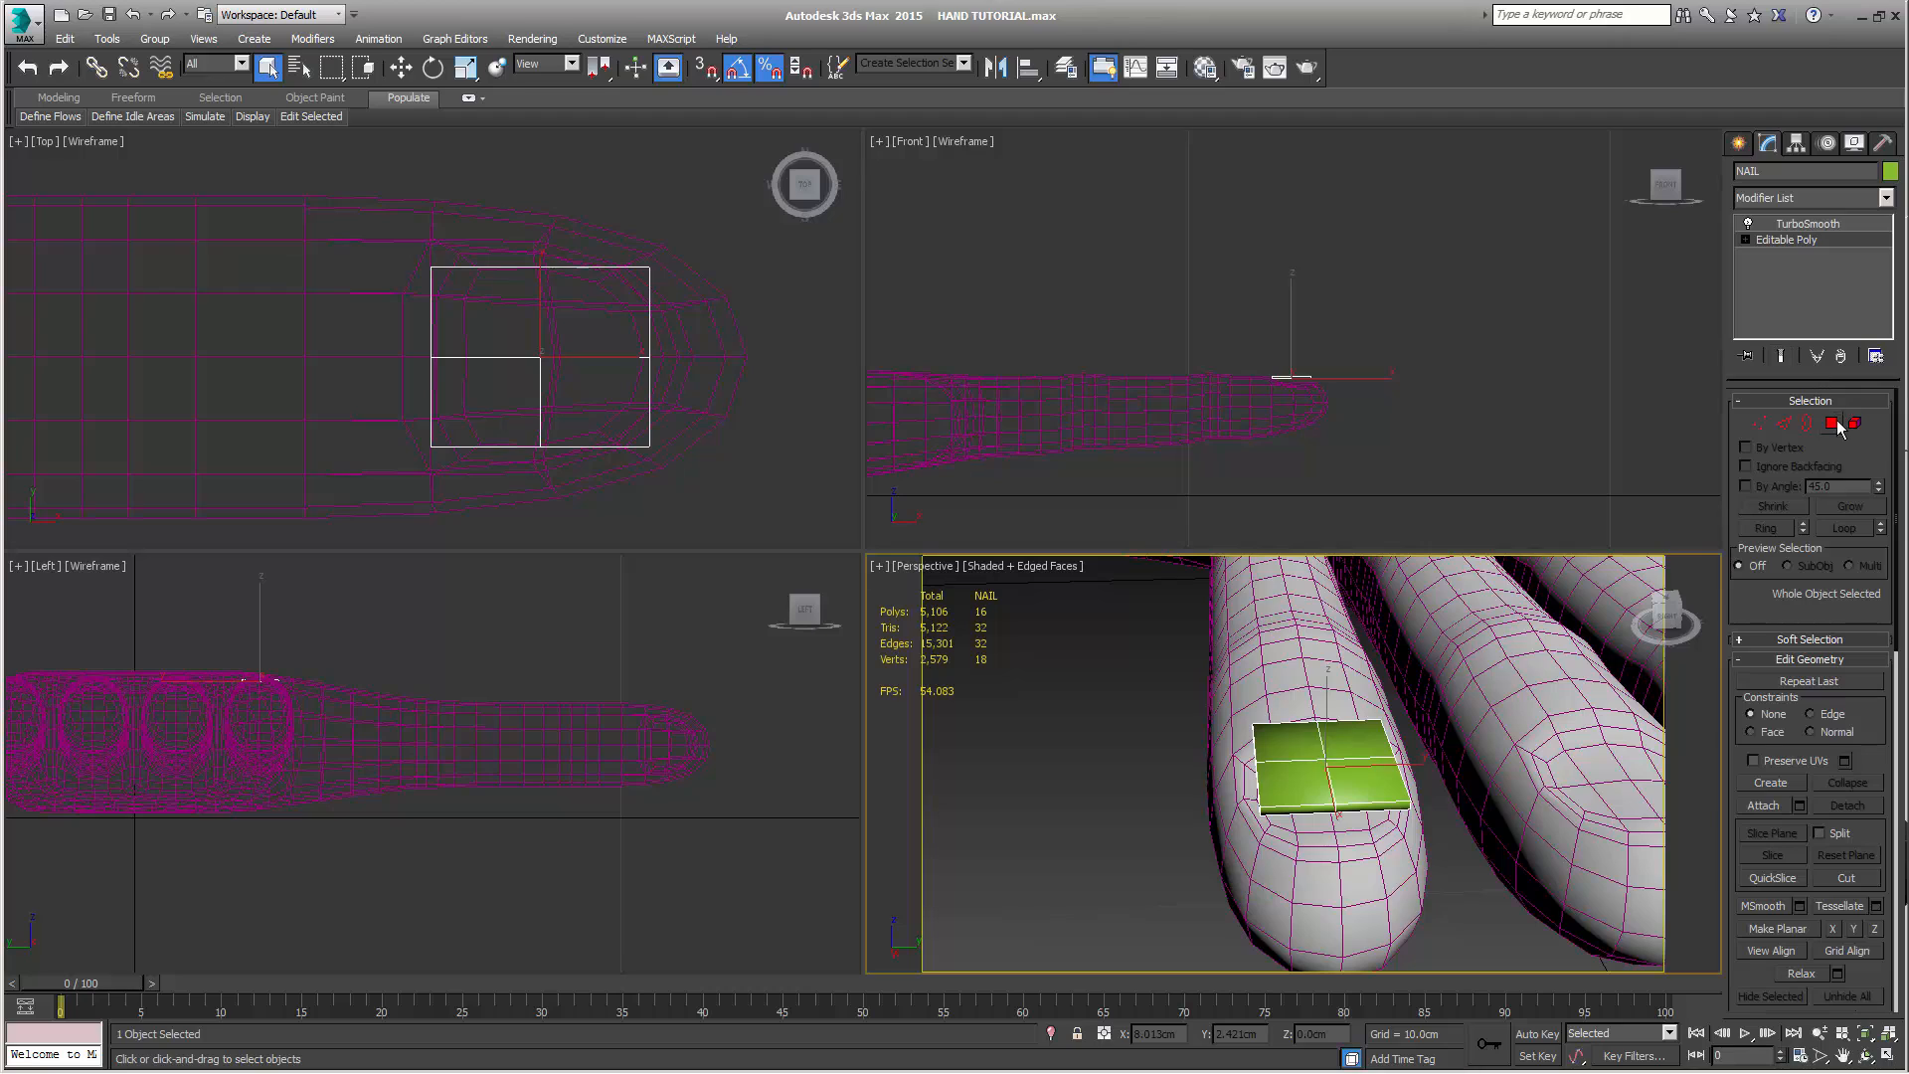
{"action": "left_click", "coordinate": [1782, 358]}
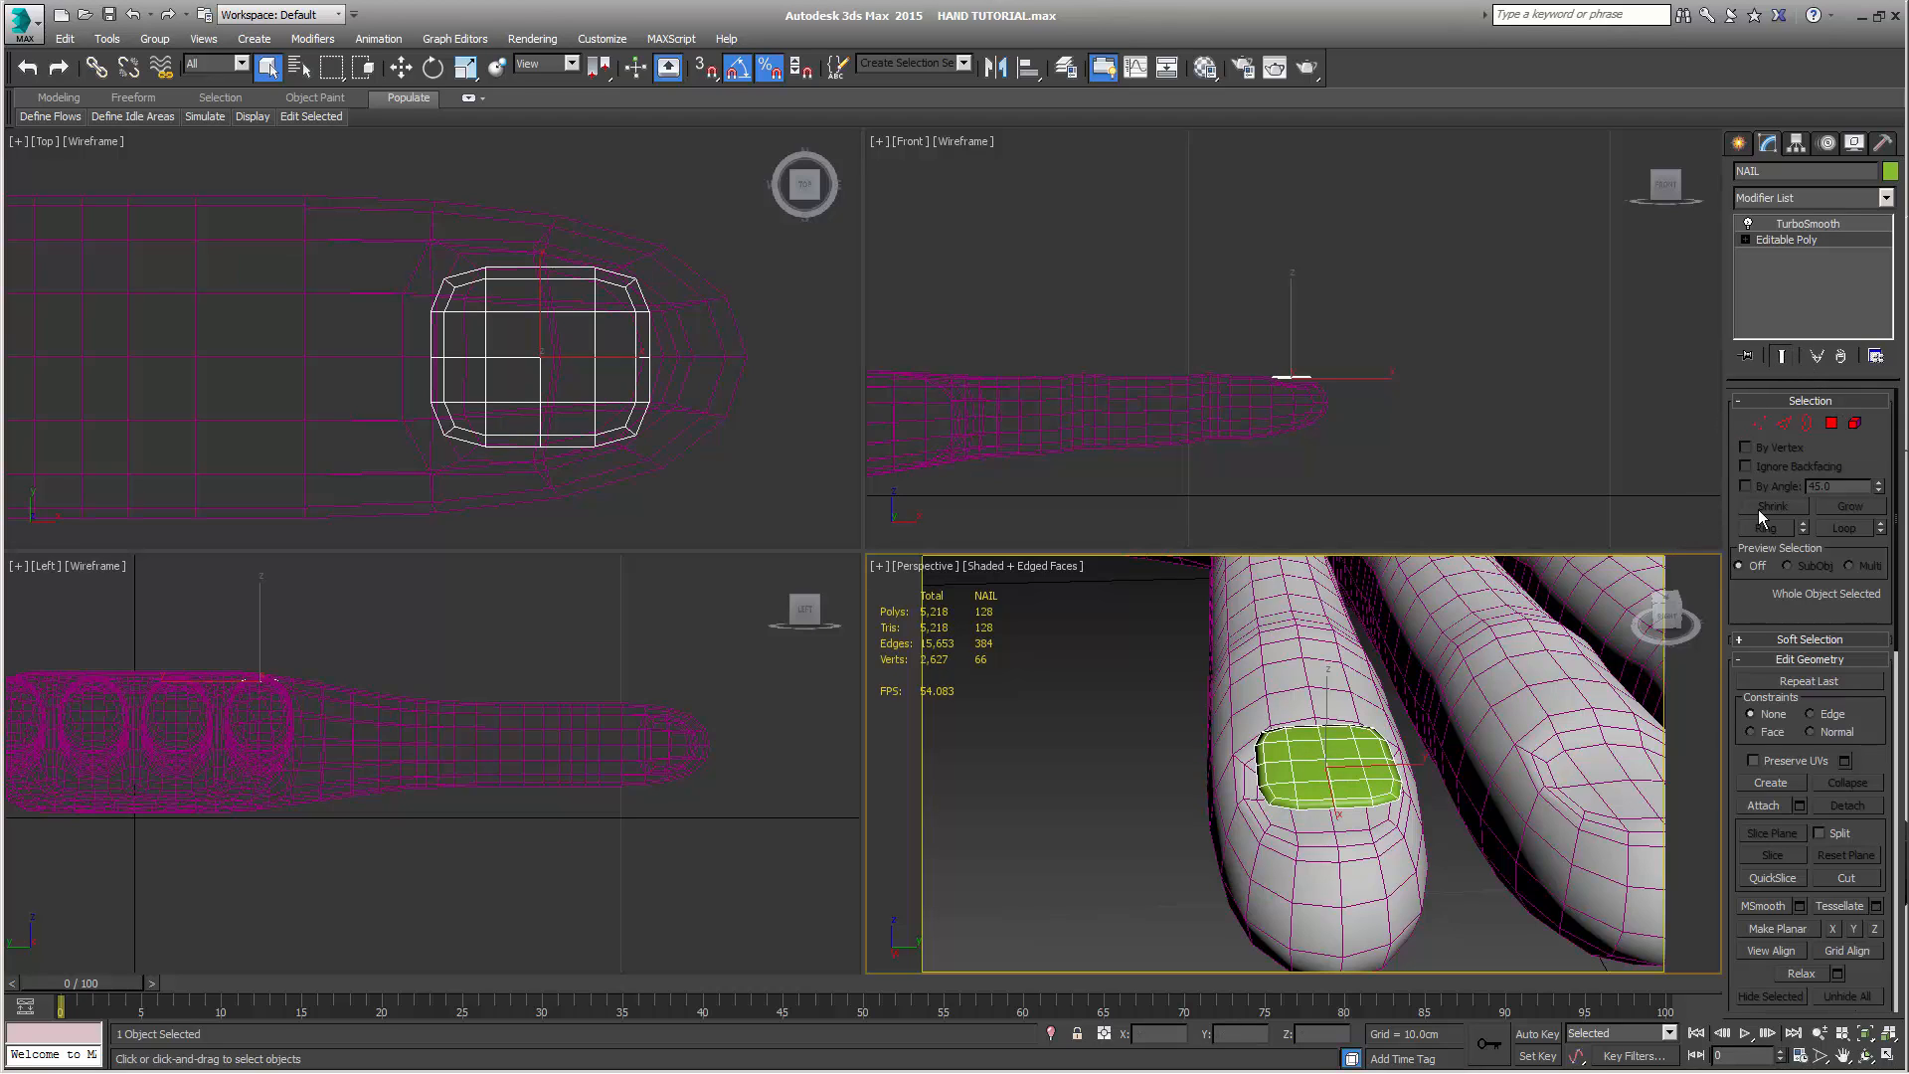
{"action": "left_click", "coordinate": [1782, 356]}
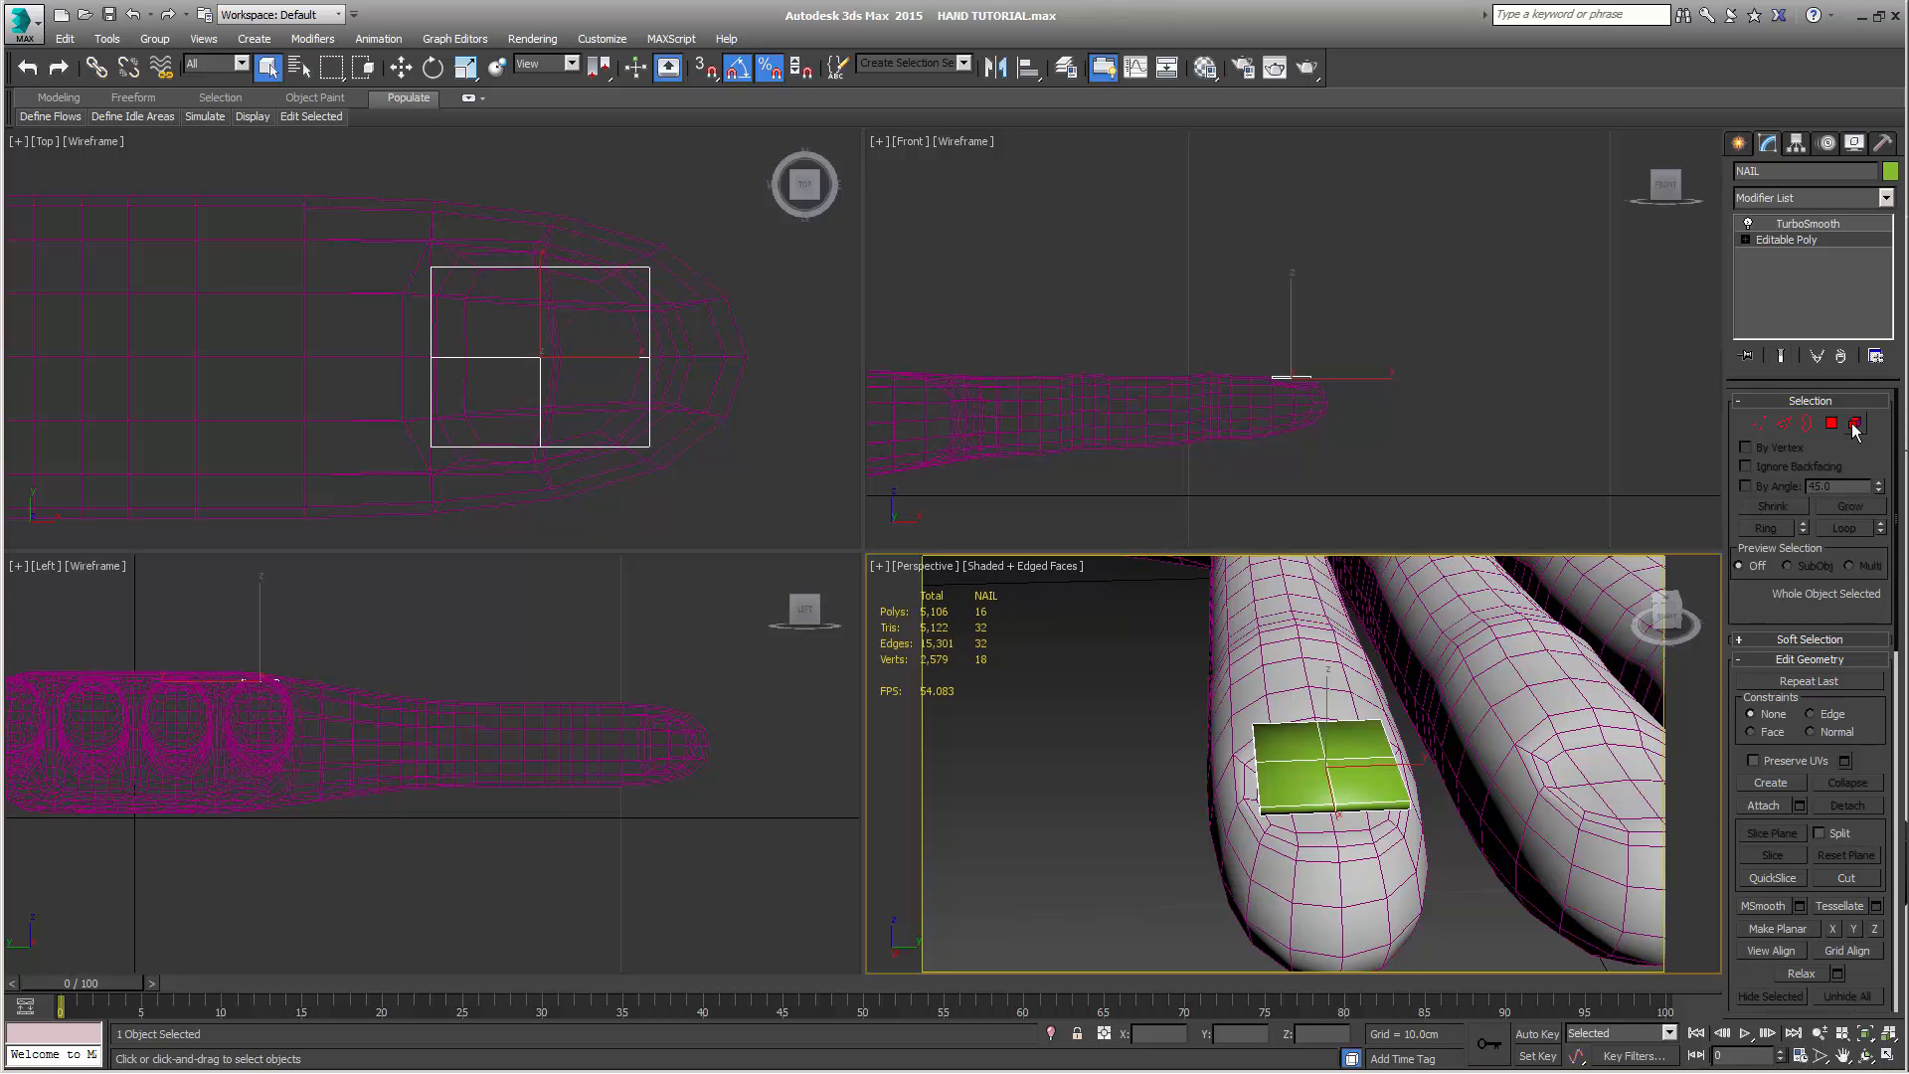
At NAIL's vertex level, select the six knuckle-end vertices and display the smoothed end result while editing
{"action": "left_click", "coordinate": [1758, 427]}
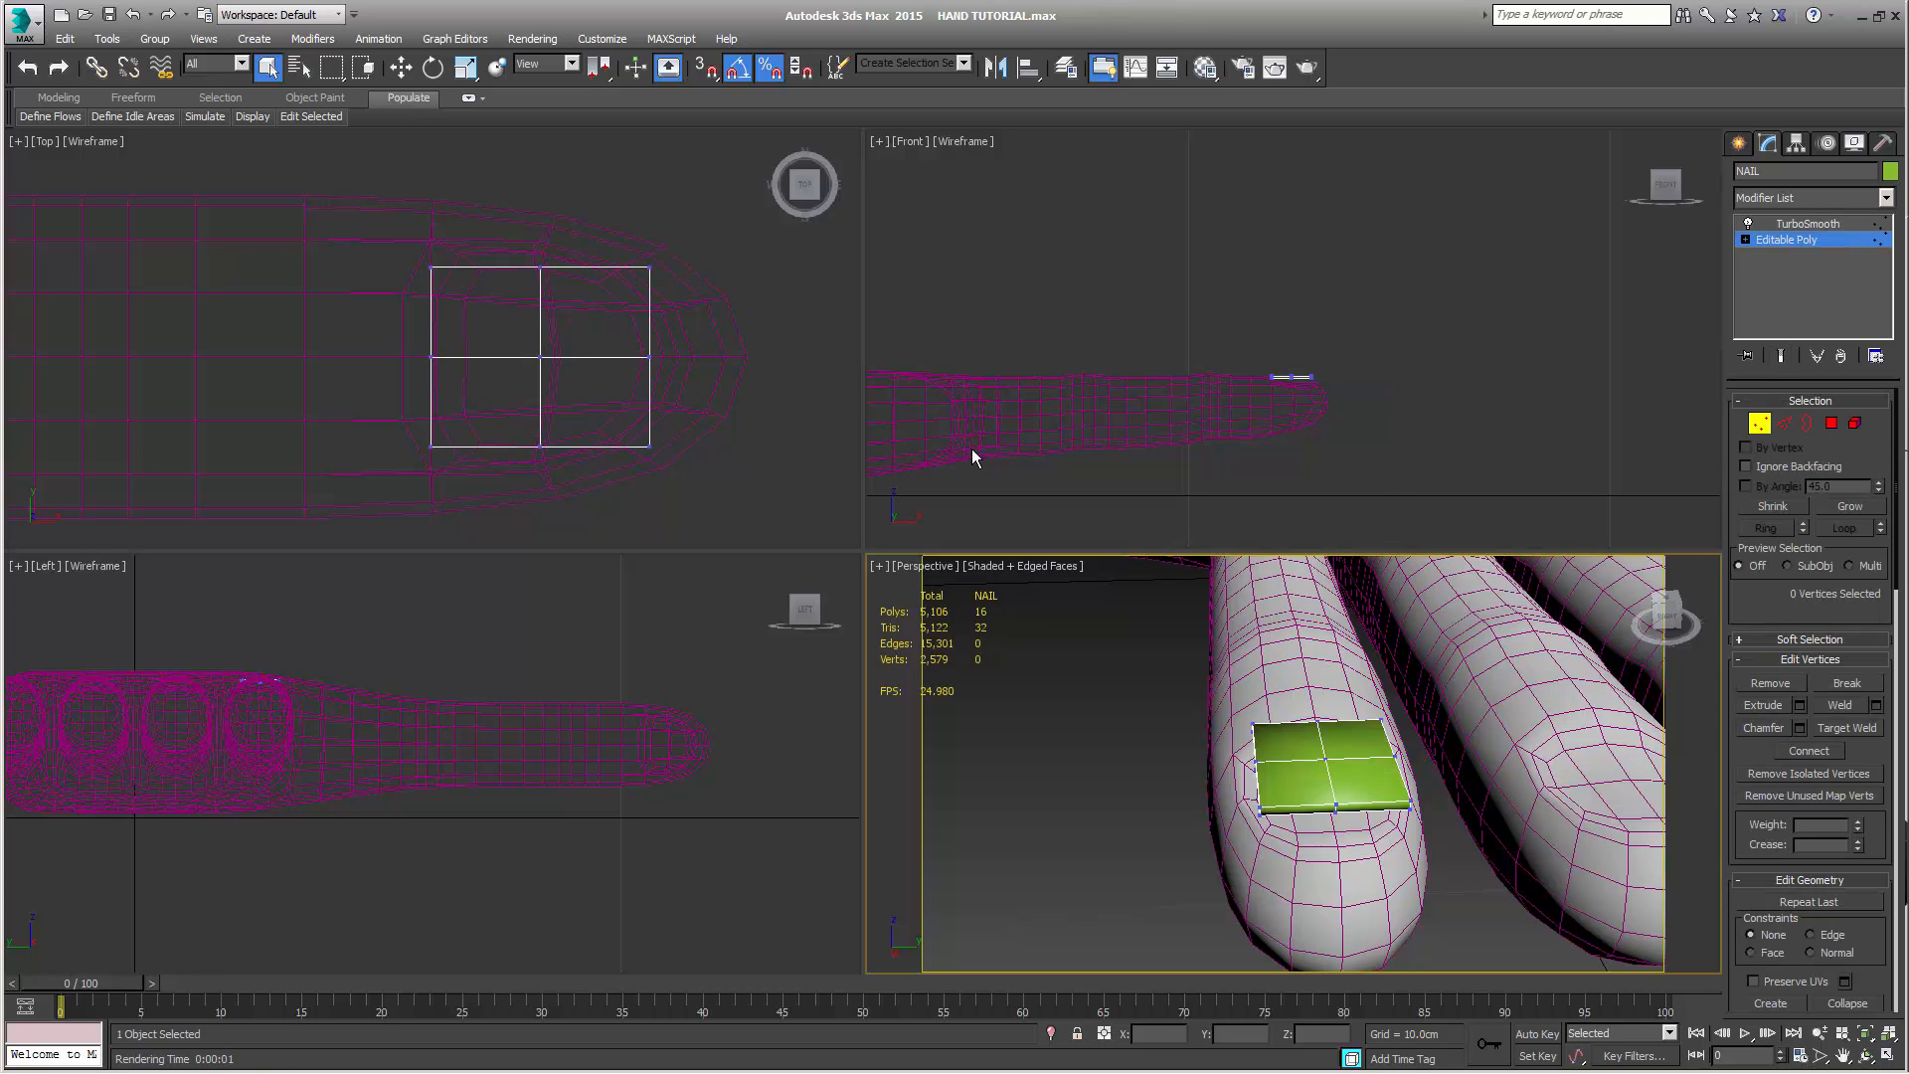
{"action": "middle_click_drag", "start_coordinate": [1144, 453], "coordinate": [1112, 456]}
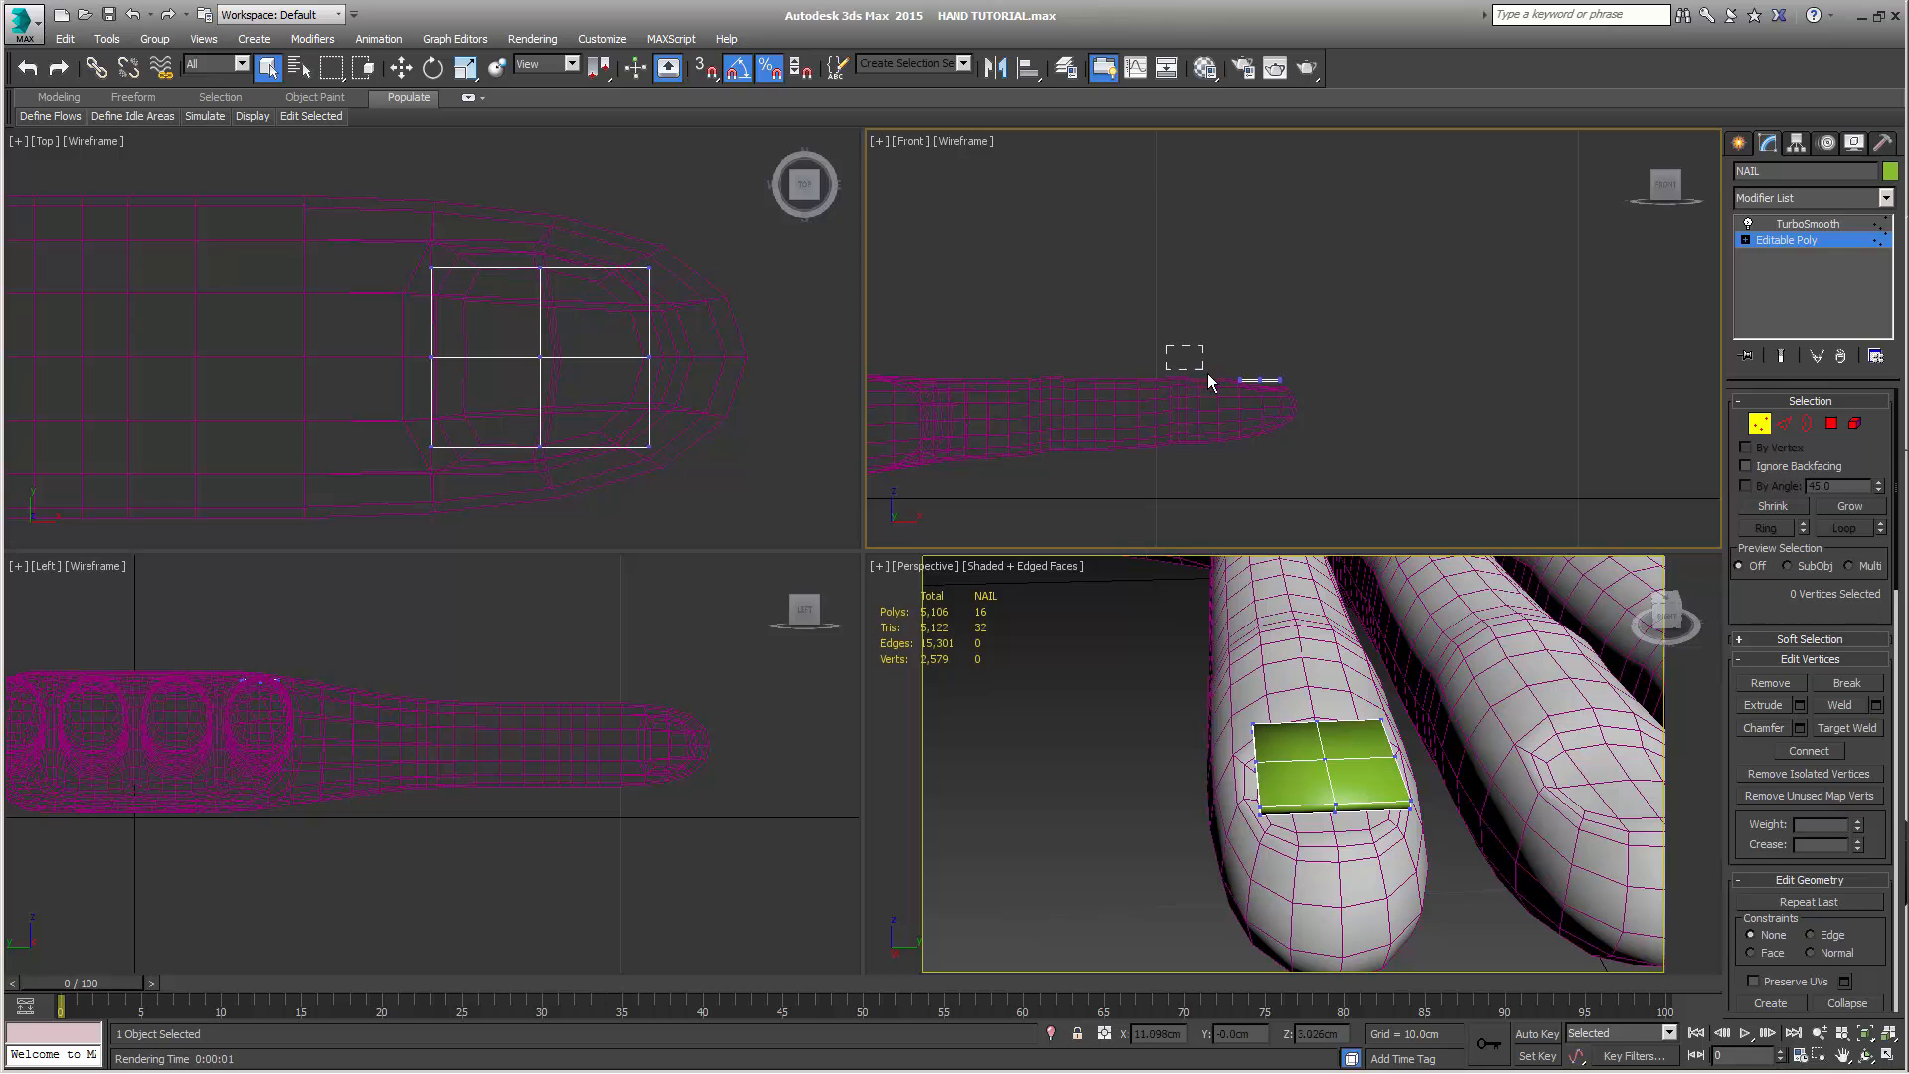
{"action": "left_click_drag", "start_coordinate": [1244, 404], "coordinate": [1246, 406]}
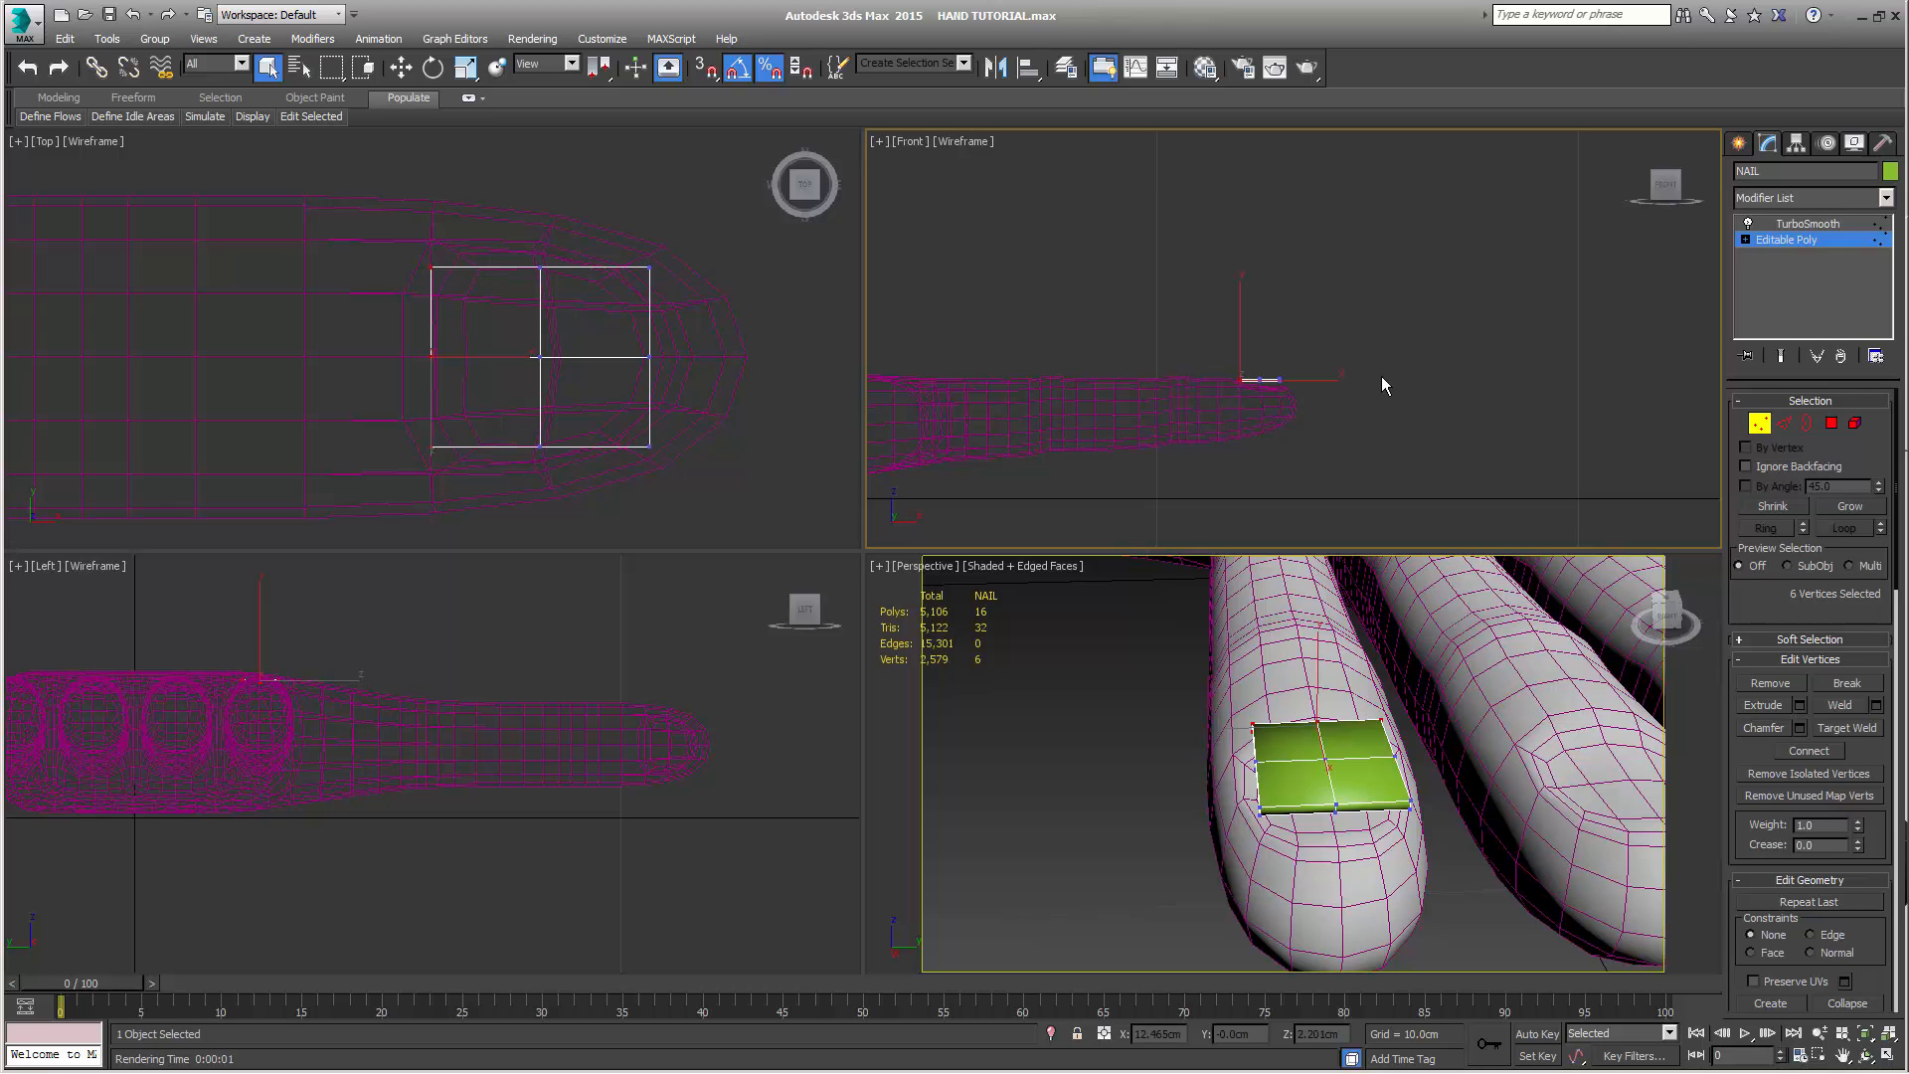
{"action": "left_click", "coordinate": [1781, 356]}
{"action": "middle_click_drag", "start_coordinate": [1428, 685], "coordinate": [1429, 764]}
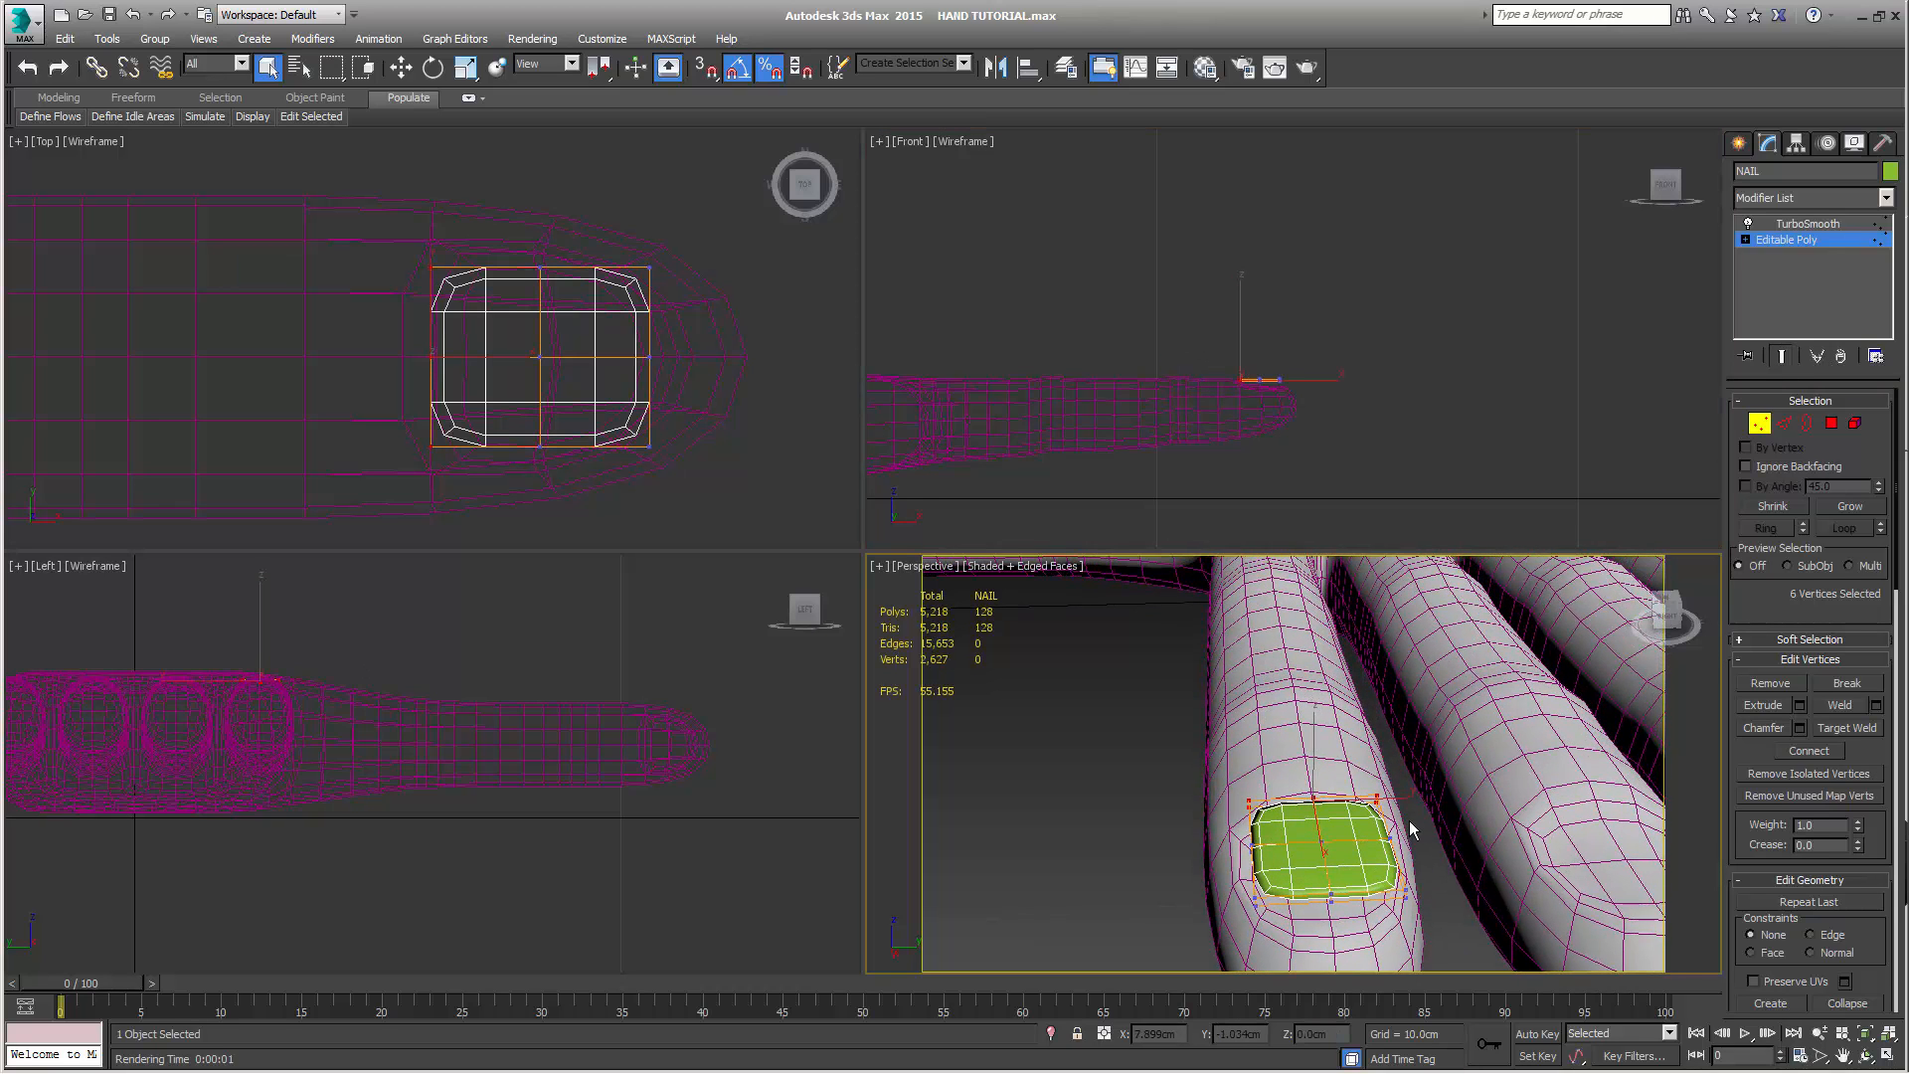
{"action": "scroll", "coordinate": [1410, 821], "scroll_direction": "up", "scroll_amount": 10}
{"action": "scroll", "coordinate": [1432, 712], "scroll_direction": "down", "scroll_amount": 6}
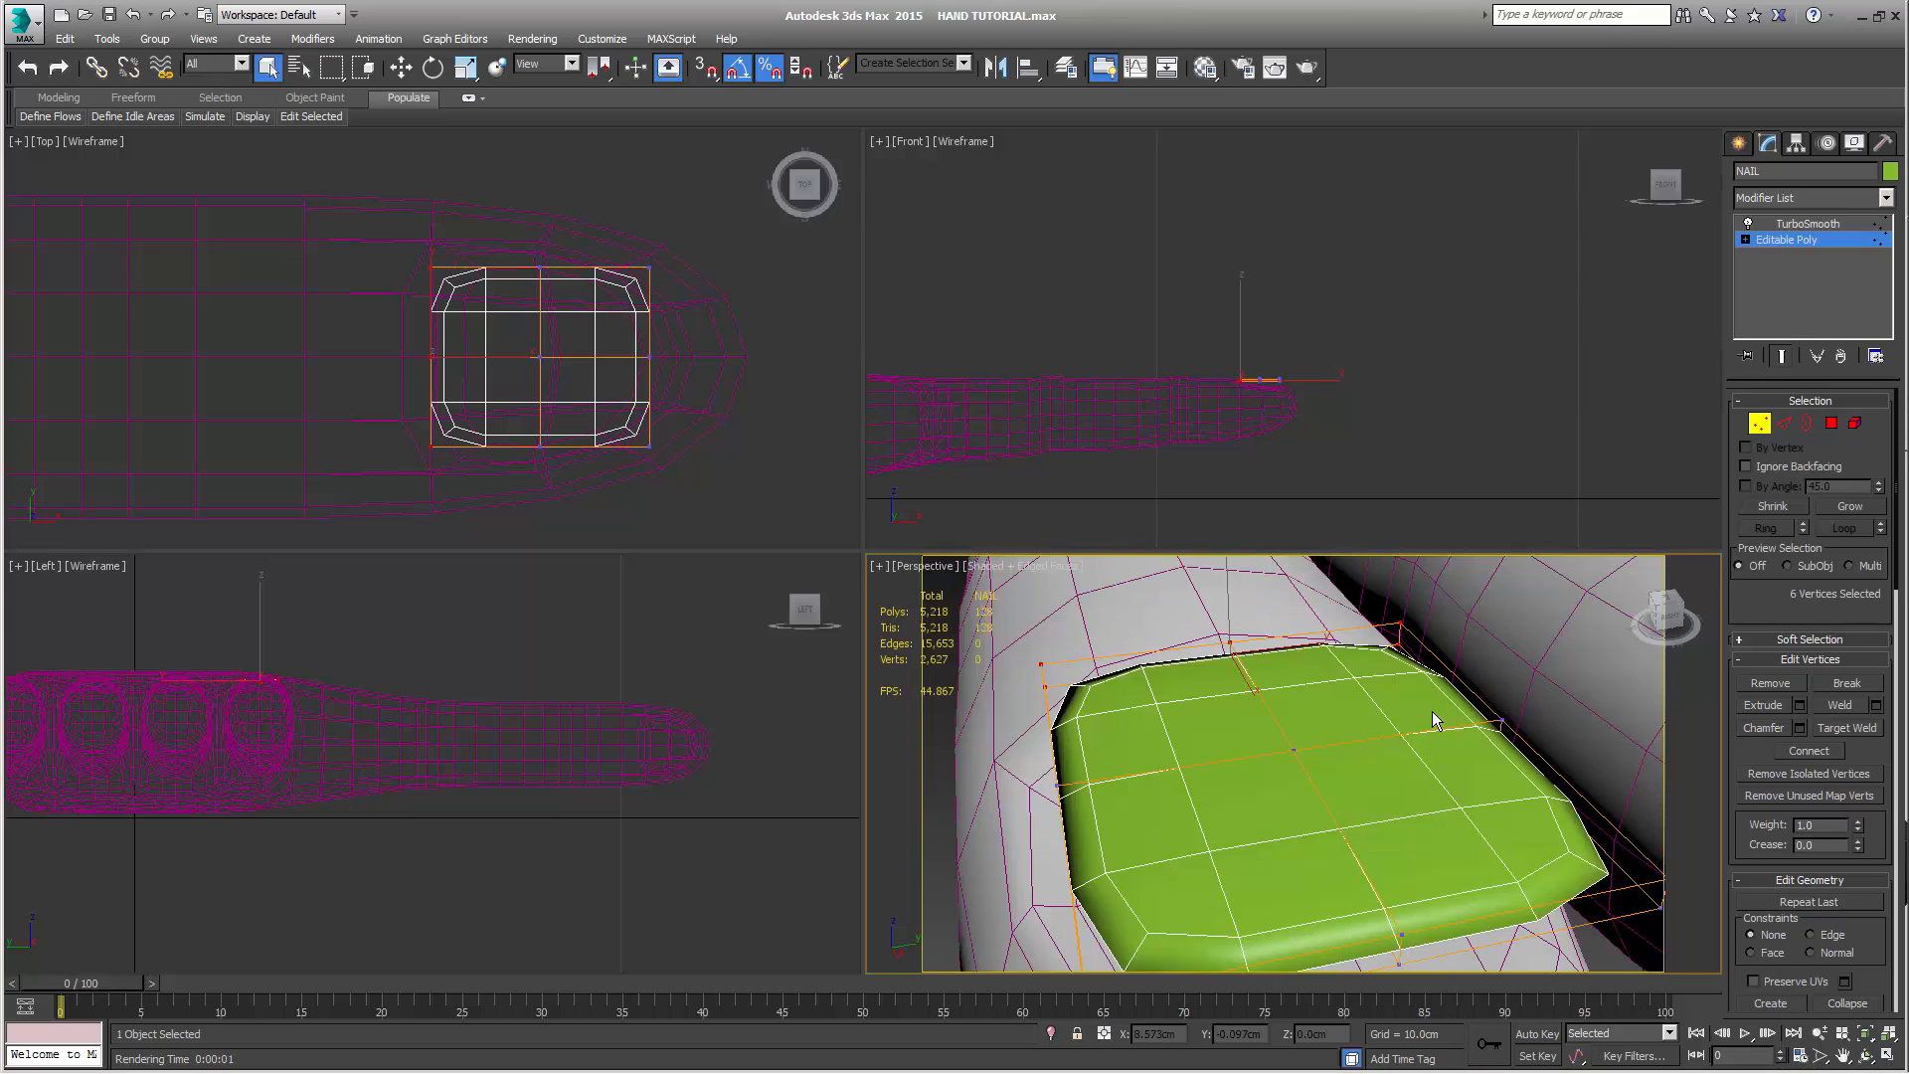
{"action": "middle_click_drag", "start_coordinate": [1428, 737], "coordinate": [1512, 712], "text": "alt"}
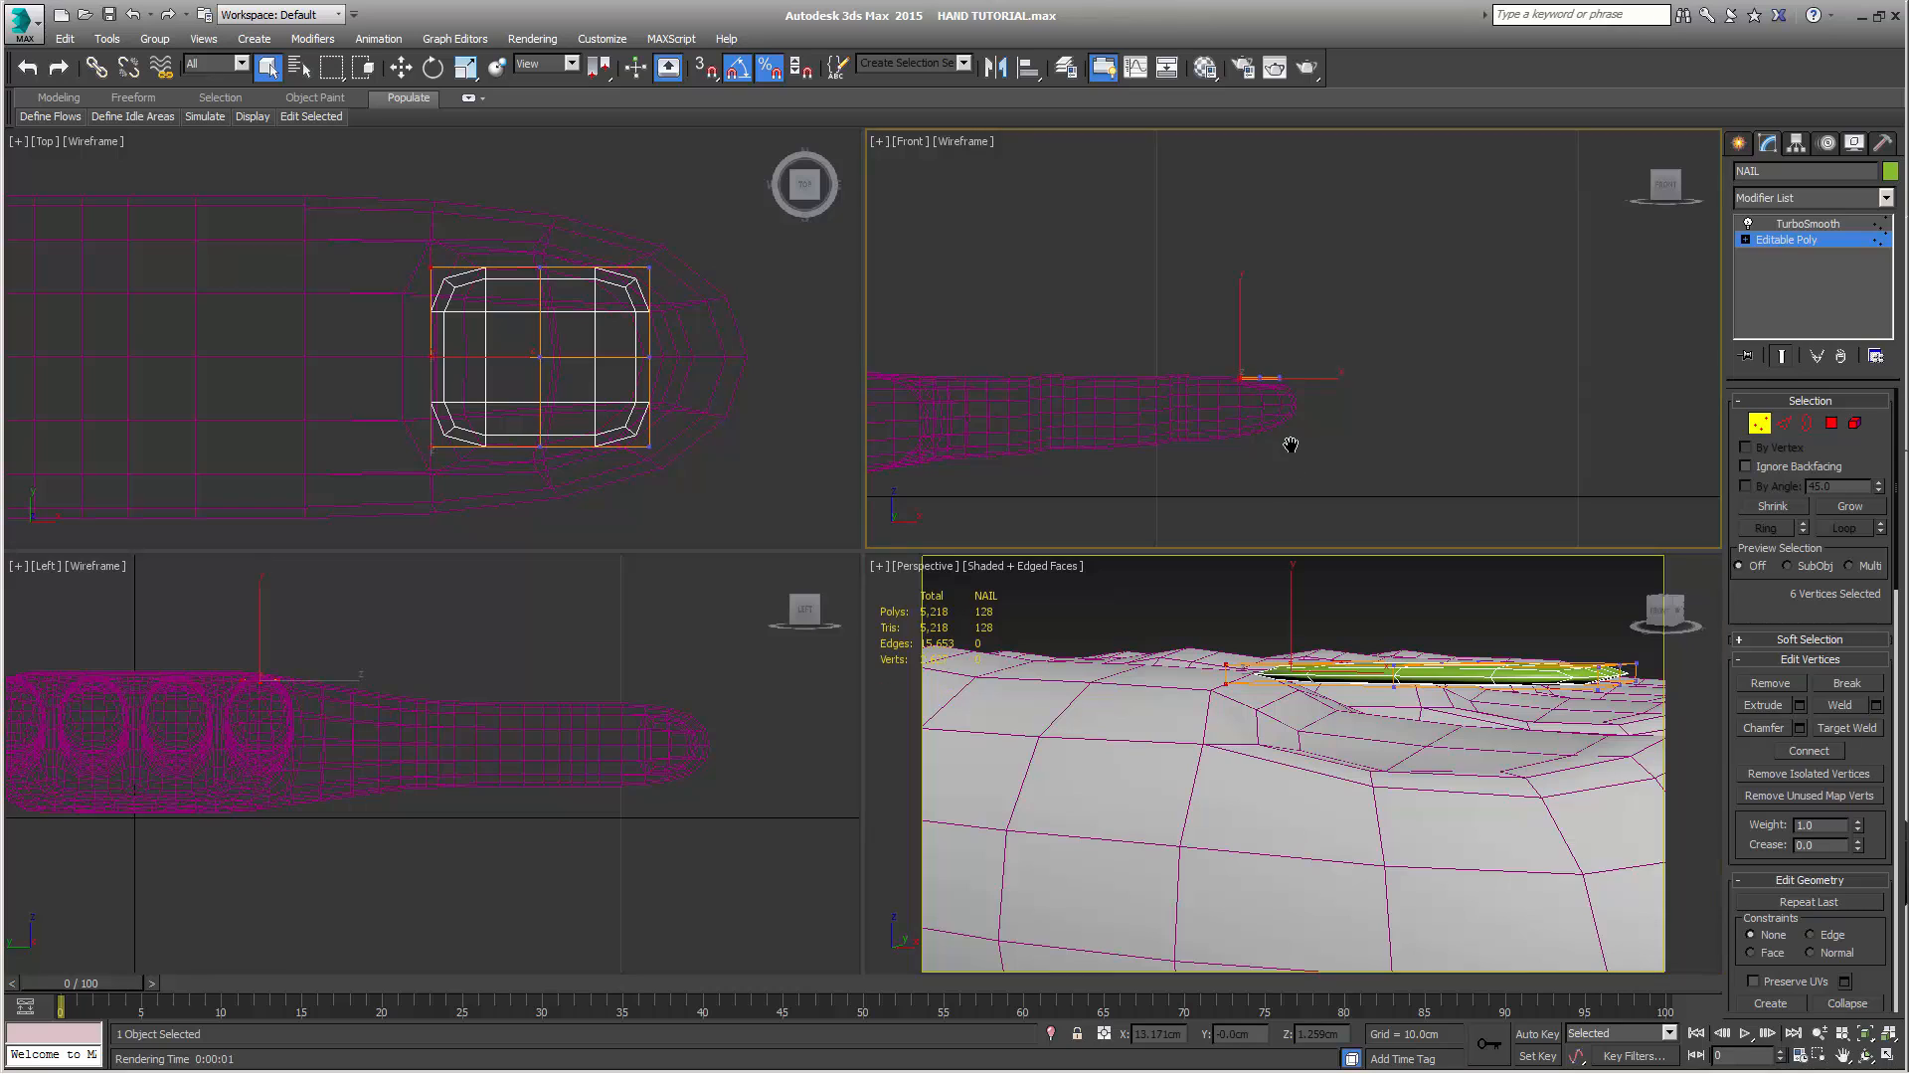
Lower the six knuckle-end vertices of NAIL to a Z height of about 2.735 cm so they sink toward the nail bed
{"action": "scroll", "coordinate": [1290, 447], "scroll_direction": "up", "scroll_amount": 4}
{"action": "middle_click_drag", "start_coordinate": [1291, 448], "coordinate": [1453, 572]}
{"action": "scroll", "coordinate": [1406, 455], "scroll_direction": "up", "scroll_amount": 4}
{"action": "key", "text": "w"}
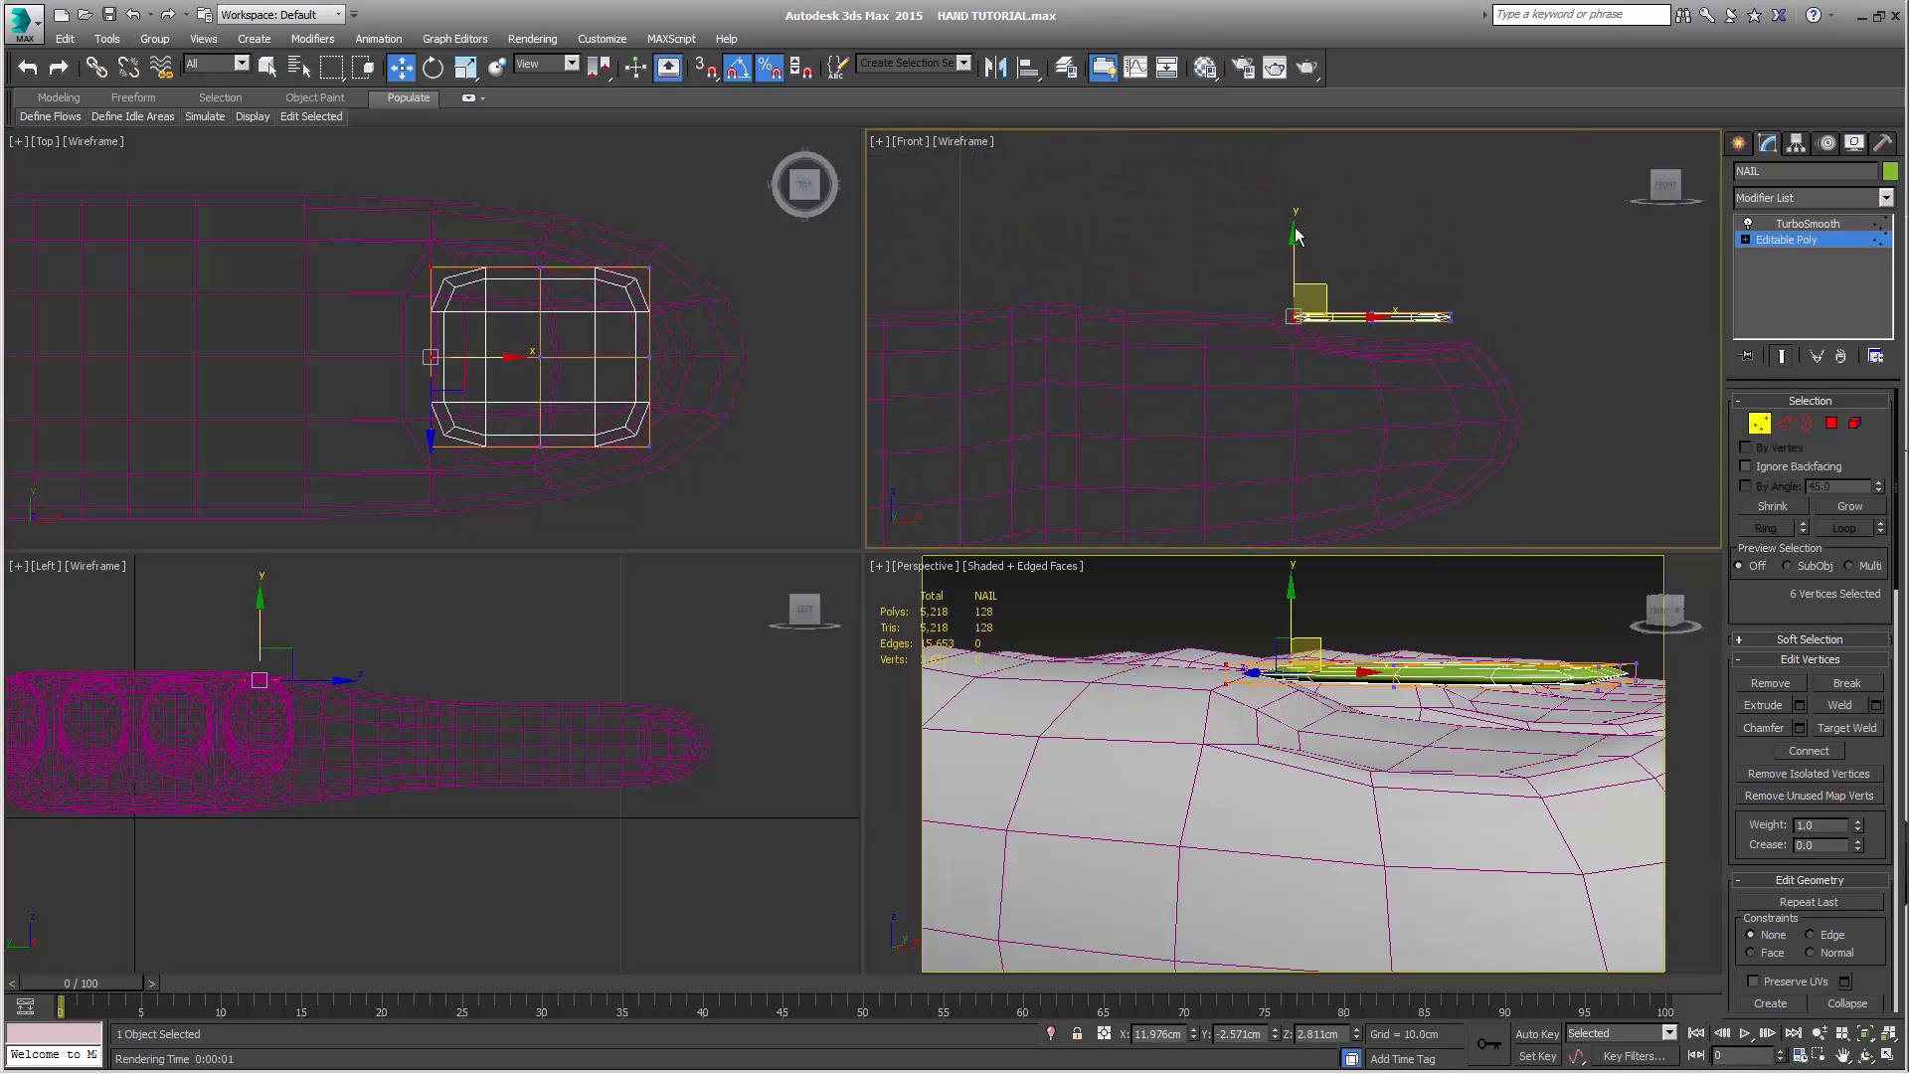
{"action": "left_click_drag", "start_coordinate": [1296, 235], "coordinate": [1286, 262]}
{"action": "middle_click_drag", "start_coordinate": [1359, 747], "coordinate": [1288, 796], "text": "alt"}
{"action": "right_click", "coordinate": [1339, 275]}
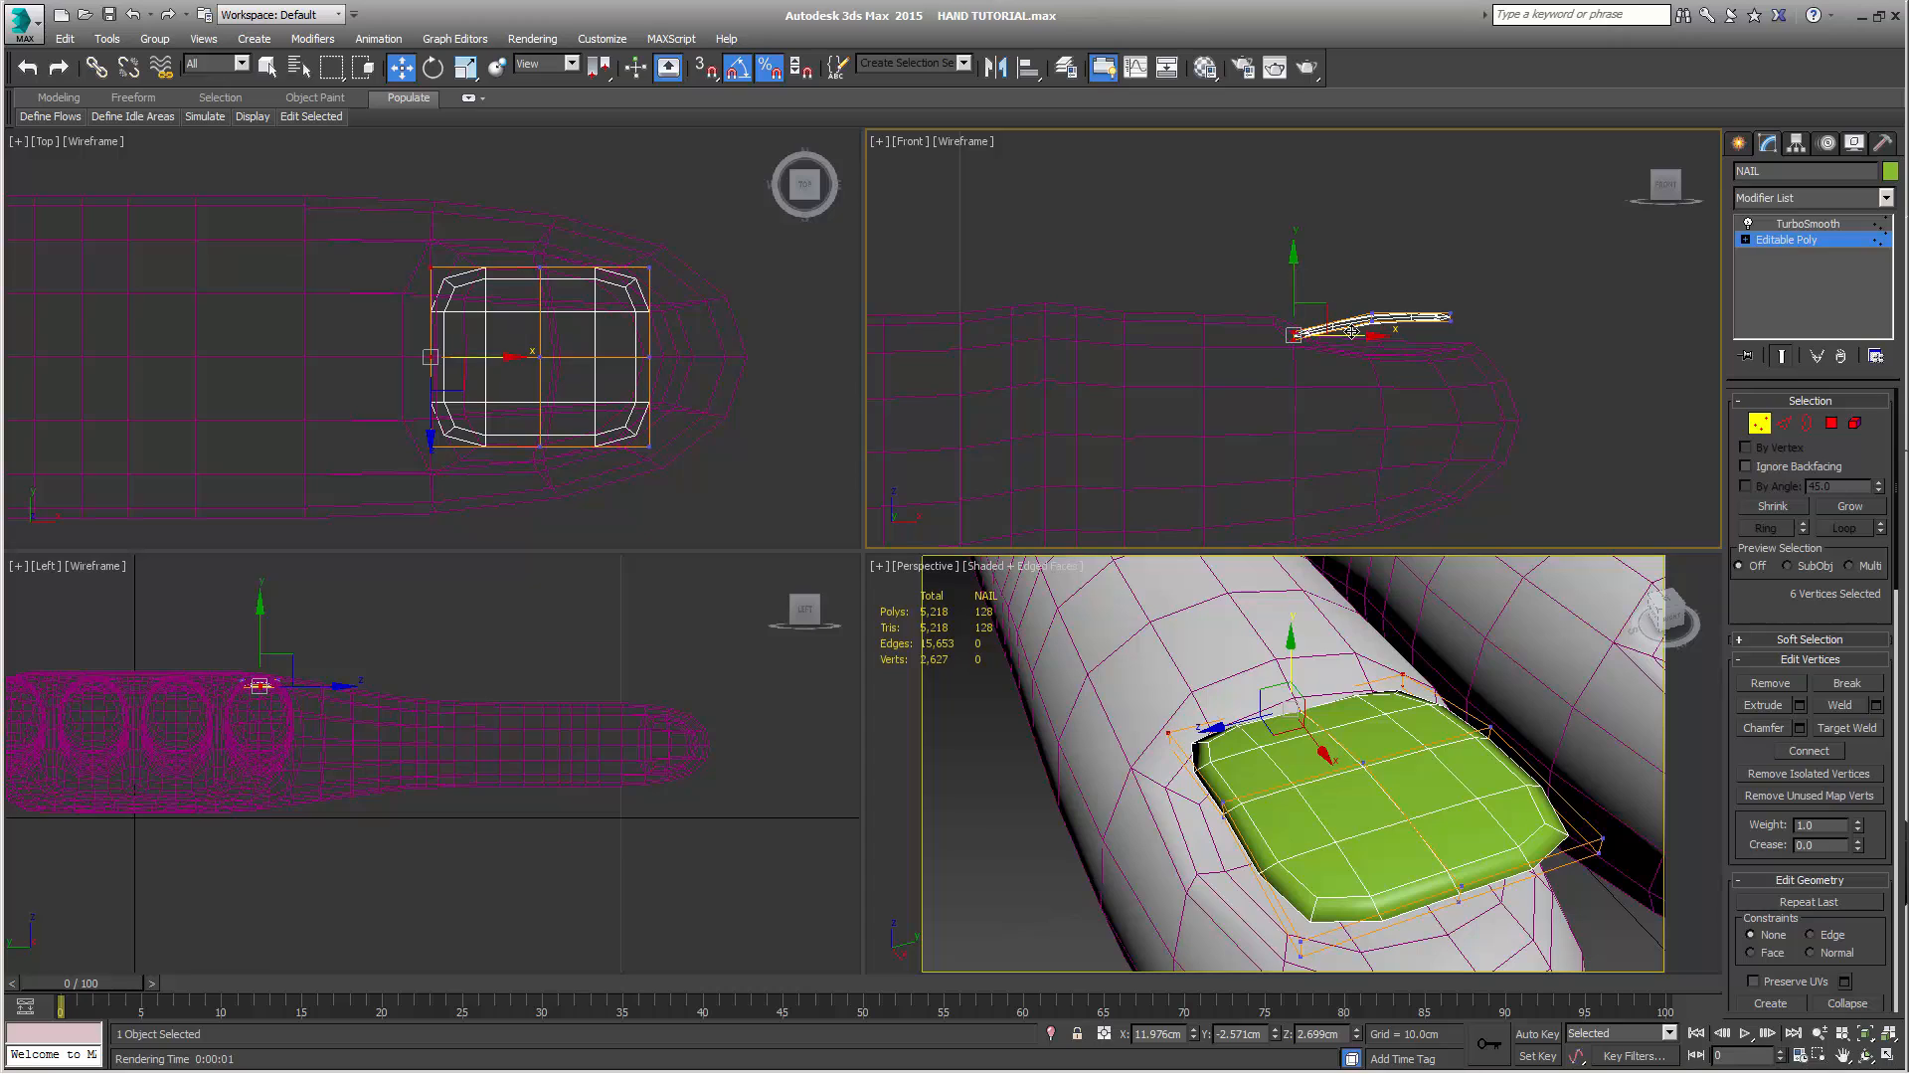
{"action": "left_click_drag", "start_coordinate": [1283, 280], "coordinate": [1308, 395]}
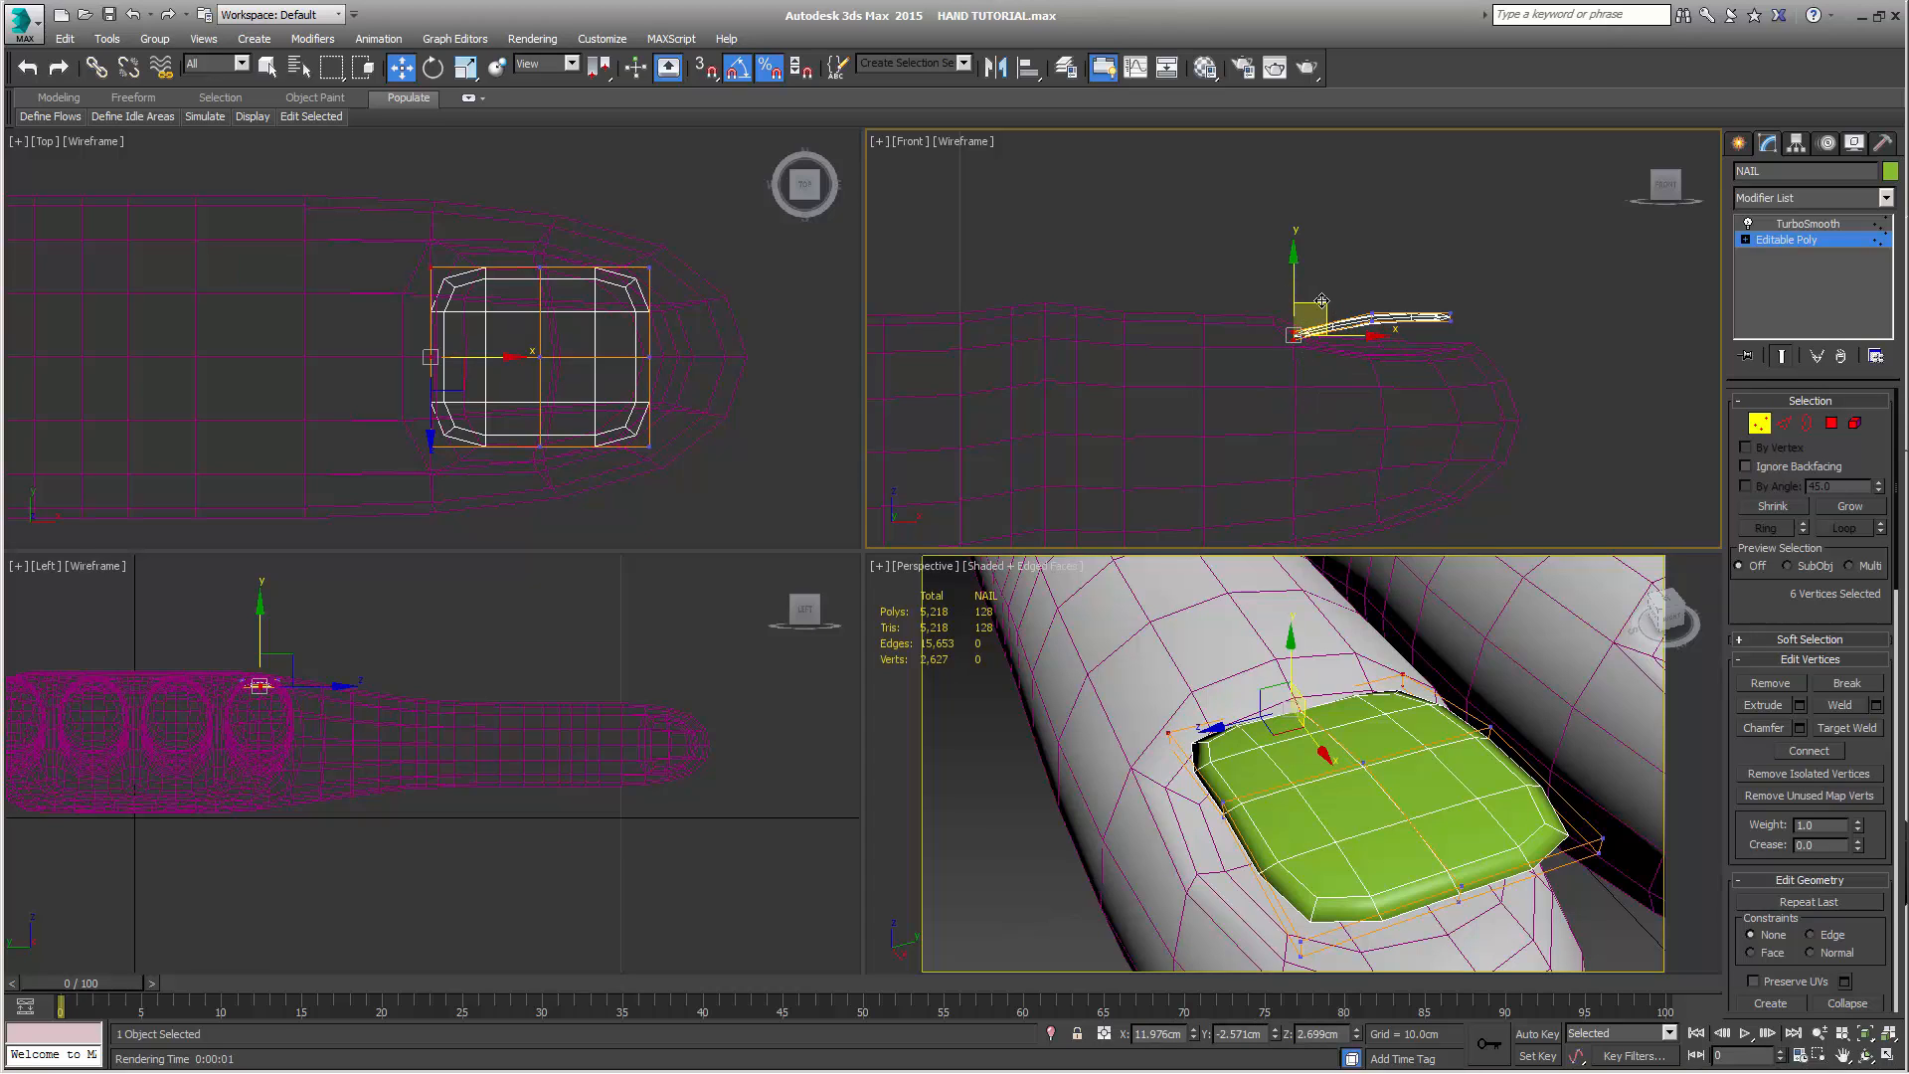
{"action": "left_click_drag", "start_coordinate": [1318, 301], "coordinate": [1320, 294]}
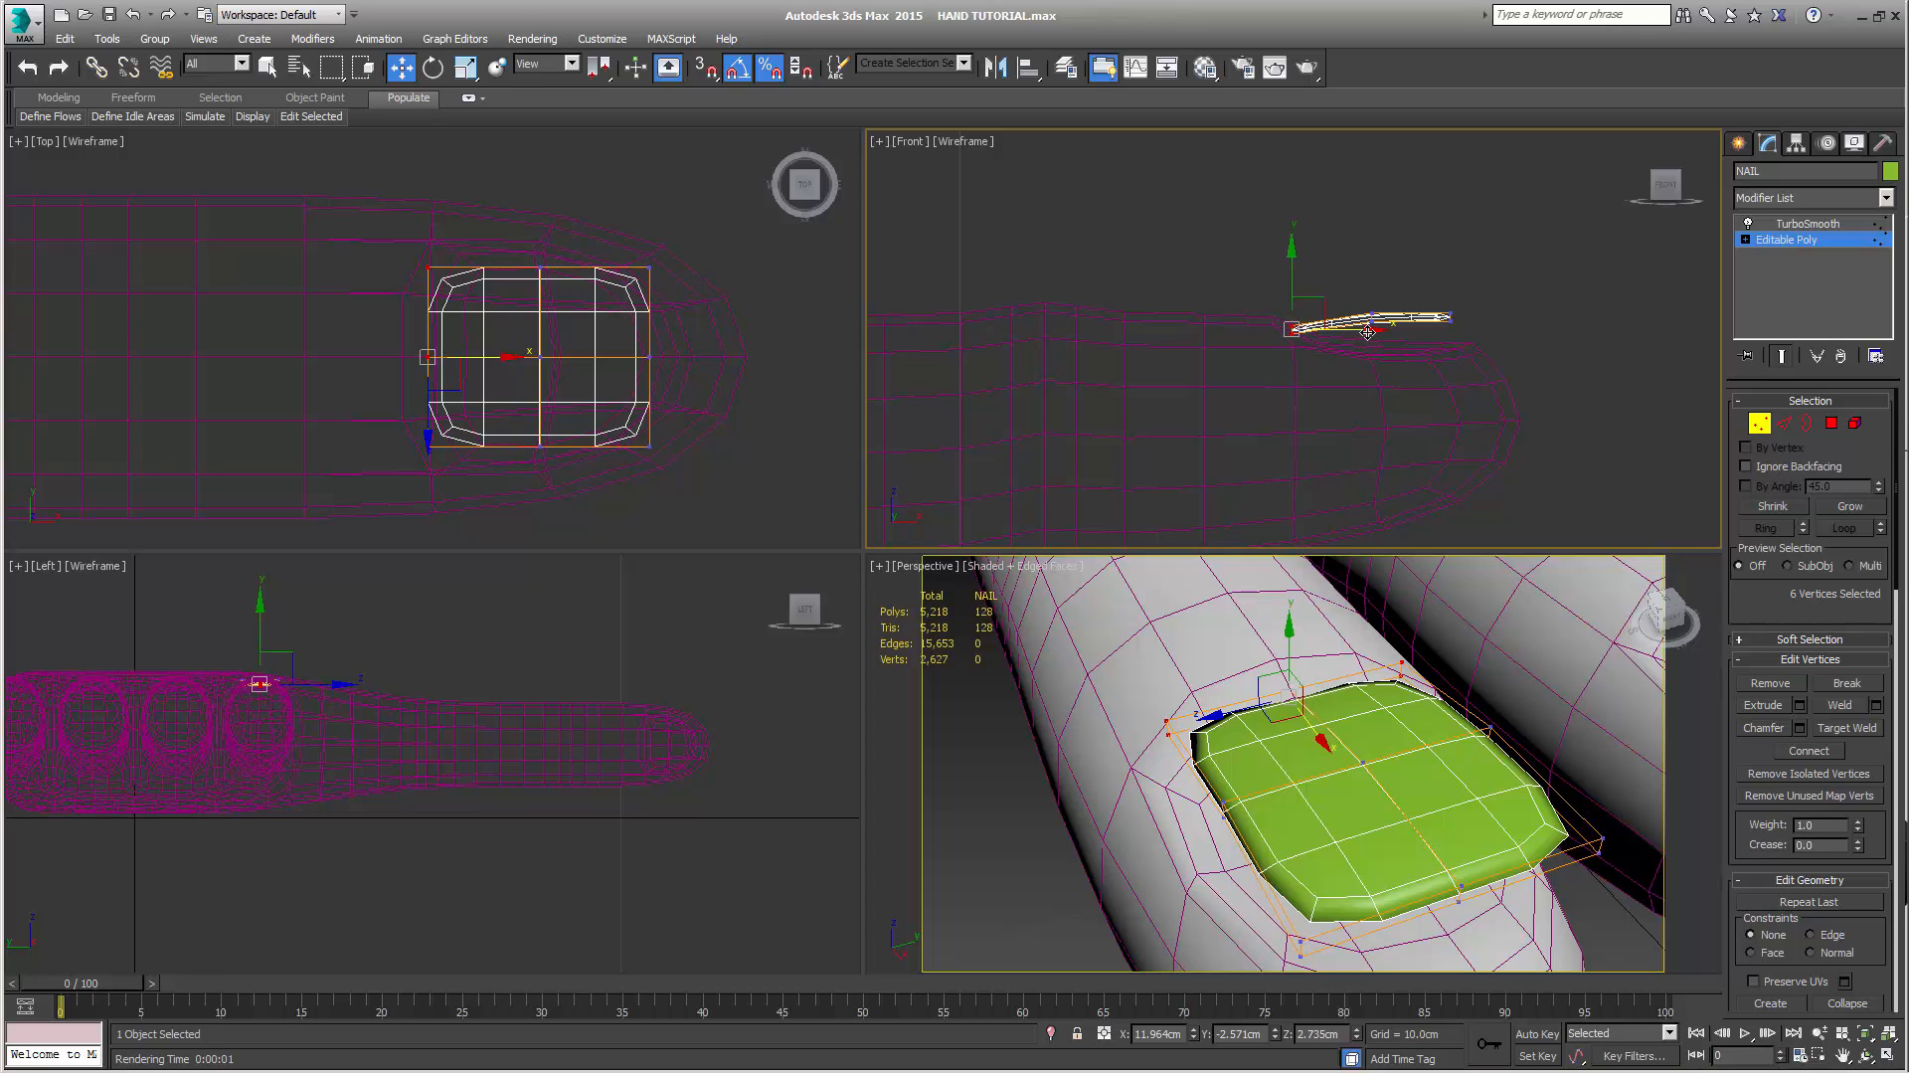
Shift NAIL's knuckle-end vertices back along X to about 11.911 cm and lower them to about 2.718 cm in Z
{"action": "left_click_drag", "start_coordinate": [1368, 332], "coordinate": [1278, 318]}
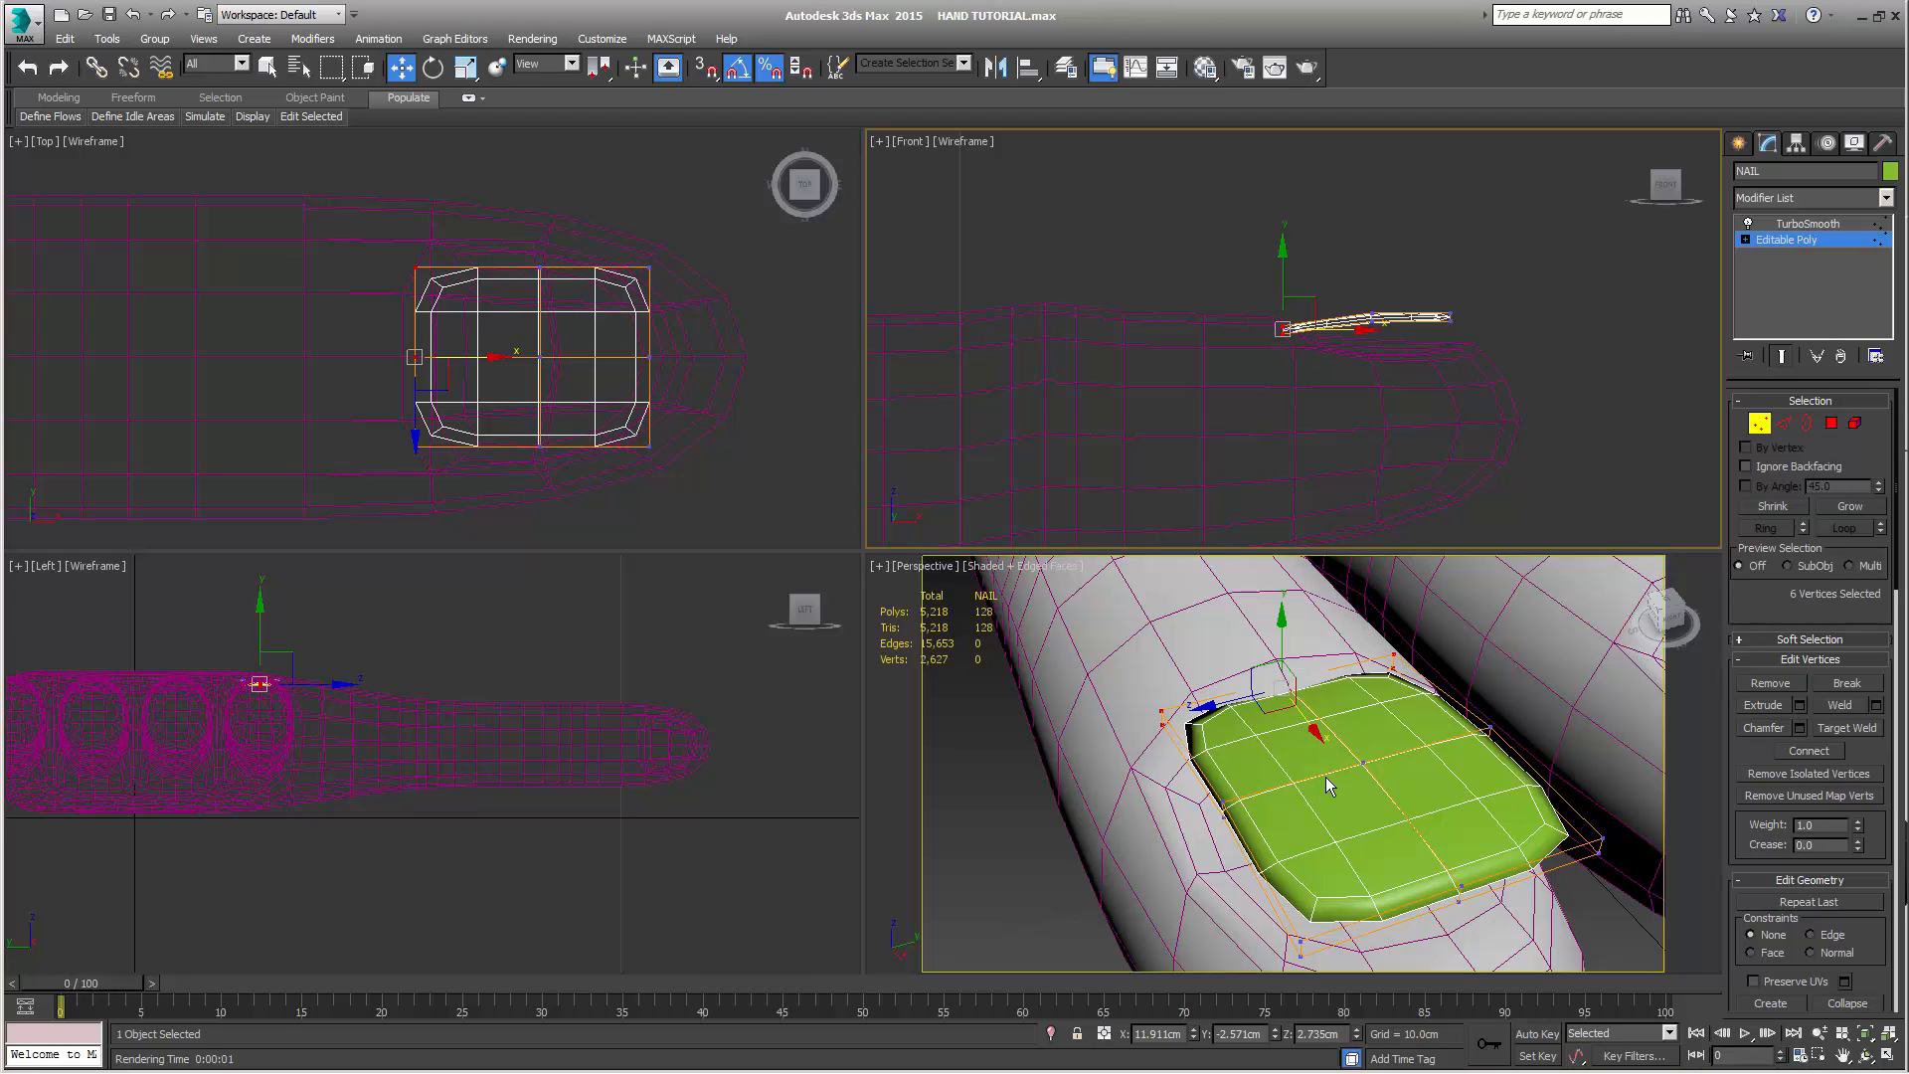
{"action": "right_click", "coordinate": [1355, 271]}
{"action": "left_click_drag", "start_coordinate": [1352, 335], "coordinate": [1365, 335]}
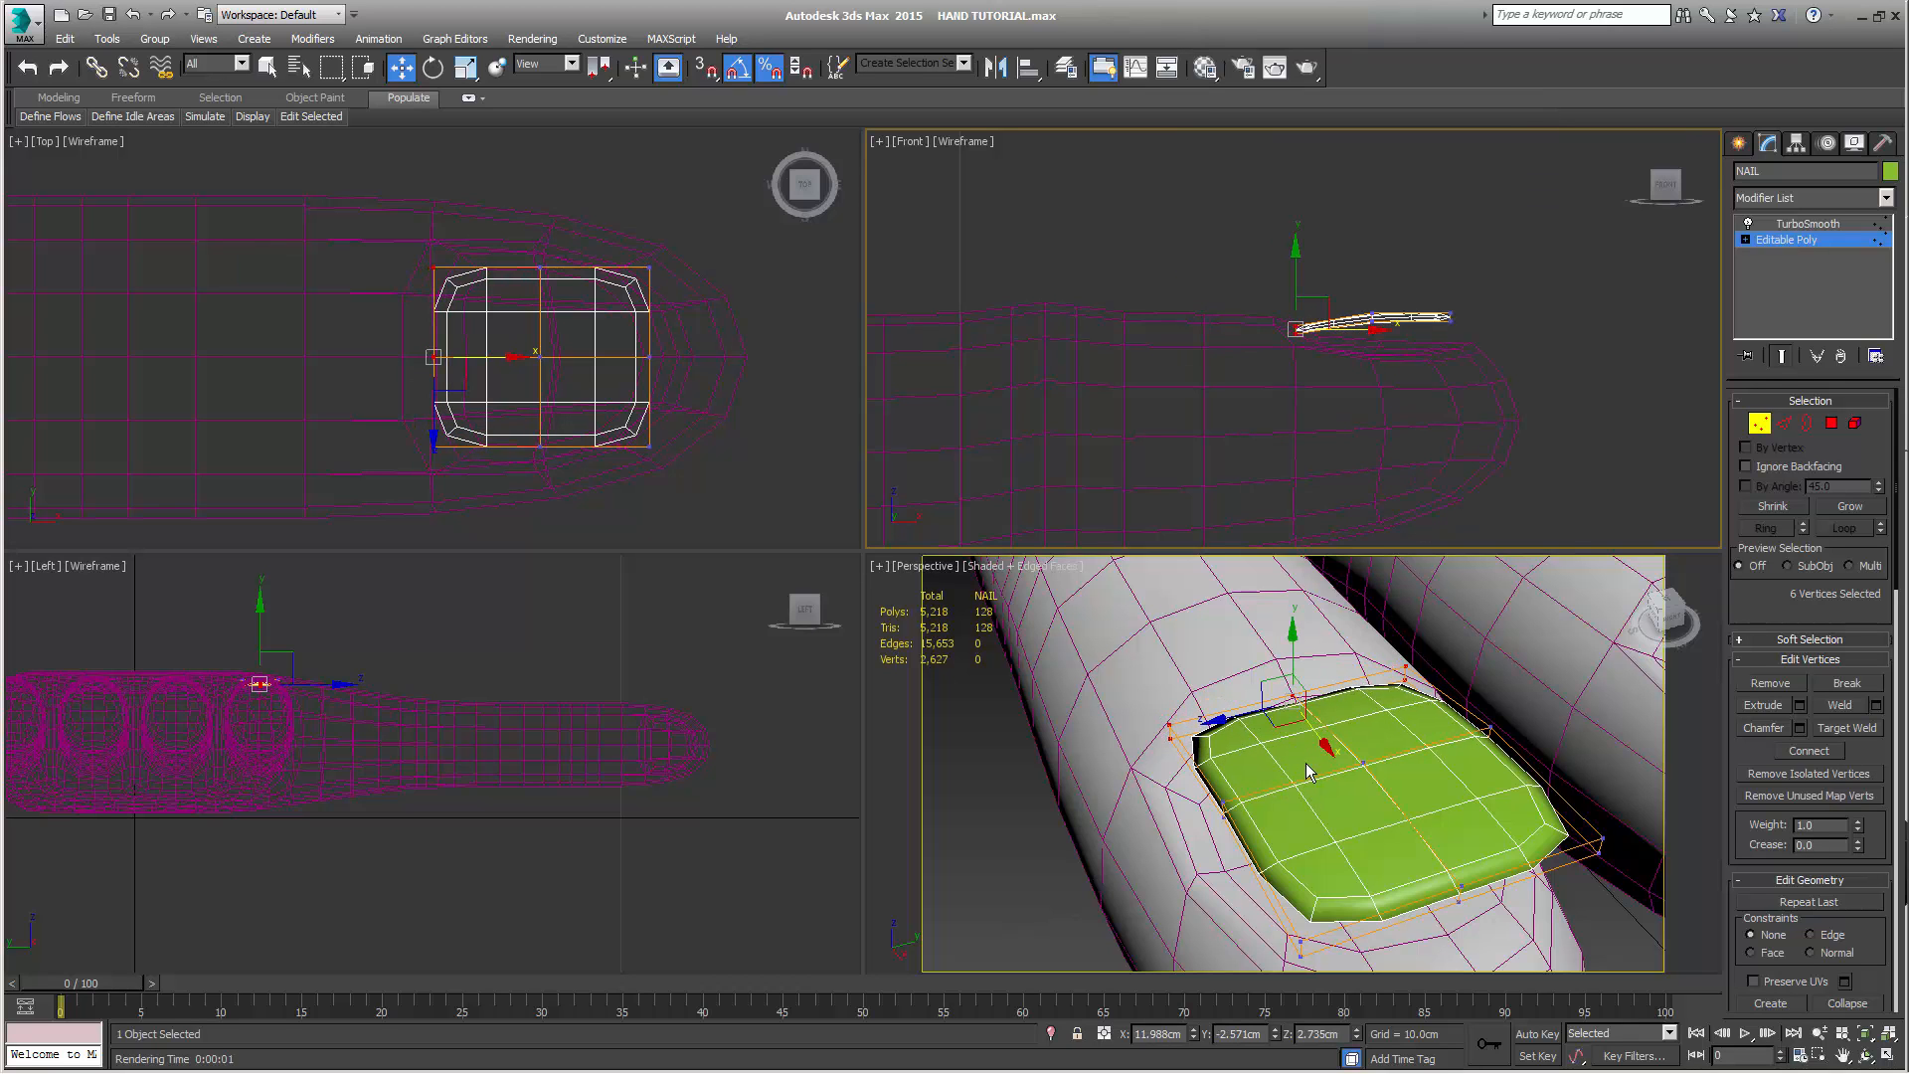
{"action": "middle_click_drag", "start_coordinate": [1315, 764], "coordinate": [1398, 744], "text": "alt"}
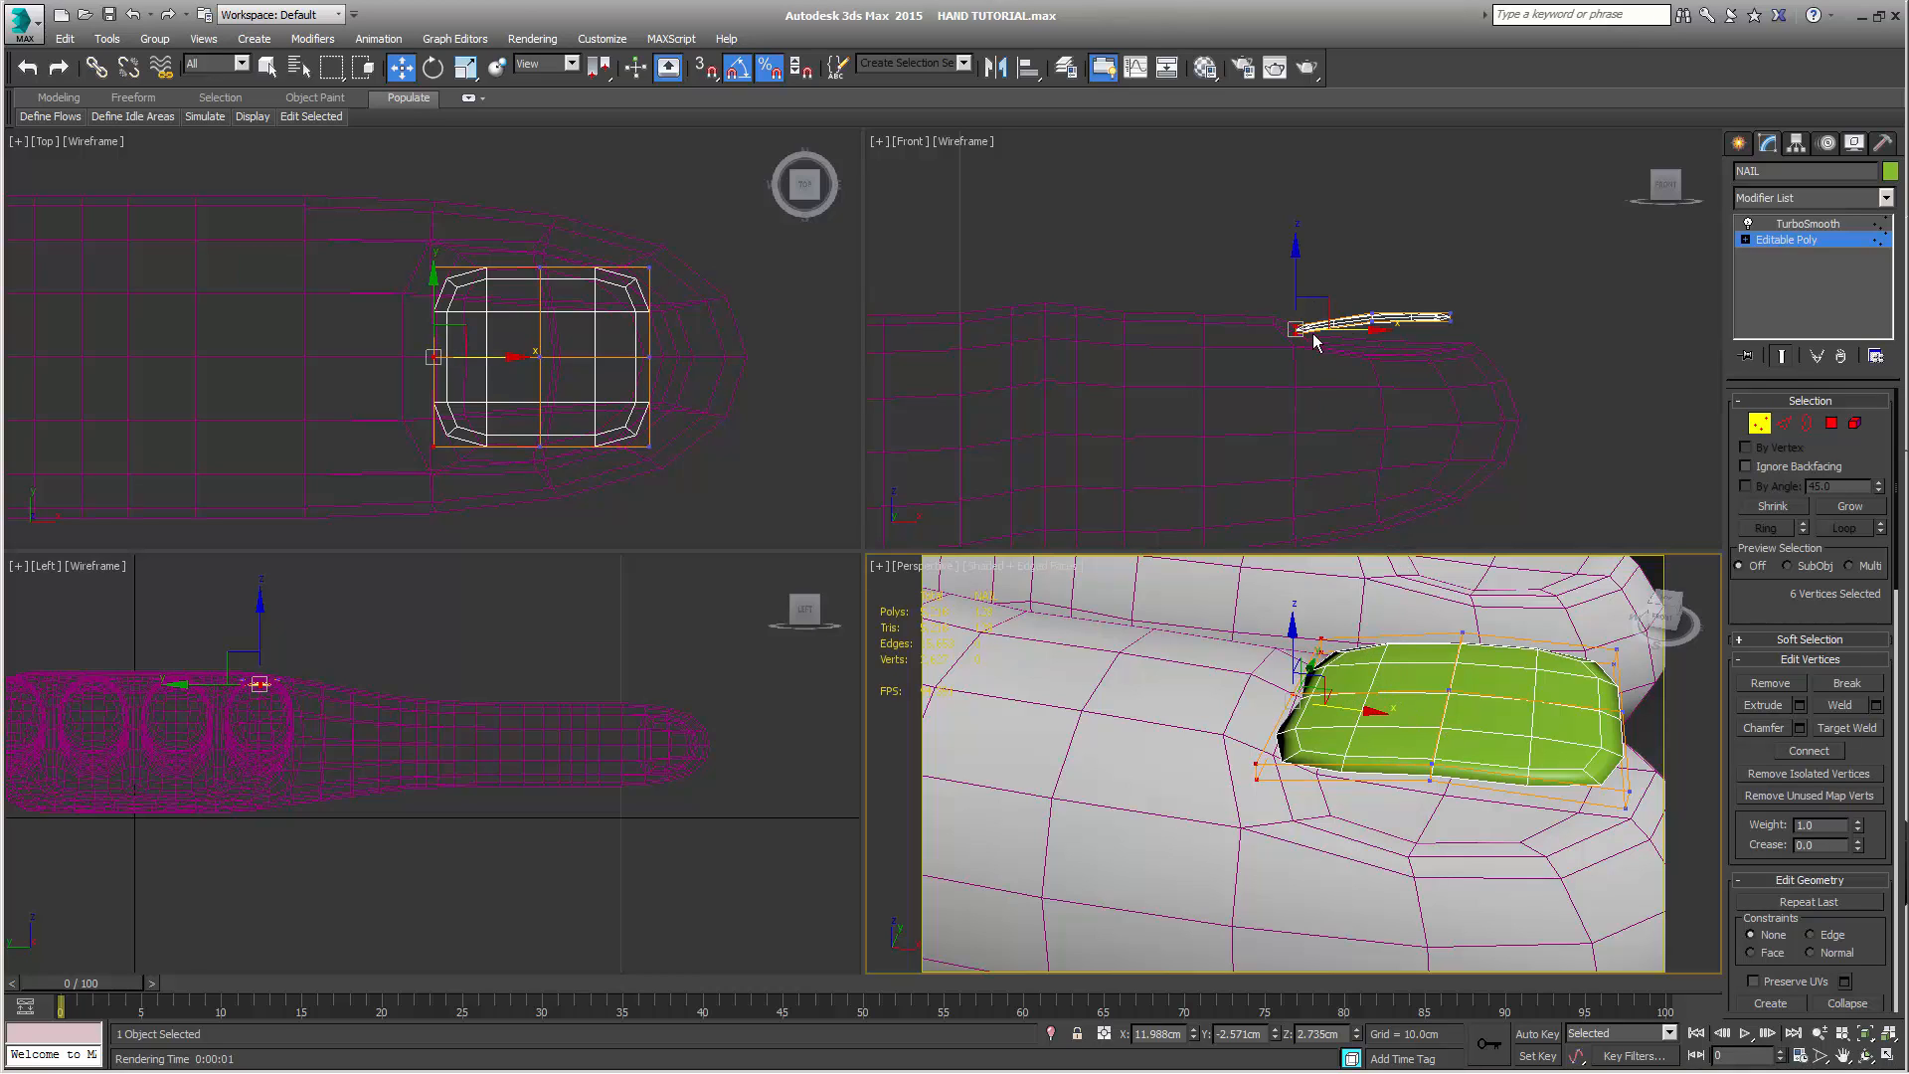
{"action": "left_click_drag", "start_coordinate": [1362, 330], "coordinate": [1350, 330]}
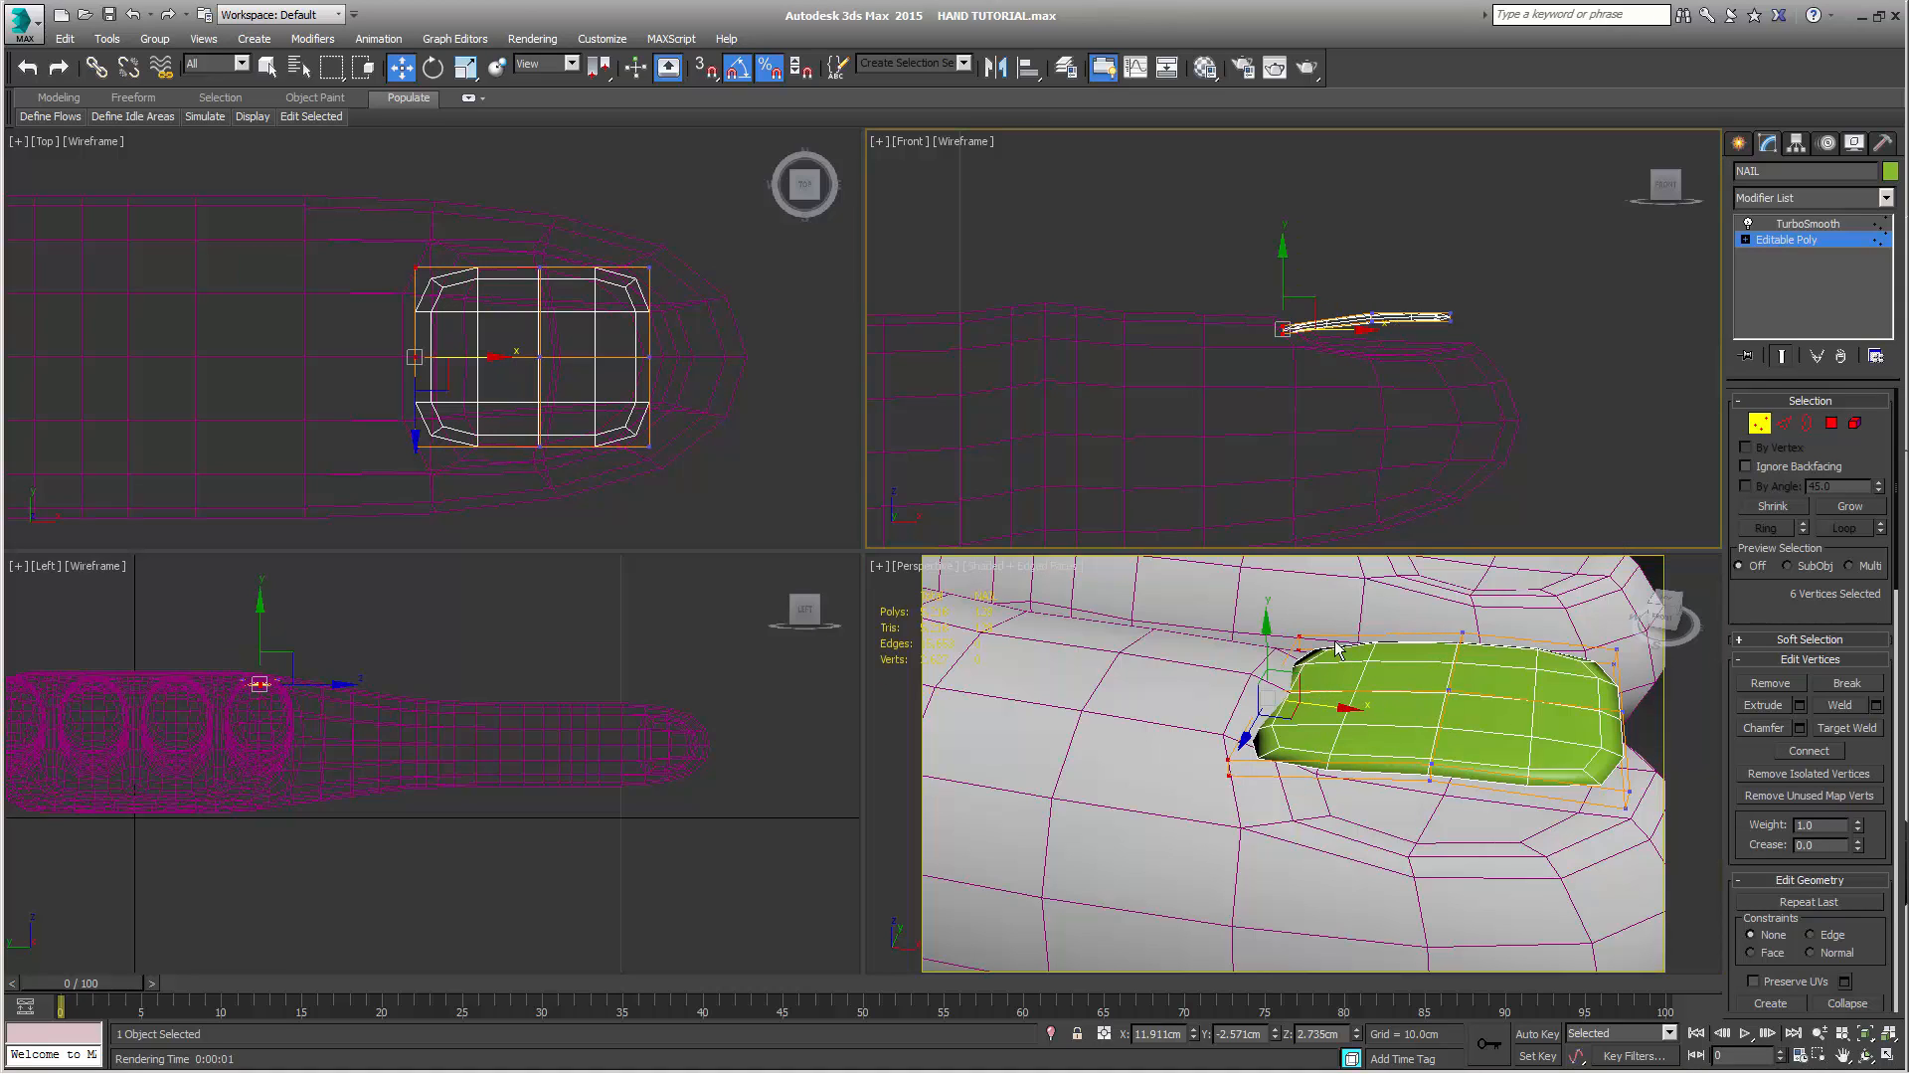
{"action": "left_click", "coordinate": [1265, 642]}
{"action": "left_click_drag", "start_coordinate": [1265, 639], "coordinate": [1264, 634]}
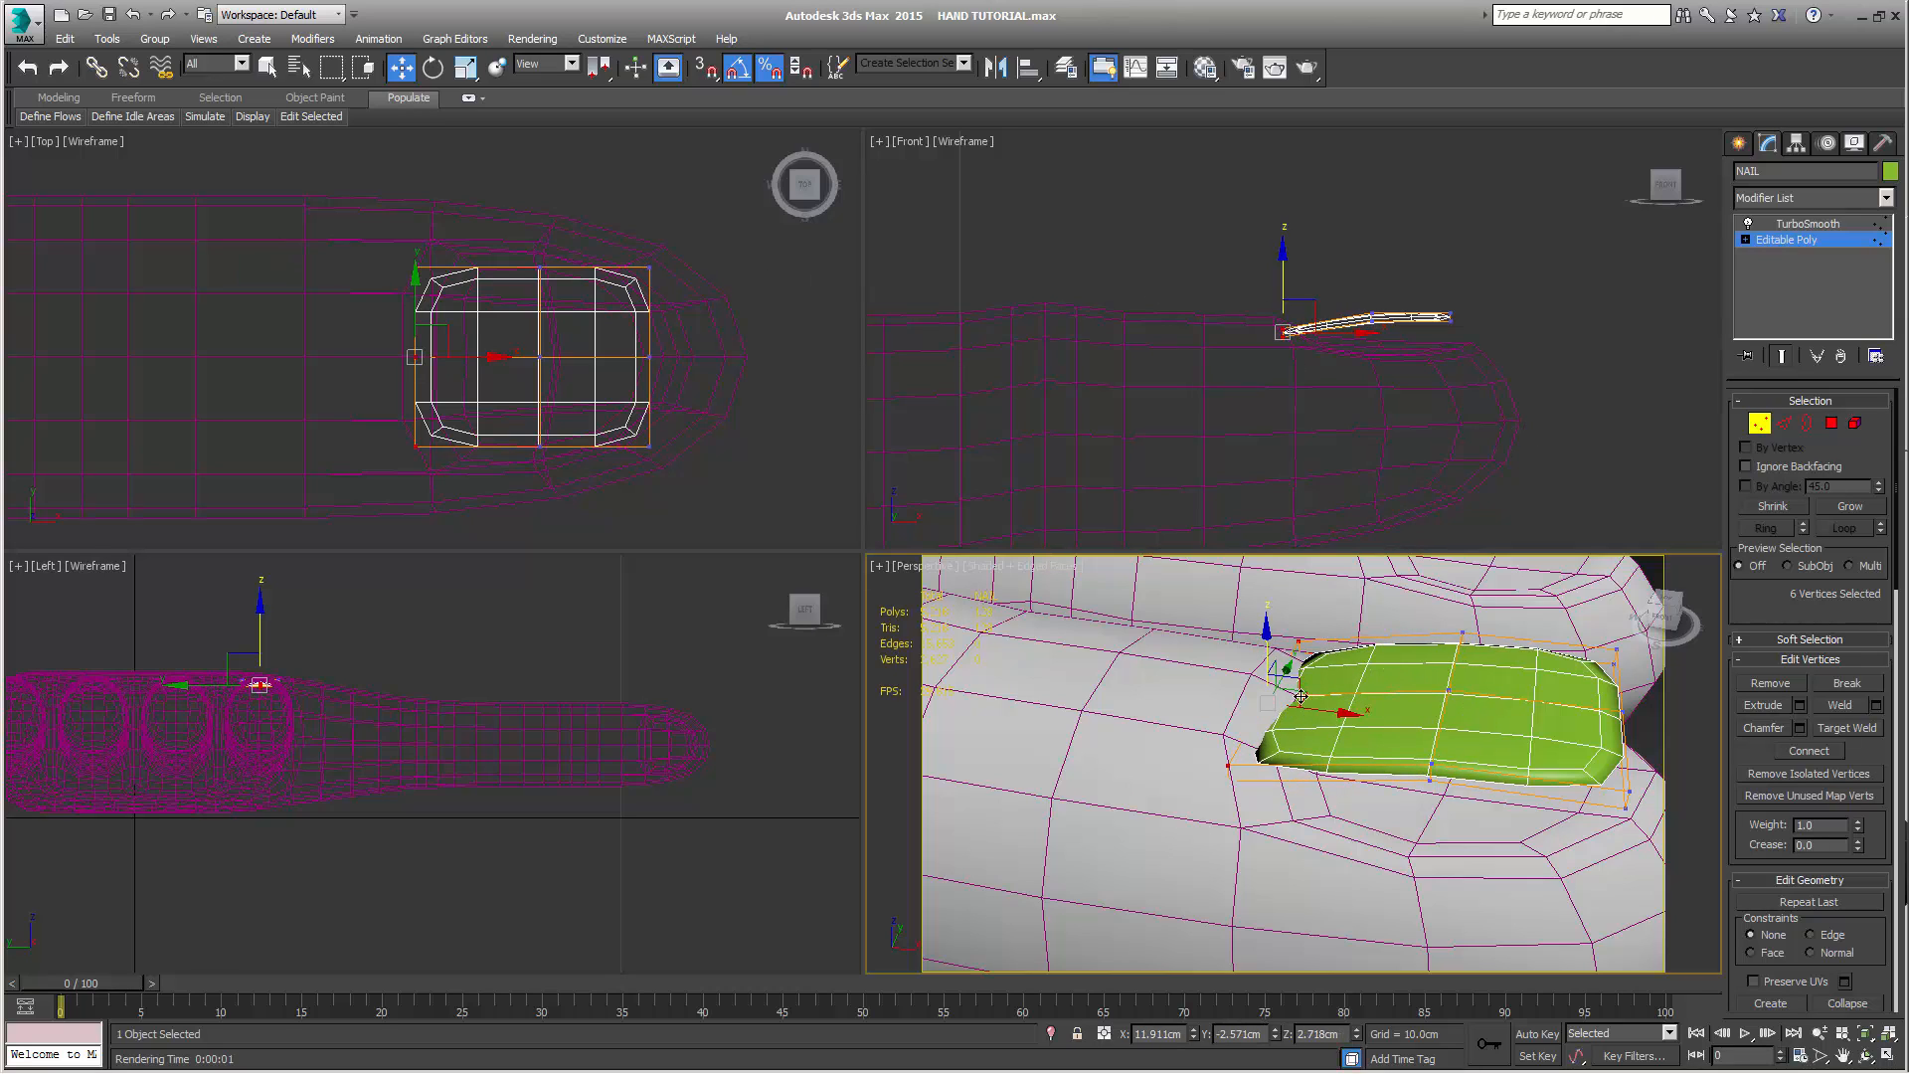
Lower the four outer corner vertices at NAIL's knuckle end to about 2.671 cm in Z and scale them wider along Y
{"action": "left_click_drag", "start_coordinate": [370, 343], "coordinate": [457, 385]}
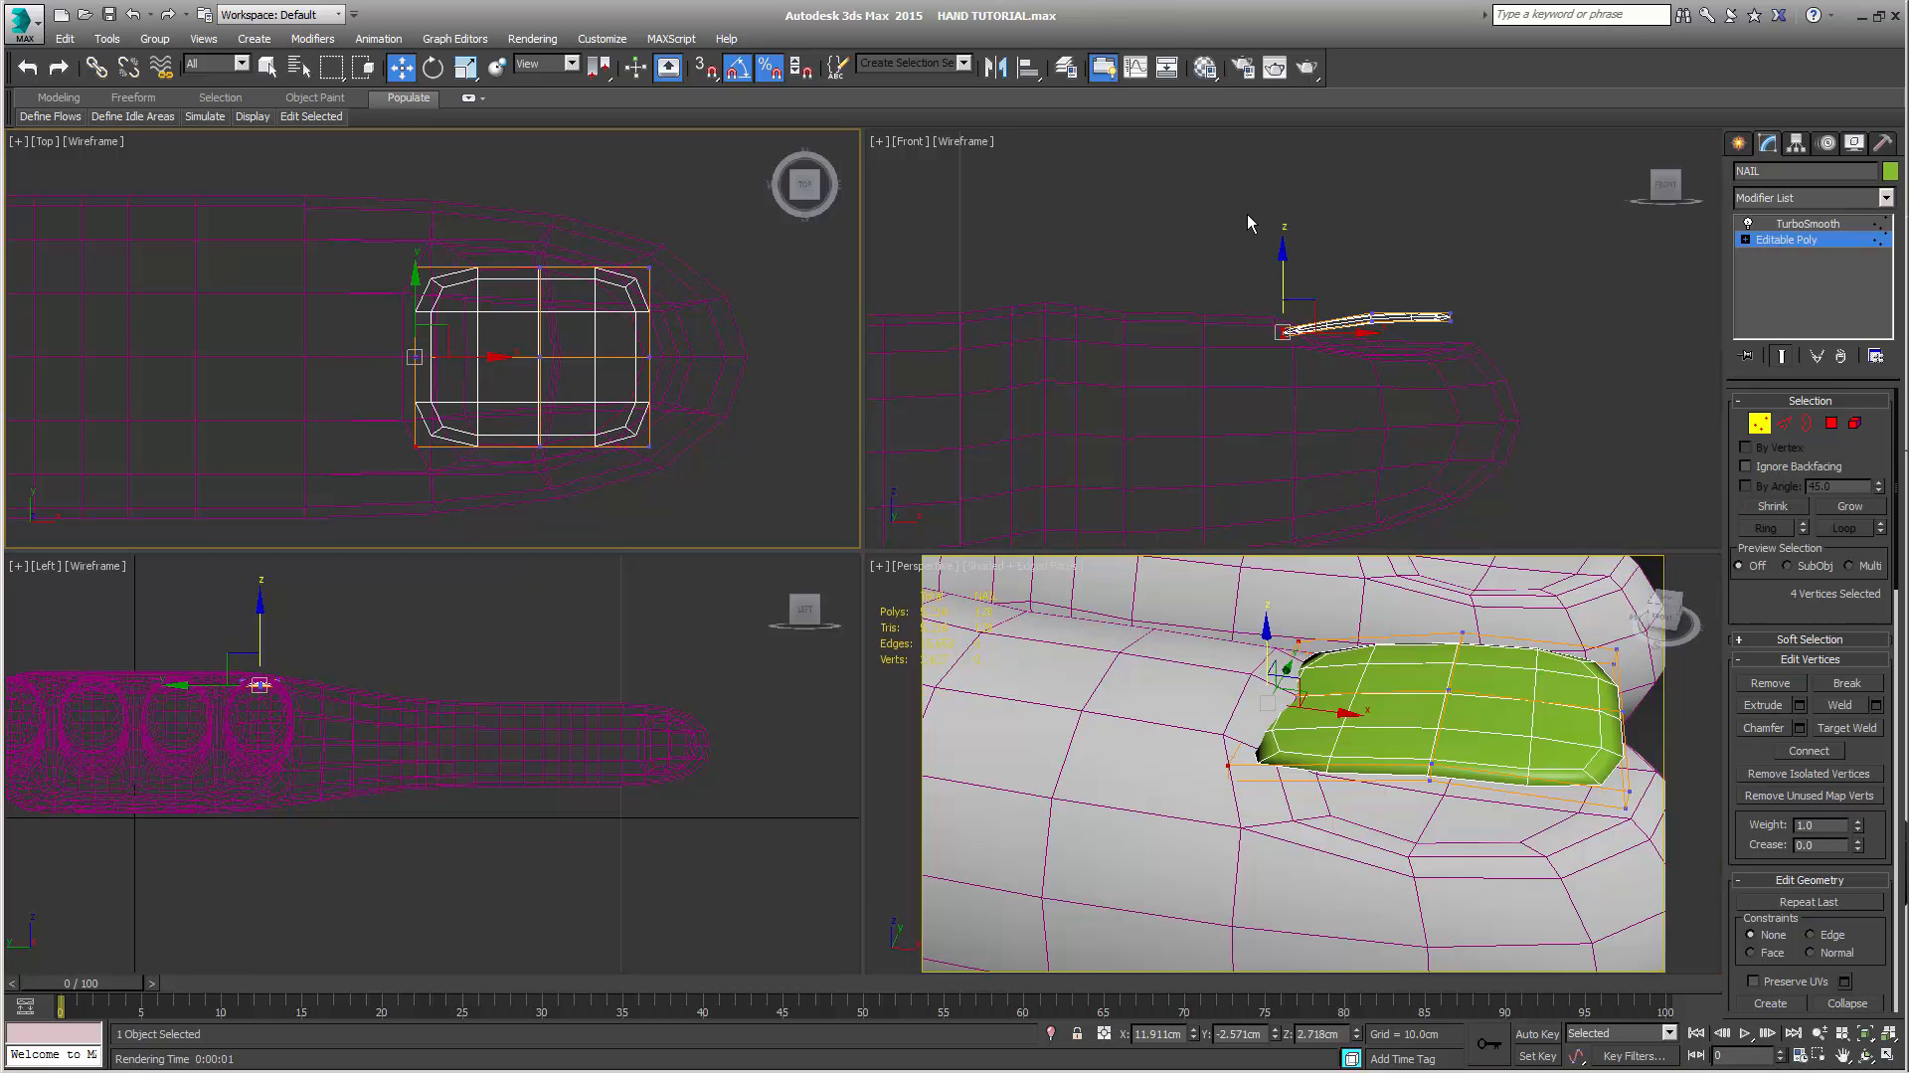
{"action": "right_click", "coordinate": [1269, 263]}
{"action": "left_click_drag", "start_coordinate": [1282, 267], "coordinate": [1278, 273]}
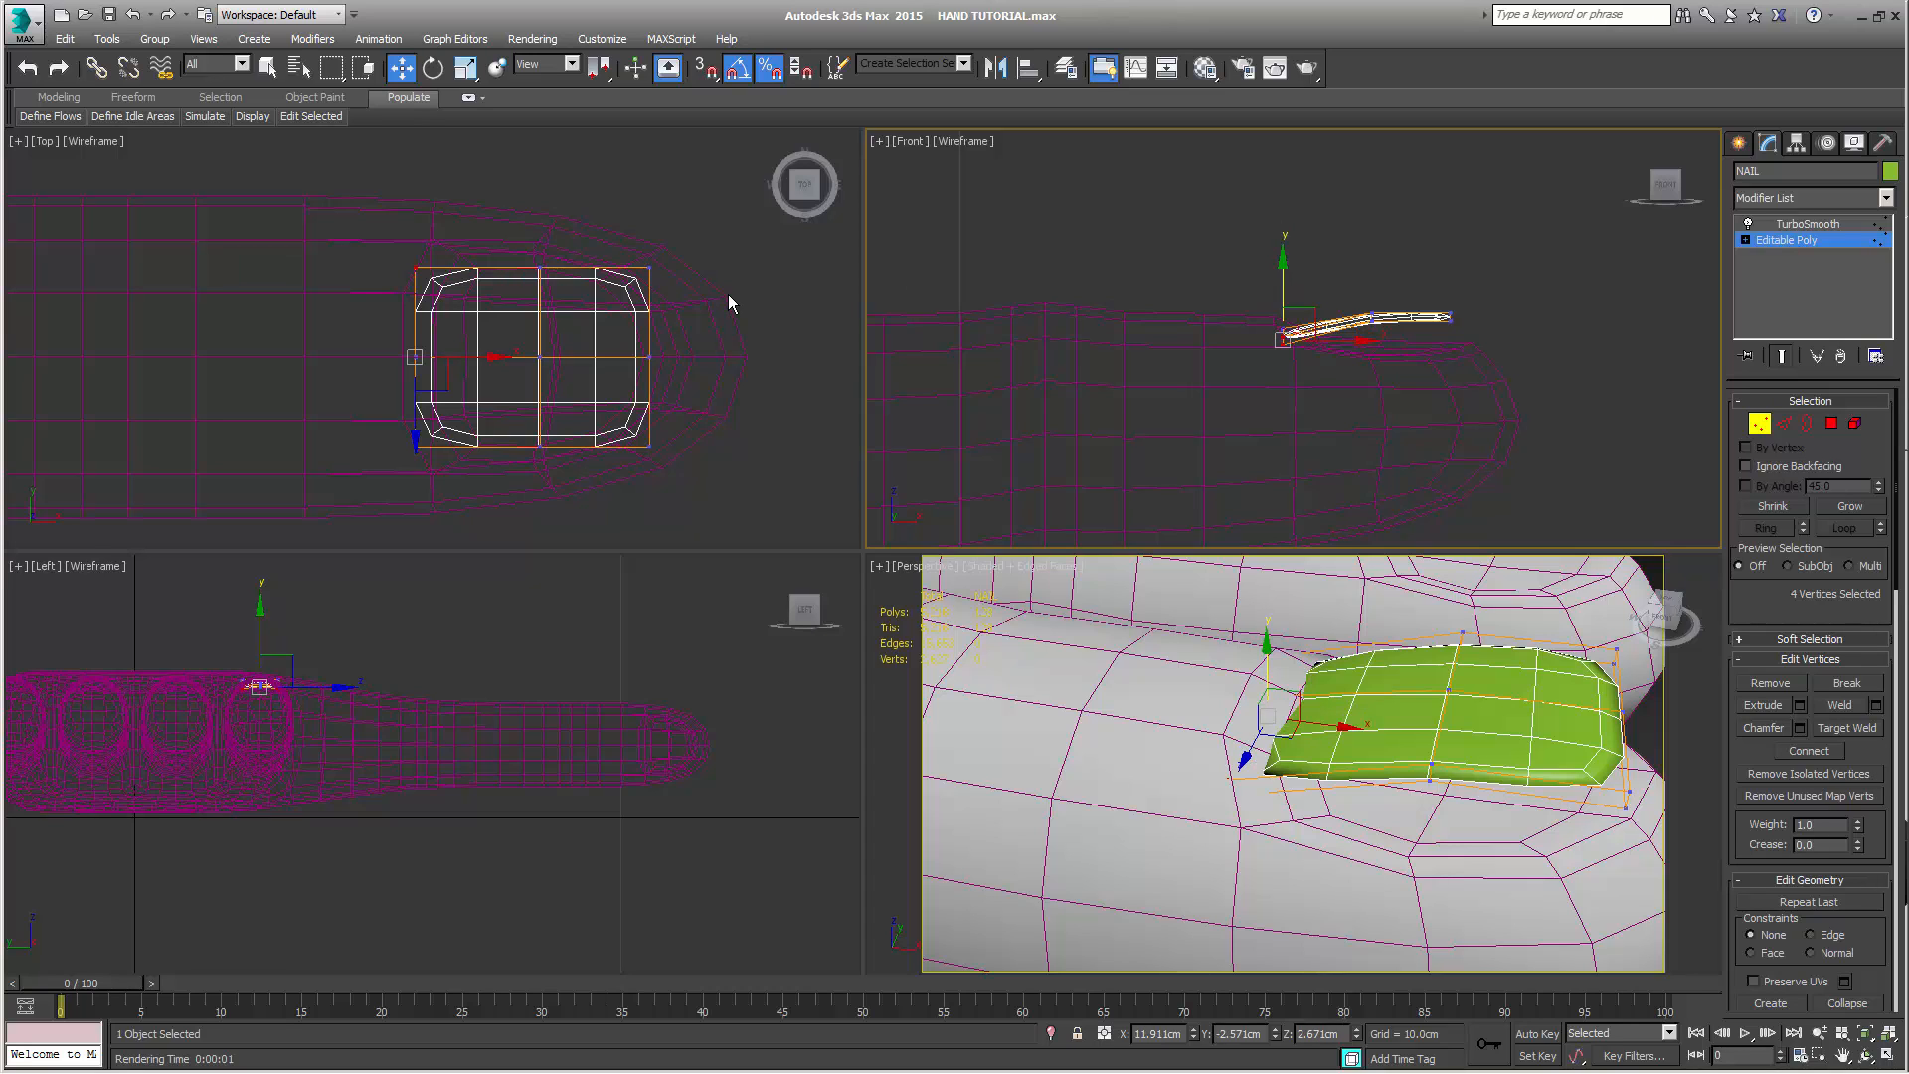
{"action": "right_click", "coordinate": [728, 296]}
{"action": "key", "text": "r"}
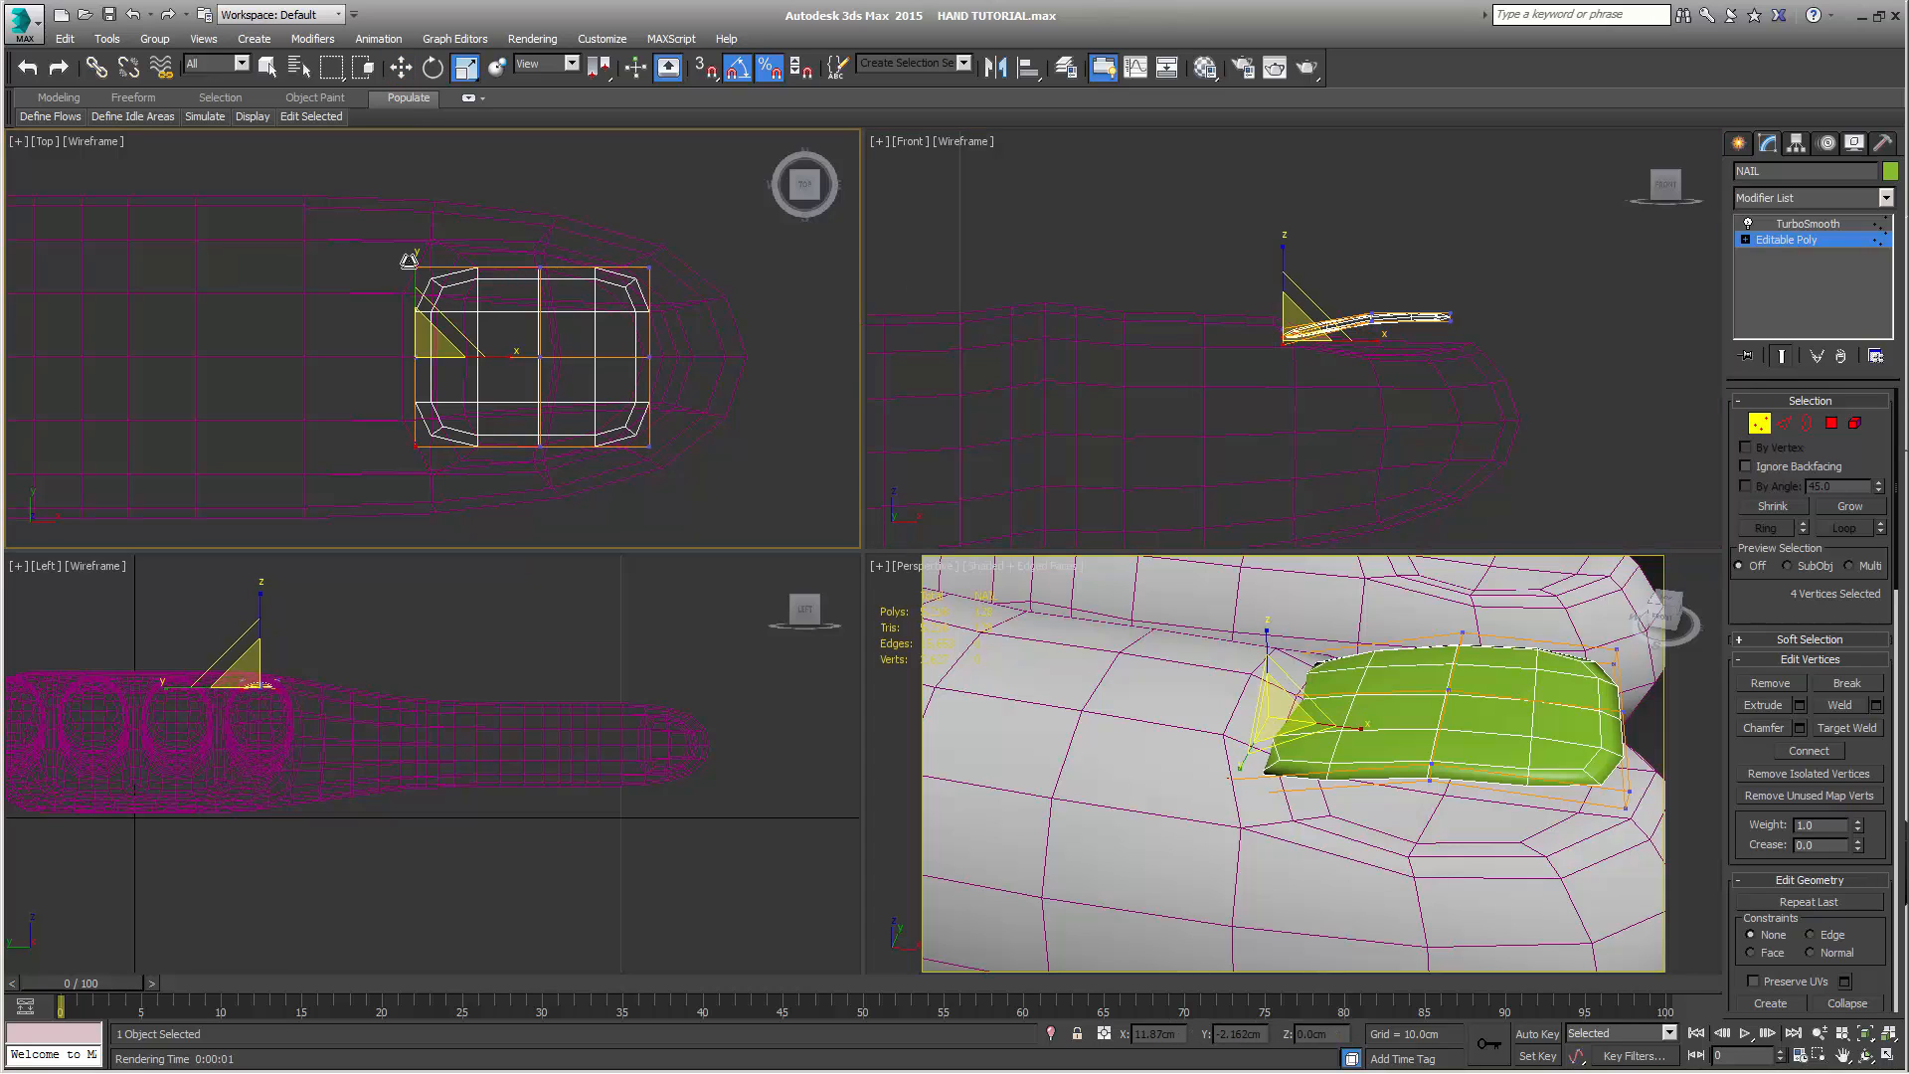
{"action": "left_click_drag", "start_coordinate": [417, 261], "coordinate": [428, 246]}
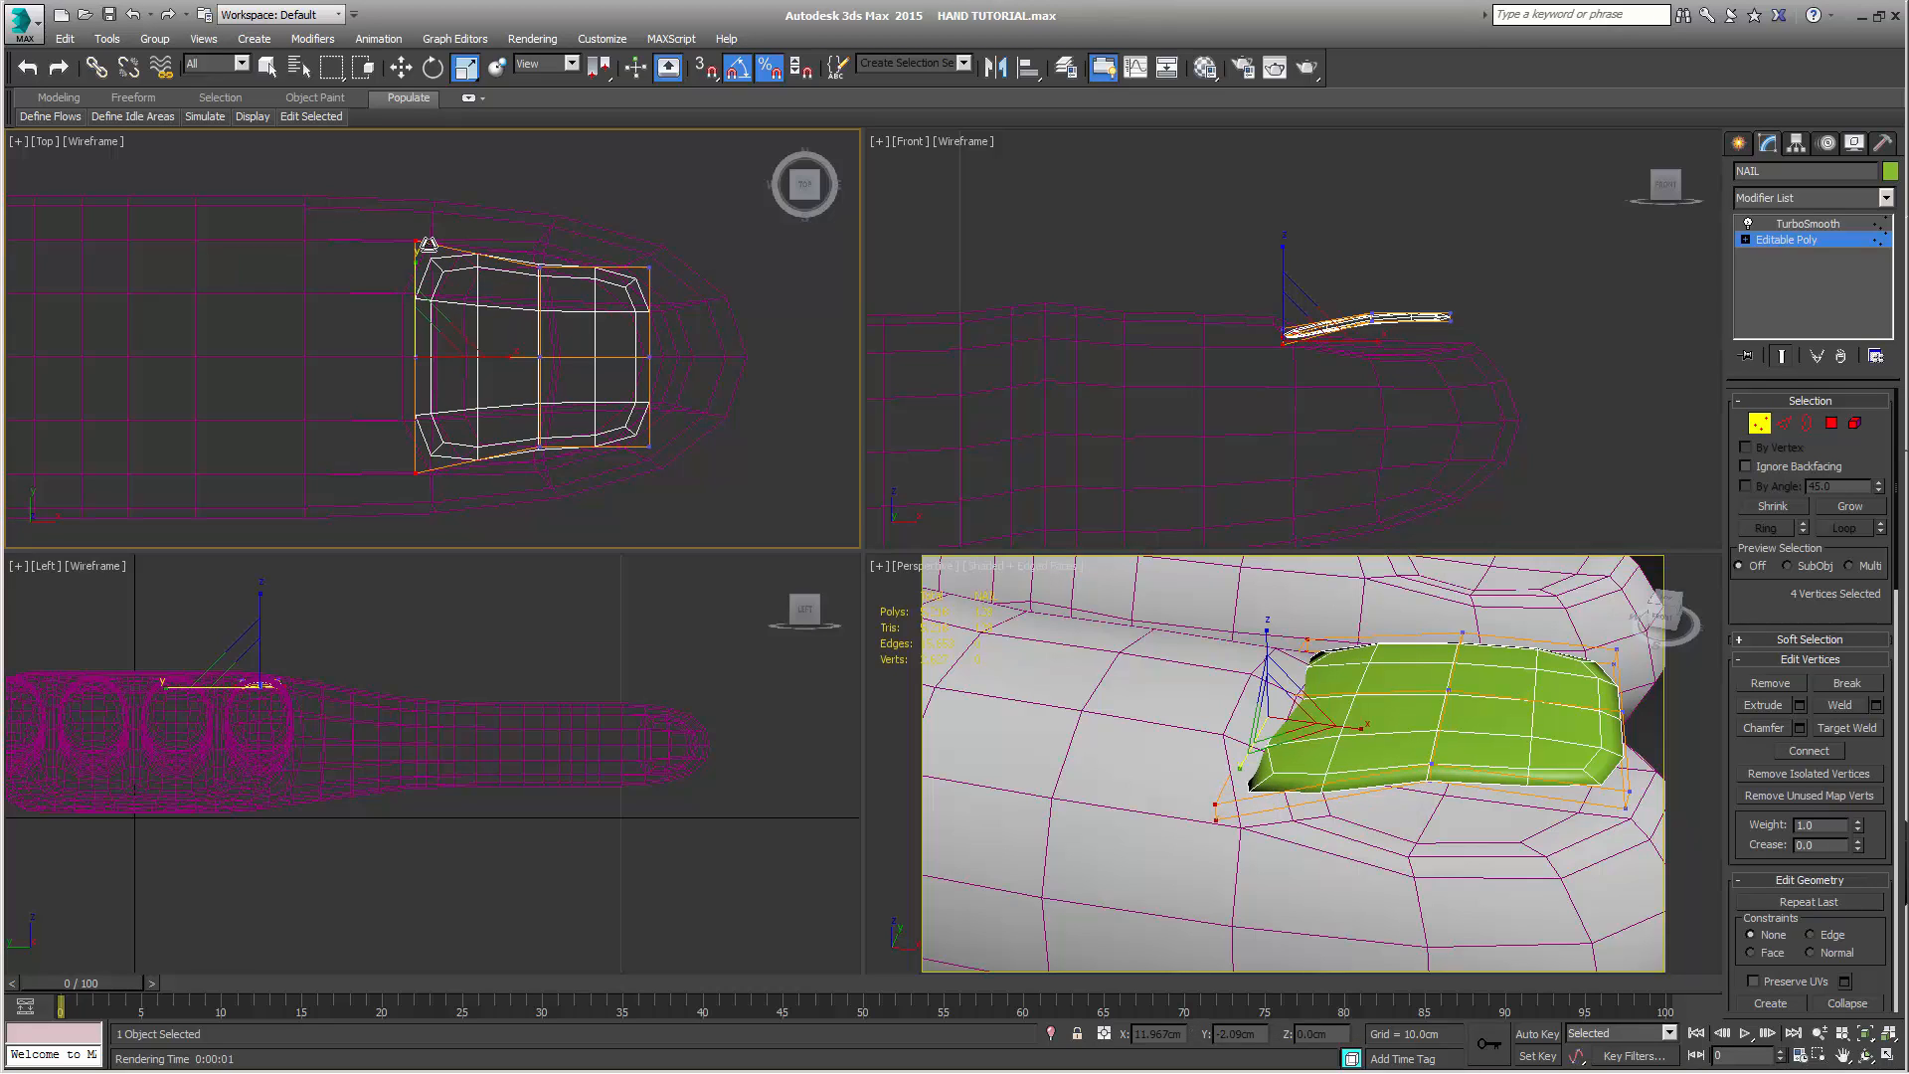
Lower the four knuckle-end corner vertices to about 2.559 cm in Z, and raise the whole six-vertex end row to about 2.647 cm
{"action": "right_click", "coordinate": [1173, 261]}
{"action": "key", "text": "w"}
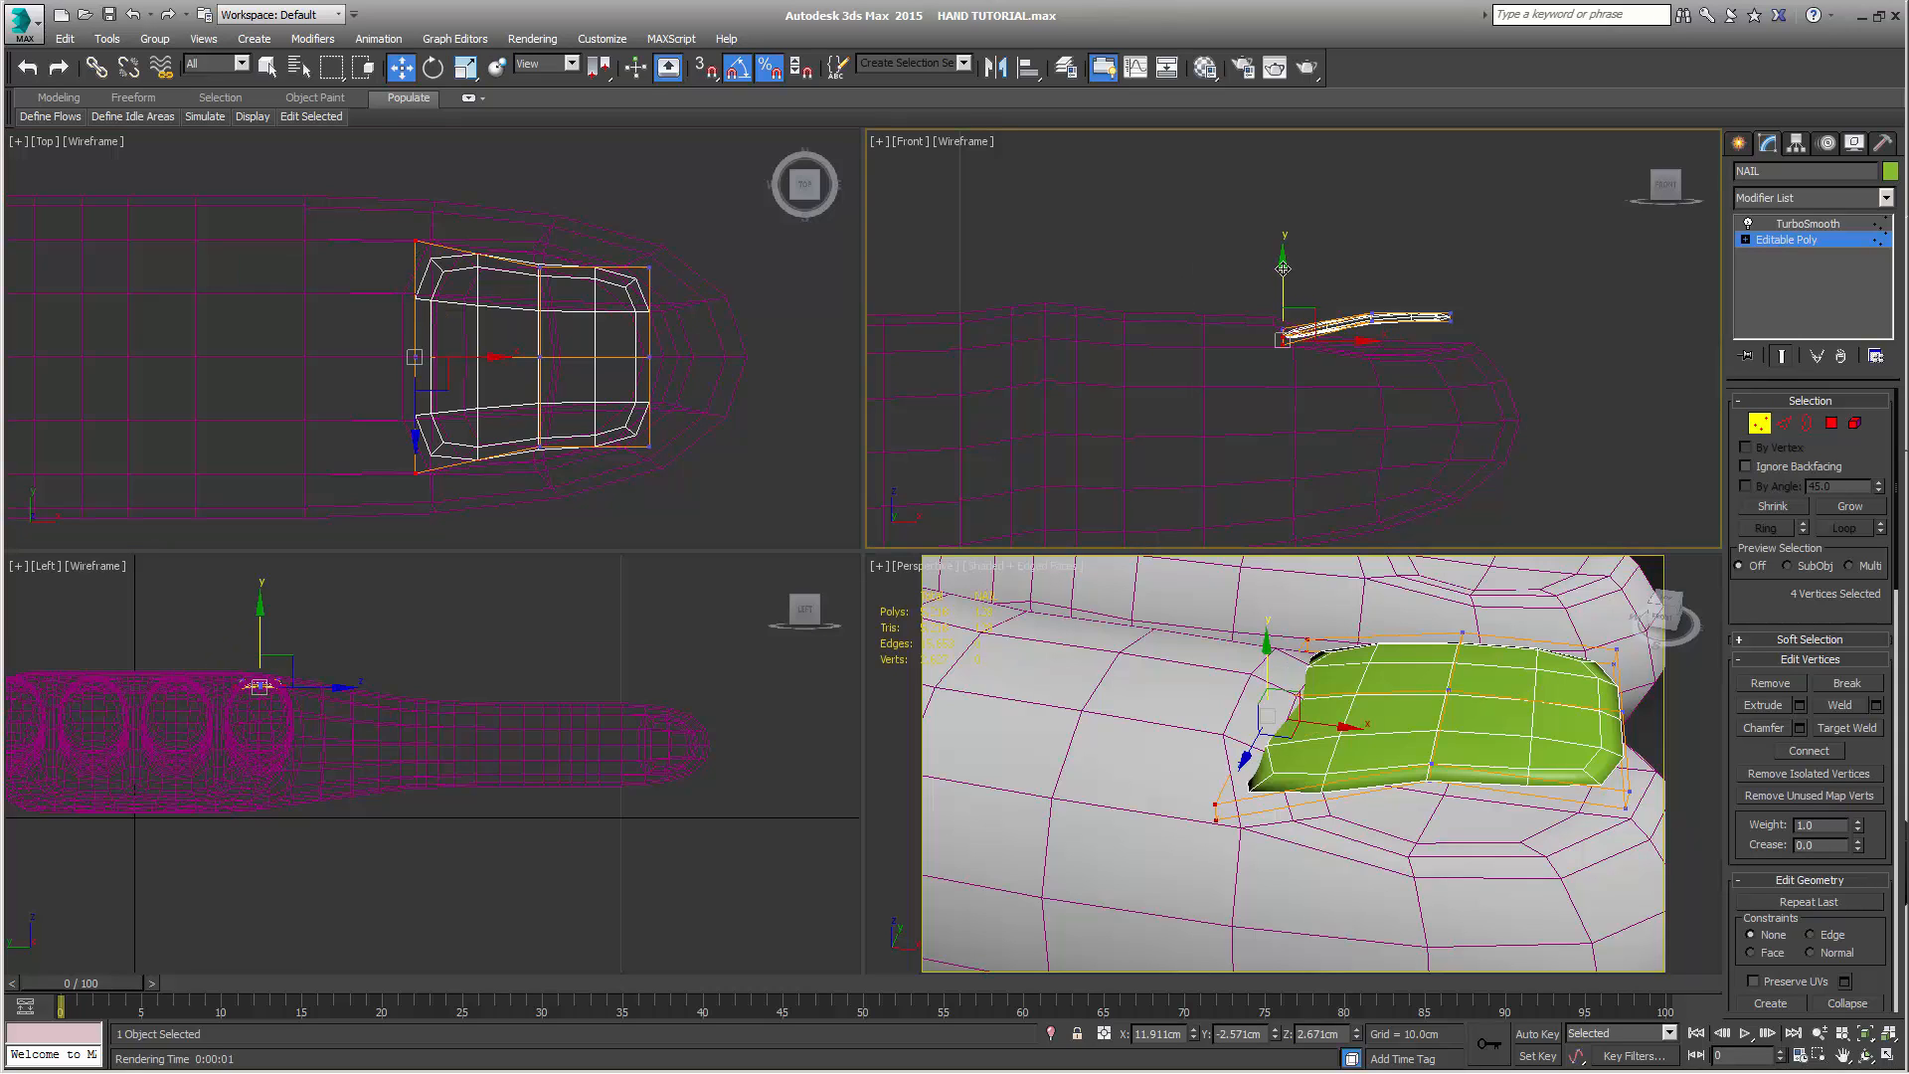
{"action": "left_click_drag", "start_coordinate": [1283, 269], "coordinate": [1285, 291]}
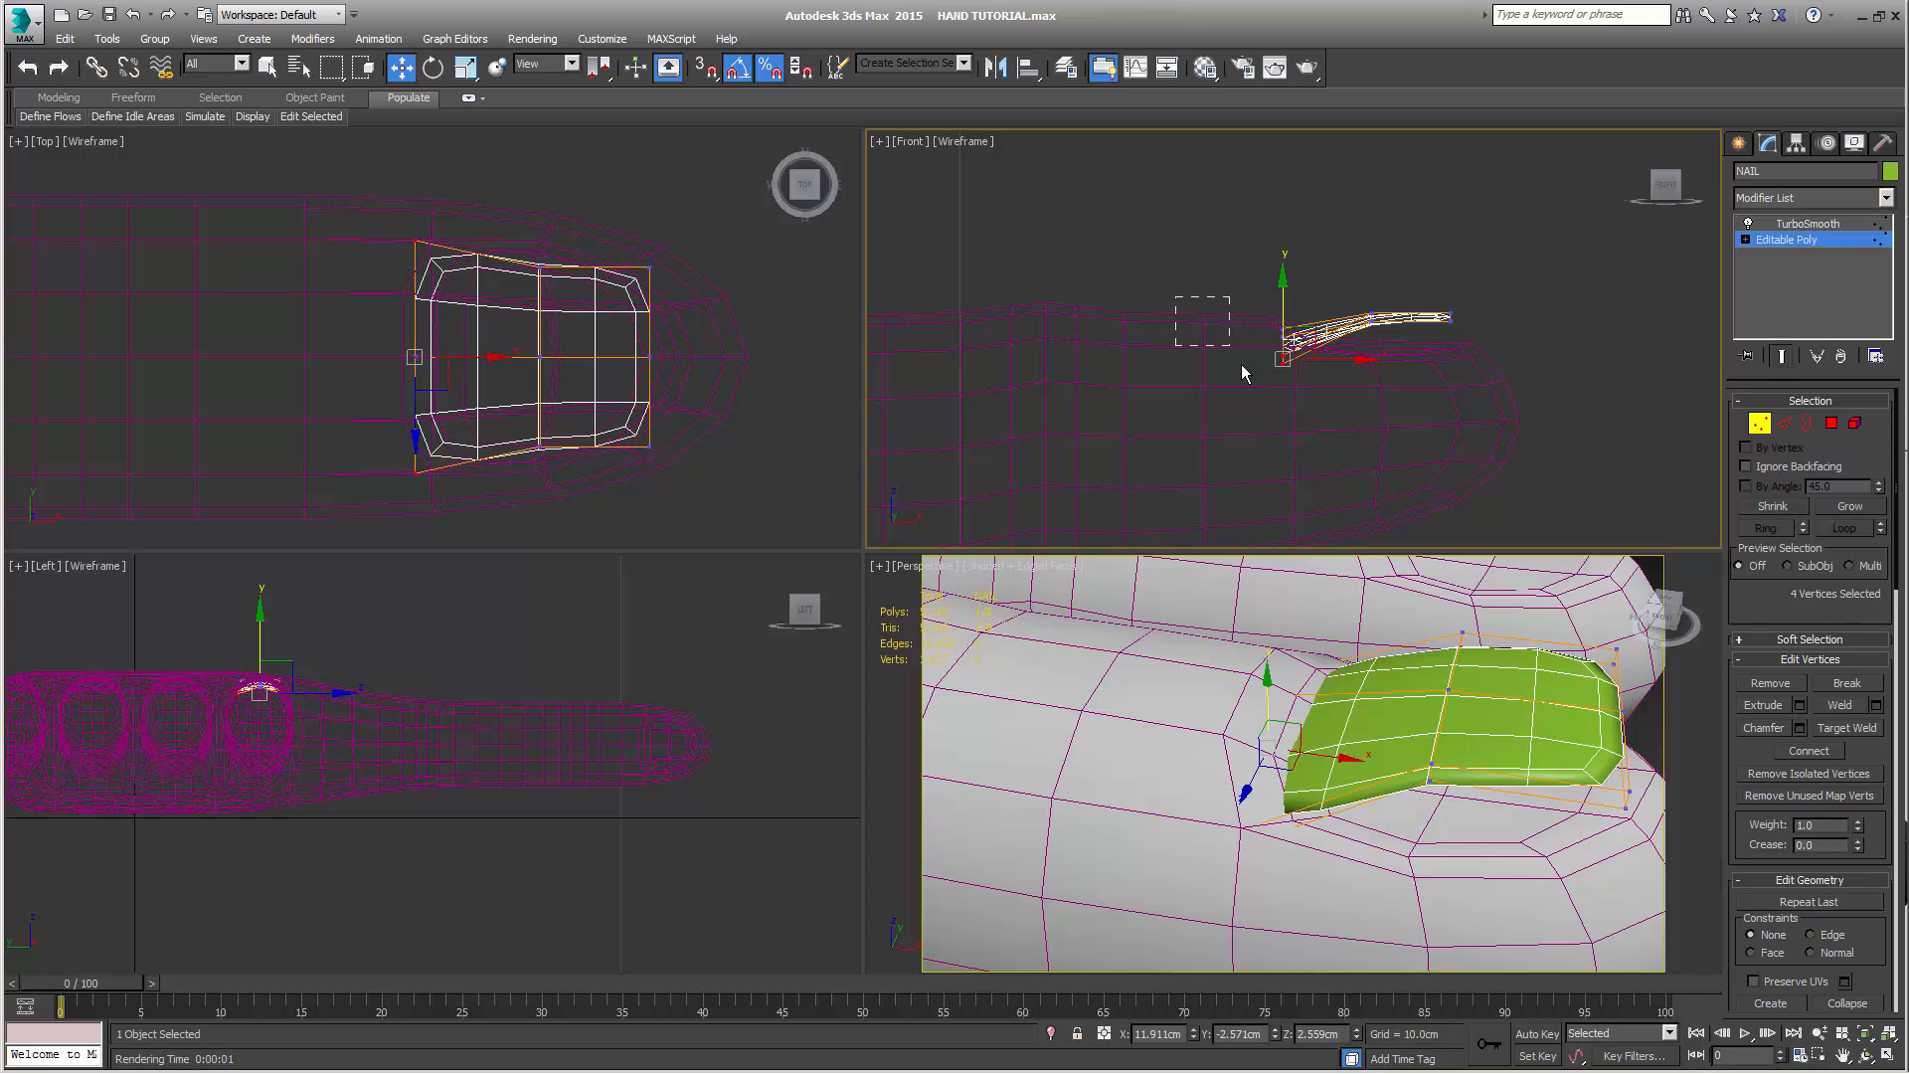
{"action": "left_click_drag", "start_coordinate": [1241, 373], "coordinate": [1300, 428]}
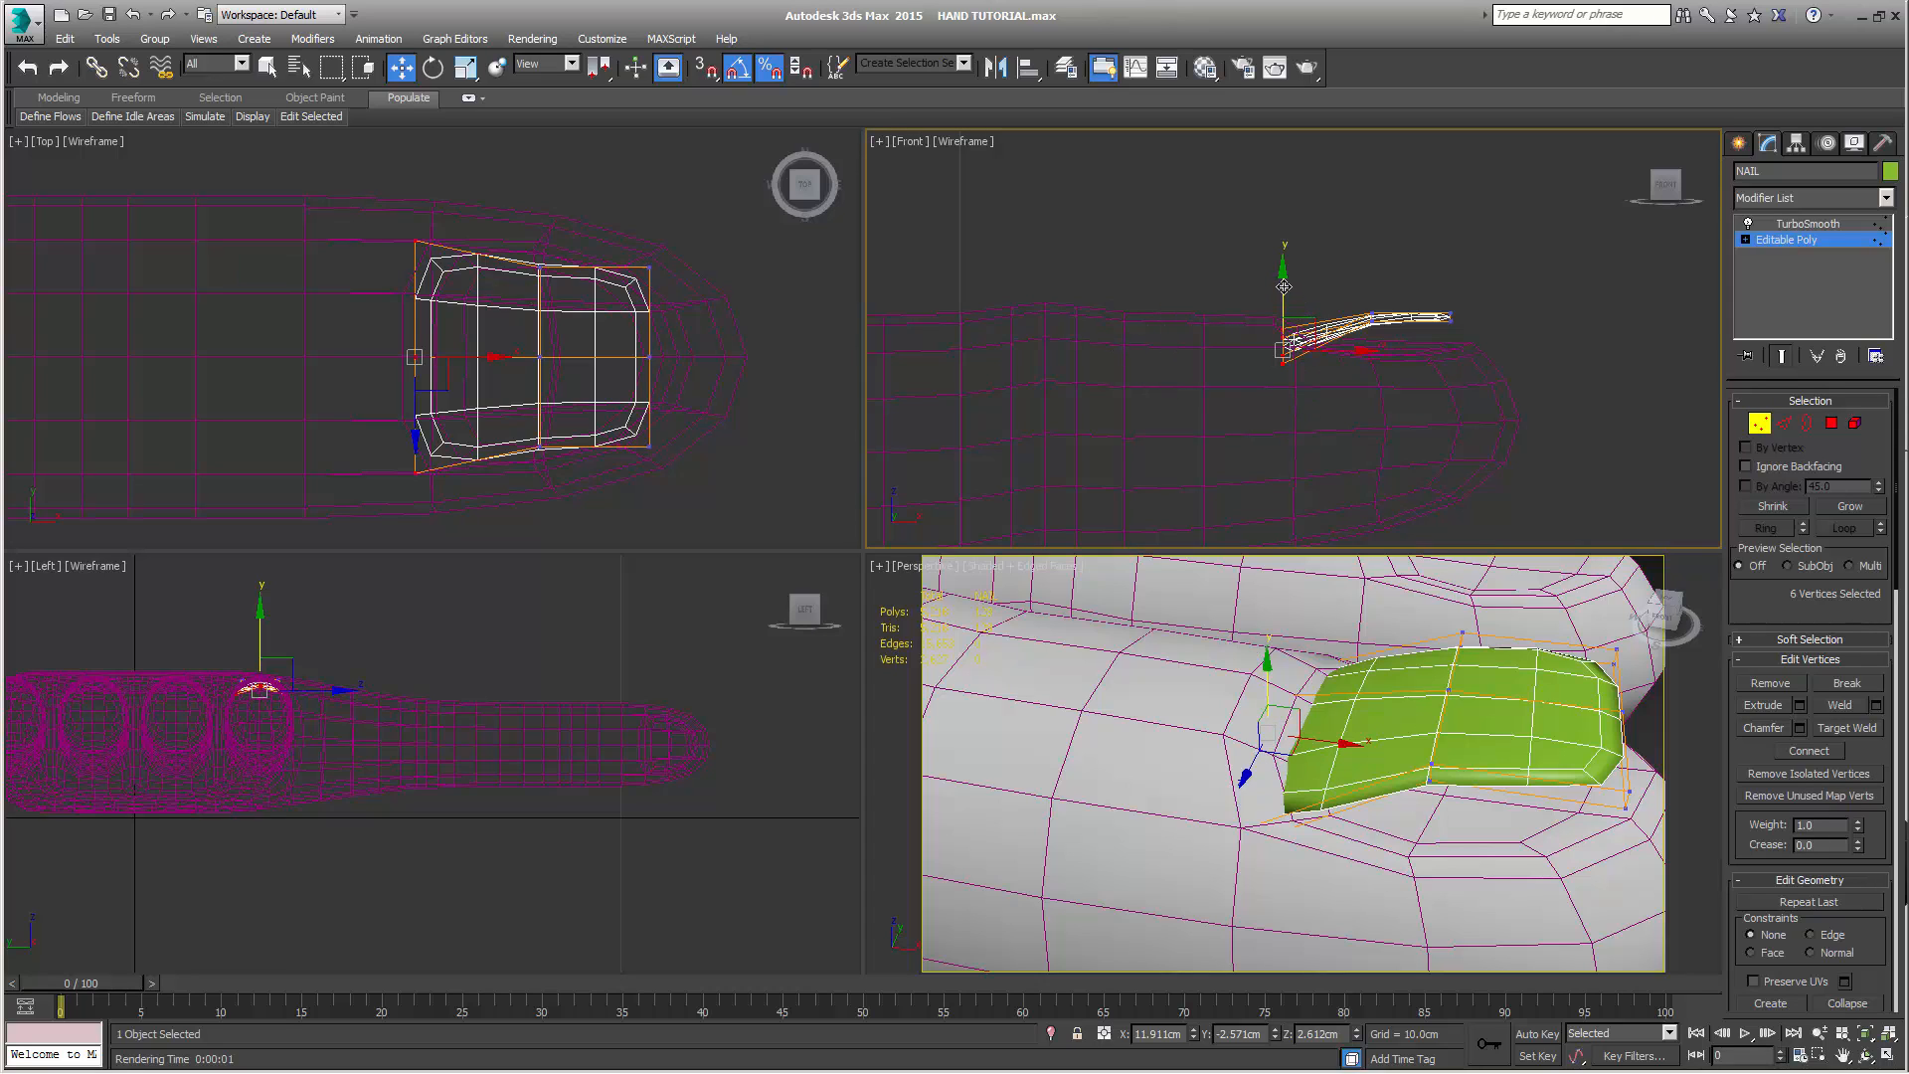
{"action": "left_click_drag", "start_coordinate": [1284, 286], "coordinate": [1295, 280]}
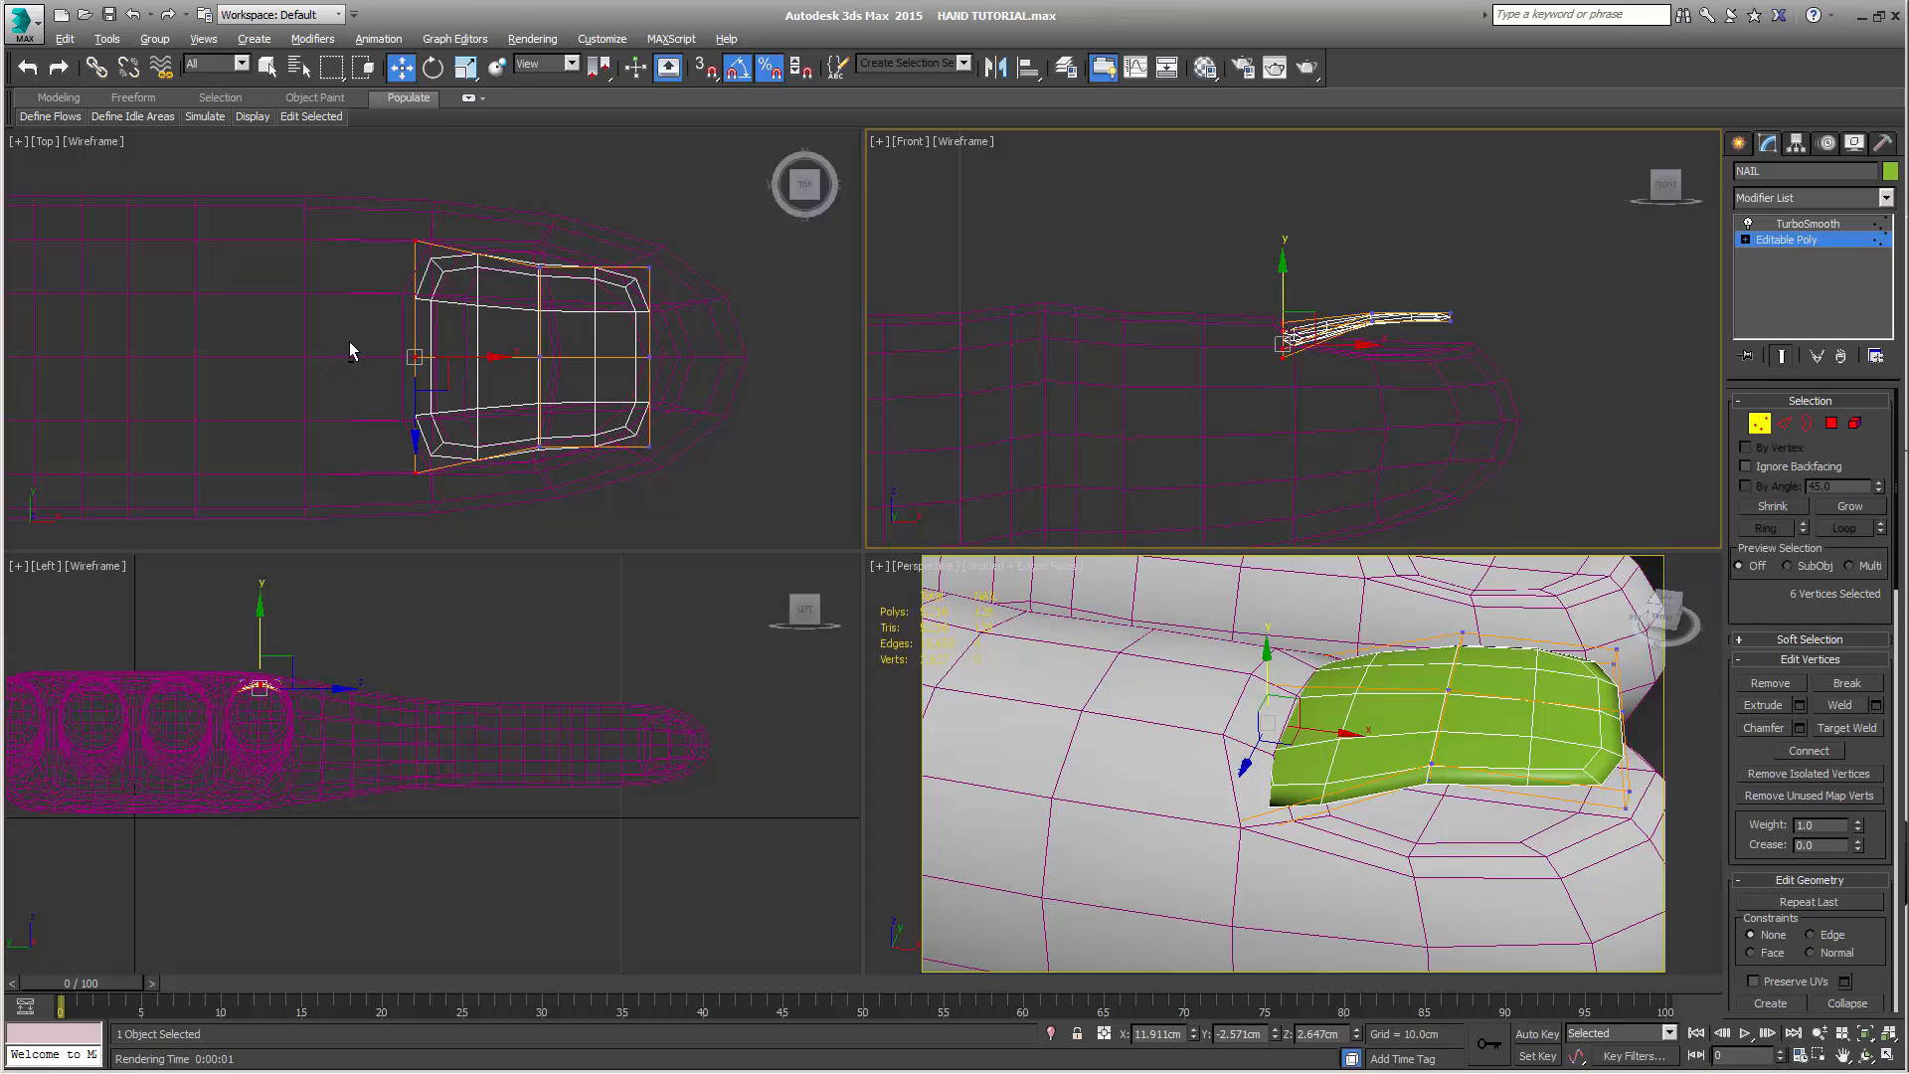
Shift NAIL's four knuckle-end corner vertices slightly toward the fingertip and scale them further apart along Y
{"action": "left_click_drag", "start_coordinate": [366, 332], "coordinate": [508, 401], "text": "alt"}
{"action": "right_click", "coordinate": [1357, 544]}
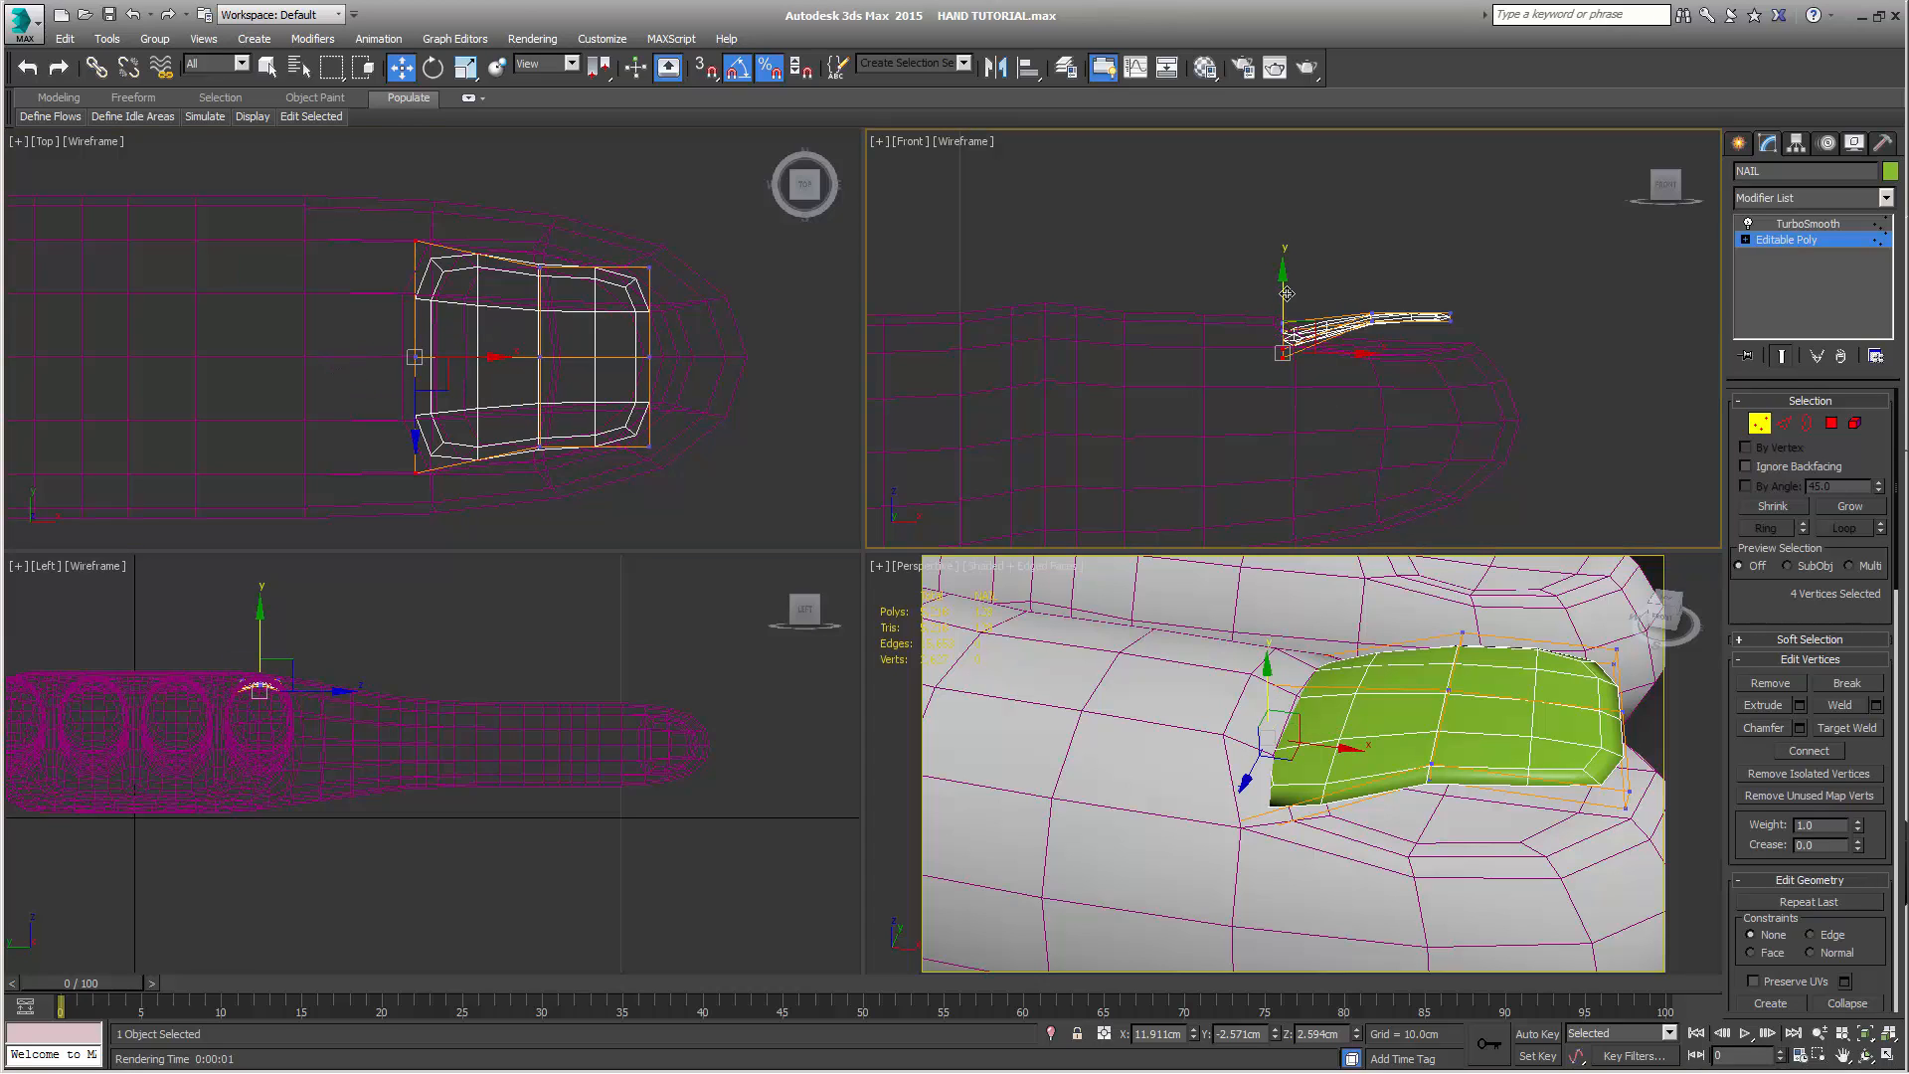
{"action": "left_click_drag", "start_coordinate": [1288, 294], "coordinate": [1344, 356]}
{"action": "key", "text": "r"}
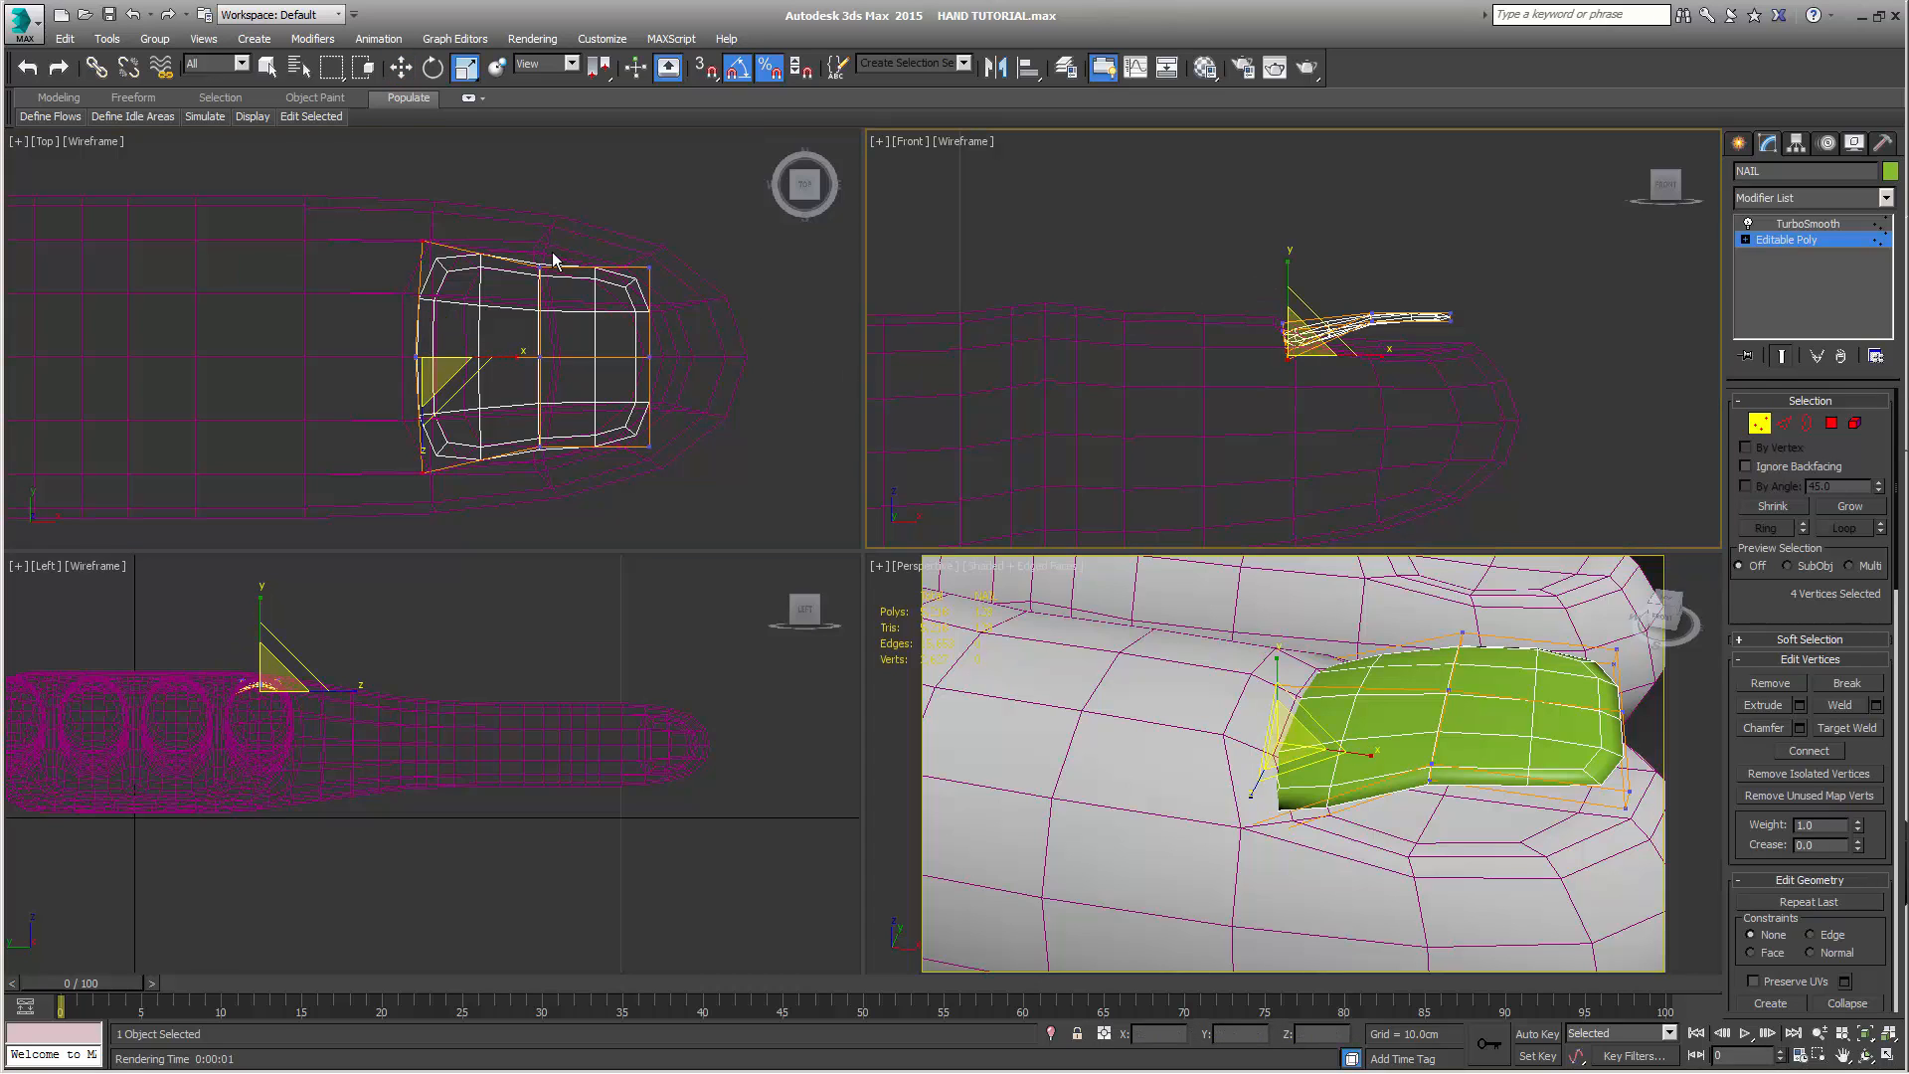
{"action": "right_click", "coordinate": [482, 210]}
{"action": "left_click_drag", "start_coordinate": [423, 269], "coordinate": [427, 261]}
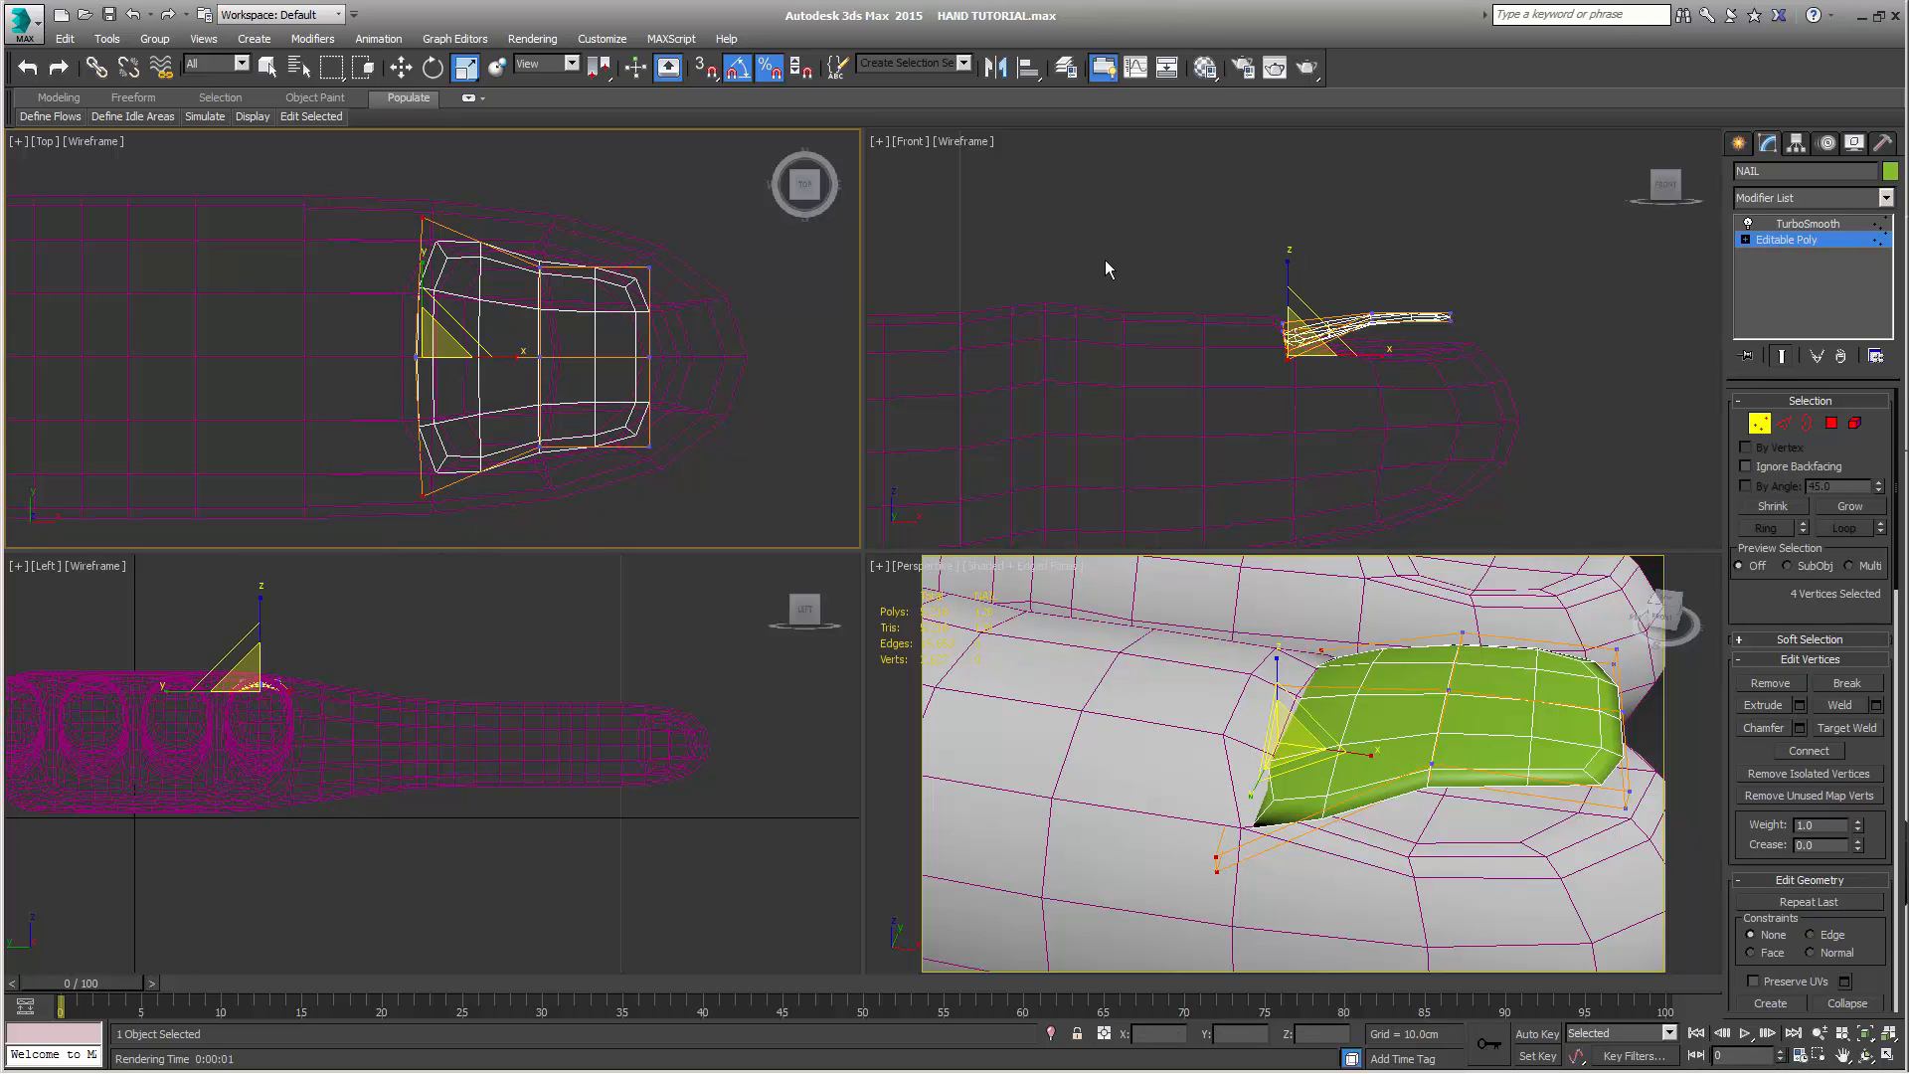
Lower NAIL's twelve middle and fingertip-end vertices to about 2.741 cm in Z, and raise the six knuckle-end vertices to about 2.664 cm
{"action": "left_click_drag", "start_coordinate": [1352, 271], "coordinate": [1492, 374]}
{"action": "key", "text": "w"}
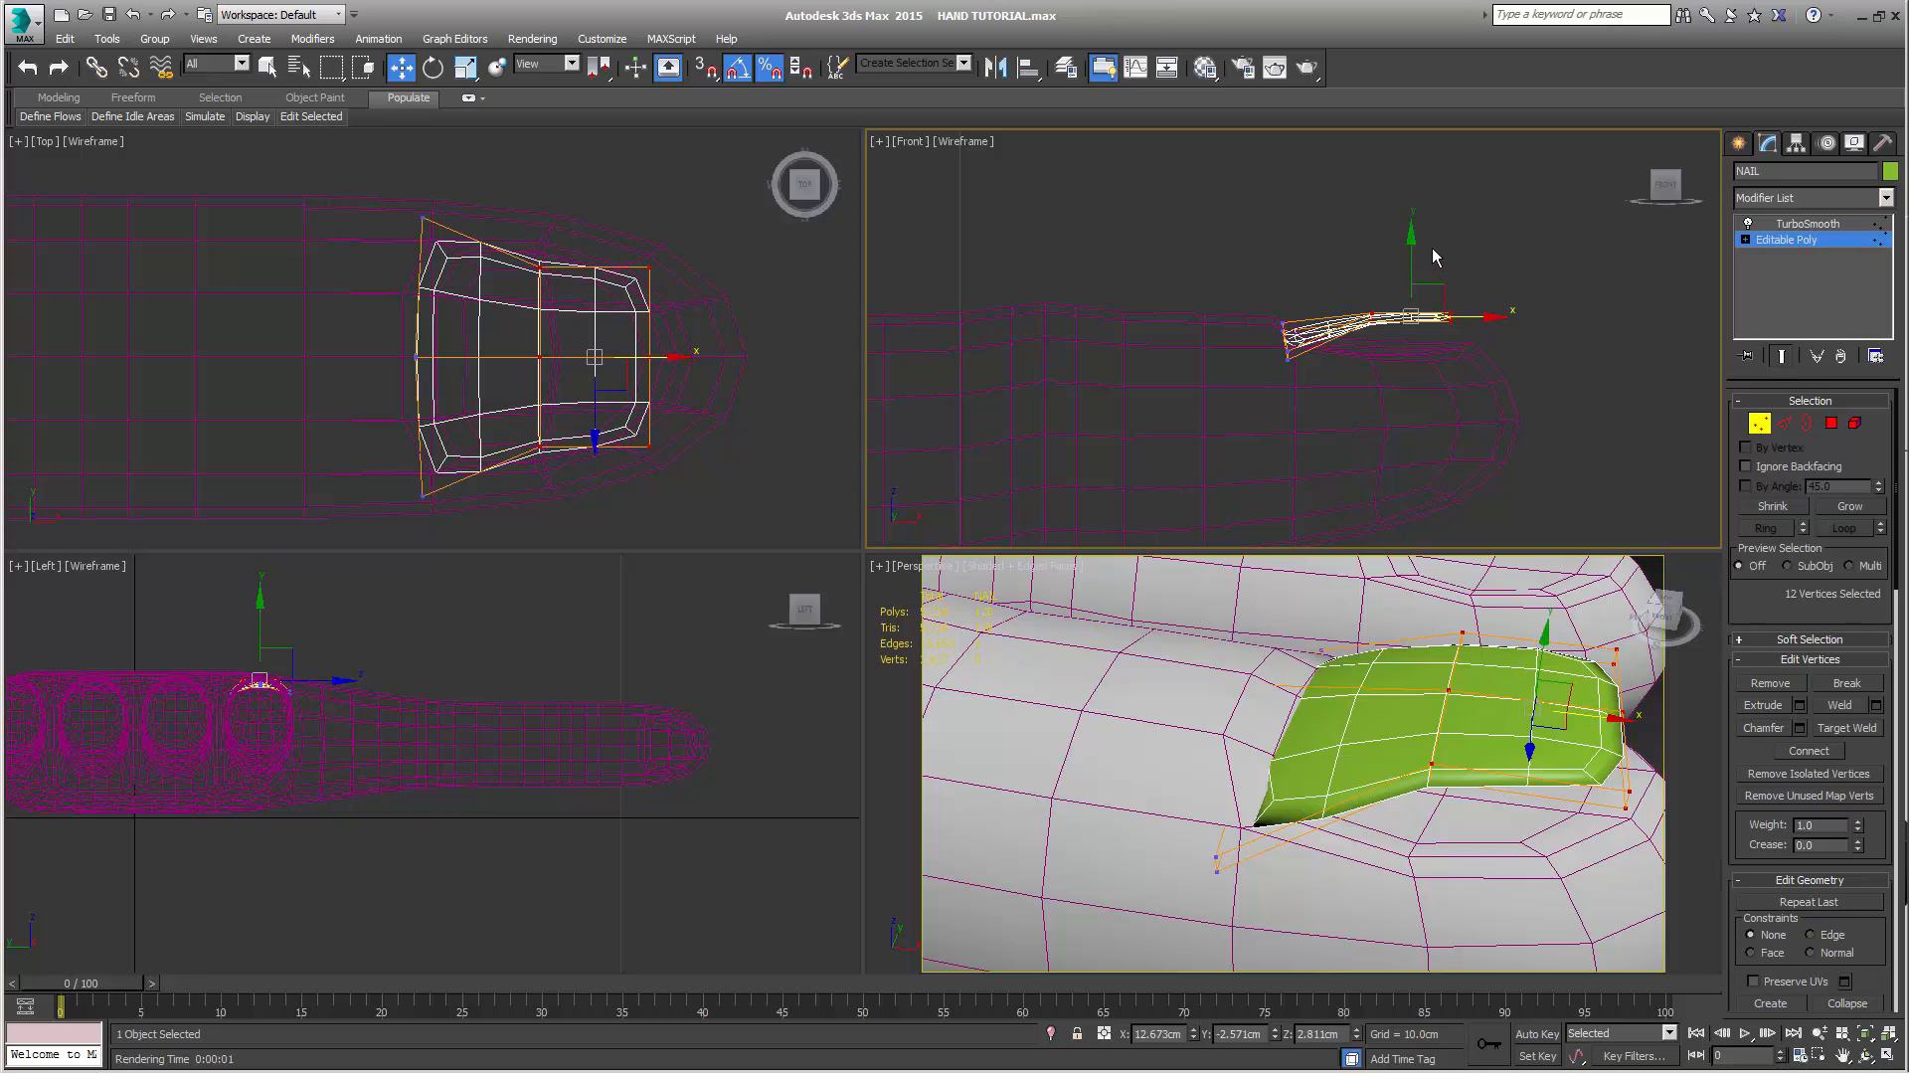
{"action": "left_click_drag", "start_coordinate": [1408, 249], "coordinate": [1266, 264]}
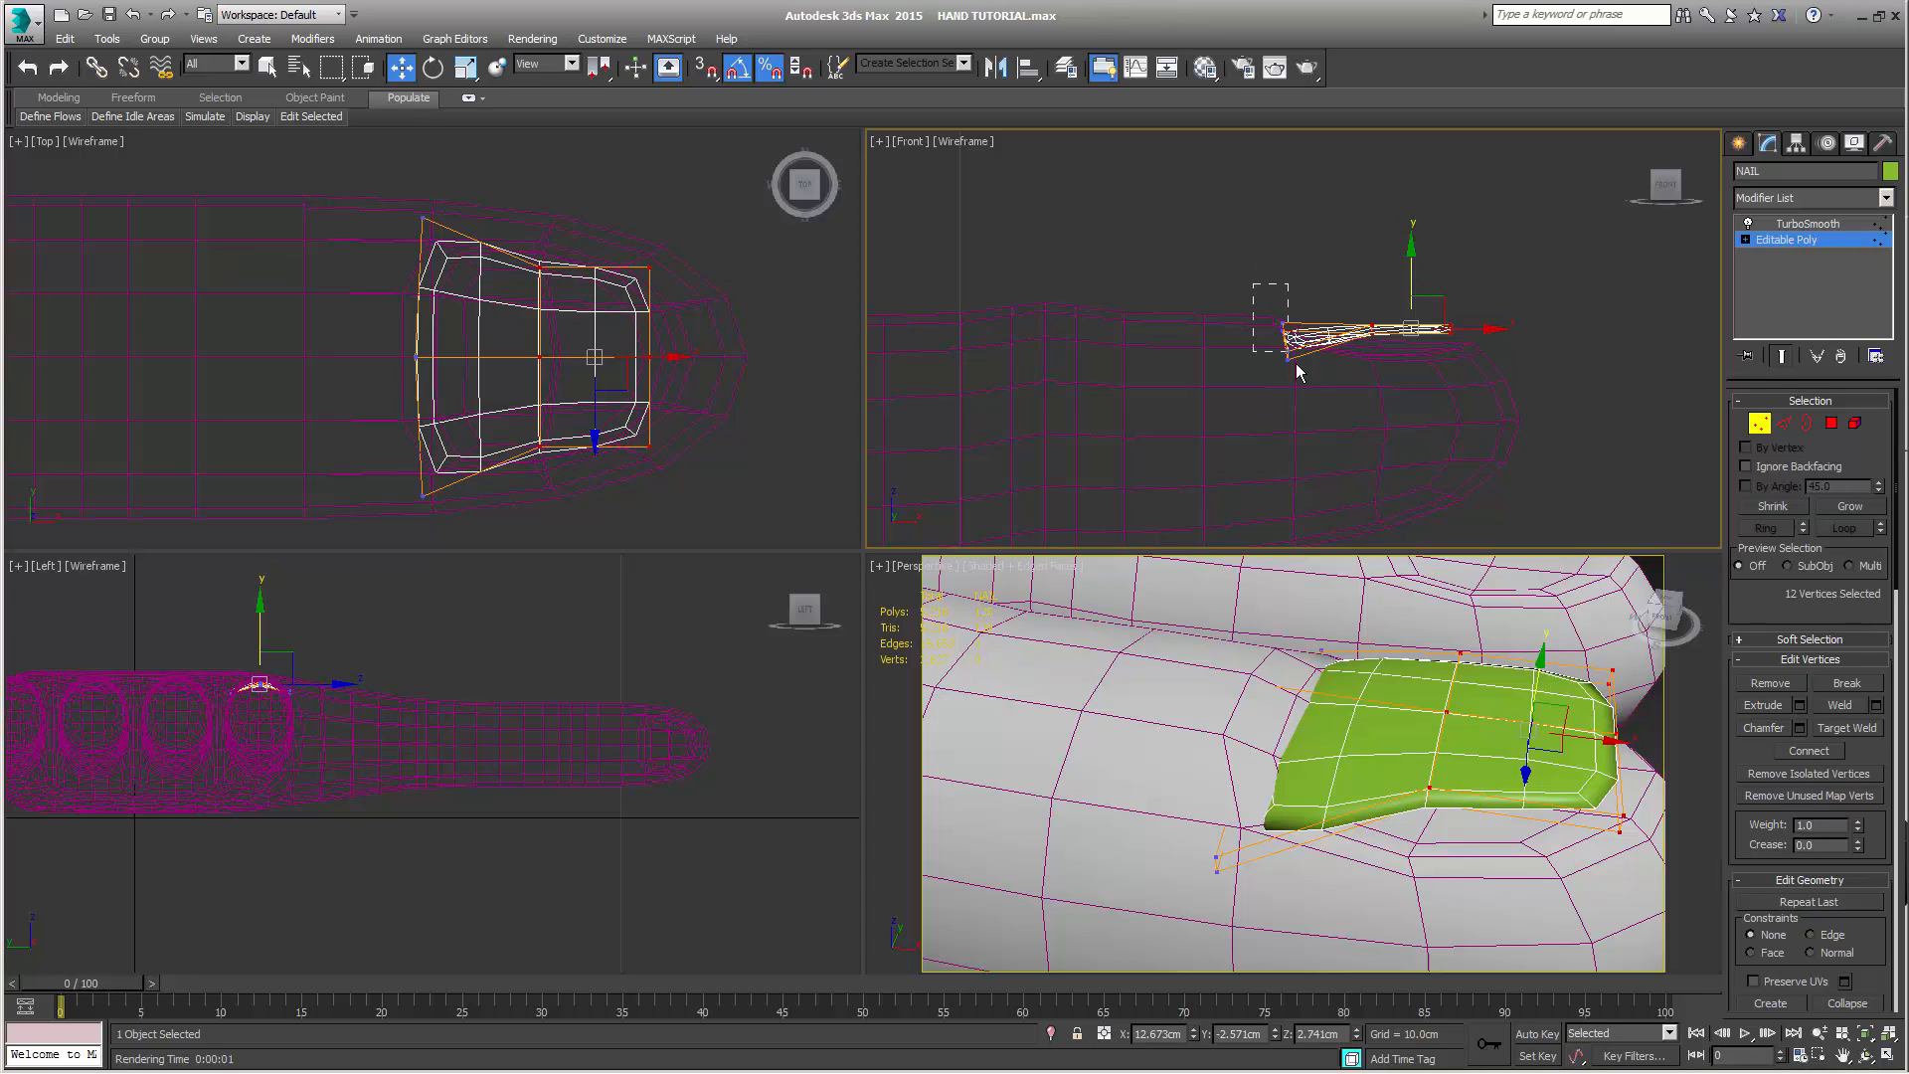
{"action": "left_click_drag", "start_coordinate": [1297, 372], "coordinate": [1296, 341]}
{"action": "left_click_drag", "start_coordinate": [1285, 271], "coordinate": [1289, 264]}
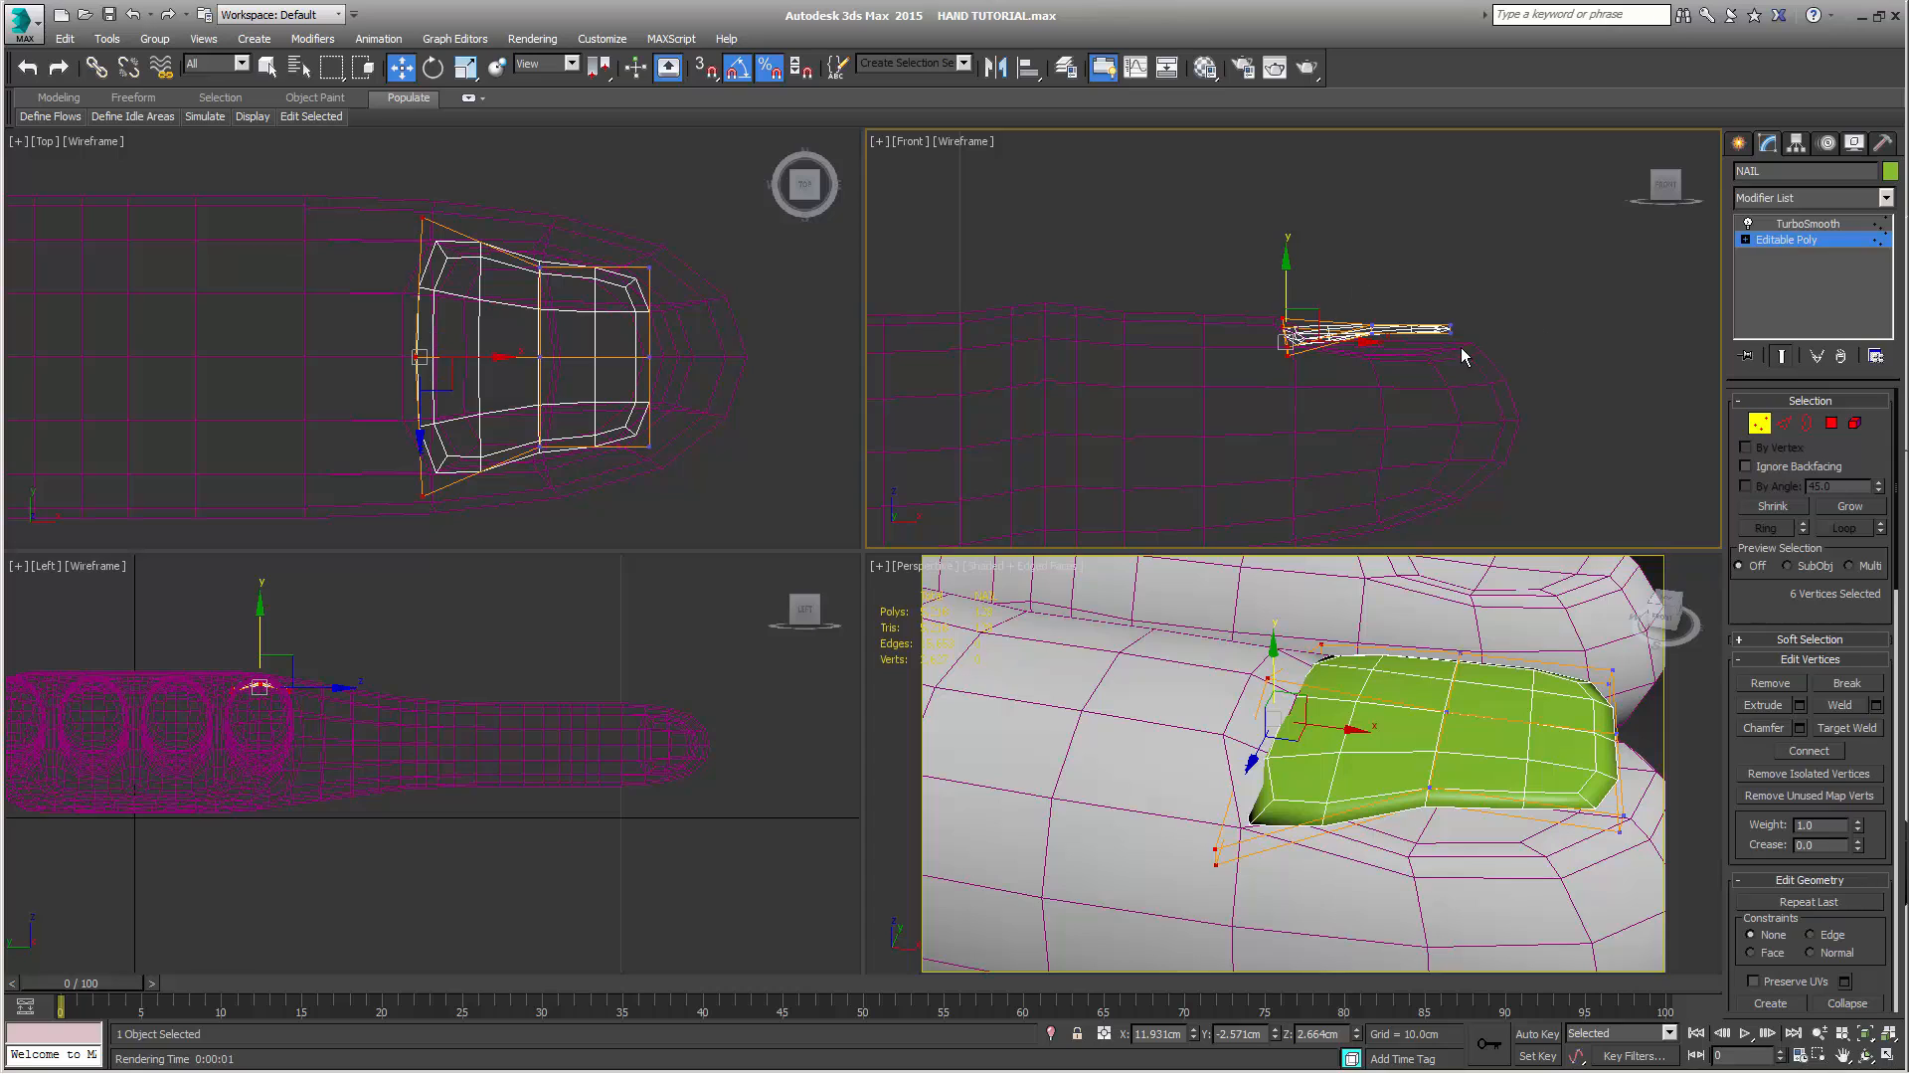
Scale NAIL's middle row of six vertices wider along Y so the sides taper evenly toward the fingertip
{"action": "left_click_drag", "start_coordinate": [529, 225], "coordinate": [554, 525]}
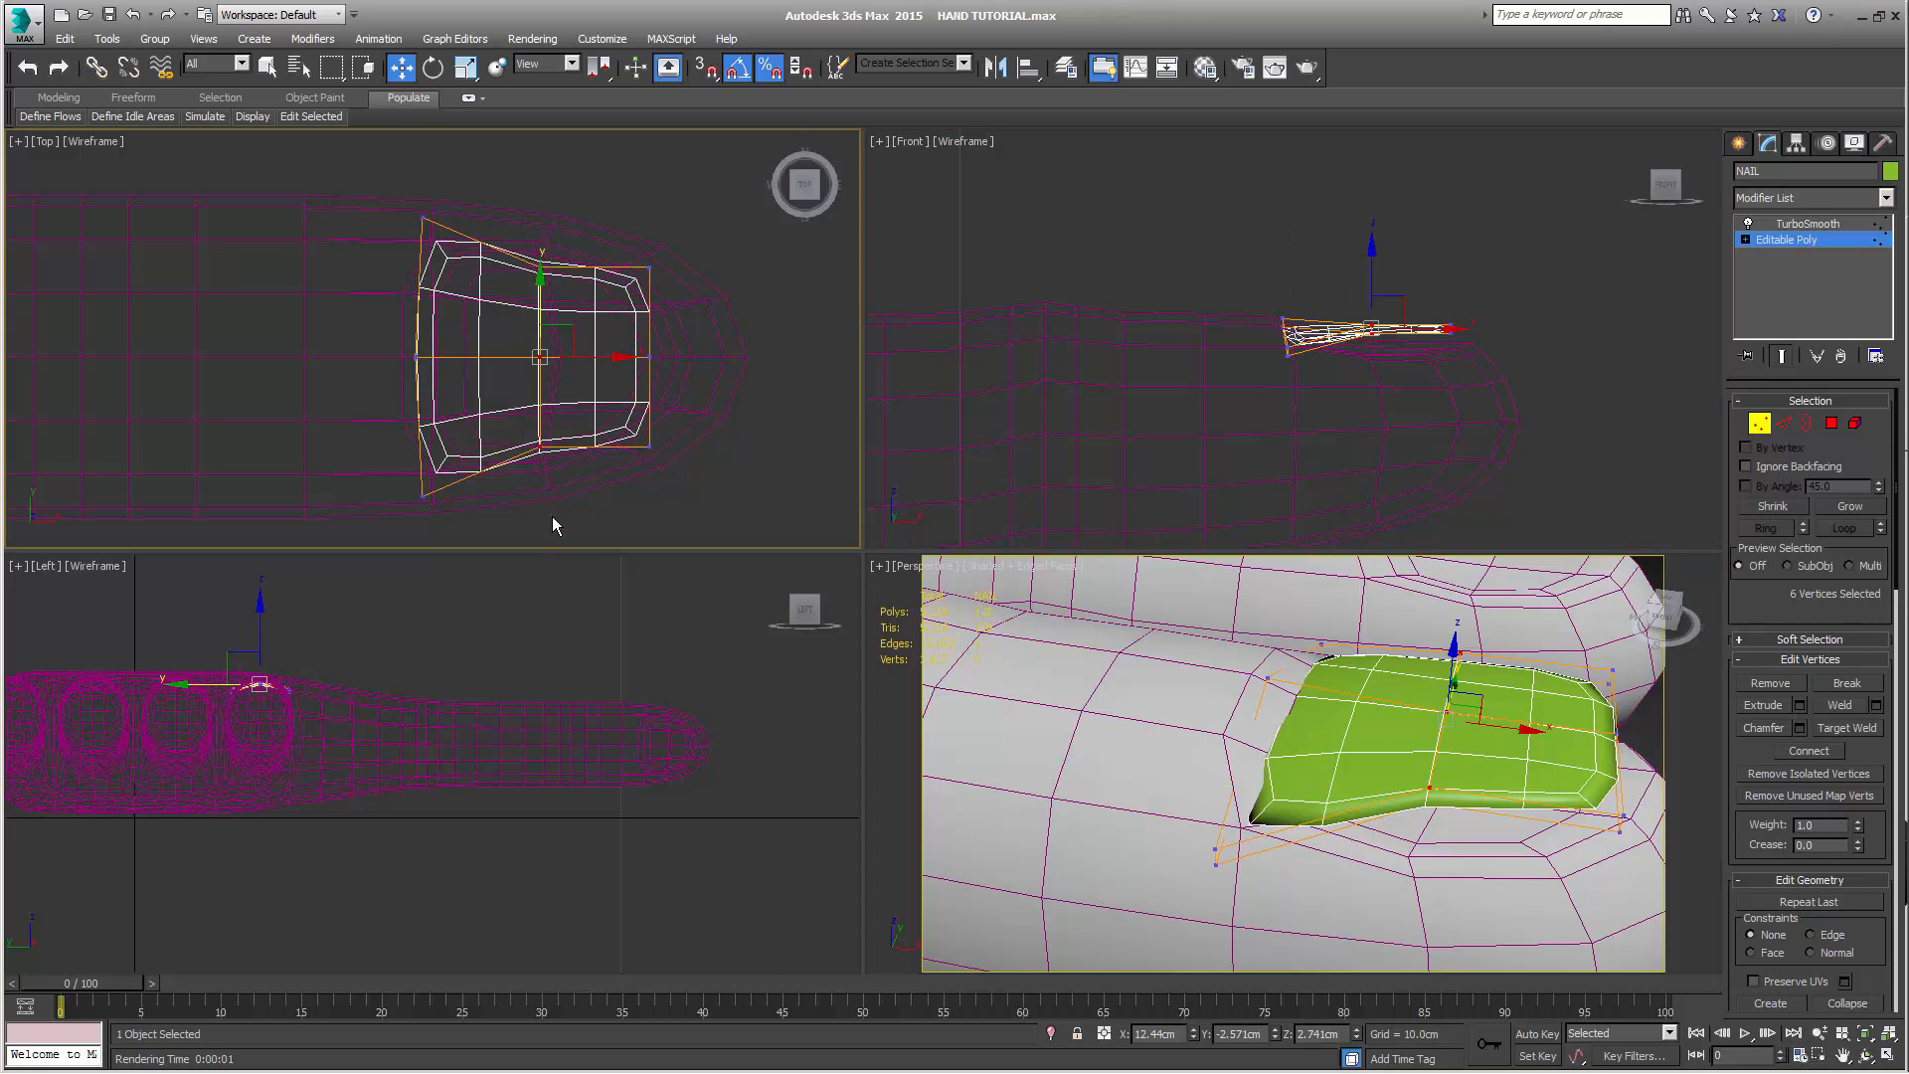
{"action": "key", "text": "r"}
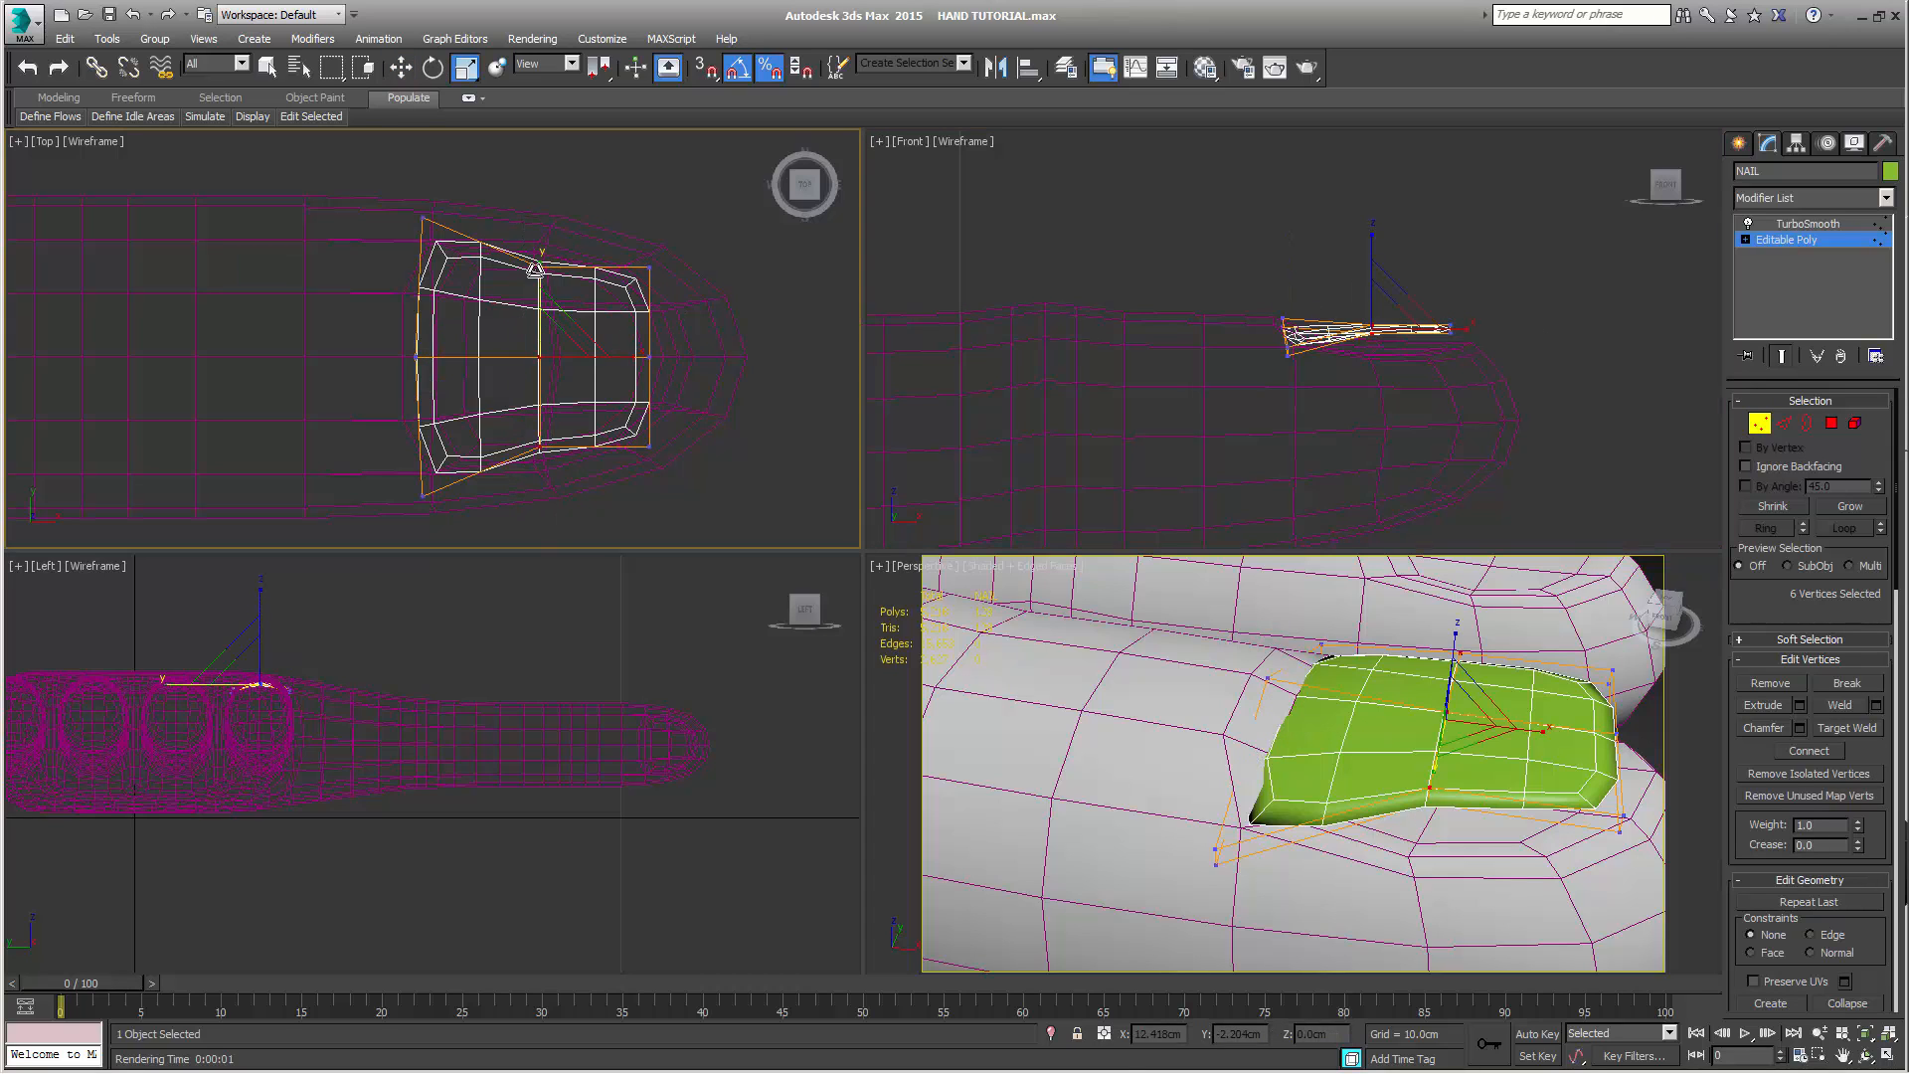
{"action": "left_click_drag", "start_coordinate": [537, 268], "coordinate": [543, 252]}
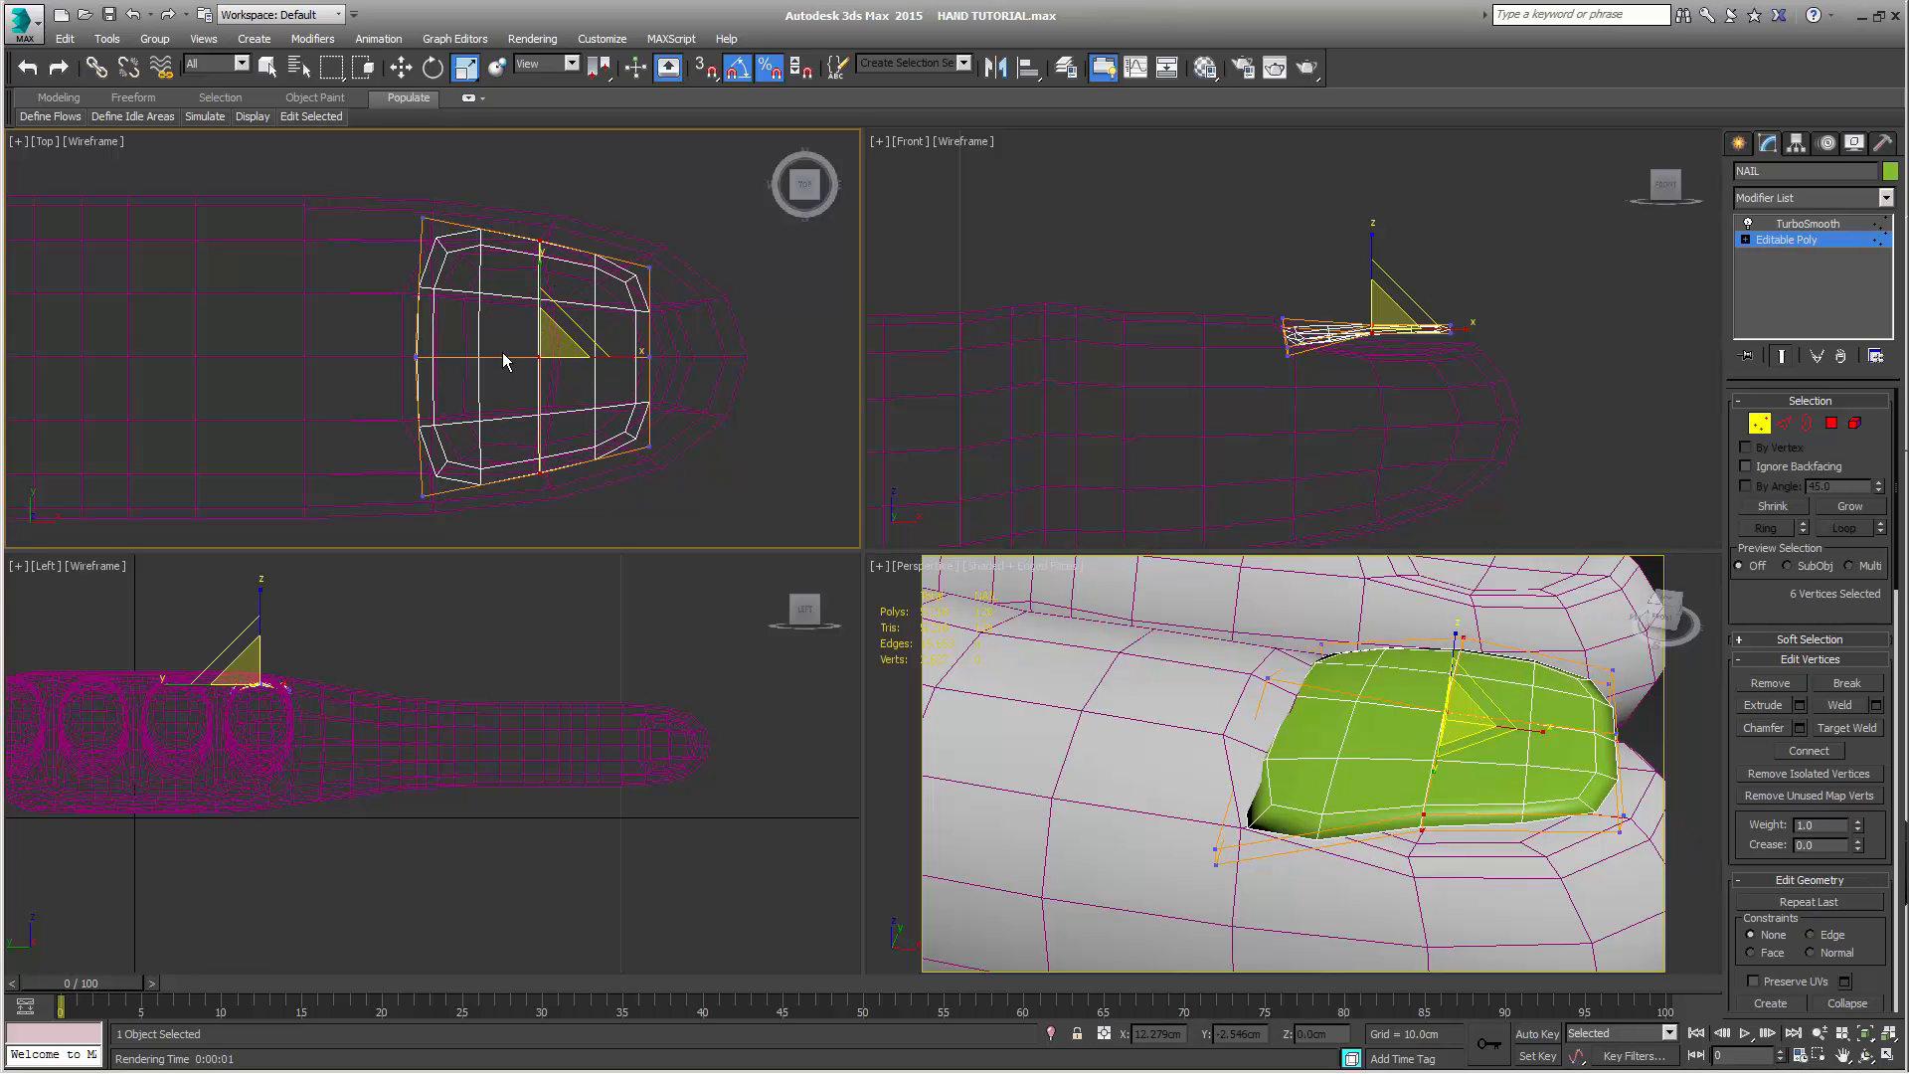
Lower the four outer vertices of NAIL's middle row to about 2.505 cm in Z and inspect the curved nail from the fingertip
{"action": "left_click_drag", "start_coordinate": [506, 338], "coordinate": [567, 389], "text": "alt"}
{"action": "key", "text": "w"}
{"action": "right_click", "coordinate": [1573, 356]}
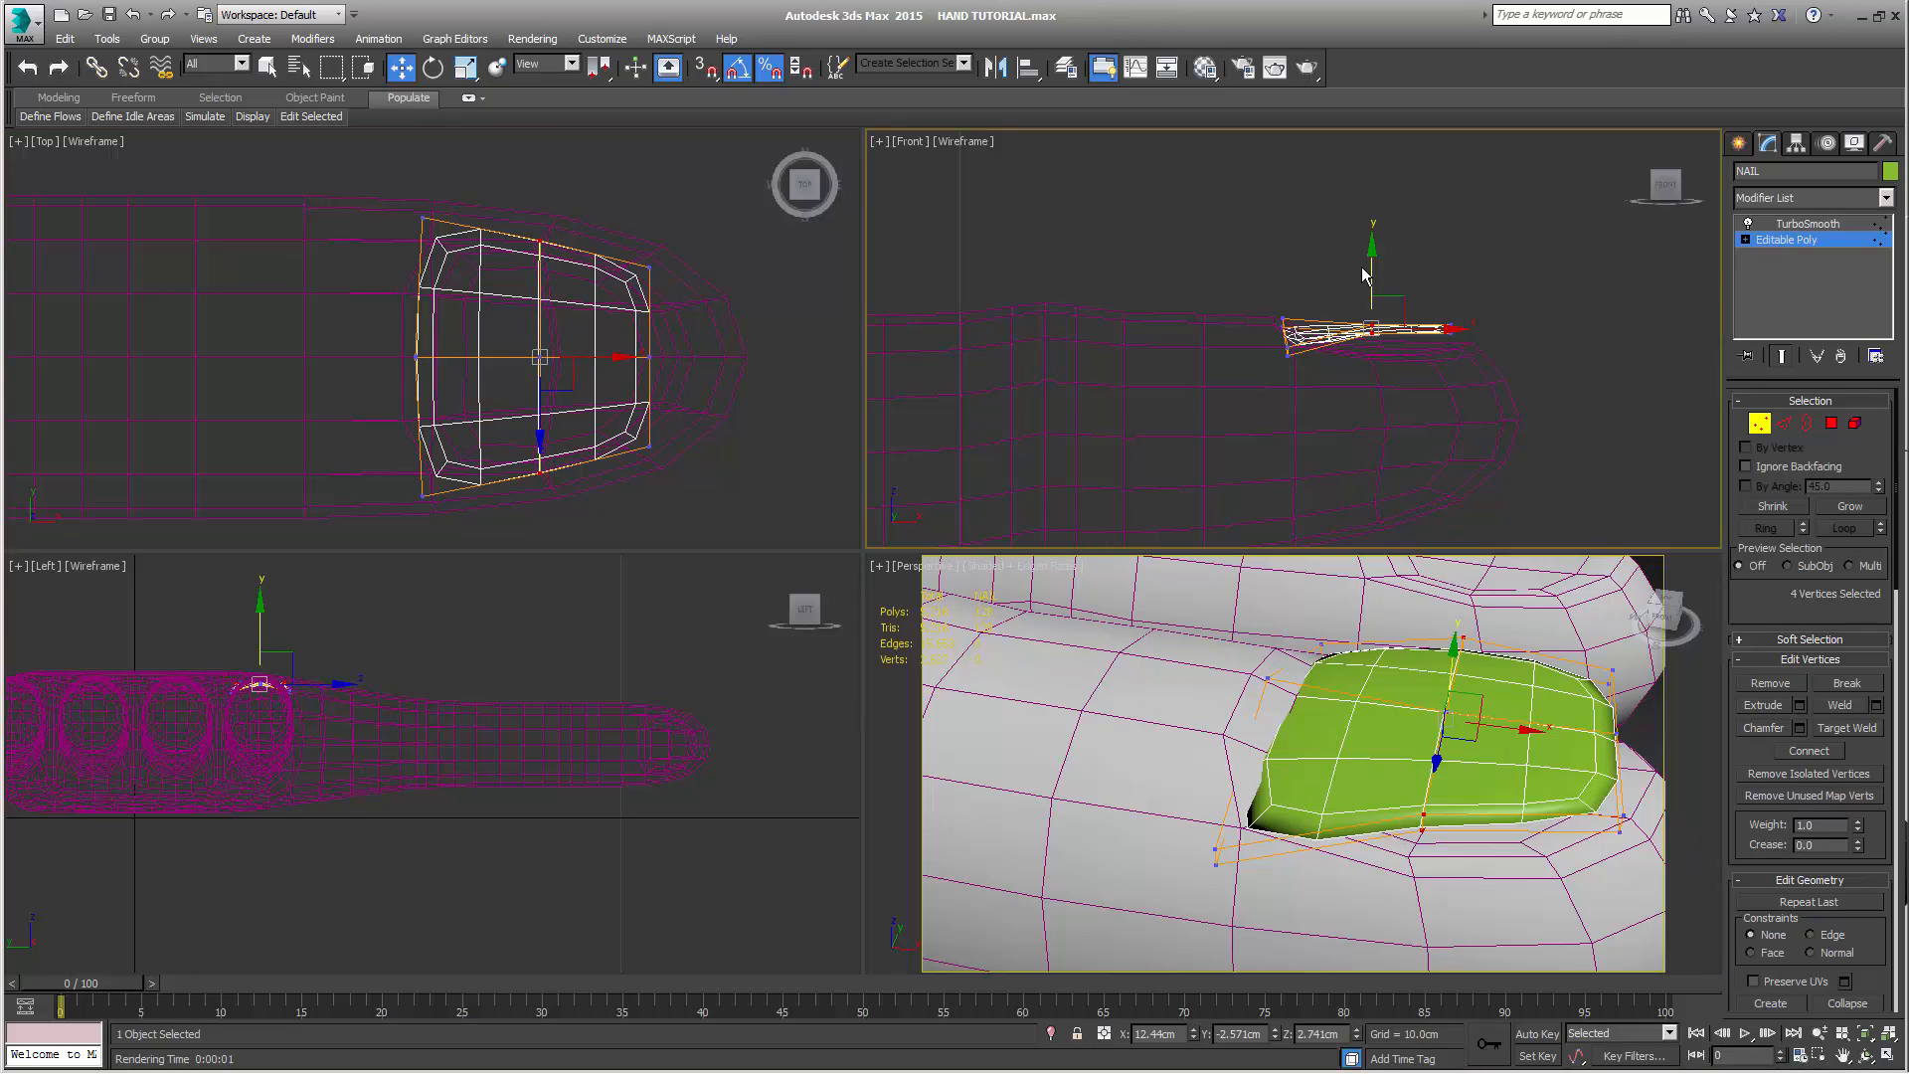
{"action": "left_click_drag", "start_coordinate": [1369, 296], "coordinate": [1371, 304]}
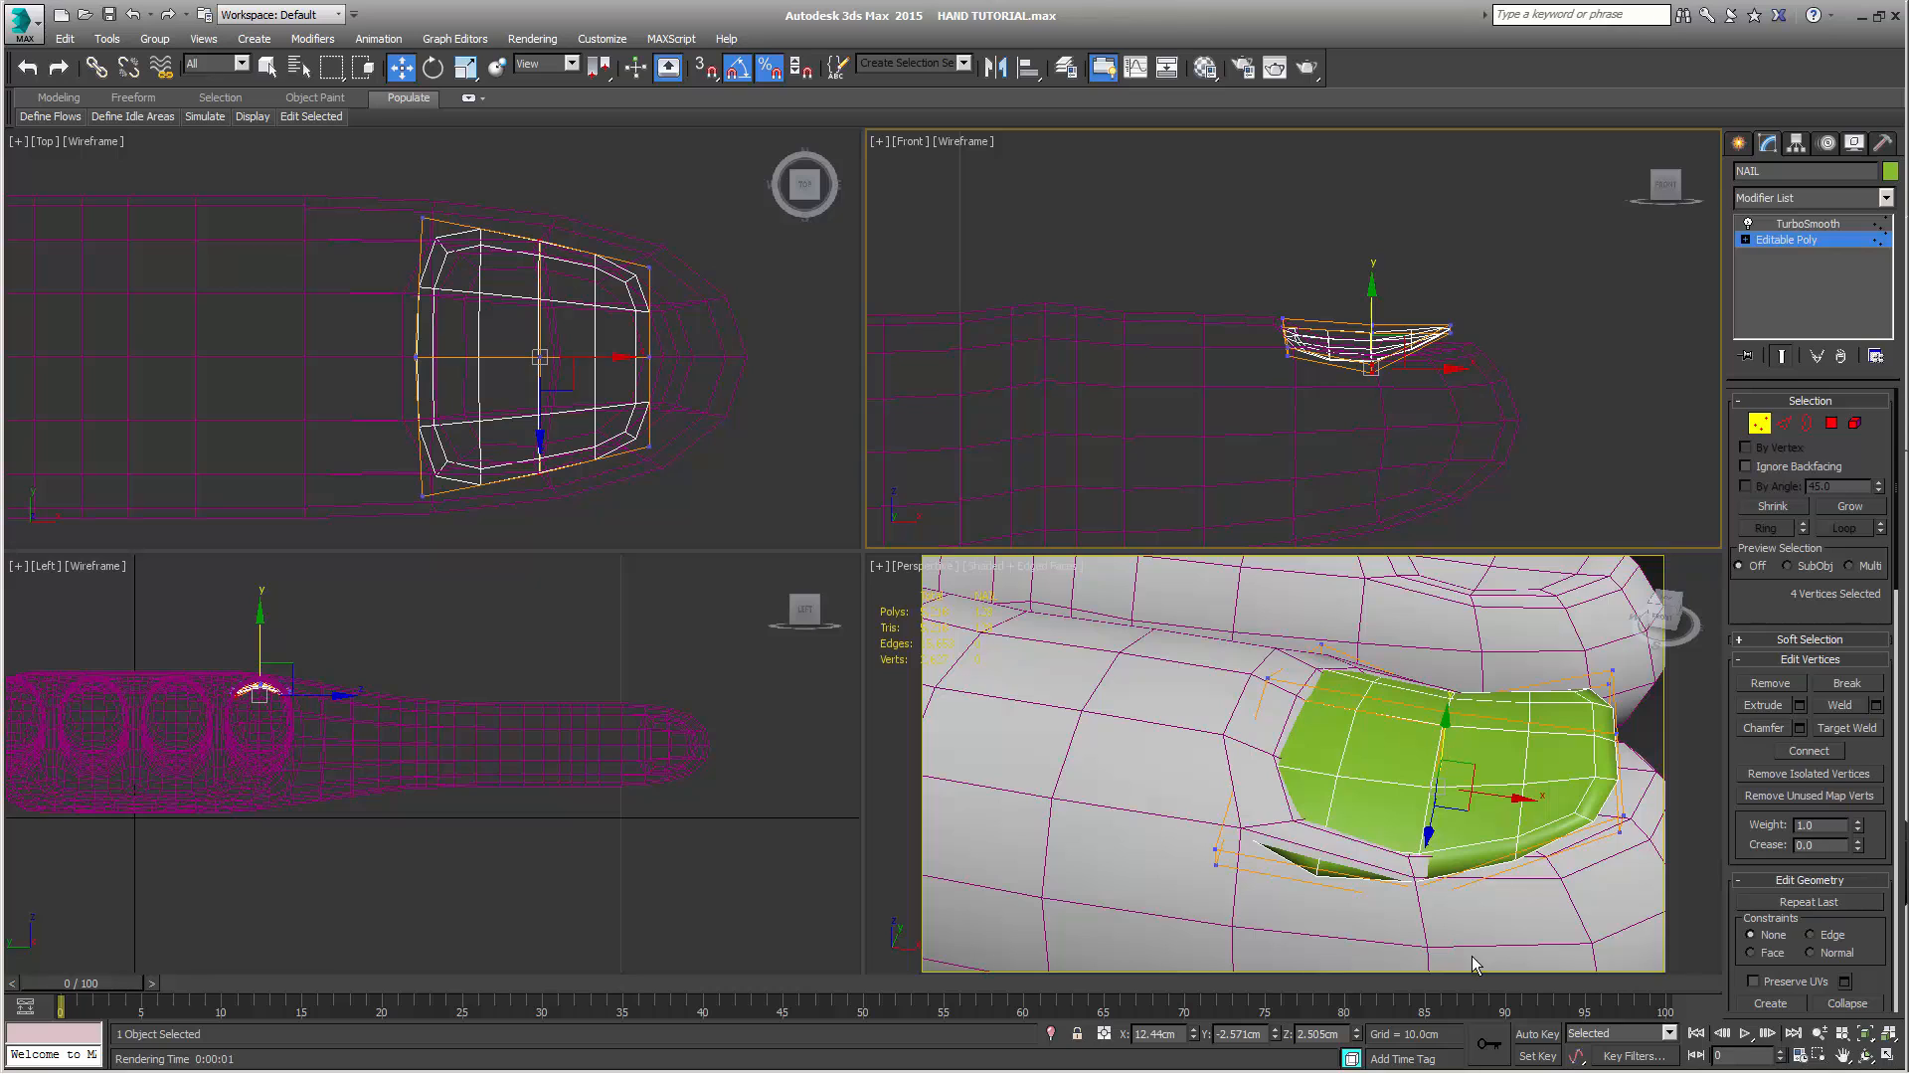
{"action": "middle_click_drag", "start_coordinate": [1493, 920], "coordinate": [1255, 850], "text": "alt"}
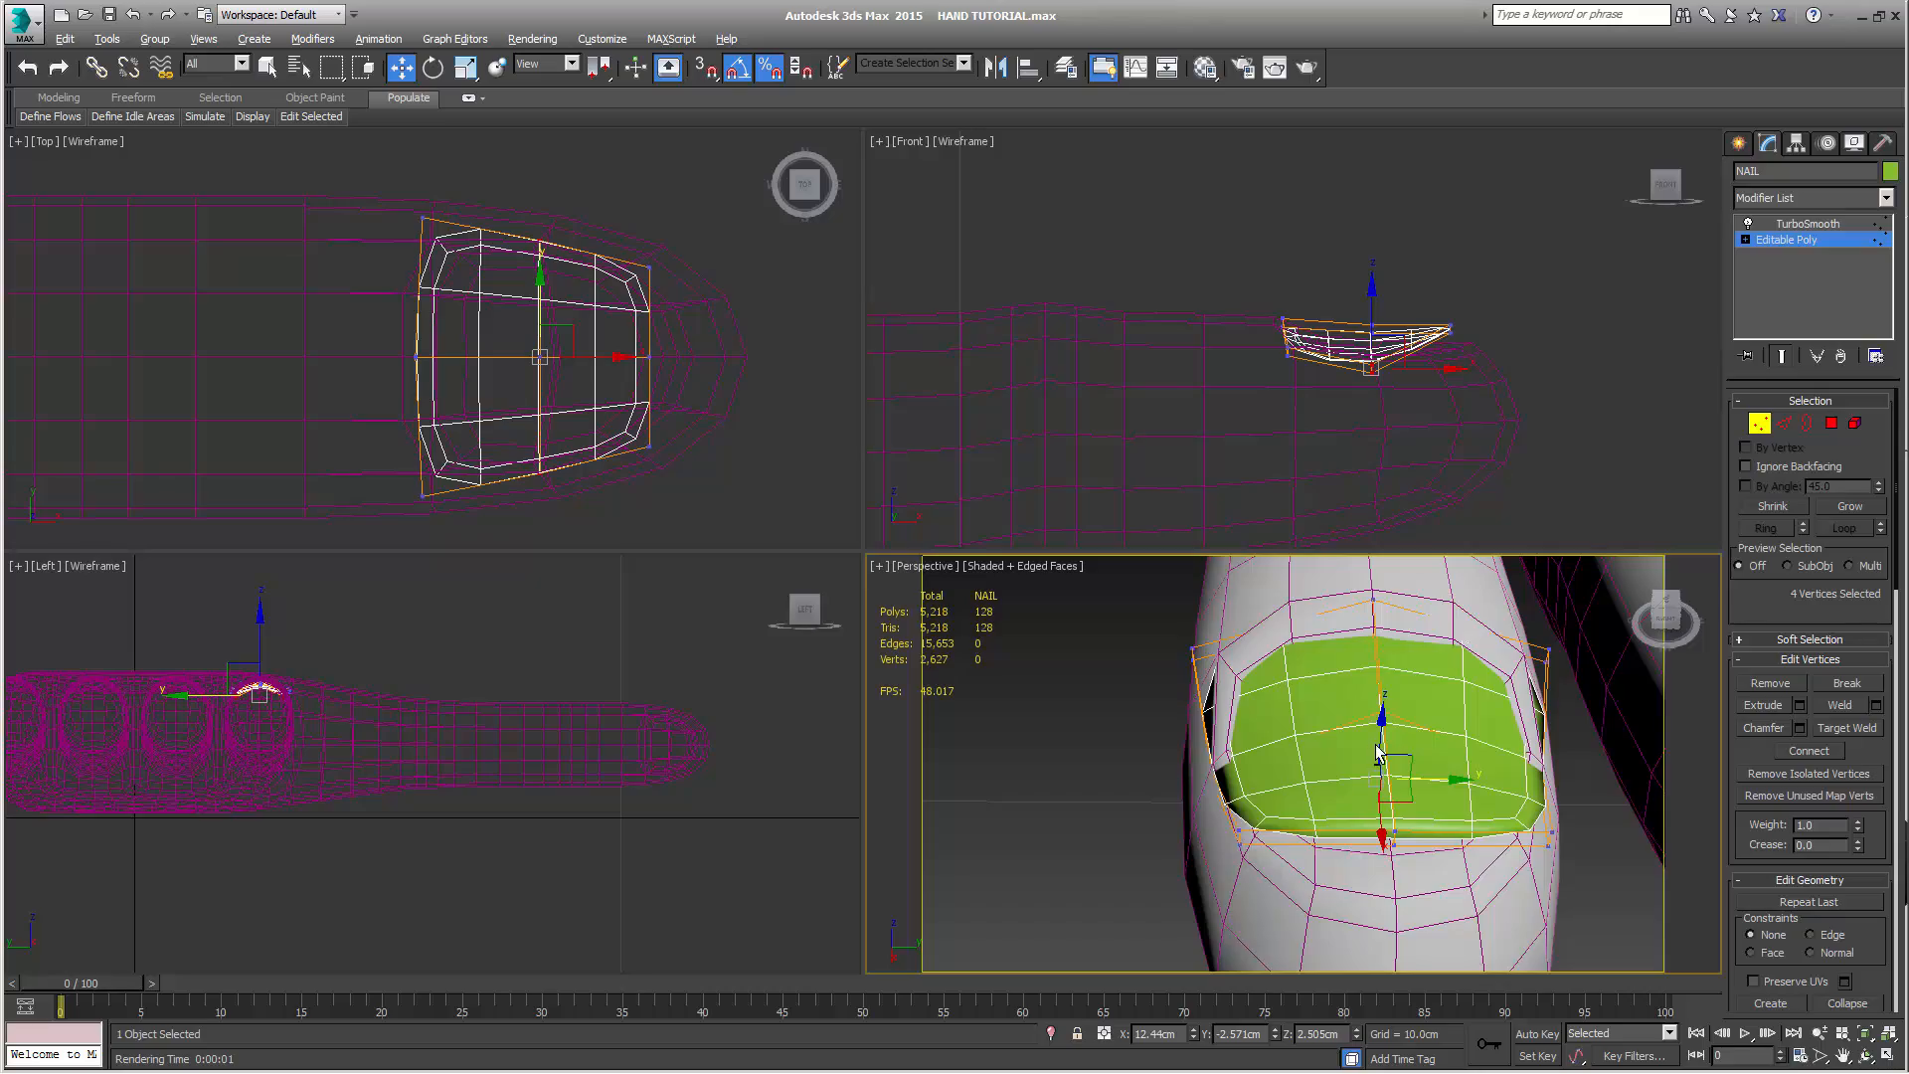
{"action": "mouse_move", "coordinate": [1377, 753]}
{"action": "middle_mouse_down", "text": "alt"}
{"action": "mouse_move", "coordinate": [1402, 805]}
{"action": "mouse_move", "coordinate": [1357, 736]}
{"action": "mouse_move", "coordinate": [1373, 741]}
{"action": "middle_mouse_up", "text": "alt"}
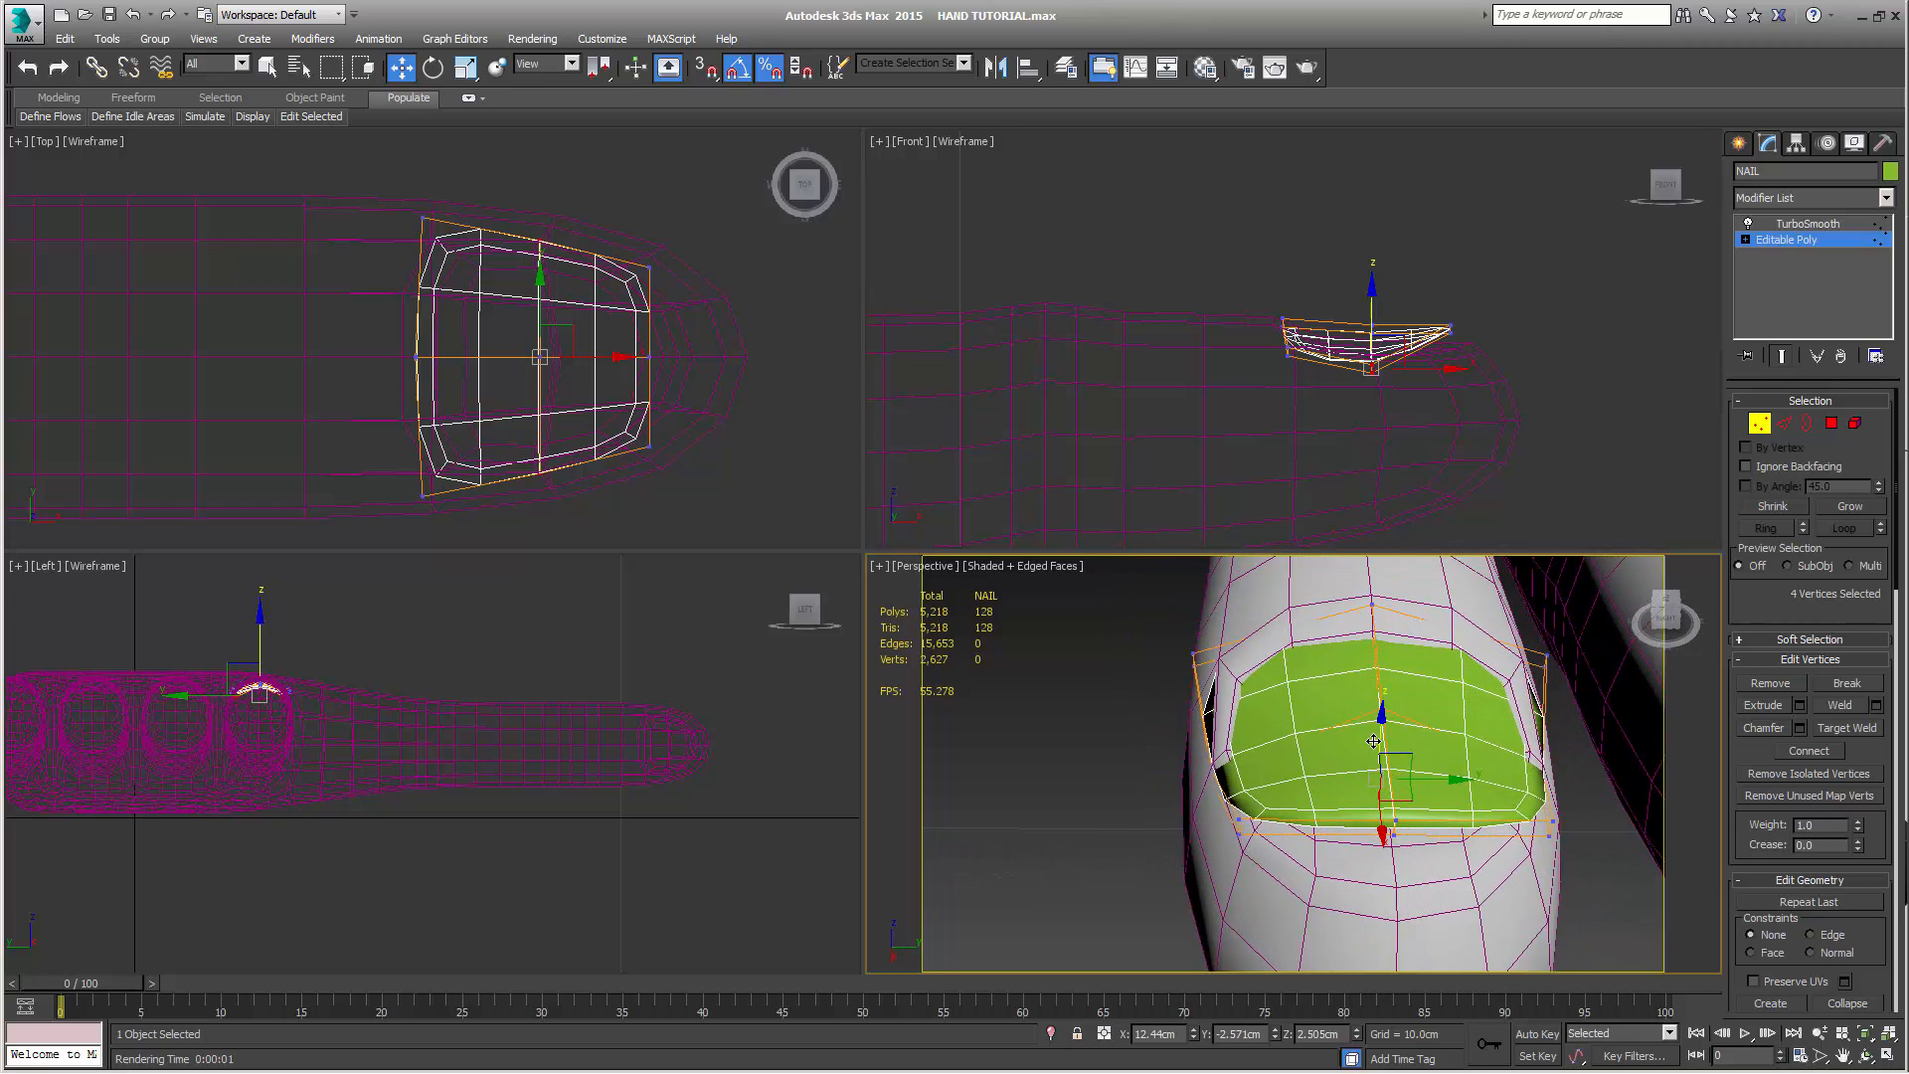
Turn off percent snapping and fine-scale the four outer vertices of NAIL's middle row slightly closer together along Y
{"action": "key", "text": "r"}
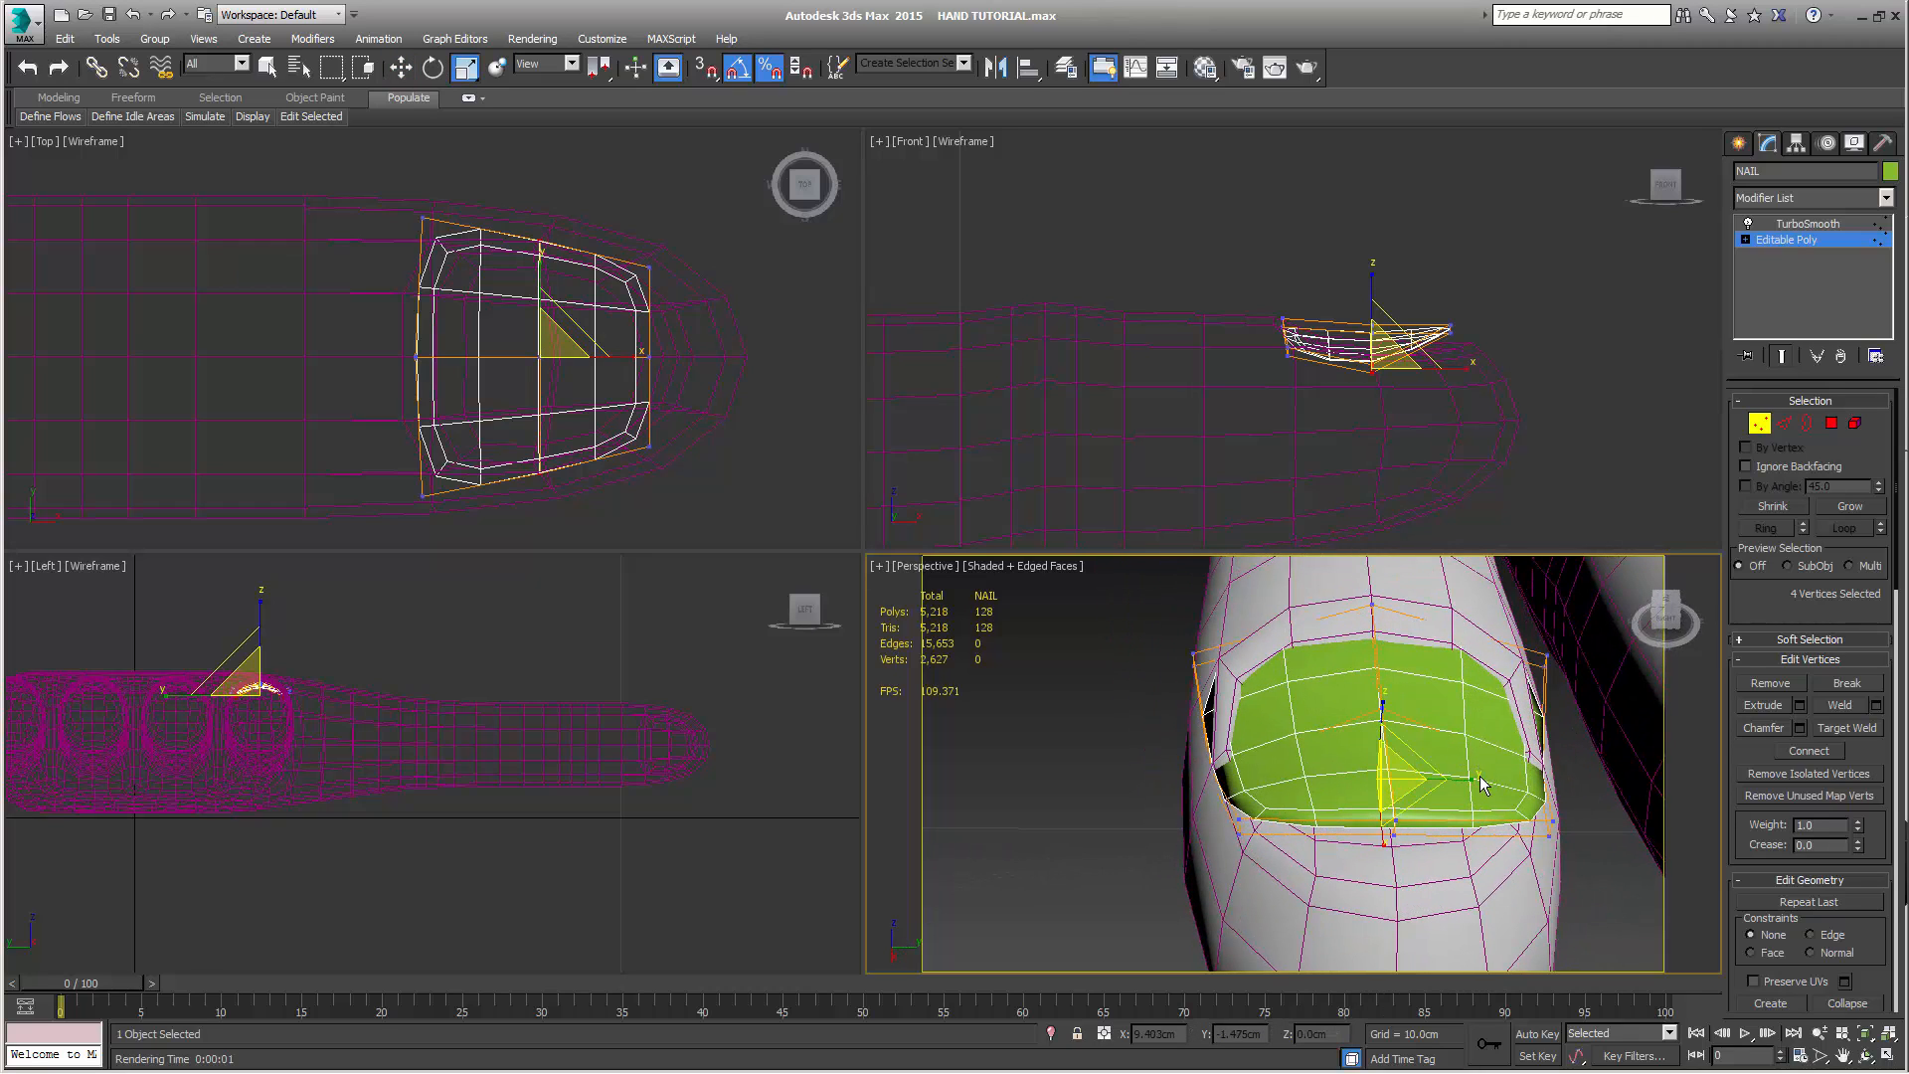
{"action": "left_click_drag", "start_coordinate": [1469, 779], "coordinate": [1463, 779]}
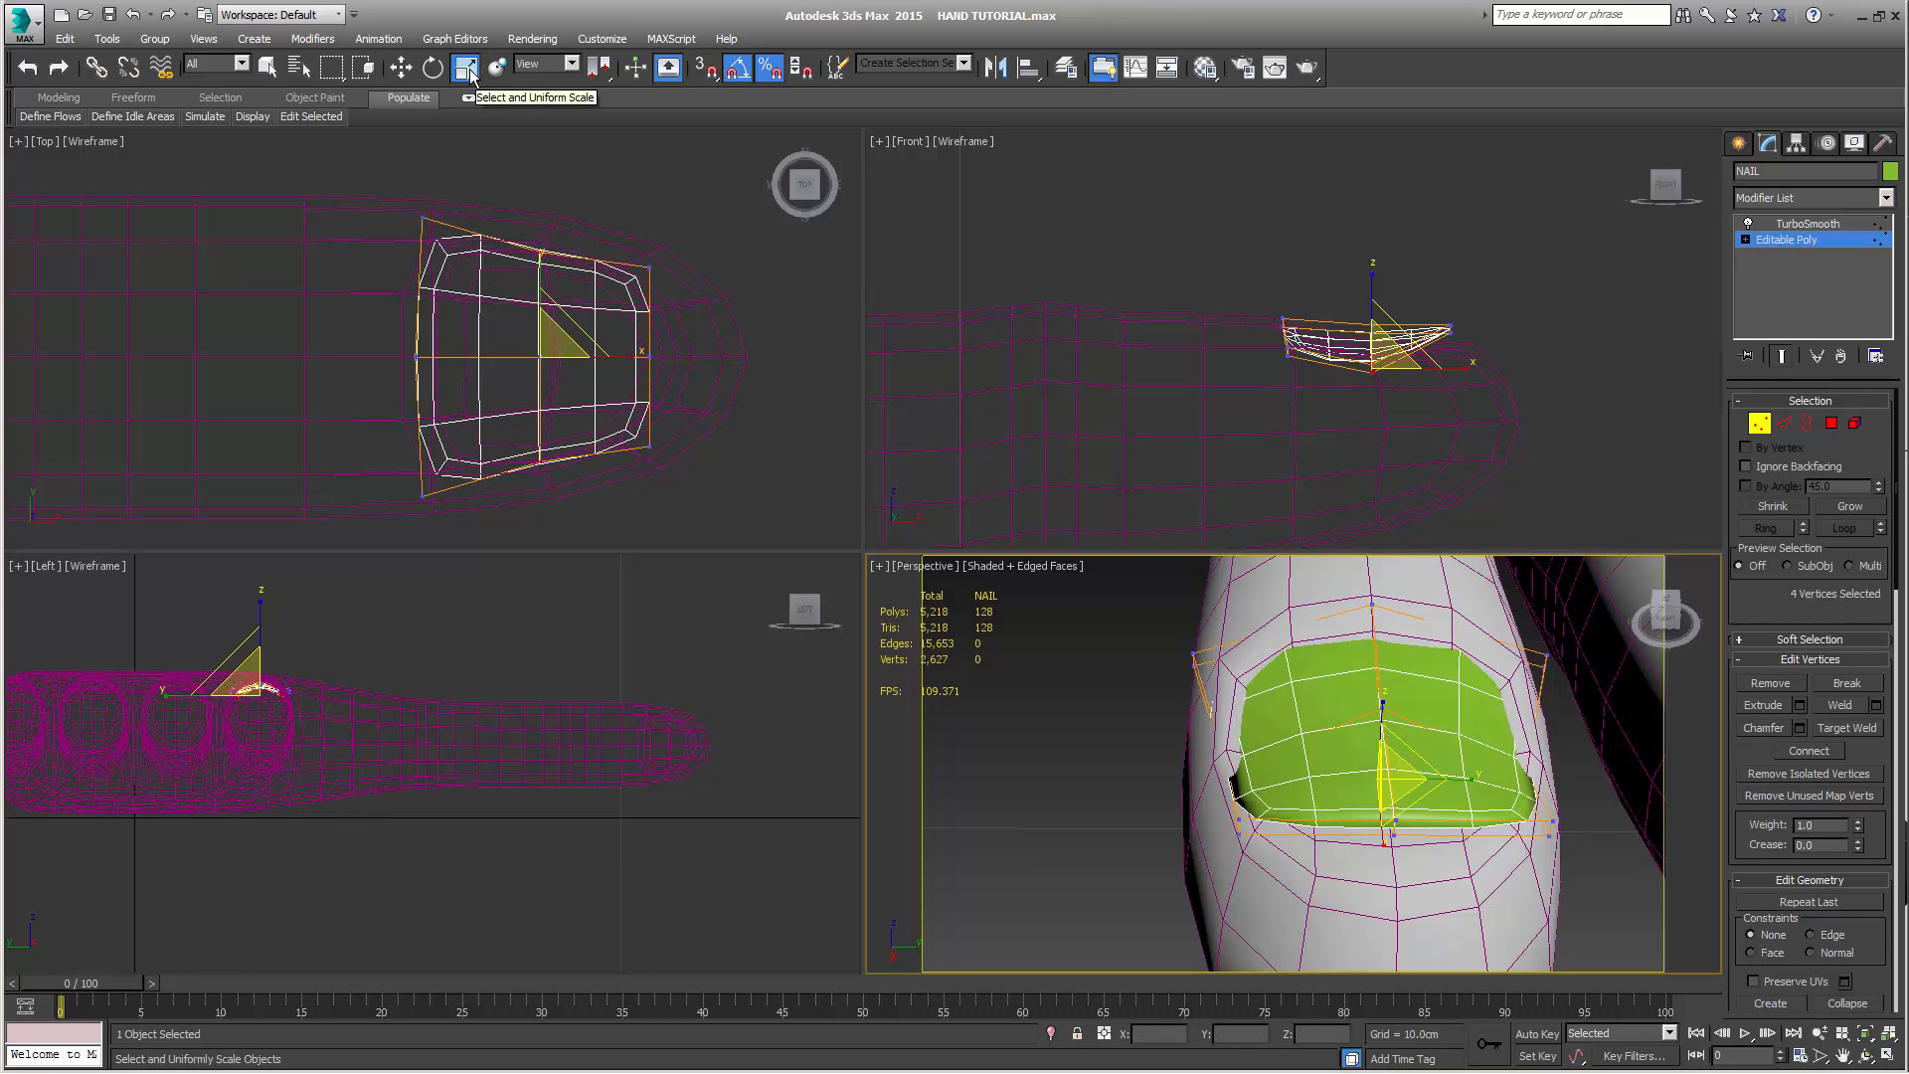
{"action": "left_click", "coordinate": [772, 74]}
{"action": "middle_click_drag", "start_coordinate": [1386, 740], "coordinate": [1357, 718], "text": "alt"}
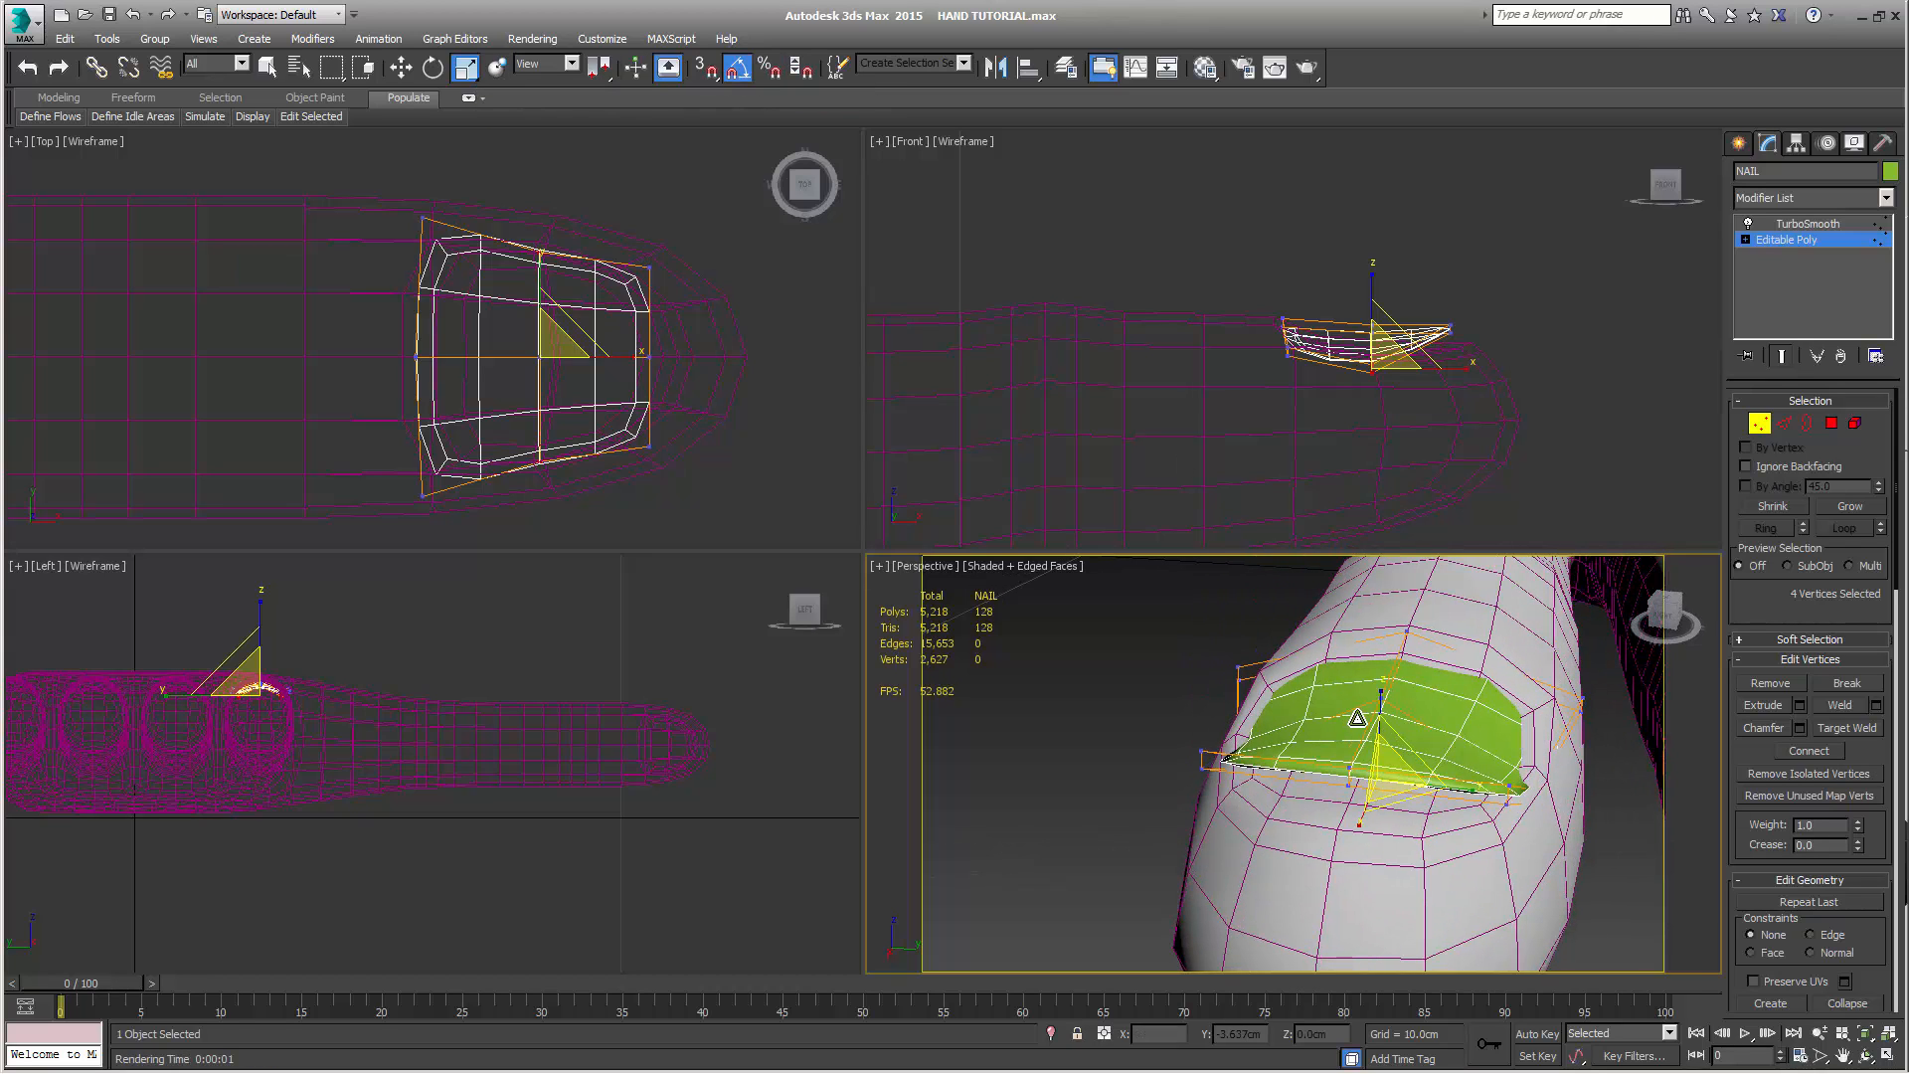
{"action": "left_click_drag", "start_coordinate": [1468, 790], "coordinate": [1472, 791]}
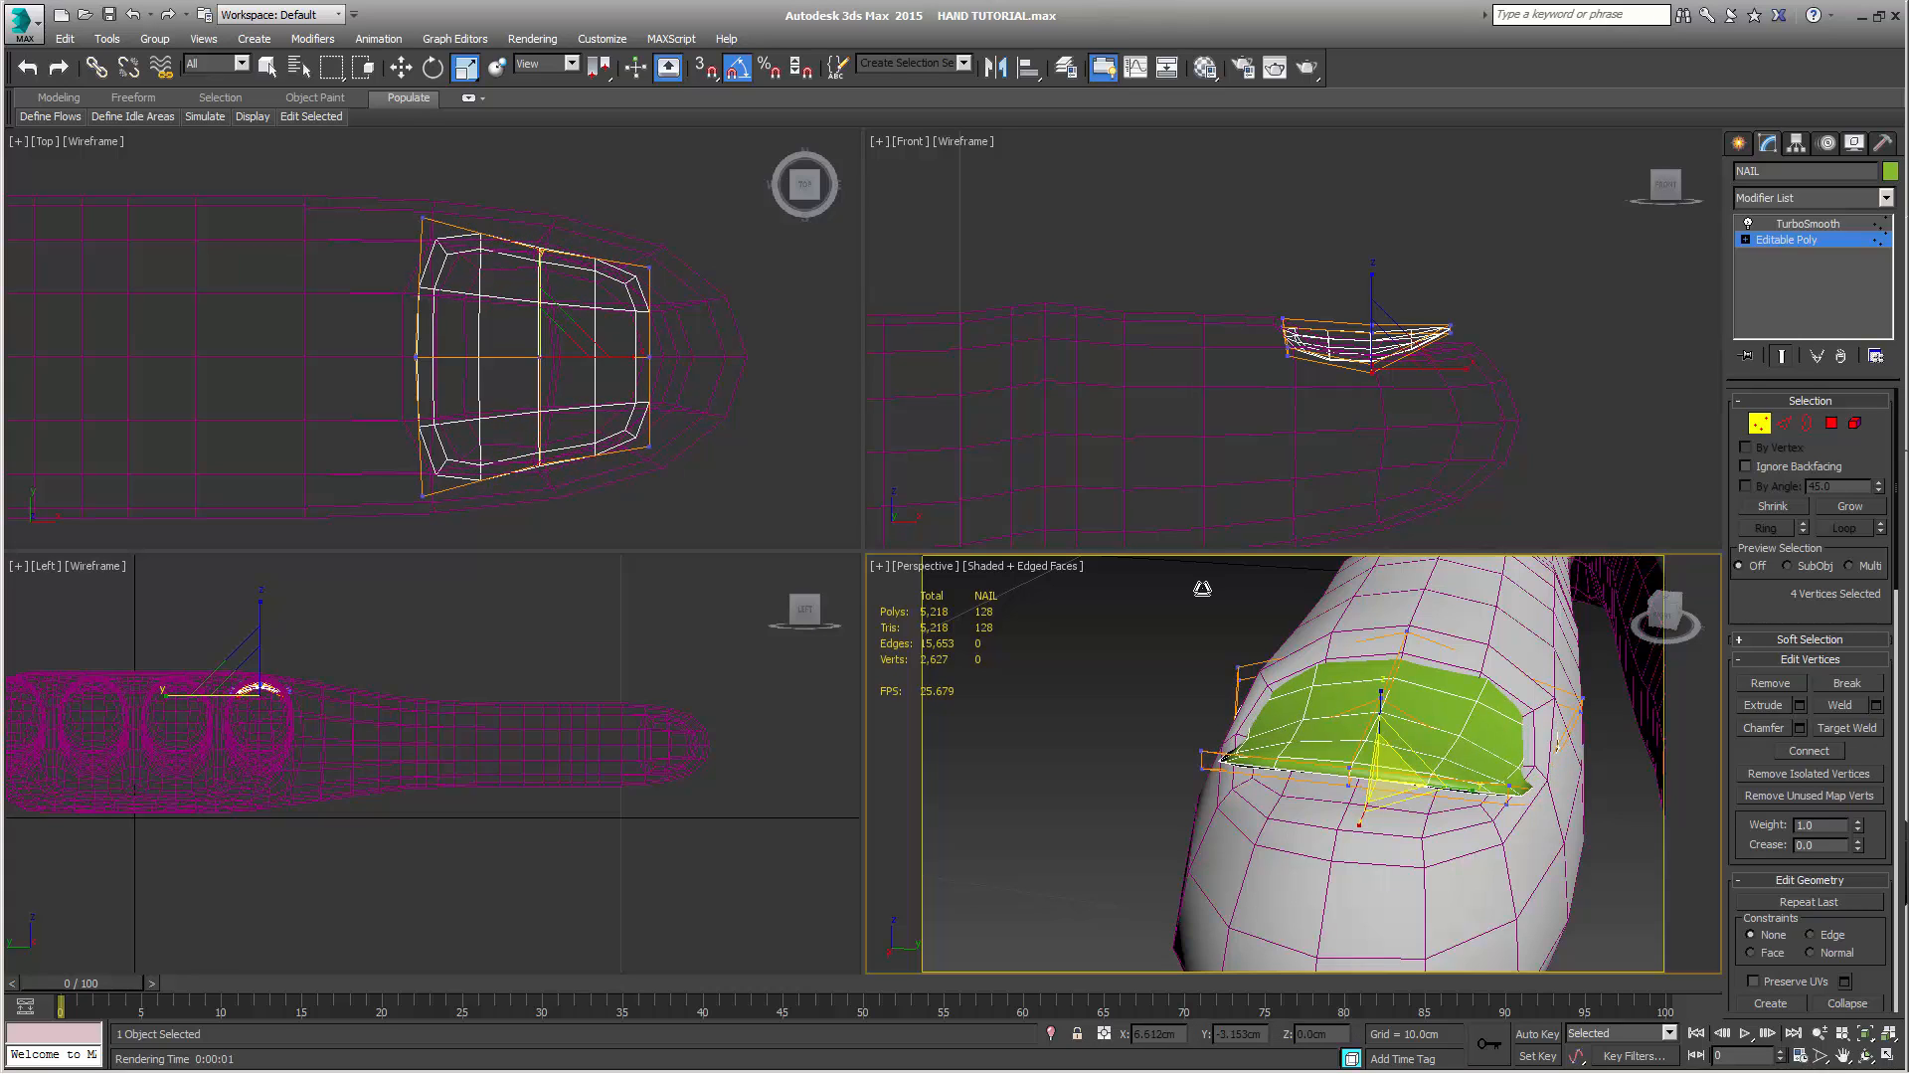
Scale NAIL's four outer knuckle-end vertices to 90% along Y and raise them to about 2.636 cm in Z
{"action": "left_click_drag", "start_coordinate": [1265, 351], "coordinate": [1310, 396]}
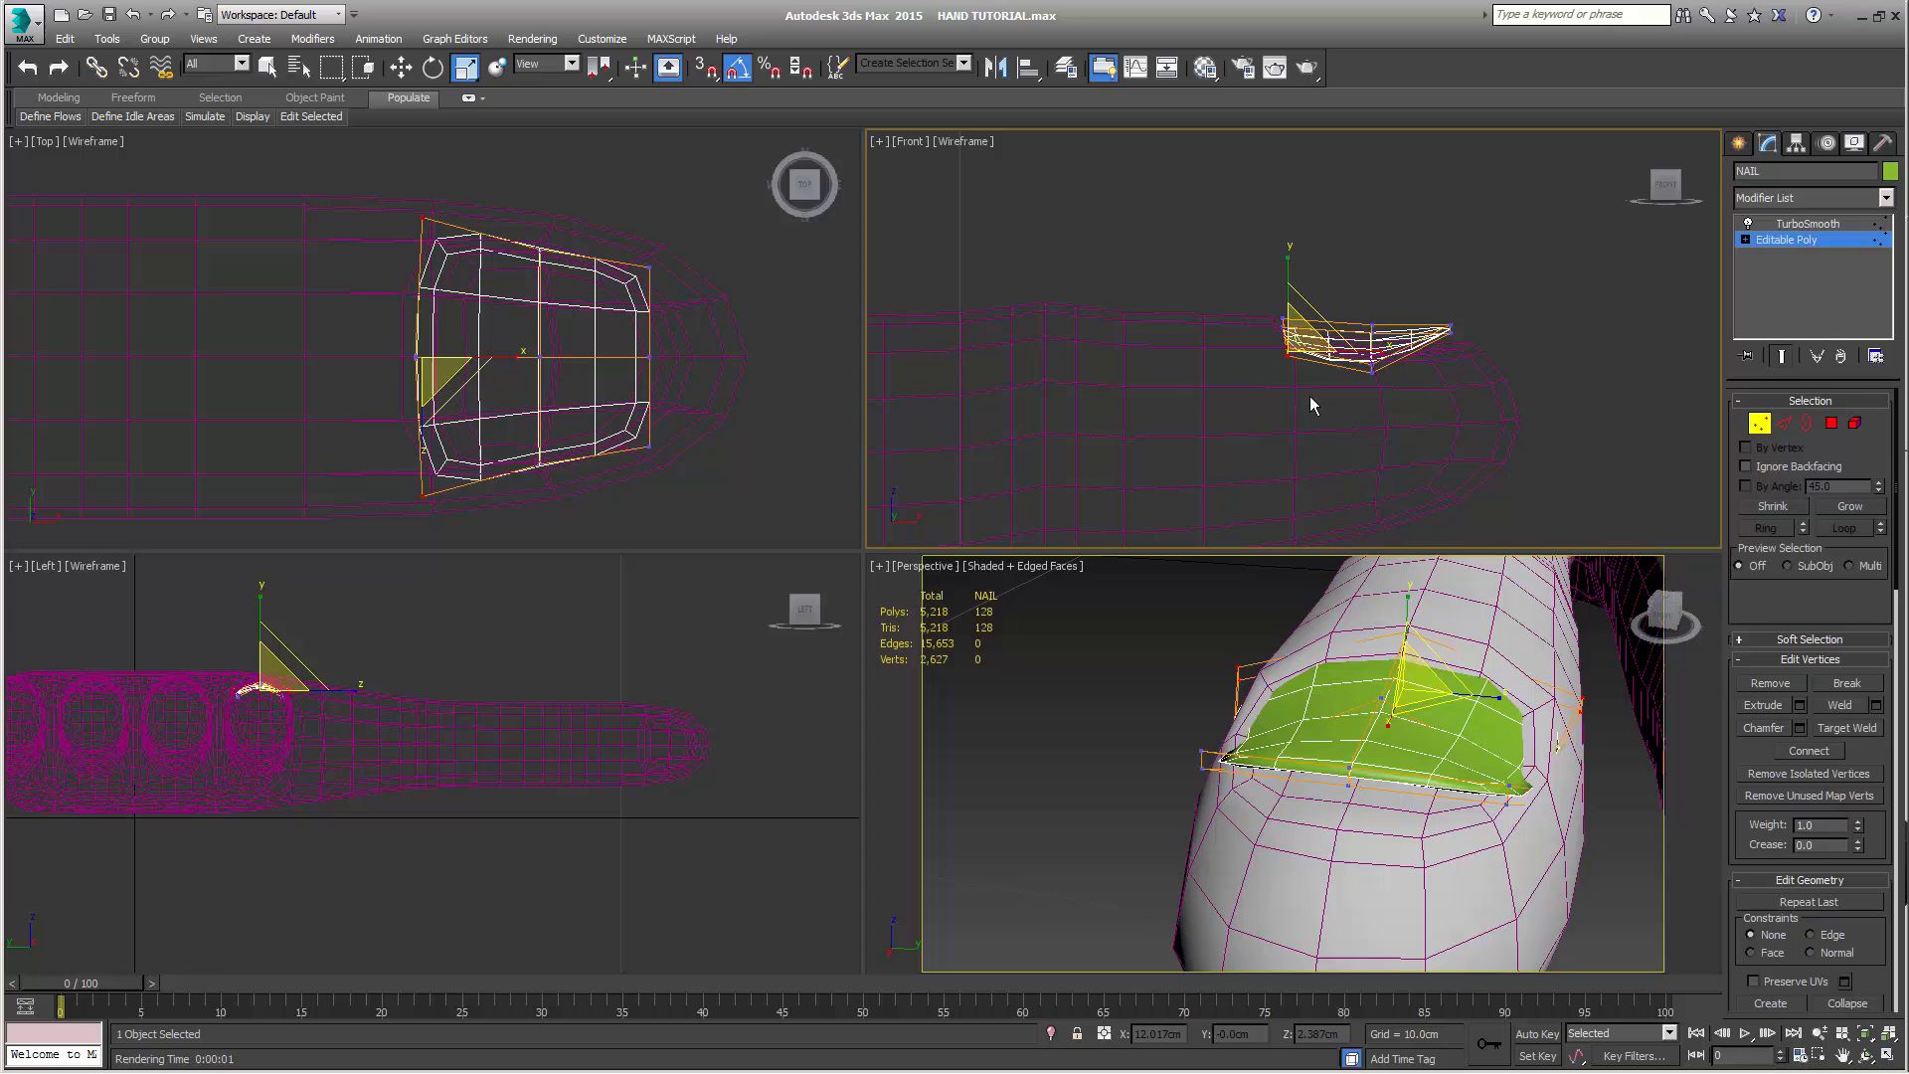
{"action": "right_click", "coordinate": [1502, 705]}
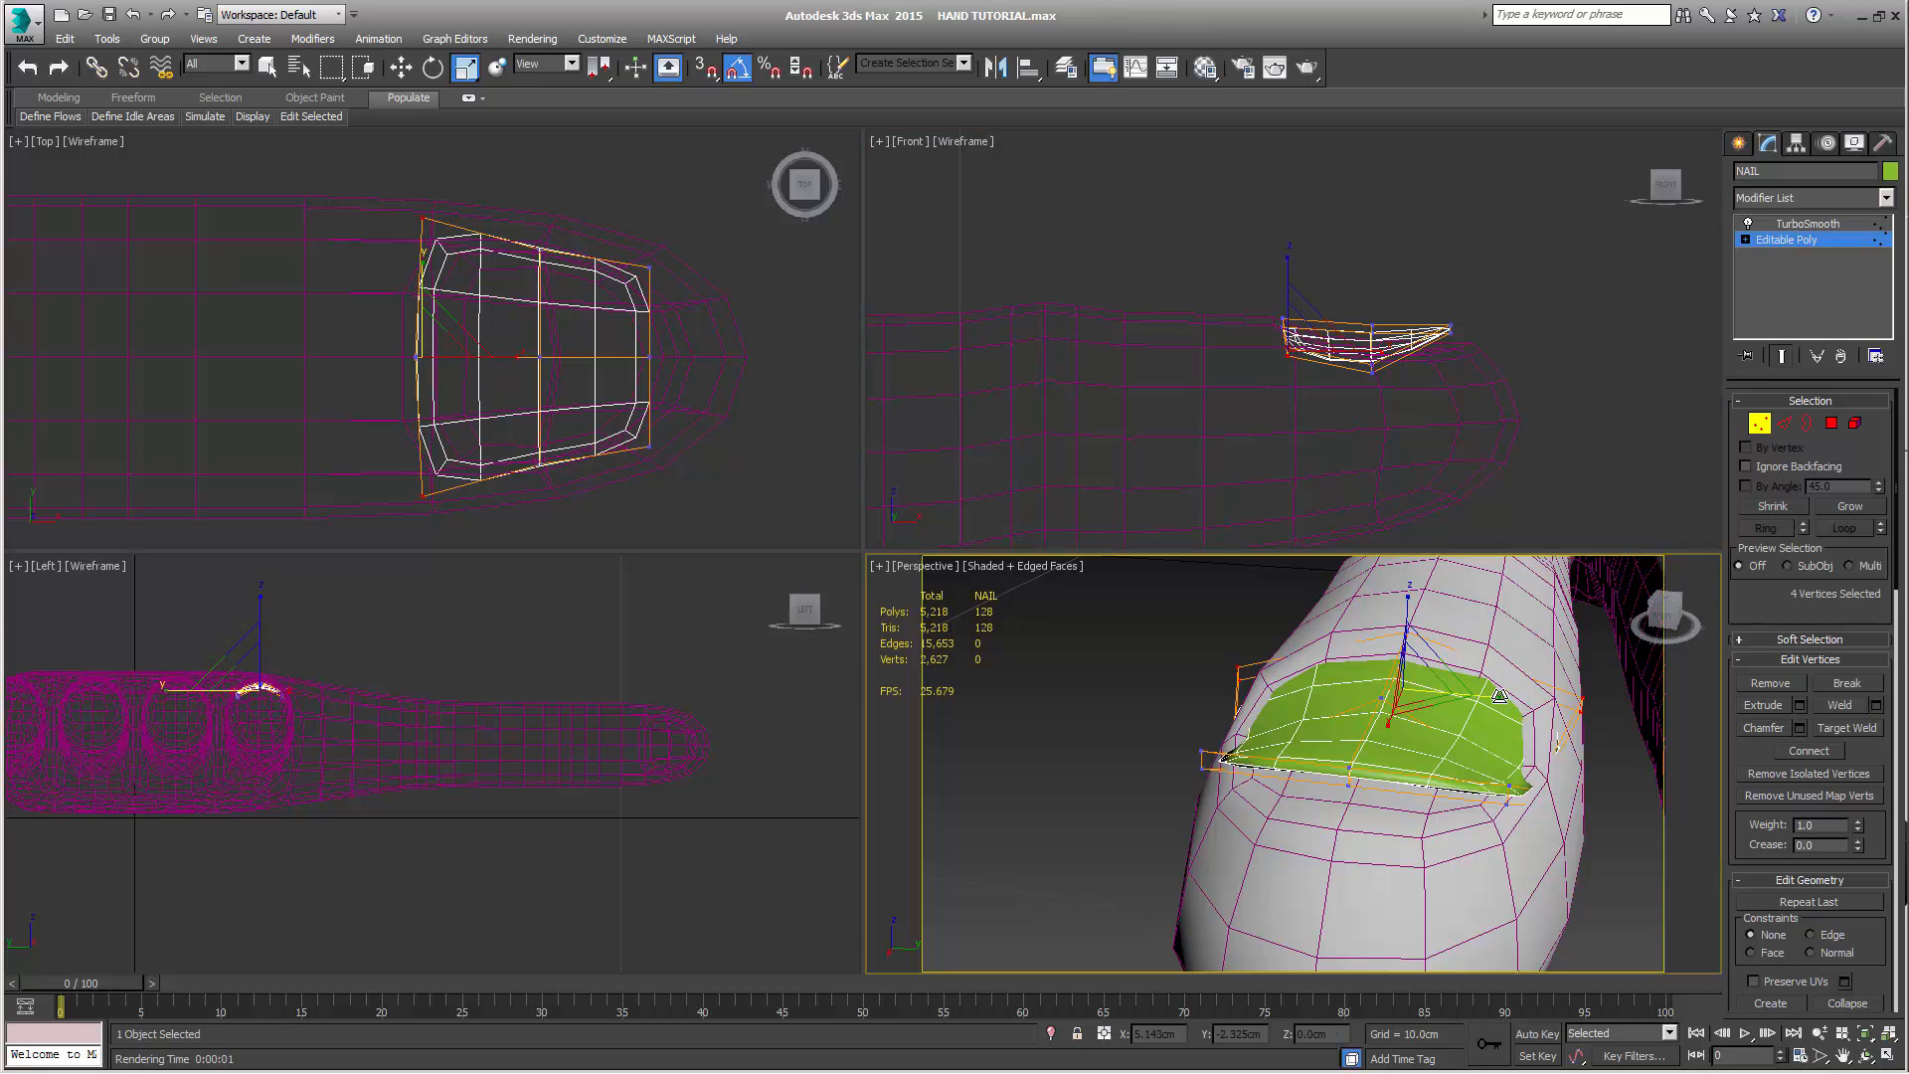
{"action": "left_click_drag", "start_coordinate": [1499, 696], "coordinate": [1492, 695]}
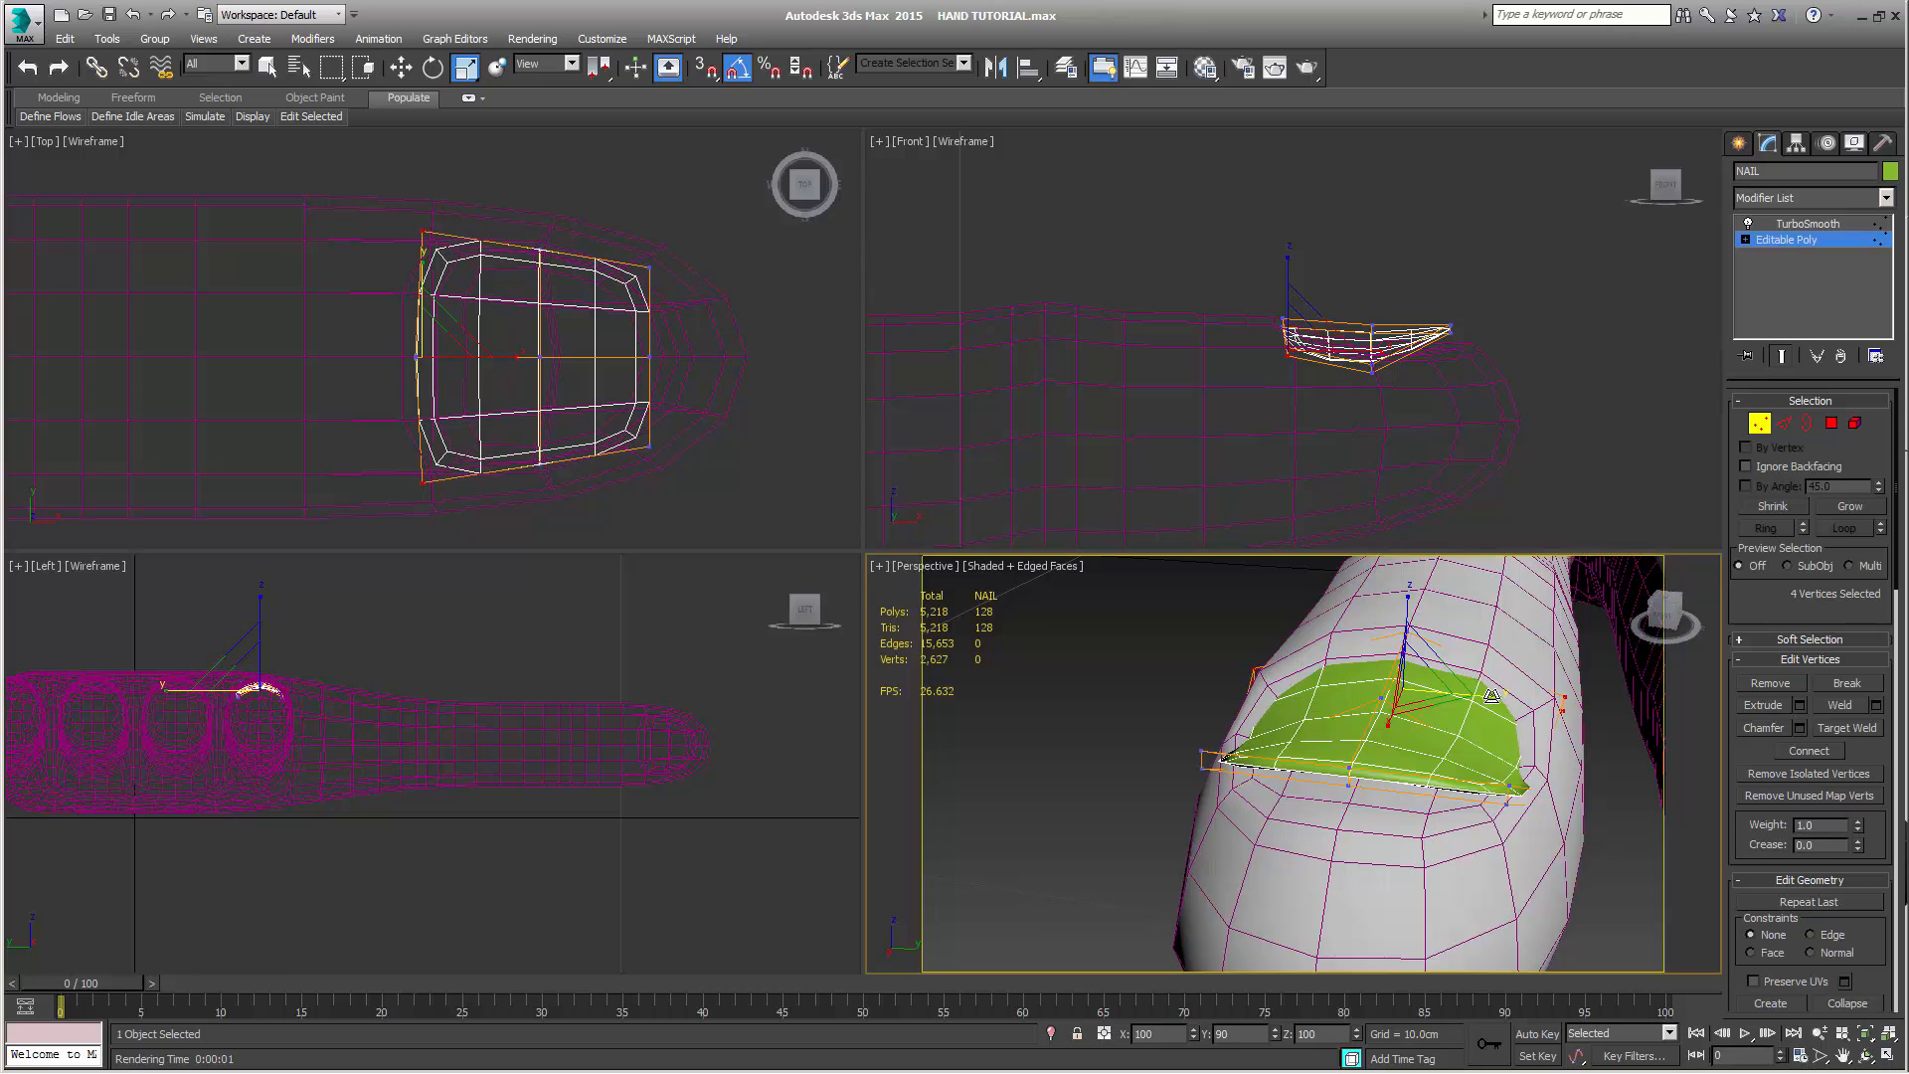
{"action": "key", "text": "w"}
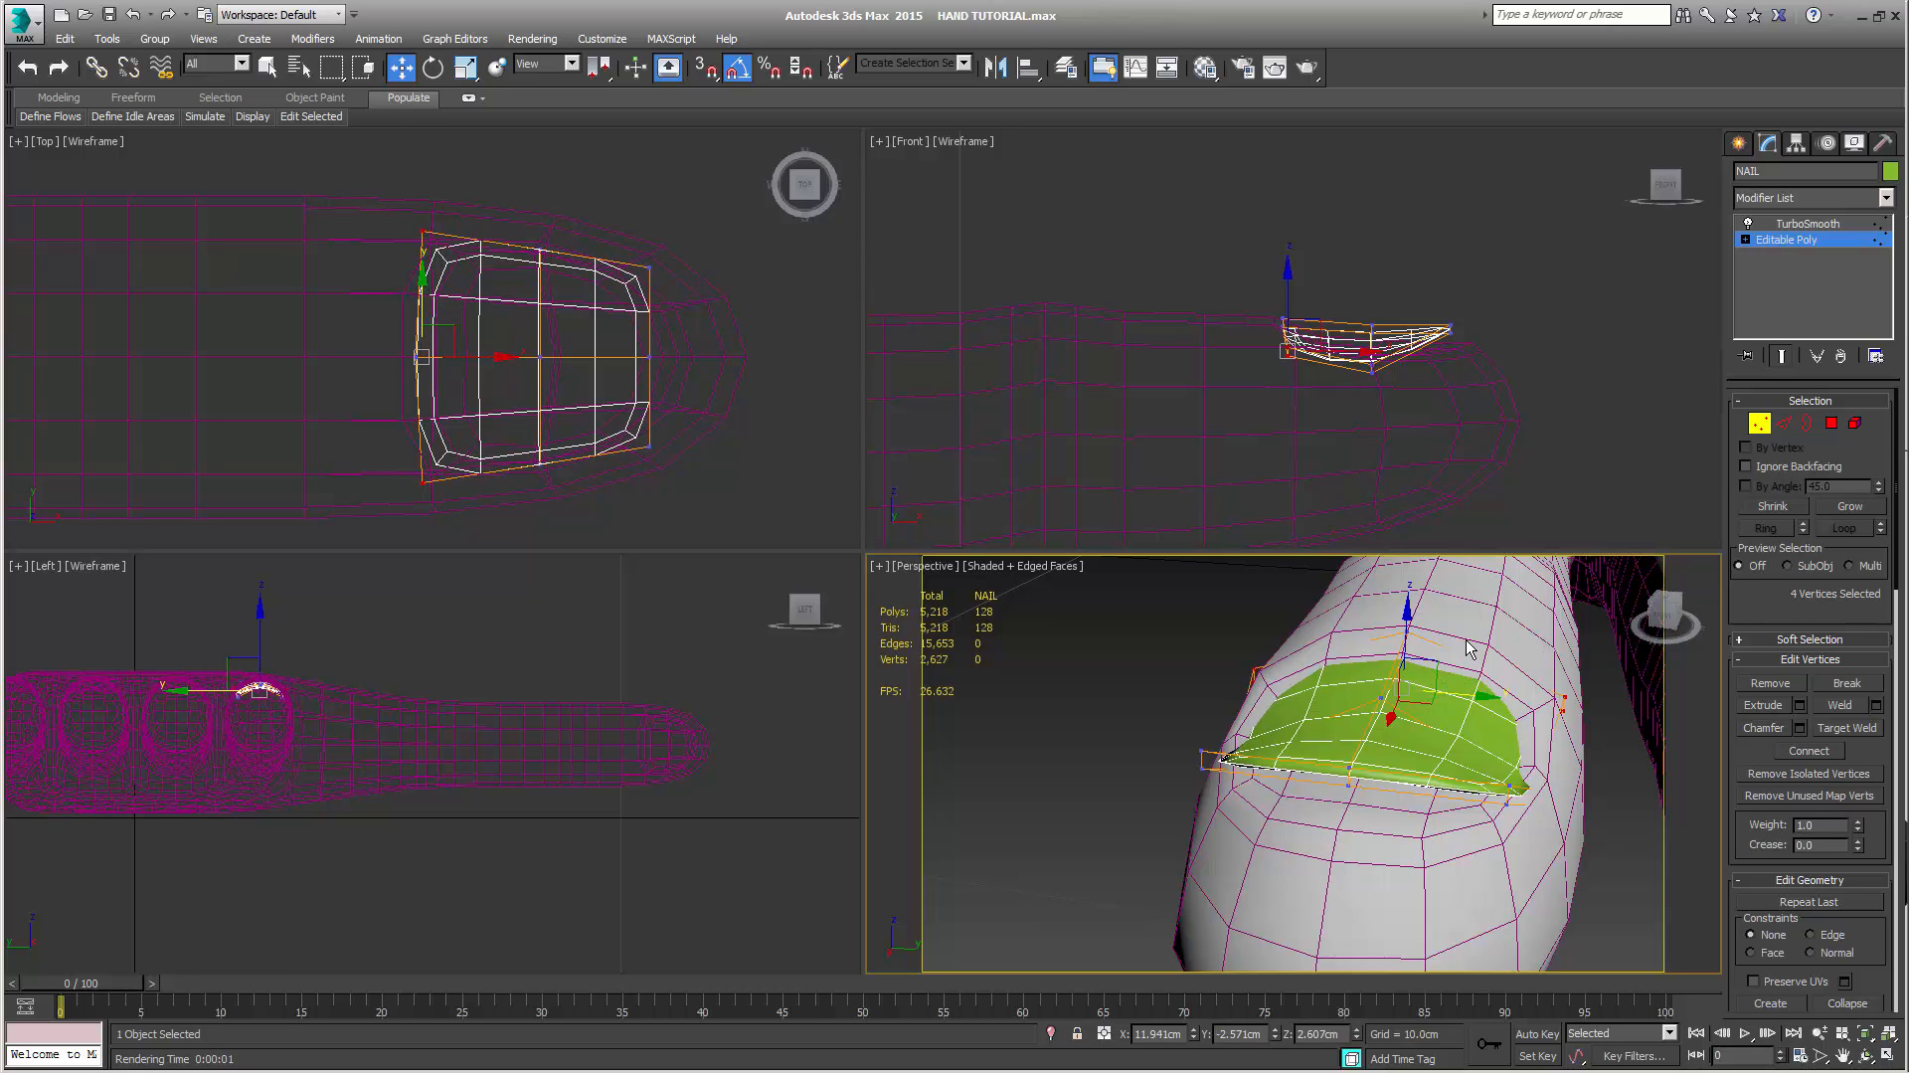
{"action": "left_click_drag", "start_coordinate": [1410, 617], "coordinate": [1420, 612]}
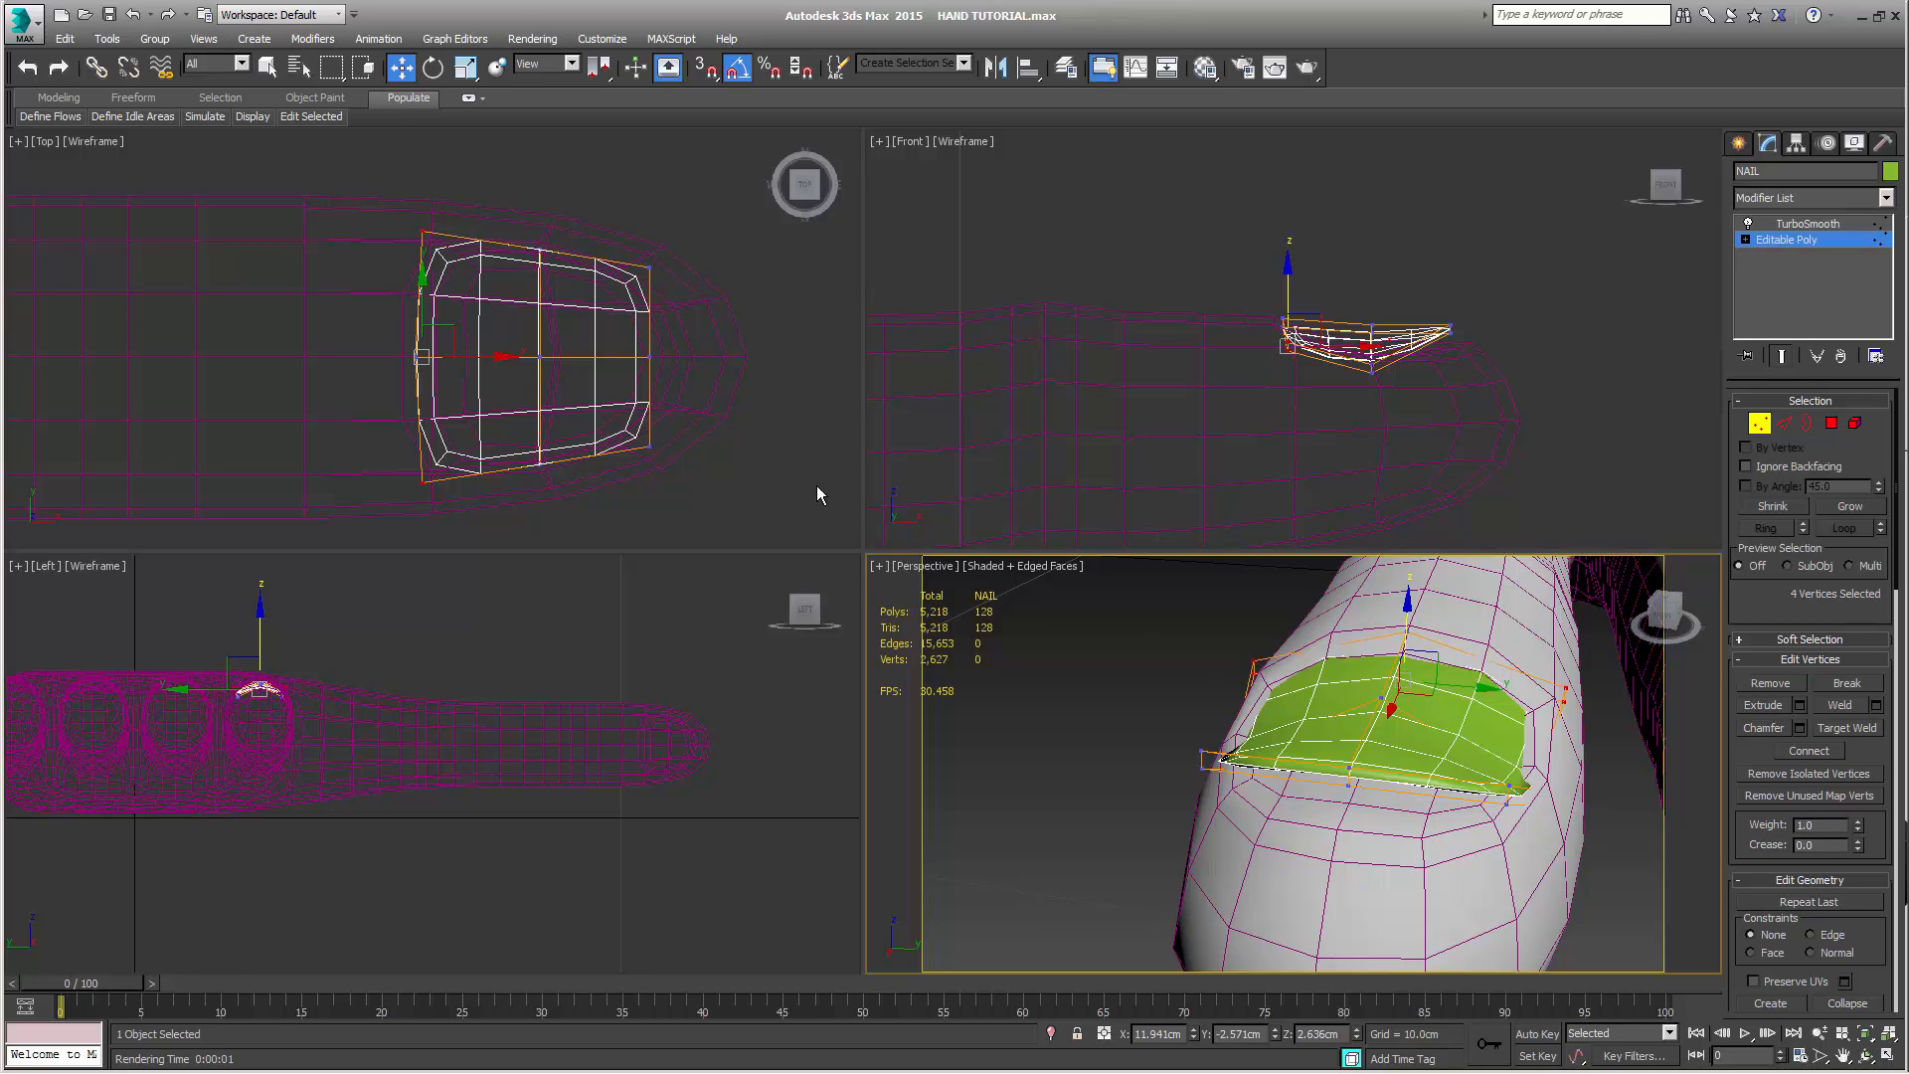
Scale the four outer vertices of NAIL's middle row slightly wider along Y and raise them to about 2.521 cm in Z
{"action": "left_click_drag", "start_coordinate": [488, 216], "coordinate": [559, 260]}
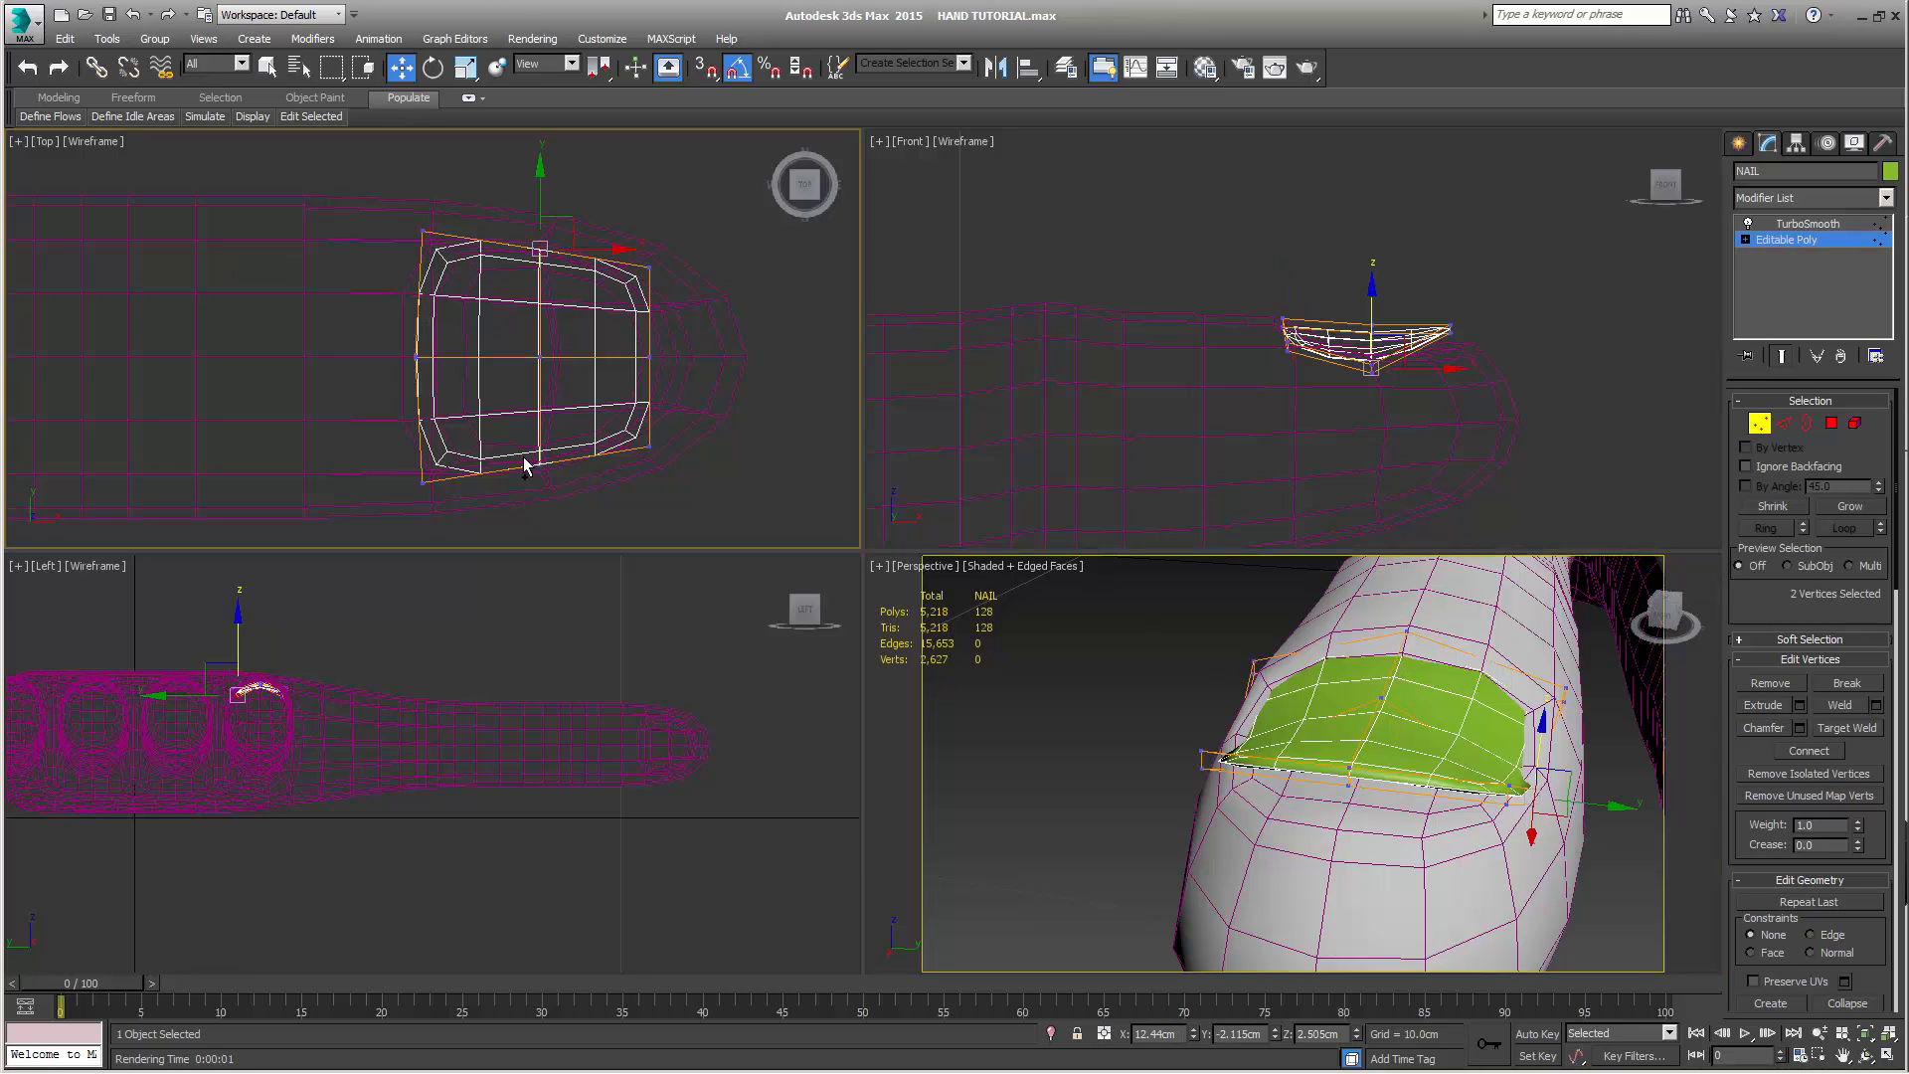
{"action": "left_click_drag", "start_coordinate": [558, 499], "coordinate": [560, 502], "text": "ctrl"}
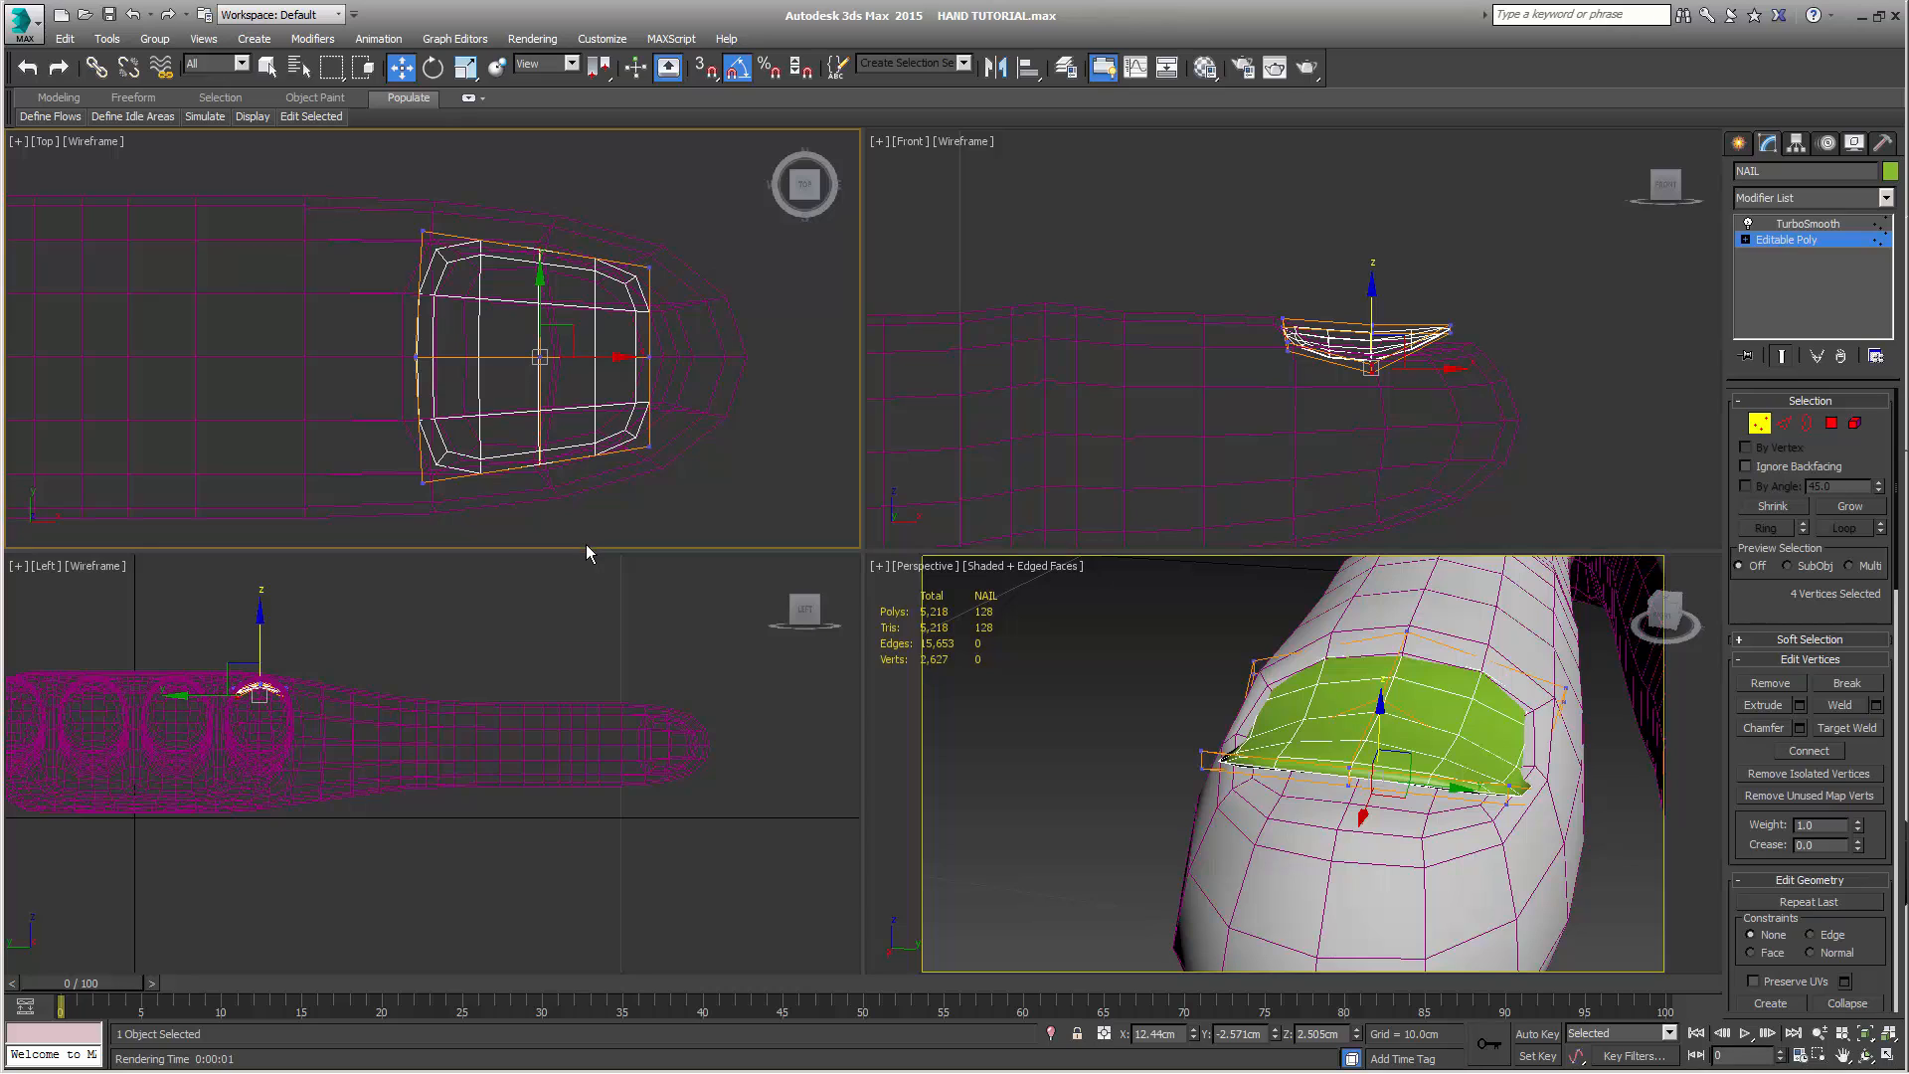
{"action": "key", "text": "r"}
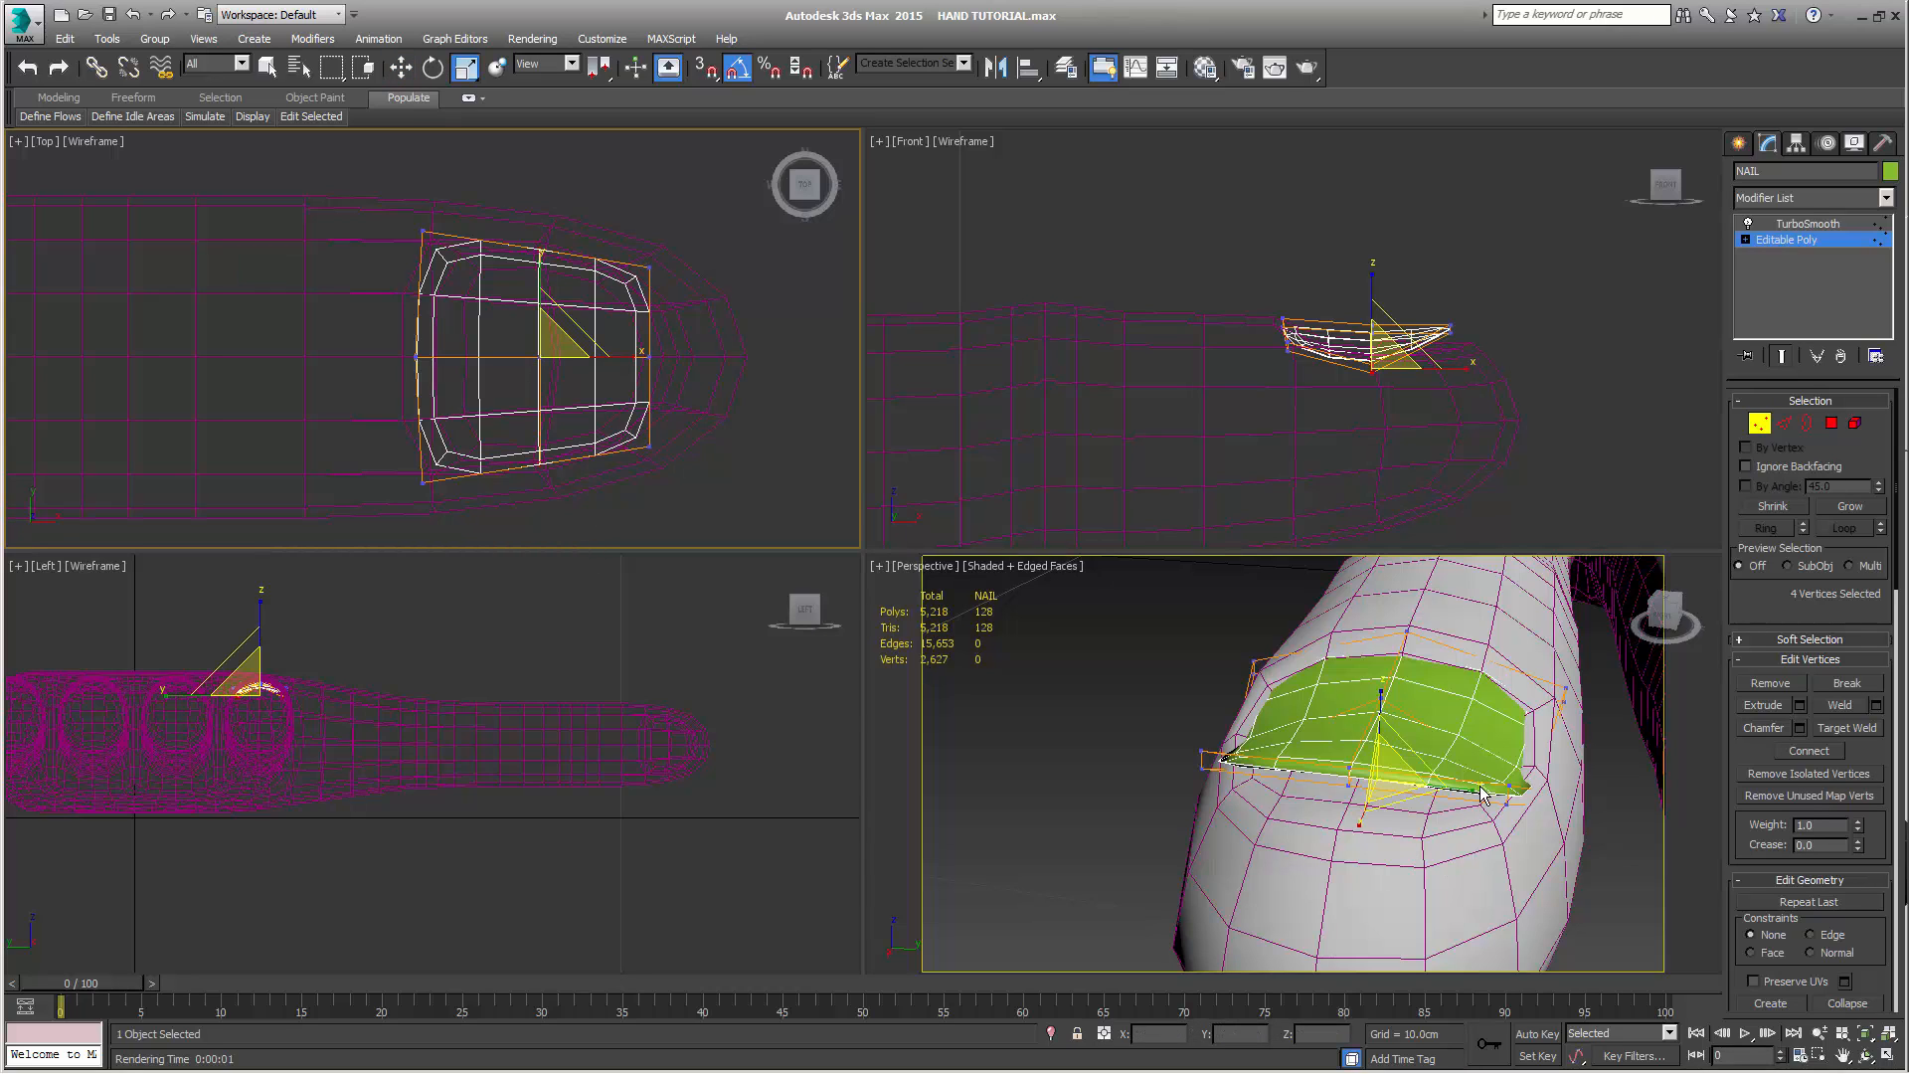
{"action": "left_click_drag", "start_coordinate": [1472, 798], "coordinate": [1476, 795]}
{"action": "key", "text": "w"}
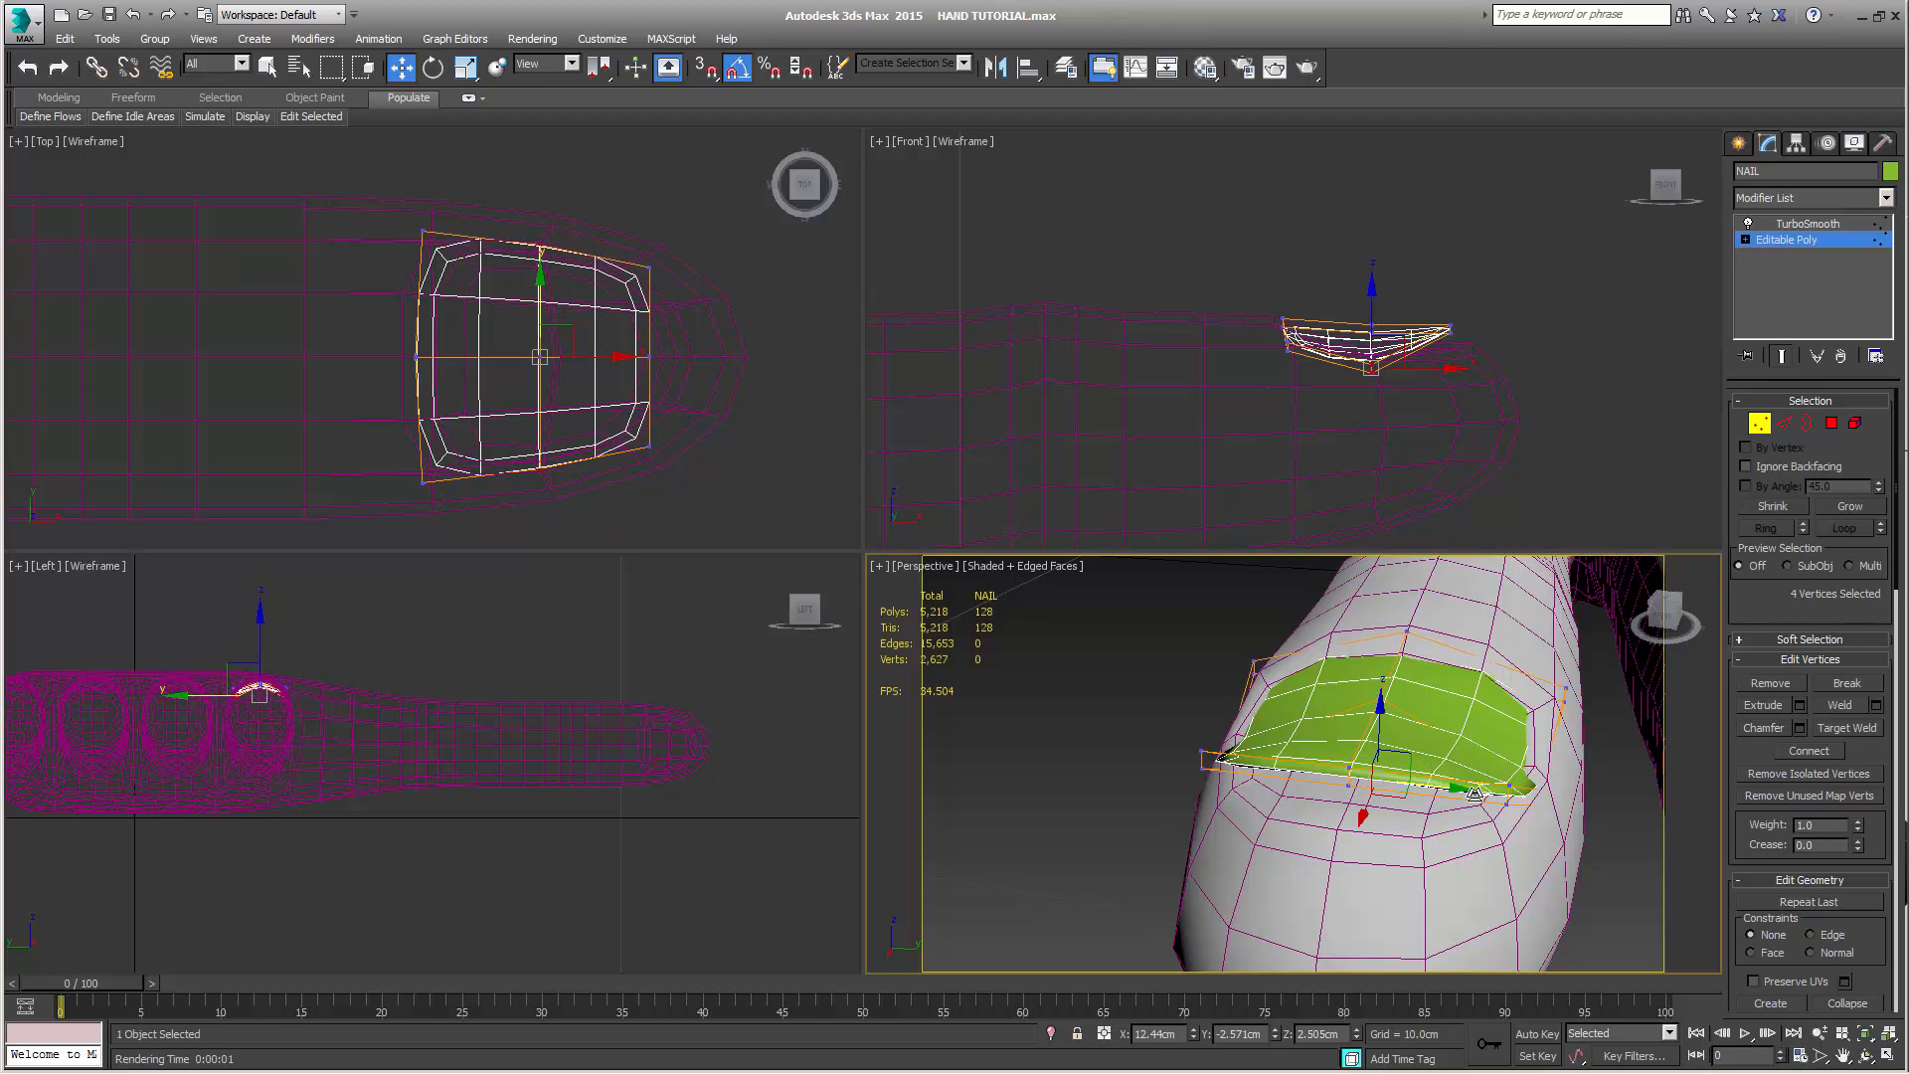
{"action": "left_click_drag", "start_coordinate": [1385, 713], "coordinate": [1388, 708]}
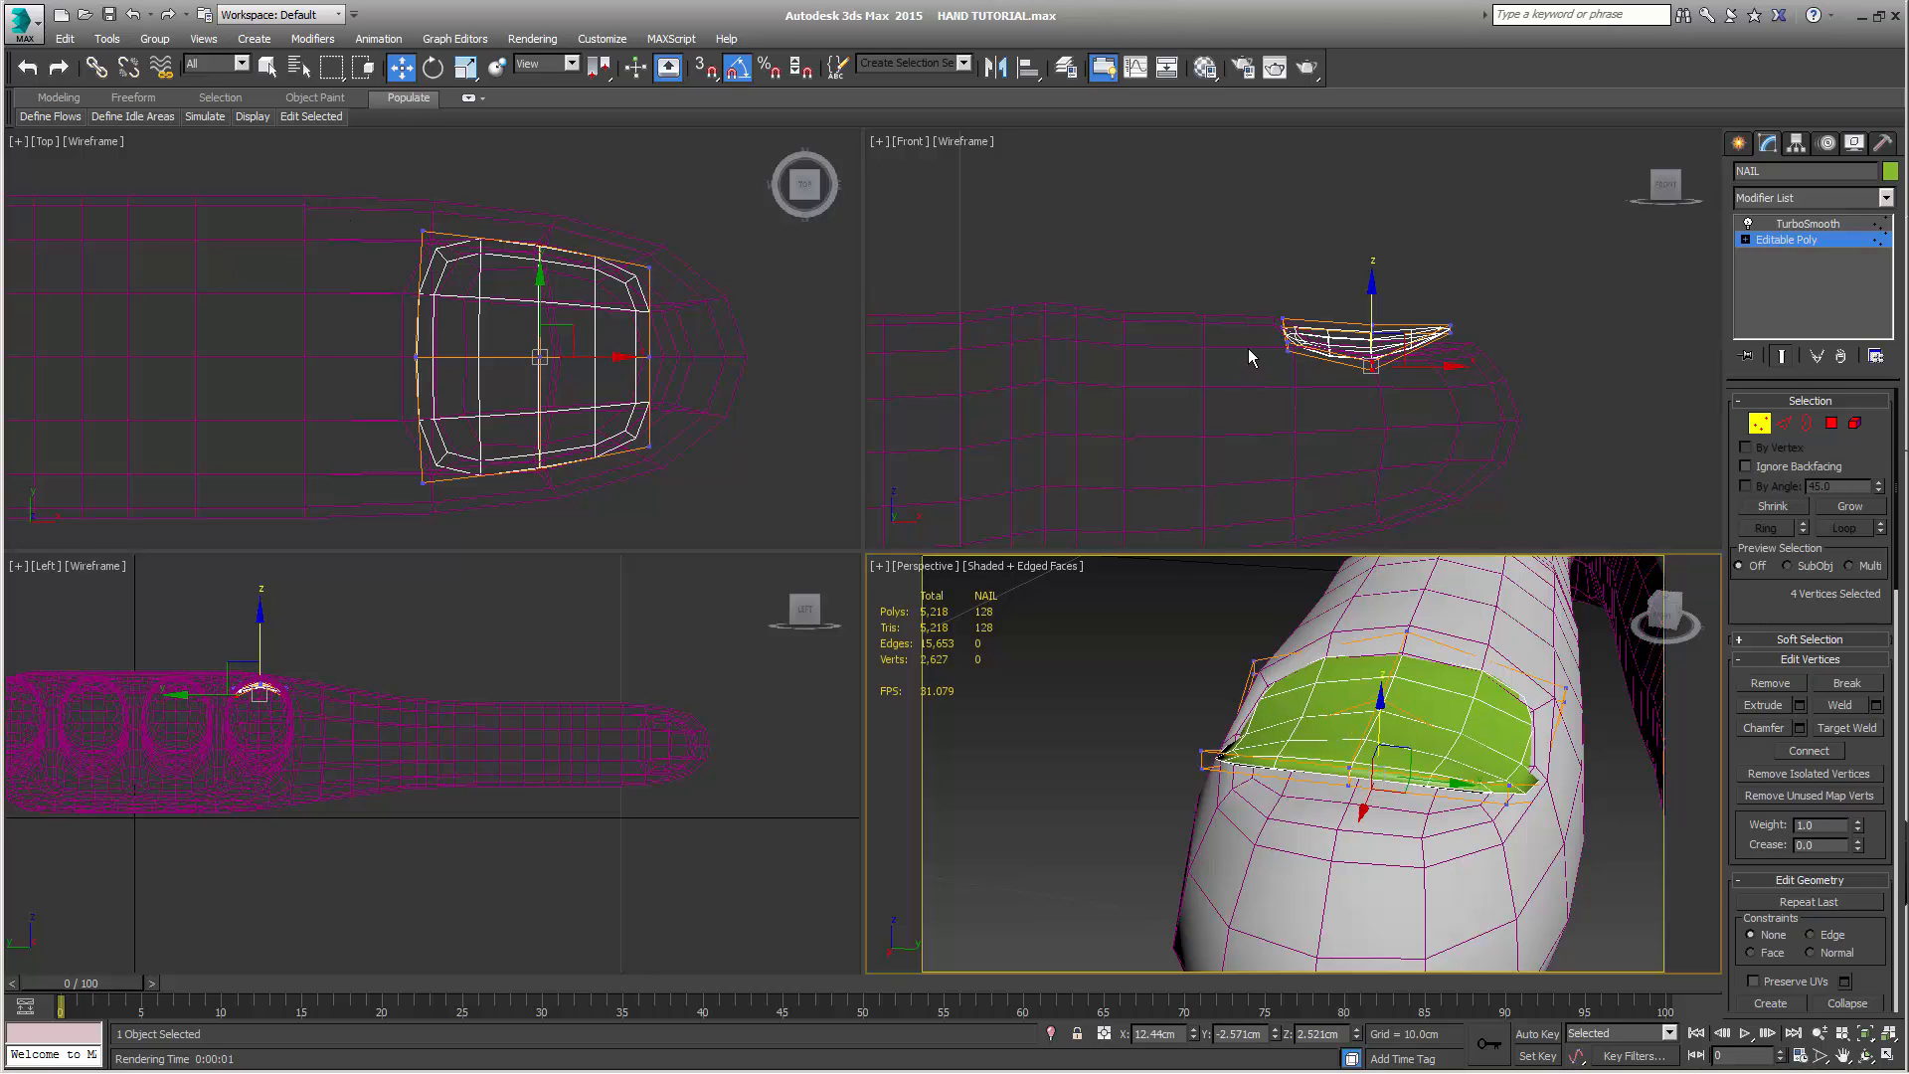
Scale NAIL's four outer knuckle-end vertices slightly closer together along Y
{"action": "left_click_drag", "start_coordinate": [1275, 335], "coordinate": [1308, 360]}
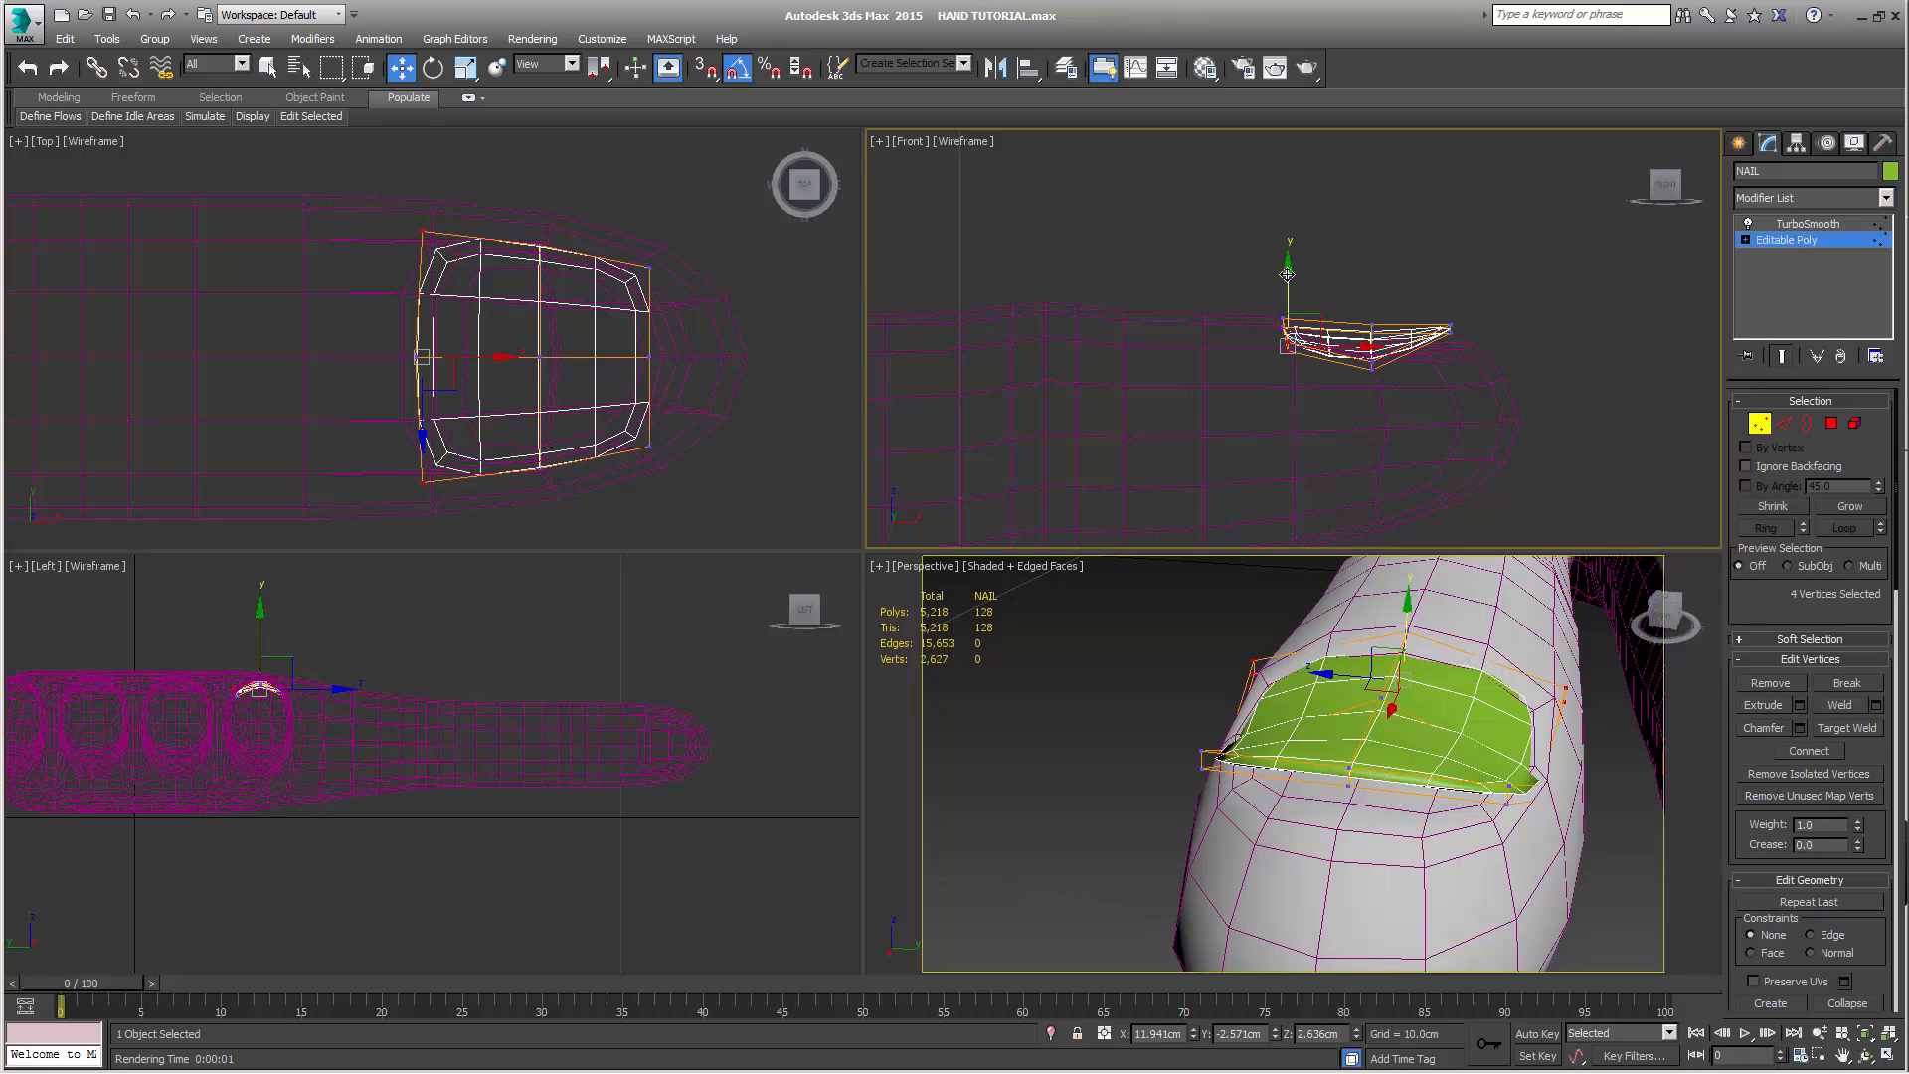
{"action": "key", "text": "r"}
{"action": "right_click", "coordinate": [575, 183]}
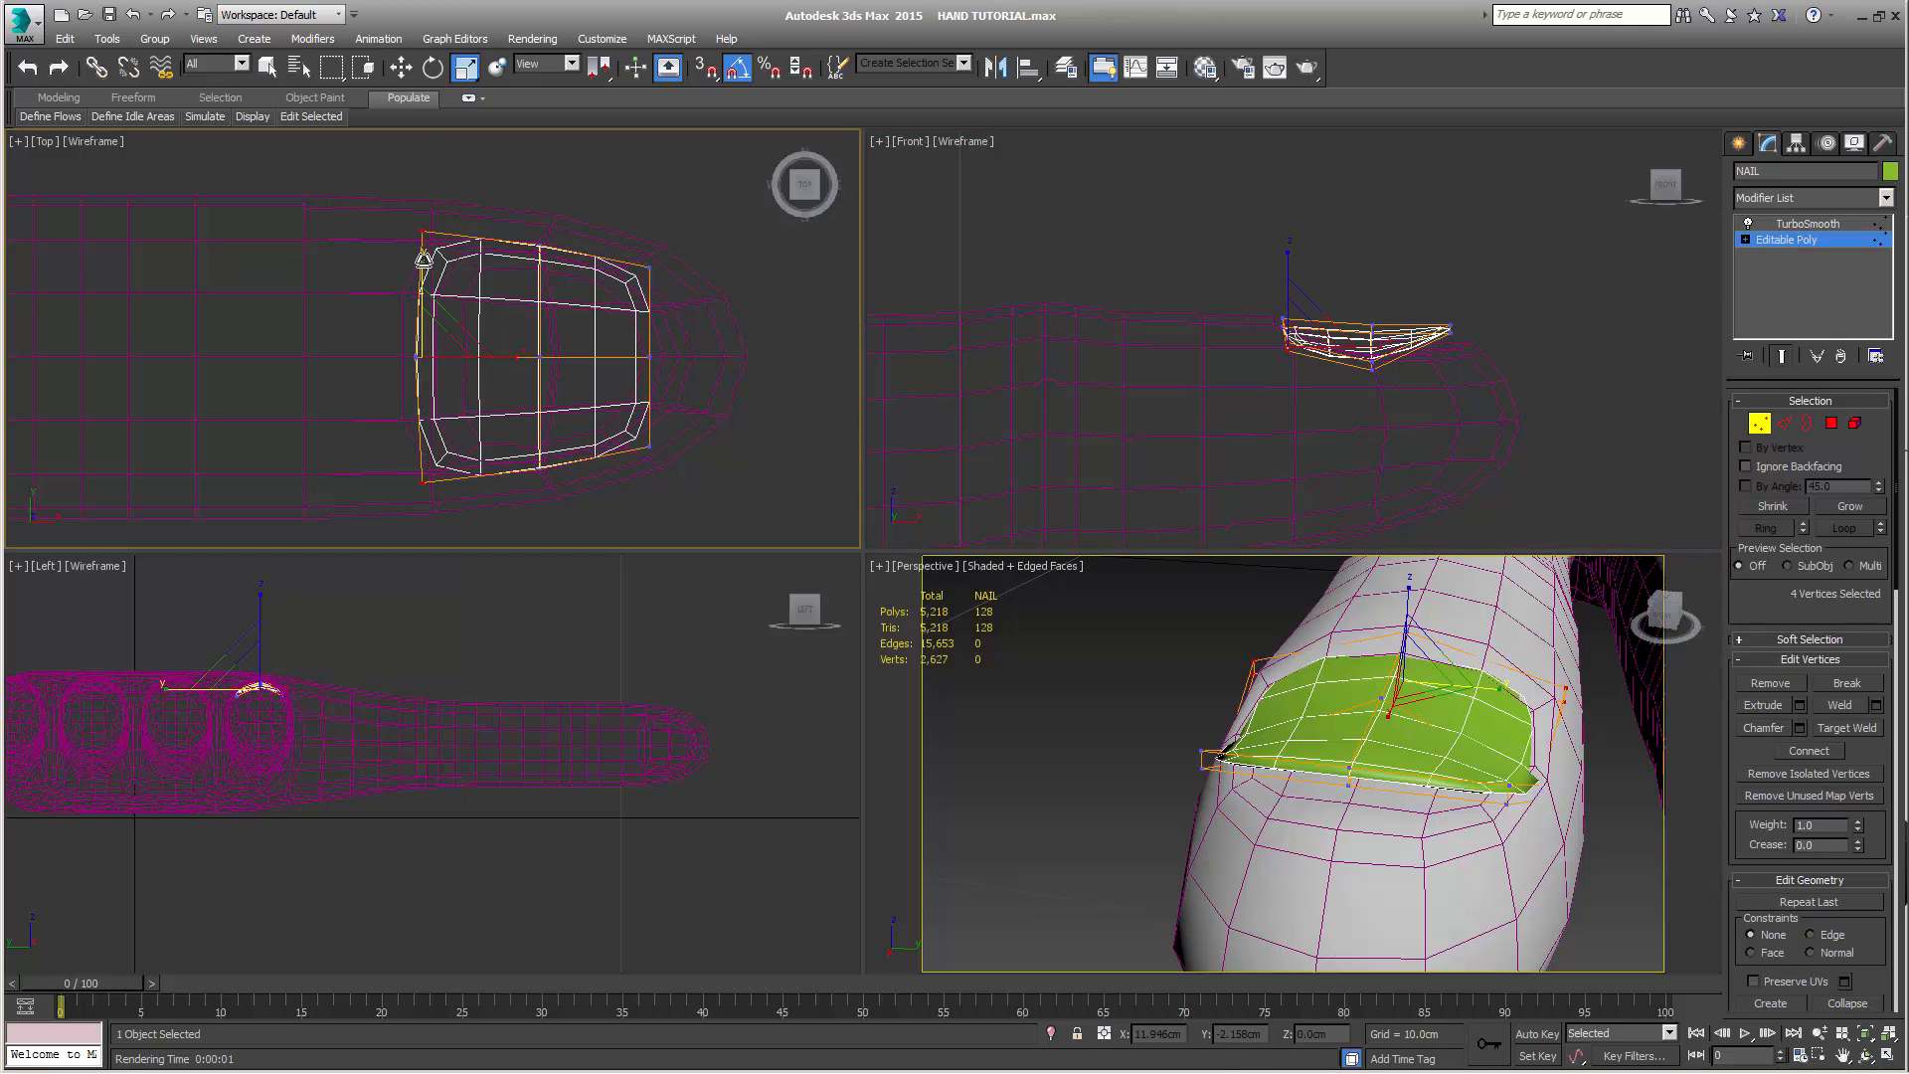
{"action": "left_click_drag", "start_coordinate": [423, 259], "coordinate": [422, 263]}
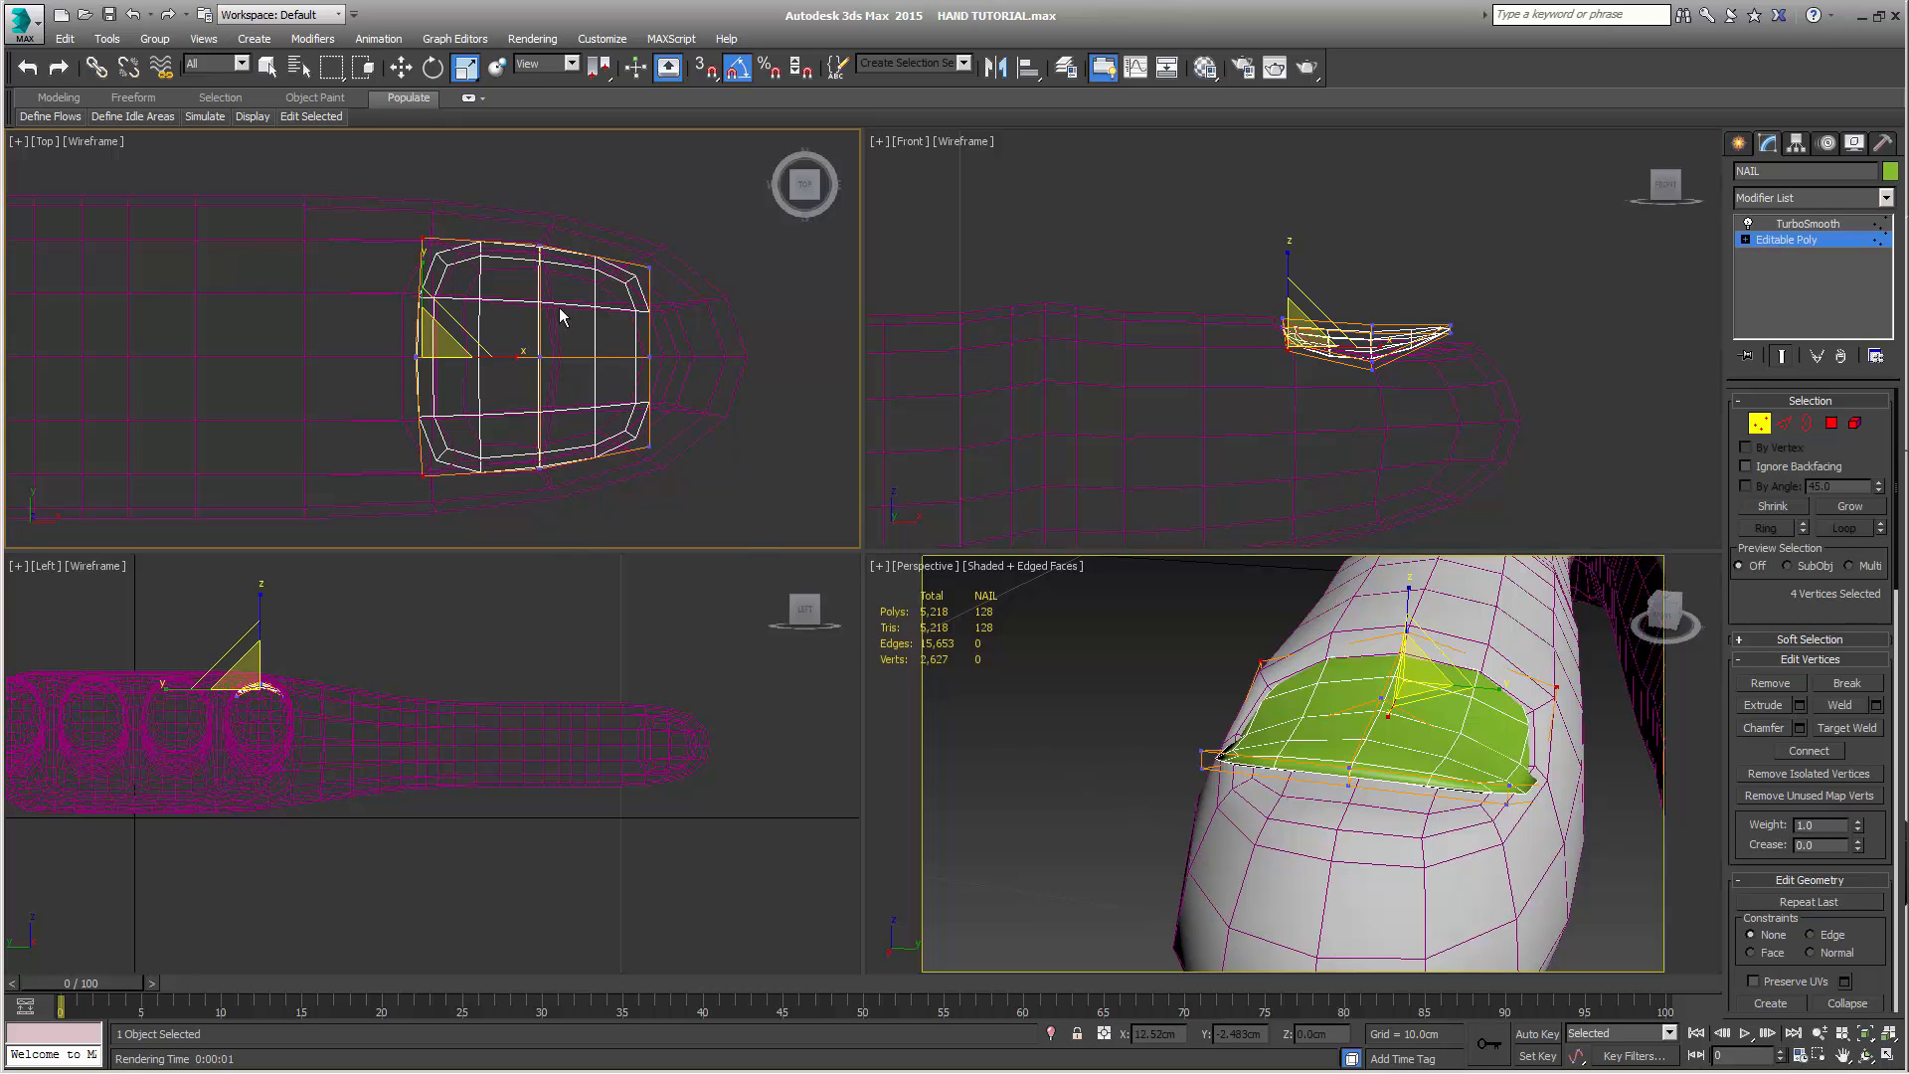
Extend NAIL's six fingertip-end vertices toward the fingertip to about 13.069 cm in X and lower them to about 2.671 cm in Z
{"action": "left_click_drag", "start_coordinate": [611, 228], "coordinate": [726, 497]}
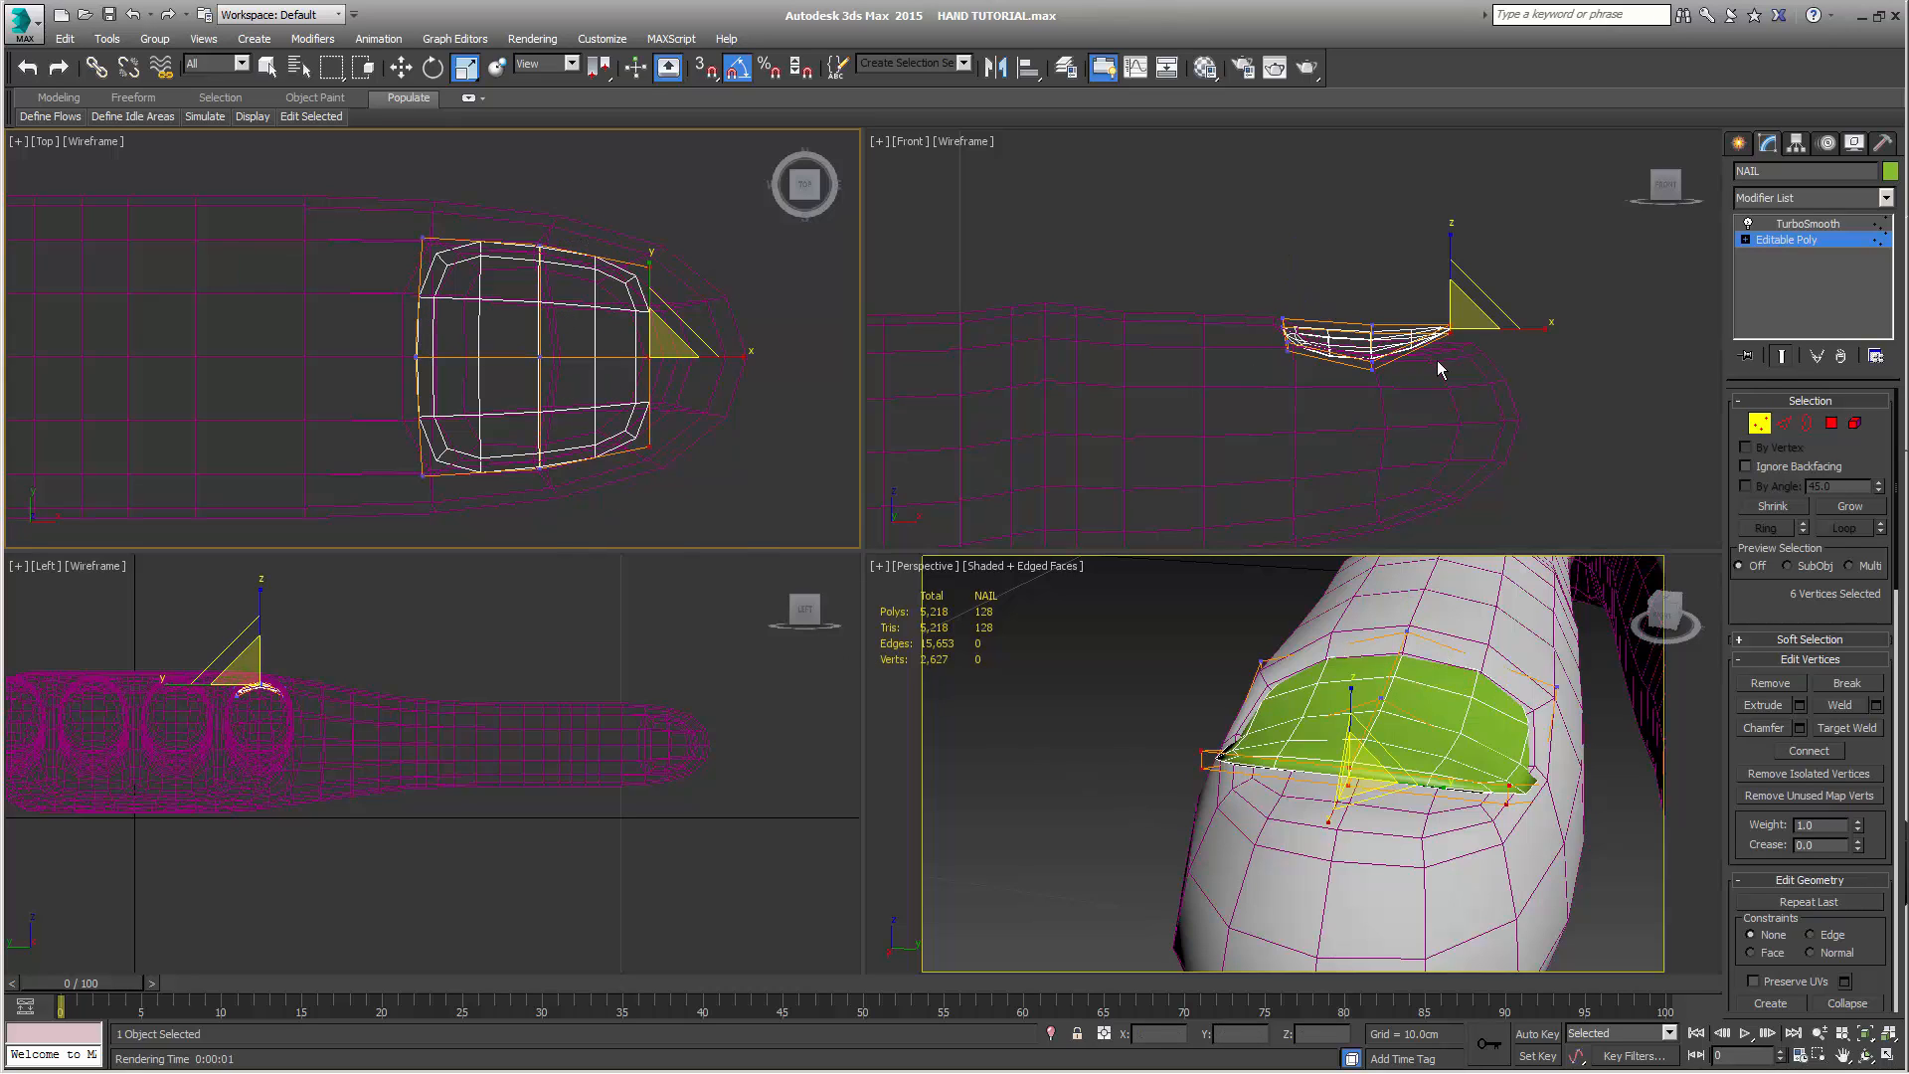
{"action": "right_click", "coordinate": [1510, 362]}
{"action": "key", "text": "e"}
{"action": "key", "text": "w"}
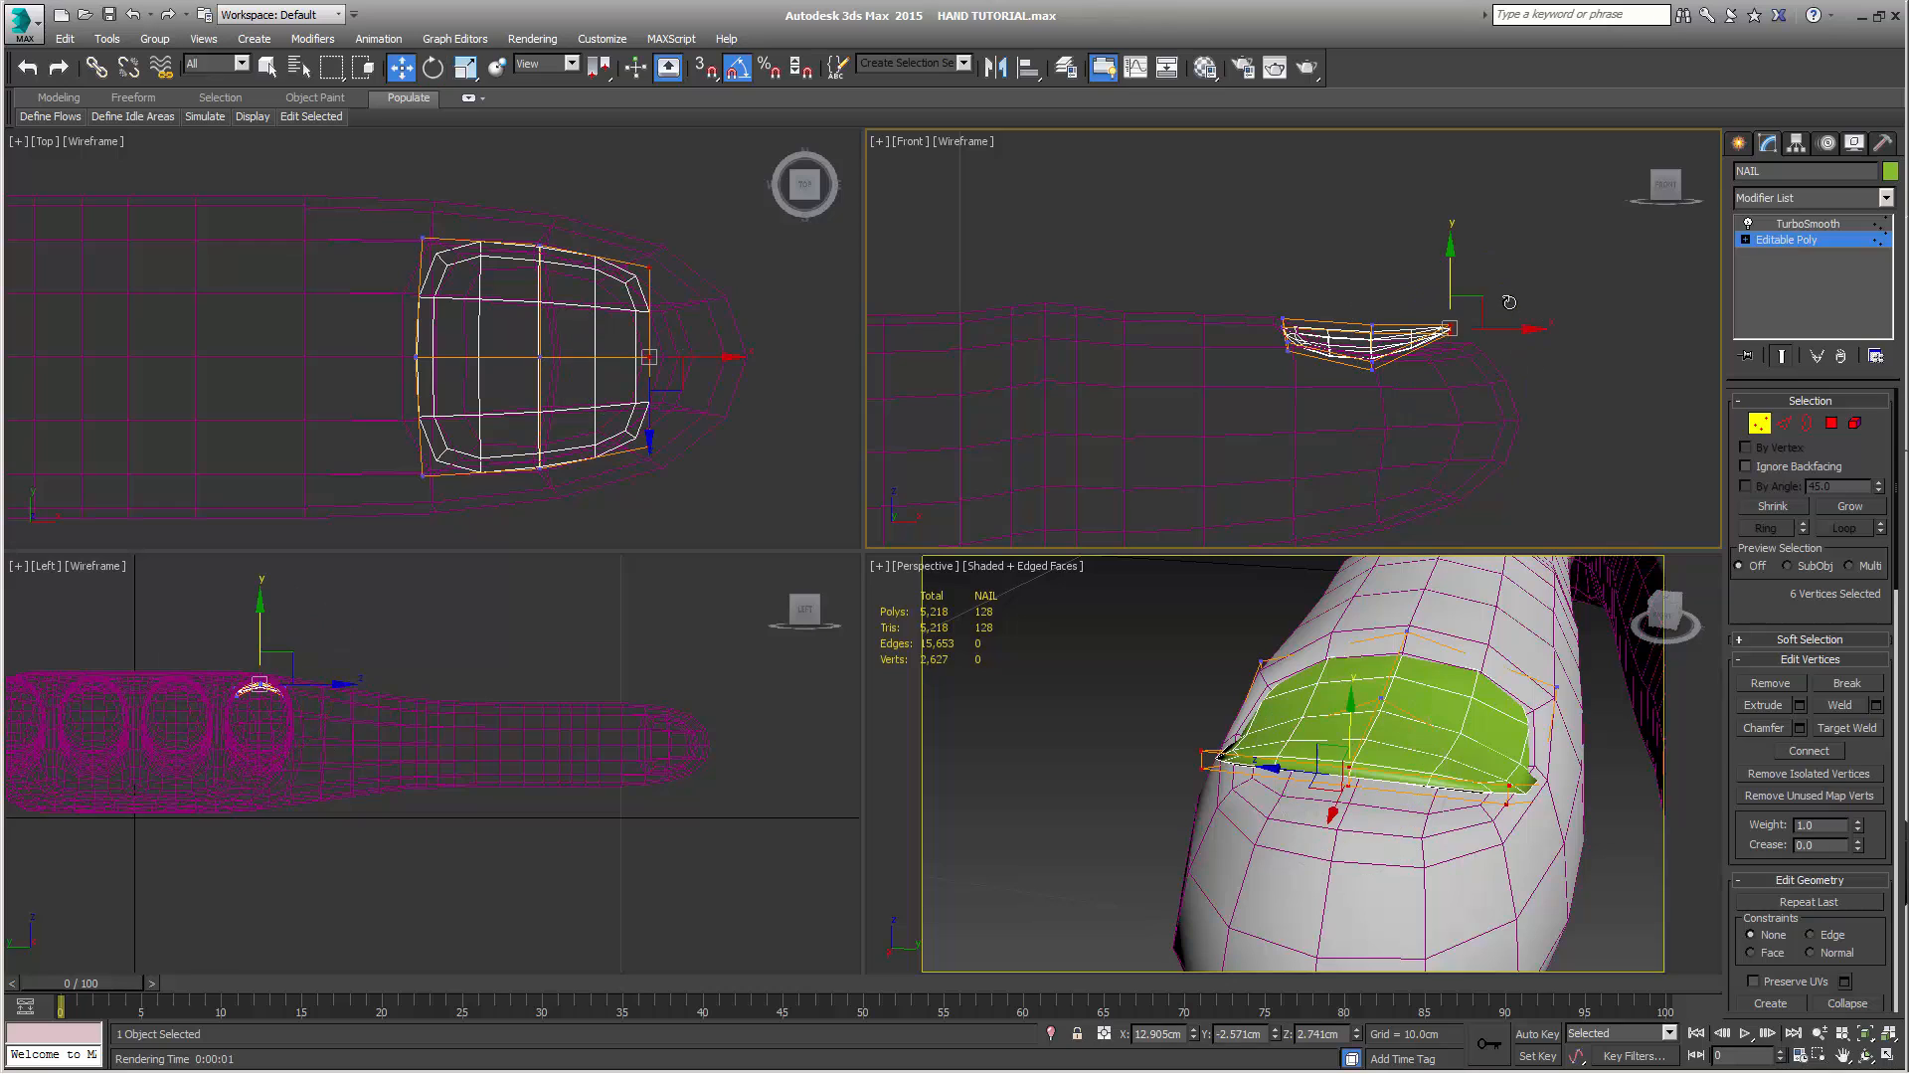
{"action": "left_click_drag", "start_coordinate": [1476, 299], "coordinate": [1504, 306]}
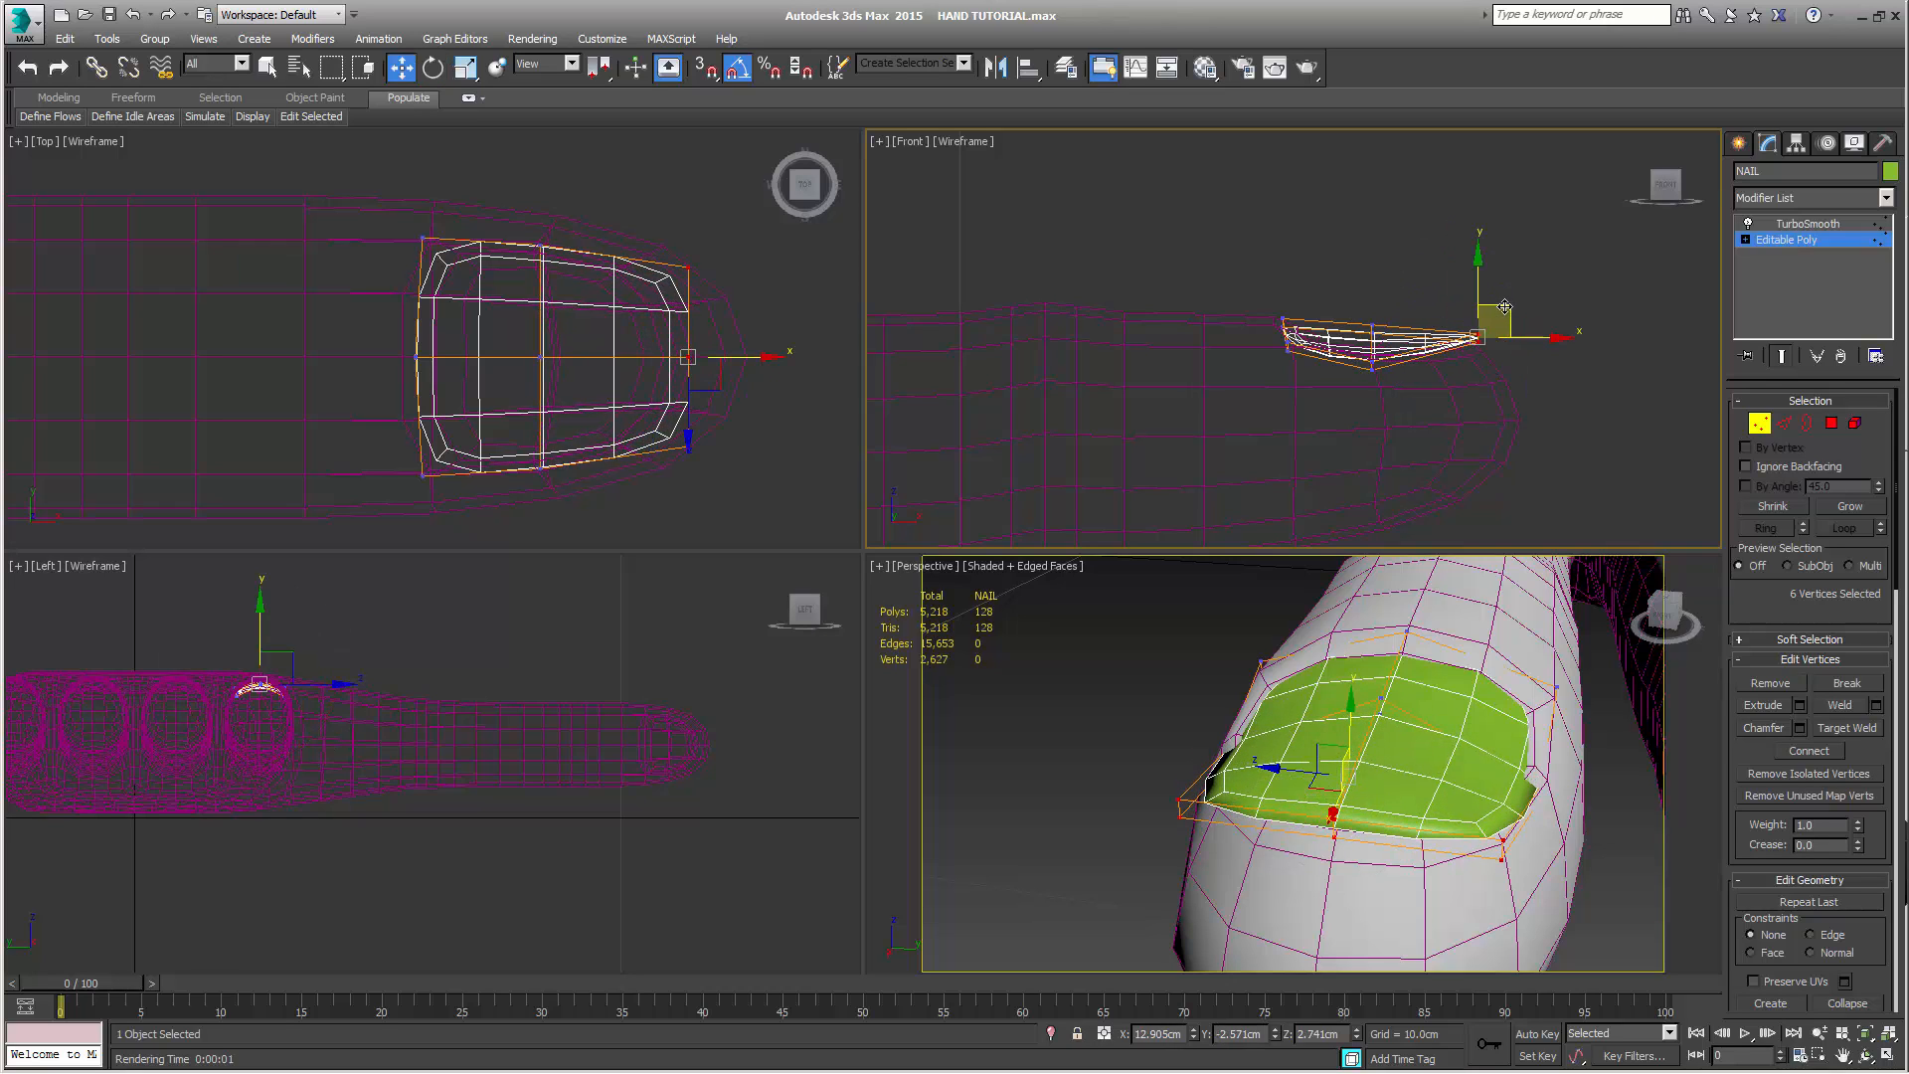
{"action": "middle_click_drag", "start_coordinate": [1446, 847], "coordinate": [1277, 651], "text": "alt"}
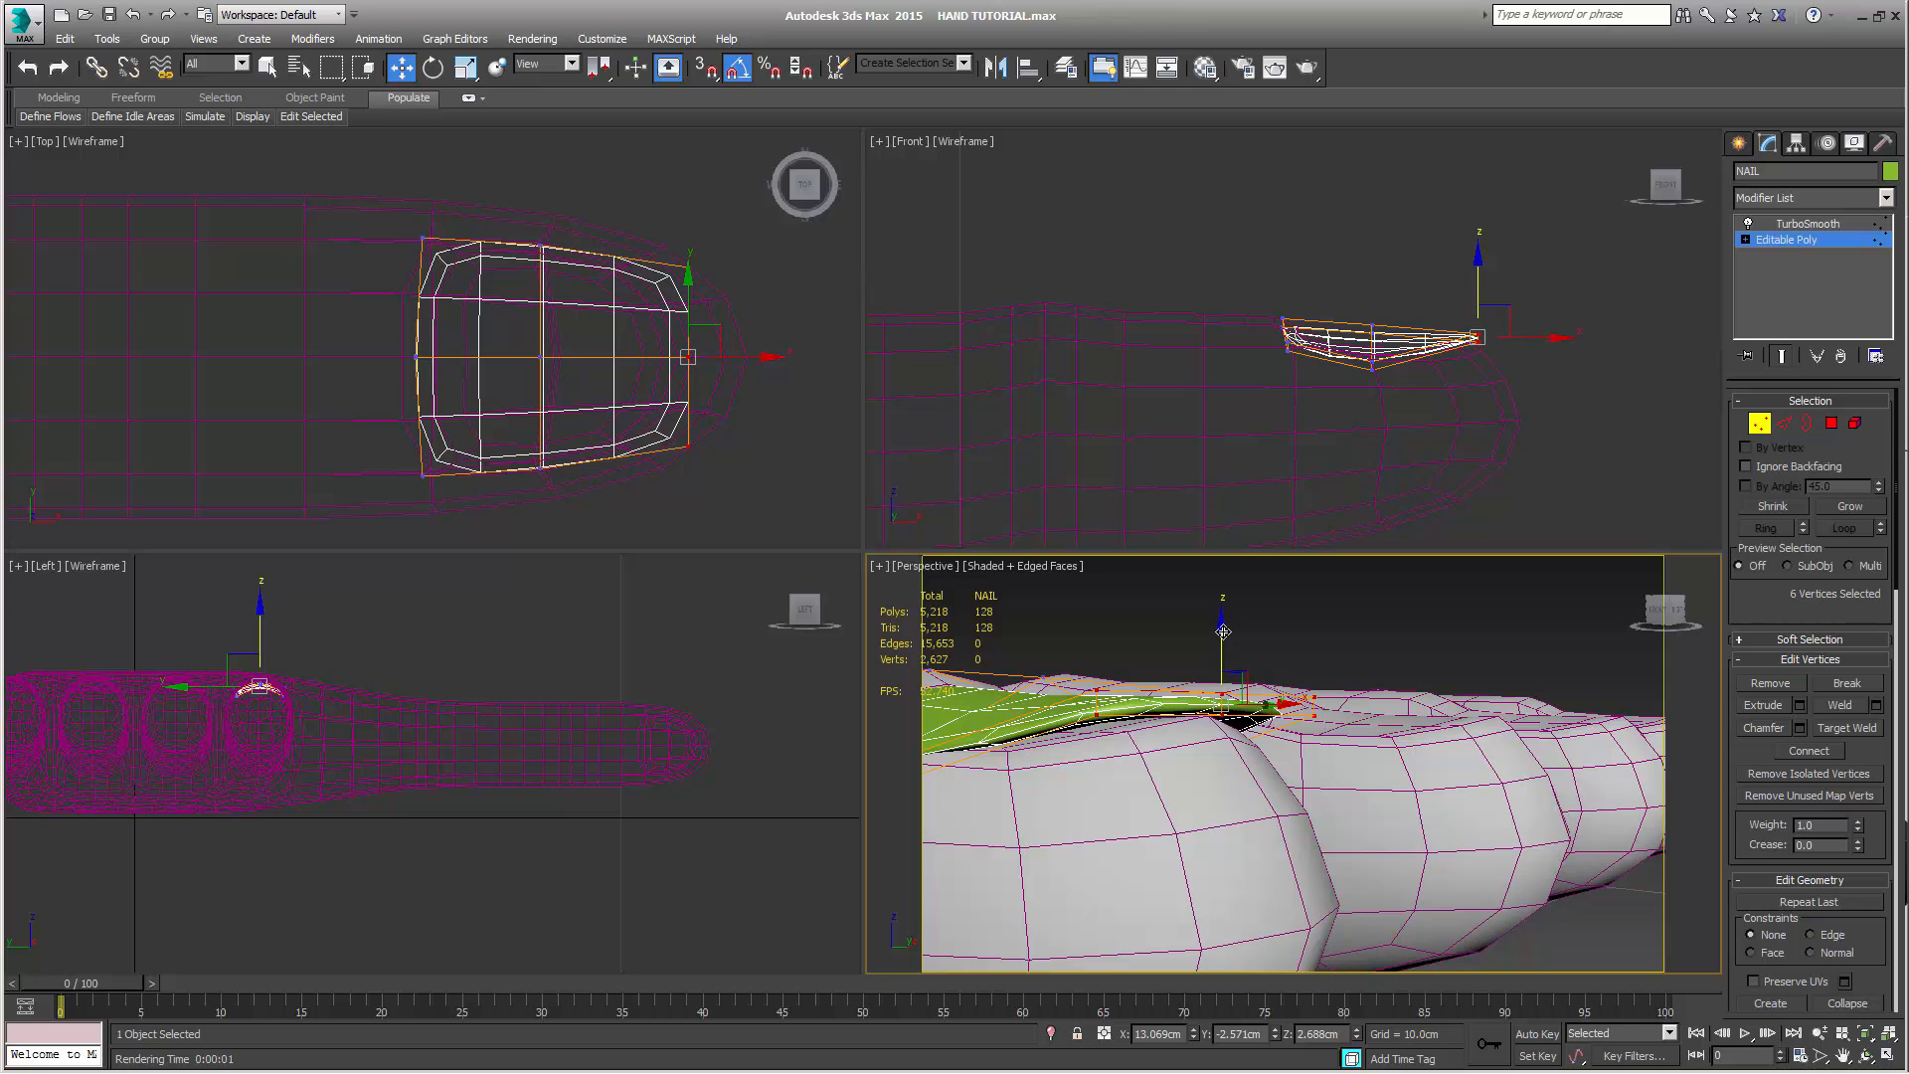
{"action": "left_click_drag", "start_coordinate": [1223, 632], "coordinate": [1223, 640]}
{"action": "middle_click_drag", "start_coordinate": [1255, 844], "coordinate": [1193, 924], "text": "alt"}
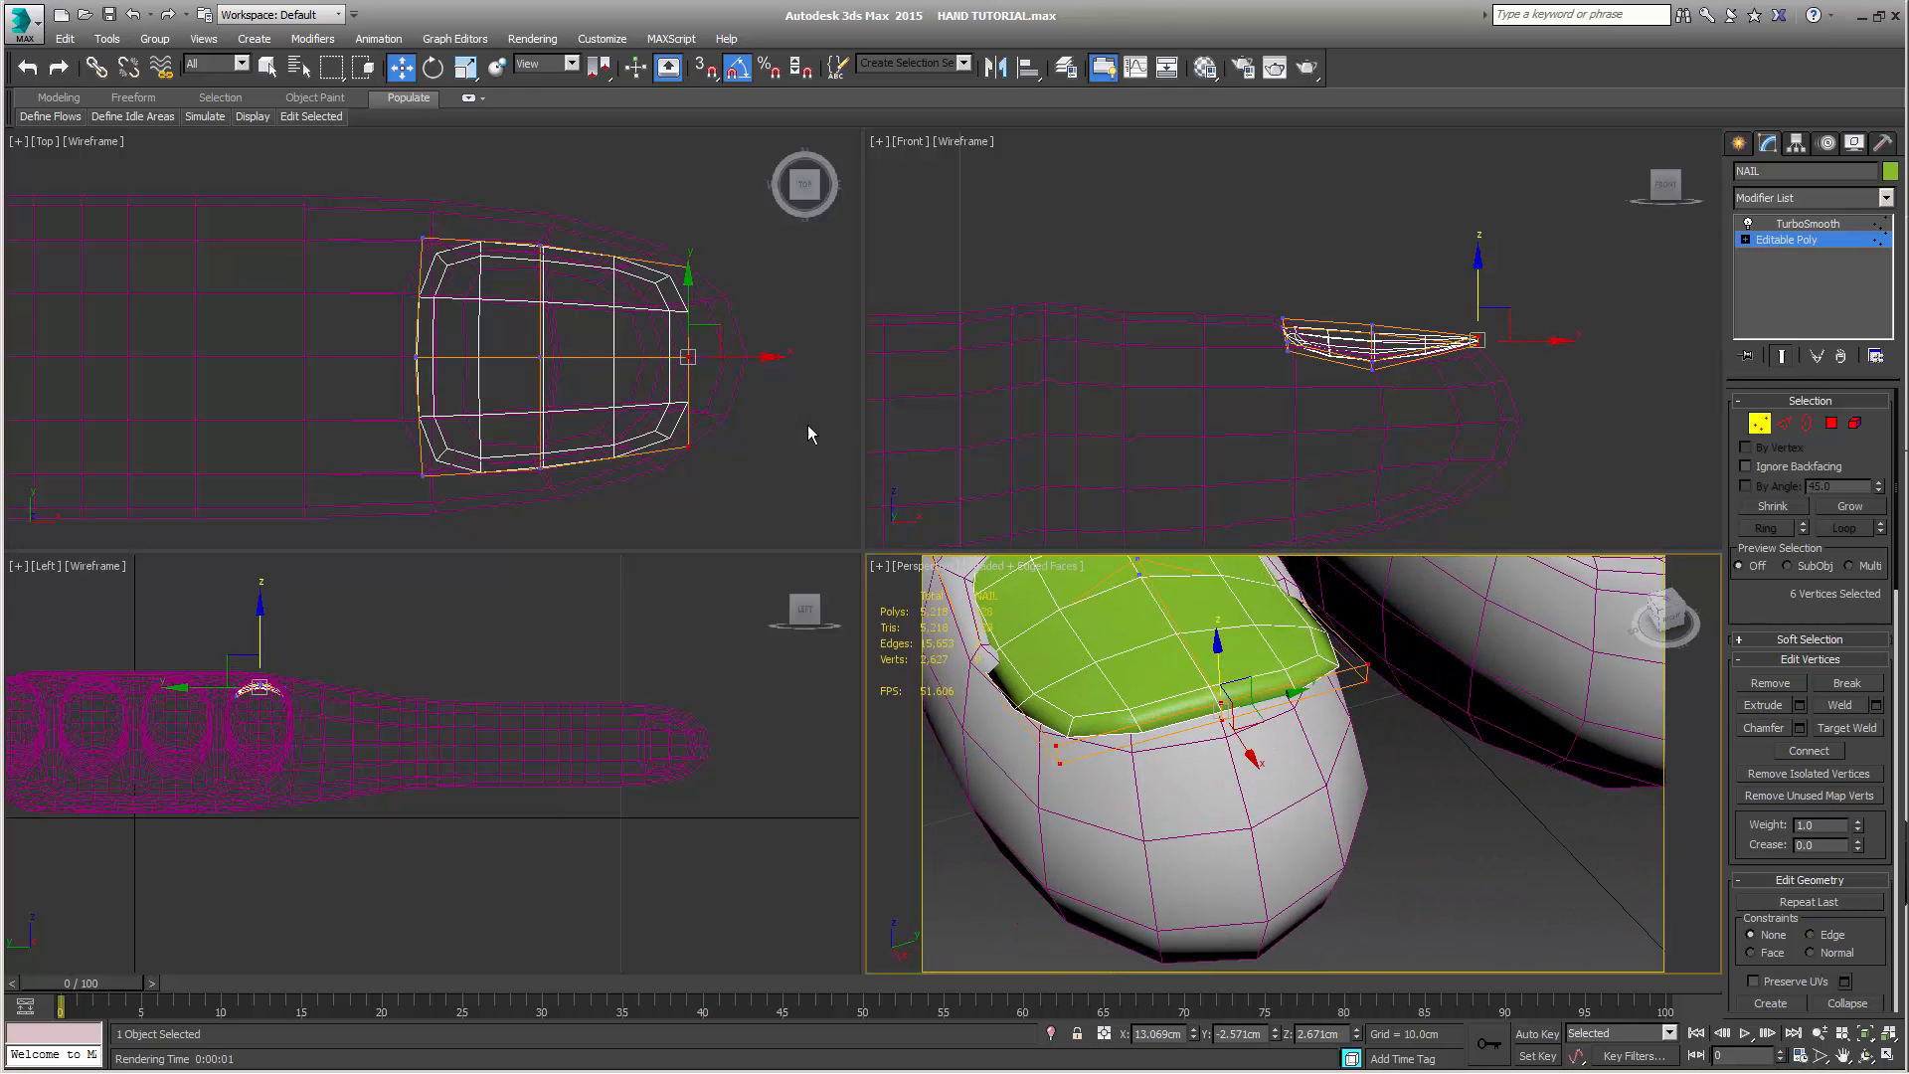
Pull NAIL's four fingertip-end corner vertices back to about 12.956 cm in X and down to about 2.565 cm in Z
{"action": "left_click_drag", "start_coordinate": [639, 235], "coordinate": [730, 291]}
{"action": "left_click_drag", "start_coordinate": [706, 484], "coordinate": [706, 485], "text": "ctrl"}
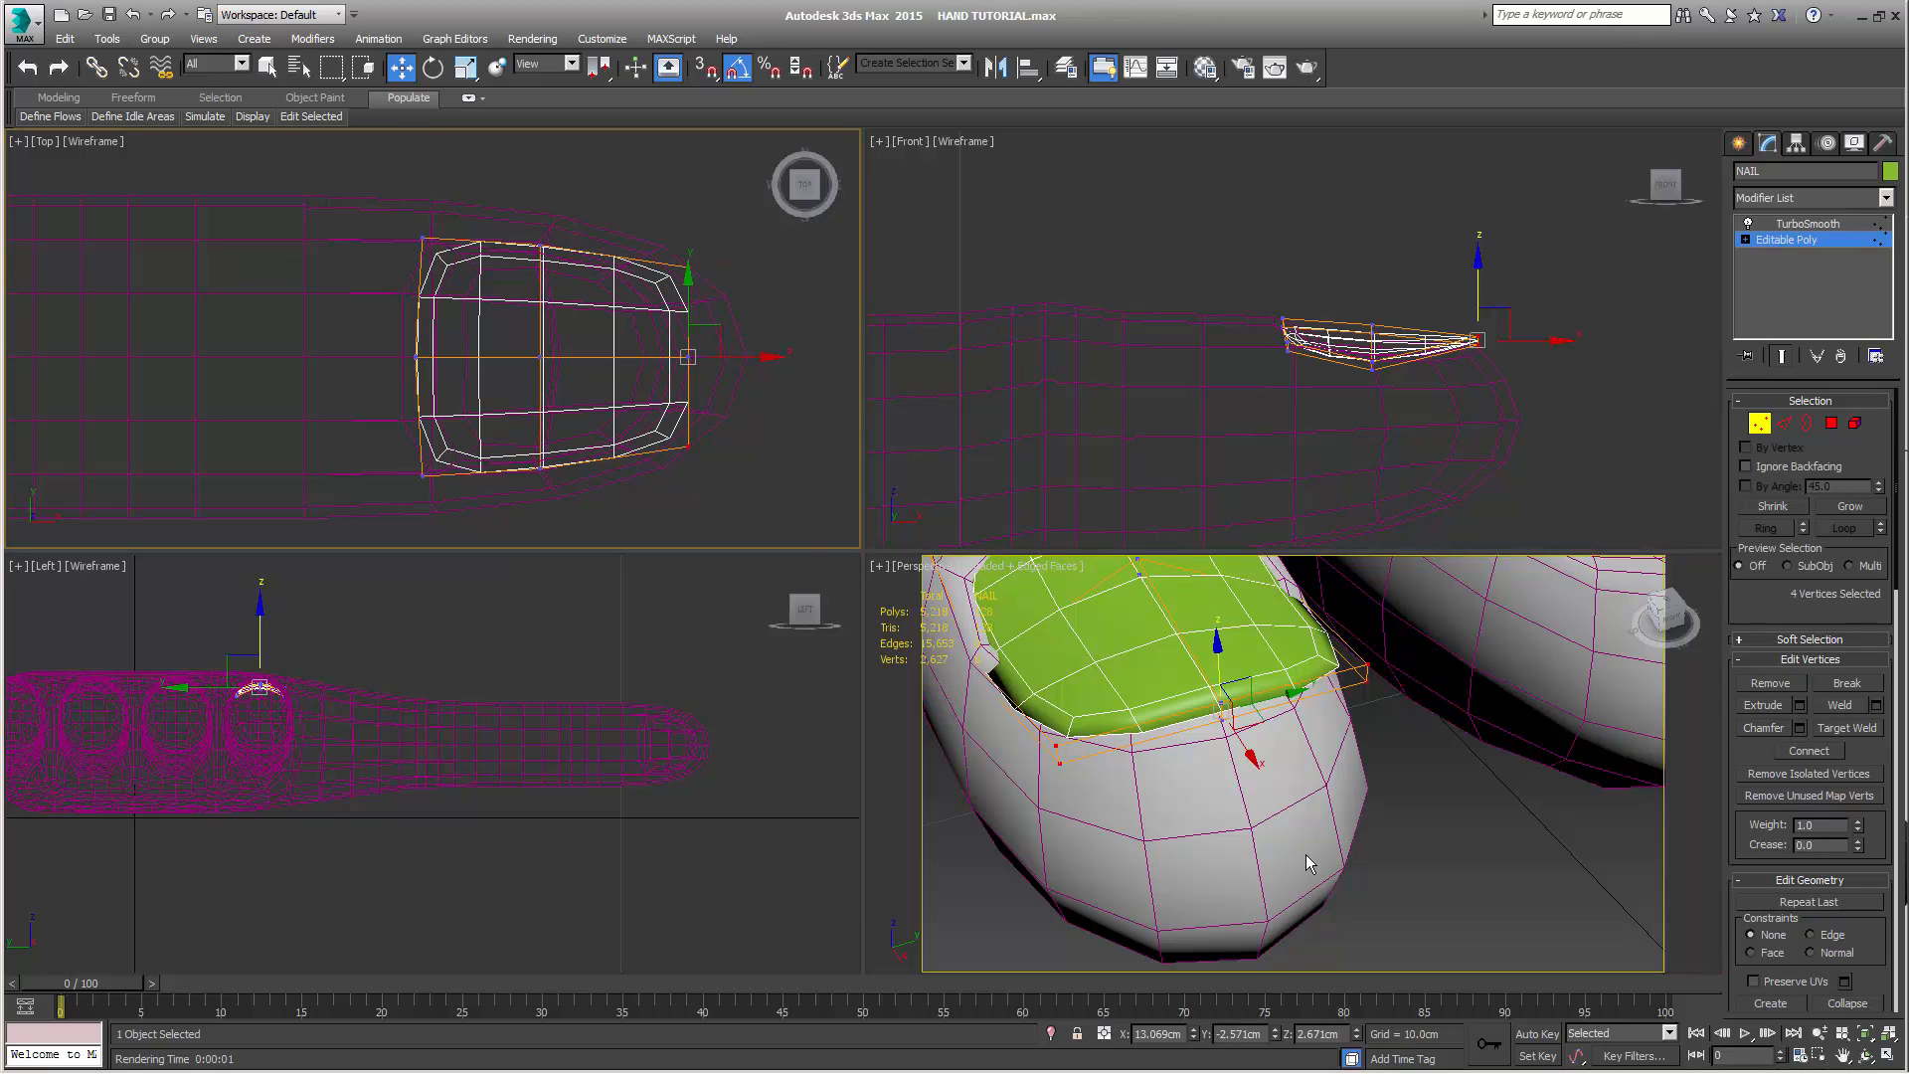
{"action": "left_click", "coordinate": [1510, 313]}
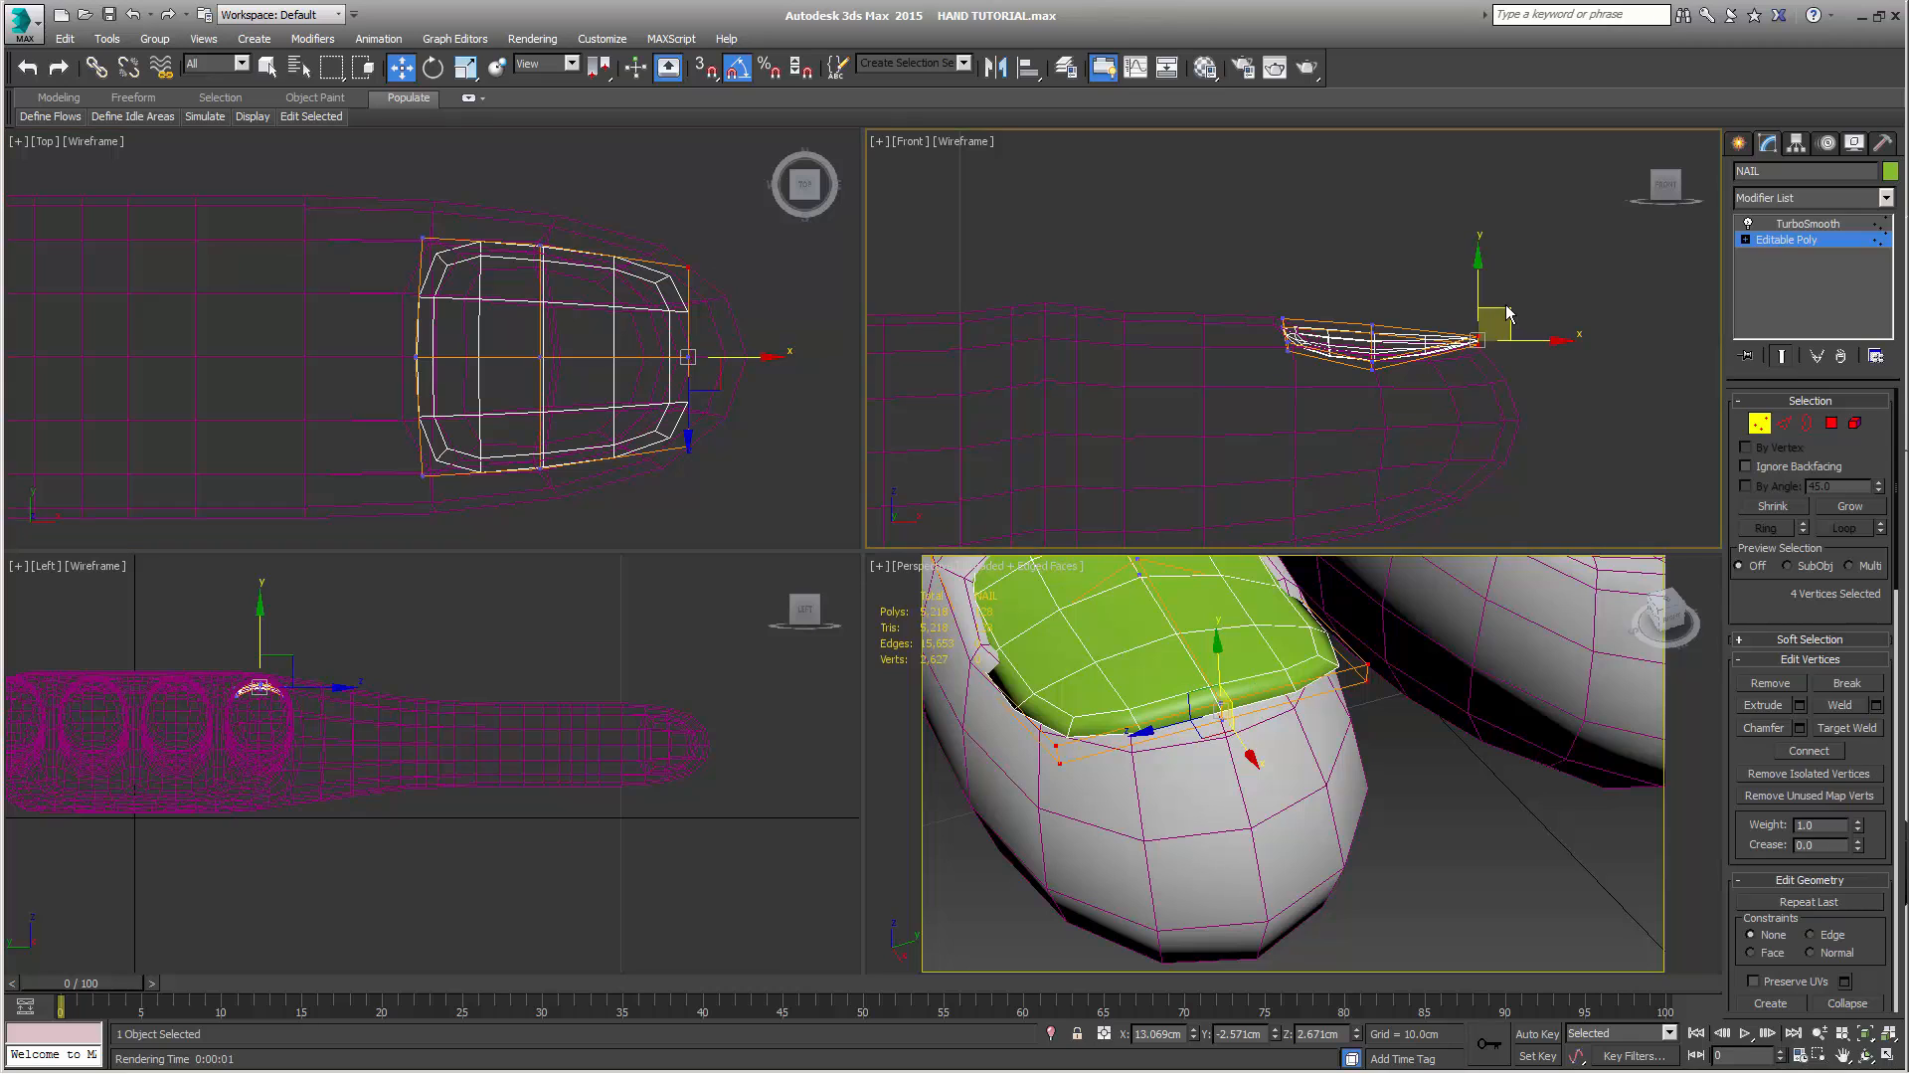
{"action": "mouse_move", "coordinate": [1509, 309]}
{"action": "left_mouse_down"}
{"action": "mouse_move", "coordinate": [1475, 338]}
{"action": "mouse_move", "coordinate": [1491, 327]}
{"action": "left_mouse_up"}
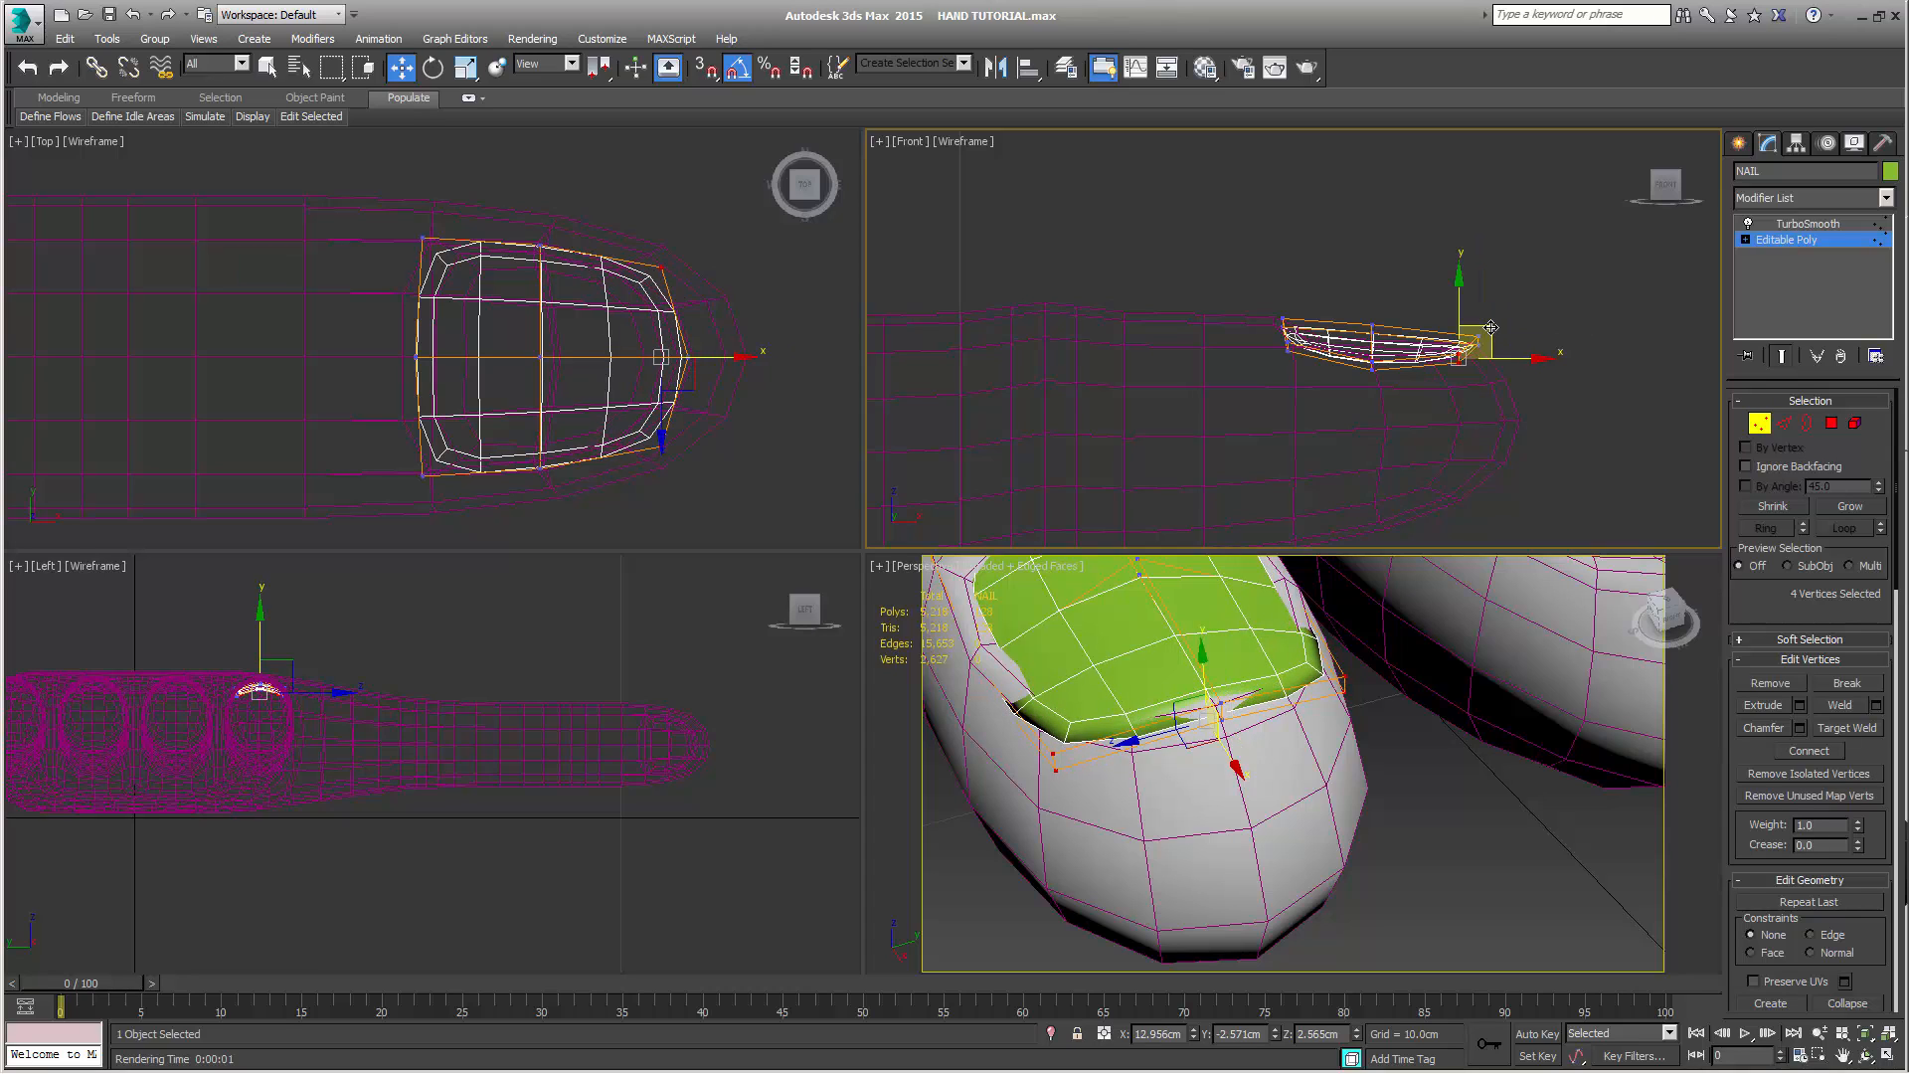
Scale NAIL's four fingertip-end corner vertices closer together along Y and raise them to about 2.589 cm in Z
{"action": "key", "text": "r"}
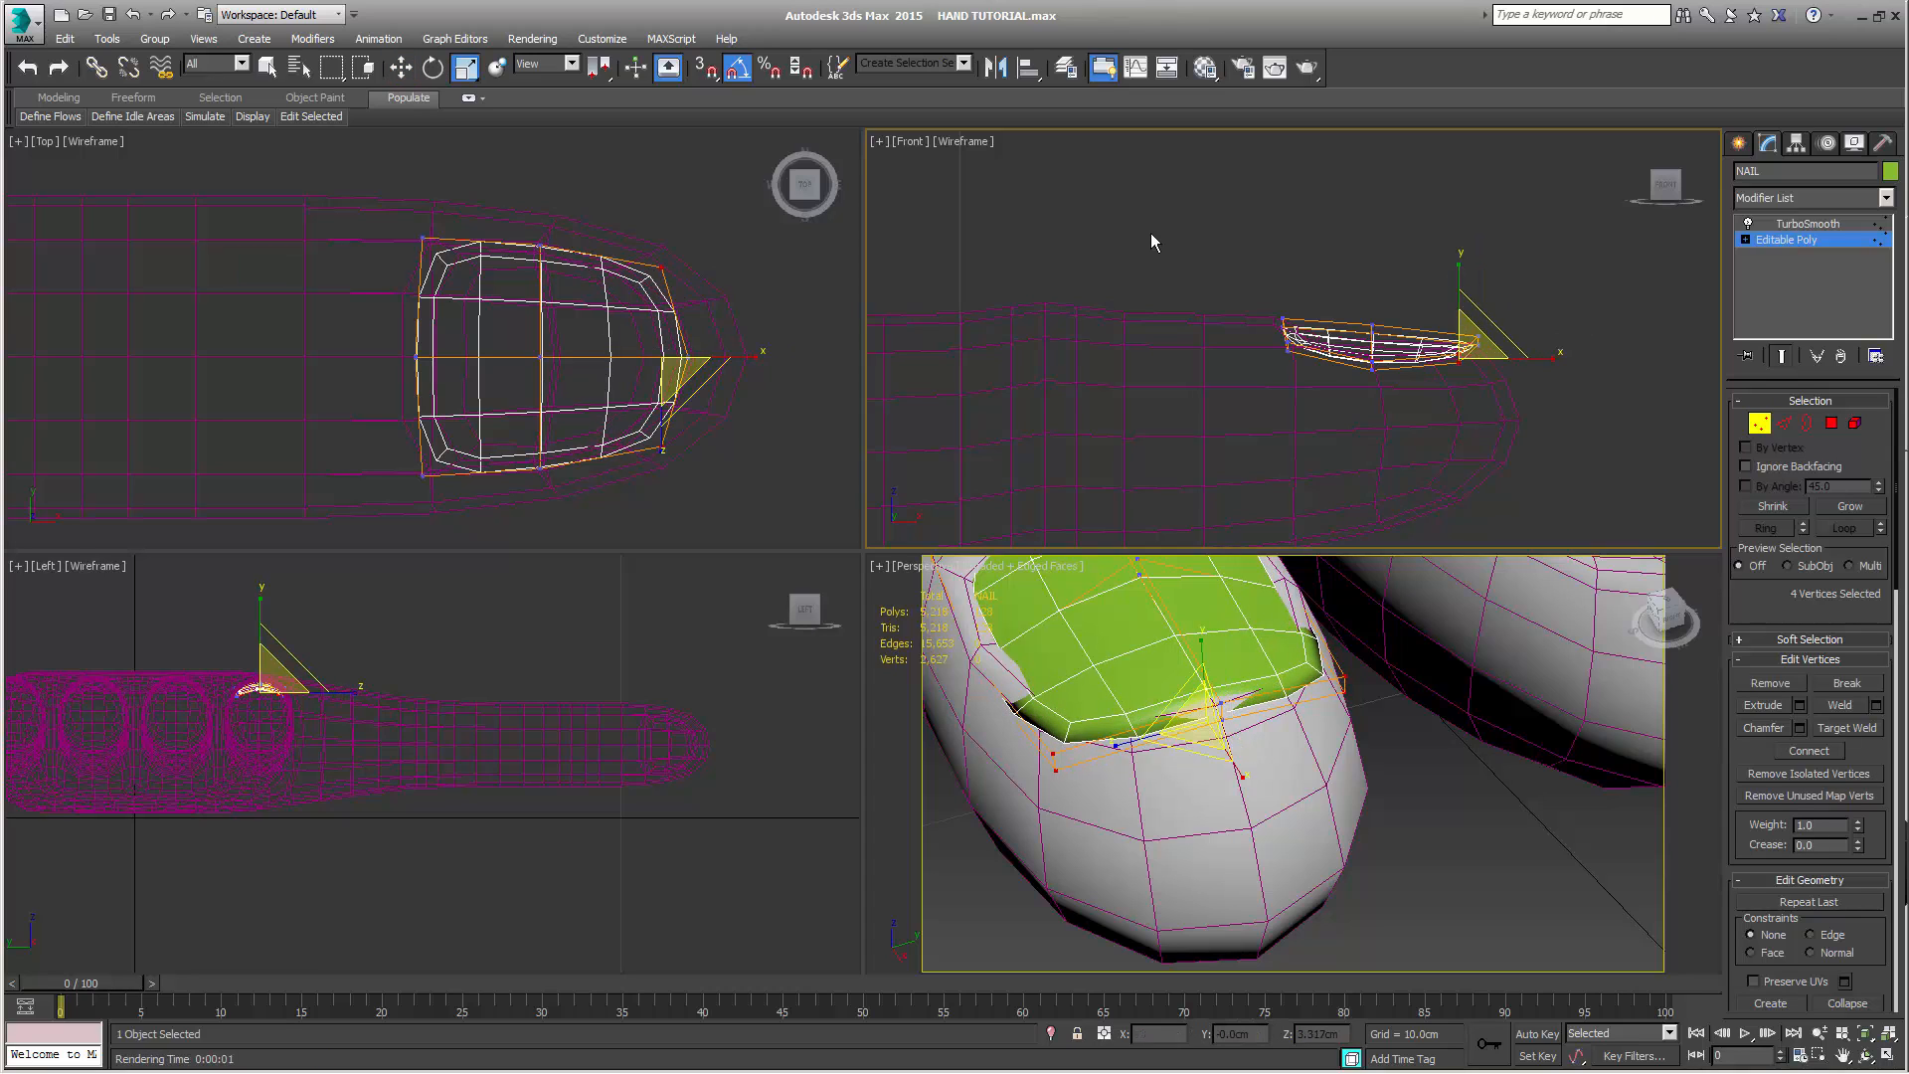
{"action": "right_click", "coordinate": [696, 266]}
{"action": "left_click_drag", "start_coordinate": [662, 267], "coordinate": [662, 270]}
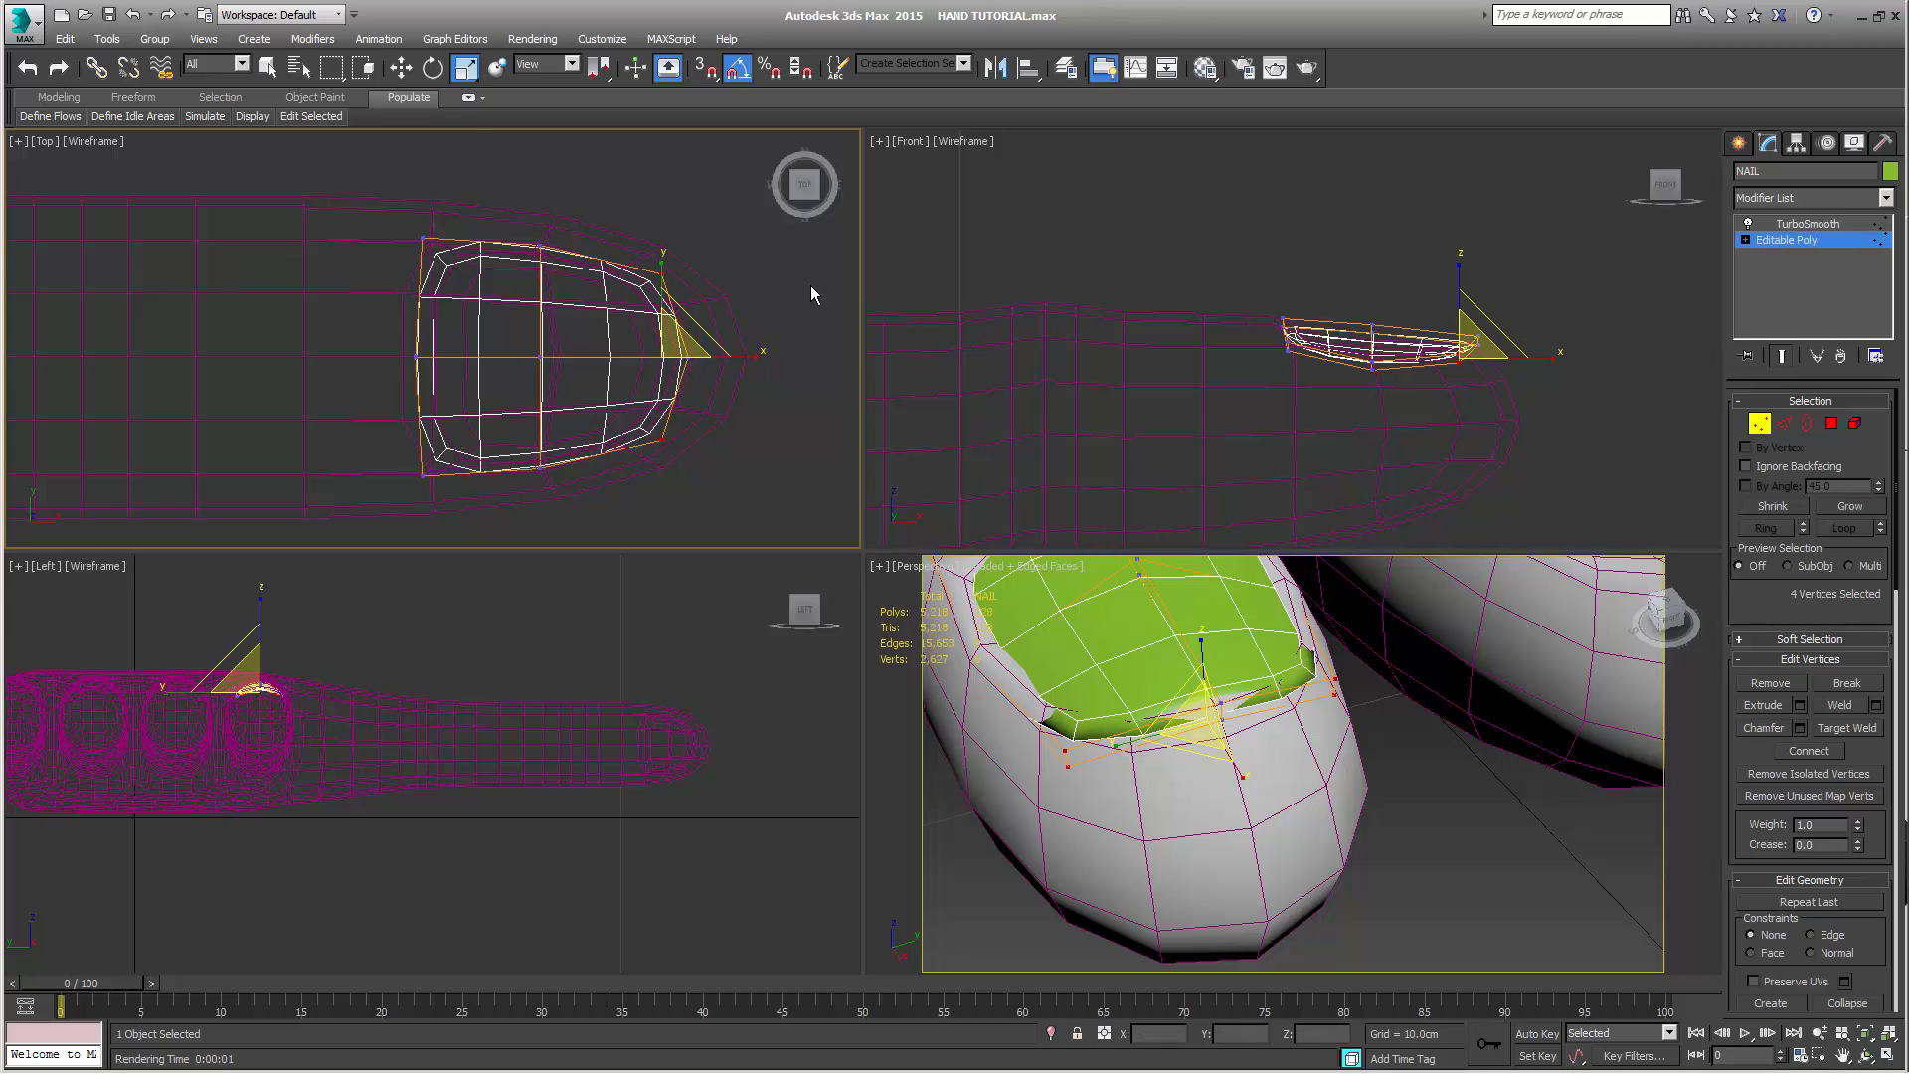
{"action": "right_click", "coordinate": [1203, 378]}
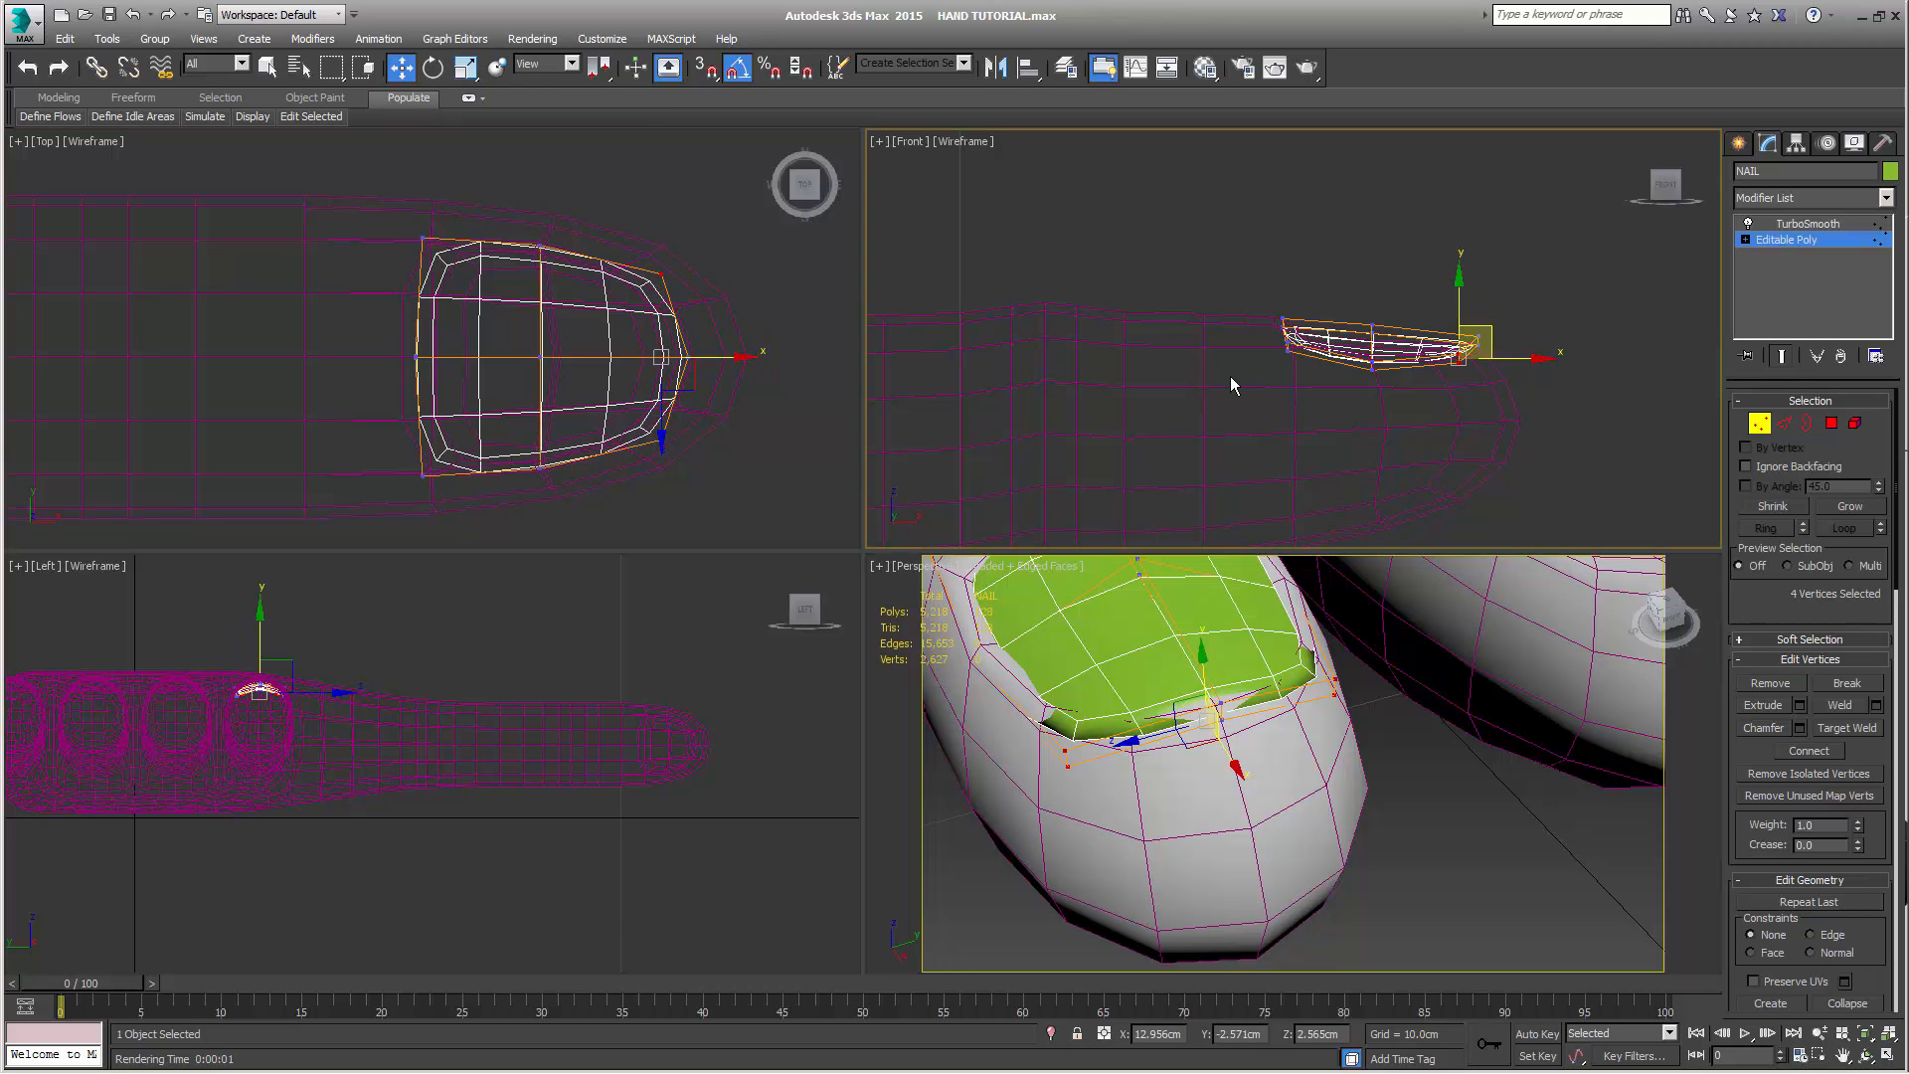
{"action": "key", "text": "w"}
{"action": "middle_click_drag", "start_coordinate": [1366, 676], "coordinate": [1305, 718], "text": "alt"}
{"action": "middle_click_drag", "start_coordinate": [1404, 768], "coordinate": [1486, 758], "text": "alt"}
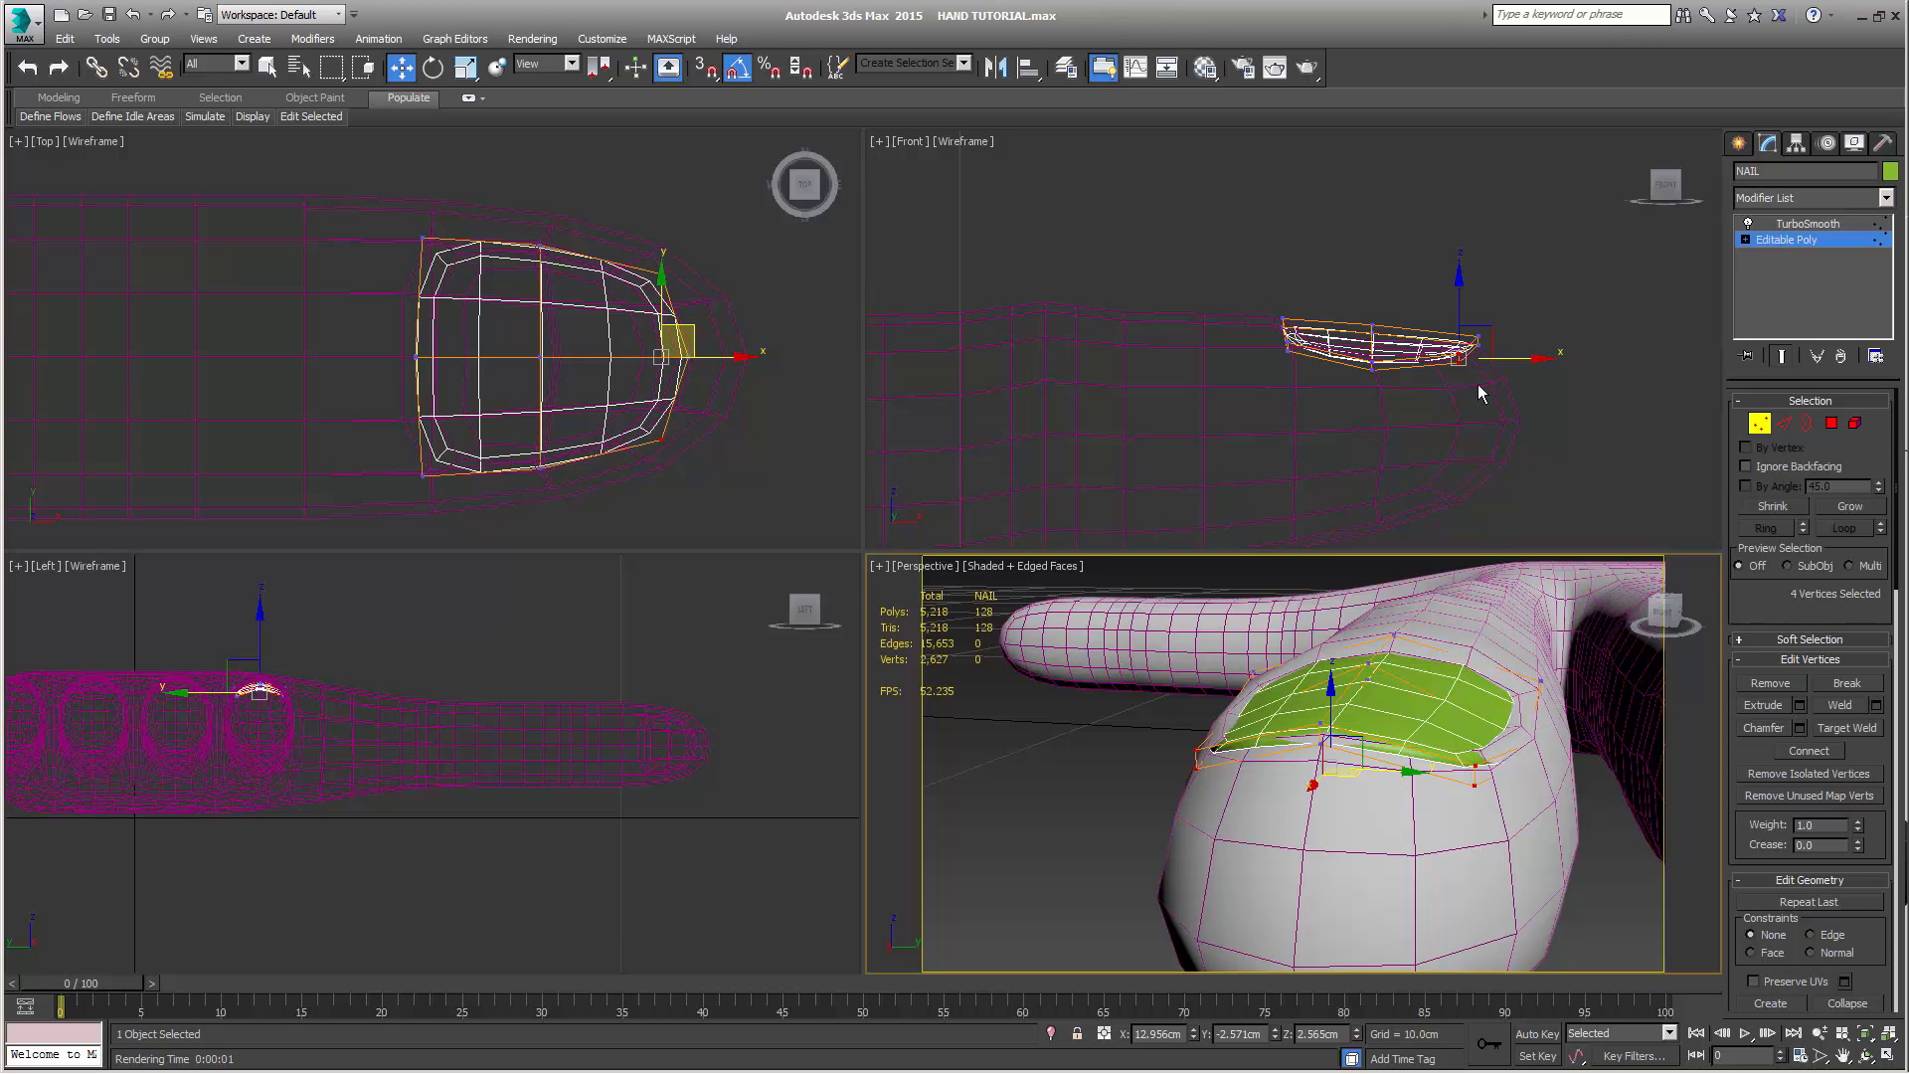
{"action": "right_click", "coordinate": [1524, 276]}
{"action": "left_click_drag", "start_coordinate": [1461, 291], "coordinate": [1462, 286]}
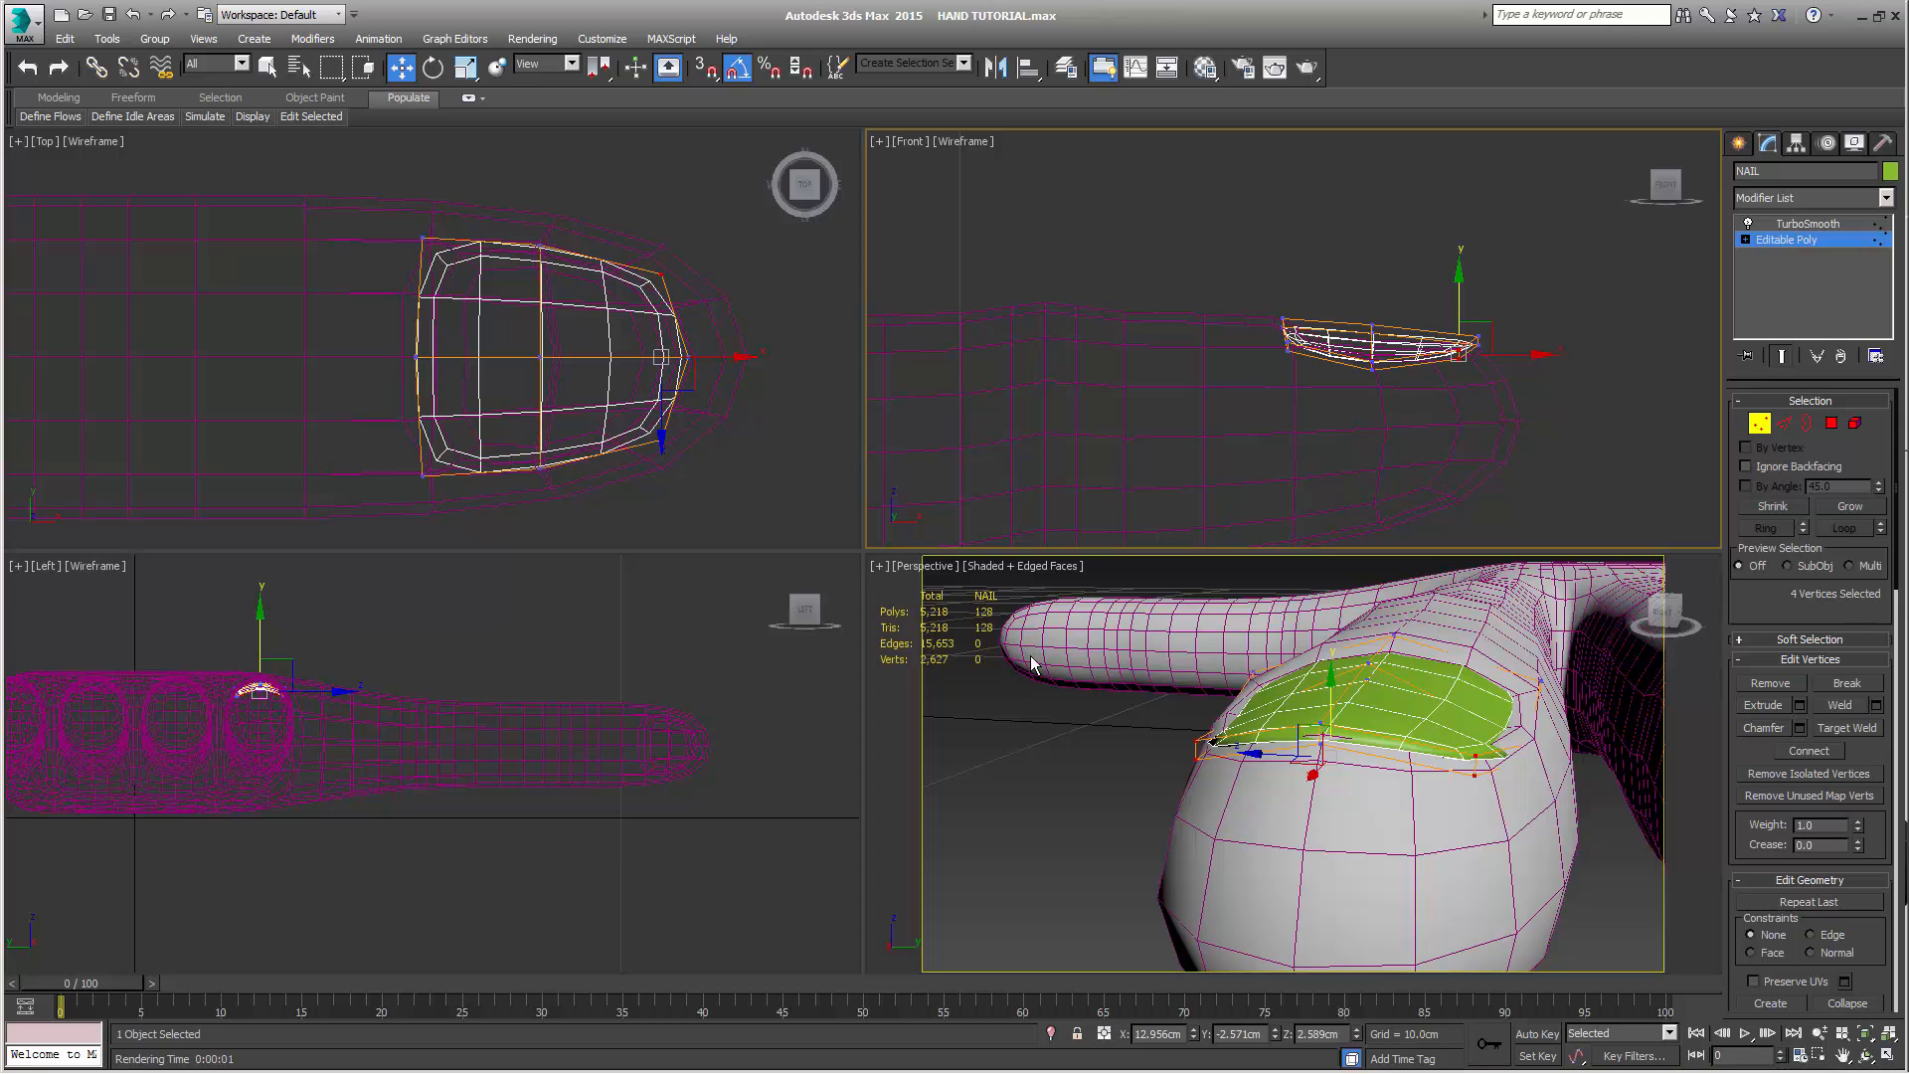
Scale the four outer vertices of NAIL's middle row to about 94% along Y and raise them to about 2.557 cm in Z
{"action": "left_click_drag", "start_coordinate": [512, 229], "coordinate": [548, 258]}
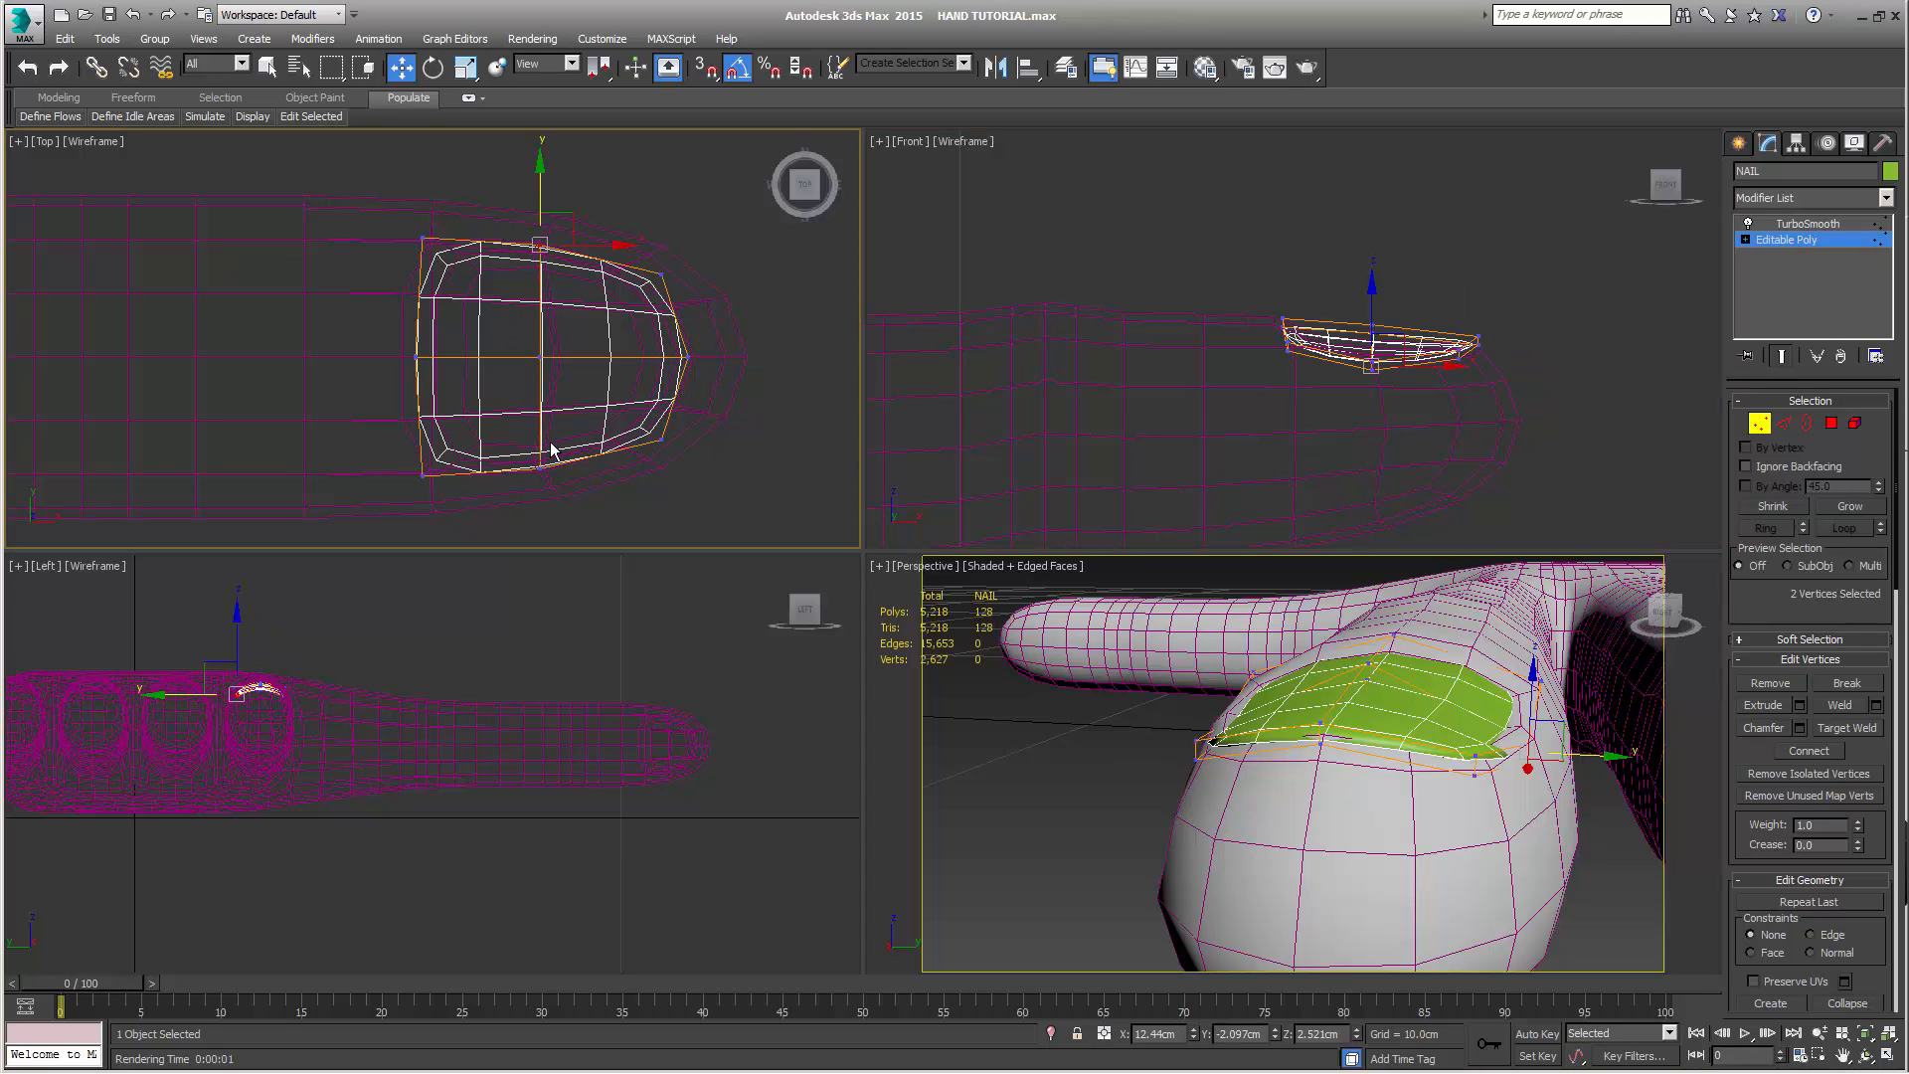
{"action": "left_click_drag", "start_coordinate": [523, 450], "coordinate": [666, 533], "text": "ctrl"}
{"action": "key", "text": "r"}
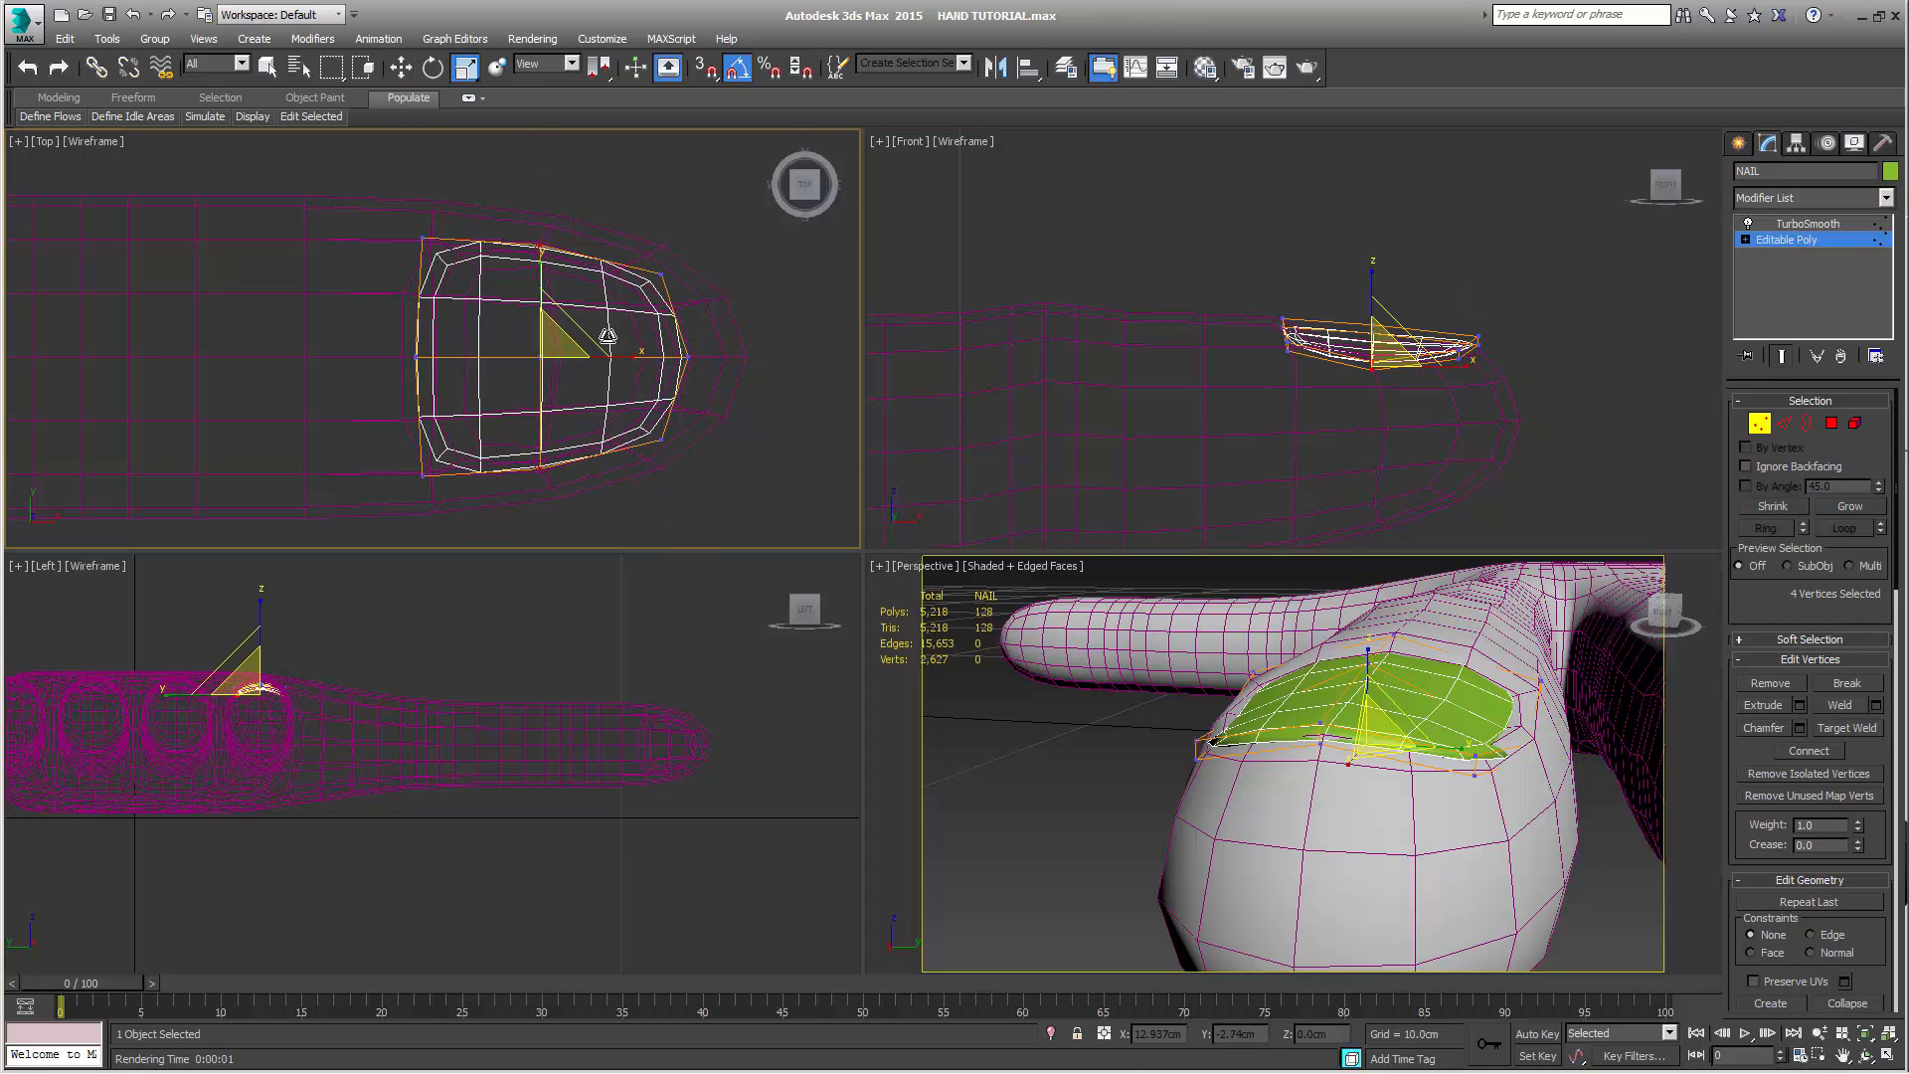
{"action": "left_click_drag", "start_coordinate": [538, 260], "coordinate": [536, 266]}
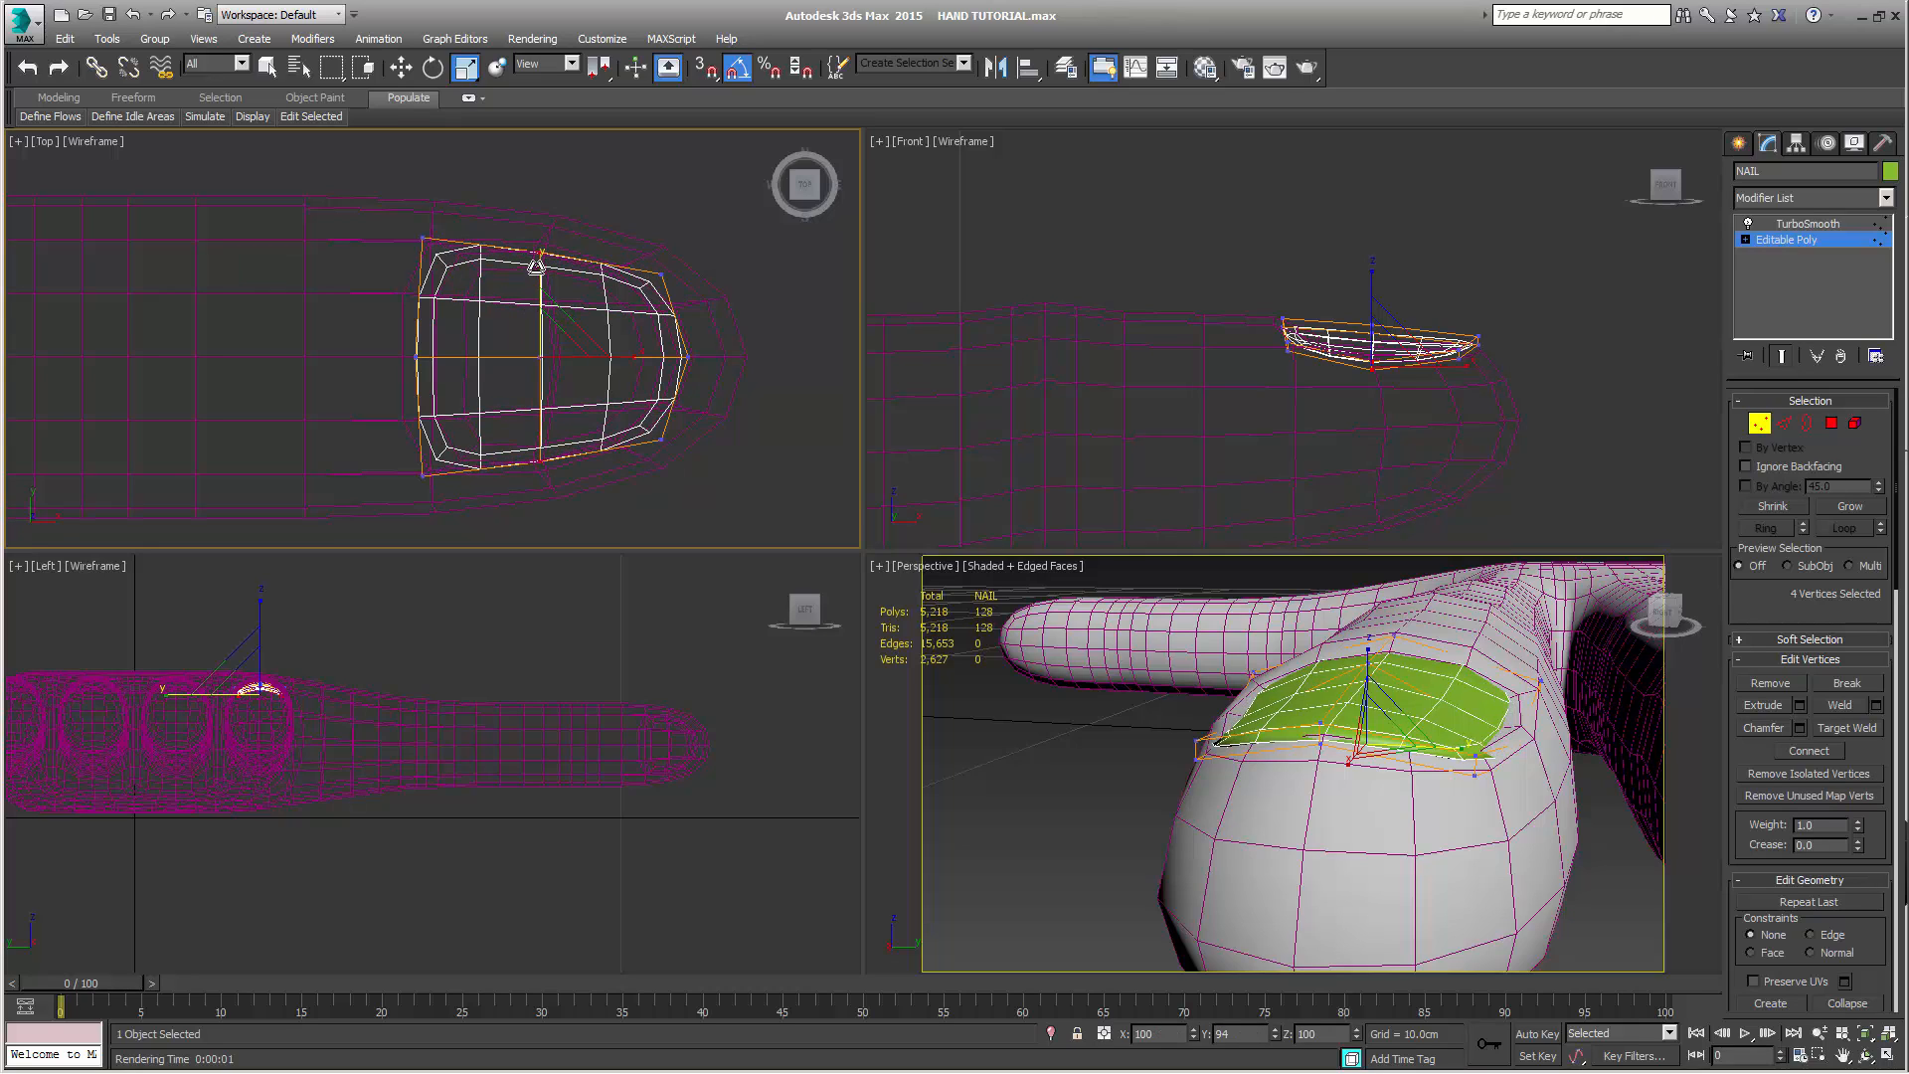
{"action": "key", "text": "w"}
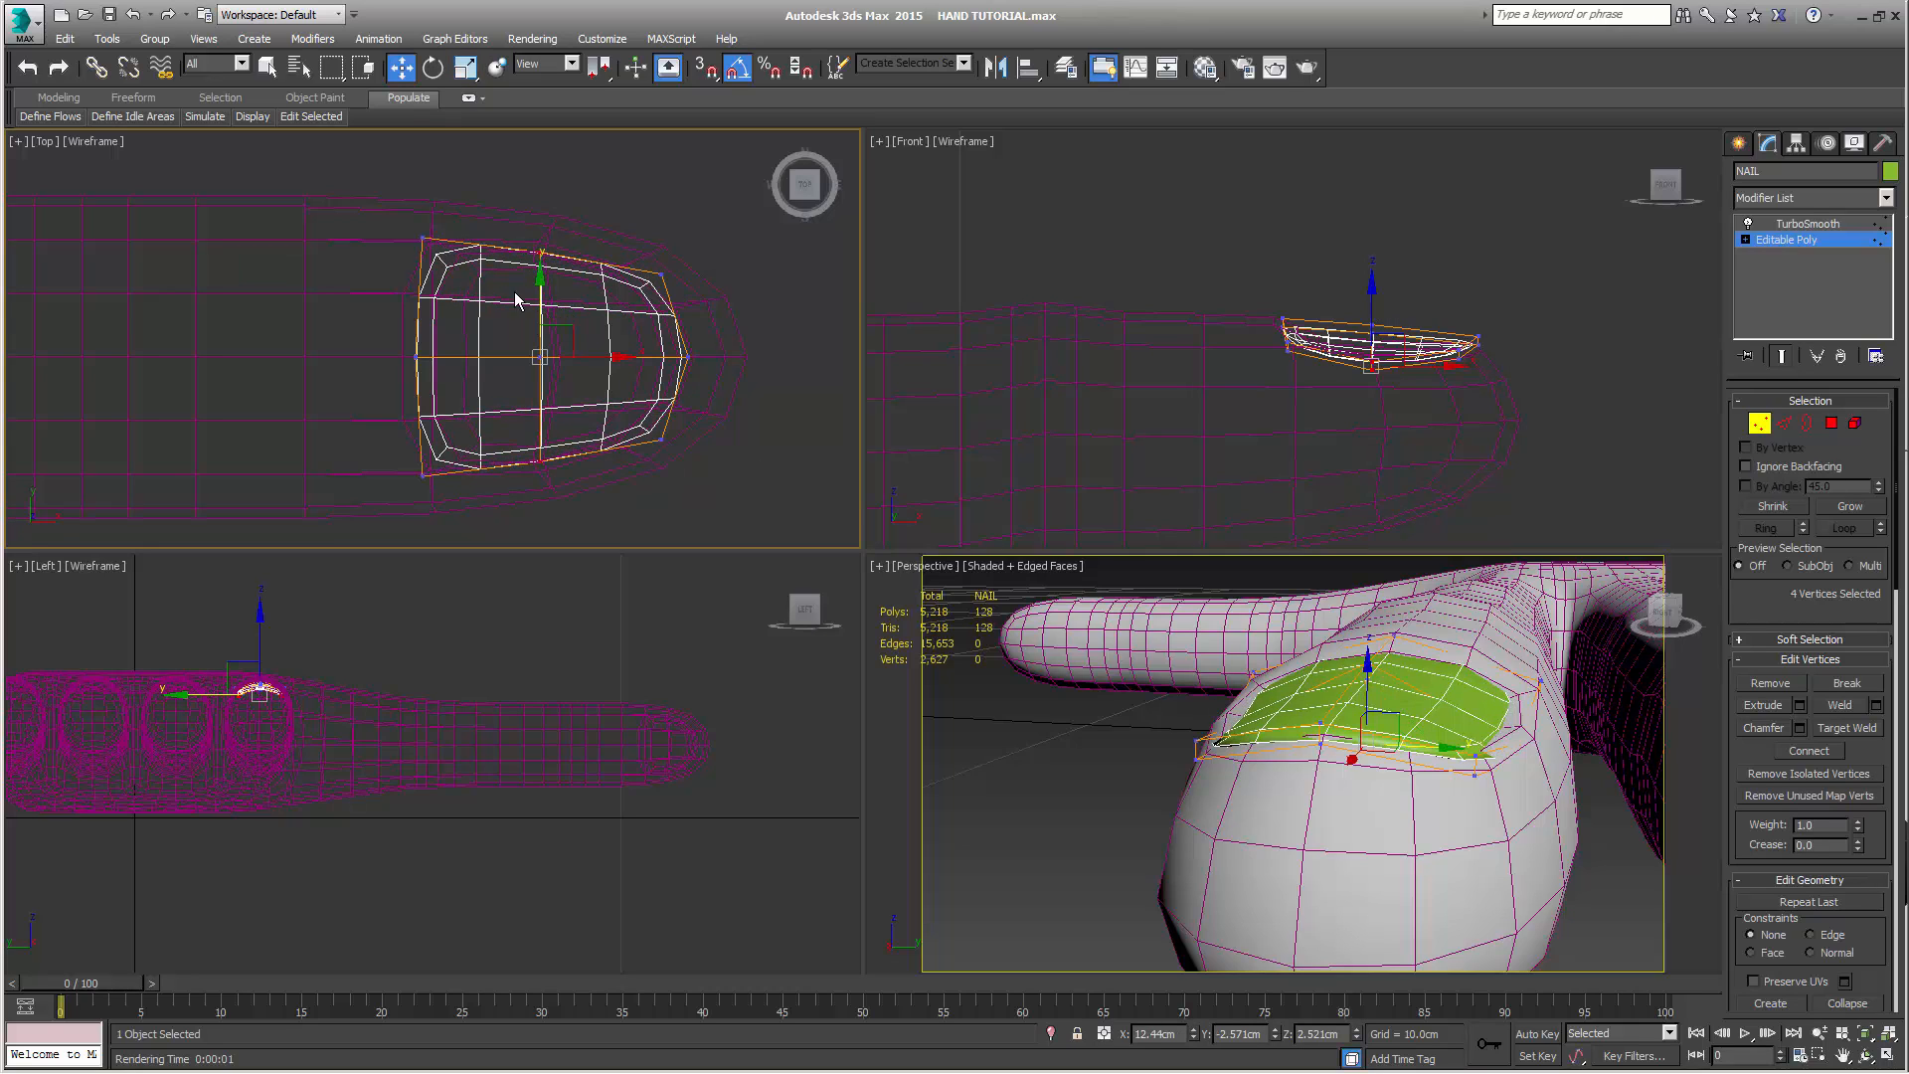
{"action": "right_click", "coordinate": [1190, 272]}
{"action": "left_click_drag", "start_coordinate": [1370, 313], "coordinate": [1378, 307]}
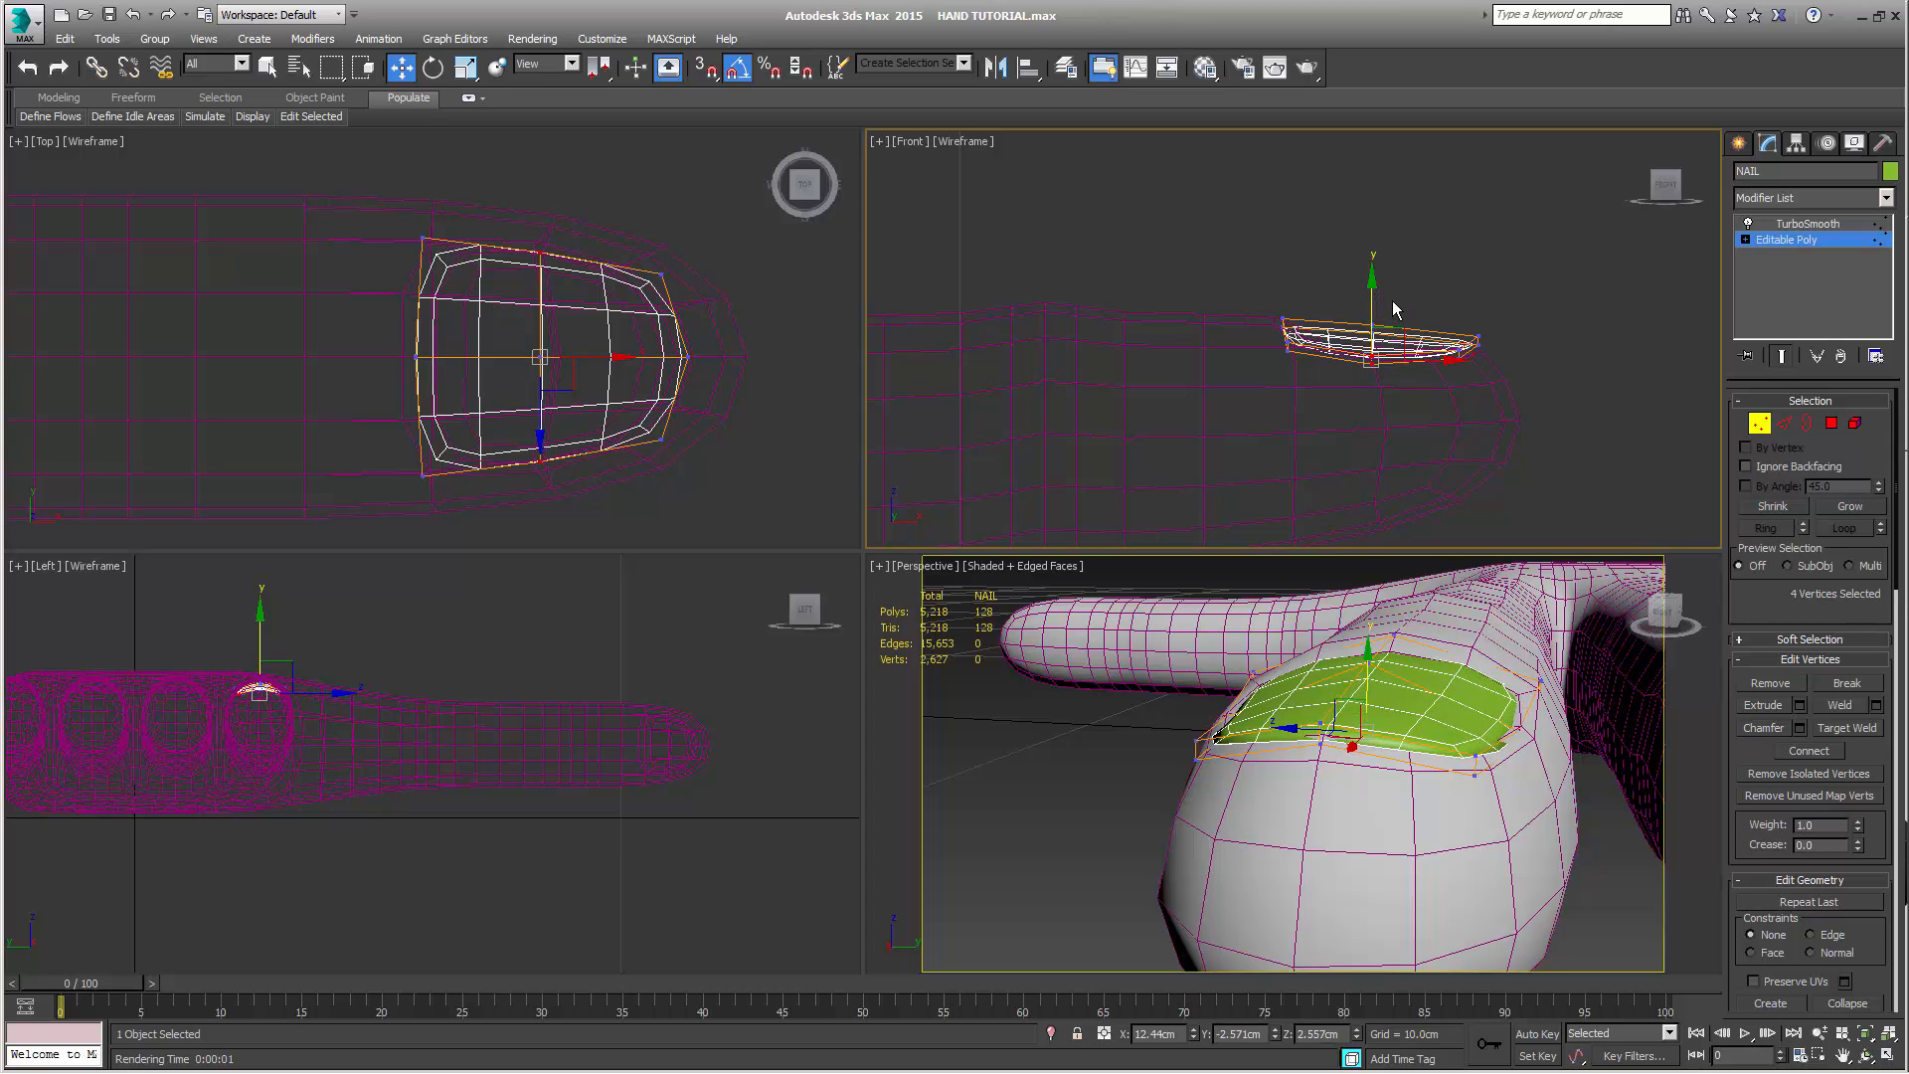
Raise NAIL's four outer middle-row vertices to about 2.563 cm in Z and scale its four fingertip-end corner vertices to about 87% along Y
{"action": "right_click", "coordinate": [1376, 299]}
{"action": "left_click_drag", "start_coordinate": [1370, 300], "coordinate": [1370, 300]}
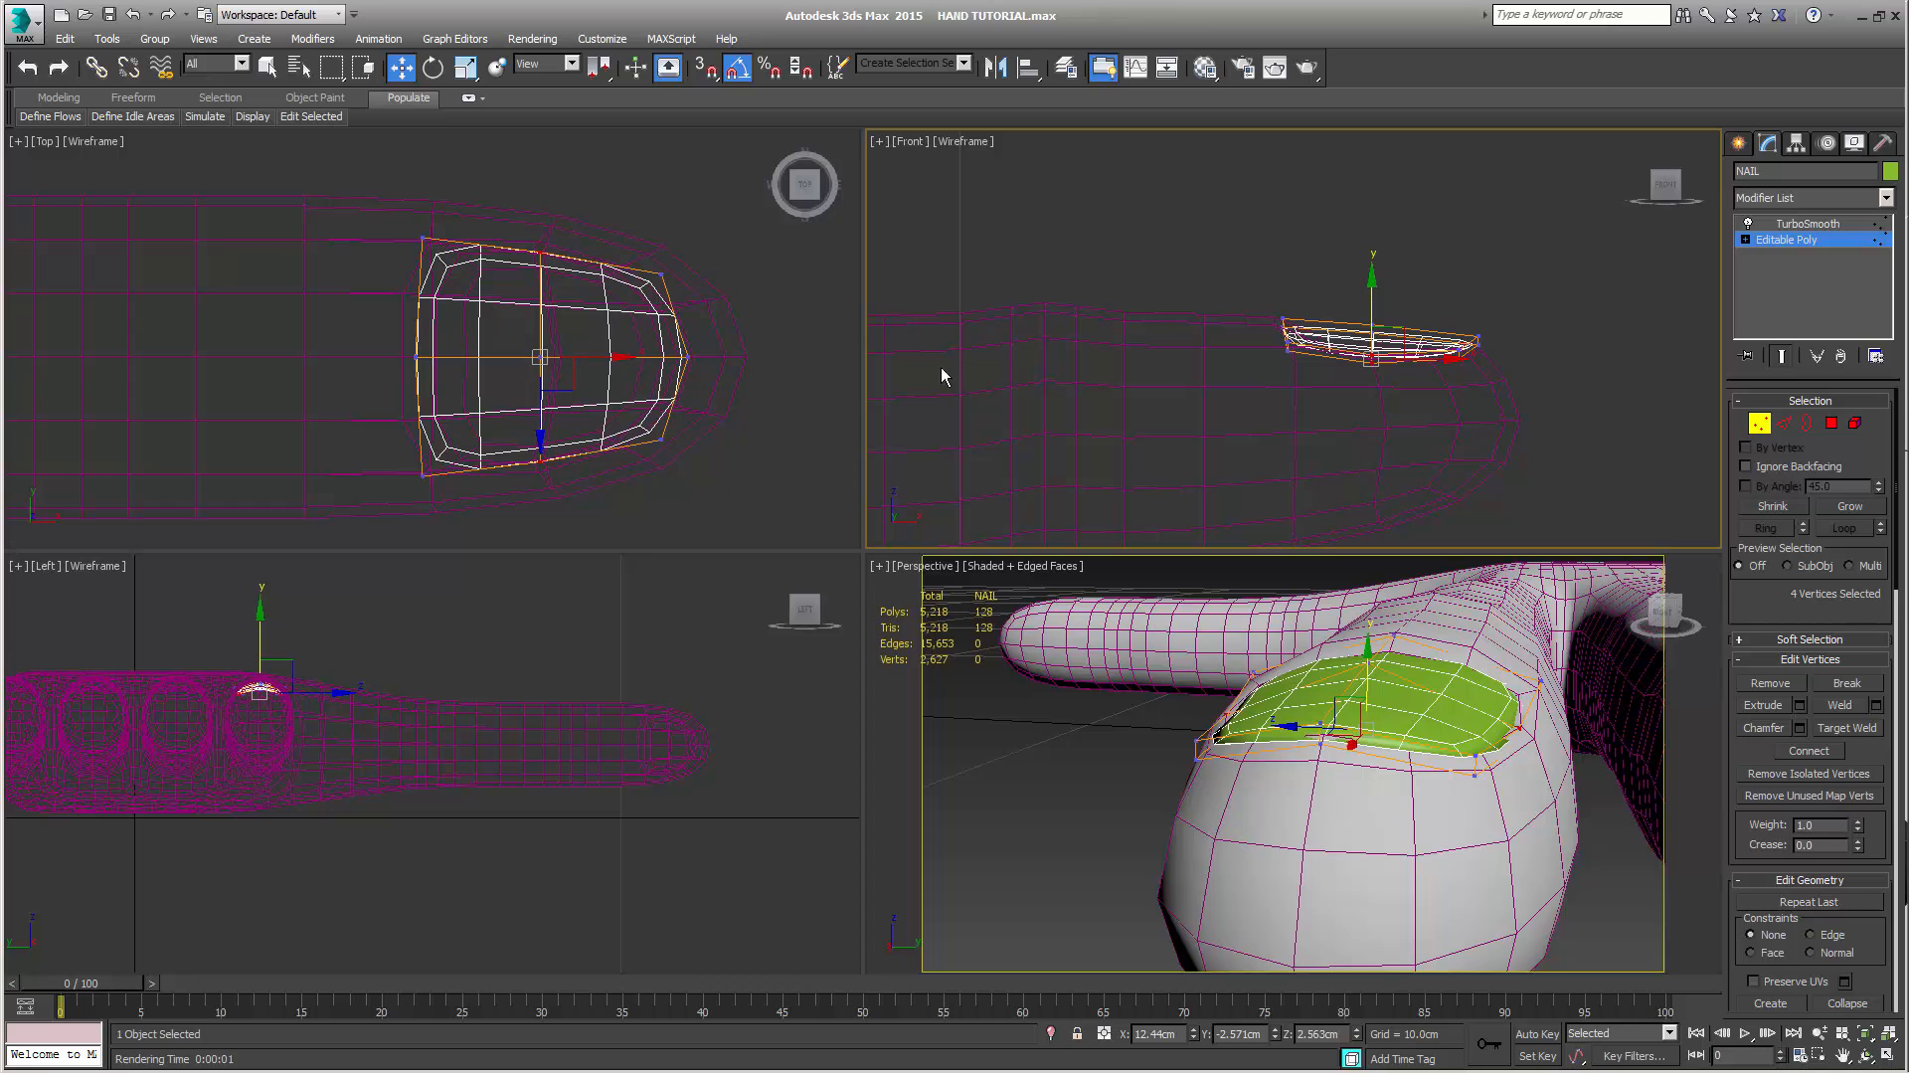
{"action": "left_click_drag", "start_coordinate": [641, 258], "coordinate": [702, 308]}
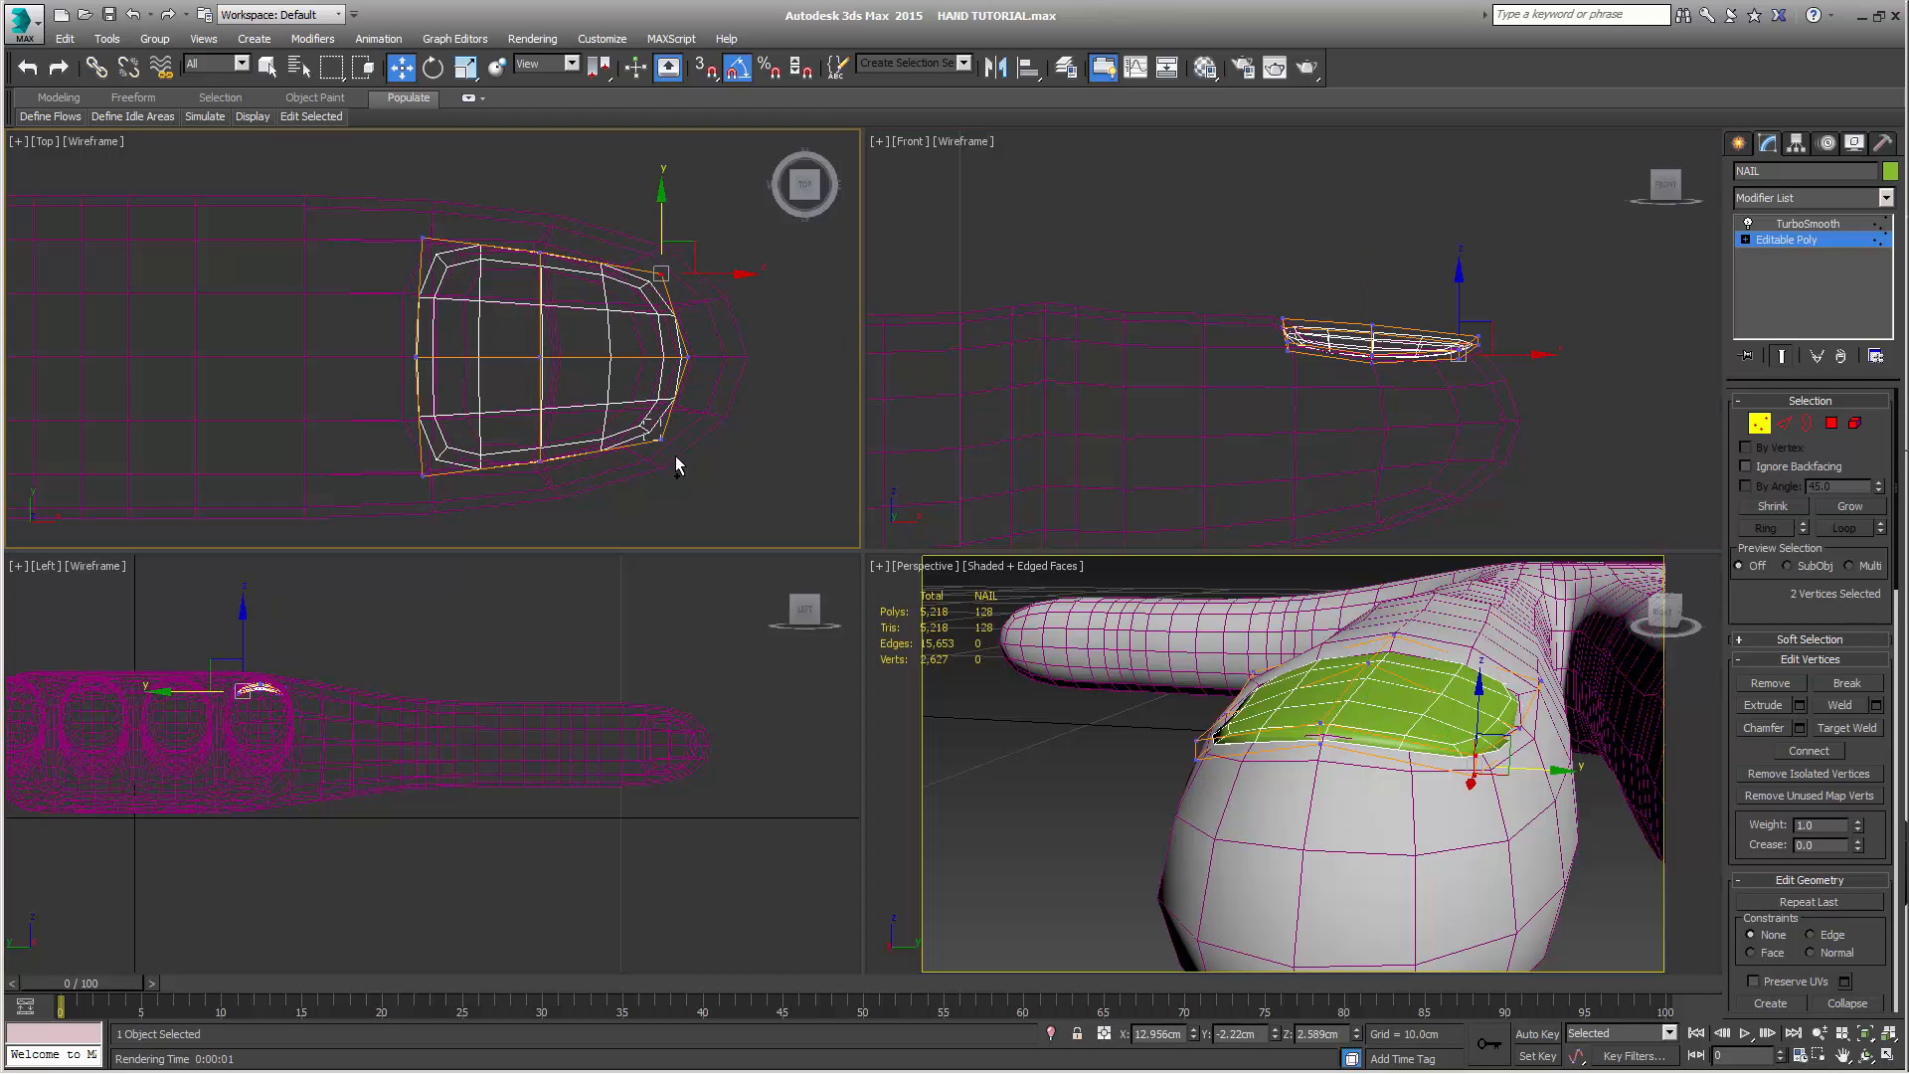
{"action": "left_click_drag", "start_coordinate": [676, 465], "coordinate": [641, 423], "text": "ctrl"}
{"action": "mouse_move", "coordinate": [1489, 857]}
{"action": "middle_mouse_down", "text": "alt"}
{"action": "mouse_move", "coordinate": [1477, 795]}
{"action": "mouse_move", "coordinate": [1418, 802]}
{"action": "mouse_move", "coordinate": [1408, 827]}
{"action": "mouse_move", "coordinate": [1471, 845]}
{"action": "middle_mouse_up", "text": "alt"}
{"action": "key", "text": "r"}
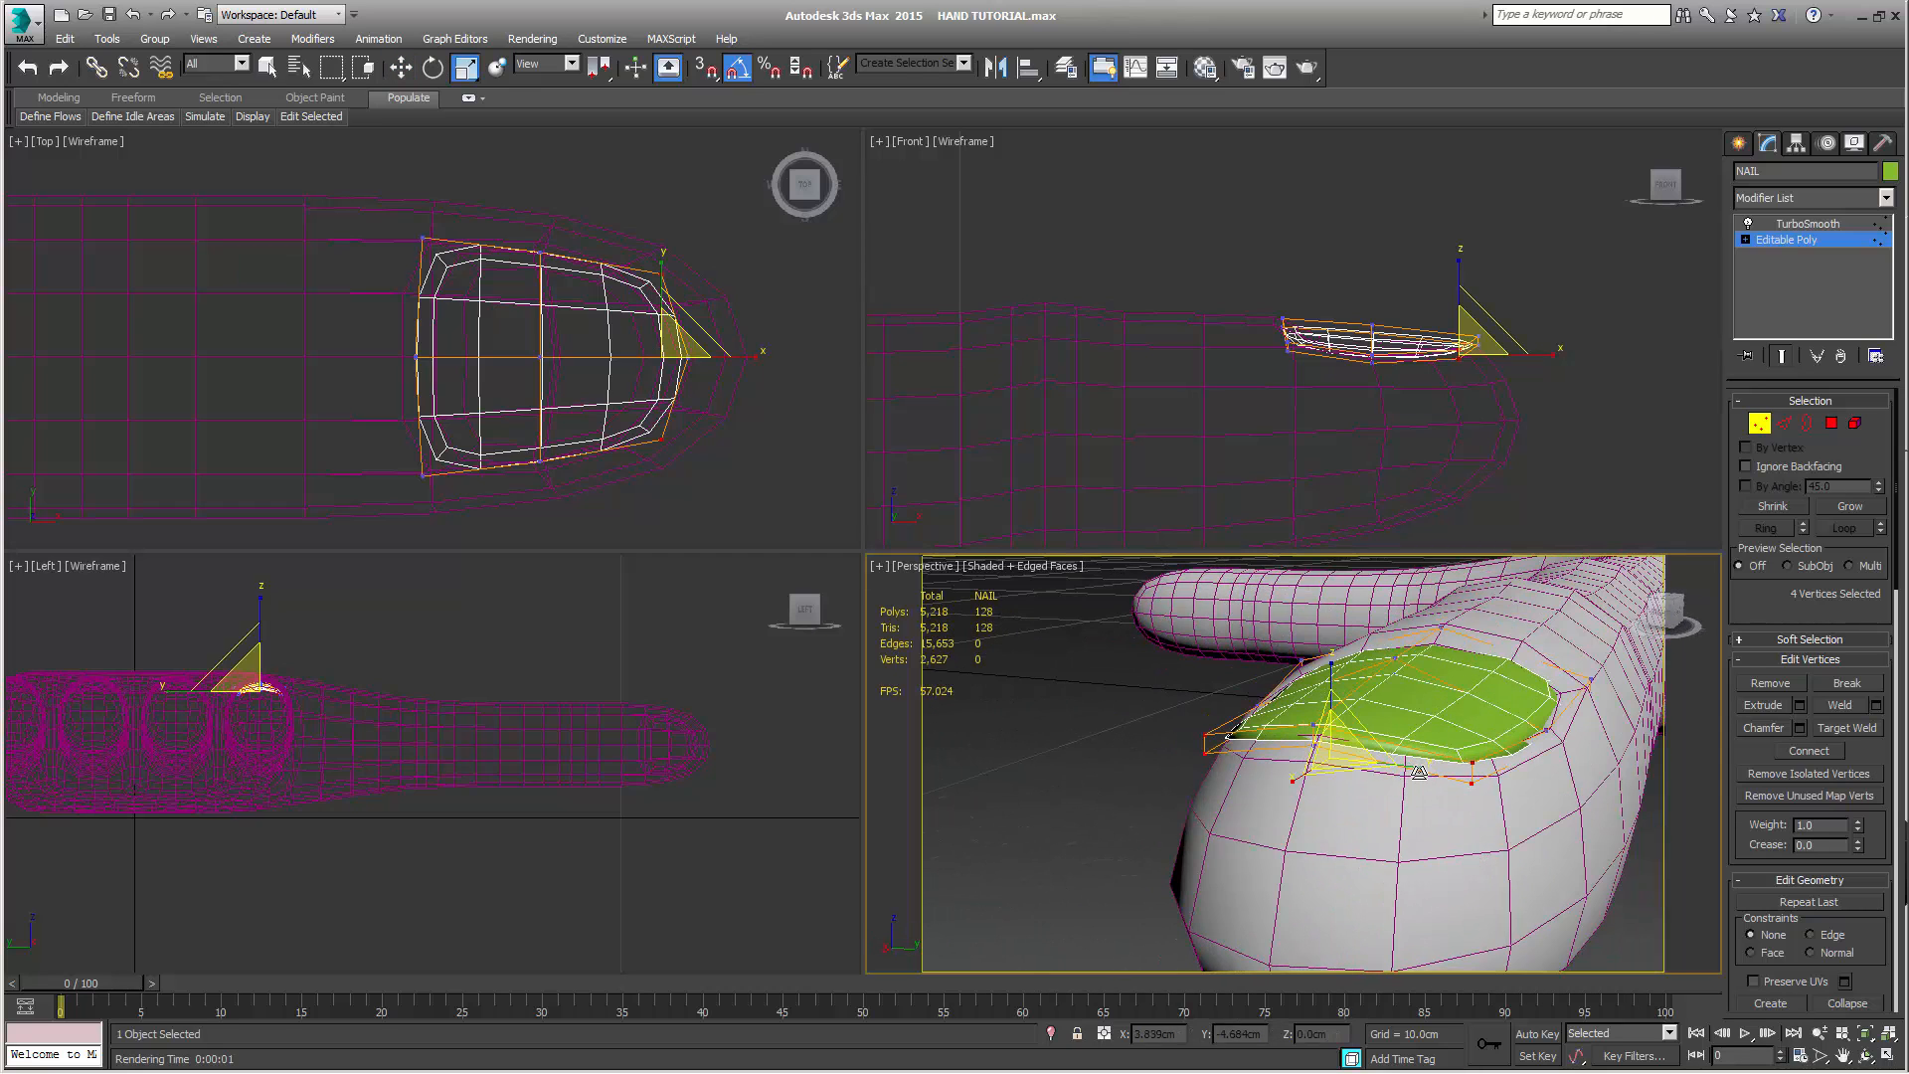
{"action": "left_click_drag", "start_coordinate": [1417, 767], "coordinate": [1410, 768]}
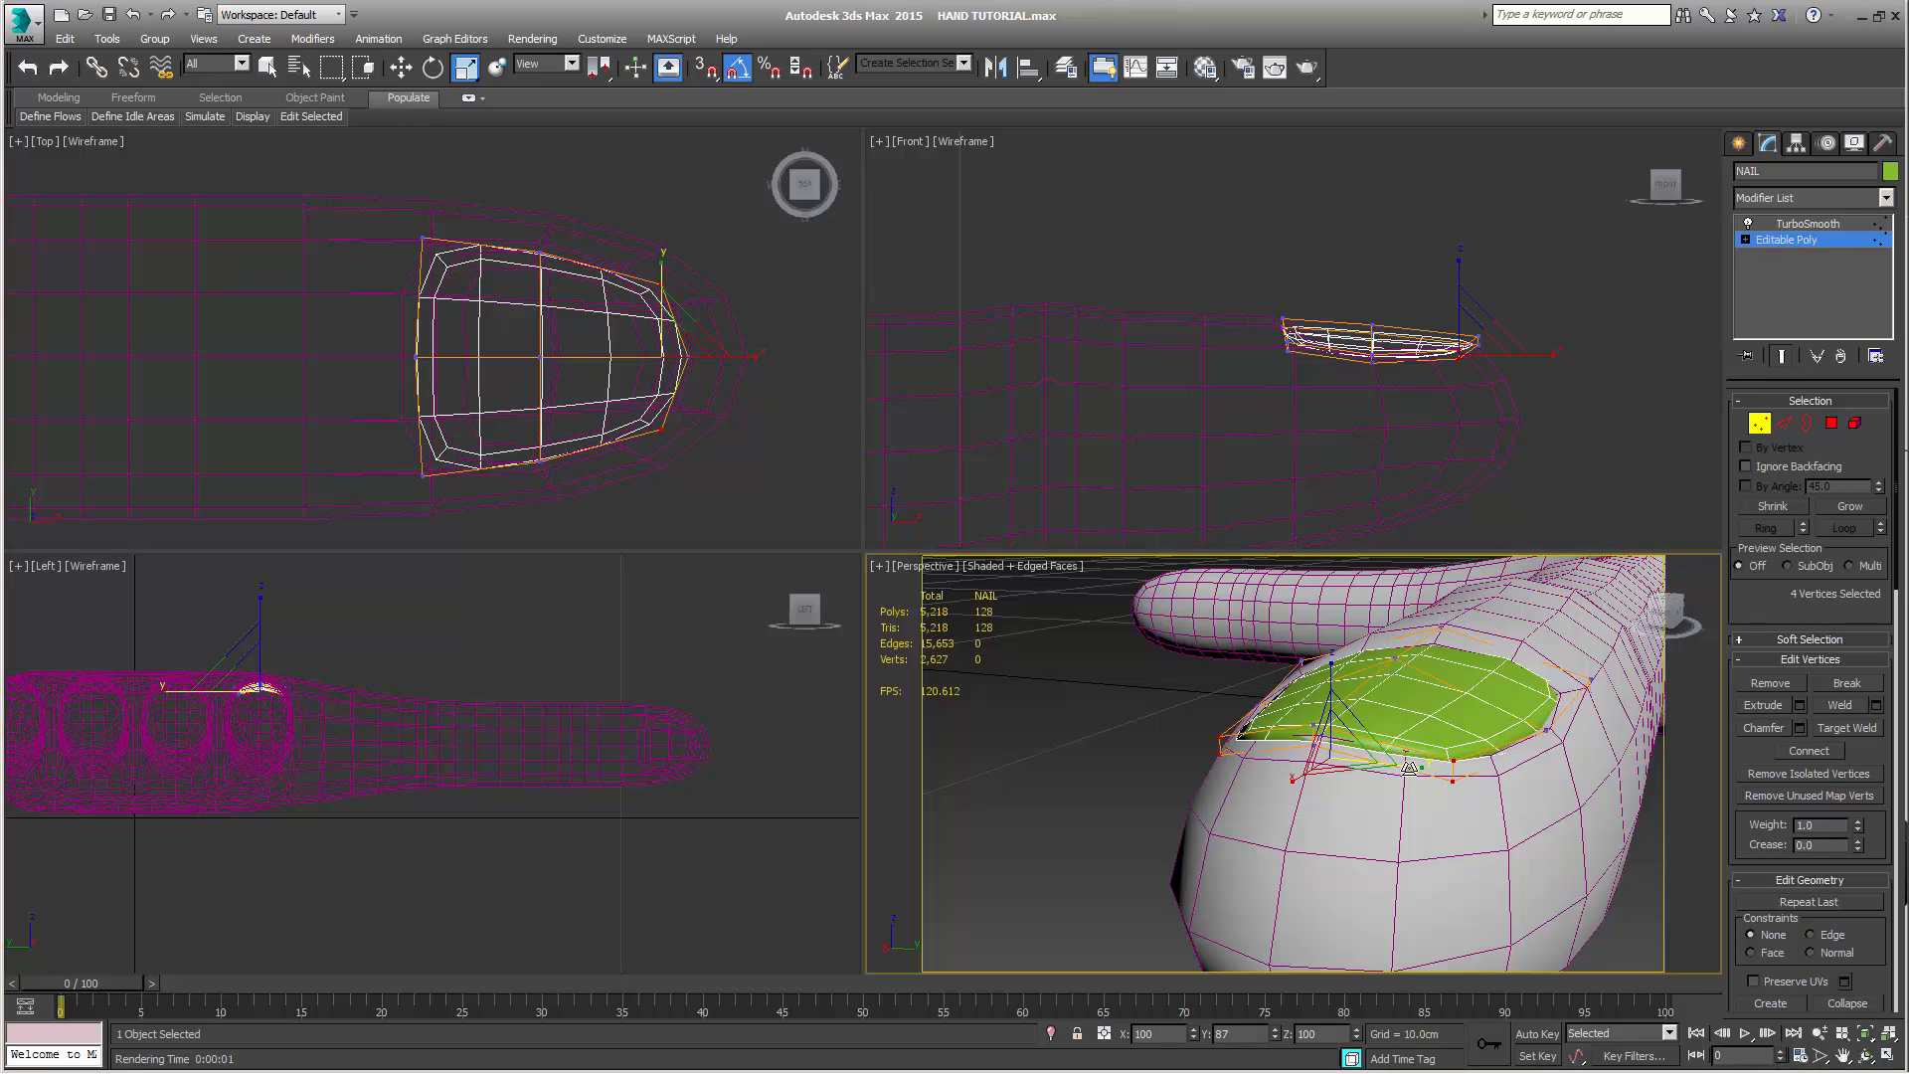
{"action": "key", "text": "w"}
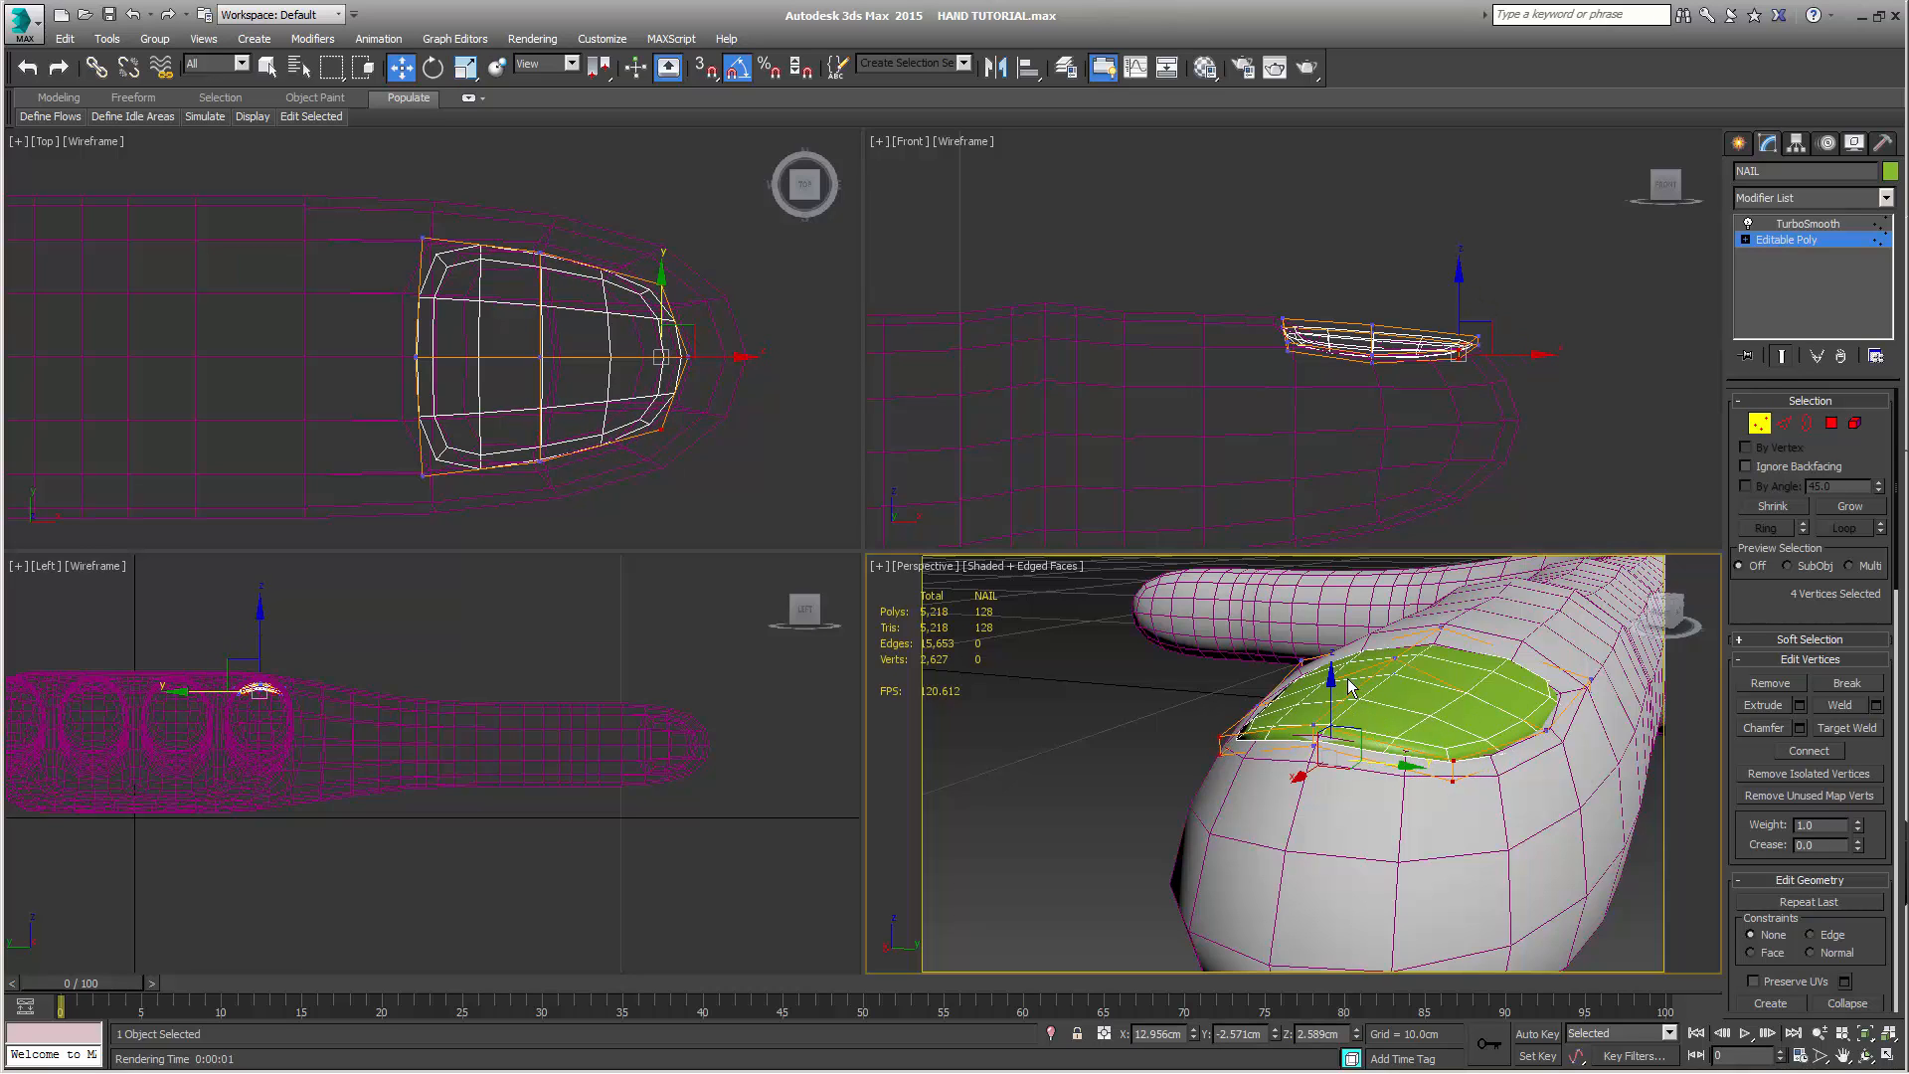
Render the perspective view of the fingertip from a raised side angle to check the nail's fit
{"action": "middle_click_drag", "start_coordinate": [1378, 751], "coordinate": [1417, 875], "text": "alt"}
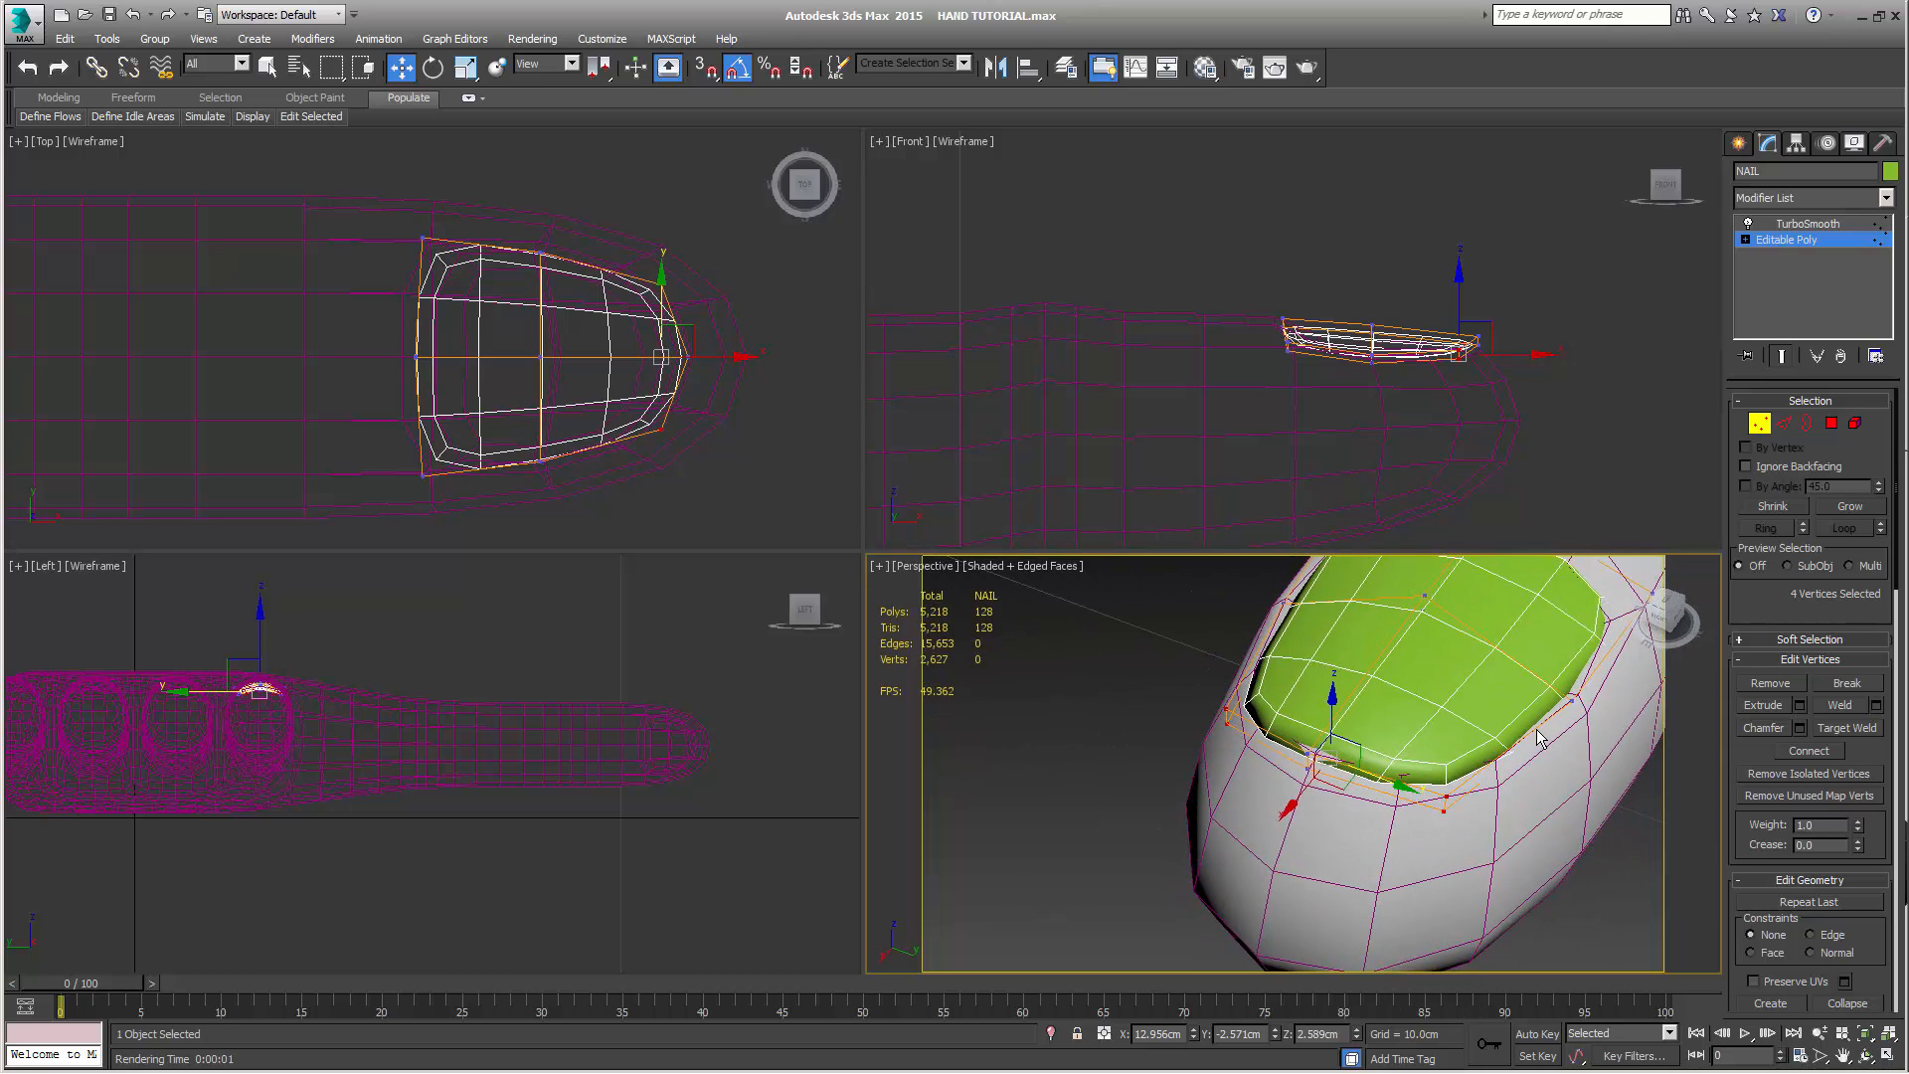
{"action": "middle_click_drag", "start_coordinate": [1570, 744], "coordinate": [1624, 714], "text": "alt"}
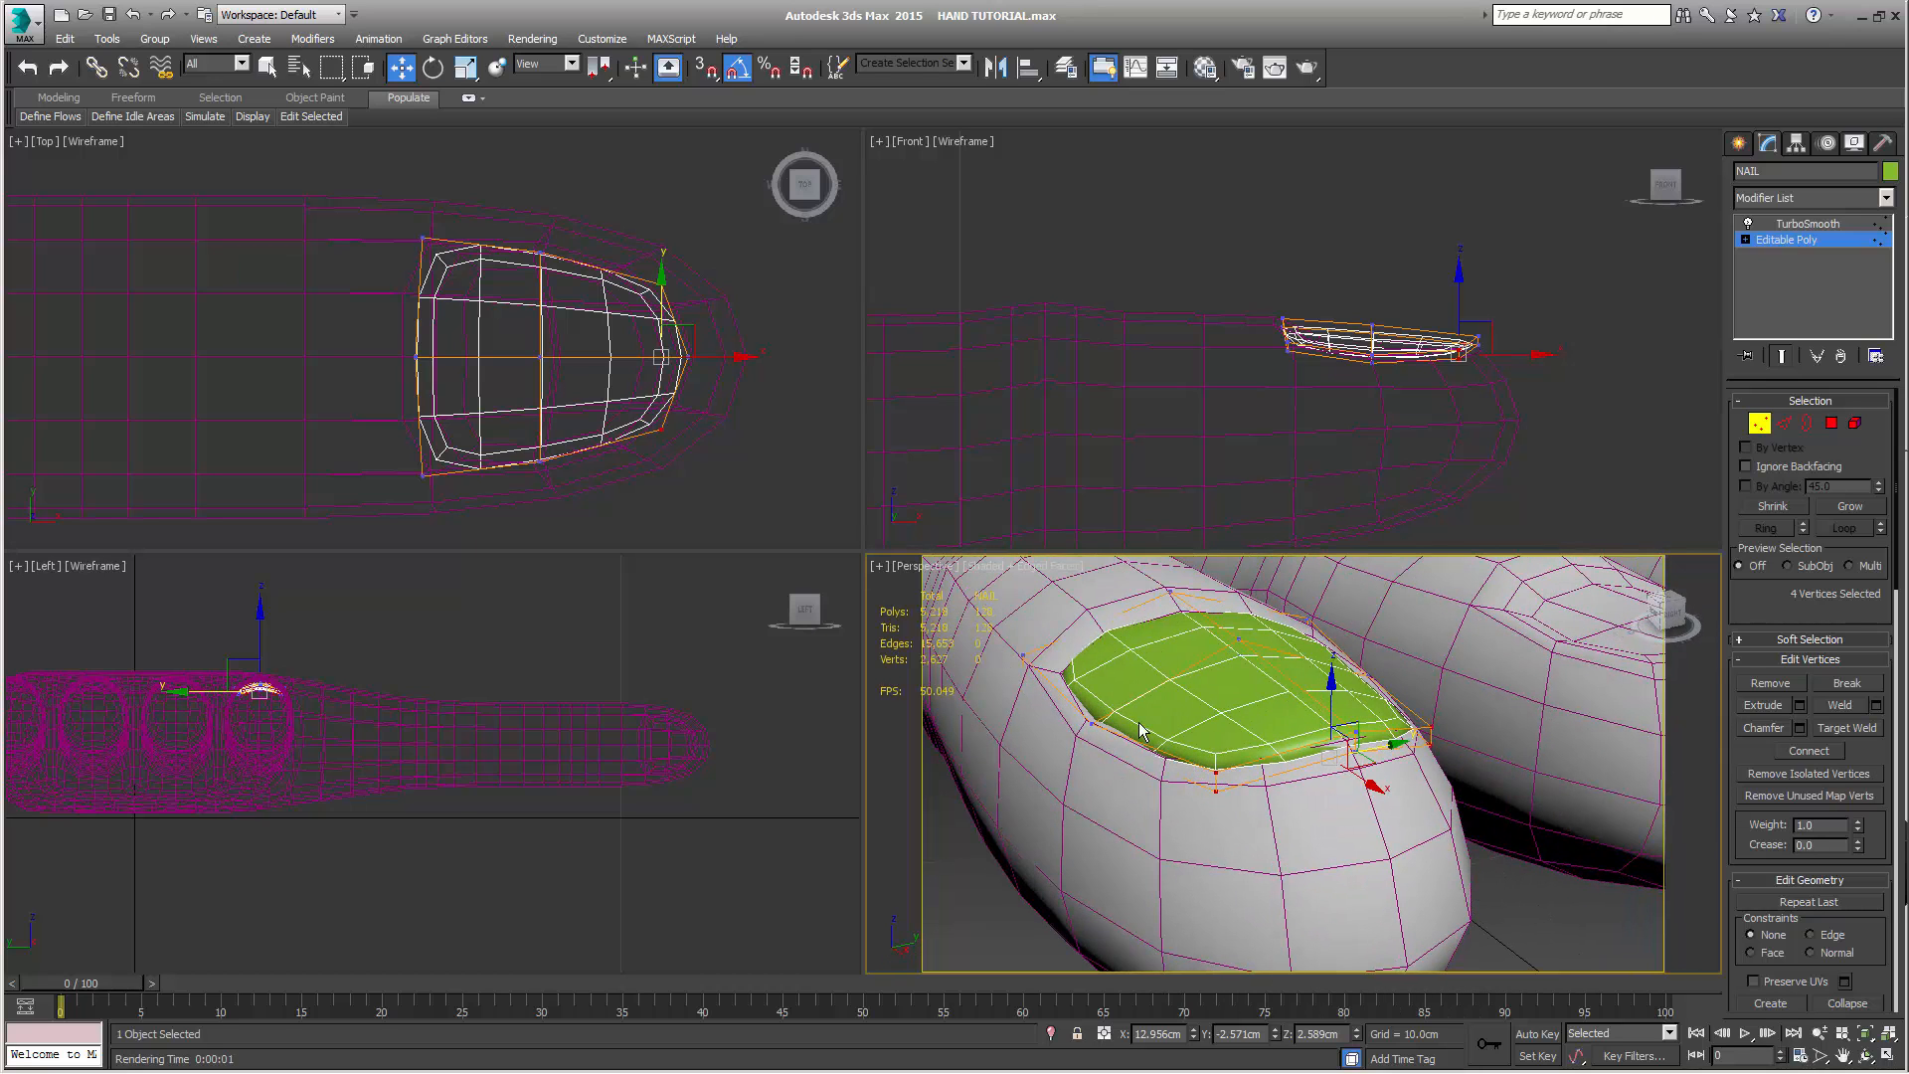
{"action": "scroll", "coordinate": [1123, 741], "scroll_direction": "up", "scroll_amount": 2}
{"action": "middle_click_drag", "start_coordinate": [1149, 763], "coordinate": [1280, 751]}
{"action": "key", "text": "shift+q"}
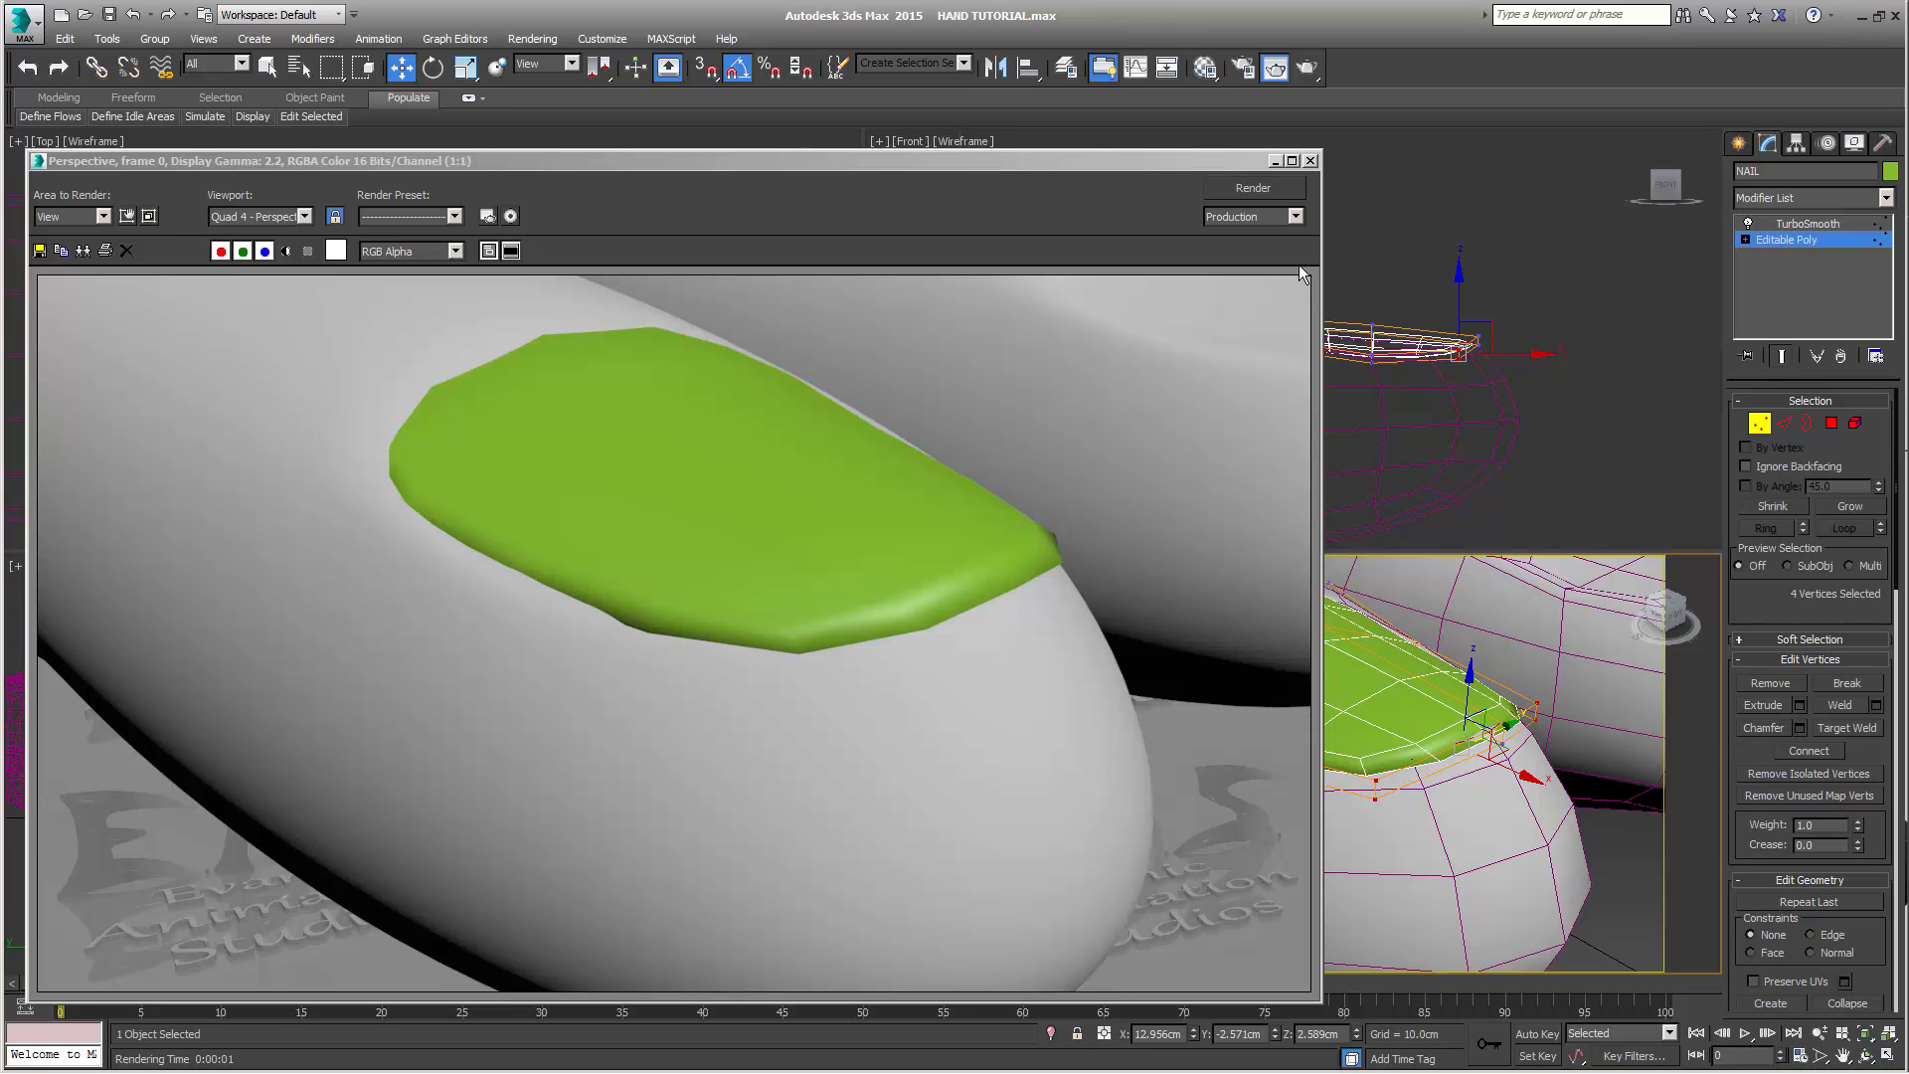
{"action": "left_click", "coordinate": [1311, 162]}
Enable separate render iterations in NAIL's TurboSmooth, set them to 3, and render the perspective view again
{"action": "left_click", "coordinate": [1838, 223]}
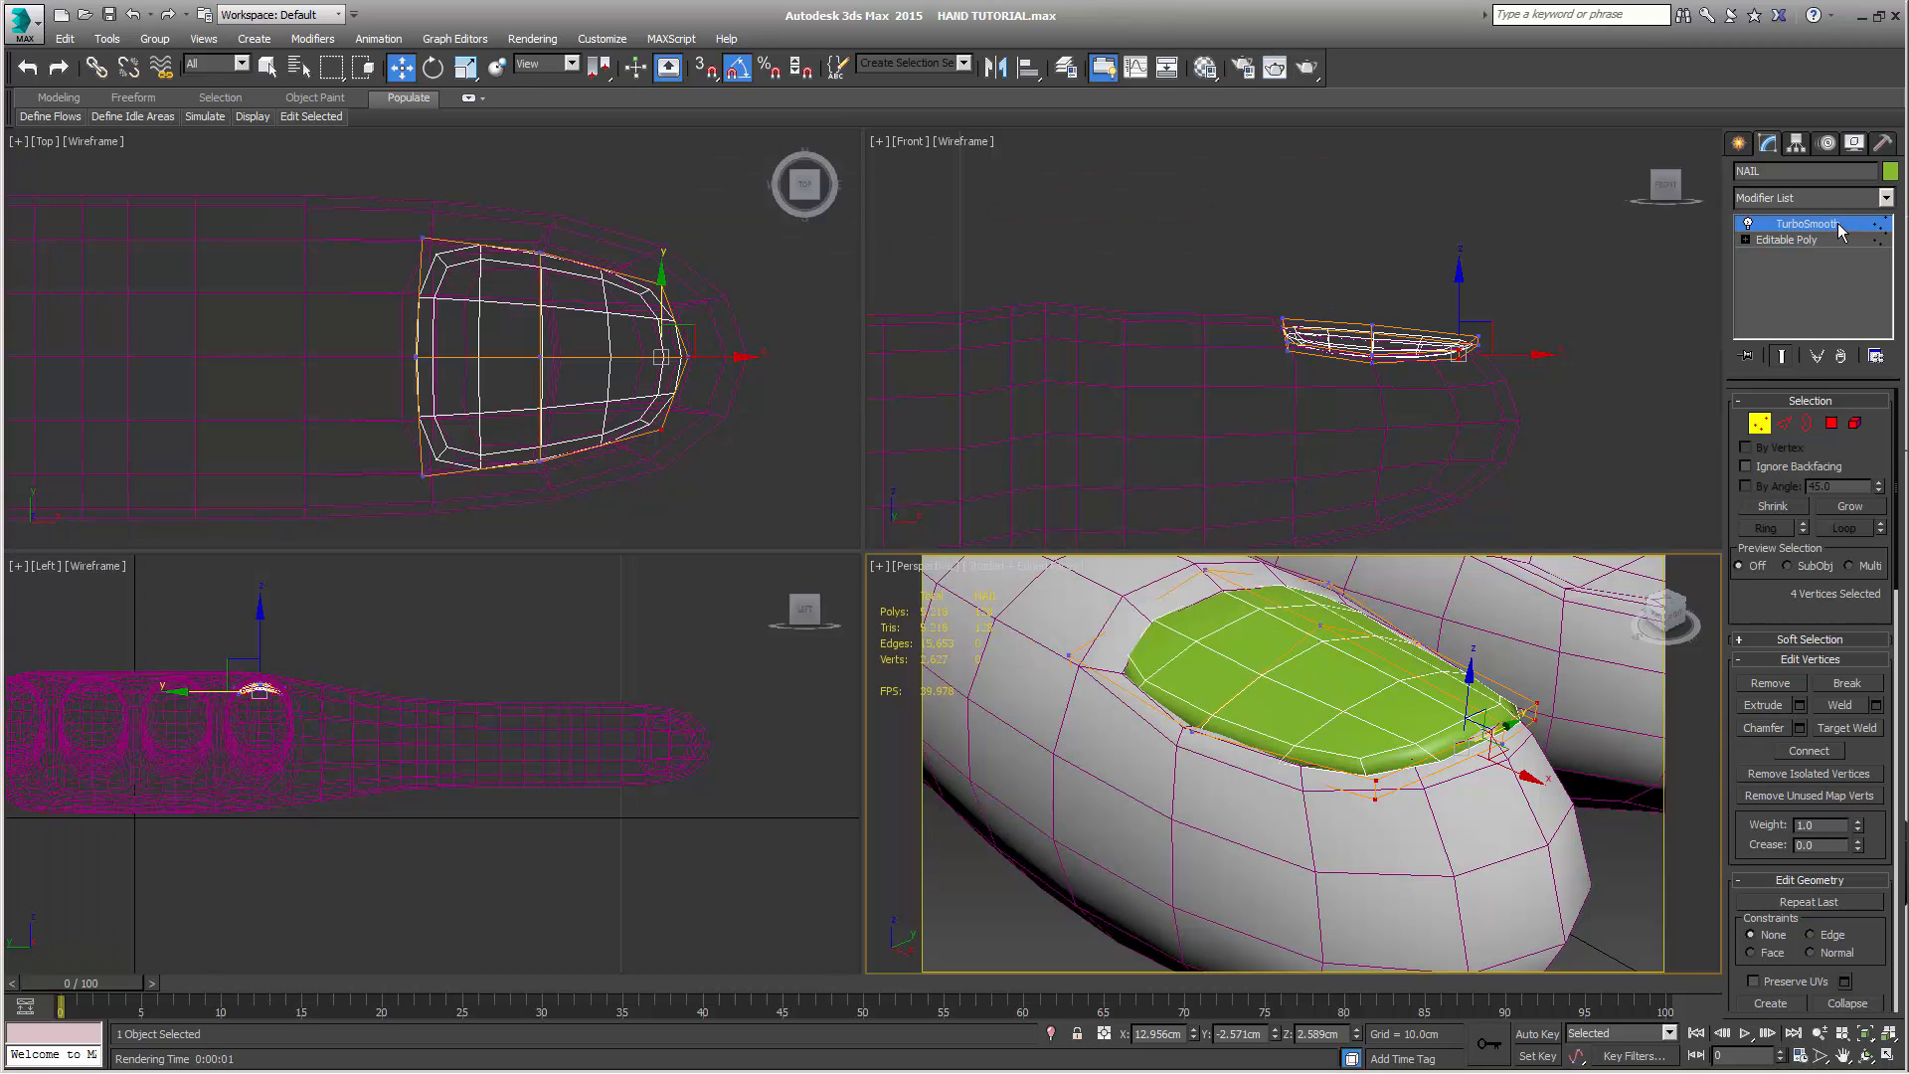
{"action": "left_click", "coordinate": [1752, 457]}
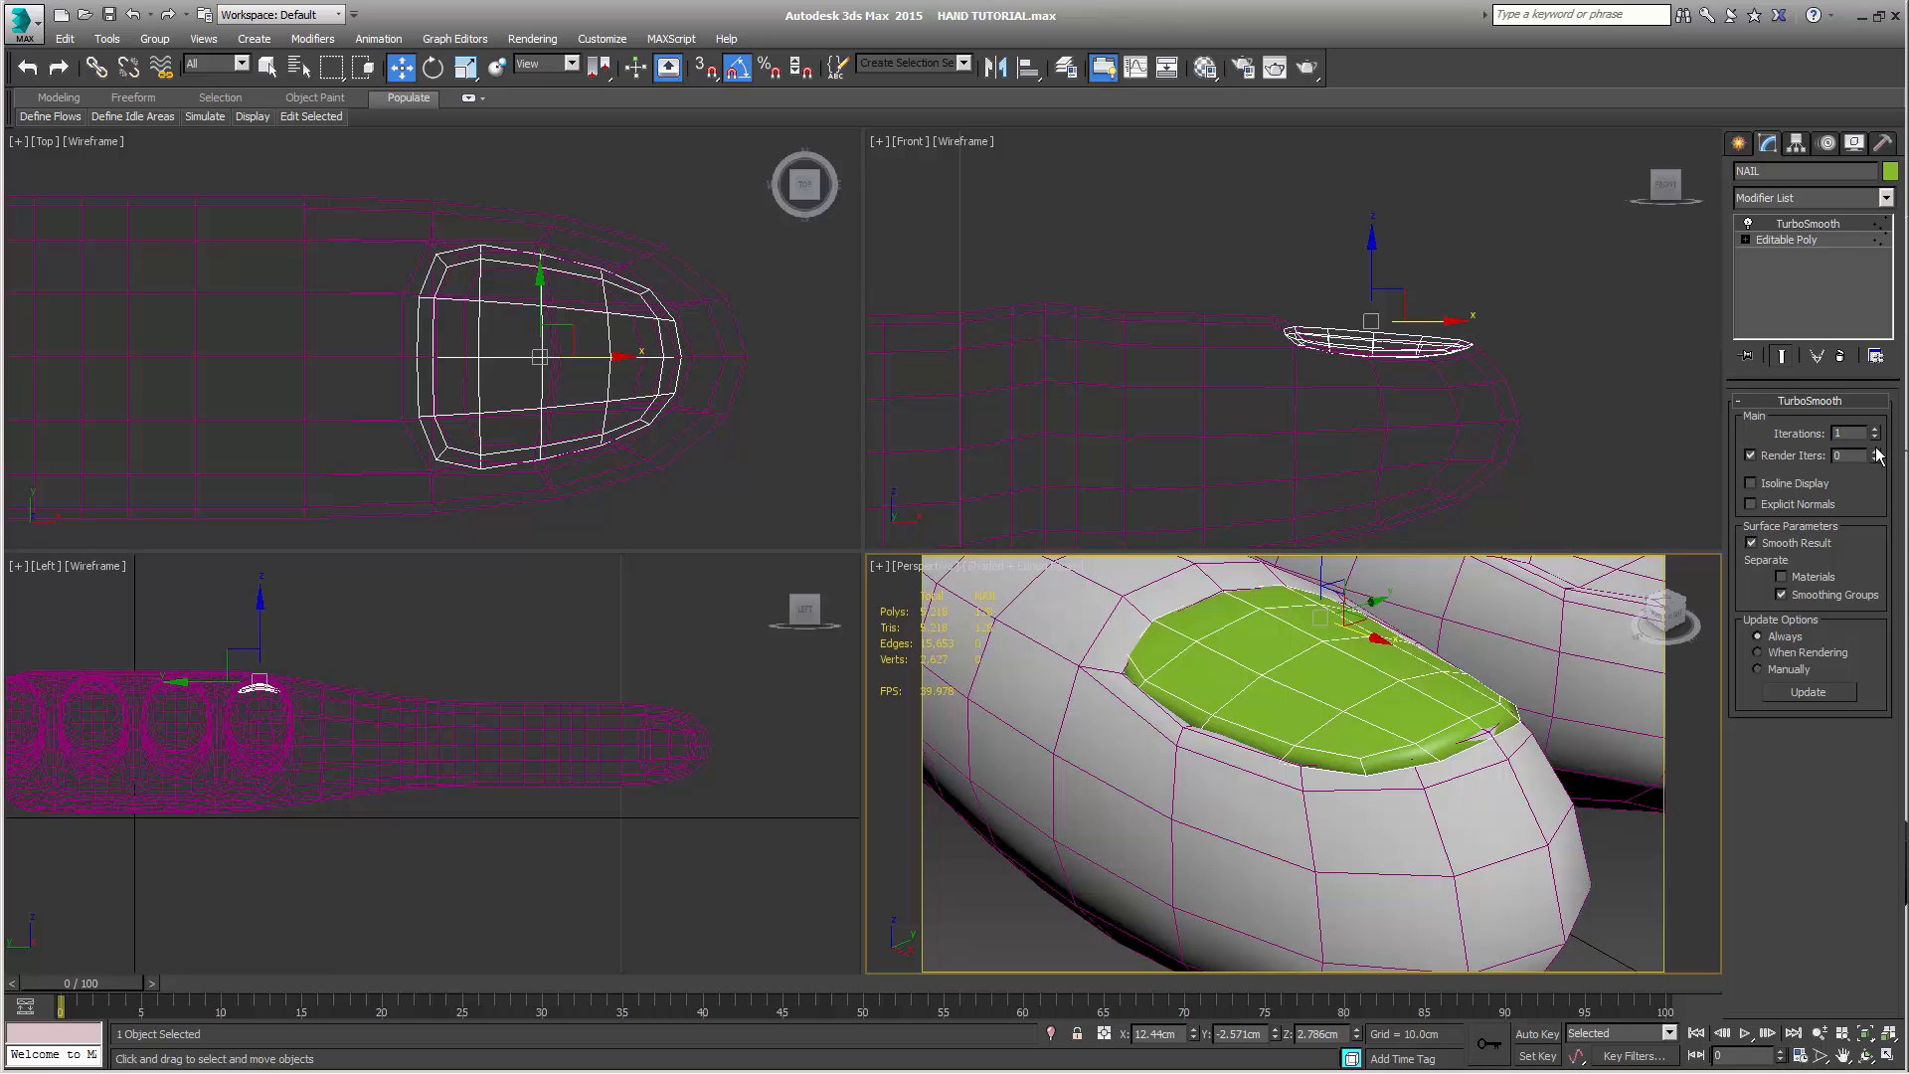
{"action": "left_click", "coordinate": [1875, 453]}
{"action": "left_click", "coordinate": [1787, 241]}
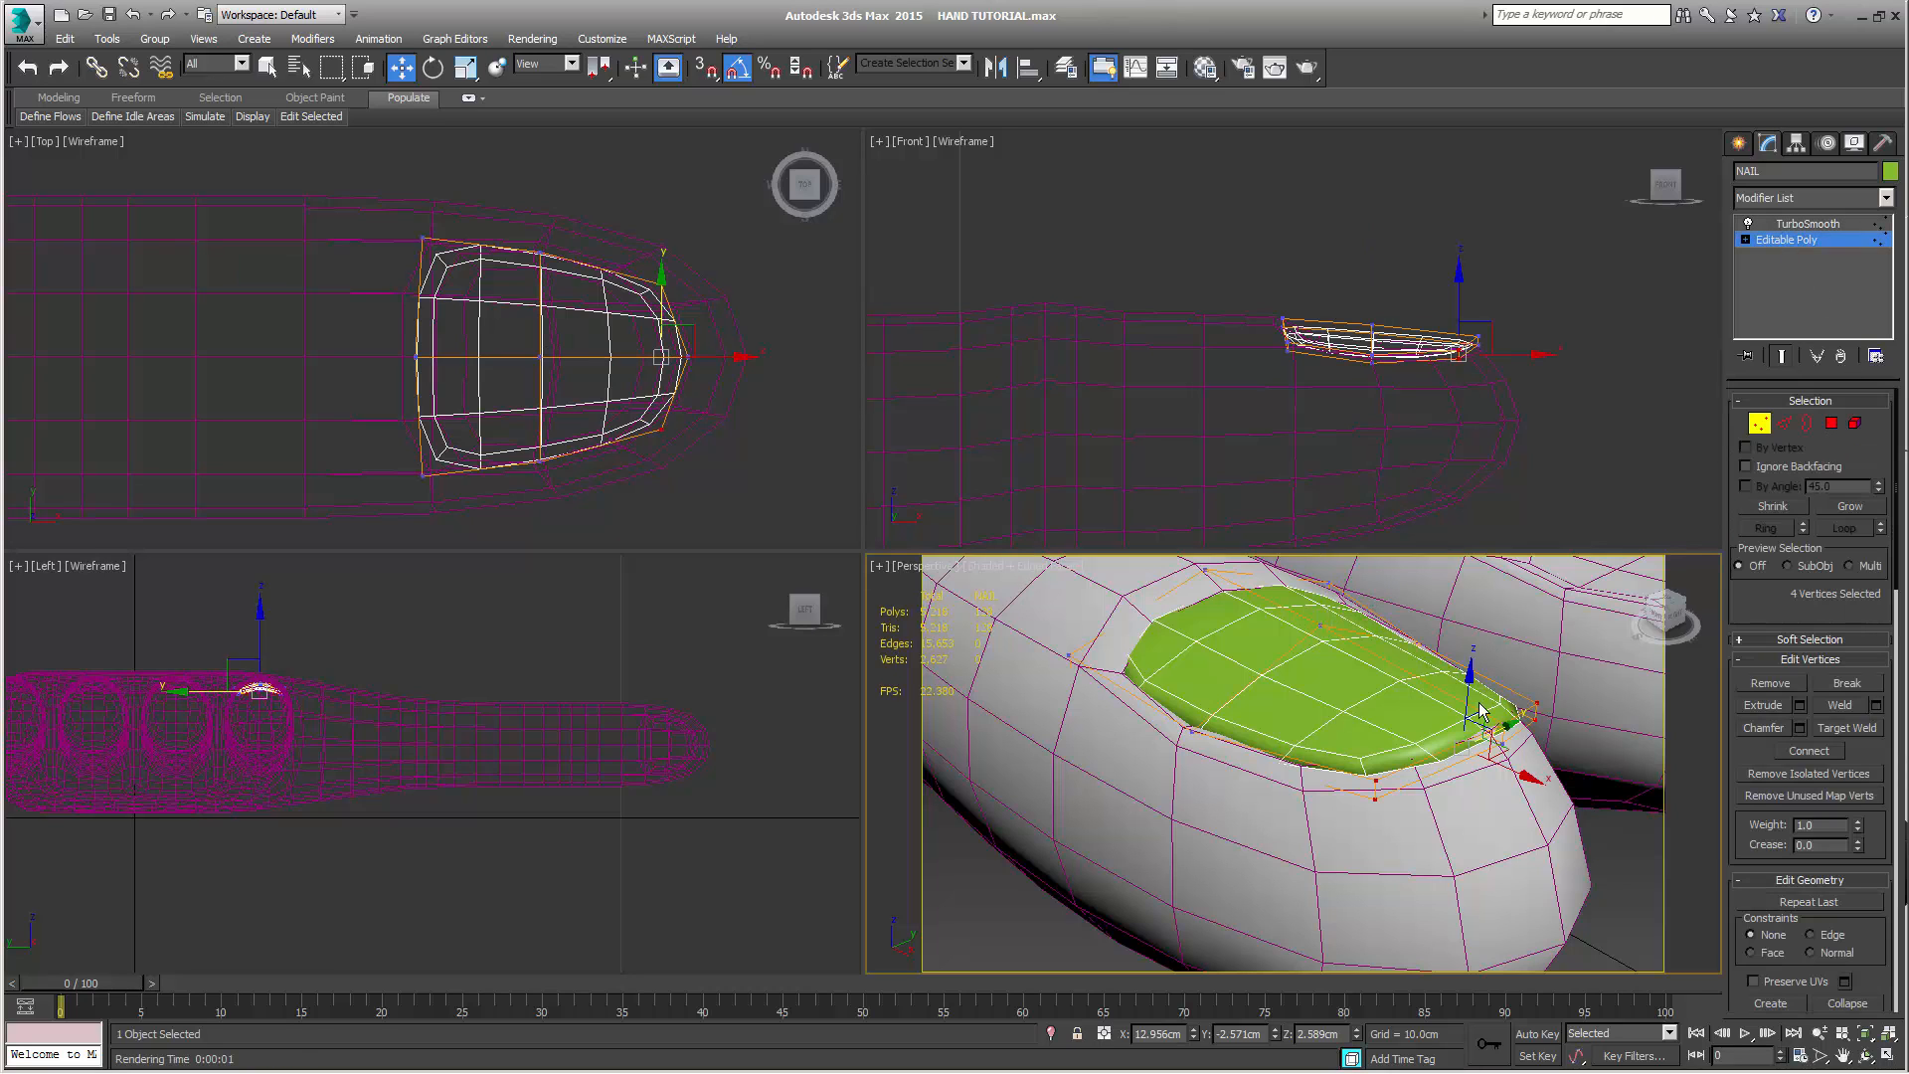
{"action": "key", "text": "shift+q"}
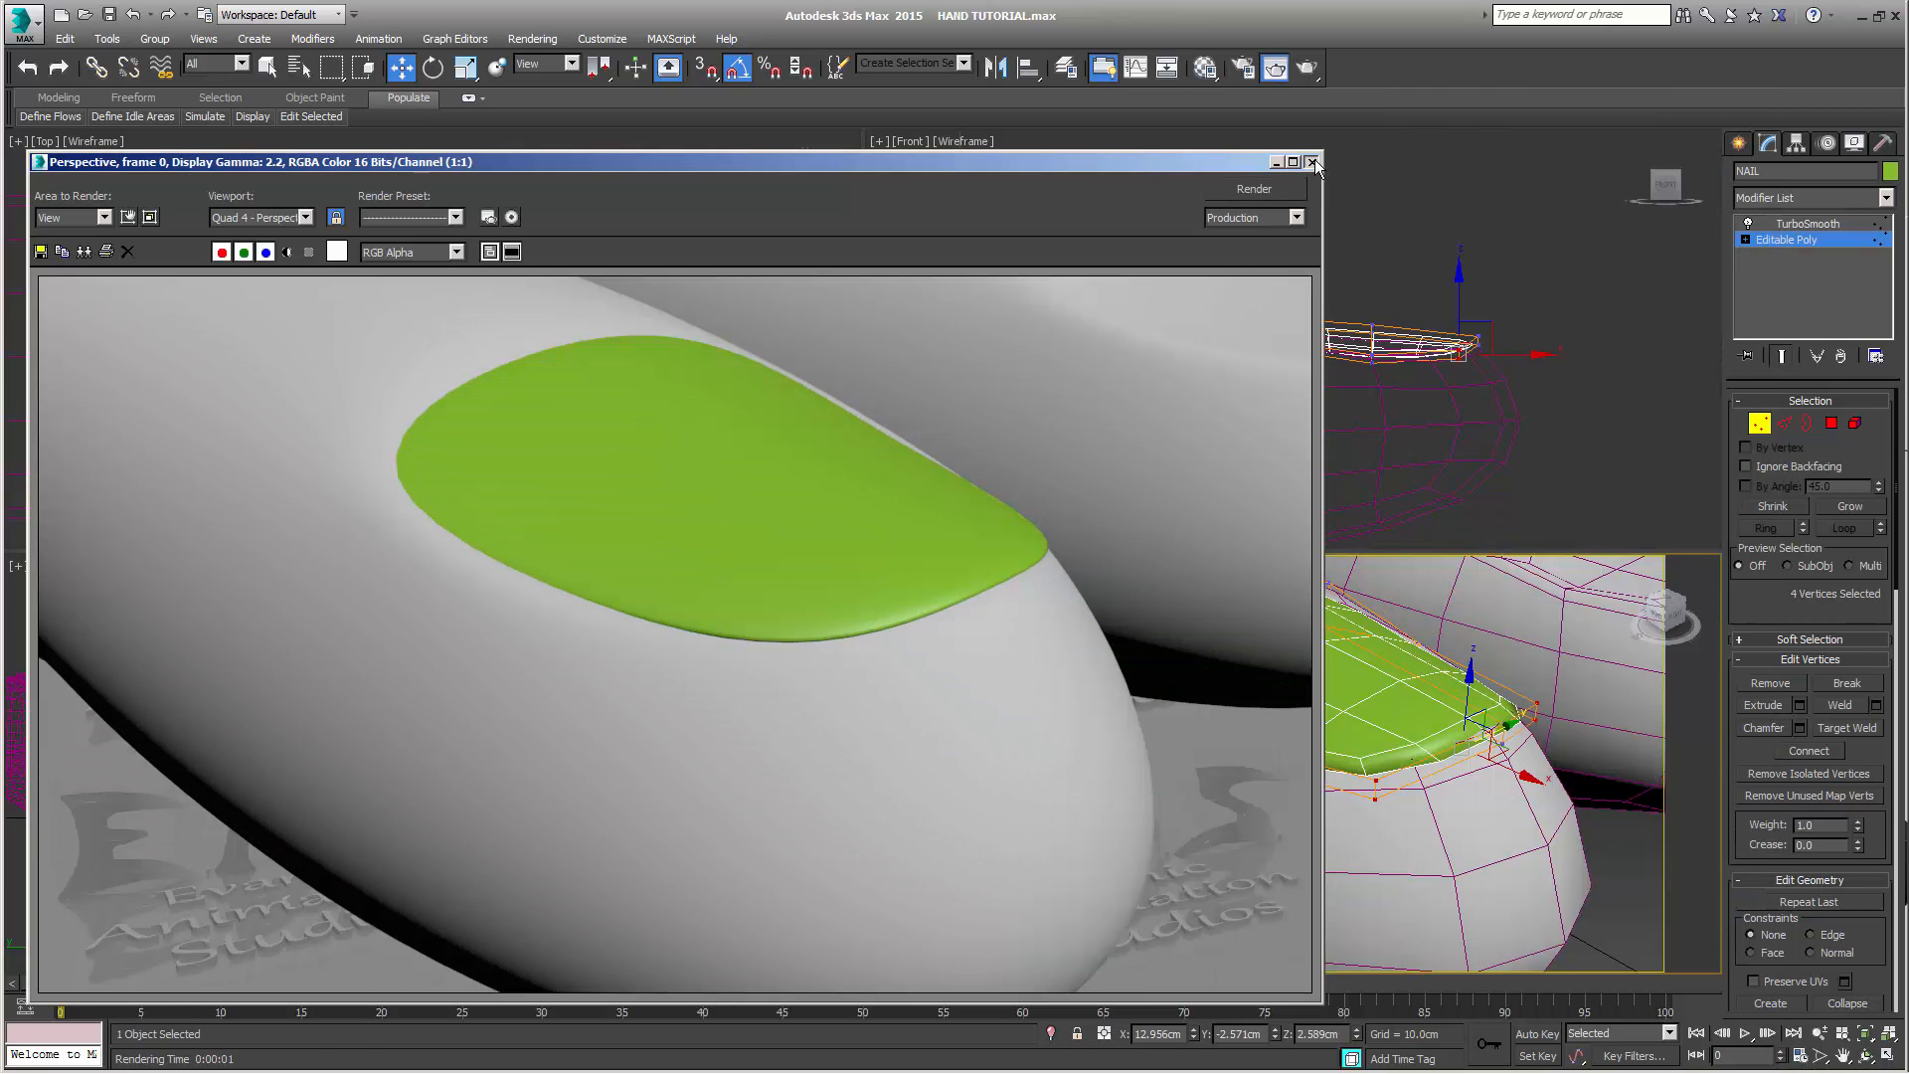
{"action": "left_click", "coordinate": [1311, 162]}
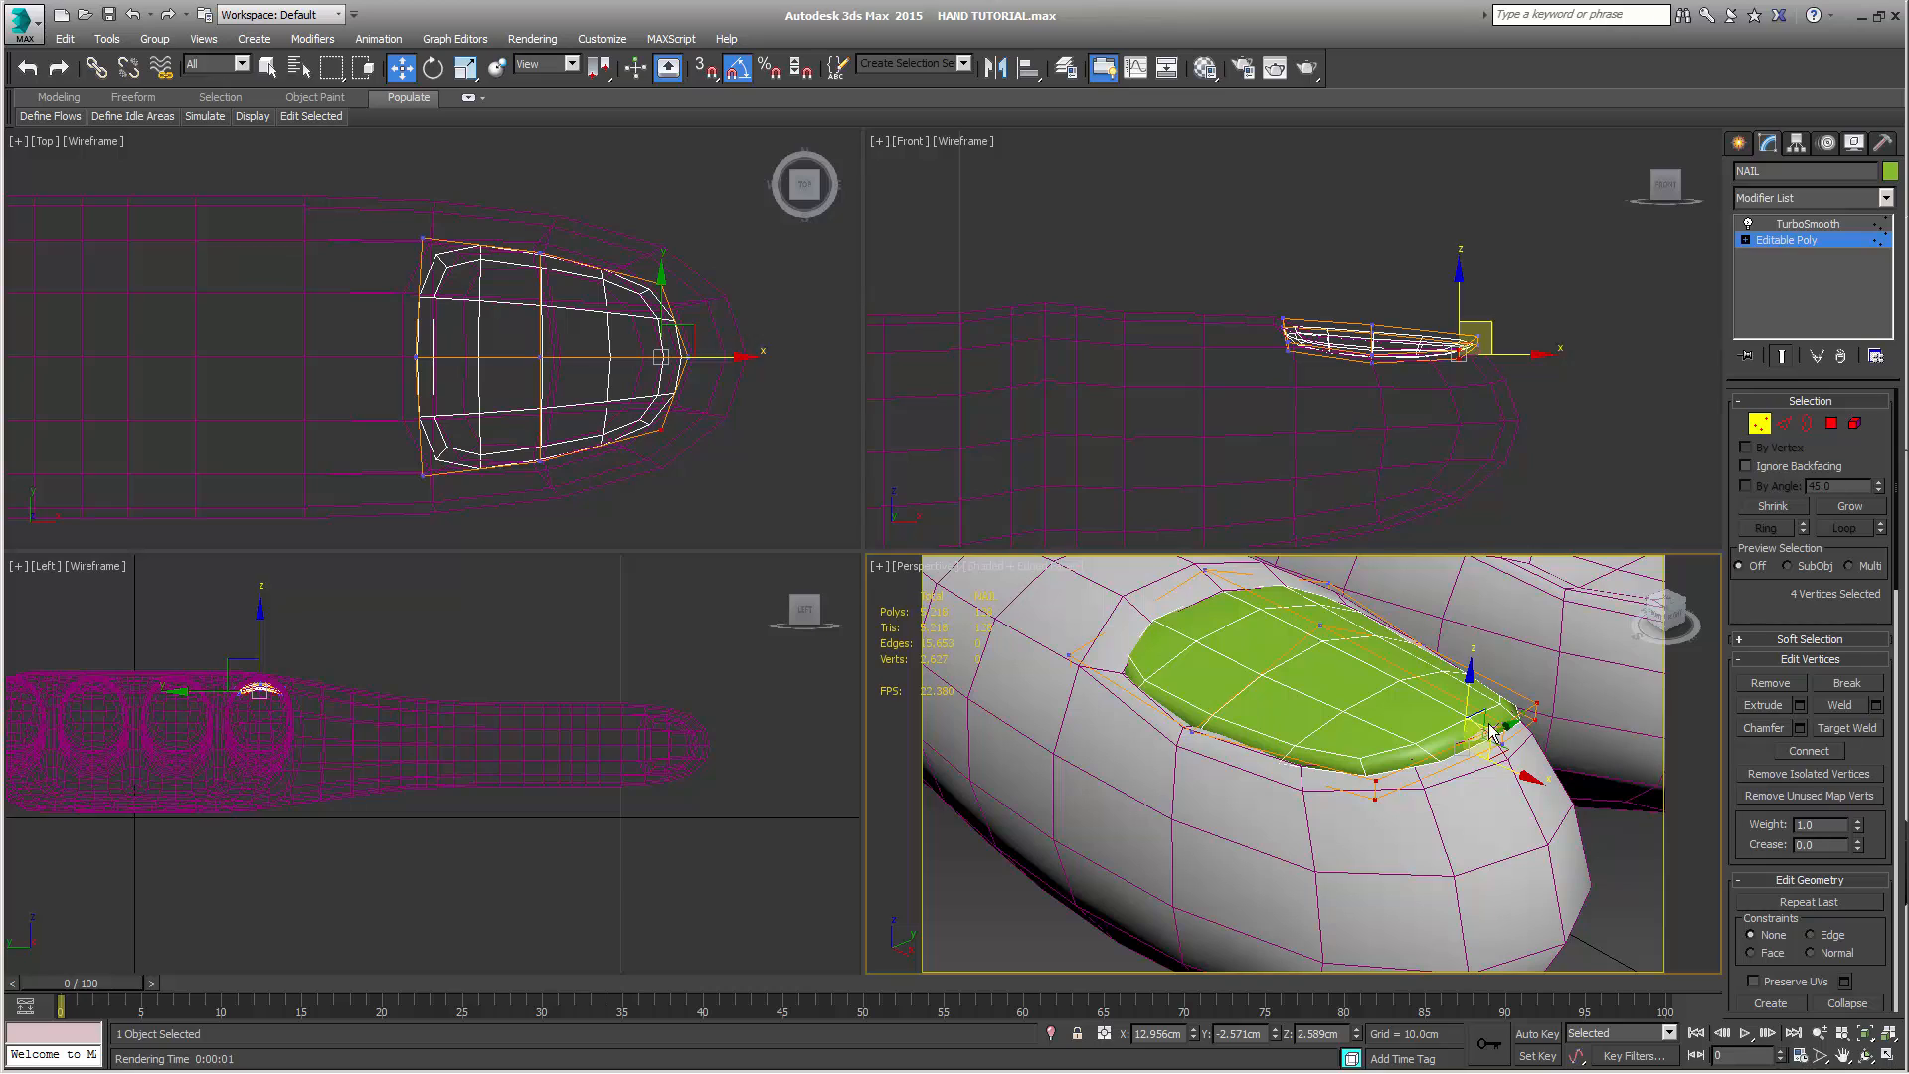
Raise NAIL's two fingertip-end centre vertices to about 2.683 cm in Z and move two middle-row centre vertices to about 12.505 cm X, 2.782 cm Z
{"action": "left_click_drag", "start_coordinate": [1527, 316], "coordinate": [1476, 380]}
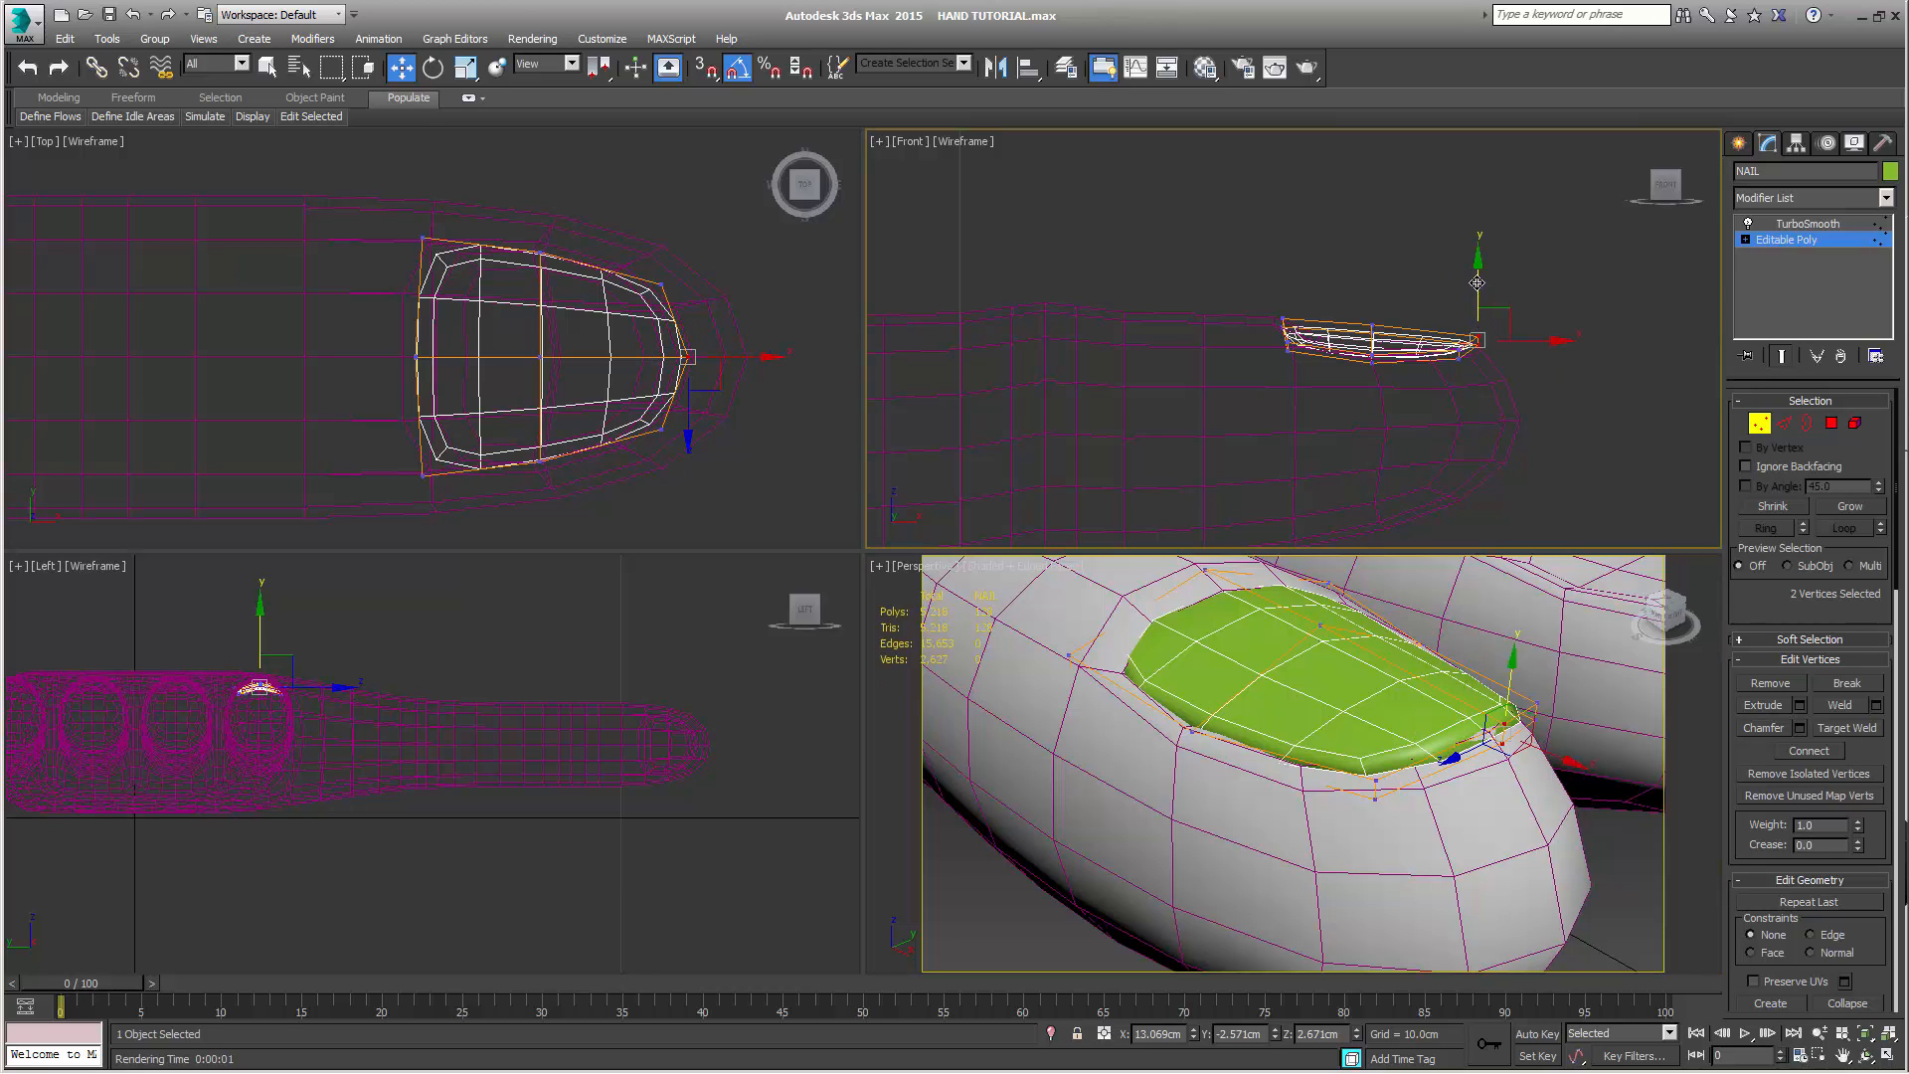
{"action": "left_click_drag", "start_coordinate": [1477, 279], "coordinate": [1486, 270]}
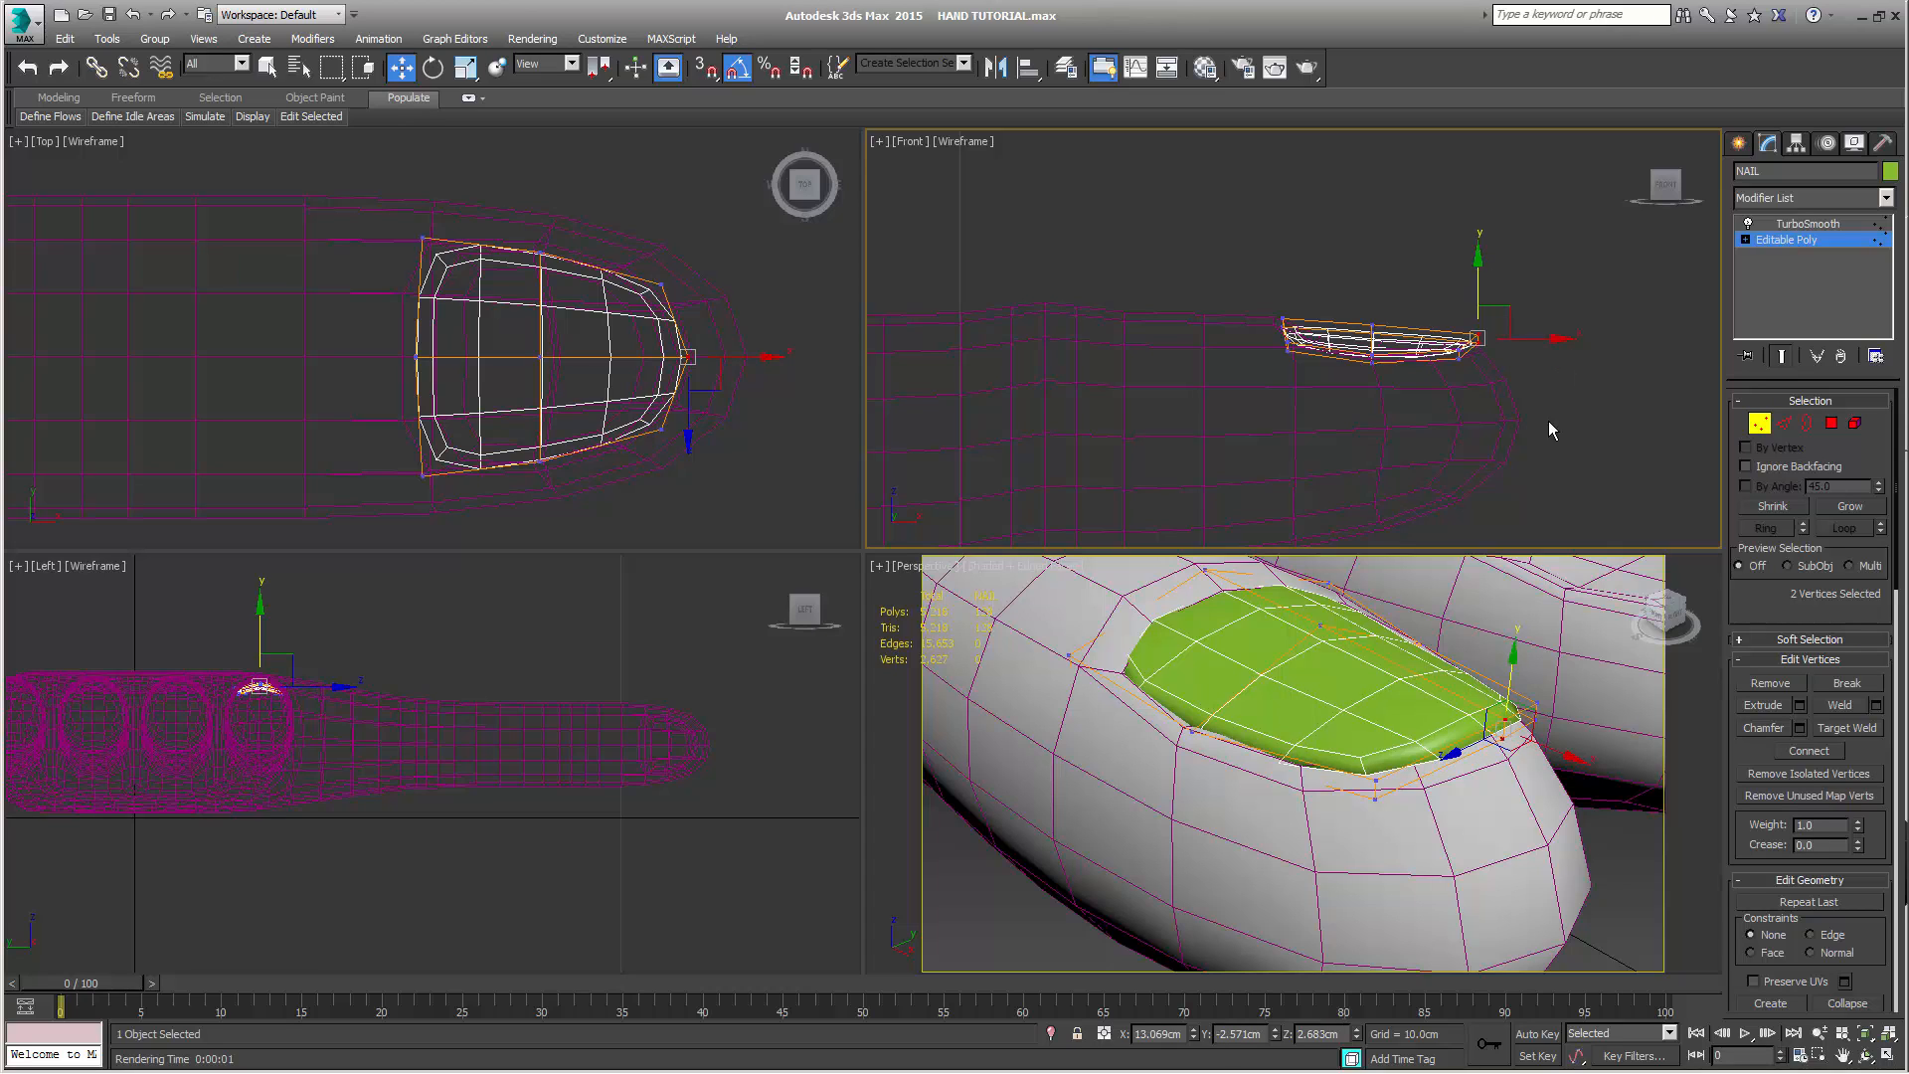
{"action": "left_click_drag", "start_coordinate": [1387, 335], "coordinate": [1414, 295]}
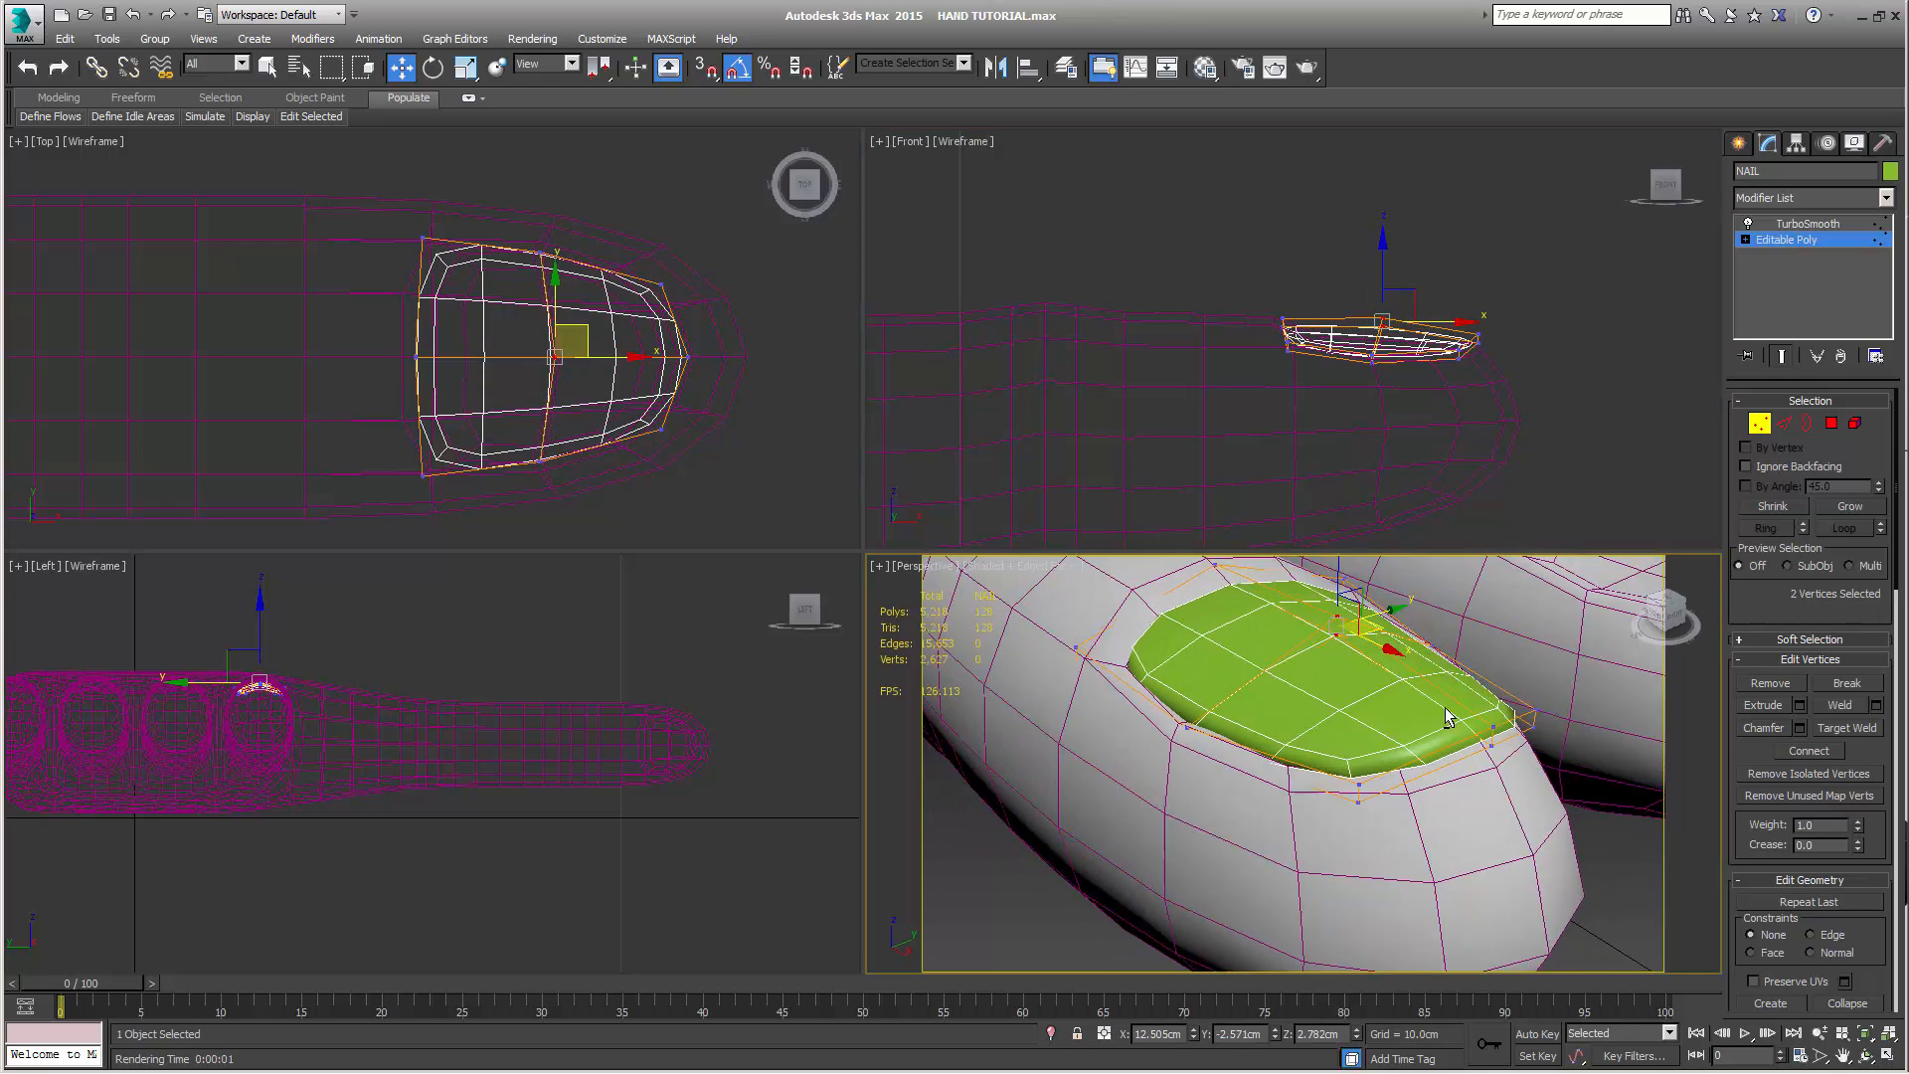
{"action": "middle_click_drag", "start_coordinate": [1446, 707], "coordinate": [1337, 750], "text": "alt"}
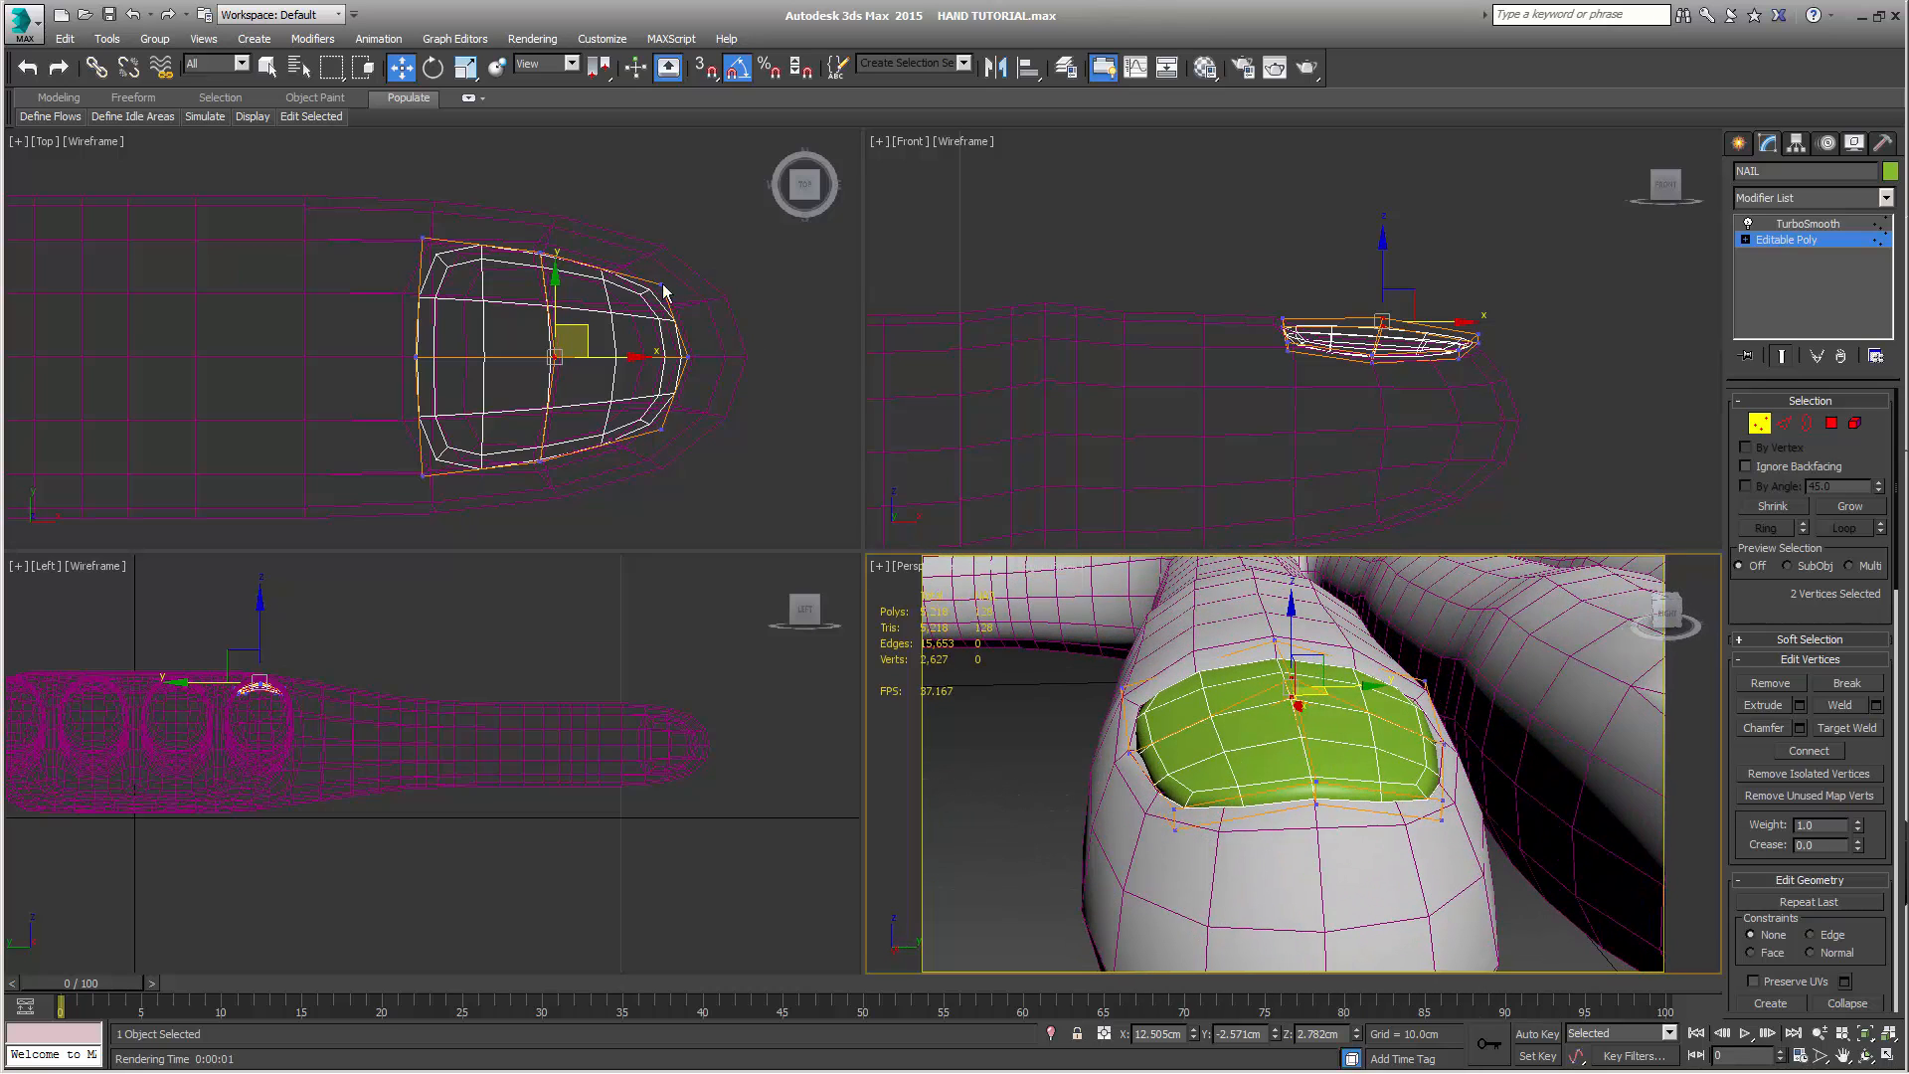
Shift the four outer vertices of NAIL's middle row toward the fingertip to about 12.457 cm in X
{"action": "left_click_drag", "start_coordinate": [516, 228], "coordinate": [565, 279]}
{"action": "left_click_drag", "start_coordinate": [526, 454], "coordinate": [571, 487], "text": "ctrl"}
{"action": "left_click_drag", "start_coordinate": [596, 356], "coordinate": [602, 356]}
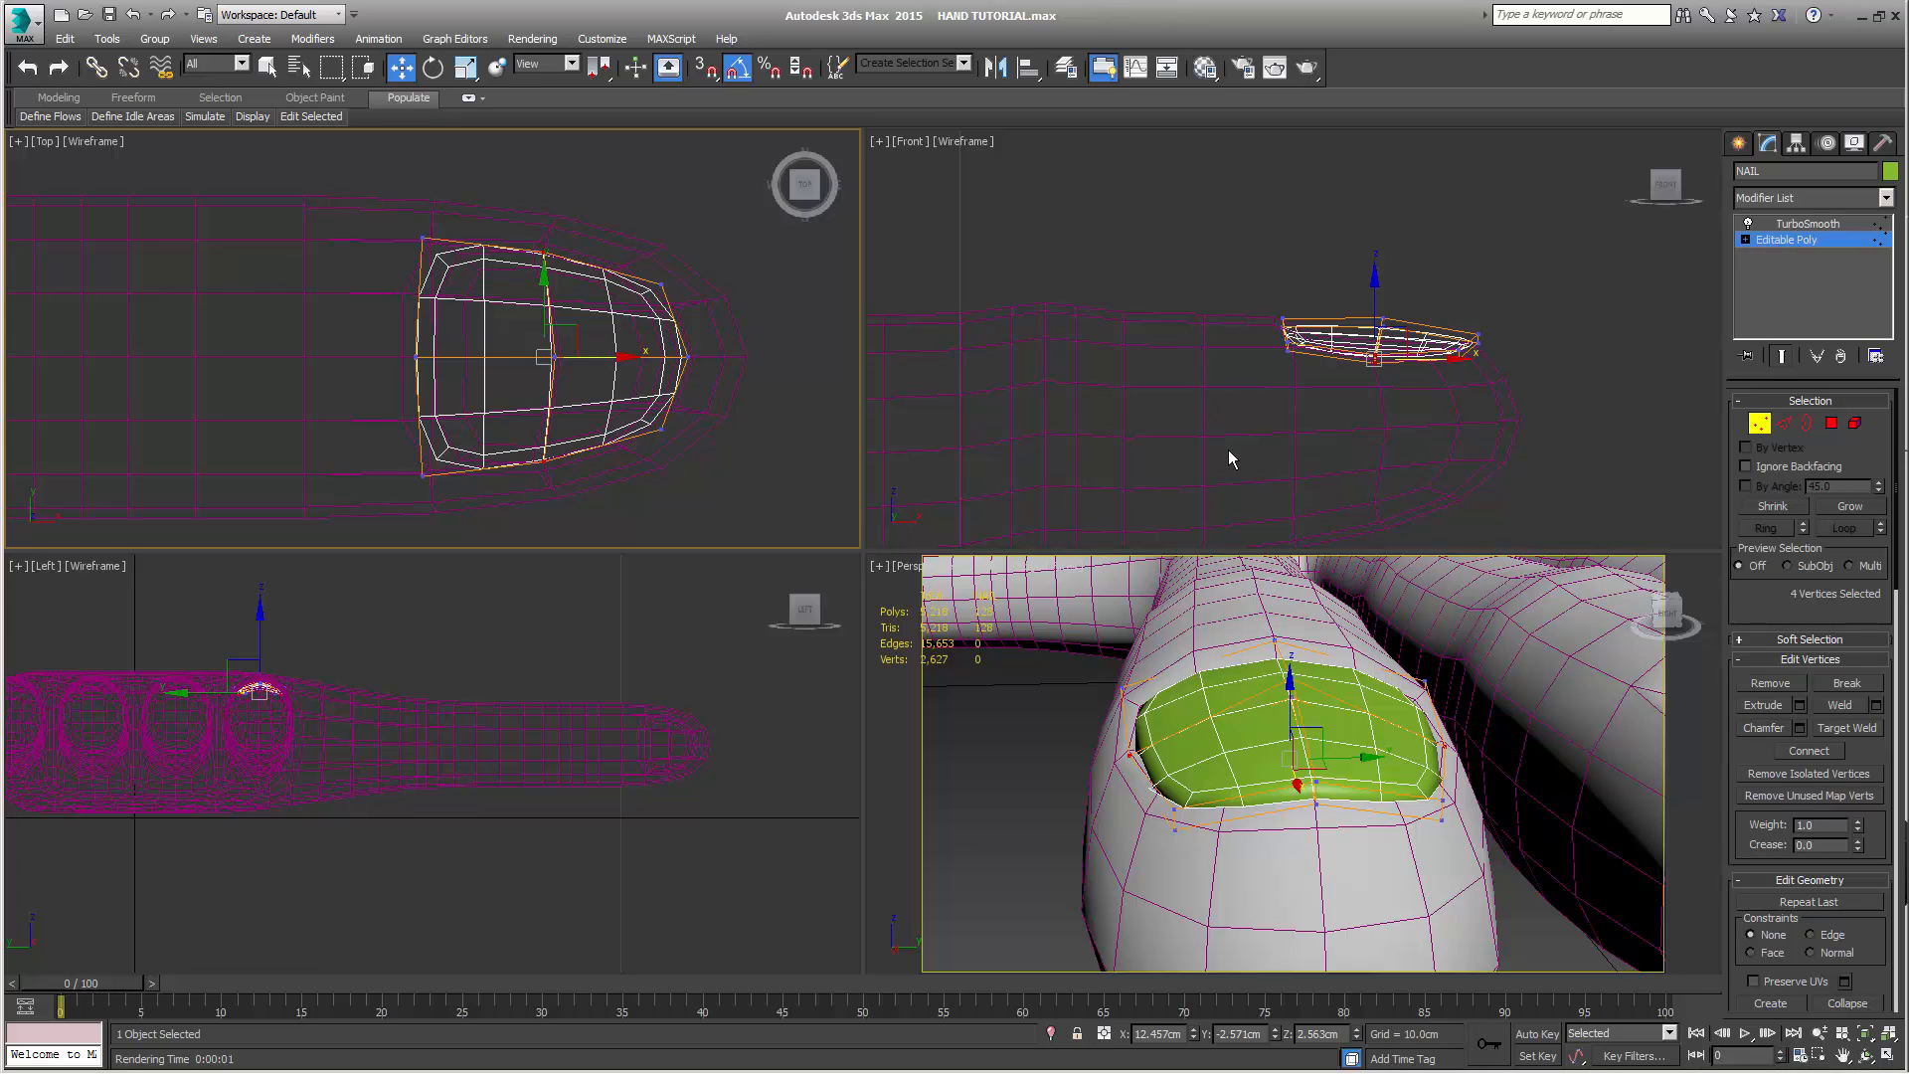
{"action": "key", "text": "r"}
{"action": "right_click", "coordinate": [1249, 586]}
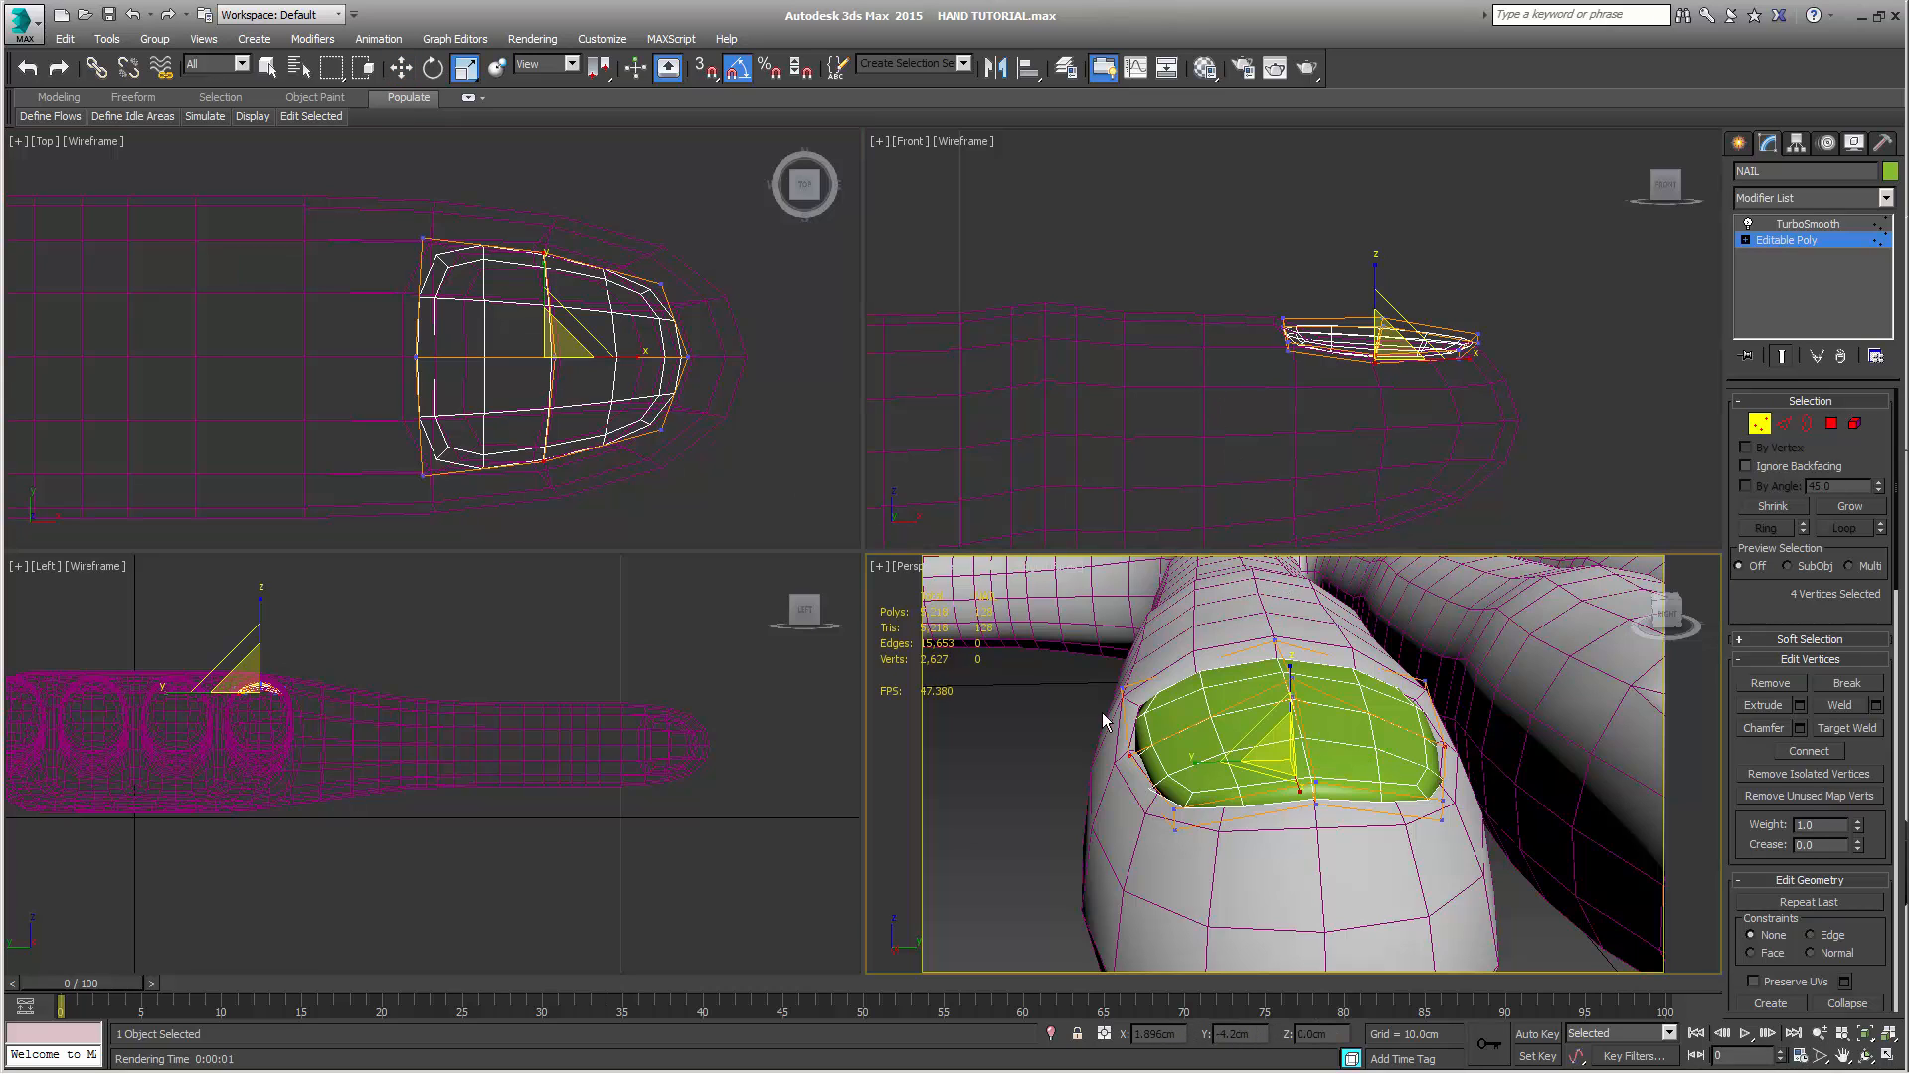
{"action": "right_click", "coordinate": [1102, 748]}
{"action": "left_click", "coordinate": [1122, 760]}
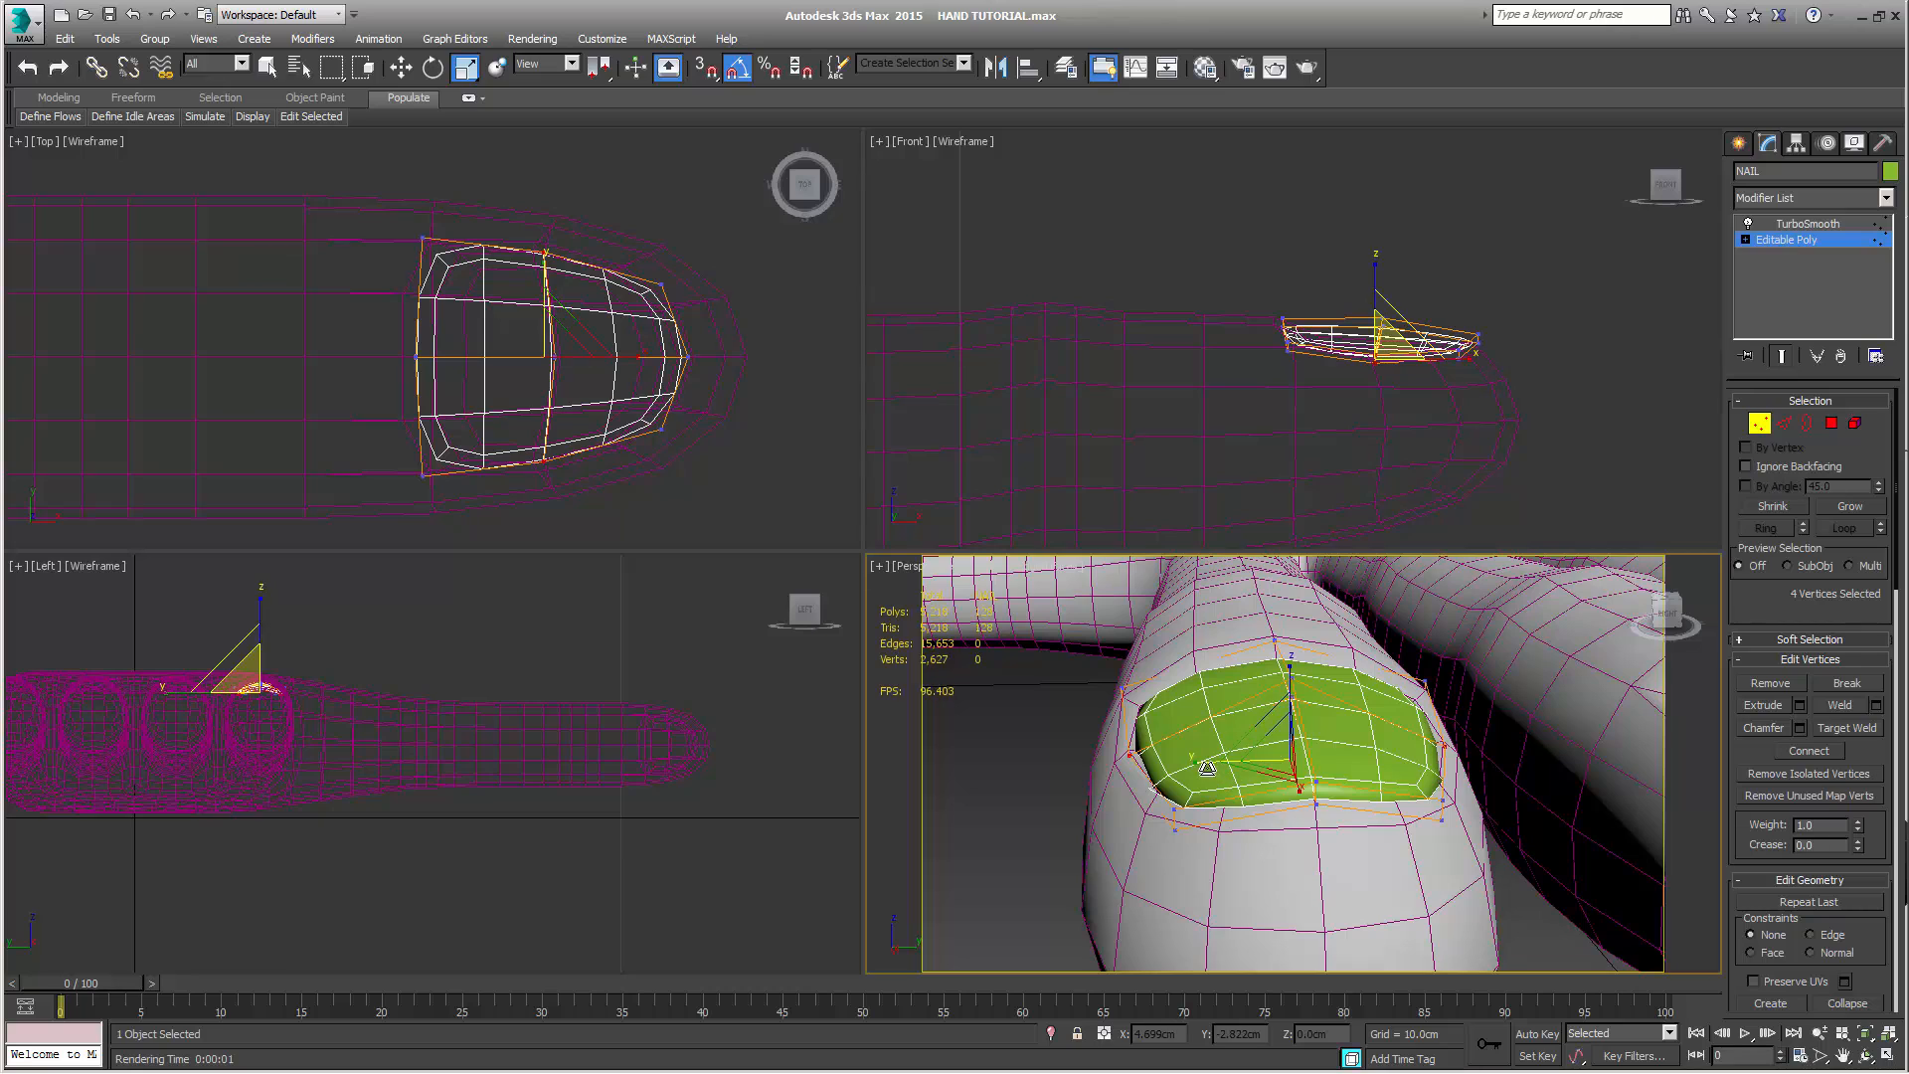
{"action": "middle_click_drag", "start_coordinate": [1392, 736], "coordinate": [1378, 862], "text": "alt"}
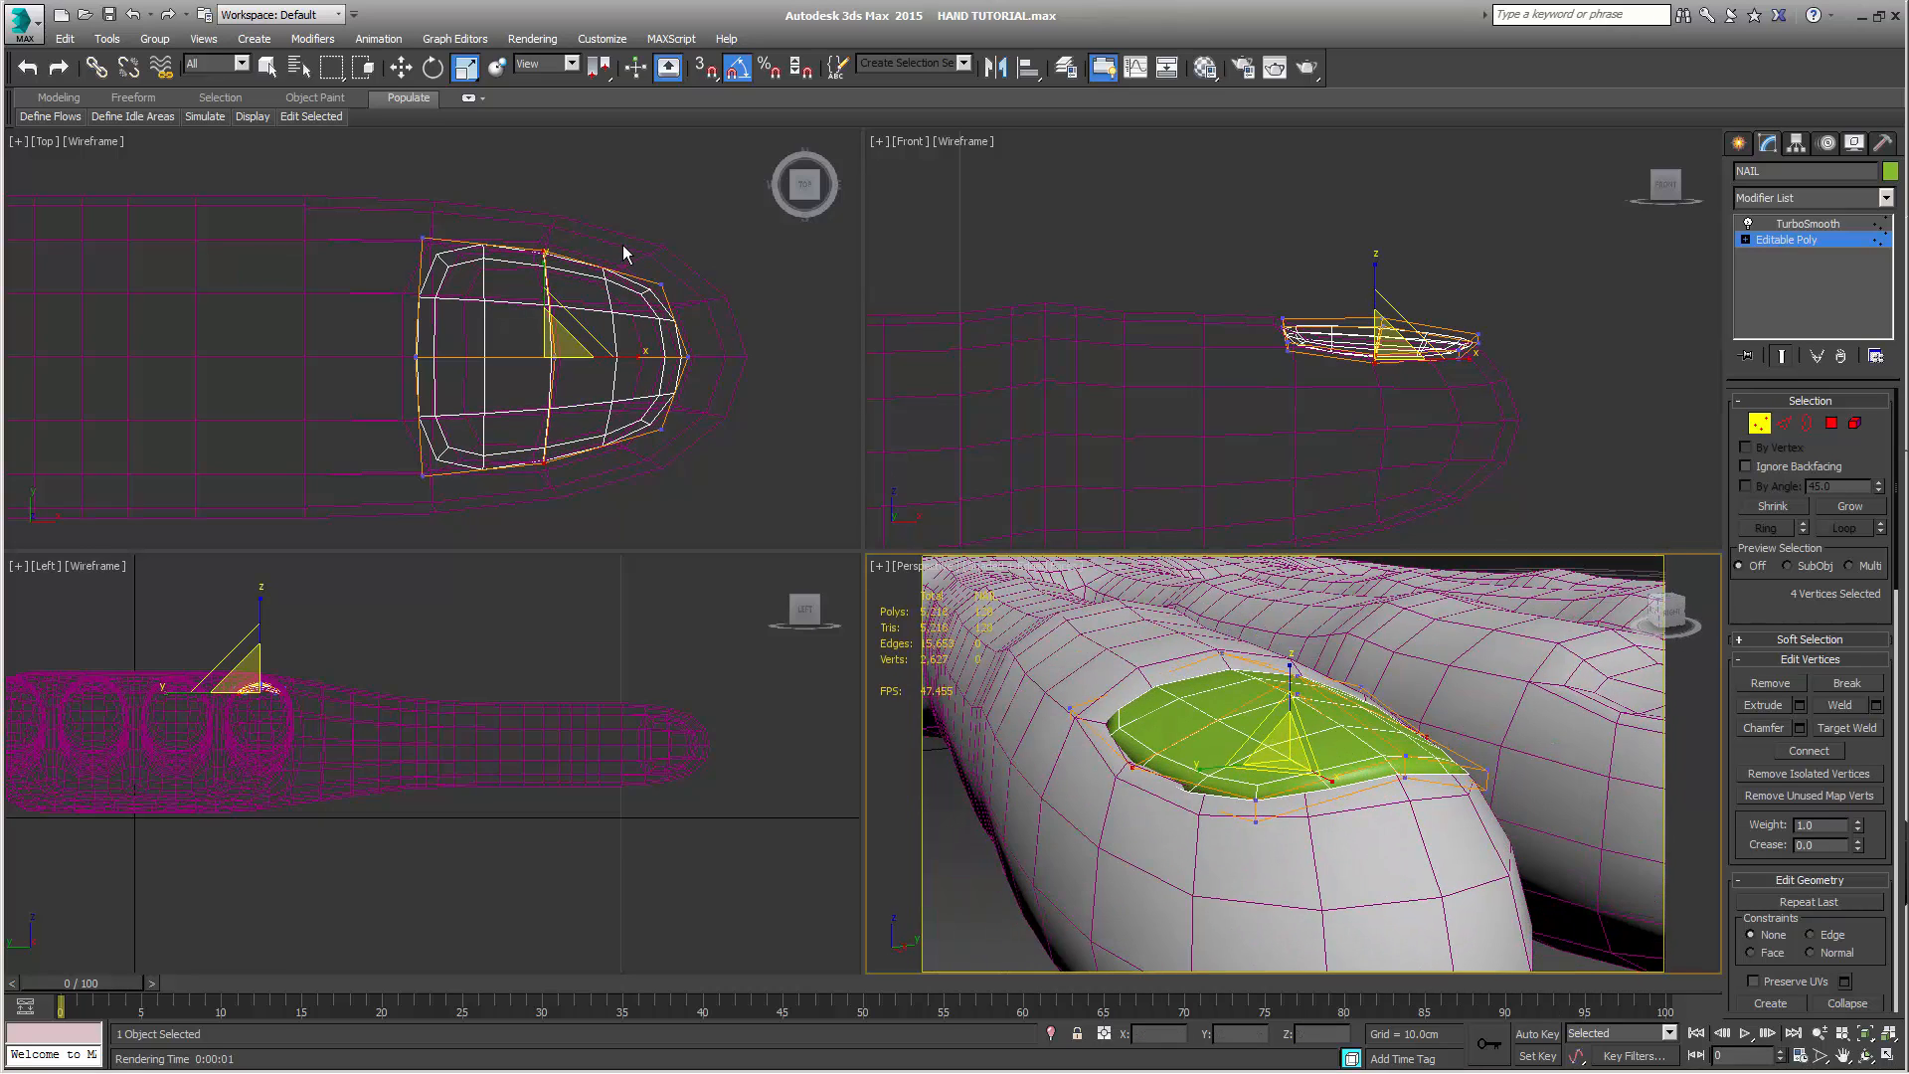
Scale NAIL's four fingertip-end corner vertices slightly closer together along Y
{"action": "left_click_drag", "start_coordinate": [623, 244], "coordinate": [670, 463]}
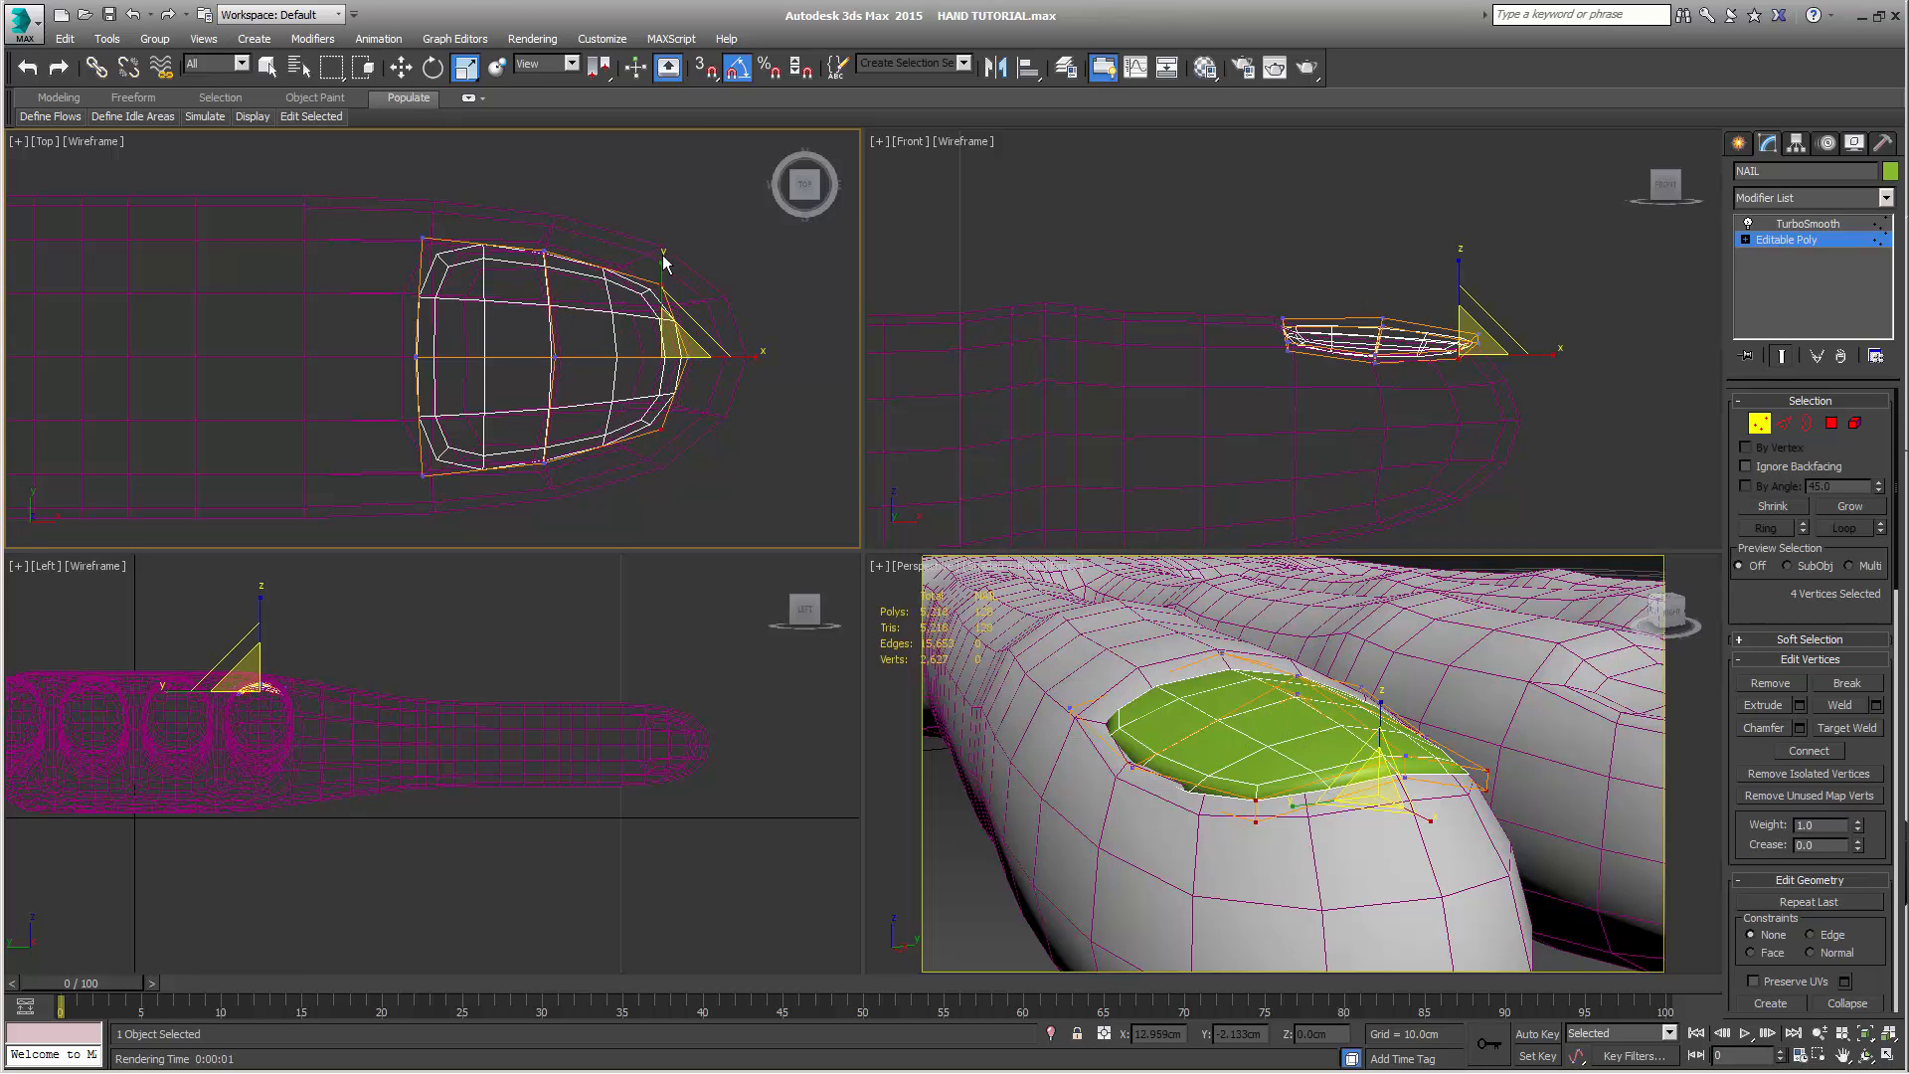
{"action": "left_click_drag", "start_coordinate": [663, 257], "coordinate": [657, 262]}
{"action": "middle_click_drag", "start_coordinate": [1426, 861], "coordinate": [1385, 899], "text": "alt"}
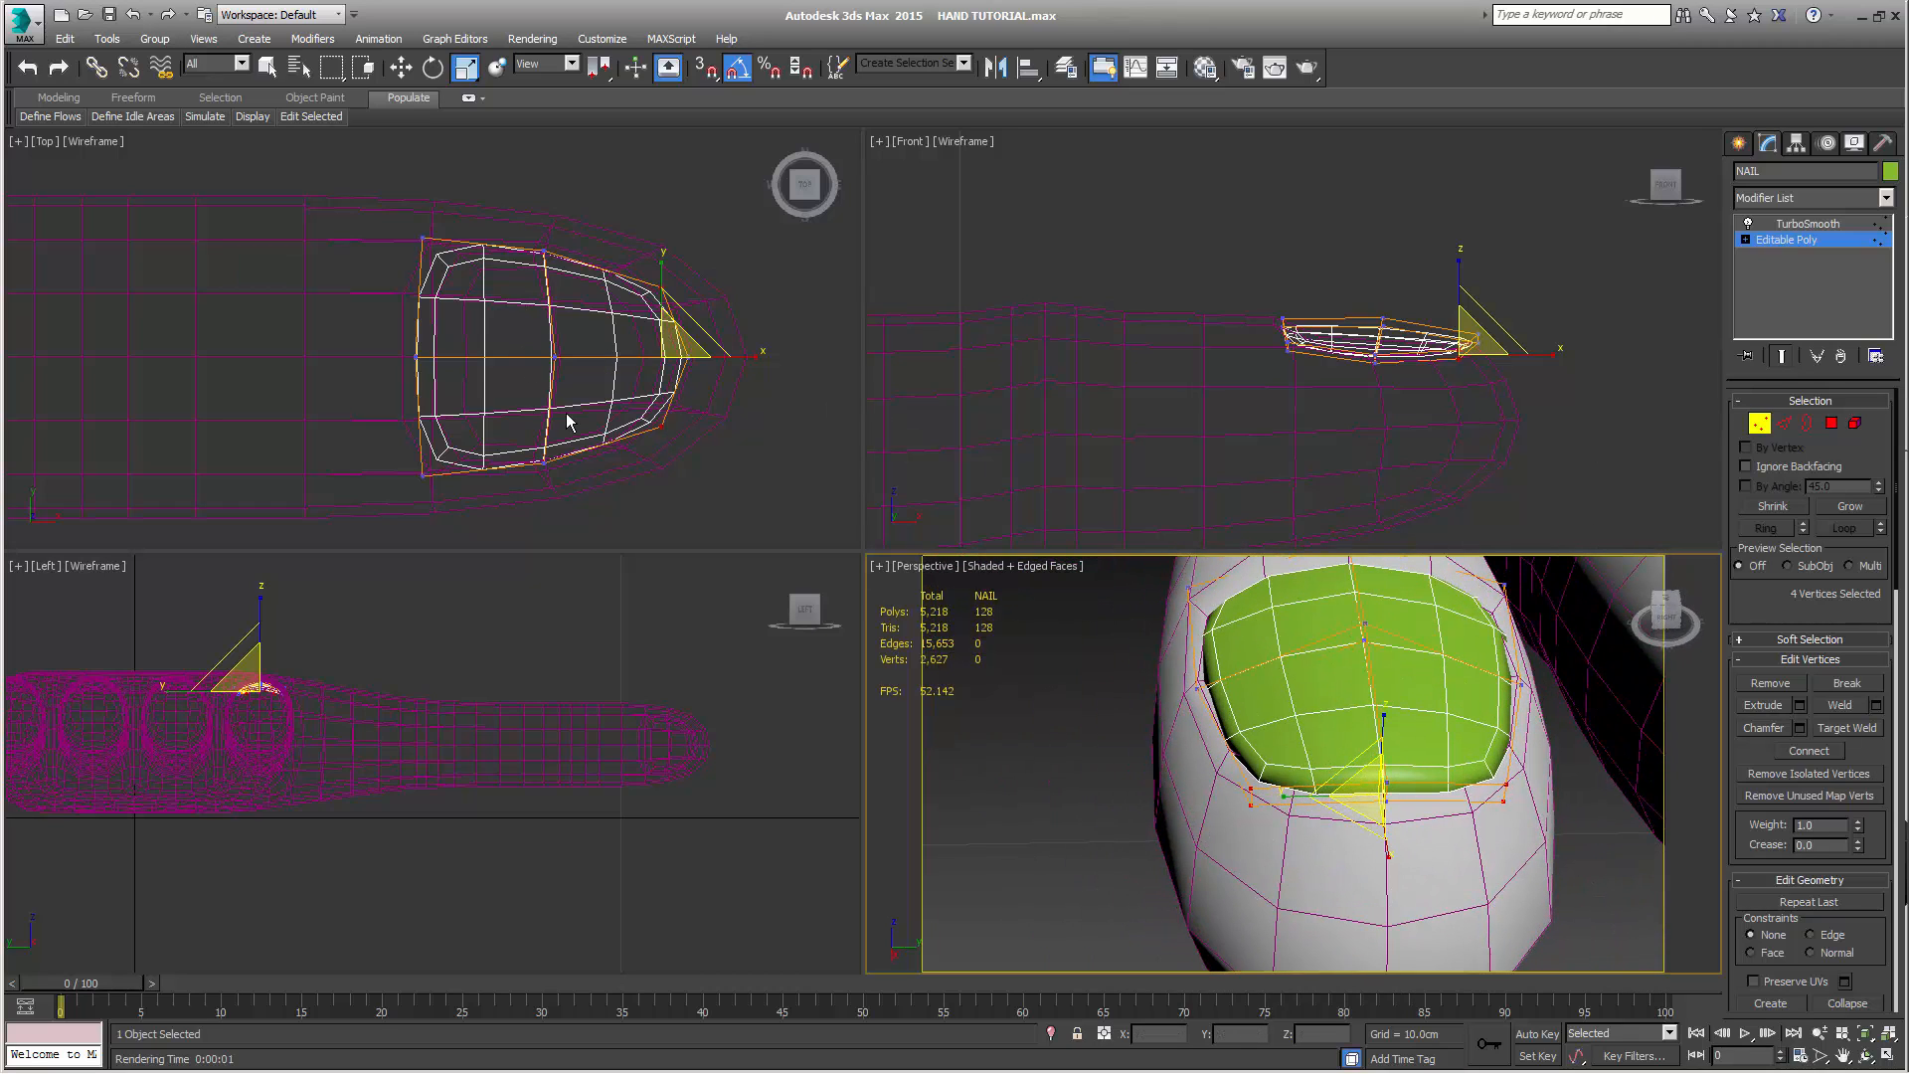
Return to NAIL's TurboSmooth level and render the fingertip from a low side angle and a raised angle to inspect the nail
{"action": "scroll", "coordinate": [567, 421], "scroll_direction": "down", "scroll_amount": 8}
{"action": "middle_click_drag", "start_coordinate": [590, 234], "coordinate": [604, 360]}
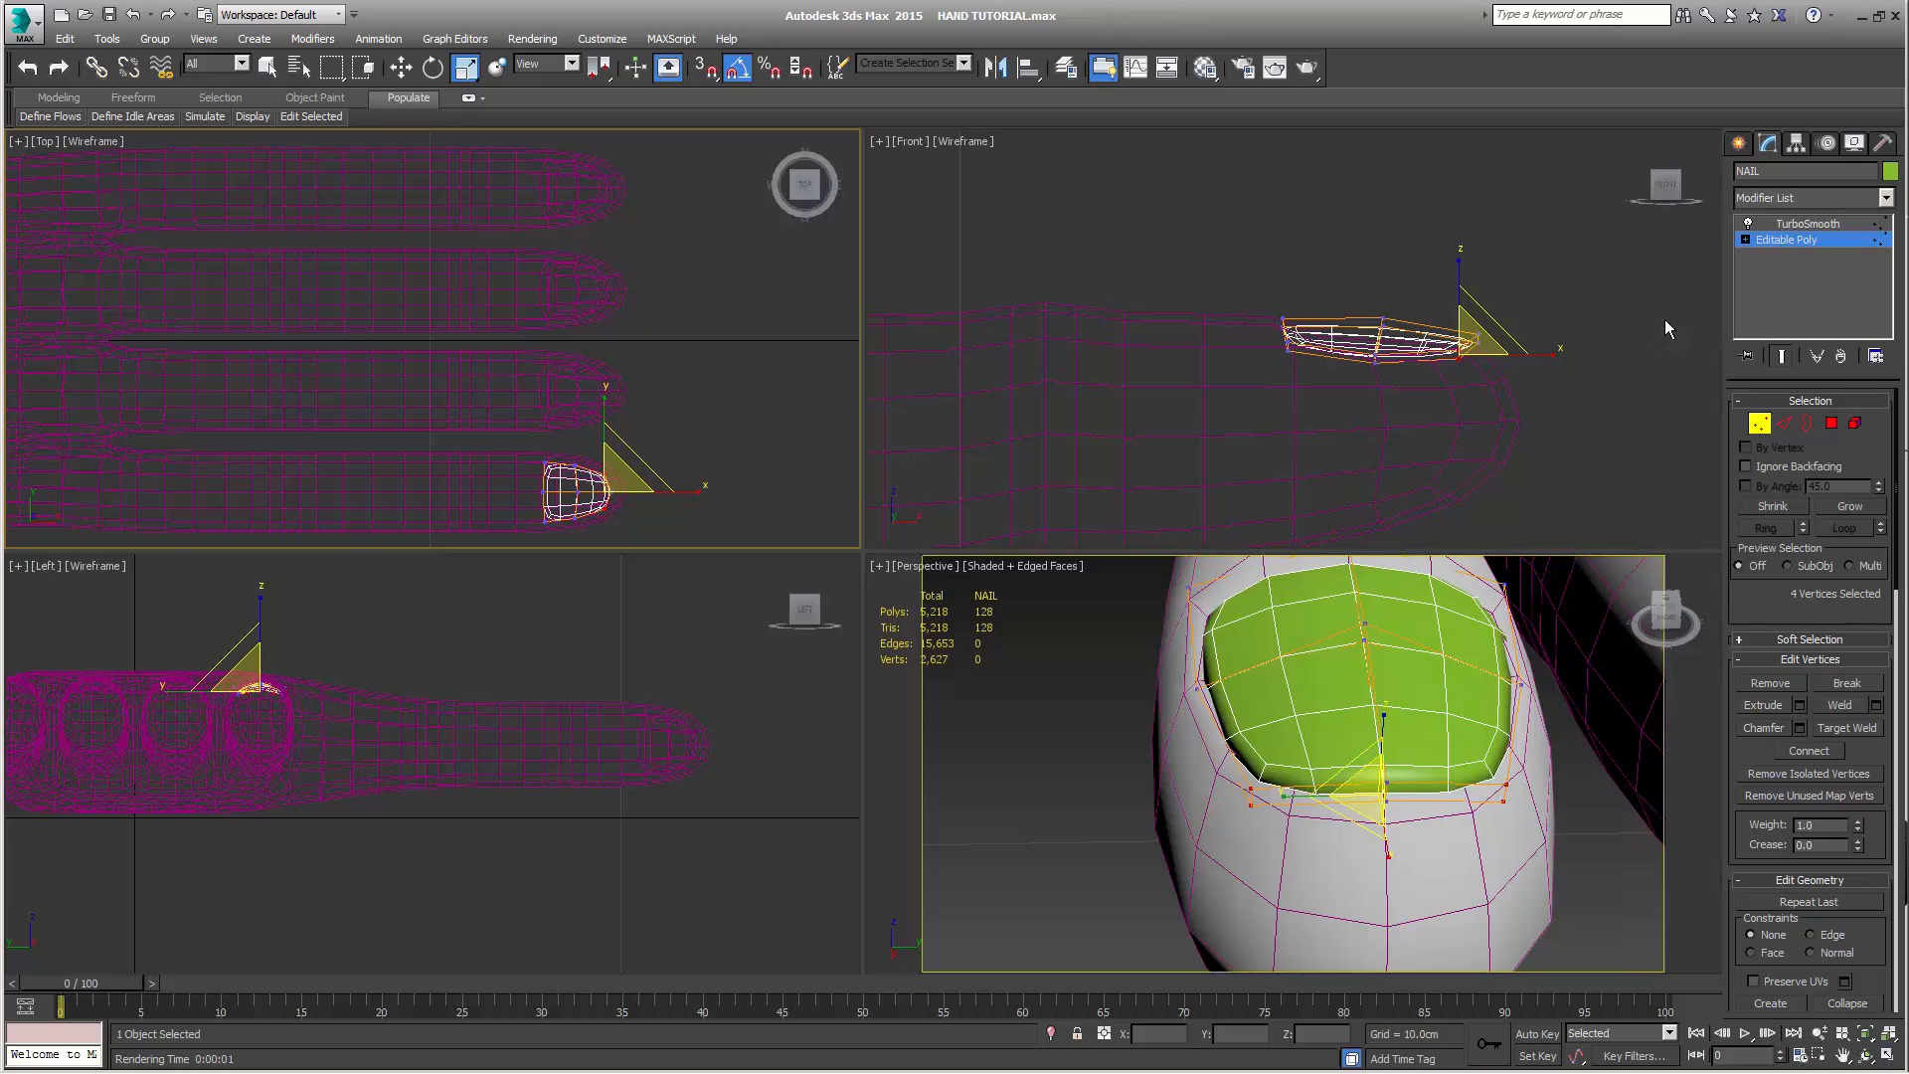
{"action": "left_click", "coordinate": [1802, 226]}
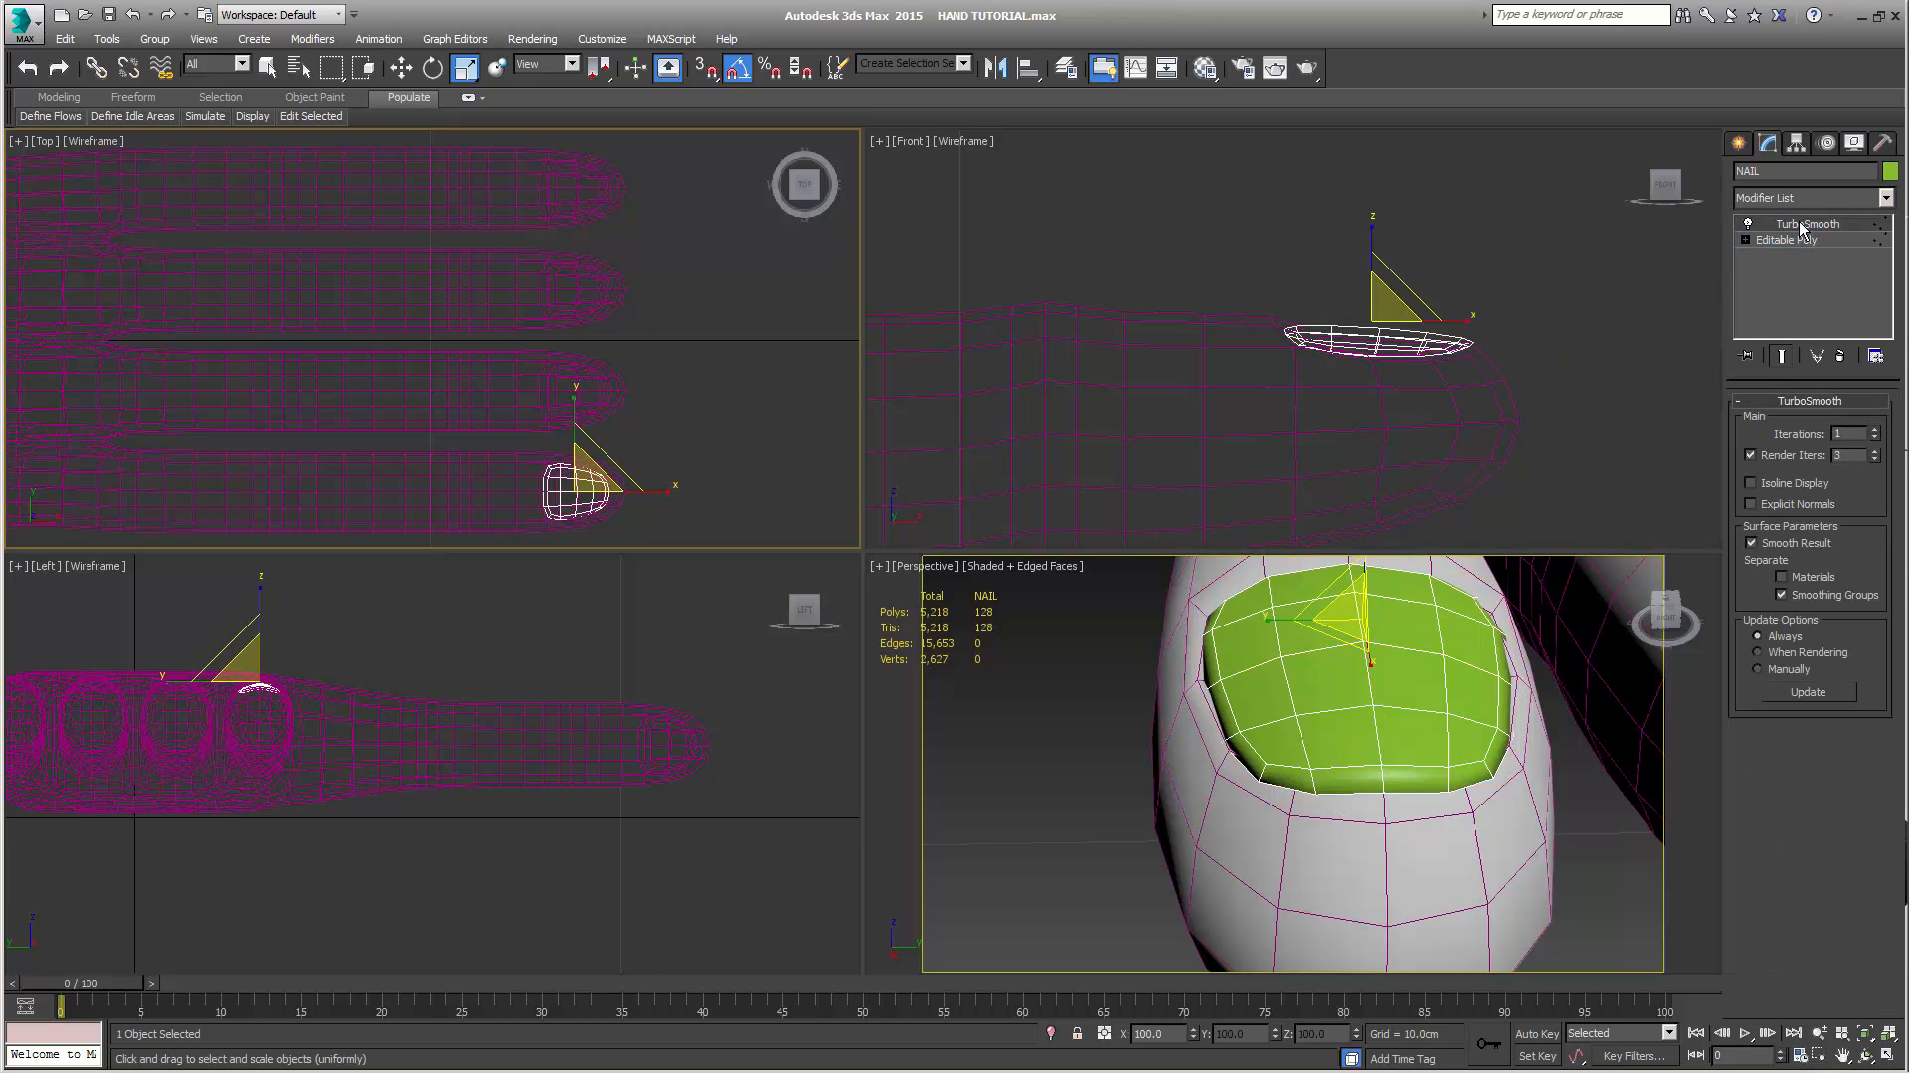
{"action": "right_click", "coordinate": [1799, 223]}
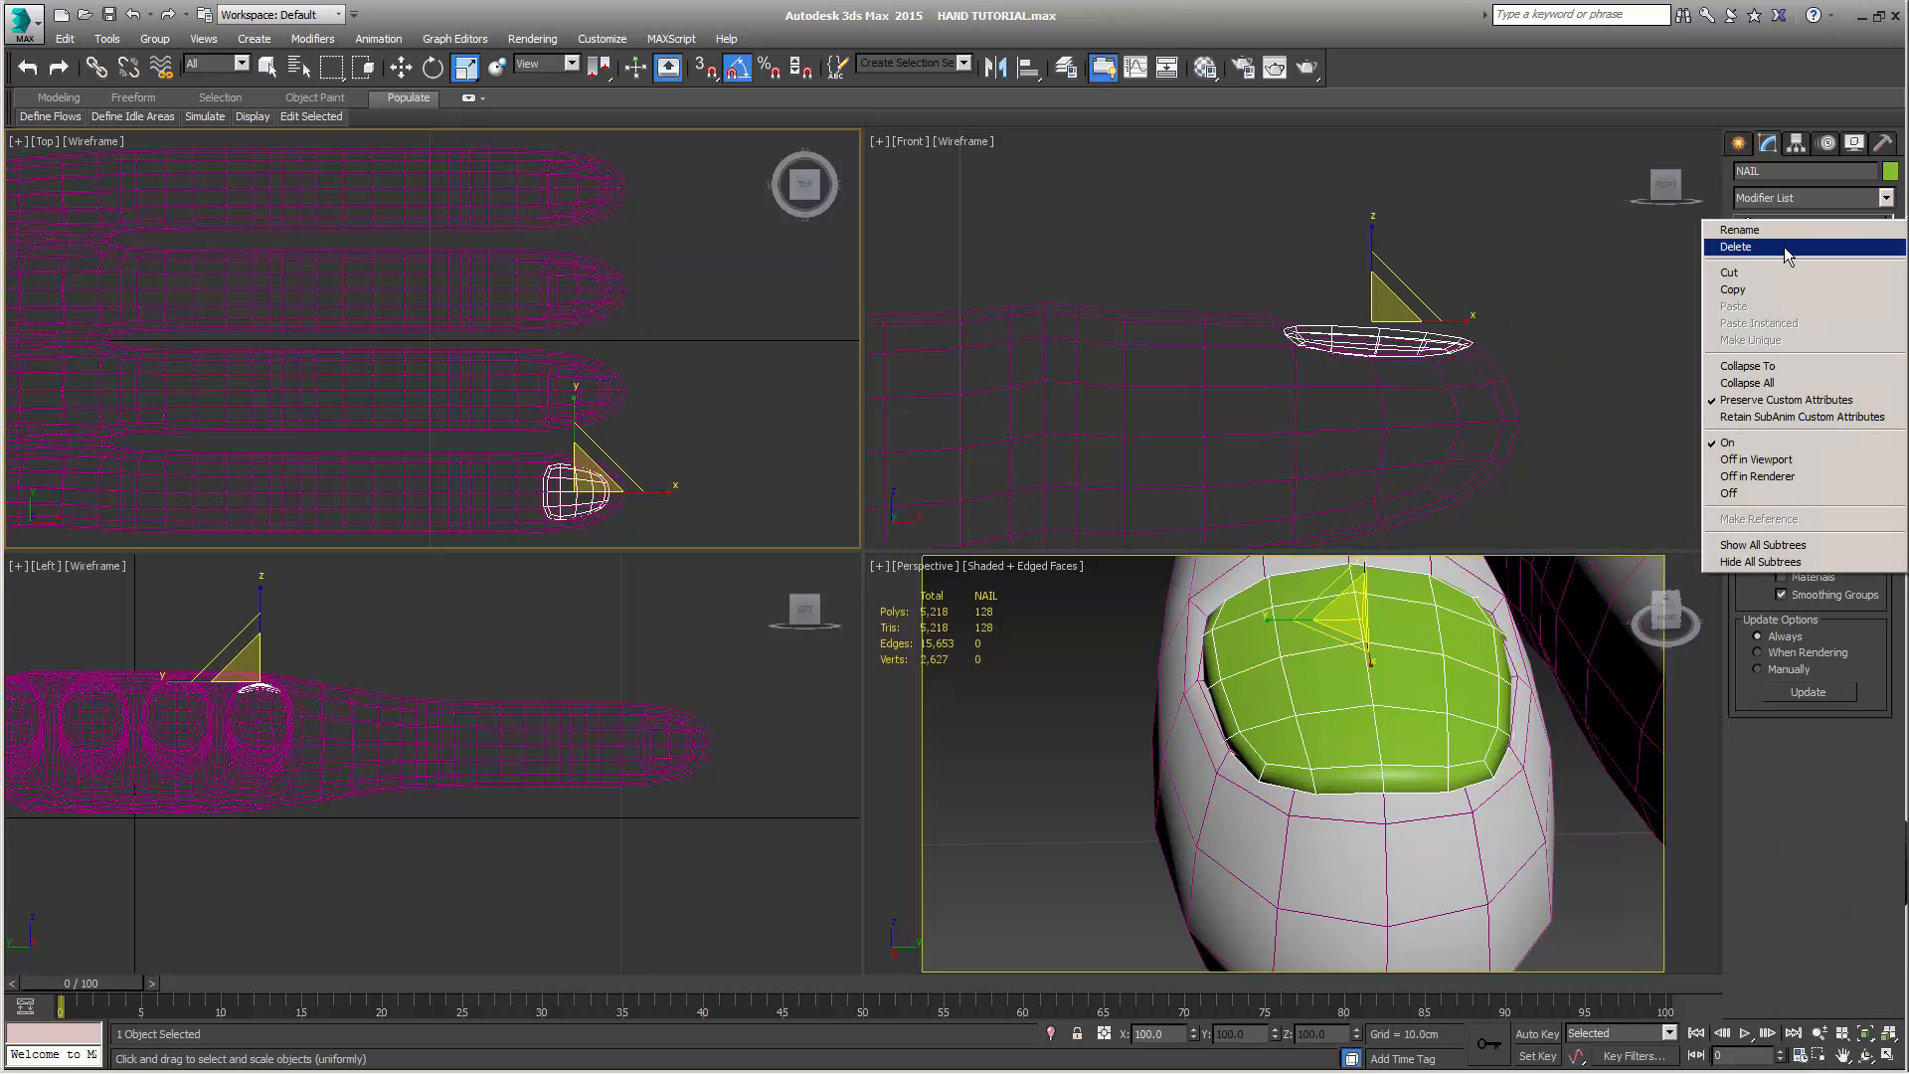
{"action": "middle_click_drag", "start_coordinate": [1406, 878], "coordinate": [1360, 802], "text": "alt"}
{"action": "key", "text": "shift+q"}
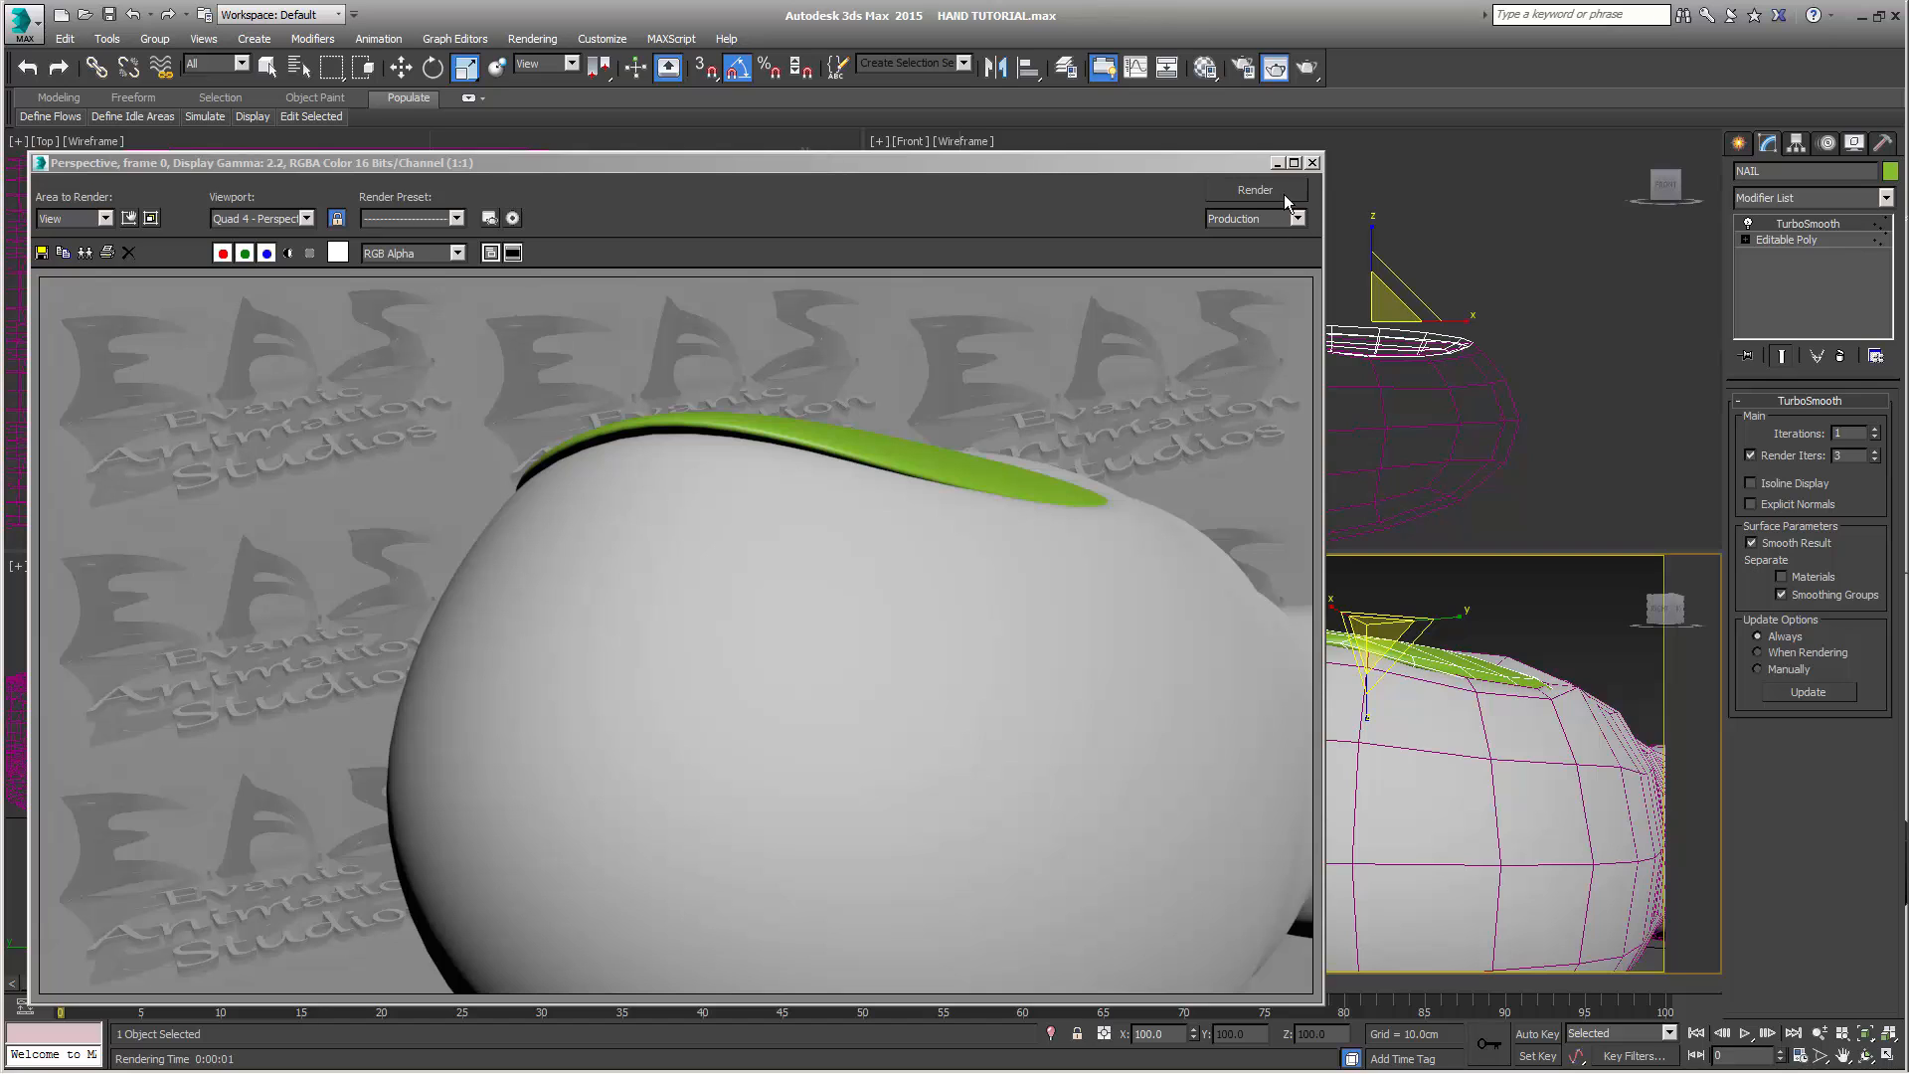
{"action": "left_click", "coordinate": [1313, 162]}
{"action": "middle_click_drag", "start_coordinate": [1472, 766], "coordinate": [1473, 803], "text": "alt"}
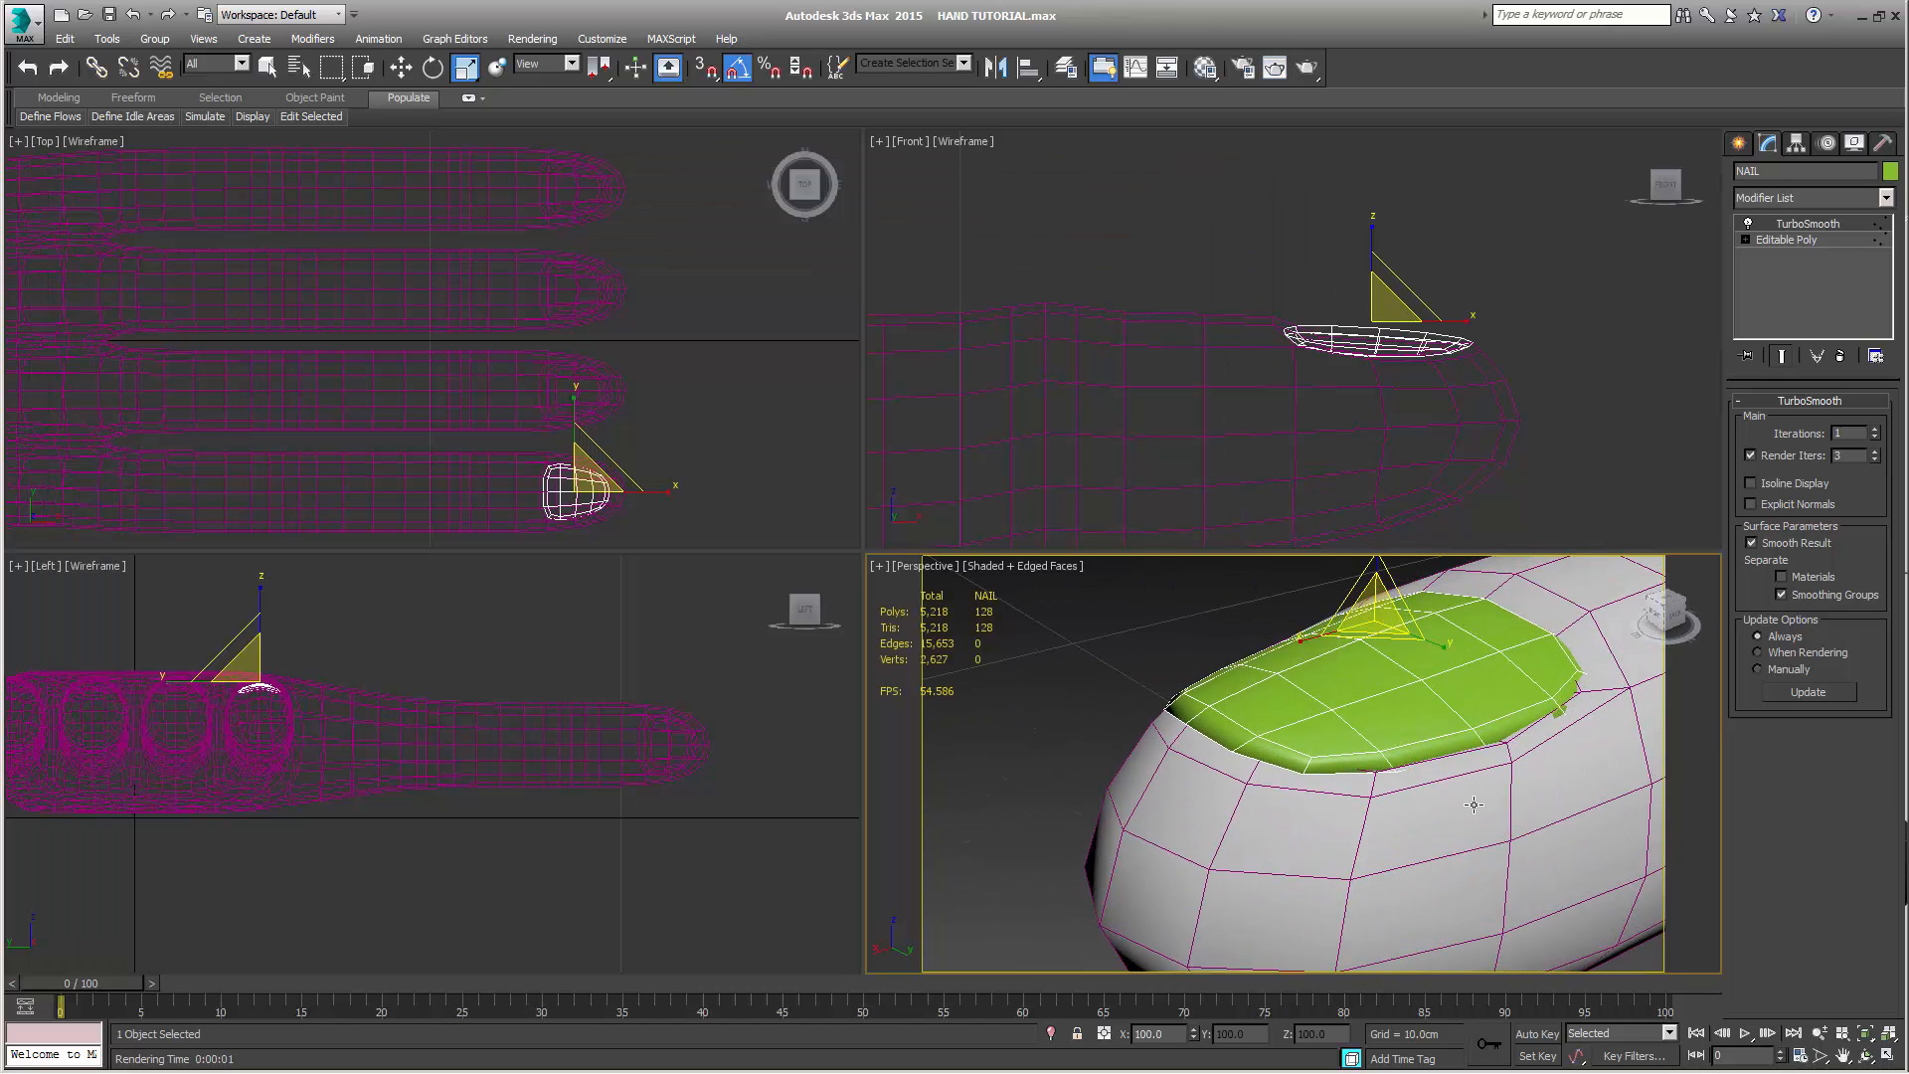
{"action": "key", "text": "shift+q"}
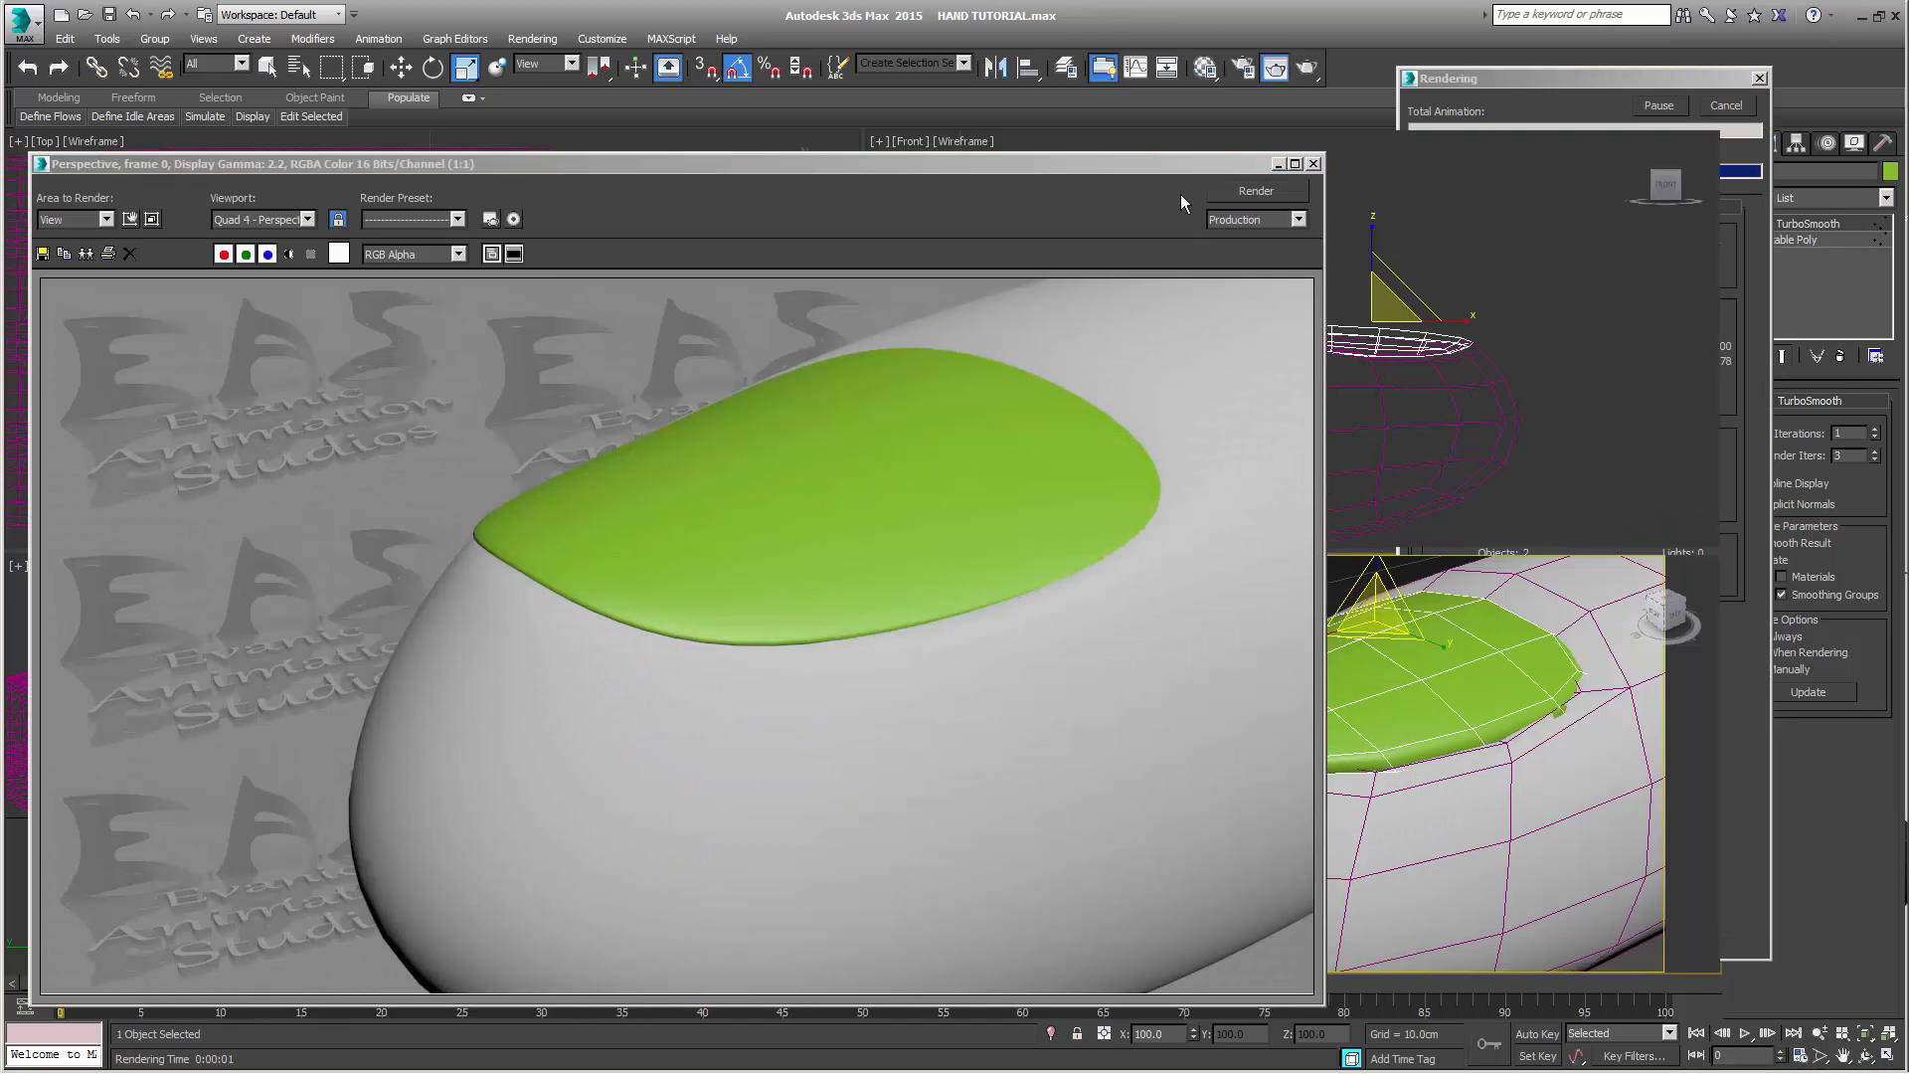
{"action": "left_click", "coordinate": [1313, 164]}
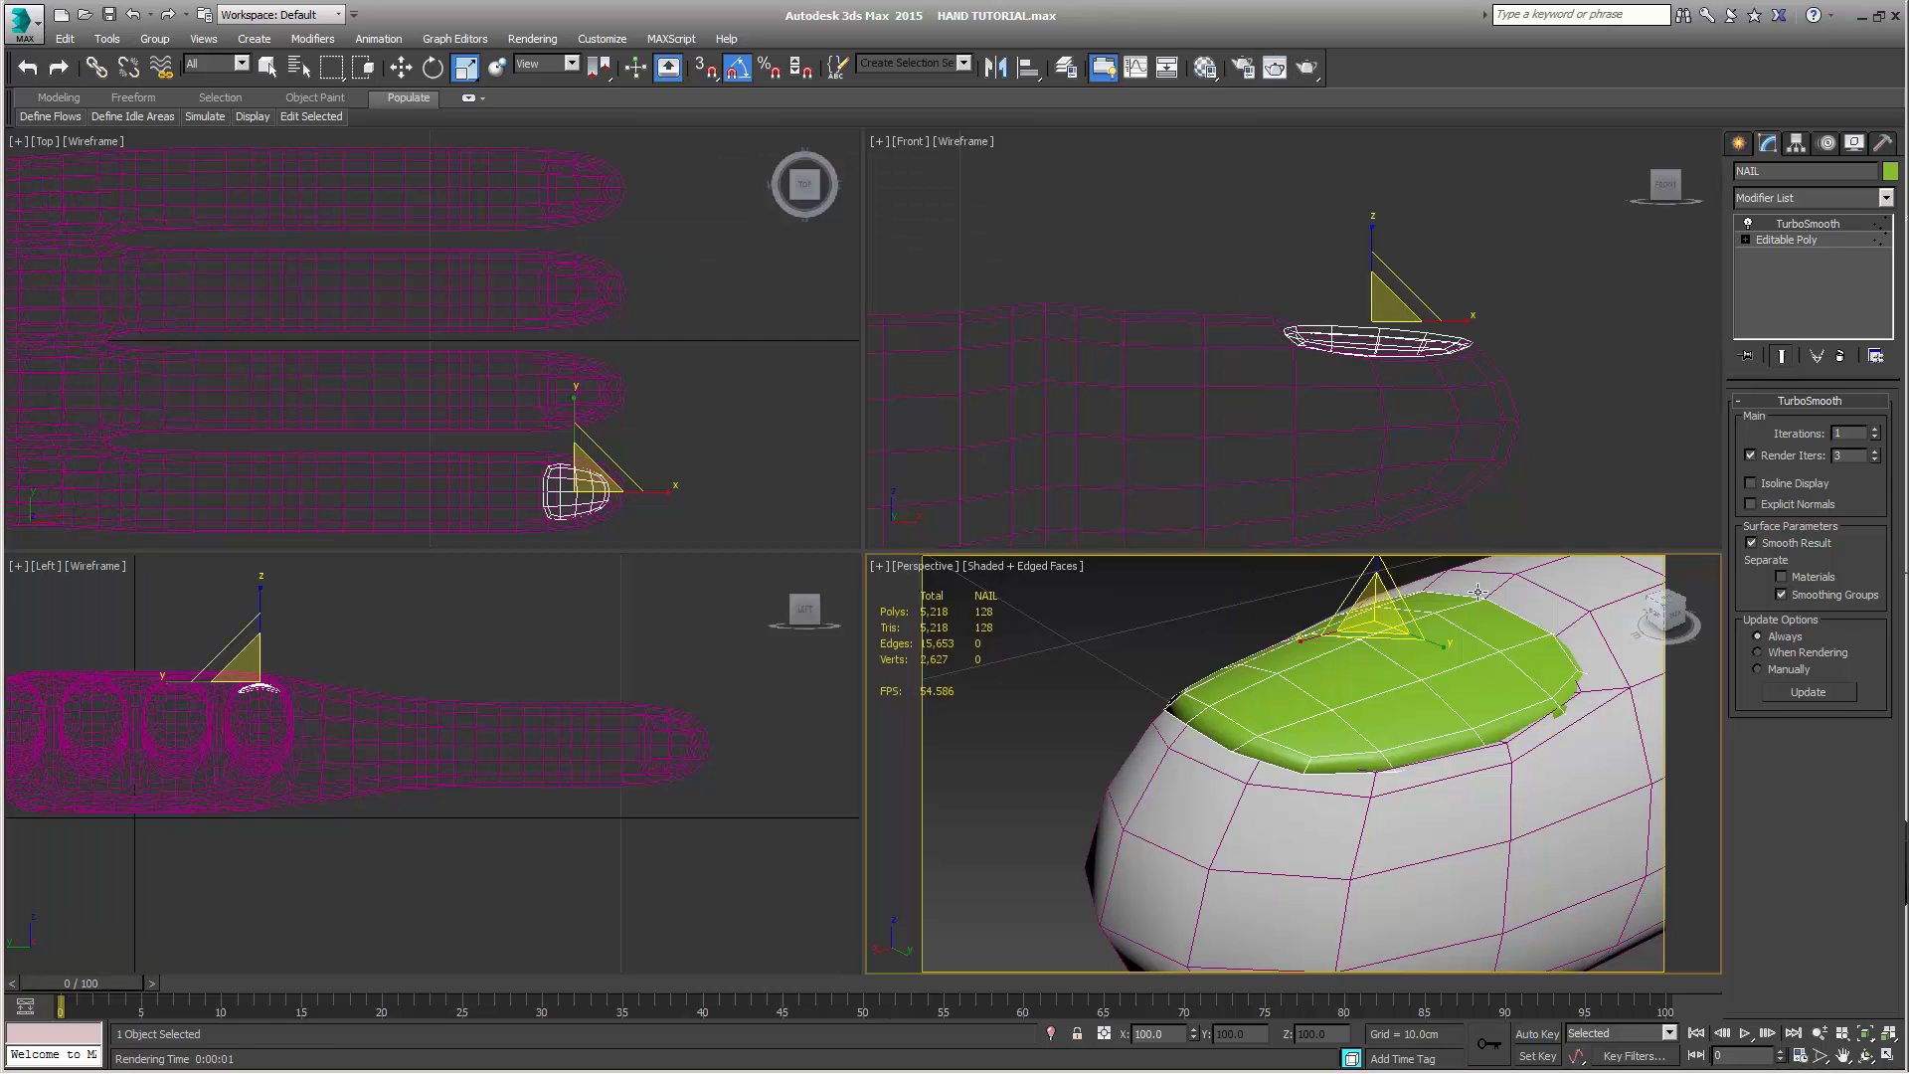
Scale the row of vertices at NAIL's base end slightly narrower along Y
{"action": "middle_click_drag", "start_coordinate": [1543, 688], "coordinate": [1323, 698], "text": "alt"}
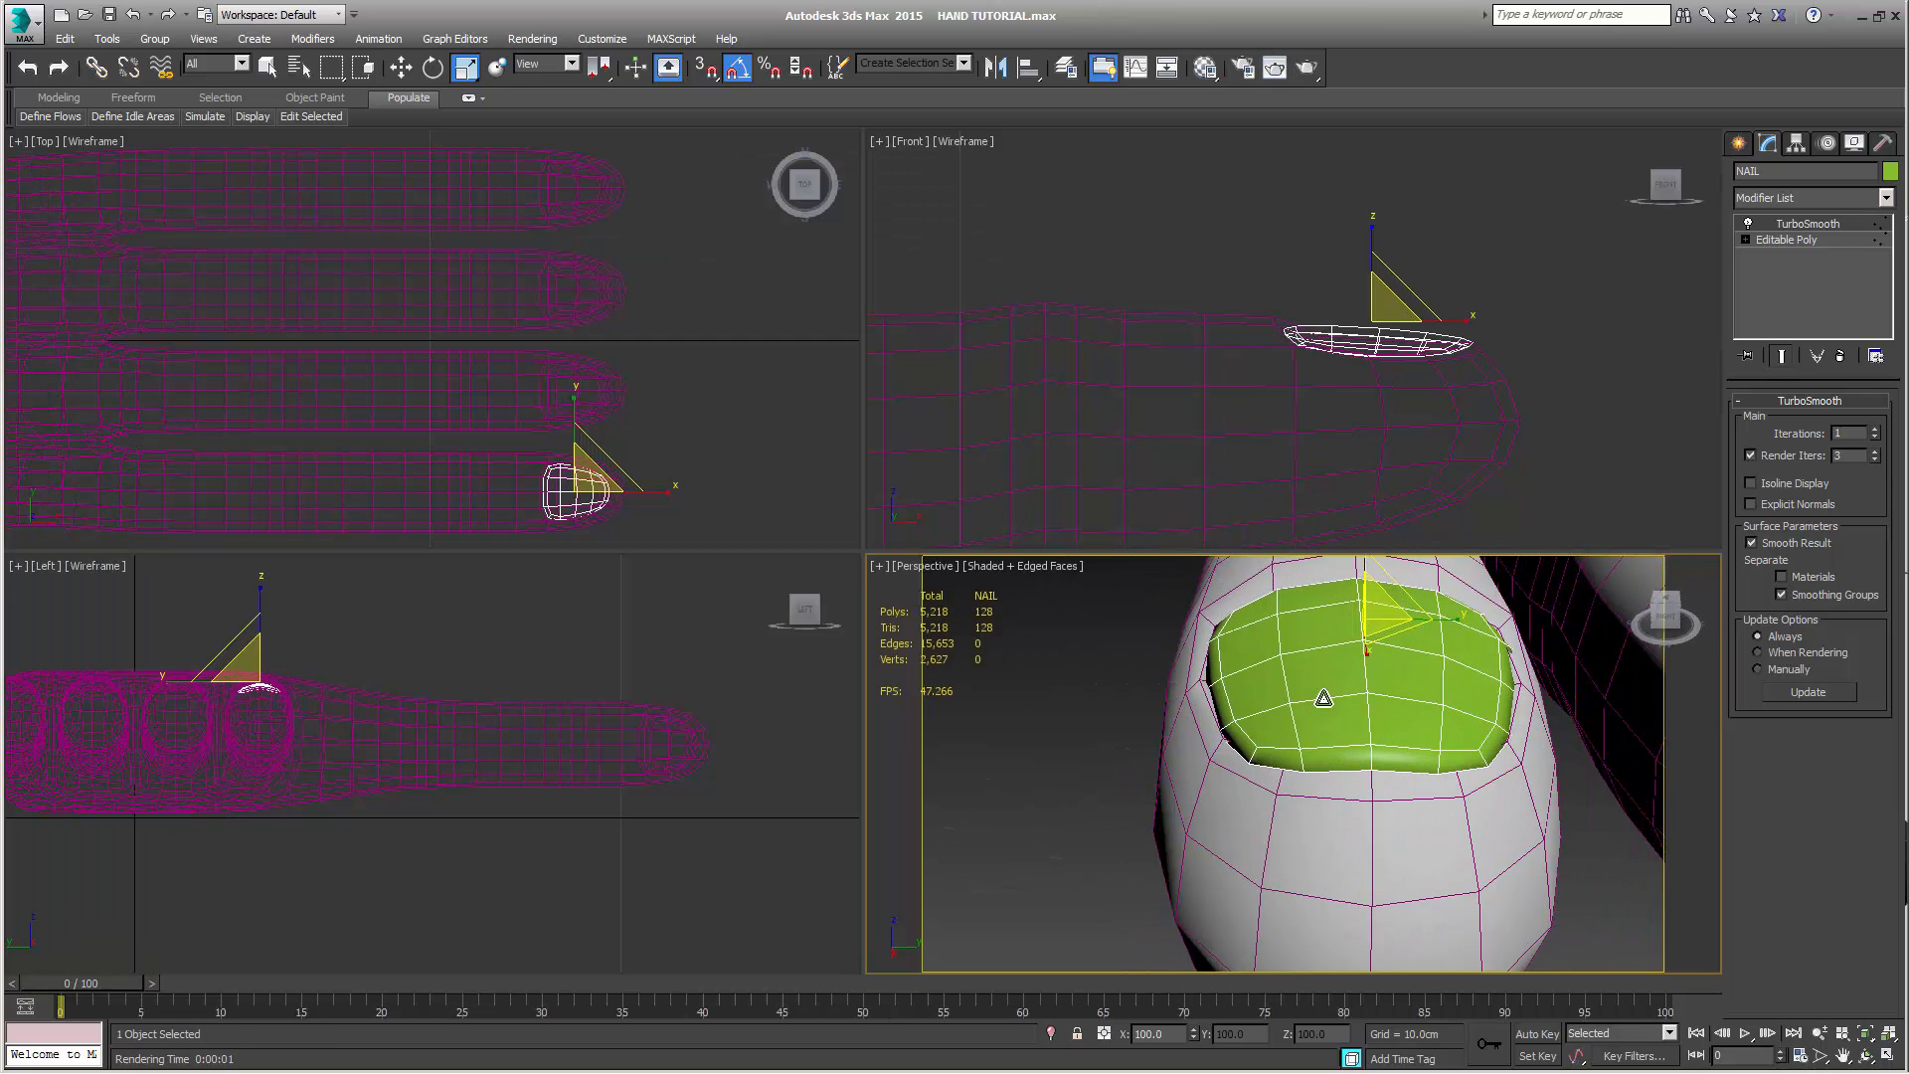
{"action": "left_click", "coordinate": [1787, 239]}
{"action": "key", "text": "1"}
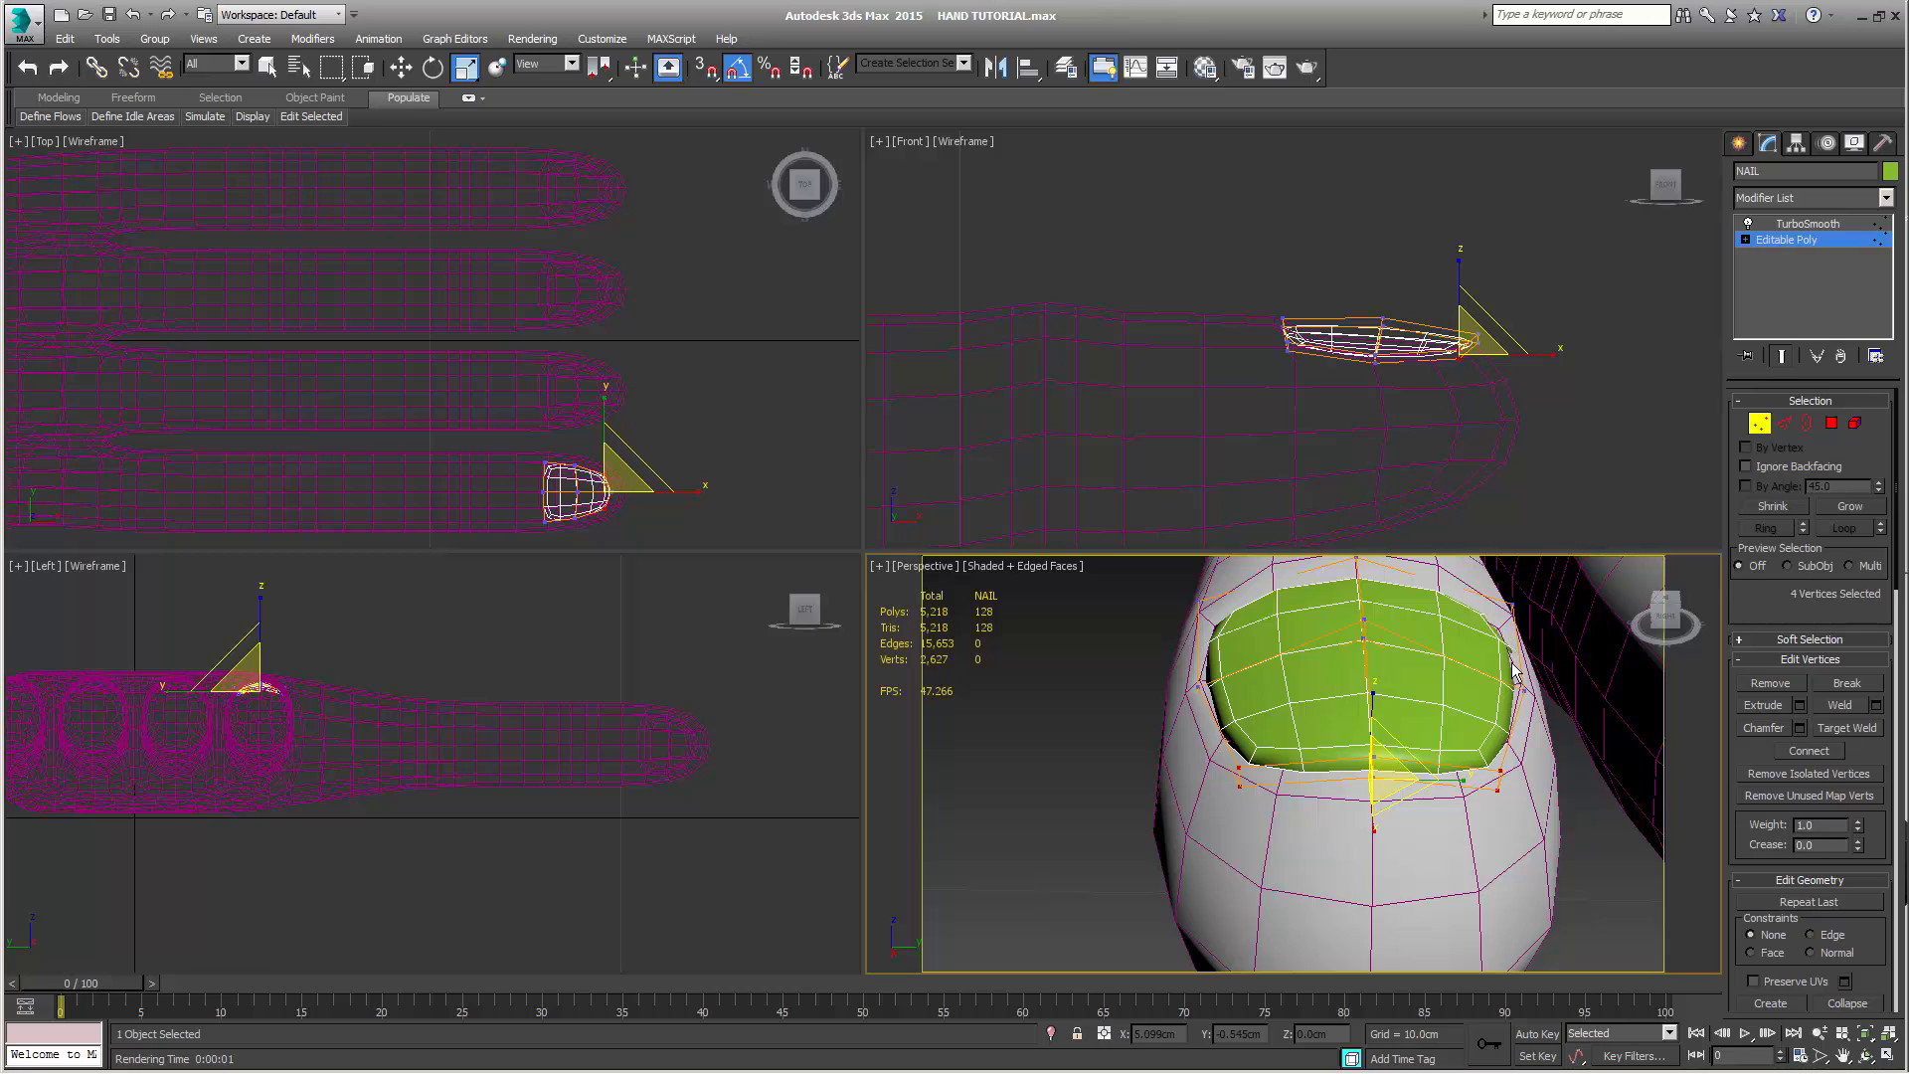
{"action": "middle_click_drag", "start_coordinate": [1513, 669], "coordinate": [1375, 746], "text": "alt"}
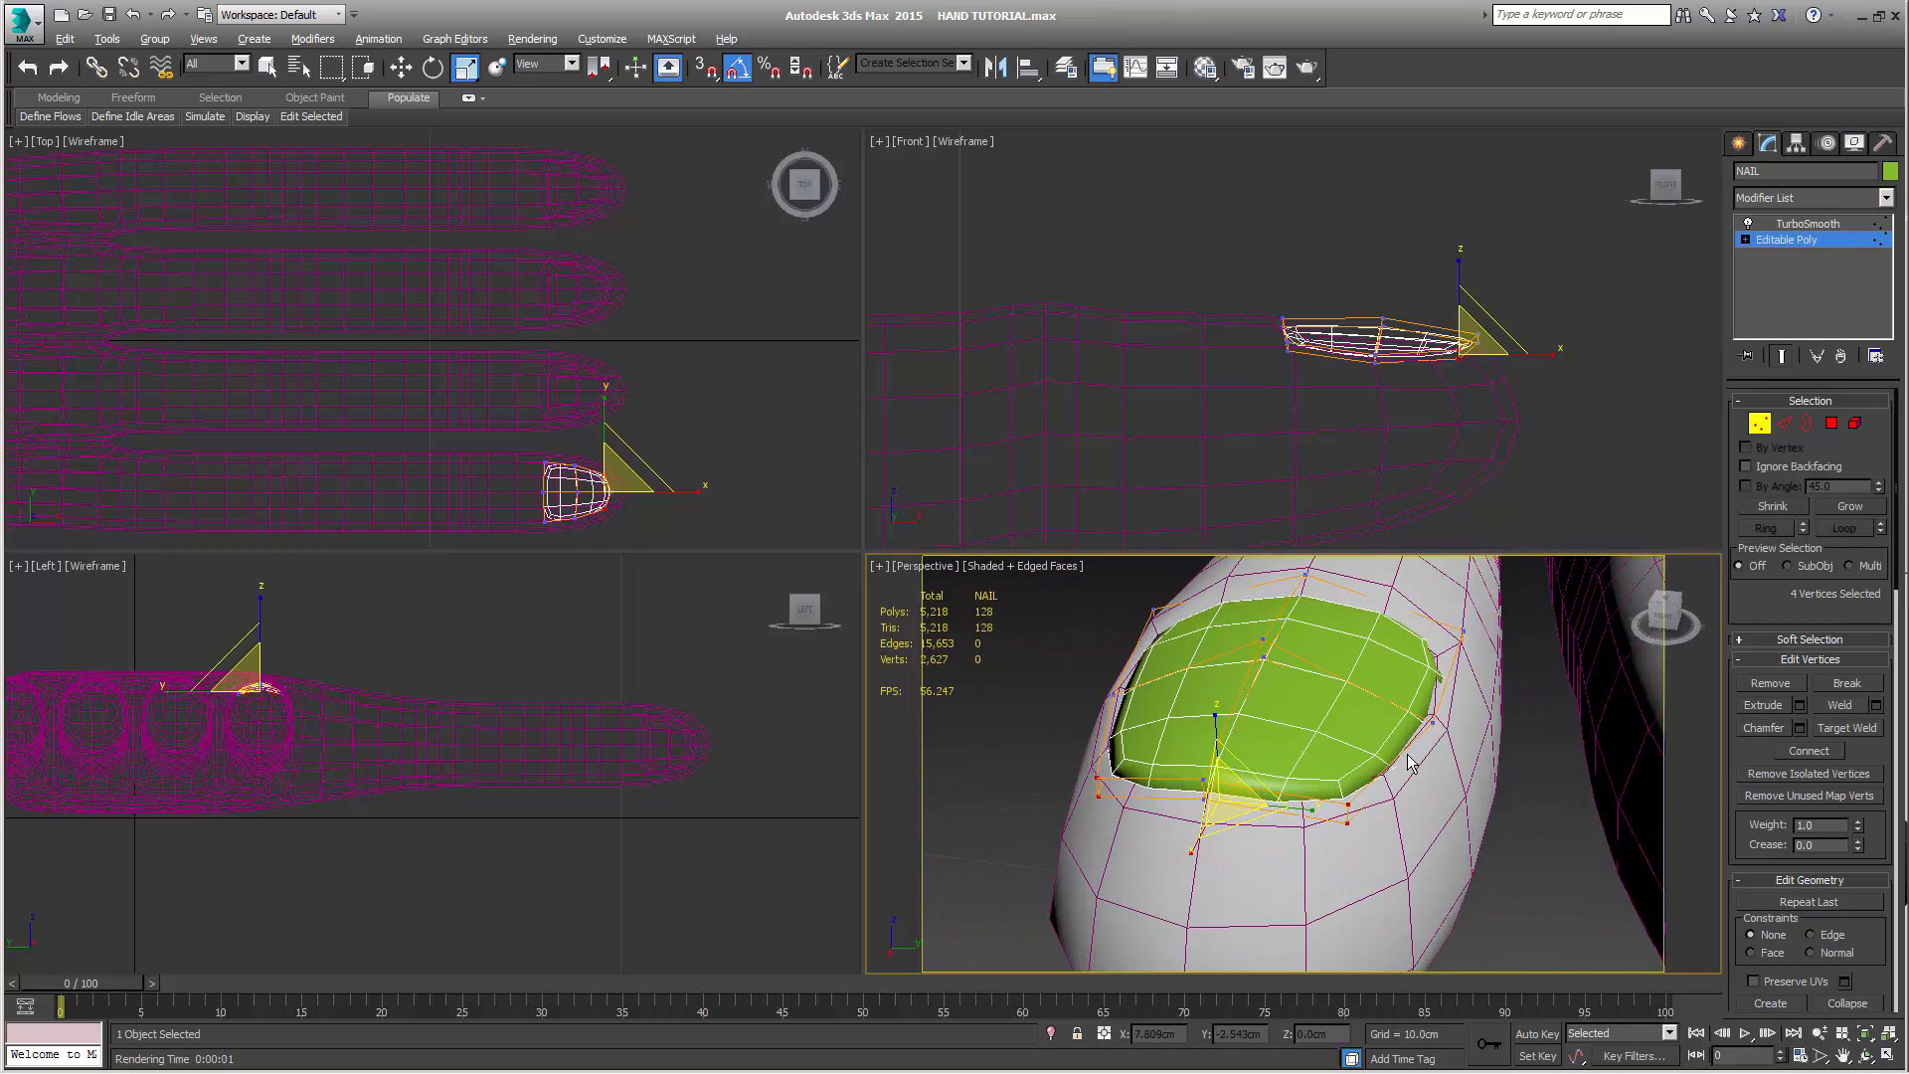
{"action": "left_click_drag", "start_coordinate": [516, 440], "coordinate": [551, 539]}
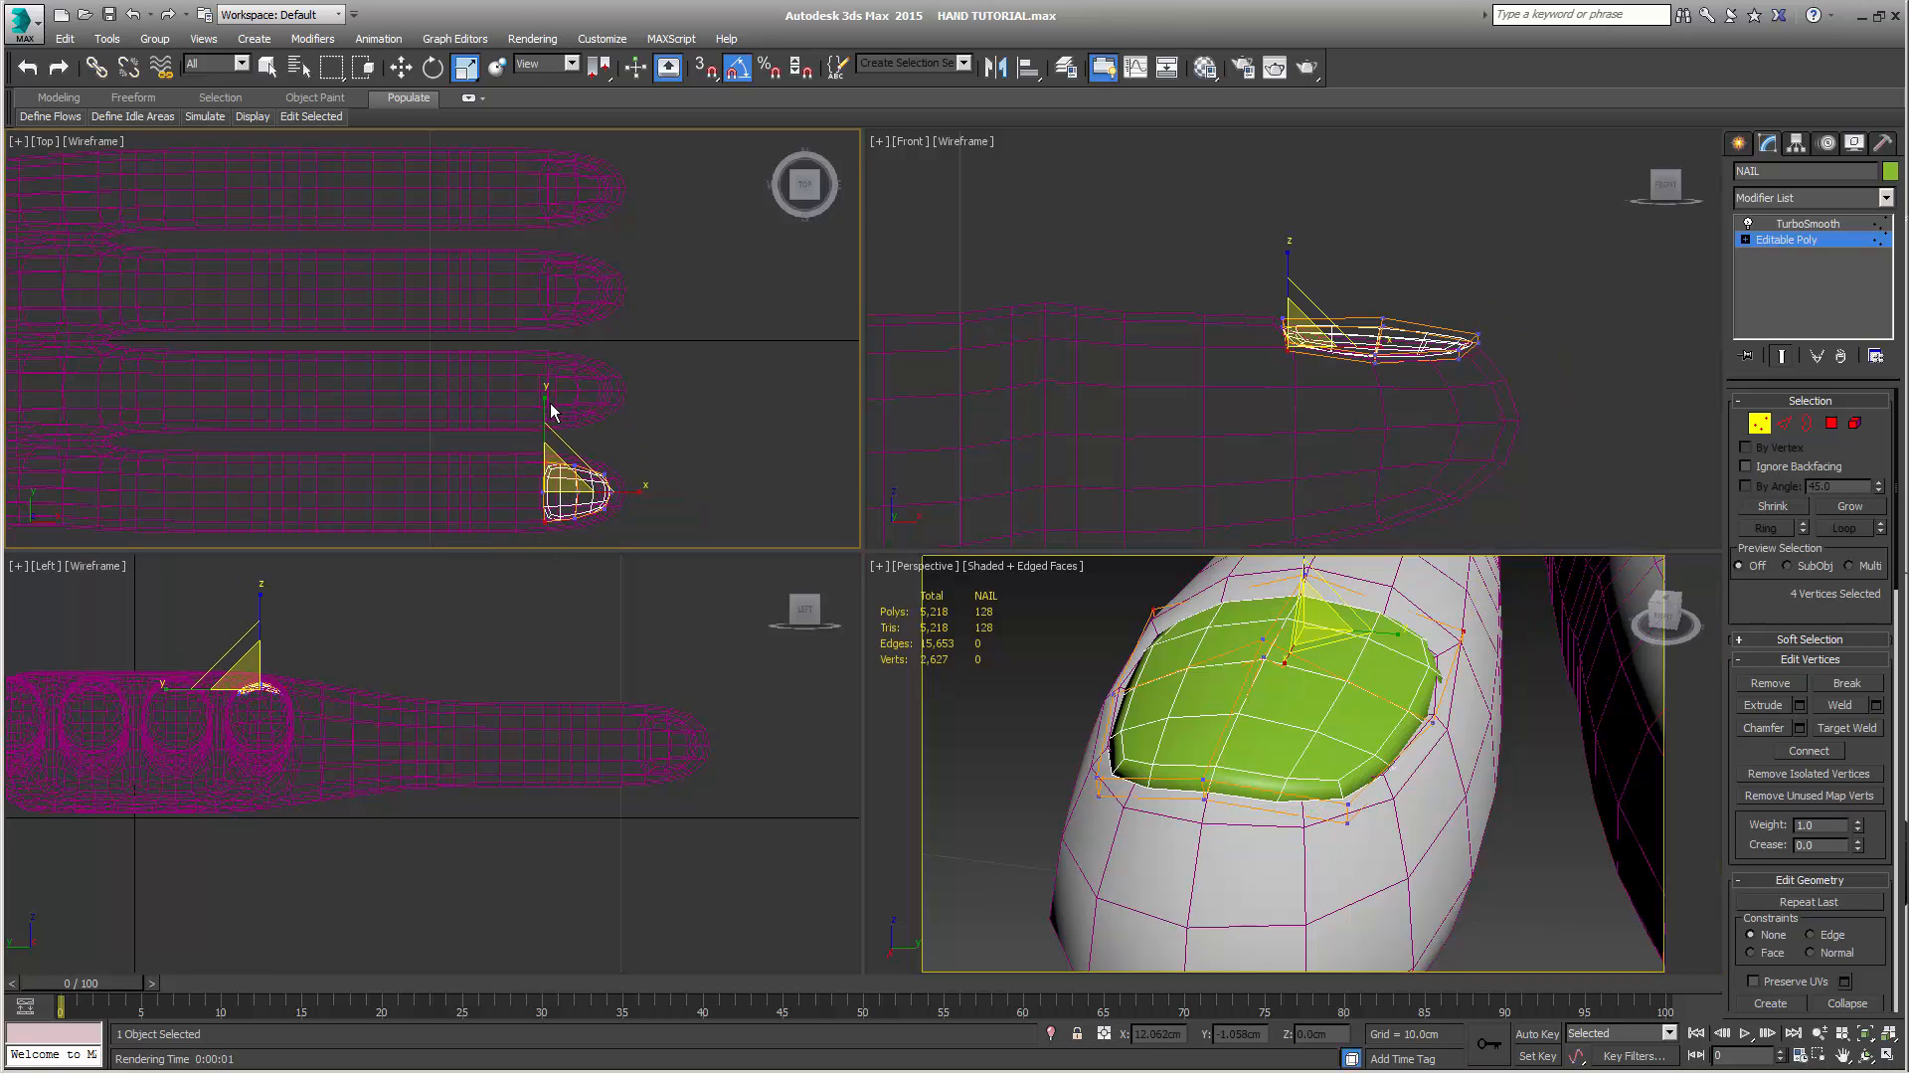
{"action": "left_click_drag", "start_coordinate": [548, 402], "coordinate": [544, 406]}
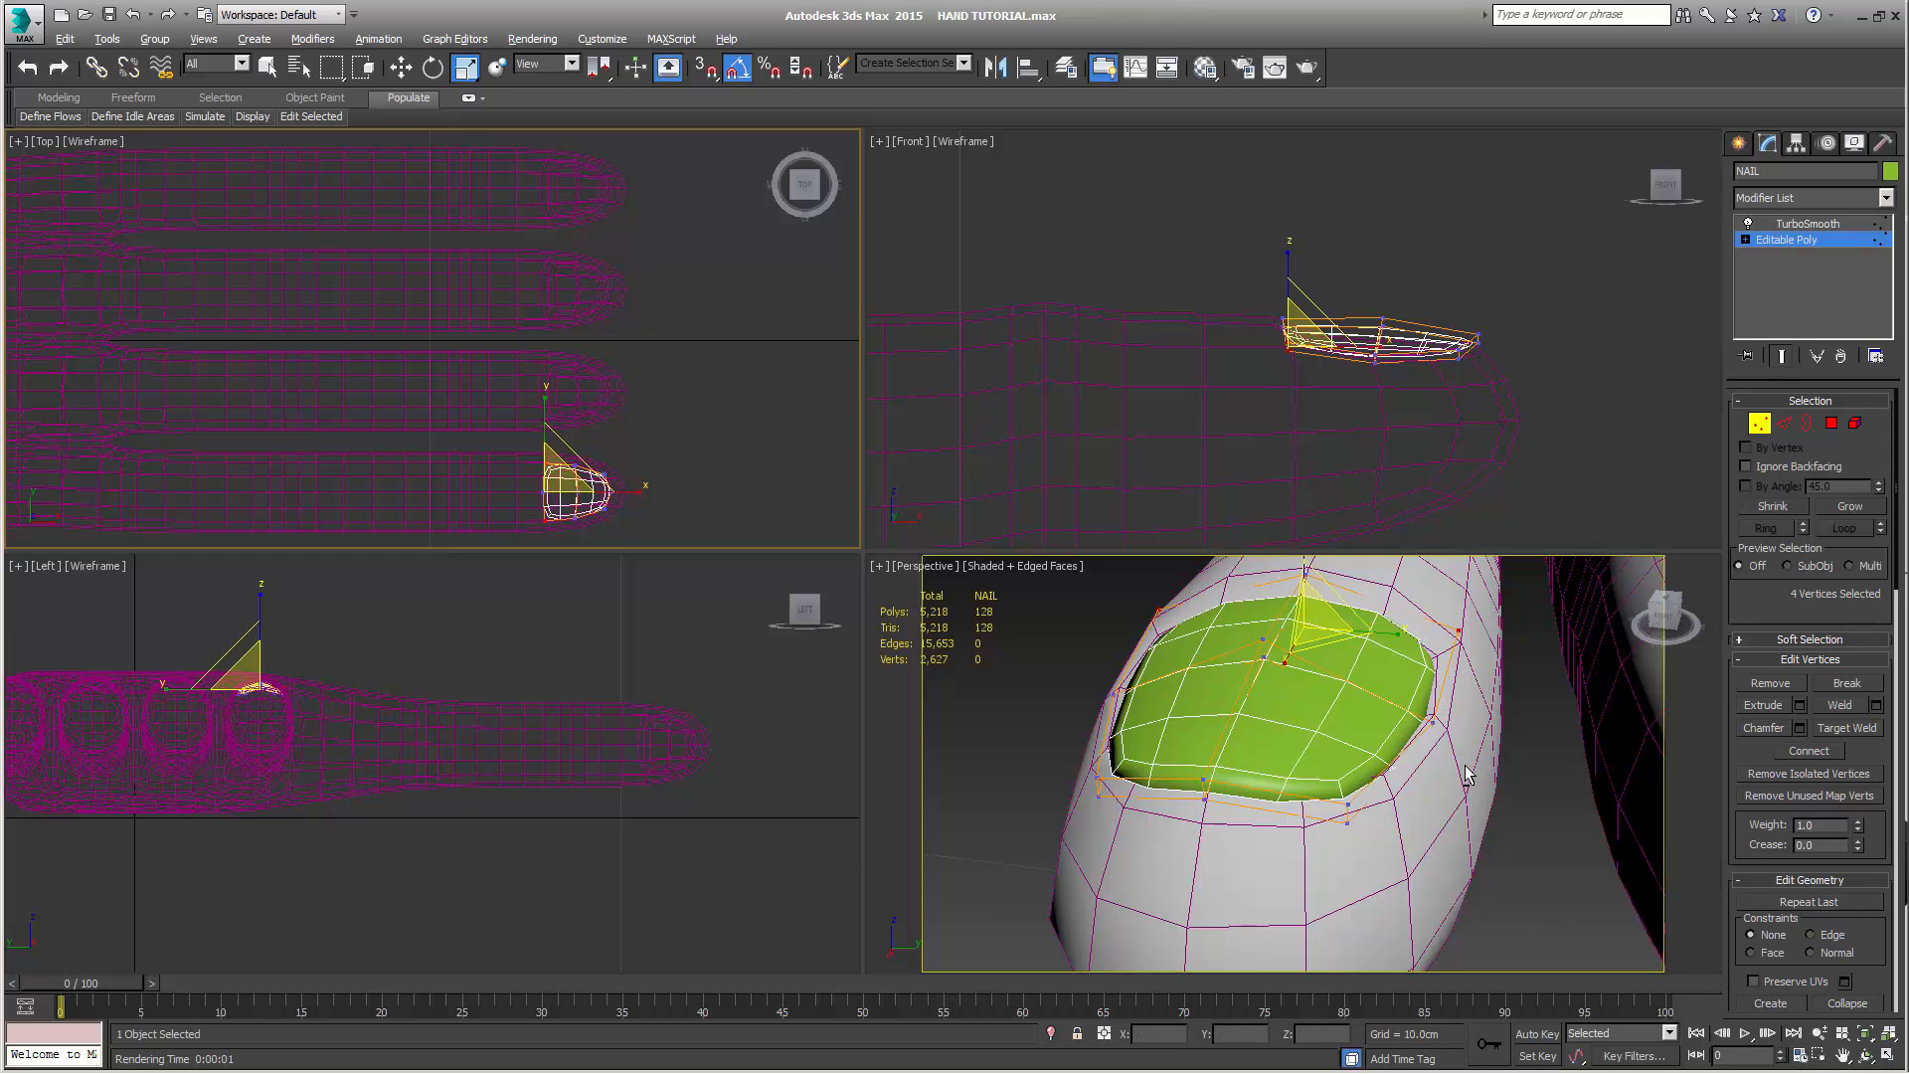
Leave vertex editing on NAIL and delete the TurboSmooth modifier from its modifier stack
{"action": "middle_click_drag", "start_coordinate": [1466, 774], "coordinate": [1553, 828], "text": "alt"}
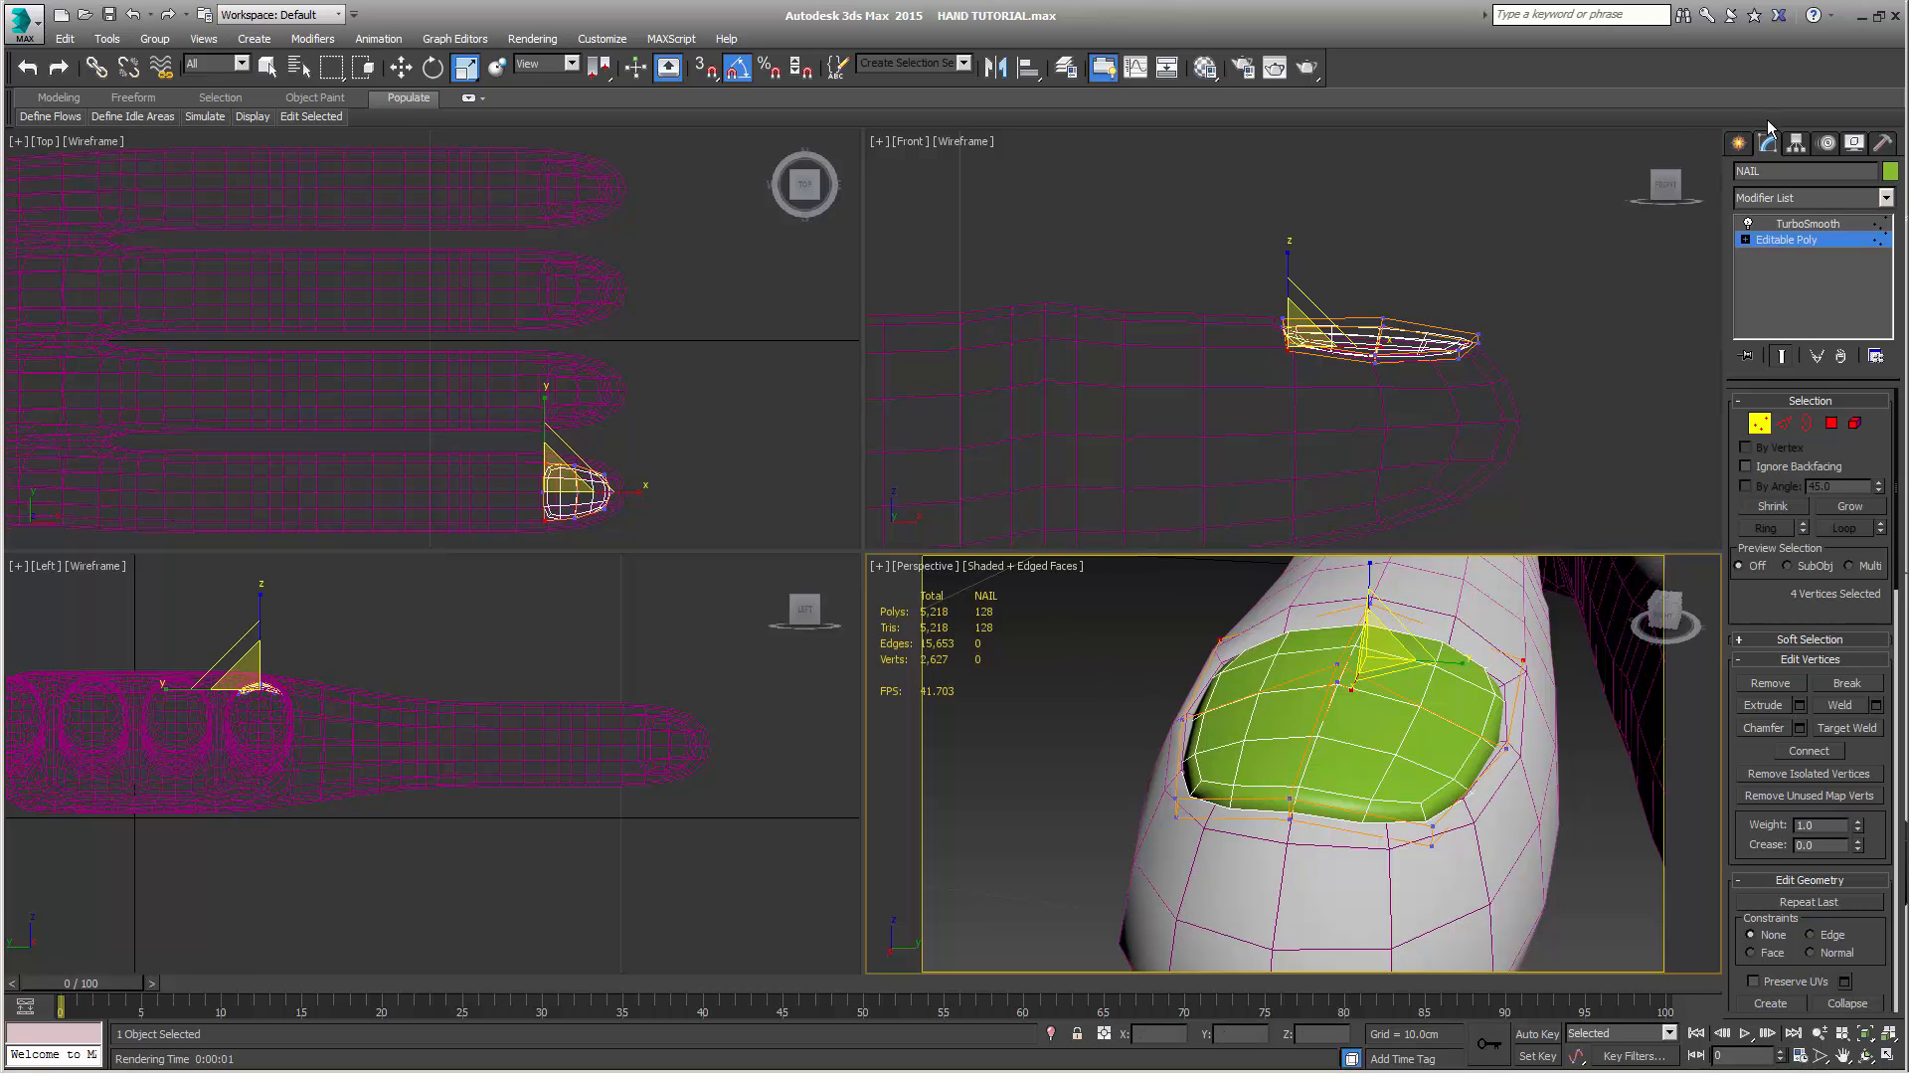
{"action": "left_click", "coordinate": [1741, 144]}
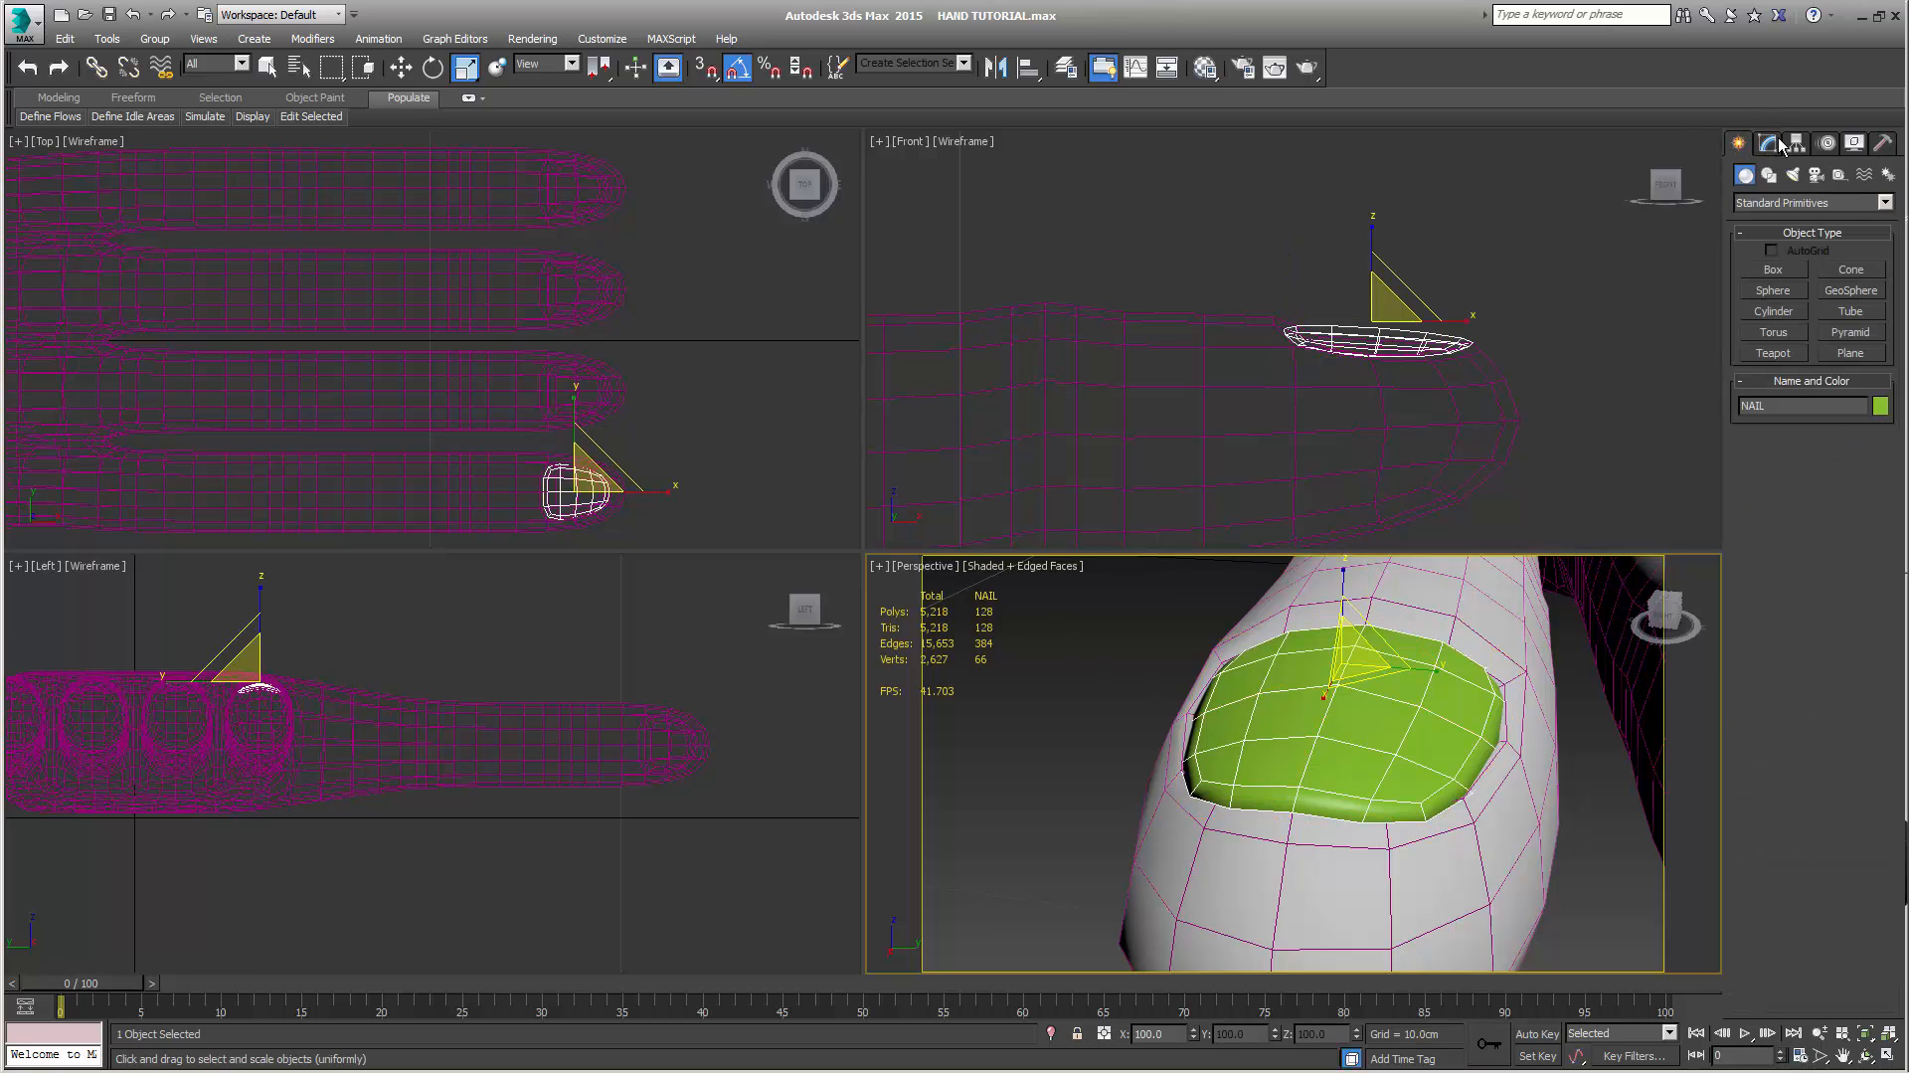
{"action": "left_click", "coordinate": [1772, 144]}
{"action": "right_click", "coordinate": [1795, 224]}
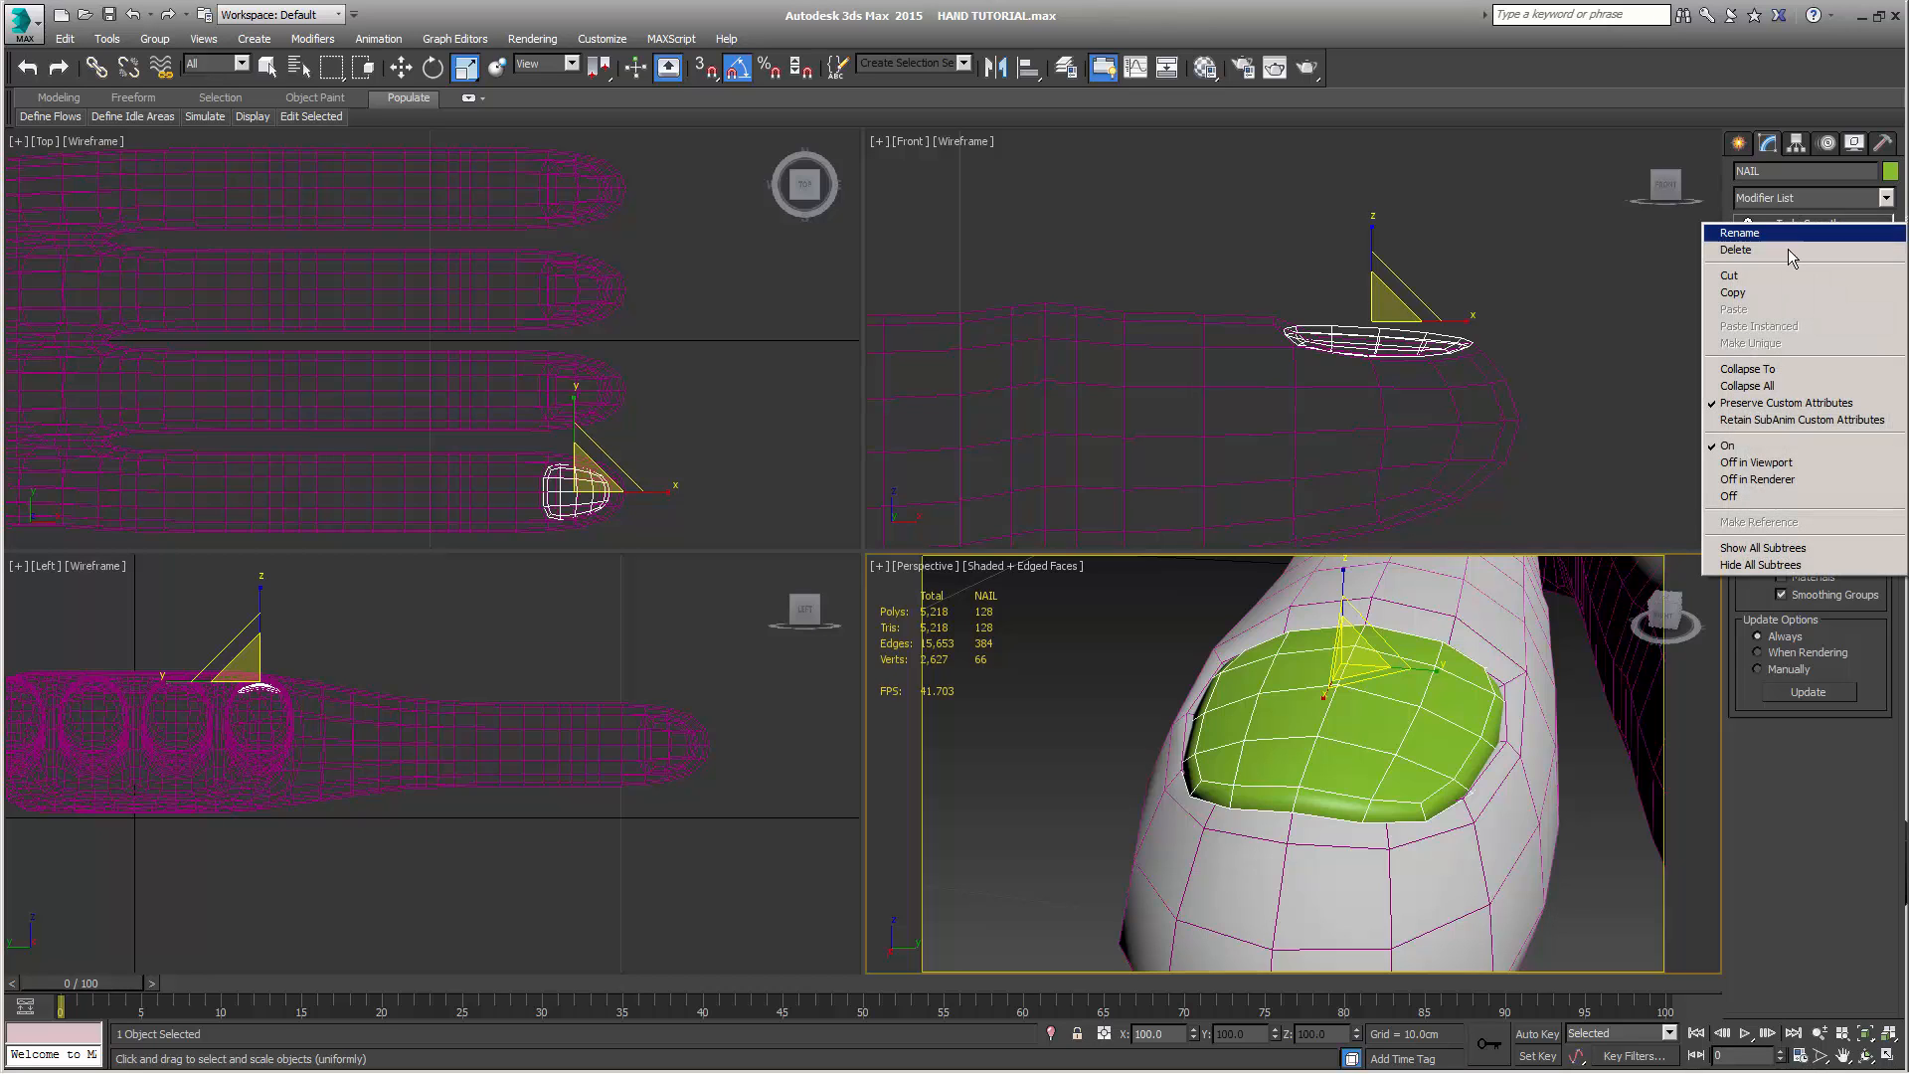
{"action": "left_click", "coordinate": [1782, 248]}
Copy the low-poly NAIL along Y onto the other three fingertips in the Top view and inspect the placement of the copies
{"action": "left_click", "coordinate": [1741, 145]}
{"action": "key", "text": "w"}
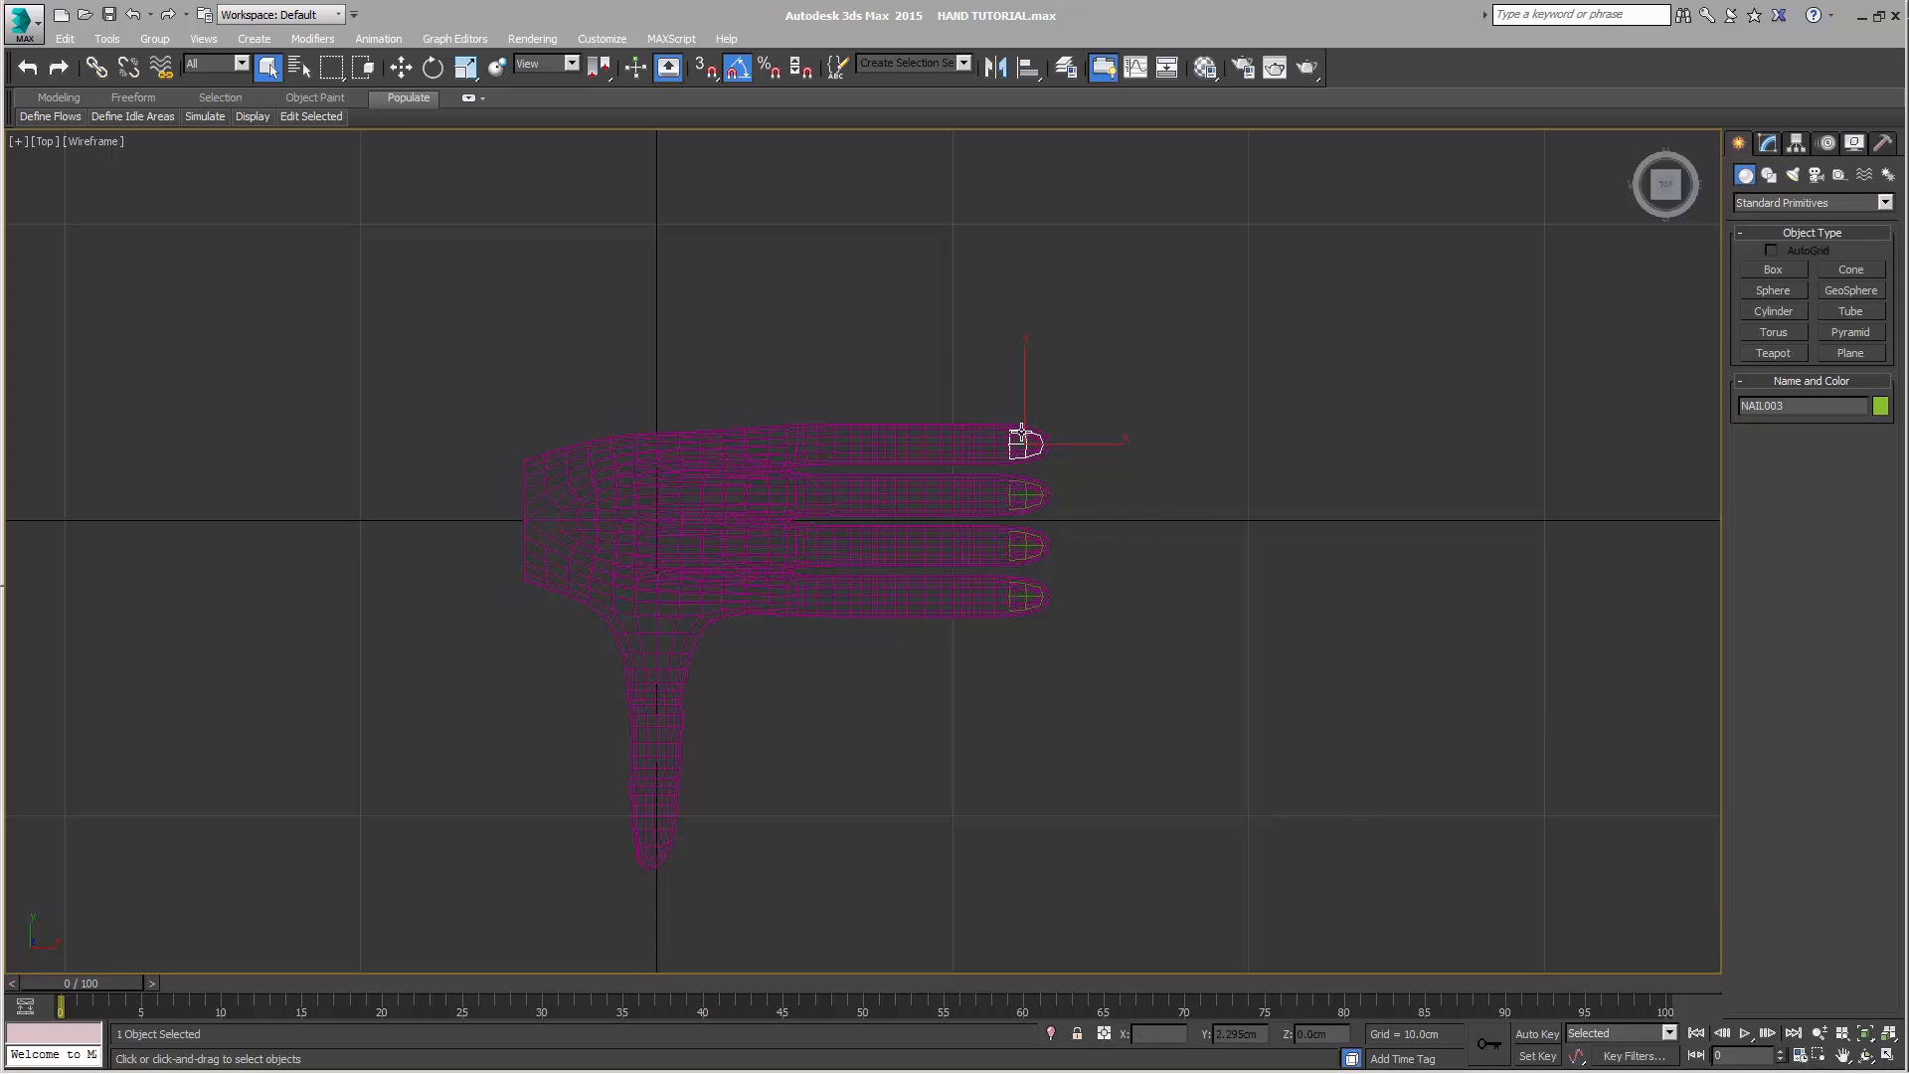
{"action": "scroll", "coordinate": [1058, 494], "scroll_direction": "up", "scroll_amount": 8}
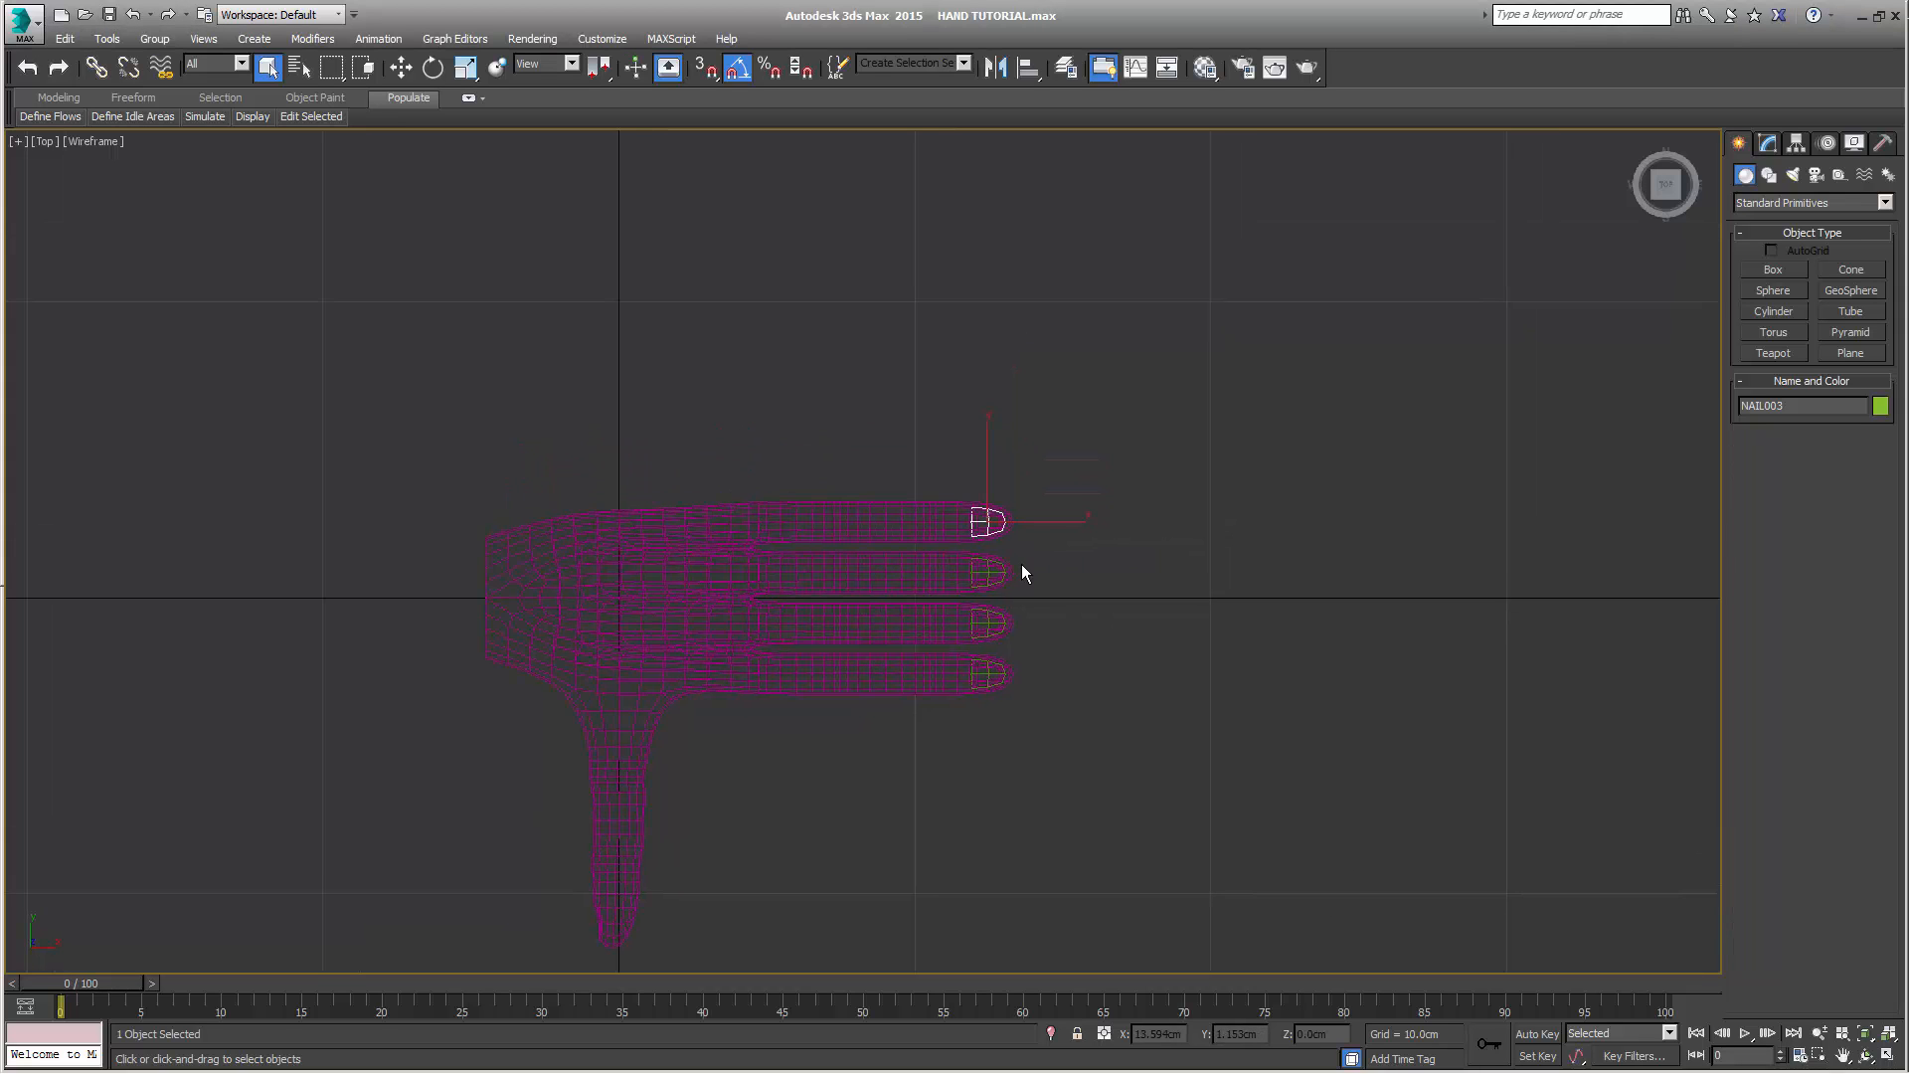
{"action": "middle_click_drag", "start_coordinate": [1132, 657], "coordinate": [1175, 496]}
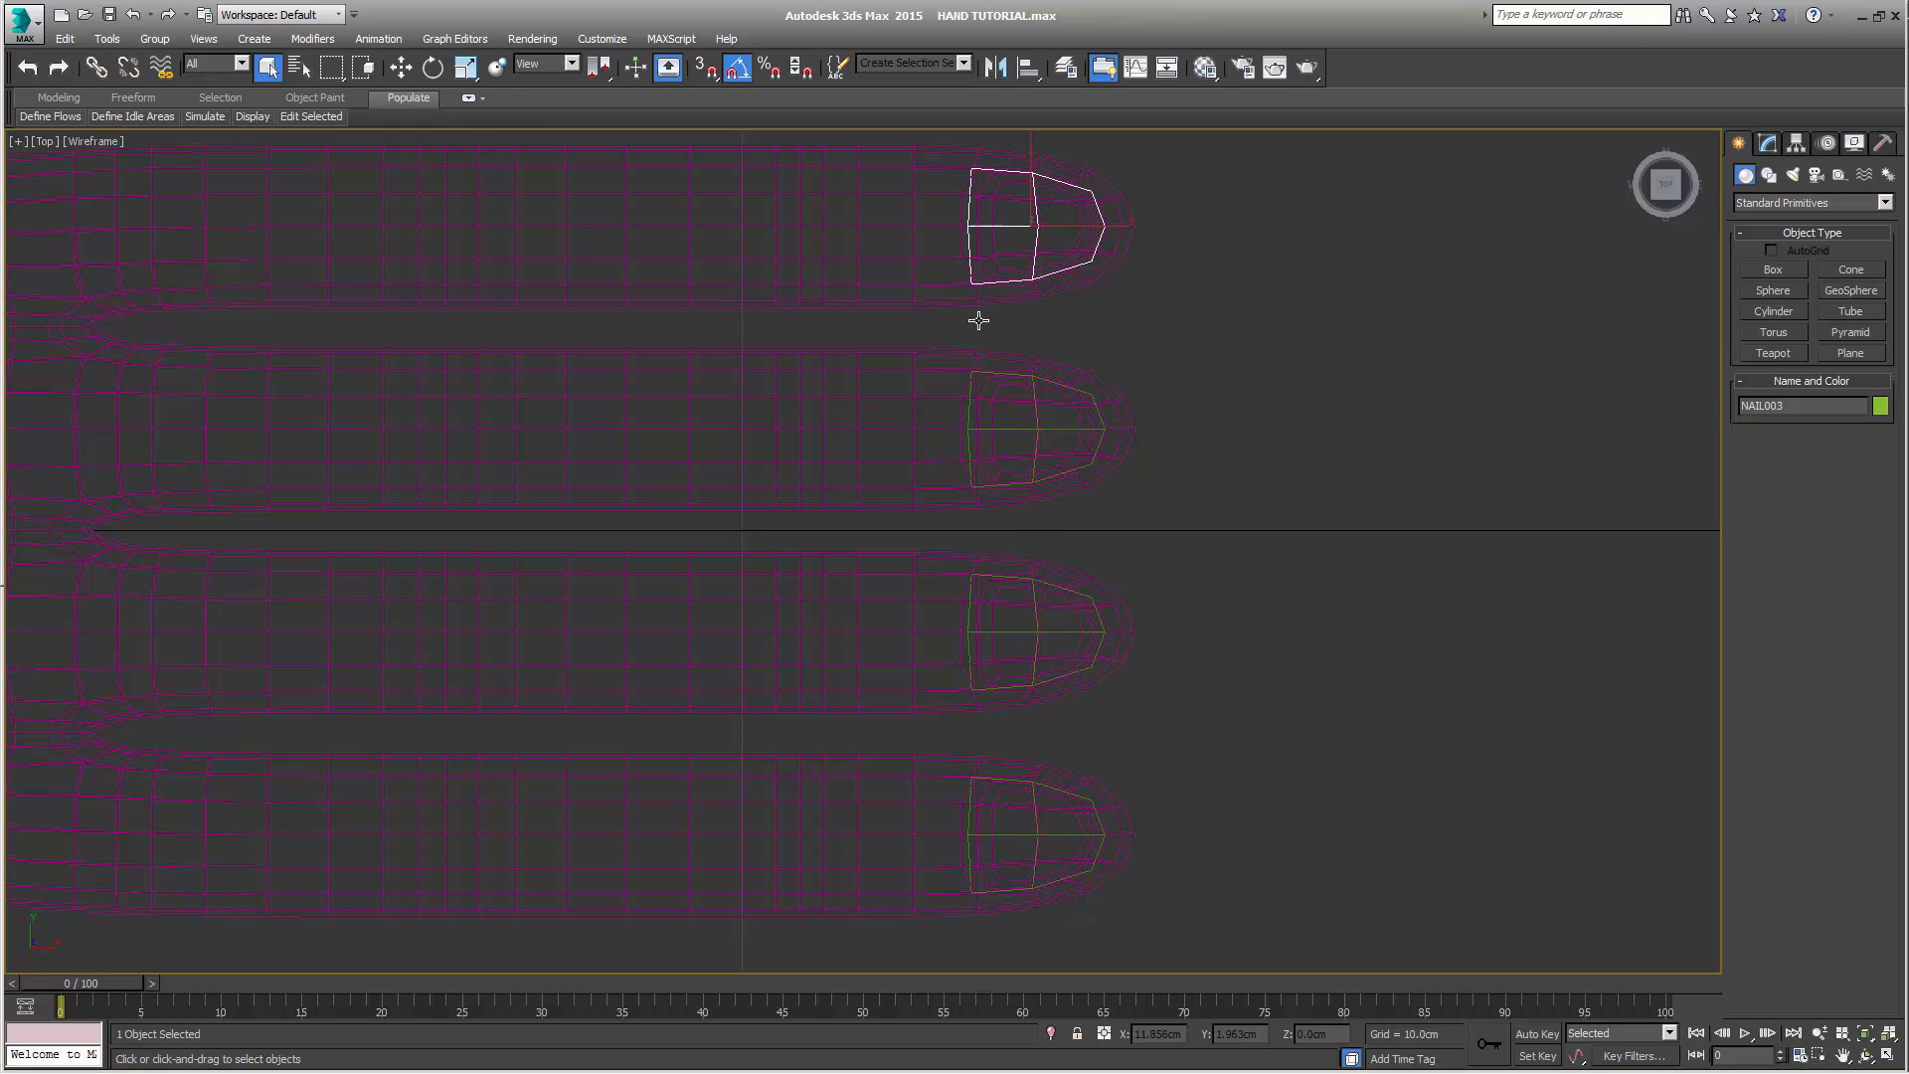
Copy the selected nail from the uppermost finger onto the thumb tip in the Top view as one independent copy
{"action": "scroll", "coordinate": [1223, 393], "scroll_direction": "down", "scroll_amount": 5}
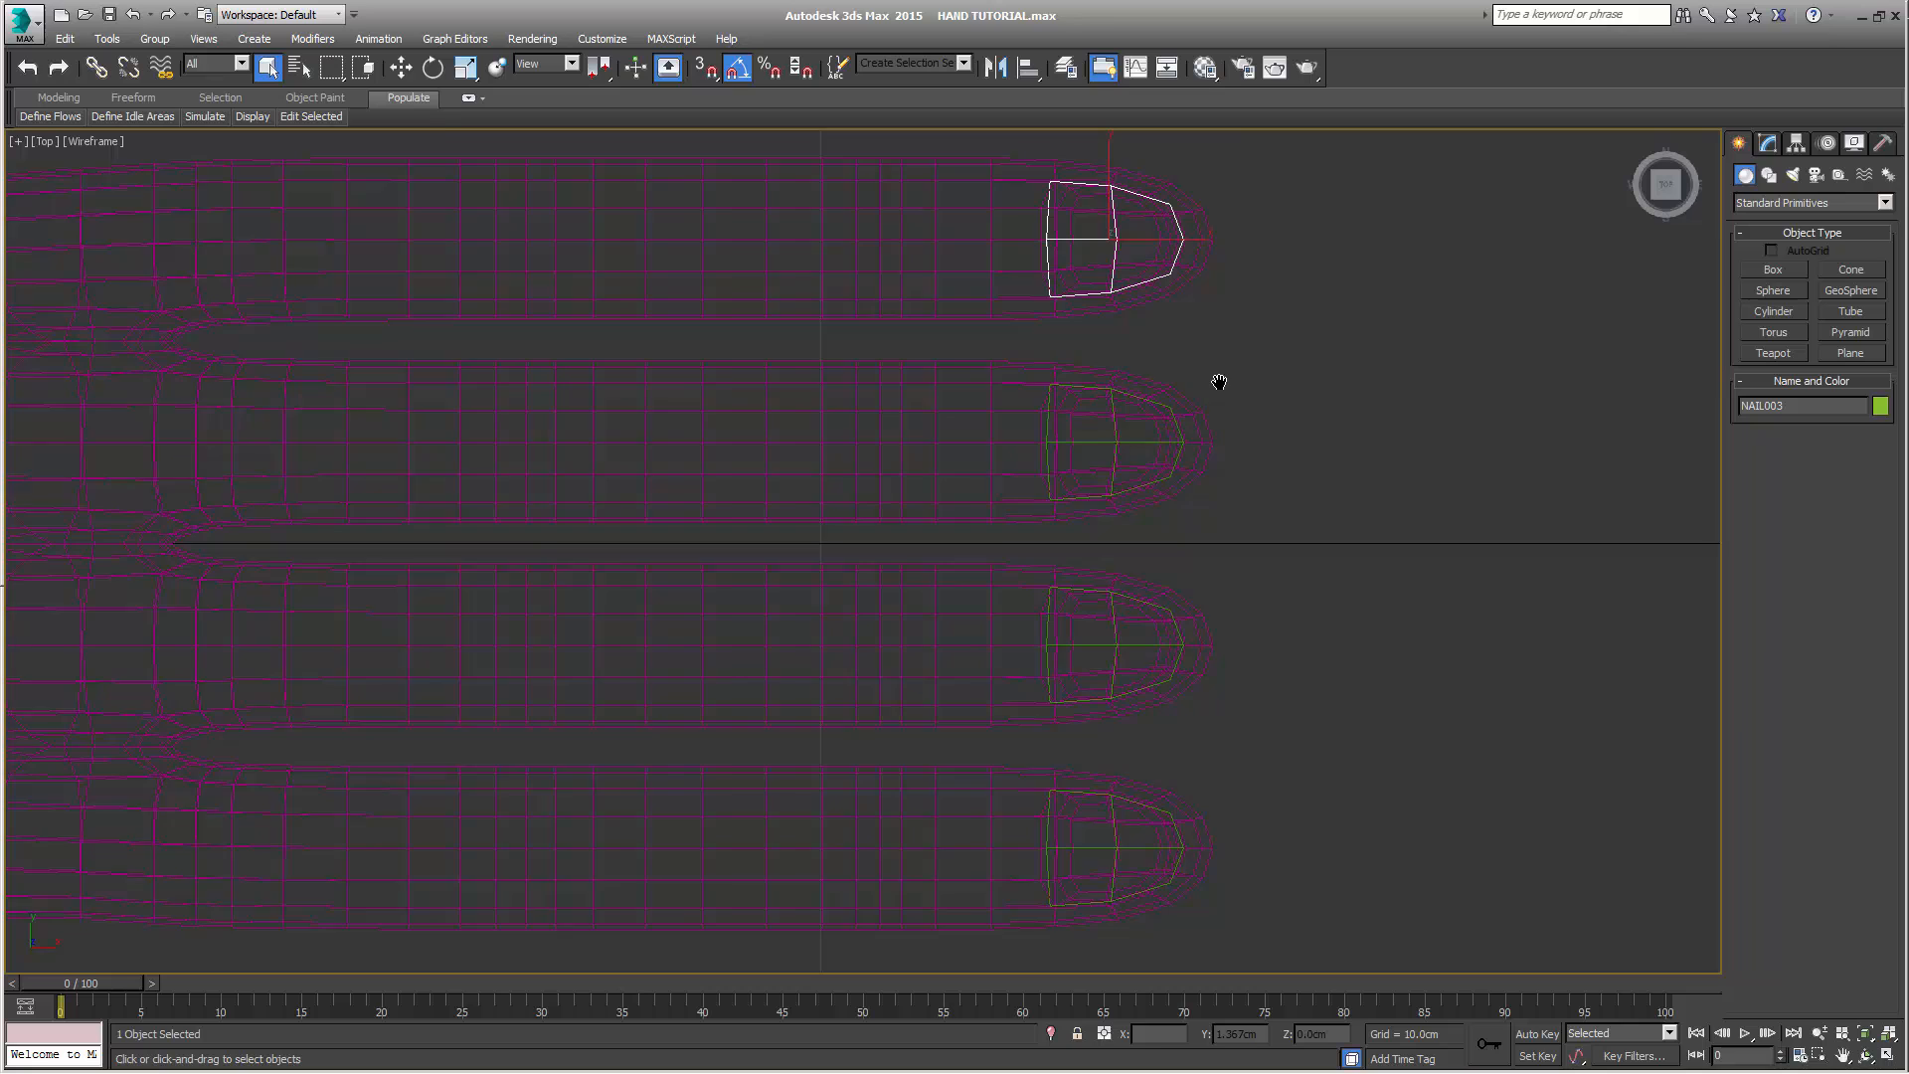
{"action": "left_click", "coordinate": [767, 69]}
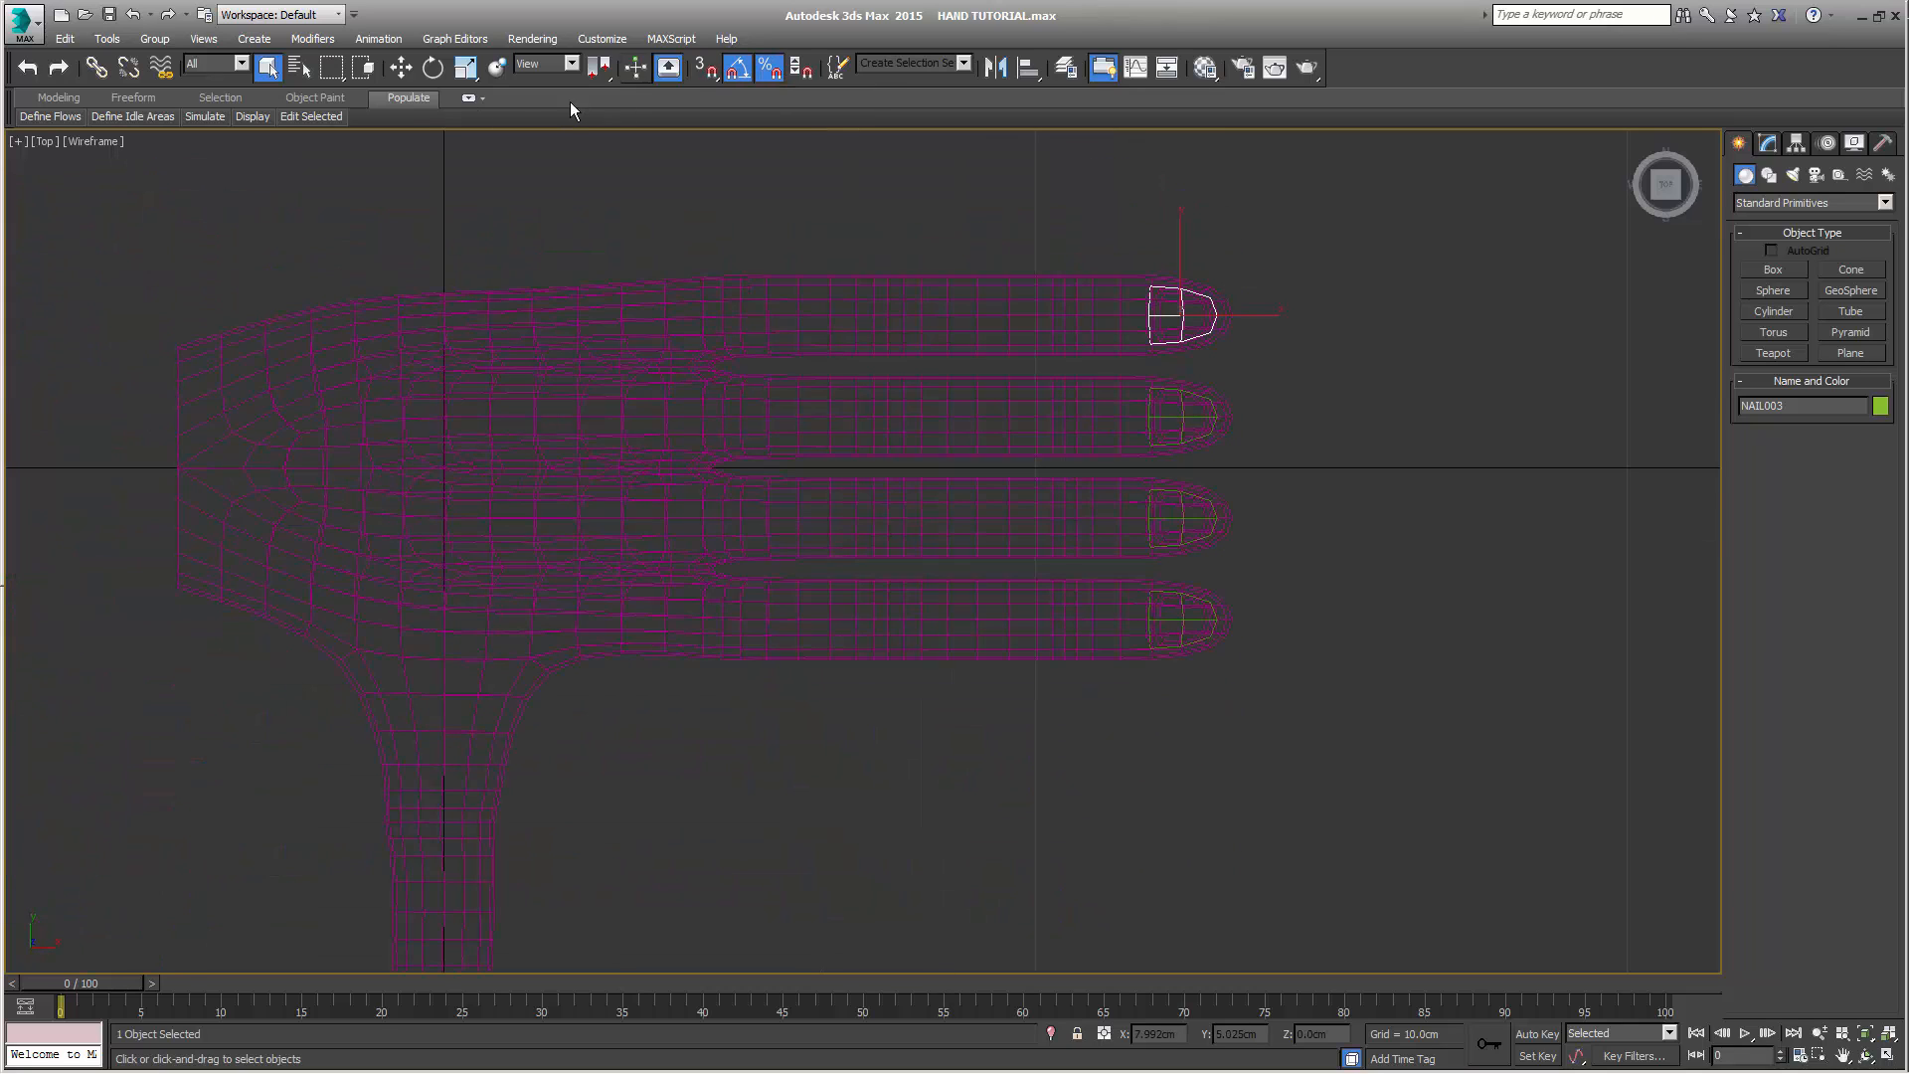
{"action": "left_click", "coordinate": [401, 67]}
{"action": "middle_click_drag", "start_coordinate": [806, 418], "coordinate": [1166, 380]}
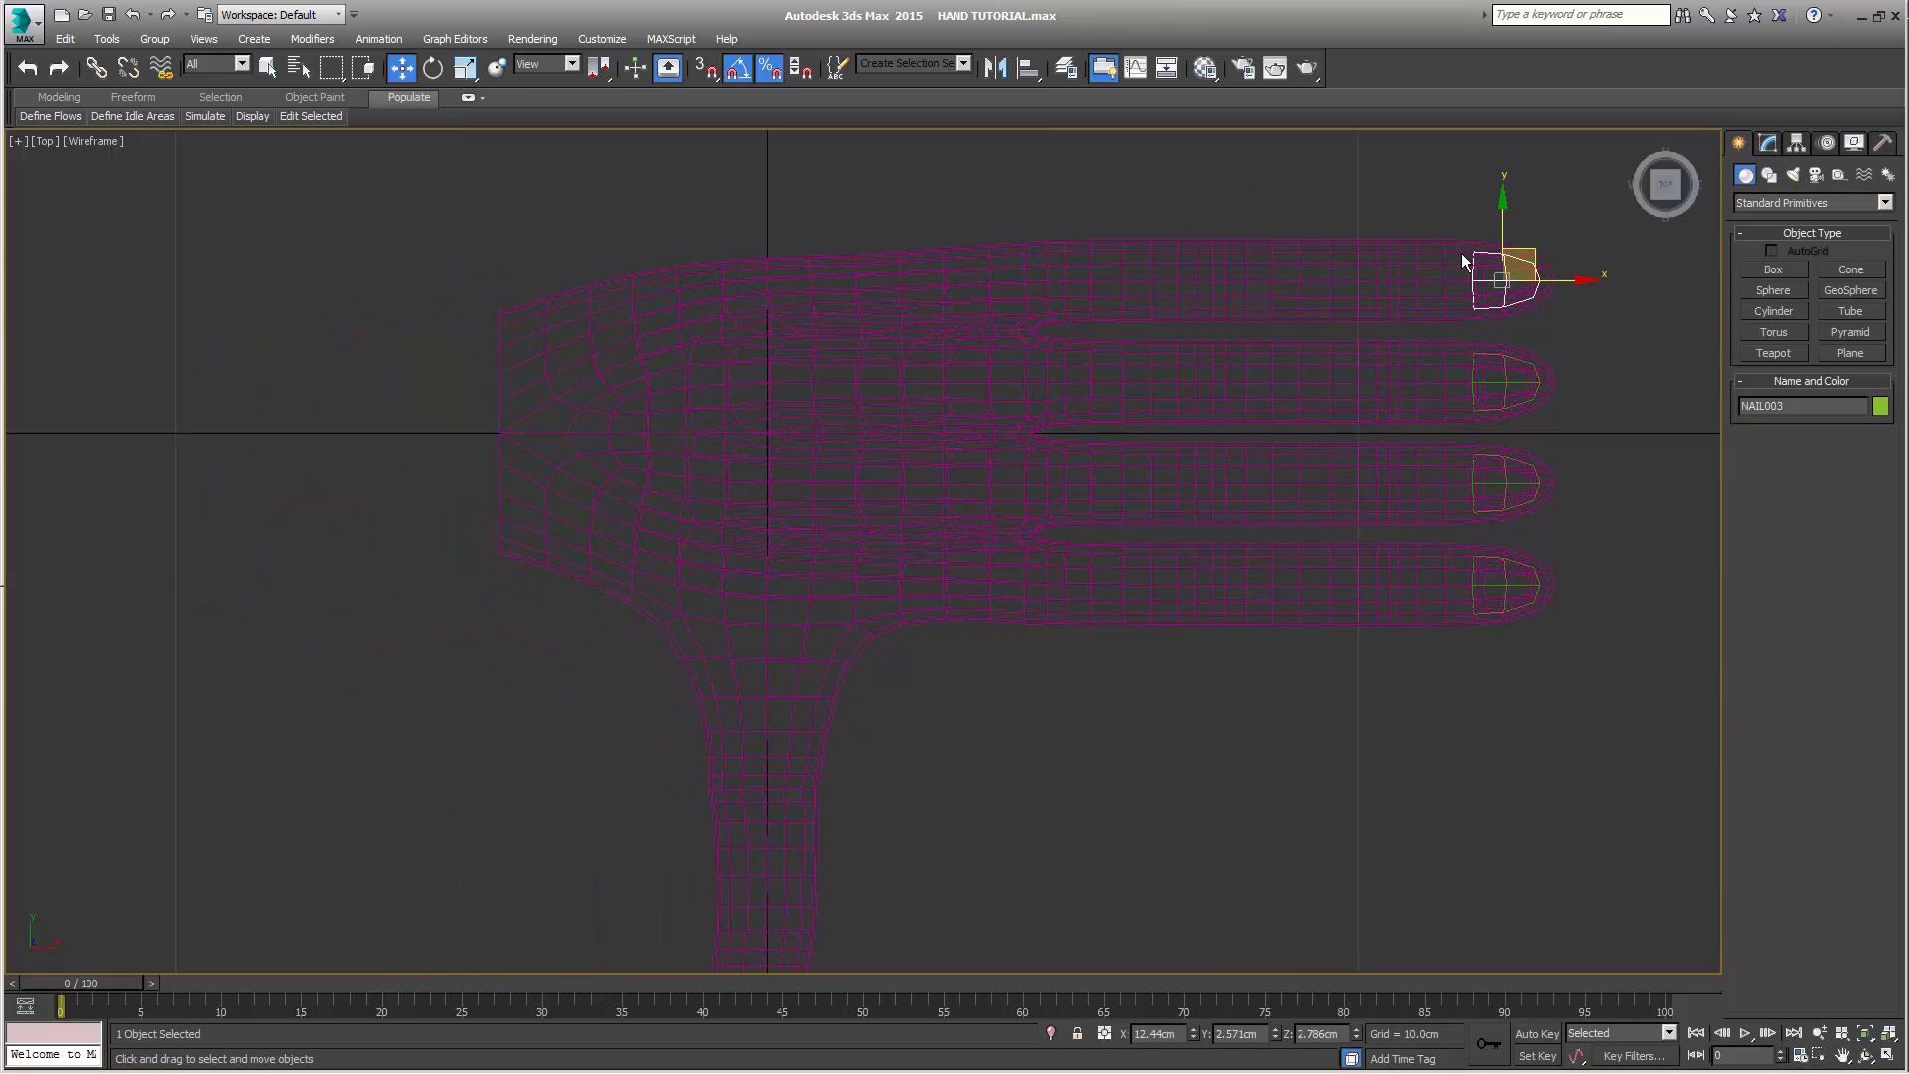
{"action": "scroll", "coordinate": [1442, 298], "scroll_direction": "down", "scroll_amount": 3}
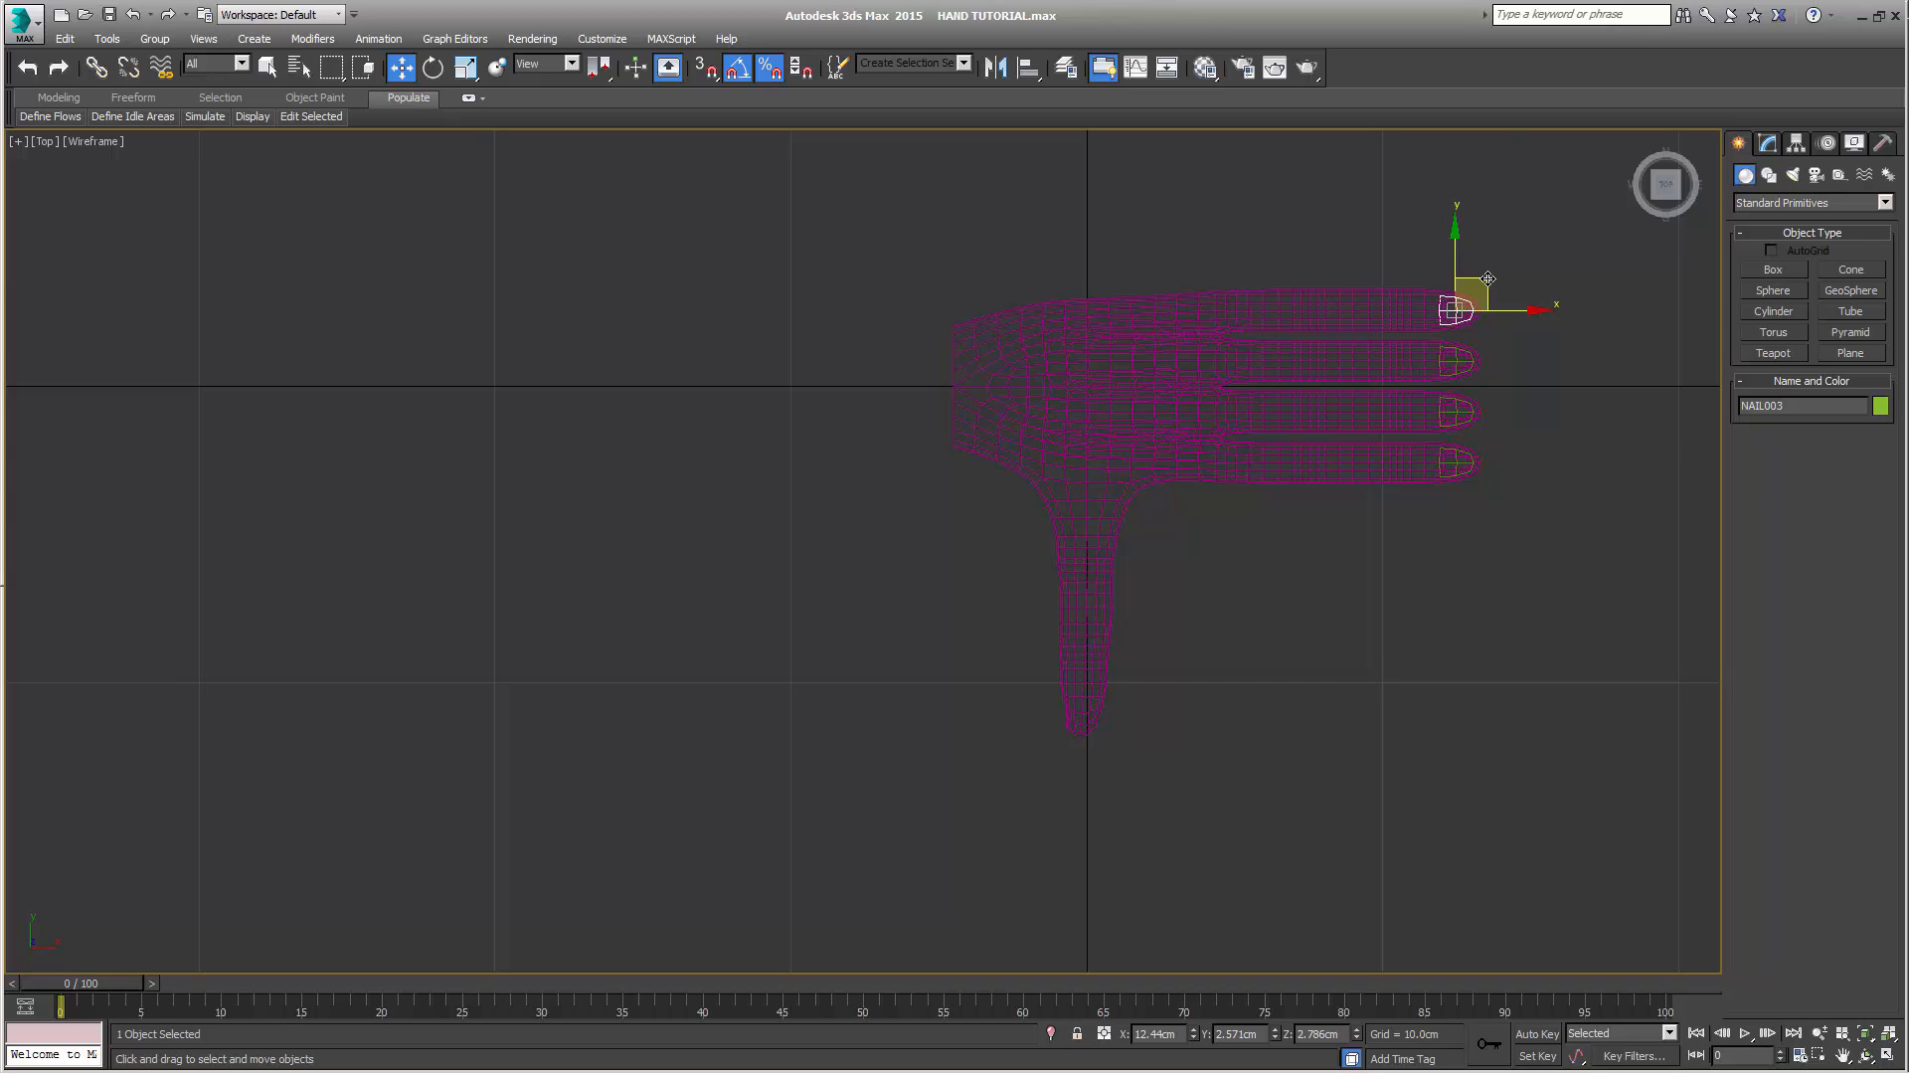
{"action": "left_click_drag", "start_coordinate": [1488, 279], "coordinate": [1098, 679], "text": "shift"}
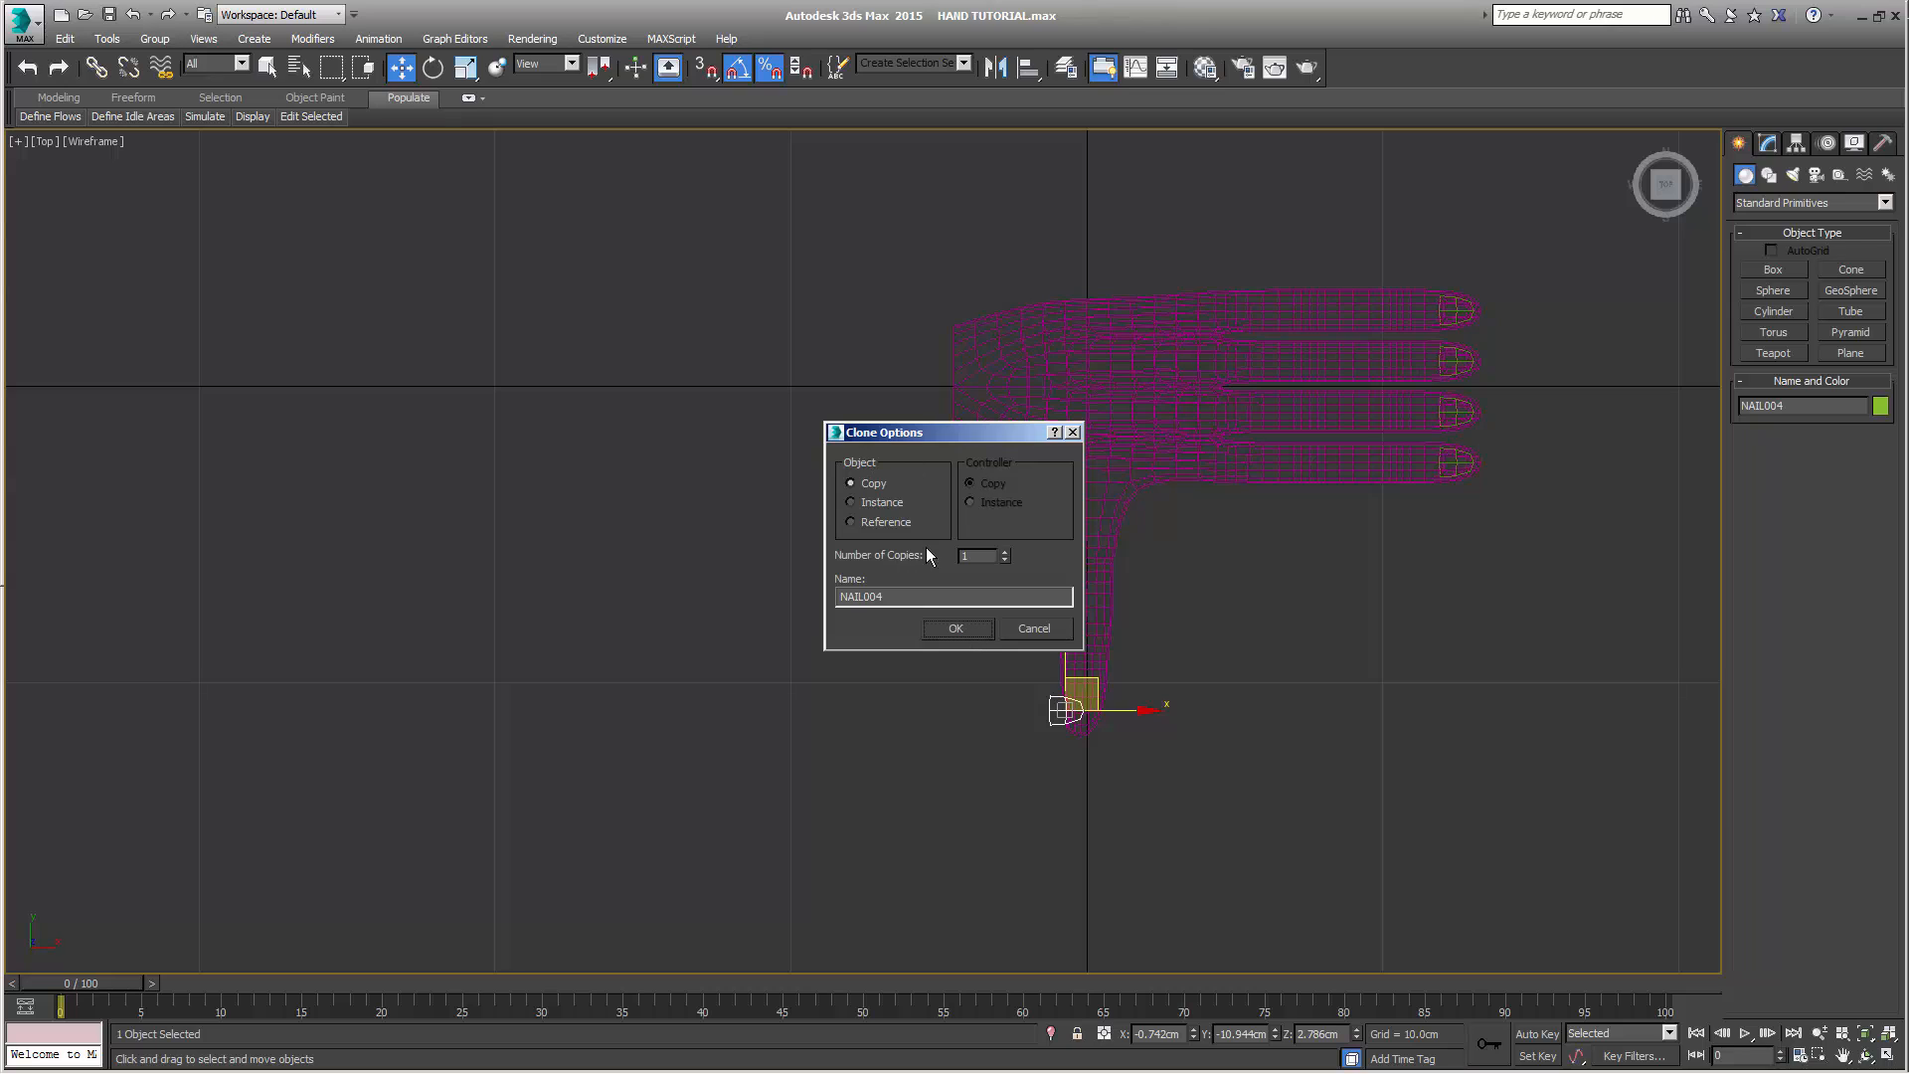
{"action": "left_click", "coordinate": [955, 630]}
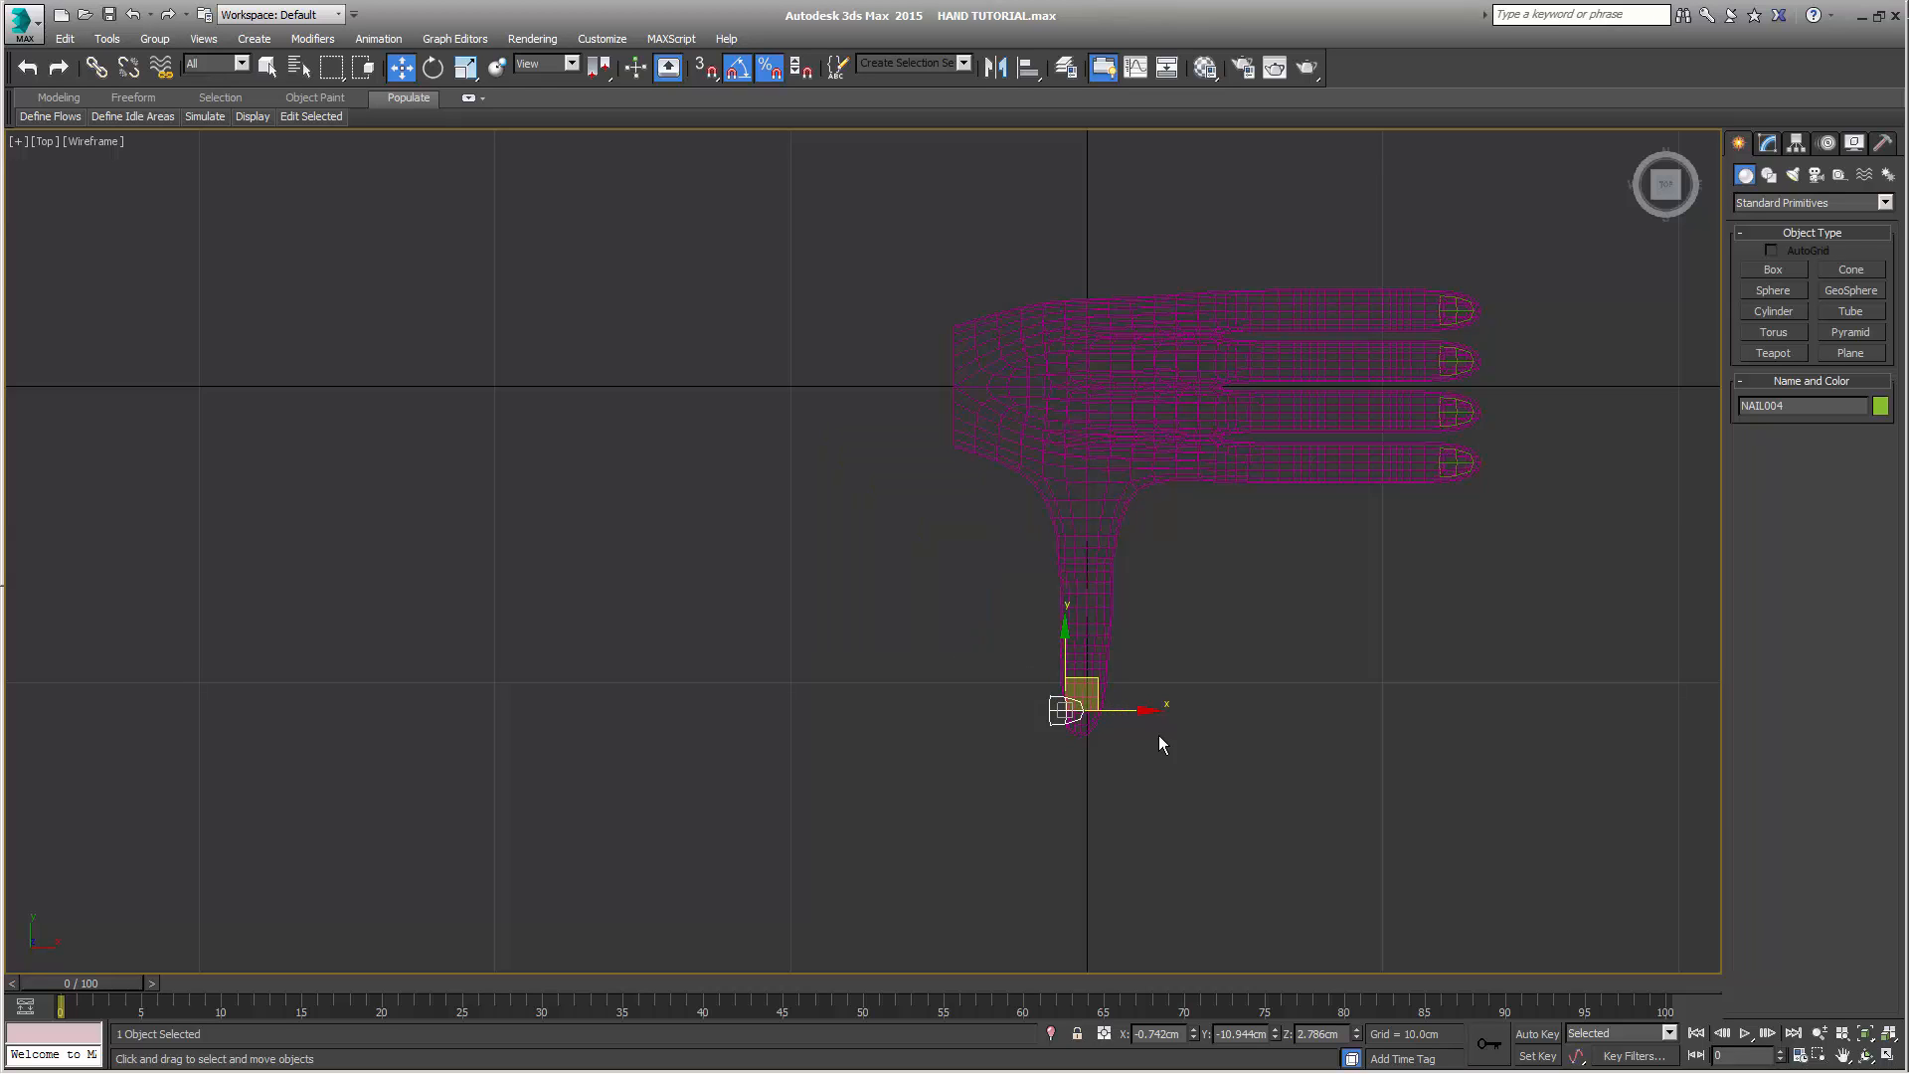
Rotate the thumb's nail copy to X 90° and Z -90° in the Front and Left views, aligning it with the thumb
{"action": "left_click", "coordinate": [1888, 1055]}
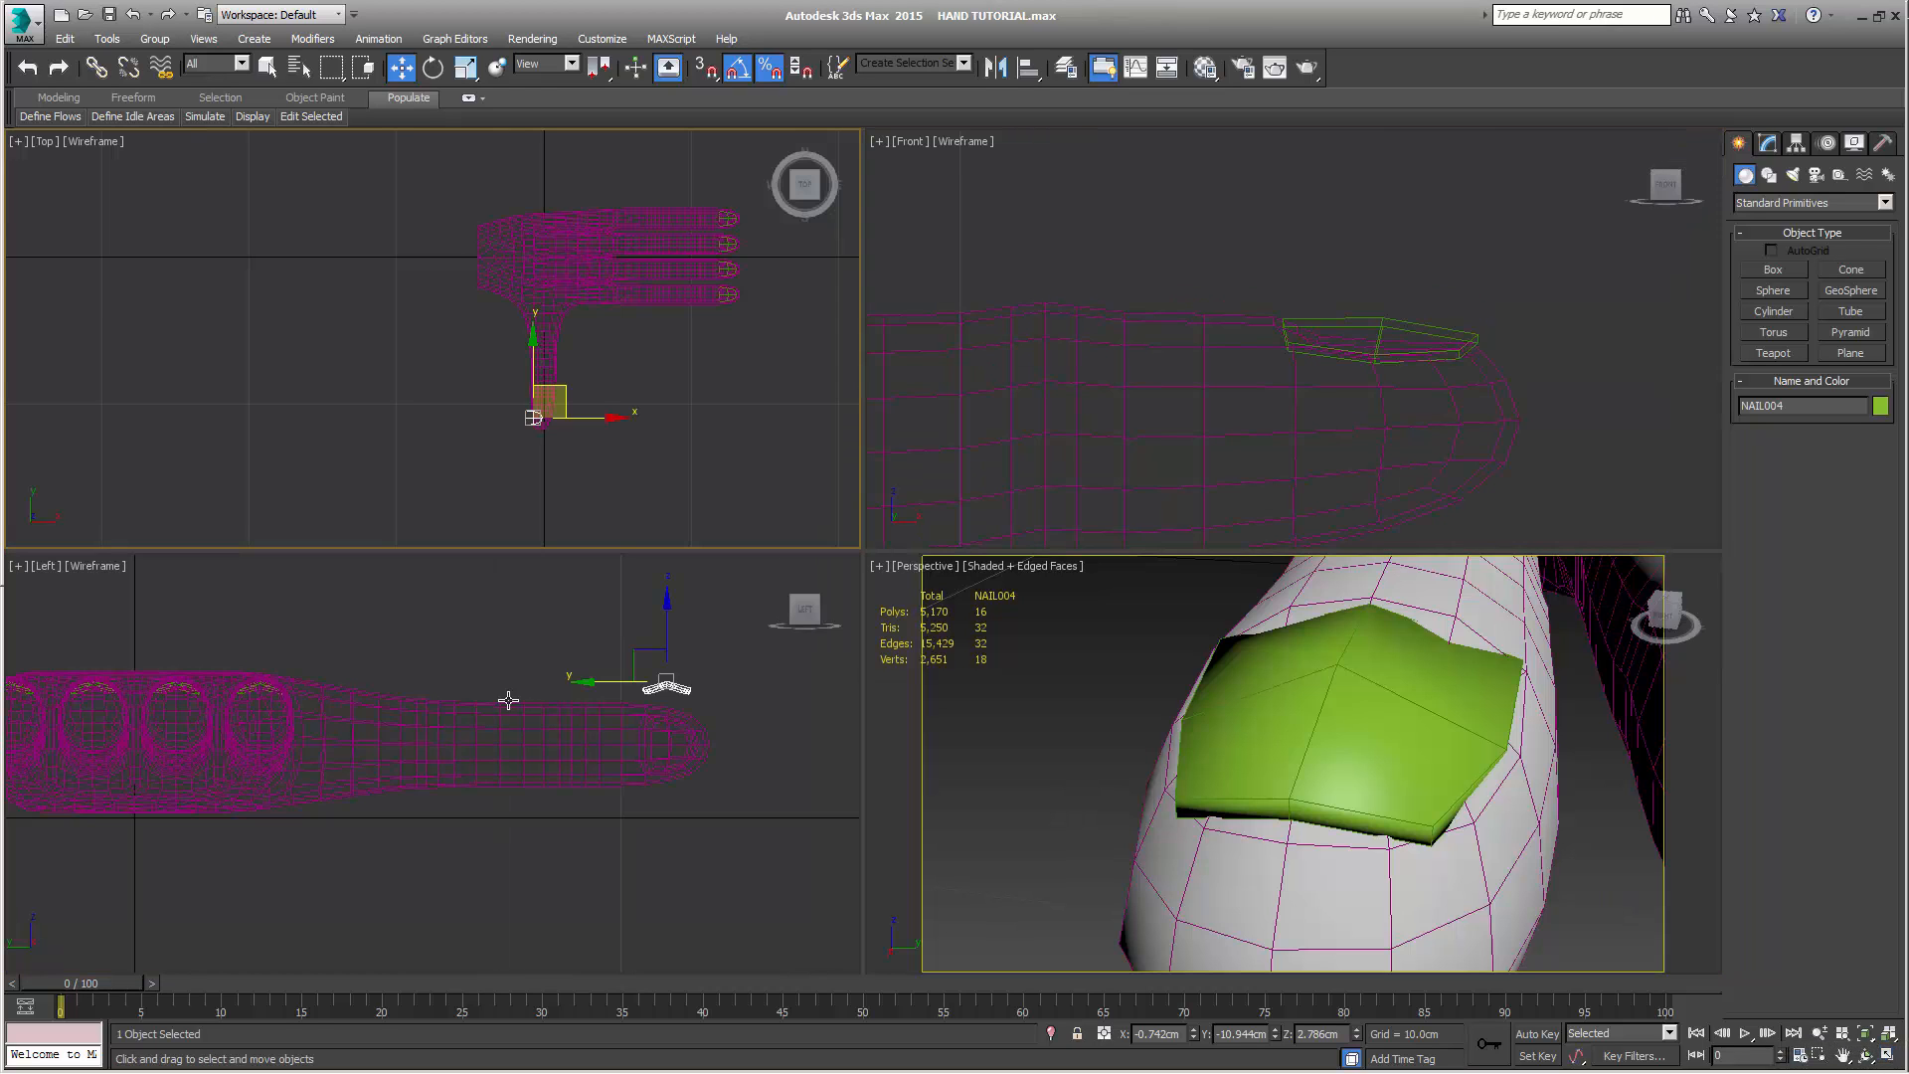
{"action": "middle_click_drag", "start_coordinate": [473, 677], "coordinate": [485, 673]}
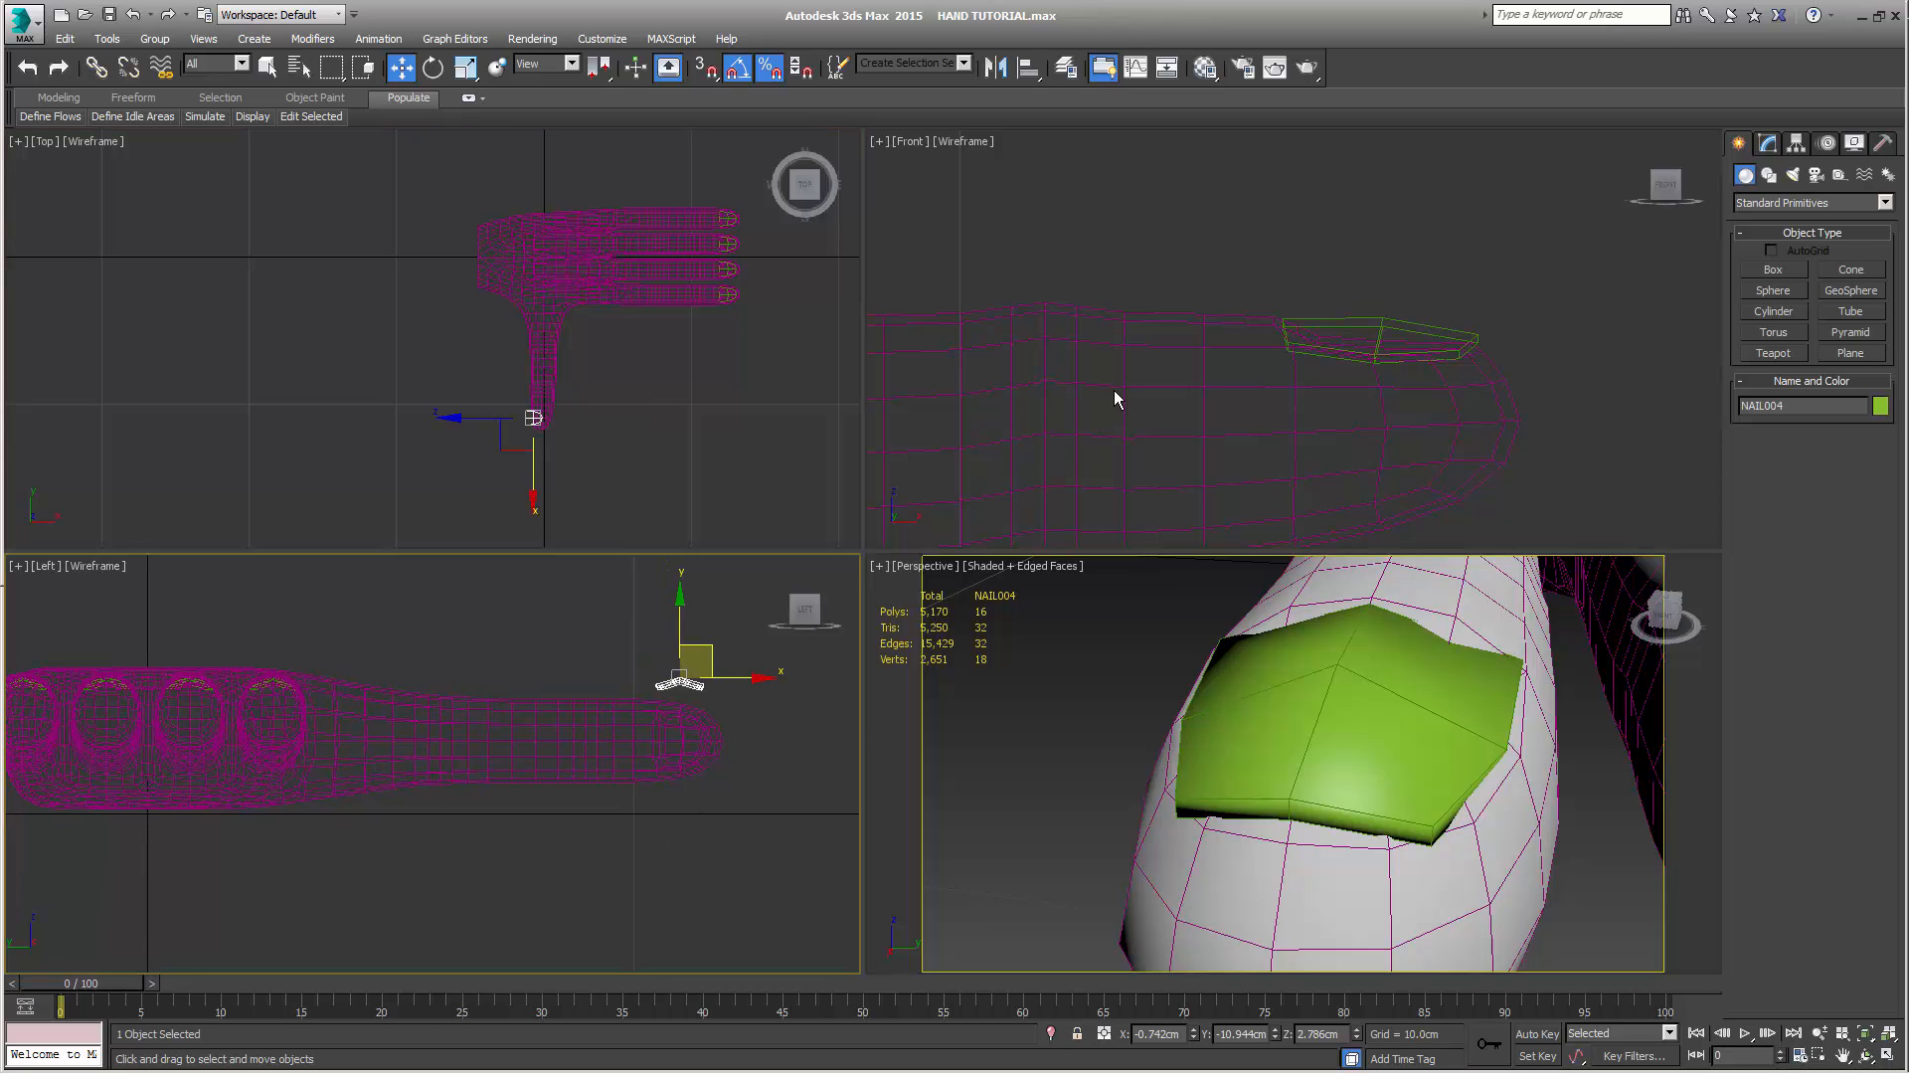
{"action": "mouse_move", "coordinate": [1182, 374]}
{"action": "middle_mouse_down"}
{"action": "mouse_move", "coordinate": [1286, 347]}
{"action": "mouse_move", "coordinate": [1154, 422]}
{"action": "mouse_move", "coordinate": [1311, 316]}
{"action": "middle_mouse_up"}
{"action": "scroll", "coordinate": [1285, 347], "scroll_direction": "down", "scroll_amount": 10}
{"action": "scroll", "coordinate": [1293, 326], "scroll_direction": "up", "scroll_amount": 3}
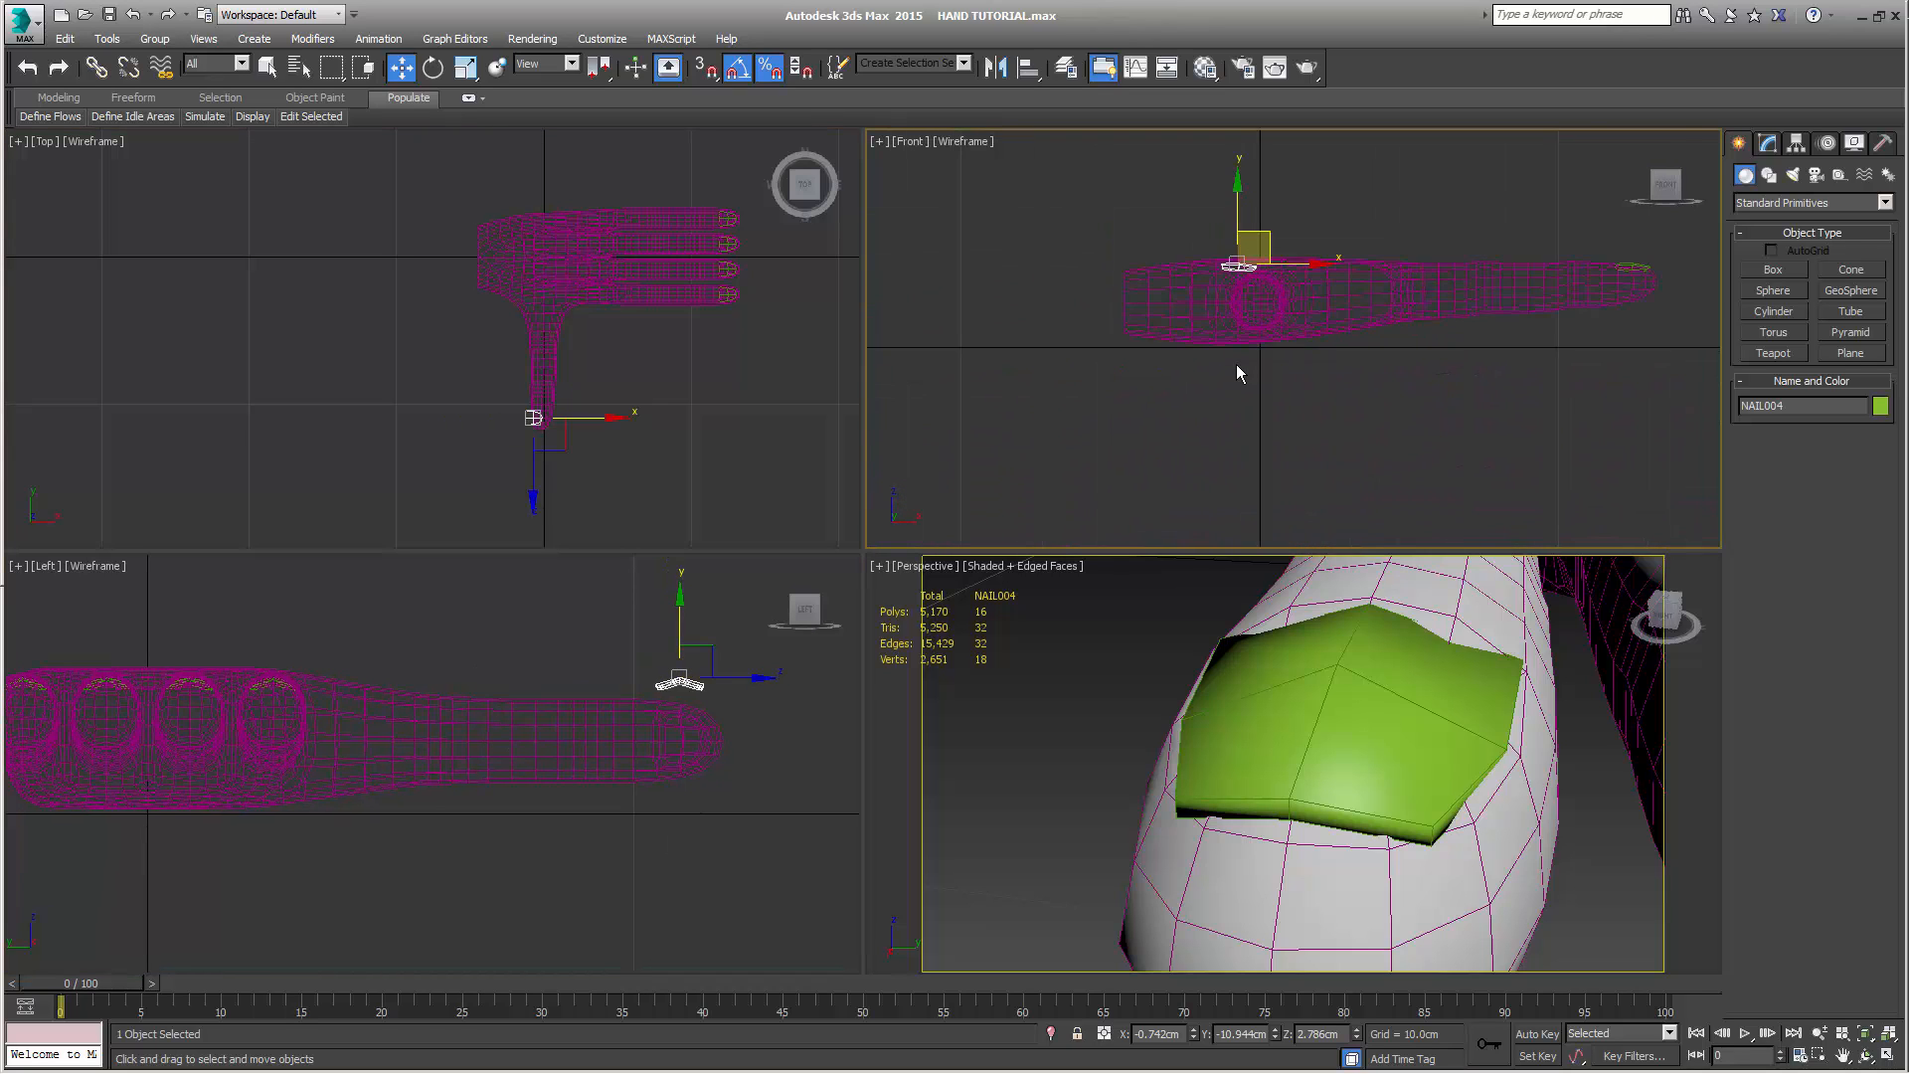
{"action": "mouse_move", "coordinate": [1222, 414]}
{"action": "middle_mouse_down"}
{"action": "mouse_move", "coordinate": [1248, 441]}
{"action": "mouse_move", "coordinate": [1250, 491]}
{"action": "middle_mouse_up"}
{"action": "key", "text": "e"}
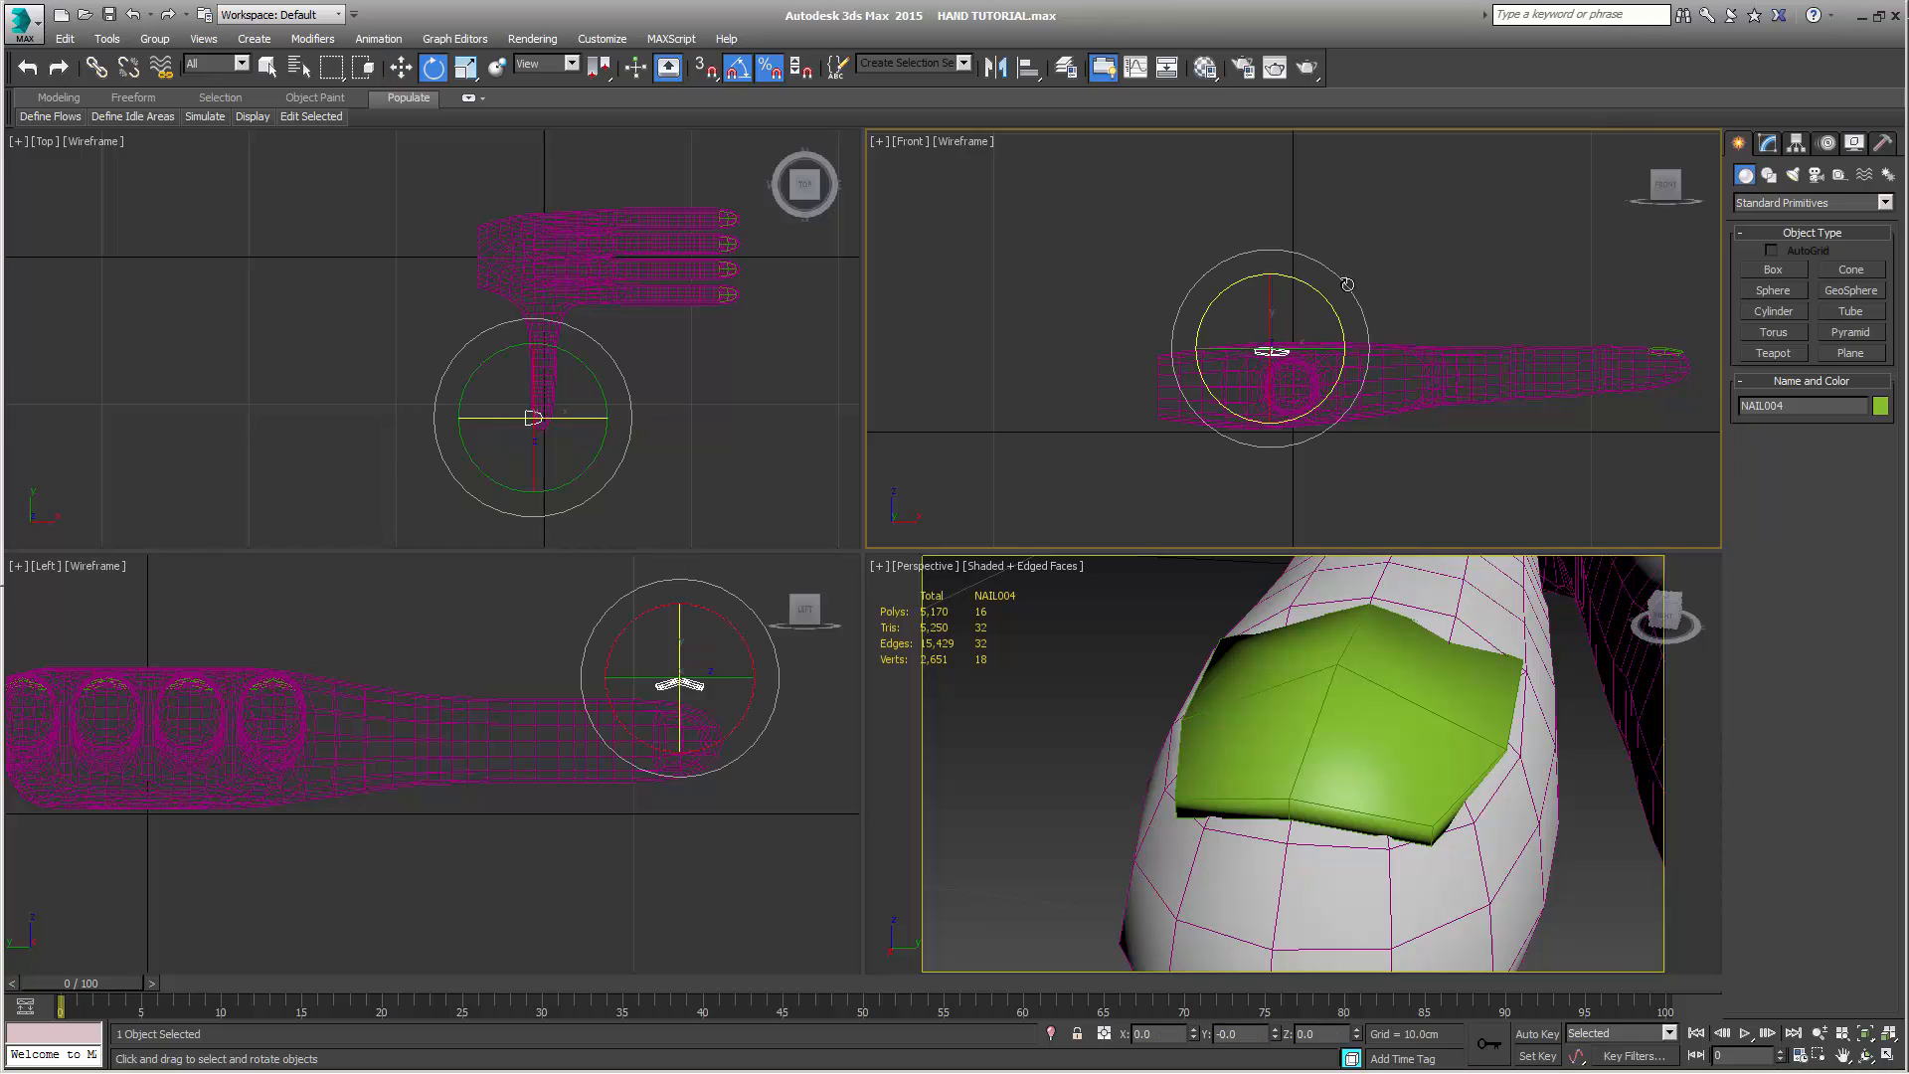
{"action": "left_click_drag", "start_coordinate": [1338, 318], "coordinate": [1320, 225]}
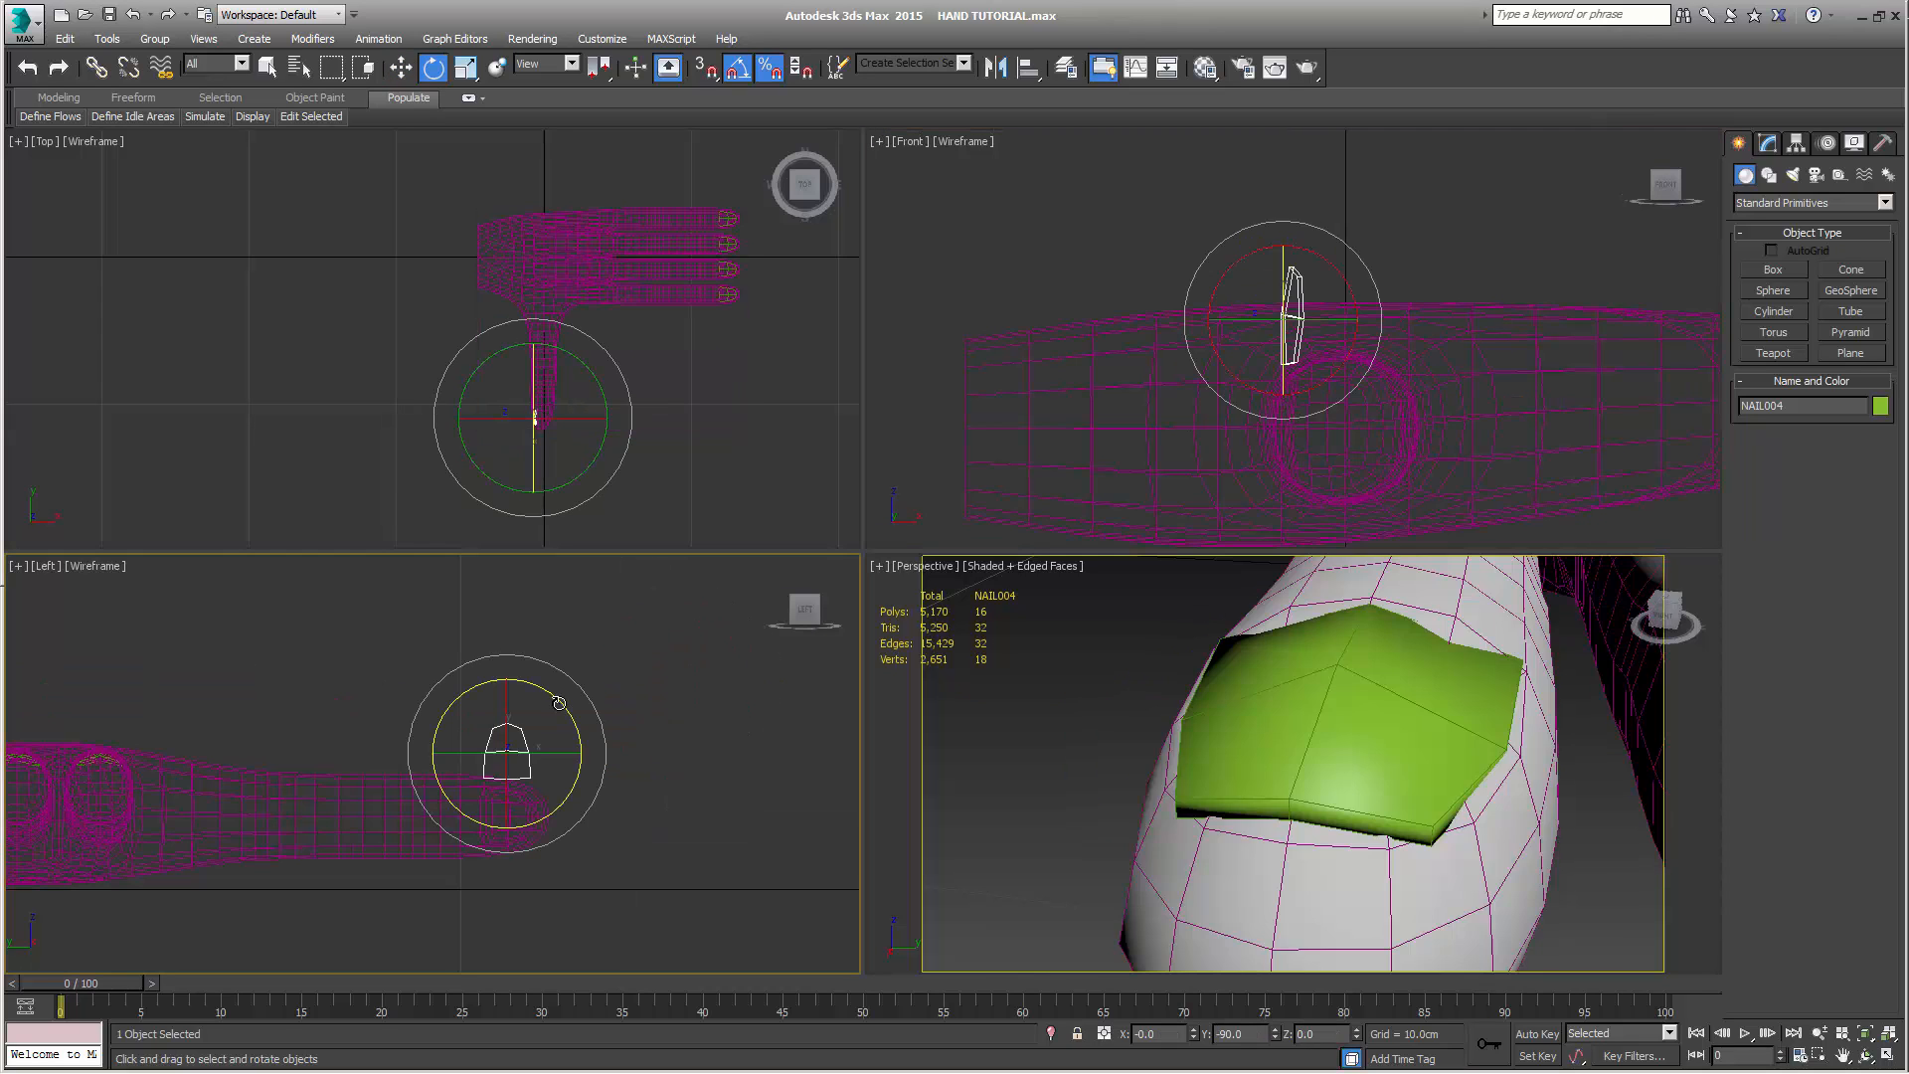
{"action": "left_click_drag", "start_coordinate": [557, 704], "coordinate": [640, 744]}
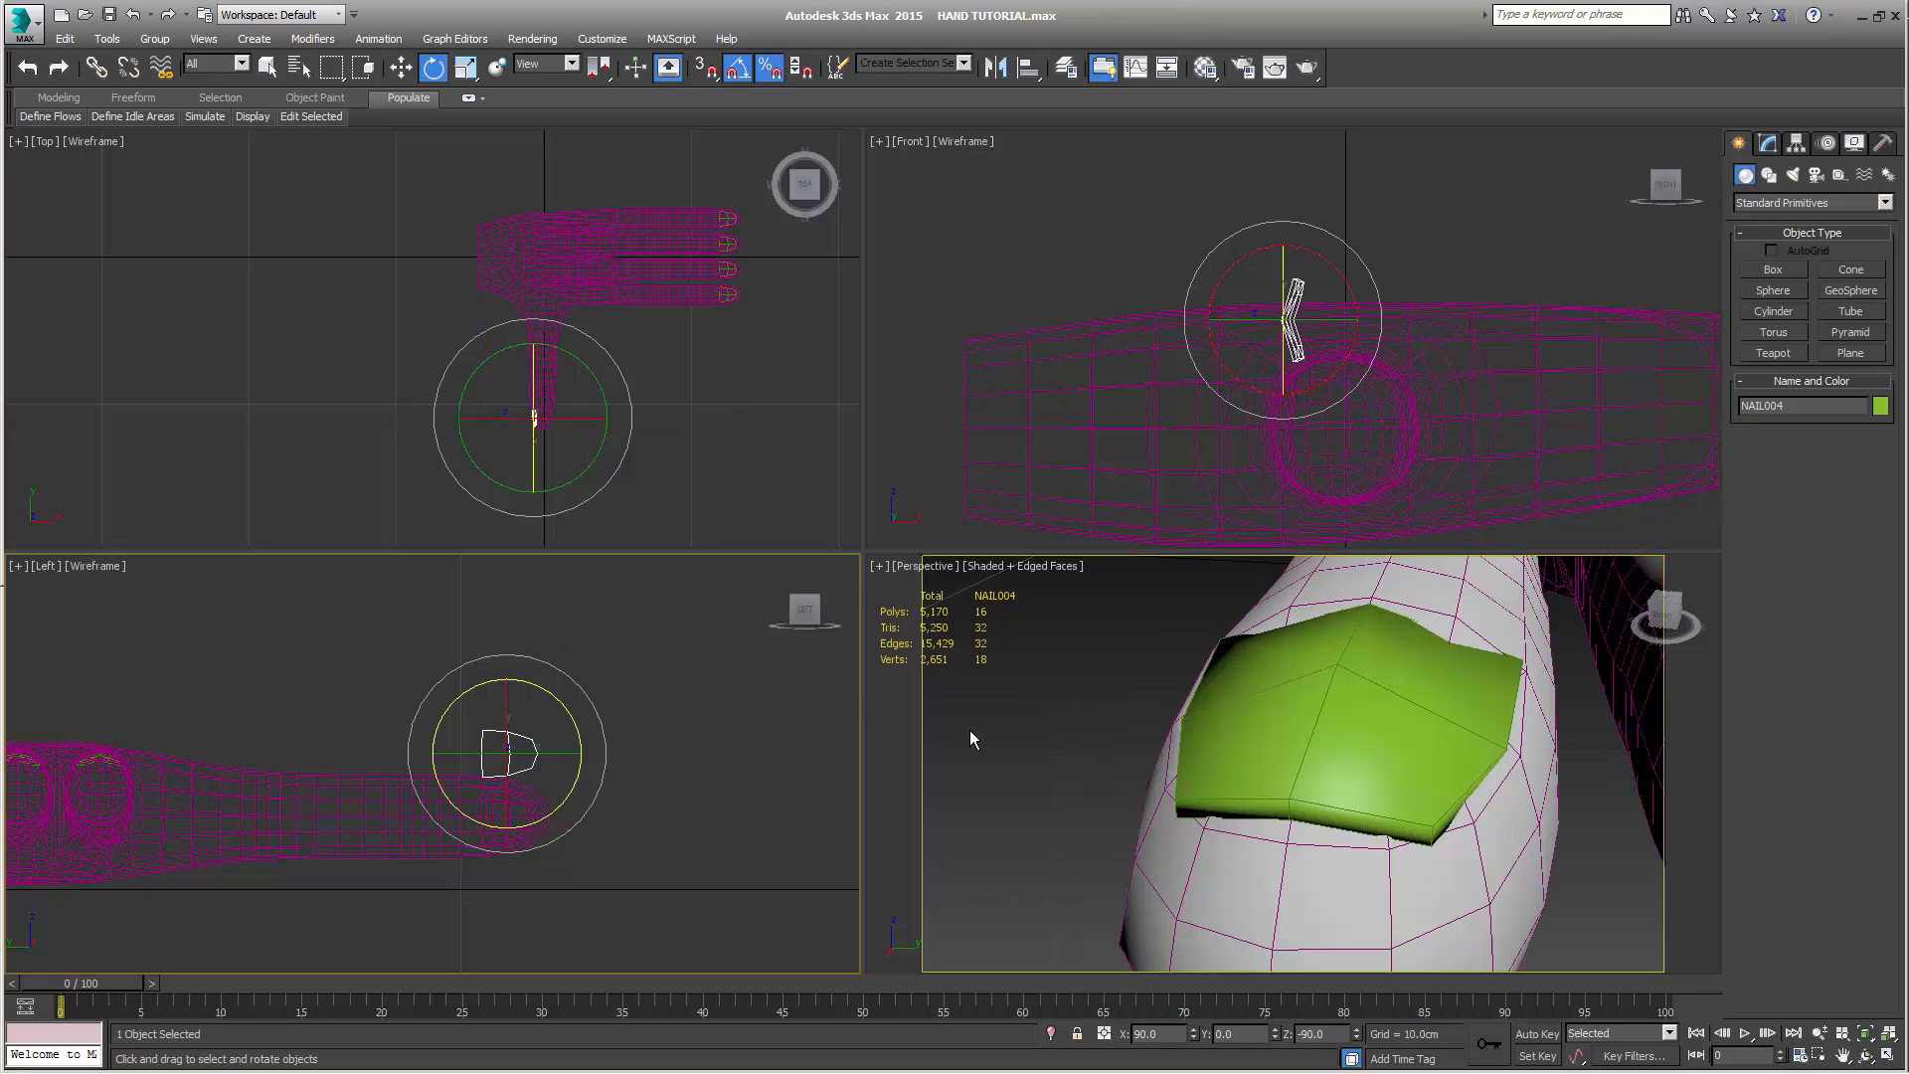
Lower the thumb's nail copy along Z to about 1.52 cm, level with the nail bed on the thumb's side
{"action": "scroll", "coordinate": [1219, 785], "scroll_direction": "down", "scroll_amount": 5}
{"action": "scroll", "coordinate": [1220, 785], "scroll_direction": "down", "scroll_amount": 6}
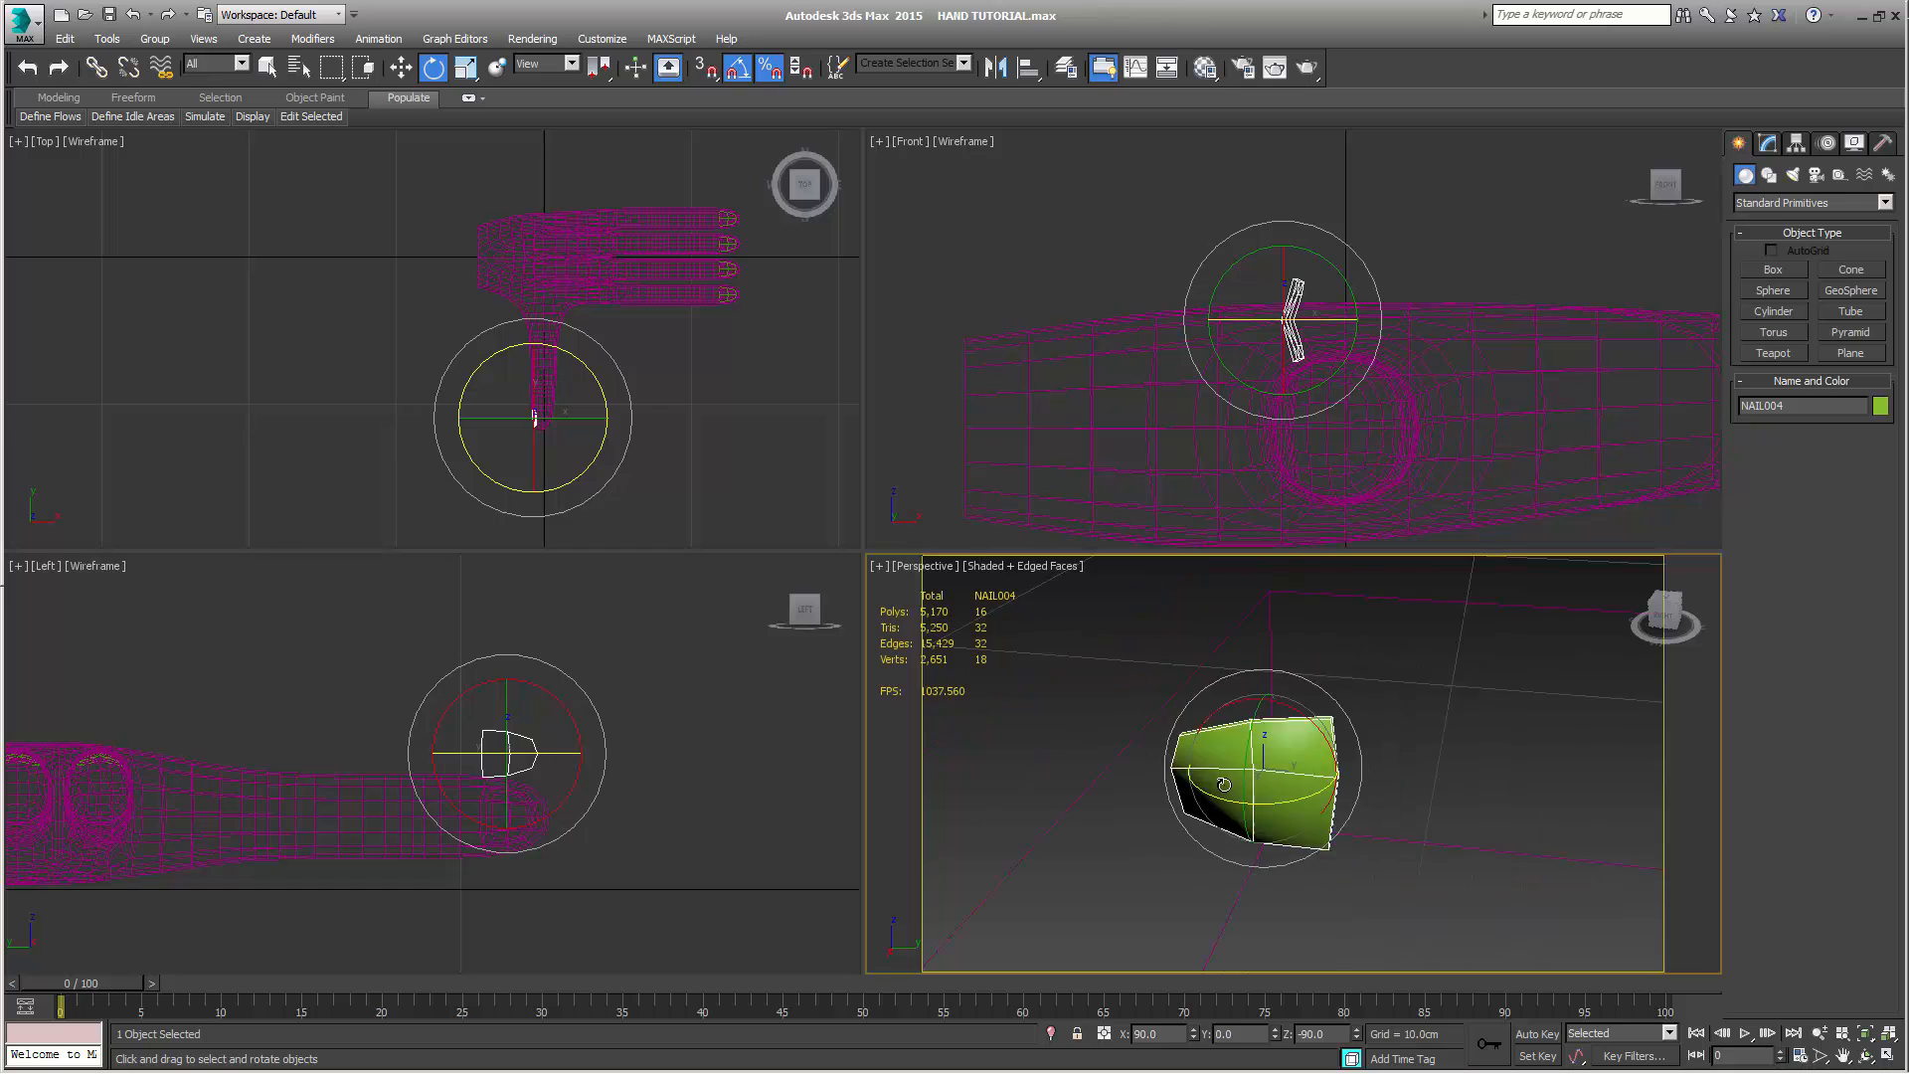
{"action": "middle_click_drag", "start_coordinate": [1220, 785], "coordinate": [1471, 798], "text": "alt"}
{"action": "key", "text": "w"}
{"action": "scroll", "coordinate": [1356, 808], "scroll_direction": "up", "scroll_amount": 5}
{"action": "scroll", "coordinate": [1248, 788], "scroll_direction": "down", "scroll_amount": 4}
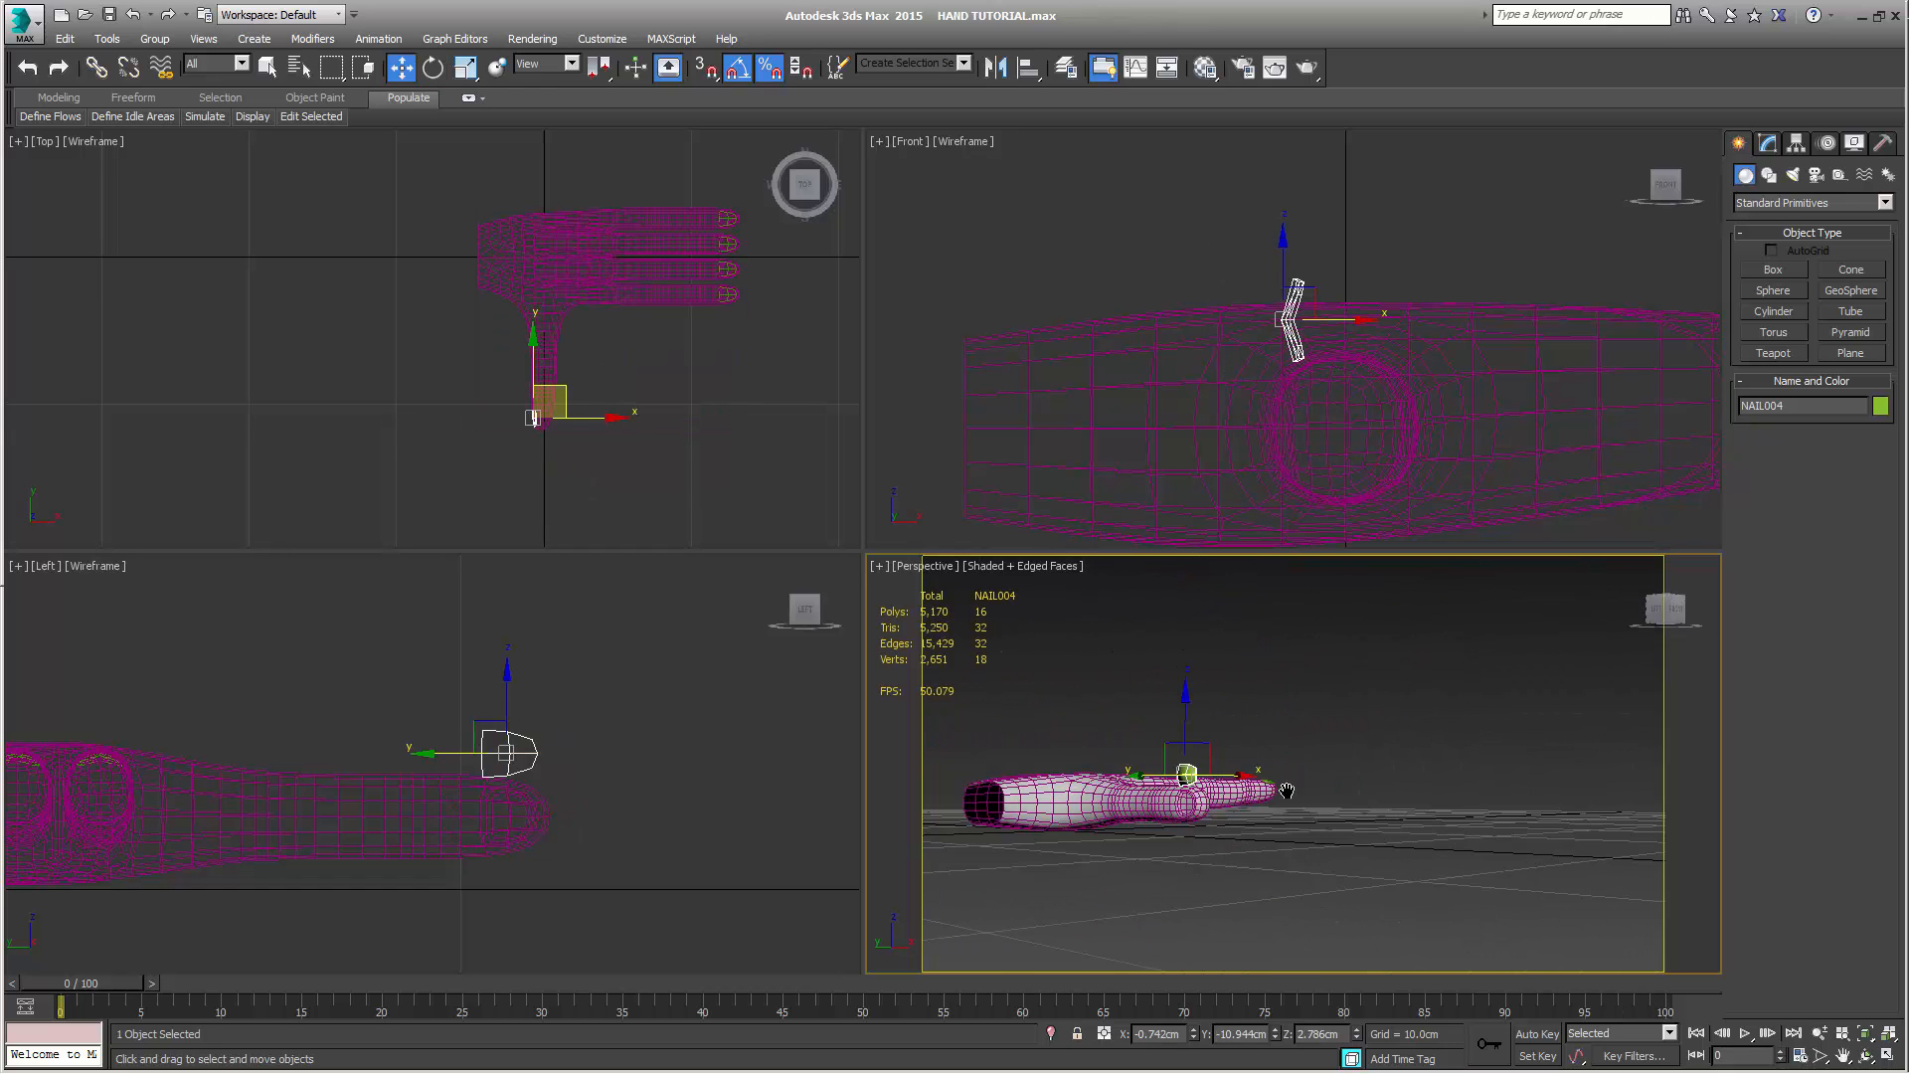
{"action": "middle_click_drag", "start_coordinate": [1283, 791], "coordinate": [1393, 780]}
{"action": "scroll", "coordinate": [1393, 780], "scroll_direction": "up", "scroll_amount": 6}
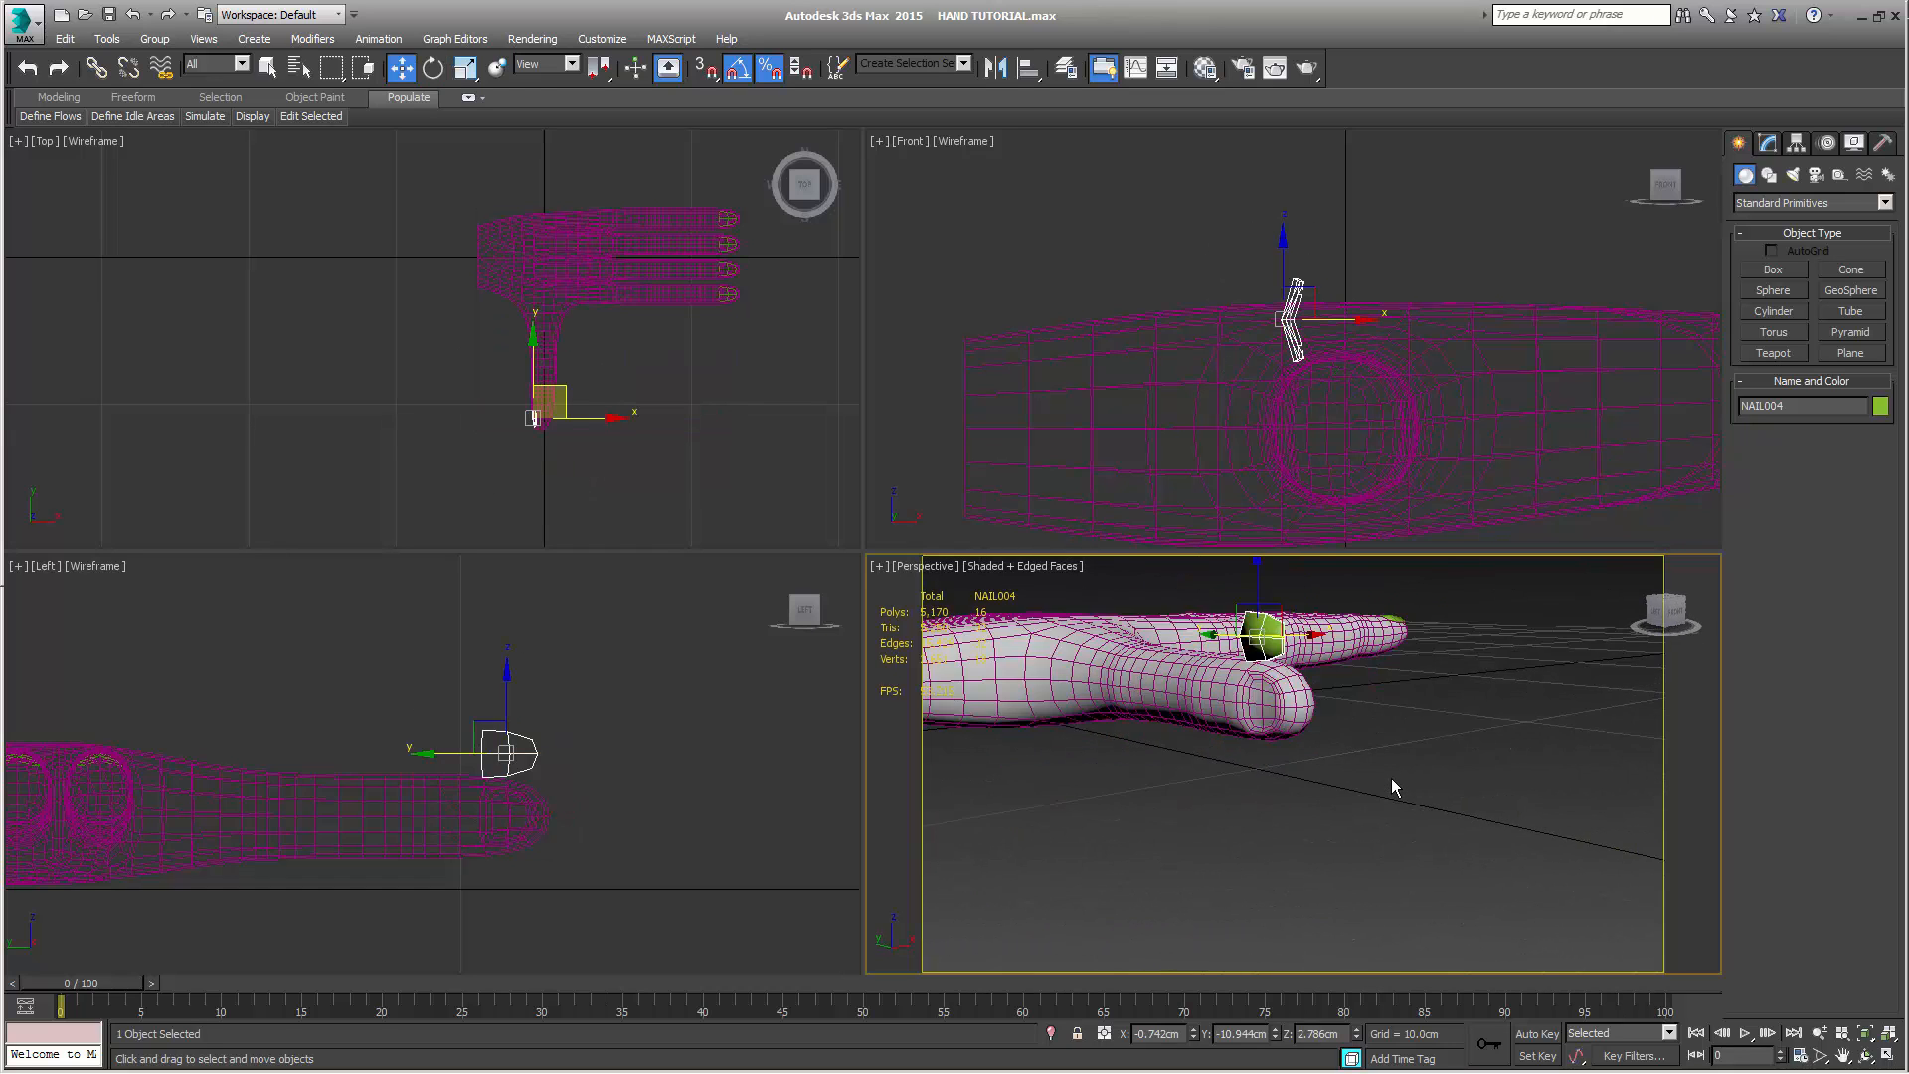
{"action": "middle_click_drag", "start_coordinate": [1245, 672], "coordinate": [1269, 797]}
Fine-tune the thumb nail's height to 1.5 cm in the Left view, centring it on the thumb's middle edge line
{"action": "left_click", "coordinate": [1888, 1056]}
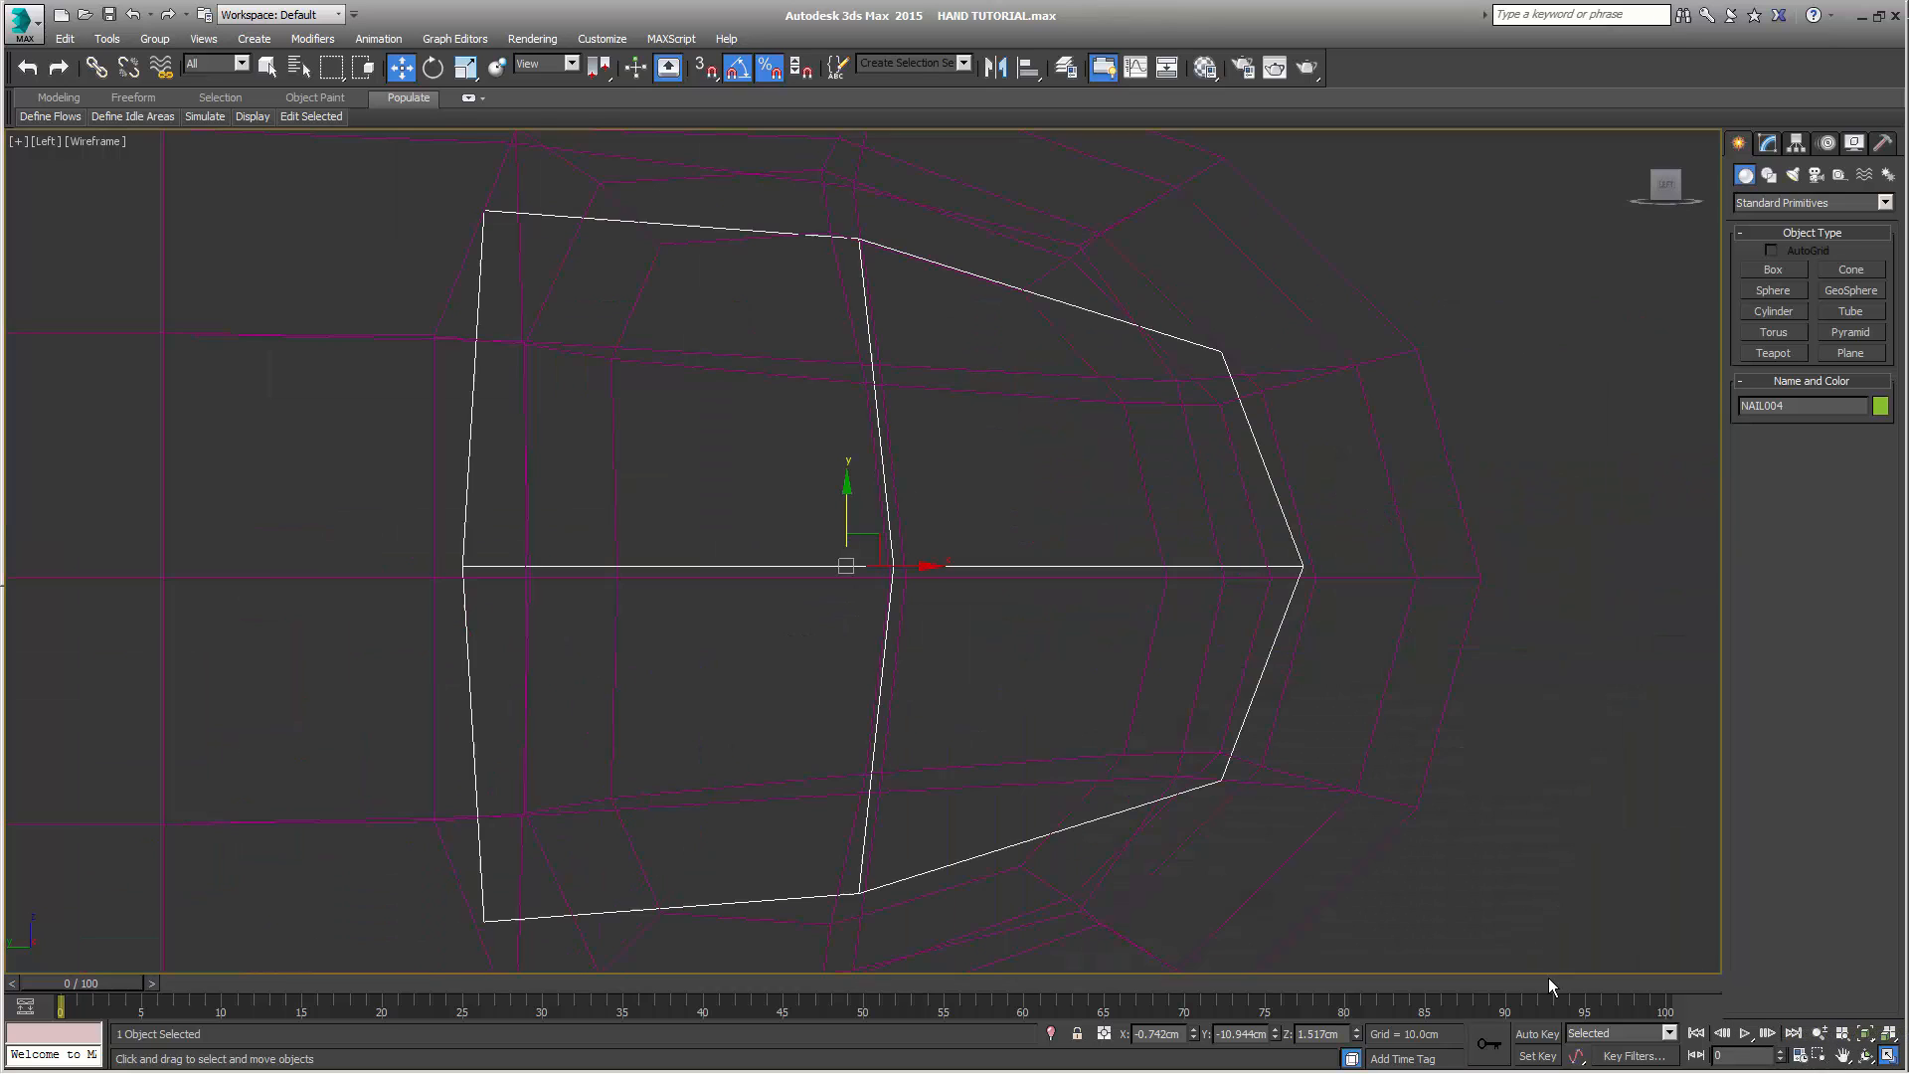
{"action": "middle_click_drag", "start_coordinate": [1122, 676], "coordinate": [1154, 589]}
{"action": "scroll", "coordinate": [1040, 581], "scroll_direction": "up", "scroll_amount": 4}
{"action": "scroll", "coordinate": [1040, 591], "scroll_direction": "down", "scroll_amount": 5}
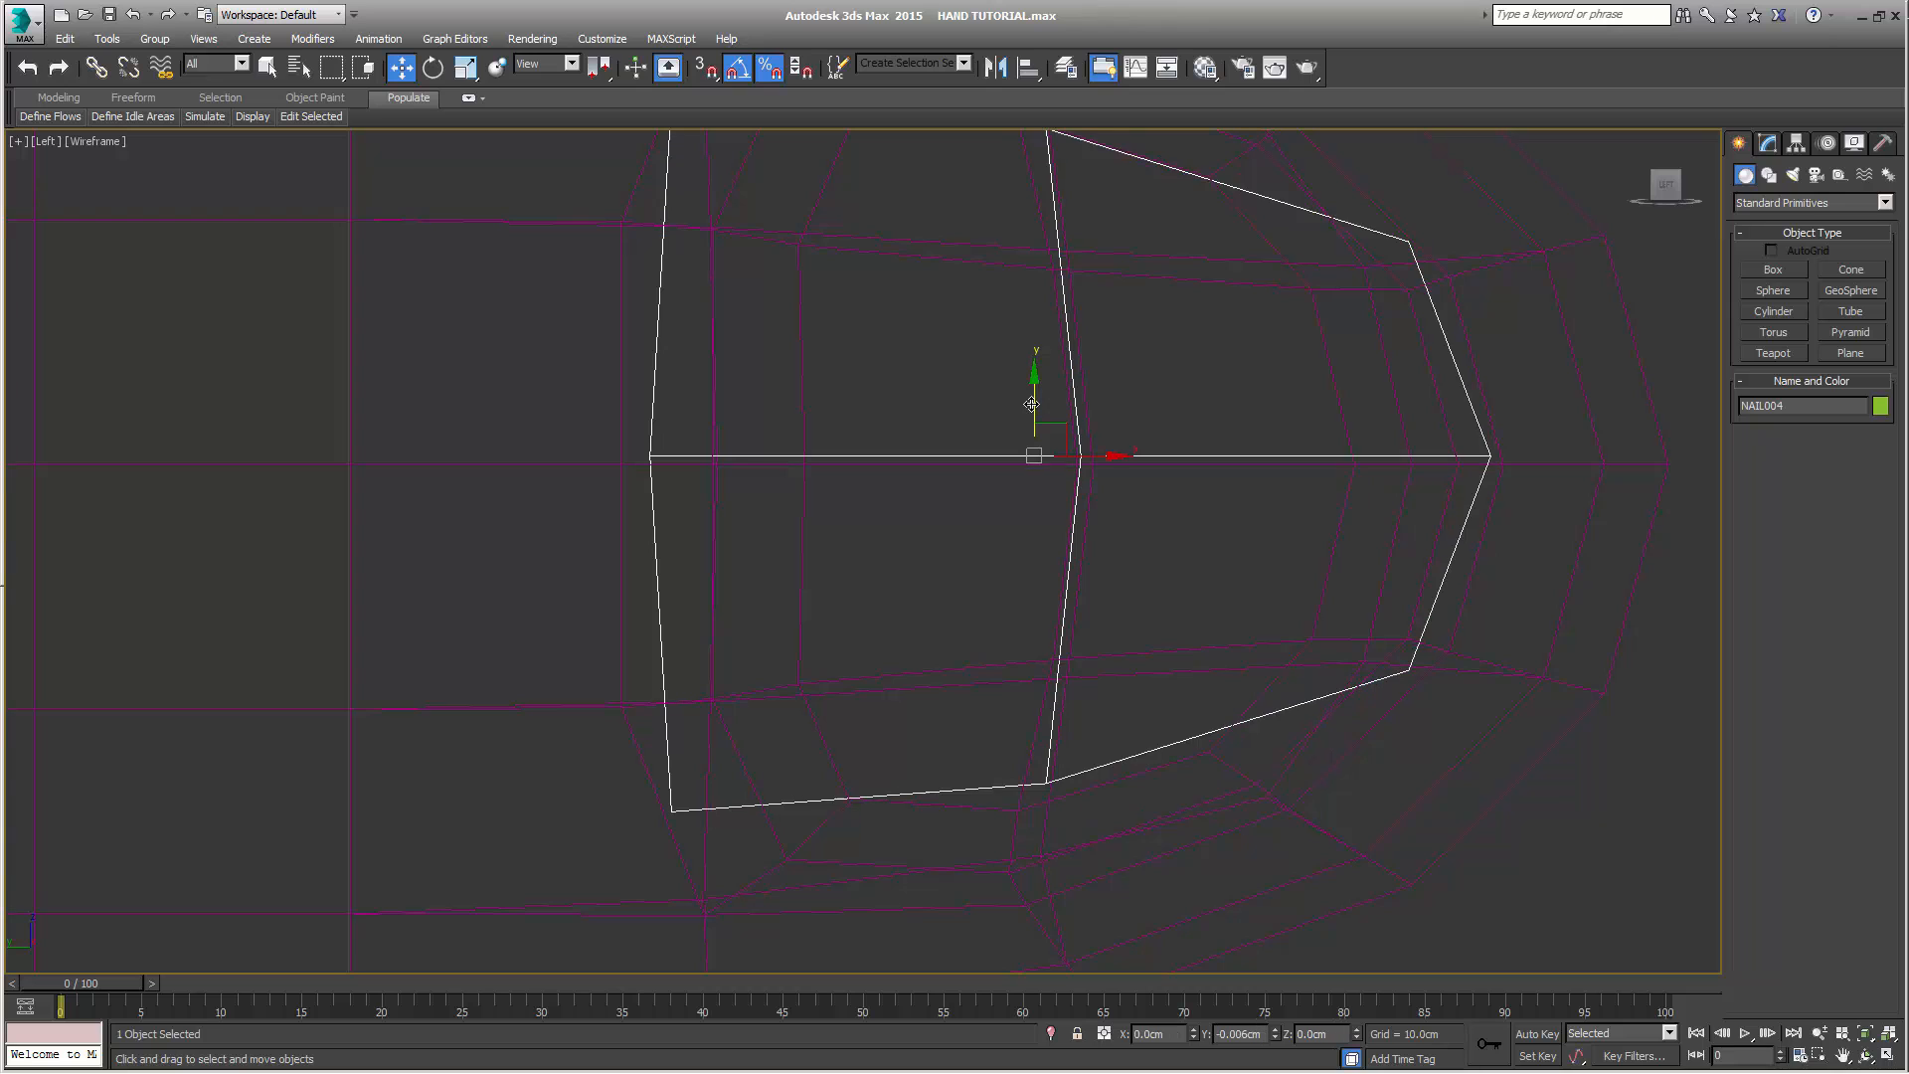
{"action": "scroll", "coordinate": [1035, 408], "scroll_direction": "up", "scroll_amount": 5}
{"action": "middle_click_drag", "start_coordinate": [1057, 493], "coordinate": [1035, 382]}
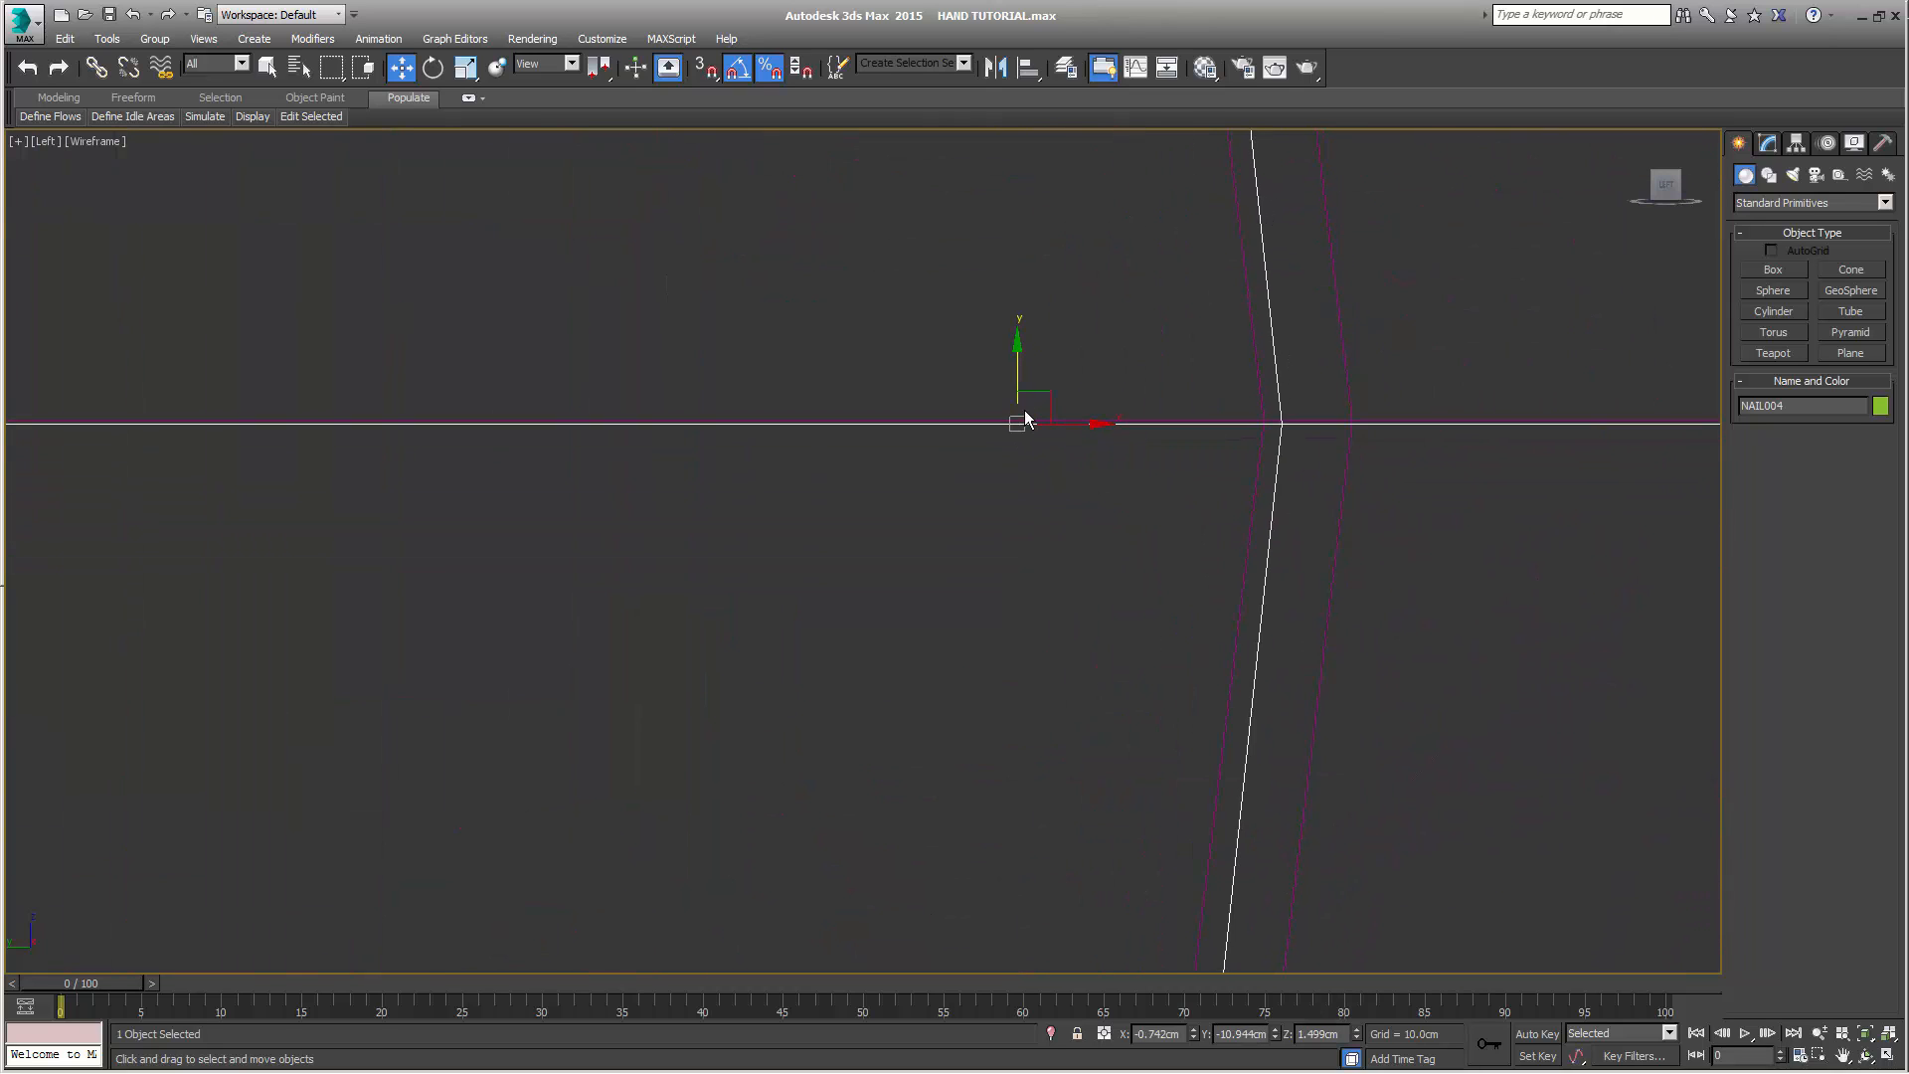
{"action": "scroll", "coordinate": [1025, 411], "scroll_direction": "up", "scroll_amount": 4}
{"action": "left_click_drag", "start_coordinate": [996, 409], "coordinate": [995, 397]}
{"action": "key", "text": "alt+w"}
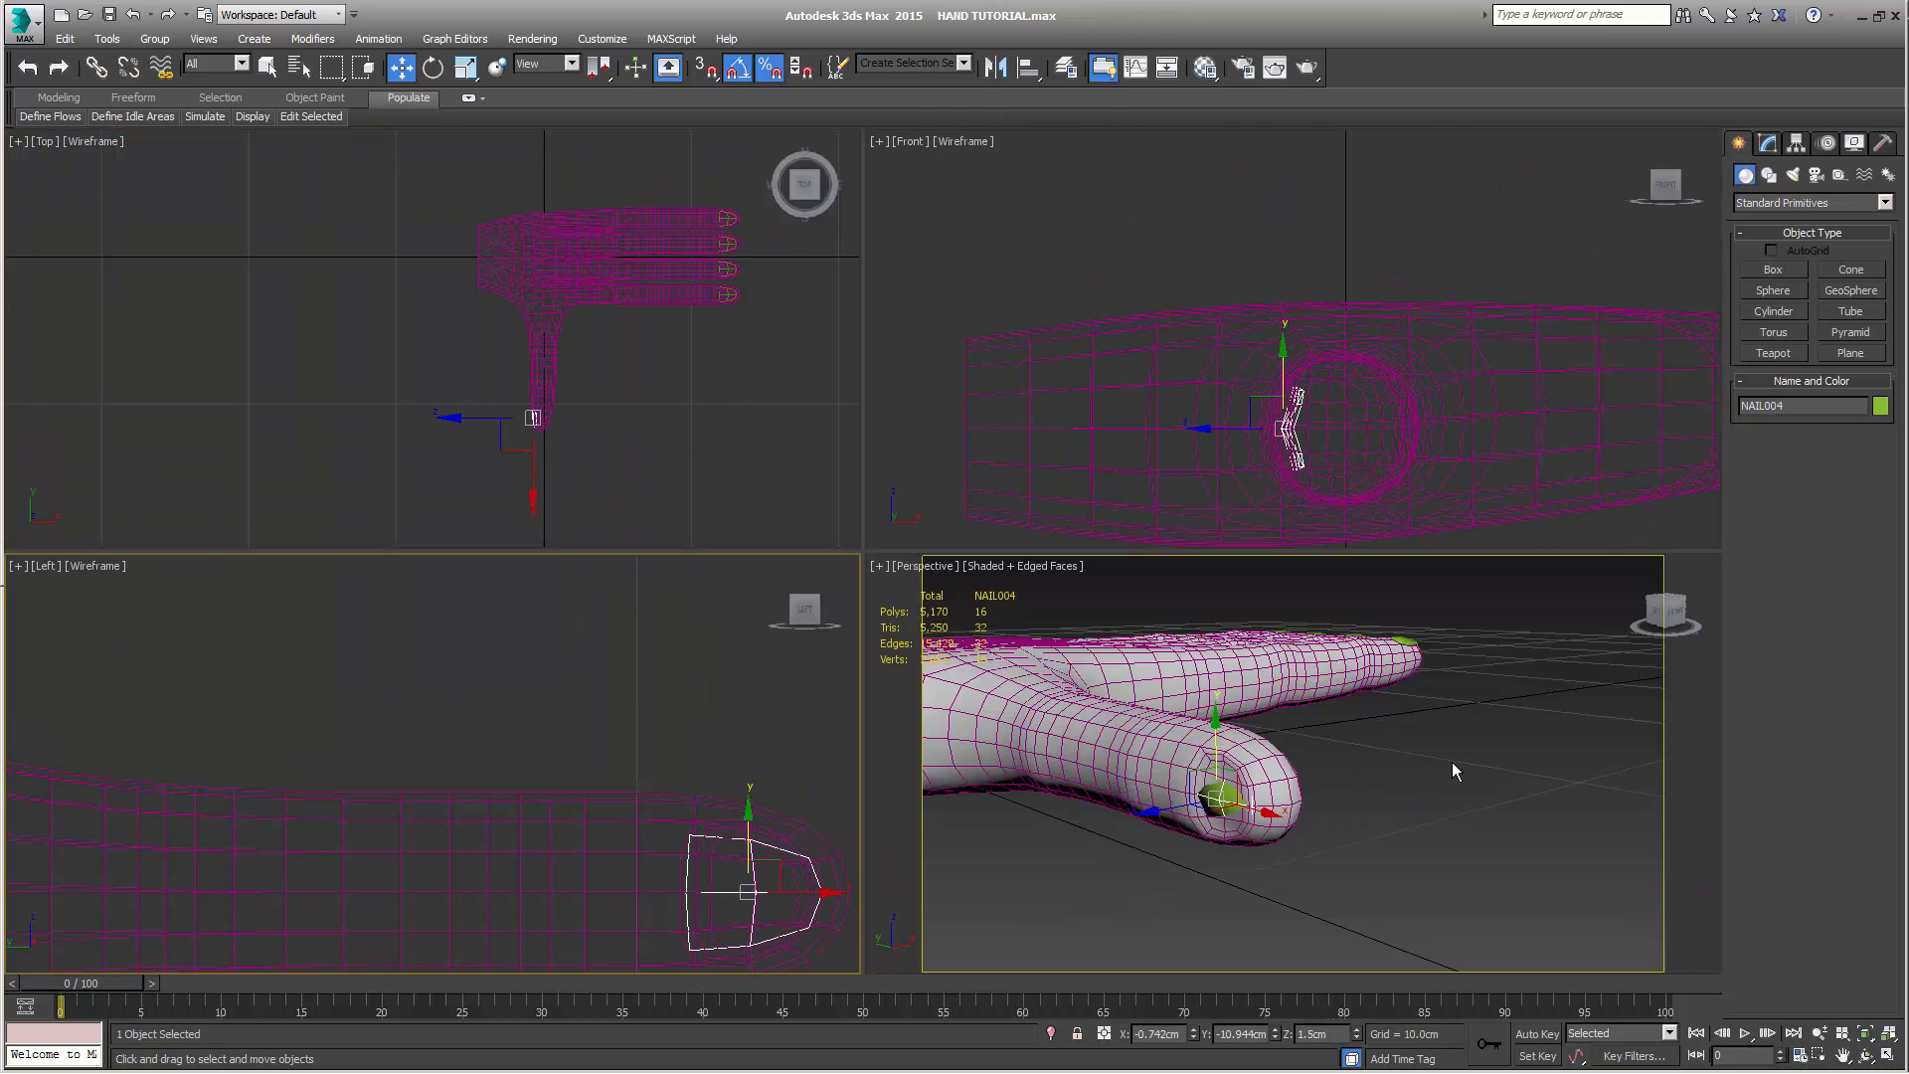
Add a TurboSmooth modifier to the thumb's nail
{"action": "middle_click_drag", "start_coordinate": [1452, 761], "coordinate": [1521, 688]}
{"action": "scroll", "coordinate": [1522, 688], "scroll_direction": "up", "scroll_amount": 5}
{"action": "left_click", "coordinate": [1768, 144]}
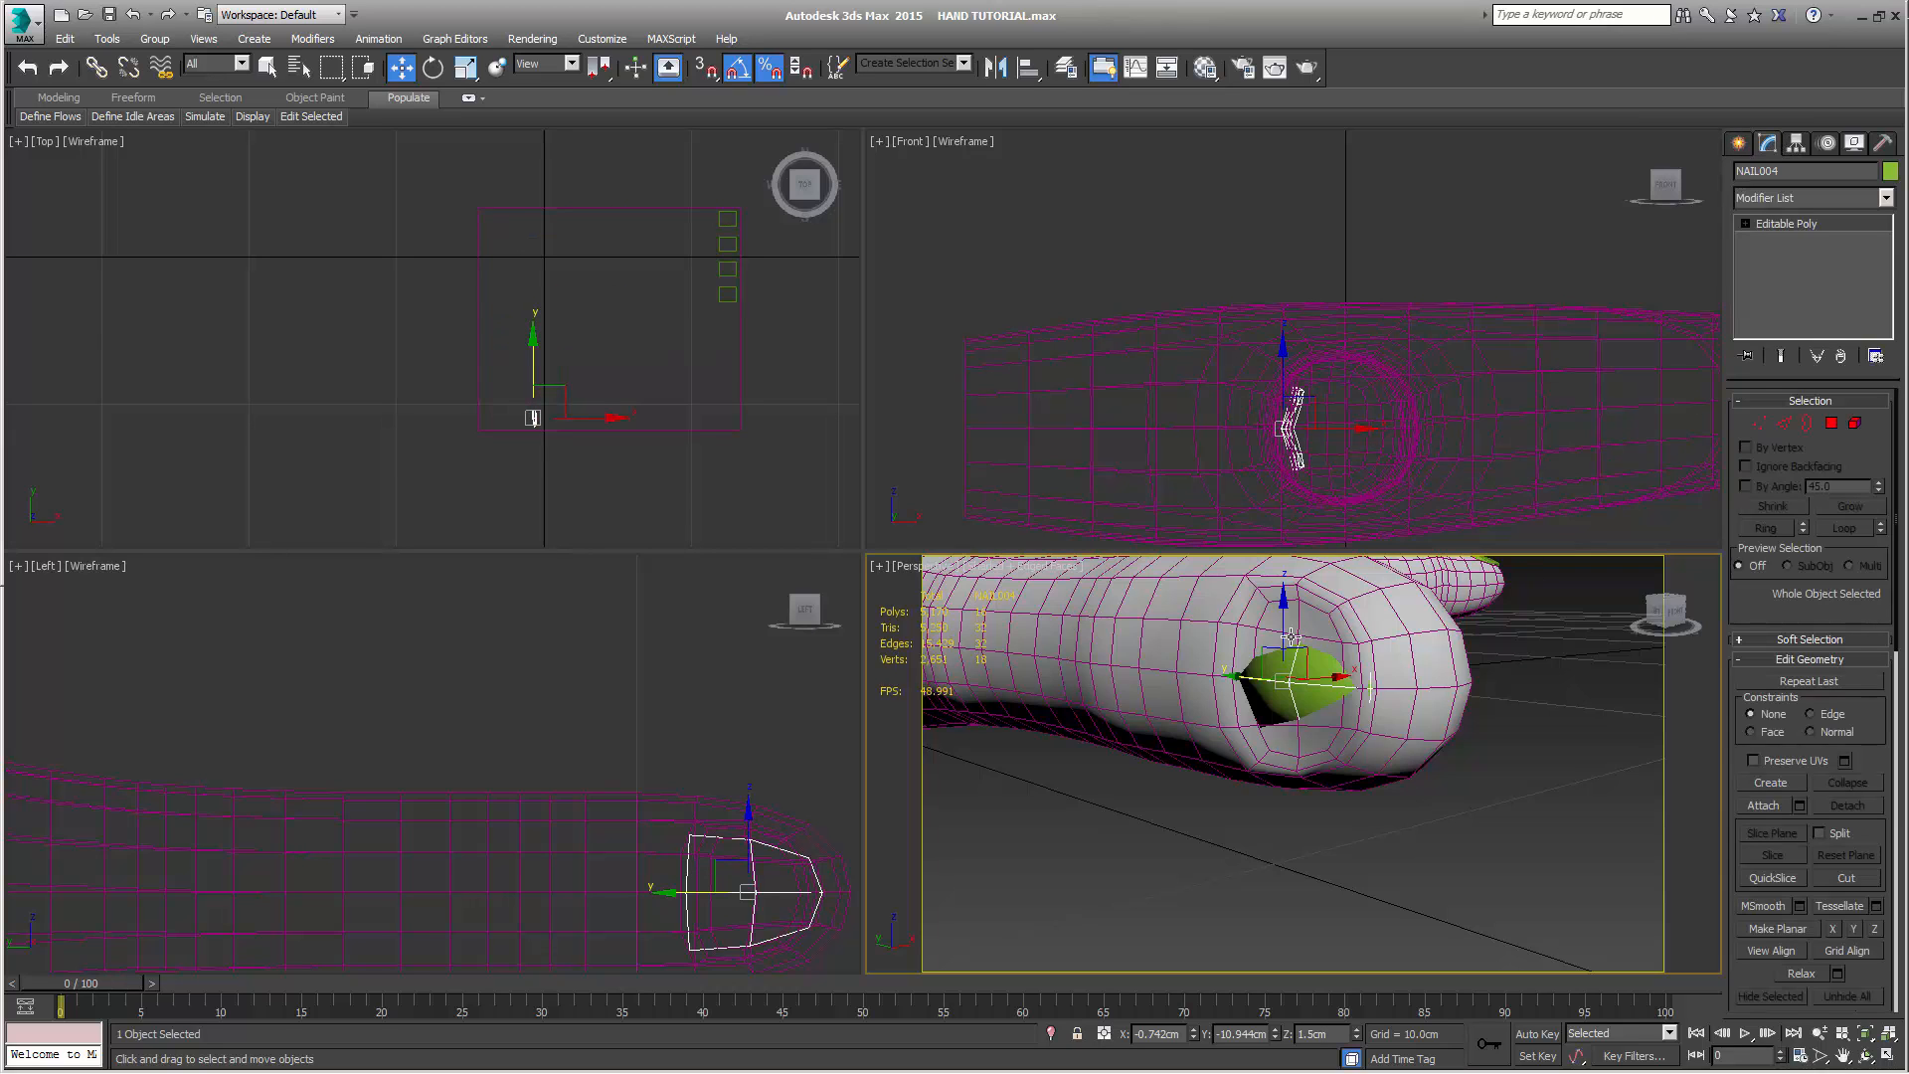
{"action": "middle_click_drag", "start_coordinate": [1290, 636], "coordinate": [1415, 739], "text": "alt"}
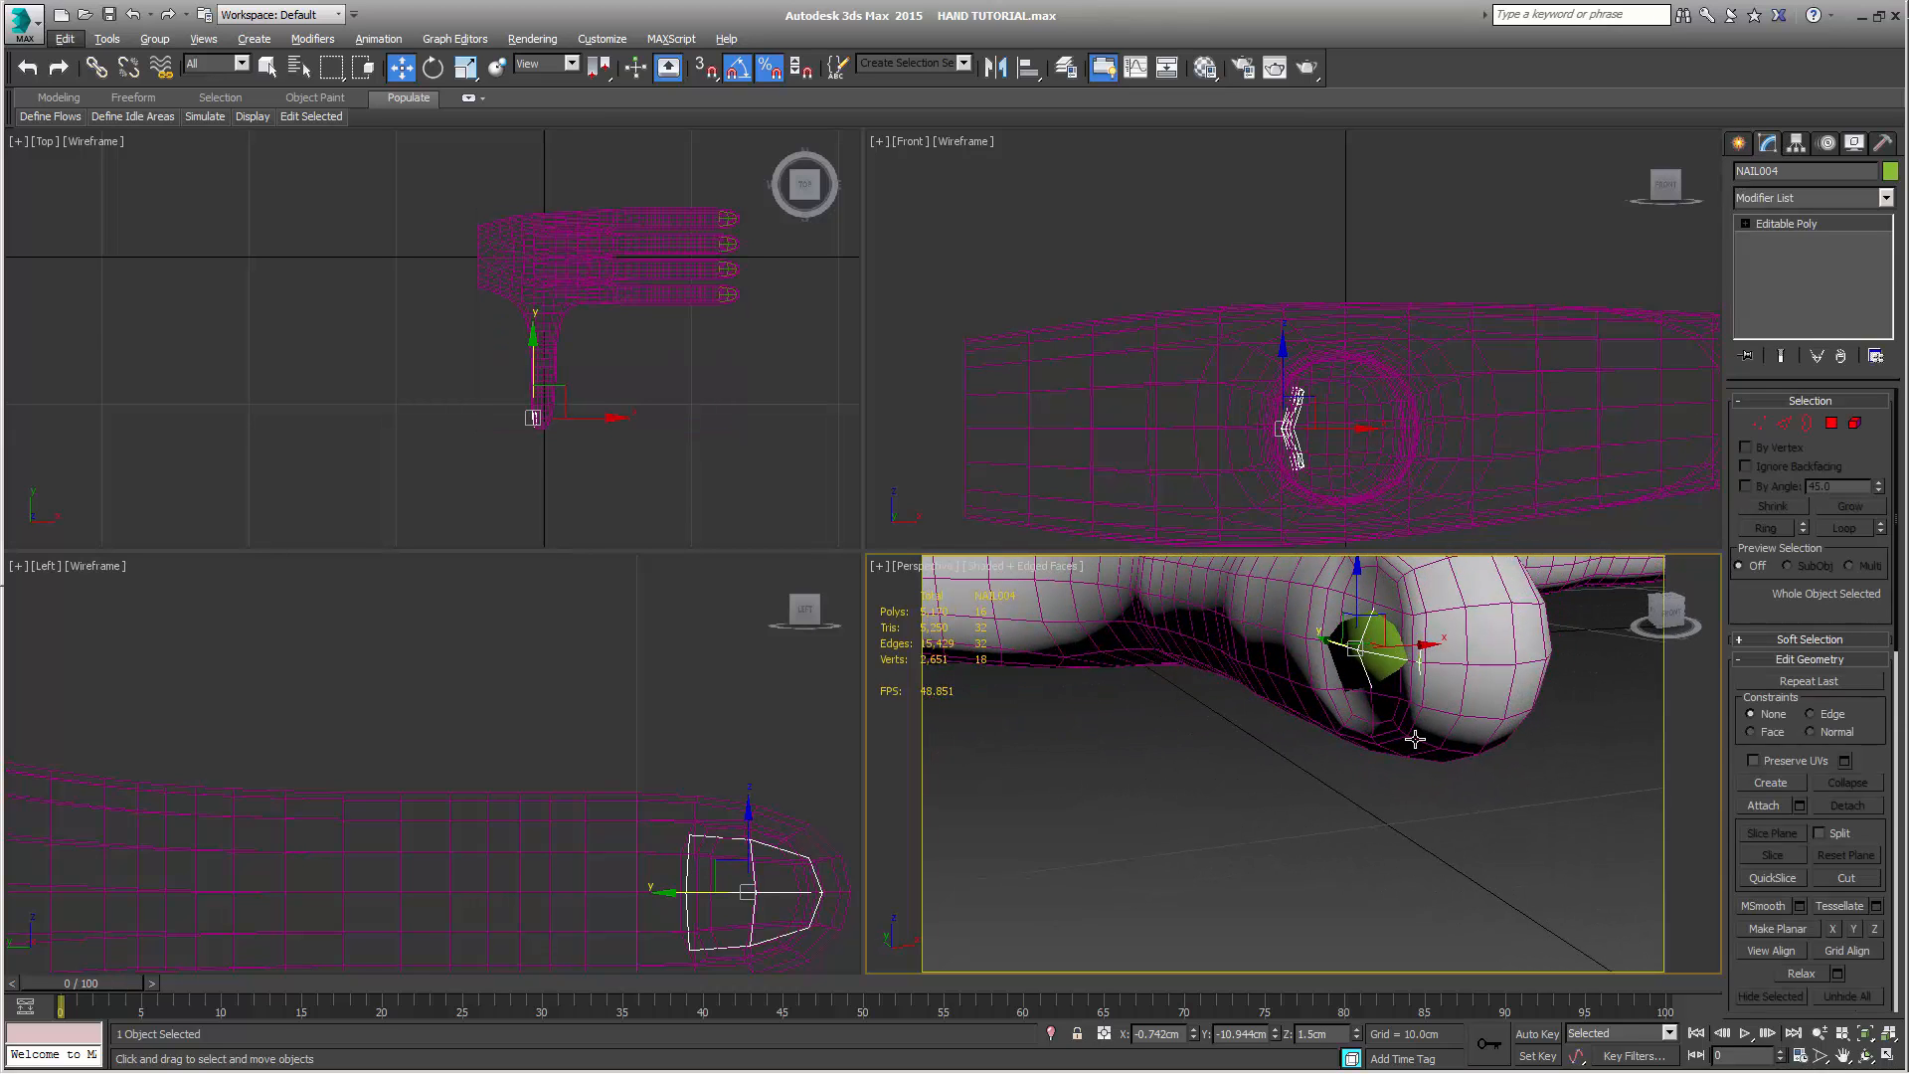
{"action": "left_click", "coordinate": [1806, 196]}
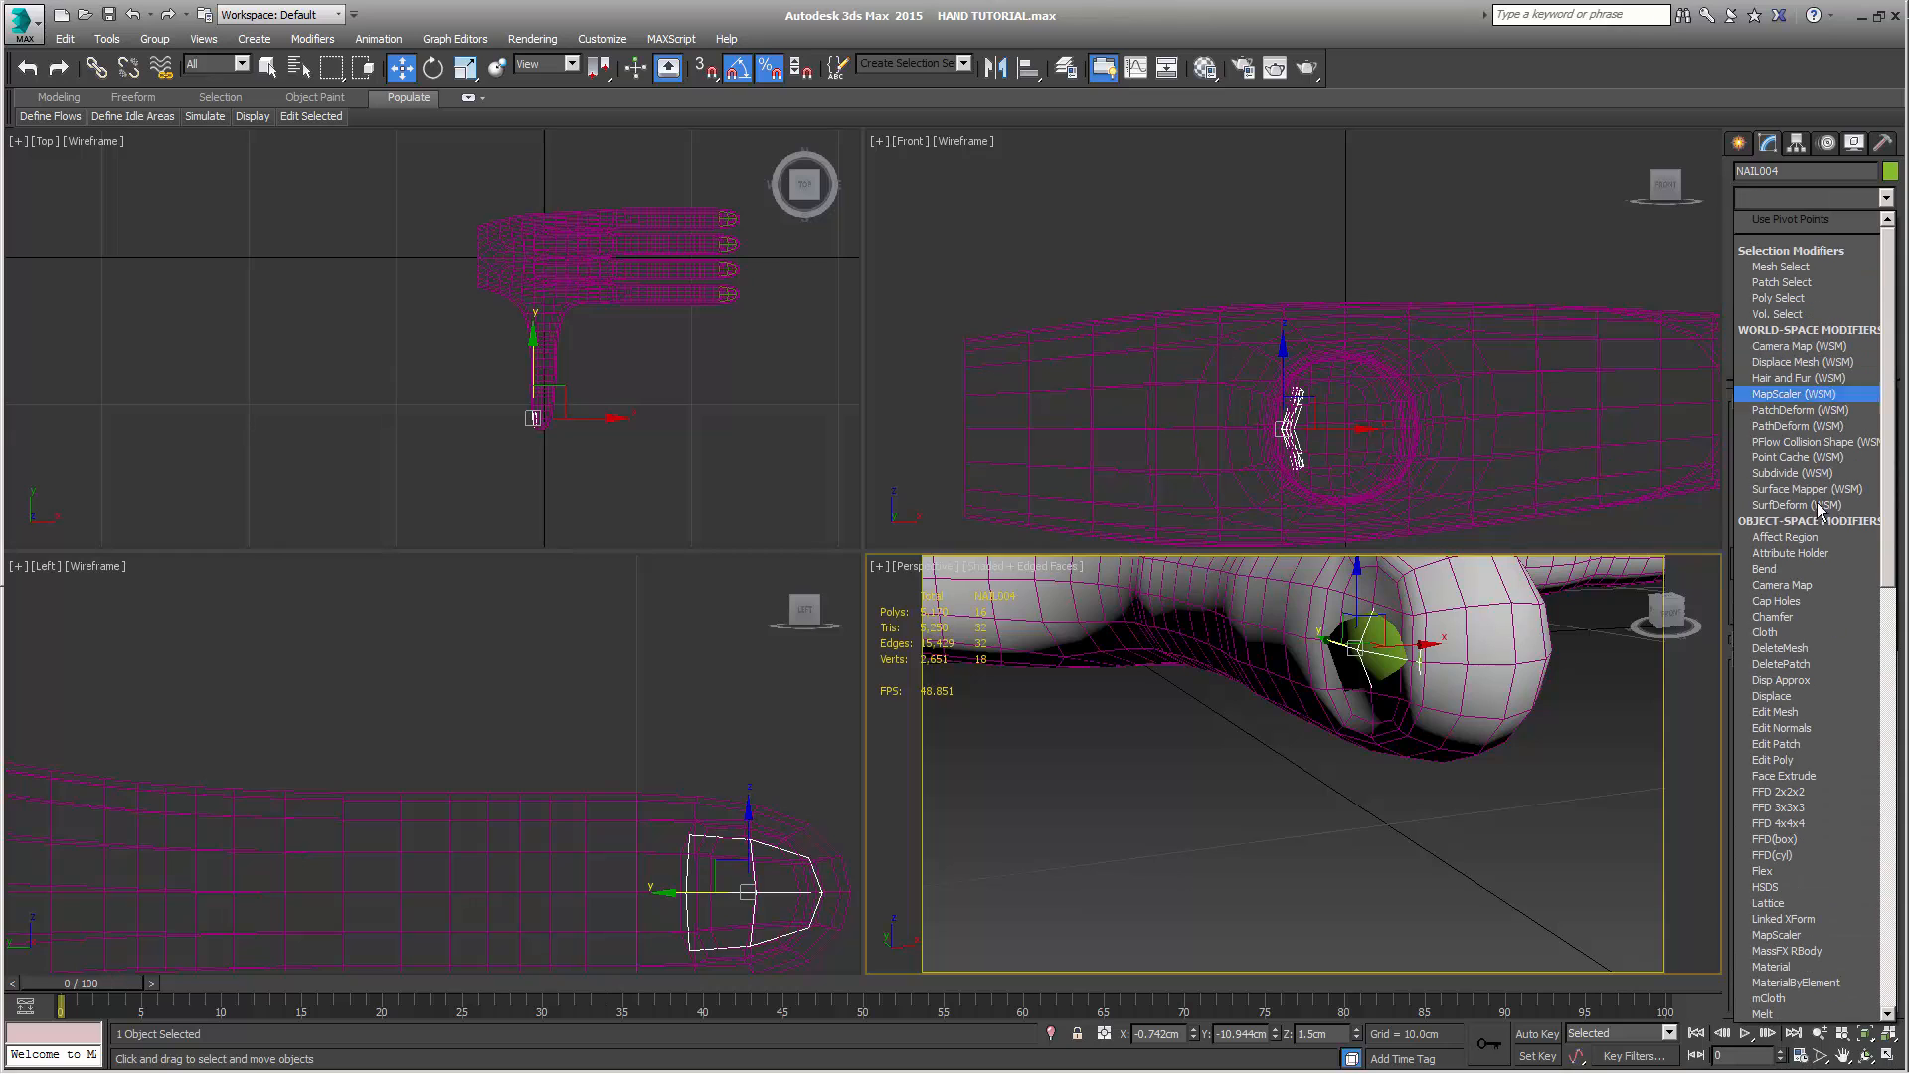
{"action": "key", "text": "t"}
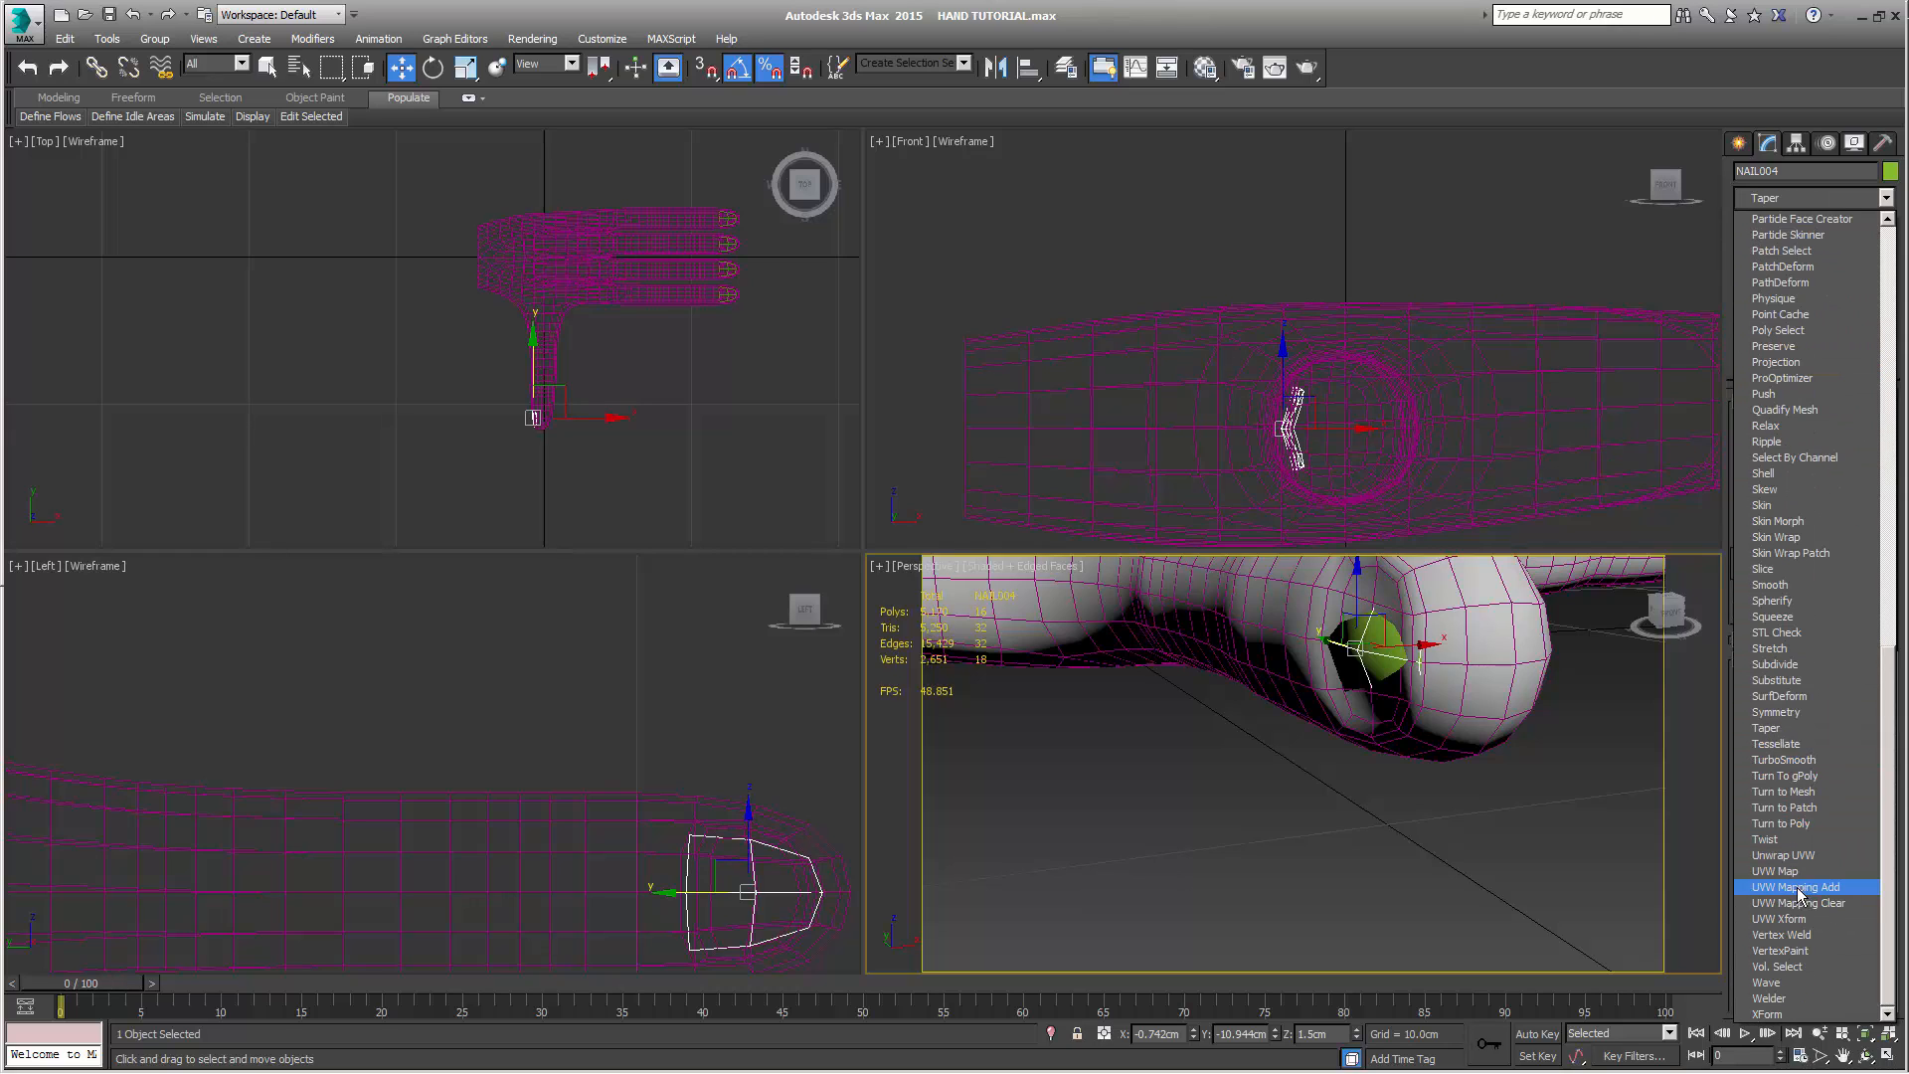
{"action": "left_click", "coordinate": [1786, 761]}
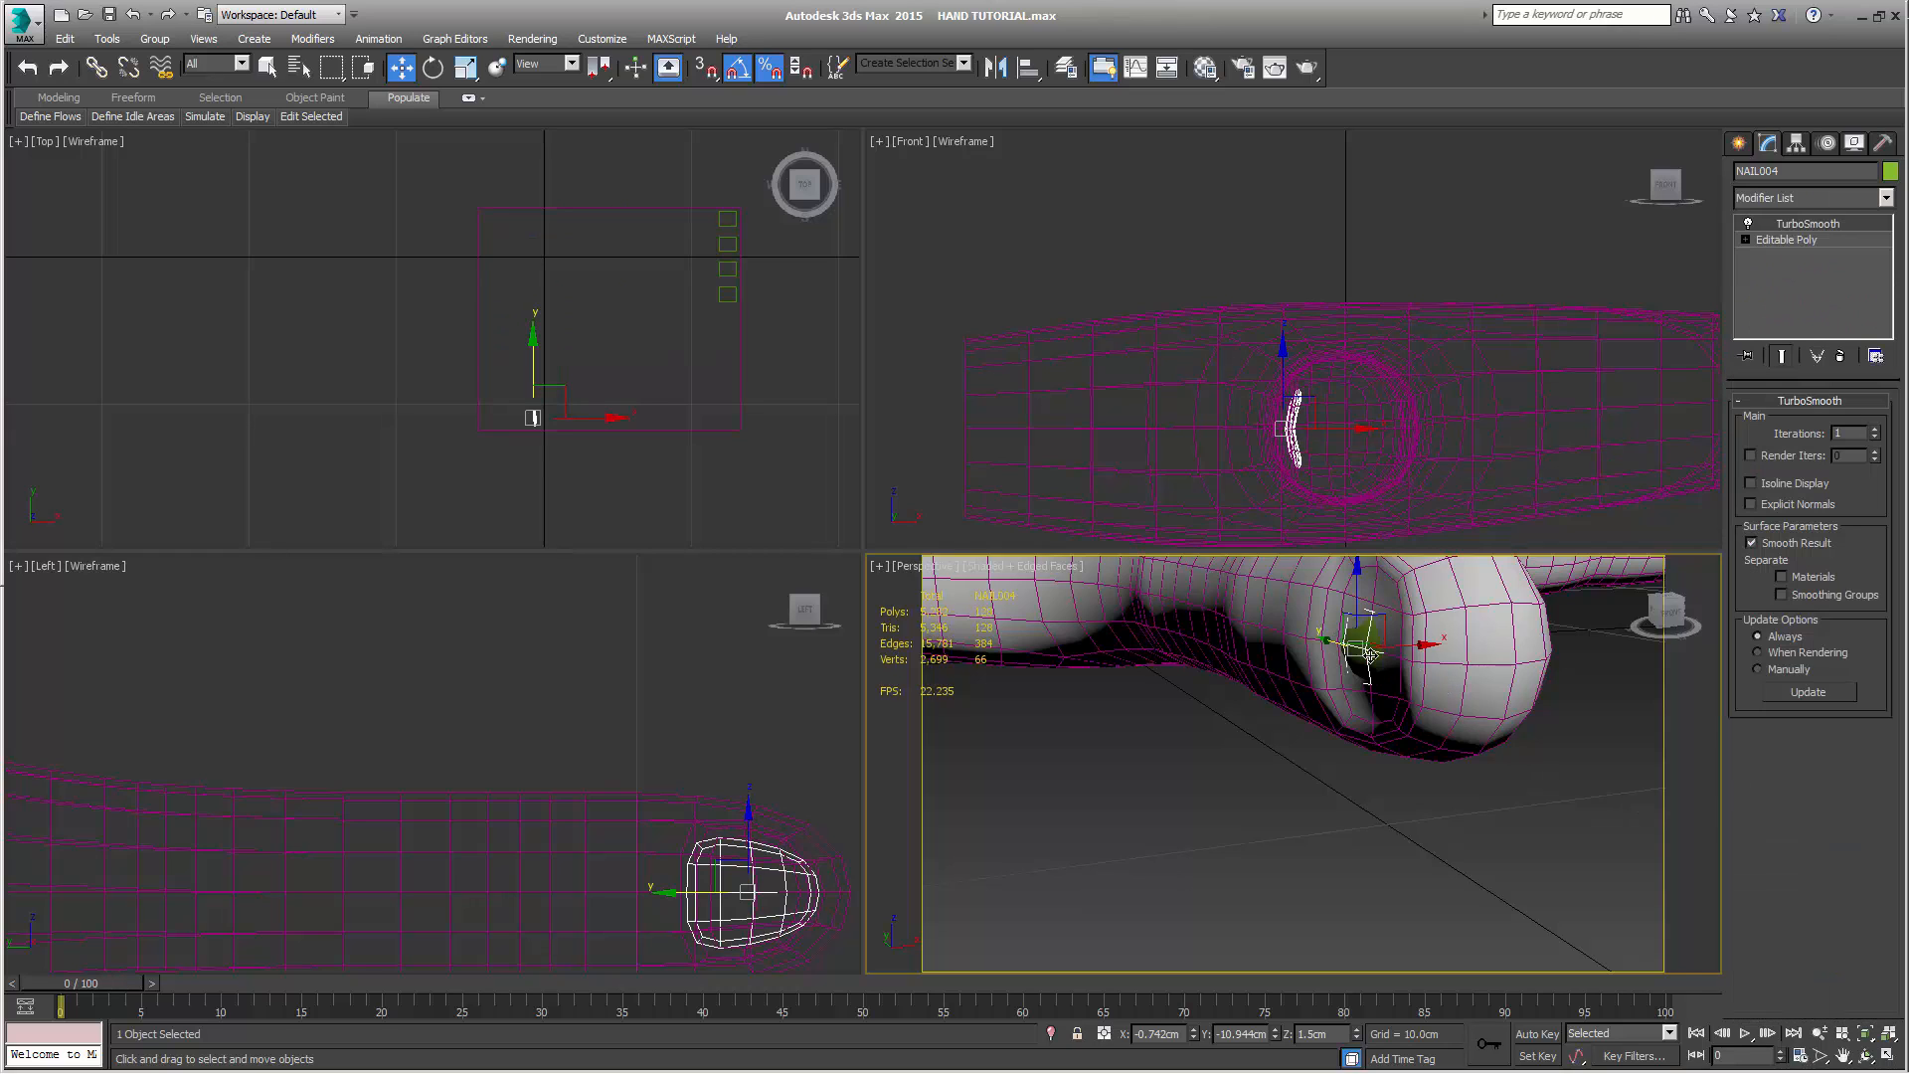
Move the smoothed thumb nail along X to about -0.81 cm so it sits in the recessed nail bed
{"action": "left_click_drag", "start_coordinate": [1422, 646], "coordinate": [1411, 645]}
{"action": "middle_click_drag", "start_coordinate": [1437, 734], "coordinate": [1342, 757], "text": "alt"}
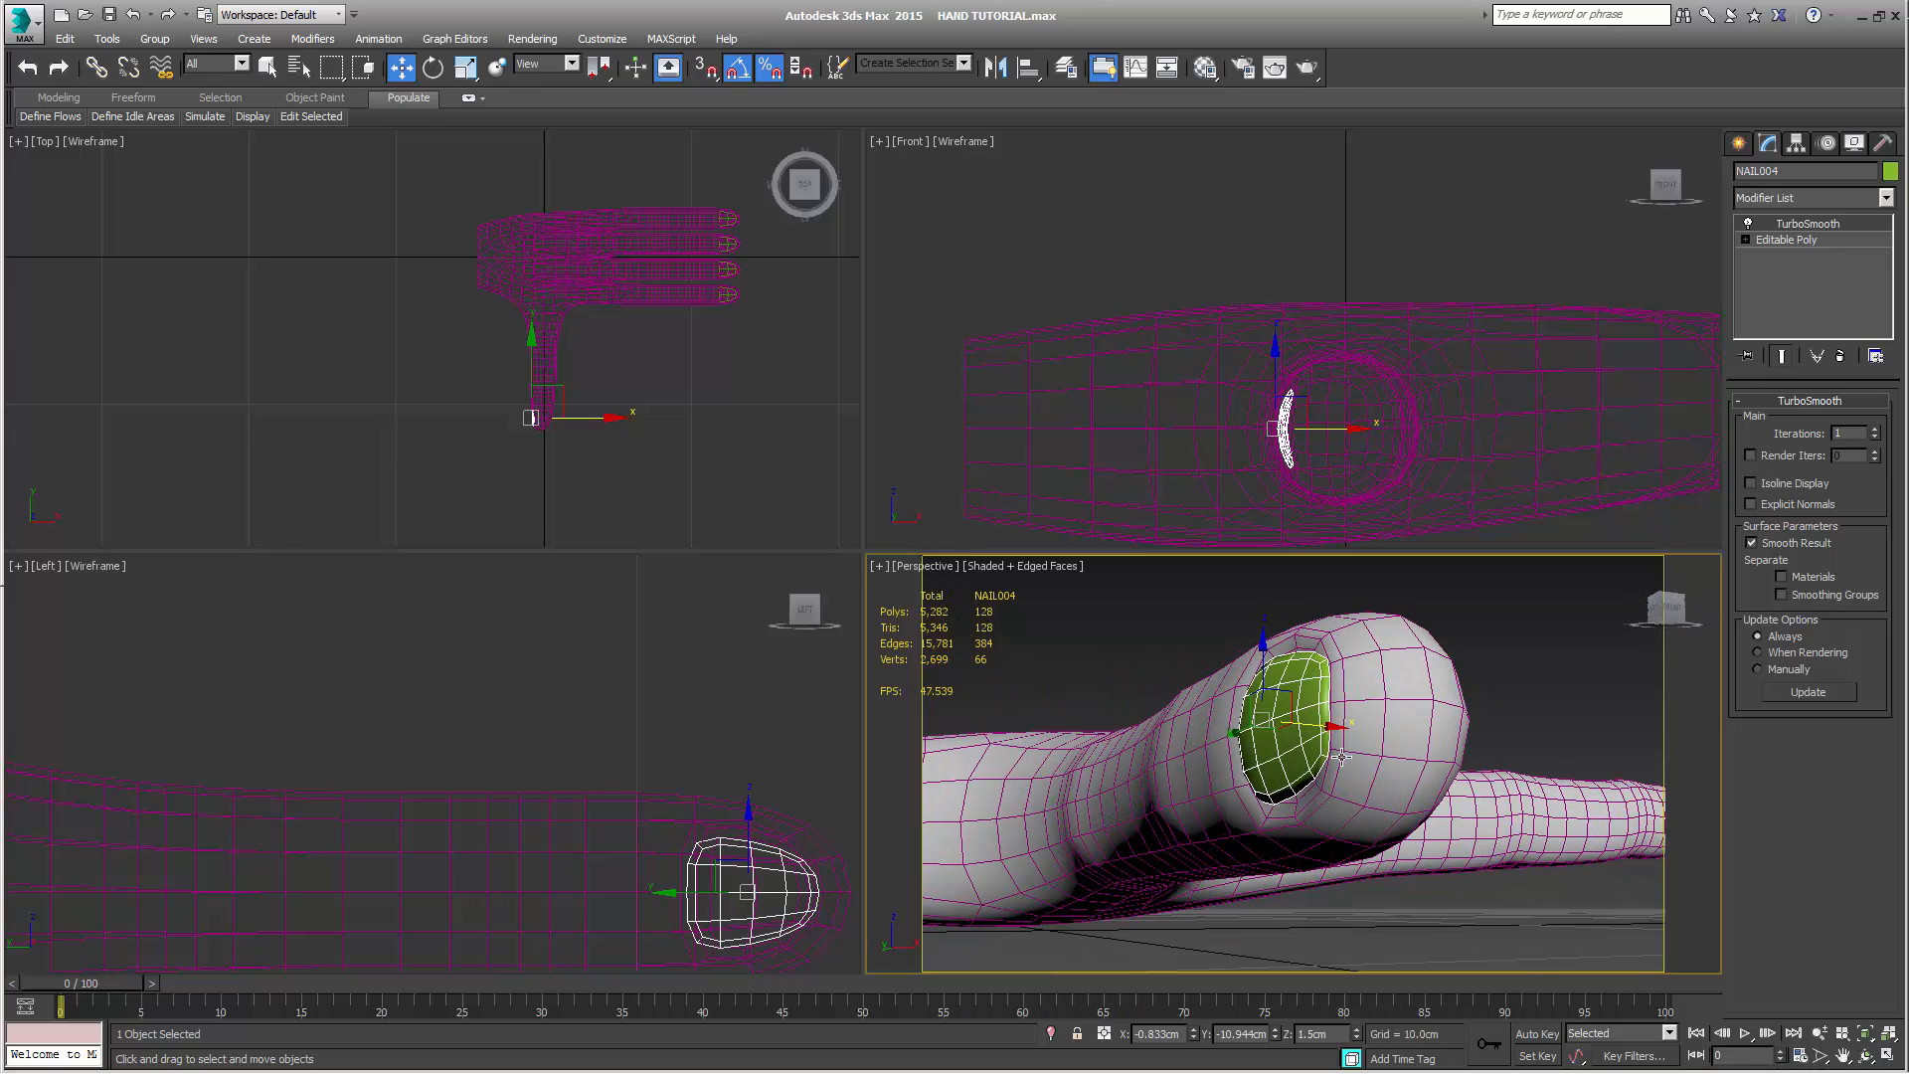
{"action": "left_click_drag", "start_coordinate": [1329, 725], "coordinate": [1333, 726]}
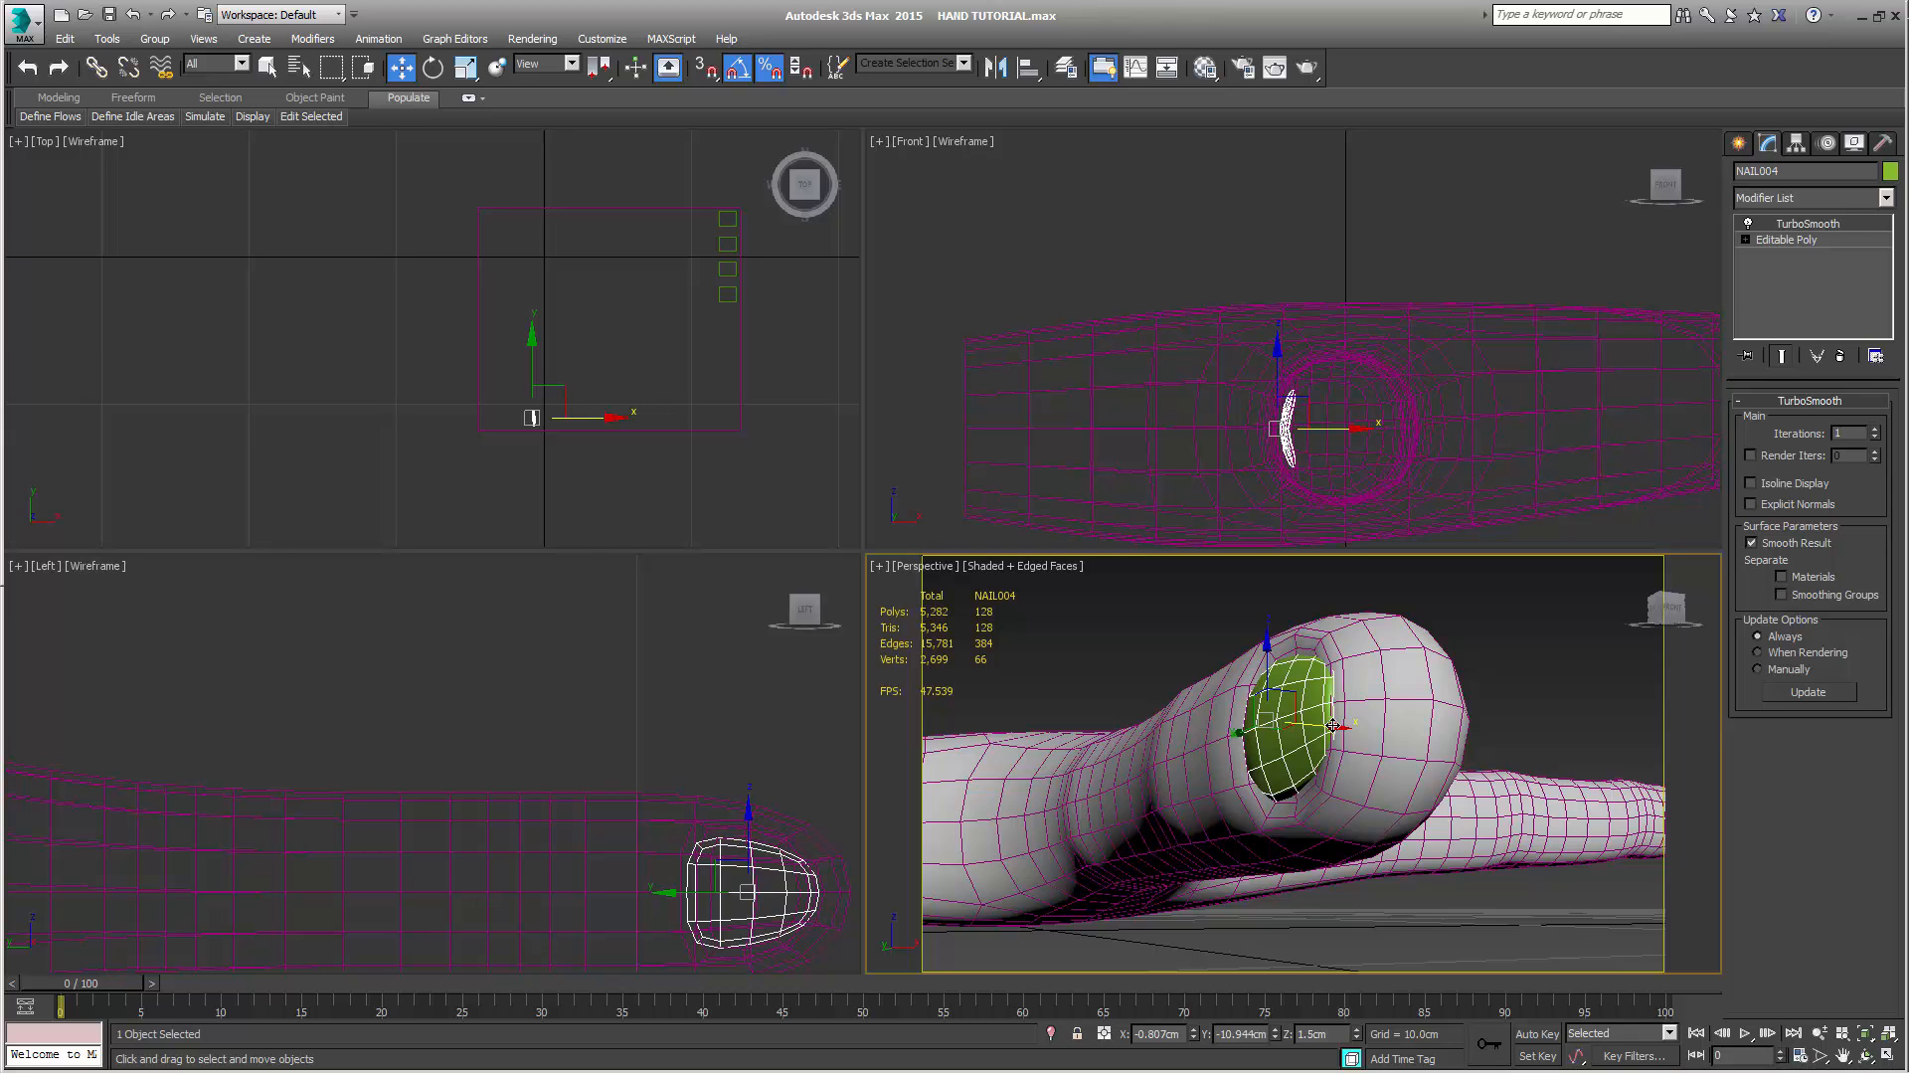
{"action": "middle_click_drag", "start_coordinate": [1339, 760], "coordinate": [1425, 801], "text": "alt"}
{"action": "scroll", "coordinate": [1392, 781], "scroll_direction": "up", "scroll_amount": 2}
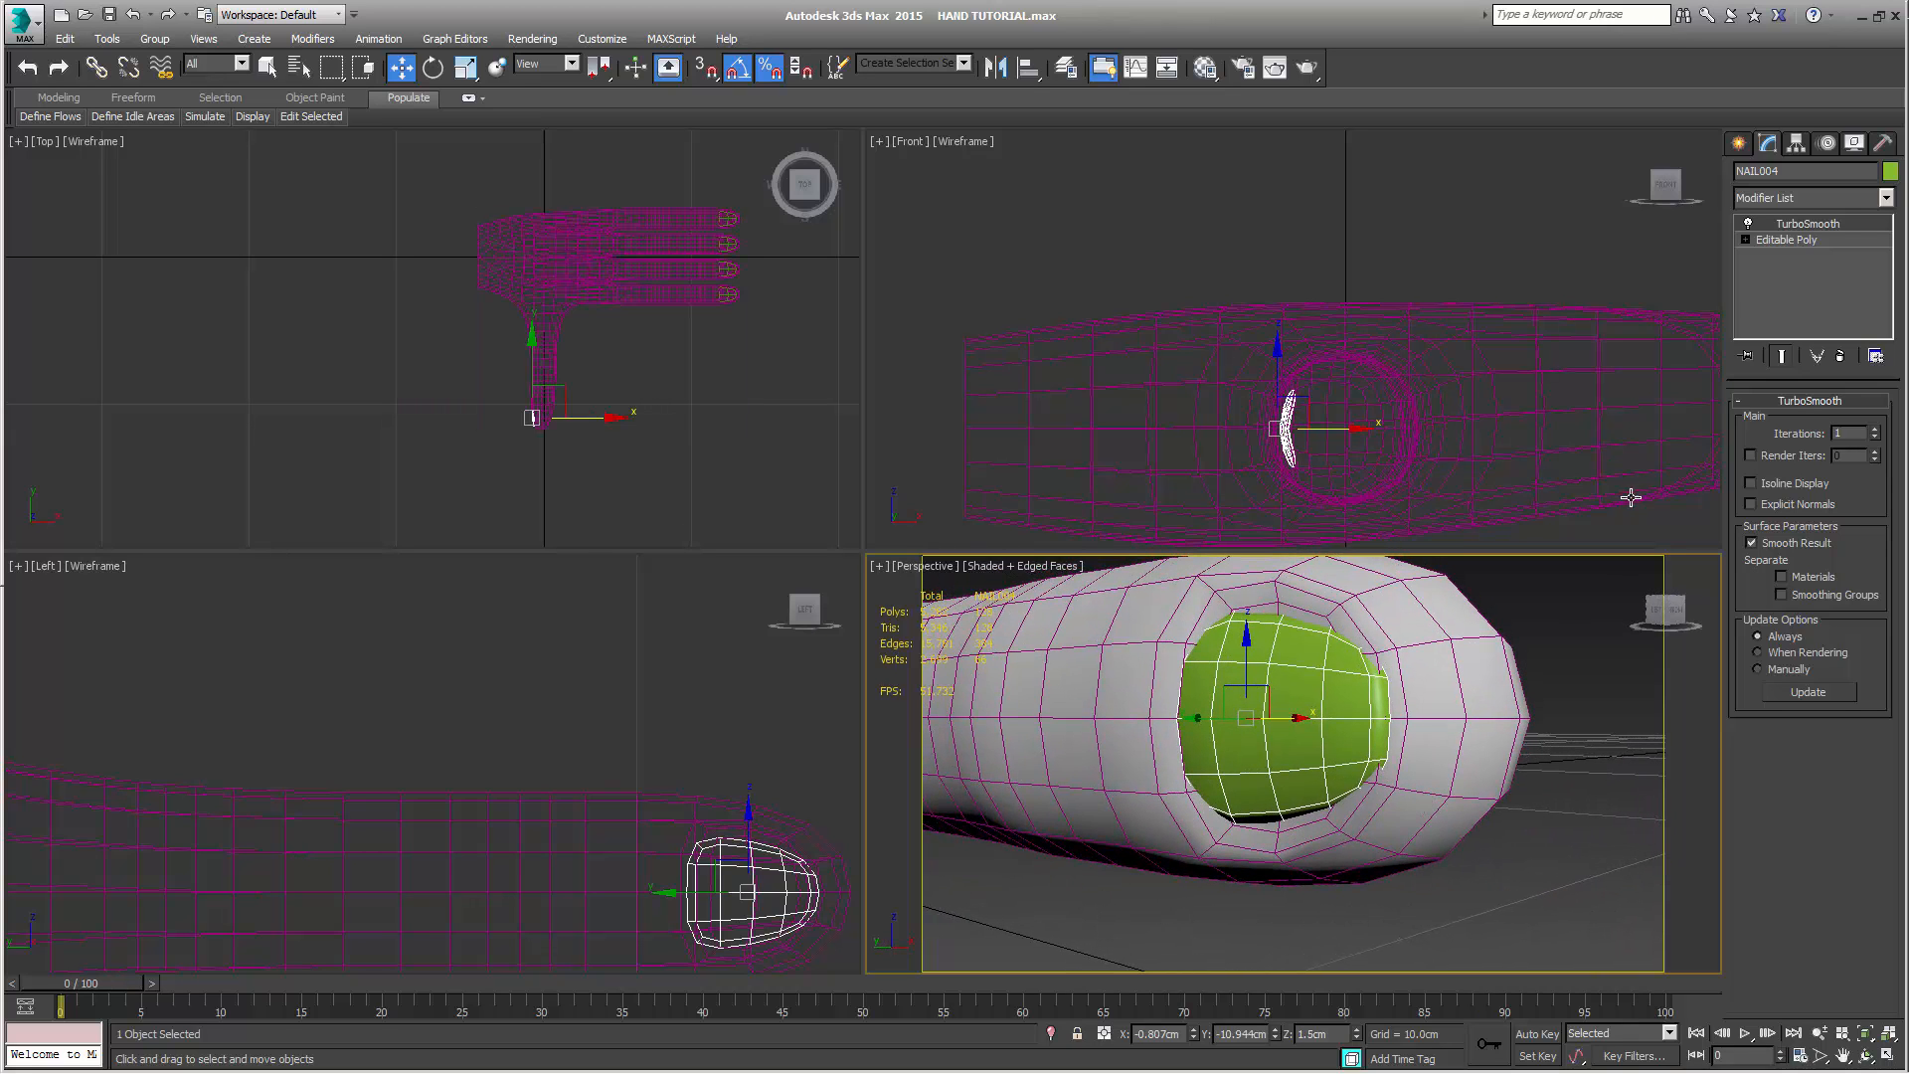
Scale the four base-end vertices of the thumb nail's Editable Poly wider along Z, with the smoothed end result shown
{"action": "left_click", "coordinate": [1780, 242]}
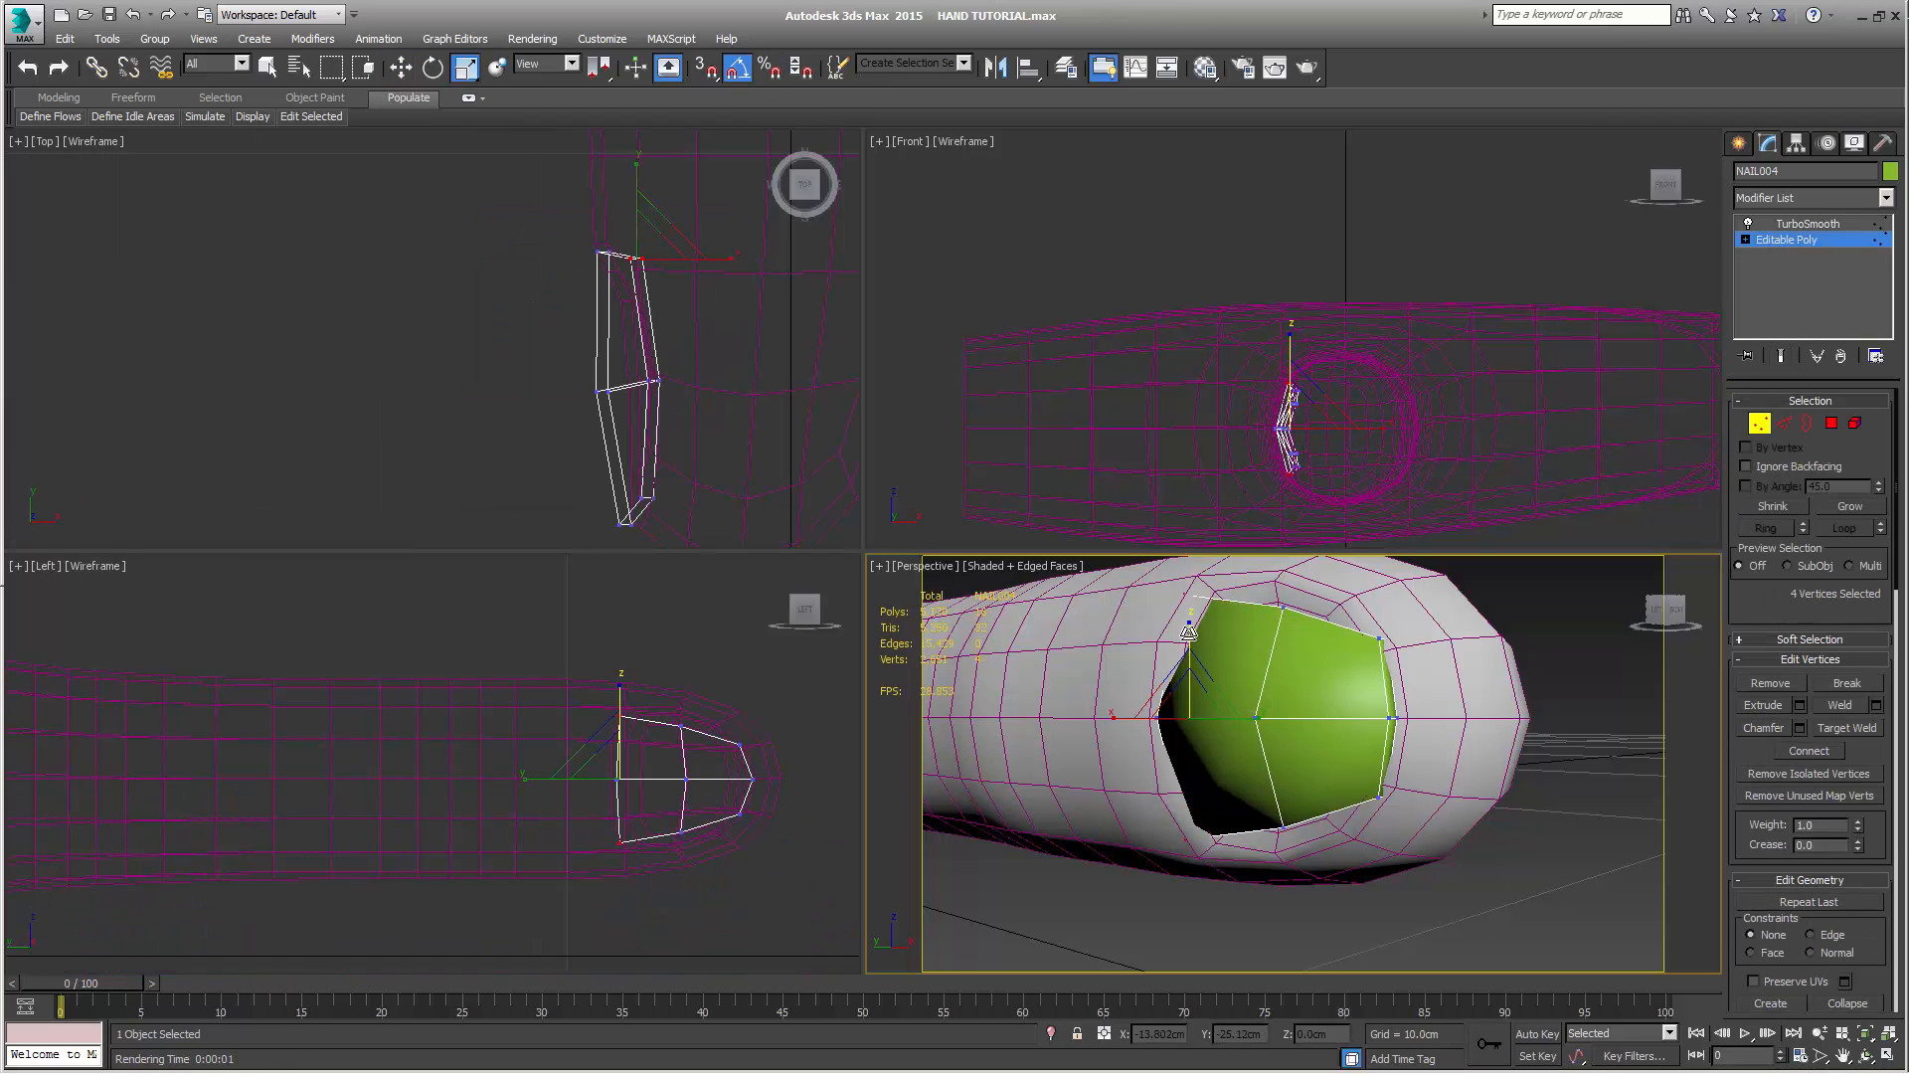
{"action": "left_click_drag", "start_coordinate": [1189, 630], "coordinate": [1197, 629]}
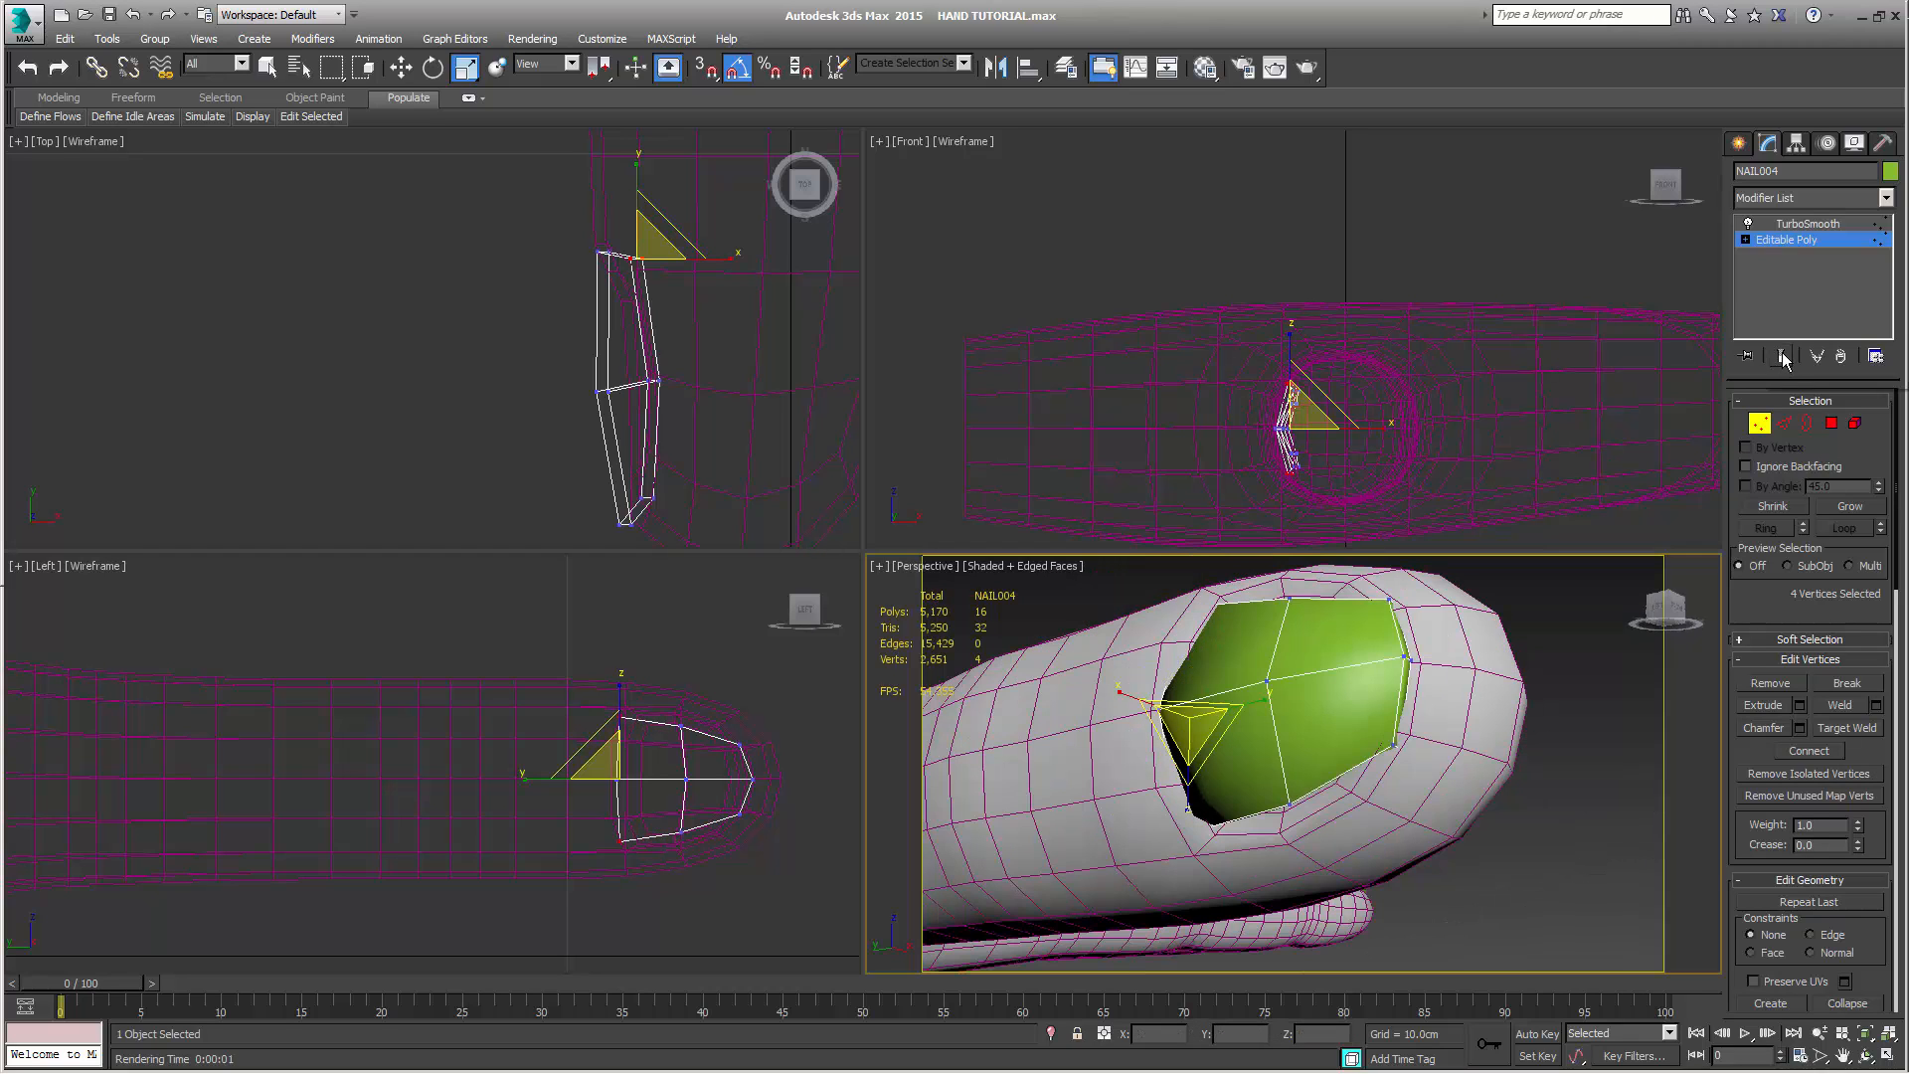
{"action": "left_click", "coordinate": [1783, 356]}
{"action": "middle_click_drag", "start_coordinate": [1384, 738], "coordinate": [1342, 766], "text": "alt"}
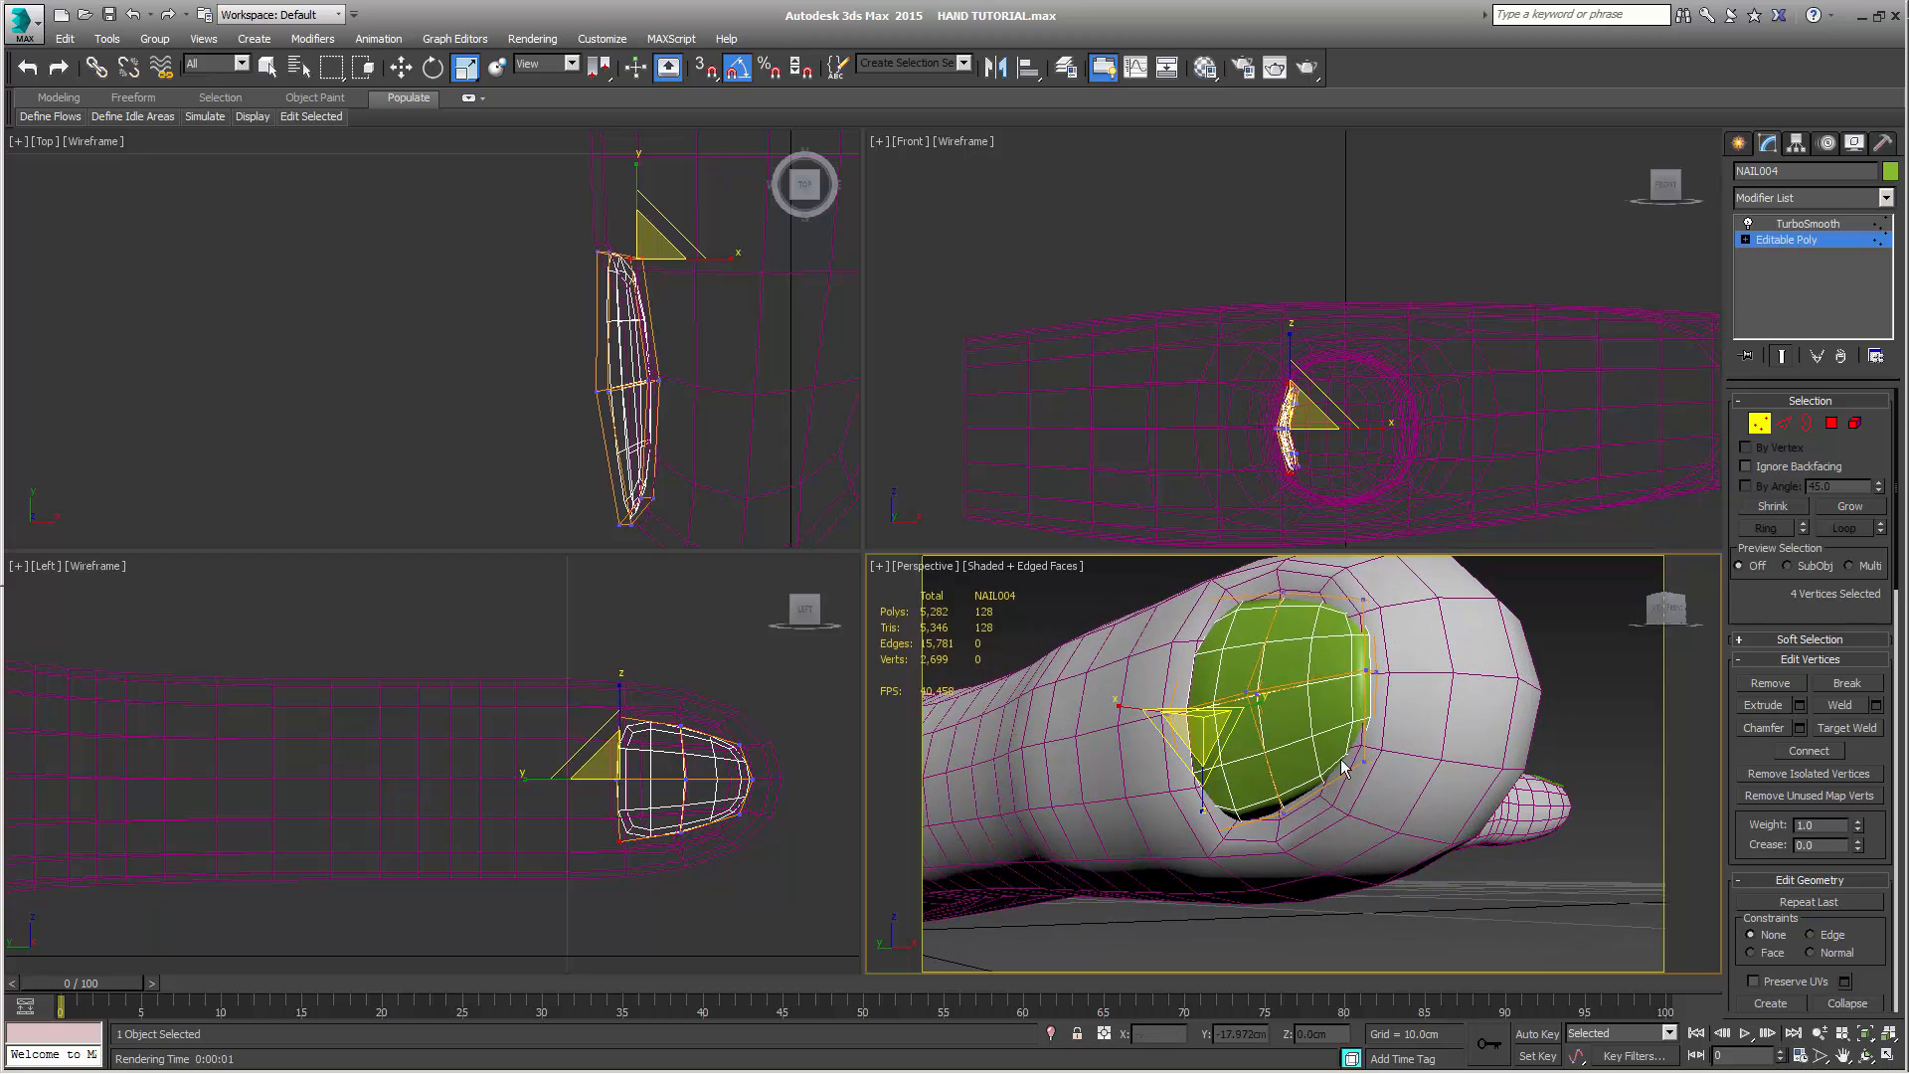
{"action": "left_click_drag", "start_coordinate": [1203, 813], "coordinate": [1202, 825]}
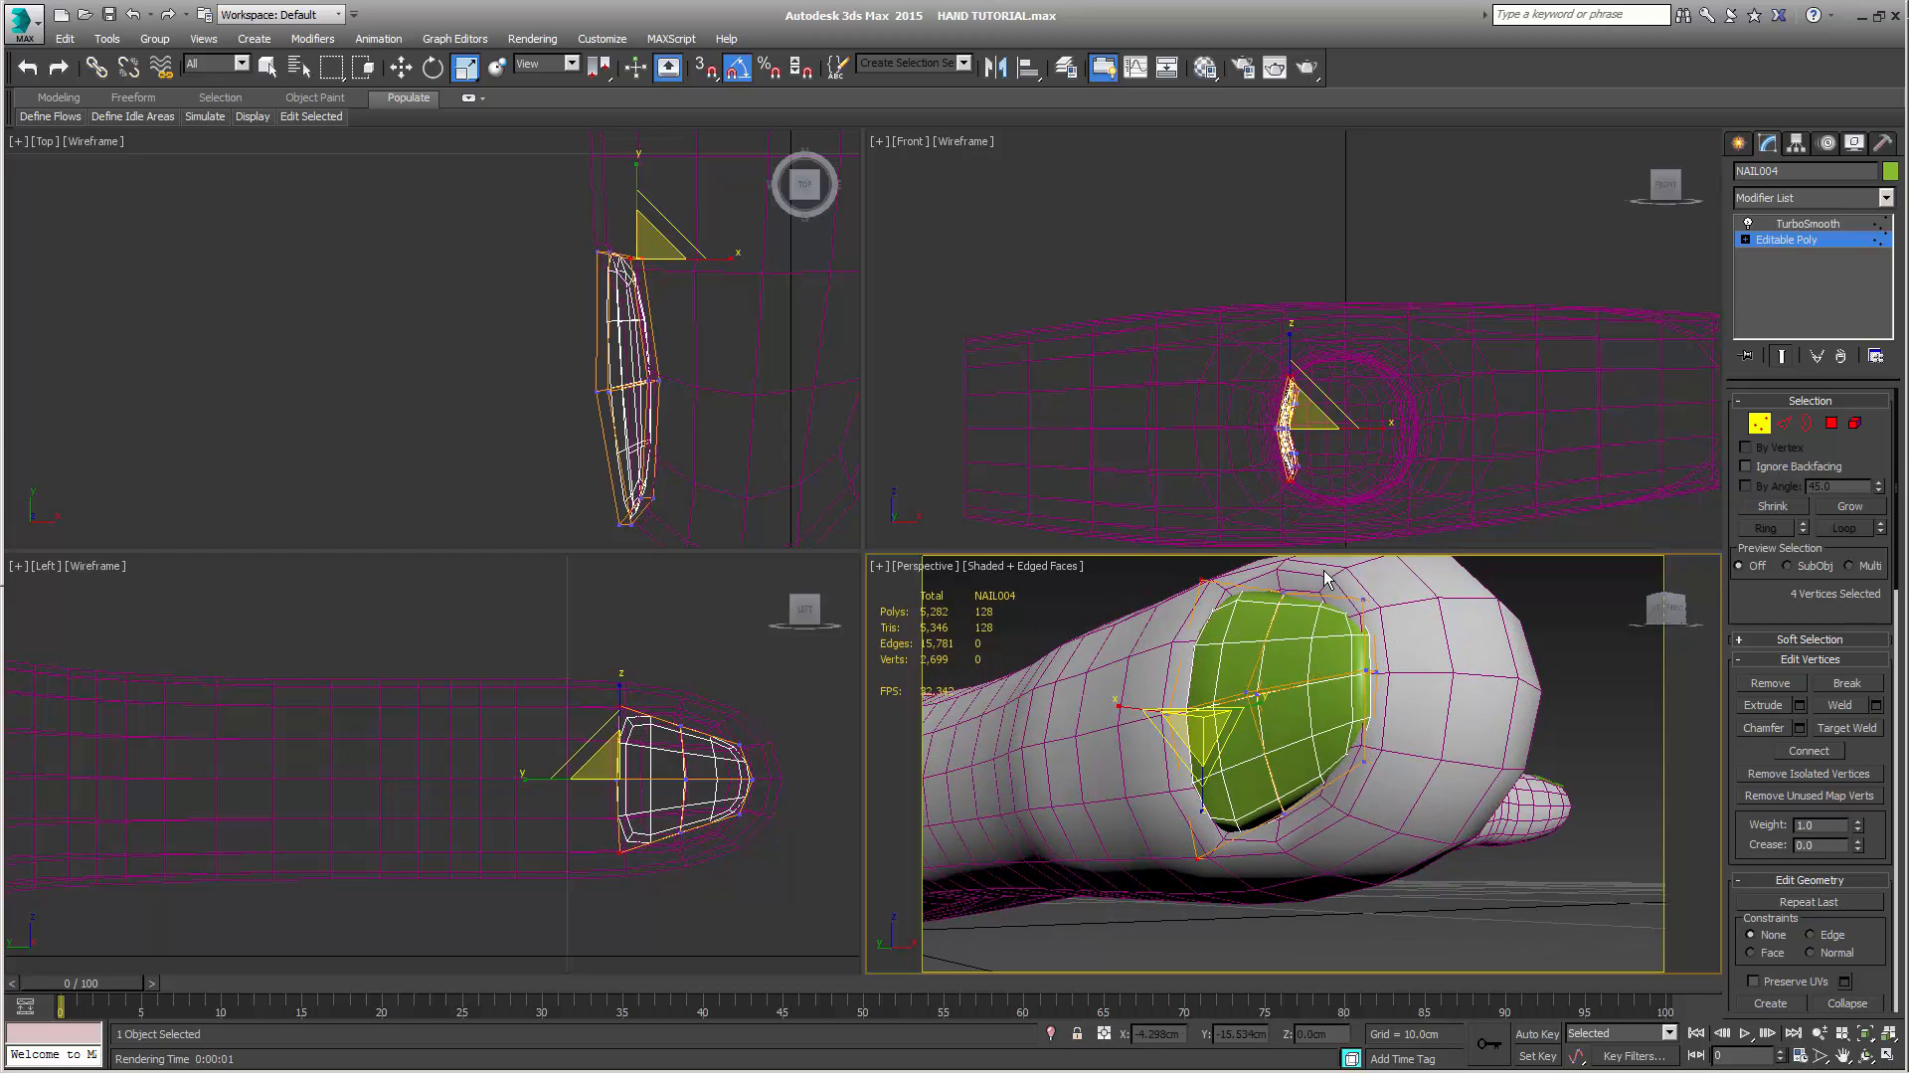
Scale the middle row of four vertices on the thumb nail wider along Z to fill the nail bed
{"action": "left_click_drag", "start_coordinate": [694, 350], "coordinate": [639, 431]}
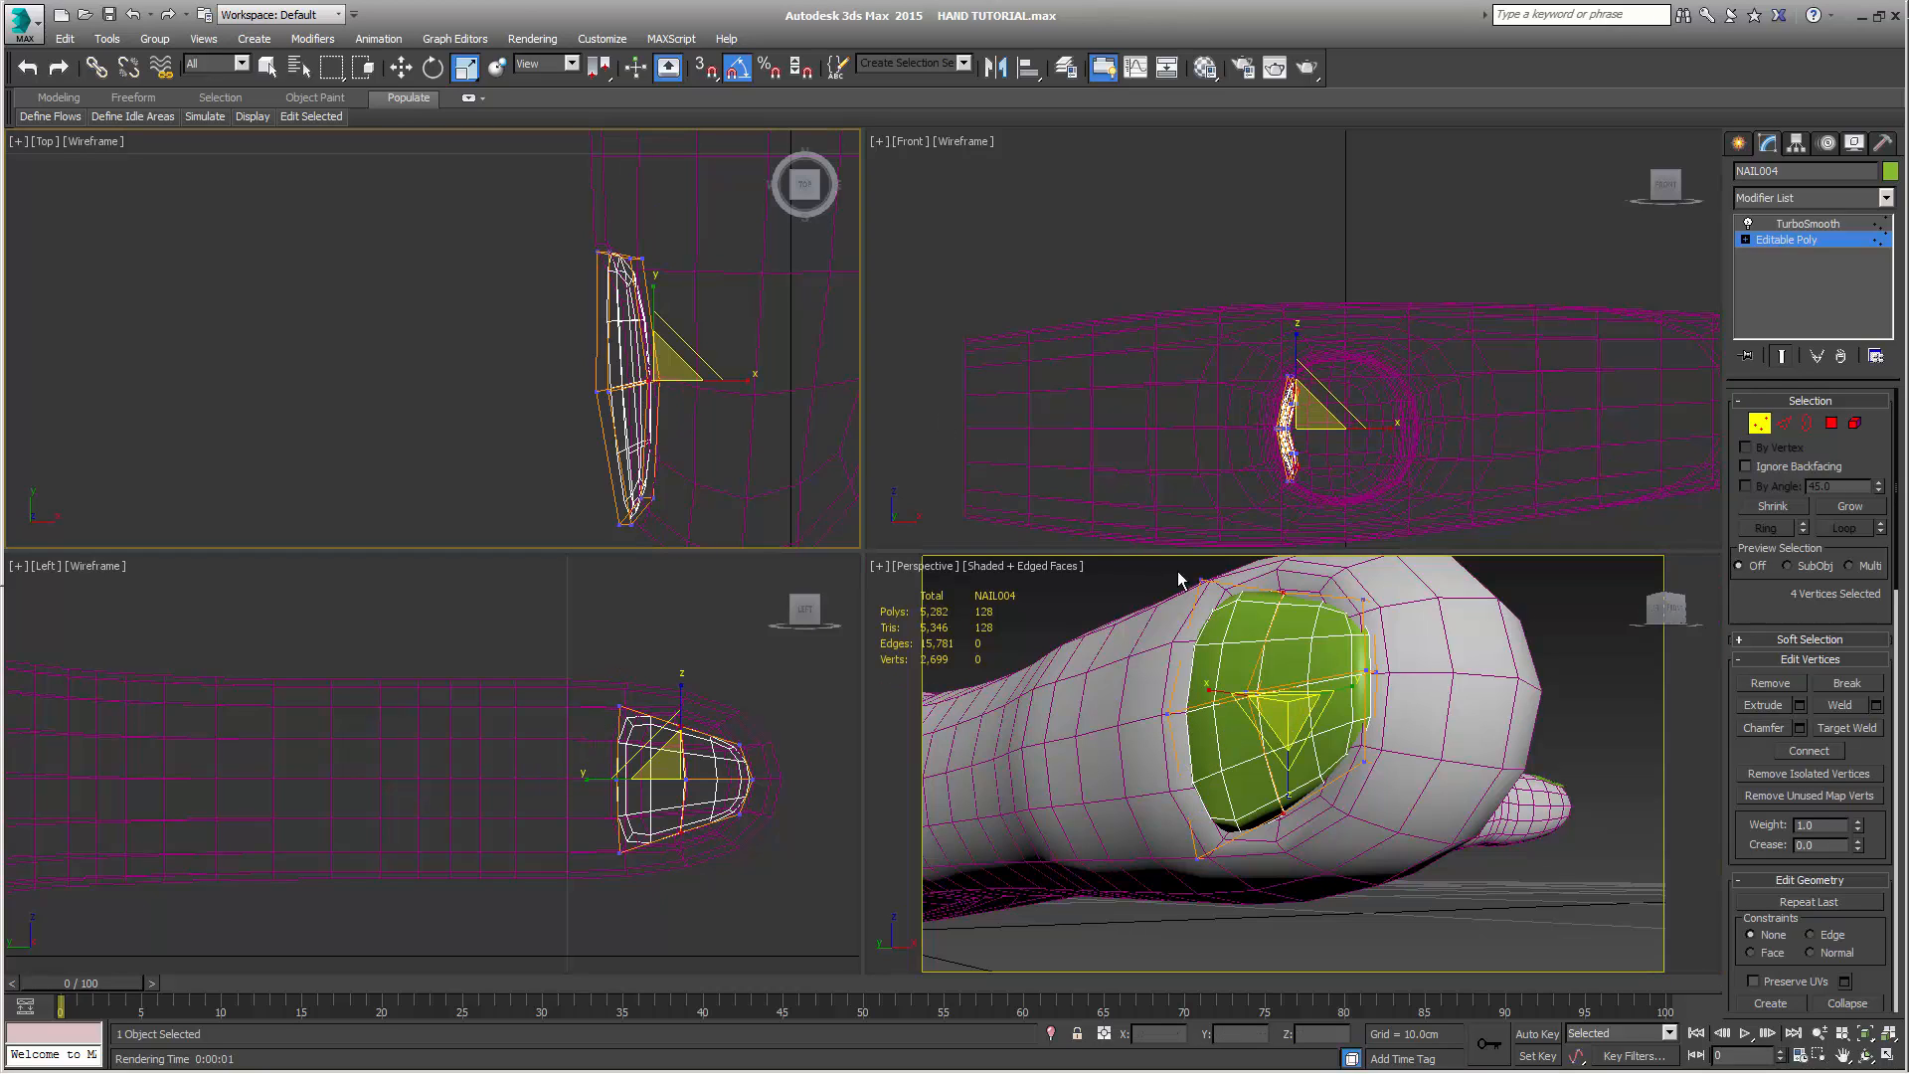
{"action": "right_click", "coordinate": [1287, 790]}
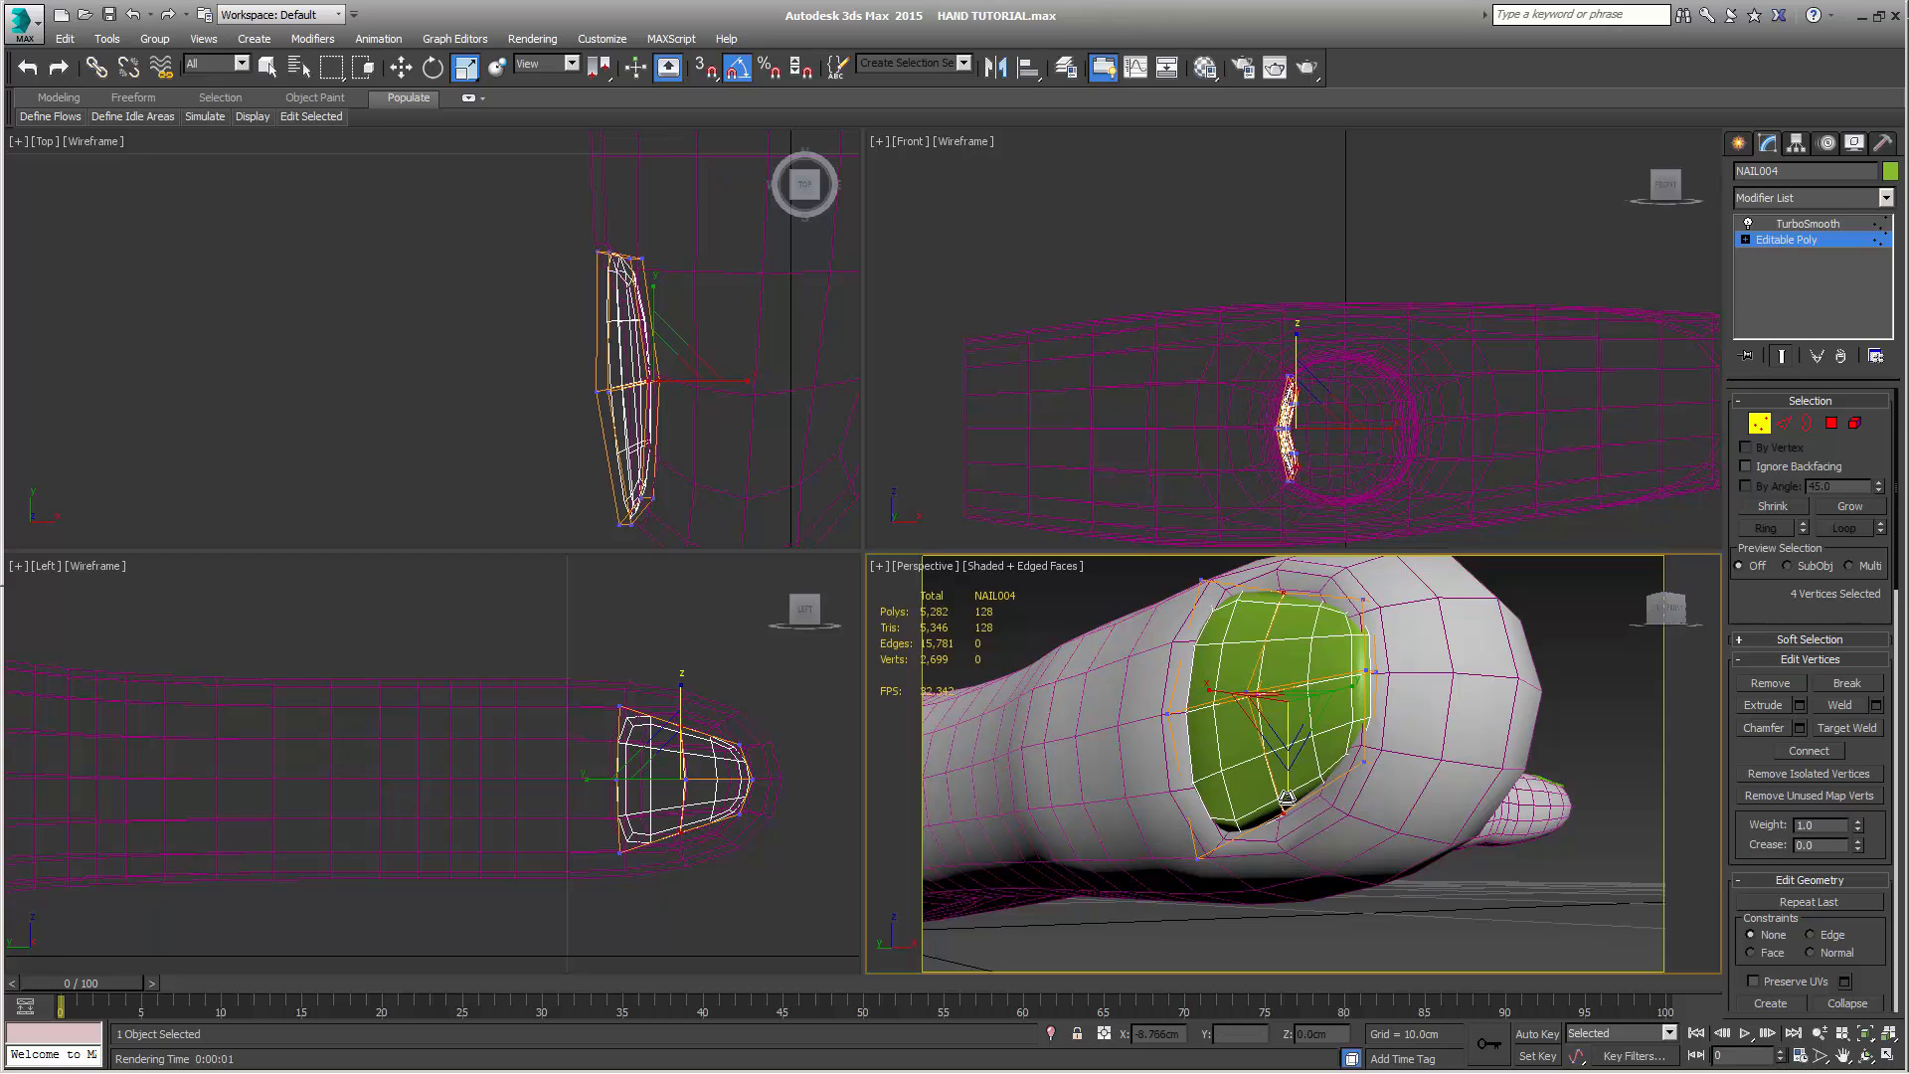
{"action": "left_click_drag", "start_coordinate": [1286, 803], "coordinate": [1287, 815]}
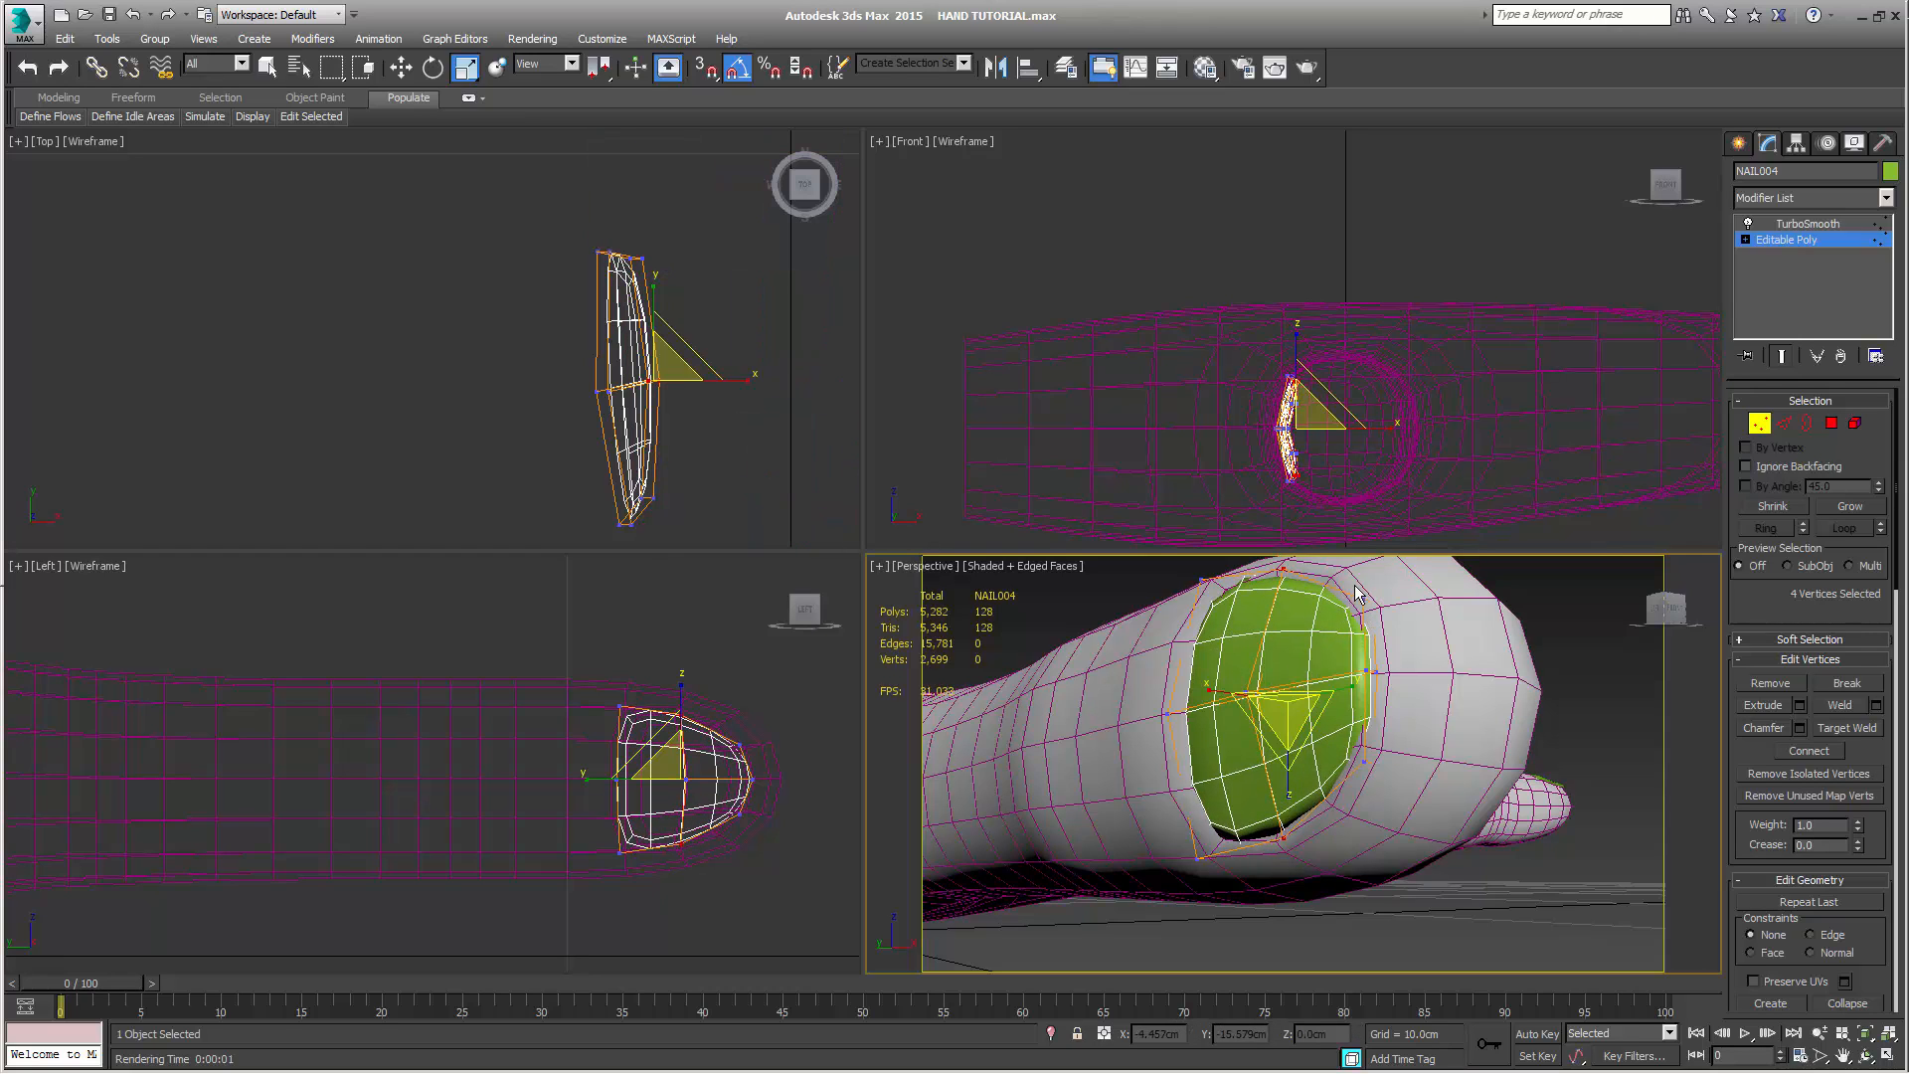
Scale the four tip-end vertices of the thumb nail along Z to fit the nail bed's tip
{"action": "right_click", "coordinate": [633, 473]}
{"action": "left_click_drag", "start_coordinate": [682, 510], "coordinate": [682, 510]}
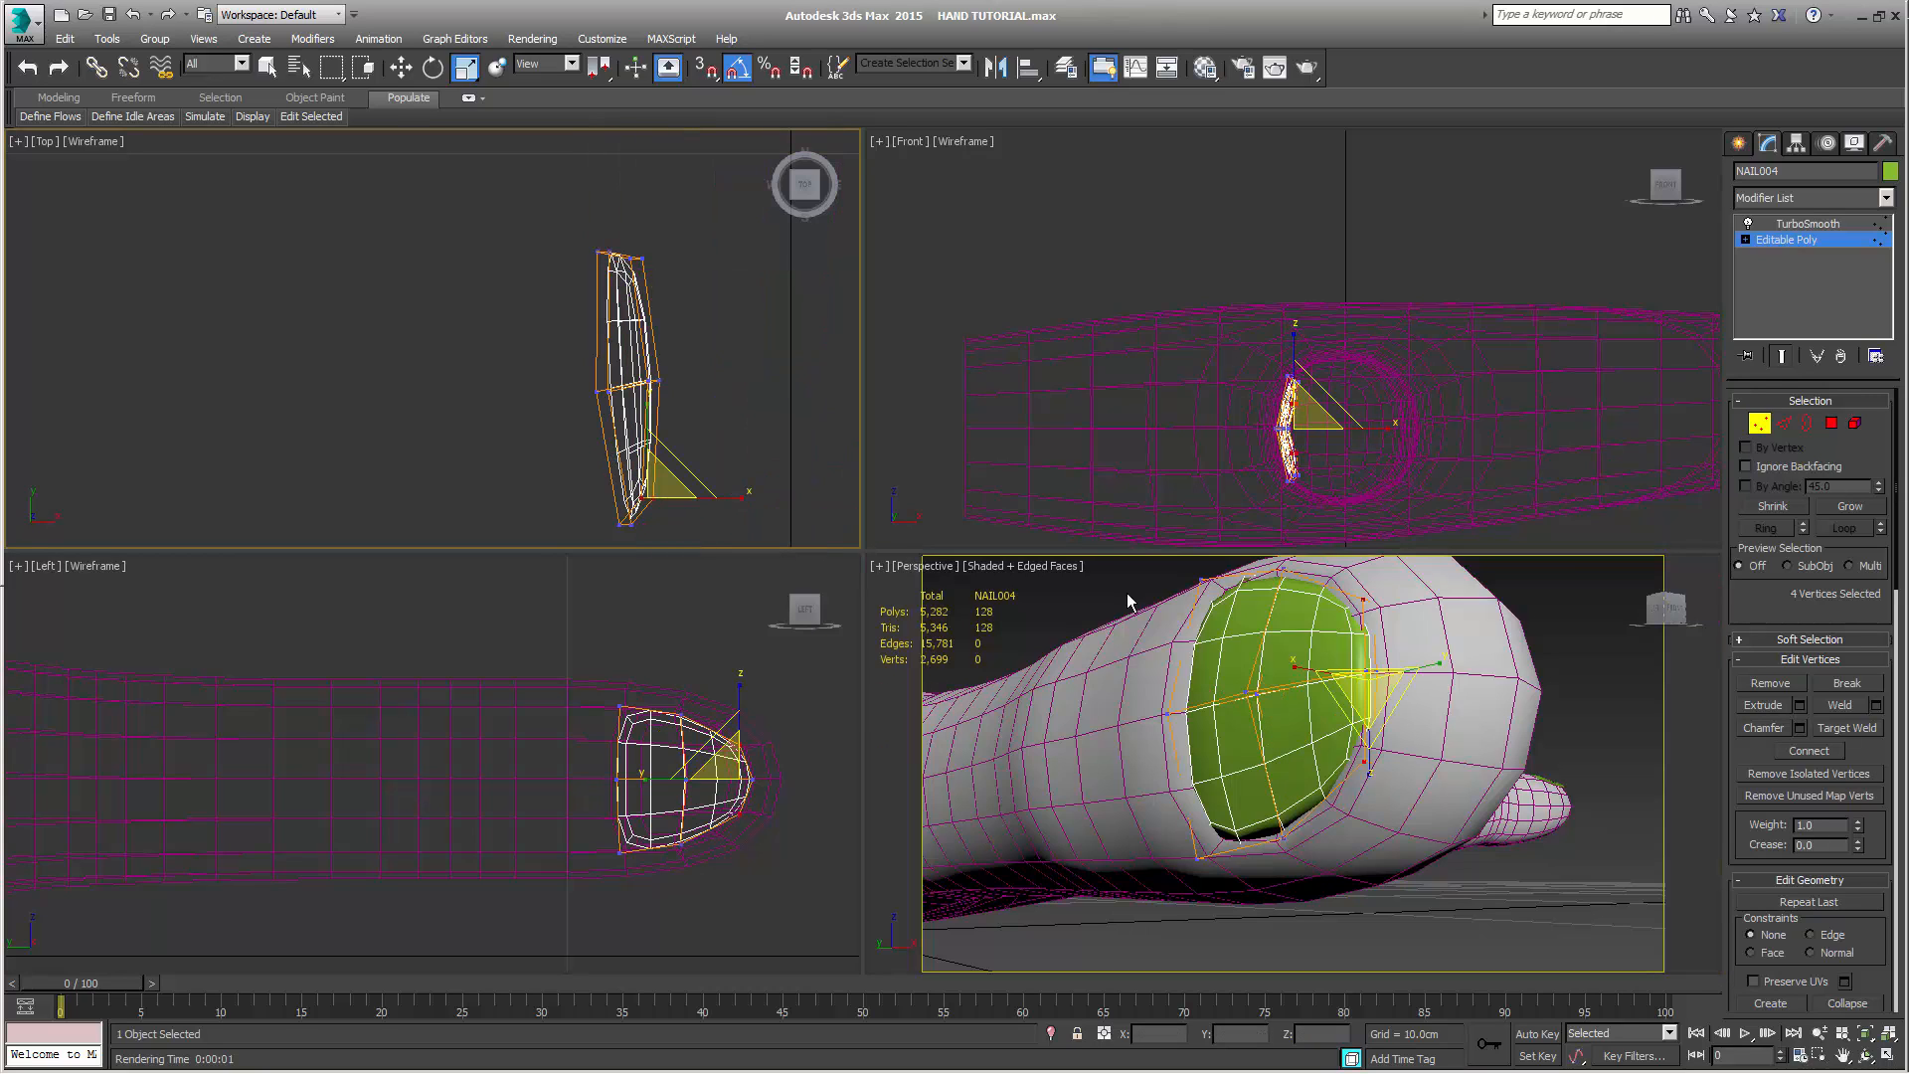
{"action": "right_click", "coordinate": [1371, 761]}
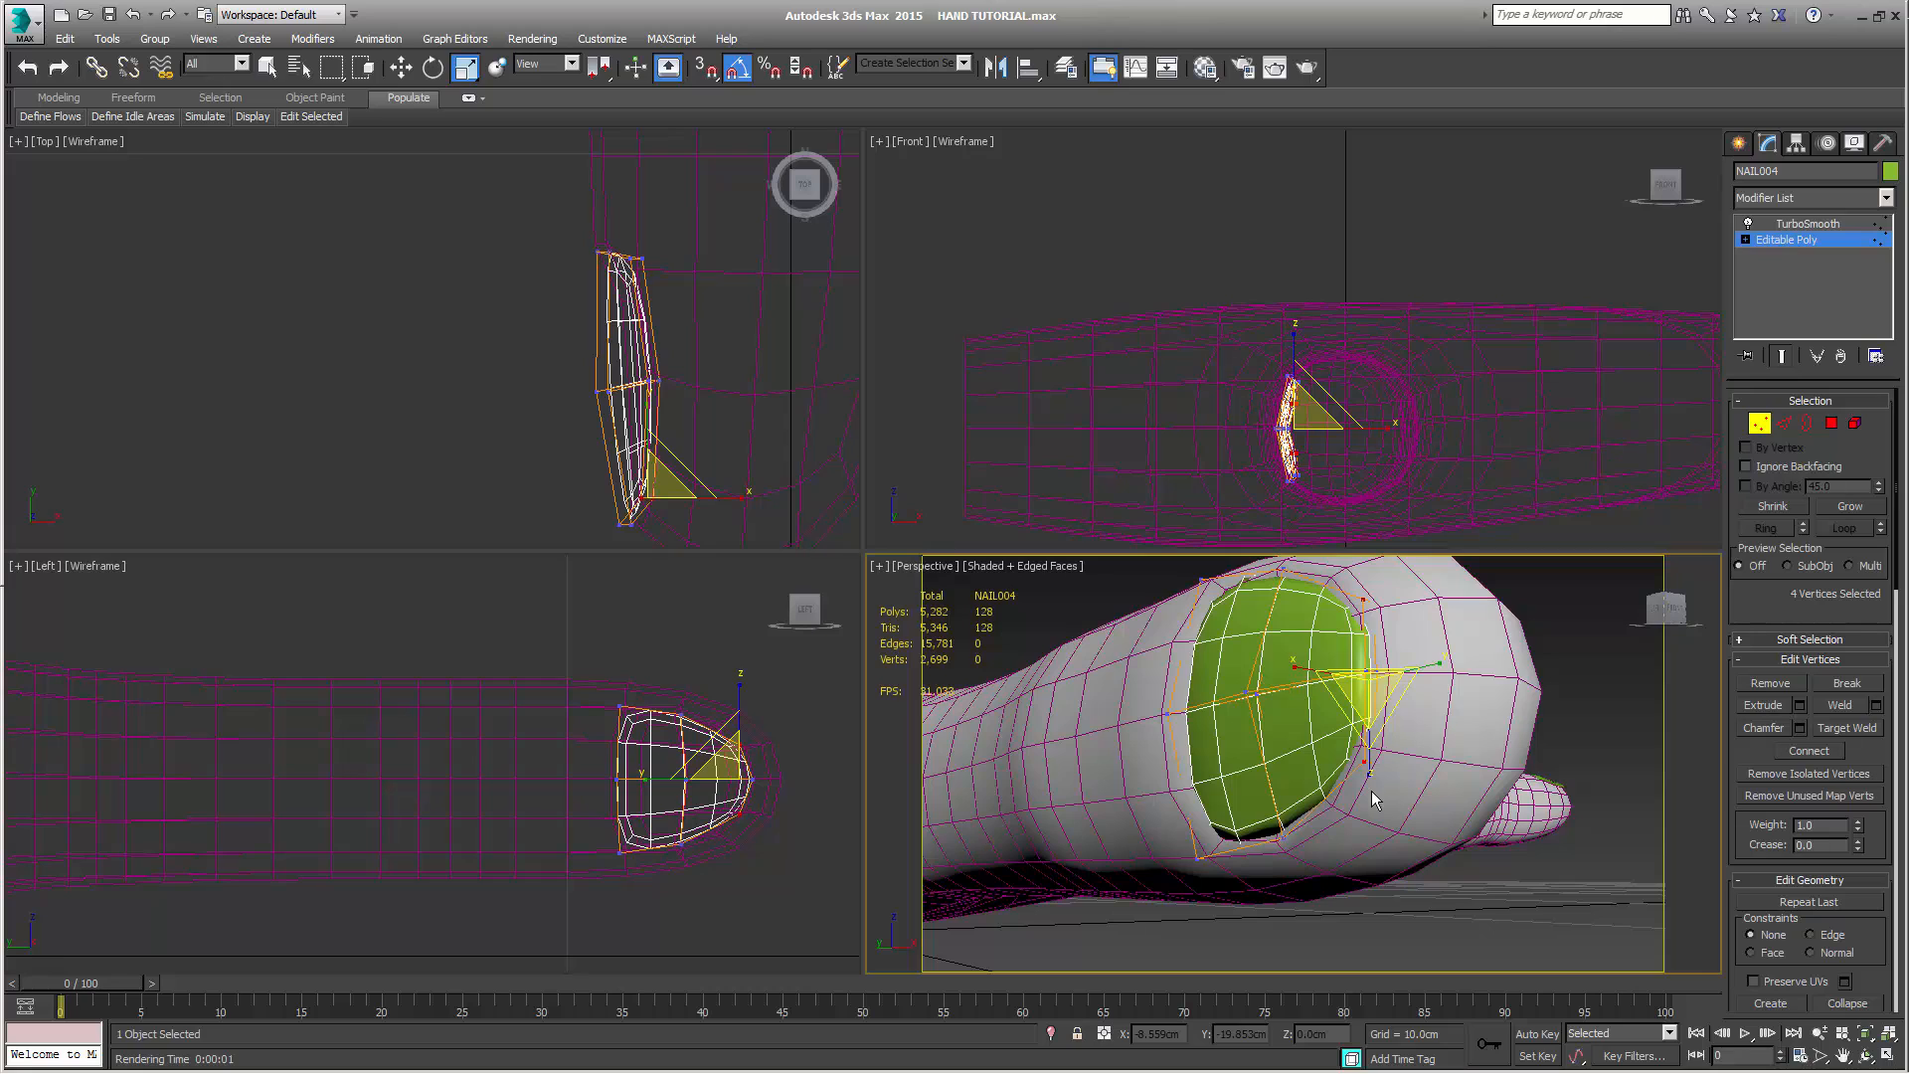
{"action": "left_click_drag", "start_coordinate": [1369, 754], "coordinate": [1371, 783]}
{"action": "middle_click_drag", "start_coordinate": [1363, 795], "coordinate": [1237, 869], "text": "alt"}
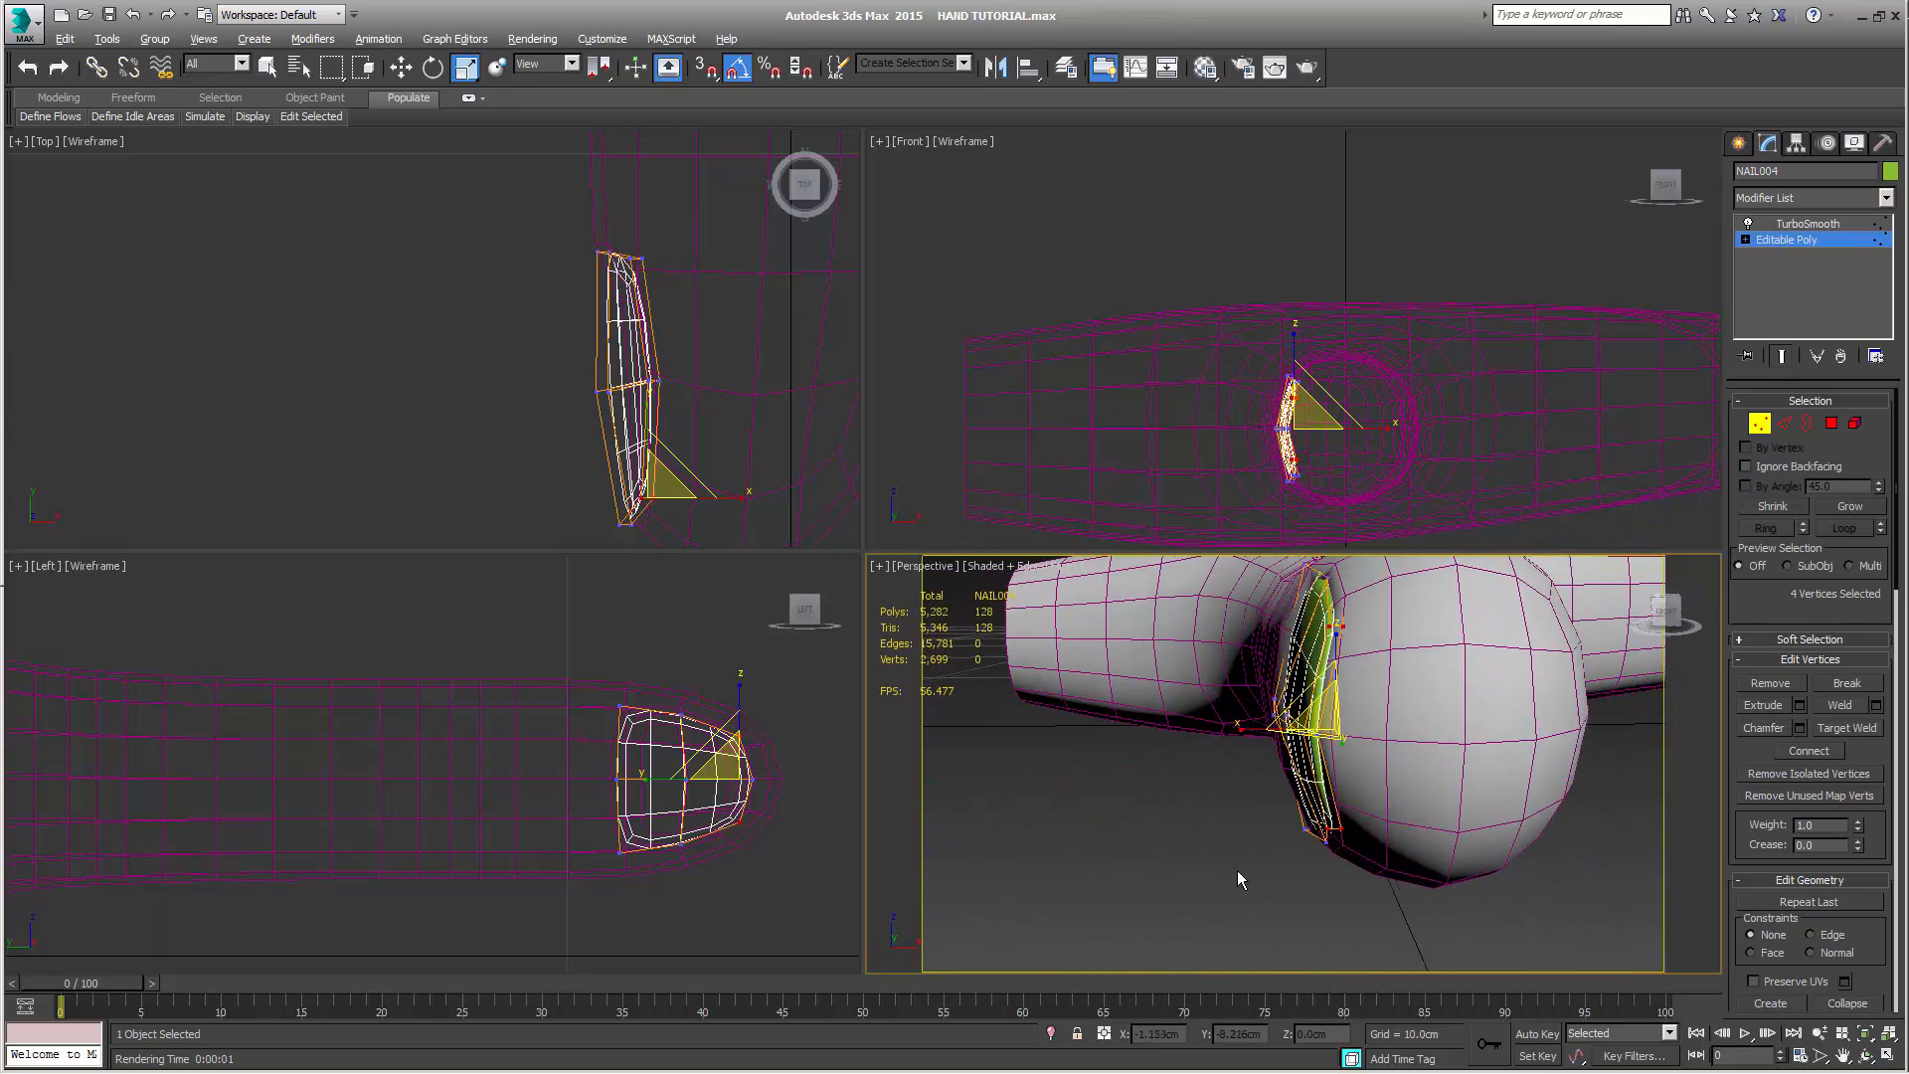
Move the two outer middle vertices of the thumb nail outward along X to about -0.82 cm
{"action": "left_click_drag", "start_coordinate": [576, 367], "coordinate": [625, 427]}
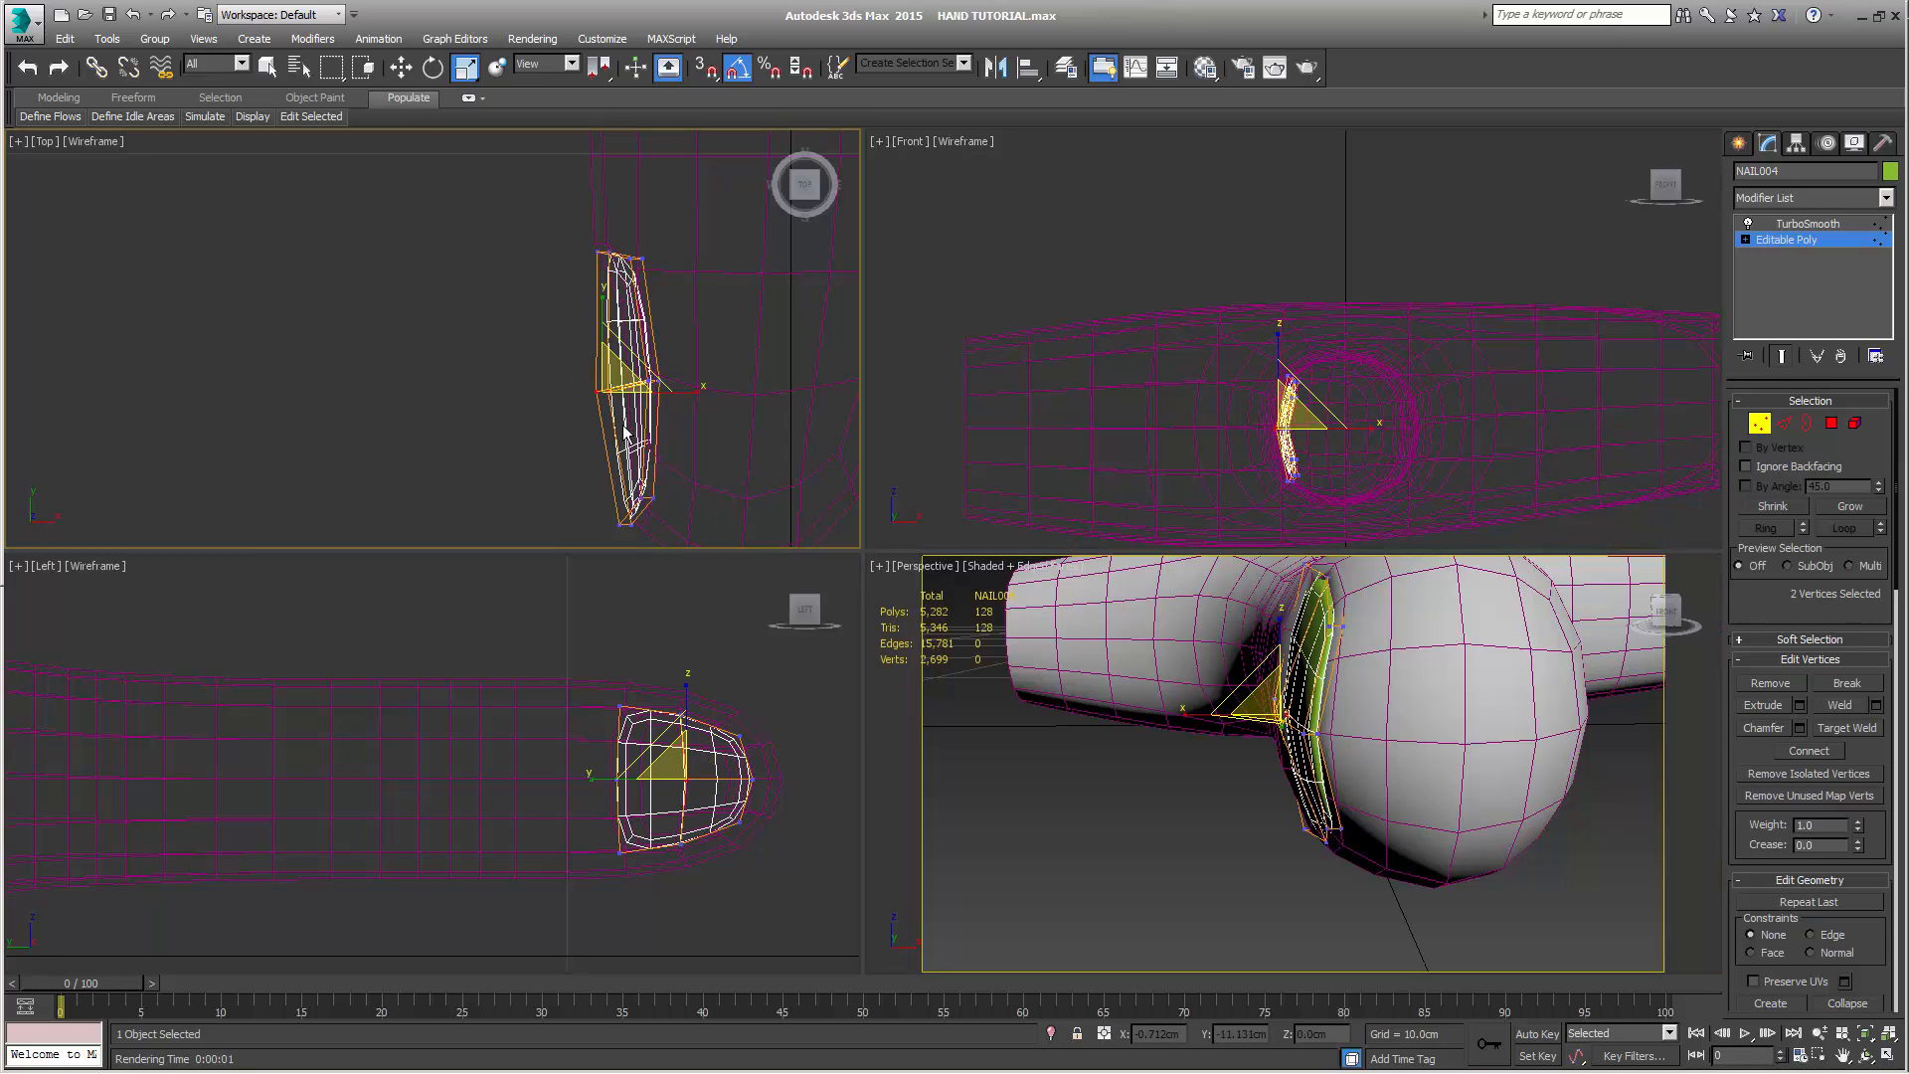
{"action": "key", "text": "w"}
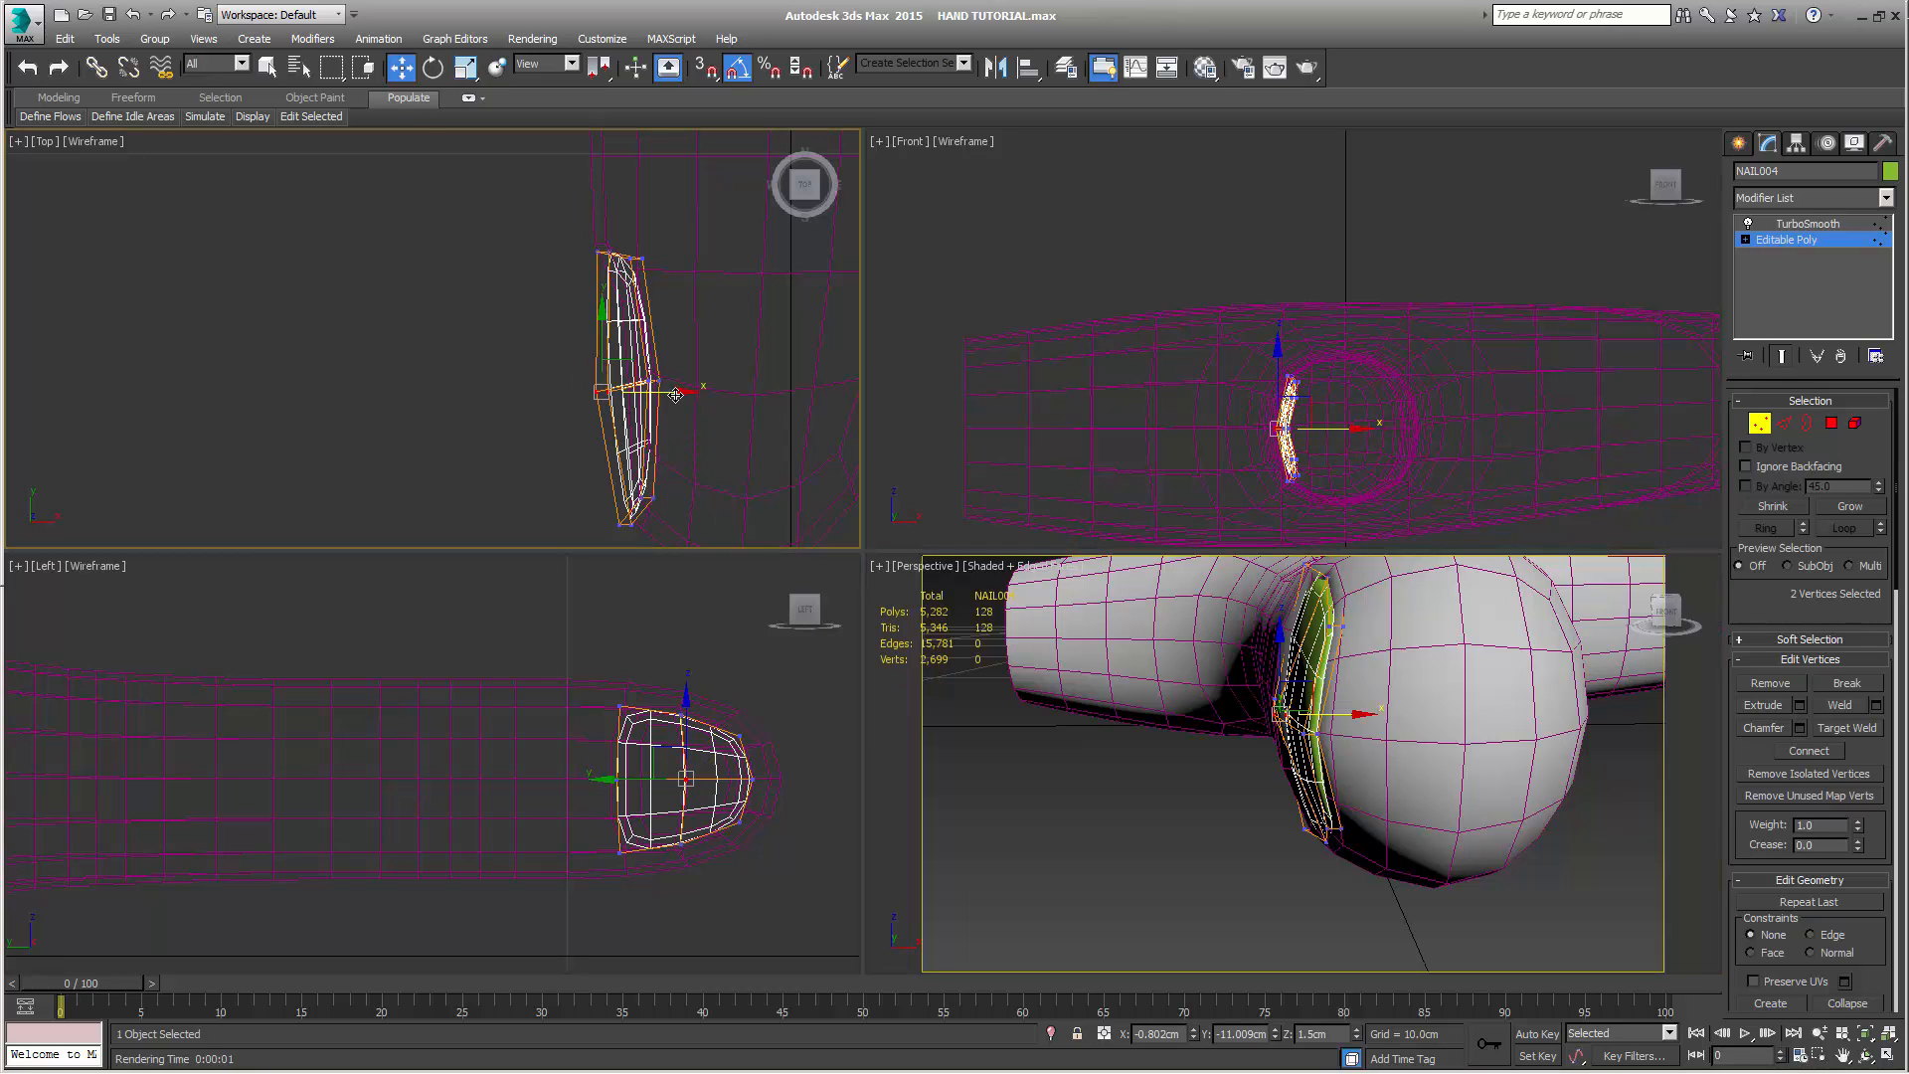
{"action": "left_click_drag", "start_coordinate": [674, 392], "coordinate": [674, 397]}
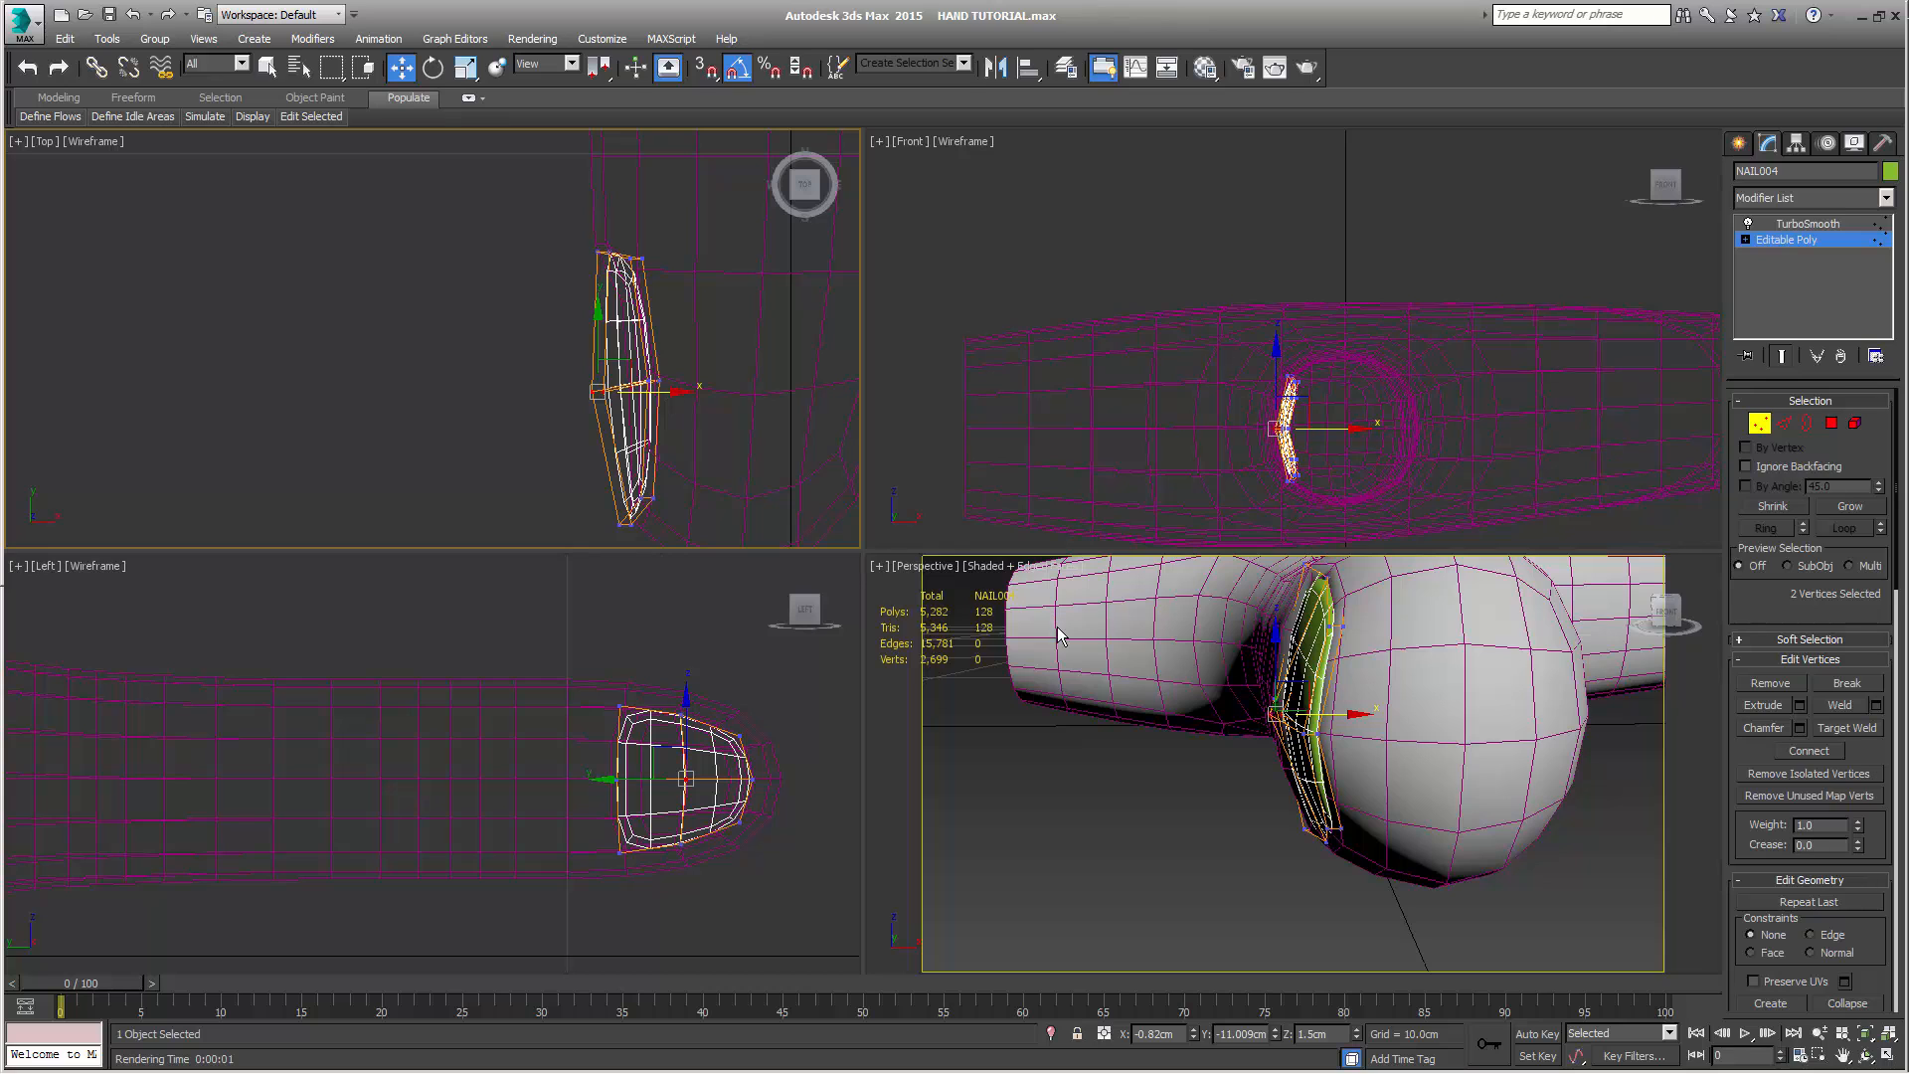
Move the thumb nail's base-end vertices slightly in the XY plane toward the rear edge of the nail bed
{"action": "middle_click_drag", "start_coordinate": [1058, 627], "coordinate": [1141, 582], "text": "alt"}
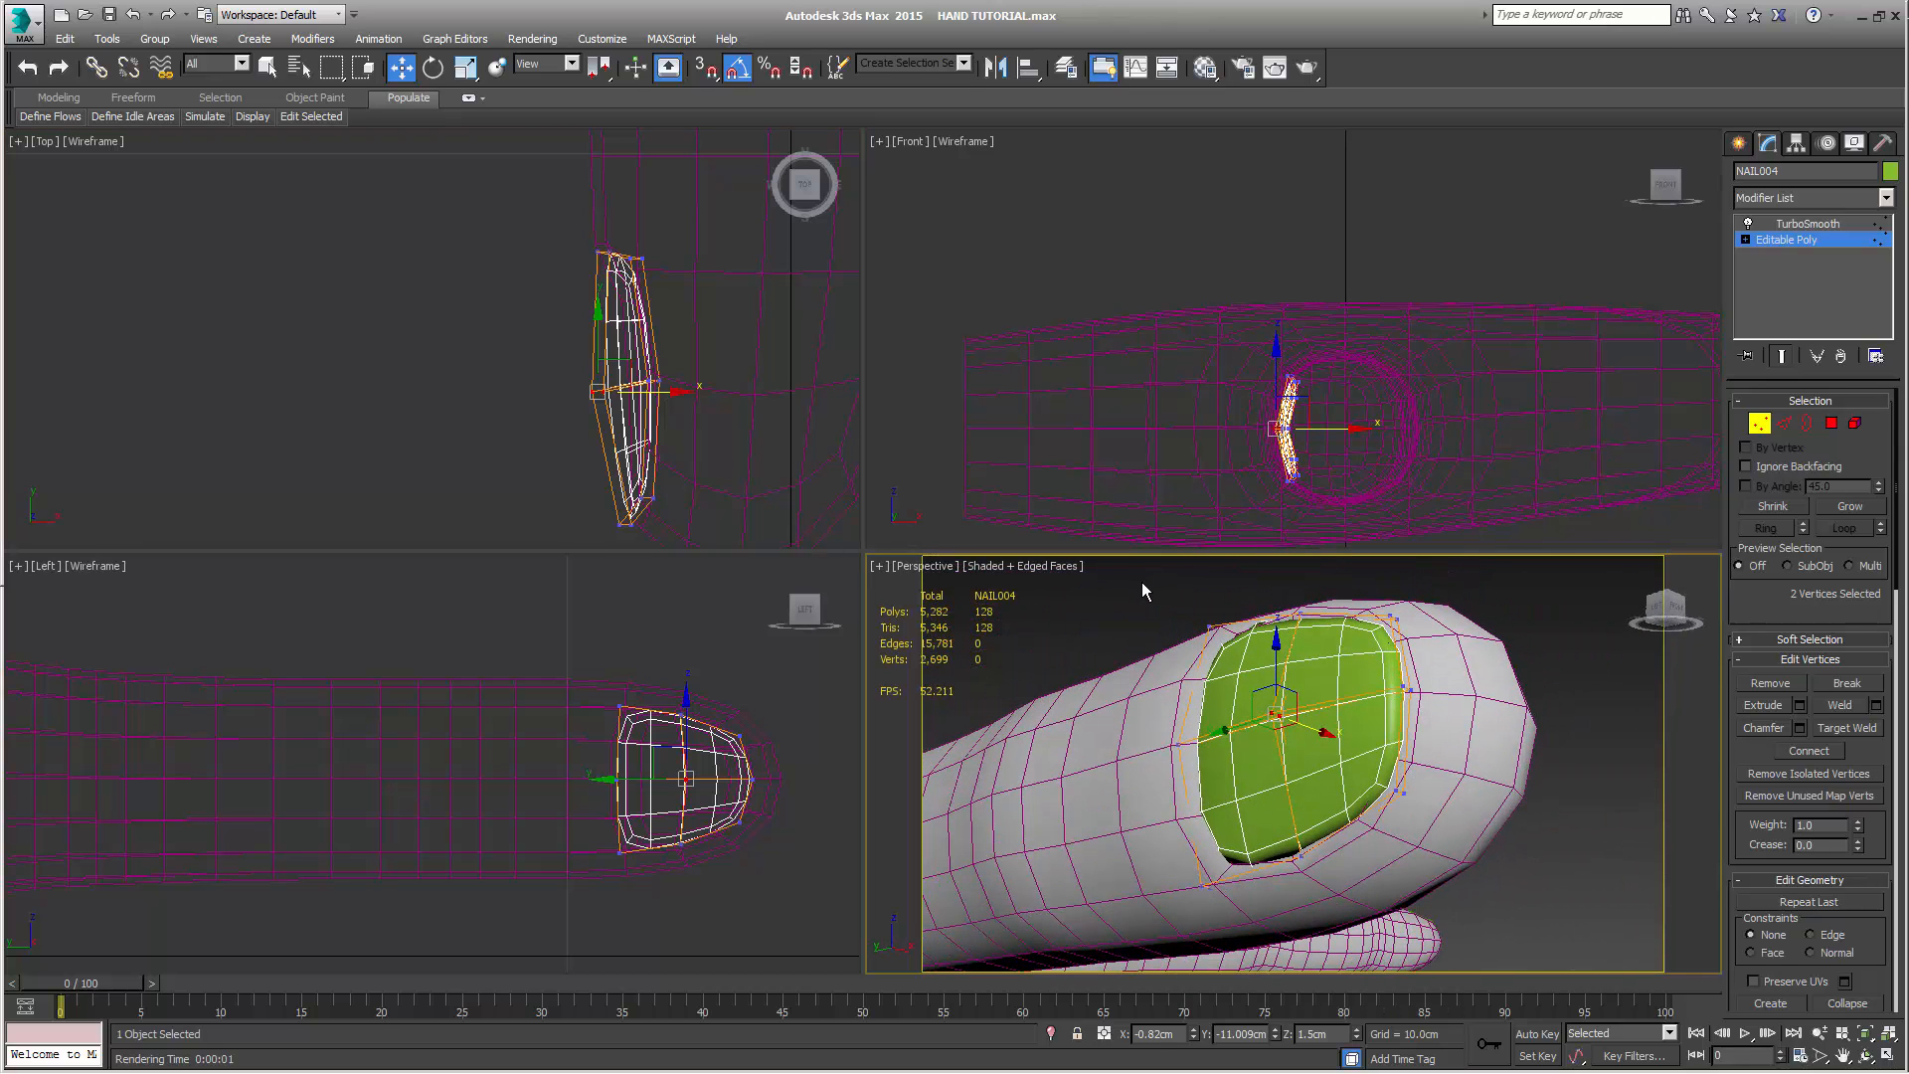
{"action": "left_click_drag", "start_coordinate": [509, 207], "coordinate": [702, 266]}
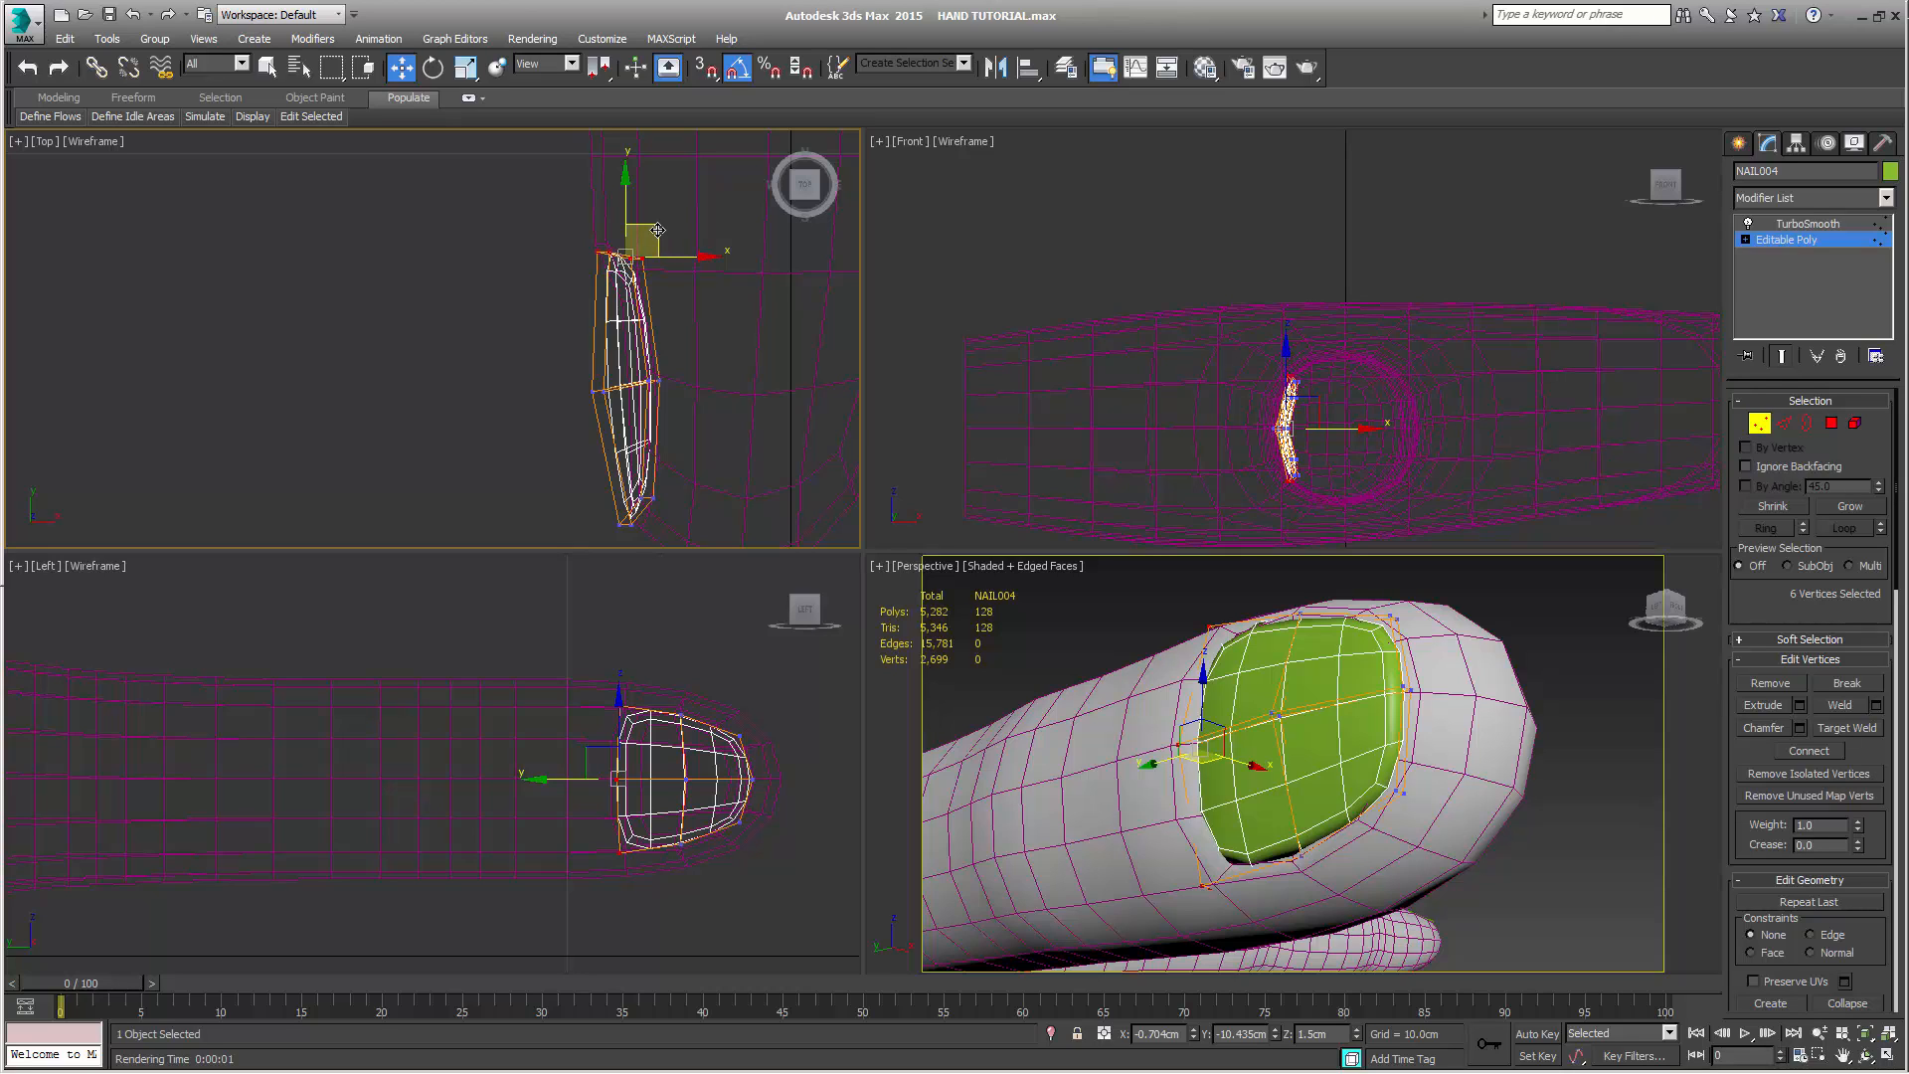
{"action": "left_click_drag", "start_coordinate": [657, 229], "coordinate": [664, 230]}
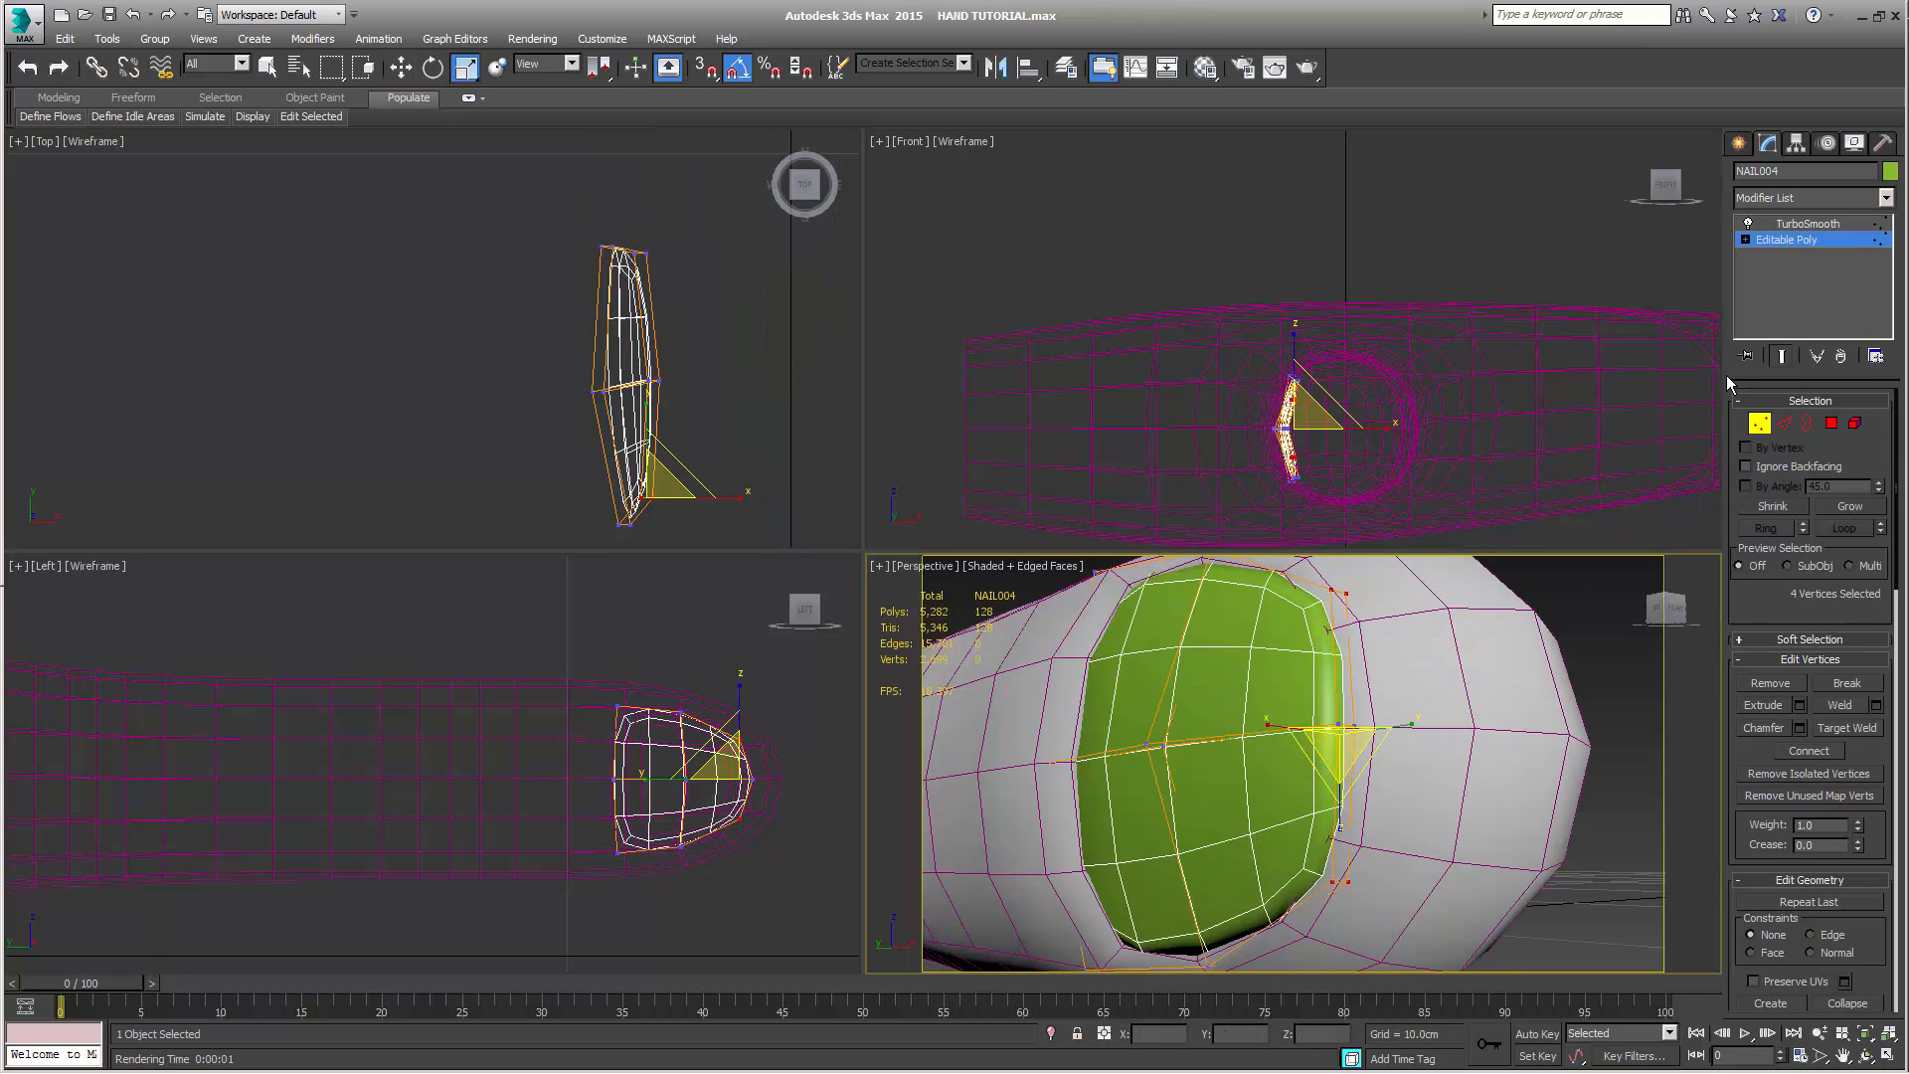
Set the thumb nail's TurboSmooth render iterations to 3 and check the nail in a perspective render
{"action": "left_click", "coordinate": [1785, 224]}
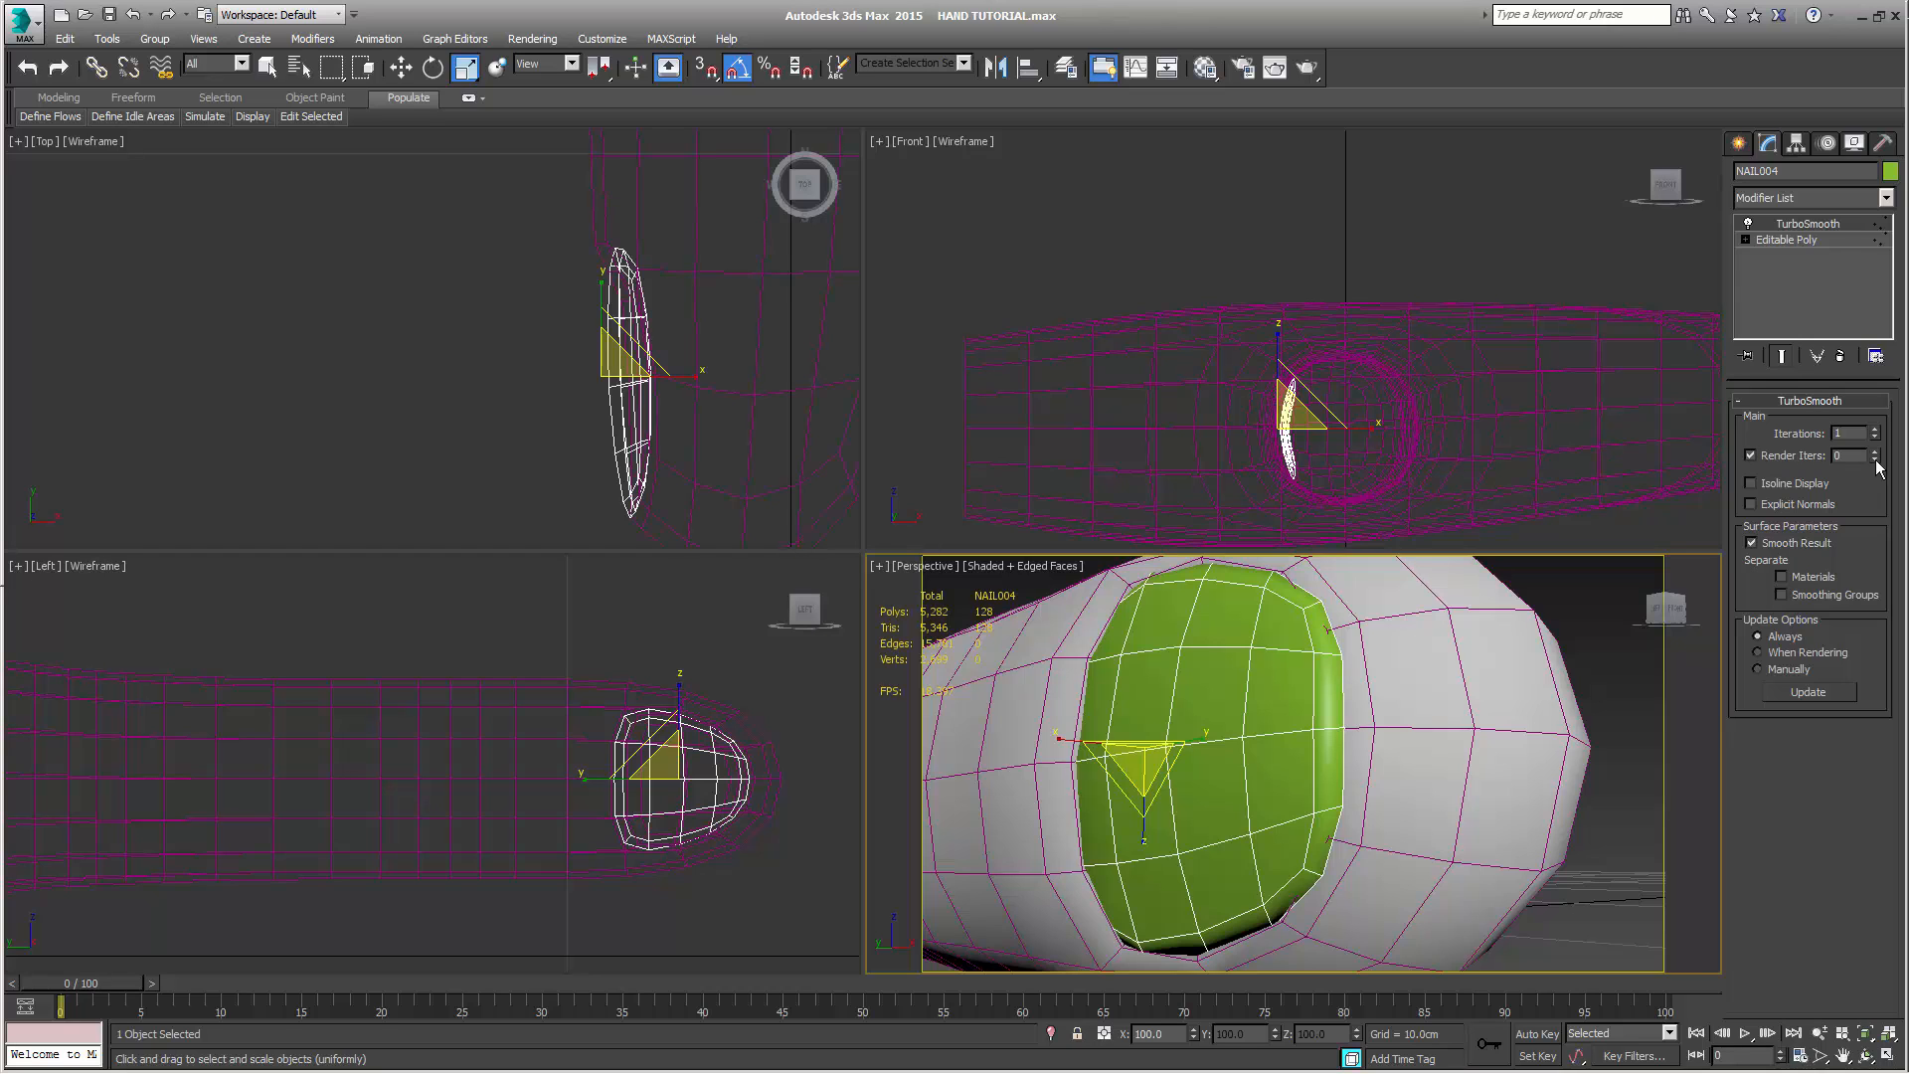
{"action": "left_click", "coordinate": [1875, 450]}
{"action": "left_click", "coordinate": [1875, 450]}
{"action": "key", "text": "shift+q"}
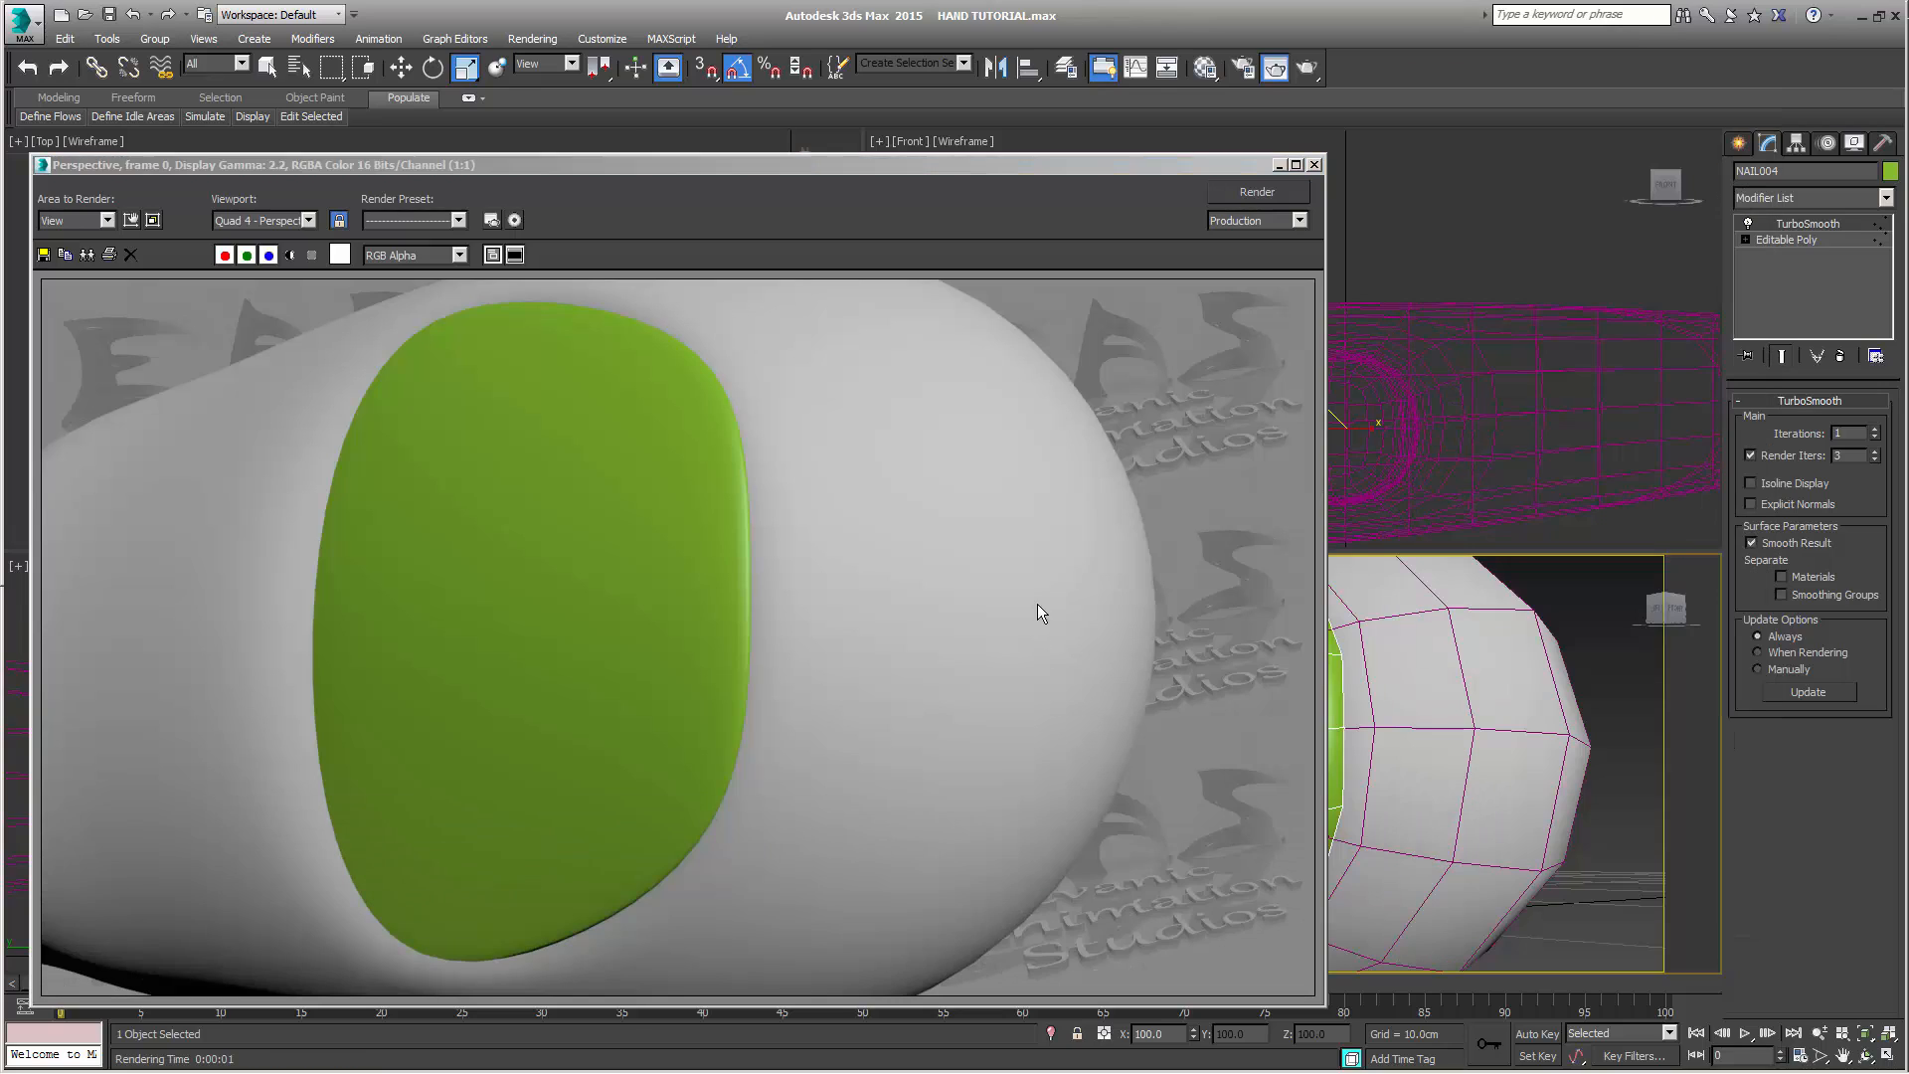
{"action": "left_click", "coordinate": [1315, 165]}
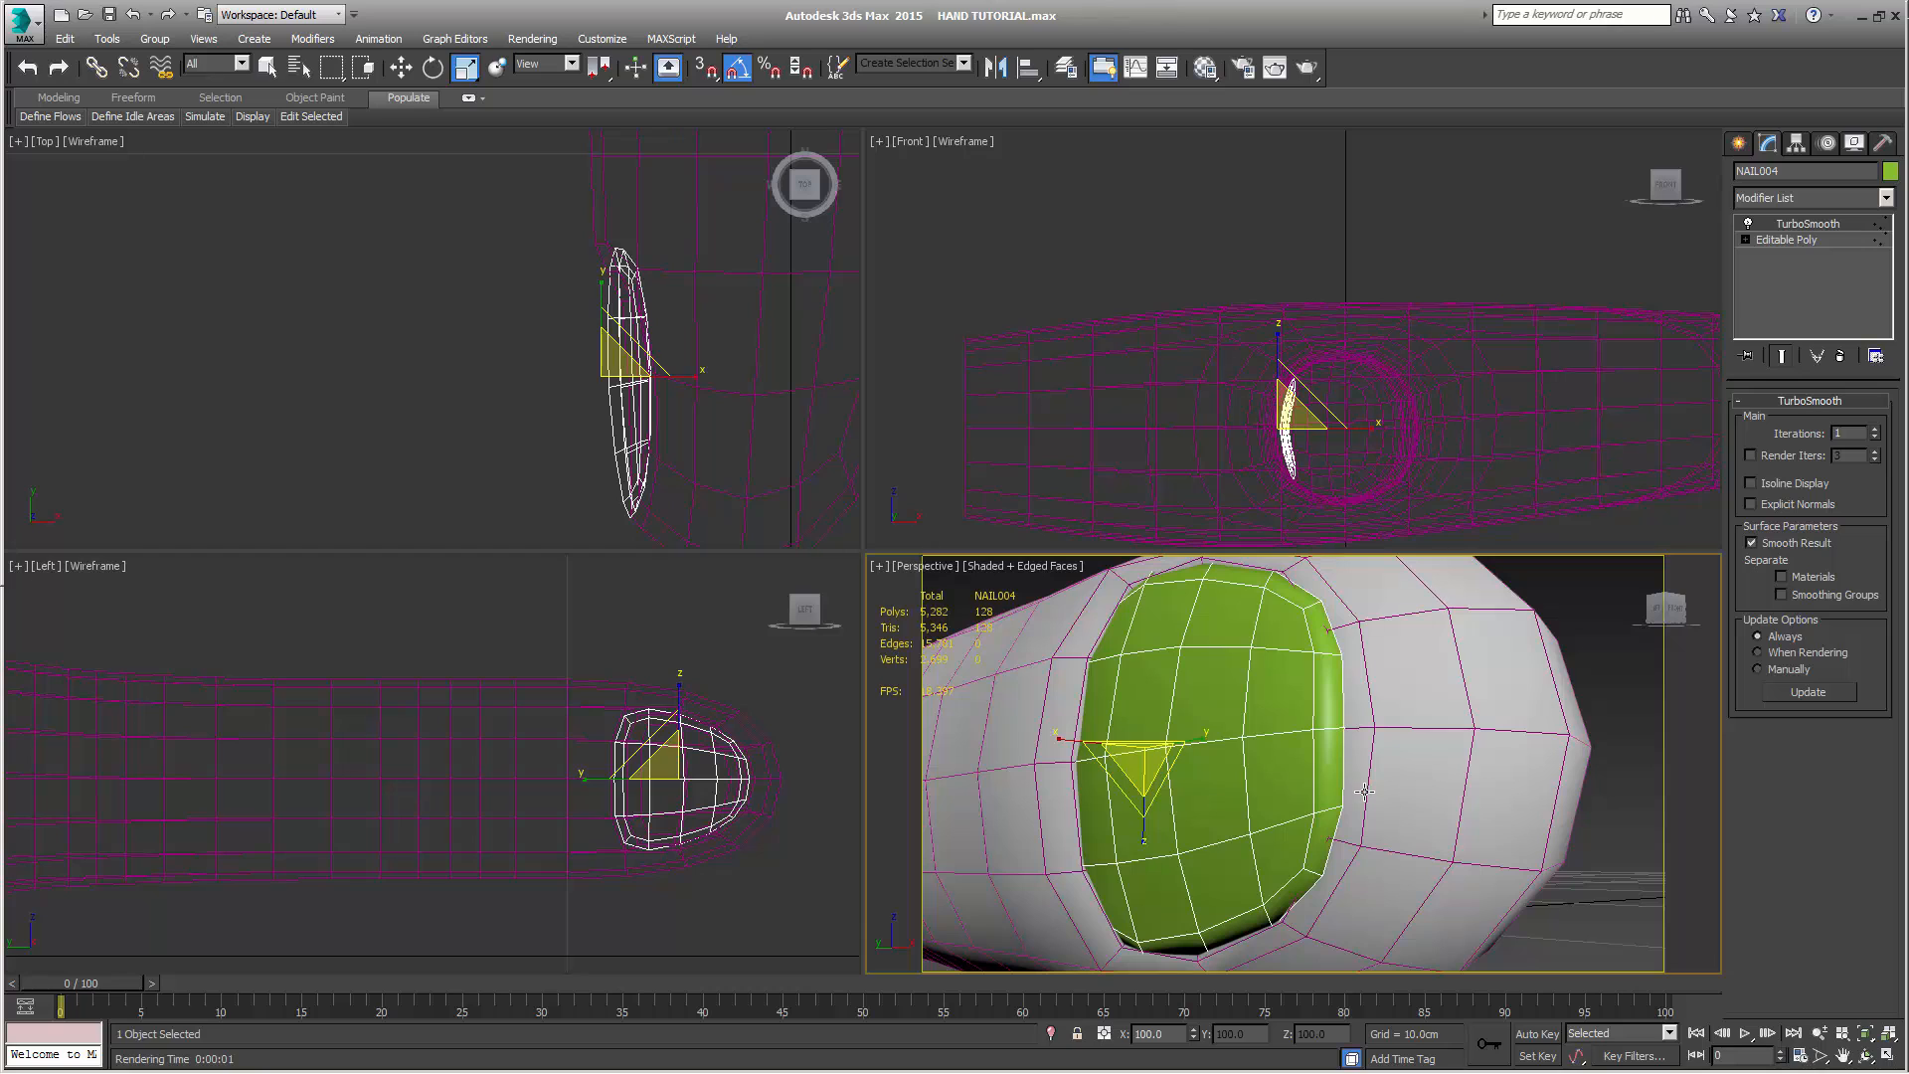
Delete the TurboSmooth modifier from the thumb nail and leave its vertex editing
{"action": "key", "text": "q"}
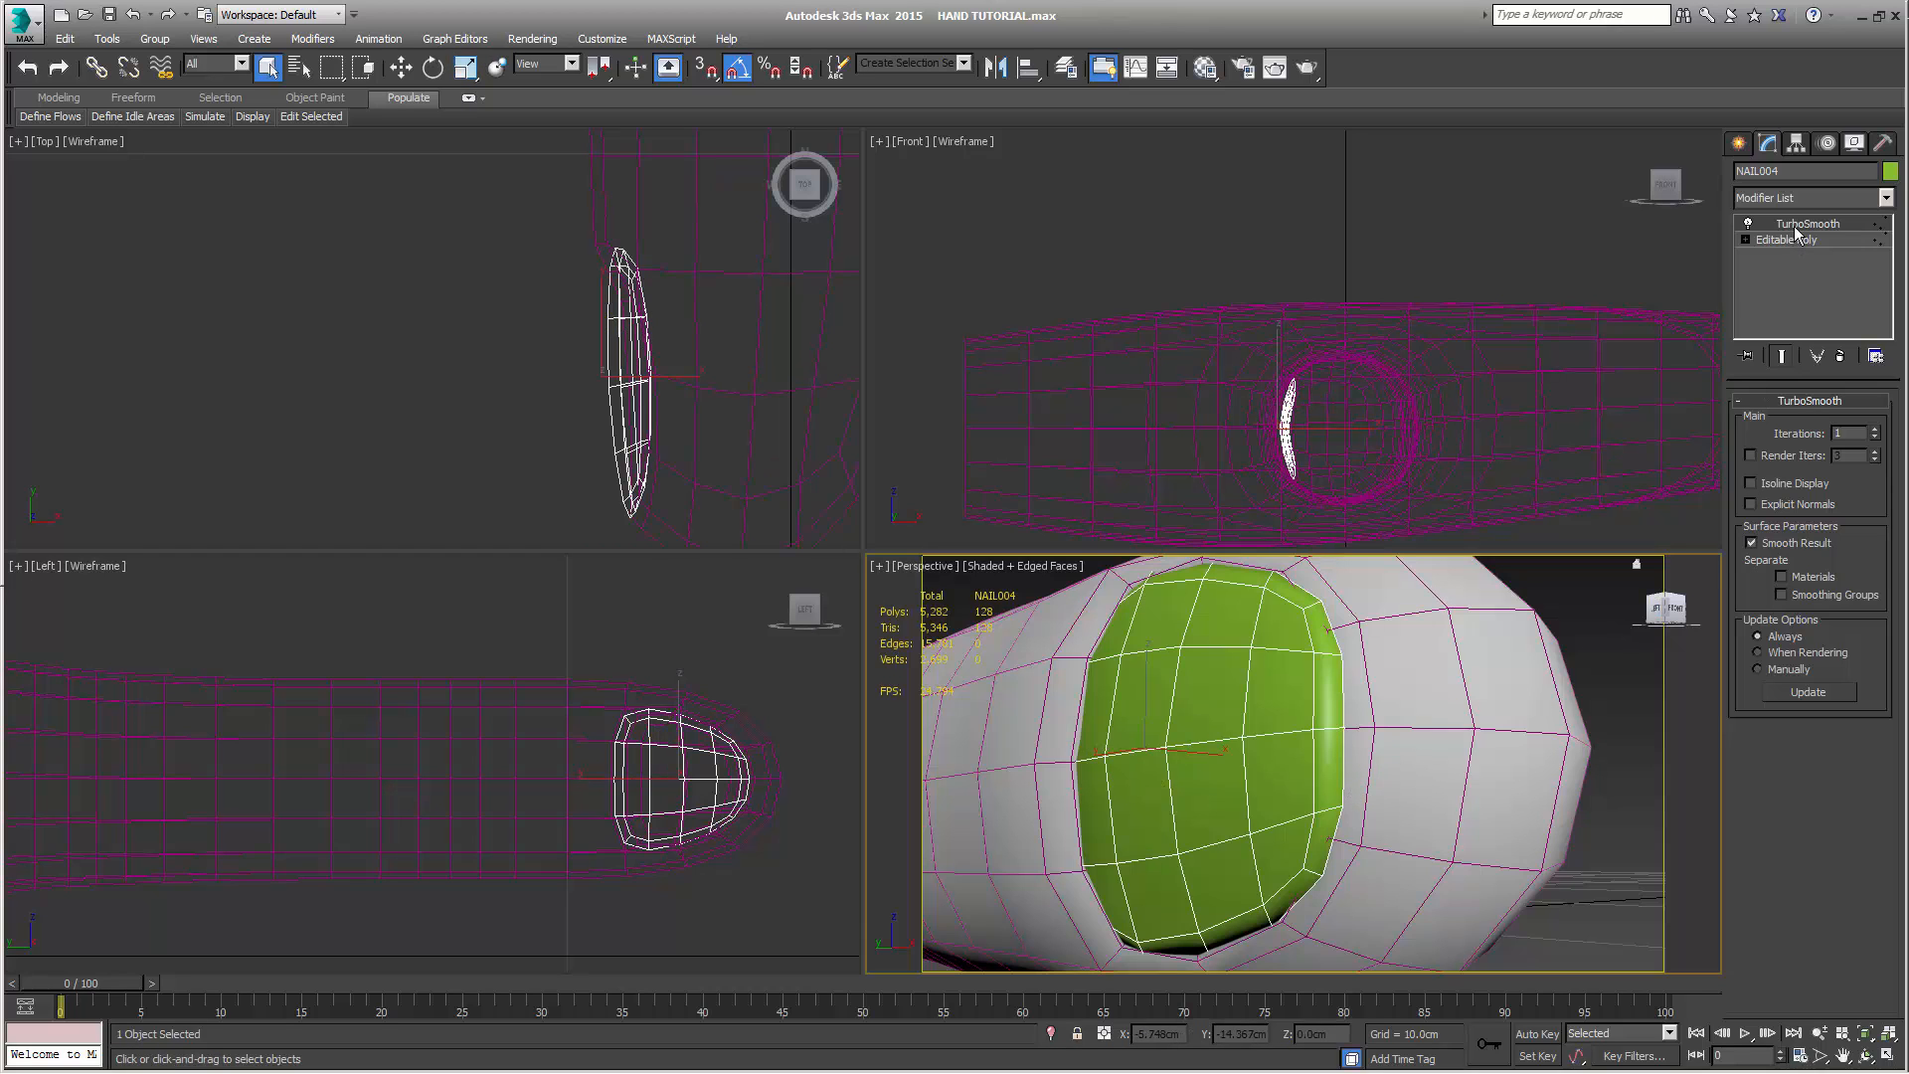
{"action": "right_click", "coordinate": [1796, 233]}
{"action": "left_click", "coordinate": [1790, 250]}
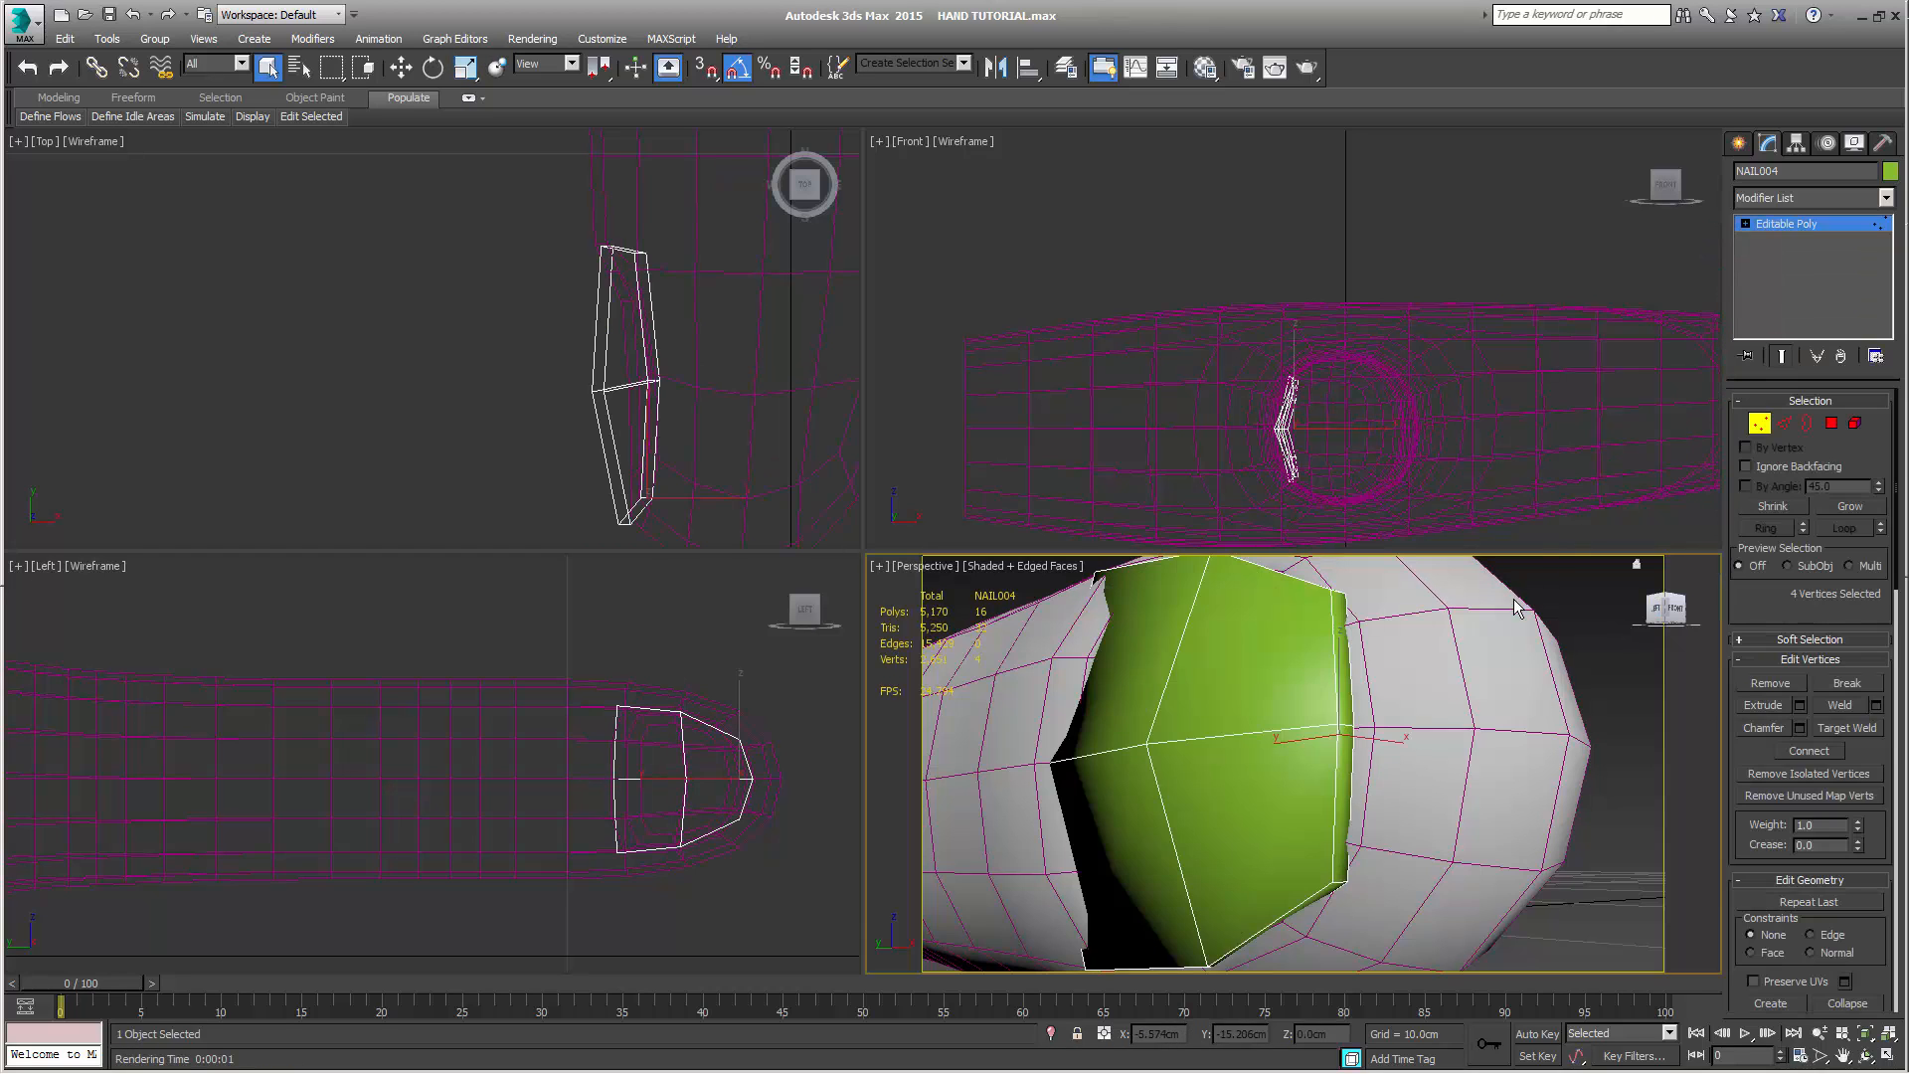
{"action": "scroll", "coordinate": [1513, 599], "scroll_direction": "down", "scroll_amount": 5}
{"action": "middle_click_drag", "start_coordinate": [1472, 716], "coordinate": [1566, 702], "text": "alt"}
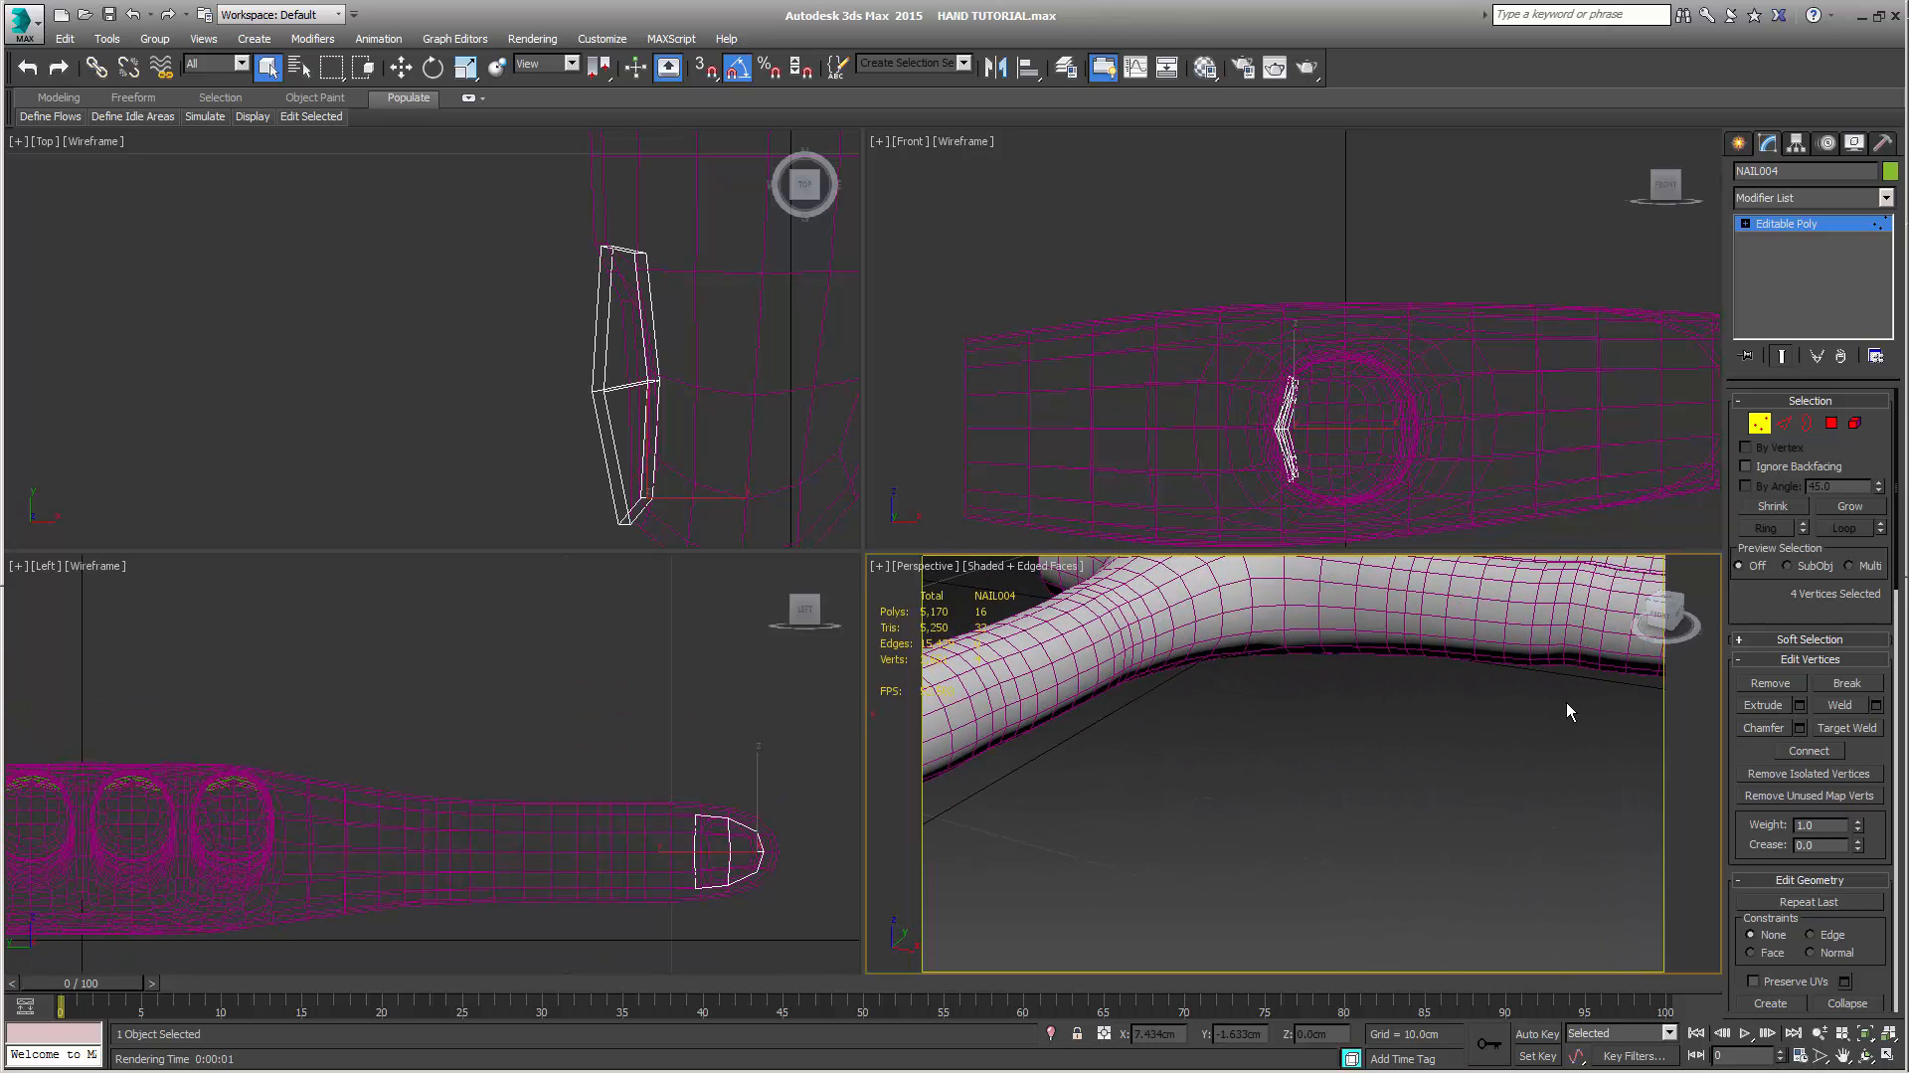
{"action": "right_click", "coordinate": [1549, 646]}
{"action": "left_click", "coordinate": [1631, 439]}
{"action": "left_click", "coordinate": [1741, 144]}
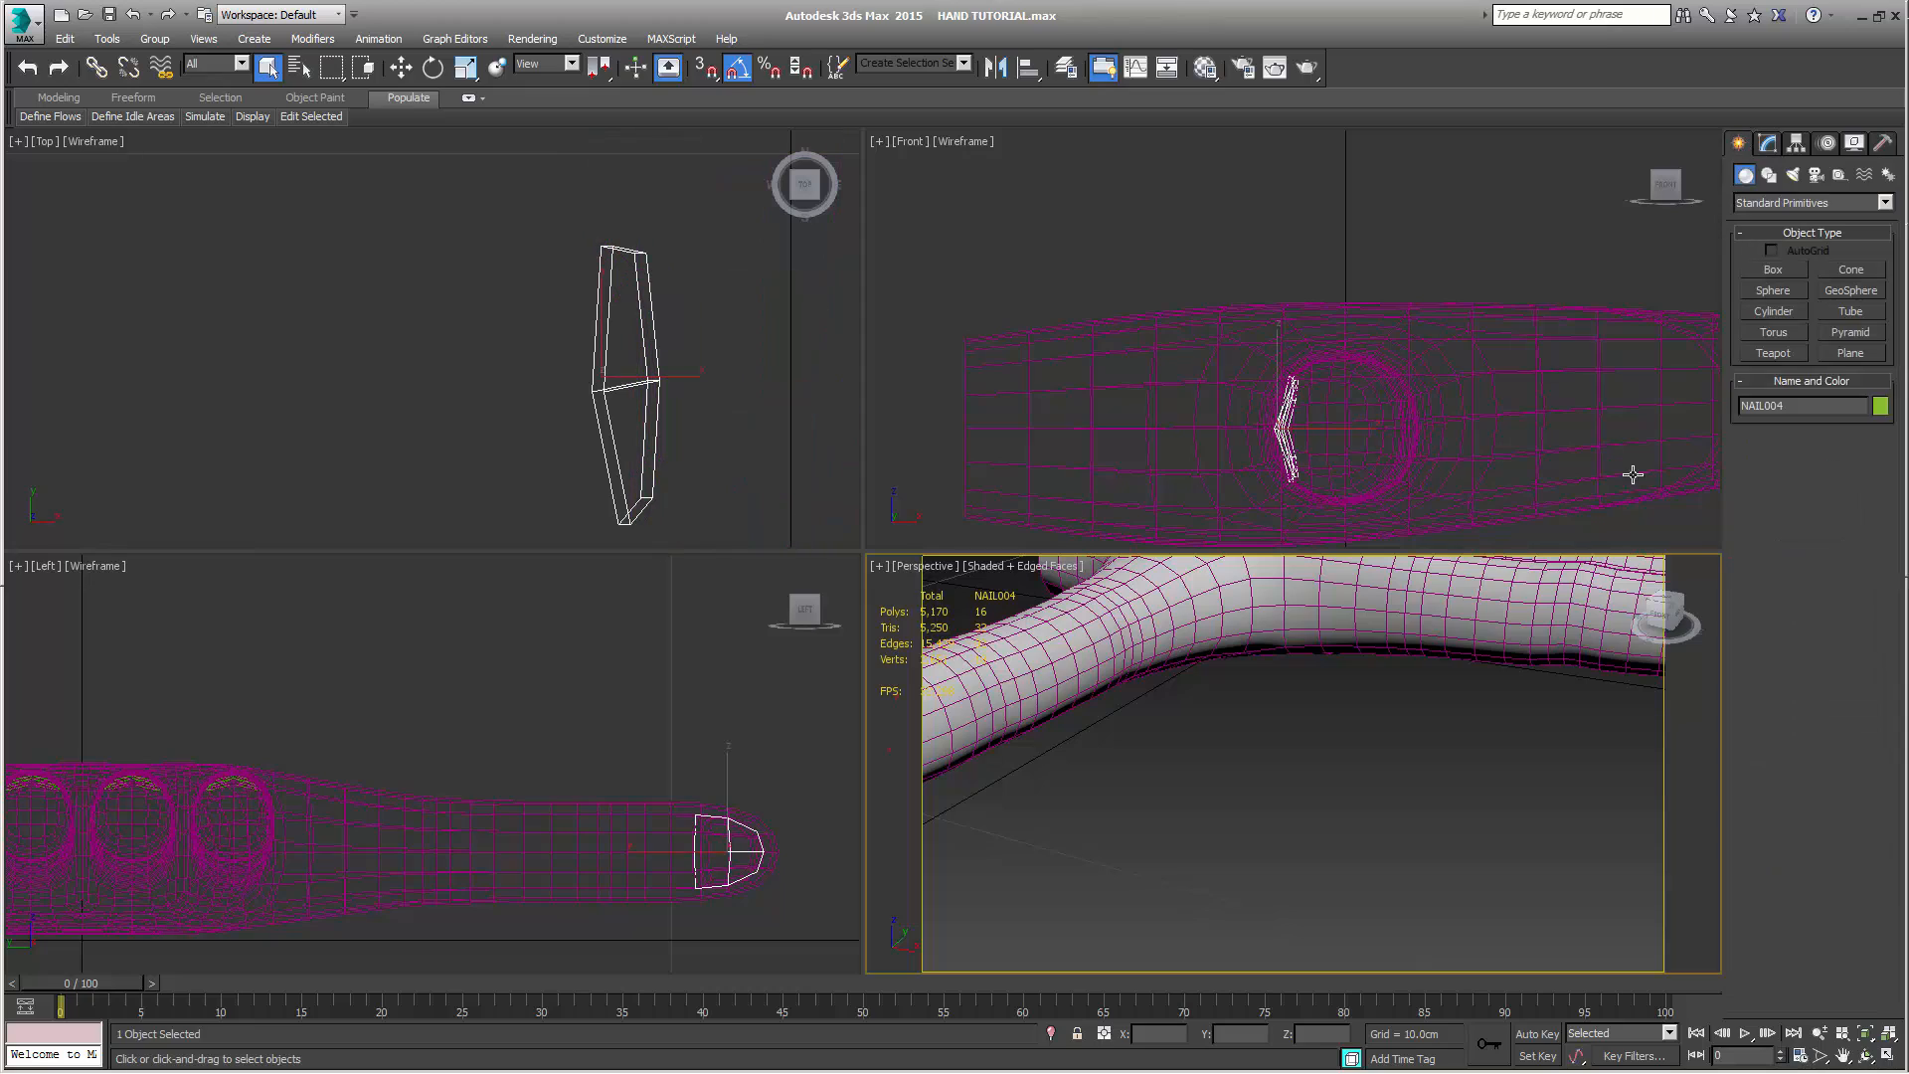
Attach the four finger nails to the HAND object at its Editable Poly level
{"action": "left_click", "coordinate": [1599, 572]}
{"action": "middle_click_drag", "start_coordinate": [1565, 695], "coordinate": [1396, 726]}
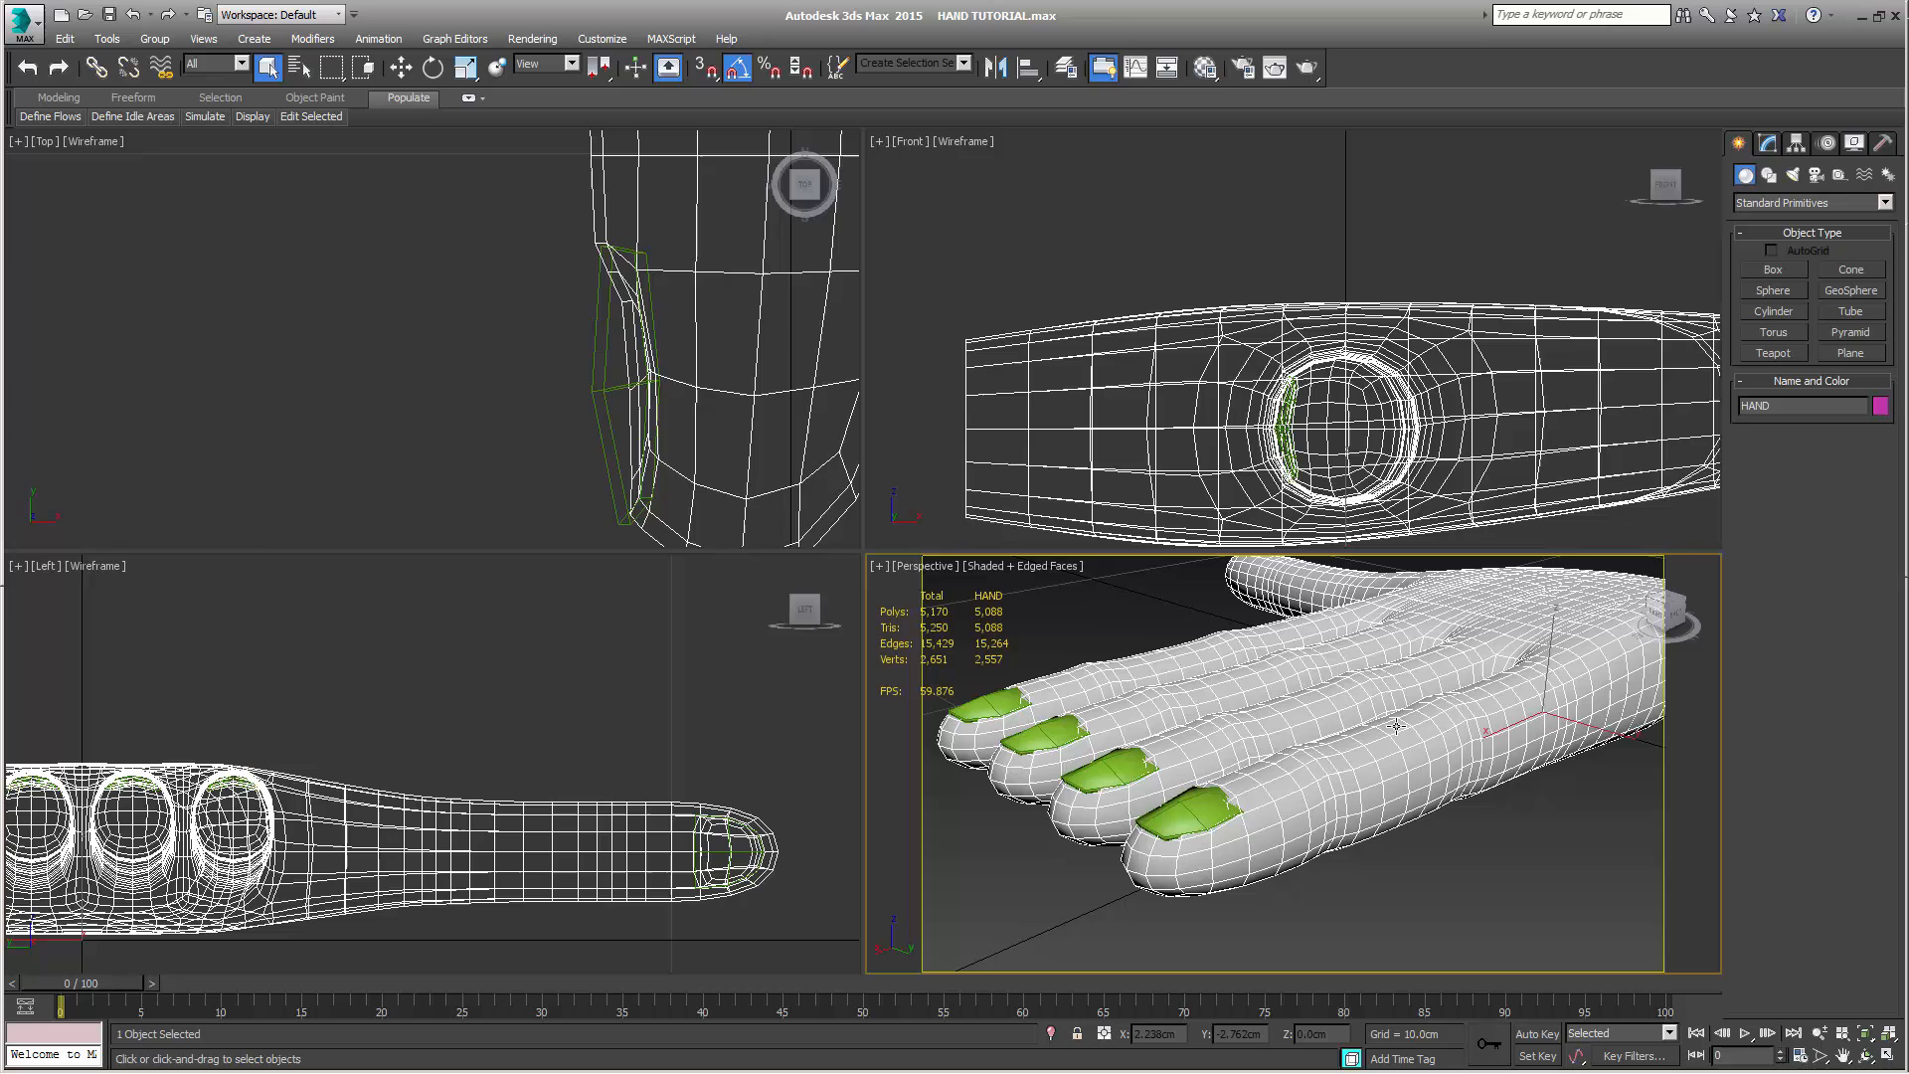
{"action": "left_click", "coordinate": [1213, 815]}
{"action": "left_click", "coordinate": [1413, 740]}
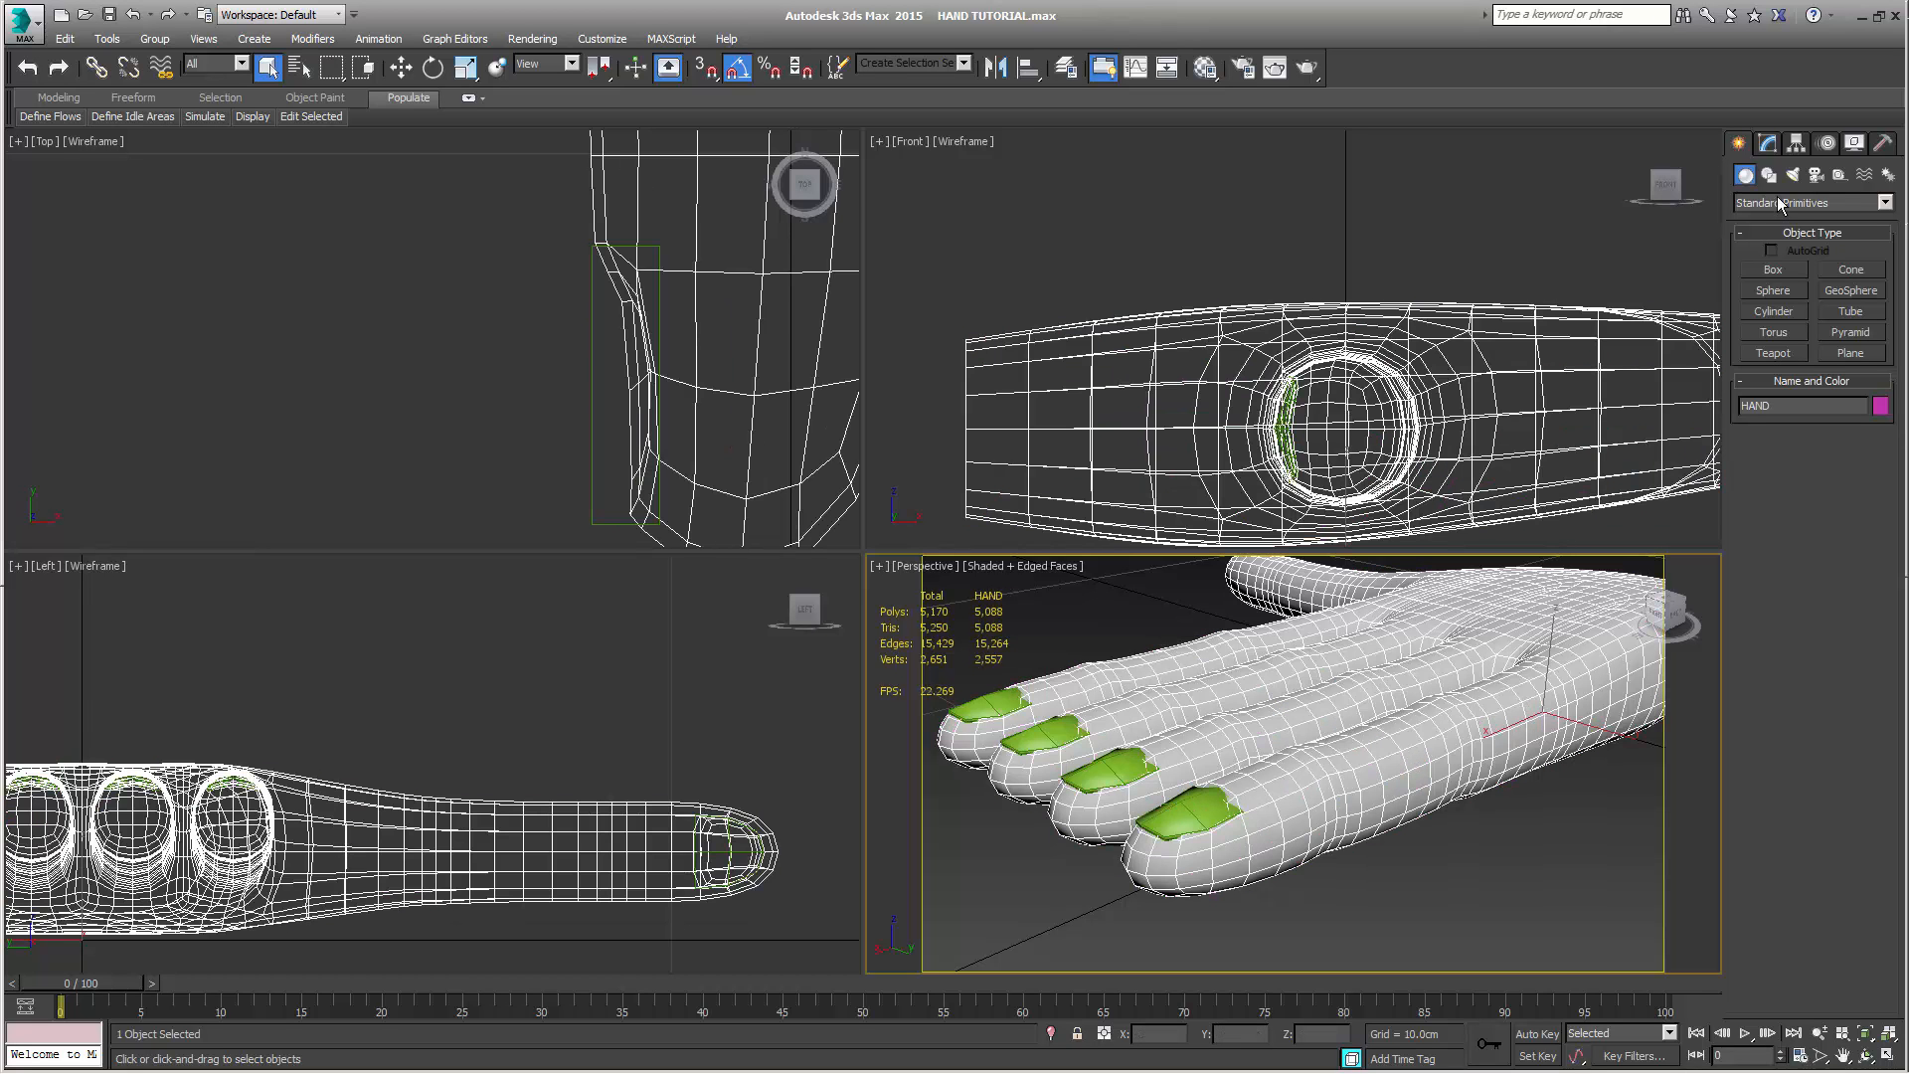
{"action": "left_click", "coordinate": [1771, 145]}
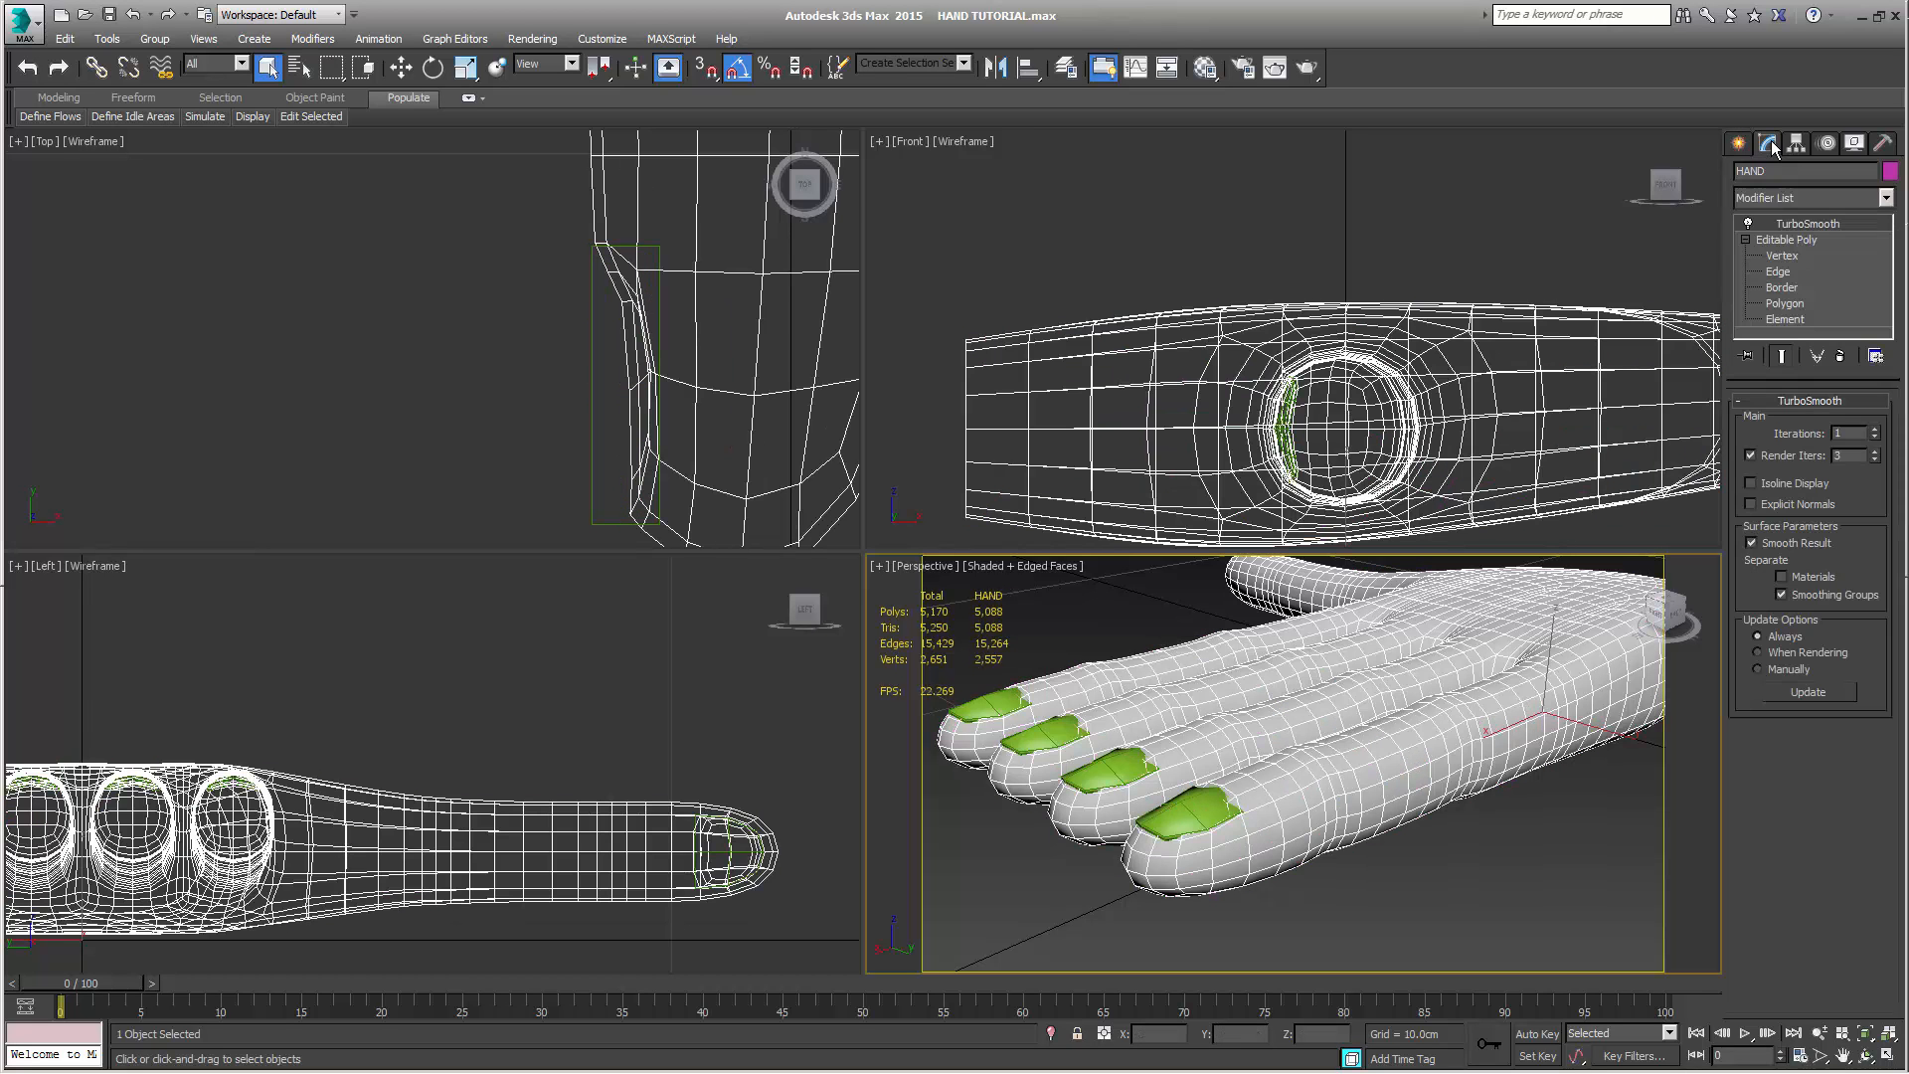
{"action": "left_click", "coordinate": [1817, 240]}
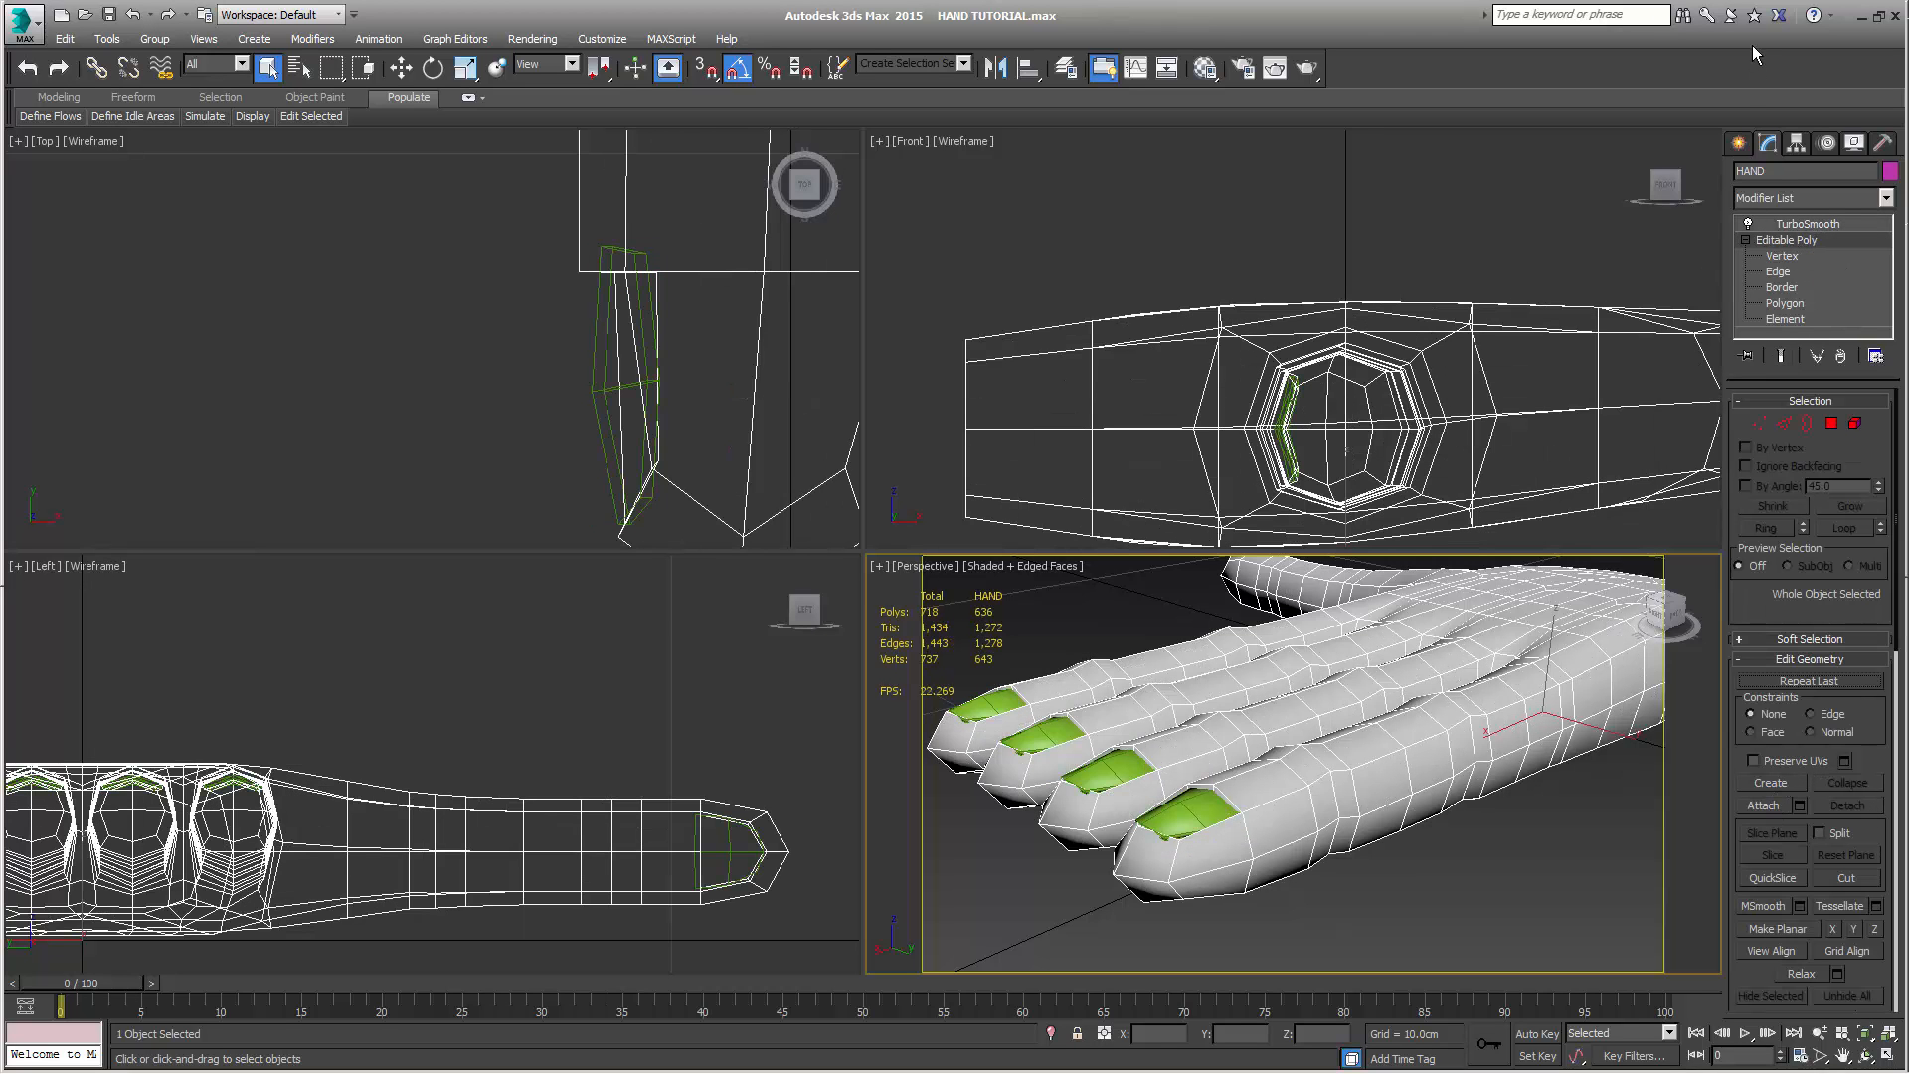
{"action": "left_click", "coordinate": [1766, 807]}
{"action": "left_click", "coordinate": [1171, 821]}
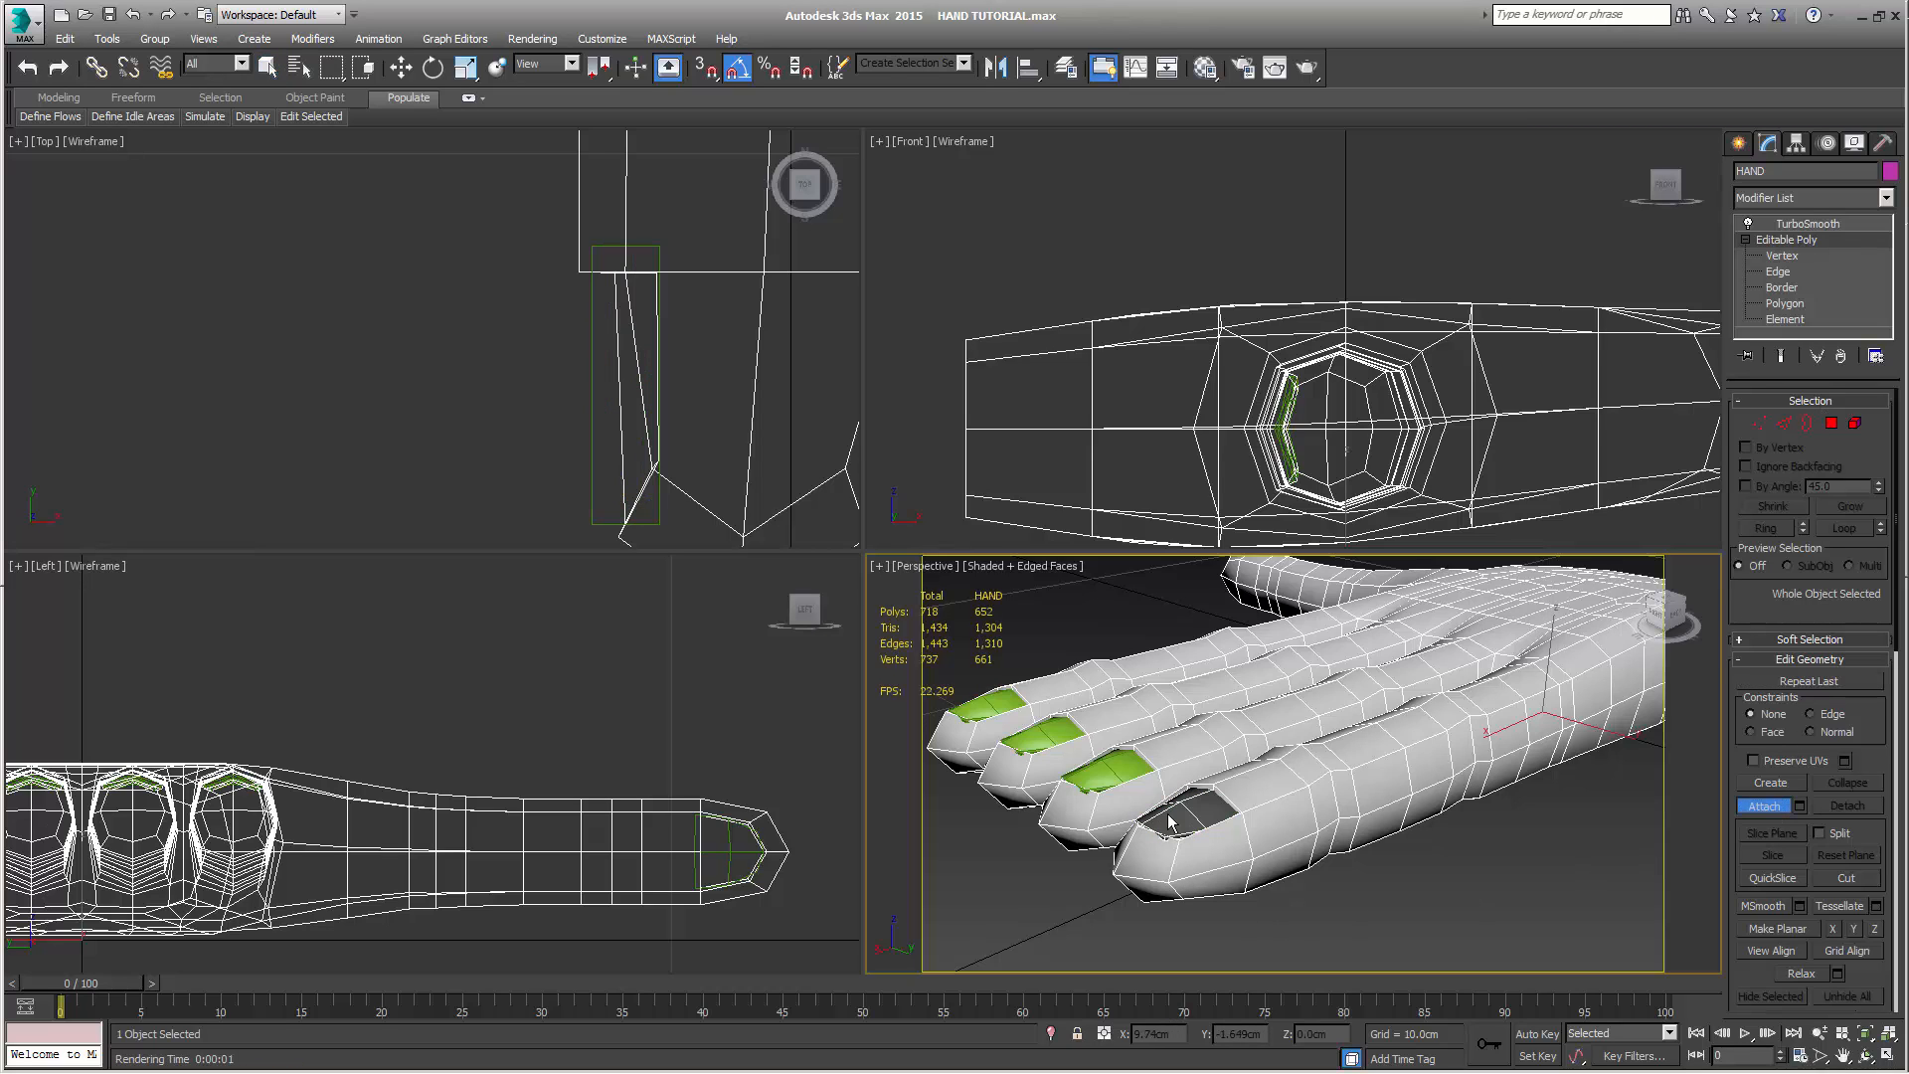
{"action": "left_click", "coordinate": [1115, 776]}
{"action": "mouse_move", "coordinate": [1134, 811]}
{"action": "middle_mouse_down", "text": "alt"}
{"action": "mouse_move", "coordinate": [1326, 821]}
{"action": "mouse_move", "coordinate": [1255, 832]}
{"action": "mouse_move", "coordinate": [1125, 793]}
{"action": "mouse_move", "coordinate": [1144, 791]}
{"action": "middle_mouse_up", "text": "alt"}
{"action": "left_click", "coordinate": [1398, 765]}
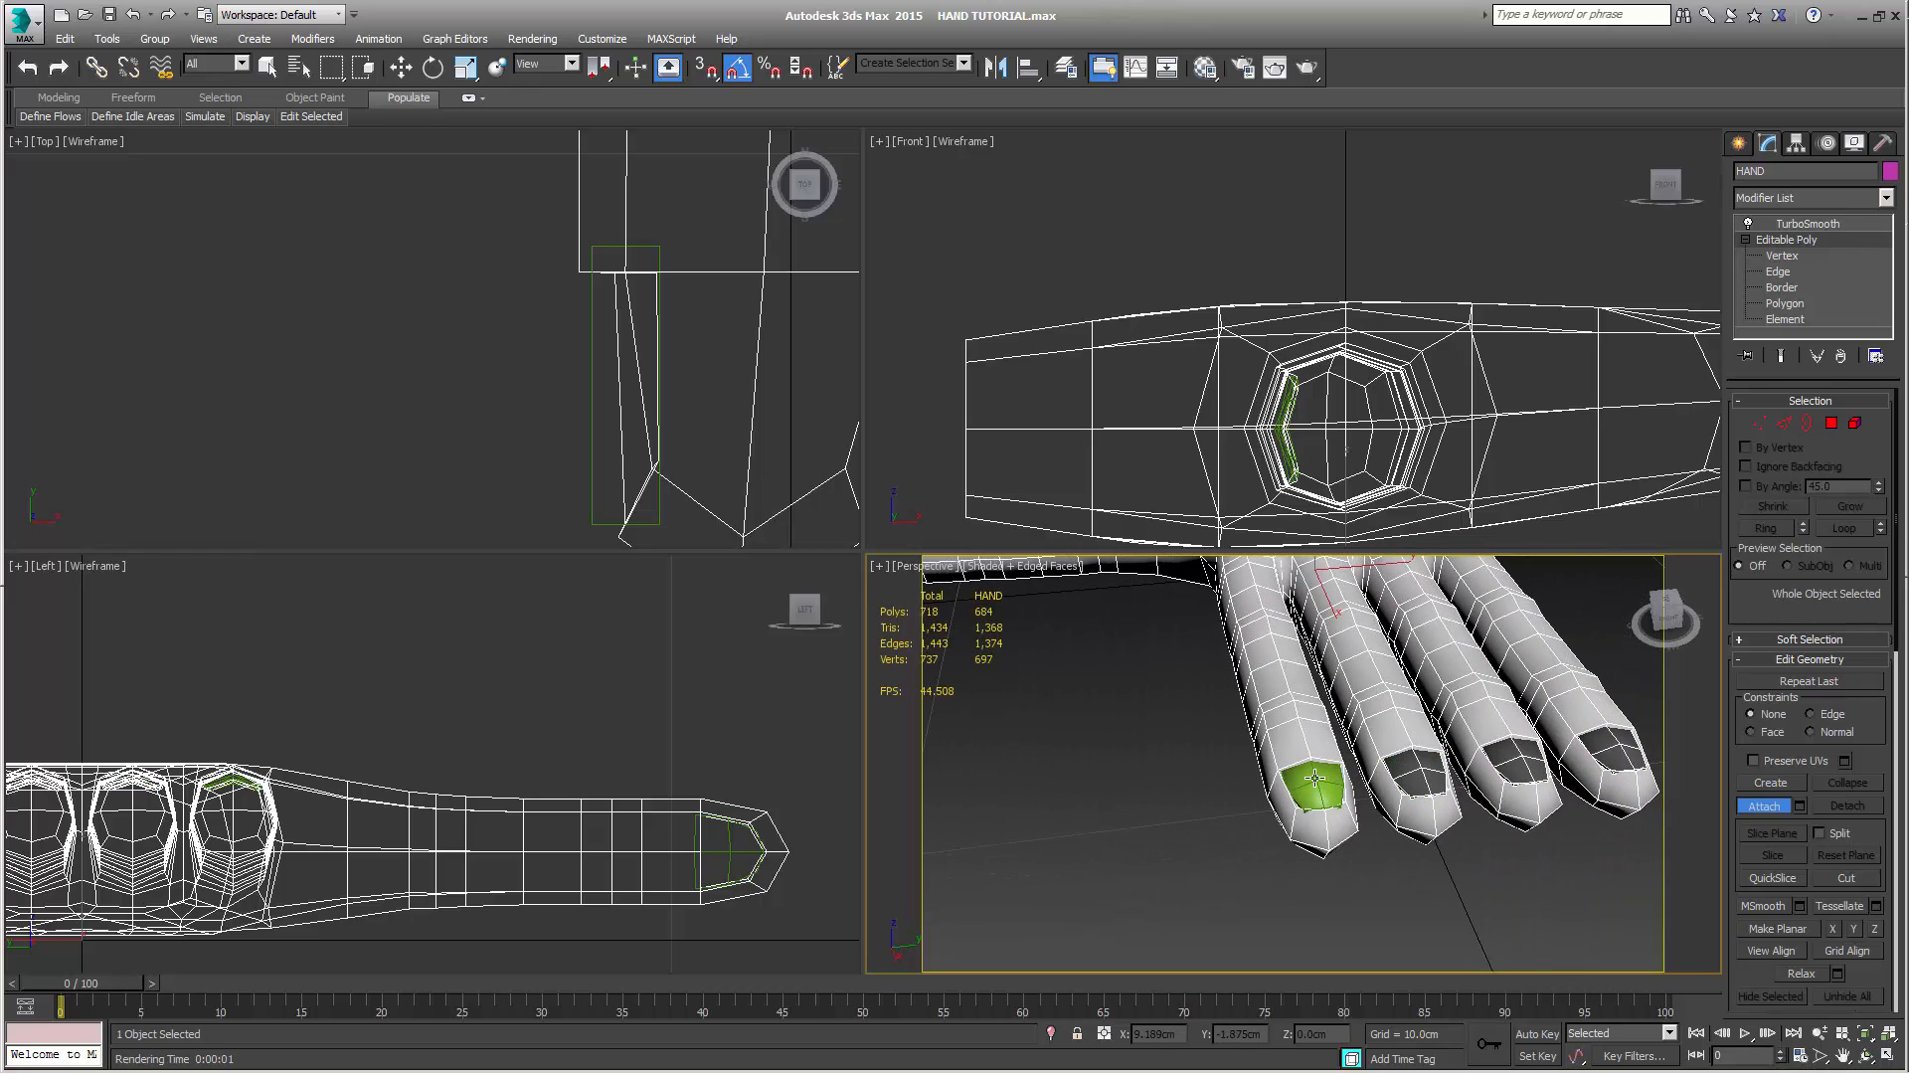
{"action": "left_click", "coordinate": [1316, 782]}
Attach the thumb nail to the HAND object as well and finish attaching
{"action": "scroll", "coordinate": [1133, 742], "scroll_direction": "down", "scroll_amount": 8}
{"action": "middle_click_drag", "start_coordinate": [1319, 700], "coordinate": [1318, 760], "text": "alt"}
{"action": "scroll", "coordinate": [1300, 704], "scroll_direction": "up", "scroll_amount": 5}
{"action": "left_click", "coordinate": [1159, 744]}
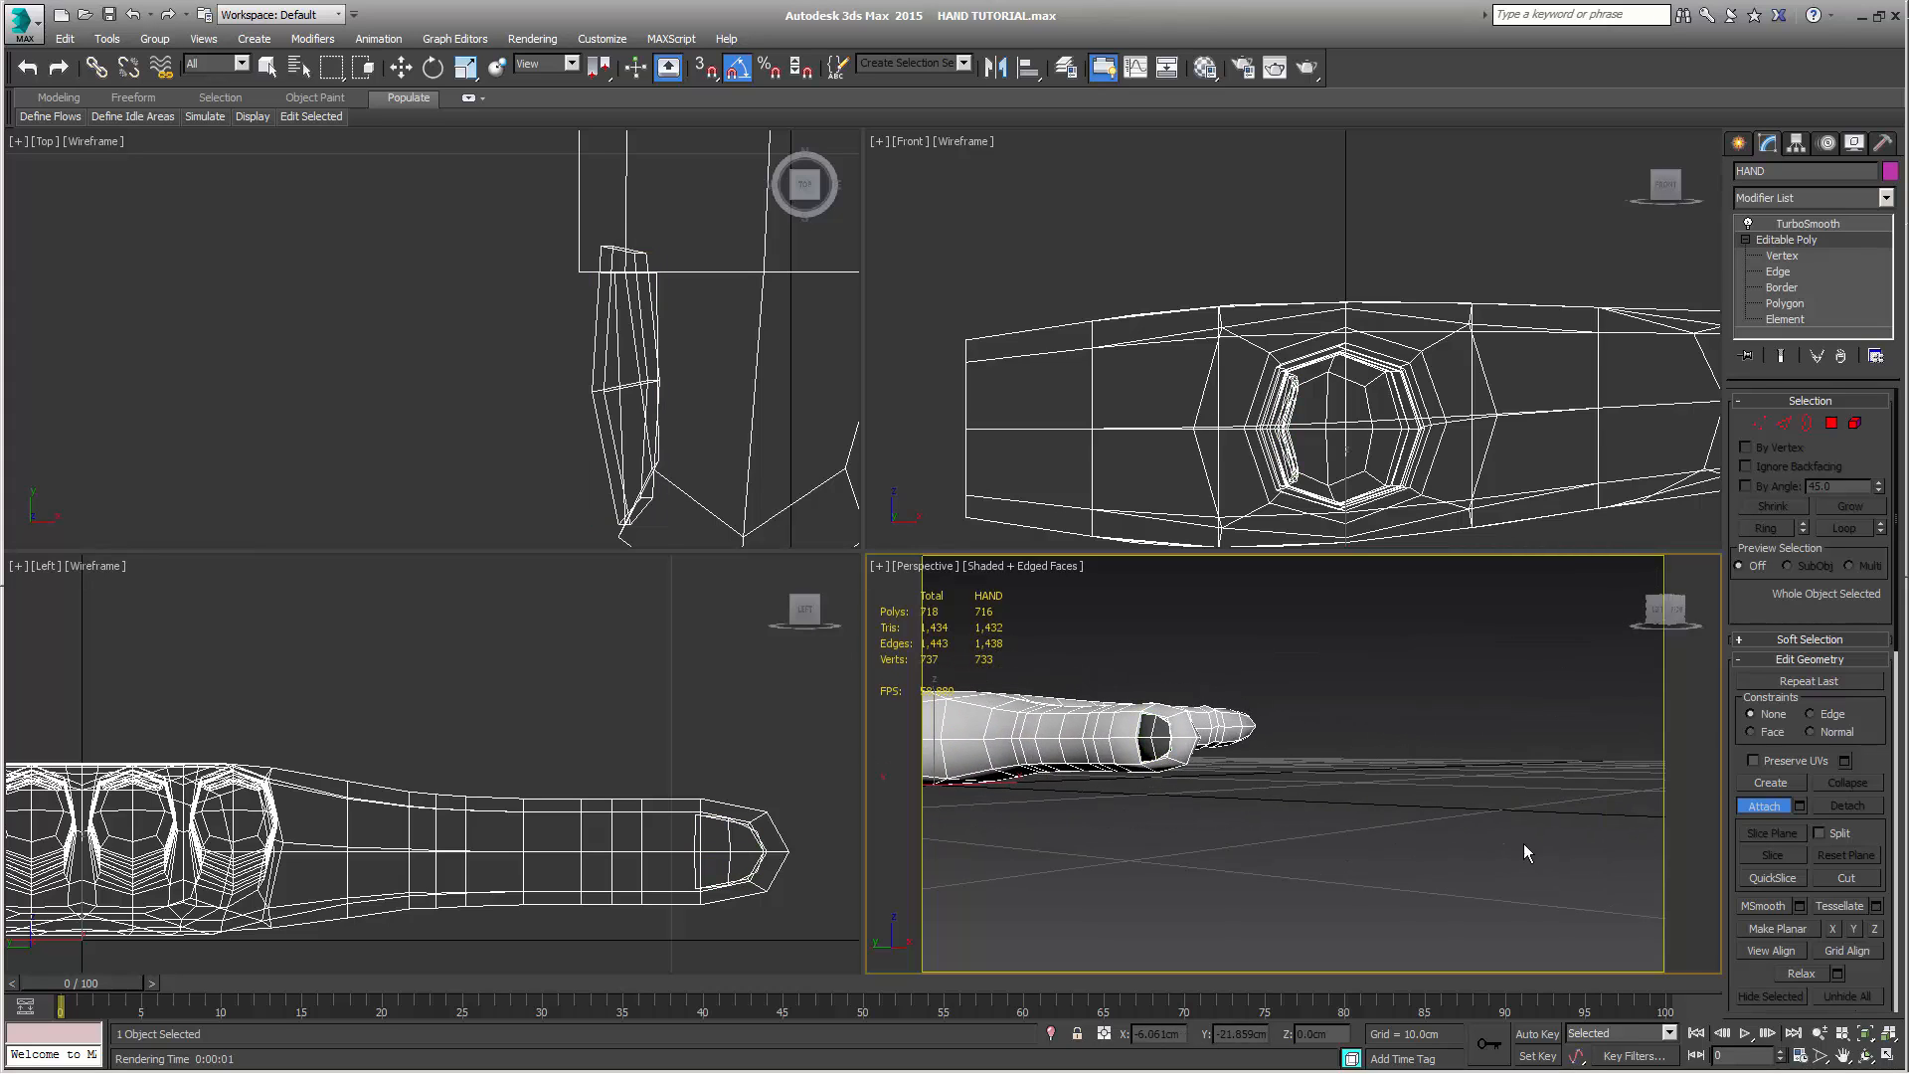
{"action": "key", "text": "w"}
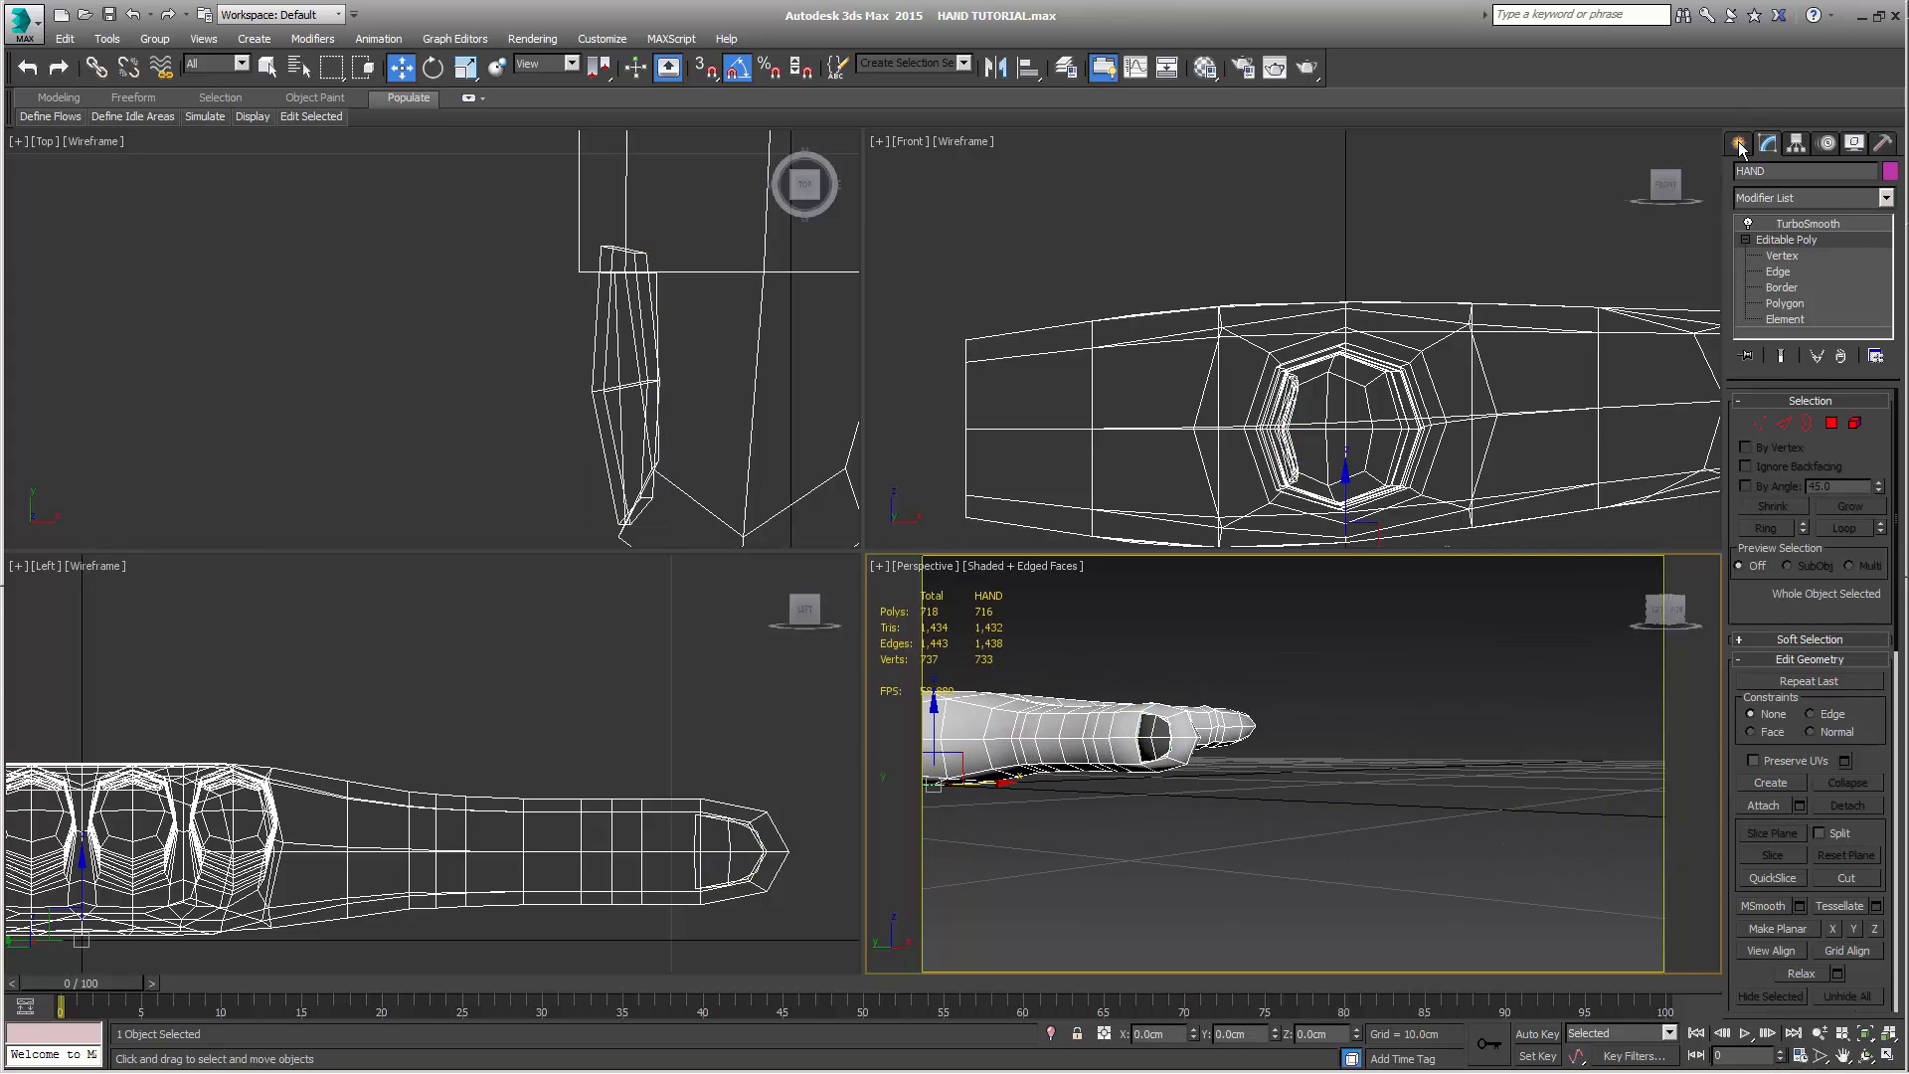
{"action": "left_click", "coordinate": [1739, 145]}
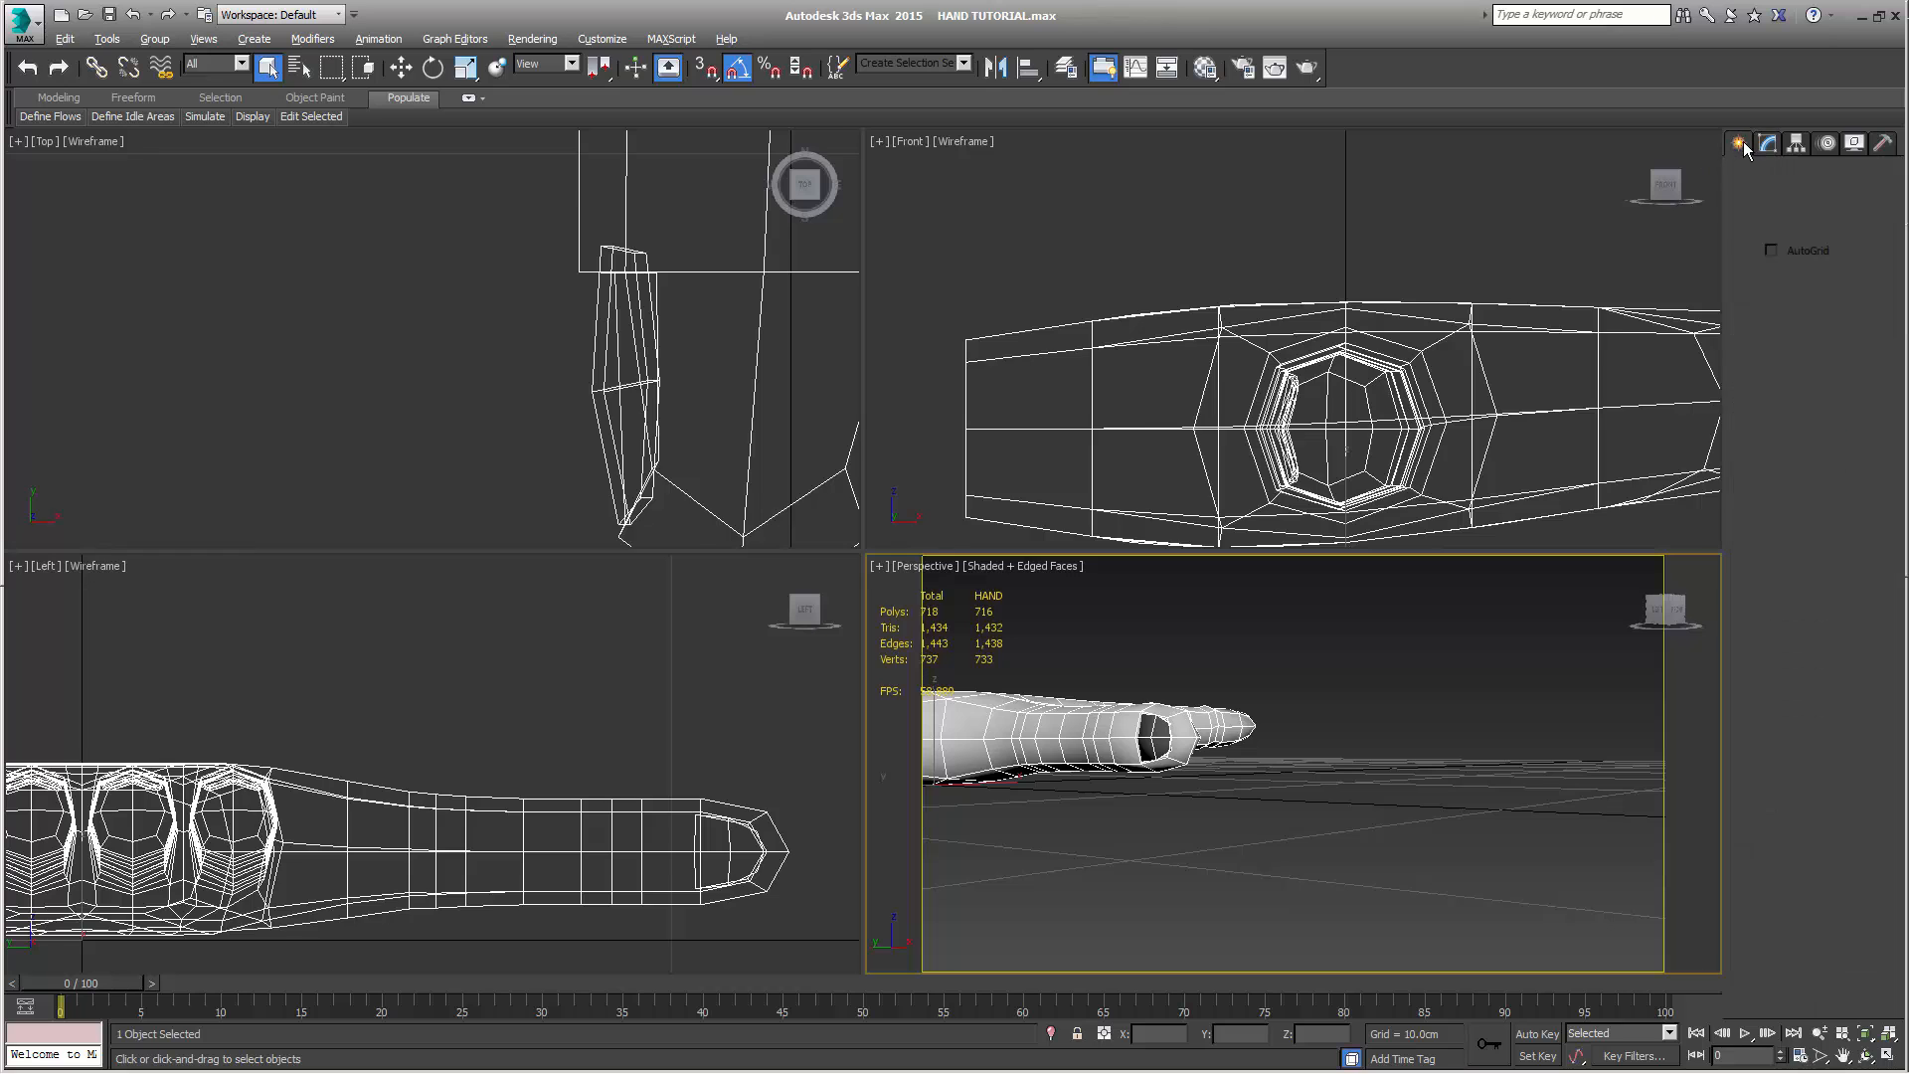
Render a close perspective view of the fingers from above to check the attached nails
{"action": "middle_click_drag", "start_coordinate": [1388, 889], "coordinate": [1361, 647], "text": "alt"}
{"action": "scroll", "coordinate": [1384, 808], "scroll_direction": "up", "scroll_amount": 5}
{"action": "scroll", "coordinate": [1260, 788], "scroll_direction": "up", "scroll_amount": 6}
{"action": "scroll", "coordinate": [1361, 647], "scroll_direction": "down", "scroll_amount": 4}
{"action": "middle_click_drag", "start_coordinate": [1360, 729], "coordinate": [1500, 628]}
{"action": "scroll", "coordinate": [1493, 650], "scroll_direction": "up", "scroll_amount": 3}
{"action": "key", "text": "shift+q"}
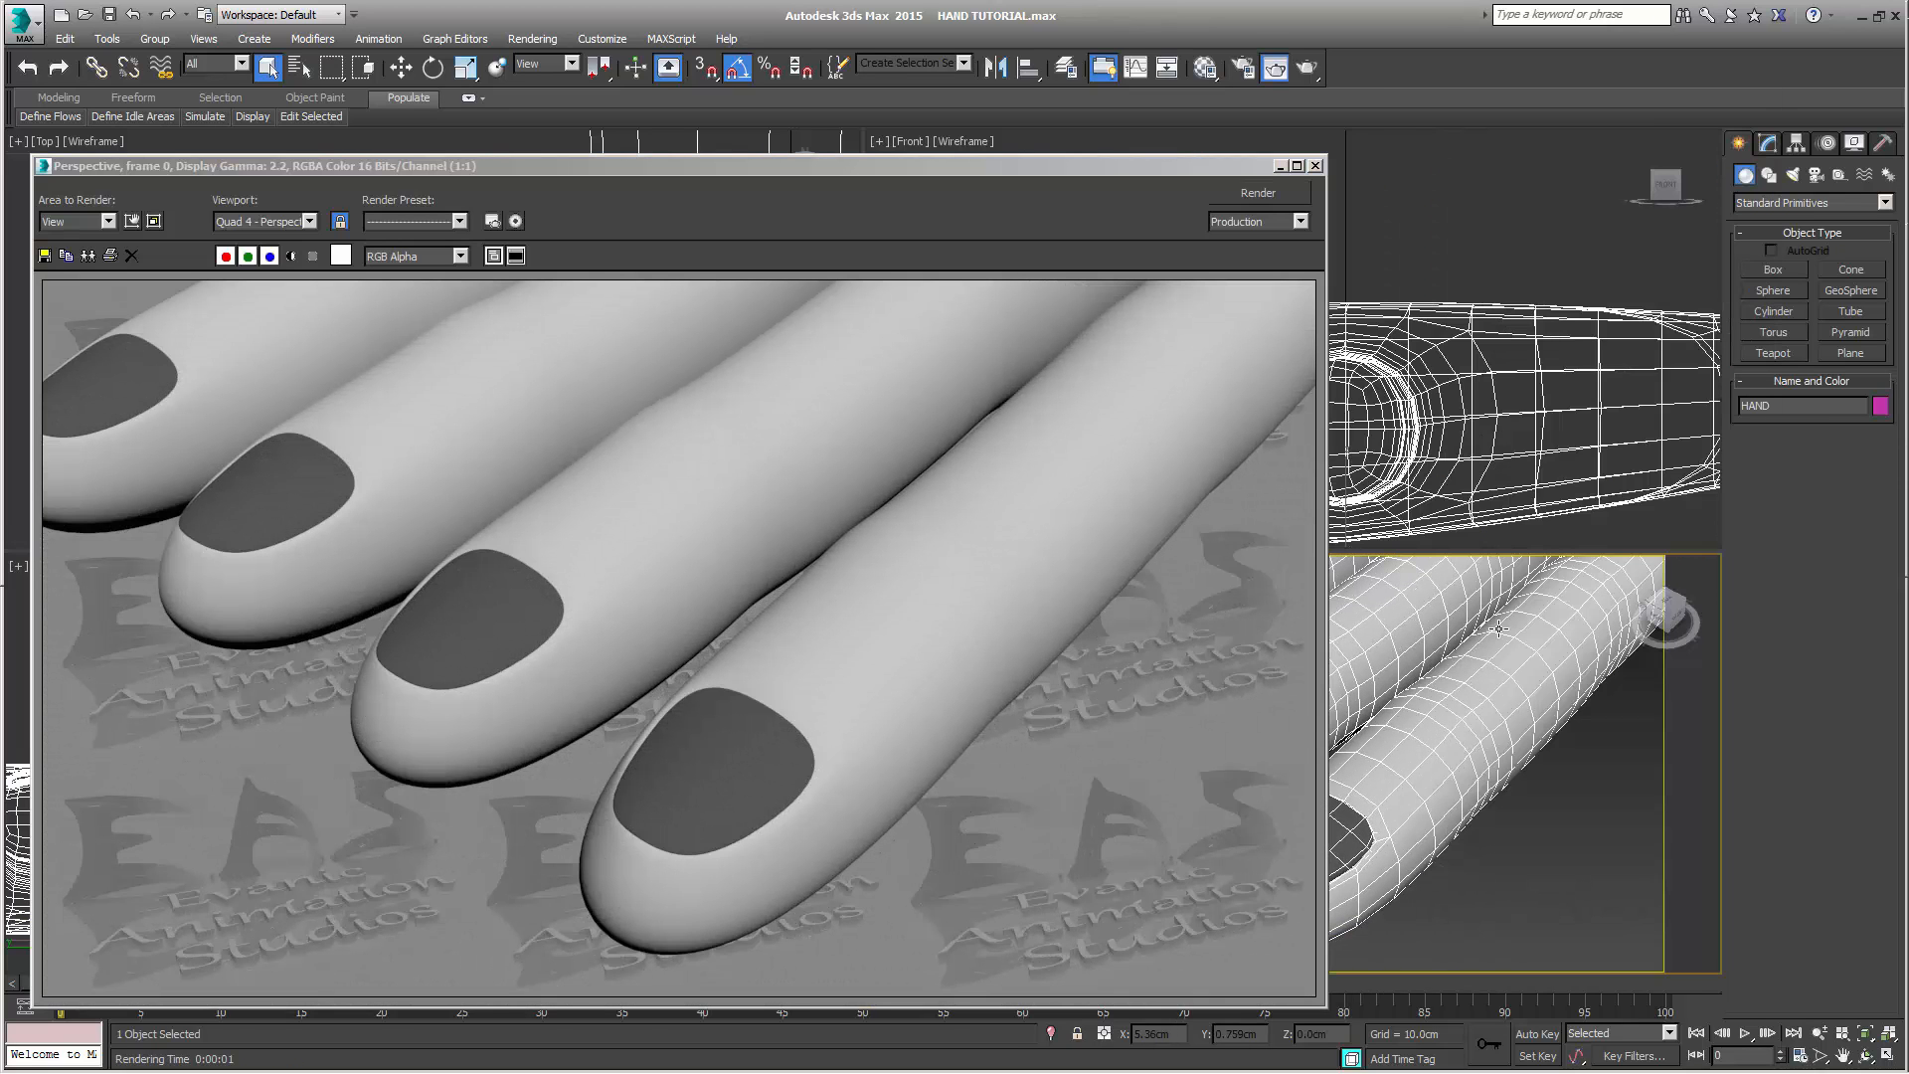
{"action": "left_click", "coordinate": [1323, 199]}
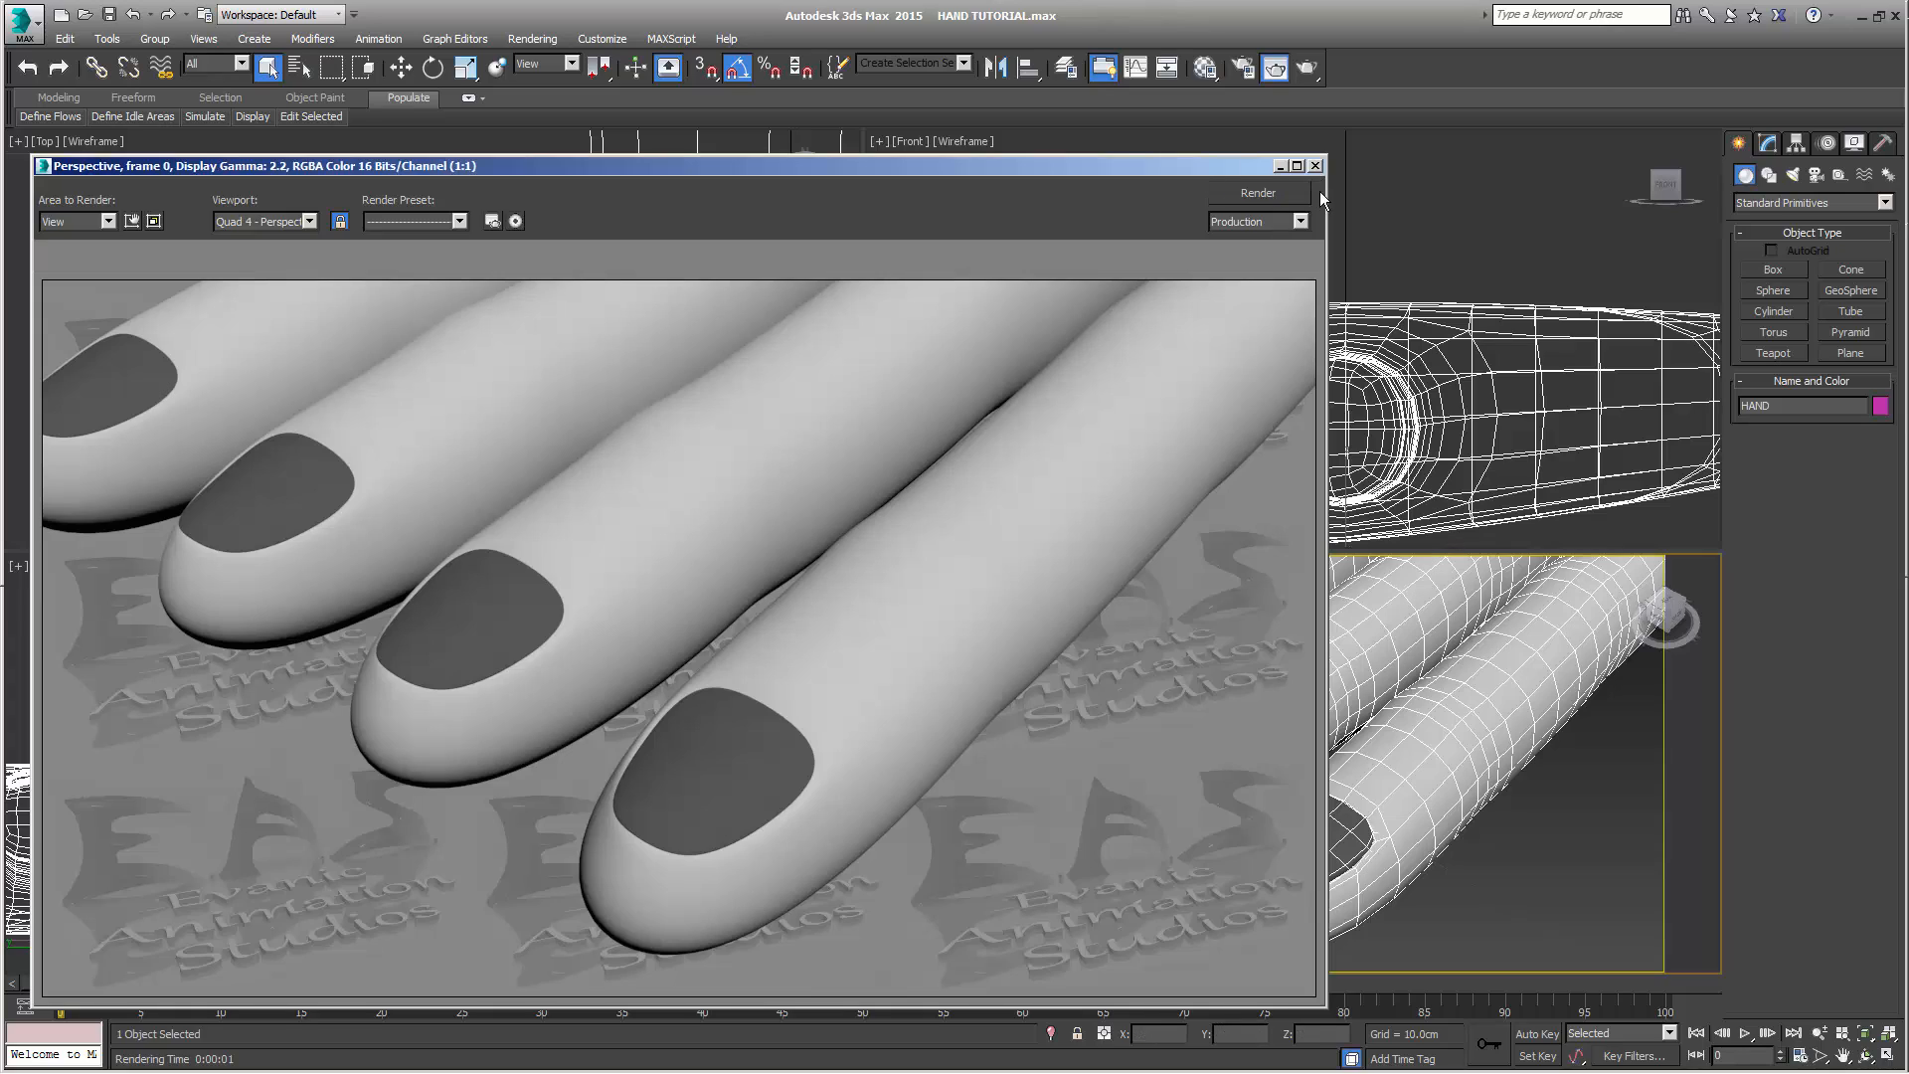
{"action": "left_click", "coordinate": [1316, 167]}
Render the fingers from a low side angle to check how the nails sit in their beds
{"action": "middle_click_drag", "start_coordinate": [1483, 863], "coordinate": [1532, 883], "text": "alt"}
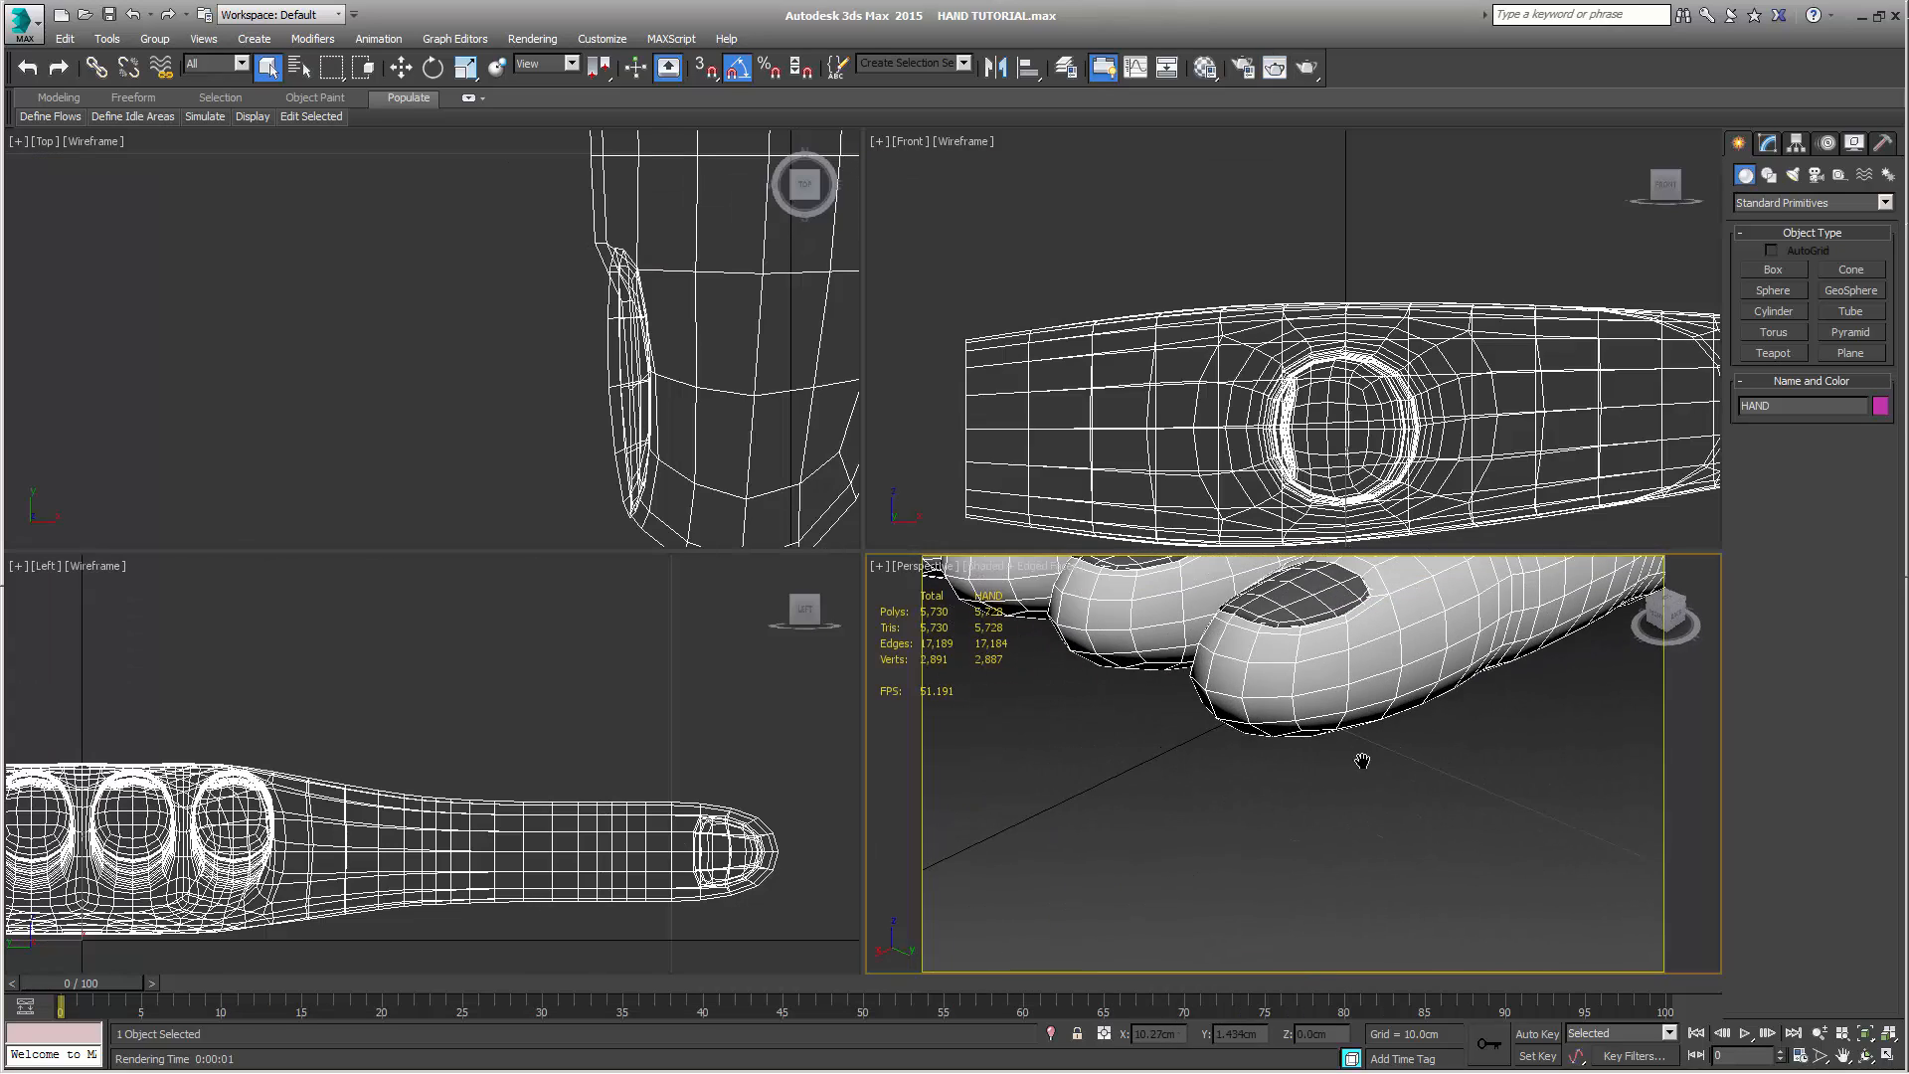
{"action": "middle_click_drag", "start_coordinate": [1363, 761], "coordinate": [1352, 804], "text": "alt"}
{"action": "key", "text": "shift+q"}
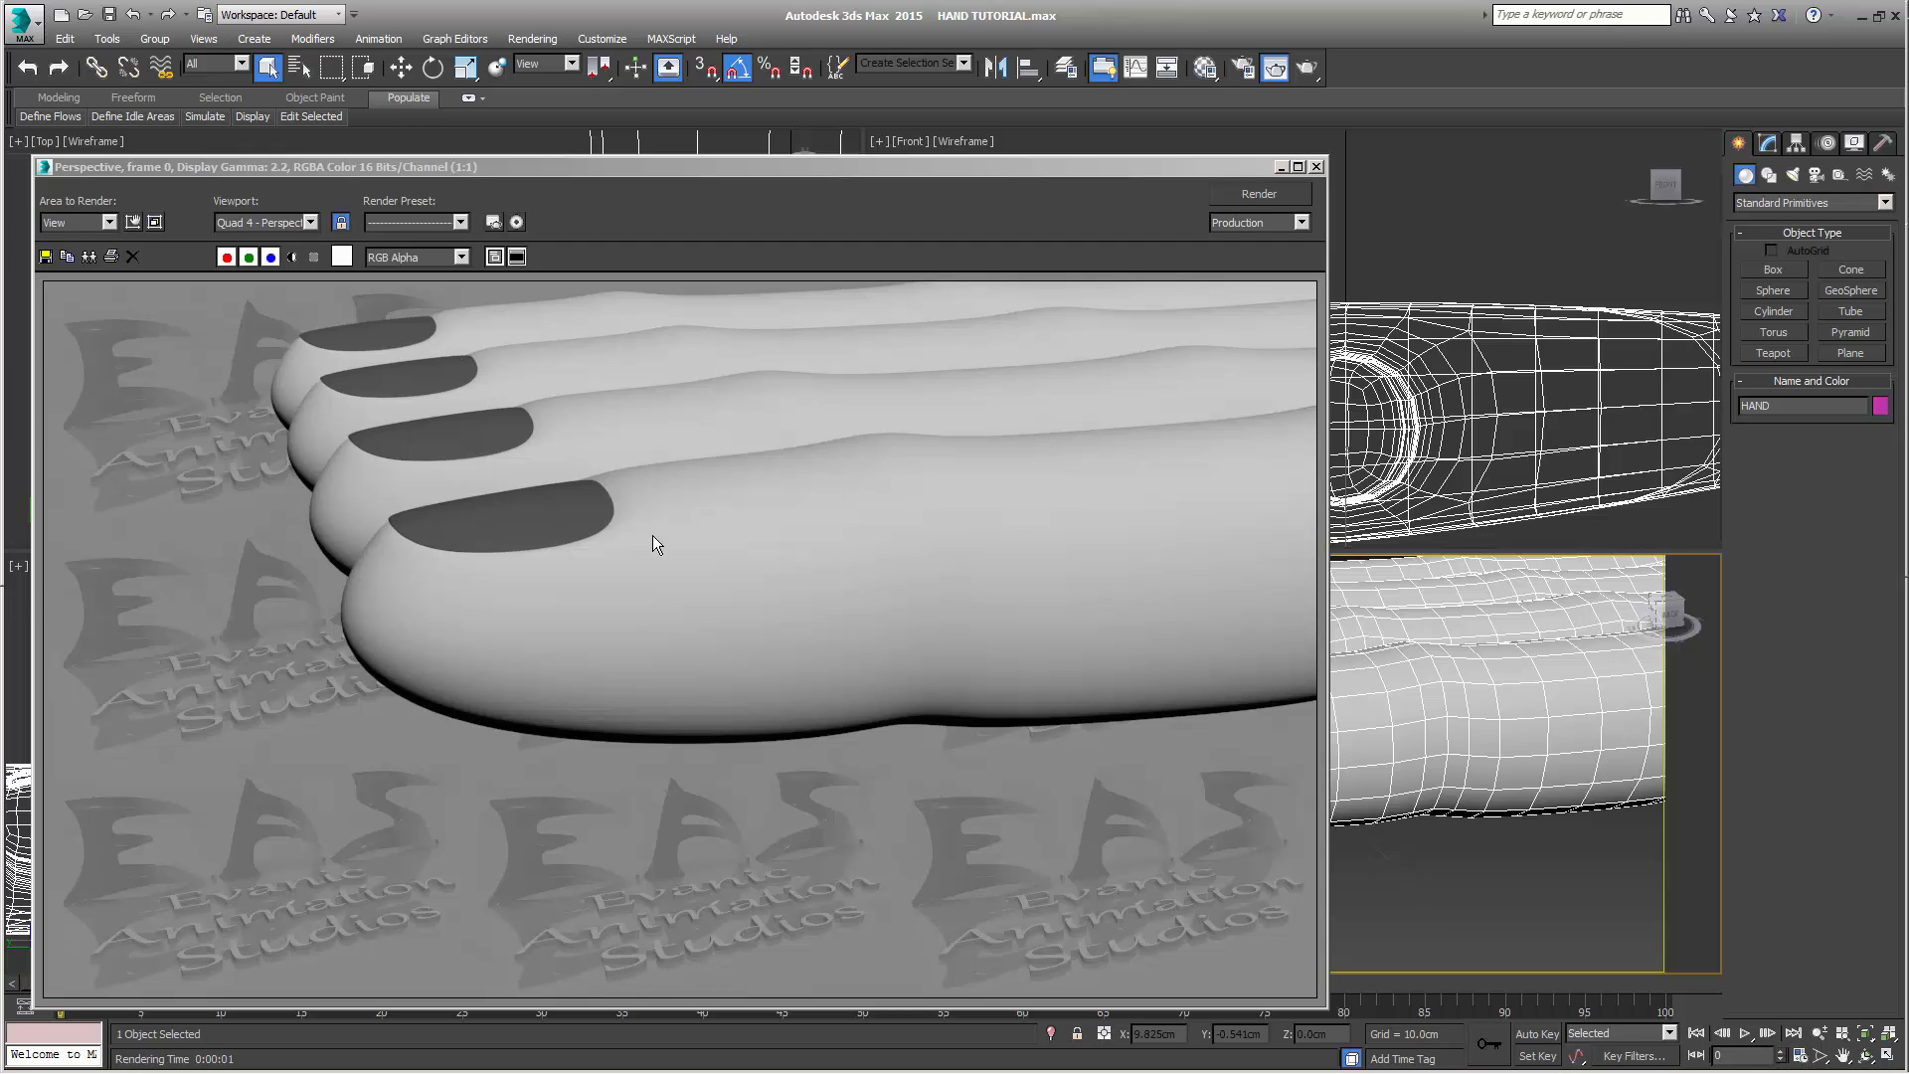
{"action": "left_click", "coordinate": [1319, 167]}
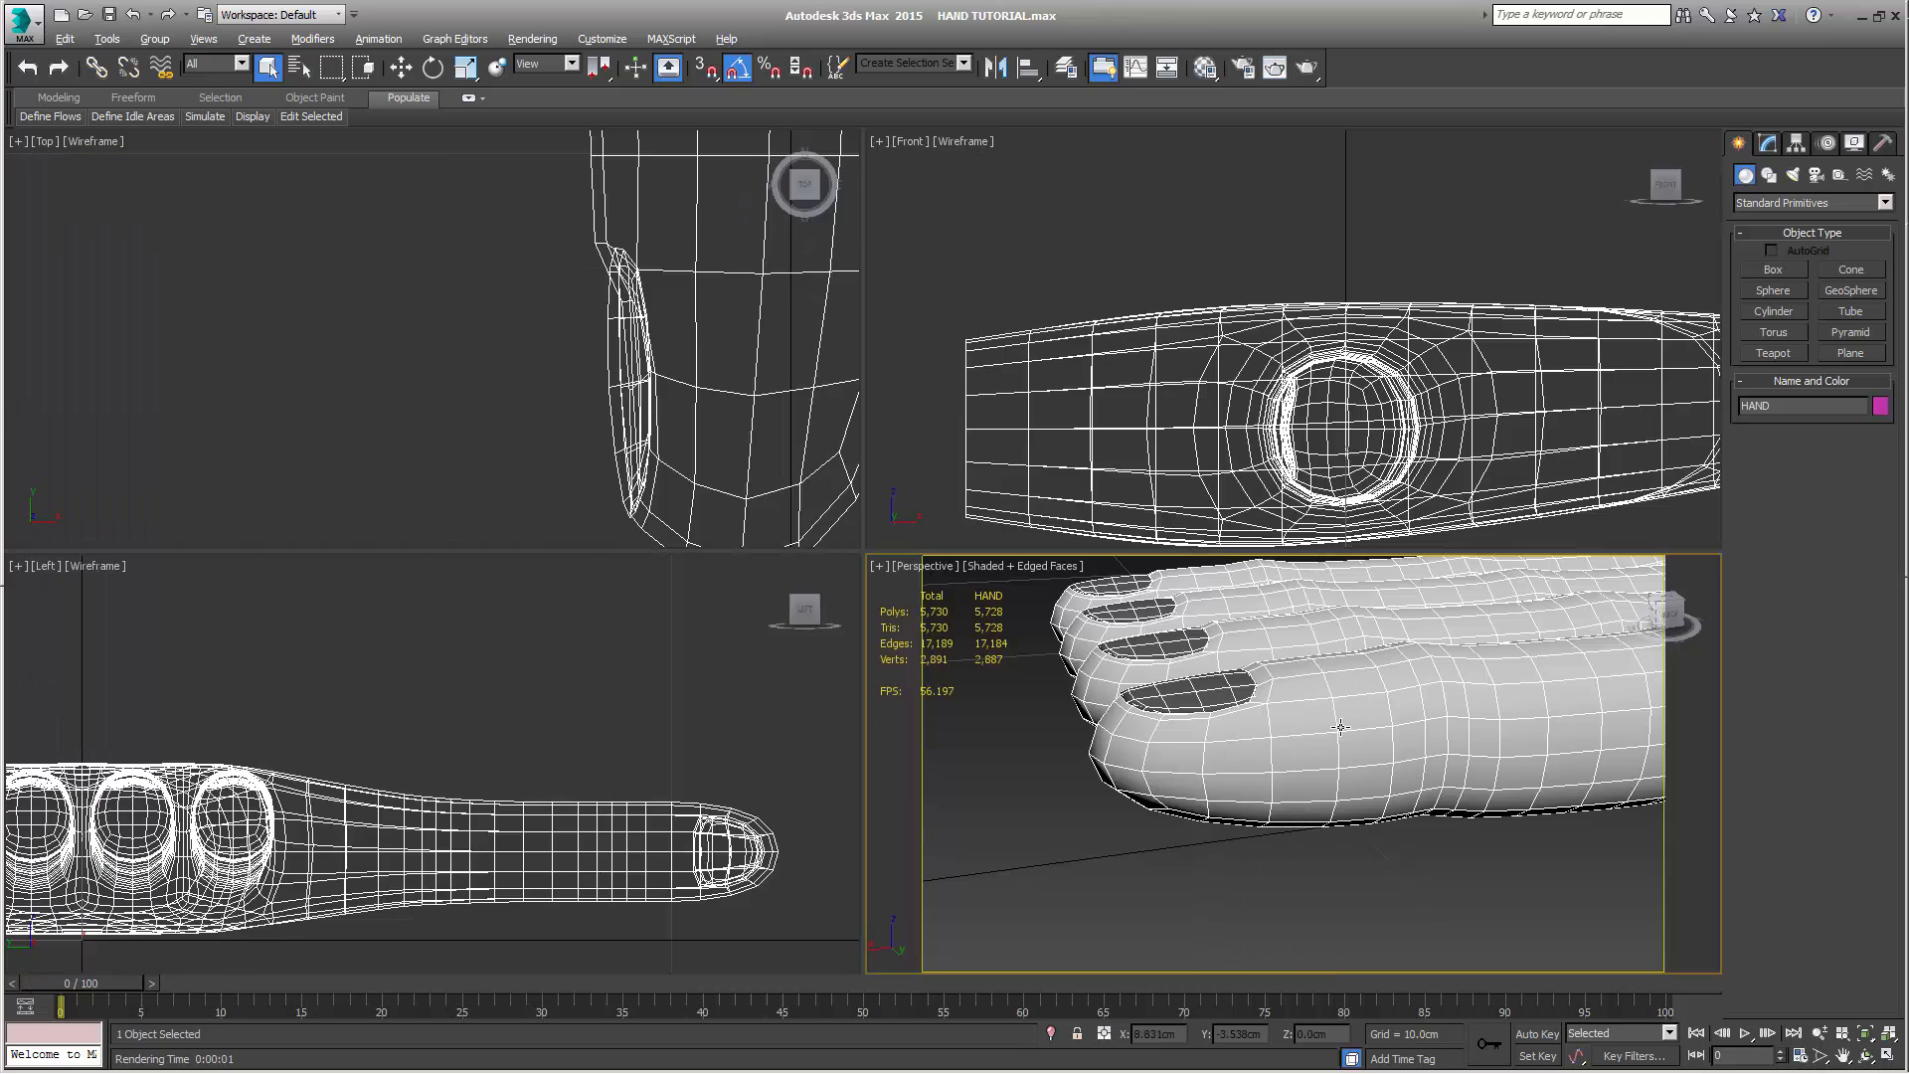
Open the HAND object's Editable Poly at vertex level and examine the low-poly cage around the finger nails
{"action": "middle_click_drag", "start_coordinate": [1424, 776], "coordinate": [1560, 905], "text": "alt"}
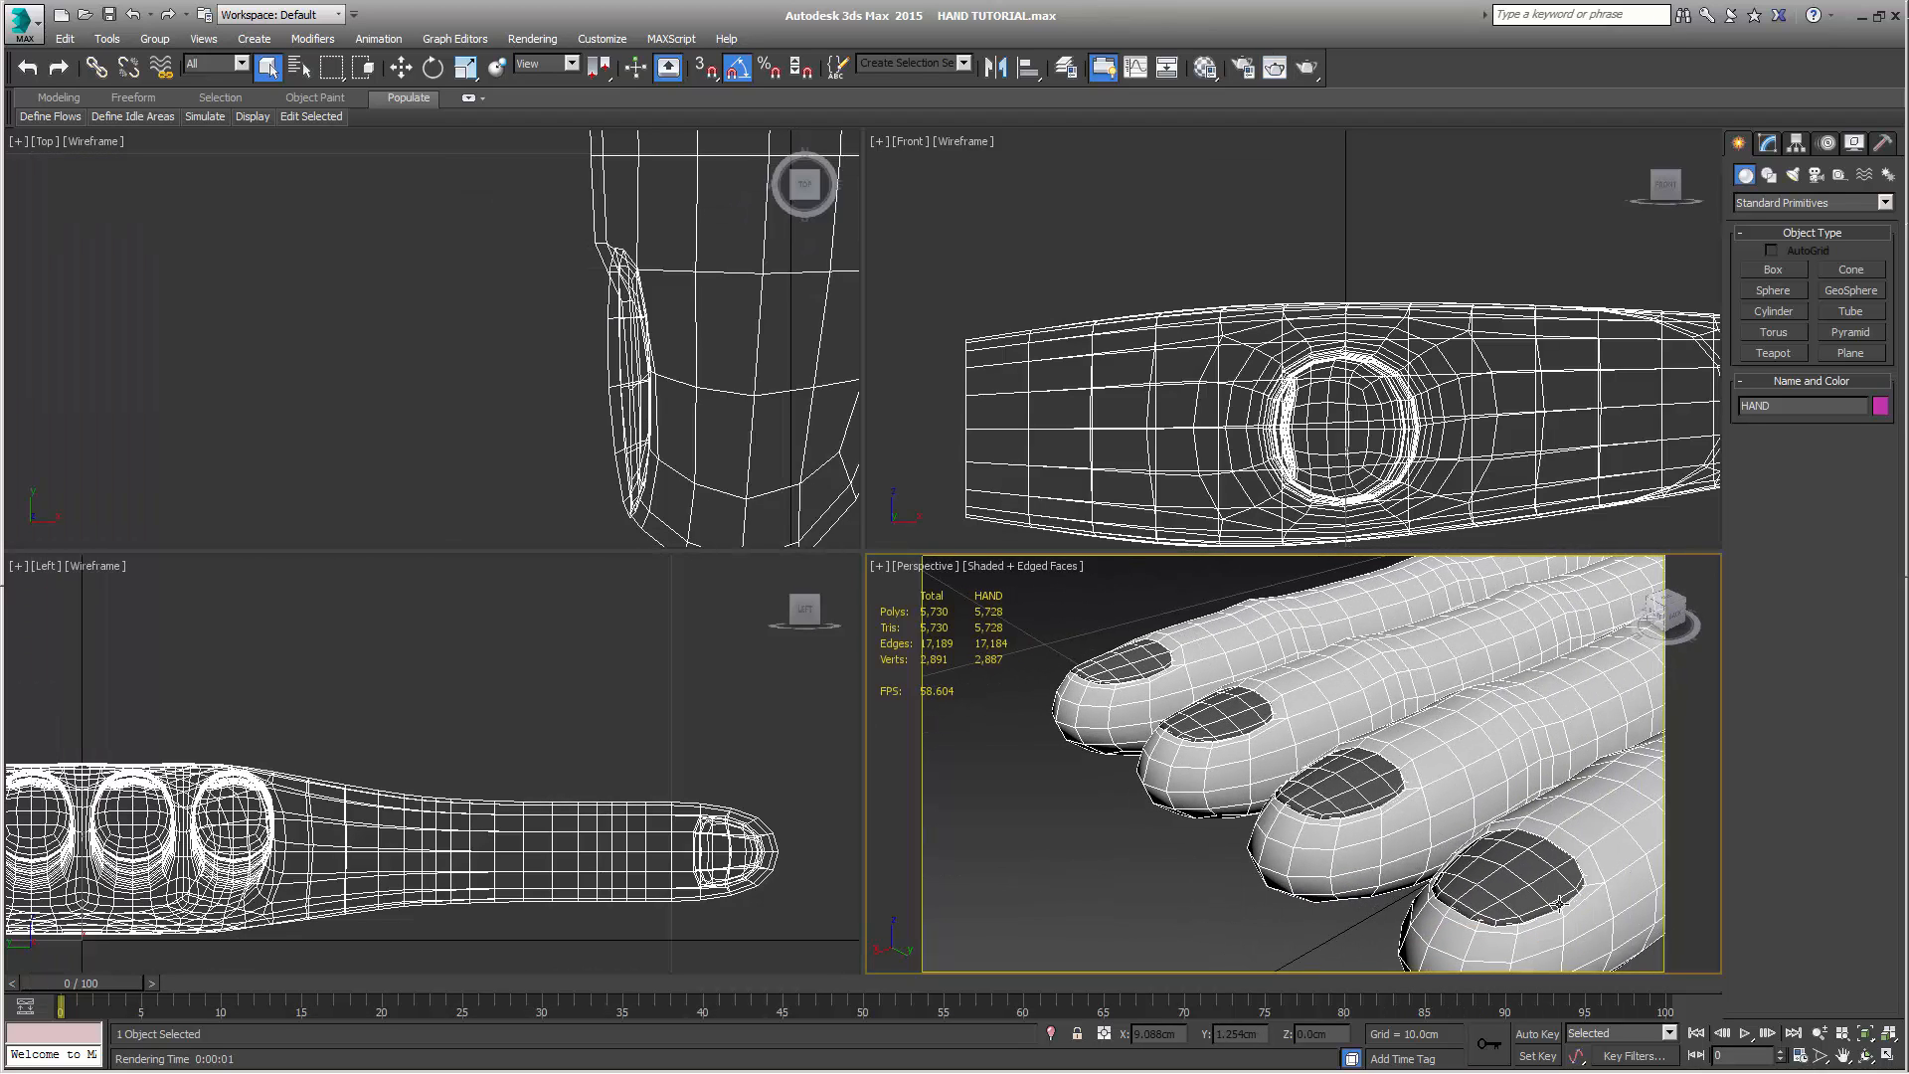
{"action": "left_click", "coordinate": [1767, 142]}
{"action": "left_click", "coordinate": [1783, 257]}
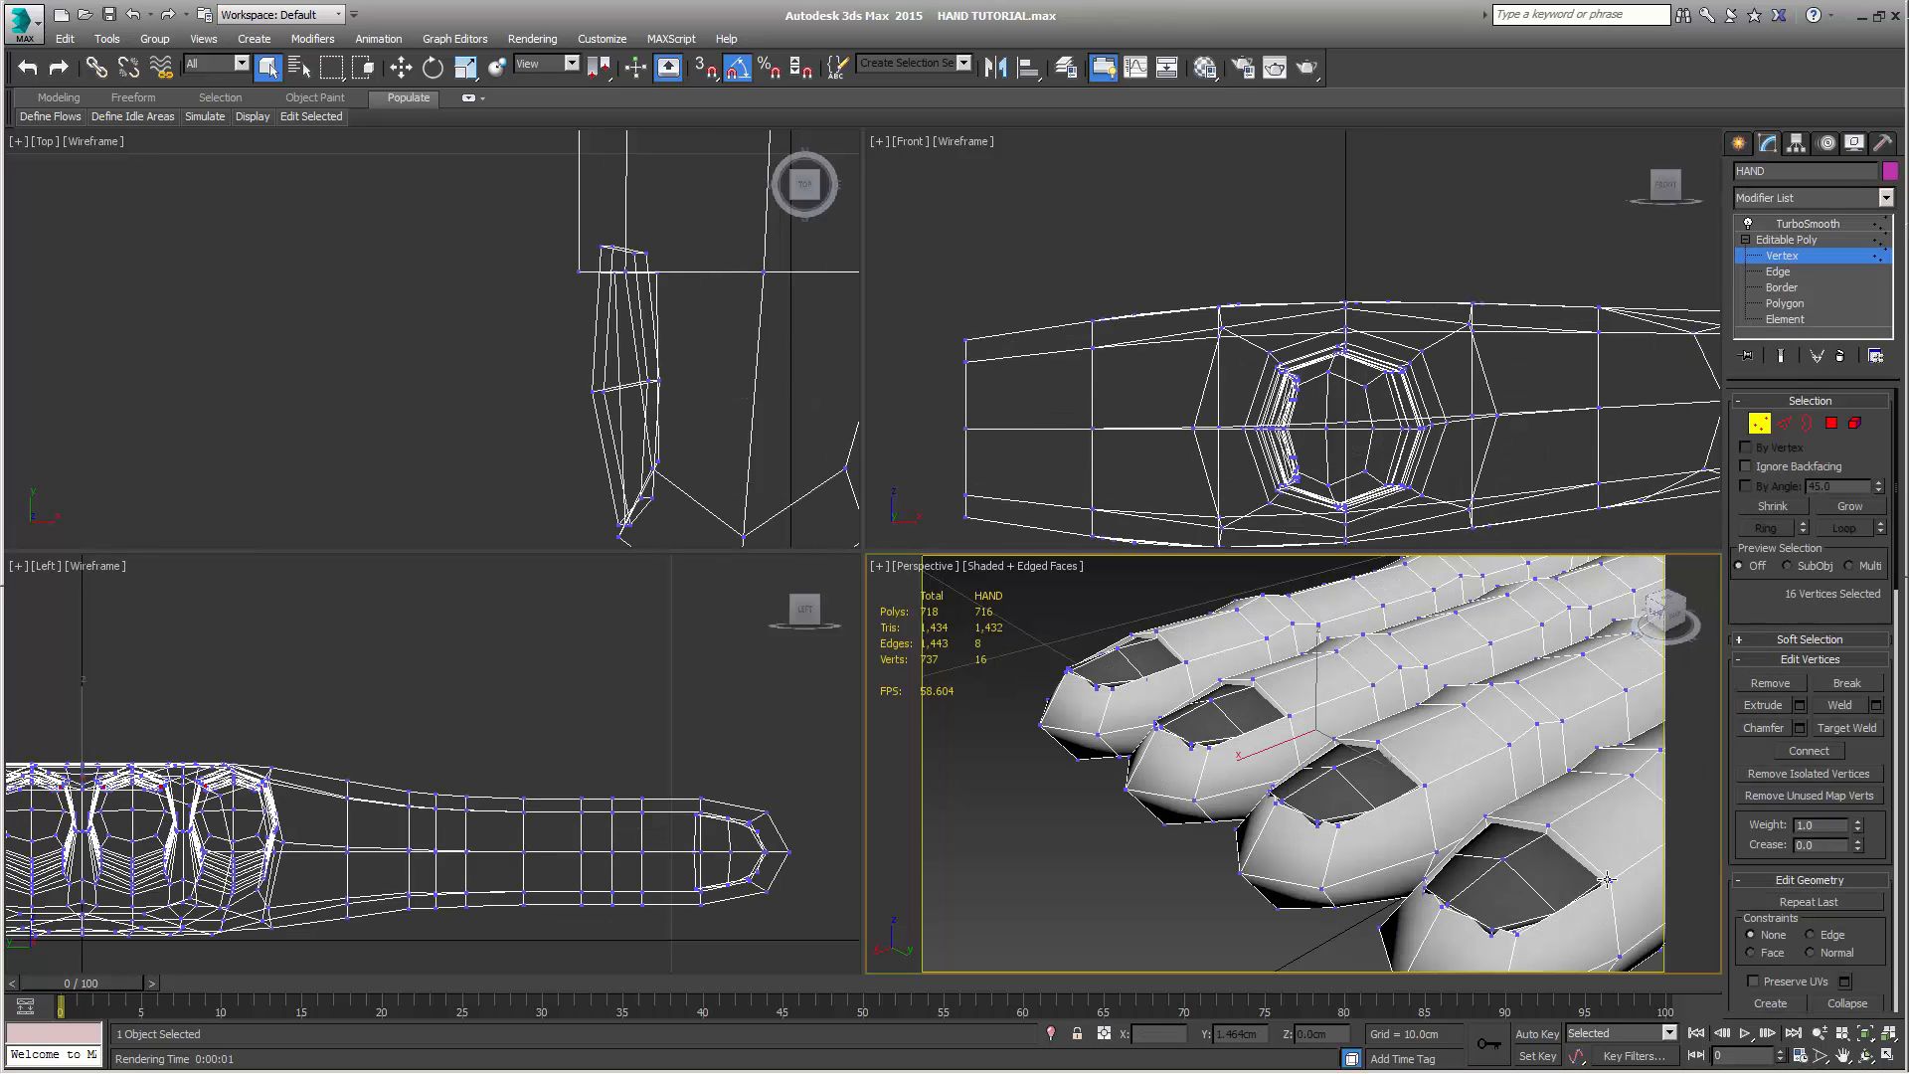
{"action": "middle_click_drag", "start_coordinate": [1569, 923], "coordinate": [1509, 893], "text": "alt"}
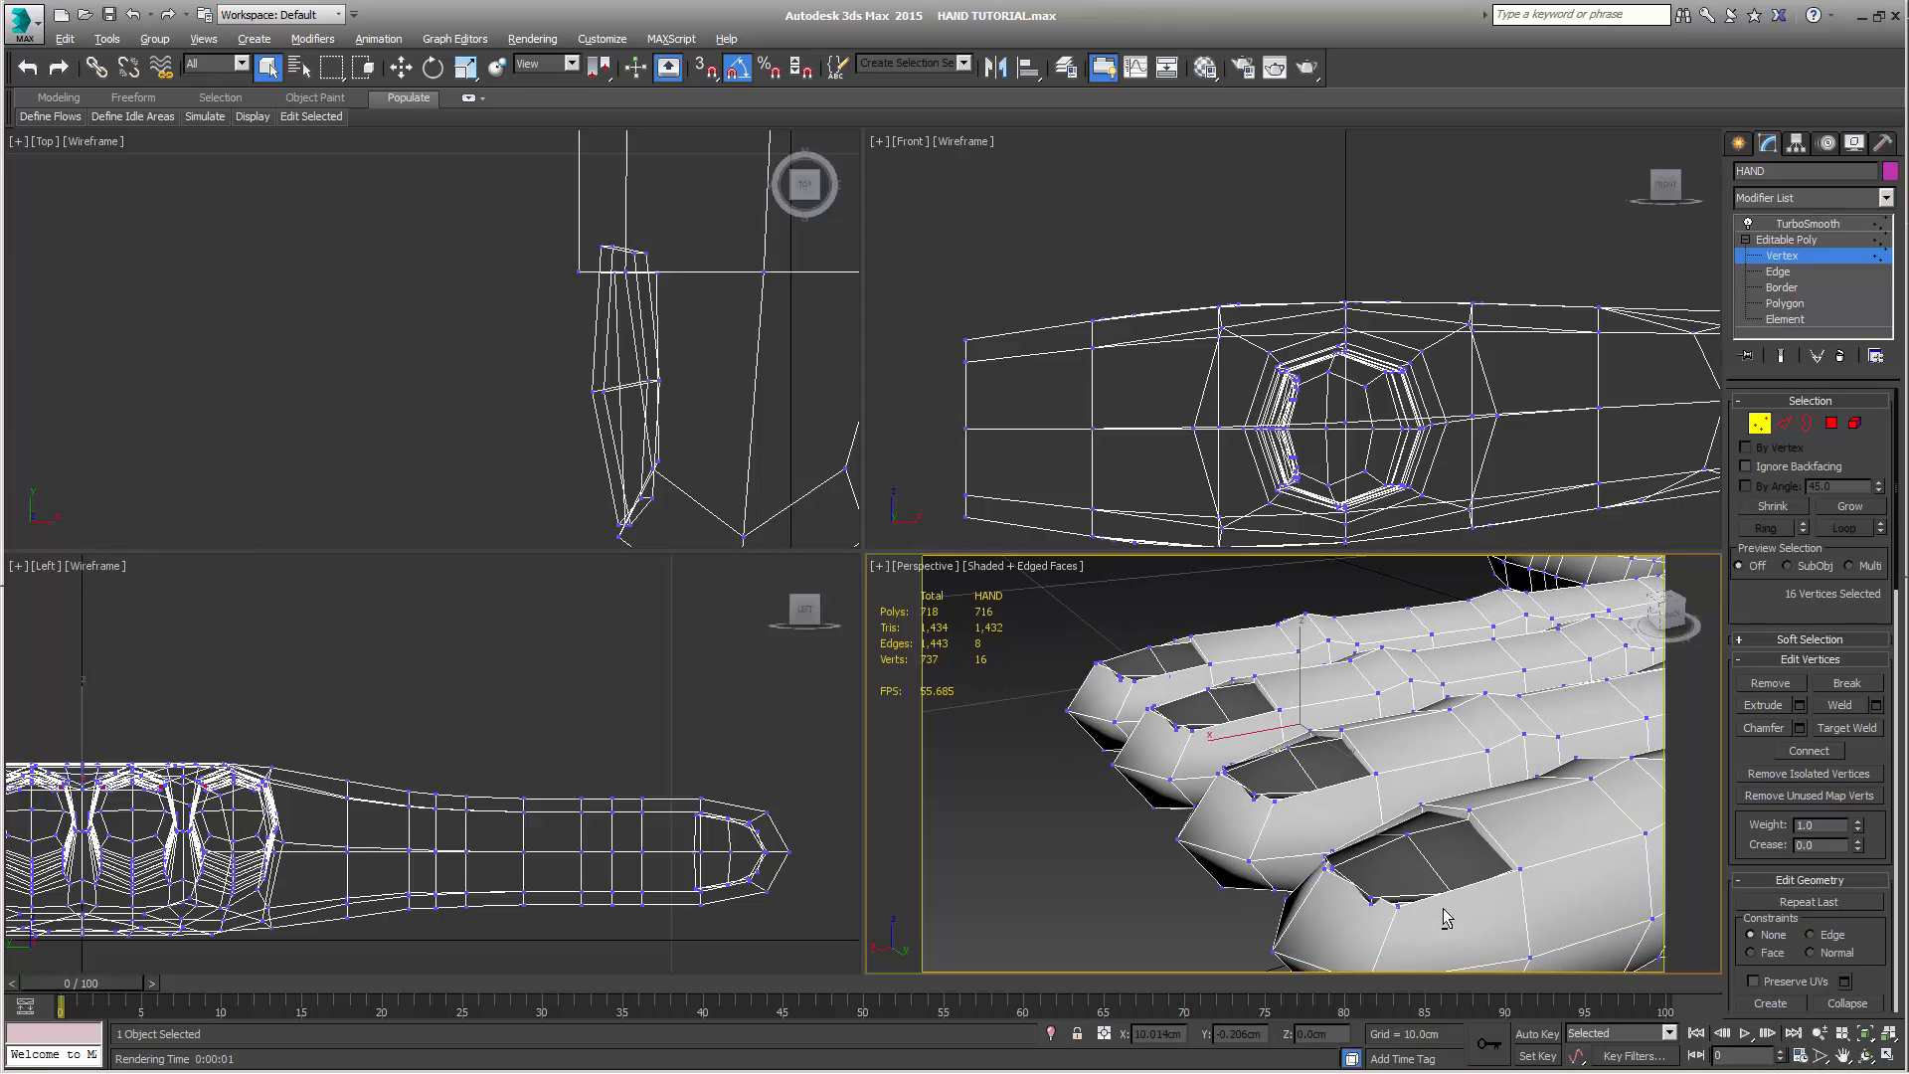
{"action": "middle_click_drag", "start_coordinate": [1443, 913], "coordinate": [1483, 755], "text": "alt"}
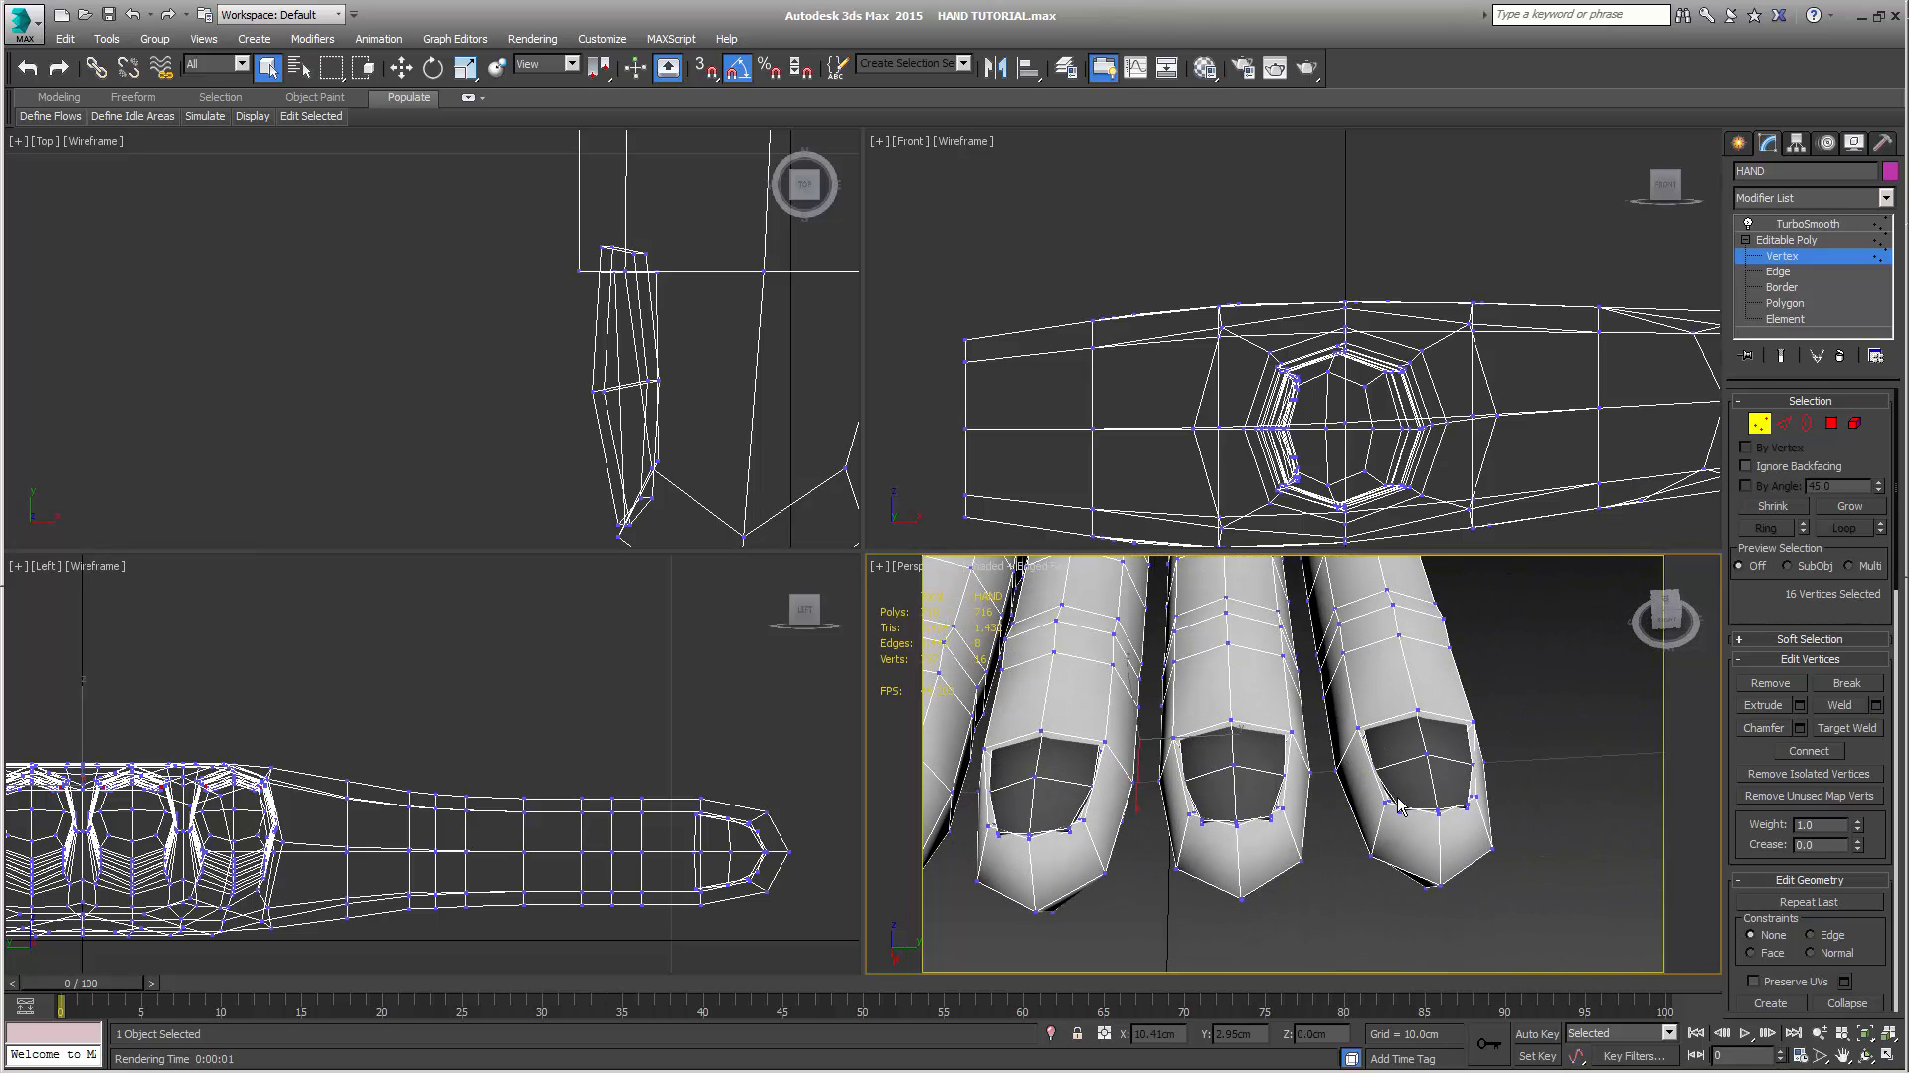
{"action": "middle_click_drag", "start_coordinate": [1345, 838], "coordinate": [1353, 819]}
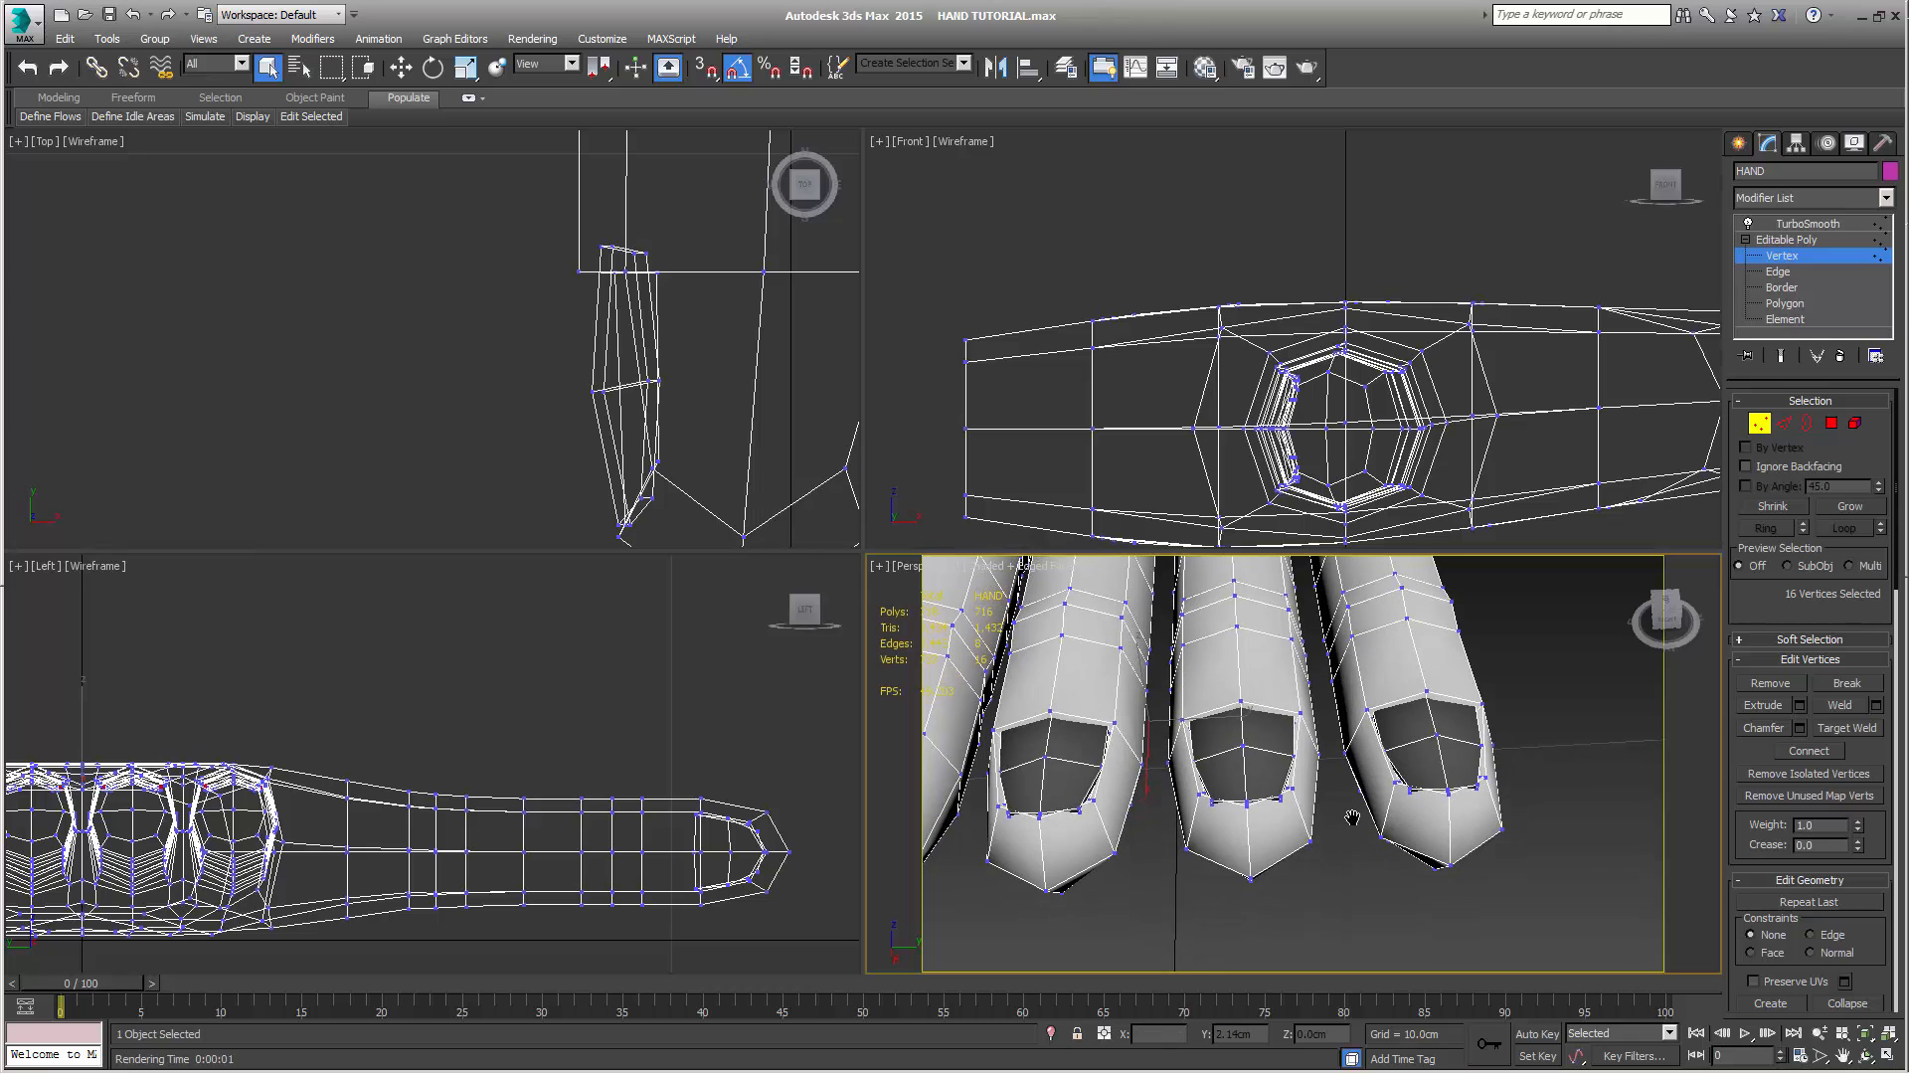
At edge level, try selecting the loop from the side edge of the index fingertip, and undo that loop selection
{"action": "middle_click", "coordinate": [770, 330]}
{"action": "scroll", "coordinate": [770, 330], "scroll_direction": "down", "scroll_amount": 4}
{"action": "scroll", "coordinate": [1378, 405], "scroll_direction": "down", "scroll_amount": 3}
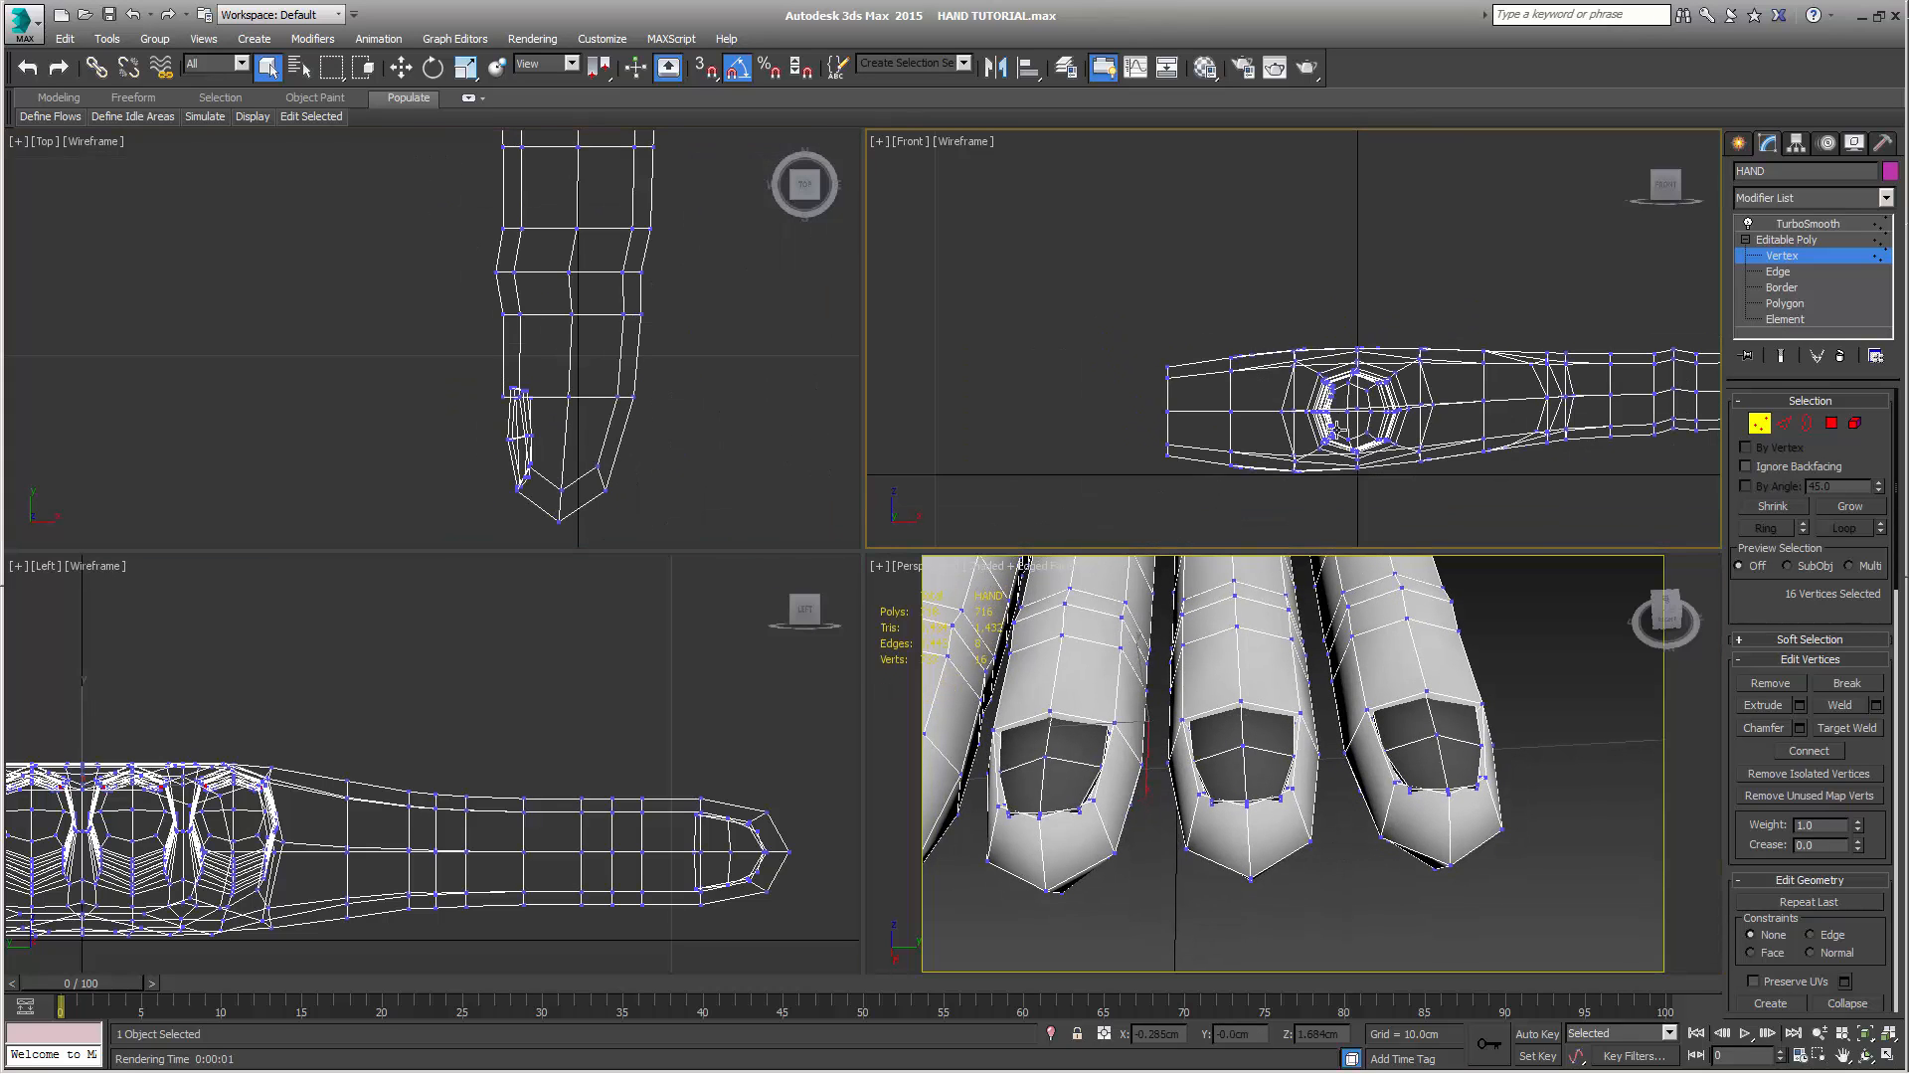
{"action": "middle_click_drag", "start_coordinate": [1646, 484], "coordinate": [1378, 482]}
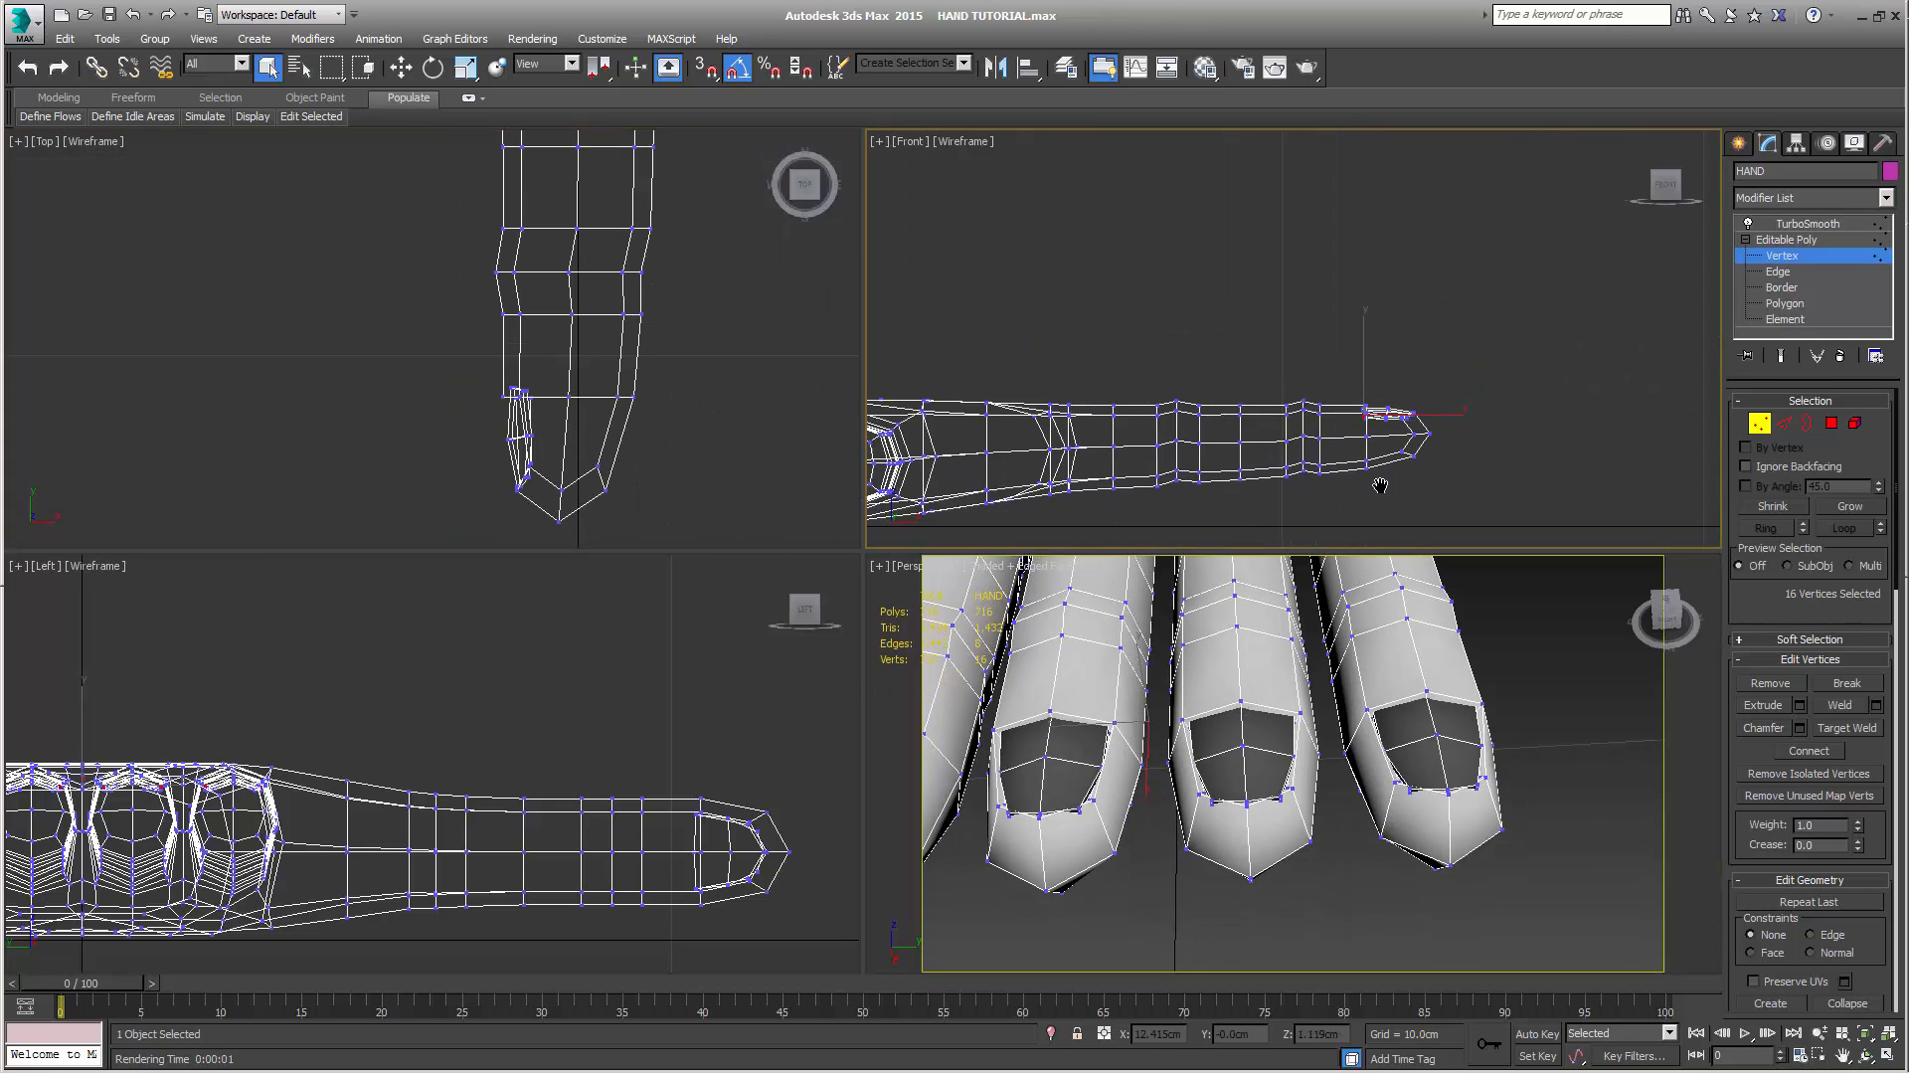
{"action": "left_click", "coordinate": [1784, 424]}
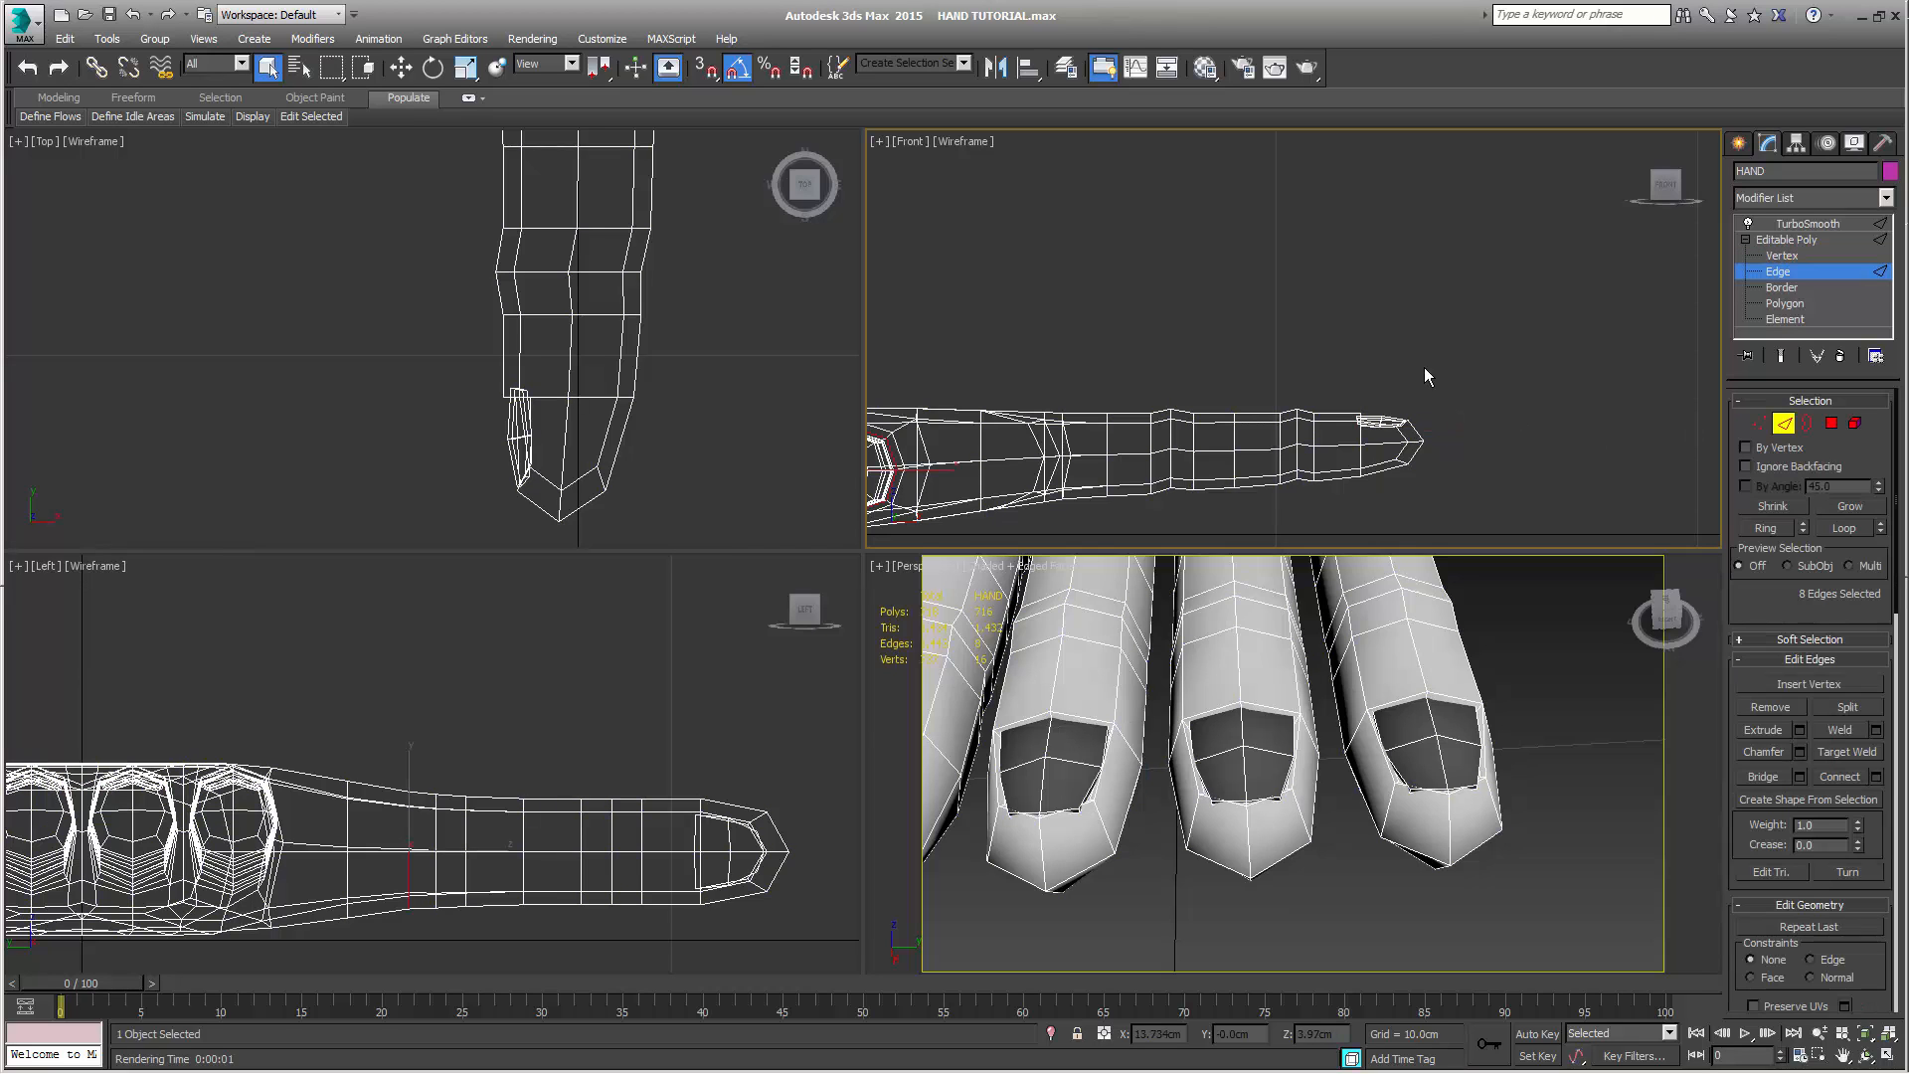
{"action": "mouse_move", "coordinate": [1419, 374]}
{"action": "middle_mouse_down"}
{"action": "mouse_move", "coordinate": [1393, 328]}
{"action": "mouse_move", "coordinate": [1389, 389]}
{"action": "middle_mouse_up"}
{"action": "scroll", "coordinate": [1386, 393], "scroll_direction": "up", "scroll_amount": 3}
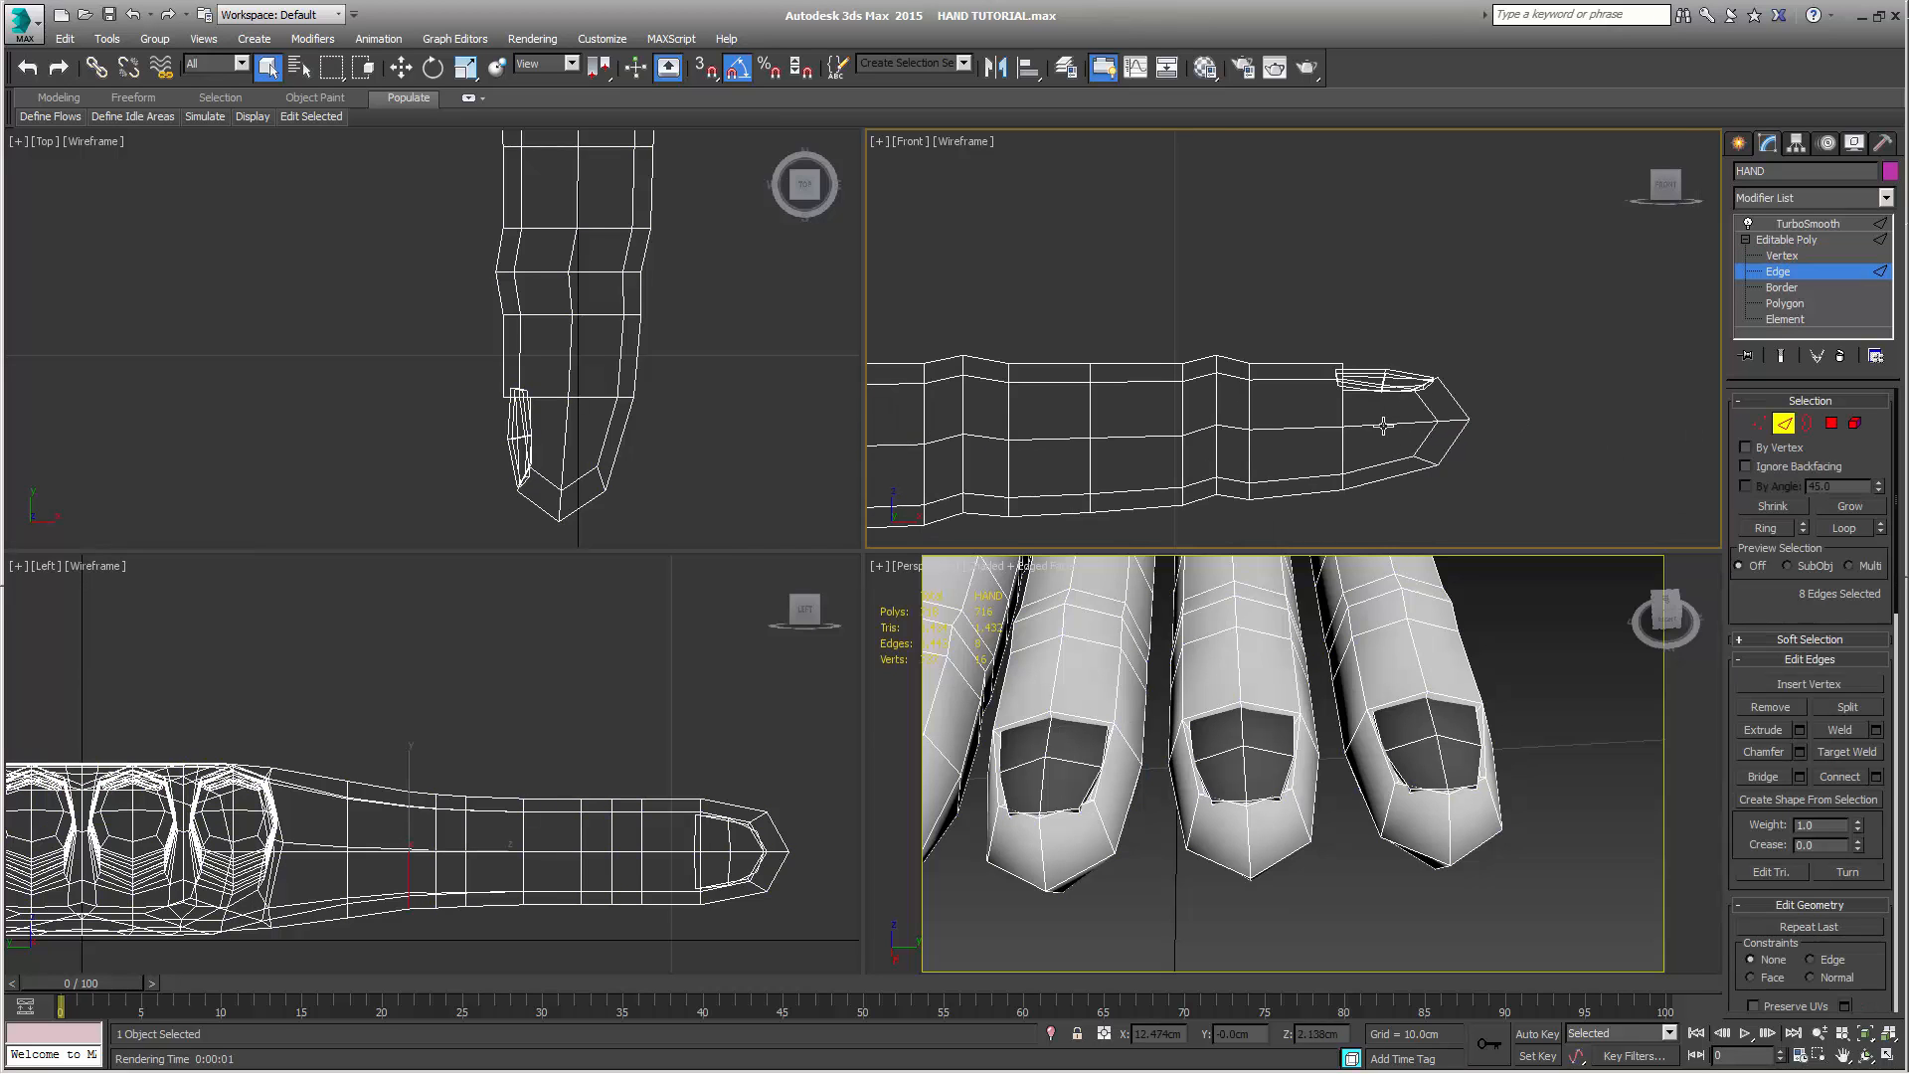
{"action": "left_click", "coordinate": [1384, 426]}
{"action": "left_click", "coordinate": [1825, 529]}
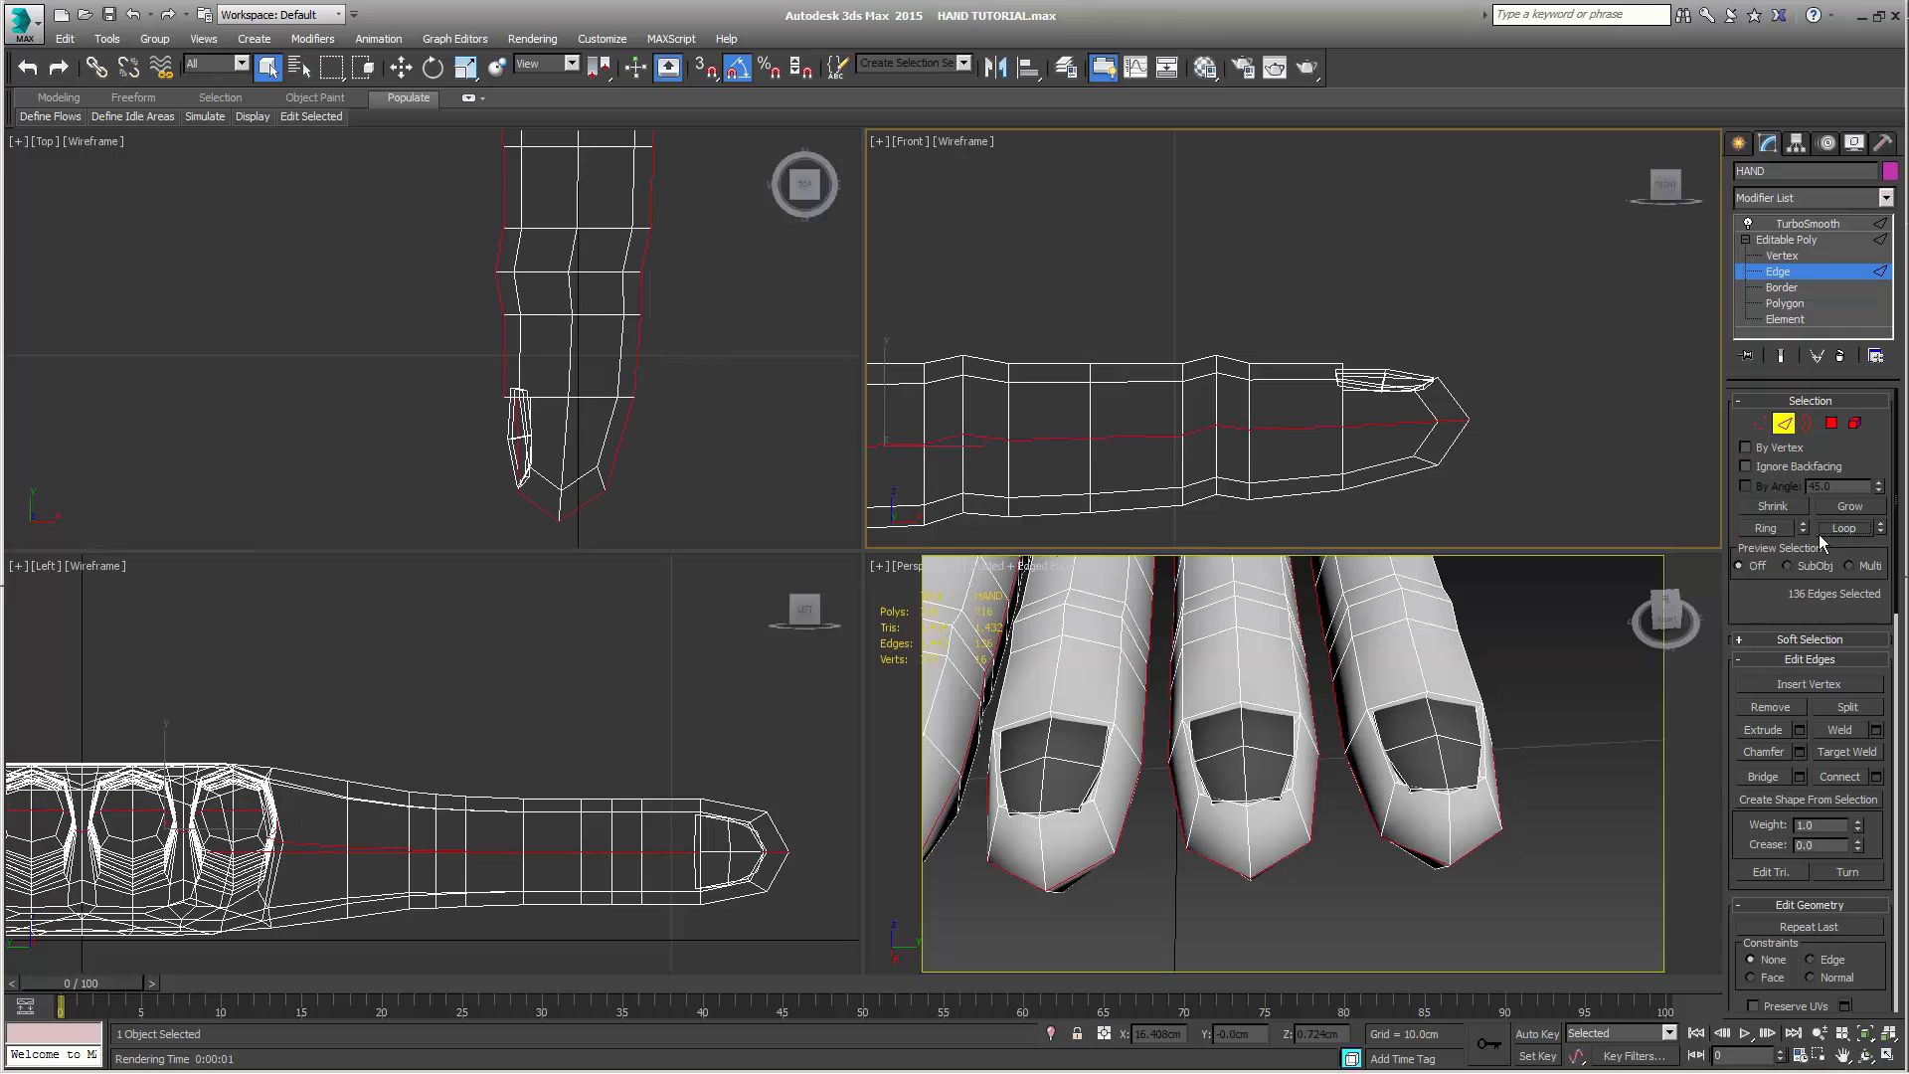
{"action": "key", "text": "ctrl+z"}
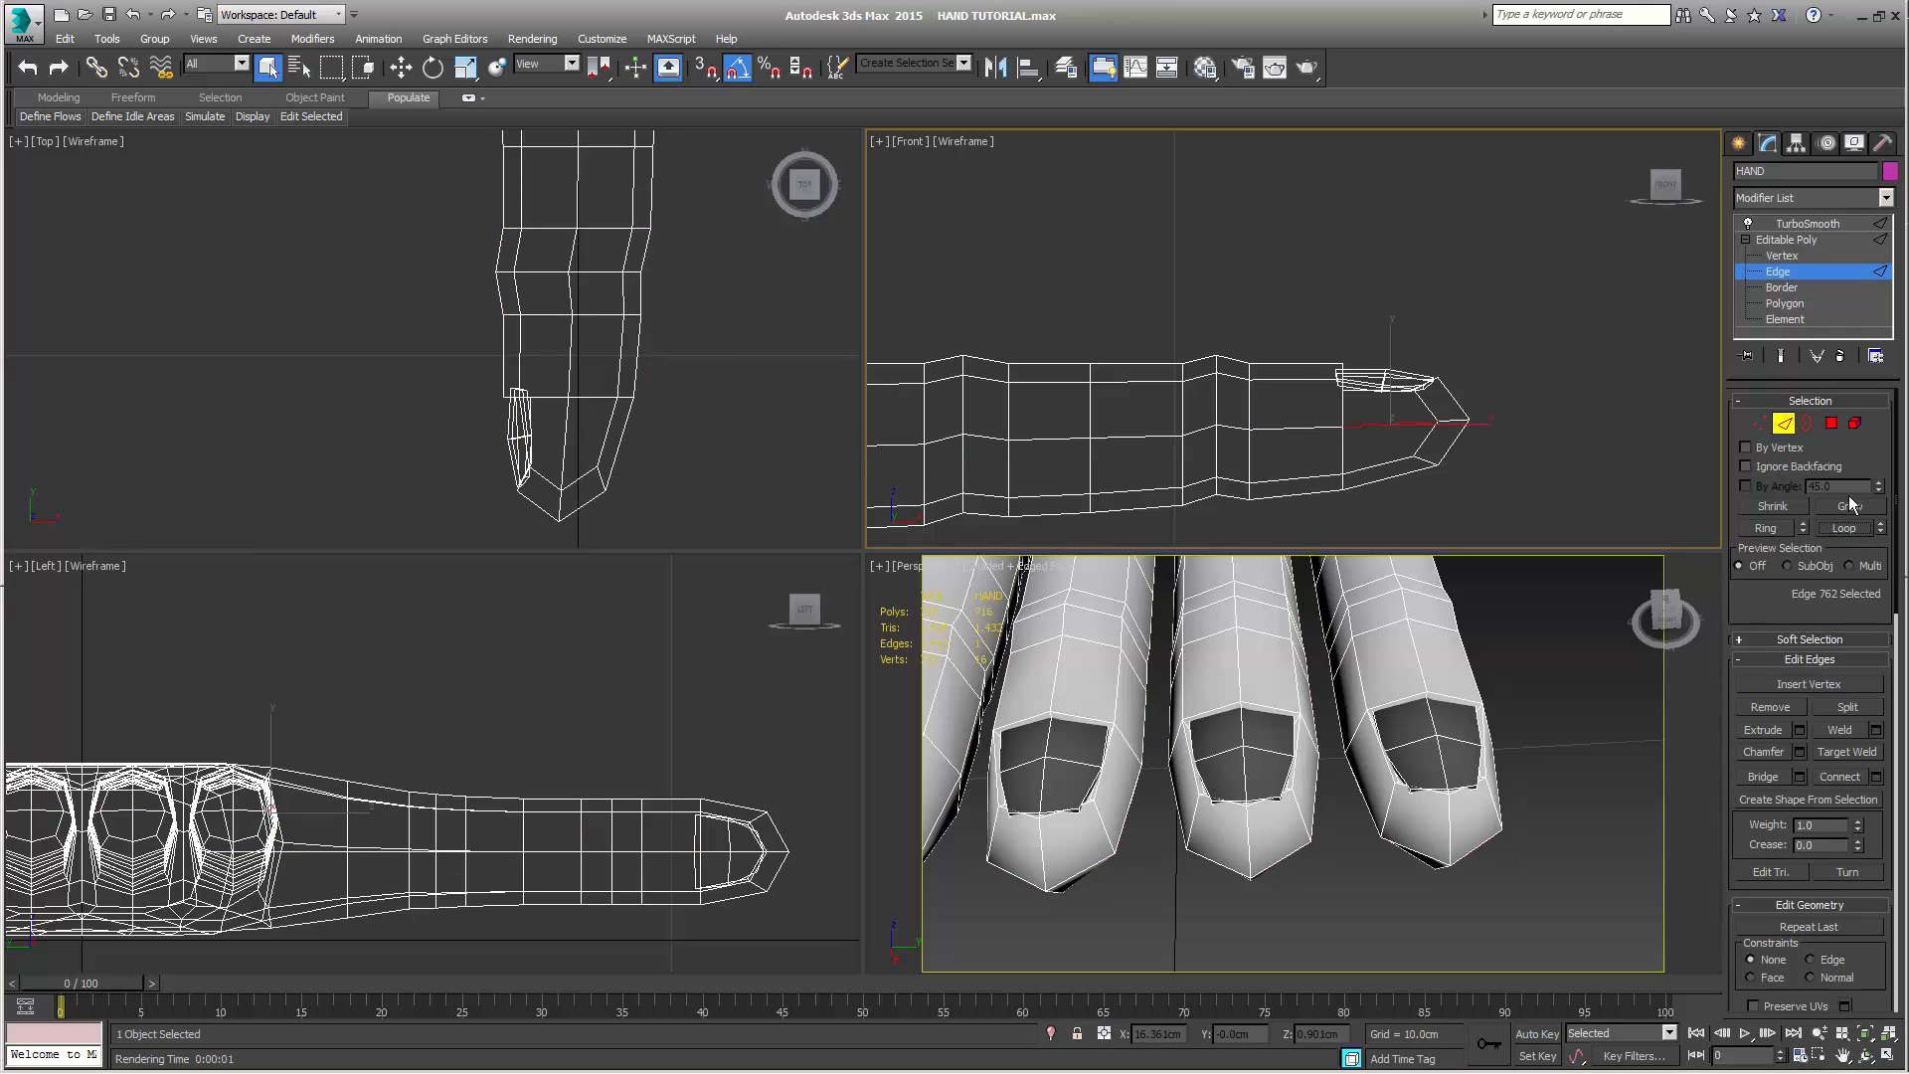
Try connecting the ring of edges around the index fingertip with a new cross loop, and remove the added edges
{"action": "left_click", "coordinate": [1791, 527]}
{"action": "middle_click_drag", "start_coordinate": [1531, 492], "coordinate": [1541, 481]}
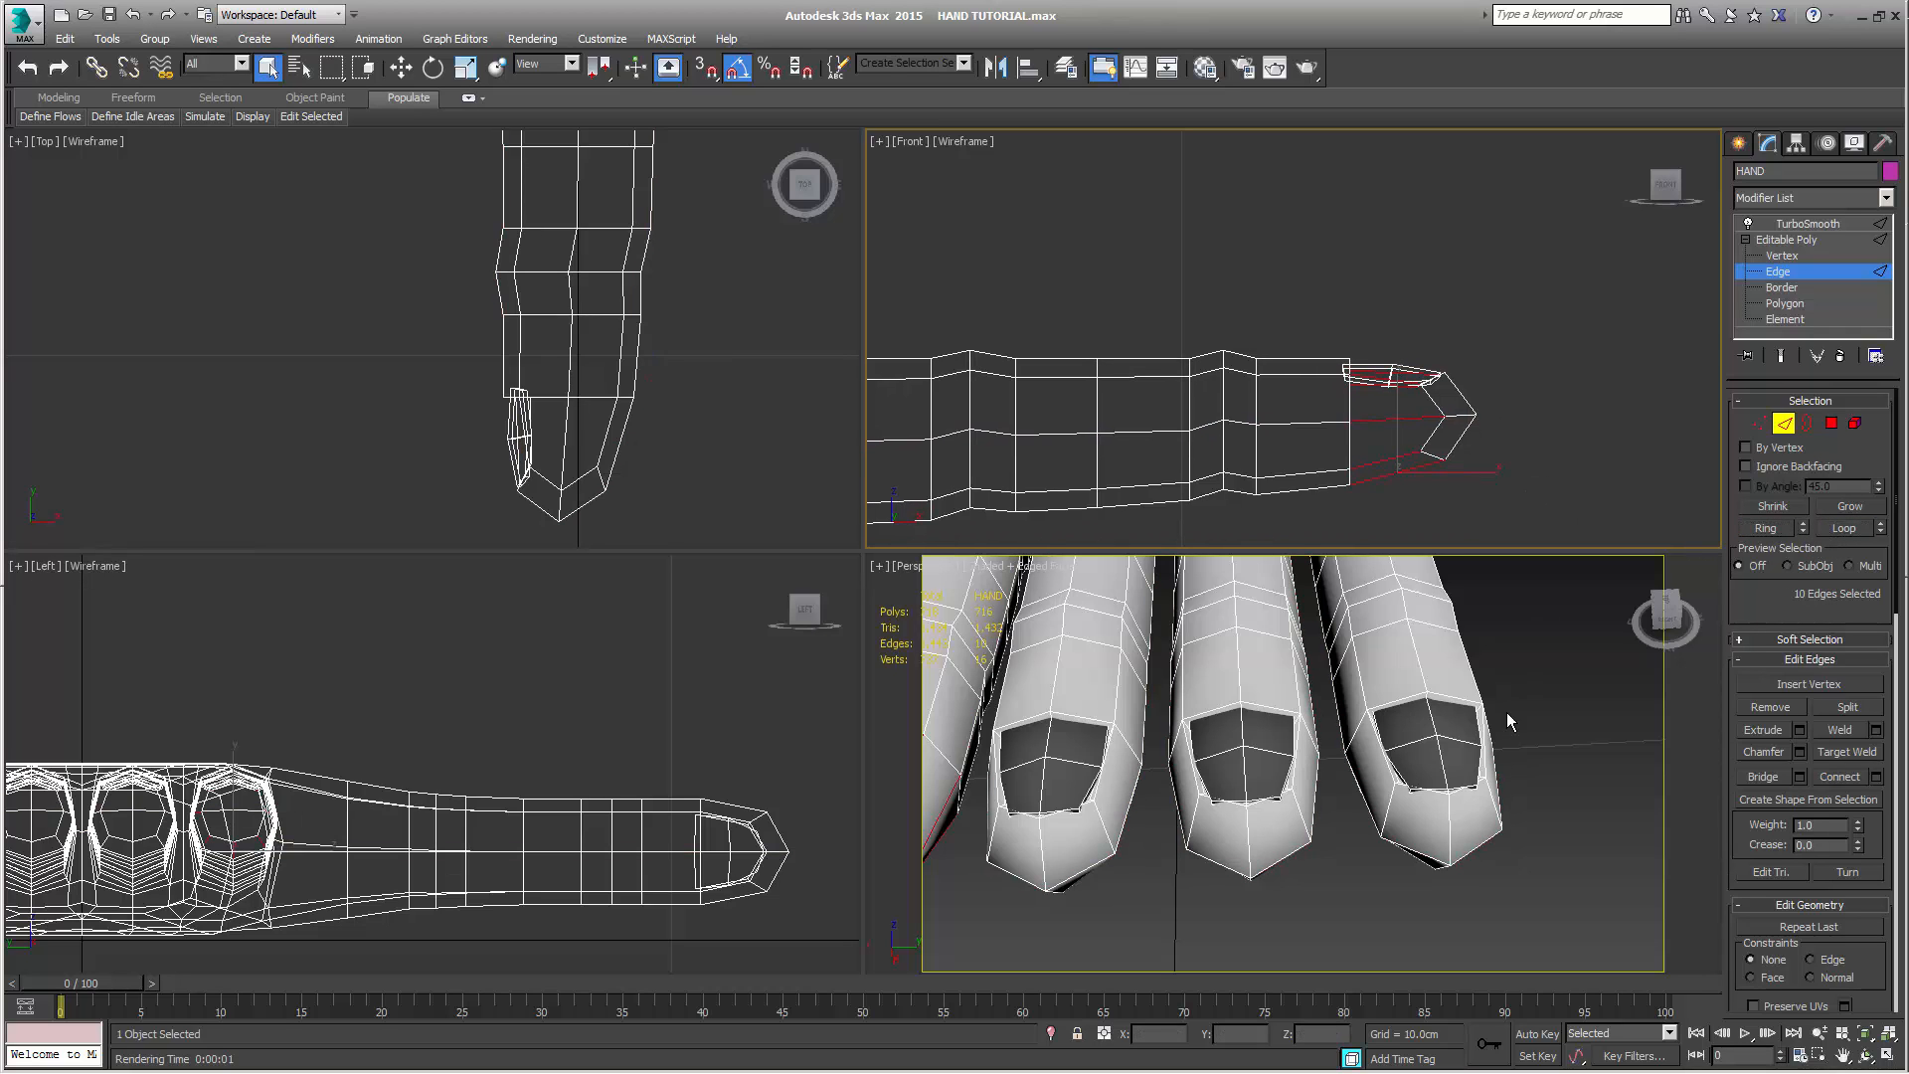
{"action": "middle_click_drag", "start_coordinate": [1506, 712], "coordinate": [1460, 813]}
{"action": "scroll", "coordinate": [1460, 806], "scroll_direction": "up", "scroll_amount": 5}
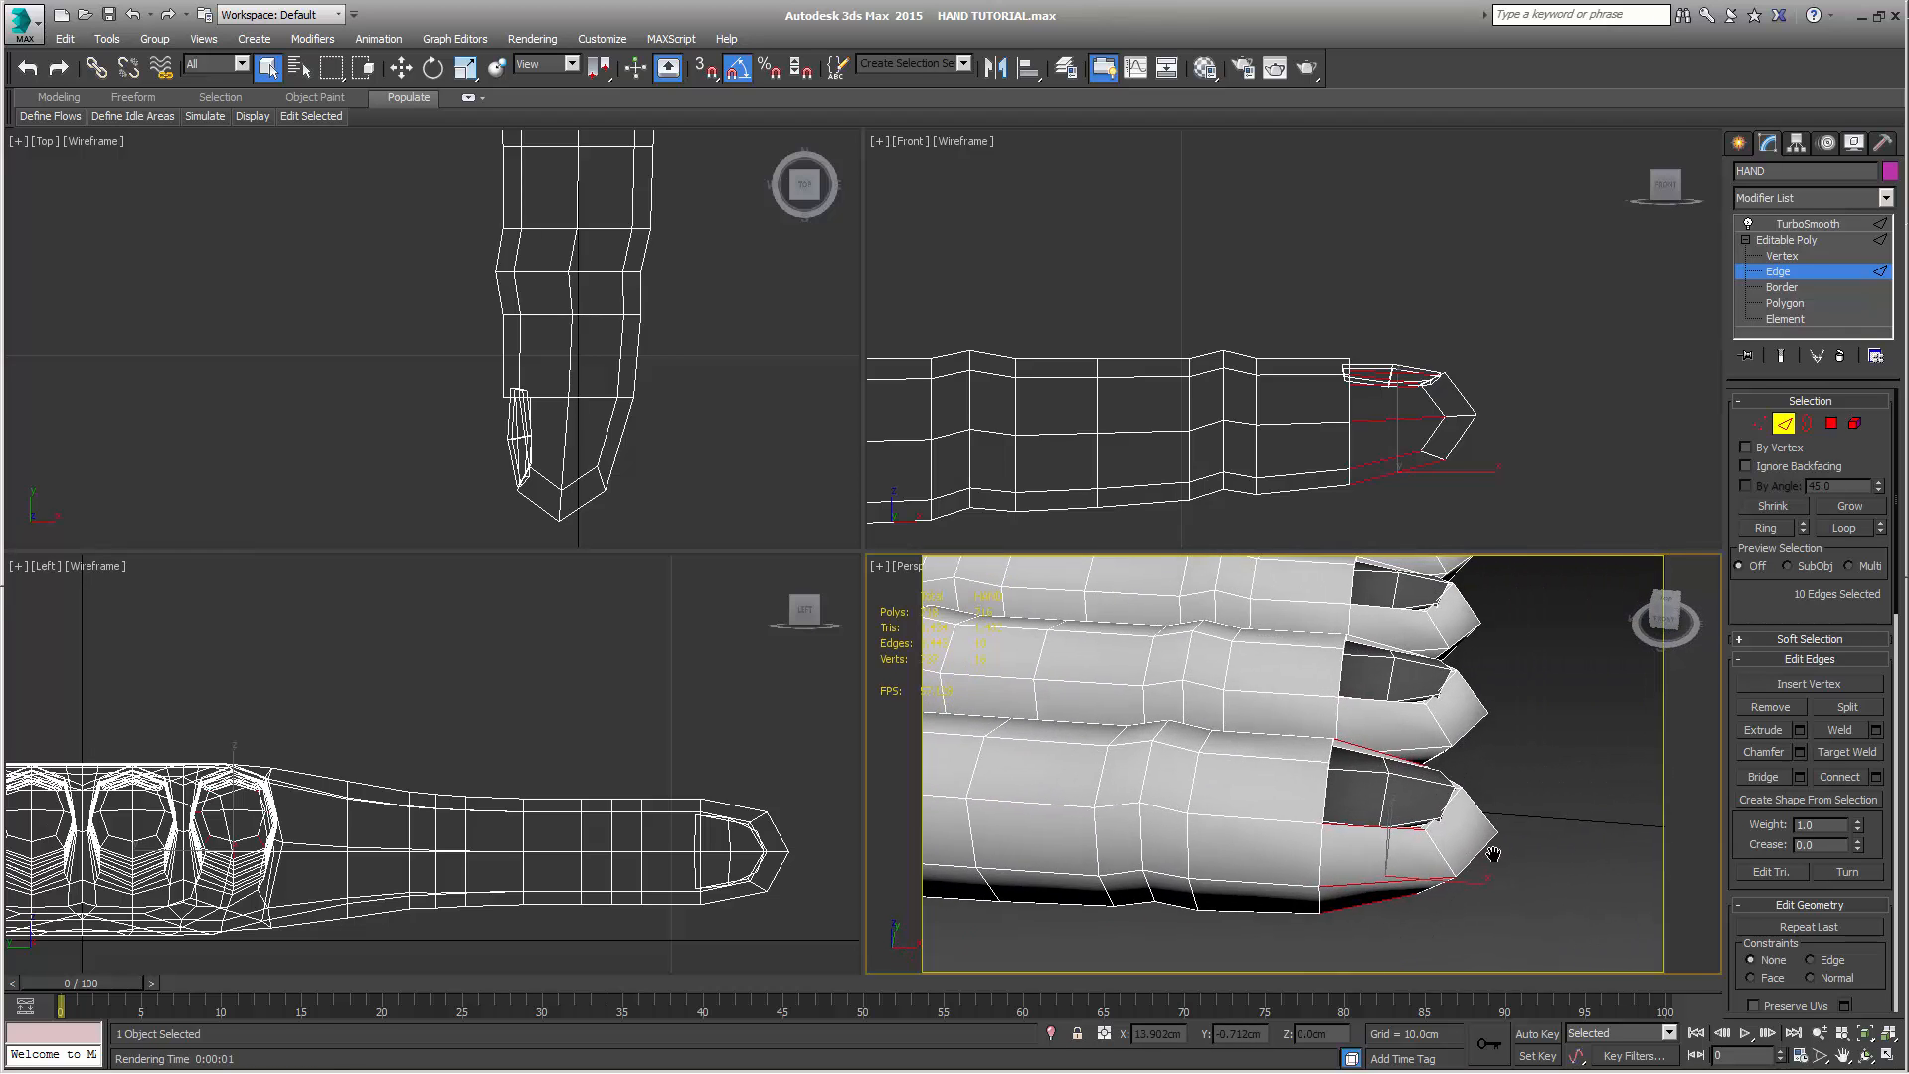
{"action": "left_click", "coordinate": [1842, 778]}
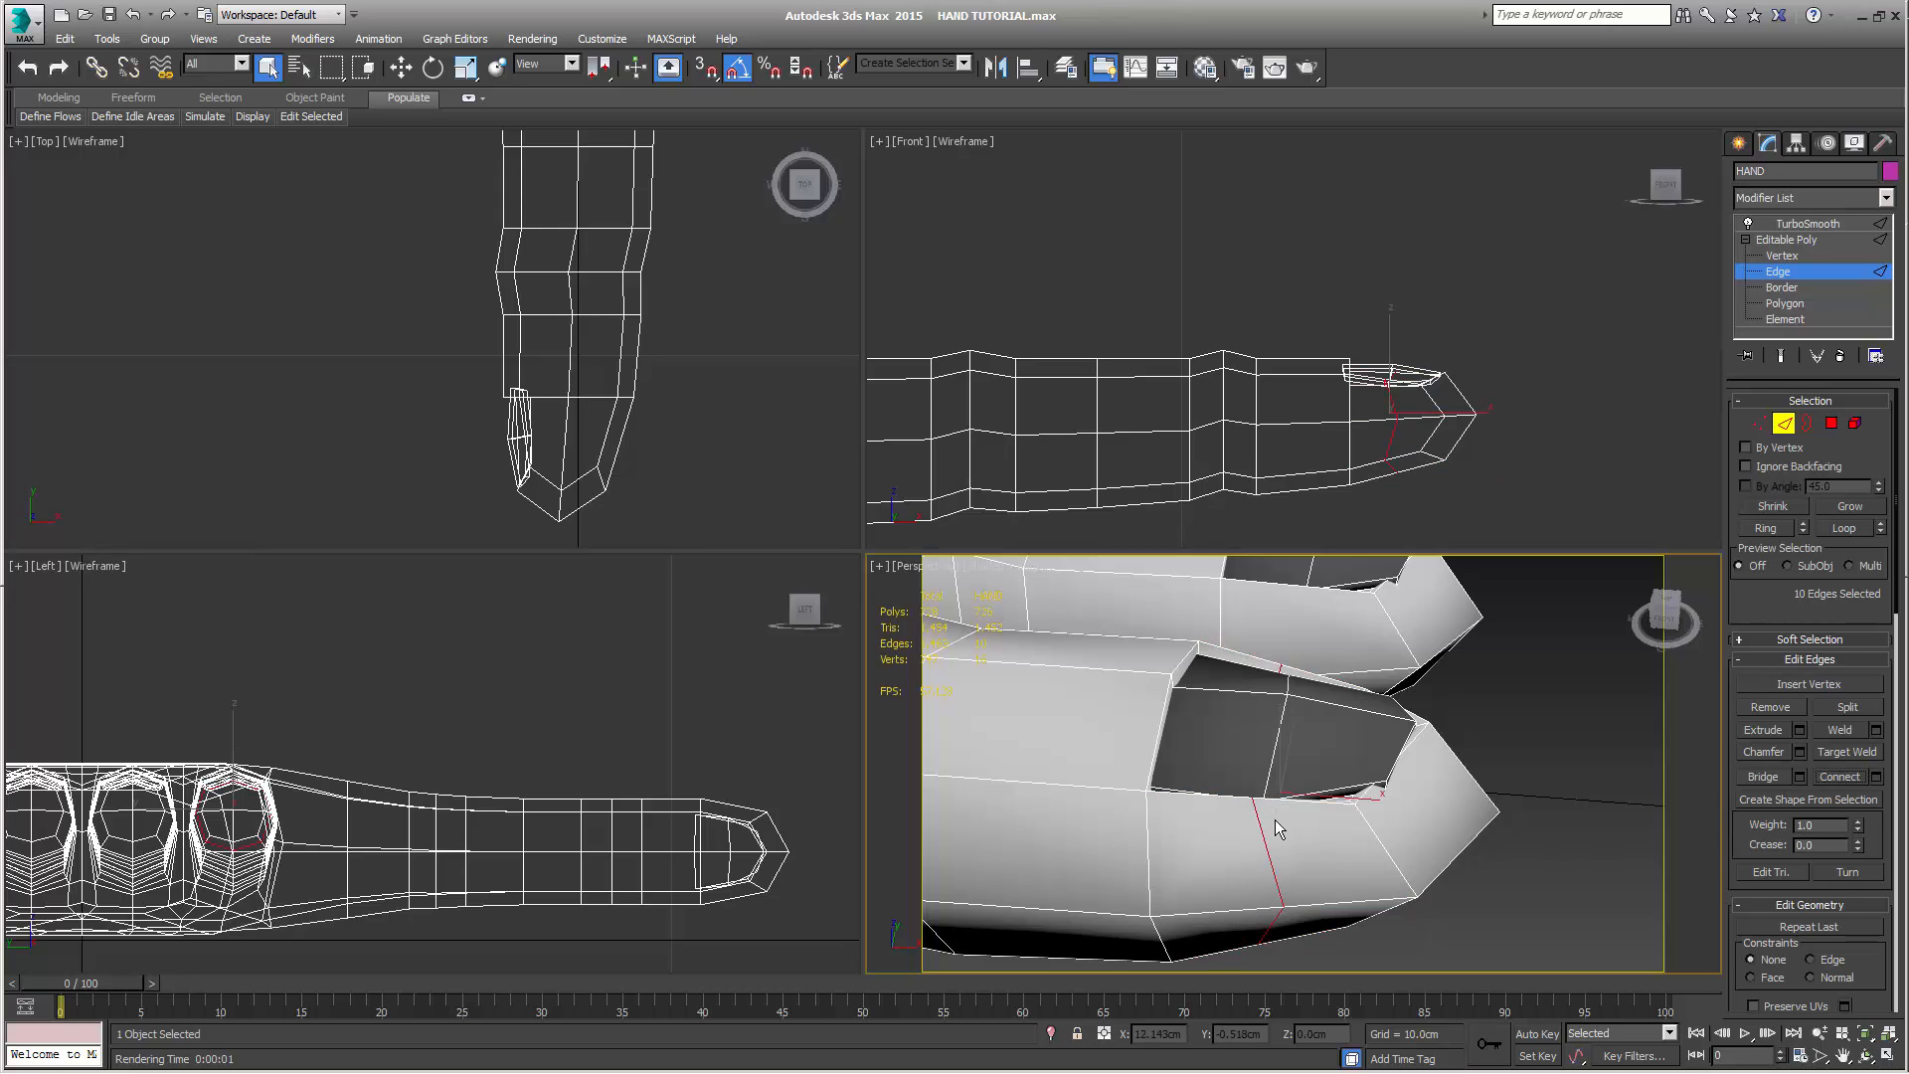
{"action": "key", "text": "BackSpace"}
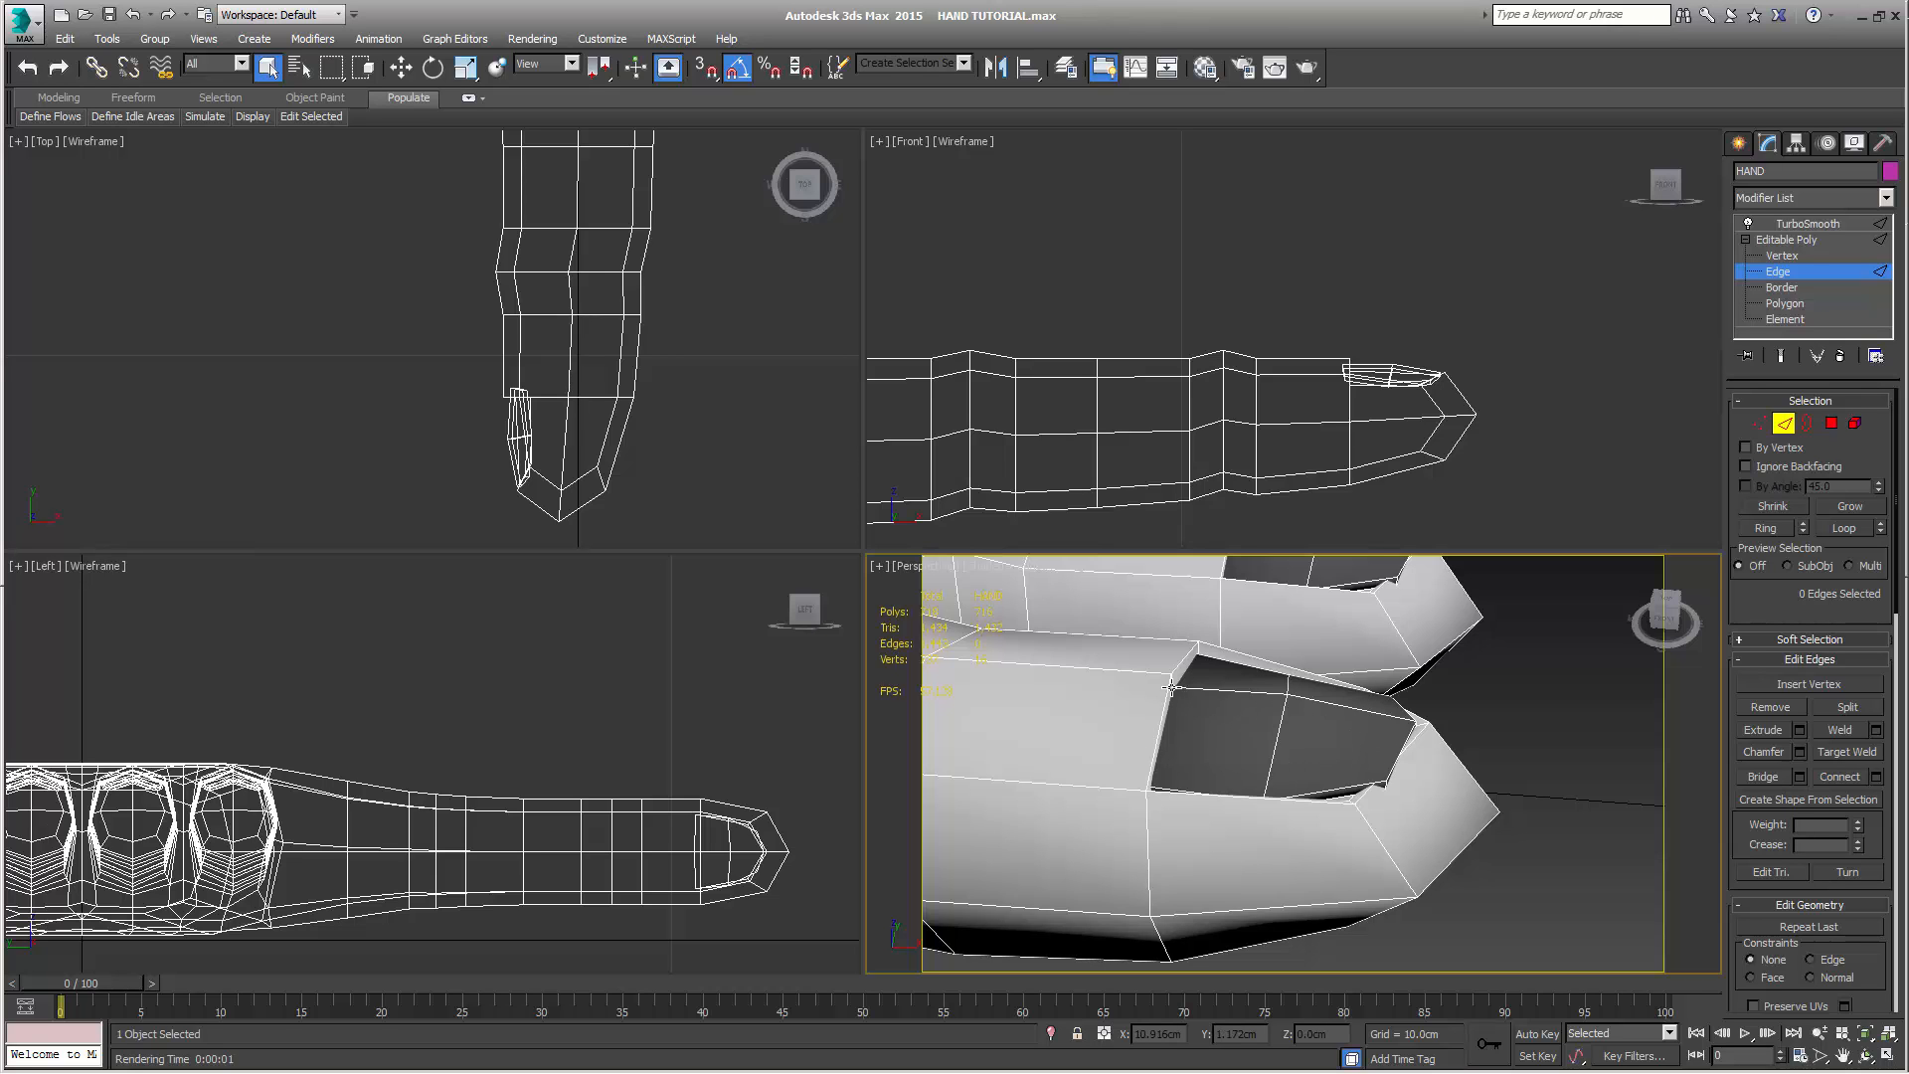
Examine the fingertips and nail beds close up, and the whole hand from the front
{"action": "scroll", "coordinate": [1478, 745], "scroll_direction": "down", "scroll_amount": 5}
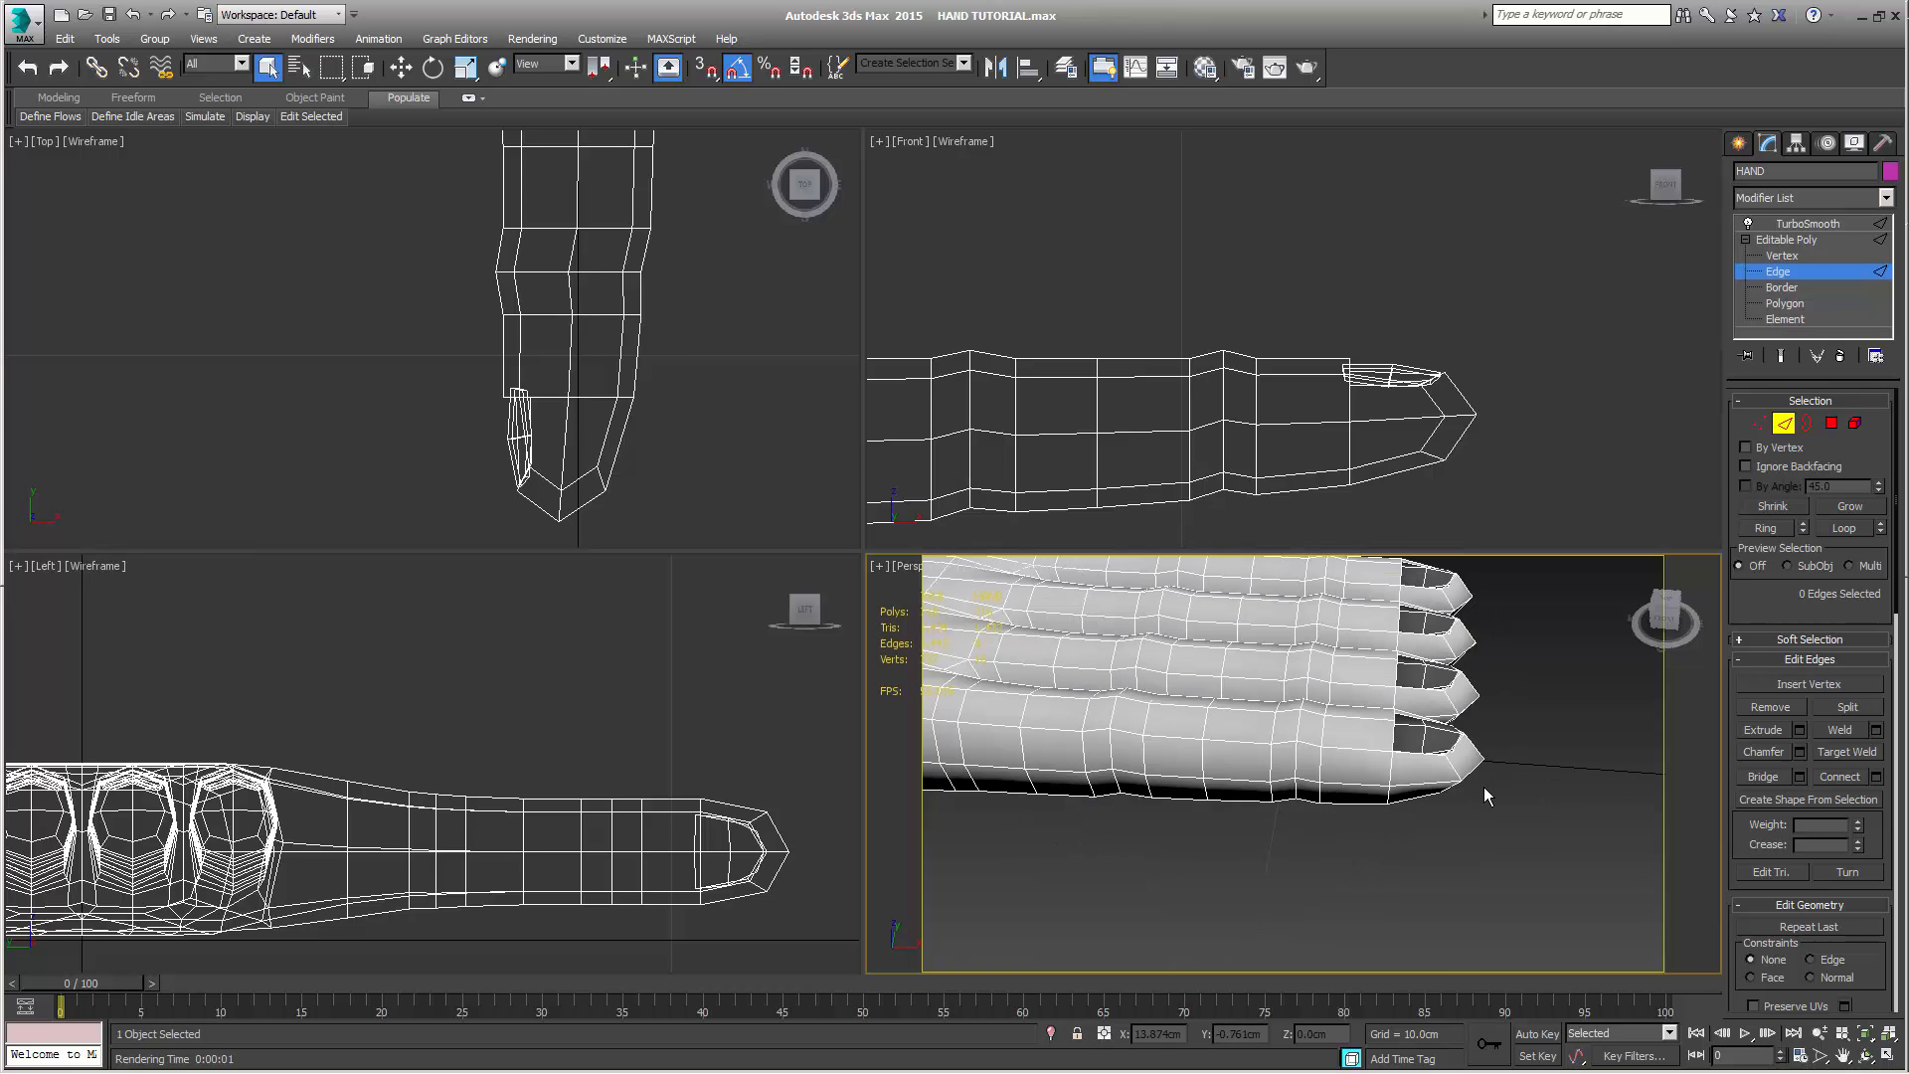
{"action": "middle_click_drag", "start_coordinate": [1484, 786], "coordinate": [1405, 821]}
{"action": "scroll", "coordinate": [1424, 785], "scroll_direction": "down", "scroll_amount": 5}
{"action": "scroll", "coordinate": [1405, 820], "scroll_direction": "up", "scroll_amount": 5}
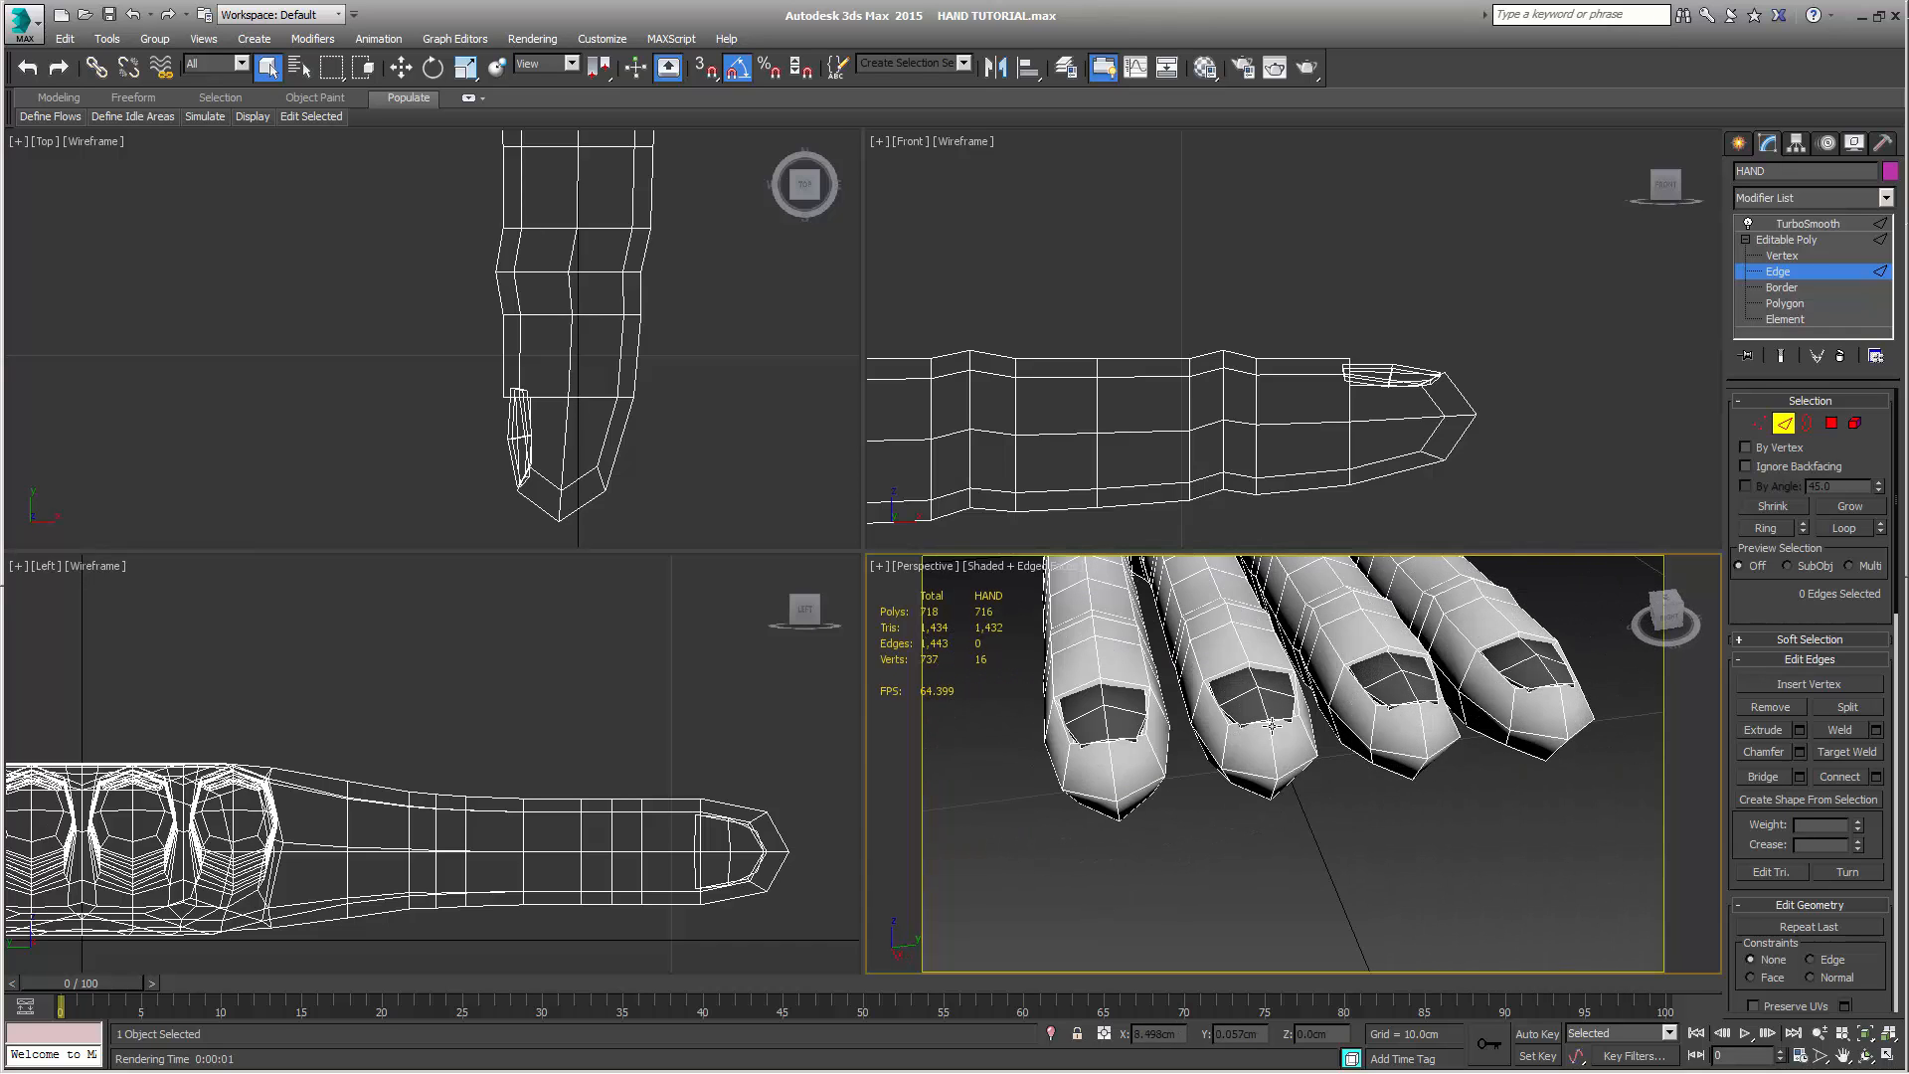
{"action": "scroll", "coordinate": [1253, 742], "scroll_direction": "up", "scroll_amount": 5}
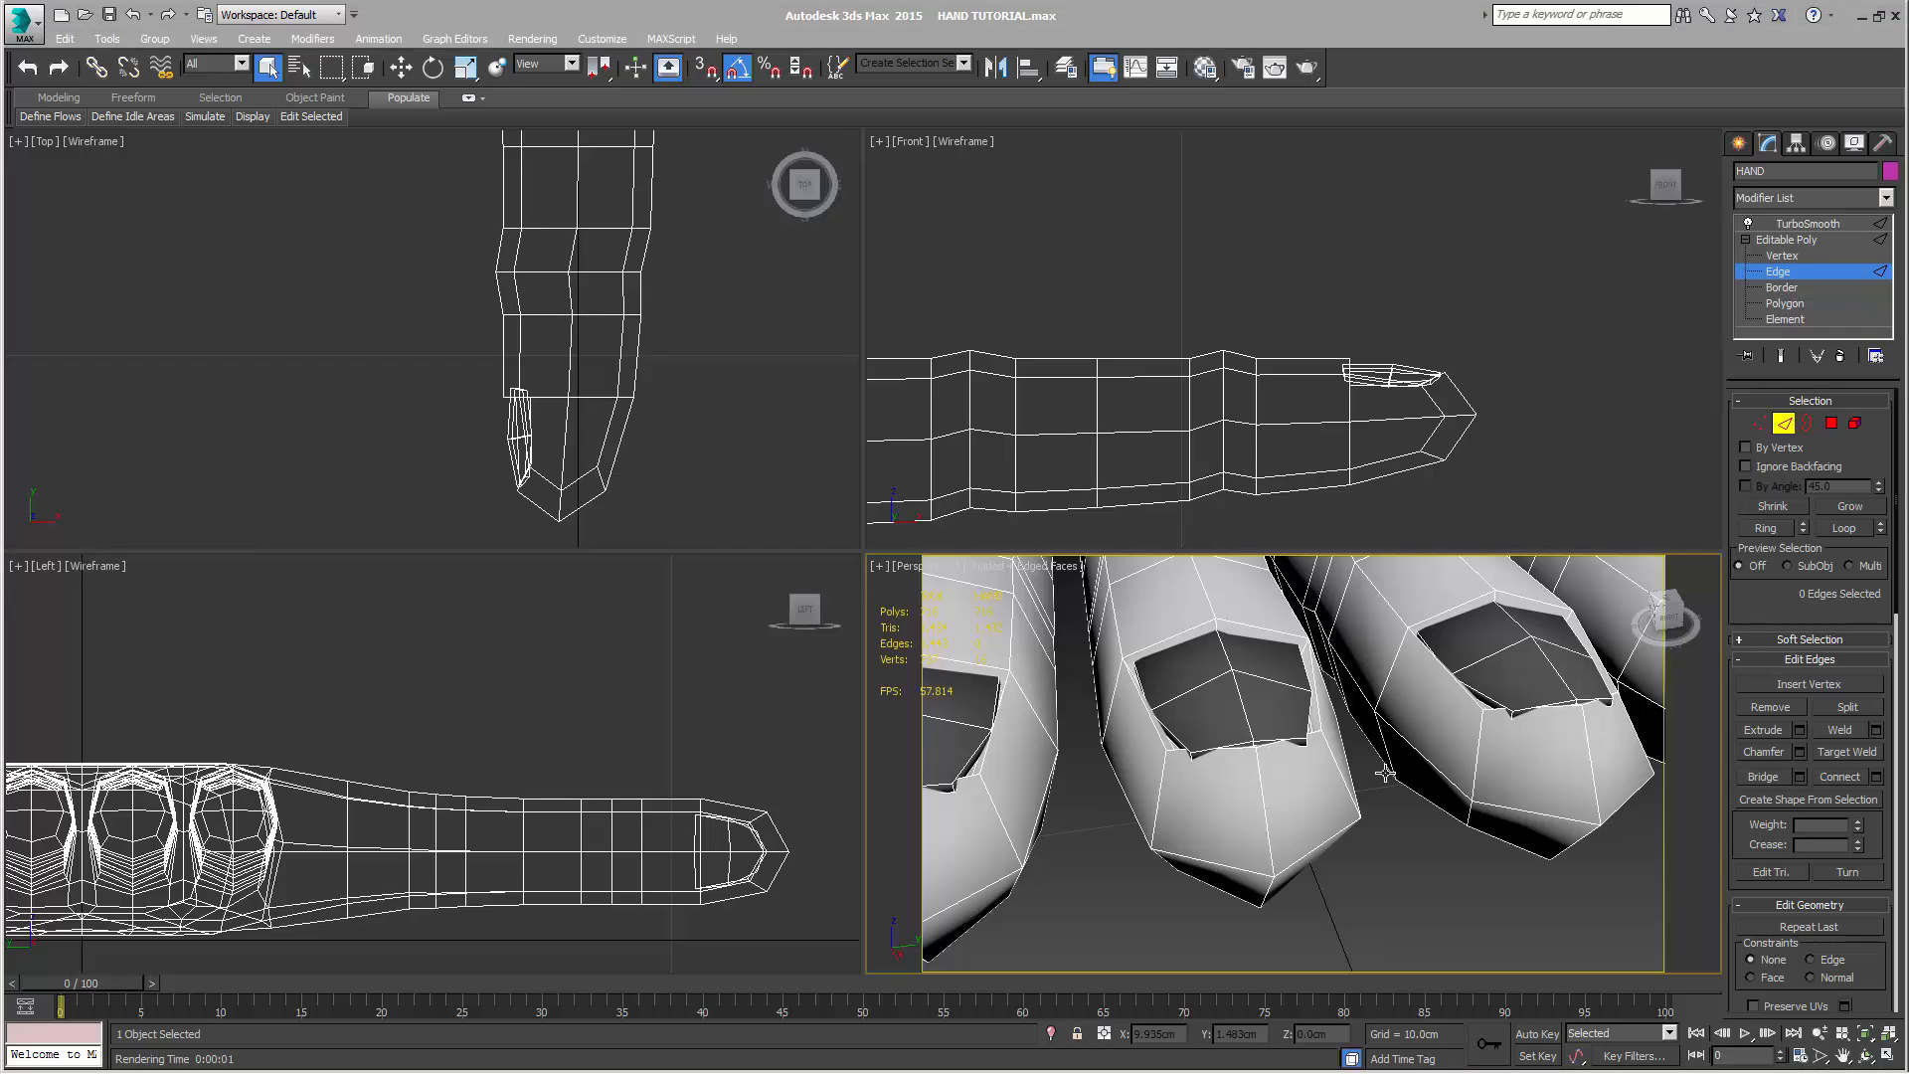
{"action": "scroll", "coordinate": [1370, 782], "scroll_direction": "down", "scroll_amount": 5}
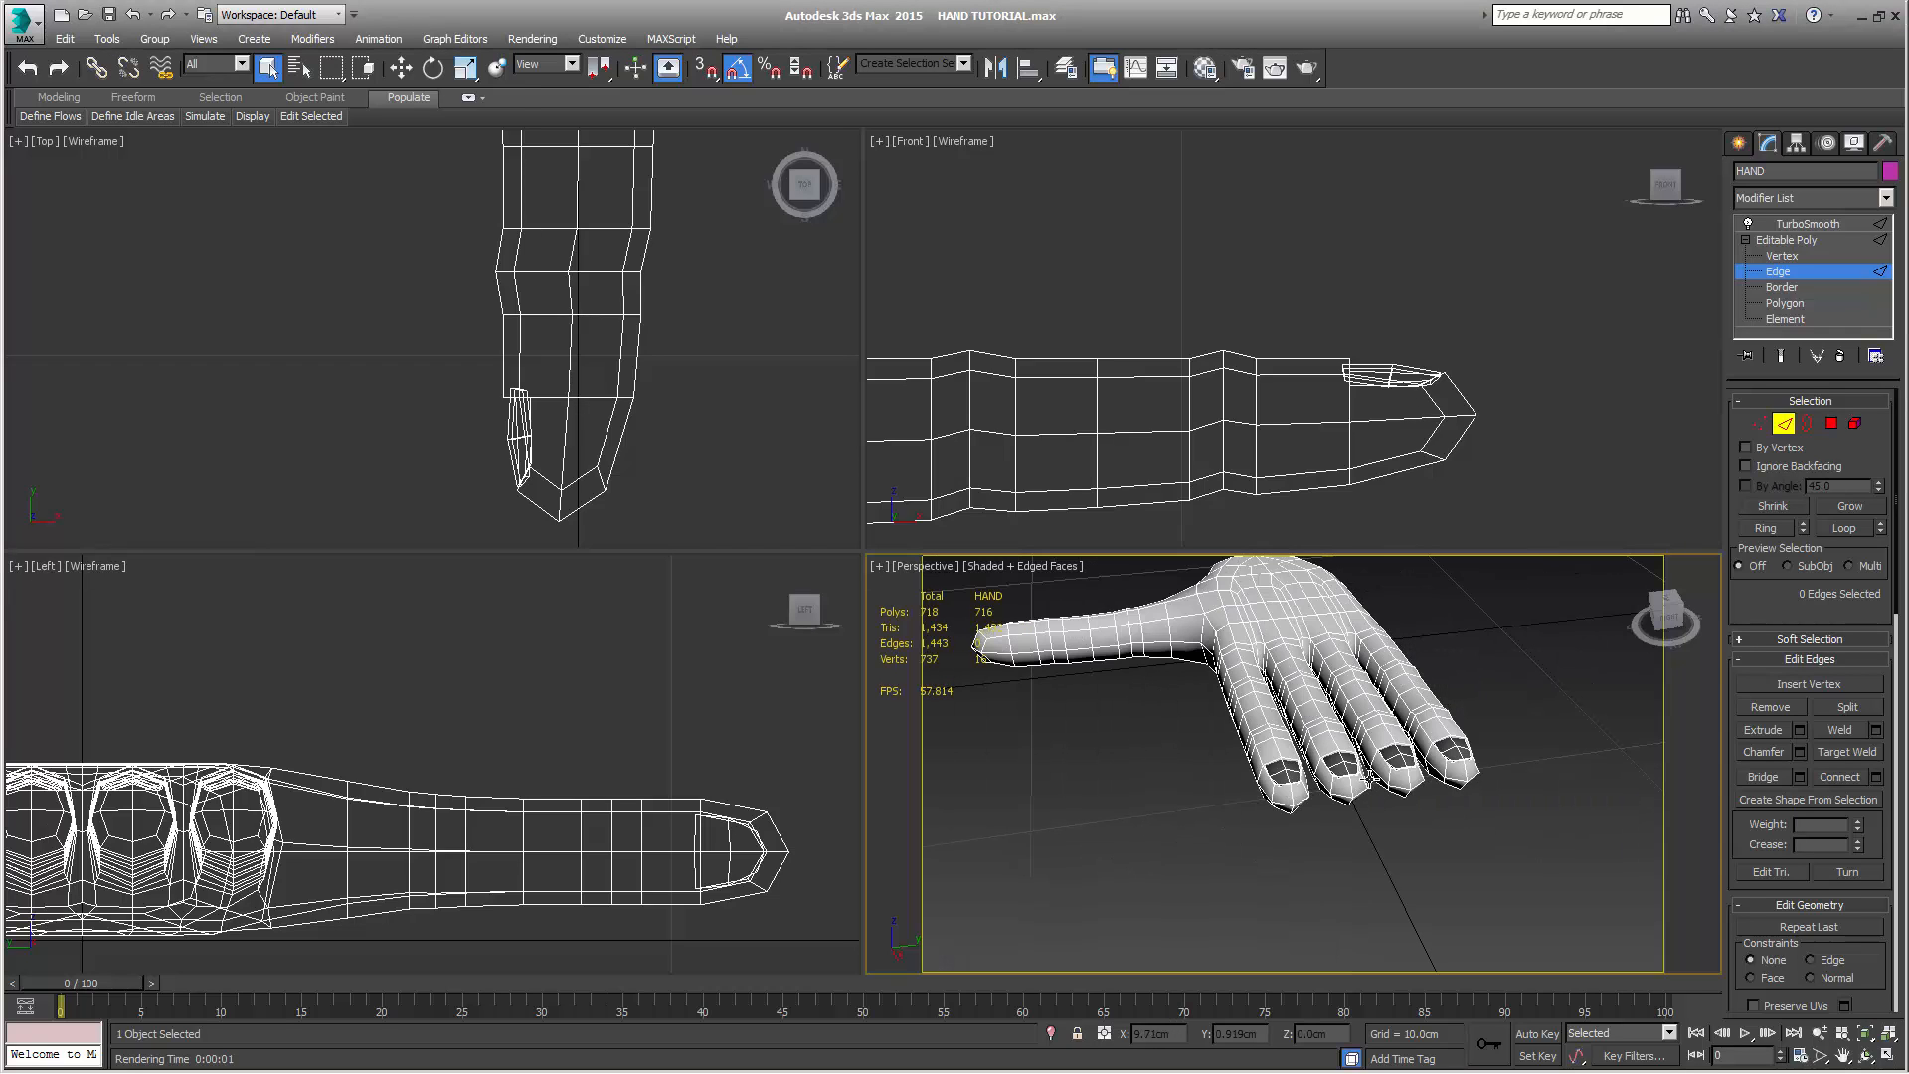
{"action": "middle_click_drag", "start_coordinate": [1371, 782], "coordinate": [1189, 720]}
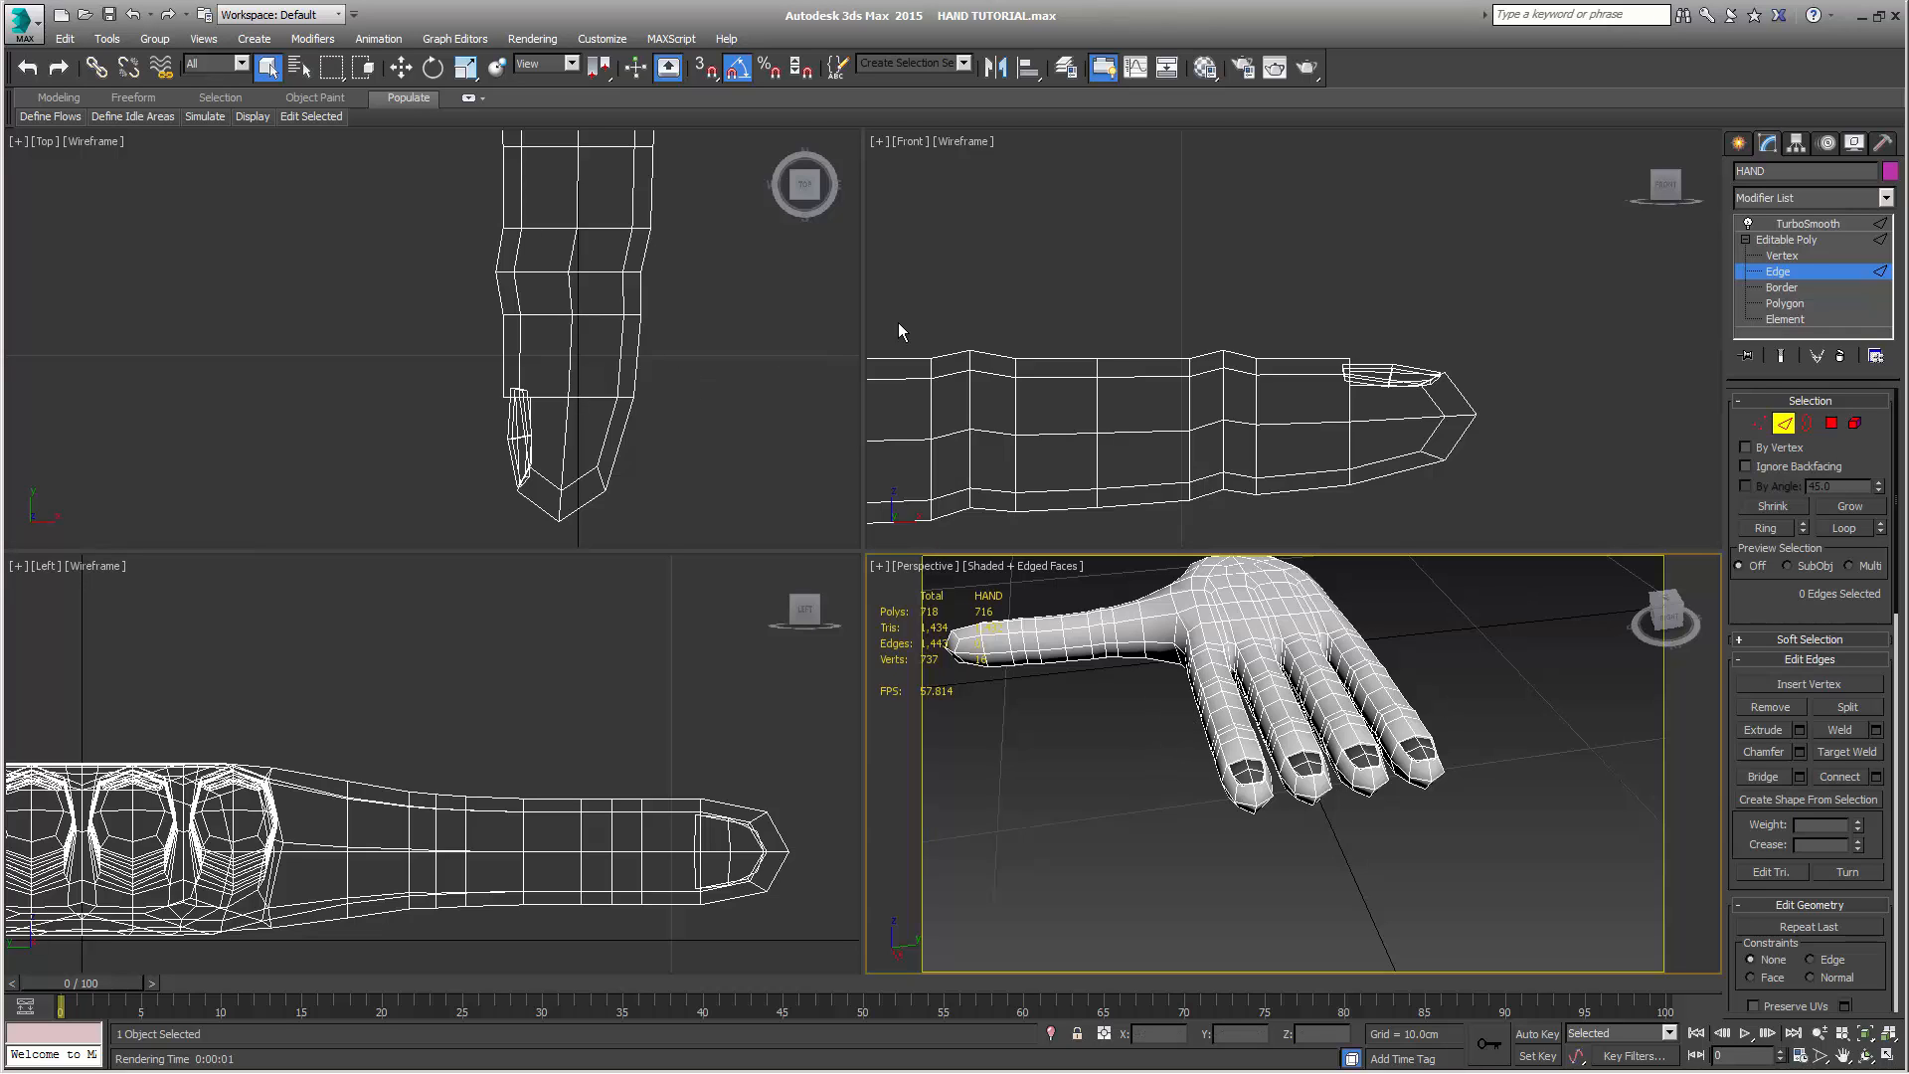
At vertex level in the Top view, select all vertices of the little finger, including its nail
{"action": "scroll", "coordinate": [751, 376], "scroll_direction": "down", "scroll_amount": 8}
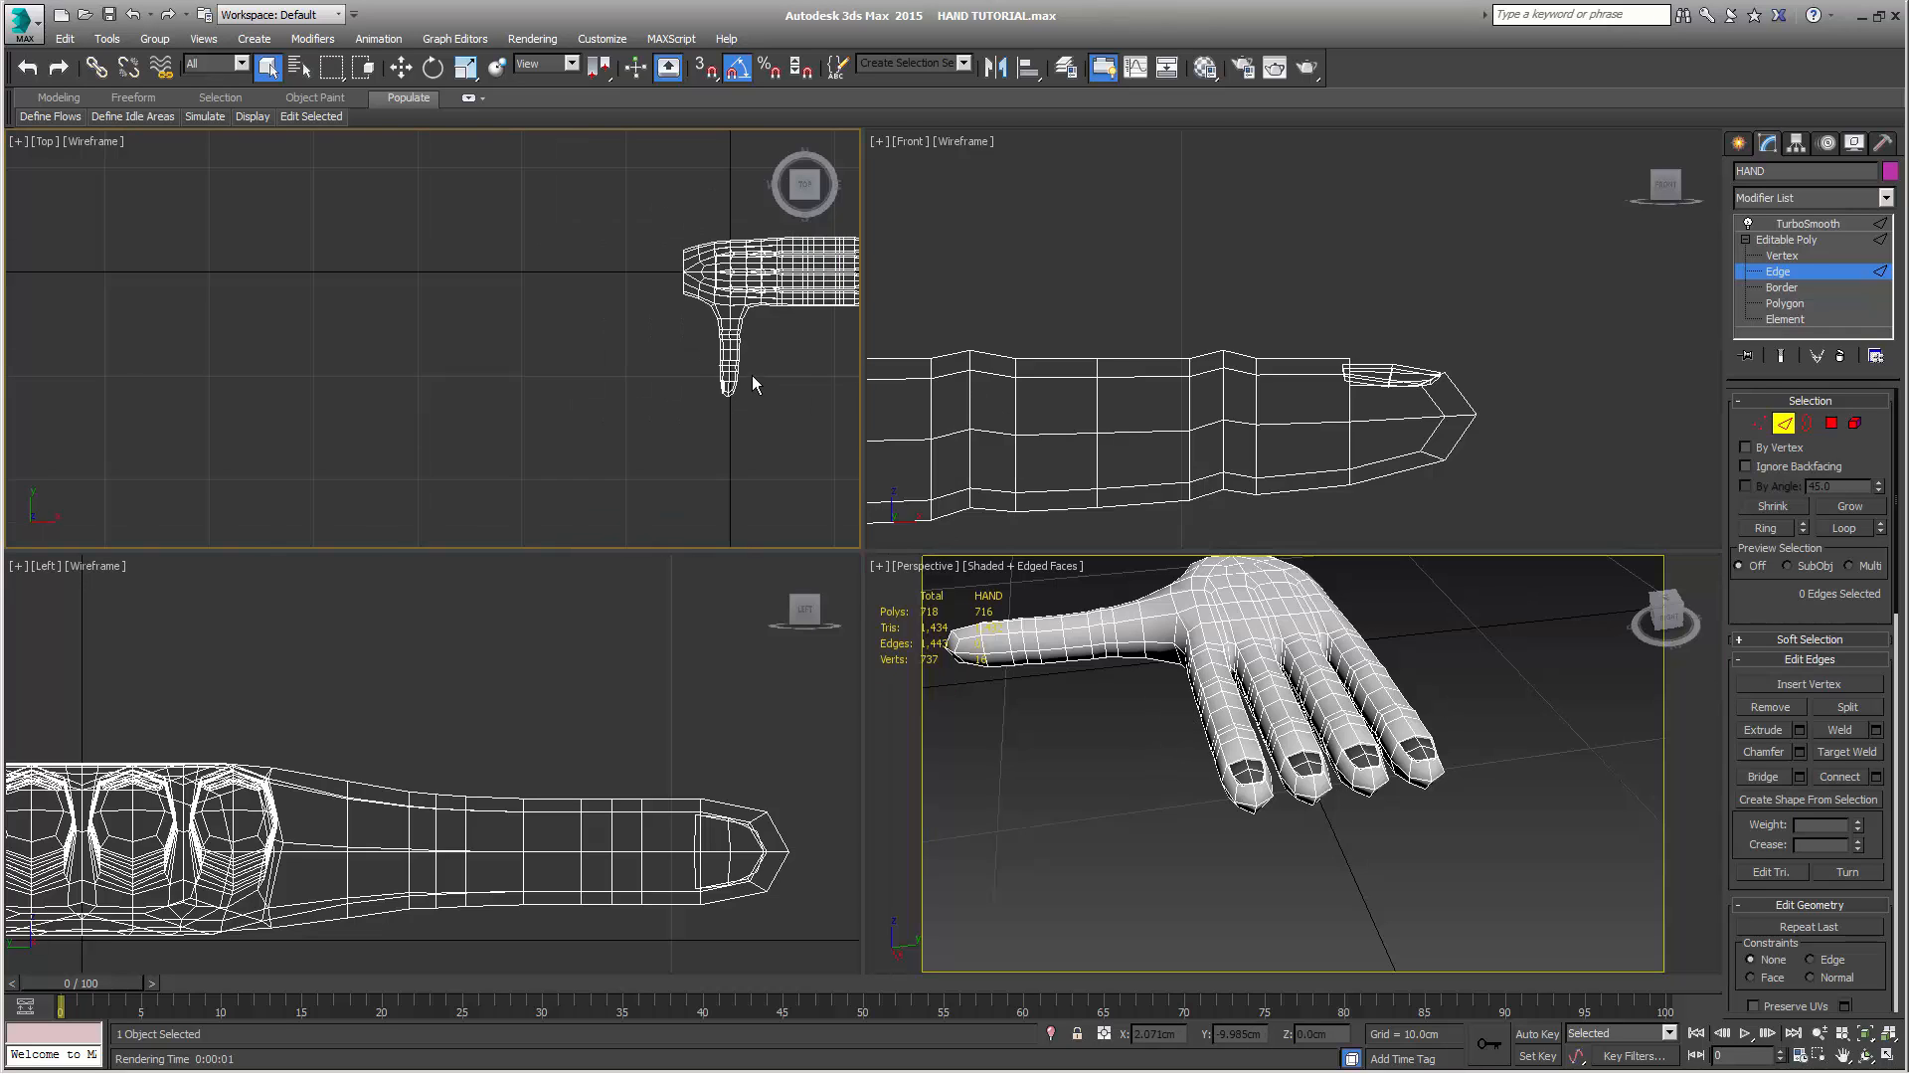
{"action": "key", "text": "z"}
{"action": "mouse_move", "coordinate": [537, 375]}
{"action": "middle_mouse_down"}
{"action": "mouse_move", "coordinate": [554, 427]}
{"action": "mouse_move", "coordinate": [569, 383]}
{"action": "middle_mouse_up"}
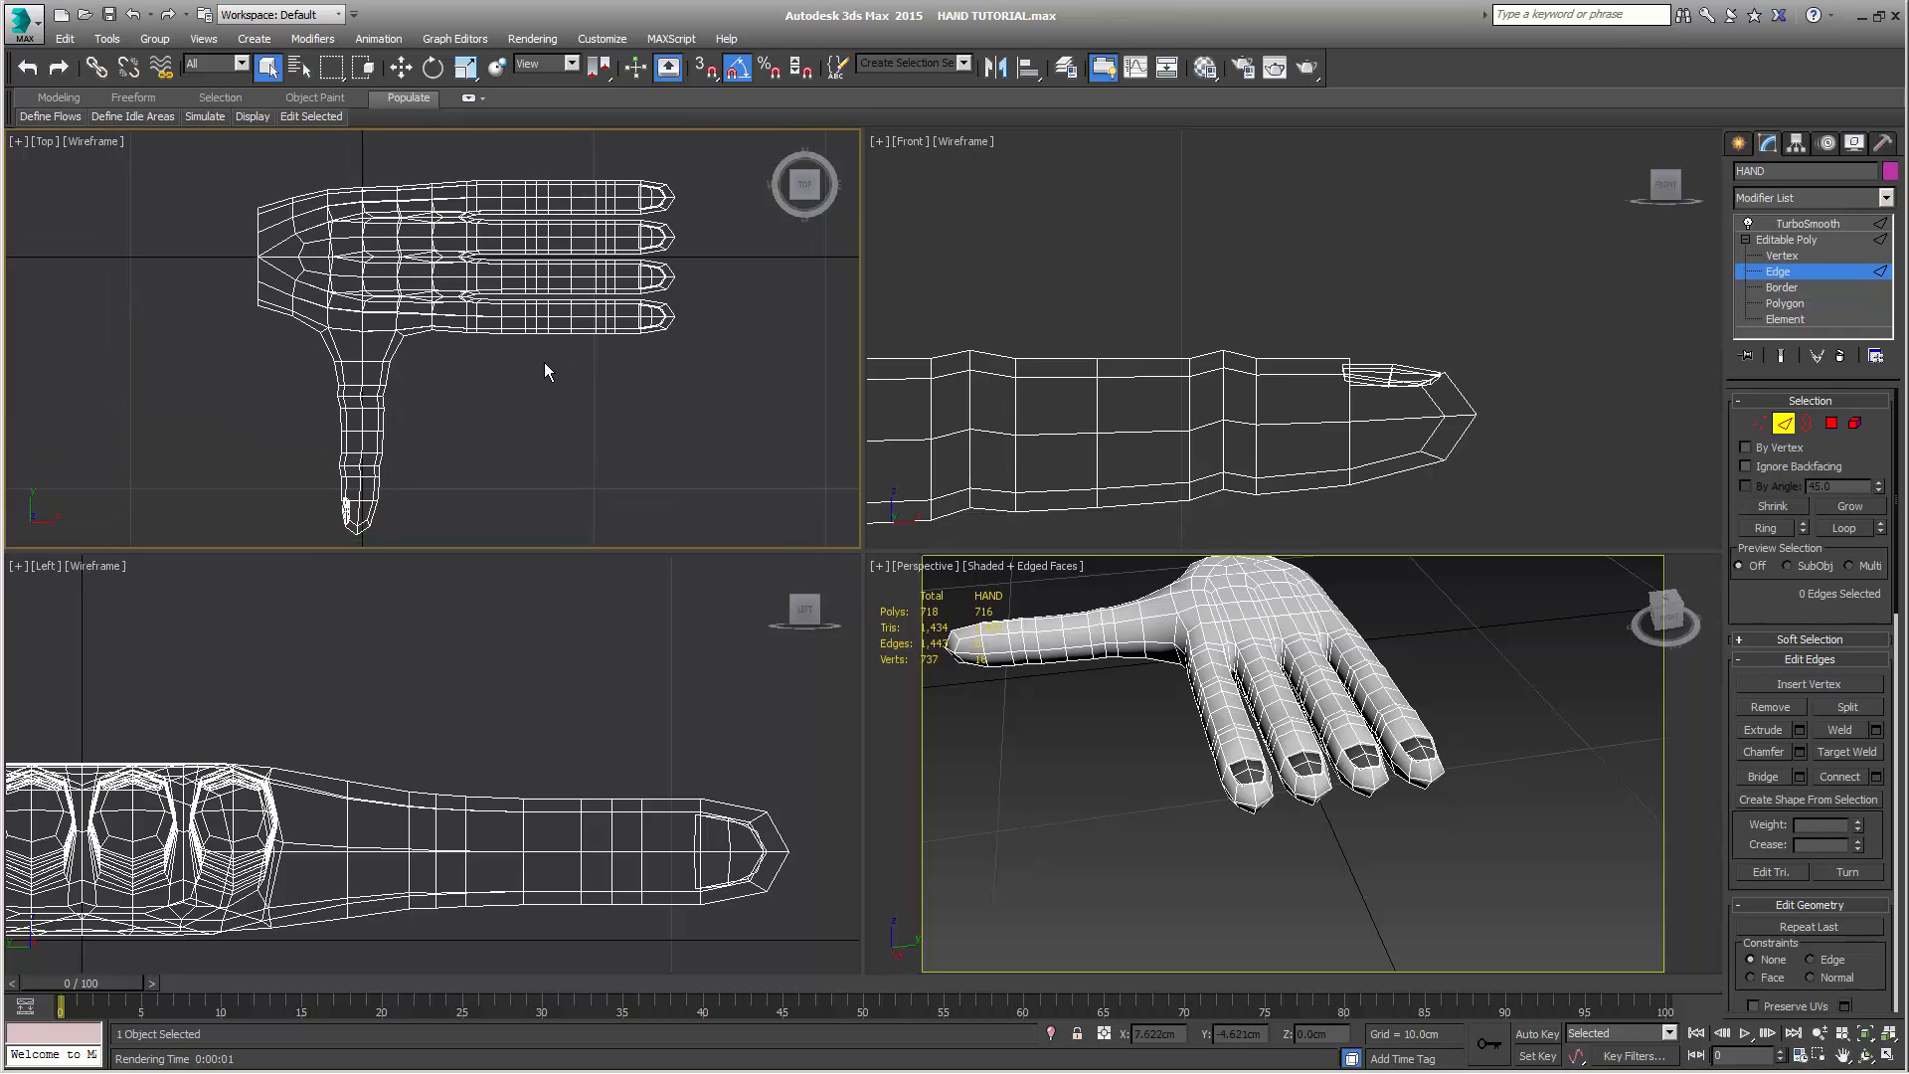
{"action": "left_click", "coordinate": [1759, 423]}
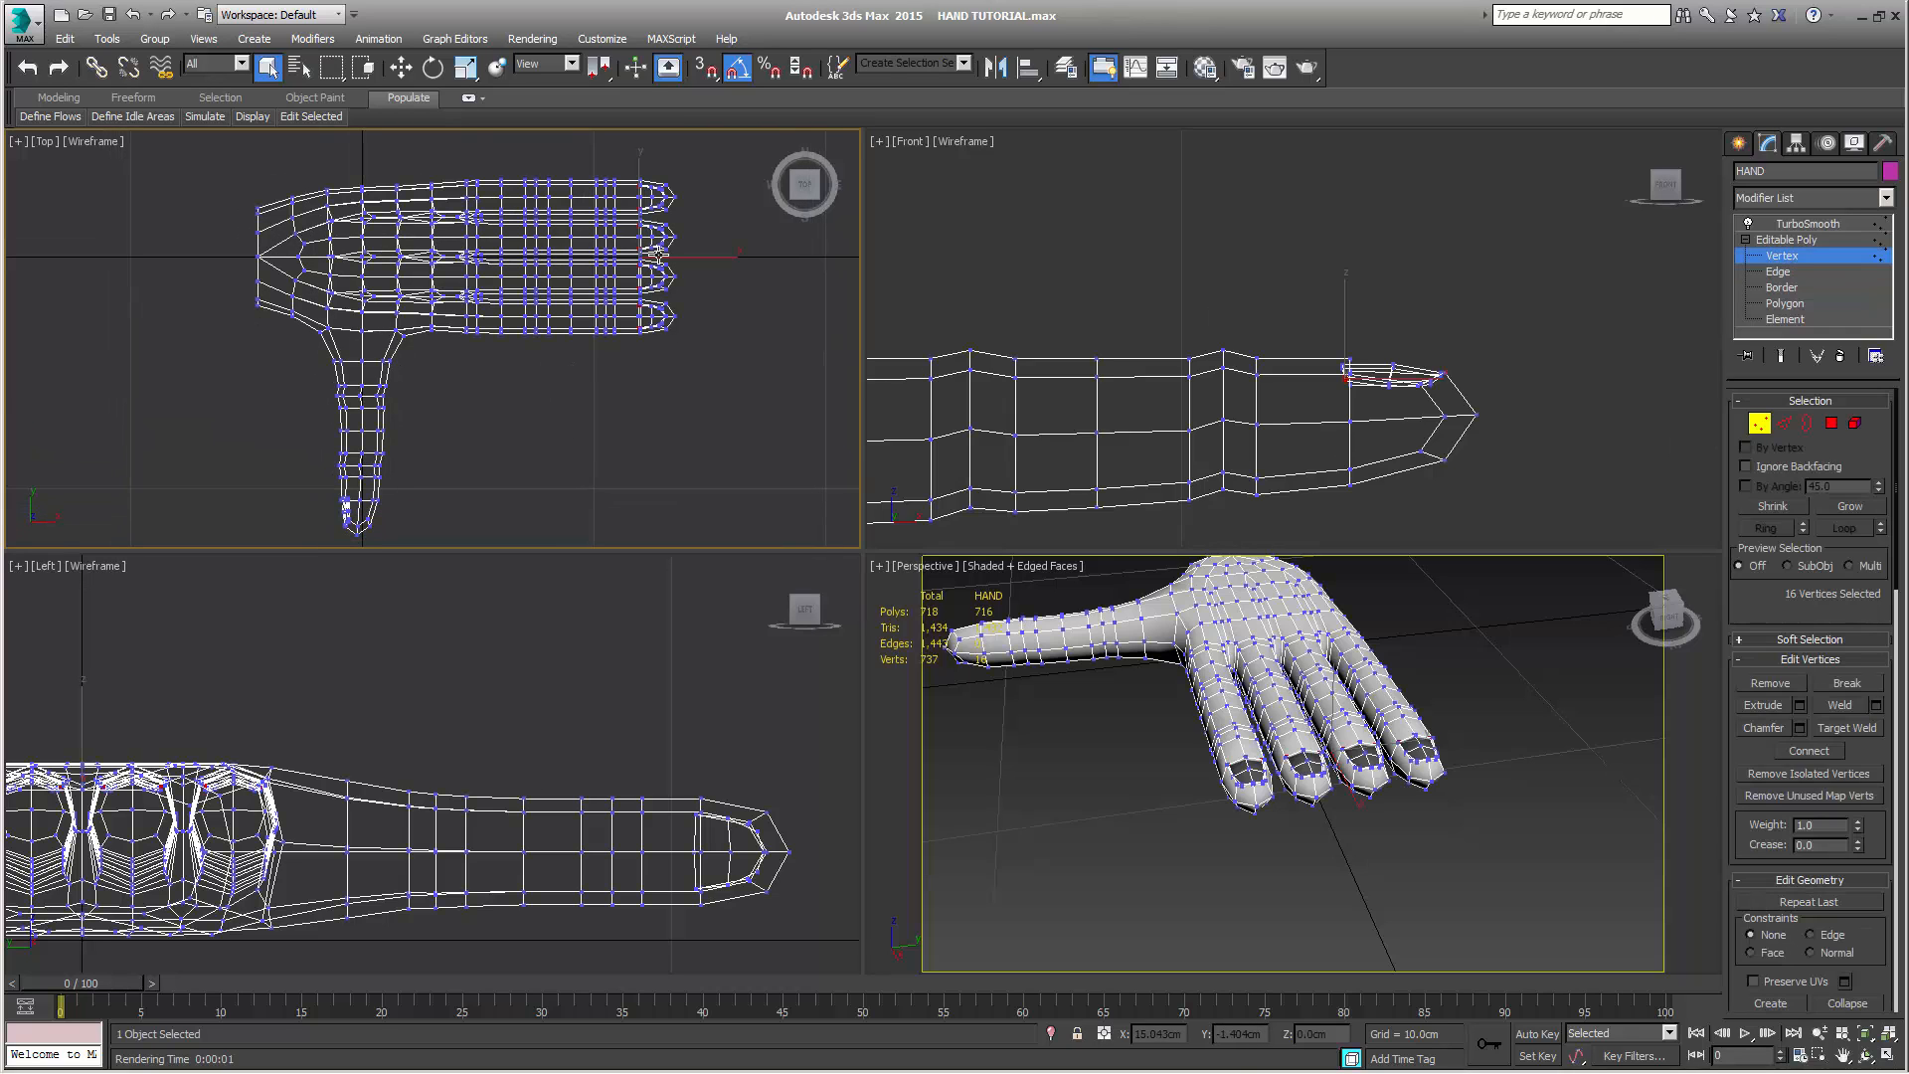
{"action": "scroll", "coordinate": [452, 189], "scroll_direction": "up", "scroll_amount": 5}
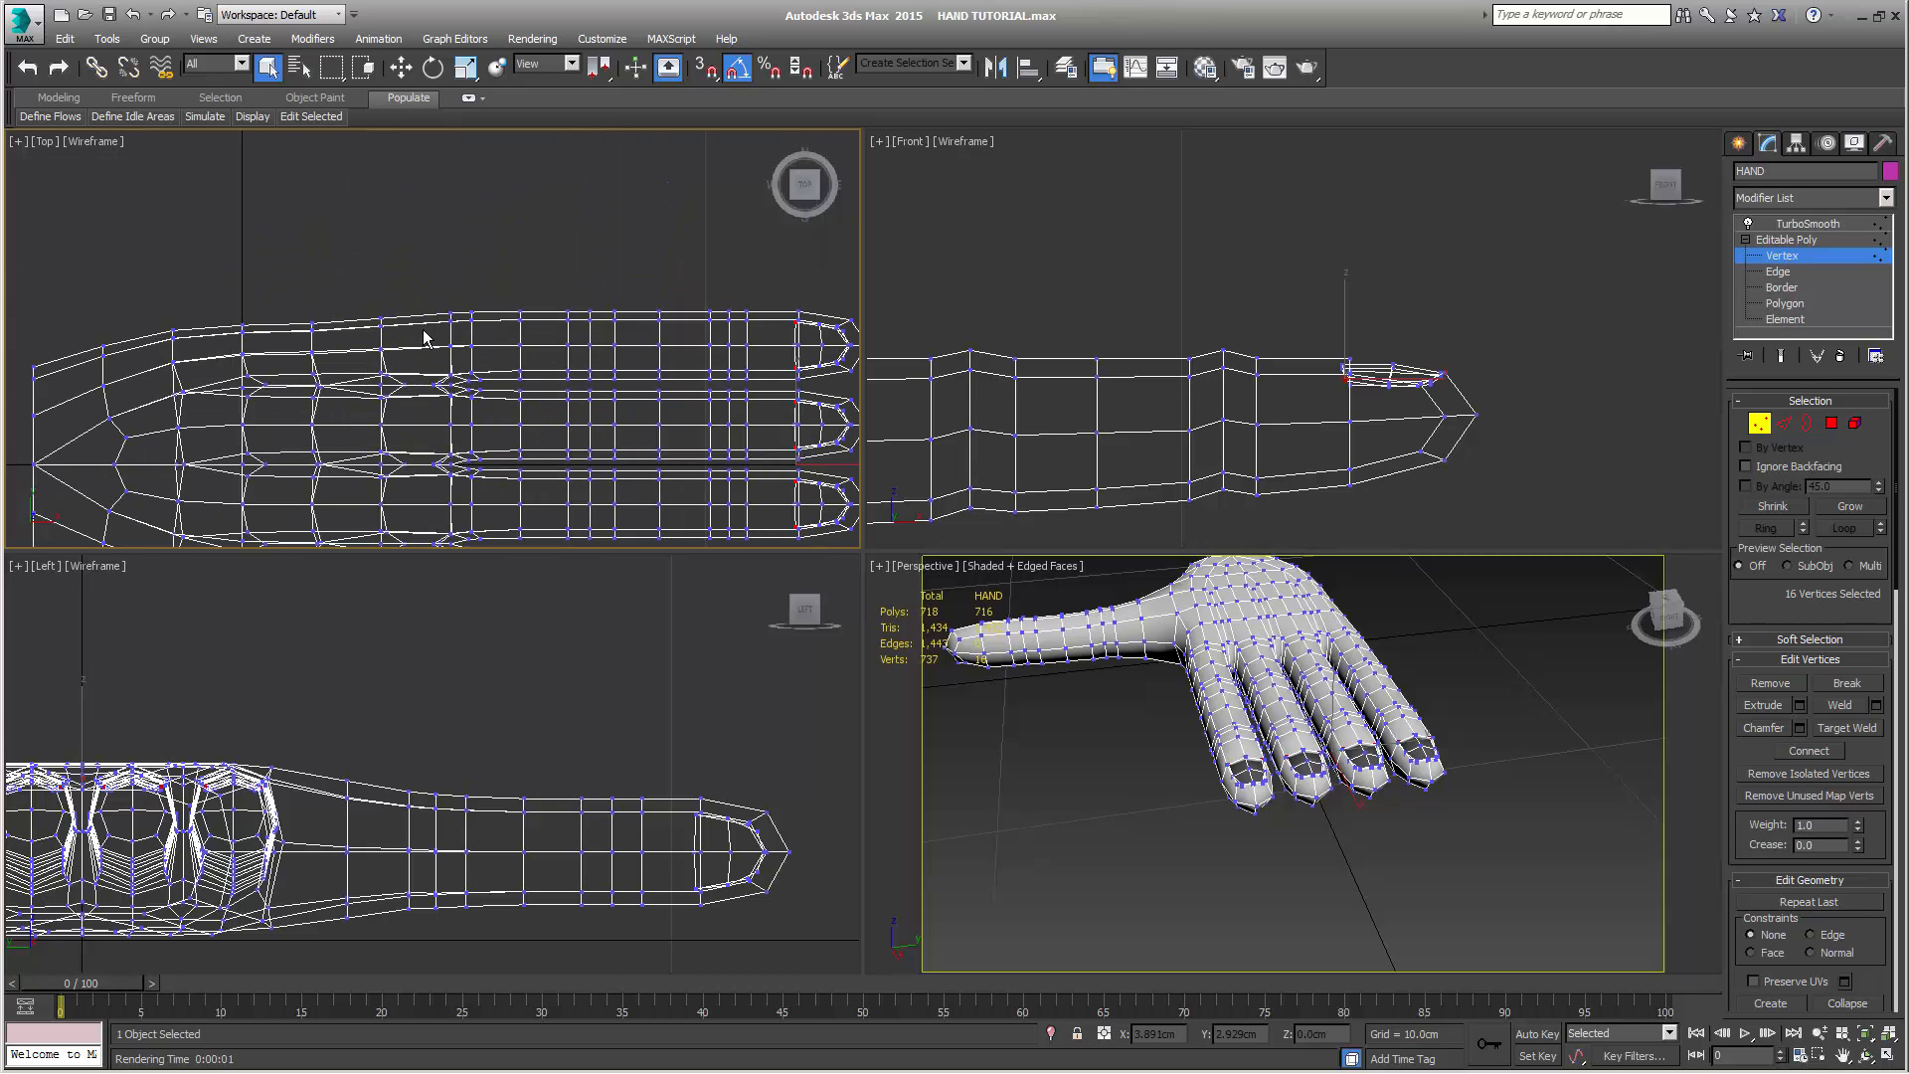
{"action": "middle_click_drag", "start_coordinate": [425, 338], "coordinate": [332, 290]}
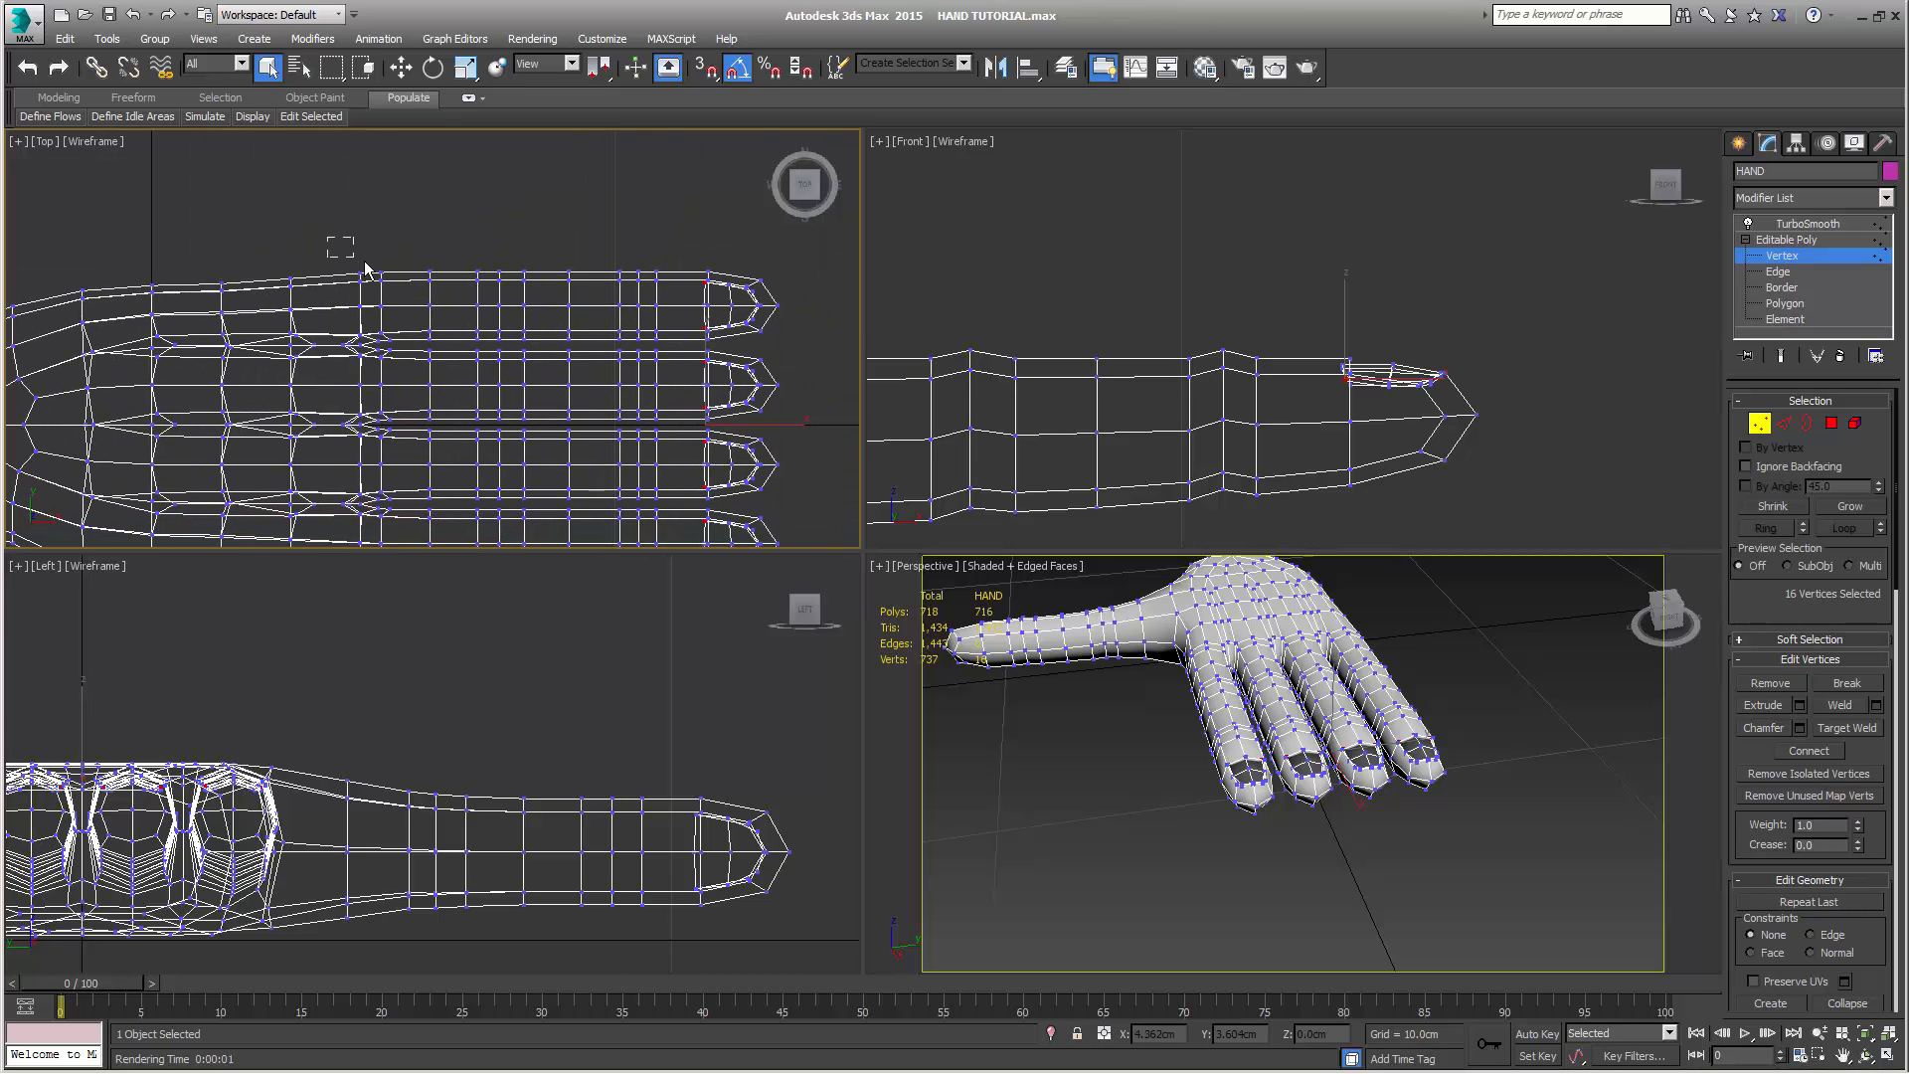
{"action": "left_click_drag", "start_coordinate": [623, 328], "coordinate": [800, 353]}
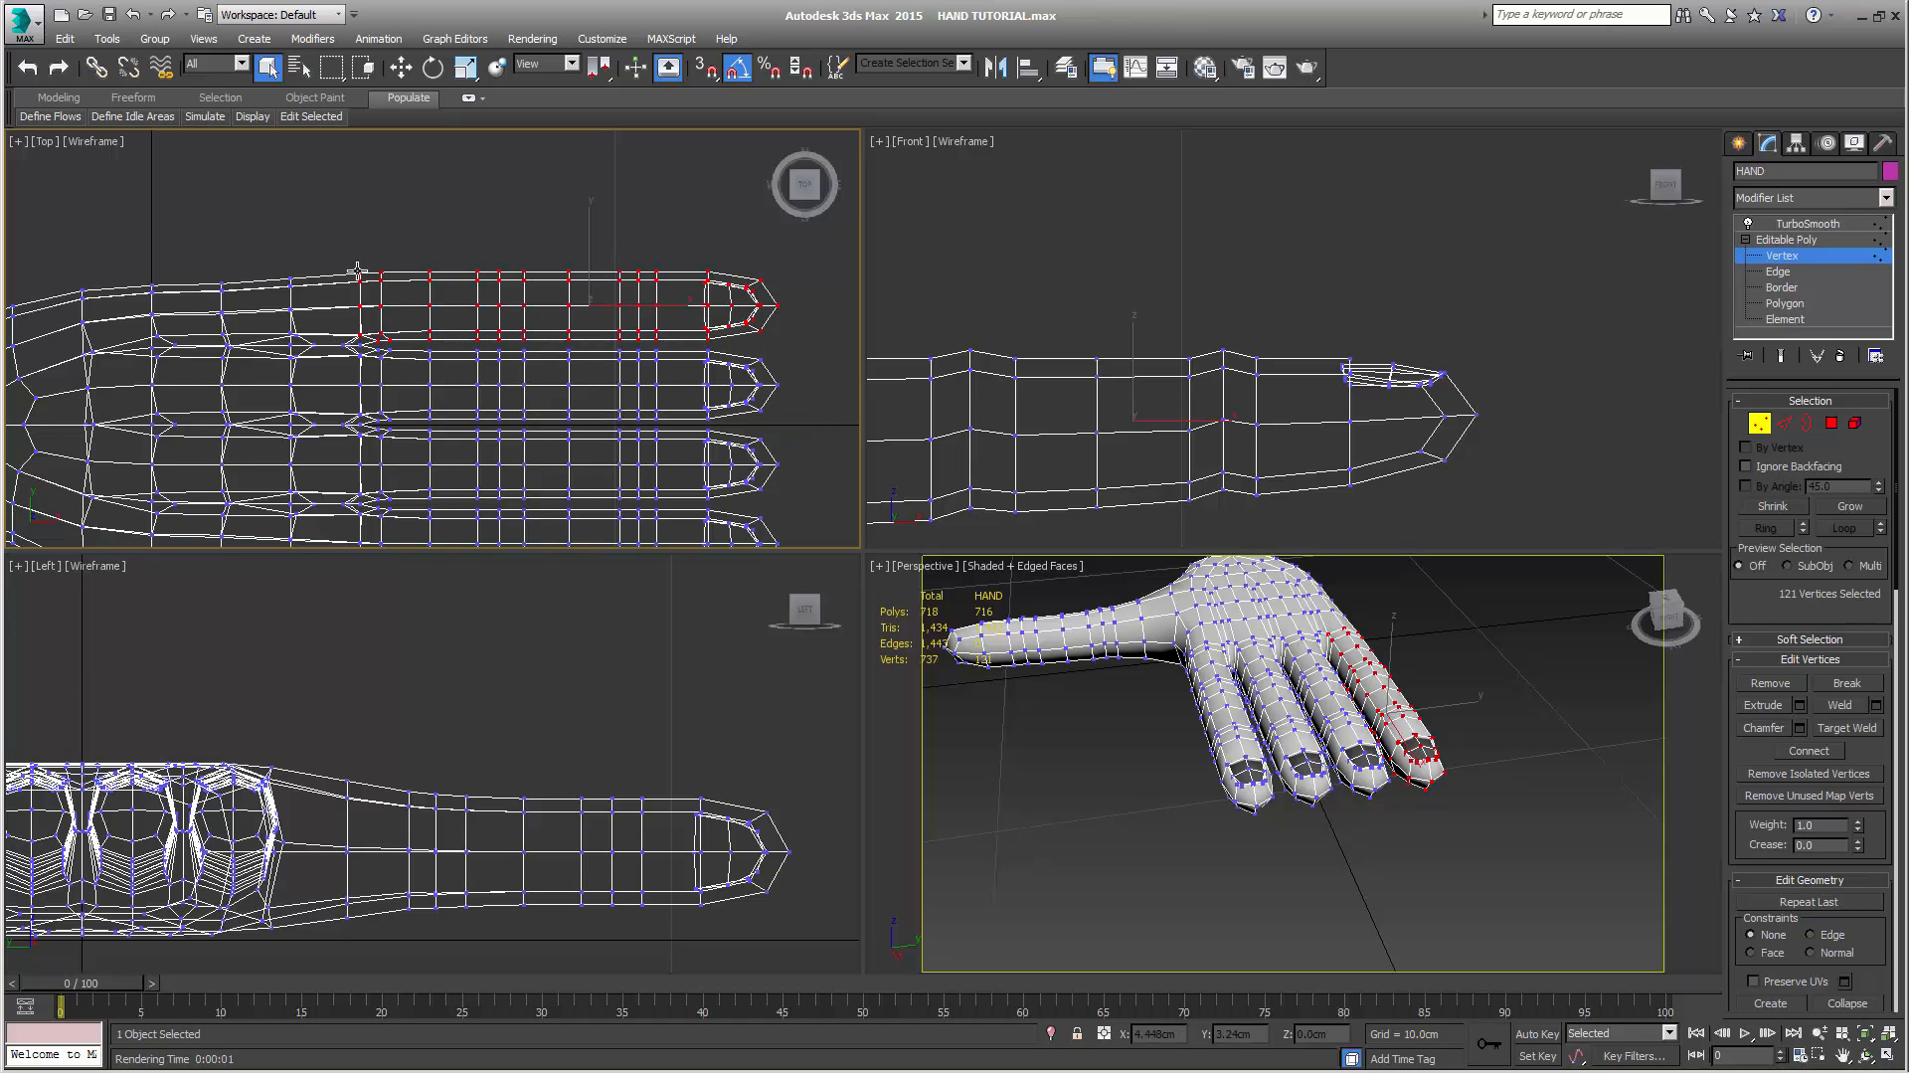
Scale the little finger's vertices uniformly to 70% with percent snap on, and move them back along X toward the palm
{"action": "scroll", "coordinate": [482, 316], "scroll_direction": "down", "scroll_amount": 5}
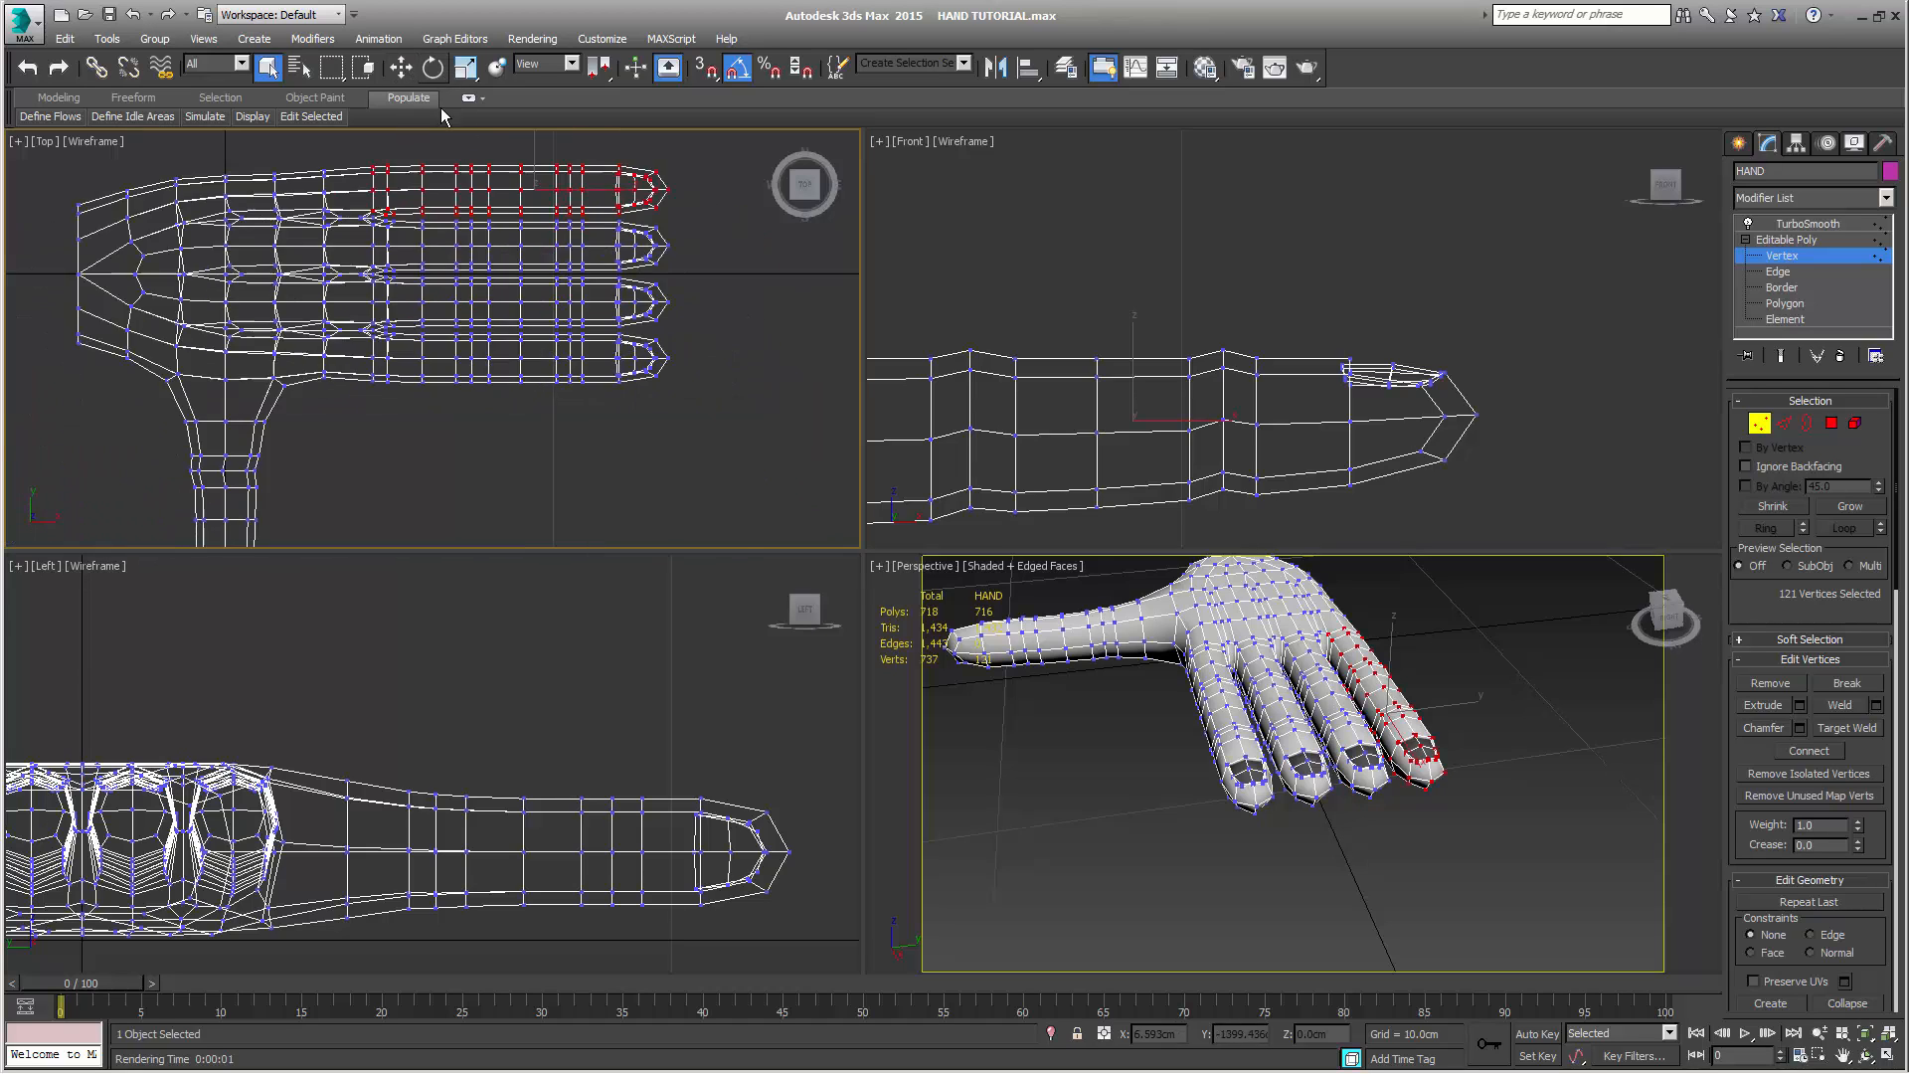
{"action": "left_click", "coordinate": [466, 66]}
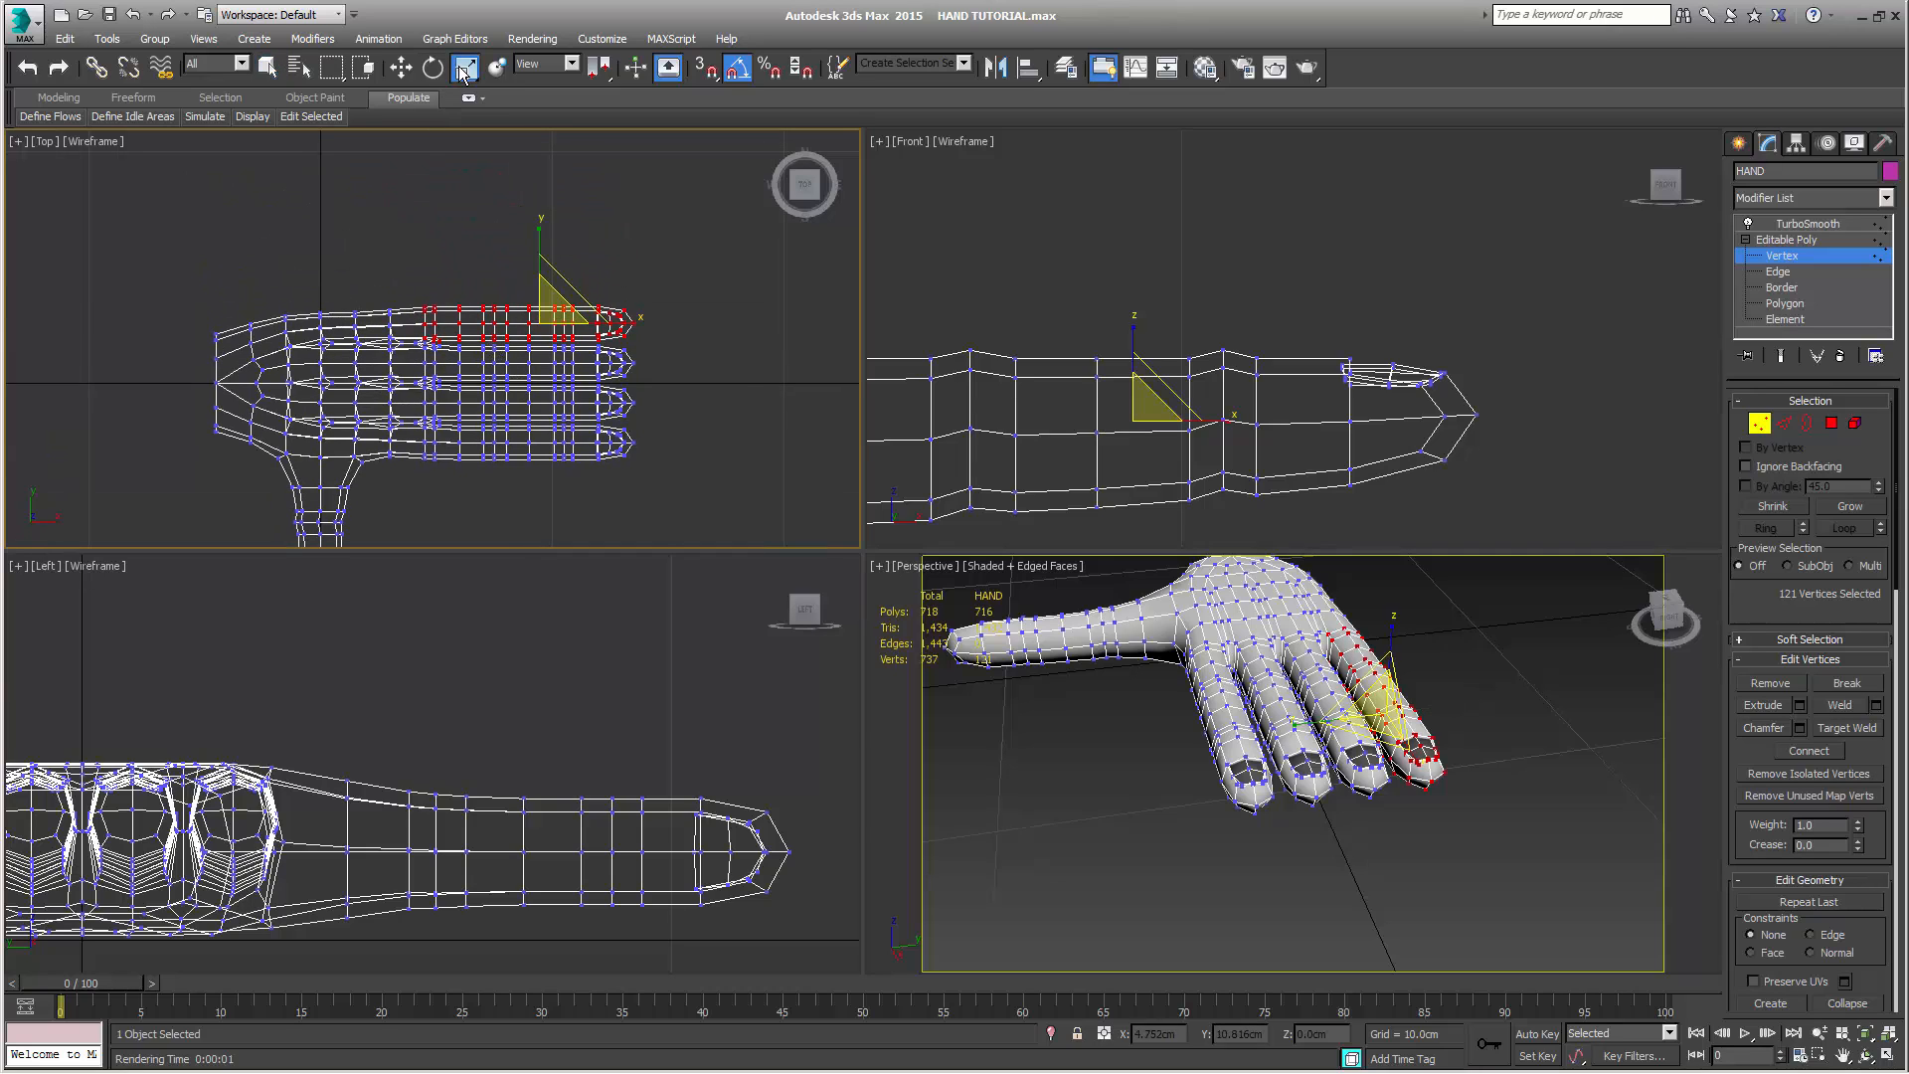
{"action": "left_click", "coordinate": [771, 67]}
{"action": "left_click_drag", "start_coordinate": [555, 309], "coordinate": [537, 352]}
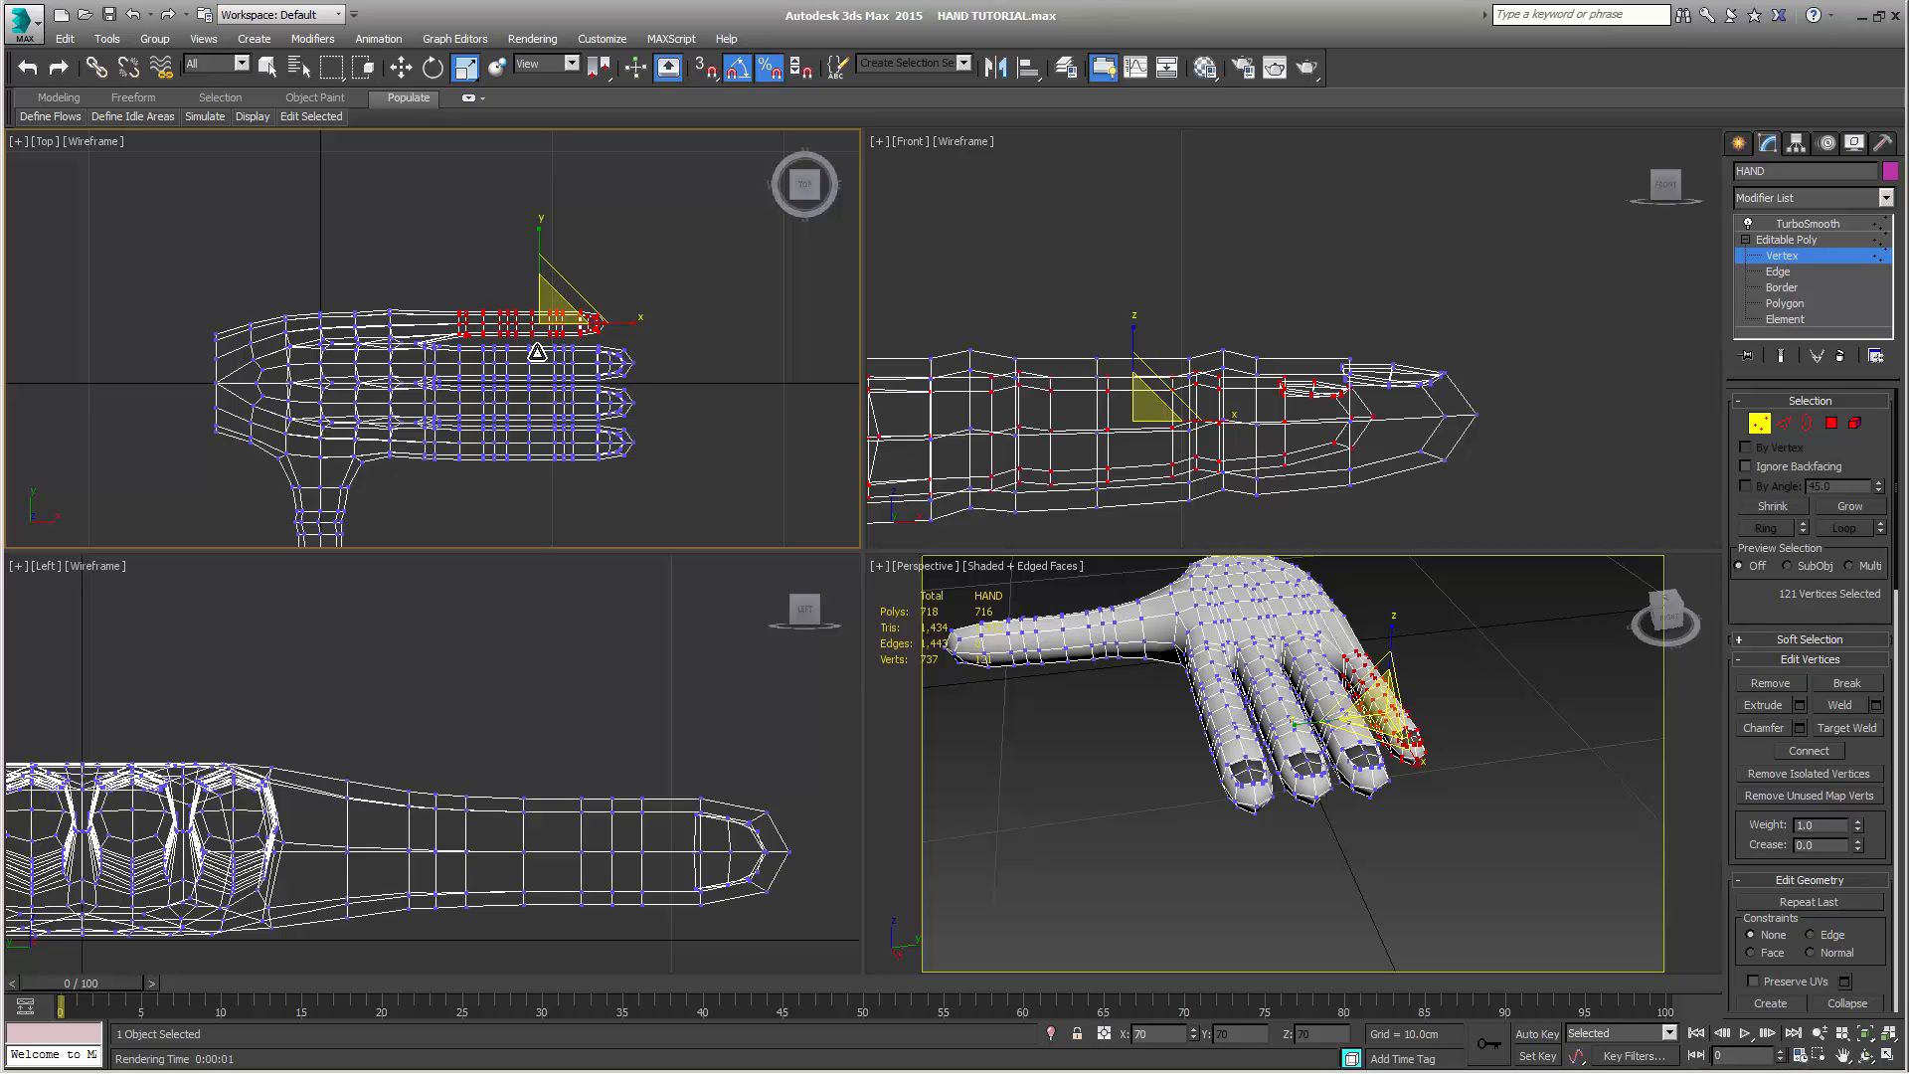
{"action": "key", "text": "w"}
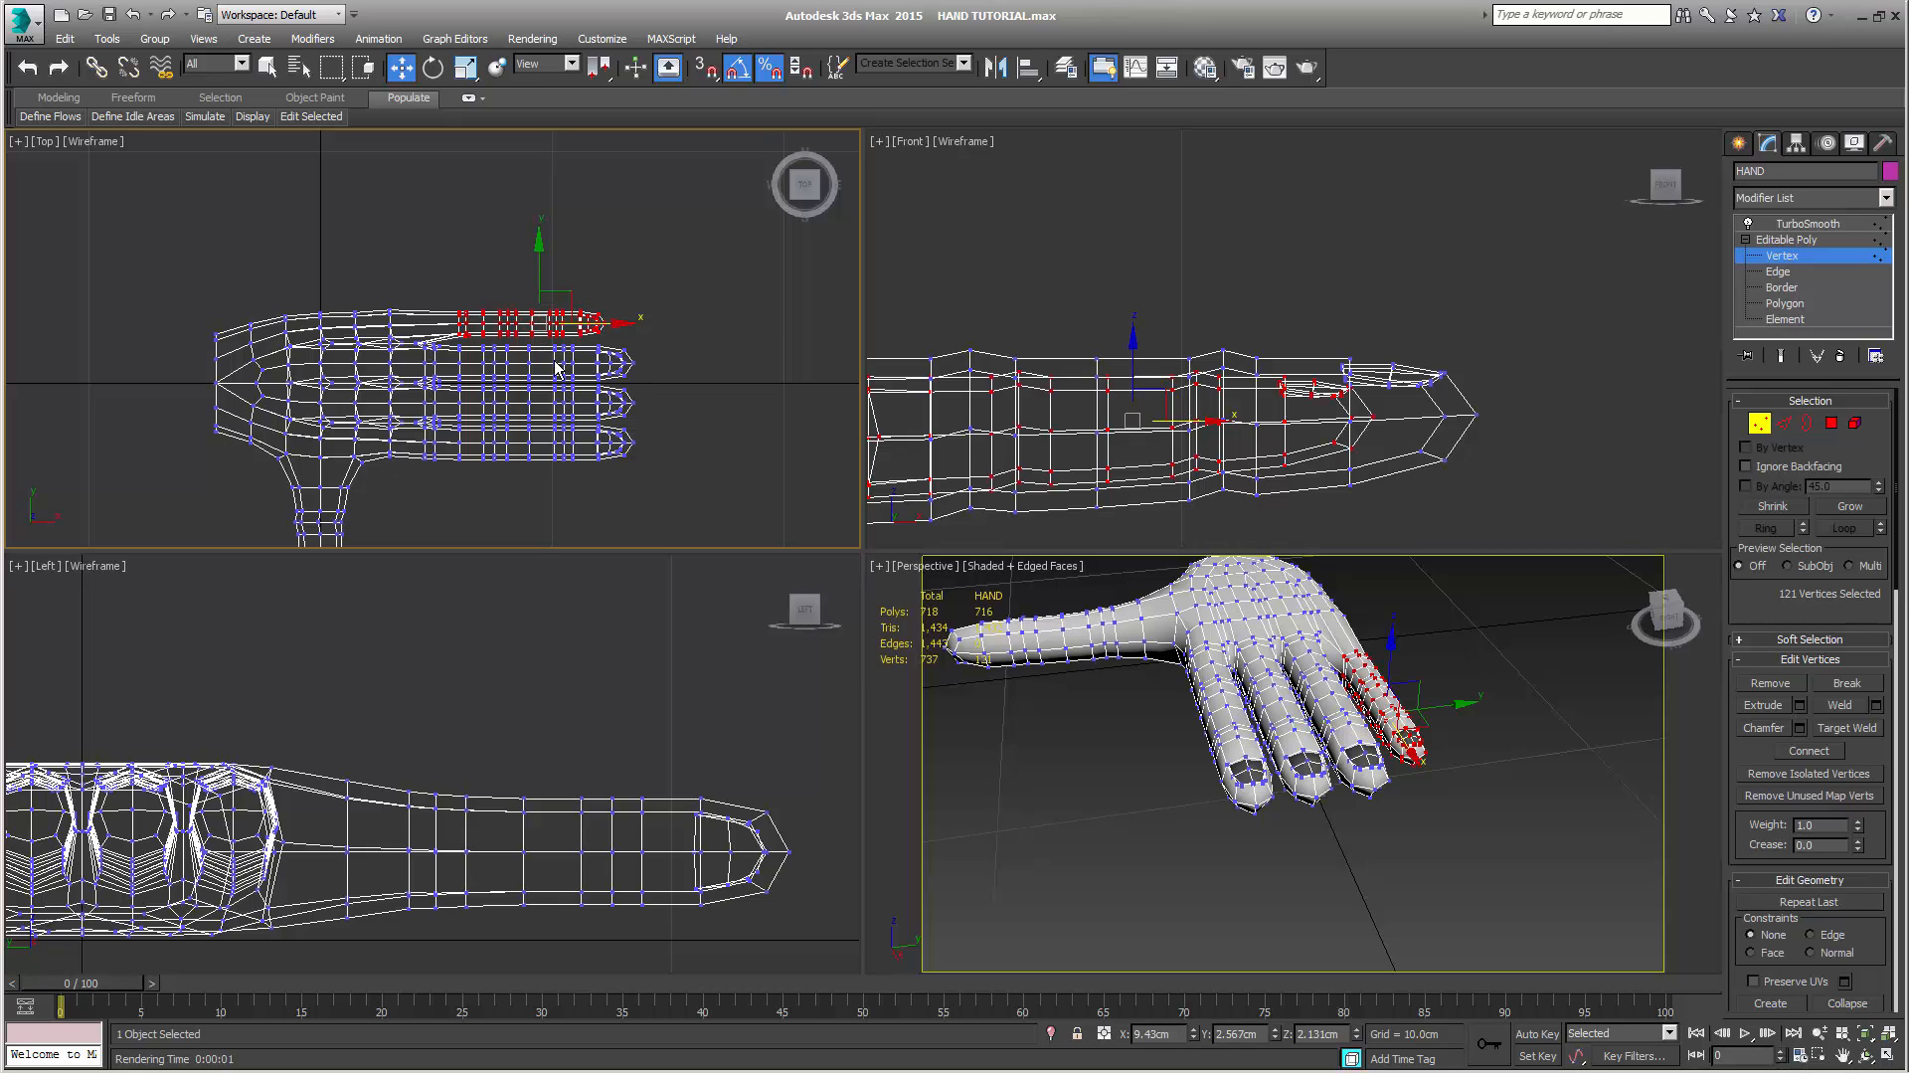
{"action": "scroll", "coordinate": [556, 389], "scroll_direction": "up", "scroll_amount": 5}
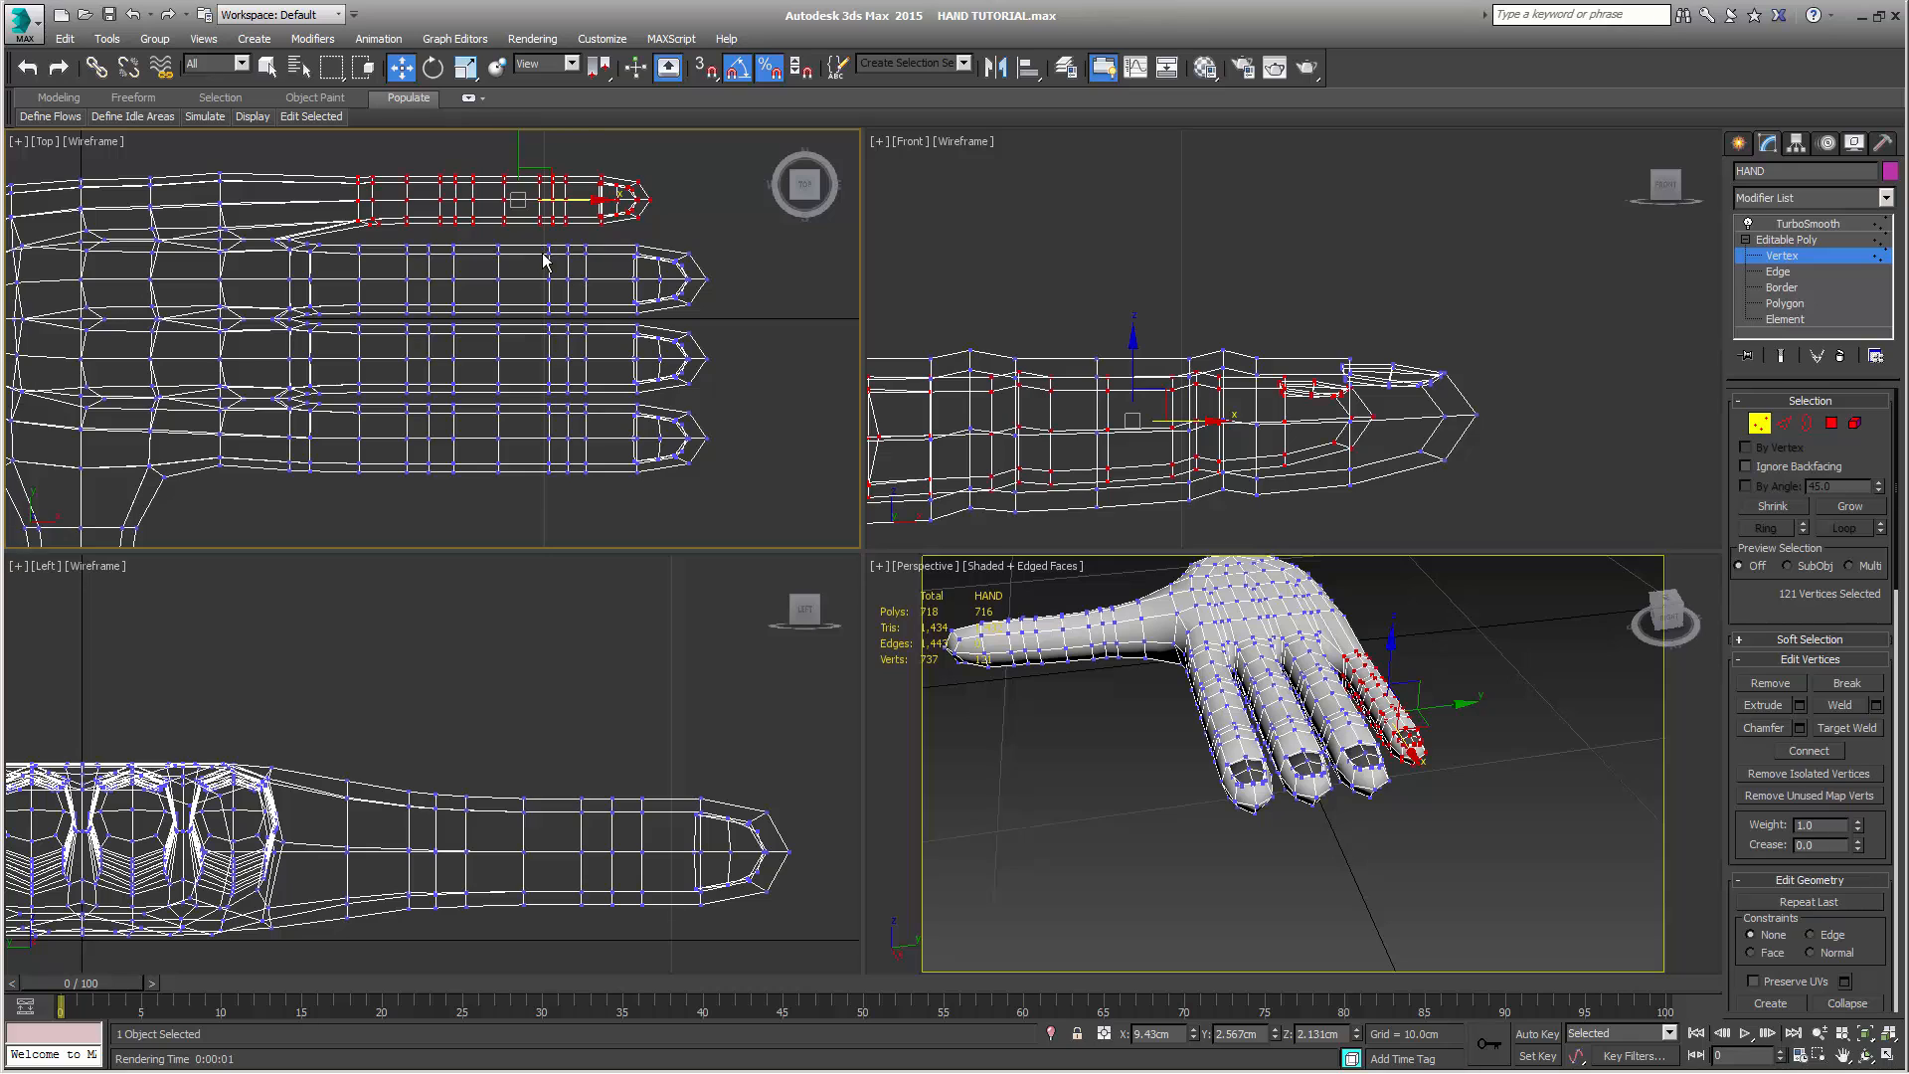
{"action": "middle_click_drag", "start_coordinate": [546, 261], "coordinate": [607, 324]}
{"action": "left_click_drag", "start_coordinate": [650, 250], "coordinate": [587, 249]}
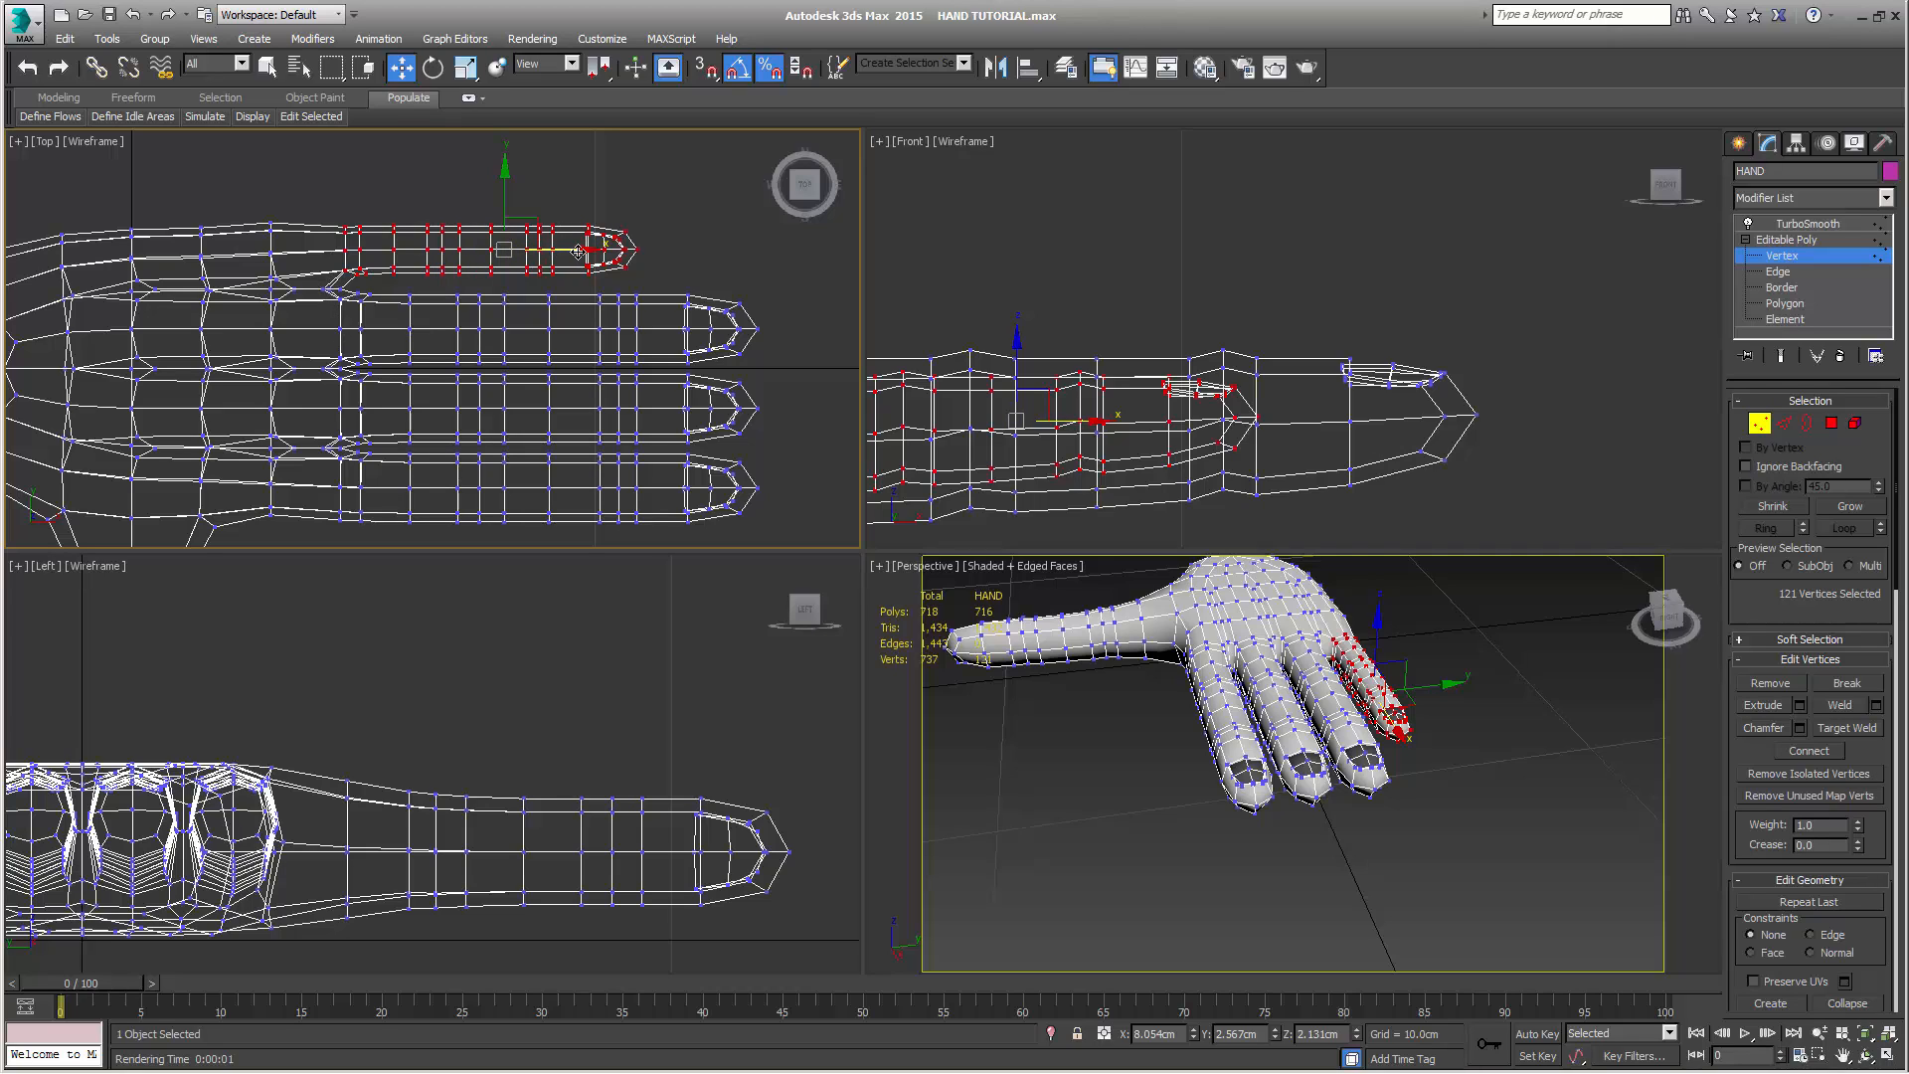
{"action": "left_click_drag", "start_coordinate": [578, 252], "coordinate": [559, 252]}
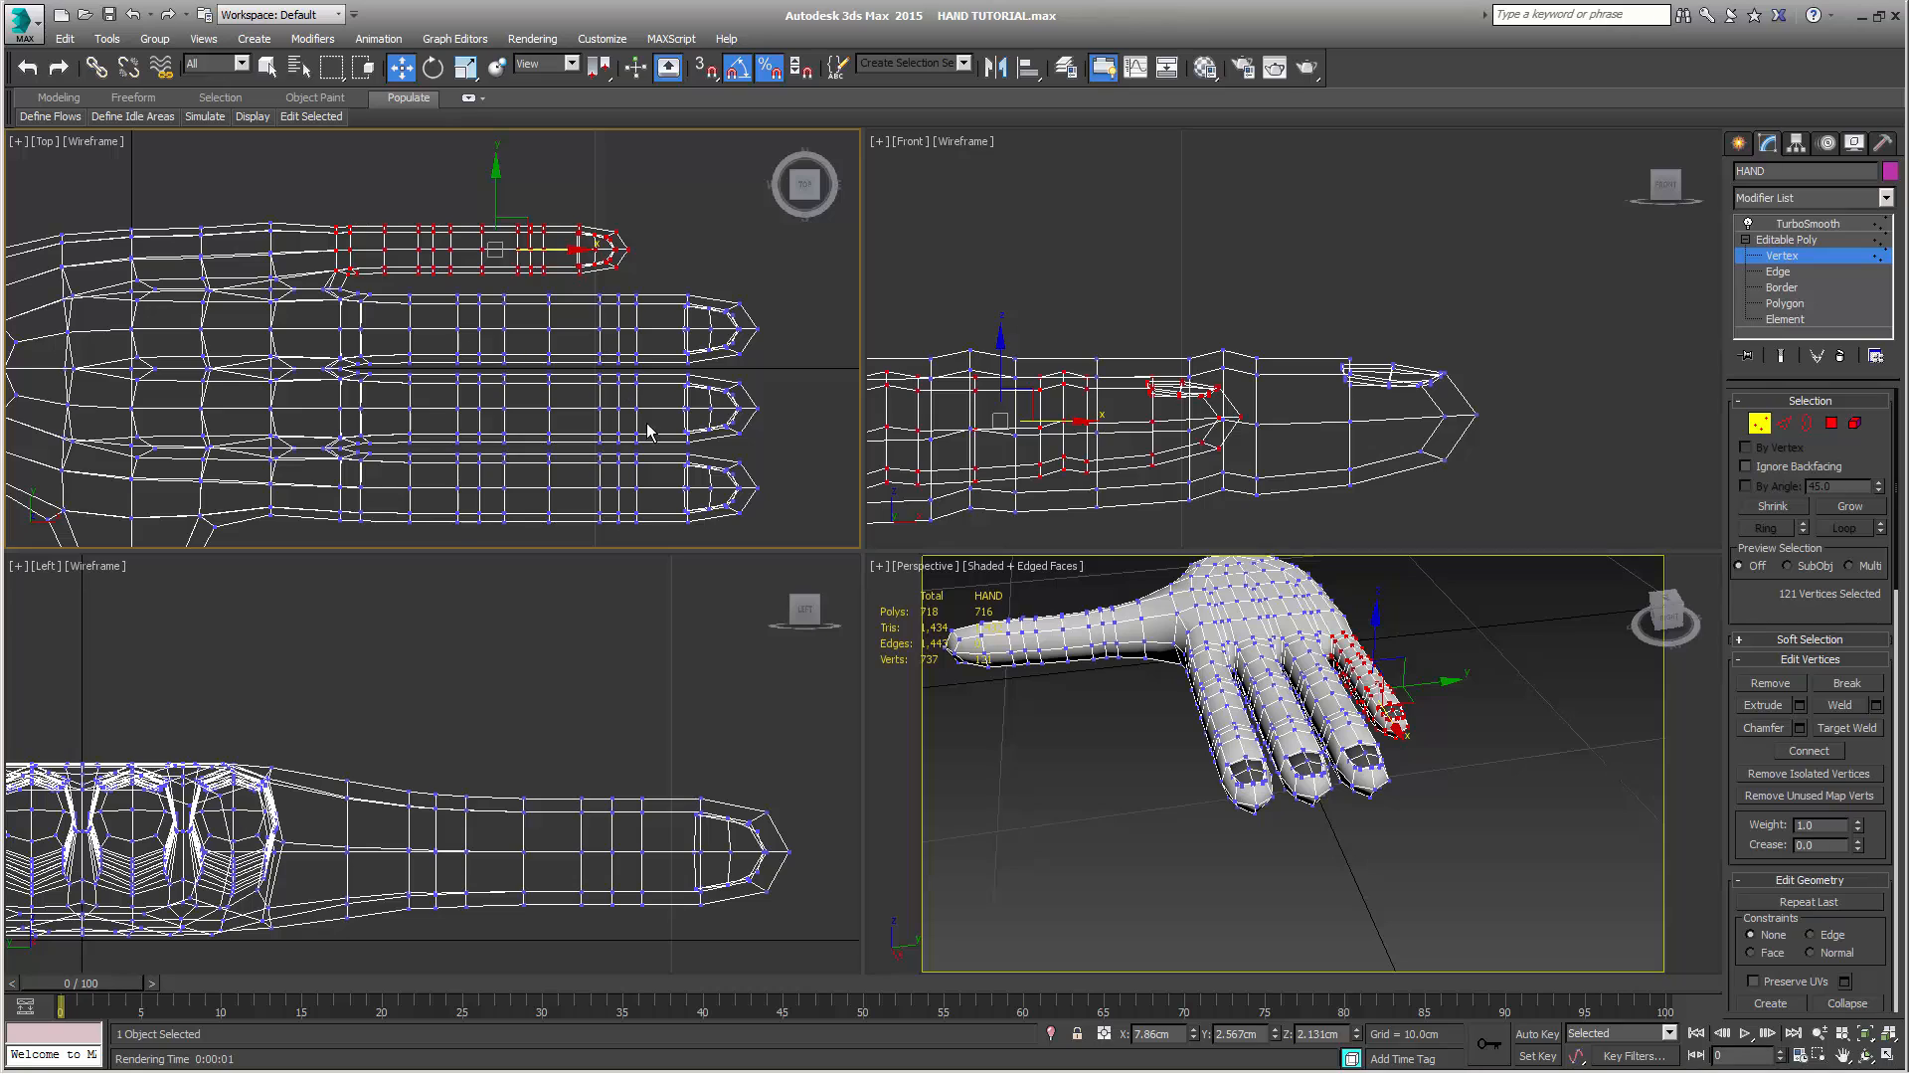
Undo the little finger's moves and scaling, and return to the plain selection tool
{"action": "right_click", "coordinate": [1131, 669]}
{"action": "key", "text": "ctrl+z"}
{"action": "key", "text": "ctrl+z"}
{"action": "key", "text": "ctrl+z"}
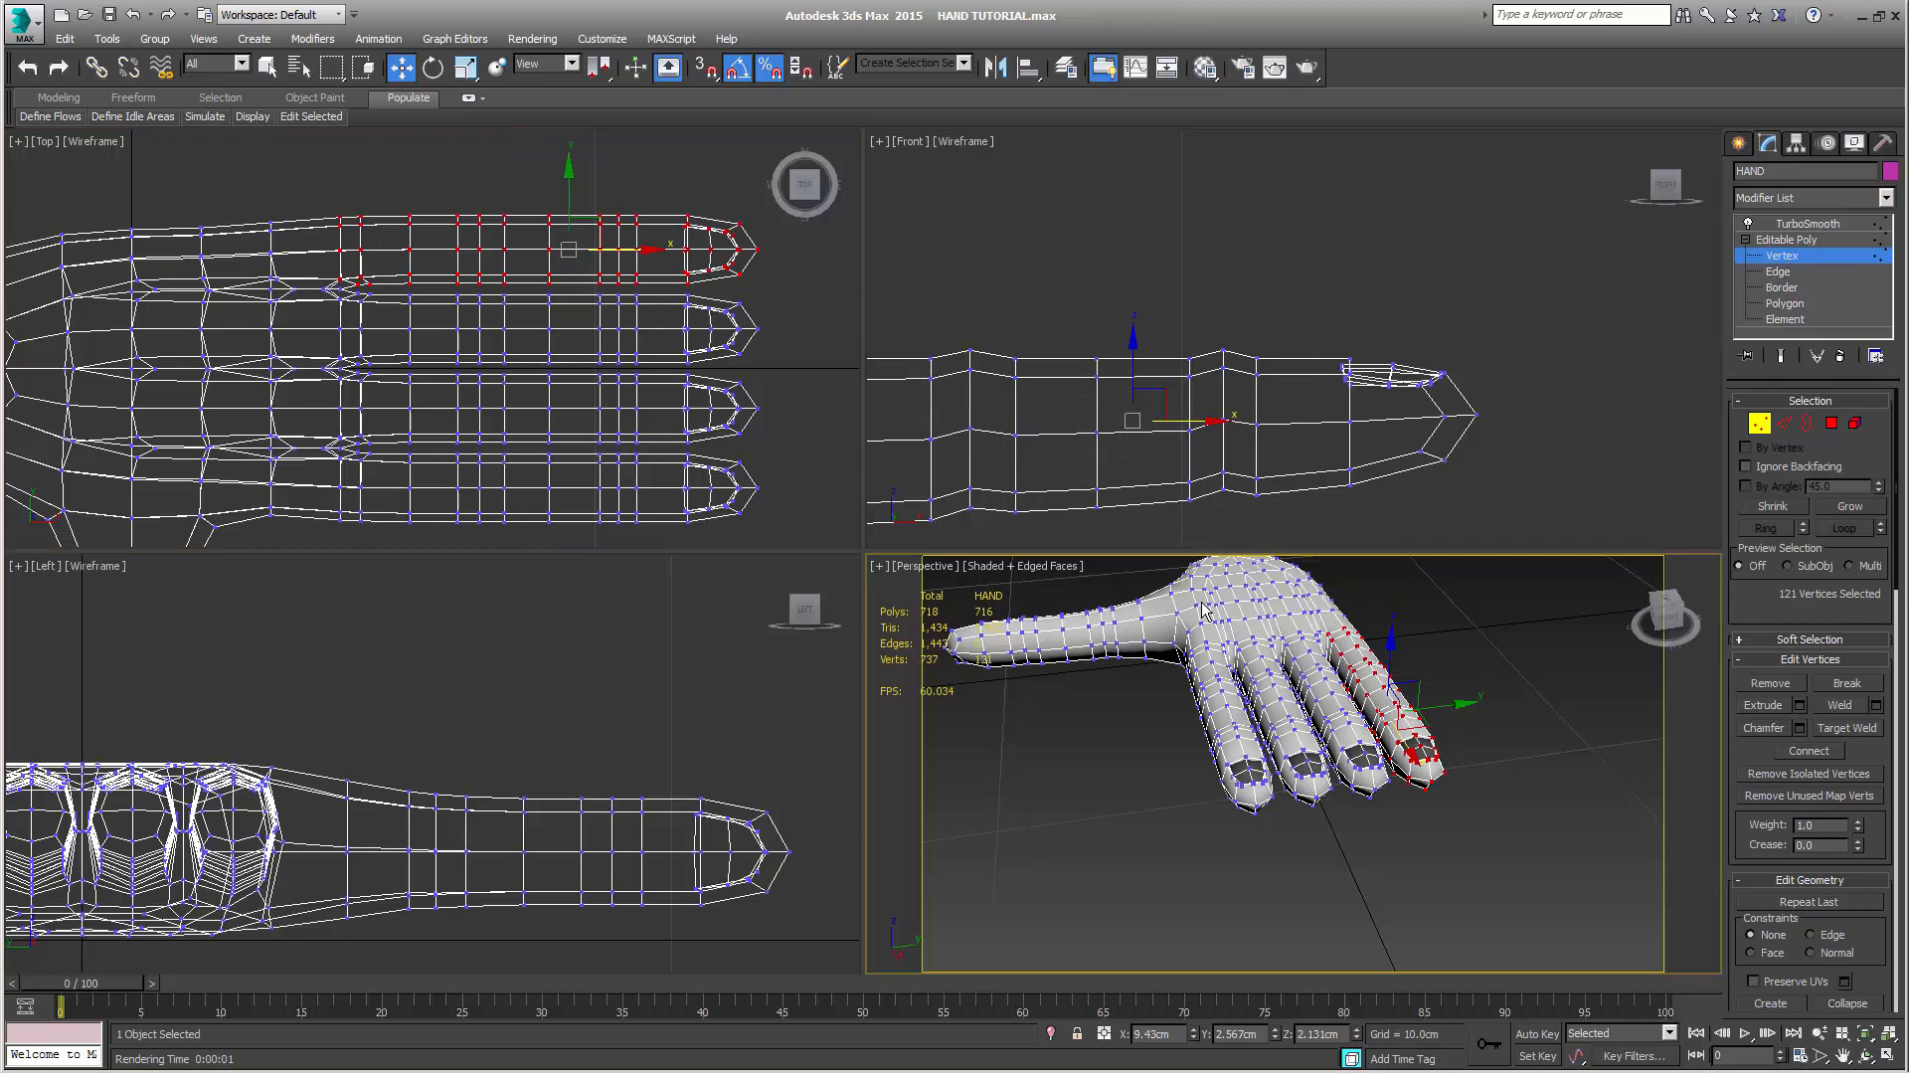
{"action": "key", "text": "q"}
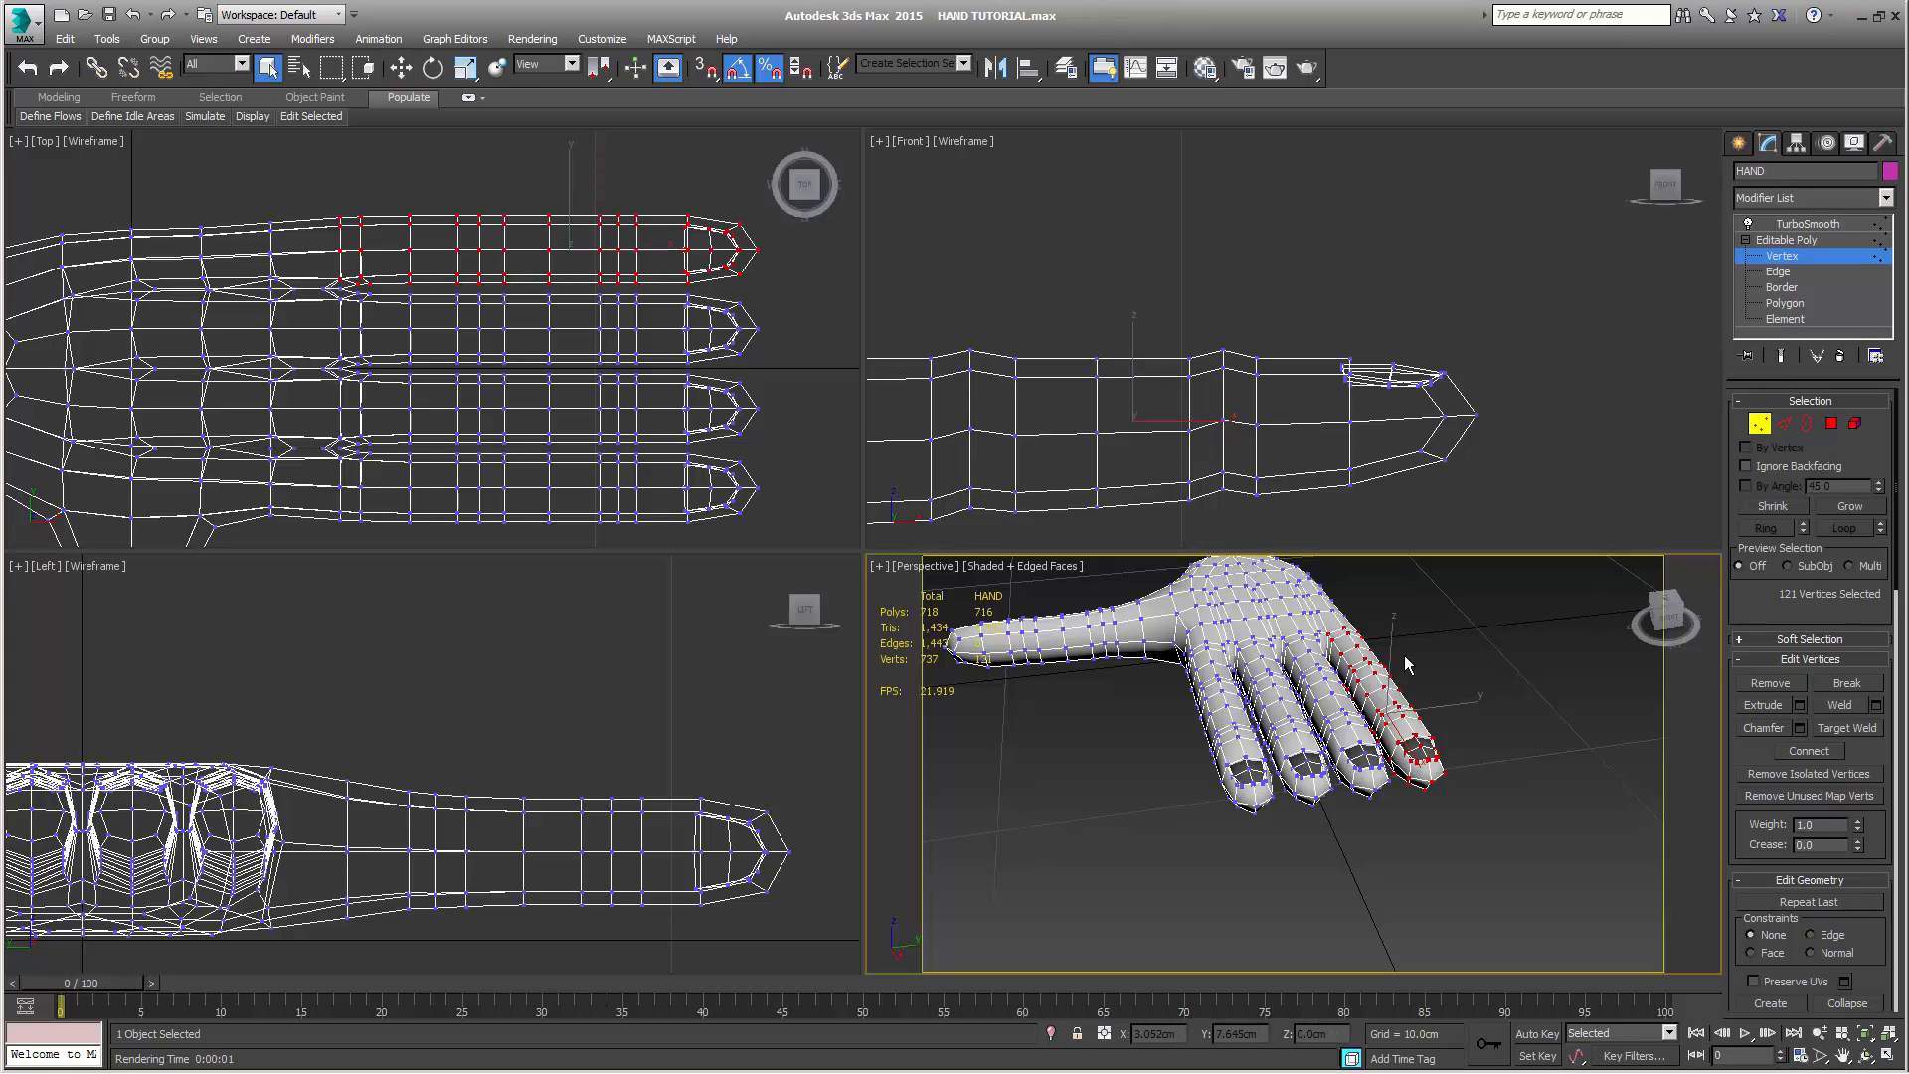
Select the four top knuckle vertices at the finger bases and raise them to about Z 3.15 cm, shifted slightly toward the wrist
{"action": "scroll", "coordinate": [1406, 663], "scroll_direction": "up", "scroll_amount": 4}
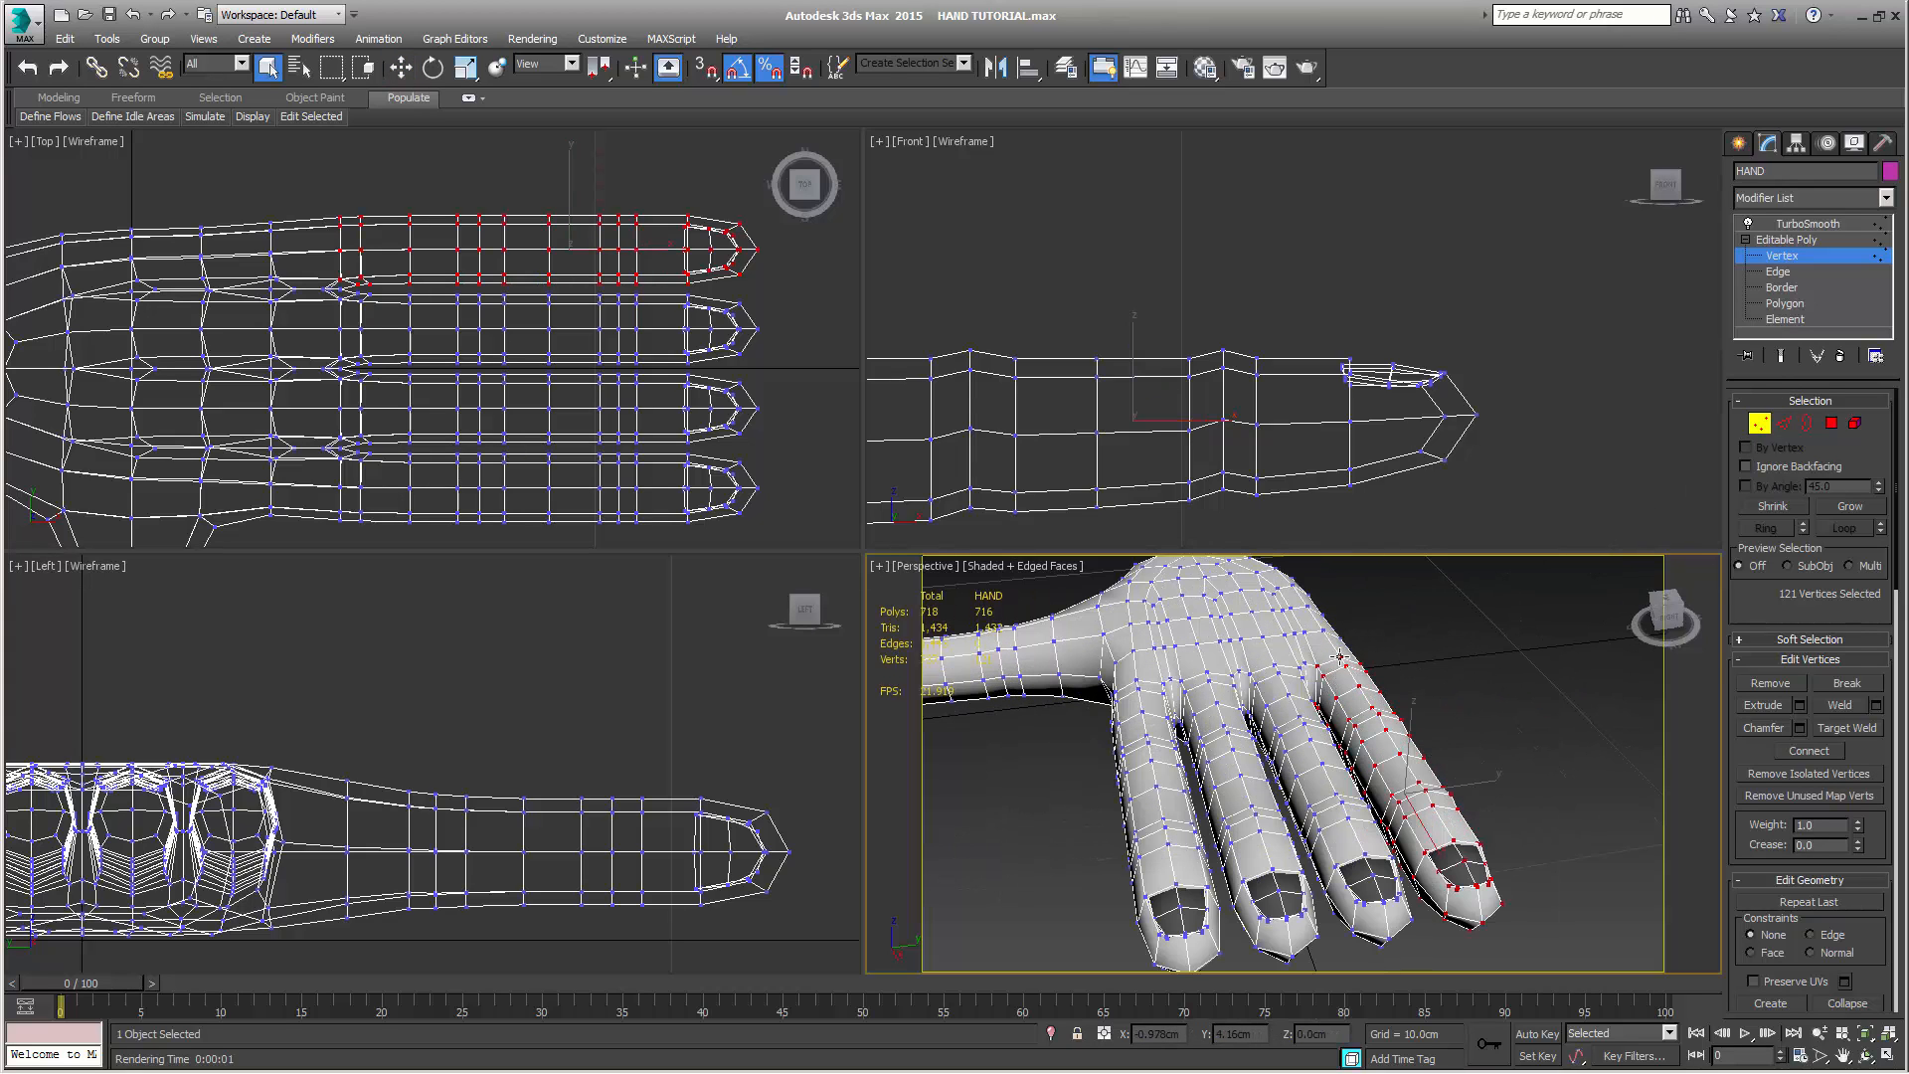
{"action": "left_click", "coordinate": [1340, 657]}
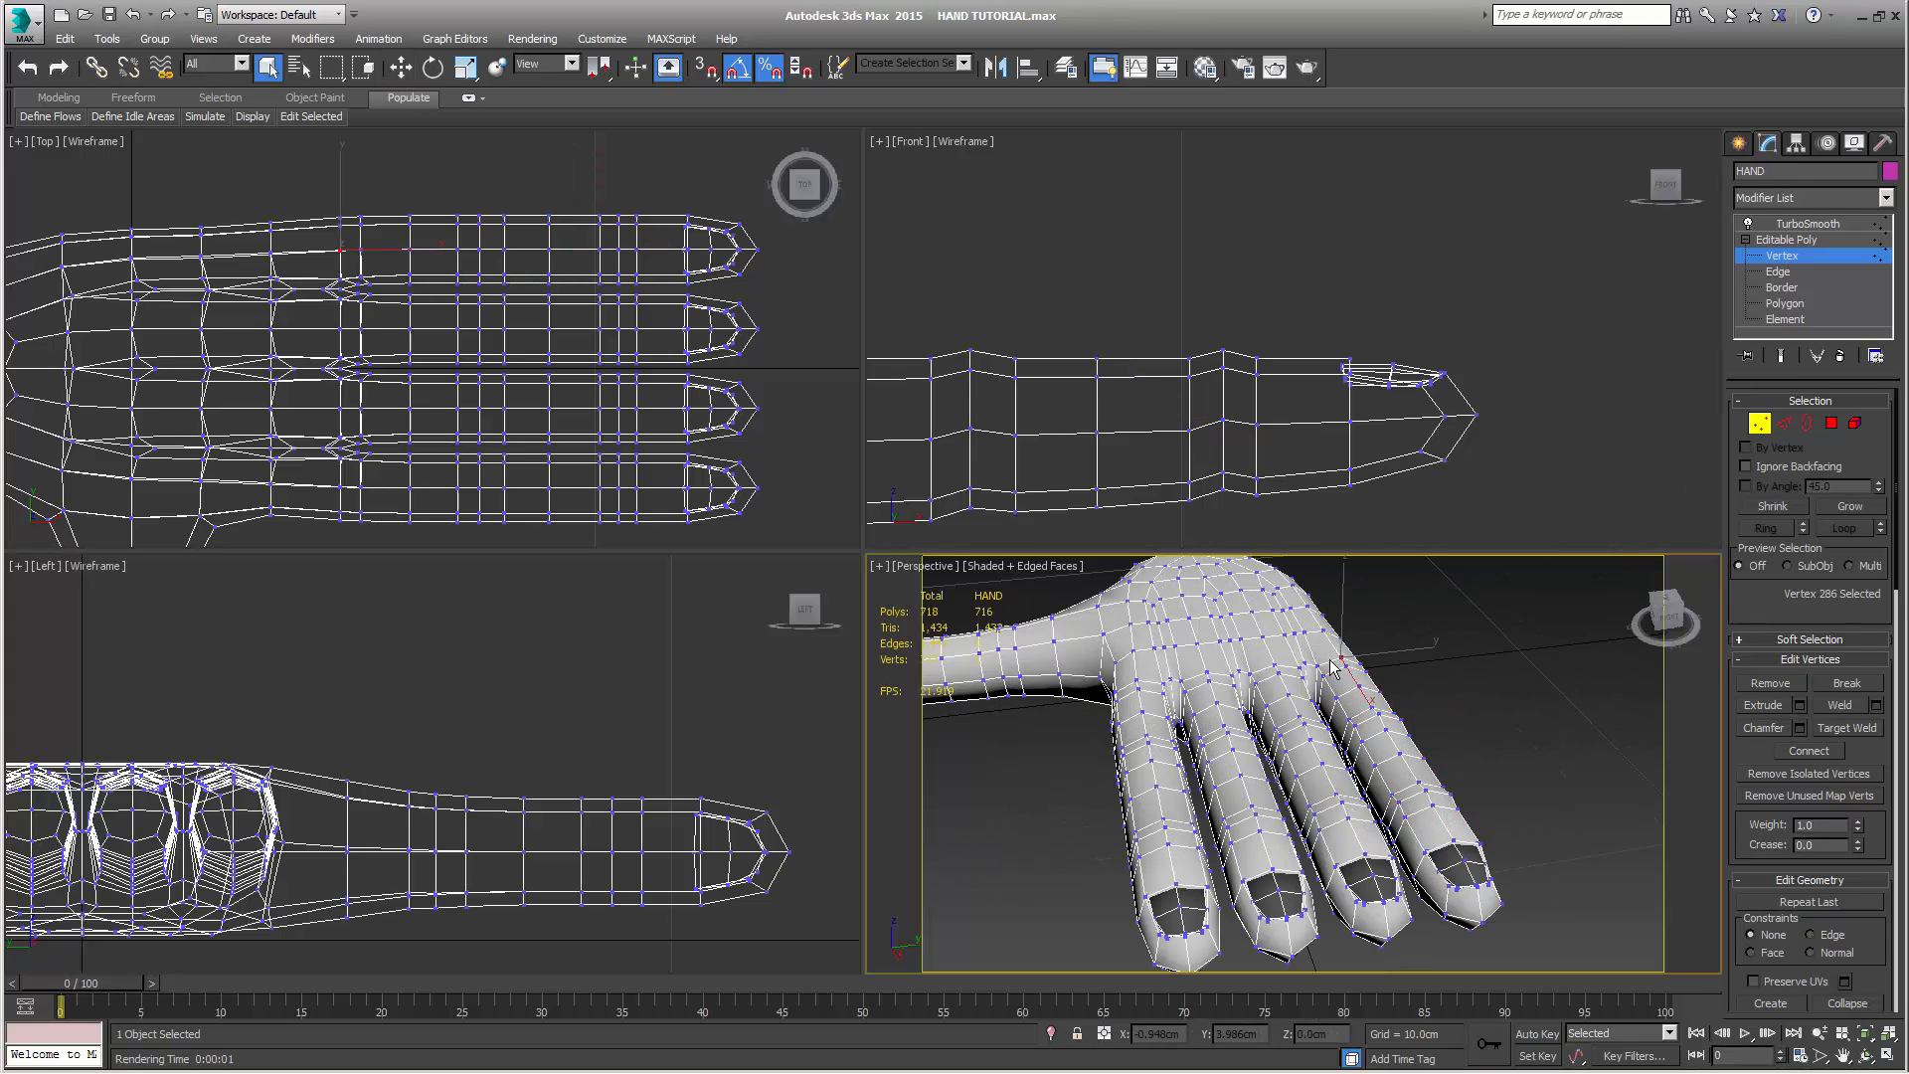
{"action": "left_click", "coordinate": [1274, 664], "text": "ctrl"}
{"action": "middle_click_drag", "start_coordinate": [1277, 714], "coordinate": [1401, 700], "text": "alt"}
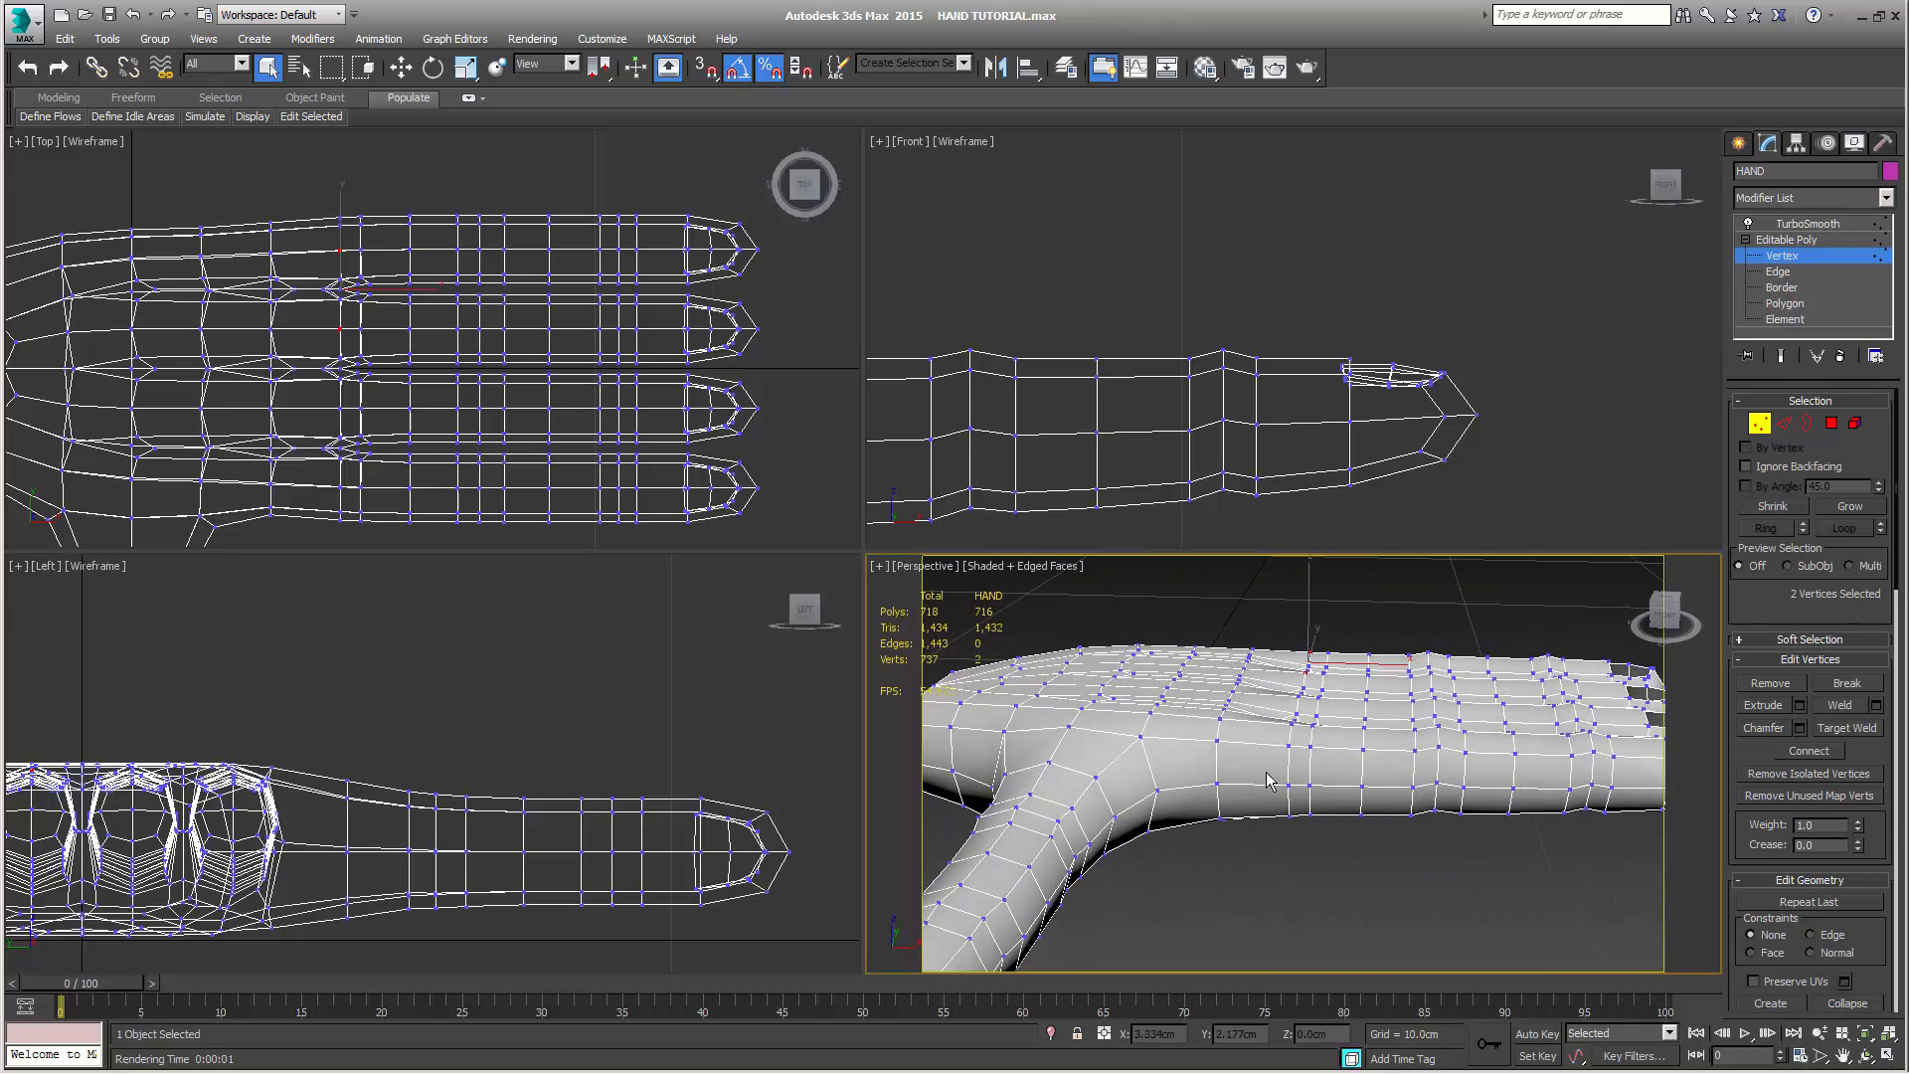
{"action": "left_click", "coordinate": [1292, 724], "text": "ctrl"}
{"action": "middle_click_drag", "start_coordinate": [1293, 724], "coordinate": [1318, 820], "text": "alt"}
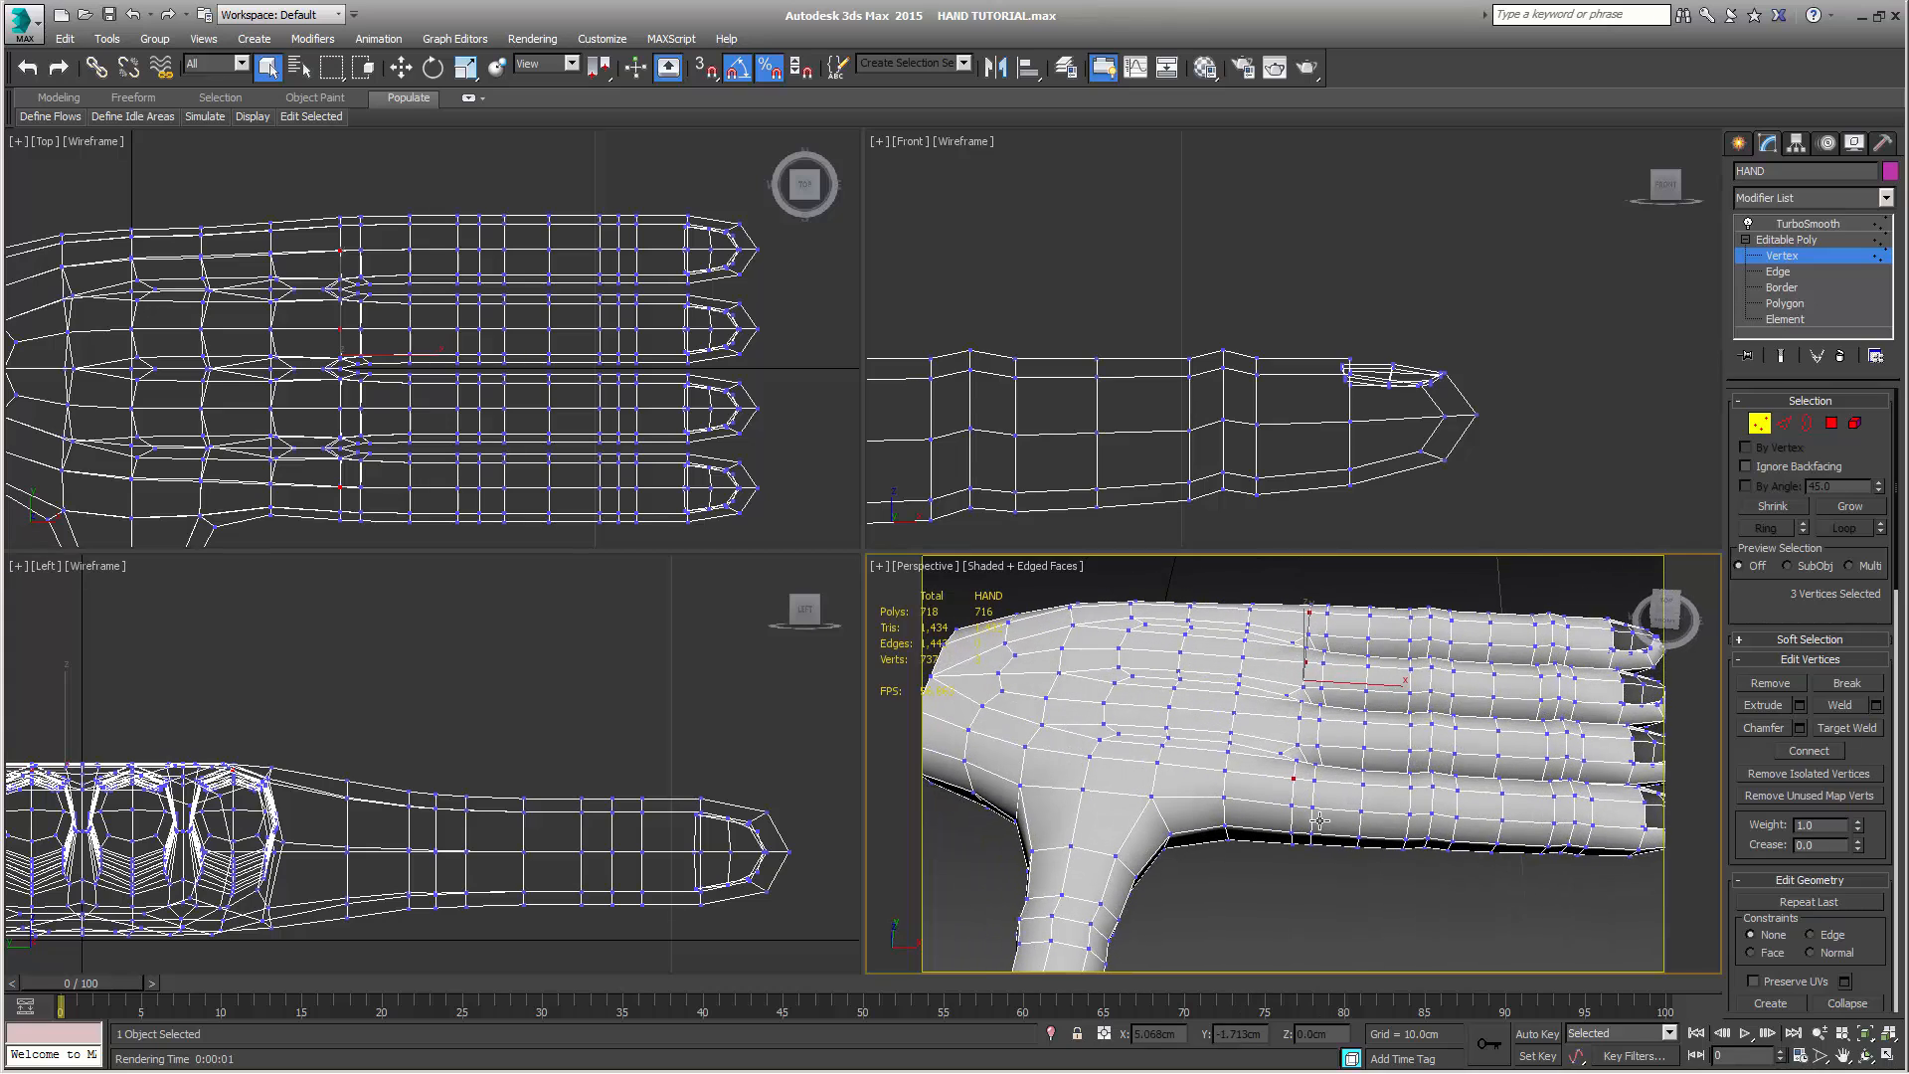
{"action": "left_click", "coordinate": [1301, 719], "text": "ctrl"}
{"action": "middle_click_drag", "start_coordinate": [1084, 408], "coordinate": [1542, 333]}
{"action": "scroll", "coordinate": [1543, 332], "scroll_direction": "down", "scroll_amount": 3}
{"action": "middle_click_drag", "start_coordinate": [1273, 387], "coordinate": [1271, 484]}
{"action": "key", "text": "w"}
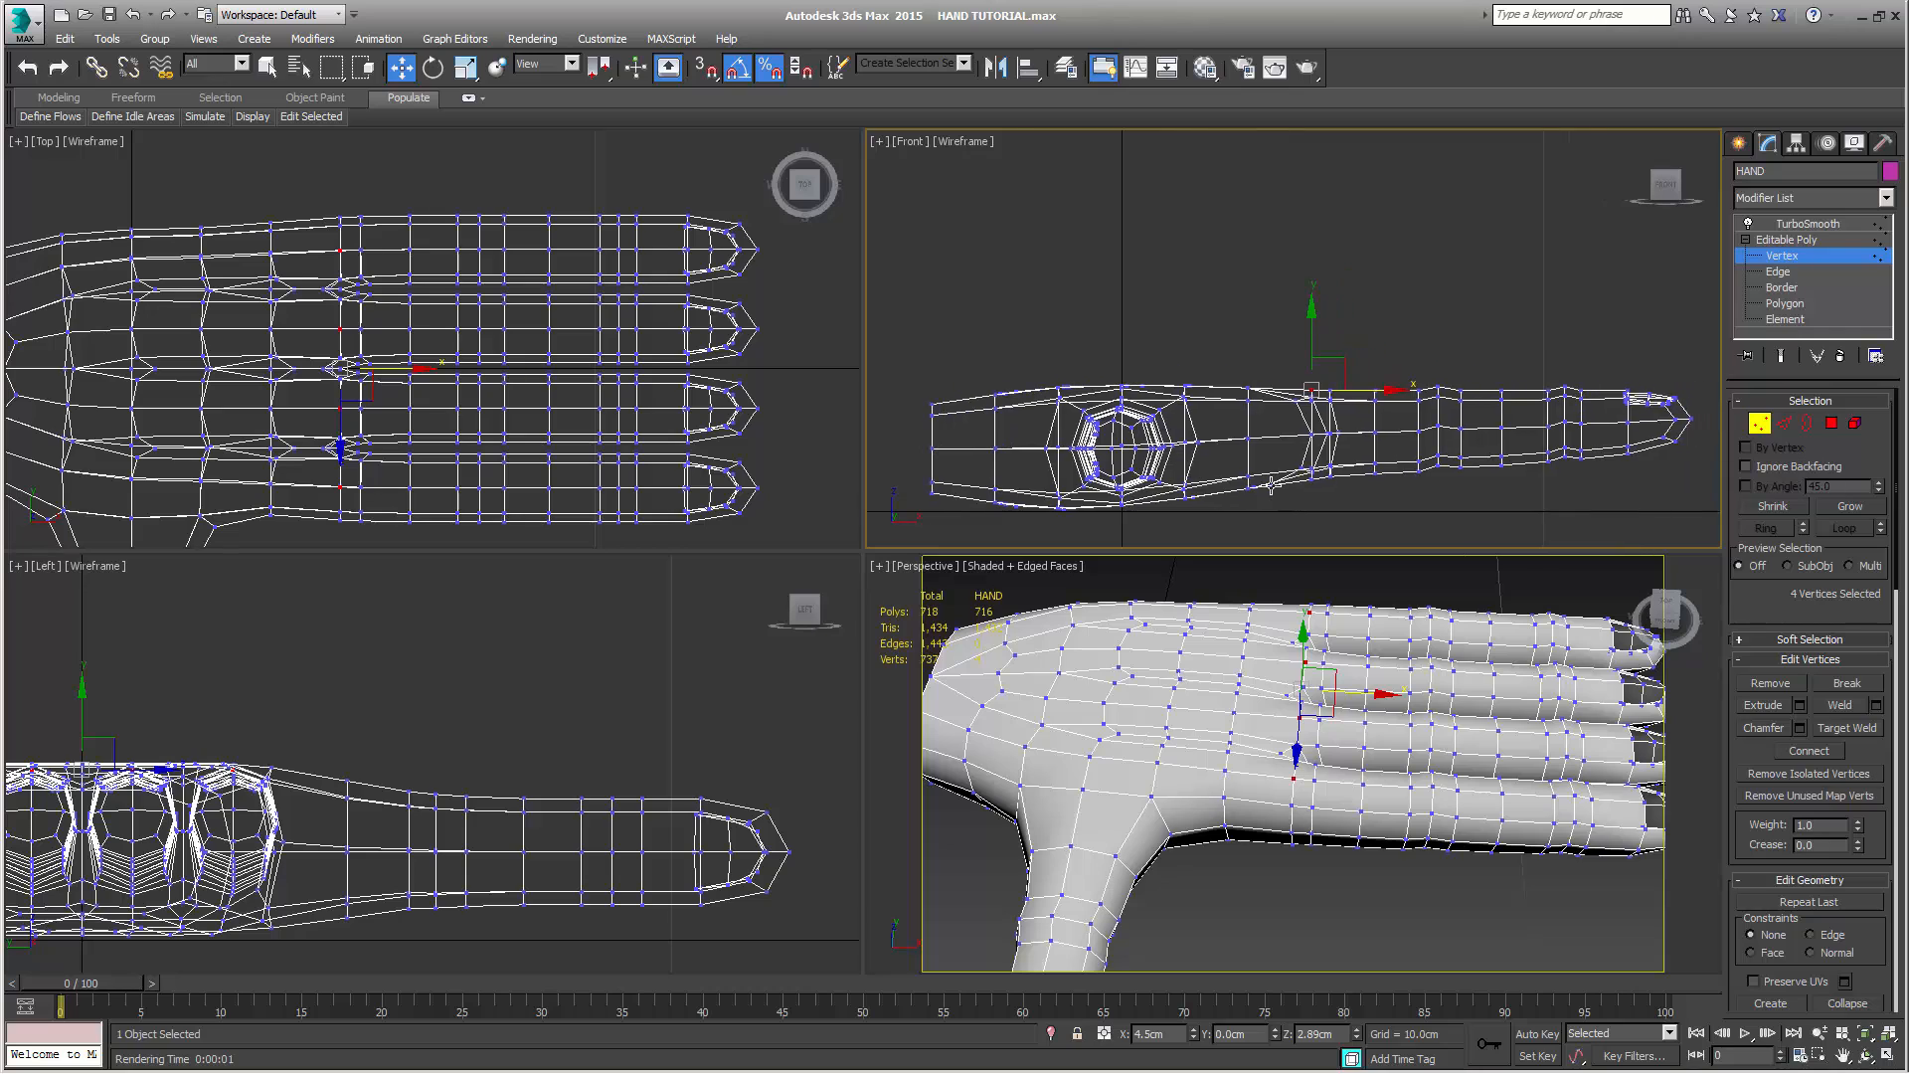
{"action": "scroll", "coordinate": [1271, 484], "scroll_direction": "up", "scroll_amount": 3}
{"action": "scroll", "coordinate": [1274, 460], "scroll_direction": "up", "scroll_amount": 1}
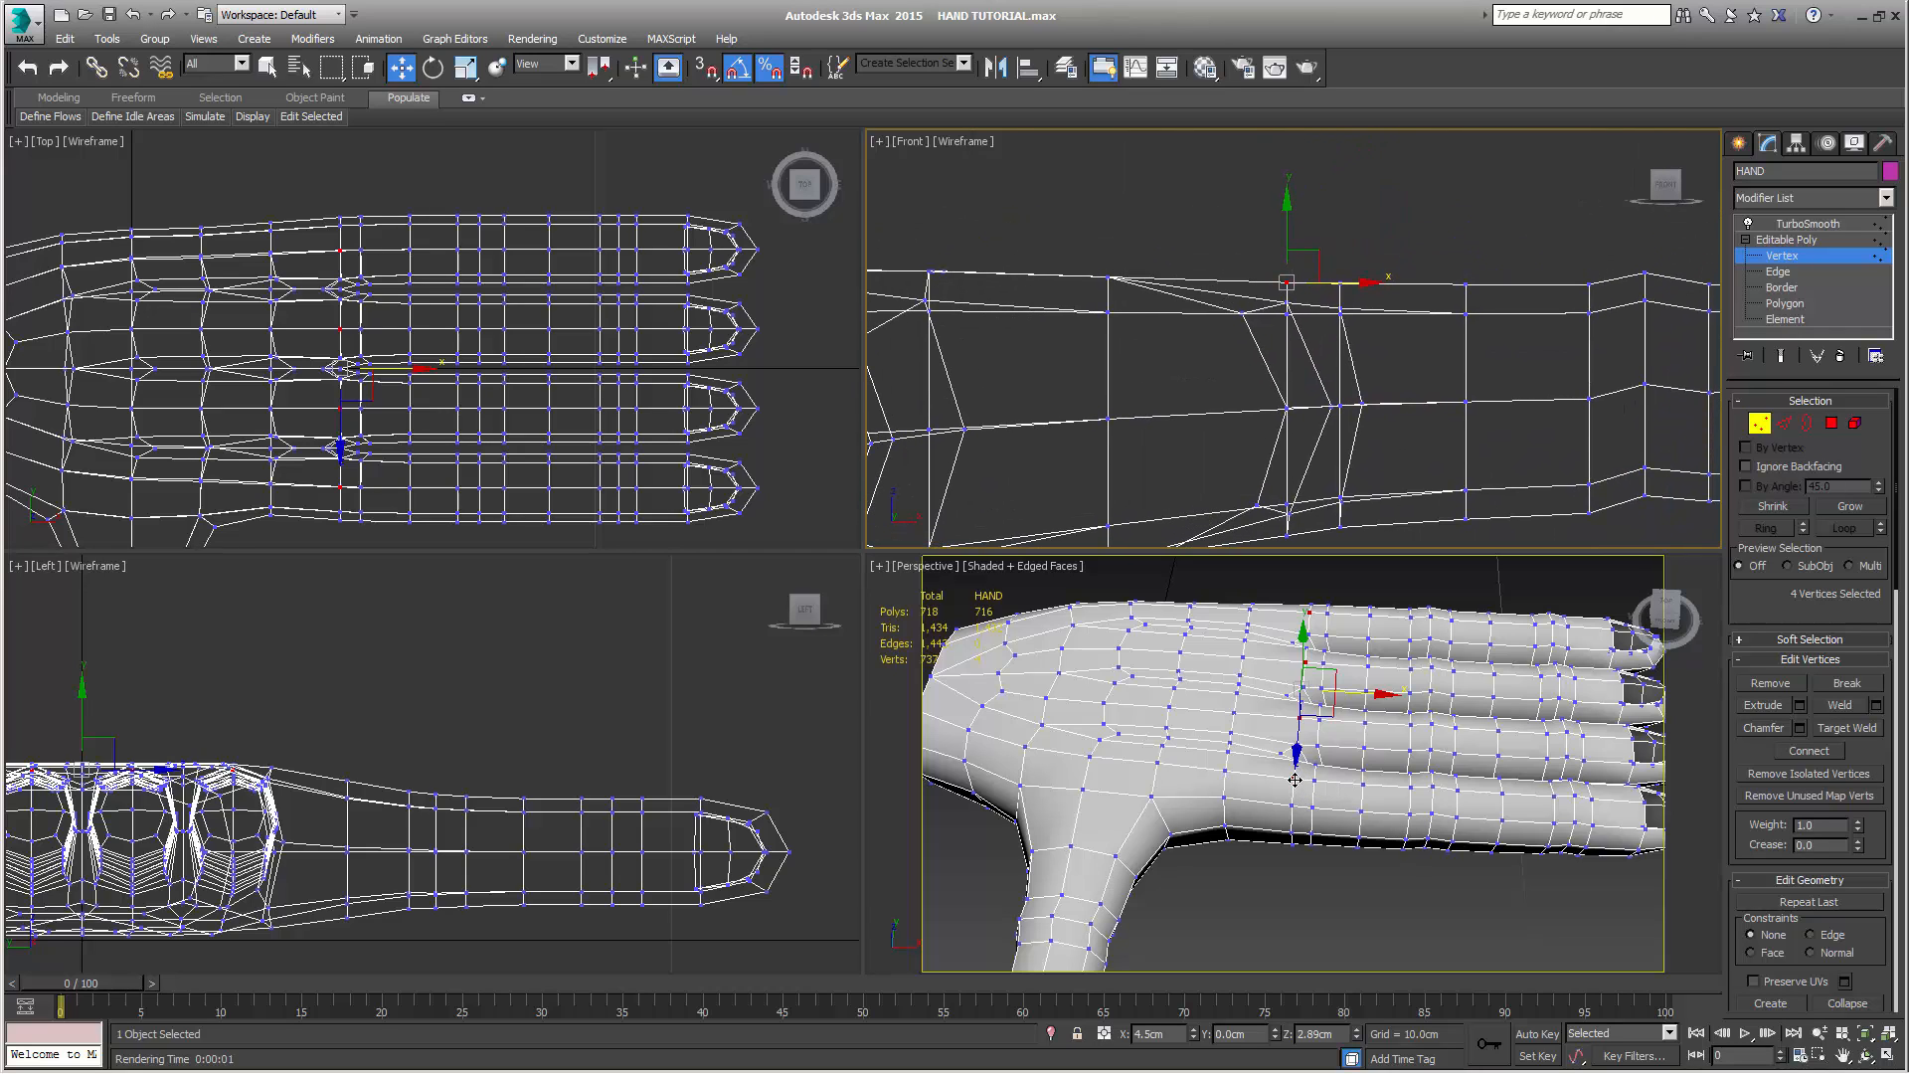
{"action": "right_click", "coordinate": [1378, 280]}
{"action": "left_click_drag", "start_coordinate": [1304, 244], "coordinate": [1298, 234]}
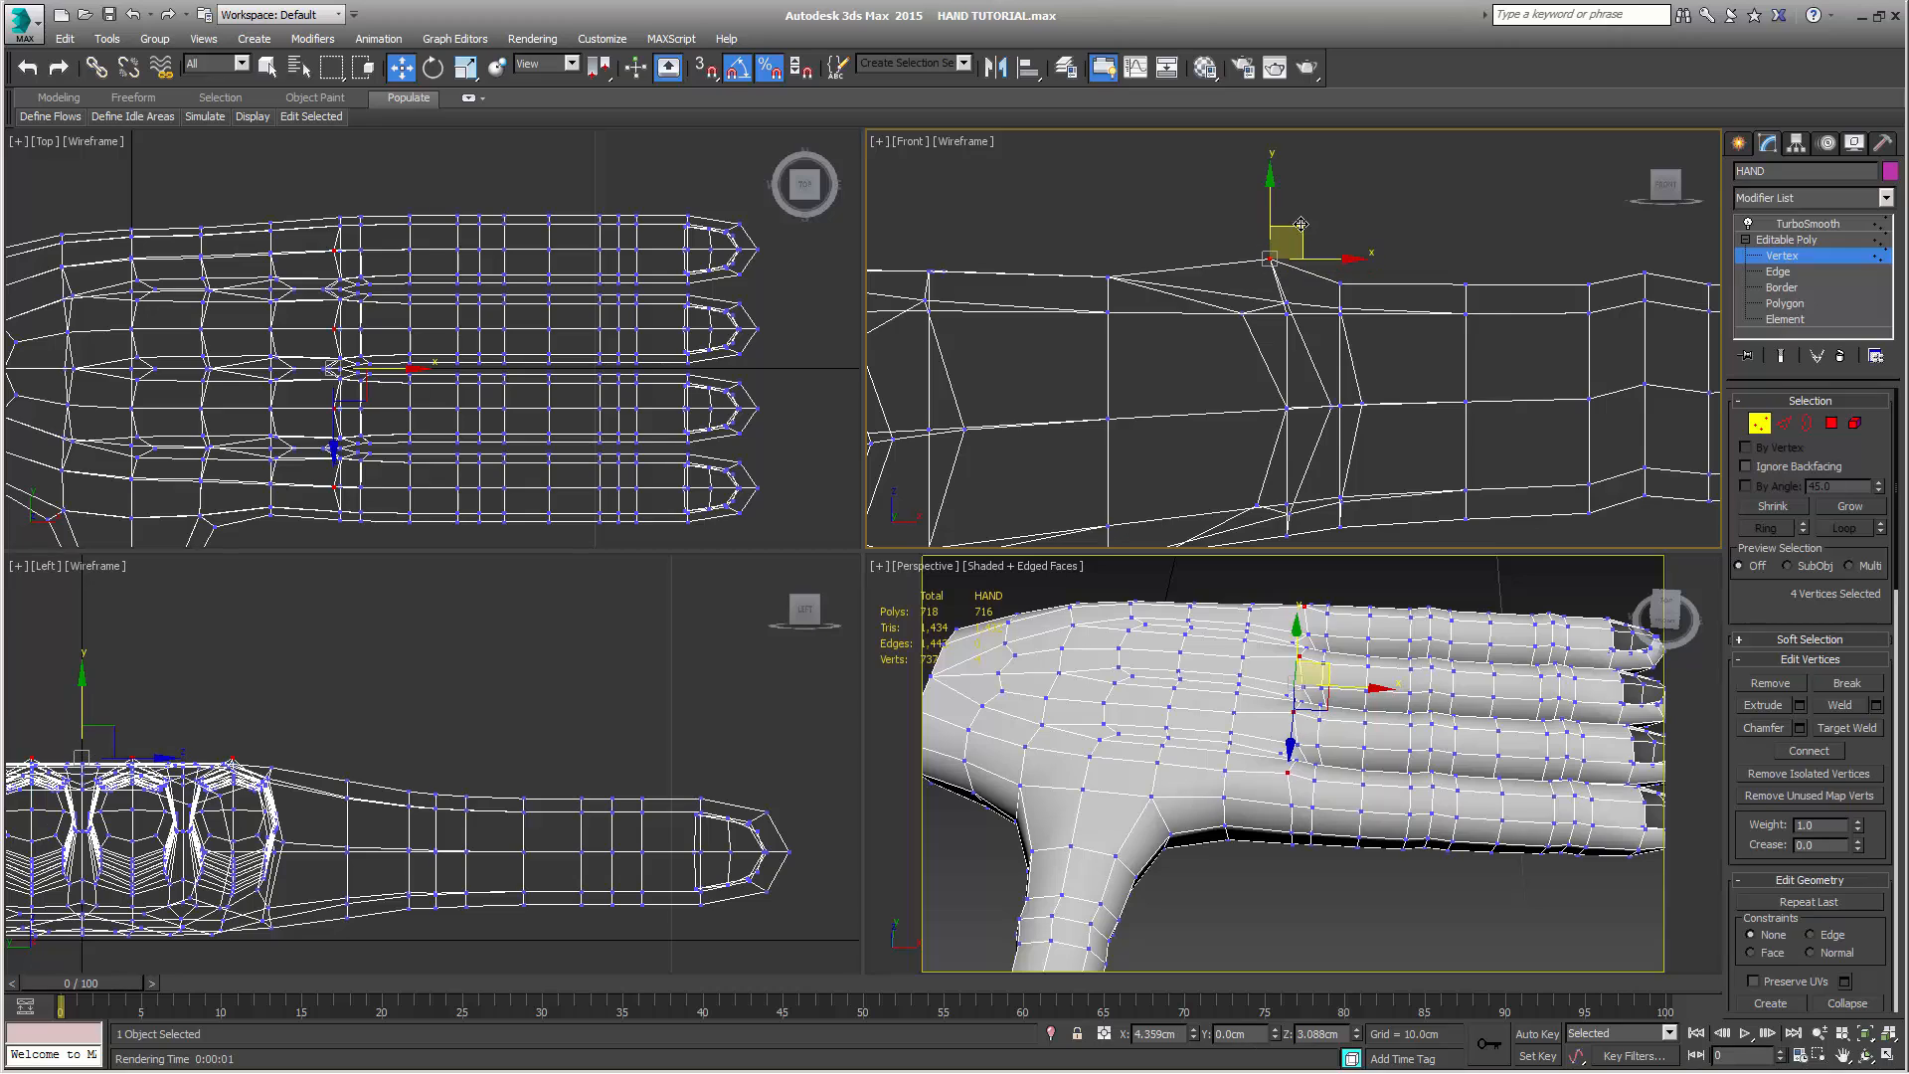
{"action": "left_click_drag", "start_coordinate": [1274, 202], "coordinate": [1273, 199]}
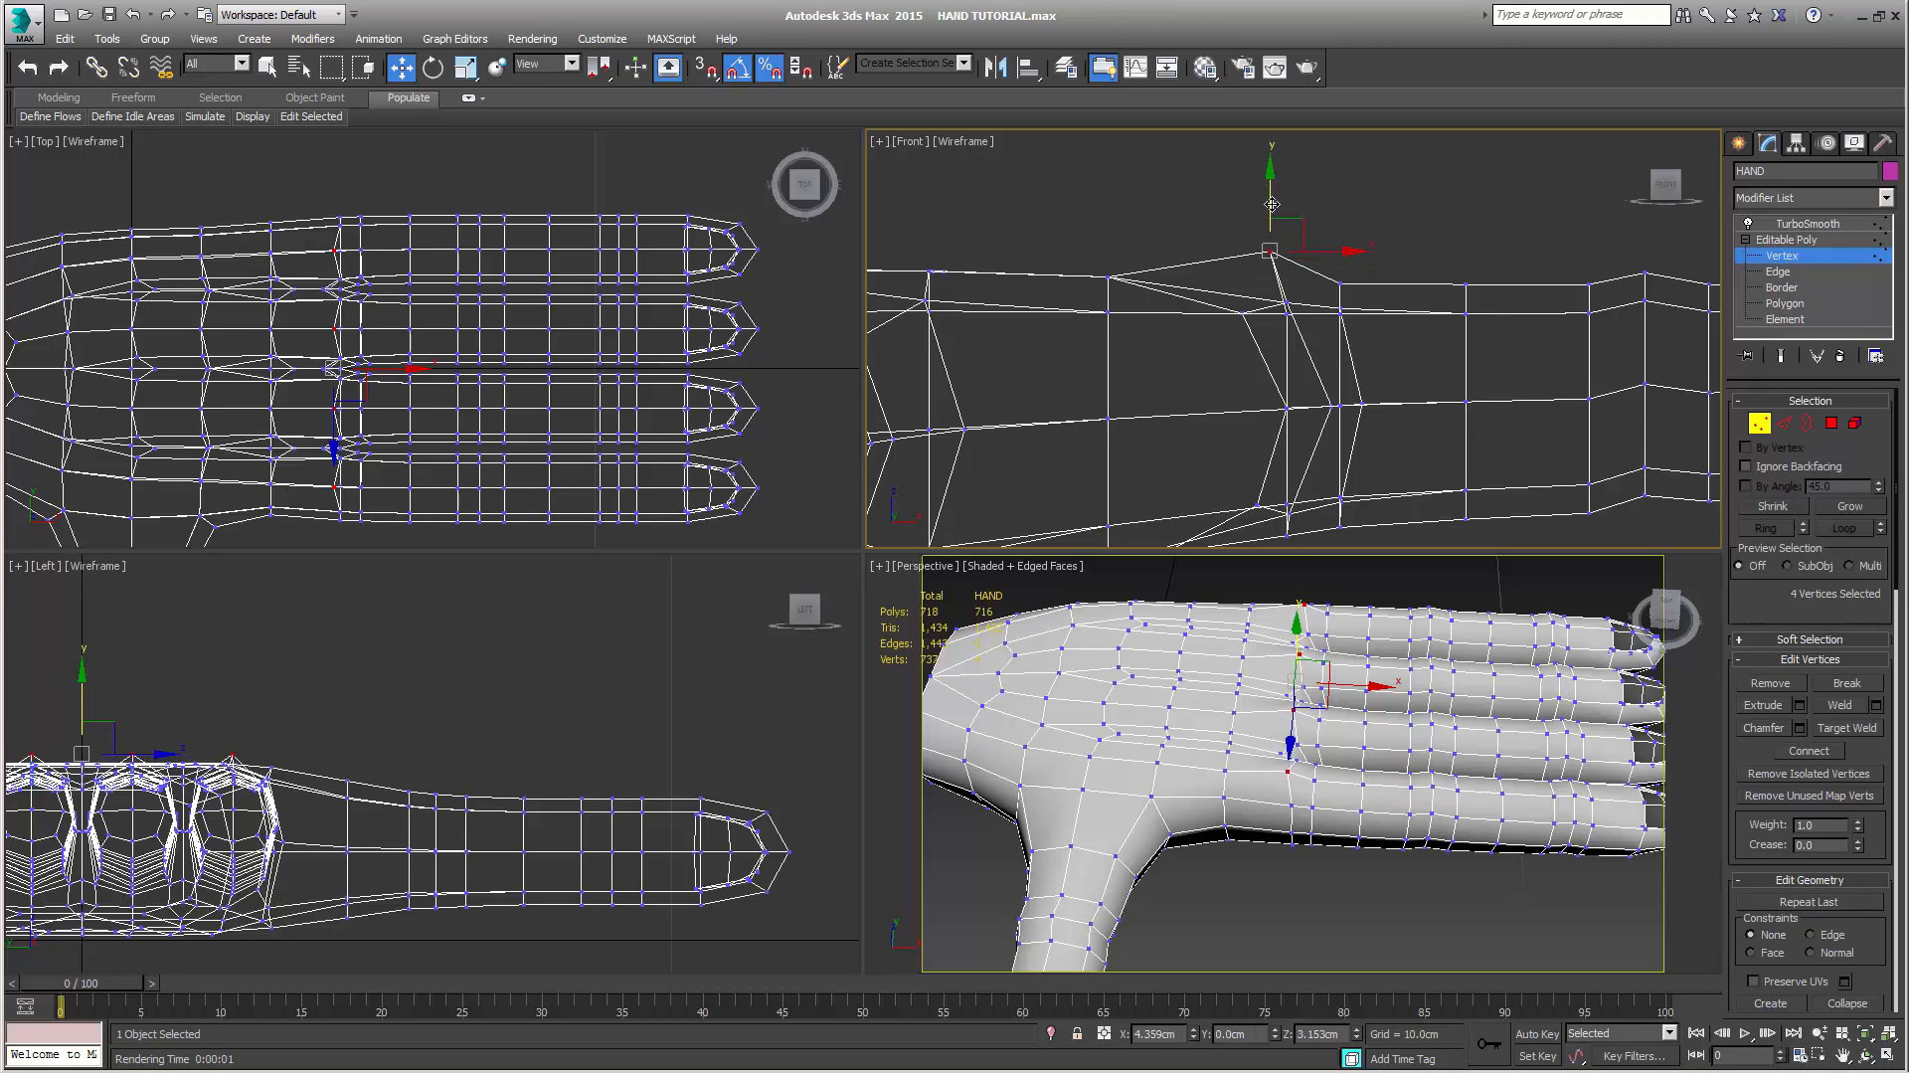
Raise the eight vertices in the two rows behind the knuckles, and adjust the rear row's height to about Z 3.09 cm
{"action": "key", "text": "q"}
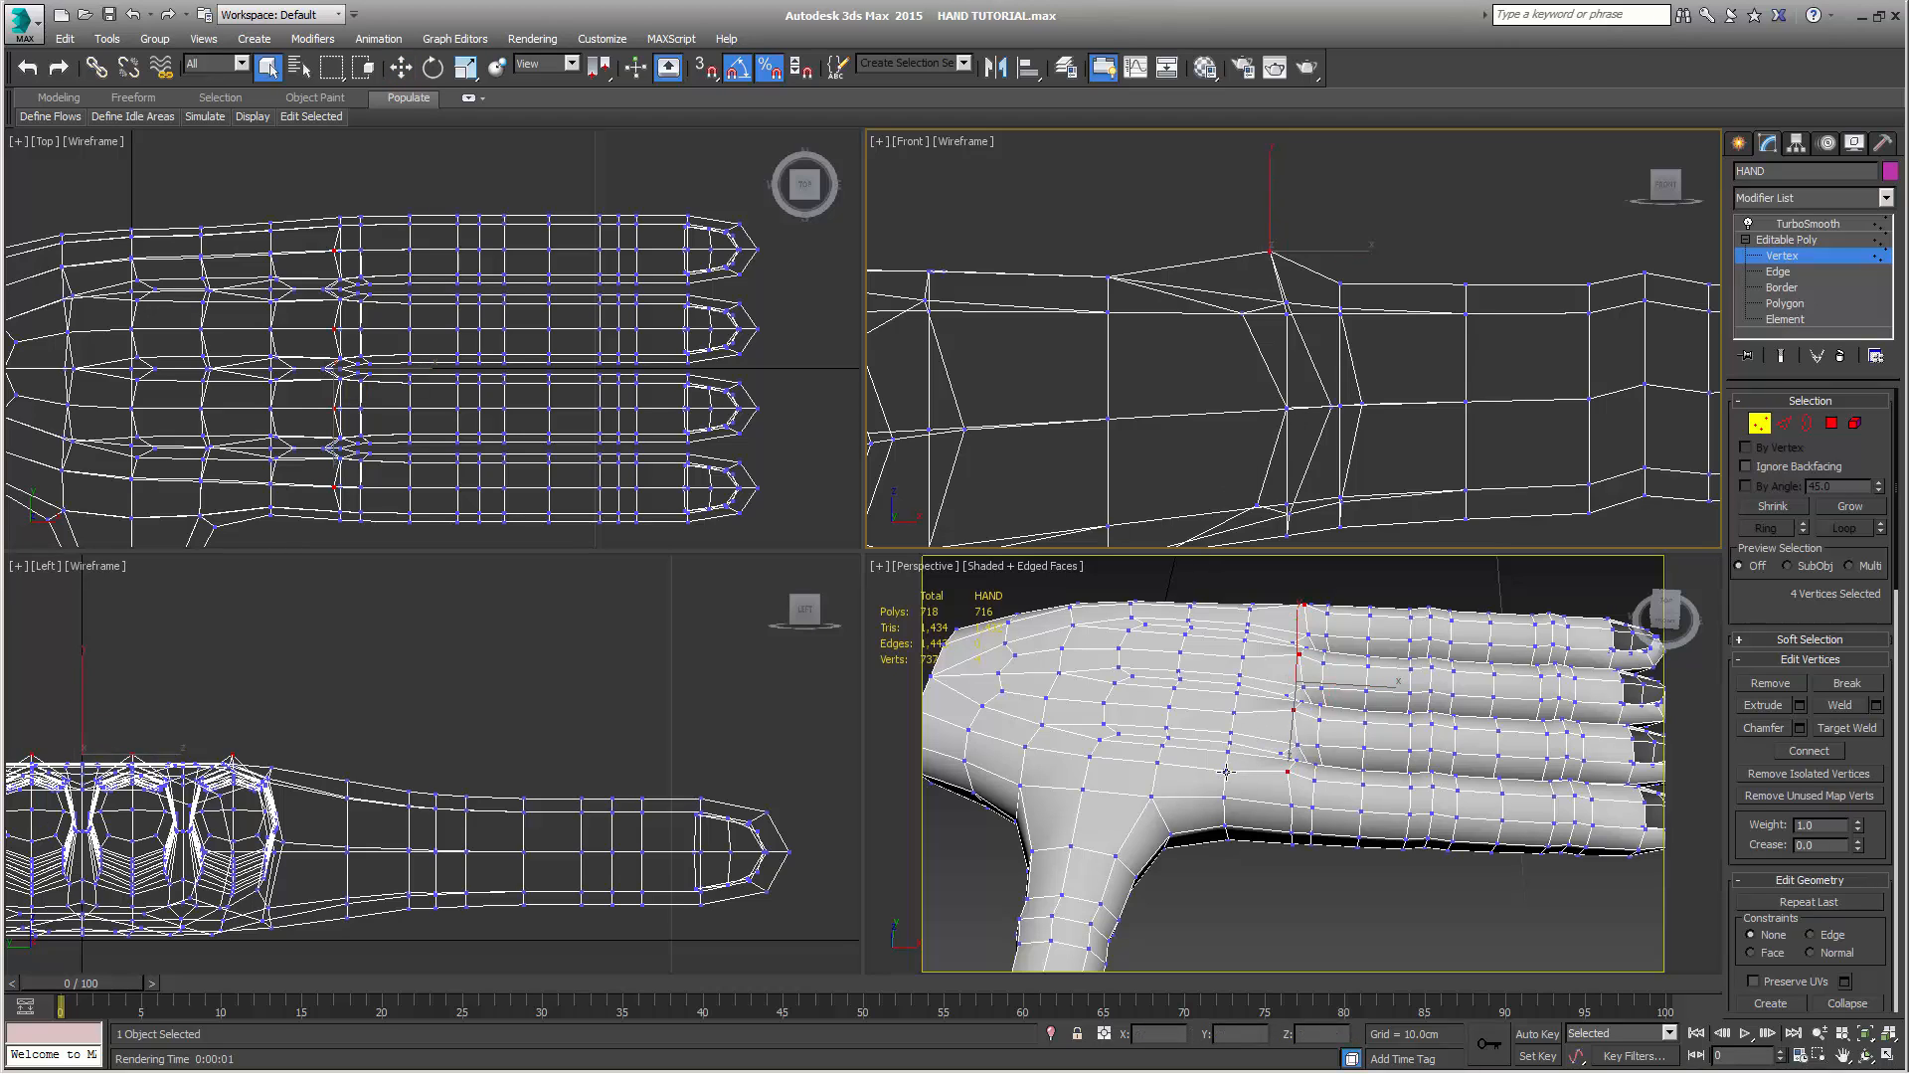
{"action": "left_click", "coordinate": [1224, 770]}
{"action": "left_click", "coordinate": [1155, 758], "text": "ctrl"}
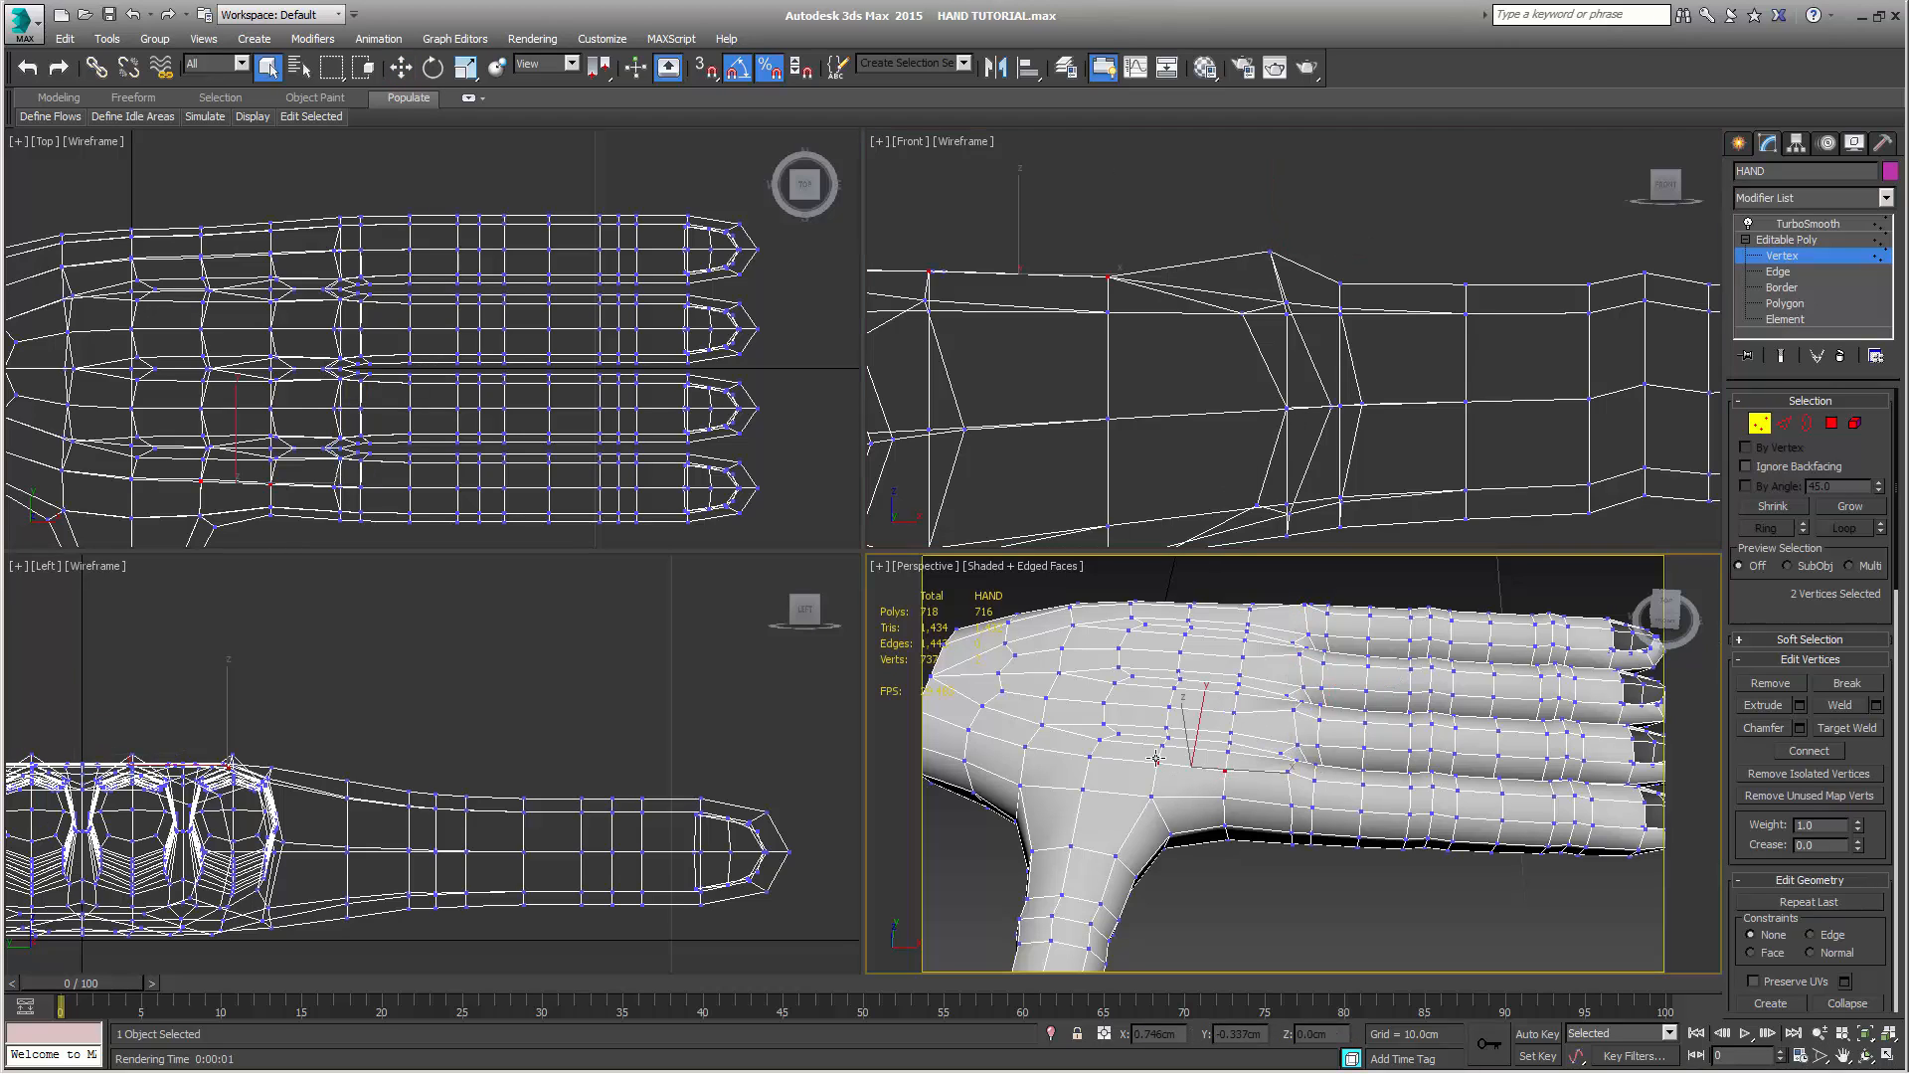
{"action": "left_click", "coordinate": [1169, 707], "text": "ctrl"}
{"action": "left_click", "coordinate": [1235, 712], "text": "ctrl"}
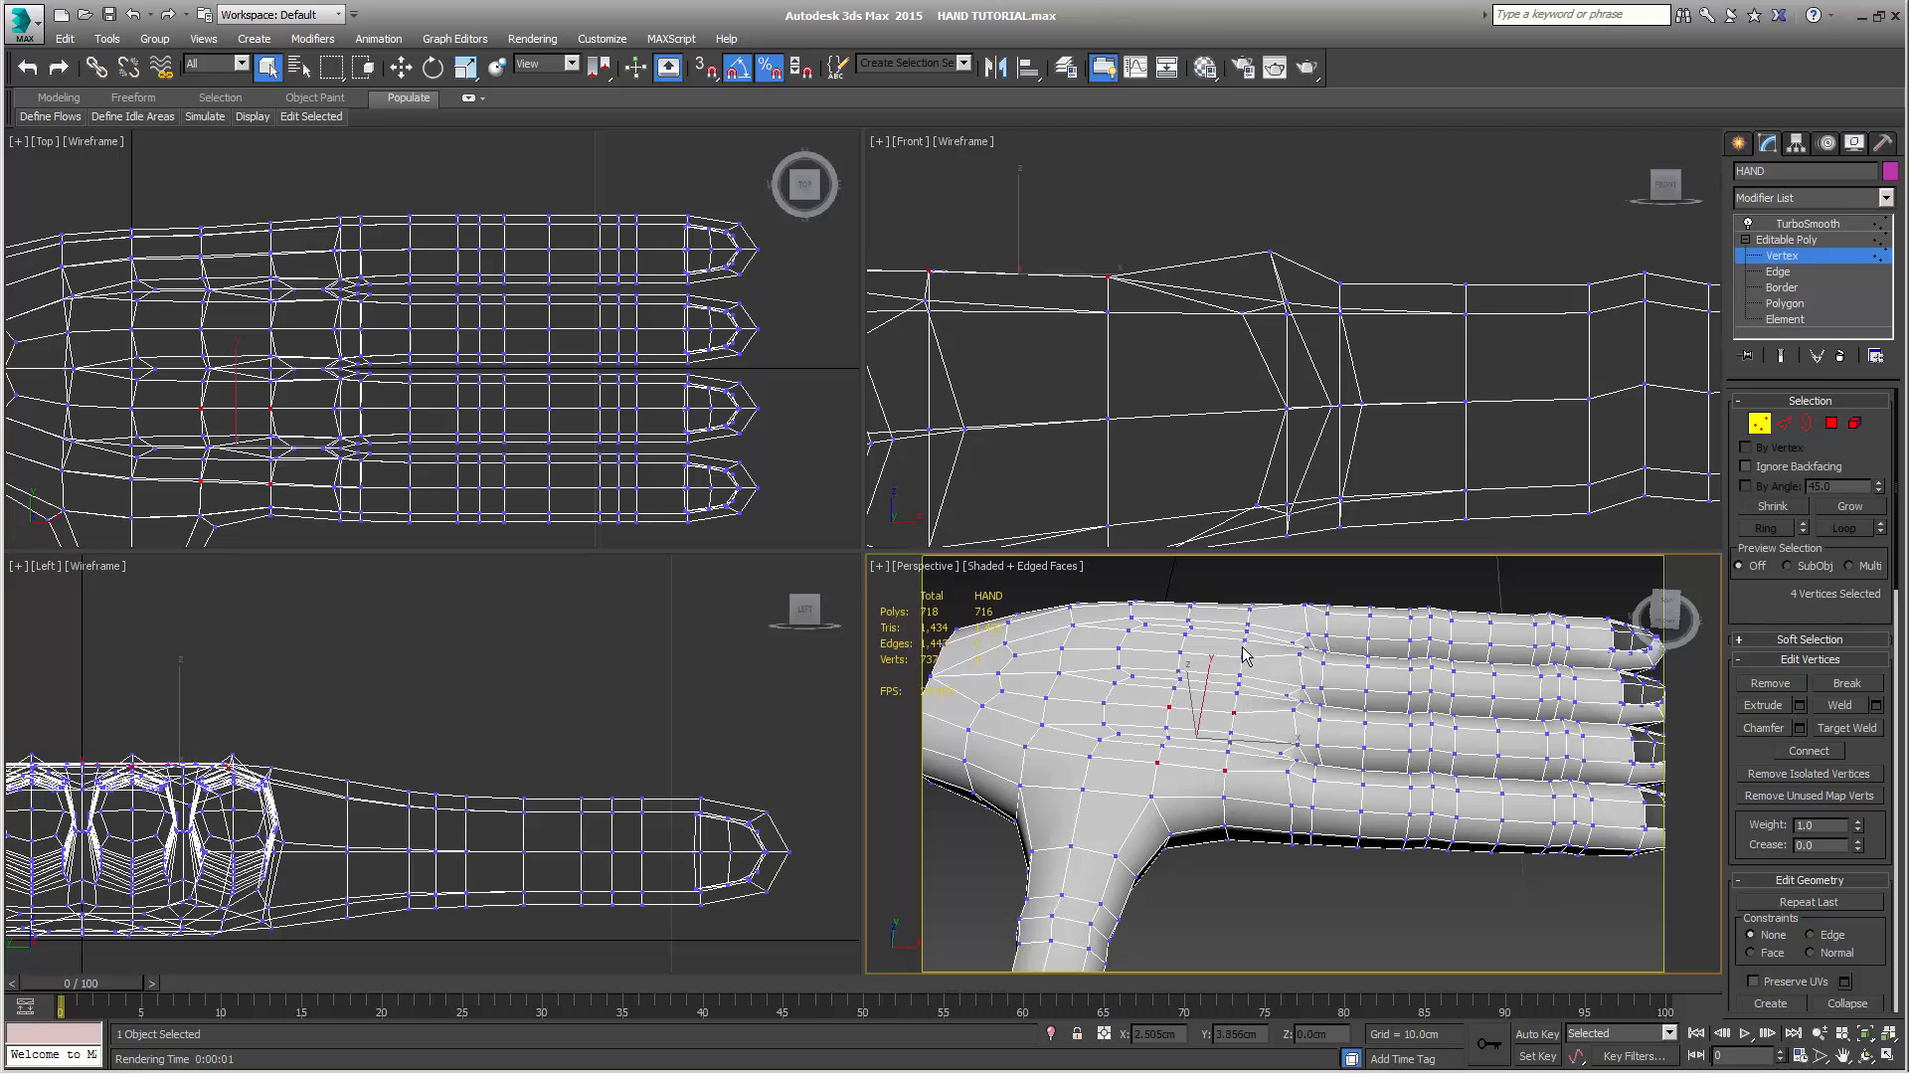
{"action": "left_click", "coordinate": [1242, 656], "text": "ctrl"}
{"action": "left_click", "coordinate": [1182, 650], "text": "ctrl"}
{"action": "middle_click_drag", "start_coordinate": [1251, 761], "coordinate": [1170, 568], "text": "alt"}
{"action": "left_click", "coordinate": [1242, 603], "text": "ctrl"}
{"action": "left_click", "coordinate": [1185, 601], "text": "ctrl"}
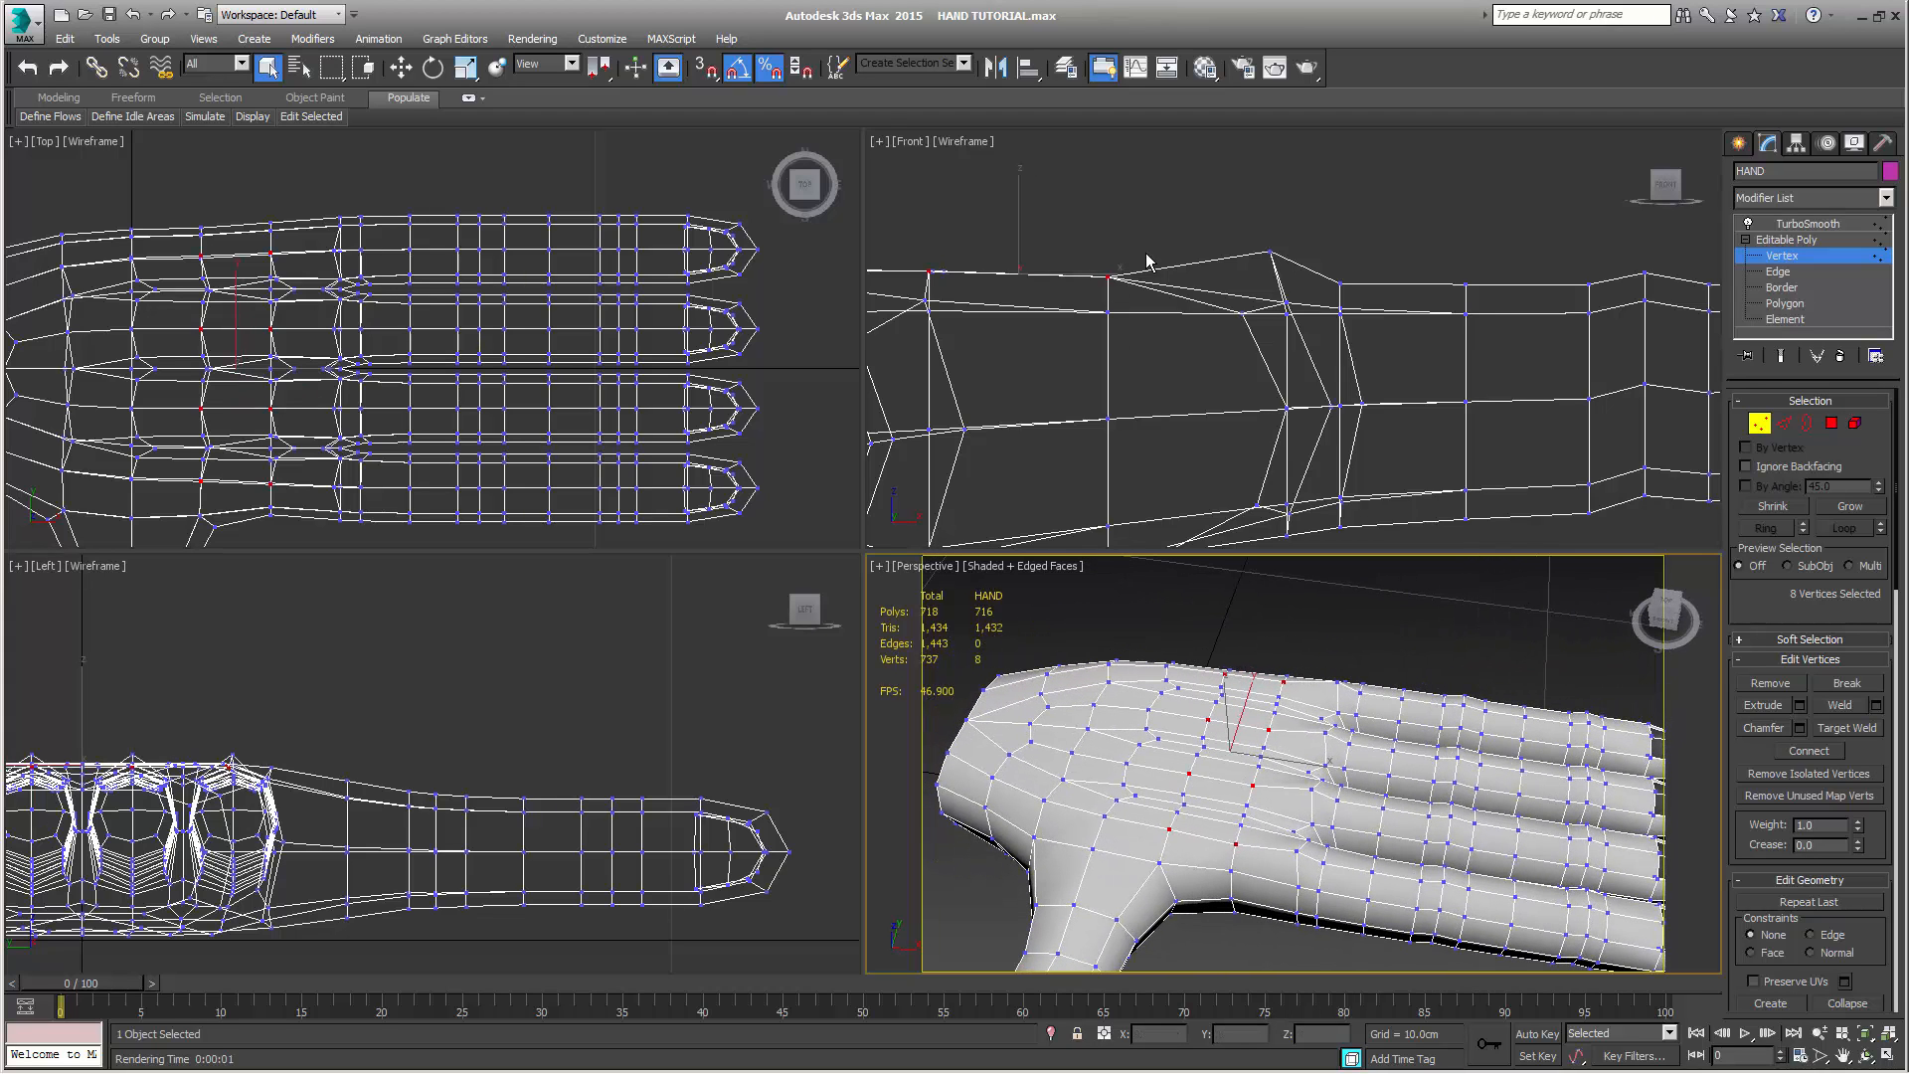
{"action": "scroll", "coordinate": [1231, 318], "scroll_direction": "down", "scroll_amount": 2}
{"action": "key", "text": "w"}
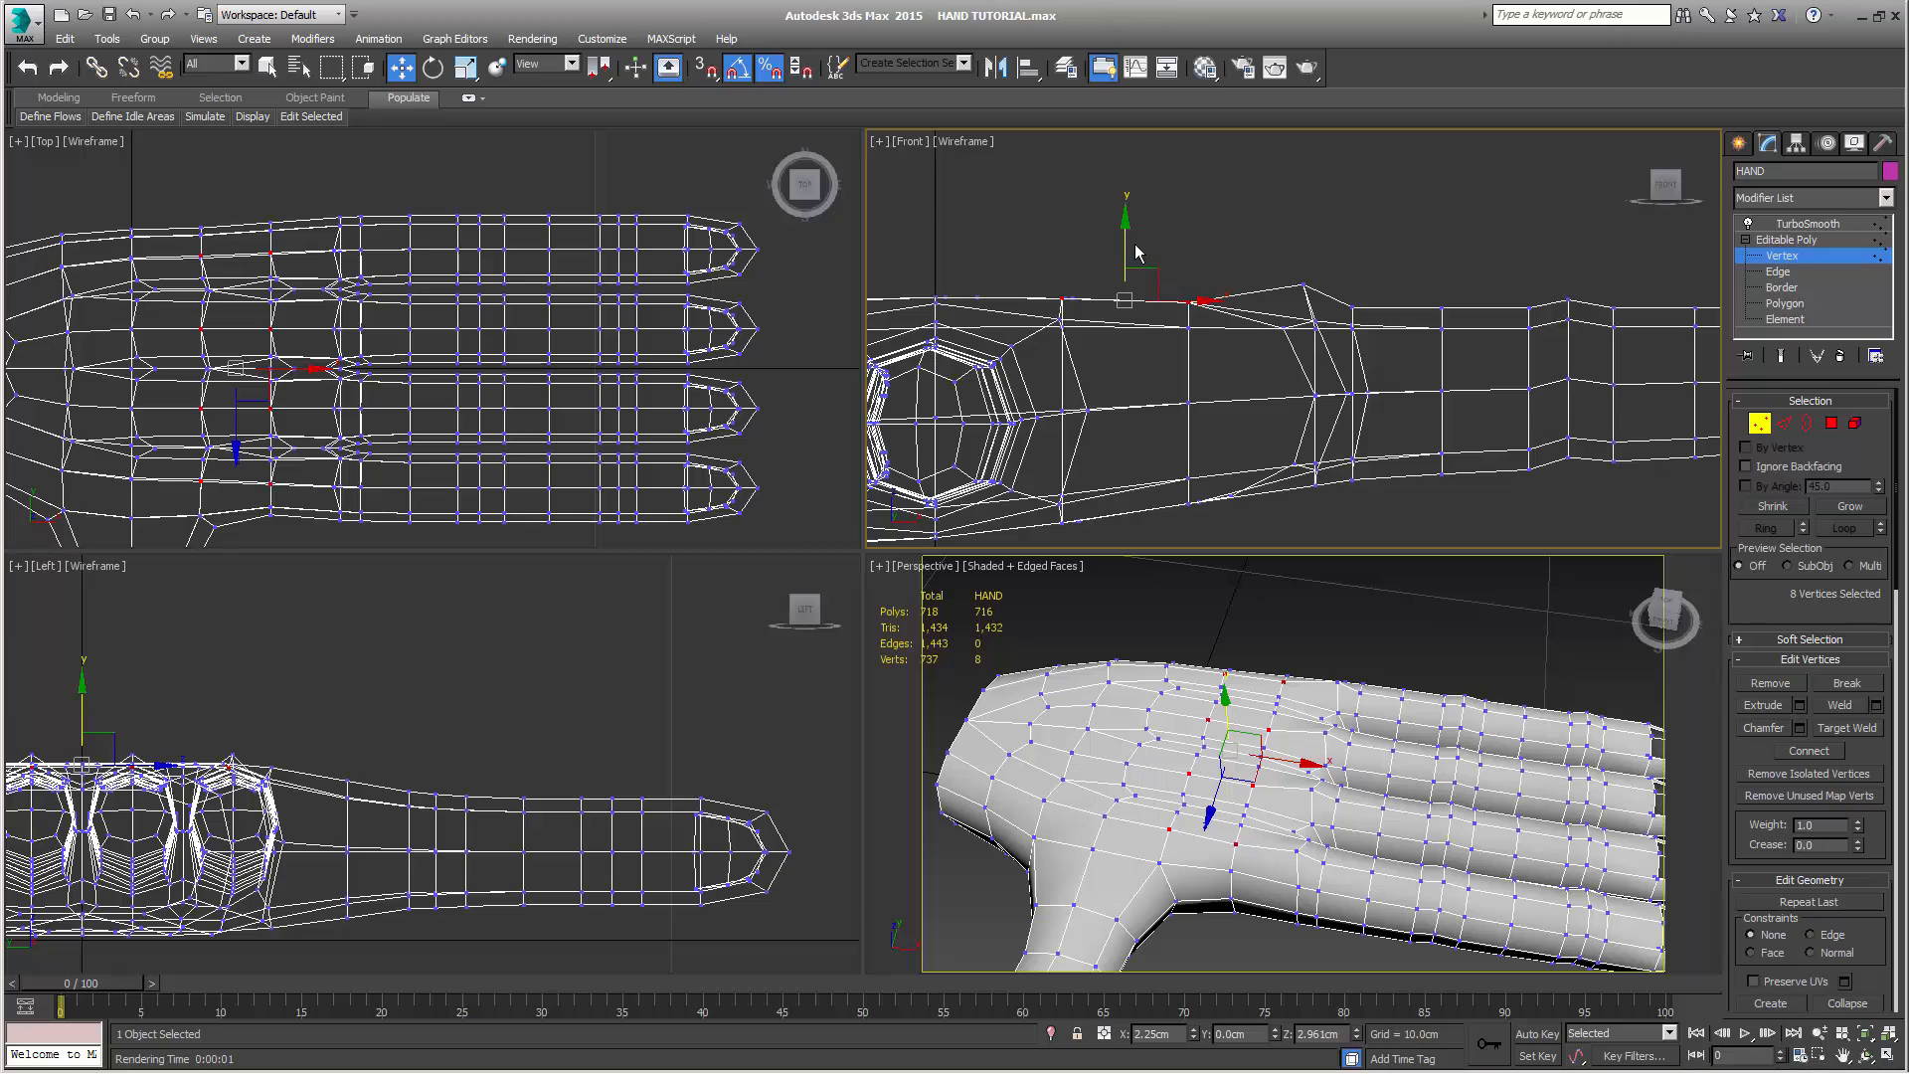
{"action": "left_click_drag", "start_coordinate": [1128, 229], "coordinate": [1137, 217]}
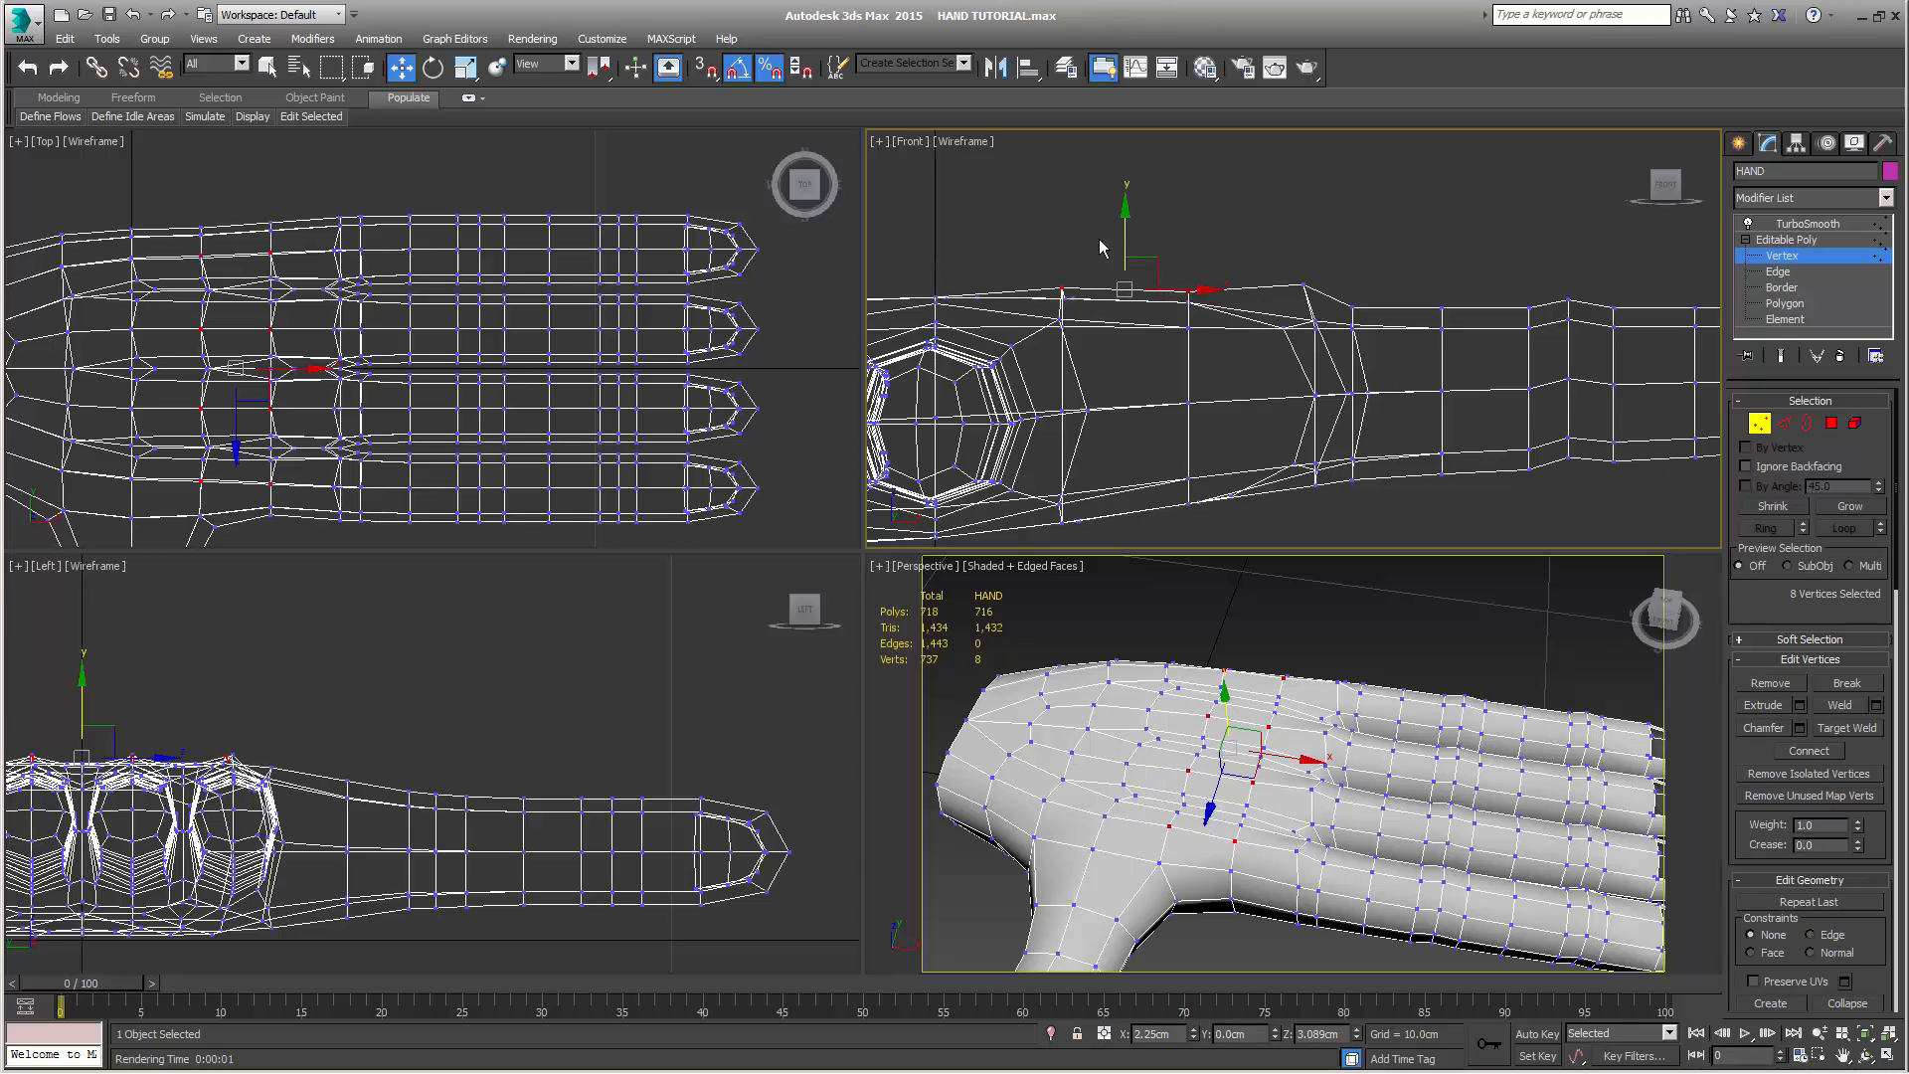
{"action": "left_click_drag", "start_coordinate": [1126, 216], "coordinate": [1125, 233]}
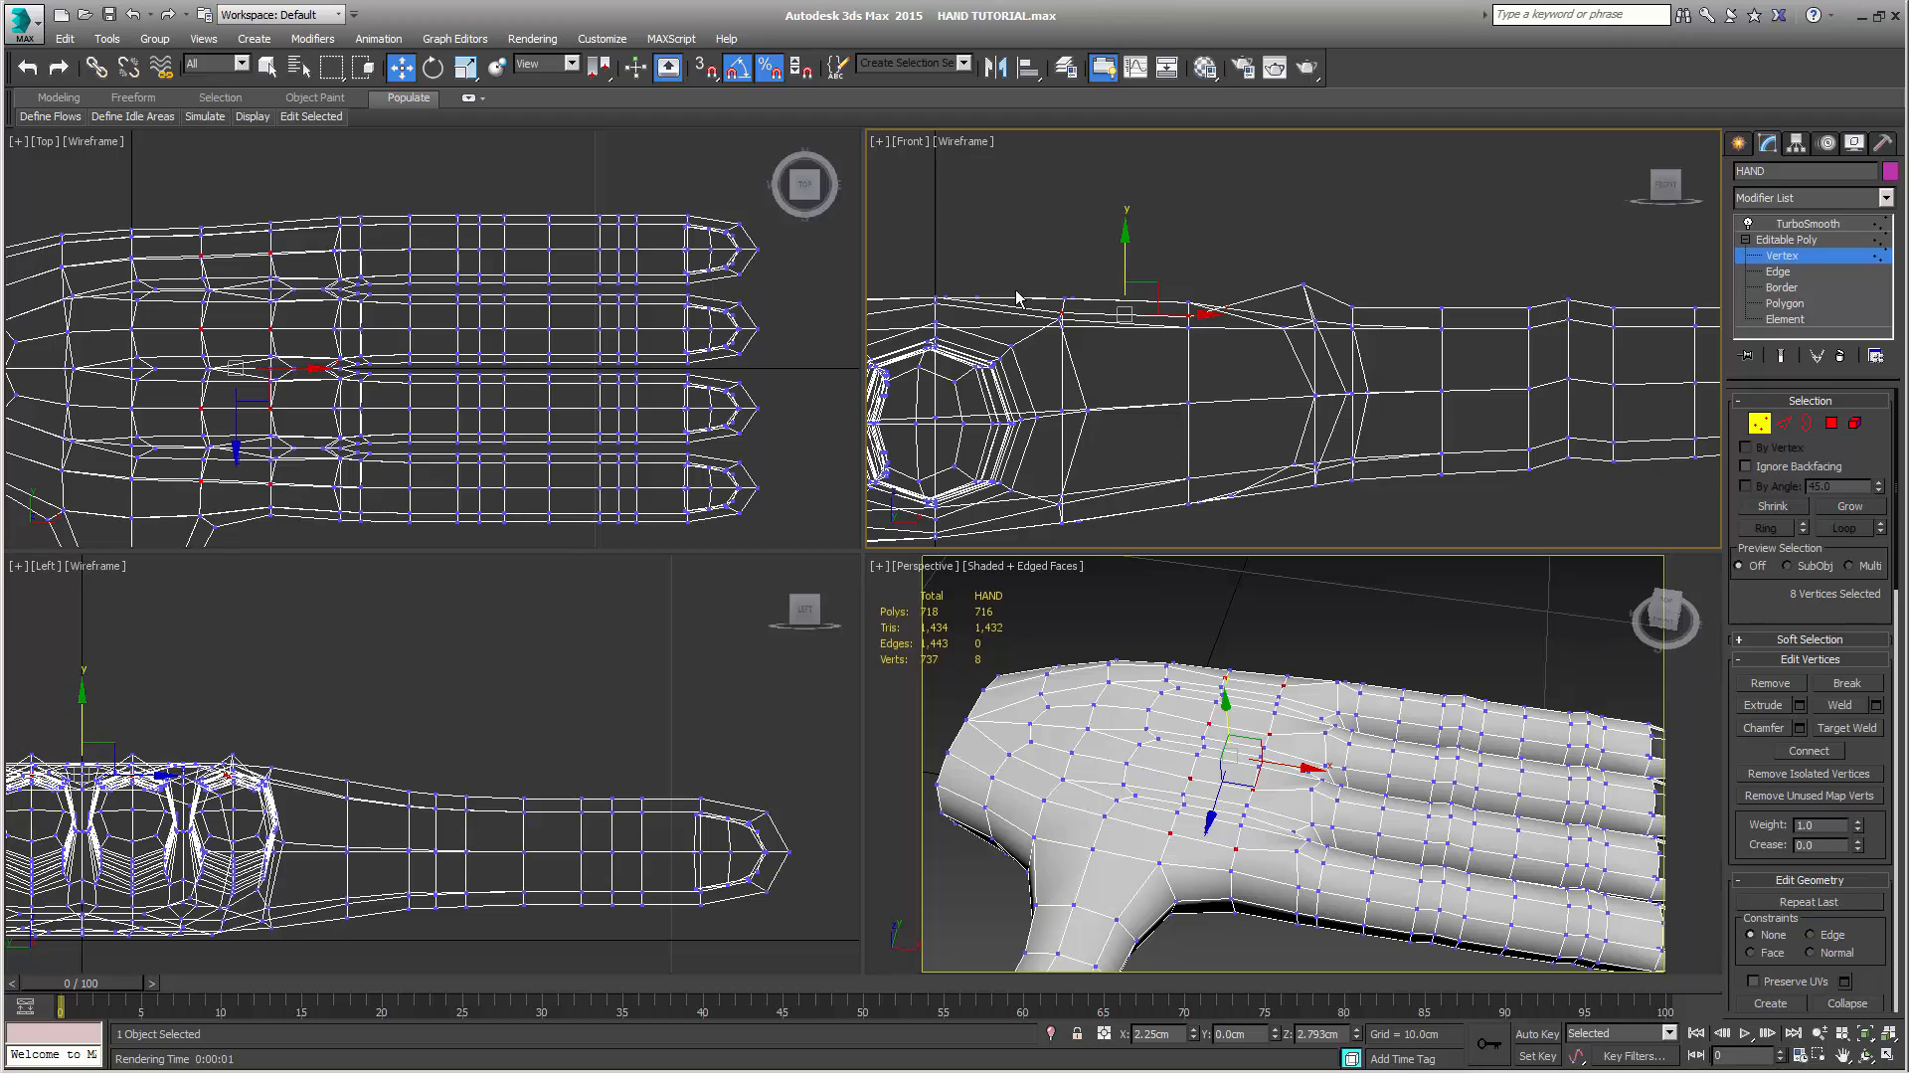
{"action": "left_click_drag", "start_coordinate": [1130, 241], "coordinate": [1135, 213]}
{"action": "left_click_drag", "start_coordinate": [1033, 259], "coordinate": [1082, 292]}
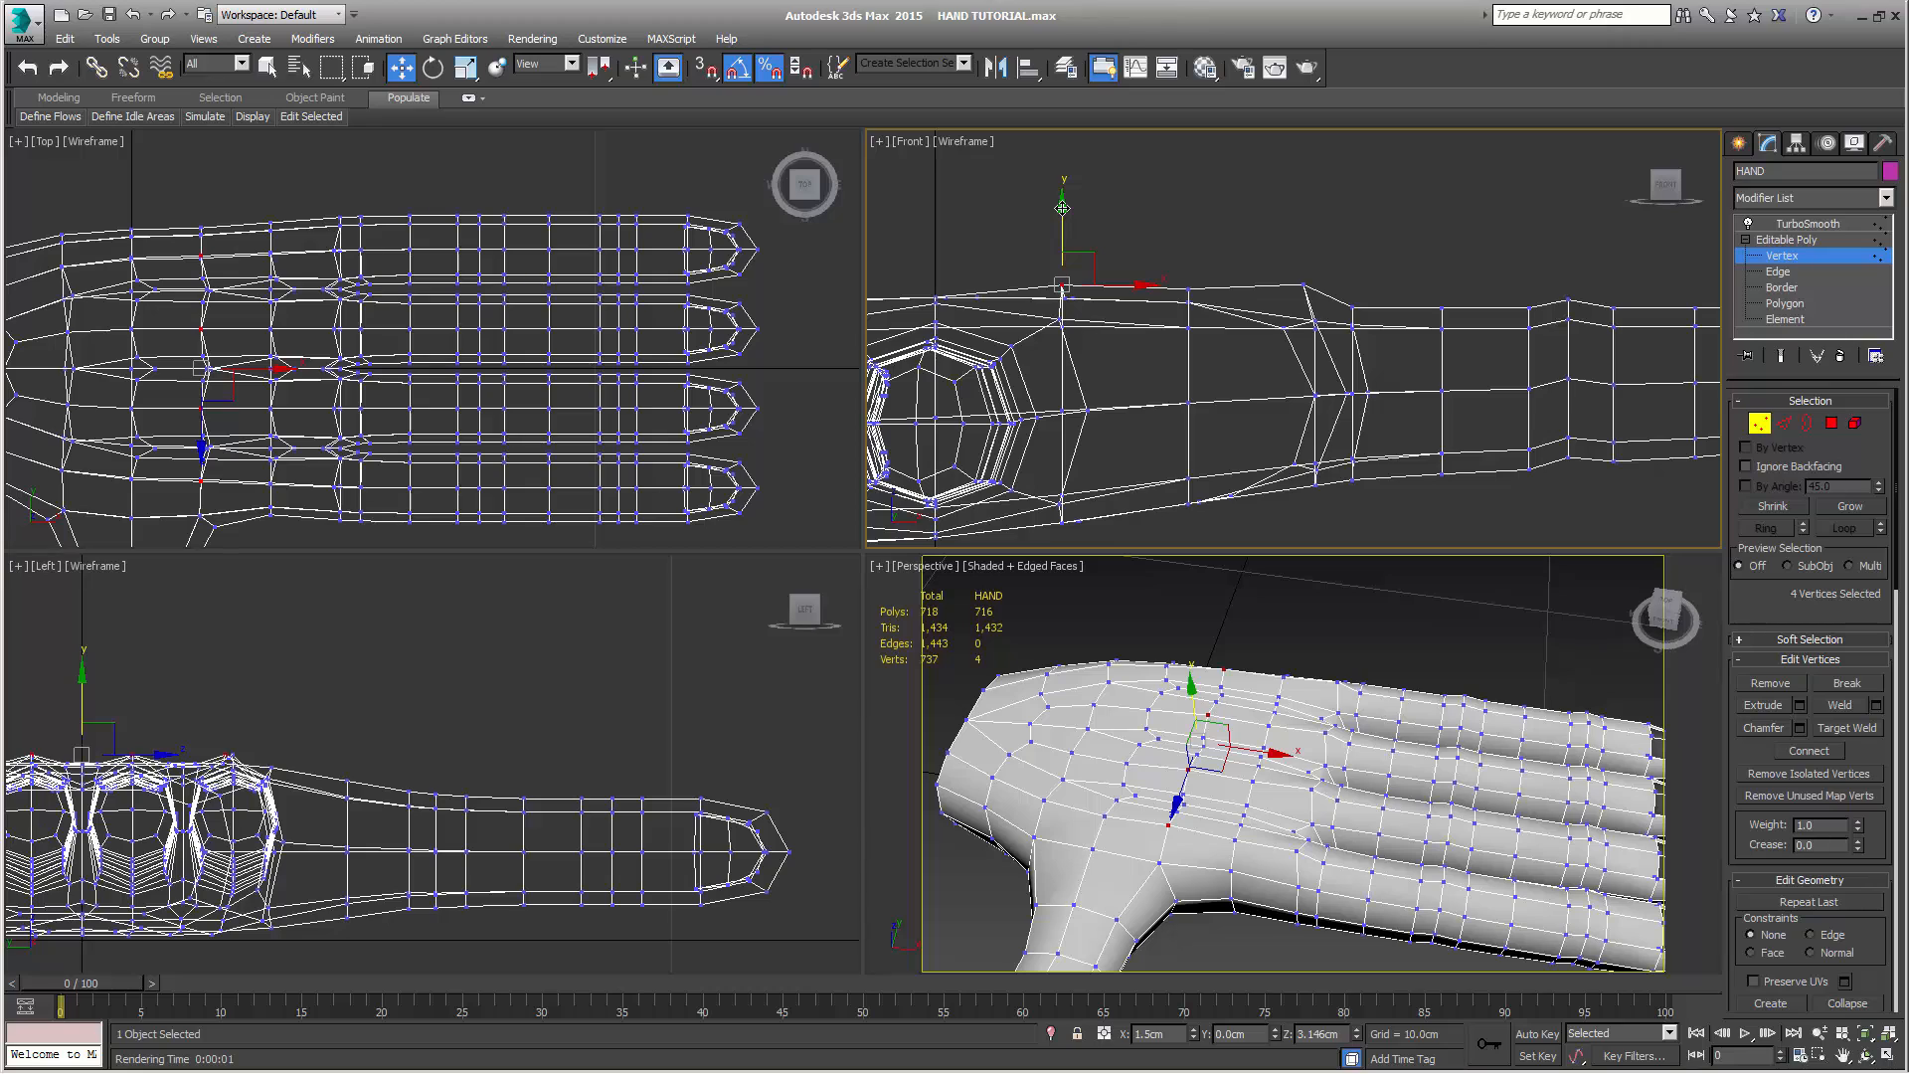
{"action": "left_click_drag", "start_coordinate": [1062, 208], "coordinate": [1062, 225]}
Show the TurboSmooth result, render the Perspective view to examine the knuckles from several angles, and return to the unsmoothed mesh
{"action": "left_click", "coordinate": [1780, 362]}
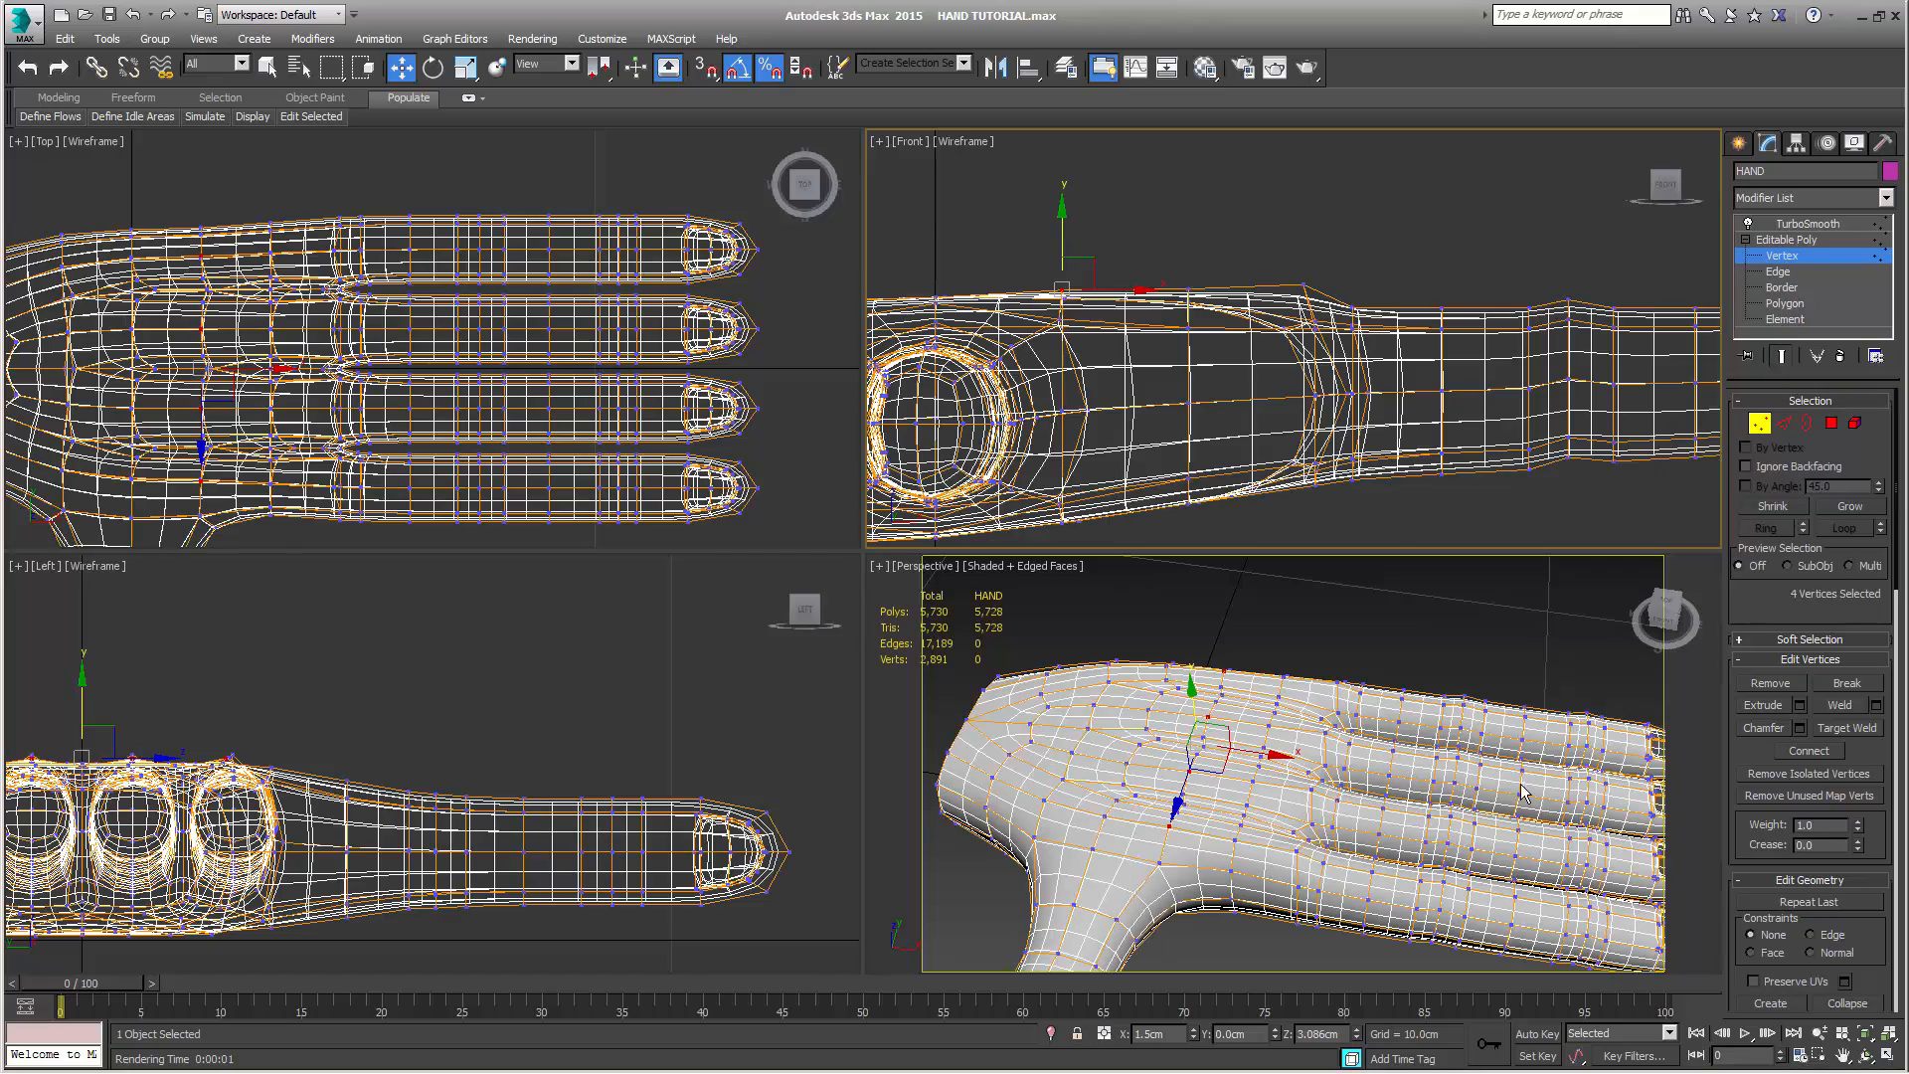
{"action": "middle_click_drag", "start_coordinate": [1431, 810], "coordinate": [1295, 733], "text": "alt"}
{"action": "key", "text": "shift+q"}
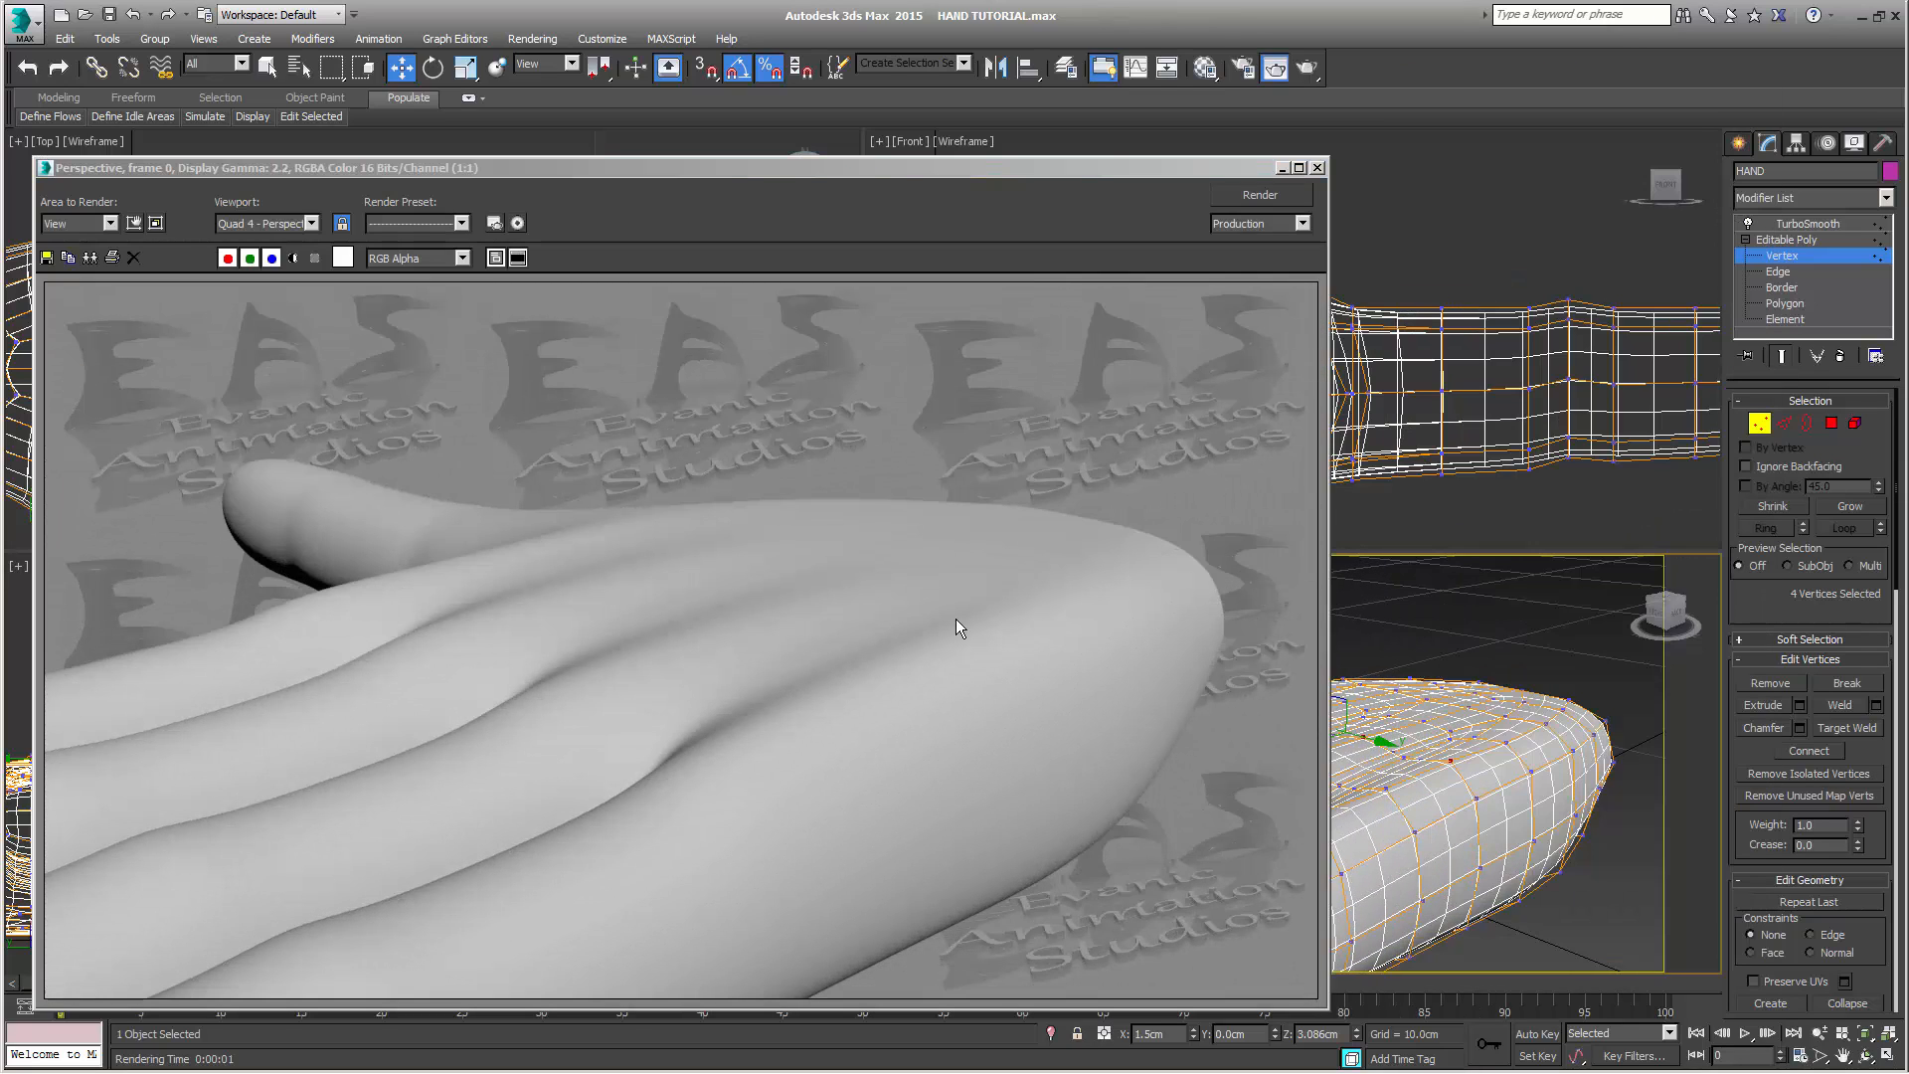
{"action": "left_click", "coordinate": [1316, 169]}
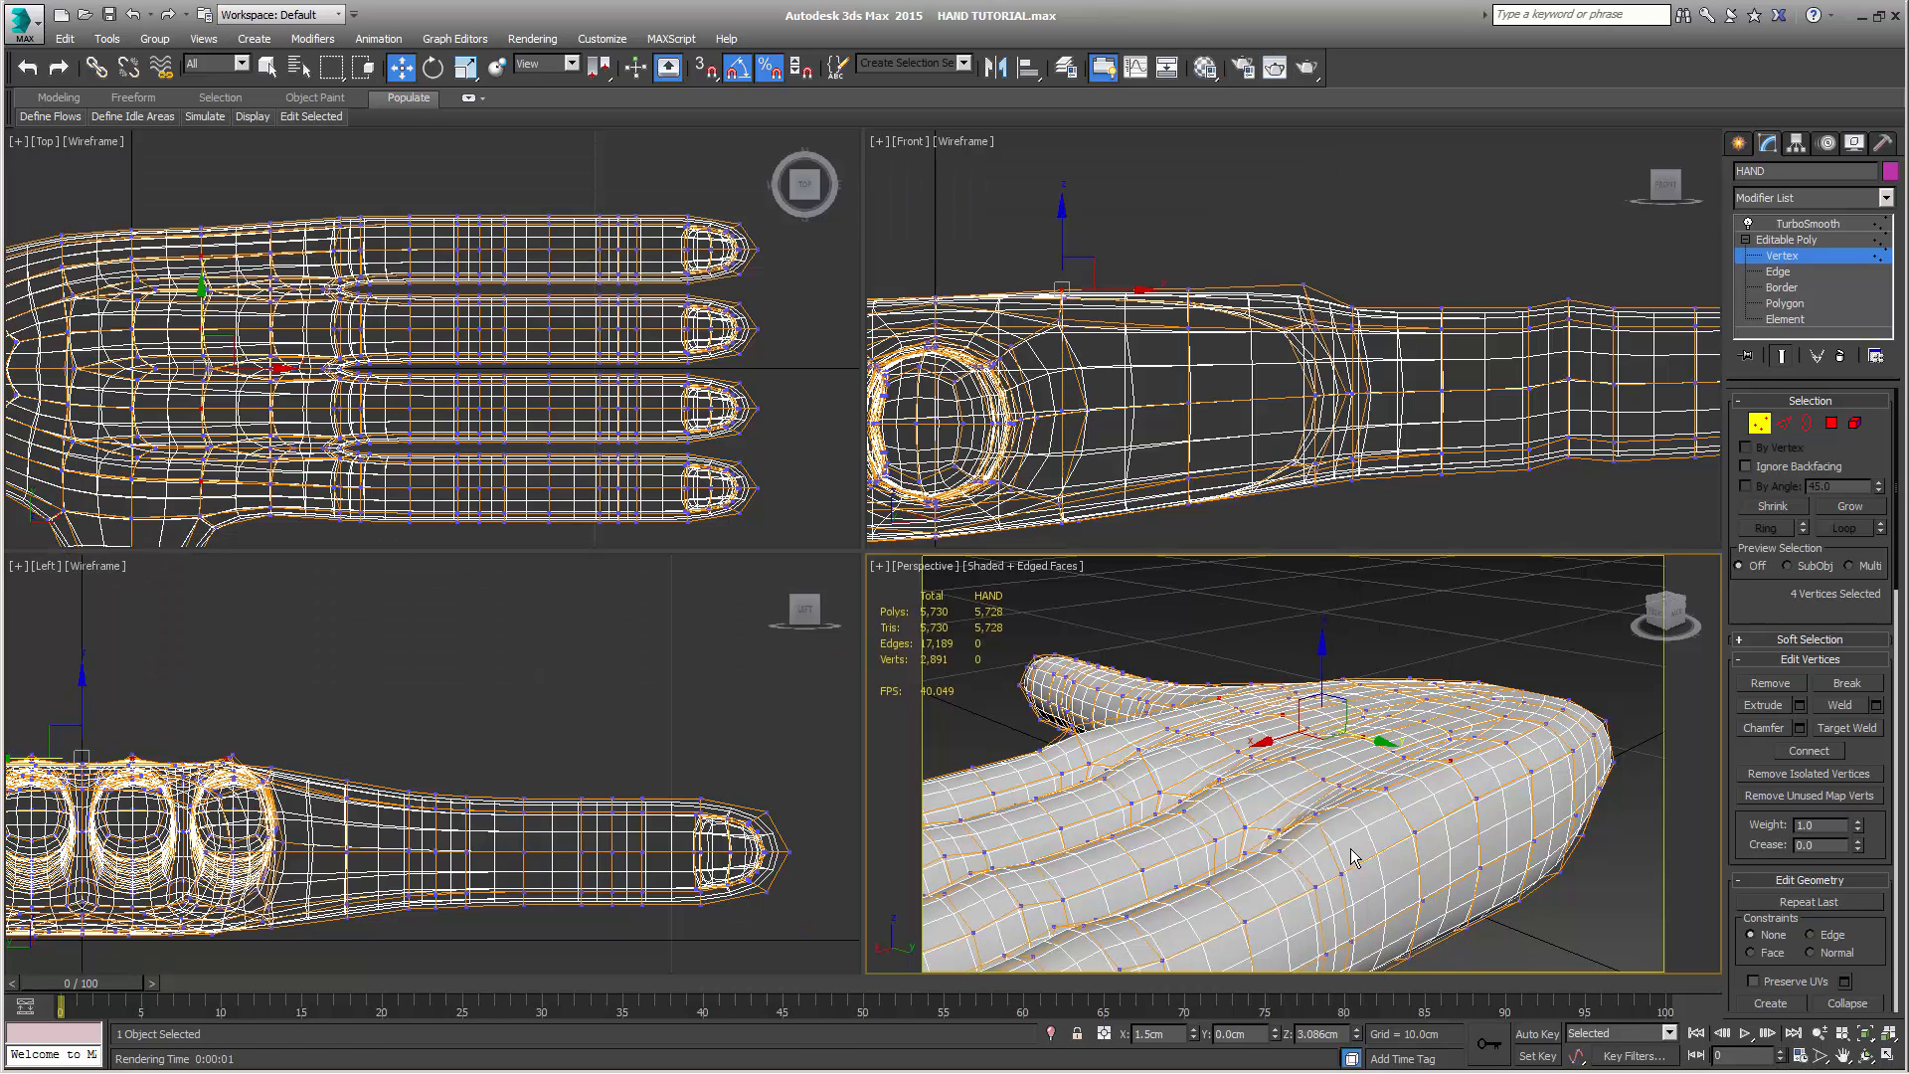
{"action": "middle_click_drag", "start_coordinate": [1351, 857], "coordinate": [1413, 790], "text": "alt"}
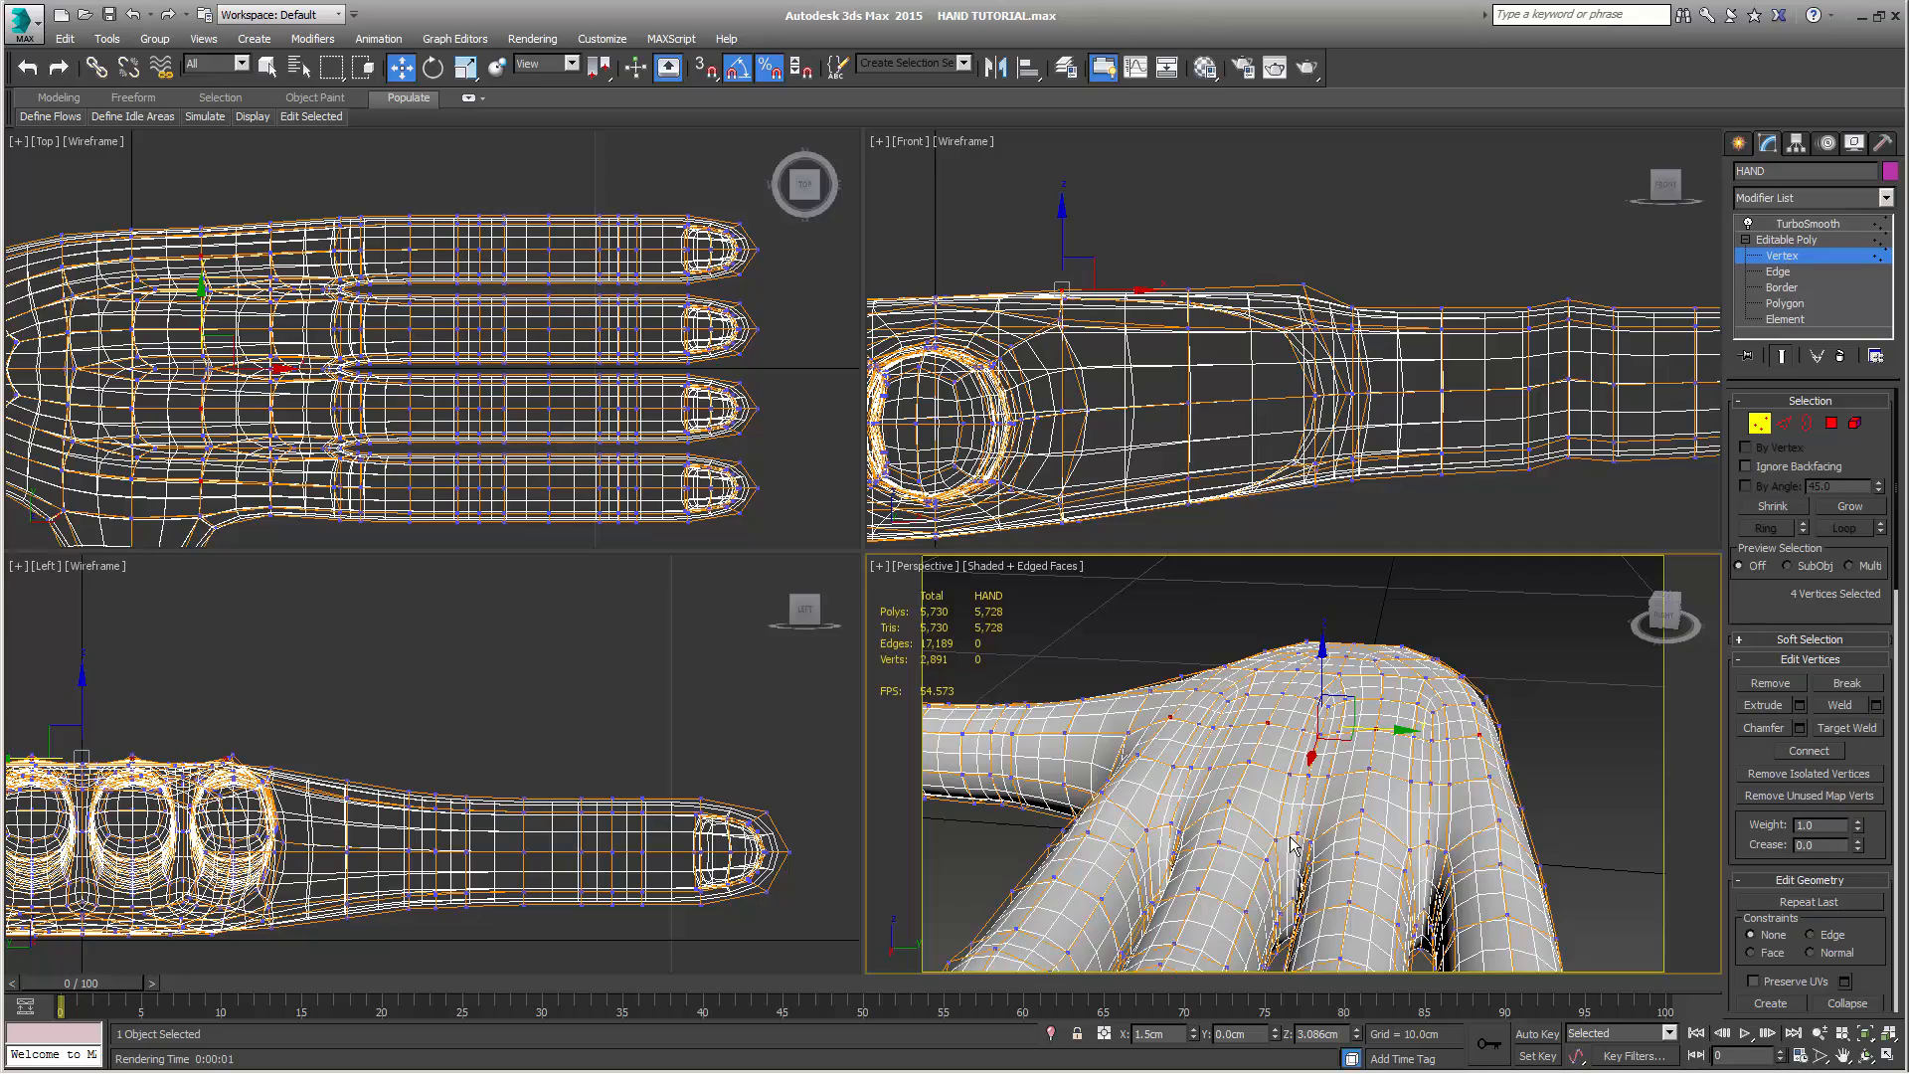
{"action": "middle_click_drag", "start_coordinate": [1293, 845], "coordinate": [1306, 762], "text": "alt"}
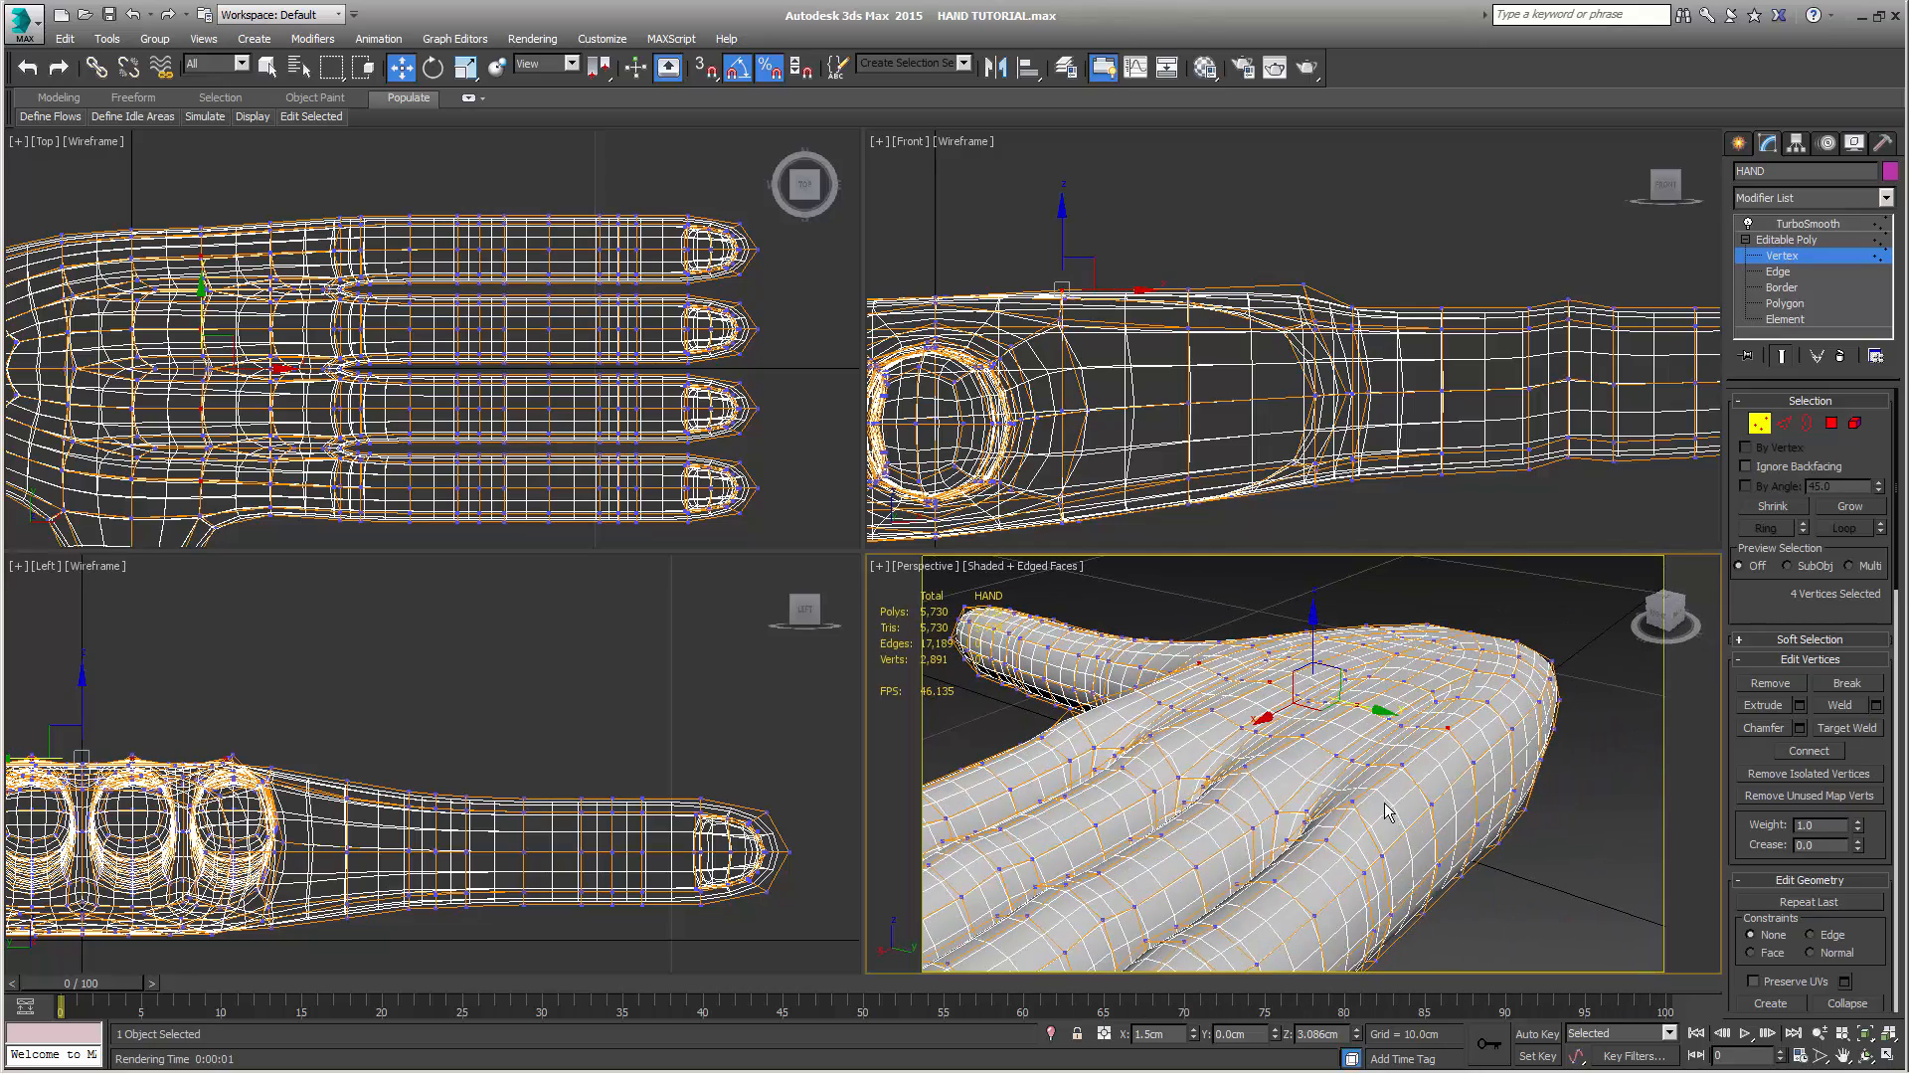
{"action": "middle_click_drag", "start_coordinate": [1366, 868], "coordinate": [1324, 817], "text": "alt"}
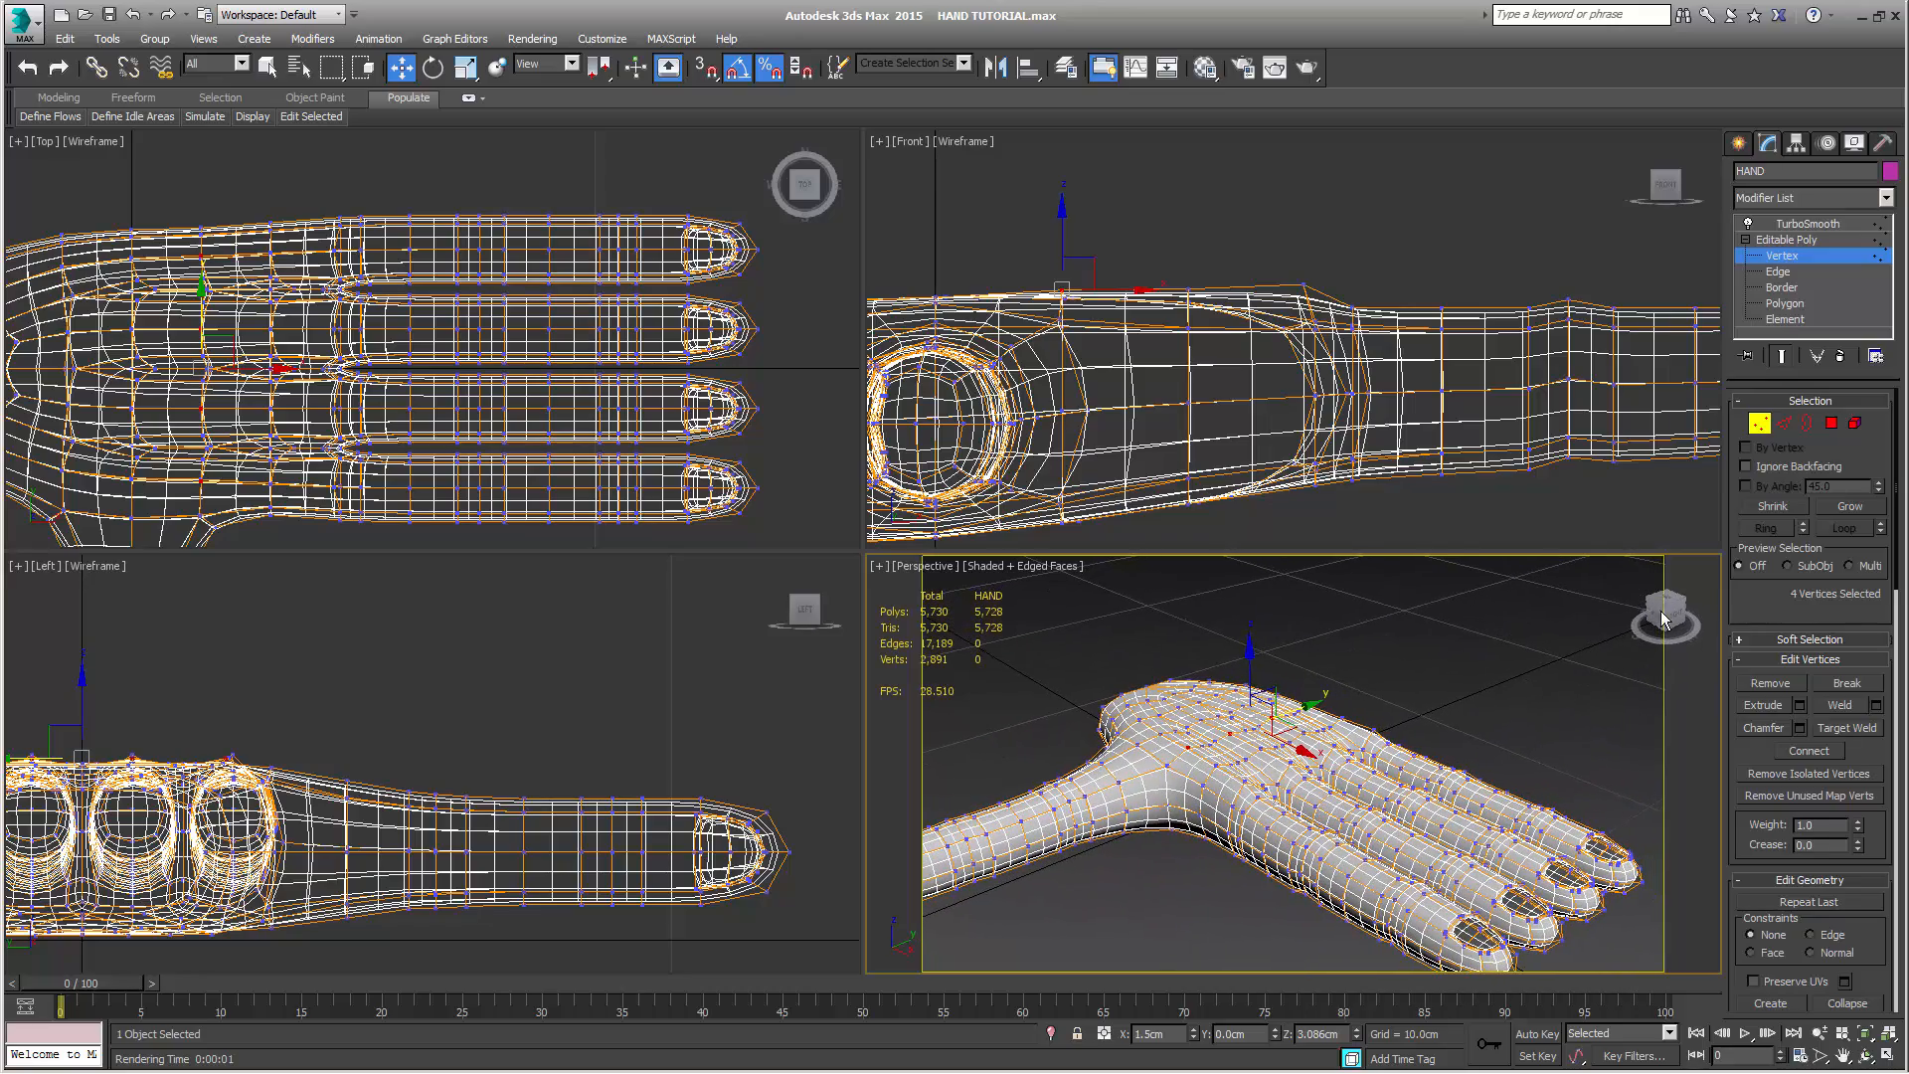
{"action": "left_click", "coordinate": [1781, 360]}
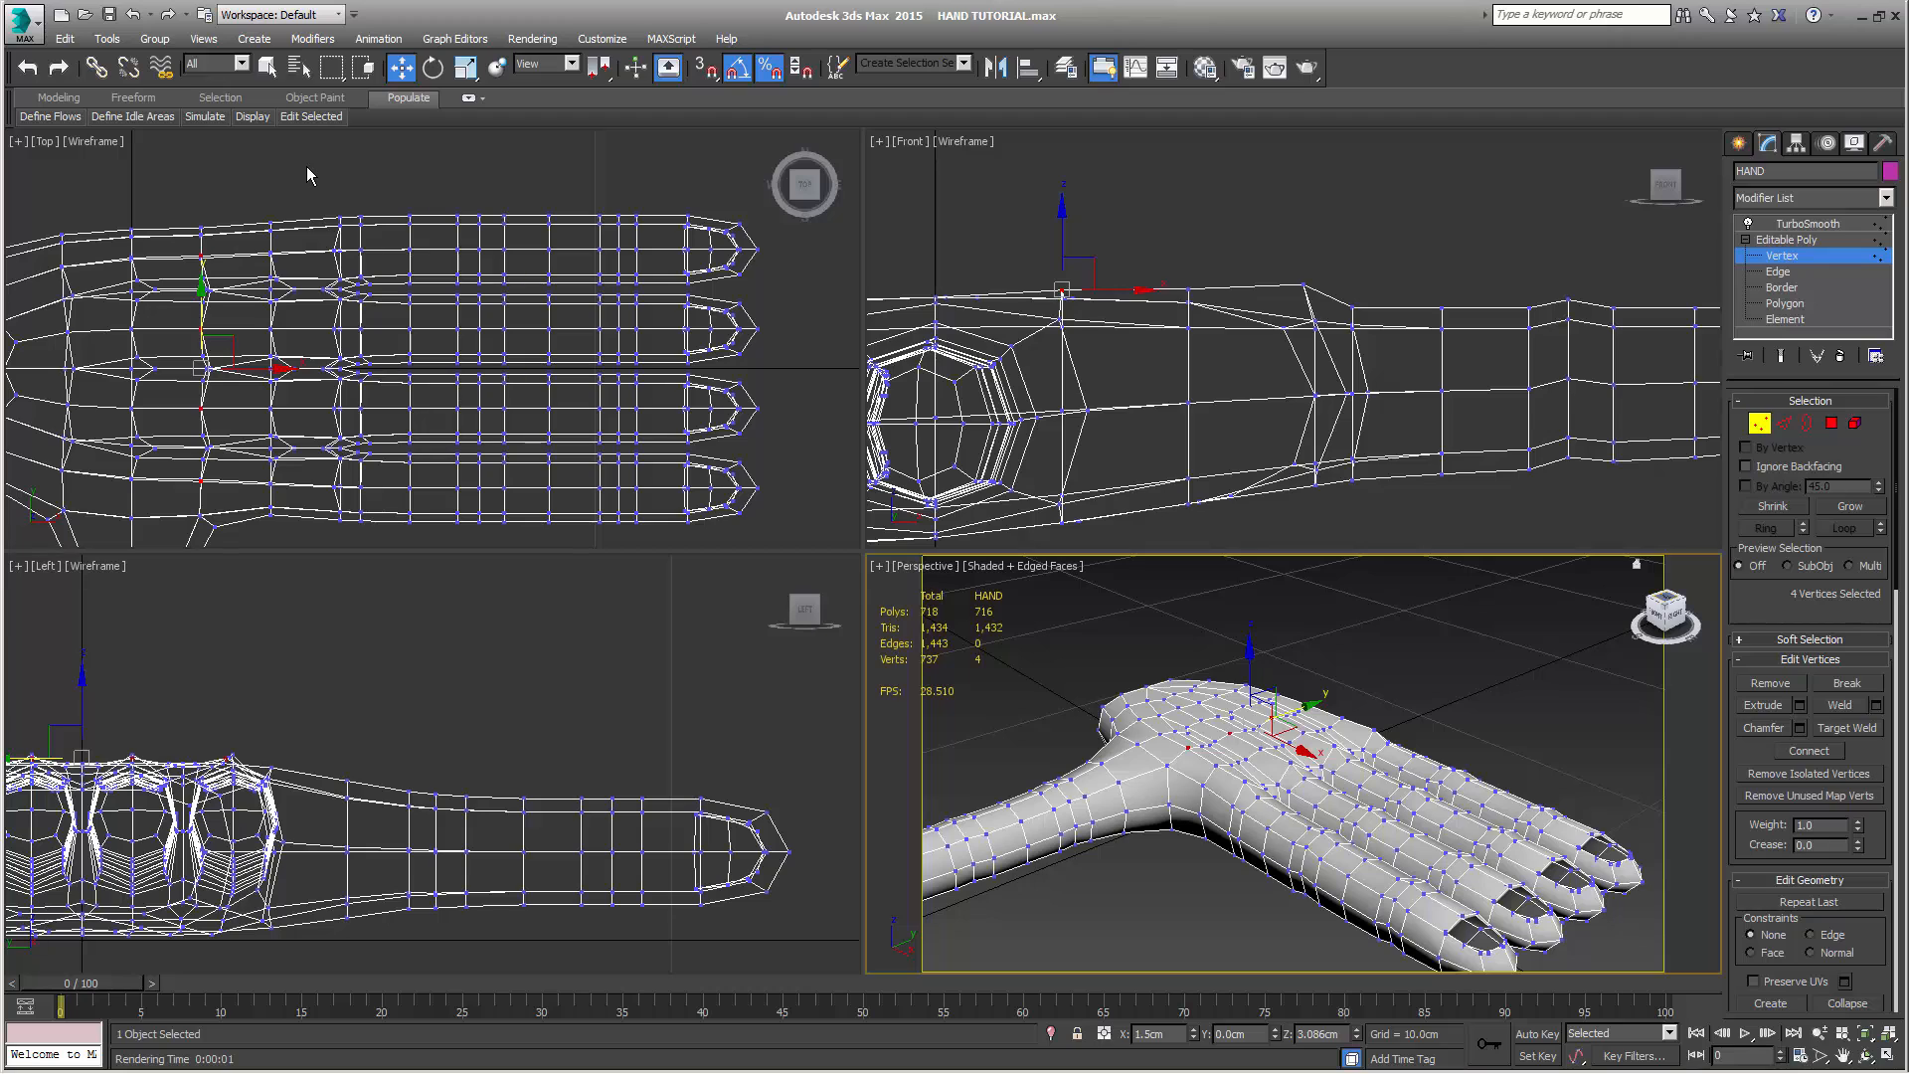
Select all of the little finger's vertices in the Top view, scale them down uniformly, and move them toward the palm to about X 7.84 cm
{"action": "middle_click_drag", "start_coordinate": [302, 183], "coordinate": [166, 180]}
{"action": "key", "text": "q"}
{"action": "scroll", "coordinate": [288, 217], "scroll_direction": "up", "scroll_amount": 2}
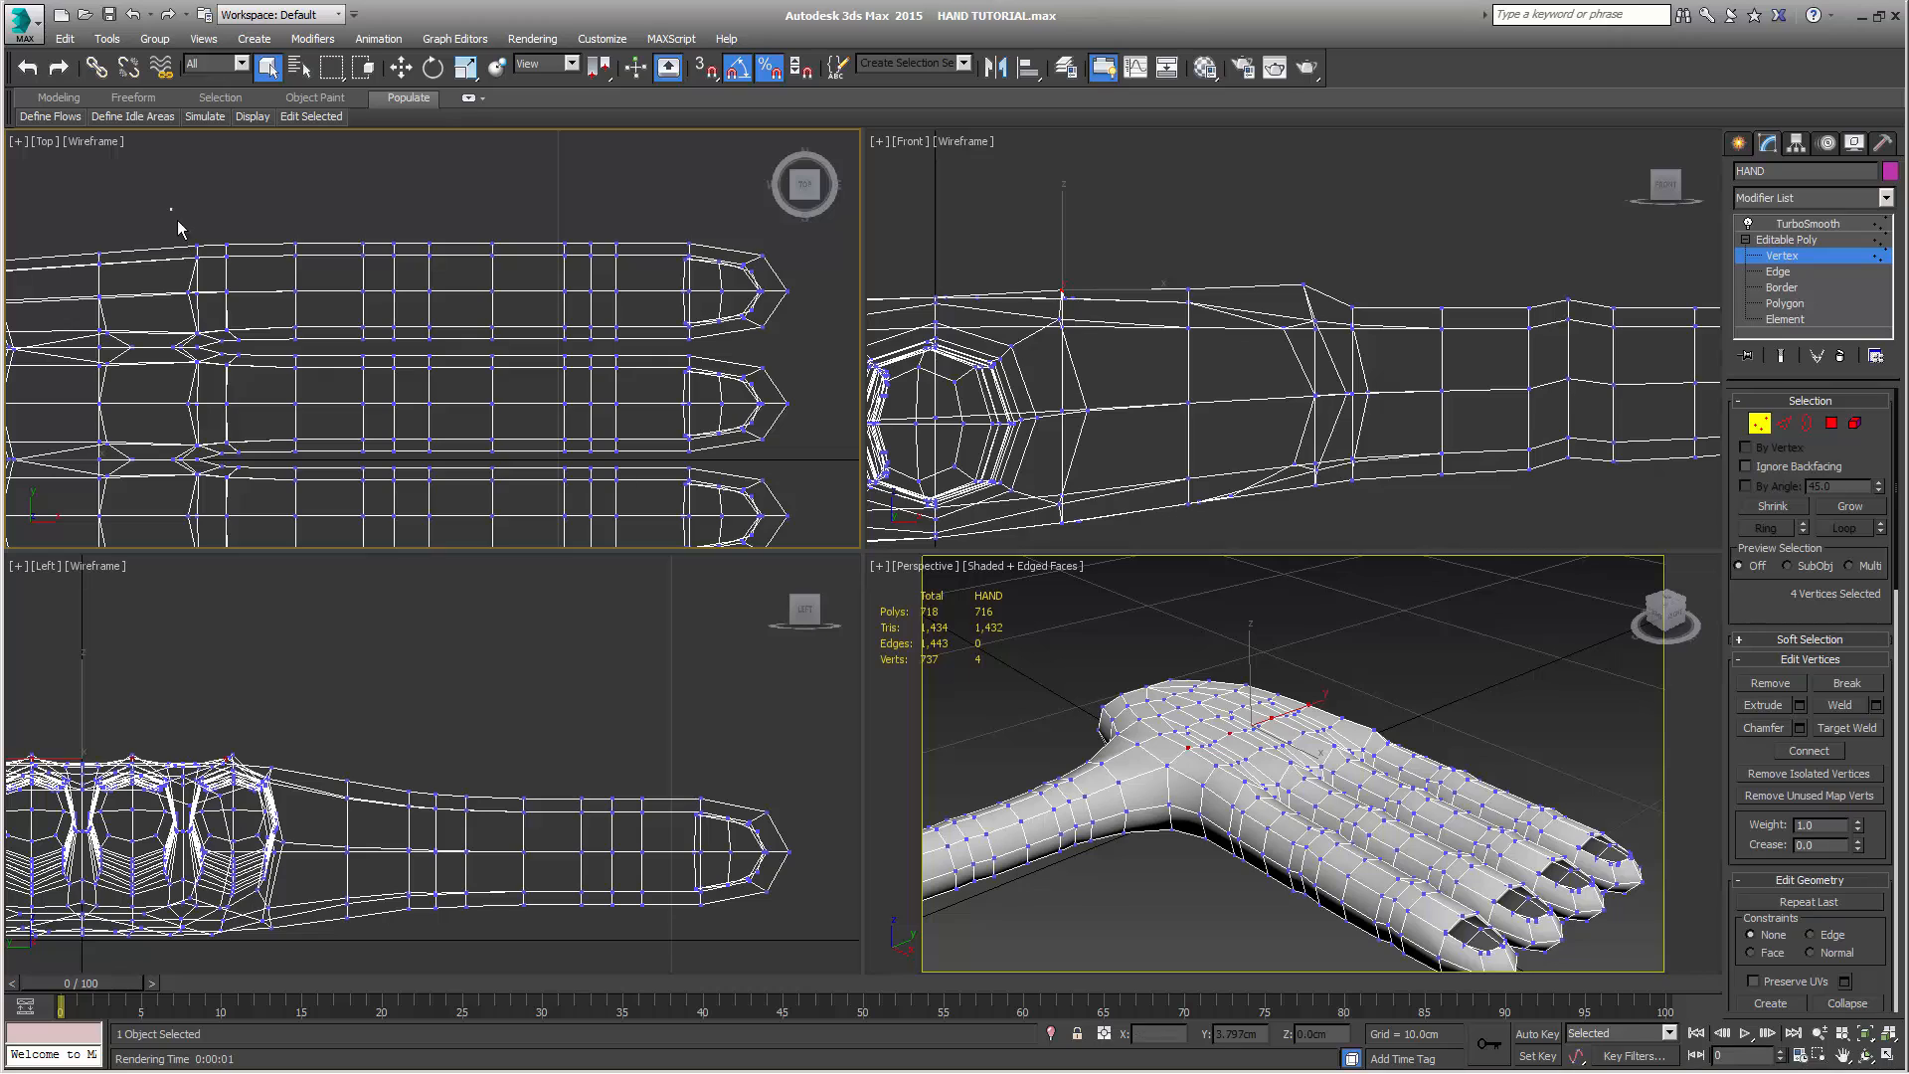
{"action": "left_click_drag", "start_coordinate": [171, 208], "coordinate": [792, 346]}
{"action": "left_click_drag", "start_coordinate": [793, 350], "coordinate": [793, 348]}
{"action": "key", "text": "r"}
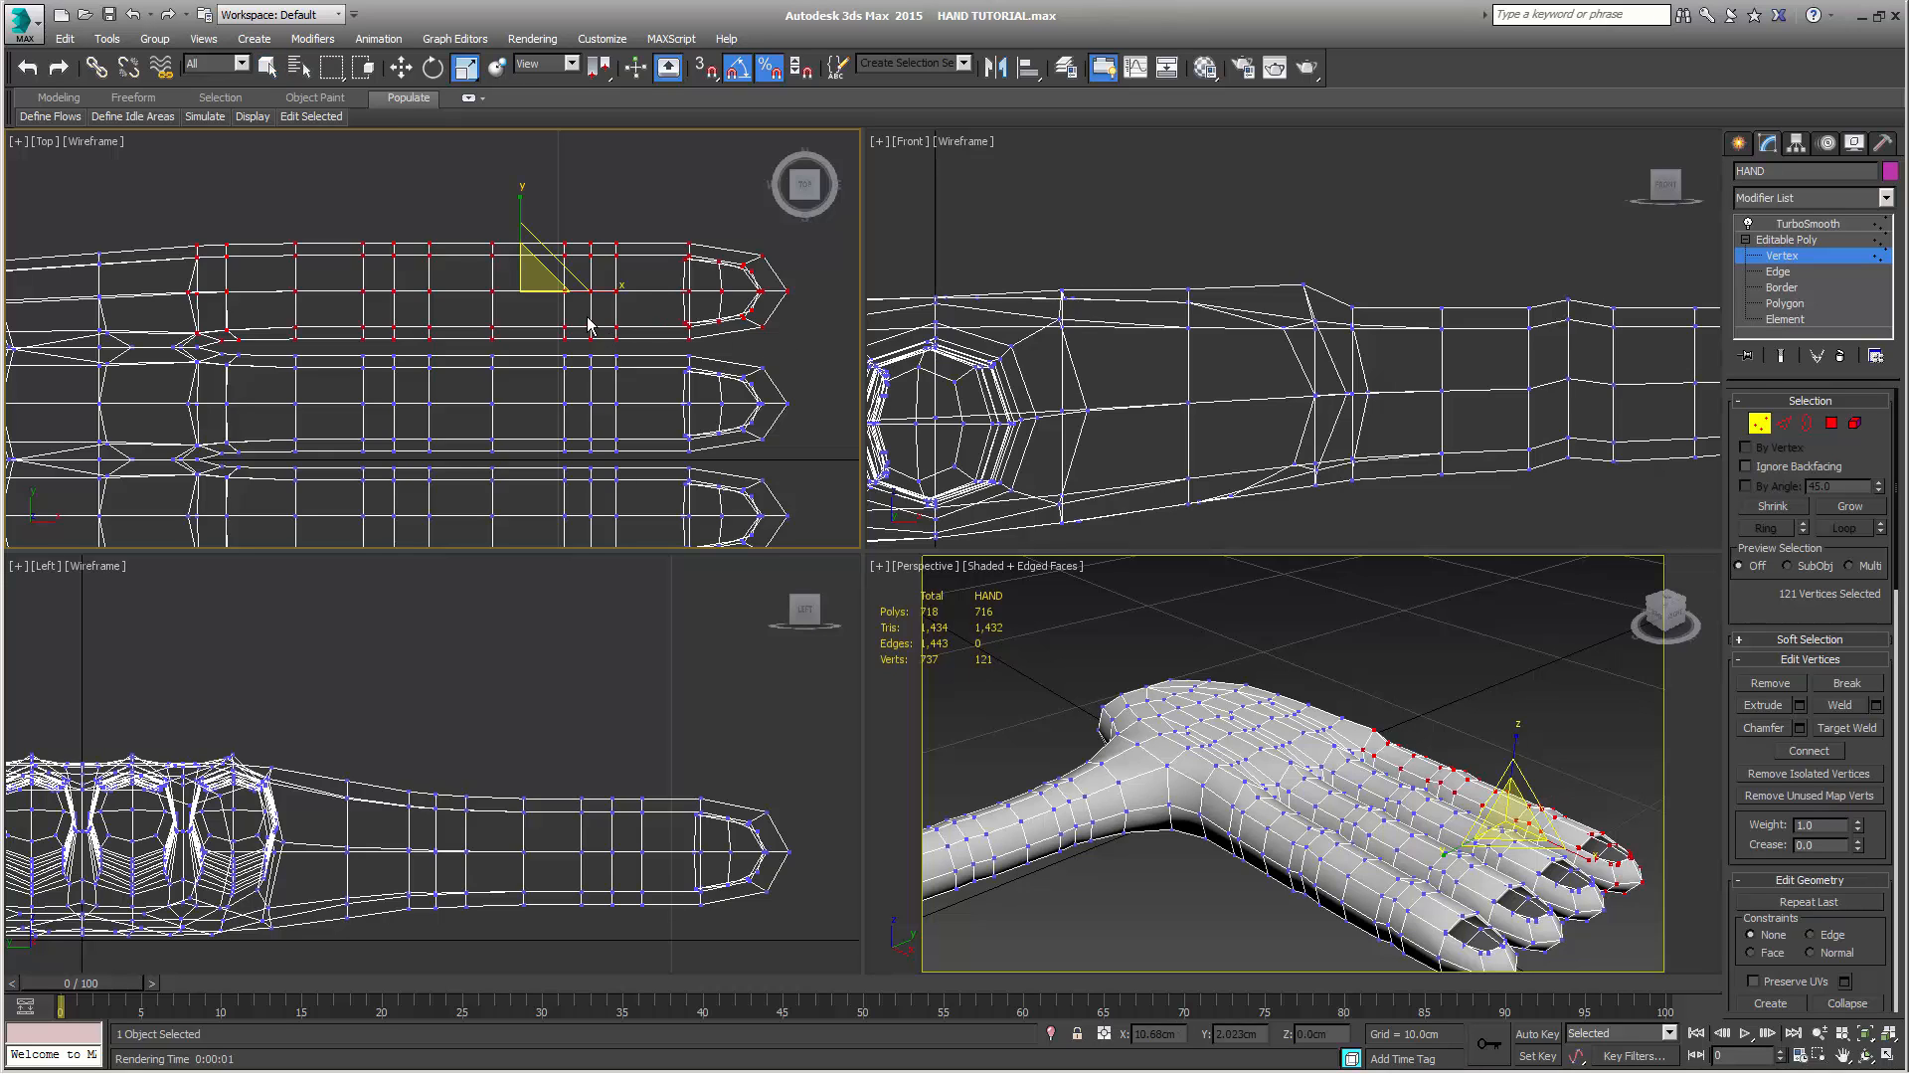
{"action": "mouse_move", "coordinate": [527, 273]}
{"action": "left_mouse_down"}
{"action": "mouse_move", "coordinate": [511, 337]}
{"action": "mouse_move", "coordinate": [561, 292]}
{"action": "mouse_move", "coordinate": [497, 292]}
{"action": "left_mouse_up"}
{"action": "key", "text": "w"}
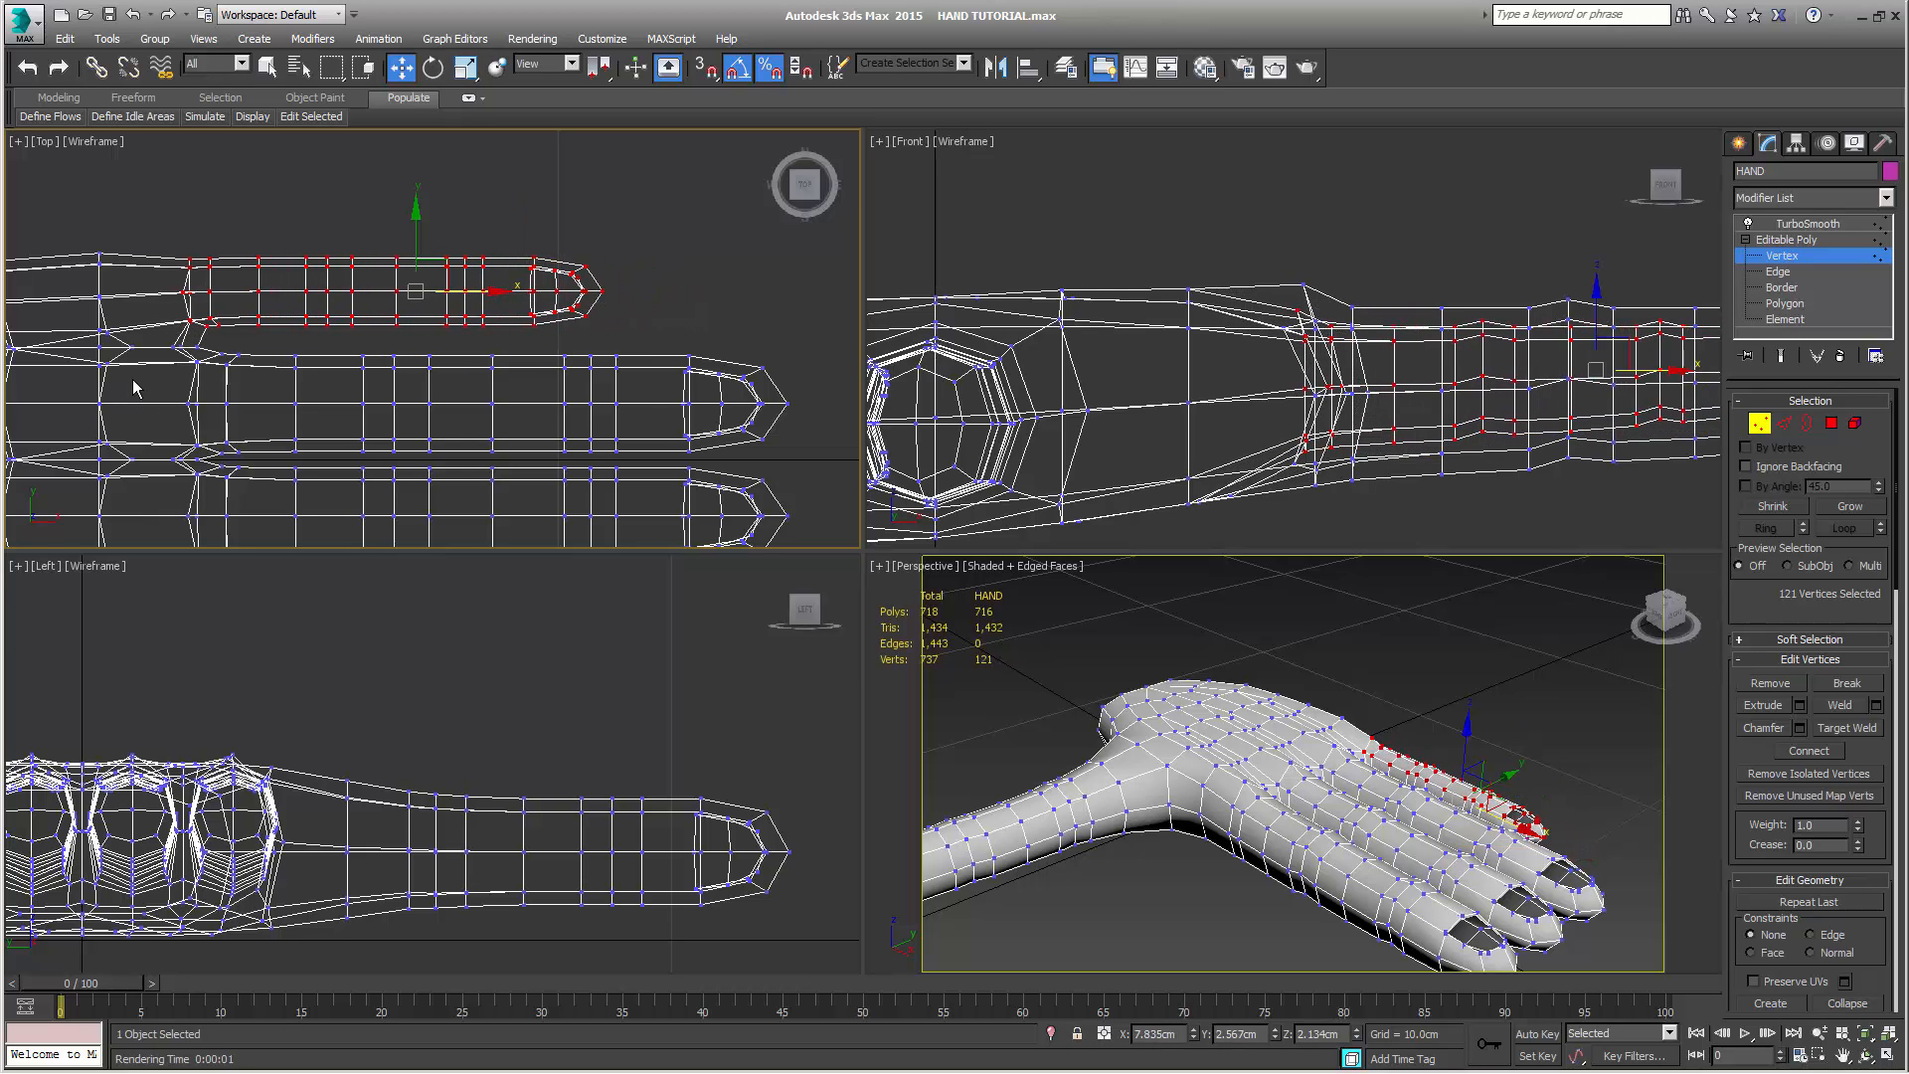
{"action": "left_click", "coordinate": [179, 351]}
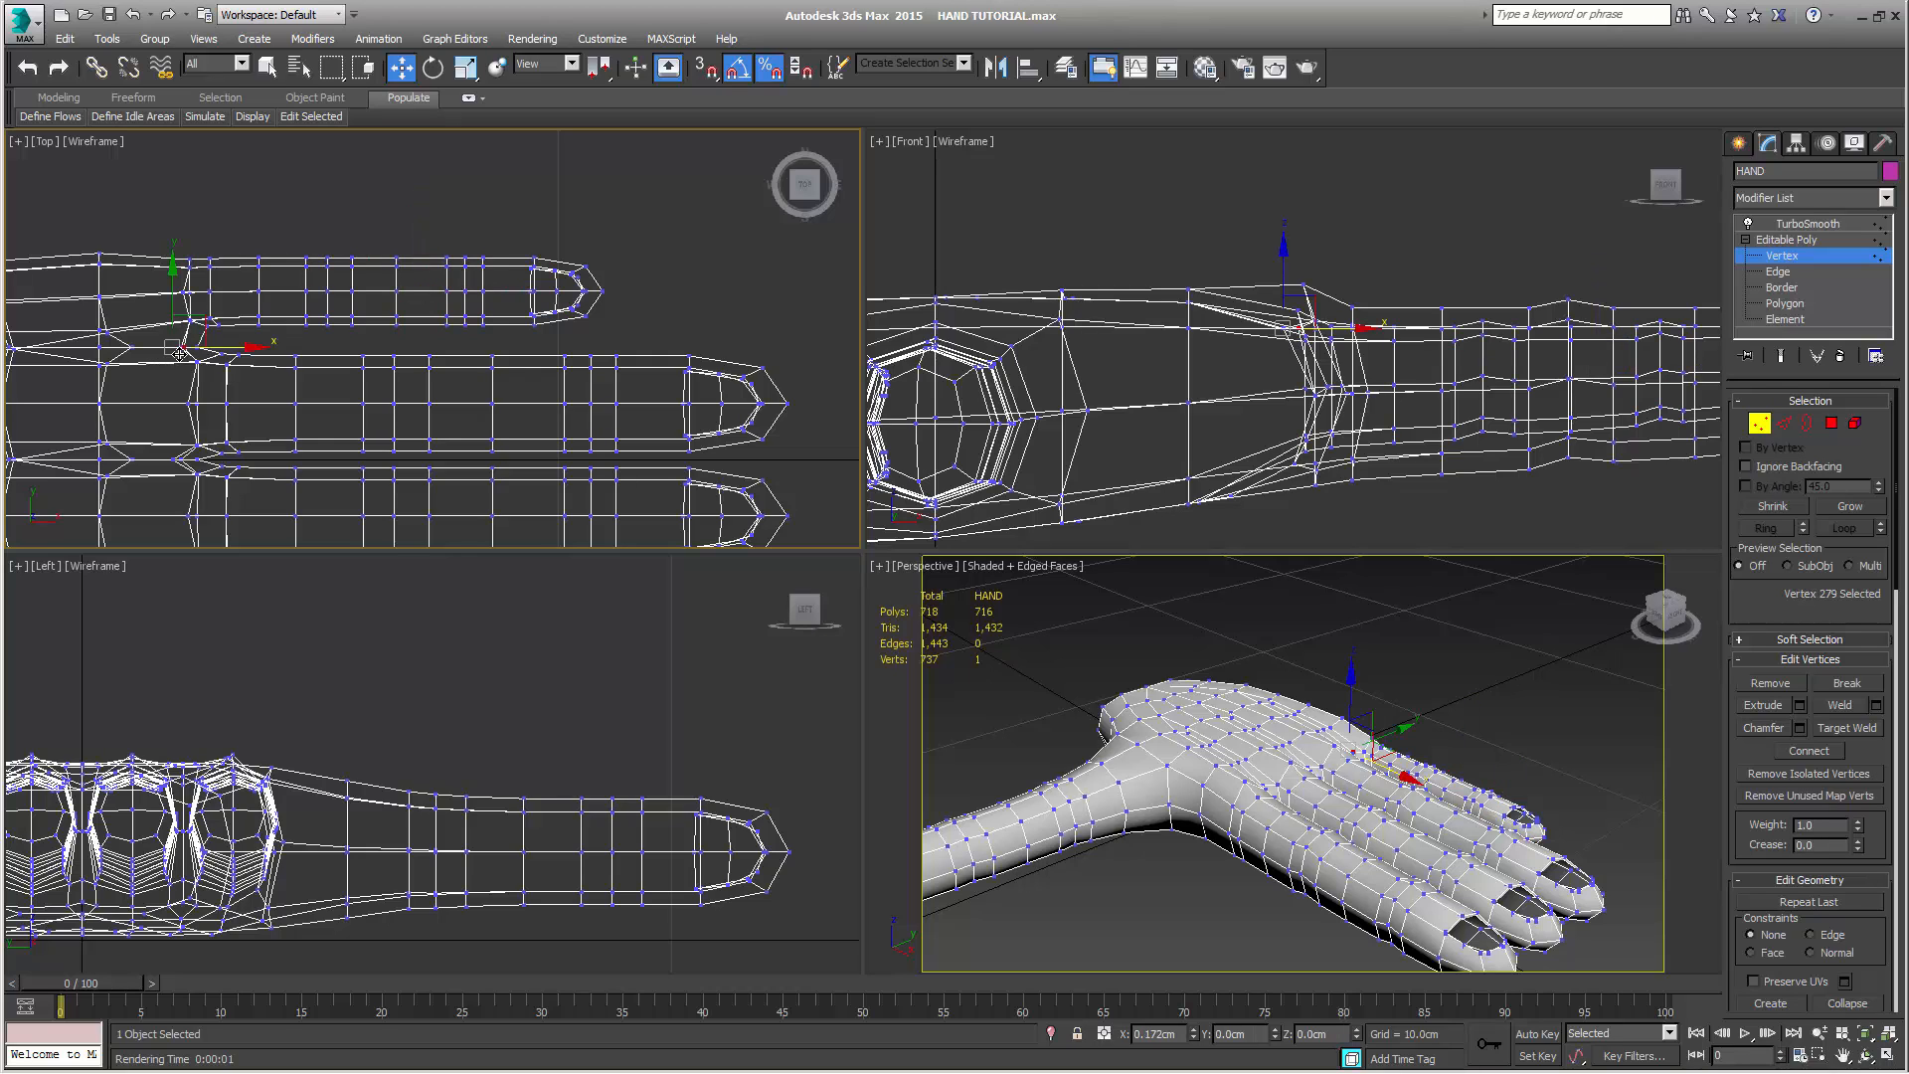
{"action": "left_click_drag", "start_coordinate": [179, 353], "coordinate": [180, 353]}
{"action": "key", "text": "ctrl+z"}
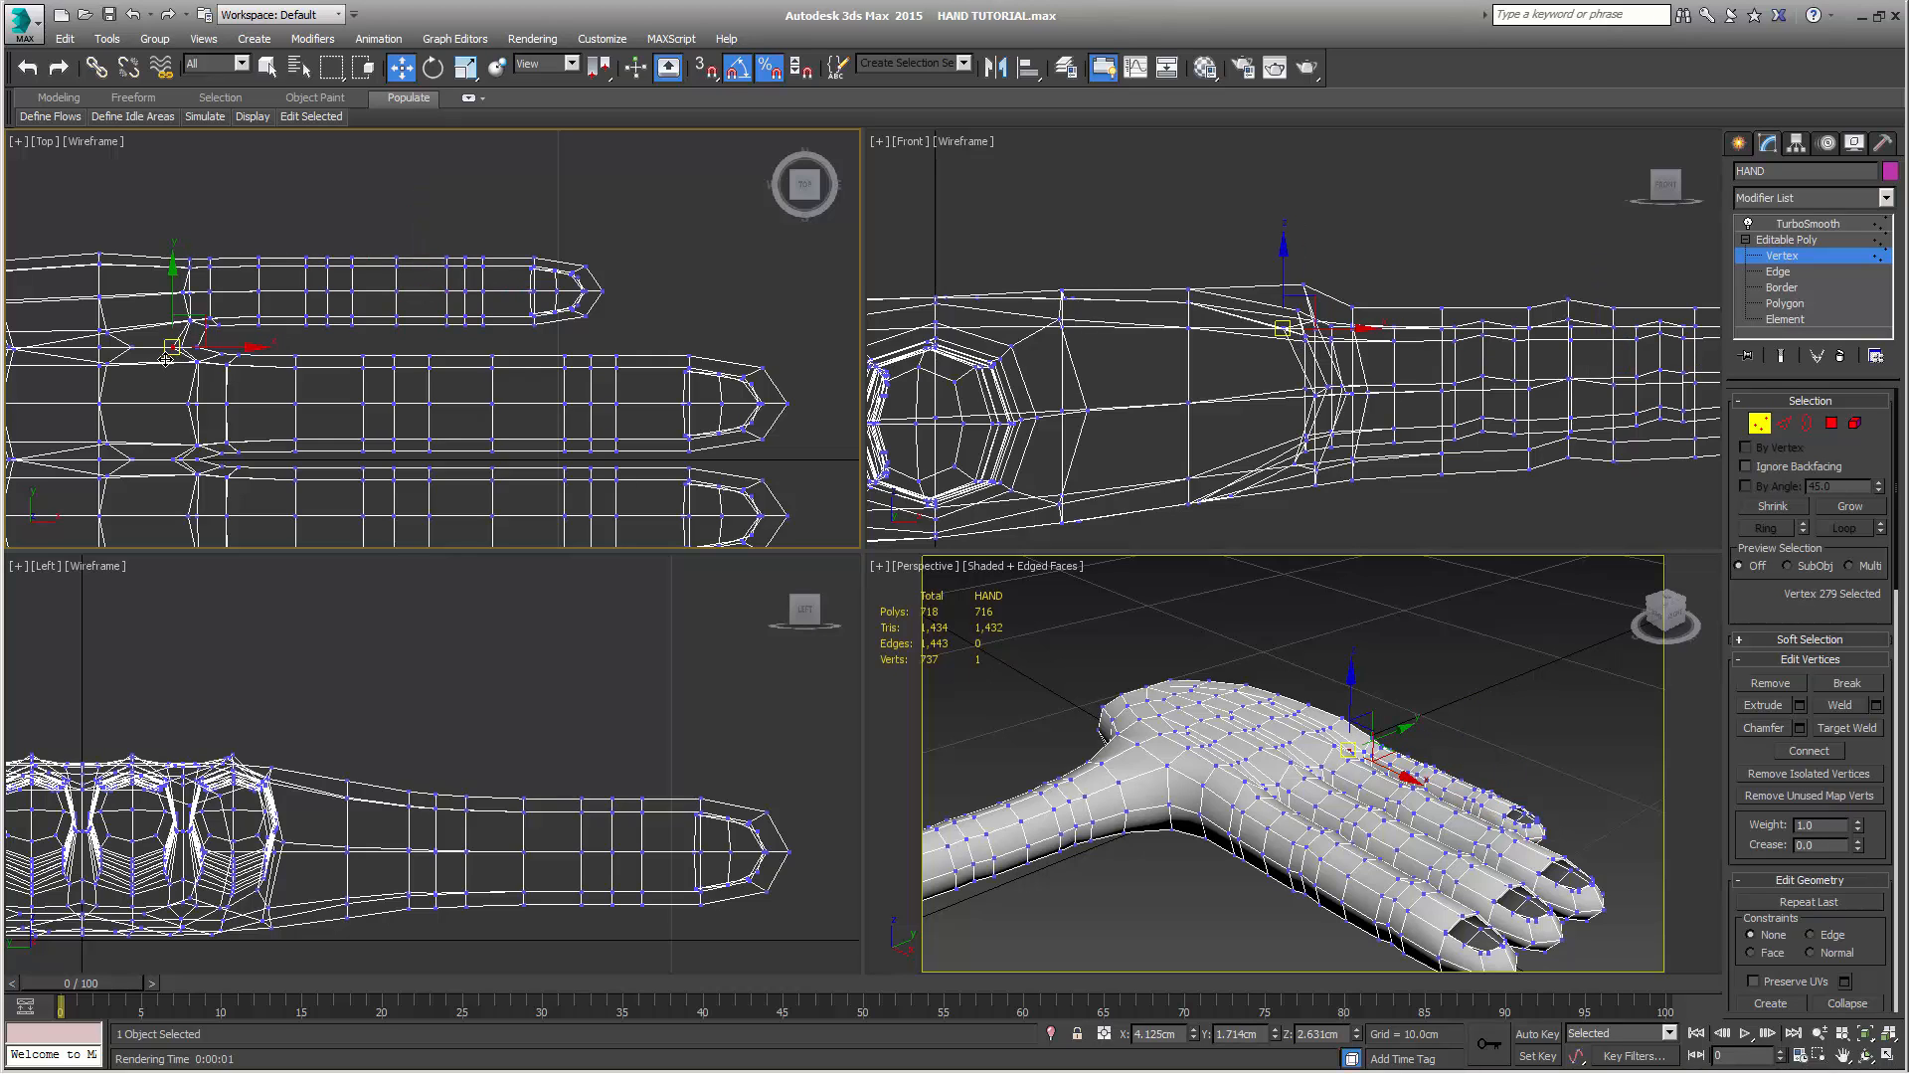
{"action": "key", "text": "ctrl+z"}
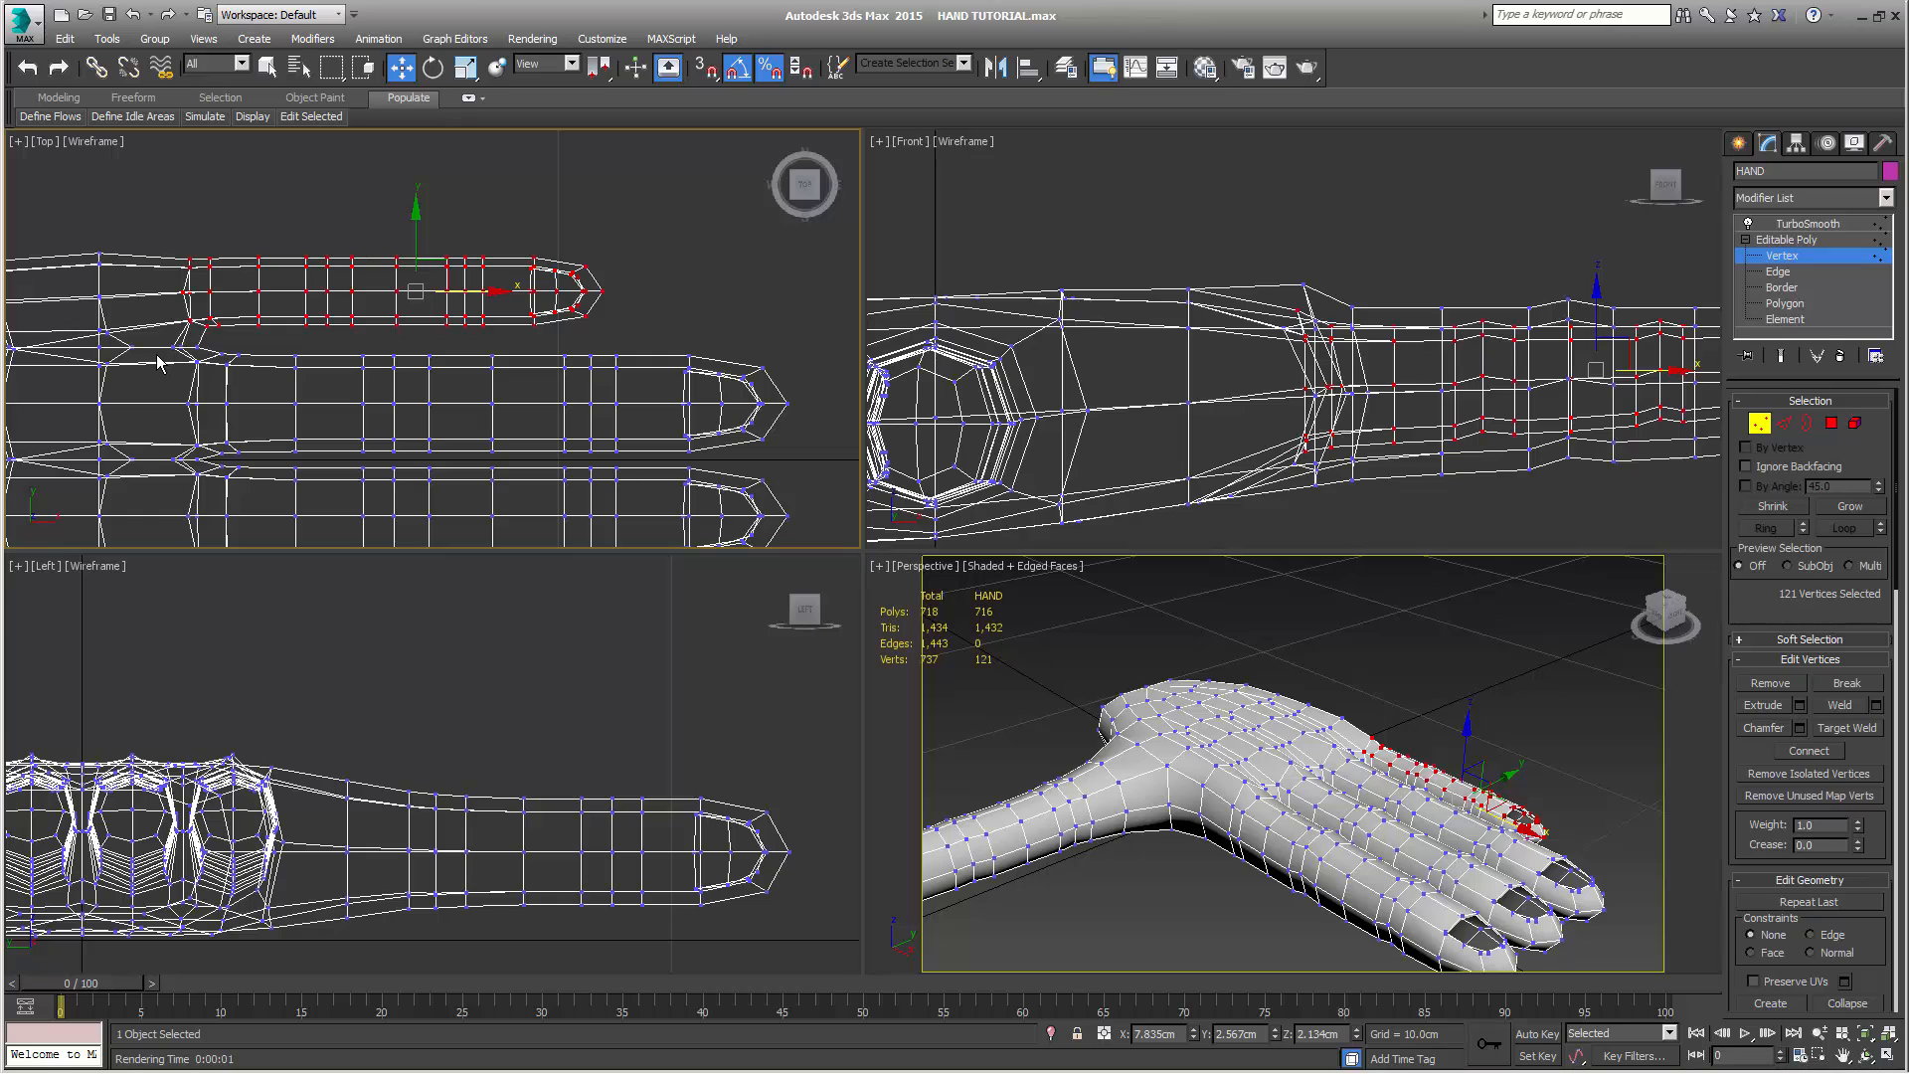
Select all of the ring finger's vertices, including the tip, scale them down uniformly, and move them toward the palm to about X 8.36 cm
{"action": "left_click_drag", "start_coordinate": [195, 362], "coordinate": [779, 458]}
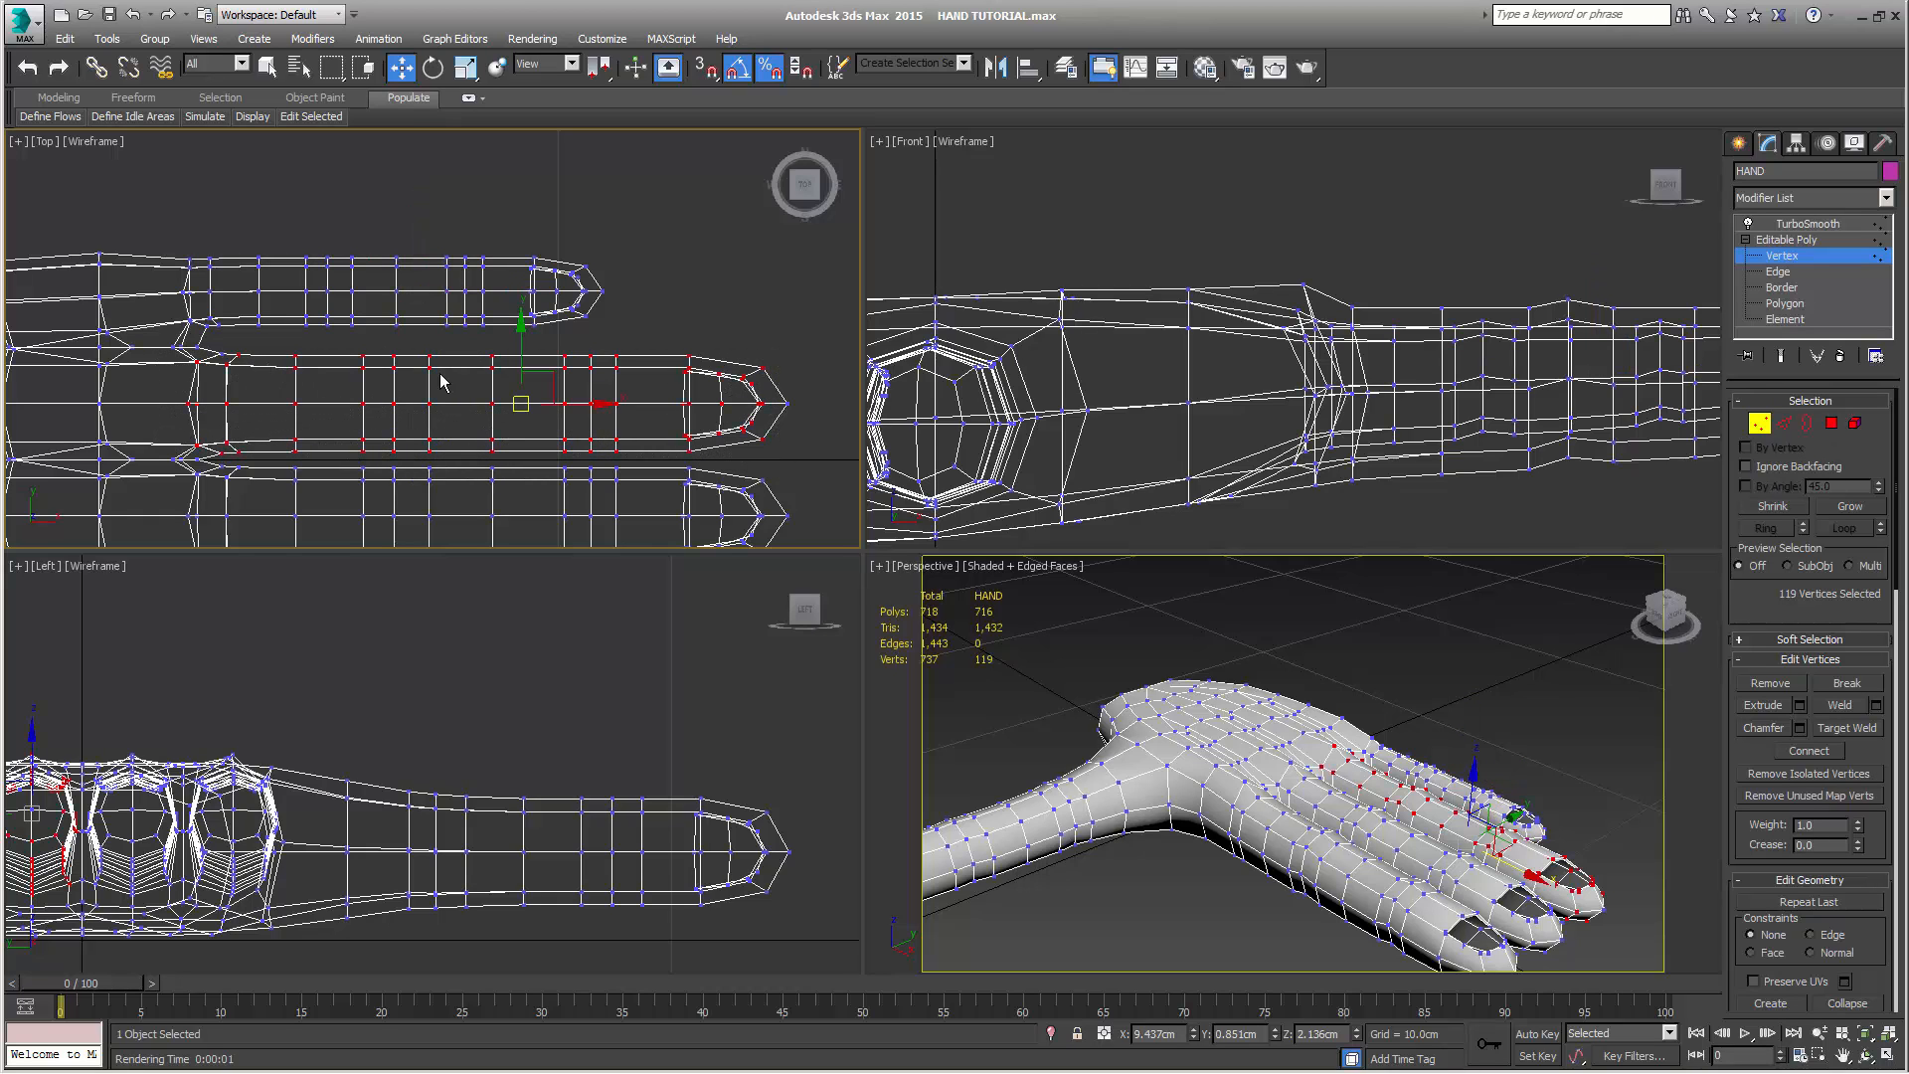
{"action": "left_click", "coordinate": [225, 356], "text": "ctrl"}
{"action": "left_click_drag", "start_coordinate": [758, 363], "coordinate": [816, 460], "text": "ctrl"}
{"action": "key", "text": "r"}
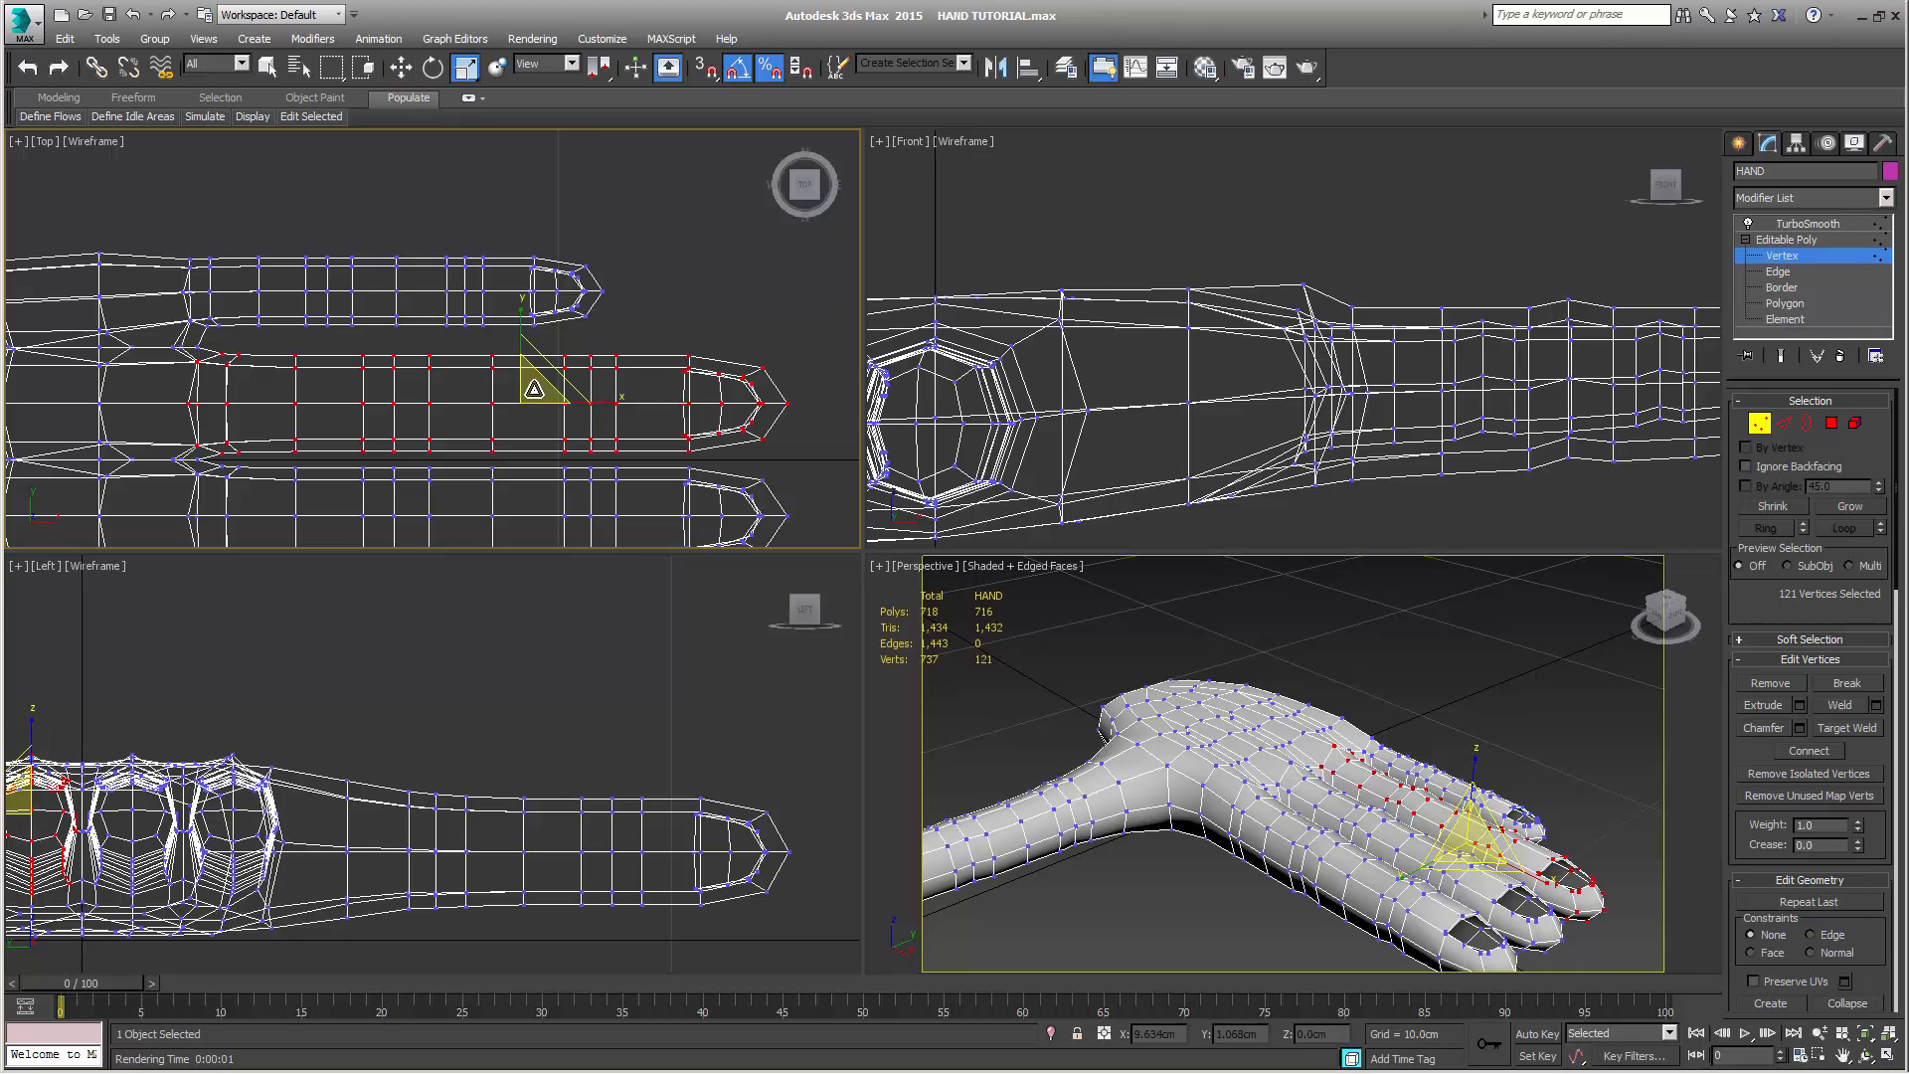
{"action": "mouse_move", "coordinate": [531, 390]}
{"action": "left_mouse_down"}
{"action": "mouse_move", "coordinate": [510, 411]}
{"action": "mouse_move", "coordinate": [523, 401]}
{"action": "left_mouse_up"}
{"action": "key", "text": "w"}
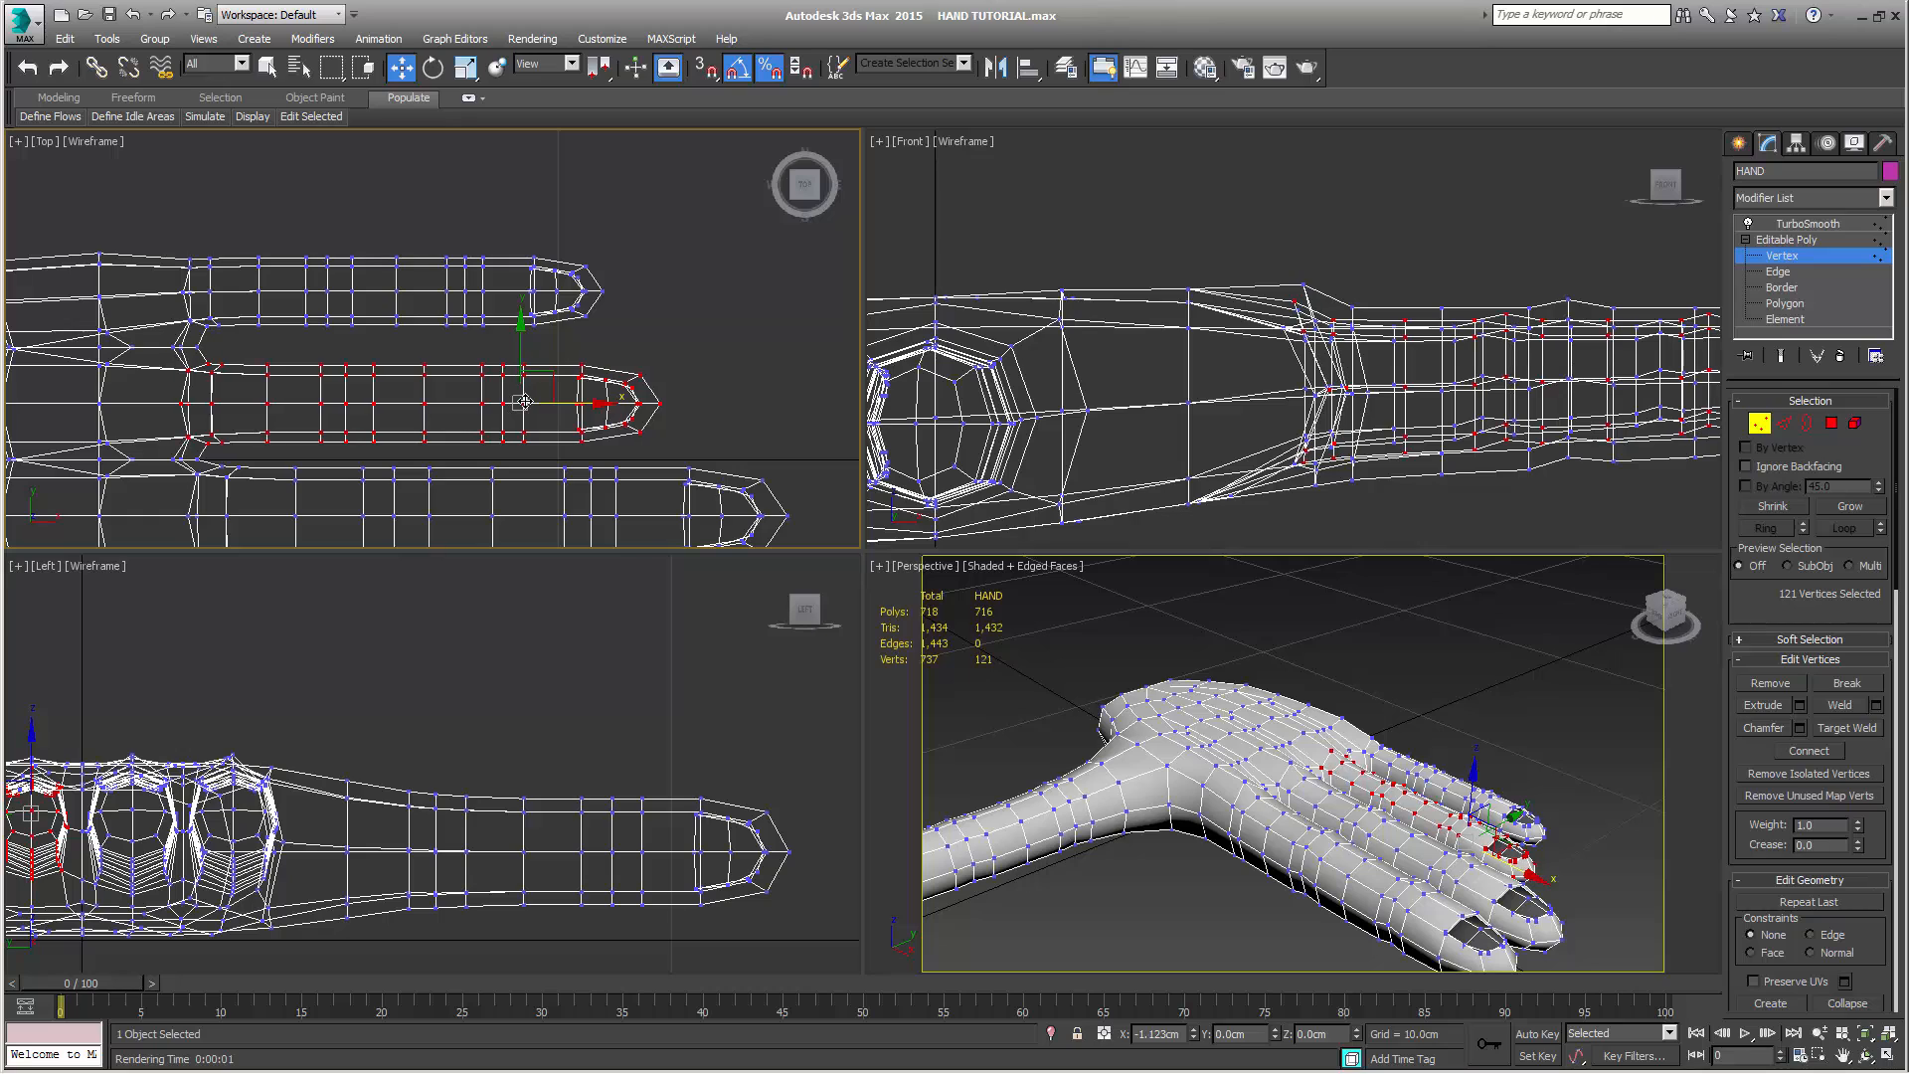
{"action": "middle_click_drag", "start_coordinate": [609, 490], "coordinate": [549, 366]}
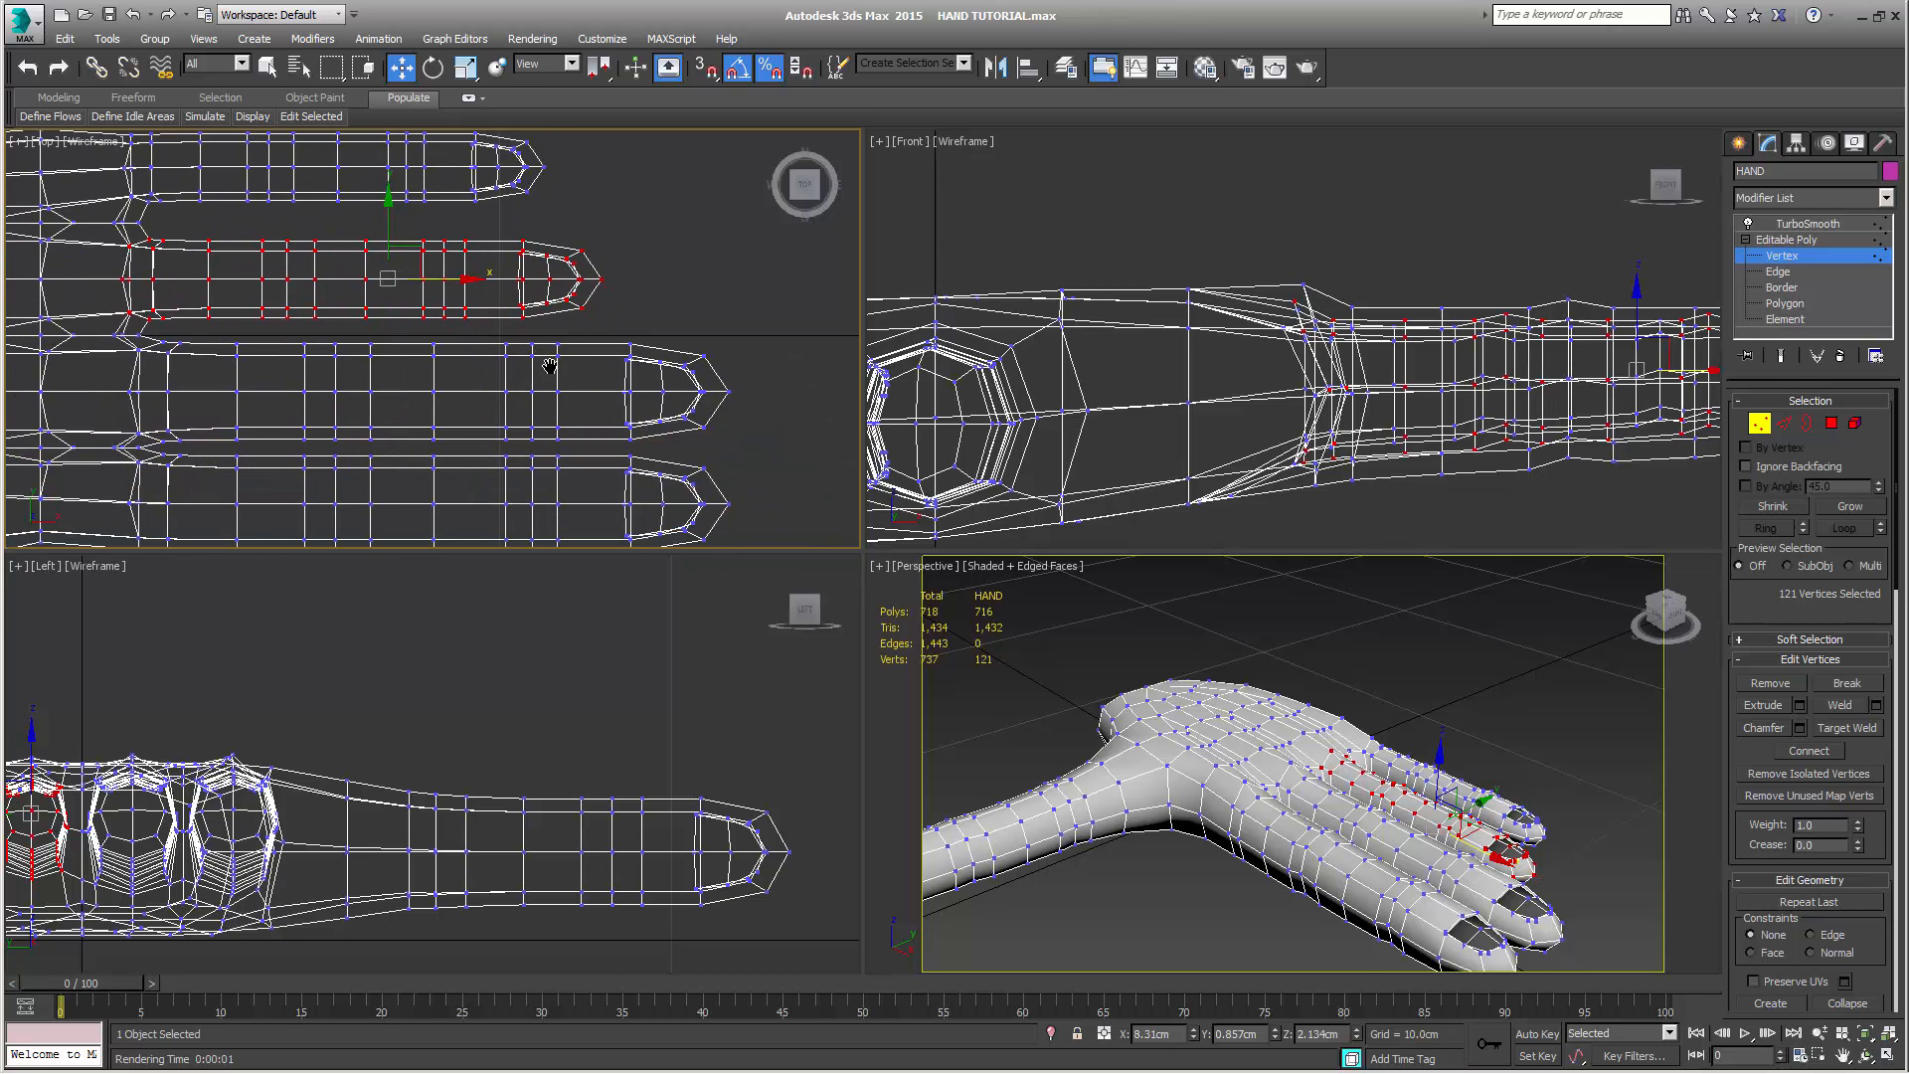
{"action": "left_click_drag", "start_coordinate": [460, 282], "coordinate": [462, 283]}
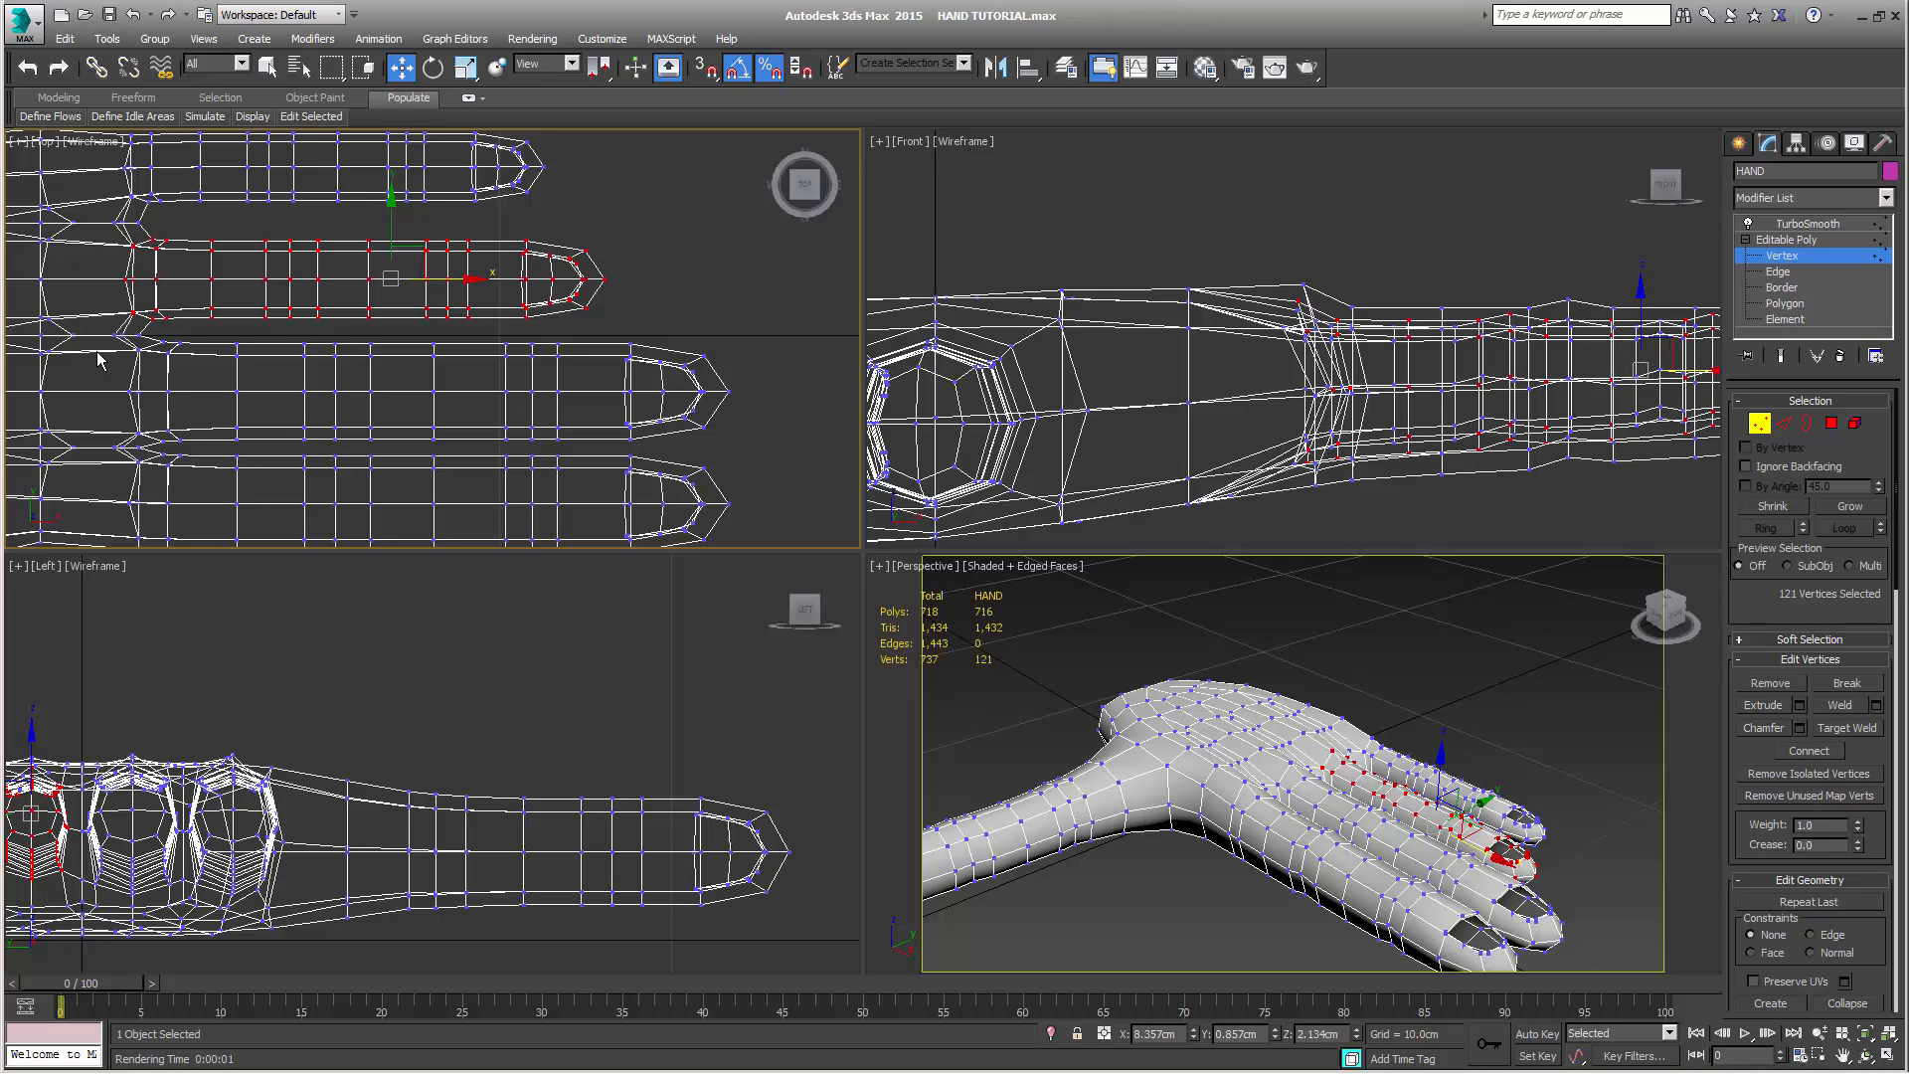
Select all of the middle finger's vertices, scale them down uniformly, and move them toward the palm to about X 8.87 cm
{"action": "left_click_drag", "start_coordinate": [96, 343], "coordinate": [367, 395]}
{"action": "left_click_drag", "start_coordinate": [707, 464], "coordinate": [788, 446]}
{"action": "key", "text": "r"}
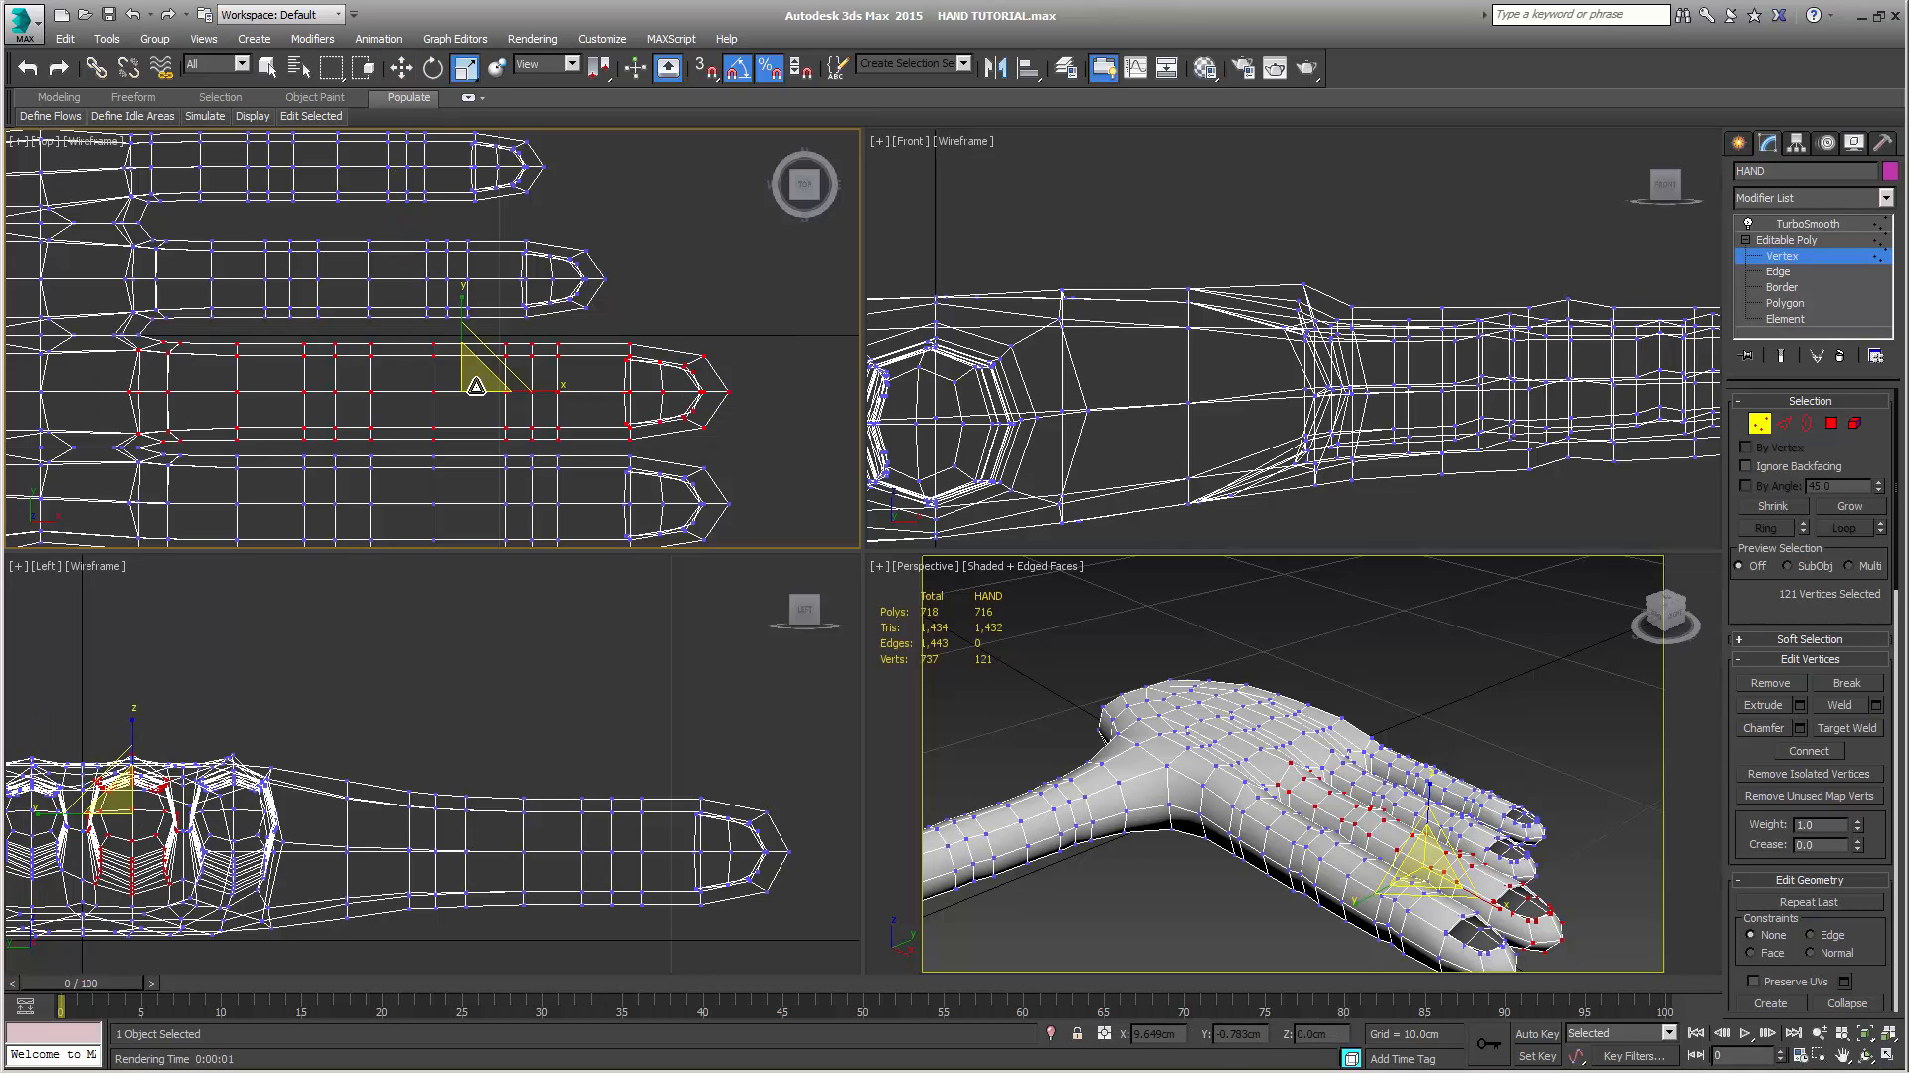
{"action": "mouse_move", "coordinate": [476, 384]}
{"action": "left_mouse_down"}
{"action": "mouse_move", "coordinate": [462, 396]}
{"action": "mouse_move", "coordinate": [525, 390]}
{"action": "mouse_move", "coordinate": [493, 390]}
{"action": "left_mouse_up"}
{"action": "key", "text": "w"}
{"action": "middle_click_drag", "start_coordinate": [493, 389], "coordinate": [524, 343]}
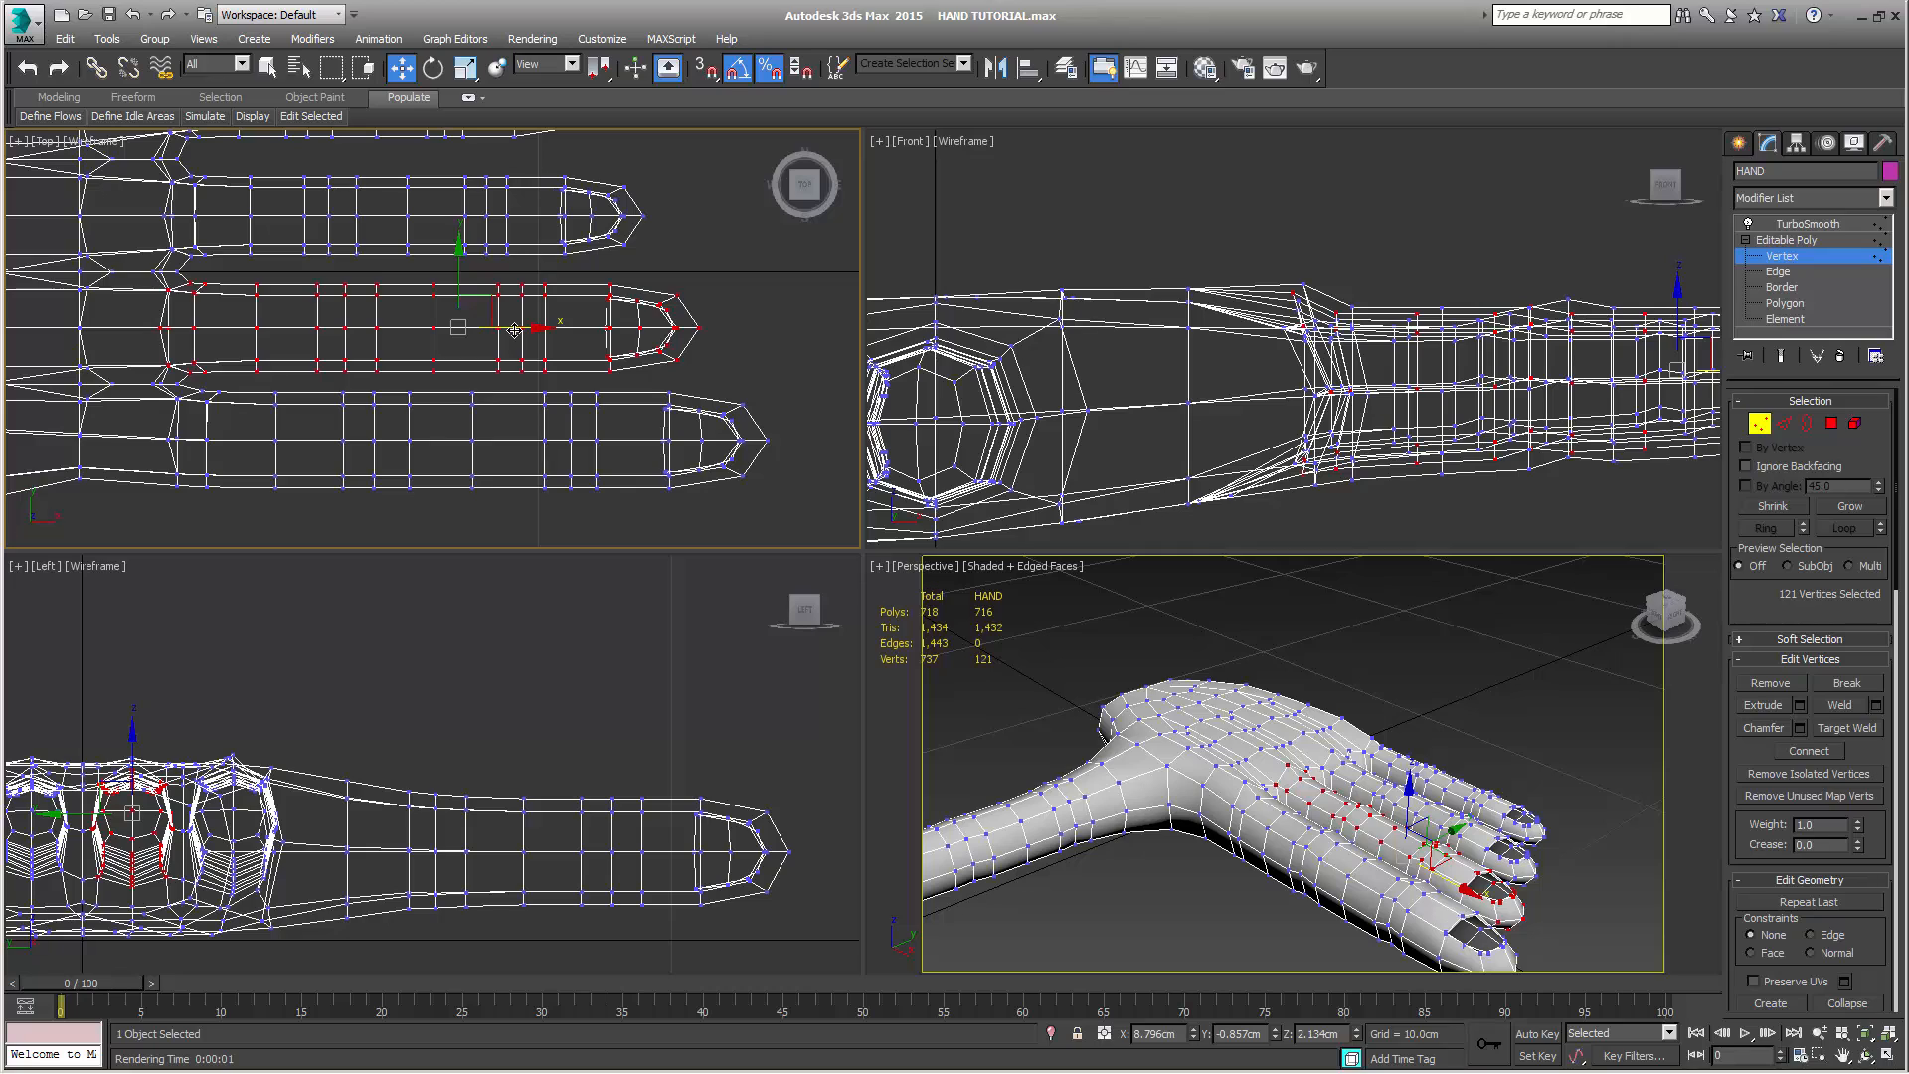
{"action": "left_click_drag", "start_coordinate": [513, 330], "coordinate": [518, 331]}
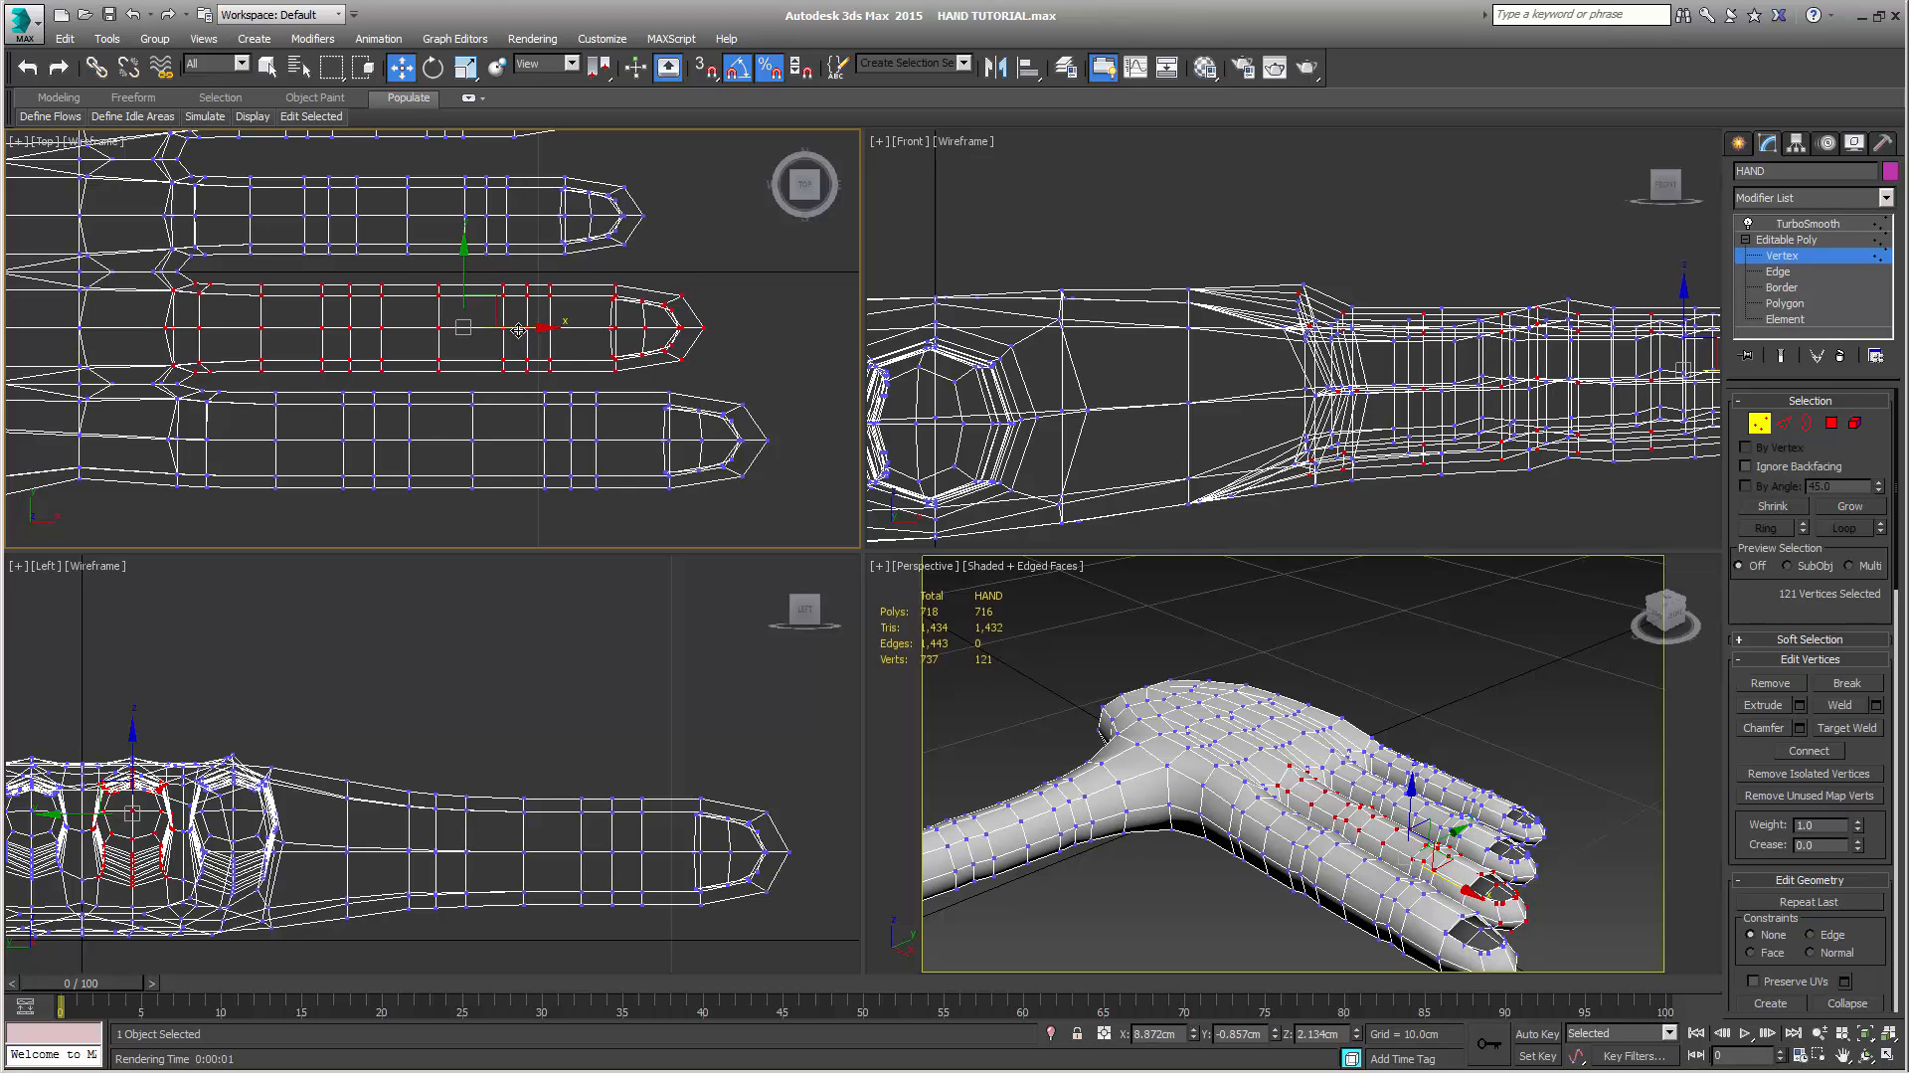
Select all of the index finger's vertices, scale them uniformly to 80%, and move them toward the palm to about X 8.31 cm
{"action": "left_click_drag", "start_coordinate": [117, 387], "coordinate": [810, 515]}
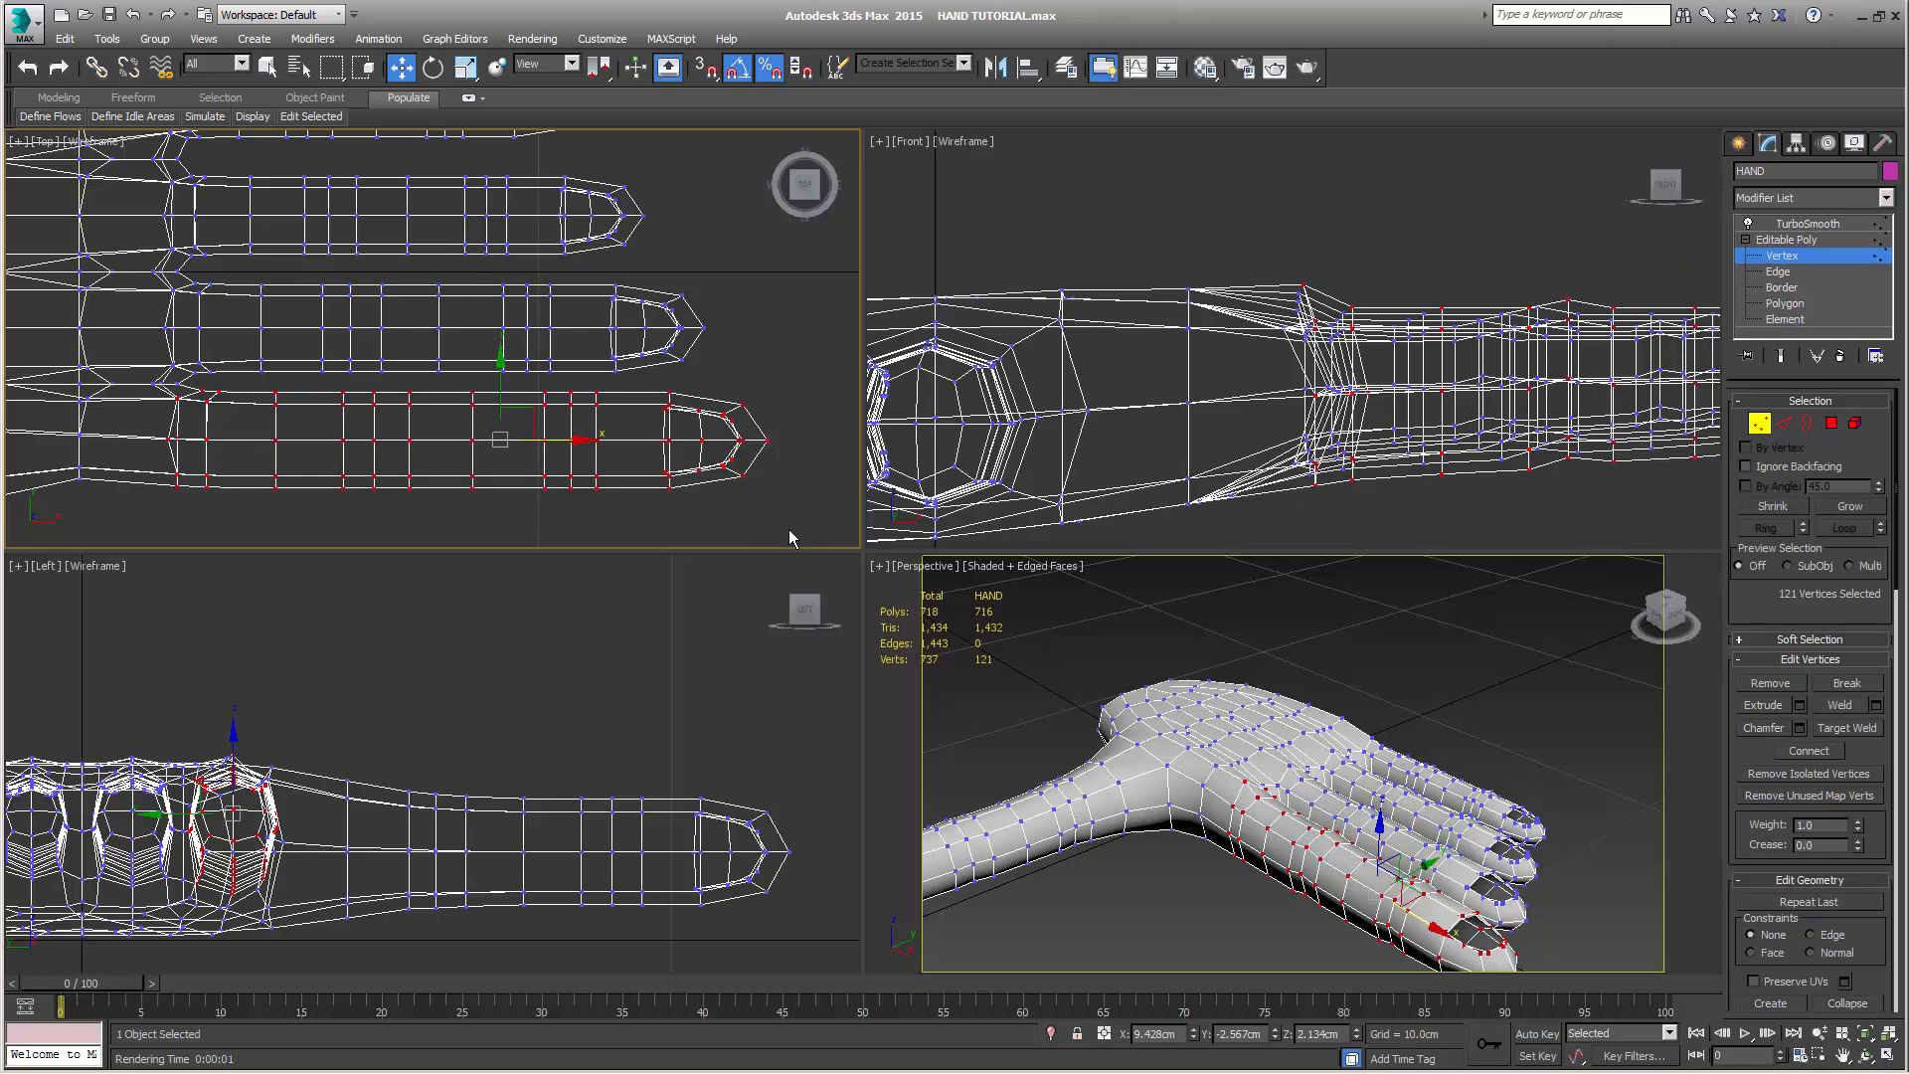
{"action": "key", "text": "r"}
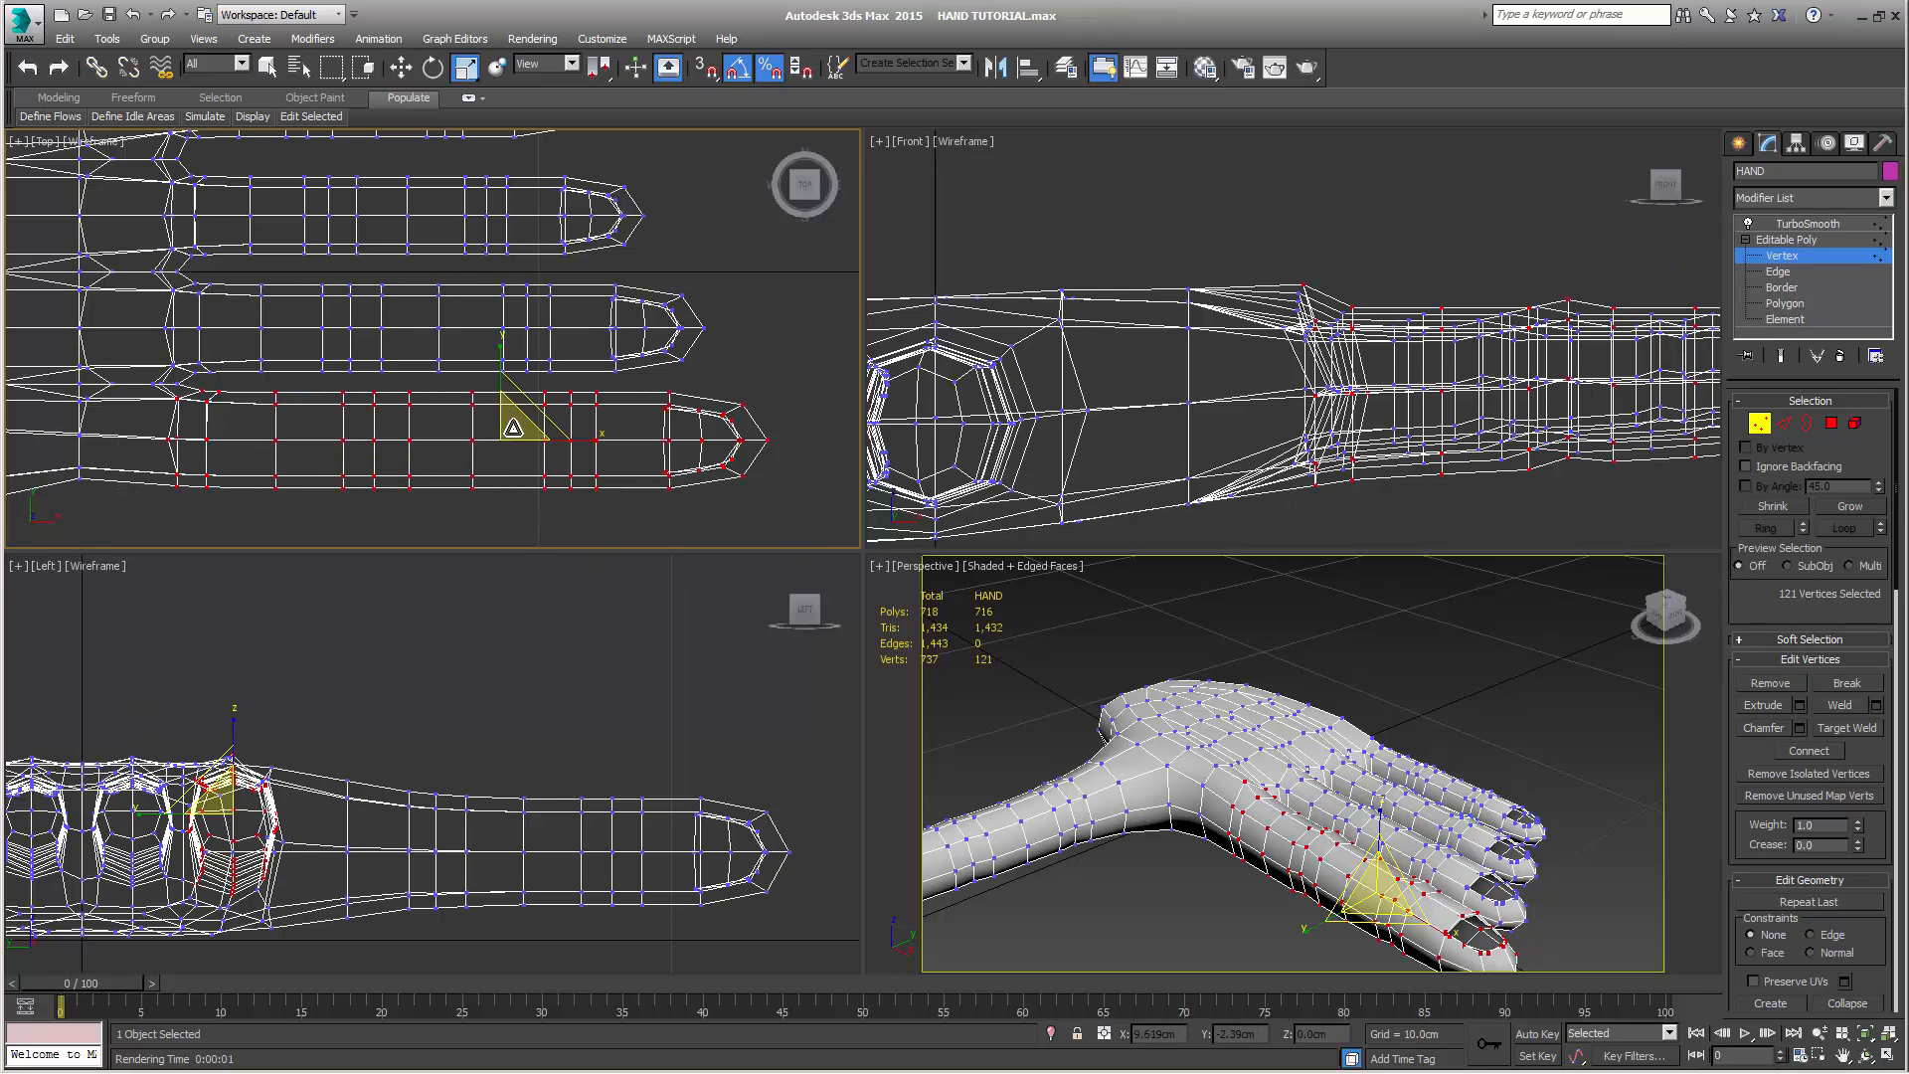
{"action": "mouse_move", "coordinate": [513, 428]}
{"action": "left_mouse_down"}
{"action": "mouse_move", "coordinate": [500, 466]}
{"action": "mouse_move", "coordinate": [506, 447]}
{"action": "left_mouse_up"}
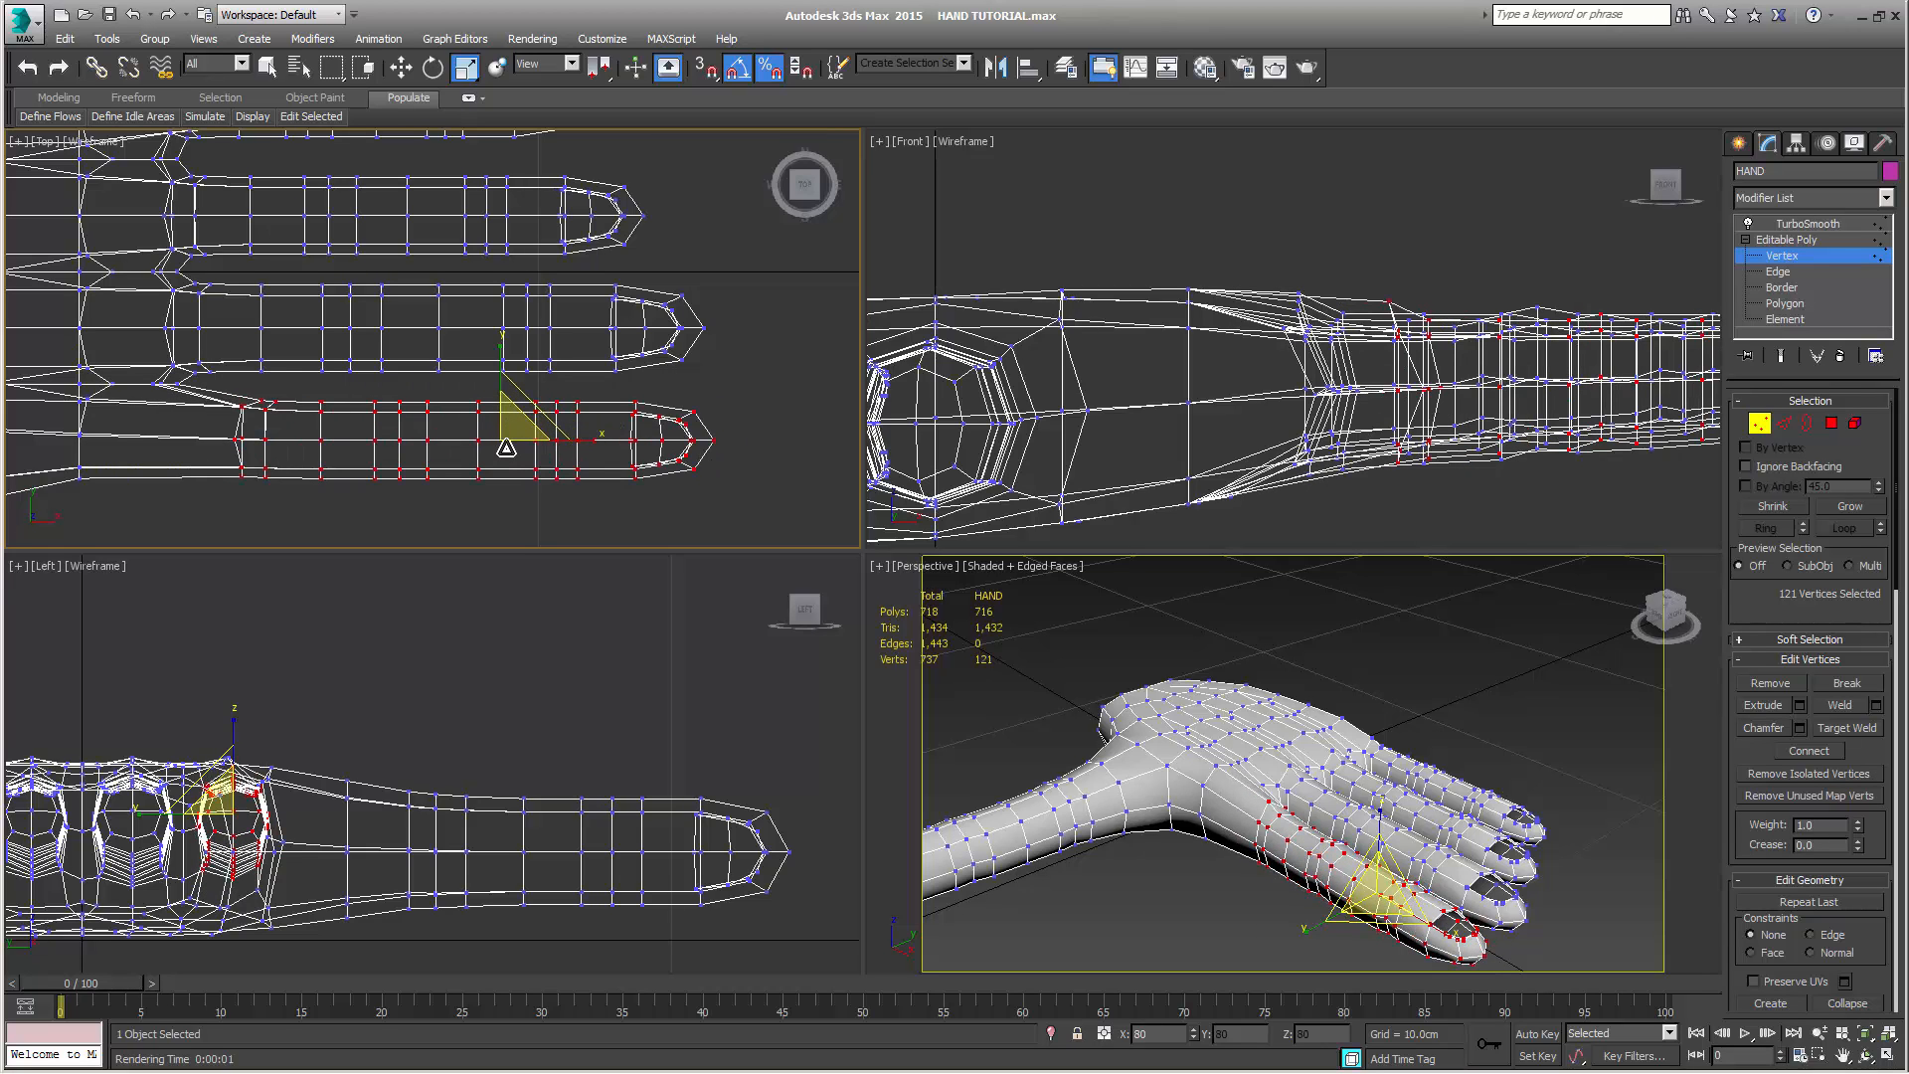
{"action": "scroll", "coordinate": [633, 474], "scroll_direction": "down", "scroll_amount": 2}
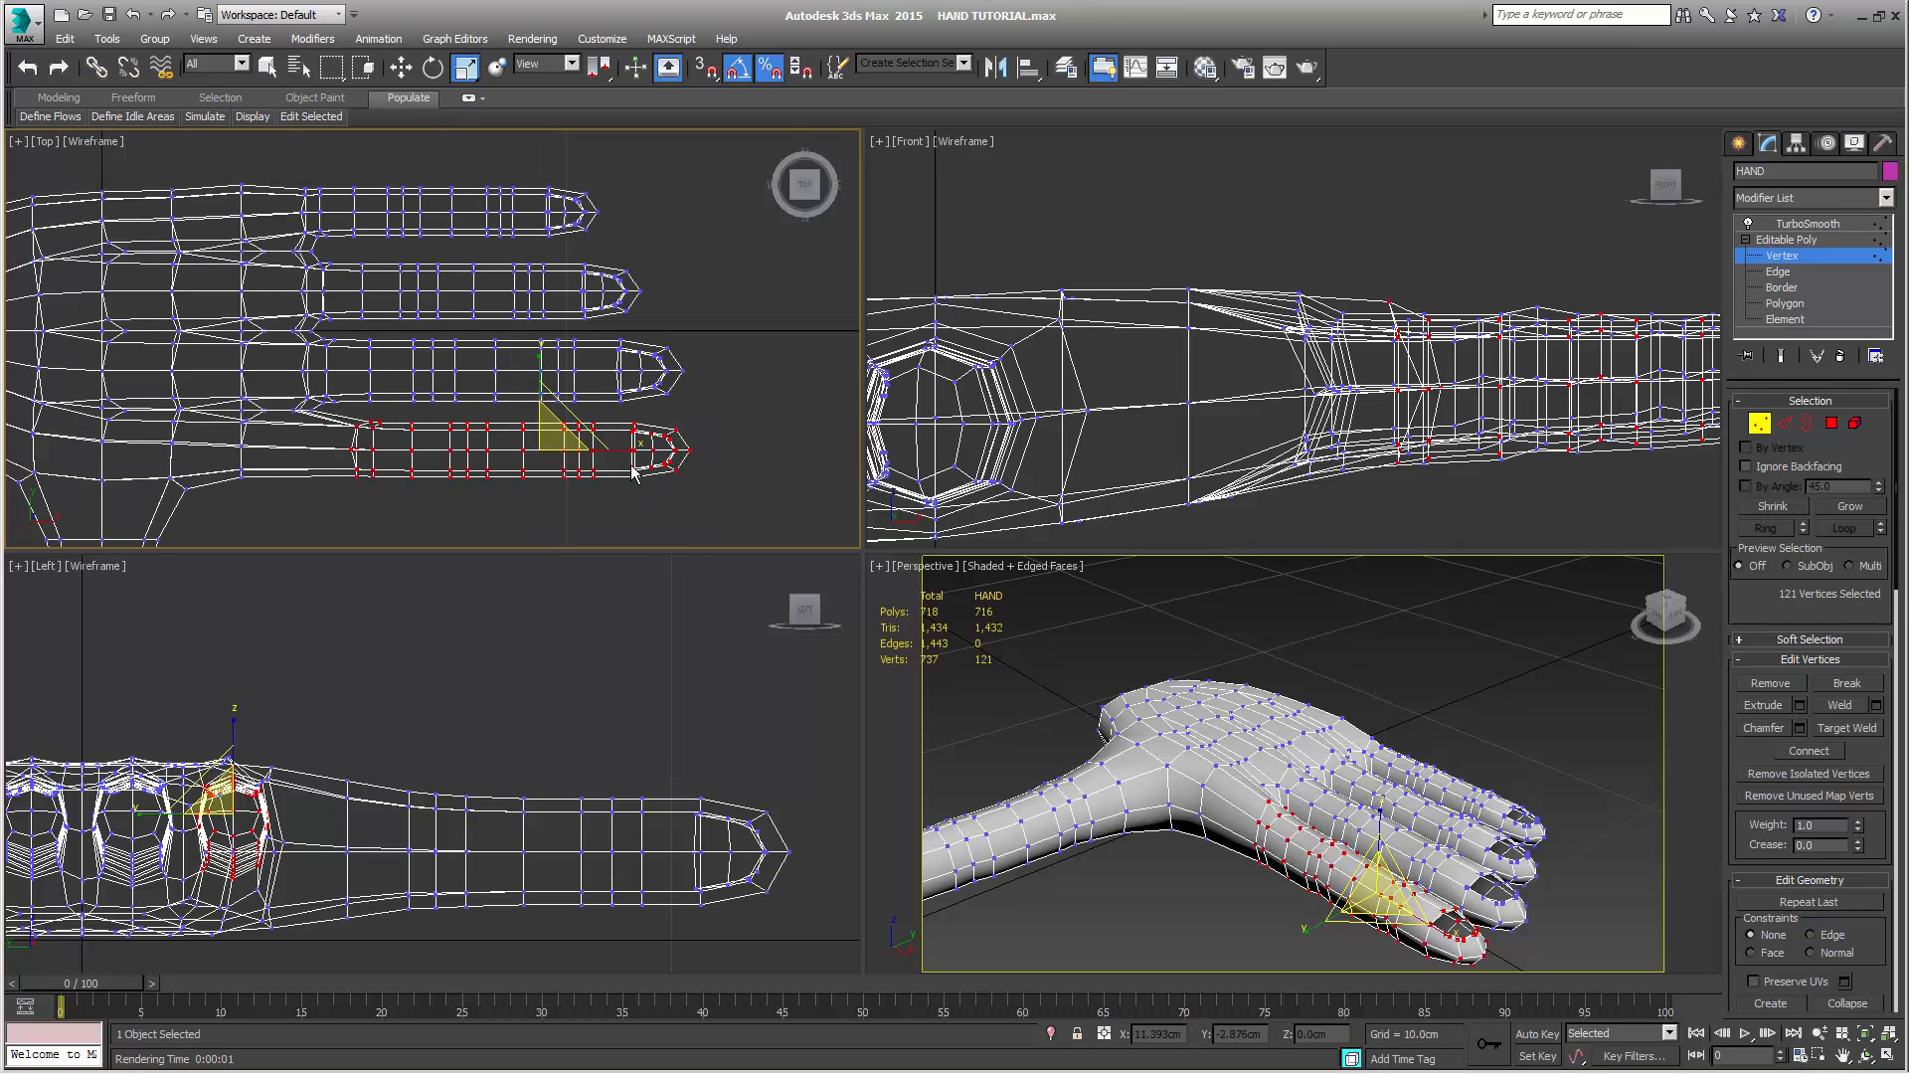
{"action": "key", "text": "w"}
{"action": "left_click_drag", "start_coordinate": [621, 450], "coordinate": [557, 449]}
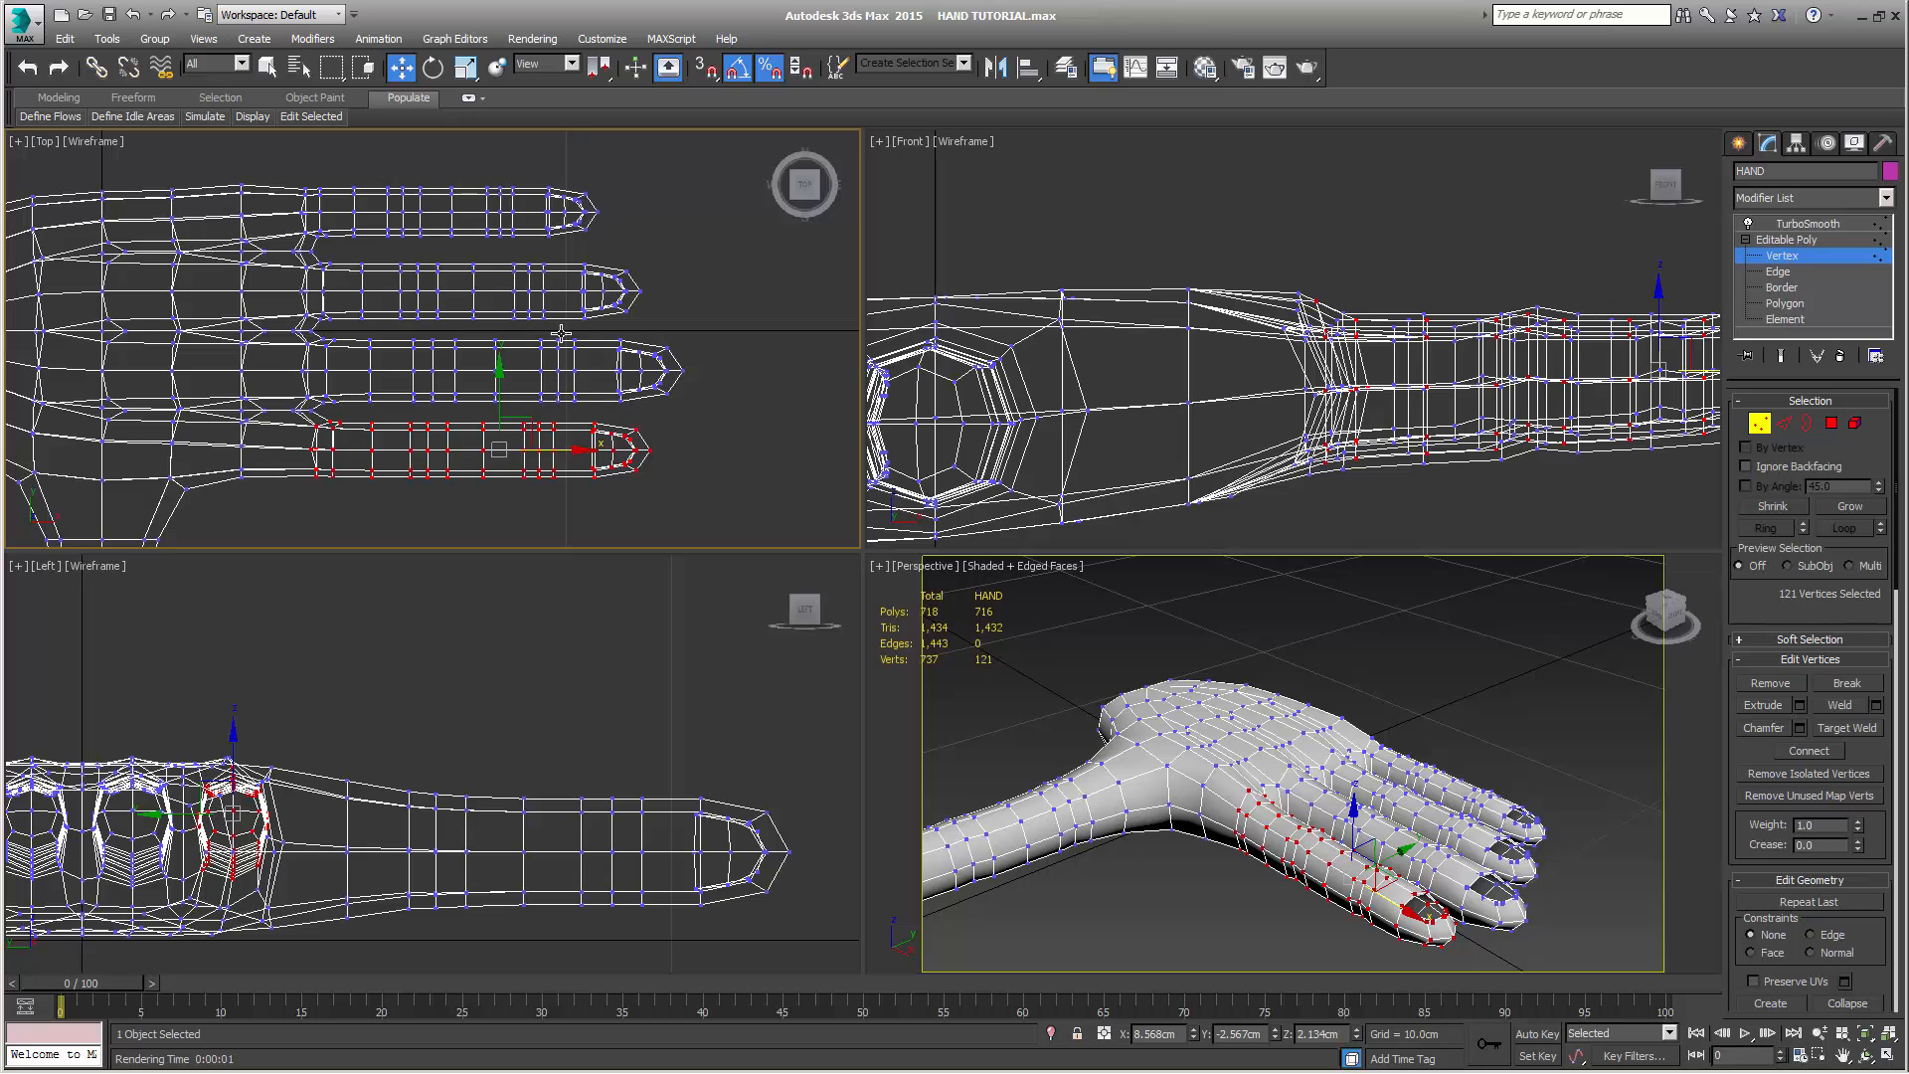
{"action": "left_click_drag", "start_coordinate": [565, 449], "coordinate": [553, 449]}
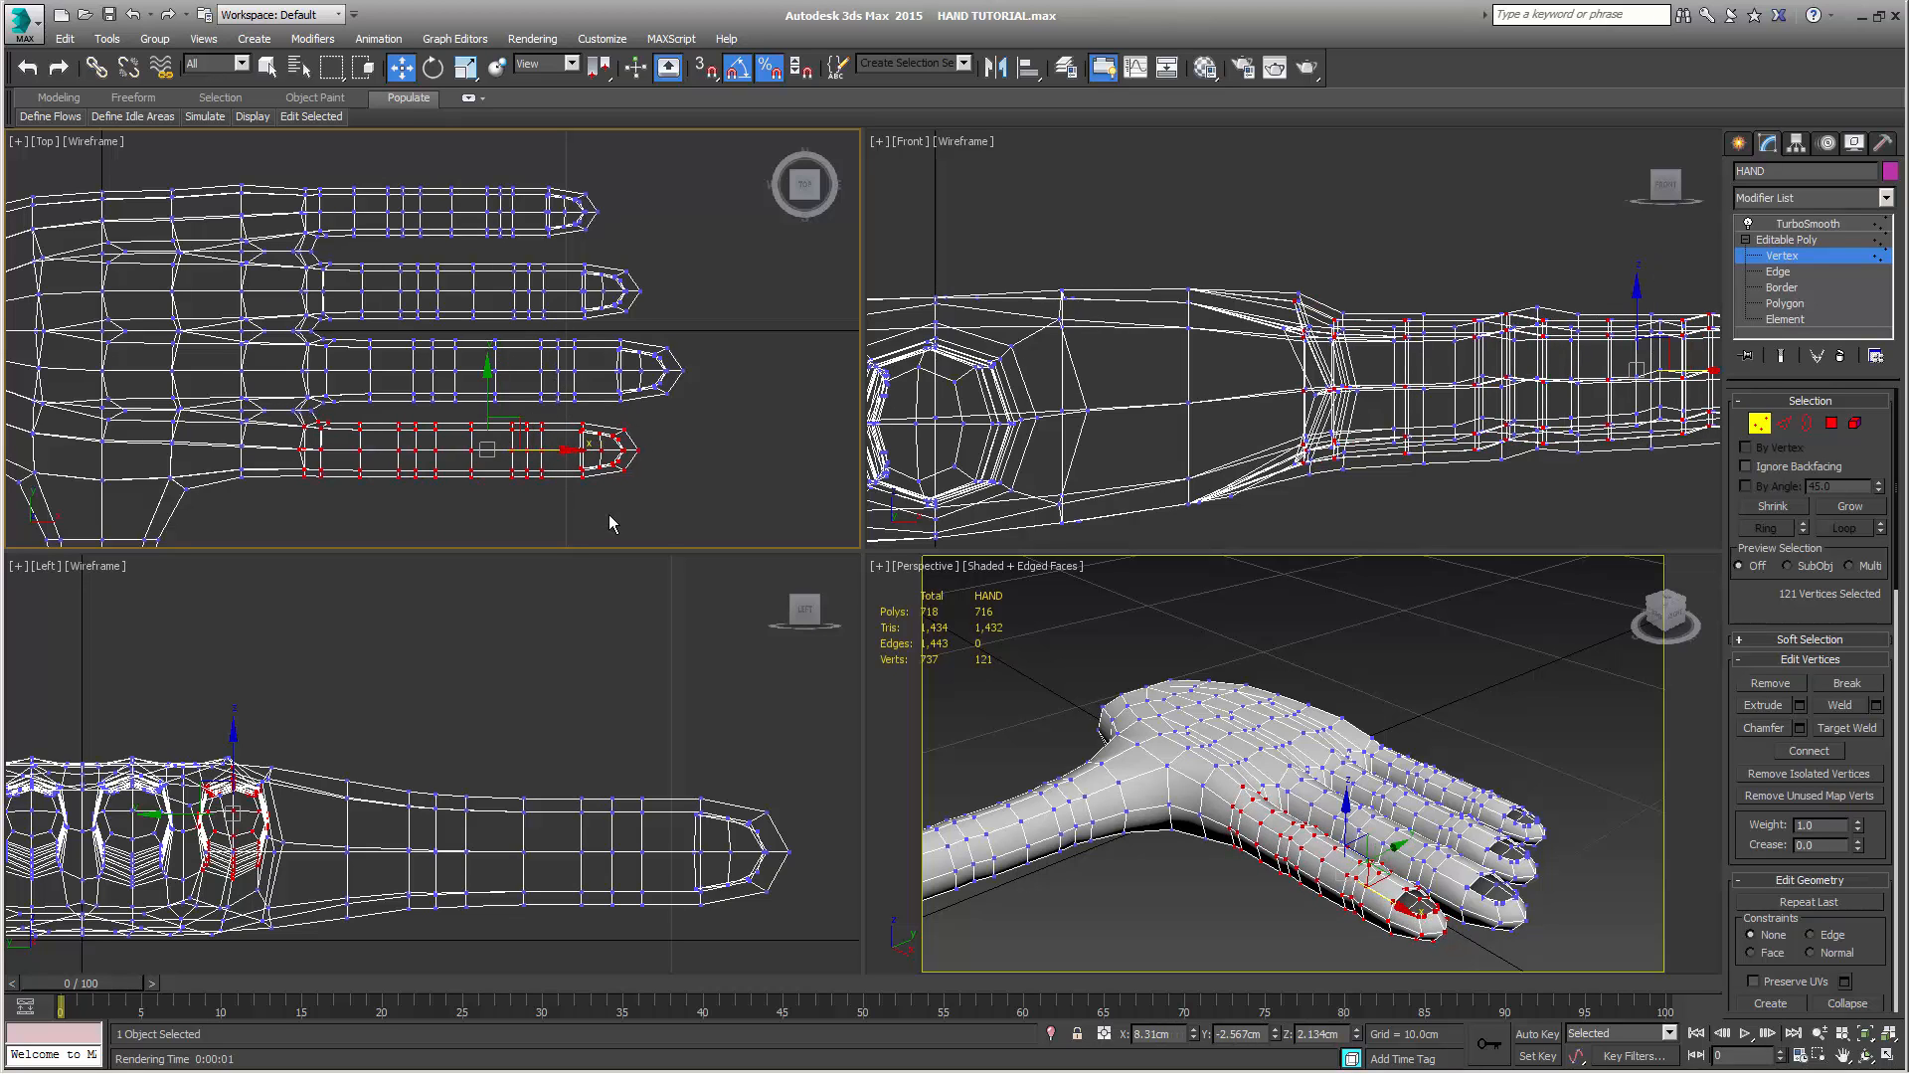
Select the vertices along the little-finger edge of the palm, from the wrist to the knuckle, and frame them in the Left view for scaling
{"action": "scroll", "coordinate": [661, 483], "scroll_direction": "down", "scroll_amount": 3}
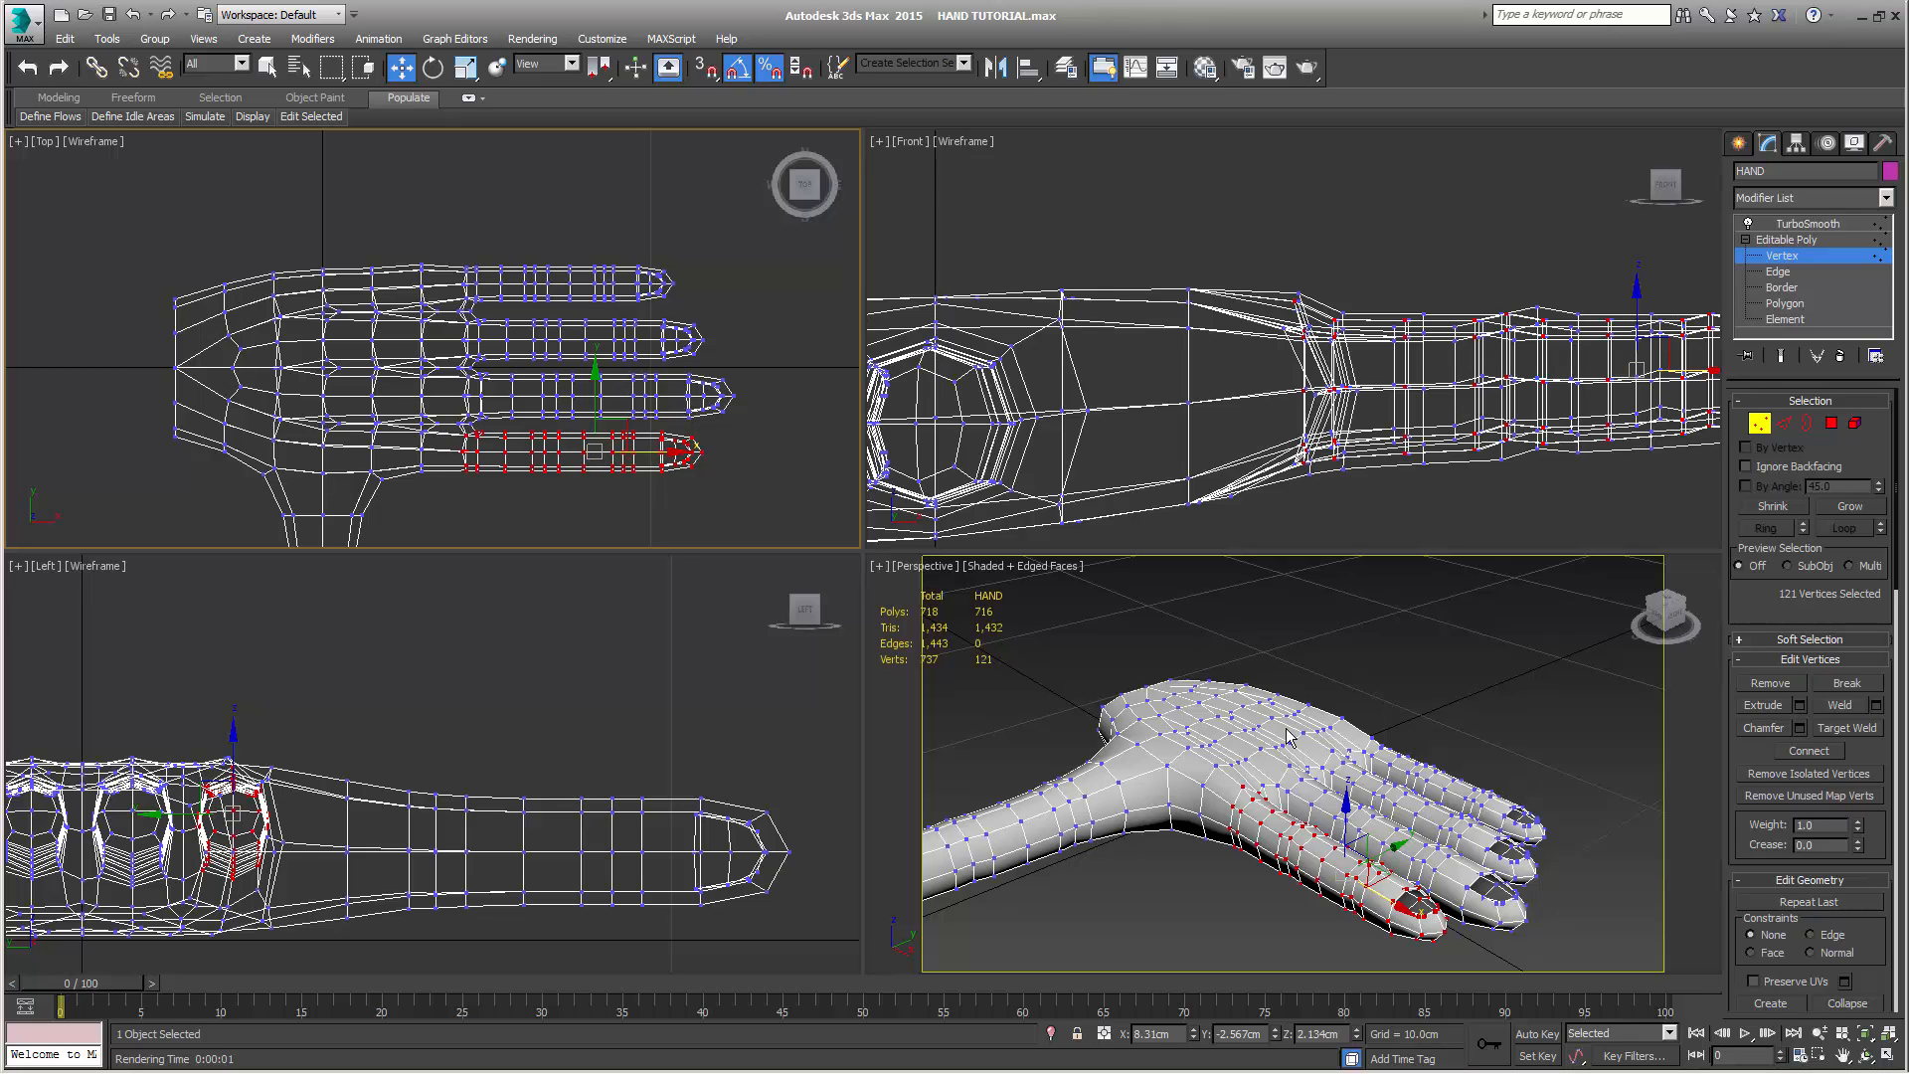
{"action": "middle_click_drag", "start_coordinate": [1317, 736], "coordinate": [1189, 700], "text": "alt"}
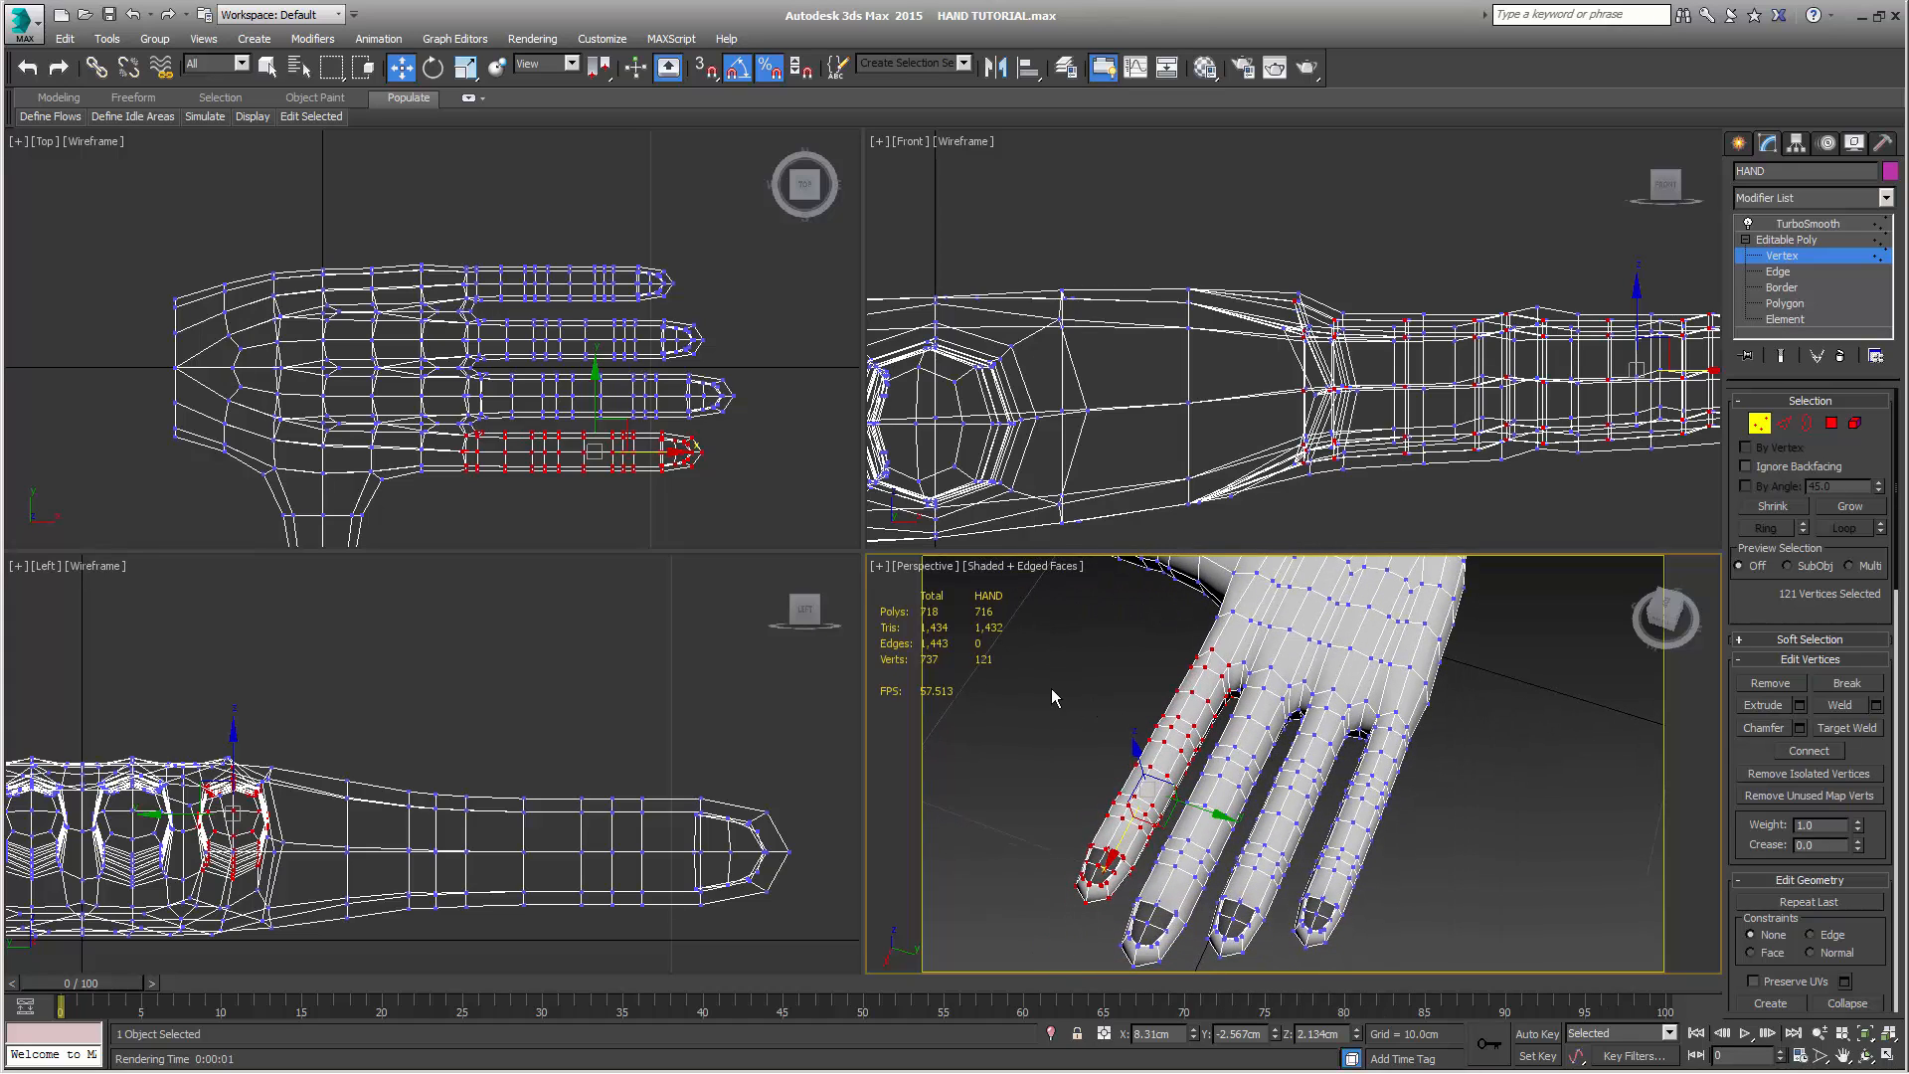
{"action": "middle_click_drag", "start_coordinate": [432, 213], "coordinate": [477, 221]}
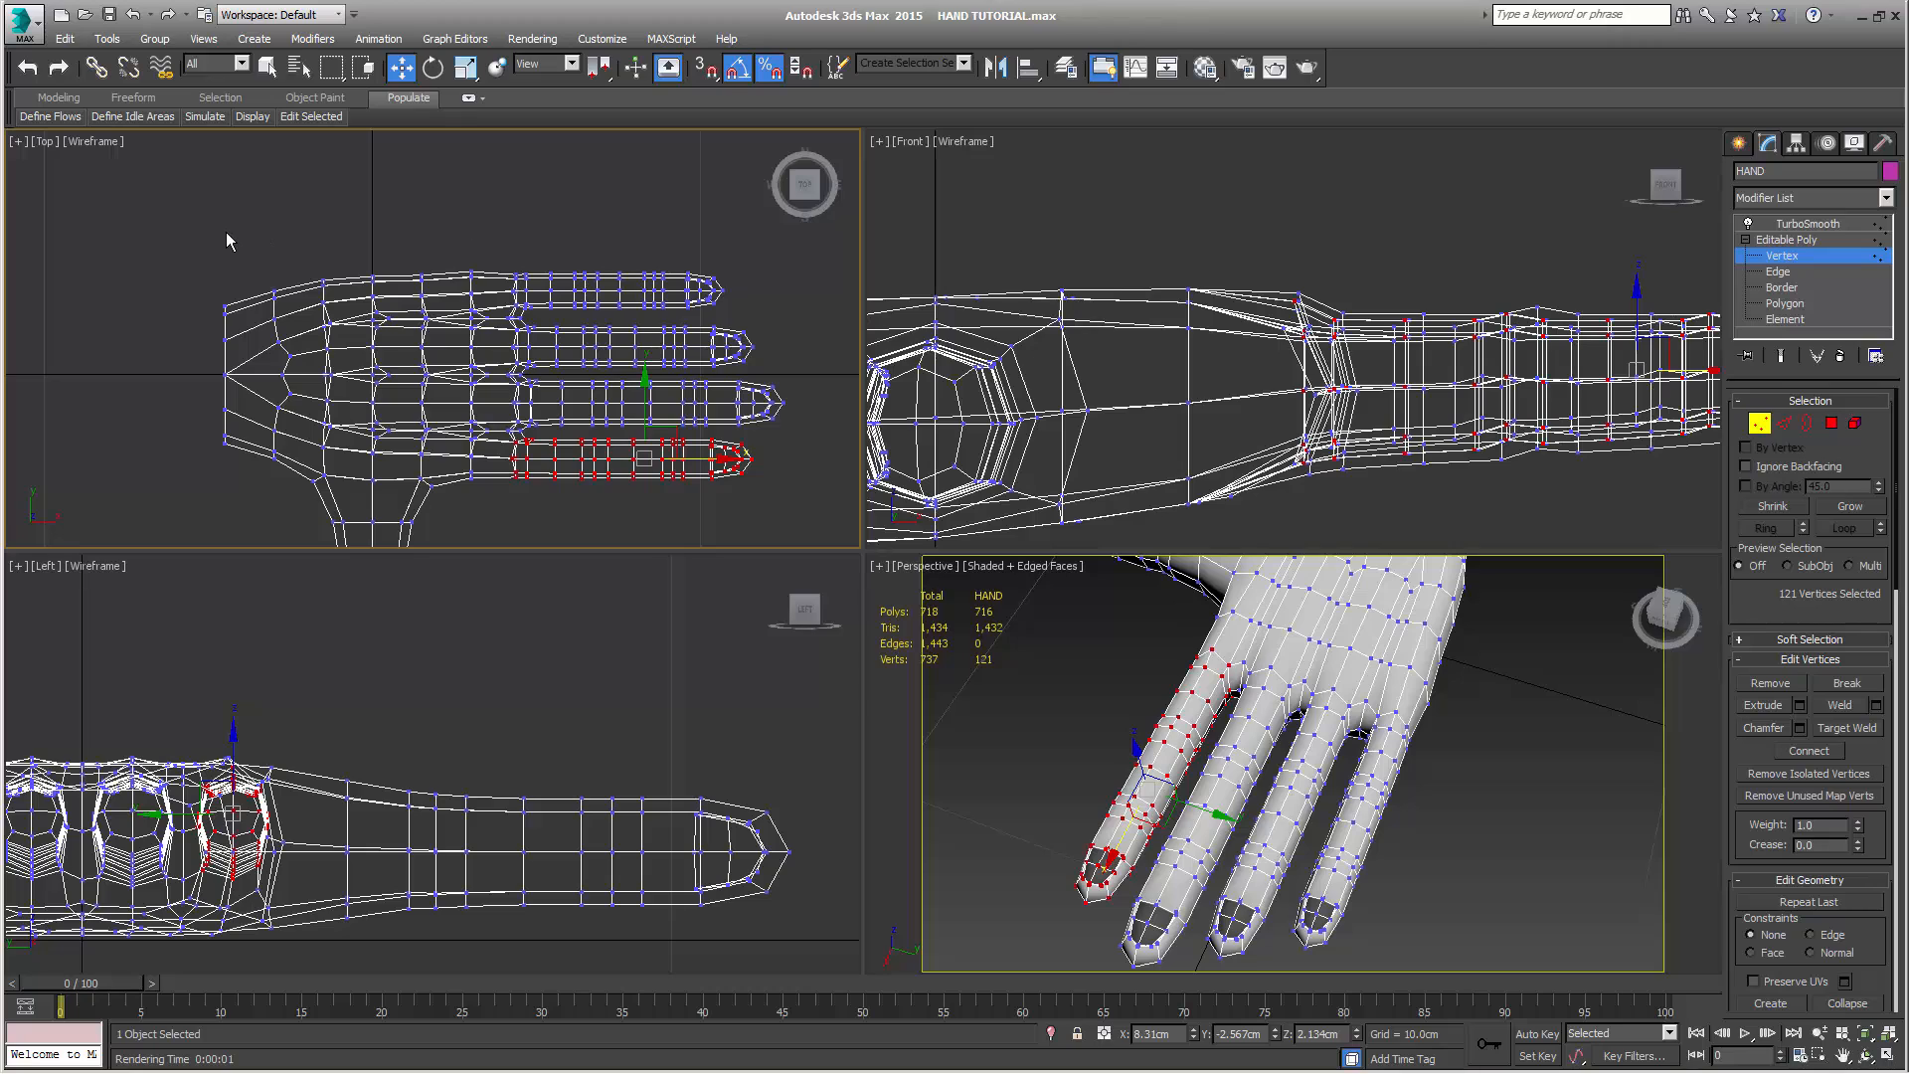
{"action": "left_click_drag", "start_coordinate": [267, 260], "coordinate": [513, 320]}
{"action": "left_click_drag", "start_coordinate": [513, 320], "coordinate": [512, 319]}
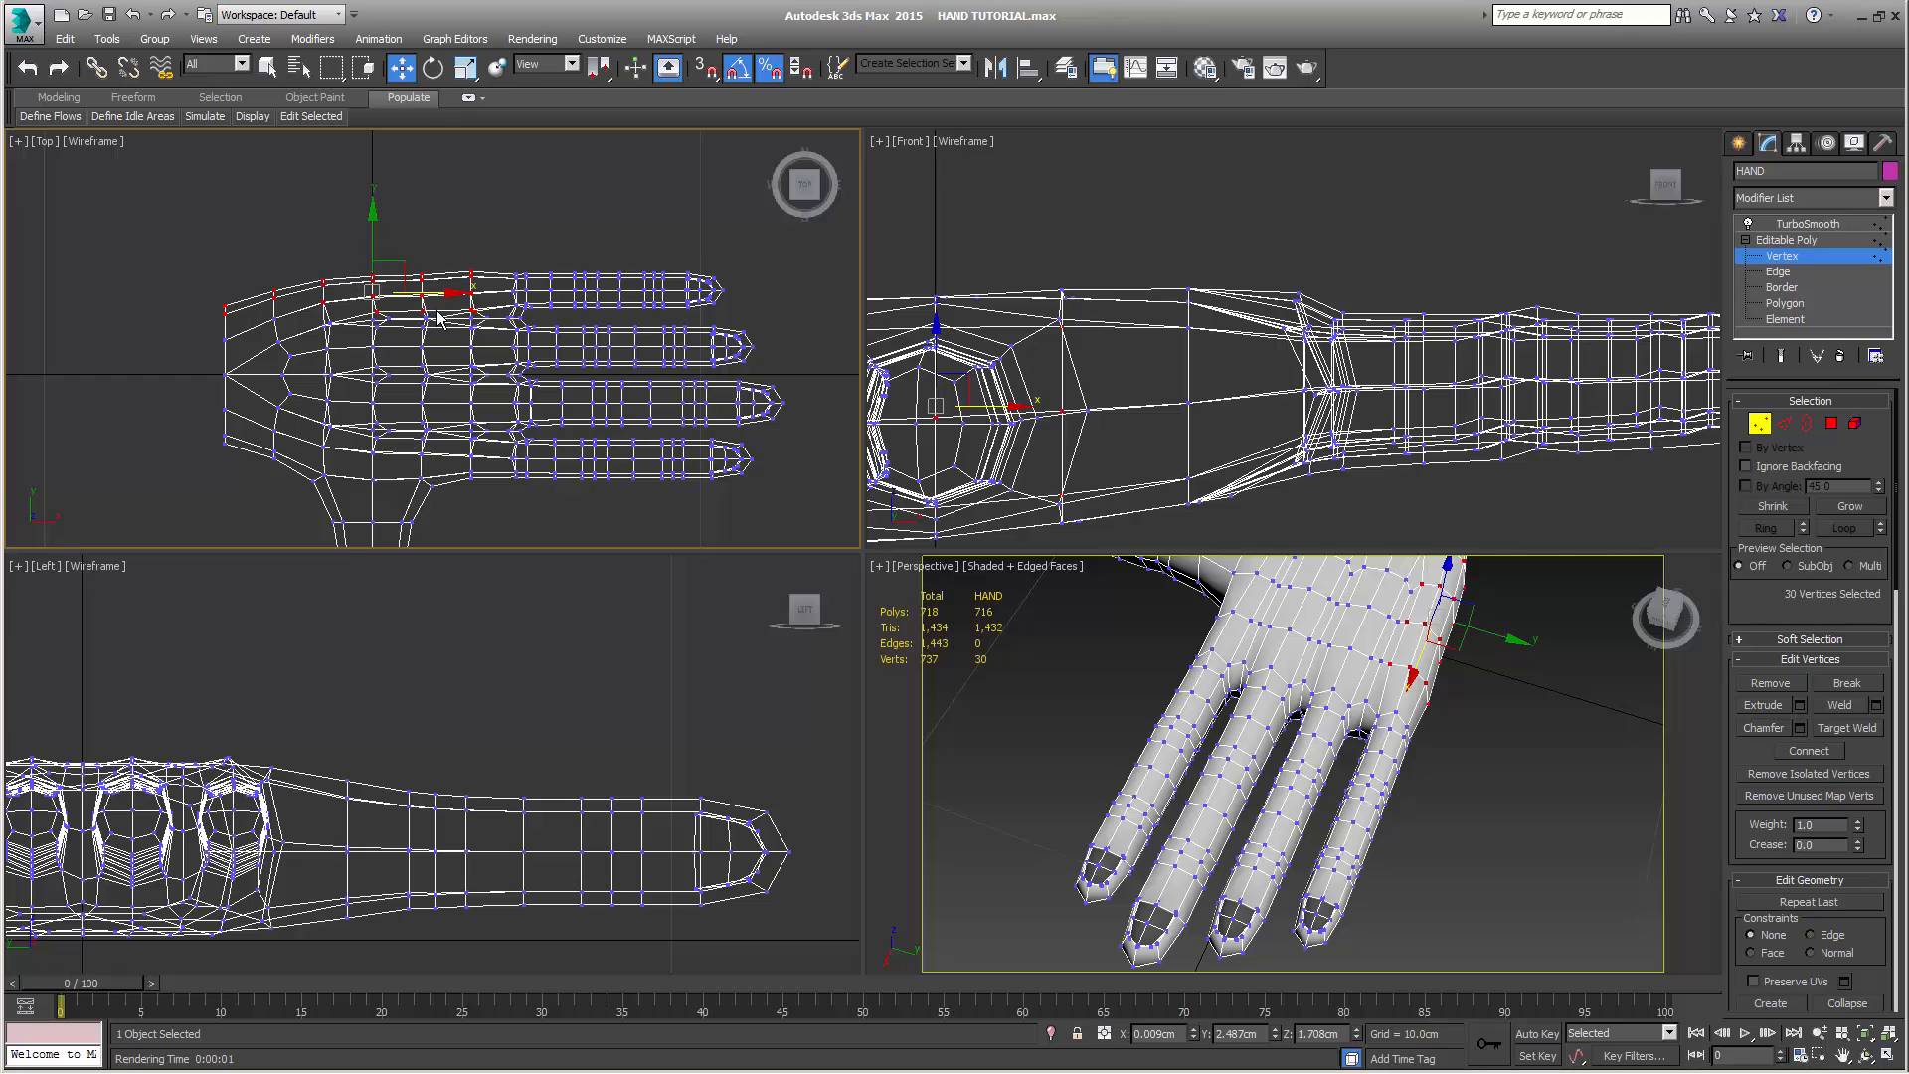
{"action": "scroll", "coordinate": [445, 328], "scroll_direction": "up", "scroll_amount": 4}
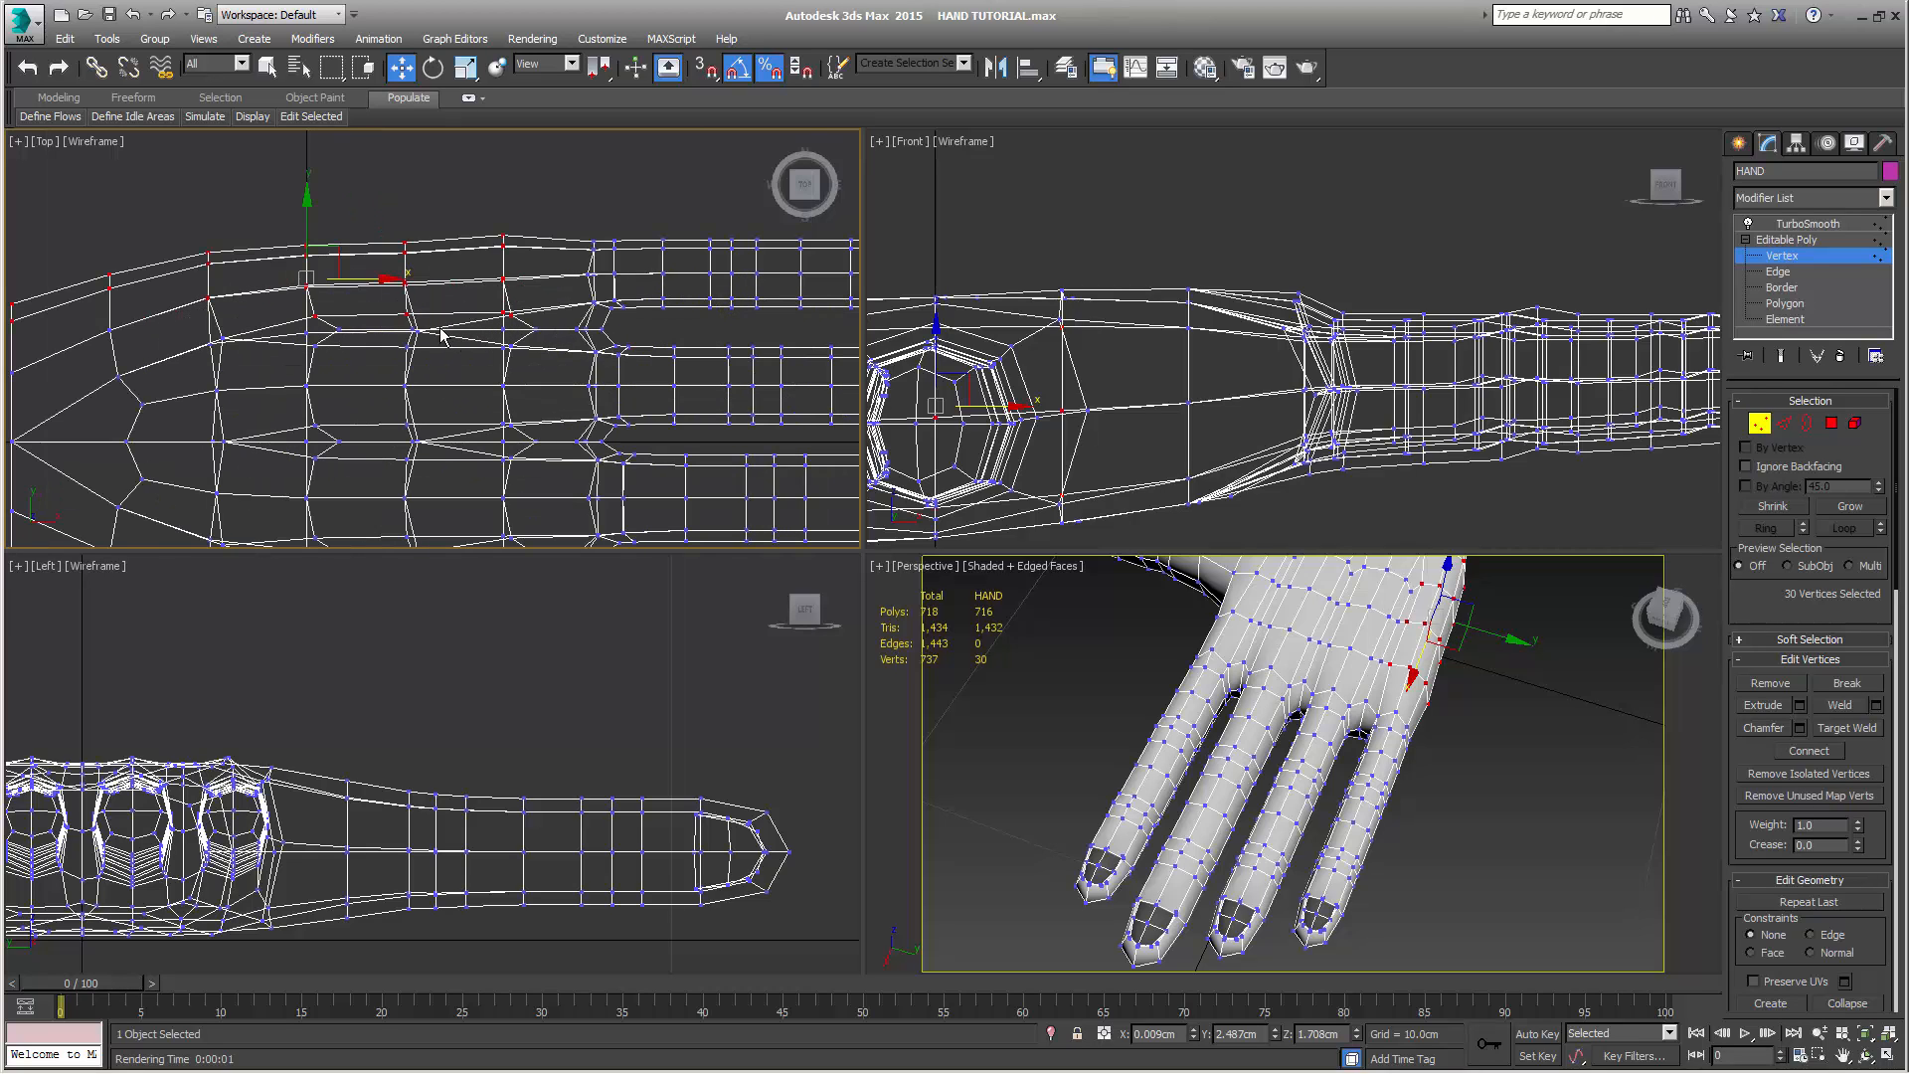
{"action": "scroll", "coordinate": [313, 339], "scroll_direction": "down", "scroll_amount": 2}
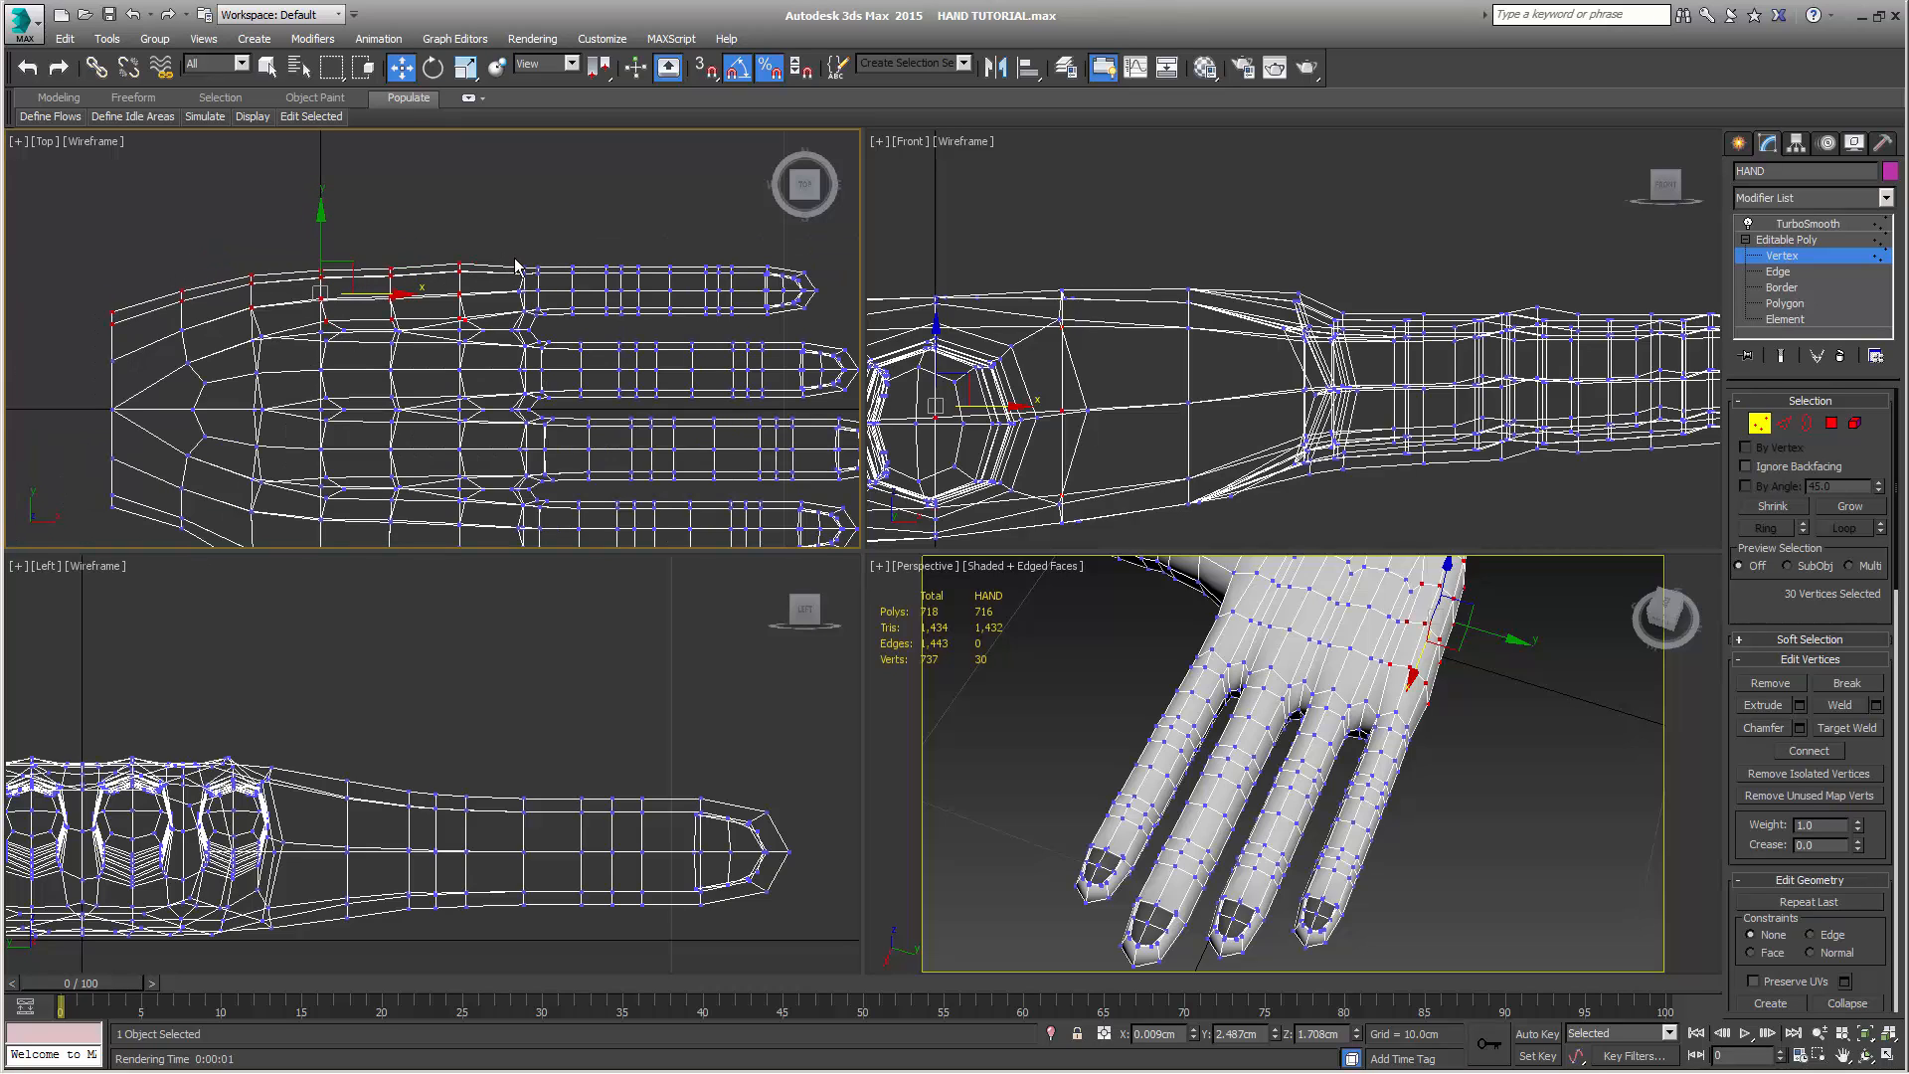
{"action": "scroll", "coordinate": [396, 664], "scroll_direction": "down", "scroll_amount": 4}
{"action": "middle_click_drag", "start_coordinate": [402, 718], "coordinate": [582, 717]}
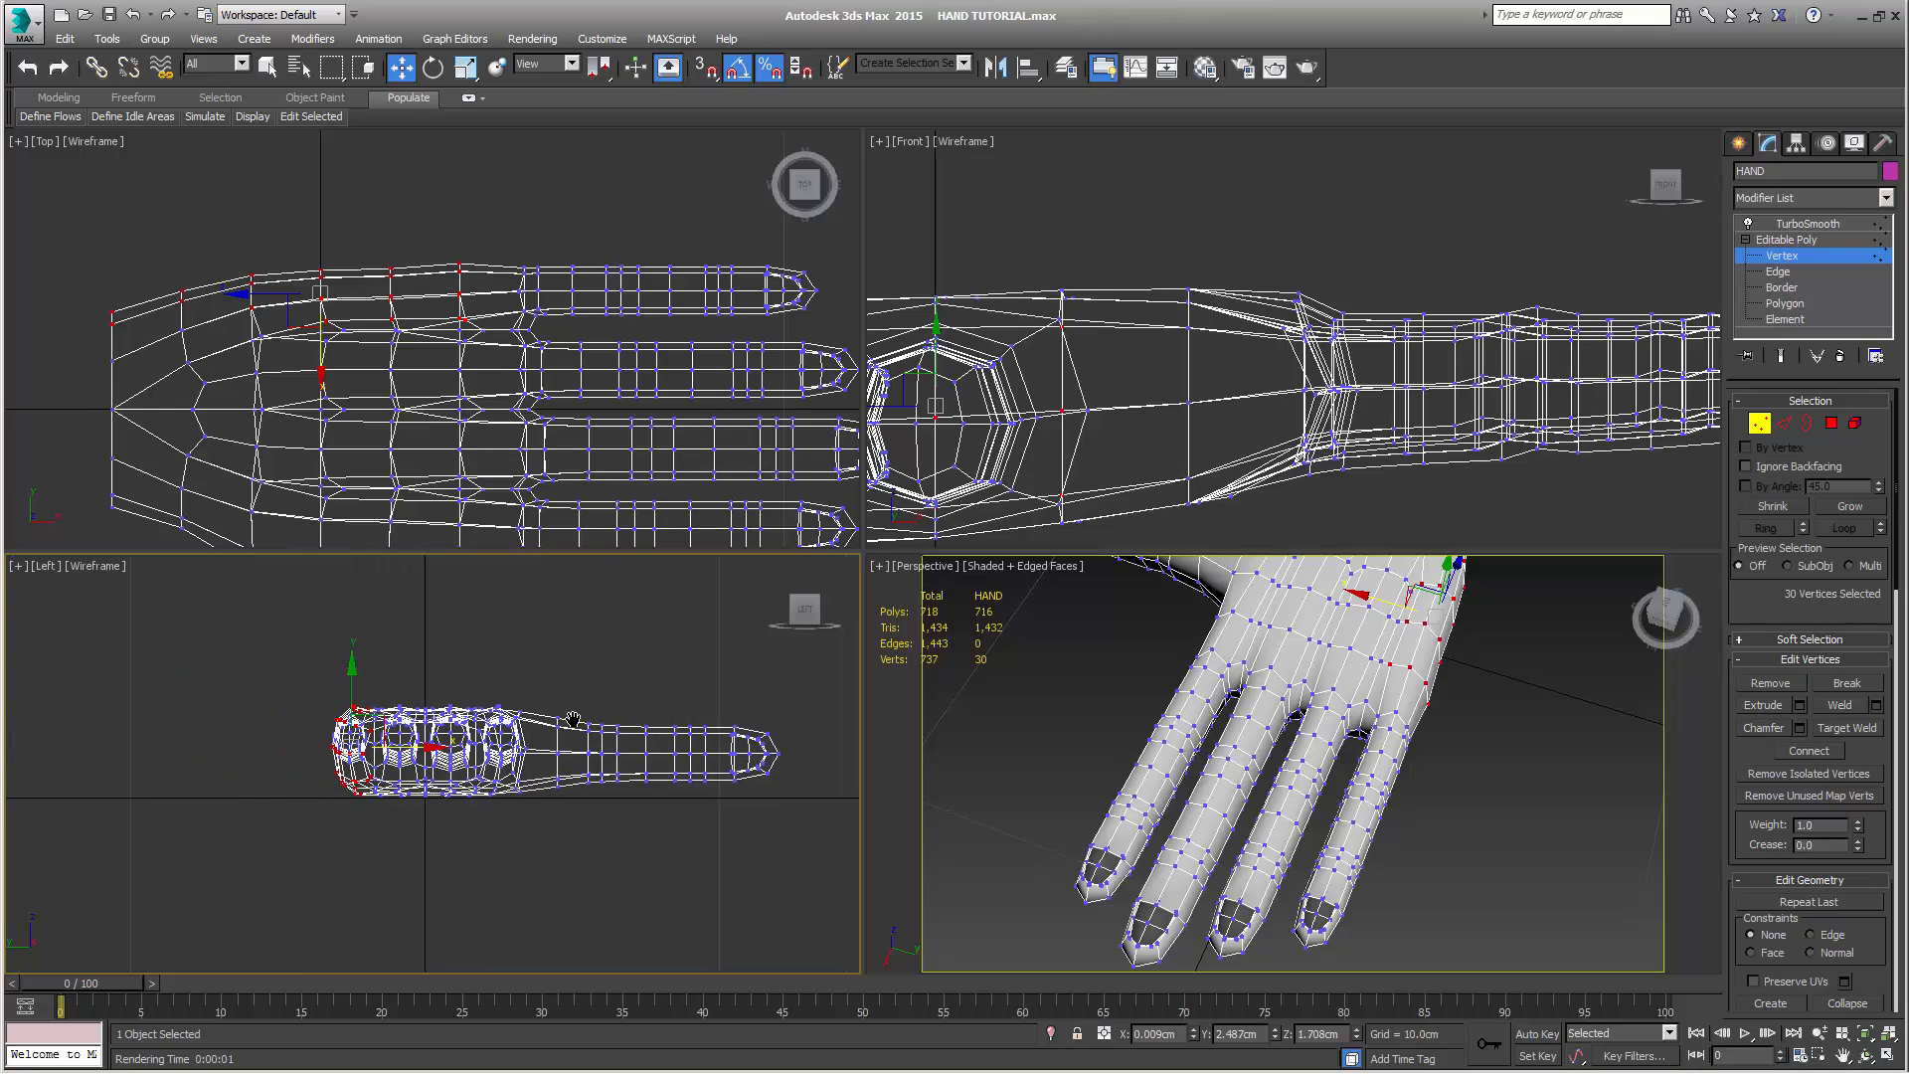
{"action": "scroll", "coordinate": [574, 719], "scroll_direction": "up", "scroll_amount": 2}
{"action": "scroll", "coordinate": [421, 712], "scroll_direction": "up", "scroll_amount": 2}
{"action": "middle_click_drag", "start_coordinate": [420, 713], "coordinate": [515, 723]}
{"action": "scroll", "coordinate": [505, 726], "scroll_direction": "up", "scroll_amount": 2}
{"action": "middle_click_drag", "start_coordinate": [385, 712], "coordinate": [583, 712]}
{"action": "key", "text": "r"}
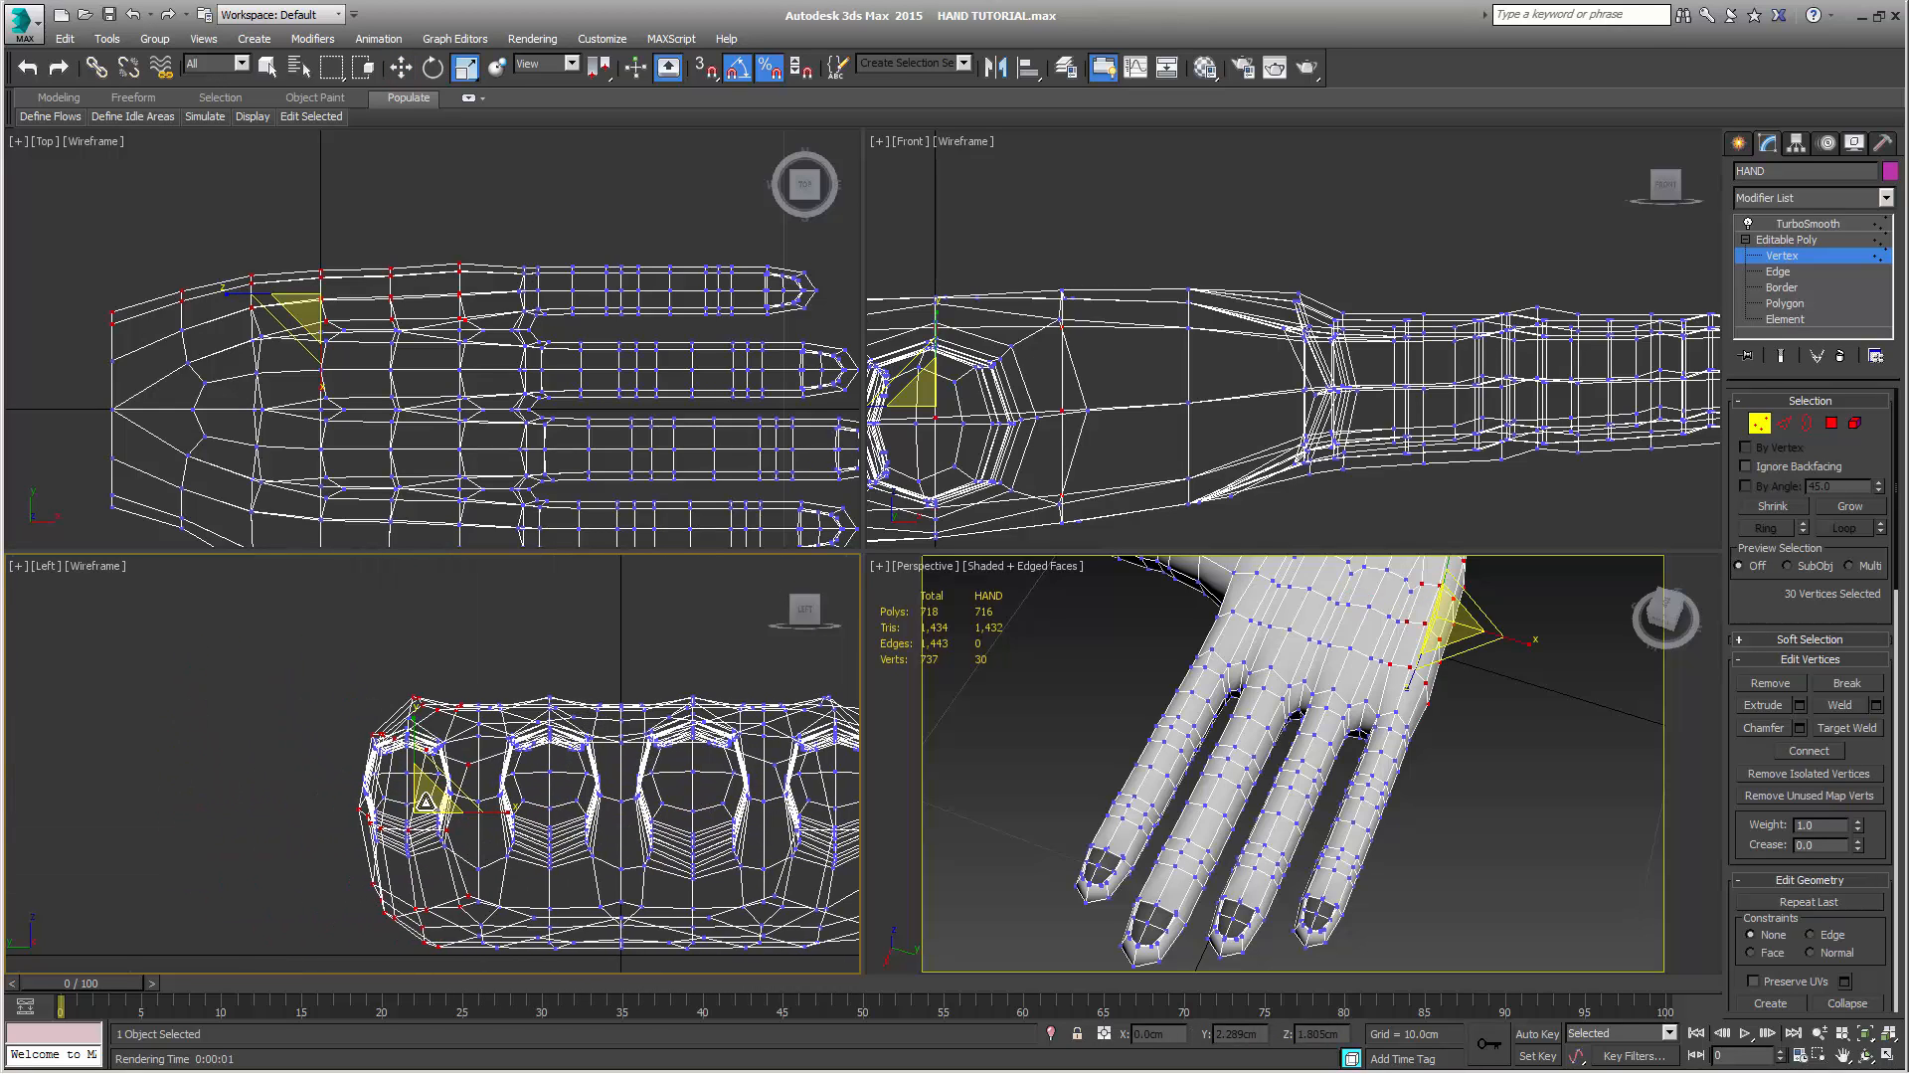
{"action": "left_click_drag", "start_coordinate": [423, 803], "coordinate": [409, 822]}
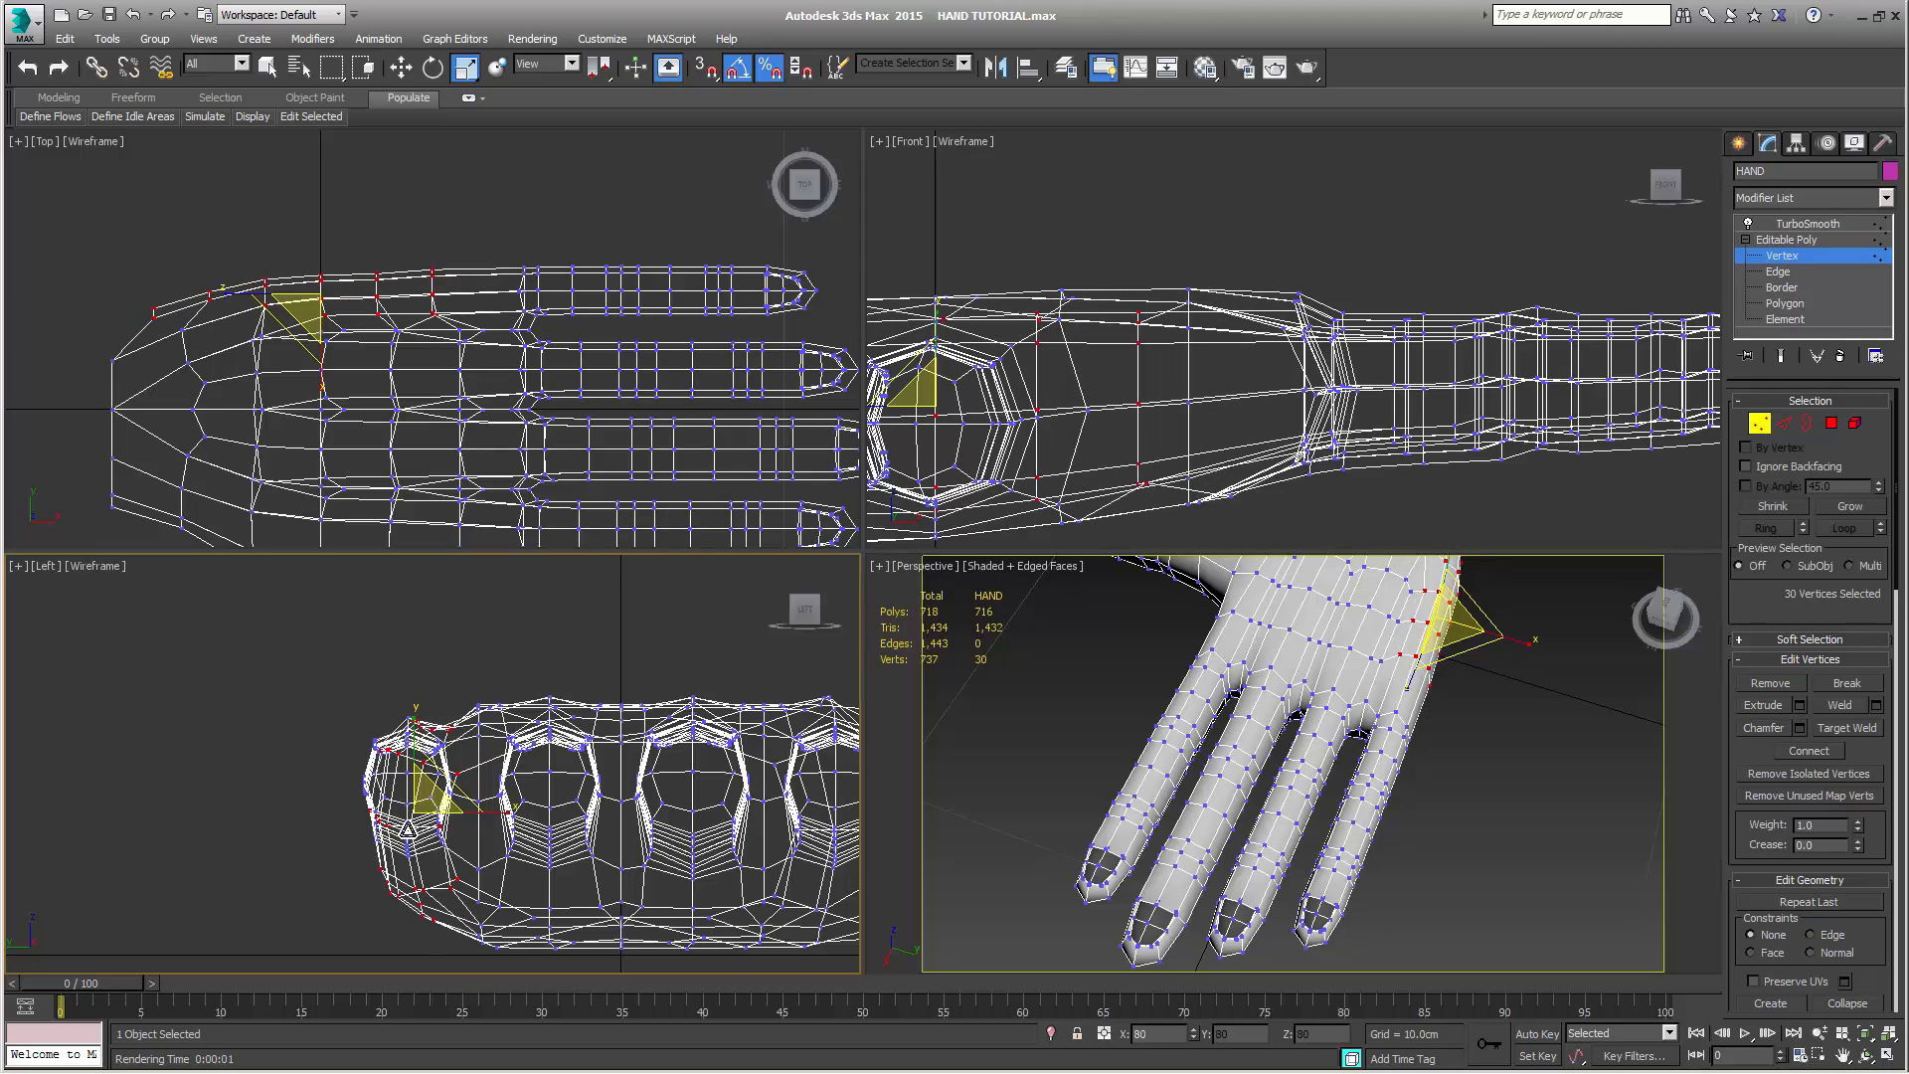
{"action": "left_click_drag", "start_coordinate": [407, 829], "coordinate": [398, 843]}
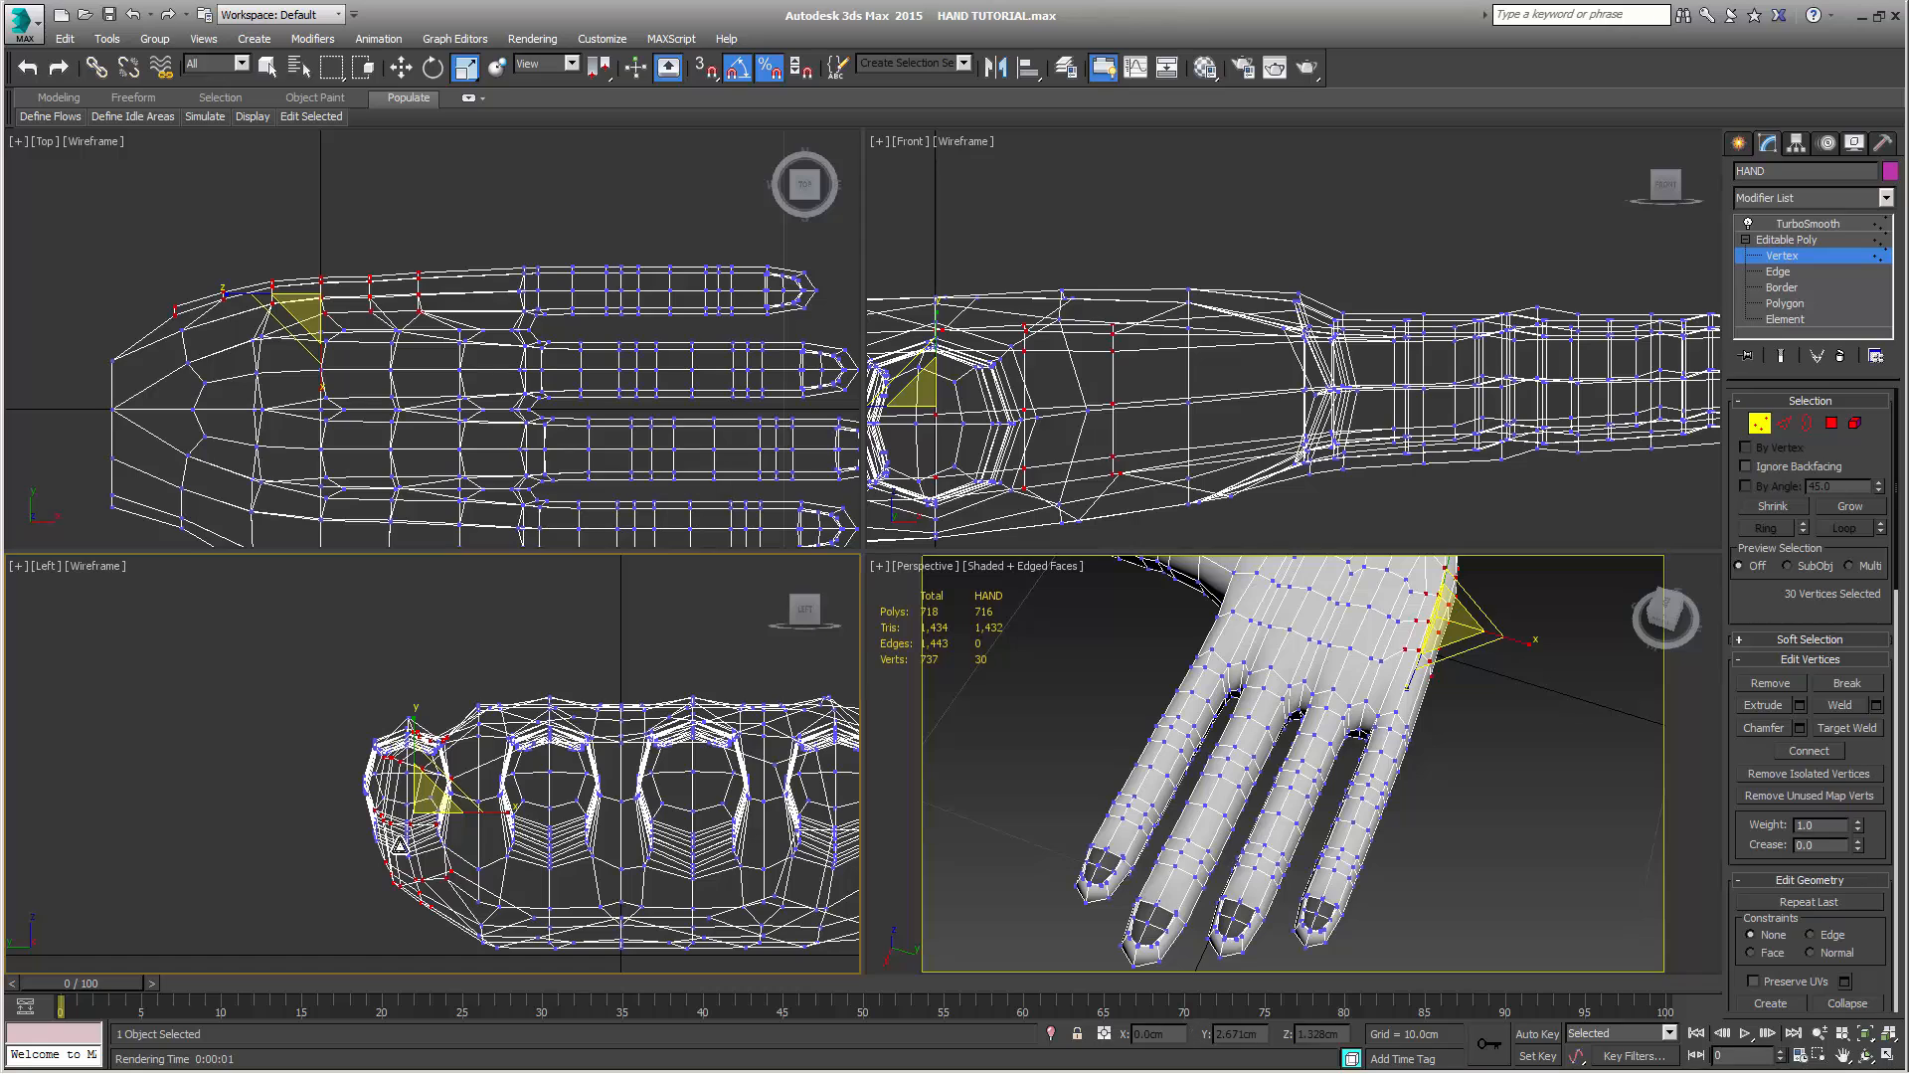
{"action": "key", "text": "ctrl+z"}
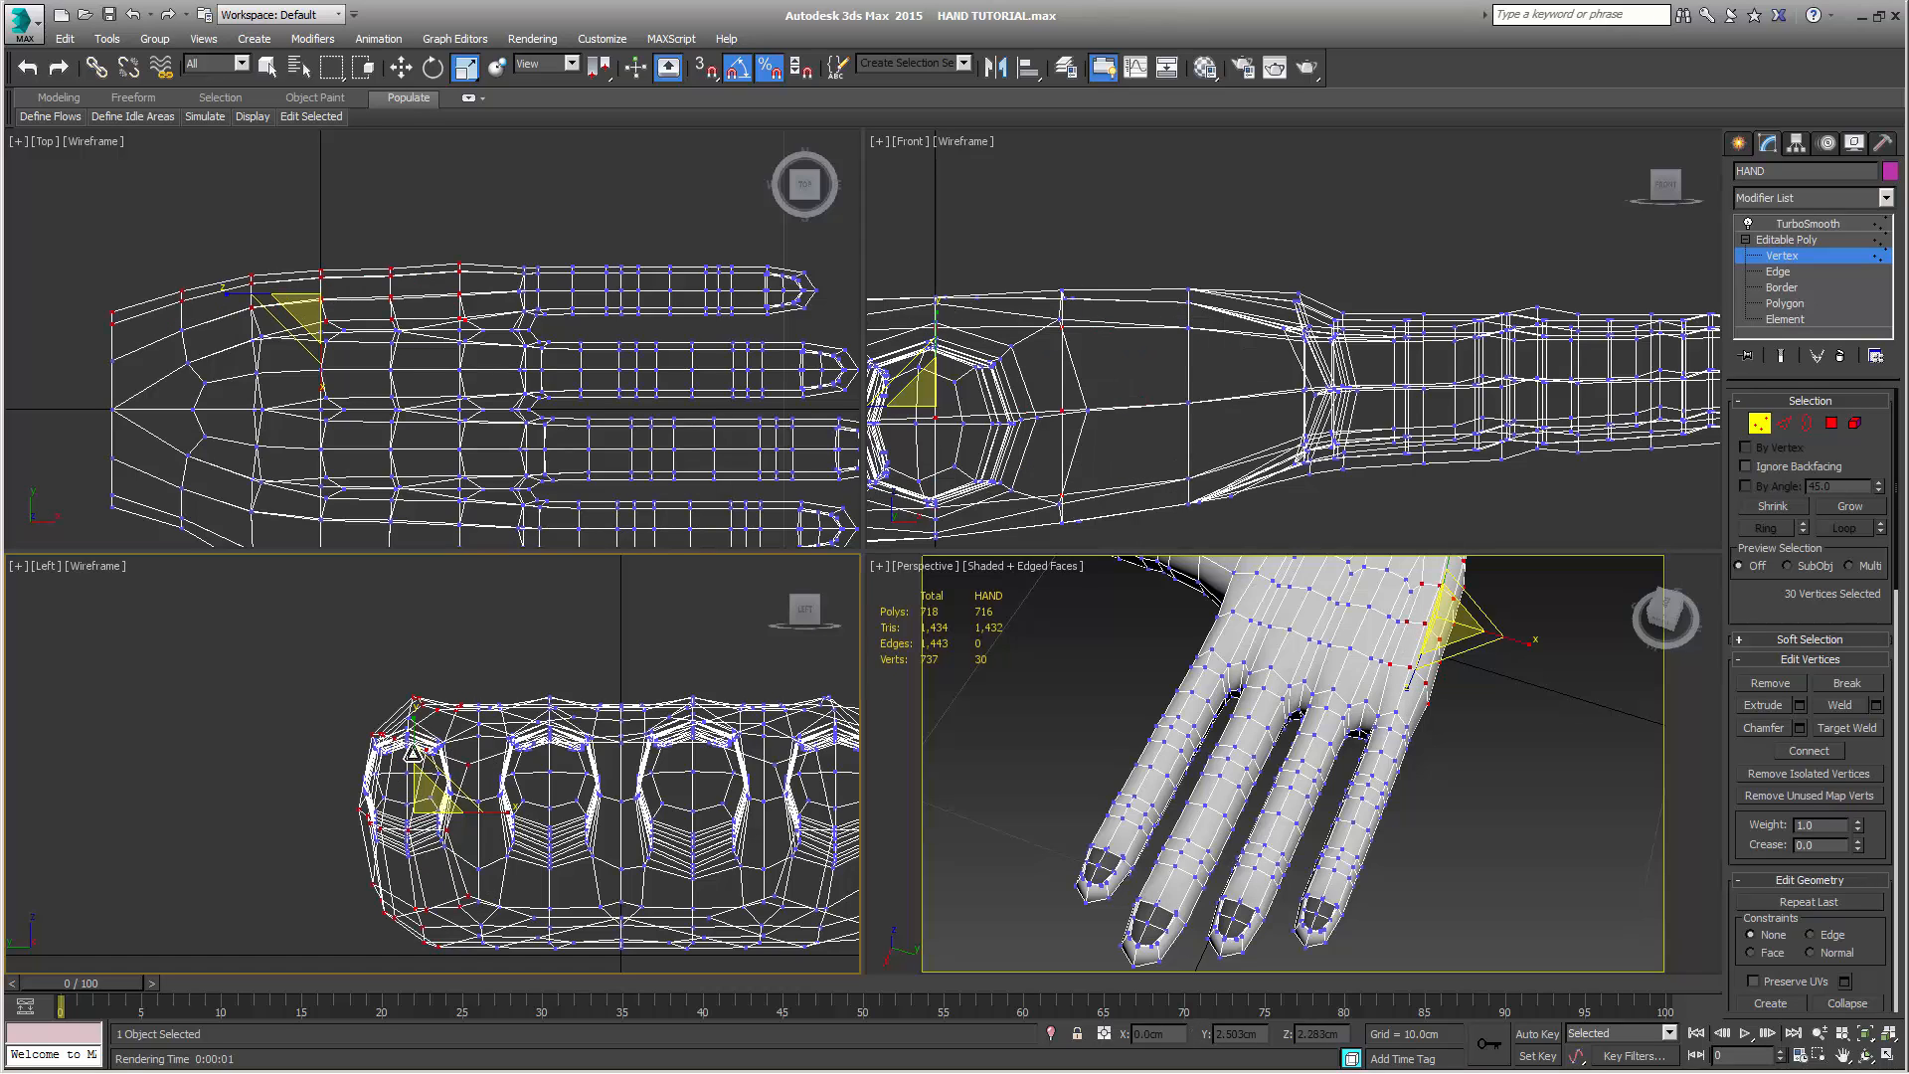
Scale the palm's little-finger edge vertically to 70% in the Left view, and raise it to about Z 1.89 cm
{"action": "left_click_drag", "start_coordinate": [413, 724], "coordinate": [413, 761]}
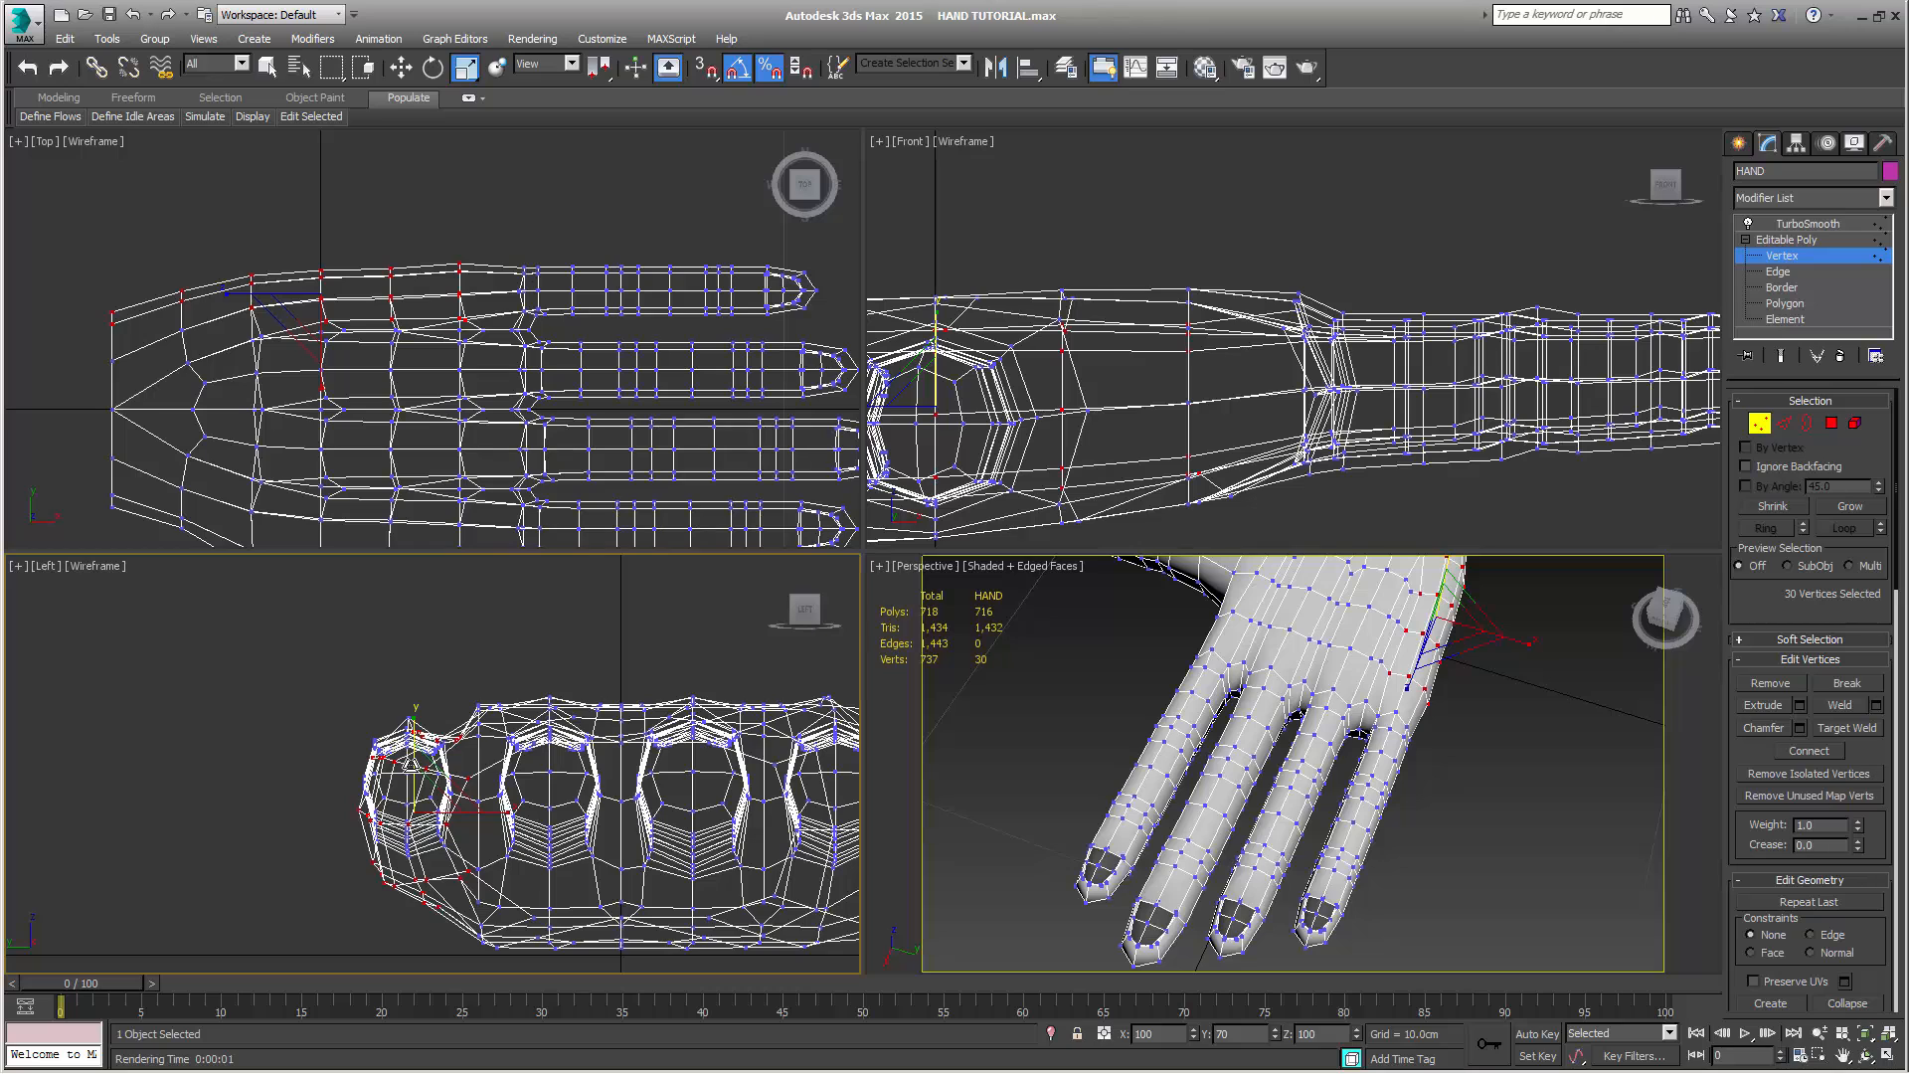
{"action": "key", "text": "w"}
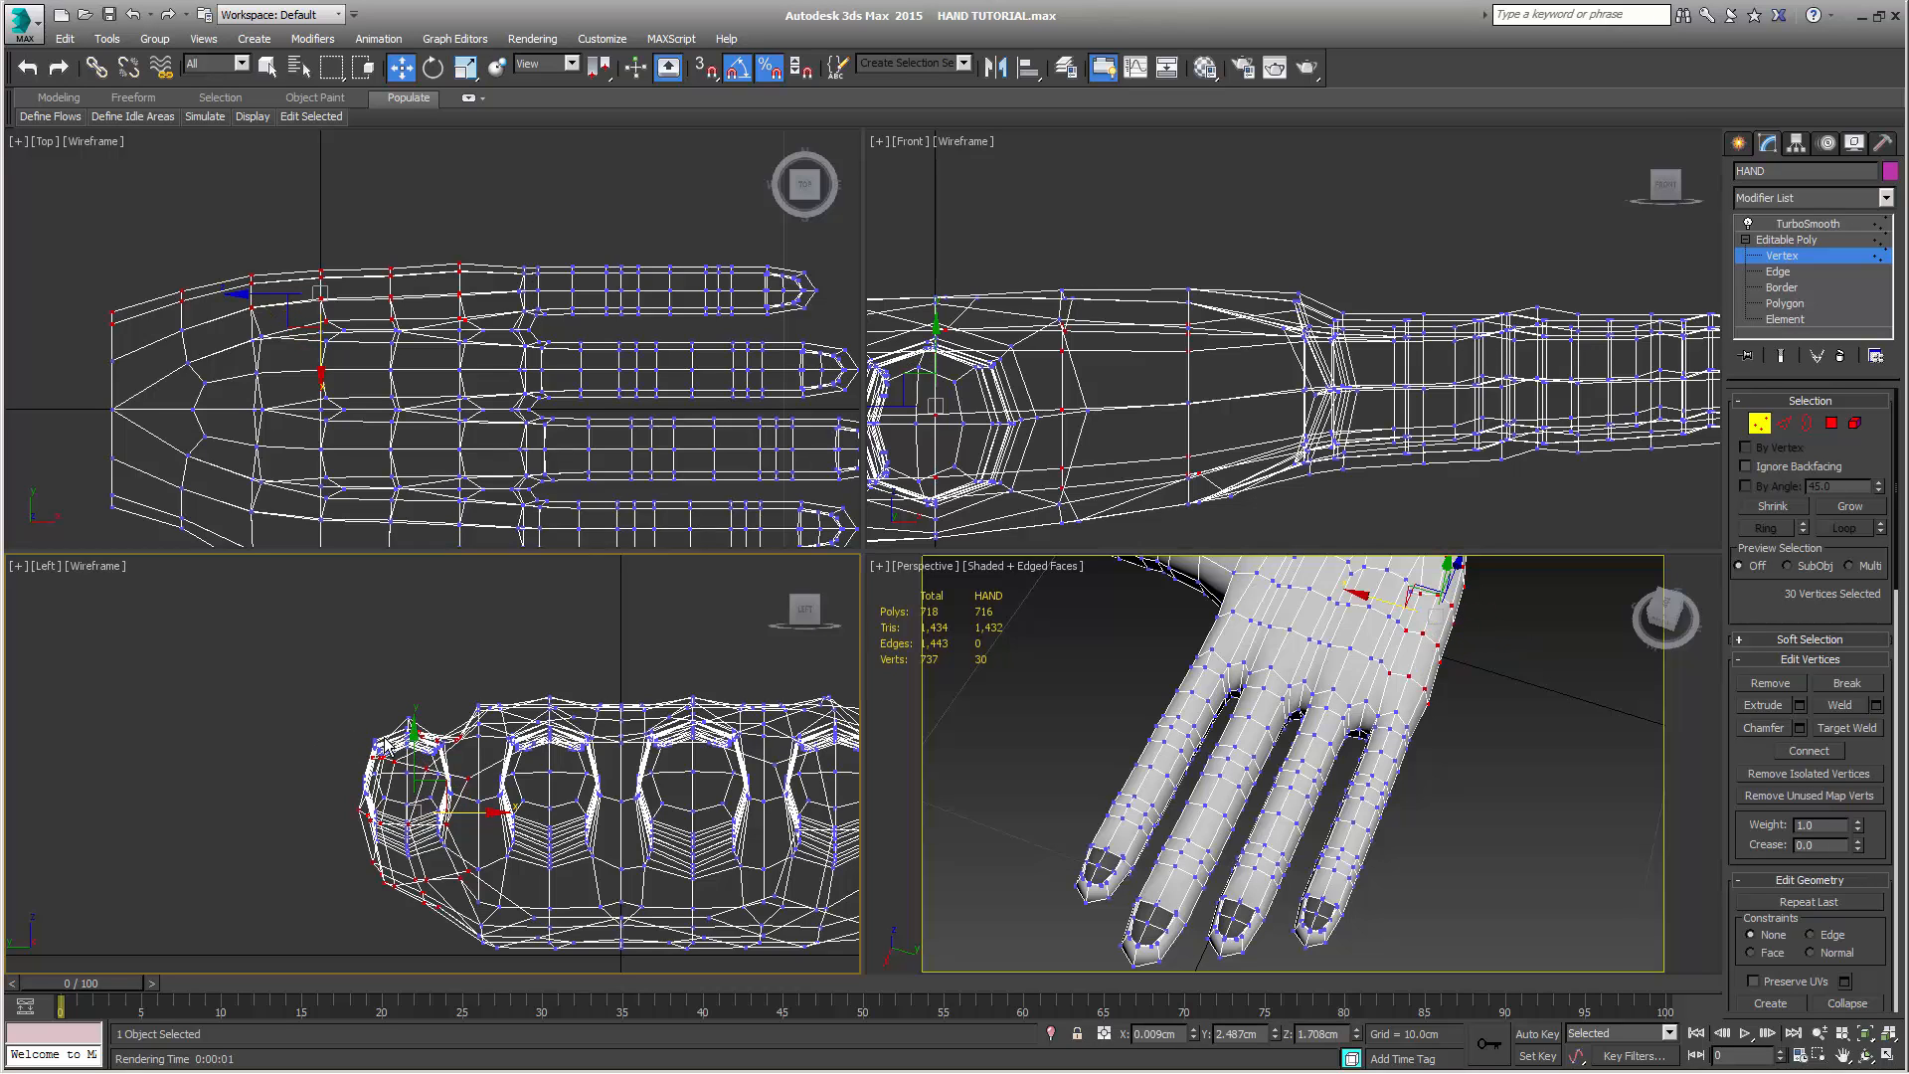
{"action": "left_click_drag", "start_coordinate": [416, 744], "coordinate": [418, 714]}
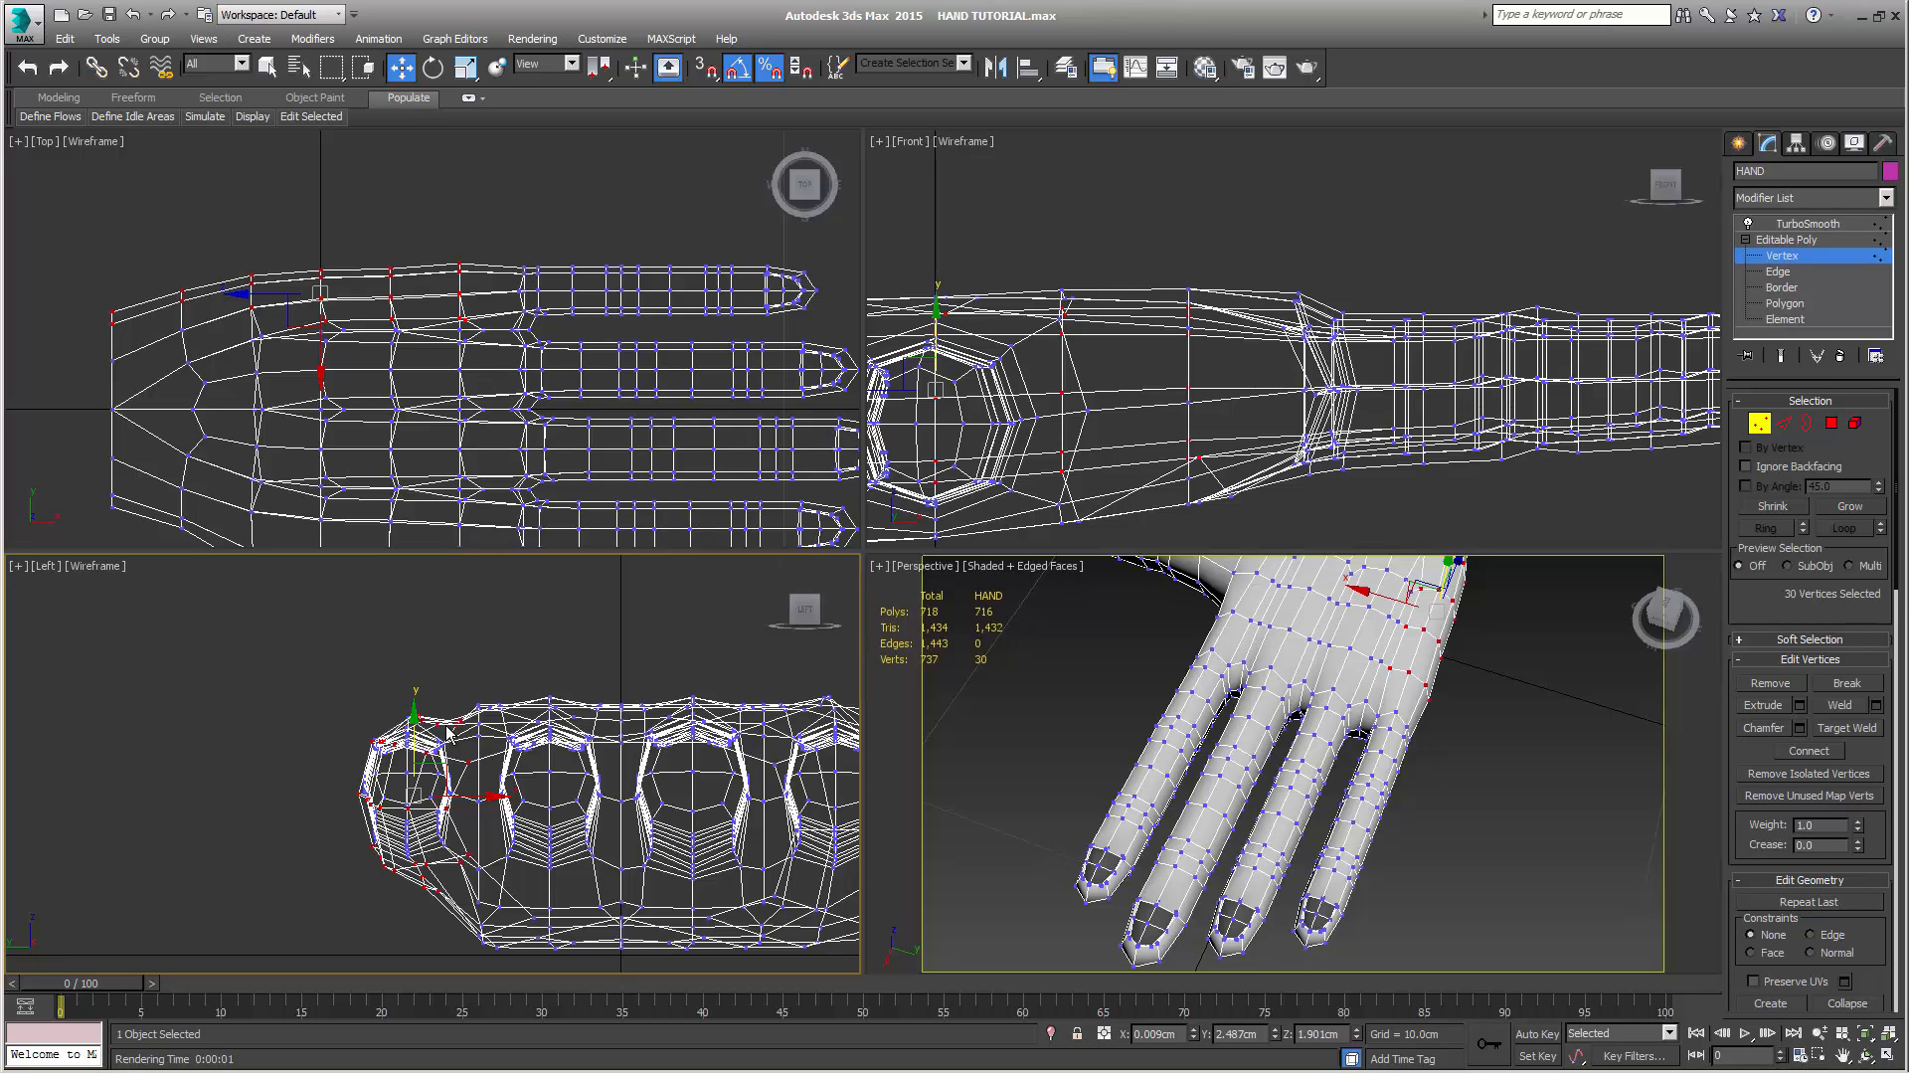
{"action": "right_click", "coordinate": [433, 644]}
{"action": "left_click", "coordinate": [256, 851]}
{"action": "left_click_drag", "start_coordinate": [414, 724], "coordinate": [422, 726]}
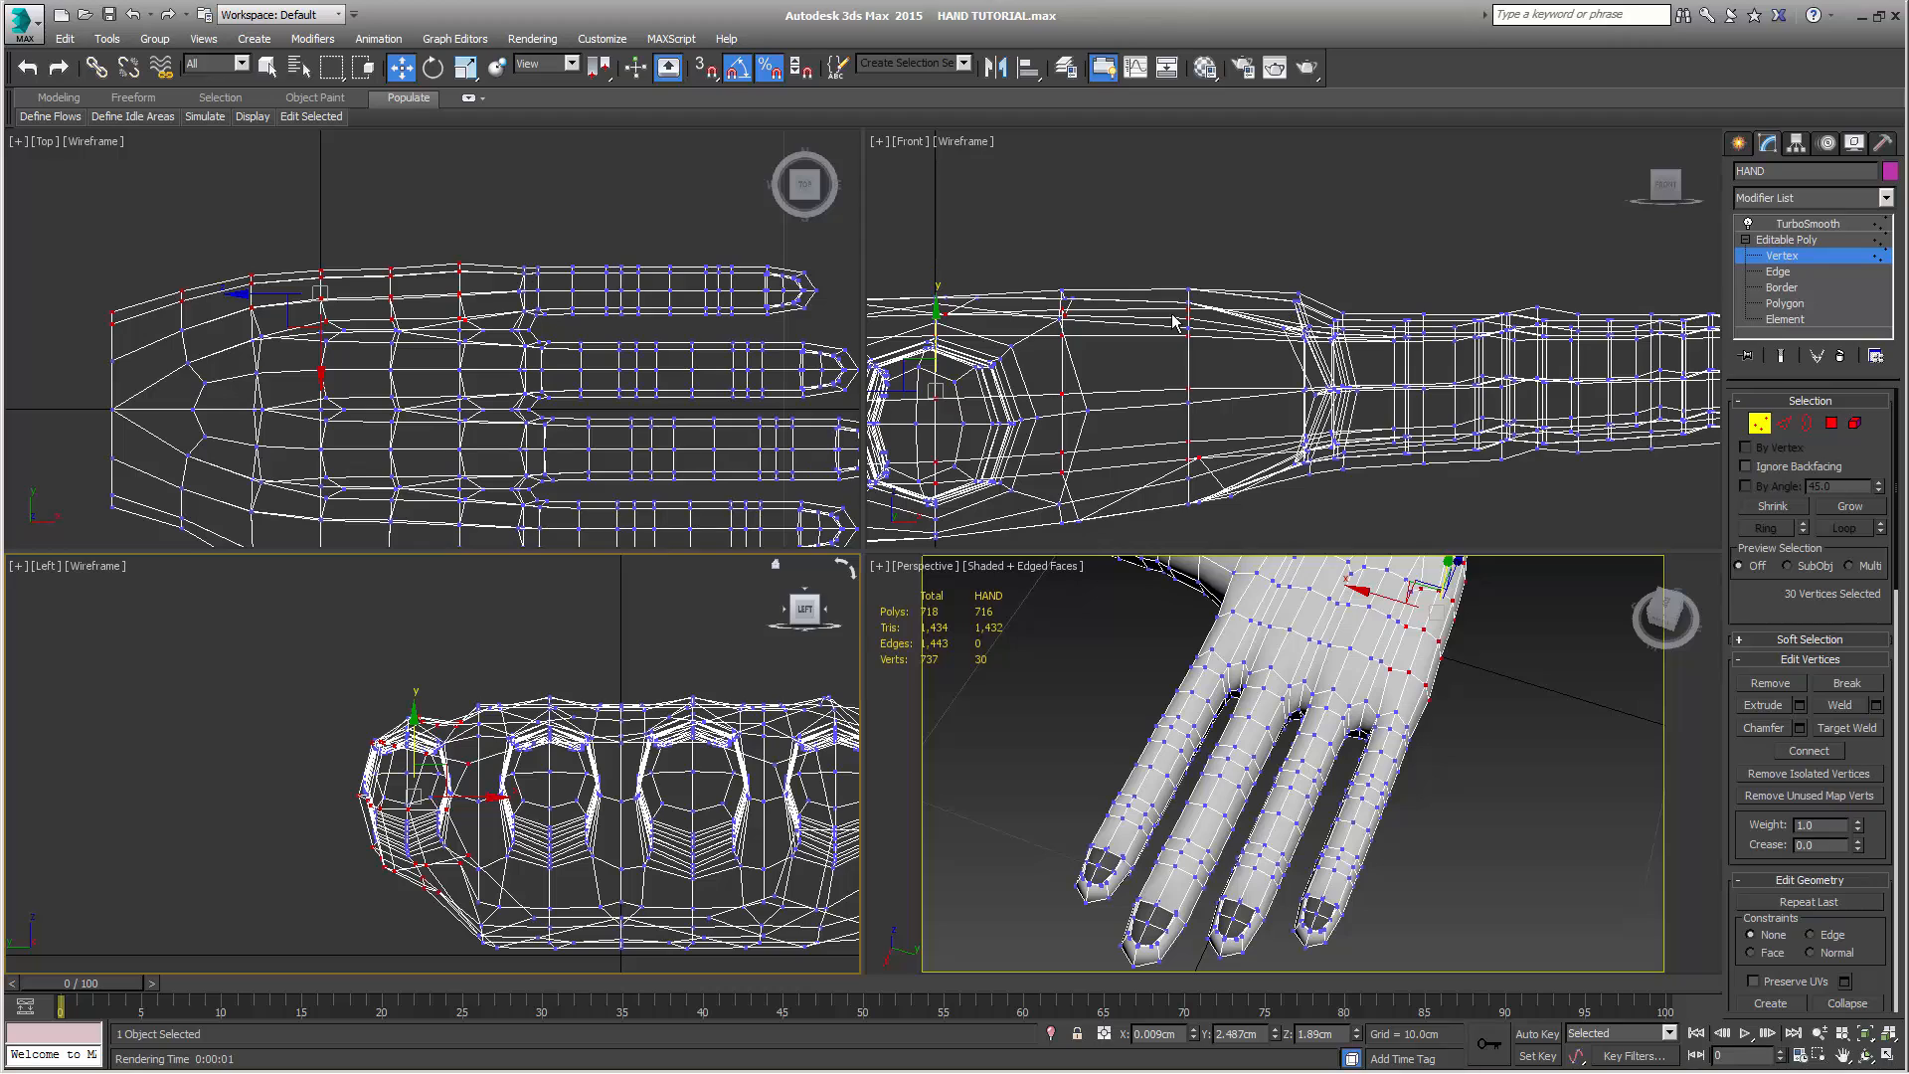
{"action": "middle_click_drag", "start_coordinate": [469, 650], "coordinate": [454, 636]}
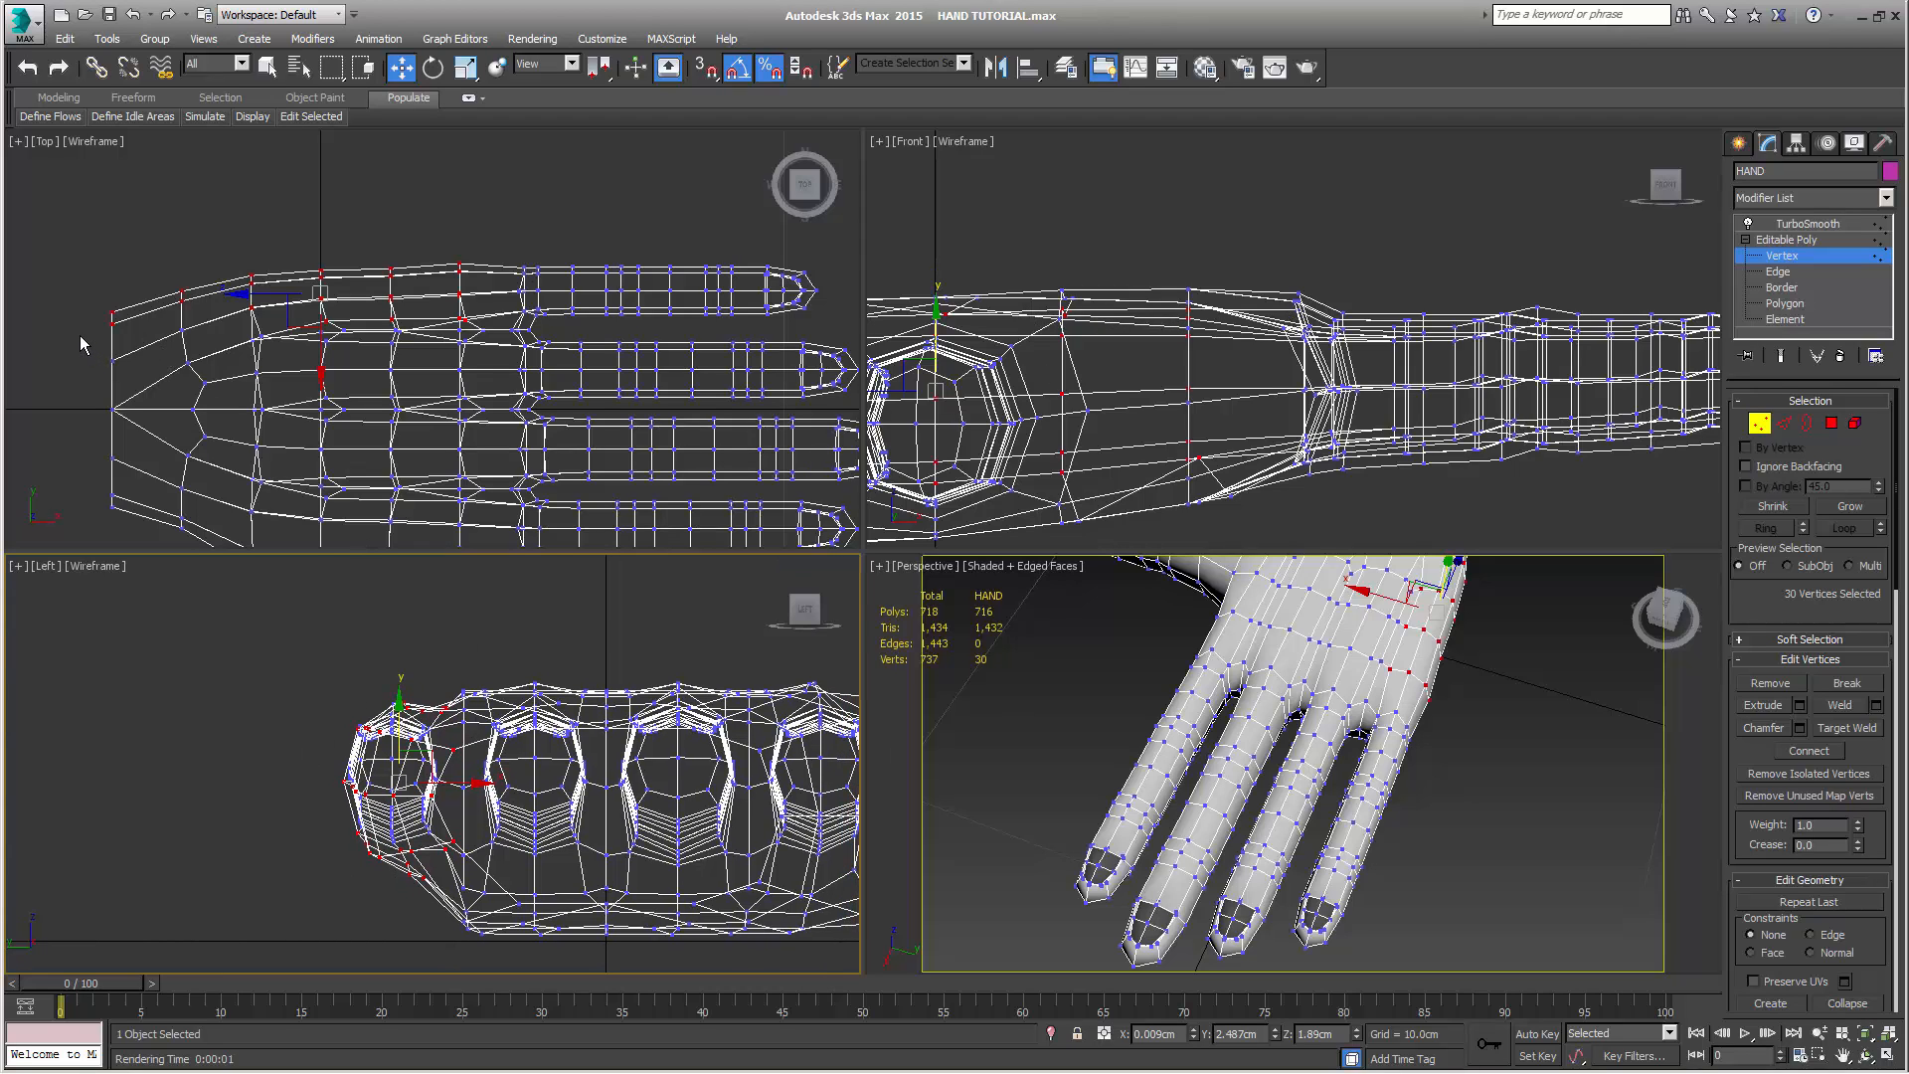
Select the palm vertices in line with the ring finger, from the wrist to the knuckle, and scale them down slightly in height
{"action": "left_click", "coordinate": [181, 330]}
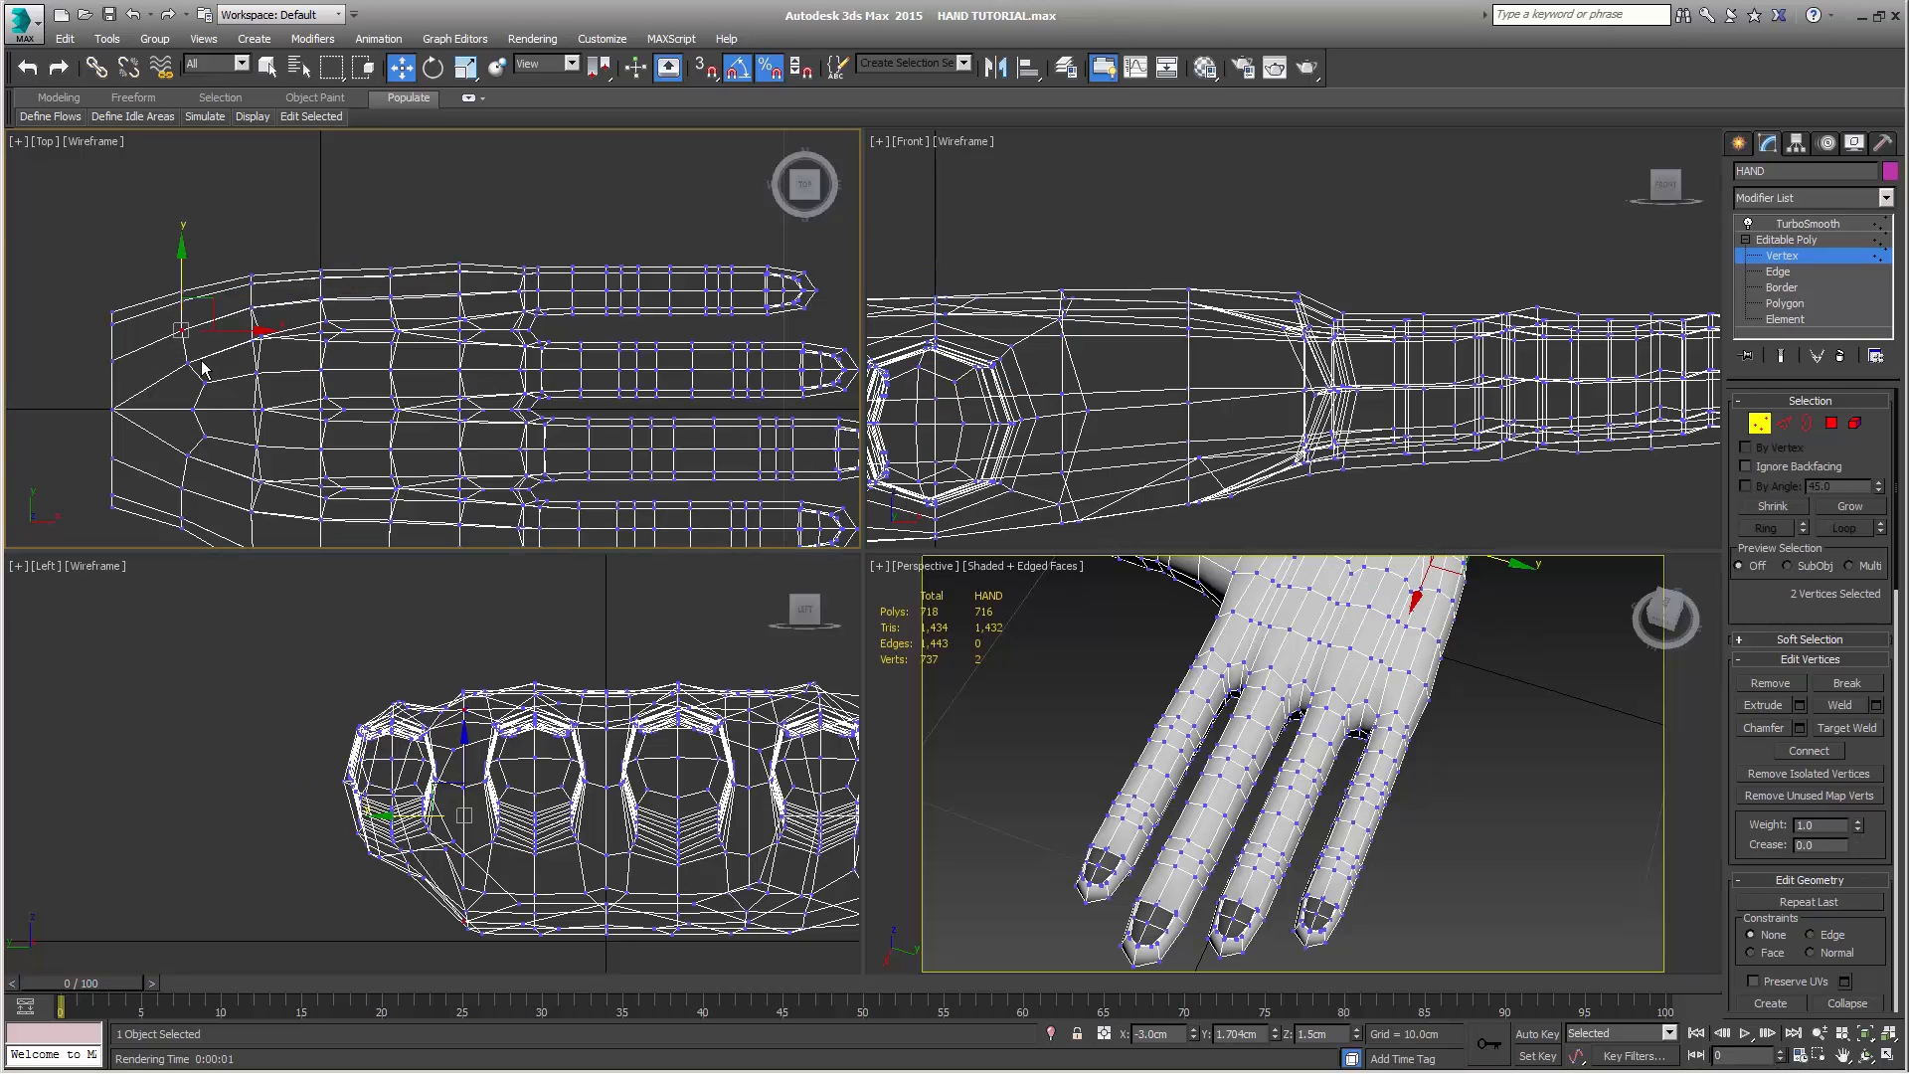
{"action": "left_click_drag", "start_coordinate": [81, 348], "coordinate": [507, 408]}
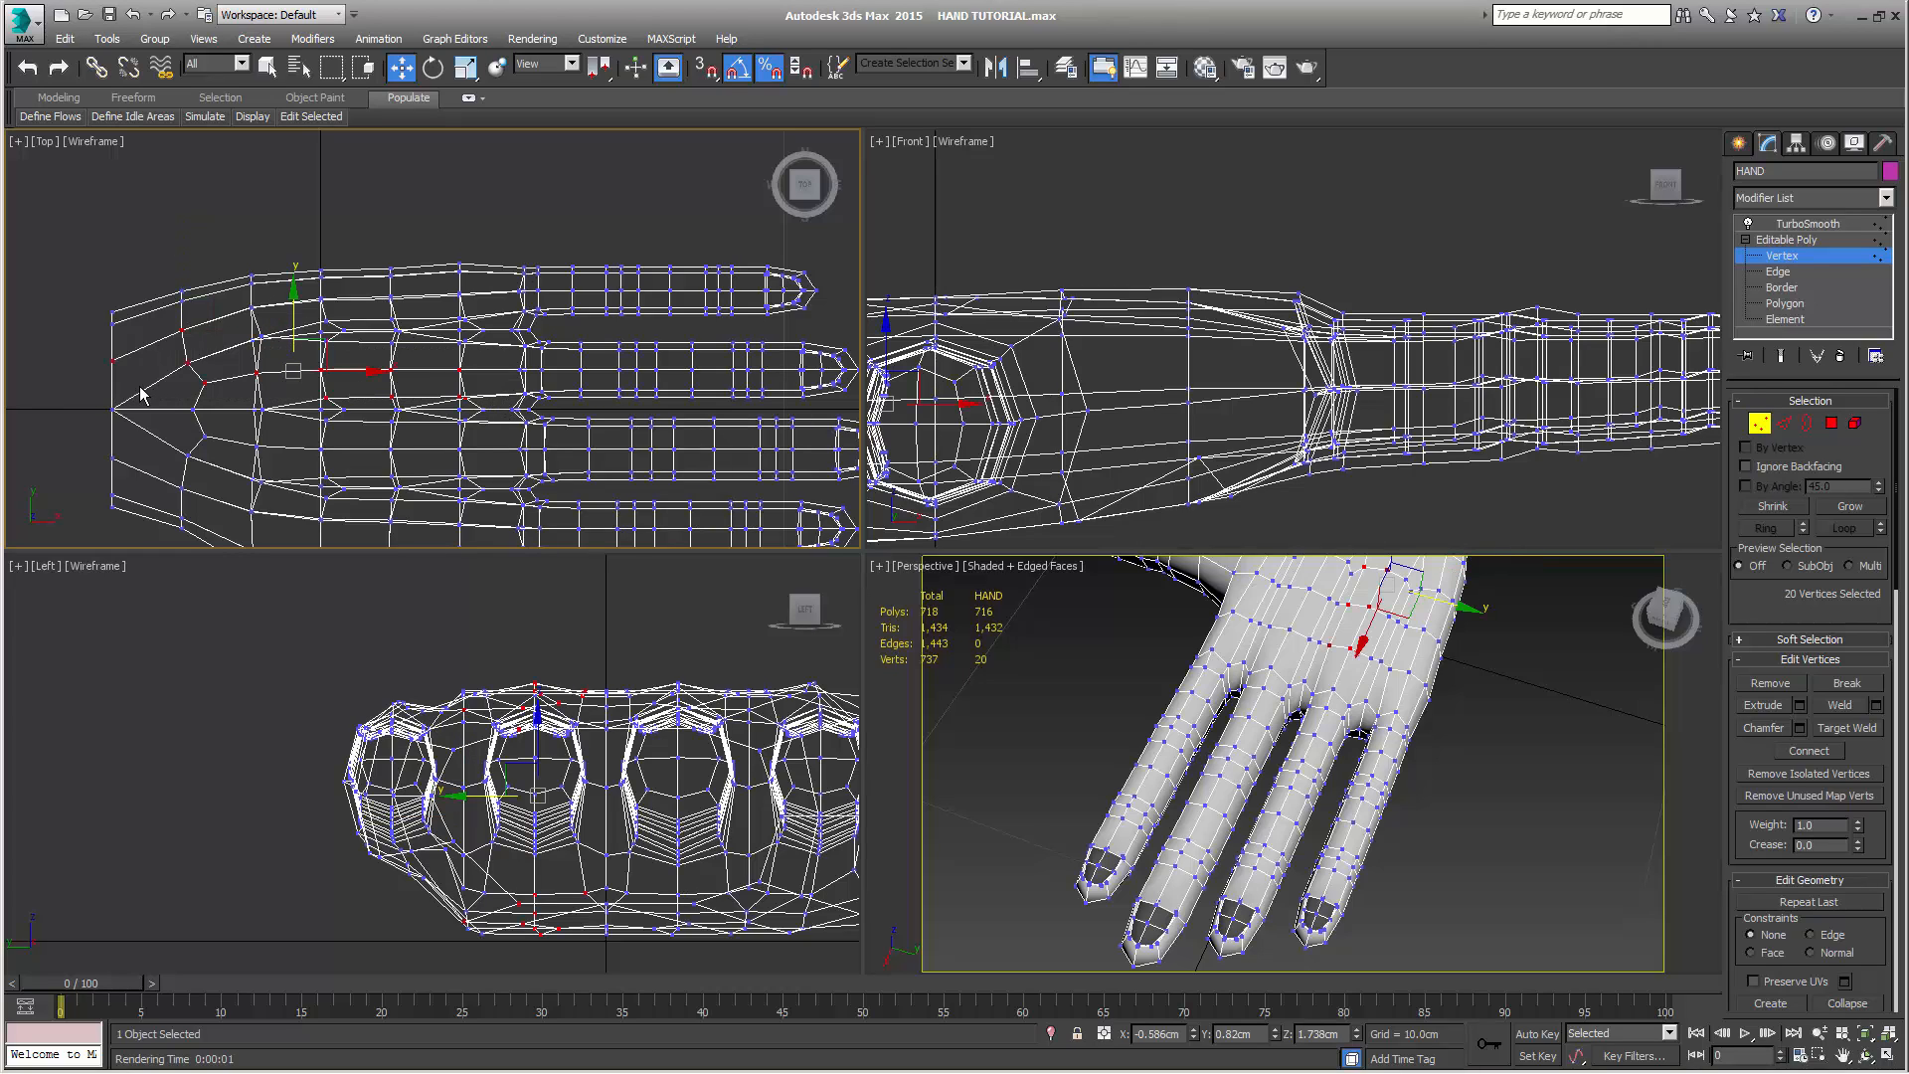
{"action": "left_click_drag", "start_coordinate": [486, 356], "coordinate": [239, 349]}
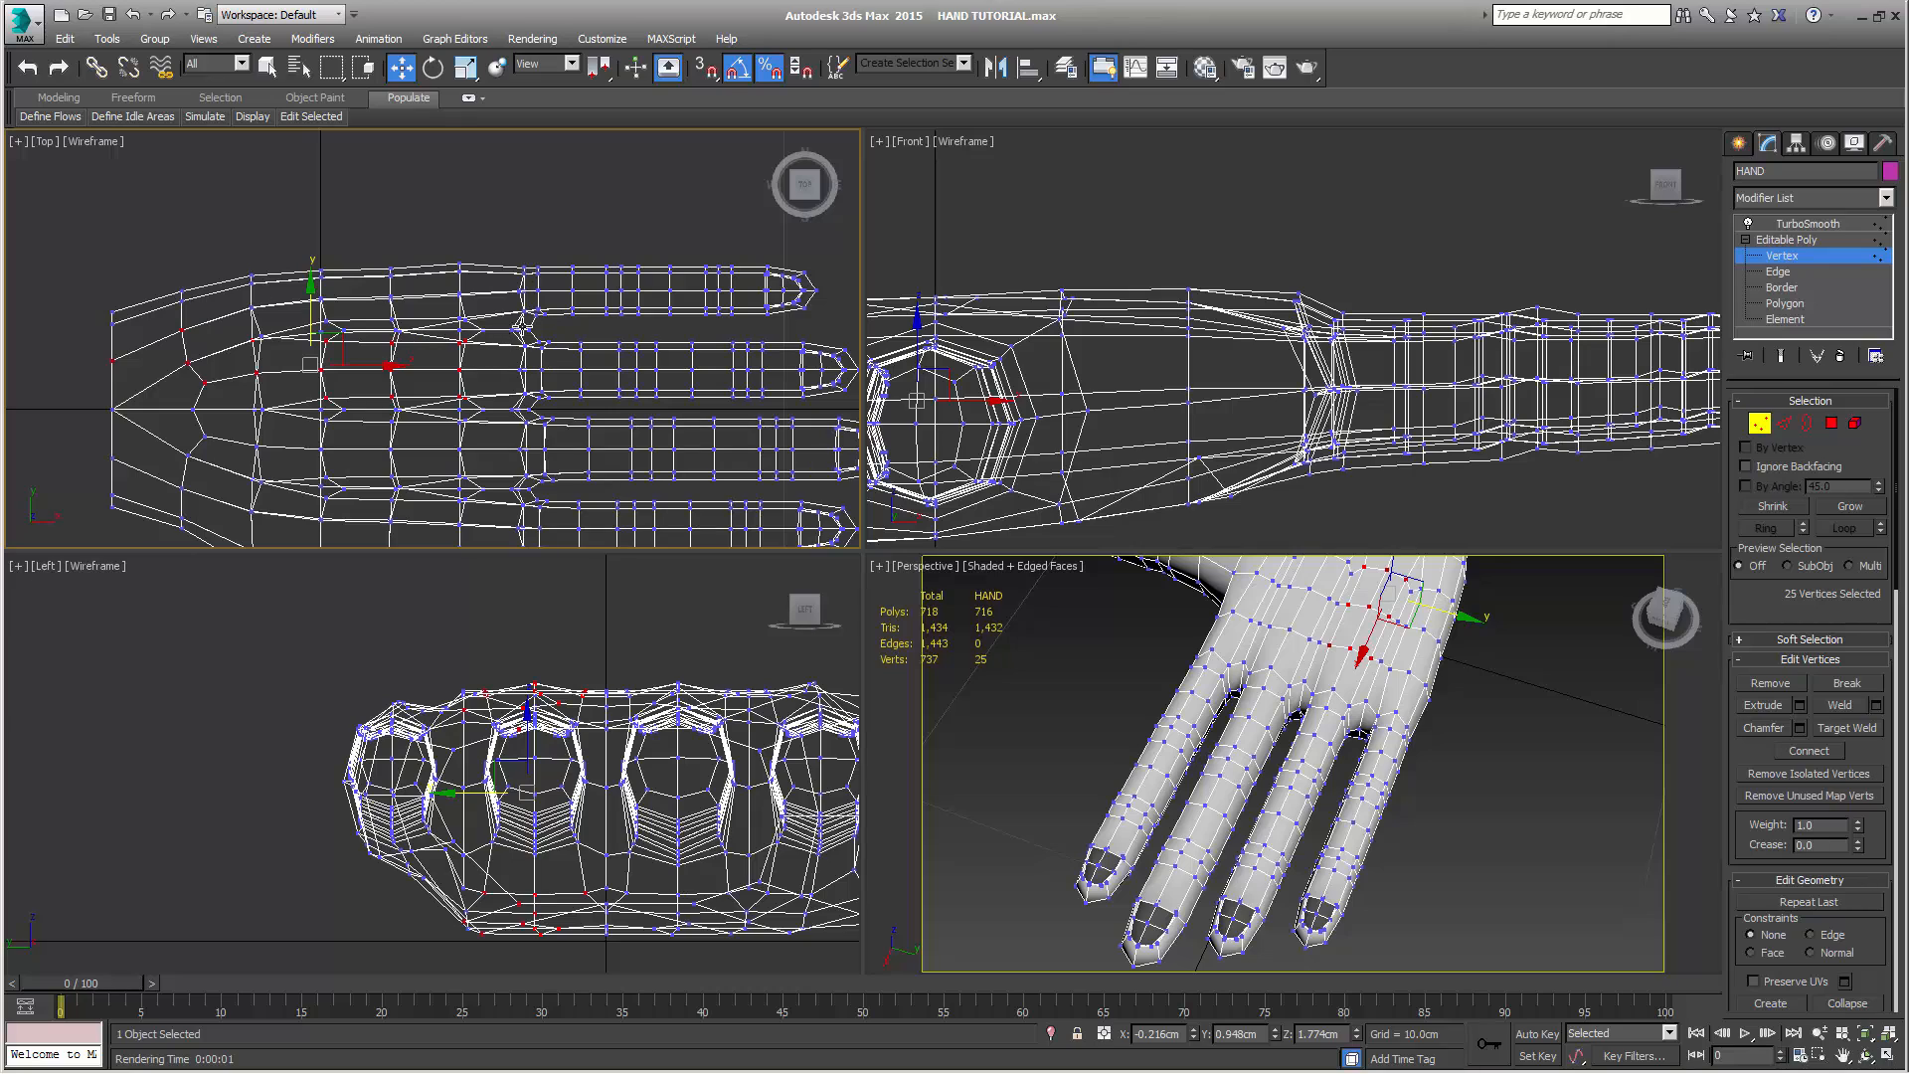
{"action": "right_click", "coordinate": [552, 666]}
{"action": "key", "text": "r"}
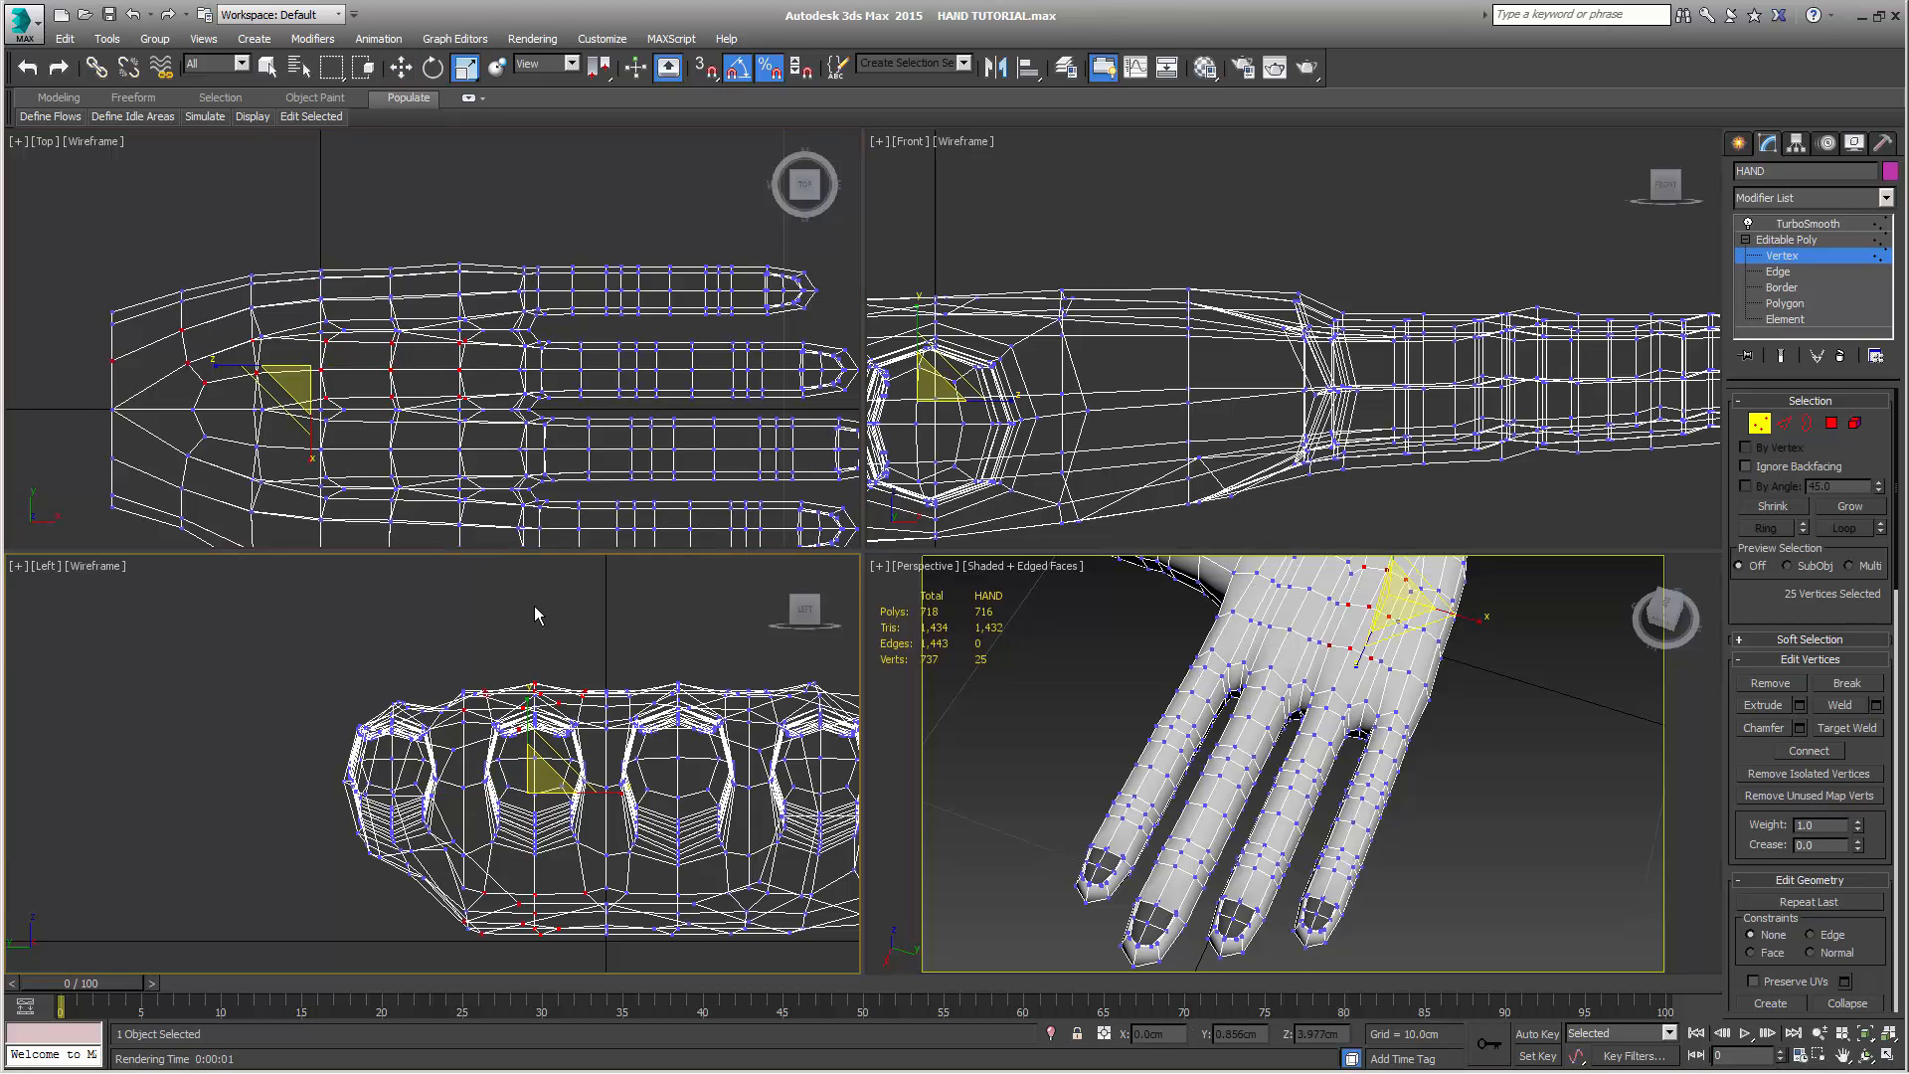
{"action": "right_click", "coordinate": [552, 638]}
{"action": "left_click", "coordinate": [276, 664]}
{"action": "left_click_drag", "start_coordinate": [528, 708], "coordinate": [528, 719]}
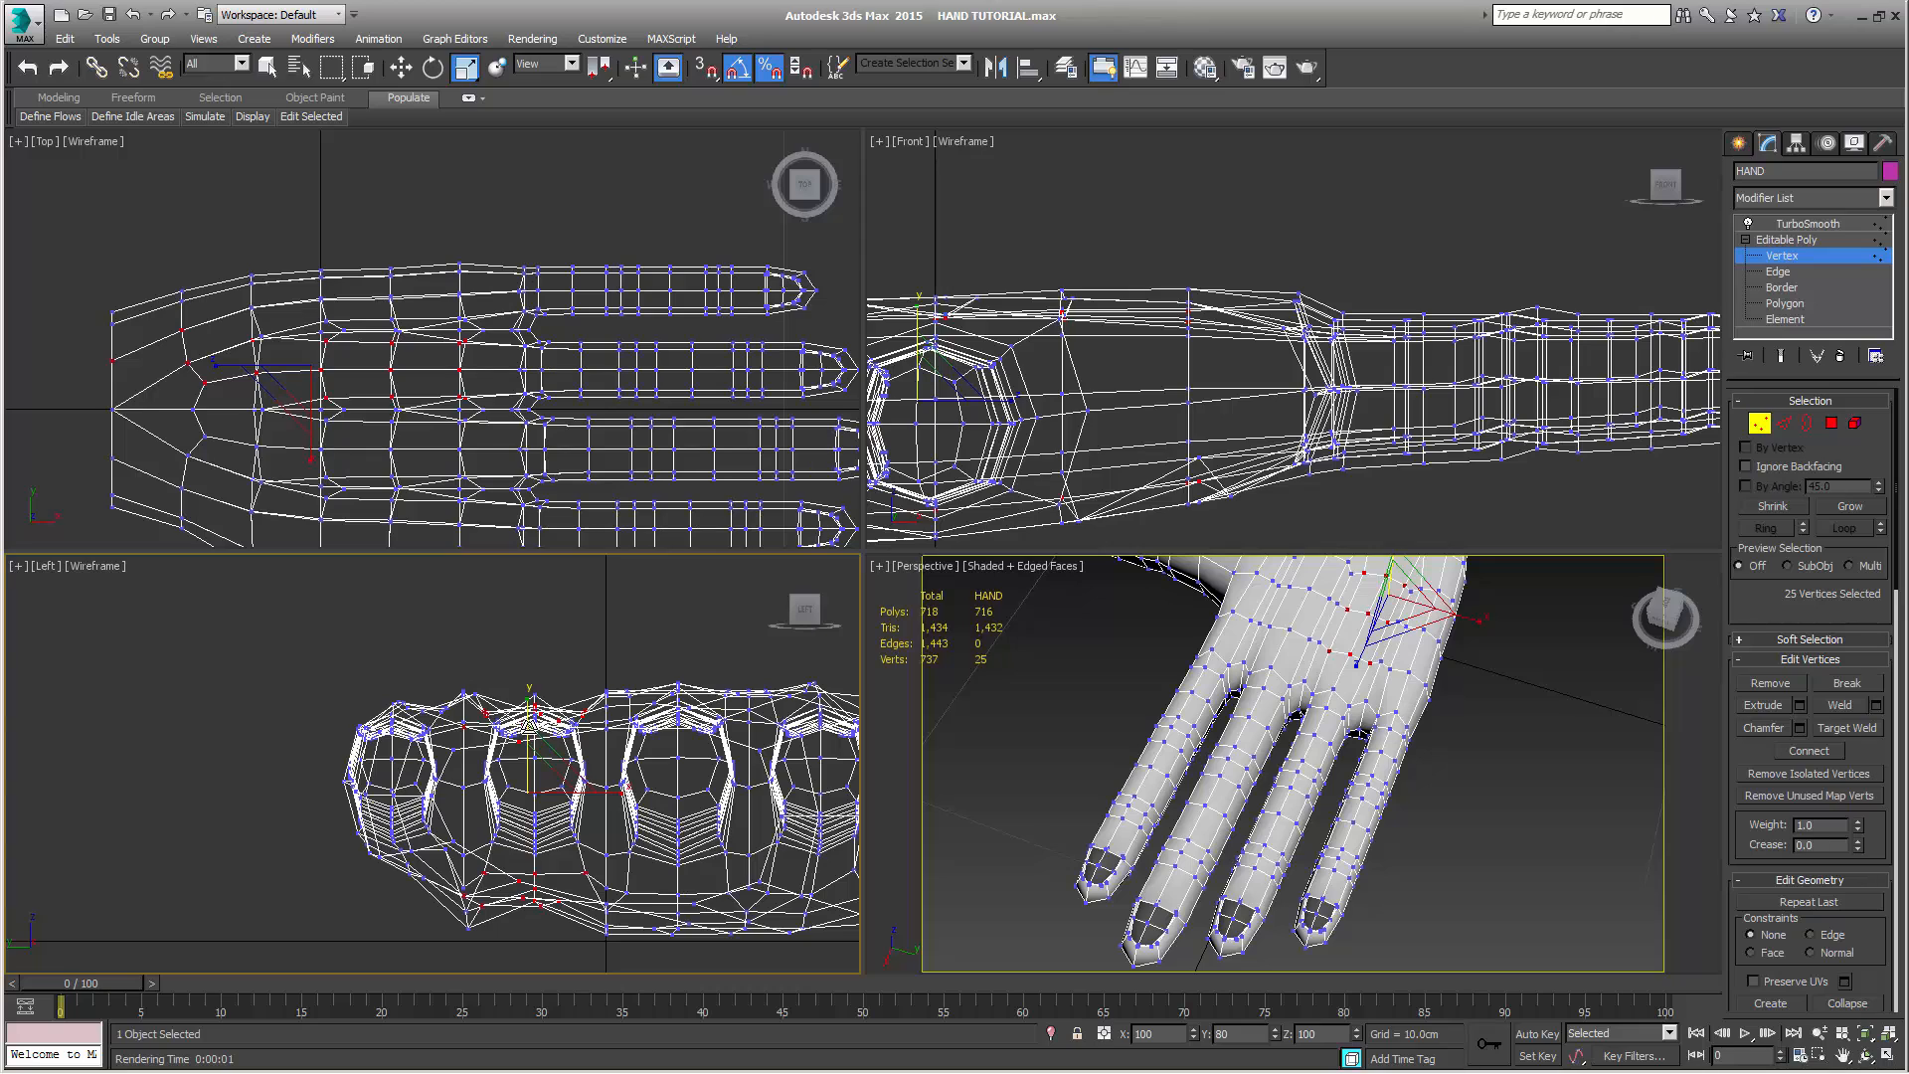
Adjust the height of the selected palm vertices in the Front view to about Z 1.78 cm
{"action": "right_click", "coordinate": [1162, 444]}
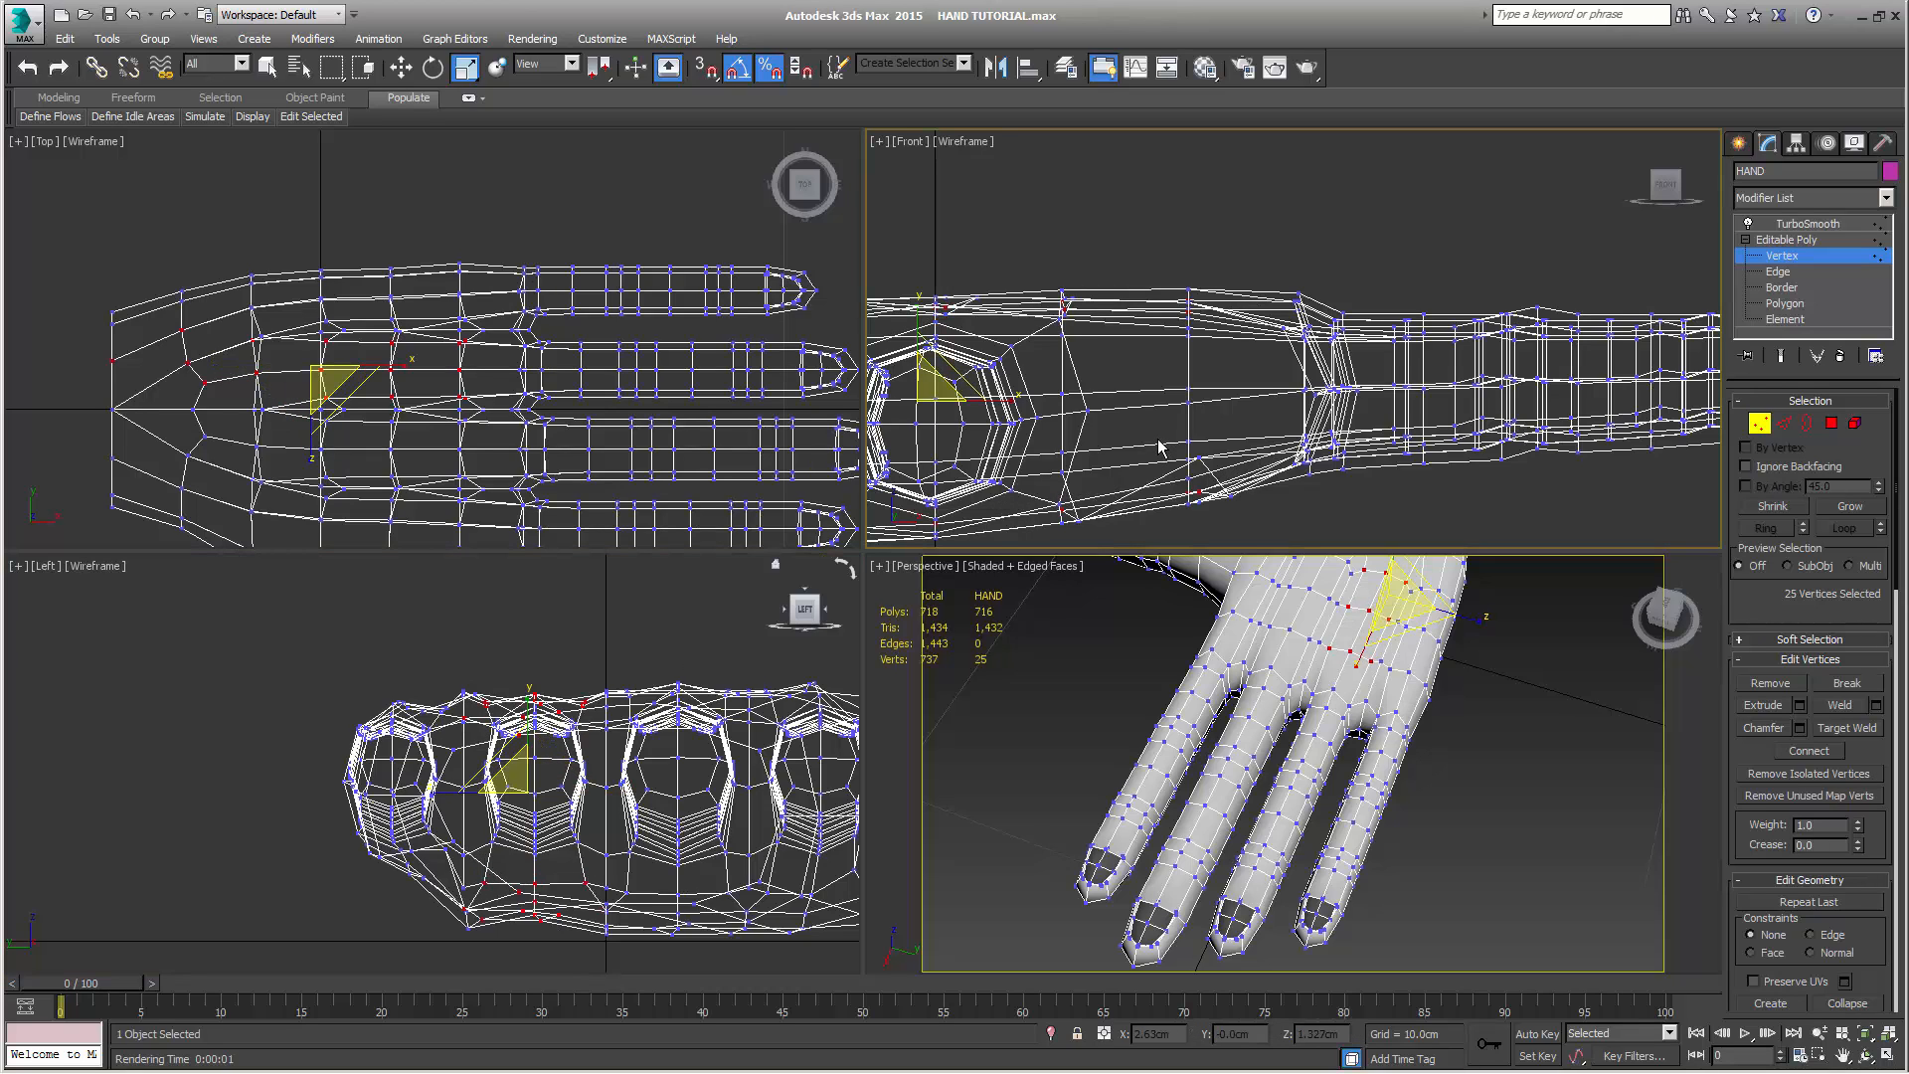
{"action": "scroll", "coordinate": [1162, 445], "scroll_direction": "down", "scroll_amount": 2}
{"action": "scroll", "coordinate": [1129, 447], "scroll_direction": "up", "scroll_amount": 2}
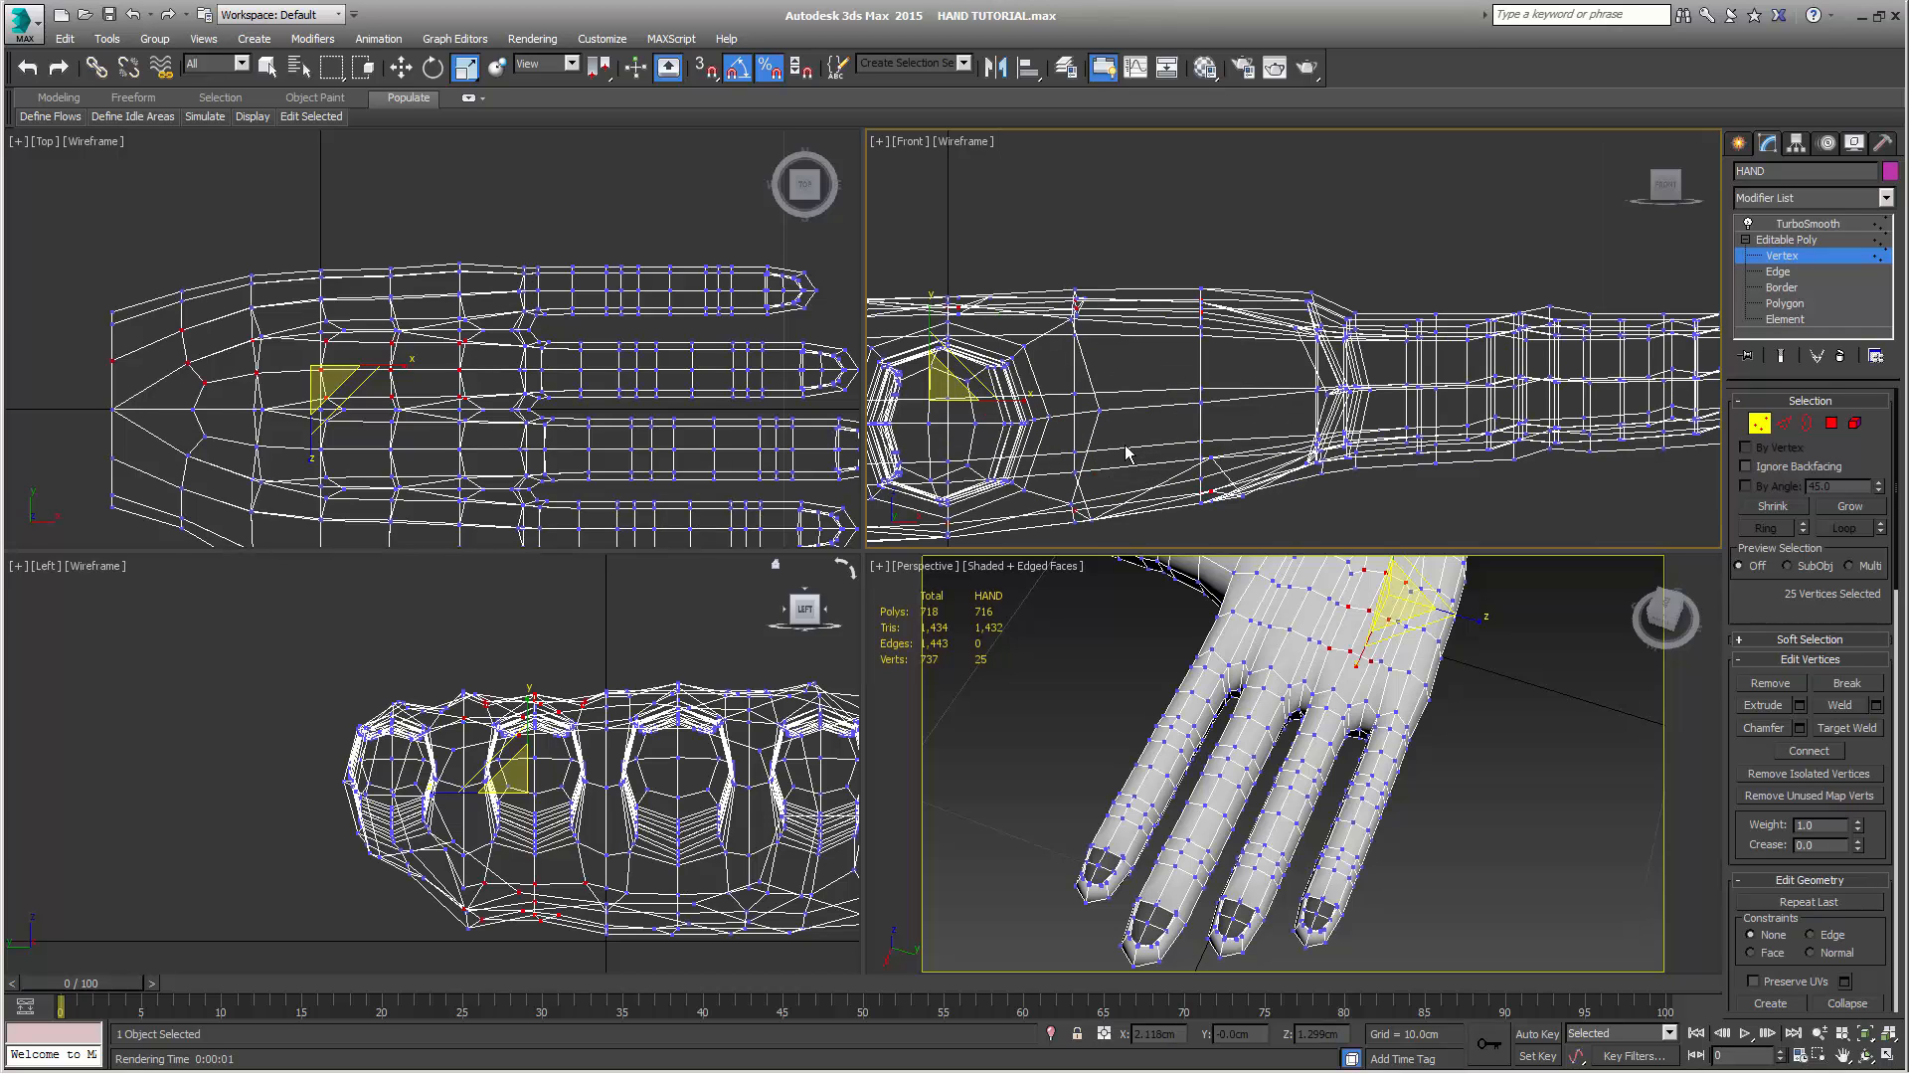
{"action": "key", "text": "w"}
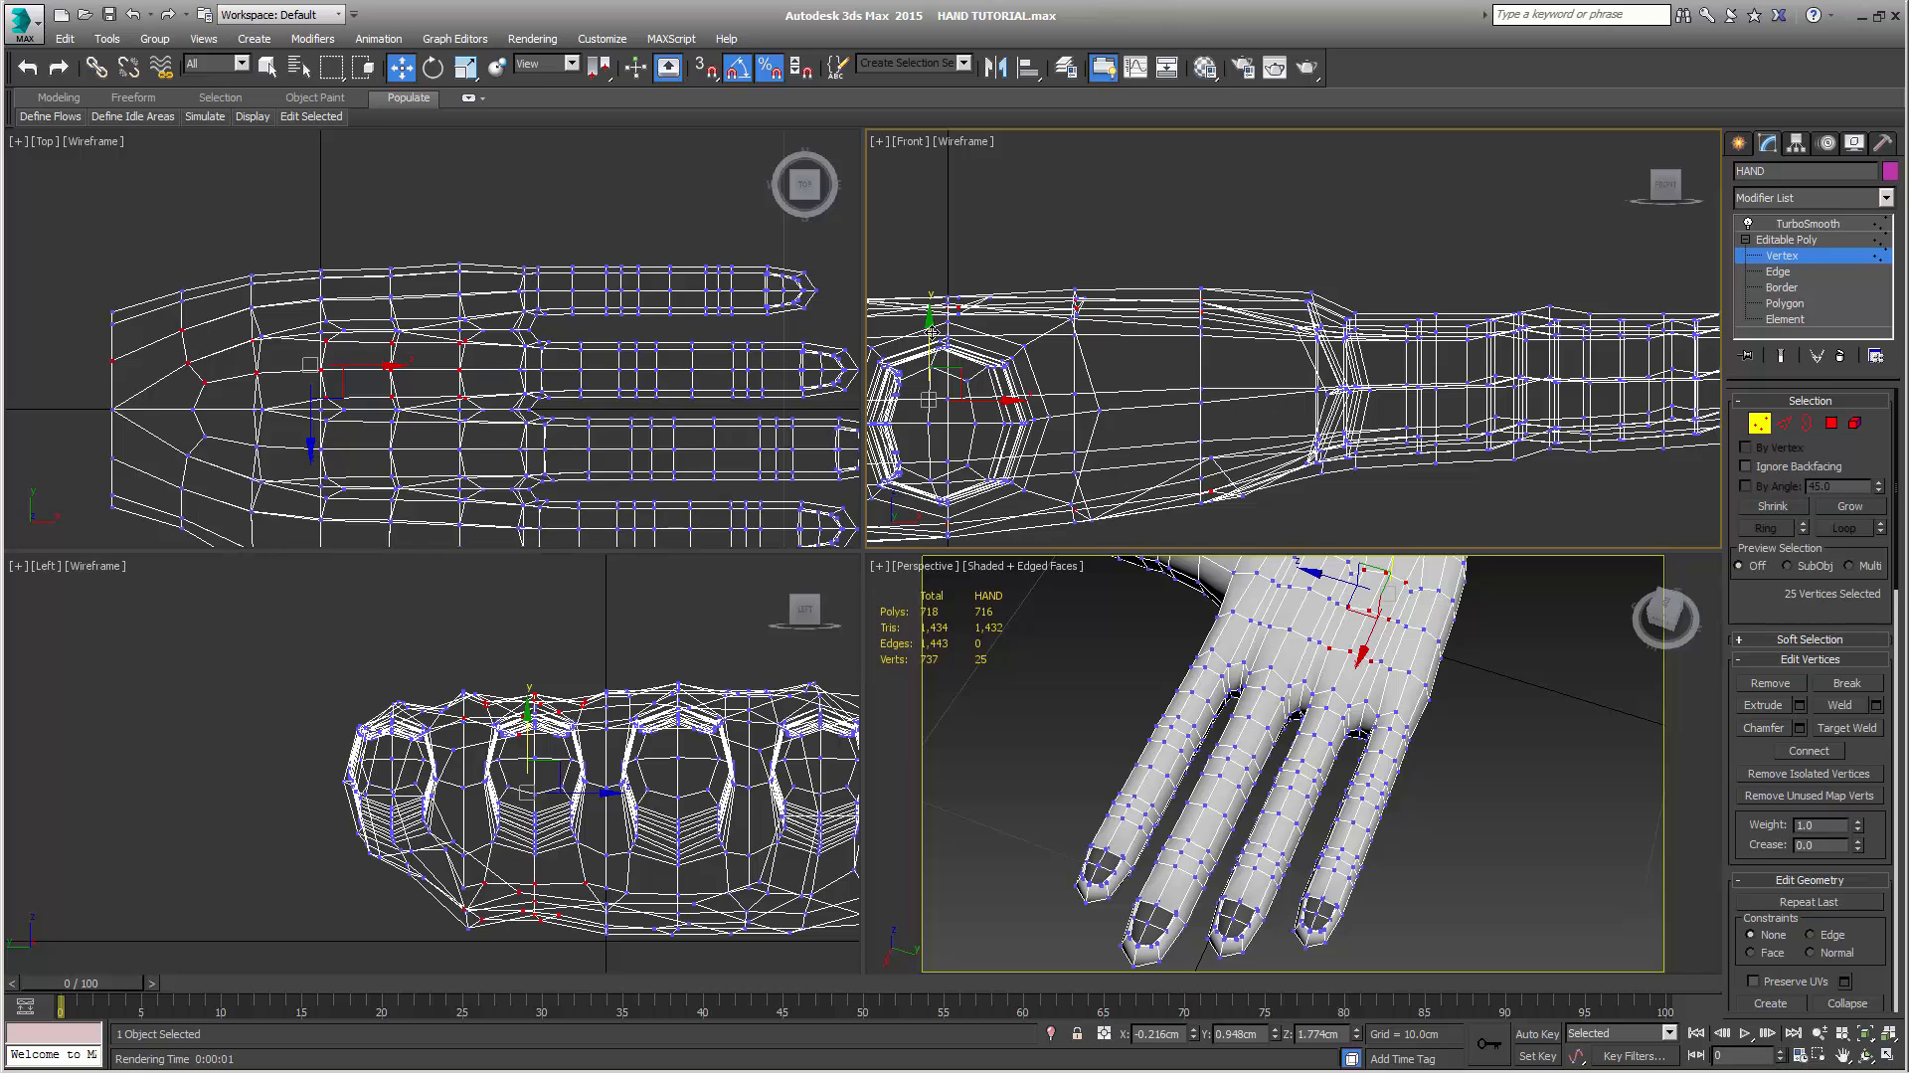
{"action": "left_click_drag", "start_coordinate": [935, 329], "coordinate": [937, 332]}
Select the palm vertices in line with the middle finger, from the wrist's centre to the knuckle, on both sides of the hand
{"action": "middle_click_drag", "start_coordinate": [1349, 804], "coordinate": [1406, 779], "text": "alt"}
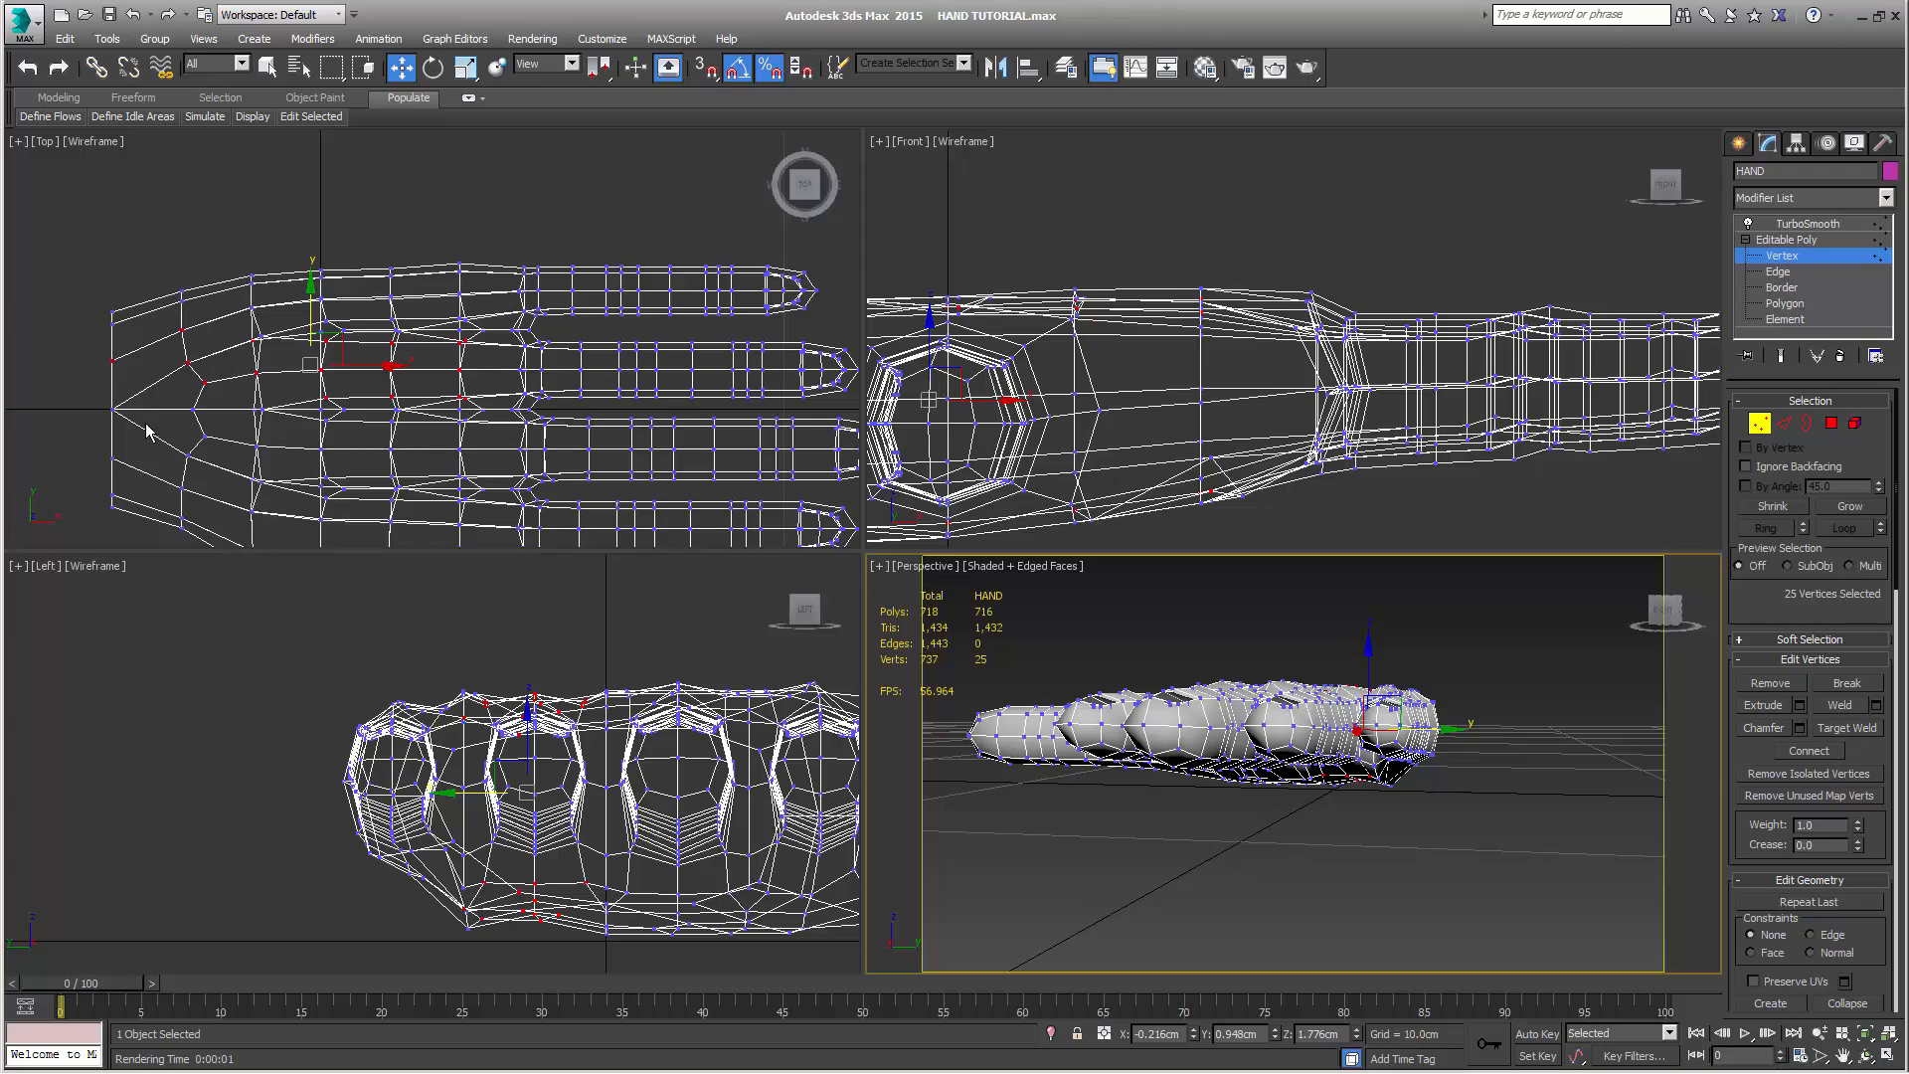
{"action": "left_click_drag", "start_coordinate": [90, 400], "coordinate": [139, 434]}
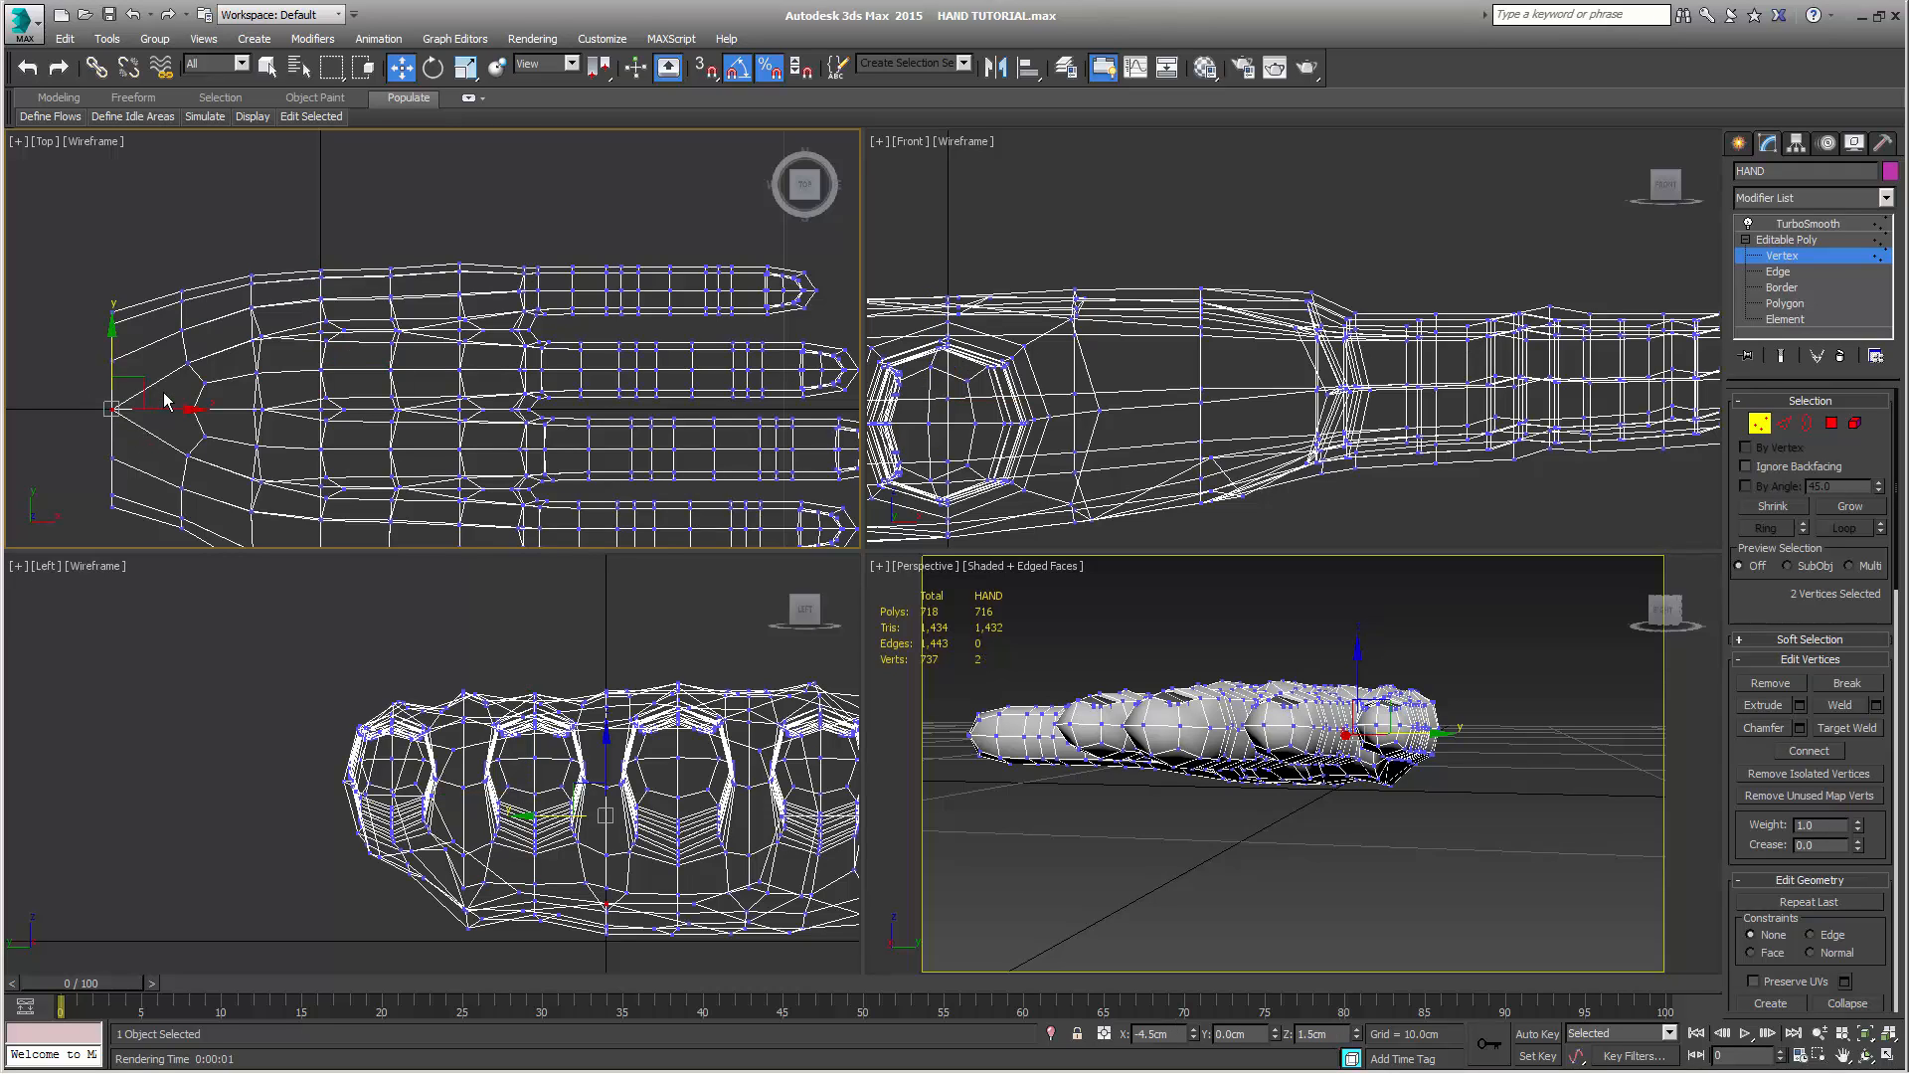
{"action": "left_click_drag", "start_coordinate": [163, 391], "coordinate": [214, 438]}
{"action": "left_click_drag", "start_coordinate": [82, 425], "coordinate": [239, 435]}
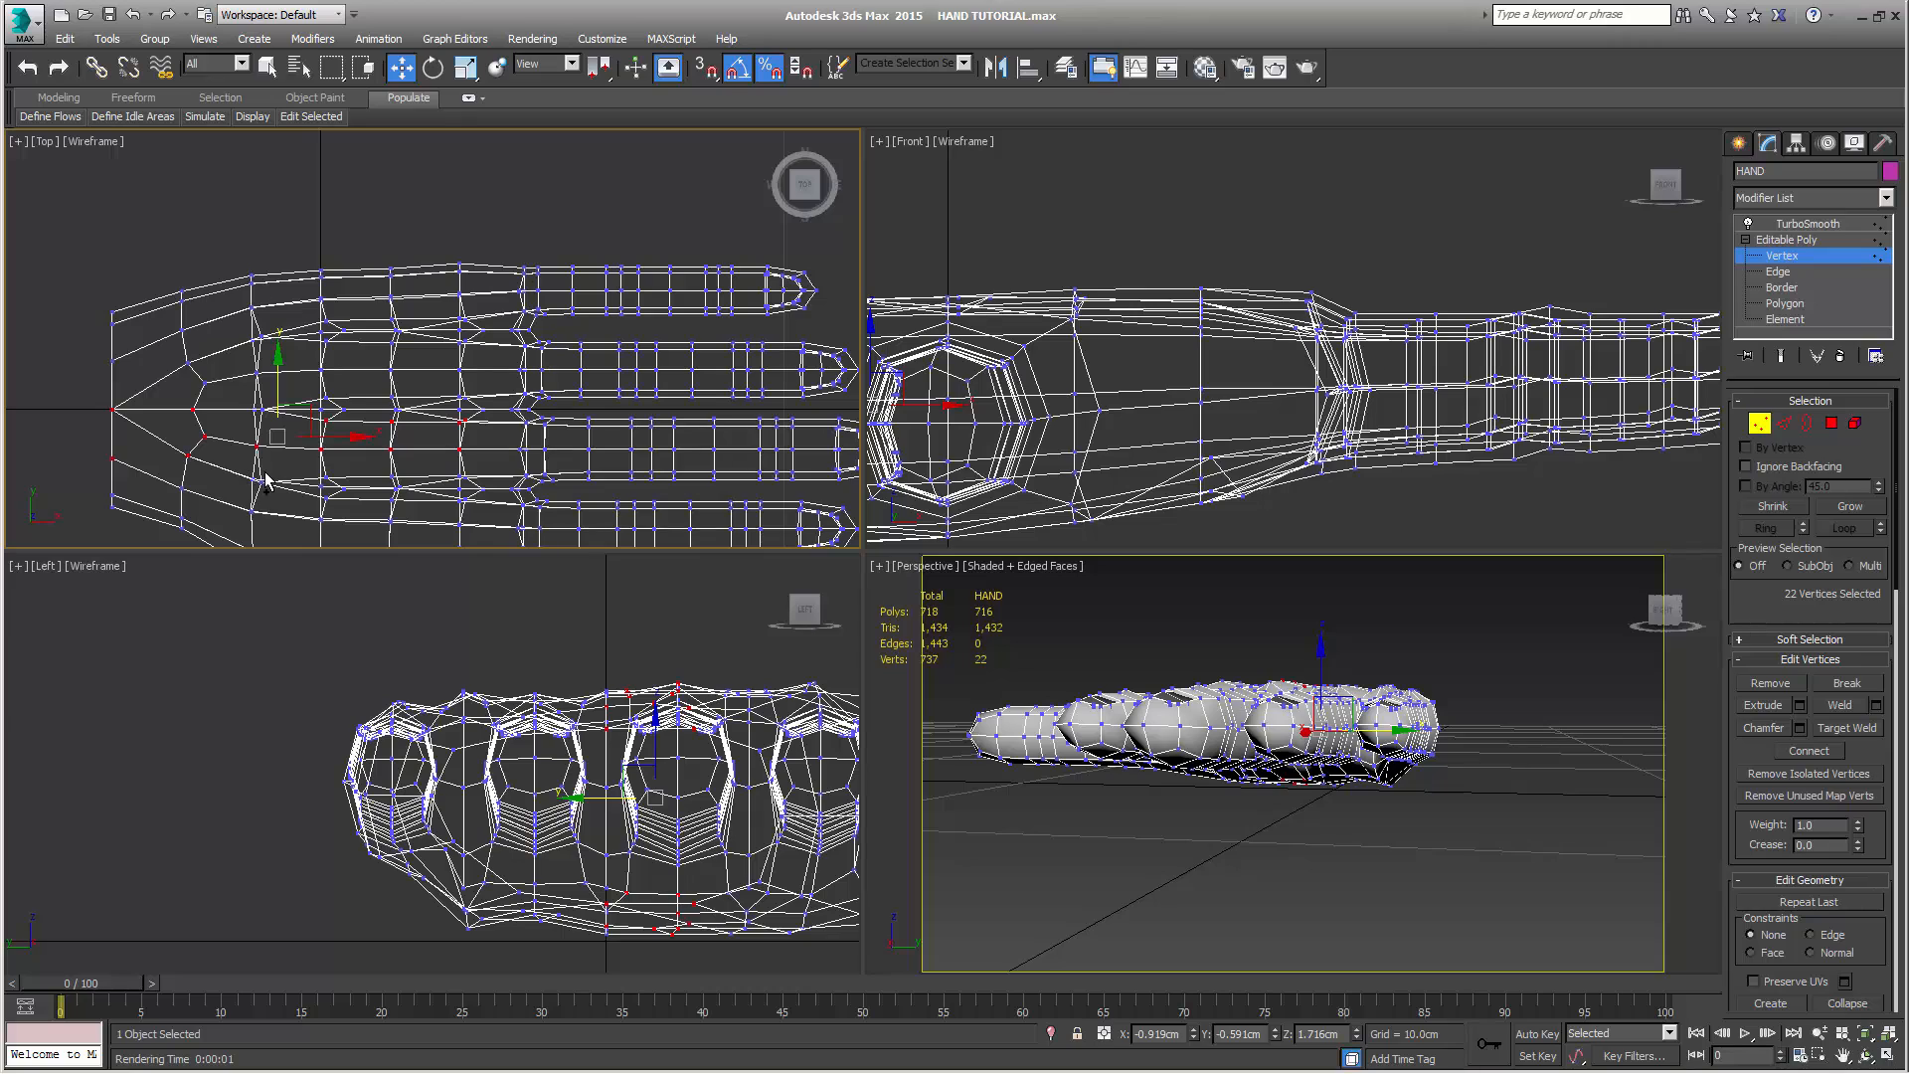
{"action": "left_click_drag", "start_coordinate": [301, 462], "coordinate": [508, 489], "text": "ctrl"}
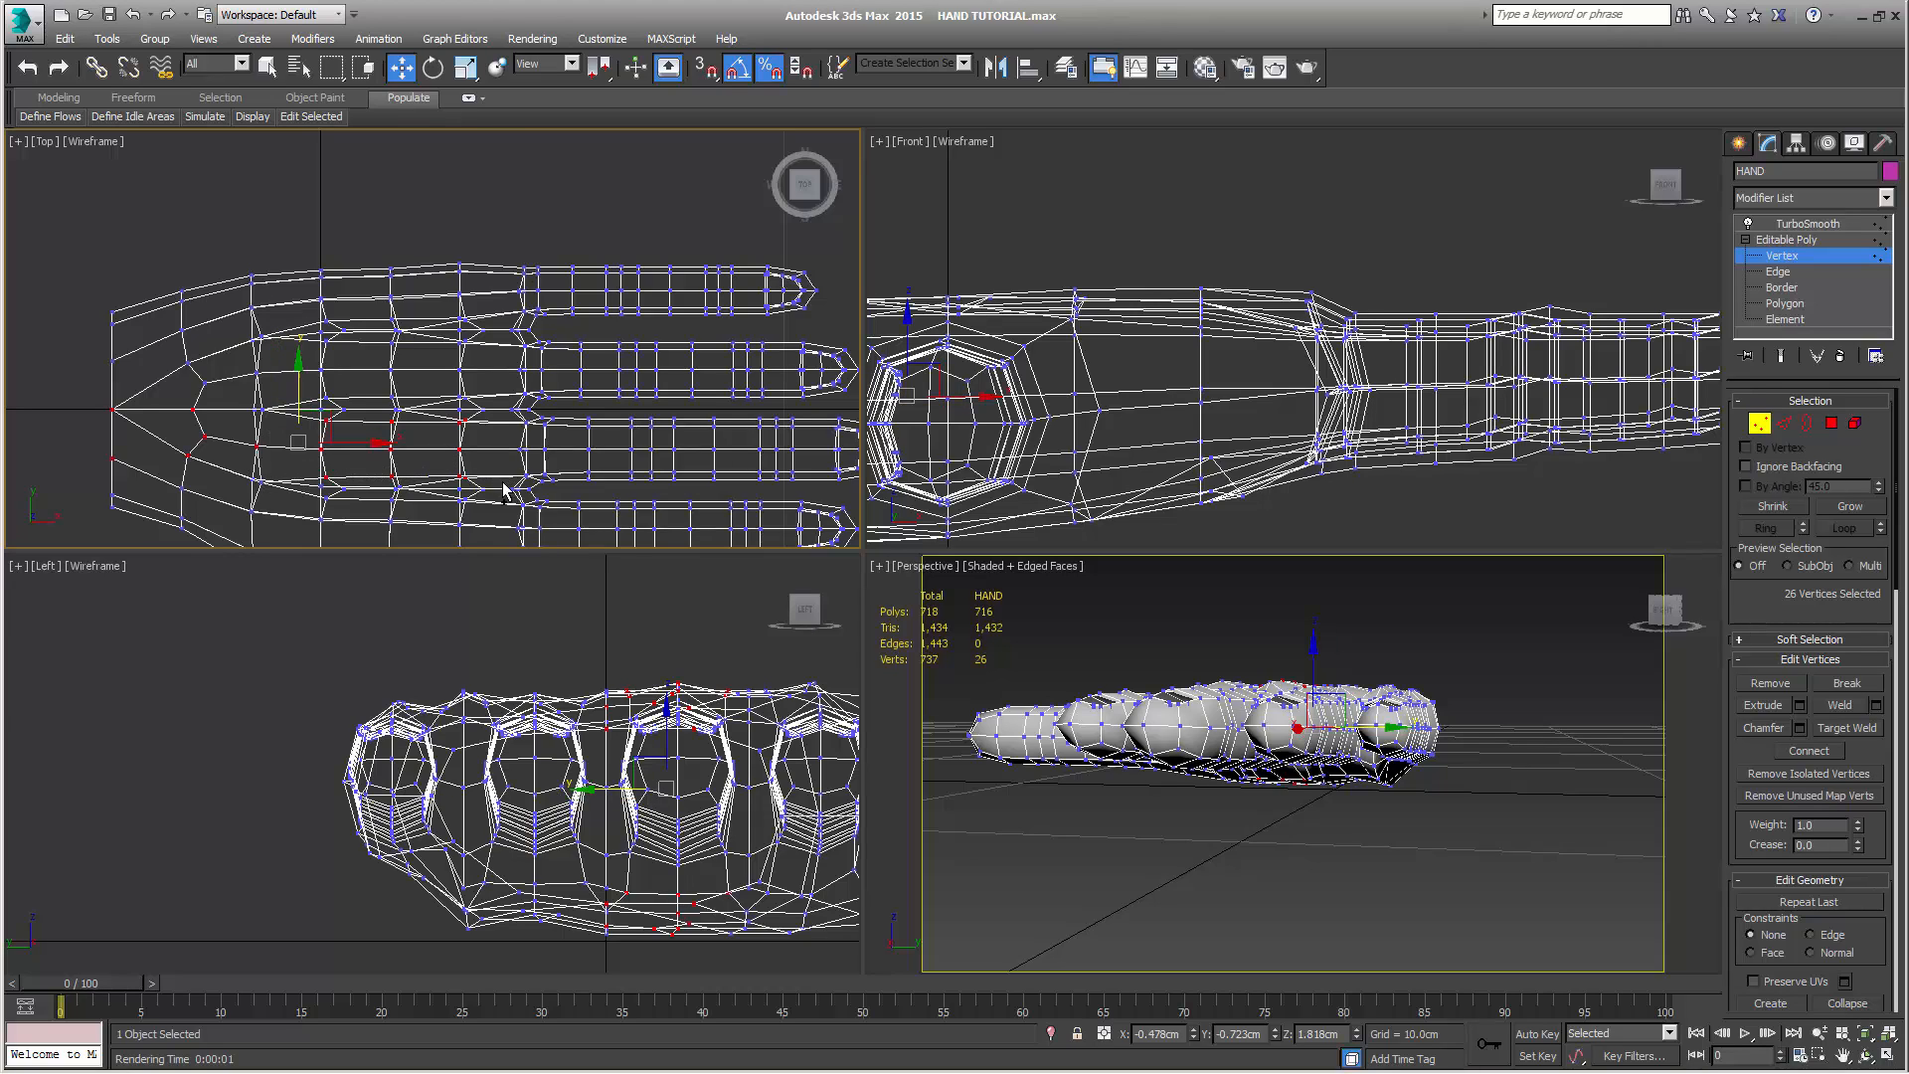
{"action": "left_click_drag", "start_coordinate": [240, 482], "coordinate": [256, 492], "text": "ctrl"}
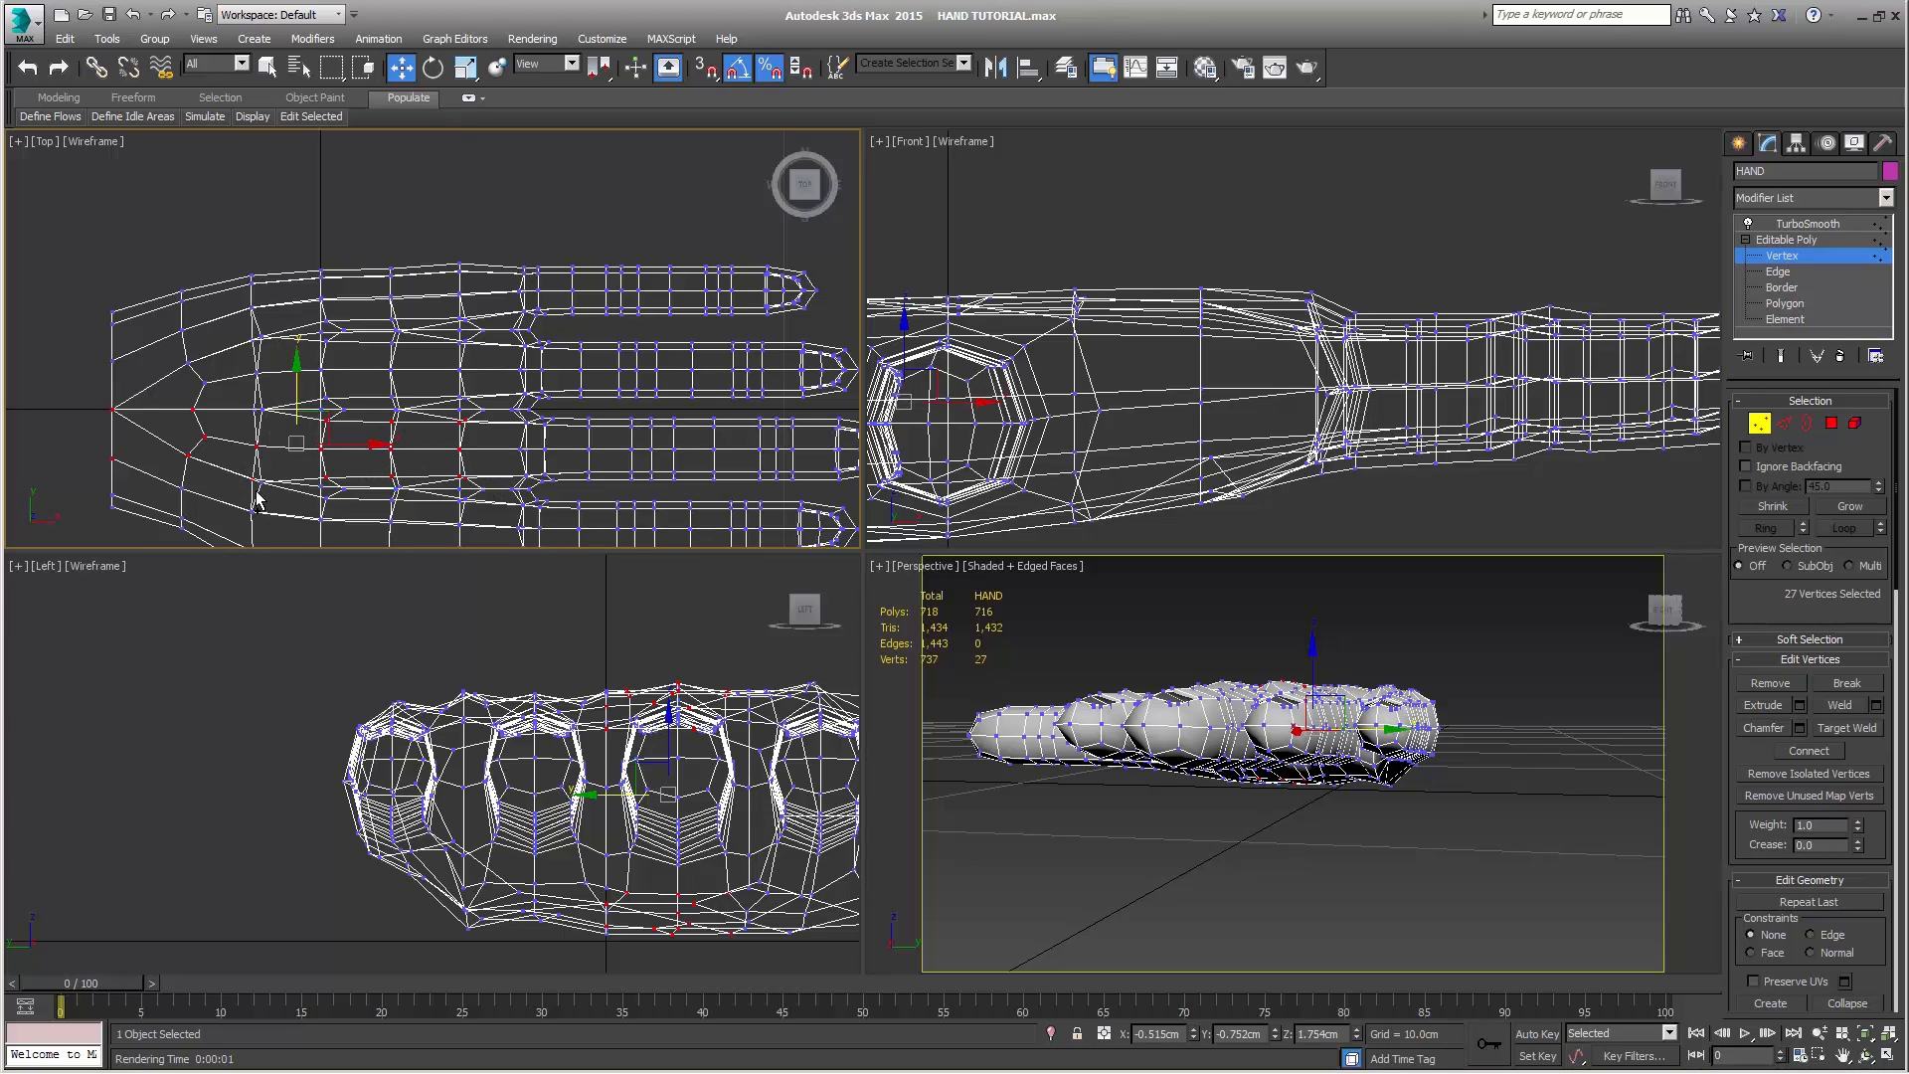
Adjust the vertical scale of the selected middle-finger palm vertices slightly in the Left view
{"action": "middle_click_drag", "start_coordinate": [1193, 821], "coordinate": [1233, 840], "text": "alt"}
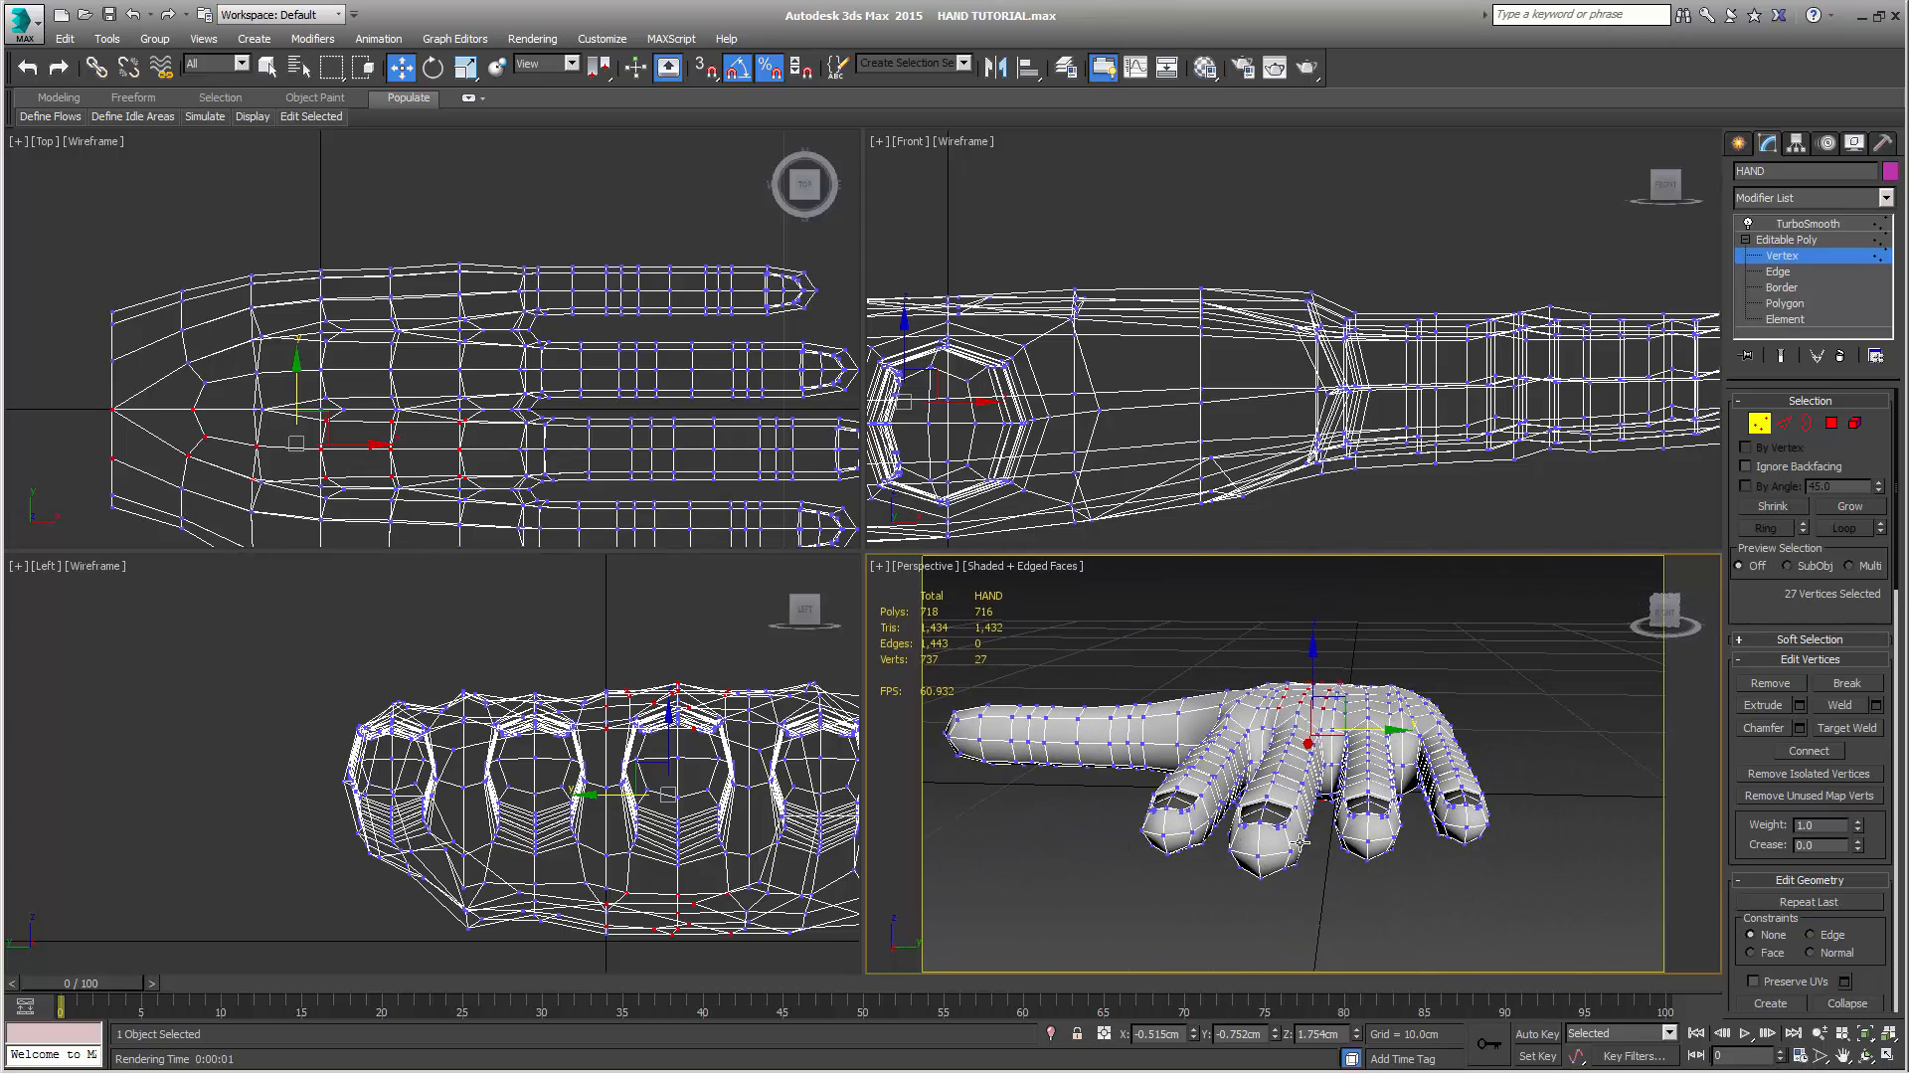
{"action": "middle_click_drag", "start_coordinate": [654, 823], "coordinate": [580, 881]}
{"action": "key", "text": "r"}
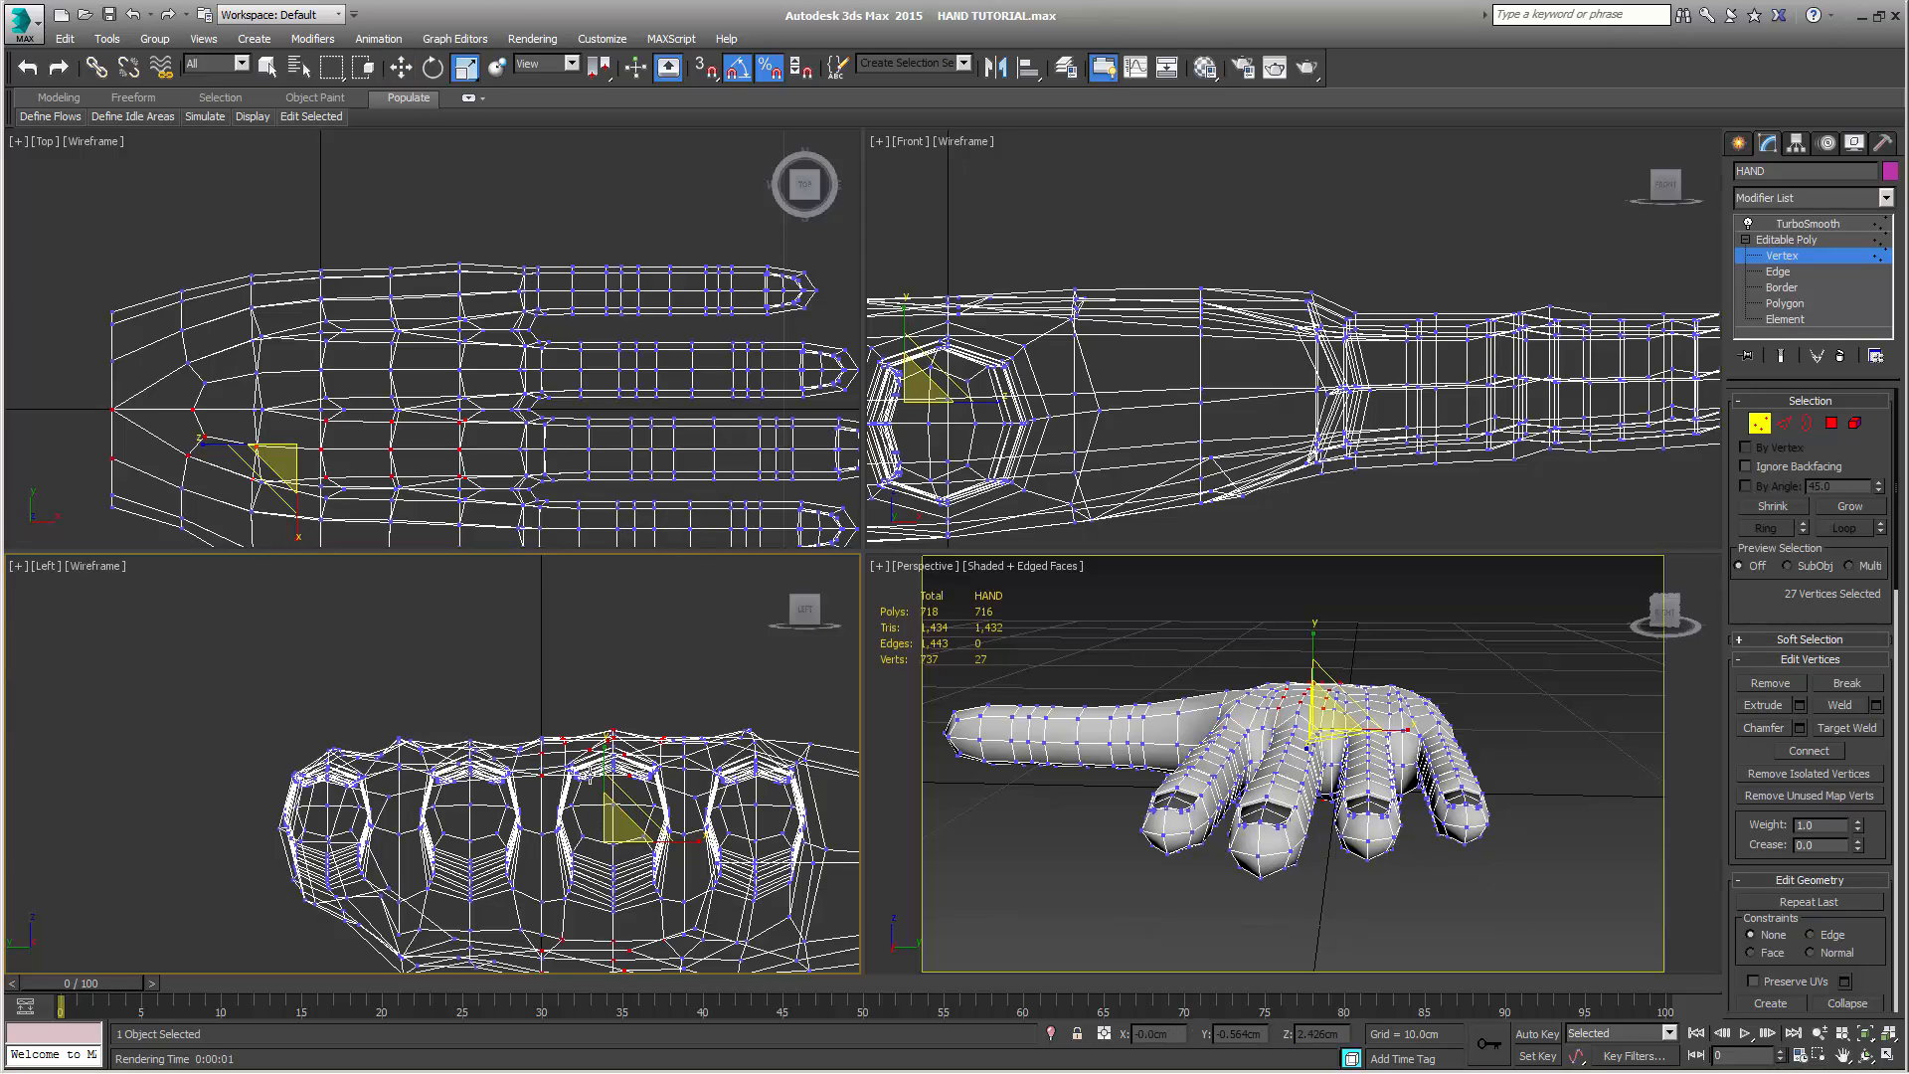
{"action": "middle_click_drag", "start_coordinate": [600, 708], "coordinate": [600, 632]}
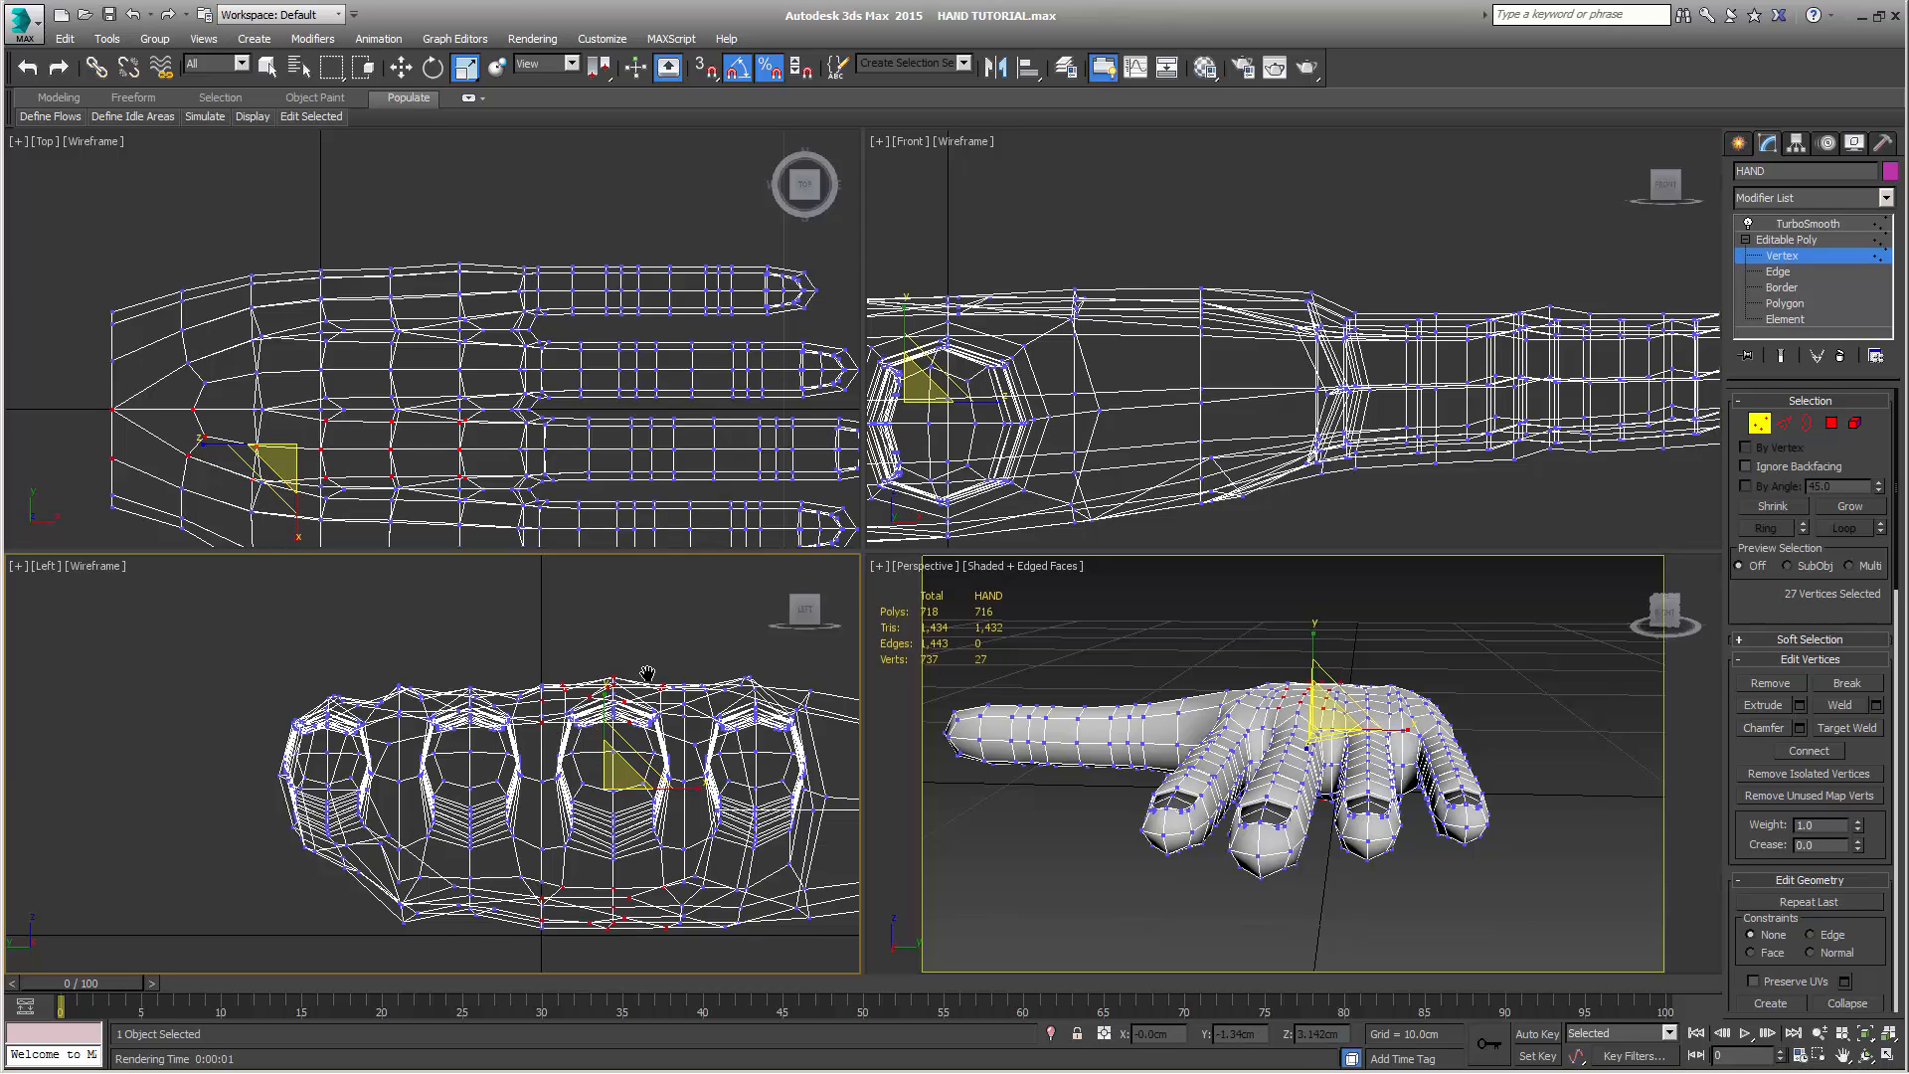
{"action": "middle_click_drag", "start_coordinate": [647, 674], "coordinate": [508, 679]}
Select the palm vertices in line with the index finger, from wrist to knuckle, and scale them down slightly in height in the Left view
{"action": "middle_click_drag", "start_coordinate": [49, 486], "coordinate": [32, 398]}
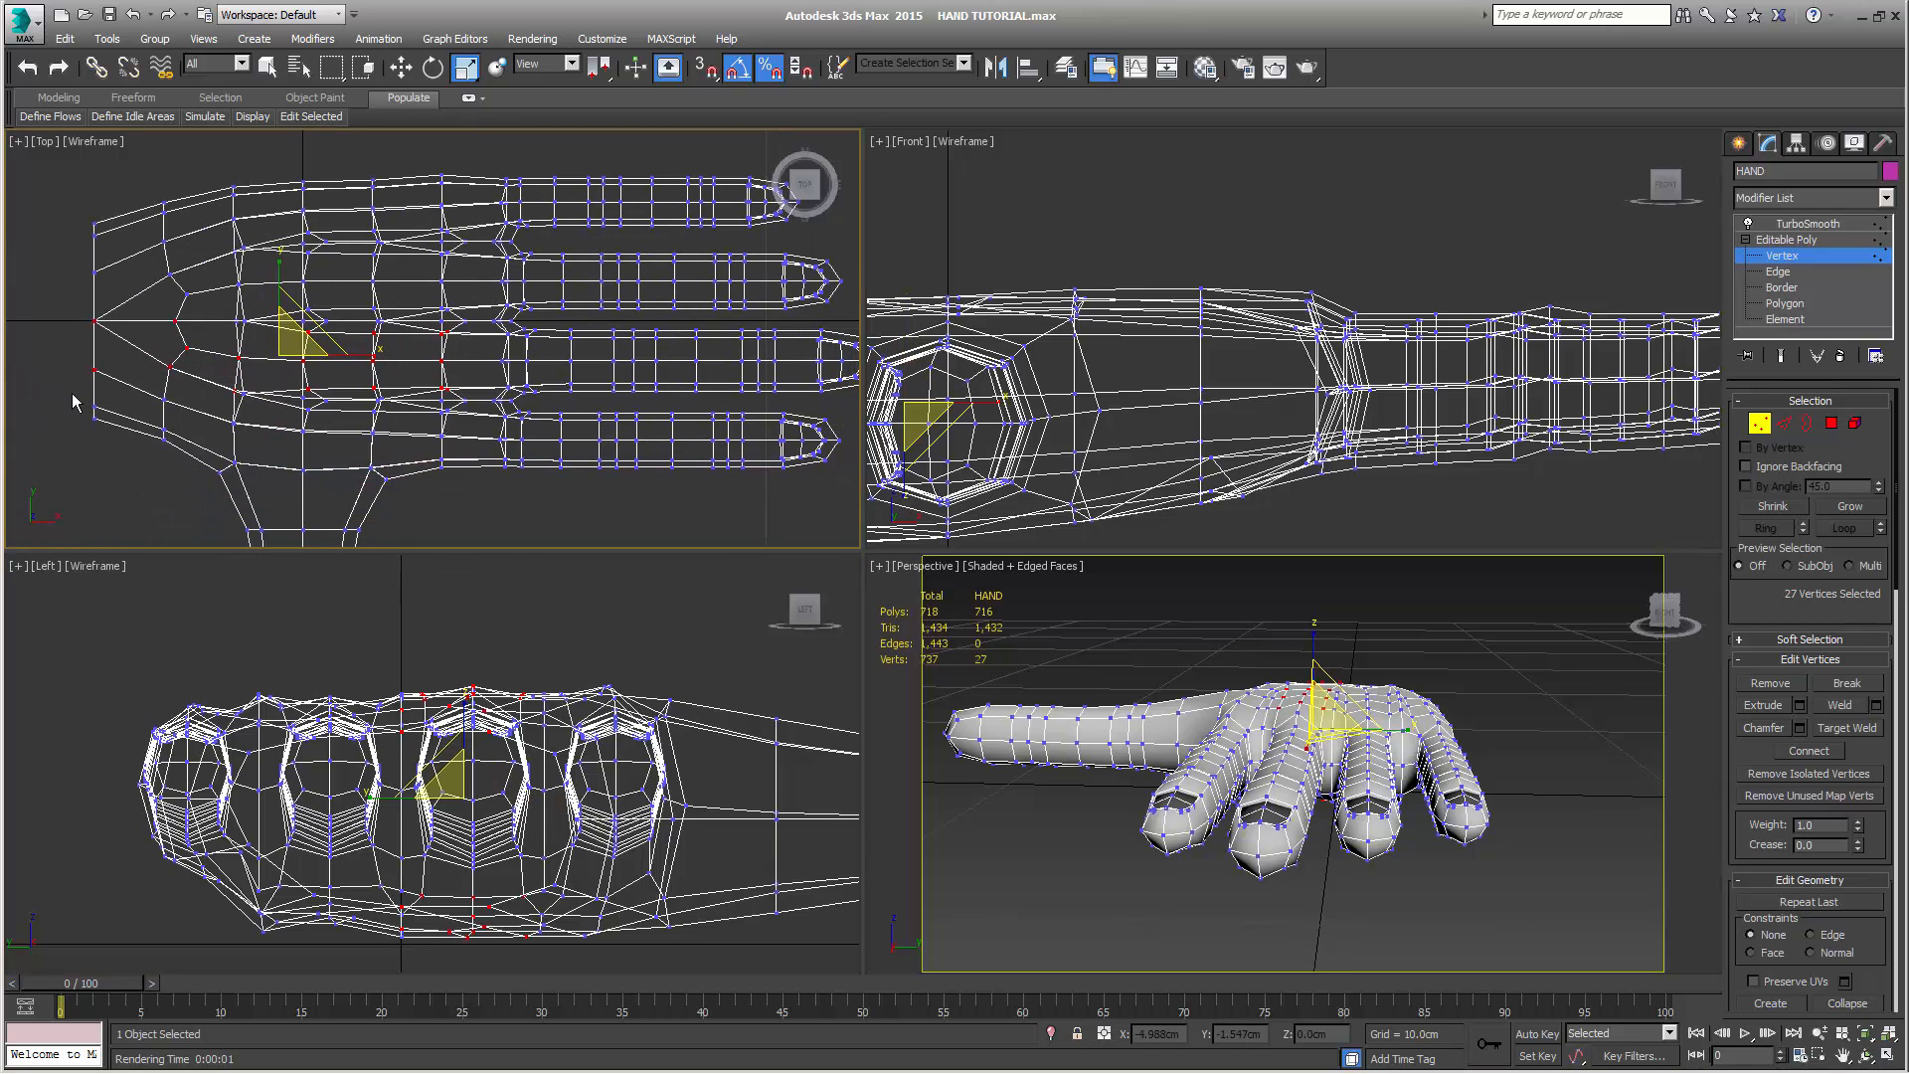
{"action": "left_click_drag", "start_coordinate": [179, 468], "coordinate": [180, 469]}
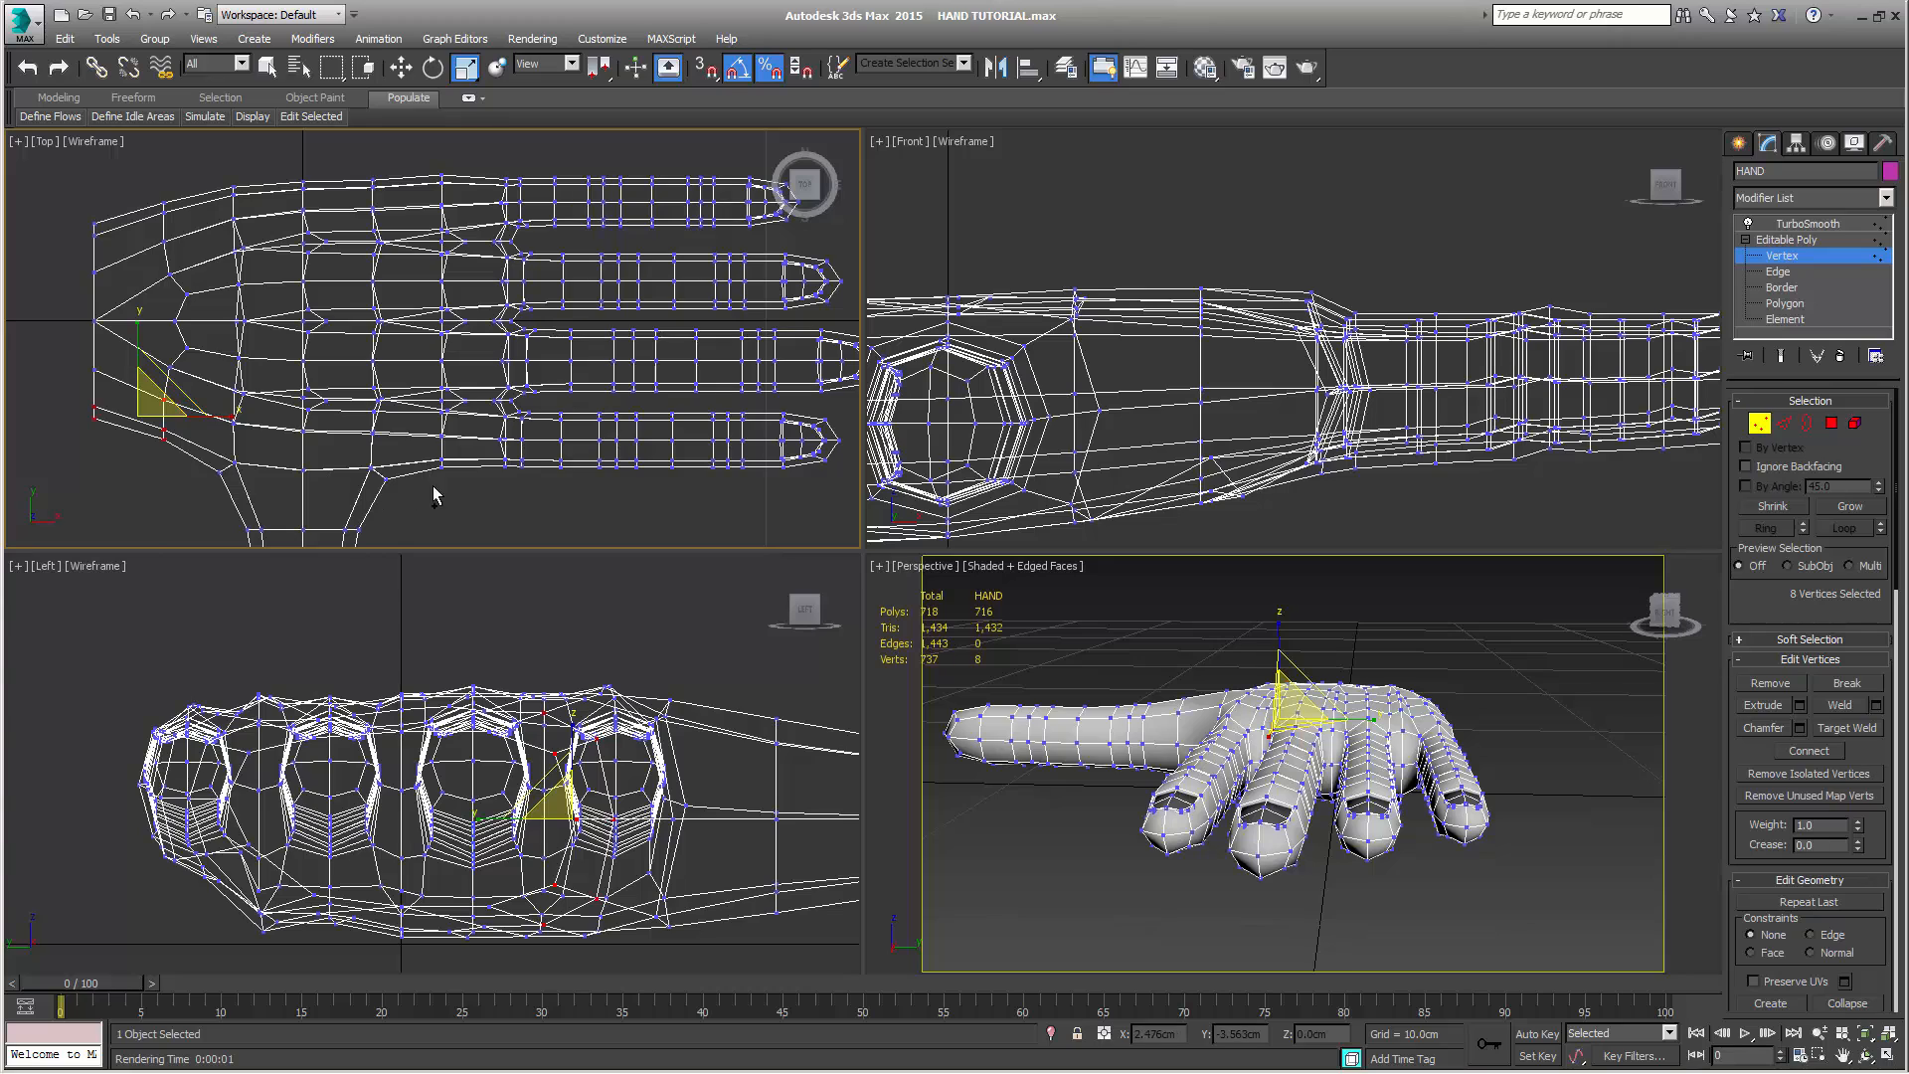
{"action": "mouse_move", "coordinate": [201, 440]}
{"action": "left_mouse_down"}
{"action": "mouse_move", "coordinate": [402, 498]}
{"action": "mouse_move", "coordinate": [432, 425]}
{"action": "mouse_move", "coordinate": [220, 416]}
{"action": "left_mouse_up"}
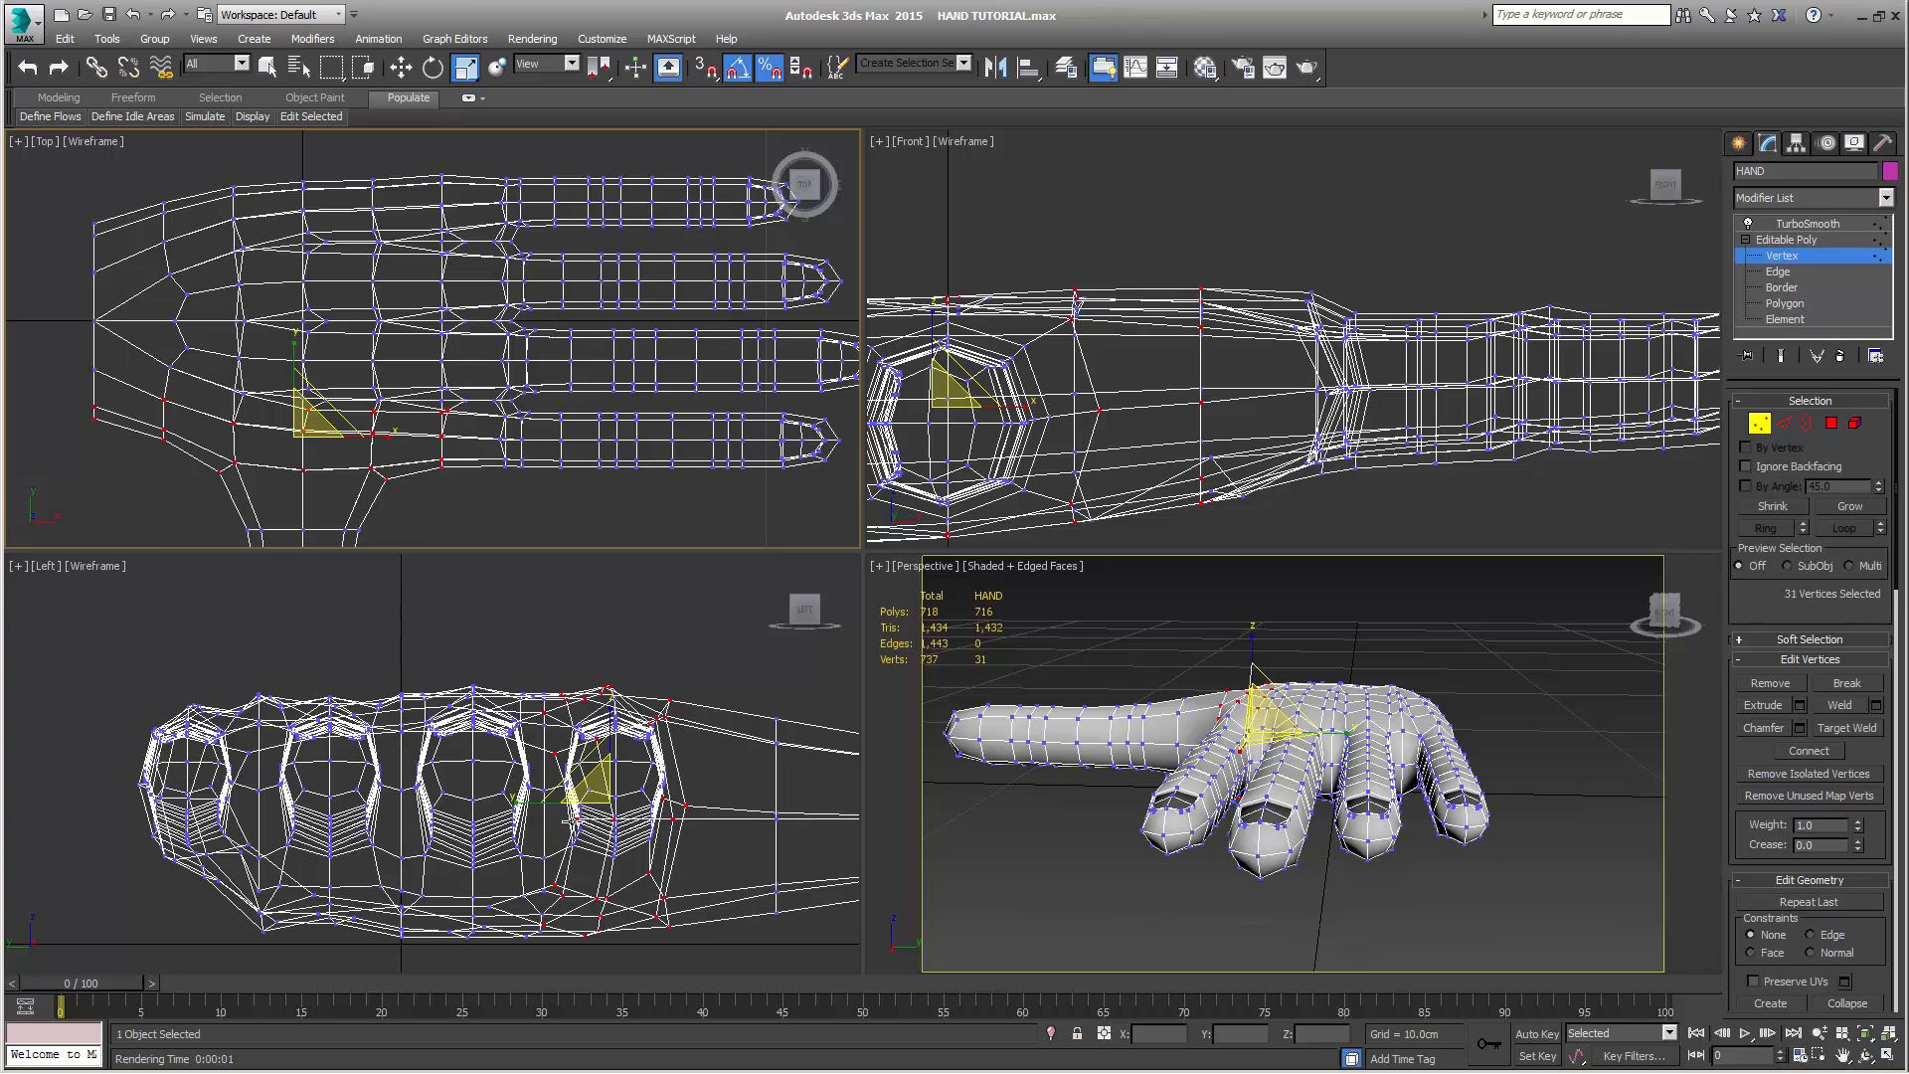
{"action": "scroll", "coordinate": [687, 625], "scroll_direction": "up", "scroll_amount": 2}
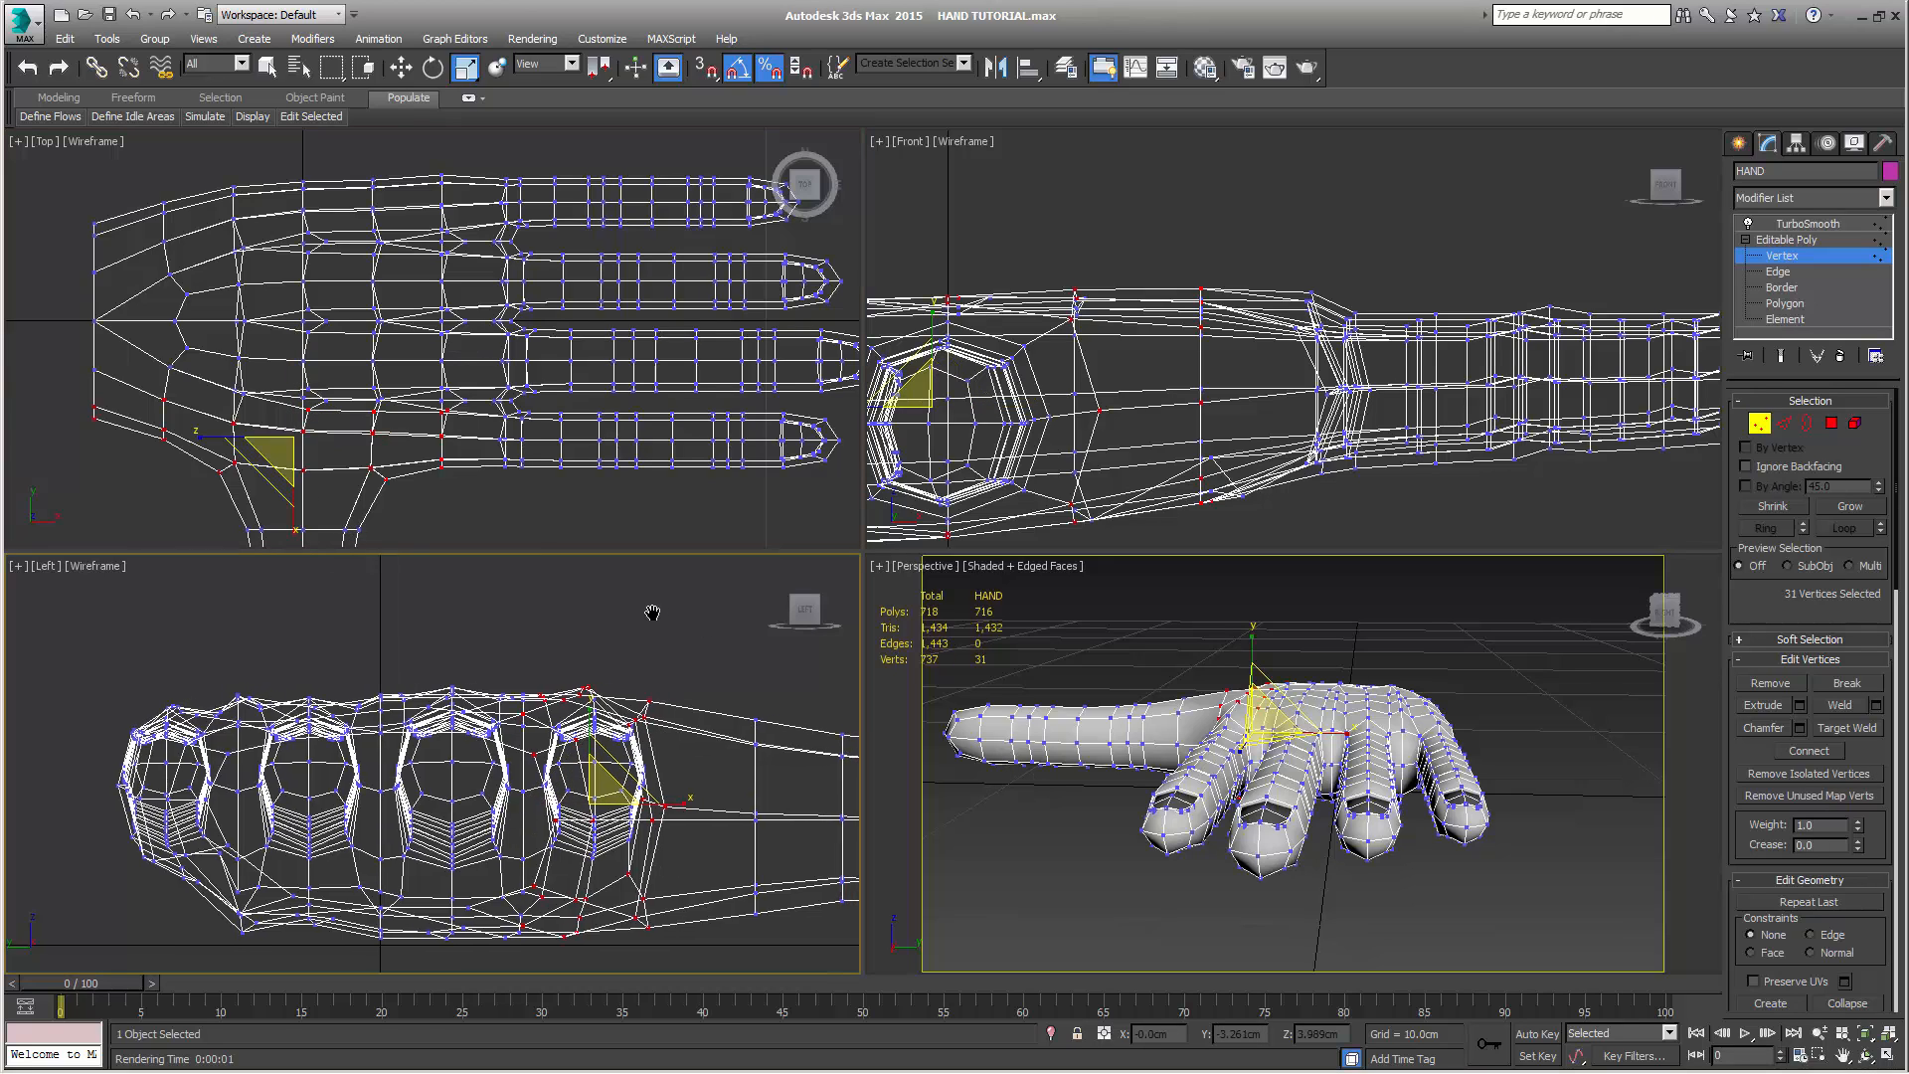
{"action": "right_click", "coordinate": [618, 677]}
{"action": "left_click", "coordinate": [427, 647]}
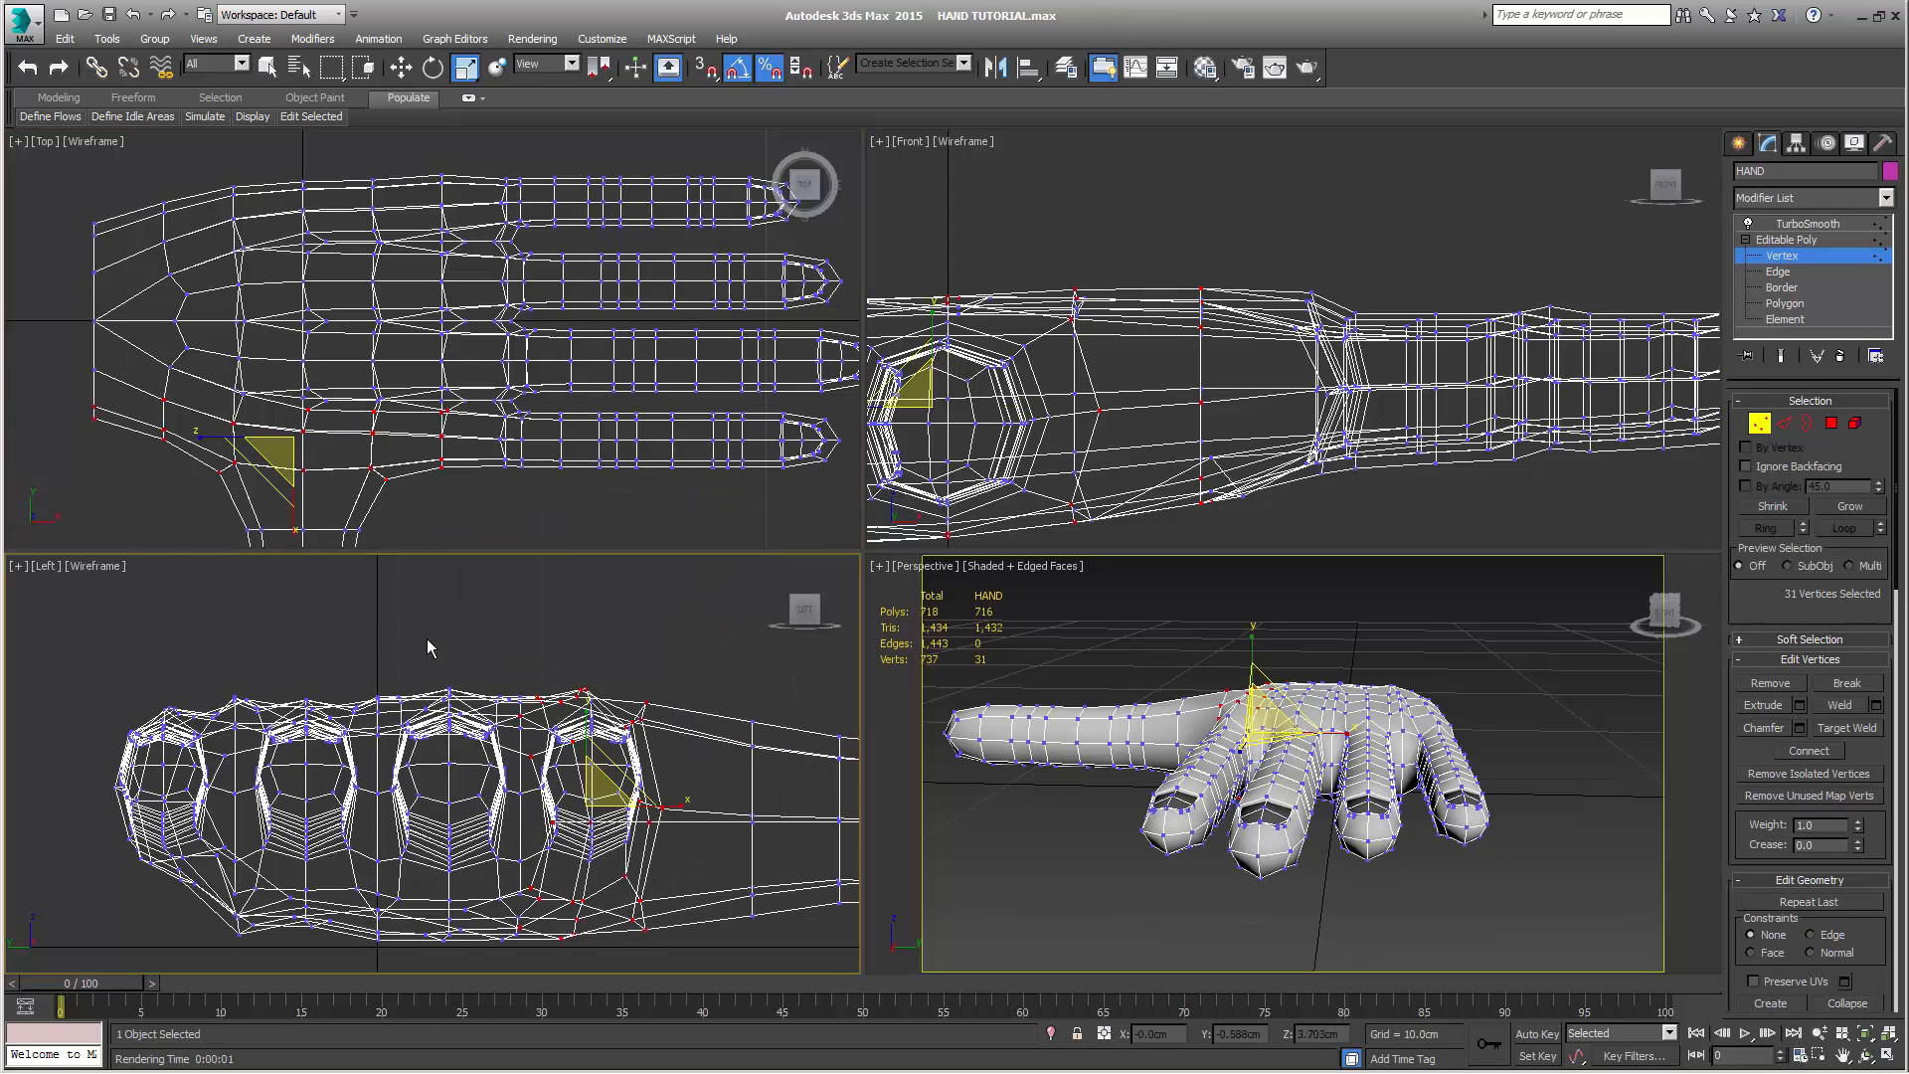
{"action": "left_click_drag", "start_coordinate": [590, 720], "coordinate": [589, 733]}
{"action": "middle_click_drag", "start_coordinate": [723, 651], "coordinate": [648, 610]}
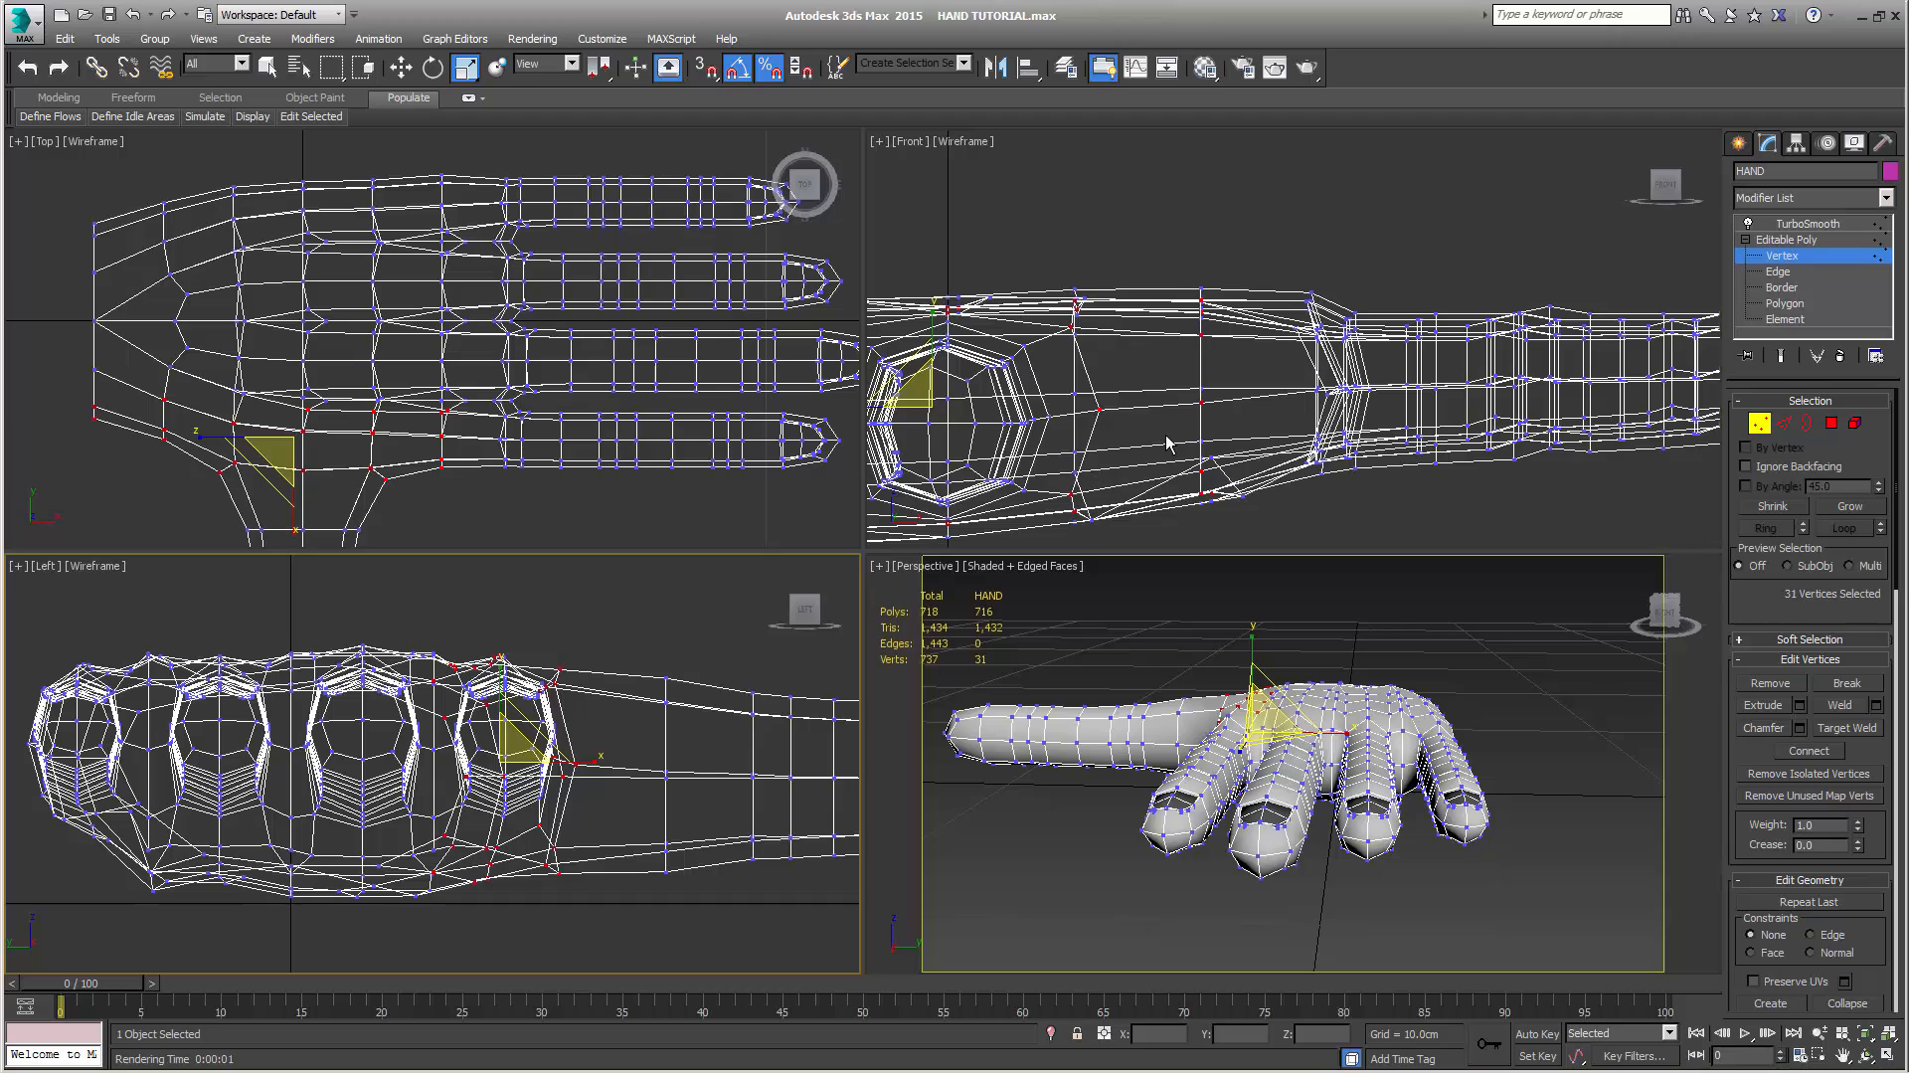
Lower the selected index-finger palm vertices in the Front view to about Z 1.69 cm
{"action": "right_click", "coordinate": [1200, 322]}
{"action": "key", "text": "w"}
{"action": "right_click", "coordinate": [1153, 336]}
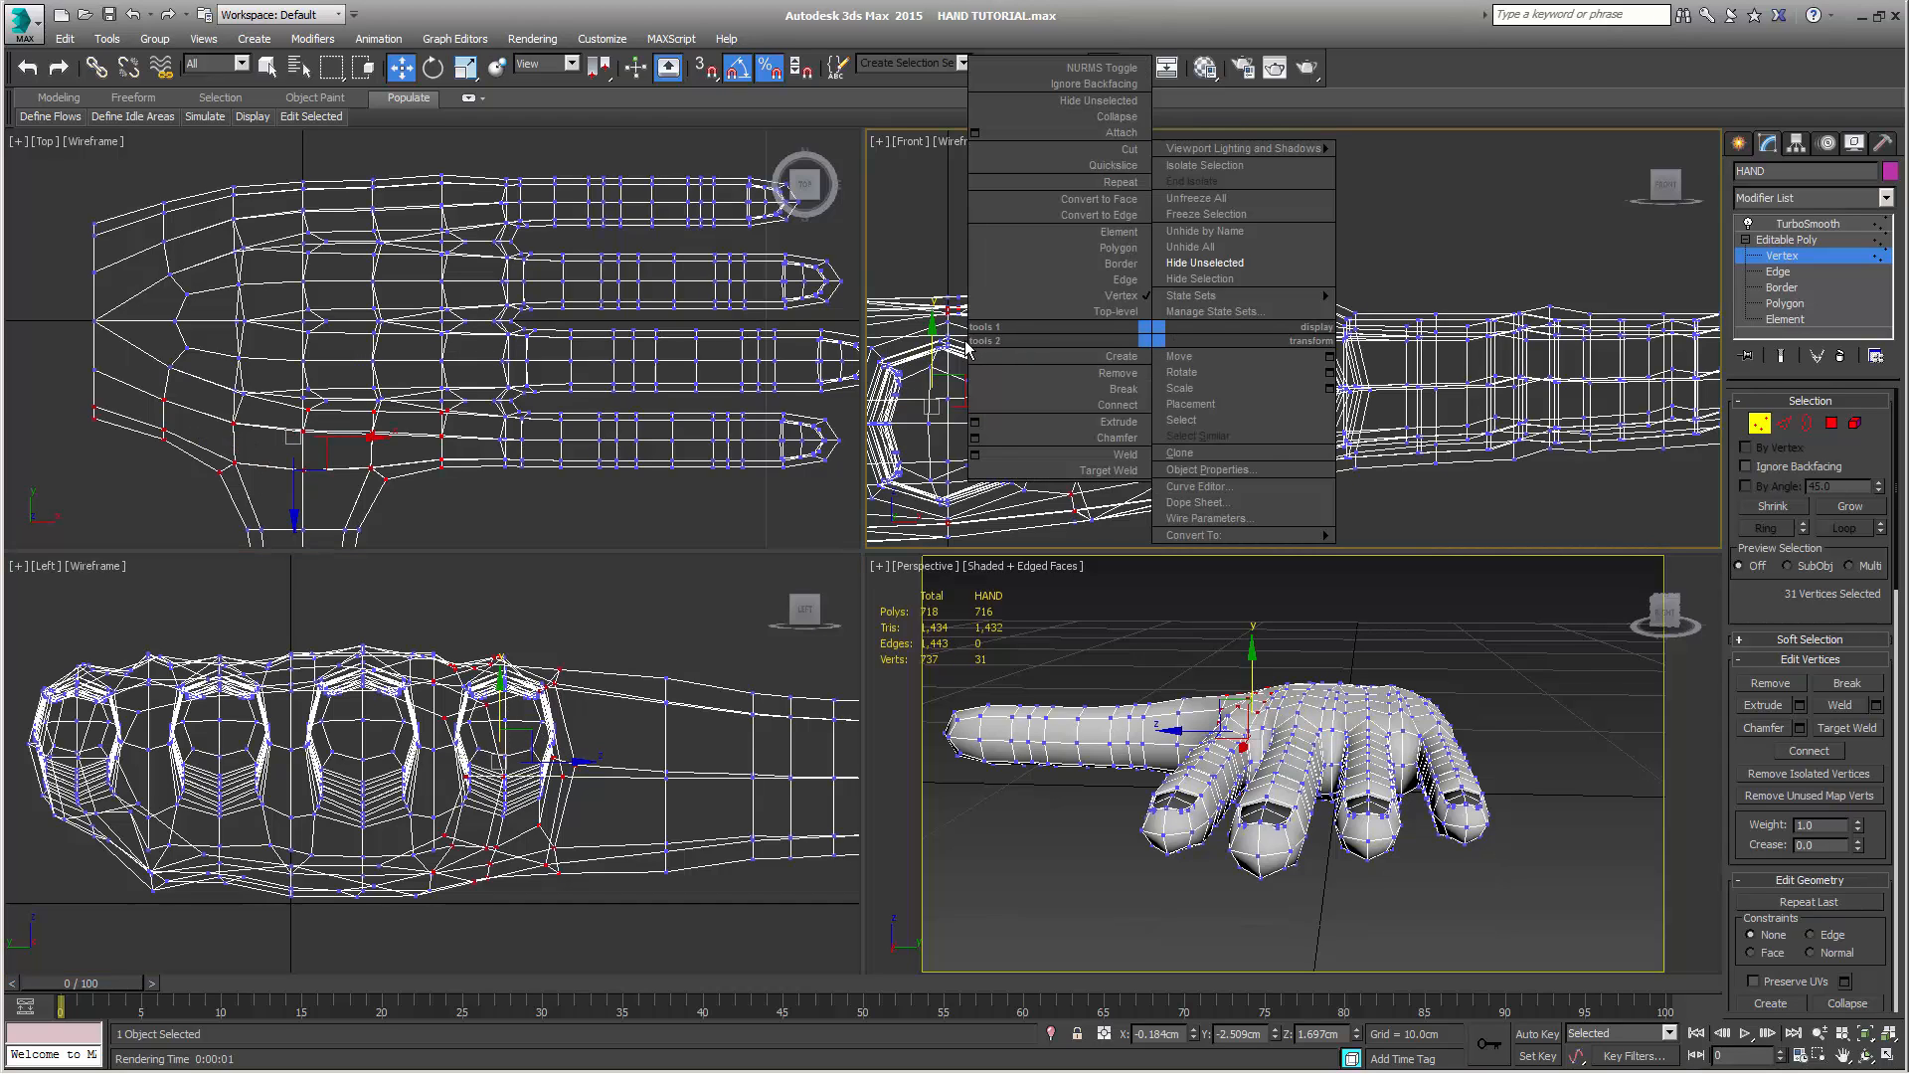
{"action": "left_click", "coordinate": [951, 343]}
{"action": "left_click_drag", "start_coordinate": [930, 342], "coordinate": [926, 345]}
{"action": "middle_click_drag", "start_coordinate": [1347, 900], "coordinate": [1317, 897], "text": "alt"}
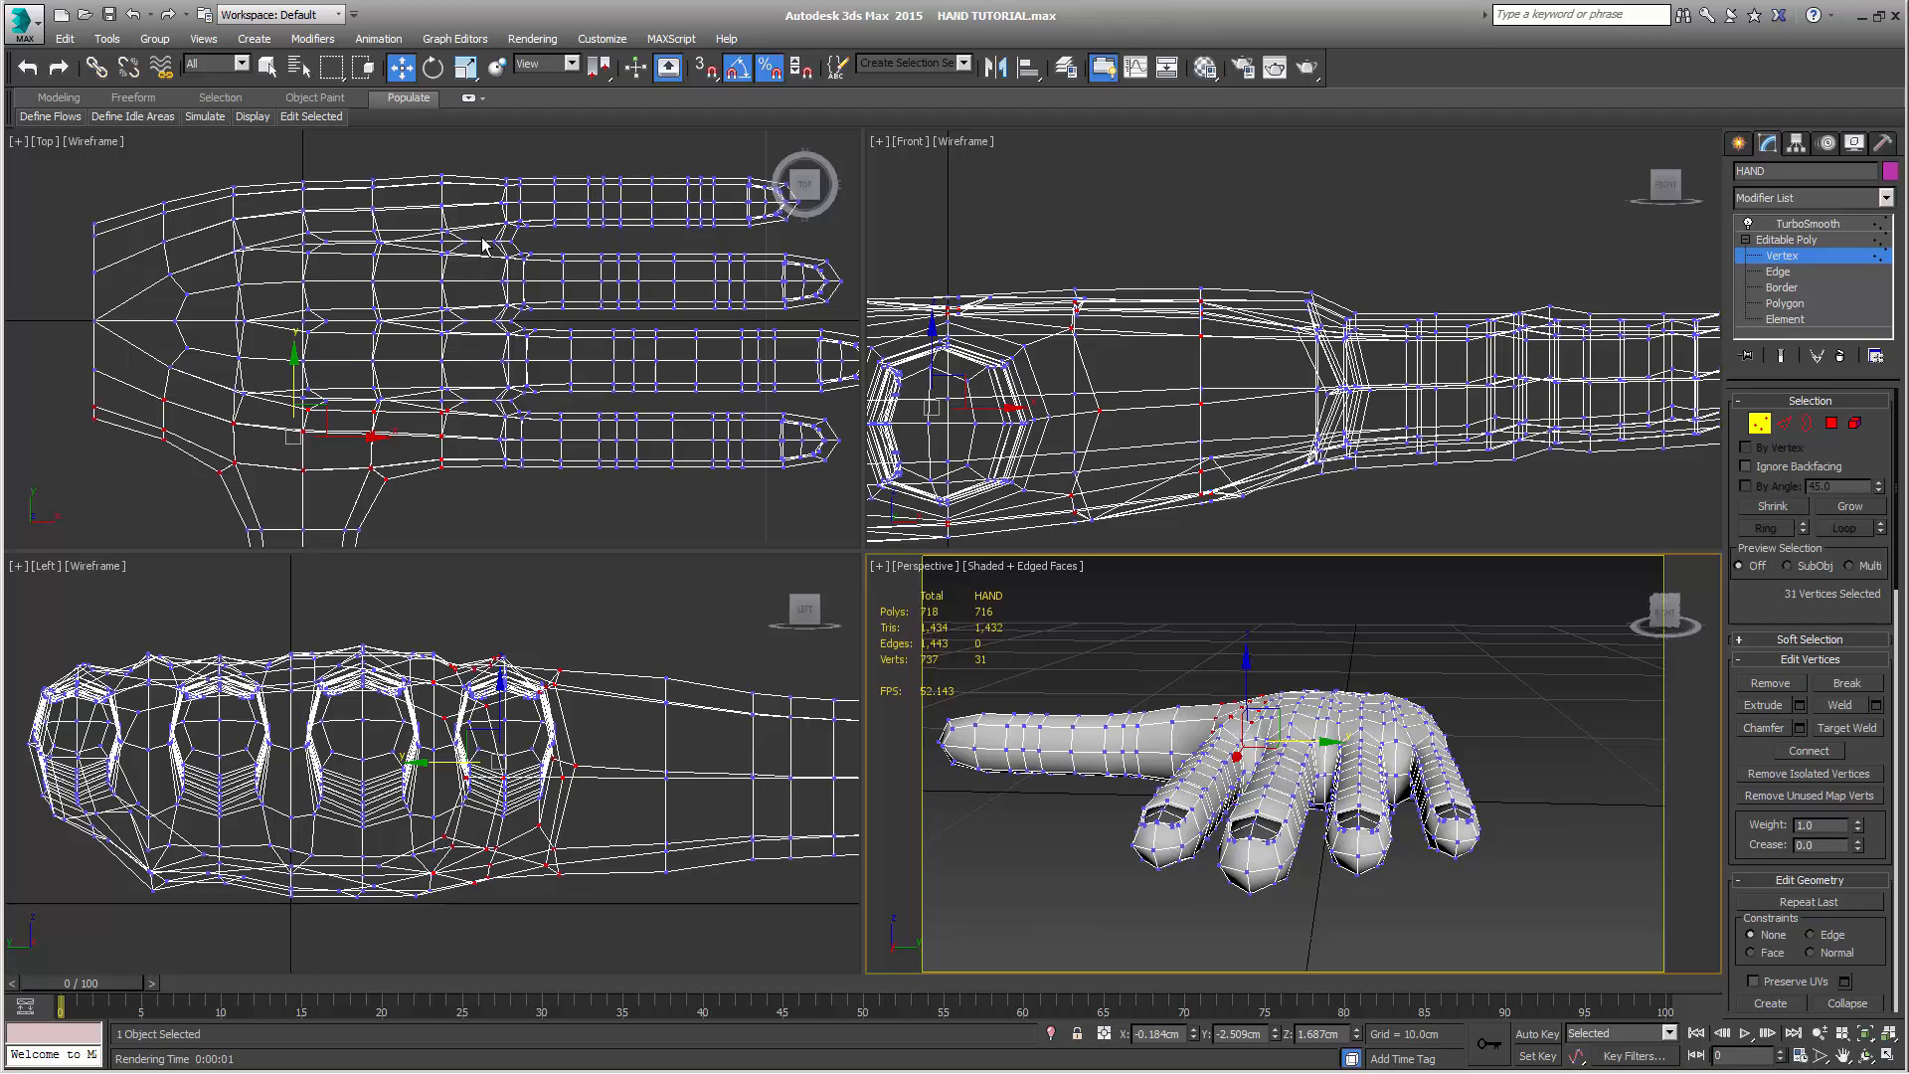
Select the row of palm vertices running back from the gap between the little and ring fingers, and scale it down in height
{"action": "mouse_move", "coordinate": [518, 239]}
{"action": "left_mouse_down"}
{"action": "mouse_move", "coordinate": [448, 256]}
{"action": "mouse_move", "coordinate": [494, 256]}
{"action": "left_mouse_up"}
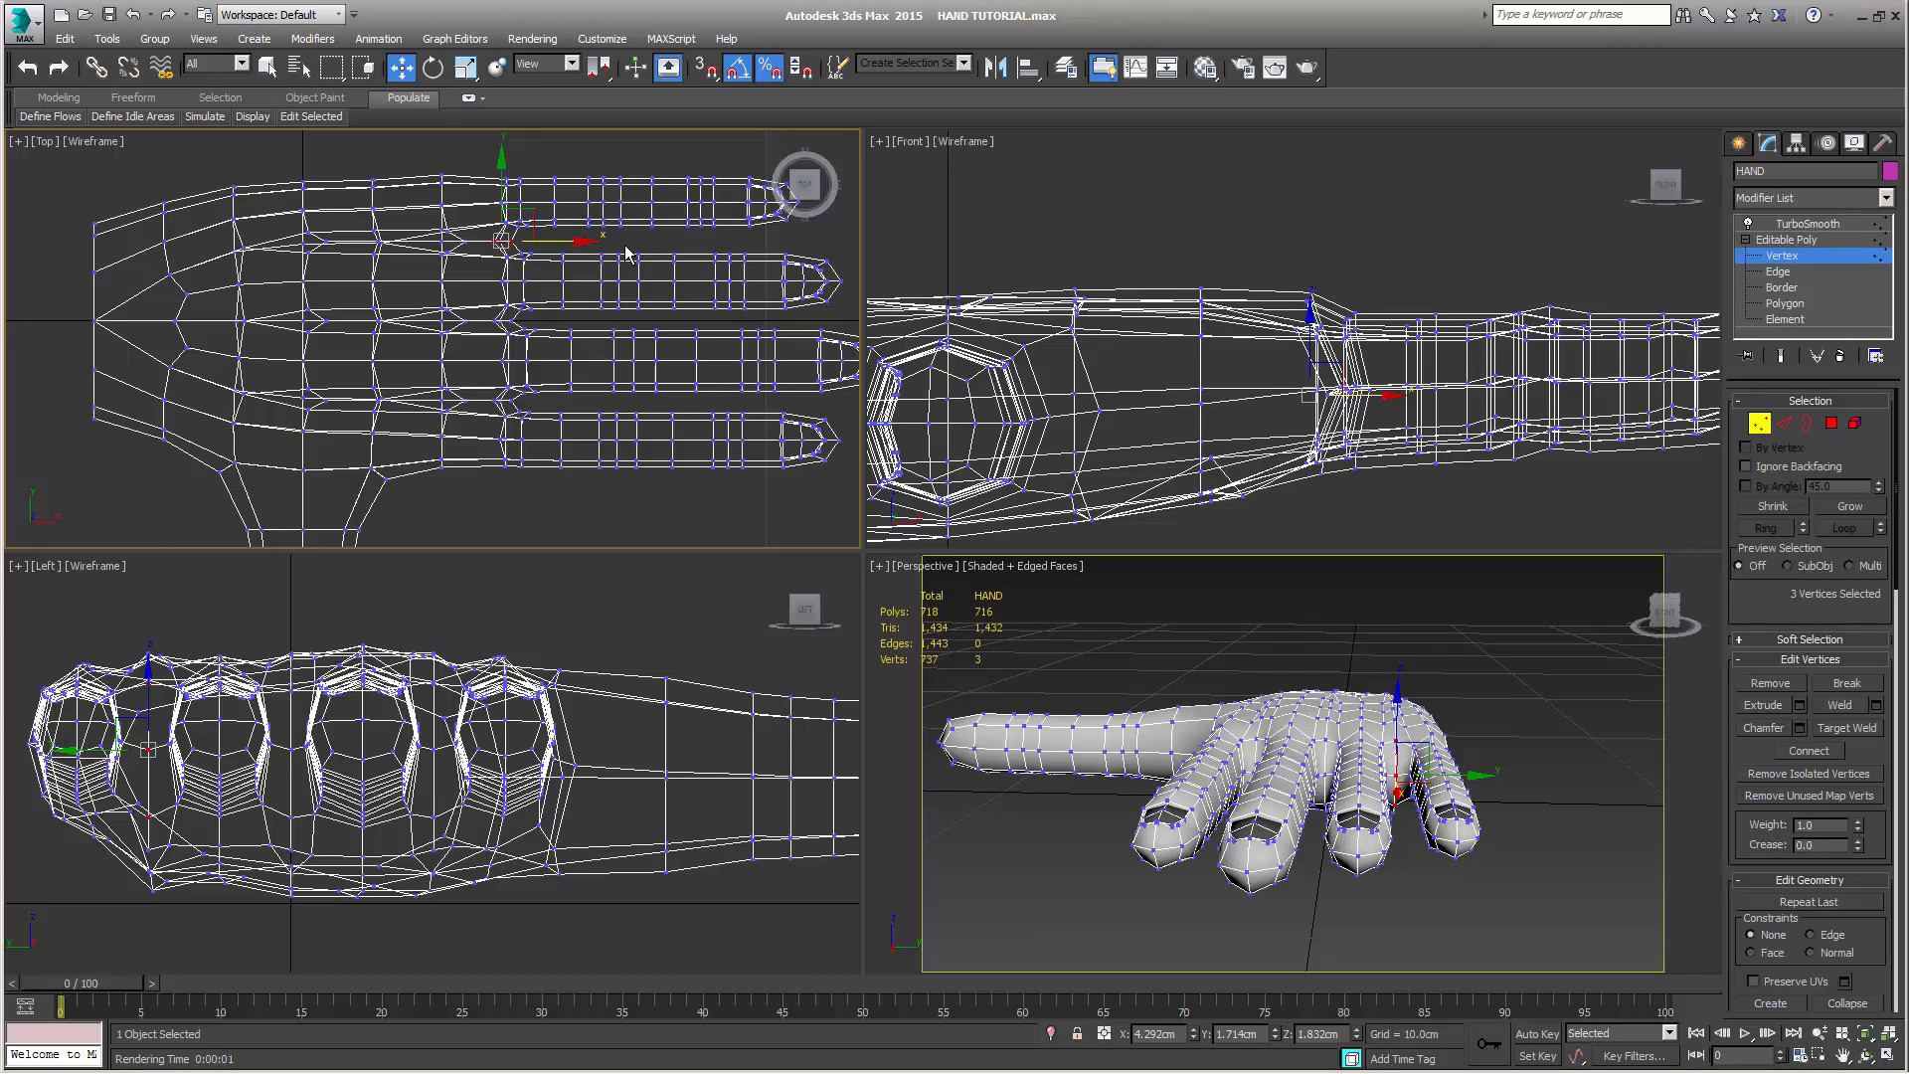
{"action": "key", "text": "ctrl+z"}
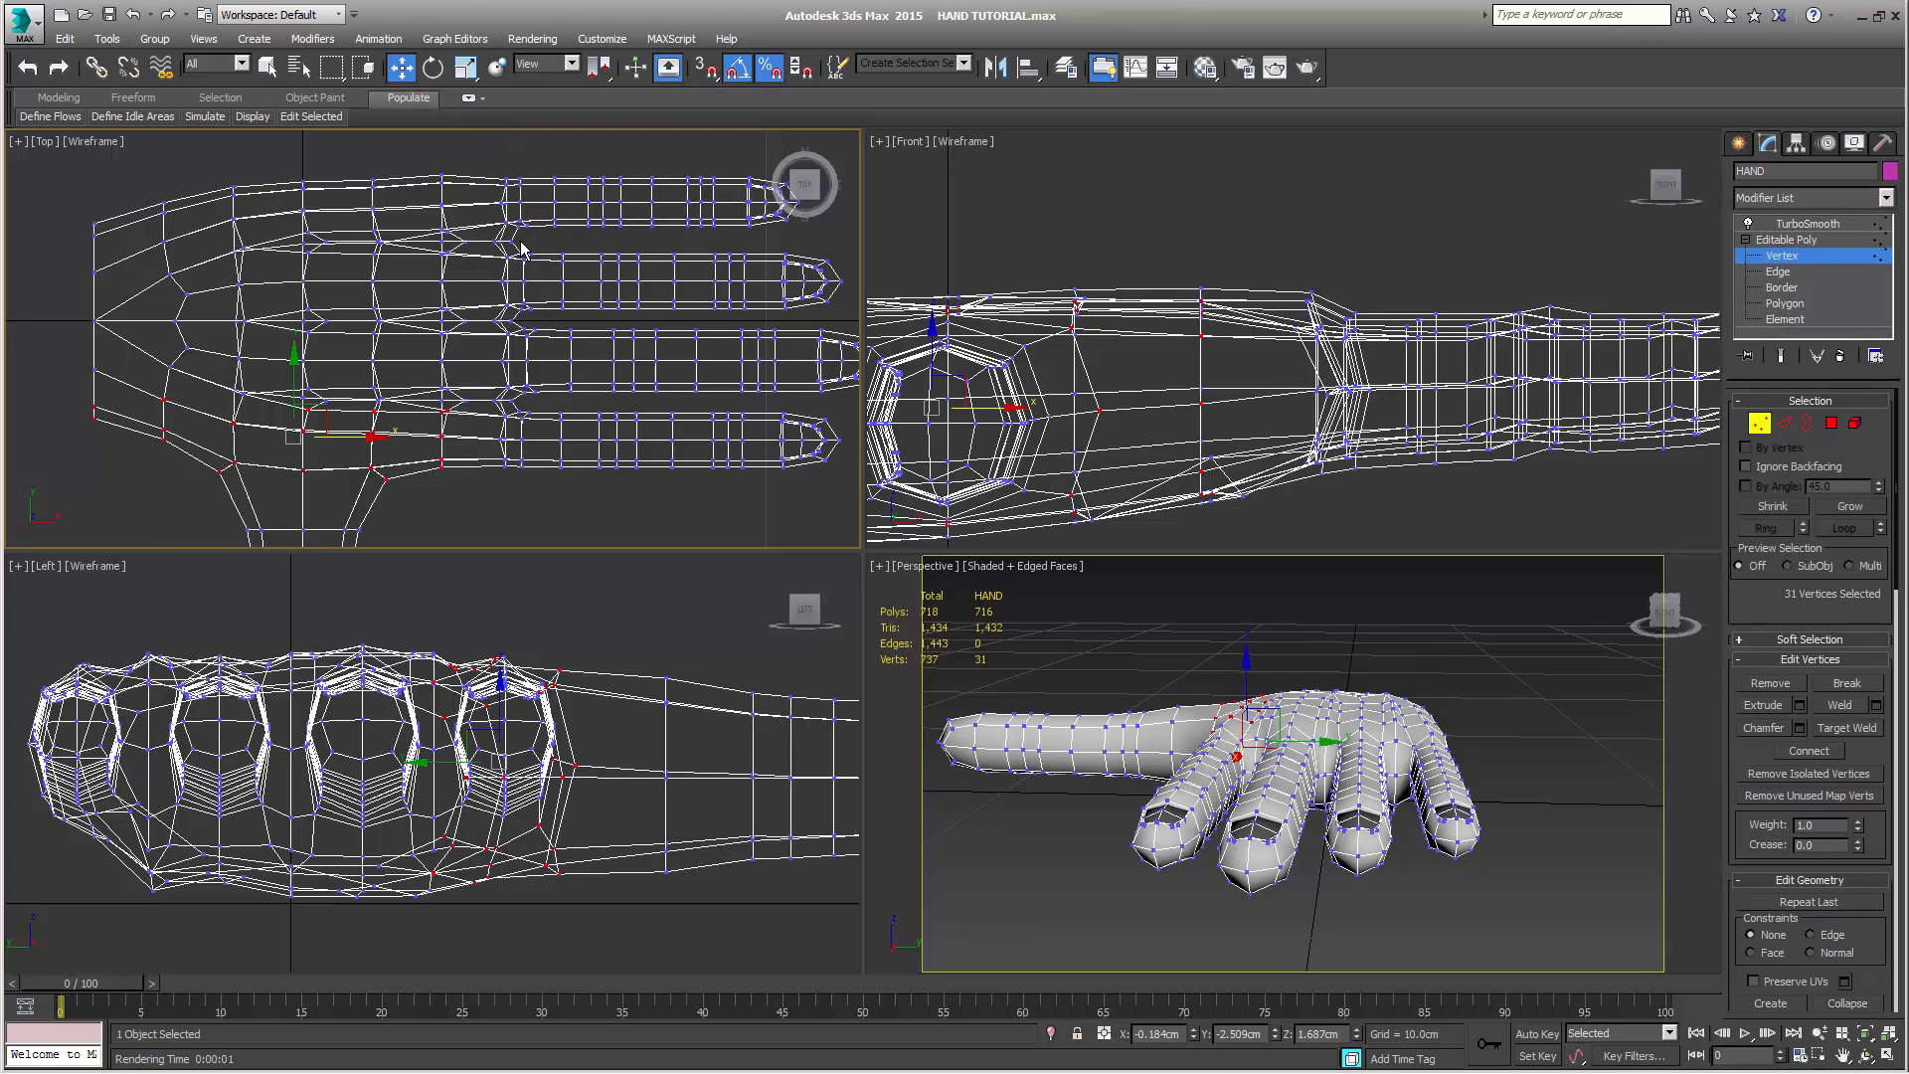
{"action": "left_click_drag", "start_coordinate": [516, 242], "coordinate": [311, 257]}
{"action": "mouse_move", "coordinate": [232, 256]}
{"action": "left_mouse_down"}
{"action": "mouse_move", "coordinate": [313, 256]}
{"action": "mouse_move", "coordinate": [238, 257]}
{"action": "left_mouse_up"}
{"action": "middle_click_drag", "start_coordinate": [1114, 416], "coordinate": [1258, 426]}
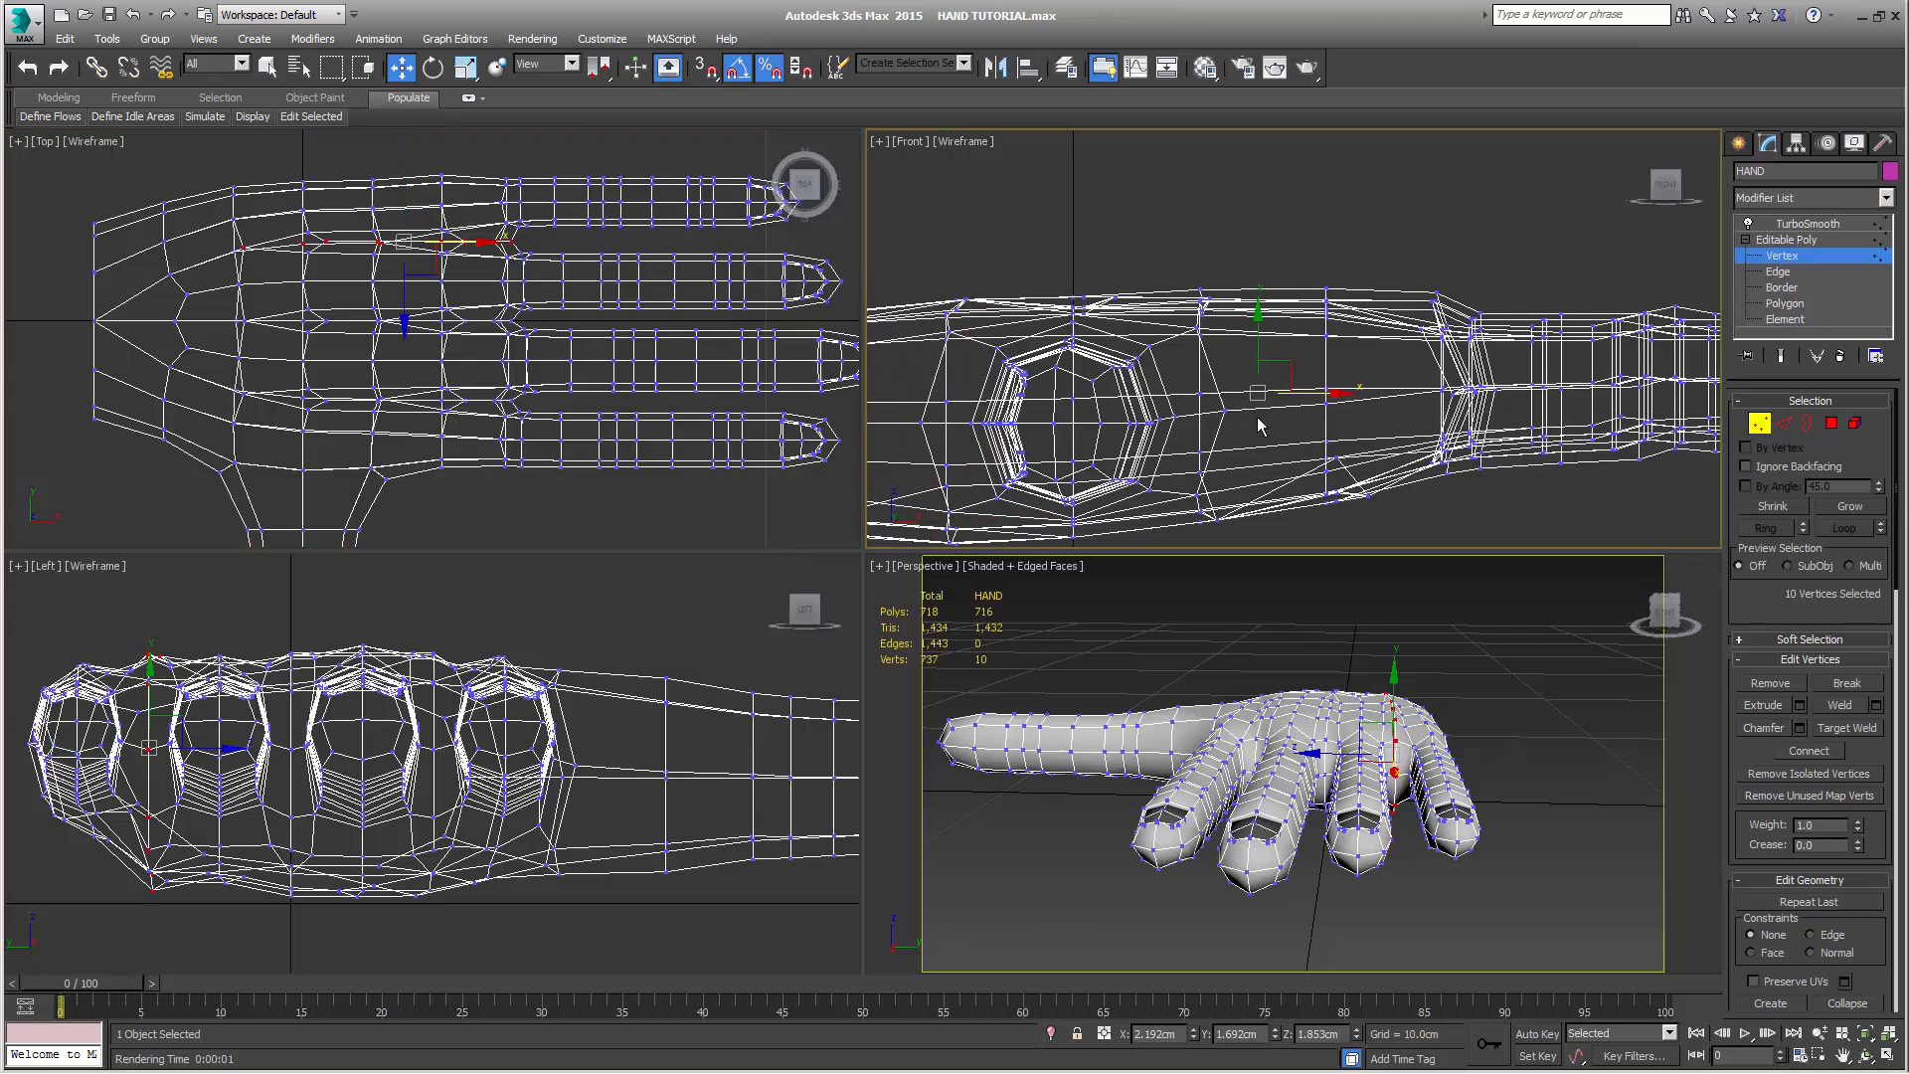
{"action": "mouse_move", "coordinate": [1485, 920]}
{"action": "middle_mouse_down", "text": "alt"}
{"action": "mouse_move", "coordinate": [1470, 1006]}
{"action": "mouse_move", "coordinate": [1486, 893]}
{"action": "middle_mouse_up", "text": "alt"}
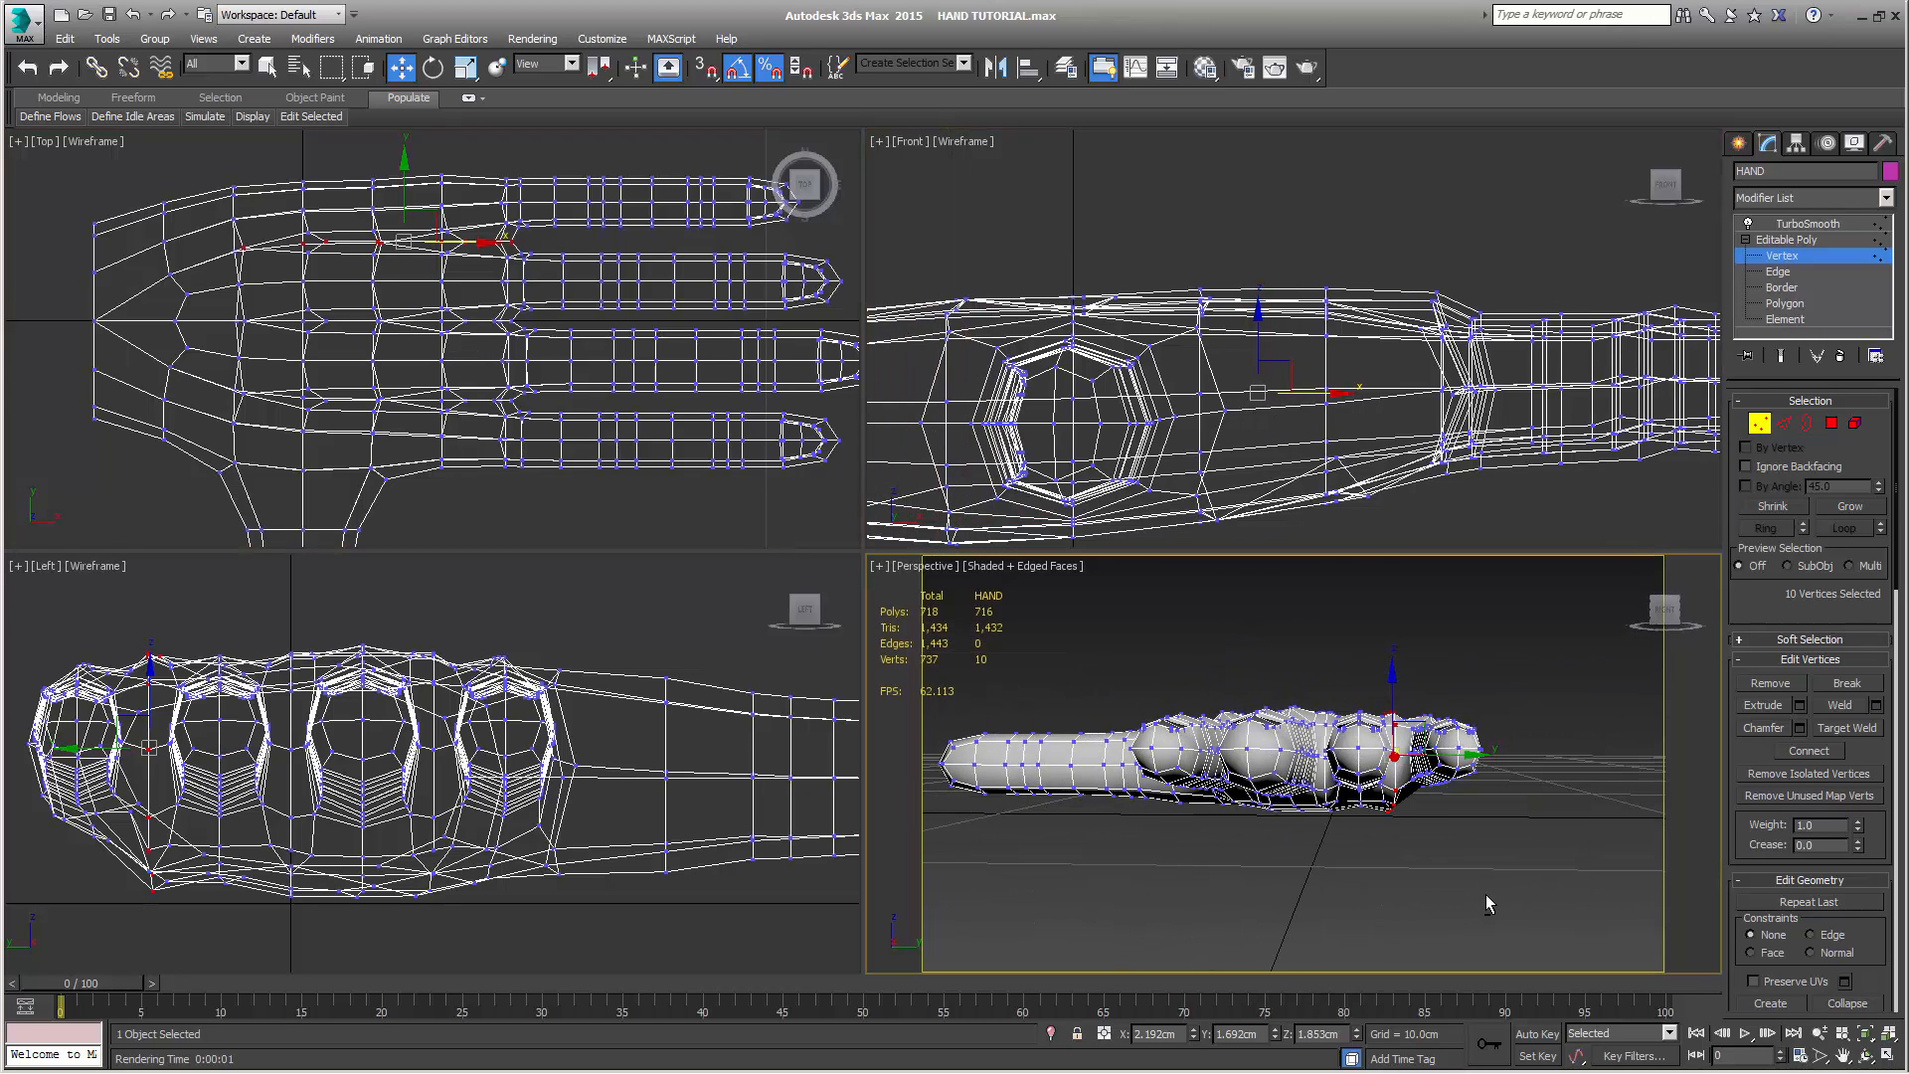
{"action": "key", "text": "r"}
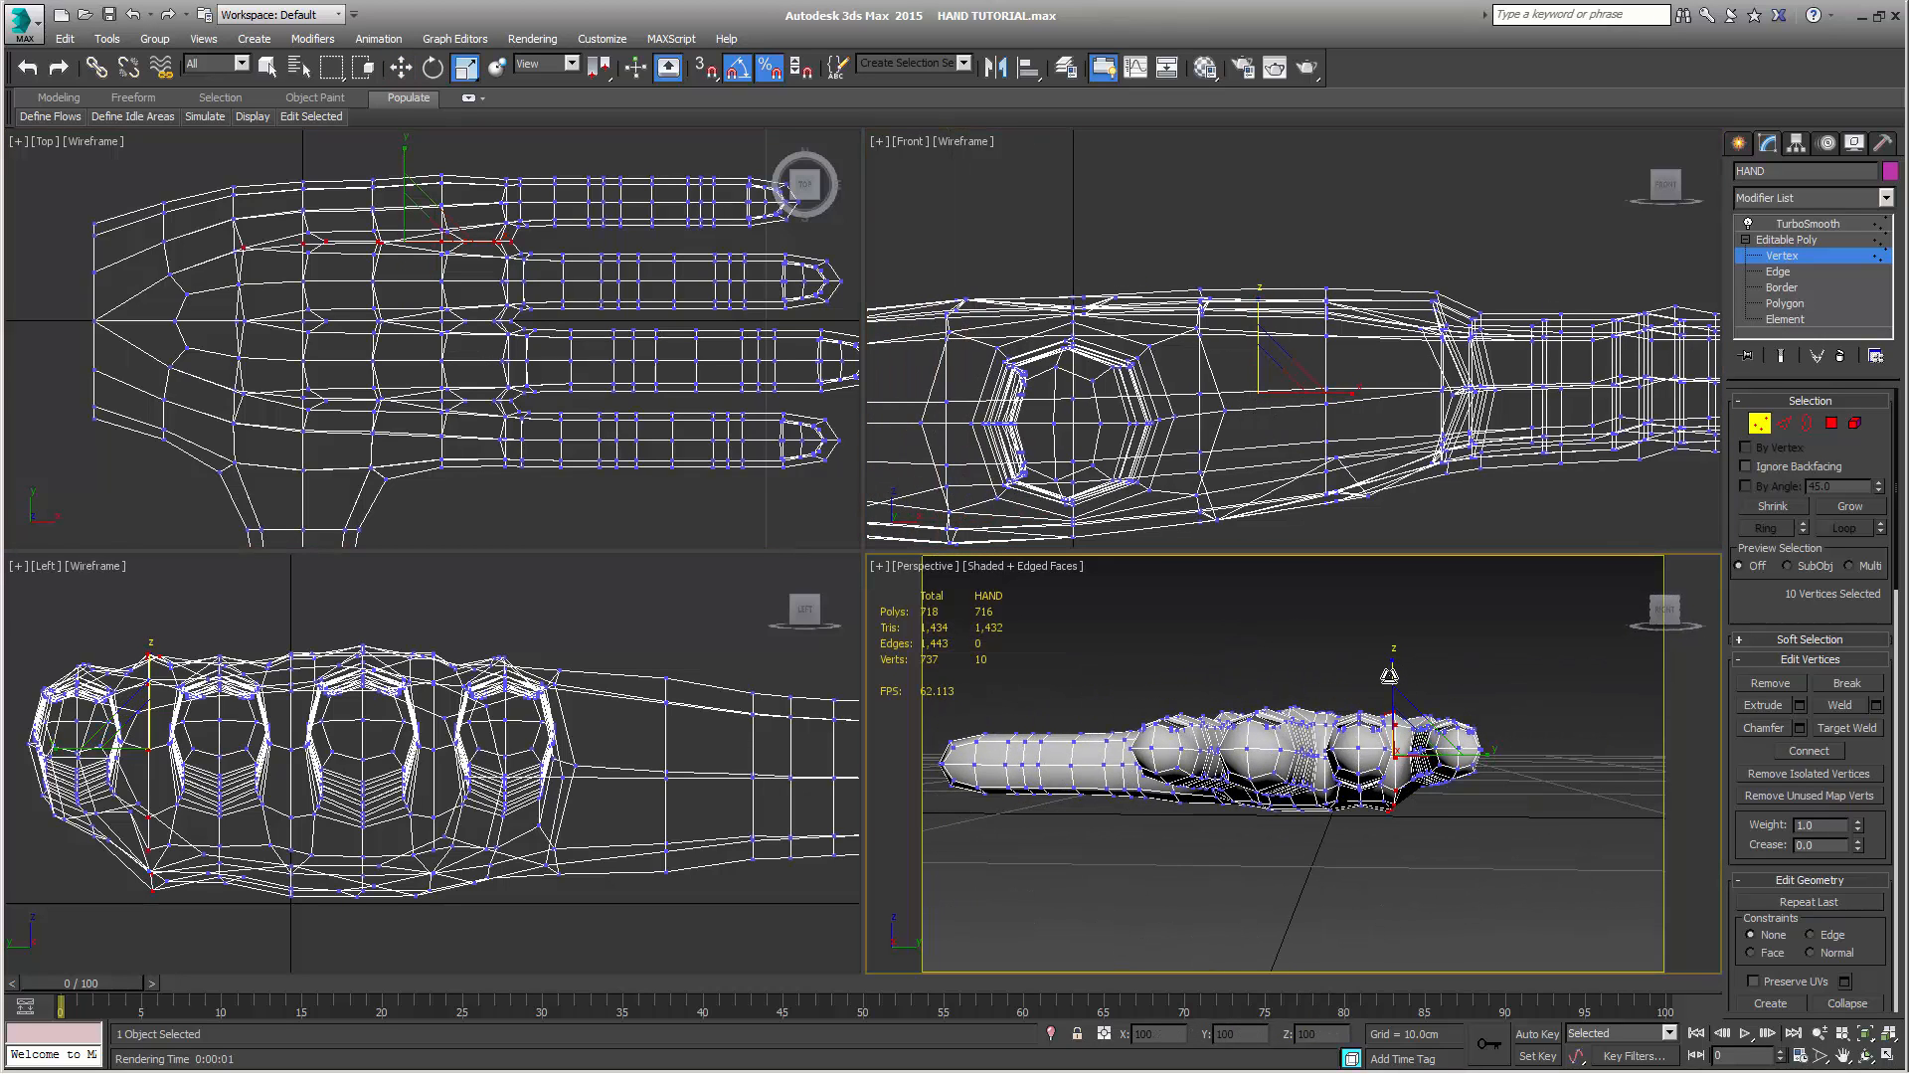
{"action": "left_click_drag", "start_coordinate": [1390, 675], "coordinate": [1390, 688]}
{"action": "mouse_move", "coordinate": [1462, 845]}
{"action": "middle_mouse_down", "text": "alt"}
{"action": "mouse_move", "coordinate": [1255, 817]}
{"action": "mouse_move", "coordinate": [1221, 831]}
{"action": "mouse_move", "coordinate": [1311, 846]}
{"action": "mouse_move", "coordinate": [1298, 877]}
{"action": "mouse_move", "coordinate": [1454, 847]}
{"action": "middle_mouse_up", "text": "alt"}
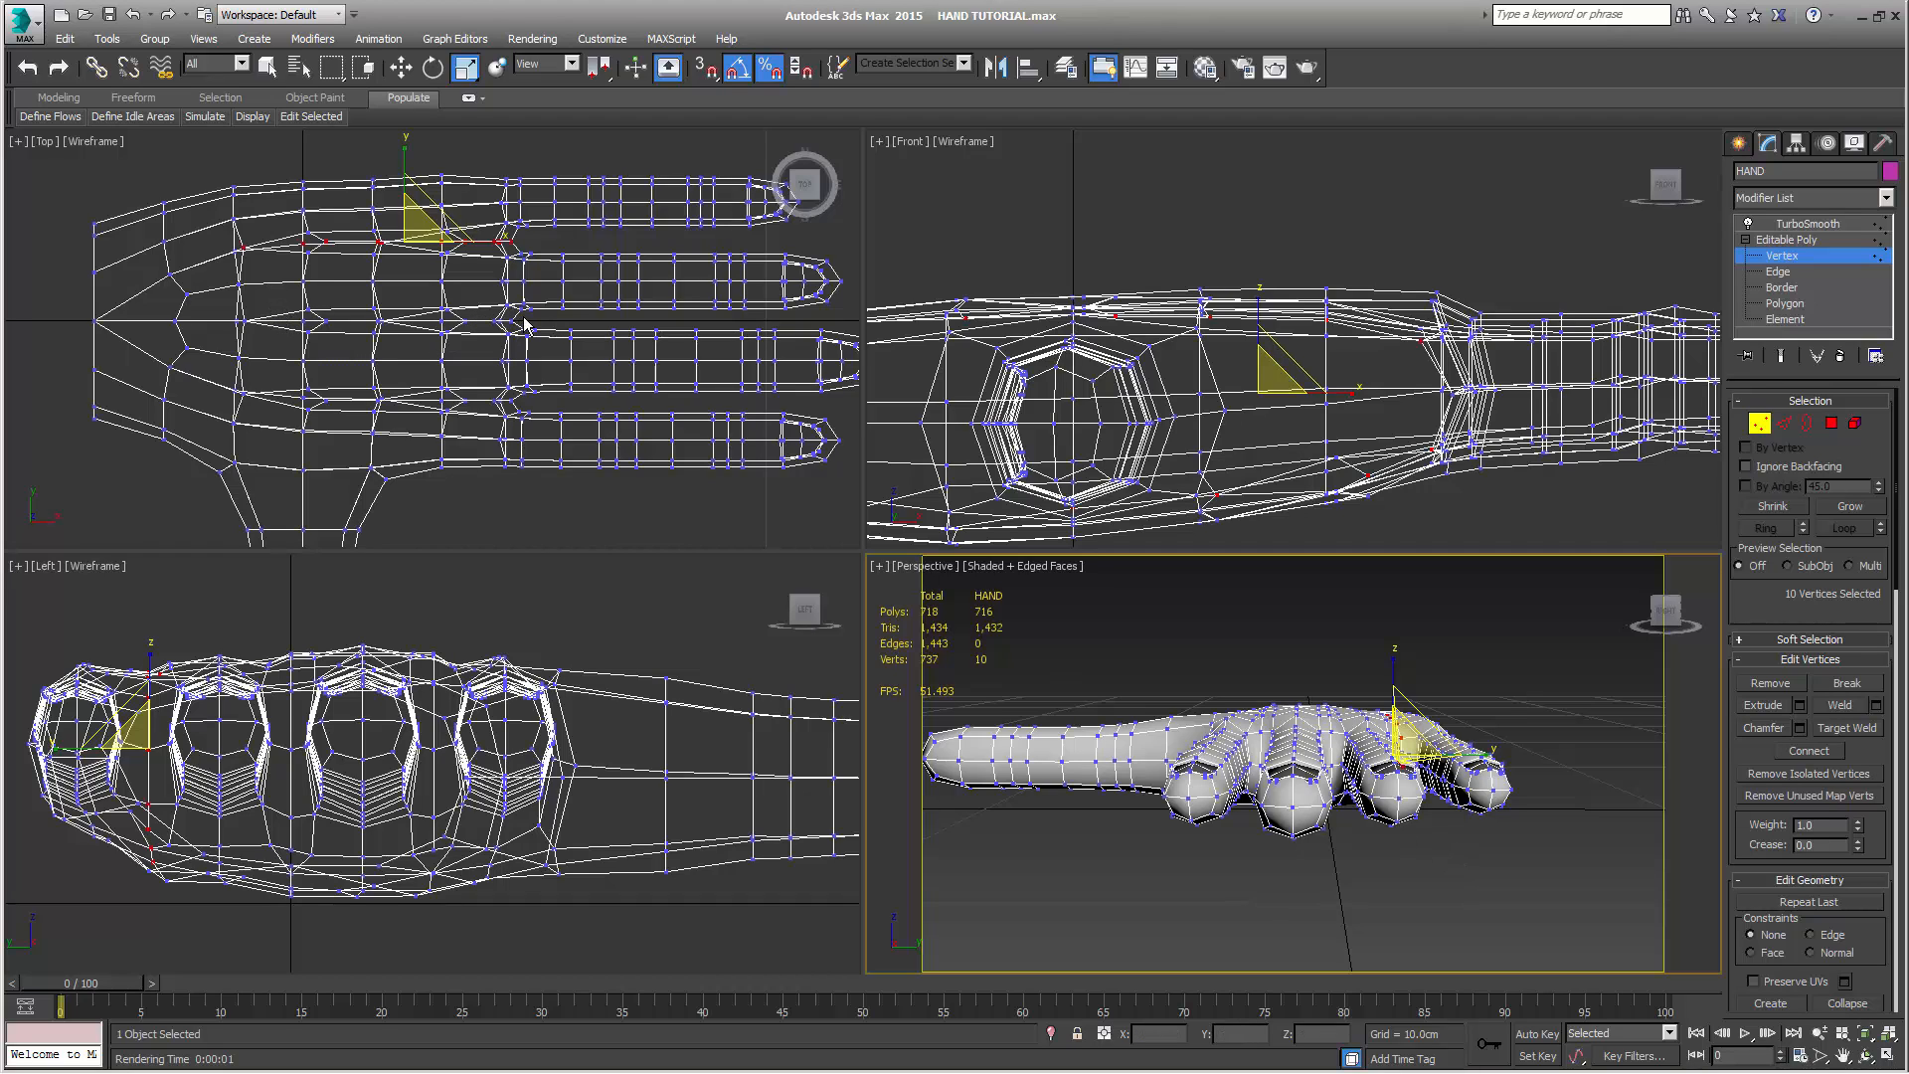
Scale down in height the palm vertex rows behind the ring-middle finger gap and the middle-index finger gap
{"action": "left_click_drag", "start_coordinate": [525, 323], "coordinate": [183, 333]}
{"action": "mouse_move", "coordinate": [1236, 877]}
{"action": "middle_mouse_down", "text": "alt"}
{"action": "mouse_move", "coordinate": [1108, 886]}
{"action": "mouse_move", "coordinate": [1078, 865]}
{"action": "mouse_move", "coordinate": [1087, 813]}
{"action": "mouse_move", "coordinate": [1227, 863]}
{"action": "middle_mouse_up", "text": "alt"}
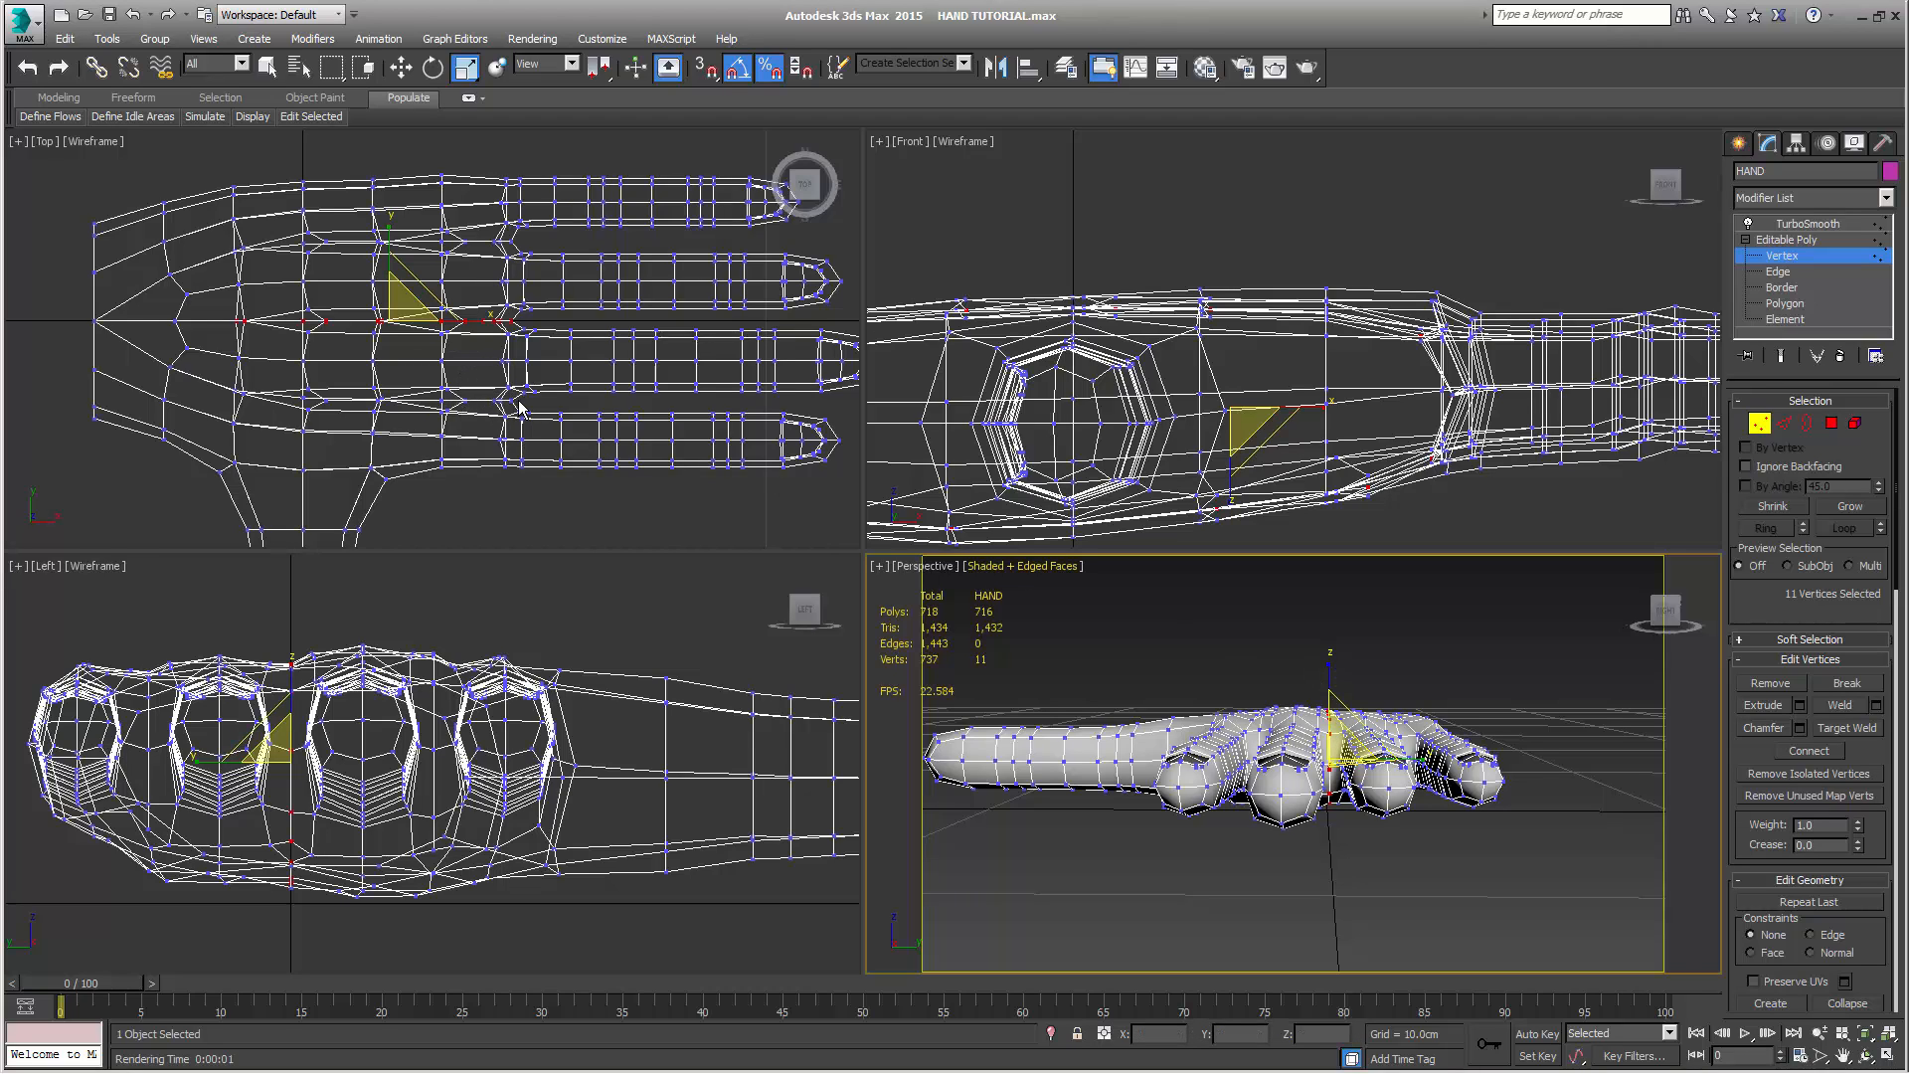
{"action": "left_click_drag", "start_coordinate": [521, 401], "coordinate": [316, 402]}
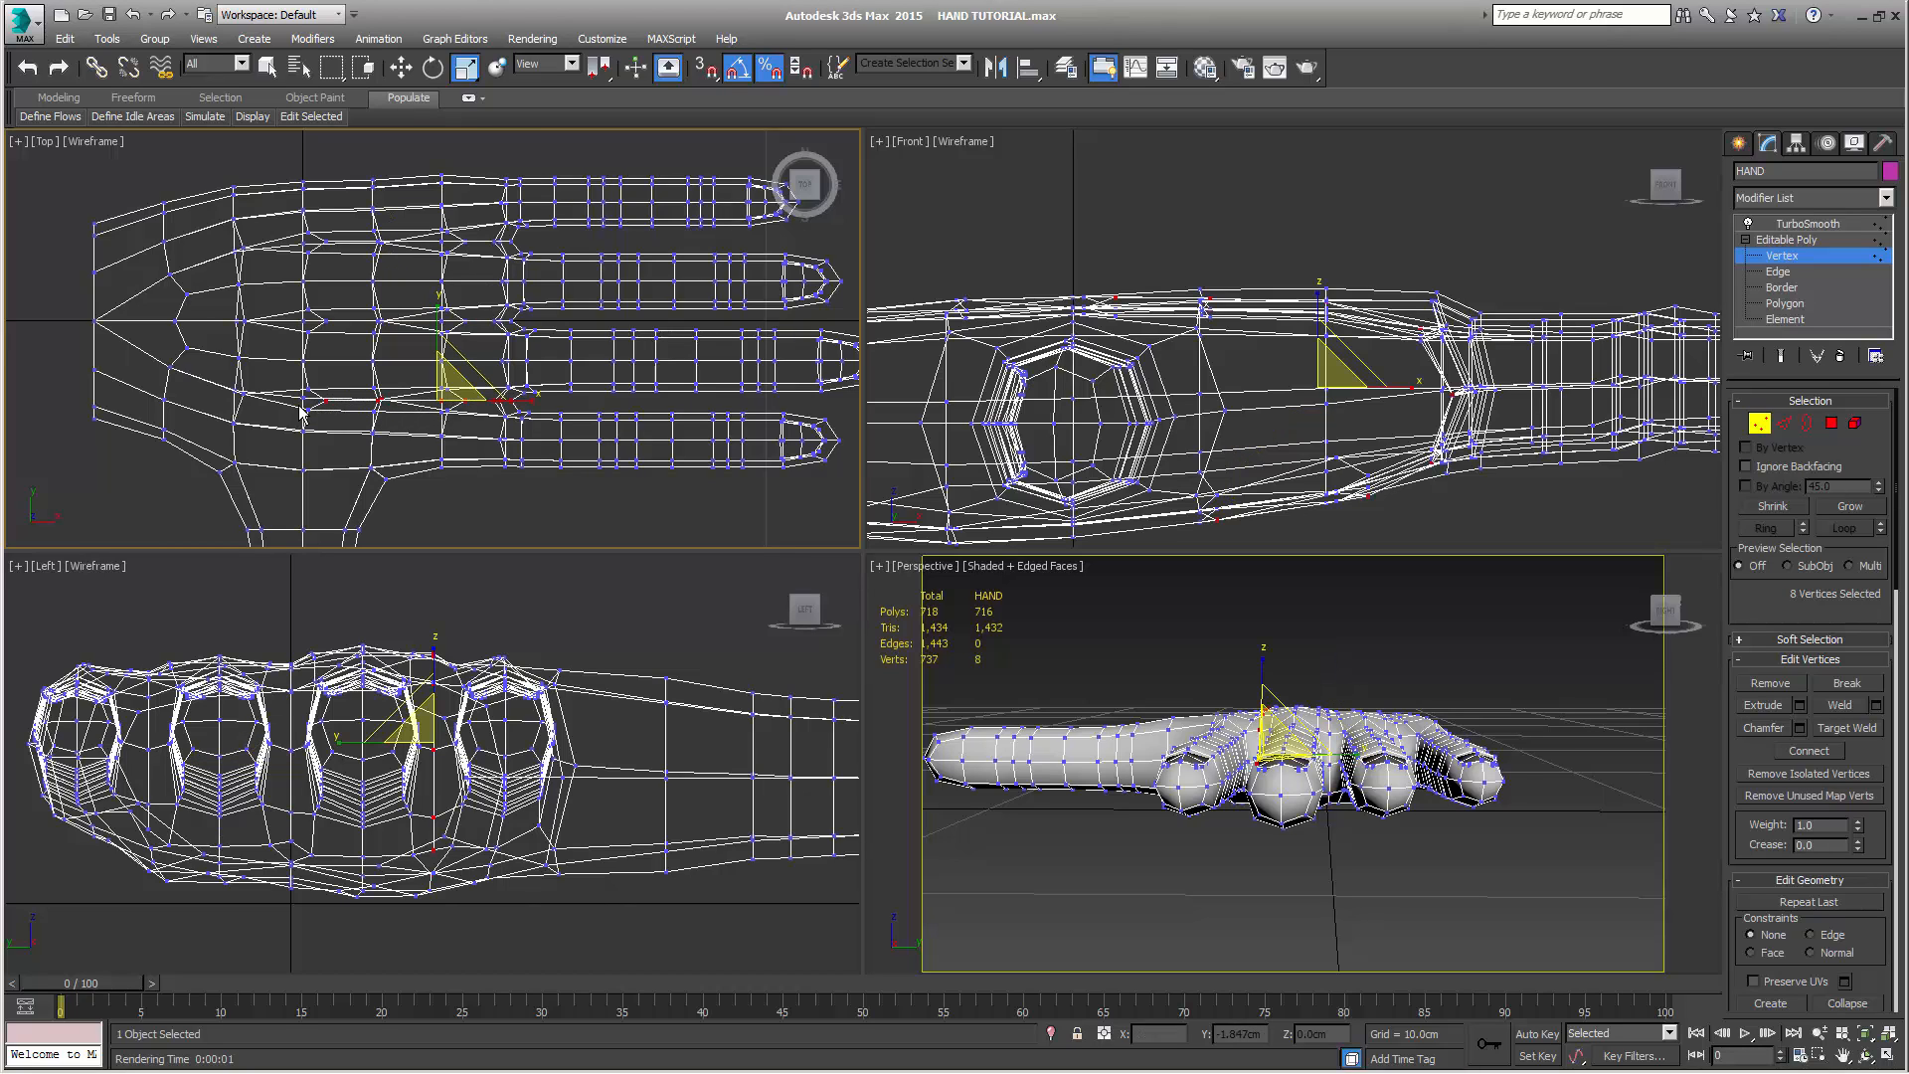
{"action": "right_click", "coordinate": [1371, 660]}
{"action": "middle_click_drag", "start_coordinate": [1346, 839], "coordinate": [1352, 795], "text": "alt"}
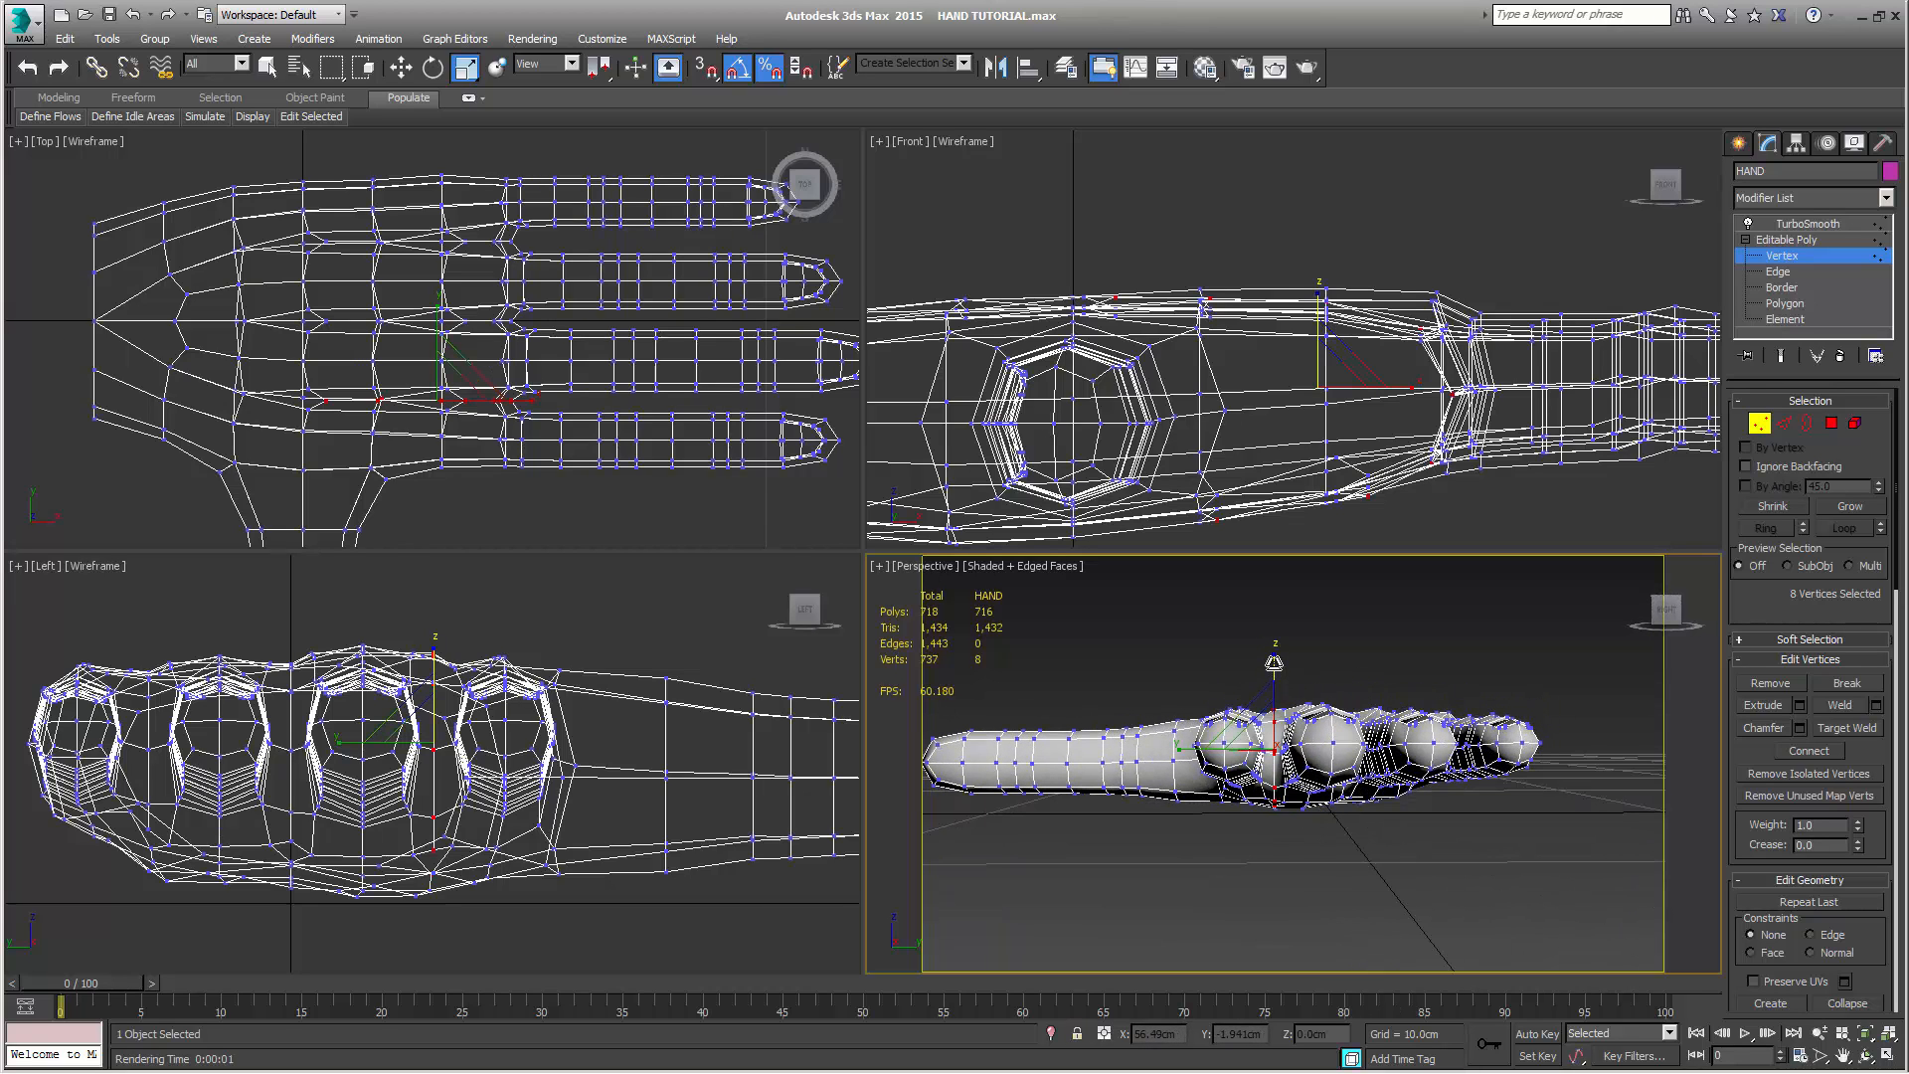
{"action": "left_click_drag", "start_coordinate": [1274, 663], "coordinate": [1273, 668]}
Select three side vertices on the palm's little-finger edge and move them outward in the Top view to about Y 3.21 cm
{"action": "middle_click_drag", "start_coordinate": [1292, 746], "coordinate": [1495, 746], "text": "alt"}
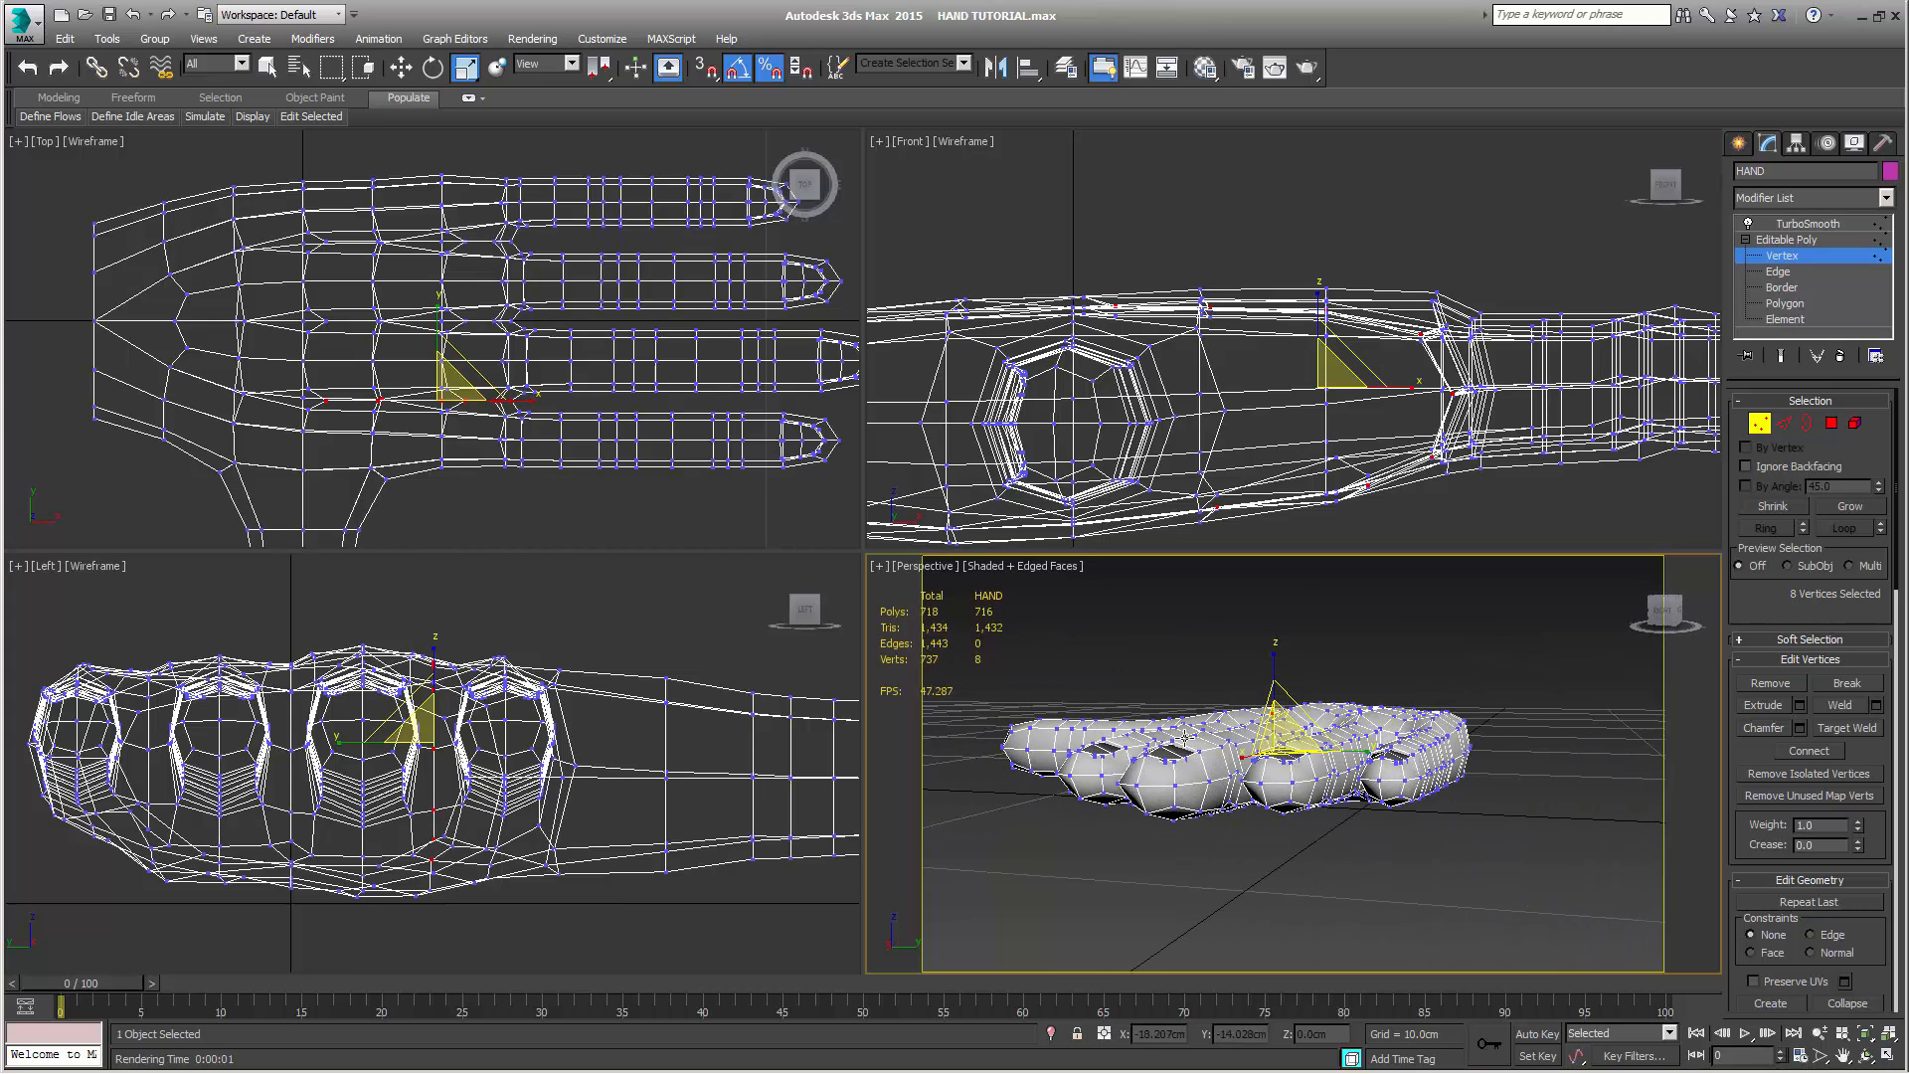
{"action": "middle_click_drag", "start_coordinate": [1185, 737], "coordinate": [1236, 716], "text": "alt"}
{"action": "key", "text": "q"}
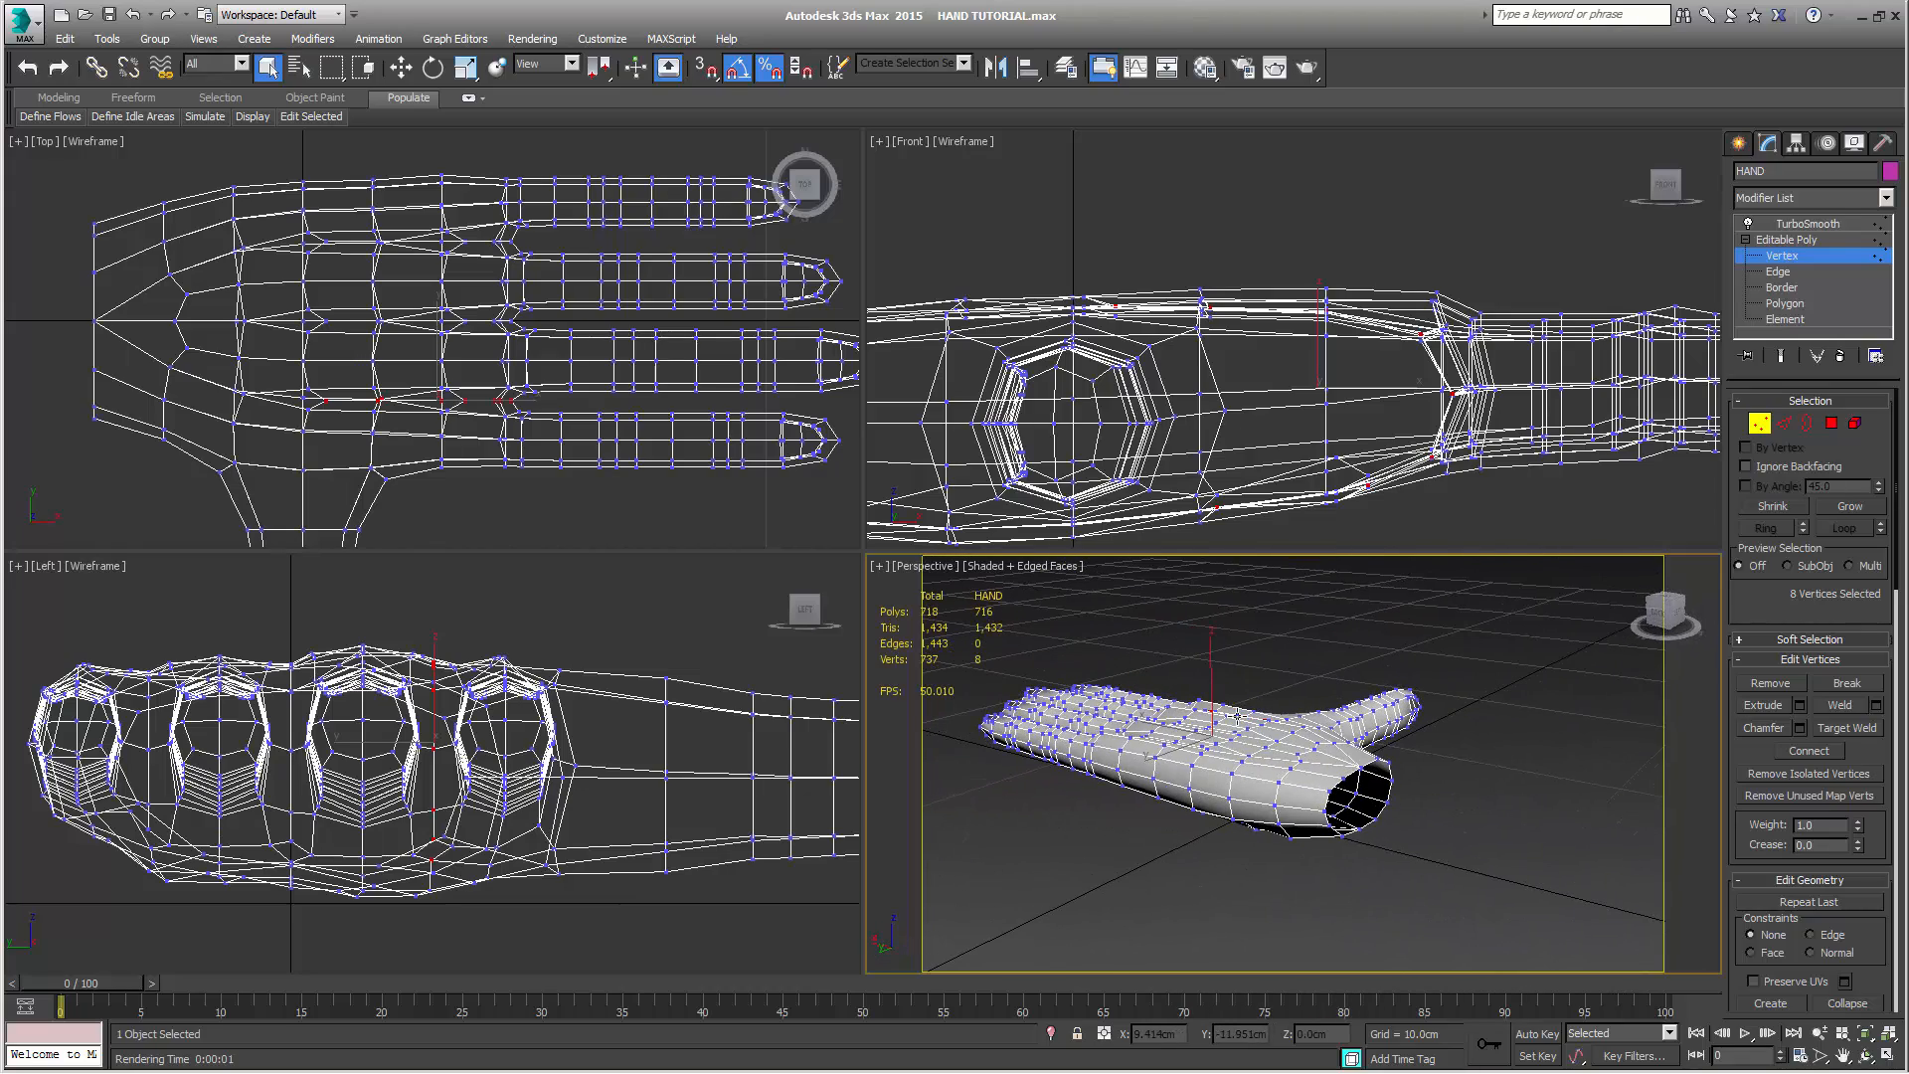
{"action": "left_click", "coordinate": [1121, 773]}
{"action": "middle_click_drag", "start_coordinate": [1121, 774], "coordinate": [1343, 843], "text": "alt"}
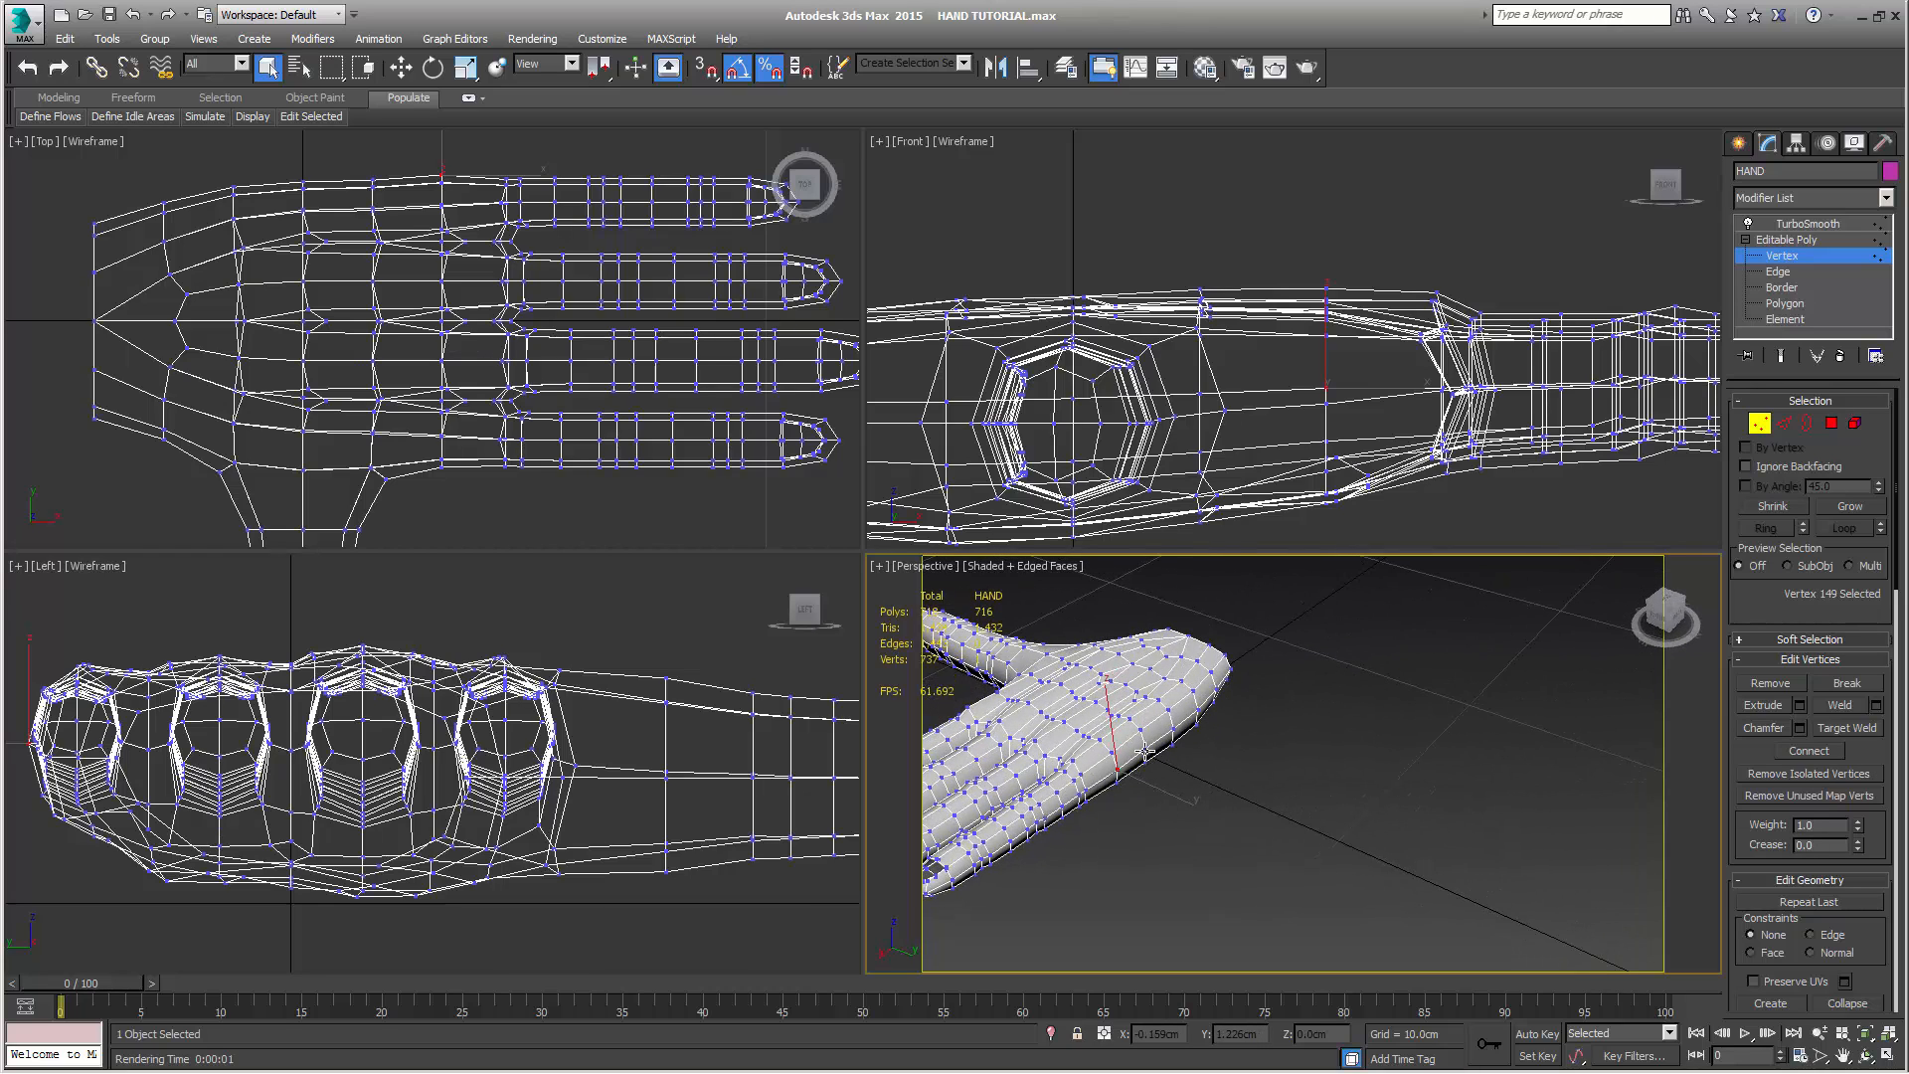
{"action": "left_click", "coordinate": [1175, 748], "text": "ctrl"}
{"action": "left_click", "coordinate": [1175, 731], "text": "ctrl"}
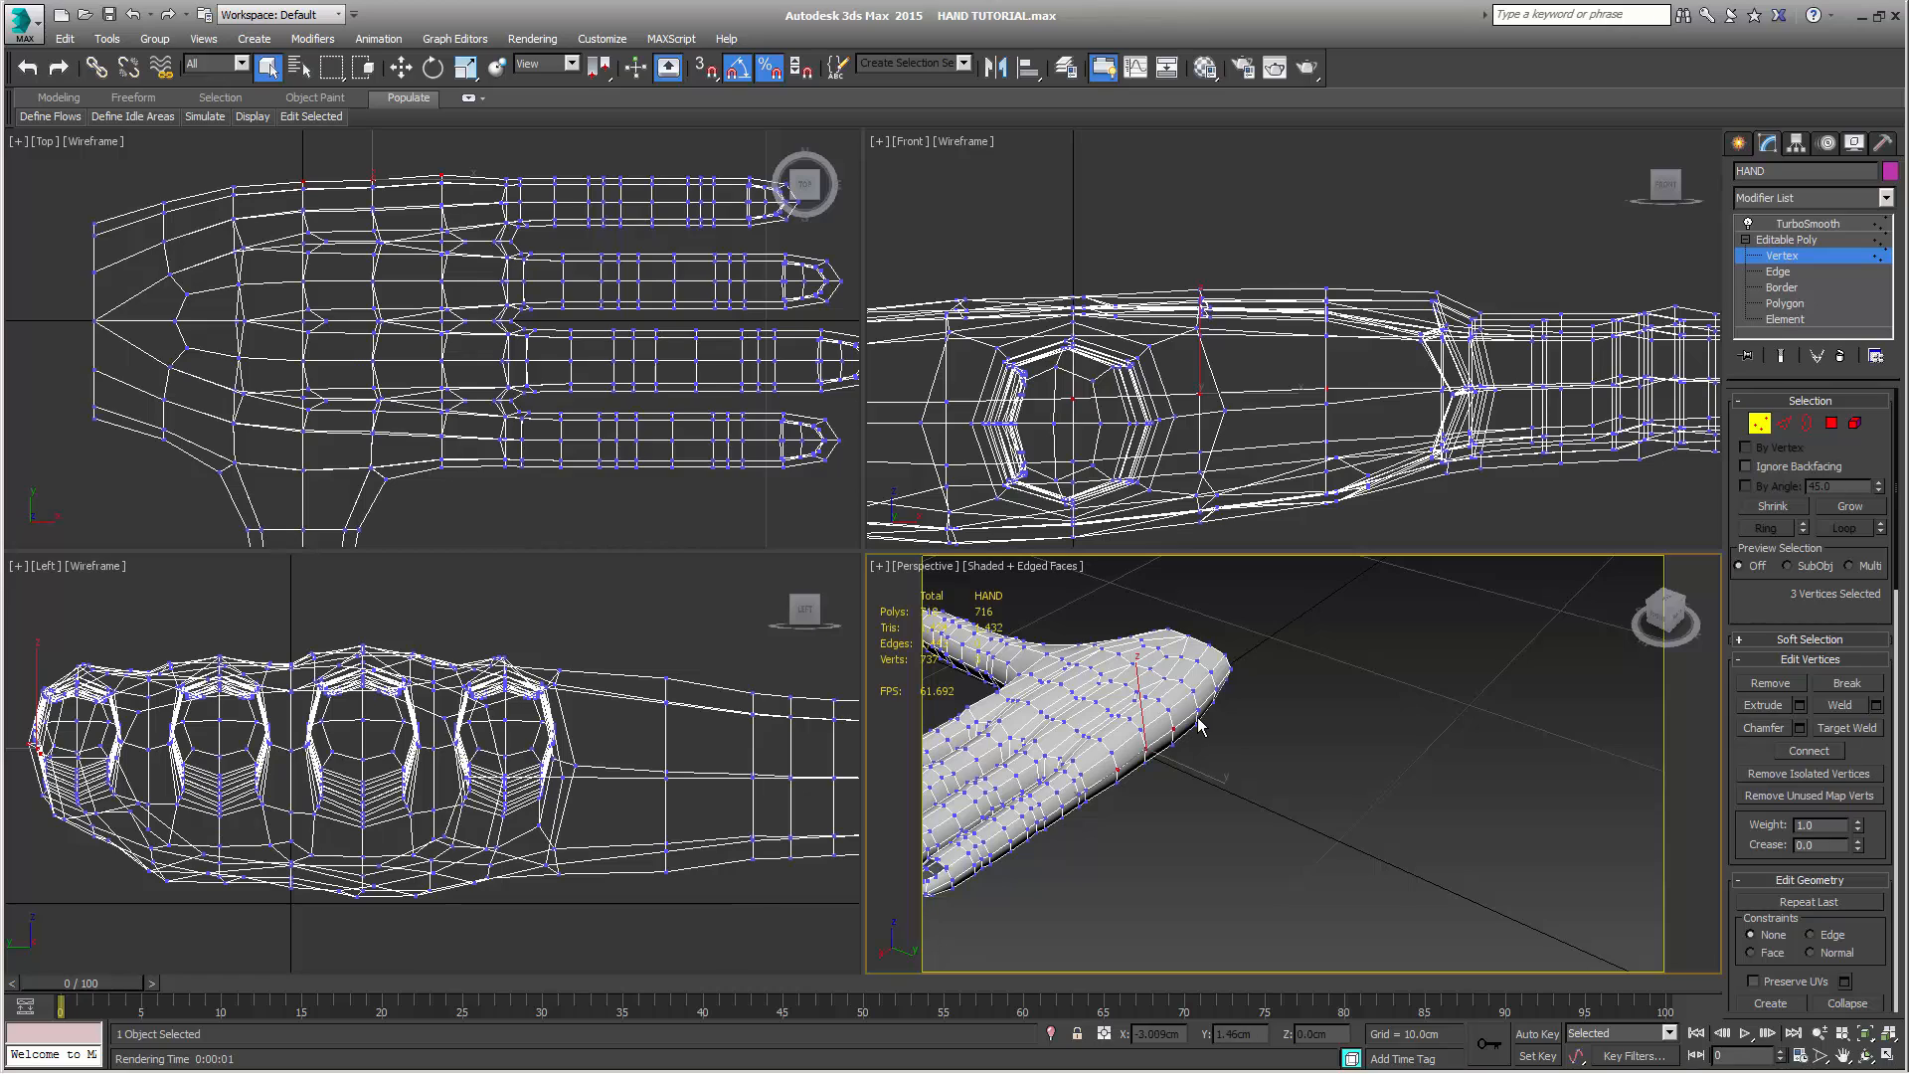
{"action": "middle_click_drag", "start_coordinate": [364, 204], "coordinate": [433, 316]}
{"action": "key", "text": "w"}
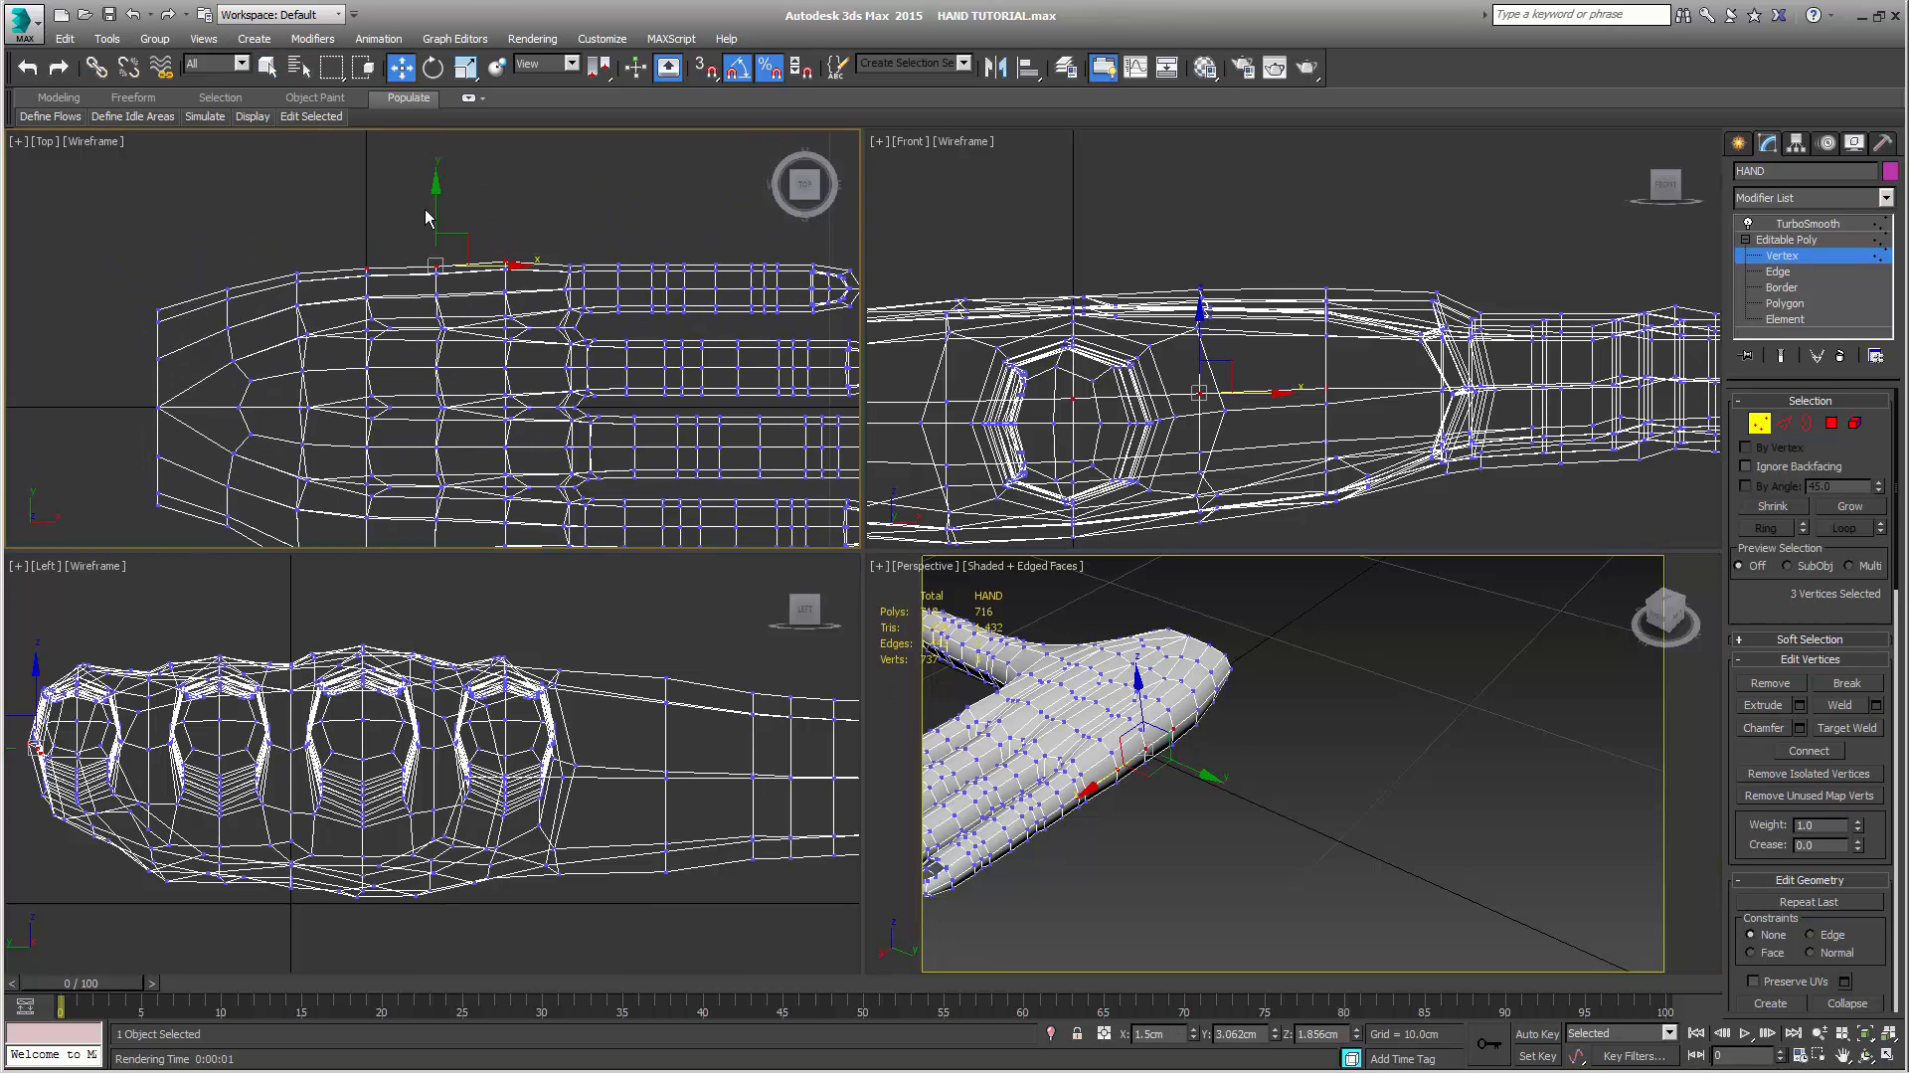
{"action": "left_click_drag", "start_coordinate": [437, 197], "coordinate": [438, 191]}
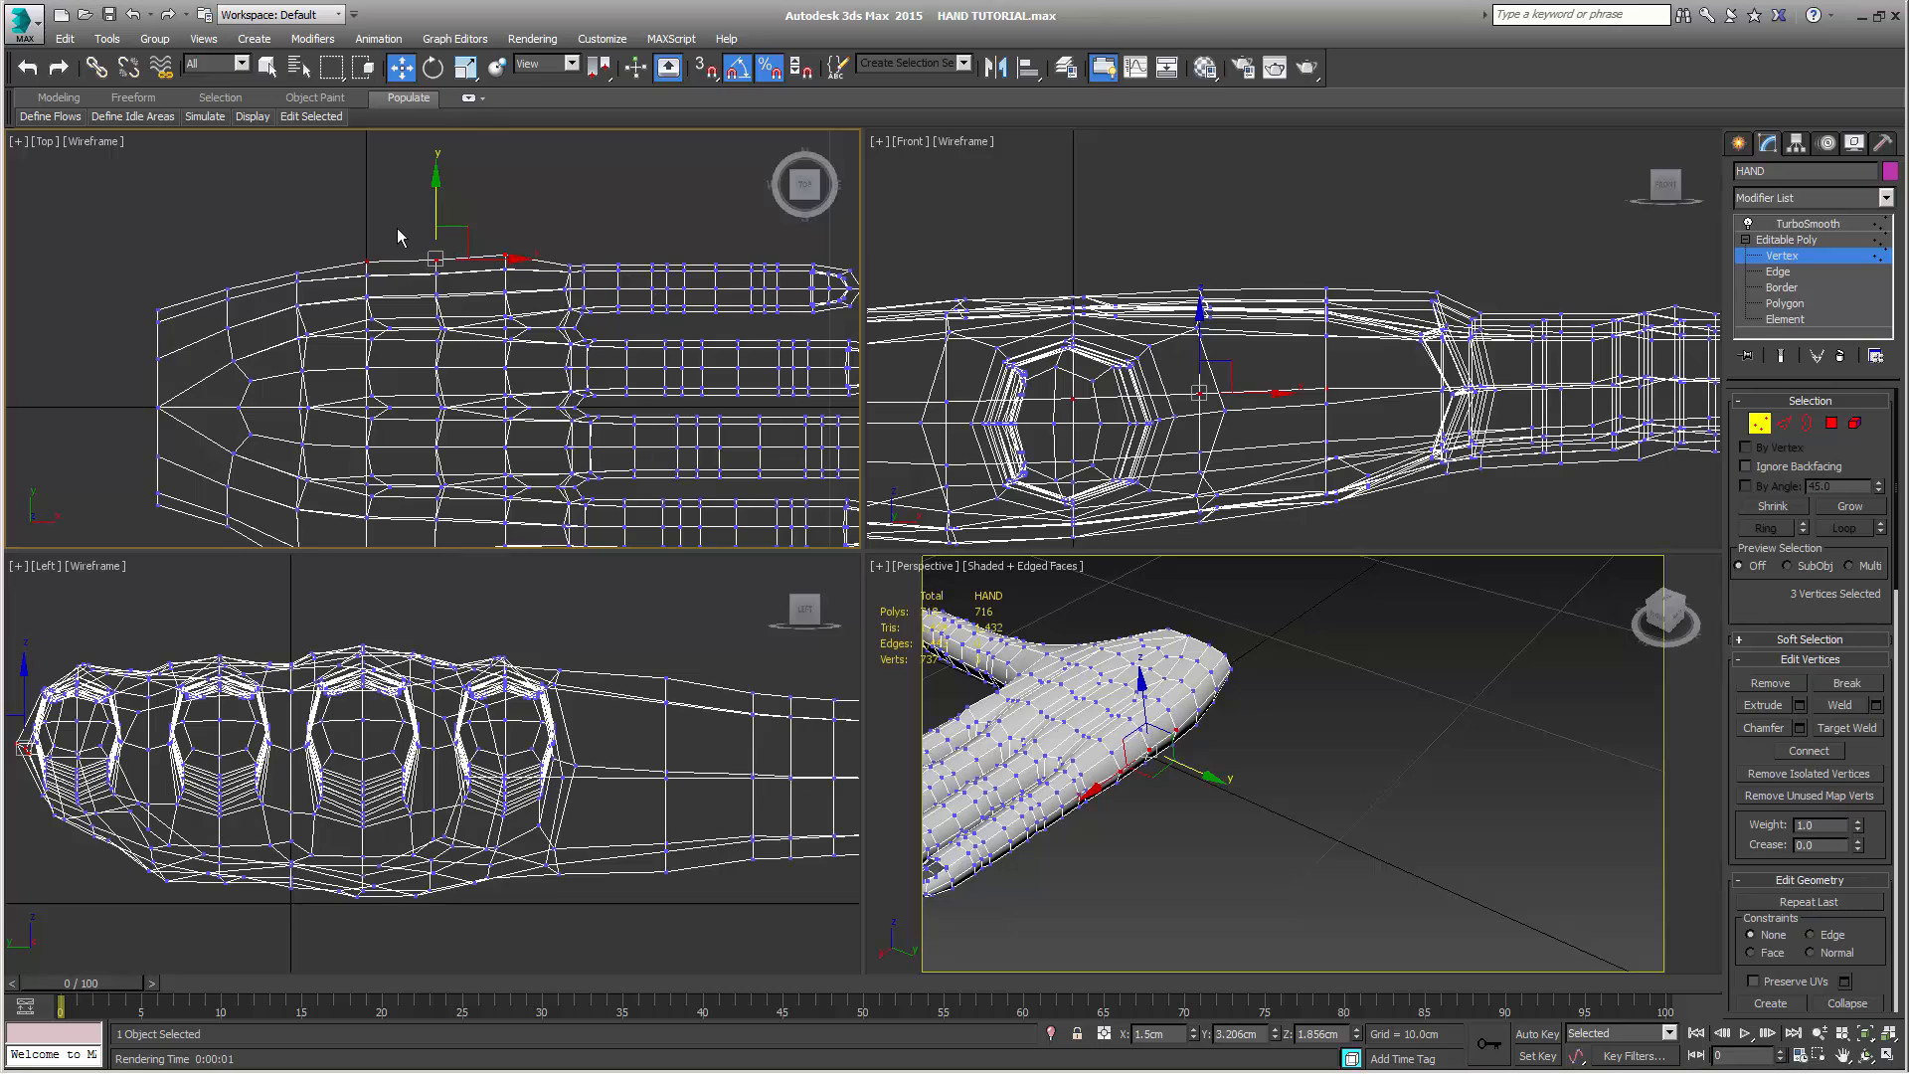
Adjust single vertices along the palm's little-finger edge toward the wrist in the Top view to round its outline
{"action": "left_click", "coordinate": [448, 256]}
{"action": "left_click_drag", "start_coordinate": [437, 201], "coordinate": [438, 195]}
{"action": "left_click_drag", "start_coordinate": [263, 263], "coordinate": [302, 220]}
{"action": "left_click_drag", "start_coordinate": [204, 272], "coordinate": [228, 231]}
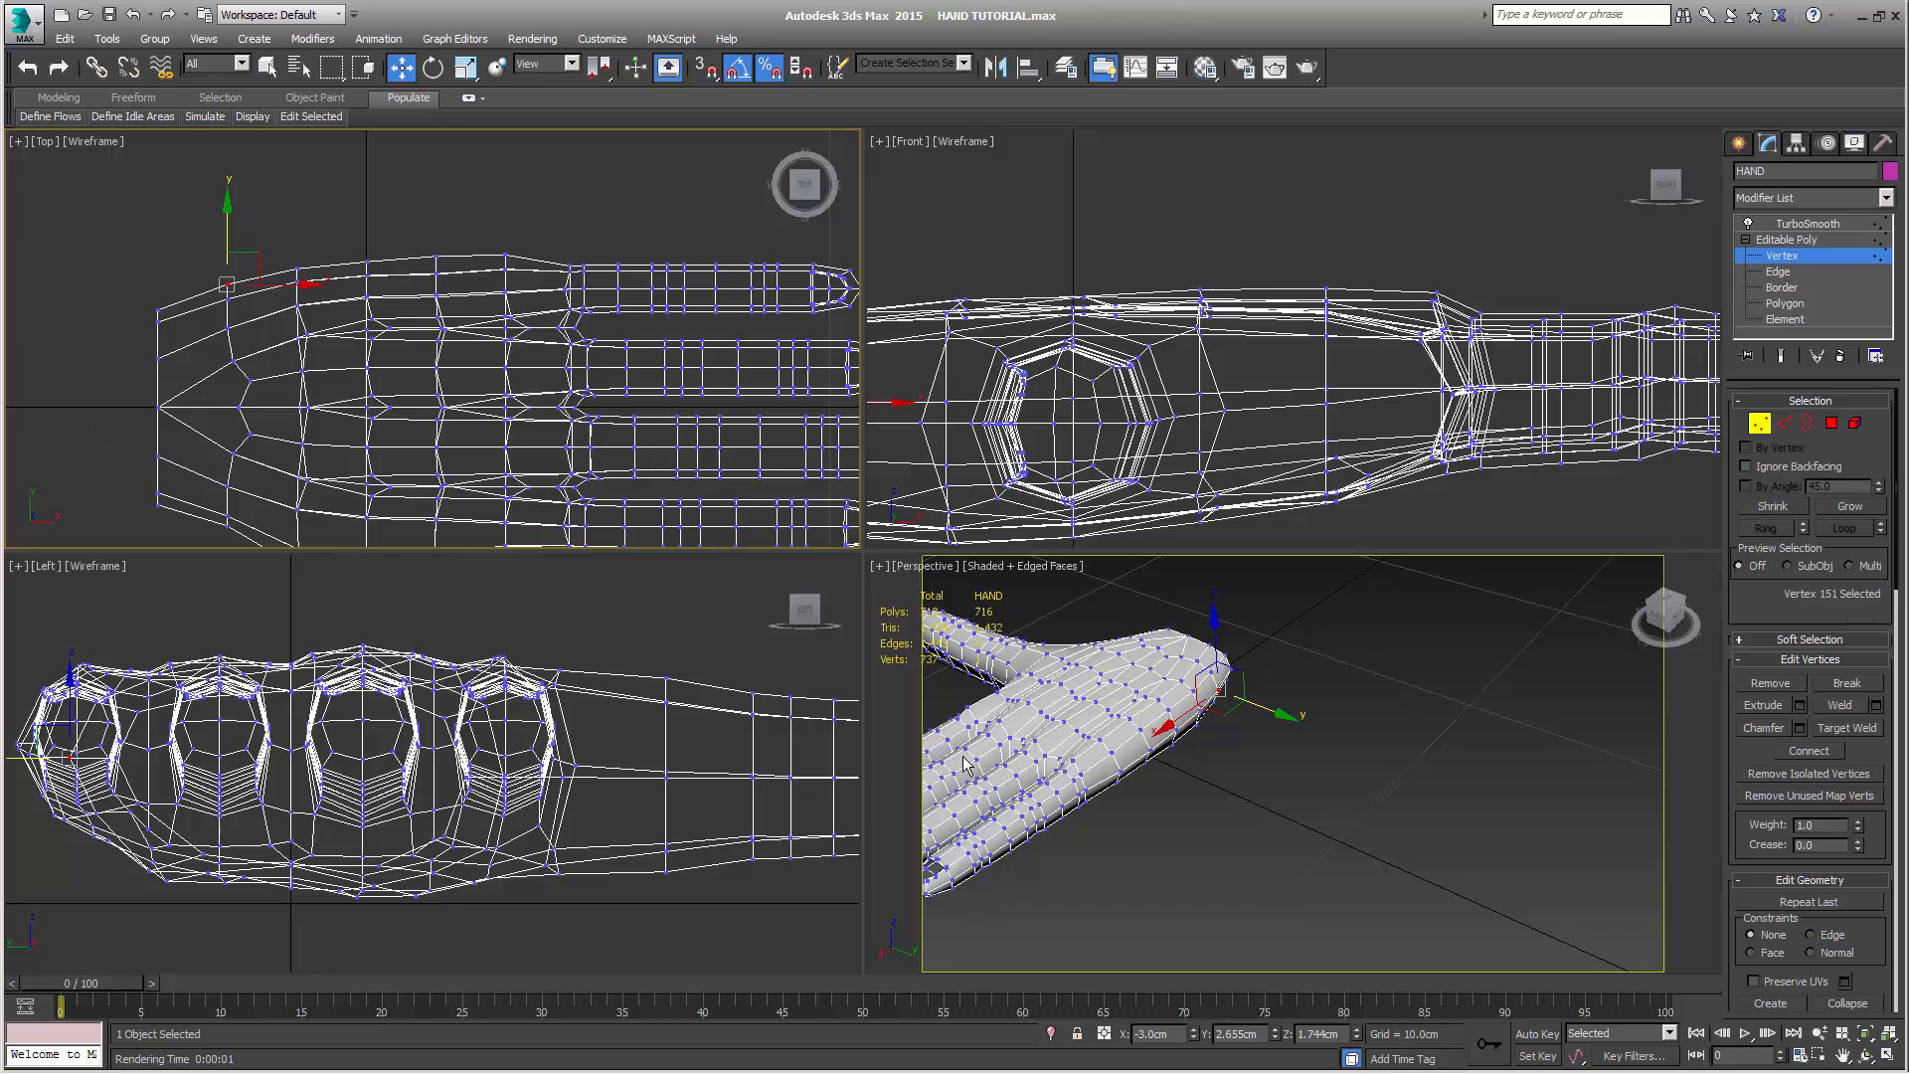
Select the side vertex at the base of the index finger and move it outward to about Y -3.34 cm
{"action": "middle_click_drag", "start_coordinate": [1189, 809], "coordinate": [1210, 904], "text": "alt"}
{"action": "left_click", "coordinate": [1247, 746]}
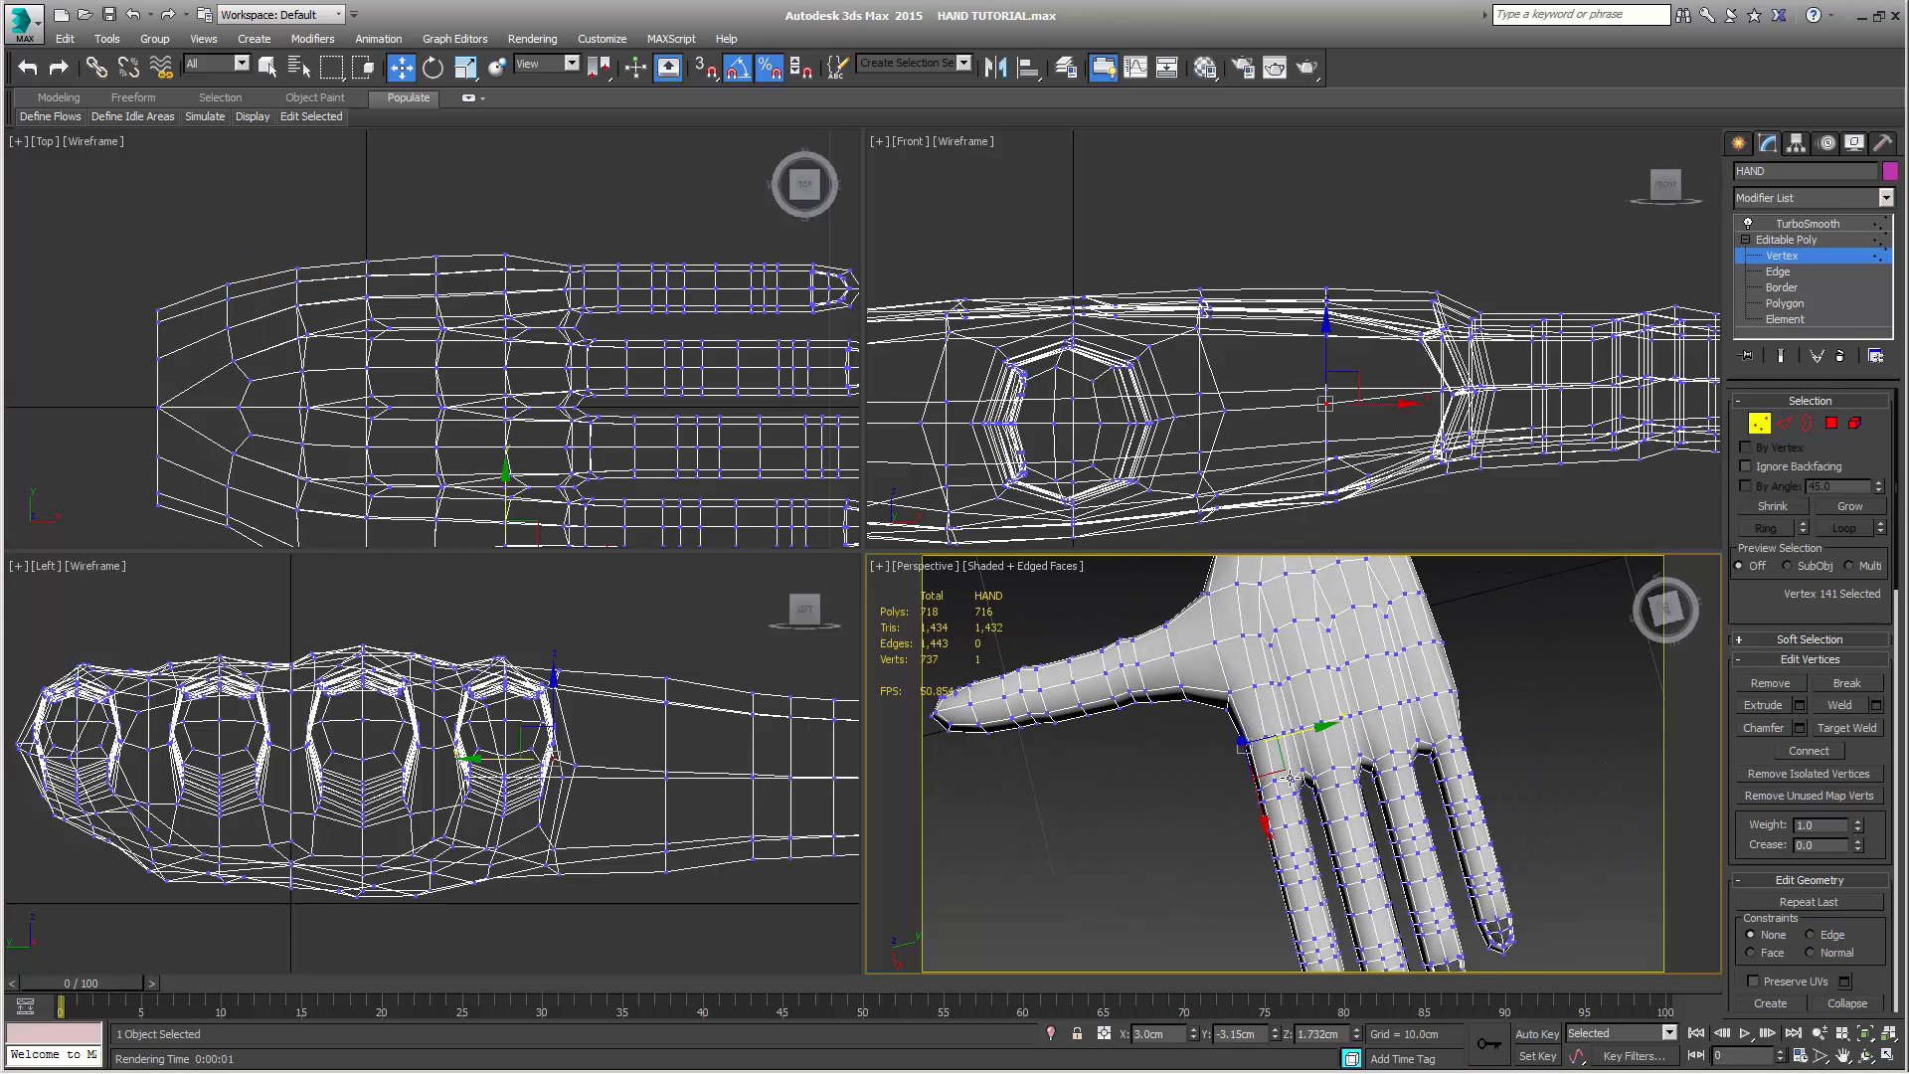
{"action": "middle_click_drag", "start_coordinate": [1291, 778], "coordinate": [1332, 712], "text": "alt"}
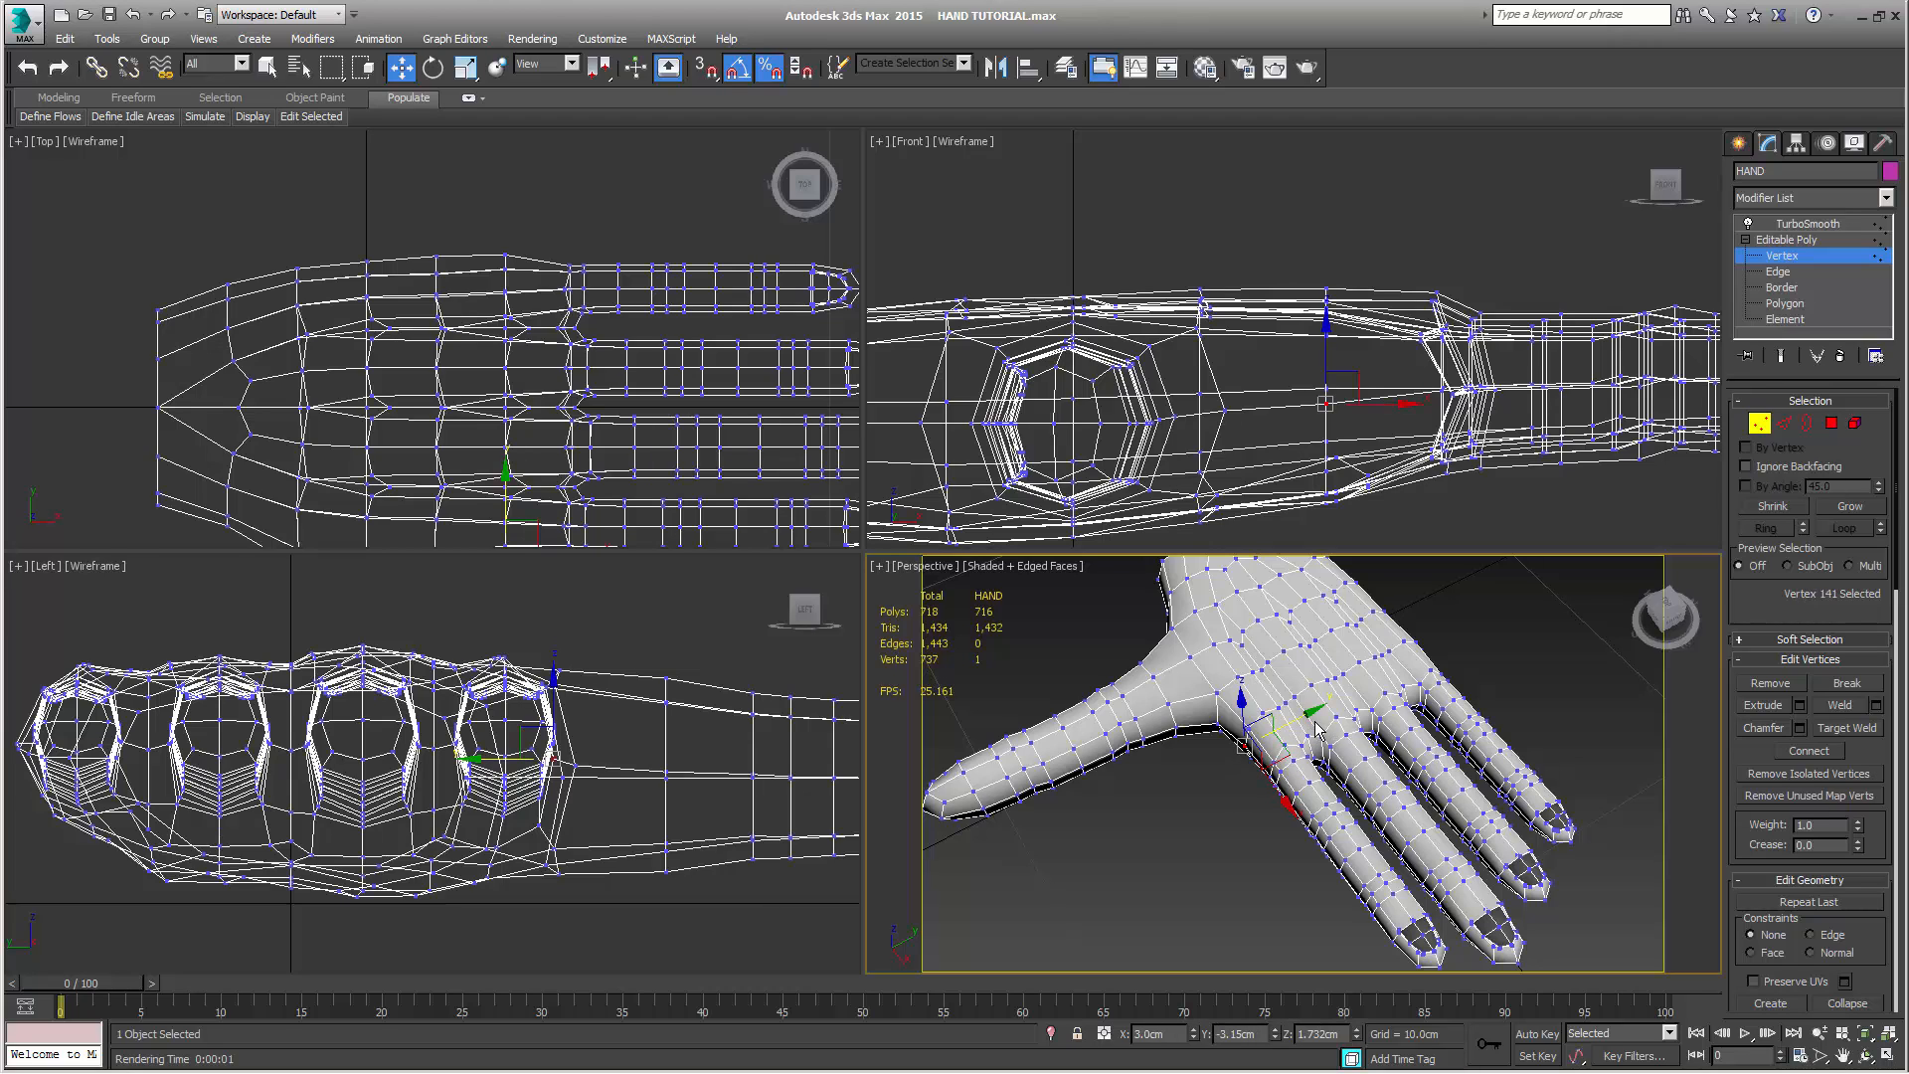
{"action": "left_click_drag", "start_coordinate": [1311, 716], "coordinate": [1305, 718]}
{"action": "middle_click_drag", "start_coordinate": [1319, 845], "coordinate": [1278, 891], "text": "alt"}
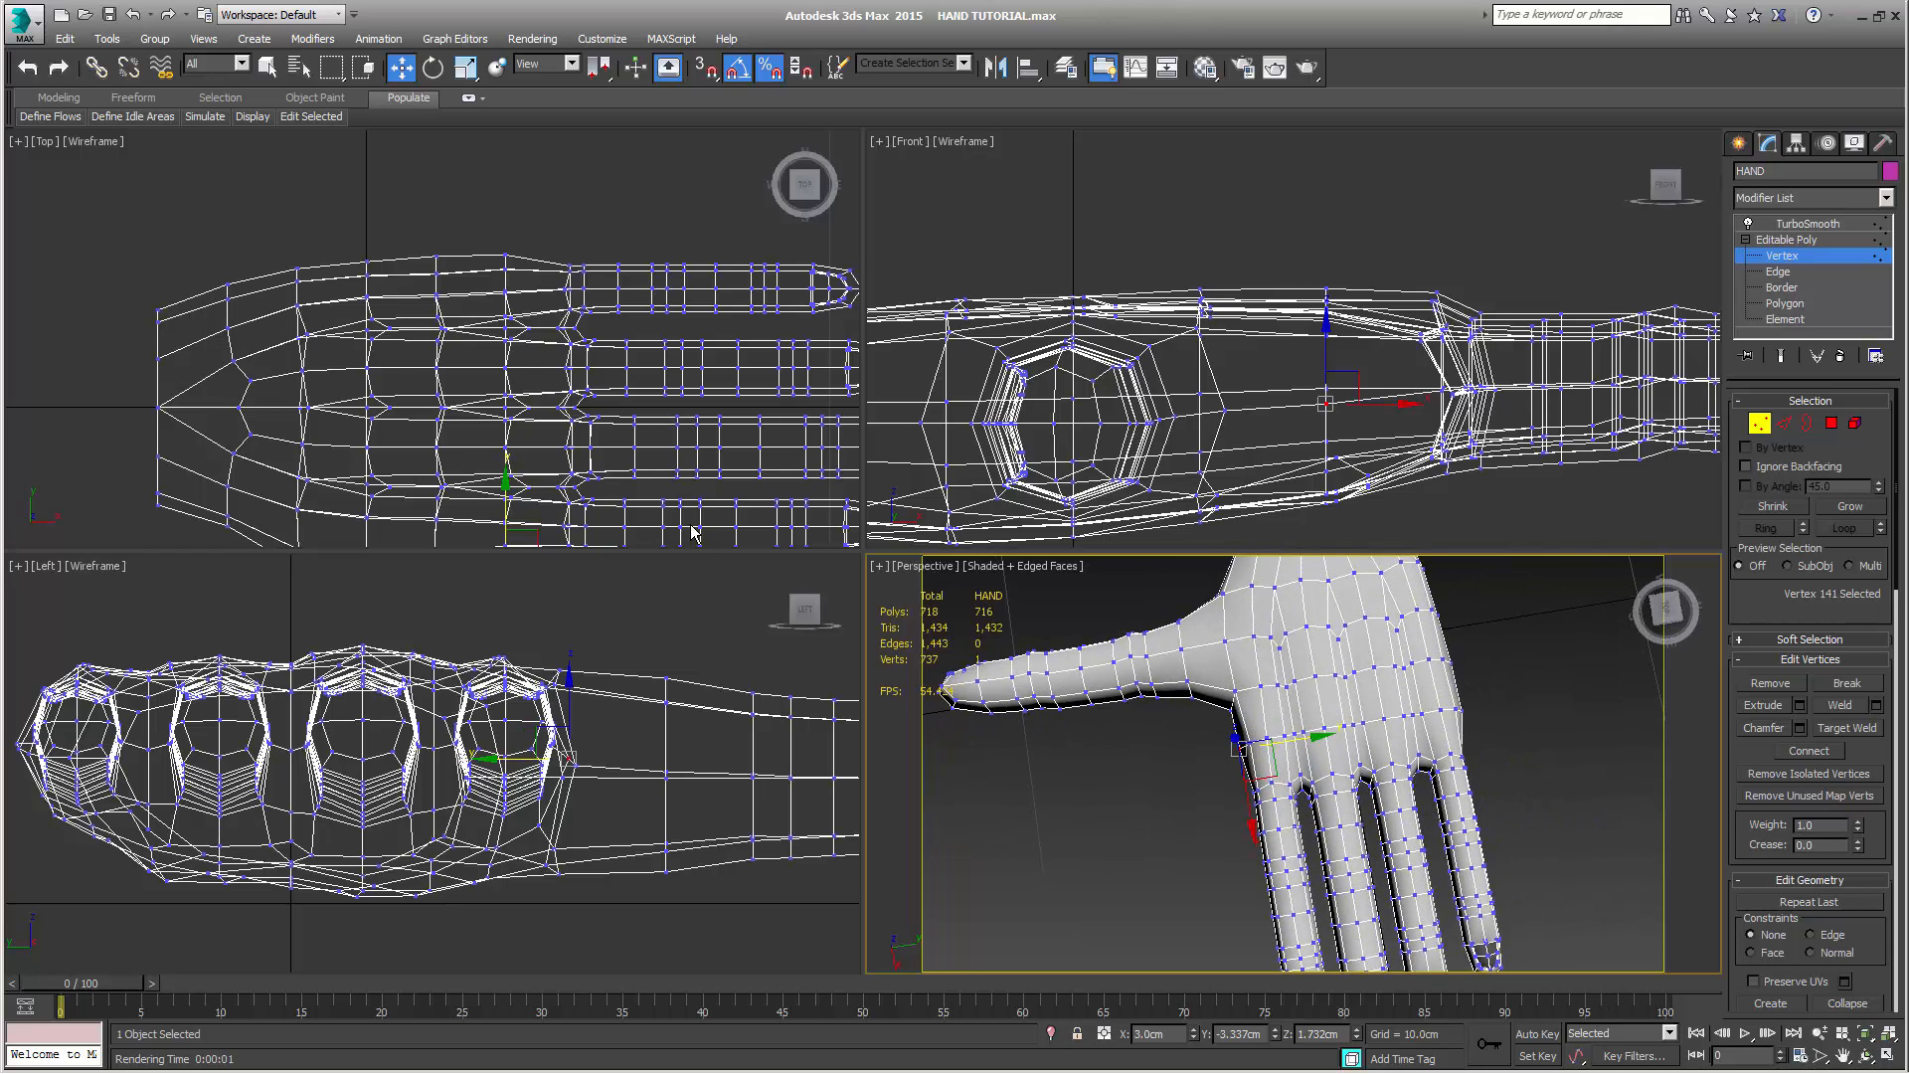
Move the side vertex at the index finger's base to about X 3.58 cm, Y -3.35 cm and adjust the edge vertices between thumb and wrist
{"action": "middle_click_drag", "start_coordinate": [681, 478], "coordinate": [696, 349]}
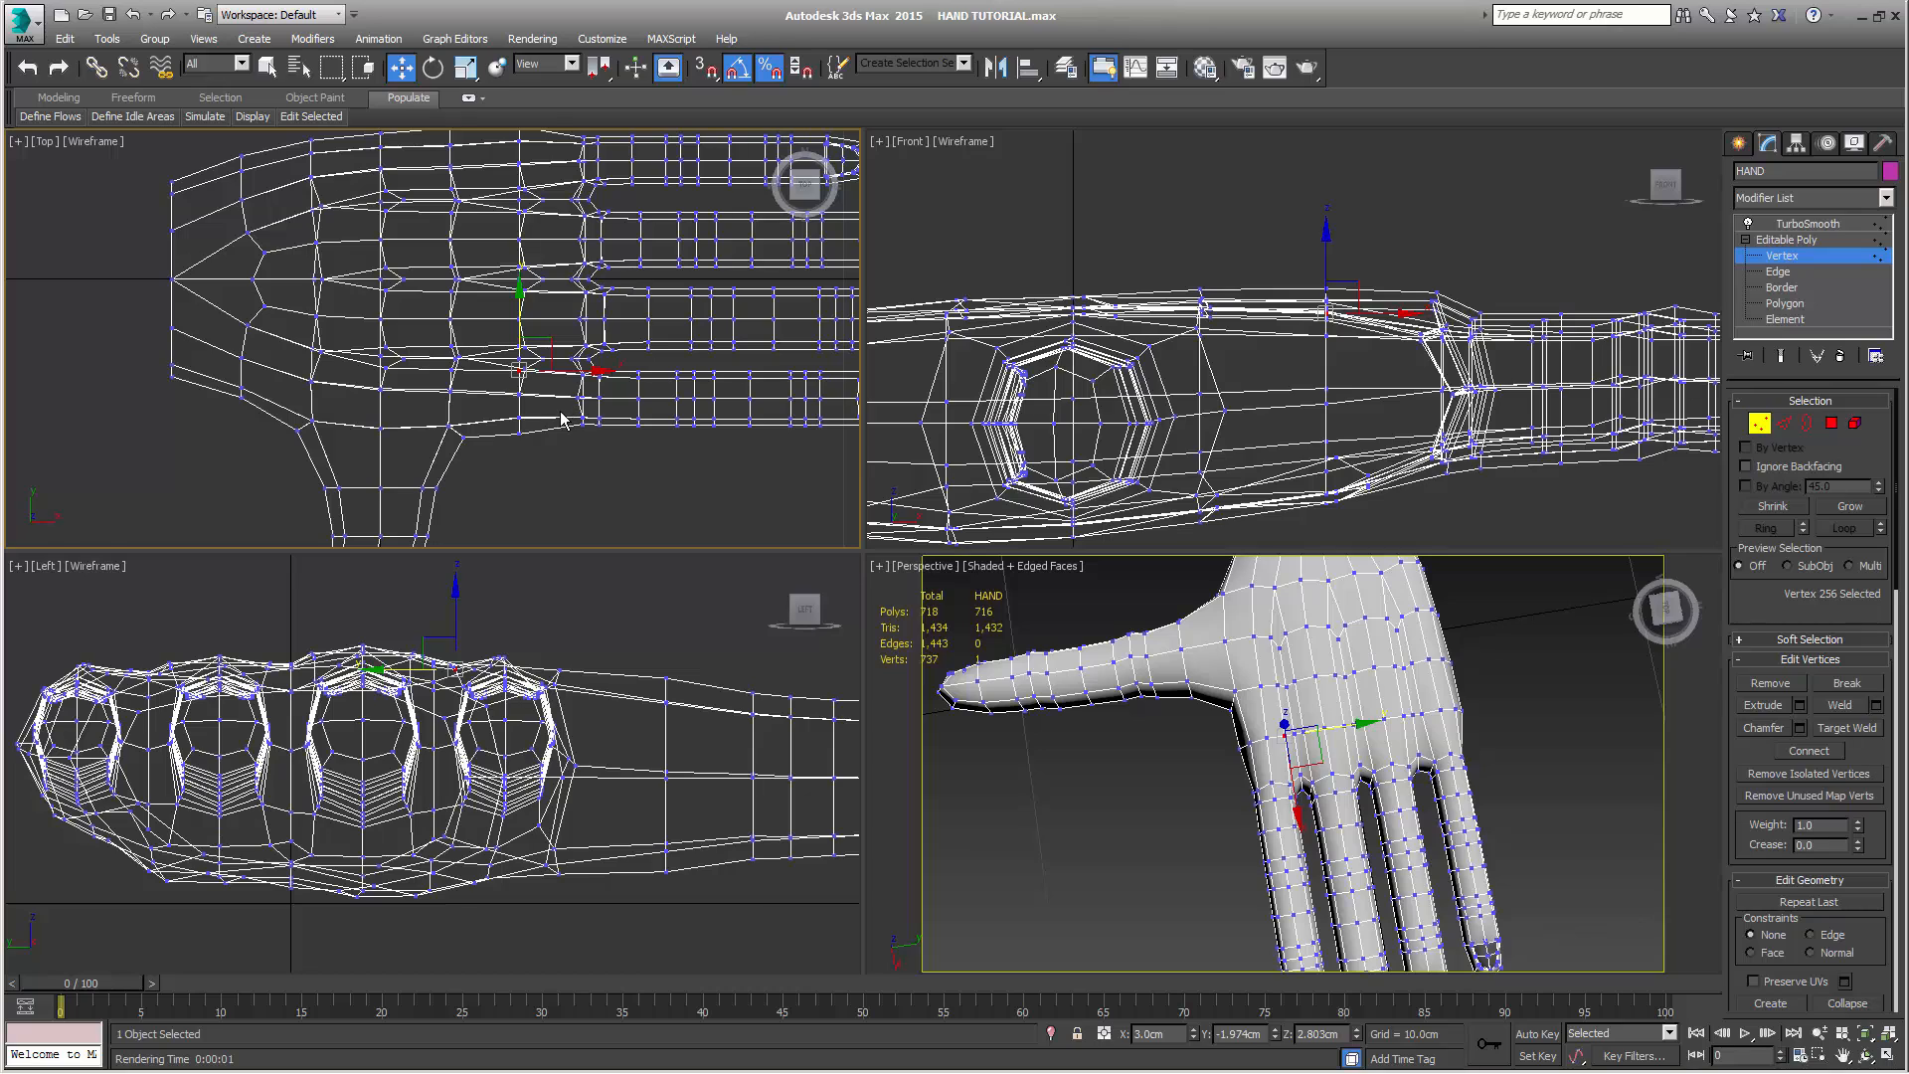
{"action": "left_click_drag", "start_coordinate": [554, 408], "coordinate": [605, 408]}
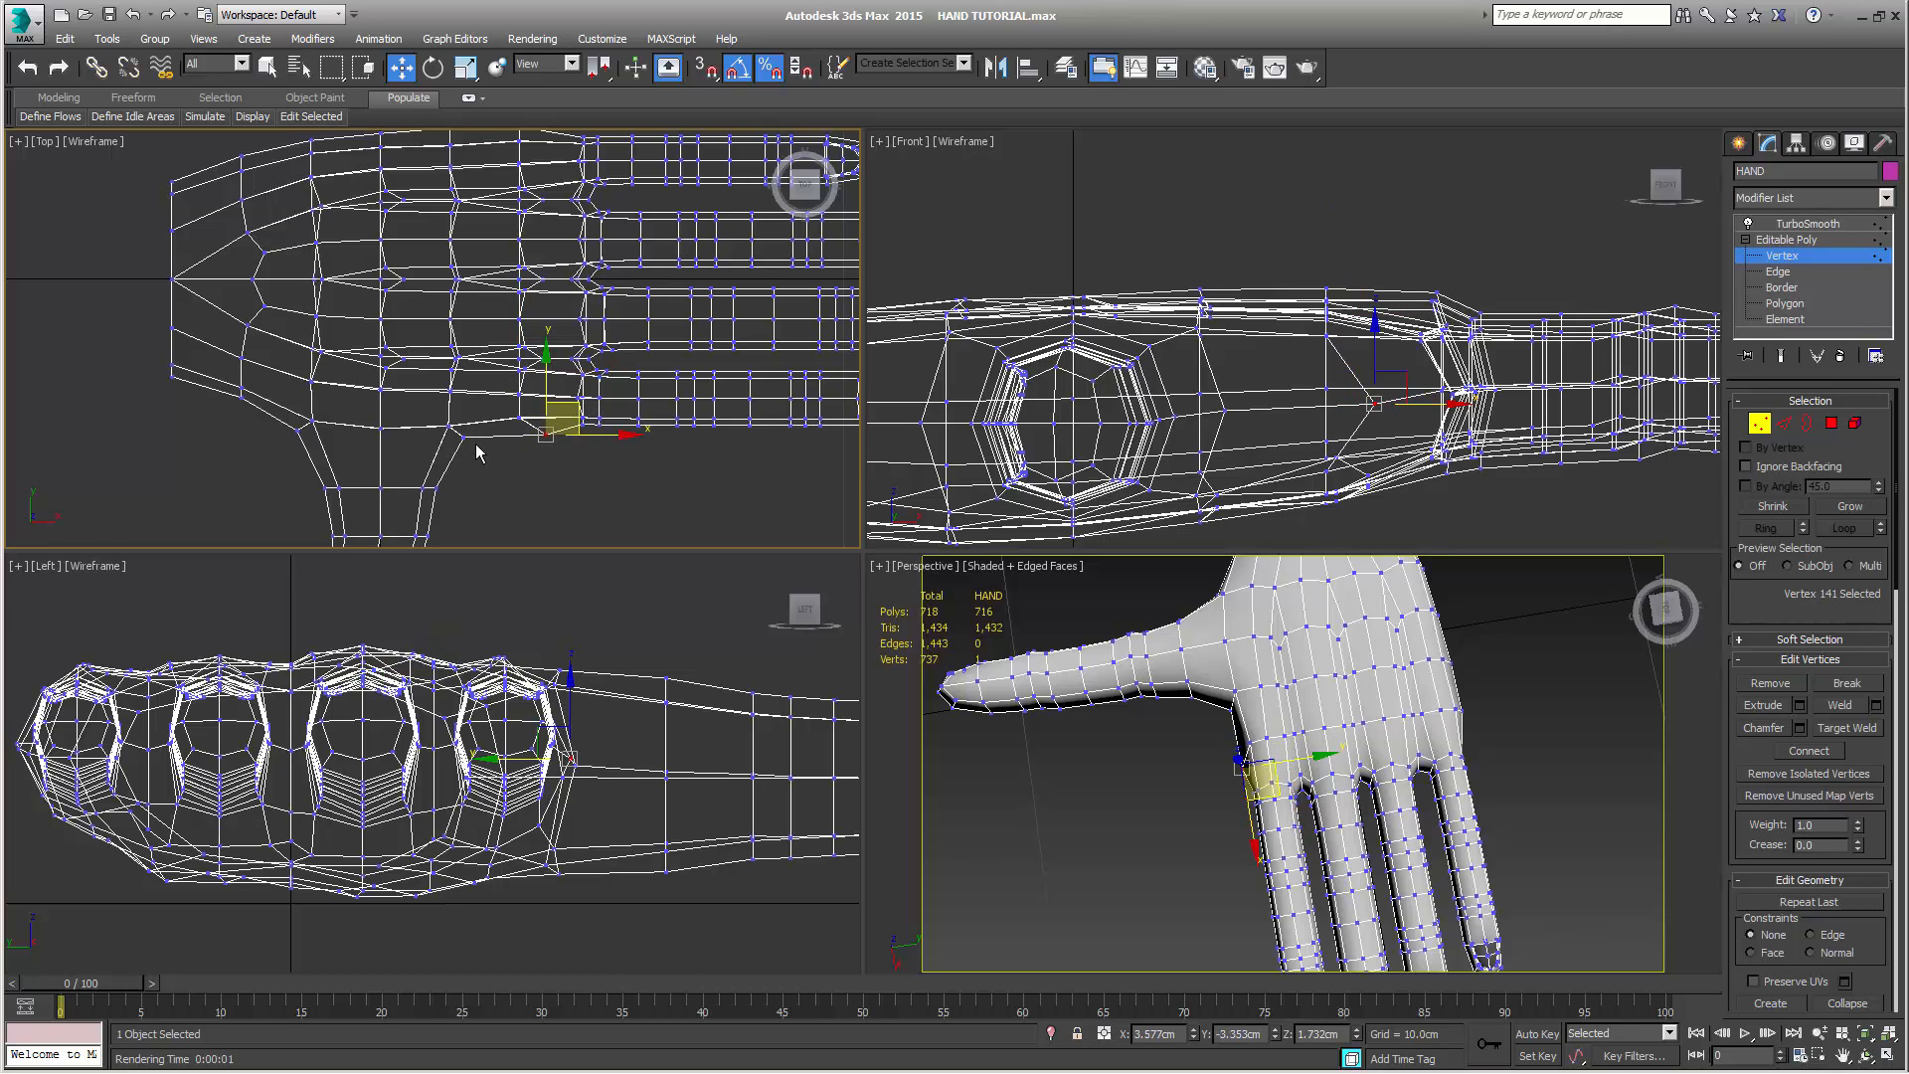
{"action": "left_click", "coordinate": [296, 431]}
{"action": "left_click_drag", "start_coordinate": [295, 371], "coordinate": [236, 360]}
{"action": "left_click", "coordinate": [240, 396]}
Select the little and ring finger vertices with their palm rows in the Left view and lower them to about Z 2.02 cm
{"action": "scroll", "coordinate": [547, 497], "scroll_direction": "down", "scroll_amount": 6}
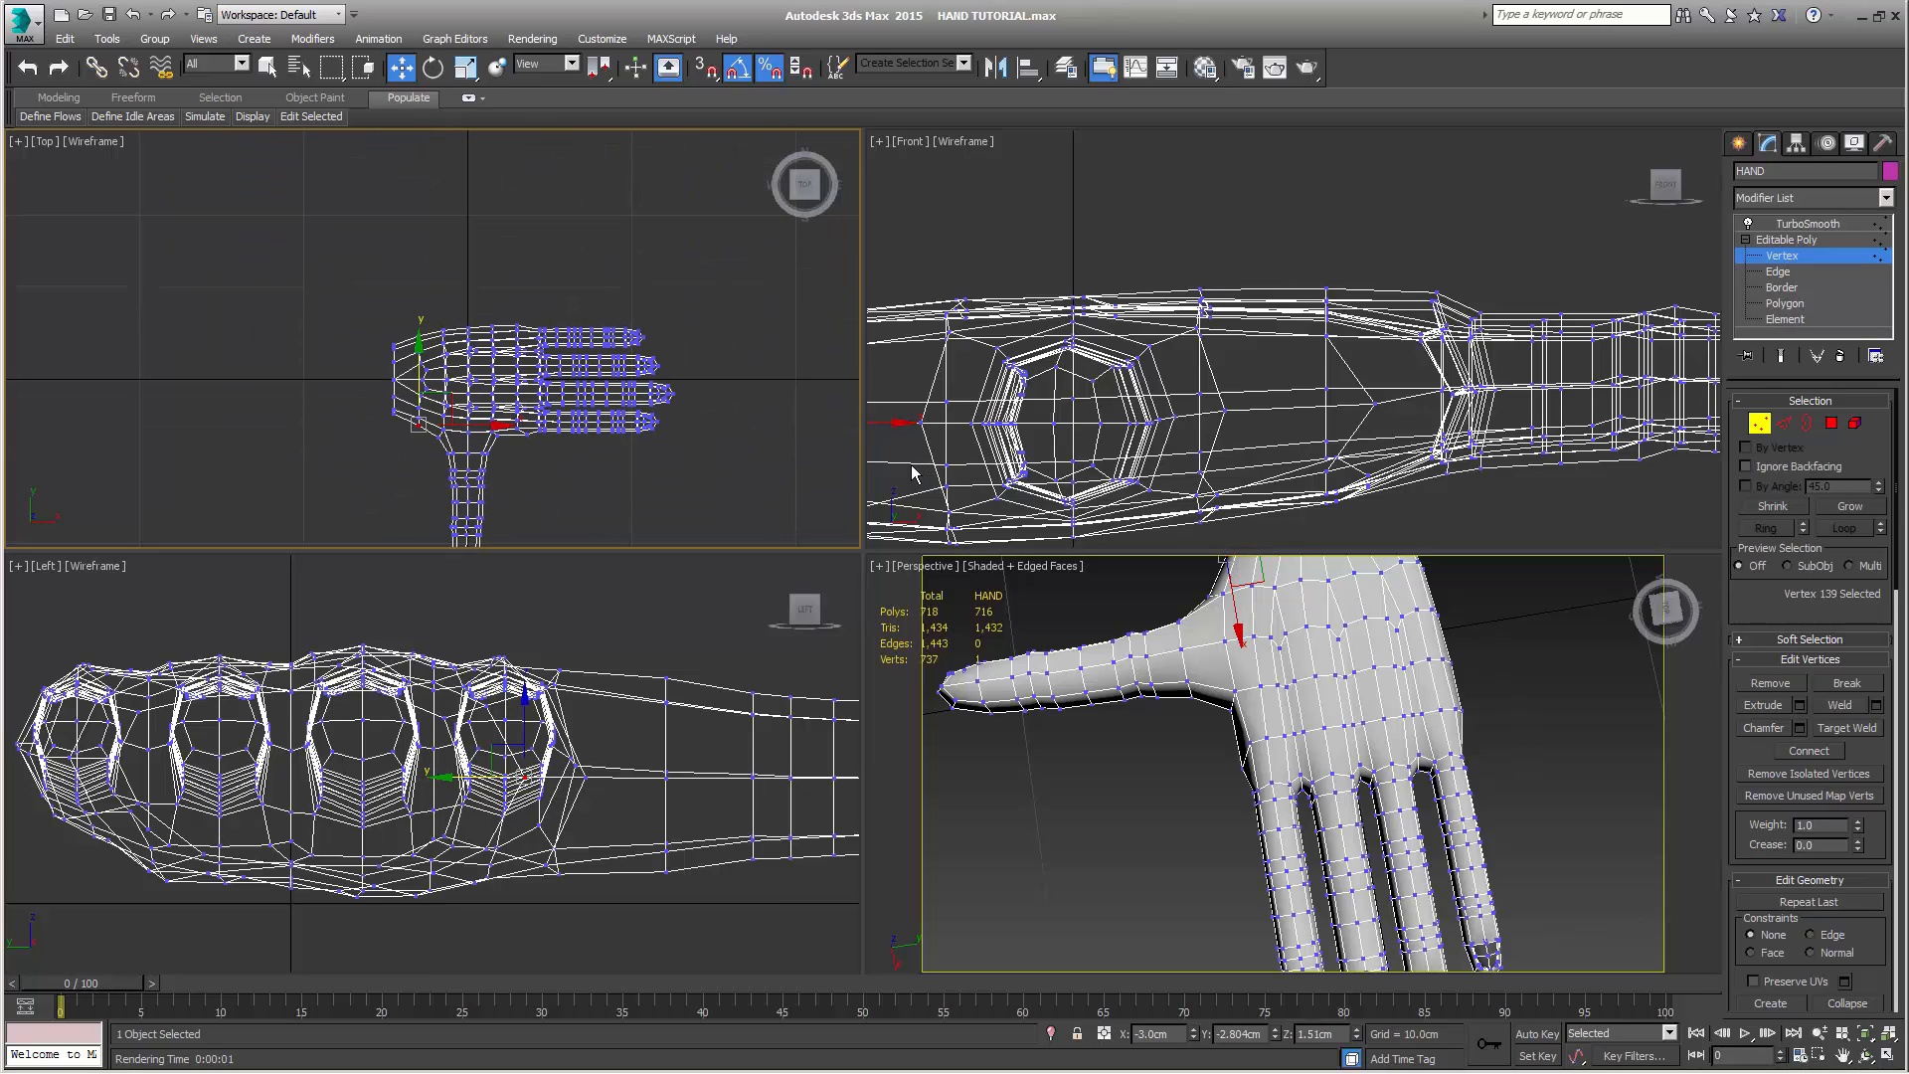
{"action": "middle_click_drag", "start_coordinate": [637, 691], "coordinate": [811, 670]}
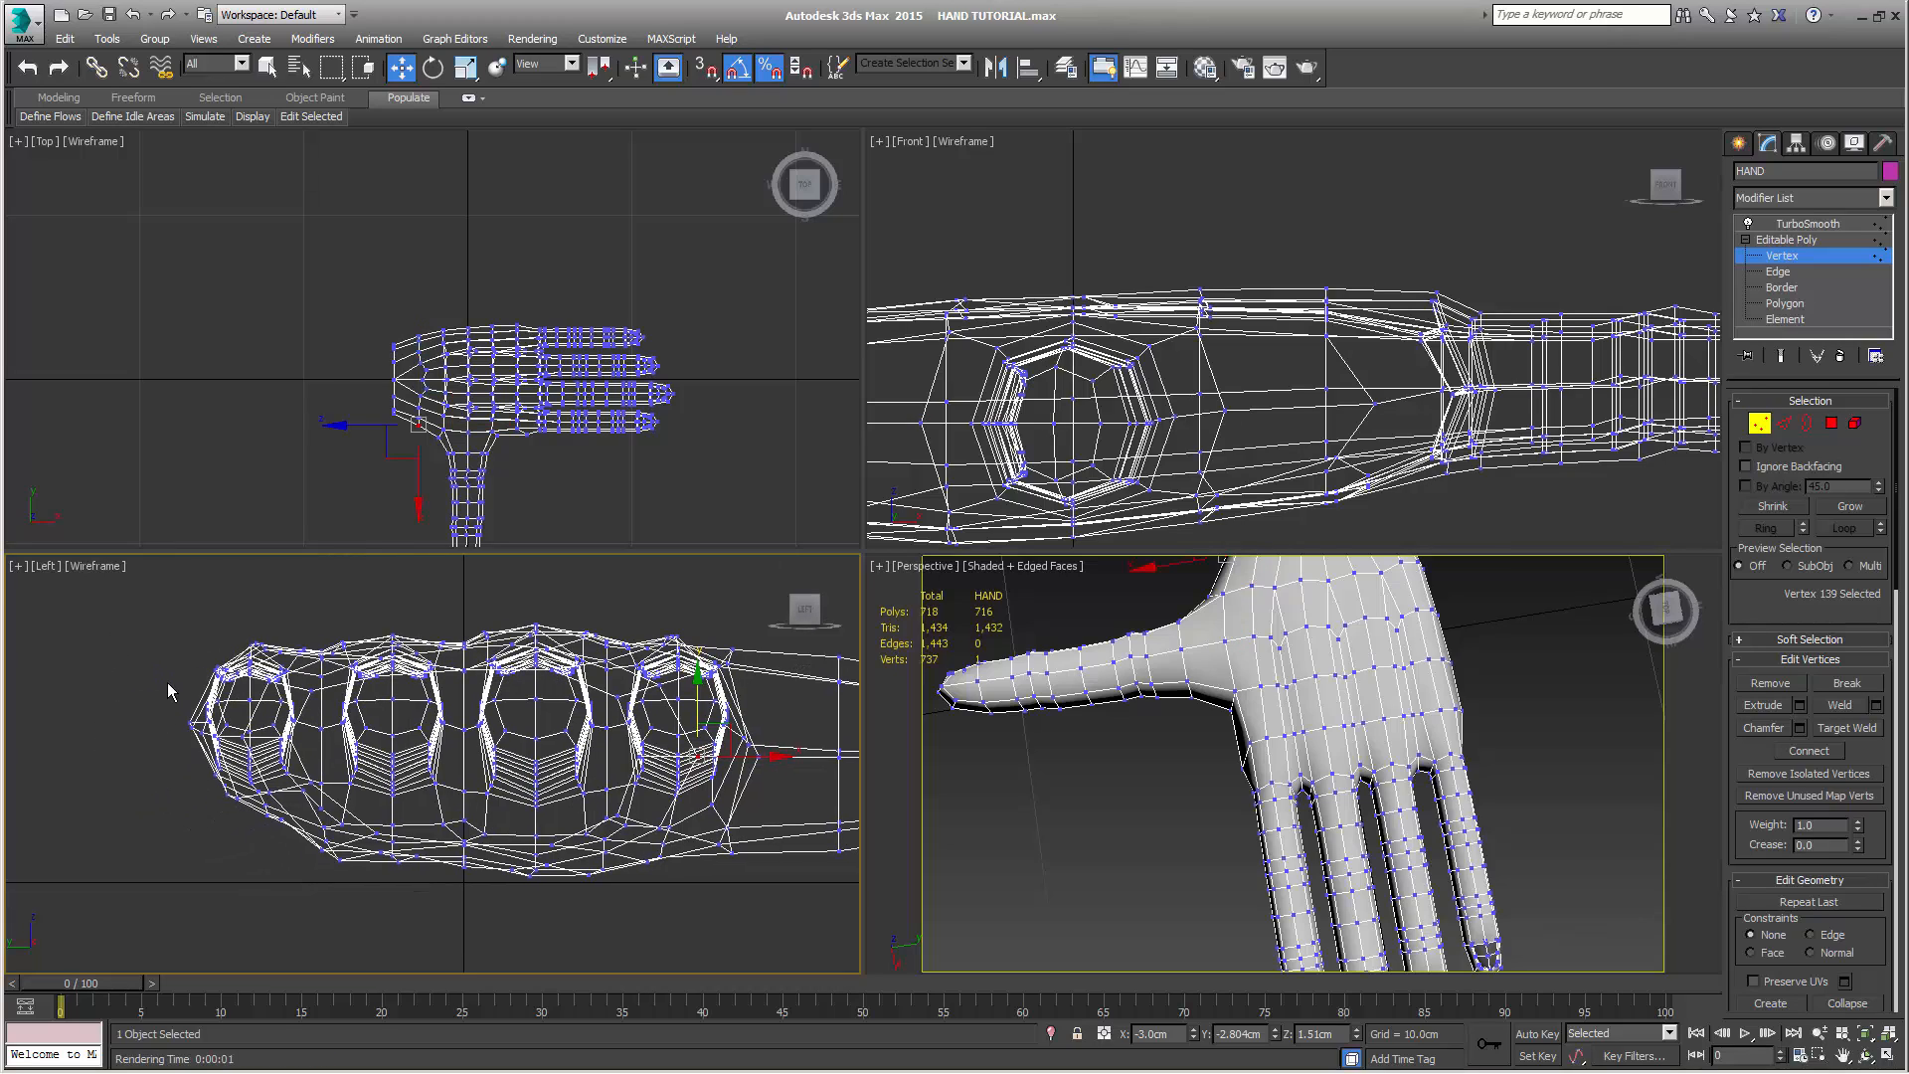
{"action": "left_click_drag", "start_coordinate": [121, 633], "coordinate": [318, 873]}
{"action": "left_click_drag", "start_coordinate": [318, 874], "coordinate": [456, 893]}
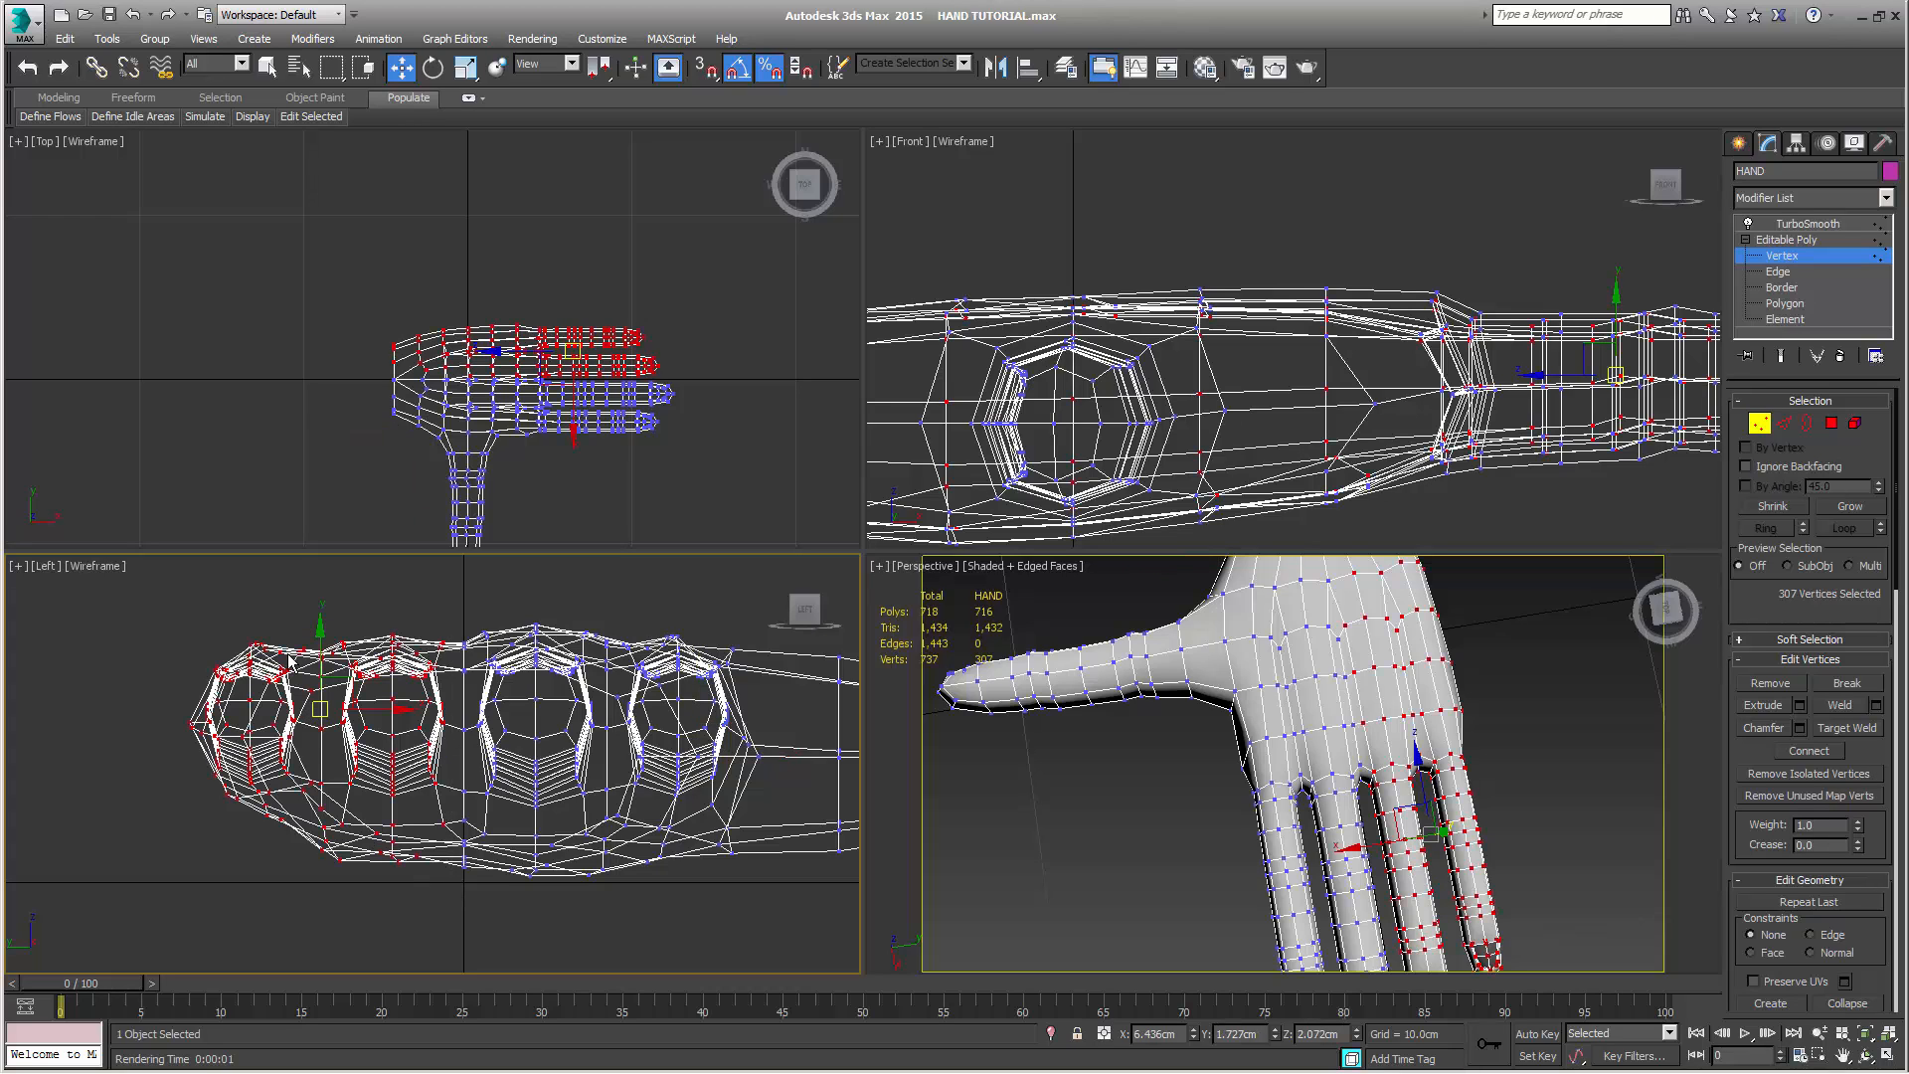
{"action": "middle_click_drag", "start_coordinate": [397, 604], "coordinate": [368, 596]}
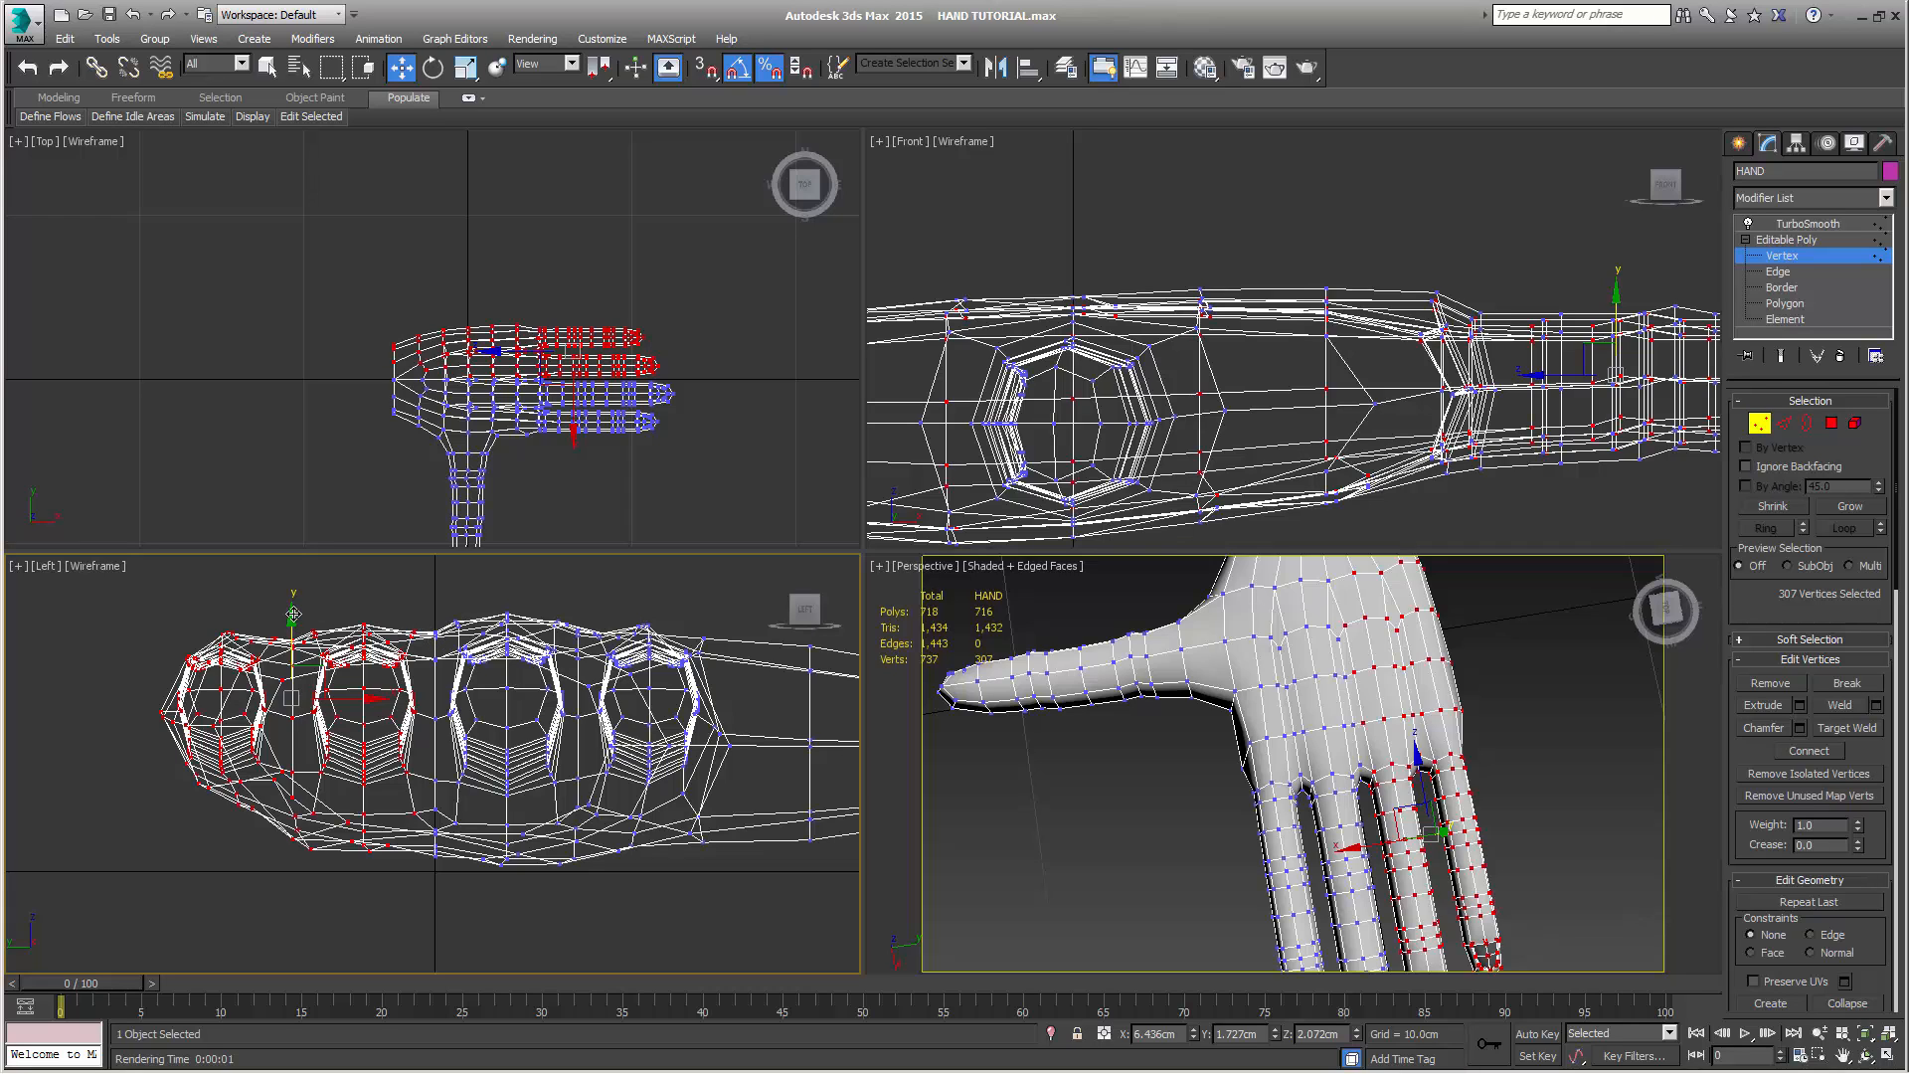
{"action": "left_click_drag", "start_coordinate": [292, 617], "coordinate": [287, 620]}
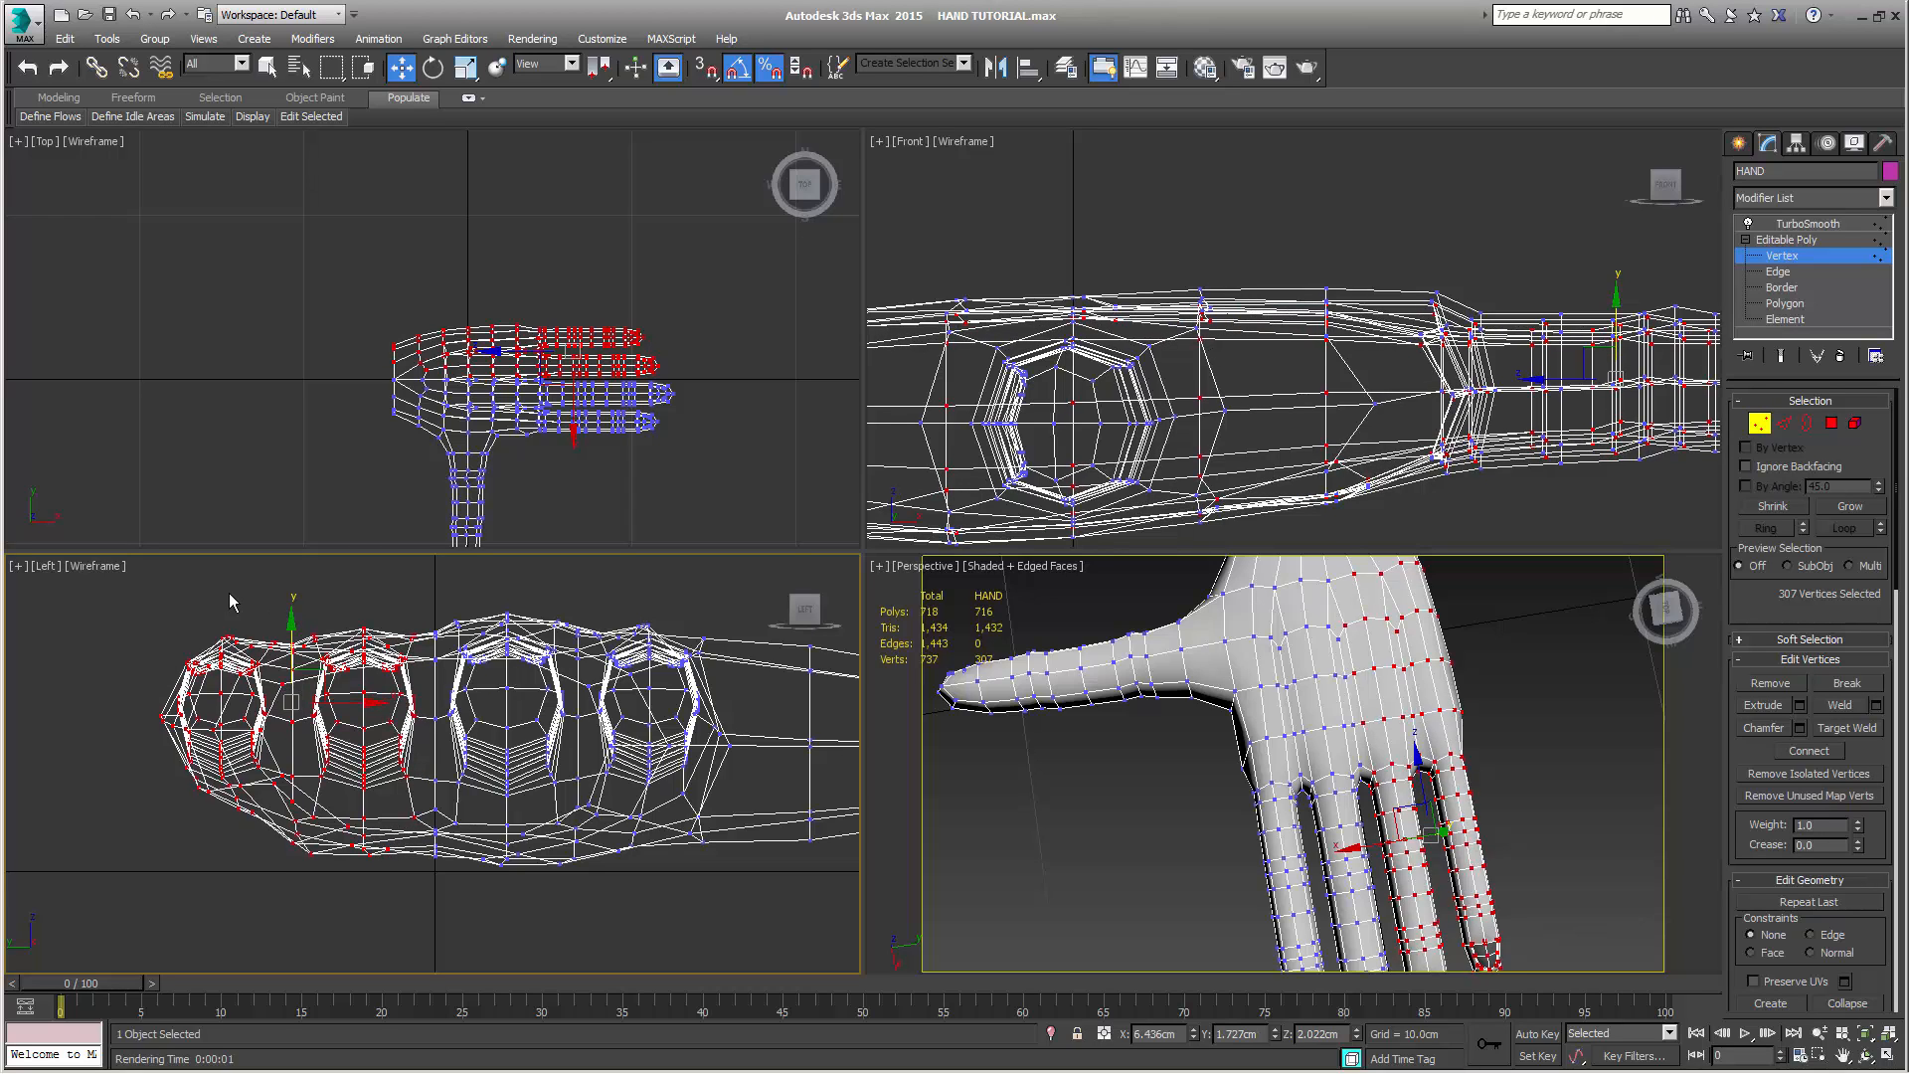
Select only the little finger vertices with their palm rows, lower them to about Z 1.94 cm, and clear the selection
{"action": "left_click_drag", "start_coordinate": [153, 607], "coordinate": [289, 929]}
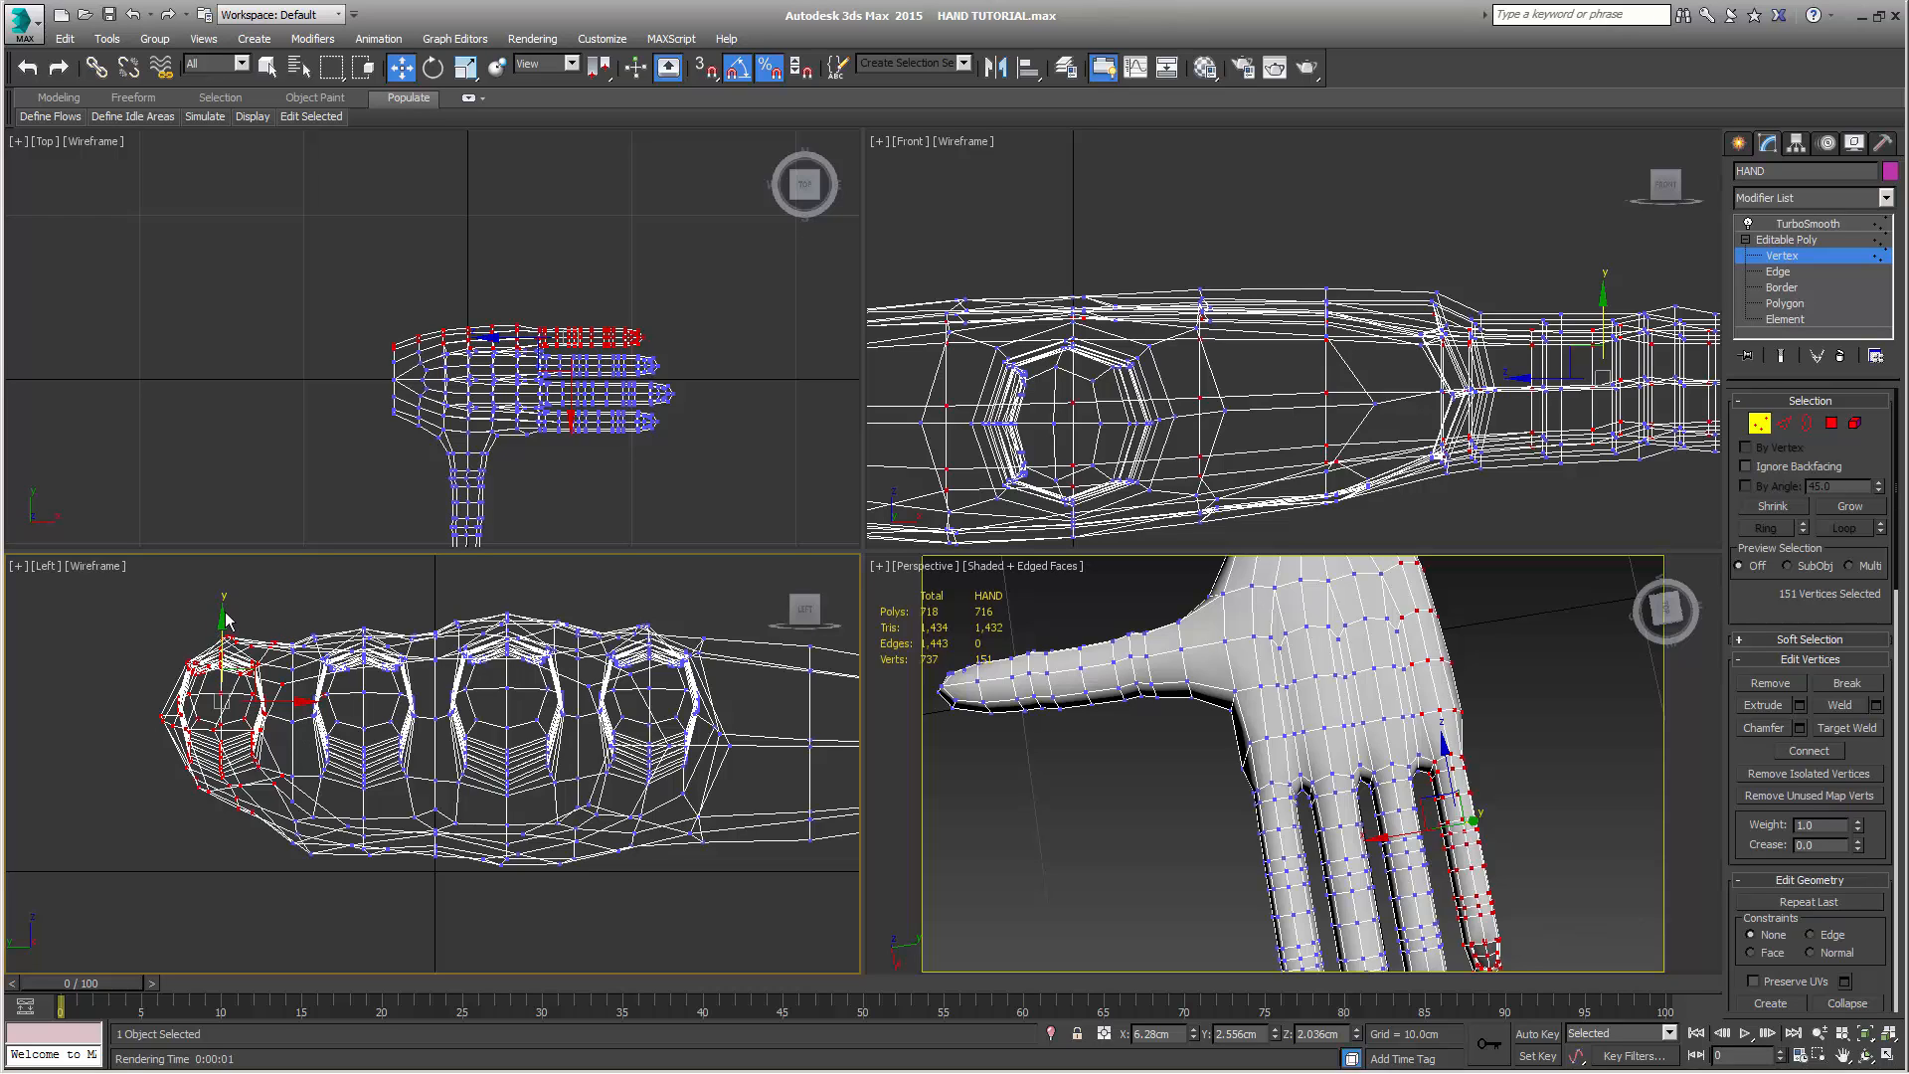
{"action": "left_click_drag", "start_coordinate": [224, 629], "coordinate": [215, 647]}
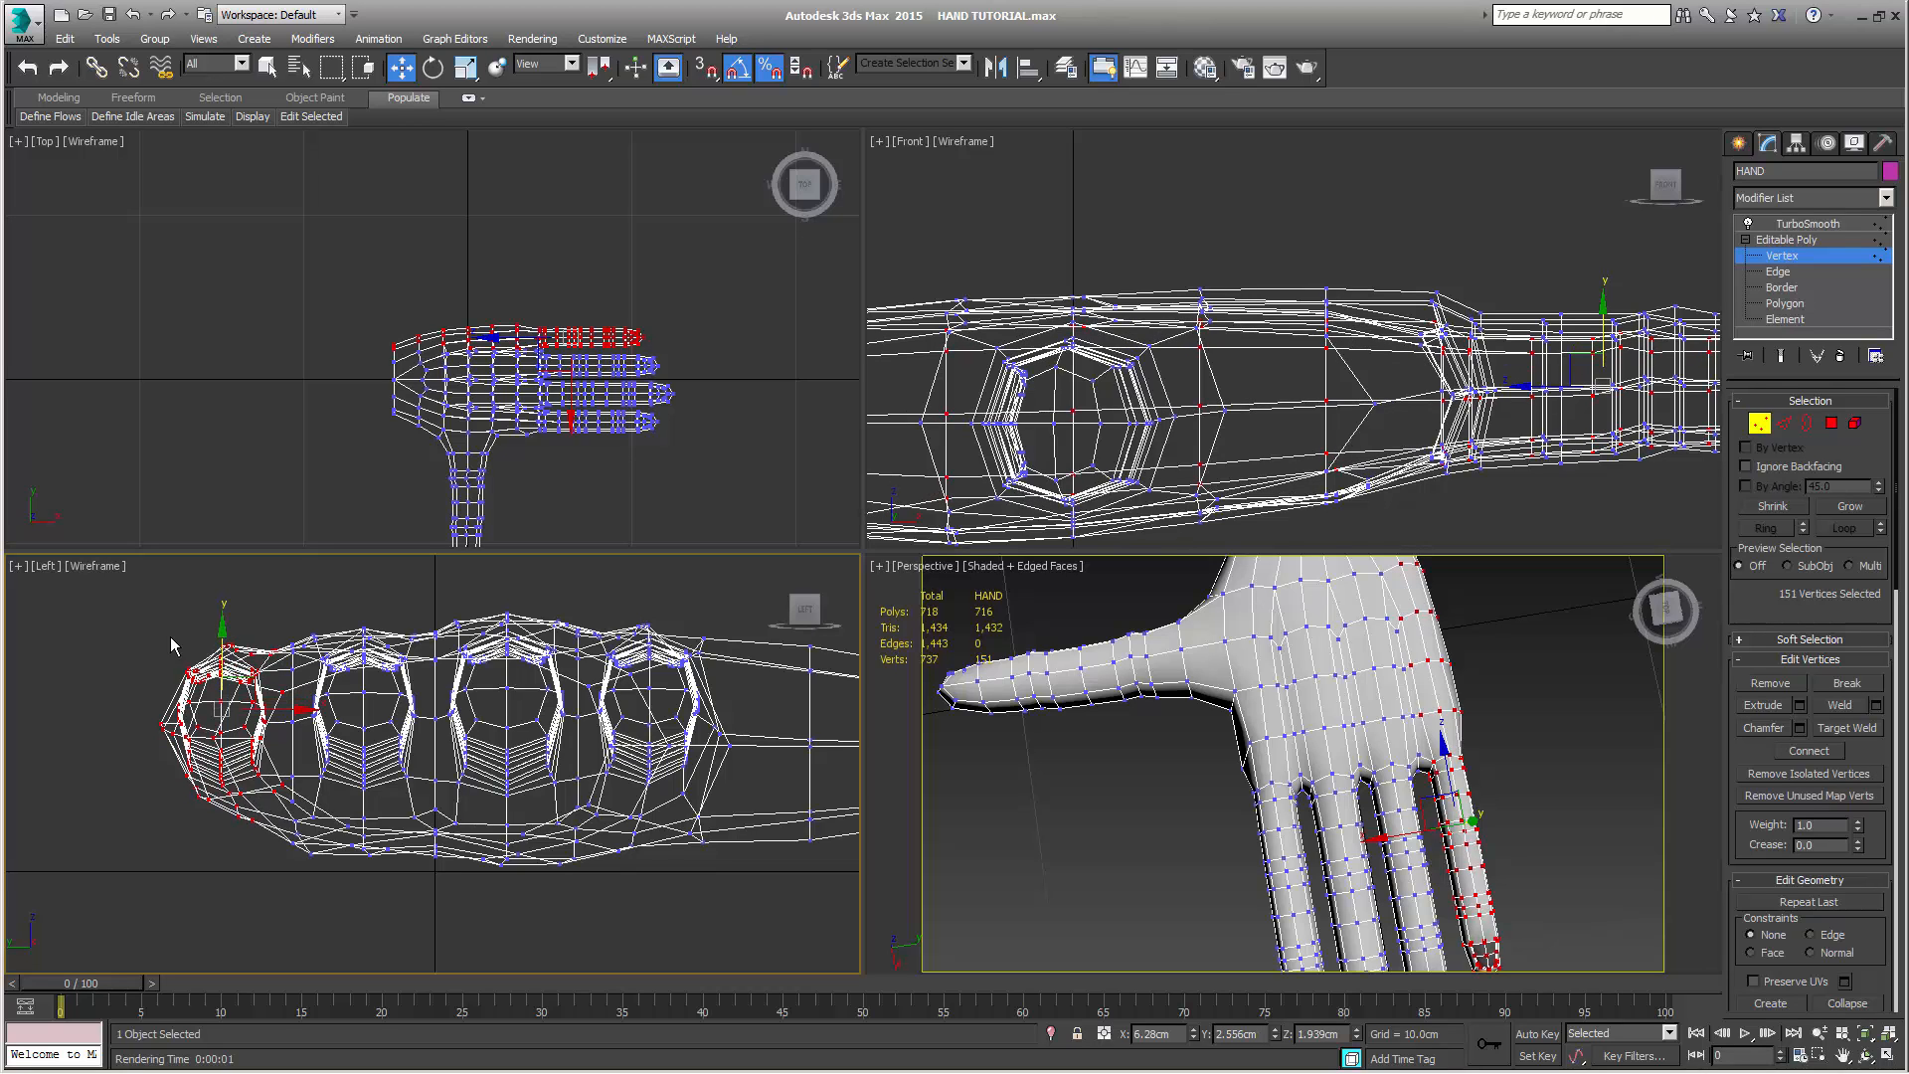
{"action": "left_click", "coordinate": [96, 566]}
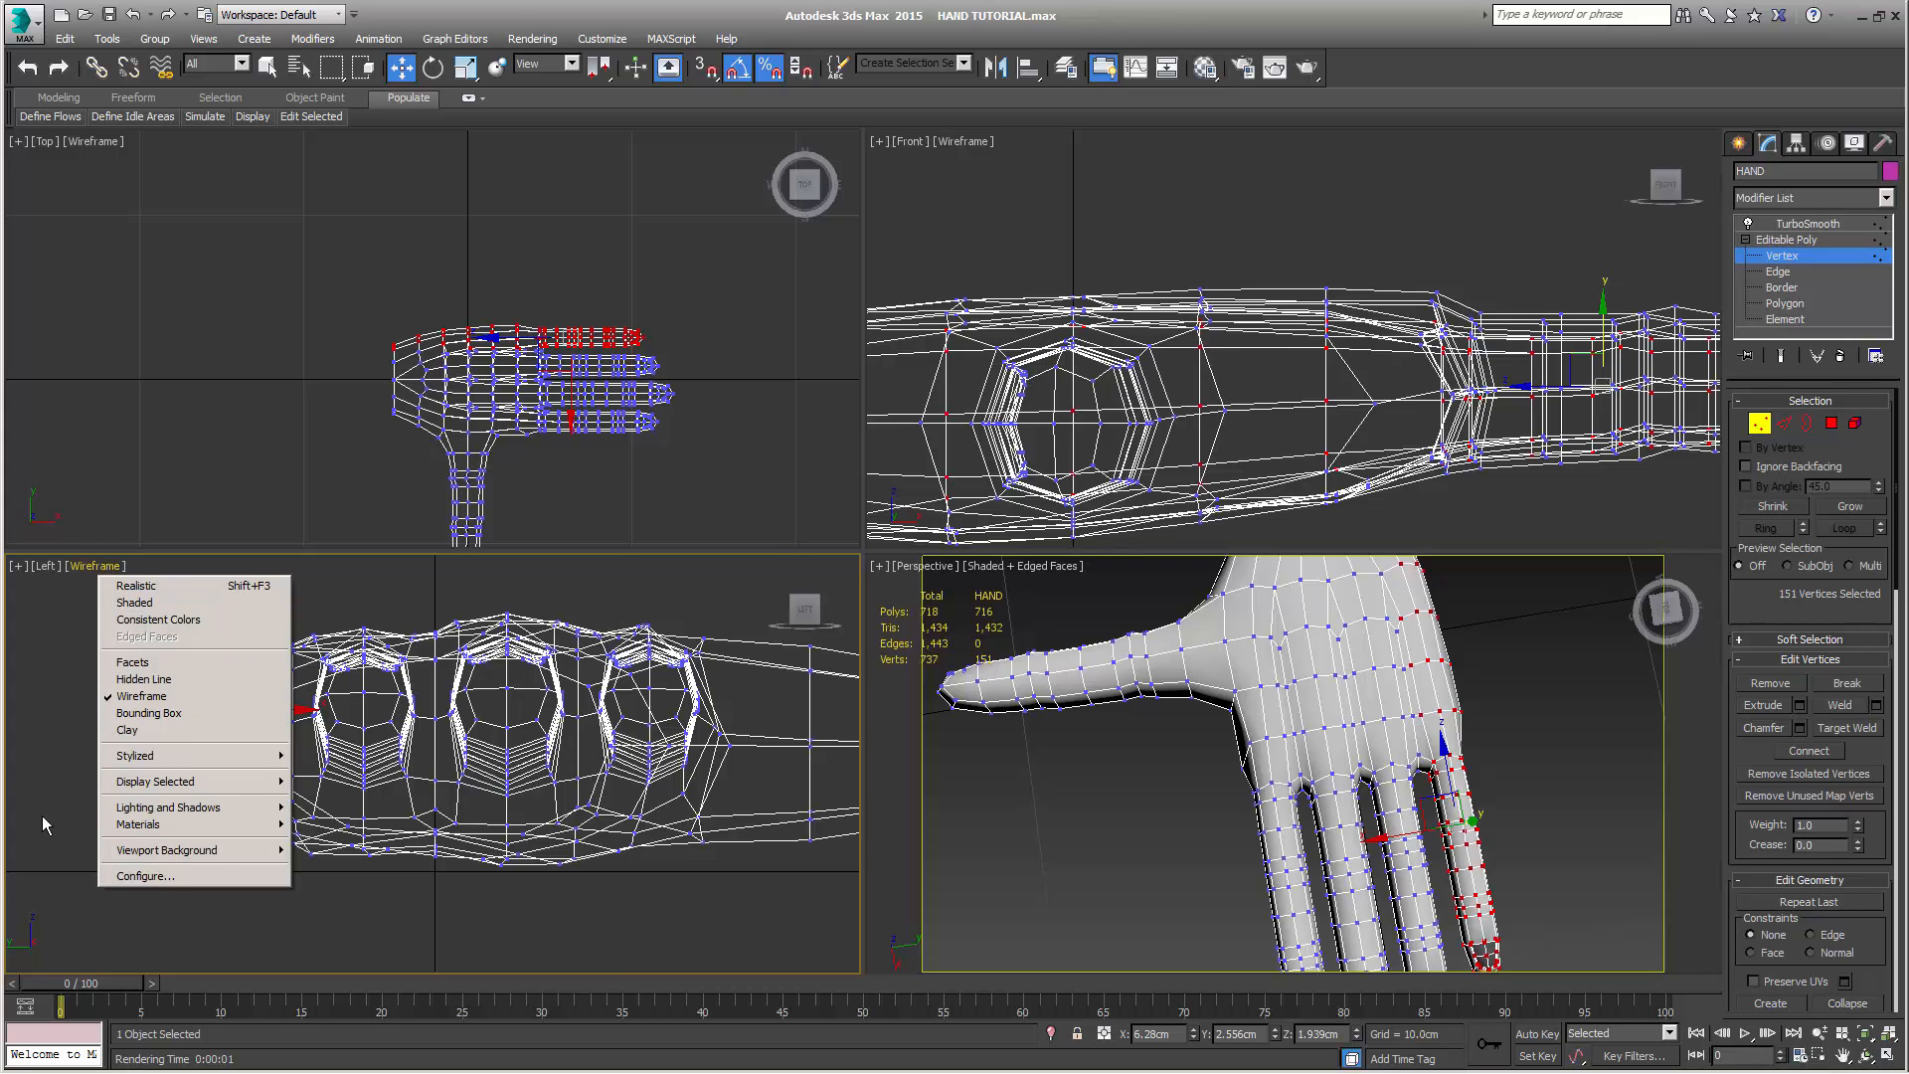
{"action": "left_click", "coordinate": [38, 738]}
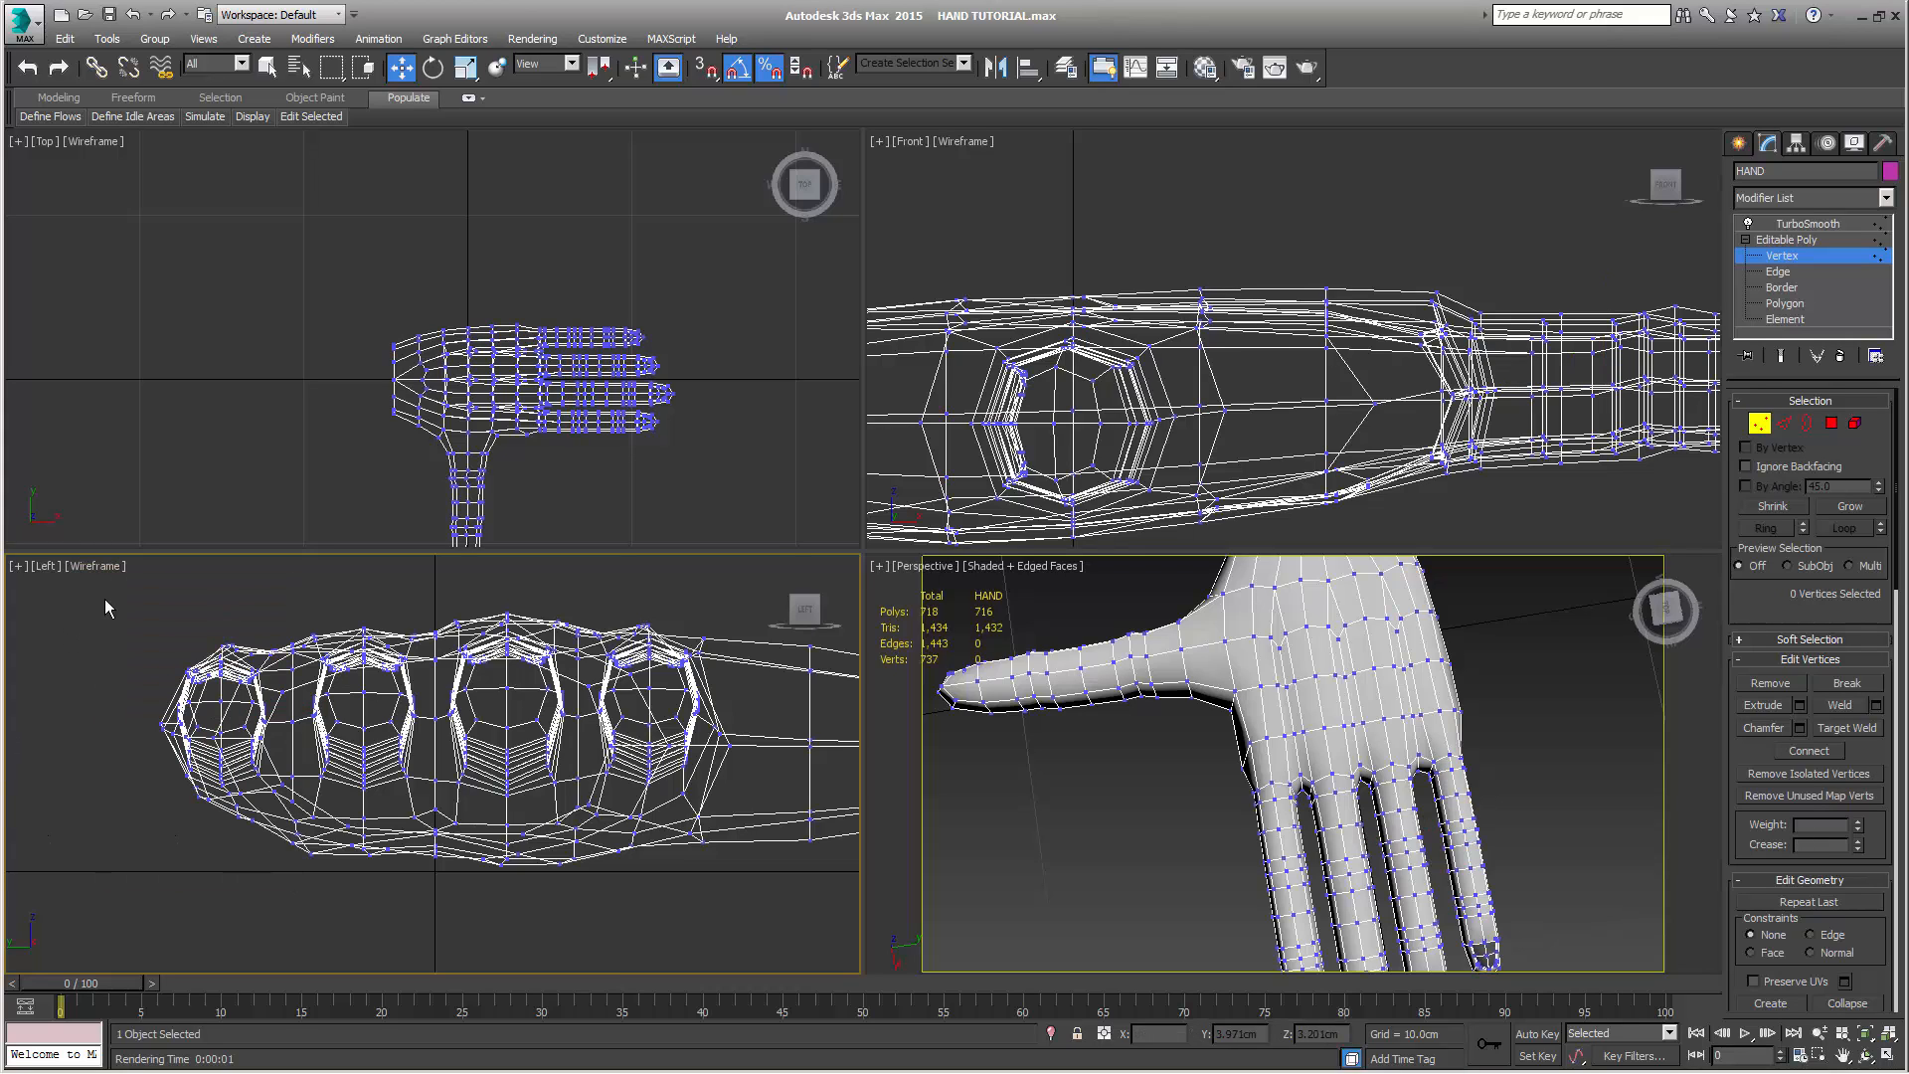
Lower the ring and little finger sections together to about Z 1.96 cm, and the little finger section alone to about Z 1.85 cm
{"action": "mouse_move", "coordinate": [104, 599]}
{"action": "left_mouse_down"}
{"action": "mouse_move", "coordinate": [413, 800]}
{"action": "mouse_move", "coordinate": [422, 899]}
{"action": "left_mouse_up"}
{"action": "left_click_drag", "start_coordinate": [292, 634], "coordinate": [292, 633]}
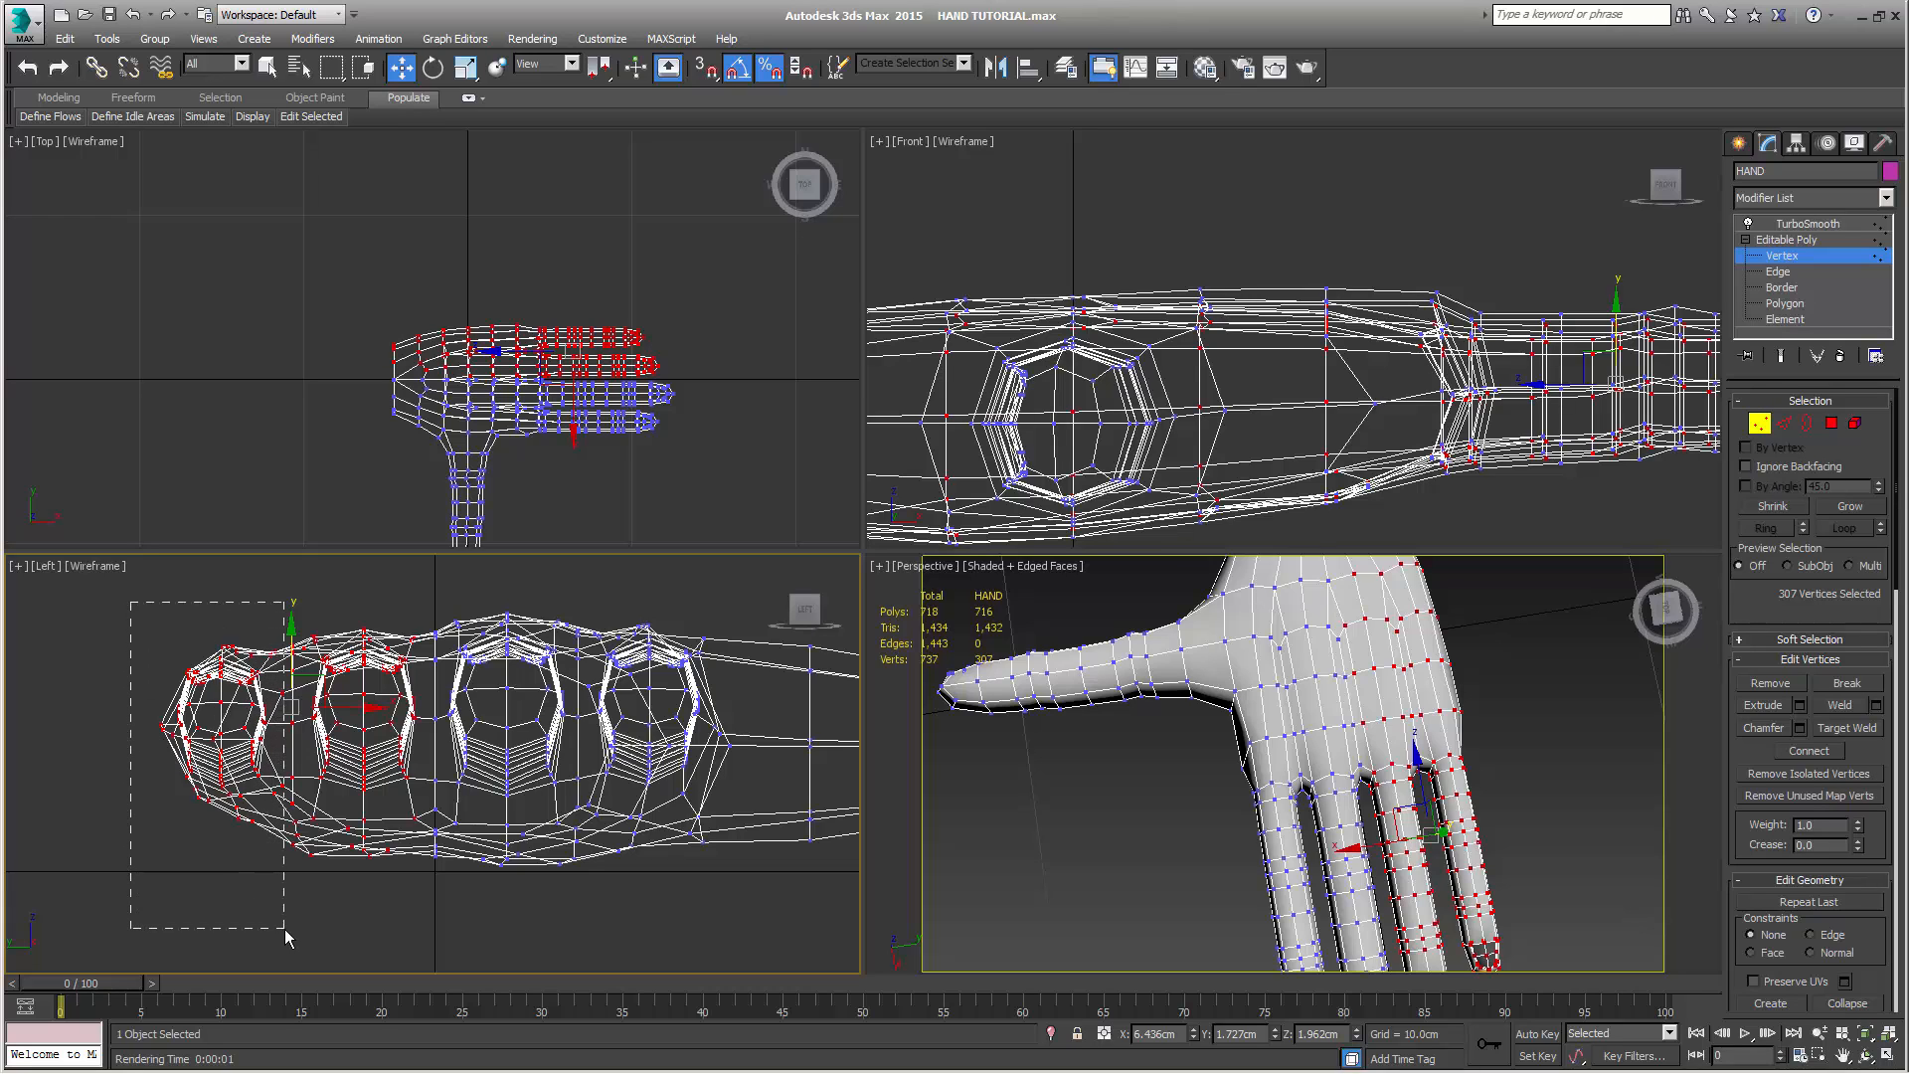
{"action": "left_click_drag", "start_coordinate": [284, 929], "coordinate": [284, 929]}
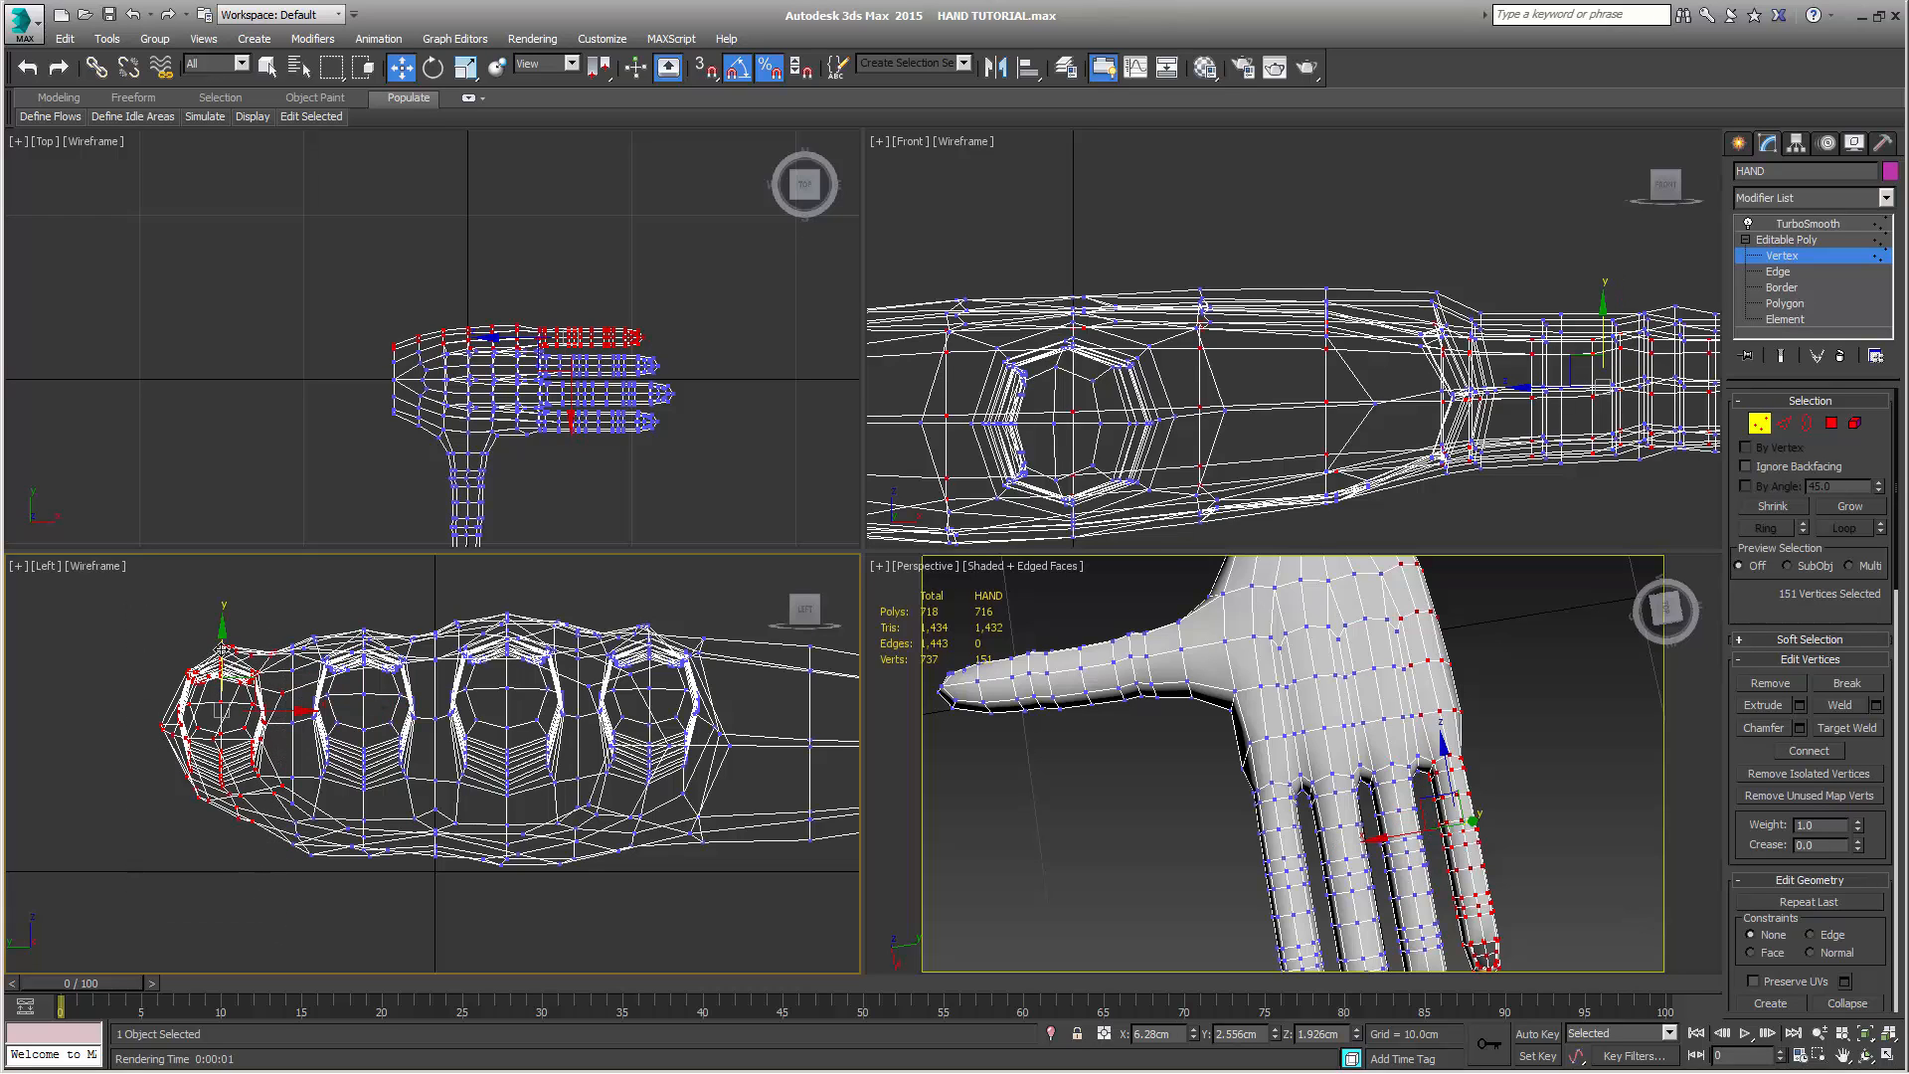
{"action": "left_click_drag", "start_coordinate": [221, 648], "coordinate": [221, 655]}
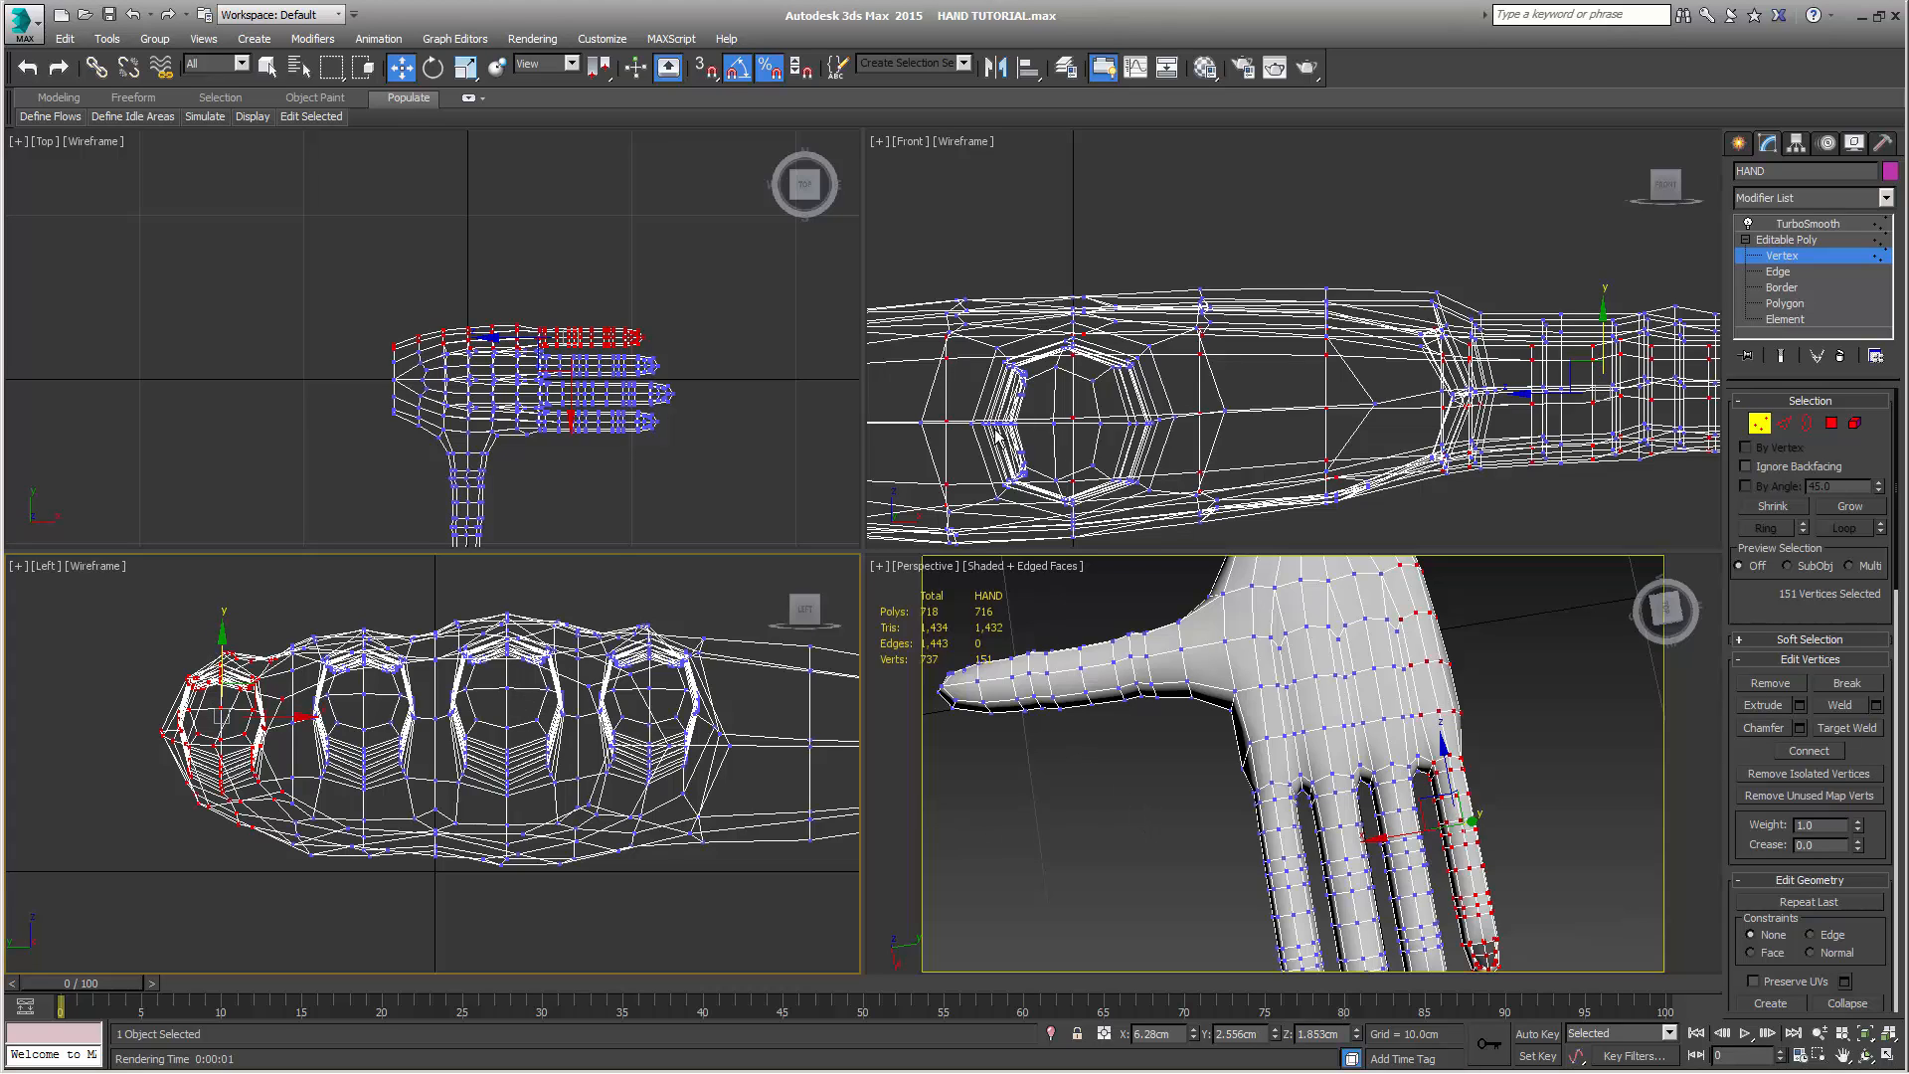
Select the thumb and index finger vertices with the adjoining palm edge and lower them in the Left view to about Z 1.64 cm
{"action": "middle_click_drag", "start_coordinate": [624, 456], "coordinate": [632, 352]}
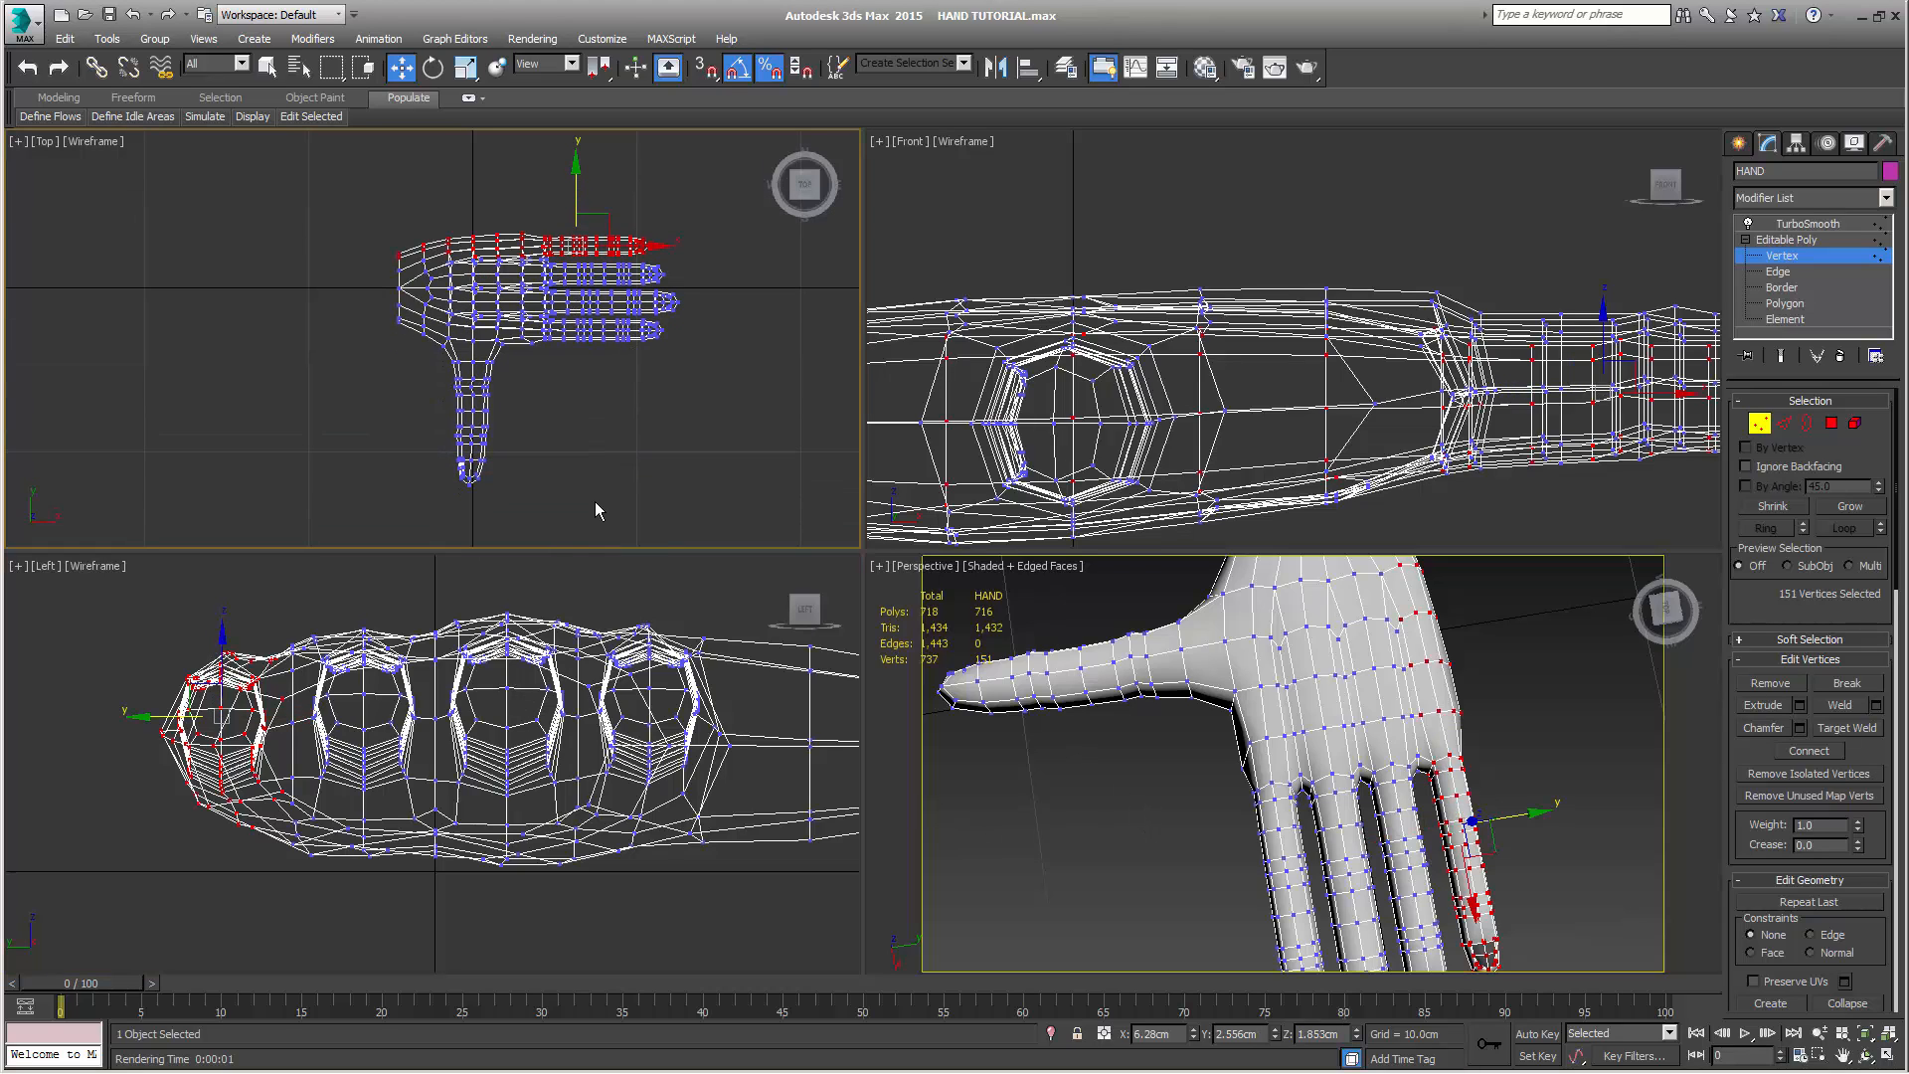
{"action": "left_click_drag", "start_coordinate": [436, 499], "coordinate": [370, 374]}
{"action": "middle_click_drag", "start_coordinate": [650, 405], "coordinate": [622, 460]}
{"action": "scroll", "coordinate": [620, 461], "scroll_direction": "up", "scroll_amount": 2}
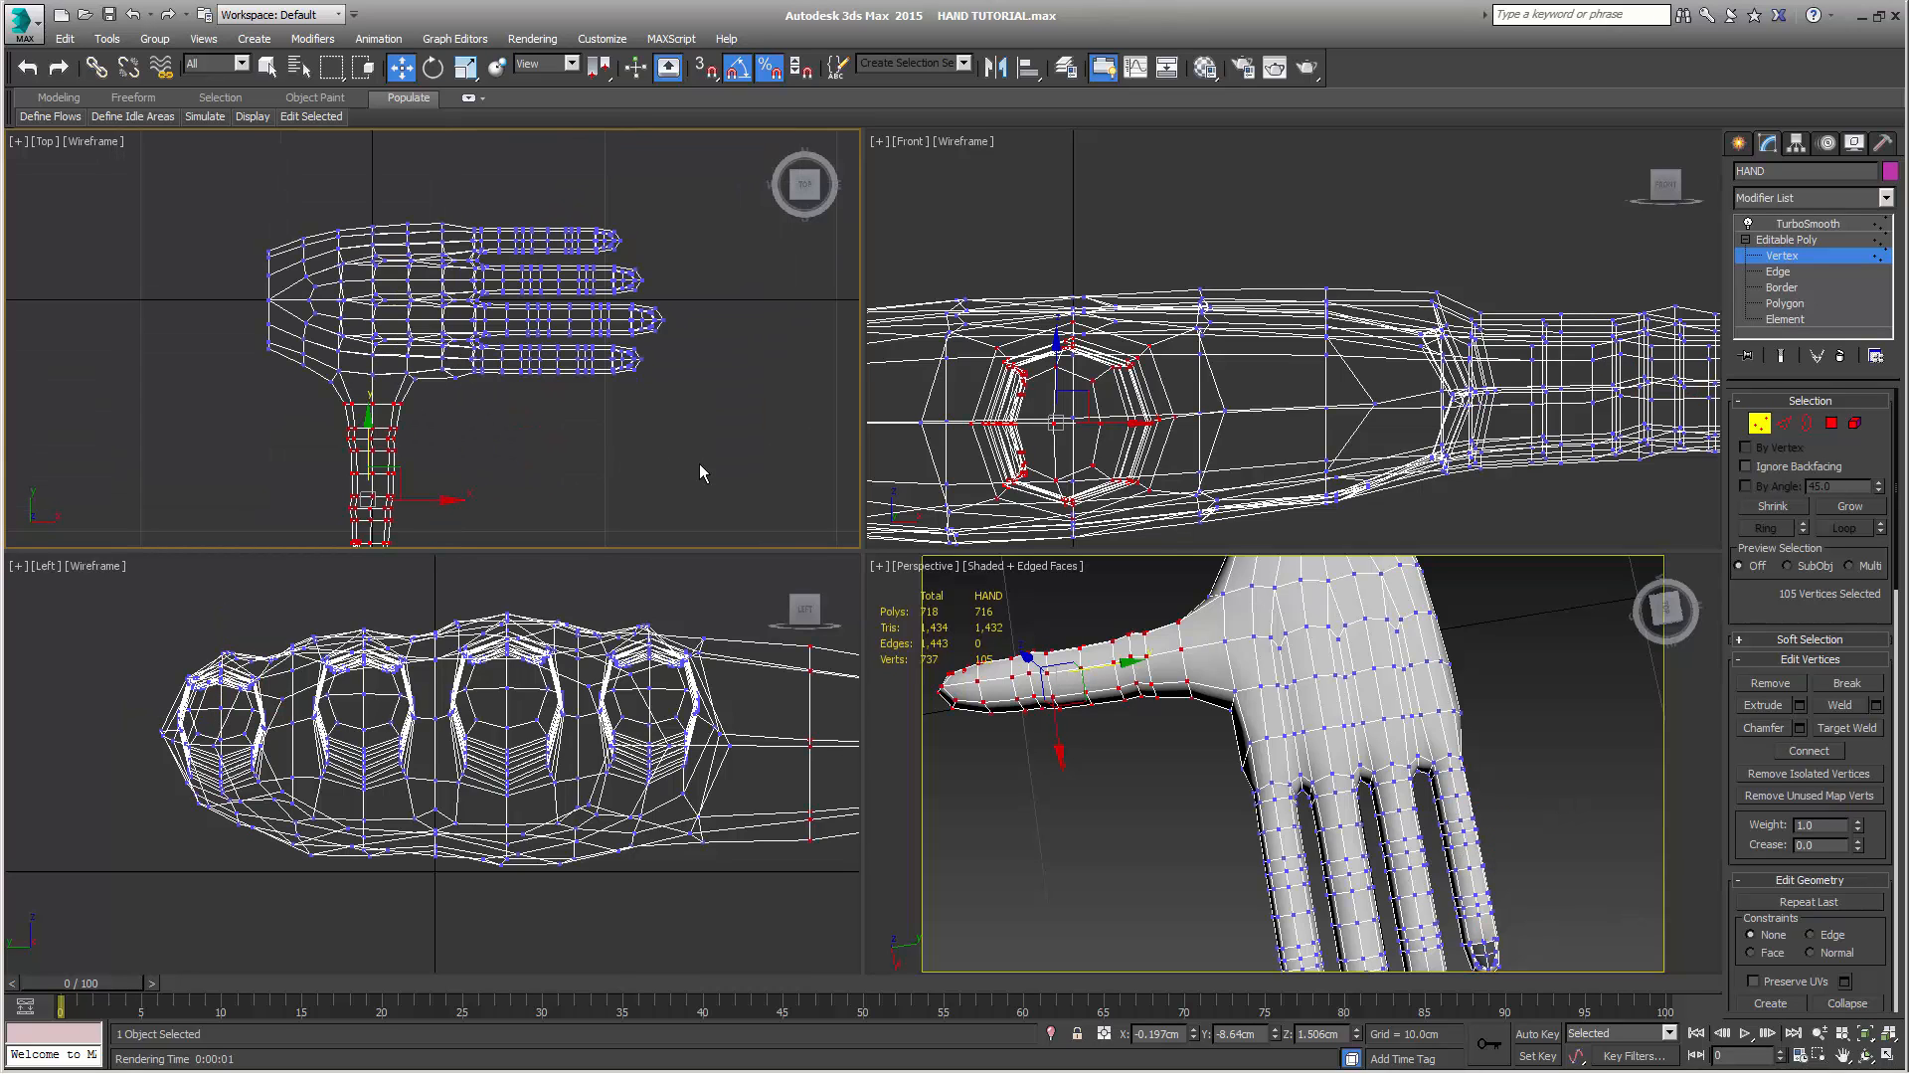
{"action": "left_click_drag", "start_coordinate": [576, 410], "coordinate": [234, 350]}
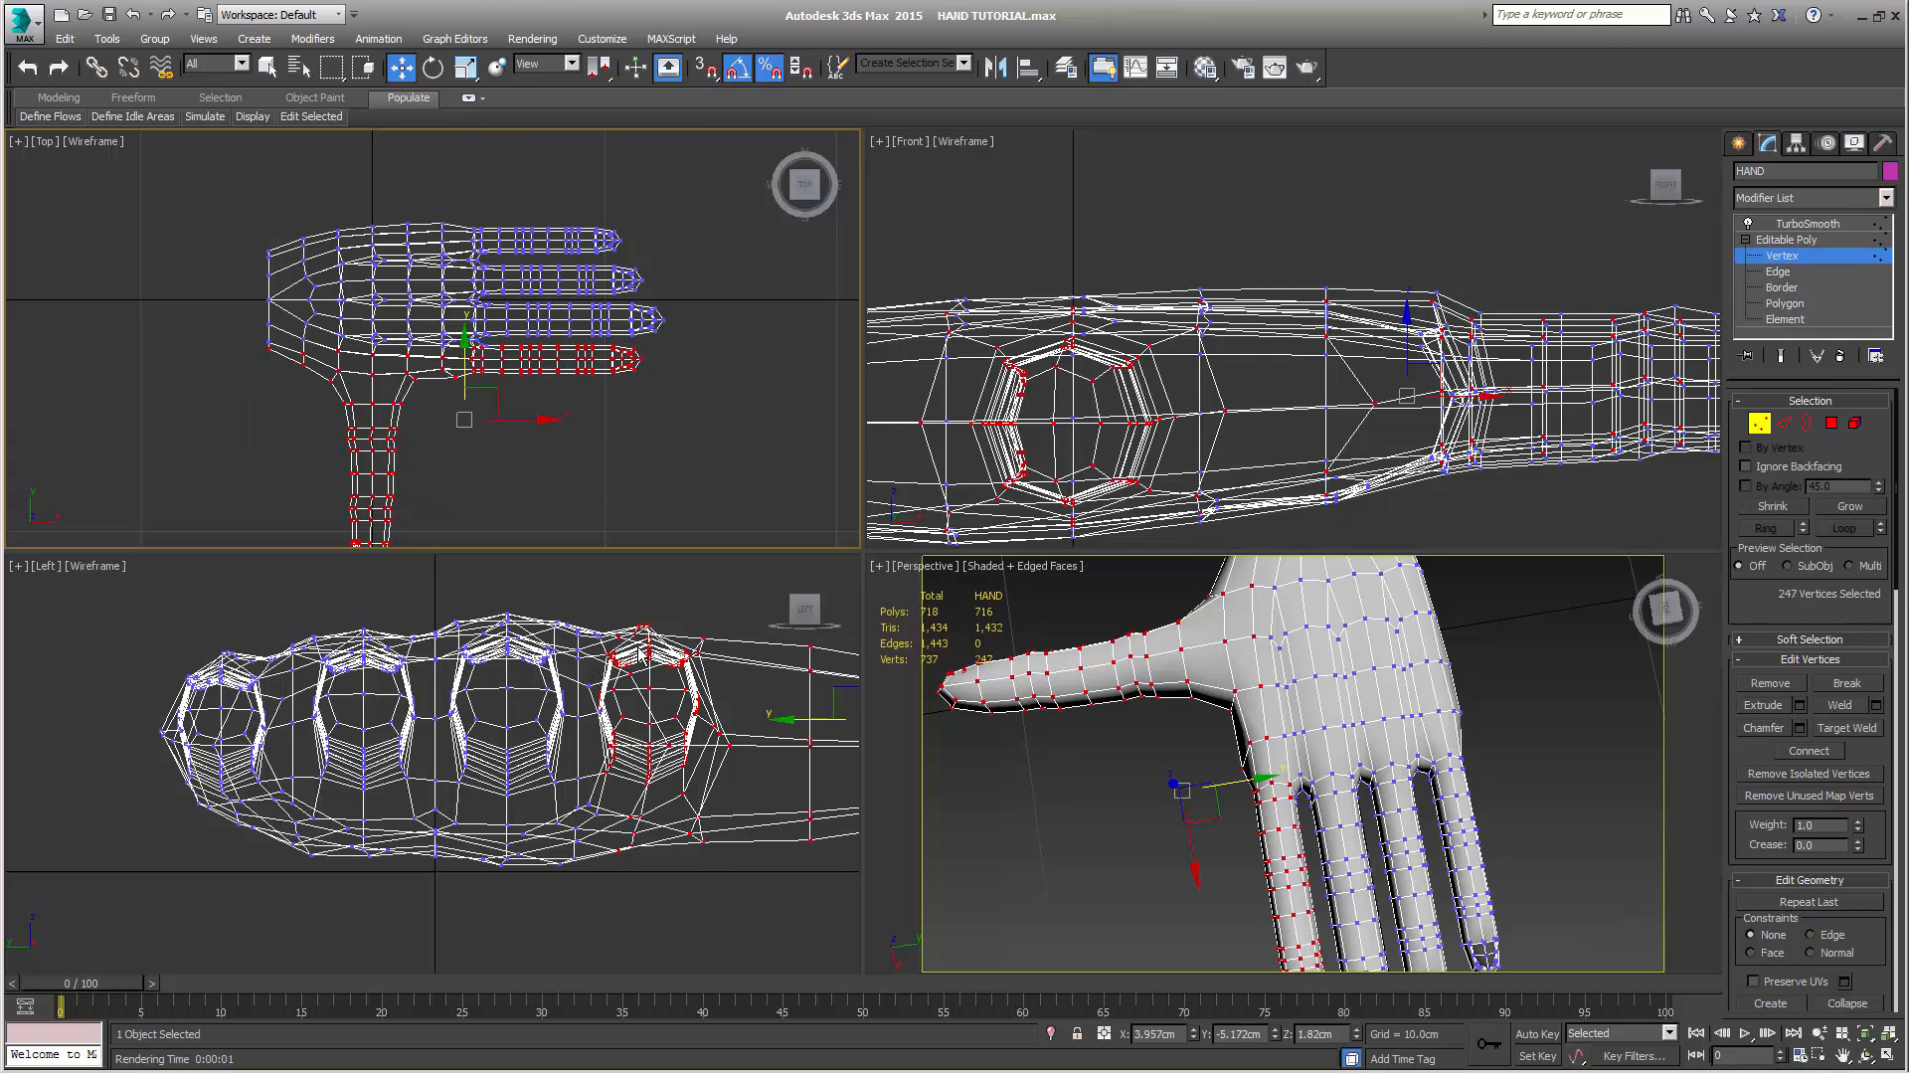
{"action": "right_click", "coordinate": [595, 617]}
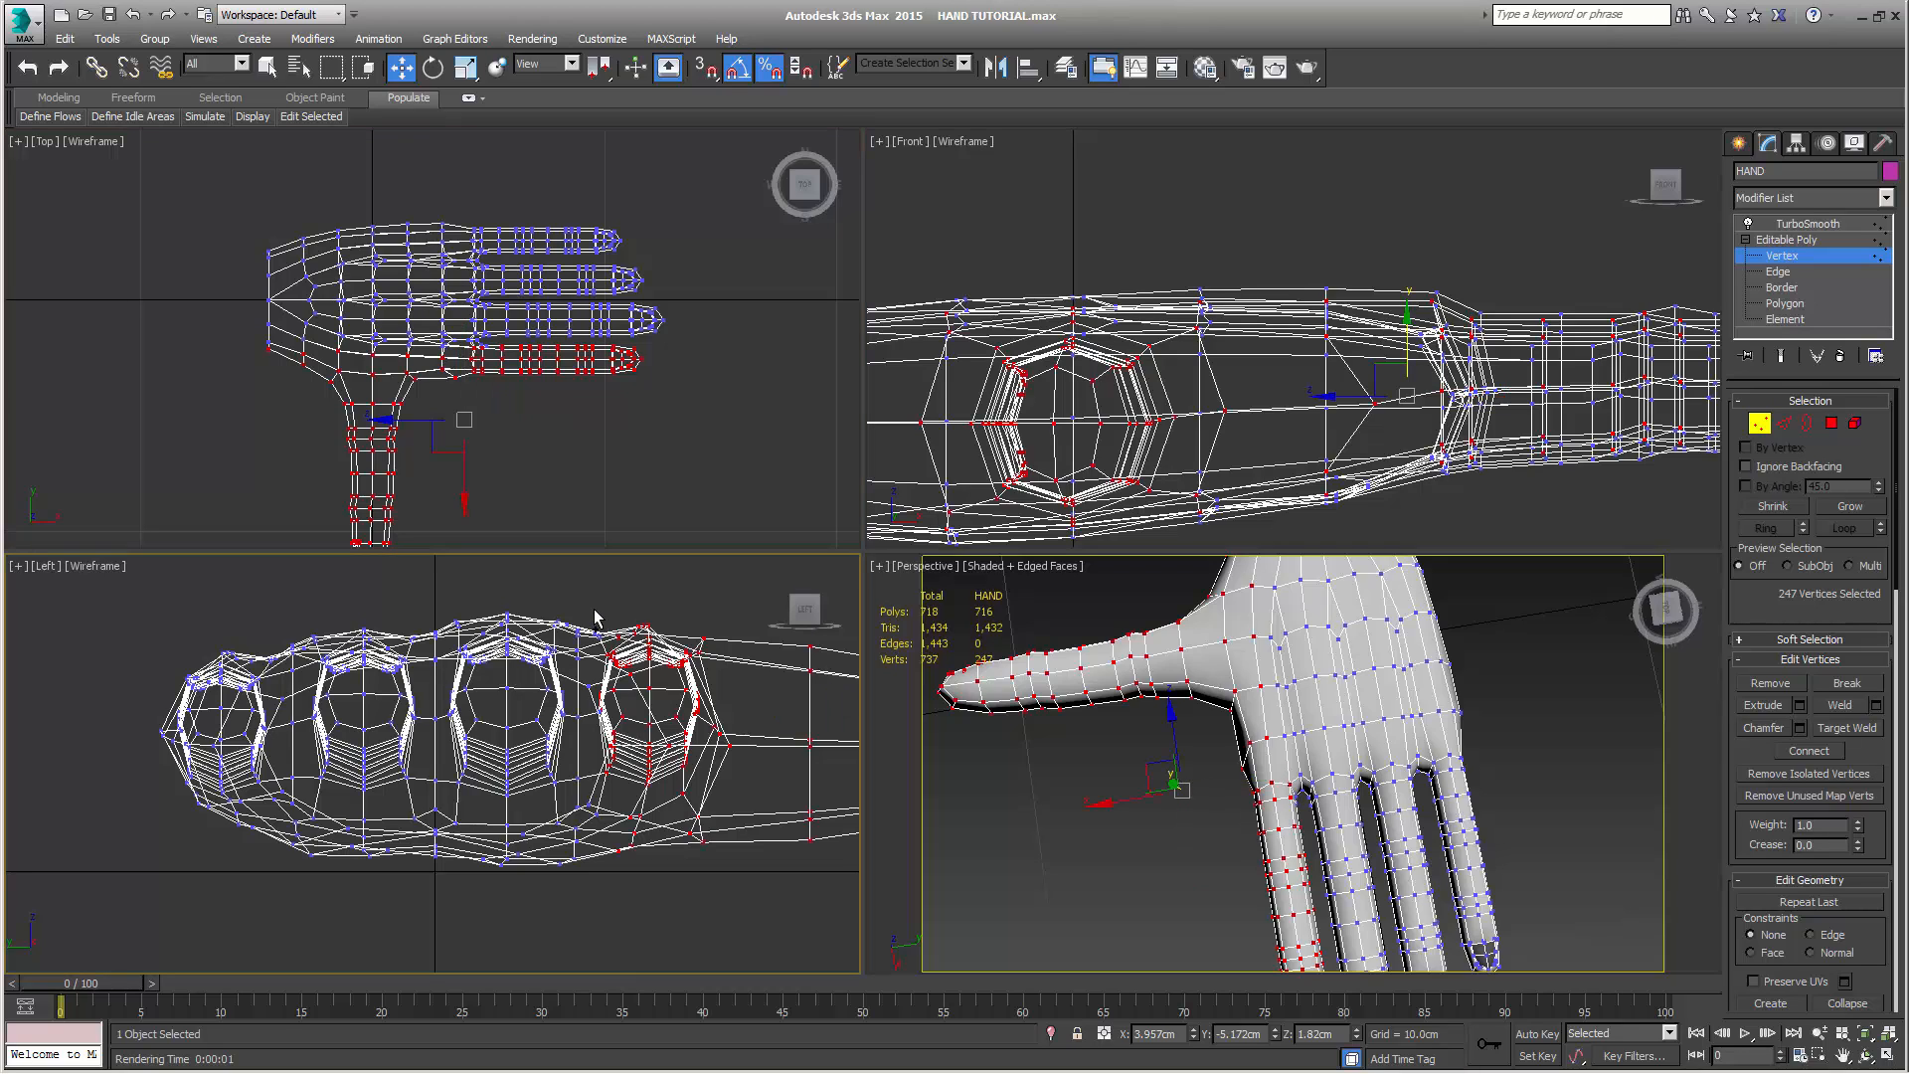
{"action": "middle_click_drag", "start_coordinate": [712, 602], "coordinate": [651, 633]}
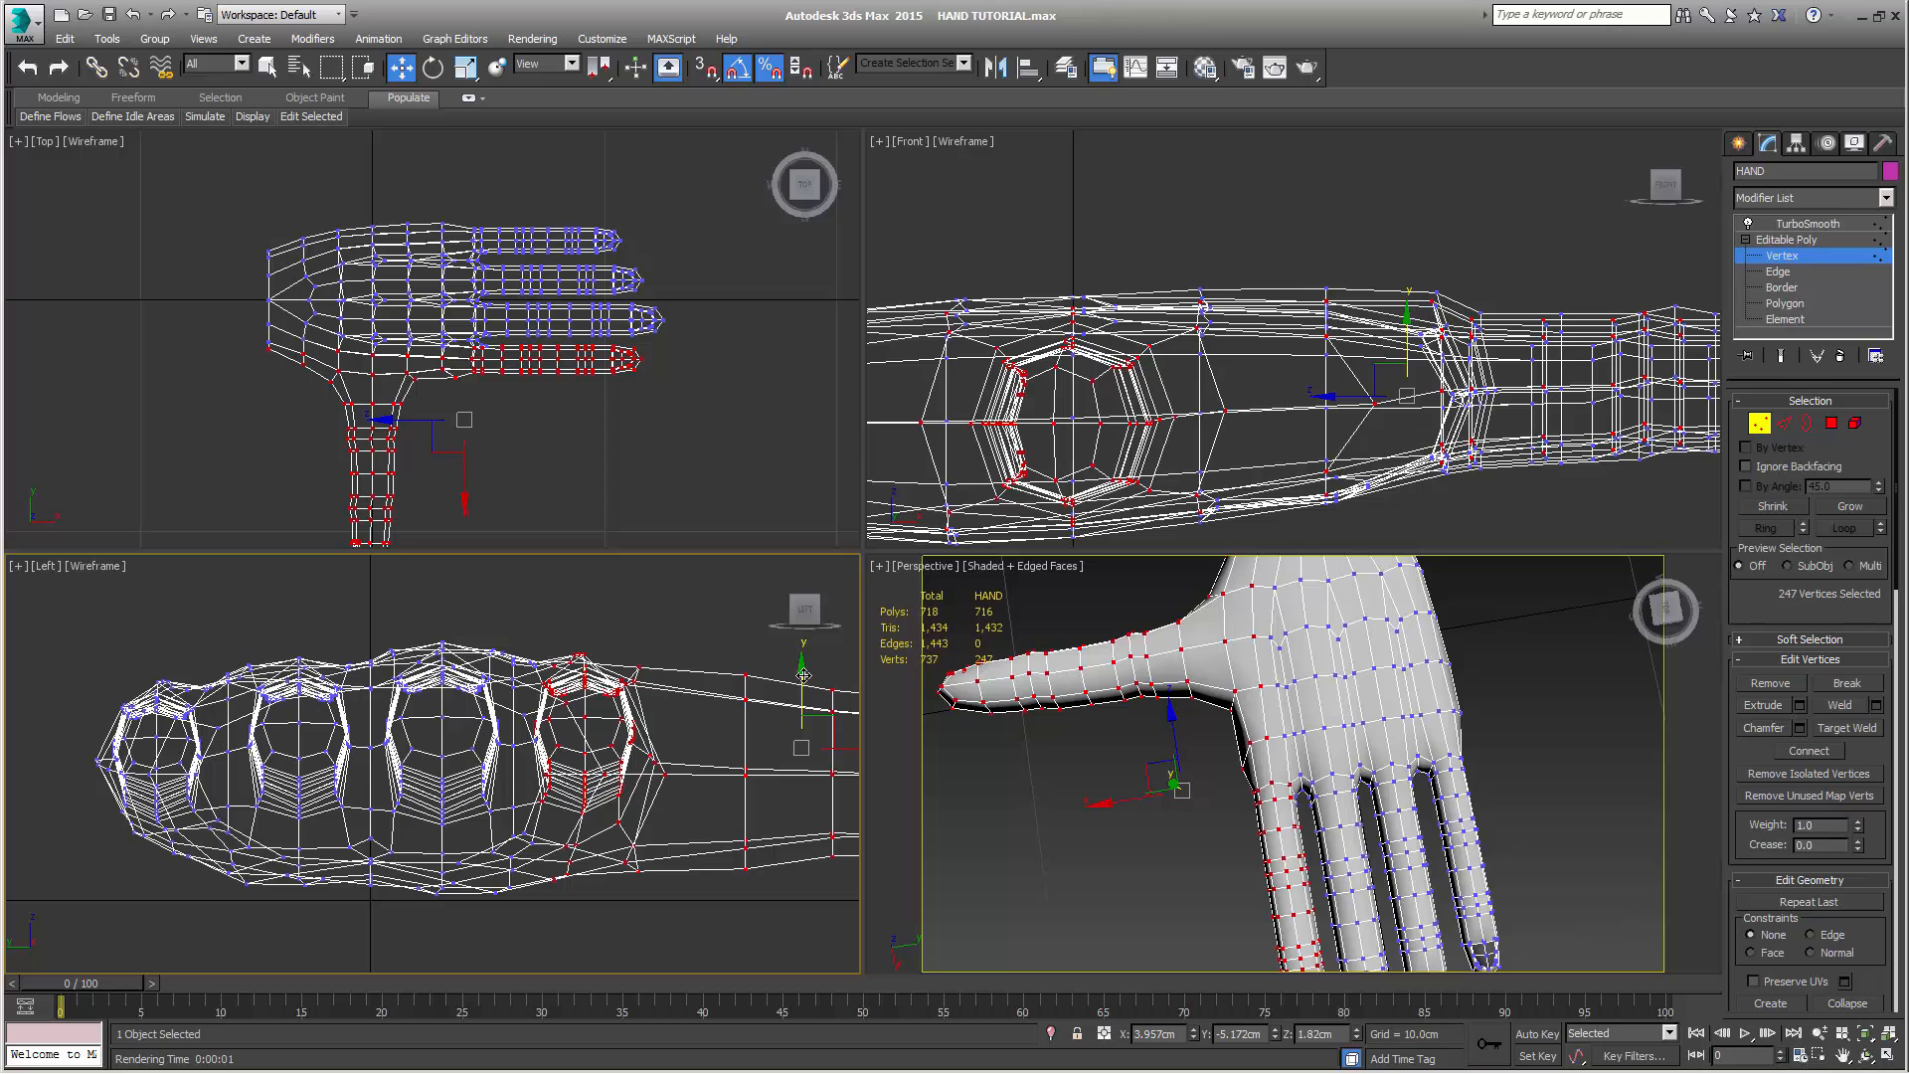
{"action": "left_click_drag", "start_coordinate": [801, 675], "coordinate": [798, 696]}
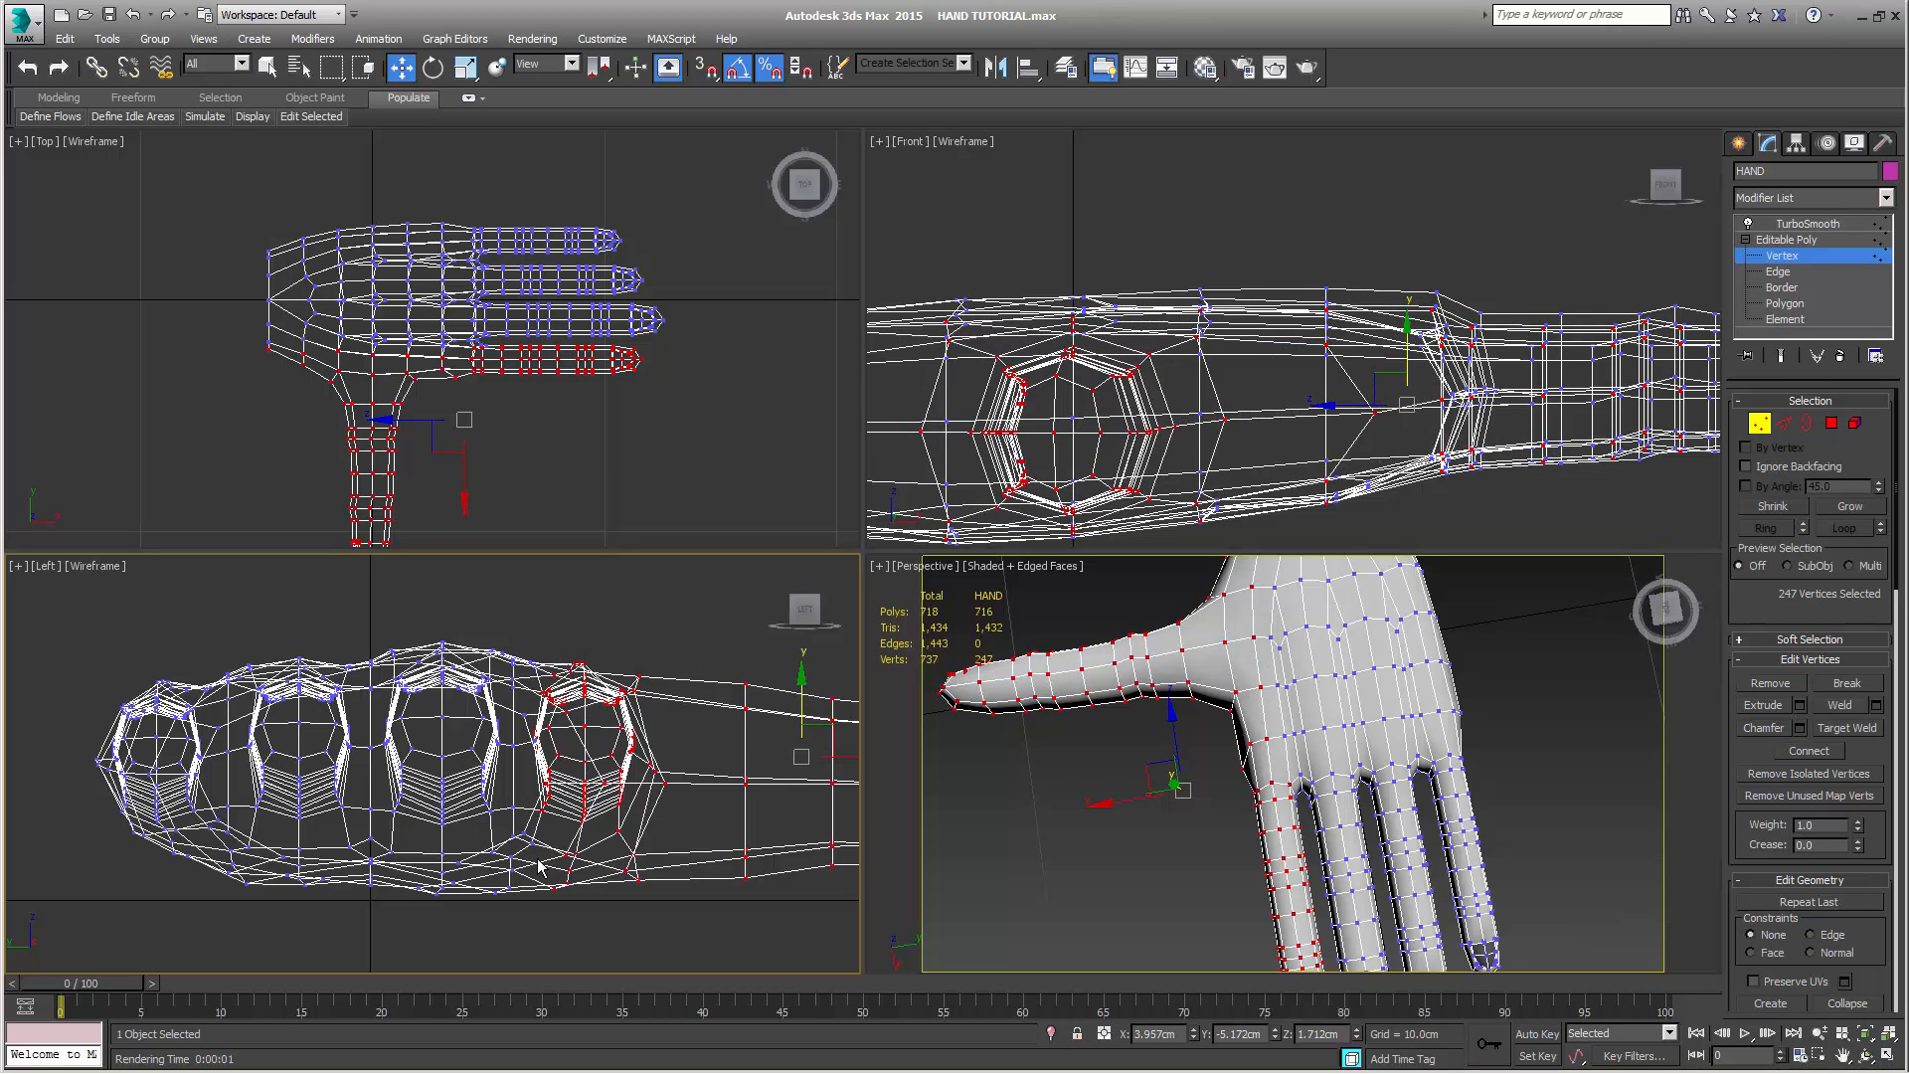
{"action": "left_click", "coordinate": [806, 704]}
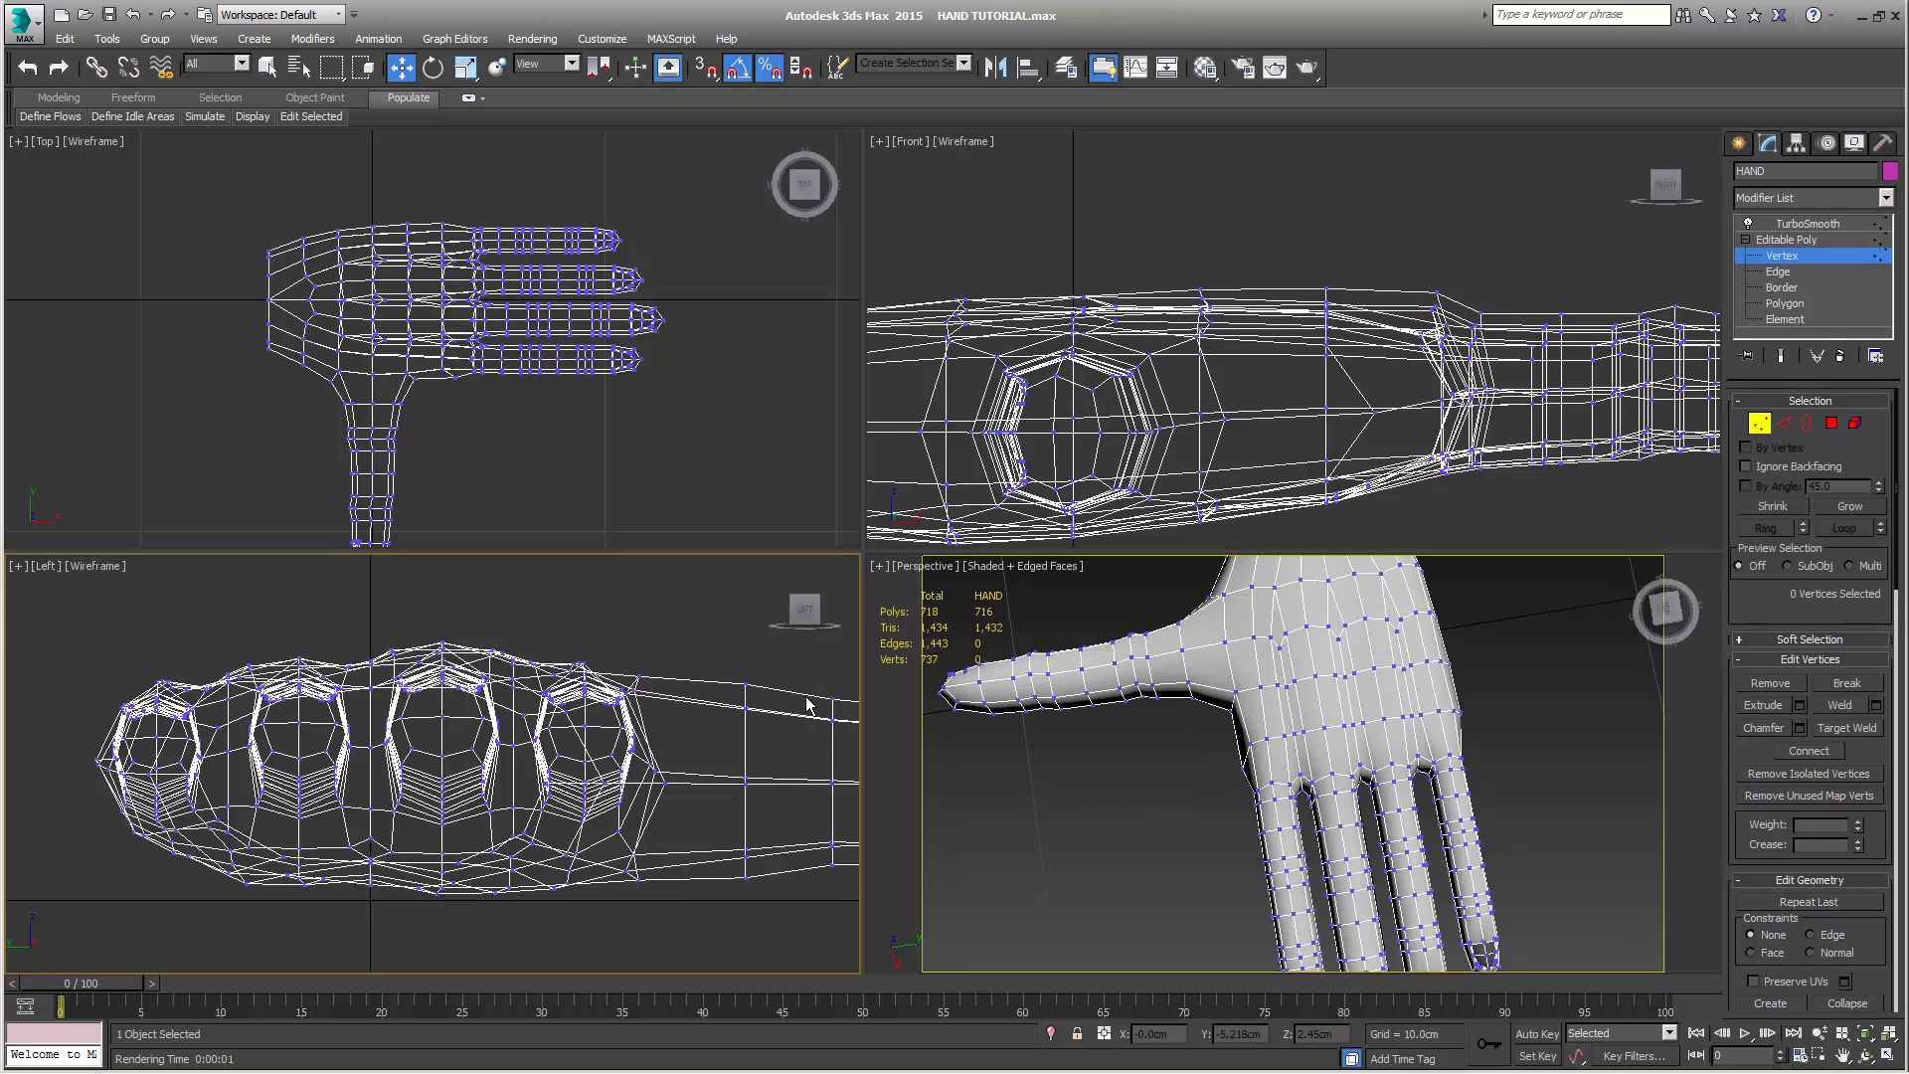
{"action": "key", "text": "ctrl+z"}
{"action": "left_click_drag", "start_coordinate": [799, 678], "coordinate": [803, 685]}
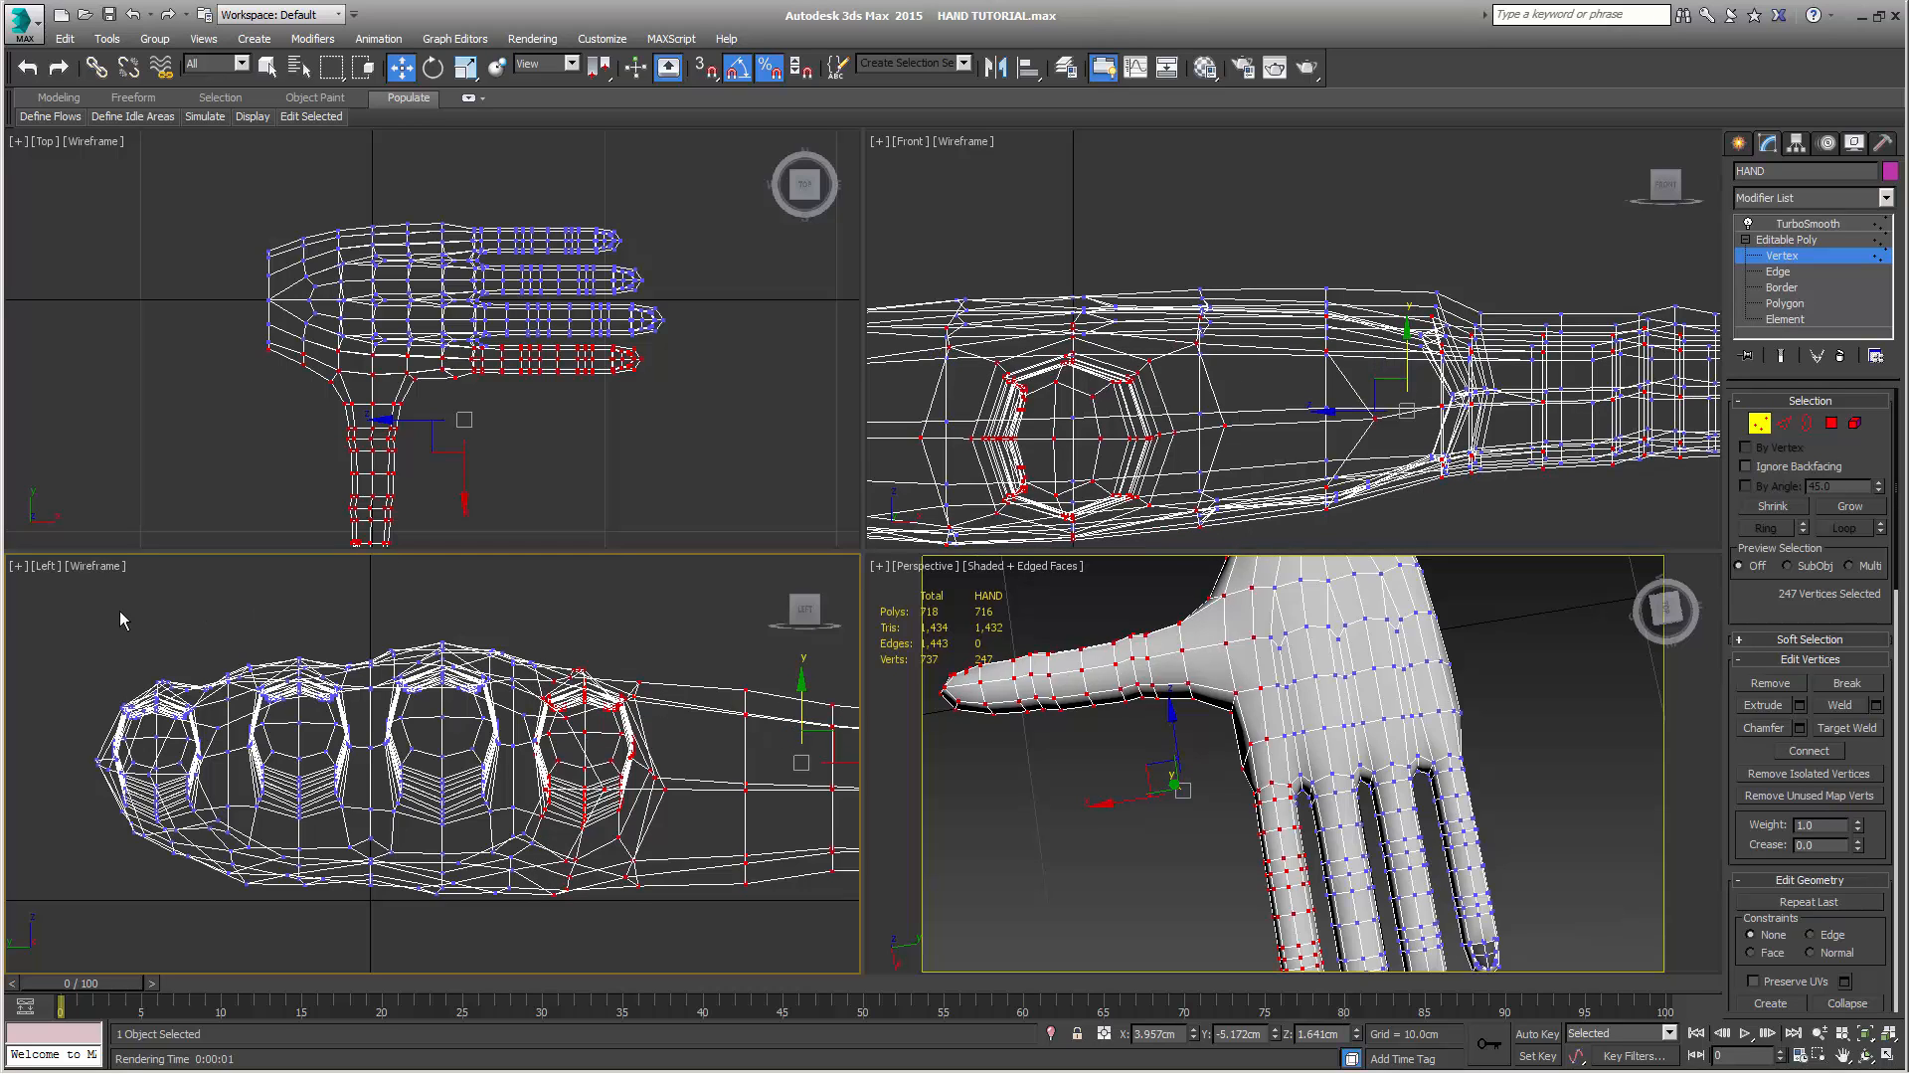
Lower the ring and little finger sections to about Z 1.85 cm and inspect the knuckle arc from the fingertips in the Perspective view
{"action": "left_click_drag", "start_coordinate": [92, 650], "coordinate": [353, 958]}
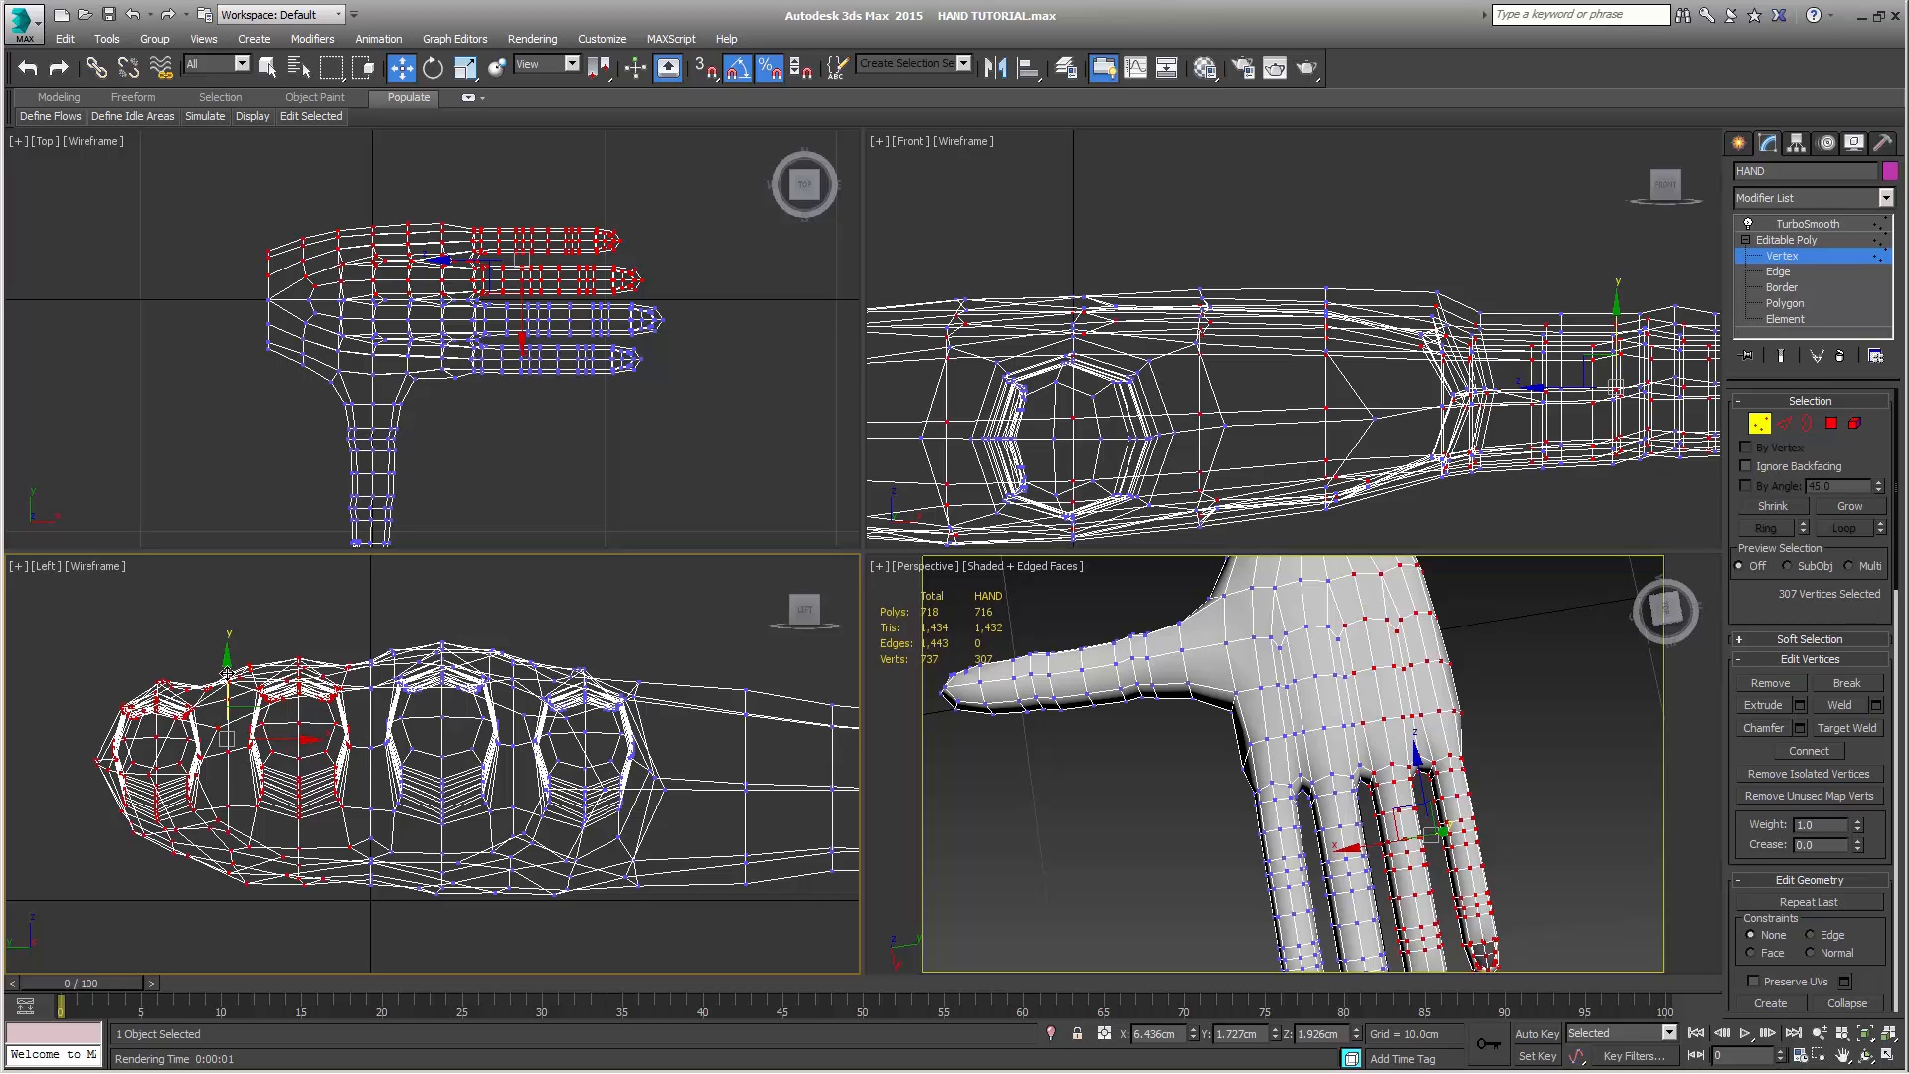
{"action": "left_click_drag", "start_coordinate": [227, 675], "coordinate": [329, 784]}
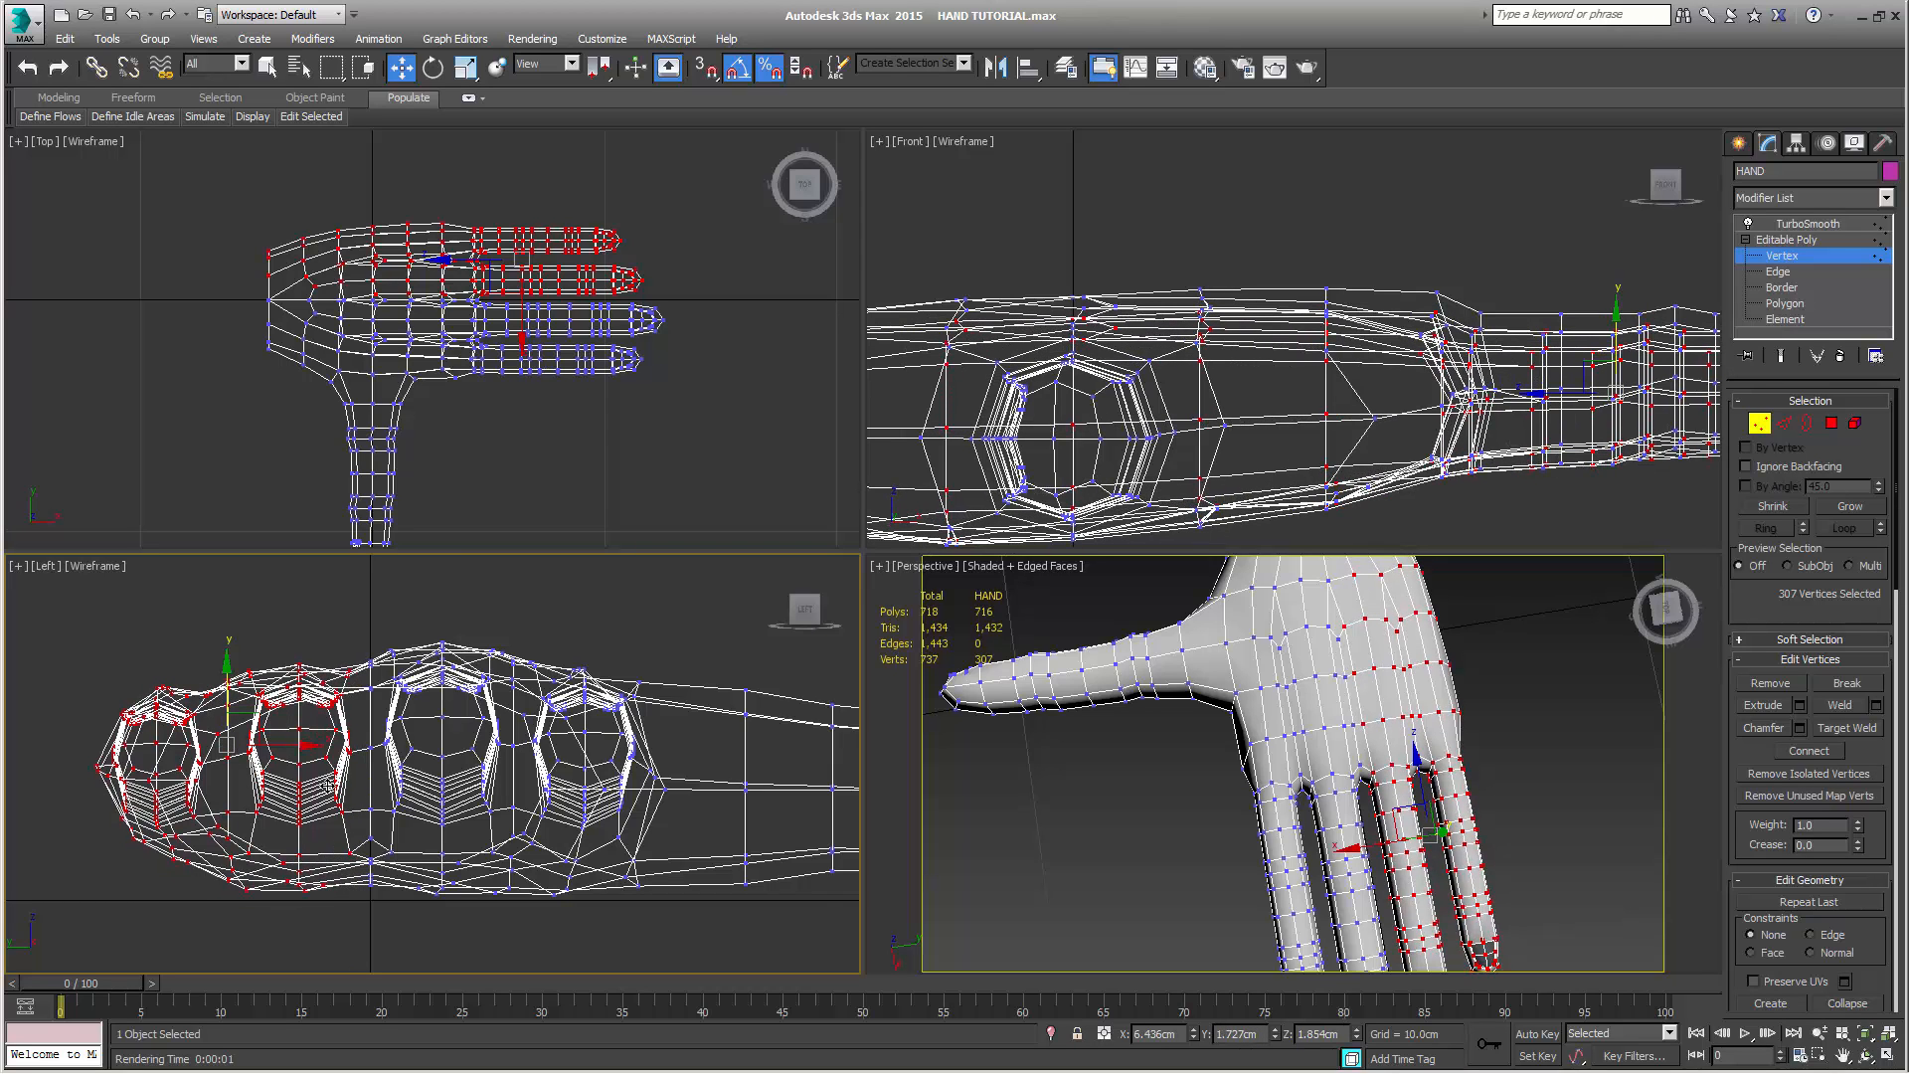
{"action": "right_click", "coordinate": [1130, 786]}
{"action": "middle_click_drag", "start_coordinate": [1130, 786], "coordinate": [1106, 693], "text": "alt"}
{"action": "middle_click_drag", "start_coordinate": [1221, 780], "coordinate": [1268, 751], "text": "alt"}
{"action": "middle_click_drag", "start_coordinate": [1238, 898], "coordinate": [1369, 845], "text": "alt"}
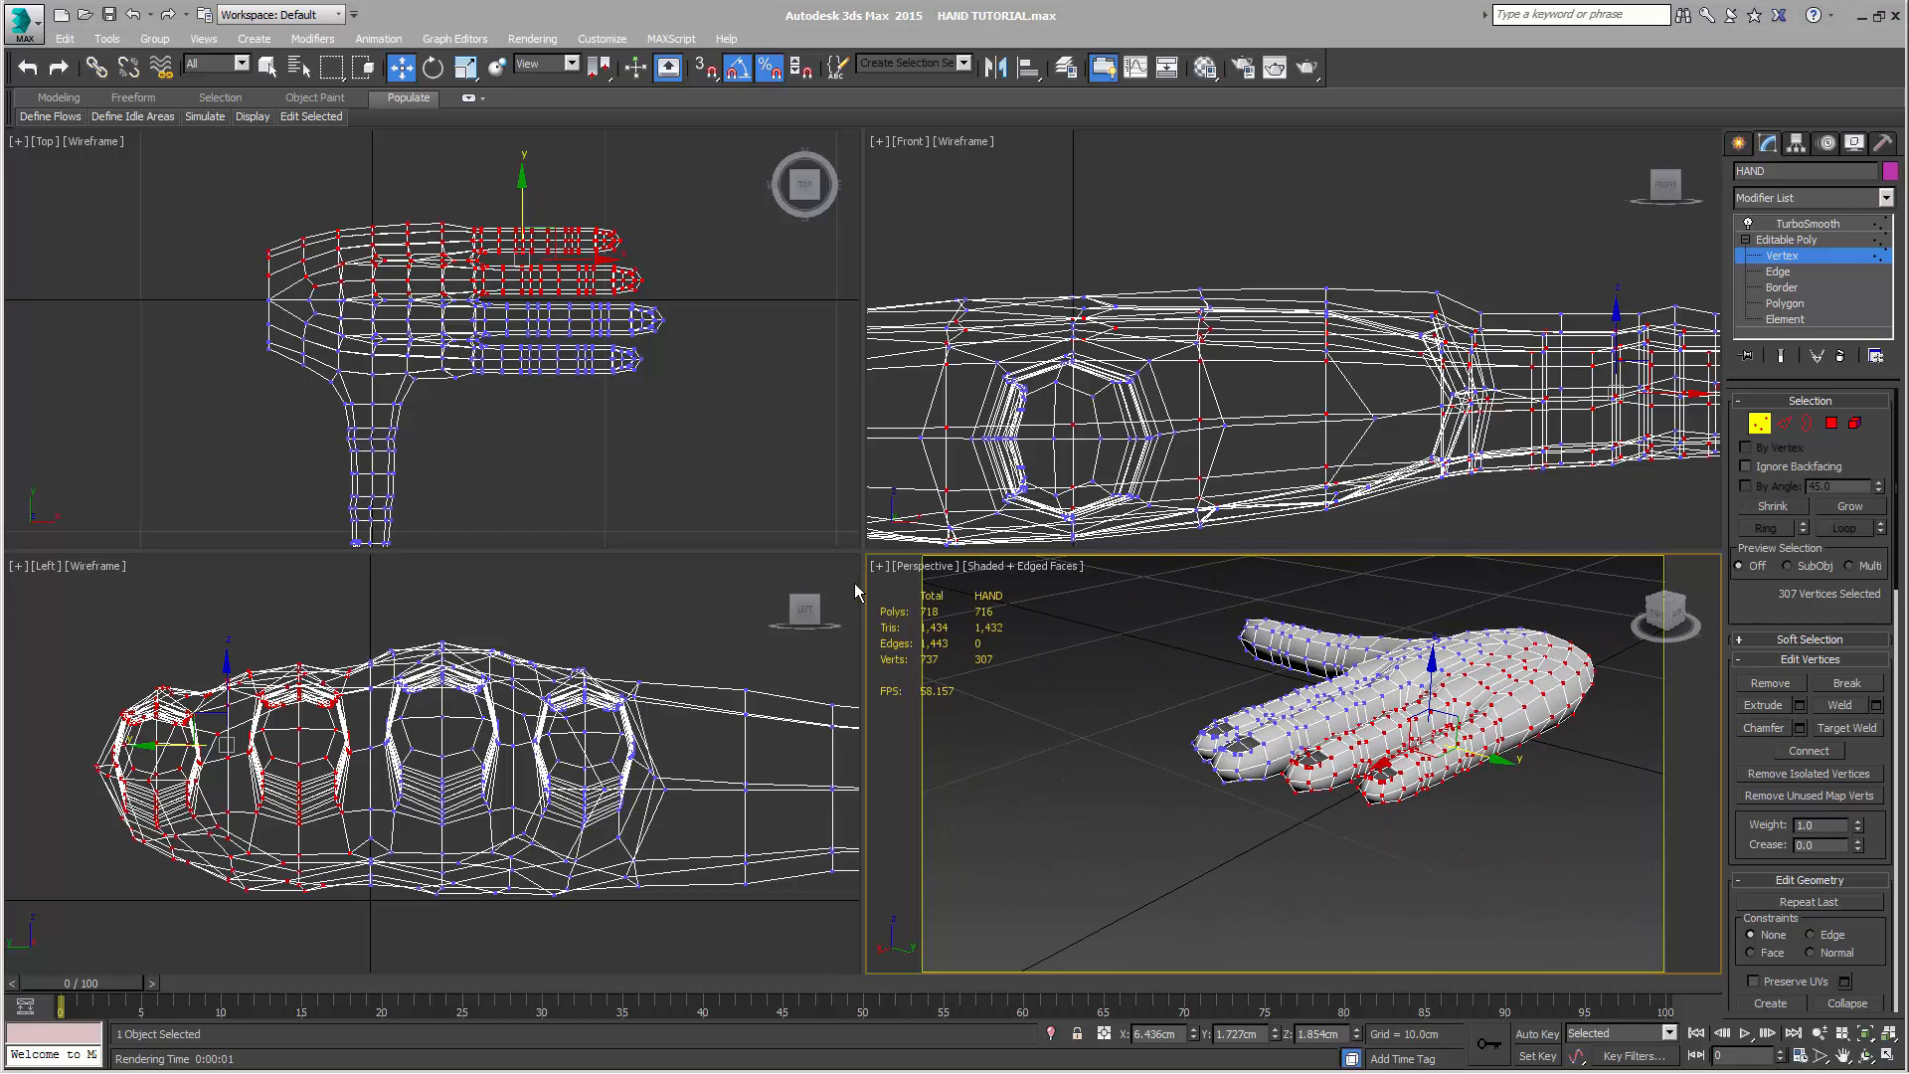
Move the web vertex between thumb and index finger outward to about X 2.17 cm, Y -3.84 cm and briefly preview the smoothed hand
{"action": "middle_click_drag", "start_coordinate": [793, 392], "coordinate": [721, 373]}
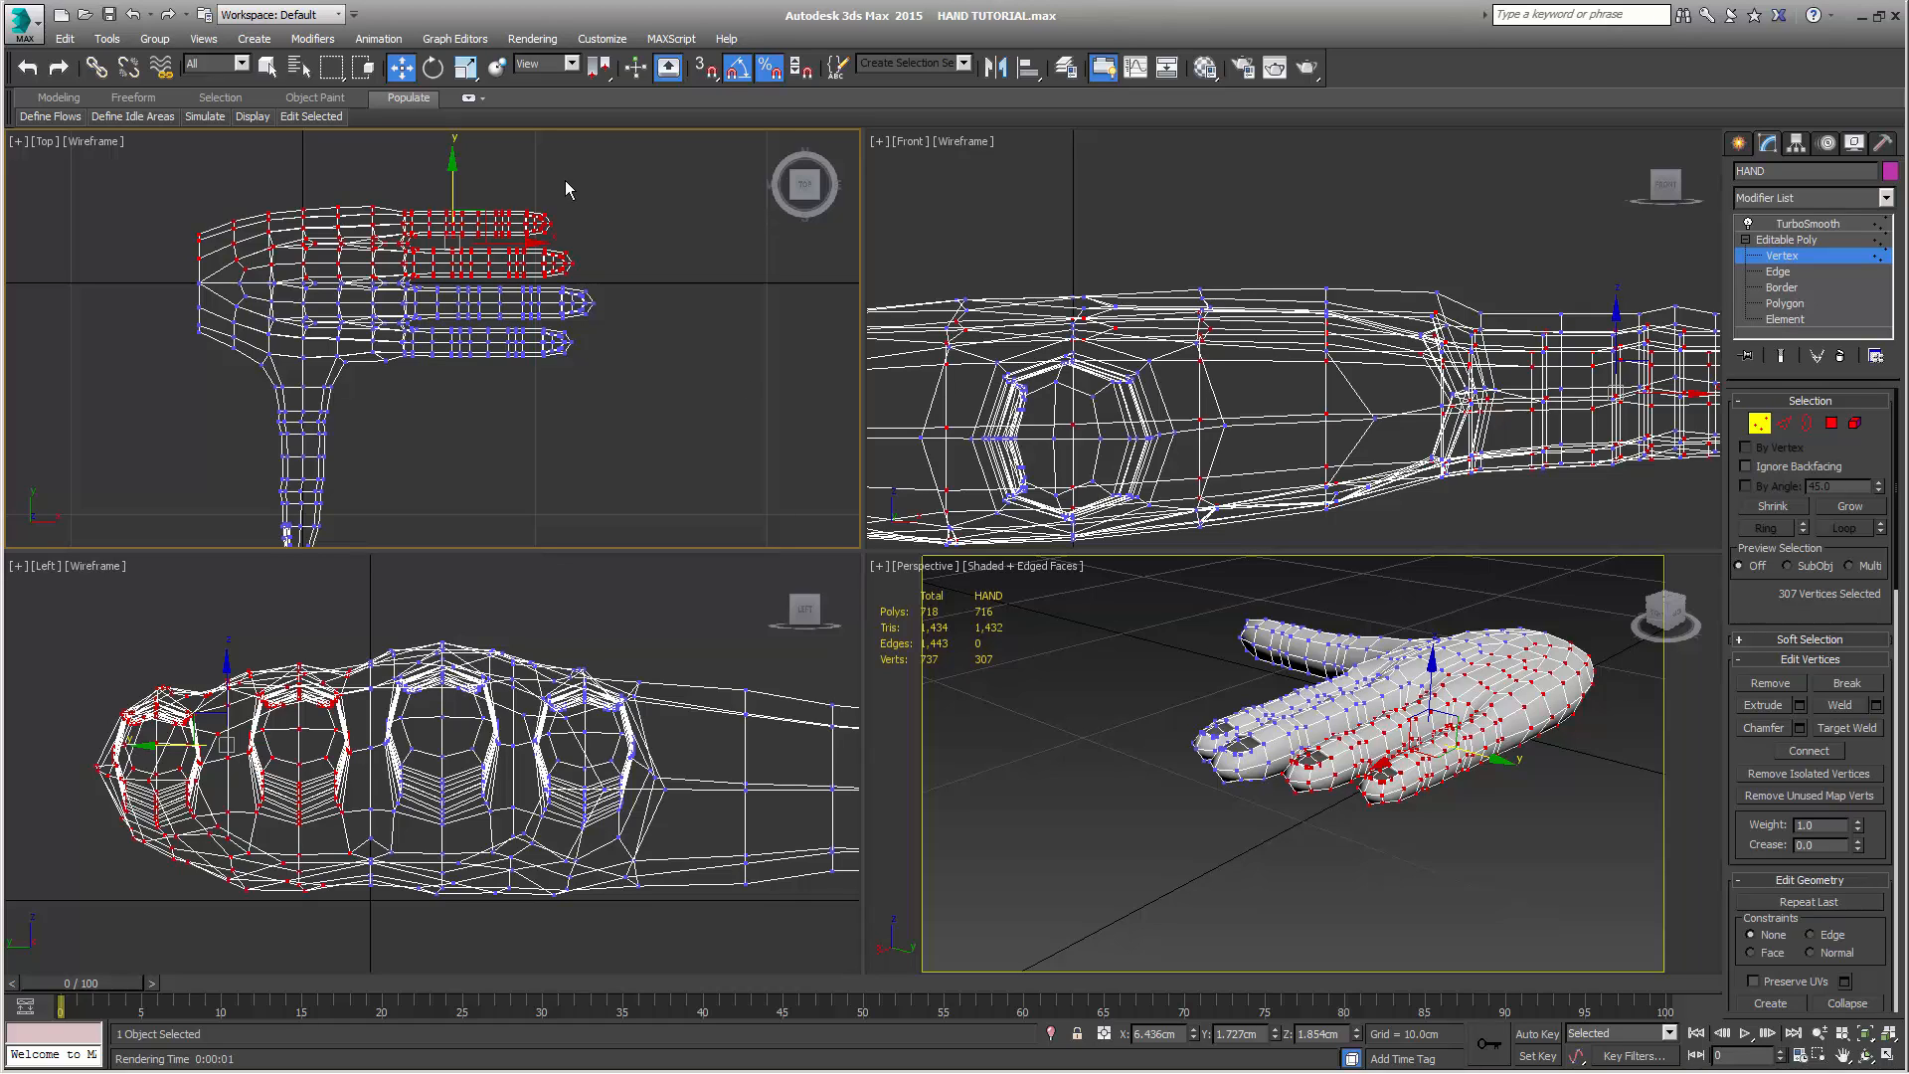
{"action": "scroll", "coordinate": [589, 398], "scroll_direction": "up", "scroll_amount": 4}
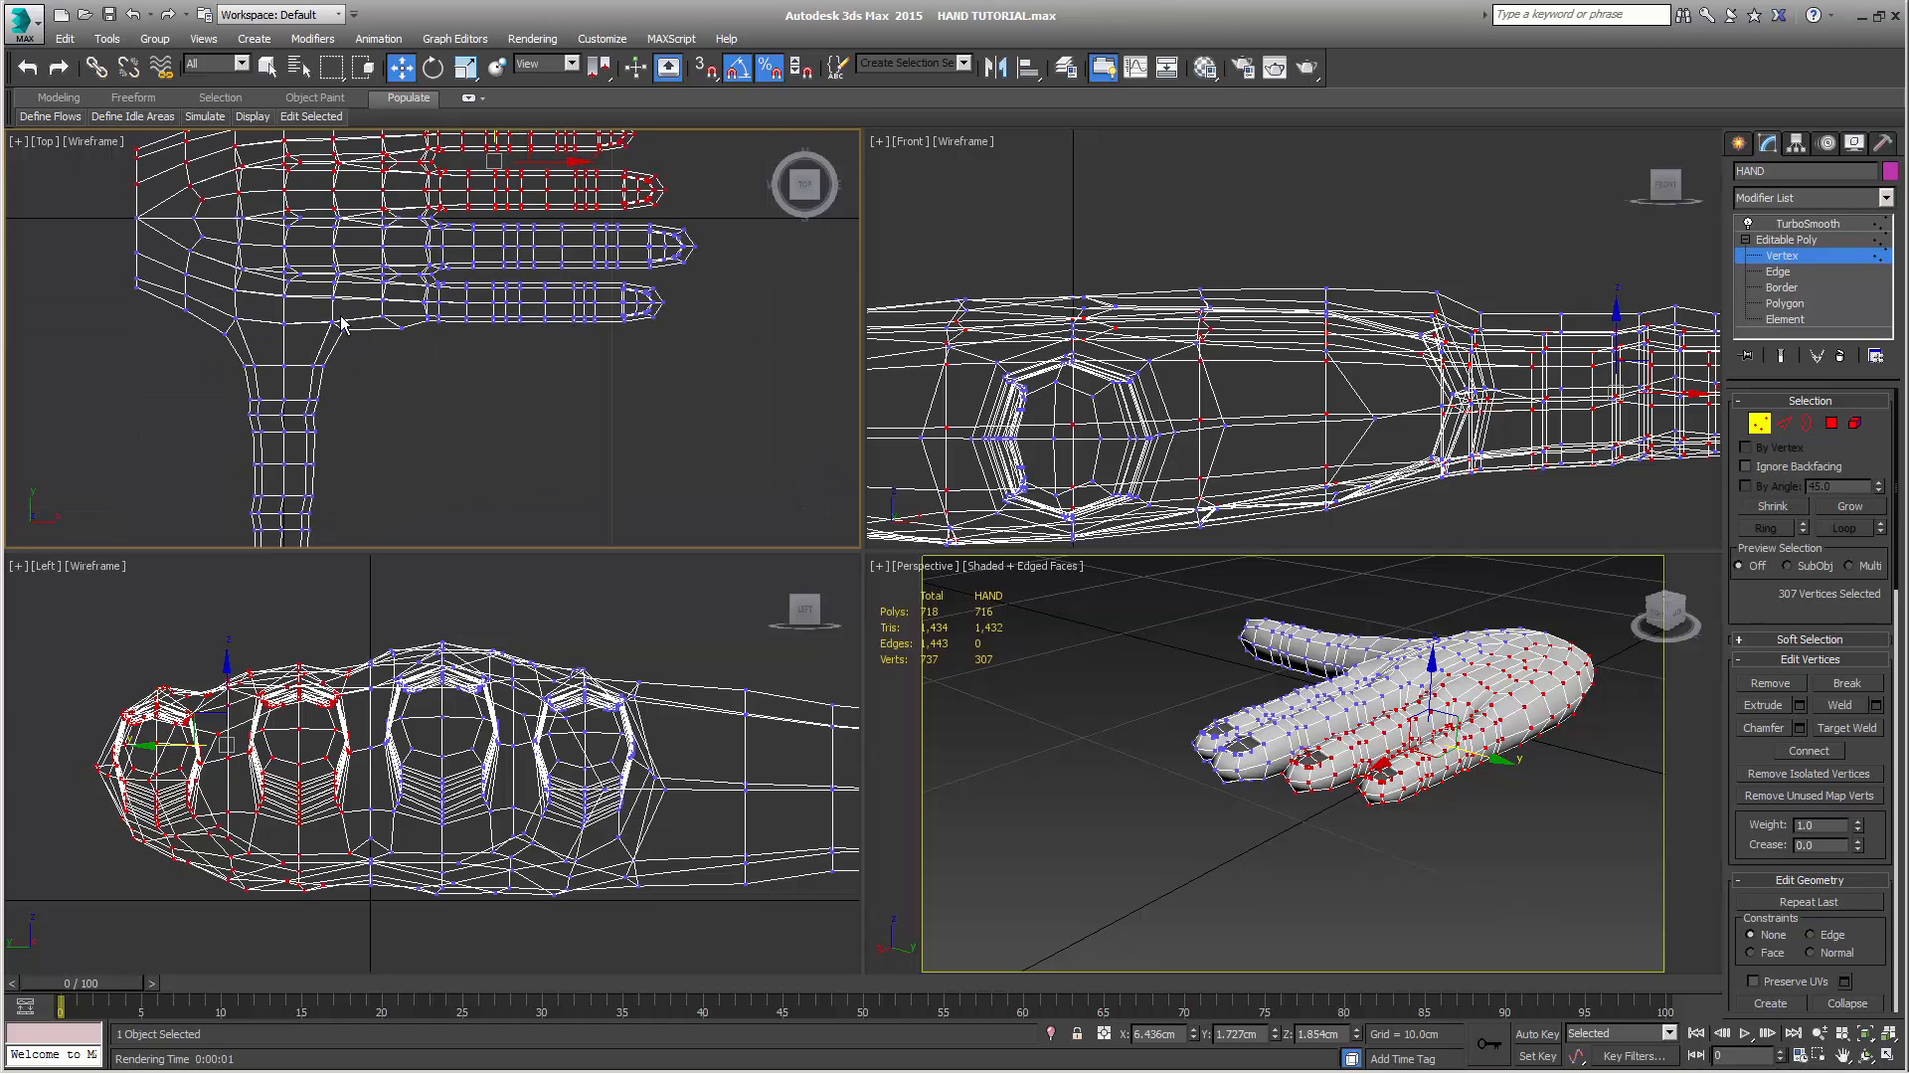
{"action": "left_click", "coordinate": [348, 329]}
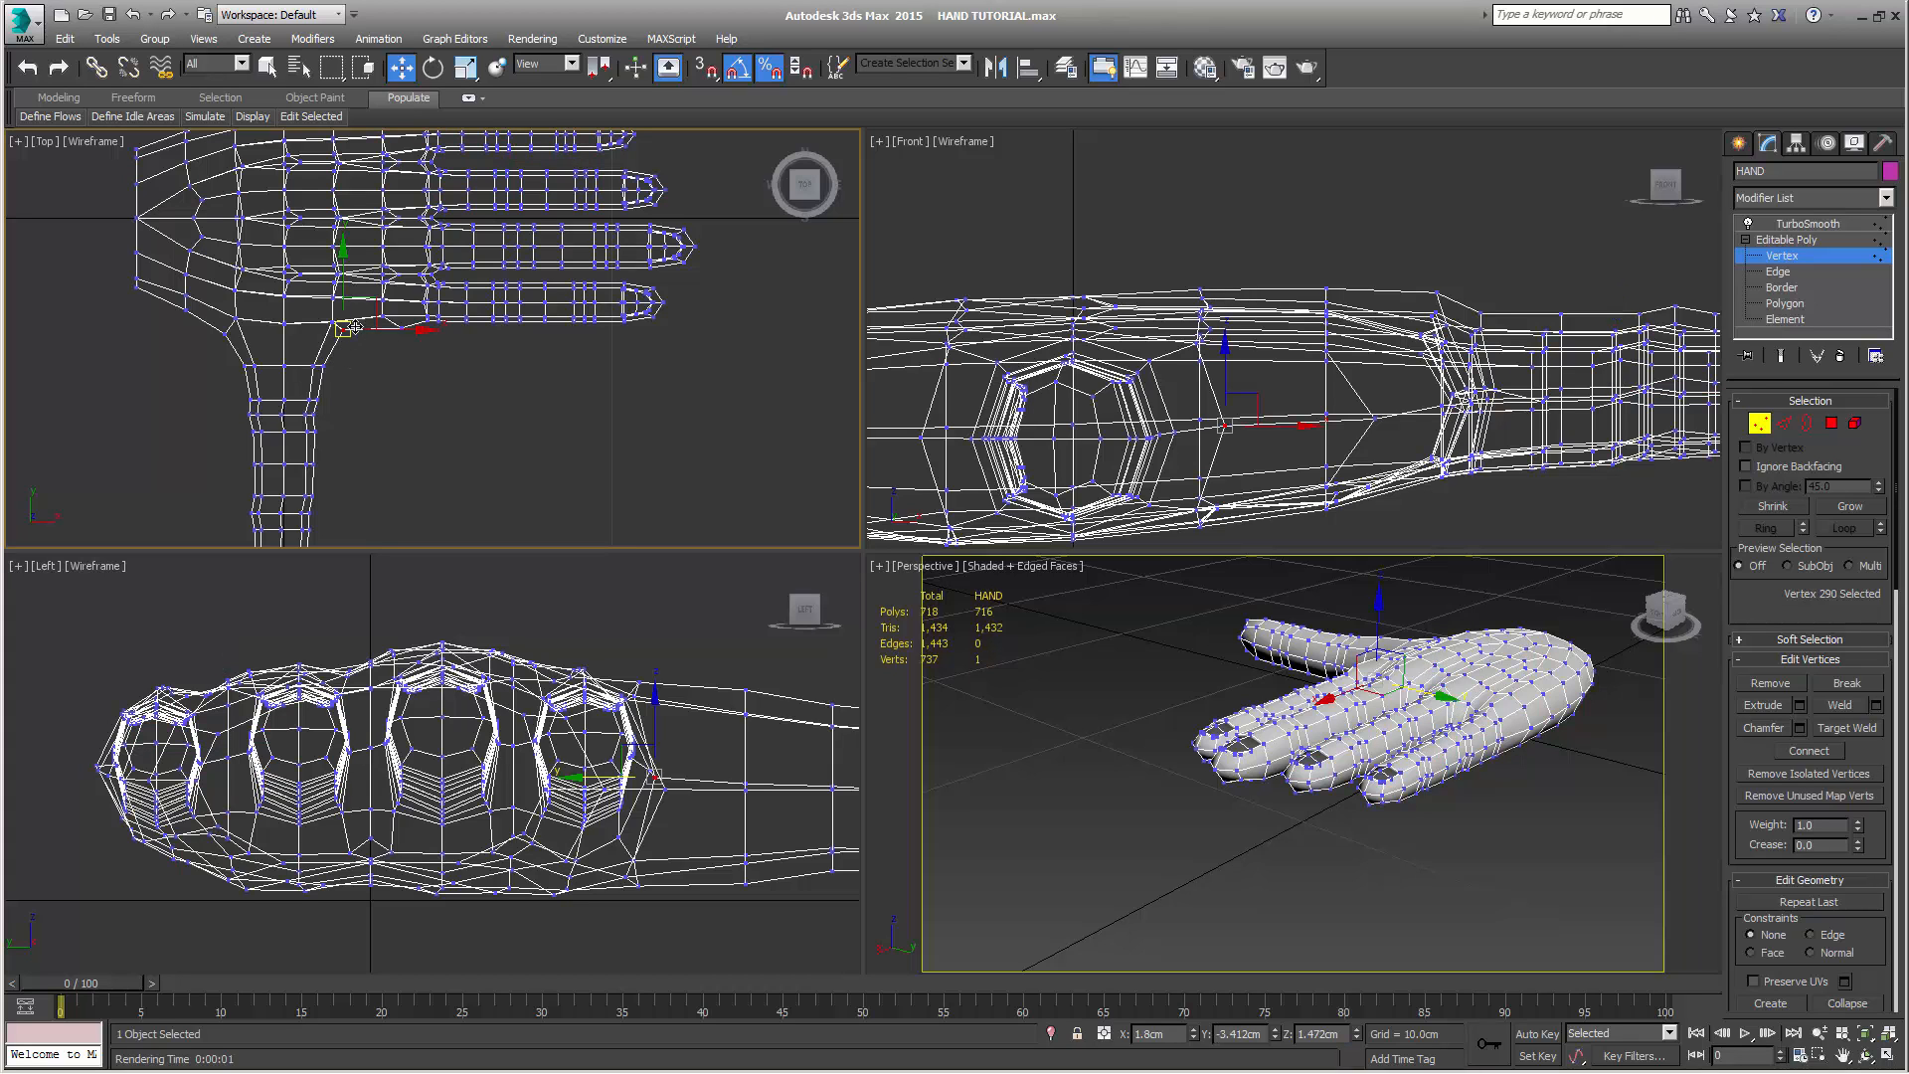
{"action": "left_click_drag", "start_coordinate": [369, 305], "coordinate": [381, 319]}
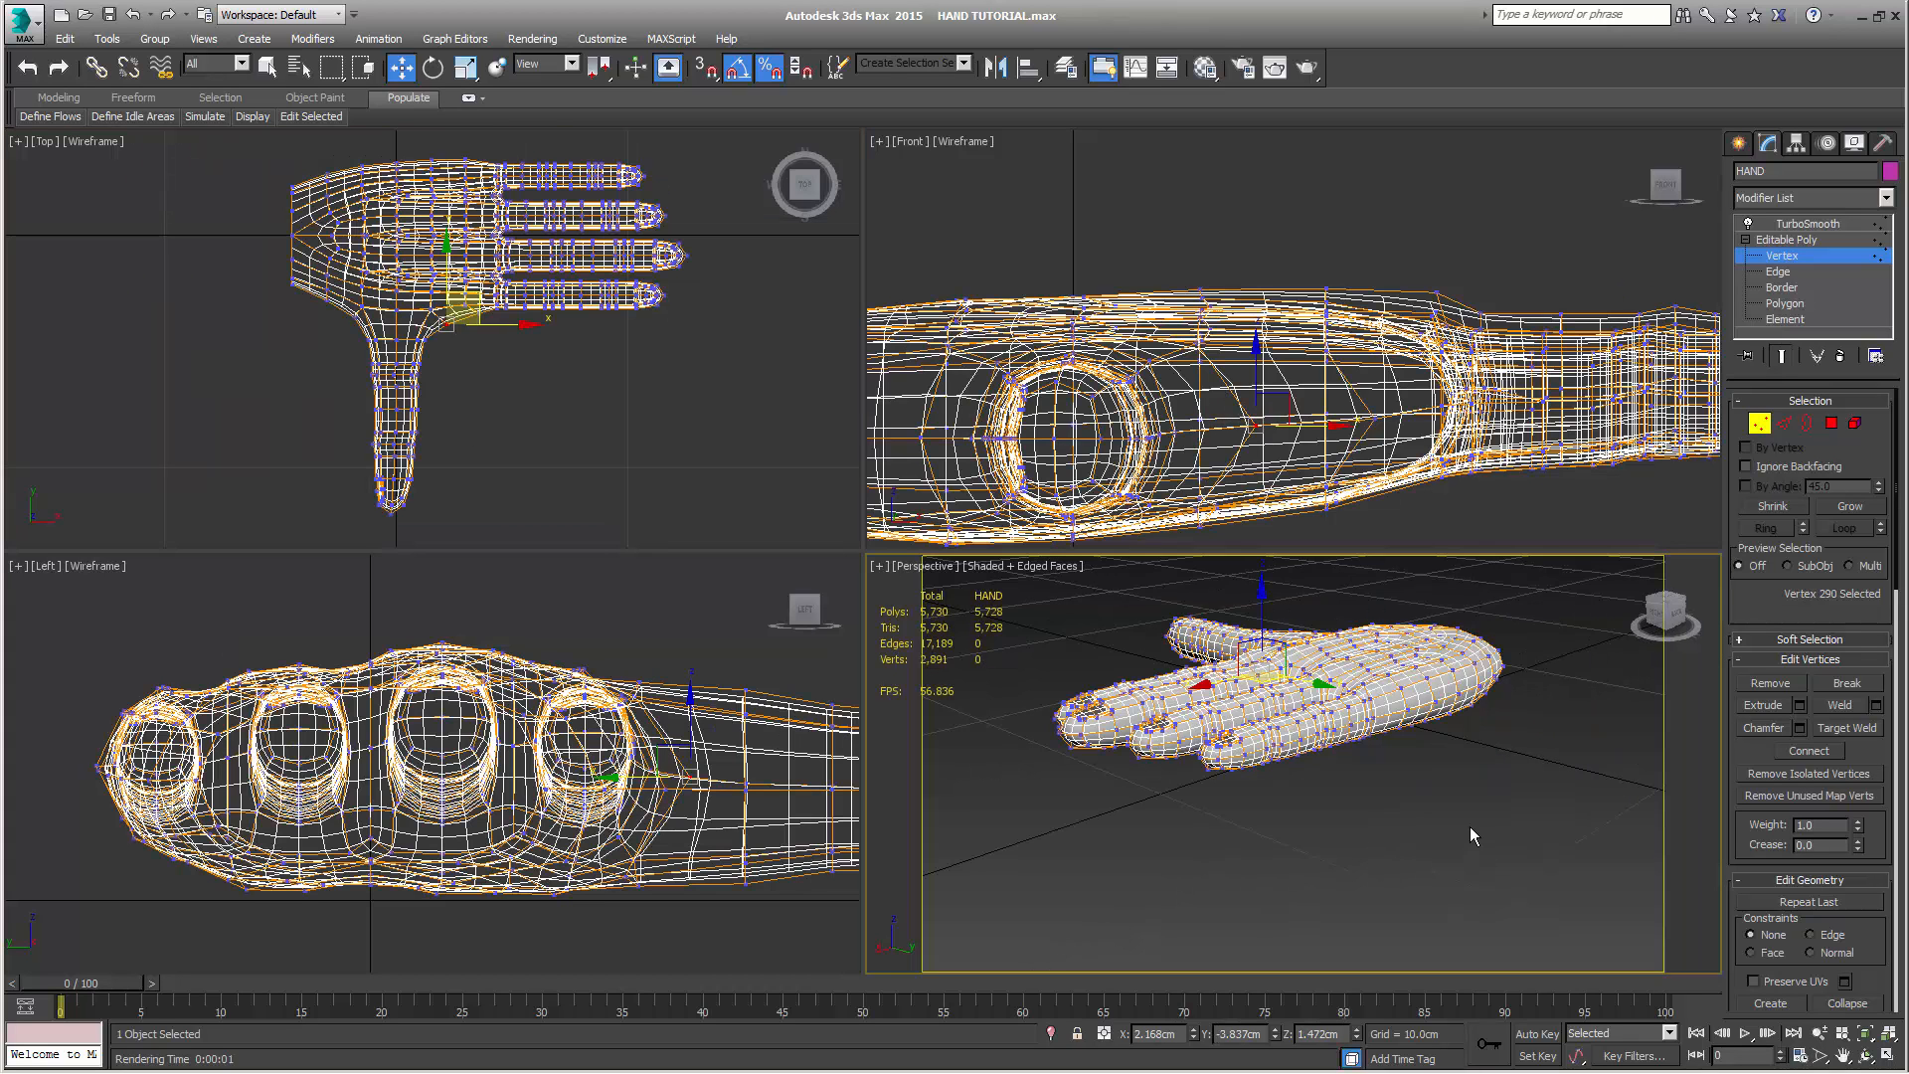
{"action": "middle_click_drag", "start_coordinate": [1469, 826], "coordinate": [1483, 852], "text": "alt"}
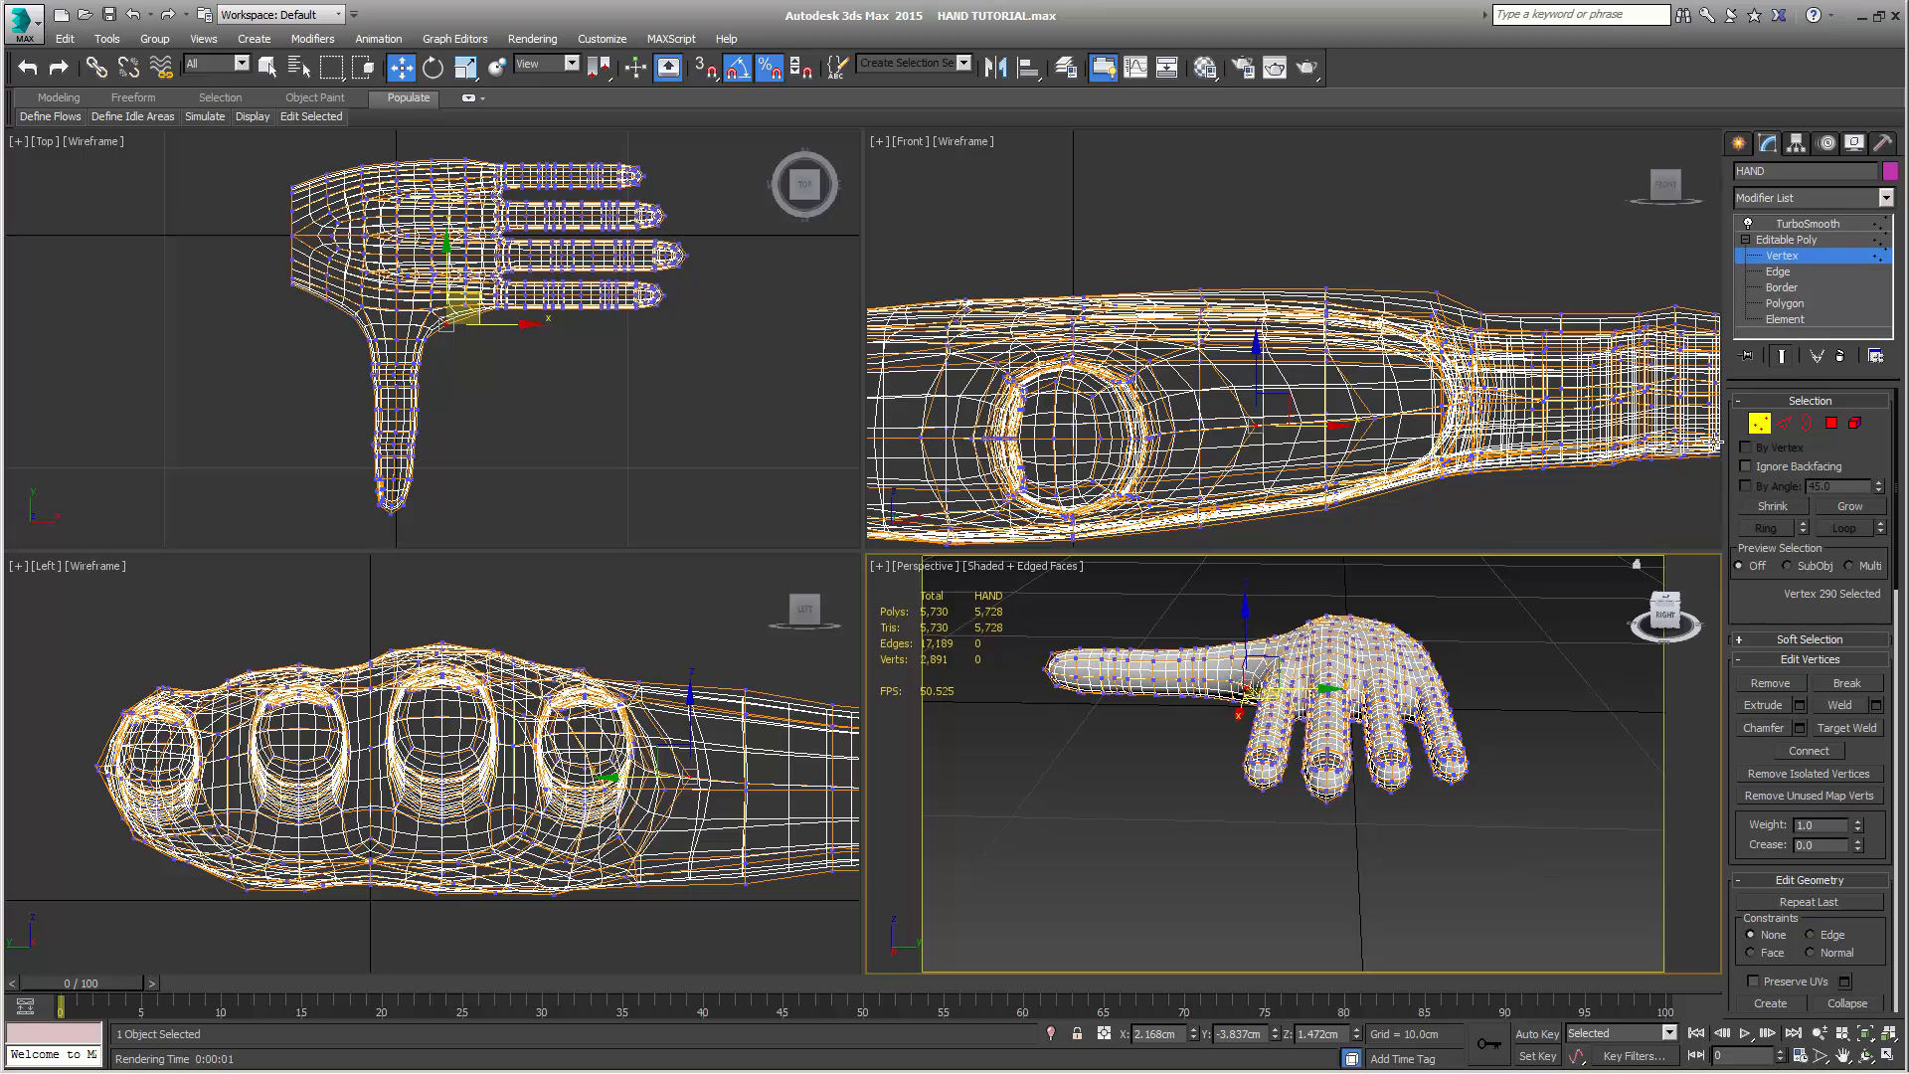
{"action": "left_click", "coordinate": [1782, 356]}
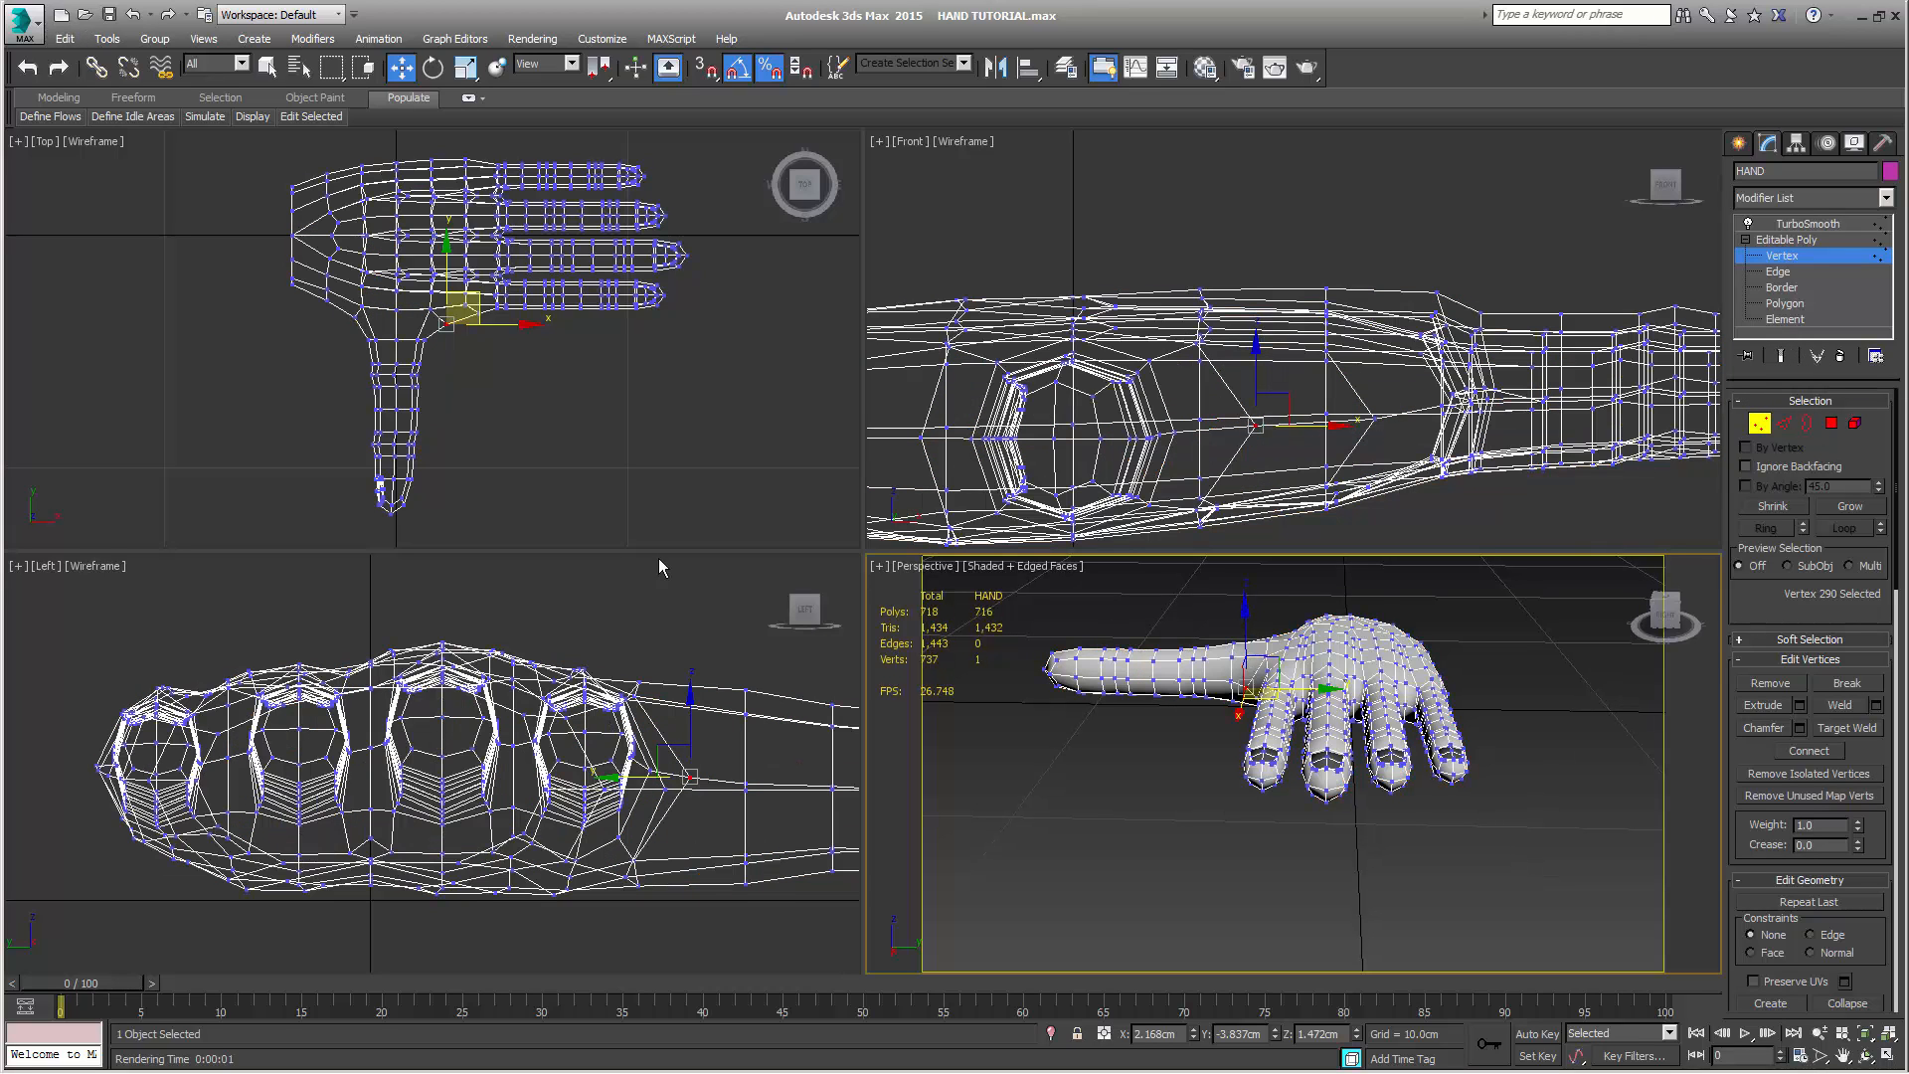
Select the little finger's vertices in the Top view and move them toward the ring finger to about Y 2.41 cm
{"action": "scroll", "coordinate": [628, 450], "scroll_direction": "up", "scroll_amount": 3}
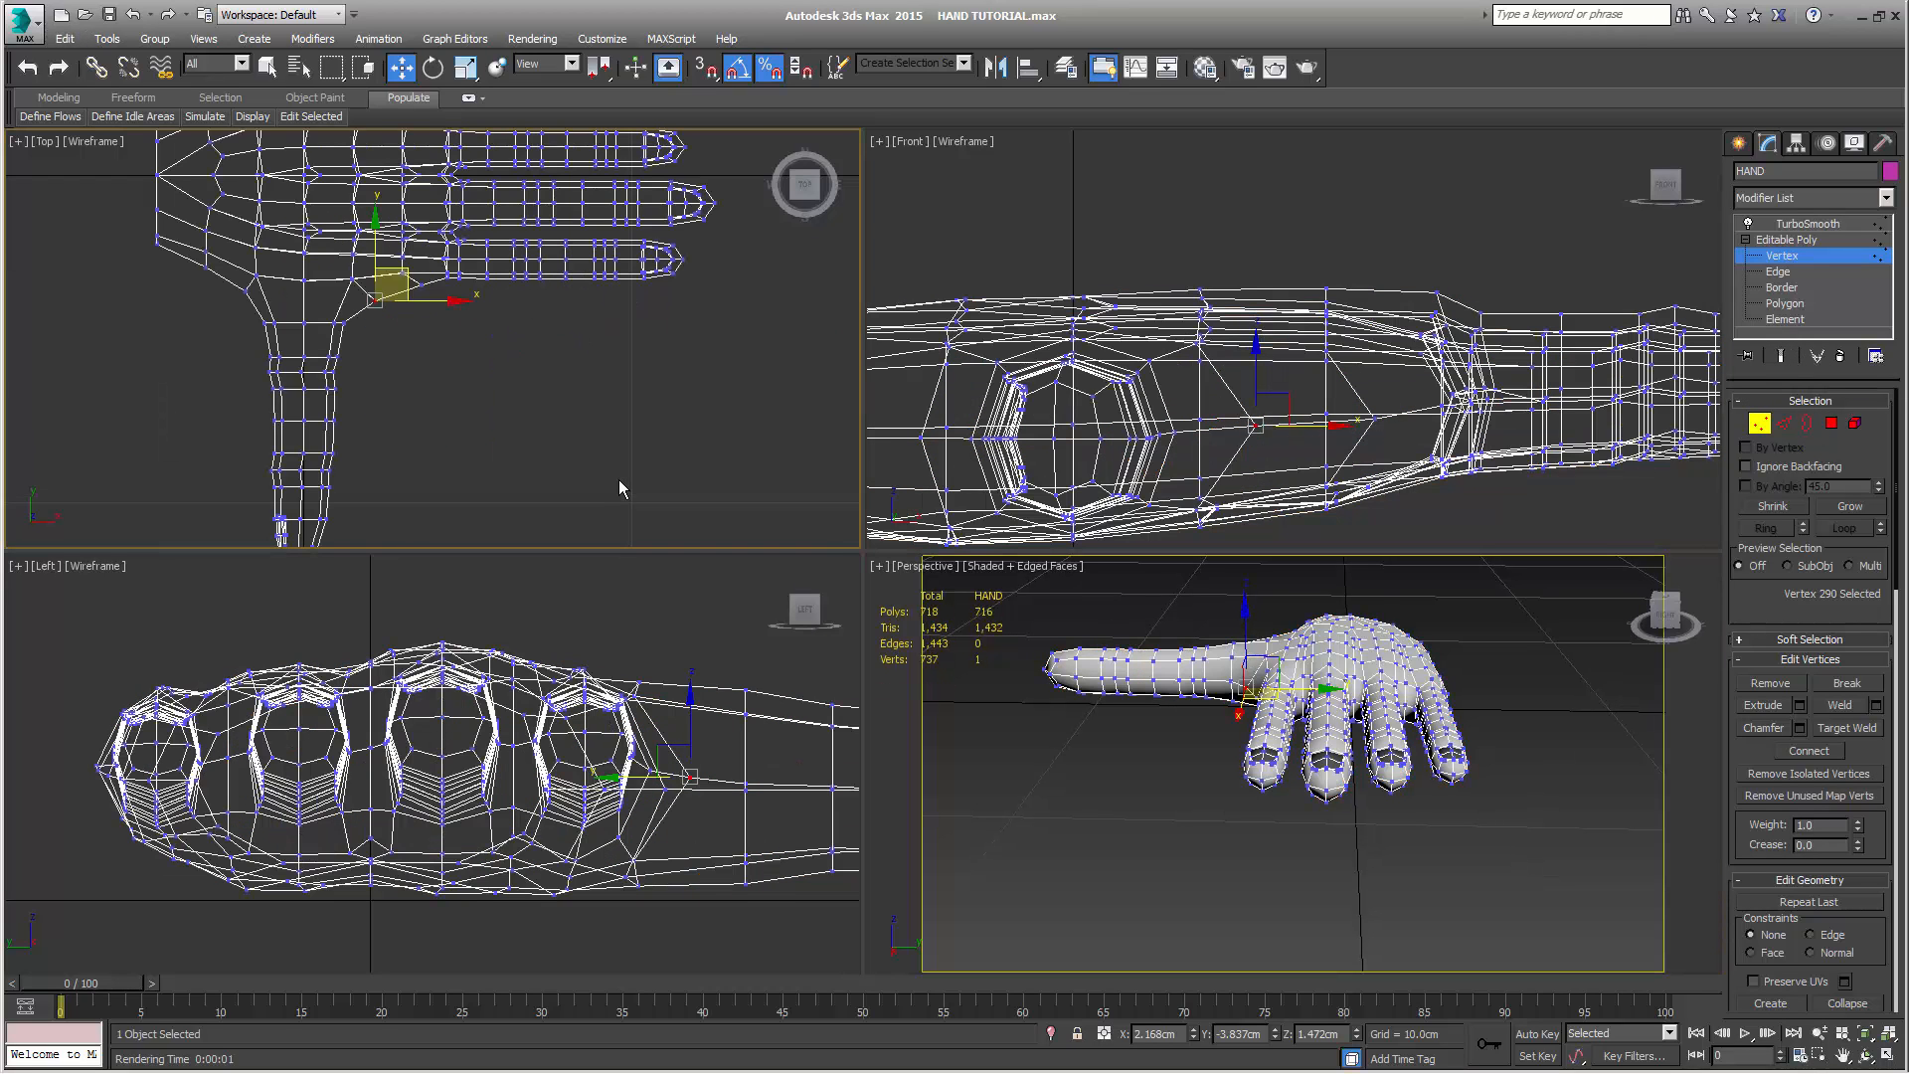
{"action": "middle_click_drag", "start_coordinate": [558, 450], "coordinate": [585, 547]}
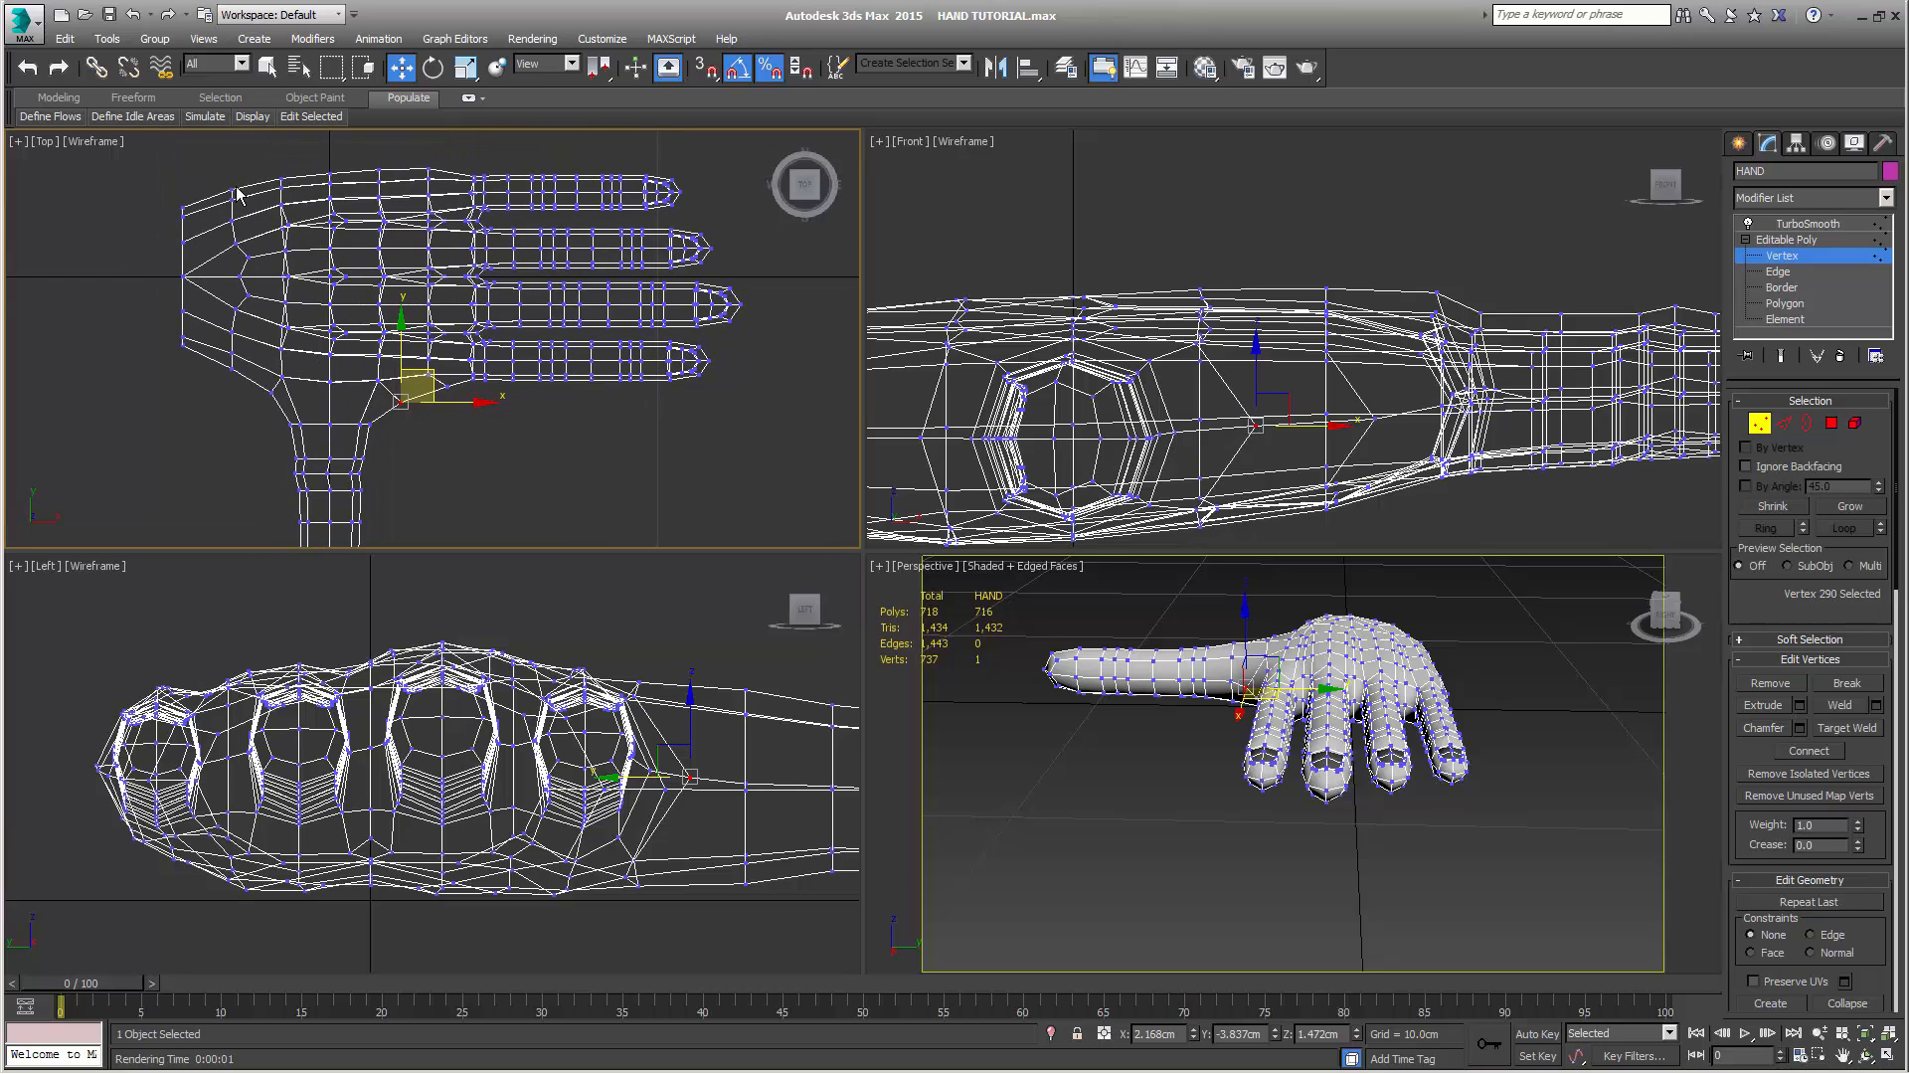
{"action": "middle_click_drag", "start_coordinate": [229, 189], "coordinate": [243, 222]}
{"action": "left_click_drag", "start_coordinate": [460, 166], "coordinate": [733, 260]}
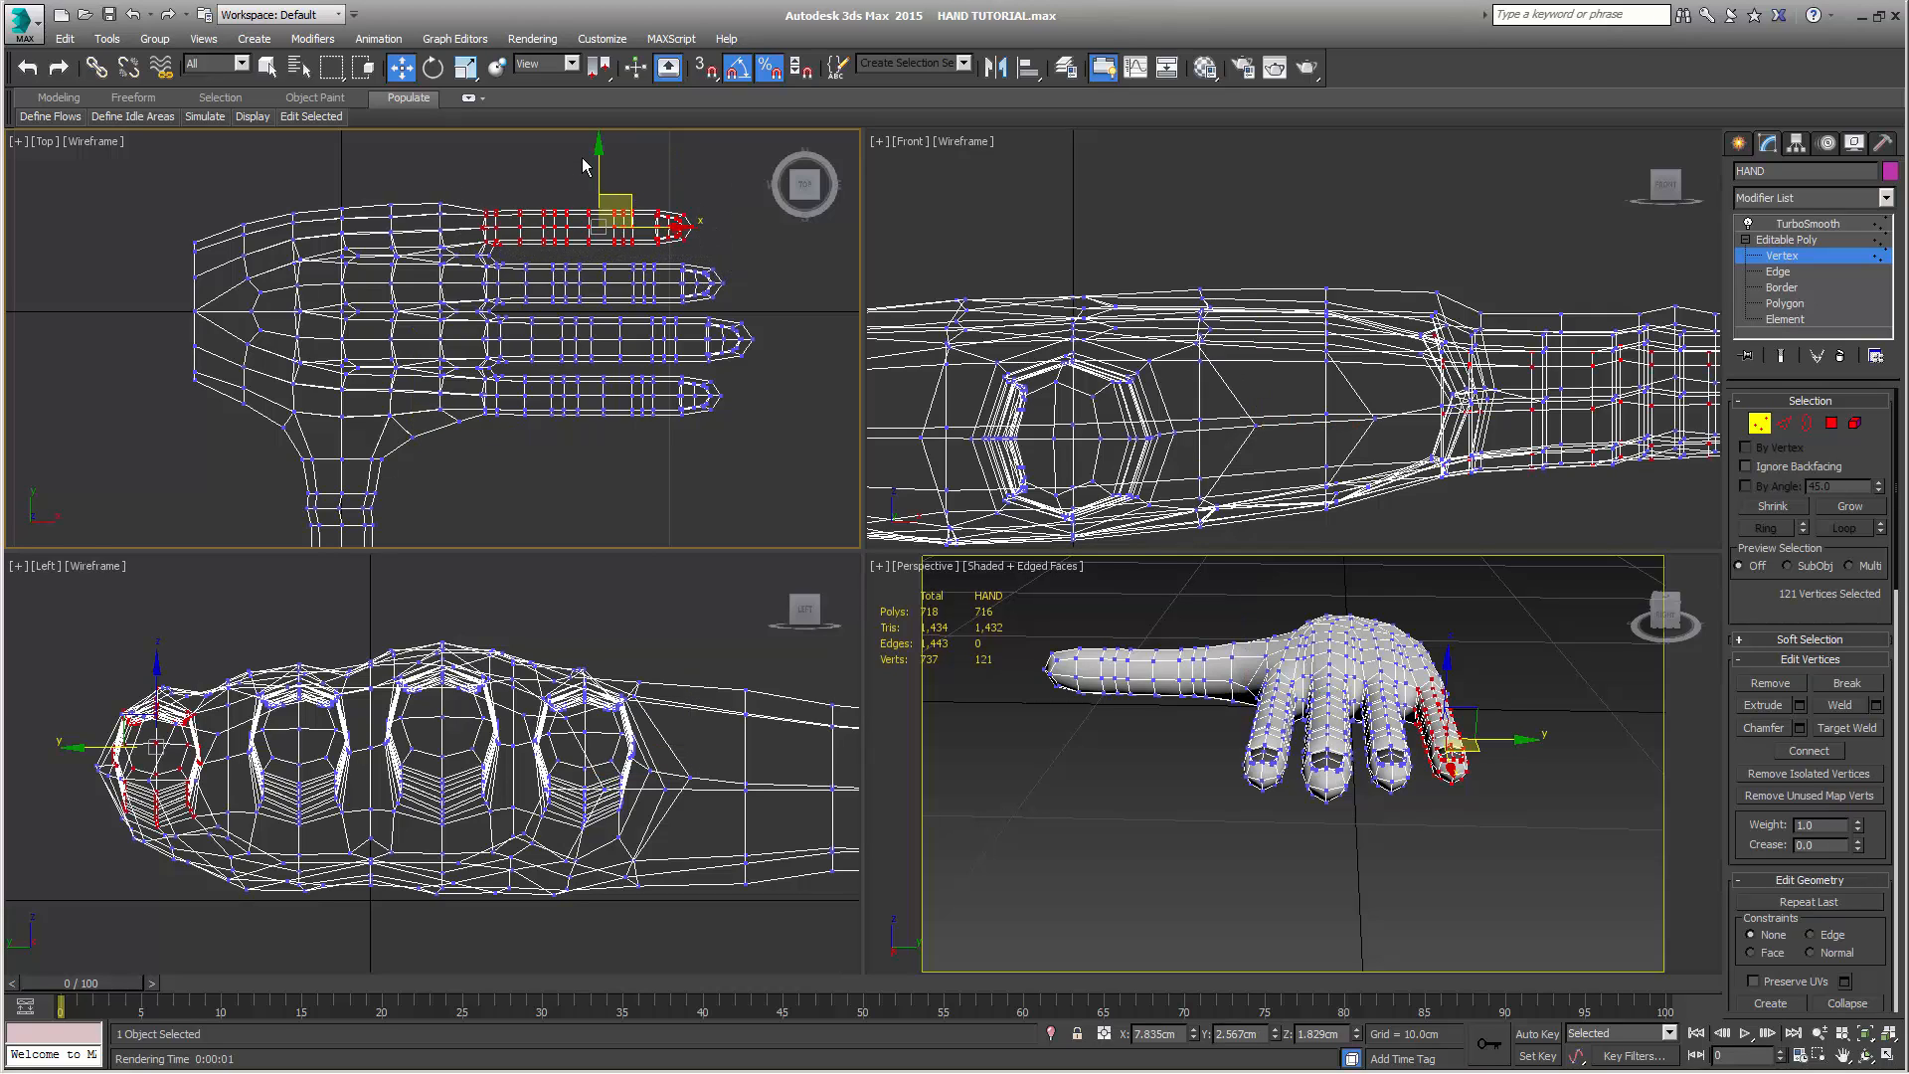
{"action": "left_click_drag", "start_coordinate": [600, 160], "coordinate": [606, 163]}
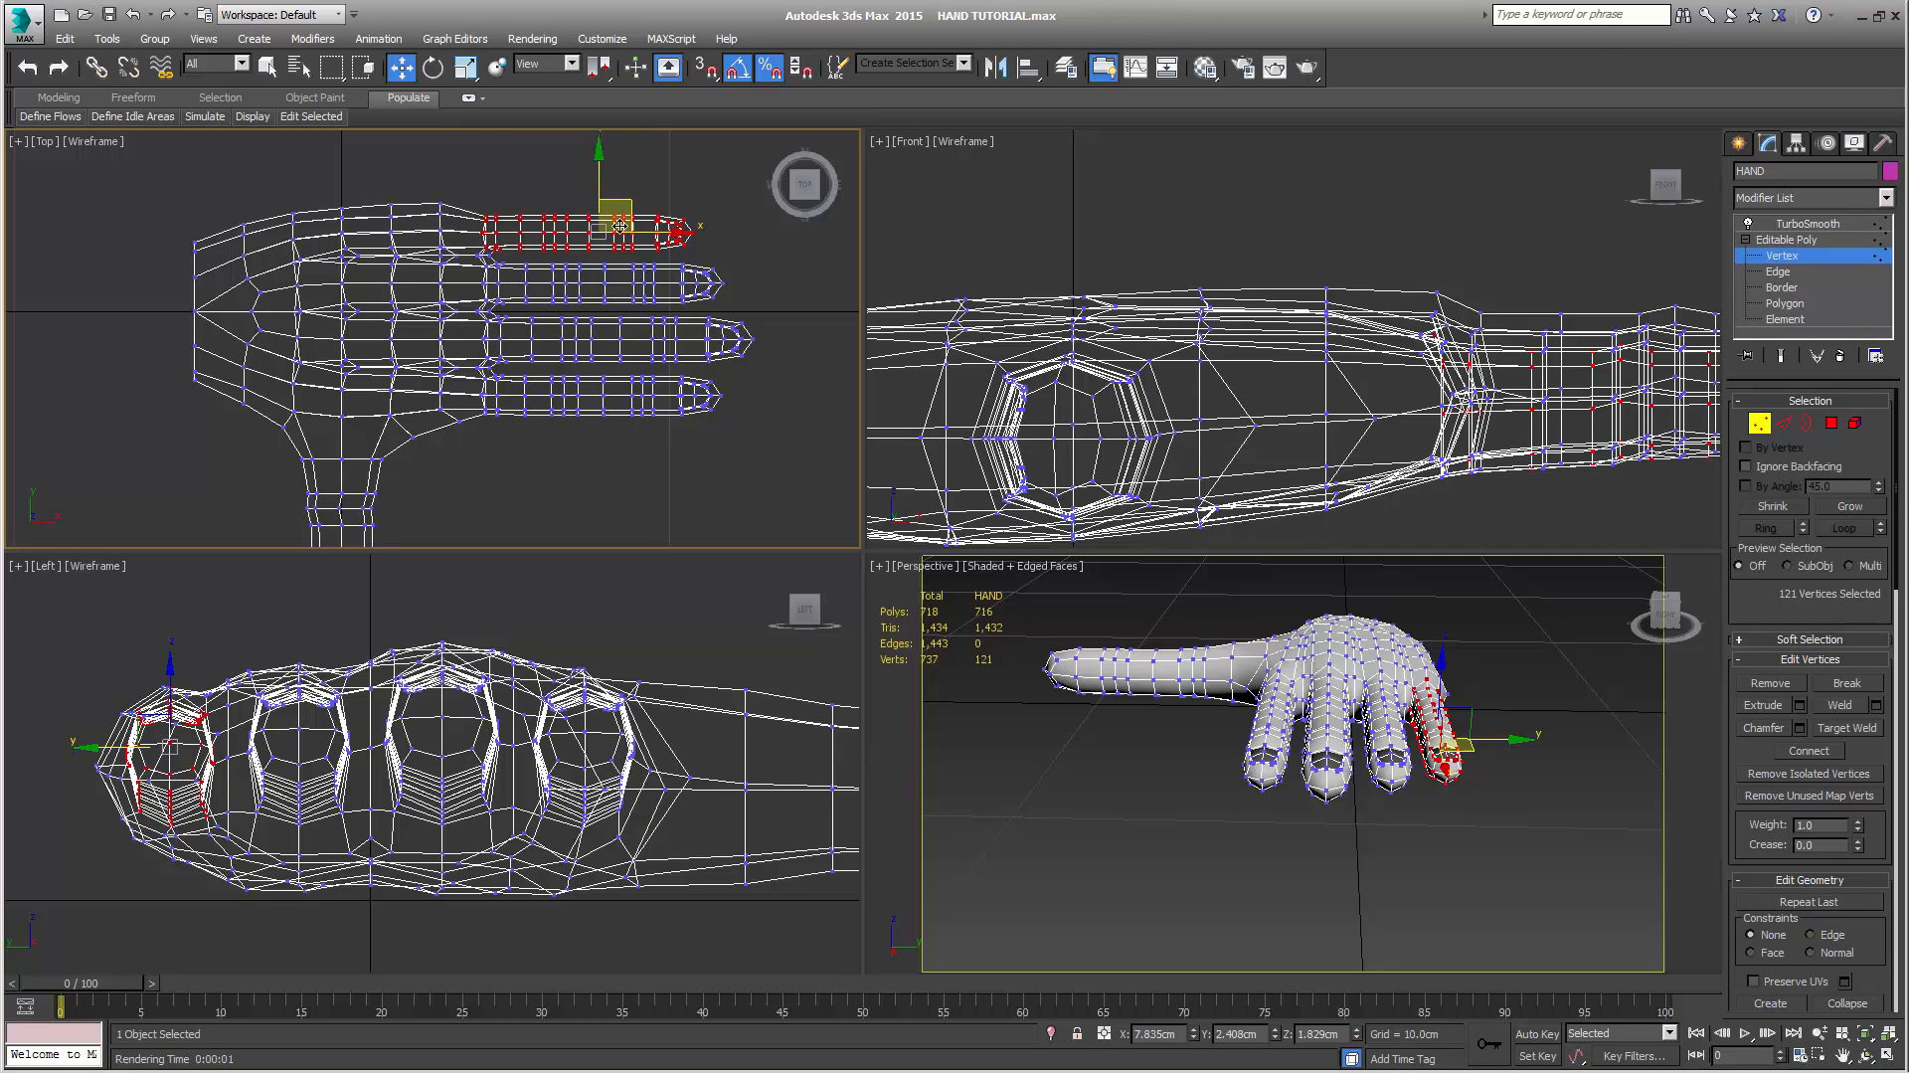
Move the palm's little-finger-side edge vertices just behind the knuckle inward to about Y 2.71 cm, then nudge the neighbouring column at X 0 inward too
{"action": "left_click_drag", "start_coordinate": [414, 180], "coordinate": [458, 247]}
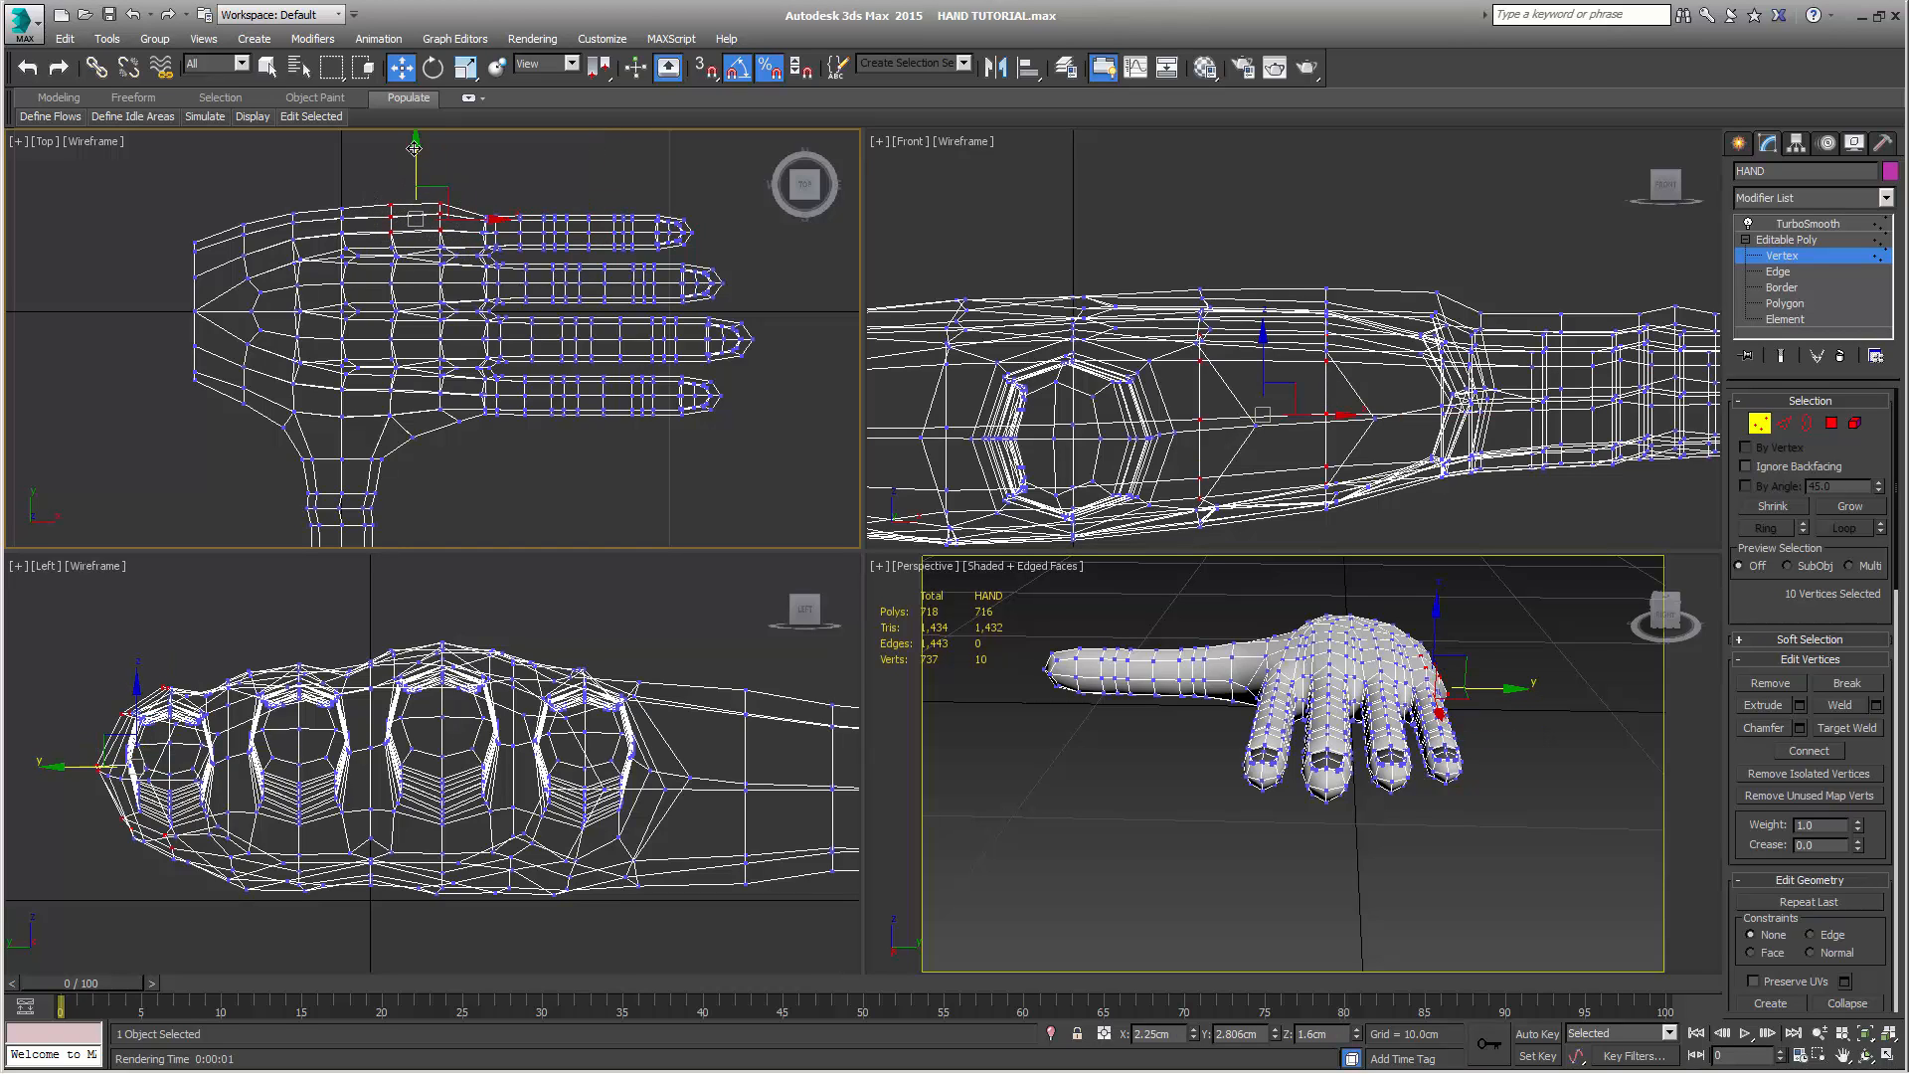
{"action": "left_click_drag", "start_coordinate": [414, 148], "coordinate": [418, 151]}
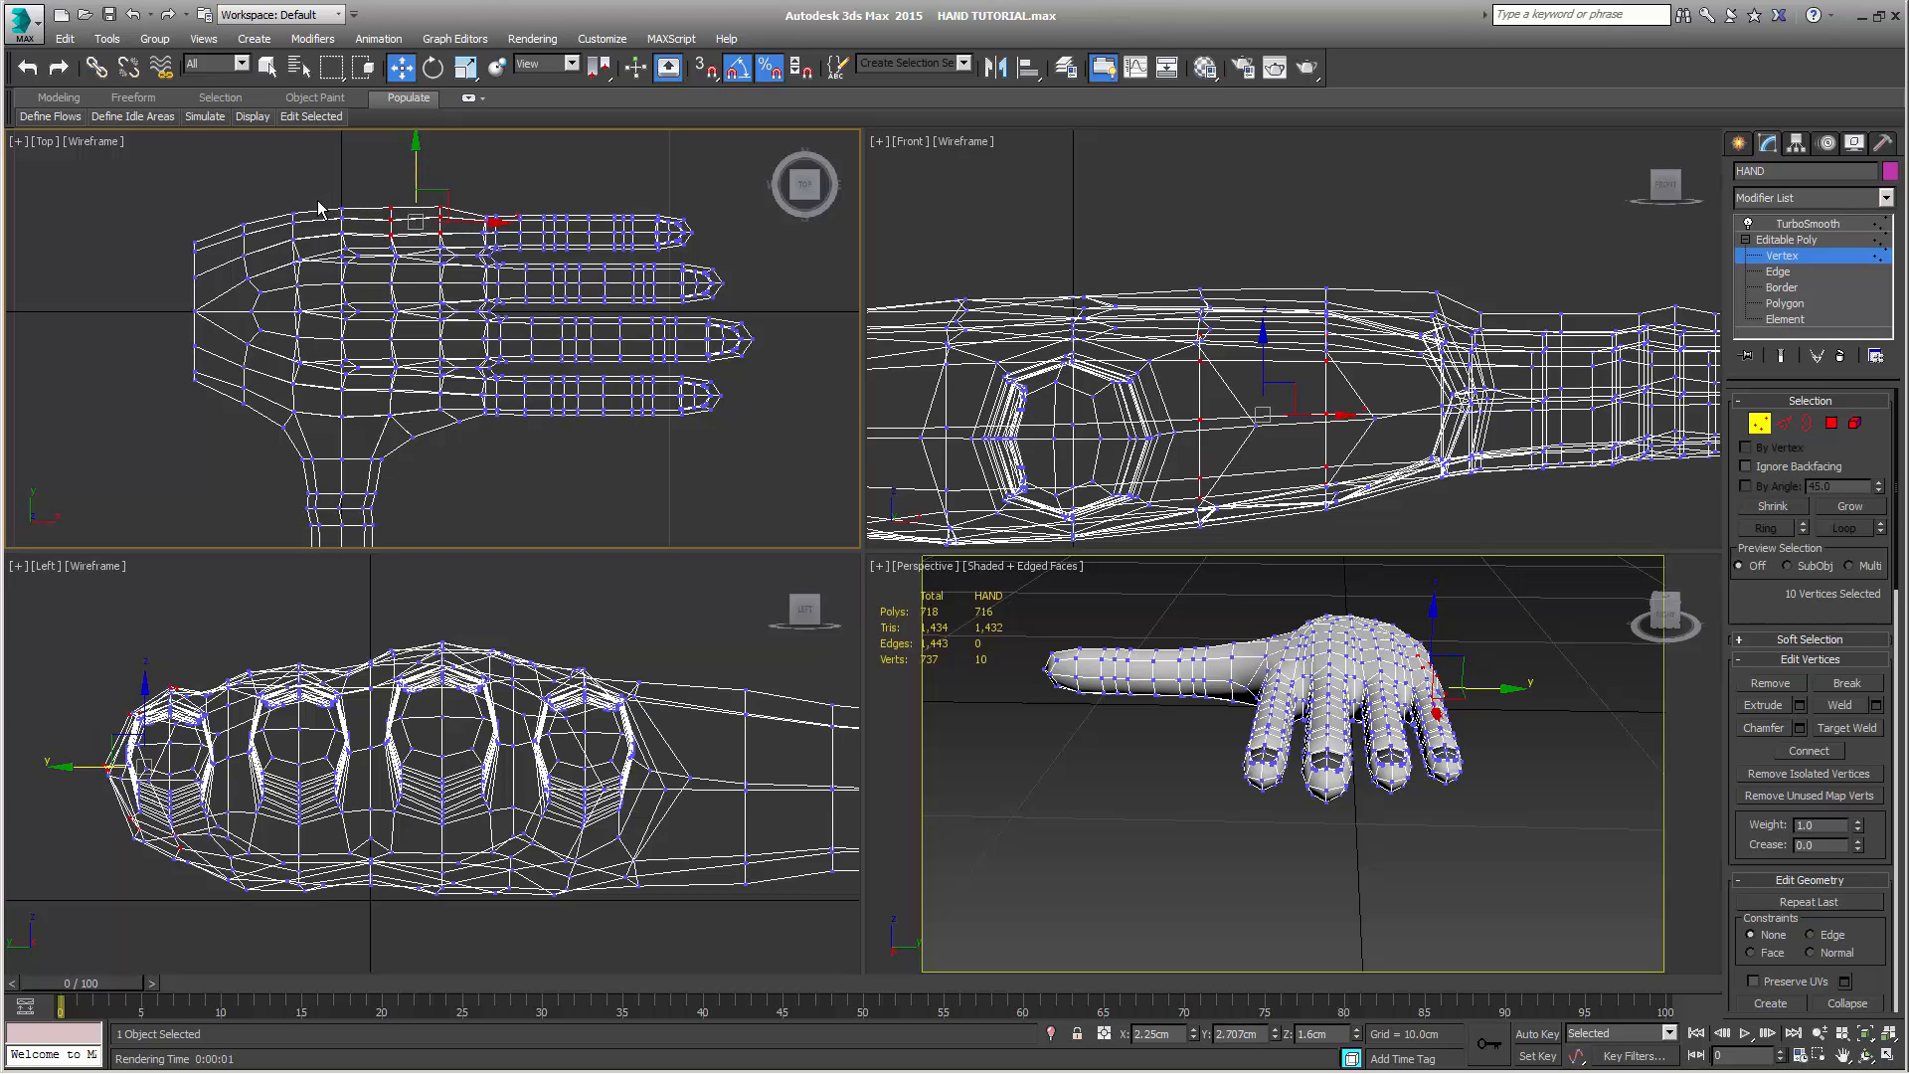
{"action": "left_click_drag", "start_coordinate": [317, 201], "coordinate": [356, 240], "text": "ctrl"}
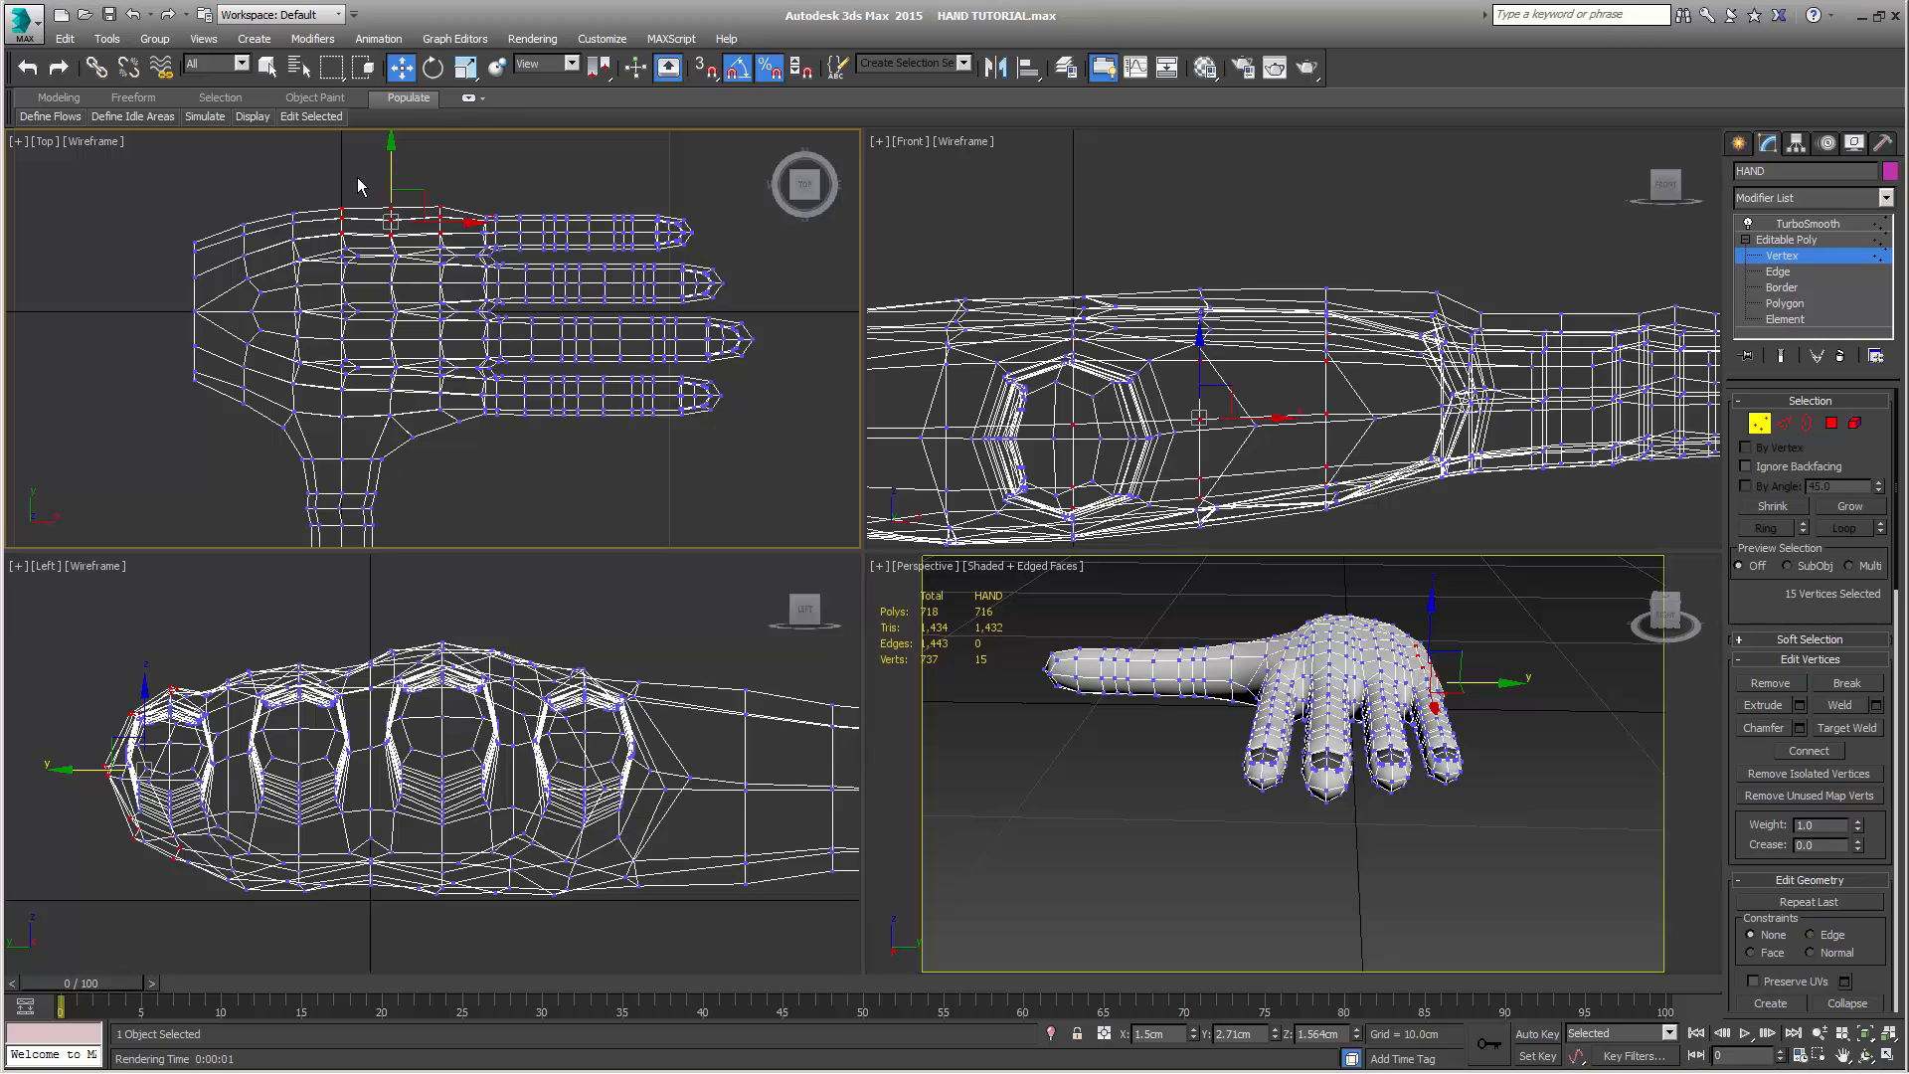
{"action": "left_click_drag", "start_coordinate": [332, 175], "coordinate": [360, 245]}
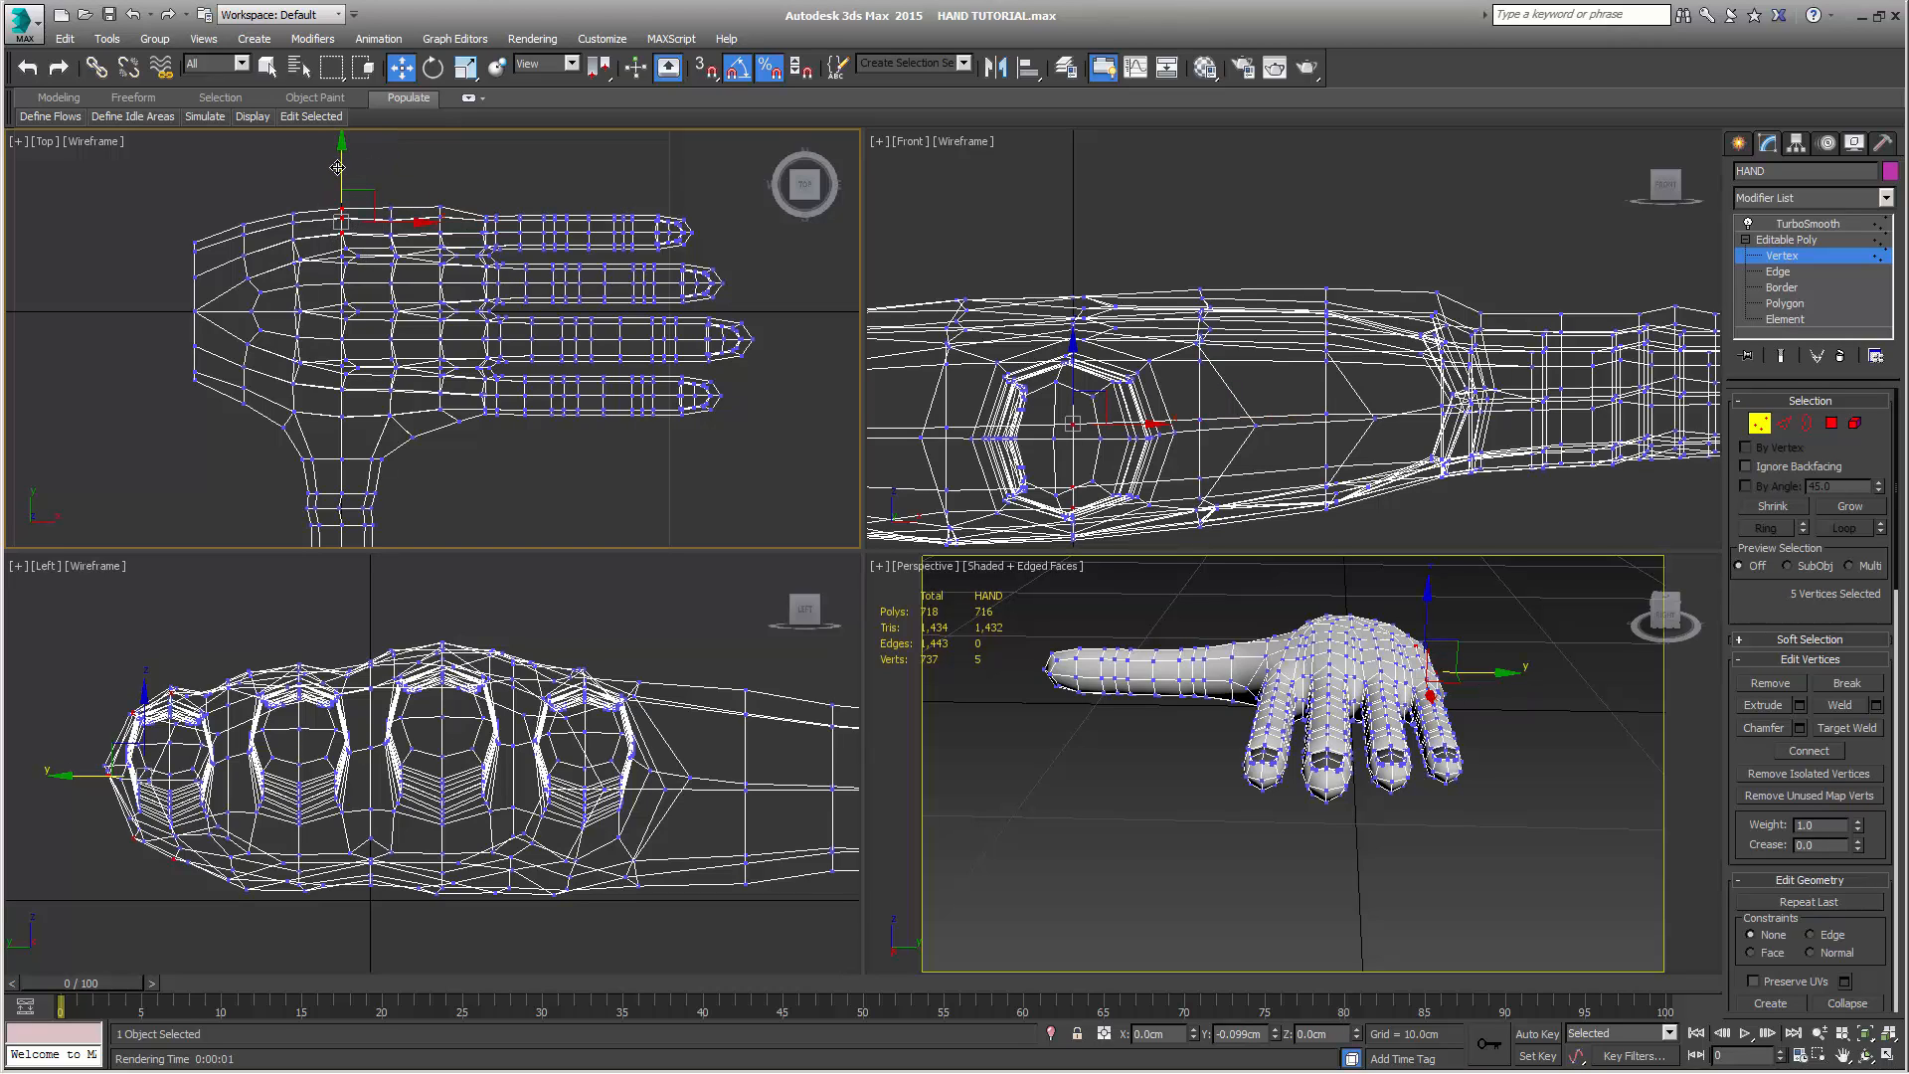
{"action": "left_click_drag", "start_coordinate": [339, 170], "coordinate": [338, 167]}
Move the palm edge vertex columns at X -1.5 and X -3 cm slightly inward in the Top view and clear the selection
{"action": "left_click_drag", "start_coordinate": [272, 195], "coordinate": [309, 261]}
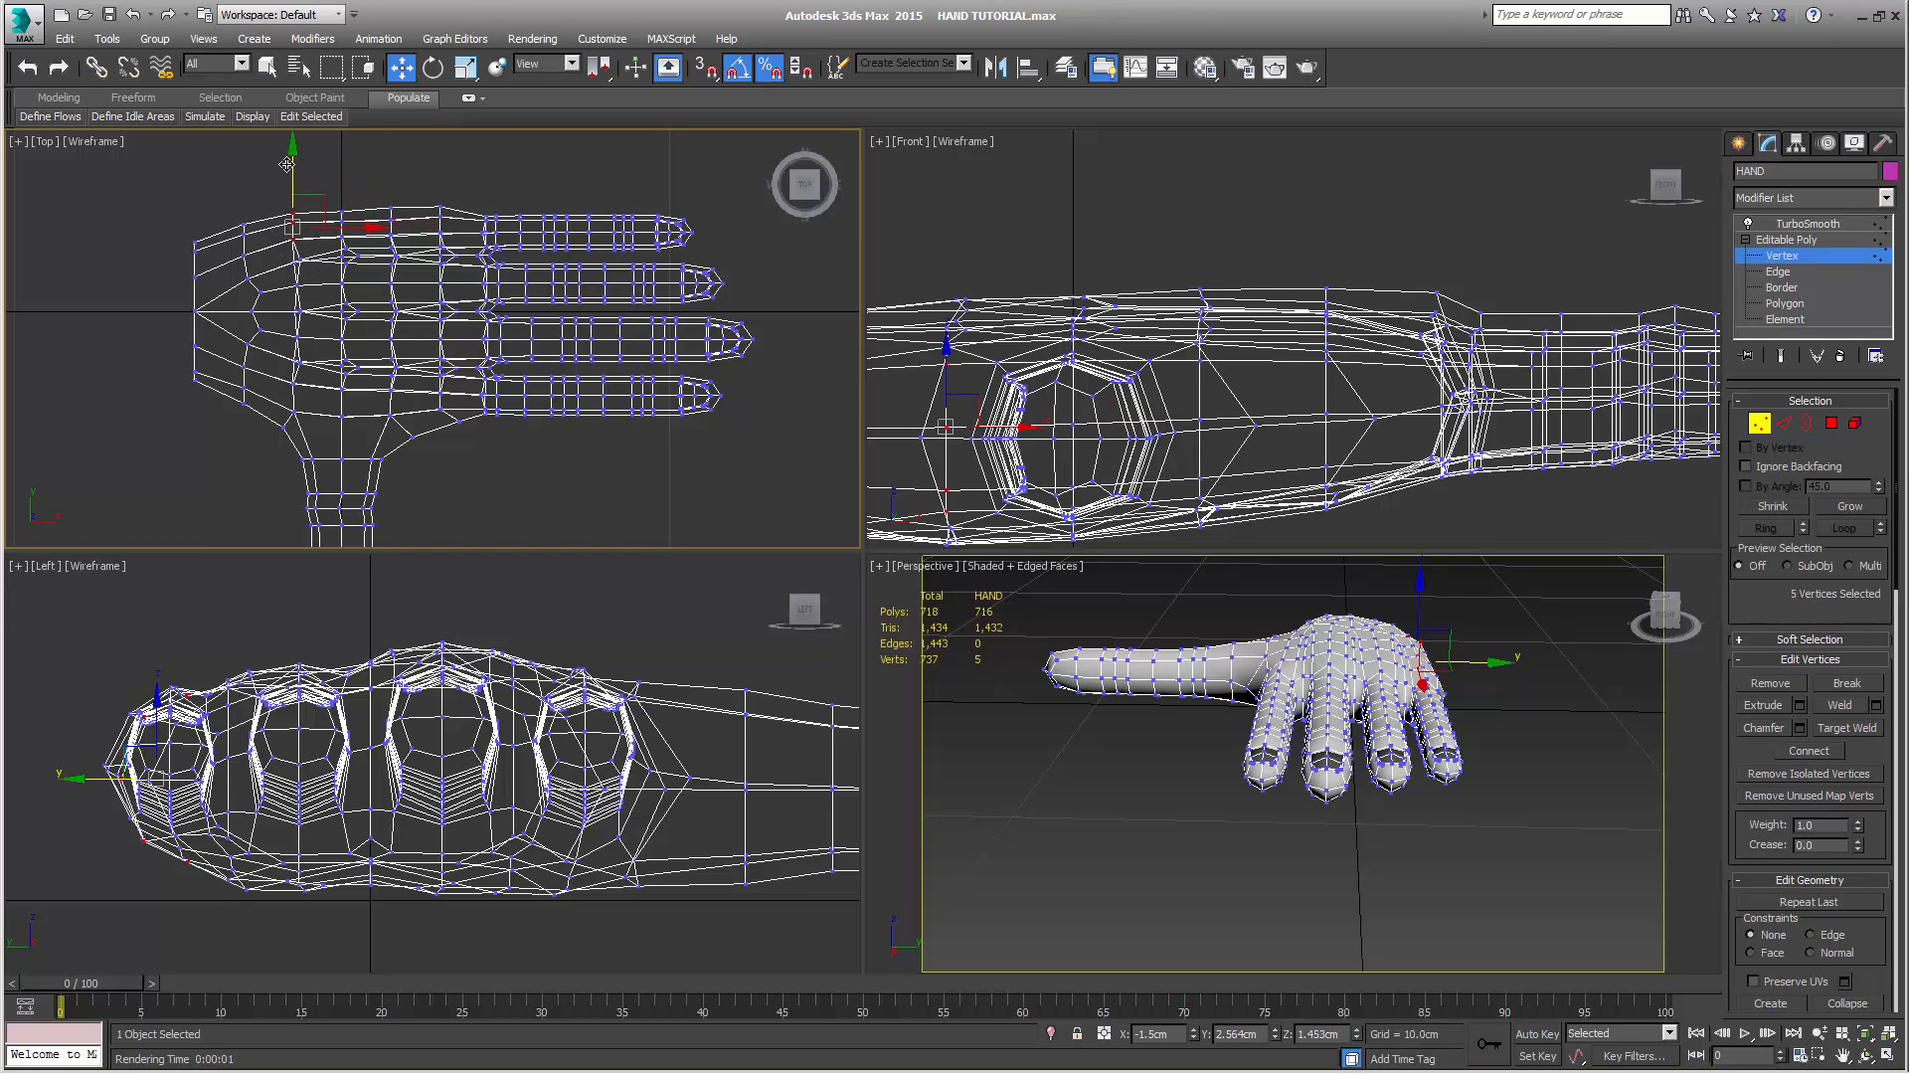
{"action": "left_click_drag", "start_coordinate": [287, 164], "coordinate": [291, 166]}
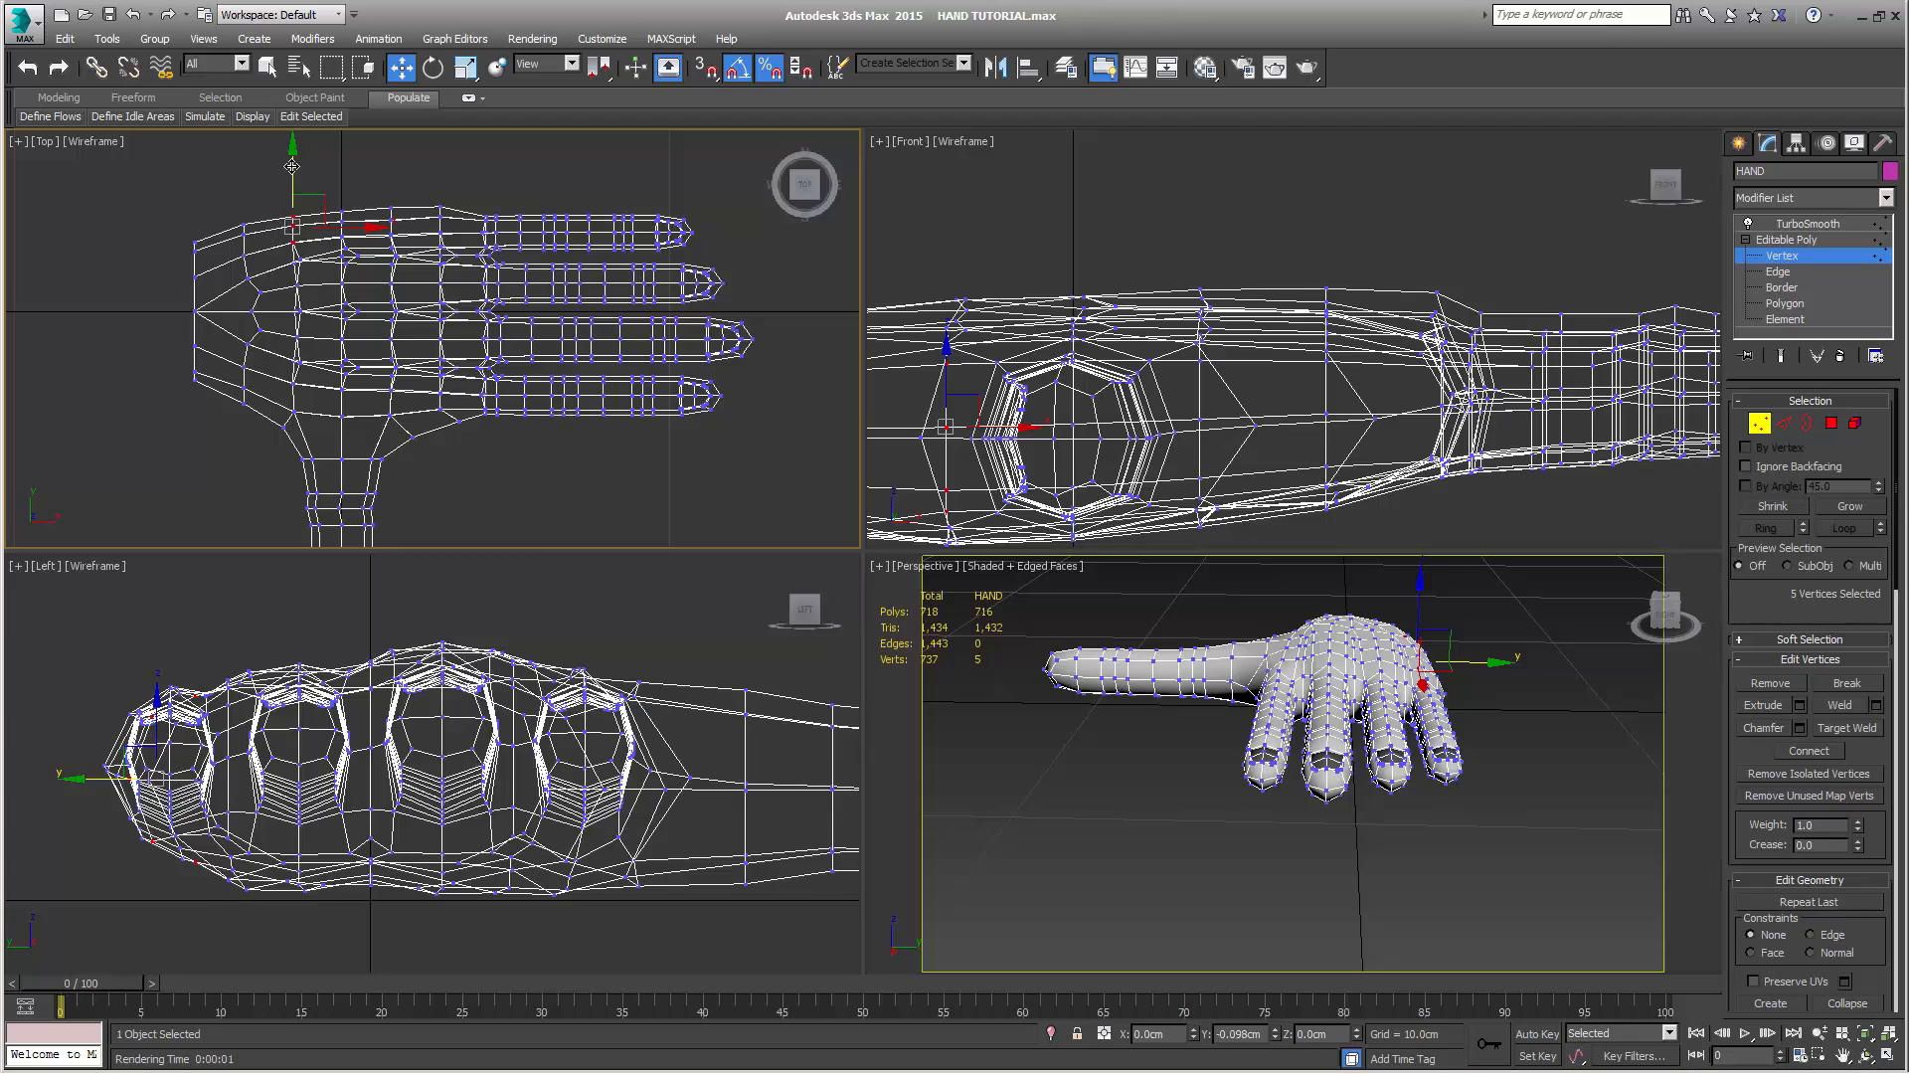
{"action": "left_click_drag", "start_coordinate": [219, 221], "coordinate": [252, 275]}
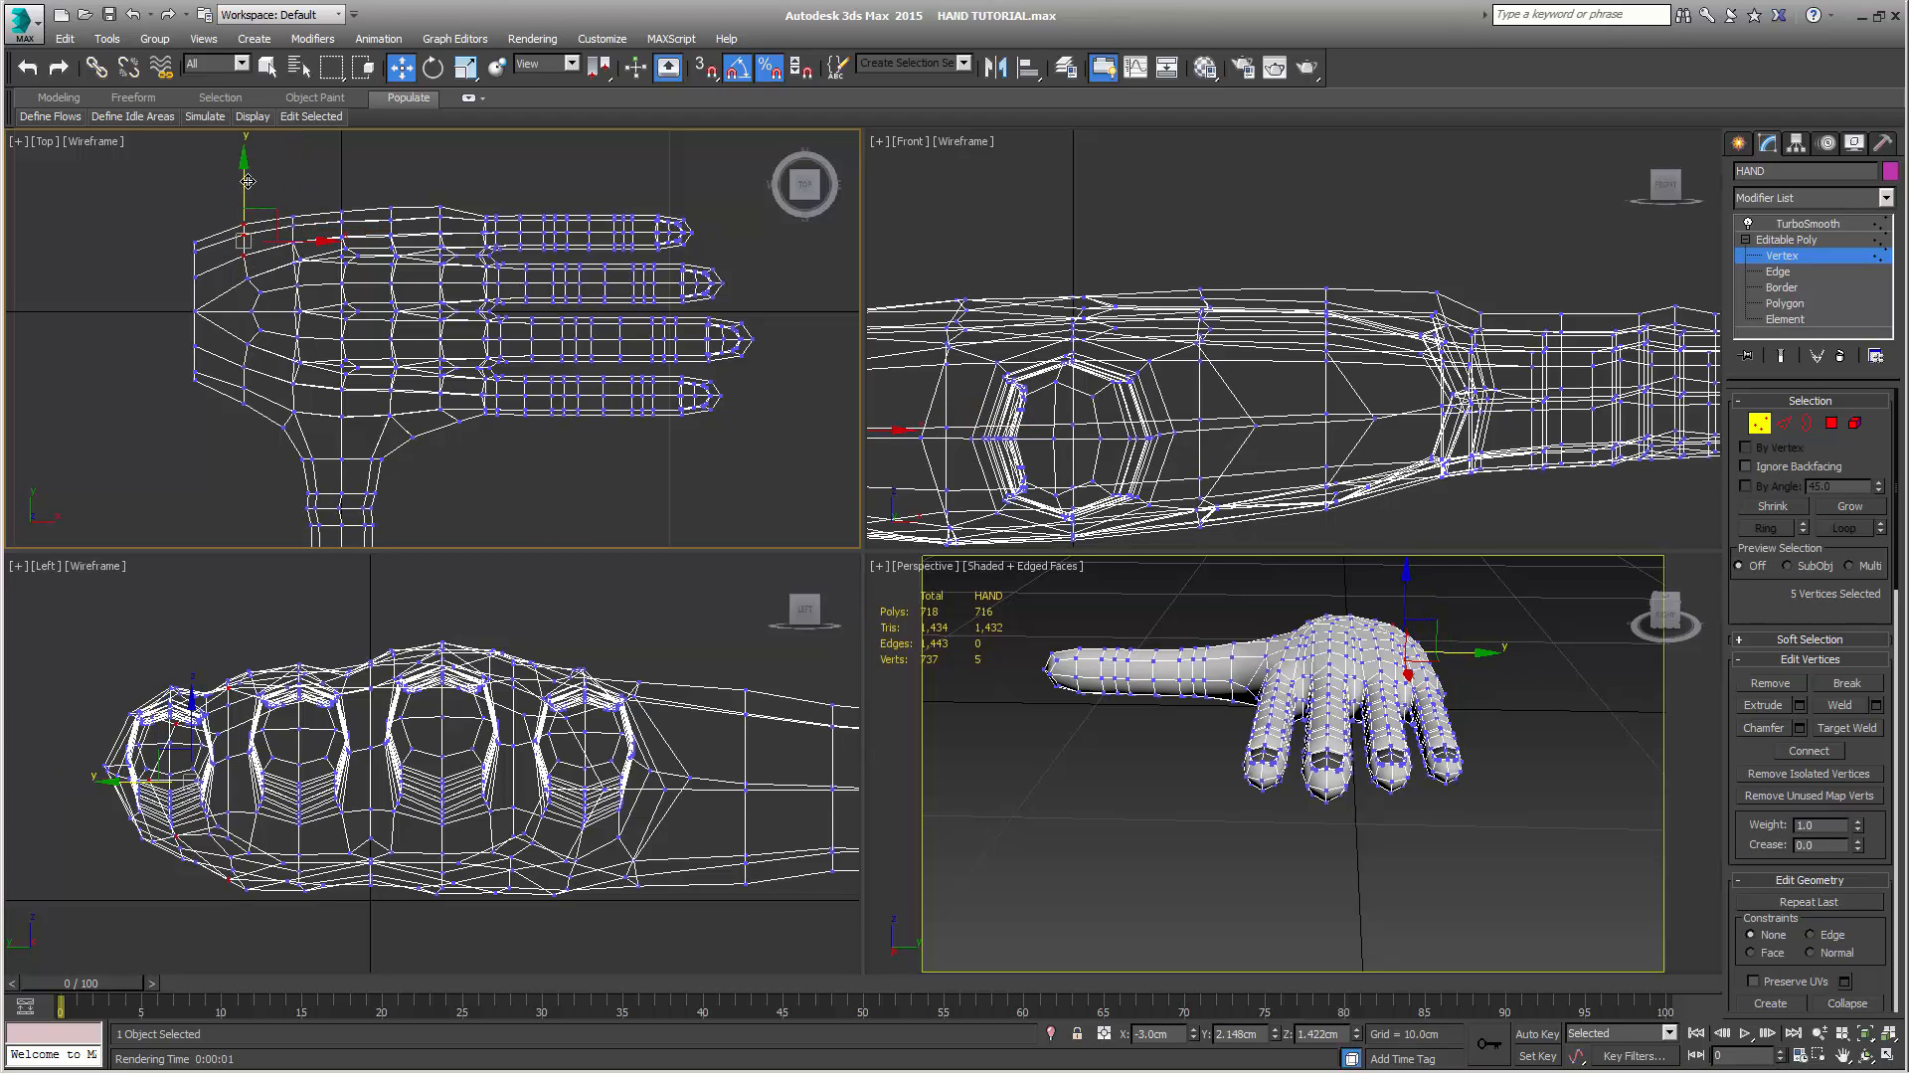
{"action": "left_click_drag", "start_coordinate": [242, 179], "coordinate": [243, 181]}
{"action": "left_click", "coordinate": [555, 461]}
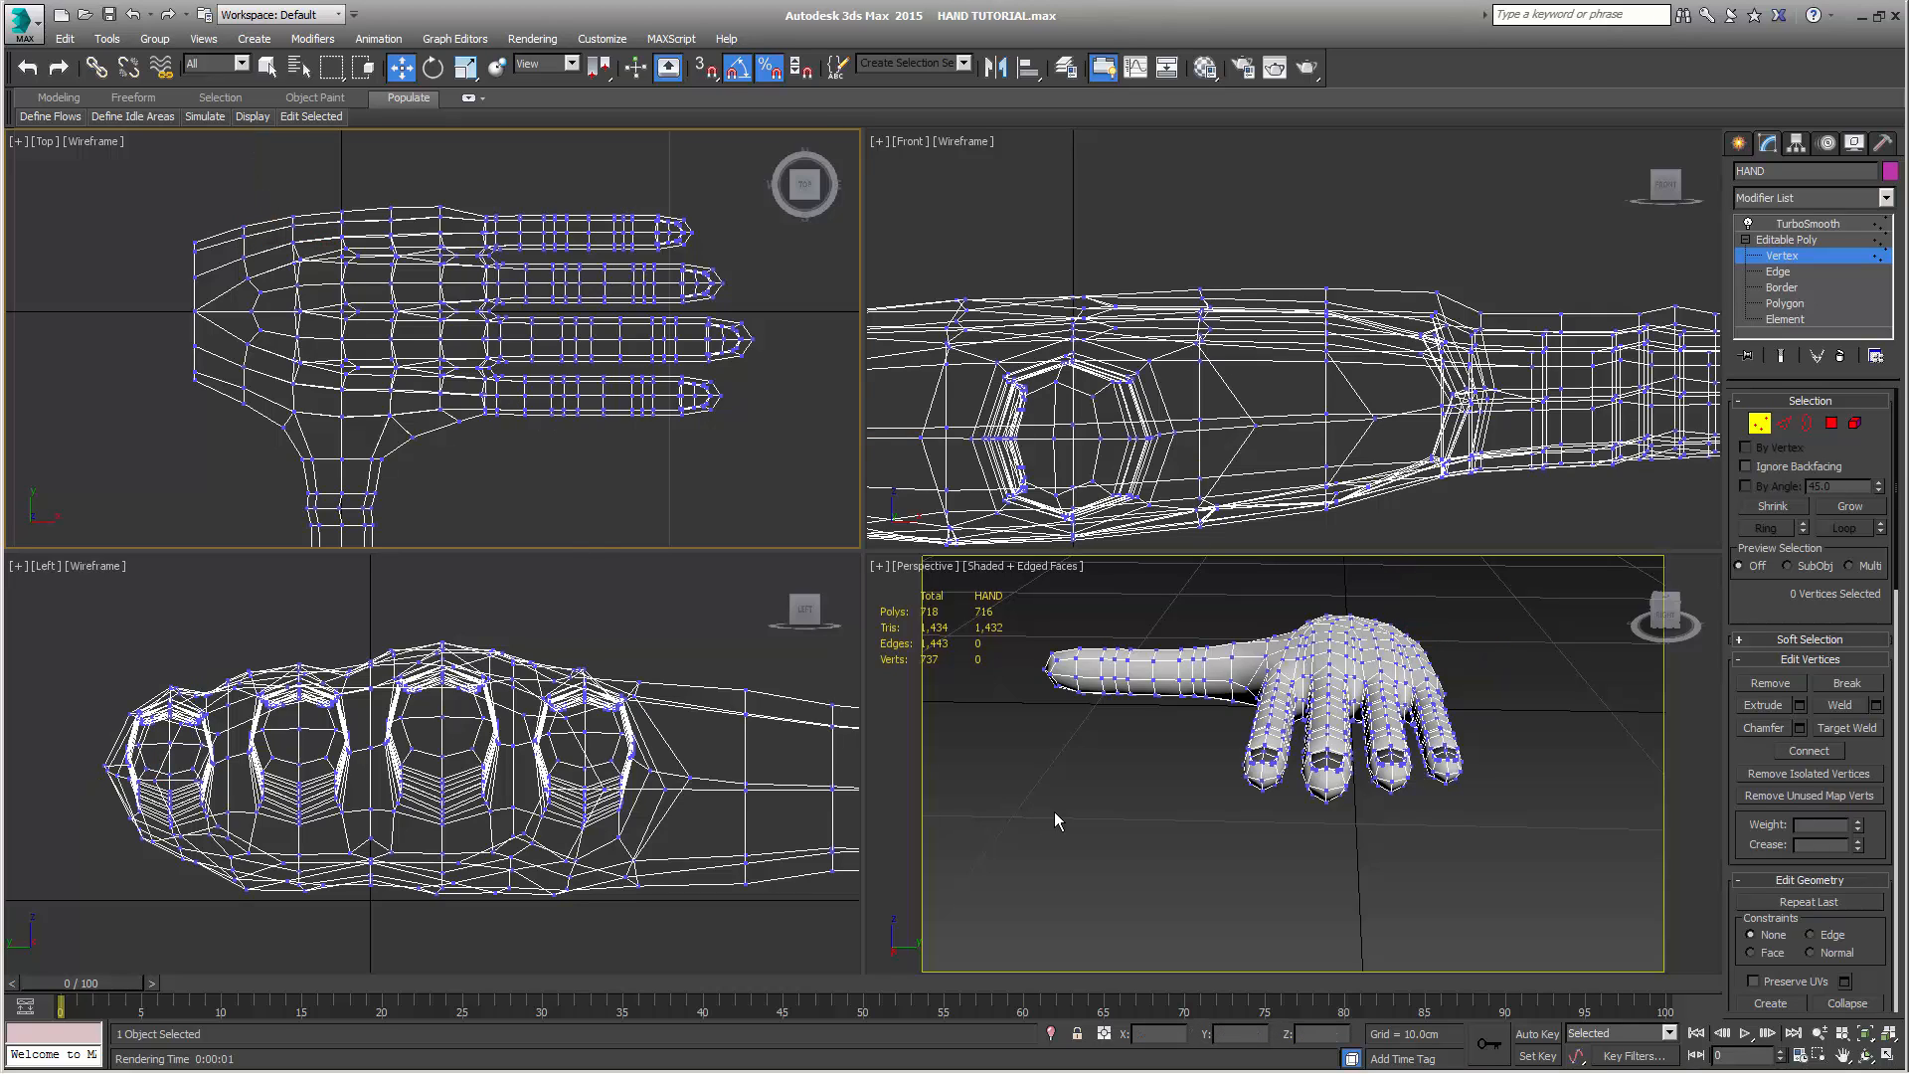
Select the little finger's tip vertices in the Top view and ready the Rotate tool with the finger framed in the Front view
{"action": "middle_click_drag", "start_coordinate": [704, 222], "coordinate": [618, 188]}
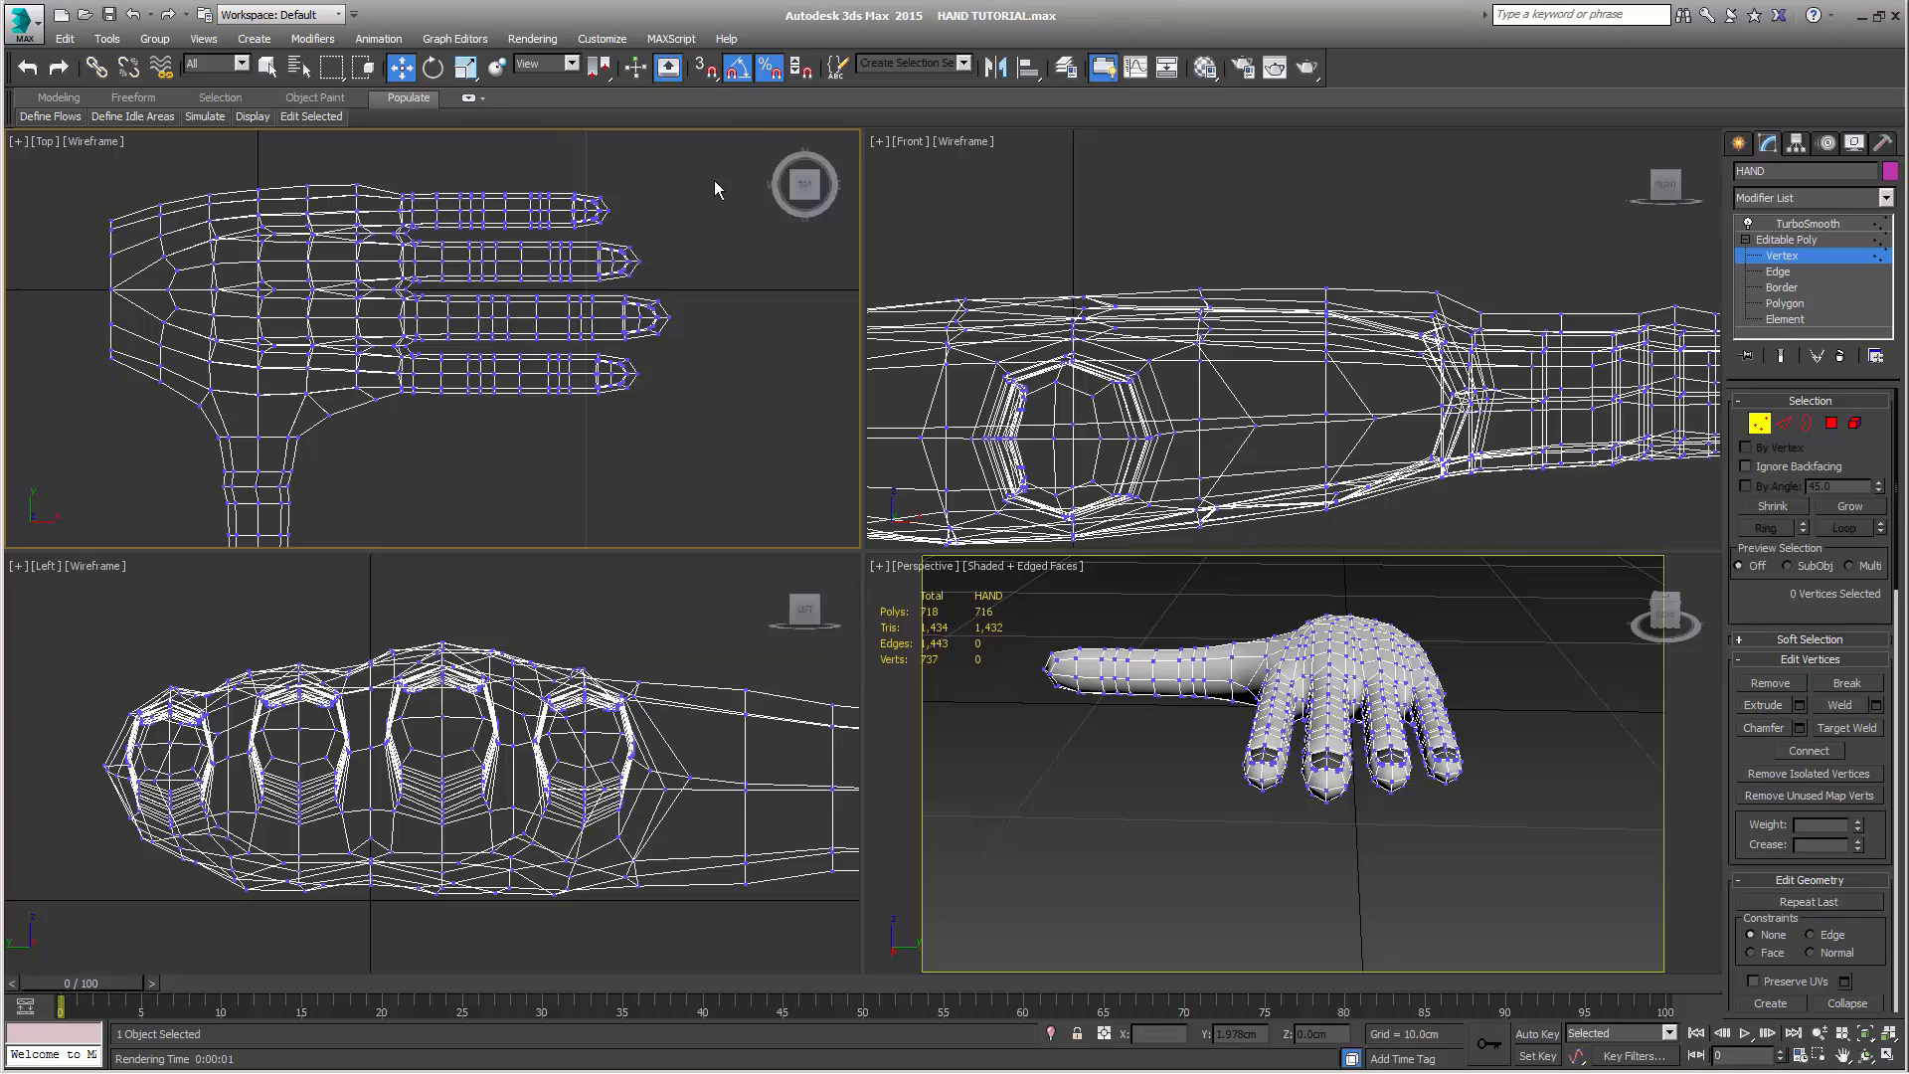
{"action": "left_click_drag", "start_coordinate": [619, 159], "coordinate": [568, 244]}
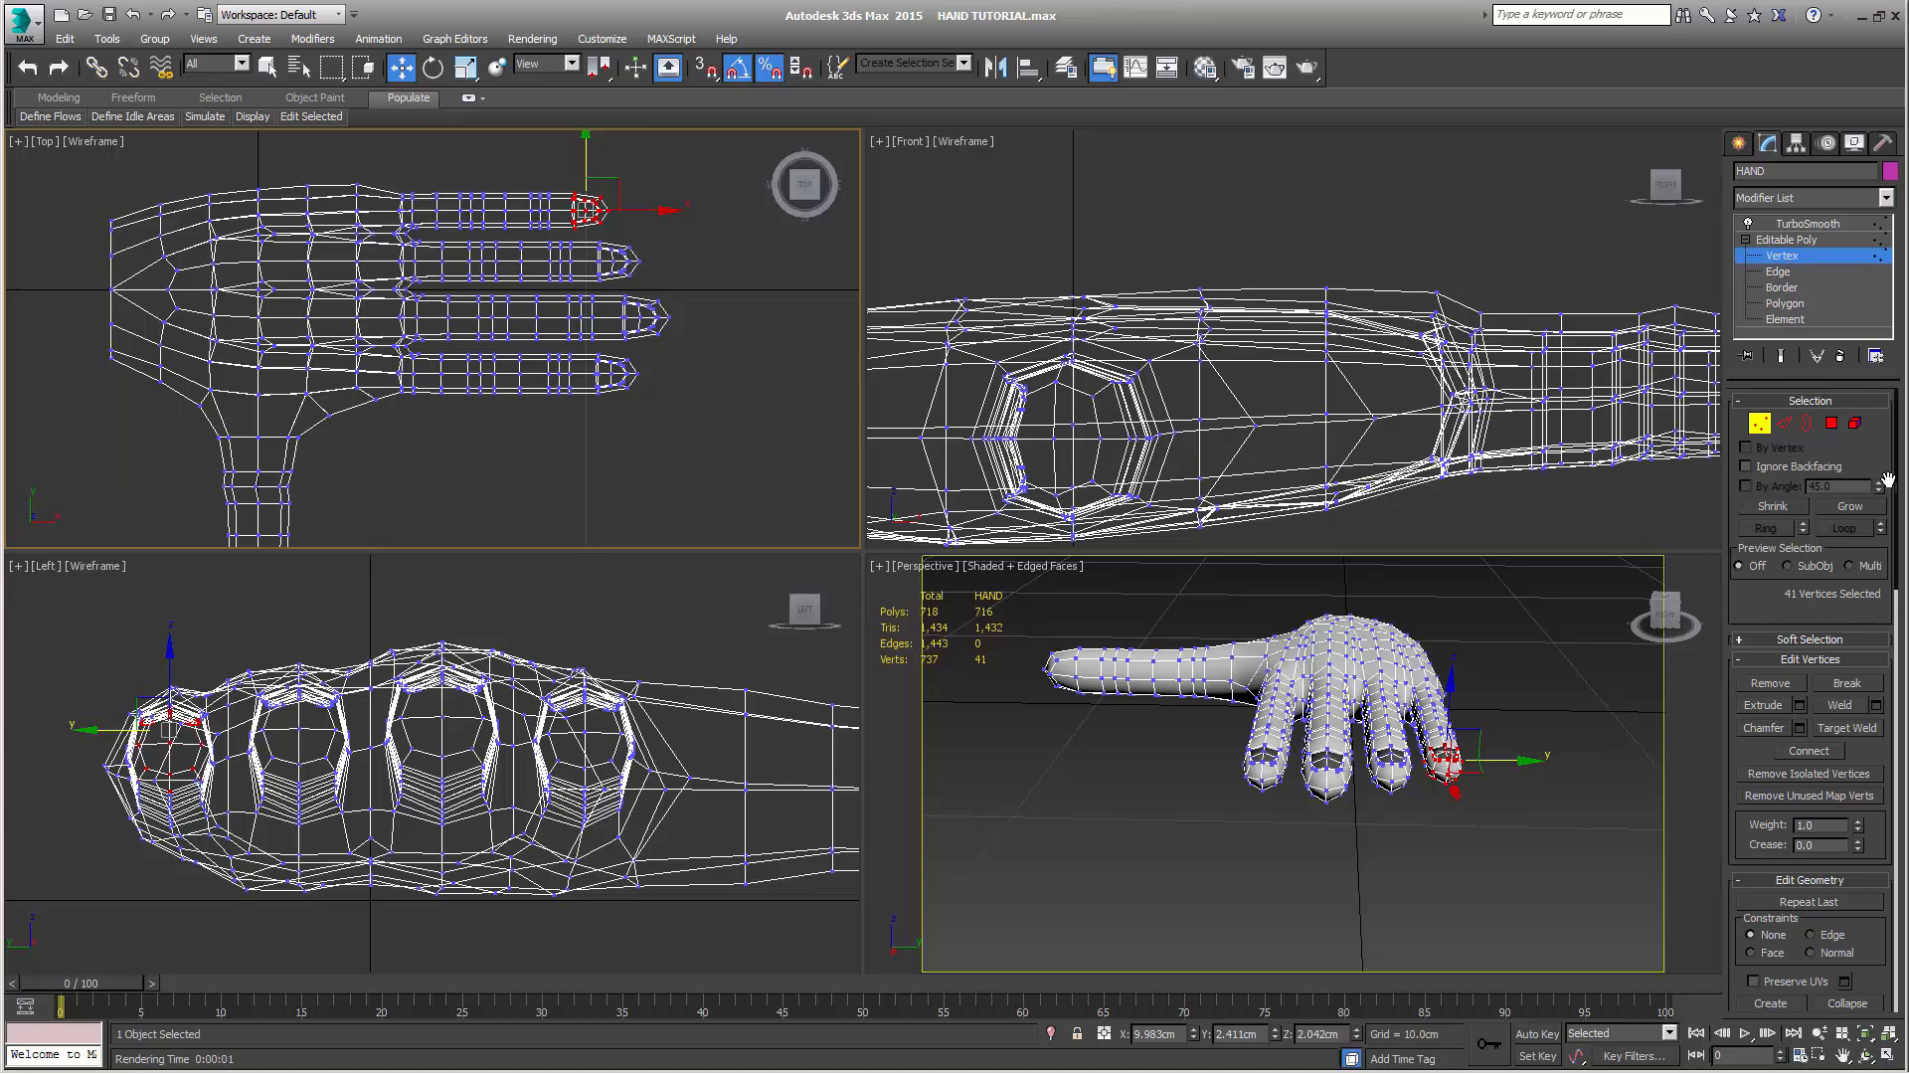
{"action": "scroll", "coordinate": [1680, 486], "scroll_direction": "down", "scroll_amount": 5}
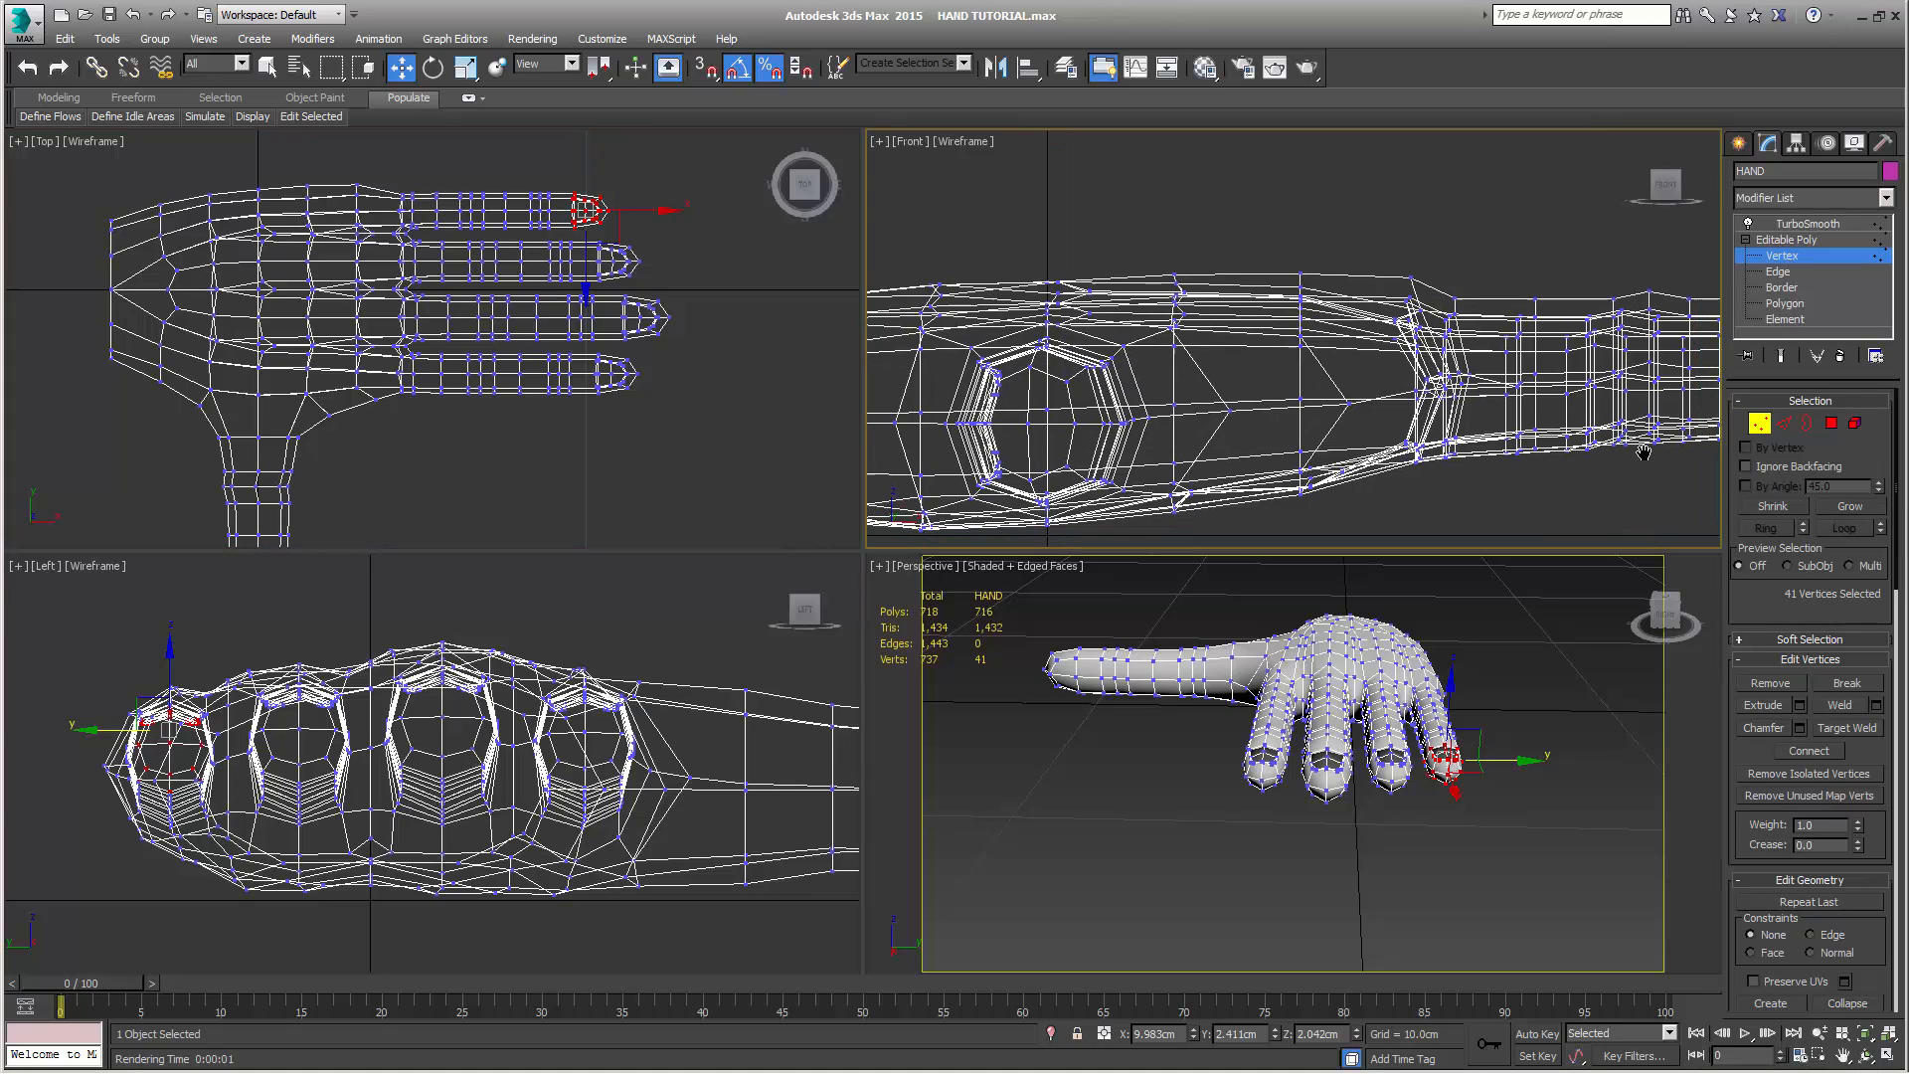
{"action": "scroll", "coordinate": [1353, 367], "scroll_direction": "up", "scroll_amount": 5}
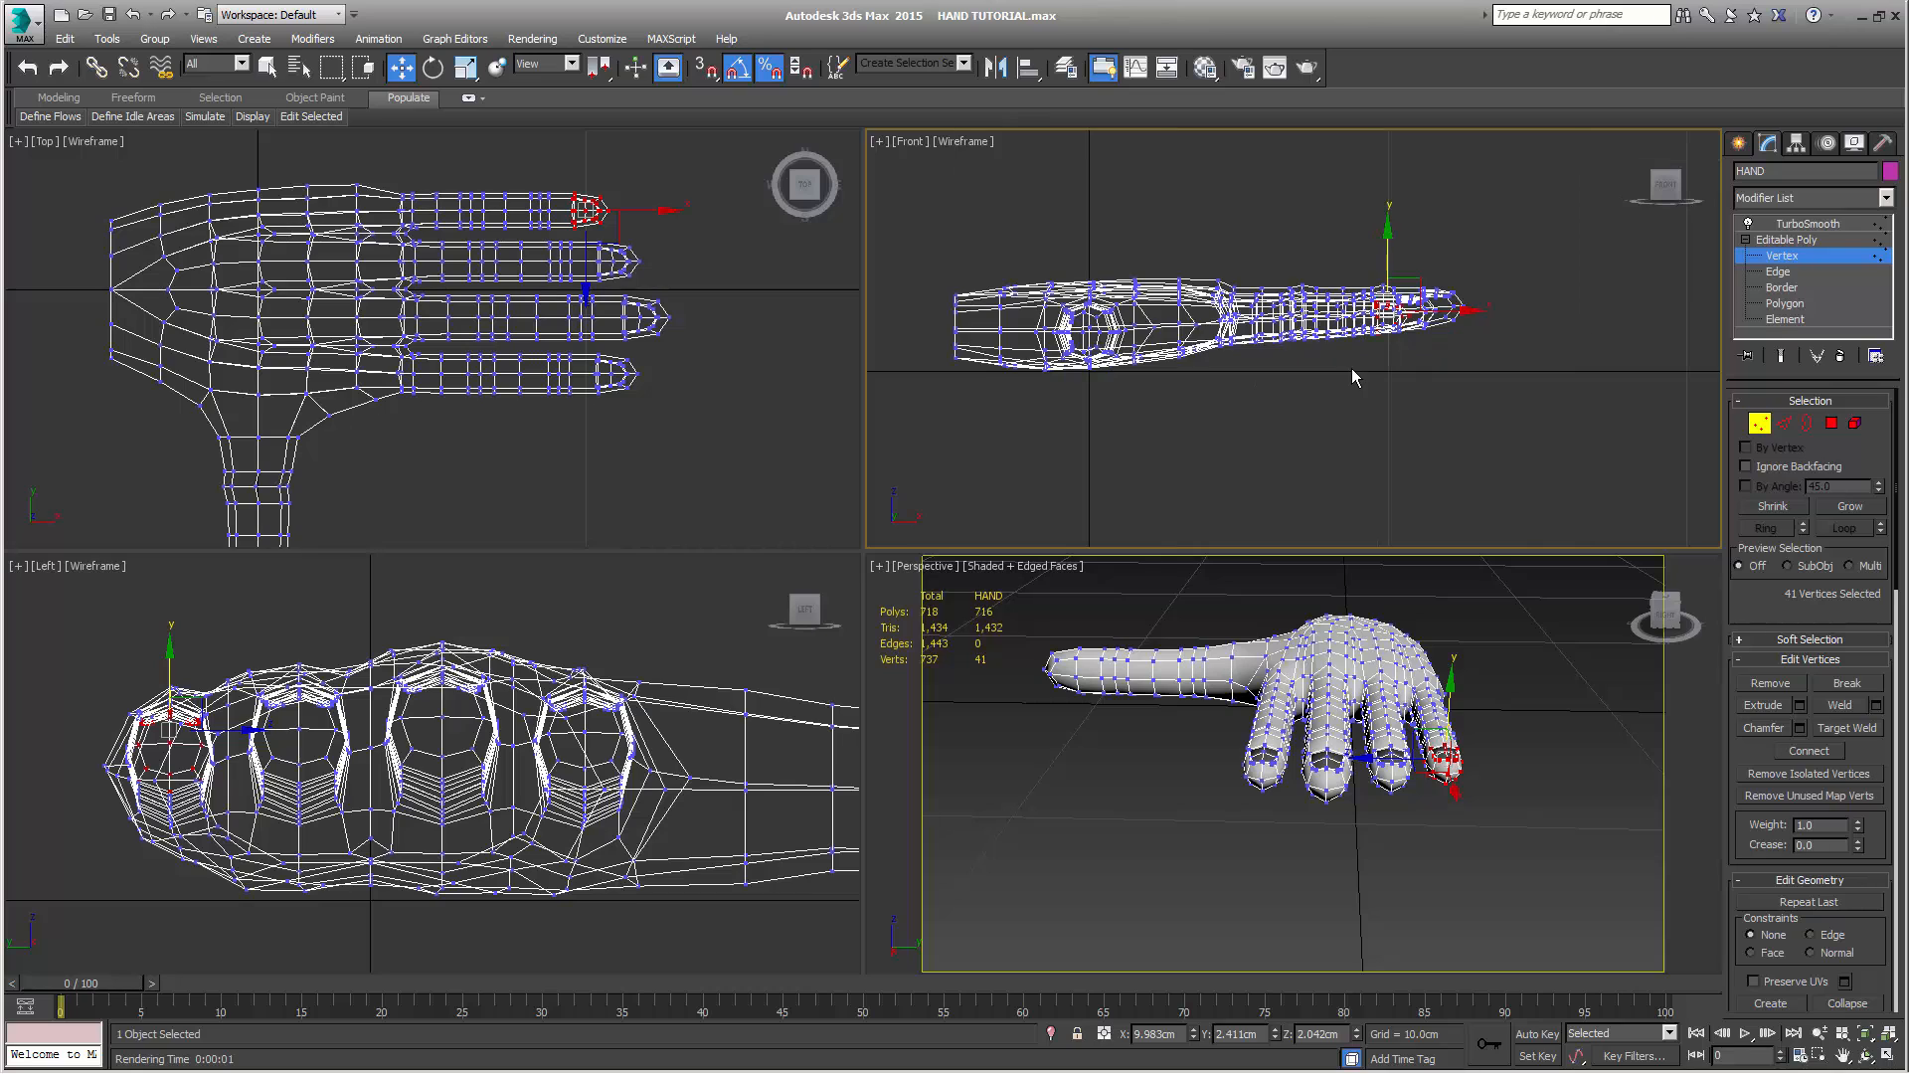
{"action": "scroll", "coordinate": [1352, 395], "scroll_direction": "up", "scroll_amount": 2}
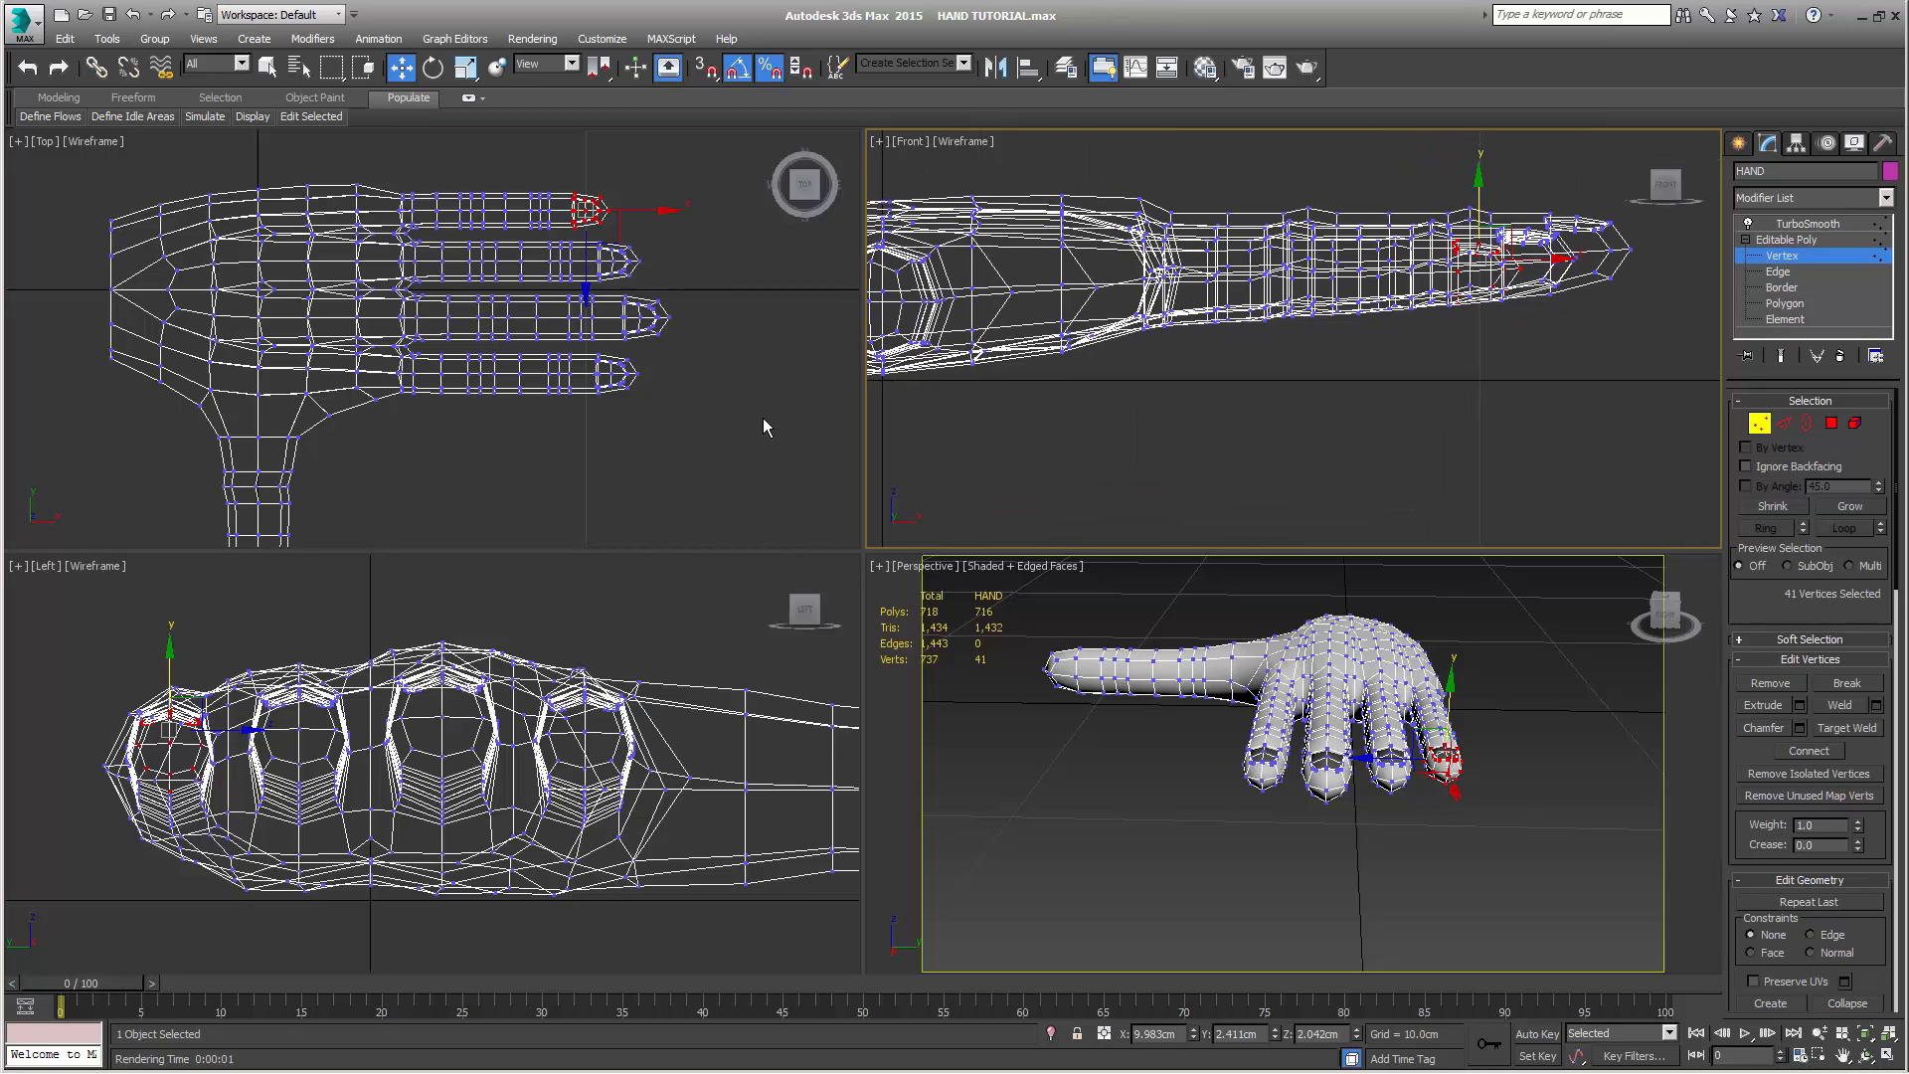
{"action": "key", "text": "e"}
{"action": "right_click", "coordinate": [766, 452]}
{"action": "middle_click_drag", "start_coordinate": [1222, 407], "coordinate": [1225, 415]}
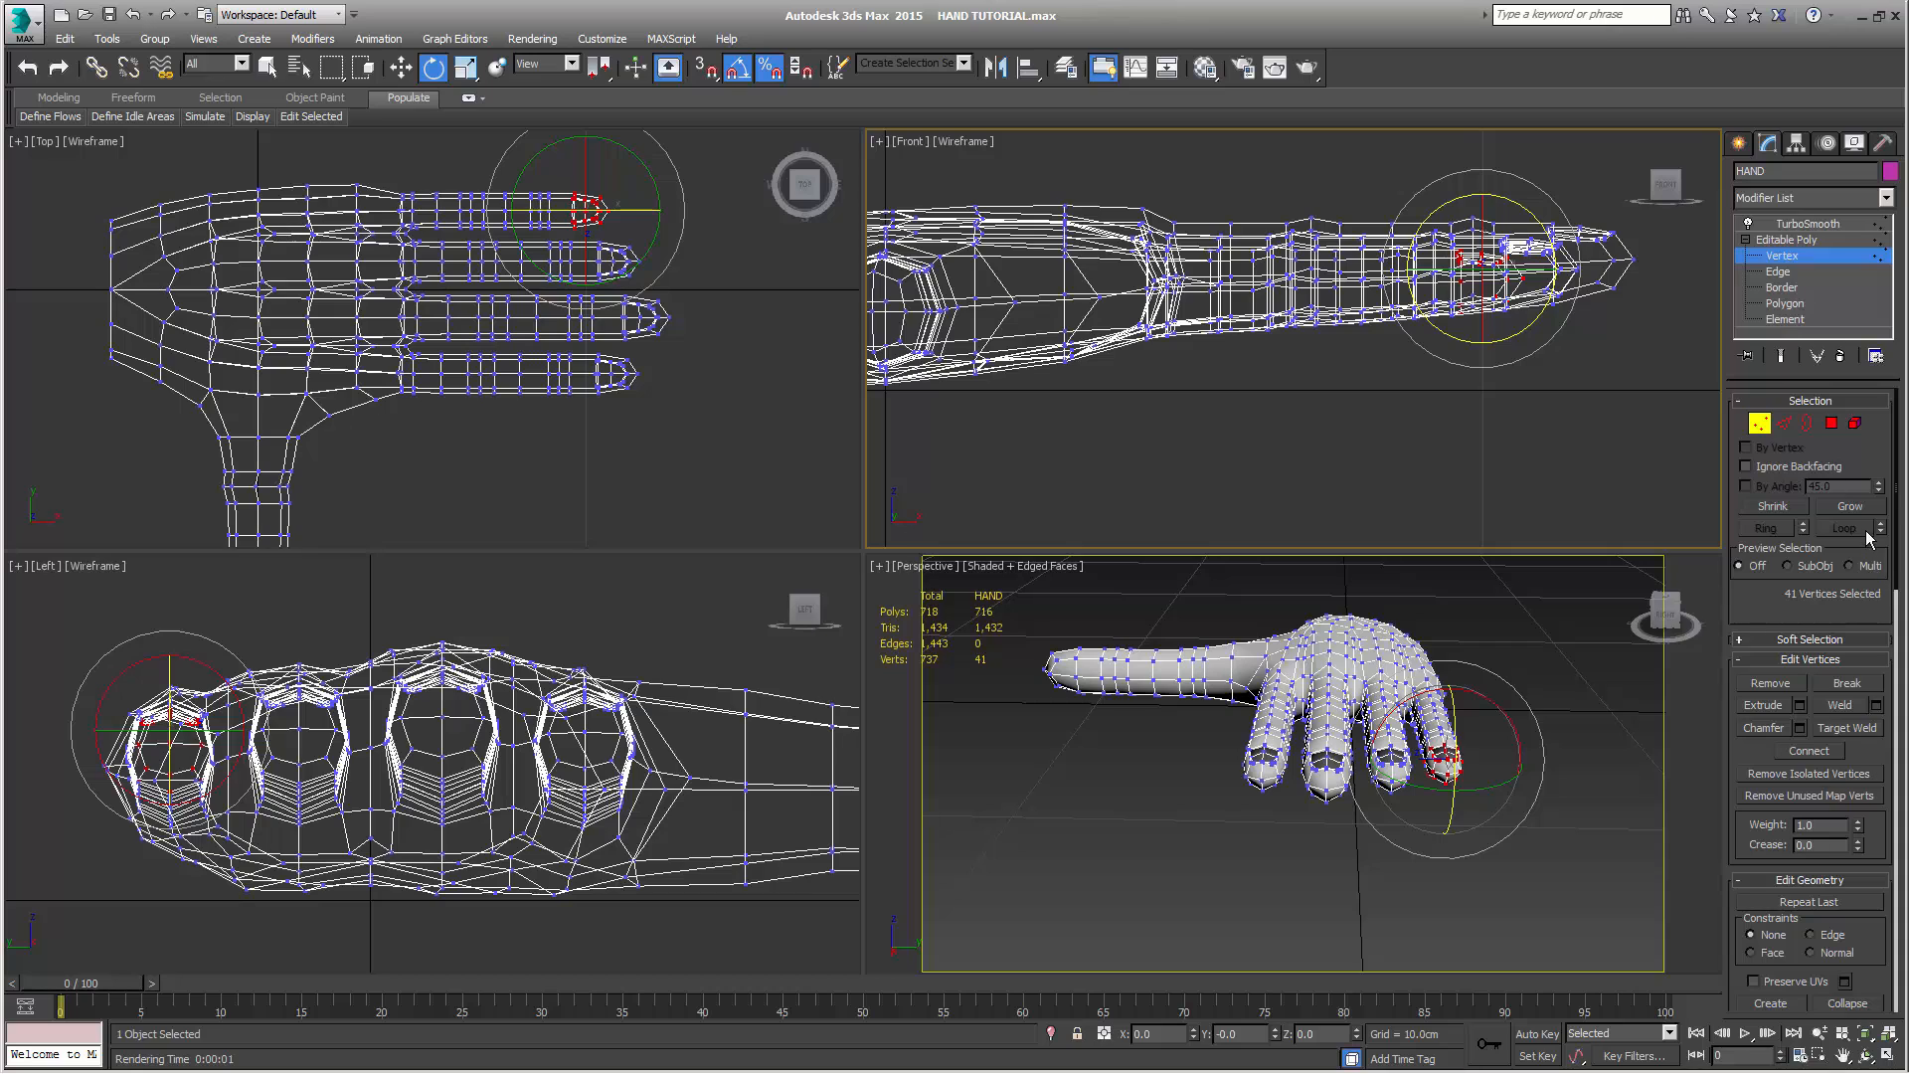
Grow the vertex selection ring by ring from the little fingertip until it reaches the base of the finger
{"action": "left_click", "coordinate": [1849, 506]}
{"action": "left_click", "coordinate": [1849, 506]}
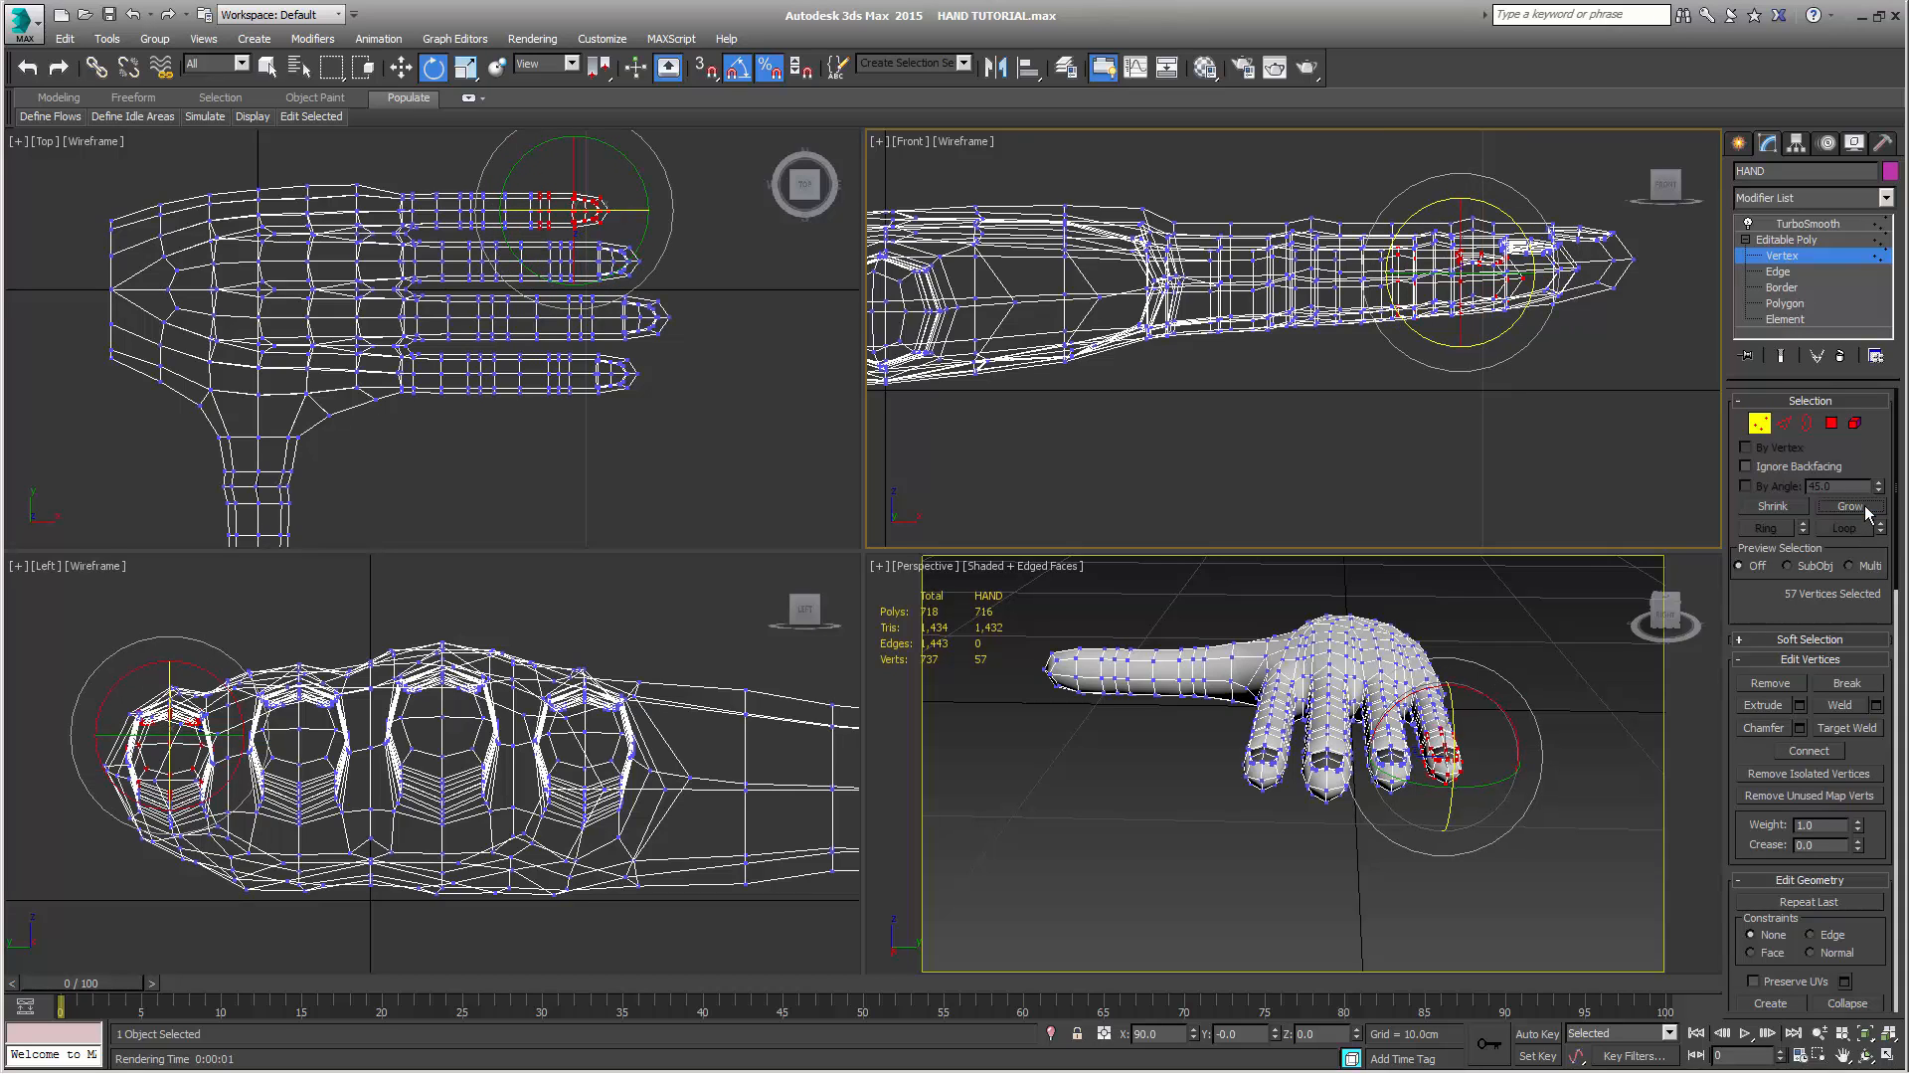
{"action": "left_click", "coordinate": [1849, 506]}
{"action": "left_click", "coordinate": [1867, 511]}
{"action": "left_click", "coordinate": [1866, 511]}
{"action": "left_click", "coordinate": [1867, 511]}
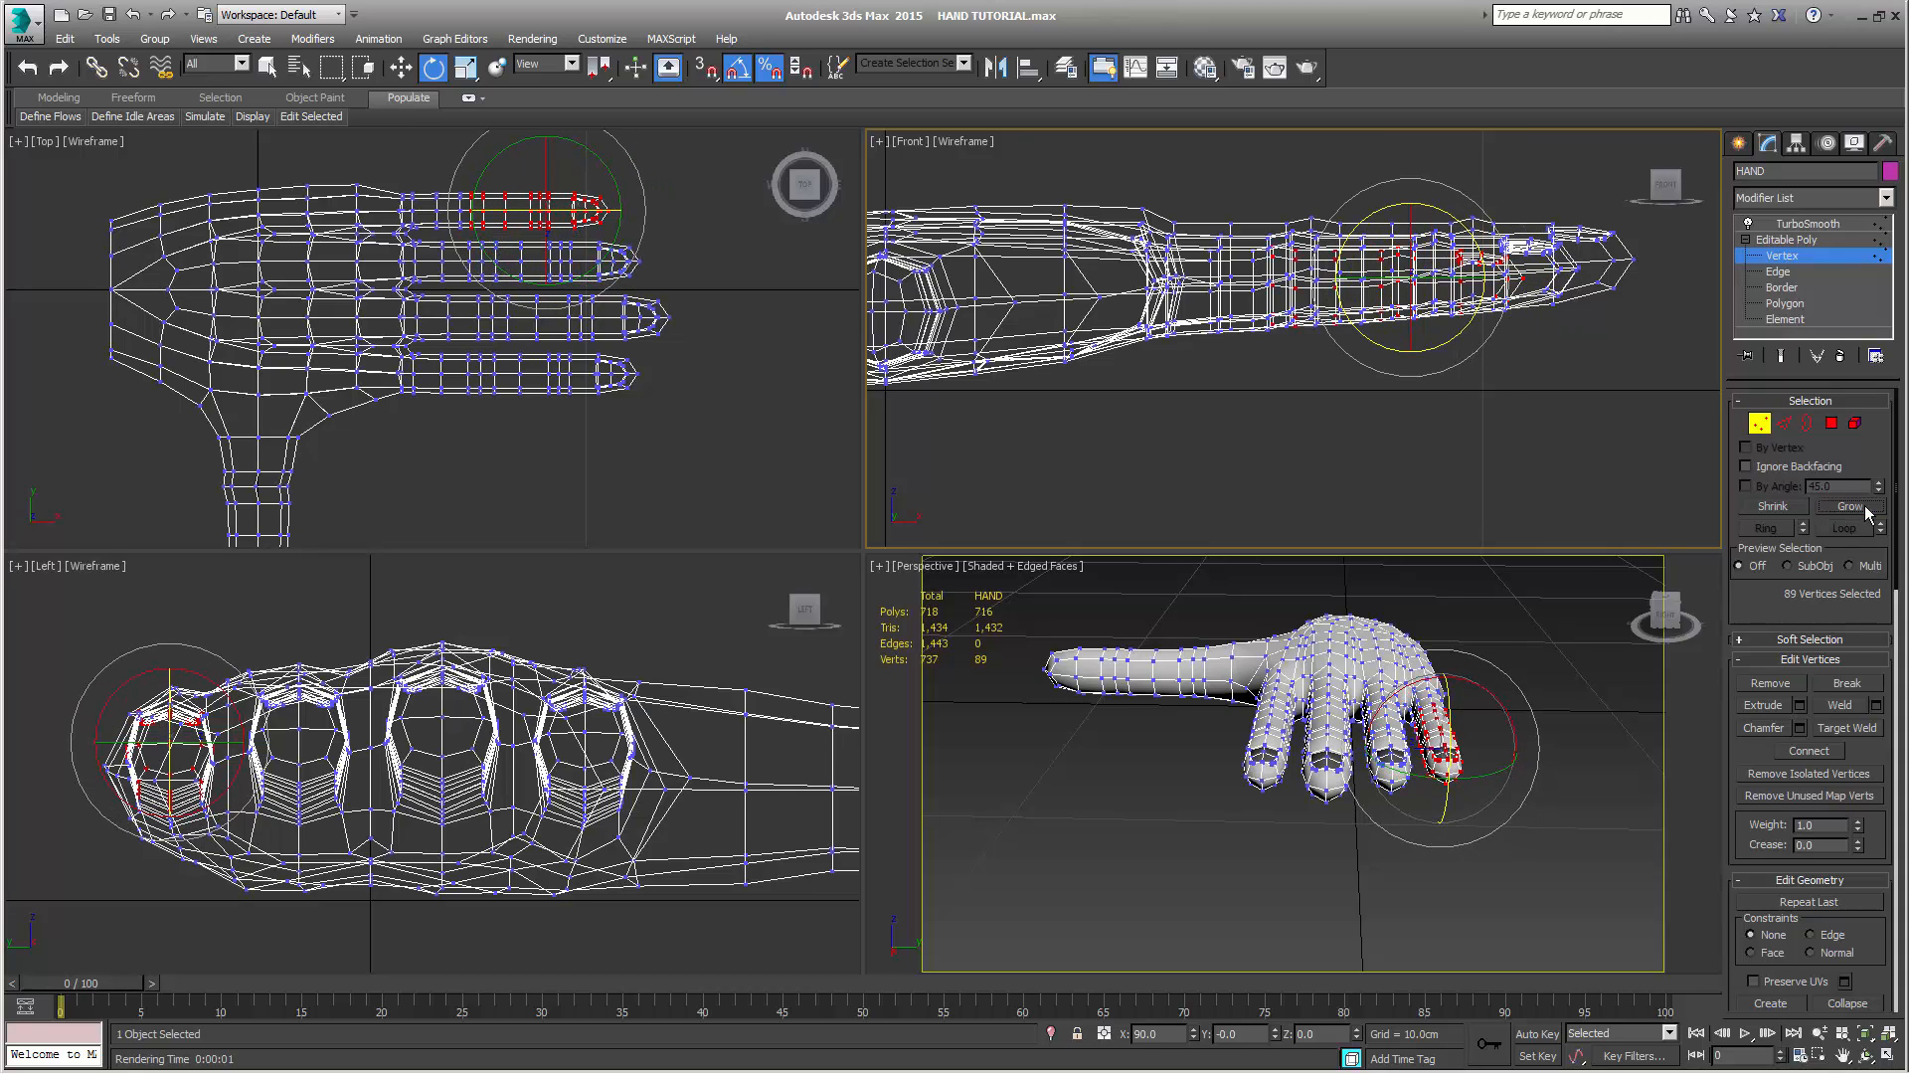
{"action": "left_click", "coordinate": [1867, 511]}
{"action": "left_click", "coordinate": [1867, 512]}
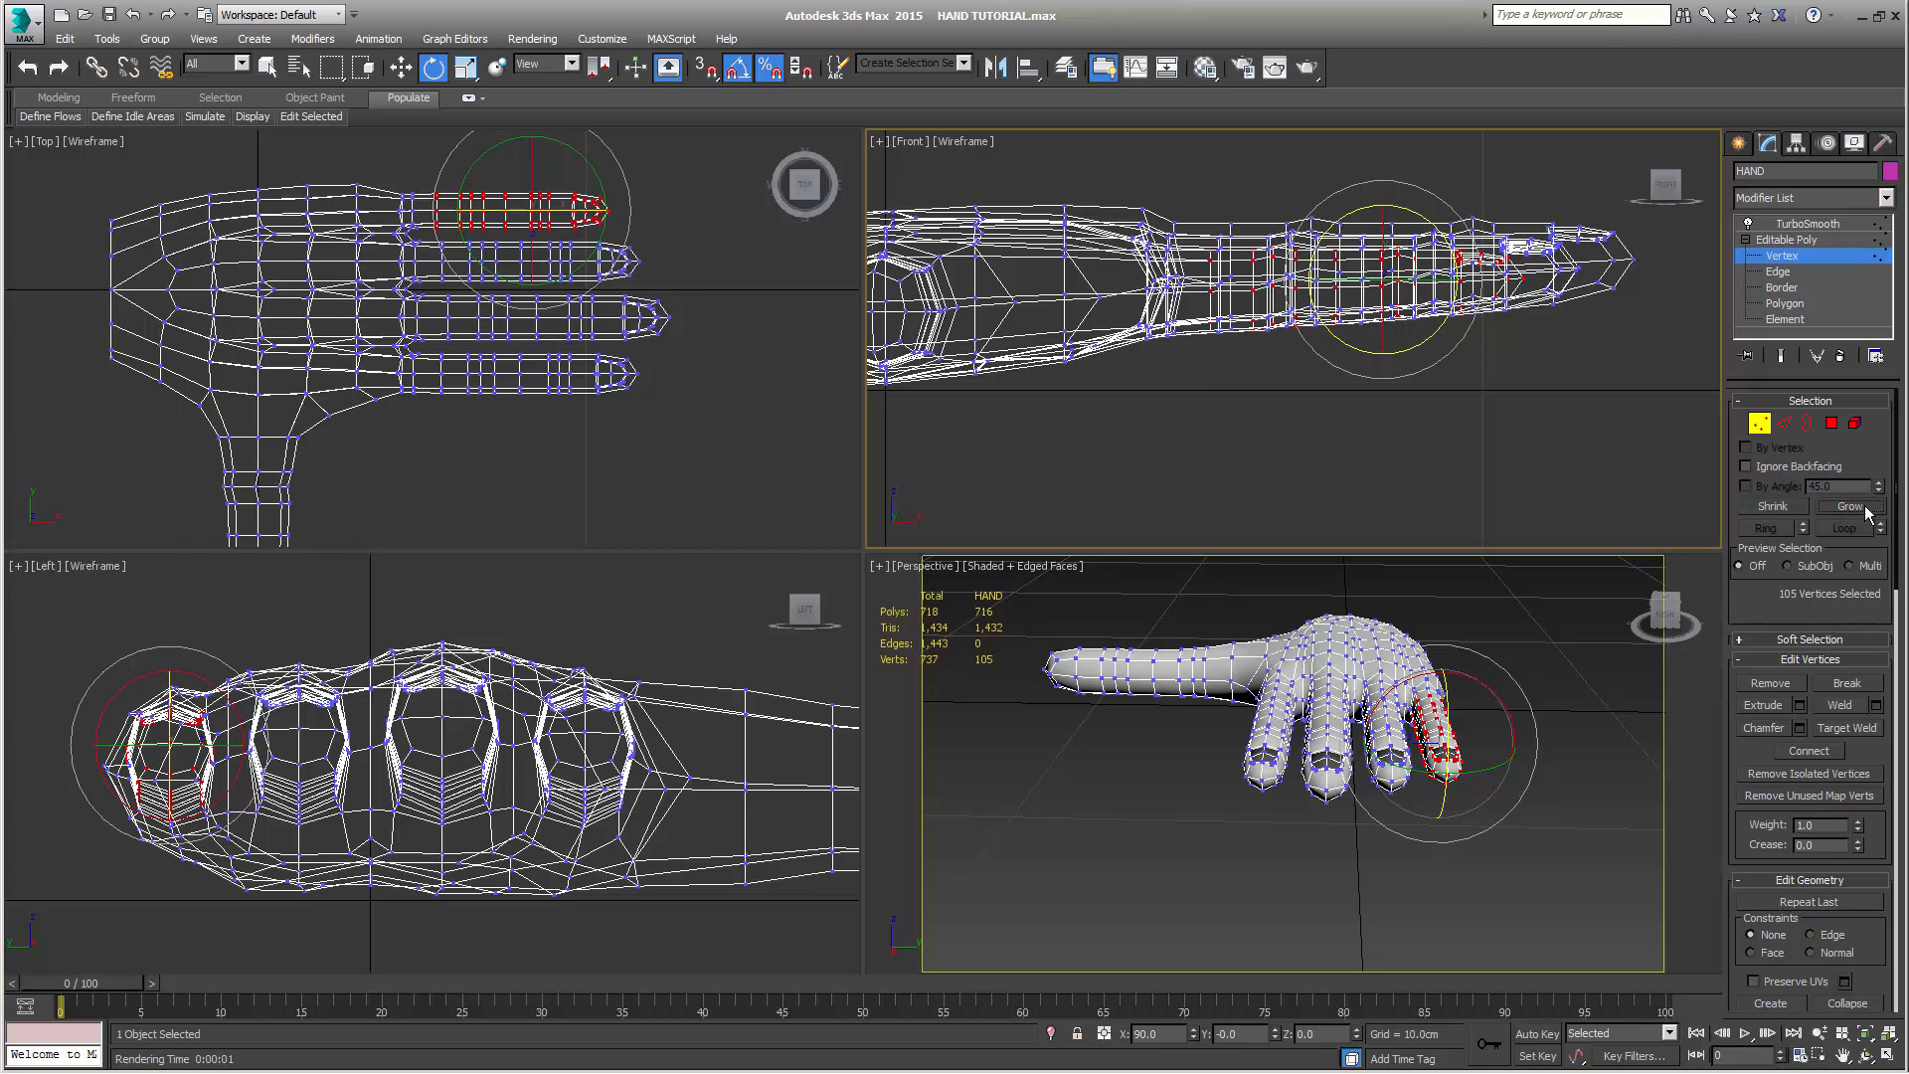
{"action": "left_click", "coordinate": [1866, 511]}
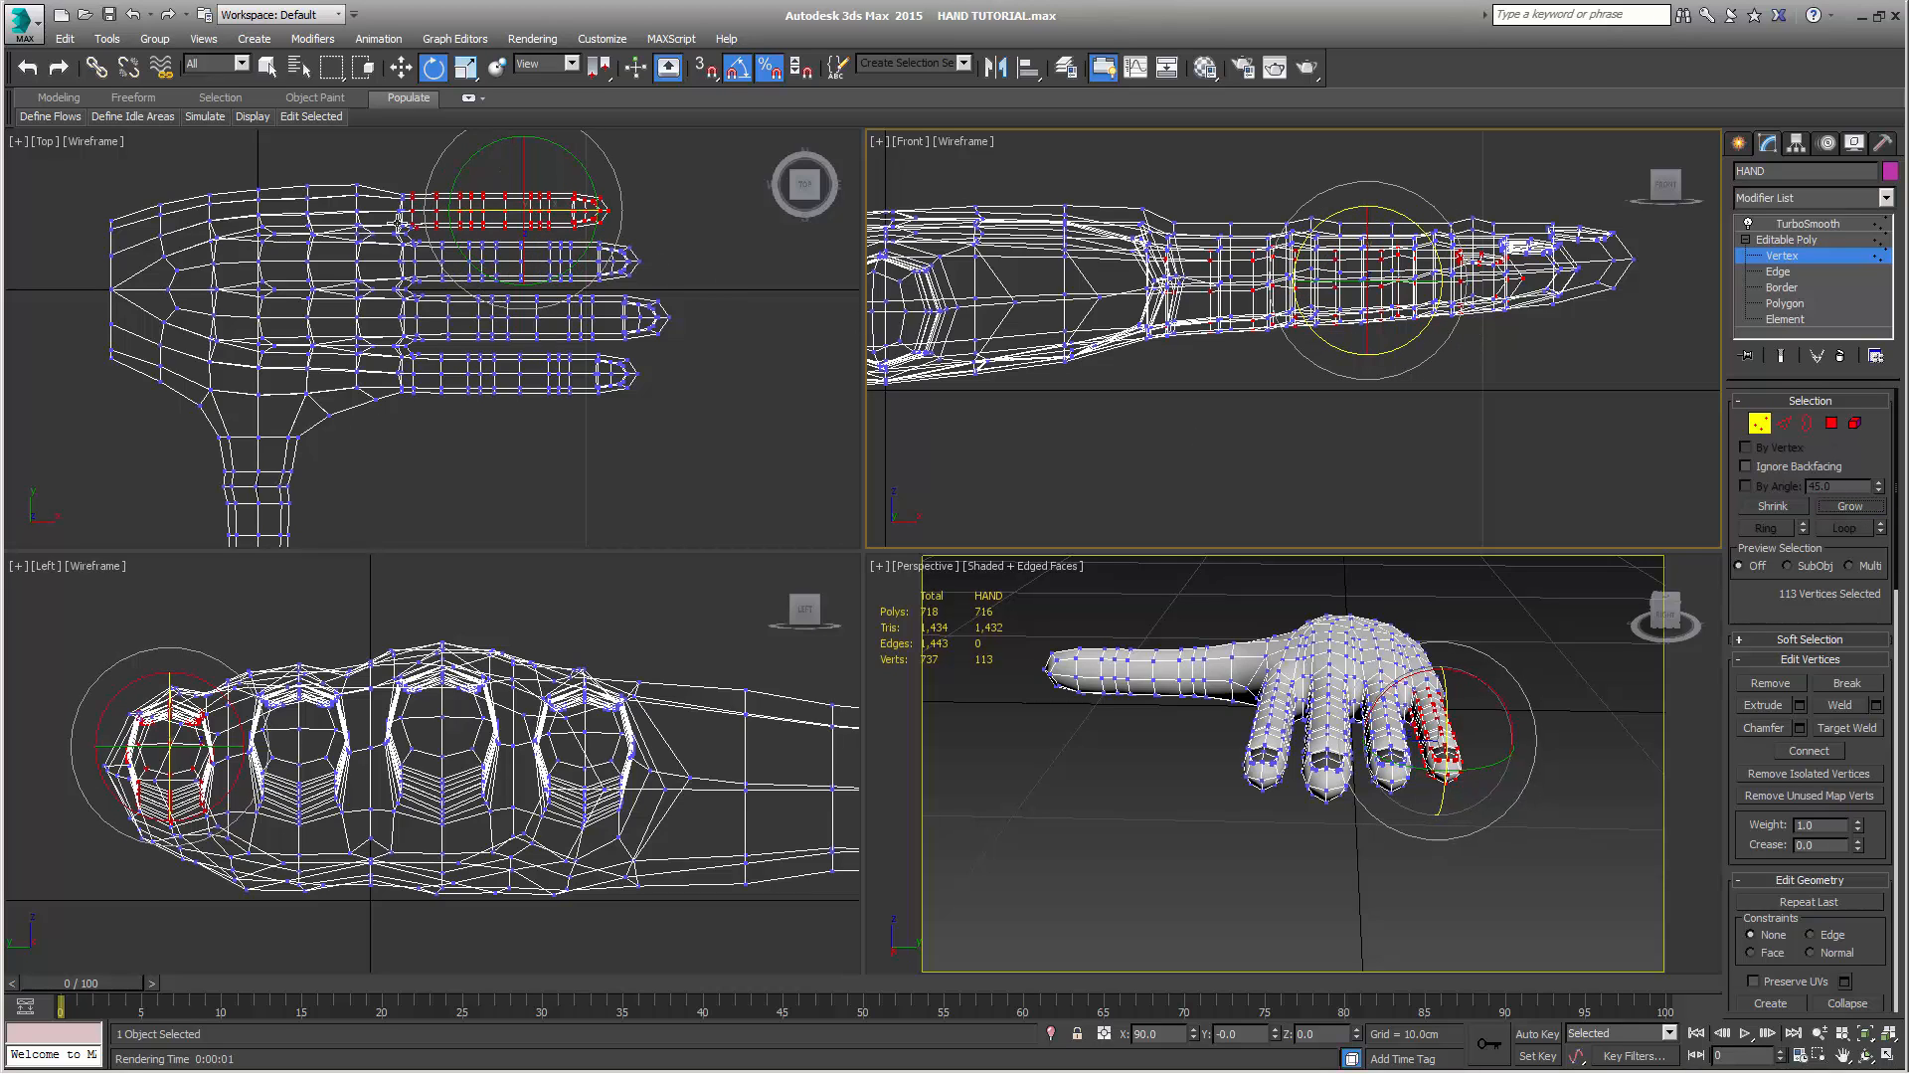
Rotate the whole little finger slightly downward in the Front view and lower it to about Z 1.18 cm
{"action": "middle_click_drag", "start_coordinate": [1474, 489], "coordinate": [1497, 506]}
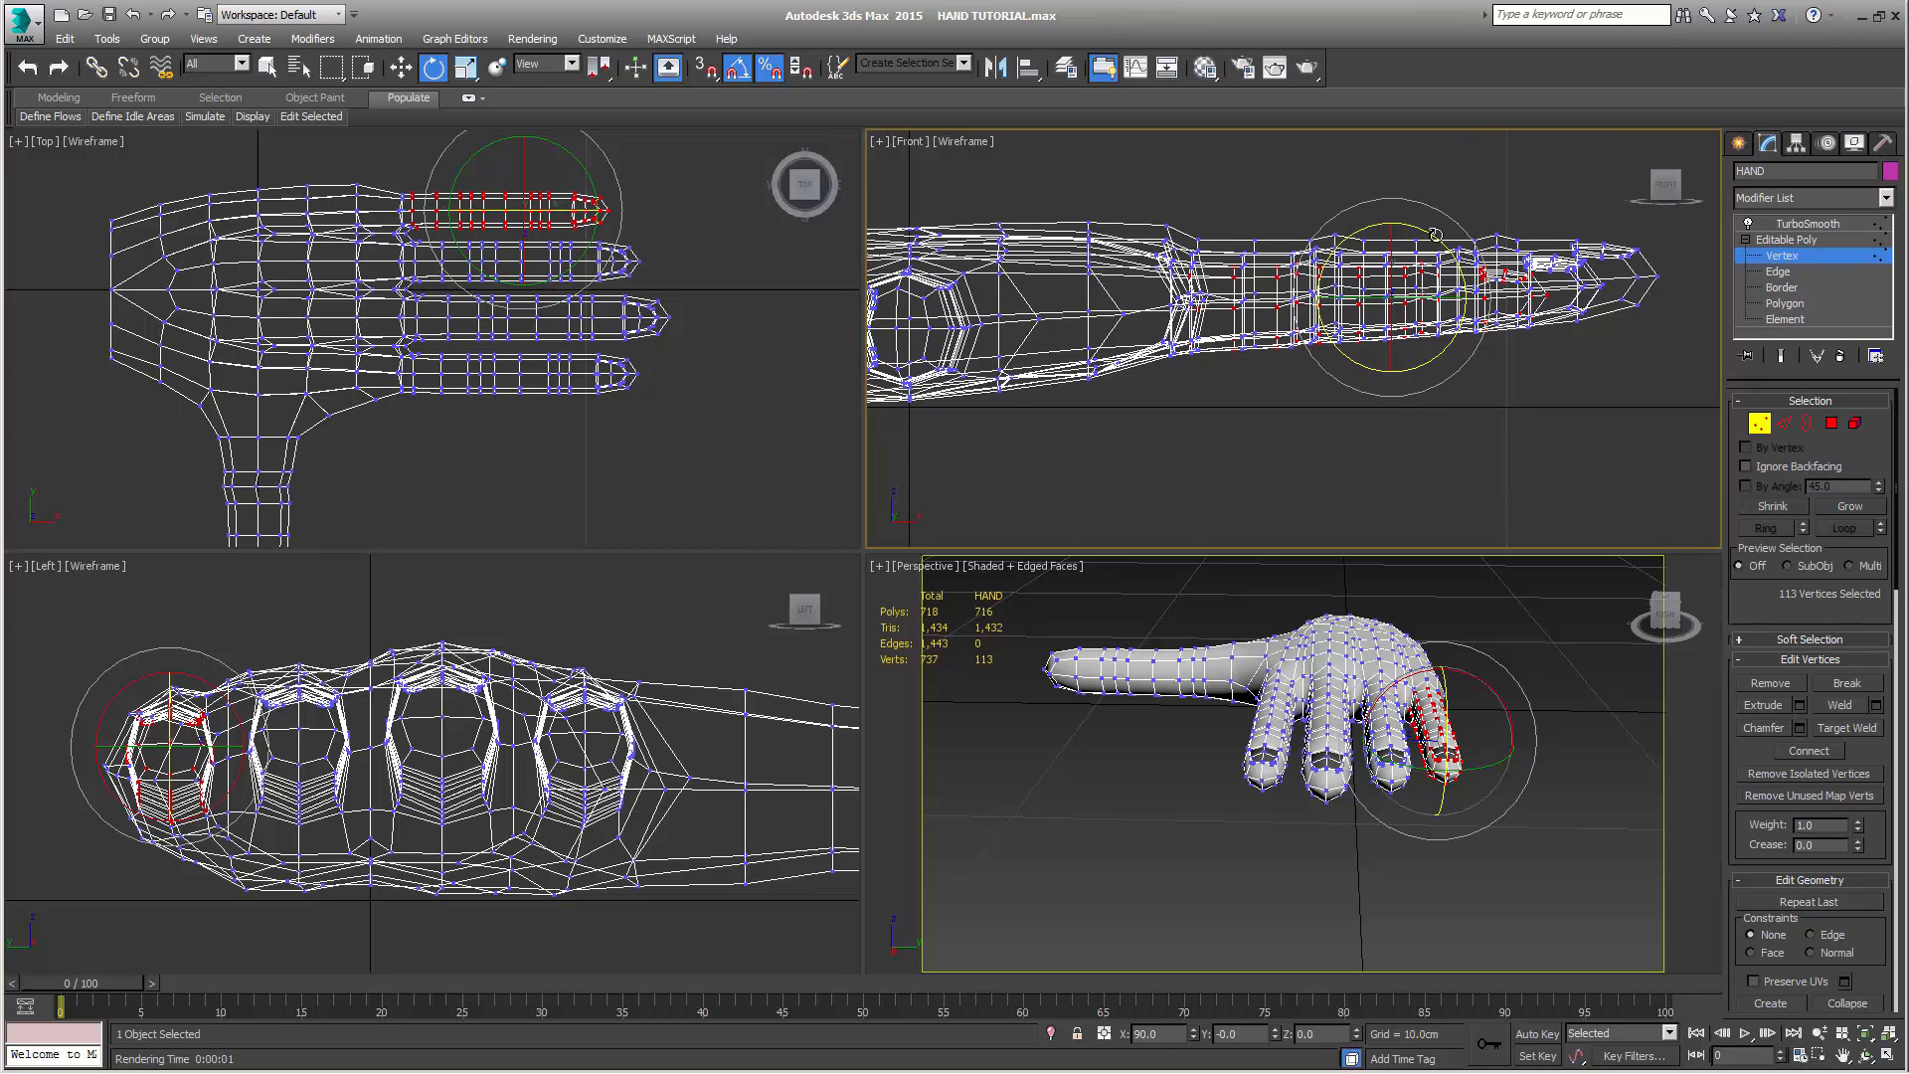
{"action": "left_click_drag", "start_coordinate": [1435, 243], "coordinate": [1443, 249]}
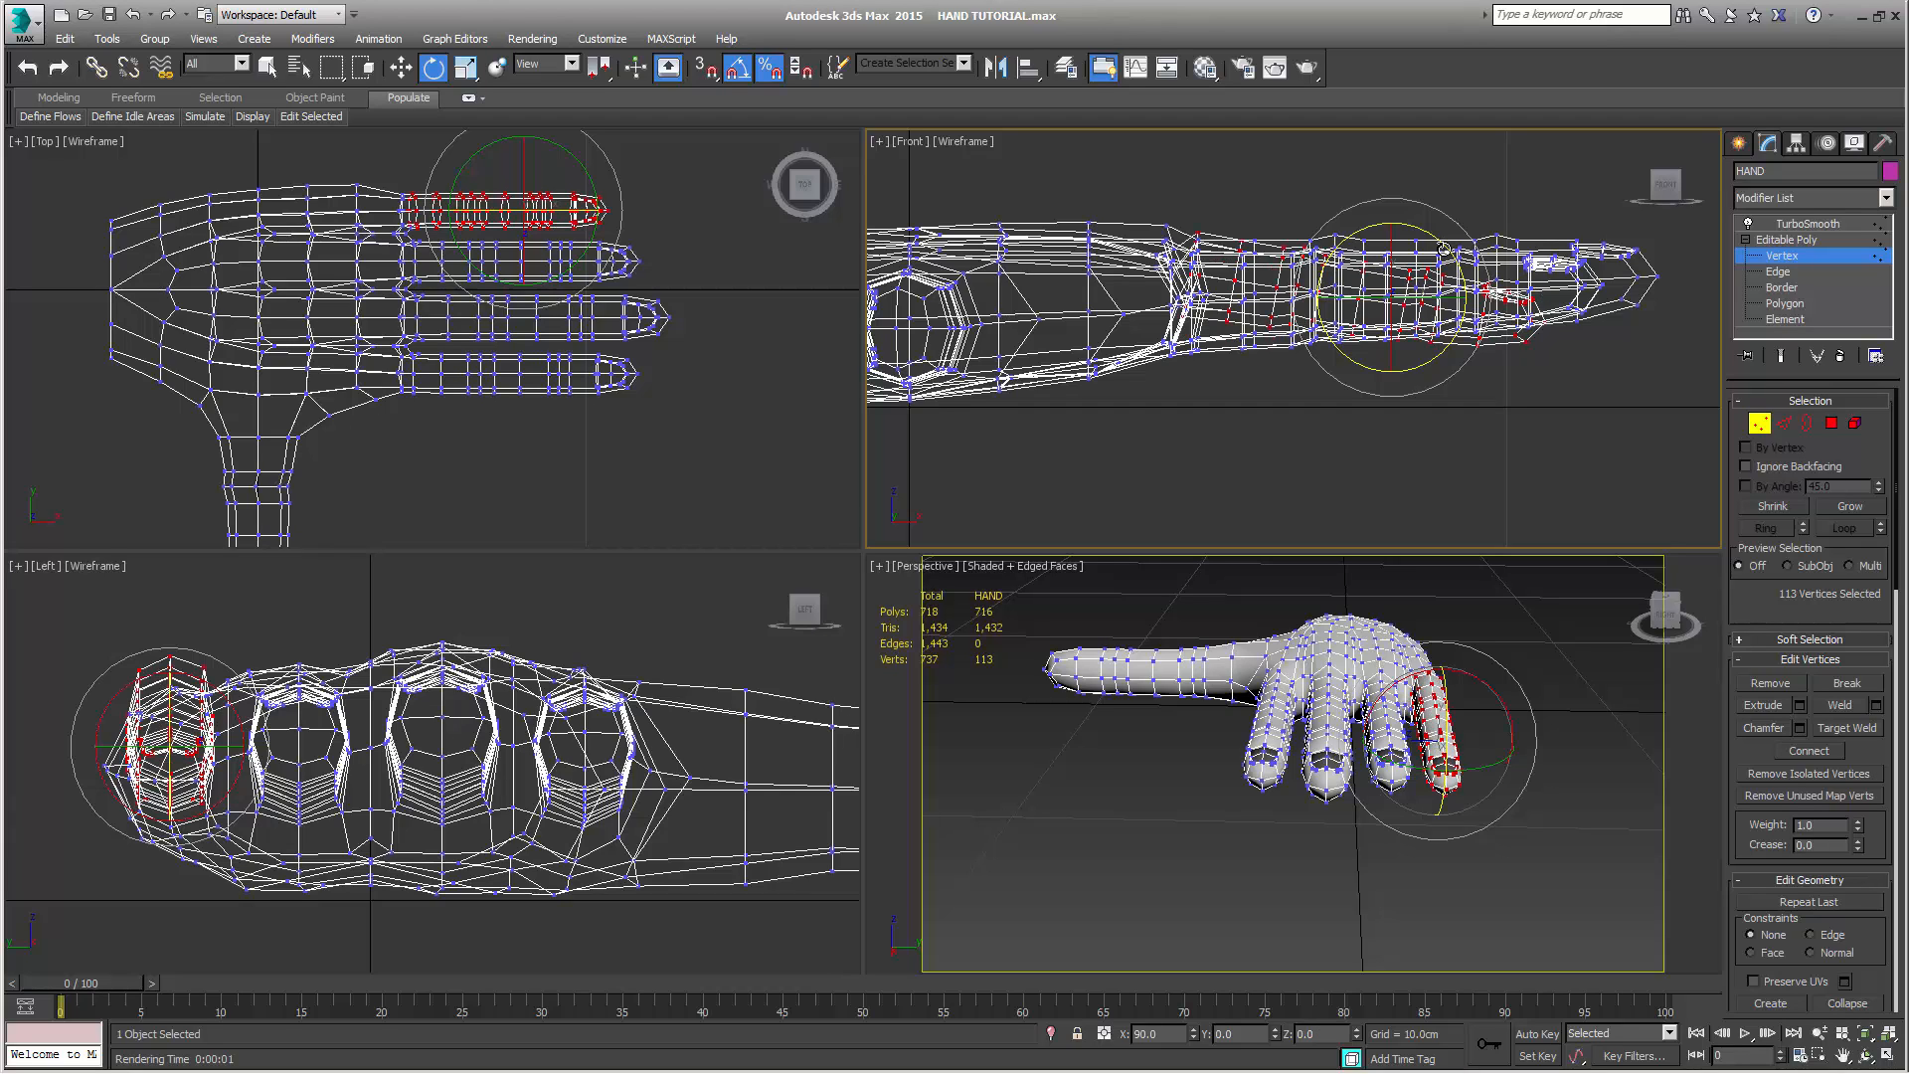
{"action": "key", "text": "w"}
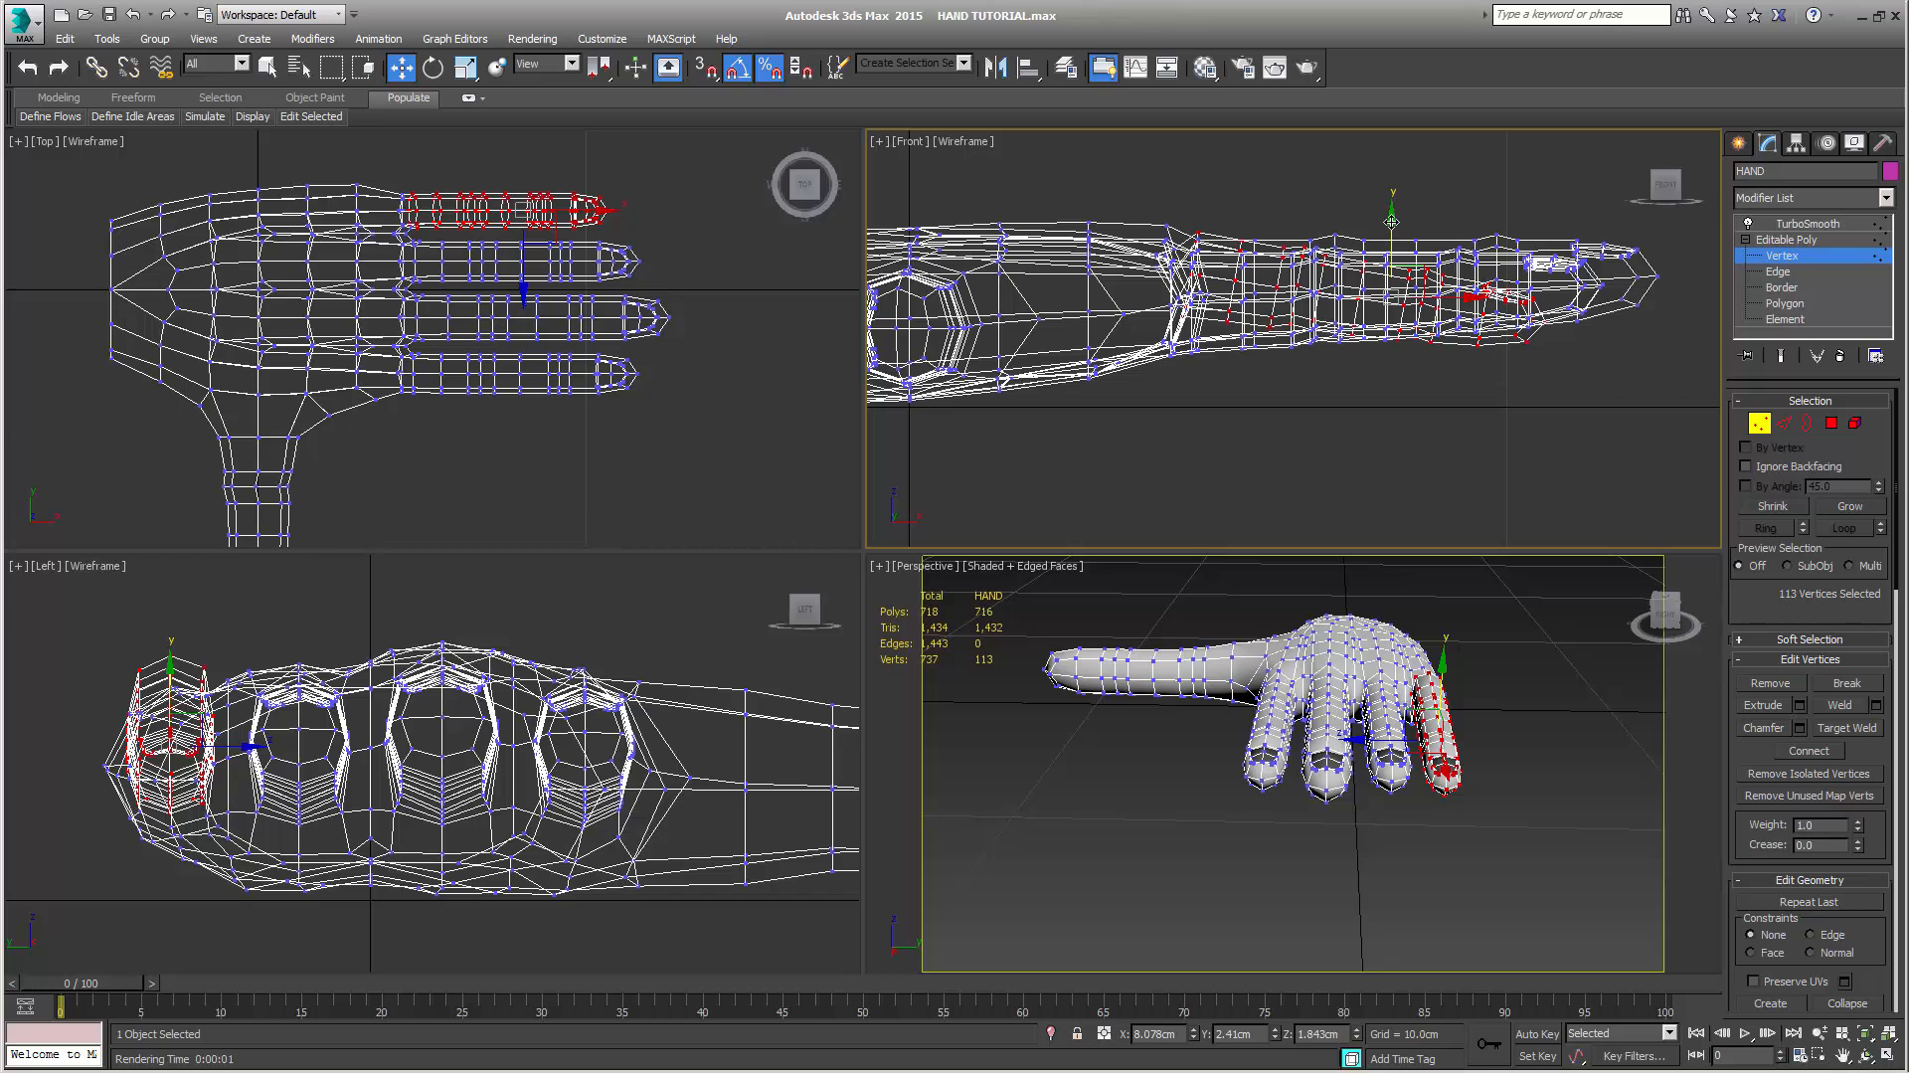
{"action": "left_click_drag", "start_coordinate": [1392, 226], "coordinate": [1400, 275]}
{"action": "scroll", "coordinate": [1203, 348], "scroll_direction": "up", "scroll_amount": 3}
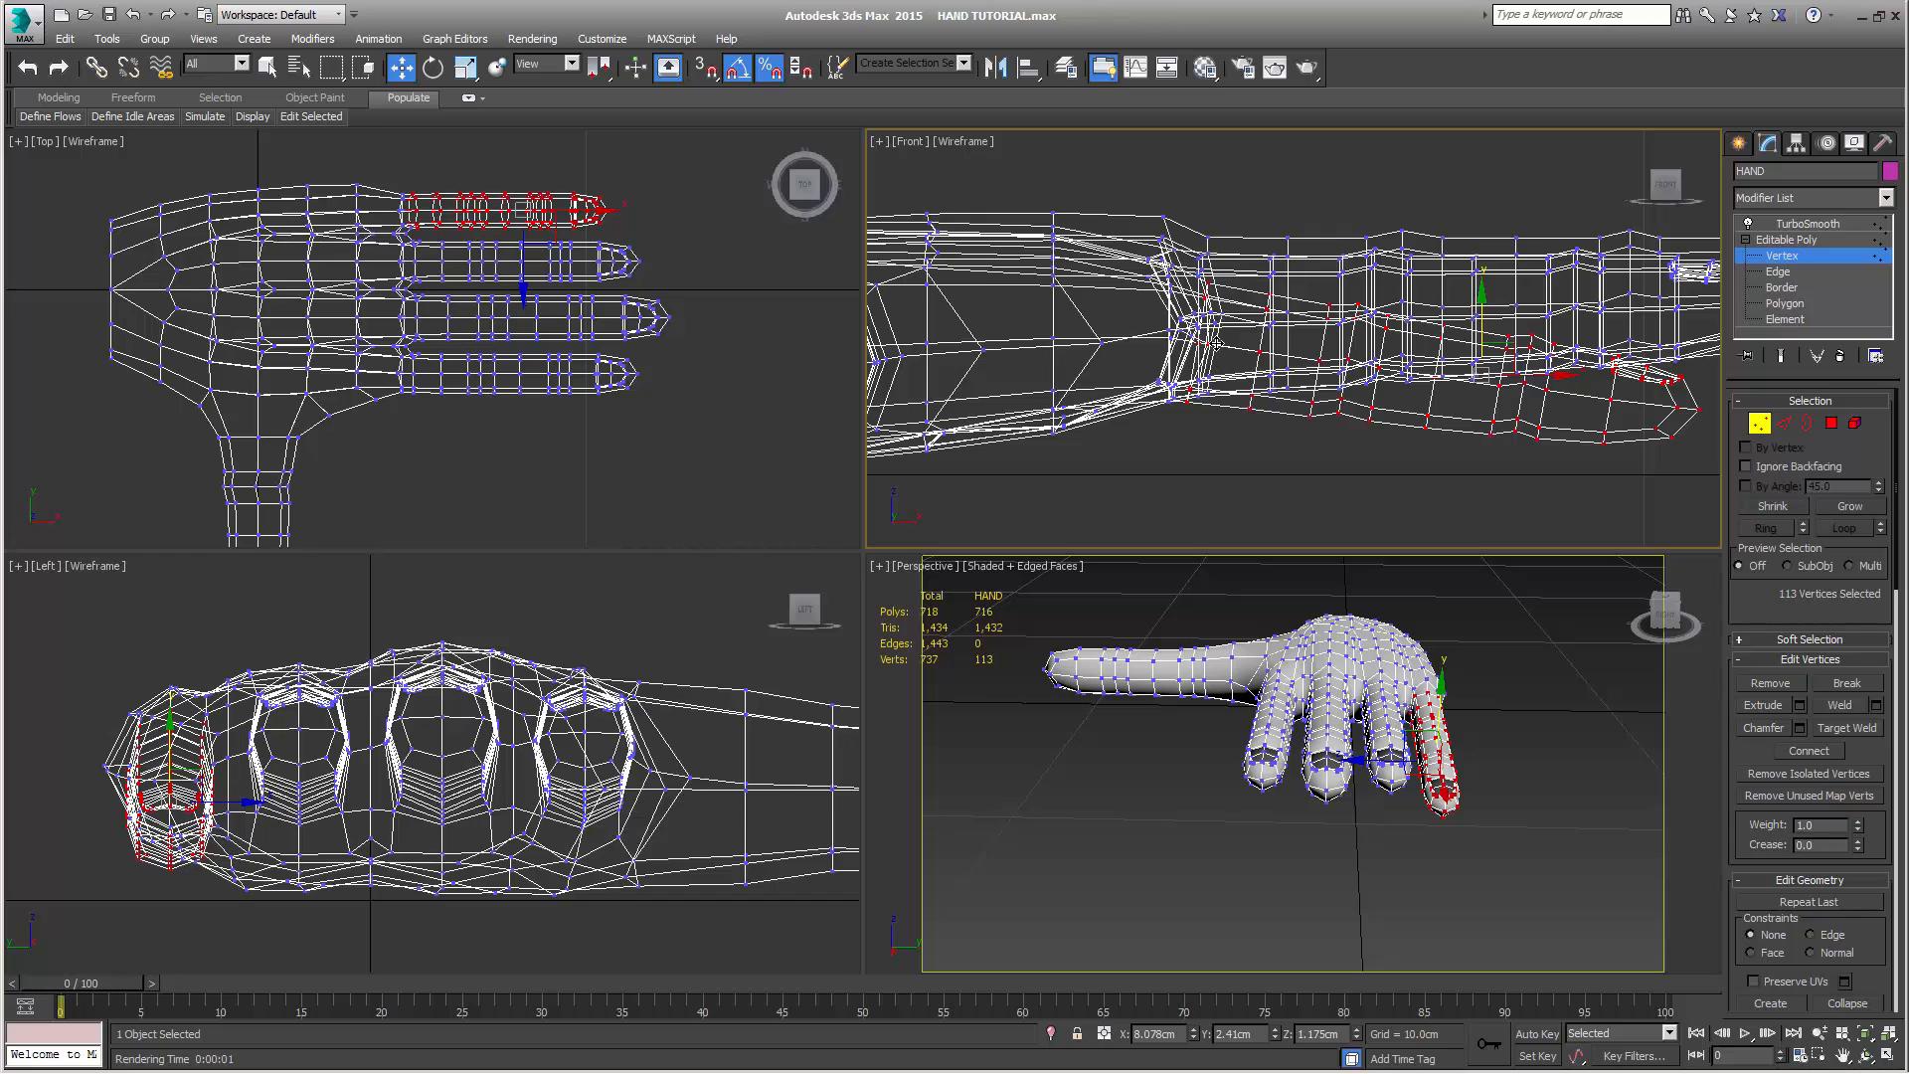
{"action": "left_click_drag", "start_coordinate": [1483, 302], "coordinate": [1492, 303]}
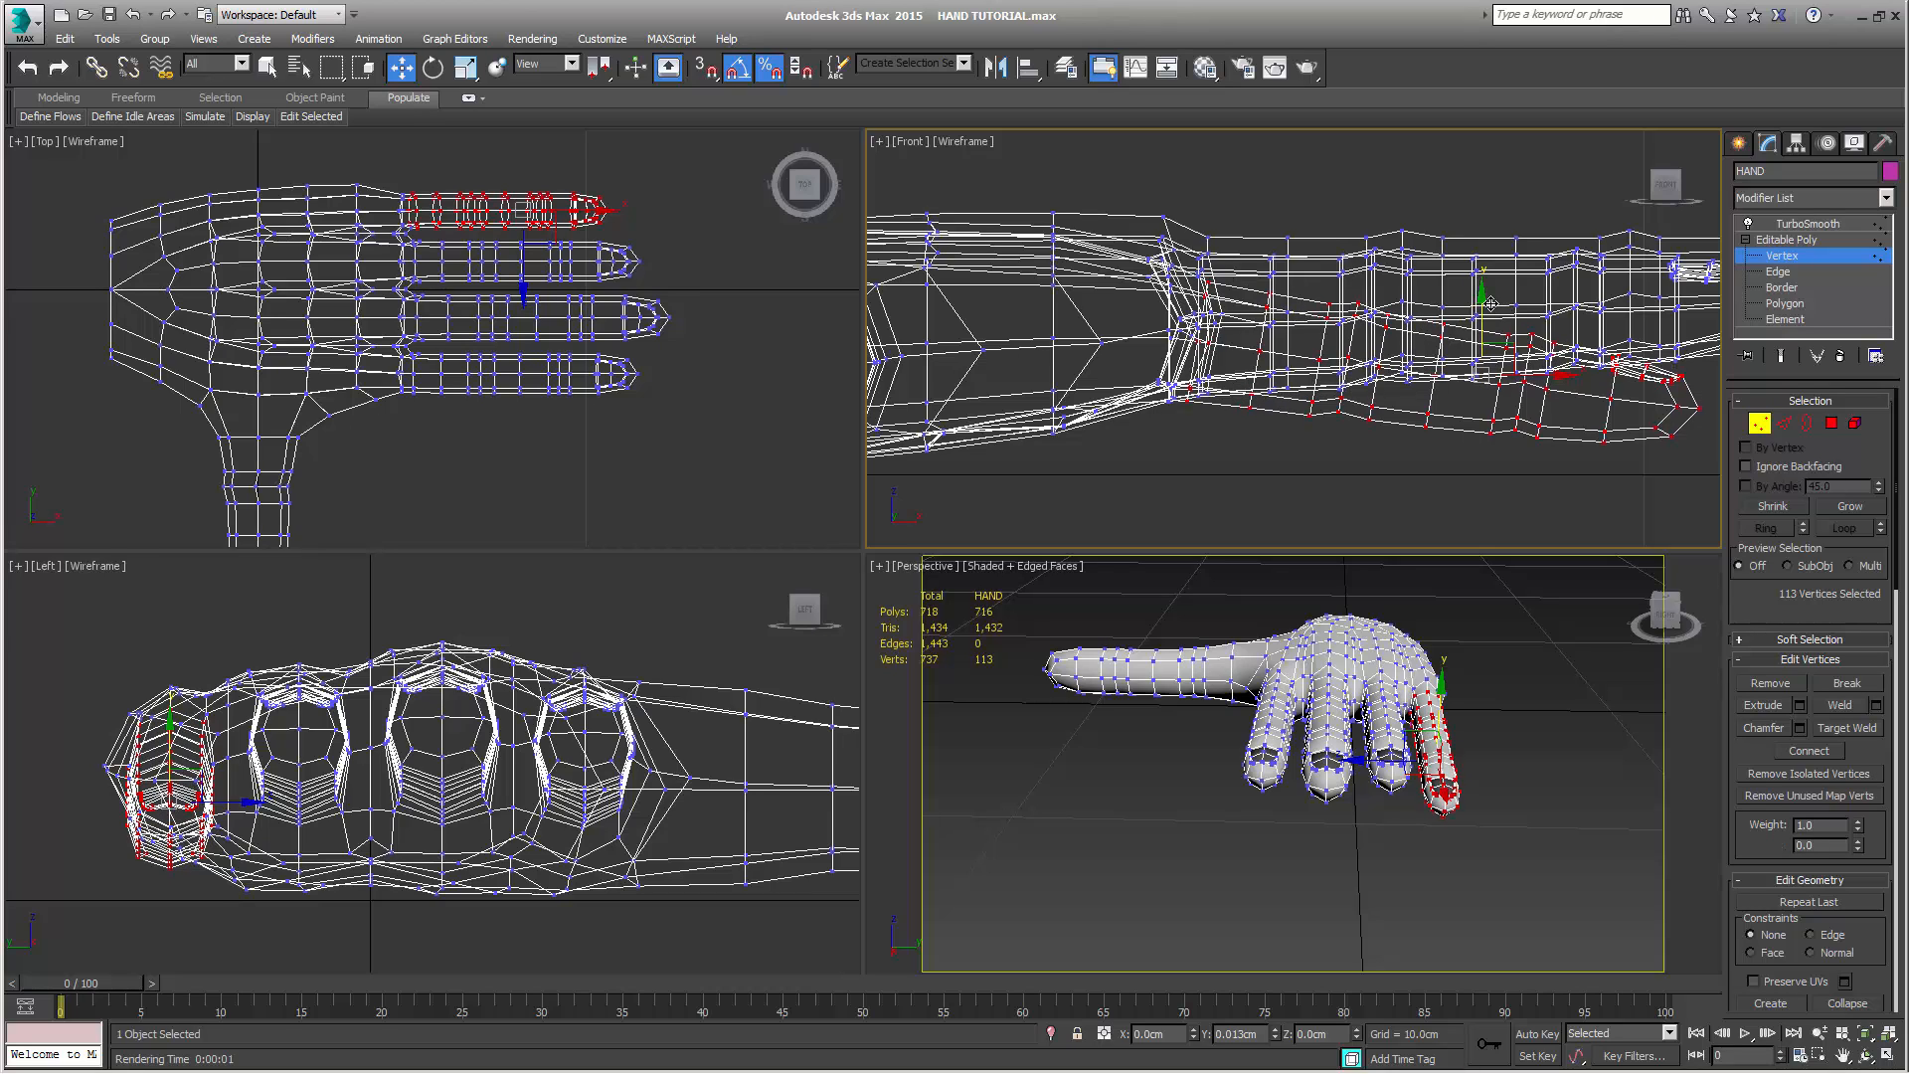
{"action": "left_click_drag", "start_coordinate": [1490, 303], "coordinate": [1491, 304]}
Shrink the selection by two rings, rotate the little finger further downward and move it to about X 8.44 cm, Z 0.92 cm
{"action": "left_click", "coordinate": [1790, 505]}
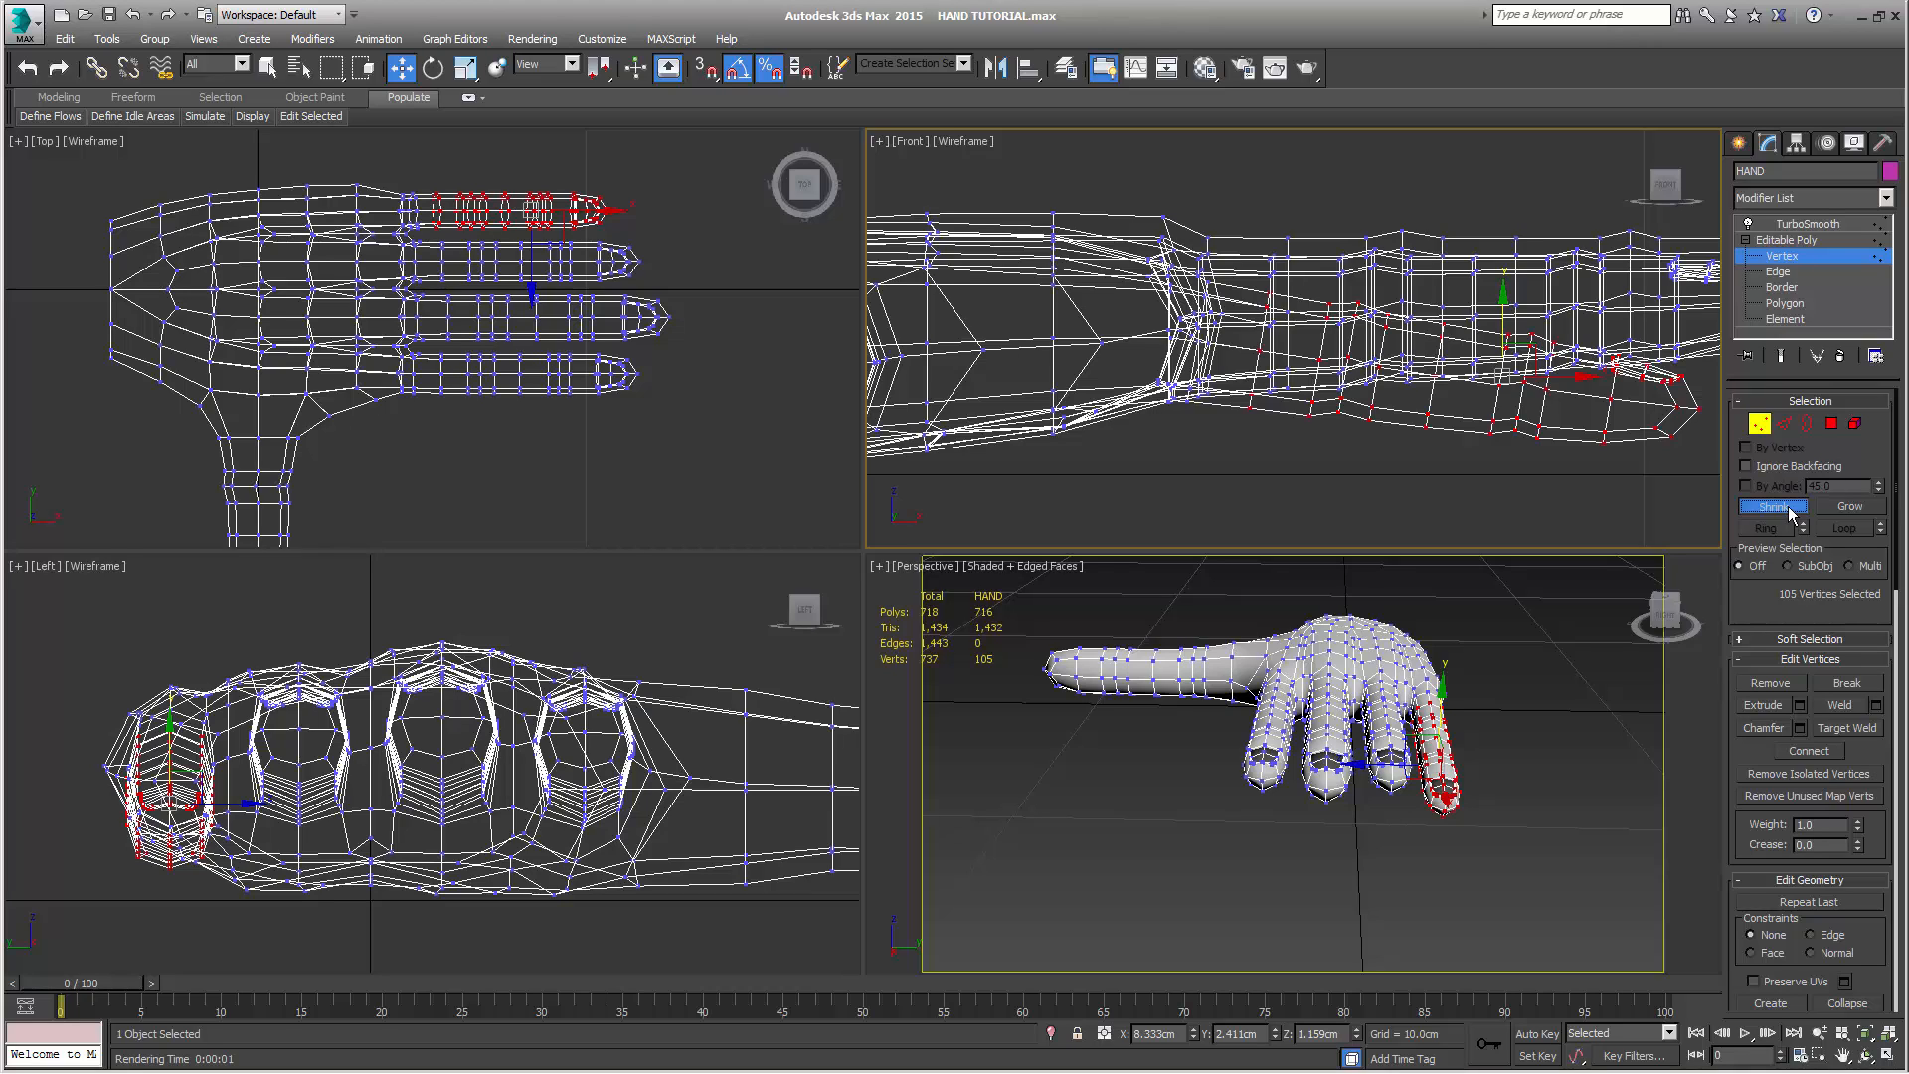
{"action": "left_click", "coordinate": [1788, 507]}
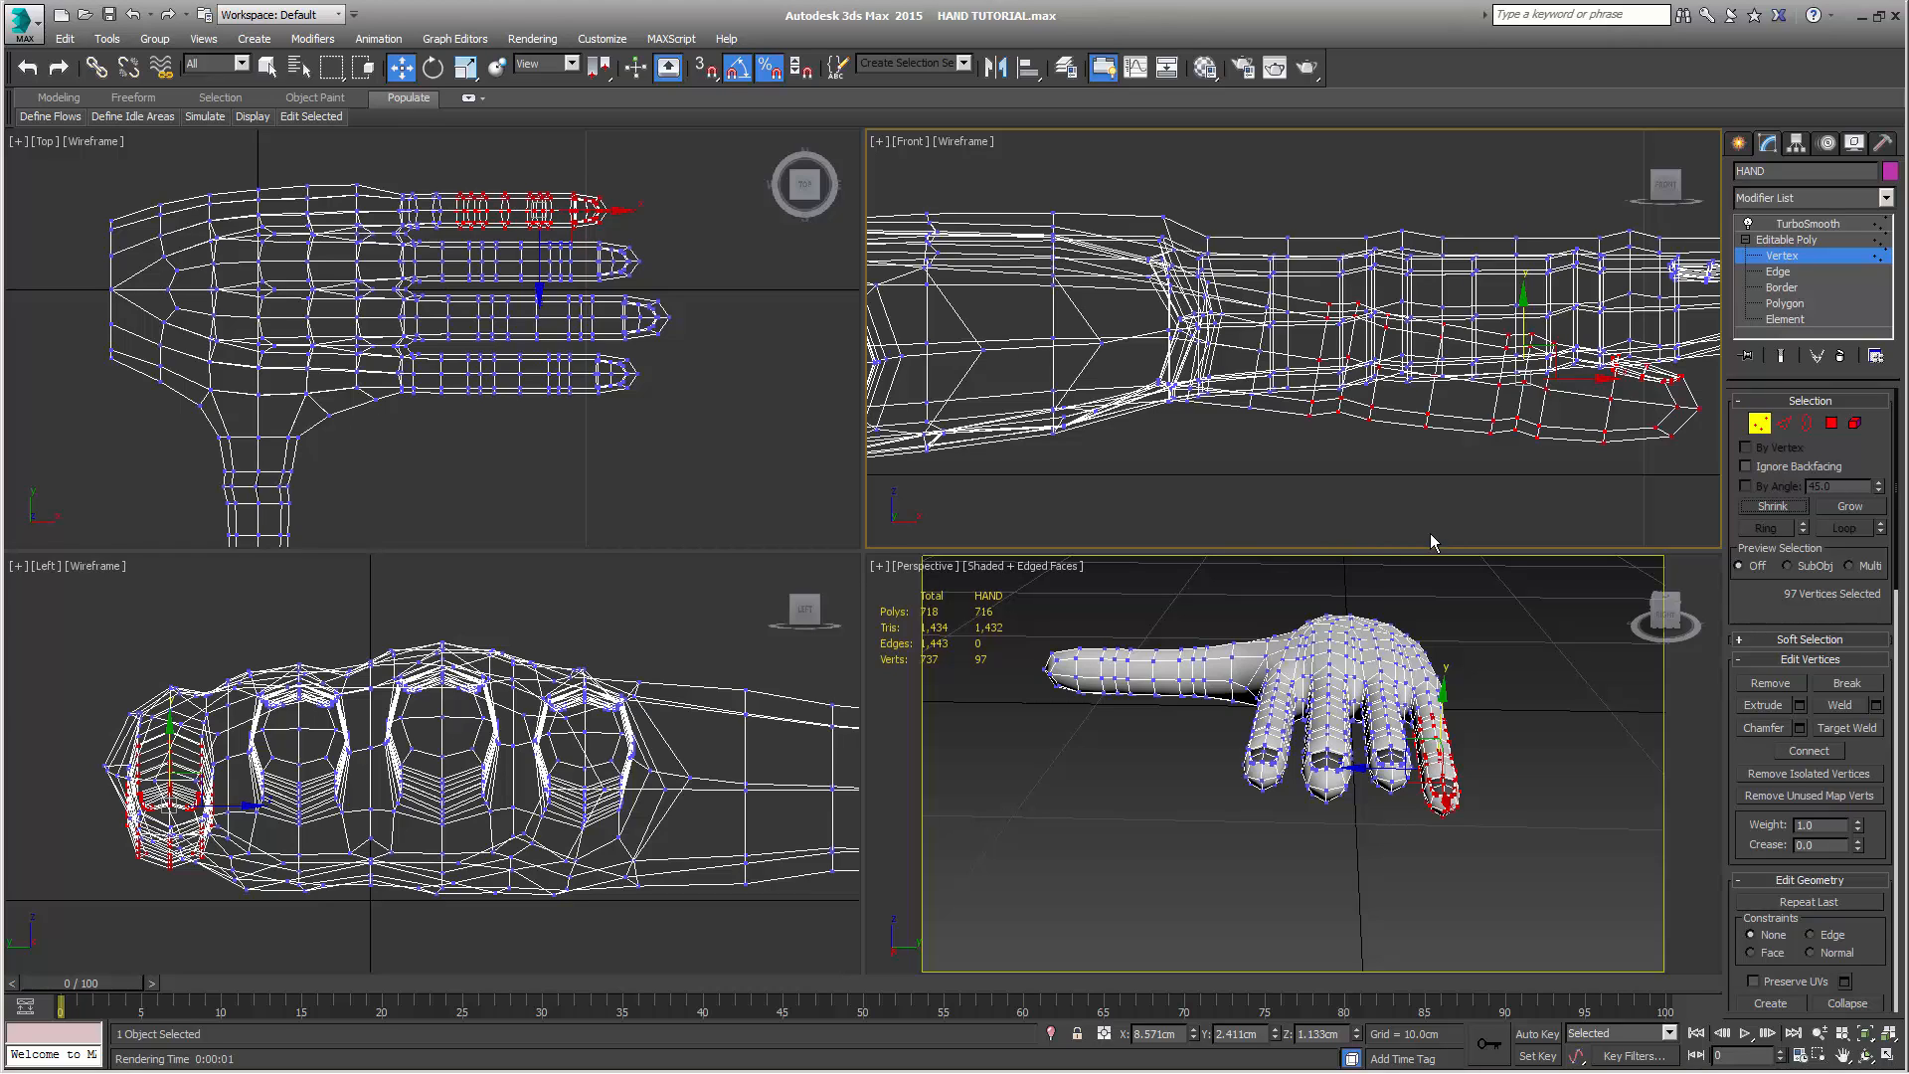
{"action": "key", "text": "e"}
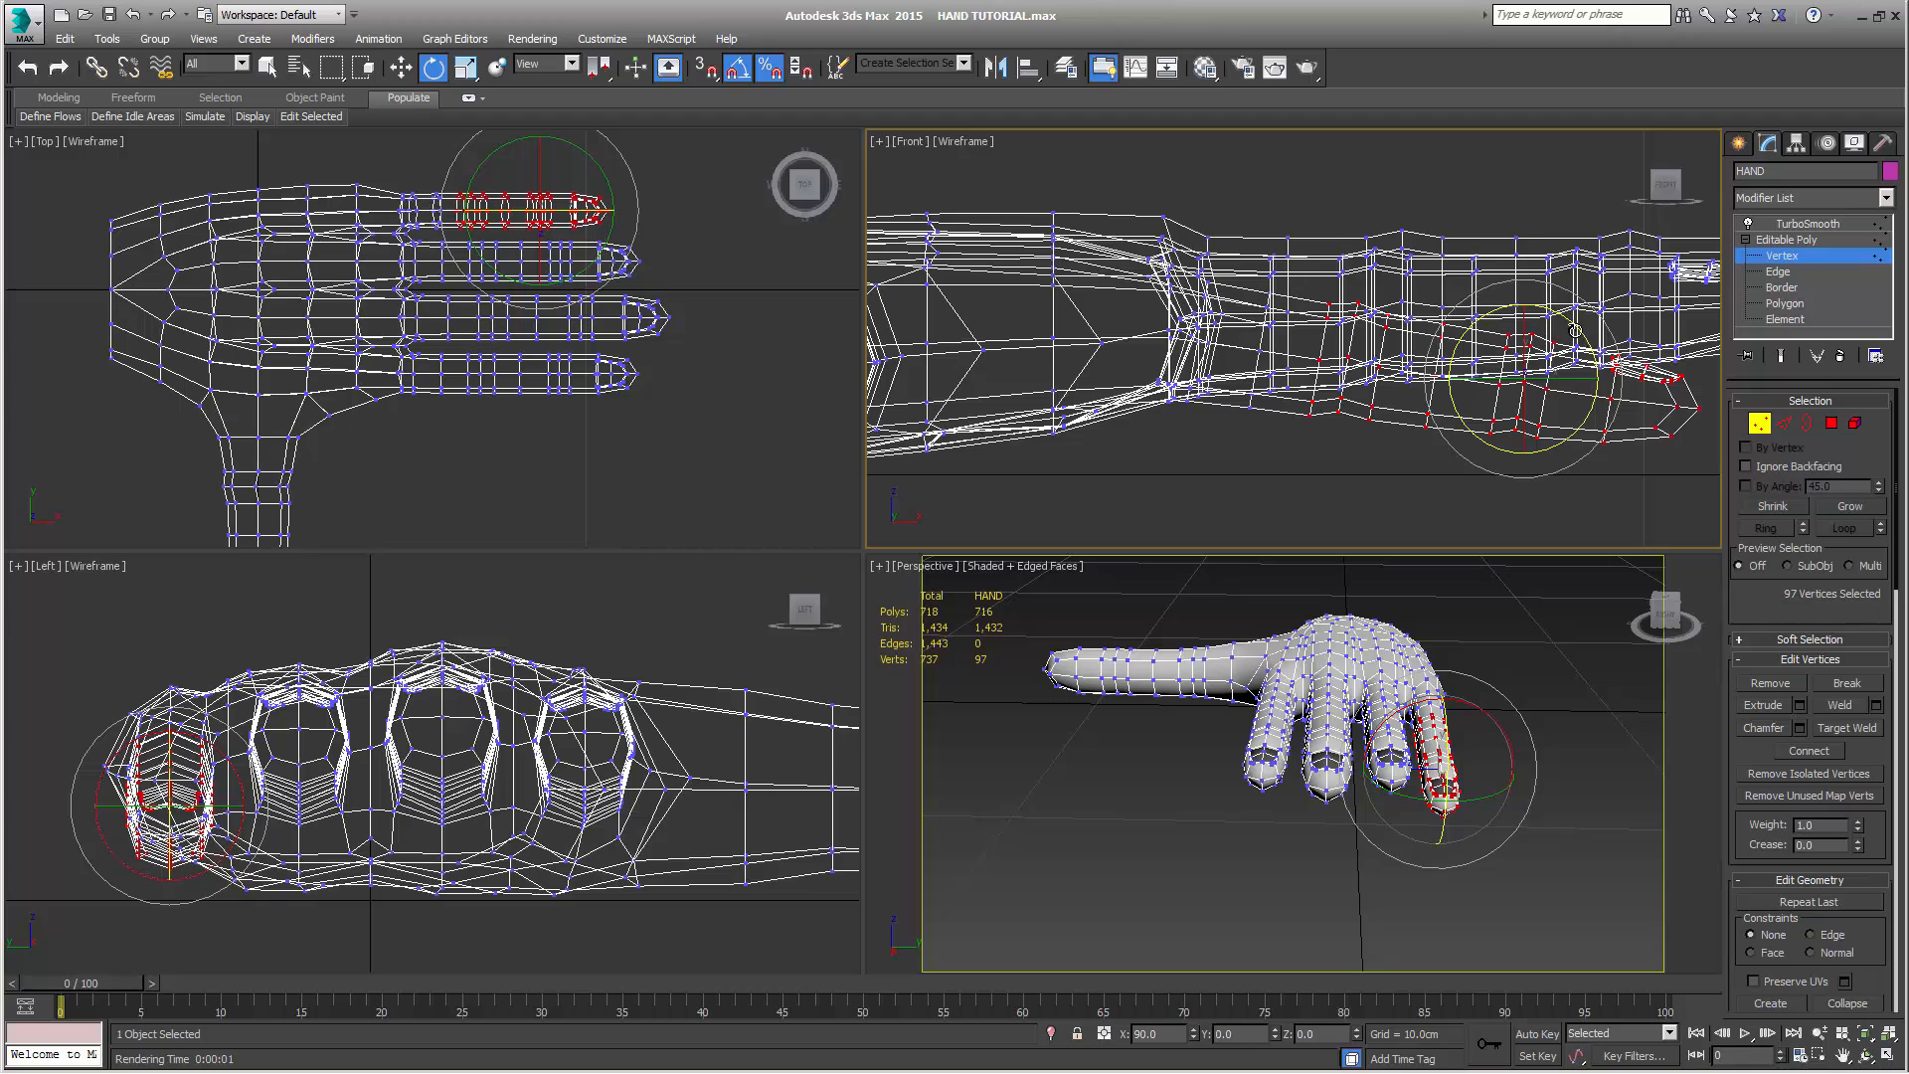
{"action": "left_click_drag", "start_coordinate": [1575, 331], "coordinate": [1578, 334]}
{"action": "key", "text": "w"}
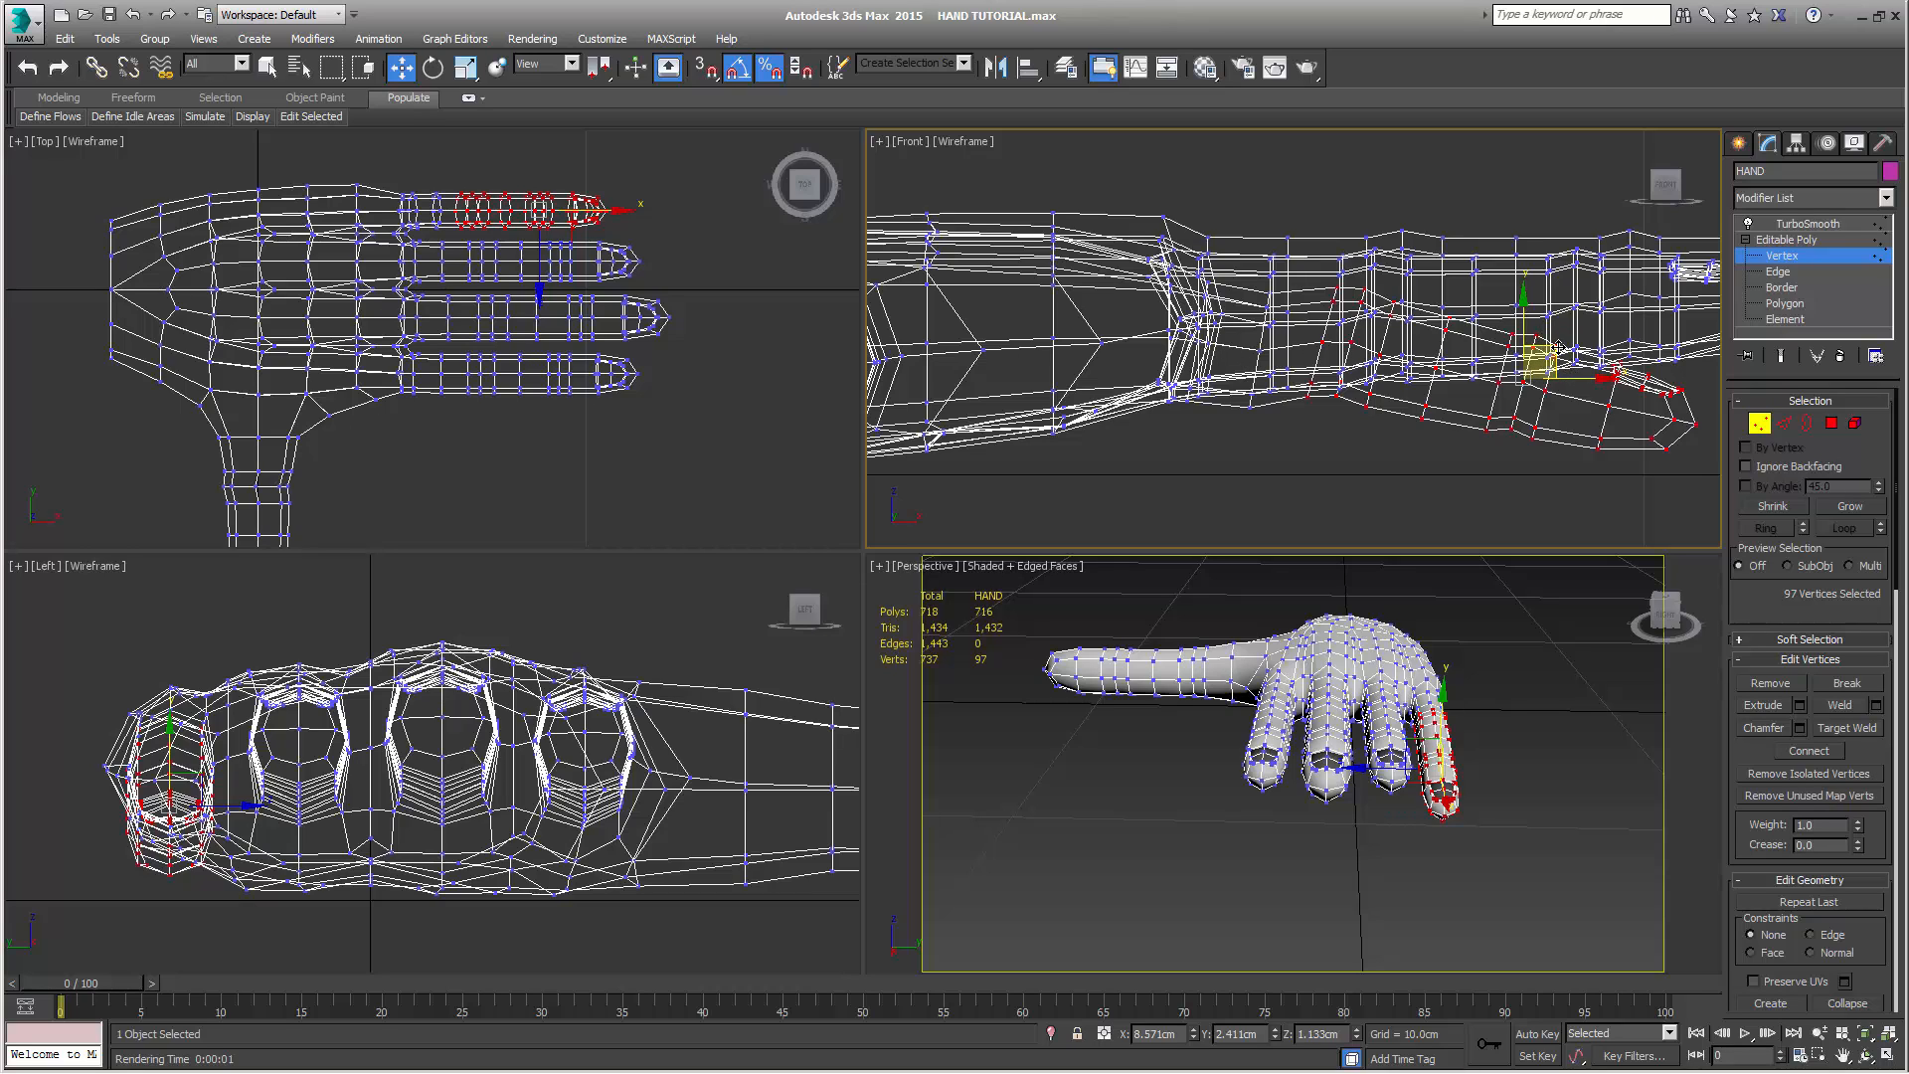
{"action": "left_click_drag", "start_coordinate": [1554, 348], "coordinate": [1548, 365]}
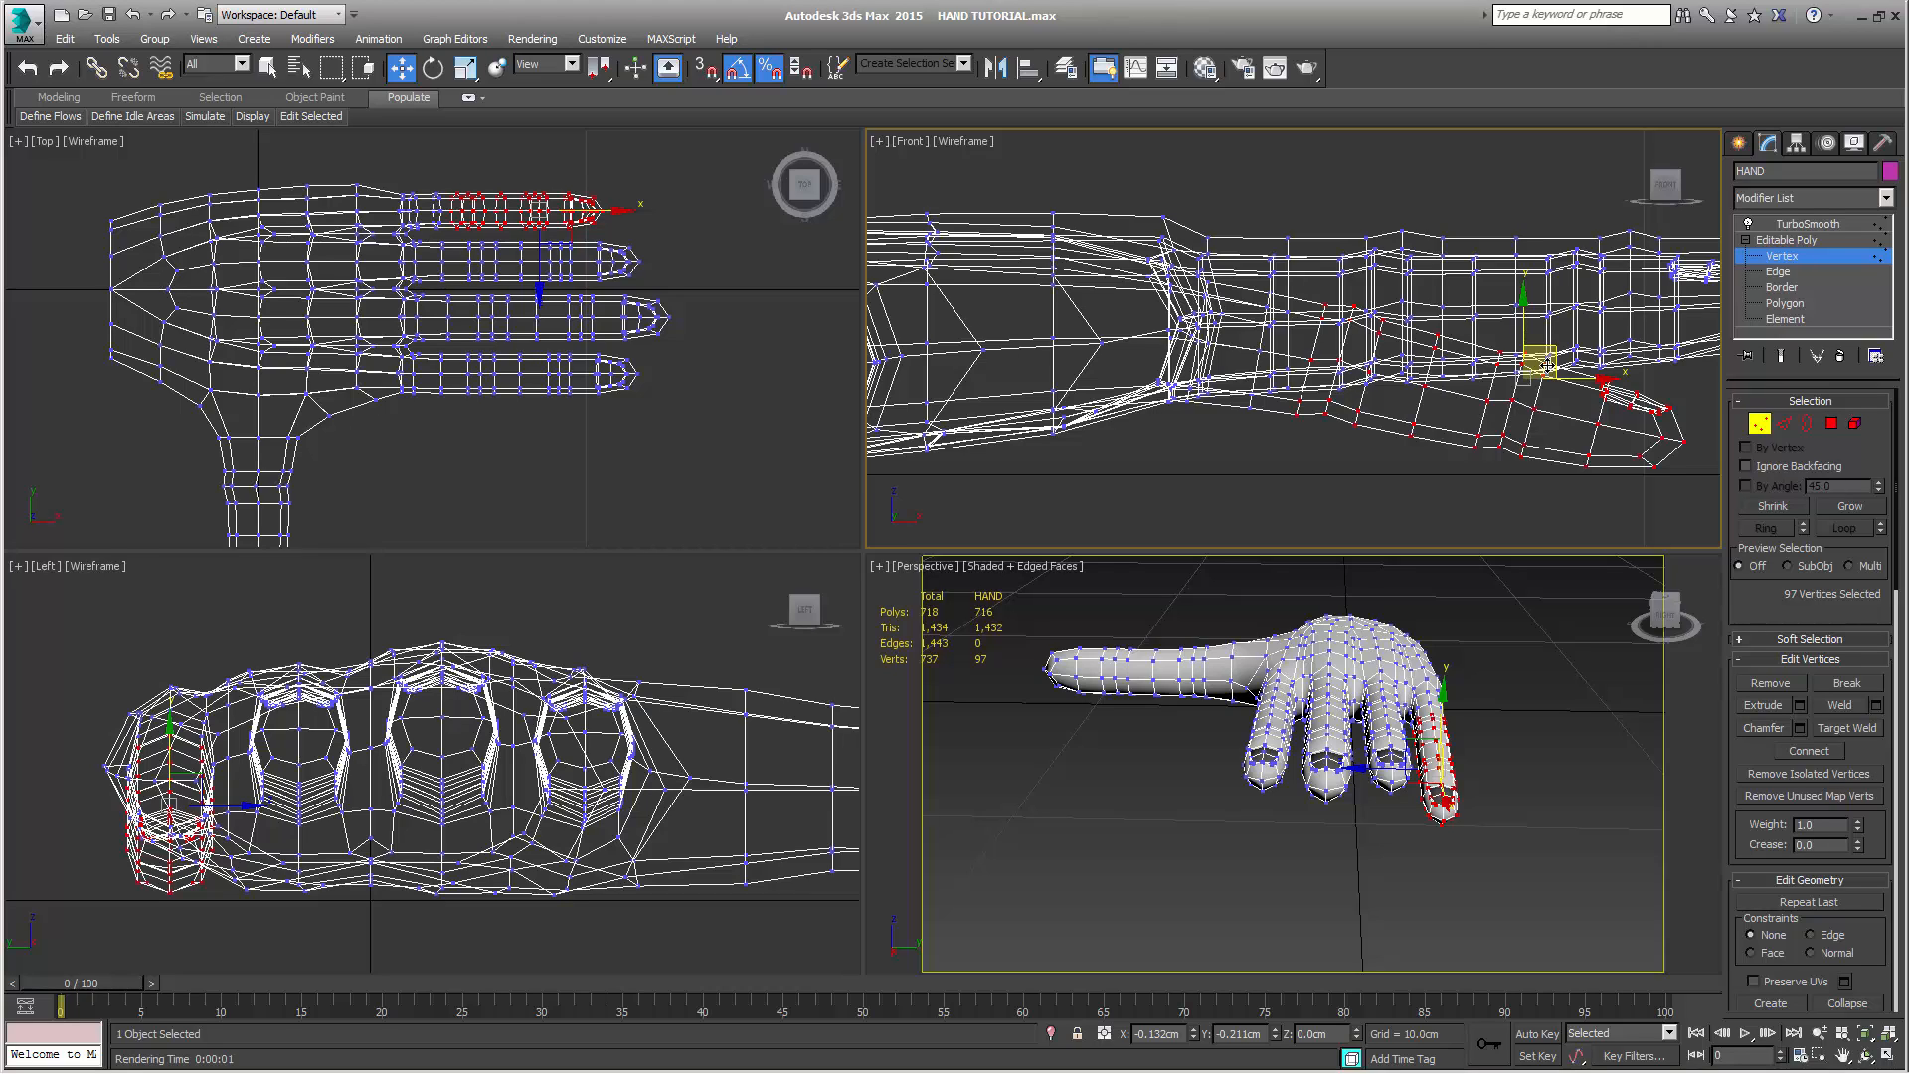
{"action": "left_click_drag", "start_coordinate": [1548, 364], "coordinate": [1535, 382]}
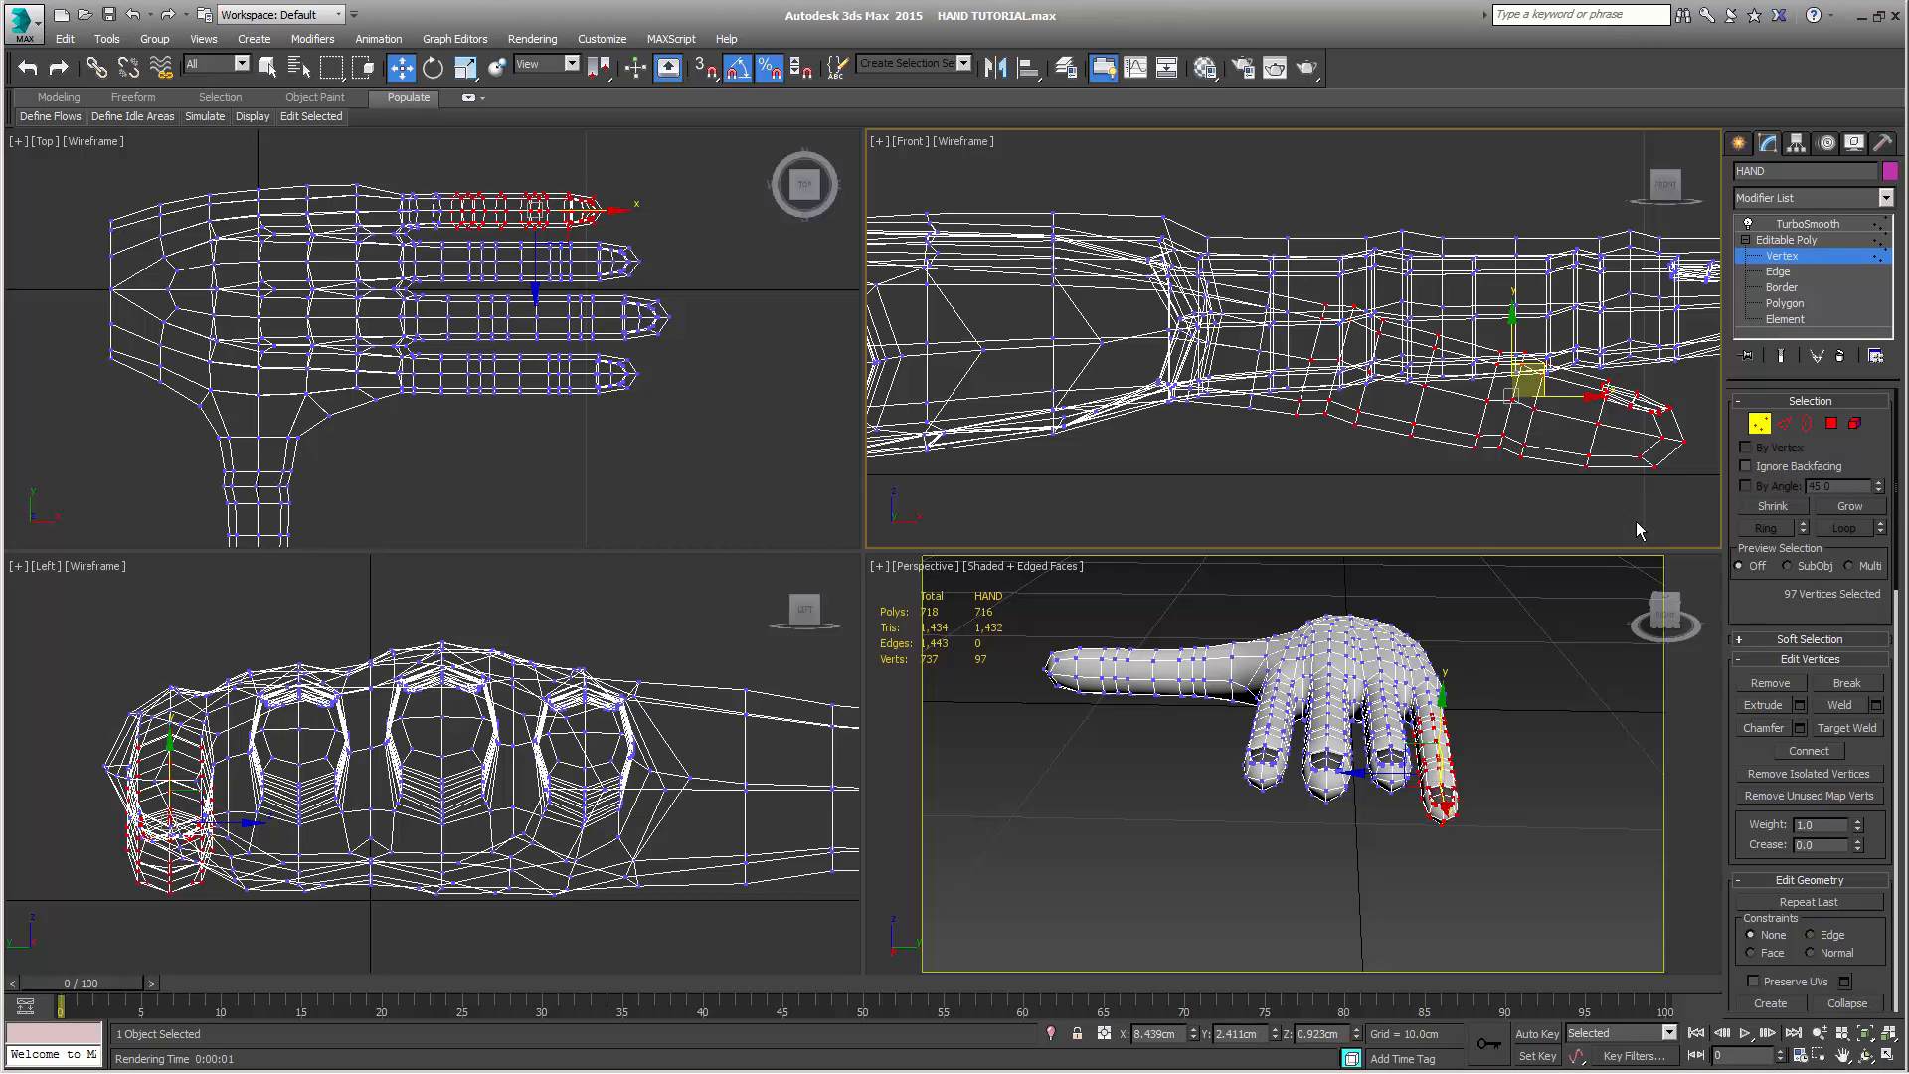
Shrink the selection by one ring, bend the remaining little finger section downward and move it to about X 8.53 cm, Z 0.67 cm
{"action": "left_click", "coordinate": [1773, 506]}
{"action": "key", "text": "e"}
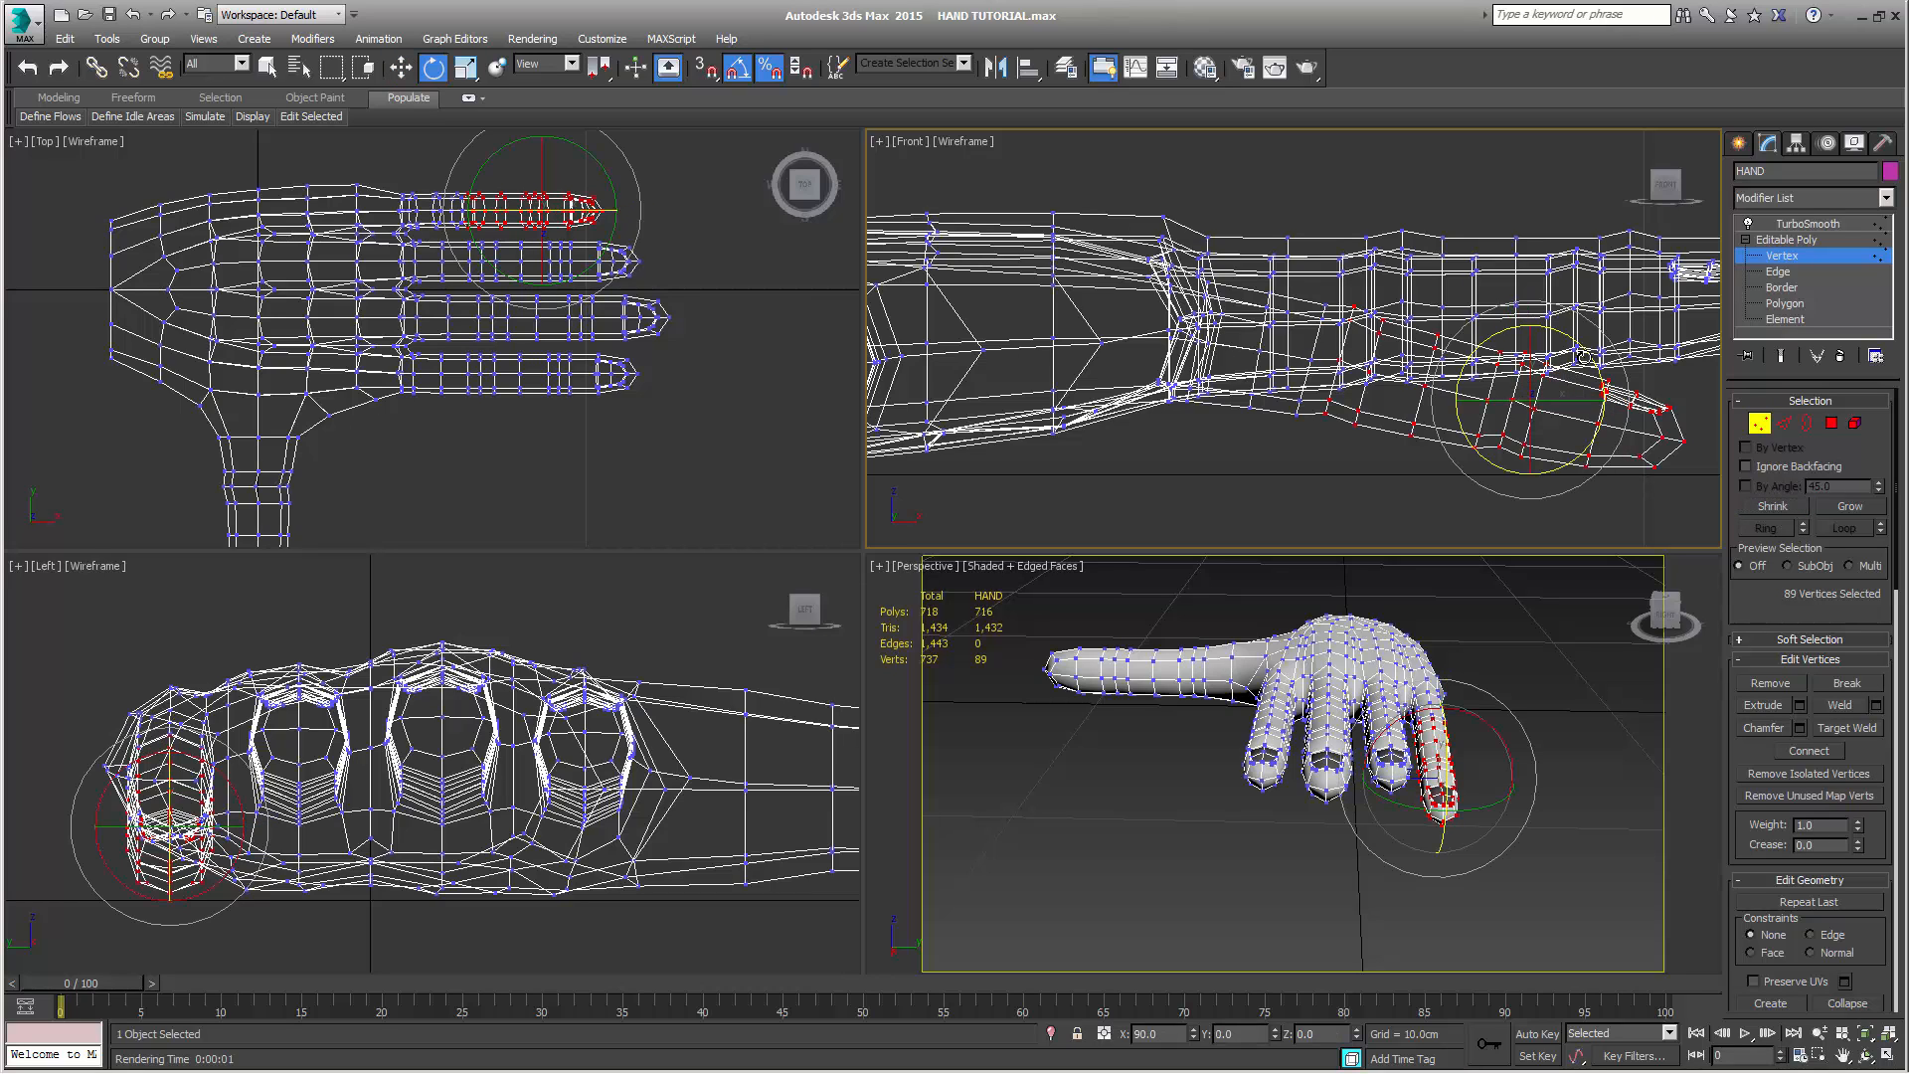
{"action": "left_click_drag", "start_coordinate": [1587, 354], "coordinate": [1552, 395]}
{"action": "key", "text": "w"}
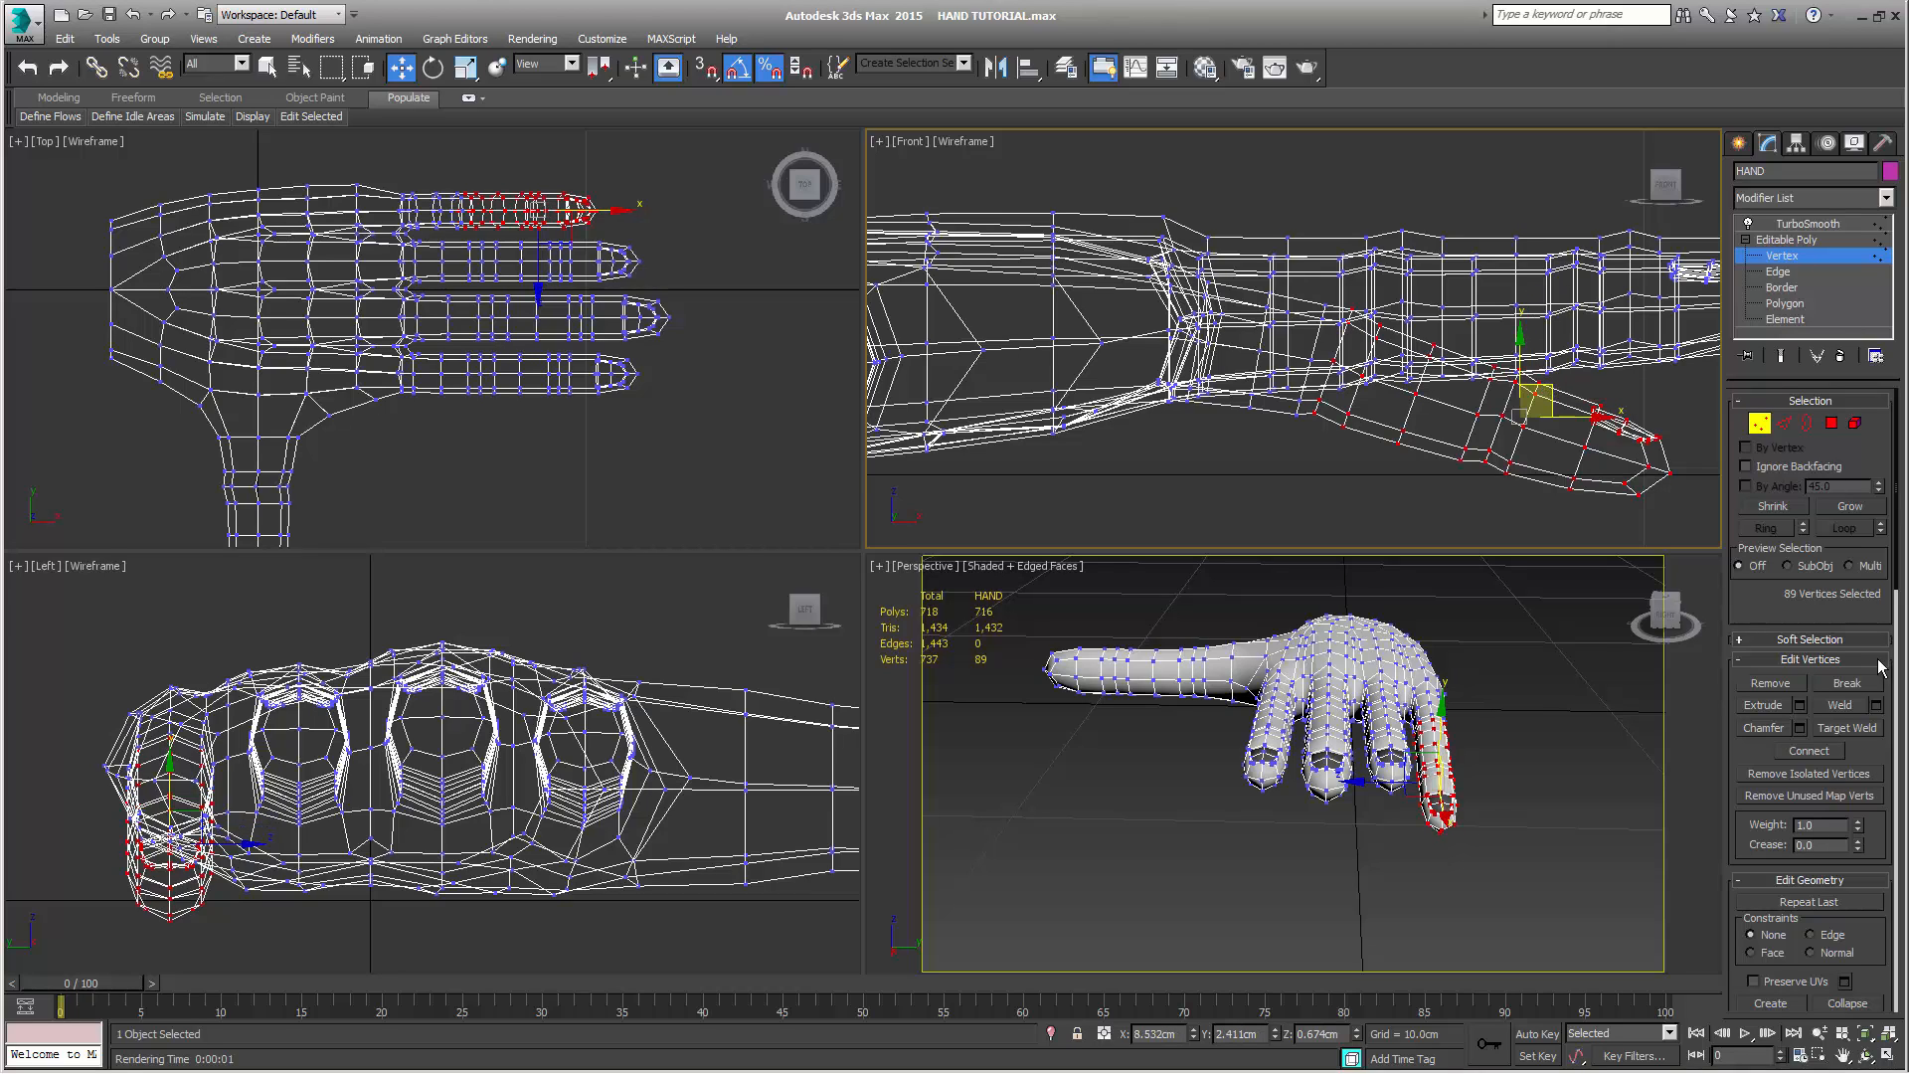
Drop another ring at the little finger's base from the selection, tilt the rest slightly downward and move it to about X 8.59 cm, Z 0.43 cm
{"action": "left_click", "coordinate": [1785, 509]}
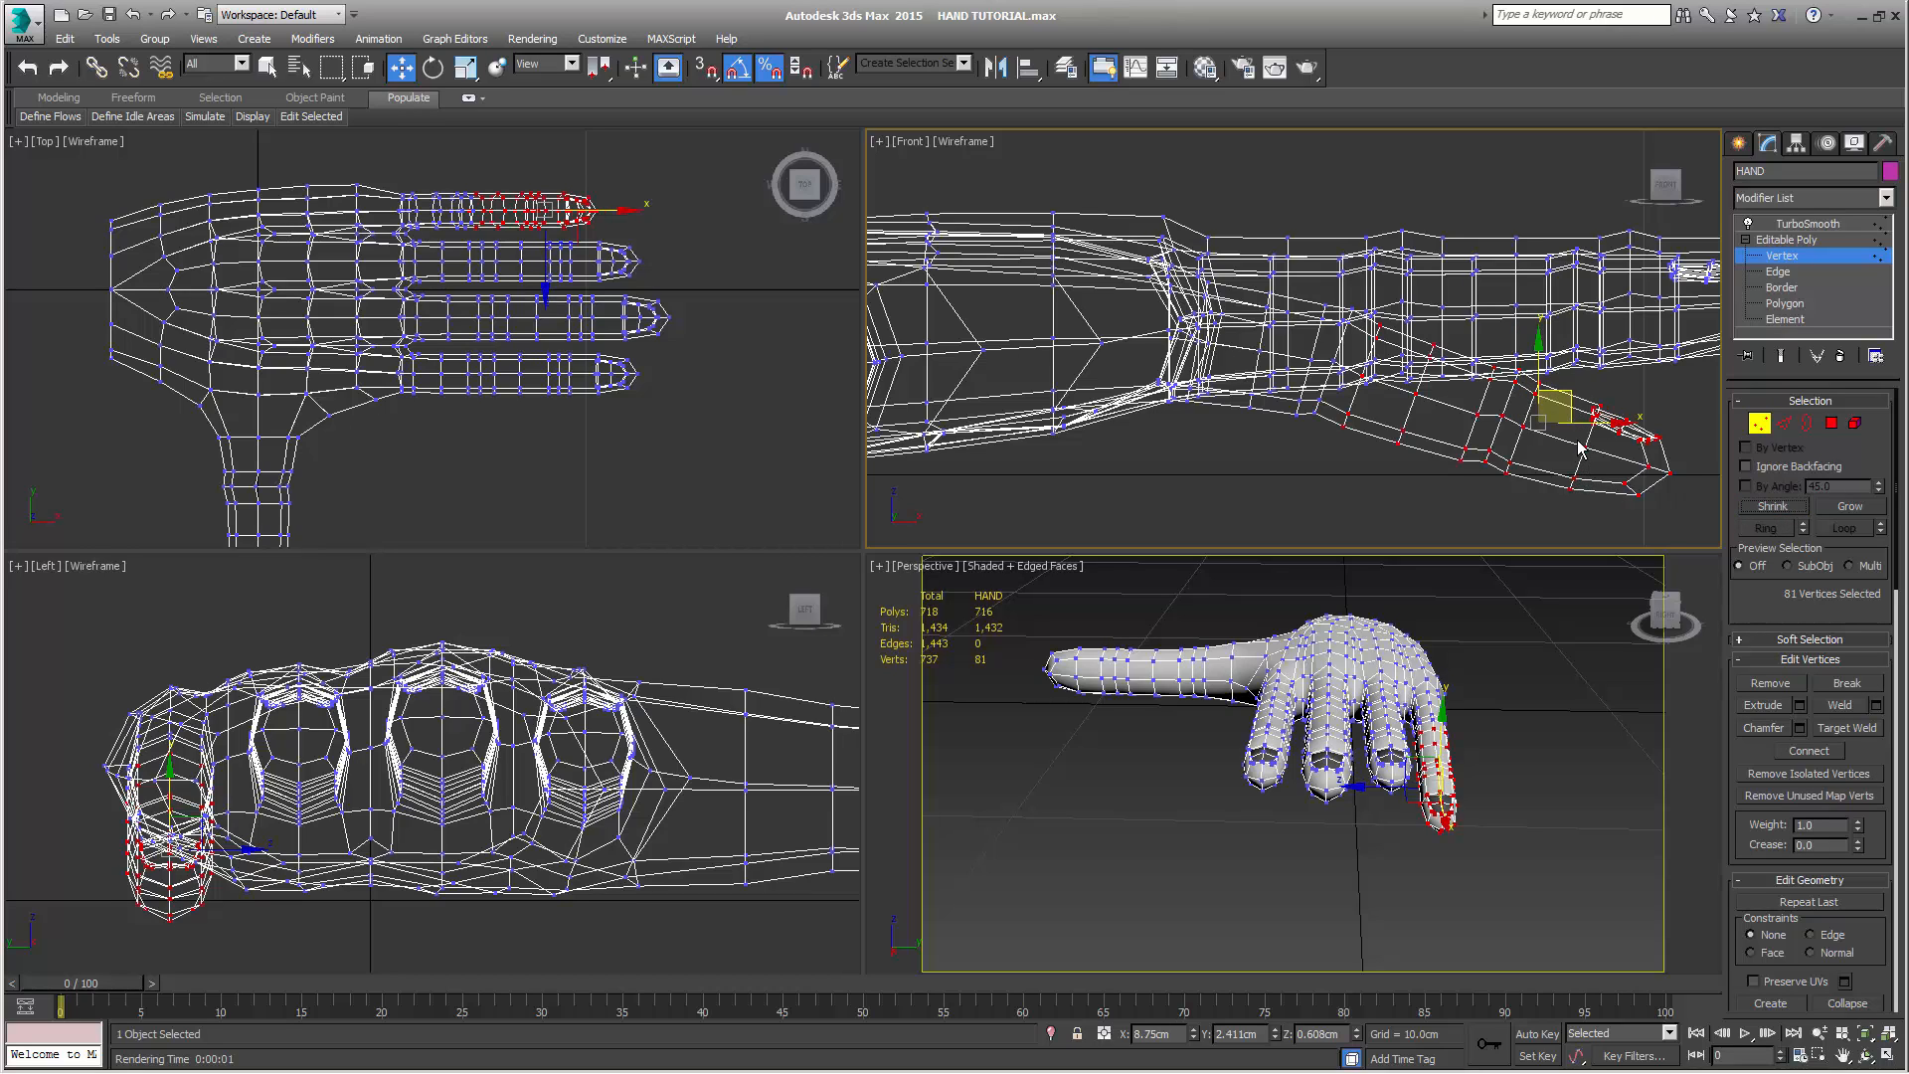
{"action": "key", "text": "e"}
{"action": "left_click_drag", "start_coordinate": [1598, 378], "coordinate": [1597, 384]}
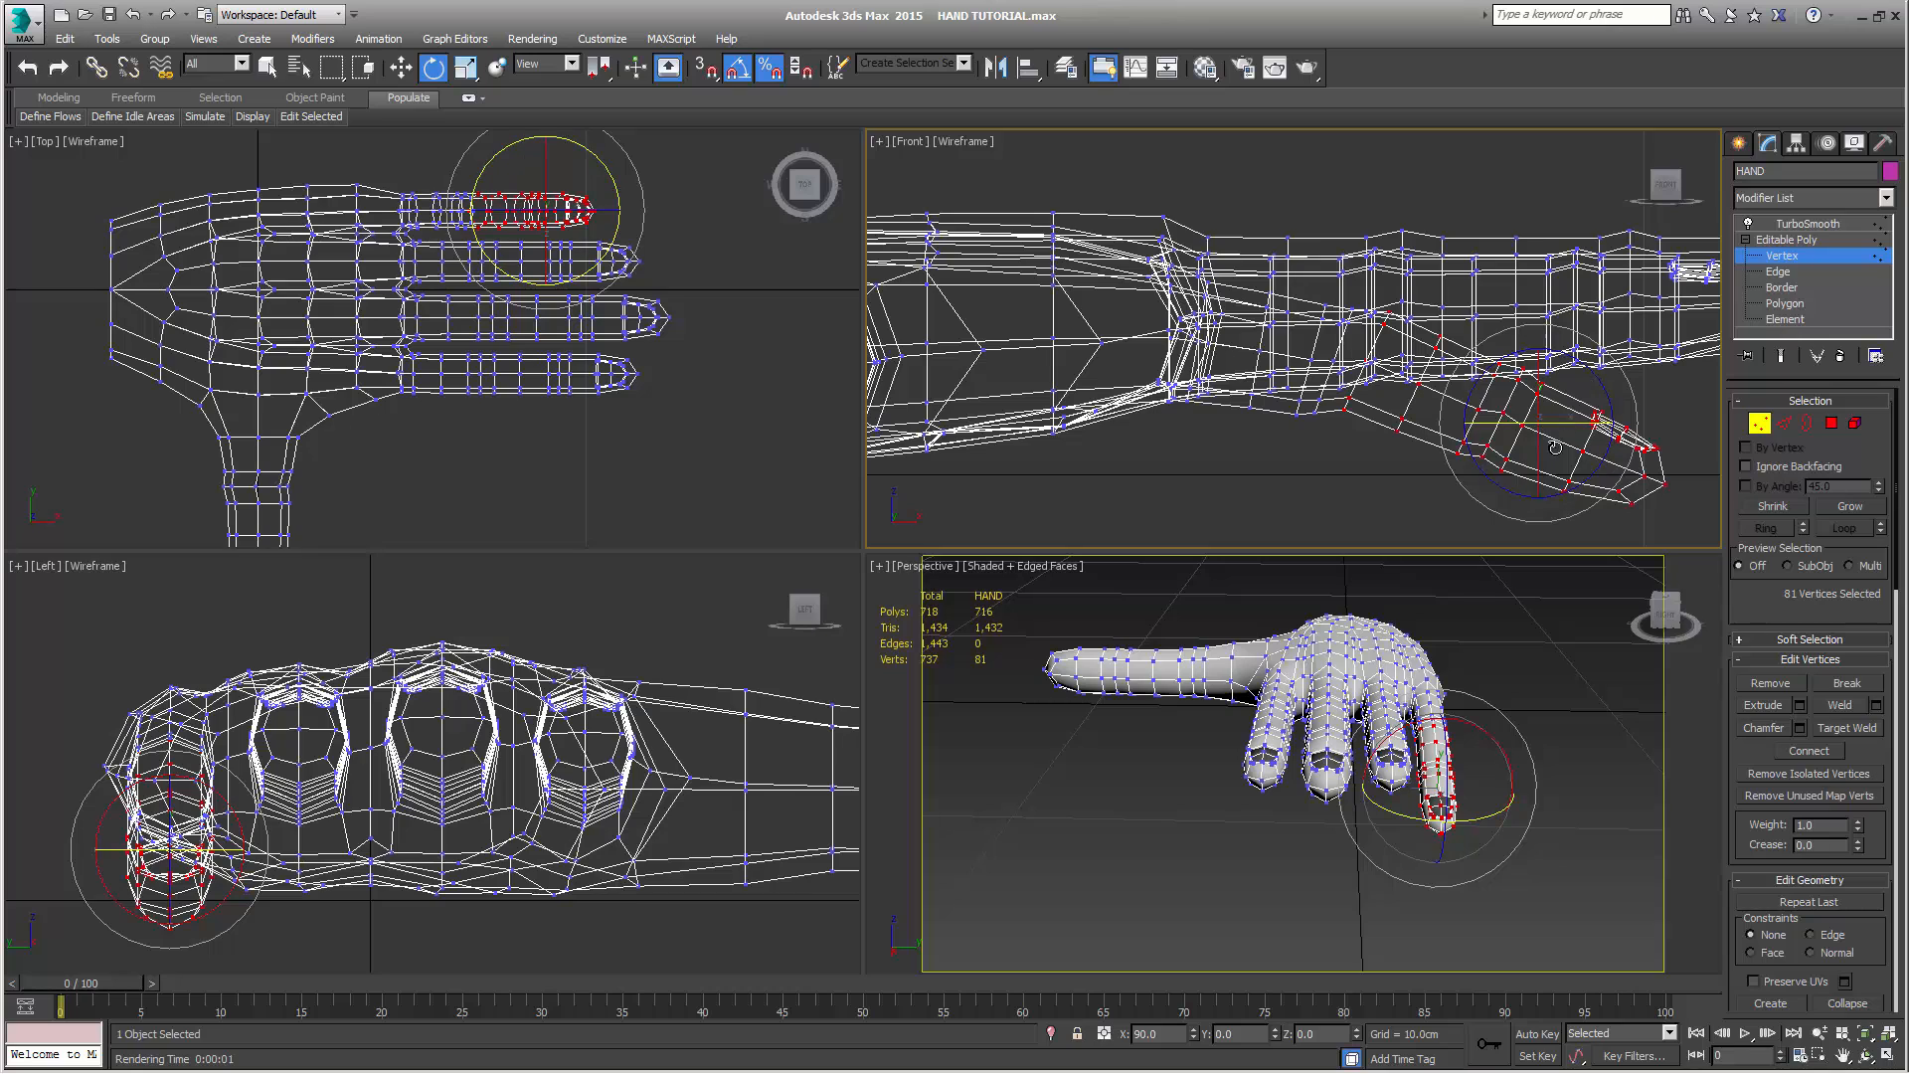
{"action": "key", "text": "w"}
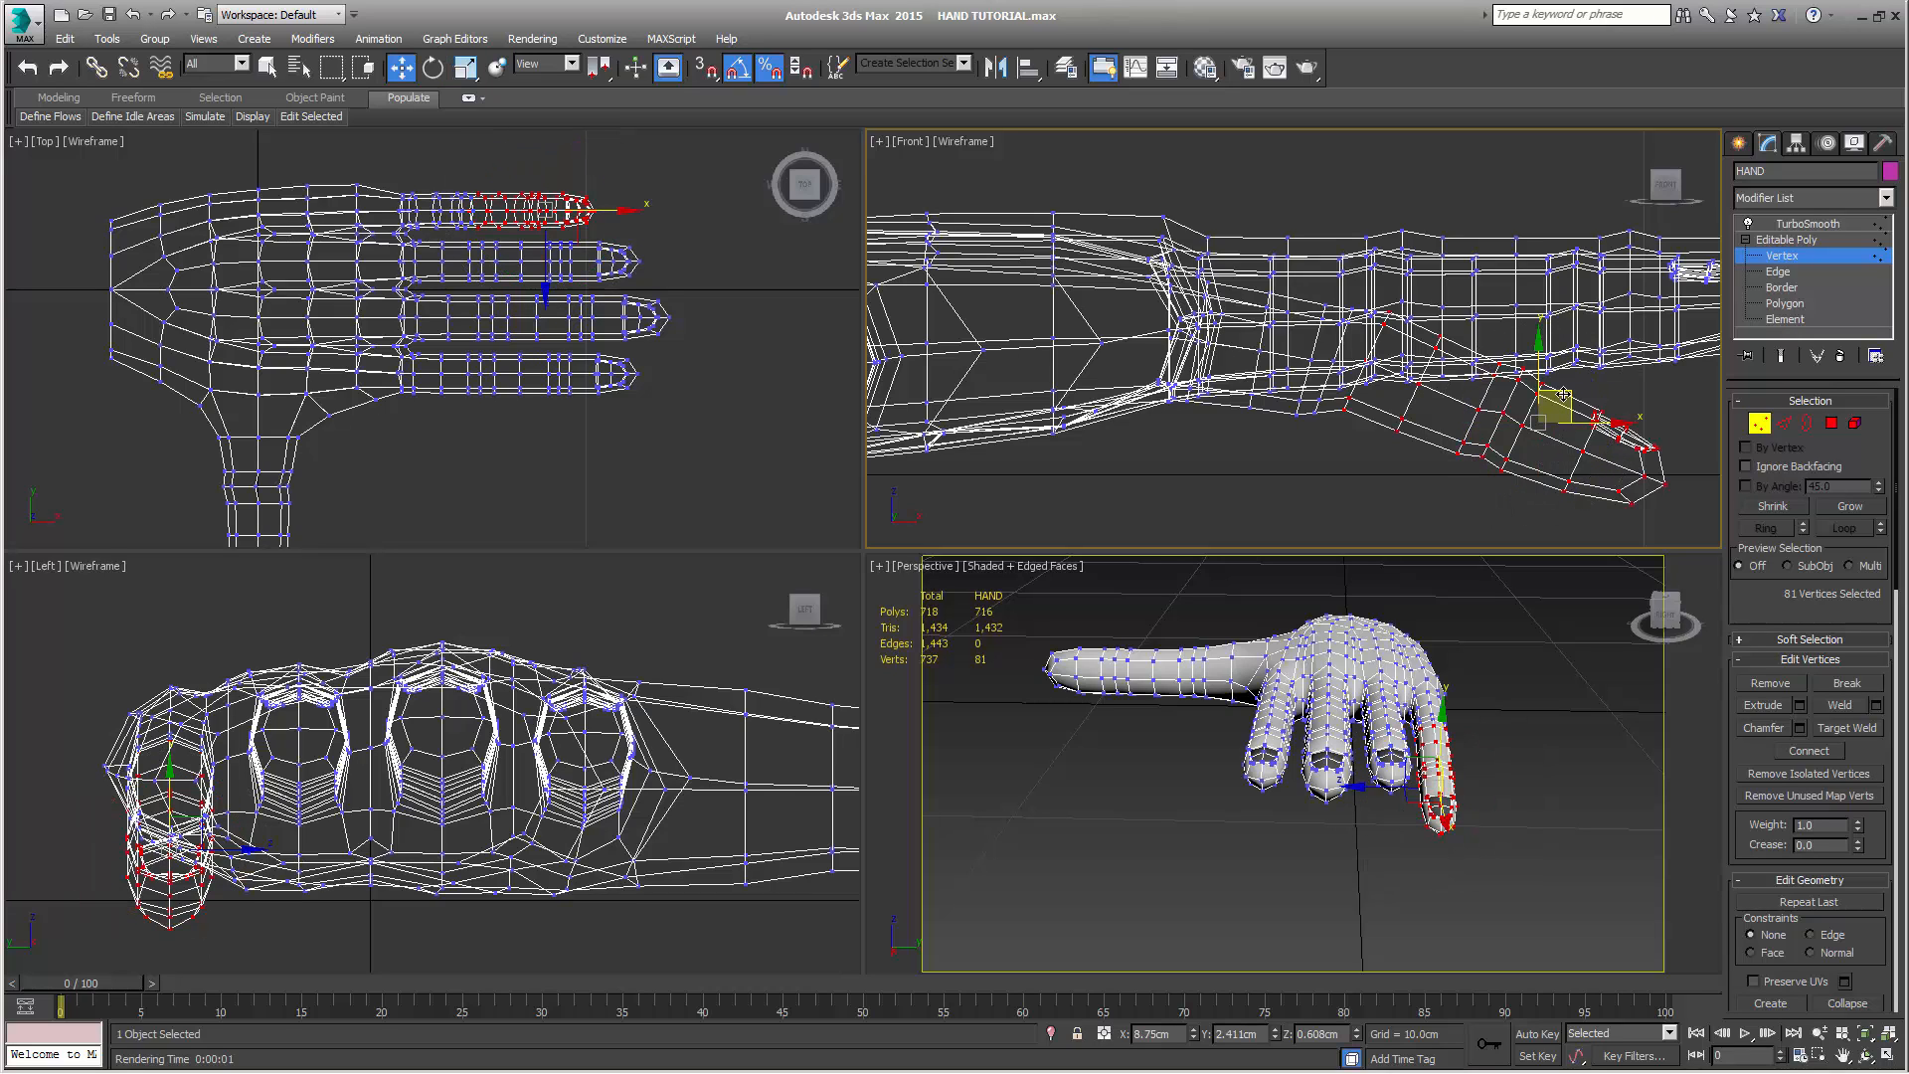
{"action": "mouse_move", "coordinate": [1563, 395]}
{"action": "left_mouse_down"}
{"action": "mouse_move", "coordinate": [1553, 416]}
{"action": "mouse_move", "coordinate": [1575, 413]}
{"action": "mouse_move", "coordinate": [1537, 420]}
{"action": "left_mouse_up"}
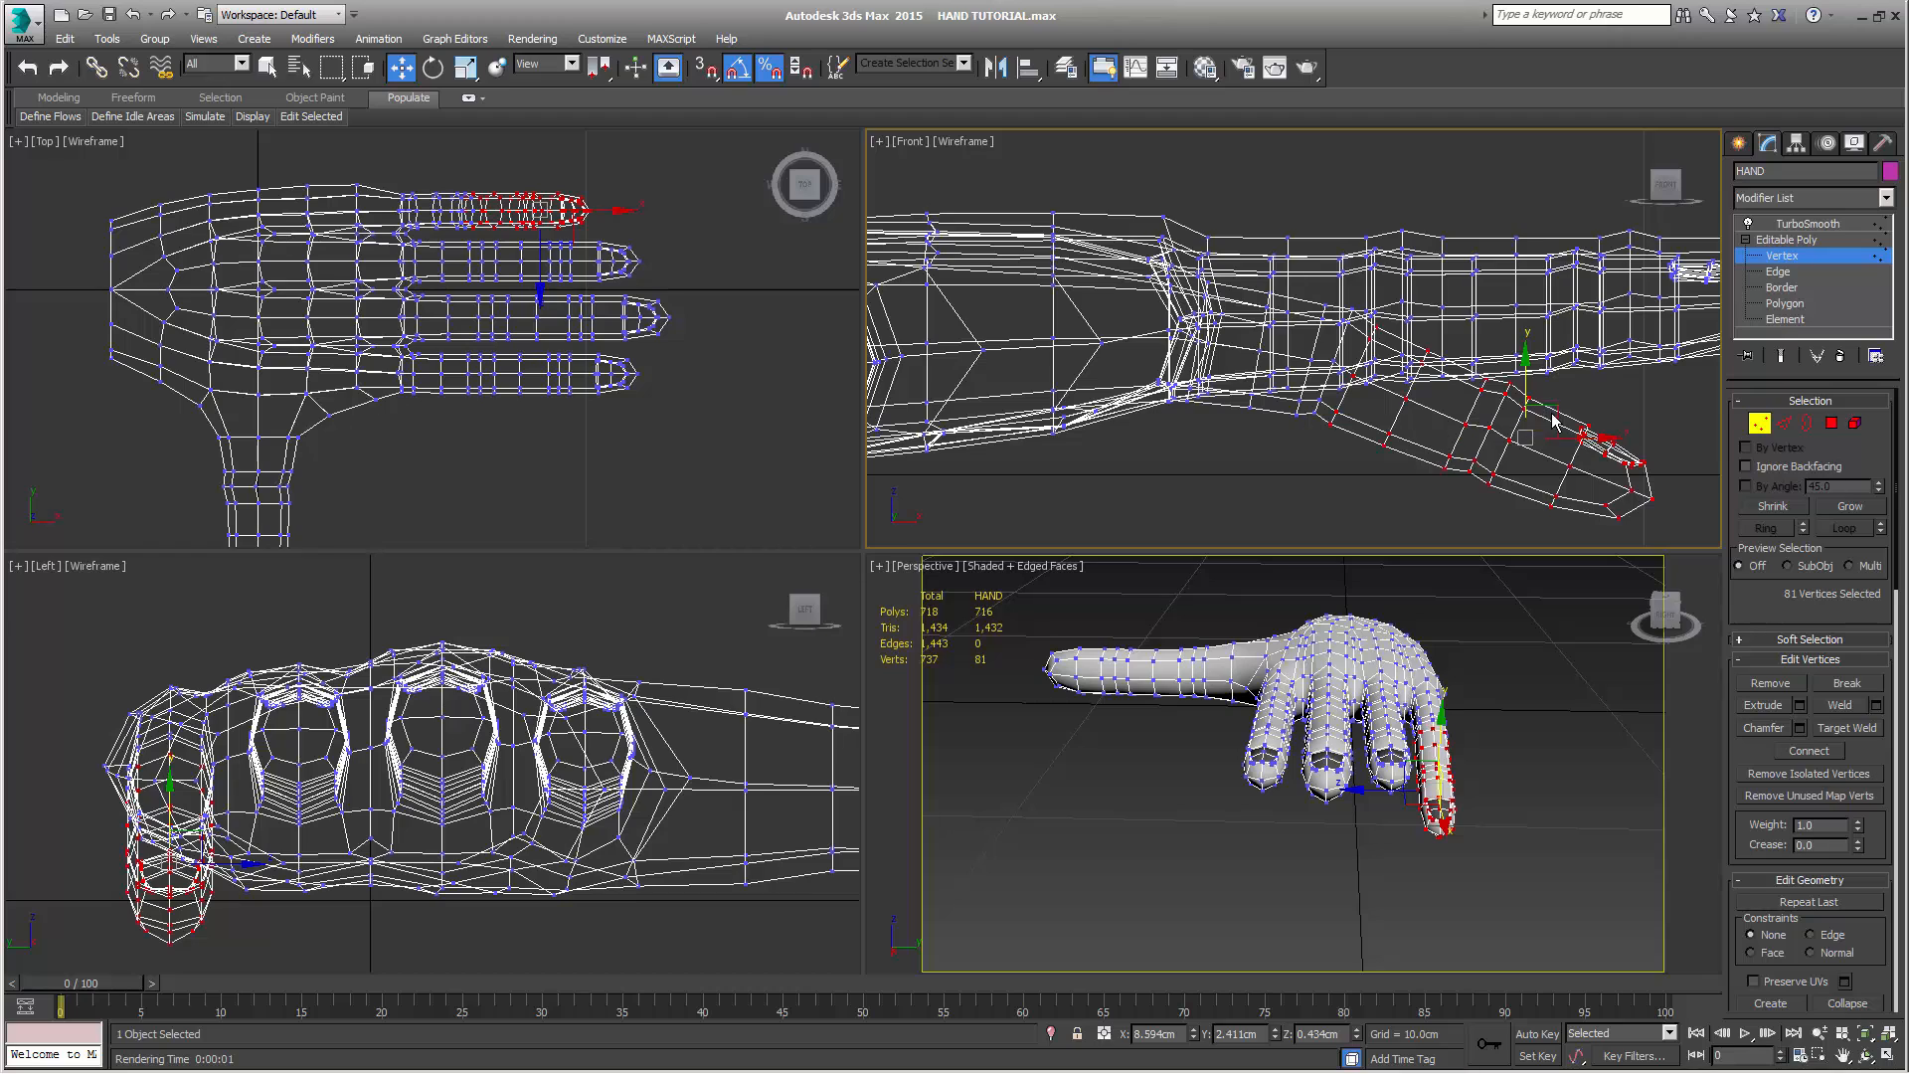
Nudge the little finger section, shrink its selection by one ring, rotate it downward and move it to about X 8.67 cm, Z 0.16 cm
{"action": "left_click_drag", "start_coordinate": [1560, 403], "coordinate": [1558, 407]}
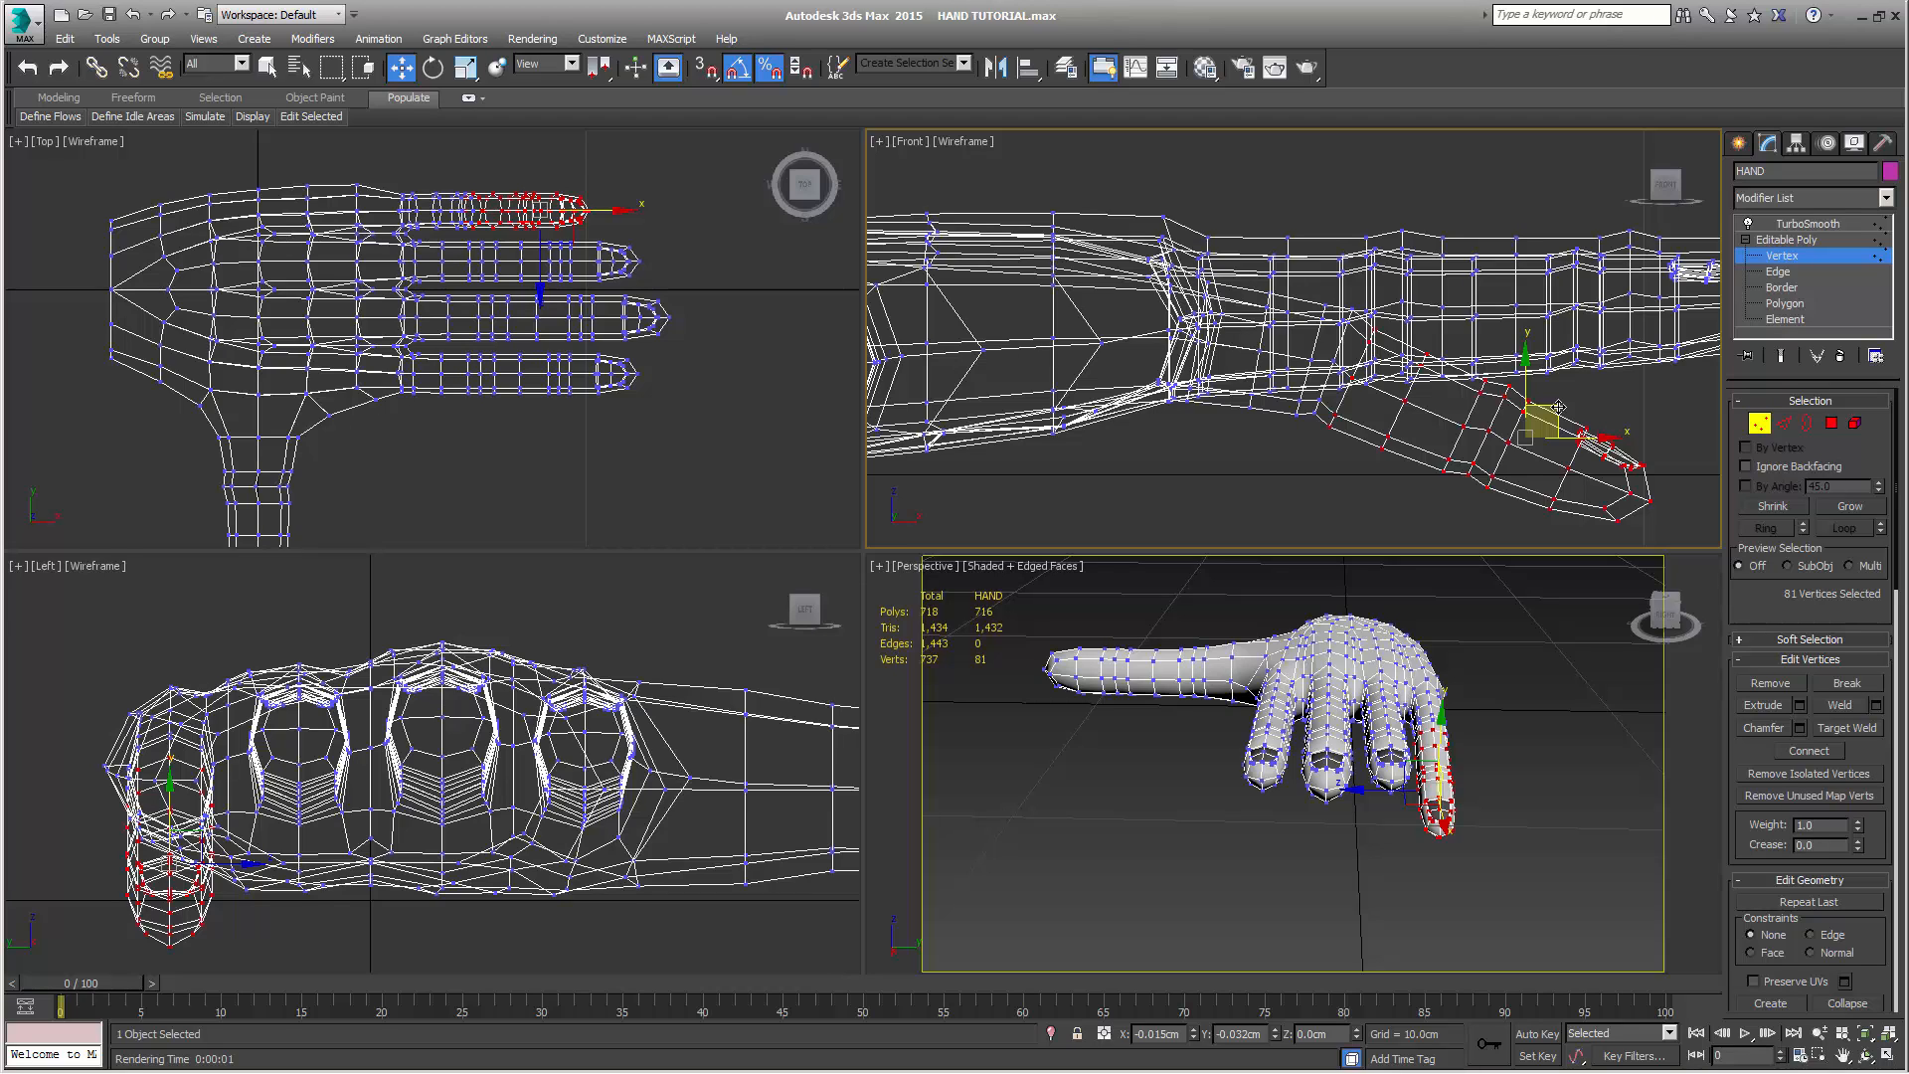
{"action": "left_click", "coordinate": [1775, 506]}
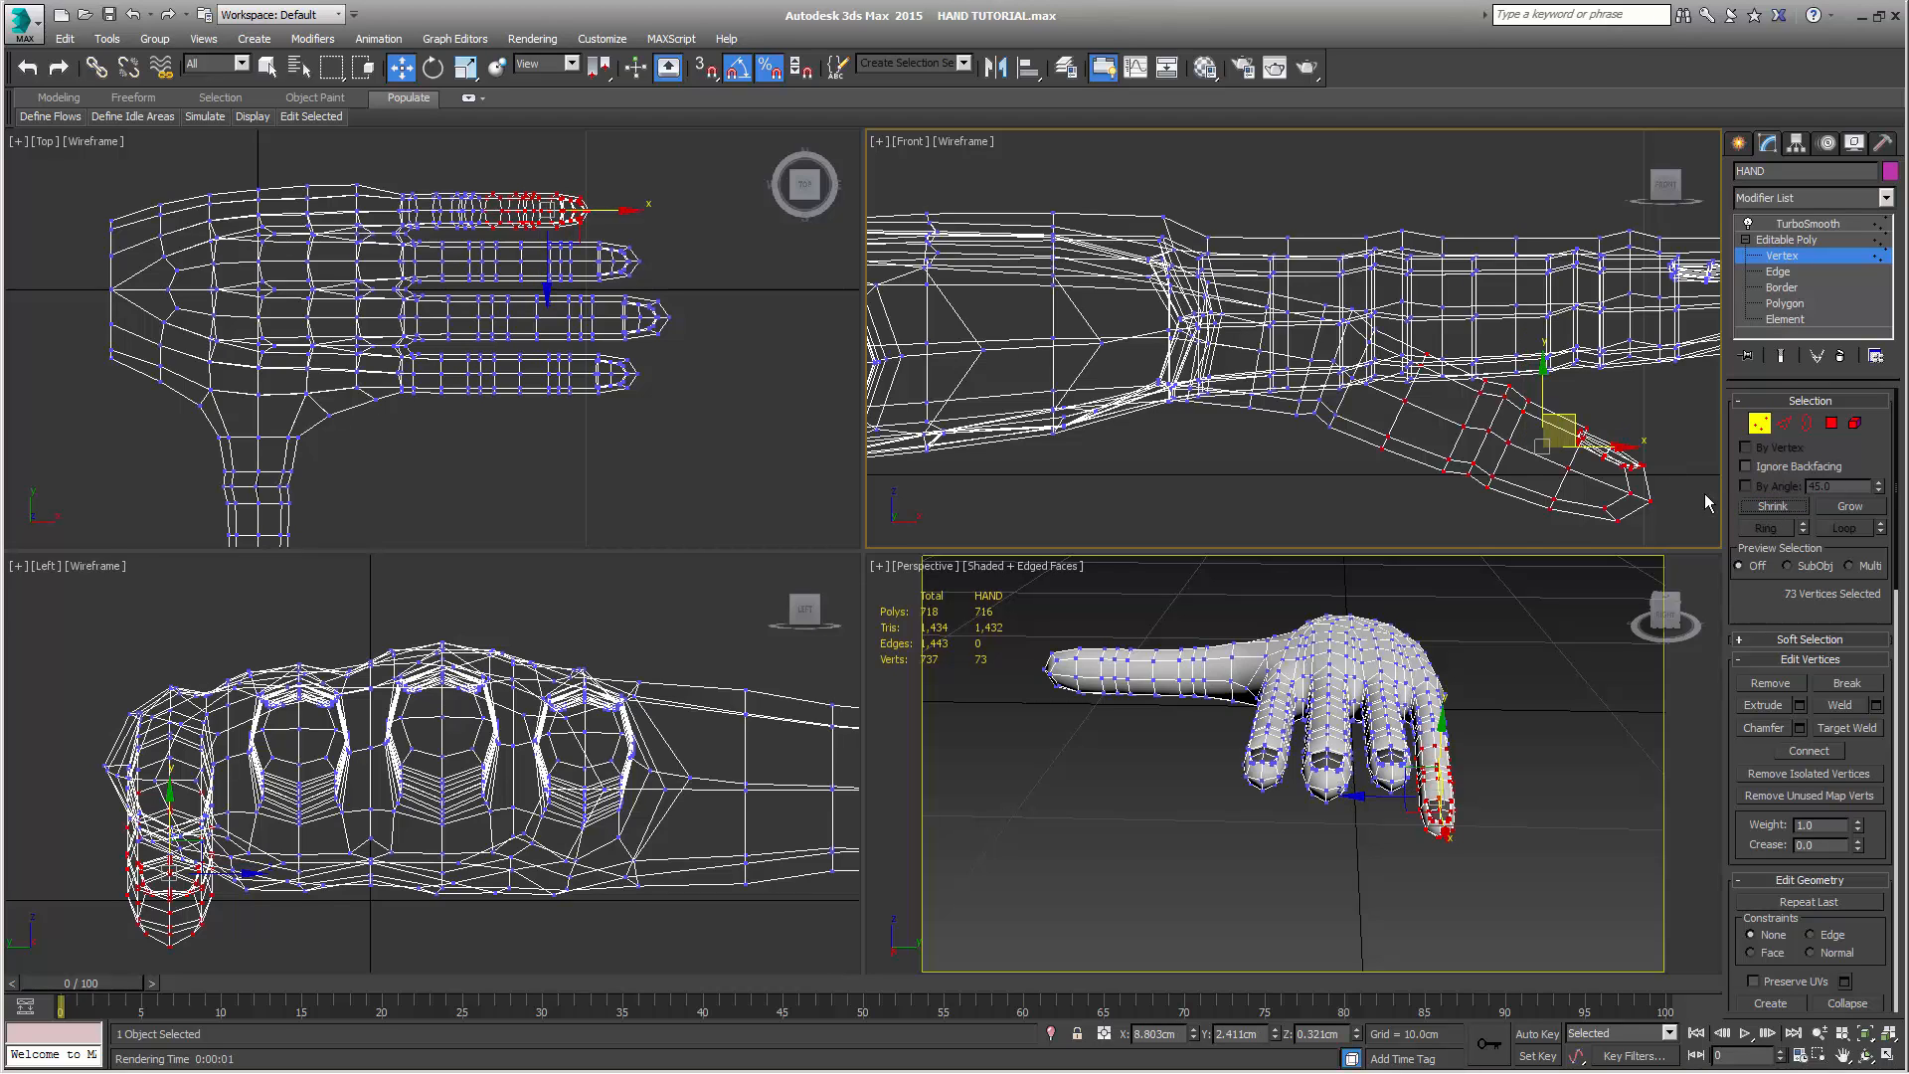
{"action": "key", "text": "e"}
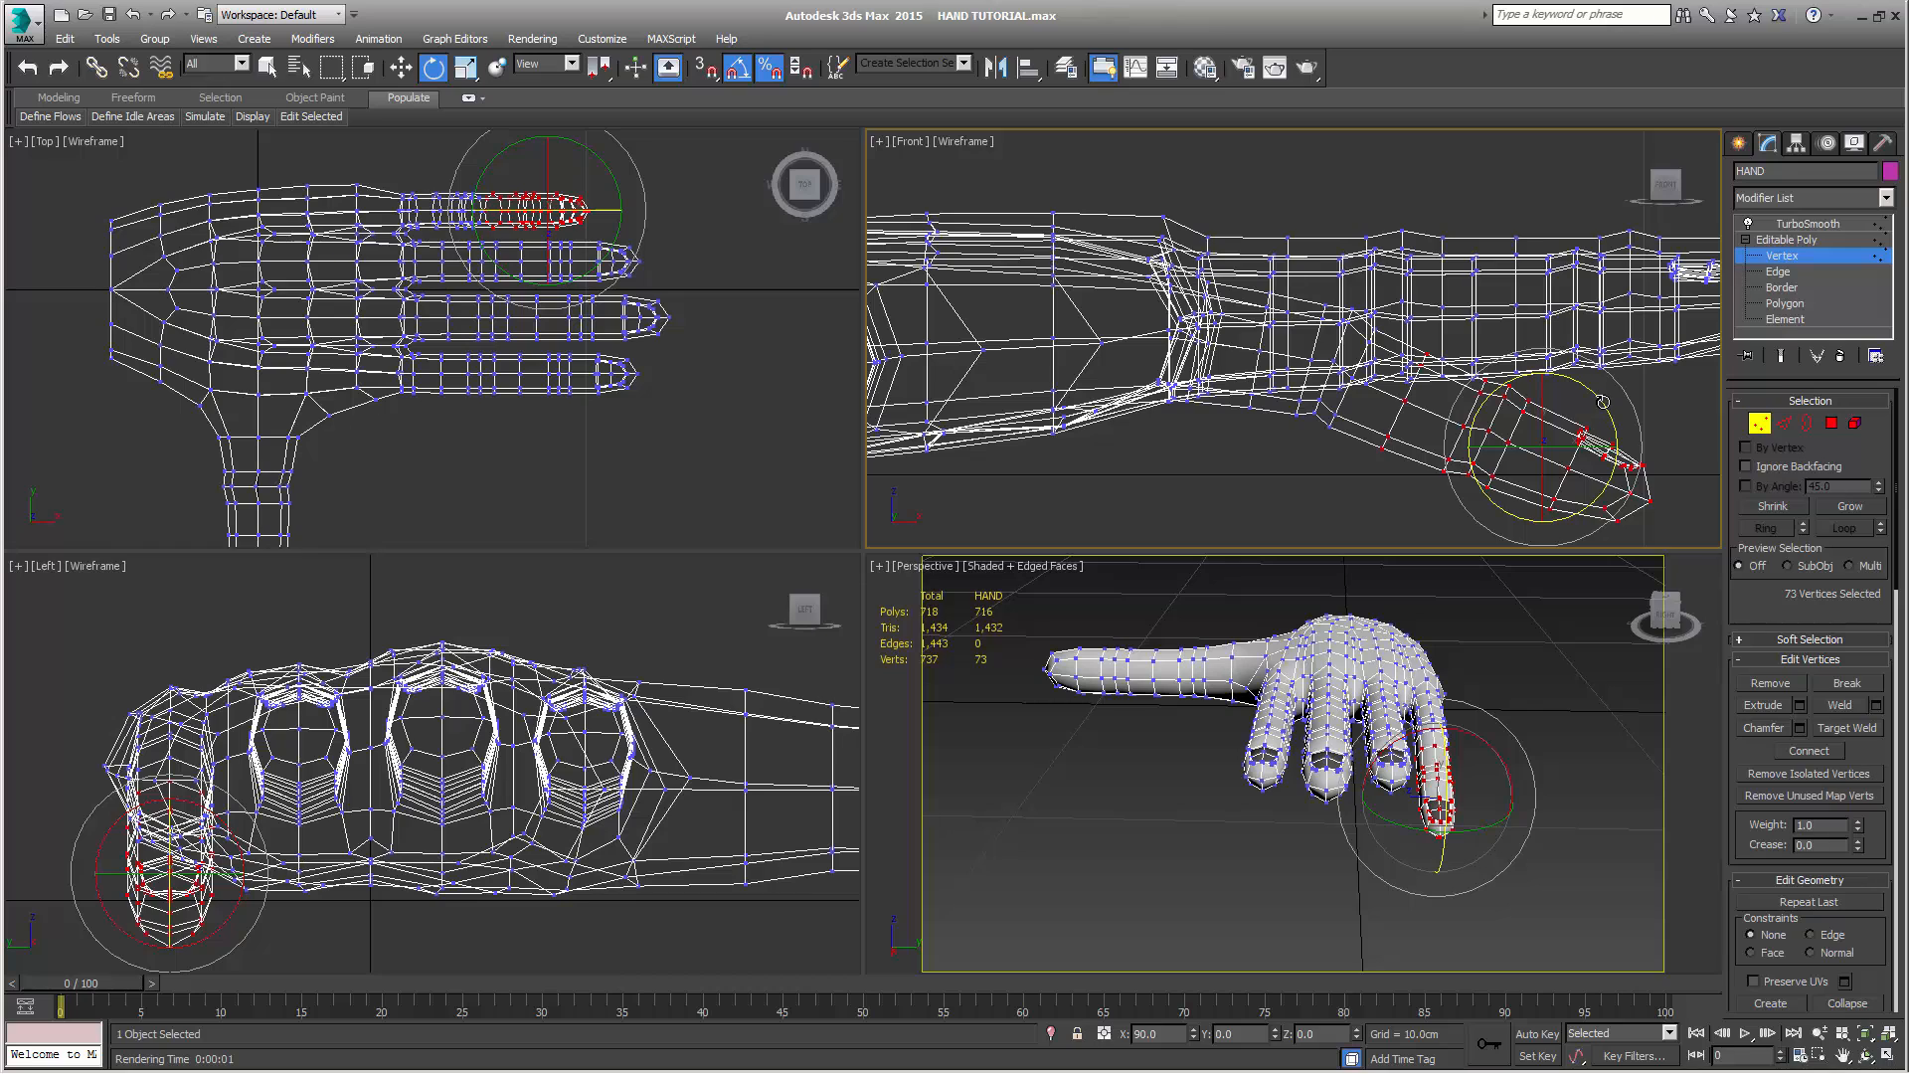
{"action": "left_click_drag", "start_coordinate": [1603, 402], "coordinate": [1561, 428]}
{"action": "key", "text": "w"}
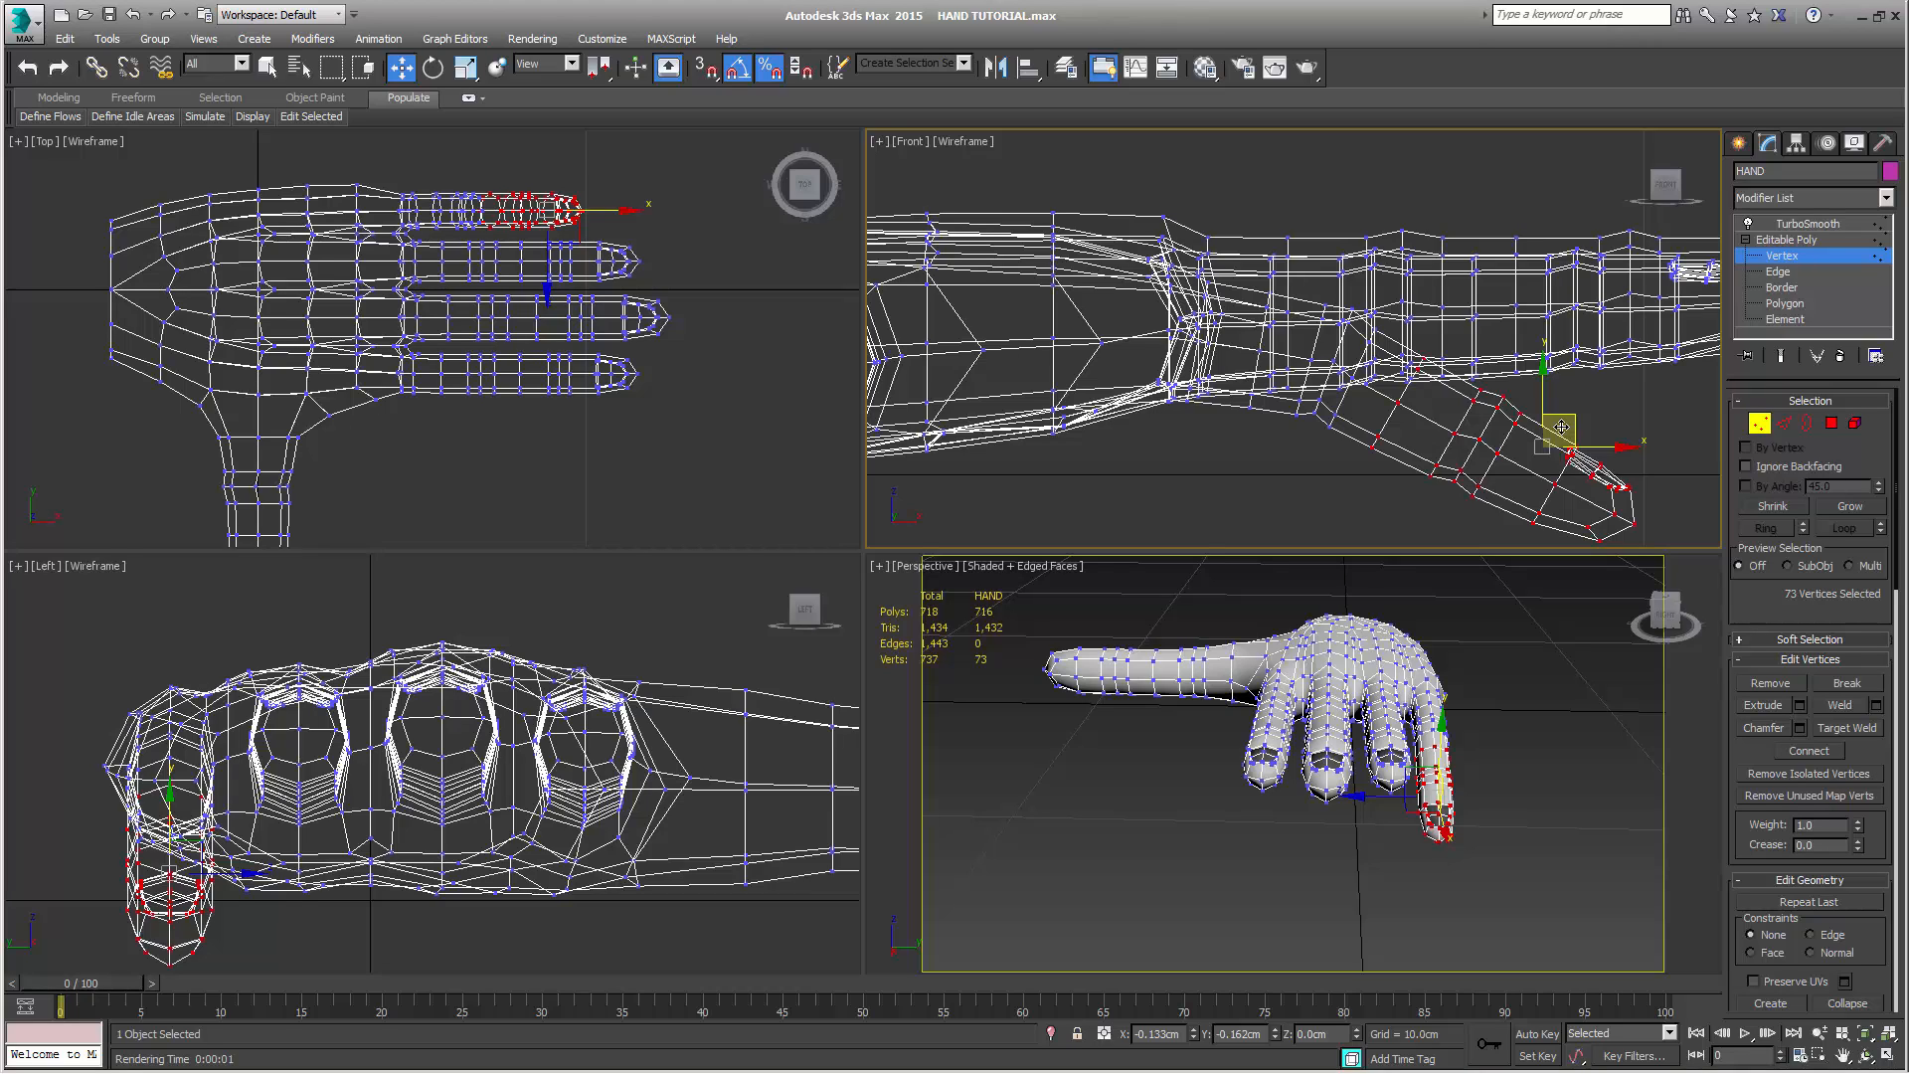
{"action": "left_click_drag", "start_coordinate": [1562, 427], "coordinate": [1549, 441]}
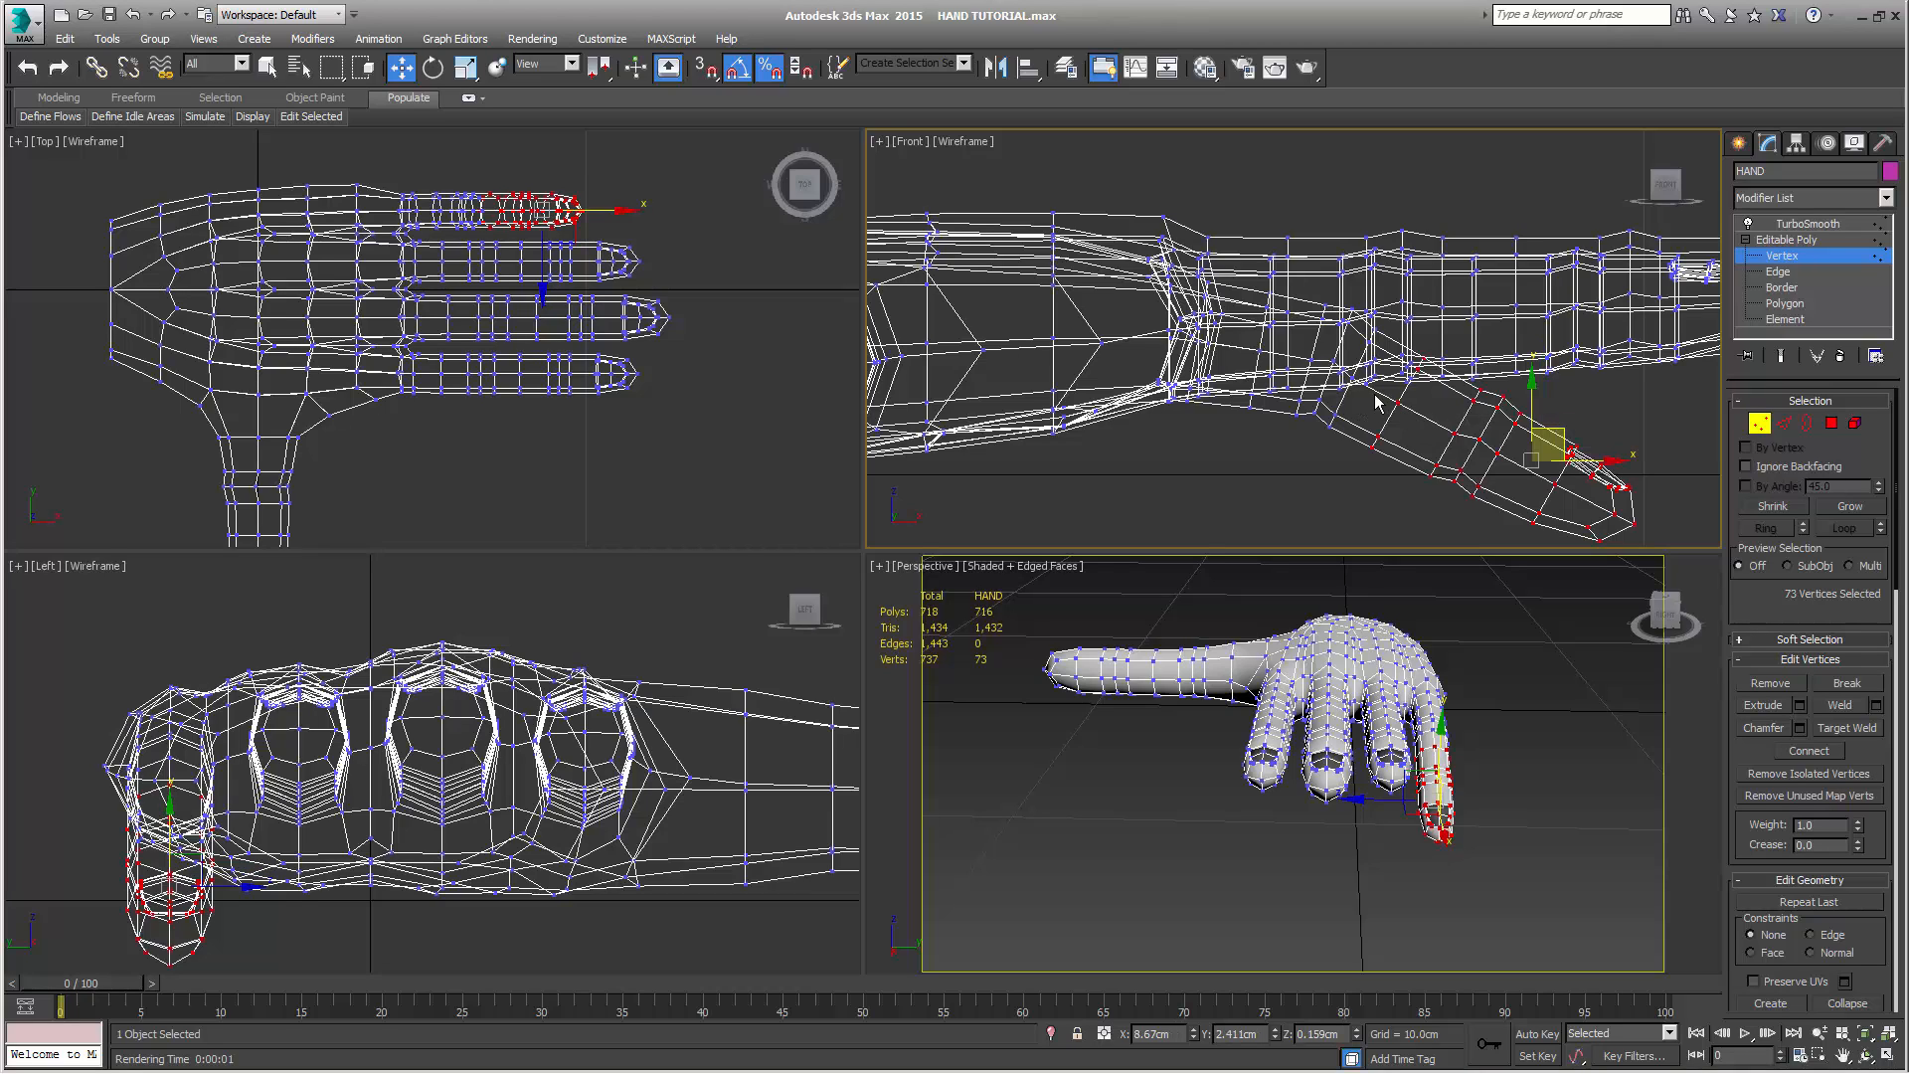
Remove another base ring from the little finger selection, tilt the rest downward and shift it to about X 8.76 cm, Z 0.01 cm
{"action": "scroll", "coordinate": [1214, 479], "scroll_direction": "down", "scroll_amount": 2}
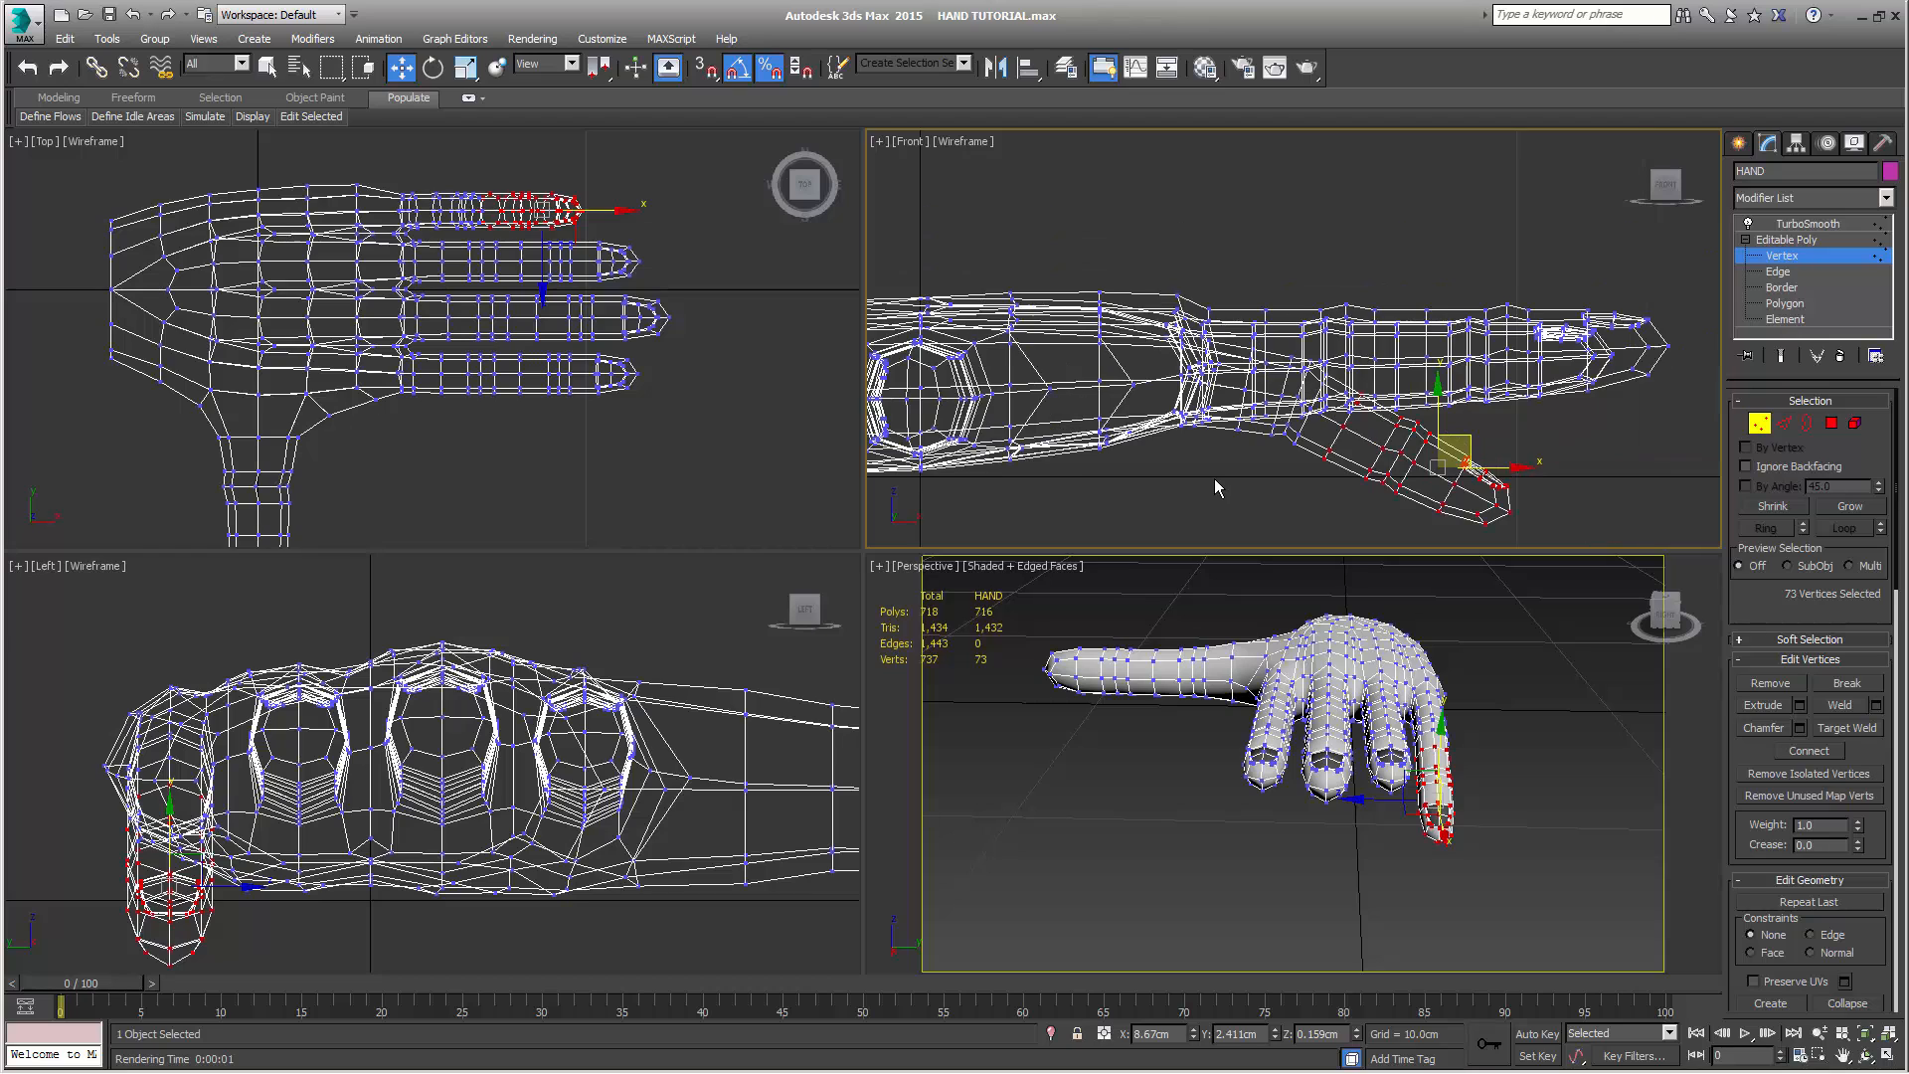
{"action": "mouse_move", "coordinate": [1215, 477]}
{"action": "middle_mouse_down"}
{"action": "mouse_move", "coordinate": [1265, 422]}
{"action": "mouse_move", "coordinate": [1293, 461]}
{"action": "mouse_move", "coordinate": [1191, 463]}
{"action": "middle_mouse_up"}
{"action": "scroll", "coordinate": [1286, 467], "scroll_direction": "up", "scroll_amount": 2}
{"action": "scroll", "coordinate": [1182, 472], "scroll_direction": "down", "scroll_amount": 1}
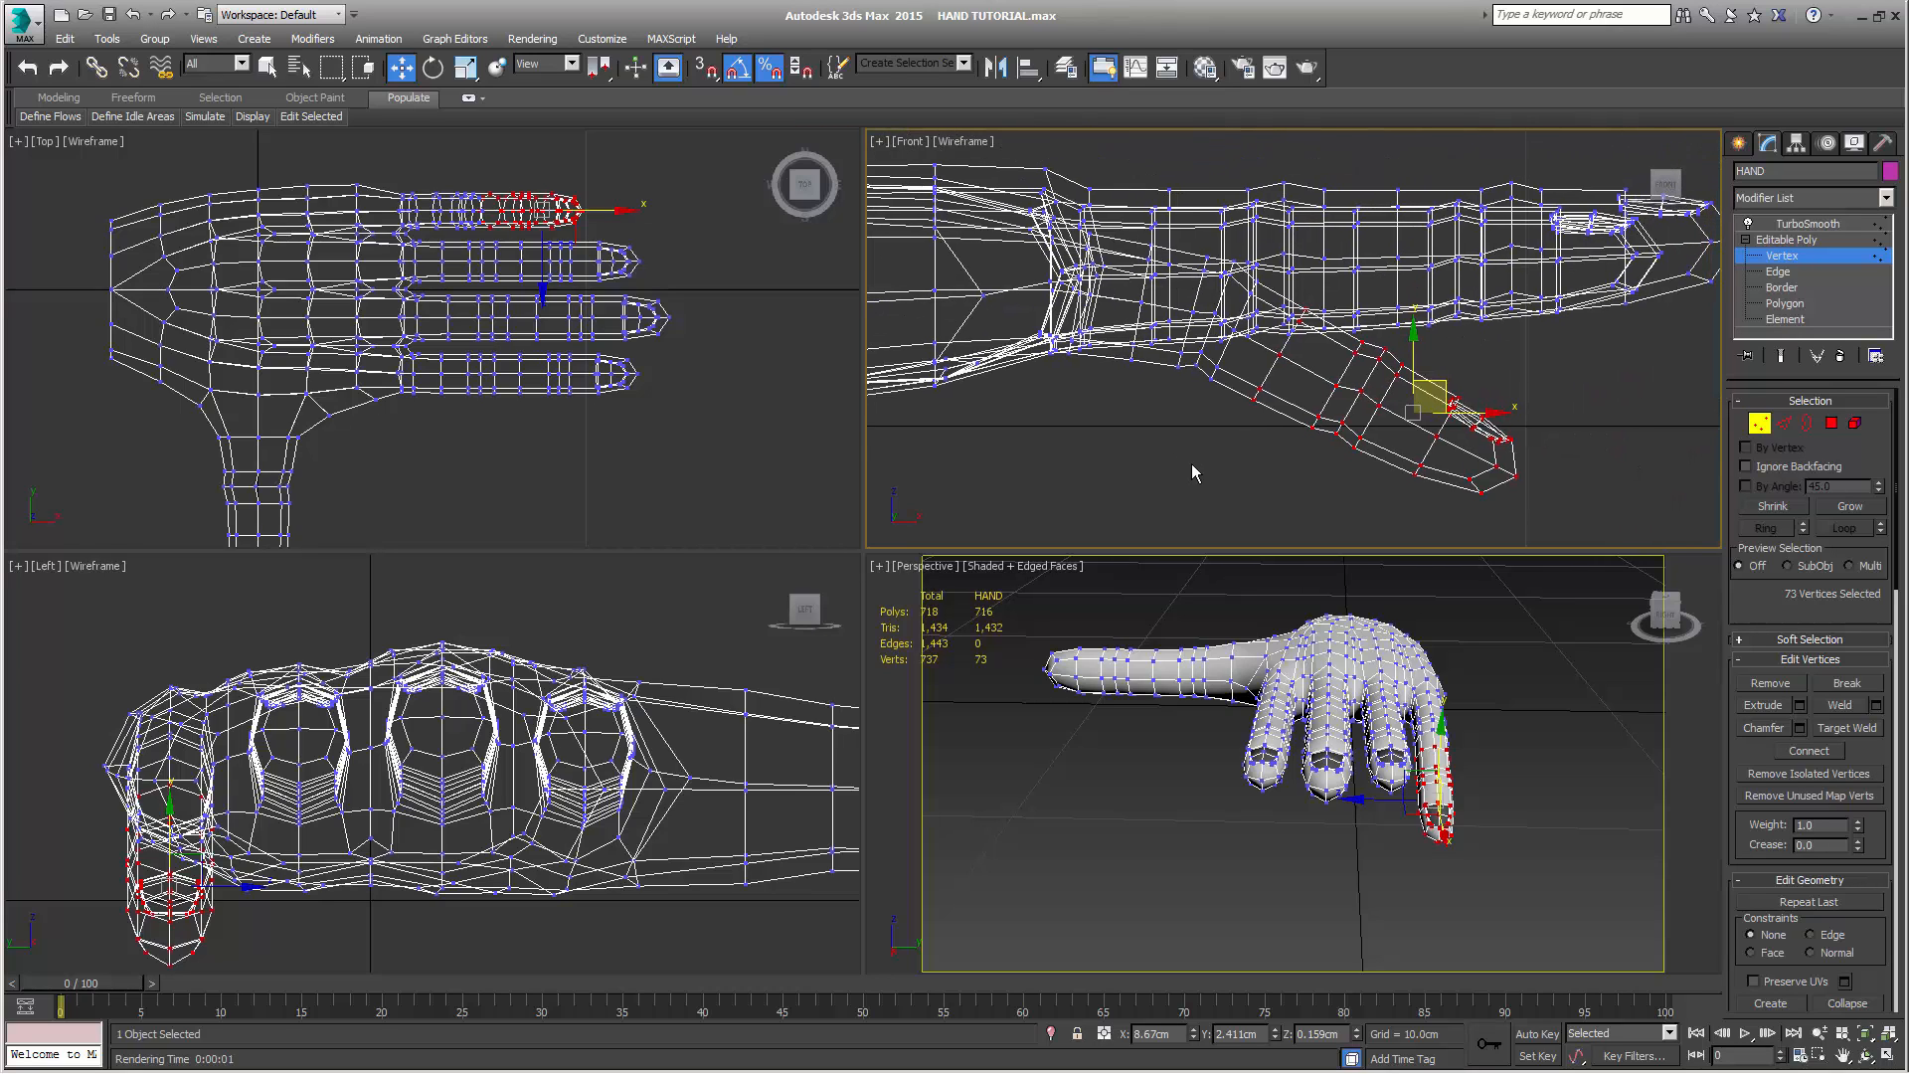
{"action": "scroll", "coordinate": [1192, 464], "scroll_direction": "up", "scroll_amount": 2}
{"action": "middle_click_drag", "start_coordinate": [1309, 415], "coordinate": [1284, 414]}
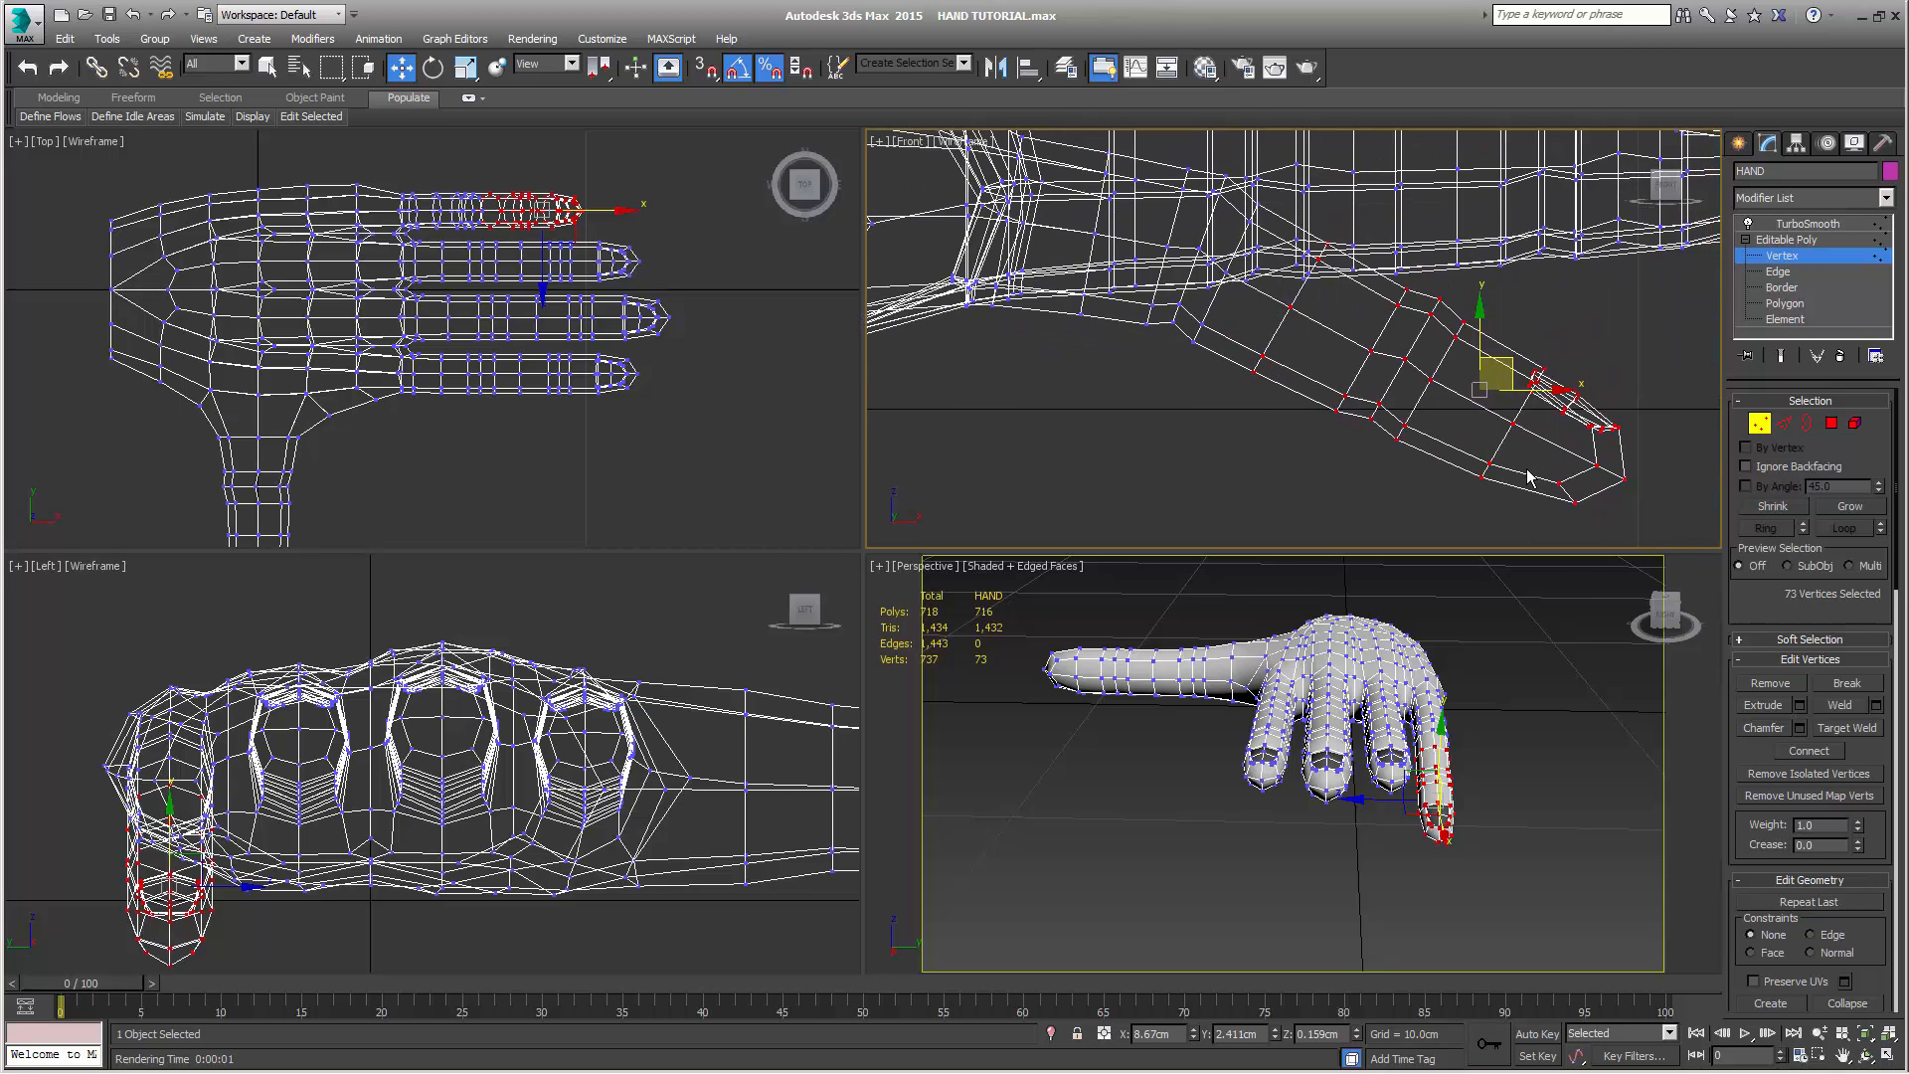
{"action": "left_click", "coordinate": [1784, 503]}
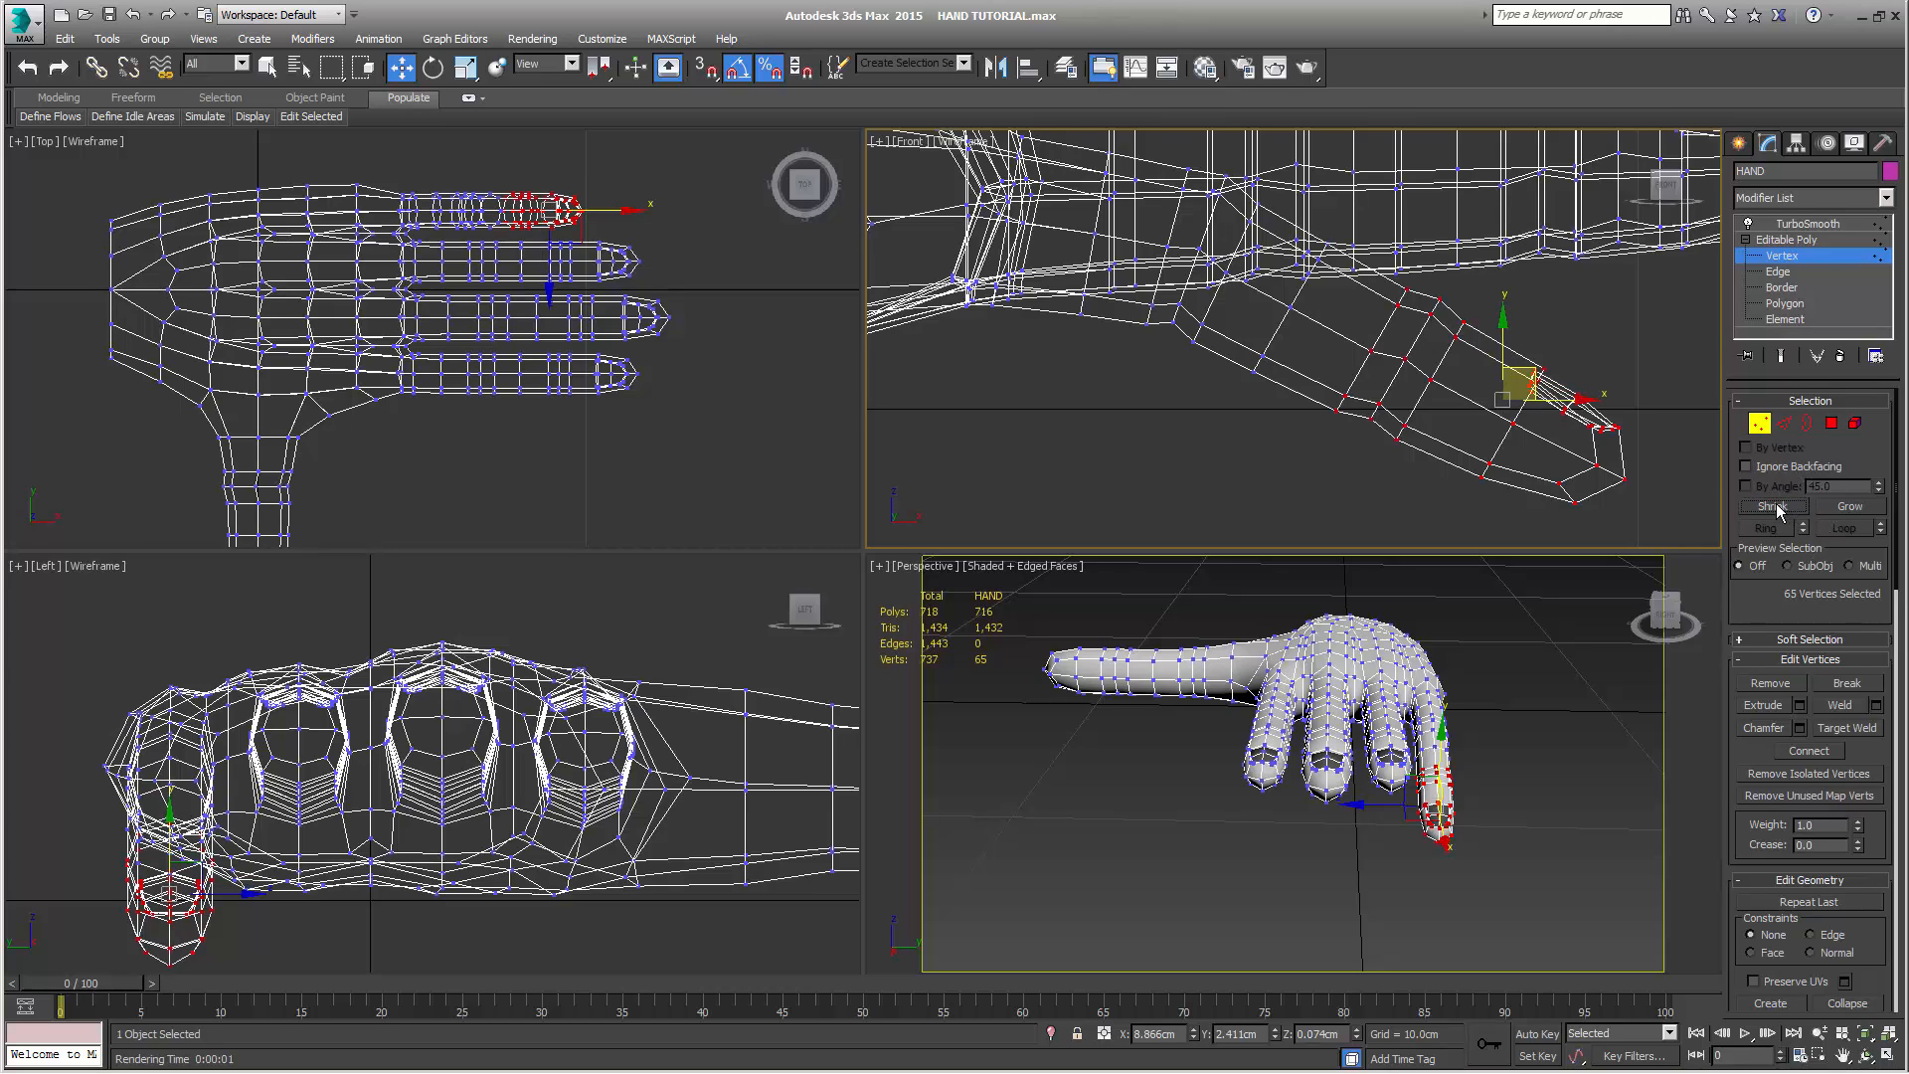
{"action": "middle_click_drag", "start_coordinate": [1479, 497], "coordinate": [1423, 467]}
{"action": "key", "text": "e"}
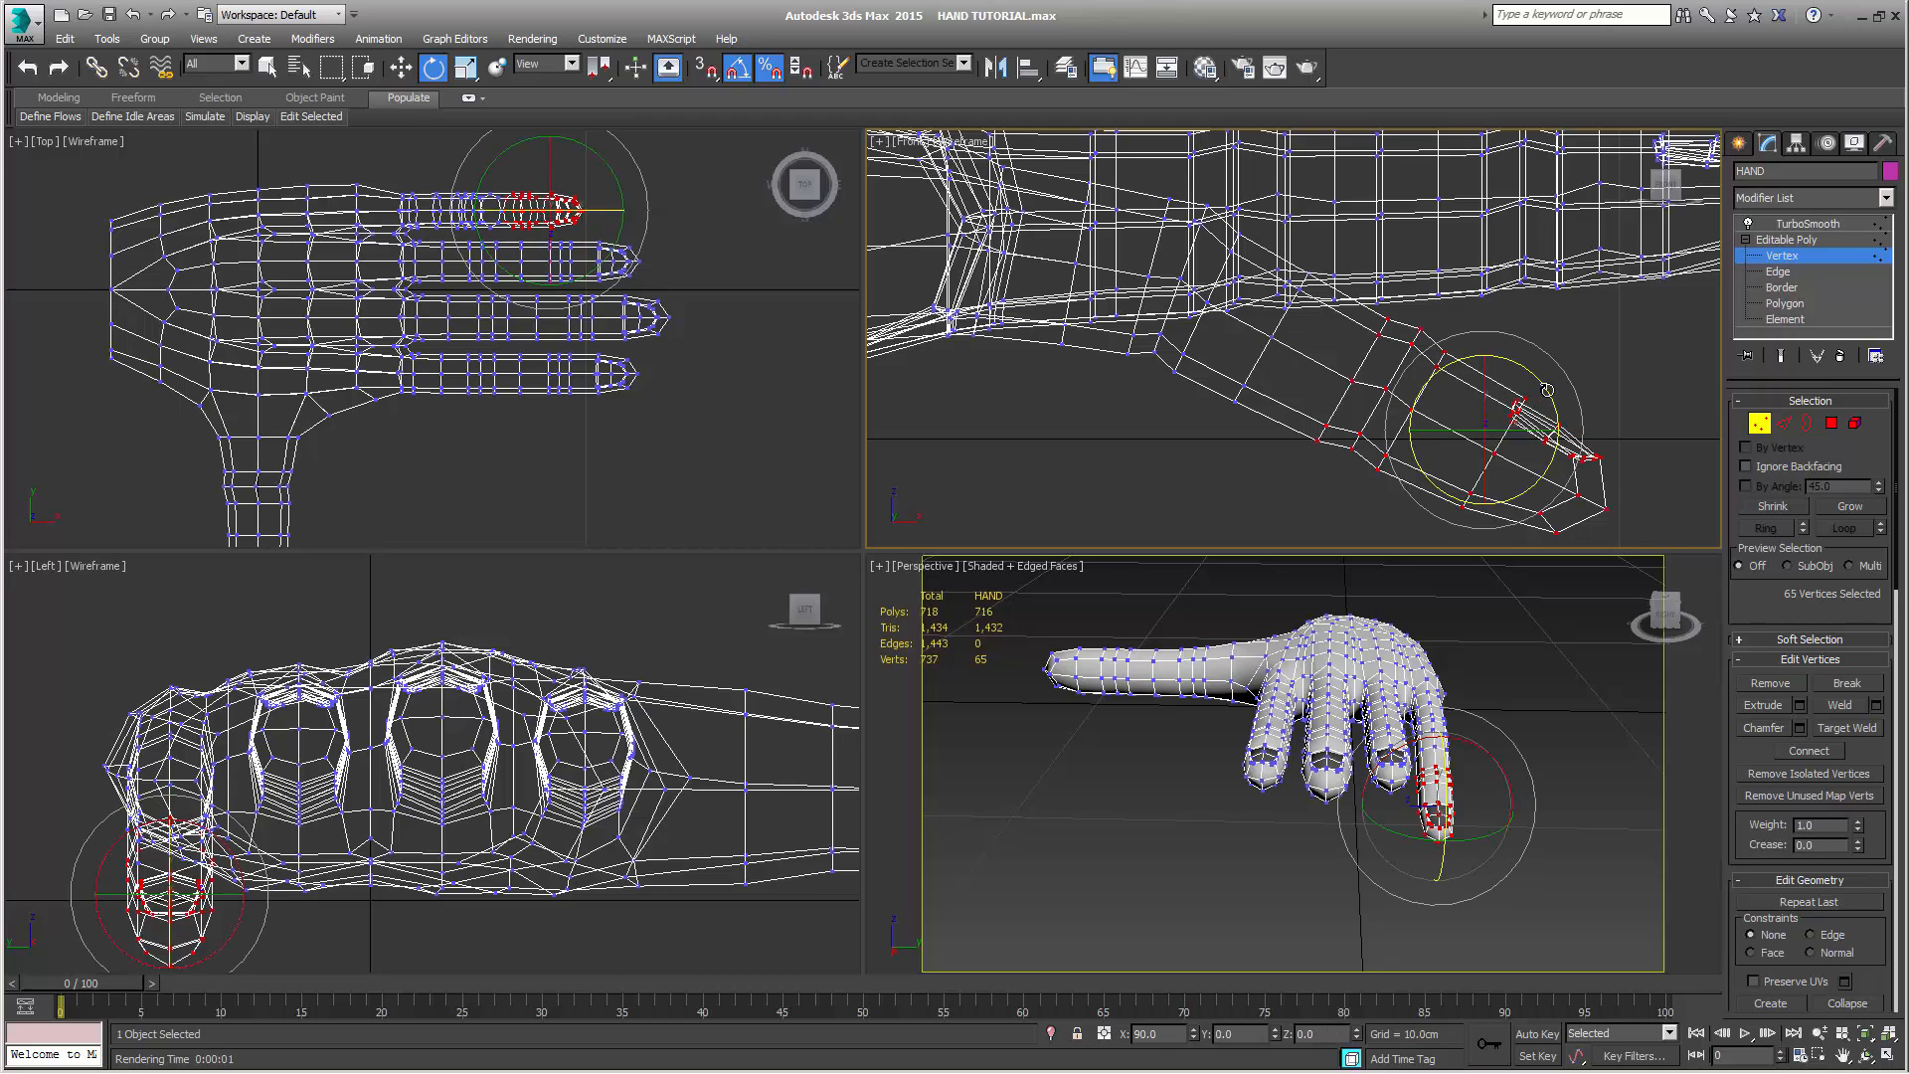
{"action": "left_click_drag", "start_coordinate": [1548, 390], "coordinate": [1501, 405]}
{"action": "key", "text": "w"}
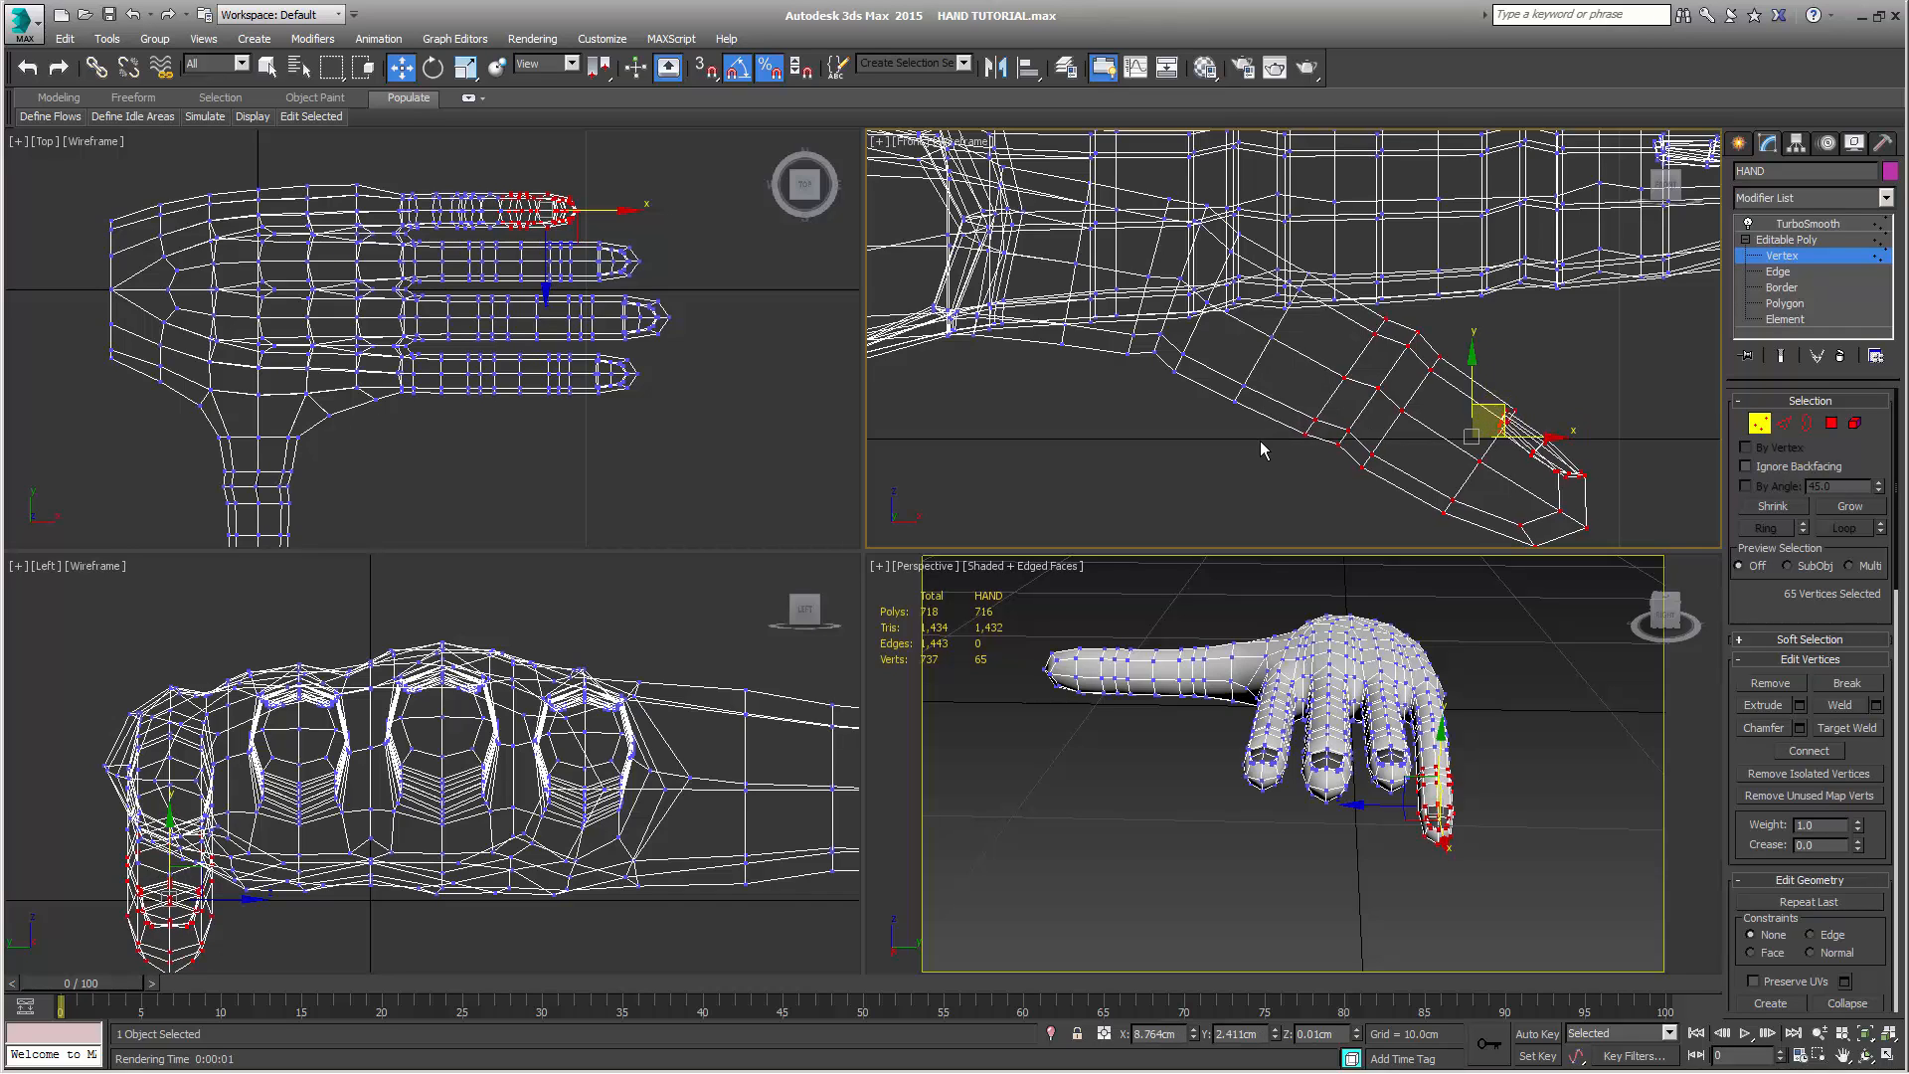
Shrink the selection by one ring, bend the little finger's outer section downward and move it to about X 8.85 cm, Z -0.14 cm
{"action": "scroll", "coordinate": [1205, 406], "scroll_direction": "down", "scroll_amount": 2}
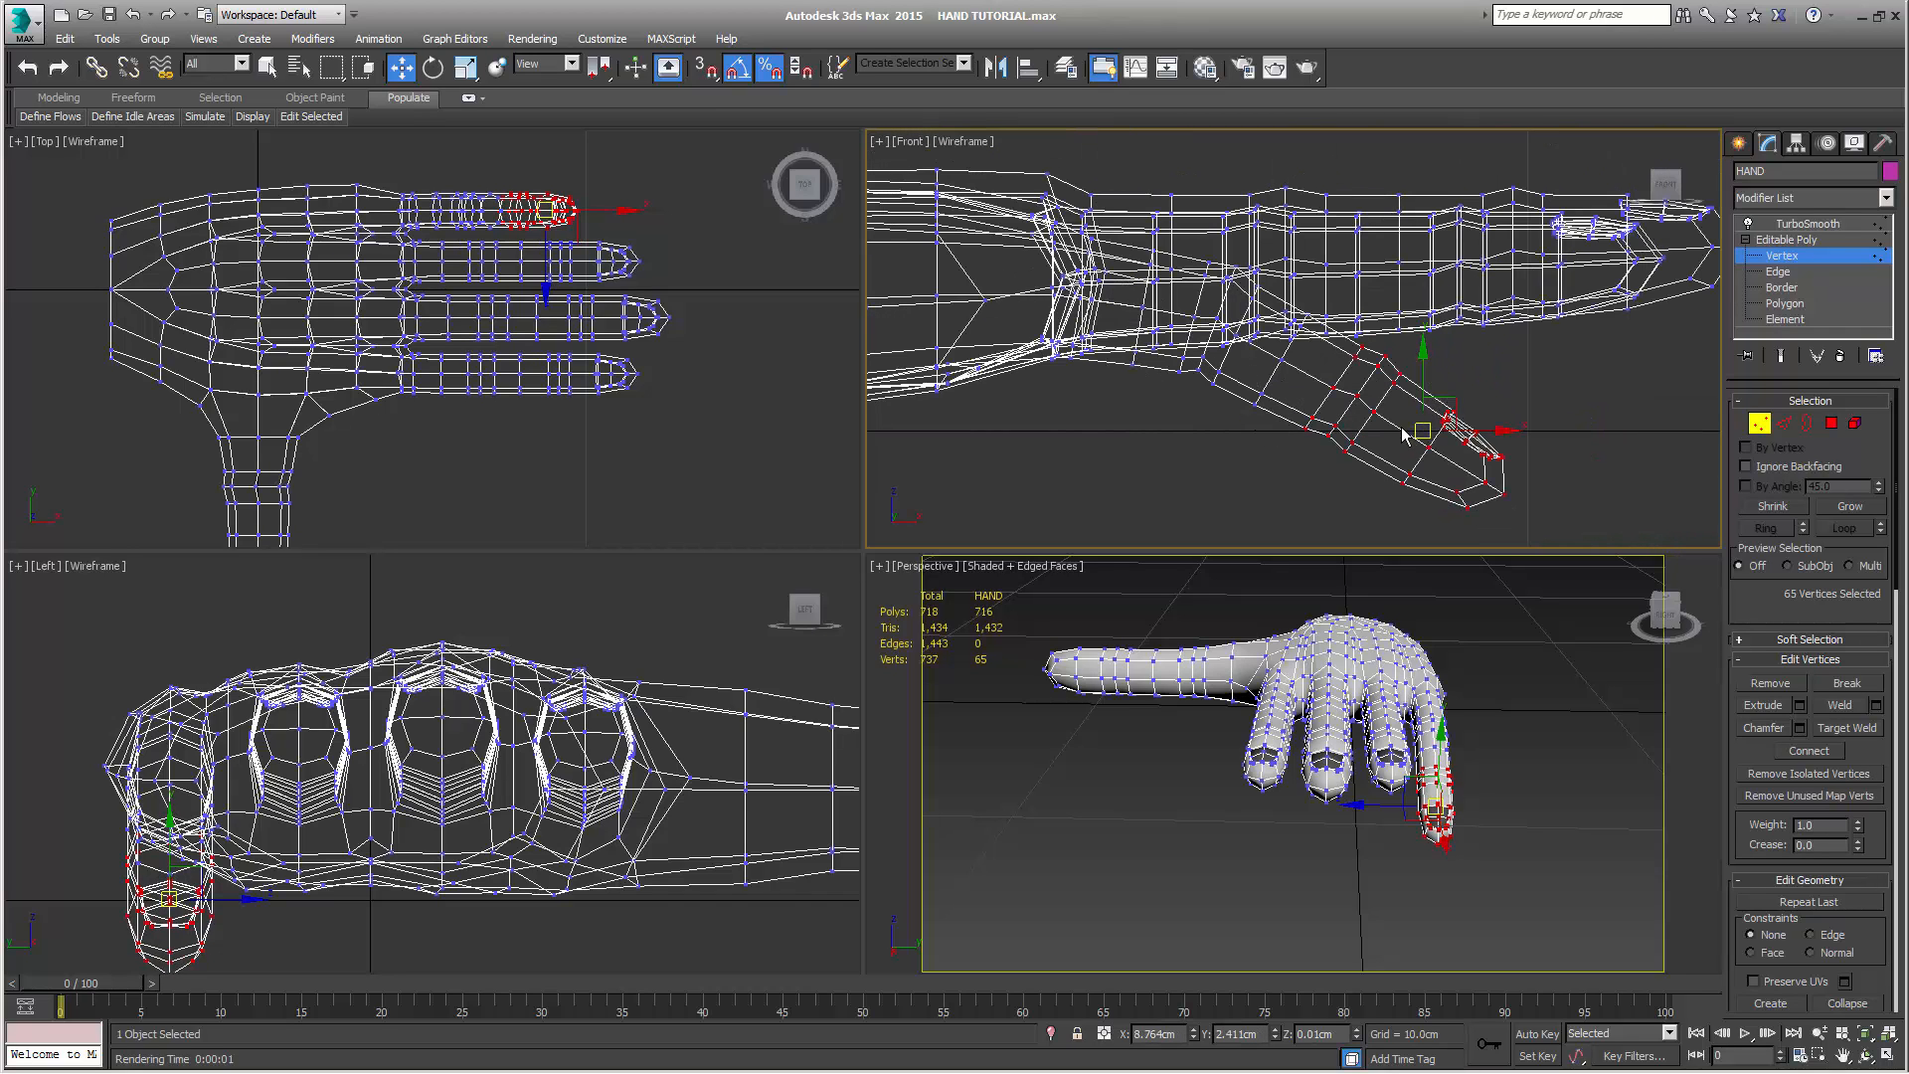
{"action": "left_click", "coordinate": [1773, 506]}
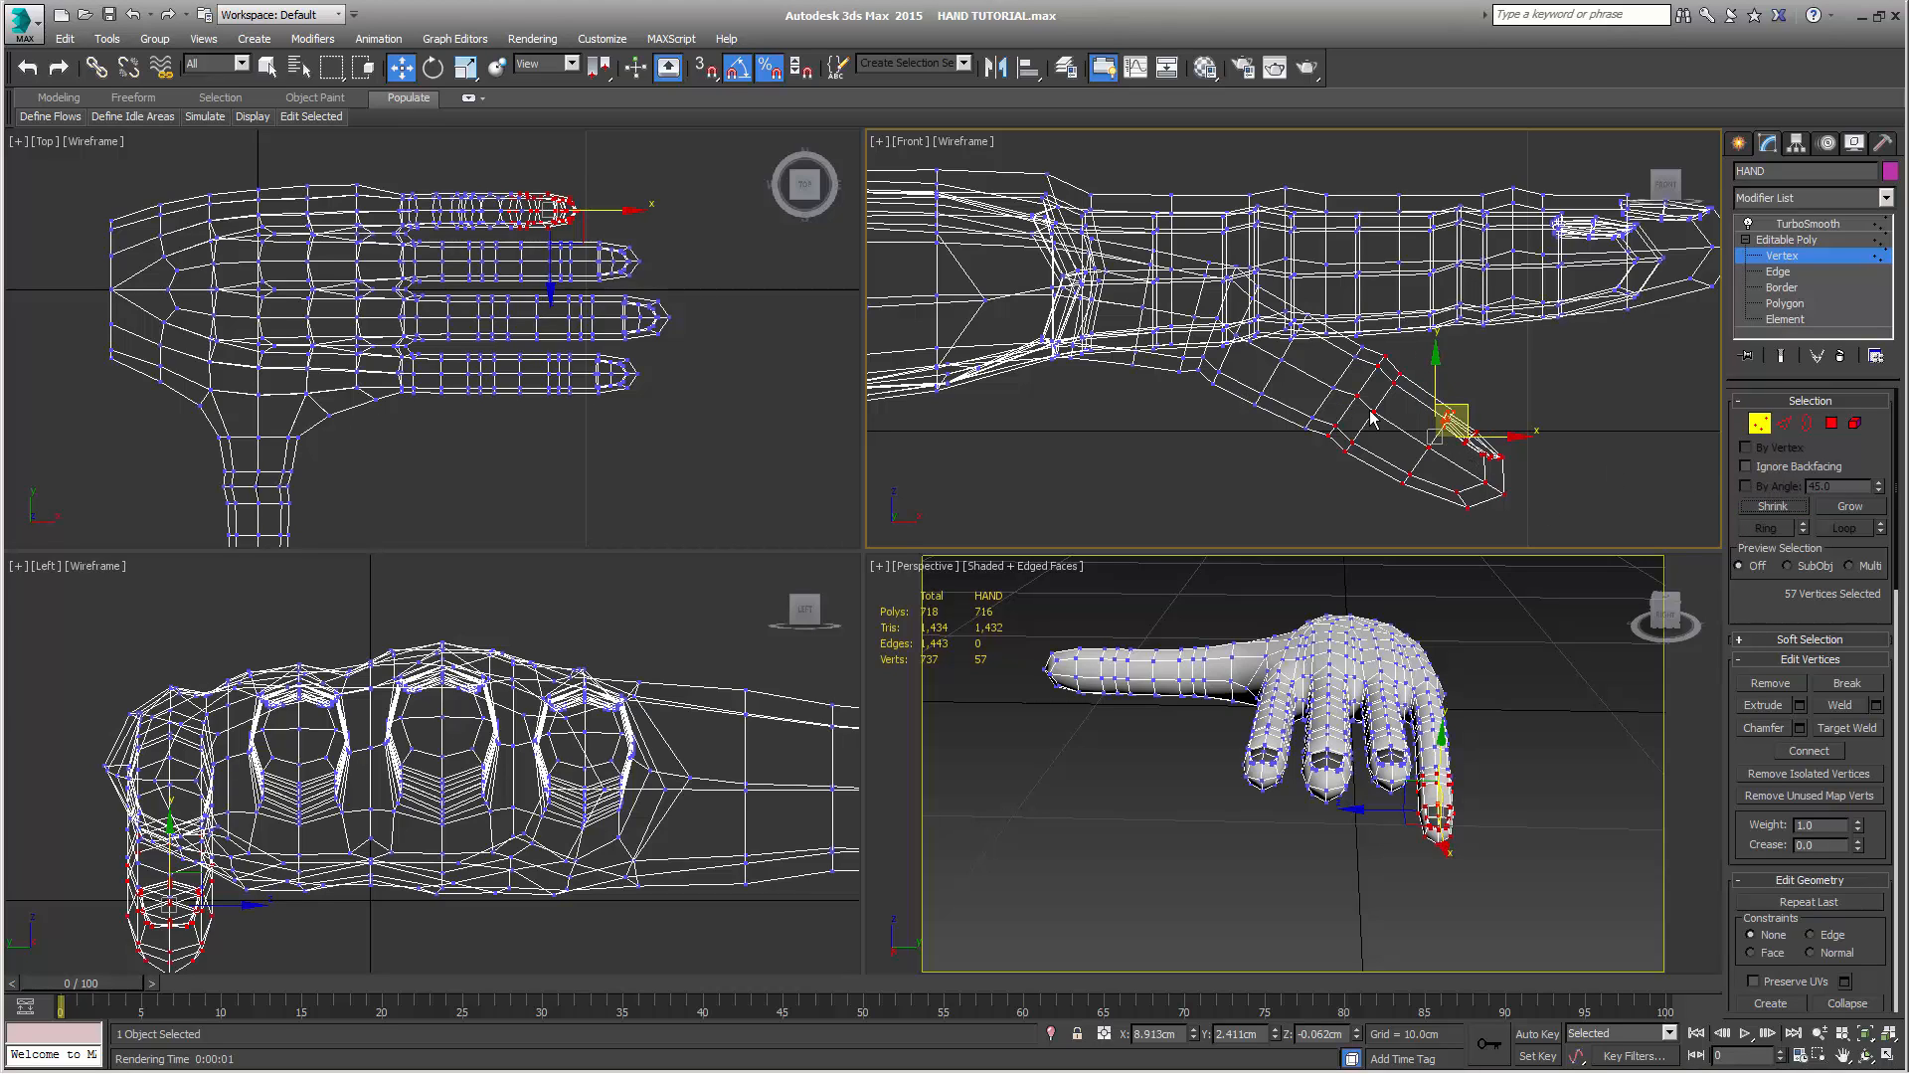
{"action": "key", "text": "e"}
{"action": "left_click_drag", "start_coordinate": [1500, 395], "coordinate": [1455, 420]}
{"action": "key", "text": "w"}
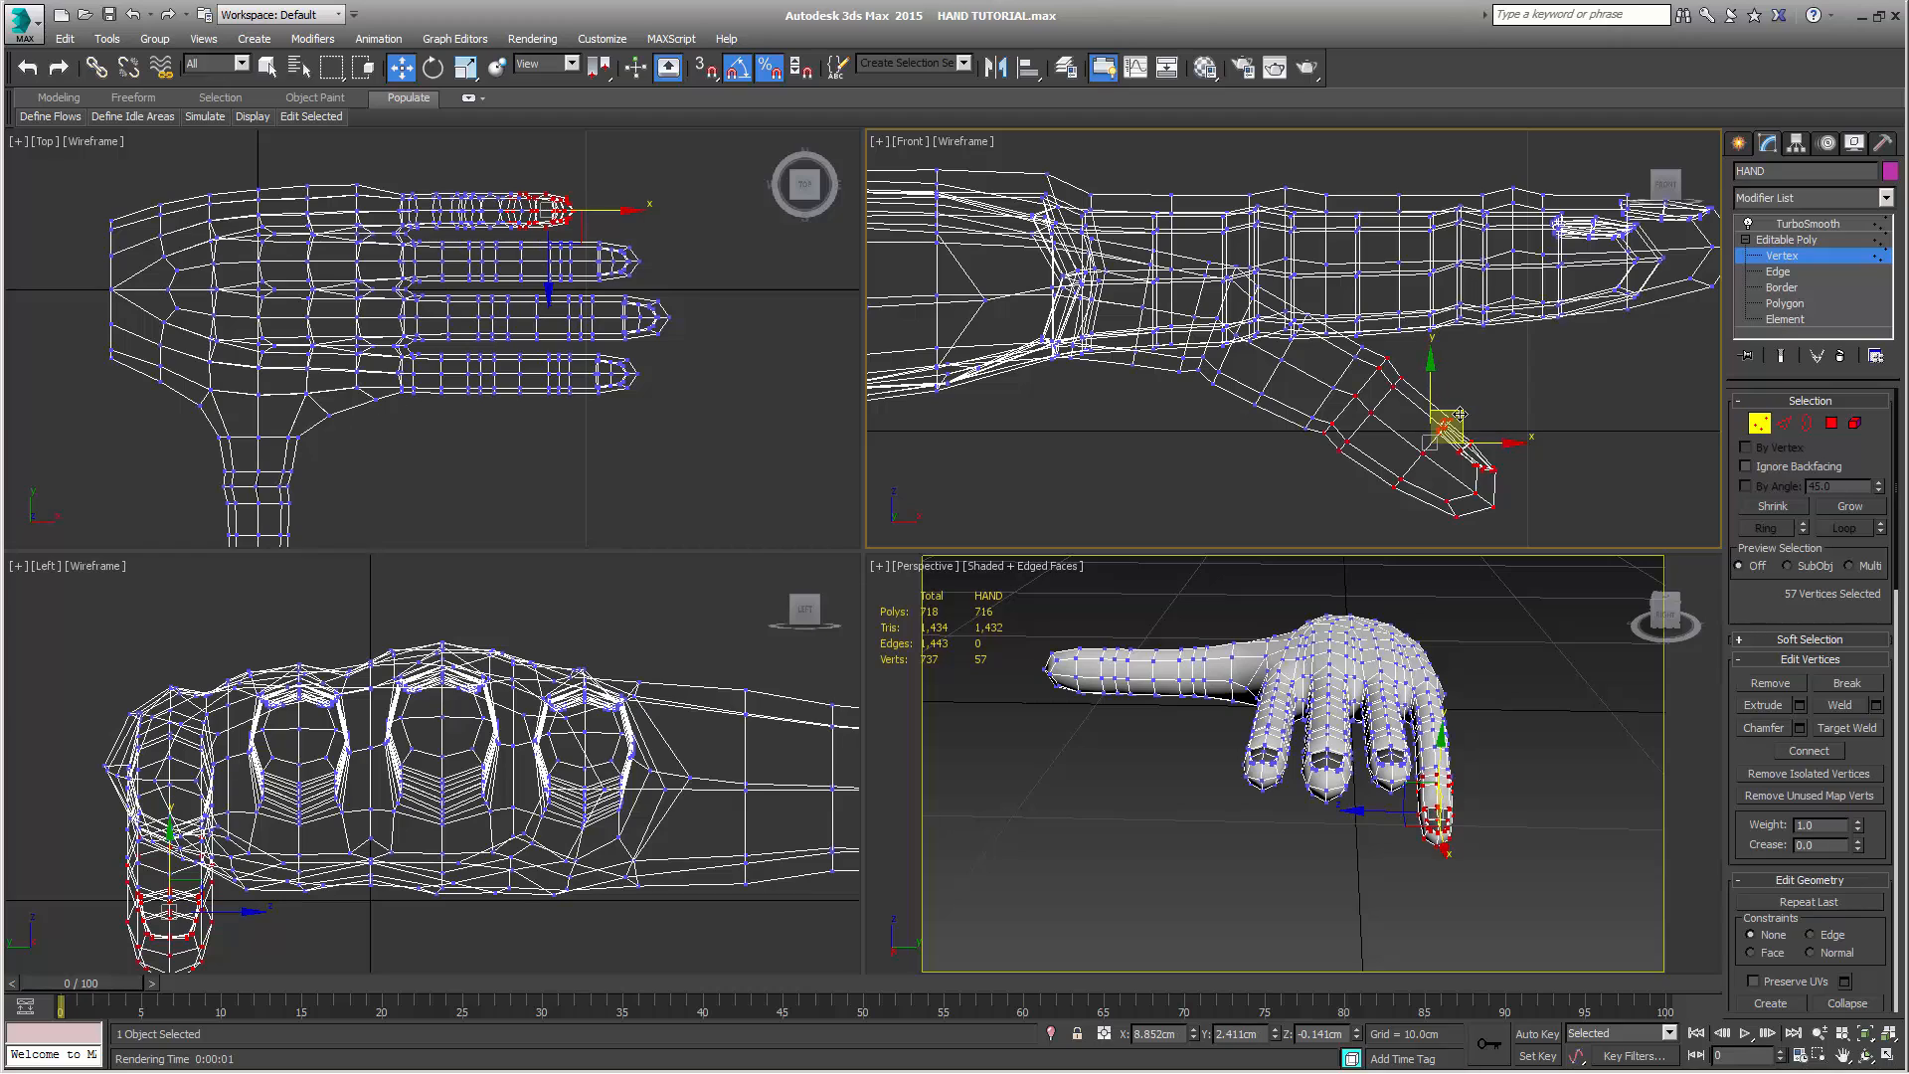
Shrink the selection one ring closer to the little fingertip, rotate it slightly downward and move it to about X 8.94 cm, Z -0.3 cm
{"action": "left_click", "coordinate": [1770, 509]}
{"action": "key", "text": "e"}
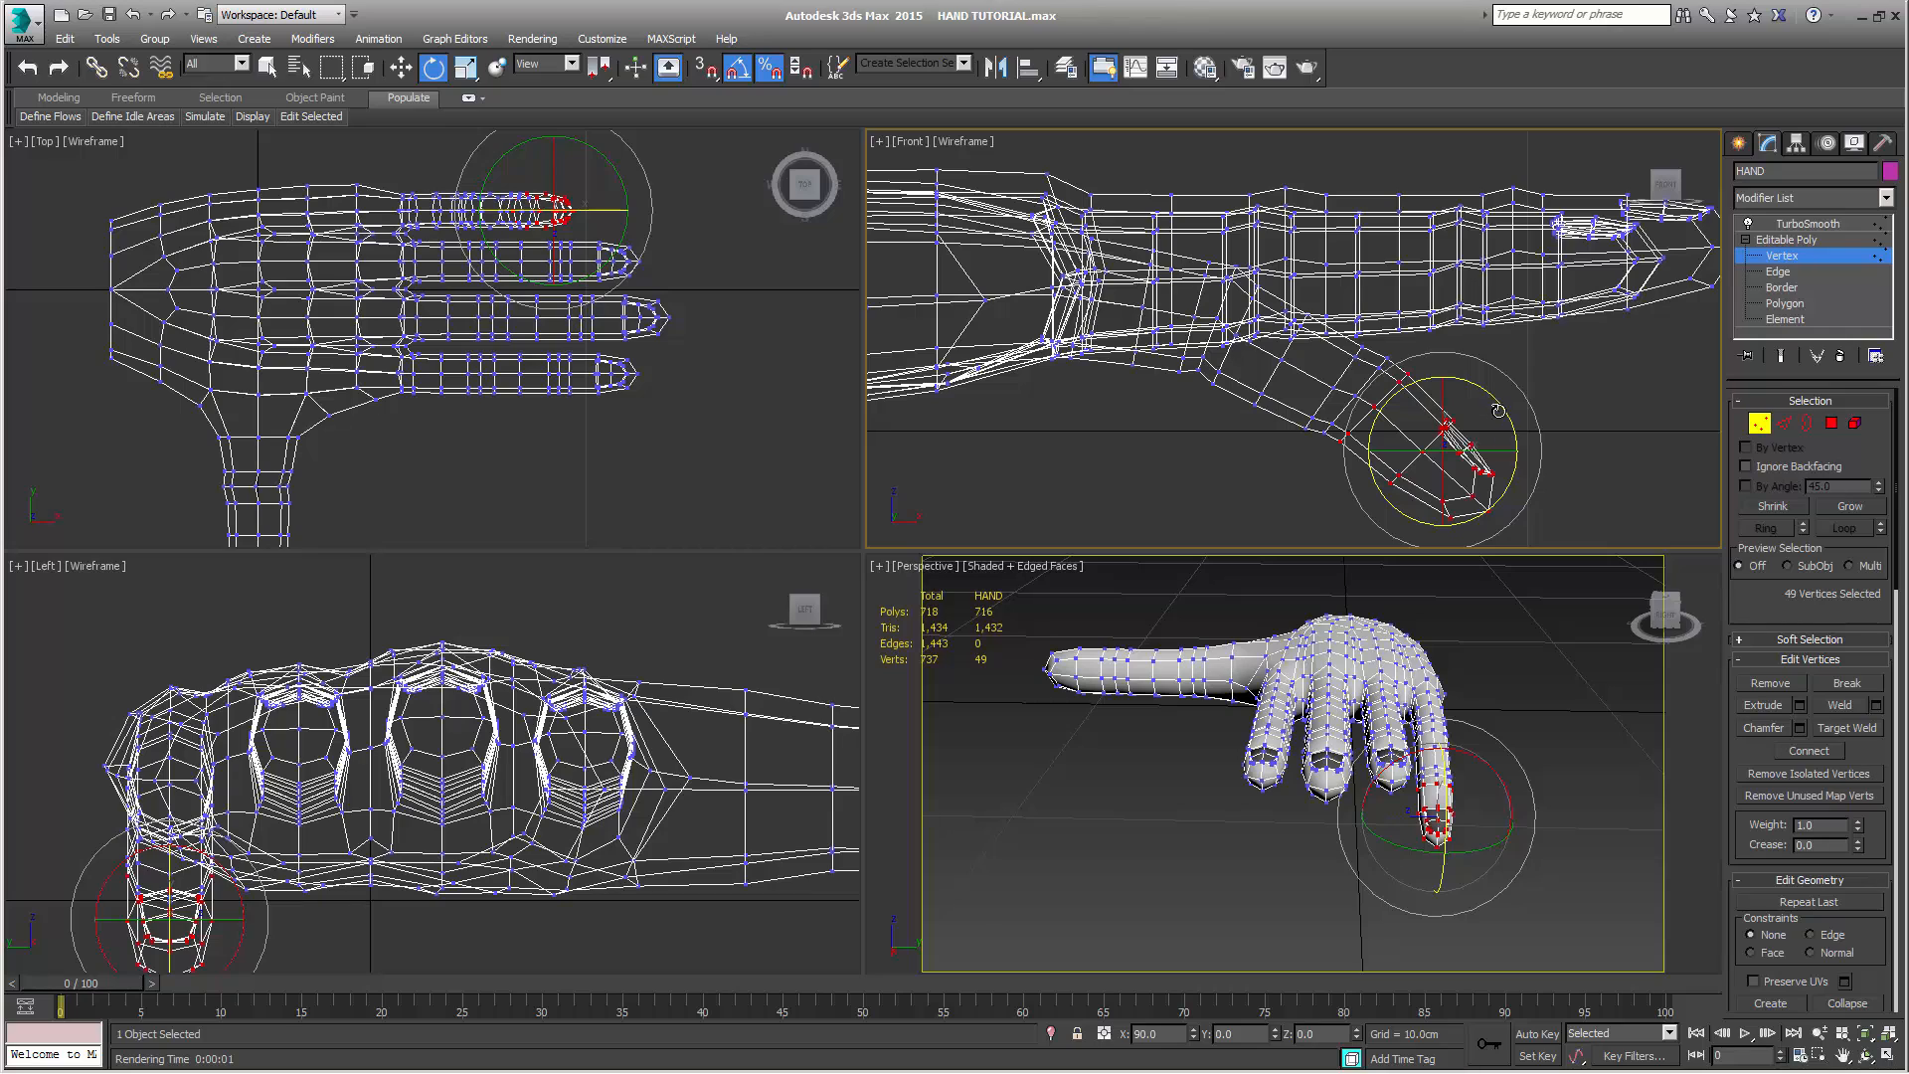
{"action": "key", "text": "w"}
{"action": "left_click_drag", "start_coordinate": [1472, 425], "coordinate": [1469, 430]}
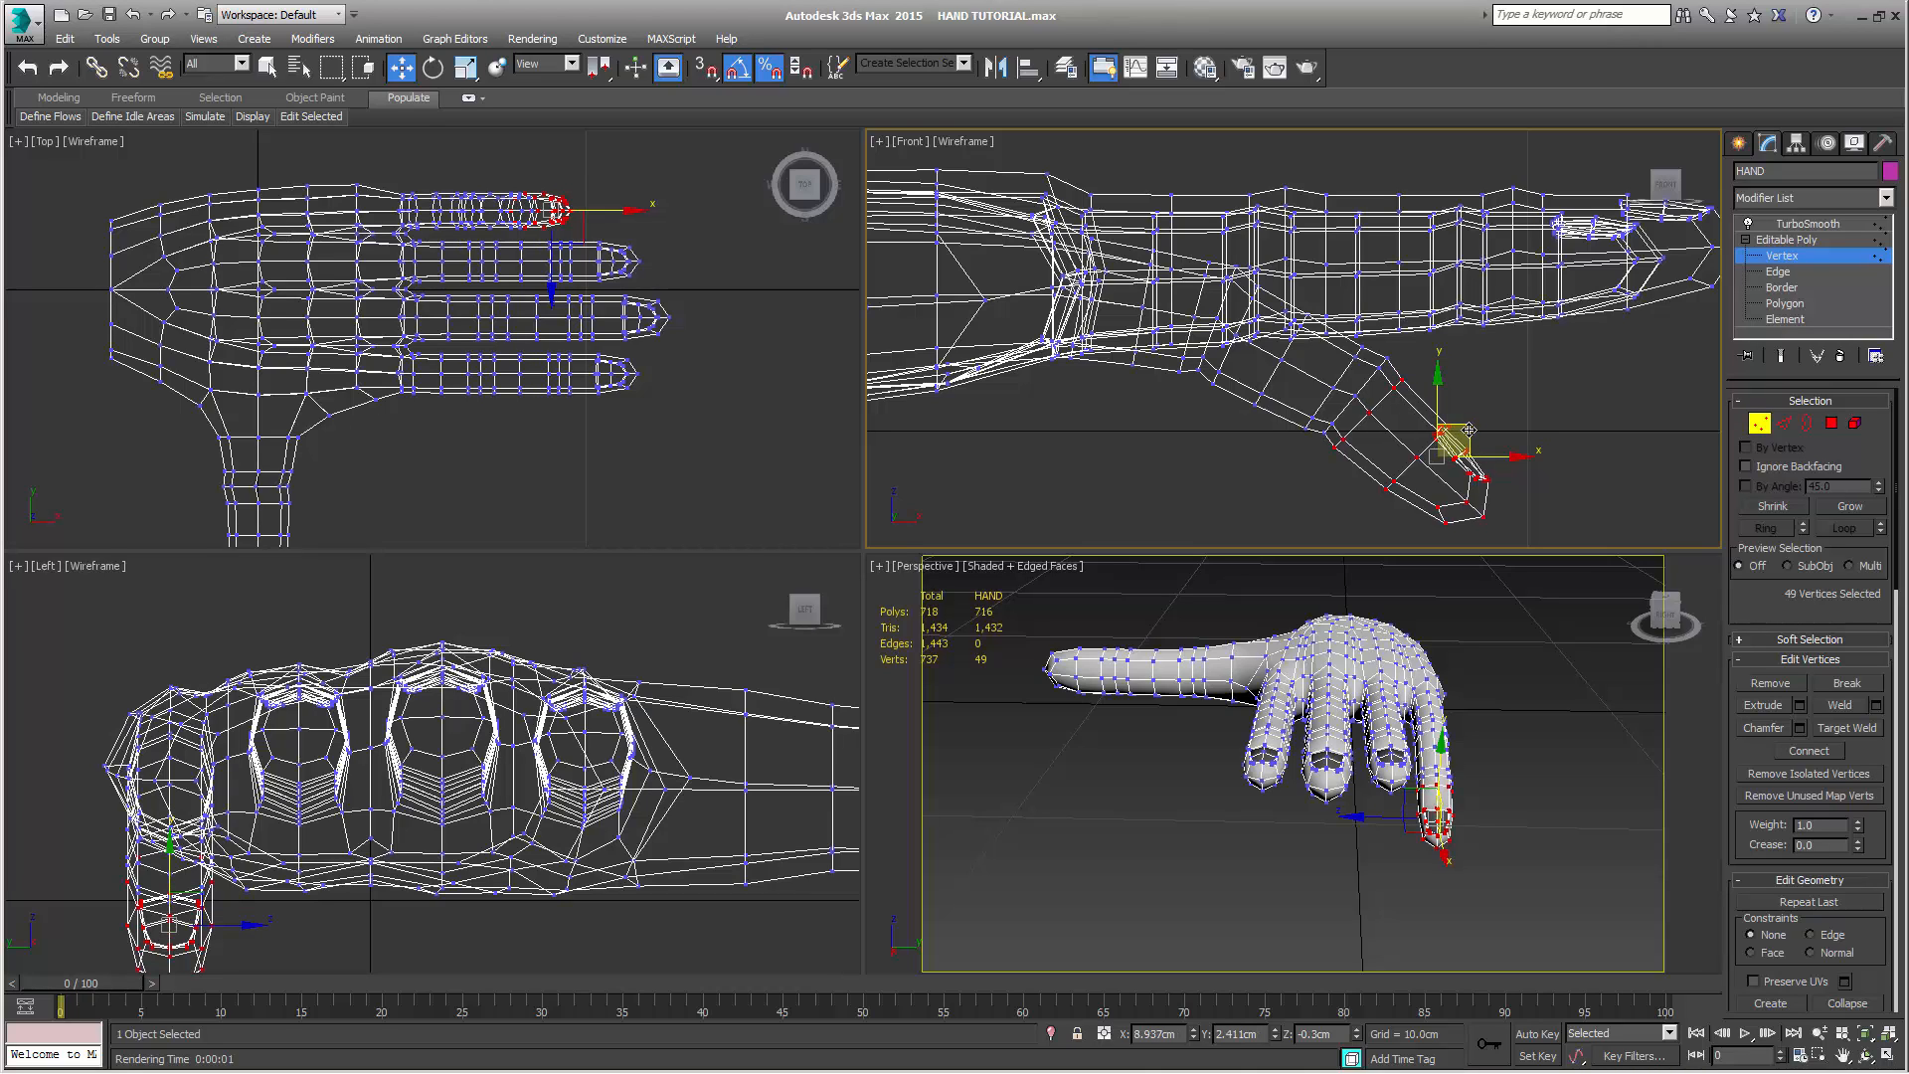
Reduce the selection by one ring to the little fingertip, rotate it further downward, reposition it and clear the vertex selection
{"action": "left_click", "coordinate": [1788, 511]}
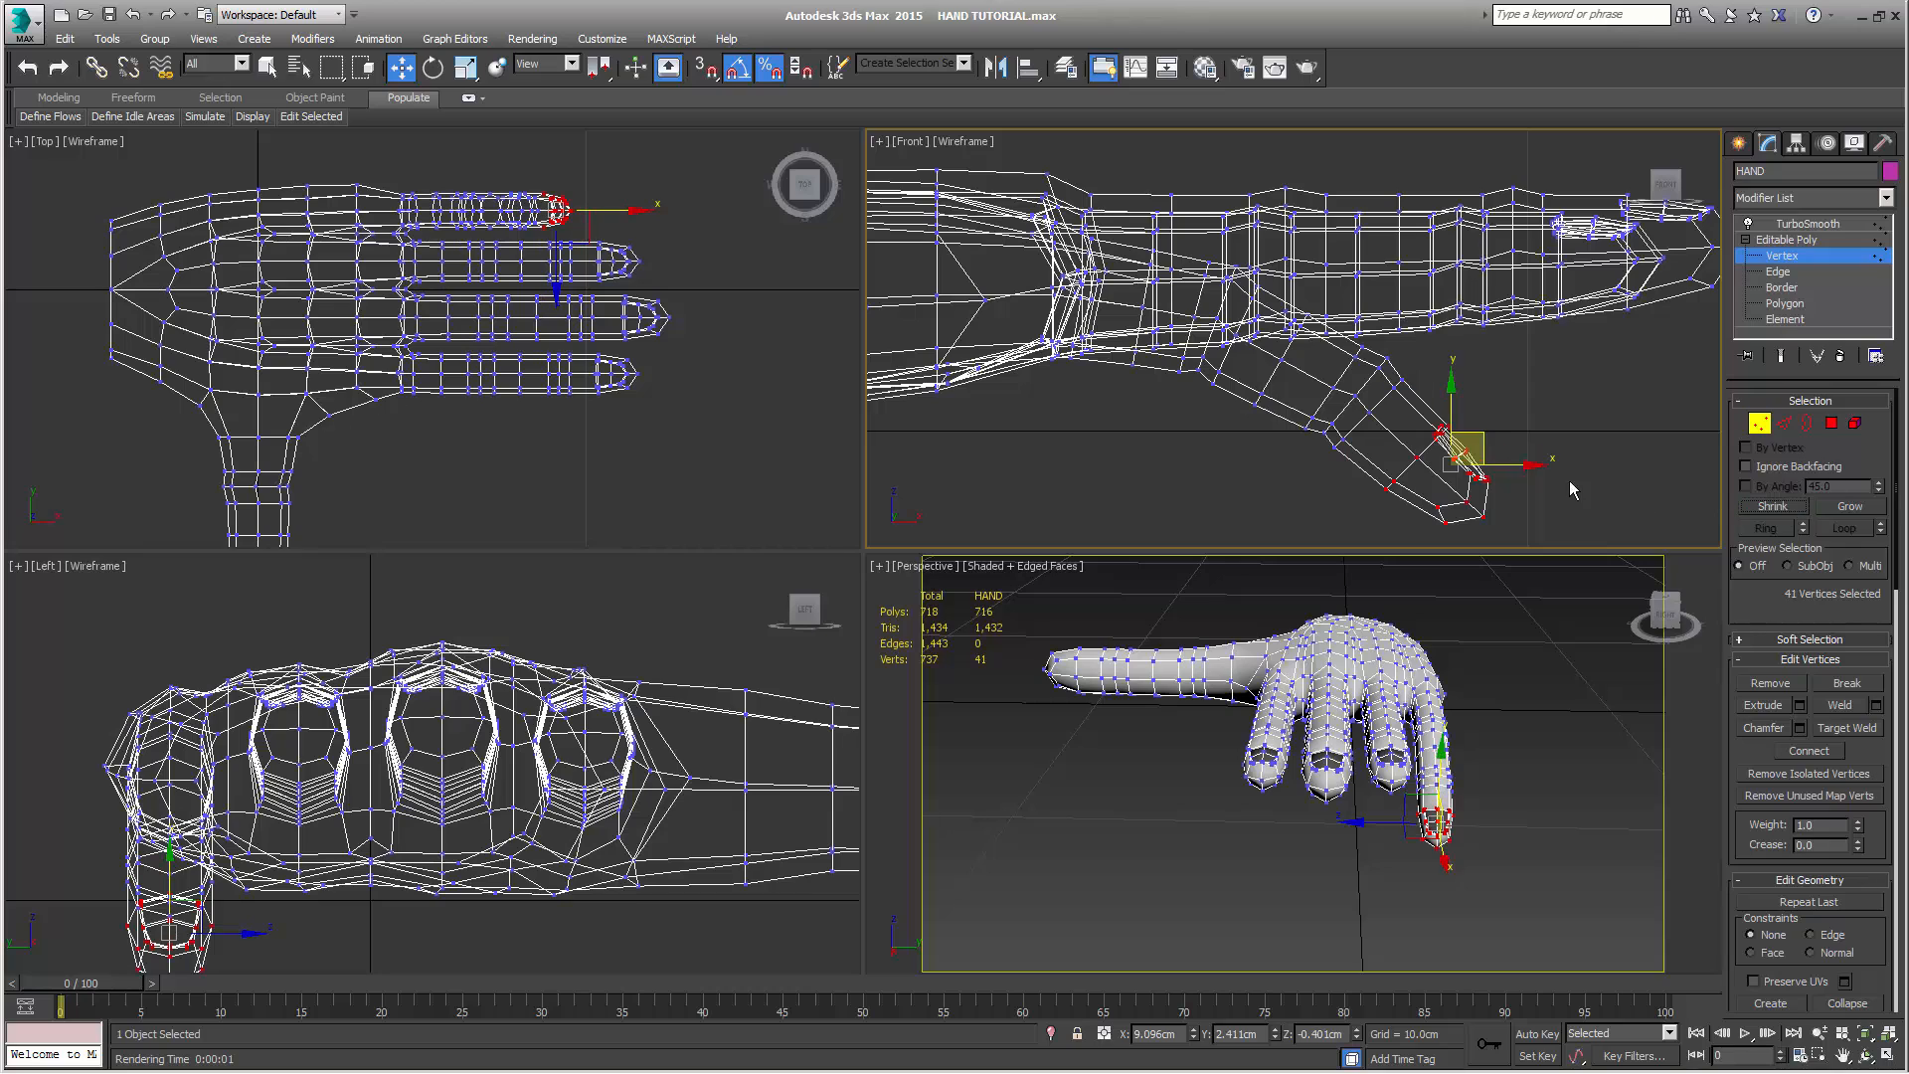
{"action": "key", "text": "e"}
{"action": "left_click_drag", "start_coordinate": [1506, 421], "coordinate": [1452, 434]}
{"action": "key", "text": "w"}
{"action": "left_click", "coordinate": [1301, 484]}
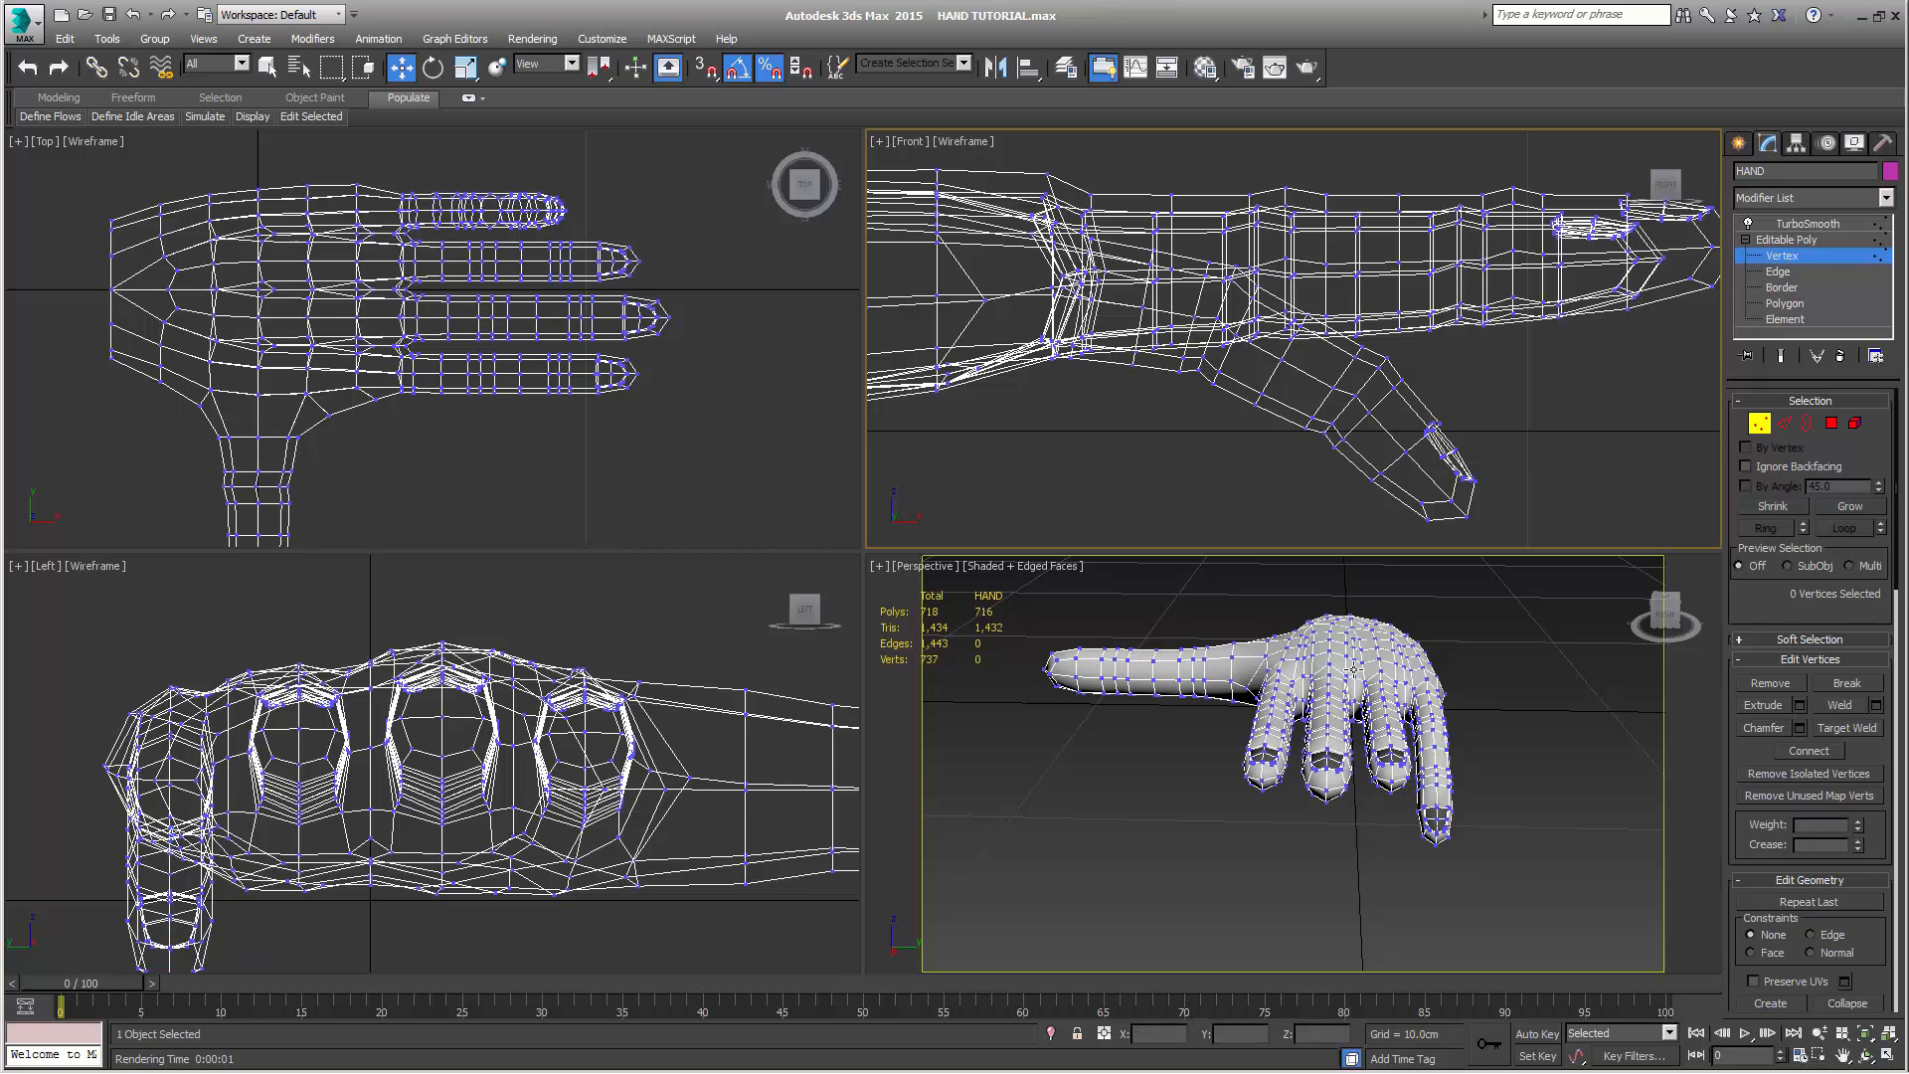
Preview the bent little finger with the TurboSmooth end result and a Perspective render, then return to the unsmoothed cage
{"action": "middle_click_drag", "start_coordinate": [1518, 839], "coordinate": [1565, 816], "text": "alt"}
{"action": "scroll", "coordinate": [1405, 835], "scroll_direction": "up", "scroll_amount": 3}
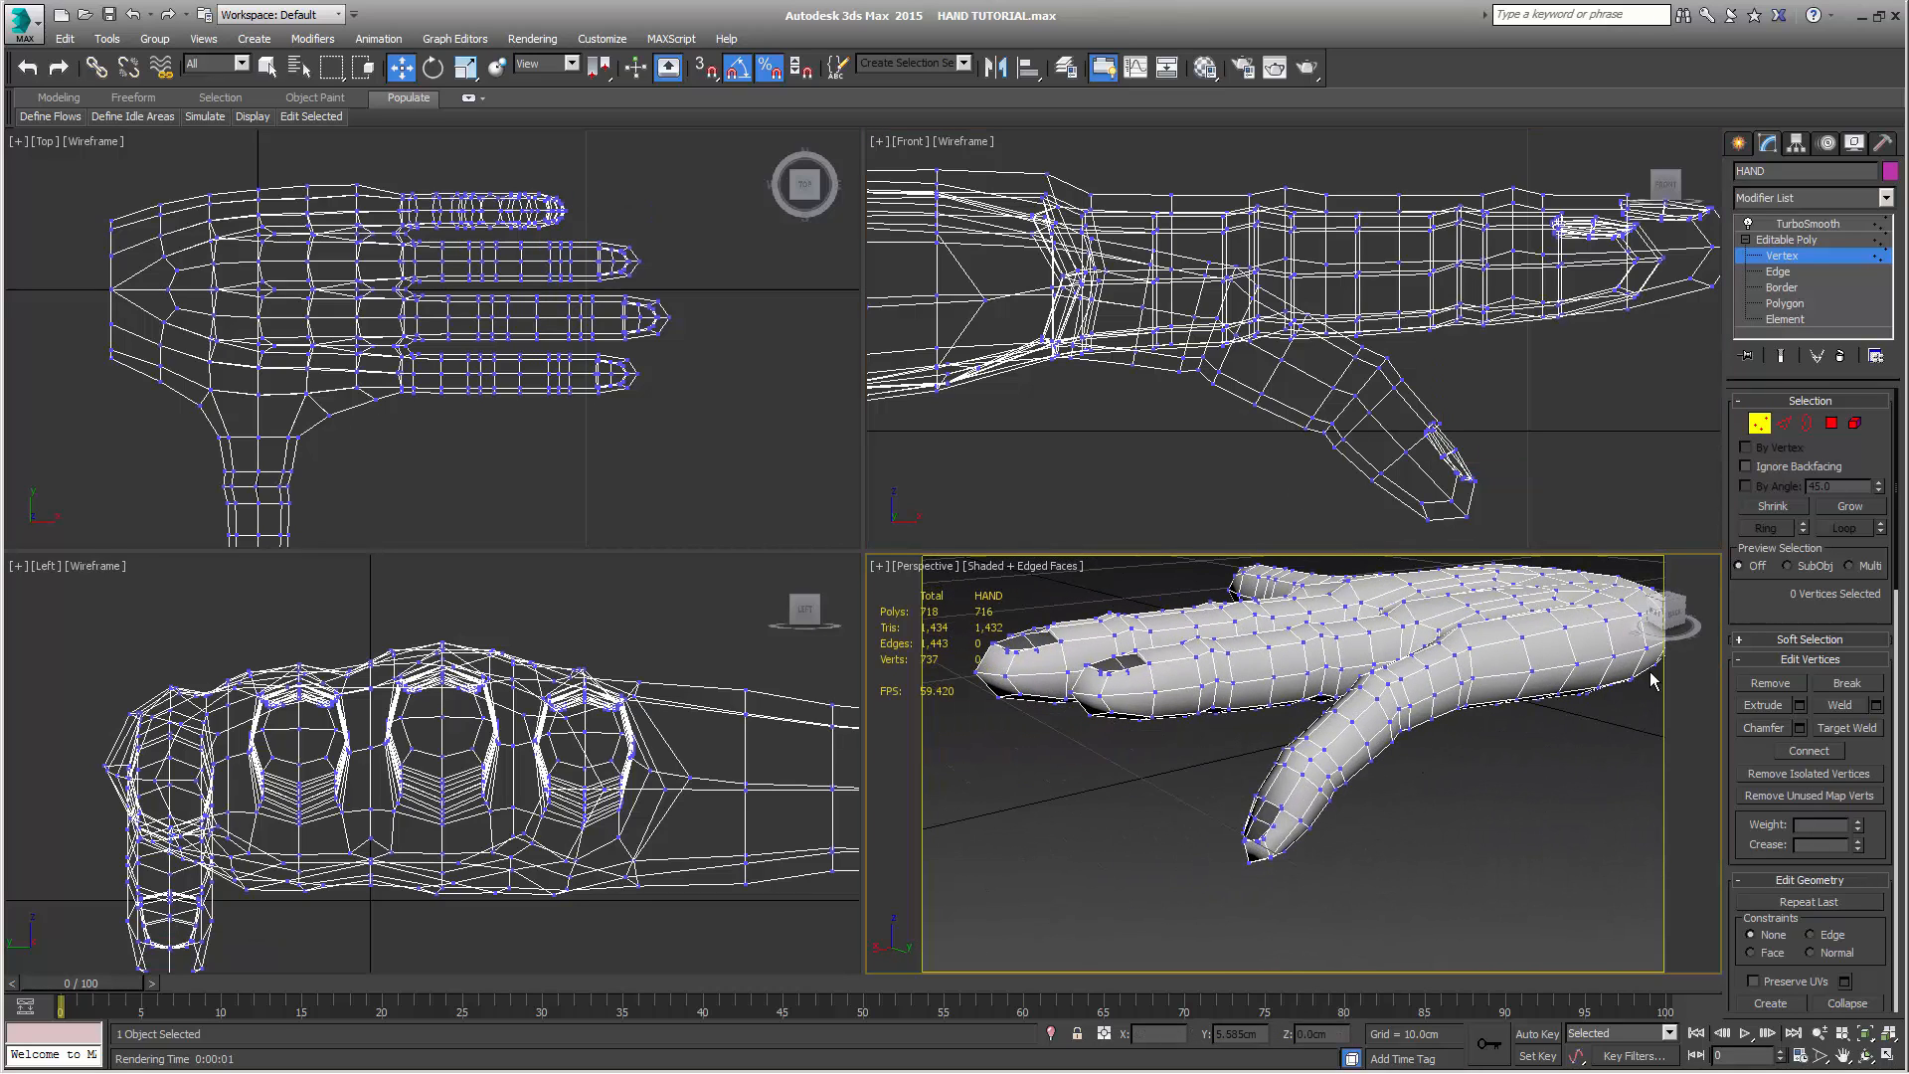
{"action": "left_click", "coordinate": [1780, 357]}
{"action": "key", "text": "shift+q"}
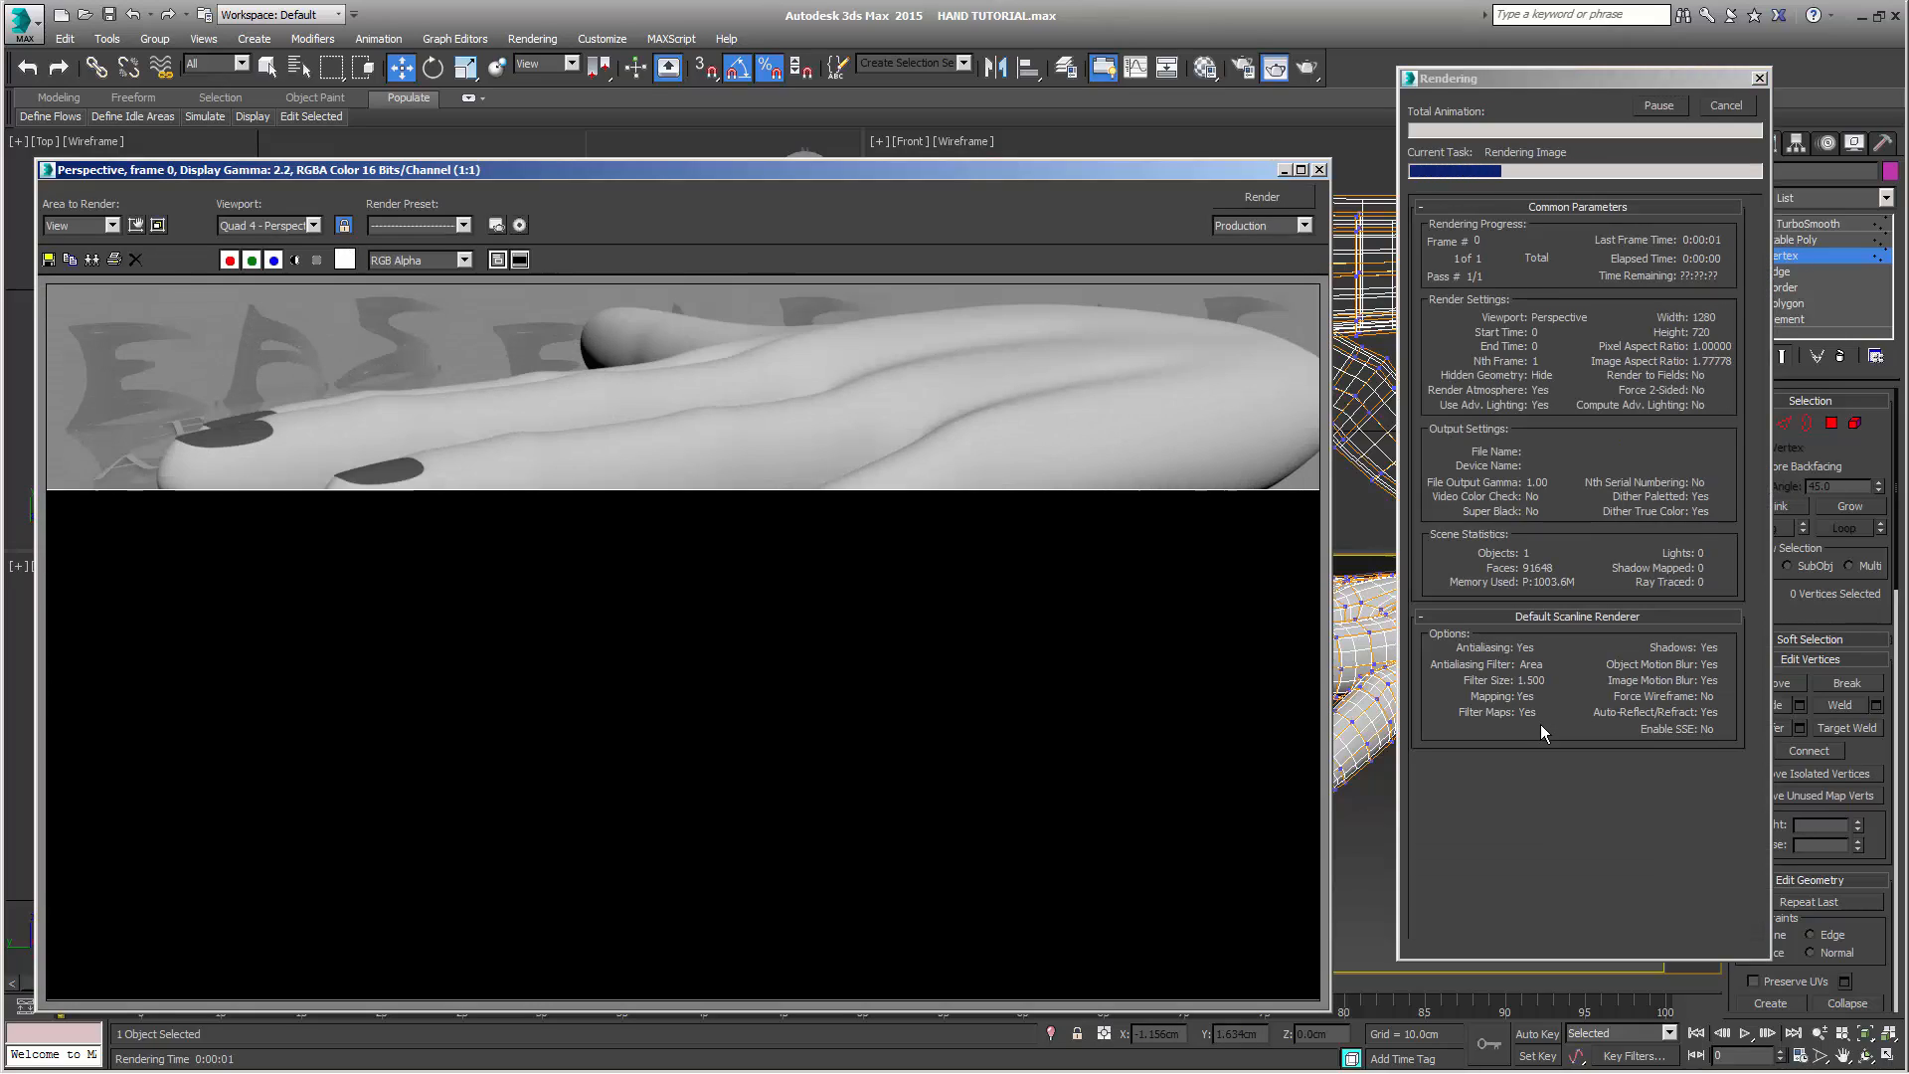
{"action": "key", "text": "Escape"}
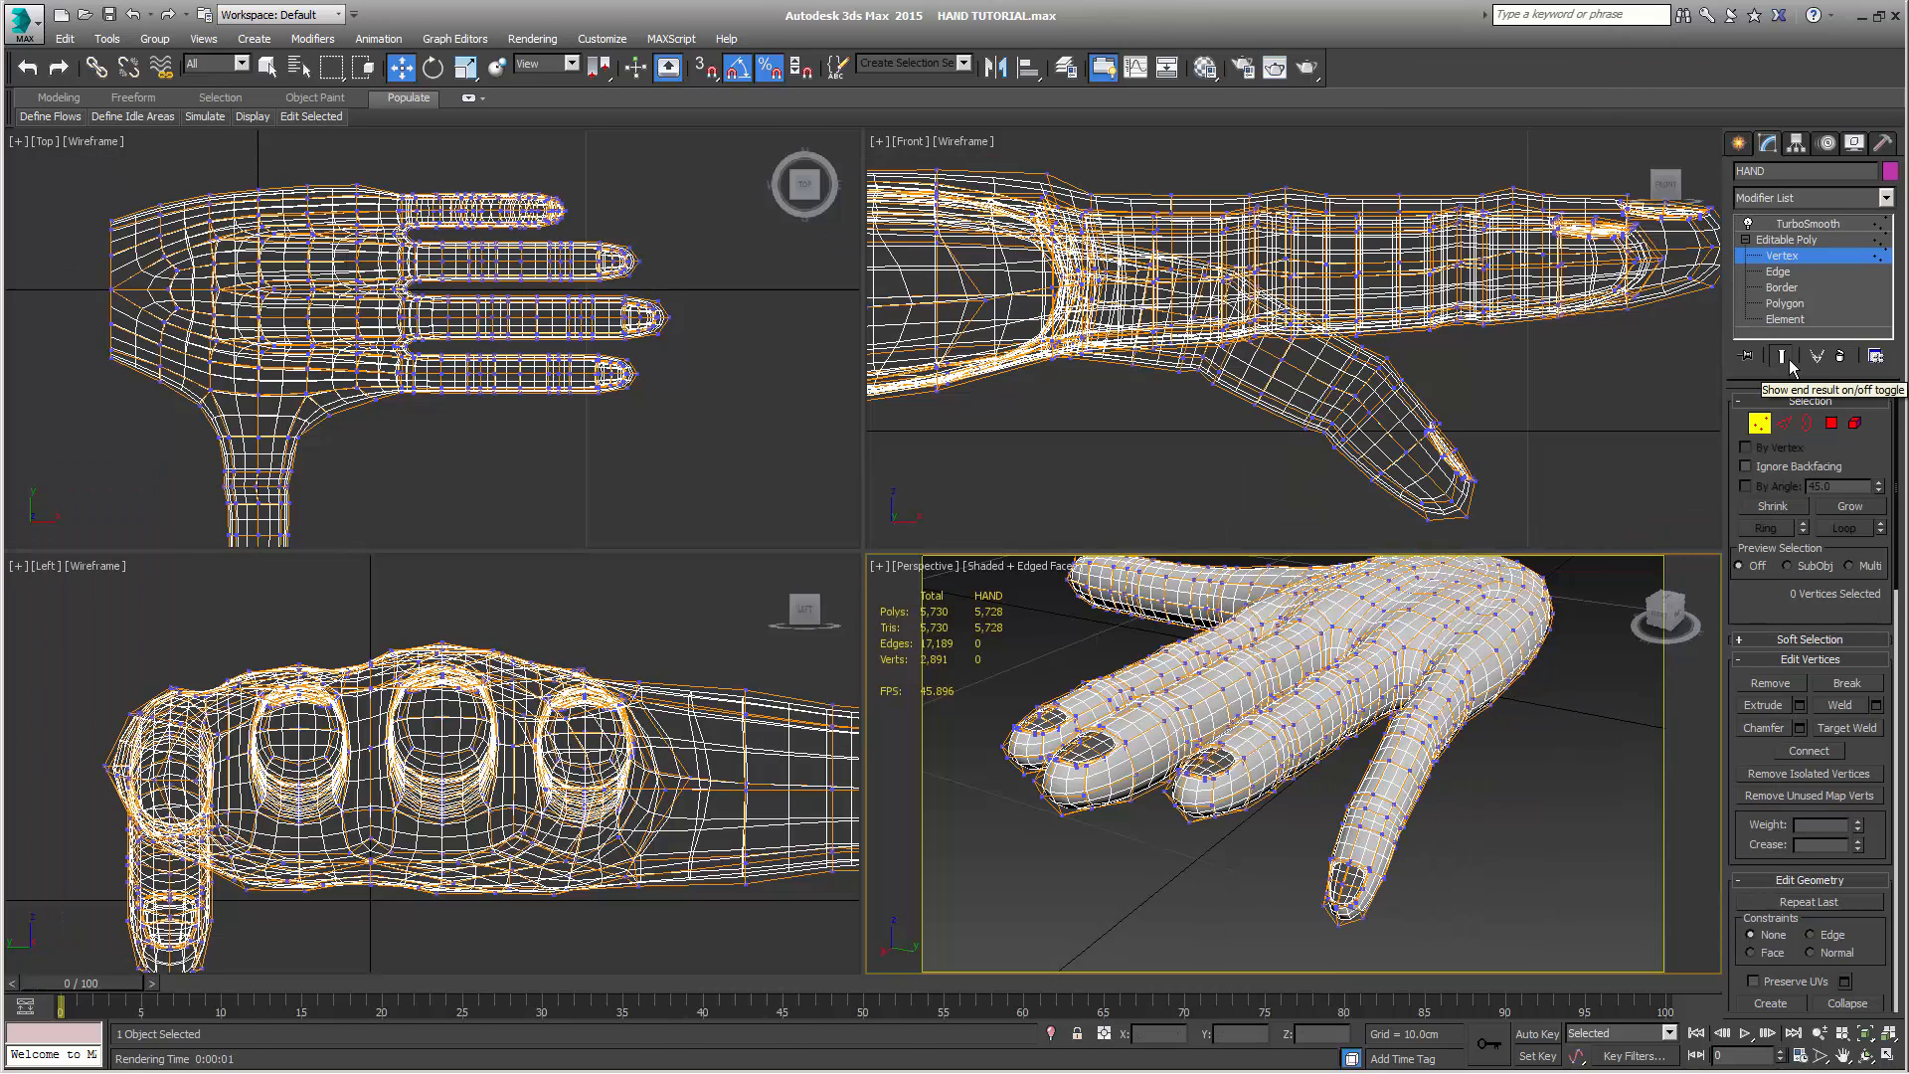
{"action": "left_click", "coordinate": [1789, 362]}
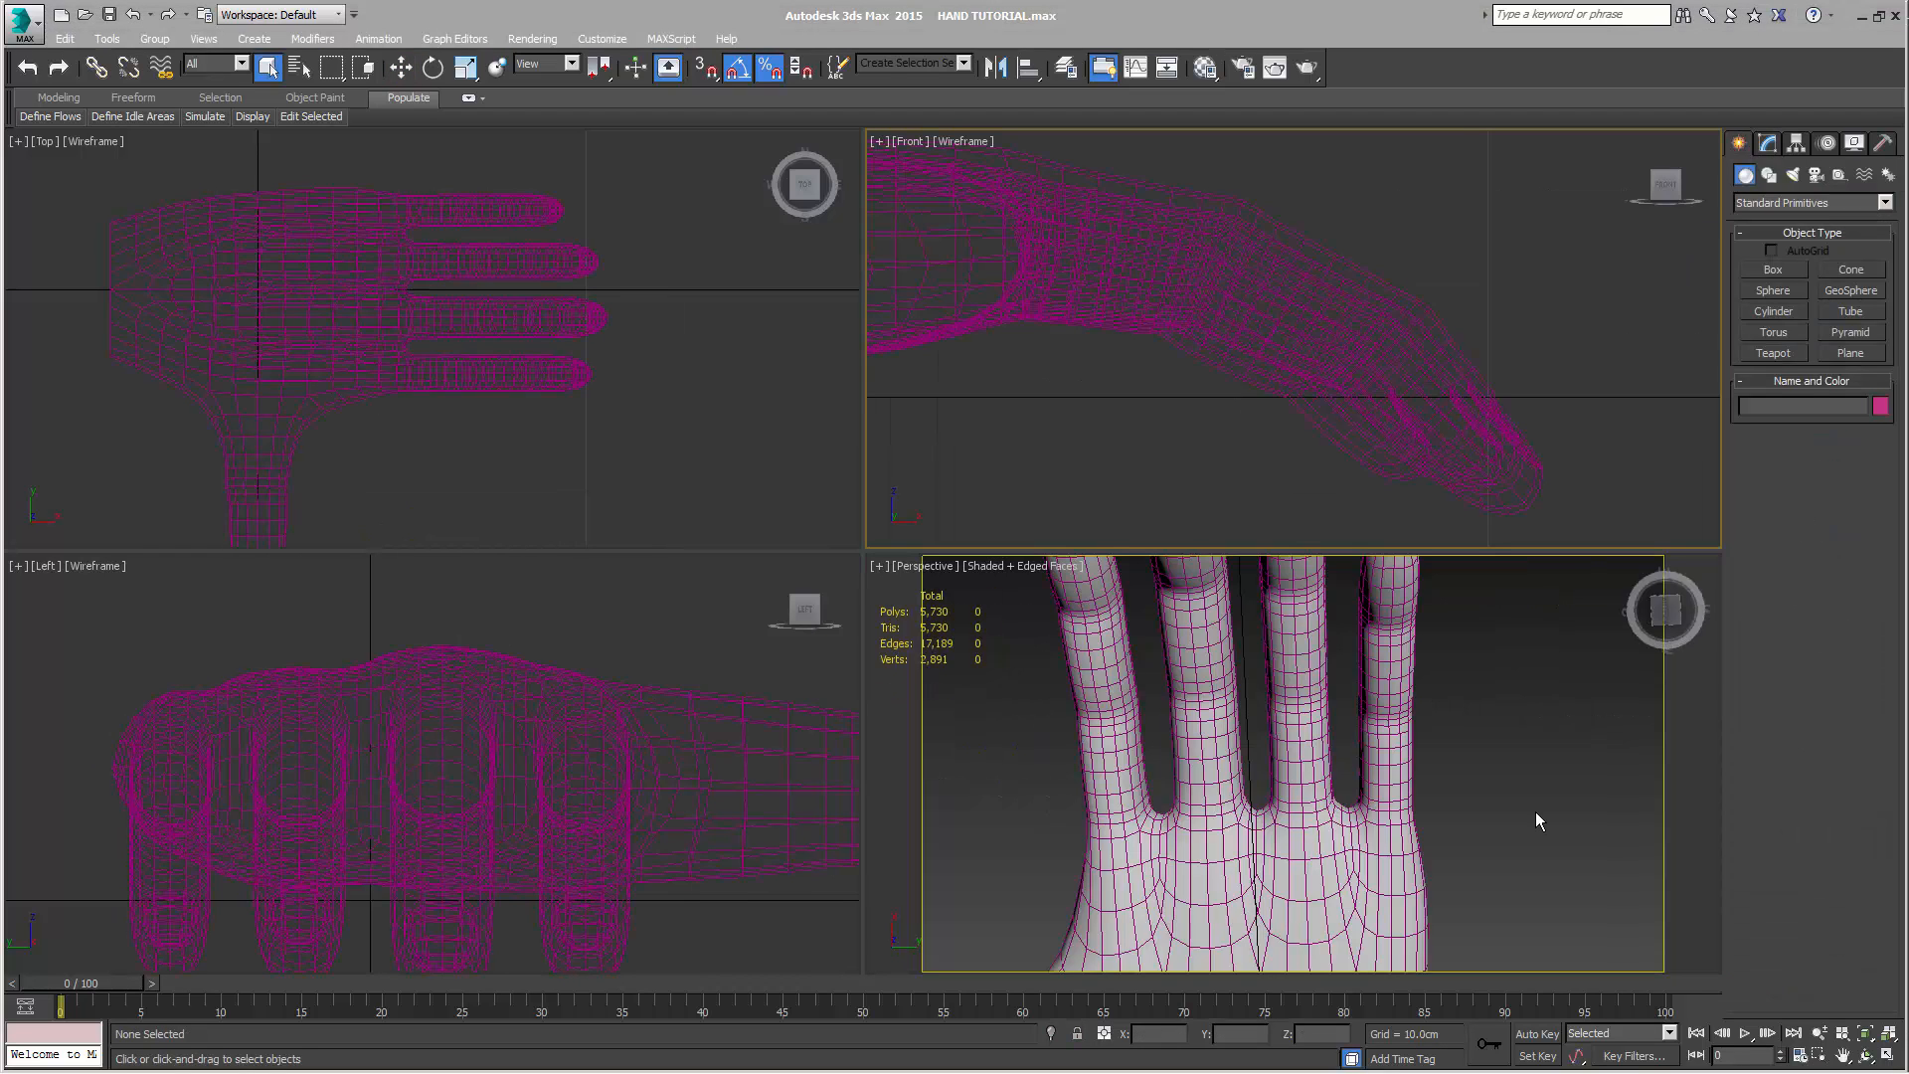
Select the HAND object and enter the Vertex level of its Editable Poly
{"action": "left_click_drag", "start_coordinate": [1432, 221], "coordinate": [1253, 463]}
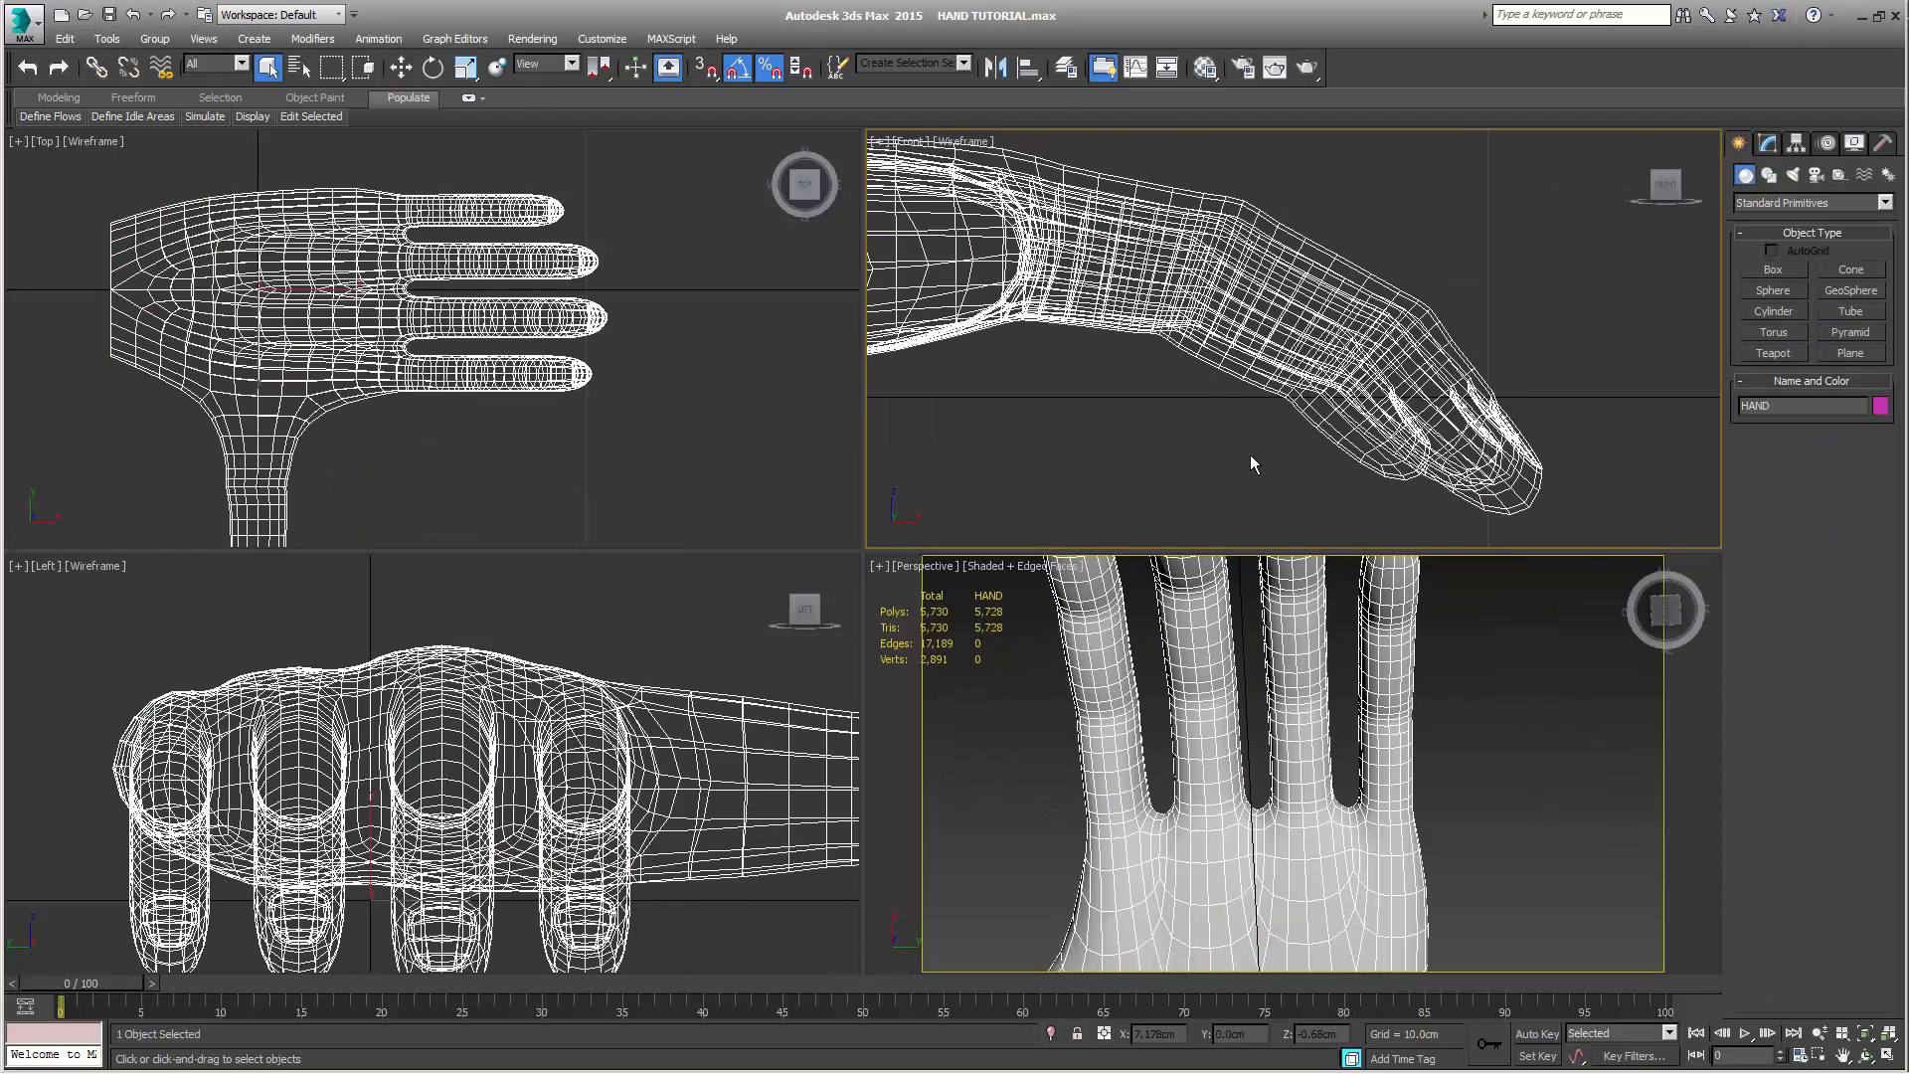
{"action": "left_click", "coordinate": [1768, 144]}
{"action": "left_click", "coordinate": [1788, 255]}
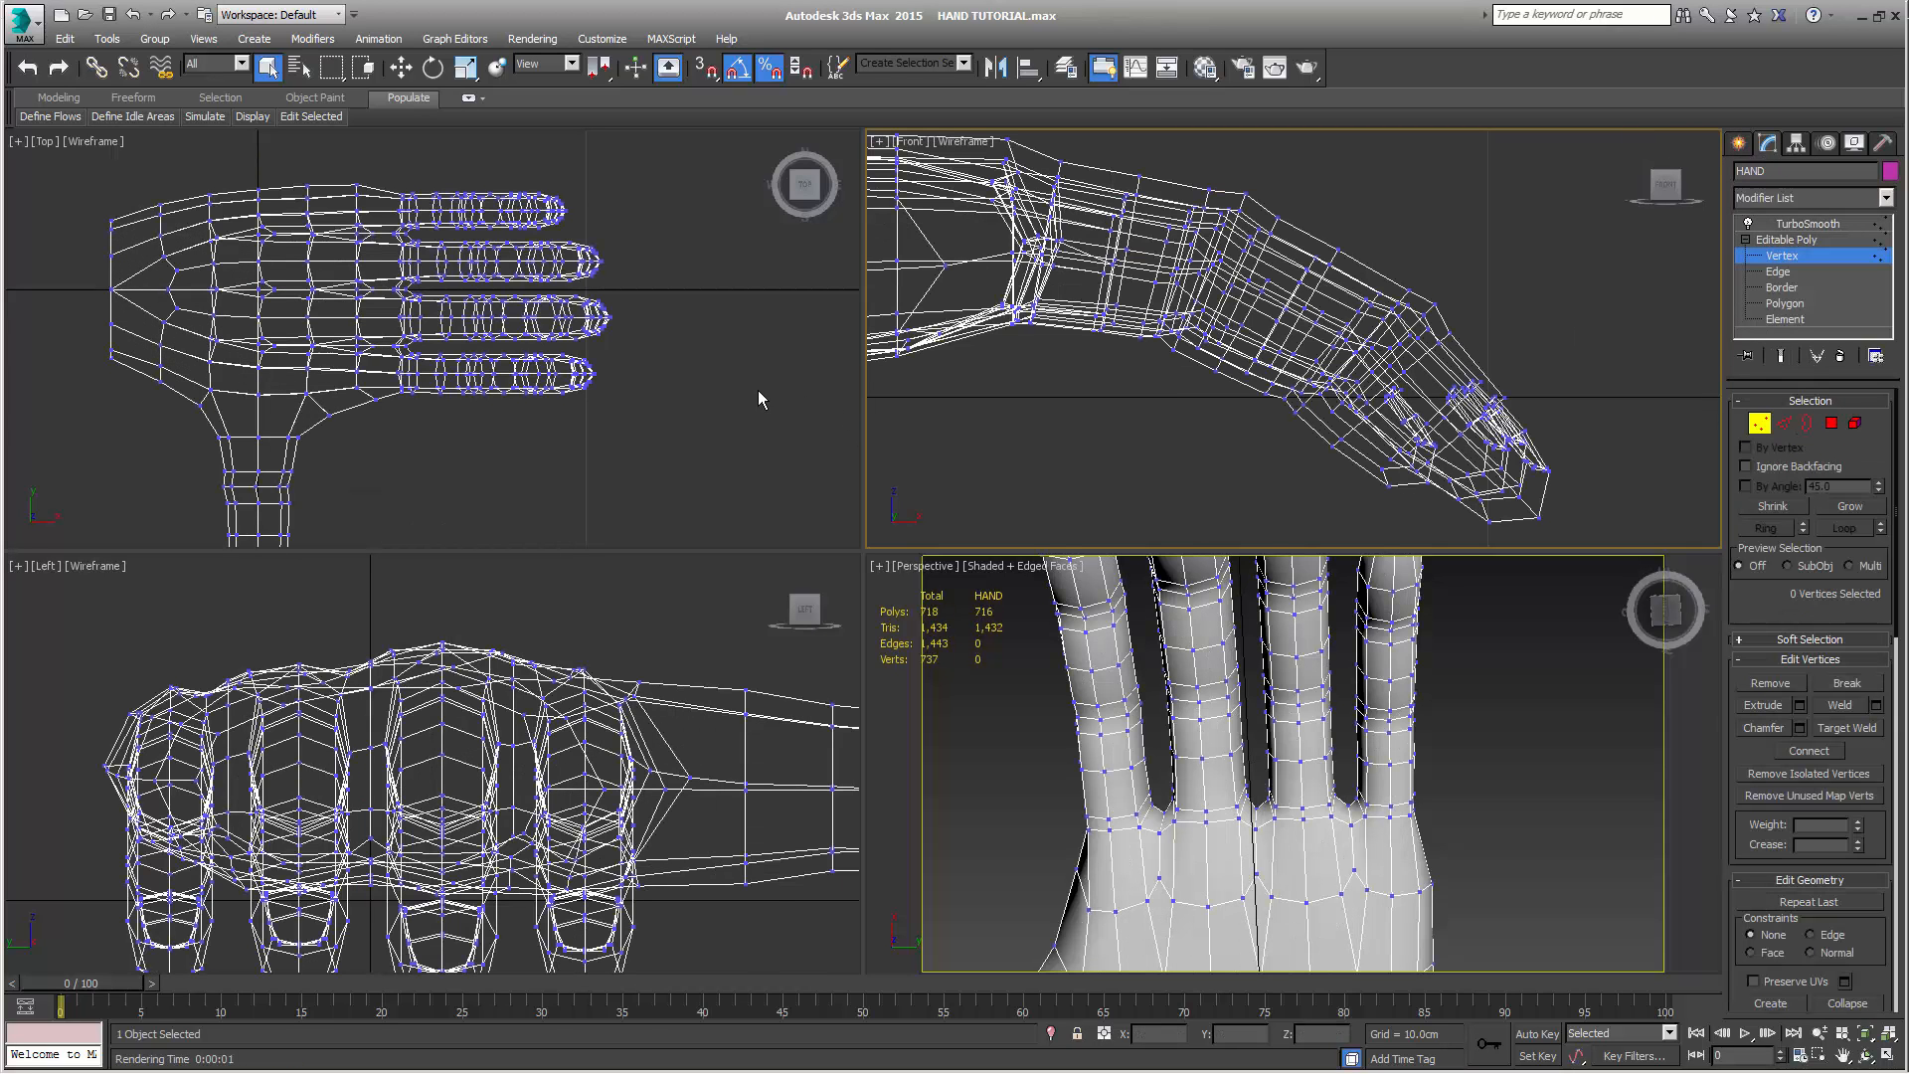
Select the little finger's vertices in the Top view, rotate the finger outward and move it to about X 7.14 cm, Y 2.88 cm
{"action": "middle_click_drag", "start_coordinate": [758, 390], "coordinate": [767, 440]}
{"action": "left_click_drag", "start_coordinate": [398, 226], "coordinate": [625, 290]}
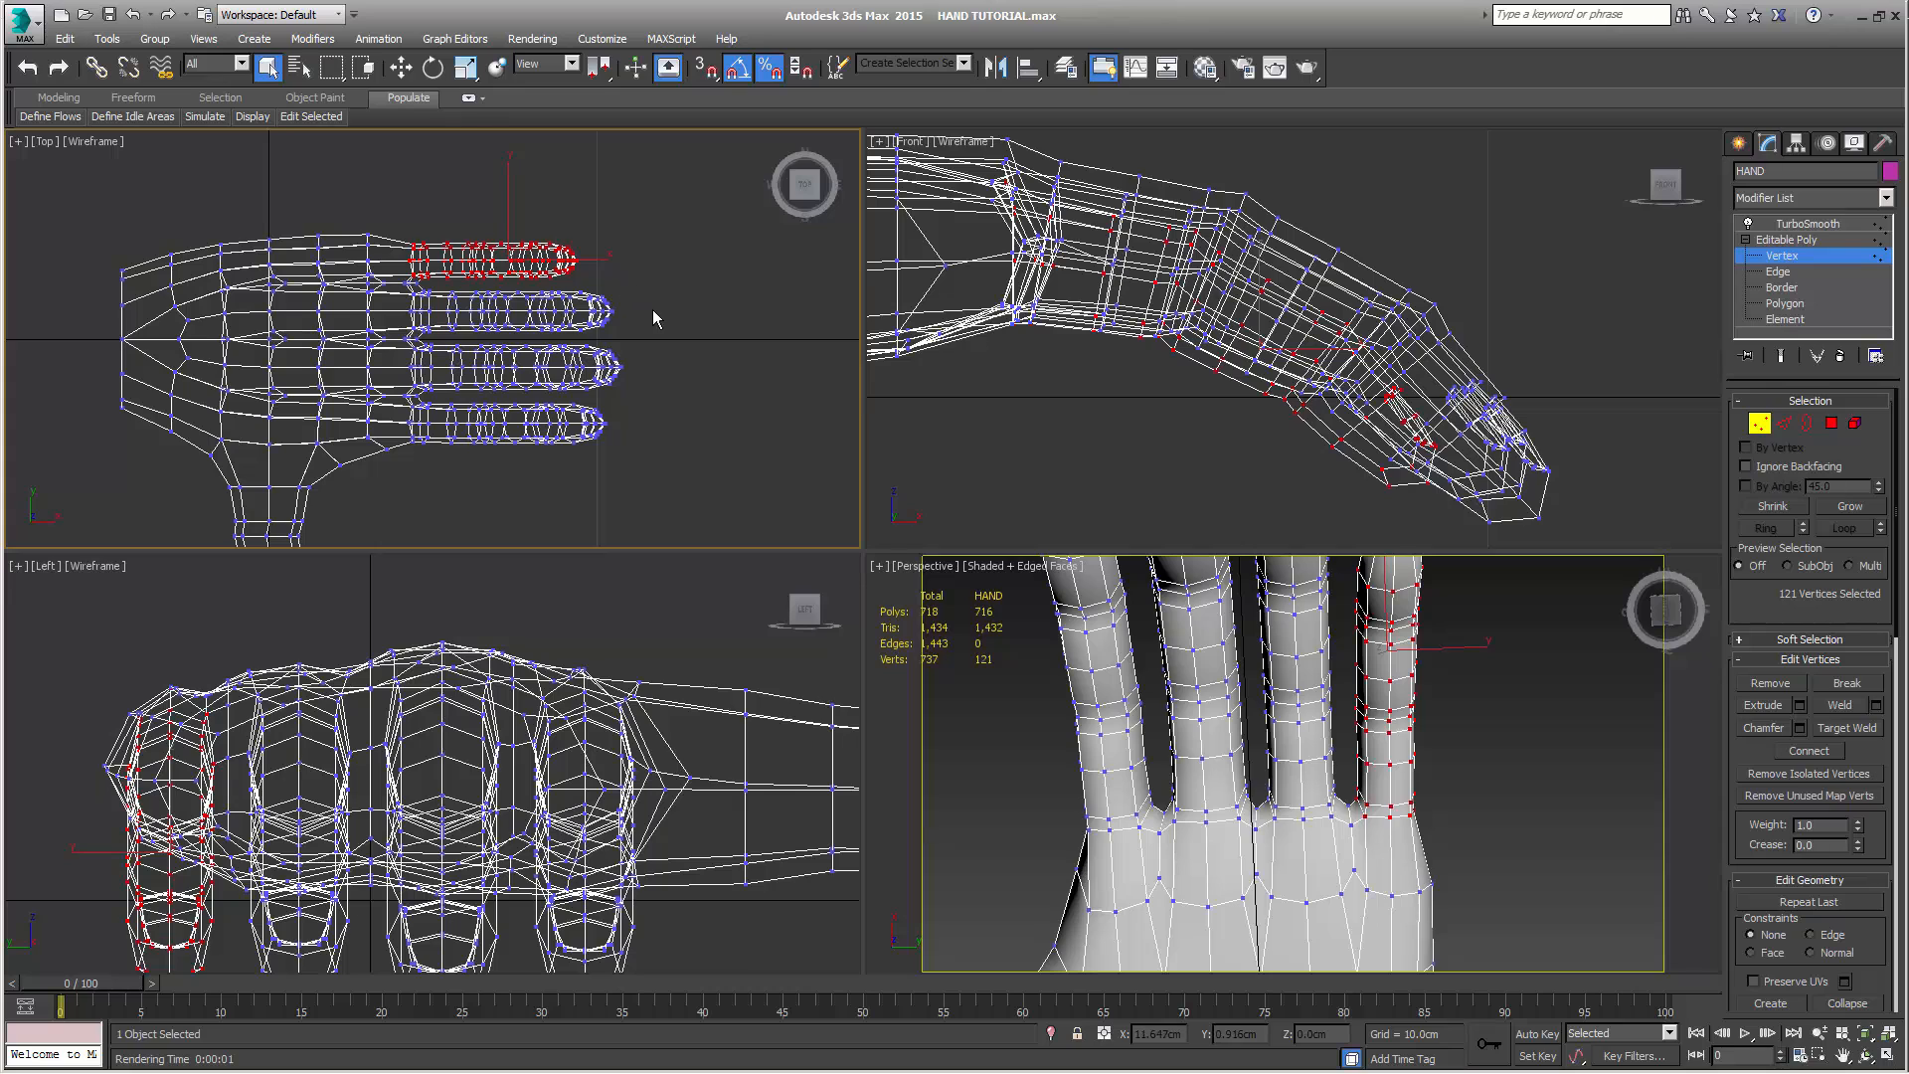
{"action": "middle_click_drag", "start_coordinate": [652, 309], "coordinate": [649, 337]}
{"action": "left_click", "coordinate": [432, 67]}
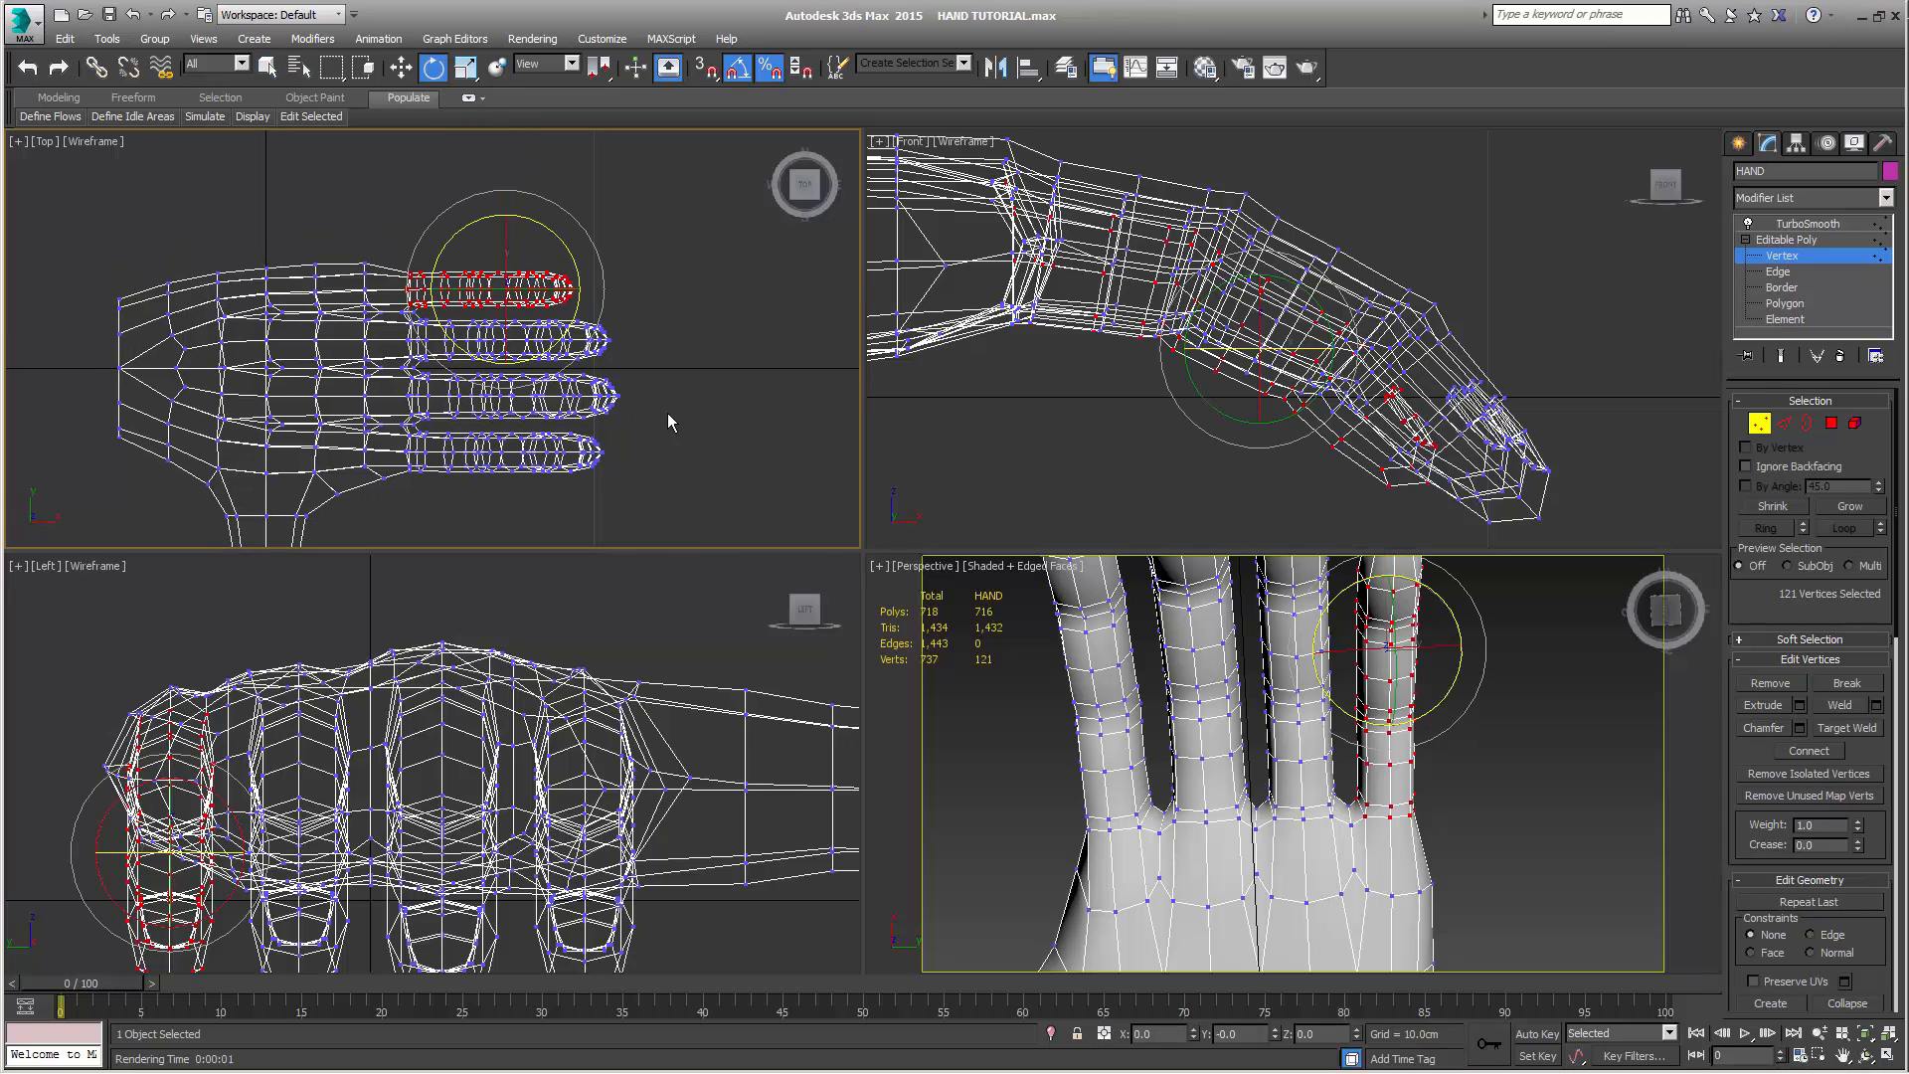
{"action": "middle_click_drag", "start_coordinate": [666, 414], "coordinate": [699, 384]}
{"action": "scroll", "coordinate": [659, 422], "scroll_direction": "up", "scroll_amount": 3}
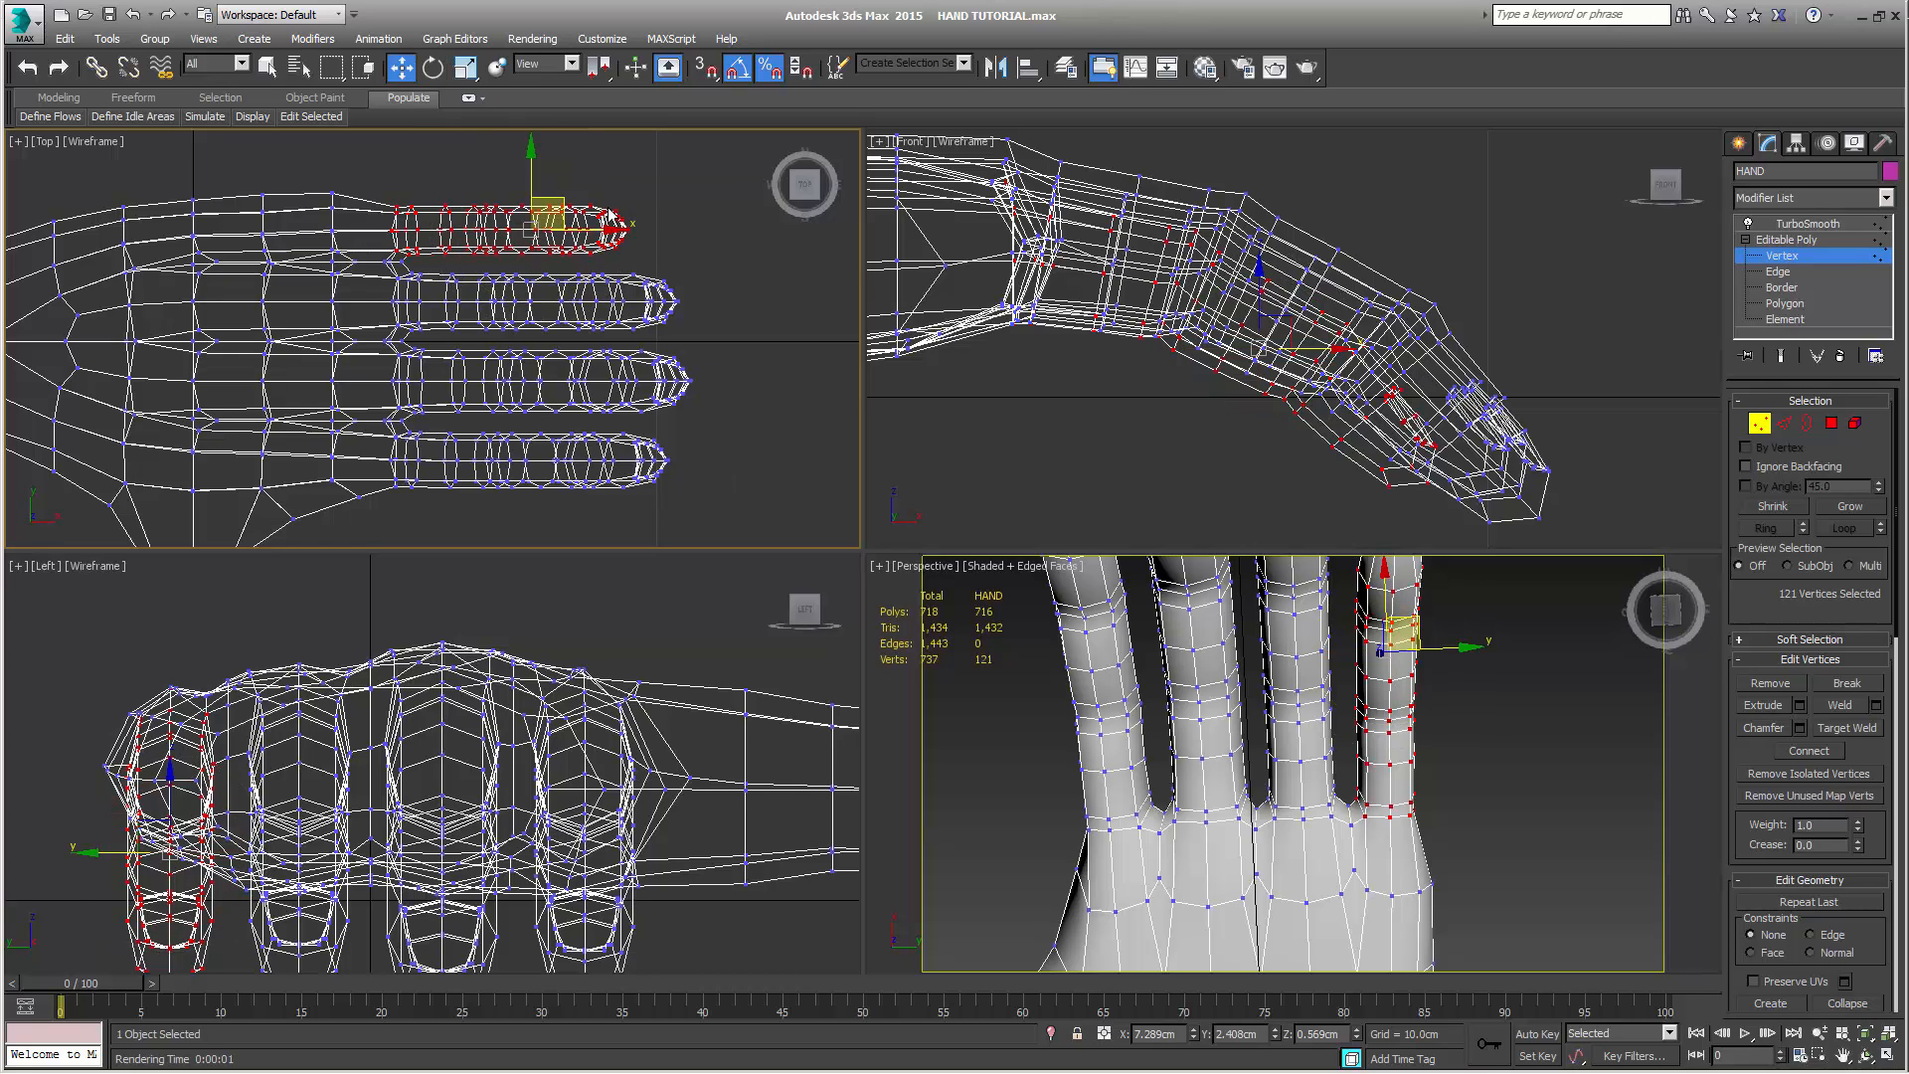
{"action": "left_click_drag", "start_coordinate": [588, 174], "coordinate": [588, 164]}
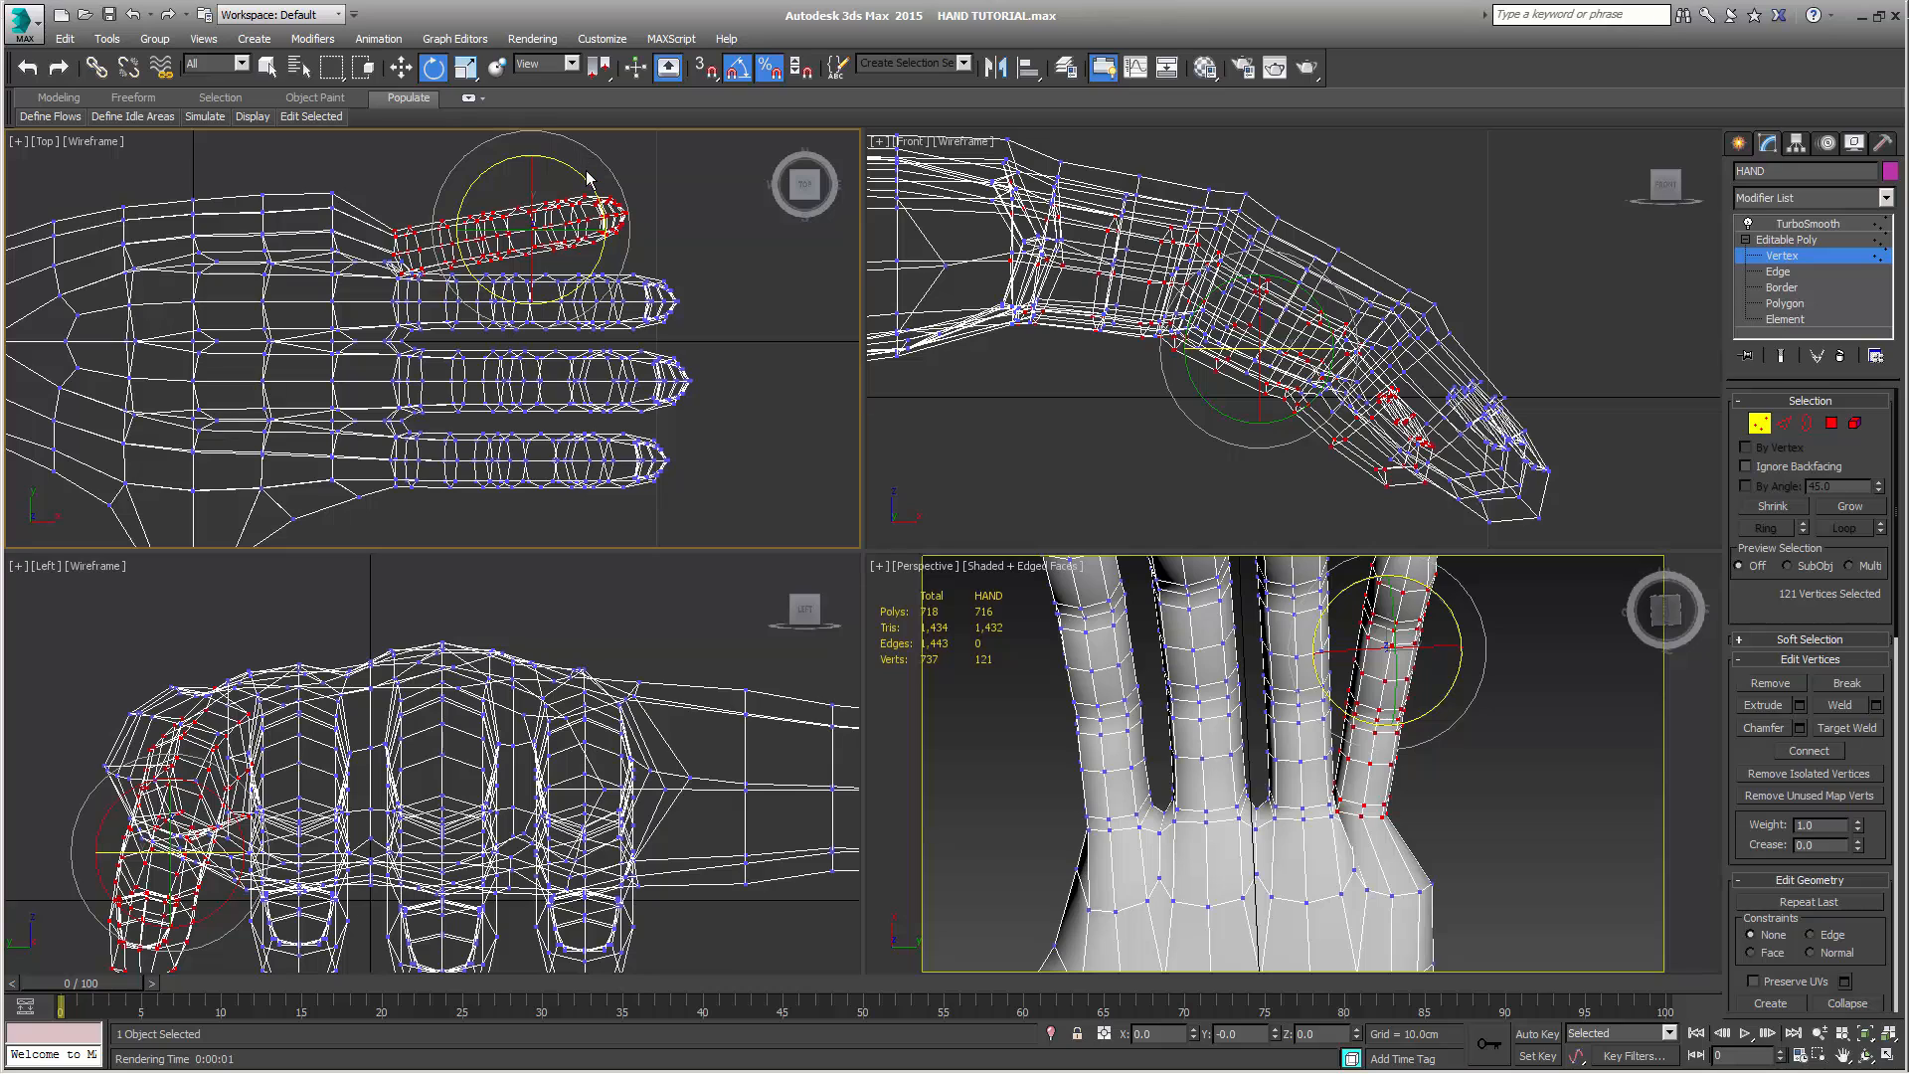
{"action": "key", "text": "w"}
{"action": "left_click_drag", "start_coordinate": [565, 197], "coordinate": [555, 175]}
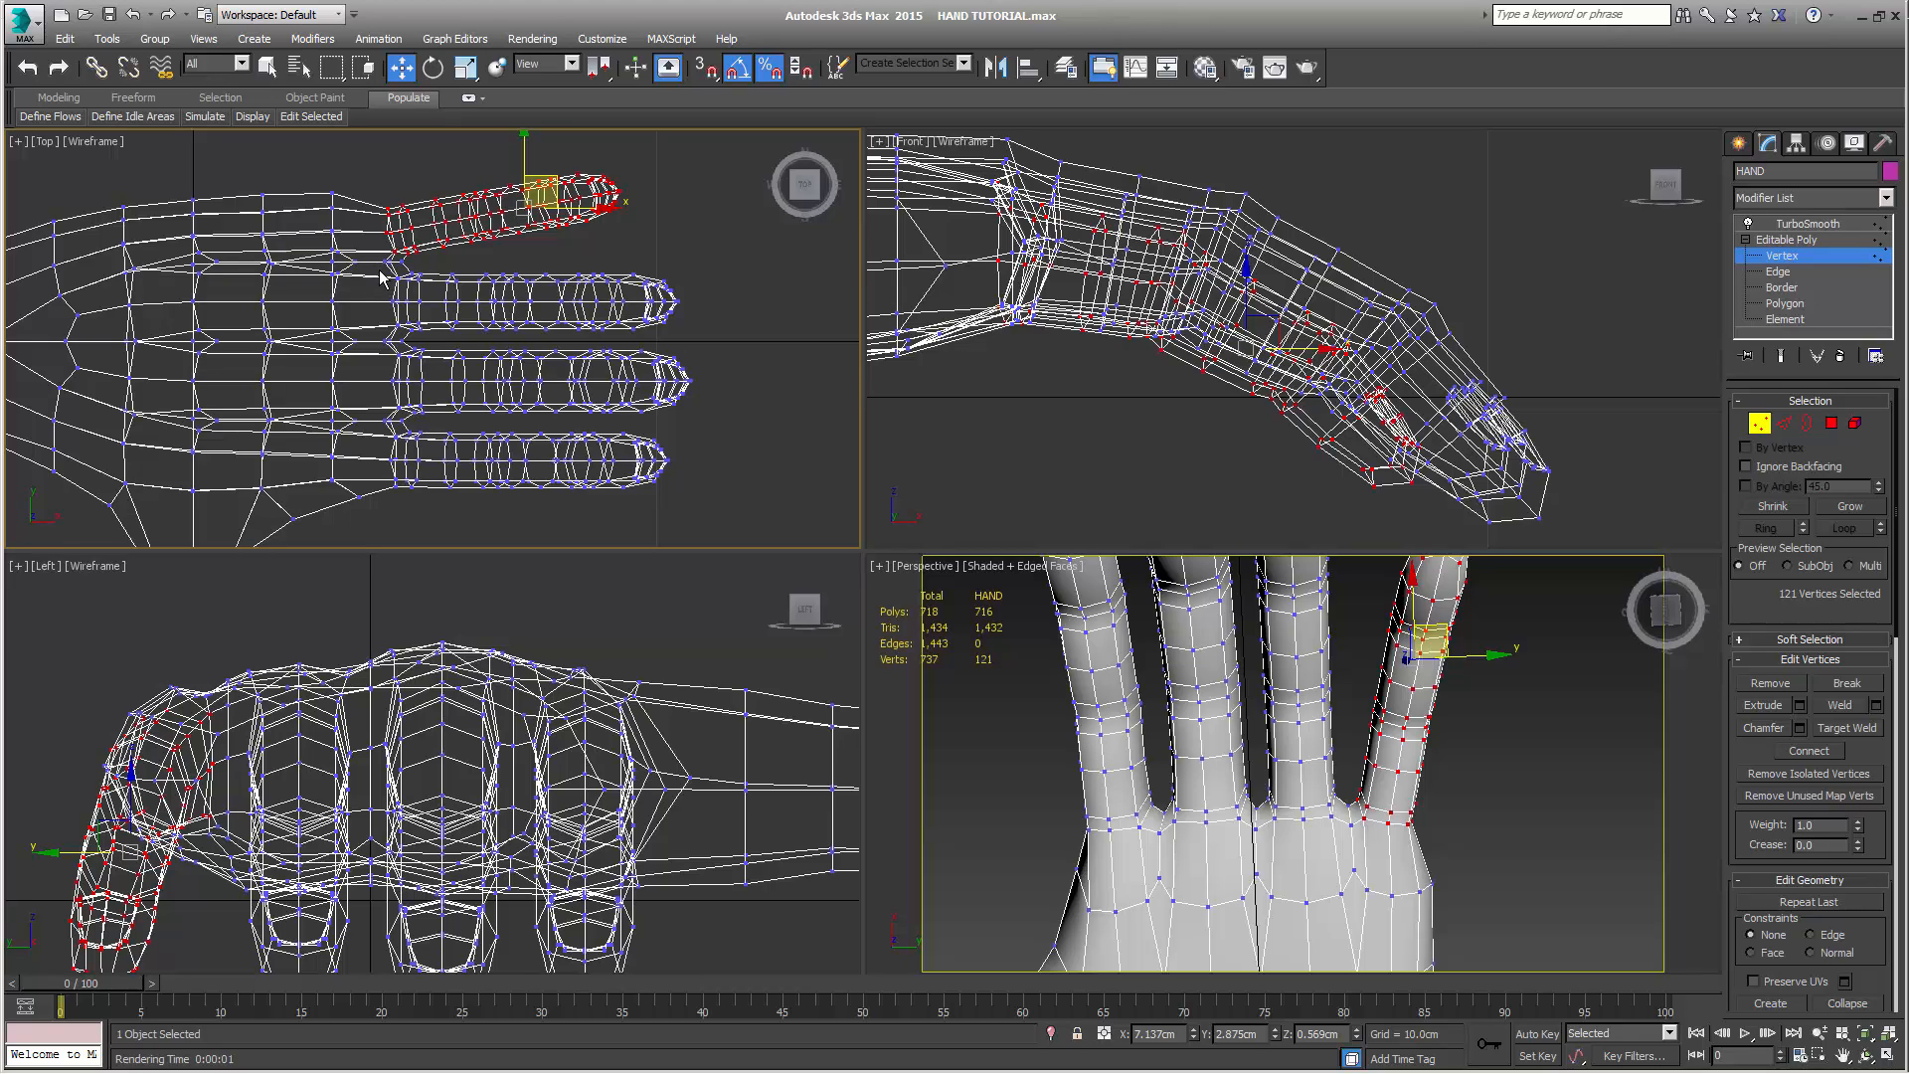
Select the ring finger's vertices in the Top view, rotate them slightly outward and move them to about X 7.73 cm, Y 1.16 cm
{"action": "left_click_drag", "start_coordinate": [378, 271], "coordinate": [699, 345]}
{"action": "key", "text": "e"}
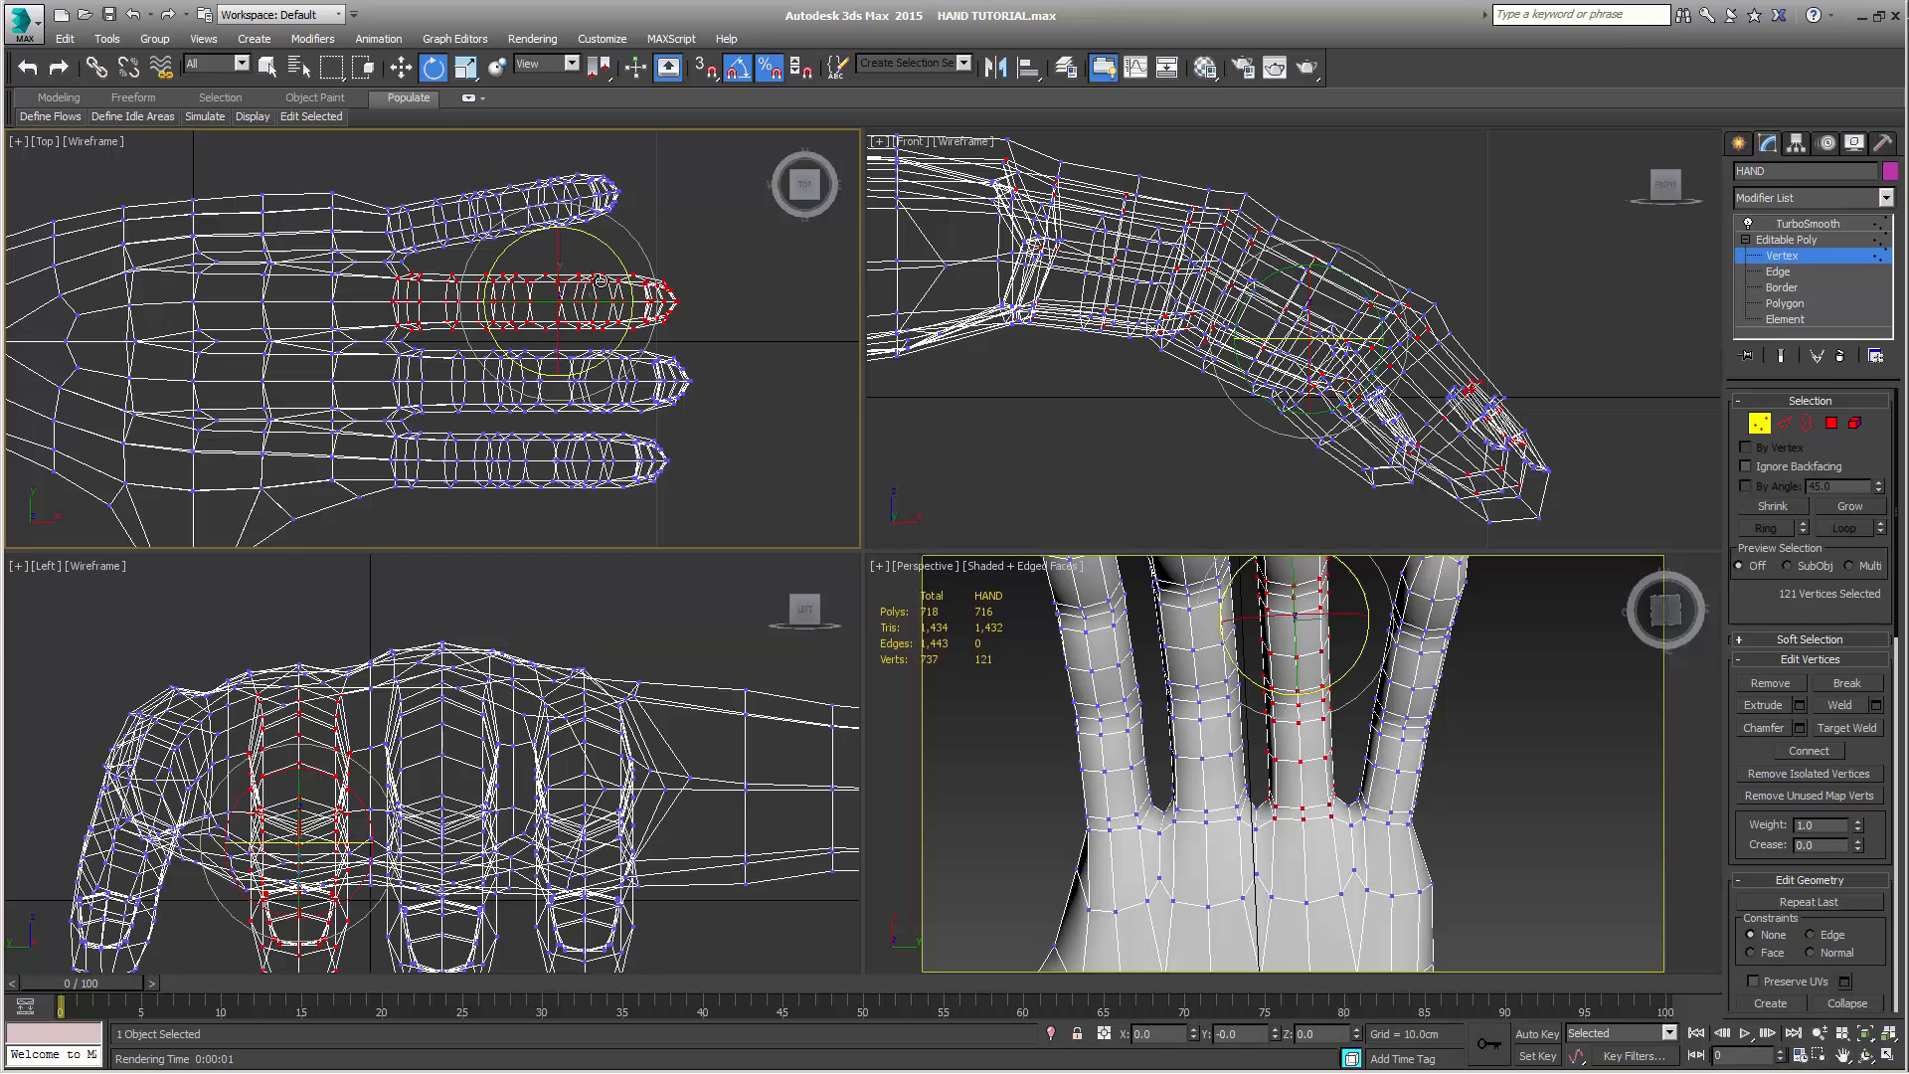
{"action": "left_click_drag", "start_coordinate": [615, 255], "coordinate": [579, 258]}
{"action": "key", "text": "w"}
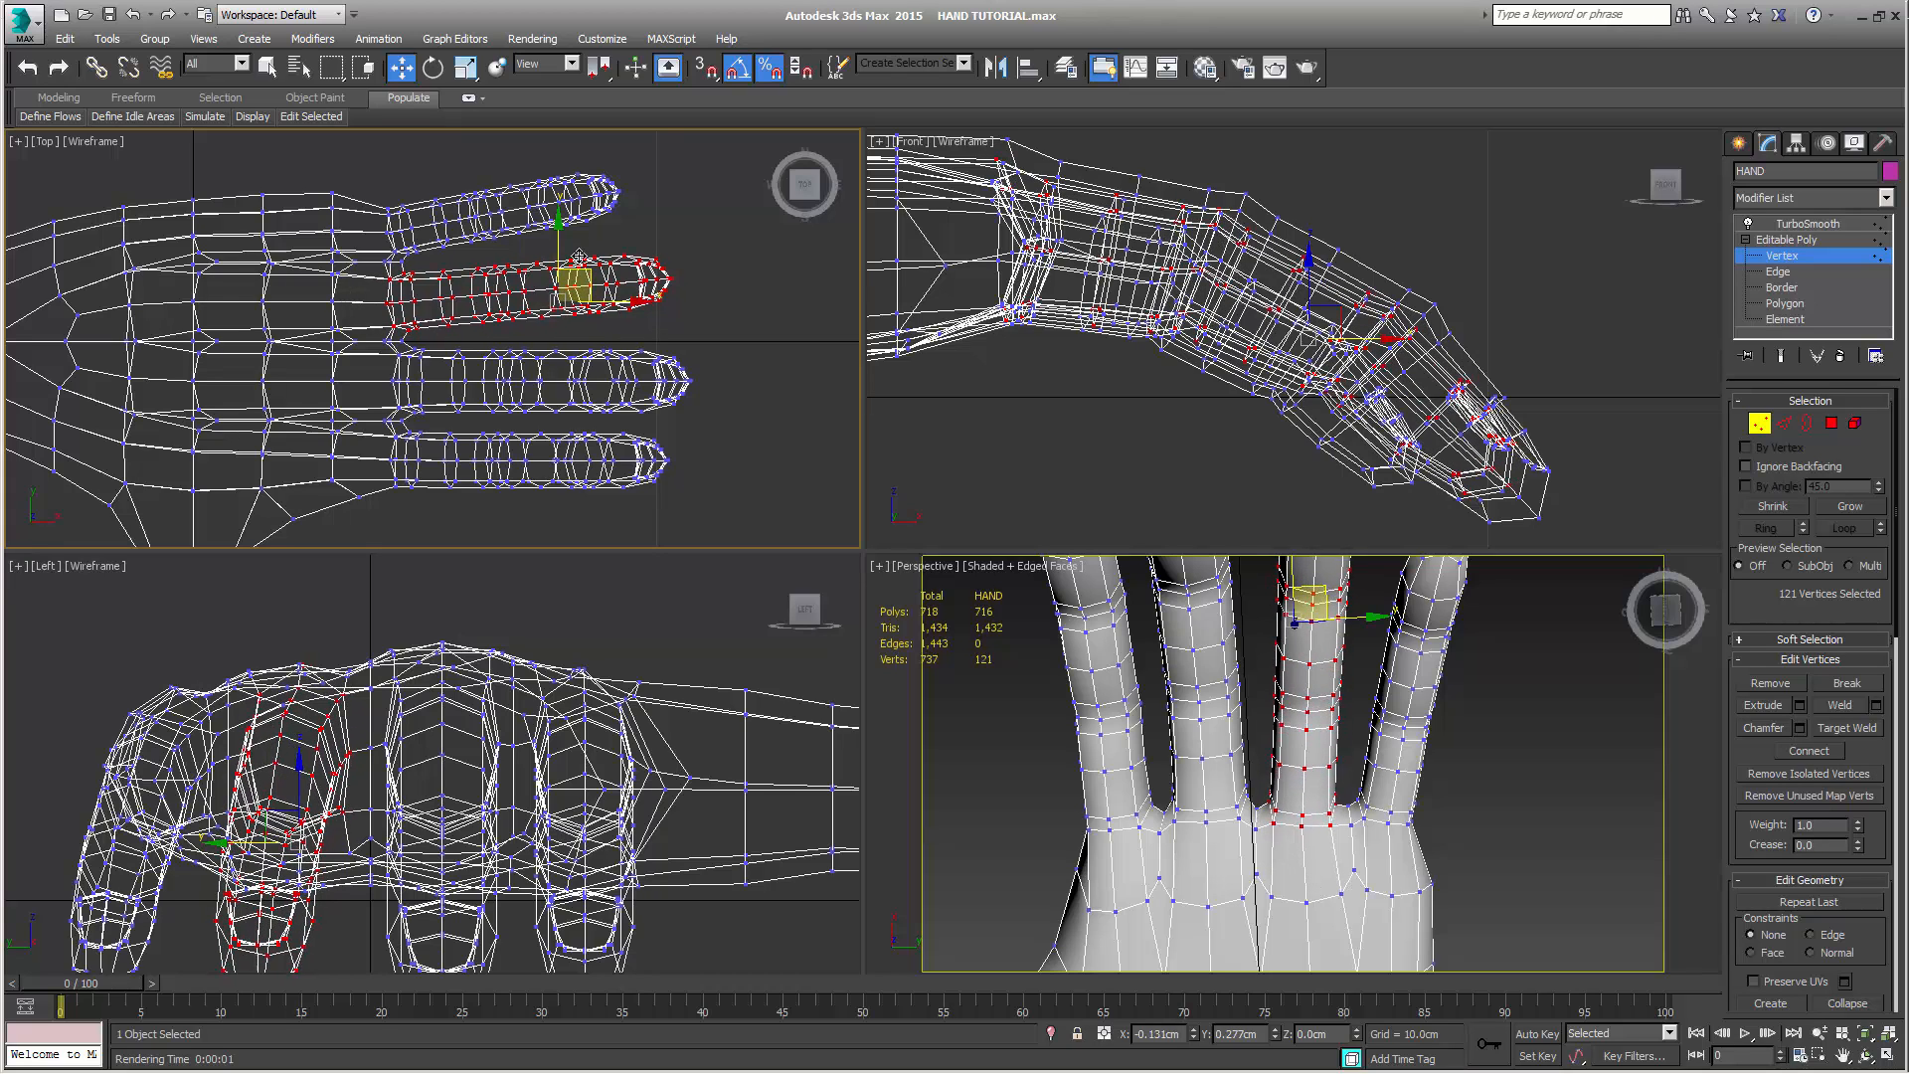
{"action": "left_click_drag", "start_coordinate": [579, 257], "coordinate": [571, 247]}
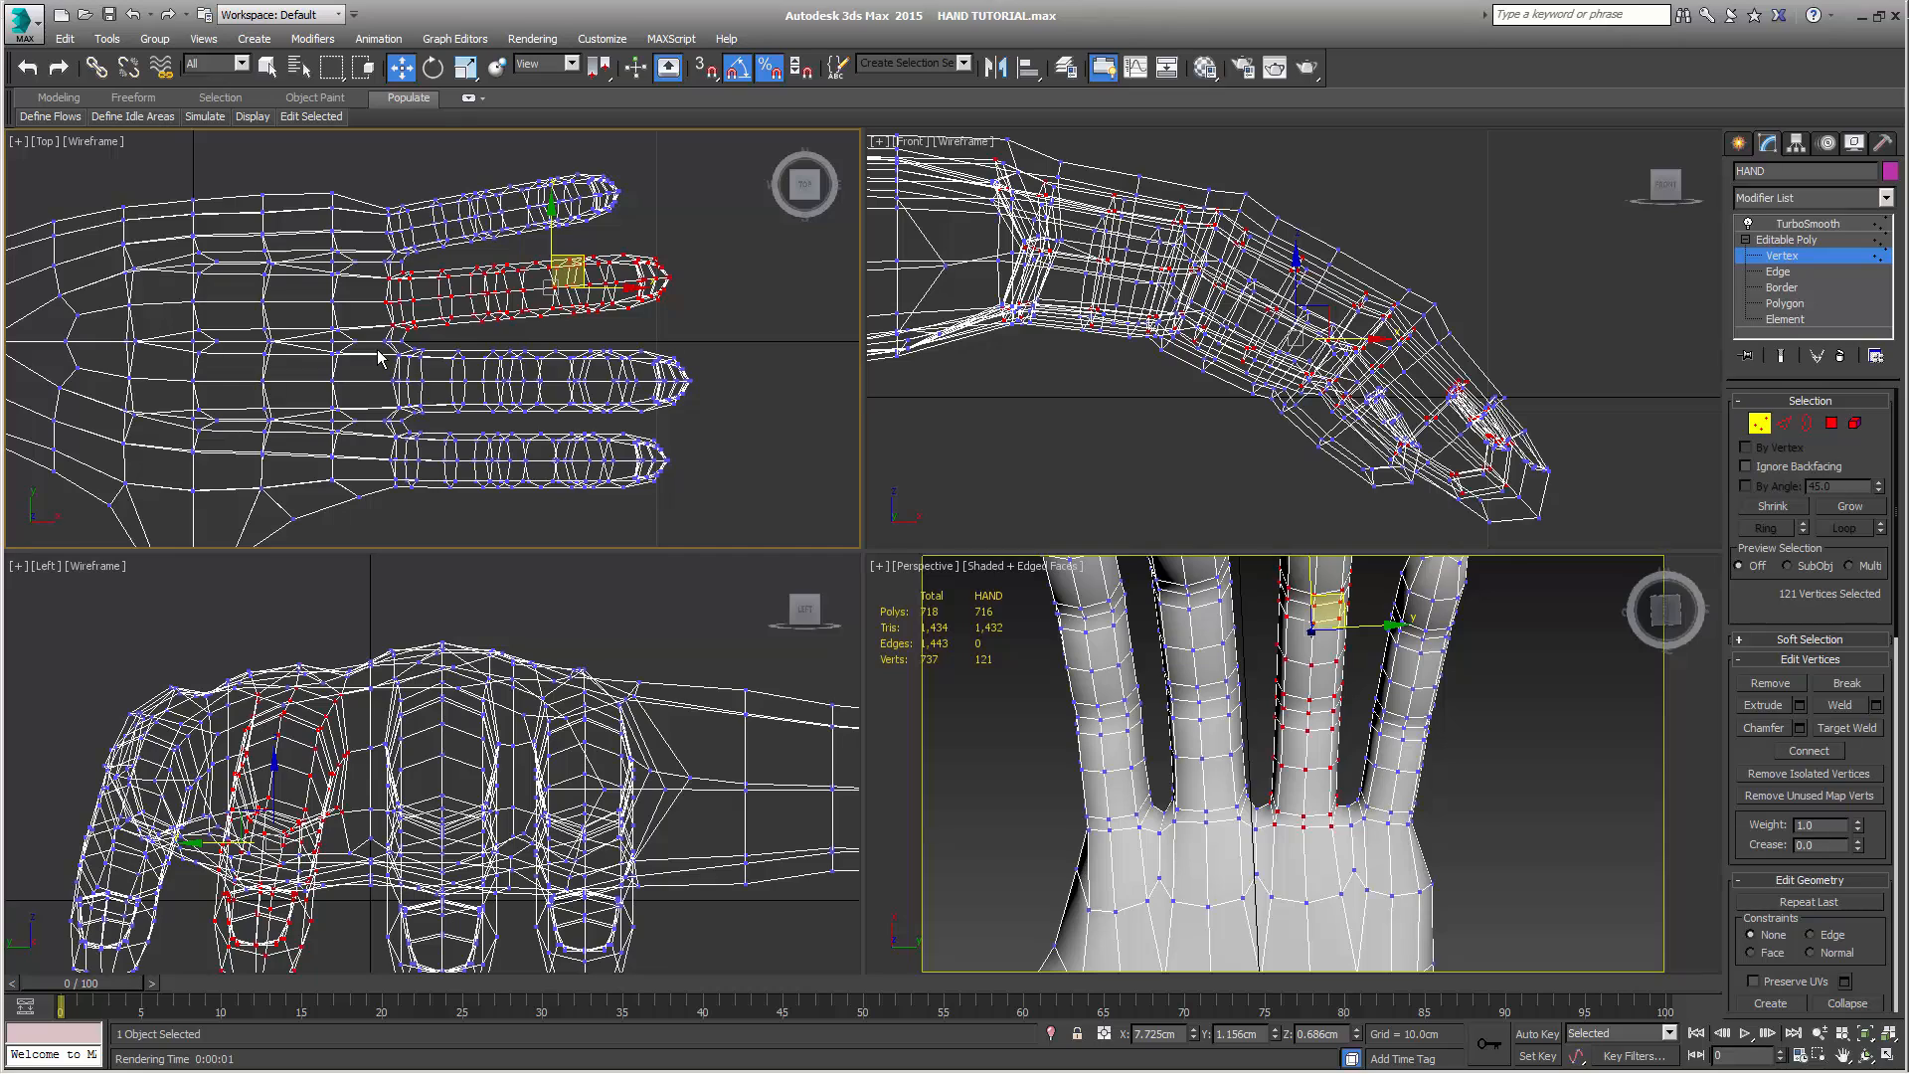
Select the index finger's vertices in the Top view, rotate them 10° outward and move them to about X 7.52 cm, Y -3.08 cm
{"action": "left_click_drag", "start_coordinate": [362, 346], "coordinate": [731, 420]}
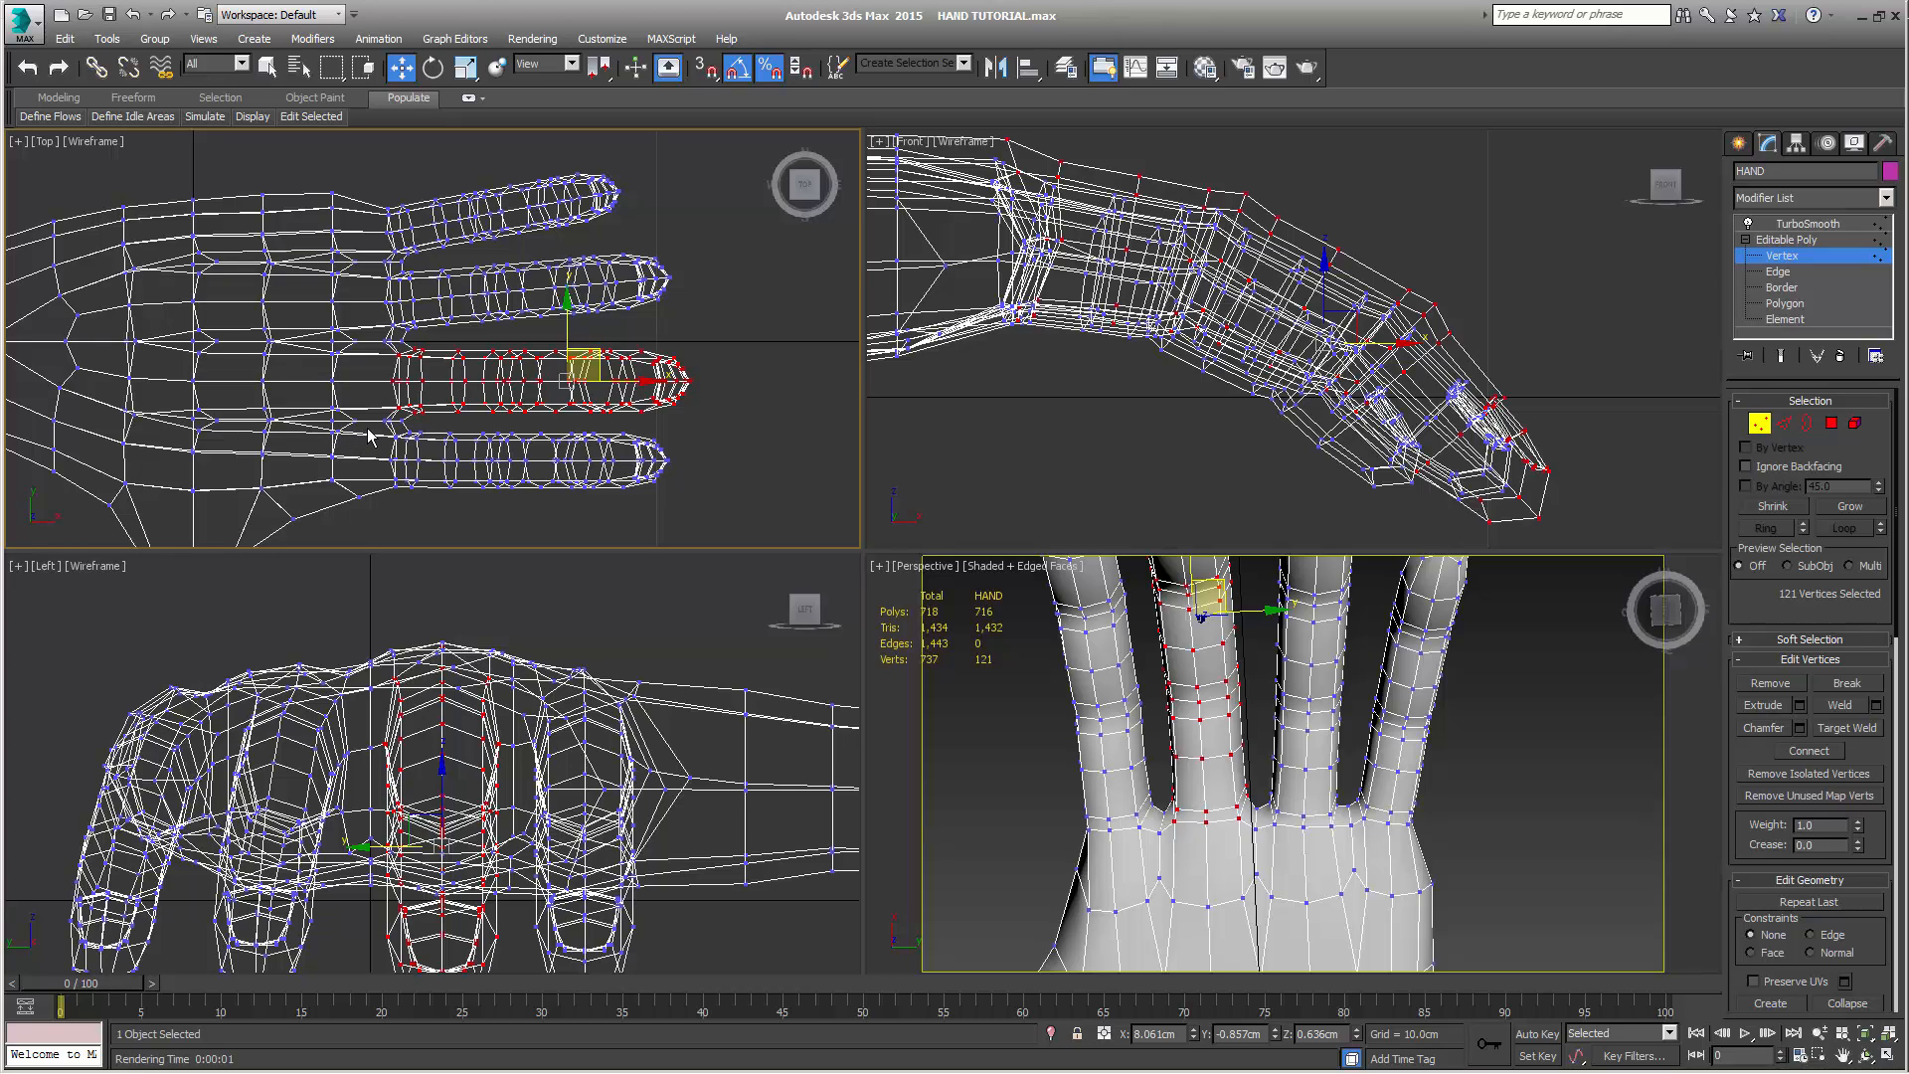
{"action": "left_click_drag", "start_coordinate": [370, 438], "coordinate": [728, 509]}
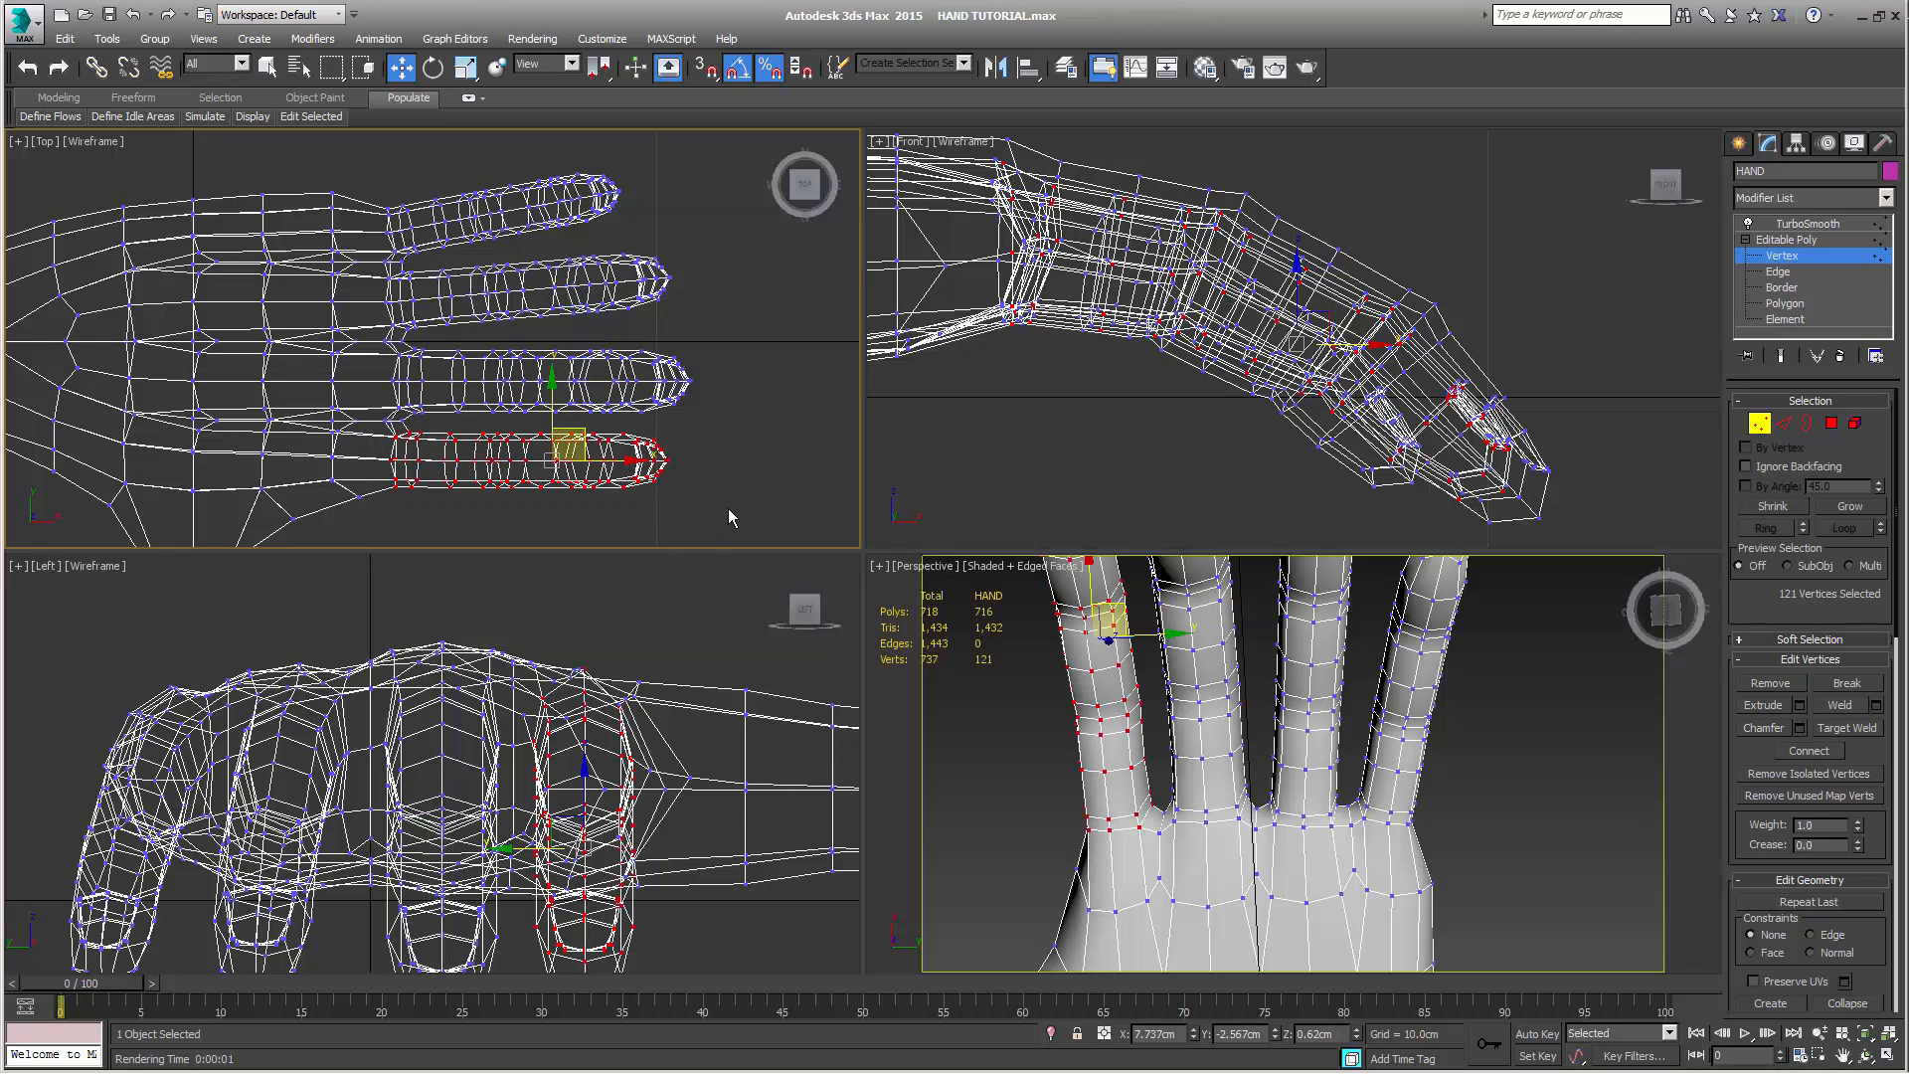
{"action": "middle_click_drag", "start_coordinate": [669, 464], "coordinate": [707, 375]}
{"action": "key", "text": "e"}
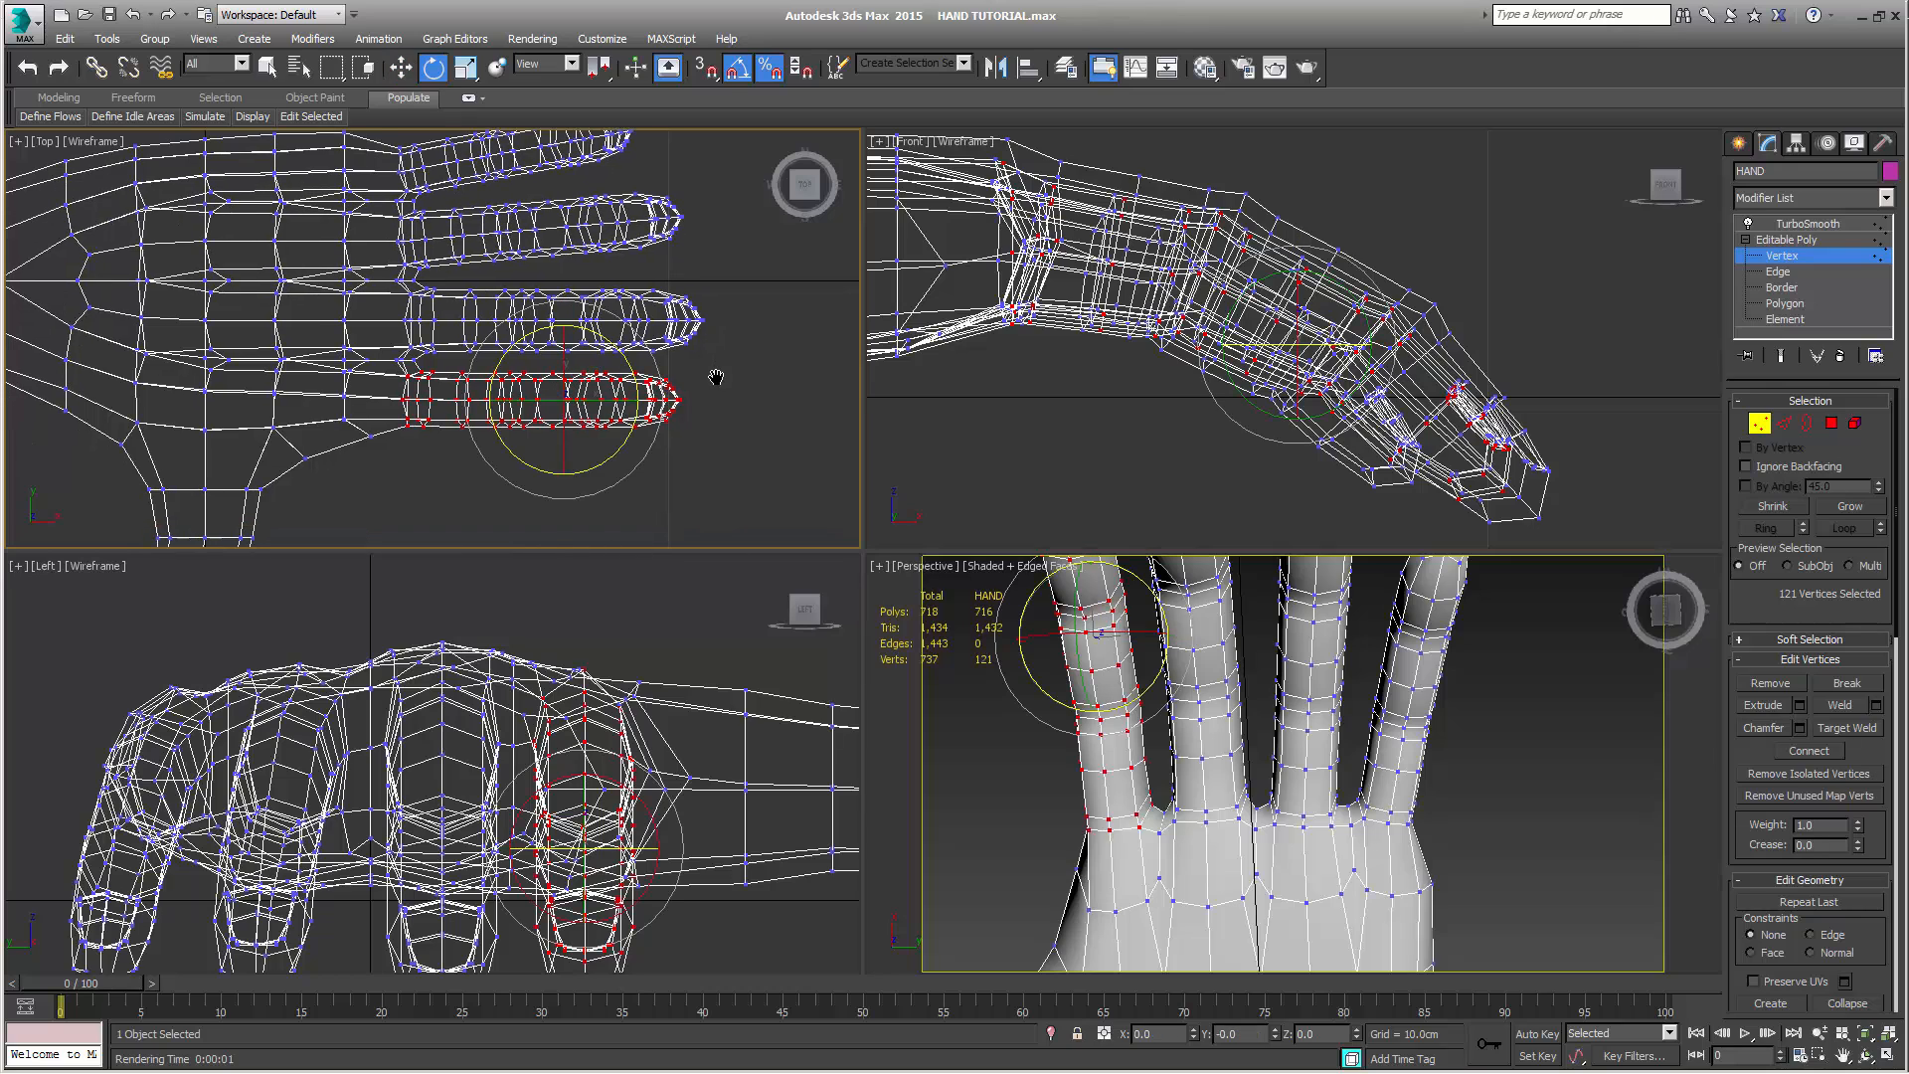
{"action": "left_click_drag", "start_coordinate": [628, 351], "coordinate": [633, 353]}
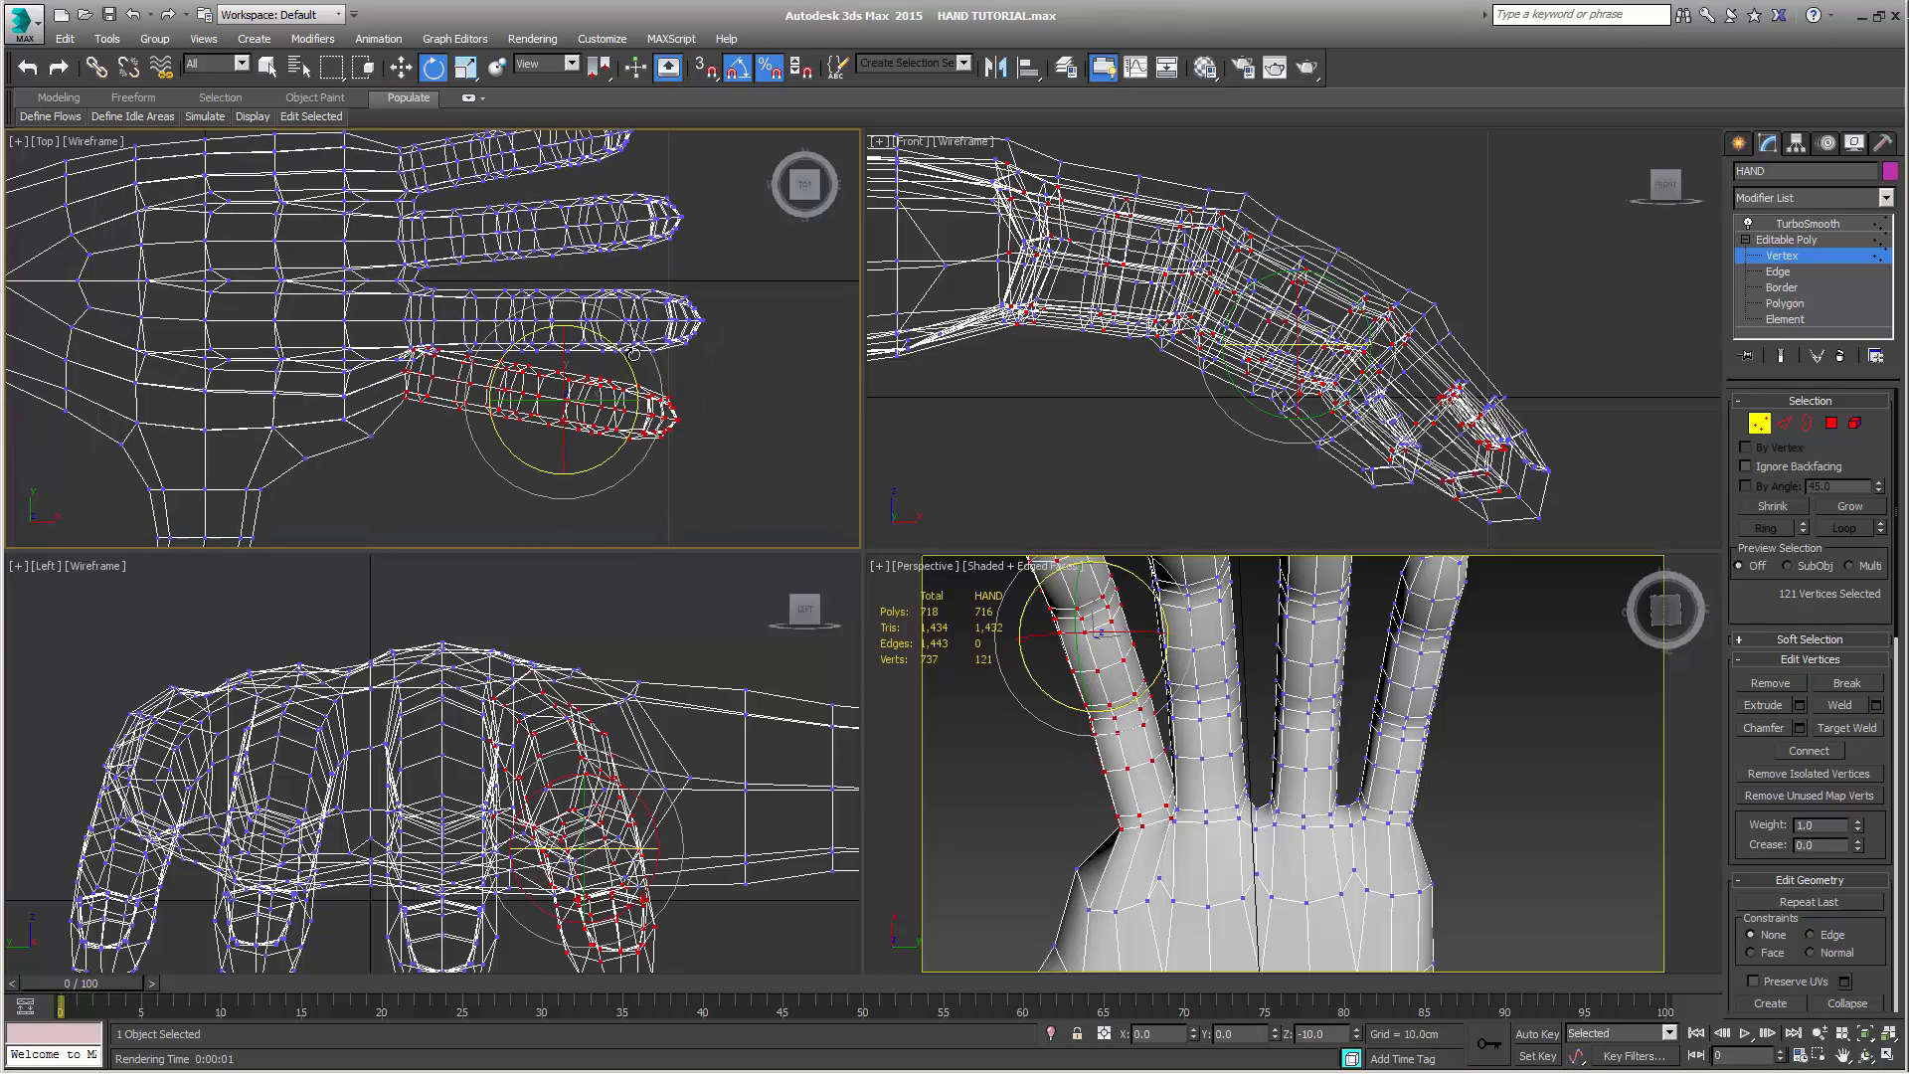
{"action": "key", "text": "w"}
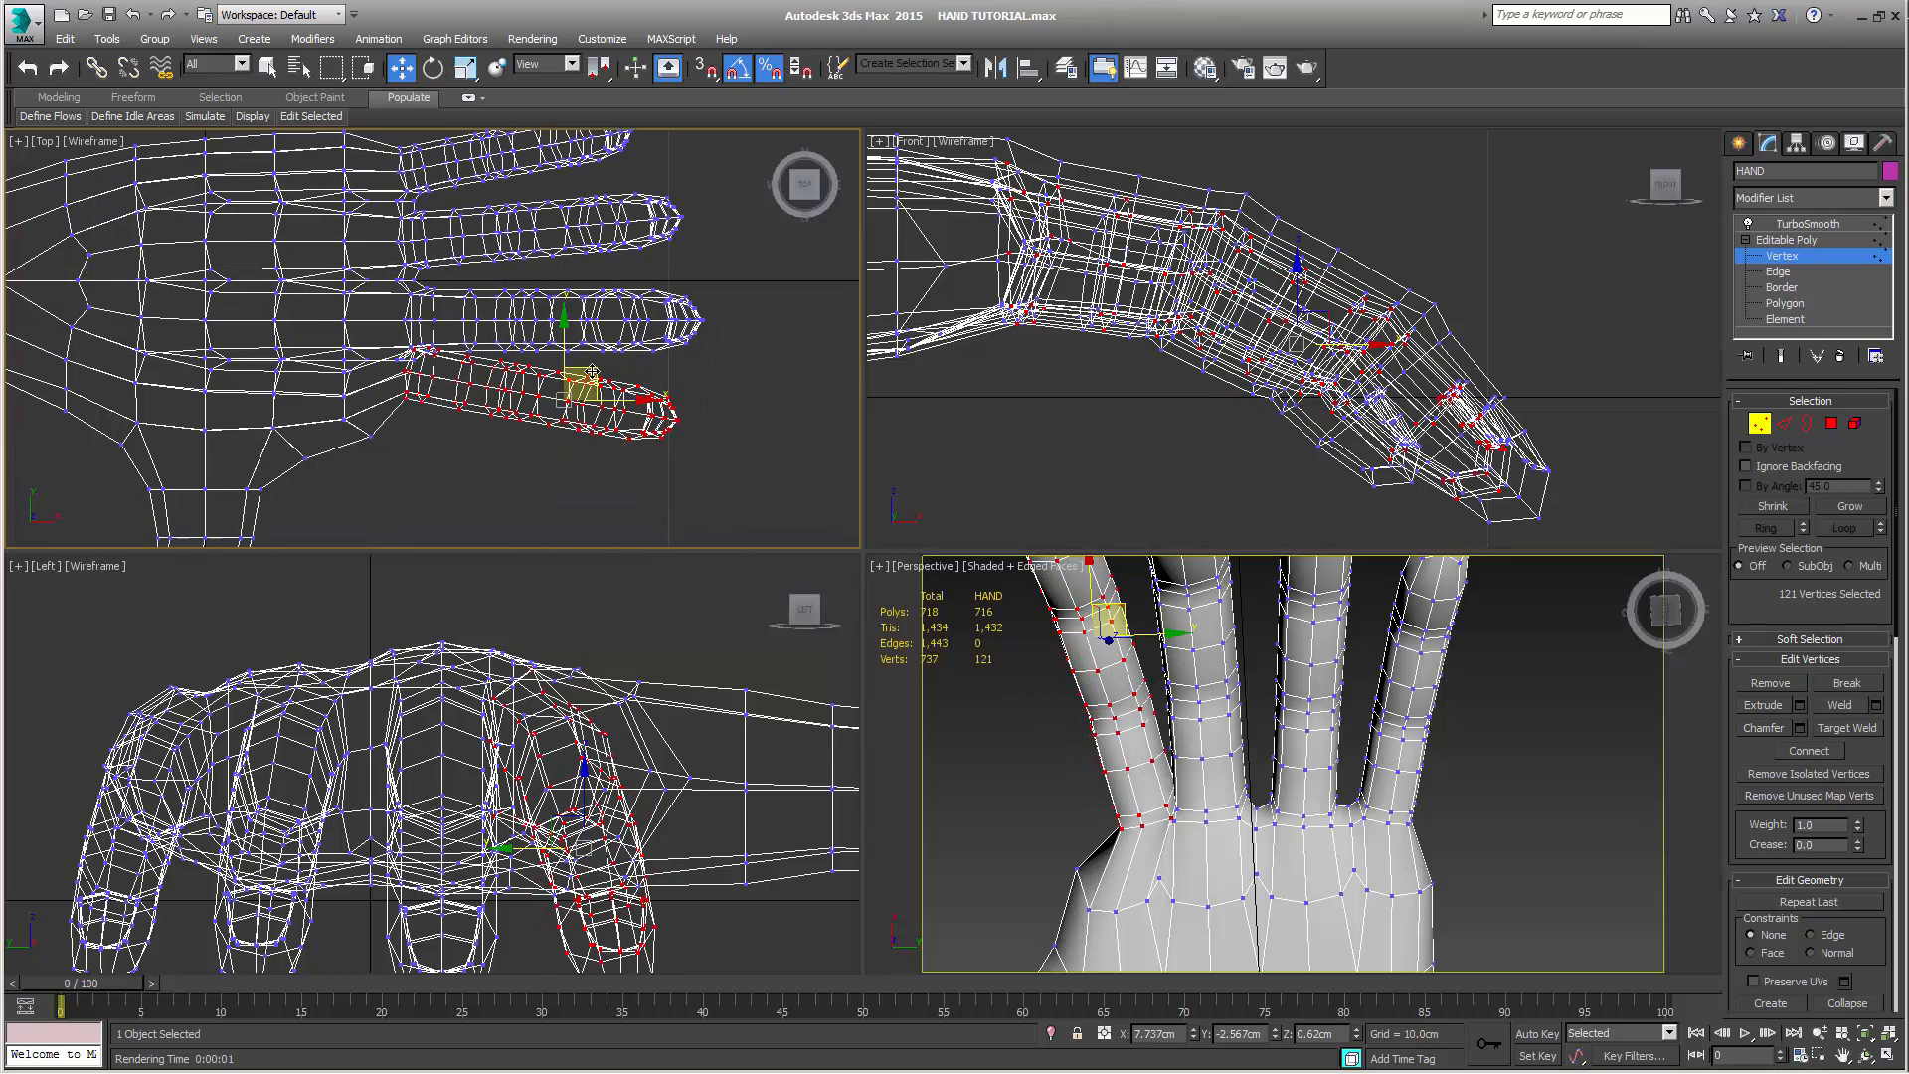
{"action": "left_click_drag", "start_coordinate": [592, 371], "coordinate": [568, 409]}
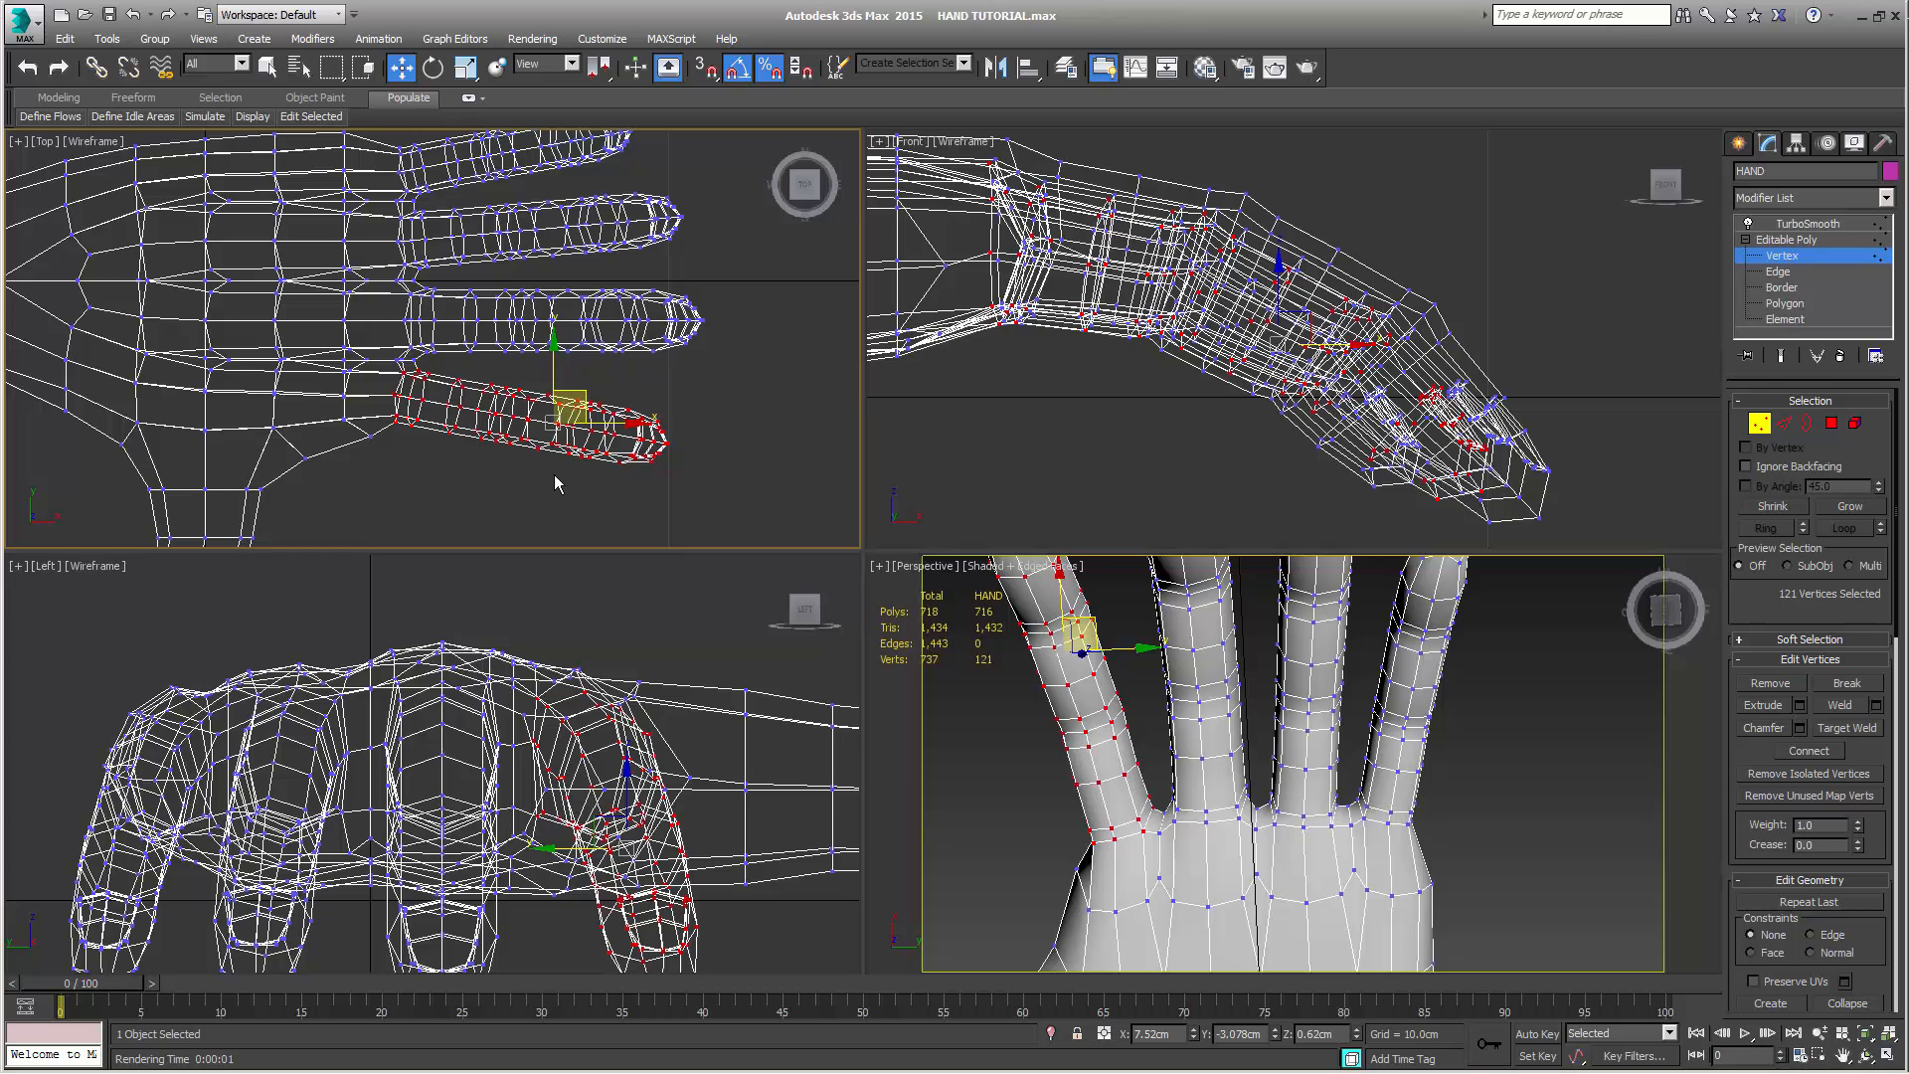
Clear the vertex selection and preview the spread fingers from the front with the TurboSmooth end result and a Perspective render
{"action": "left_click", "coordinate": [1553, 818]}
{"action": "scroll", "coordinate": [1505, 843], "scroll_direction": "down", "scroll_amount": 5}
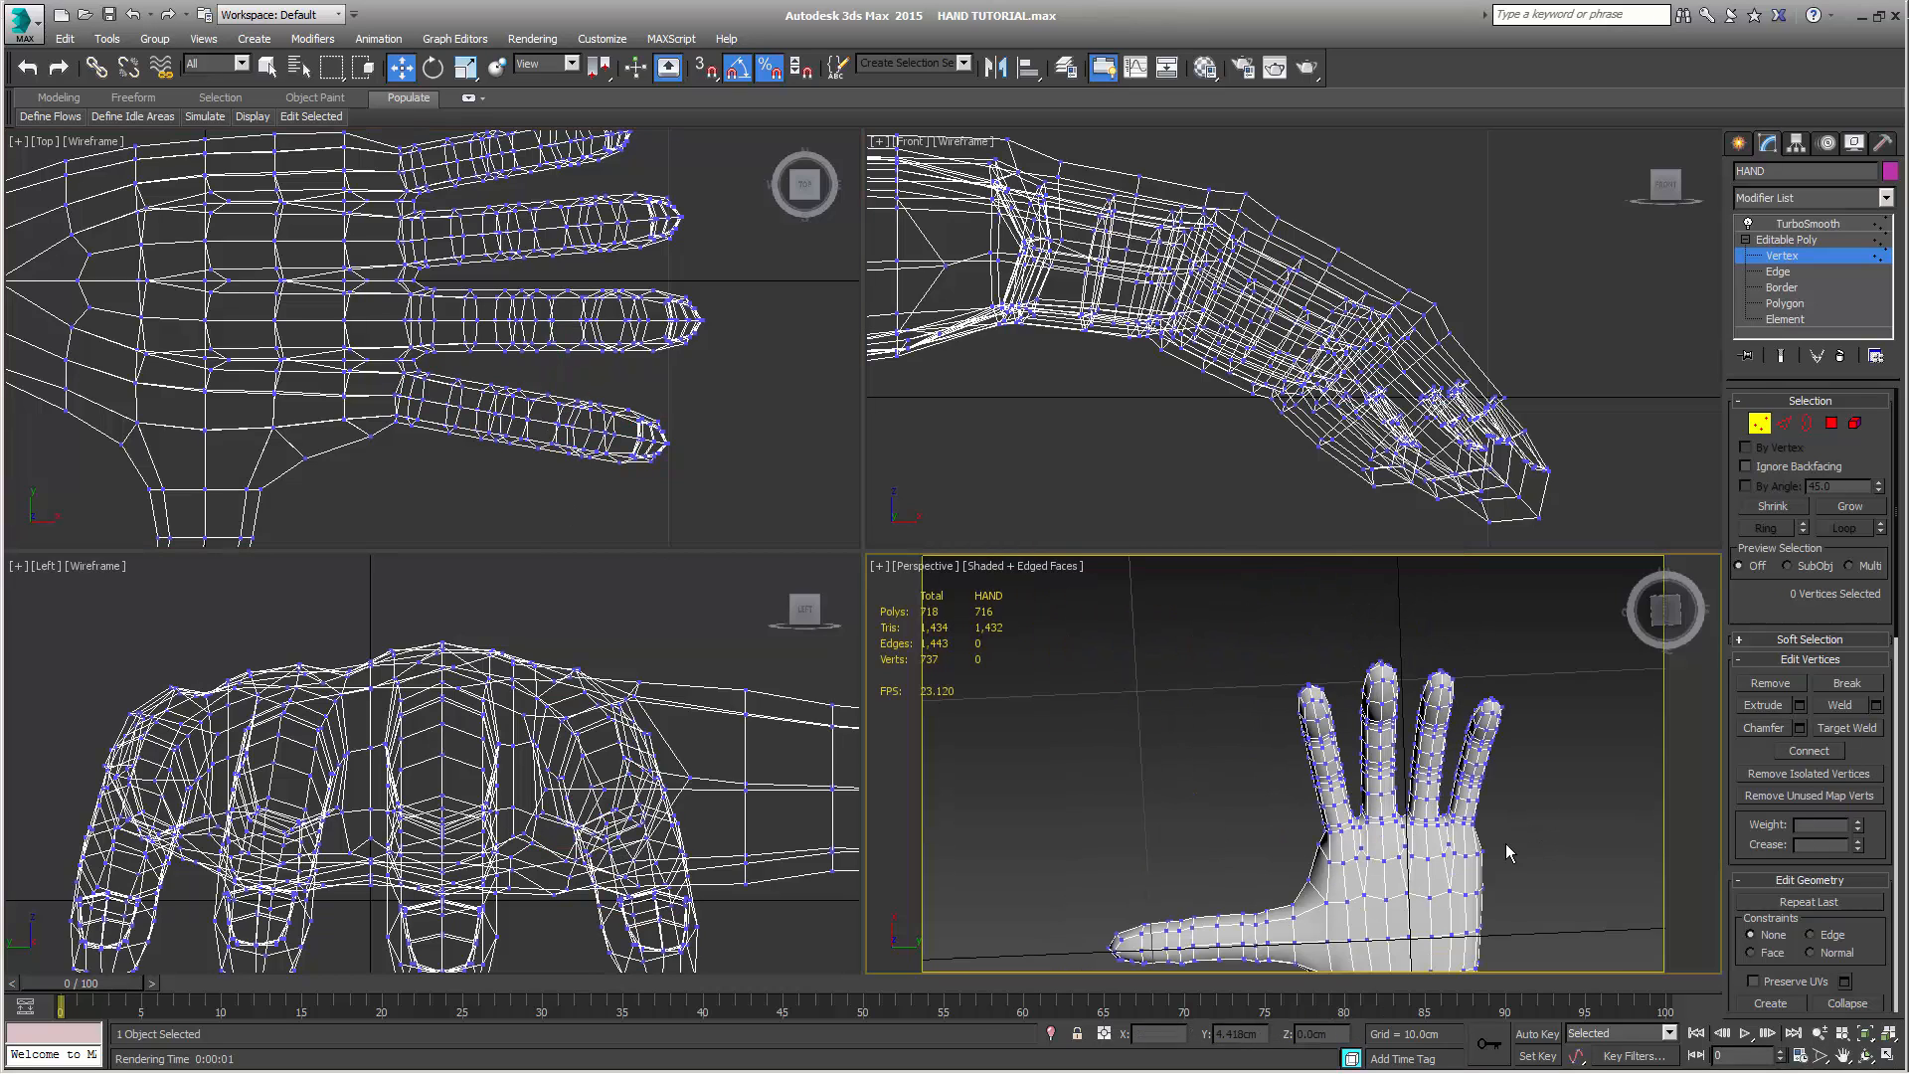
{"action": "middle_click_drag", "start_coordinate": [1506, 843], "coordinate": [1416, 897], "text": "alt"}
{"action": "scroll", "coordinate": [1364, 817], "scroll_direction": "up", "scroll_amount": 3}
{"action": "middle_click_drag", "start_coordinate": [1363, 817], "coordinate": [1198, 771], "text": "alt"}
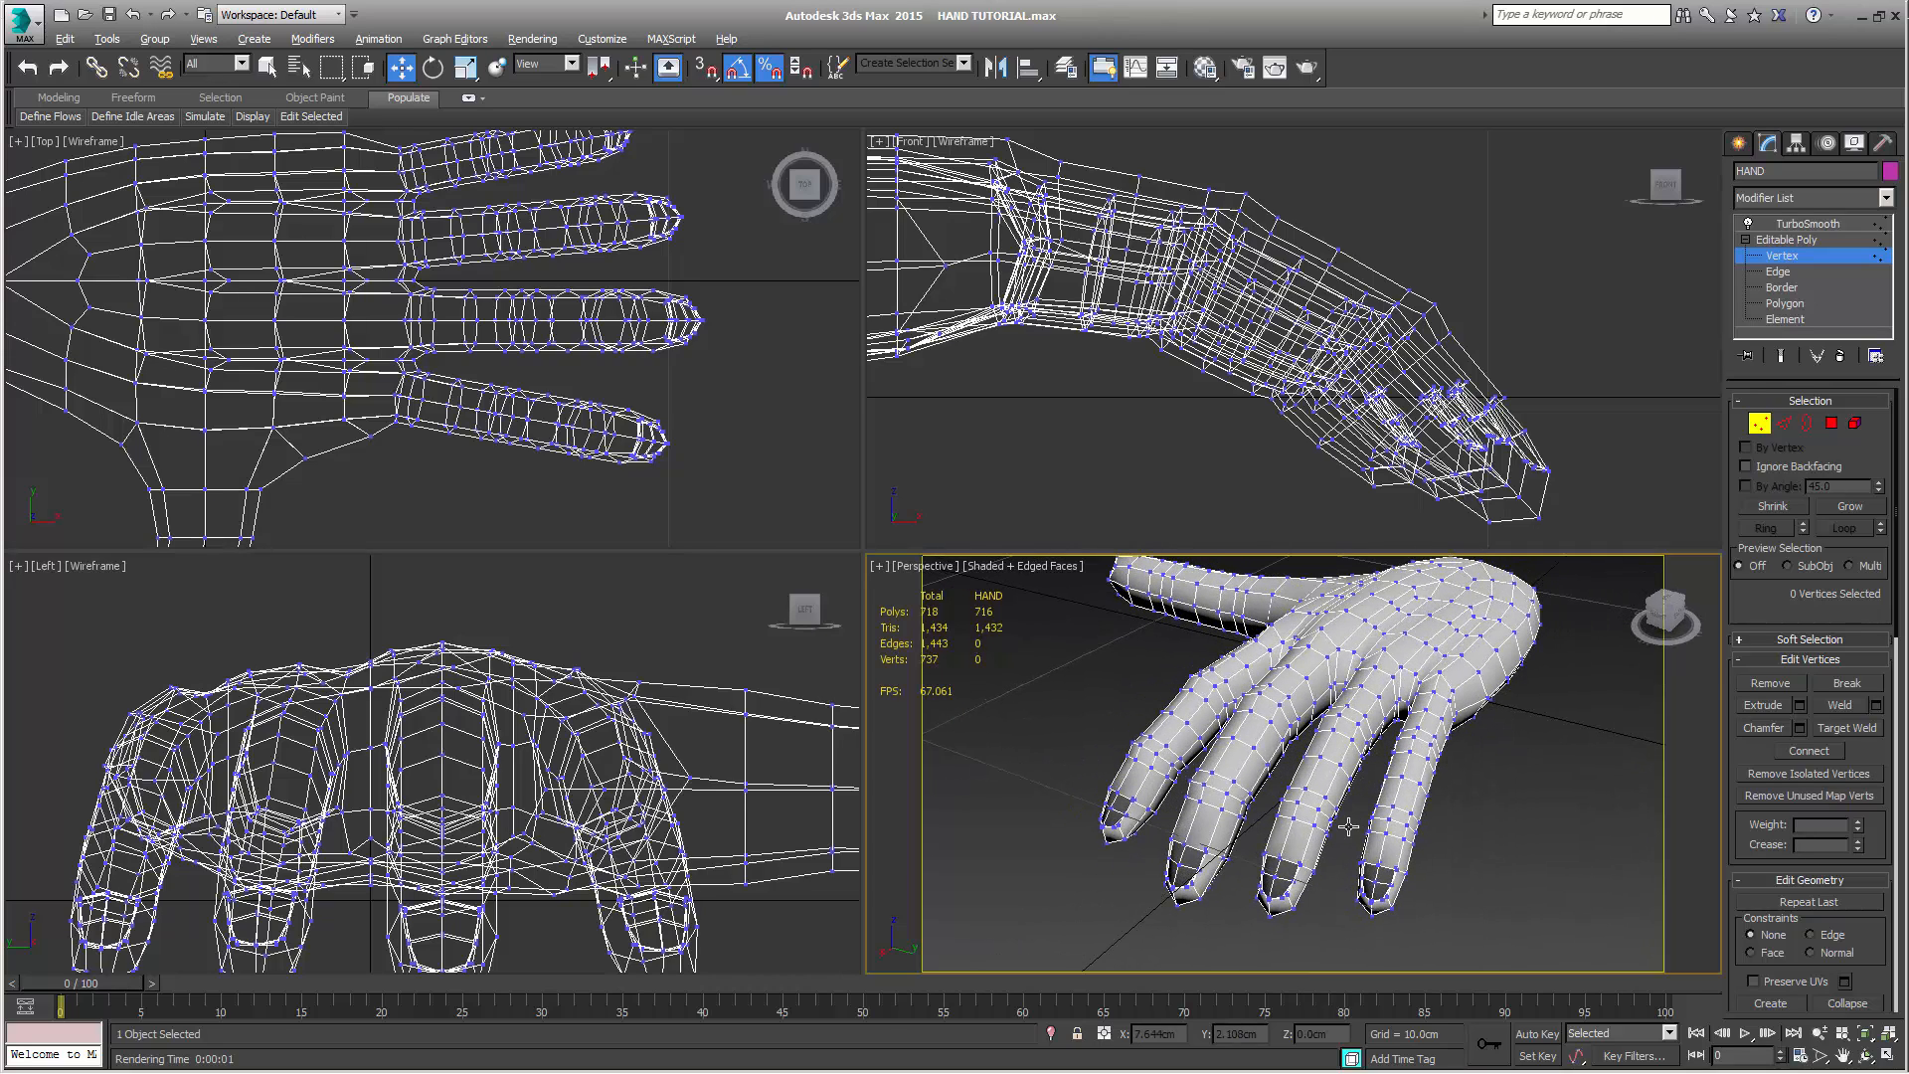
{"action": "mouse_move", "coordinate": [1477, 795]}
{"action": "middle_mouse_down"}
{"action": "mouse_move", "coordinate": [1471, 821]}
{"action": "mouse_move", "coordinate": [1509, 783]}
{"action": "middle_mouse_up"}
{"action": "scroll", "coordinate": [1465, 823], "scroll_direction": "up", "scroll_amount": 4}
{"action": "scroll", "coordinate": [1511, 781], "scroll_direction": "down", "scroll_amount": 4}
{"action": "left_click", "coordinate": [1781, 355]}
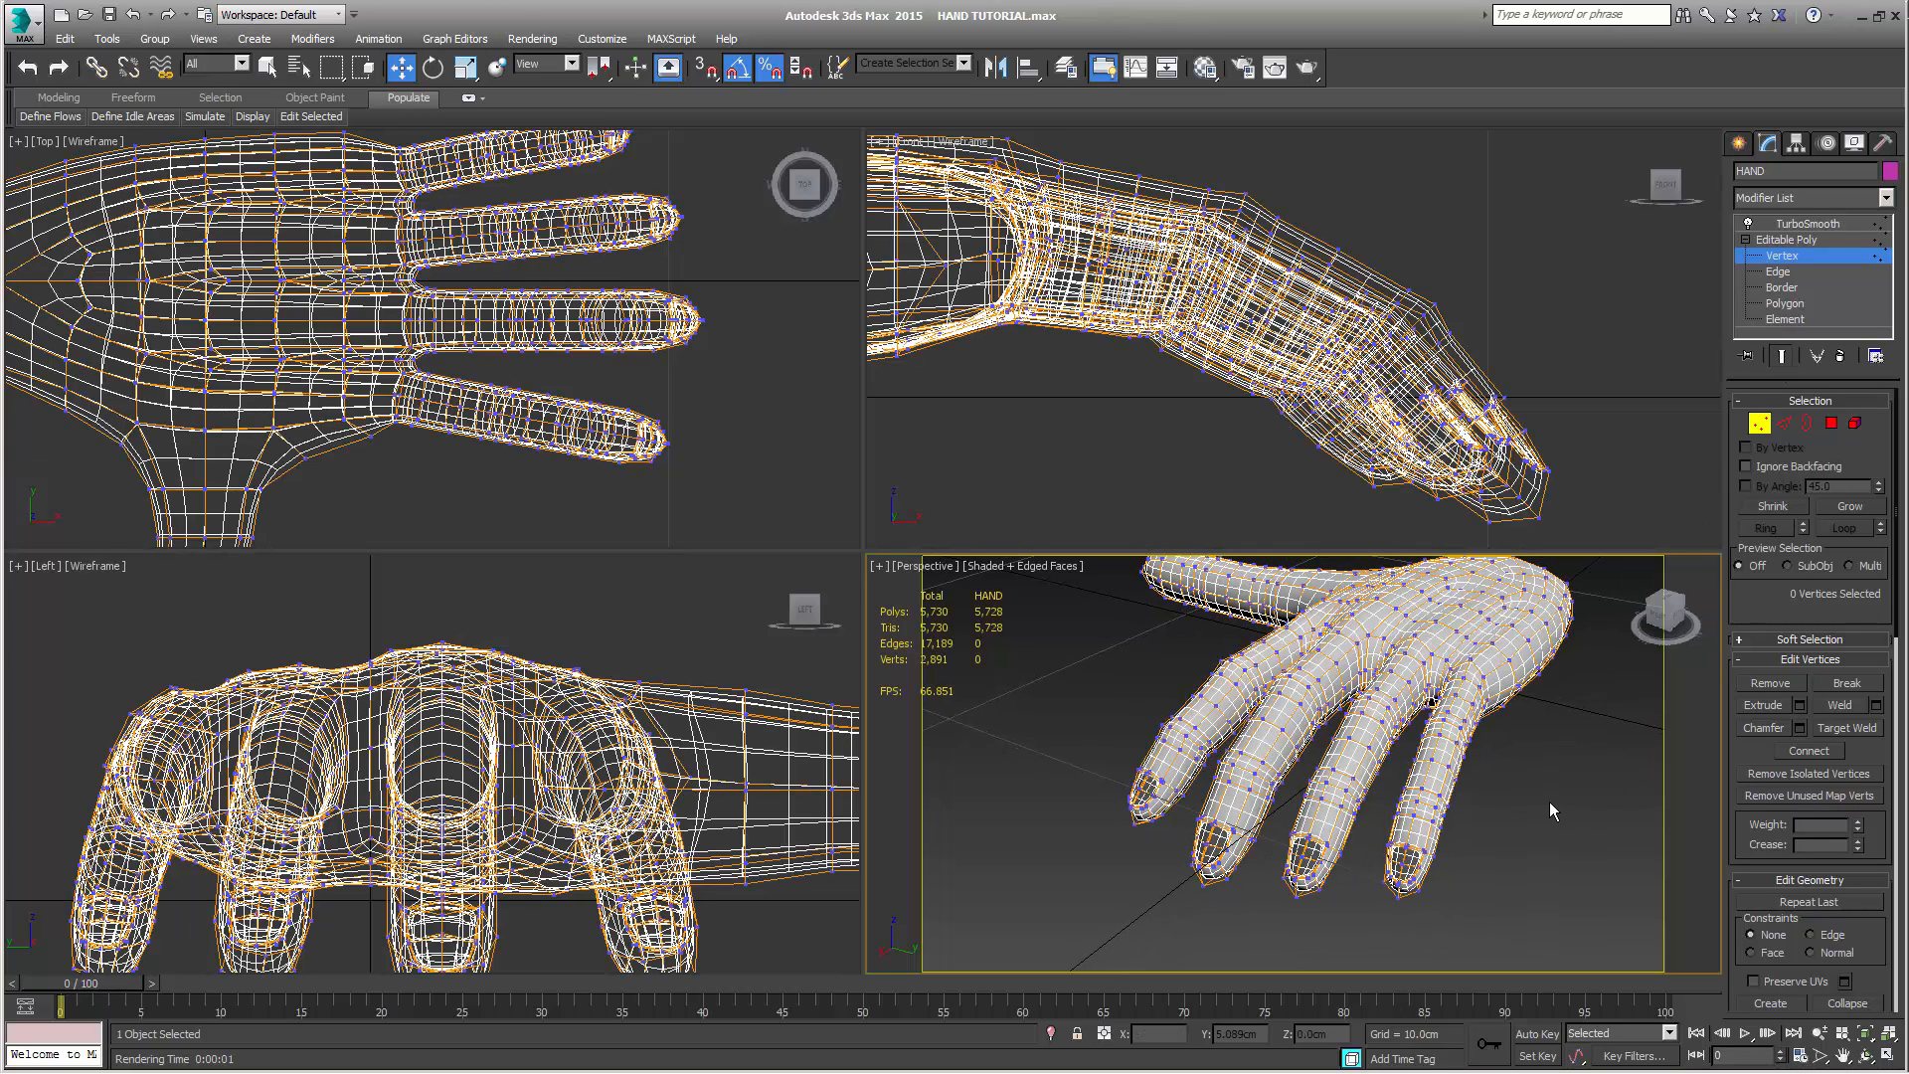
{"action": "key", "text": "shift+q"}
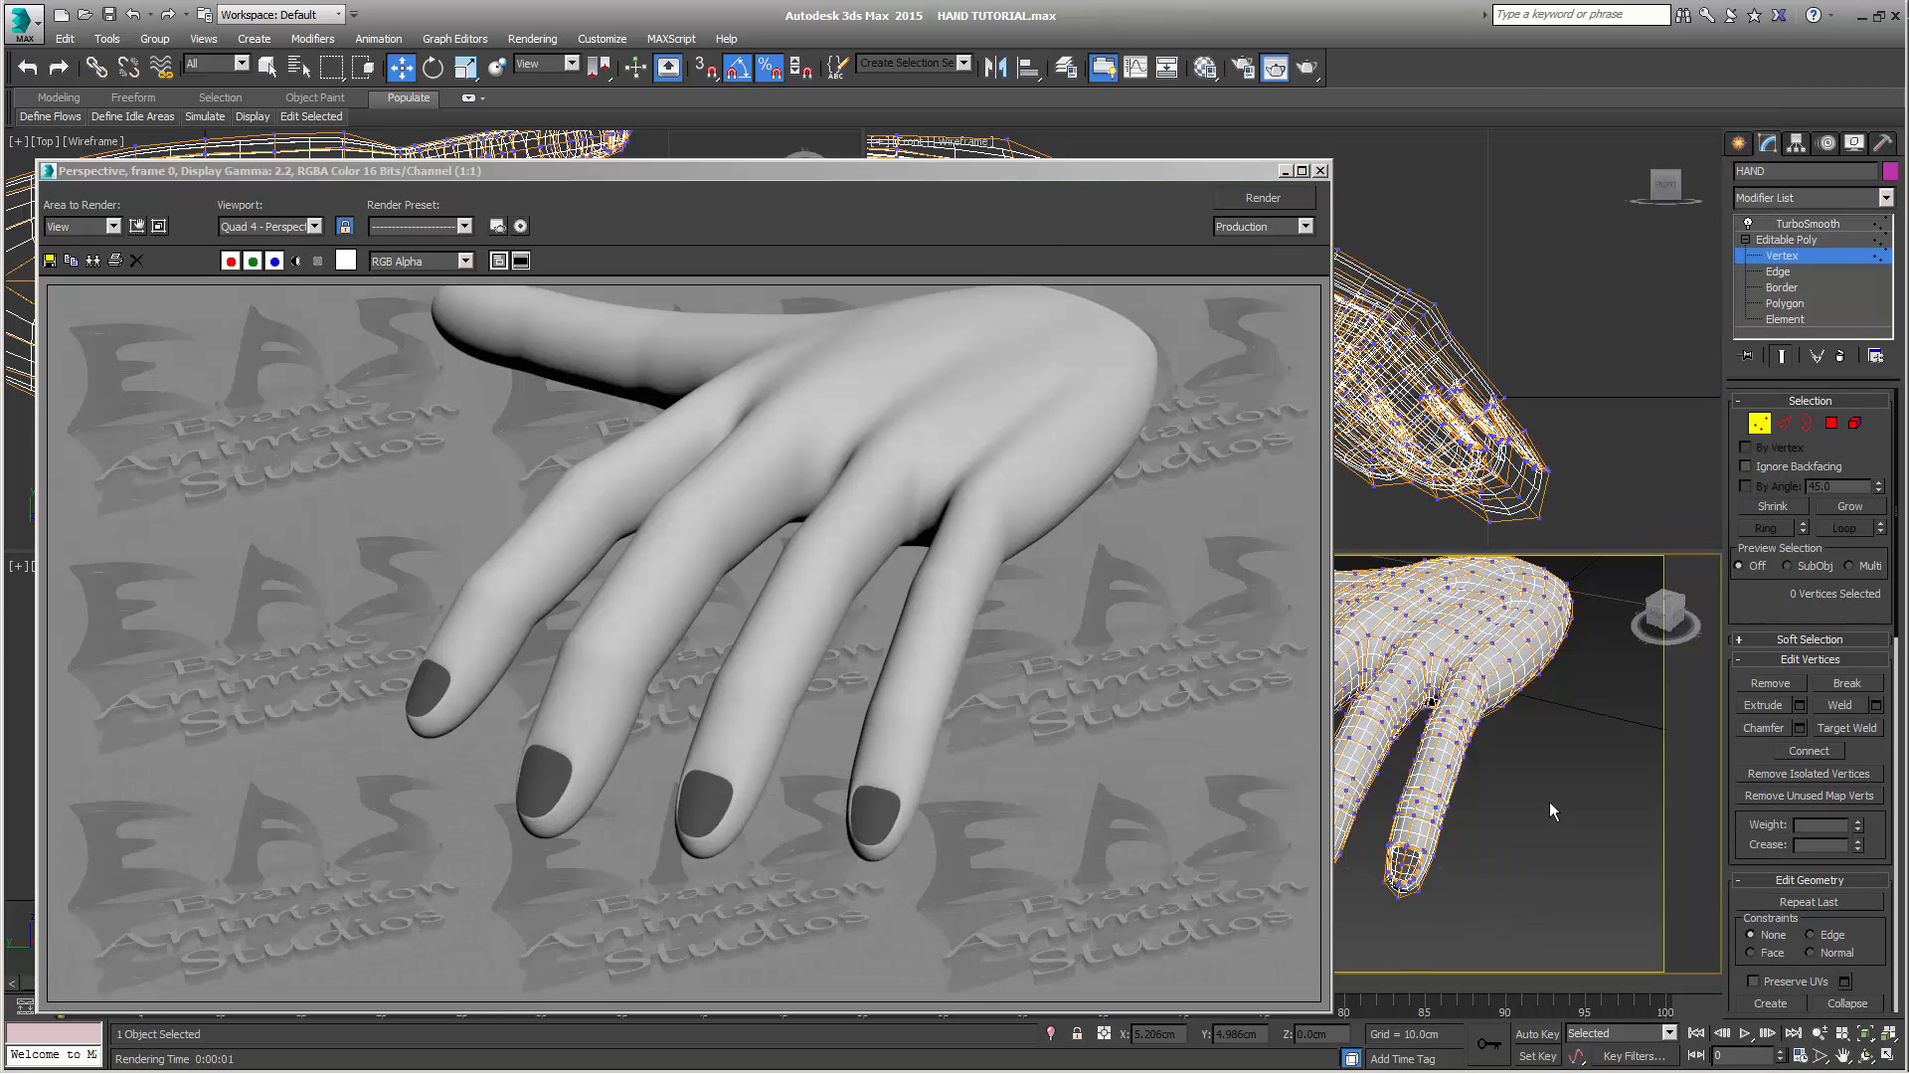
{"action": "left_click", "coordinate": [1322, 171]}
Inspect the smoothed hand from several sides and render the Perspective view from behind the wrist
{"action": "middle_click_drag", "start_coordinate": [1501, 816], "coordinate": [1375, 821], "text": "alt"}
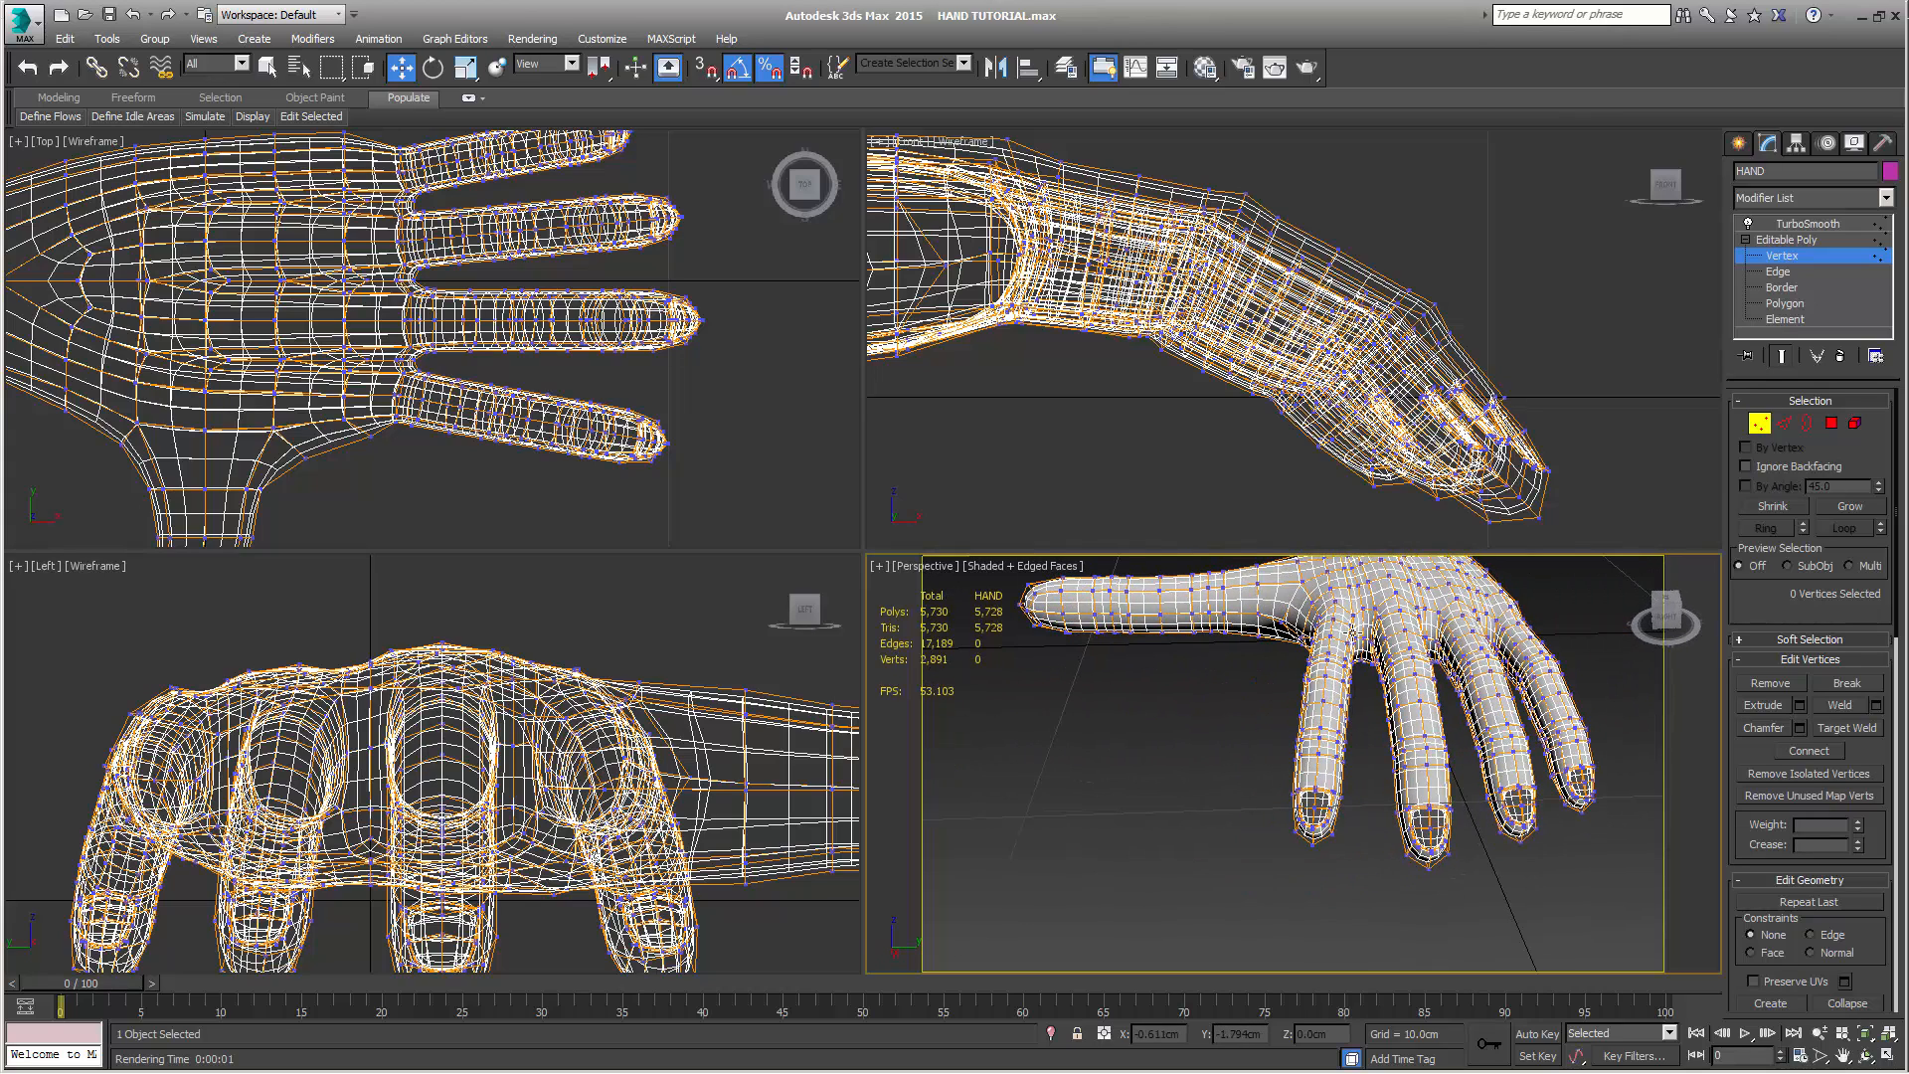
{"action": "middle_click_drag", "start_coordinate": [1491, 736], "coordinate": [1352, 765], "text": "alt"}
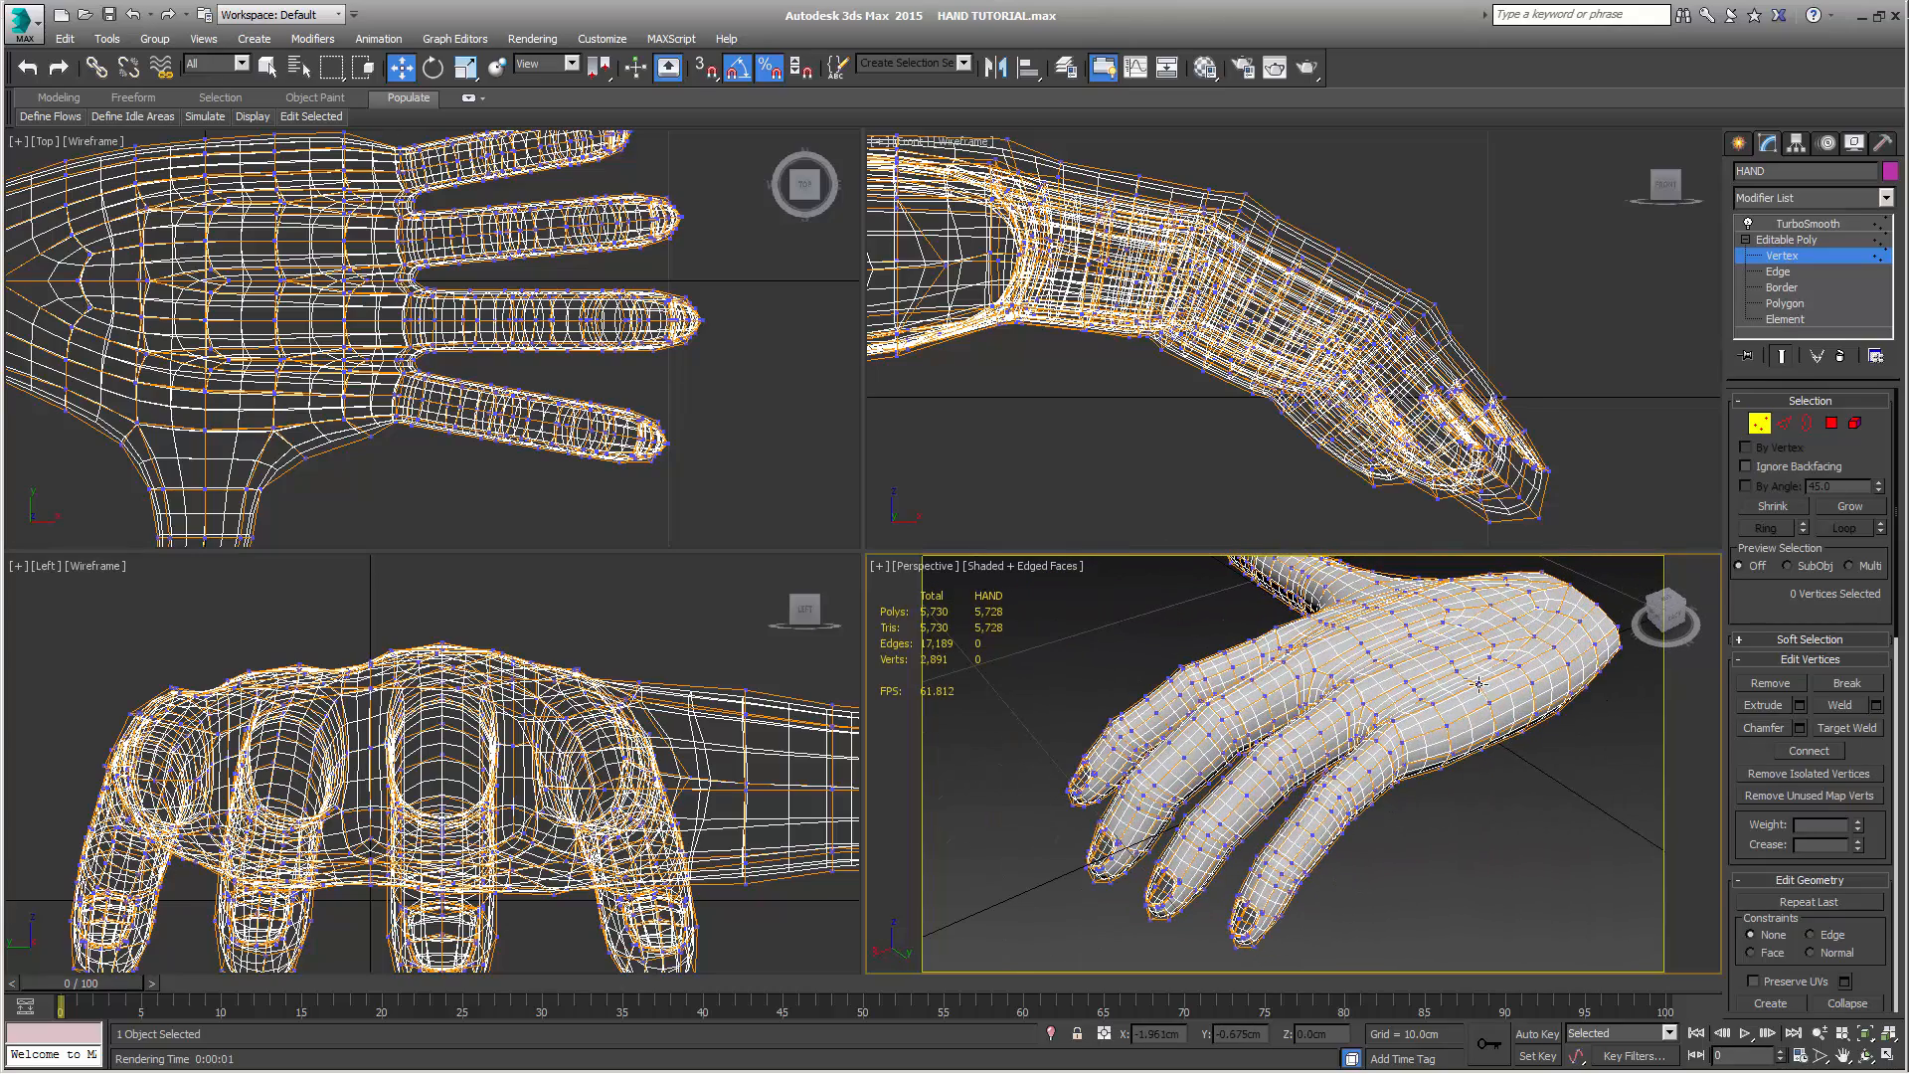
{"action": "middle_click_drag", "start_coordinate": [1480, 691], "coordinate": [1354, 686], "text": "alt"}
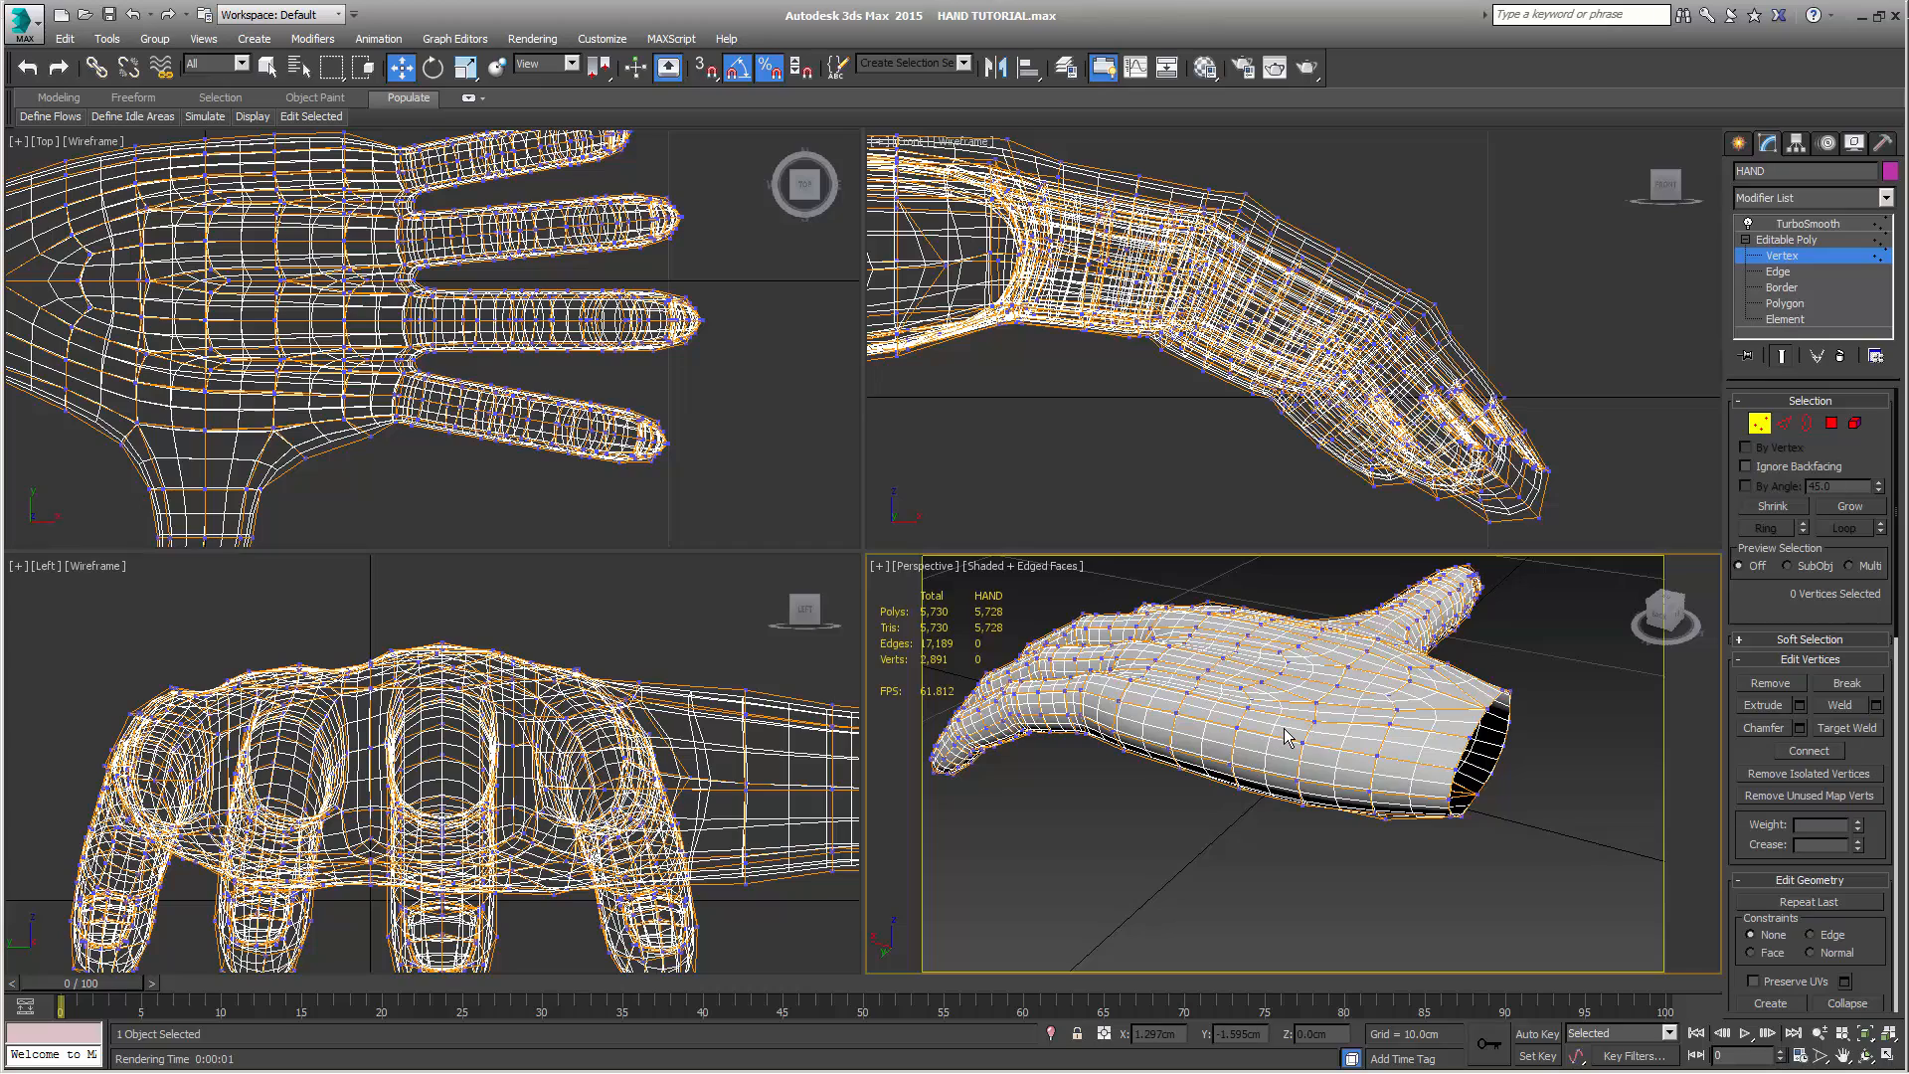
{"action": "middle_click_drag", "start_coordinate": [1290, 736], "coordinate": [1288, 744], "text": "alt"}
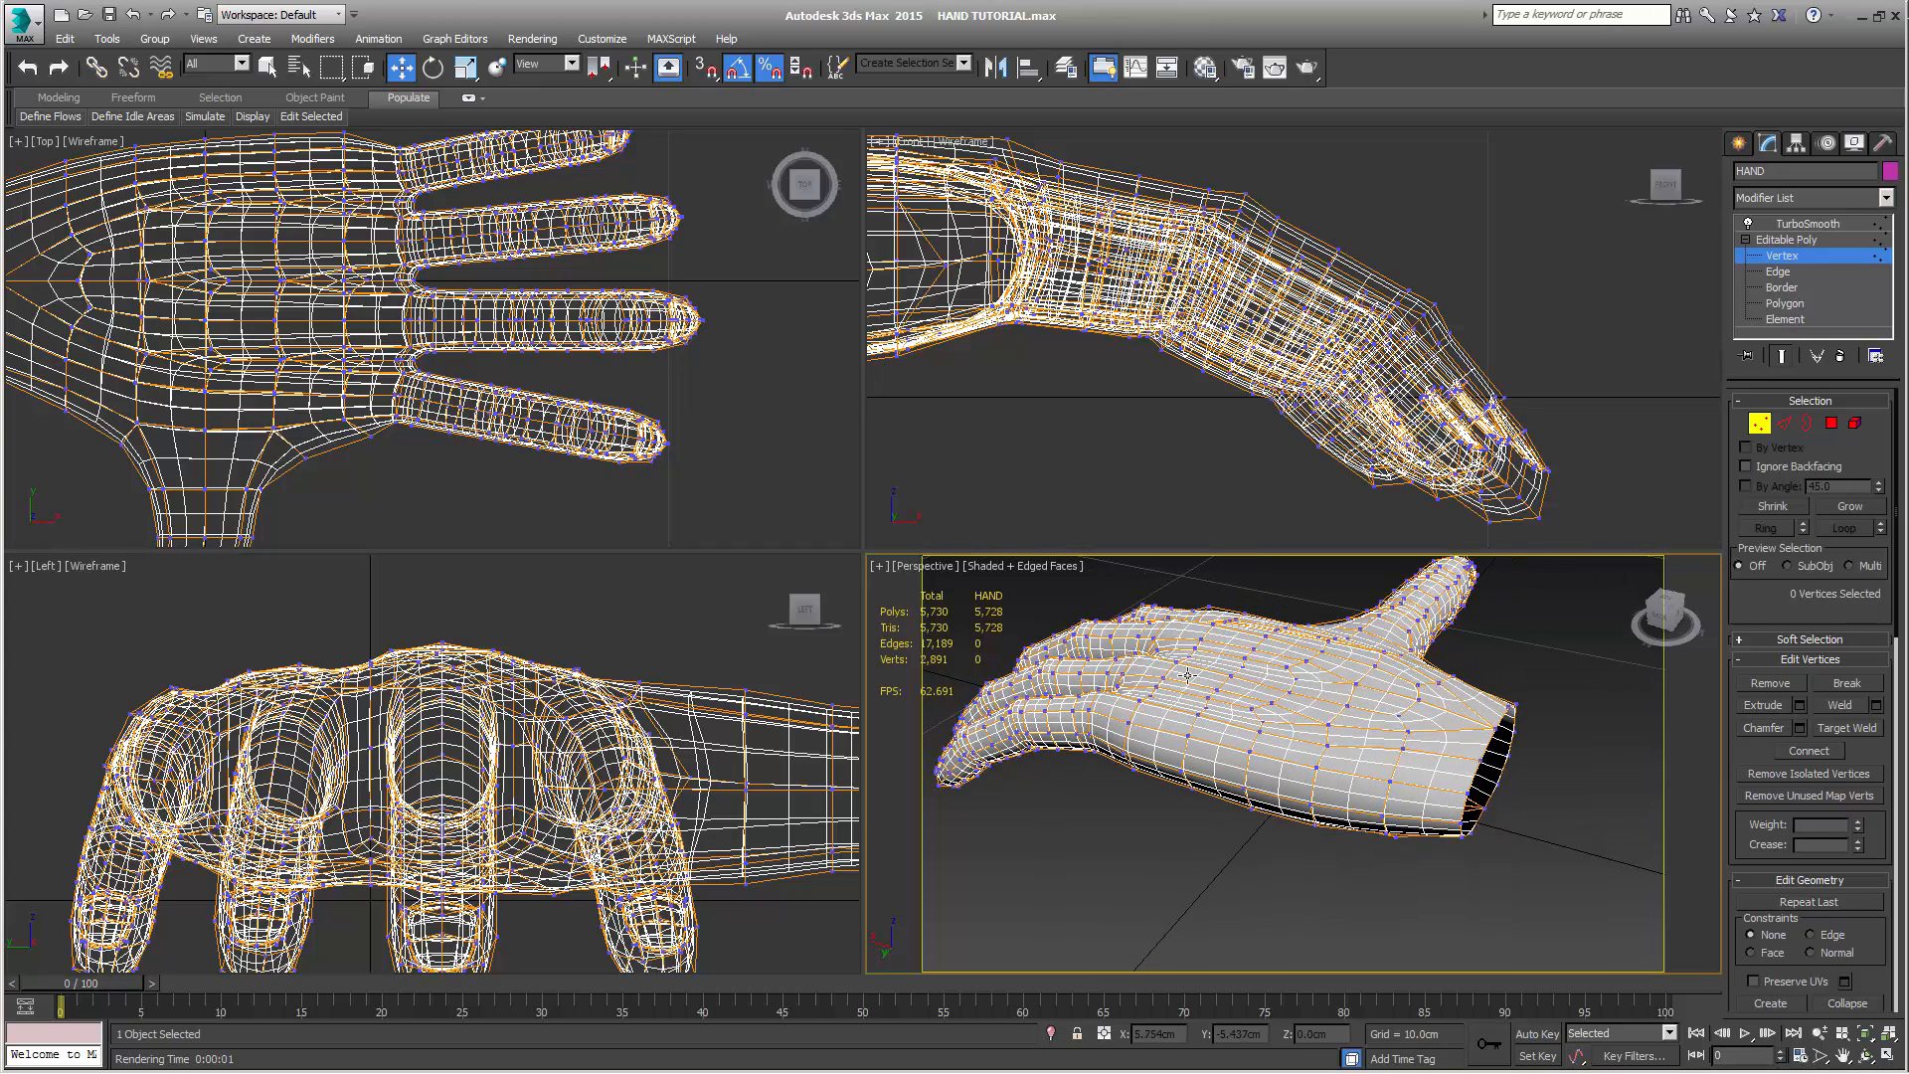
{"action": "middle_click_drag", "start_coordinate": [1171, 725], "coordinate": [1397, 714], "text": "alt"}
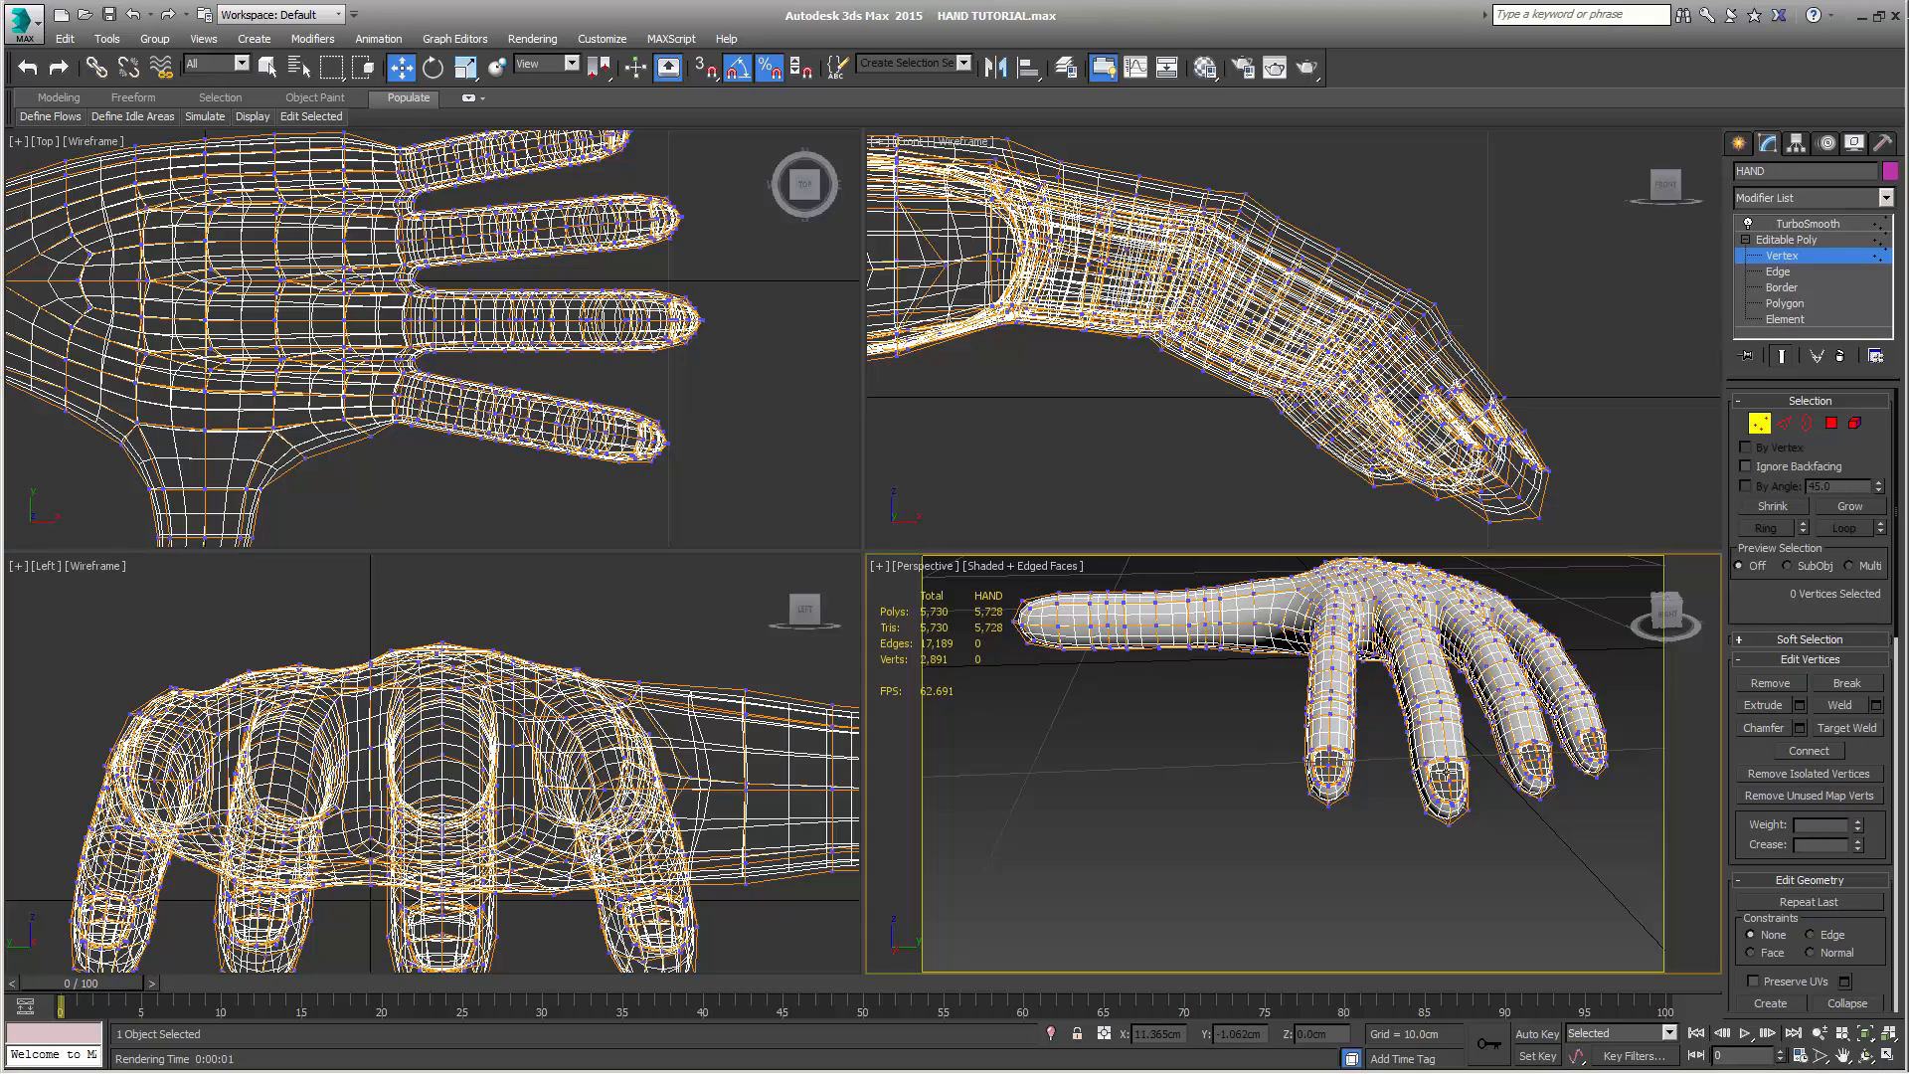
{"action": "middle_click_drag", "start_coordinate": [1373, 712], "coordinate": [1132, 780], "text": "alt"}
{"action": "scroll", "coordinate": [1135, 773], "scroll_direction": "down", "scroll_amount": 3}
{"action": "middle_click_drag", "start_coordinate": [1347, 804], "coordinate": [1492, 843], "text": "alt"}
{"action": "key", "text": "shift+q"}
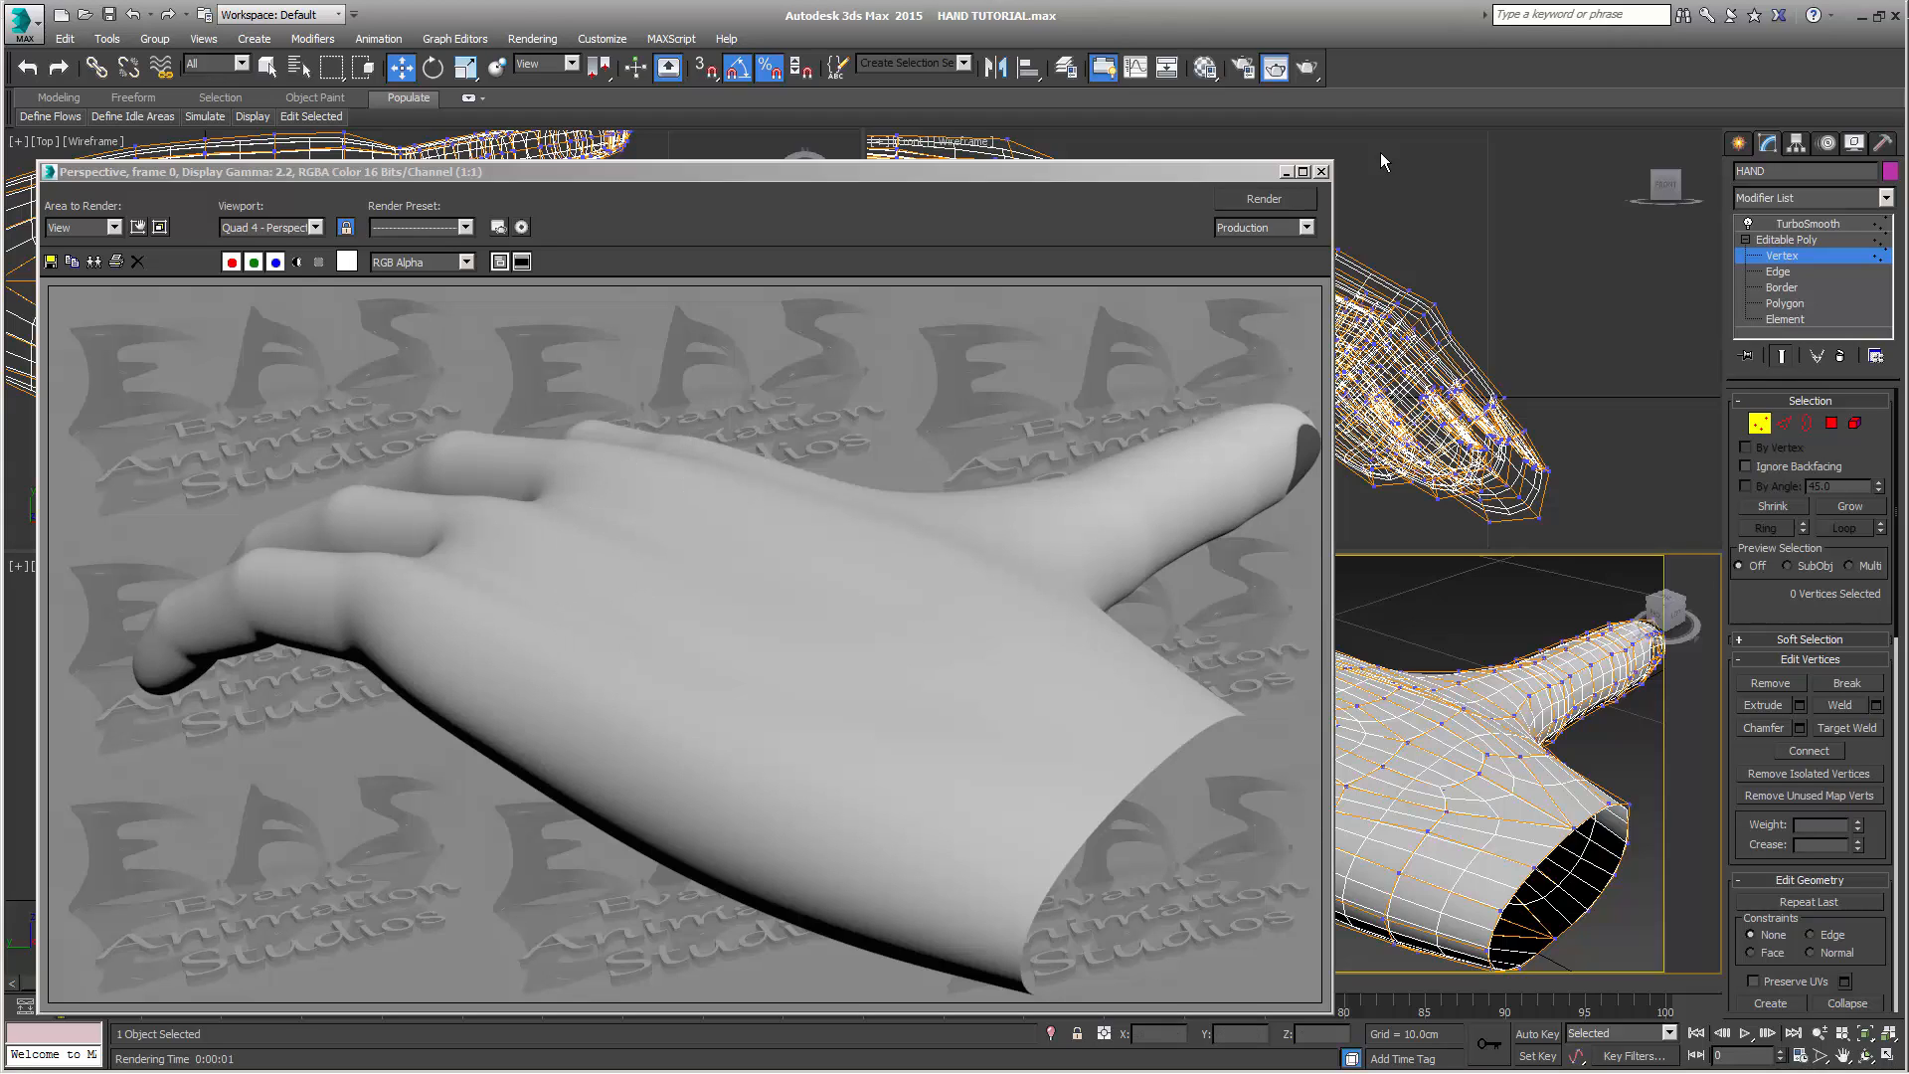
{"action": "left_click", "coordinate": [1320, 172]}
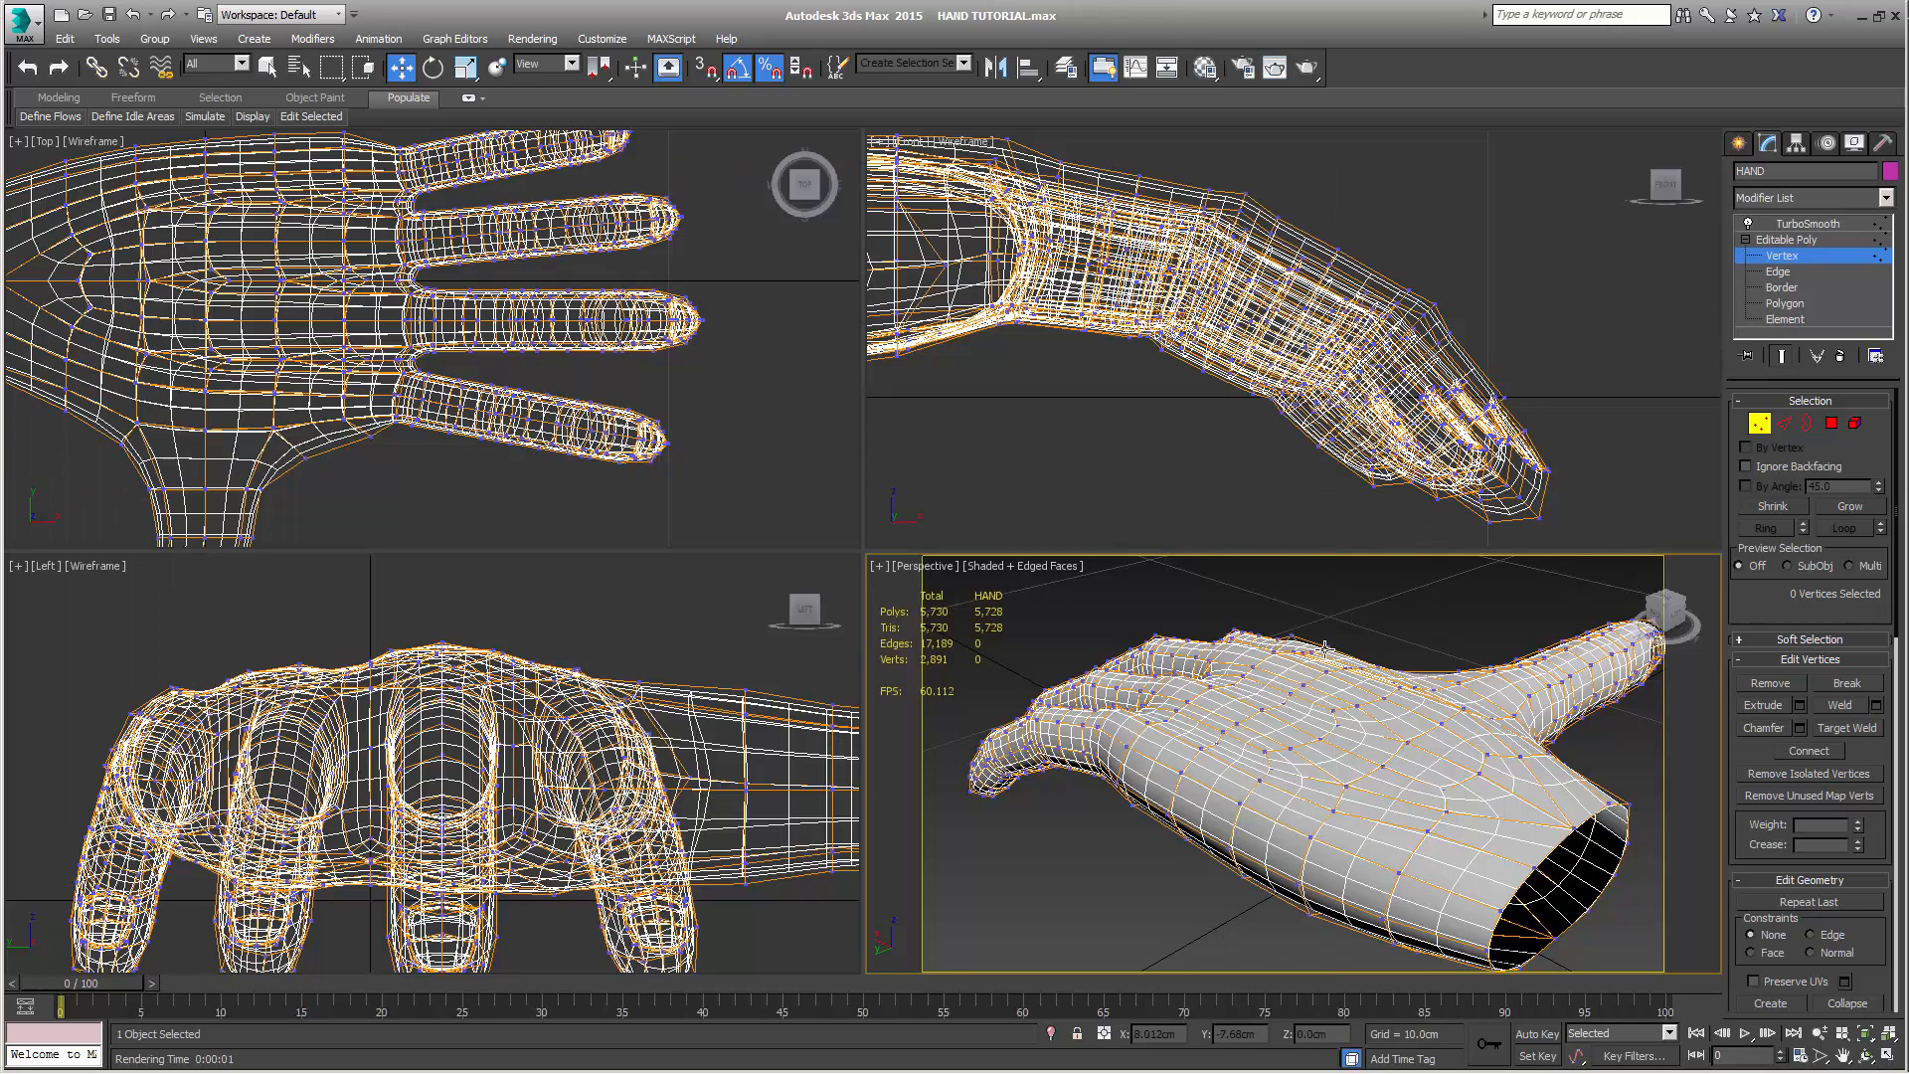
Return to the unsmoothed cage and scale the vertex loop at the thumb's base to 90% vertically in the Left view
{"action": "middle_click_drag", "start_coordinate": [1321, 652], "coordinate": [1412, 636], "text": "alt"}
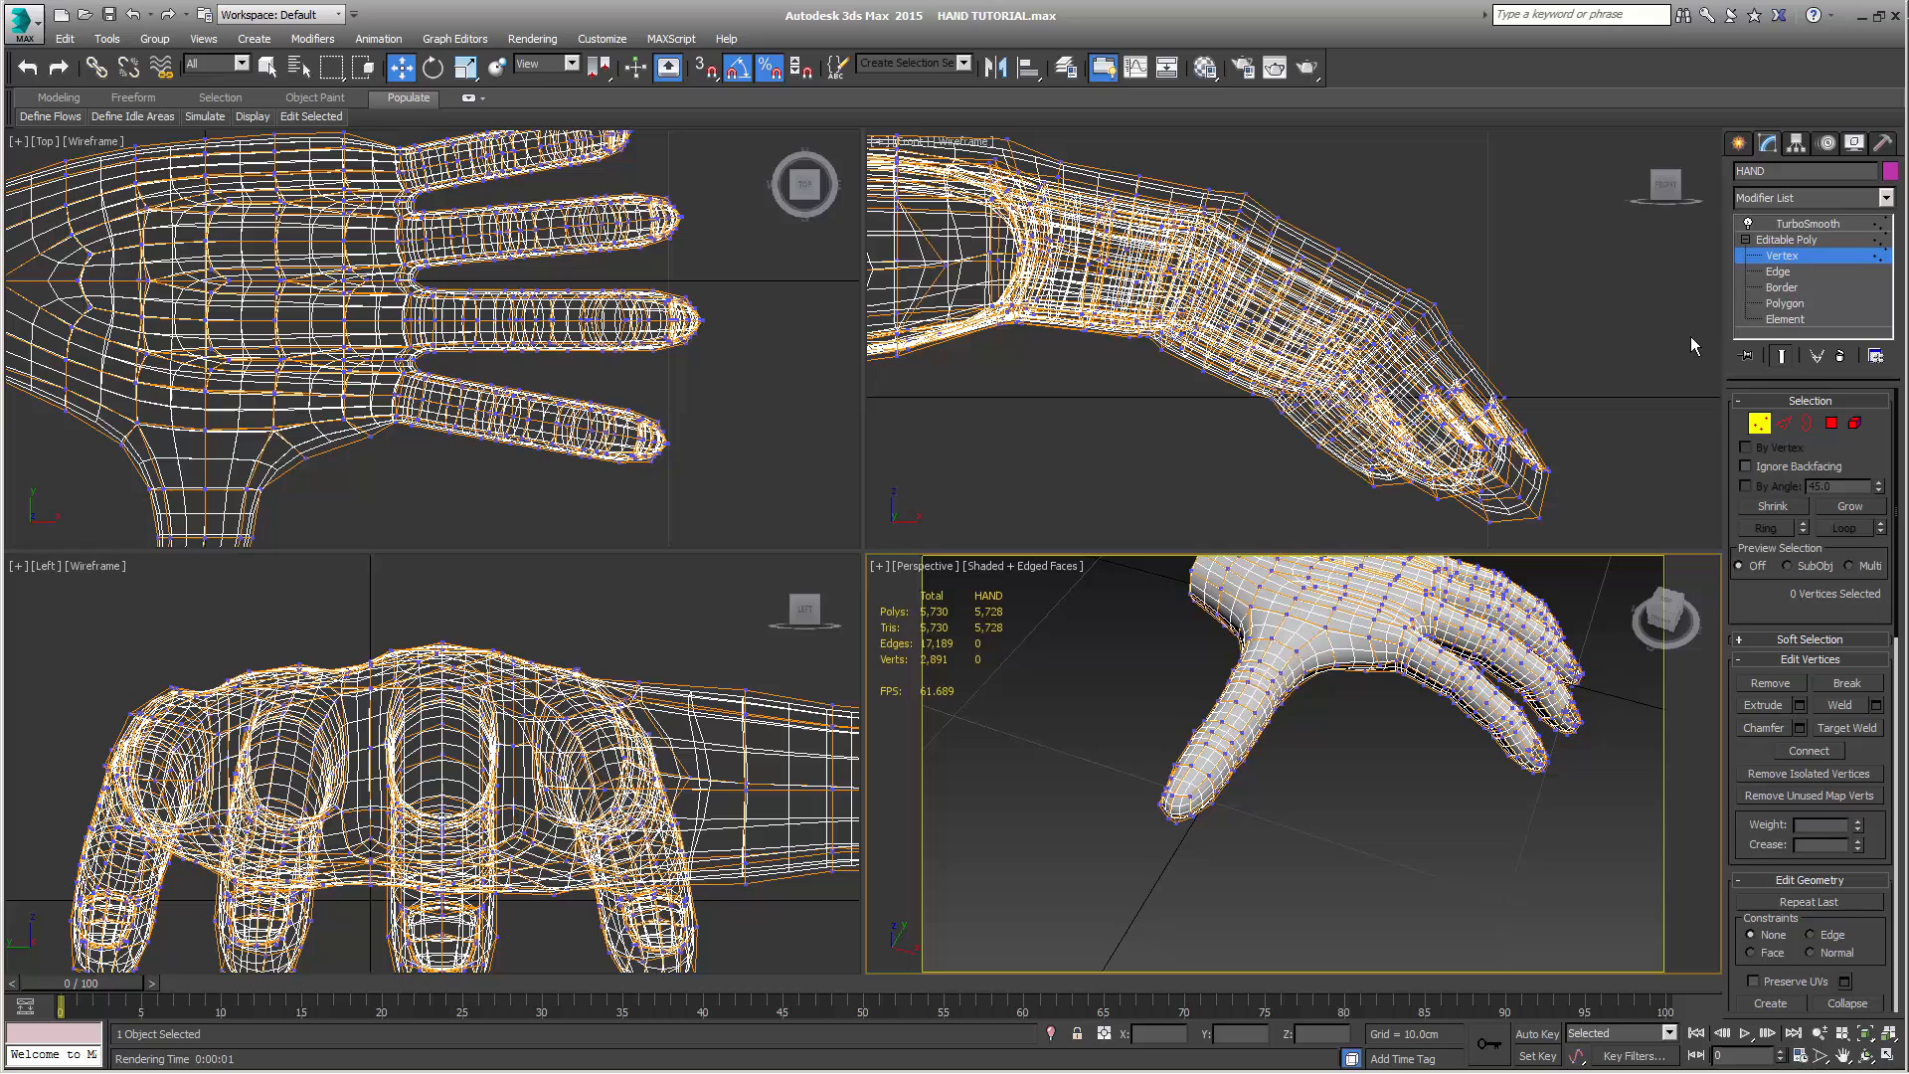
{"action": "left_click", "coordinate": [1783, 358]}
{"action": "scroll", "coordinate": [598, 410], "scroll_direction": "down", "scroll_amount": 5}
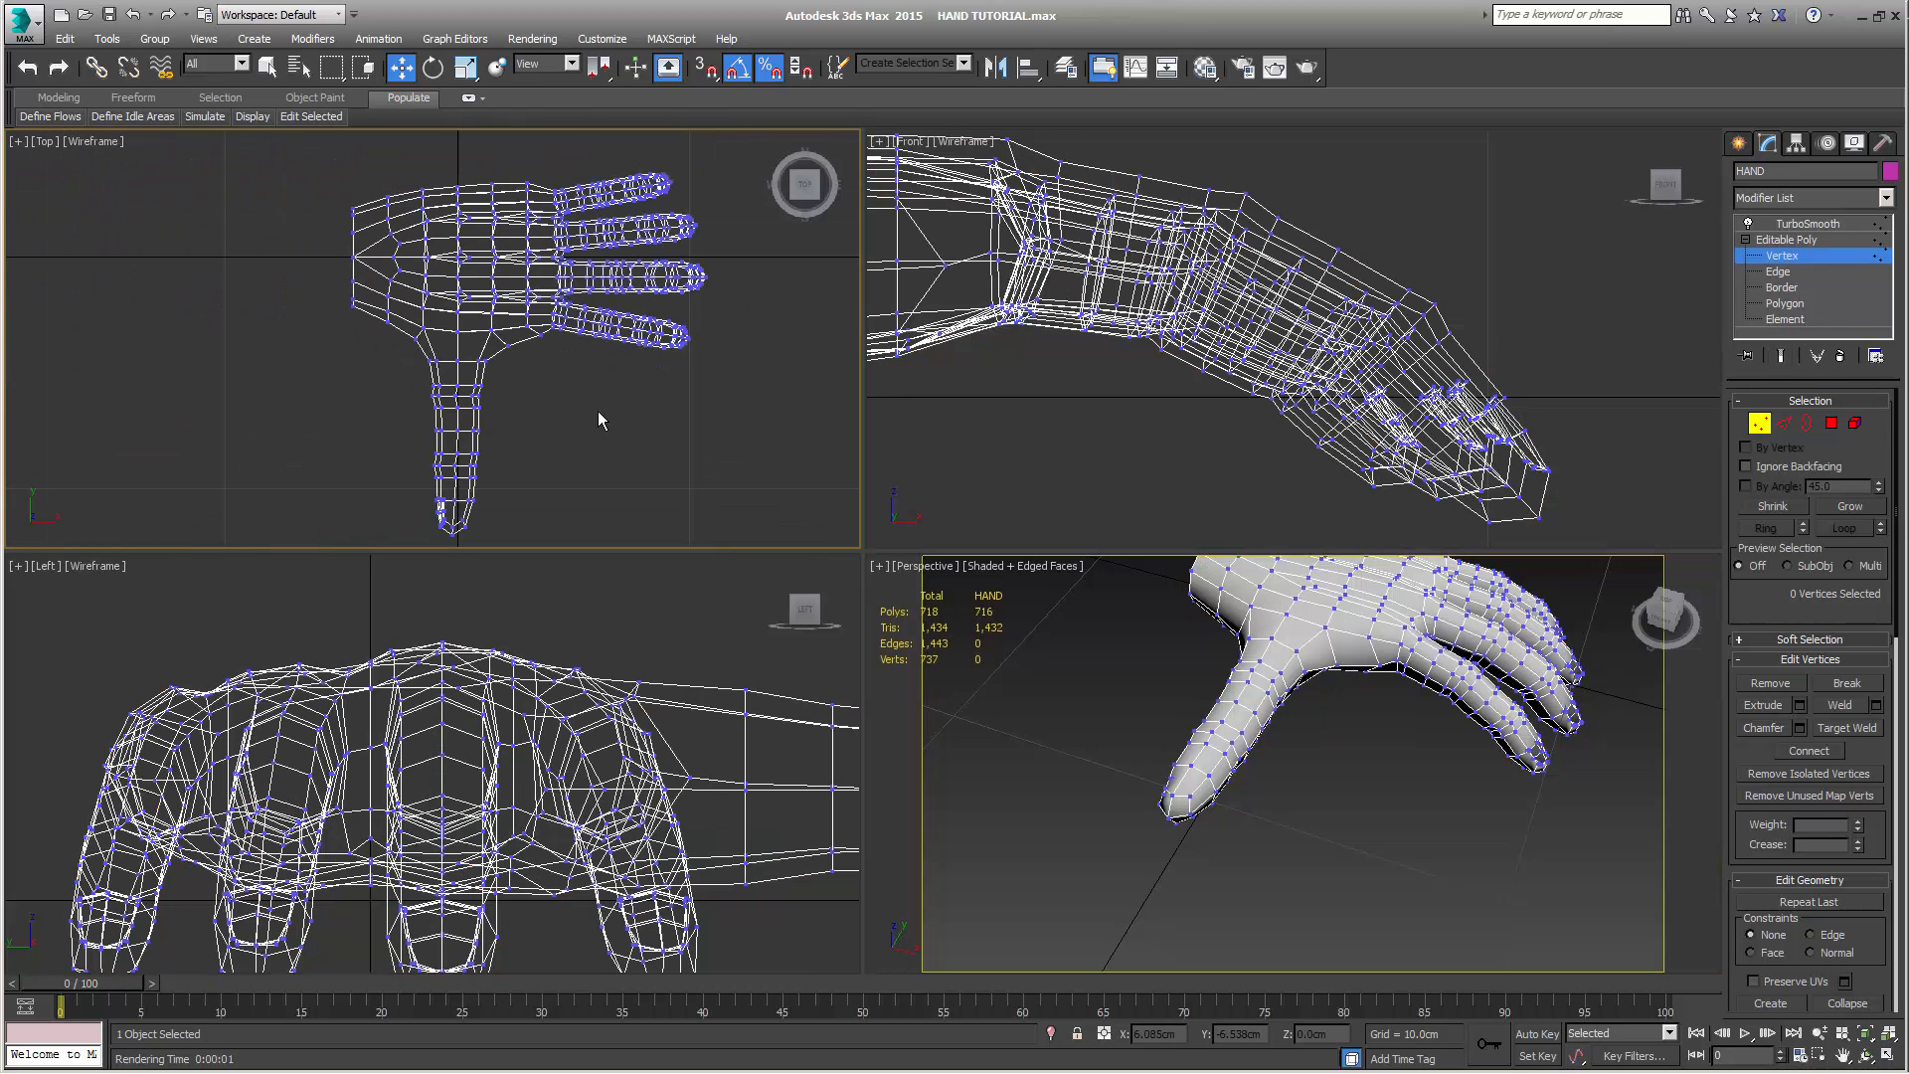
{"action": "middle_click_drag", "start_coordinate": [599, 409], "coordinate": [633, 377]}
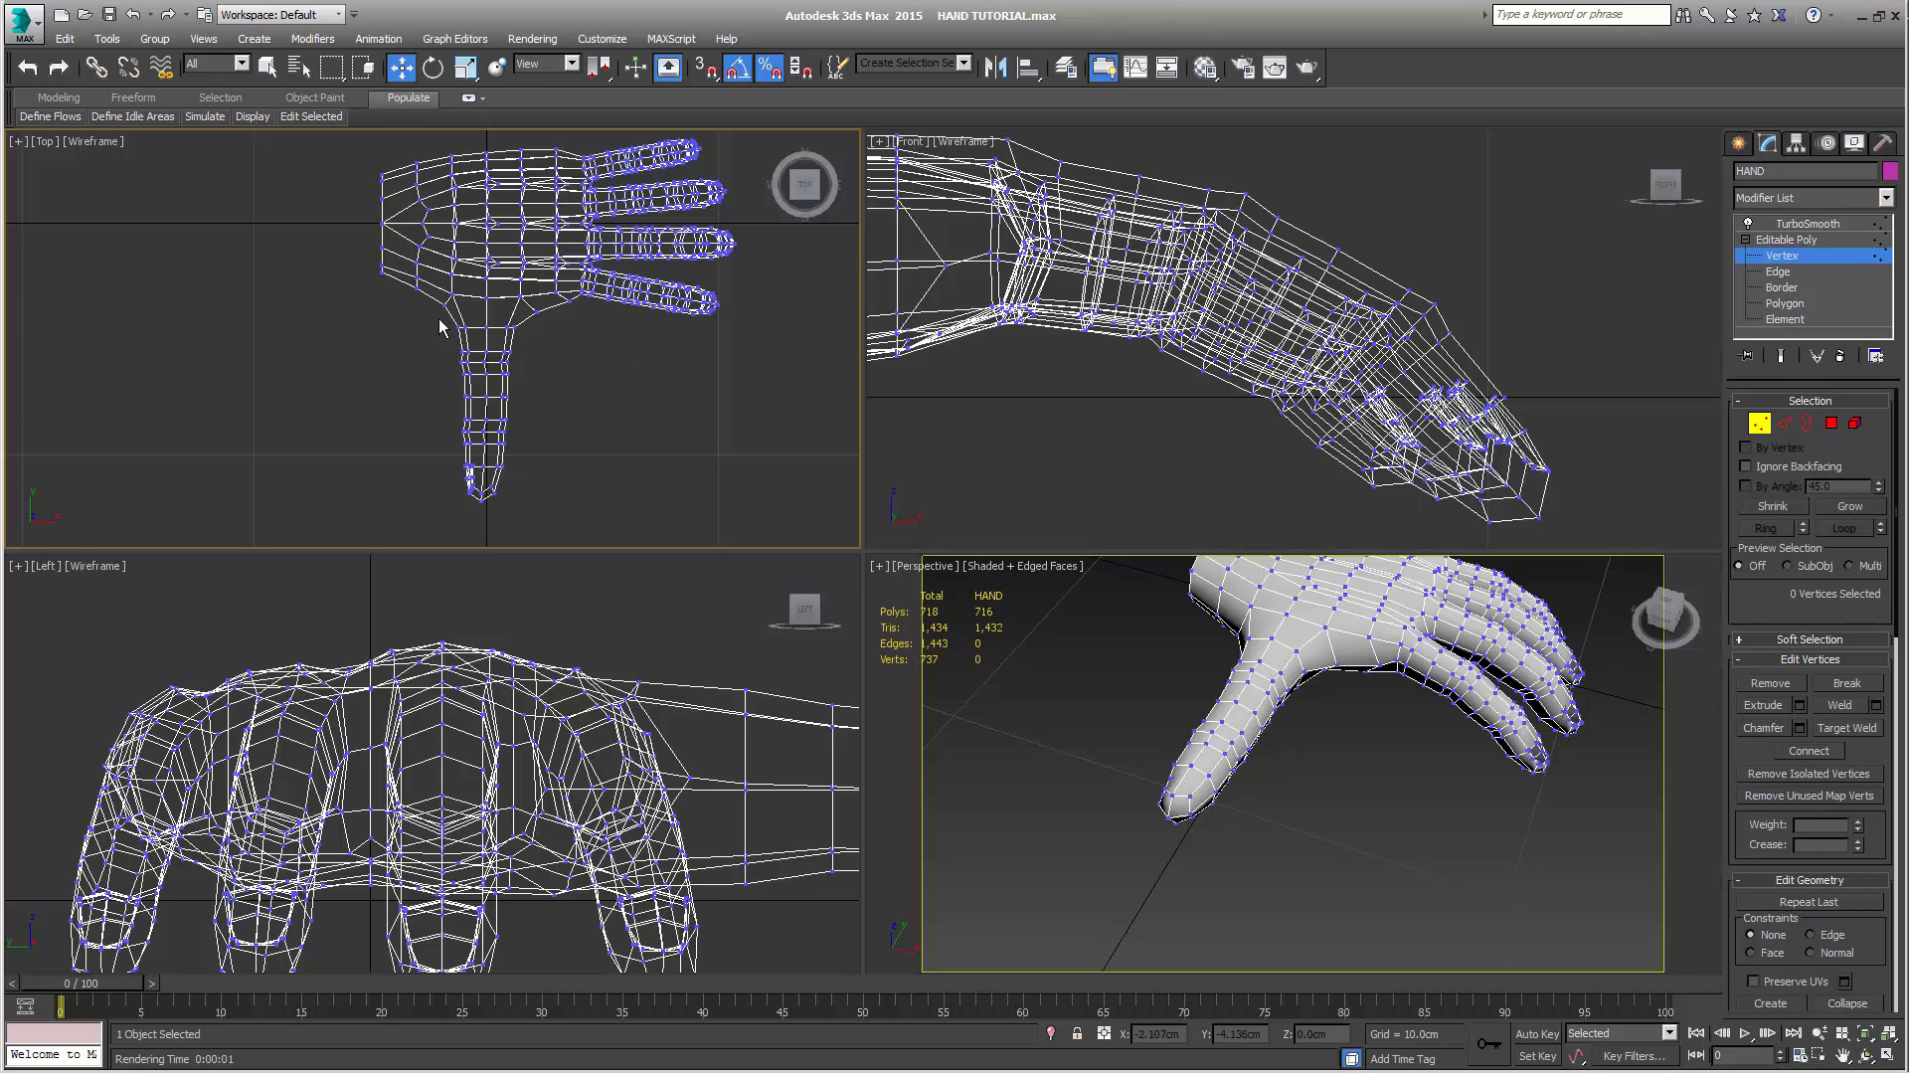
{"action": "left_click_drag", "start_coordinate": [438, 318], "coordinate": [549, 547]}
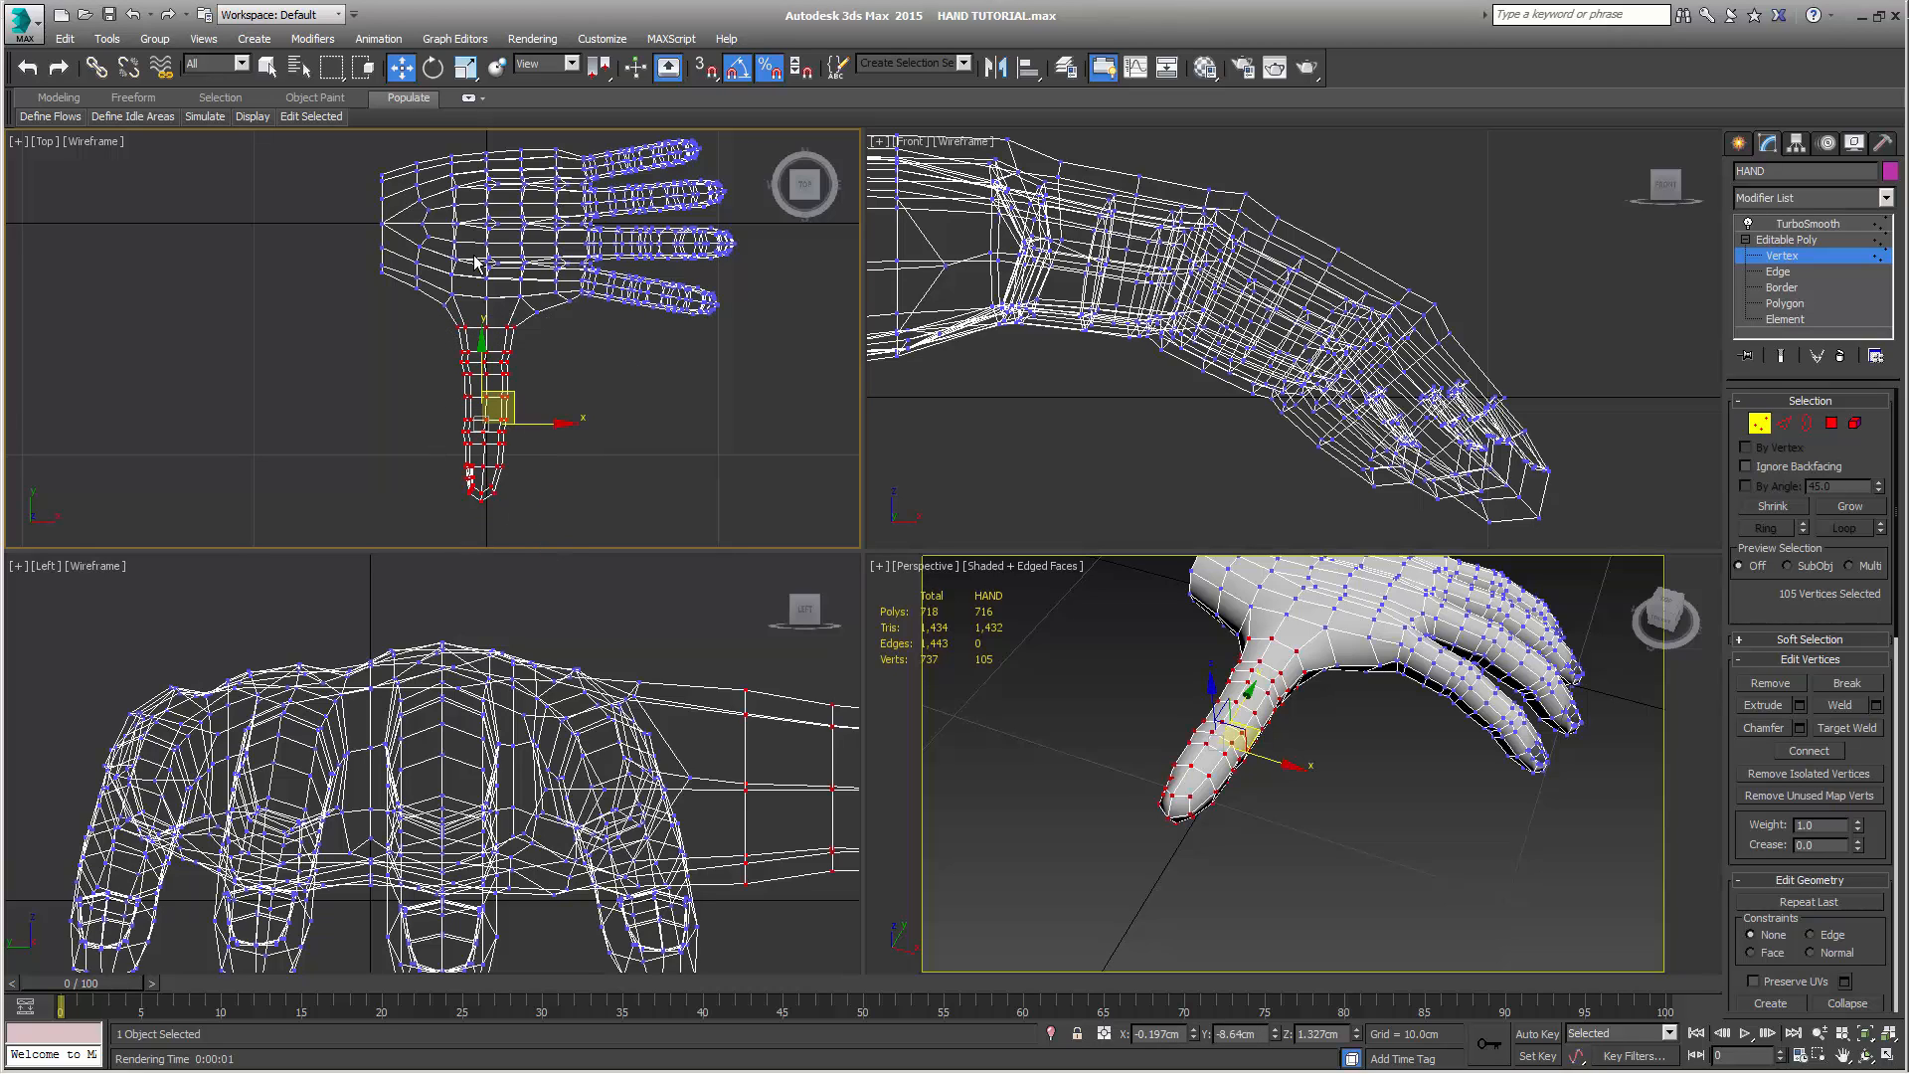
{"action": "scroll", "coordinate": [667, 716], "scroll_direction": "down", "scroll_amount": 2}
{"action": "middle_click_drag", "start_coordinate": [667, 732], "coordinate": [494, 670]}
{"action": "left_click_drag", "start_coordinate": [467, 641], "coordinate": [497, 816]}
{"action": "left_click", "coordinate": [466, 67]}
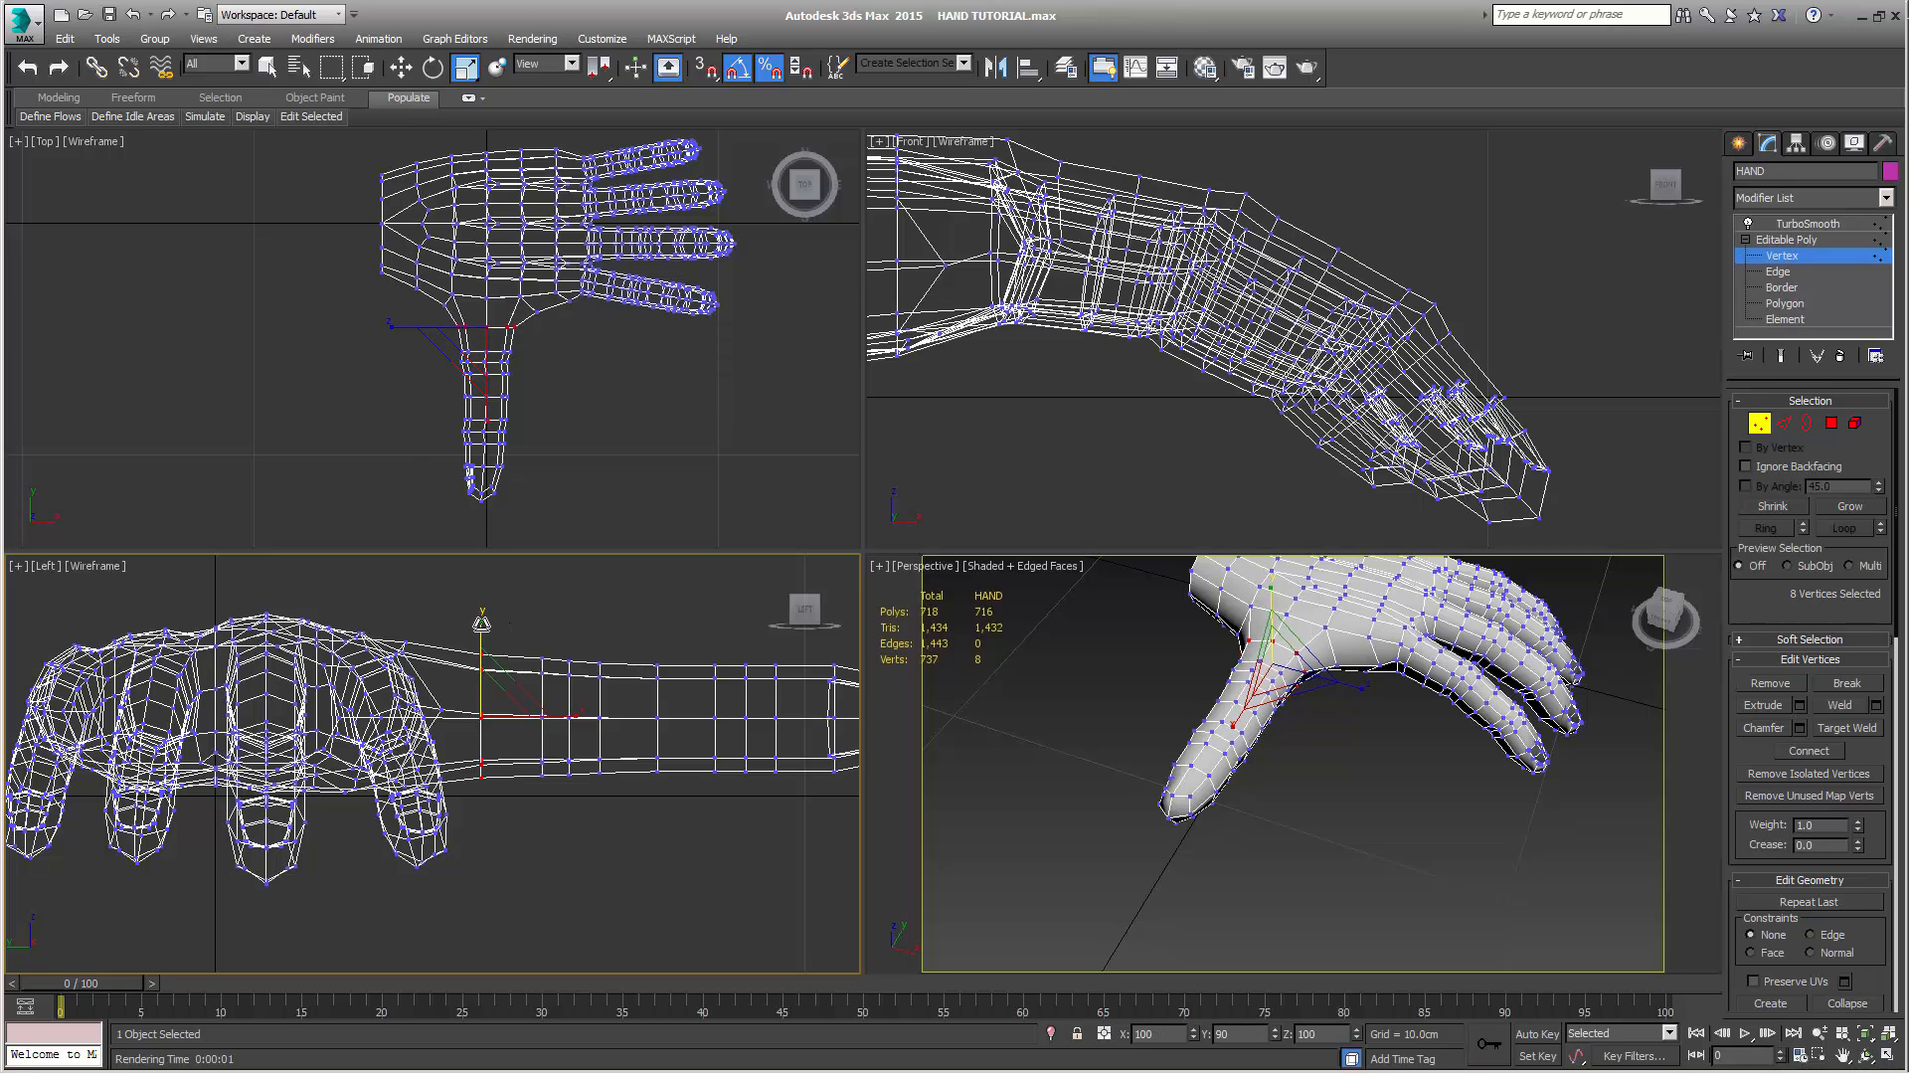
Select the vertex loop near the thumb's middle joint in the Left view and scale it narrower vertically
{"action": "middle_click_drag", "start_coordinate": [585, 833], "coordinate": [495, 838]}
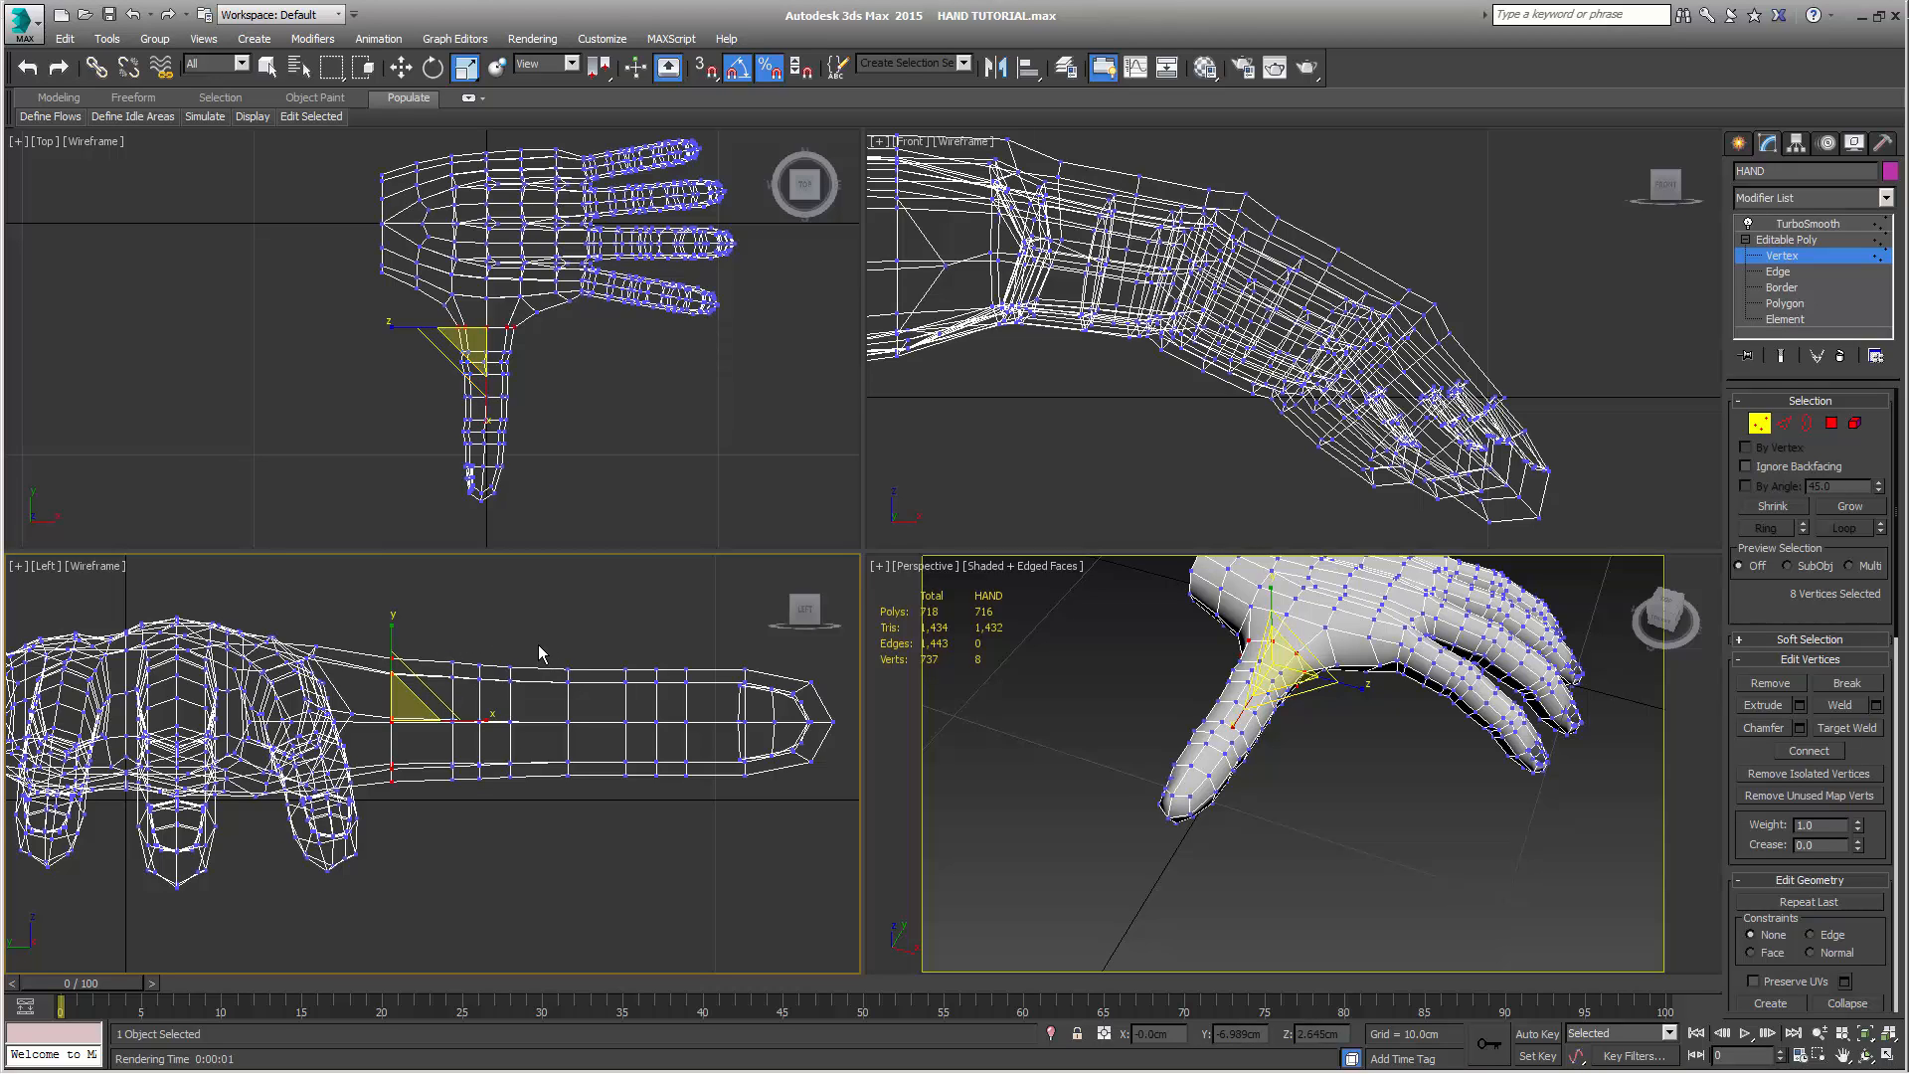
{"action": "left_click_drag", "start_coordinate": [539, 653], "coordinate": [563, 728]}
{"action": "left_click_drag", "start_coordinate": [587, 809], "coordinate": [587, 808]}
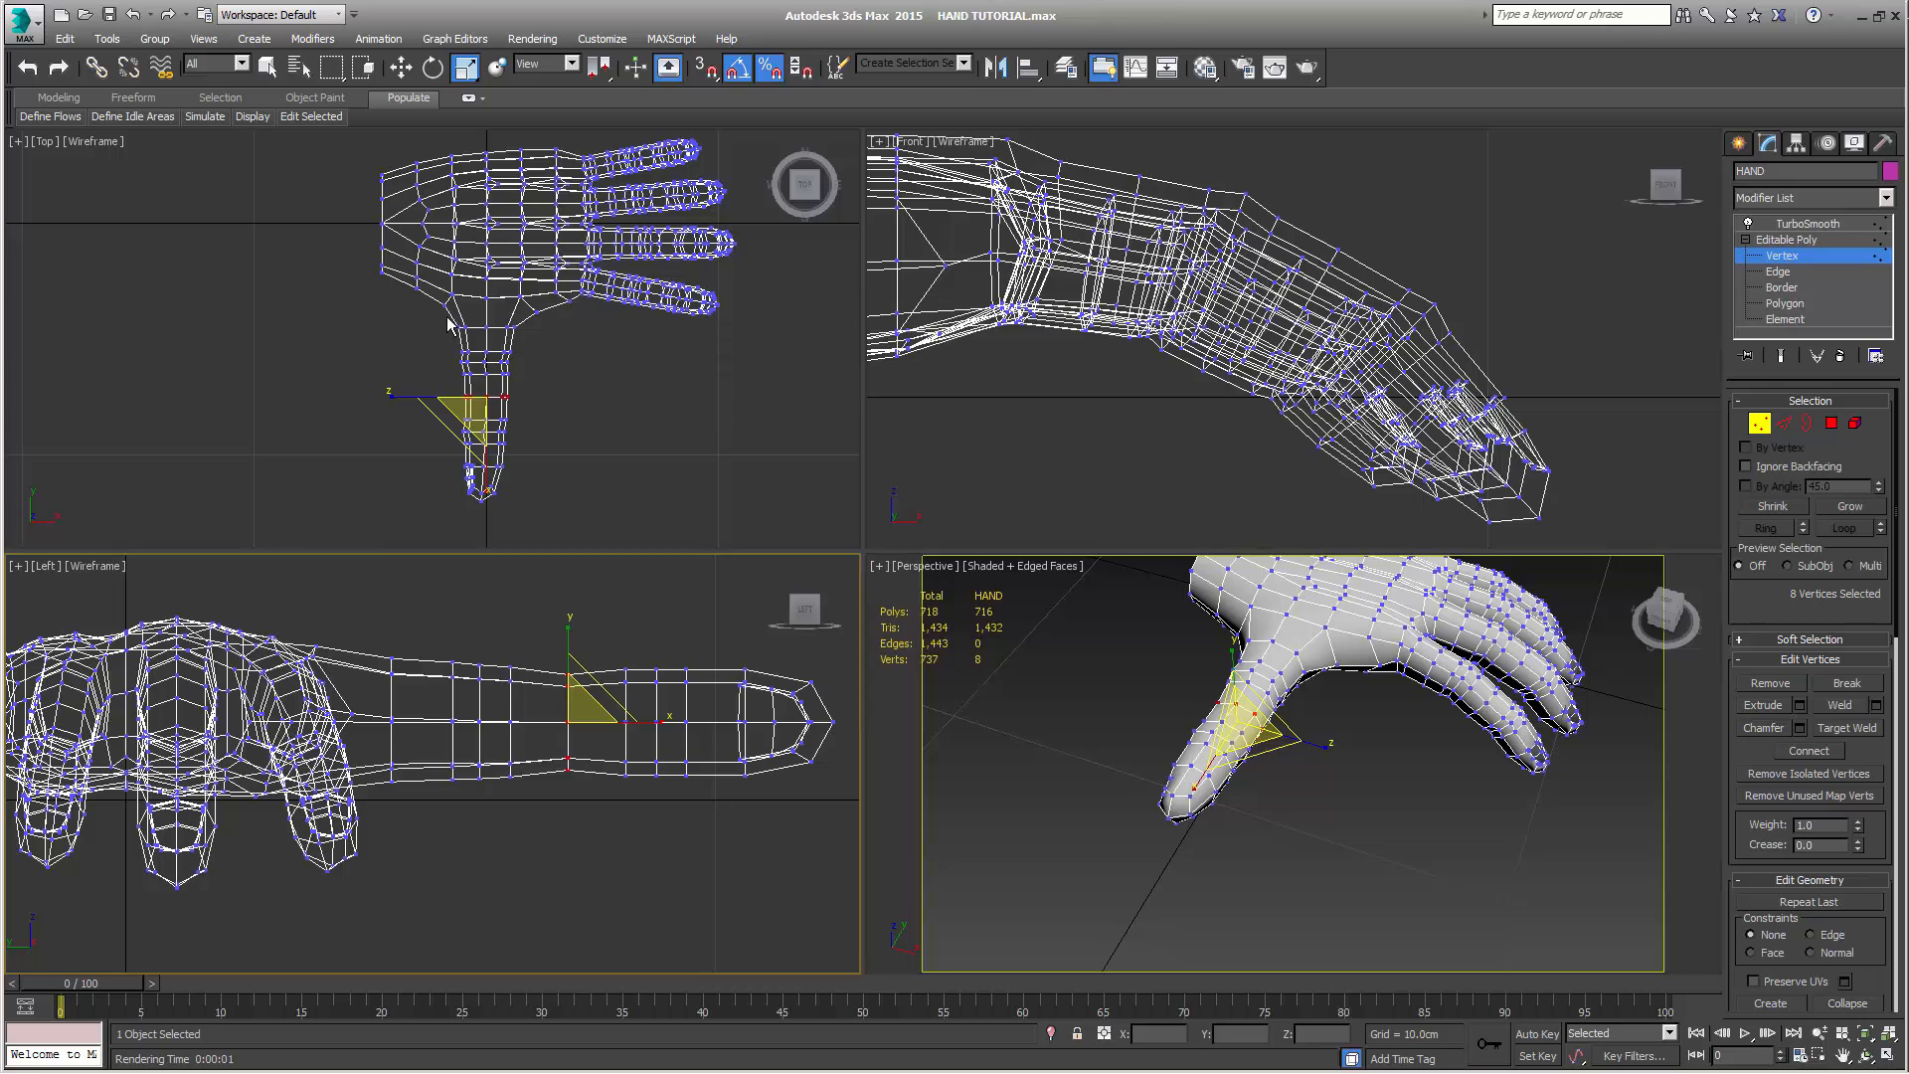
Select all the thumb's vertices in the Top view, rotate them slightly toward the fingers and move them to about X 0.36 cm, Y -8.80 cm
{"action": "left_click_drag", "start_coordinate": [446, 316], "coordinate": [539, 525]}
{"action": "key", "text": "e"}
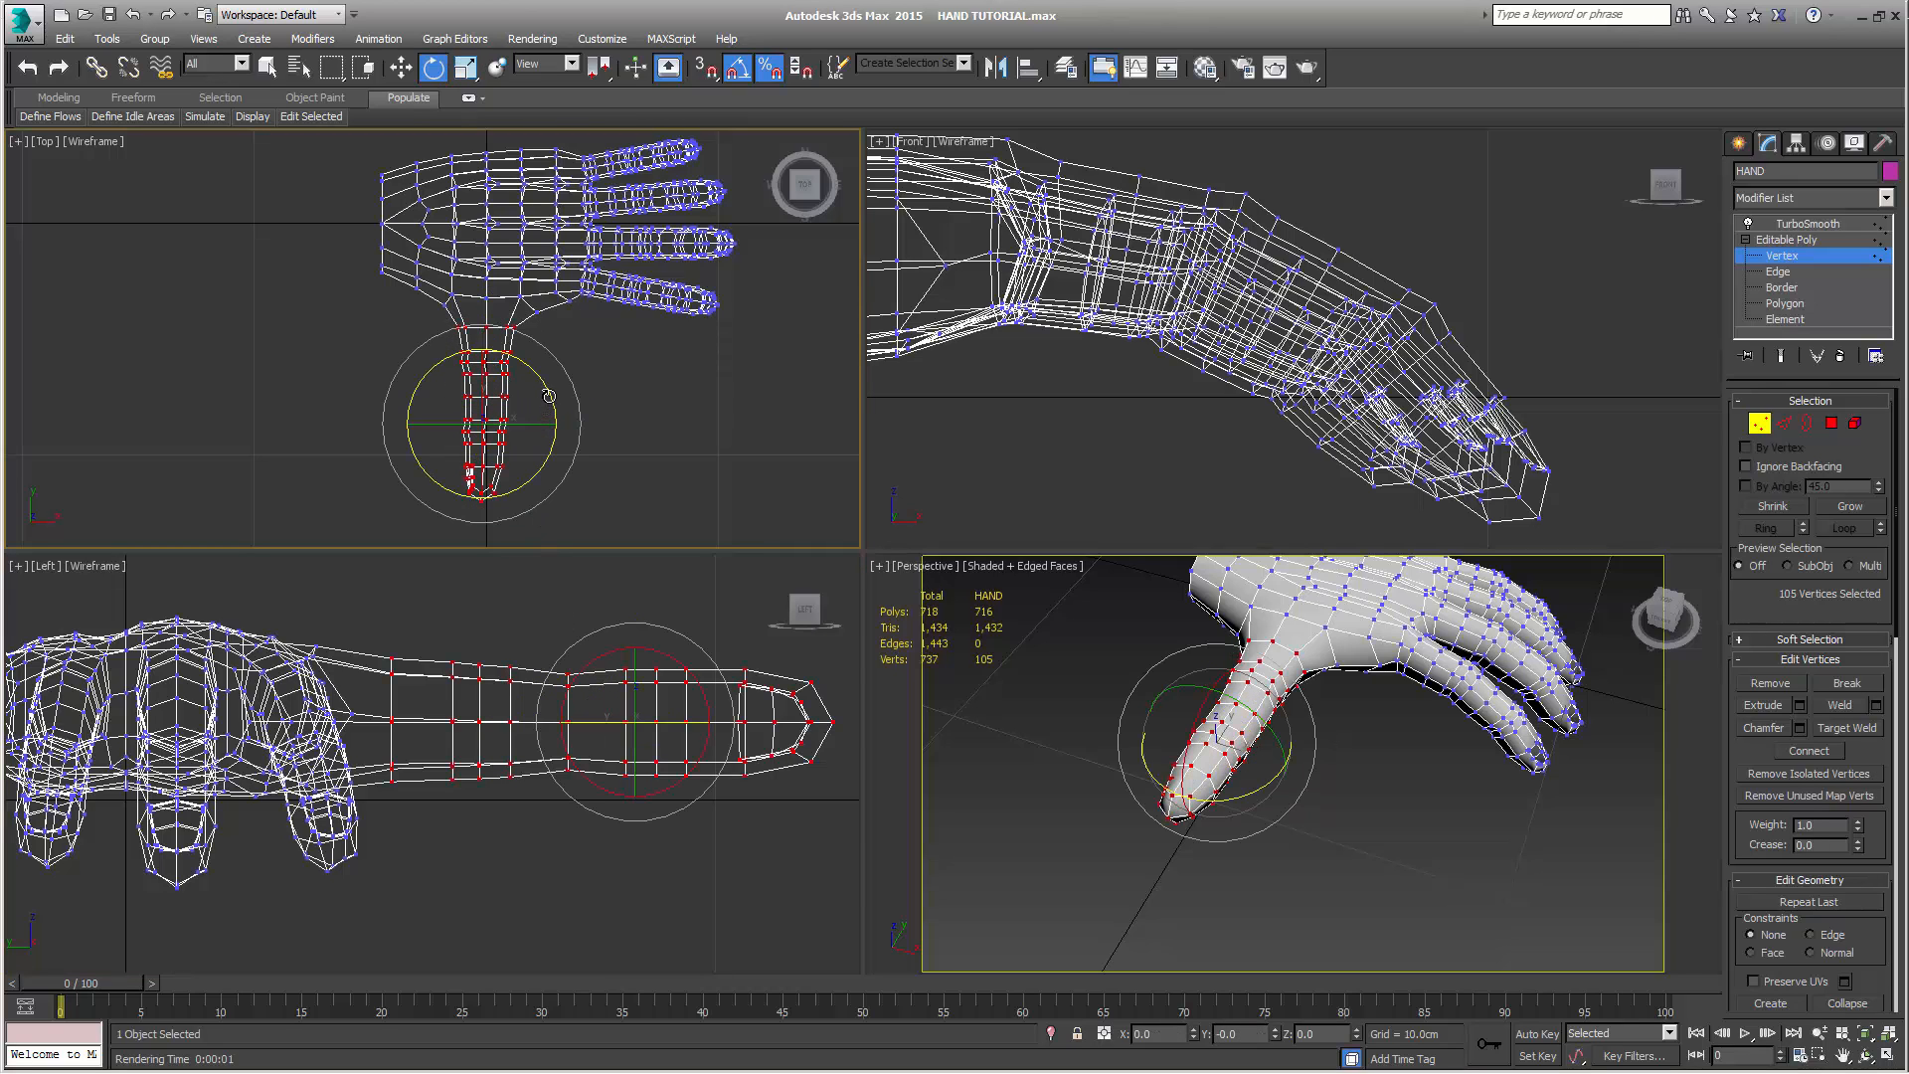
{"action": "left_click_drag", "start_coordinate": [548, 396], "coordinate": [548, 389]}
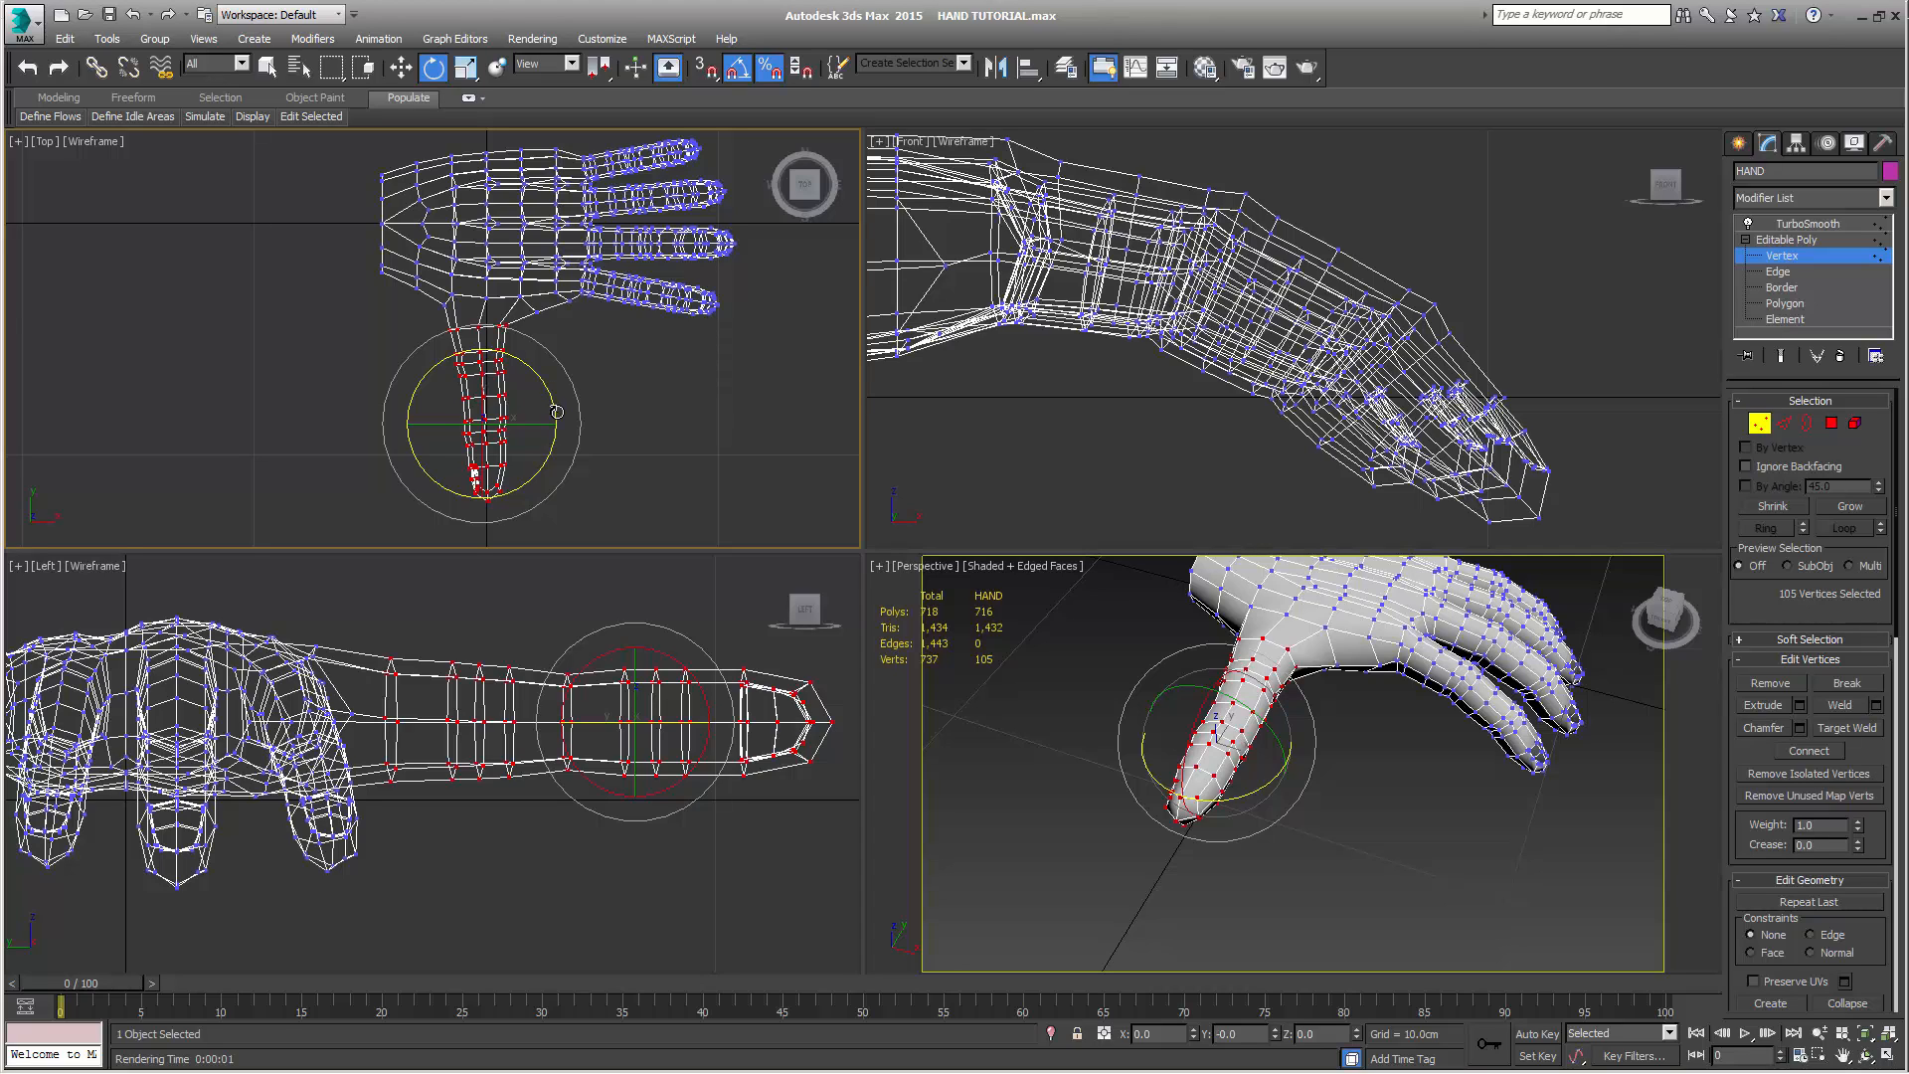
{"action": "key", "text": "w"}
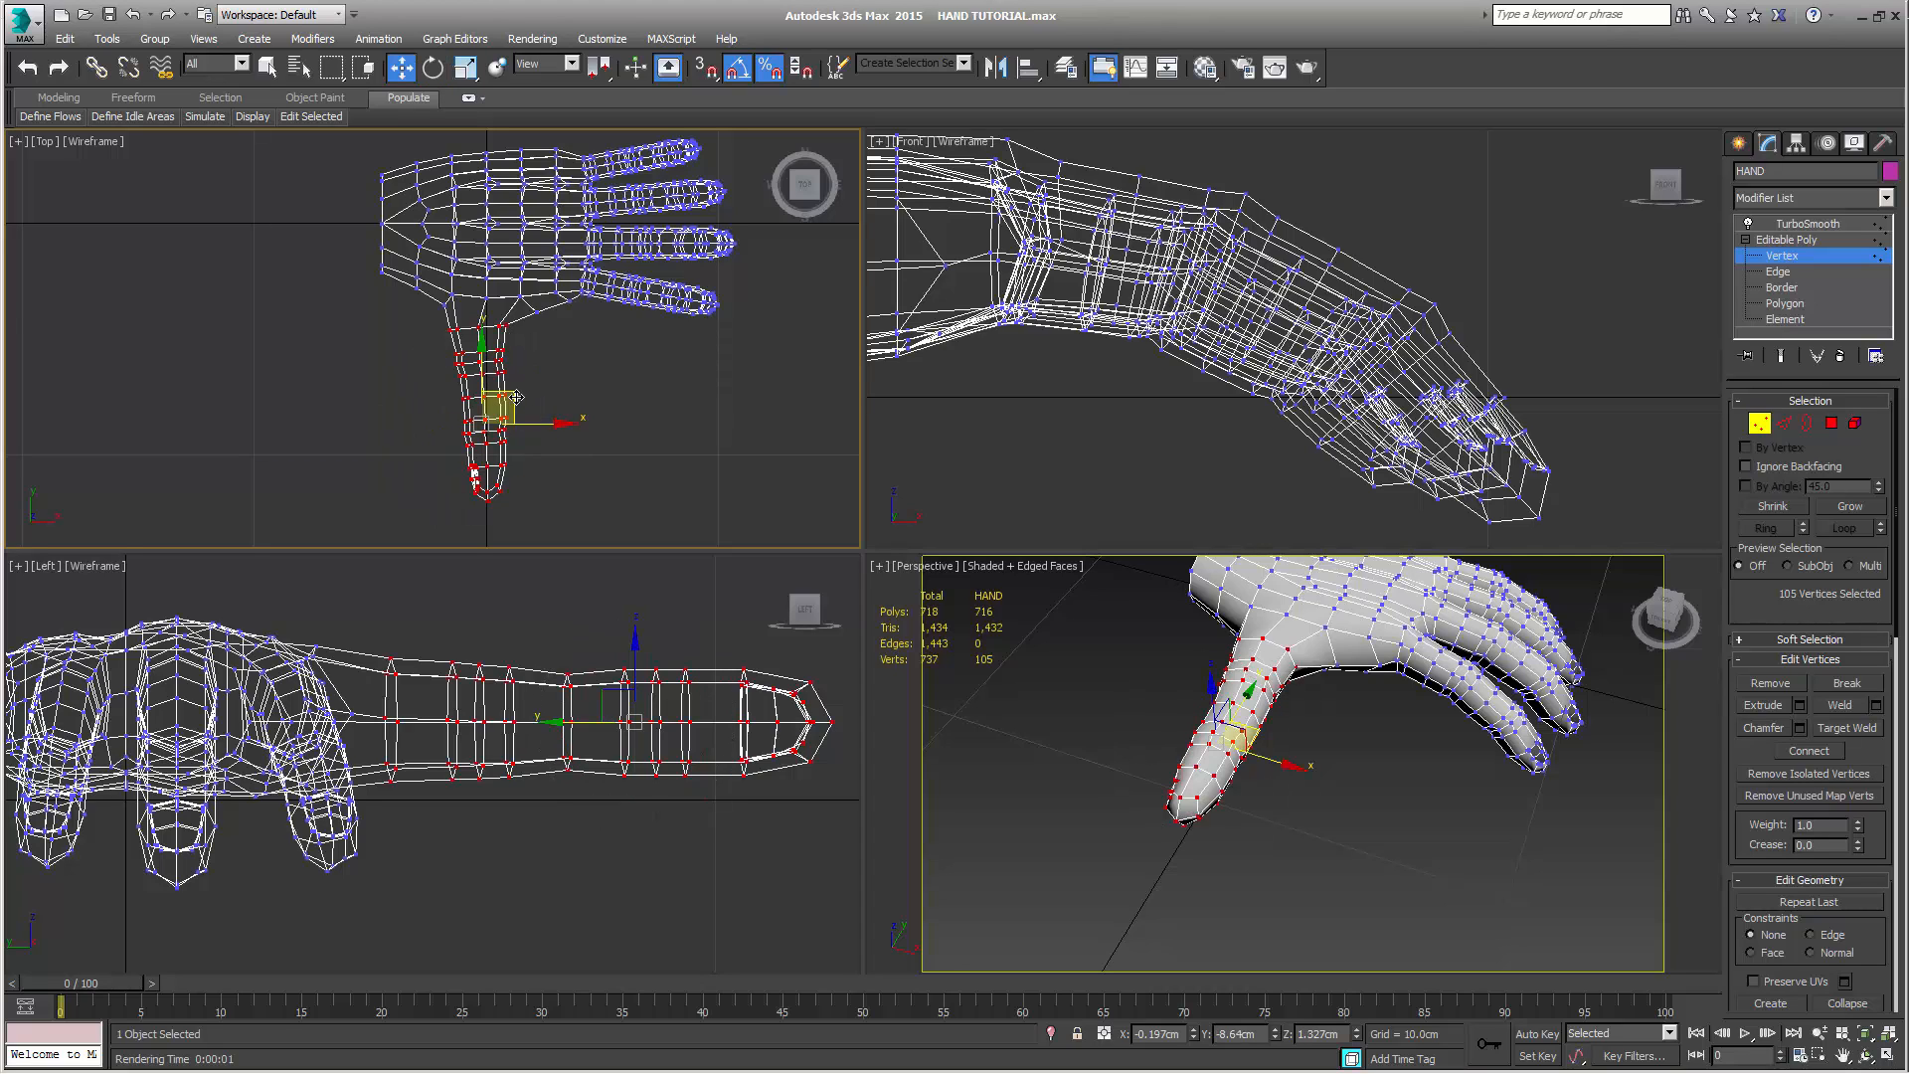
{"action": "left_click_drag", "start_coordinate": [516, 397], "coordinate": [539, 407]}
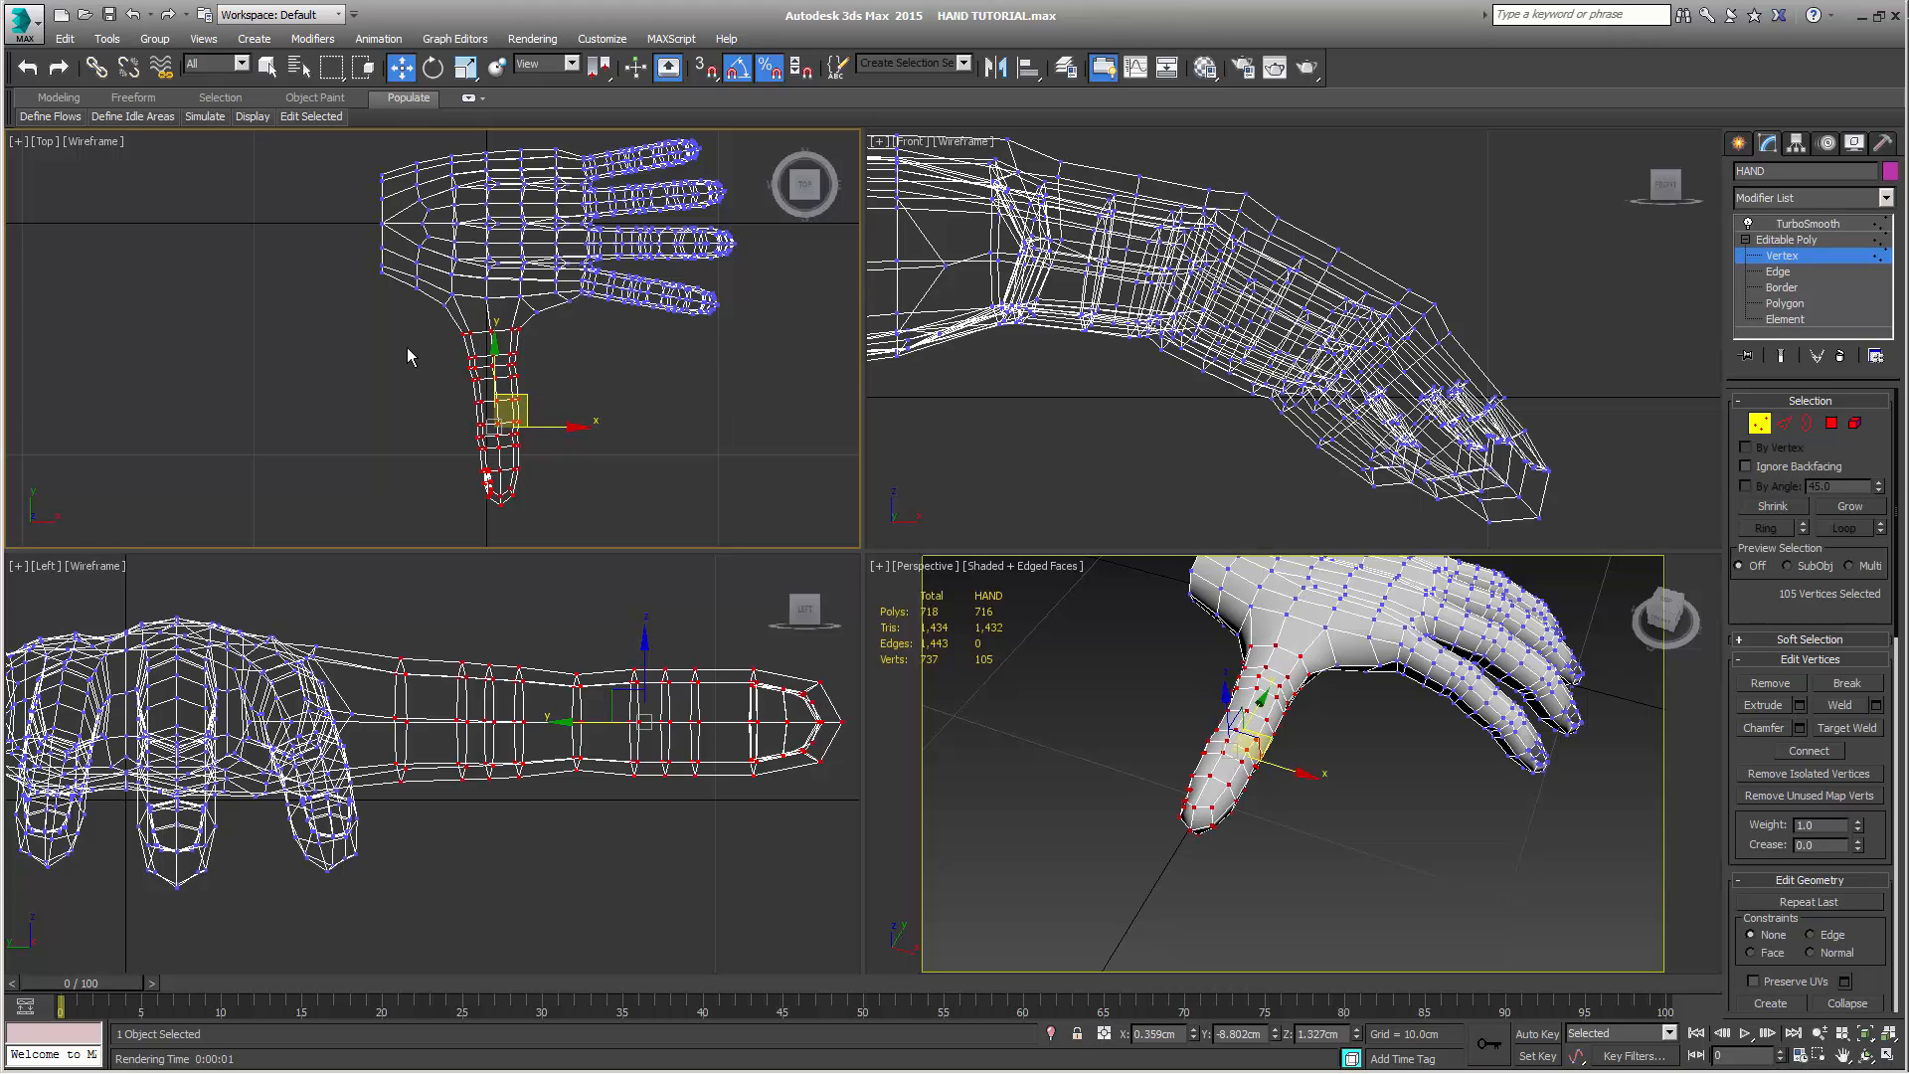
Scale the thumb's vertices uniformly to 80% and move them closer to the palm, at about X 0.14 cm, Y -7.93 cm
{"action": "left_click", "coordinate": [464, 68]}
{"action": "left_click_drag", "start_coordinate": [503, 412], "coordinate": [497, 430]}
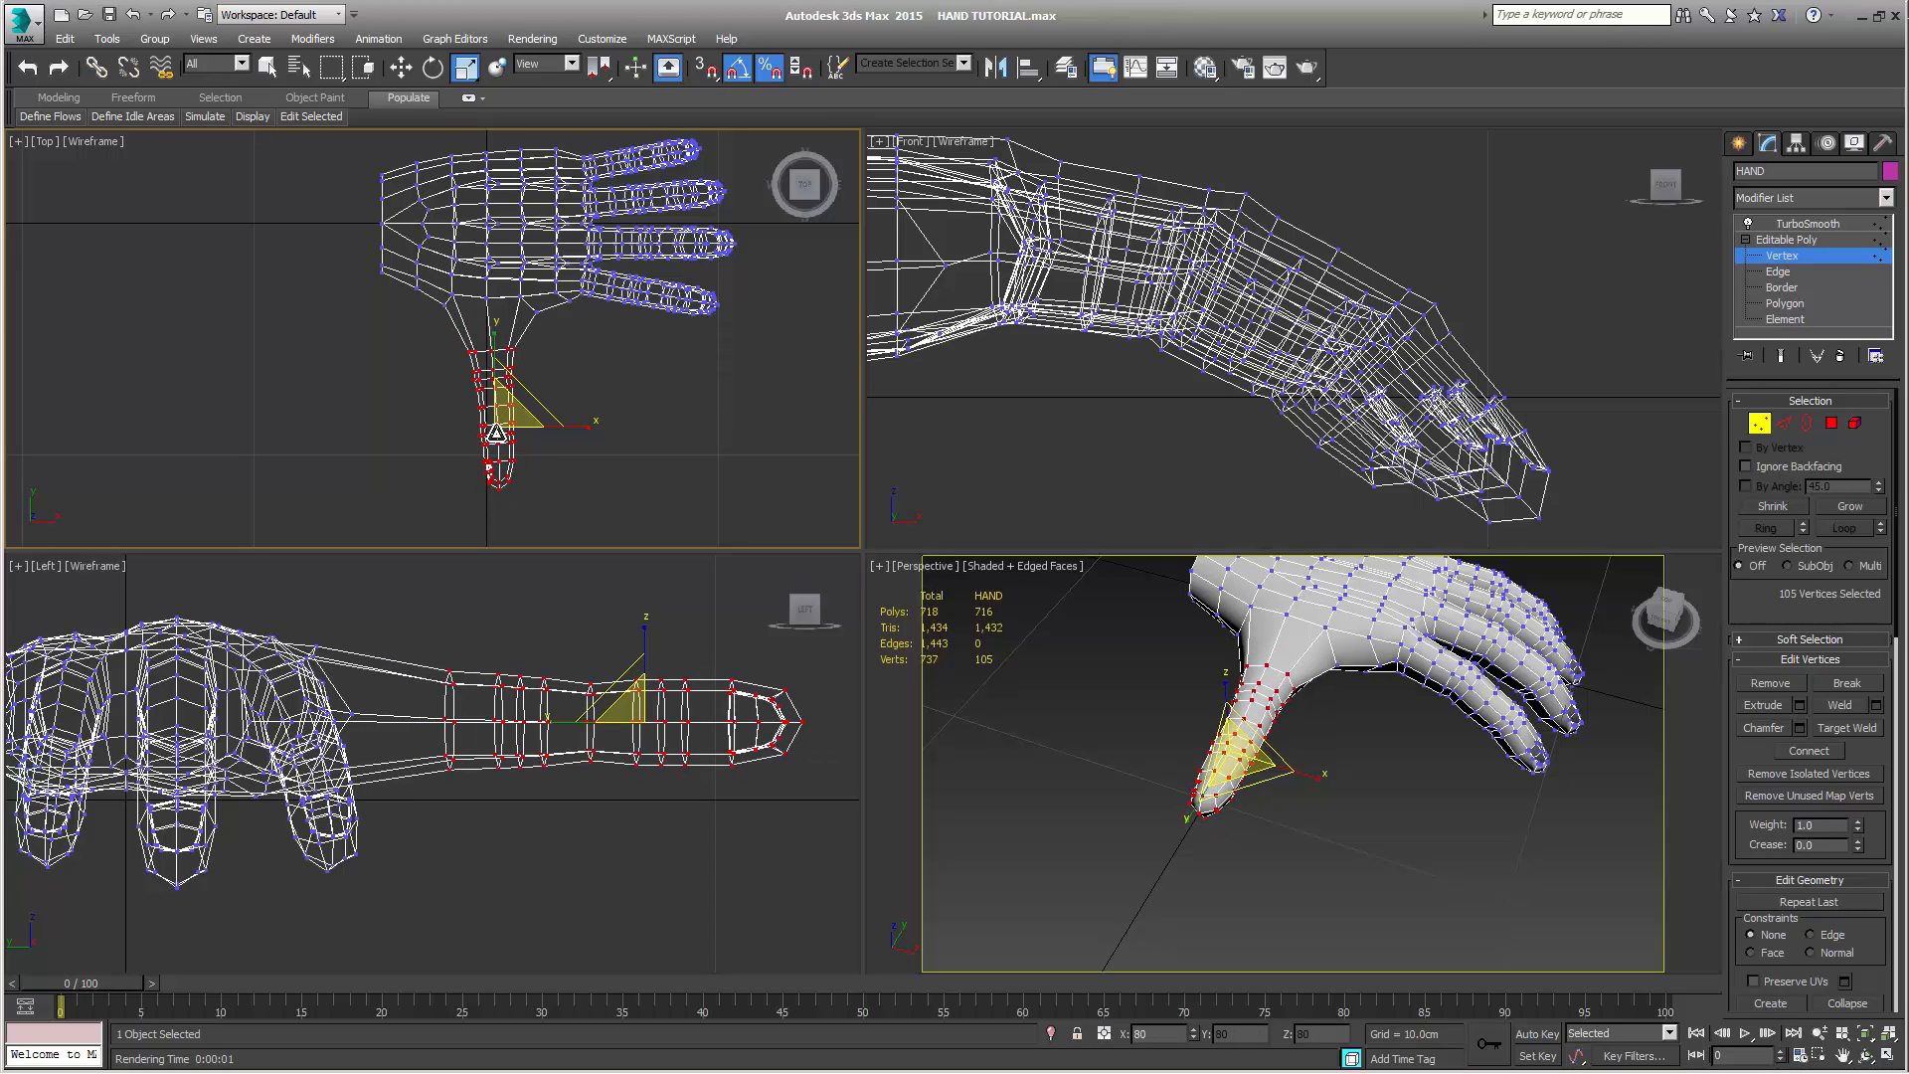
{"action": "key", "text": "w"}
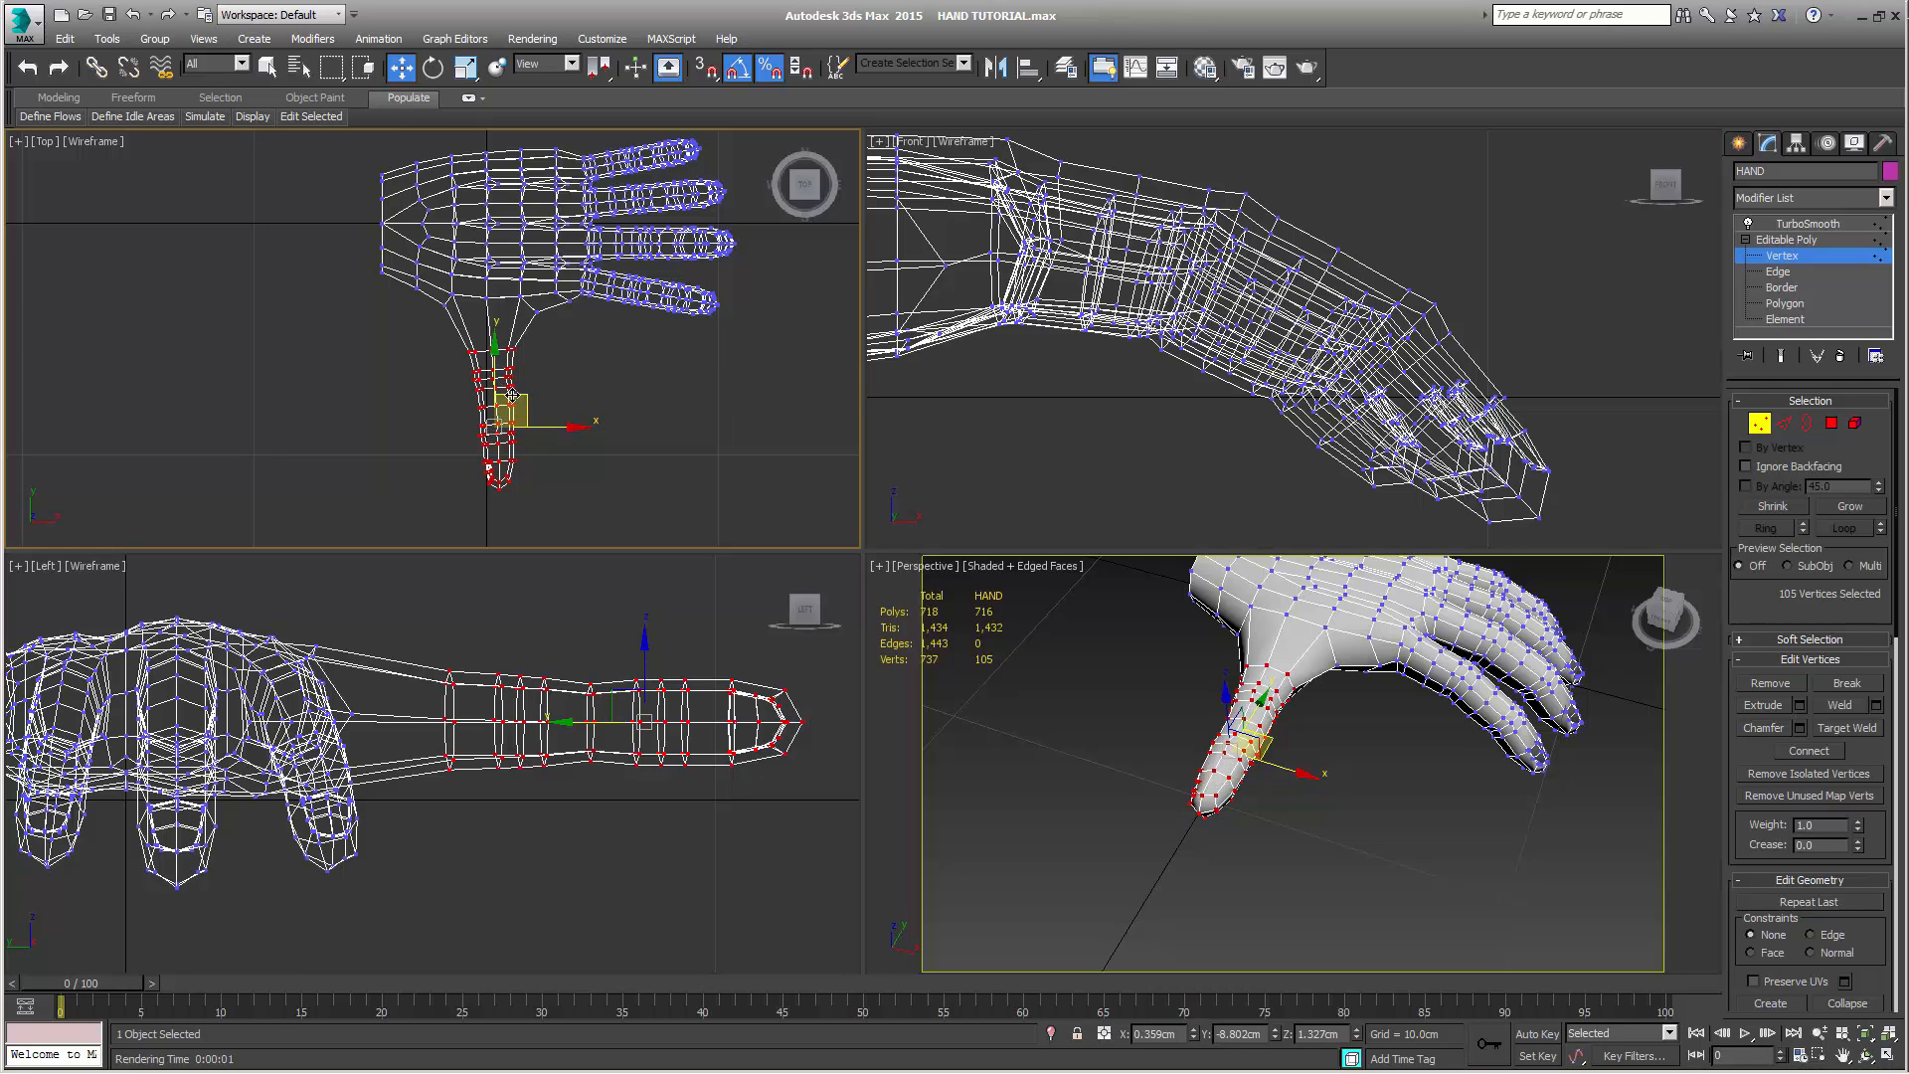
{"action": "left_click_drag", "start_coordinate": [520, 394], "coordinate": [517, 378]}
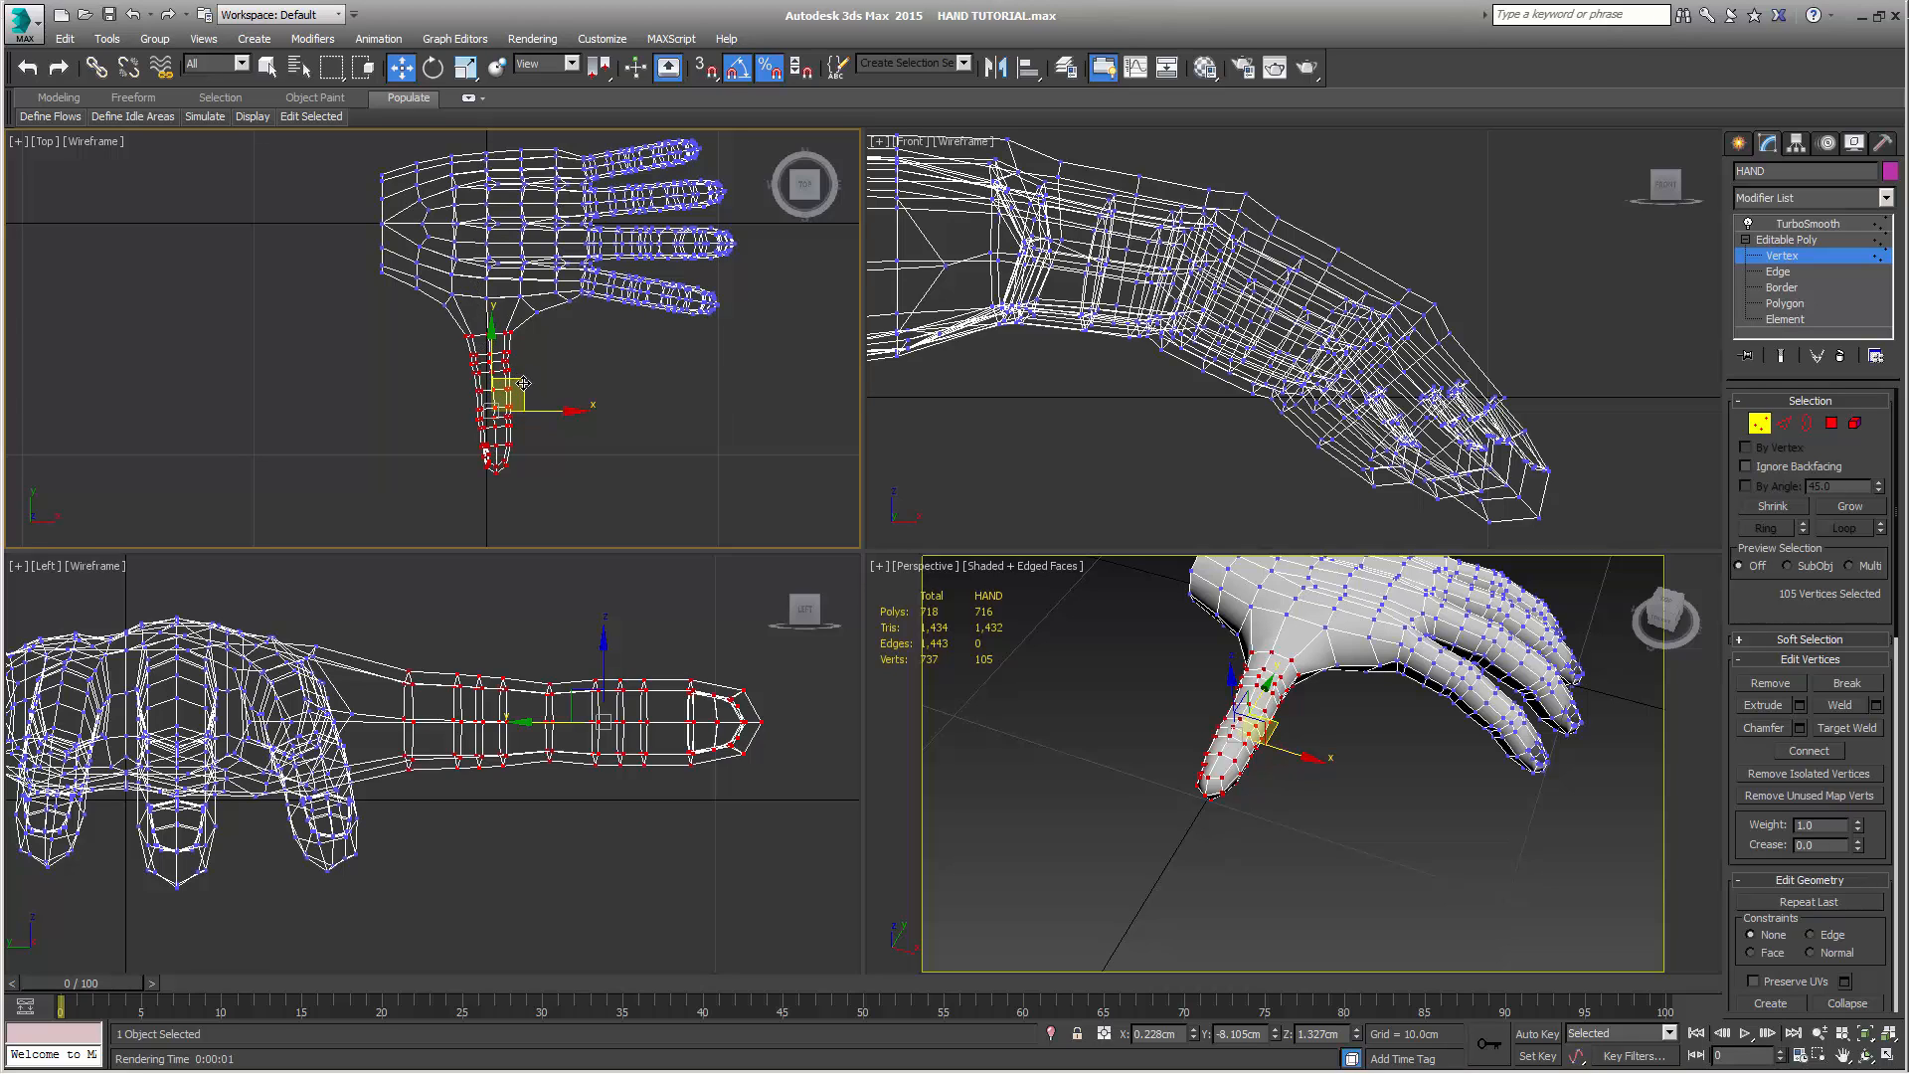
{"action": "left_click_drag", "start_coordinate": [523, 383], "coordinate": [524, 380]}
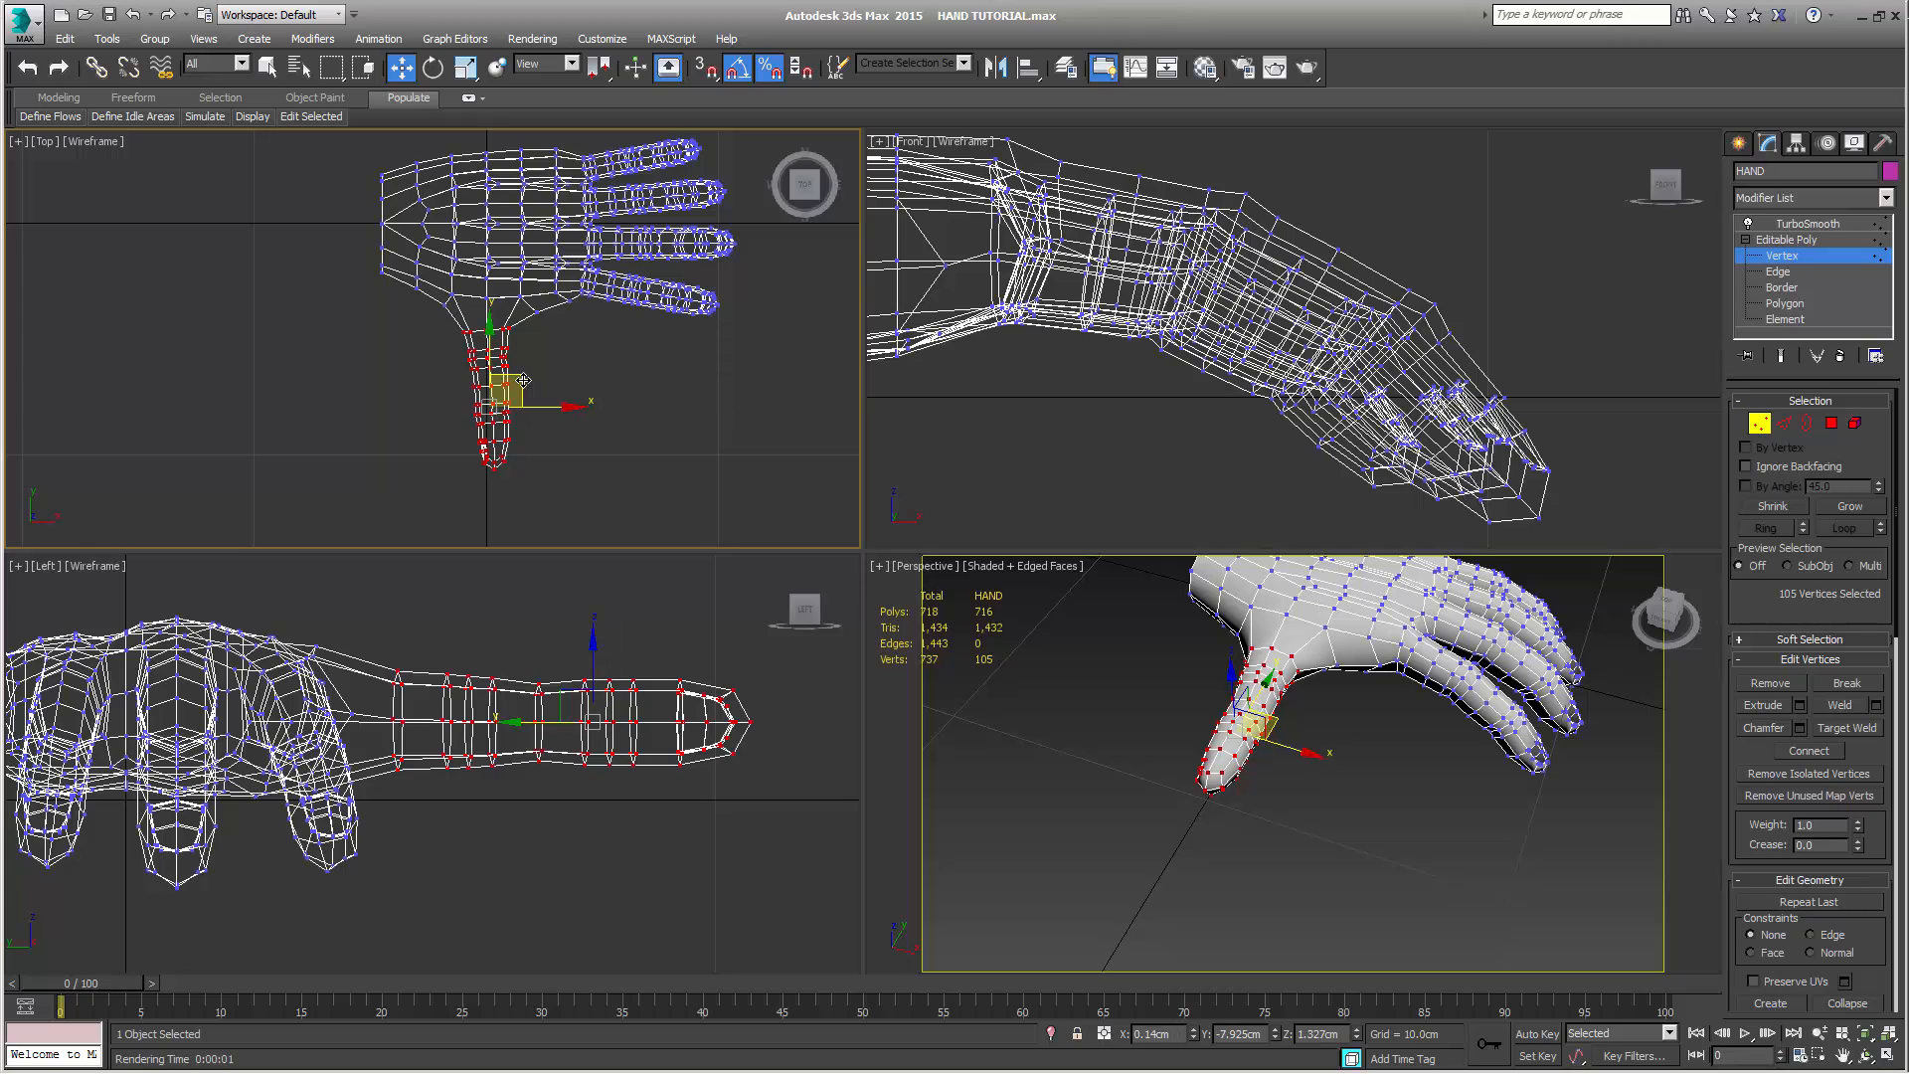
Shrink the thumb selection by one loop, rotate it toward the fingers and move it to about X 0.54 cm, Y -8.20 cm
{"action": "left_click", "coordinate": [1748, 508]}
{"action": "right_click", "coordinate": [457, 632]}
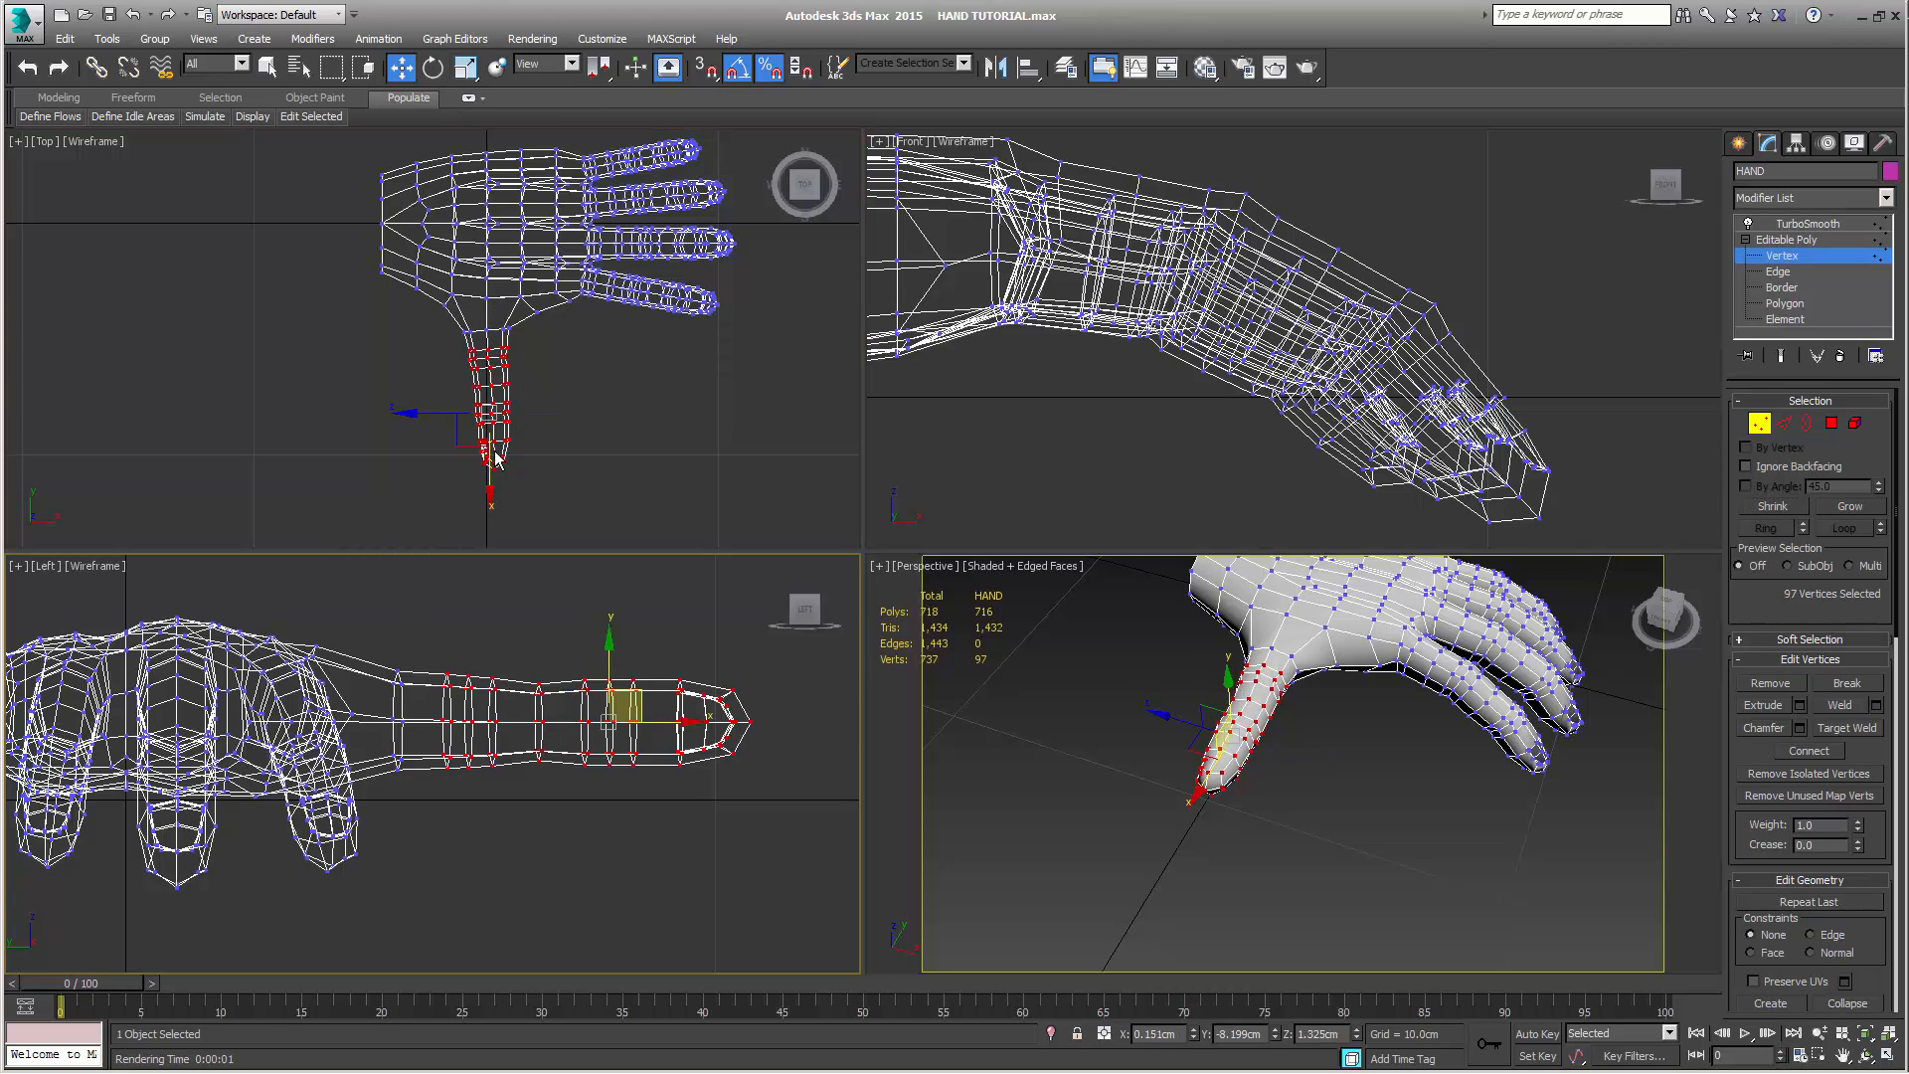
{"action": "right_click", "coordinate": [567, 468]}
{"action": "key", "text": "e"}
{"action": "left_click_drag", "start_coordinate": [563, 393], "coordinate": [575, 413]}
{"action": "key", "text": "w"}
Shrink the thumb selection by one loop, rotate it toward the fingers and move it to about X 0.80 cm, Y -8.40 cm
{"action": "scroll", "coordinate": [574, 414], "scroll_direction": "up", "scroll_amount": 2}
{"action": "scroll", "coordinate": [559, 445], "scroll_direction": "up", "scroll_amount": 3}
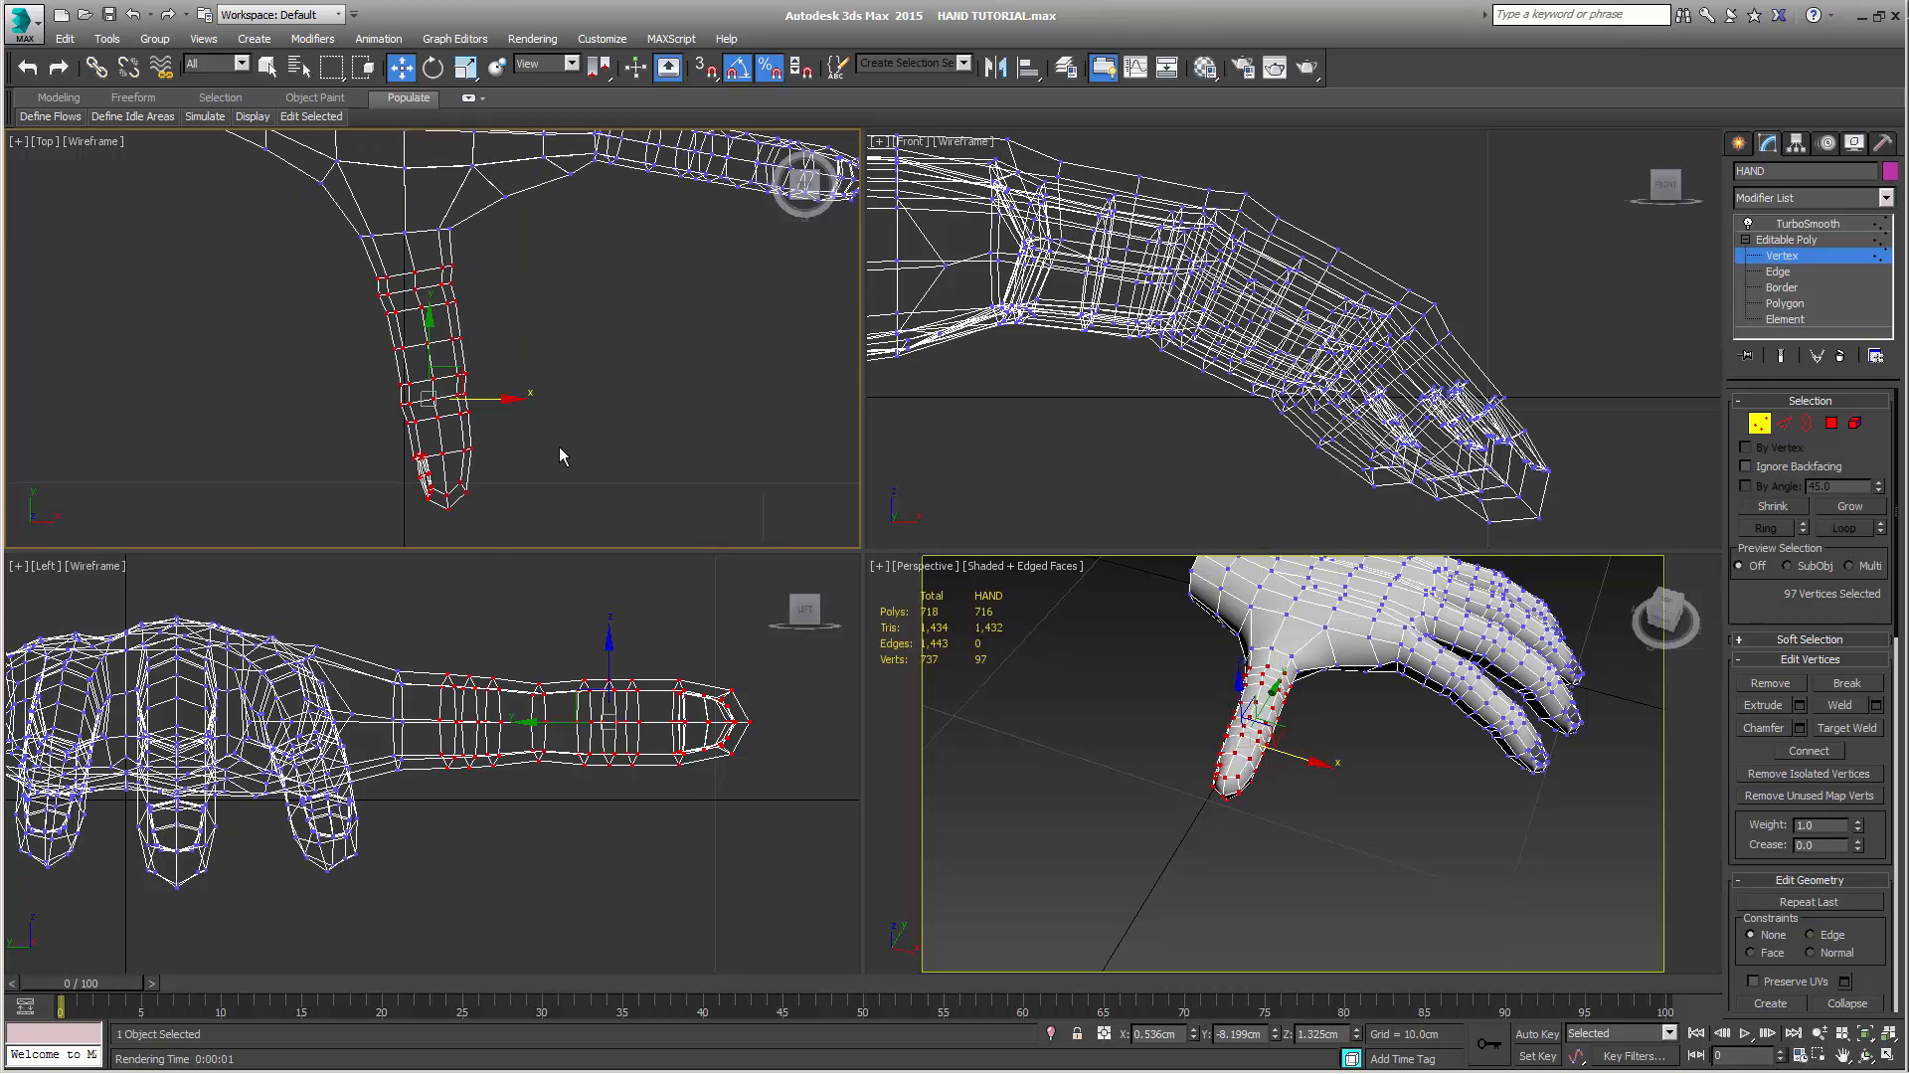
{"action": "left_click", "coordinate": [1772, 505]}
{"action": "key", "text": "e"}
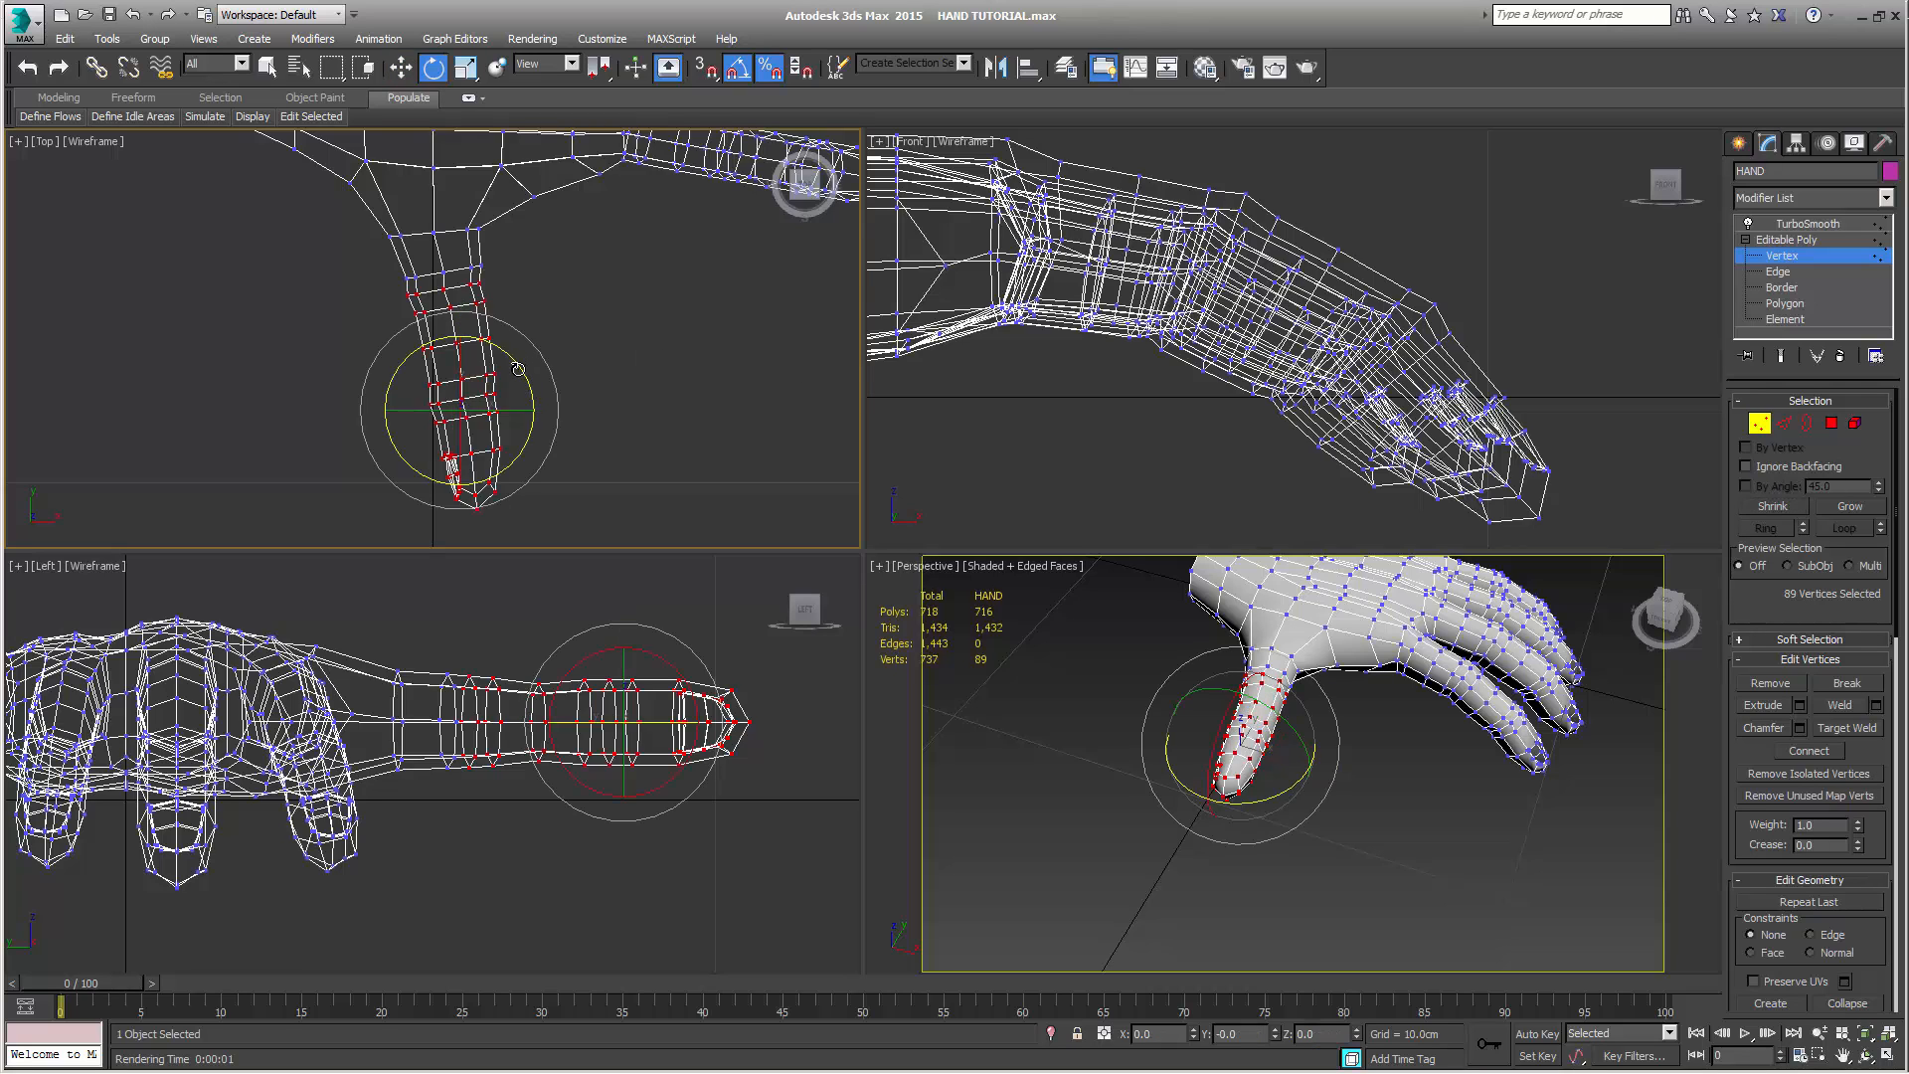
{"action": "left_click_drag", "start_coordinate": [517, 369], "coordinate": [507, 379]}
{"action": "key", "text": "w"}
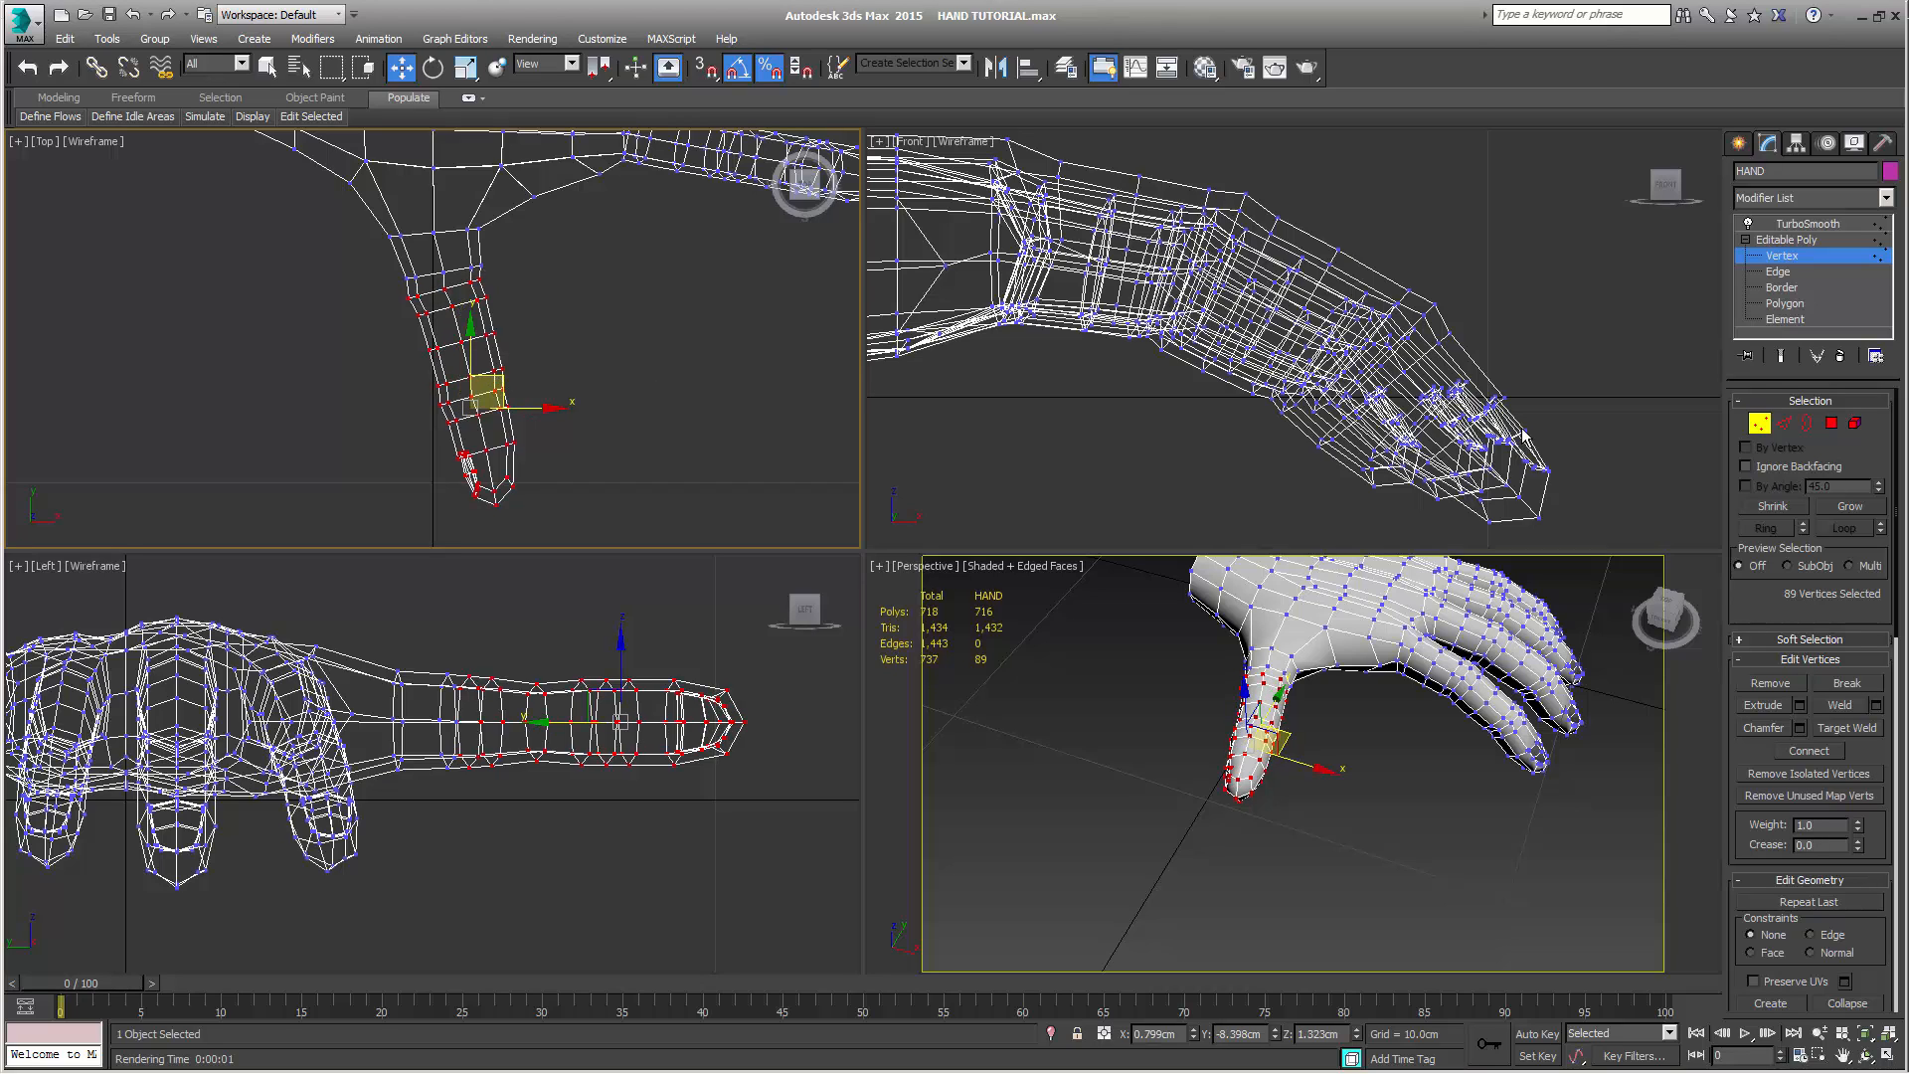
Shrink the thumb selection by another loop, rotate it slightly toward the fingers and move it to about X 1.13 cm, Y -8.54 cm
{"action": "left_click", "coordinate": [1772, 507]}
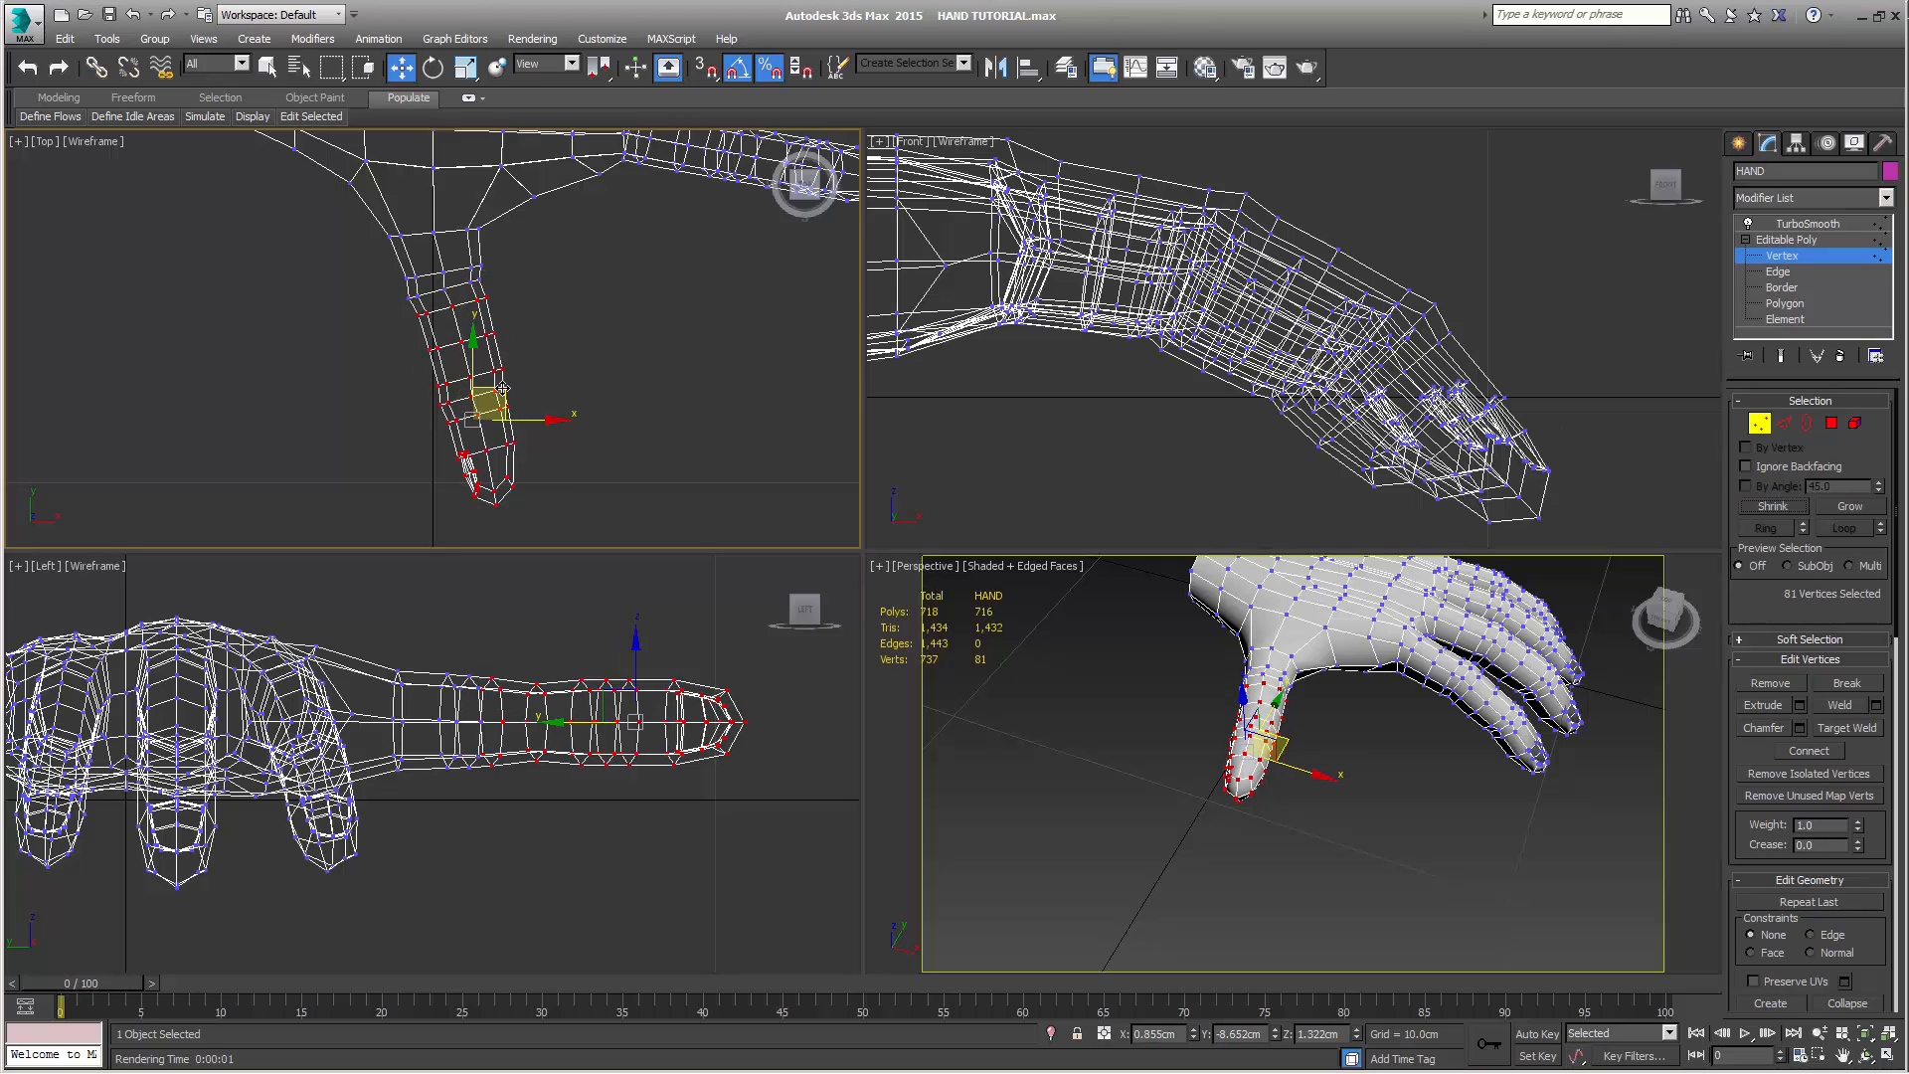
{"action": "key", "text": "e"}
{"action": "left_click_drag", "start_coordinate": [531, 371], "coordinate": [534, 367]}
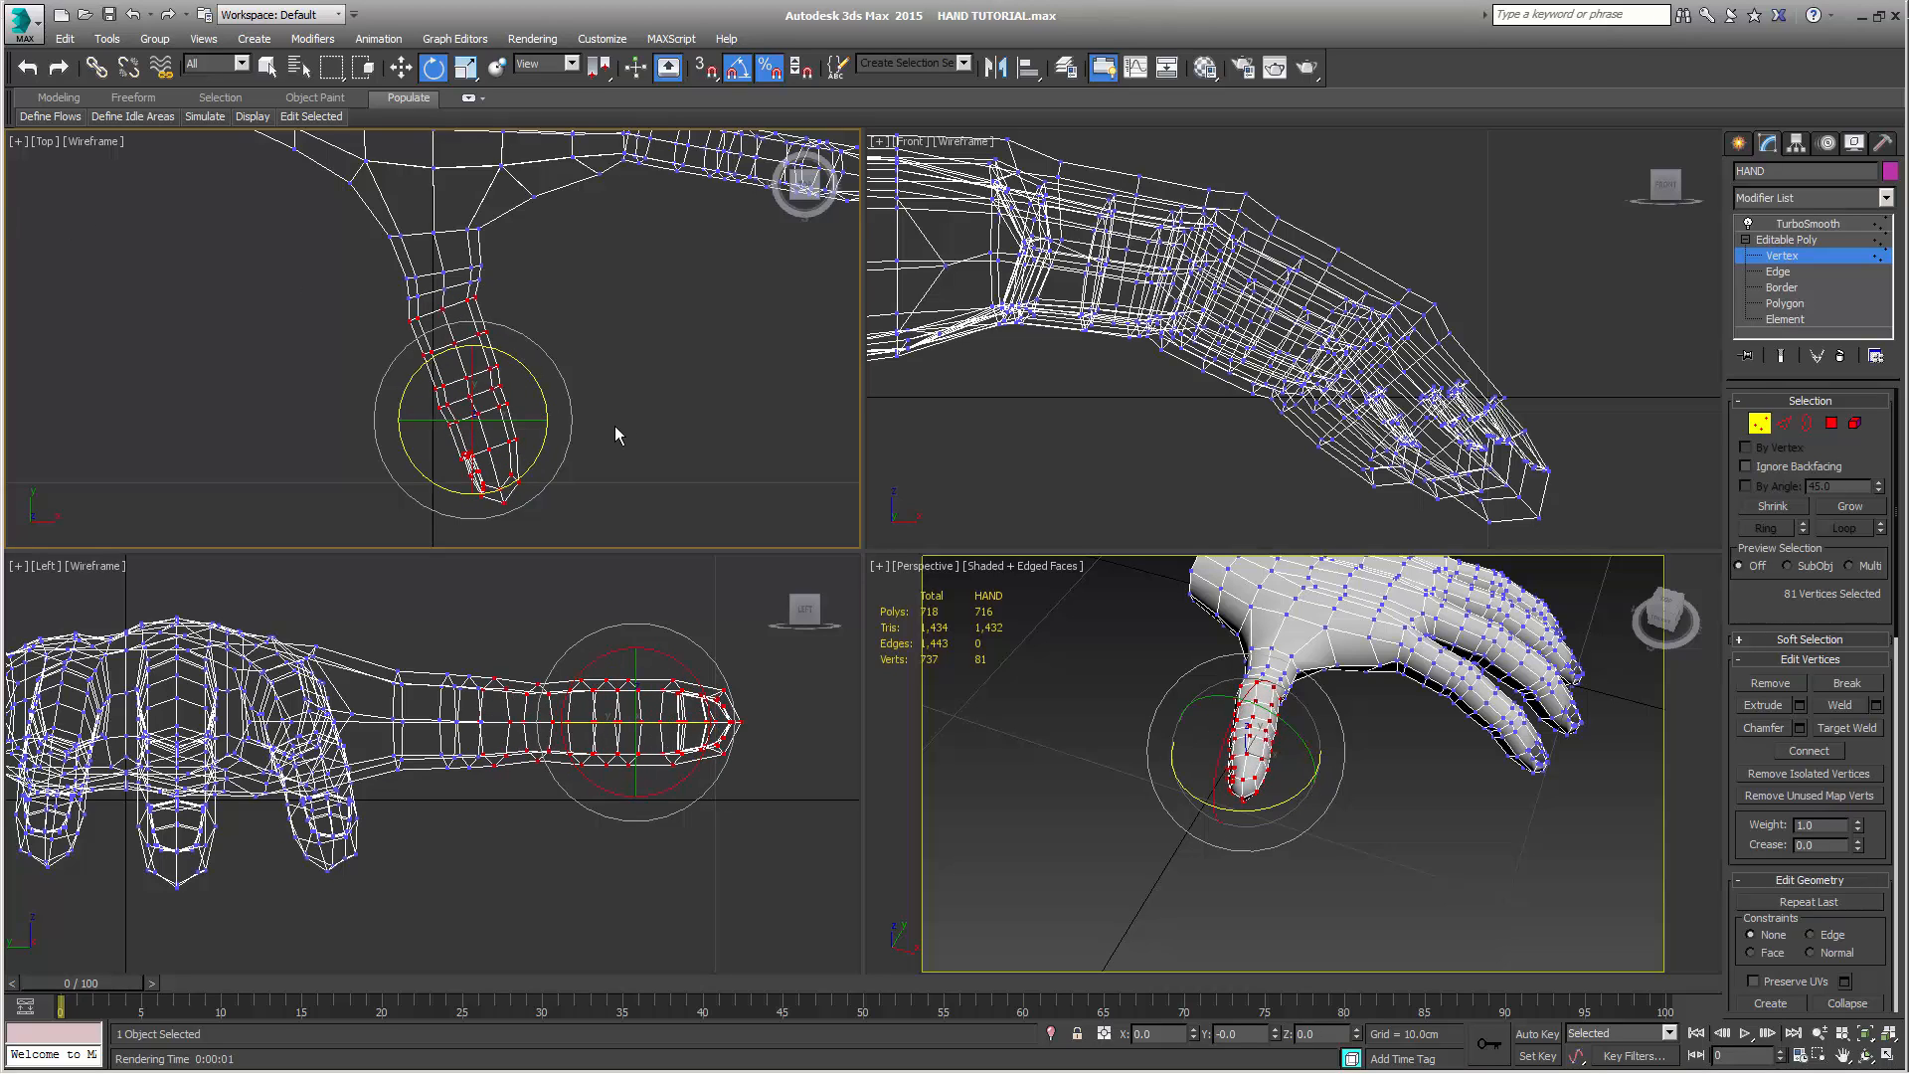
{"action": "key", "text": "w"}
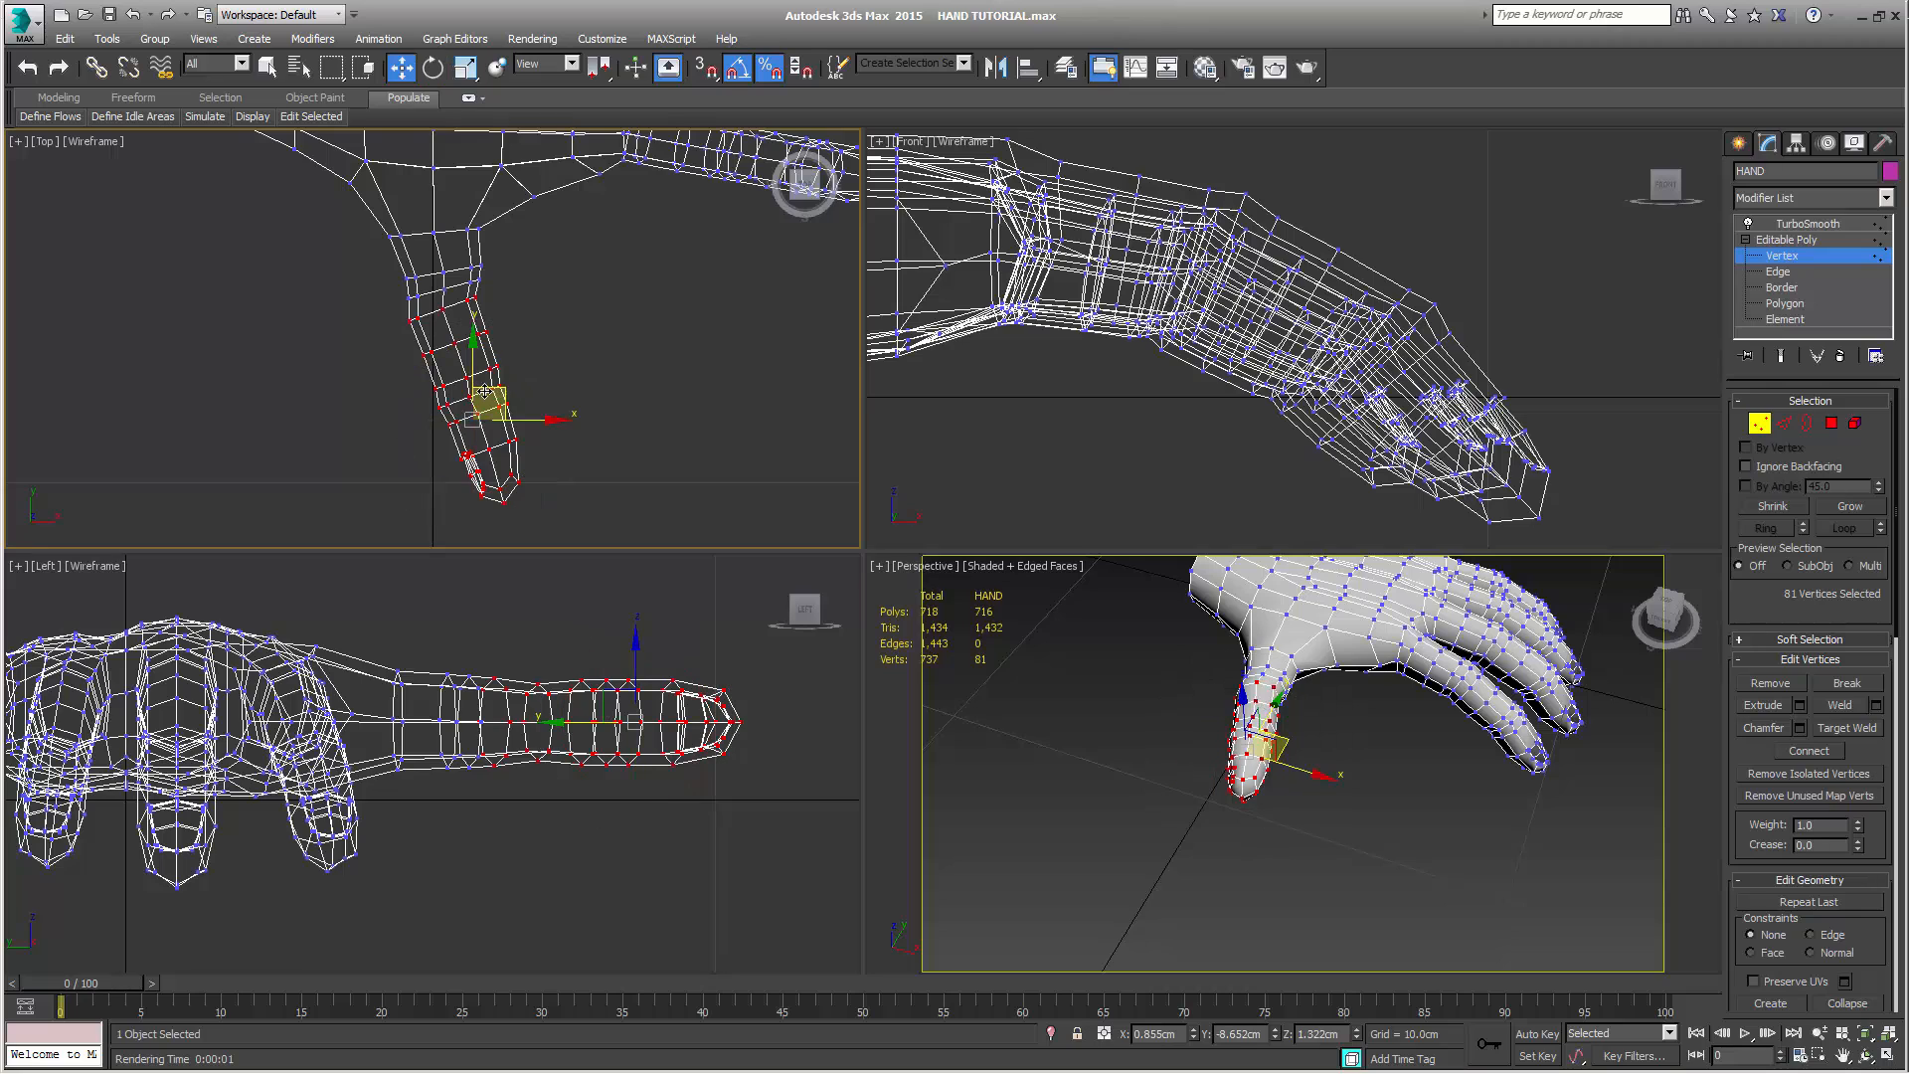
{"action": "left_click_drag", "start_coordinate": [500, 388], "coordinate": [522, 375]}
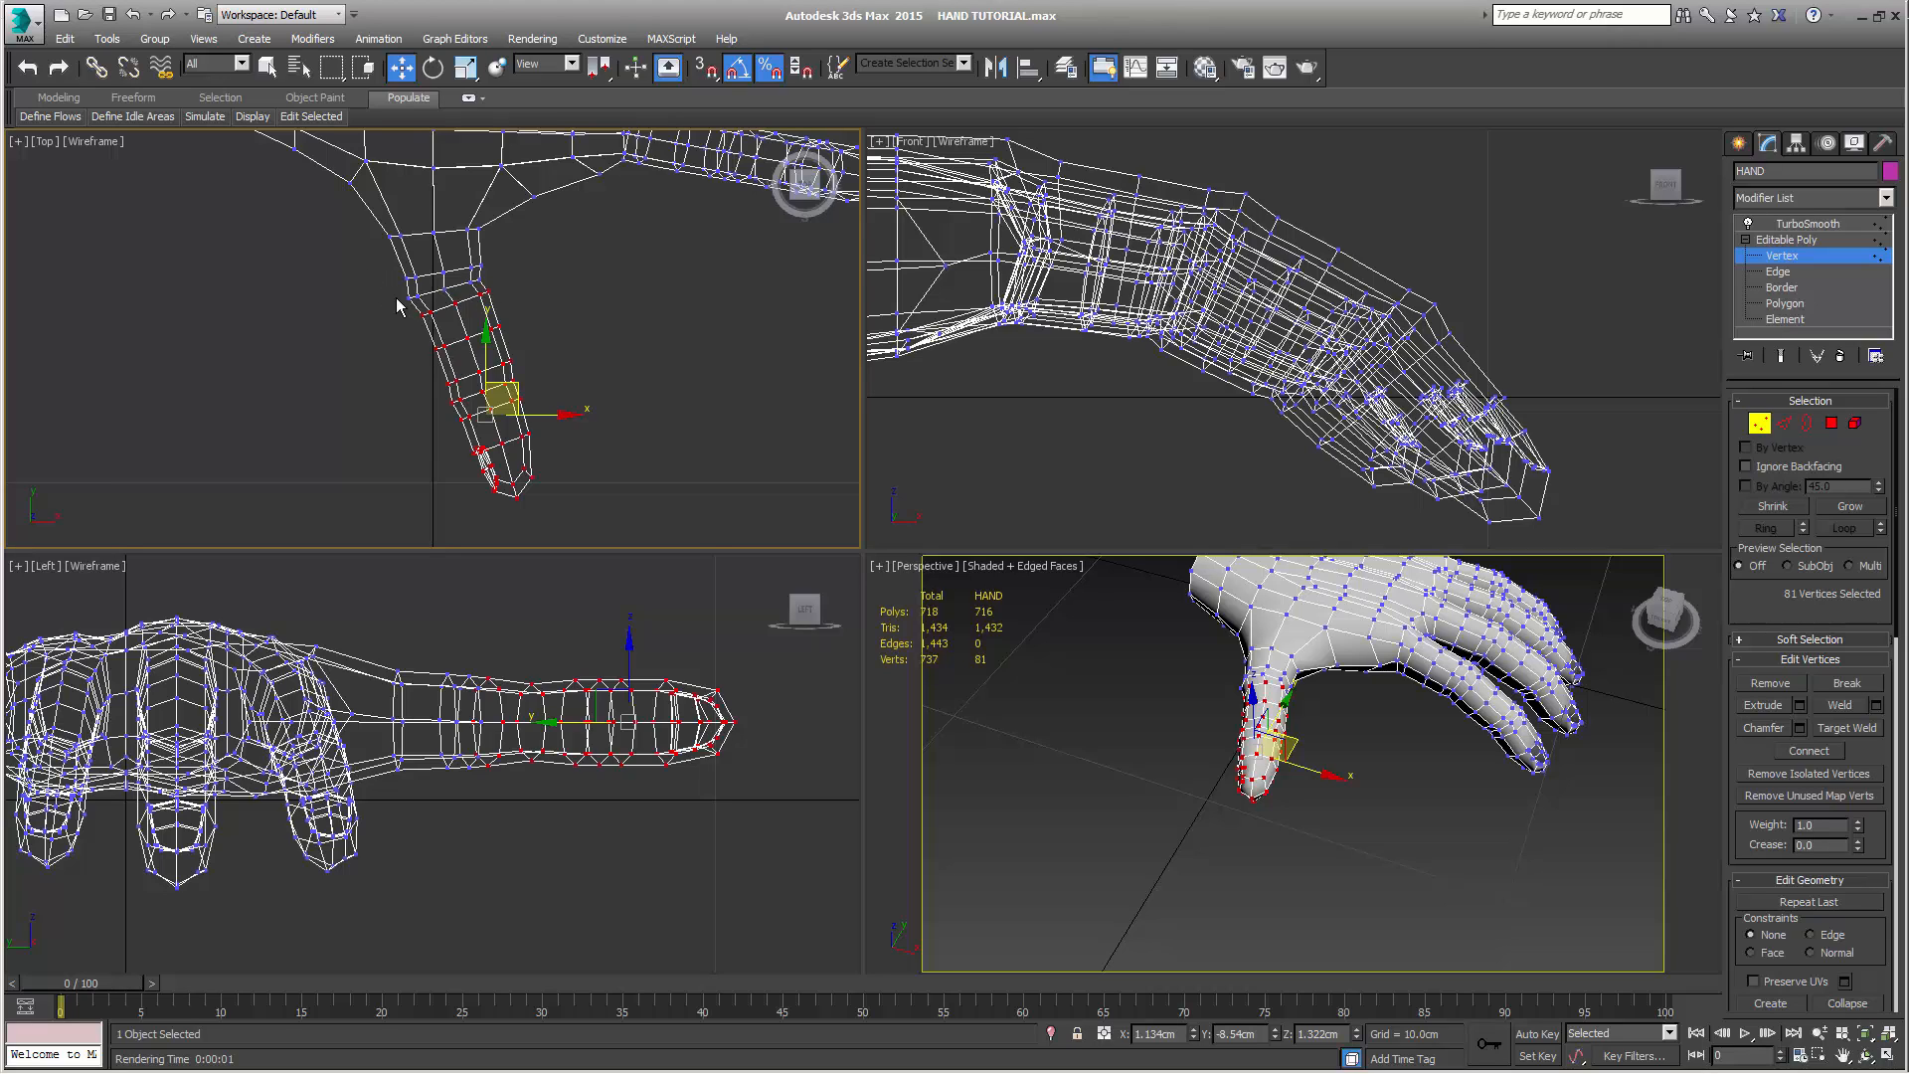
Drop one more loop from the thumb selection, rotate it 5° toward the fingers and move it to about X 1.38 cm, Y -8.60 cm
{"action": "left_click", "coordinate": [1788, 506]}
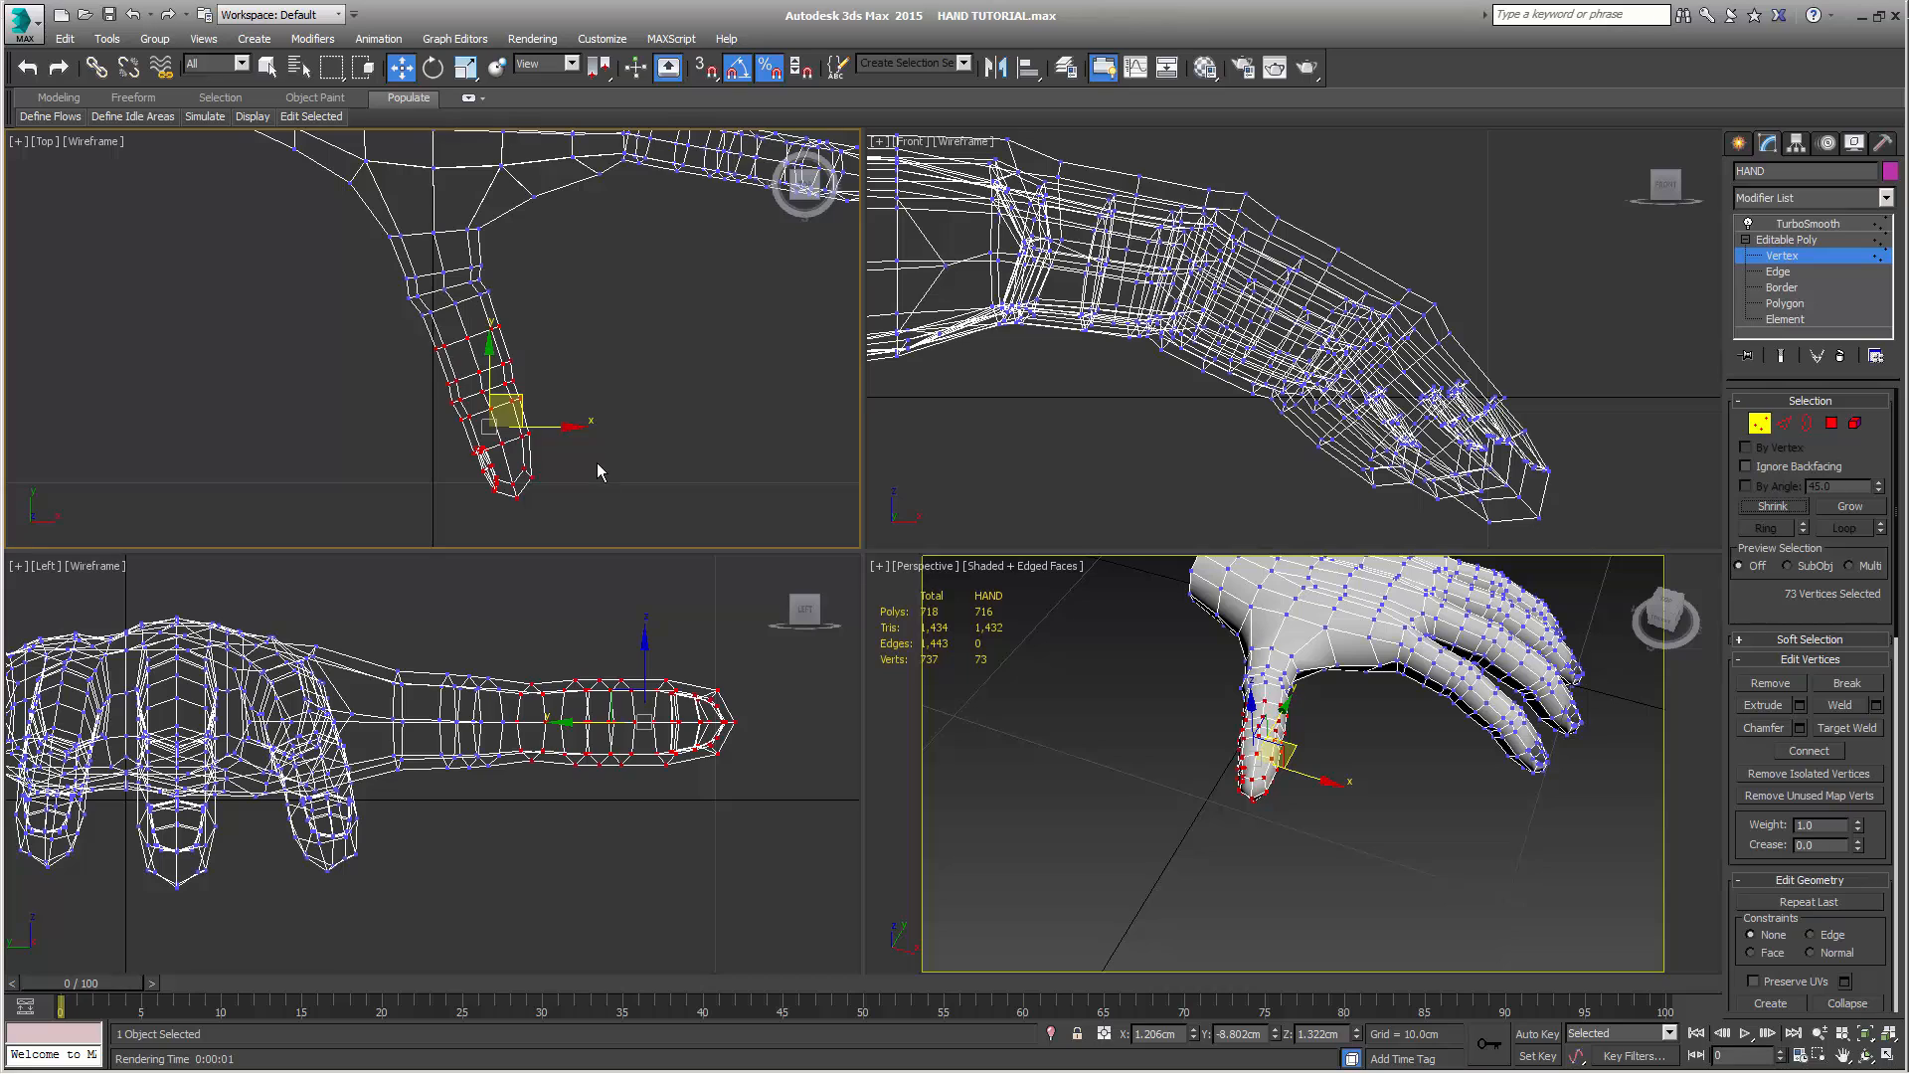
{"action": "key", "text": "e"}
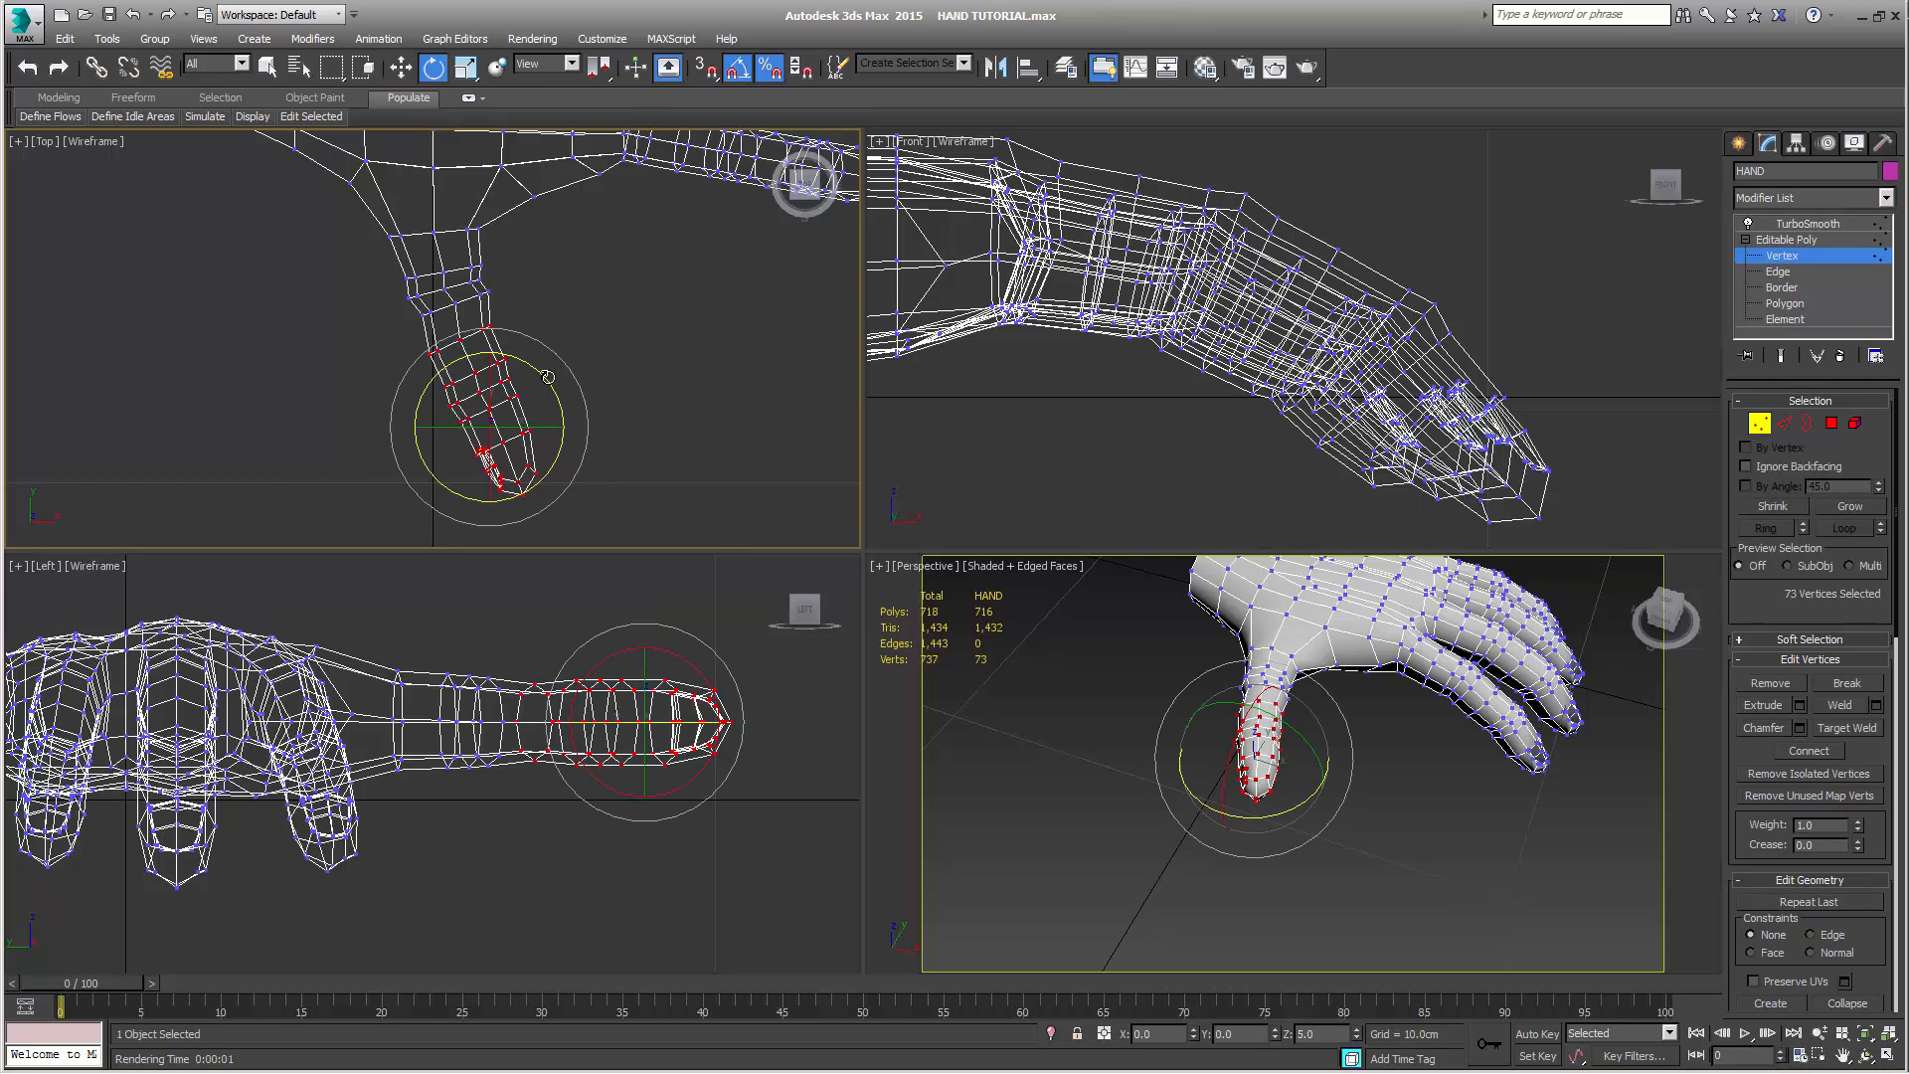
{"action": "key", "text": "w"}
{"action": "left_click_drag", "start_coordinate": [525, 395], "coordinate": [538, 395]}
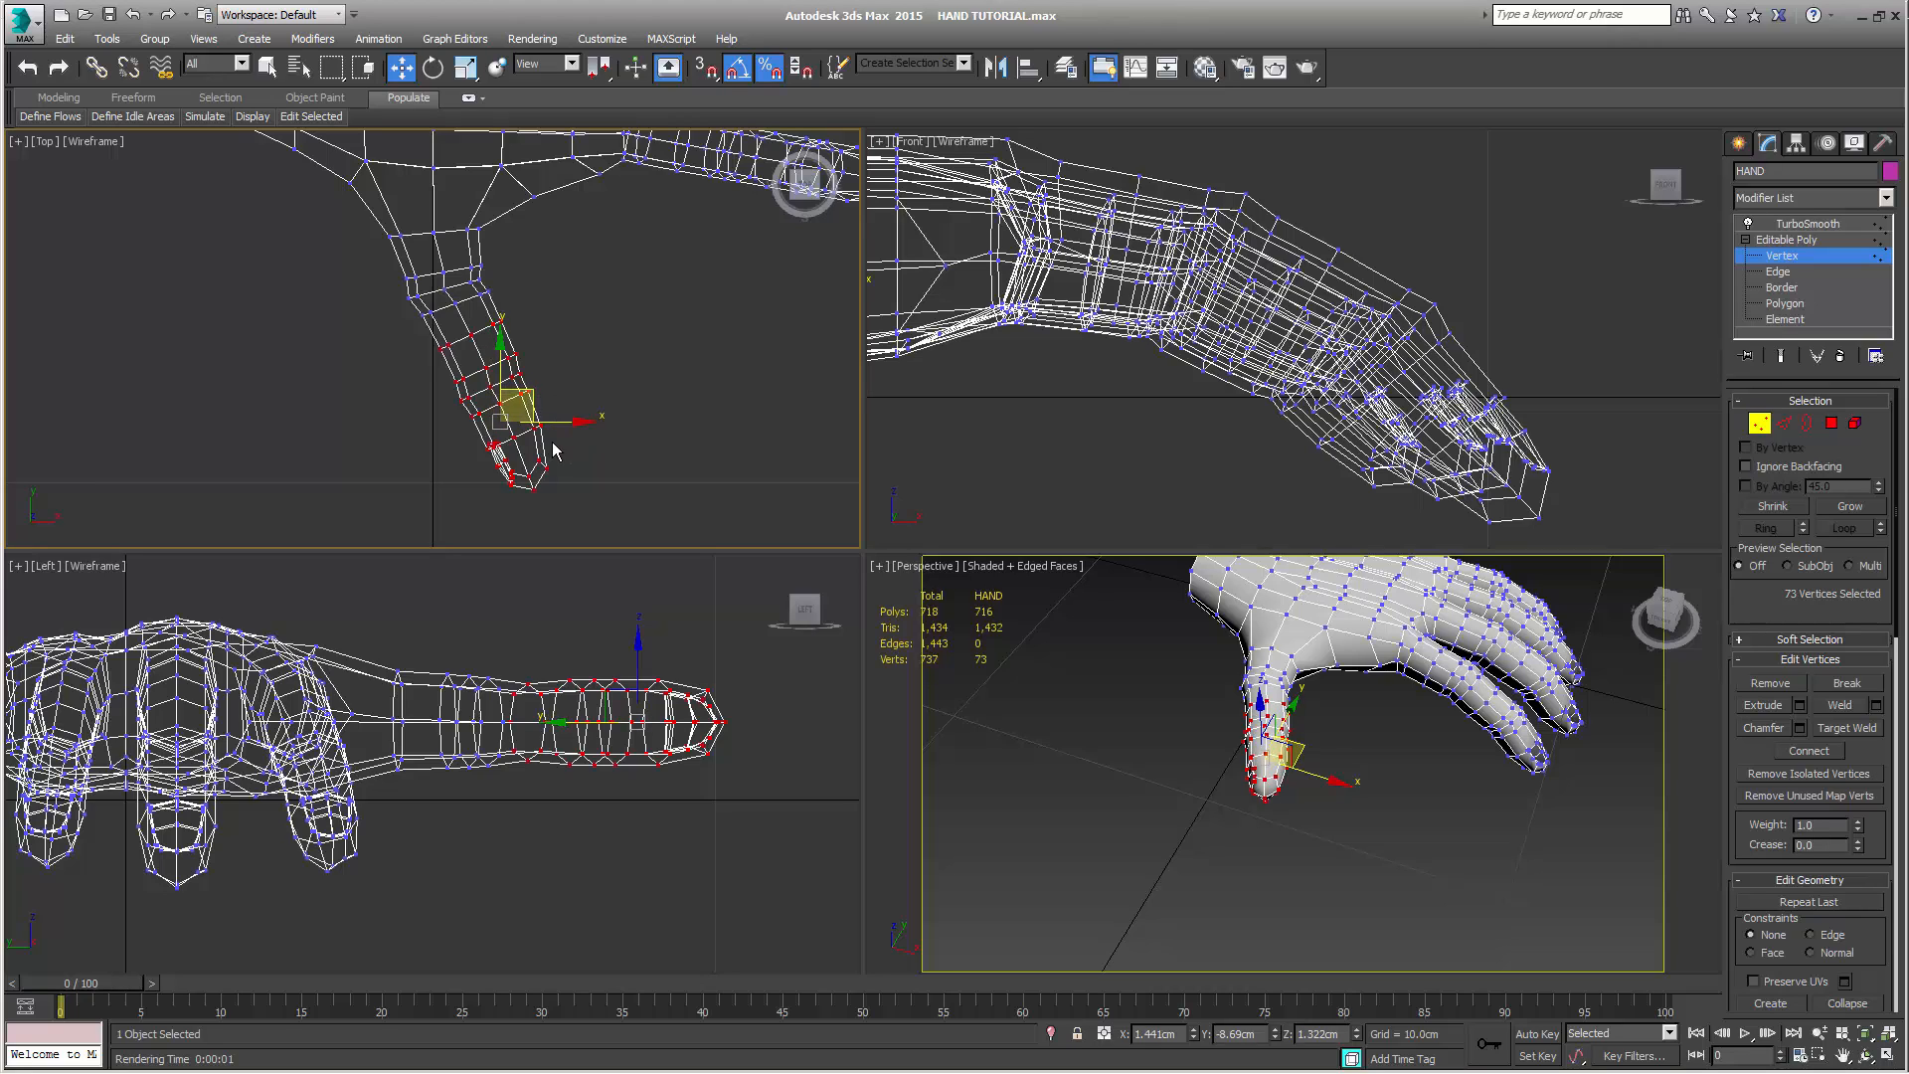
{"action": "left_click", "coordinate": [1773, 506]}
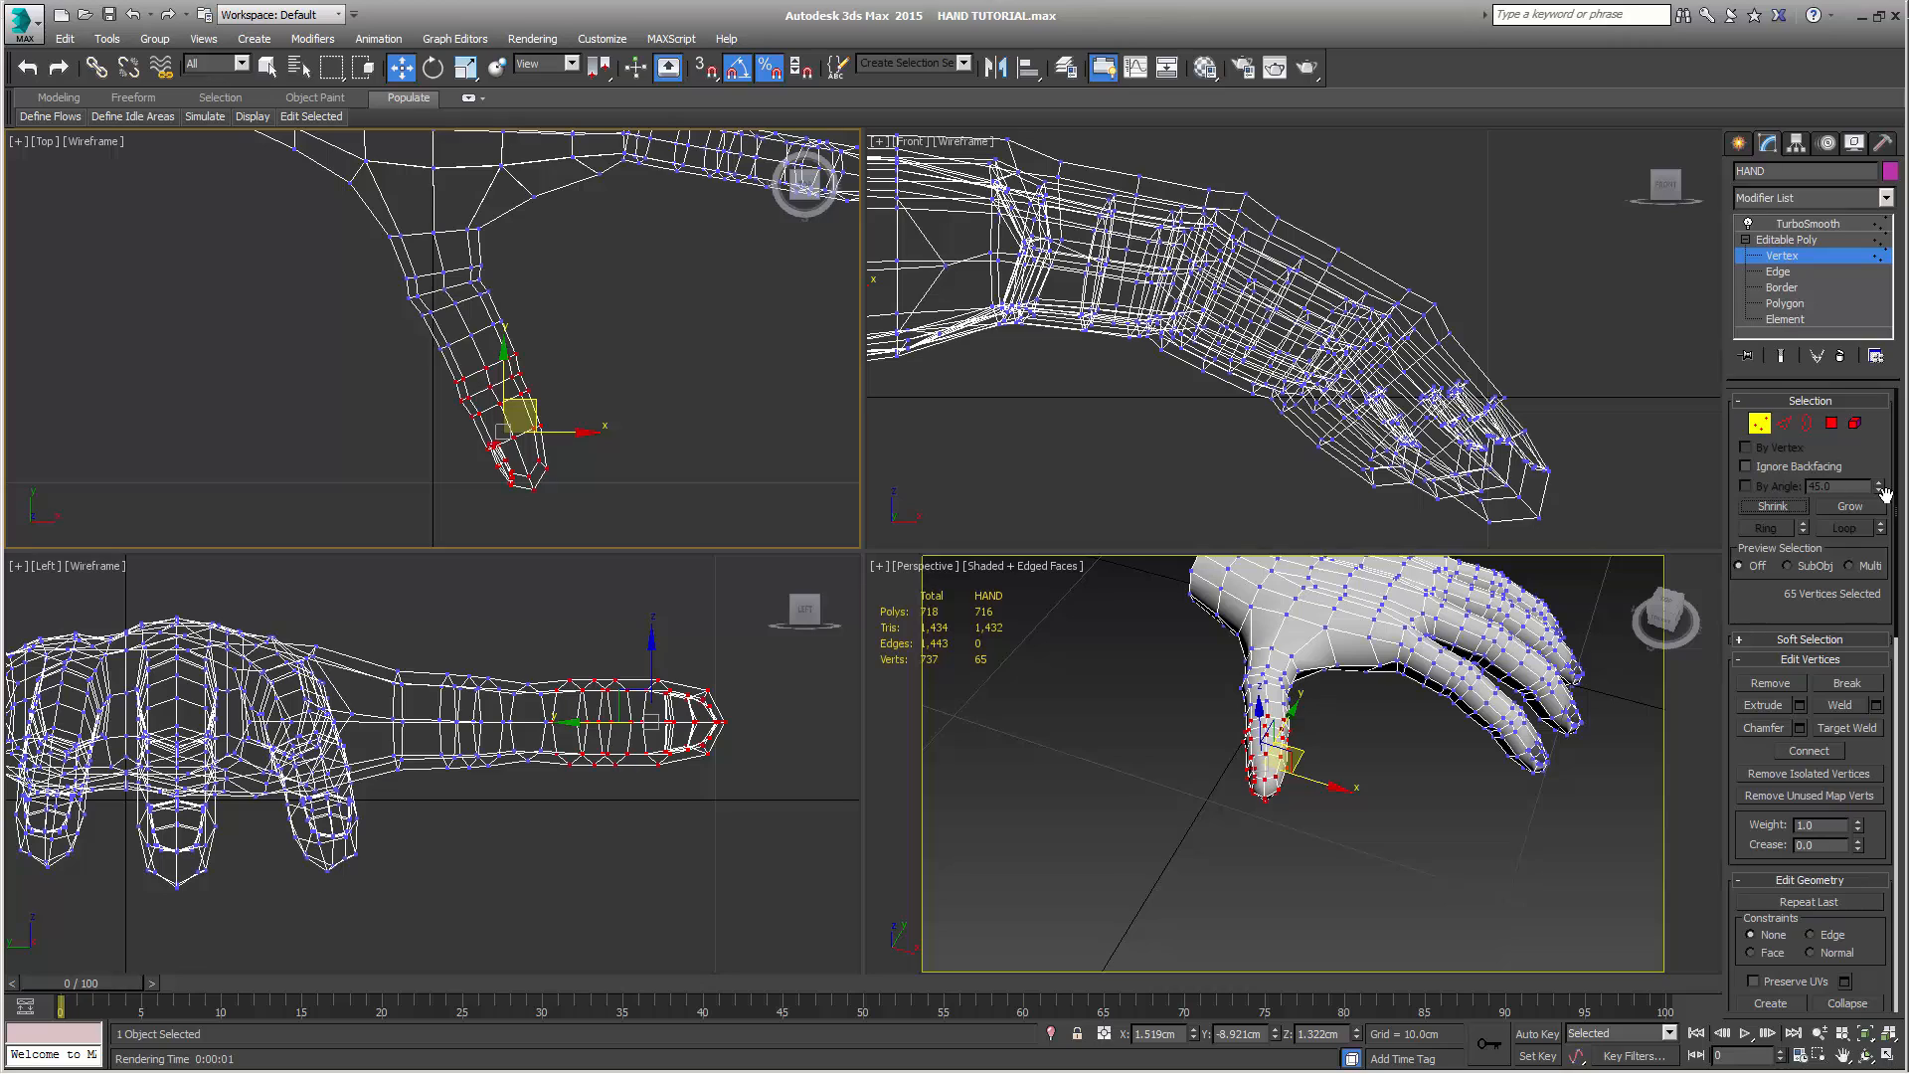
{"action": "left_click", "coordinate": [1850, 507]}
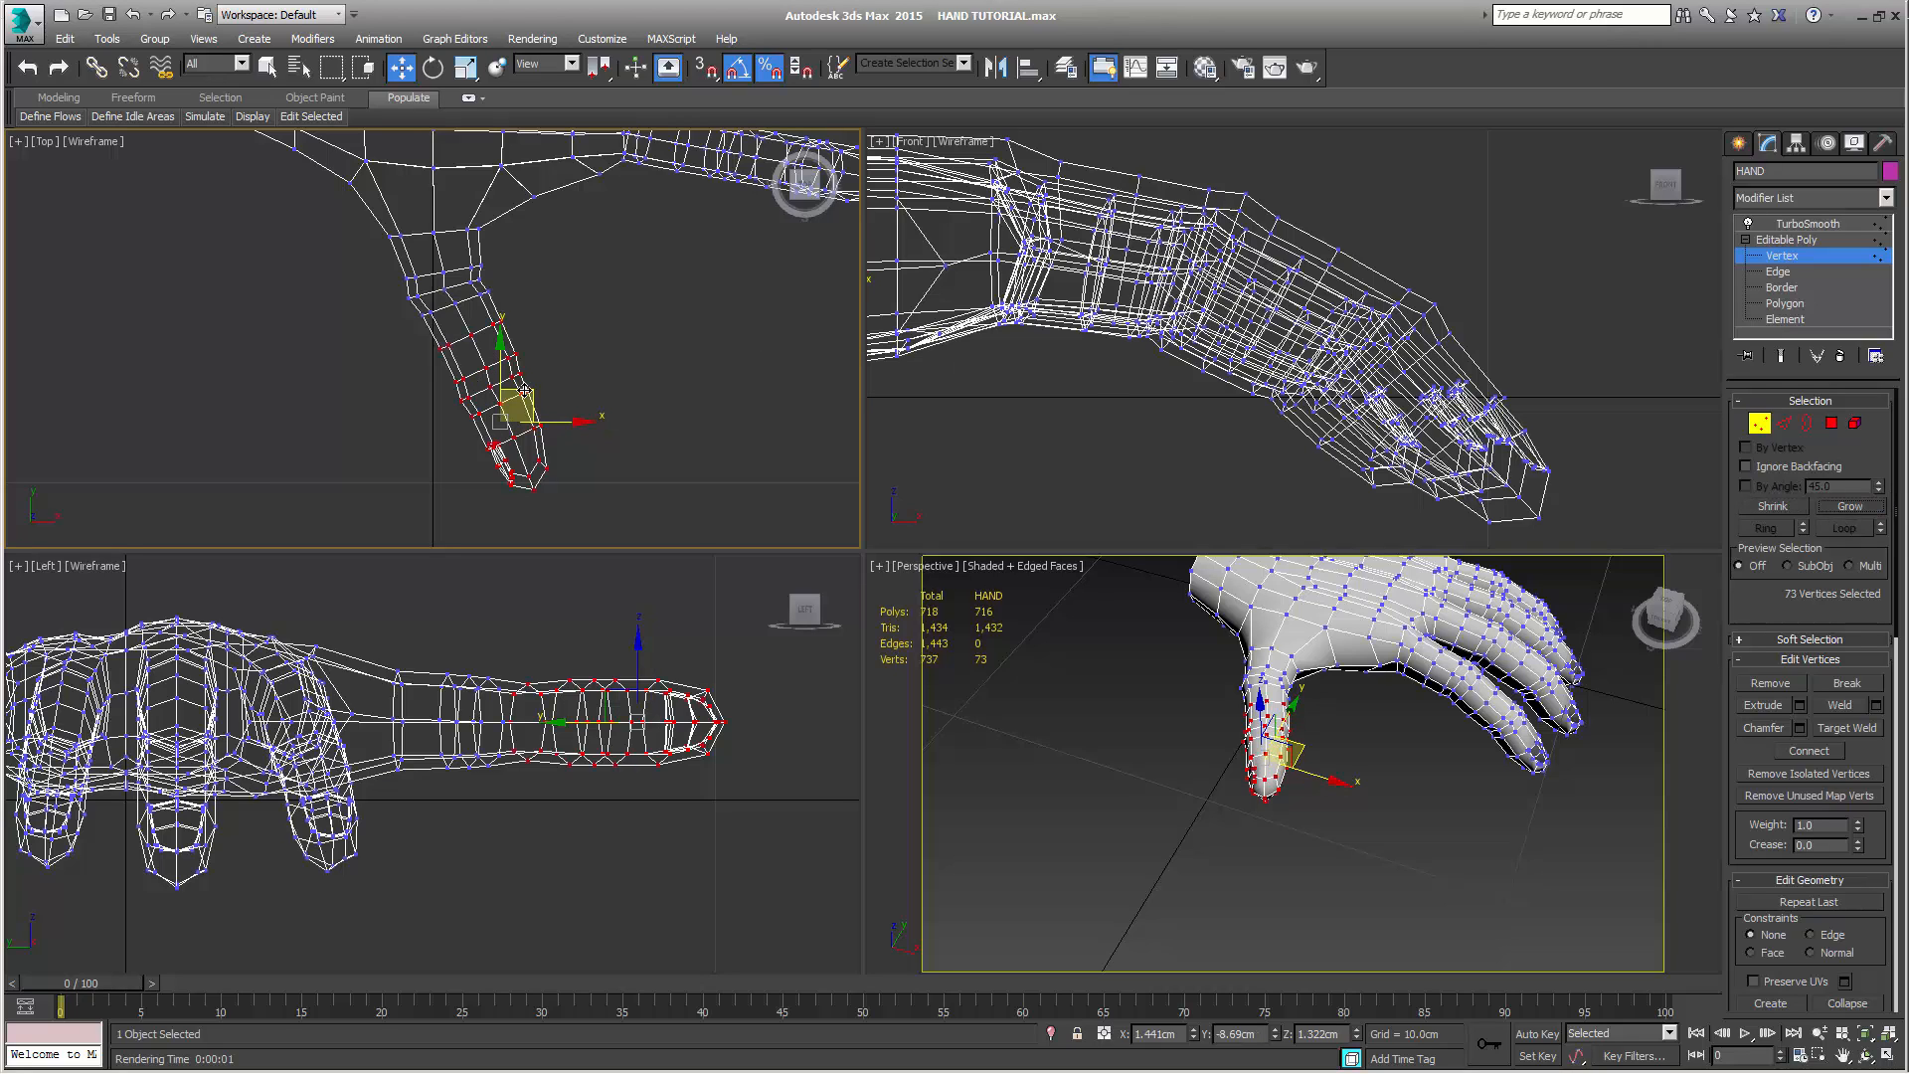
{"action": "left_click_drag", "start_coordinate": [527, 391], "coordinate": [521, 384]}
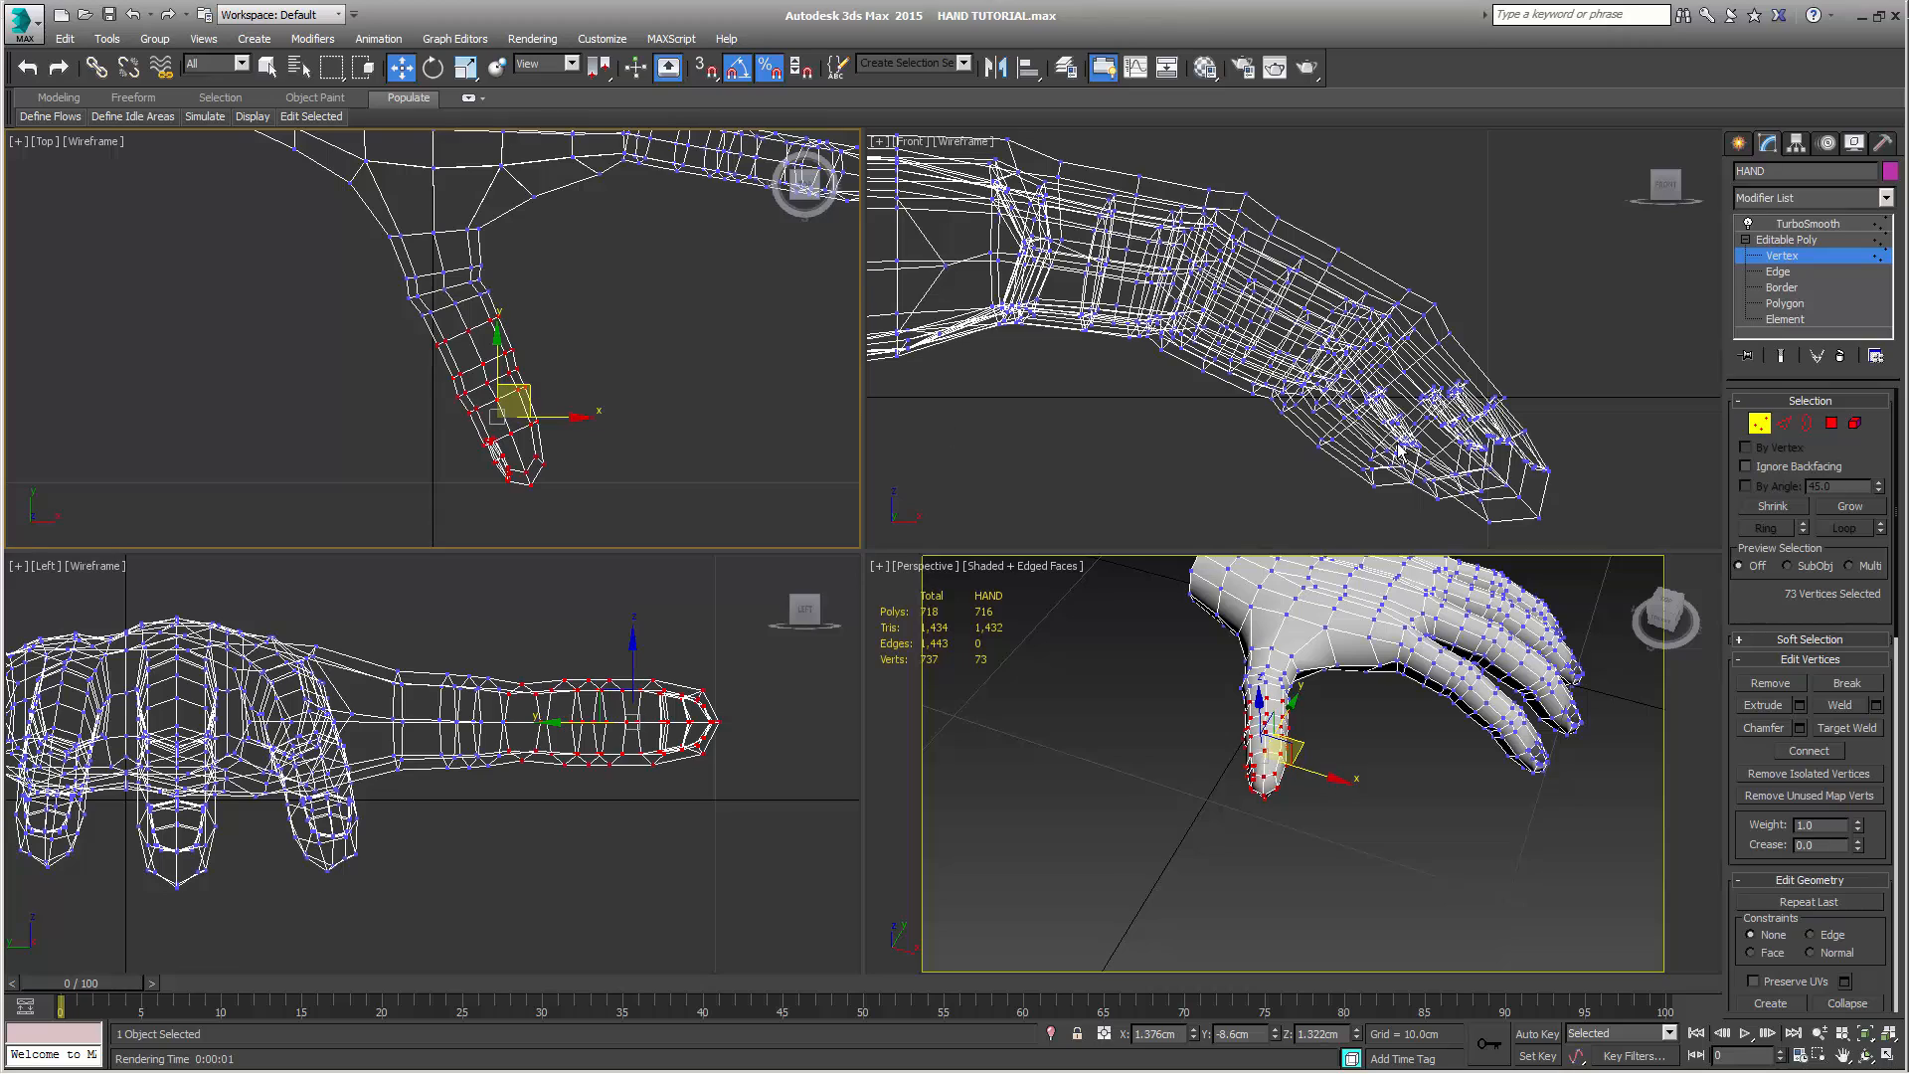
Shrink the thumb selection by one loop, rotate it toward the fingers and move it to about X 1.54 cm, Y -8.65 cm
{"action": "left_click", "coordinate": [1796, 512]}
{"action": "key", "text": "e"}
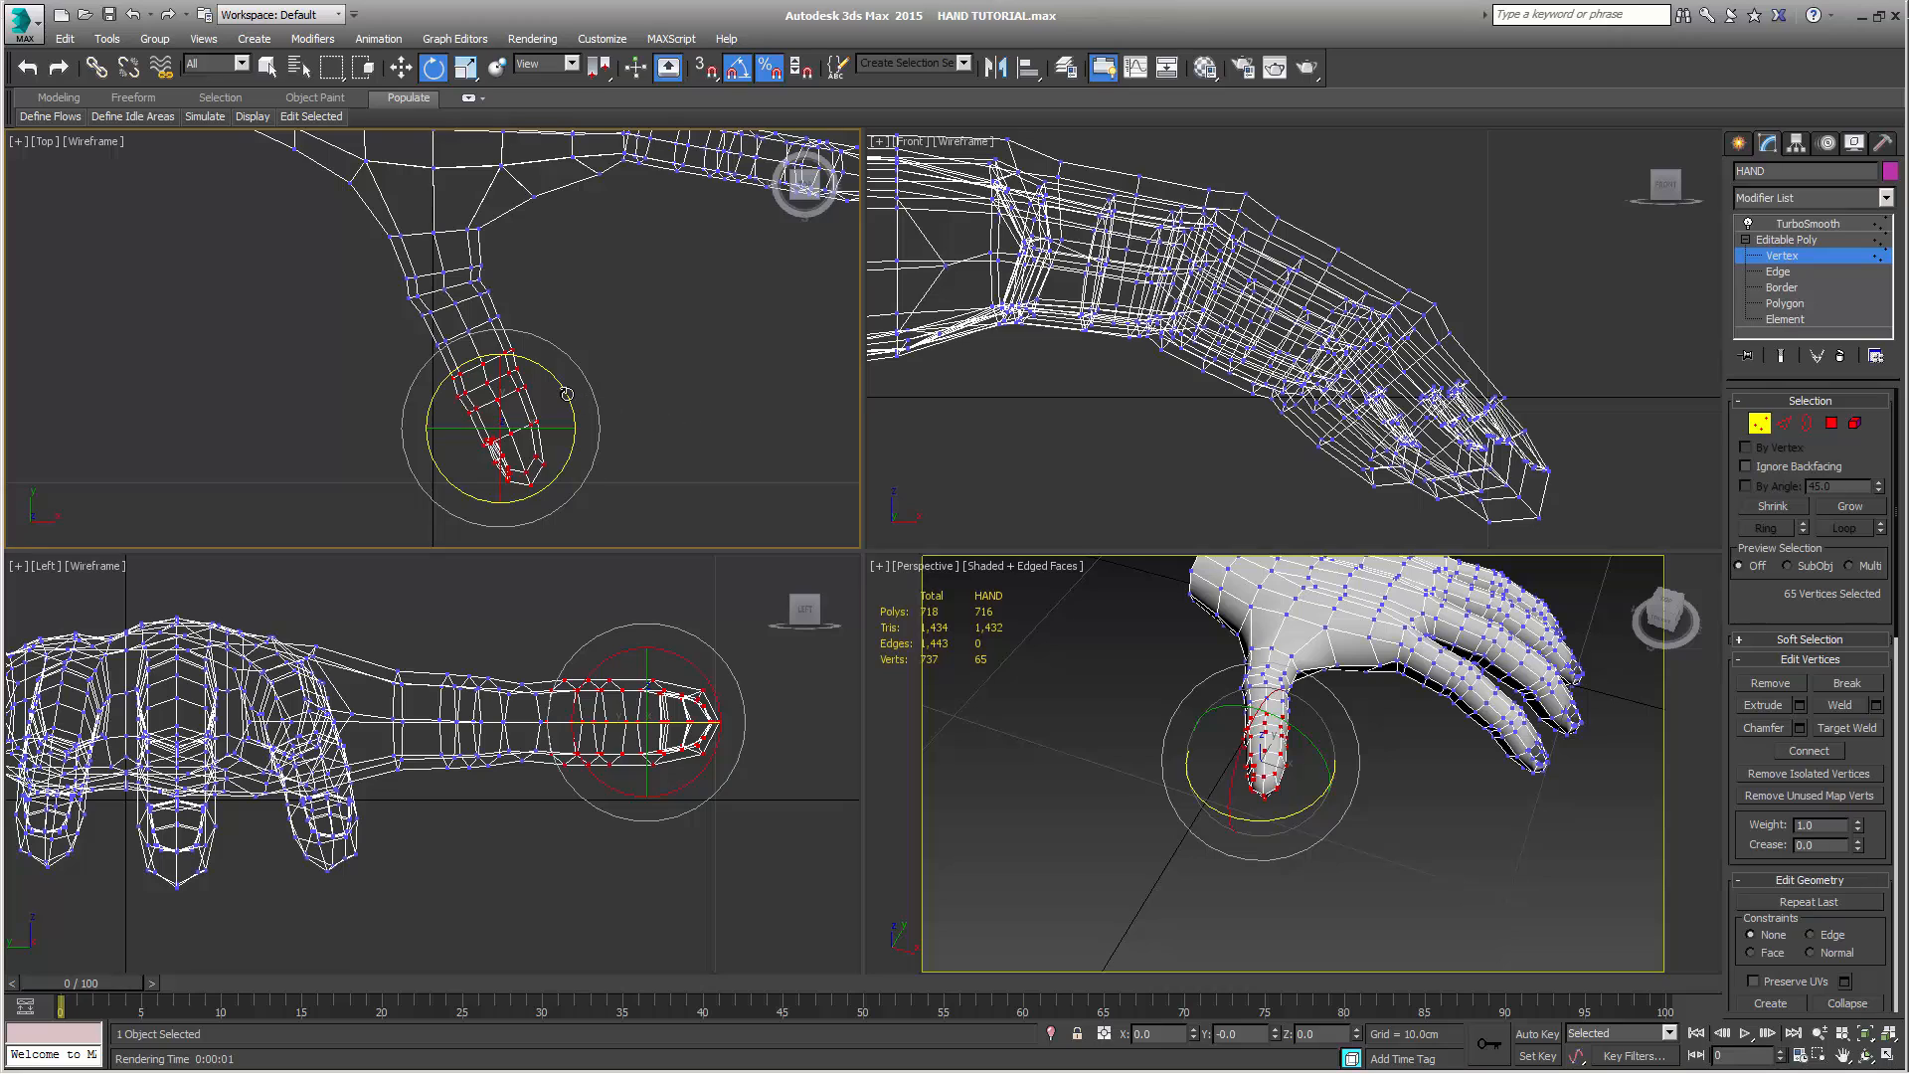
{"action": "key", "text": "w"}
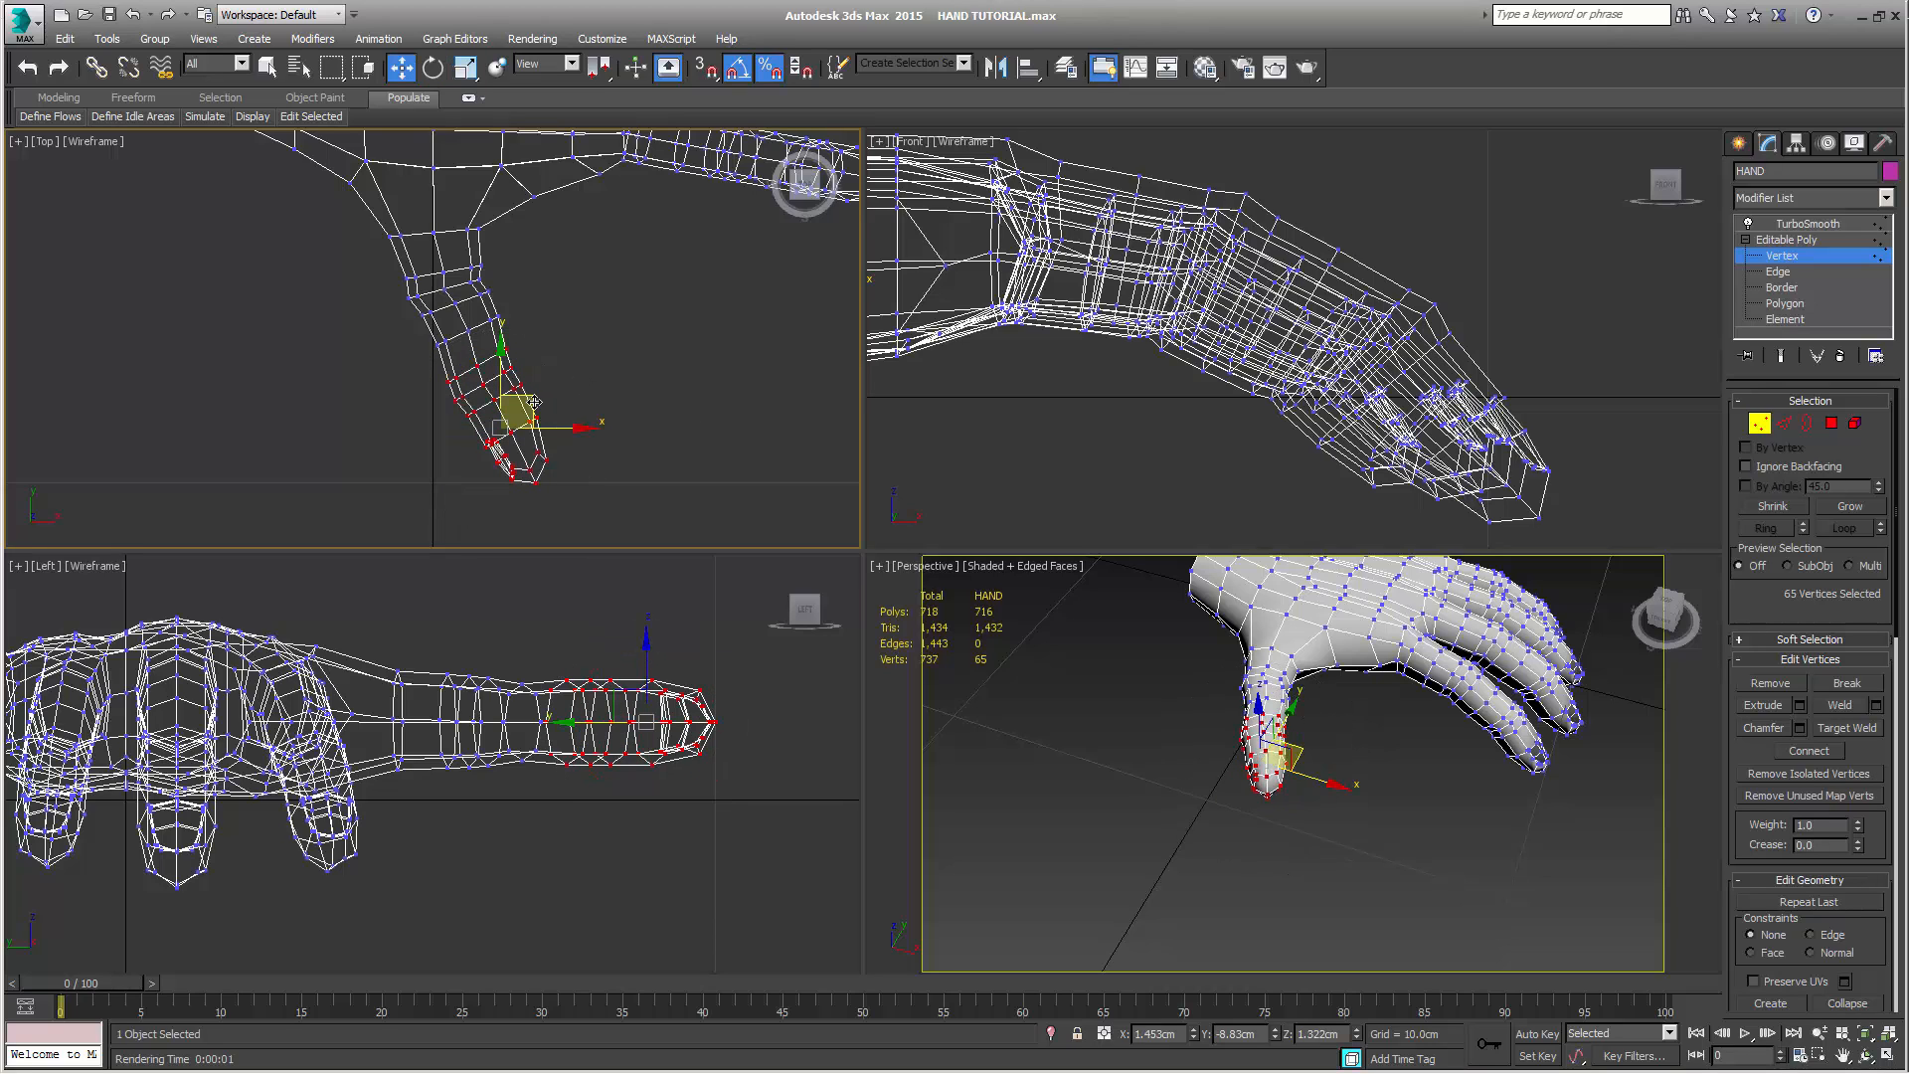
{"action": "left_click_drag", "start_coordinate": [534, 400], "coordinate": [542, 387]}
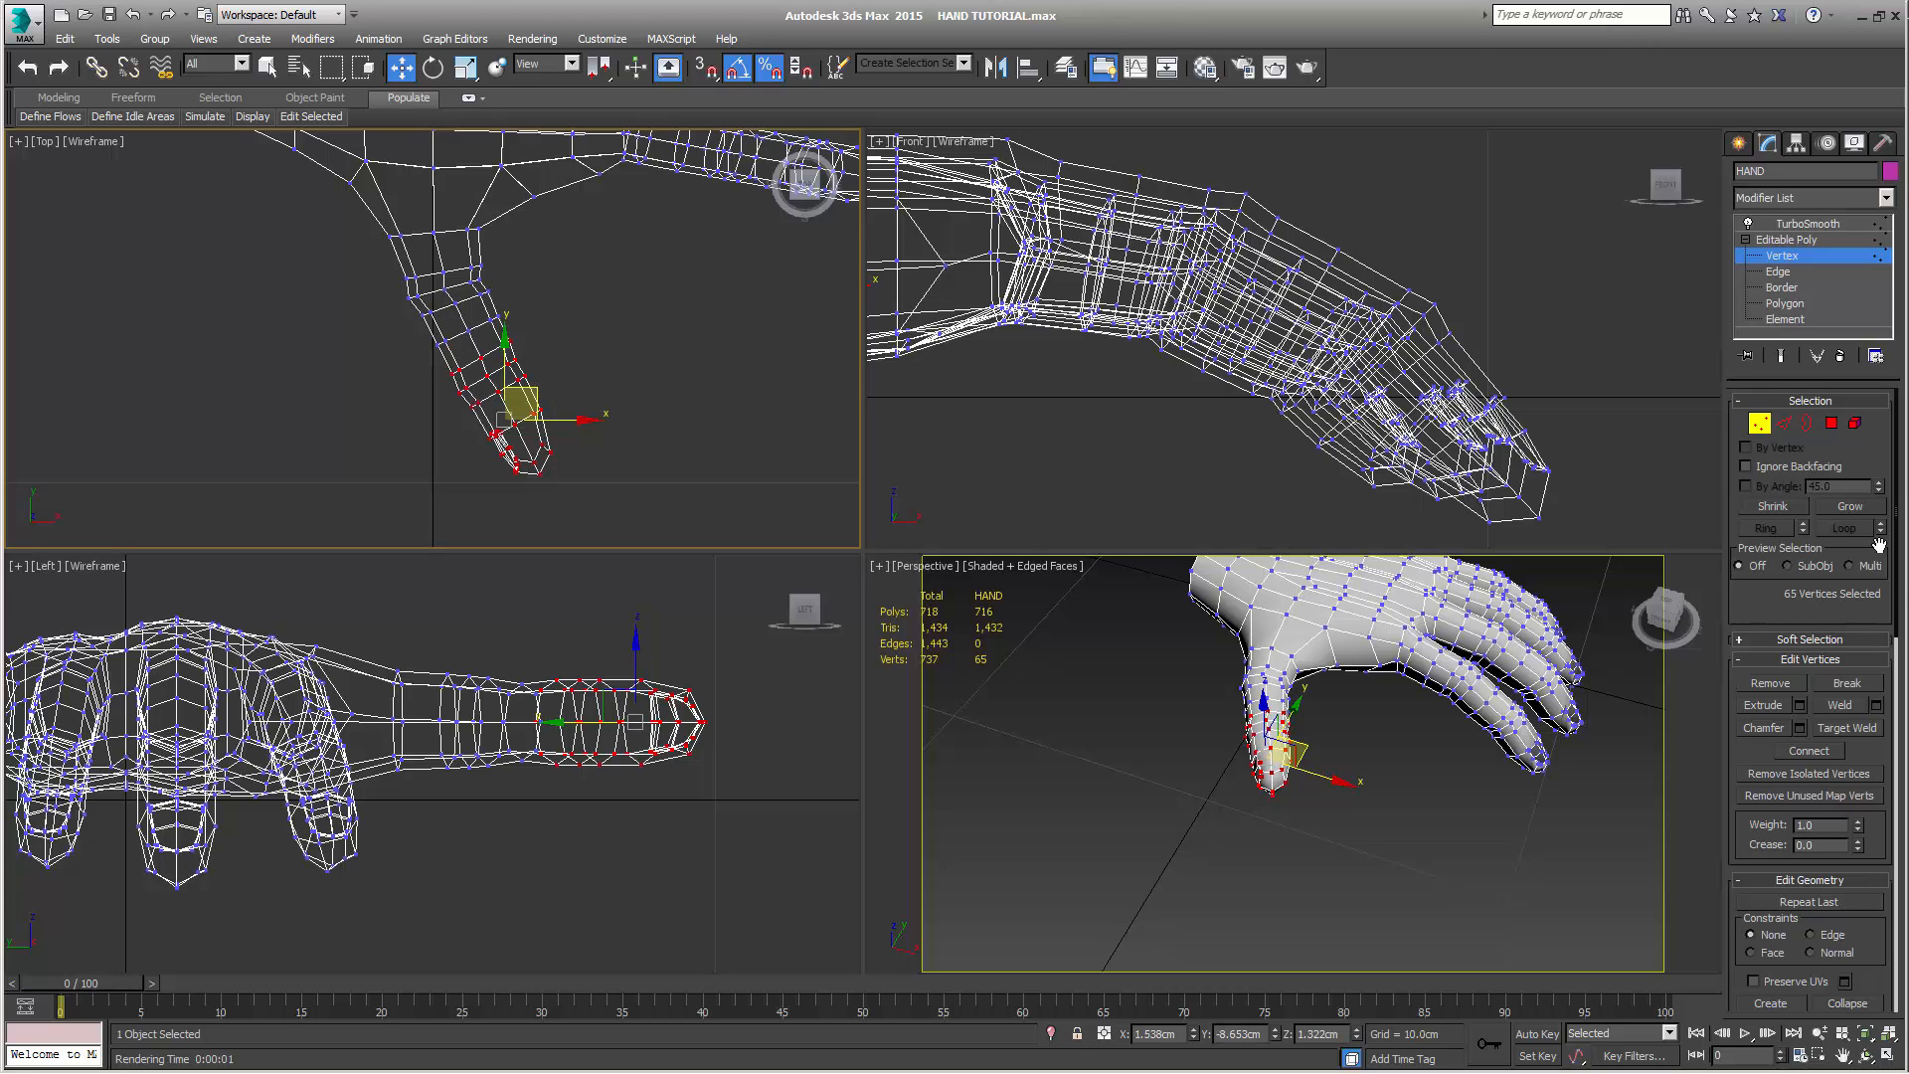
Shrink the selection by one loop toward the thumb tip, rotate it 5° and move it to about X 1.63 cm, Y -8.80 cm
{"action": "left_click", "coordinate": [1790, 510]}
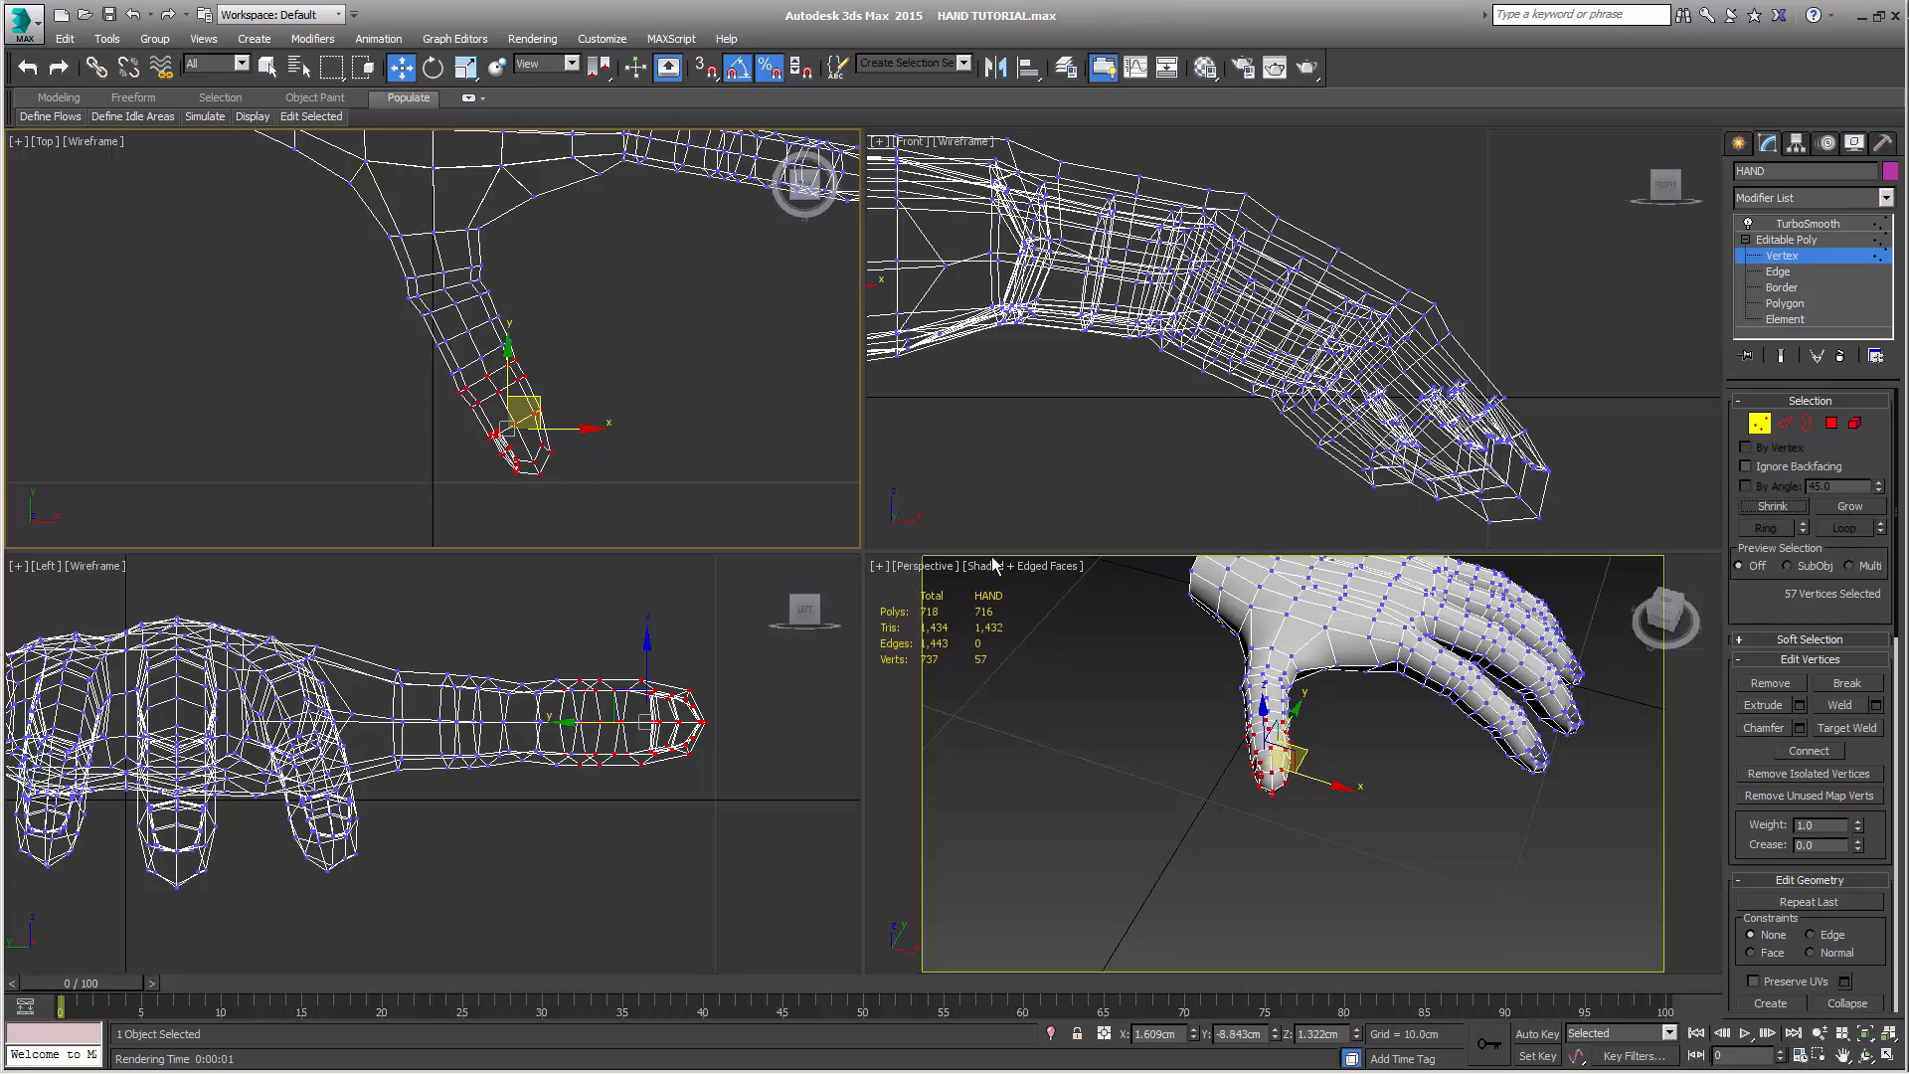
{"action": "key", "text": "e"}
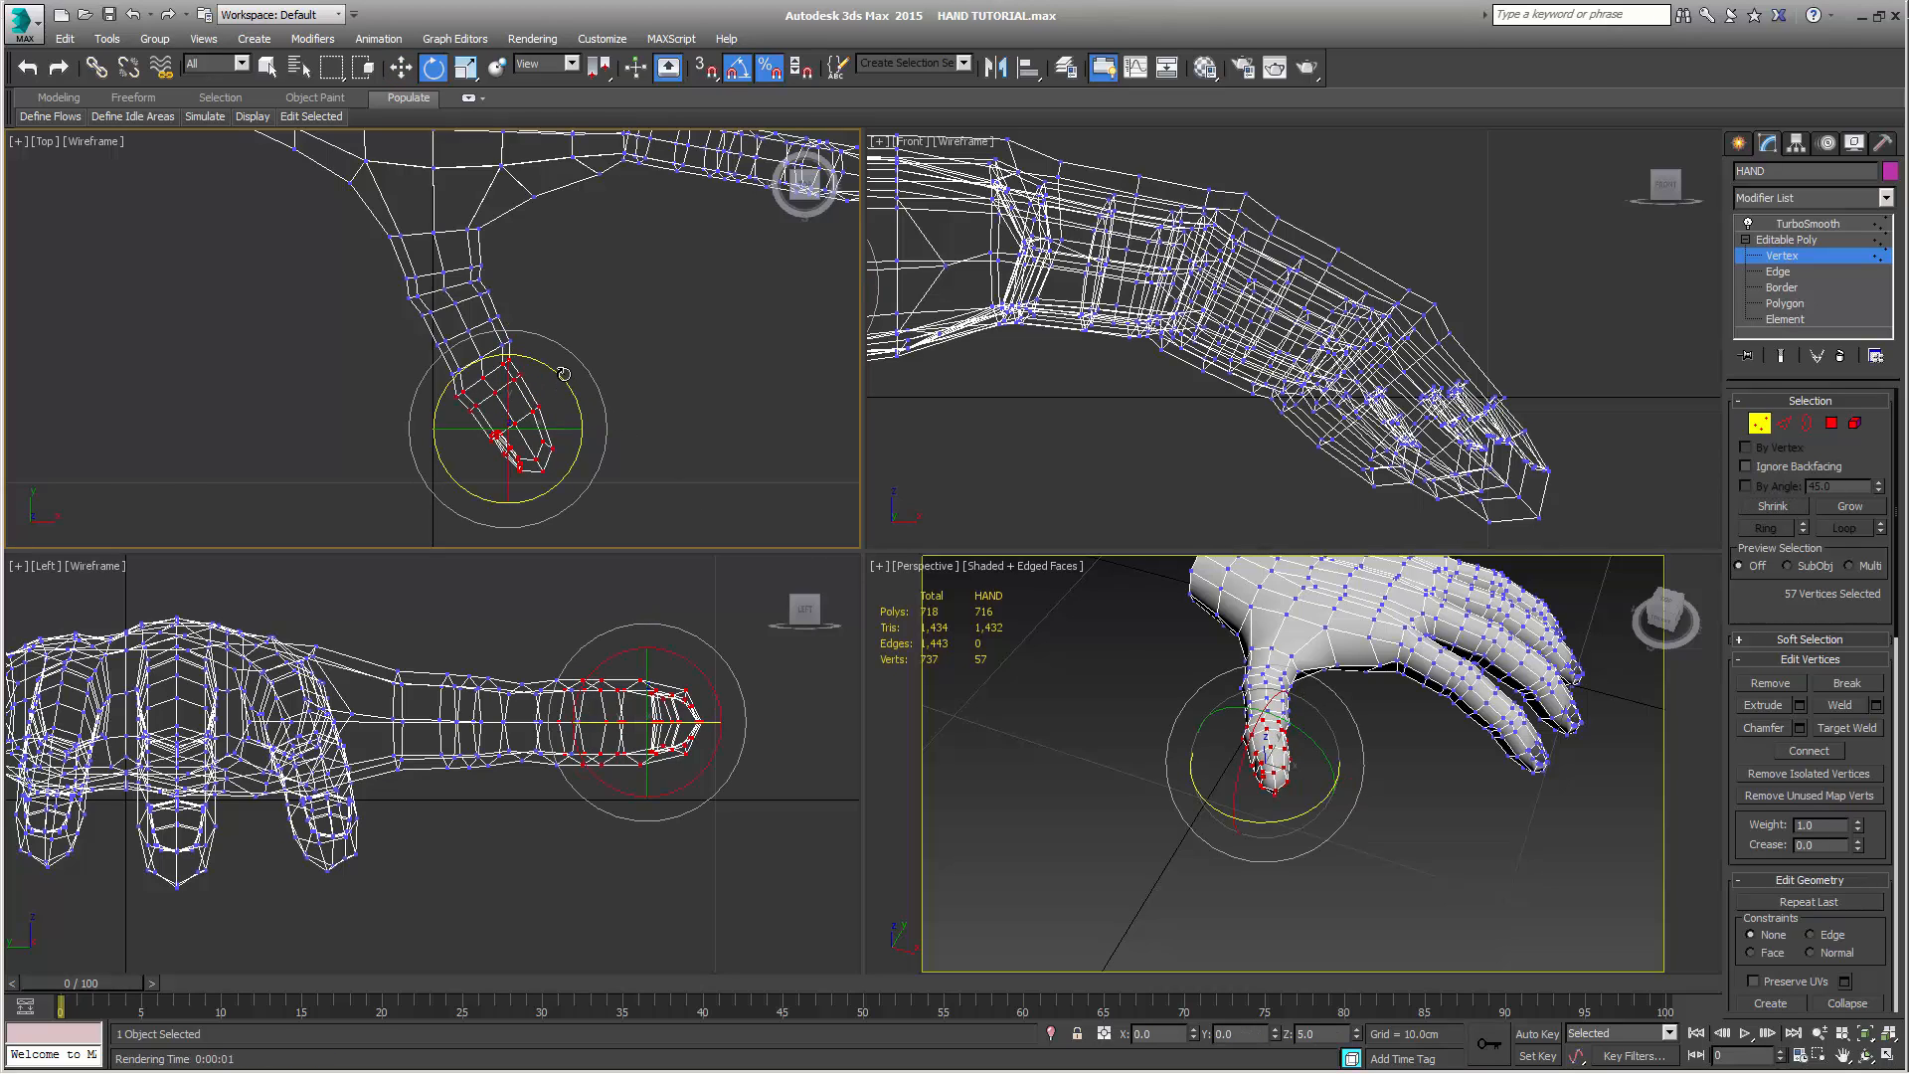
{"action": "key", "text": "w"}
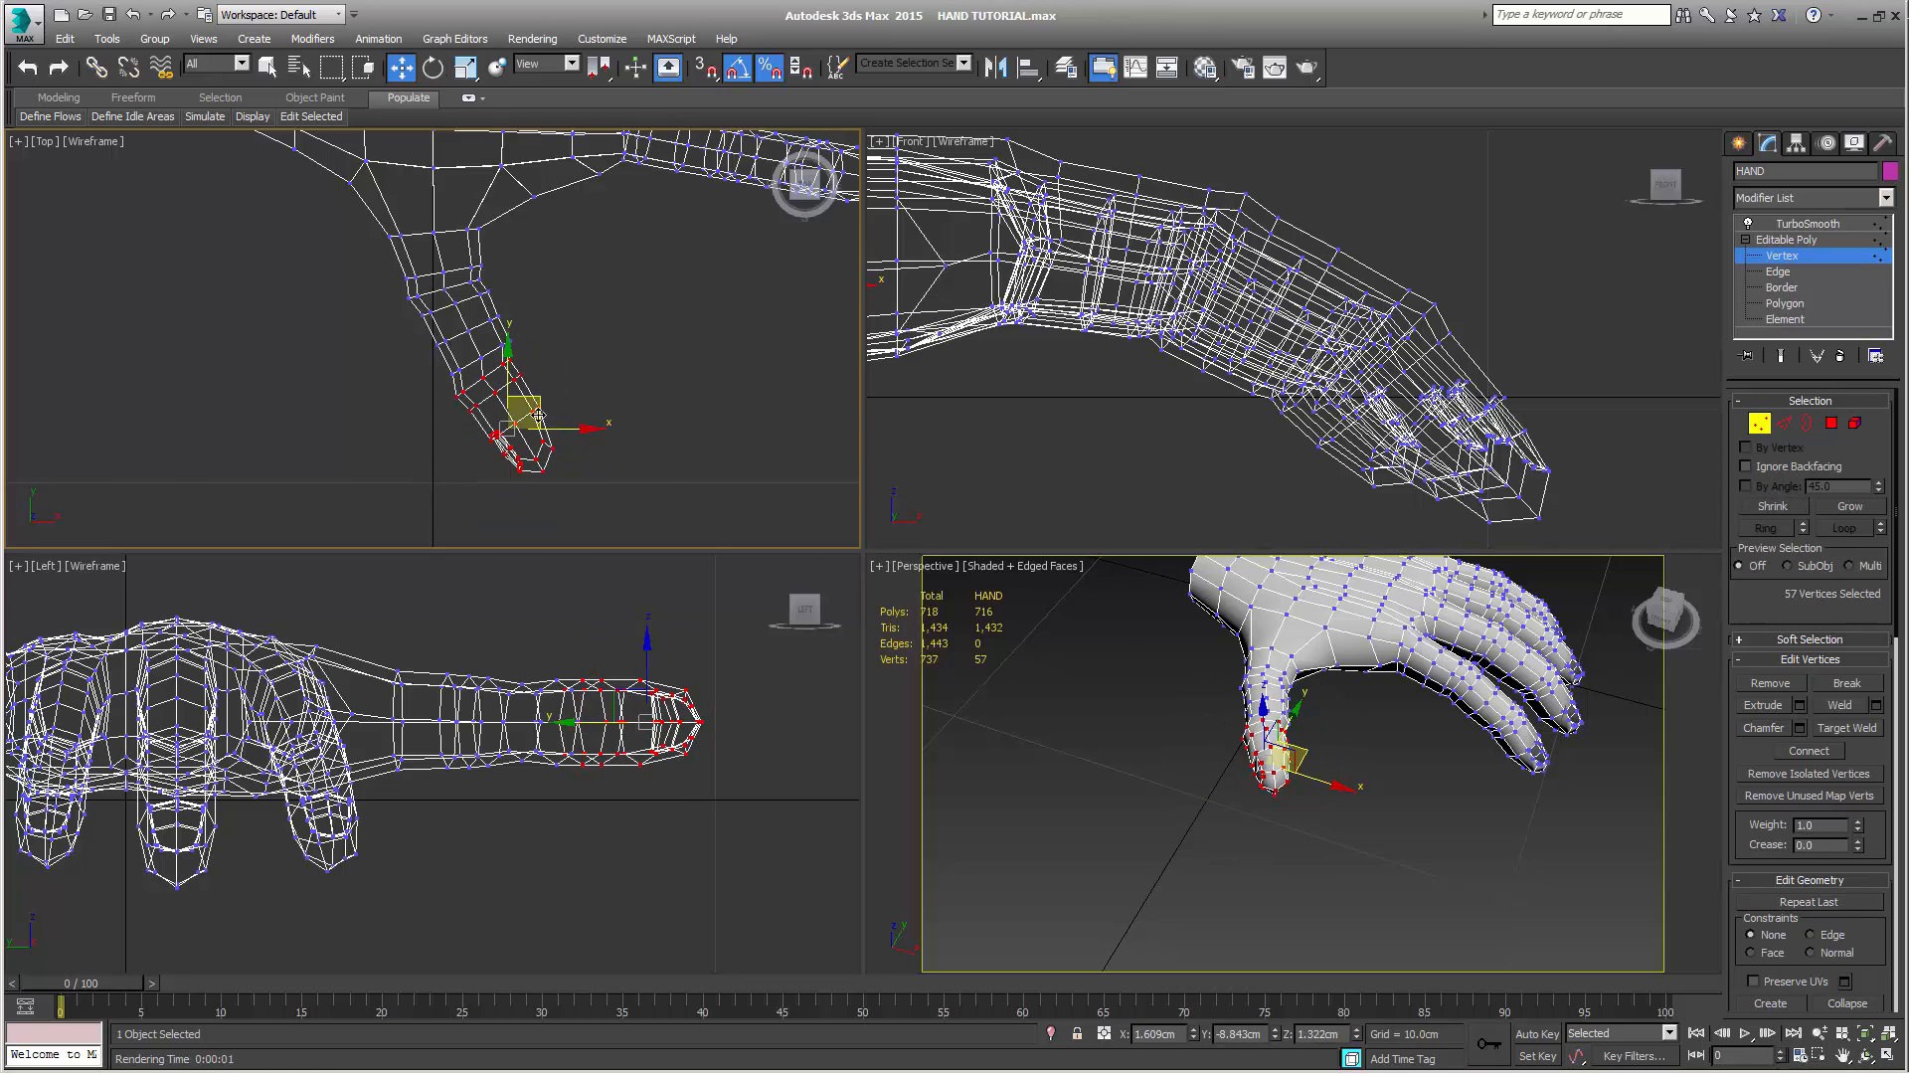
{"action": "left_click_drag", "start_coordinate": [538, 416], "coordinate": [537, 396]}
Shrink the thumb-tip selection by one loop, rotate it toward the fingers and move it to about X 1.78 cm, Y -8.80 cm
{"action": "scroll", "coordinate": [592, 358], "scroll_direction": "up", "scroll_amount": 4}
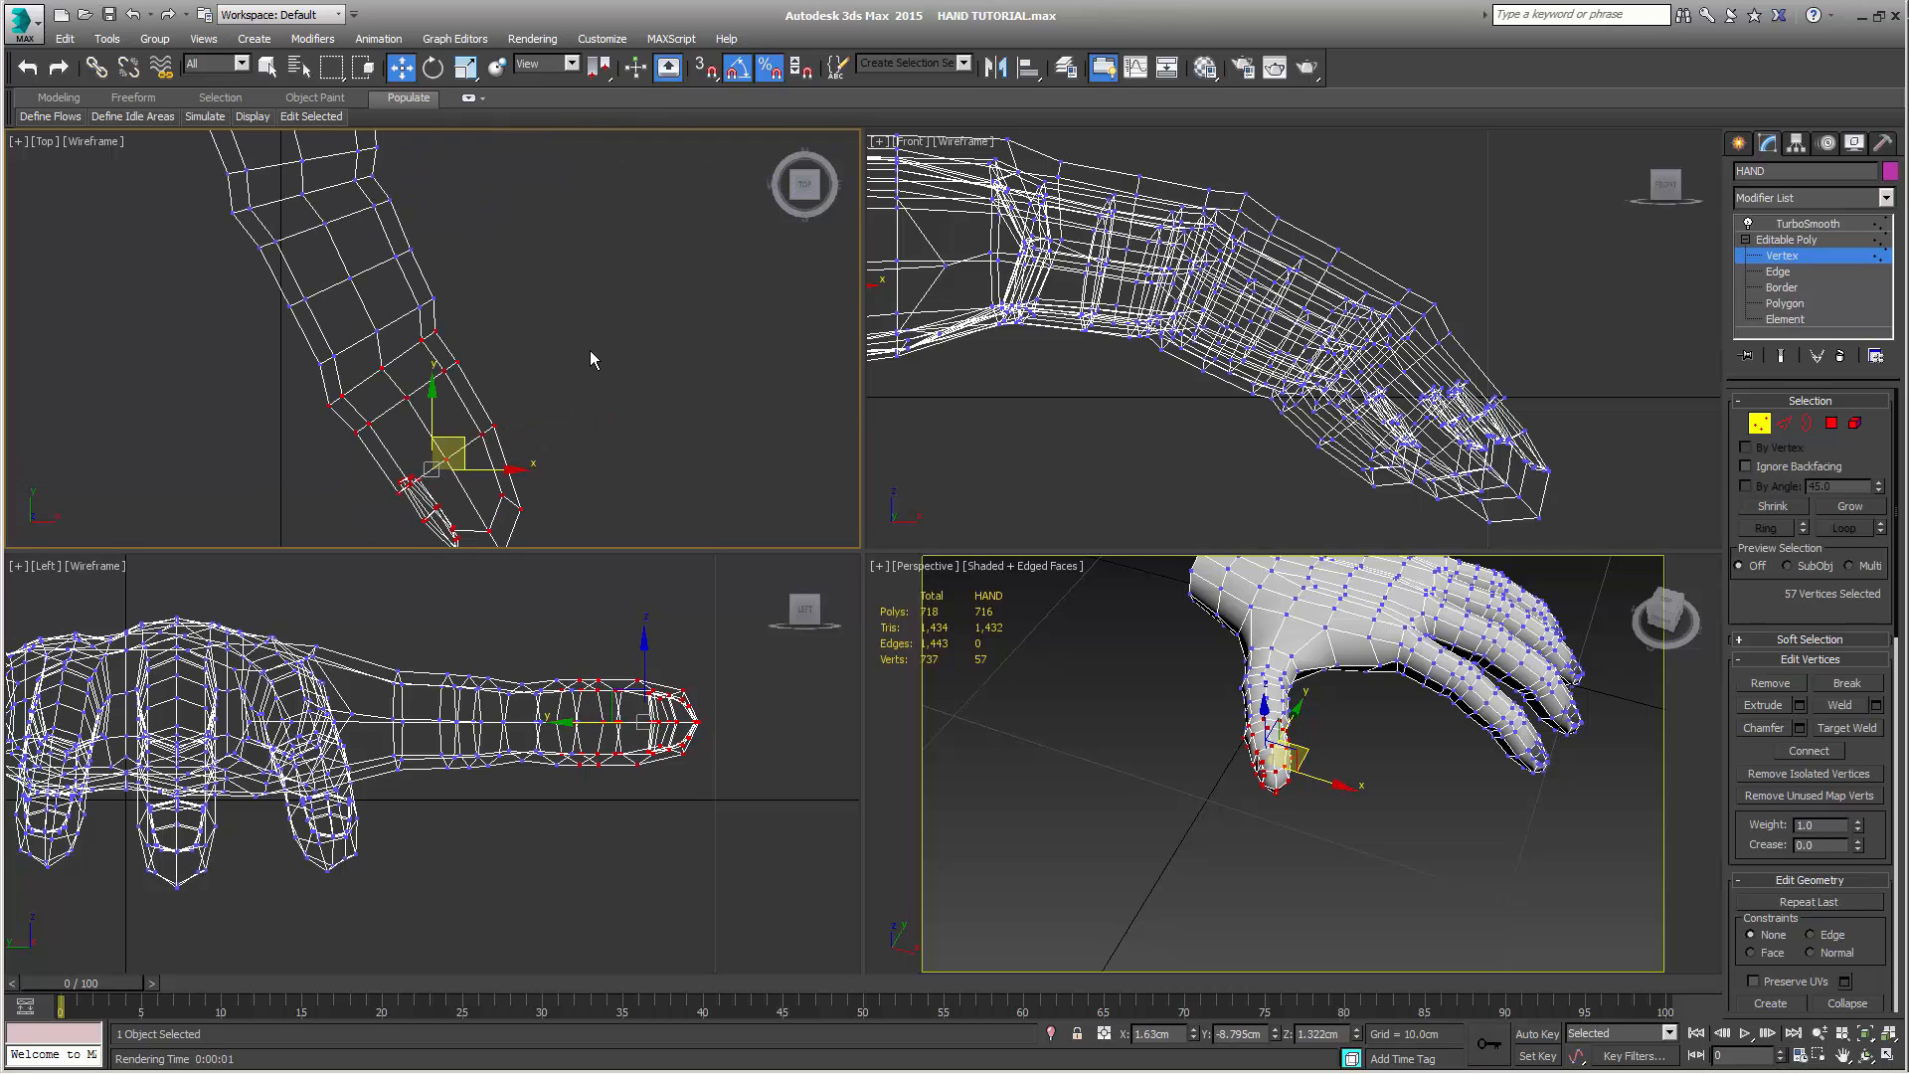
{"action": "middle_click_drag", "start_coordinate": [591, 358], "coordinate": [632, 298]}
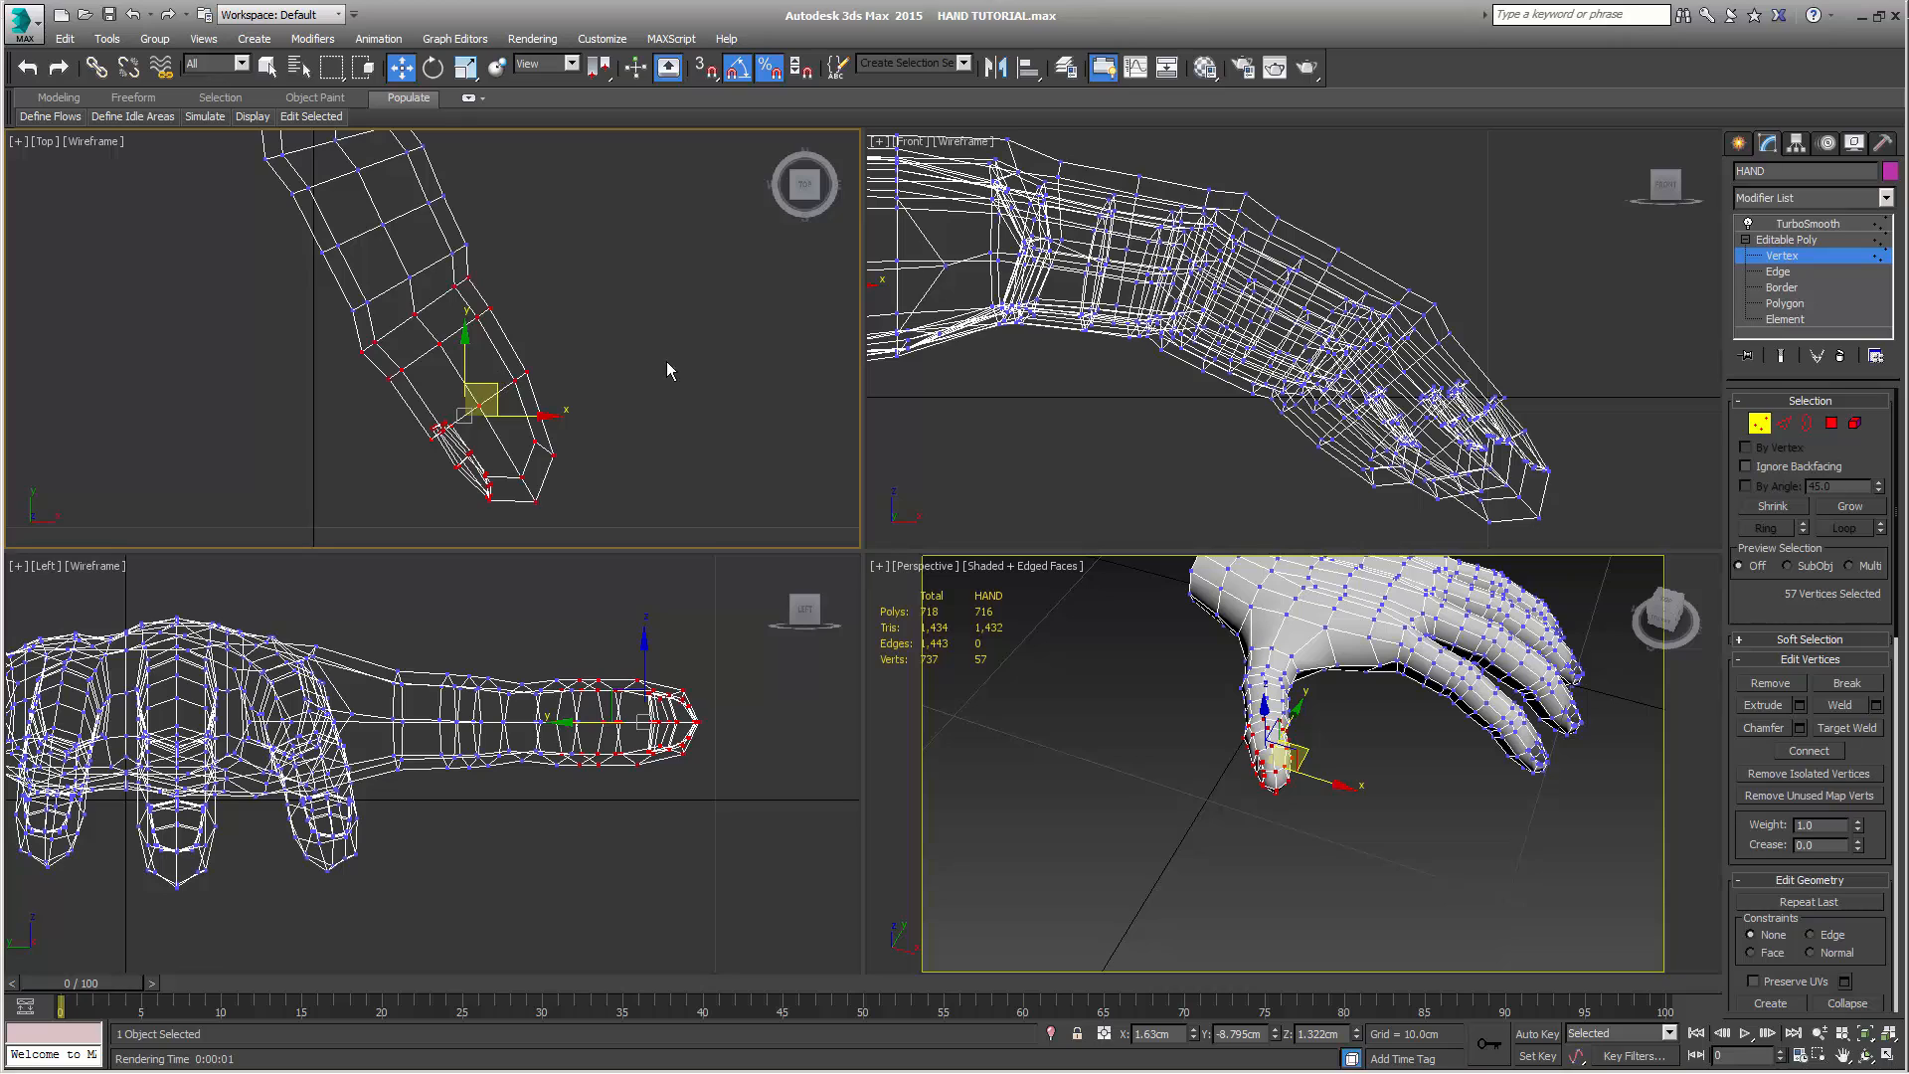
{"action": "left_click", "coordinate": [1796, 507]}
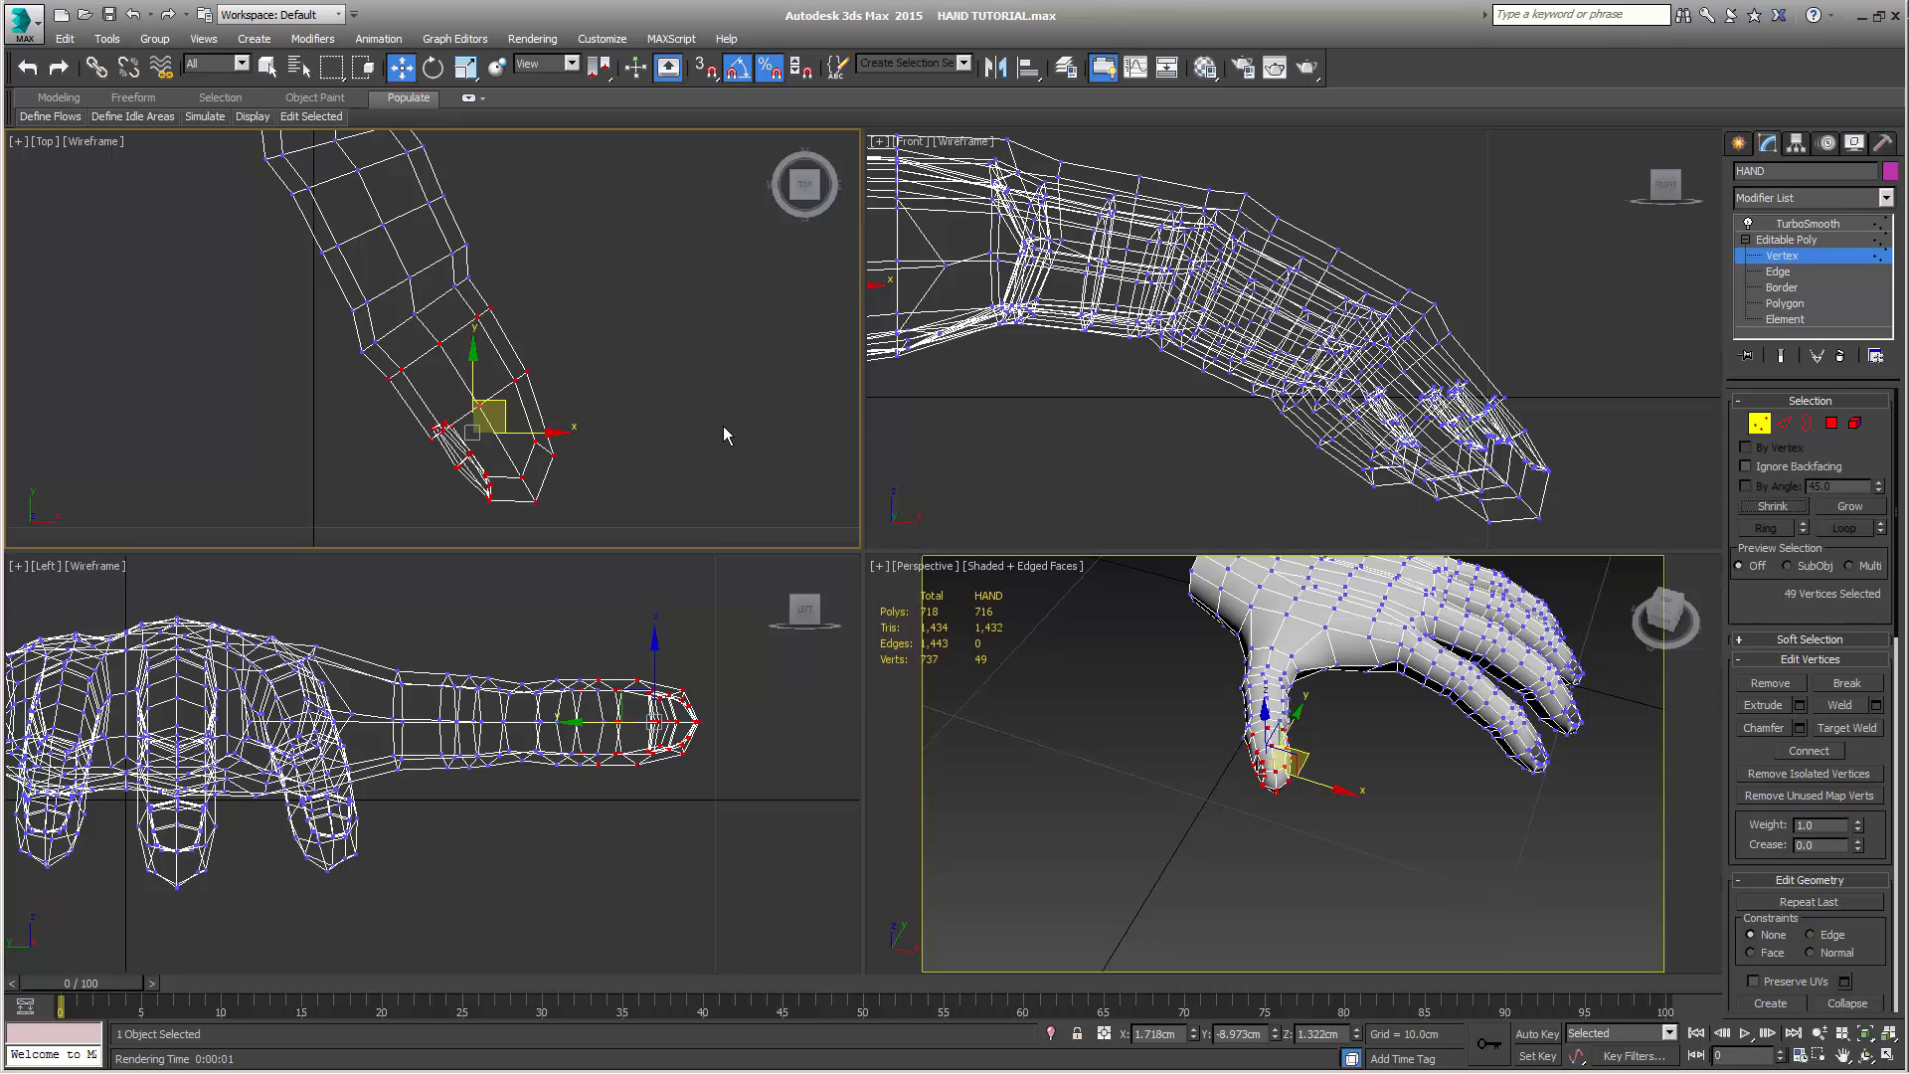
{"action": "key", "text": "e"}
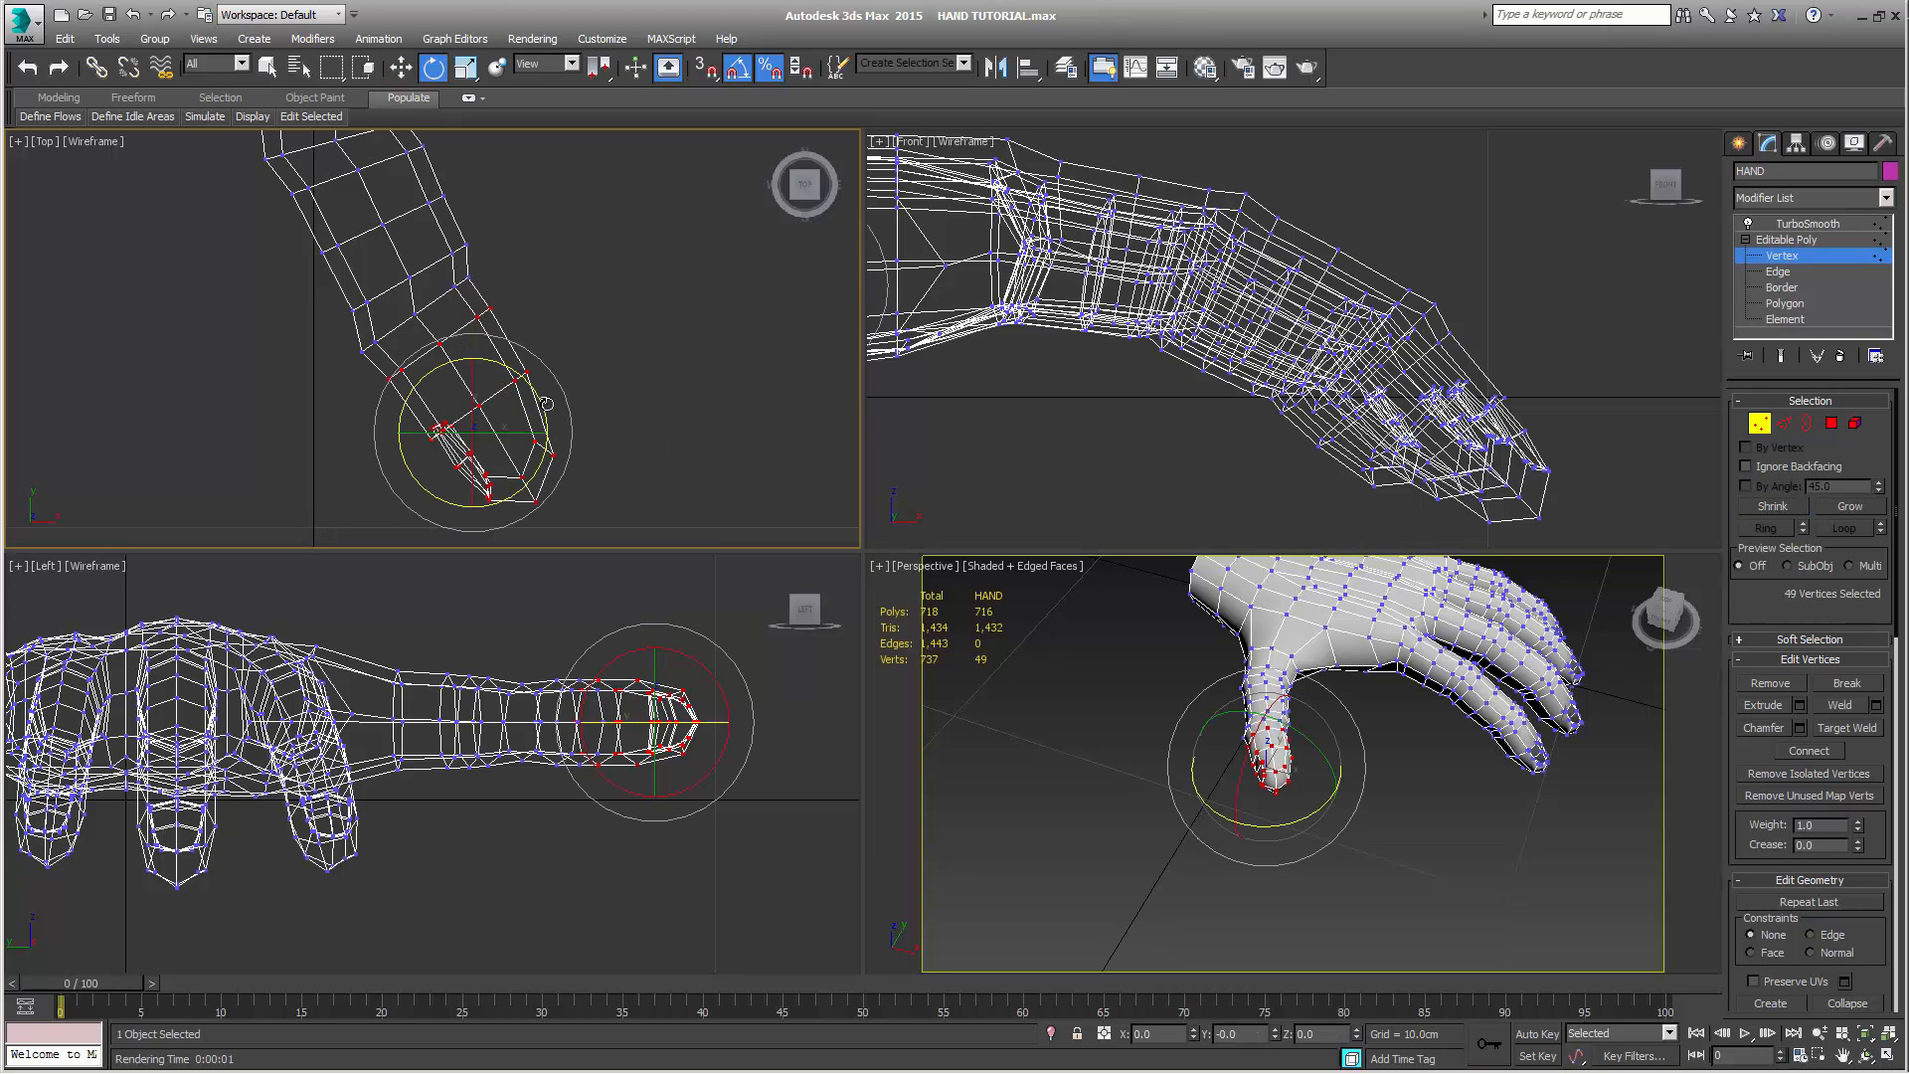
{"action": "left_click_drag", "start_coordinate": [547, 389], "coordinate": [510, 391]}
{"action": "key", "text": "w"}
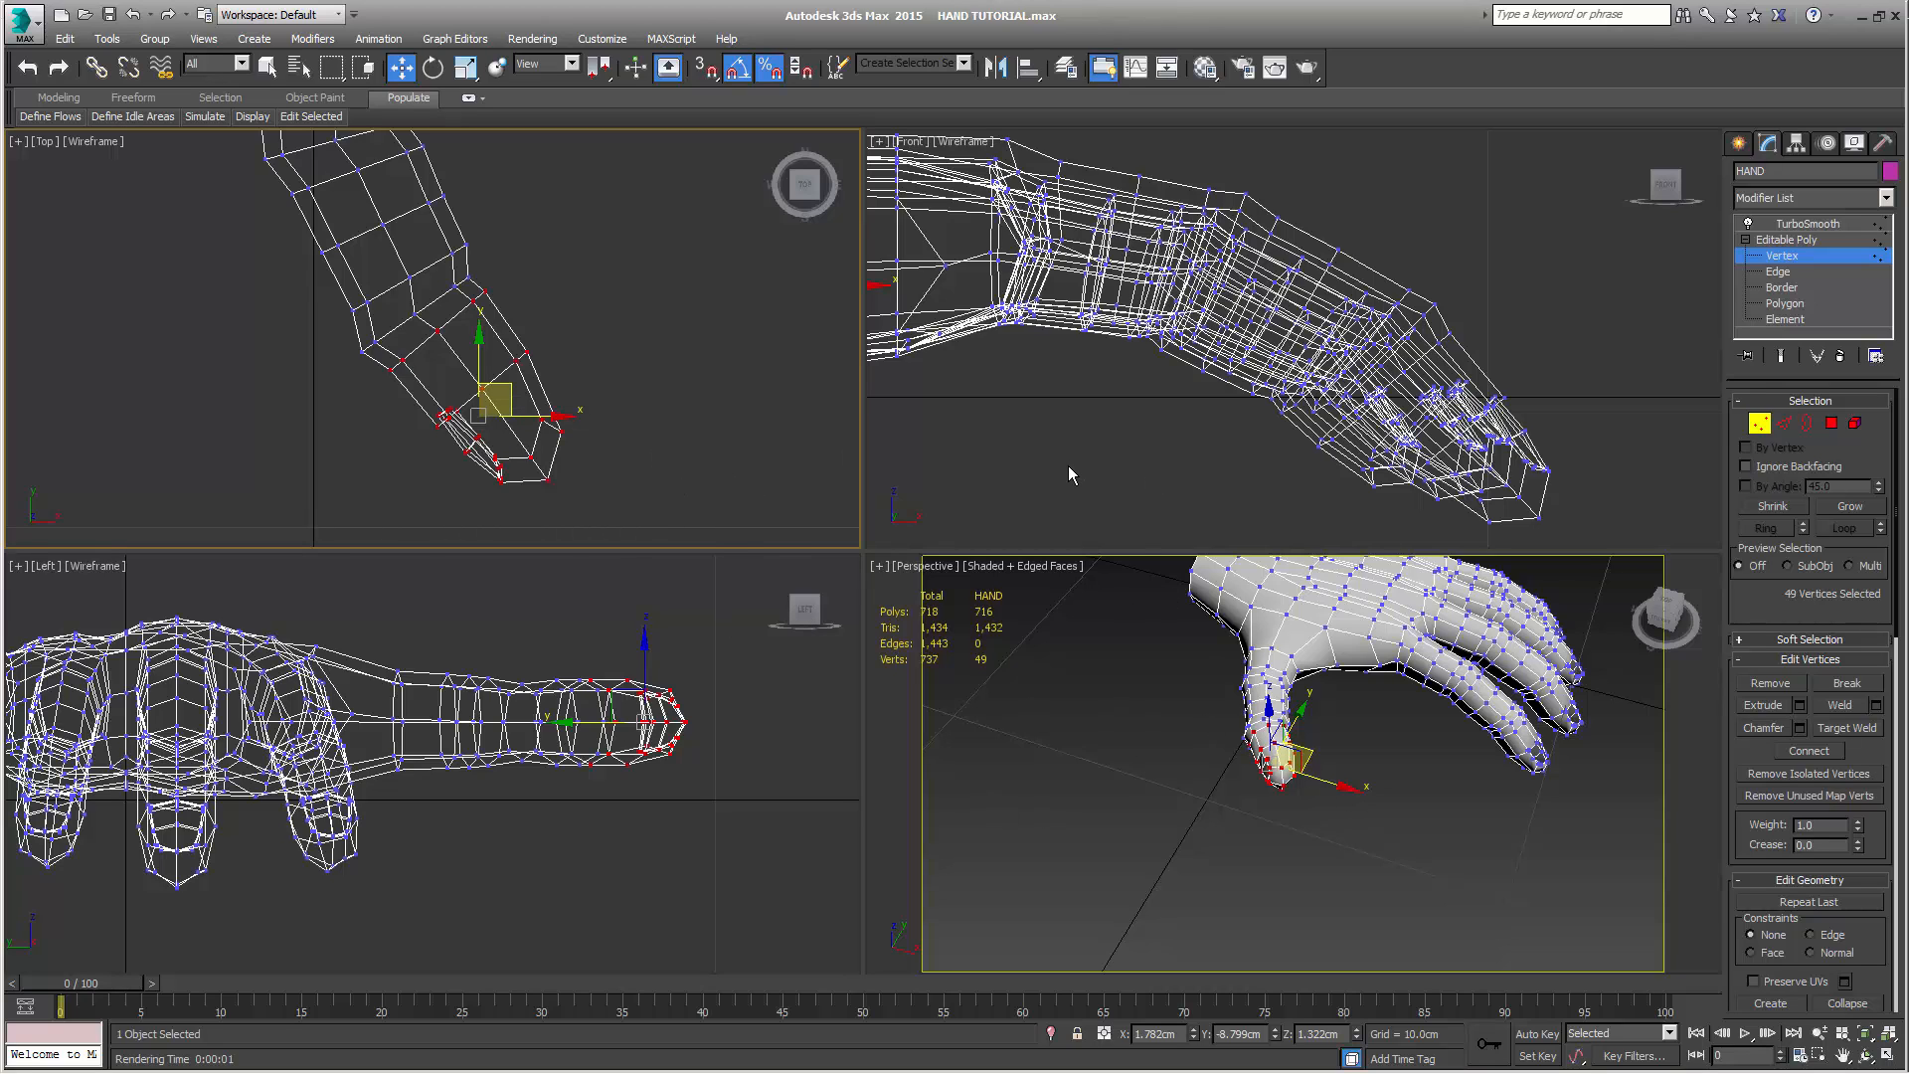
Select all the thumb's vertices in the Left view, rotate them downward and move them to about Y -7.00 cm, Z -0.09 cm
{"action": "scroll", "coordinate": [1068, 465], "scroll_direction": "down", "scroll_amount": 5}
{"action": "middle_click_drag", "start_coordinate": [1231, 776], "coordinate": [1413, 718]}
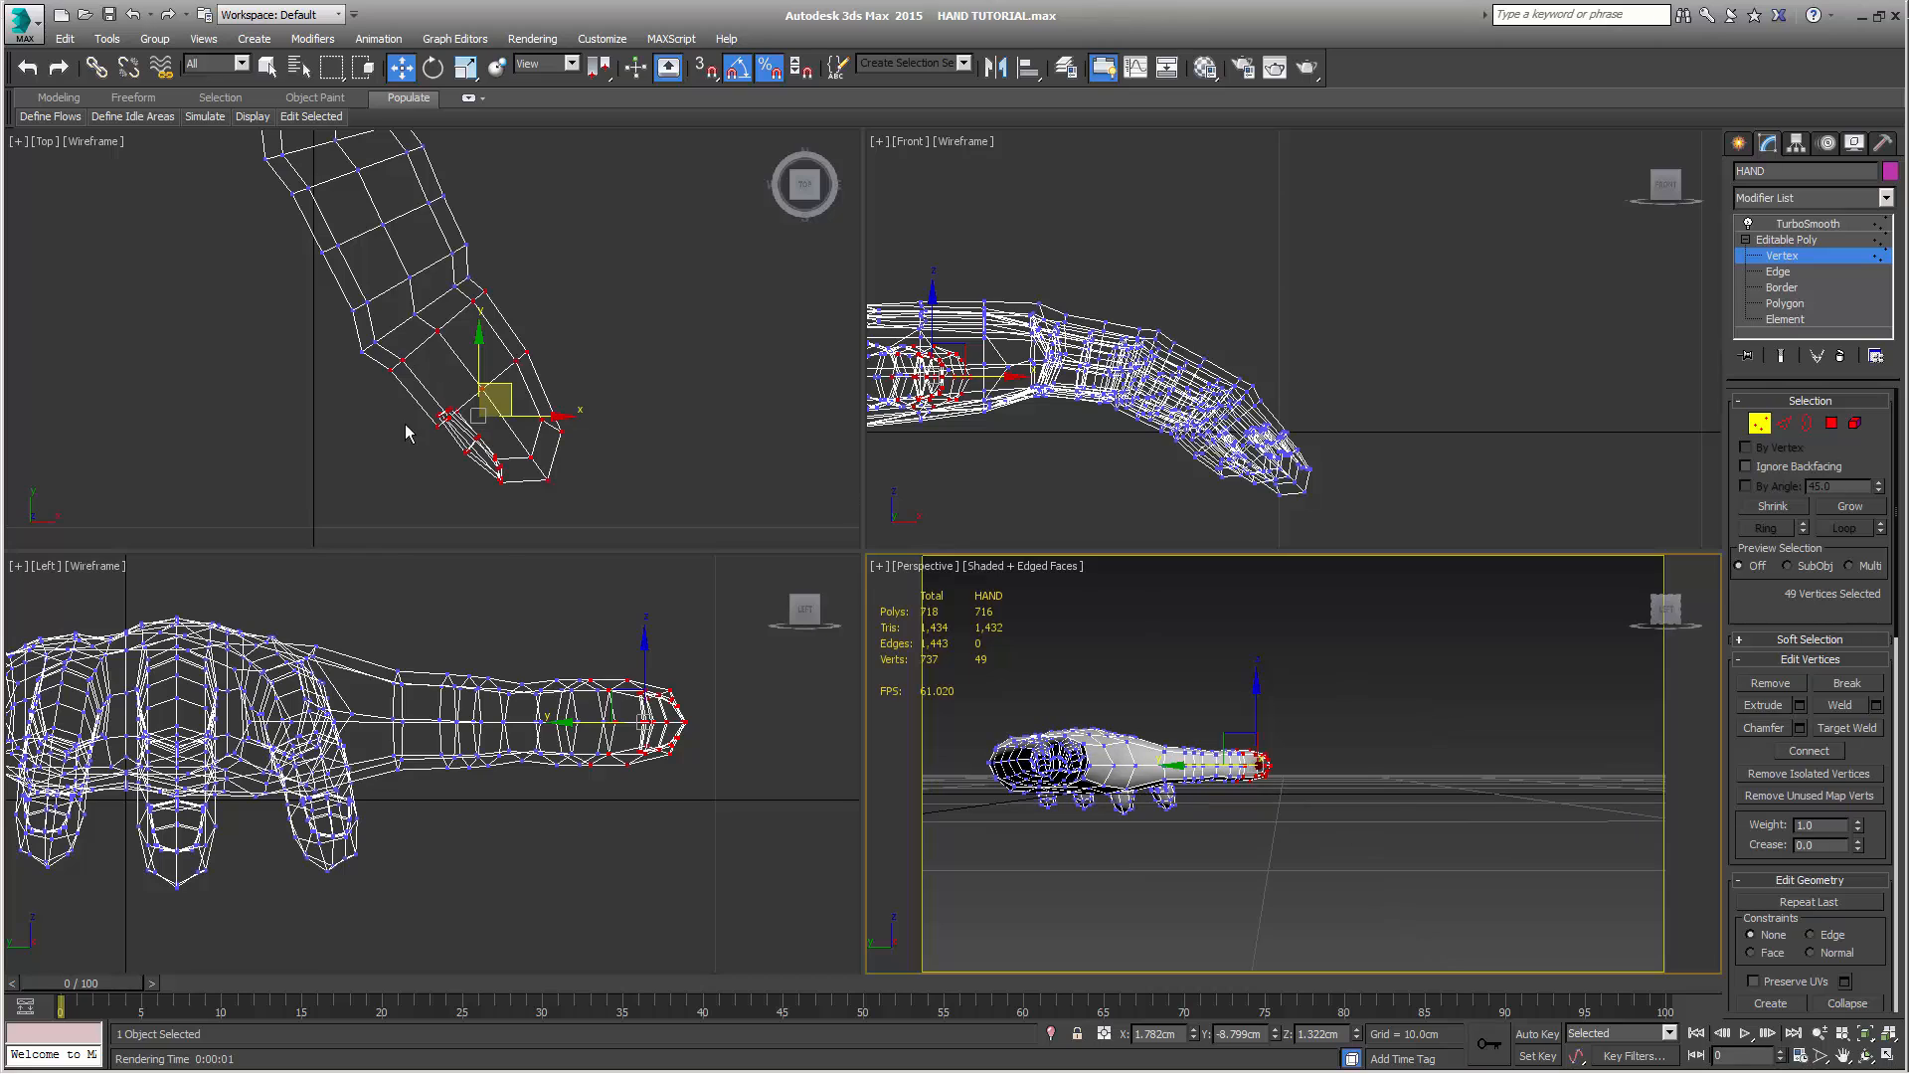
{"action": "left_click_drag", "start_coordinate": [371, 621], "coordinate": [477, 795]}
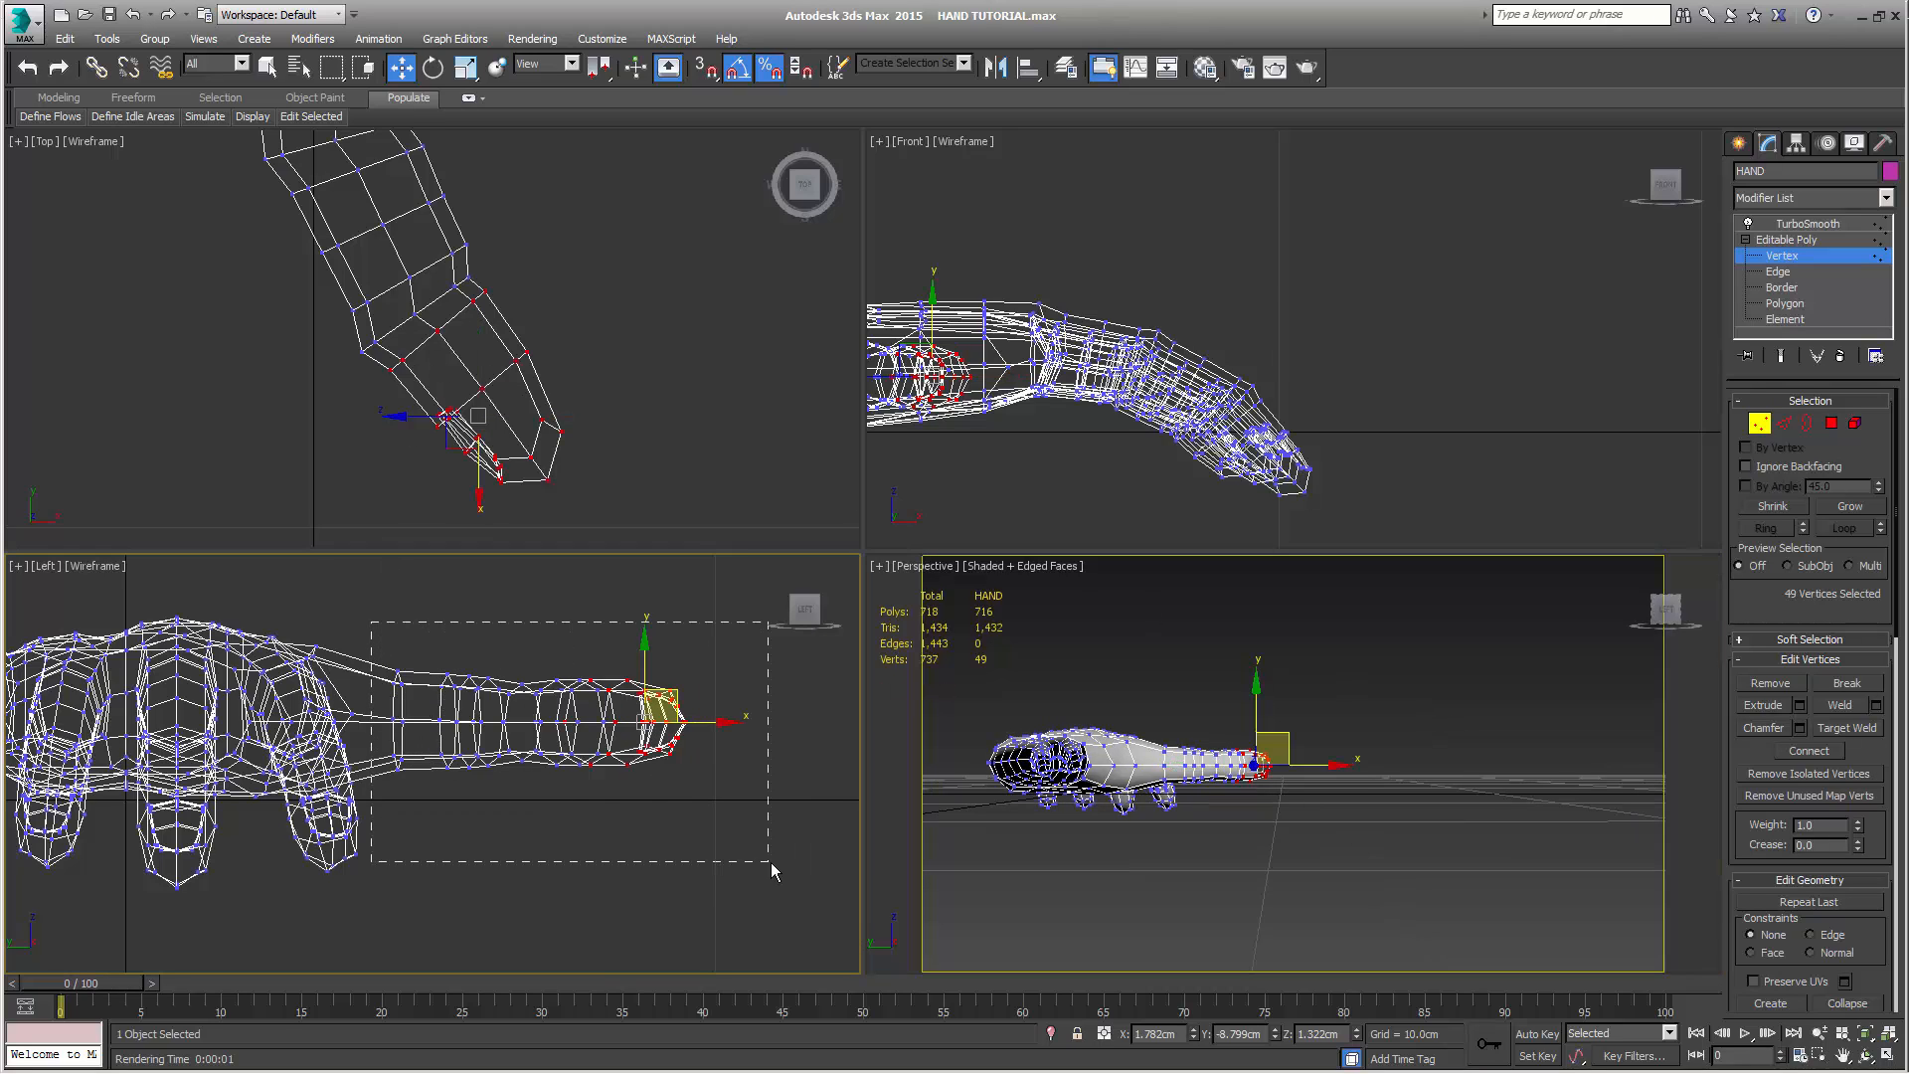
{"action": "left_click_drag", "start_coordinate": [771, 862], "coordinate": [770, 862]}
{"action": "key", "text": "e"}
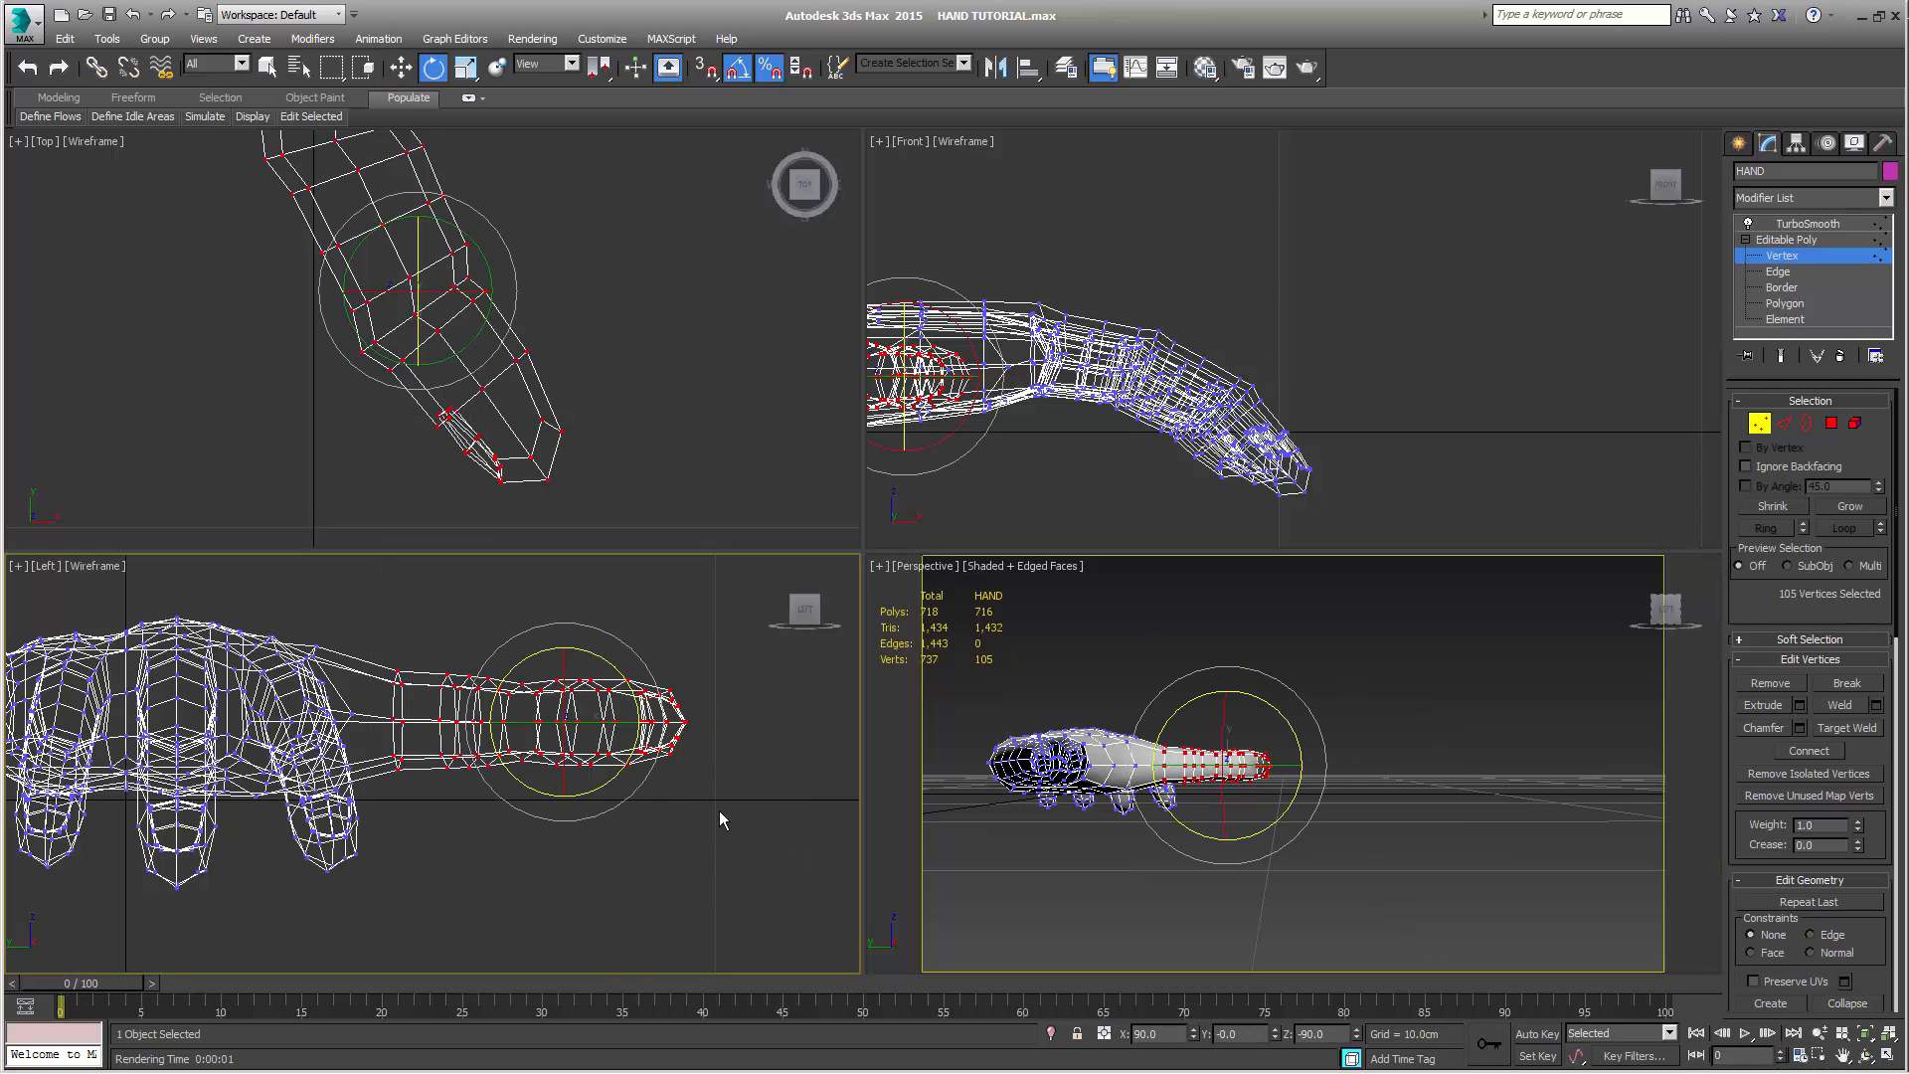
{"action": "left_click_drag", "start_coordinate": [616, 669], "coordinate": [566, 776]}
{"action": "key", "text": "w"}
Move the selected thumb vertices lower and closer to the palm in the Left view, at about Y -6.78 cm, Z -0.27 cm
{"action": "mouse_move", "coordinate": [1129, 888]}
{"action": "middle_mouse_down", "text": "alt"}
{"action": "mouse_move", "coordinate": [1172, 865]}
{"action": "mouse_move", "coordinate": [1116, 893]}
{"action": "middle_mouse_up", "text": "alt"}
{"action": "scroll", "coordinate": [1124, 844], "scroll_direction": "up", "scroll_amount": 2}
{"action": "middle_click_drag", "start_coordinate": [1116, 893], "coordinate": [1119, 911], "text": "alt"}
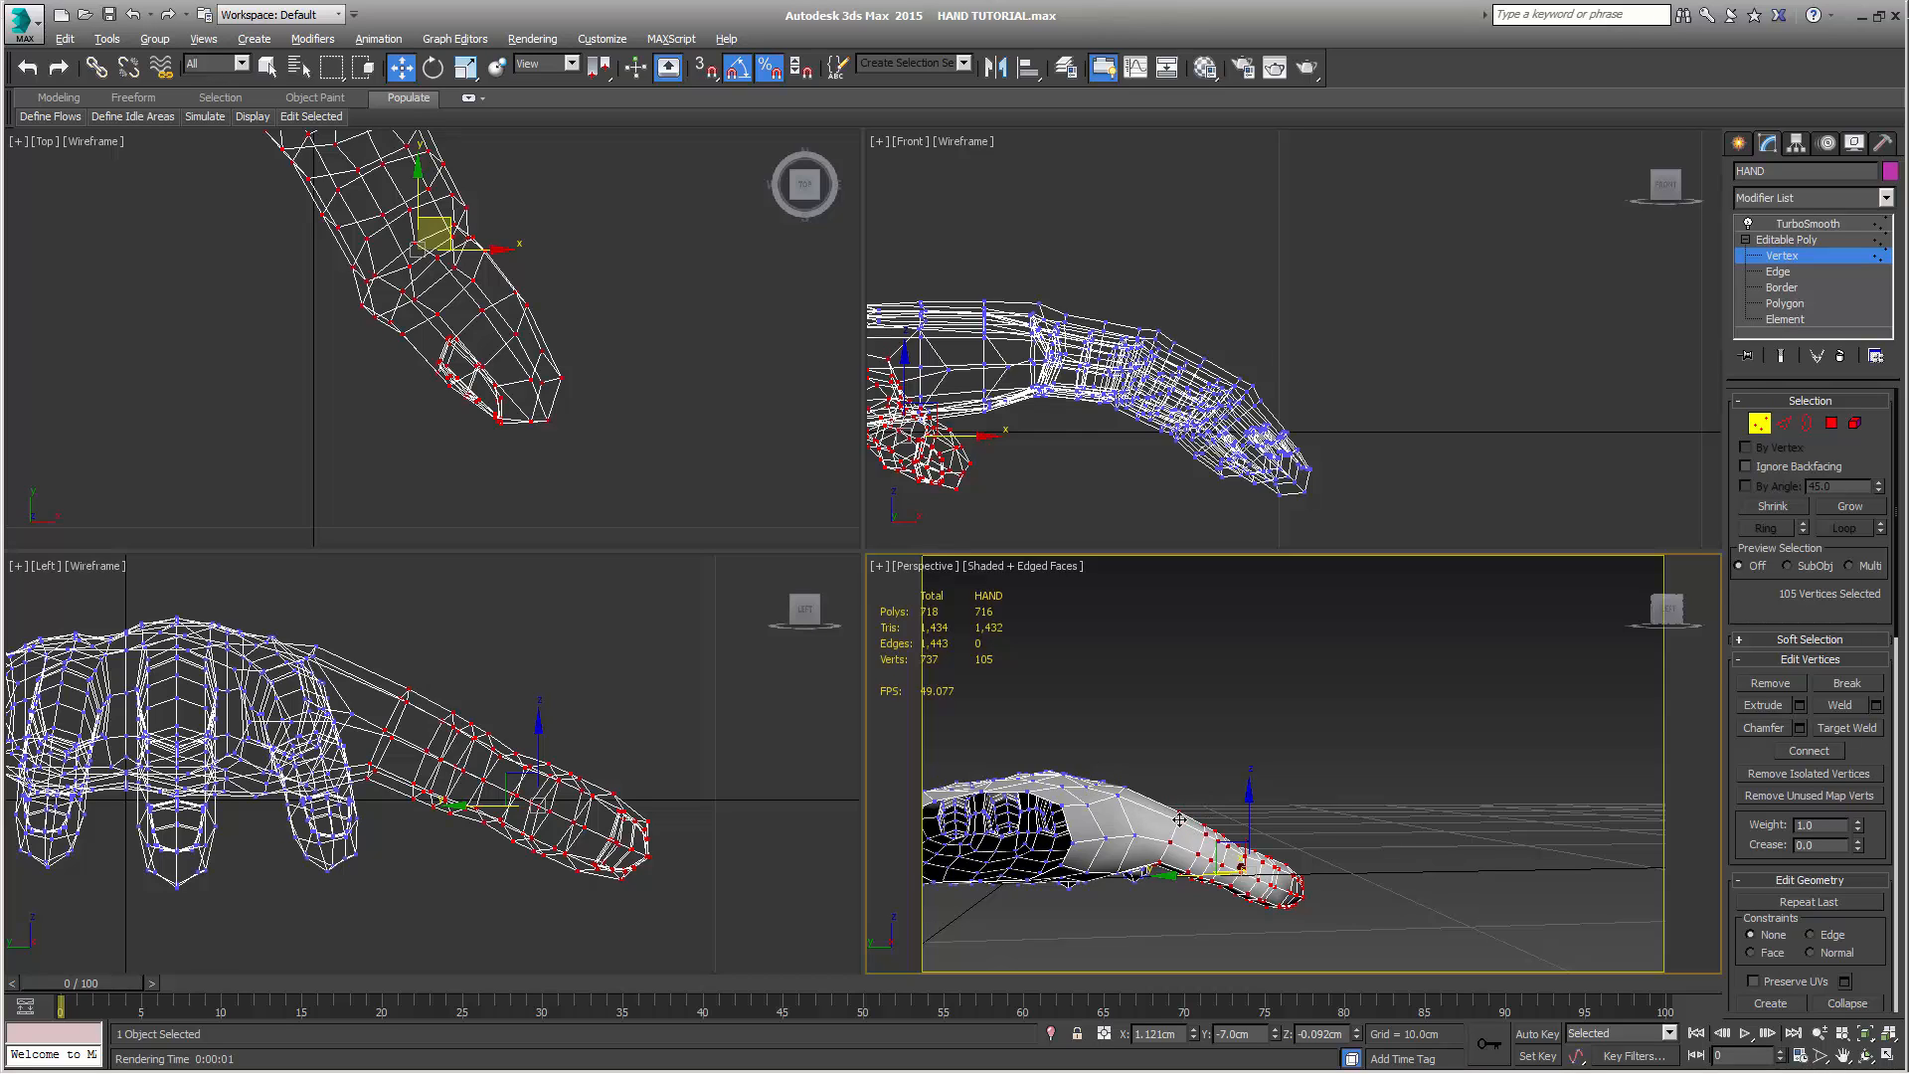
{"action": "middle_click_drag", "start_coordinate": [1179, 820], "coordinate": [1157, 809], "text": "alt"}
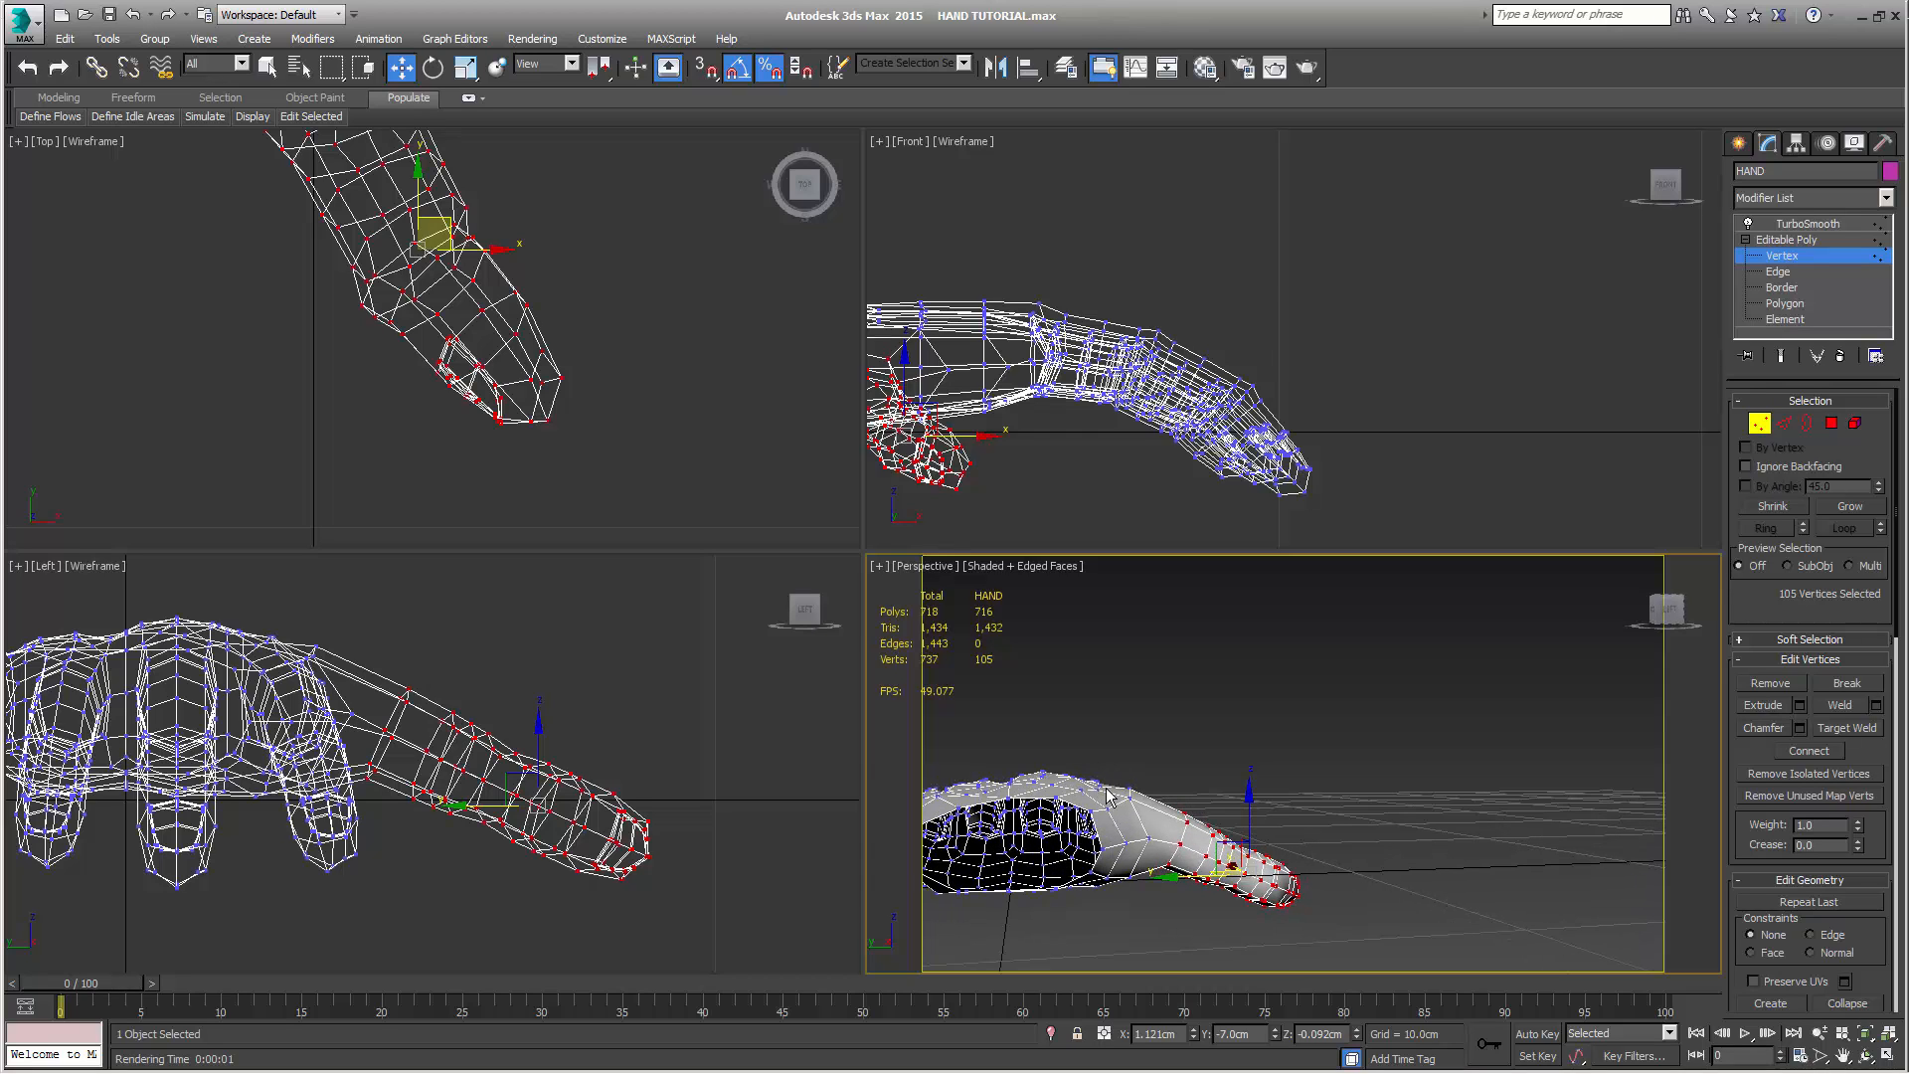
{"action": "middle_click_drag", "start_coordinate": [600, 671], "coordinate": [639, 679]}
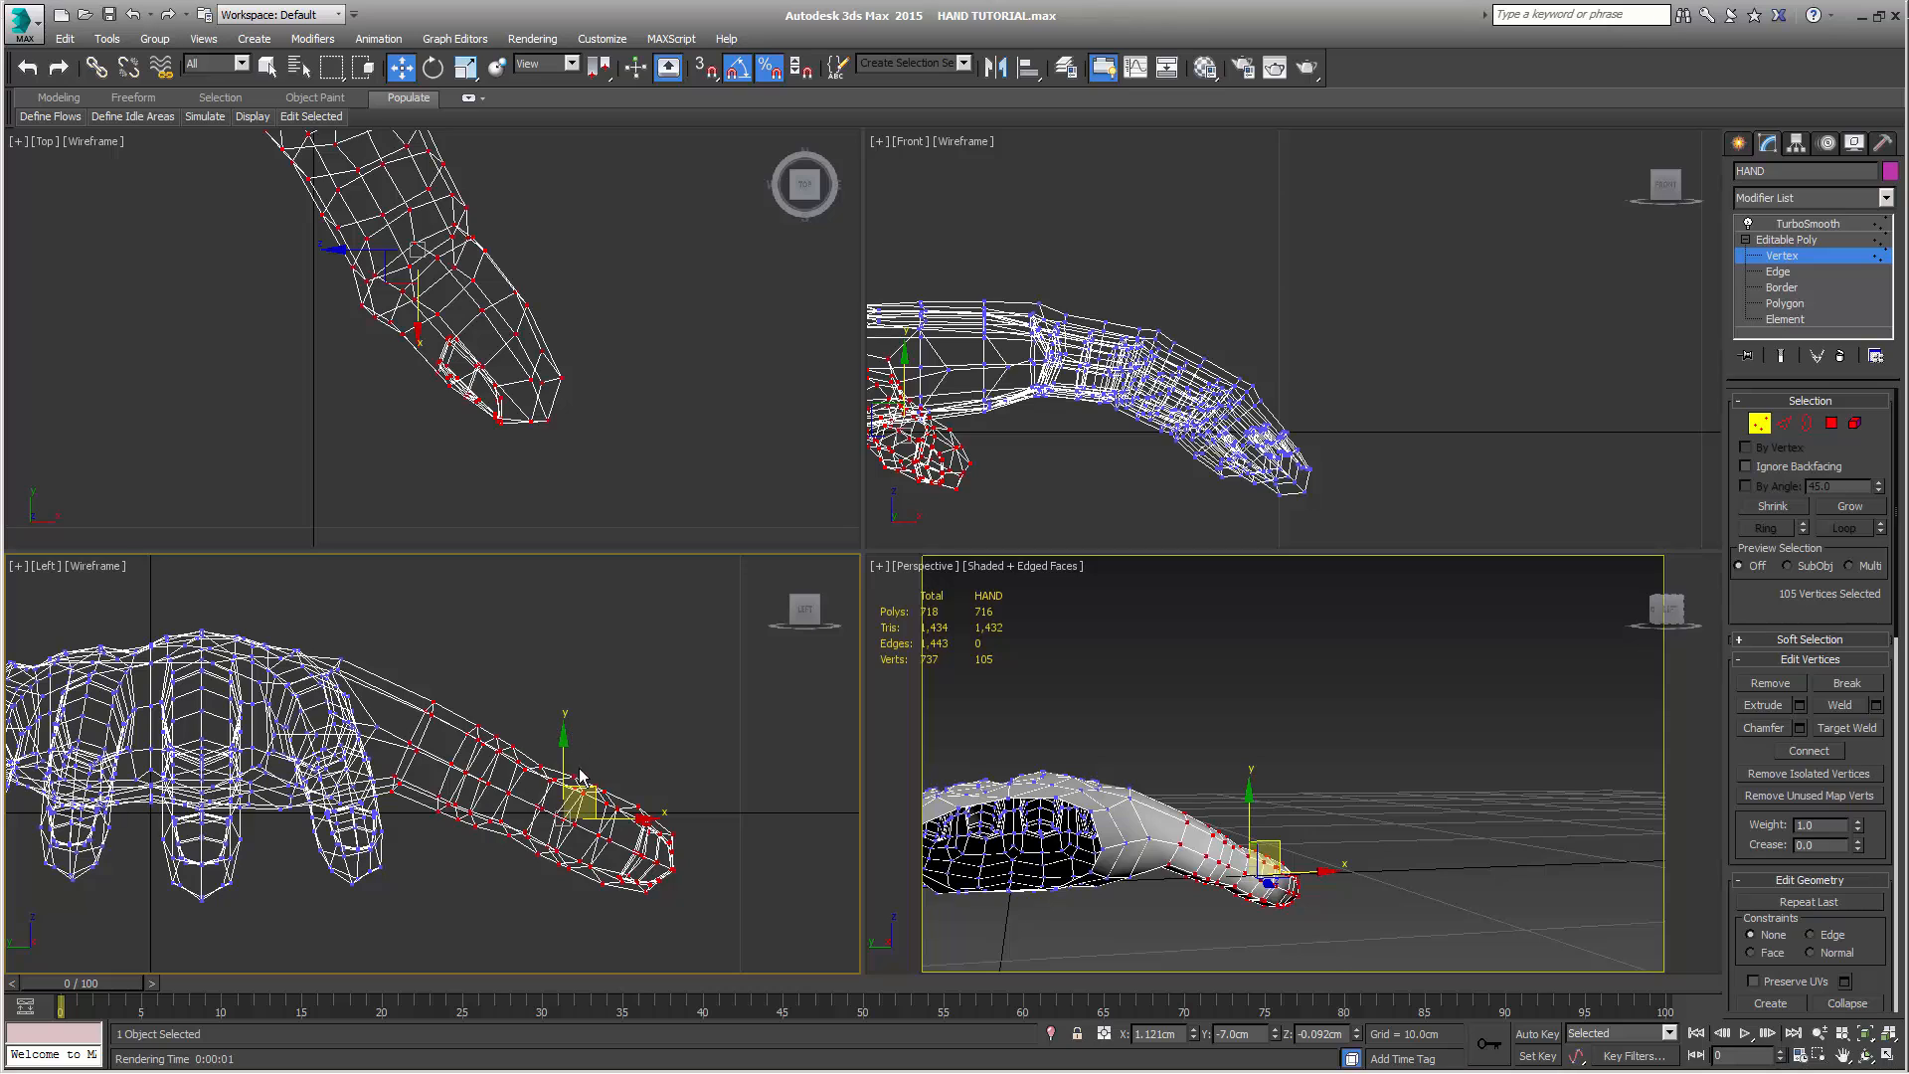
{"action": "left_click_drag", "start_coordinate": [590, 788], "coordinate": [620, 843]}
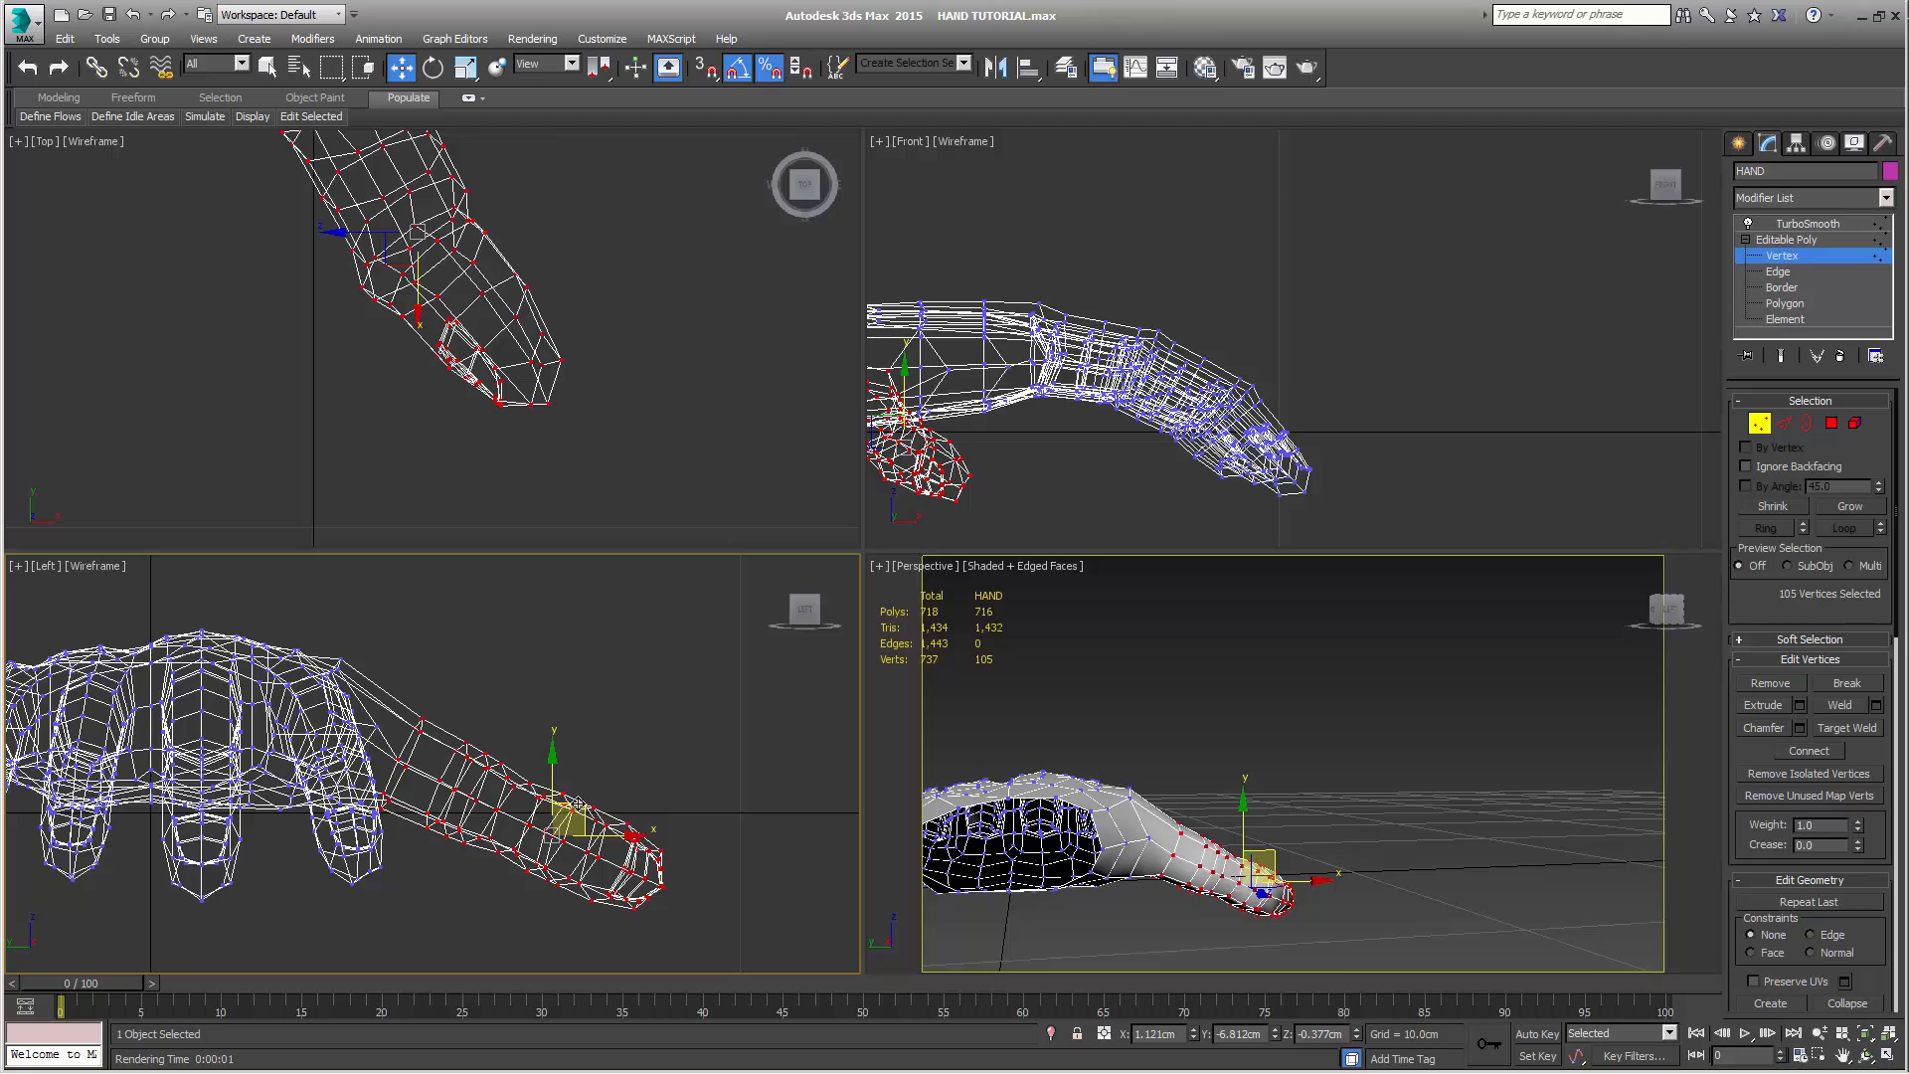
{"action": "left_click_drag", "start_coordinate": [579, 801], "coordinate": [576, 794]}
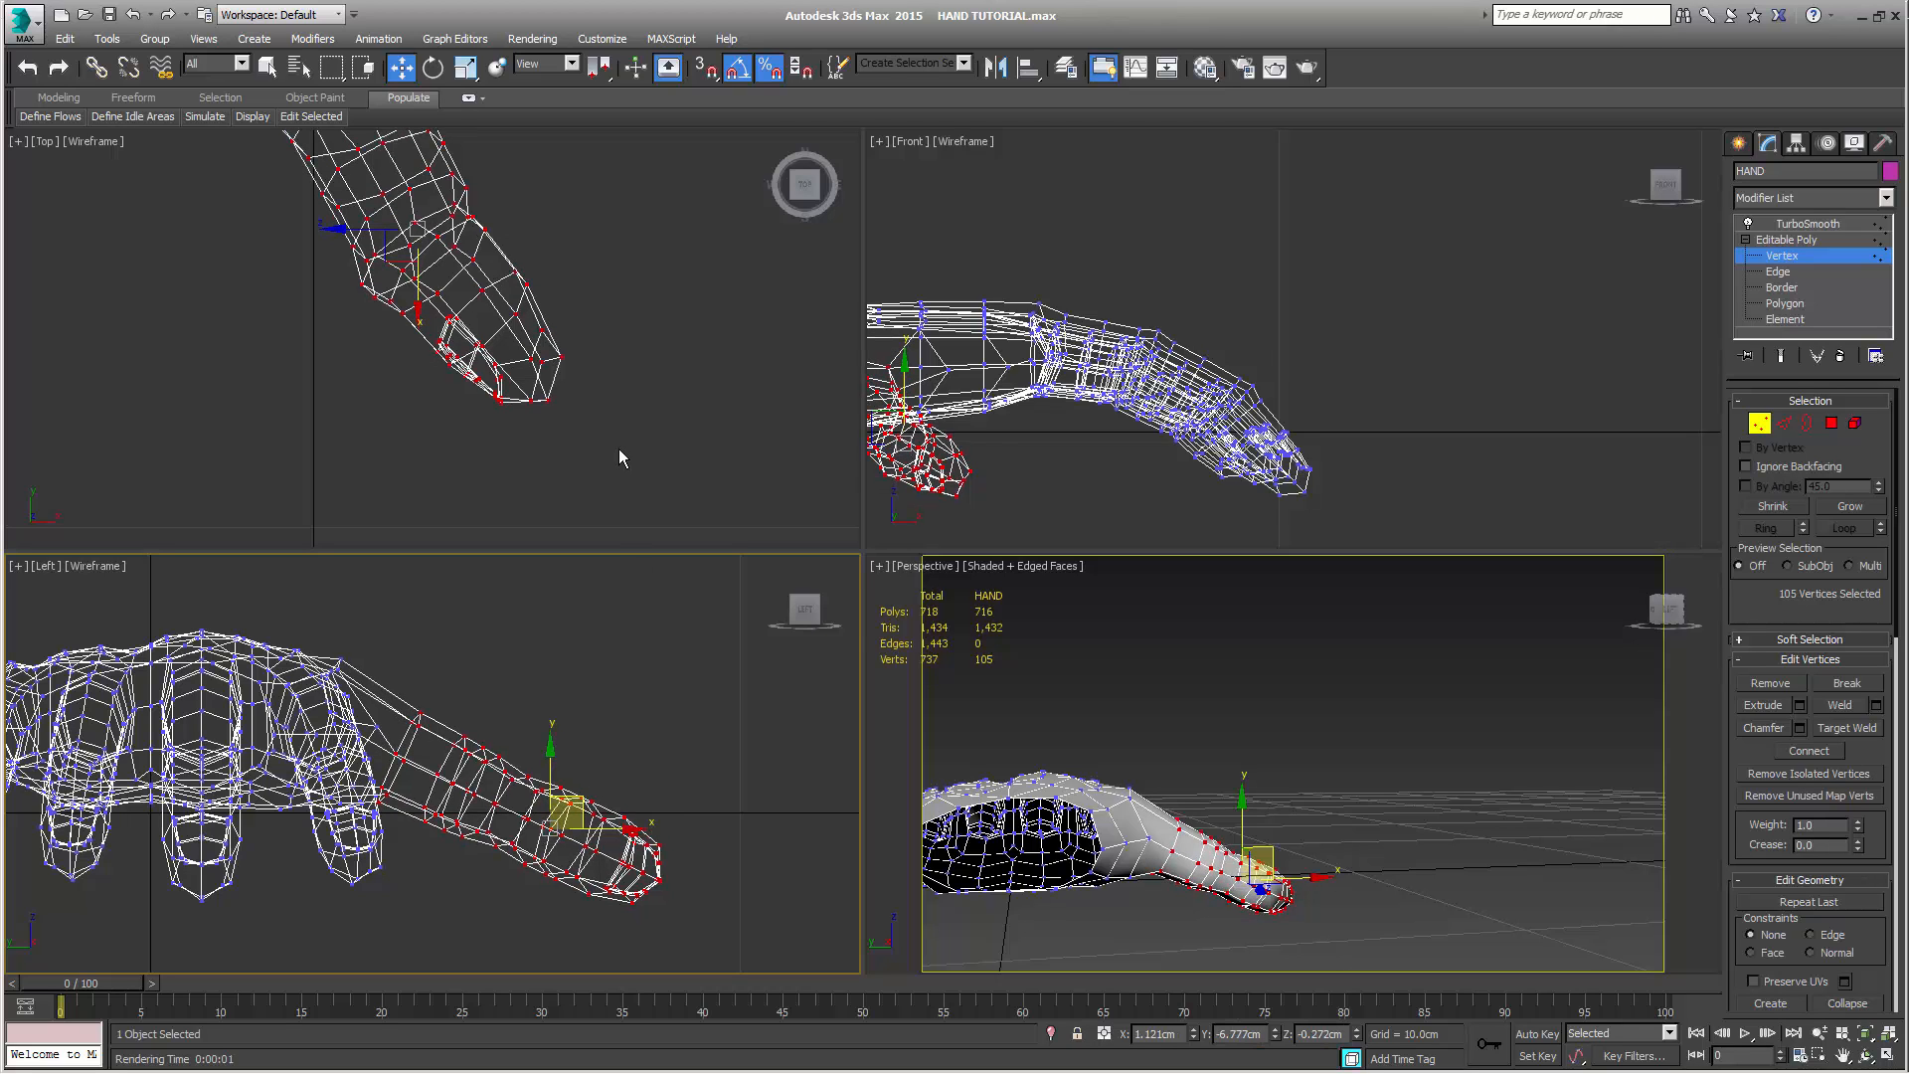
Select the edge vertex between the thumb and index finger in the Top view and move it to about X 2.13 cm, Y -3.57 cm
{"action": "scroll", "coordinate": [620, 453], "scroll_direction": "down", "scroll_amount": 3}
{"action": "middle_click_drag", "start_coordinate": [621, 472], "coordinate": [634, 534]}
{"action": "scroll", "coordinate": [614, 452], "scroll_direction": "down", "scroll_amount": 2}
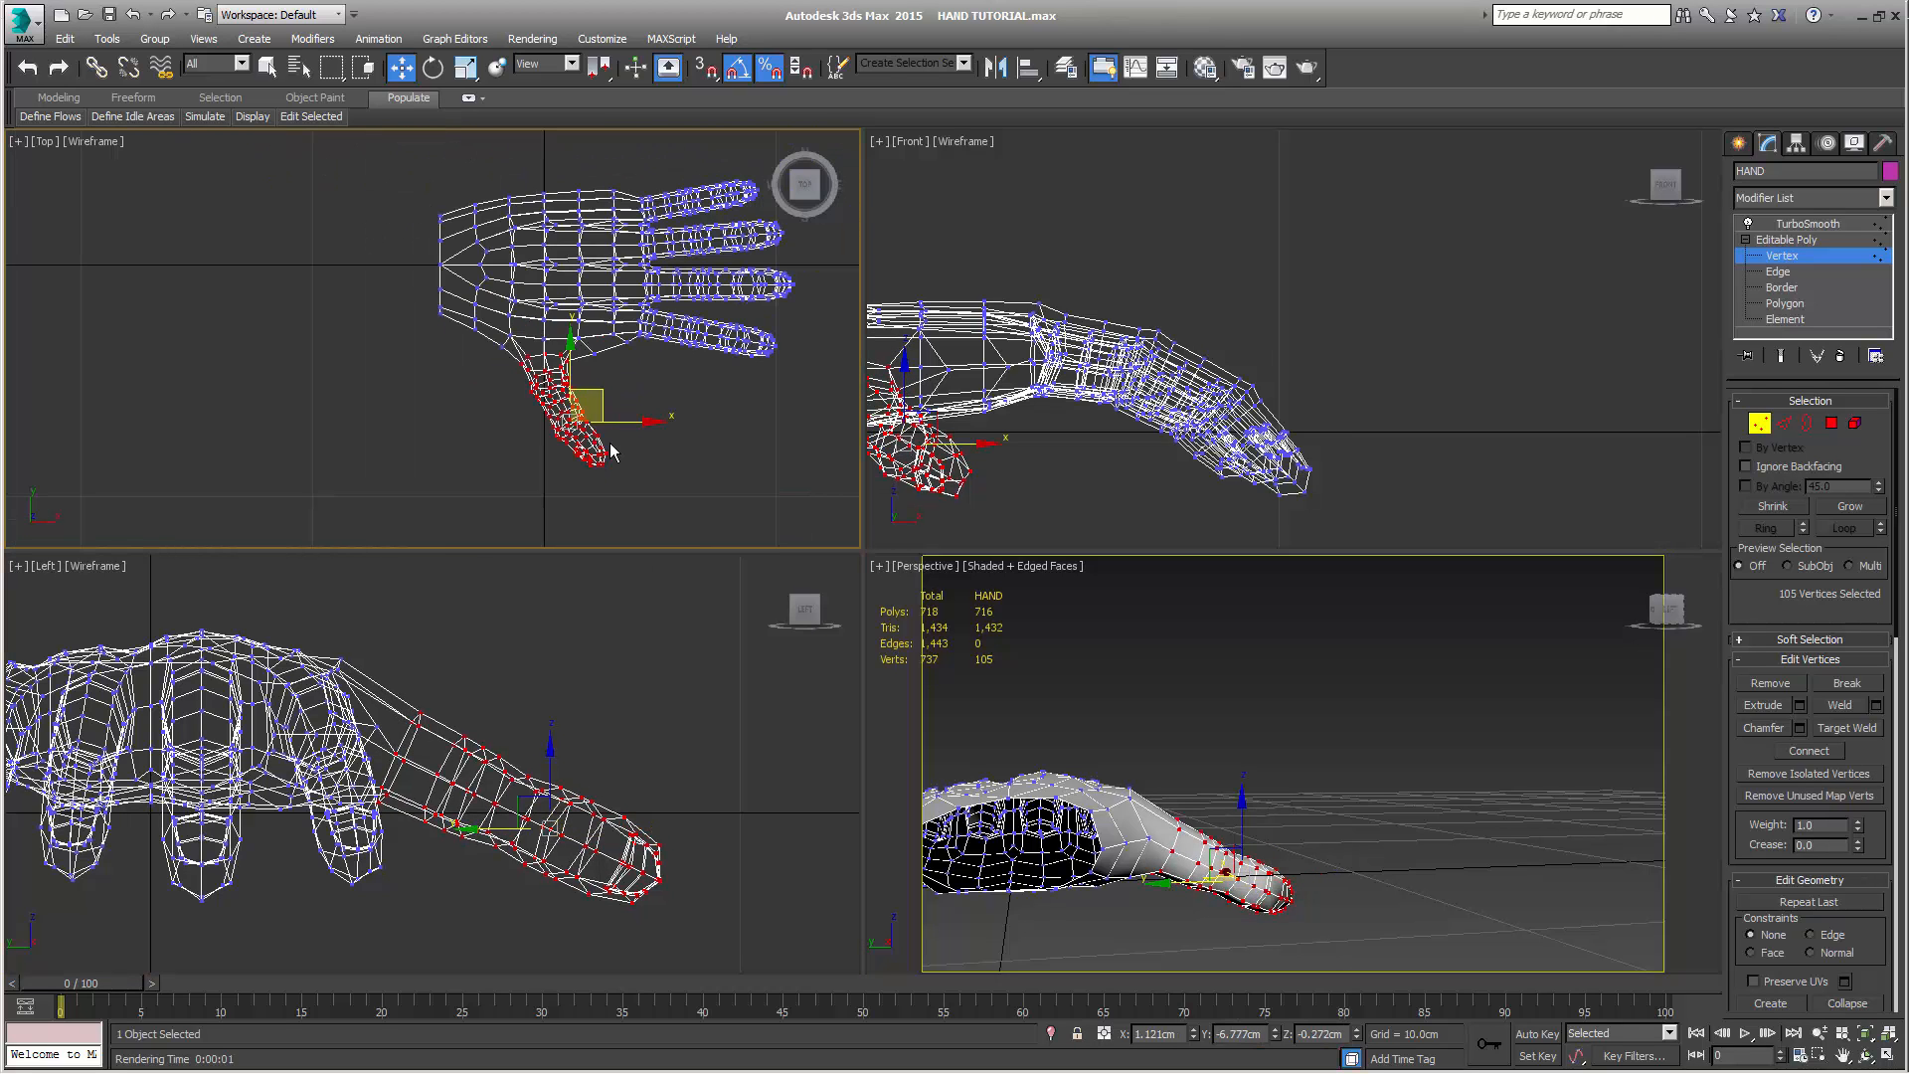
{"action": "scroll", "coordinate": [636, 482], "scroll_direction": "up", "scroll_amount": 2}
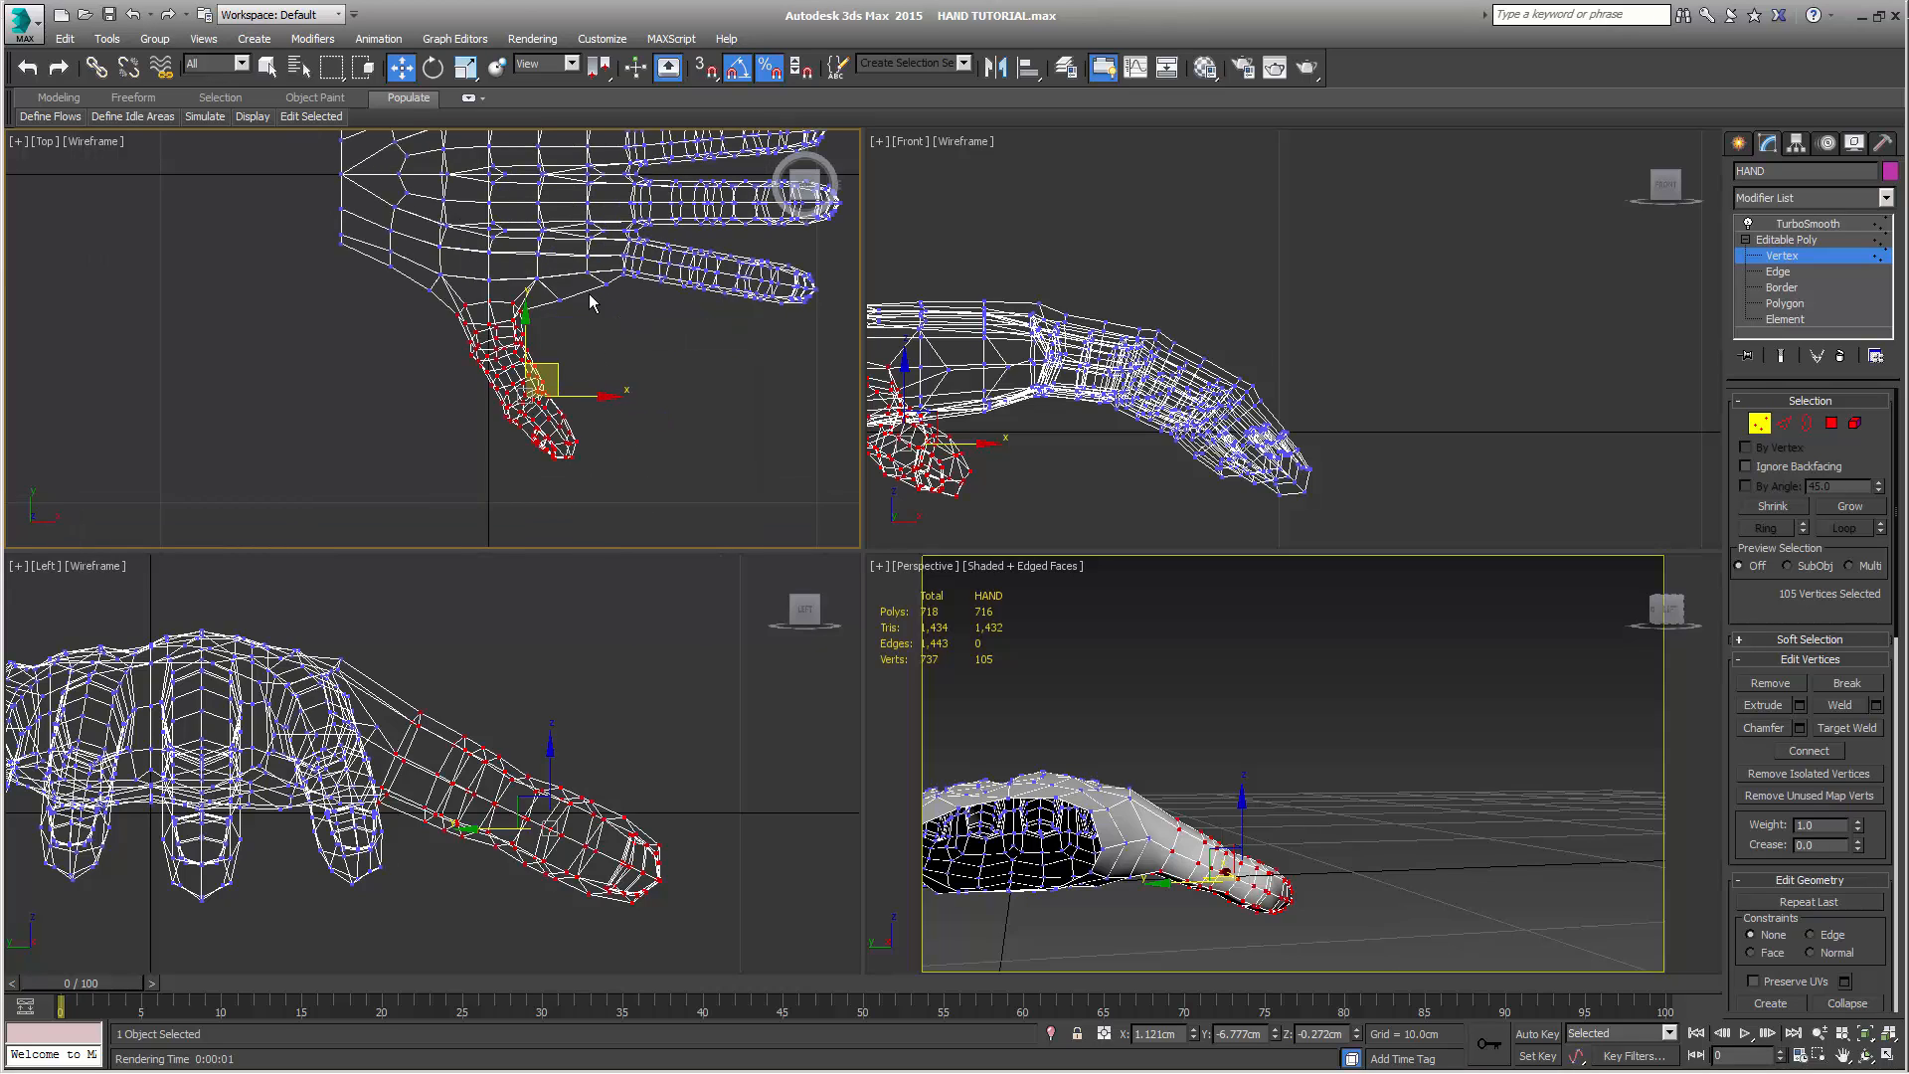
{"action": "left_click_drag", "start_coordinate": [580, 321], "coordinate": [585, 260]}
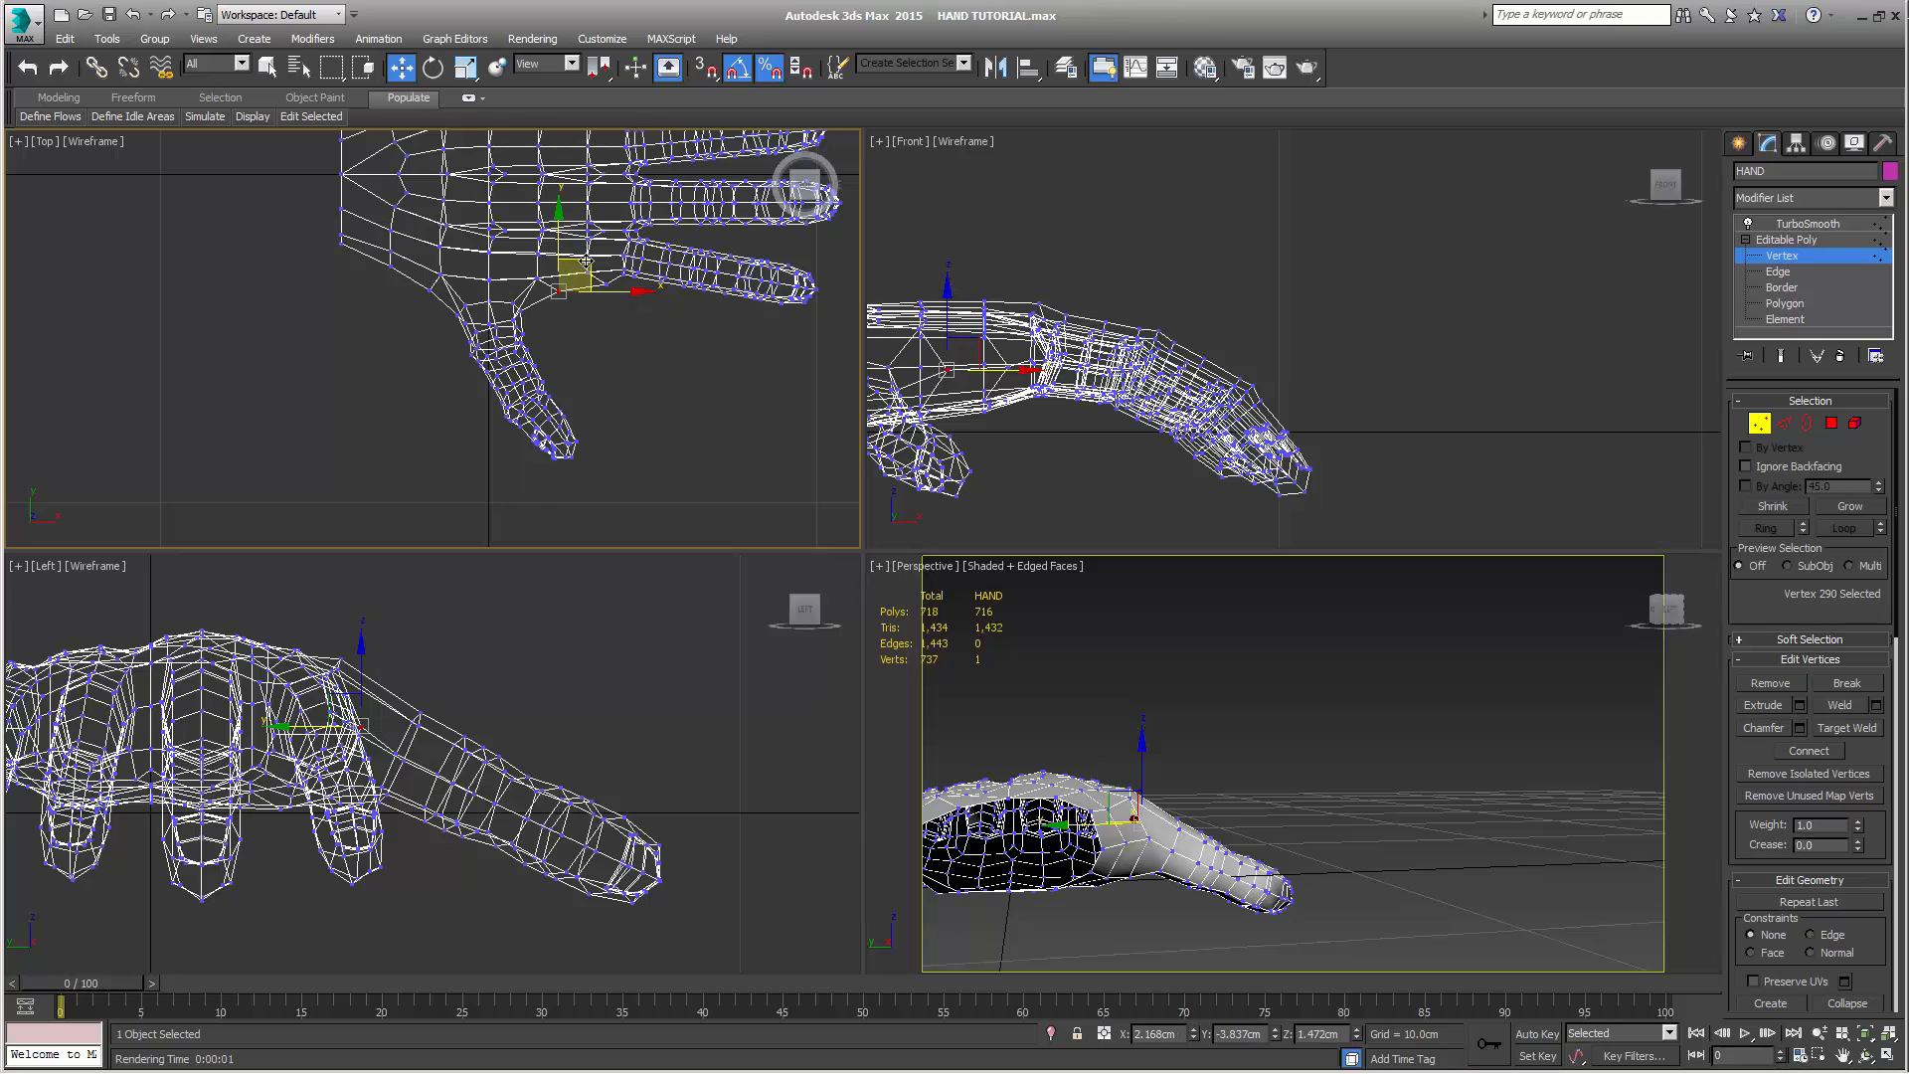
Select the web vertex at the thumb's inner base and move it to about X 1.36 cm, Y -4.22 cm in the Top view
{"action": "scroll", "coordinate": [631, 658], "scroll_direction": "up", "scroll_amount": 4}
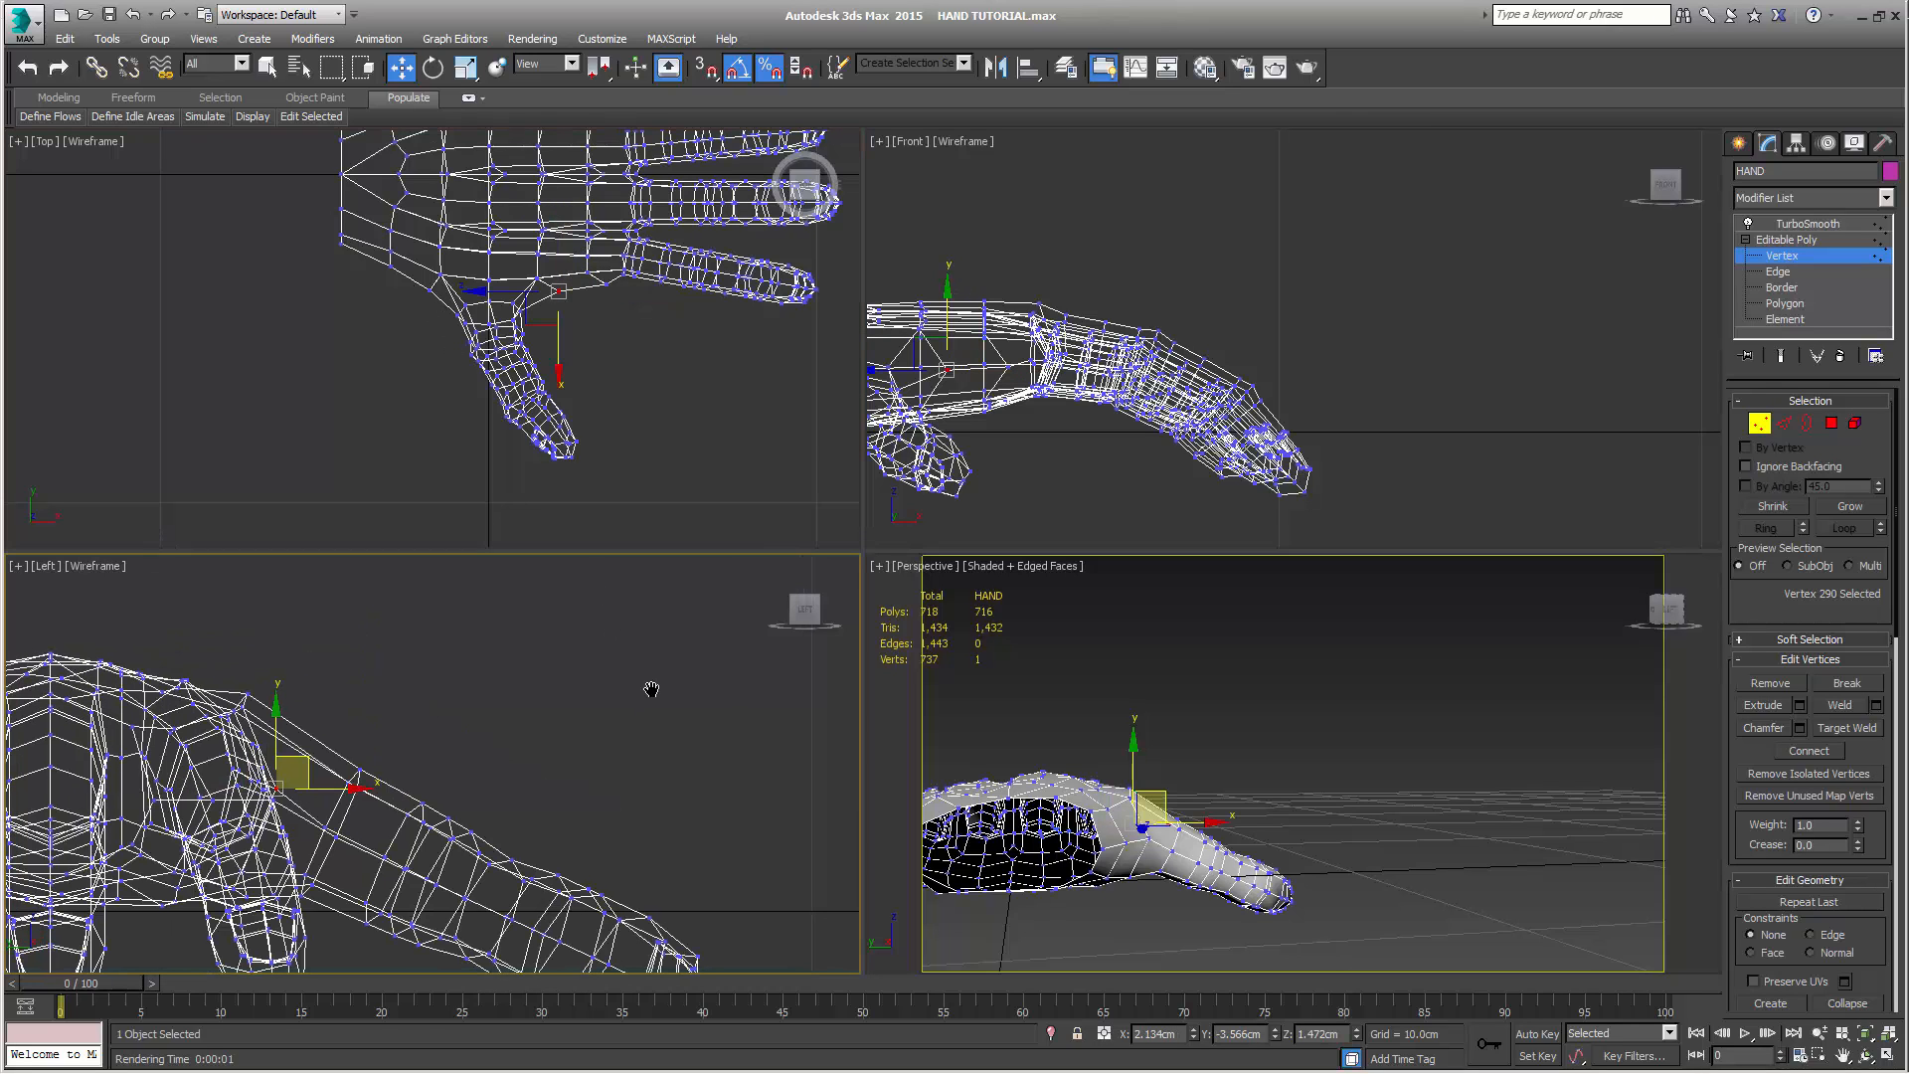
{"action": "left_click", "coordinate": [355, 822]}
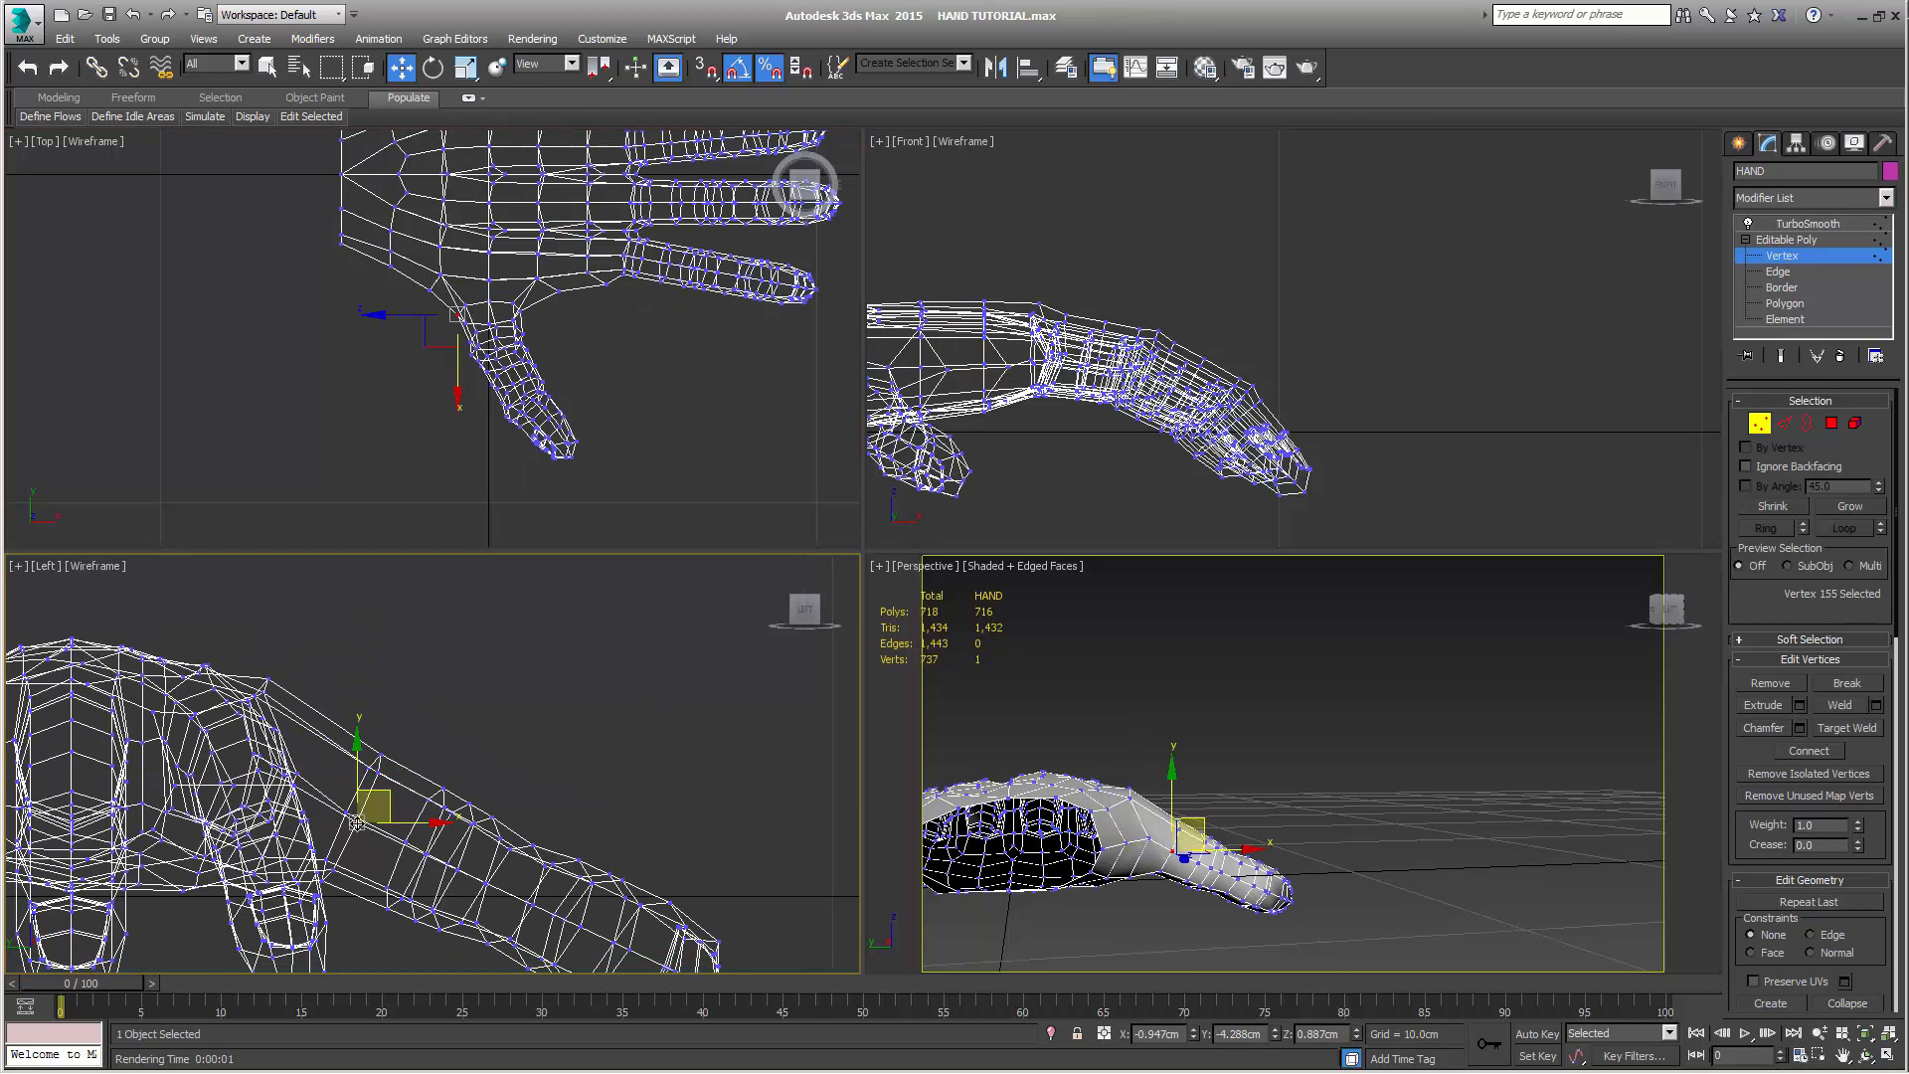
{"action": "left_click", "coordinate": [343, 814]}
{"action": "right_click", "coordinate": [618, 348]}
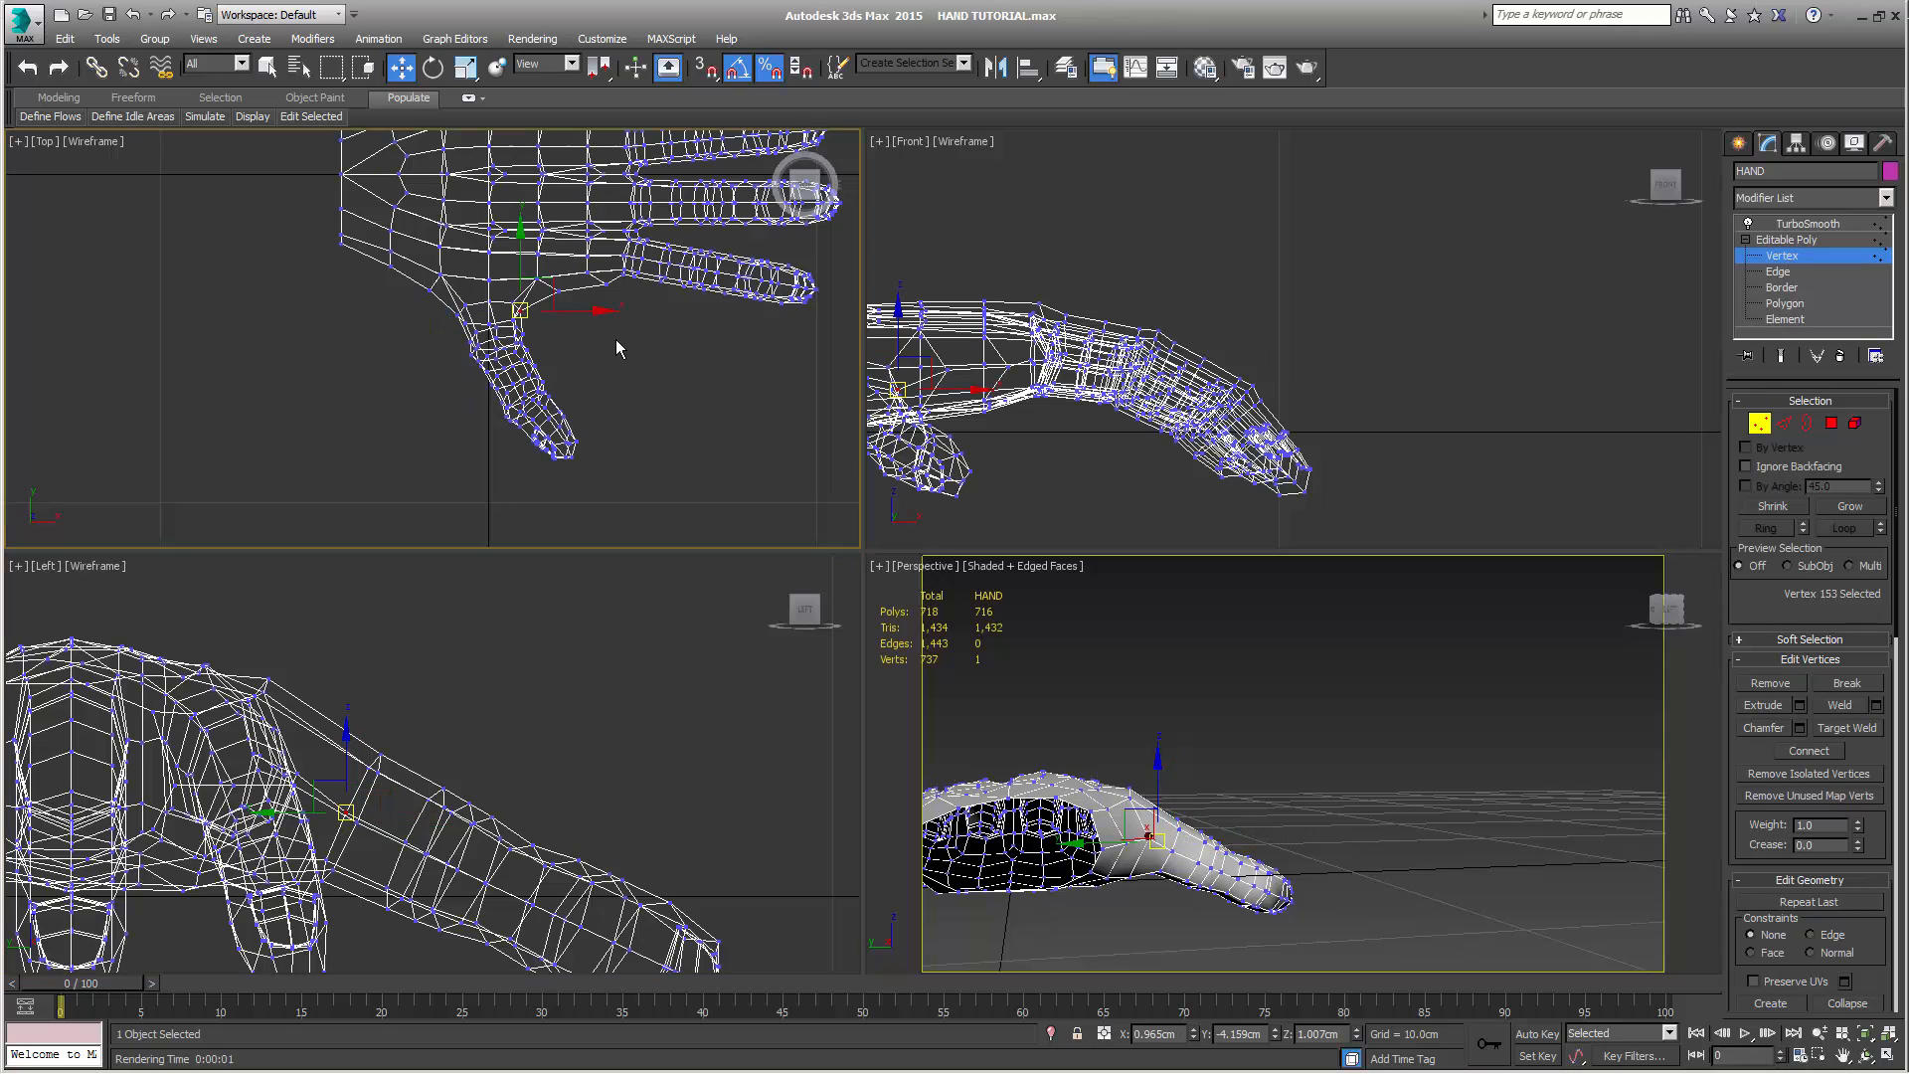
{"action": "left_click_drag", "start_coordinate": [554, 284], "coordinate": [573, 316]}
{"action": "middle_click_drag", "start_coordinate": [609, 432], "coordinate": [581, 495]}
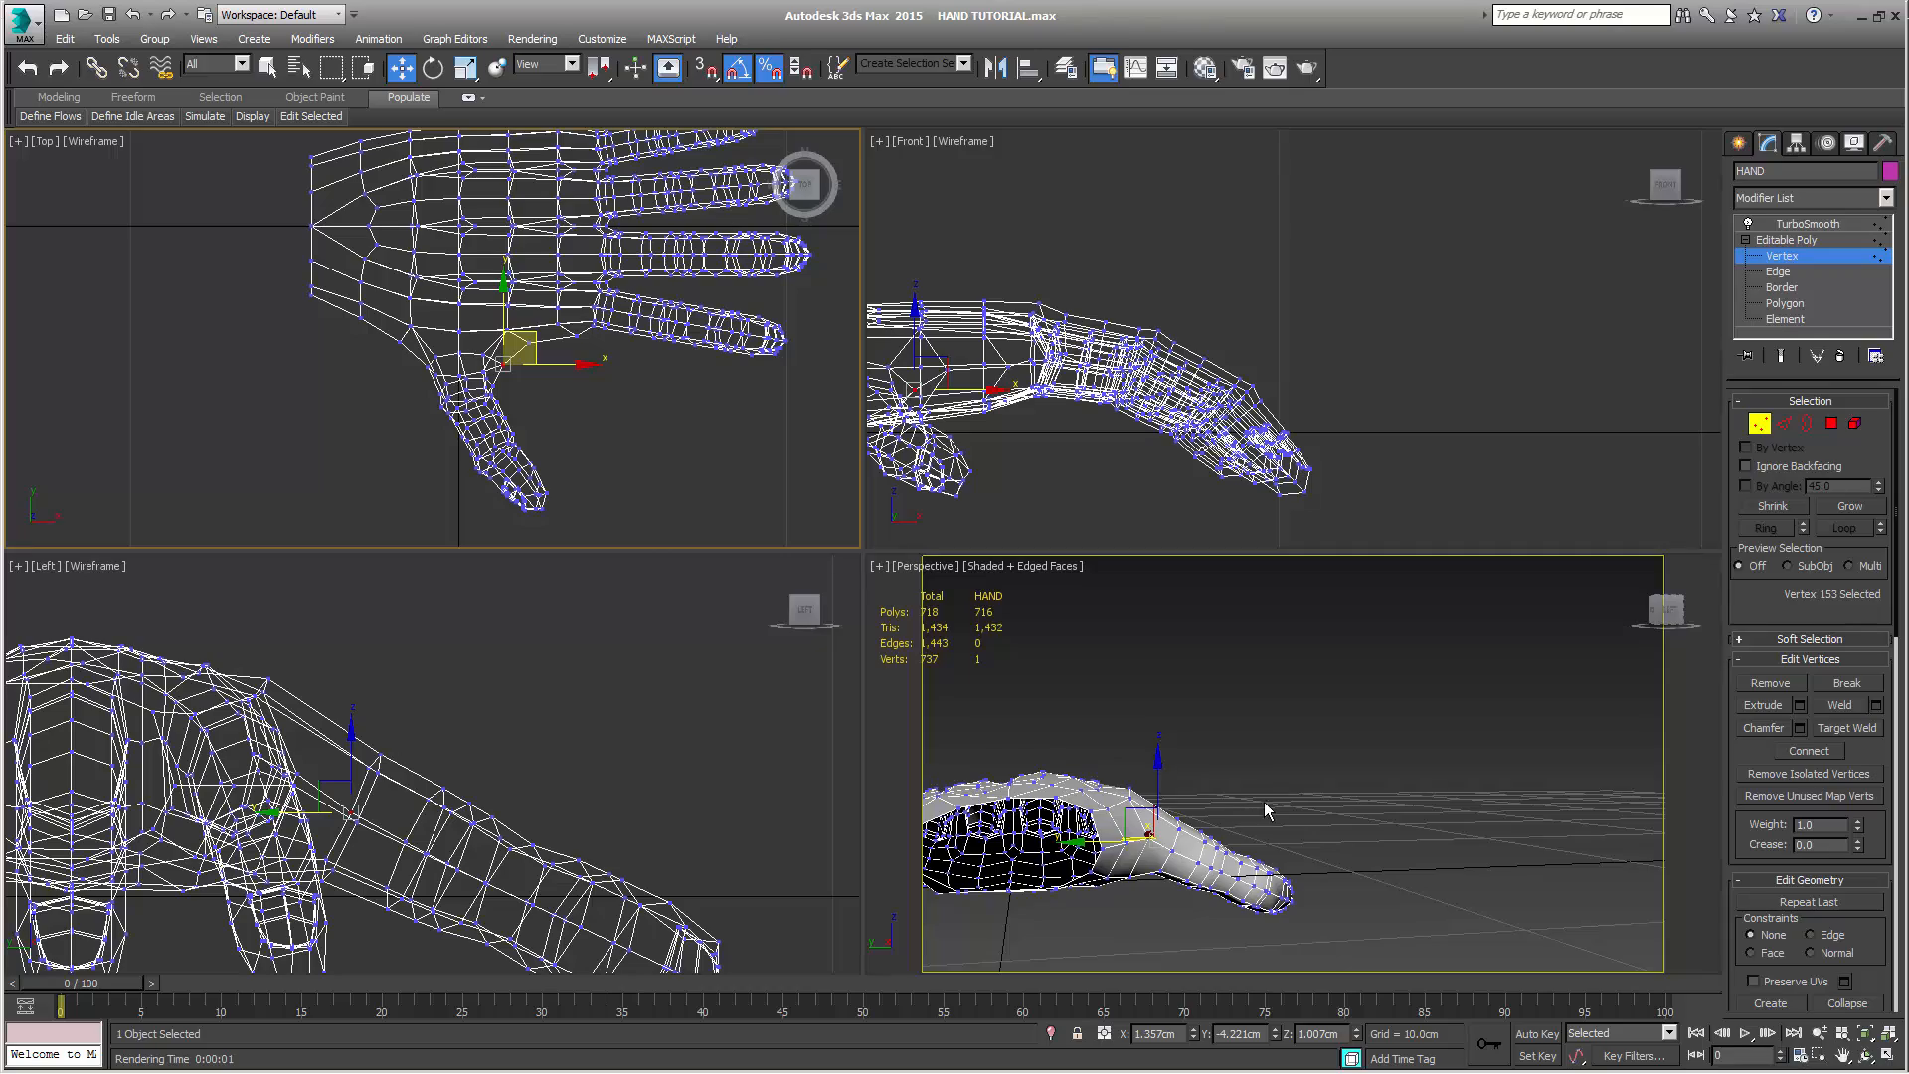
Lower two vertices on the back of the hand above the thumb's base to about Z 2.51 cm and Z 2.31 cm
{"action": "middle_click_drag", "start_coordinate": [1269, 812], "coordinate": [1333, 900], "text": "alt"}
{"action": "key", "text": "q"}
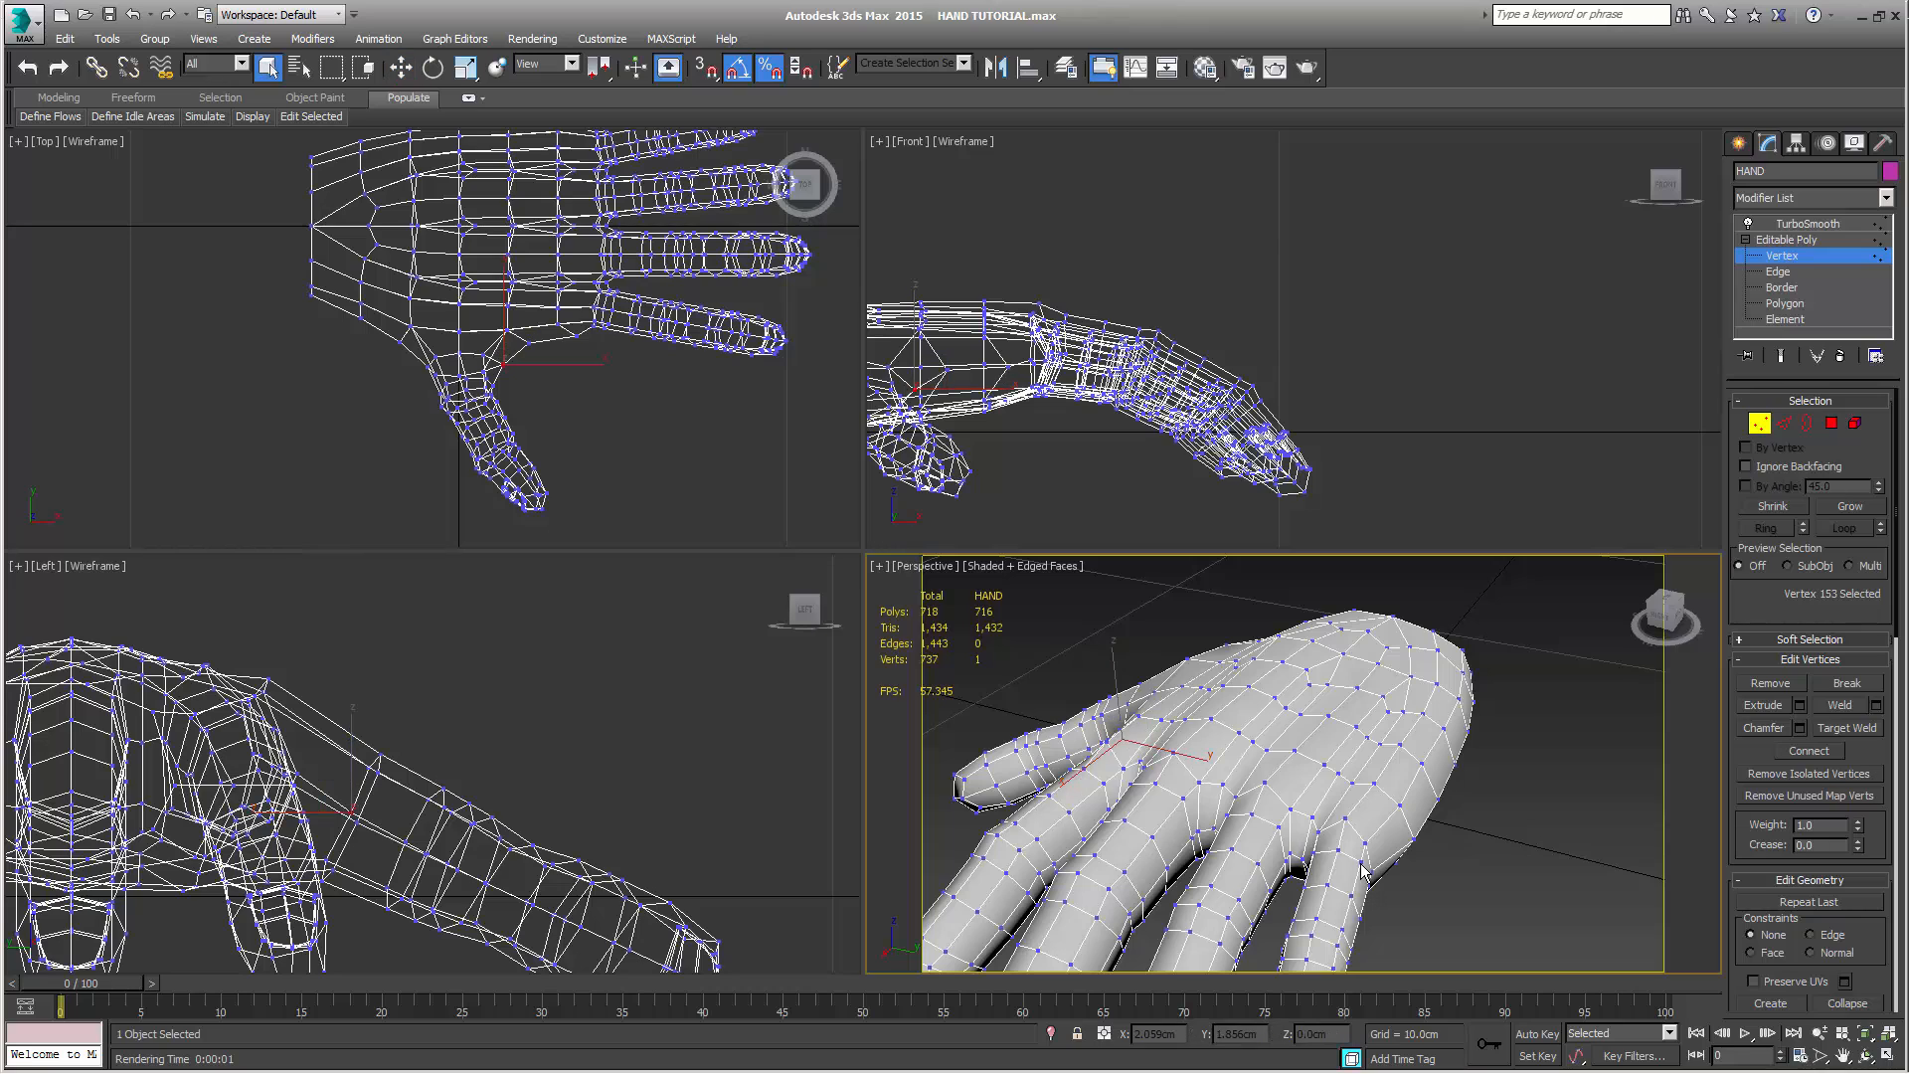
{"action": "middle_click_drag", "start_coordinate": [1399, 832], "coordinate": [1422, 716], "text": "alt"}
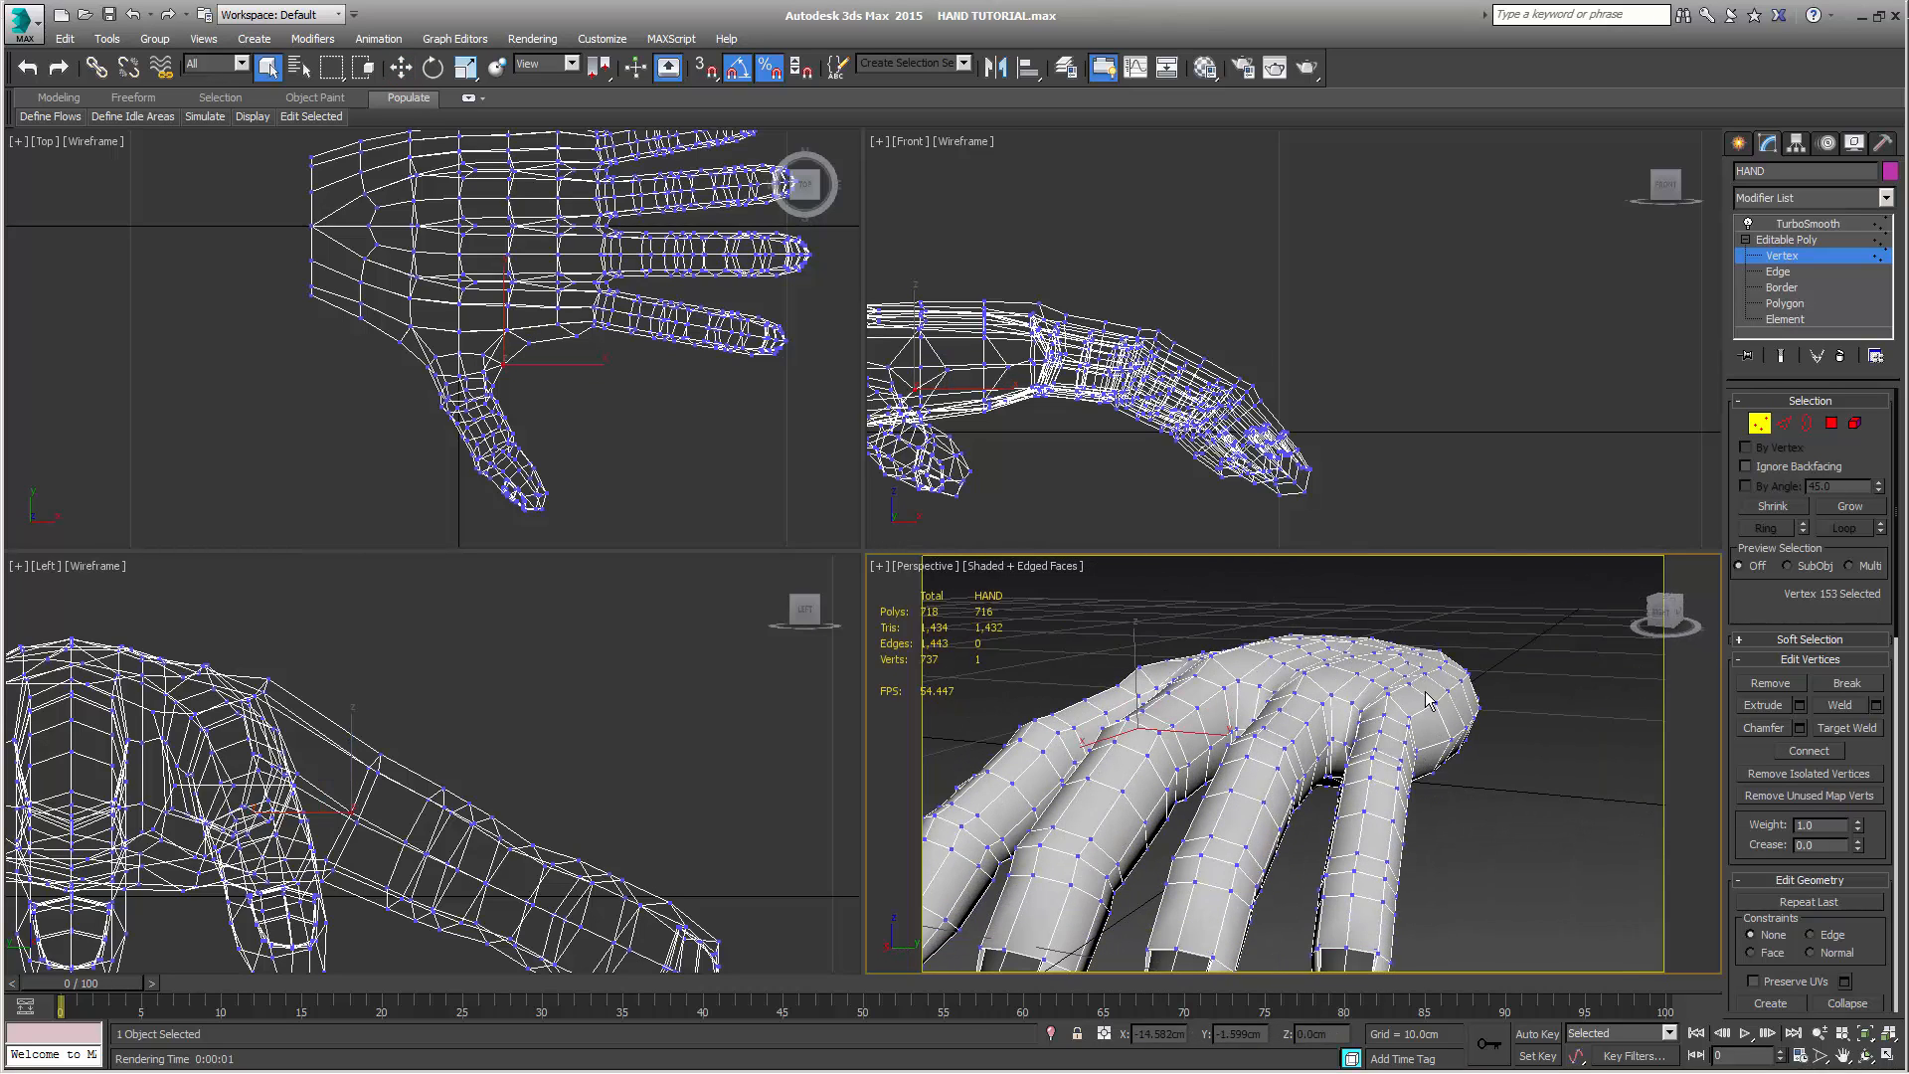
{"action": "middle_click_drag", "start_coordinate": [1251, 656], "coordinate": [1269, 713], "text": "alt"}
{"action": "middle_click_drag", "start_coordinate": [1217, 644], "coordinate": [1196, 699], "text": "alt"}
{"action": "left_click", "coordinate": [1192, 686]}
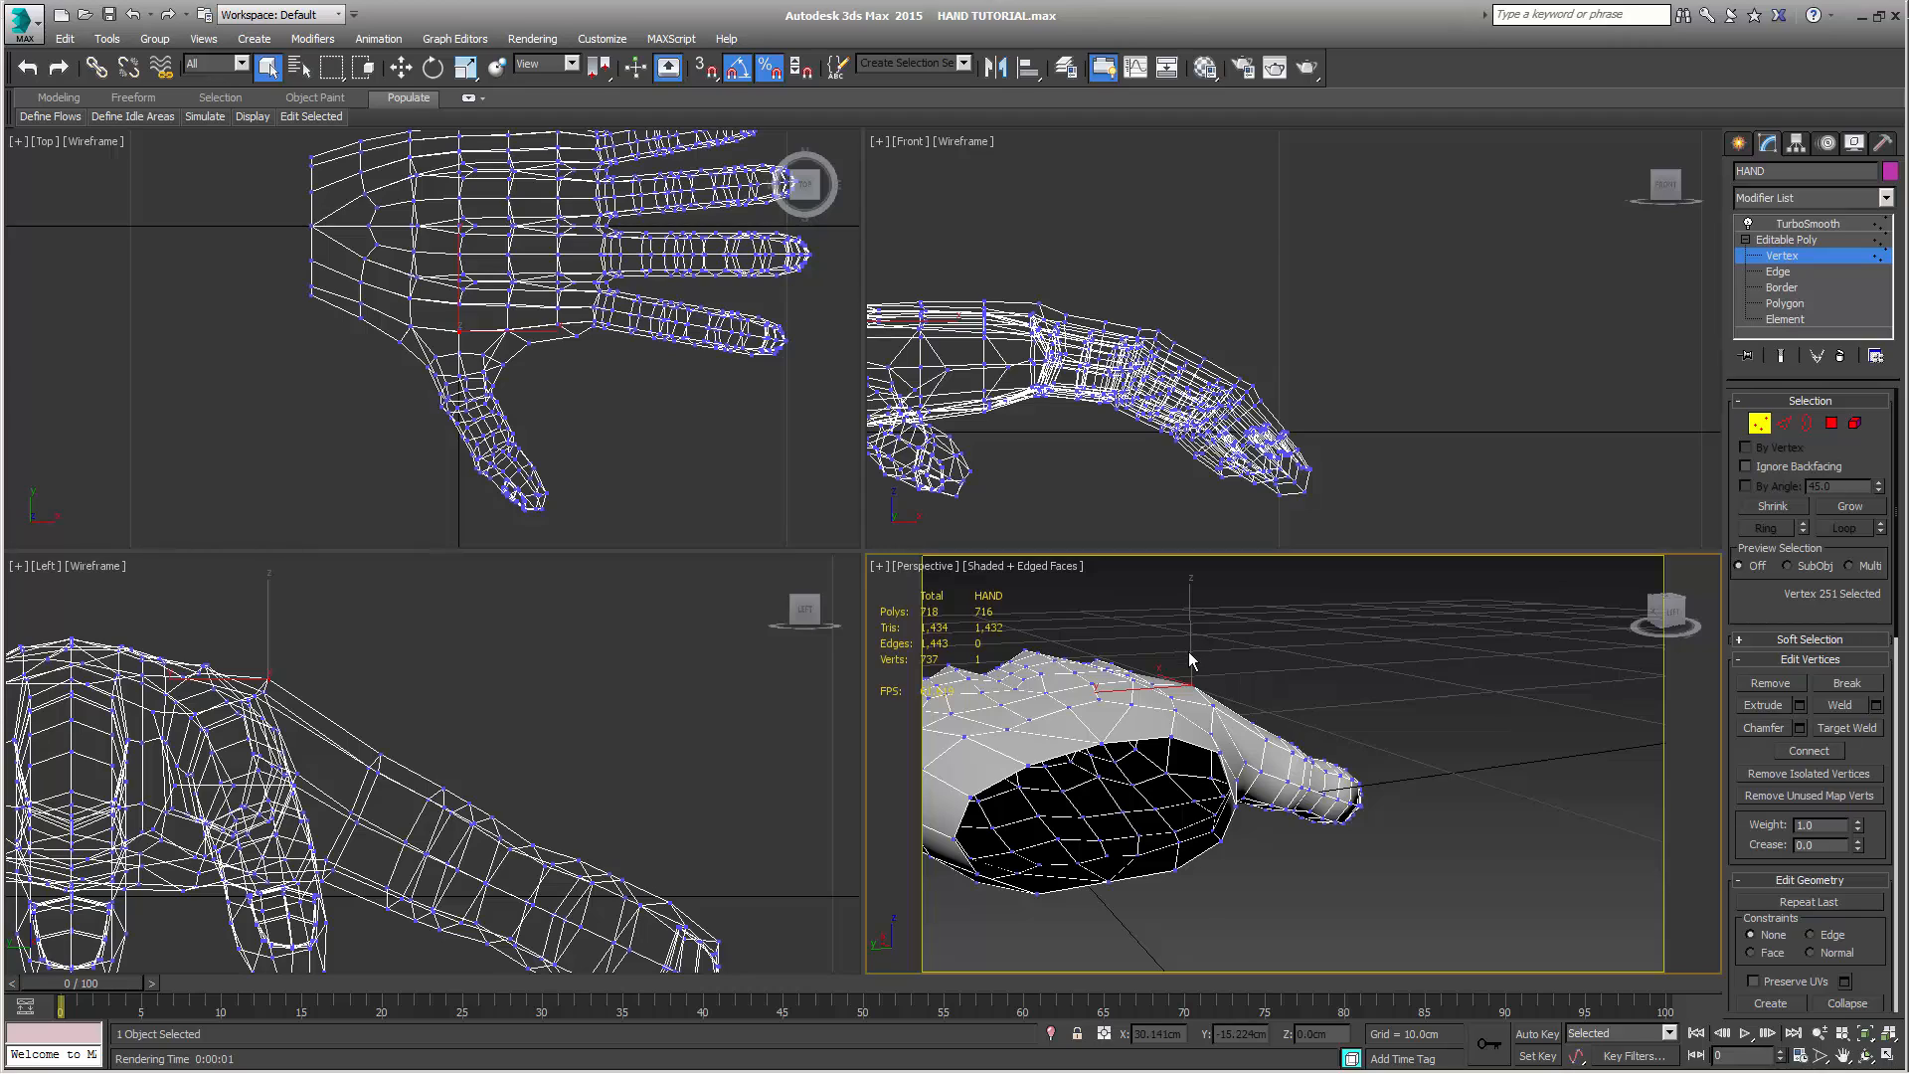
{"action": "key", "text": "w"}
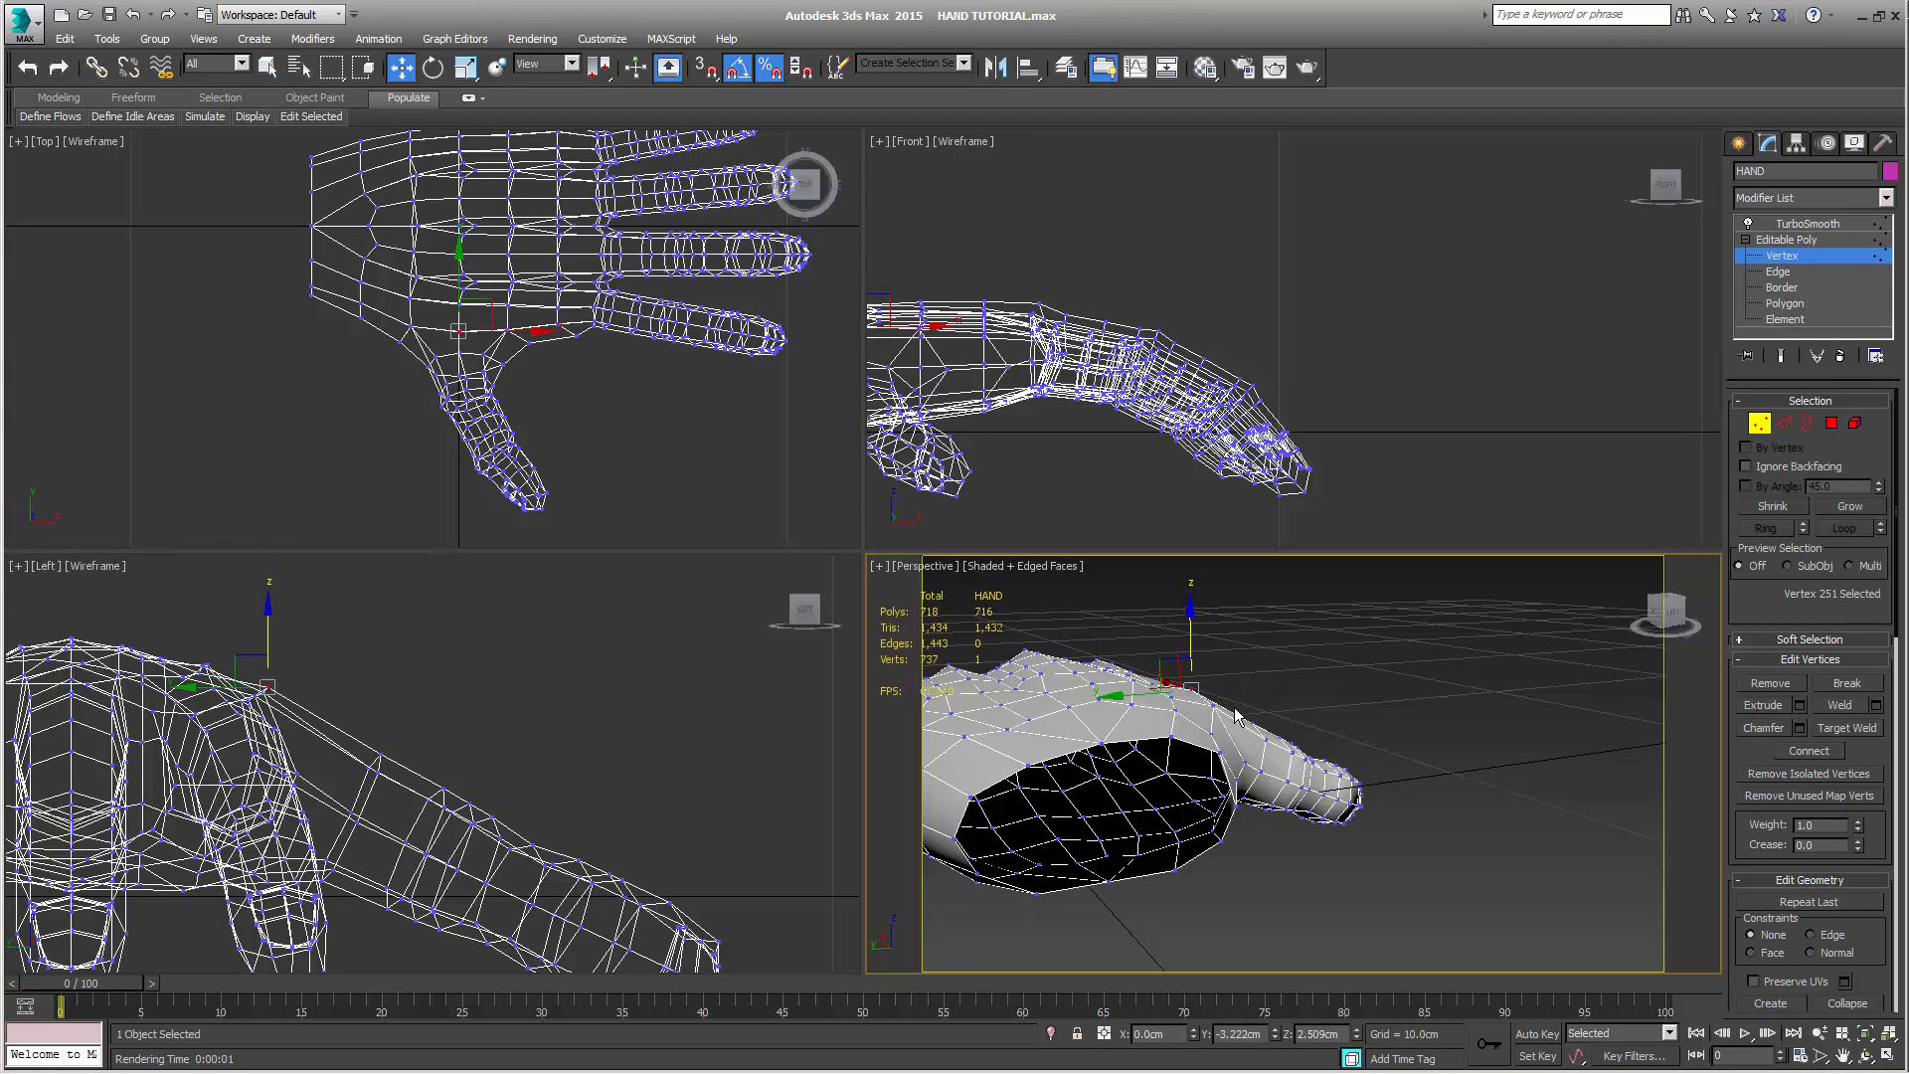
{"action": "left_click", "coordinate": [1214, 705]}
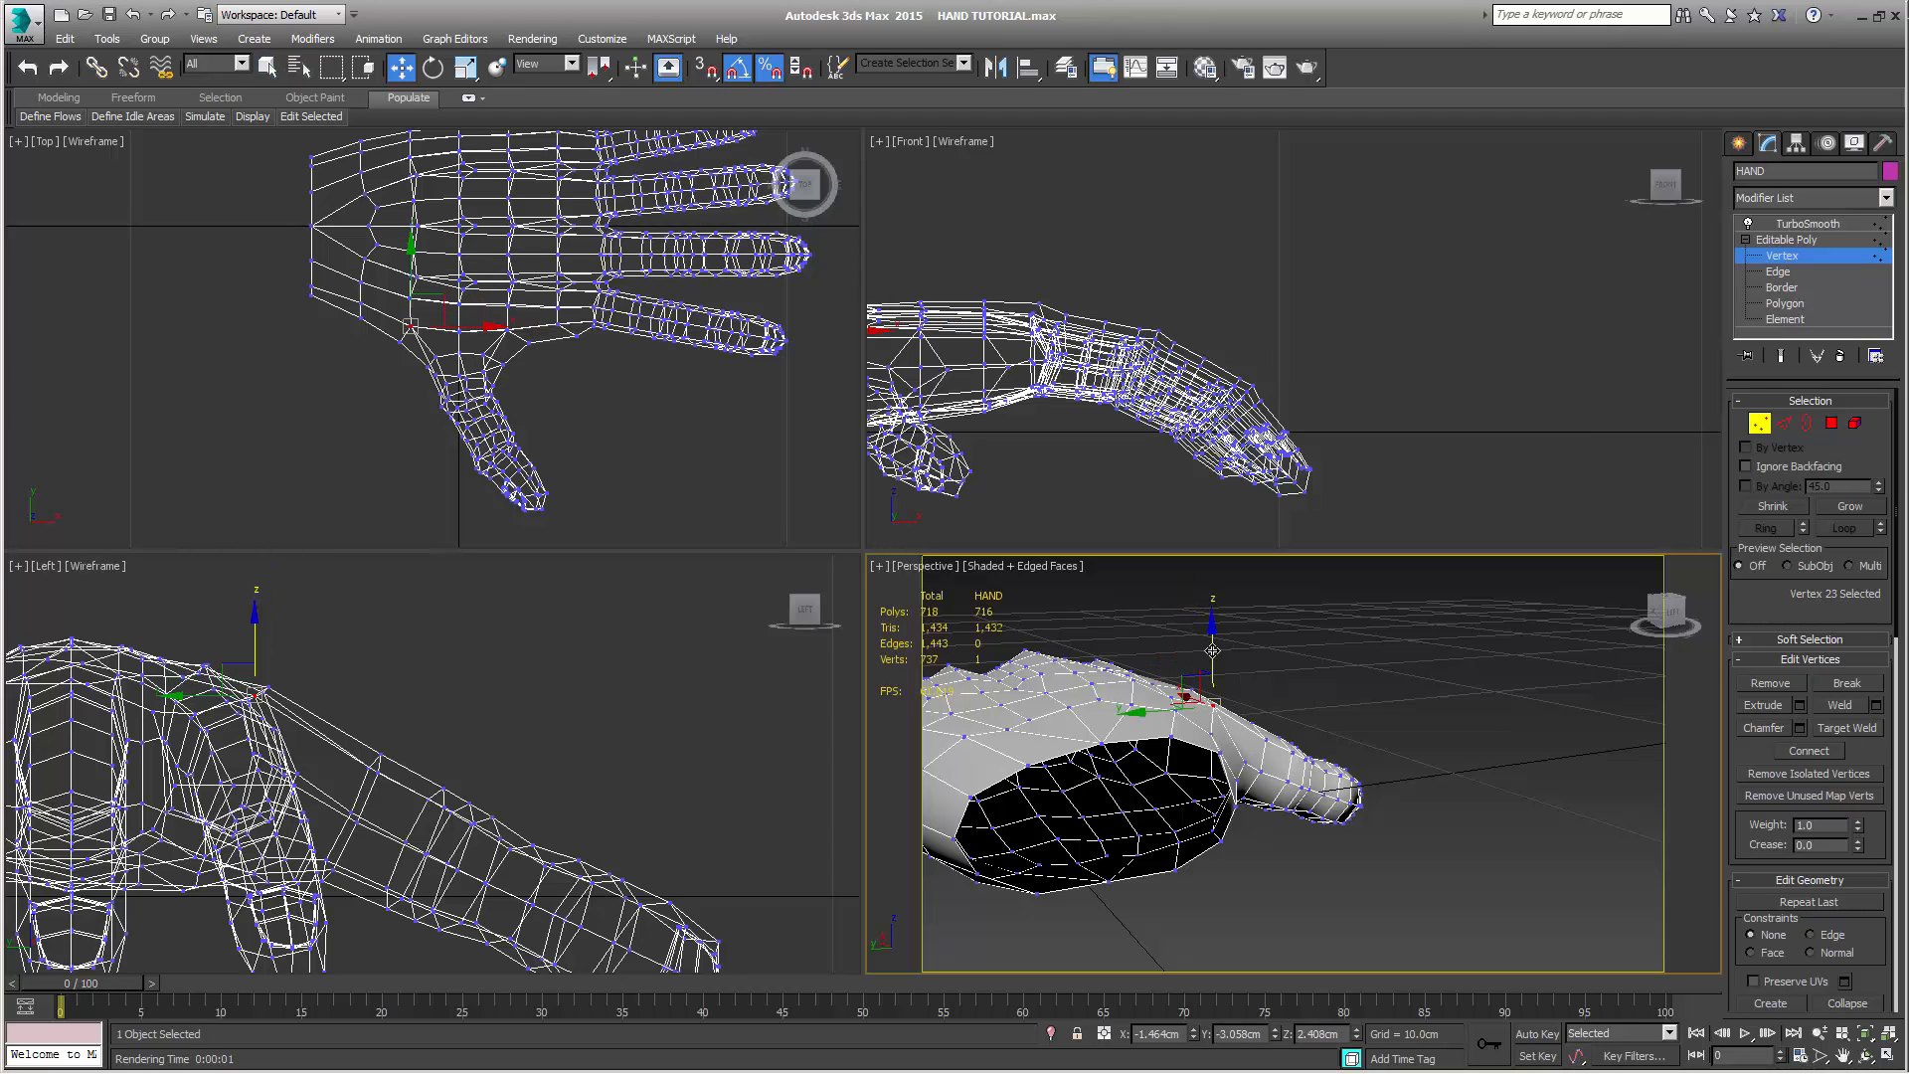
{"action": "left_click_drag", "start_coordinate": [1212, 651], "coordinate": [1213, 660]}
Select a vertex at the base of the thumb in the Perspective view and lower it slightly along Z
{"action": "middle_click_drag", "start_coordinate": [1212, 660], "coordinate": [1141, 748], "text": "alt"}
{"action": "middle_click_drag", "start_coordinate": [1129, 679], "coordinate": [1336, 713], "text": "alt"}
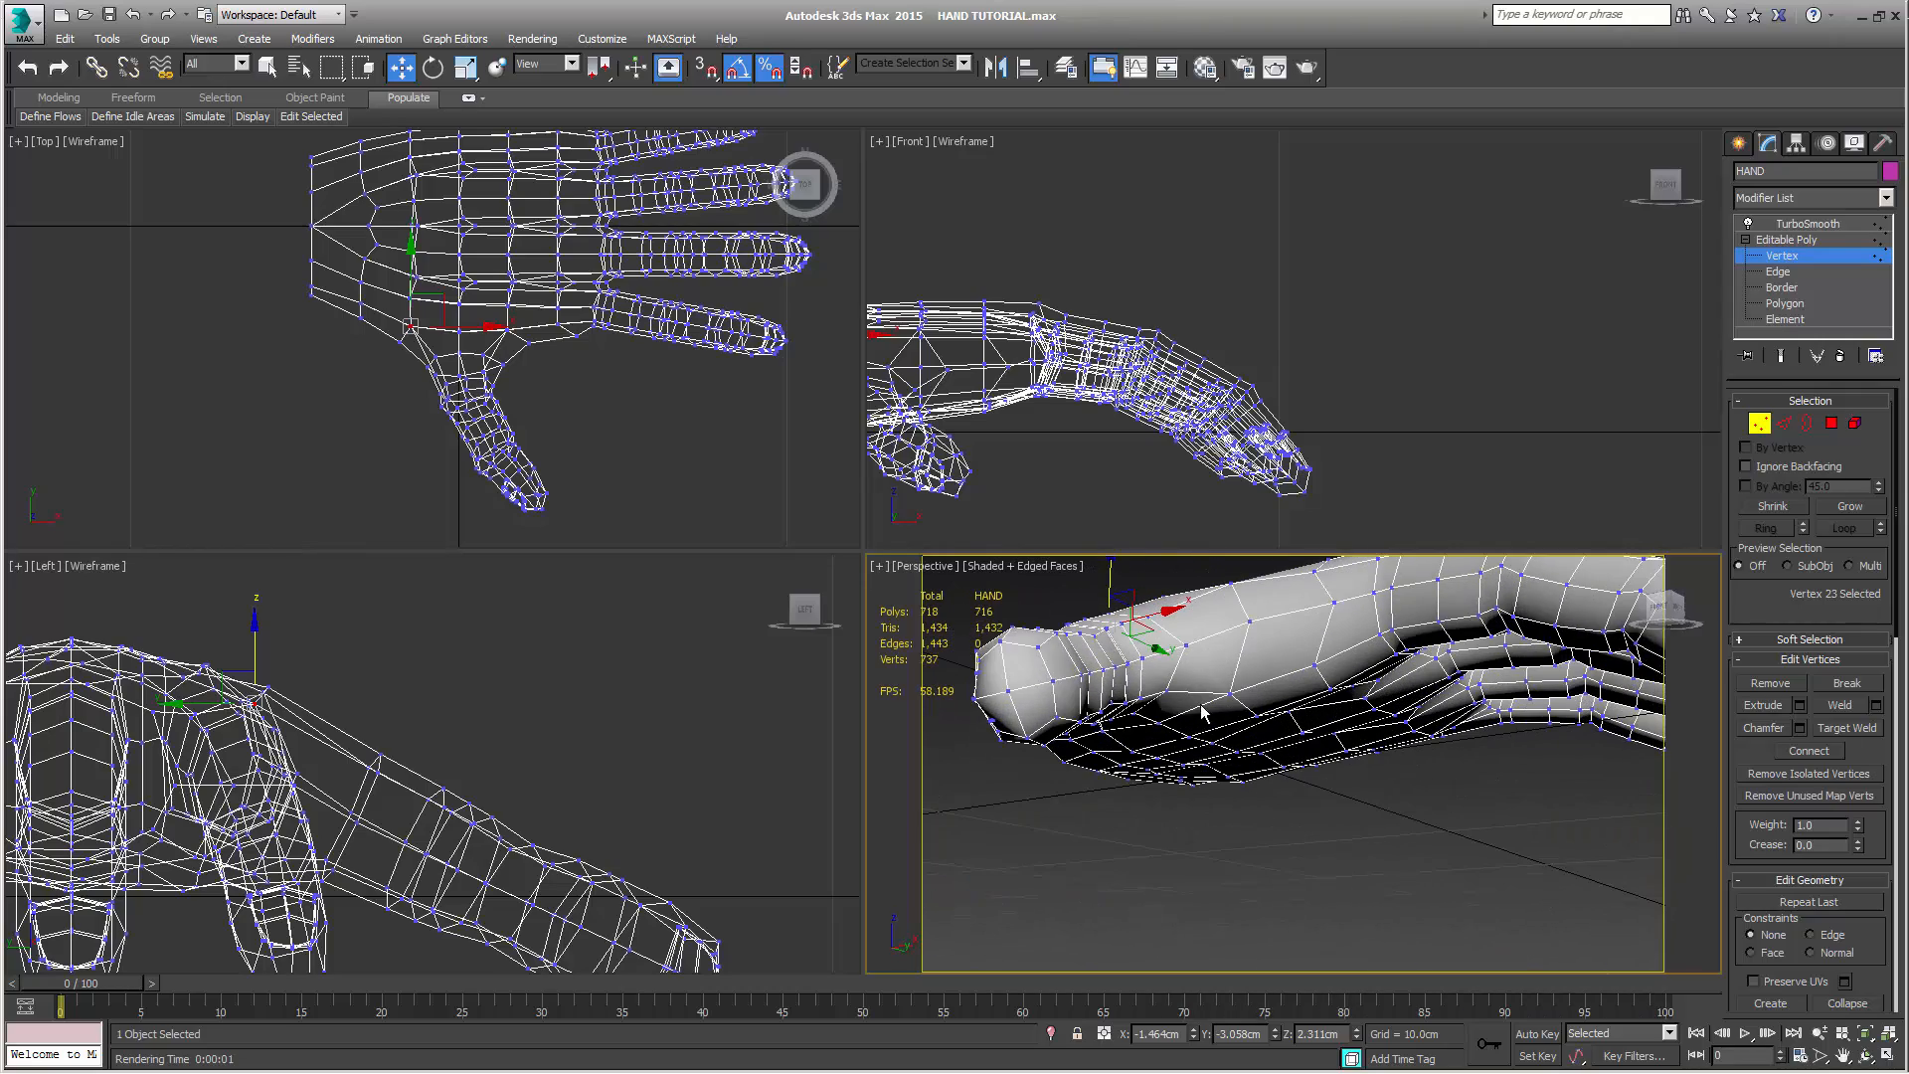
{"action": "left_click", "coordinate": [1166, 692]}
{"action": "middle_click_drag", "start_coordinate": [1186, 699], "coordinate": [1157, 671], "text": "alt"}
{"action": "left_click_drag", "start_coordinate": [1165, 612], "coordinate": [1168, 624]}
Lower two neighbouring vertices on the underside of the thumb's base to about Z 0.10 cm and Z 0.22 cm
{"action": "middle_click_drag", "start_coordinate": [1169, 622], "coordinate": [1163, 726], "text": "alt"}
{"action": "left_click", "coordinate": [1160, 723]}
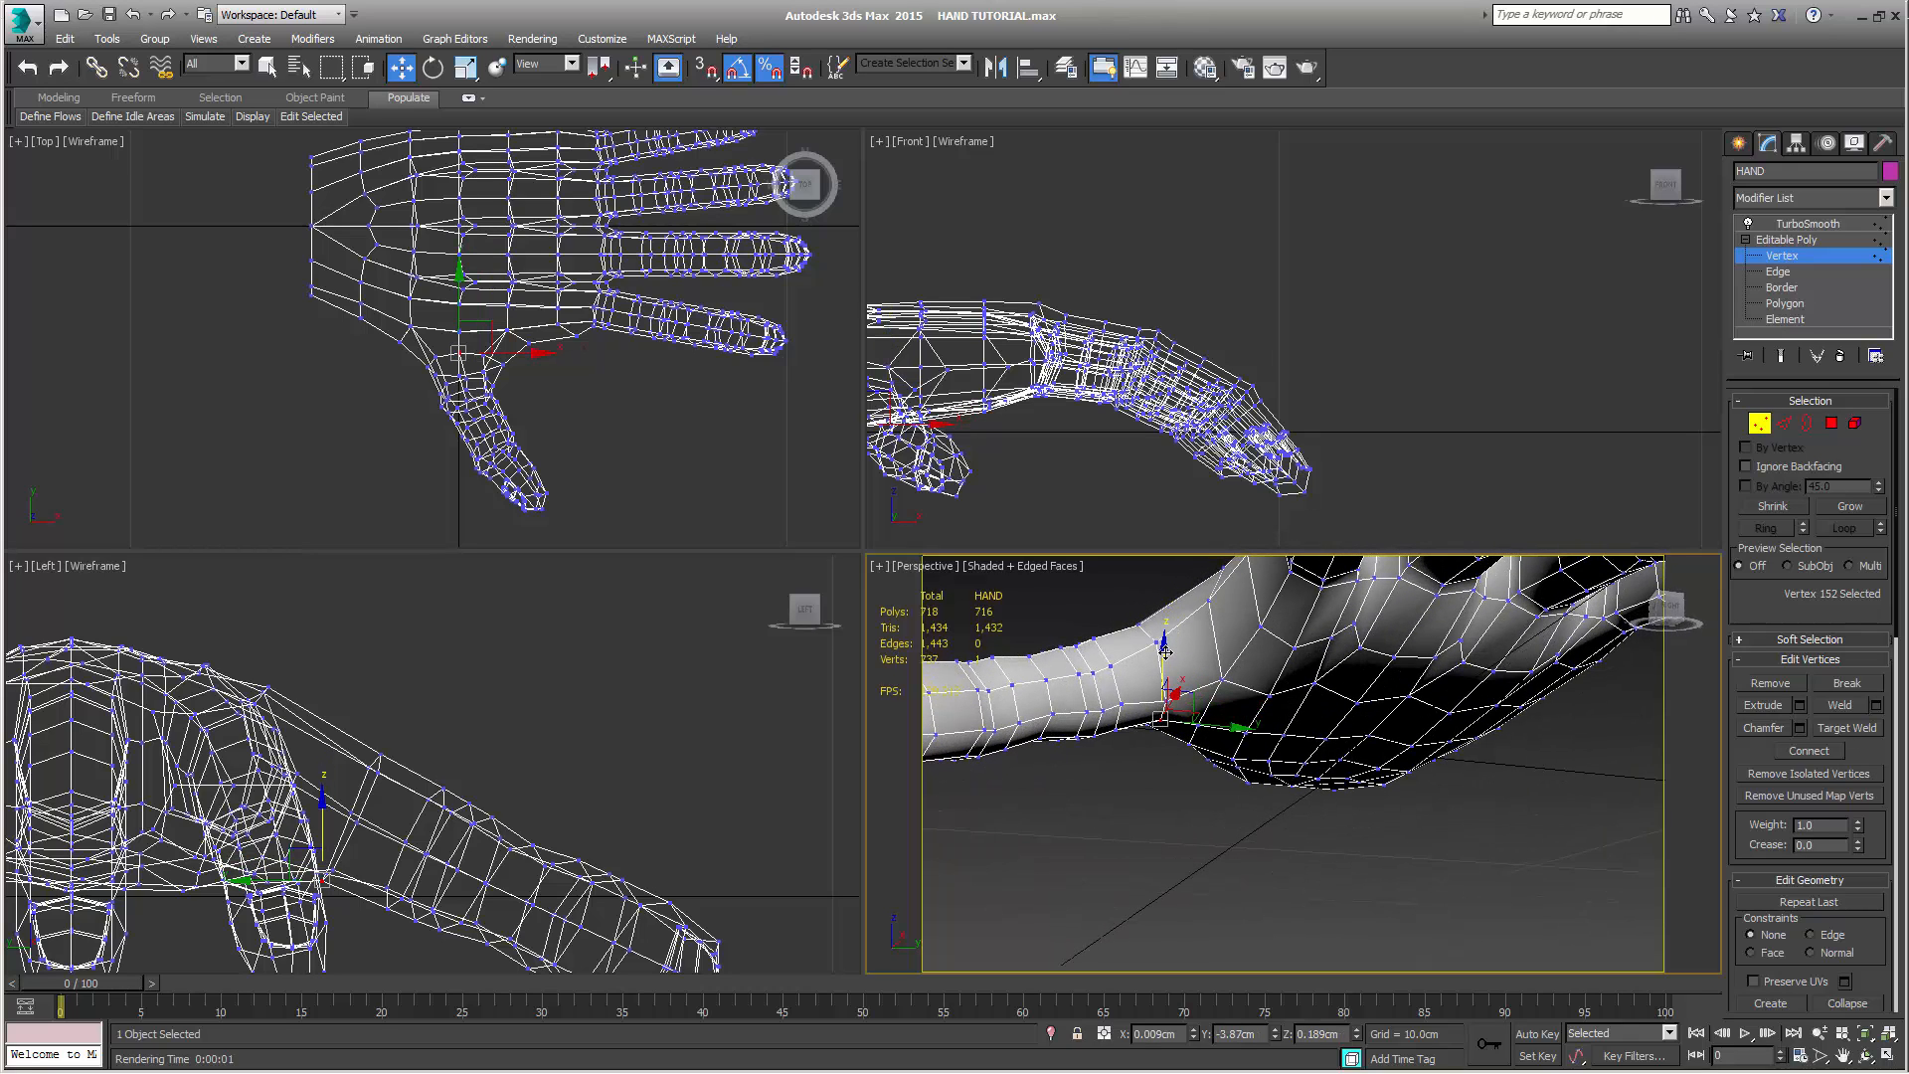
{"action": "middle_click_drag", "start_coordinate": [1207, 736], "coordinate": [1421, 743], "text": "alt"}
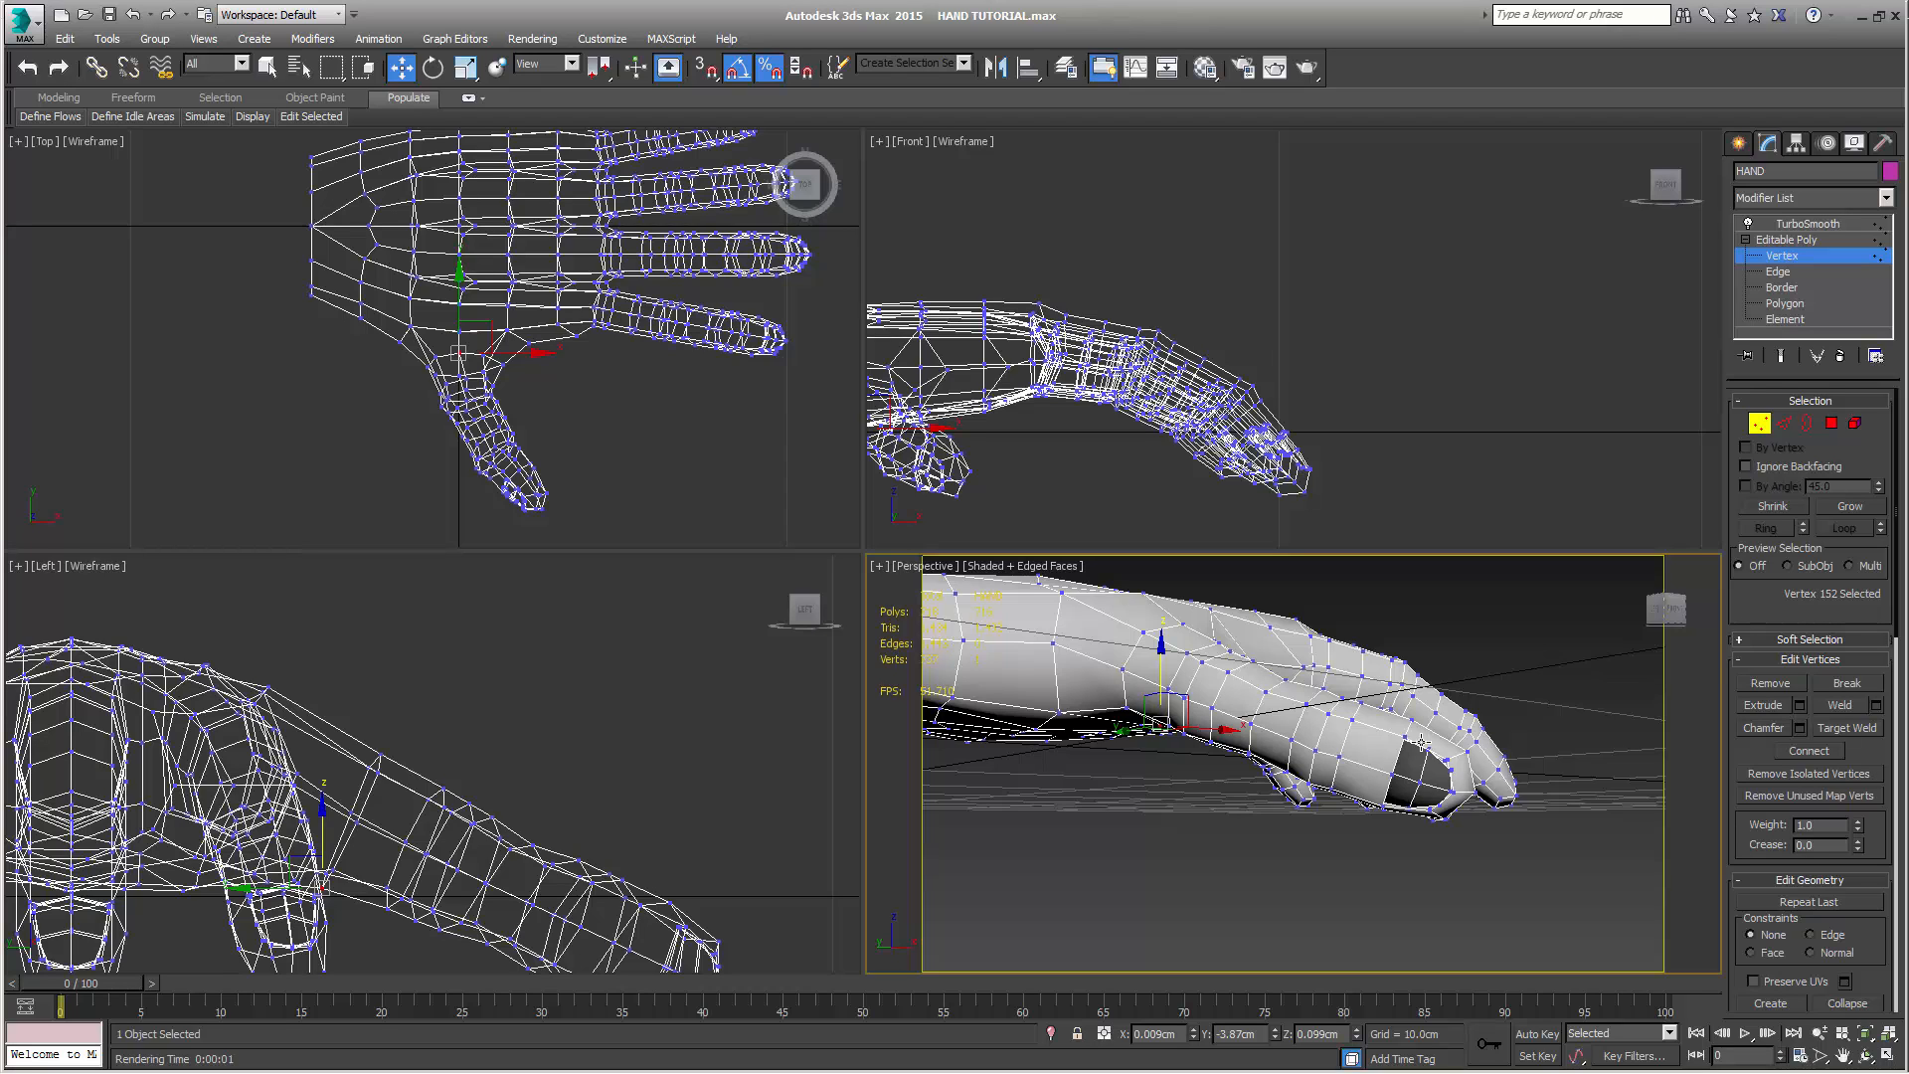
{"action": "middle_click_drag", "start_coordinate": [1298, 793], "coordinate": [1235, 763], "text": "alt"}
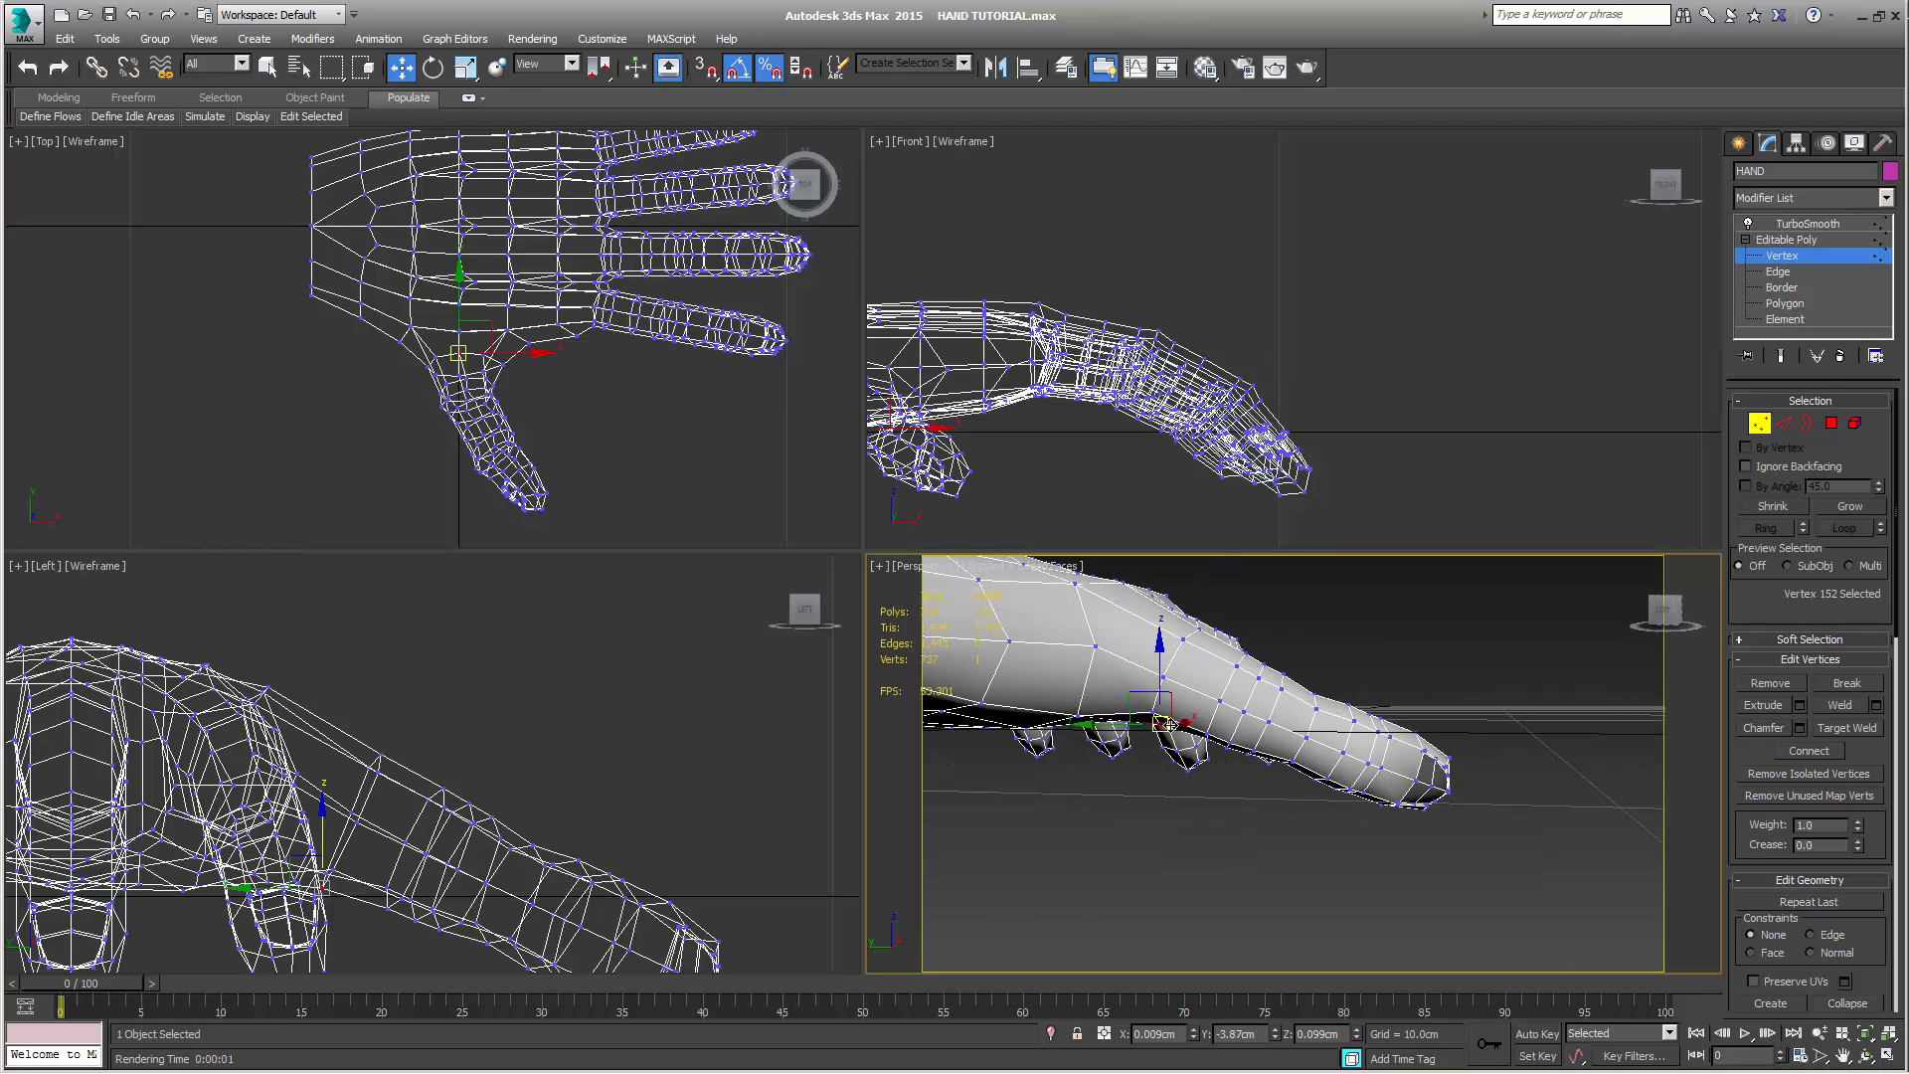
{"action": "left_click", "coordinate": [1148, 664]}
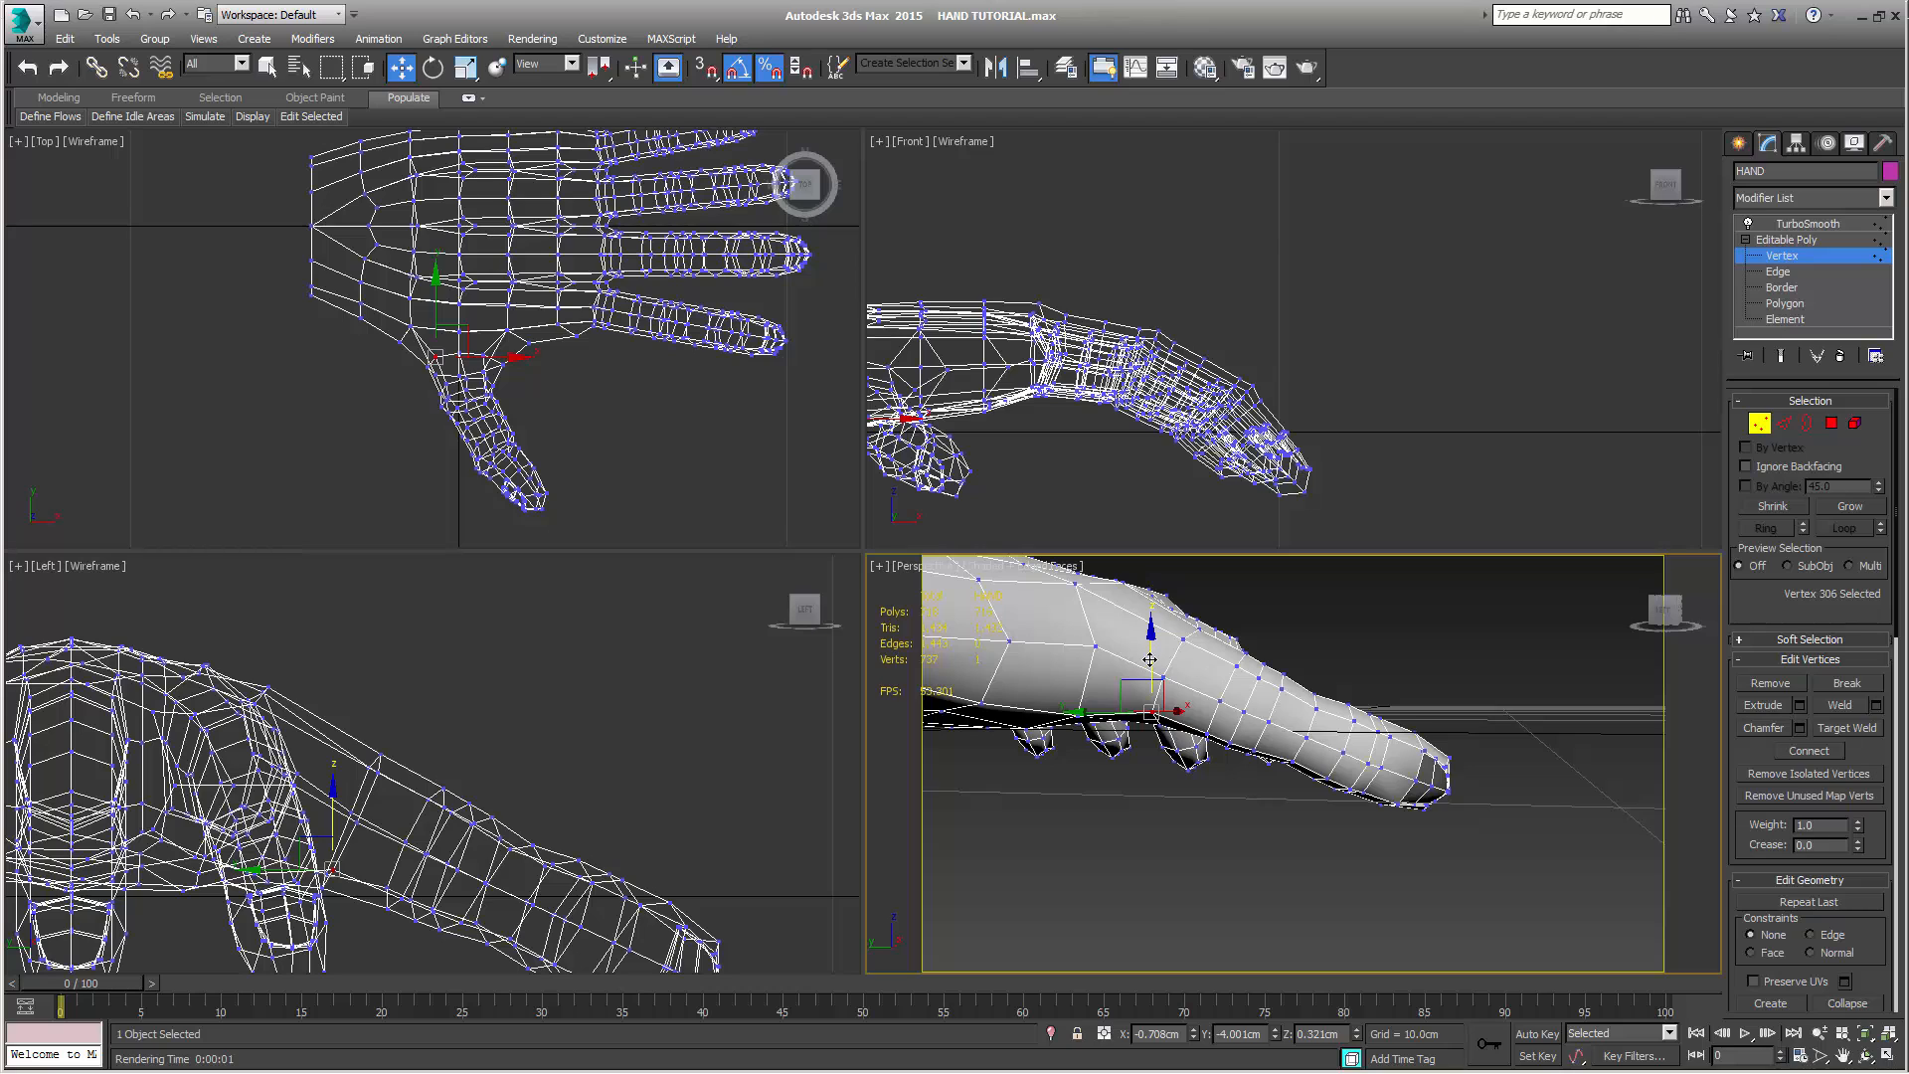
Show the TurboSmooth end result on the hand while staying at vertex level, and bring the palm into close view
{"action": "middle_click_drag", "start_coordinate": [1160, 829], "coordinate": [1235, 806], "text": "alt"}
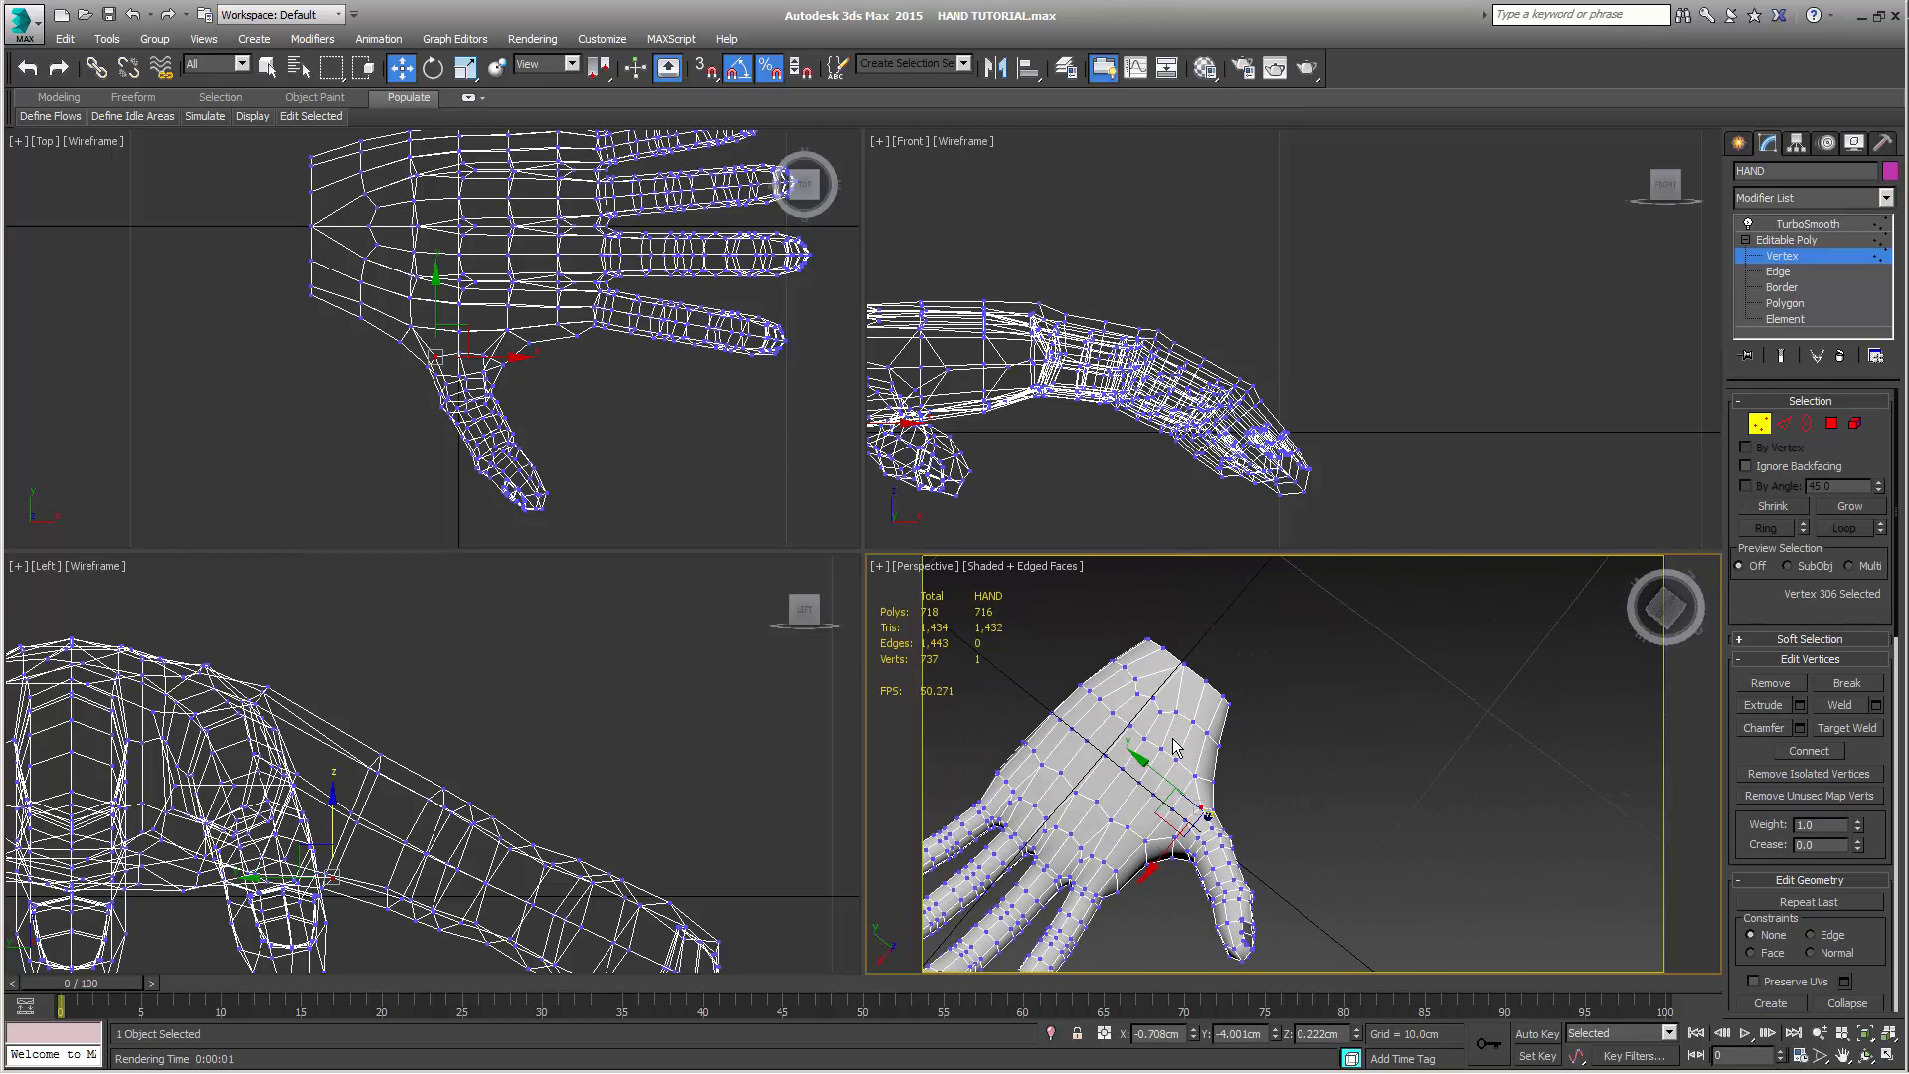
{"action": "left_click", "coordinate": [1782, 355]}
{"action": "middle_click_drag", "start_coordinate": [1412, 726], "coordinate": [1406, 845], "text": "alt"}
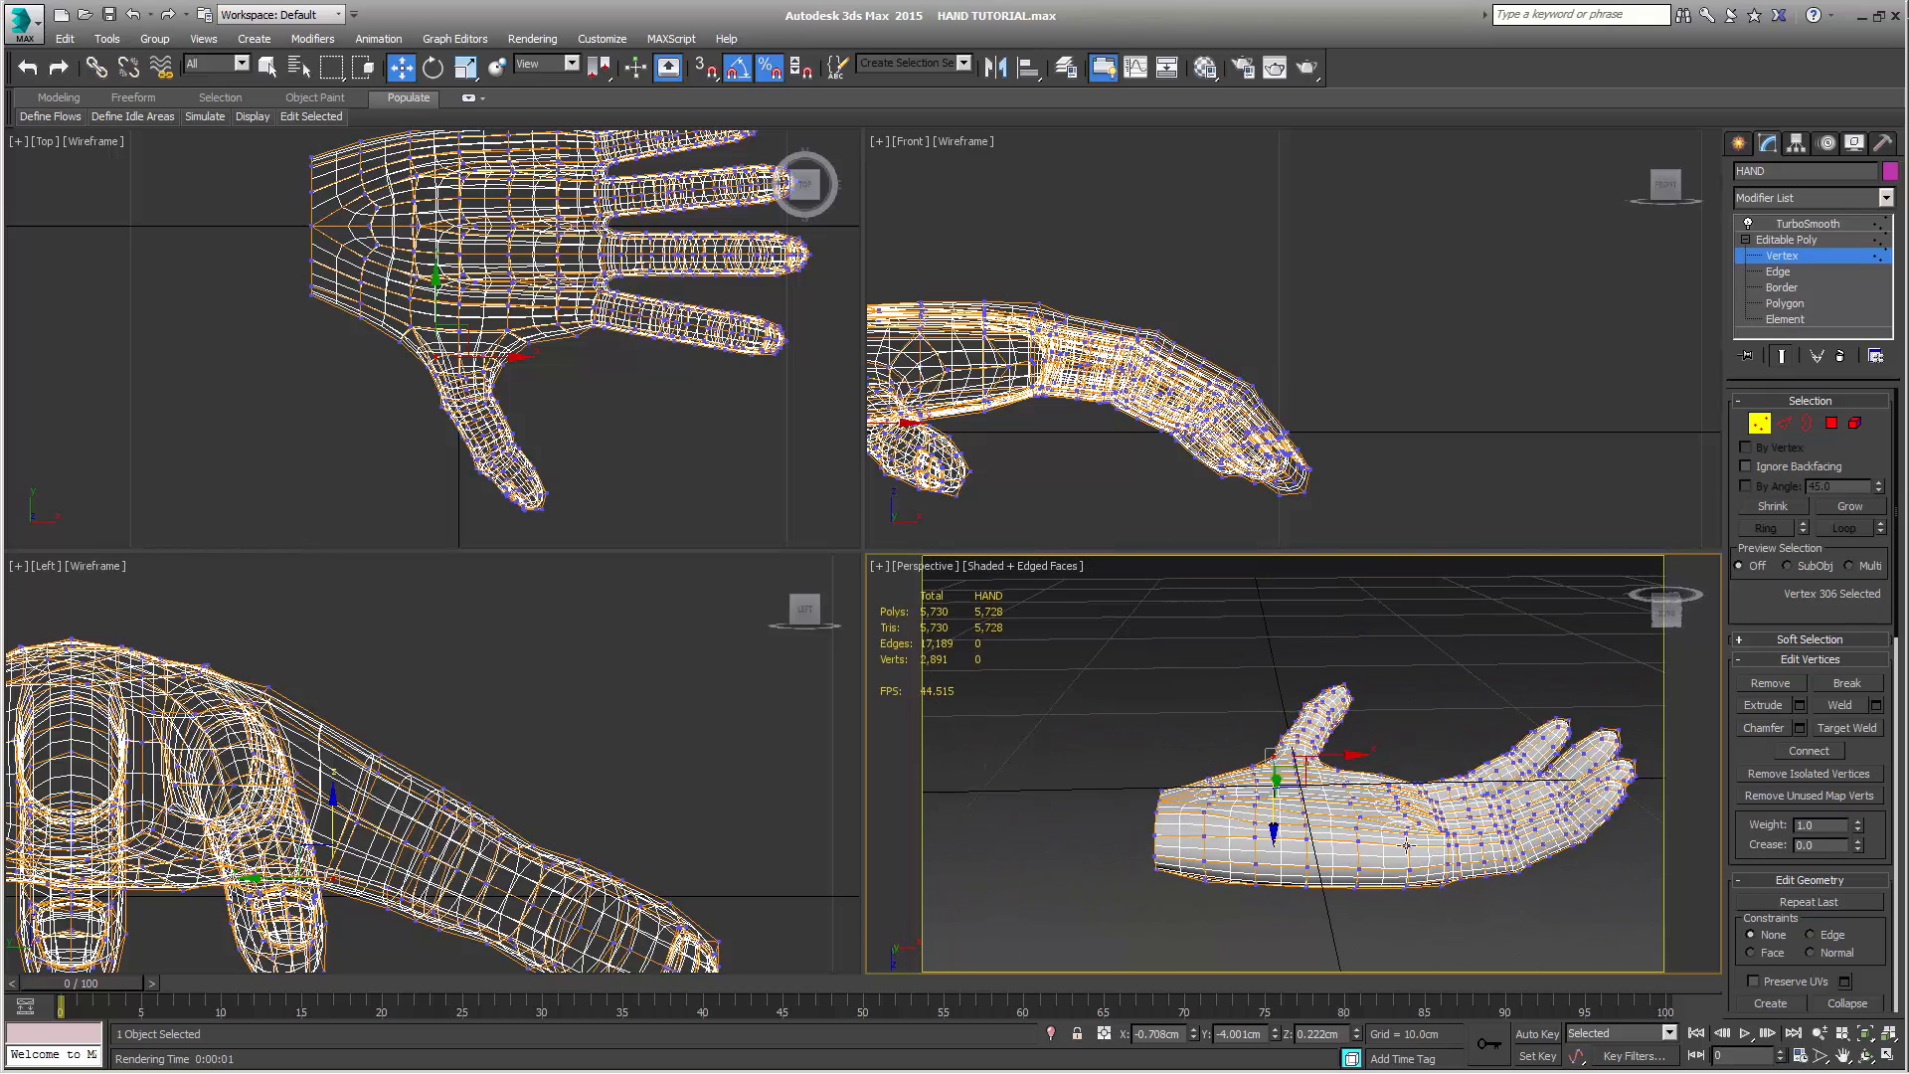
{"action": "scroll", "coordinate": [1359, 929], "scroll_direction": "up", "scroll_amount": 5}
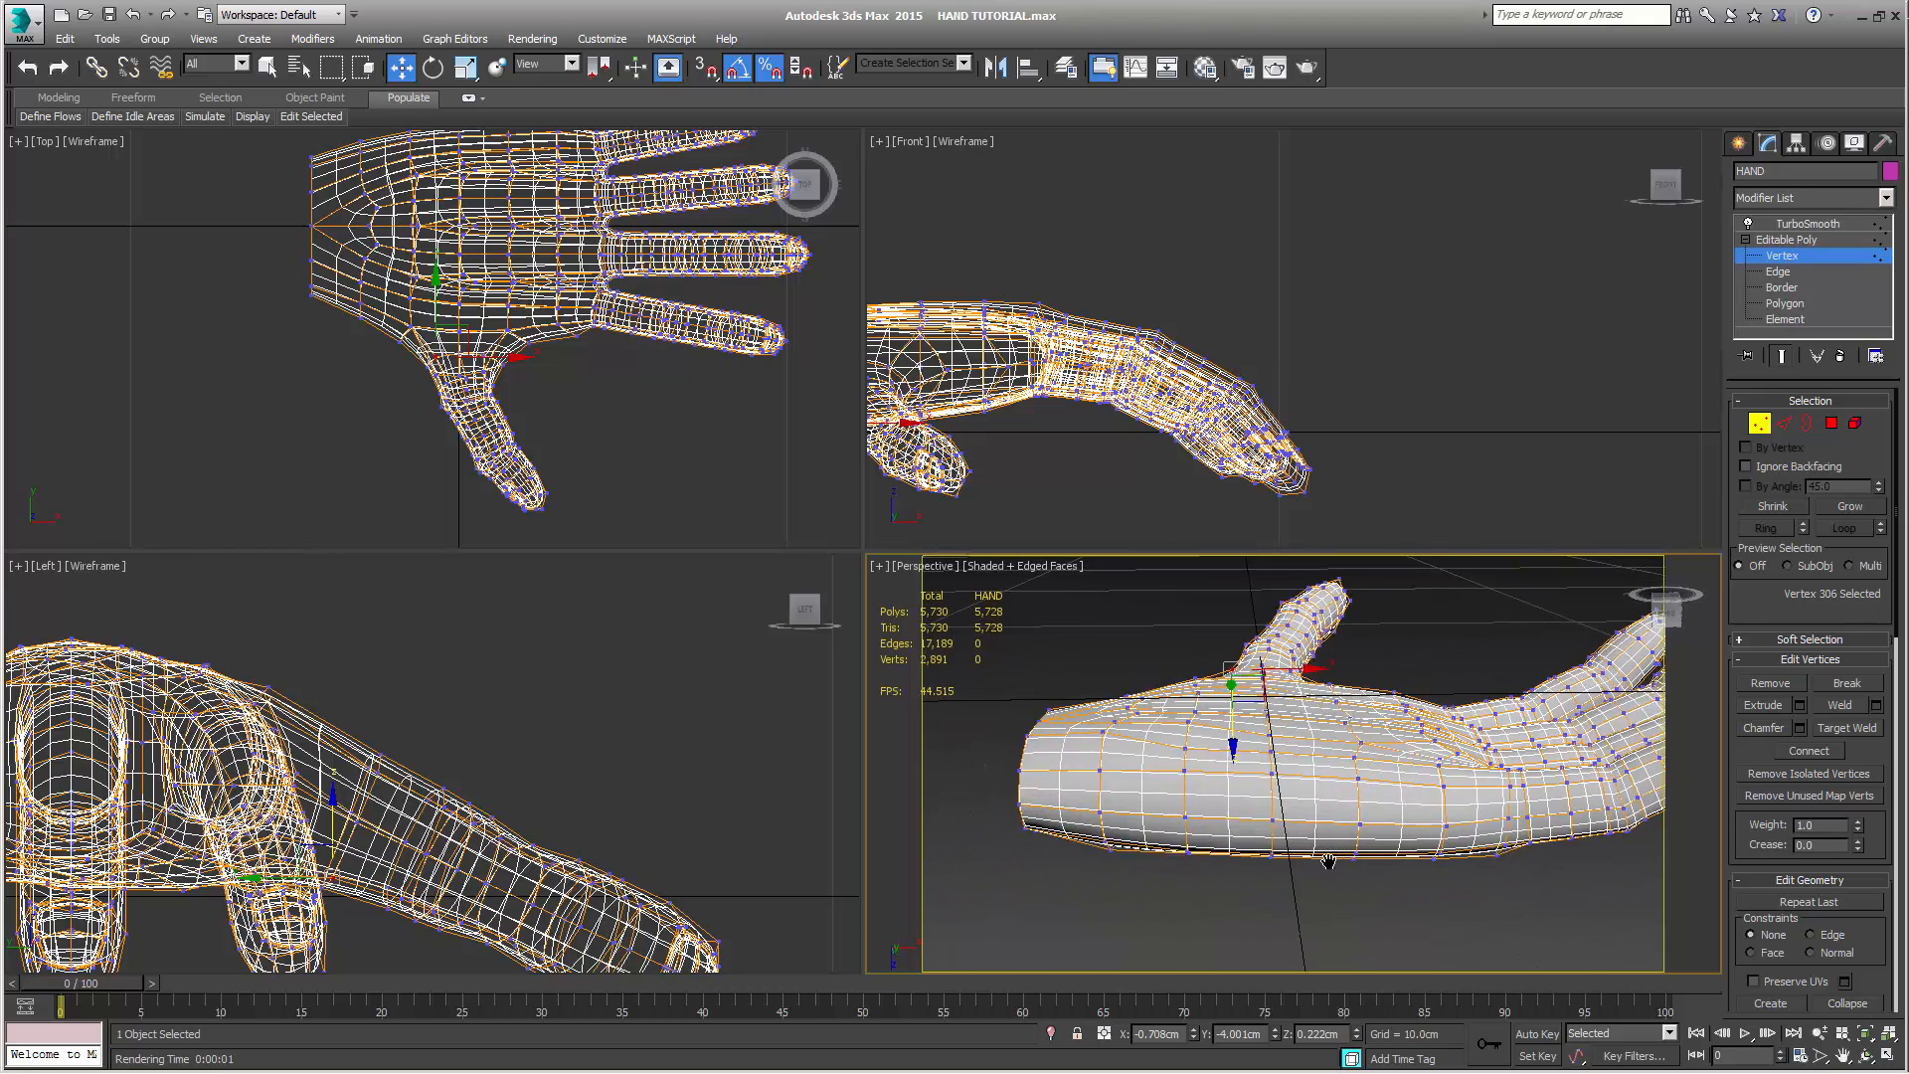
Select four vertices along the palm's centre line and push them slightly into the hand along Z
{"action": "middle_click_drag", "start_coordinate": [1287, 920], "coordinate": [1308, 855], "text": "alt"}
{"action": "left_click", "coordinate": [1121, 788]}
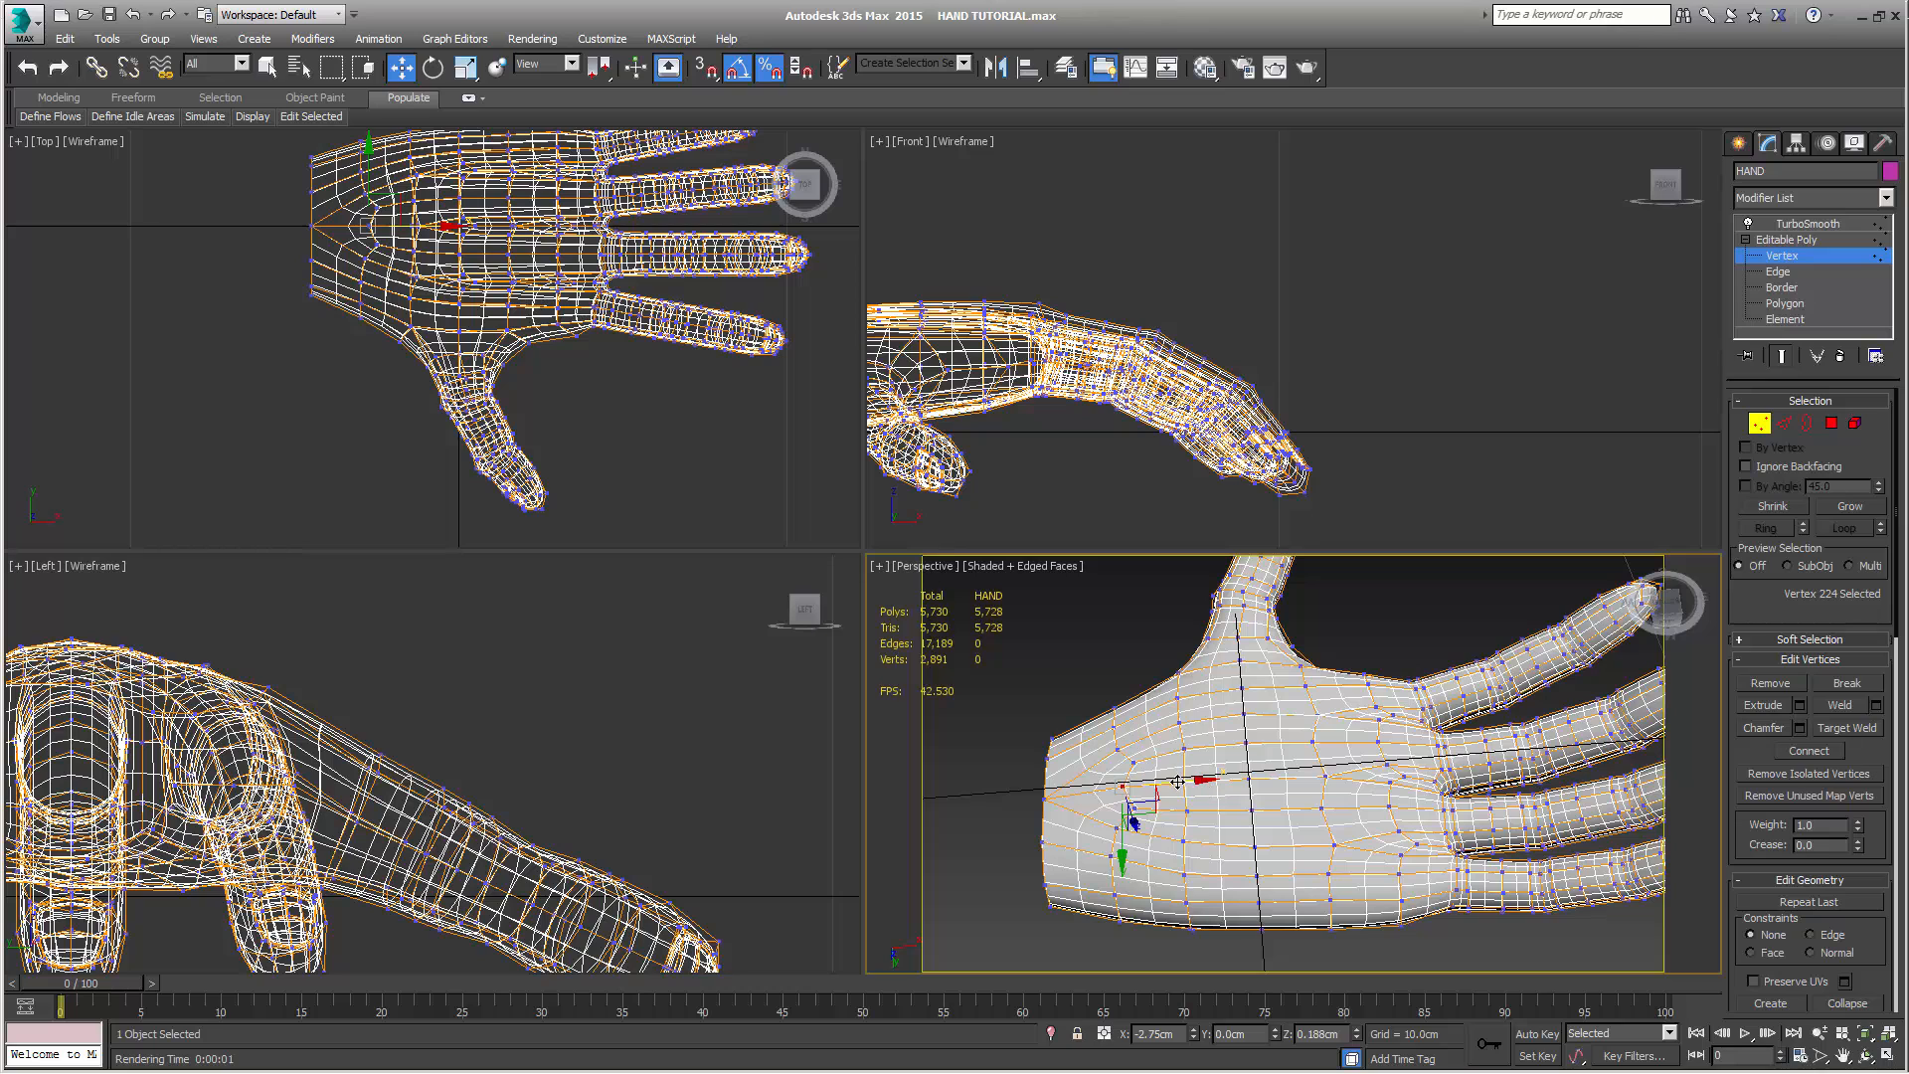
{"action": "left_click", "coordinate": [1182, 783], "text": "ctrl"}
{"action": "left_click", "coordinate": [1314, 780], "text": "ctrl"}
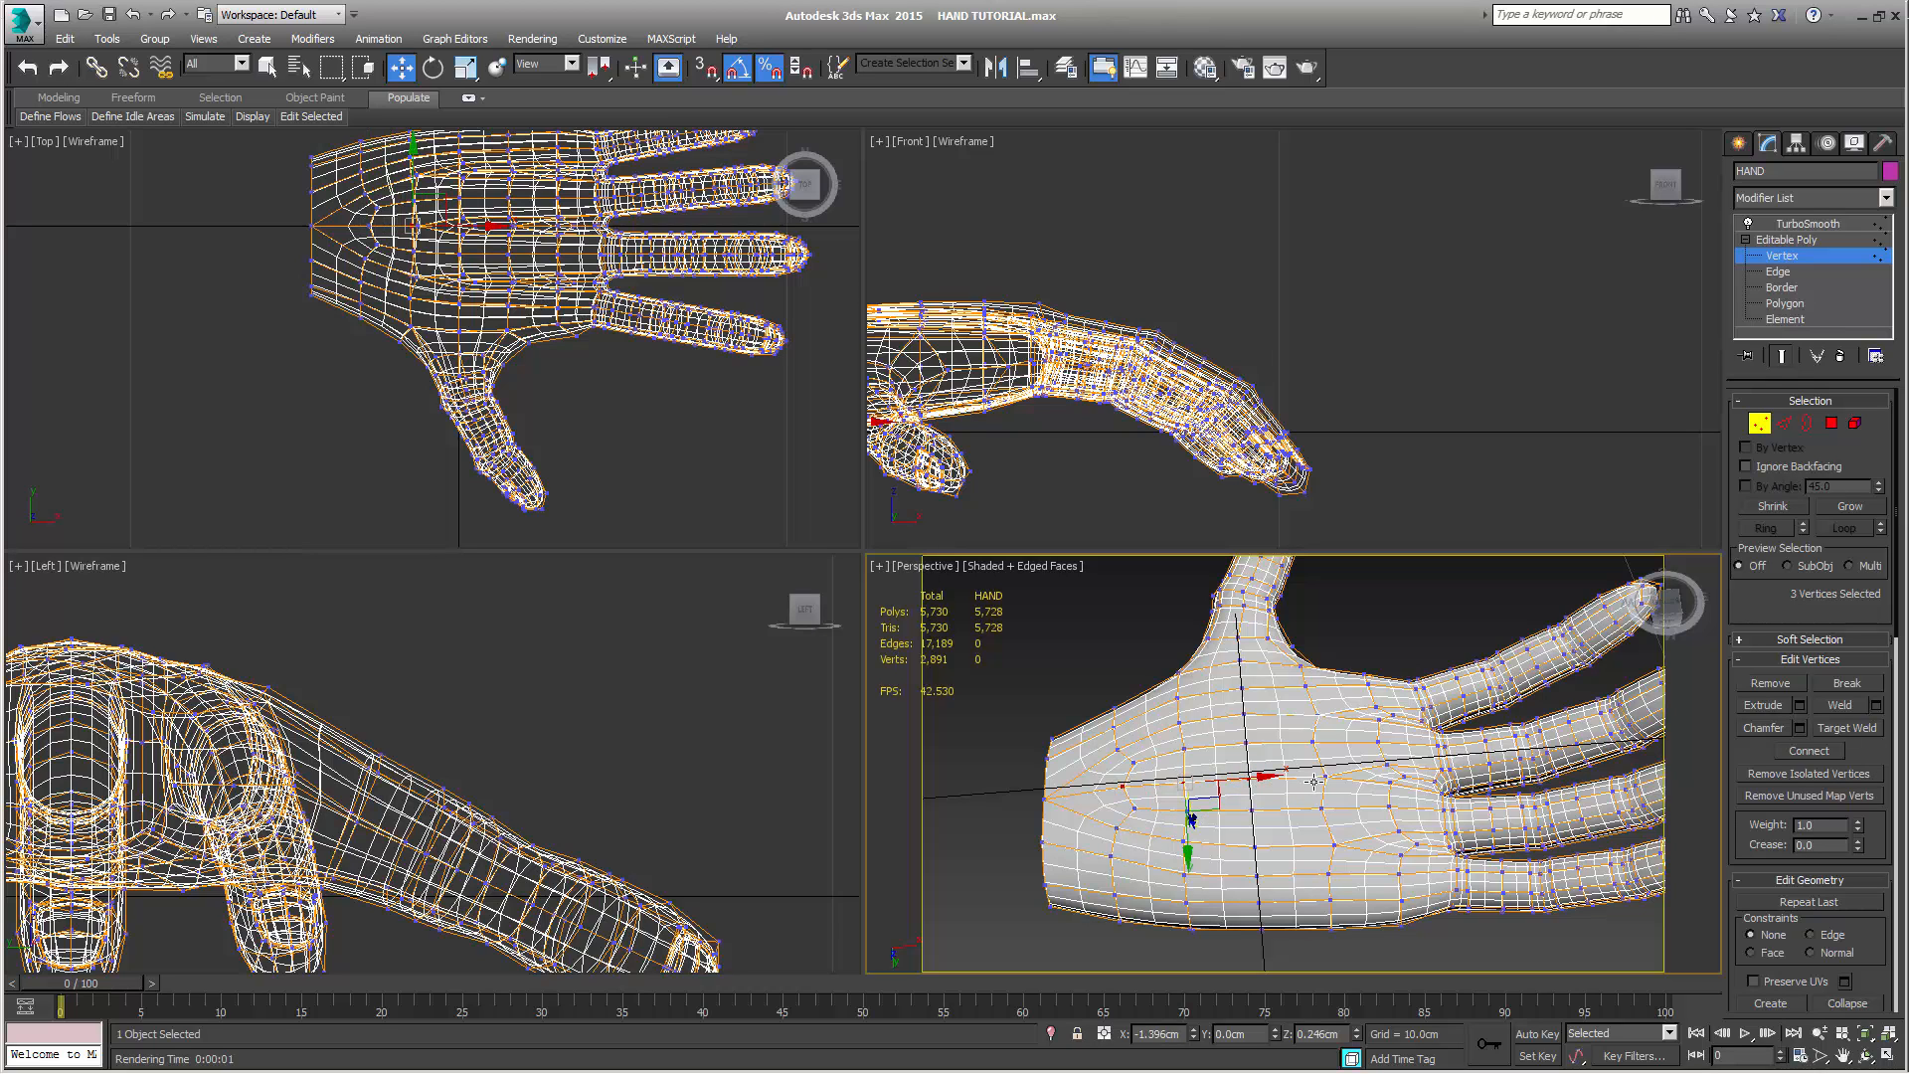
{"action": "left_click", "coordinate": [1322, 775], "text": "ctrl"}
{"action": "middle_click_drag", "start_coordinate": [1235, 780], "coordinate": [1293, 756], "text": "alt"}
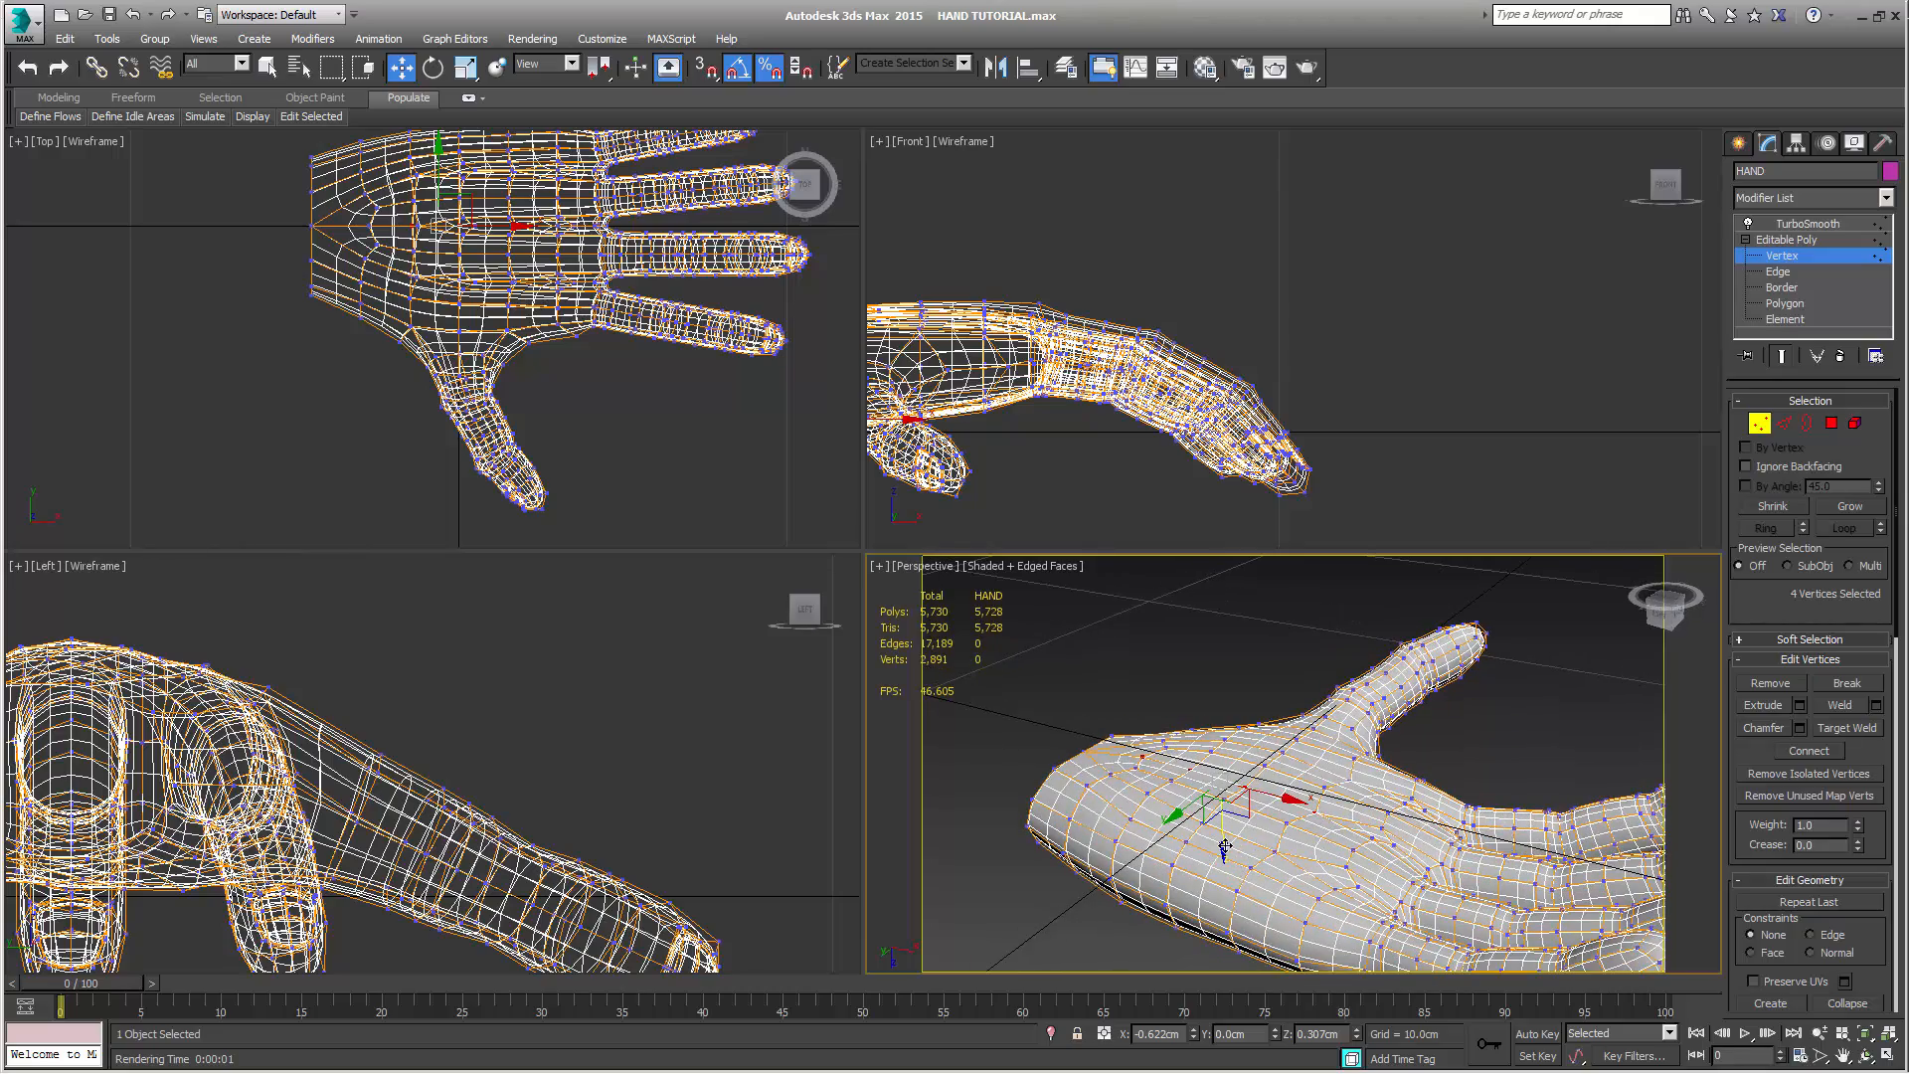
{"action": "left_click_drag", "start_coordinate": [1225, 847], "coordinate": [1224, 858]}
Move the palm-side edge vertex between thumb and index finger toward the fingers, to about X 1.77 cm
{"action": "middle_click_drag", "start_coordinate": [1227, 856], "coordinate": [1289, 664], "text": "alt"}
{"action": "left_click", "coordinate": [1284, 643]}
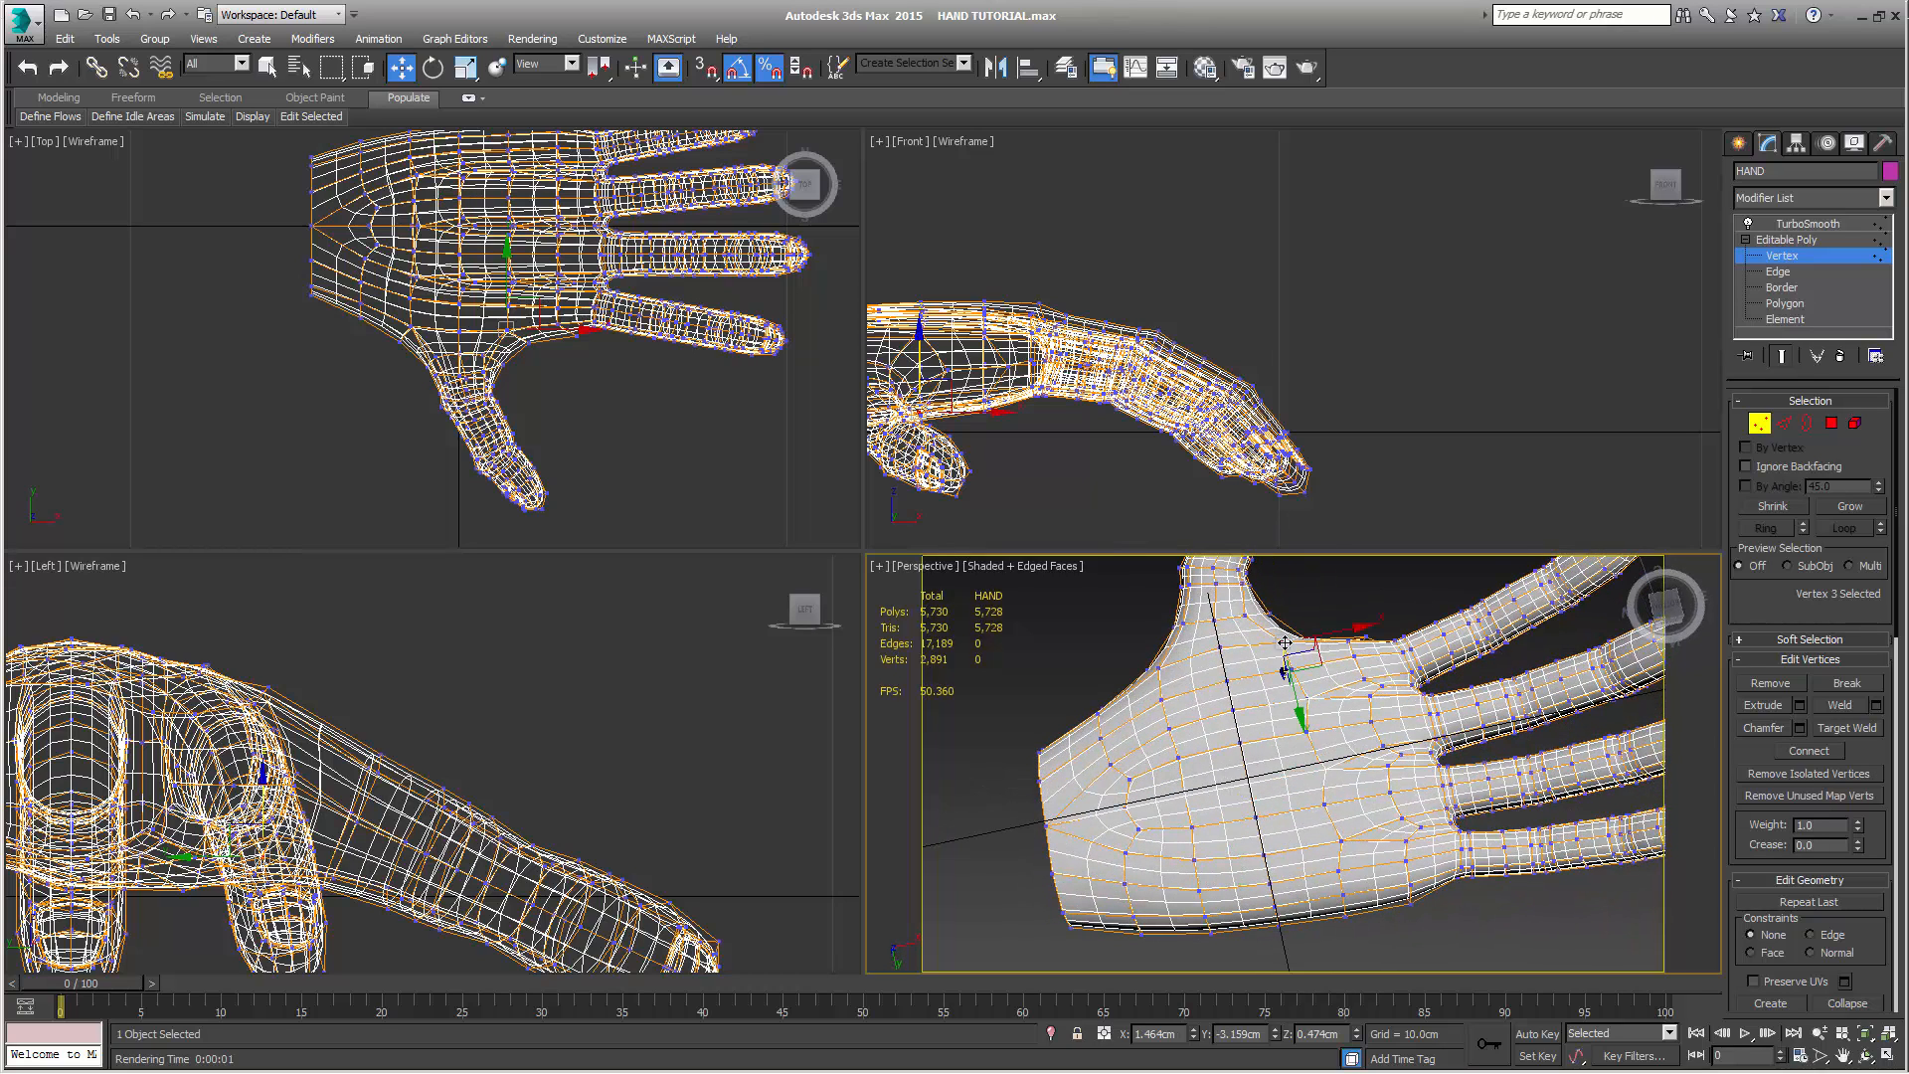
{"action": "left_click_drag", "start_coordinate": [1340, 633], "coordinate": [1355, 633]}
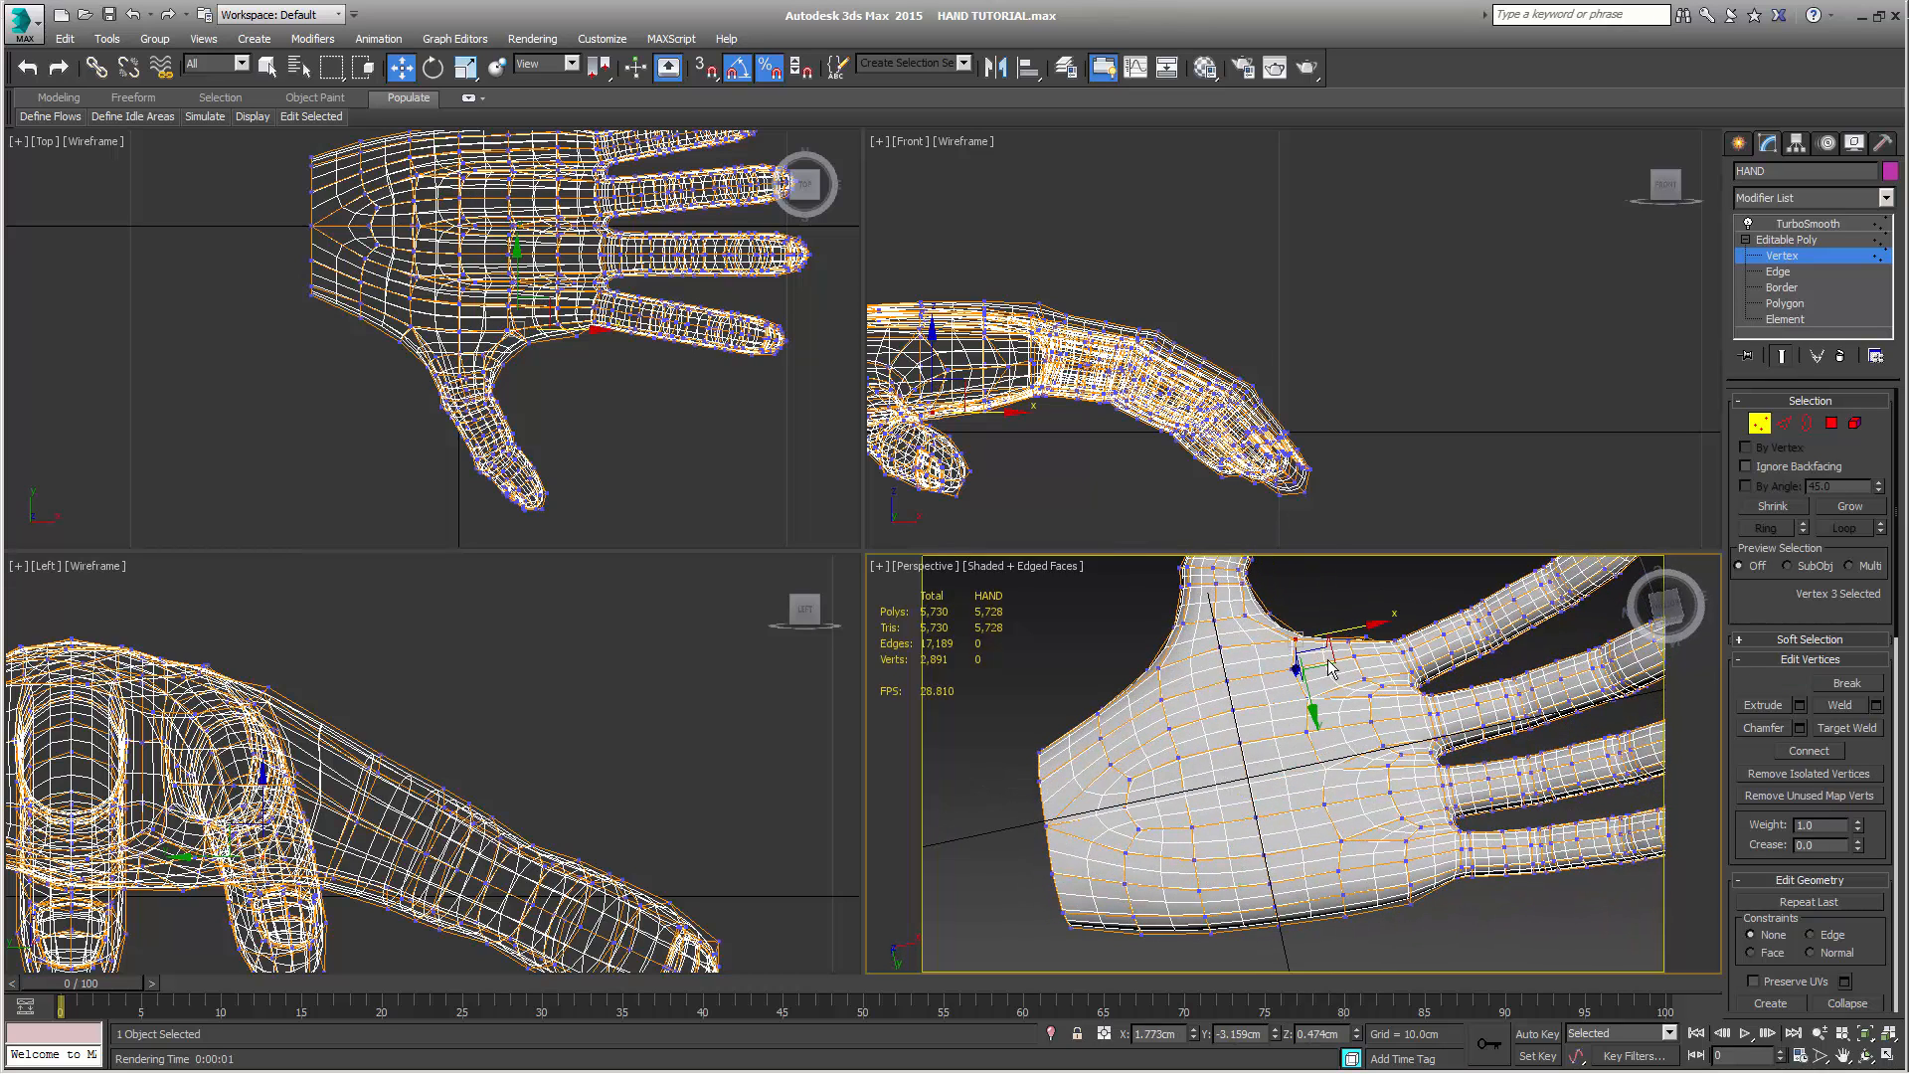
Select three vertices in the crosswise row on the palm below the index finger, including the edge vertex
{"action": "left_click", "coordinate": [1293, 670]}
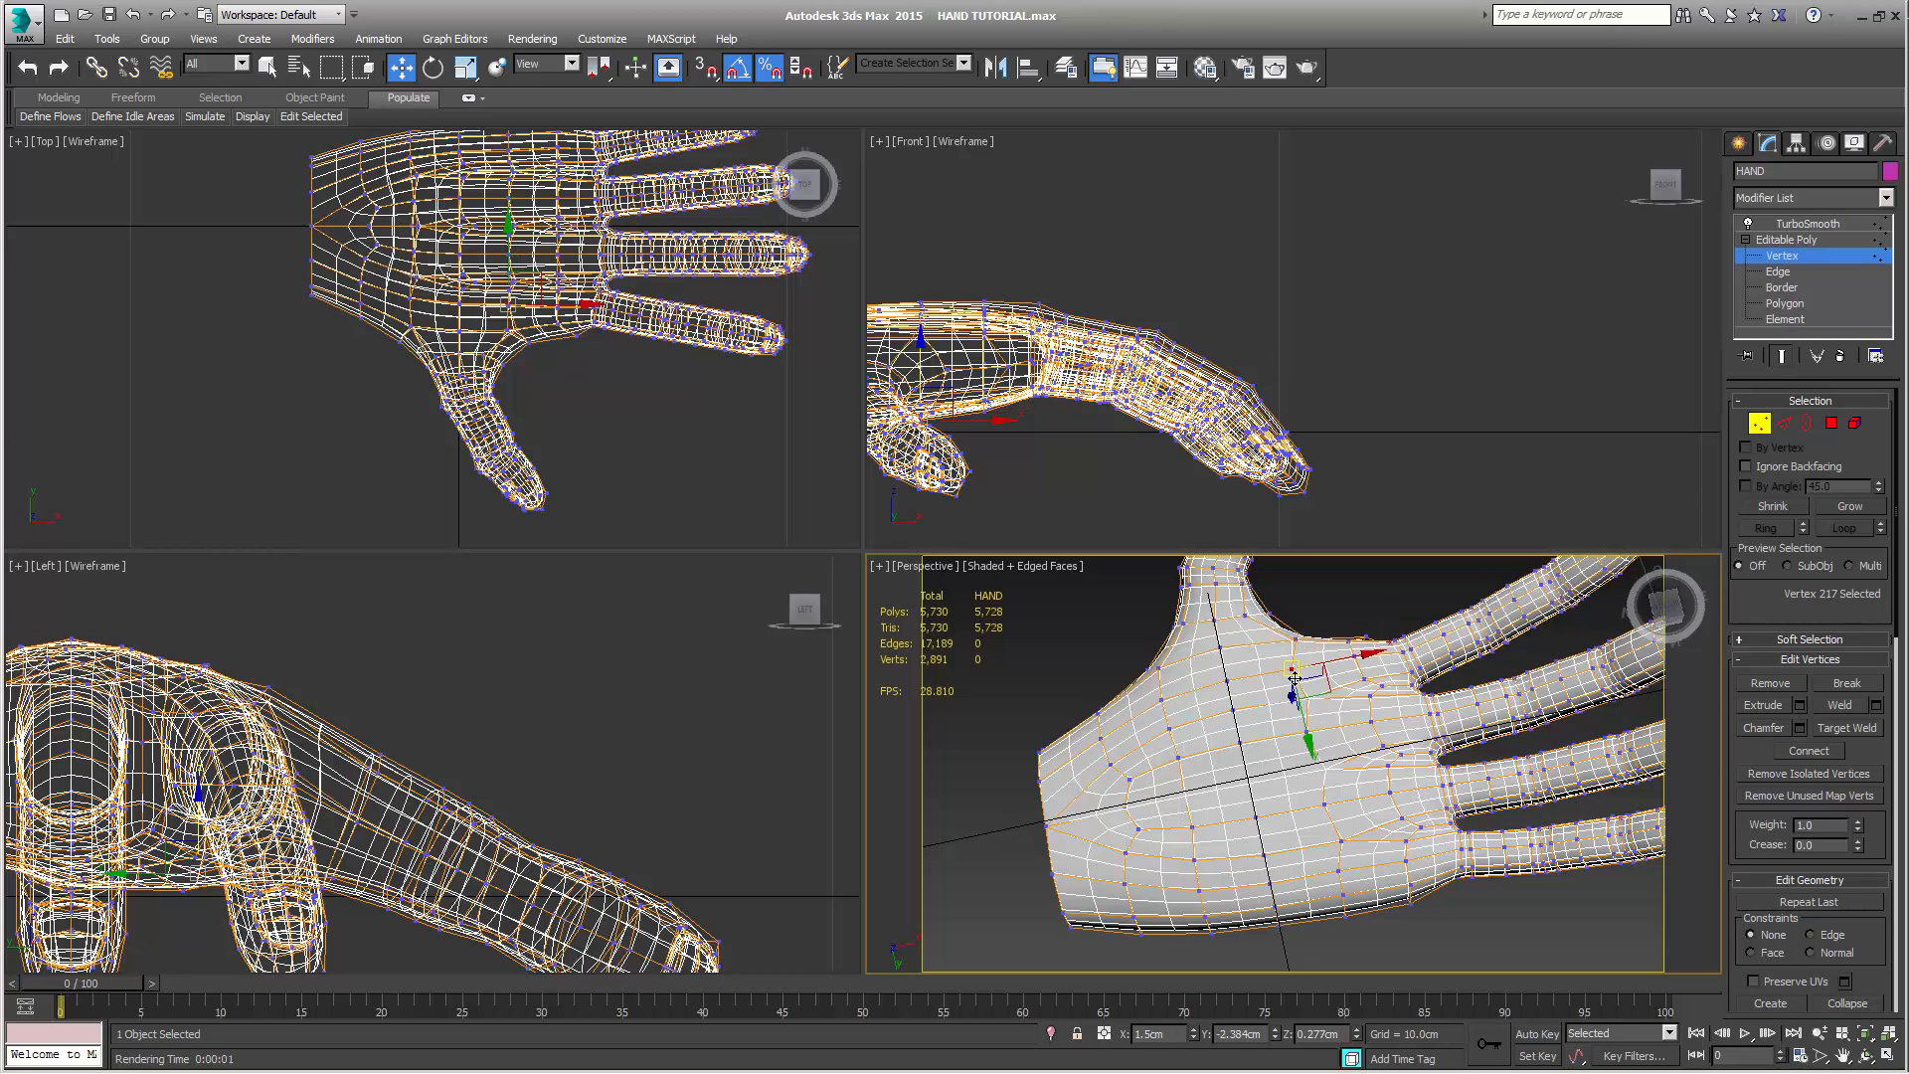
{"action": "left_click", "coordinate": [1307, 699], "text": "ctrl"}
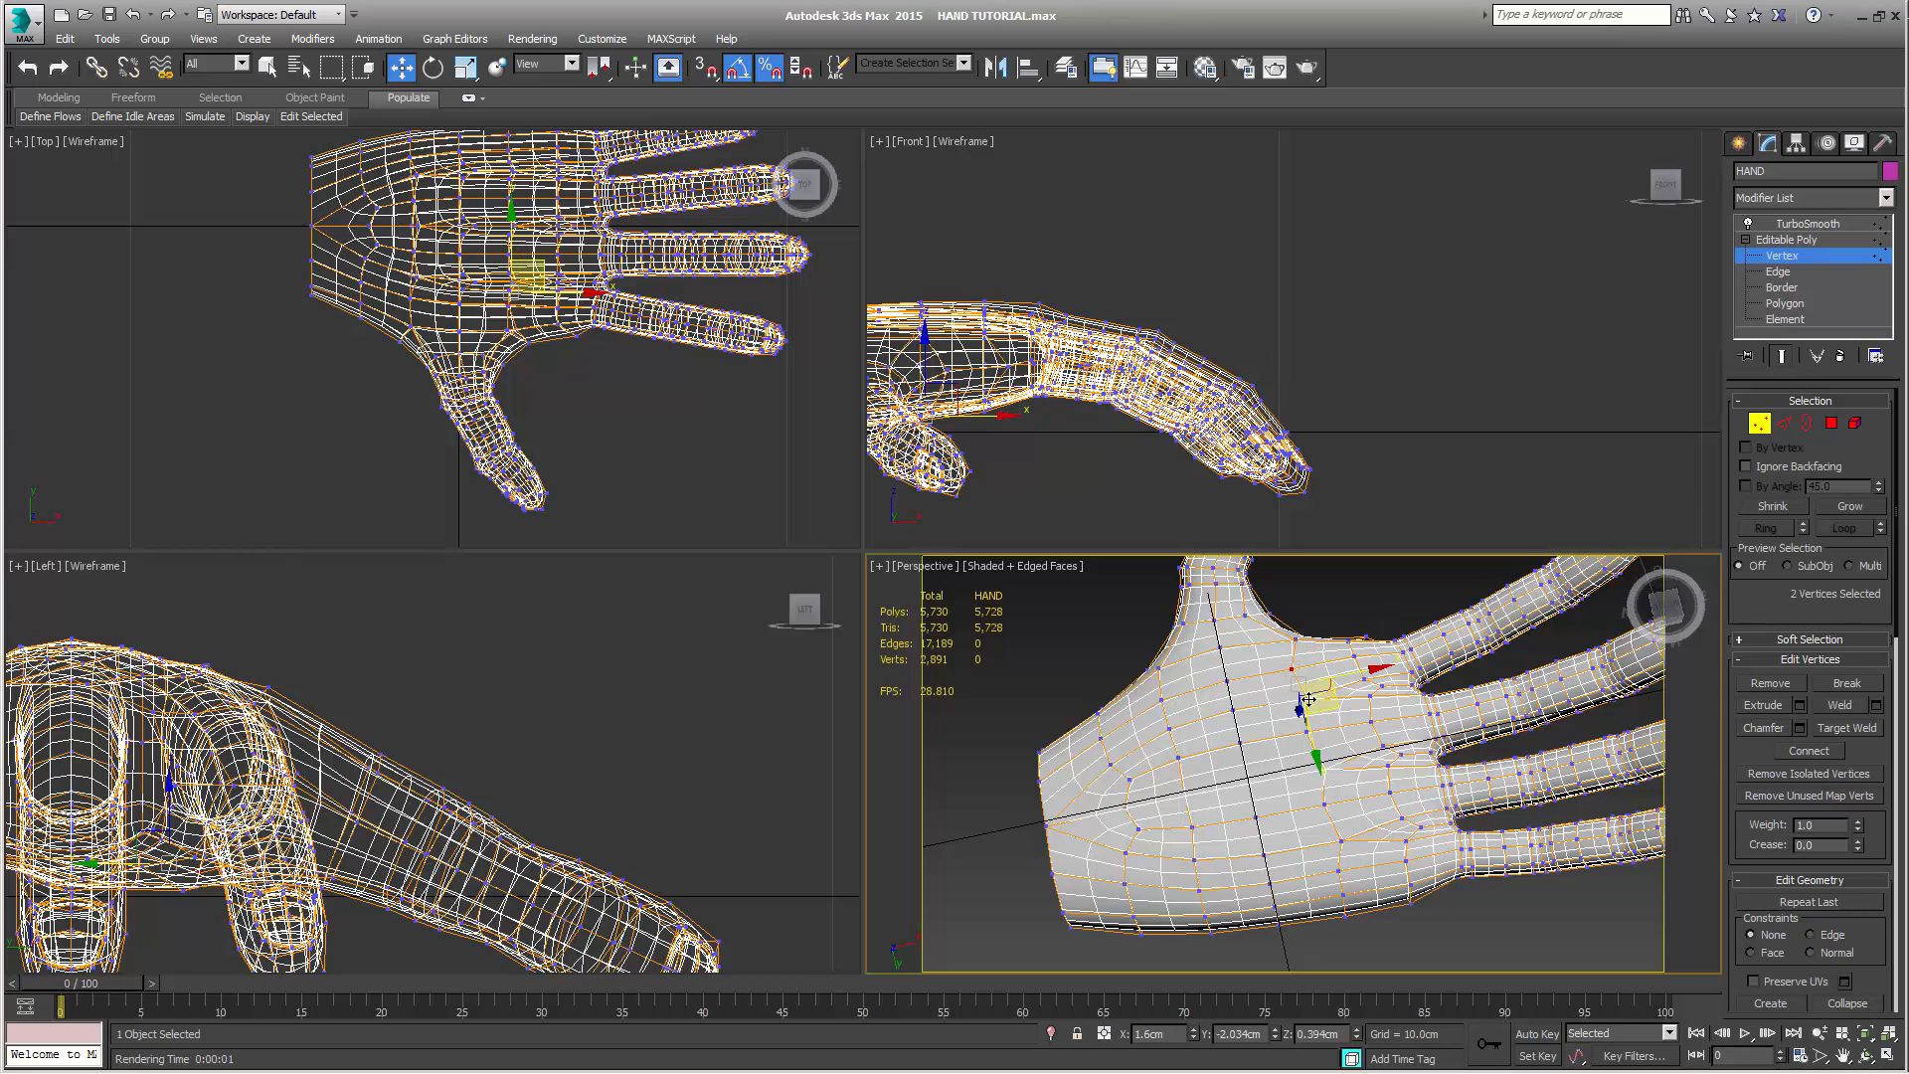
{"action": "left_click", "coordinate": [1298, 640], "text": "ctrl"}
Try pushing the three selected palm vertices into the hand to about Z 0.73 cm, and undo the move
{"action": "middle_click_drag", "start_coordinate": [1299, 686], "coordinate": [1316, 576], "text": "alt"}
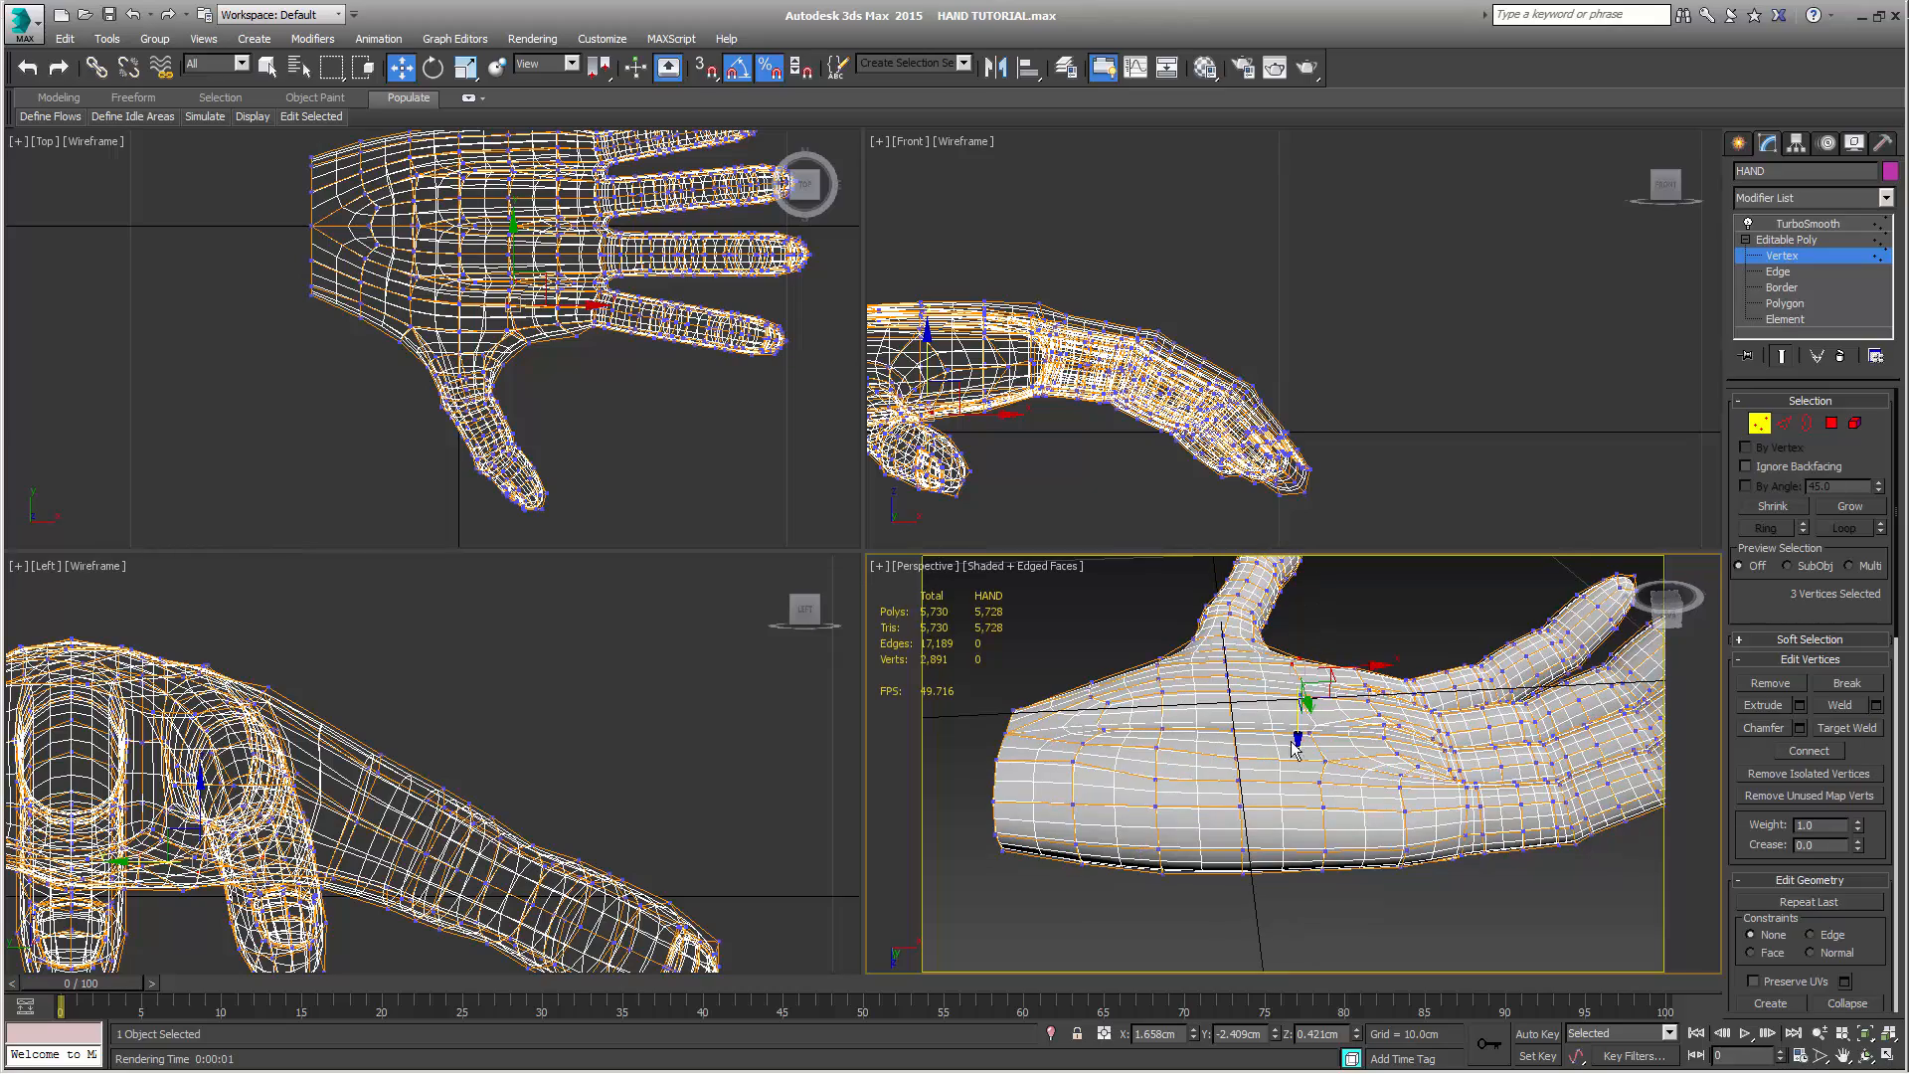
{"action": "left_click_drag", "start_coordinate": [1296, 735], "coordinate": [1297, 753]}
{"action": "middle_click_drag", "start_coordinate": [1312, 774], "coordinate": [1357, 748], "text": "alt"}
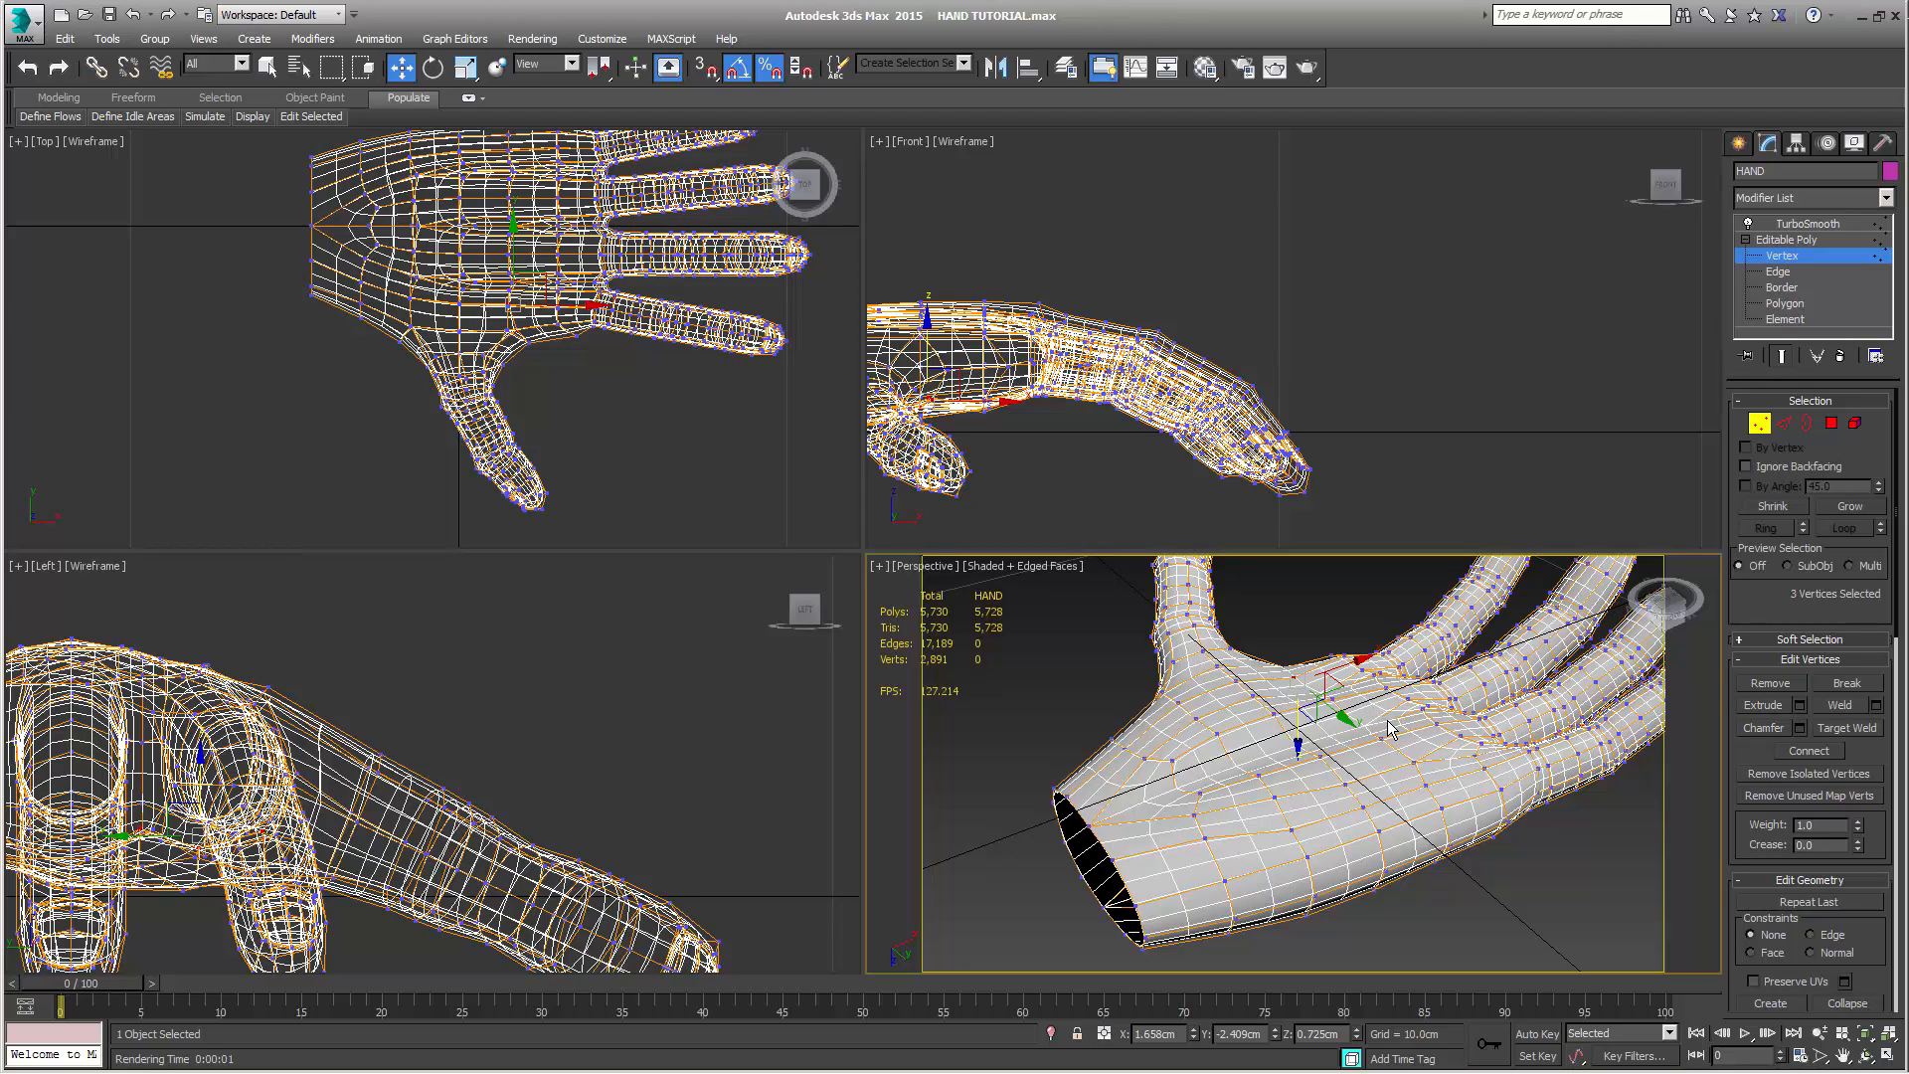
{"action": "key", "text": "ctrl+z"}
Add a fourth vertex toward the palm's centre to the selection and push all four into the hand to about Z 0.61 cm
{"action": "left_click", "coordinate": [1334, 738], "text": "ctrl"}
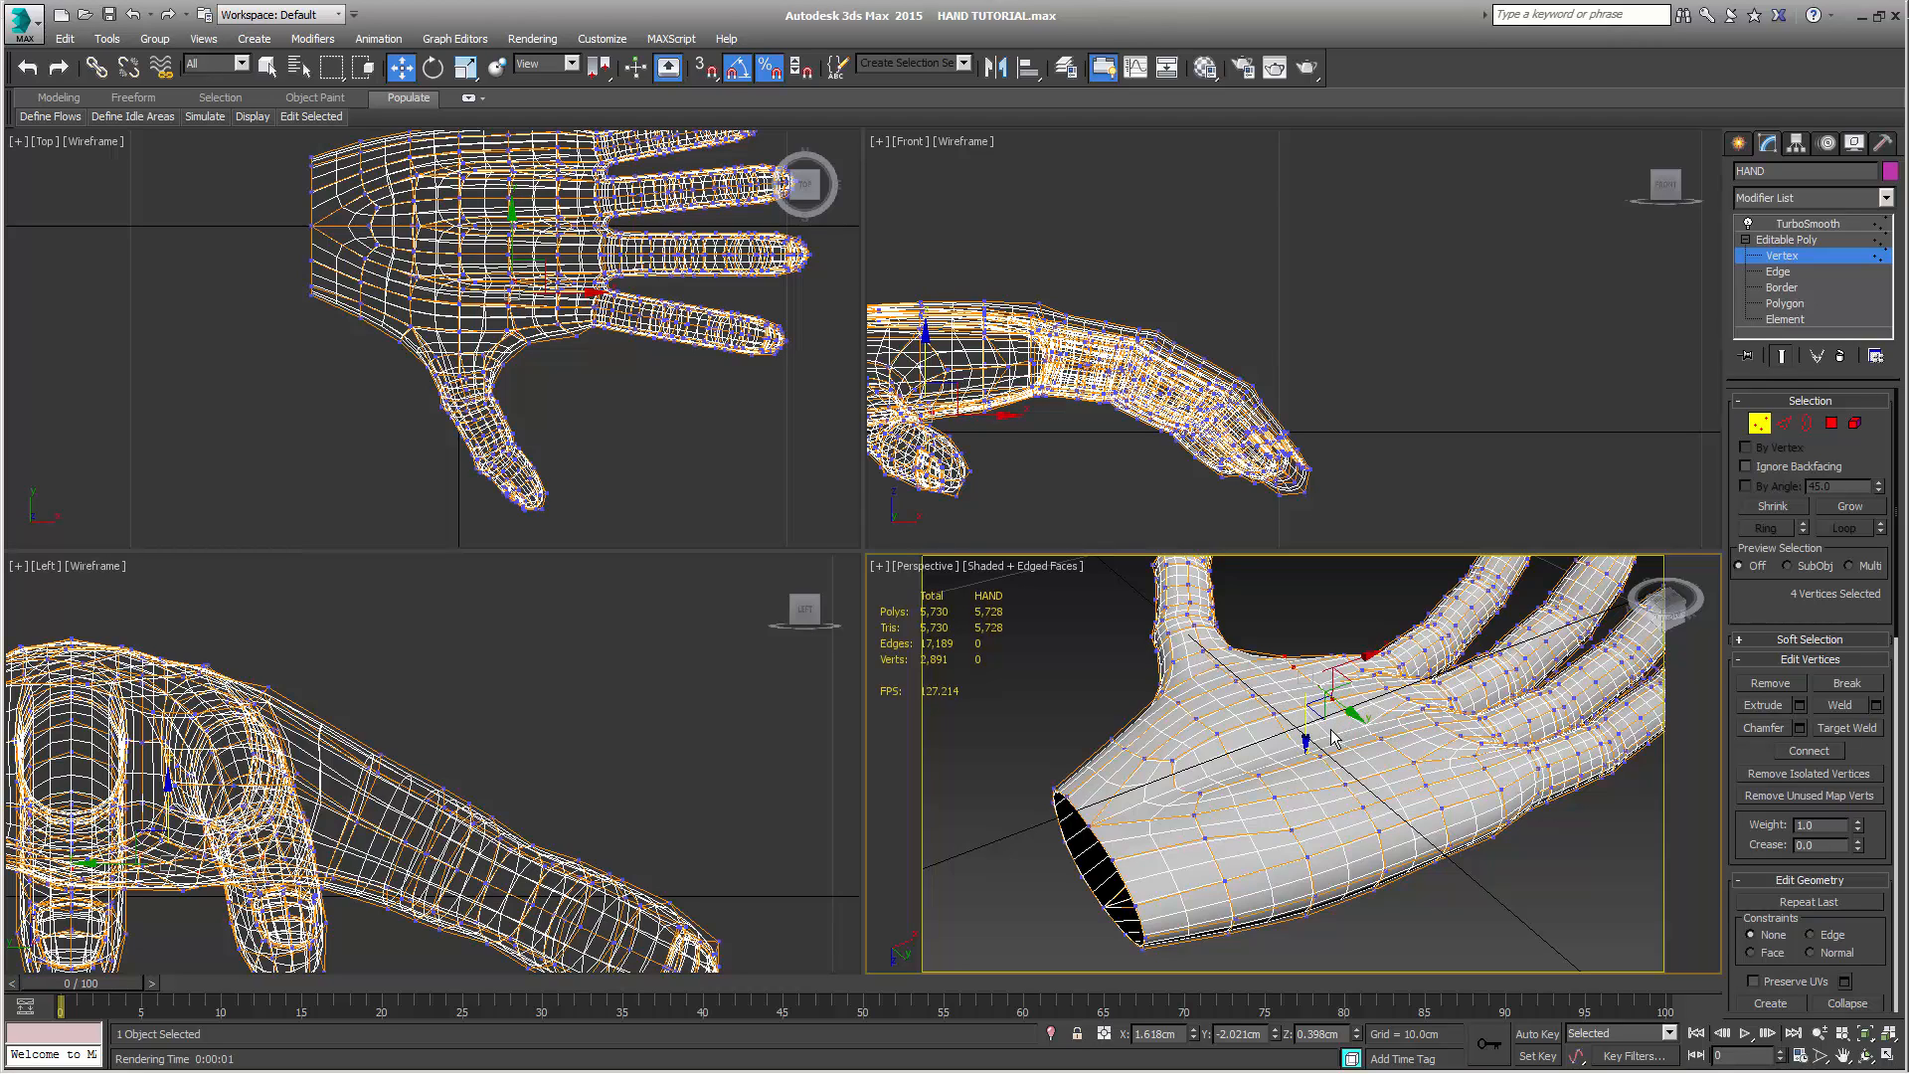
{"action": "left_click_drag", "start_coordinate": [1306, 731], "coordinate": [1307, 740]}
{"action": "middle_click_drag", "start_coordinate": [1306, 740], "coordinate": [1368, 706], "text": "alt"}
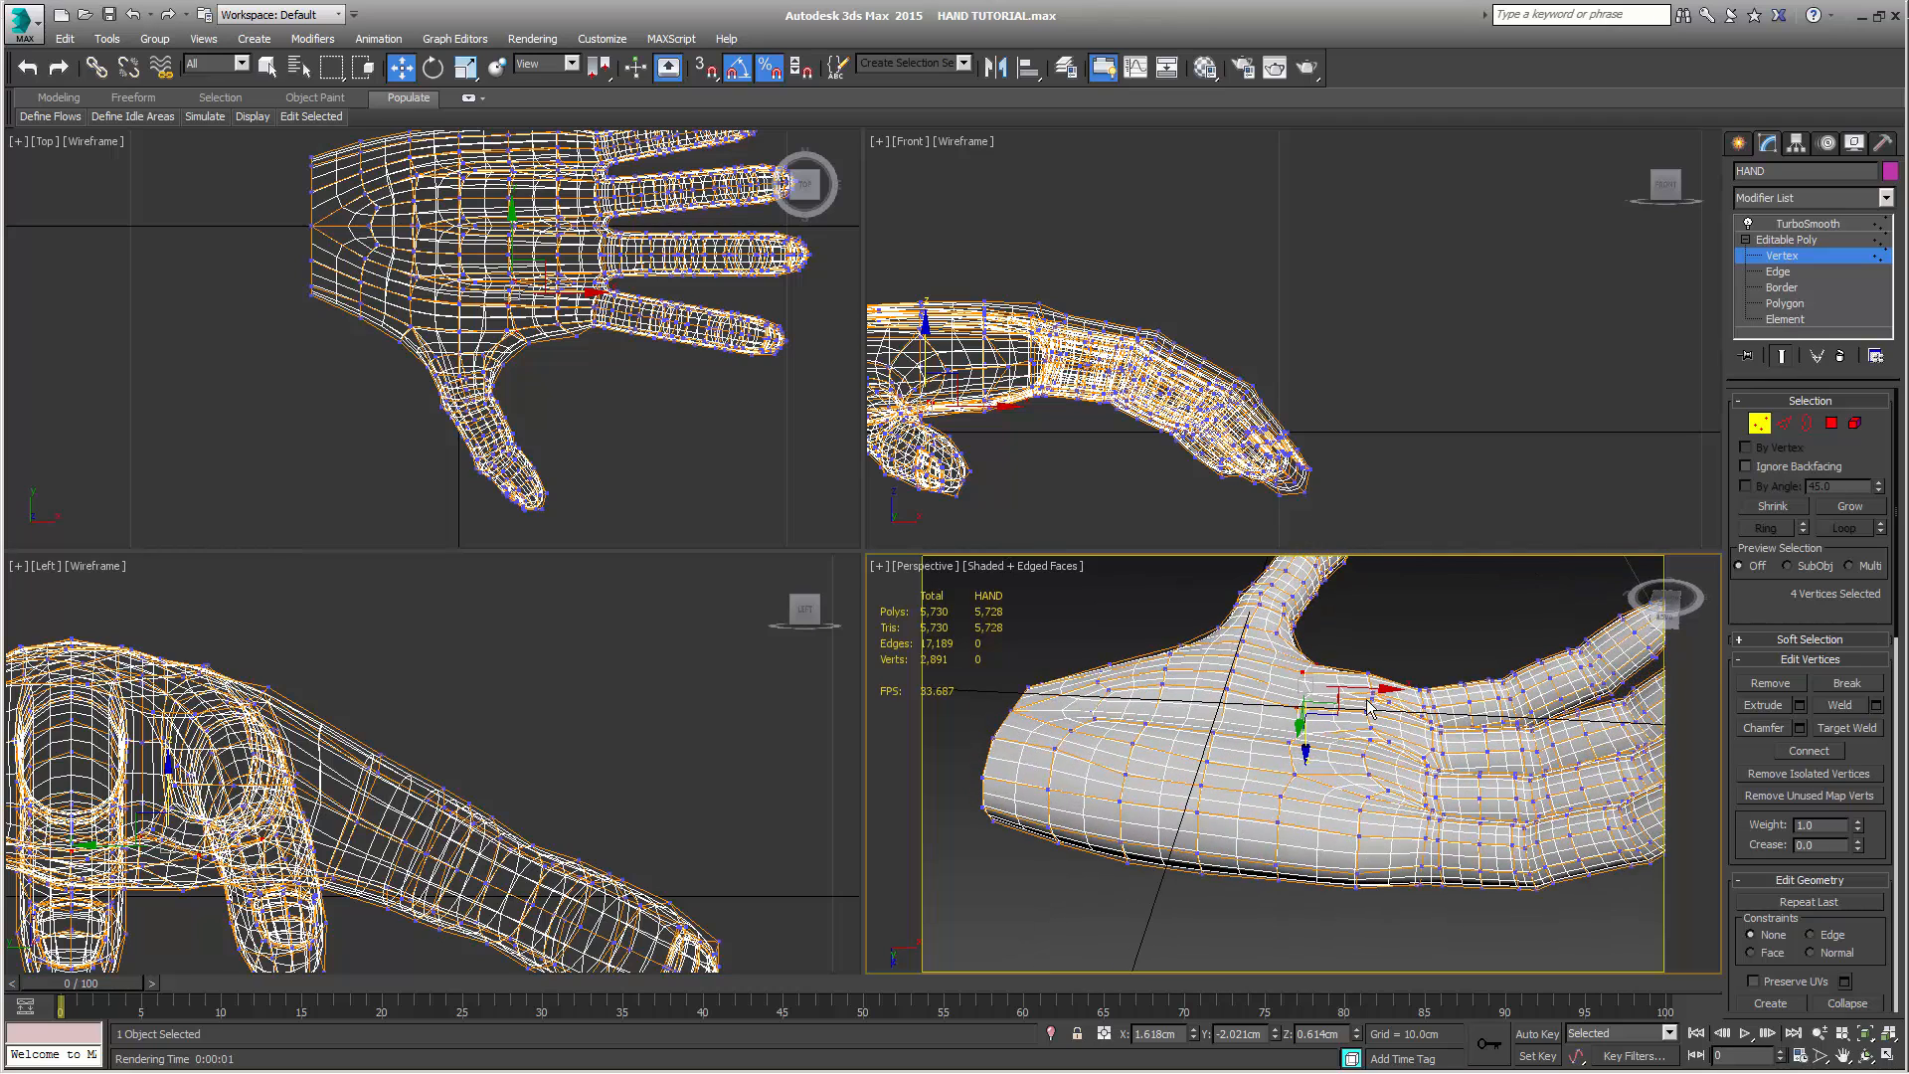
Select three palm vertices in a row at the thumb's base and move them toward the fingers to about X 0.37 cm
{"action": "left_click", "coordinate": [1240, 647]}
{"action": "left_click", "coordinate": [1231, 677], "text": "ctrl"}
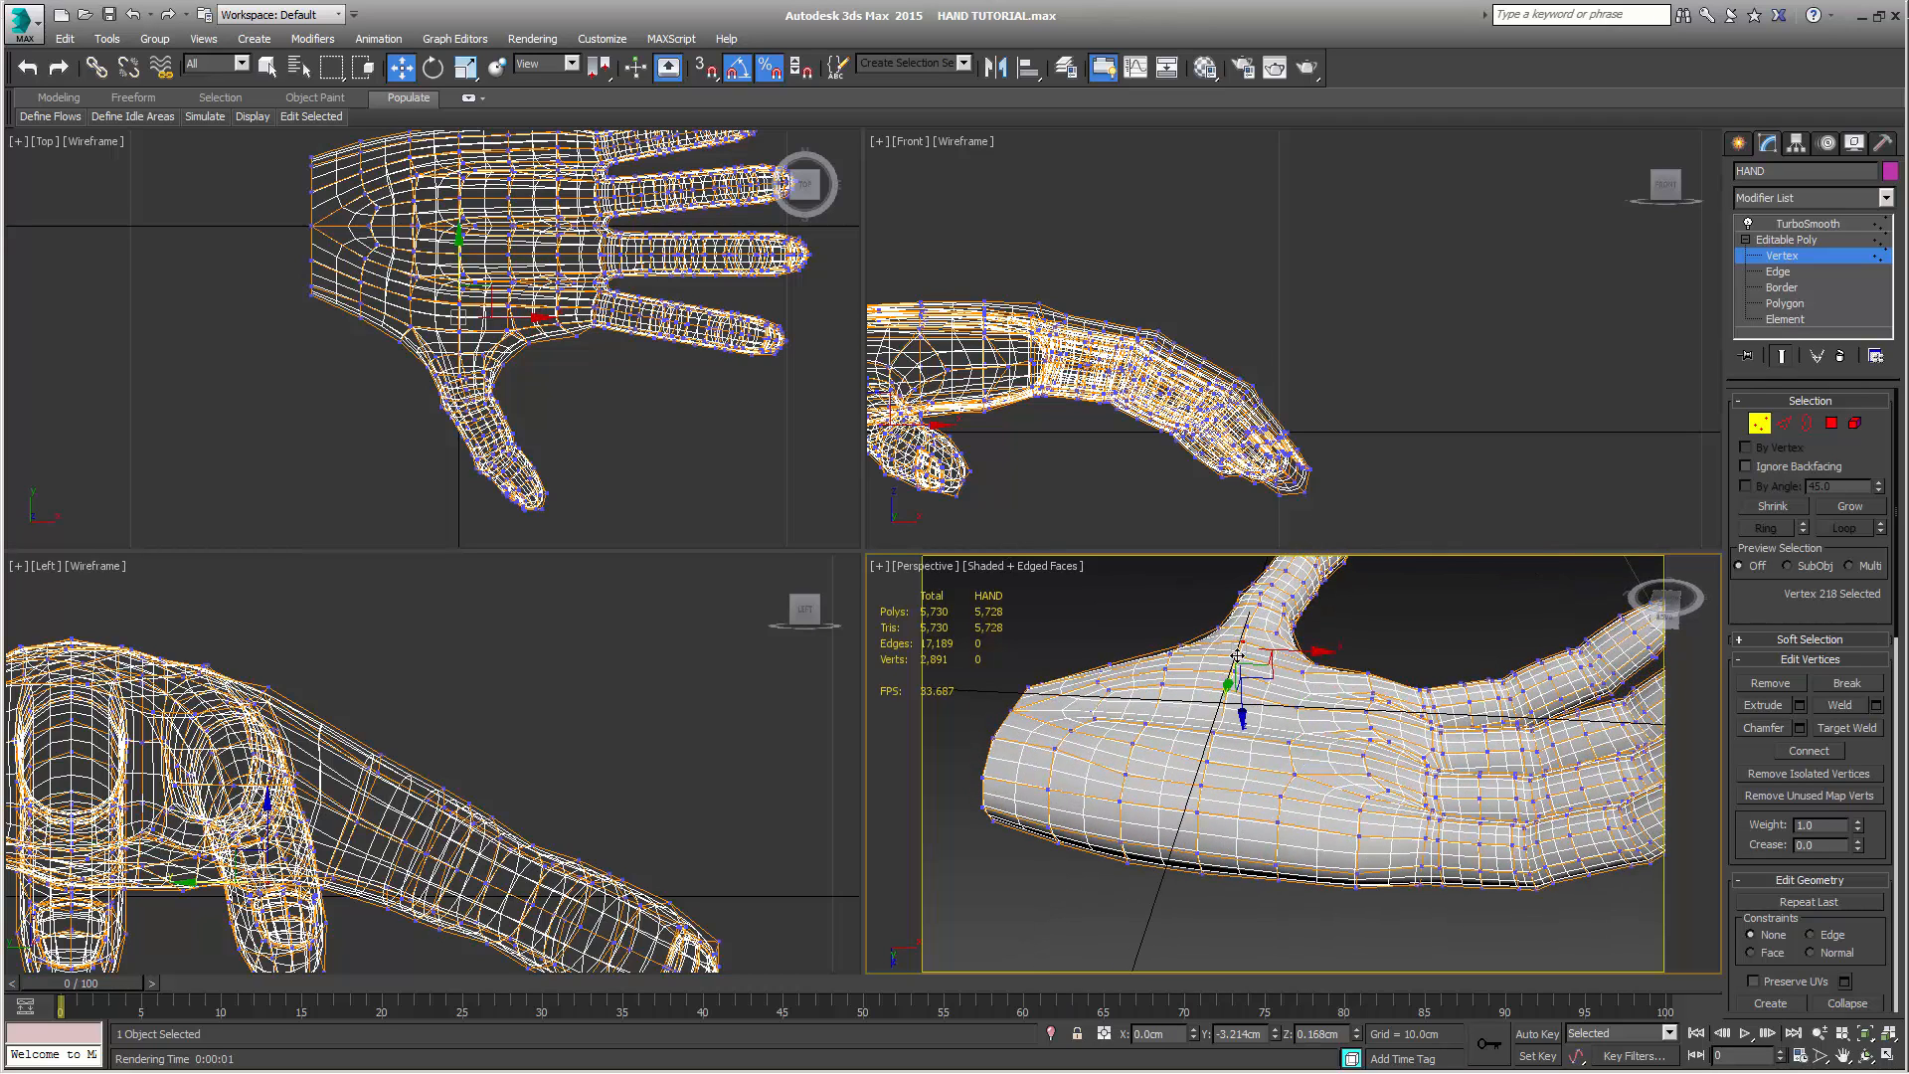
{"action": "left_click", "coordinate": [1227, 692], "text": "ctrl"}
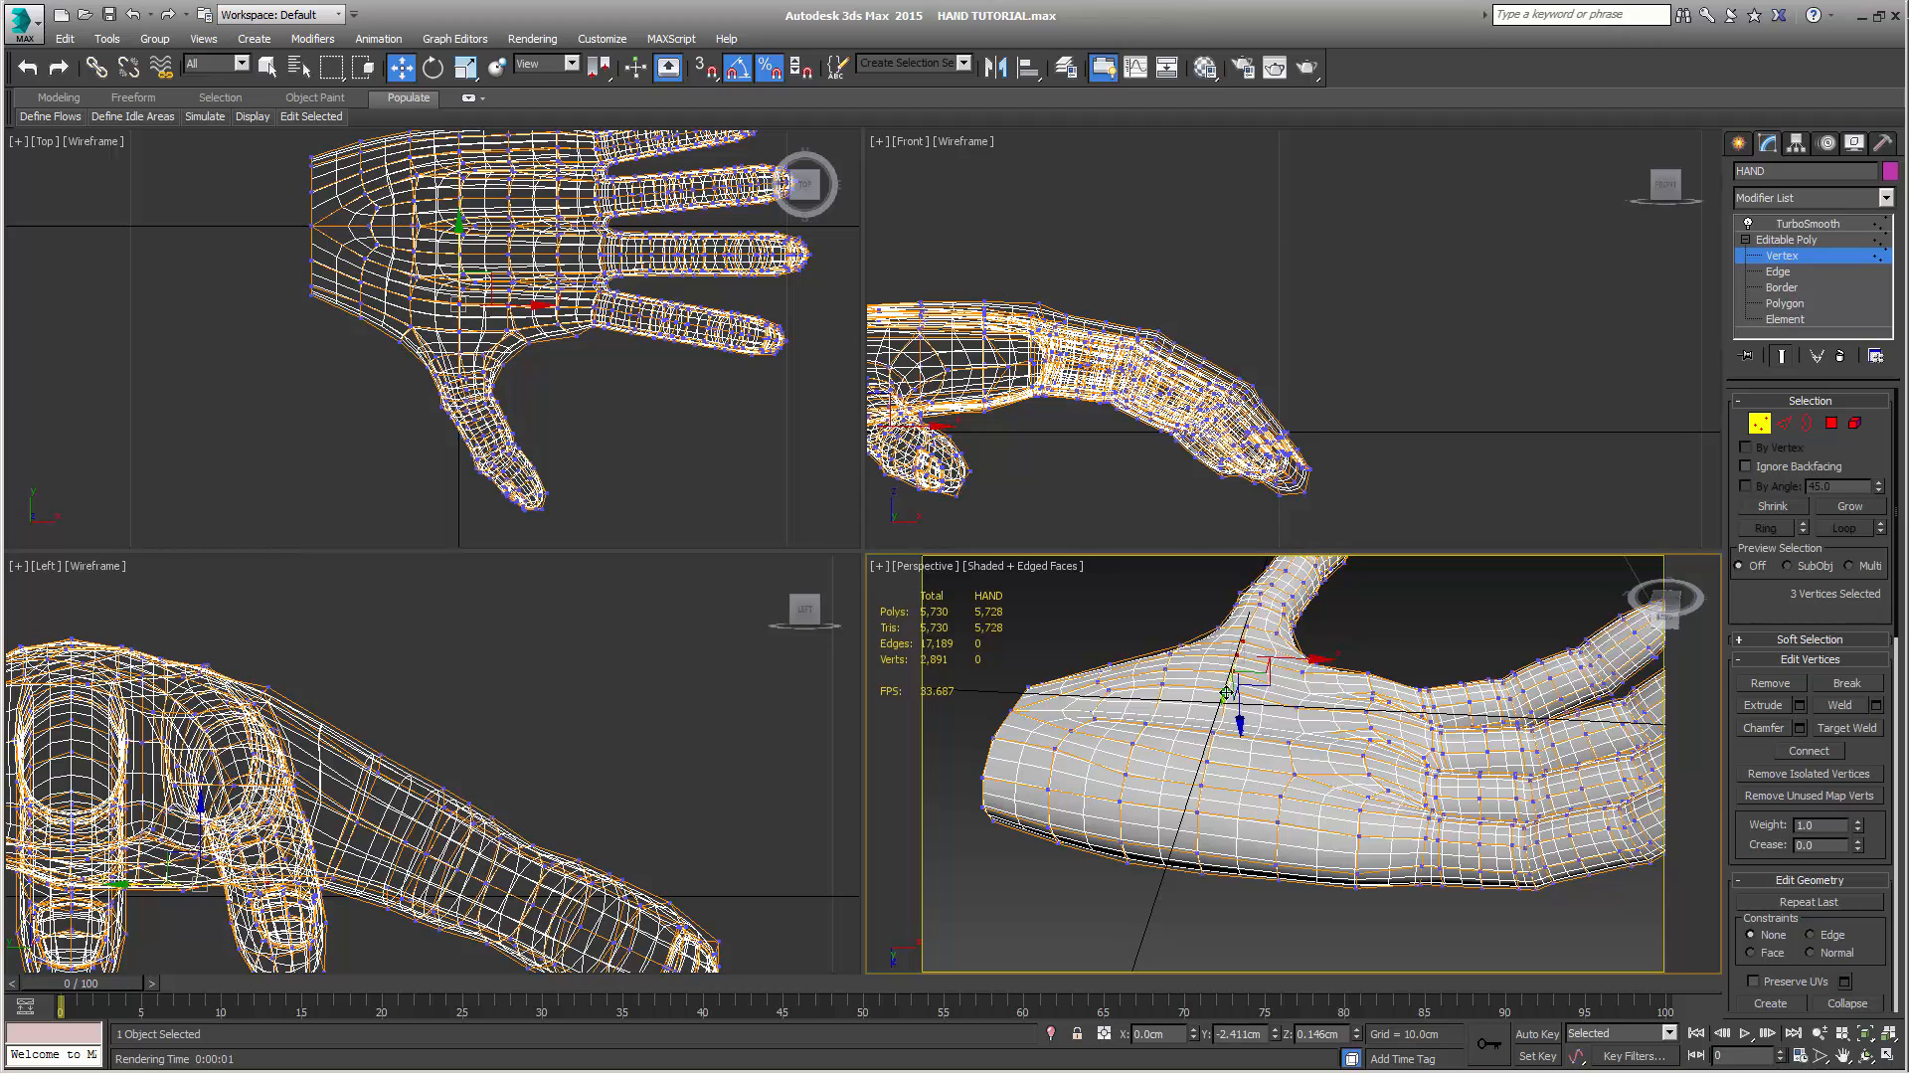
{"action": "left_click_drag", "start_coordinate": [1293, 662], "coordinate": [1323, 662]}
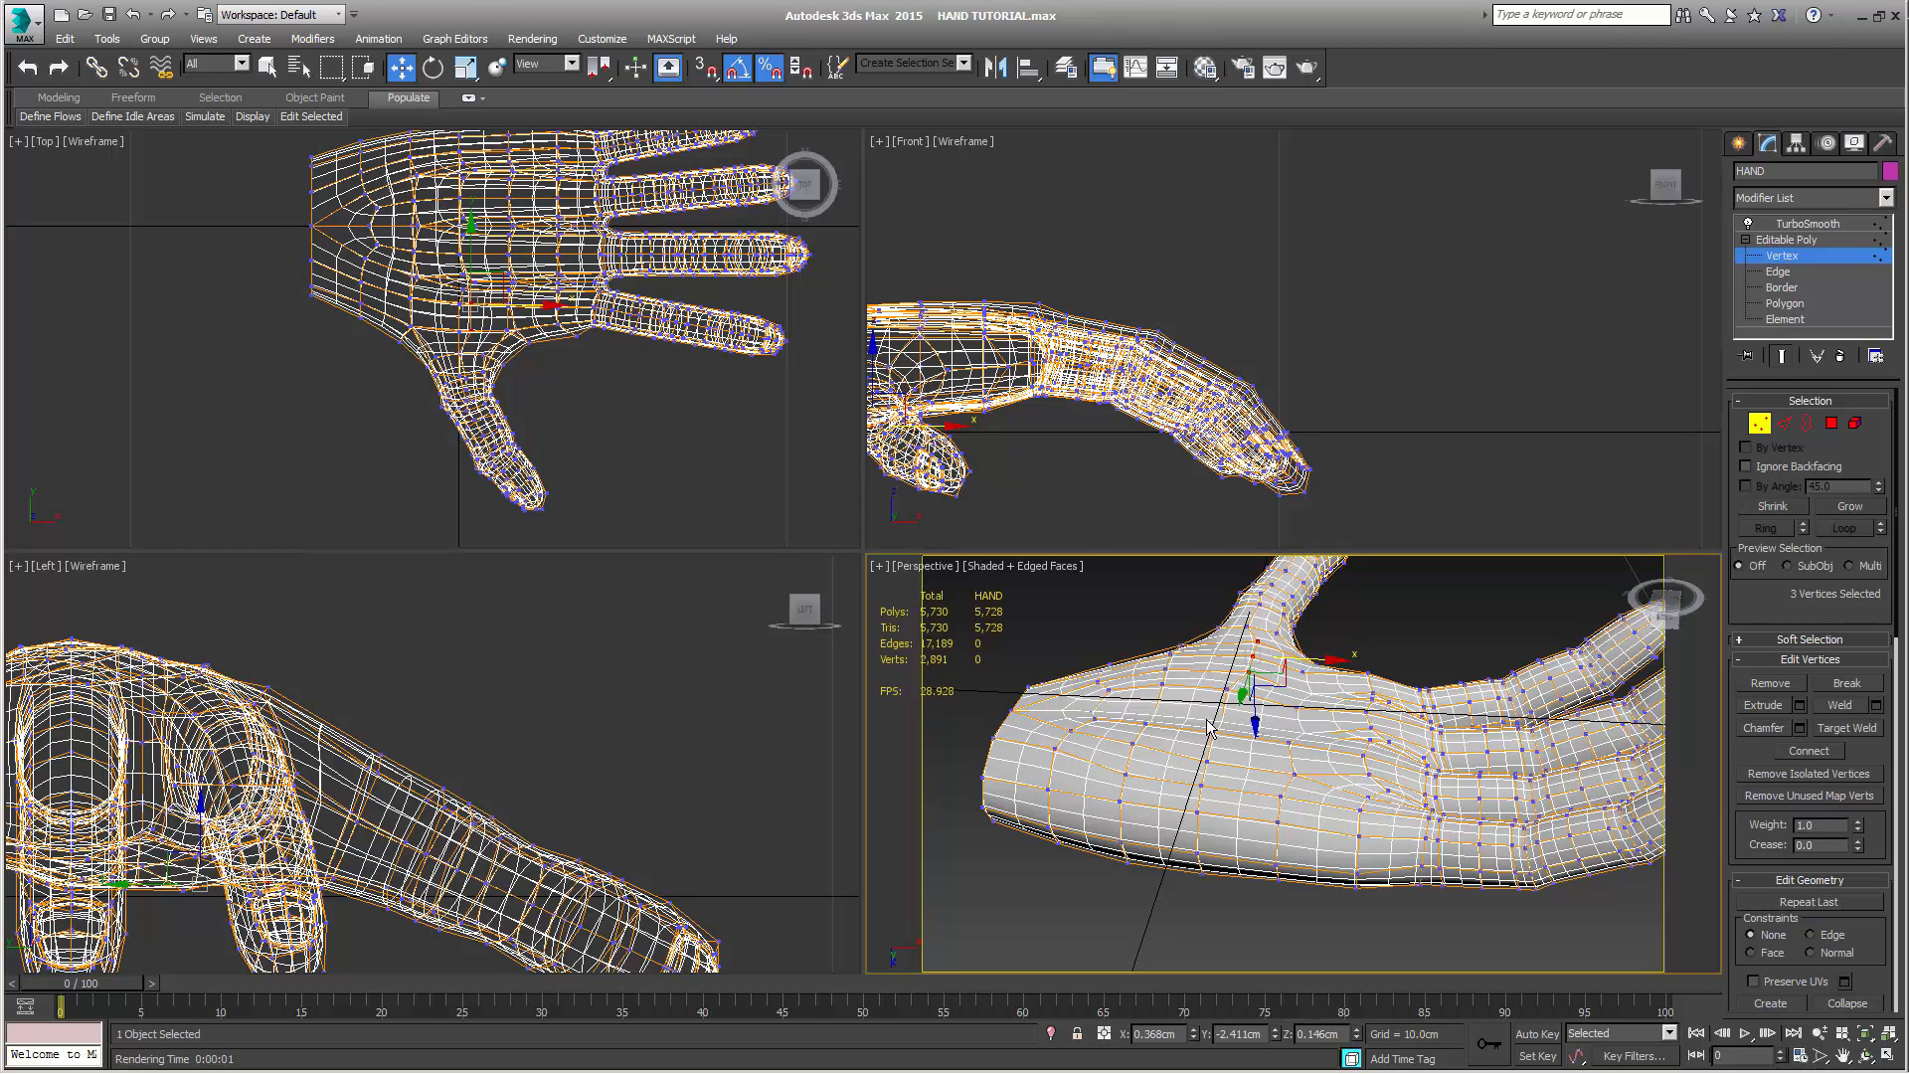
Move the single palm vertex near the thumb's base toward the fingers to about X 0.13 cm
{"action": "left_click", "coordinate": [1230, 688]}
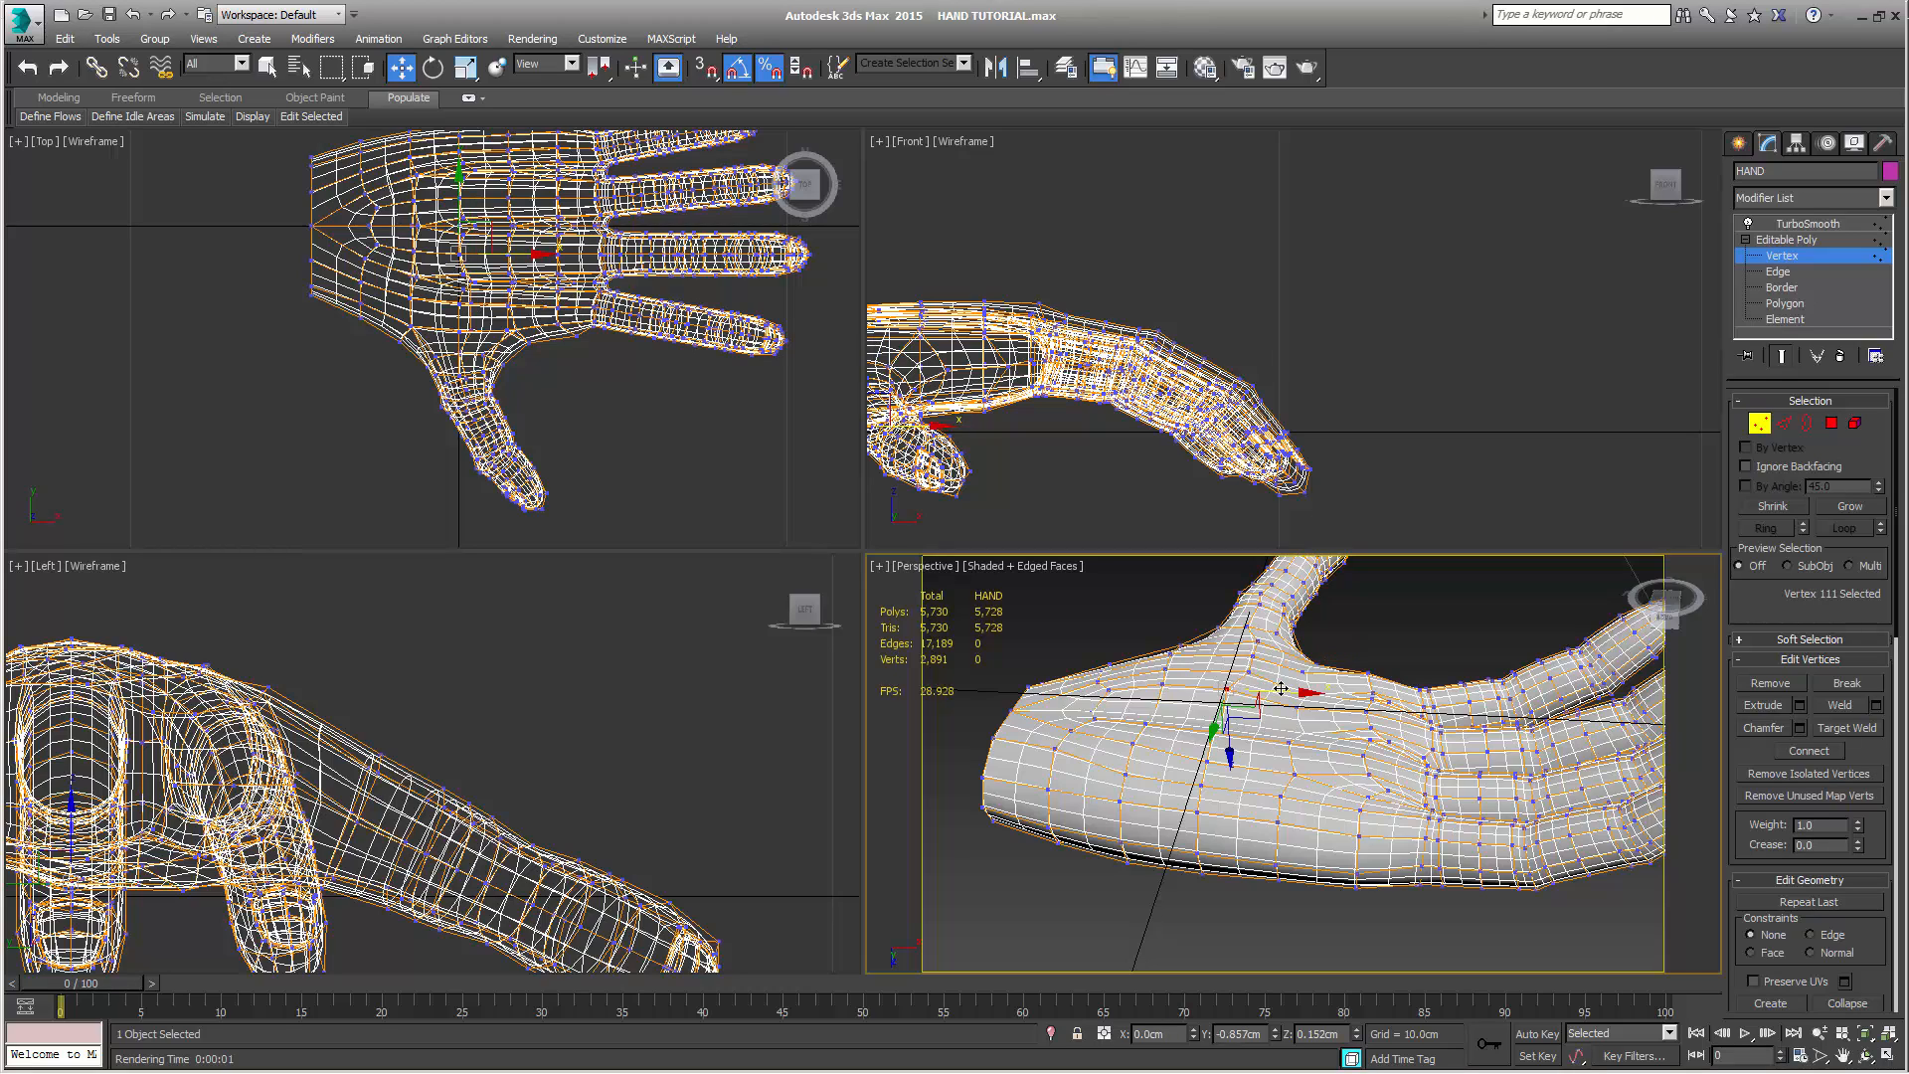
{"action": "left_click_drag", "start_coordinate": [1281, 689], "coordinate": [1288, 690]}
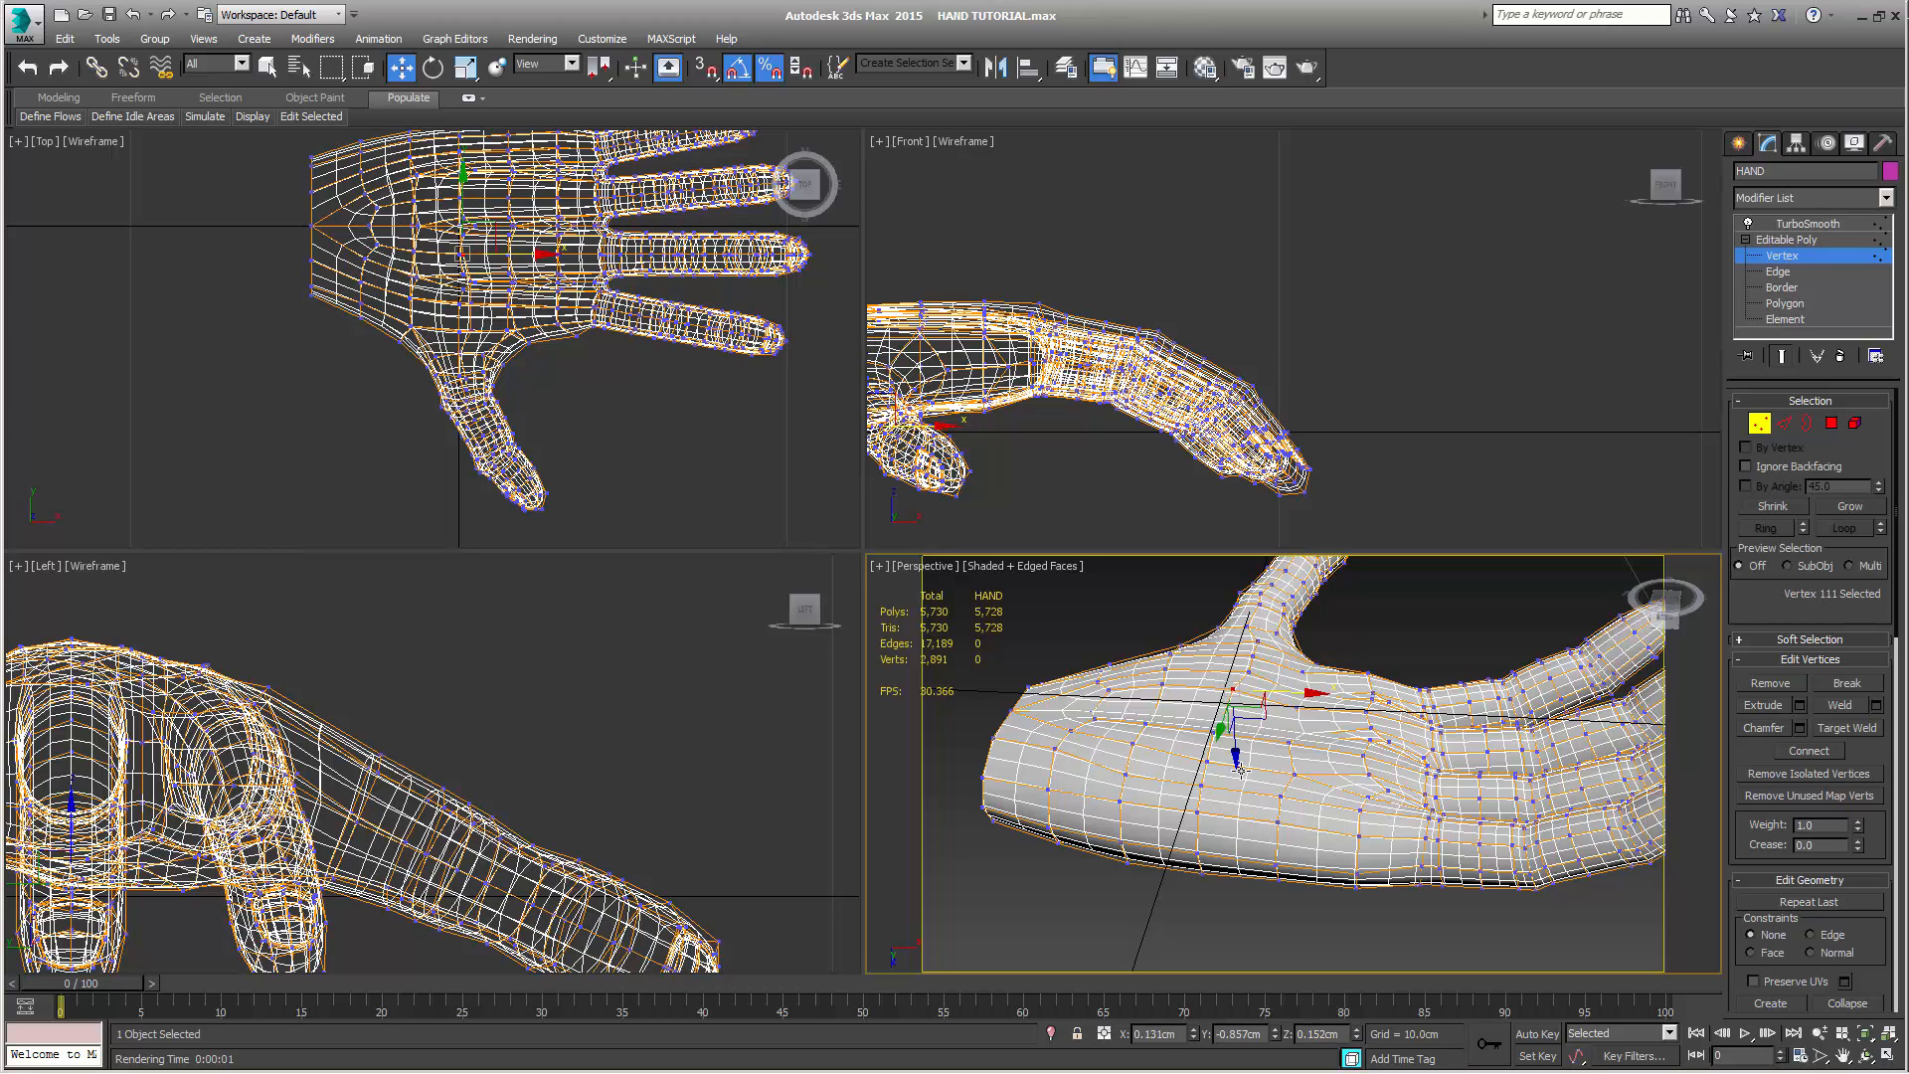
{"action": "middle_click_drag", "start_coordinate": [1285, 714], "coordinate": [1227, 748], "text": "alt"}
{"action": "middle_click_drag", "start_coordinate": [1235, 757], "coordinate": [1325, 885], "text": "alt"}
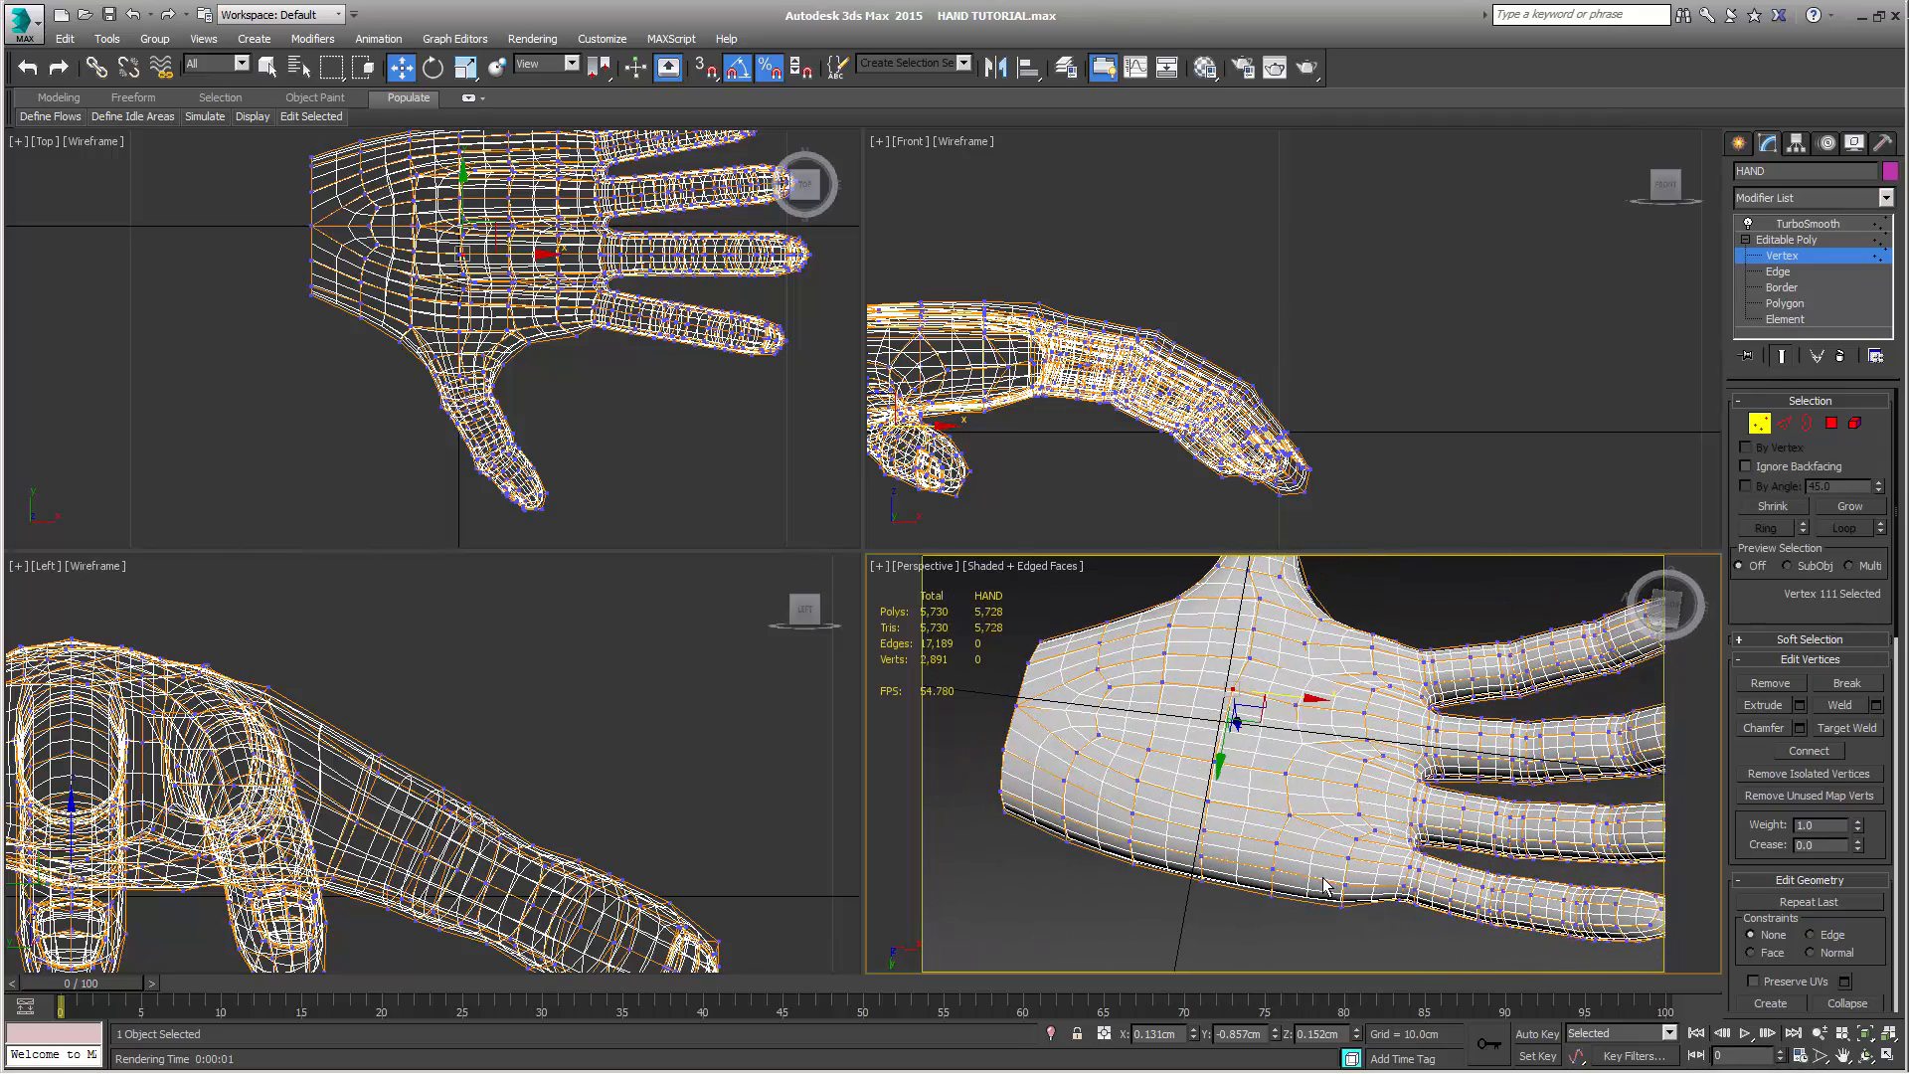
{"action": "middle_click_drag", "start_coordinate": [1211, 799], "coordinate": [1335, 817], "text": "alt"}
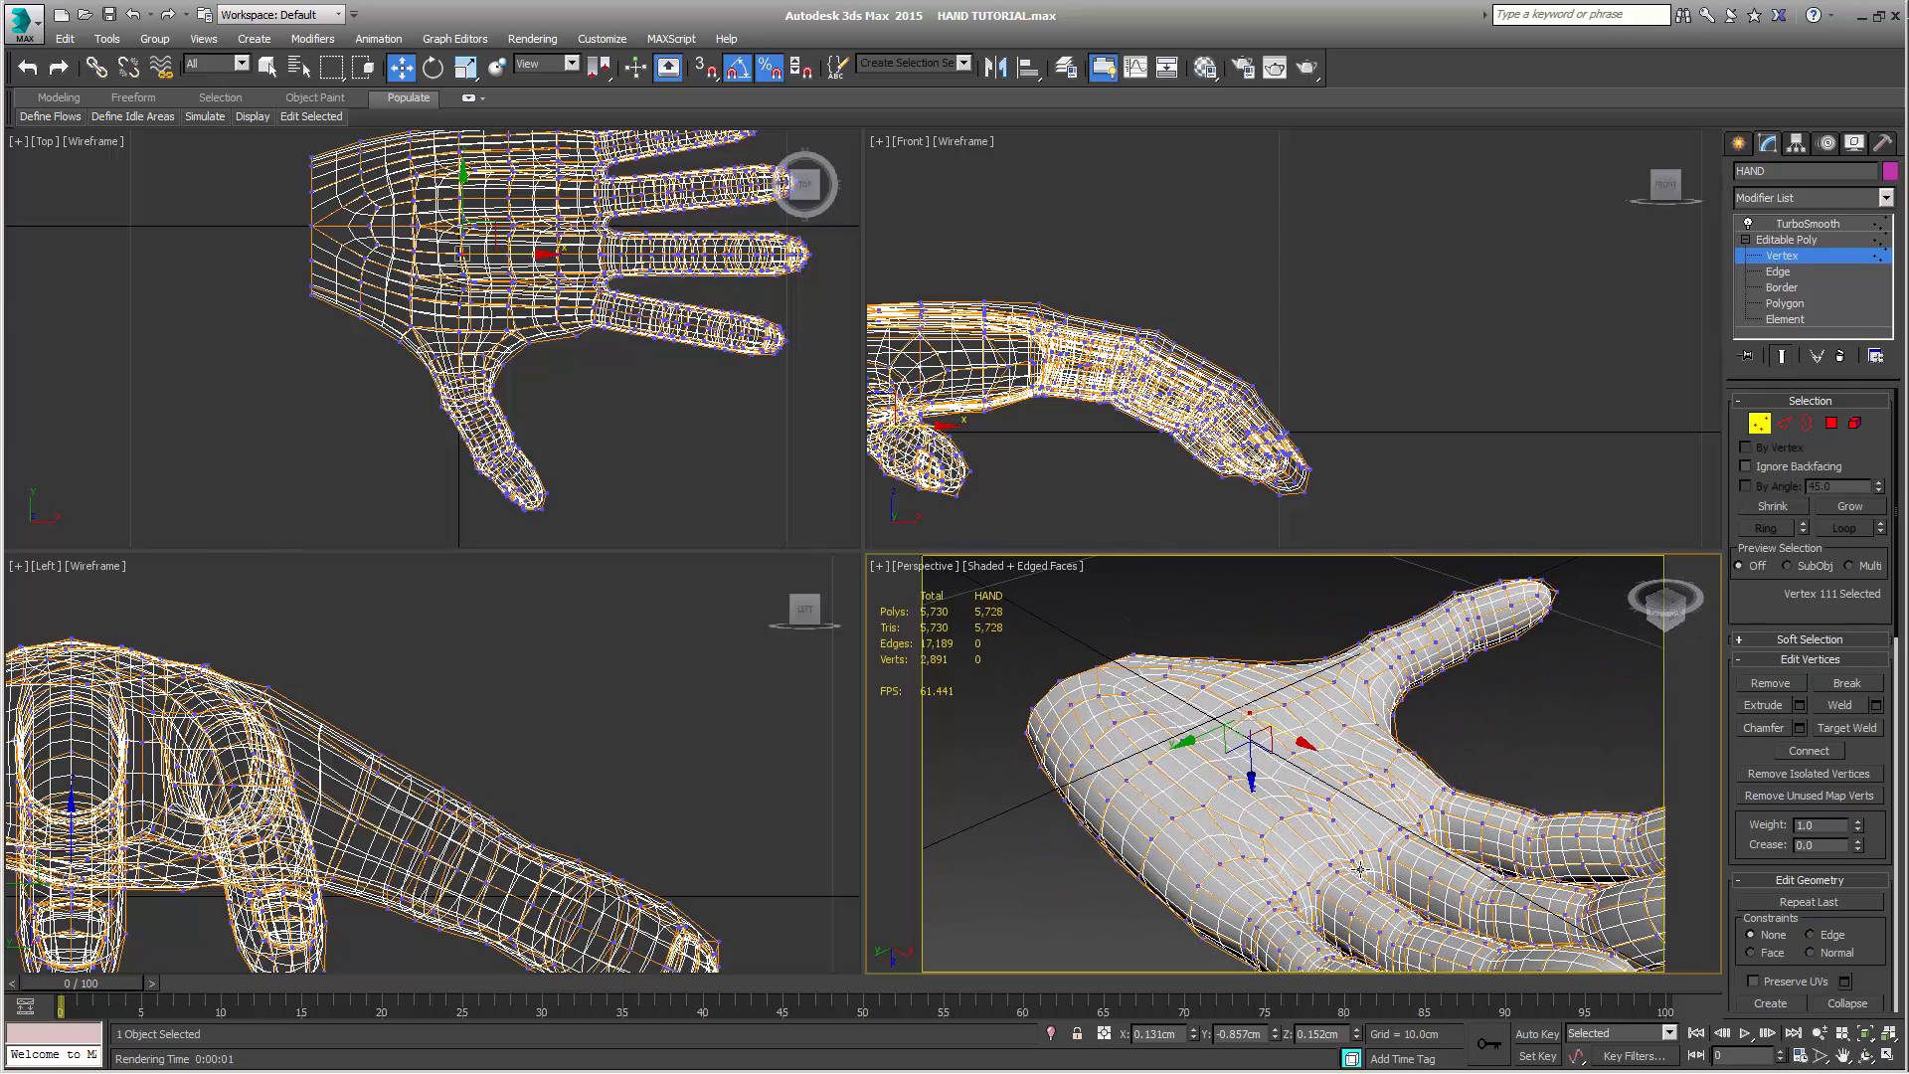
Hide the smoothed result and weld the three clustered palm vertices below the index-middle finger gap with a 2.0 cm threshold
{"action": "key", "text": "q"}
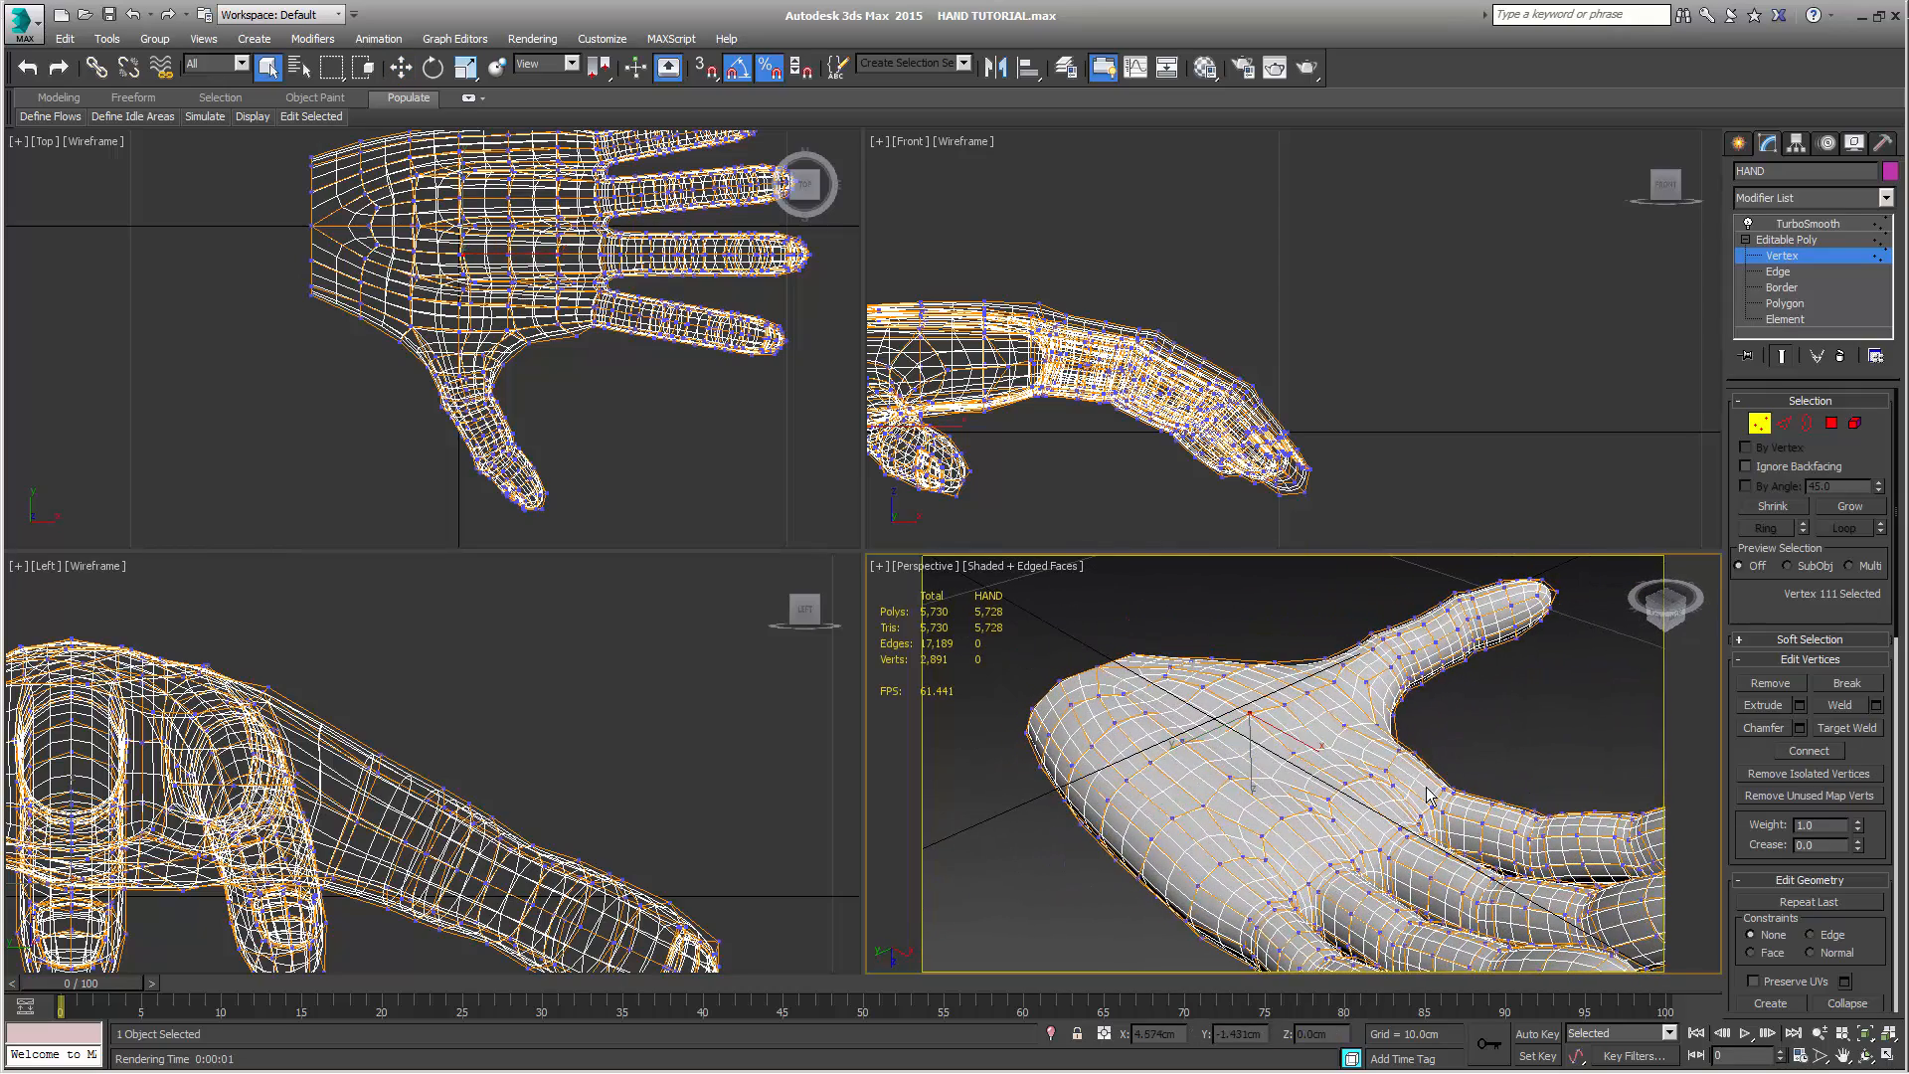
{"action": "middle_click_drag", "start_coordinate": [1427, 787], "coordinate": [1367, 702], "text": "alt"}
{"action": "left_click", "coordinate": [1783, 358]}
{"action": "left_click", "coordinate": [1308, 717]}
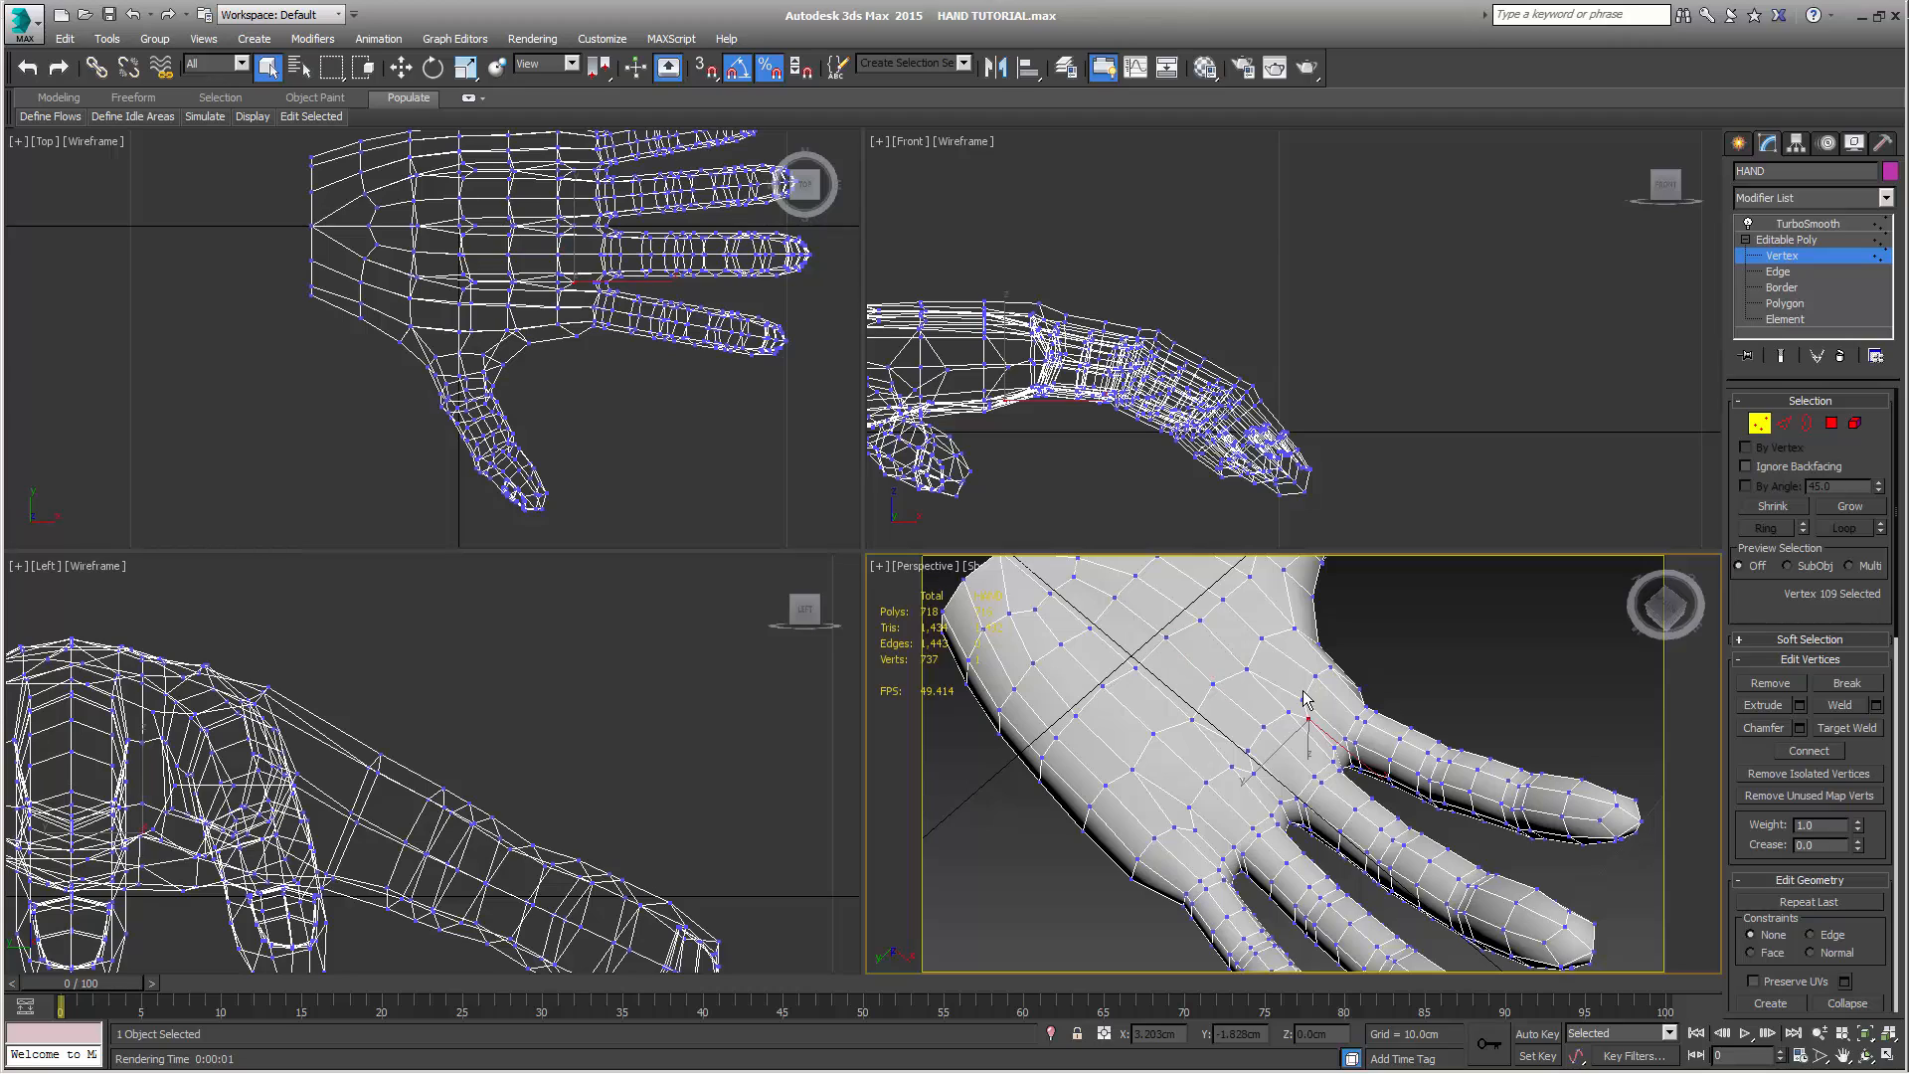
{"action": "left_click", "coordinate": [1303, 700], "text": "ctrl"}
{"action": "left_click", "coordinate": [1288, 712], "text": "ctrl"}
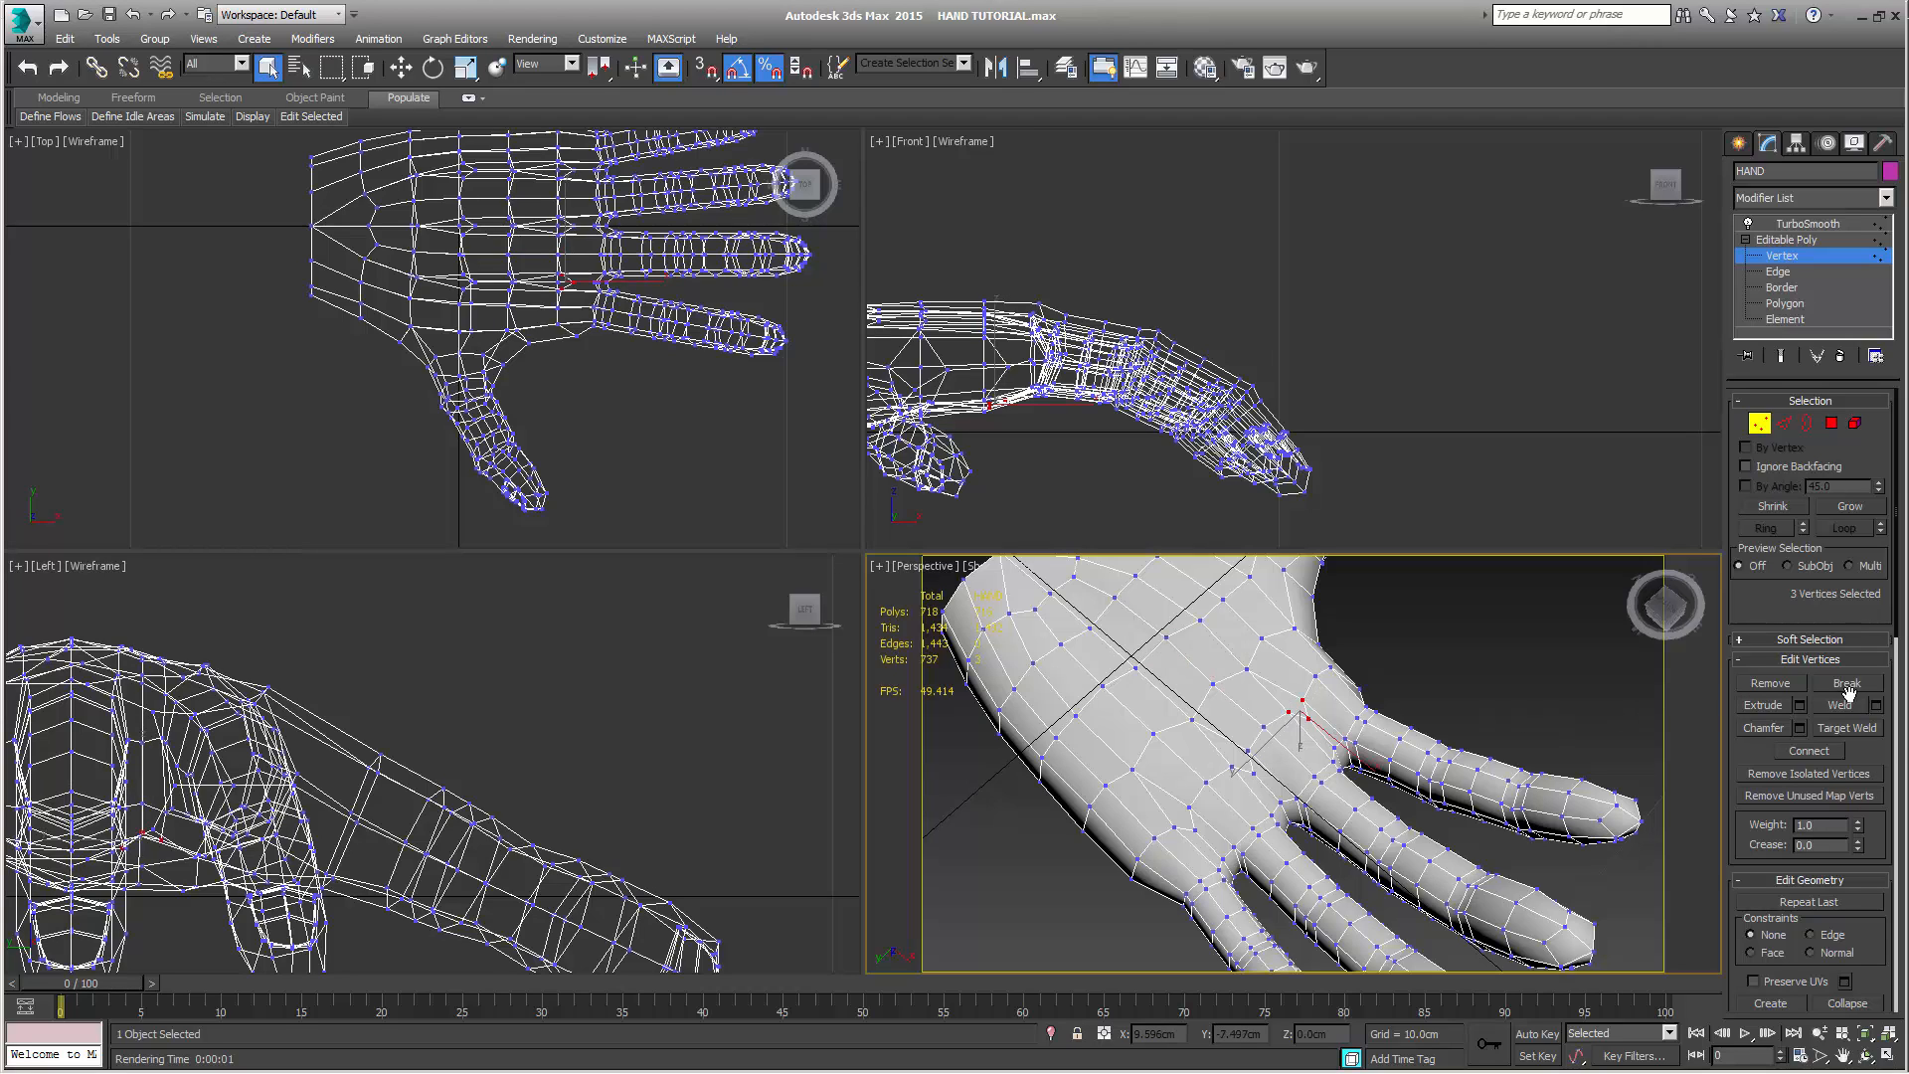
{"action": "left_click", "coordinate": [1877, 706]}
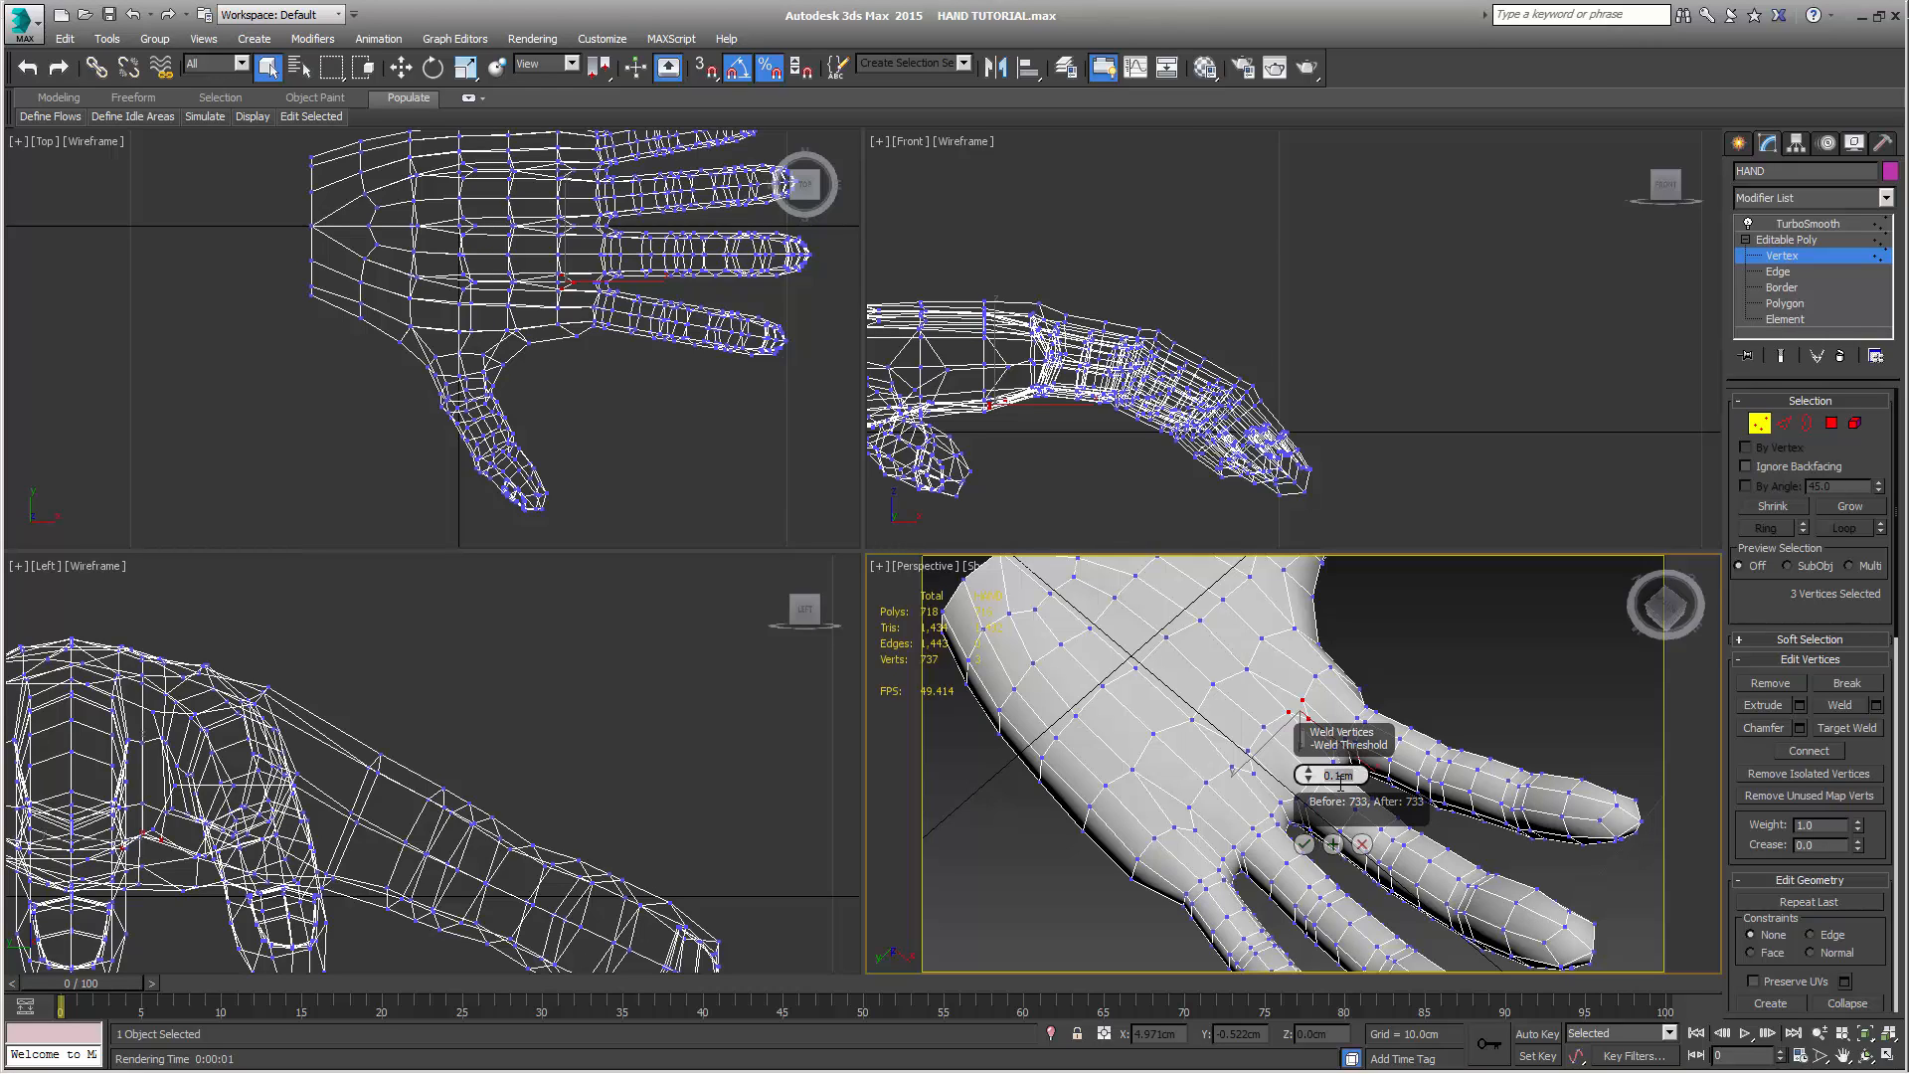
{"action": "key", "text": "Return"}
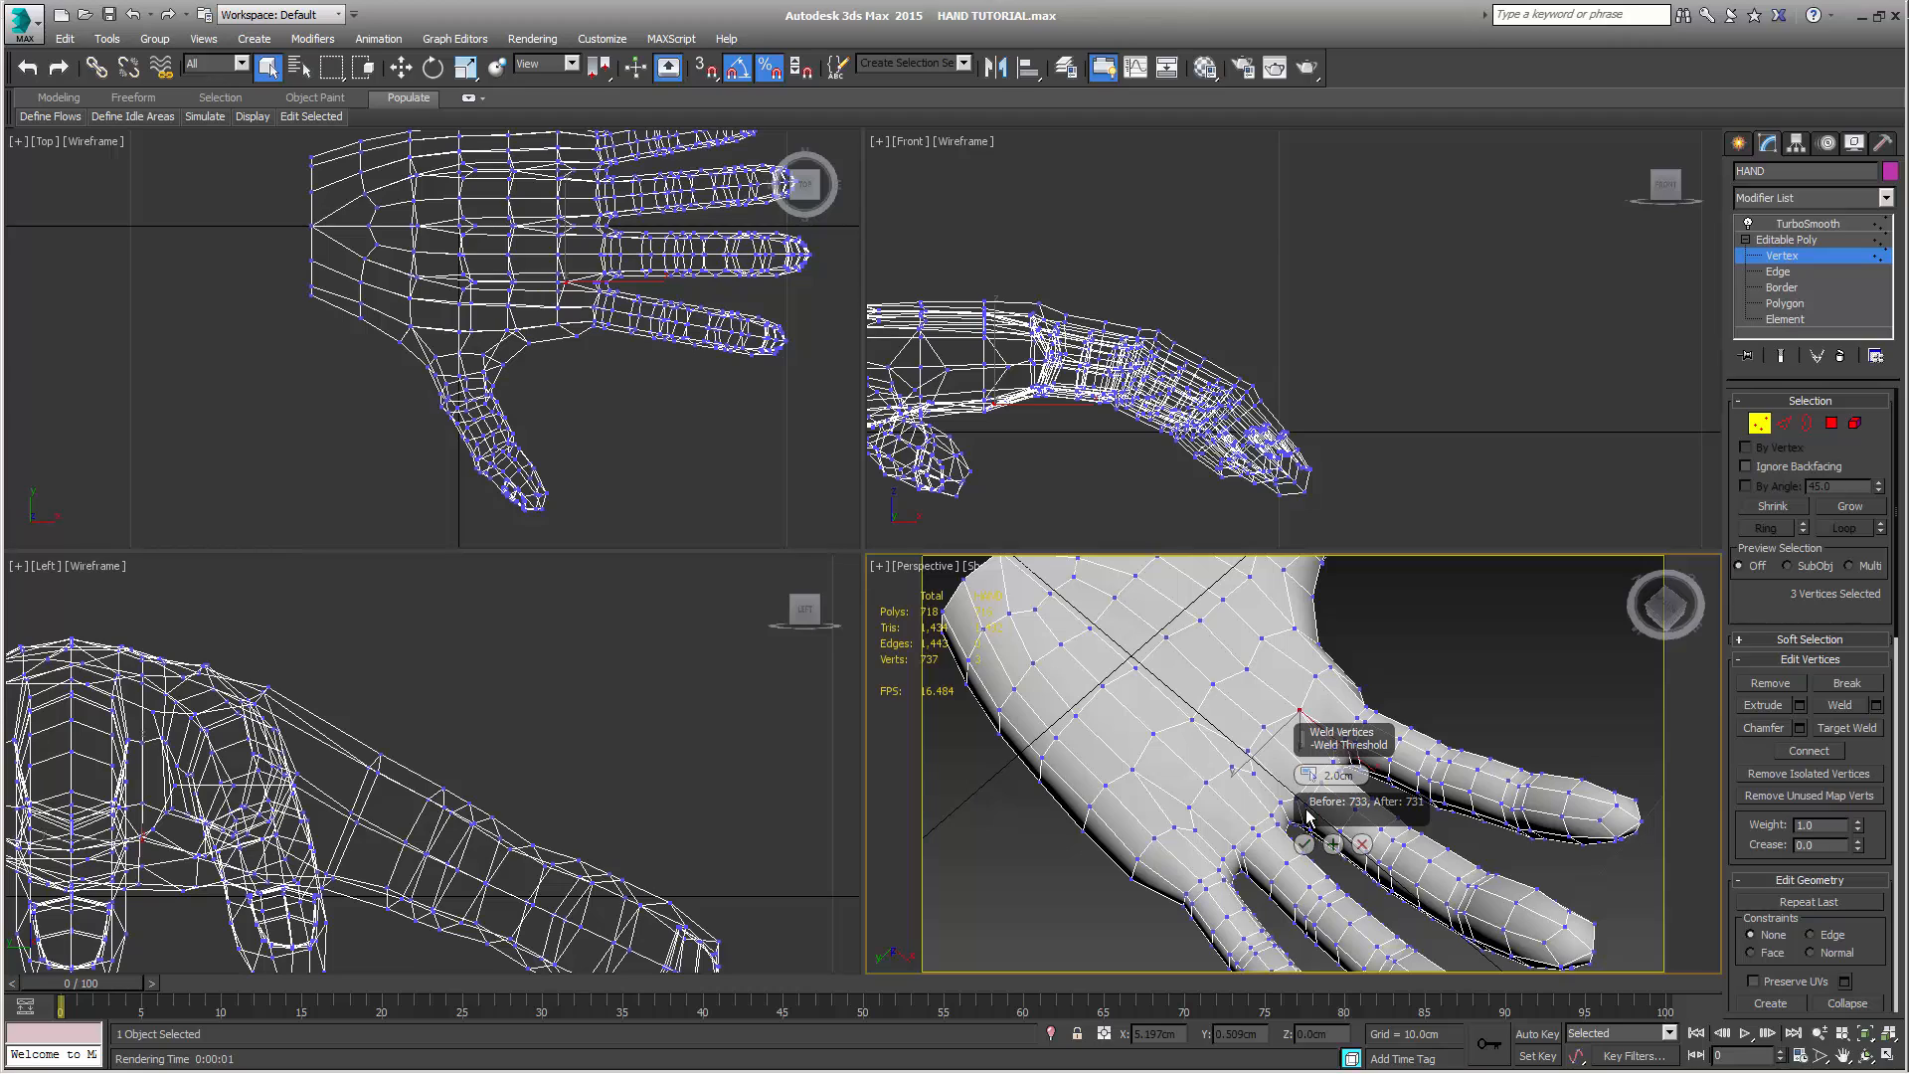
{"action": "left_click", "coordinate": [1304, 845]}
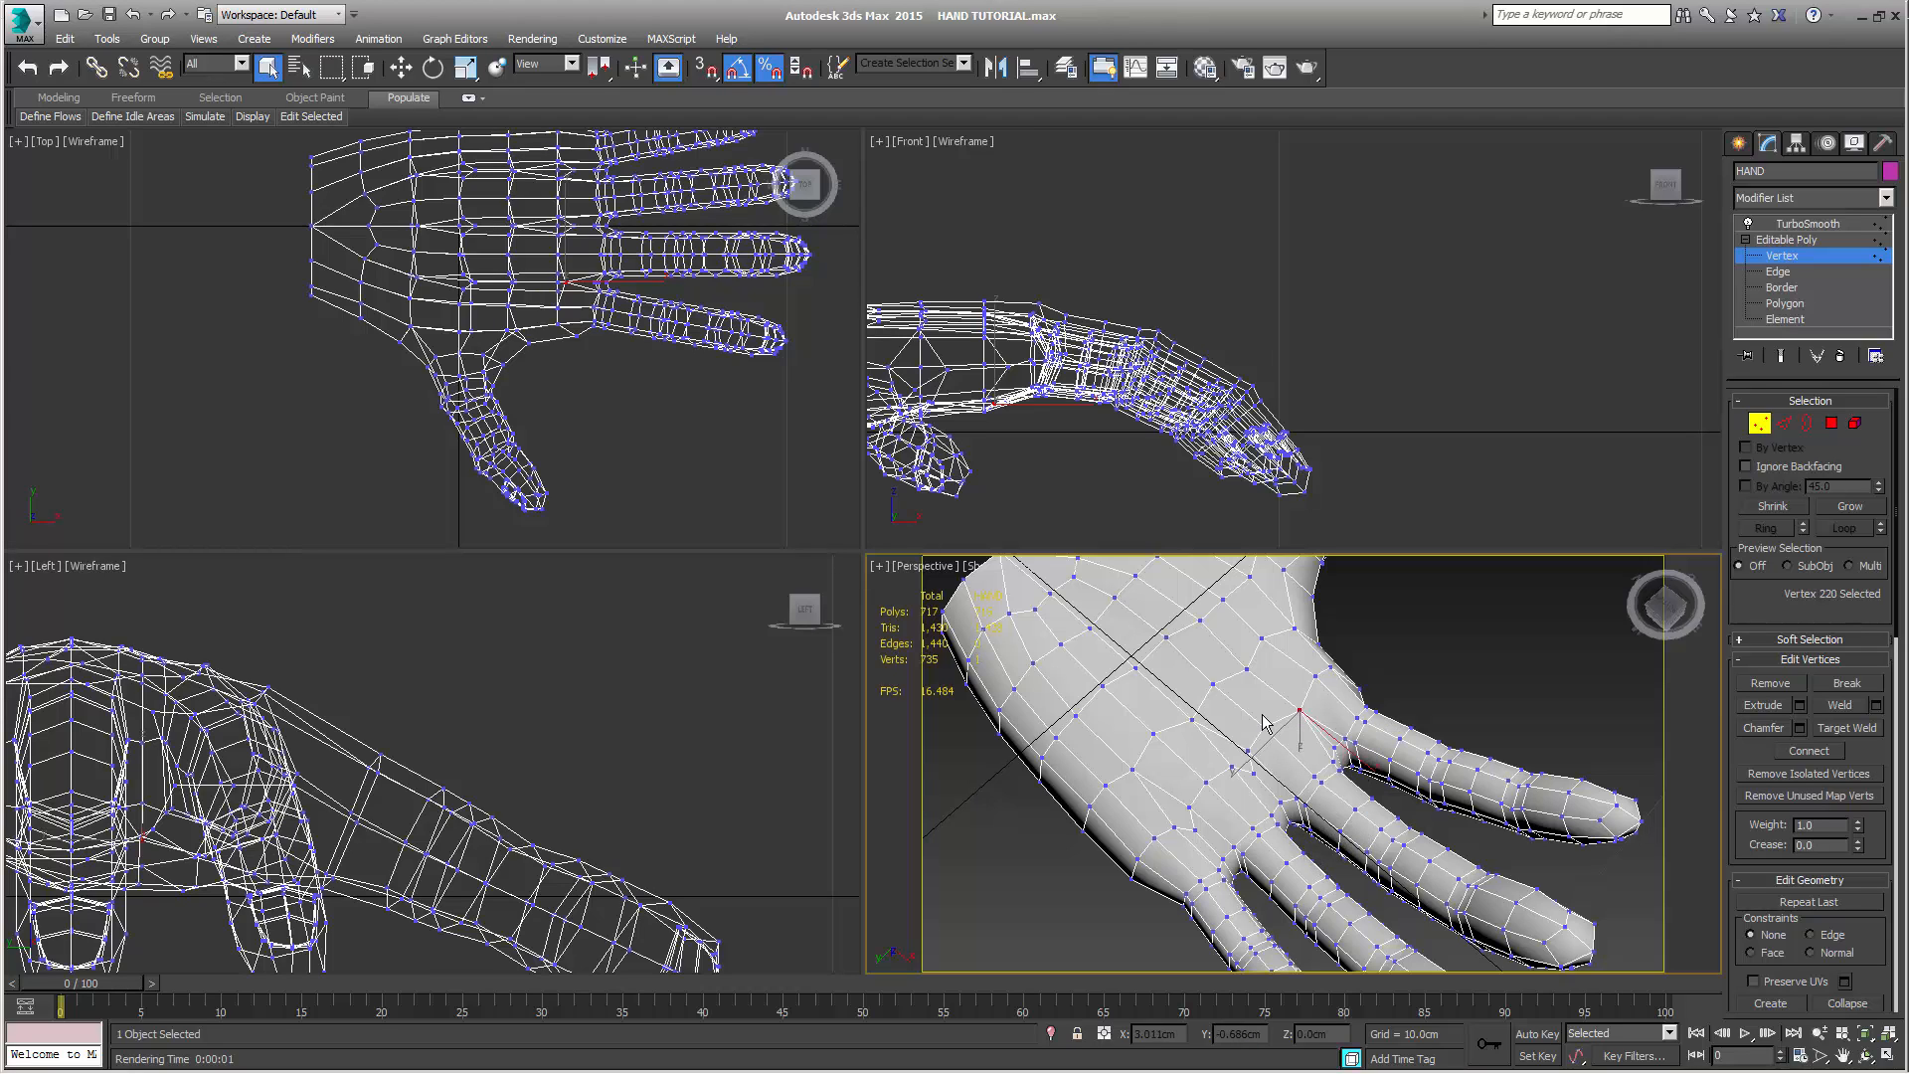
Weld the three clustered palm vertices below the gap between the middle and ring fingers, using the same threshold
{"action": "left_click", "coordinate": [1247, 750]}
{"action": "left_click", "coordinate": [1231, 766], "text": "ctrl"}
{"action": "left_click", "coordinate": [1254, 773], "text": "ctrl"}
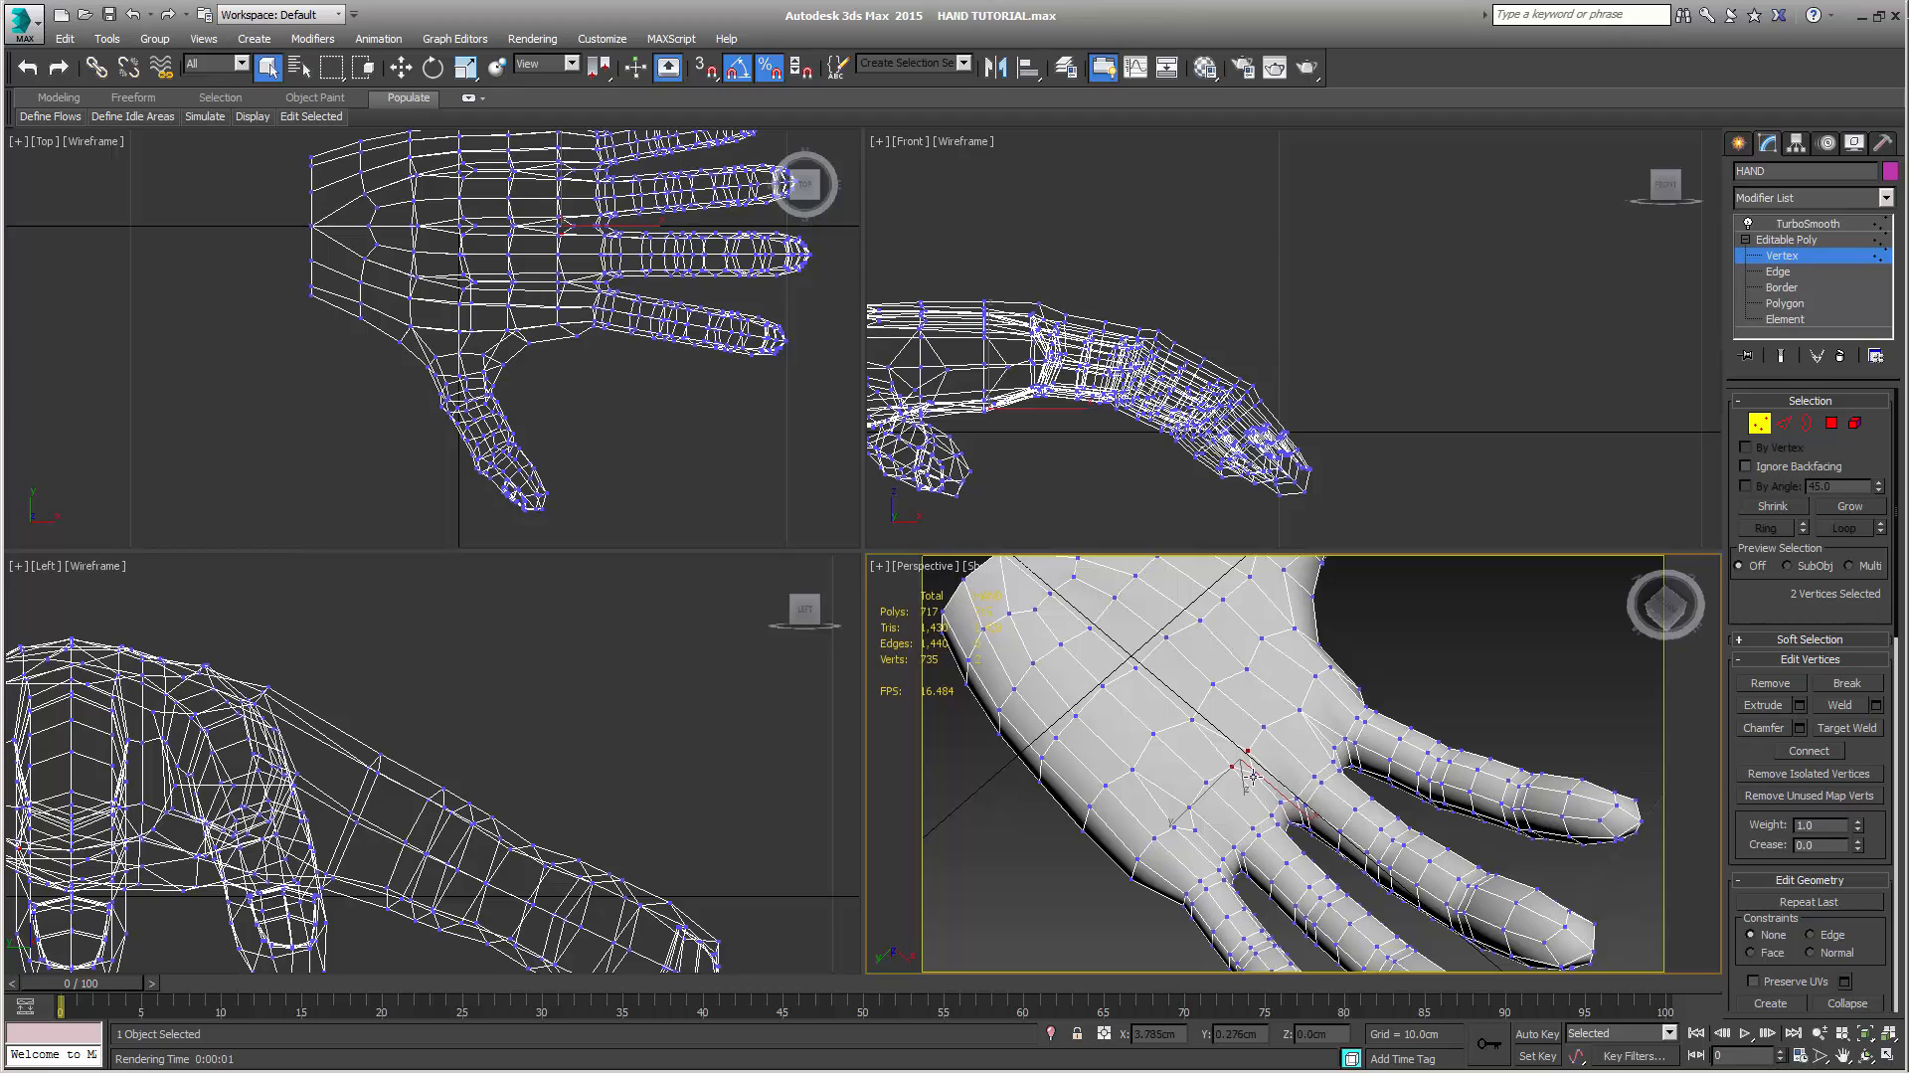
{"action": "left_click", "coordinate": [1843, 708]}
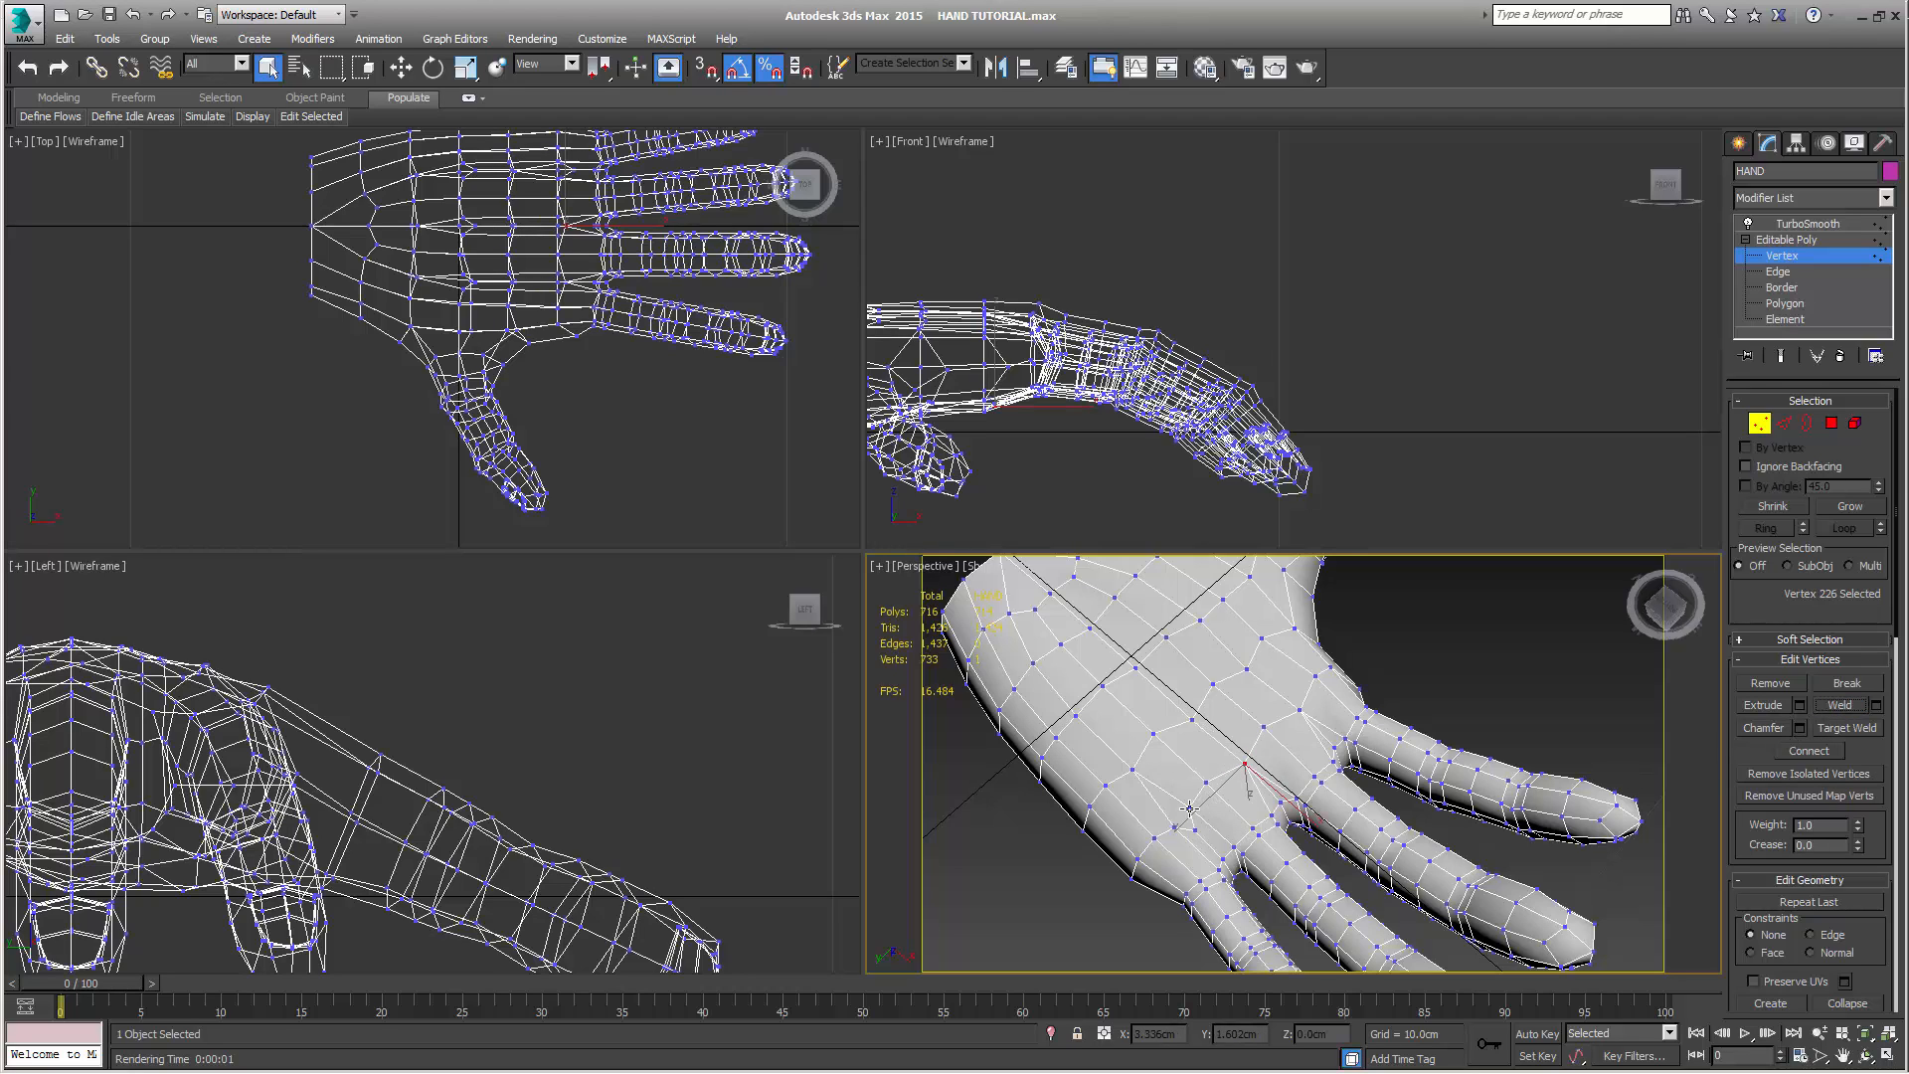
Weld the three clustered palm vertices below the gap between the ring and little fingers
{"action": "left_click", "coordinate": [1191, 807]}
{"action": "left_click", "coordinate": [1174, 828], "text": "ctrl"}
{"action": "left_click", "coordinate": [1195, 830], "text": "ctrl"}
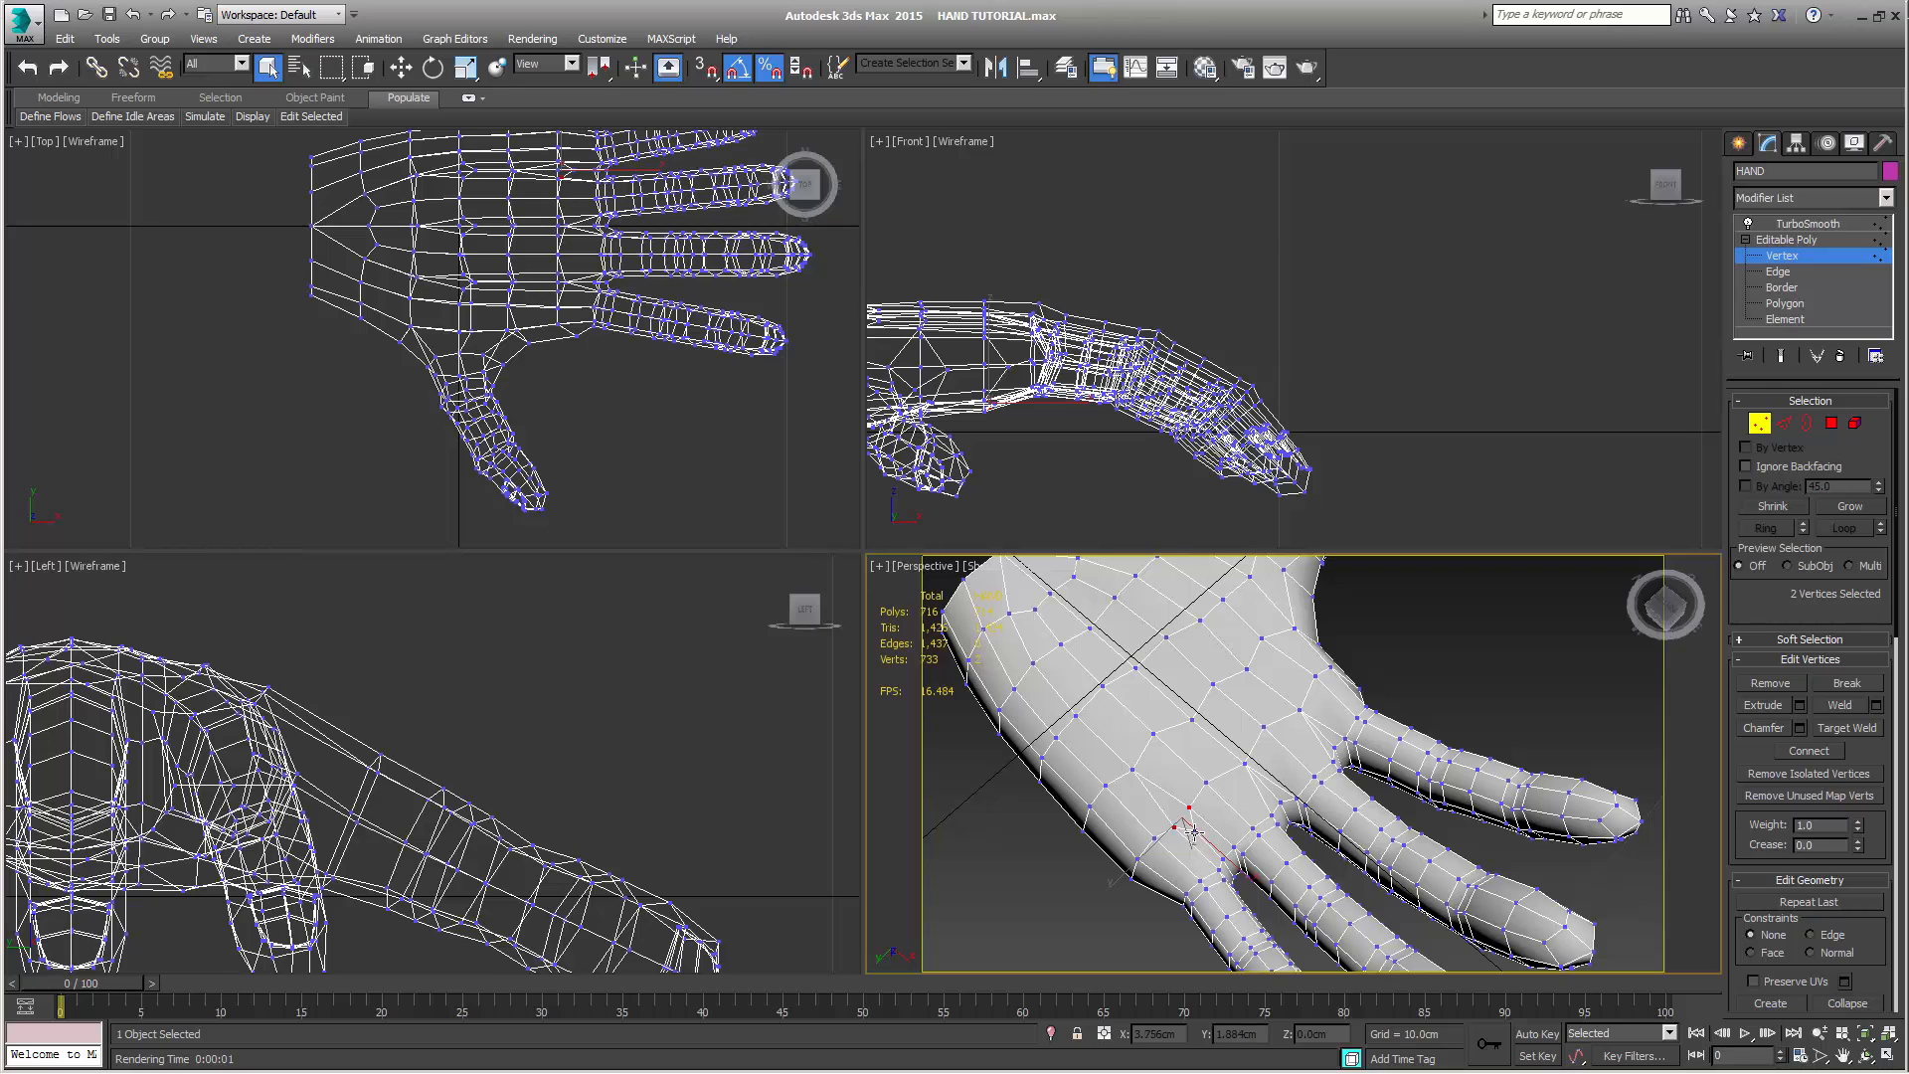
{"action": "left_click", "coordinate": [1830, 707]}
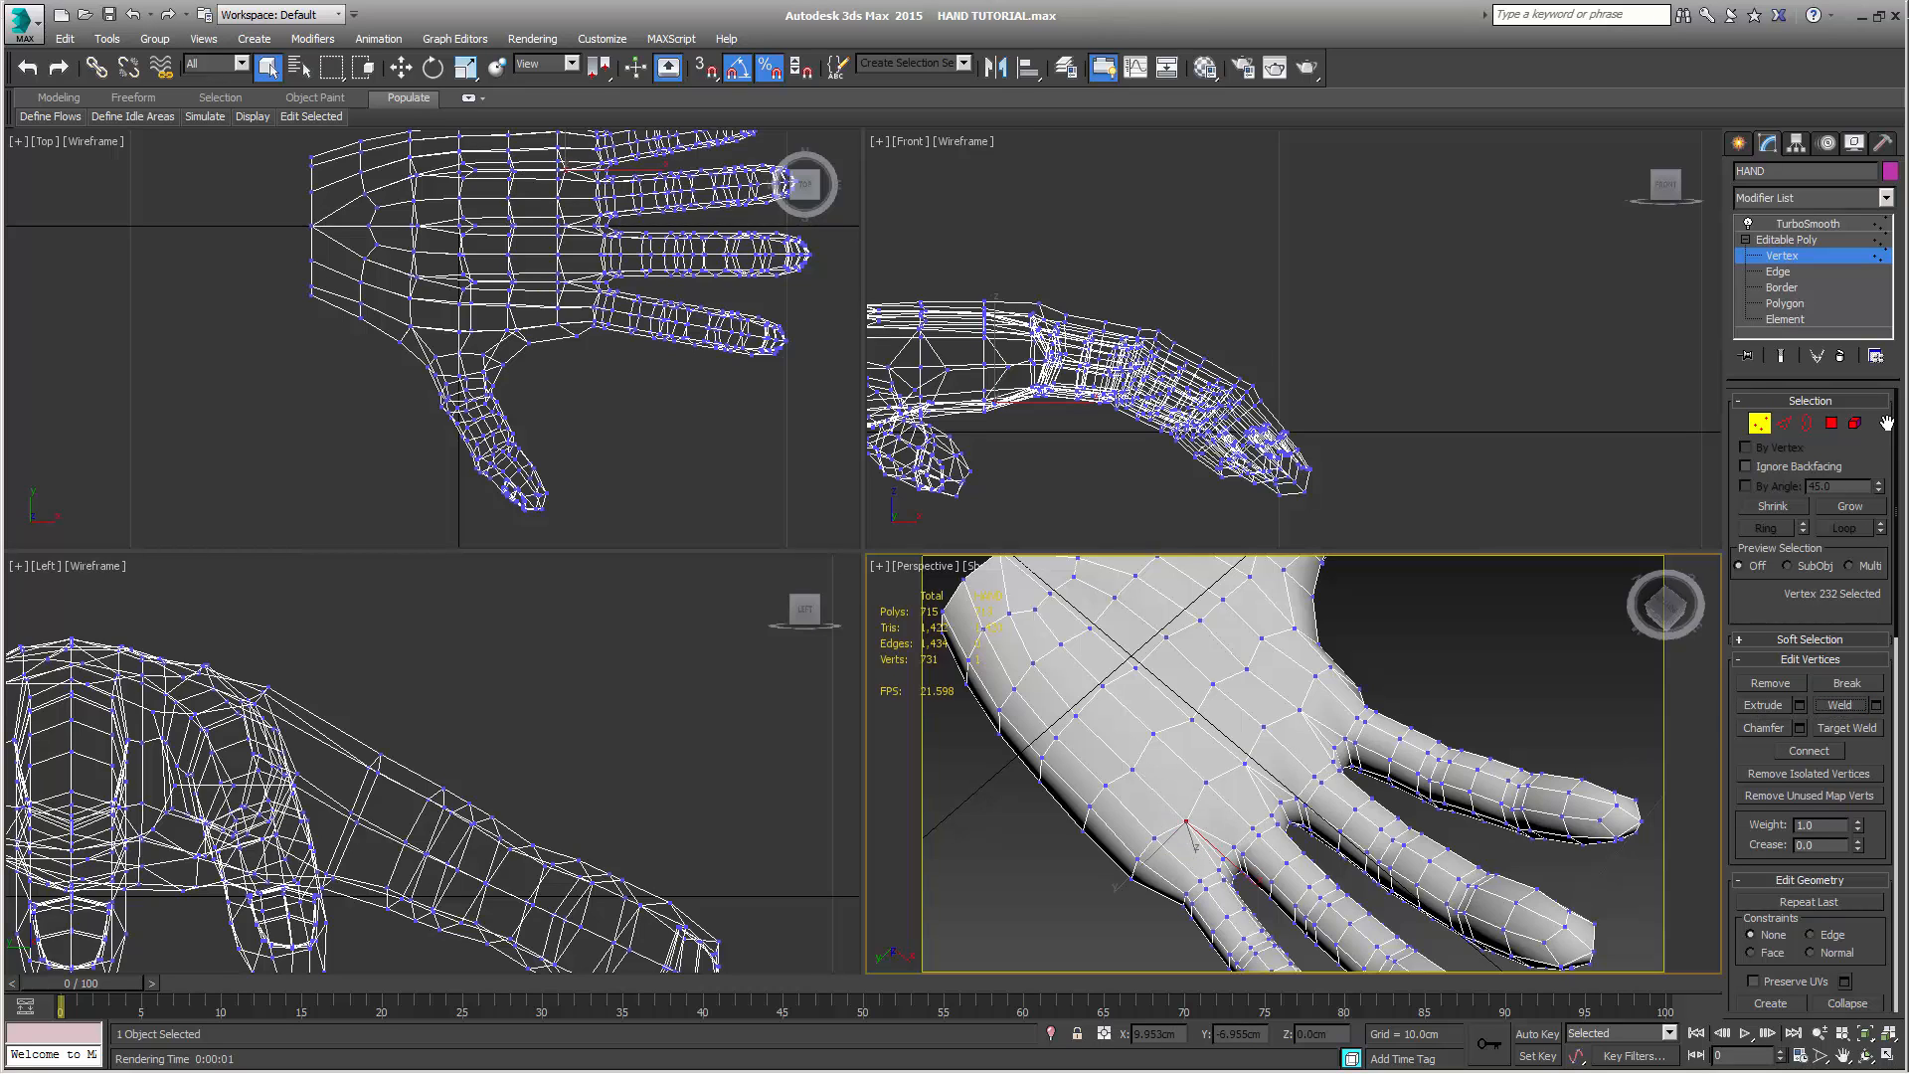
Remove the three short palm edges running from the welded vertices toward the gaps between the fingers
{"action": "left_click", "coordinate": [1787, 424]}
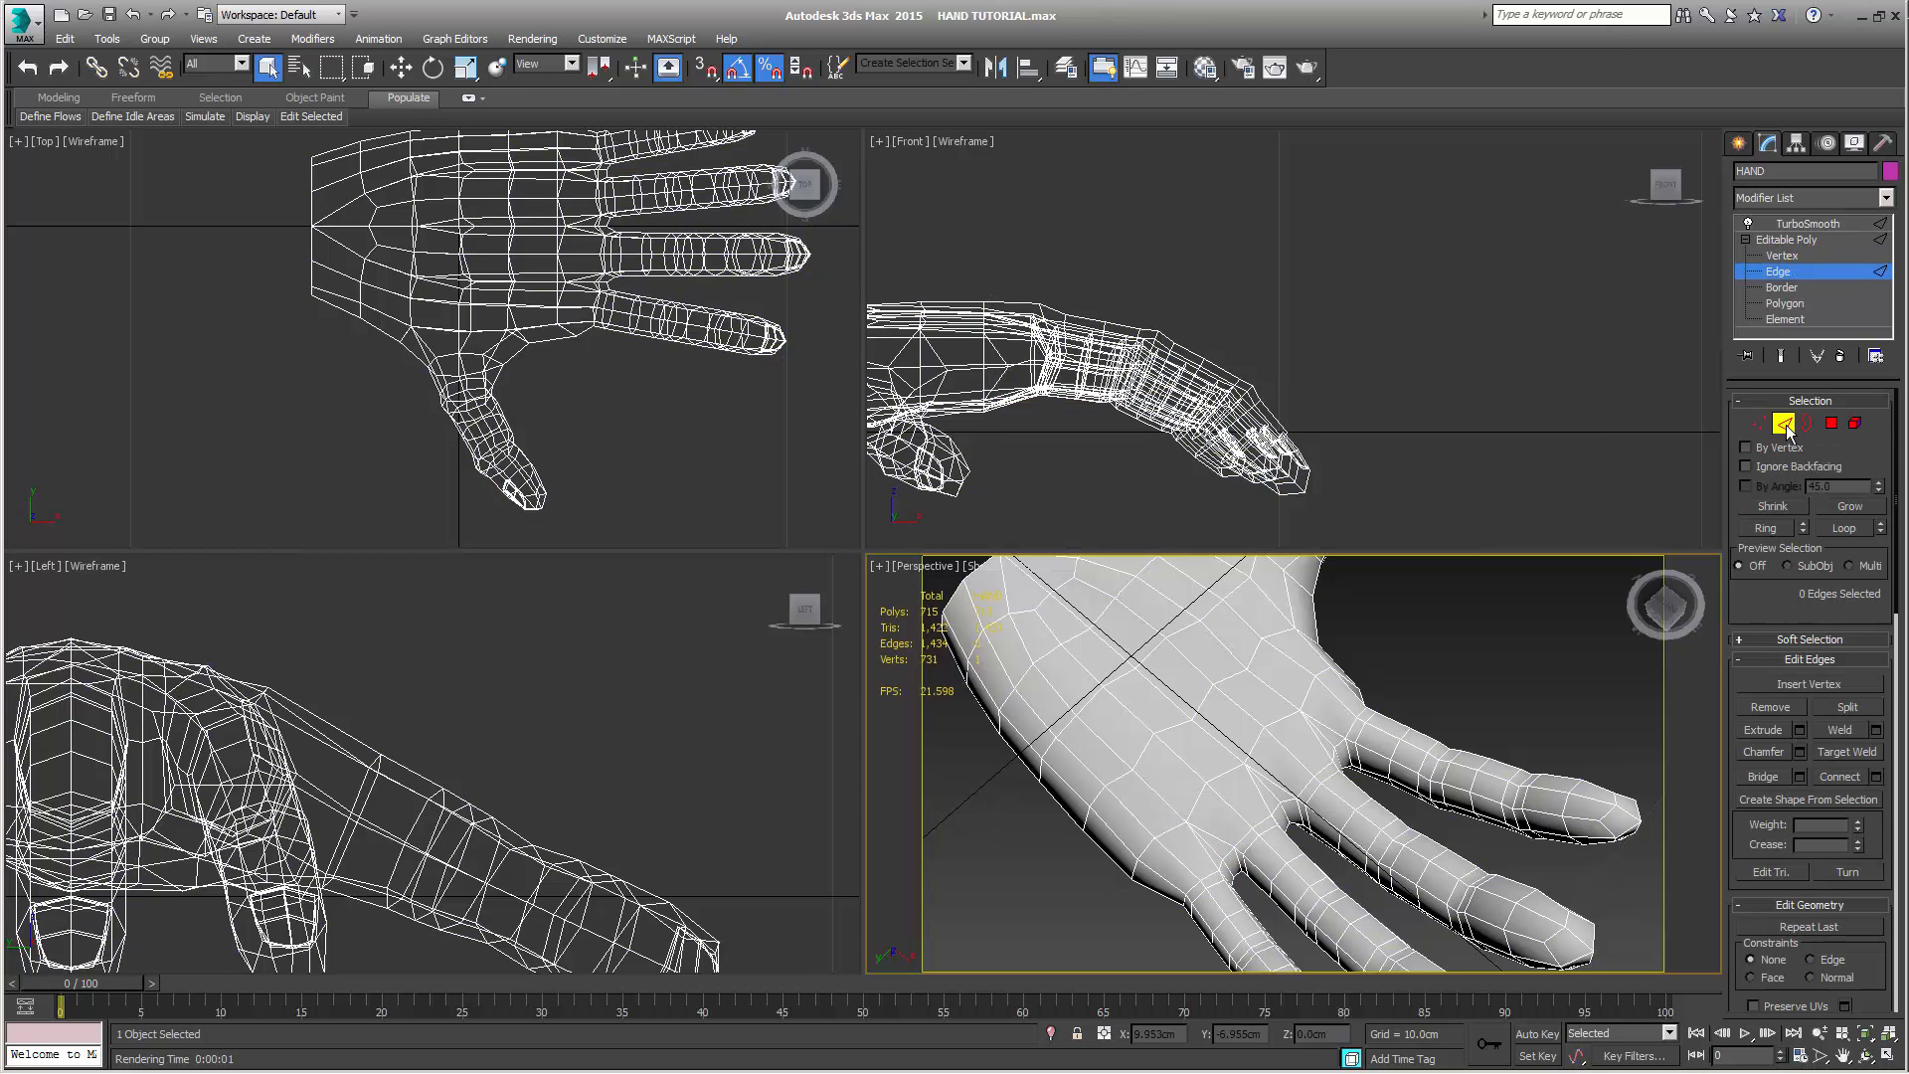
{"action": "middle_click_drag", "start_coordinate": [1345, 793], "coordinate": [1375, 749], "text": "alt"}
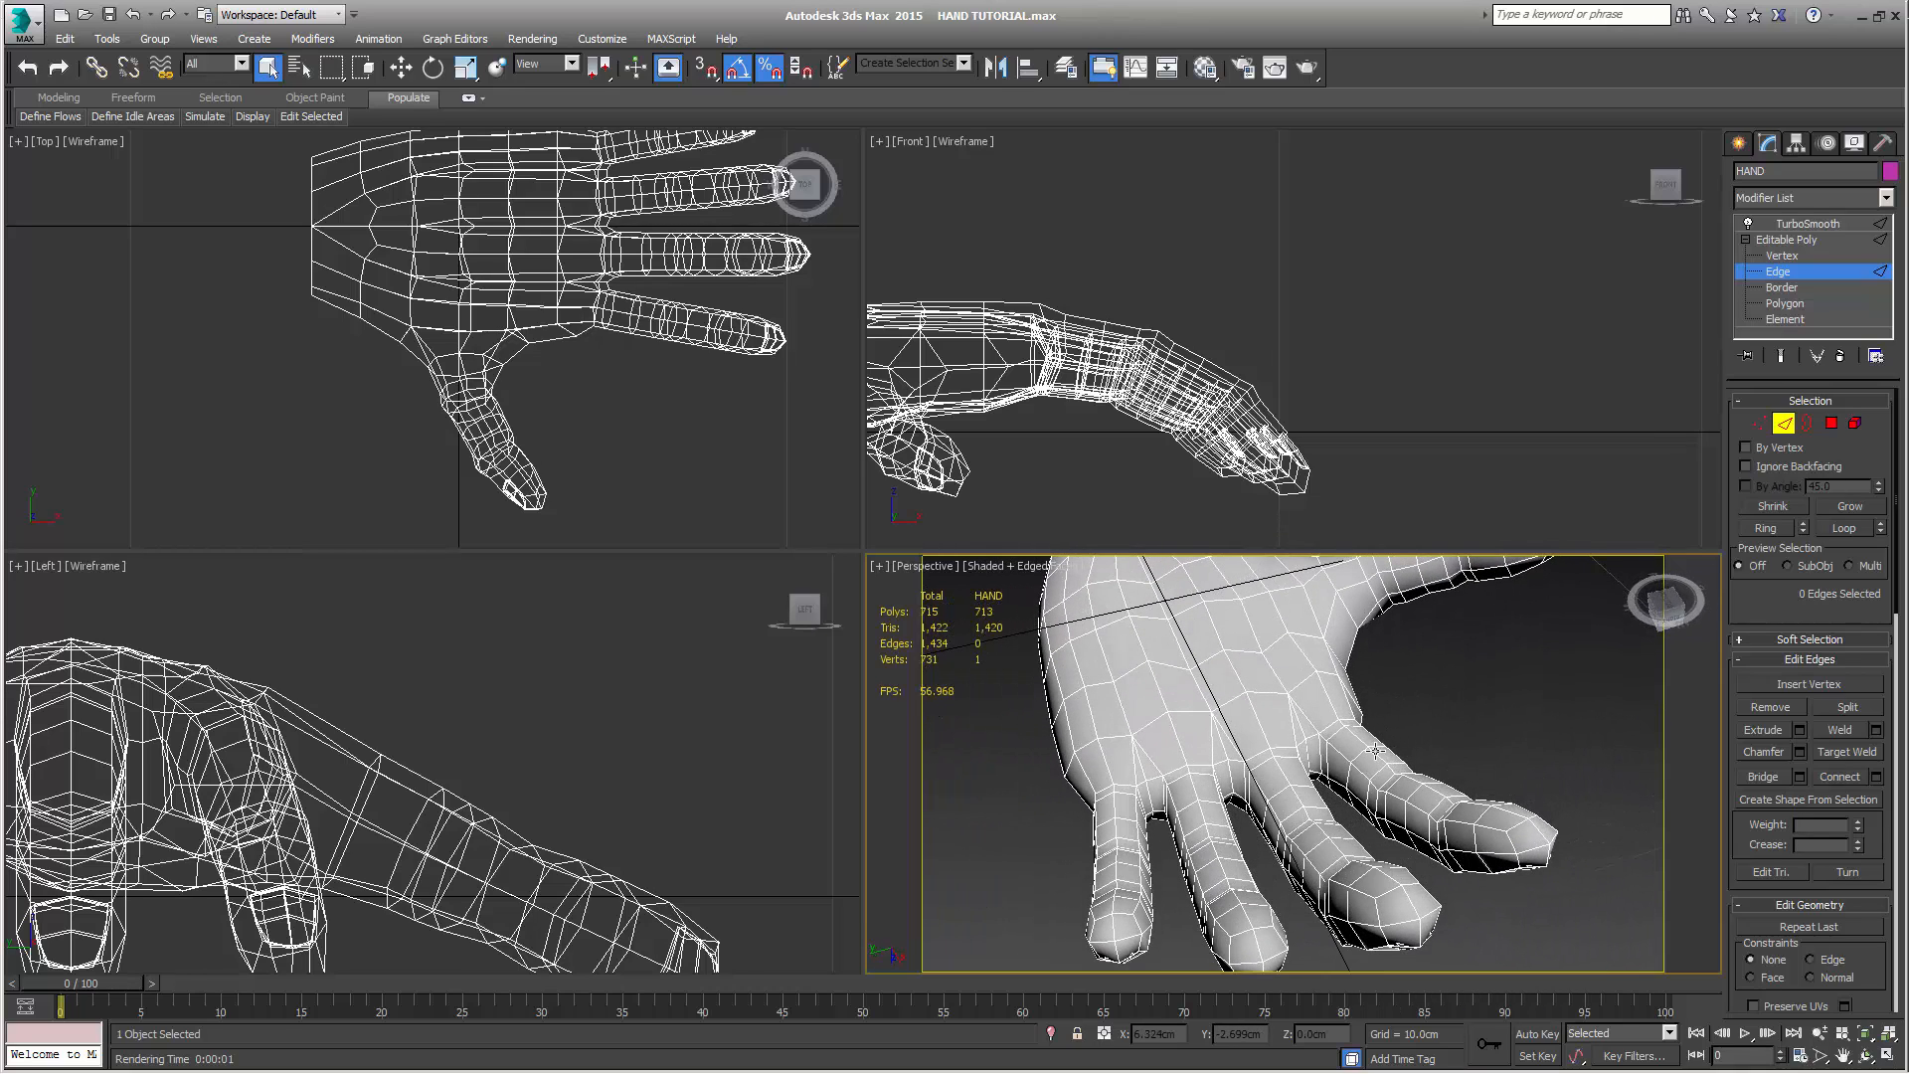
{"action": "left_click", "coordinate": [1302, 727]}
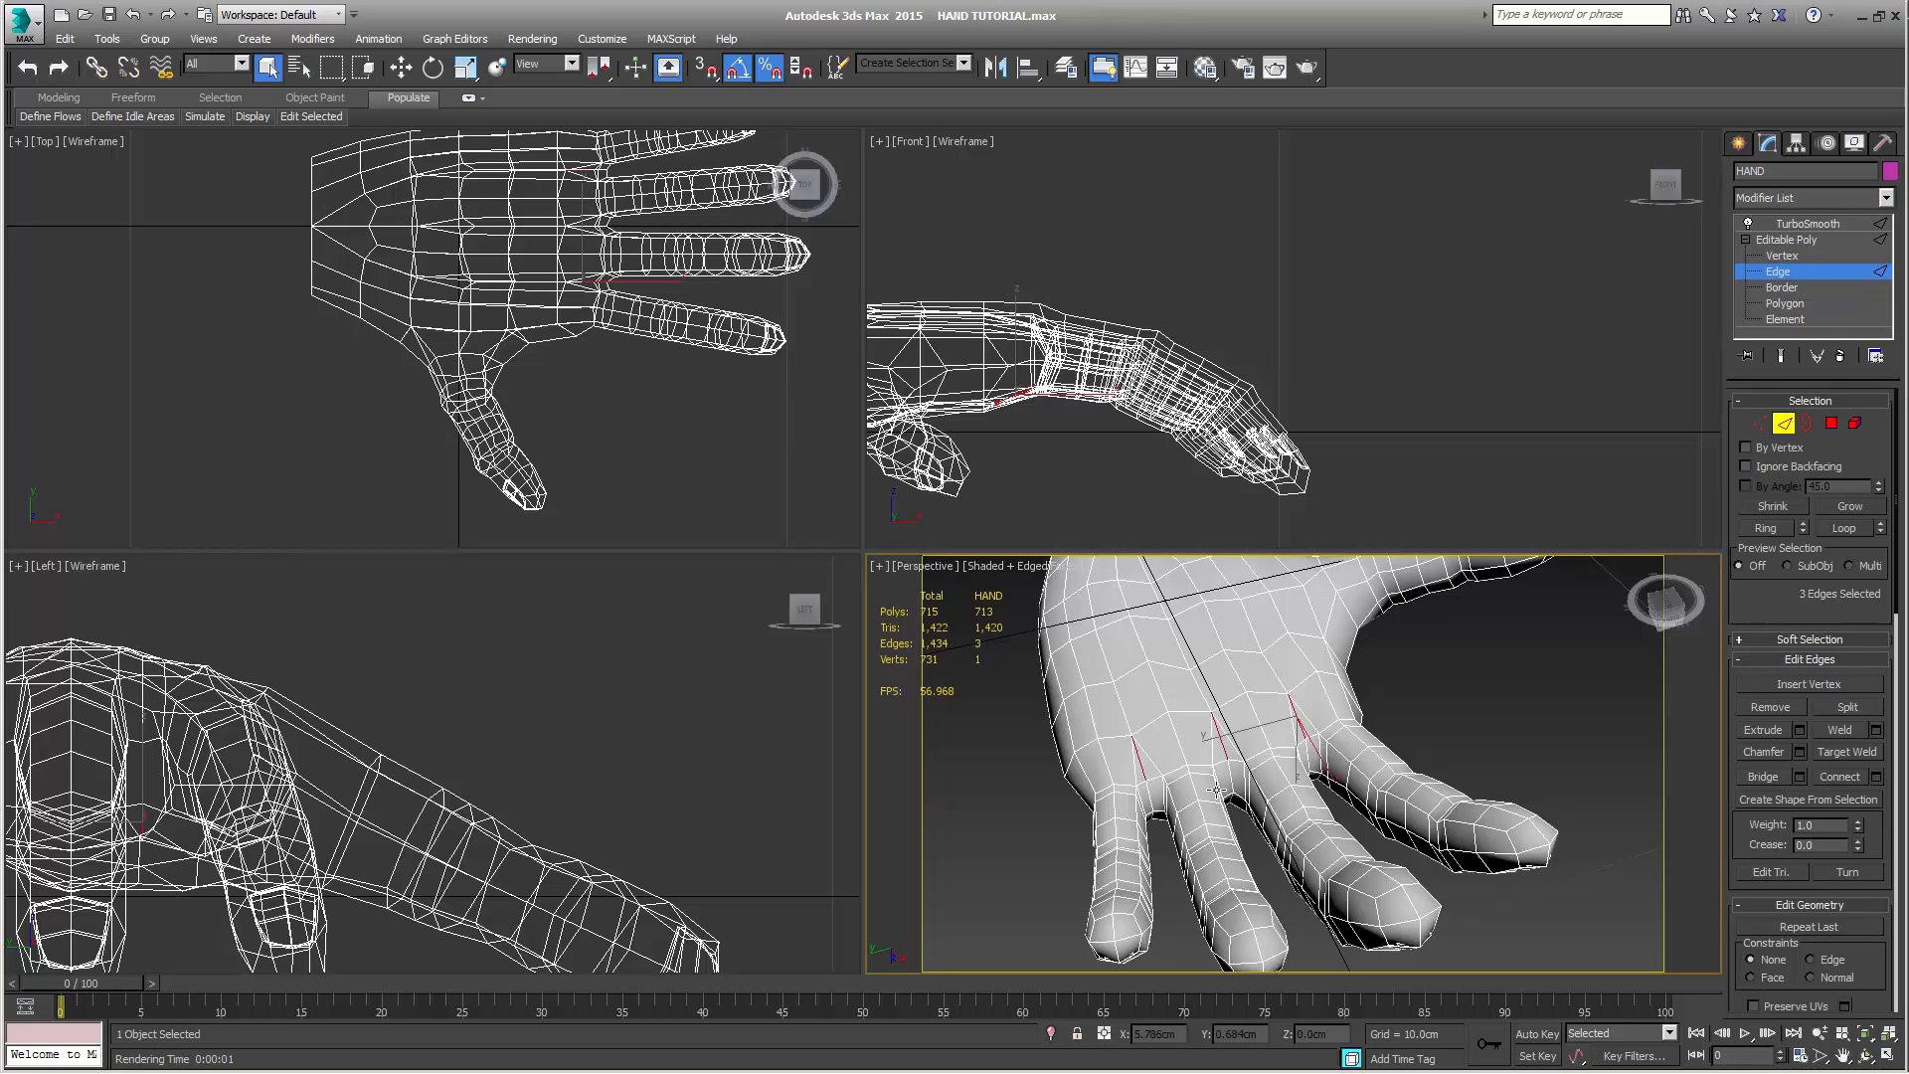
{"action": "middle_click_drag", "start_coordinate": [1215, 791], "coordinate": [1233, 796], "text": "alt"}
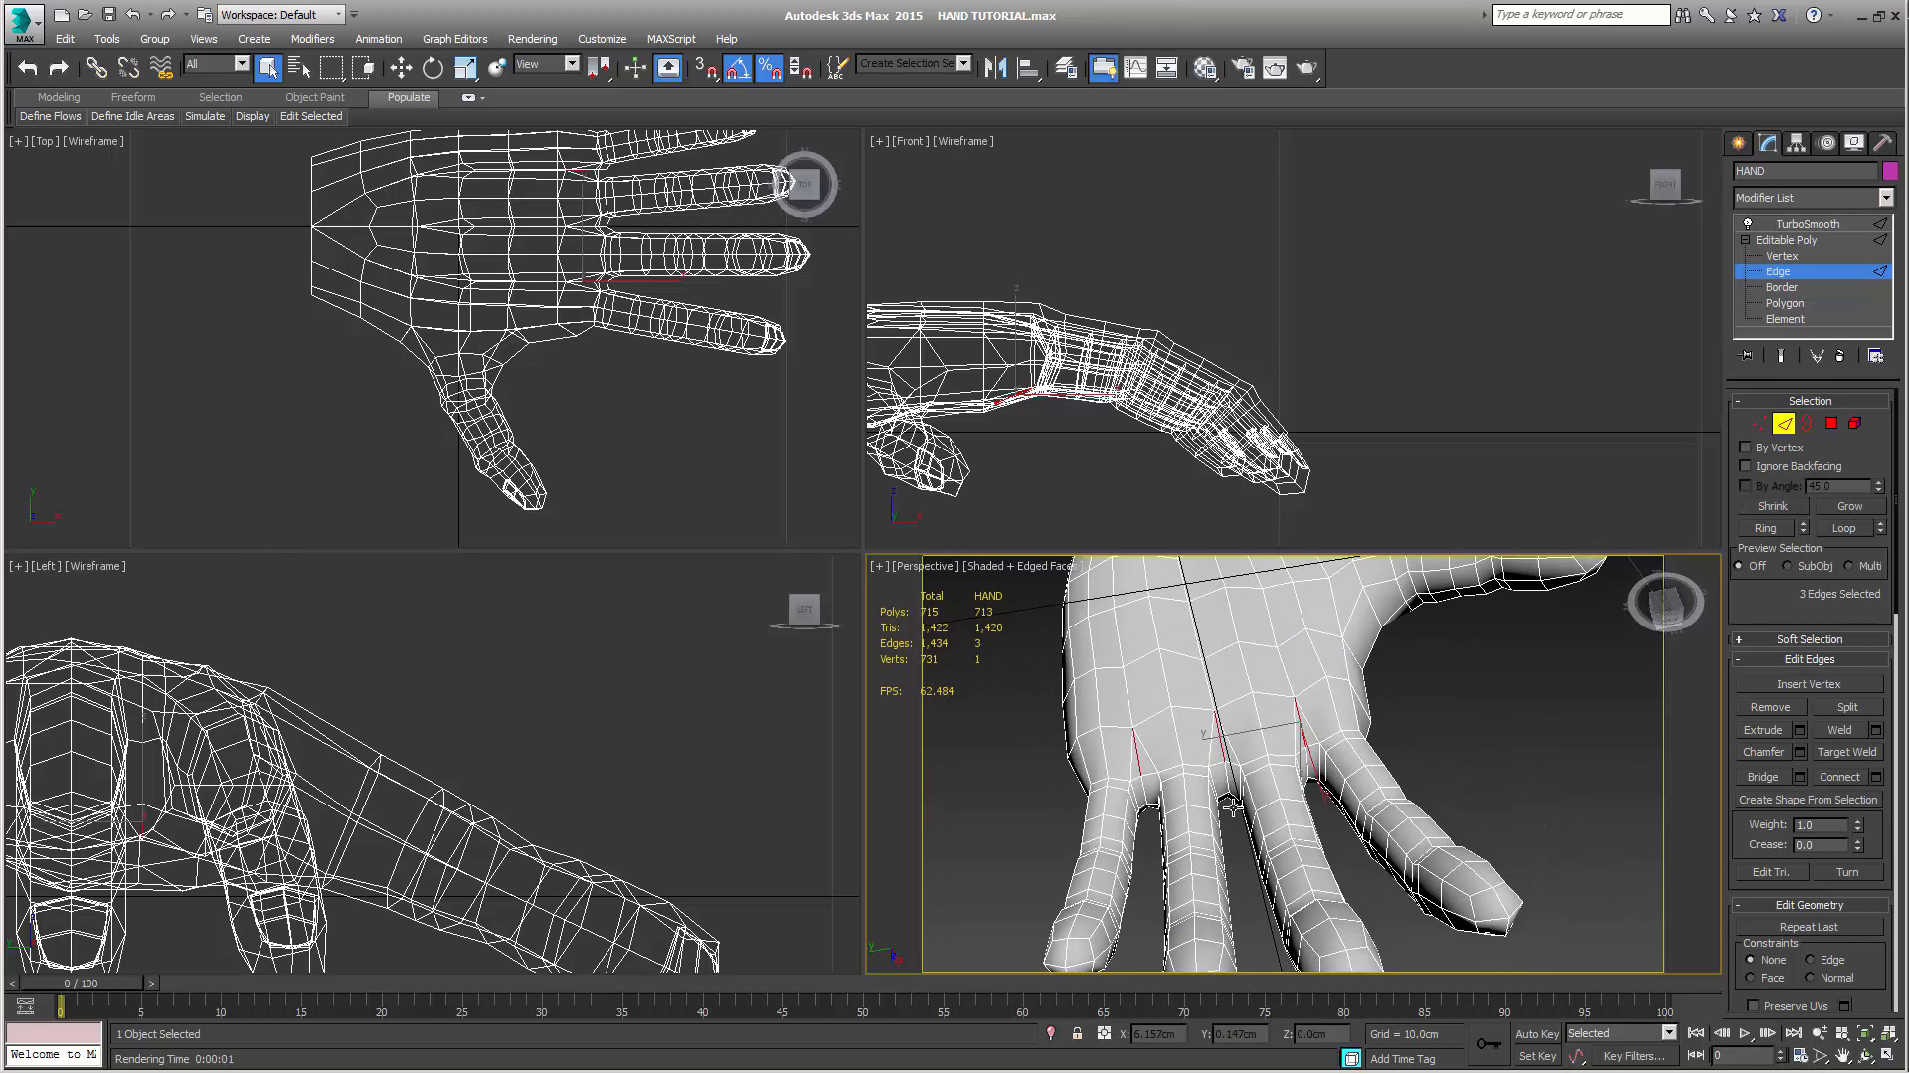
{"action": "key", "text": "BackSpace"}
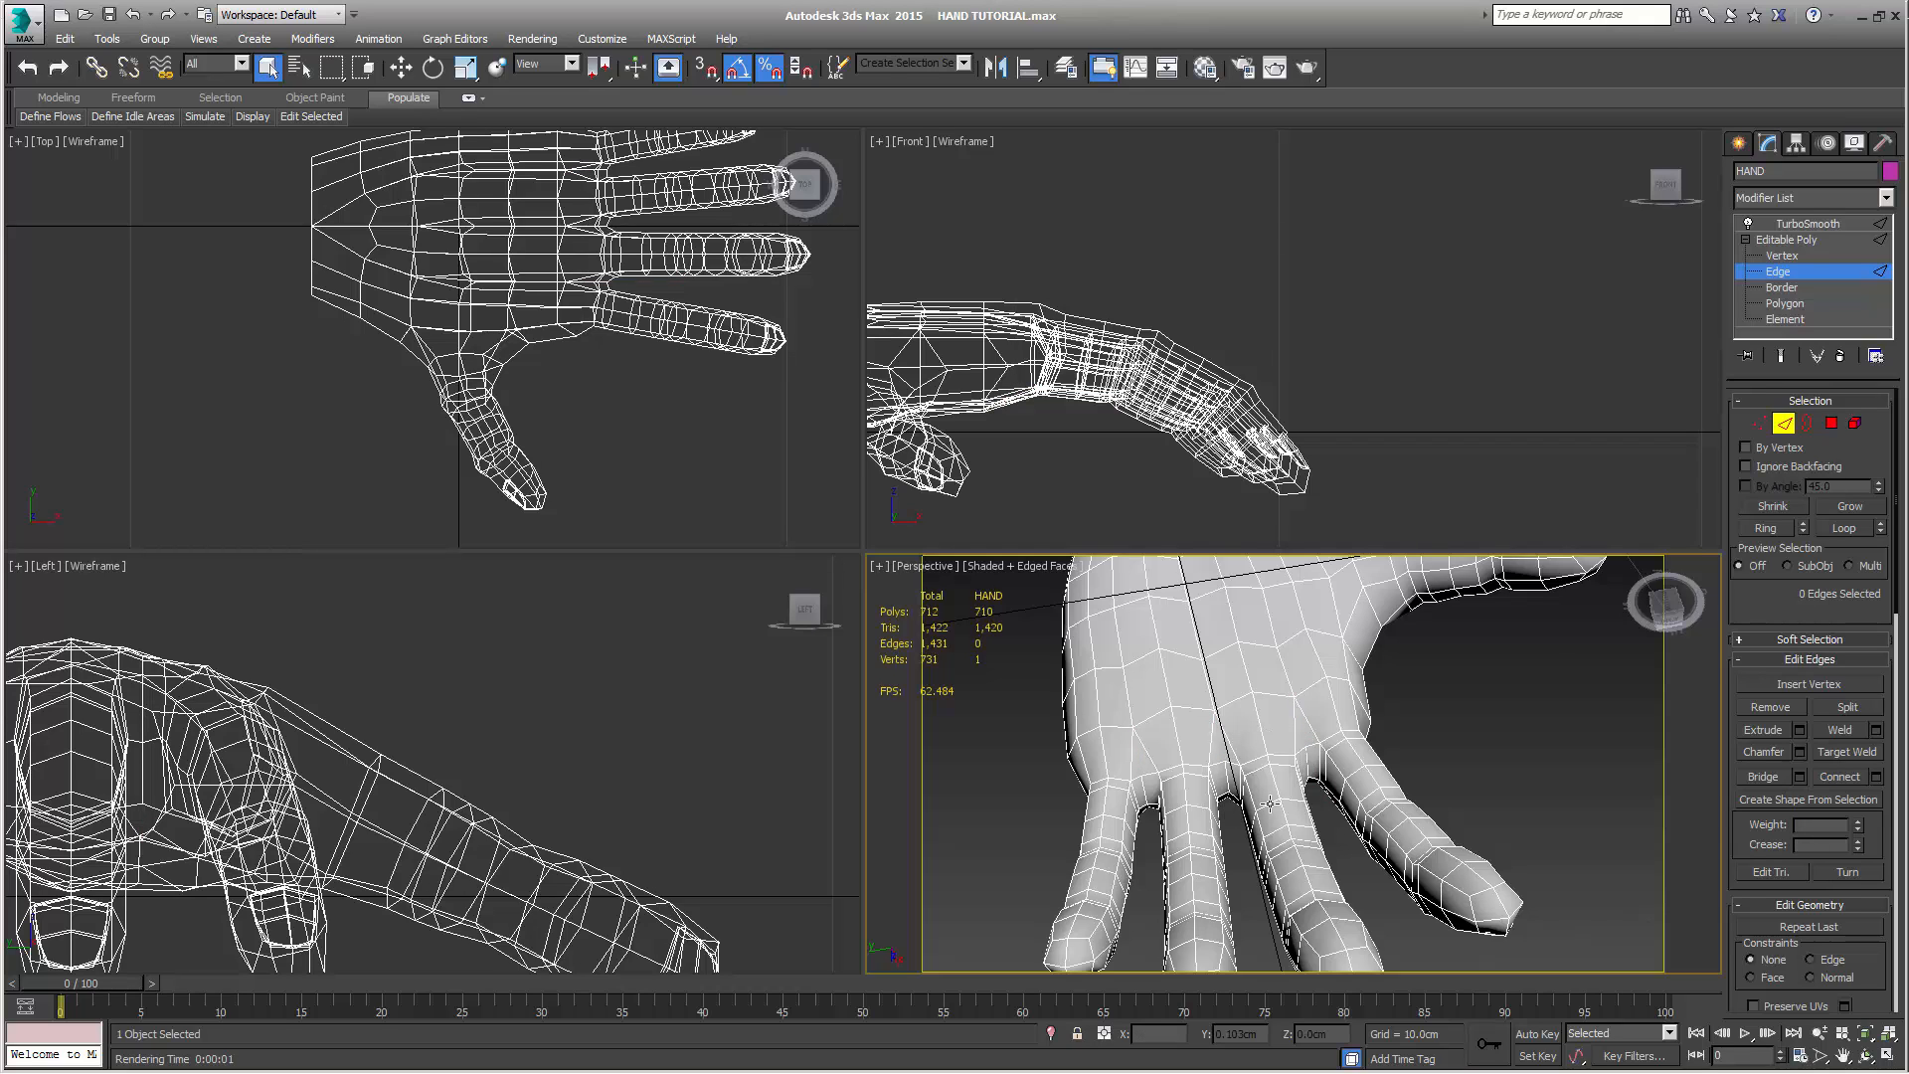
Select the three palm-side vertices at the gap between the index and middle fingers and bring them up close in the Front view
{"action": "left_click", "coordinate": [1759, 424]}
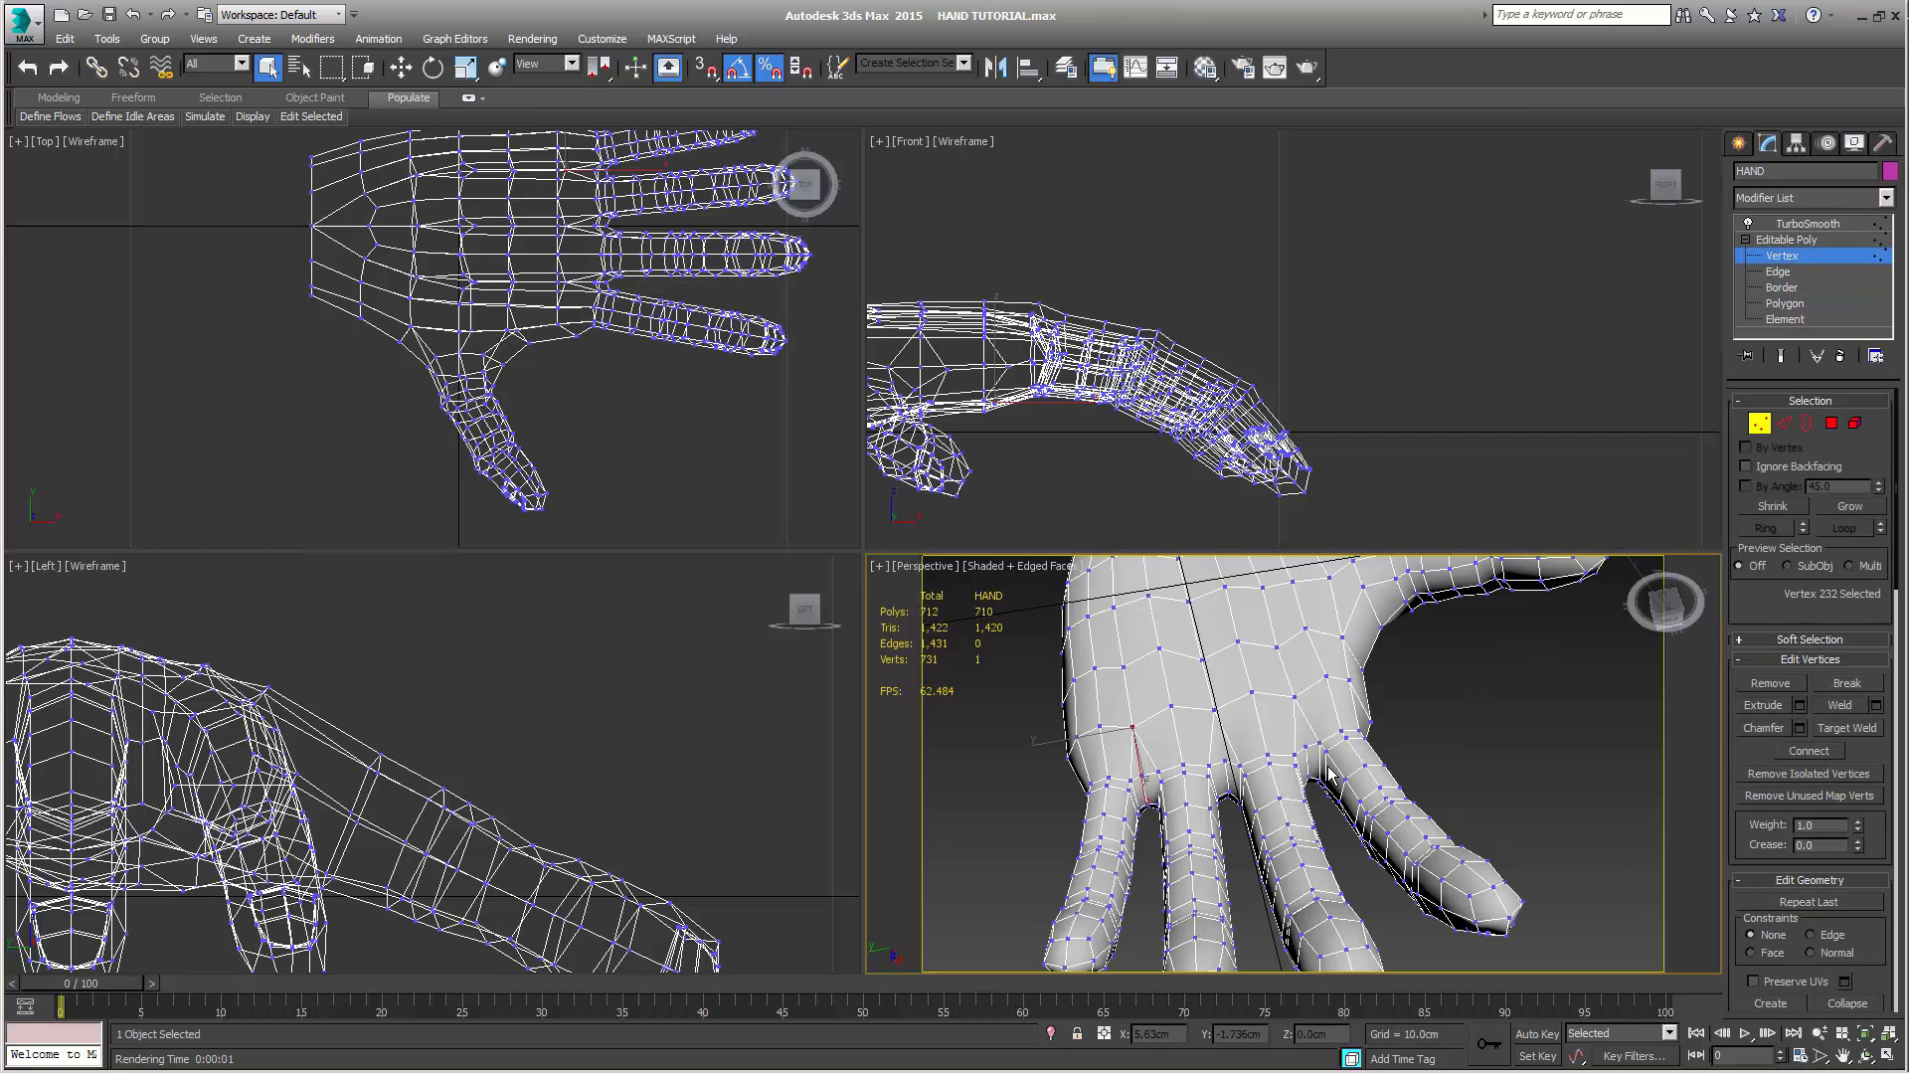
{"action": "middle_click_drag", "start_coordinate": [1331, 772], "coordinate": [1466, 722], "text": "alt"}
{"action": "scroll", "coordinate": [1378, 890], "scroll_direction": "up", "scroll_amount": 6}
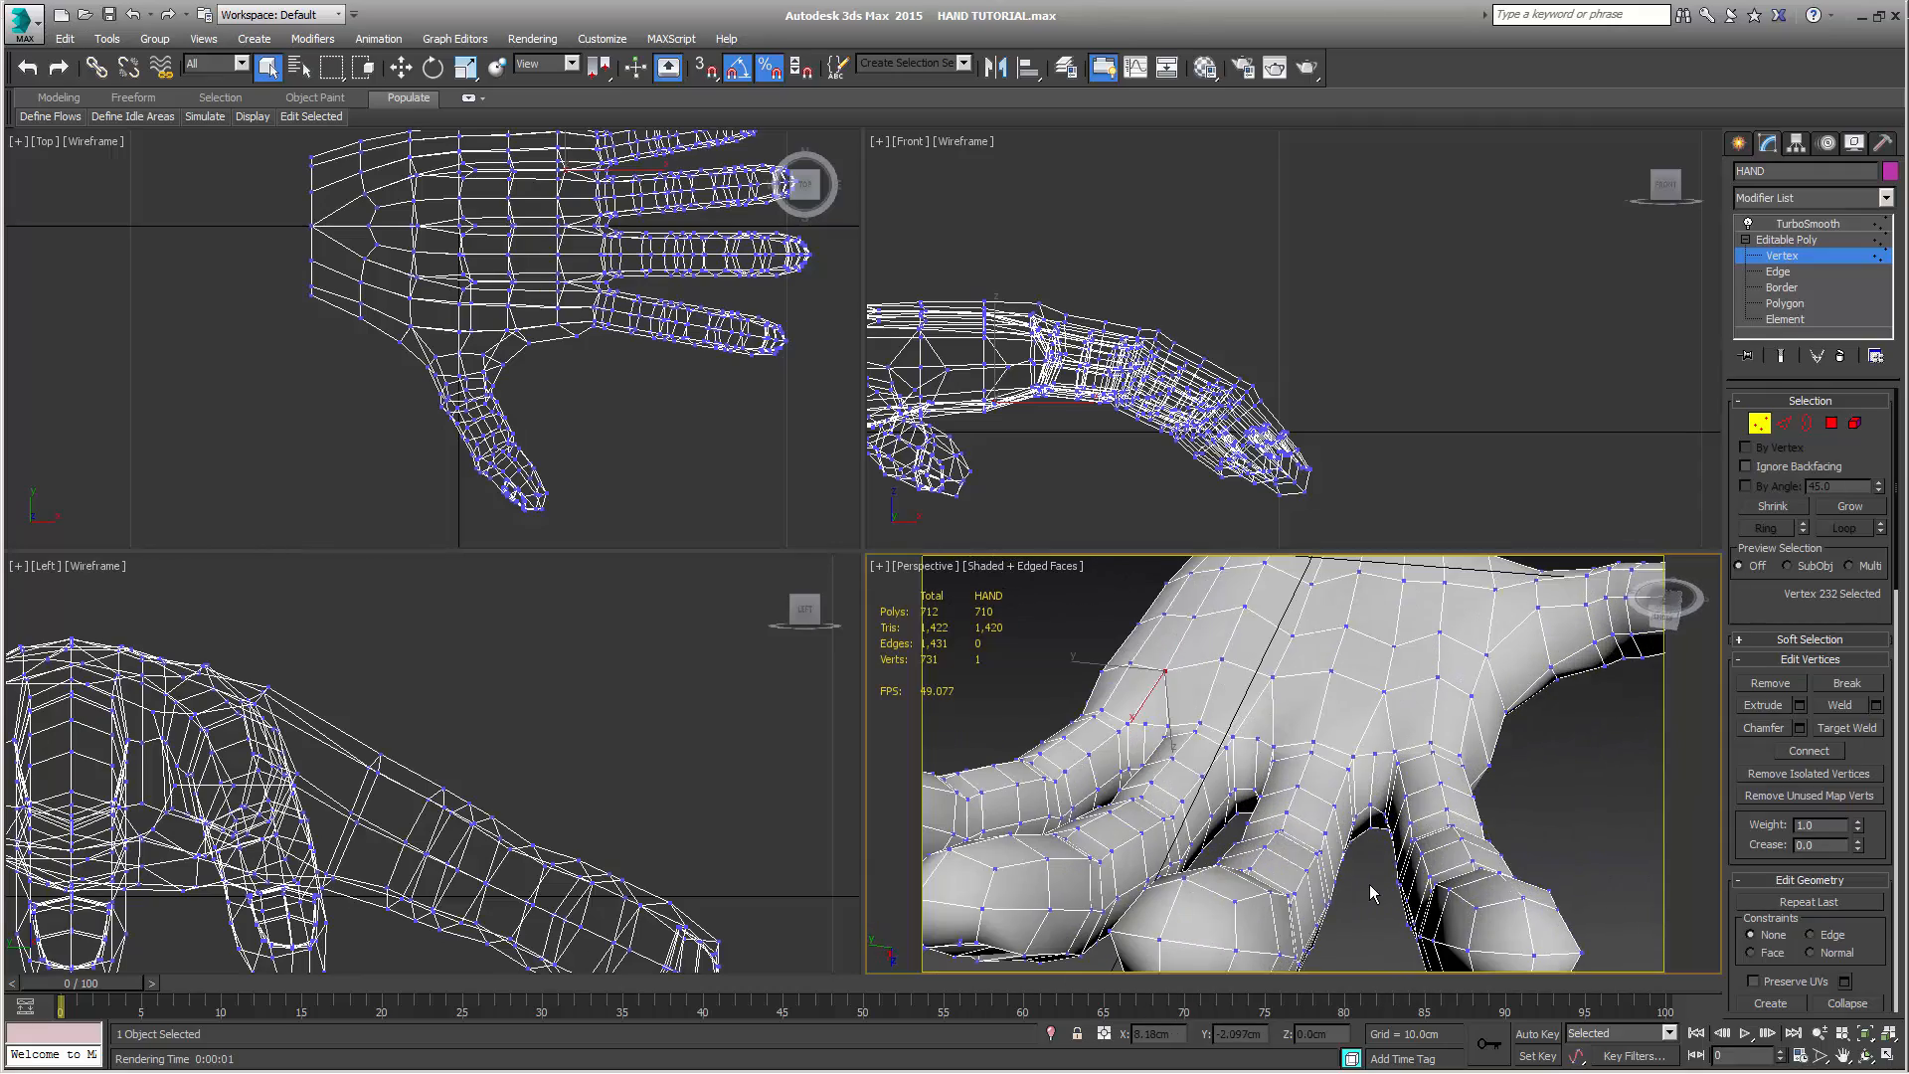
{"action": "middle_click_drag", "start_coordinate": [1293, 872], "coordinate": [1349, 820], "text": "alt"}
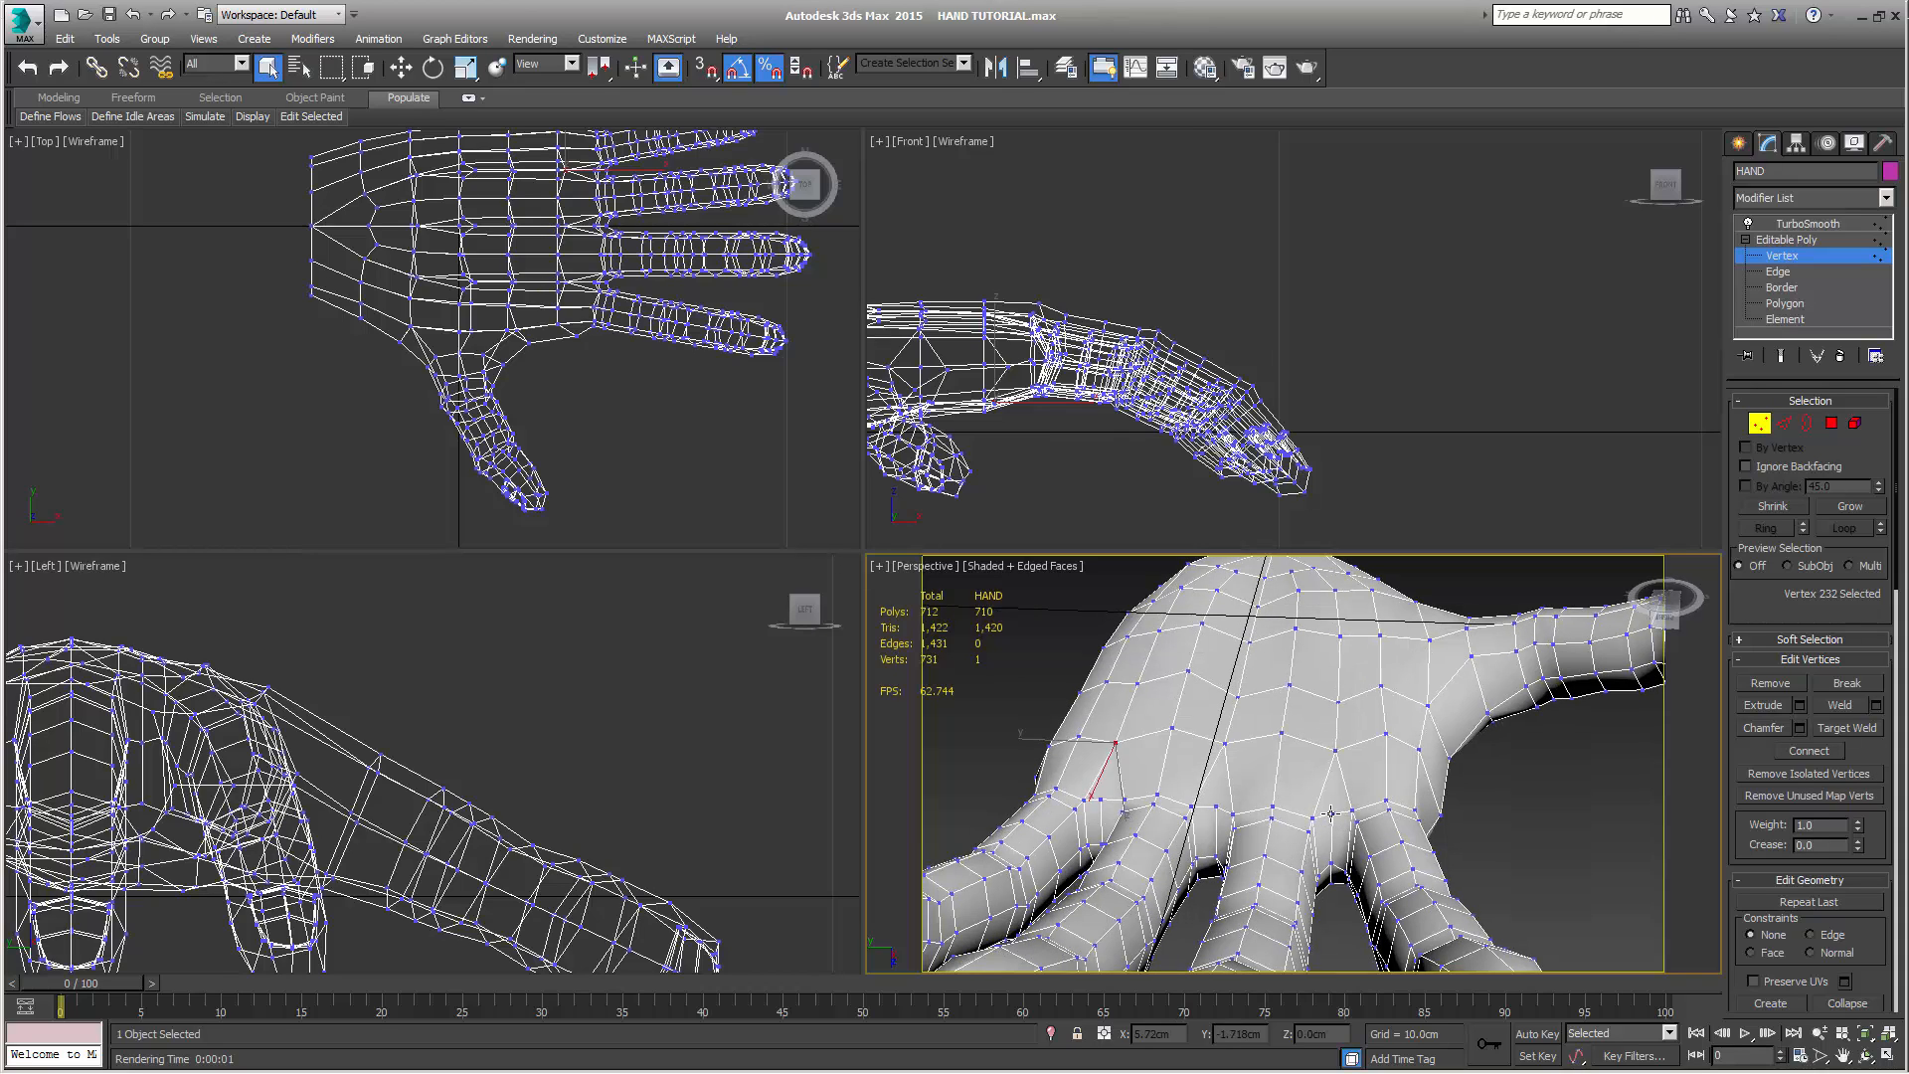
{"action": "left_click", "coordinate": [1332, 814]}
{"action": "left_click", "coordinate": [1312, 819], "text": "ctrl"}
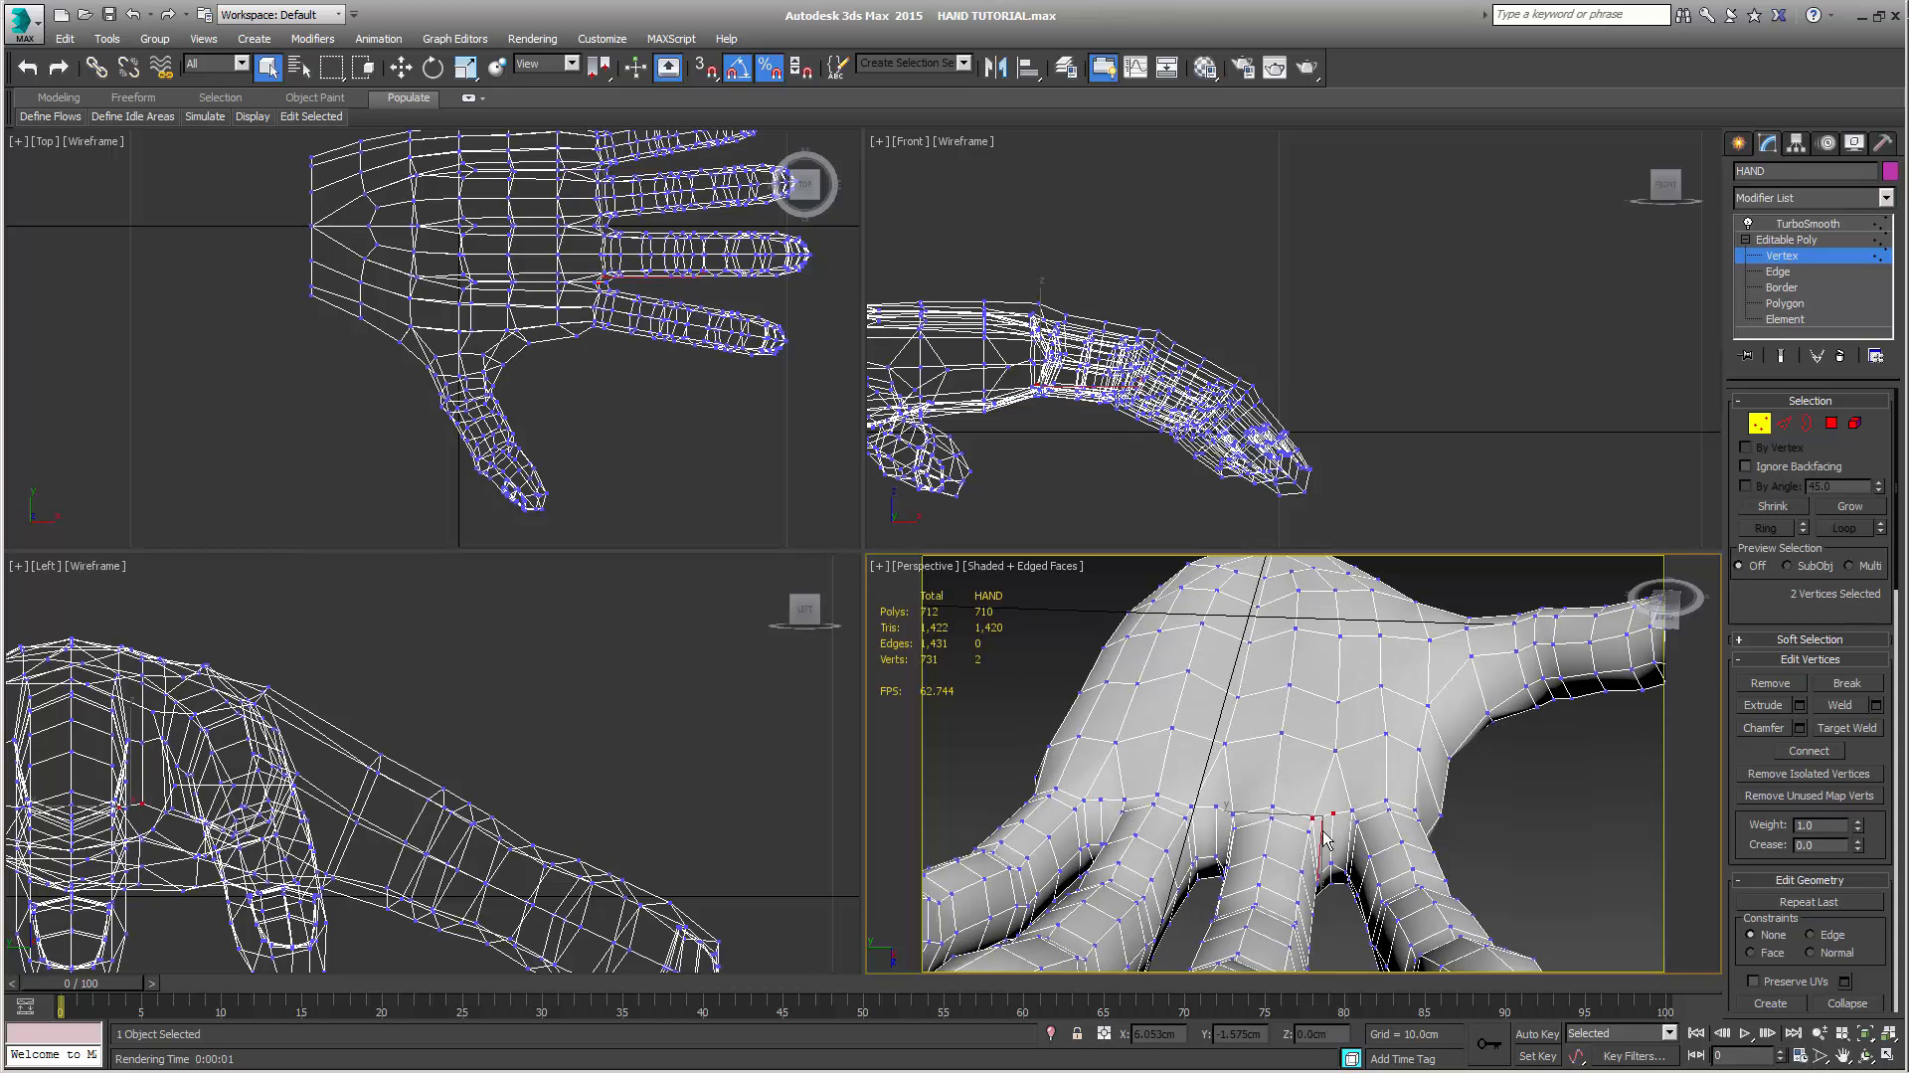
{"action": "left_click", "coordinate": [1352, 813], "text": "ctrl"}
{"action": "scroll", "coordinate": [1120, 488], "scroll_direction": "up", "scroll_amount": 5}
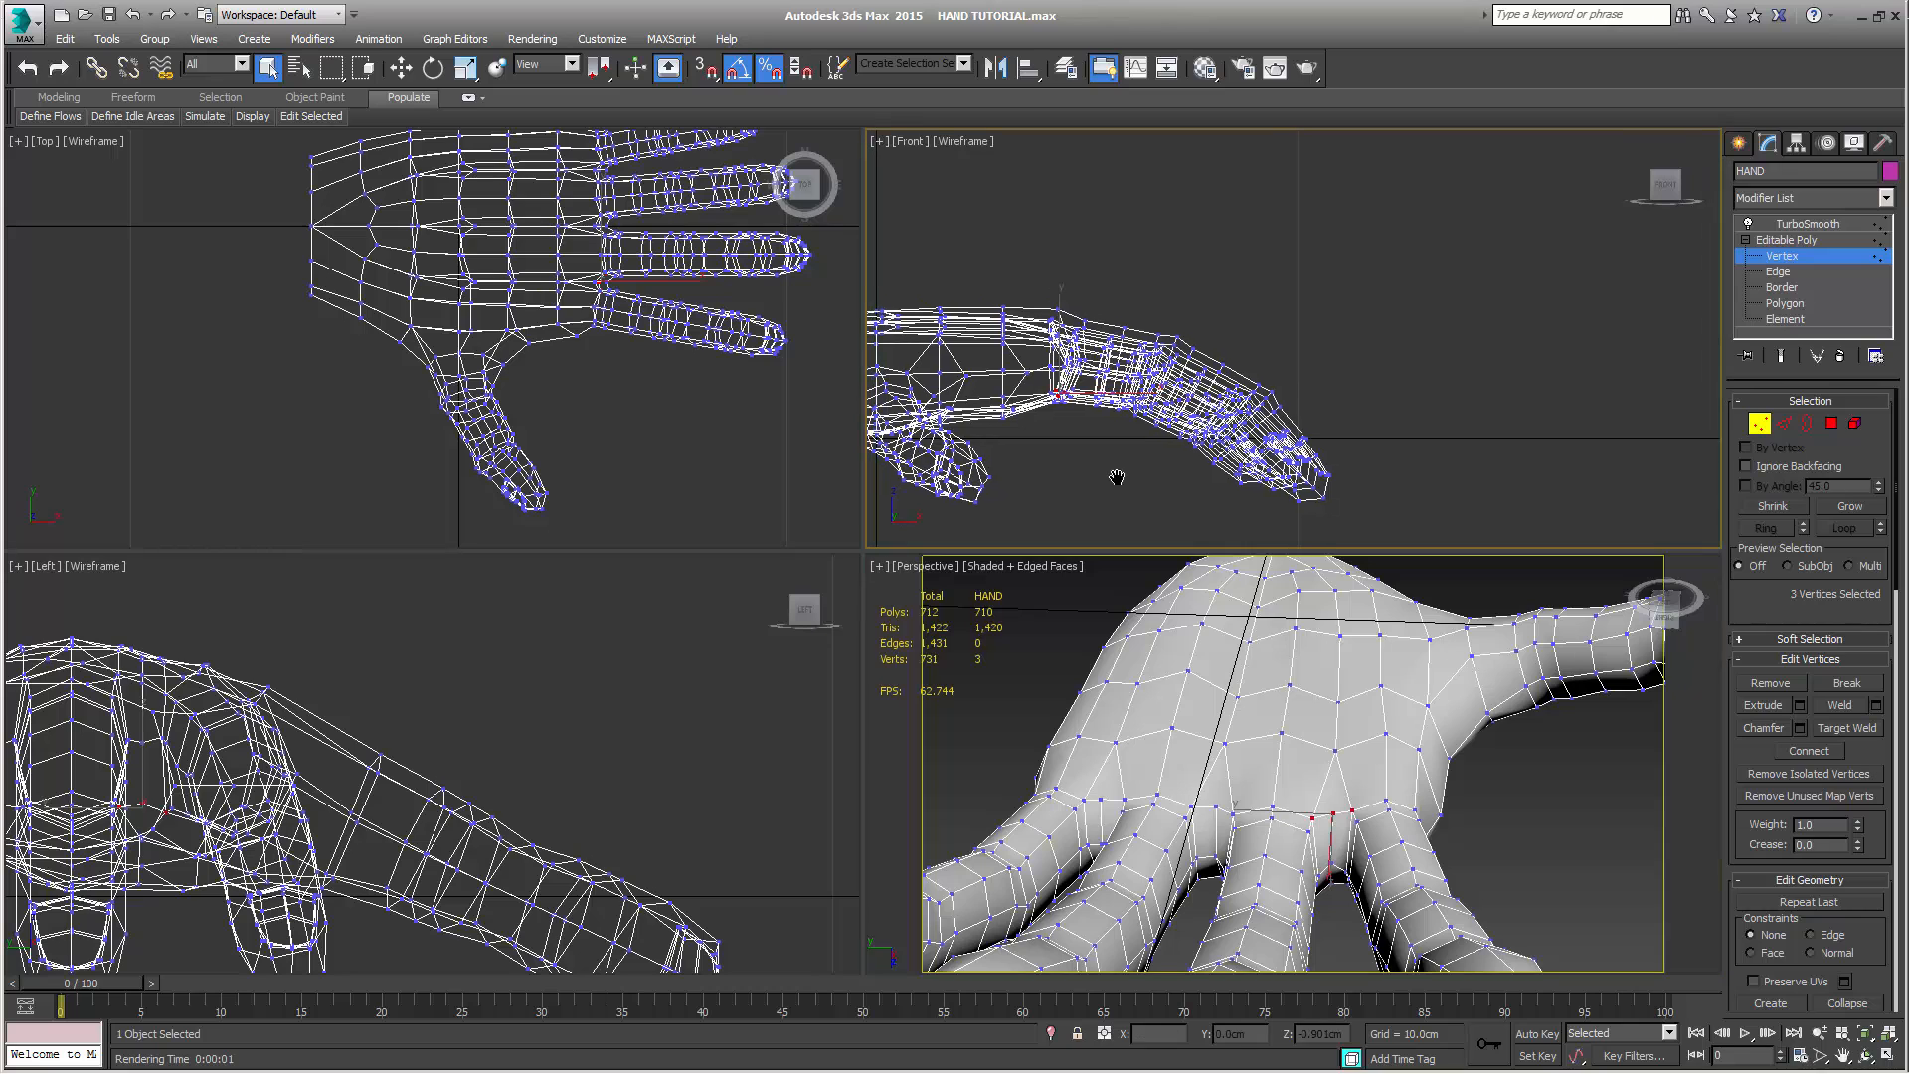
{"action": "scroll", "coordinate": [1197, 487], "scroll_direction": "up", "scroll_amount": 3}
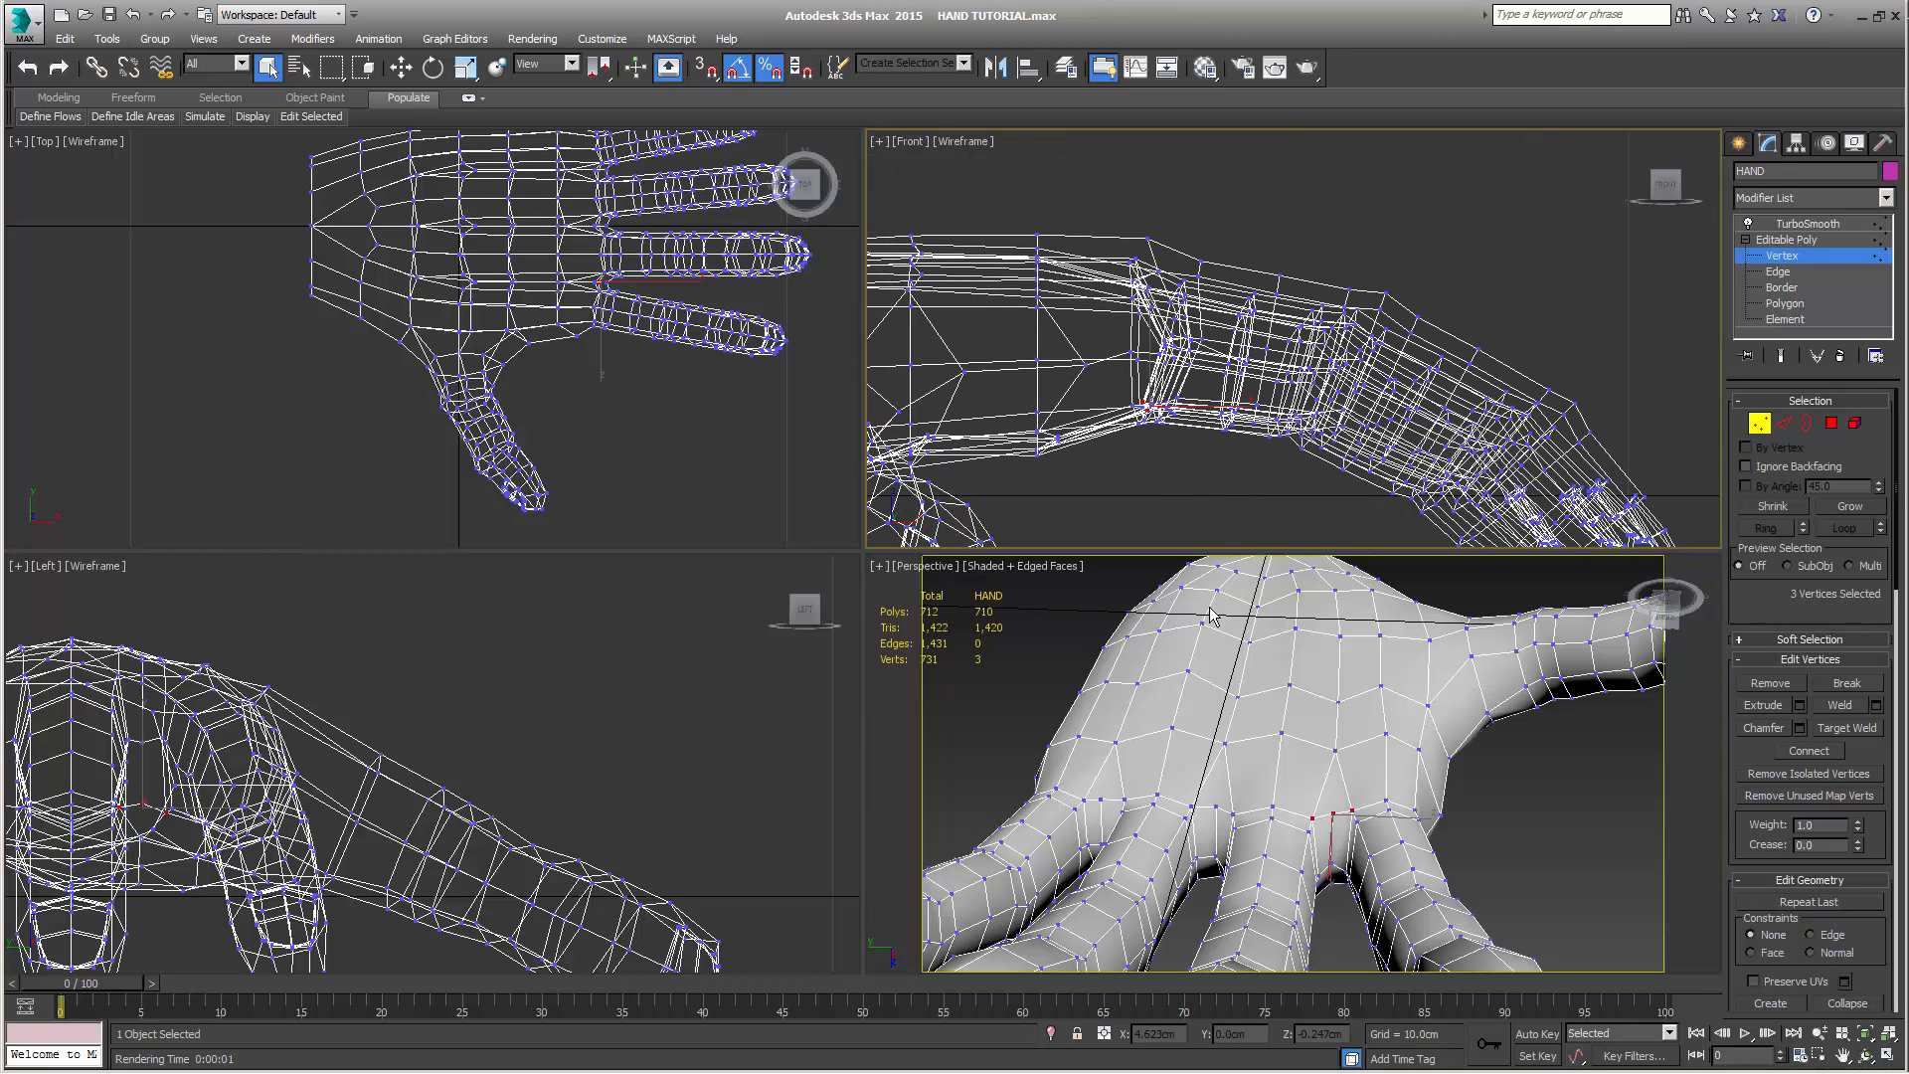
{"action": "scroll", "coordinate": [1168, 497], "scroll_direction": "up", "scroll_amount": 4}
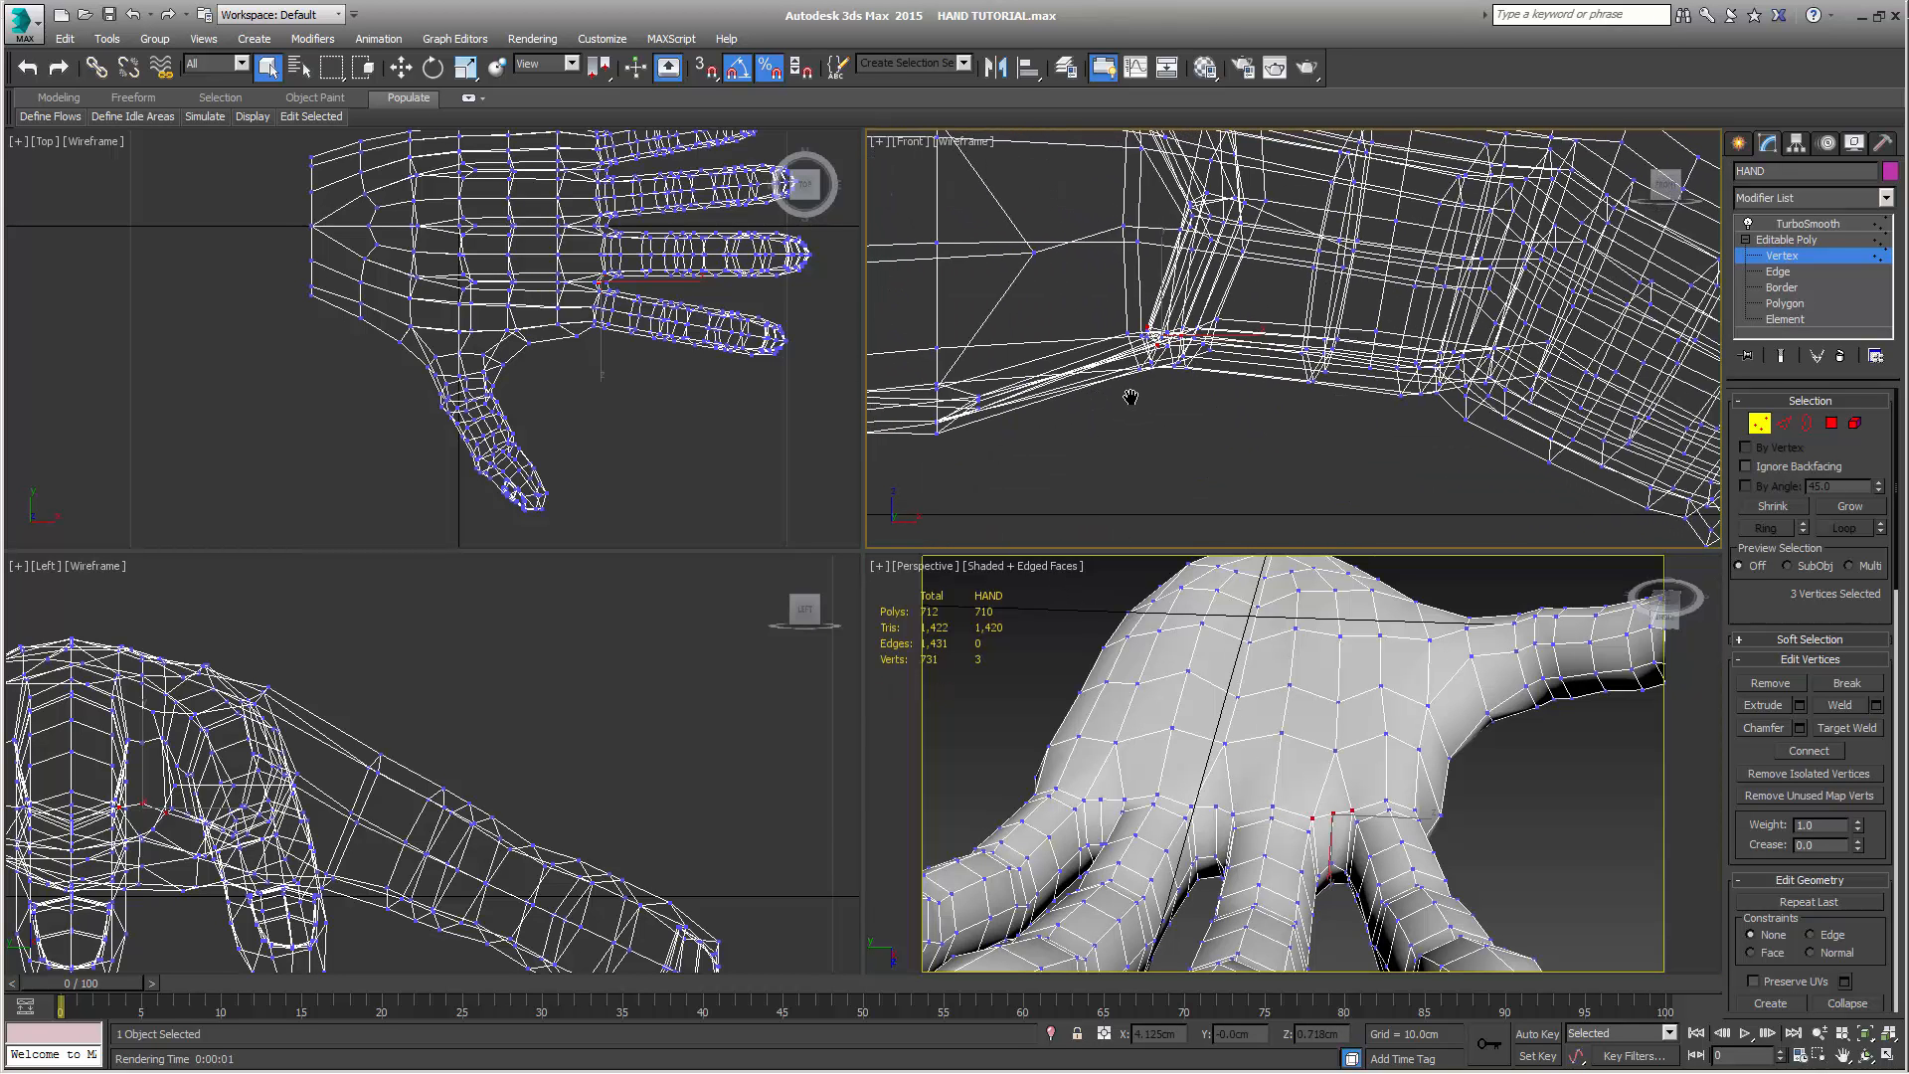
Reselect the three vertices at the index-middle finger gap and scale them together in the Front view's plane
{"action": "left_click", "coordinate": [1351, 813]}
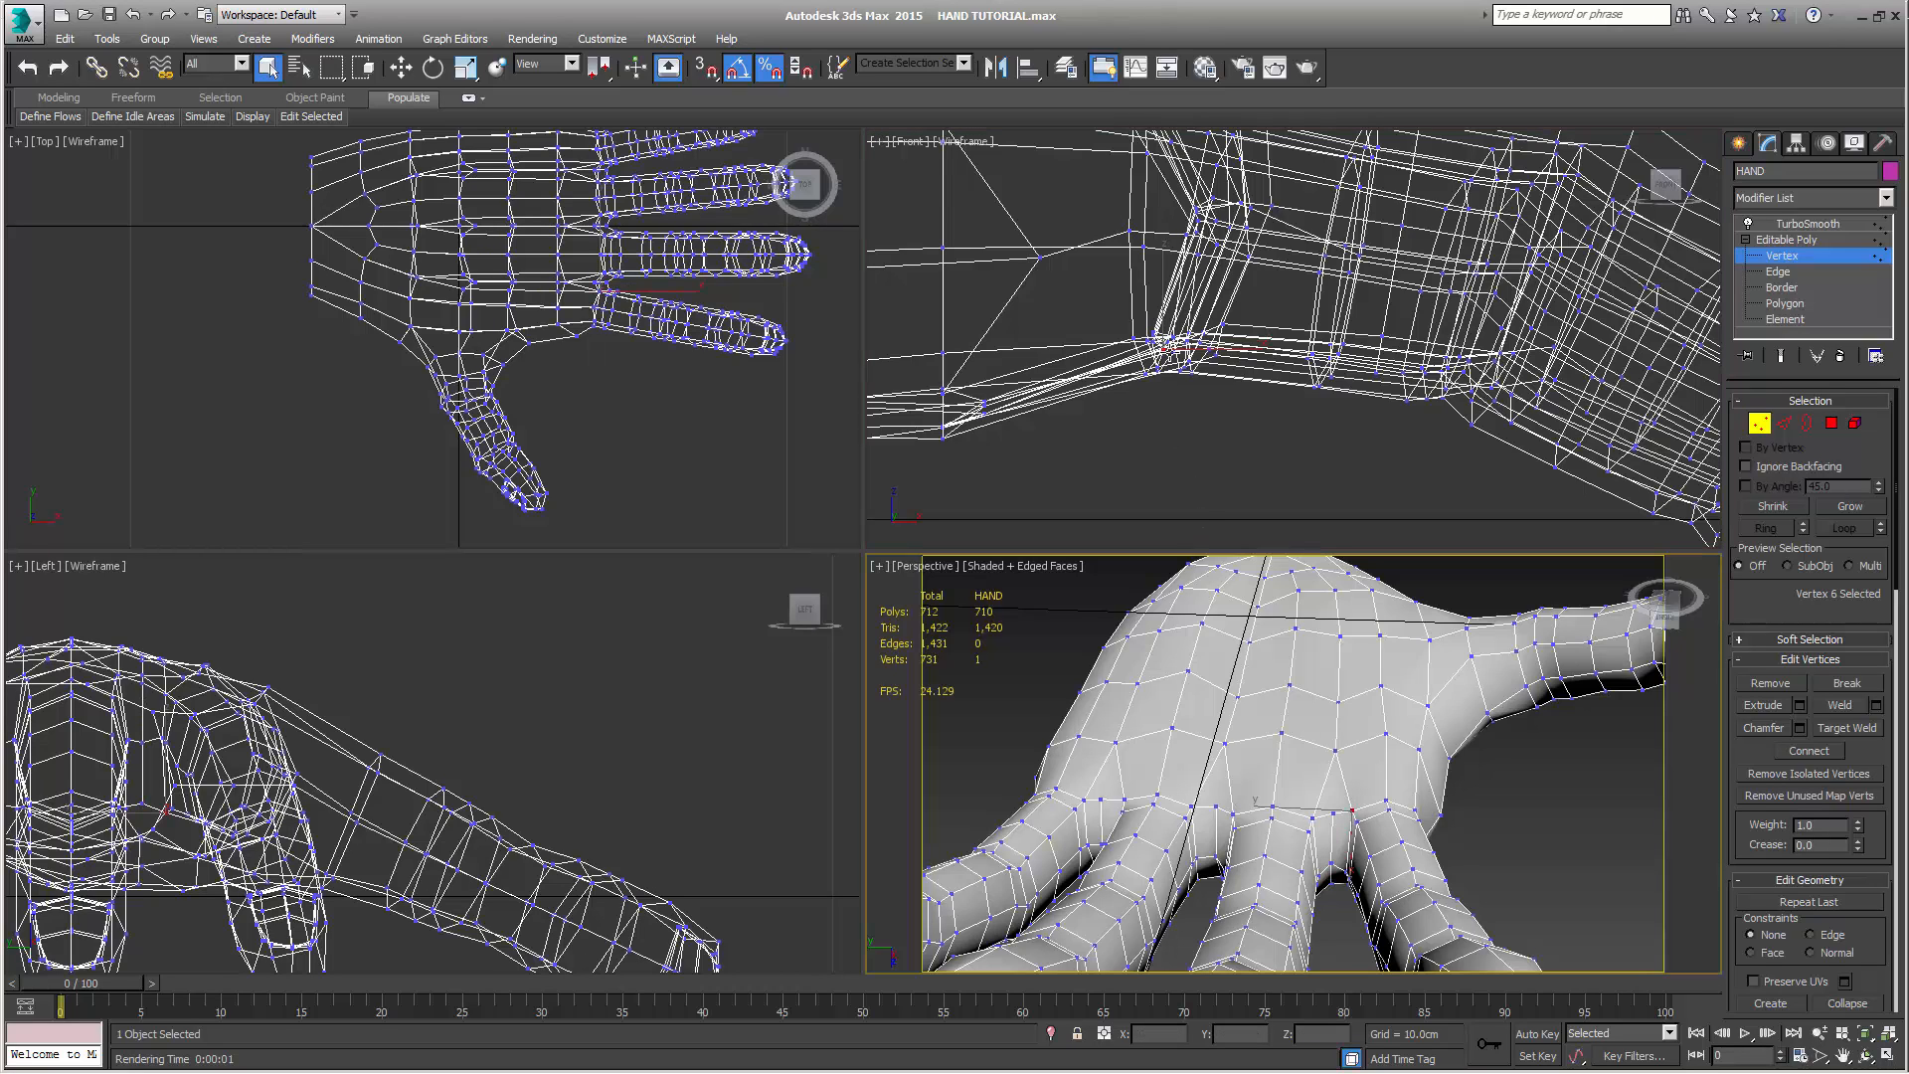
{"action": "left_click", "coordinate": [1330, 810], "text": "ctrl"}
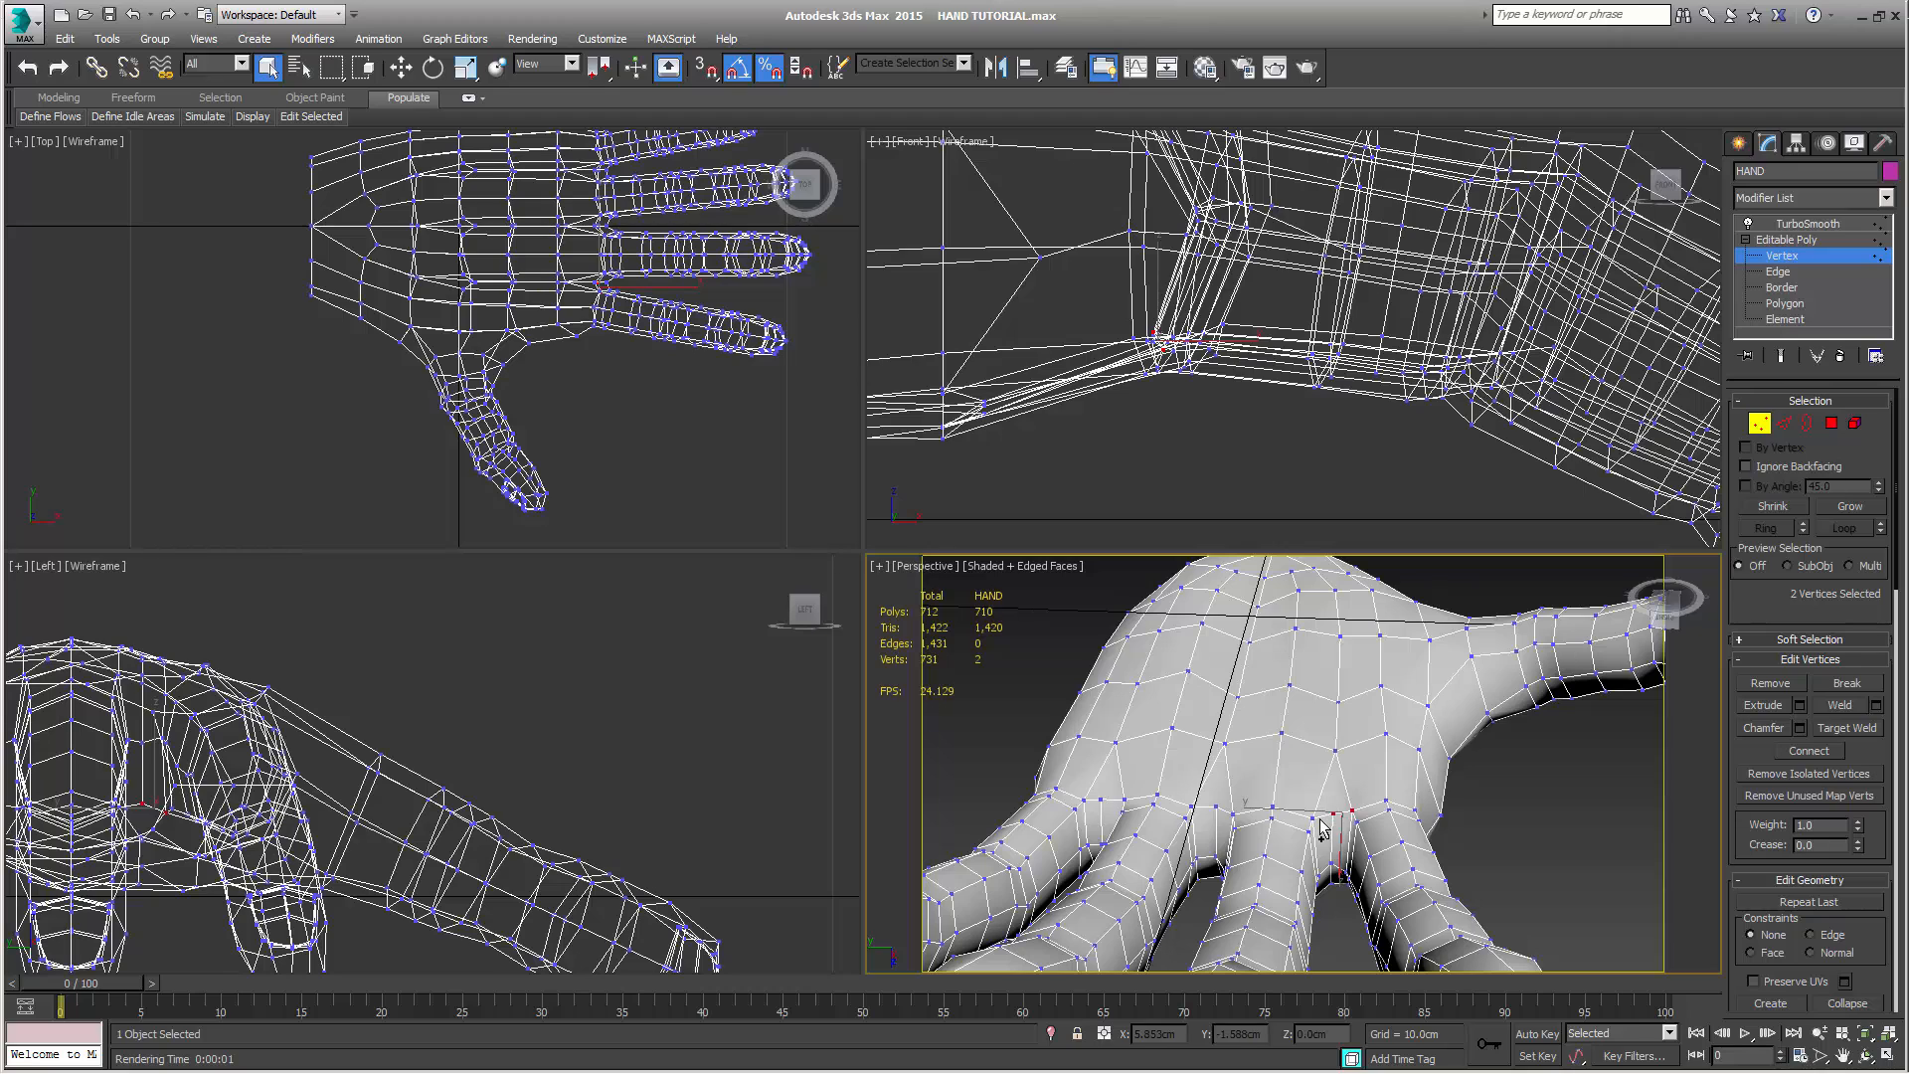
{"action": "left_click", "coordinate": [1313, 817], "text": "ctrl"}
{"action": "middle_click_drag", "start_coordinate": [1151, 412], "coordinate": [1168, 422]}
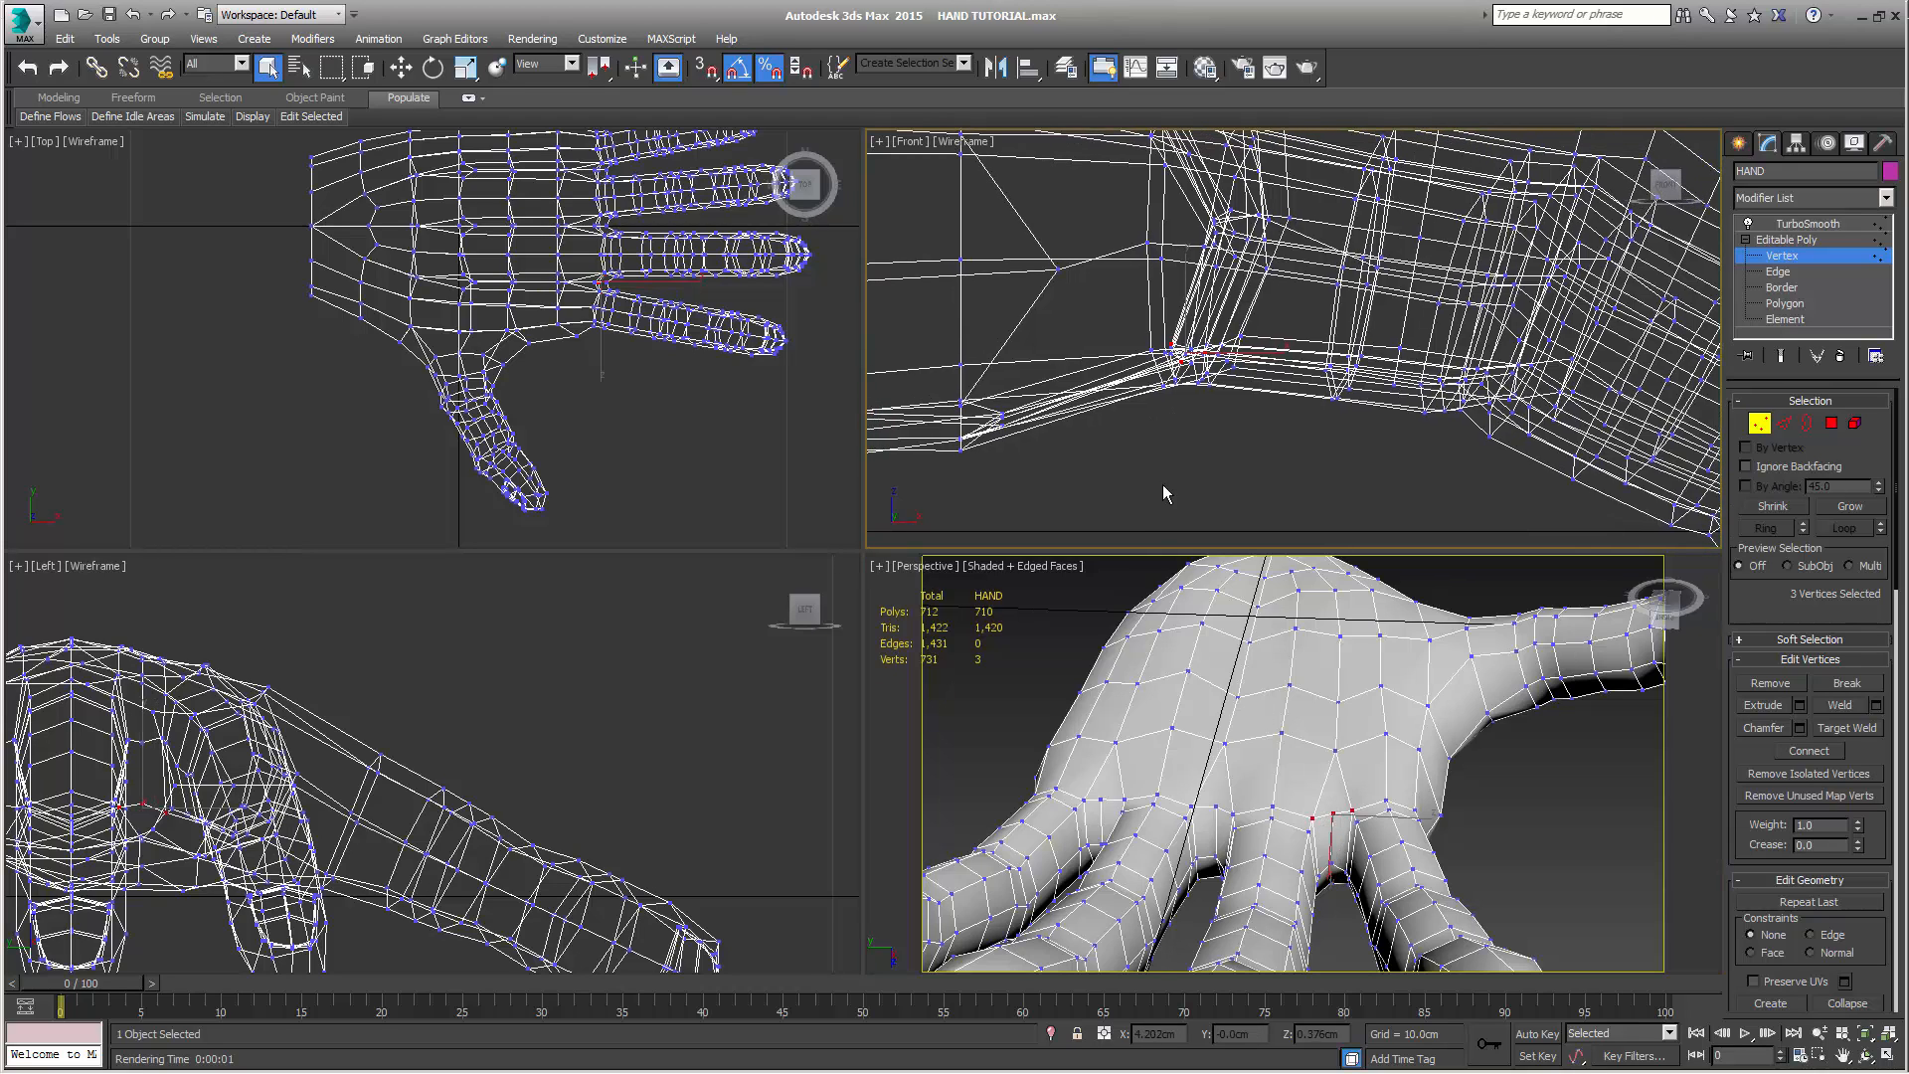
{"action": "key", "text": "r"}
{"action": "left_click_drag", "start_coordinate": [1230, 343], "coordinate": [1537, 1071]}
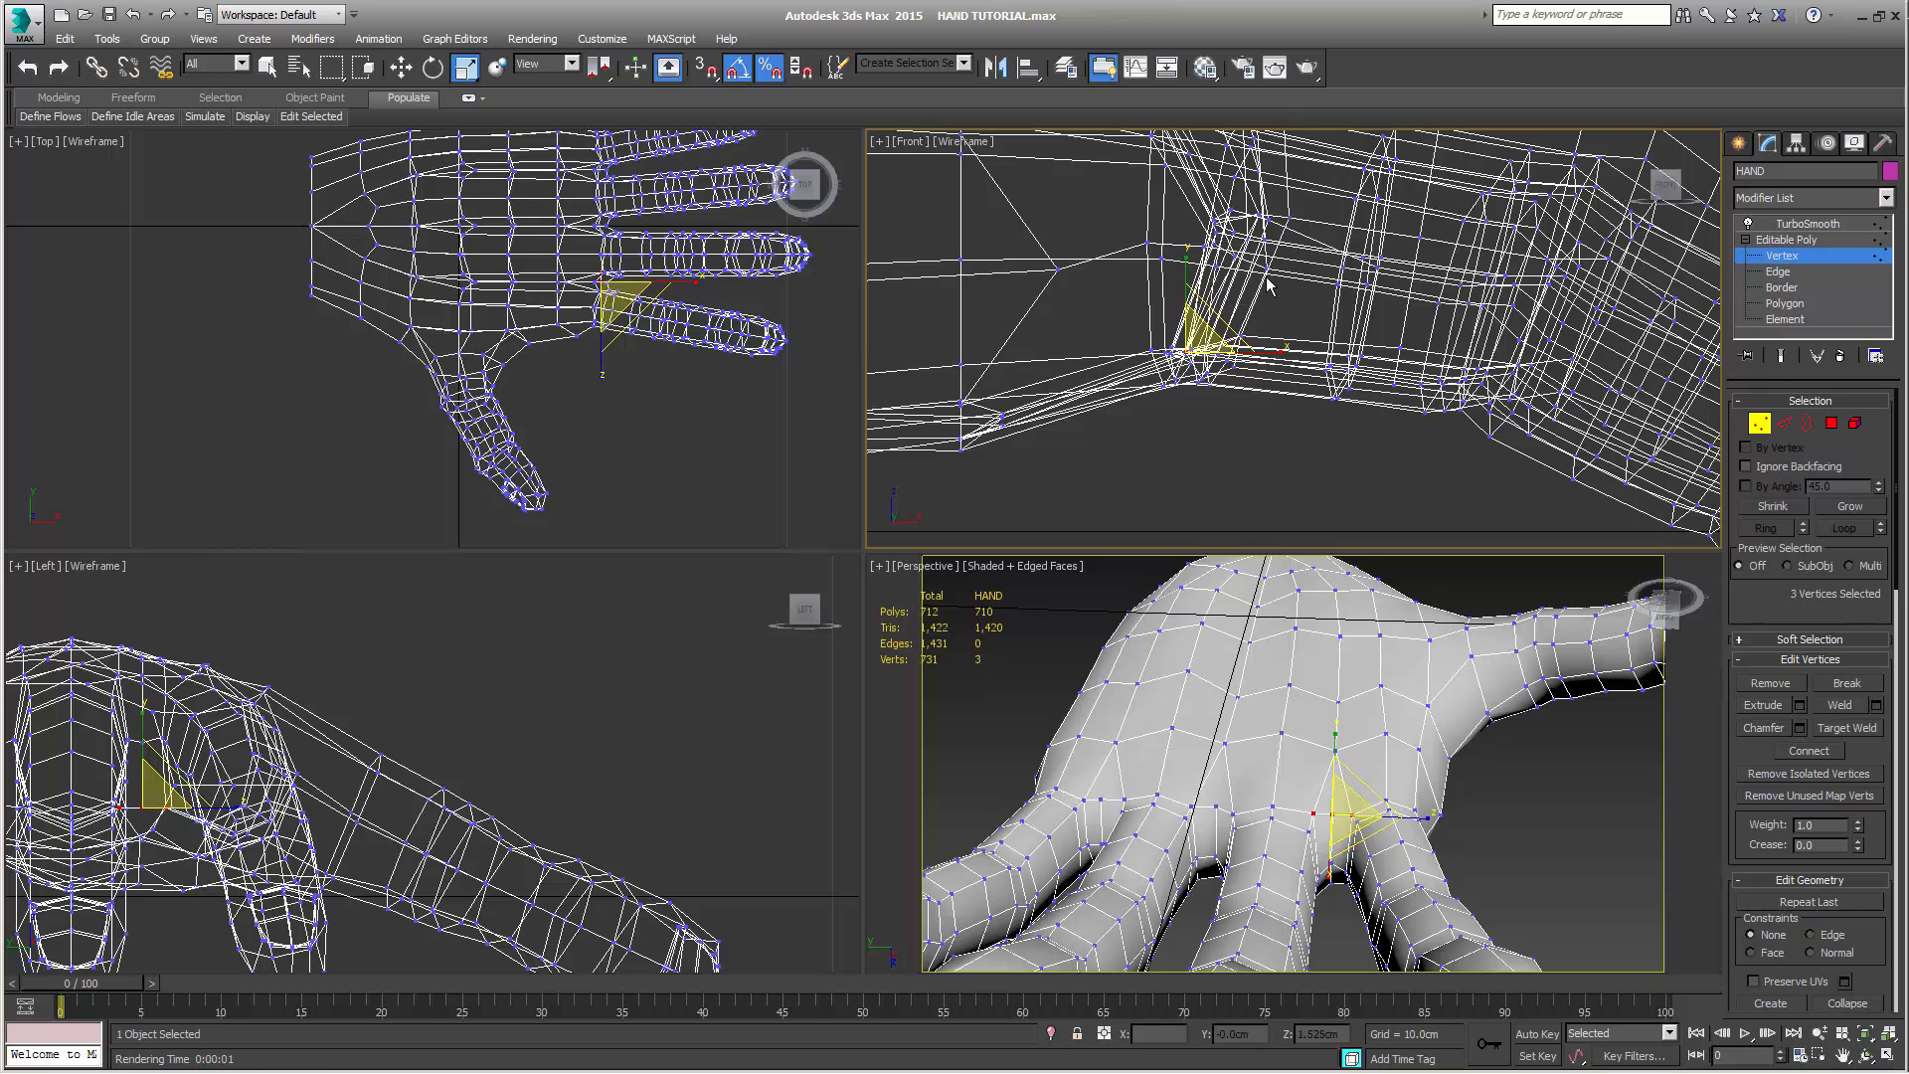
{"action": "left_click_drag", "start_coordinate": [1224, 328], "coordinate": [1217, 396]}
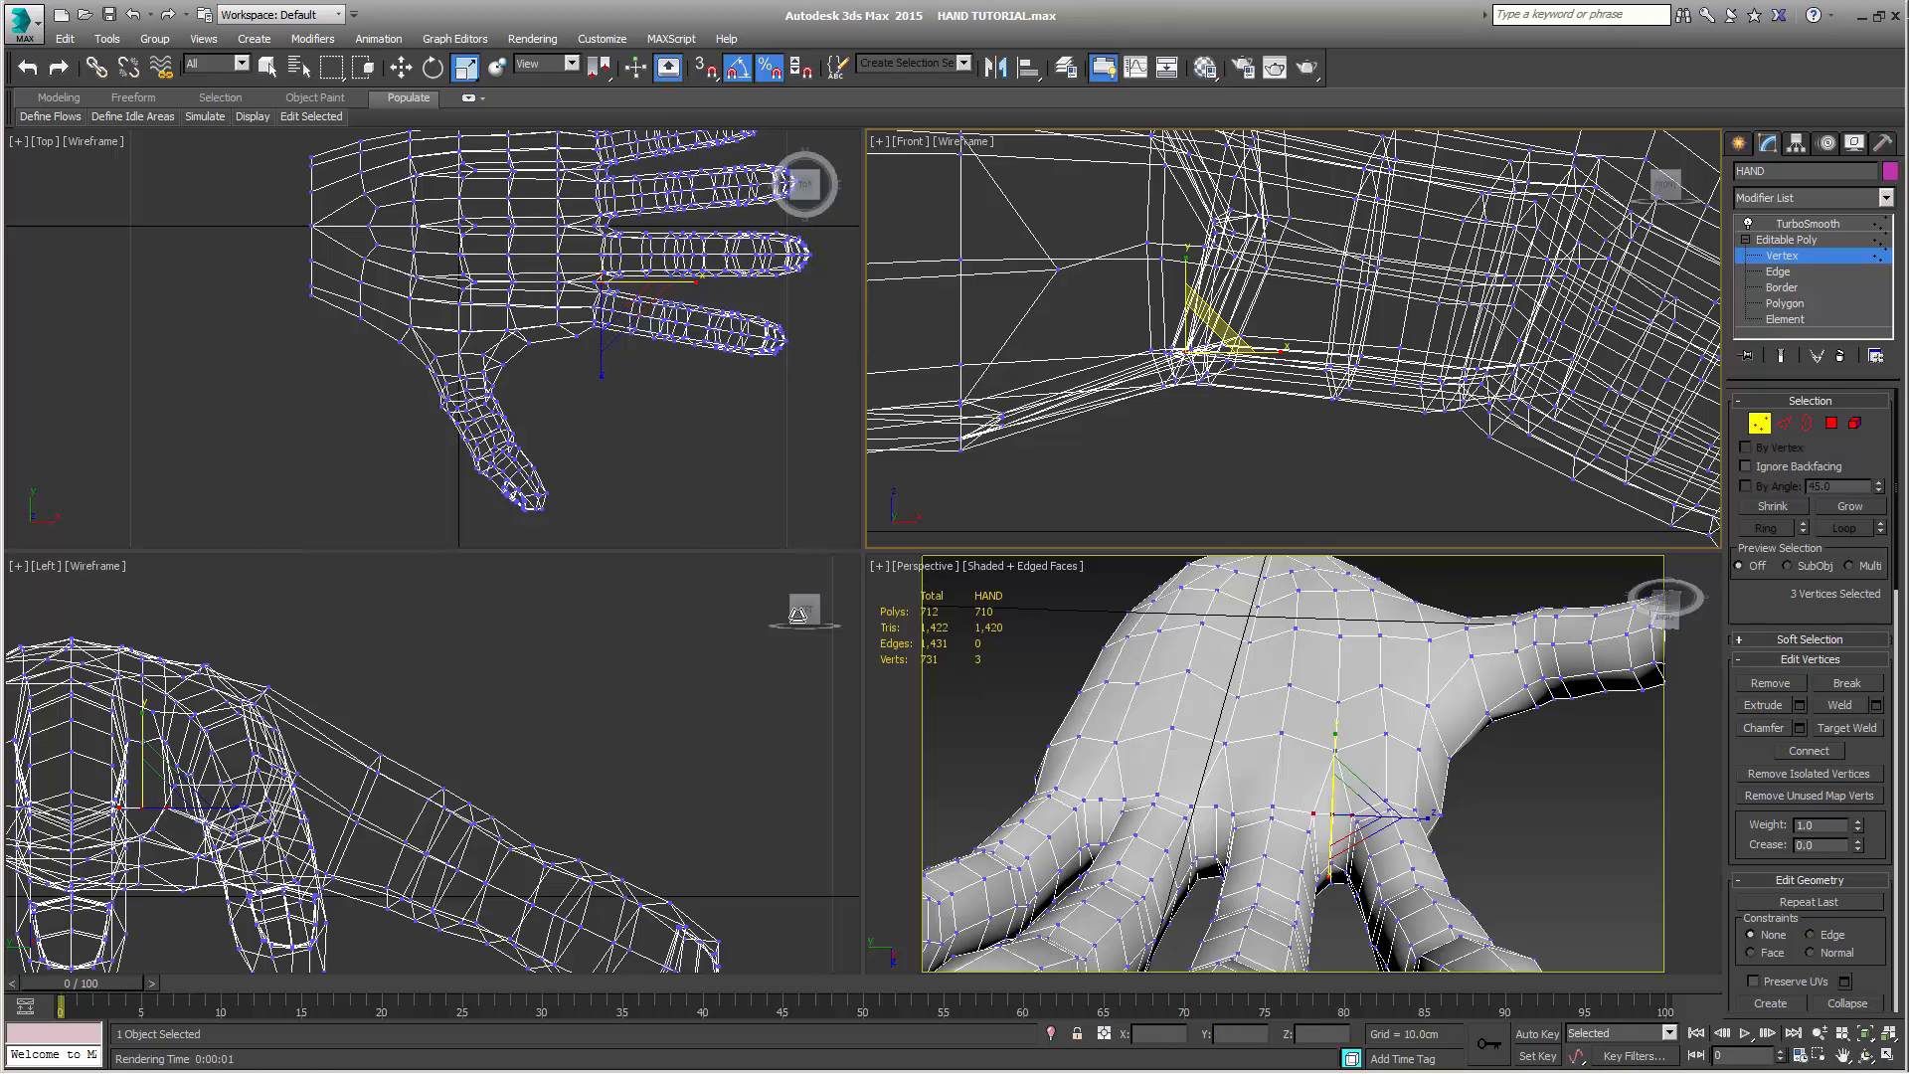
Select the three palm-side vertices at the gap between the middle and ring fingers and scale them together in the Front view's plane
{"action": "middle_click_drag", "start_coordinate": [1357, 885], "coordinate": [1315, 761], "text": "alt"}
{"action": "scroll", "coordinate": [1377, 850], "scroll_direction": "up", "scroll_amount": 4}
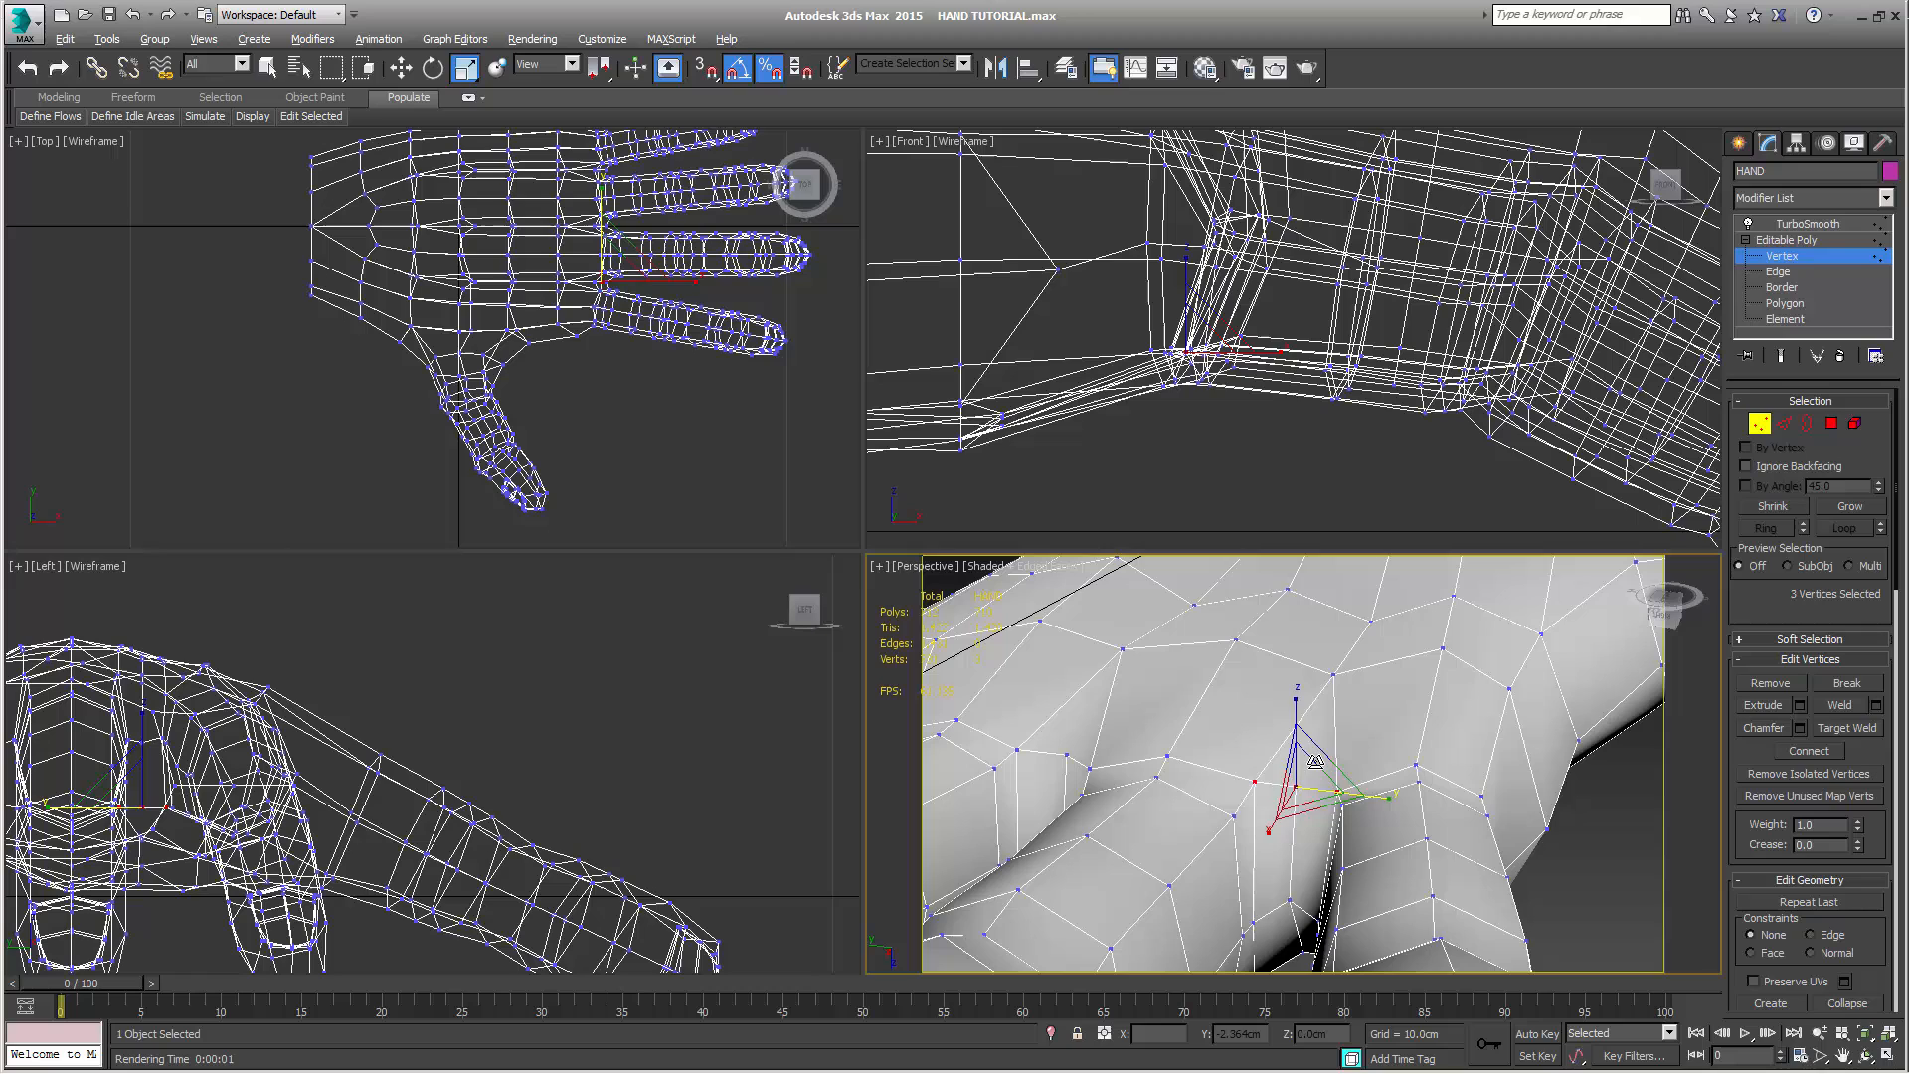
{"action": "left_click", "coordinate": [1090, 769]}
{"action": "middle_click_drag", "start_coordinate": [1090, 769], "coordinate": [1197, 767], "text": "alt"}
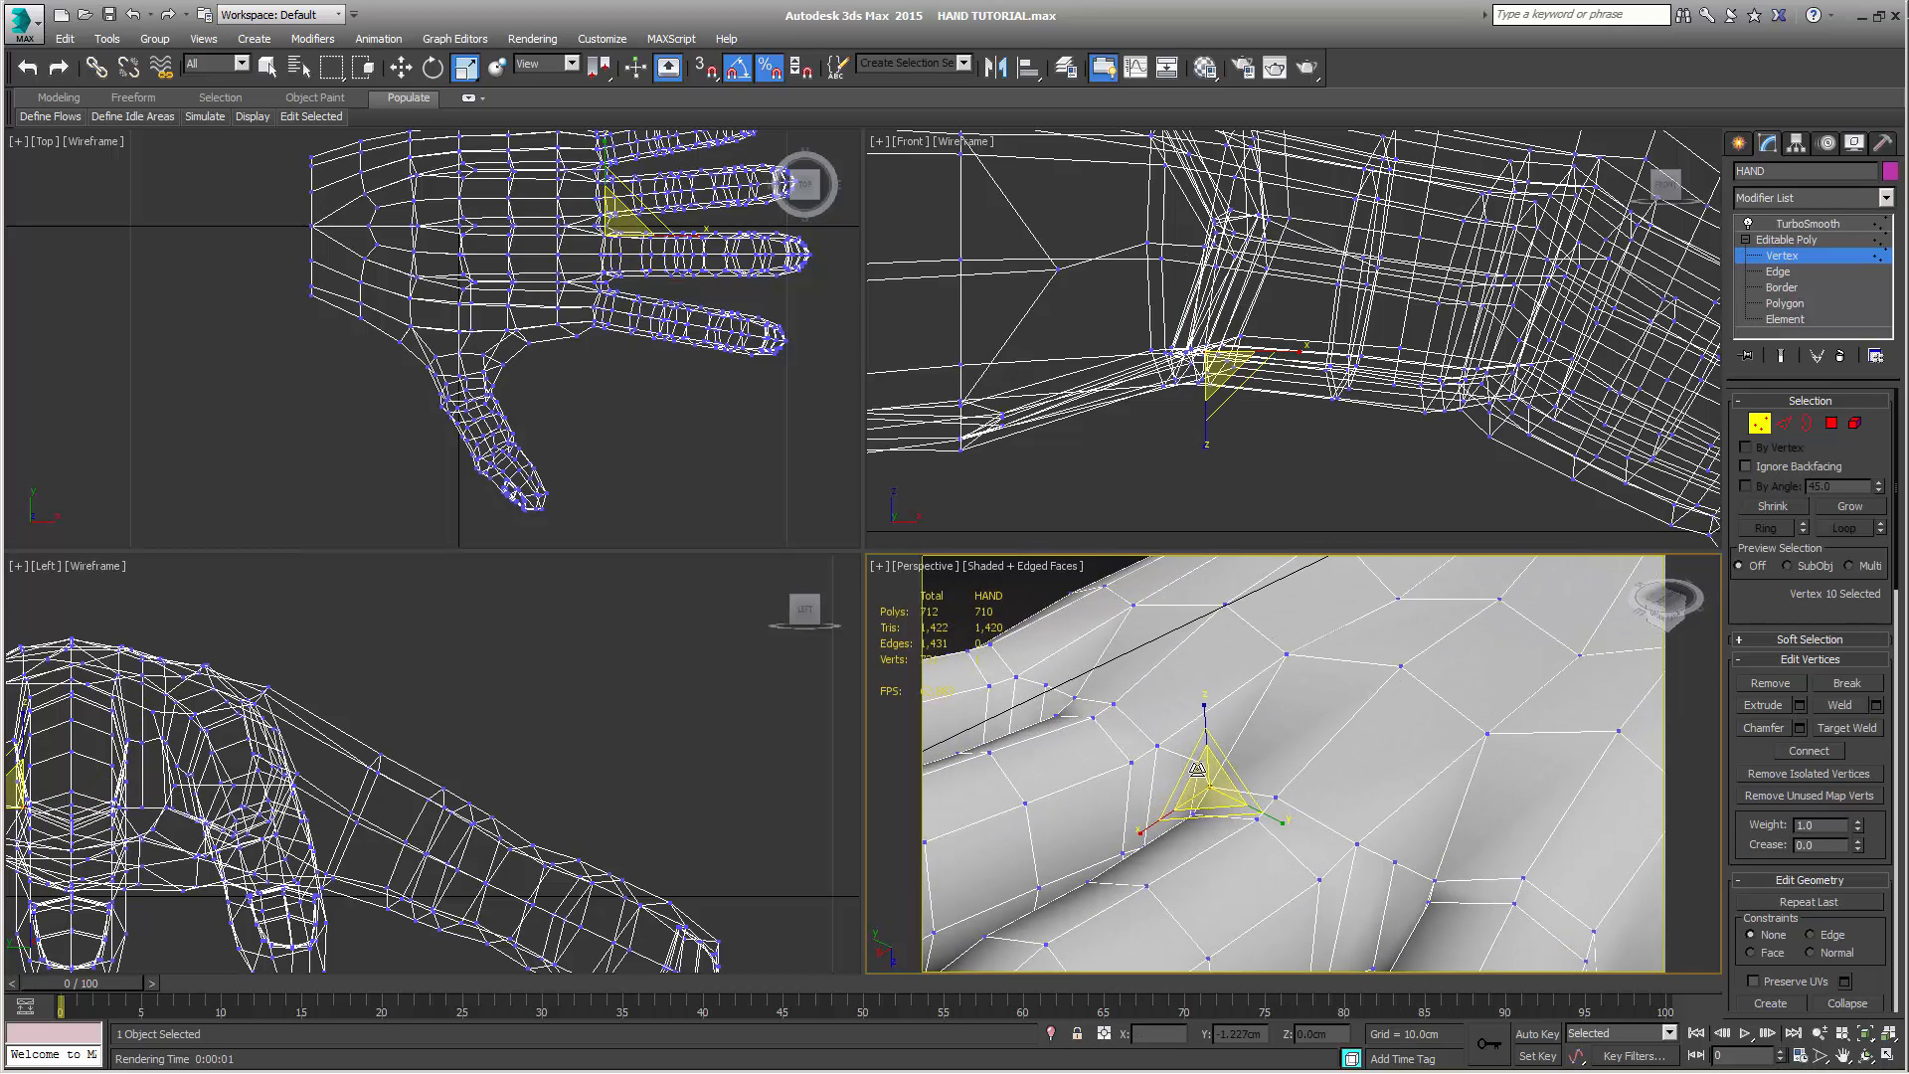
{"action": "left_click", "coordinate": [1154, 748], "text": "ctrl"}
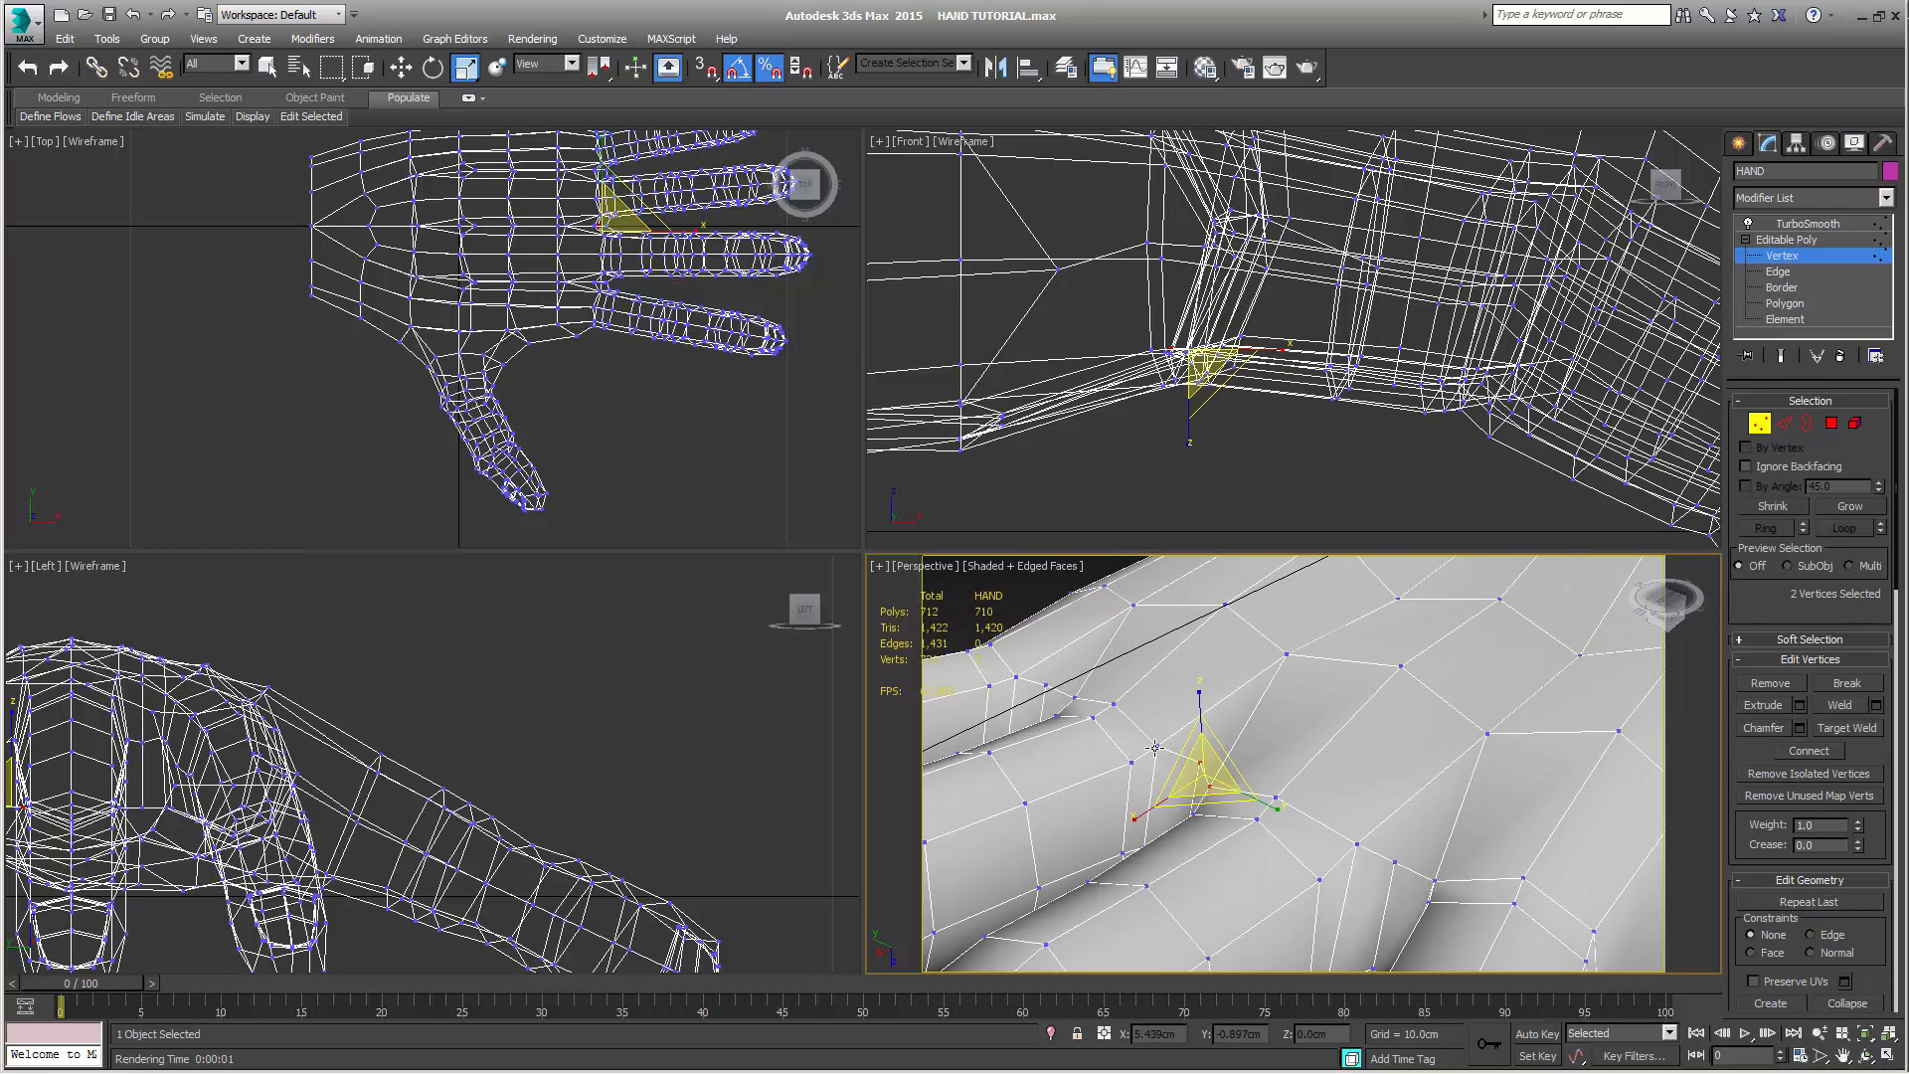
{"action": "left_click", "coordinate": [1154, 748], "text": "ctrl"}
{"action": "right_click", "coordinate": [1249, 414]}
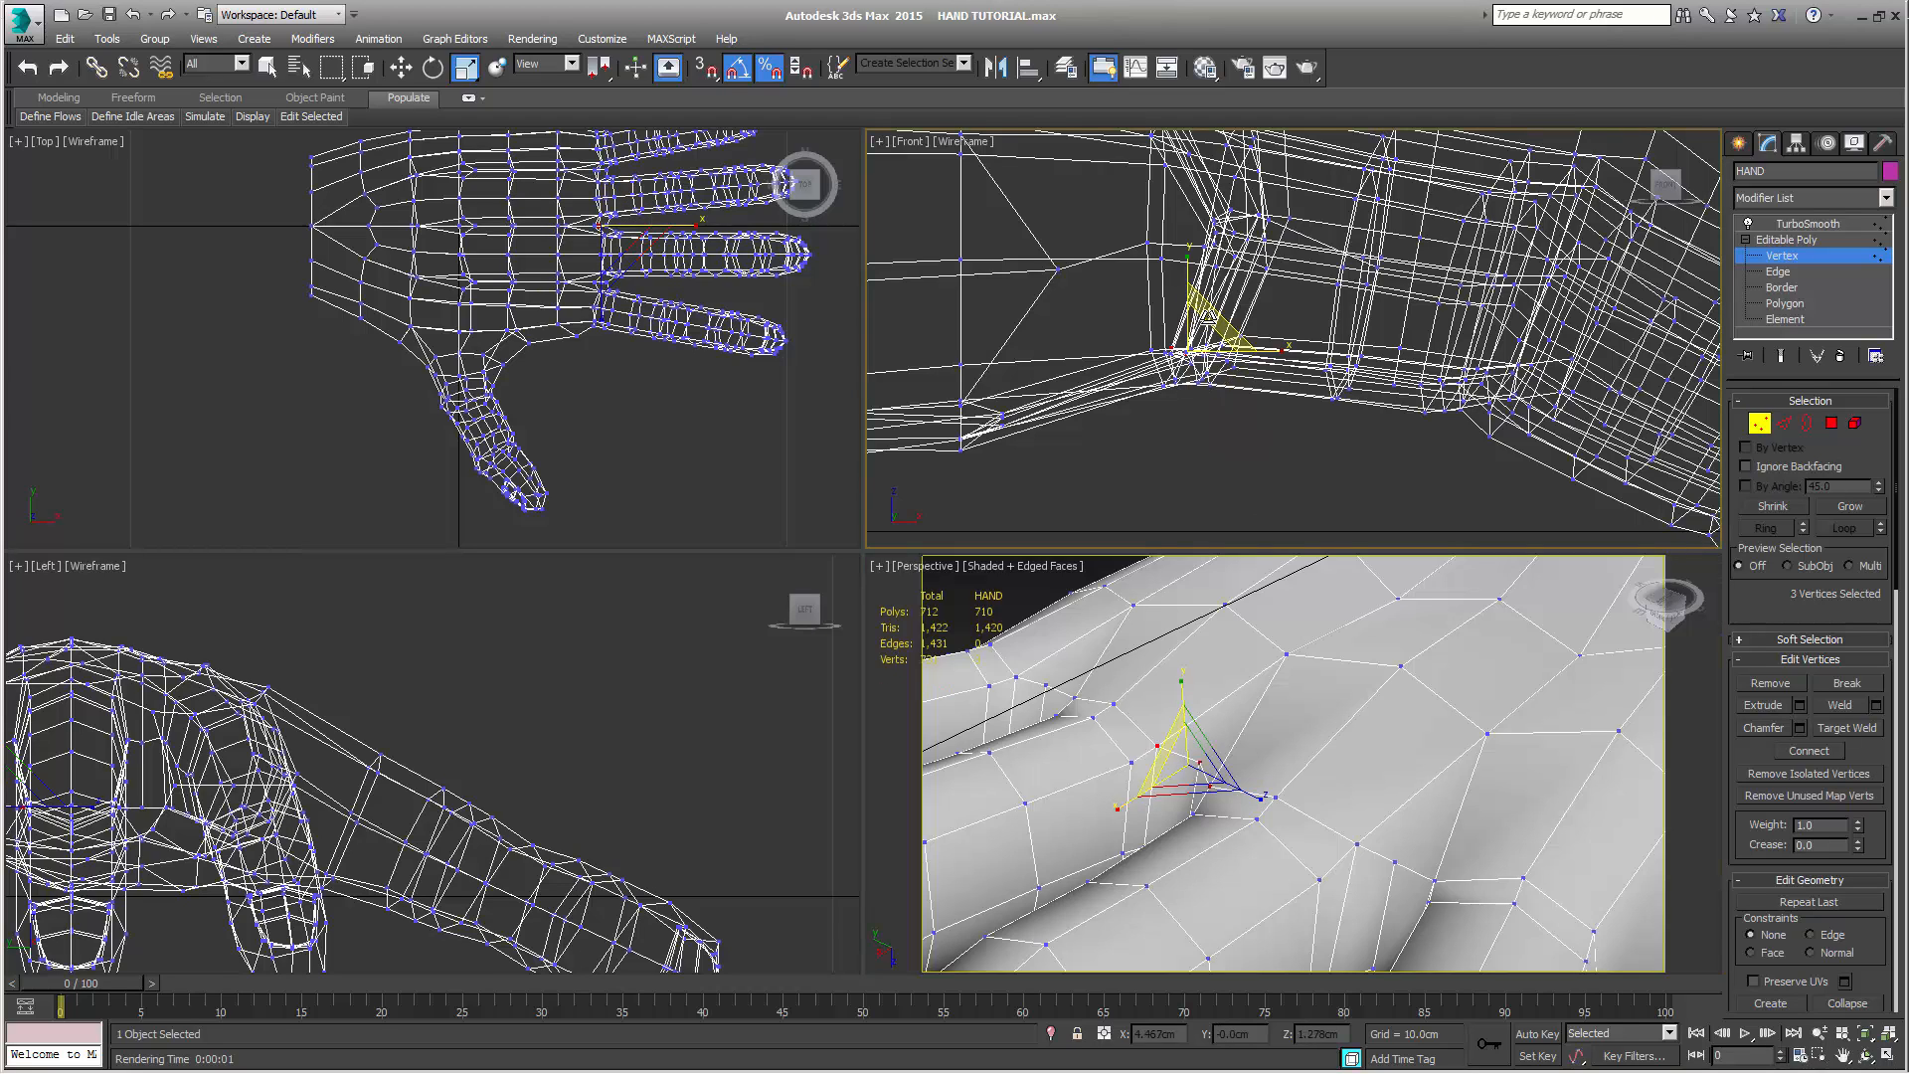
{"action": "left_click_drag", "start_coordinate": [1209, 318], "coordinate": [1206, 498]}
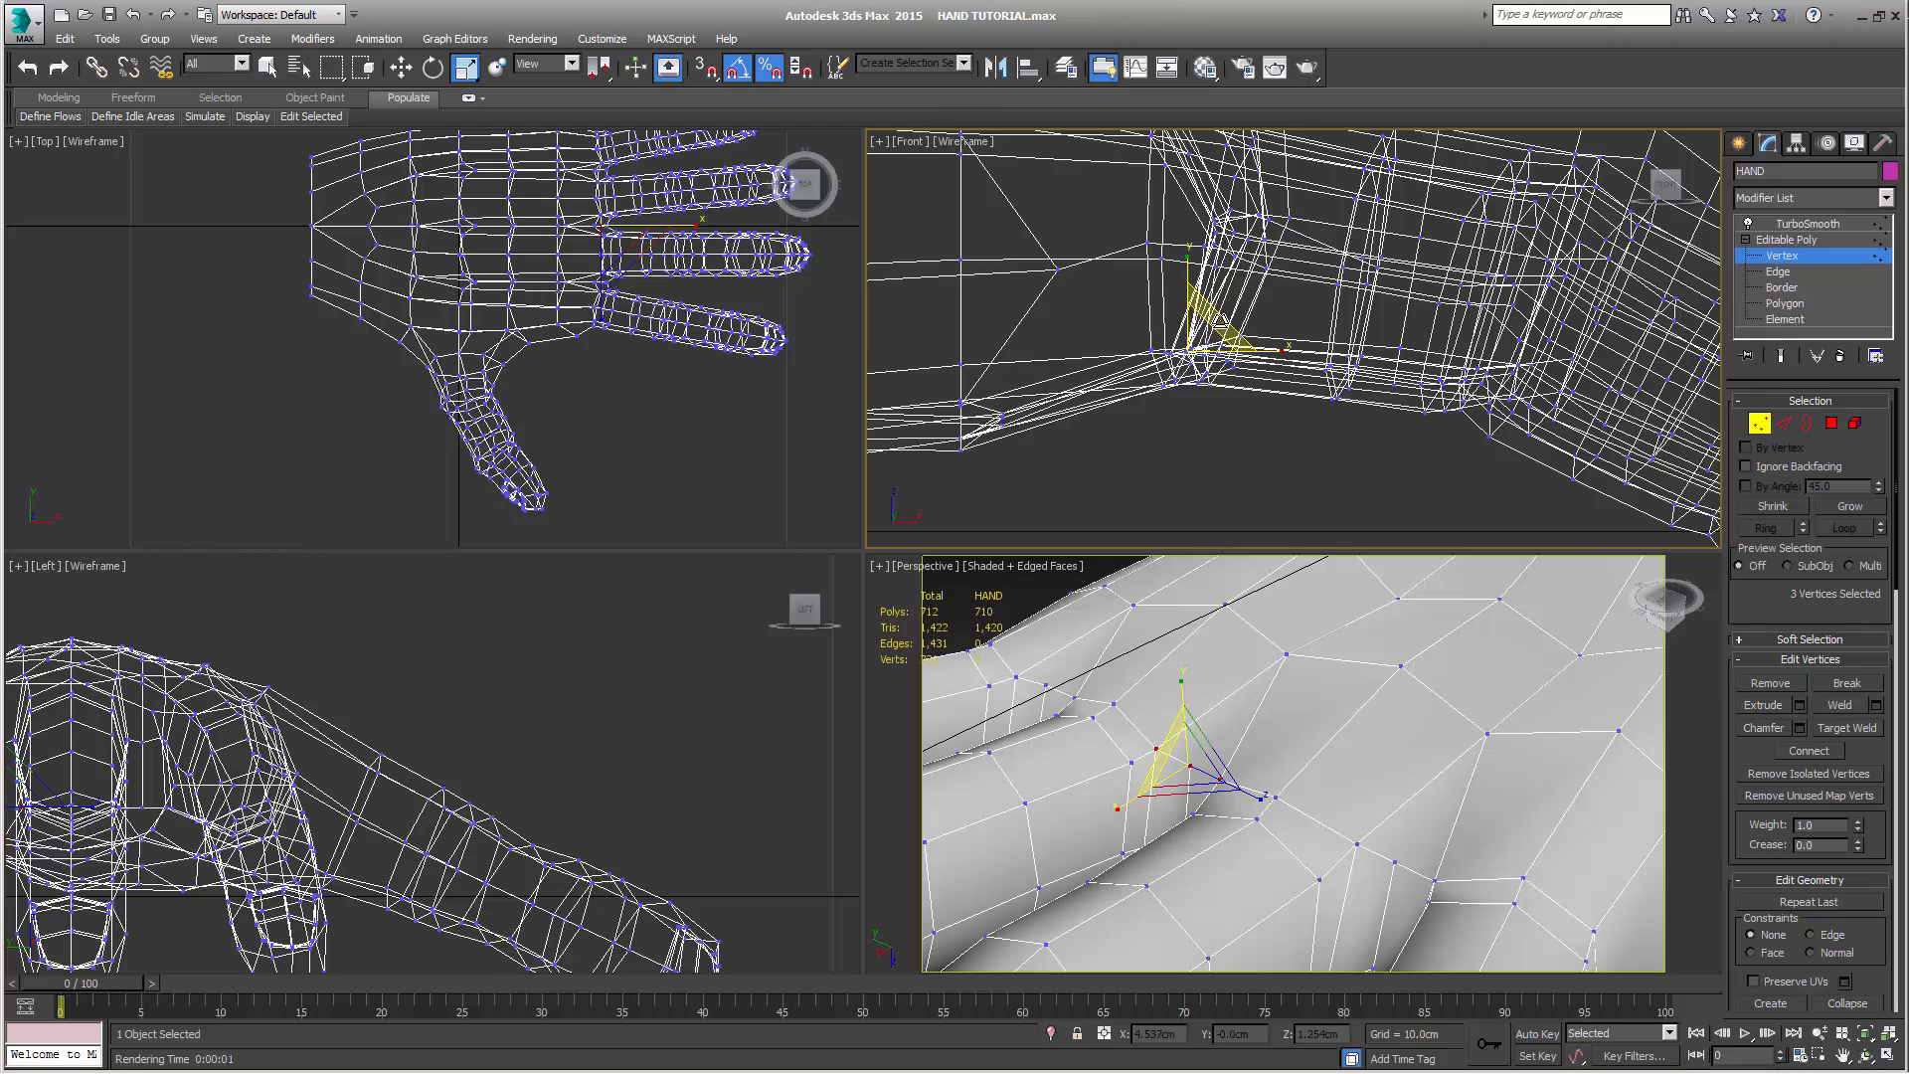
Select the three palm-side vertices at the gap between the ring and little fingers and scale them together in the Front view
{"action": "left_click", "coordinate": [1076, 700]}
{"action": "left_click", "coordinate": [1046, 685], "text": "ctrl"}
{"action": "left_click", "coordinate": [1018, 676], "text": "ctrl"}
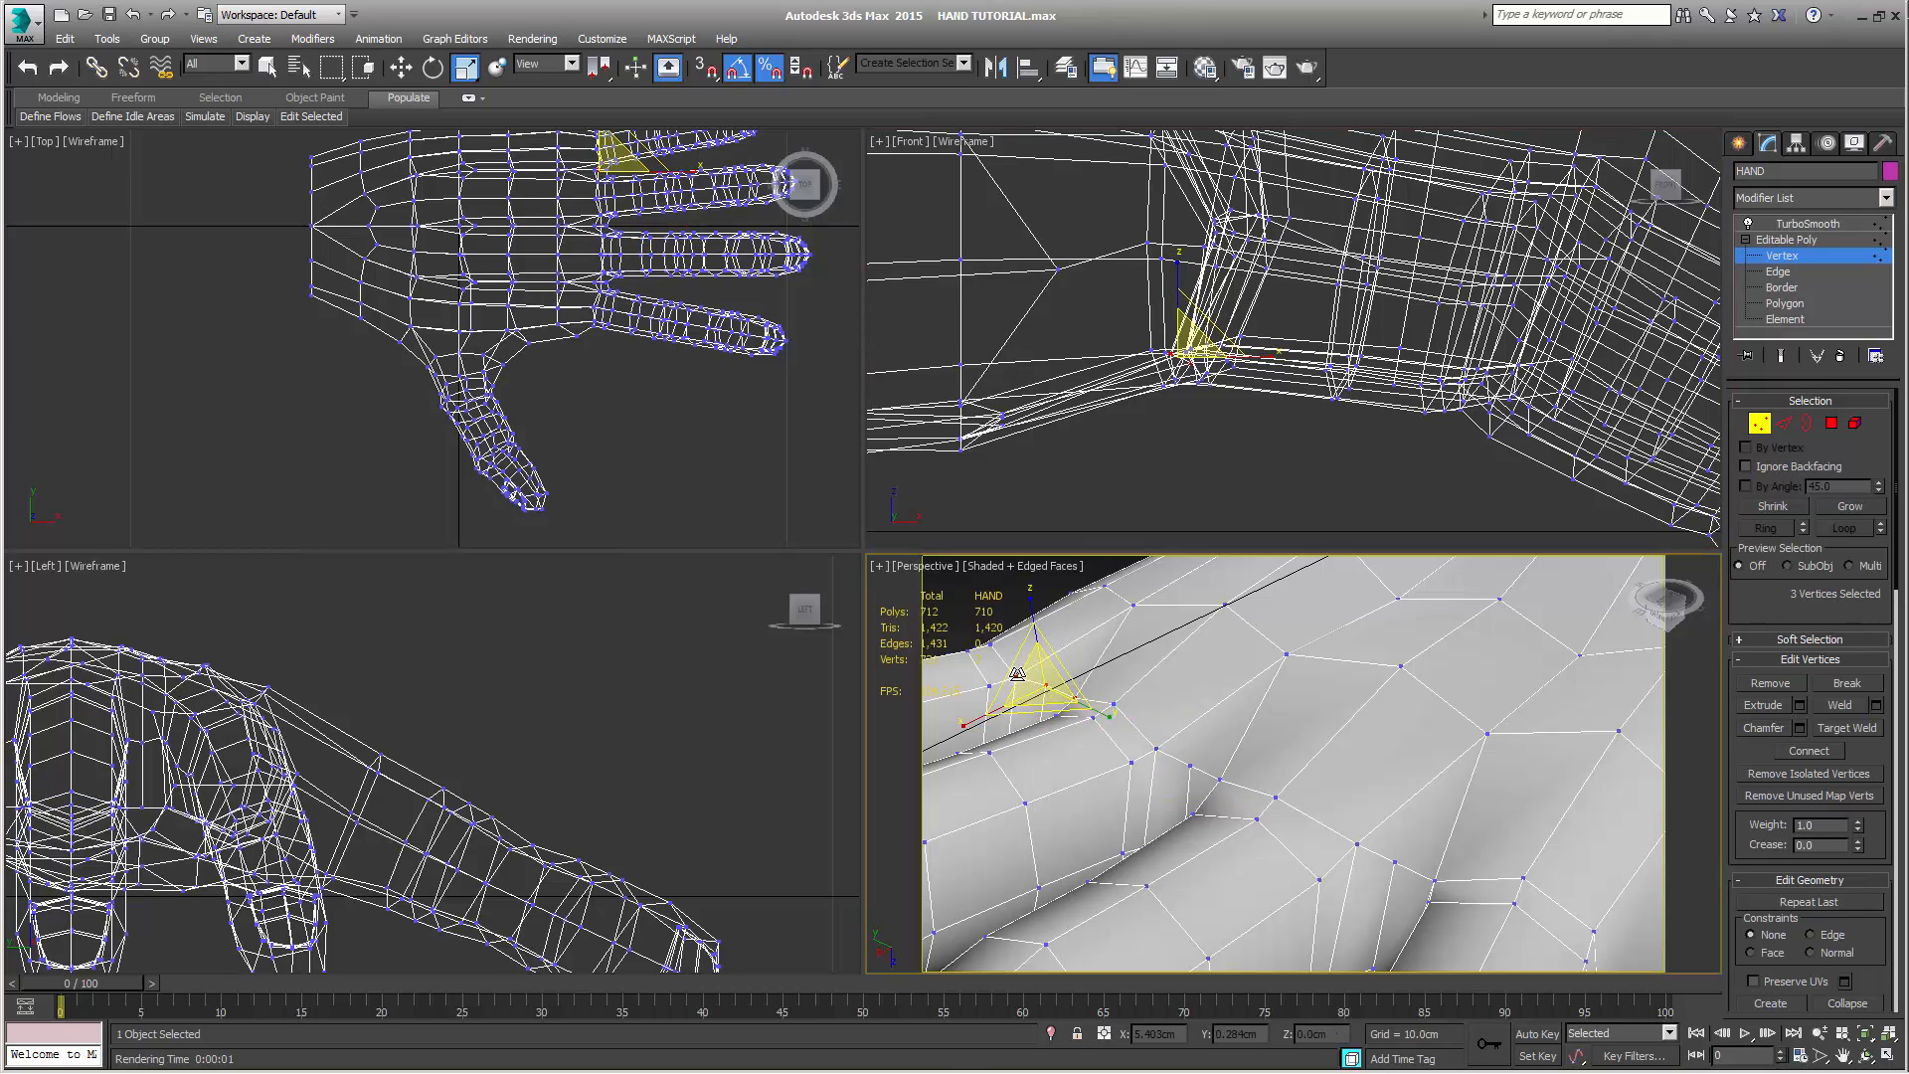
{"action": "right_click", "coordinate": [1199, 423]}
{"action": "left_click_drag", "start_coordinate": [1218, 338], "coordinate": [1206, 427]}
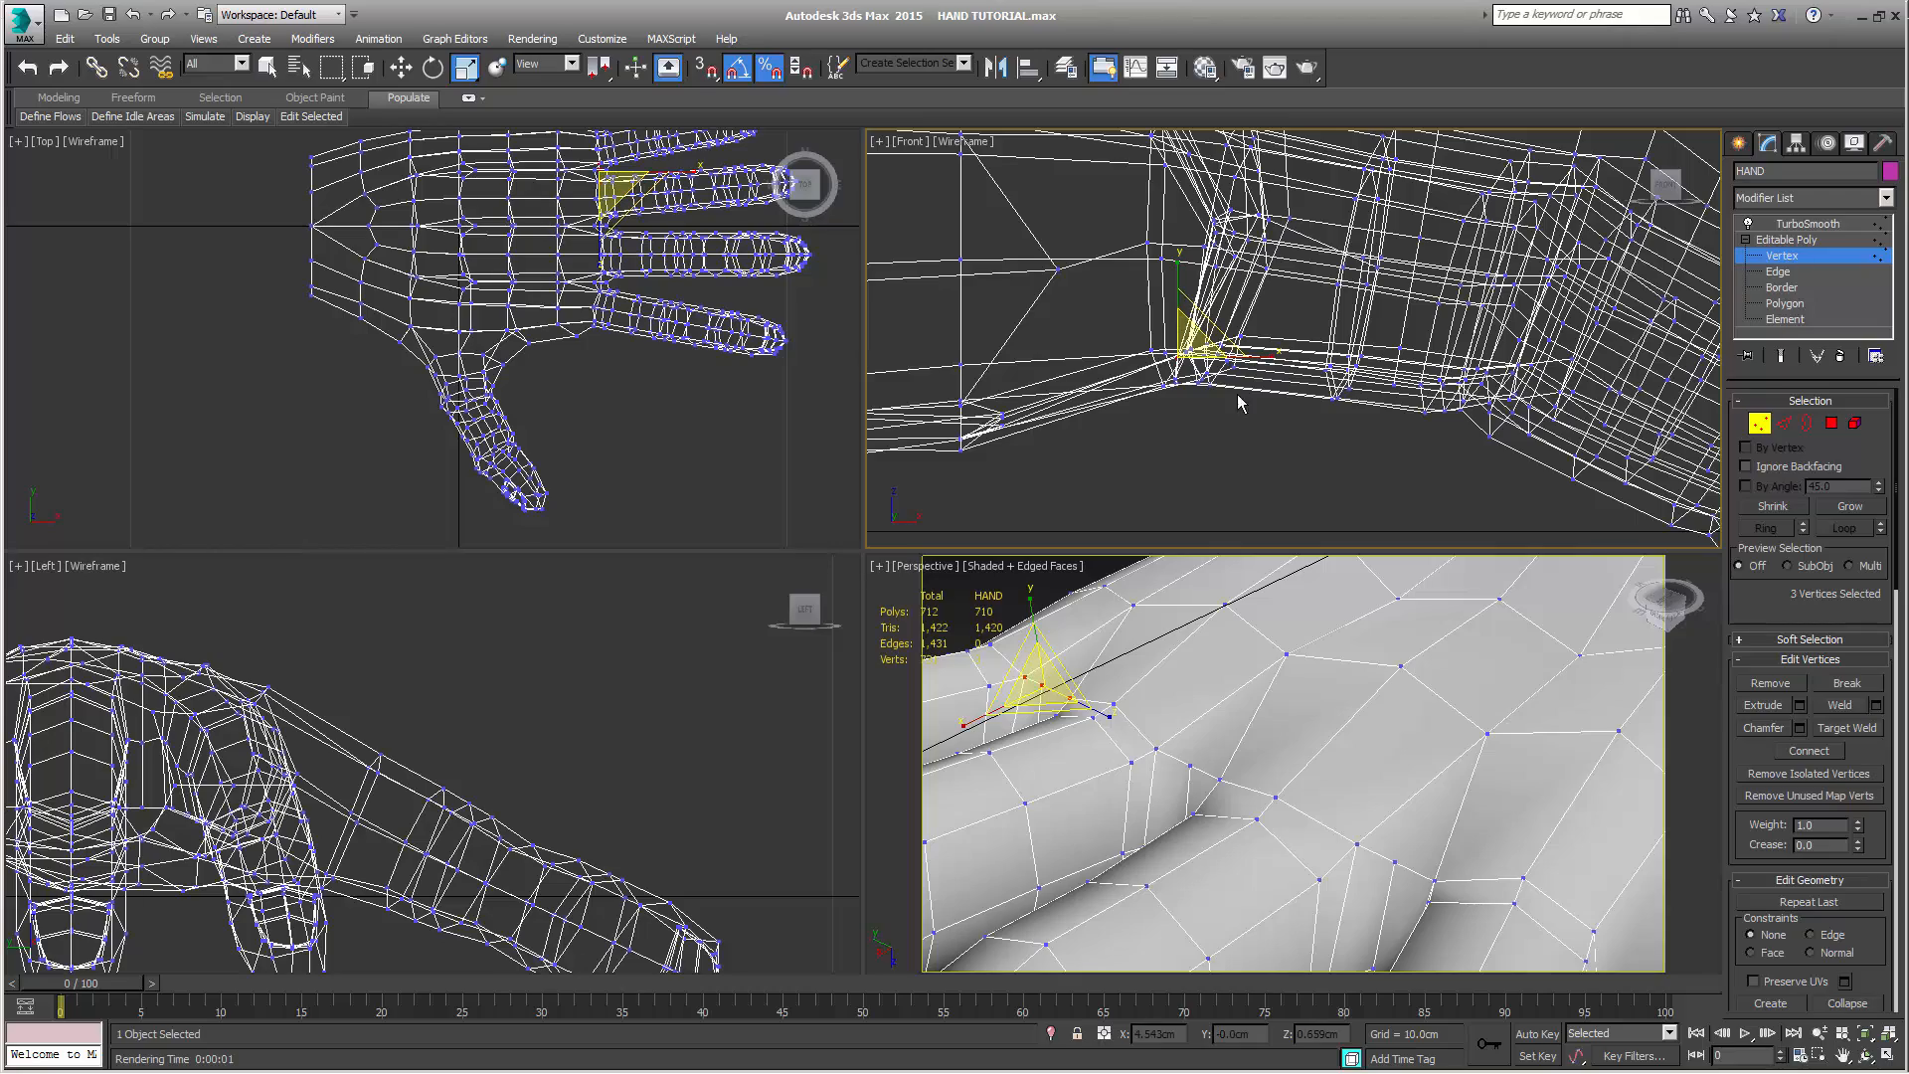
Preview the smoothed hand and examine the finger gaps from the palm and the side, then return to the unsmoothed cage
{"action": "left_click", "coordinate": [1779, 356]}
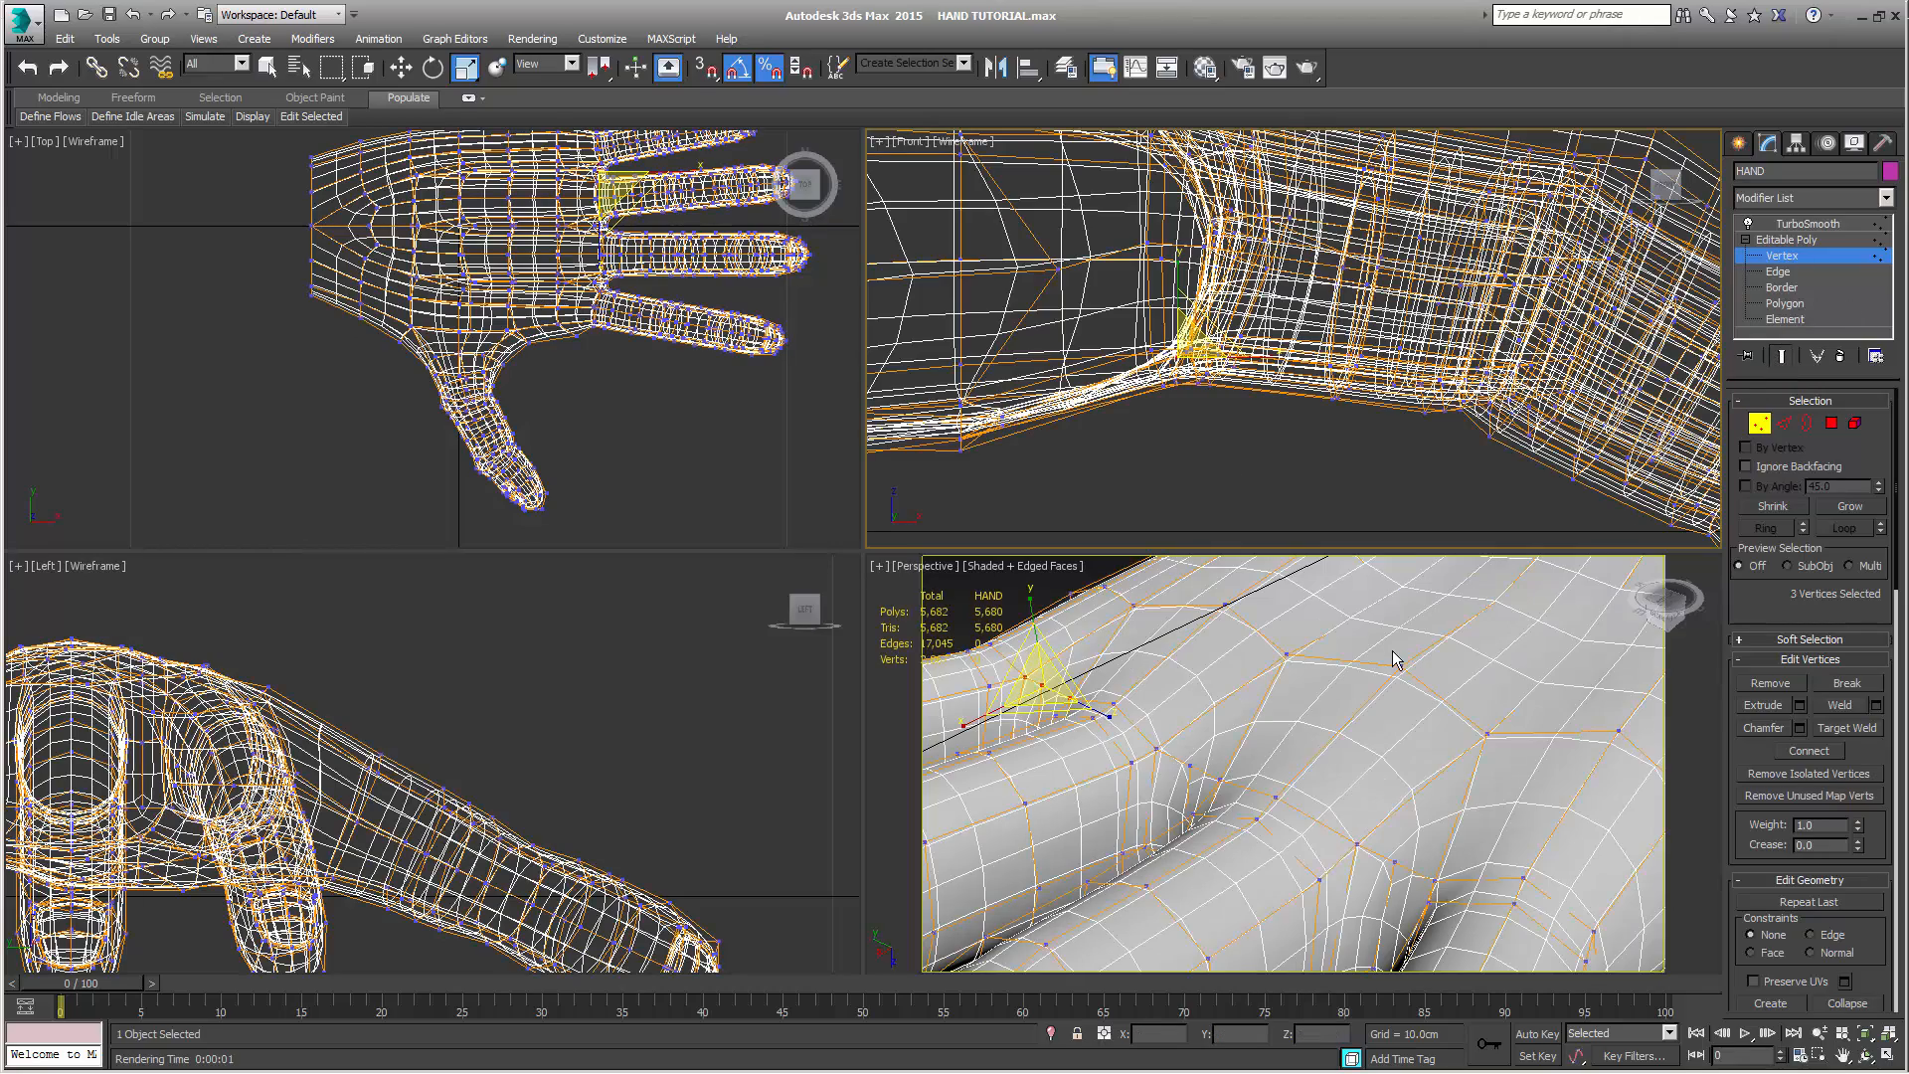
{"action": "middle_click_drag", "start_coordinate": [1398, 660], "coordinate": [1385, 712]}
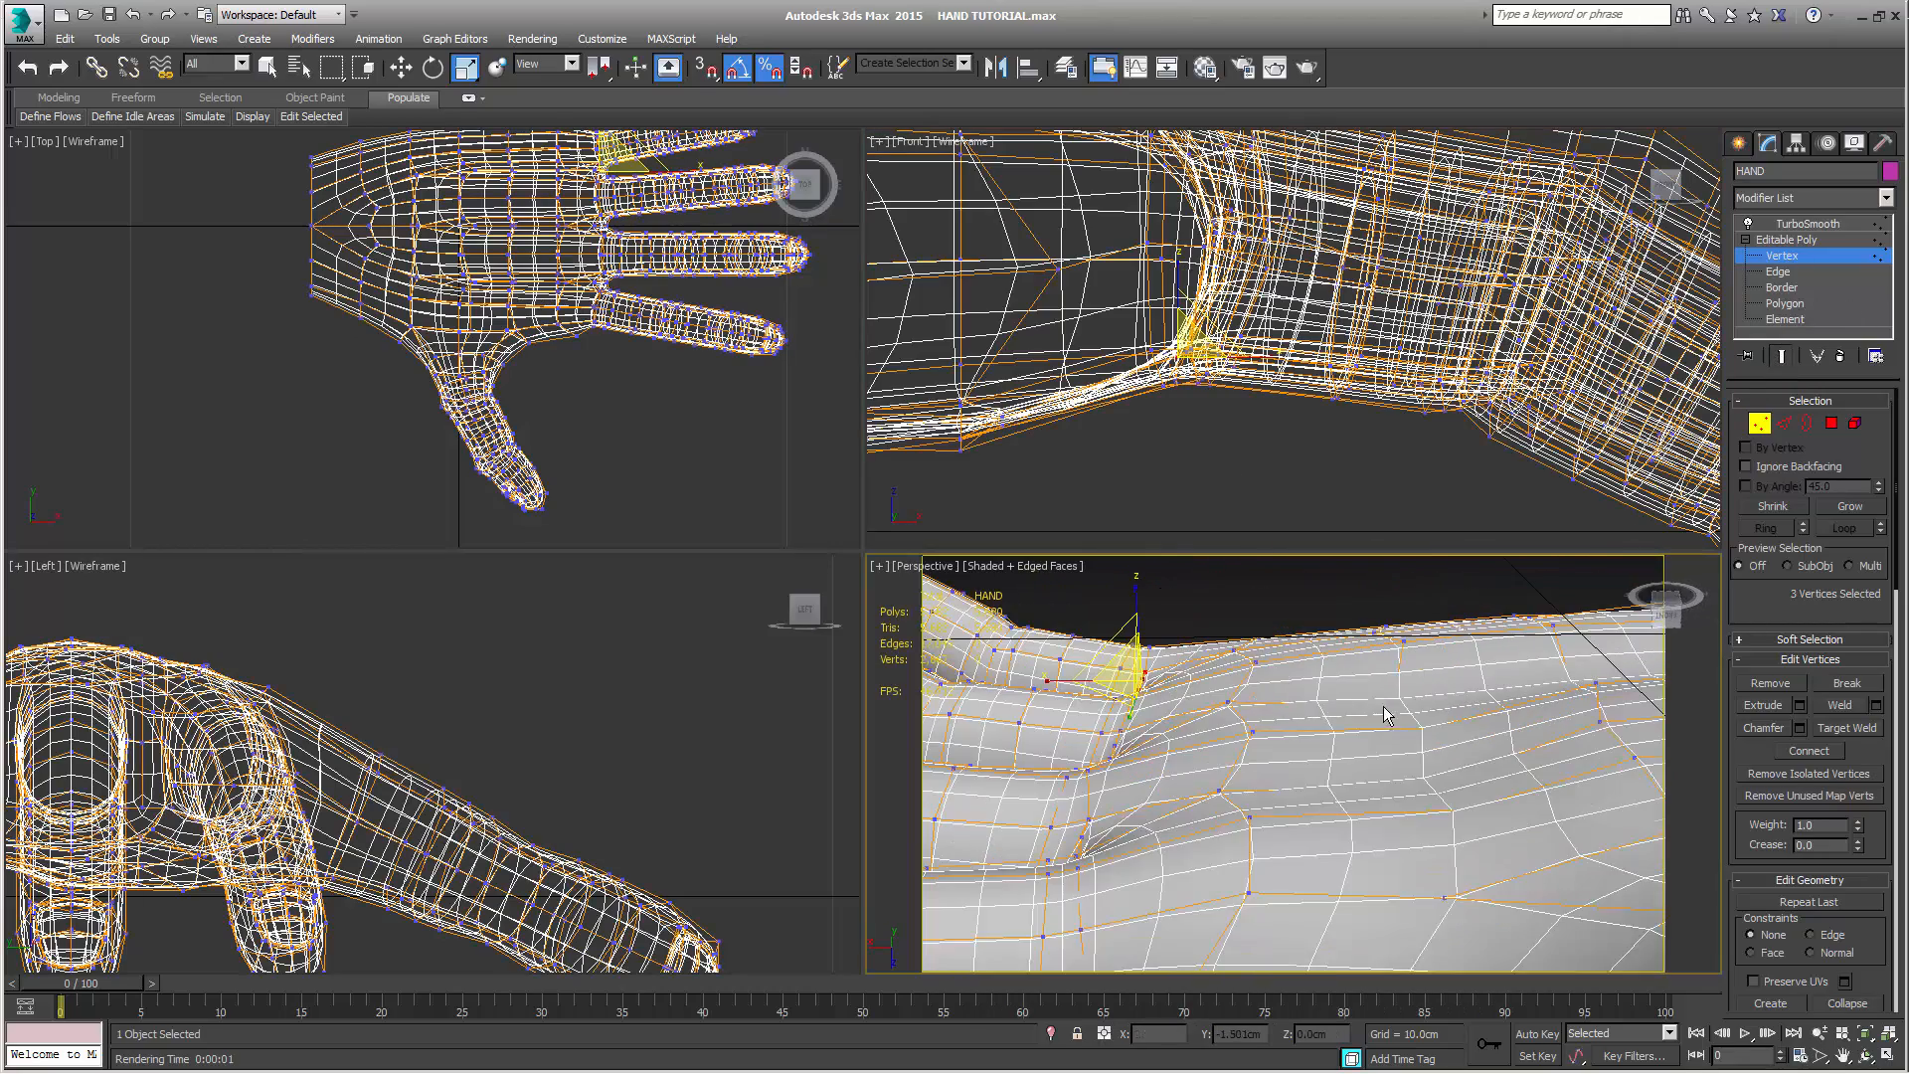
{"action": "middle_click_drag", "start_coordinate": [1238, 758], "coordinate": [1332, 664], "text": "alt"}
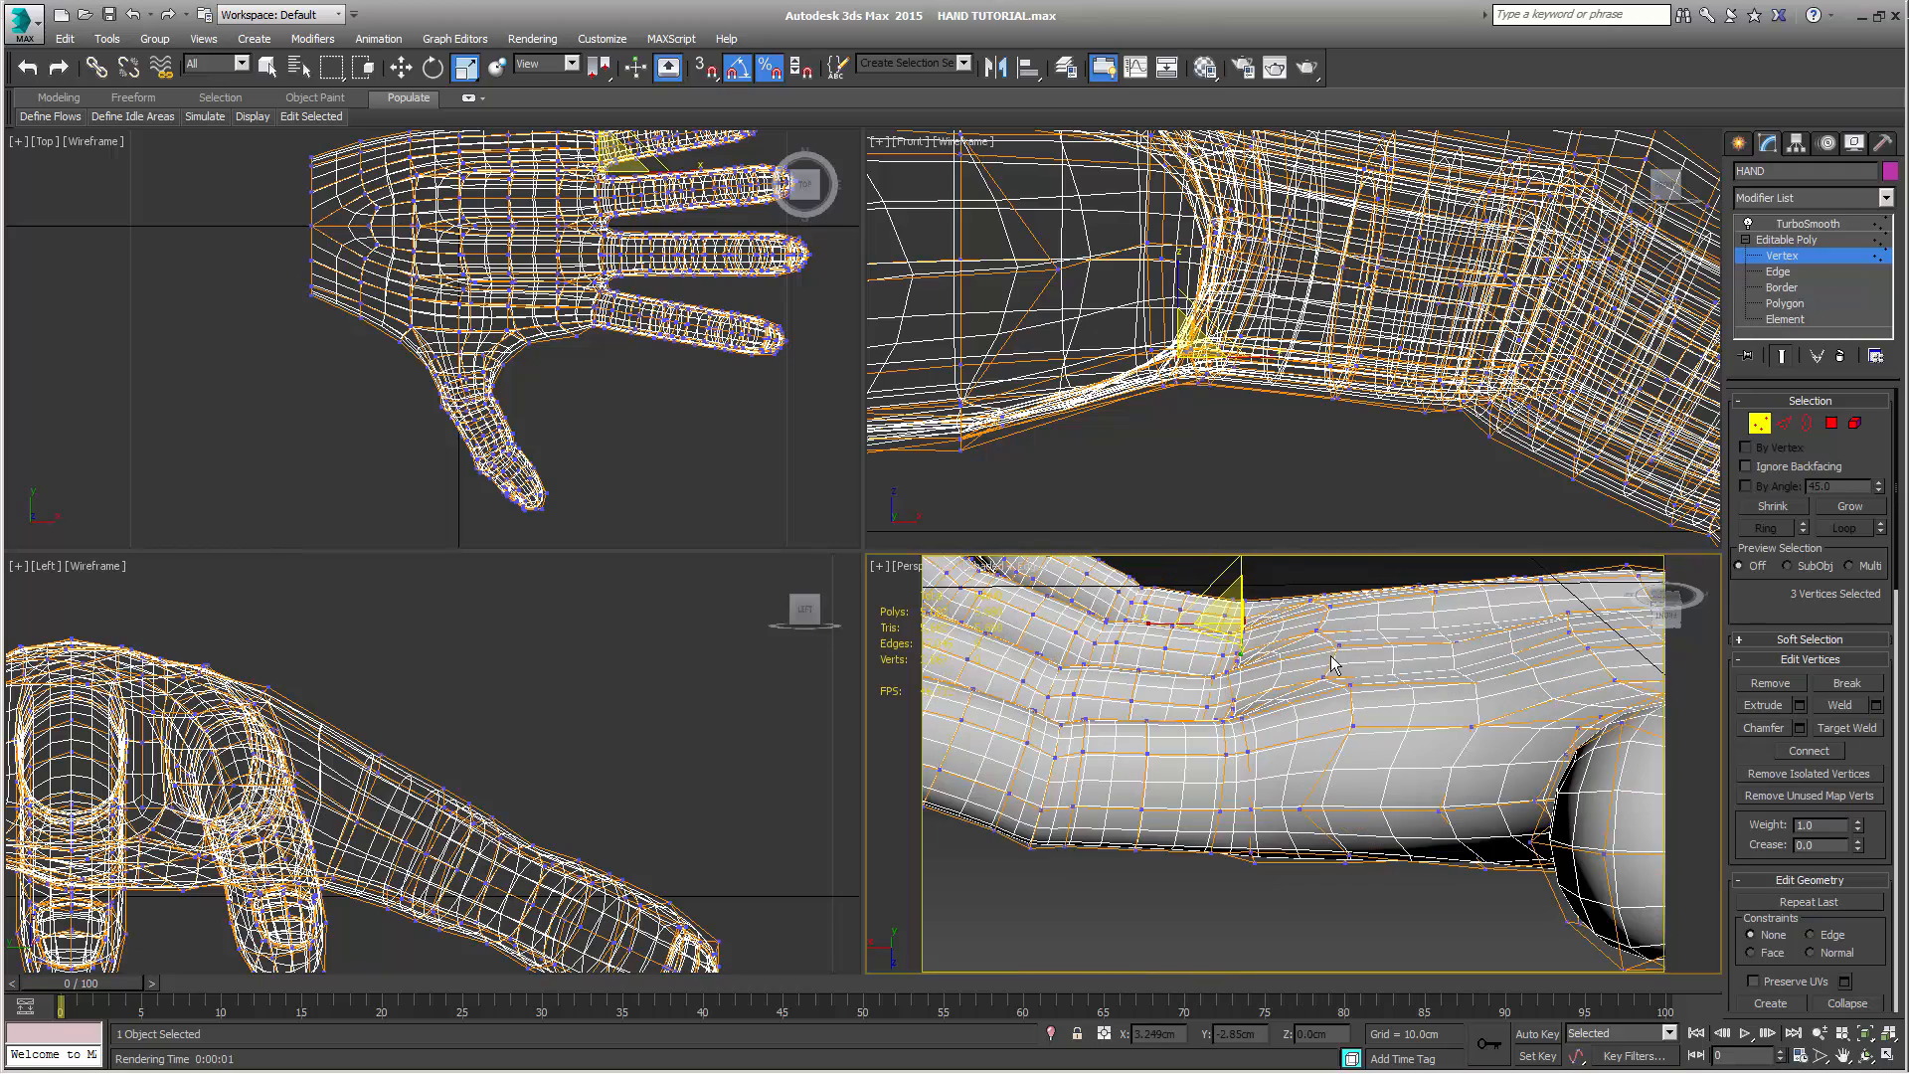
{"action": "left_click", "coordinate": [1780, 356]}
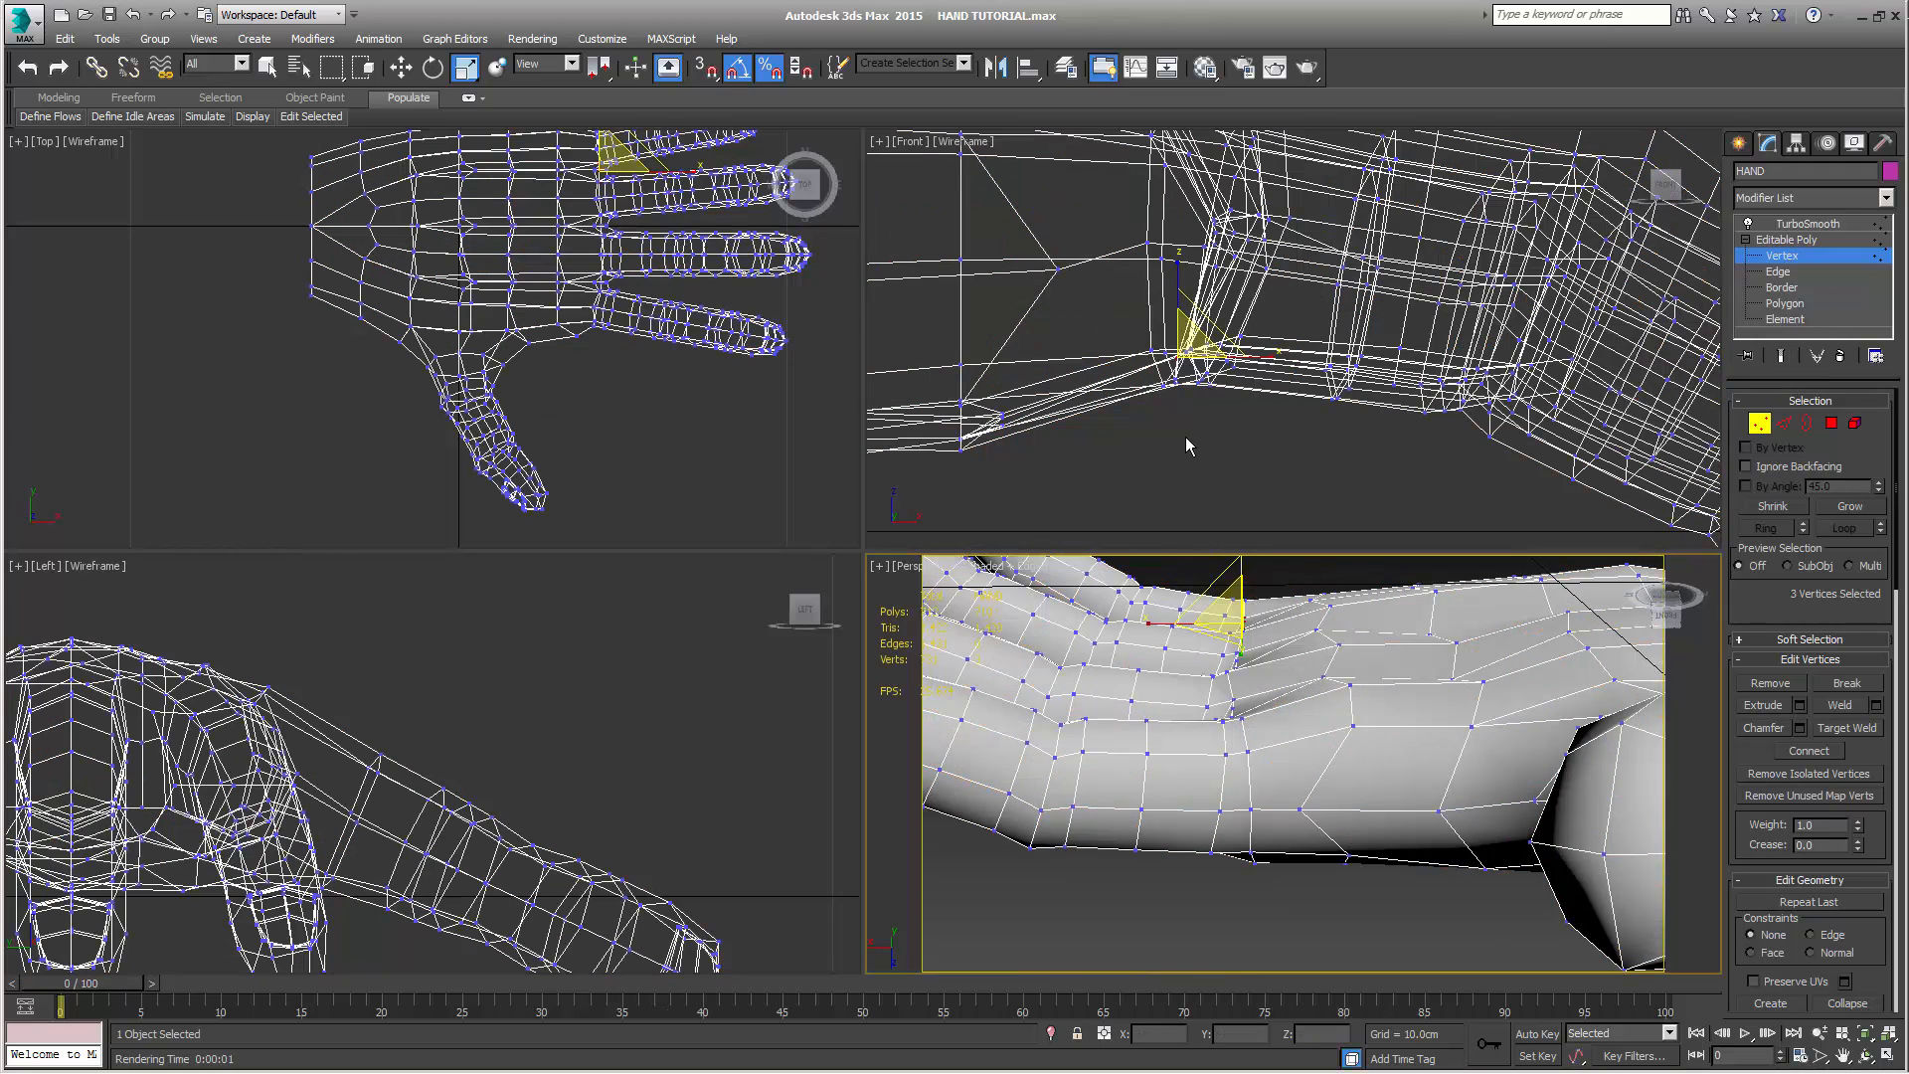
Select the row of eight palm vertices just below the fingers and scale it along X in the Front view to straighten it
{"action": "middle_click_drag", "start_coordinate": [1184, 438], "coordinate": [1257, 422]}
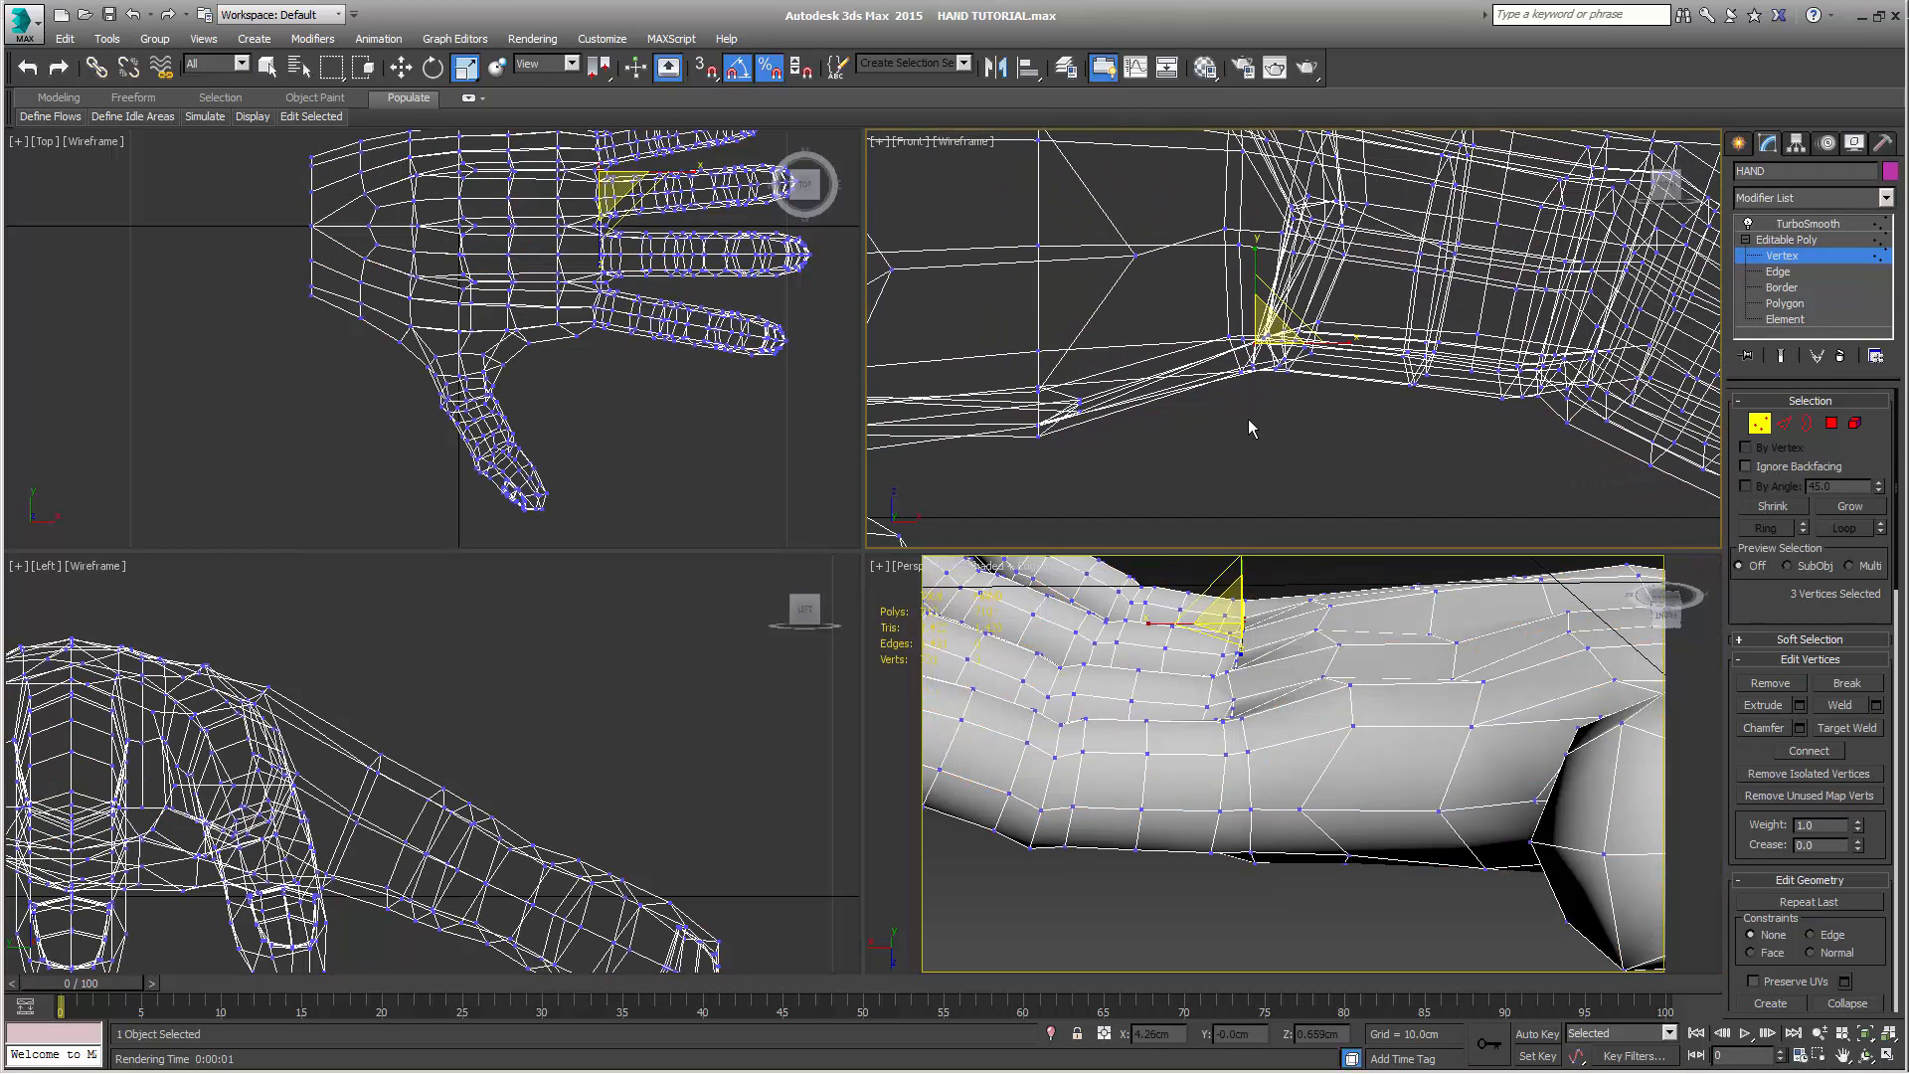
{"action": "right_click", "coordinate": [1358, 718]}
{"action": "key", "text": "q"}
{"action": "middle_click_drag", "start_coordinate": [1337, 663], "coordinate": [1309, 764], "text": "alt"}
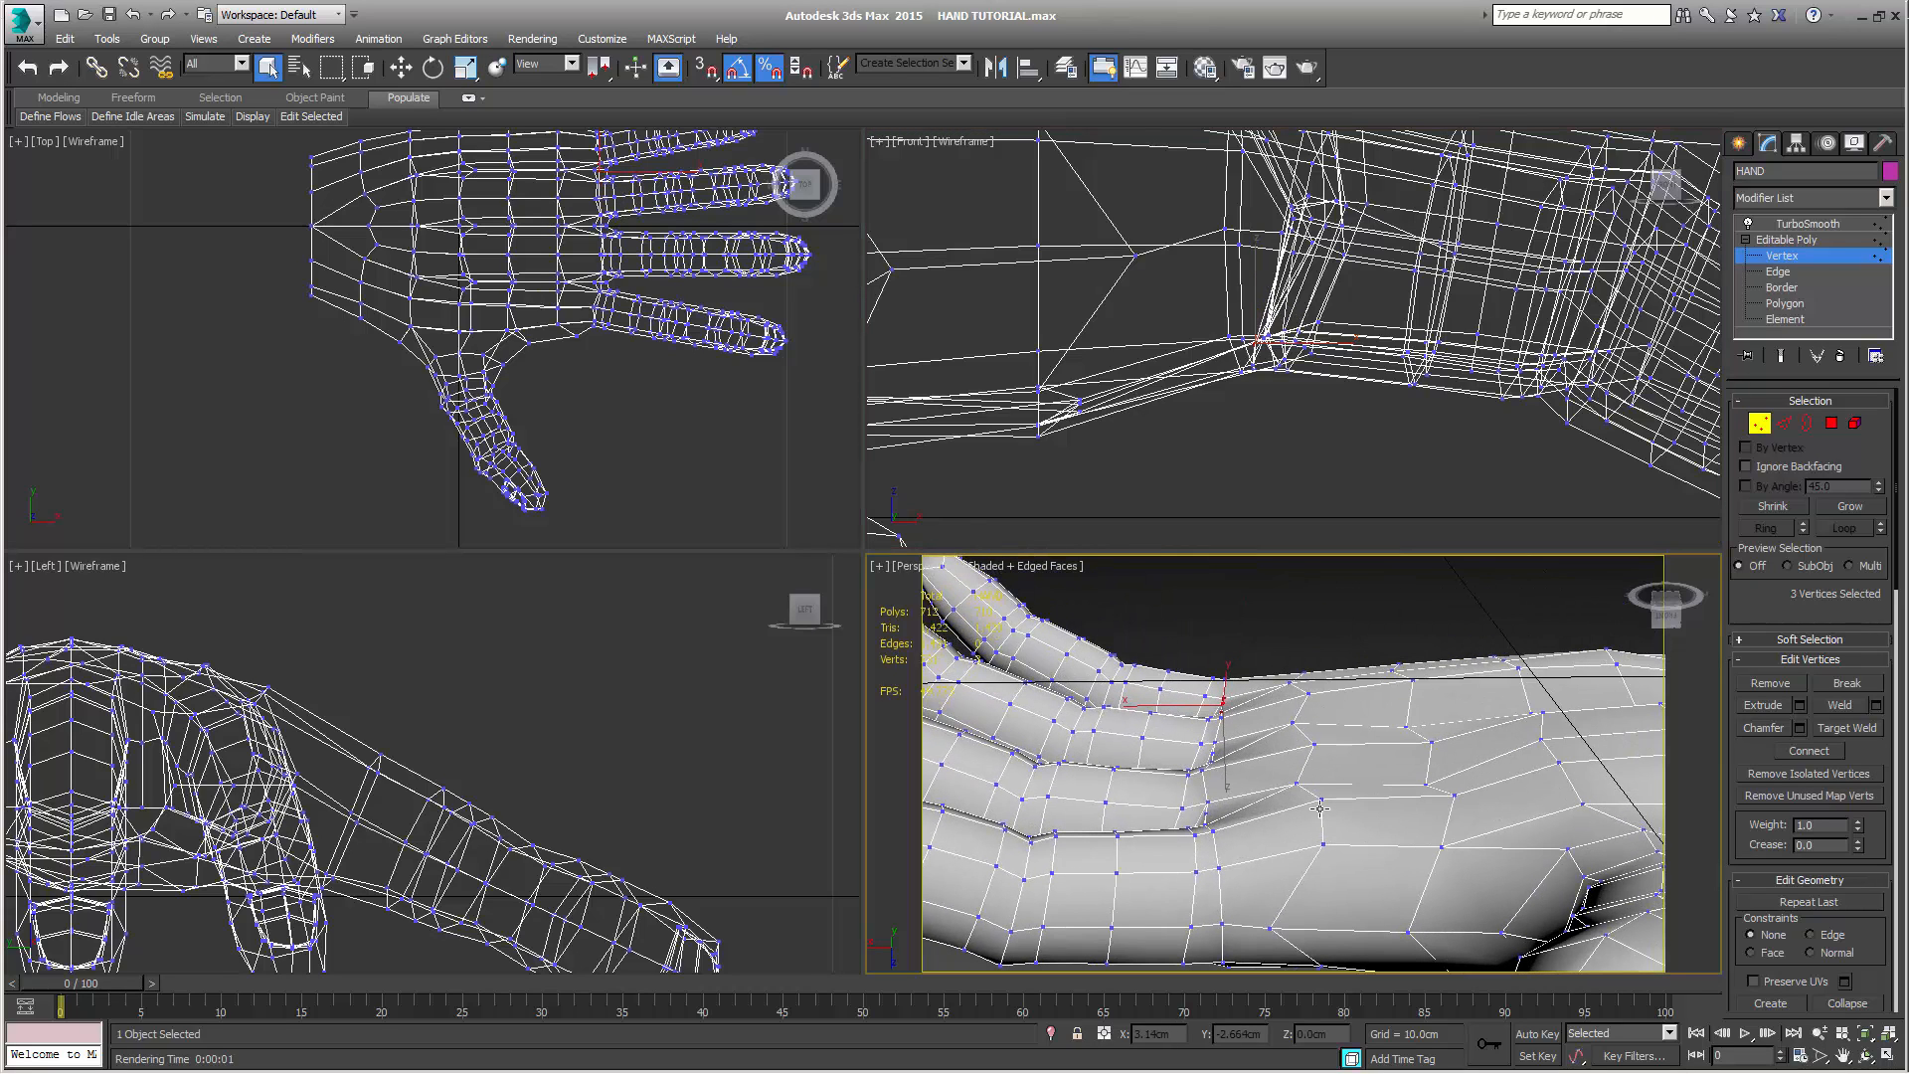
{"action": "left_click", "coordinate": [1320, 843]}
{"action": "left_click", "coordinate": [1320, 799], "text": "ctrl"}
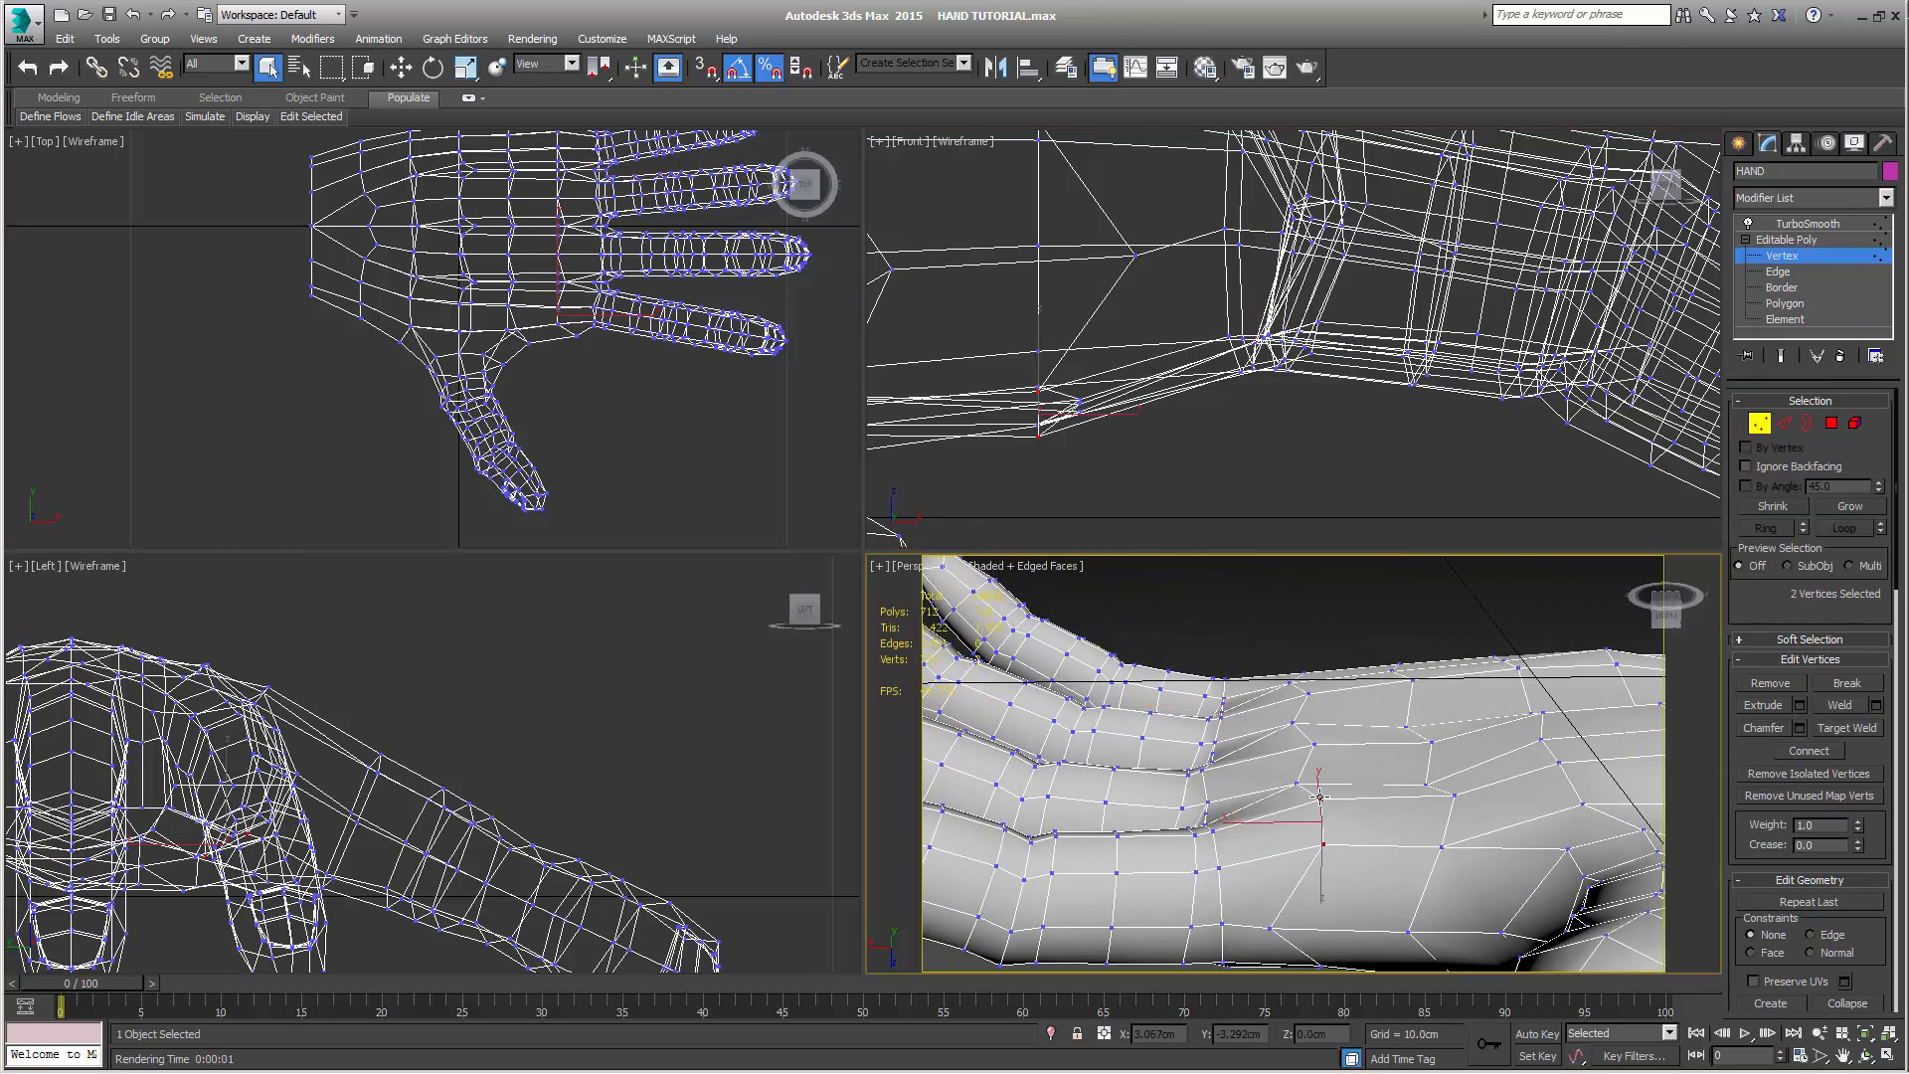
{"action": "left_click_drag", "start_coordinate": [1010, 361], "coordinate": [1103, 482]}
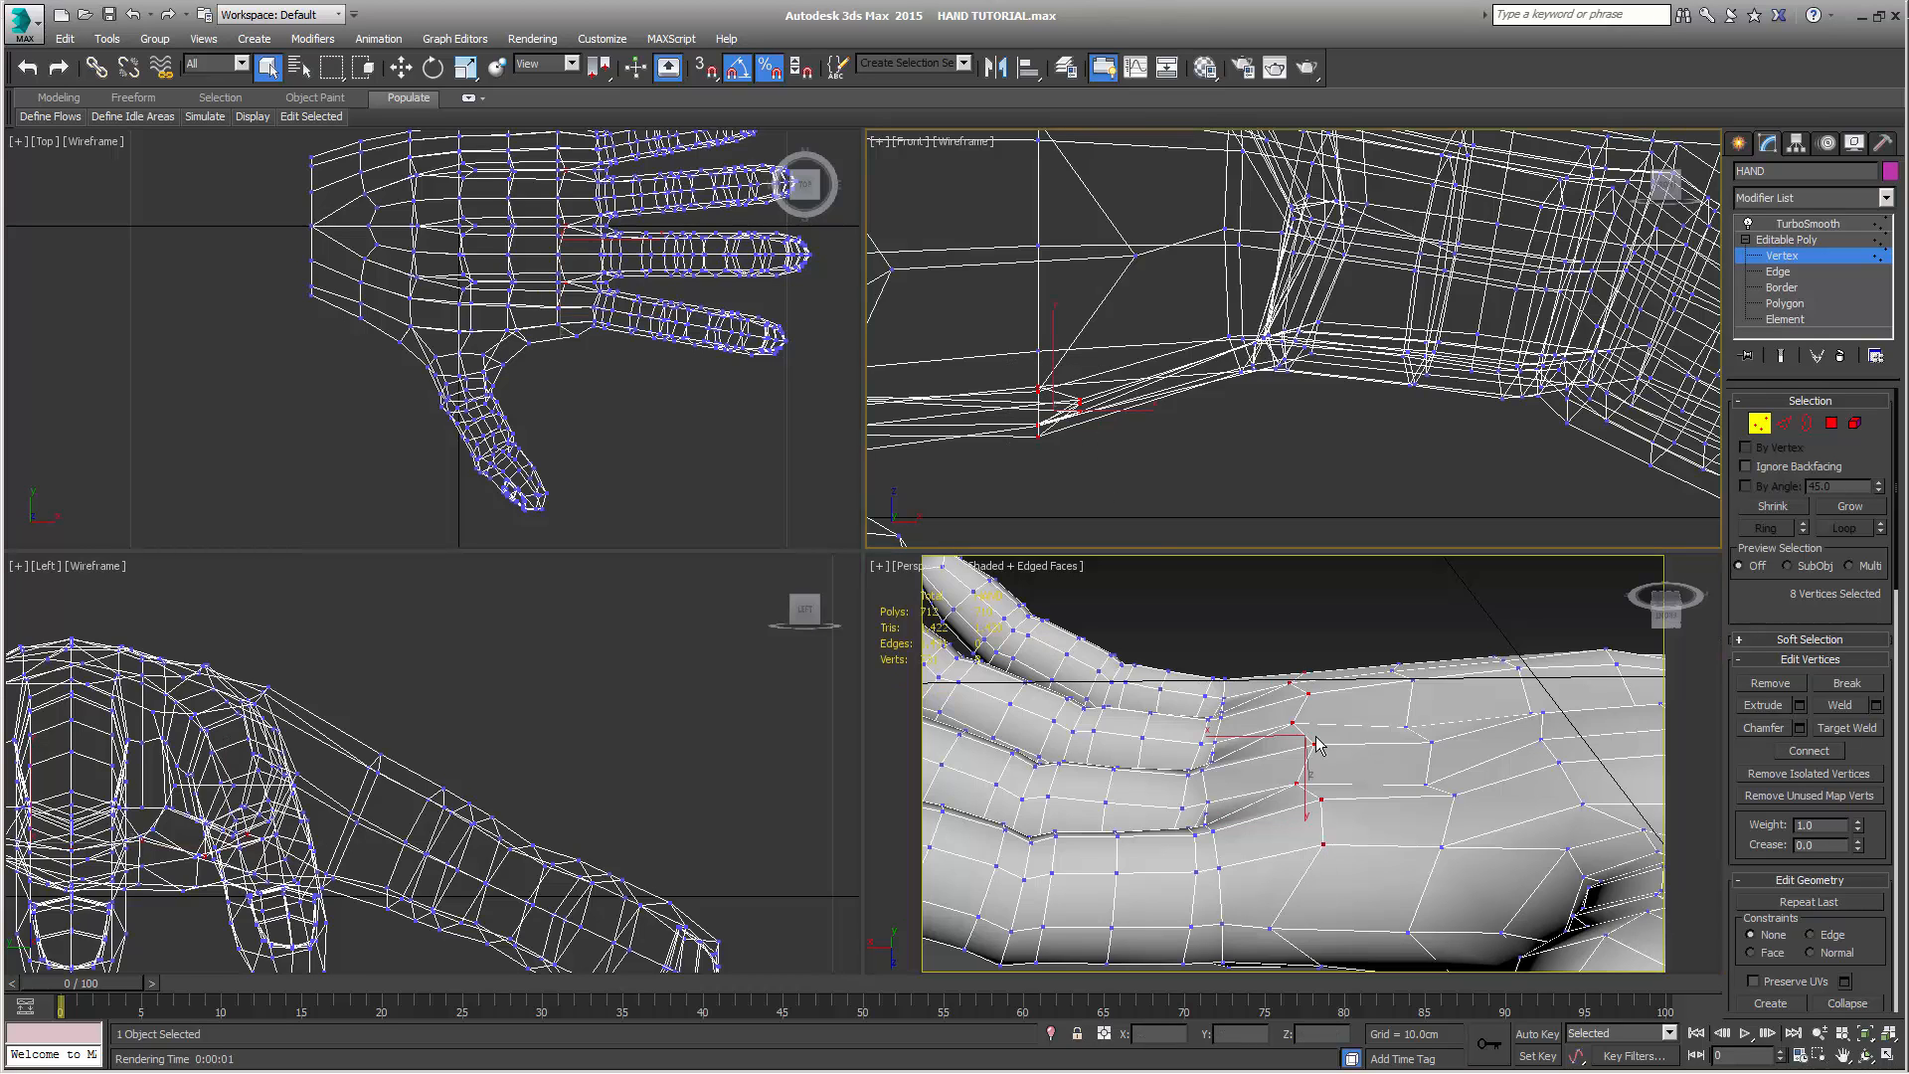
{"action": "middle_click_drag", "start_coordinate": [1319, 741], "coordinate": [1318, 885], "text": "alt"}
{"action": "middle_click_drag", "start_coordinate": [1054, 226], "coordinate": [1194, 260]}
{"action": "scroll", "coordinate": [1193, 261], "scroll_direction": "down", "scroll_amount": 4}
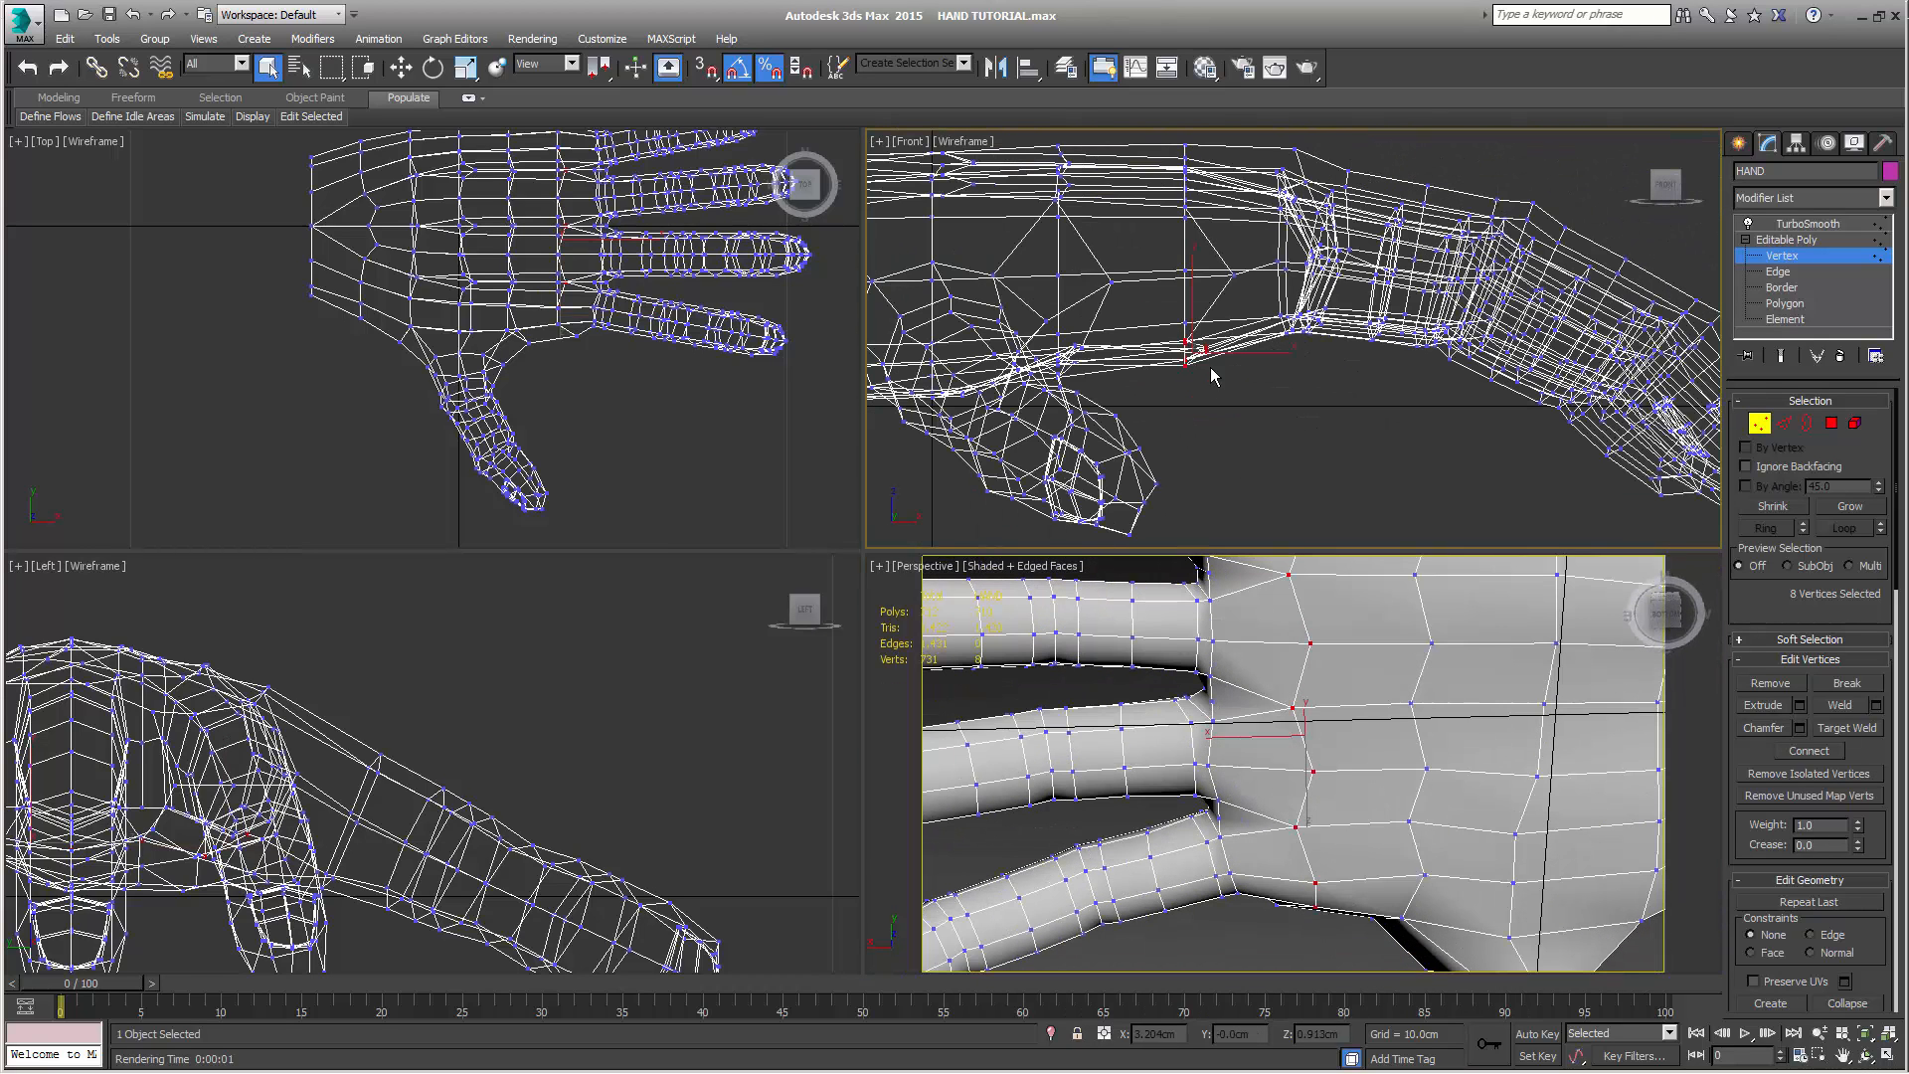
{"action": "middle_click_drag", "start_coordinate": [1326, 661], "coordinate": [1317, 835], "text": "alt"}
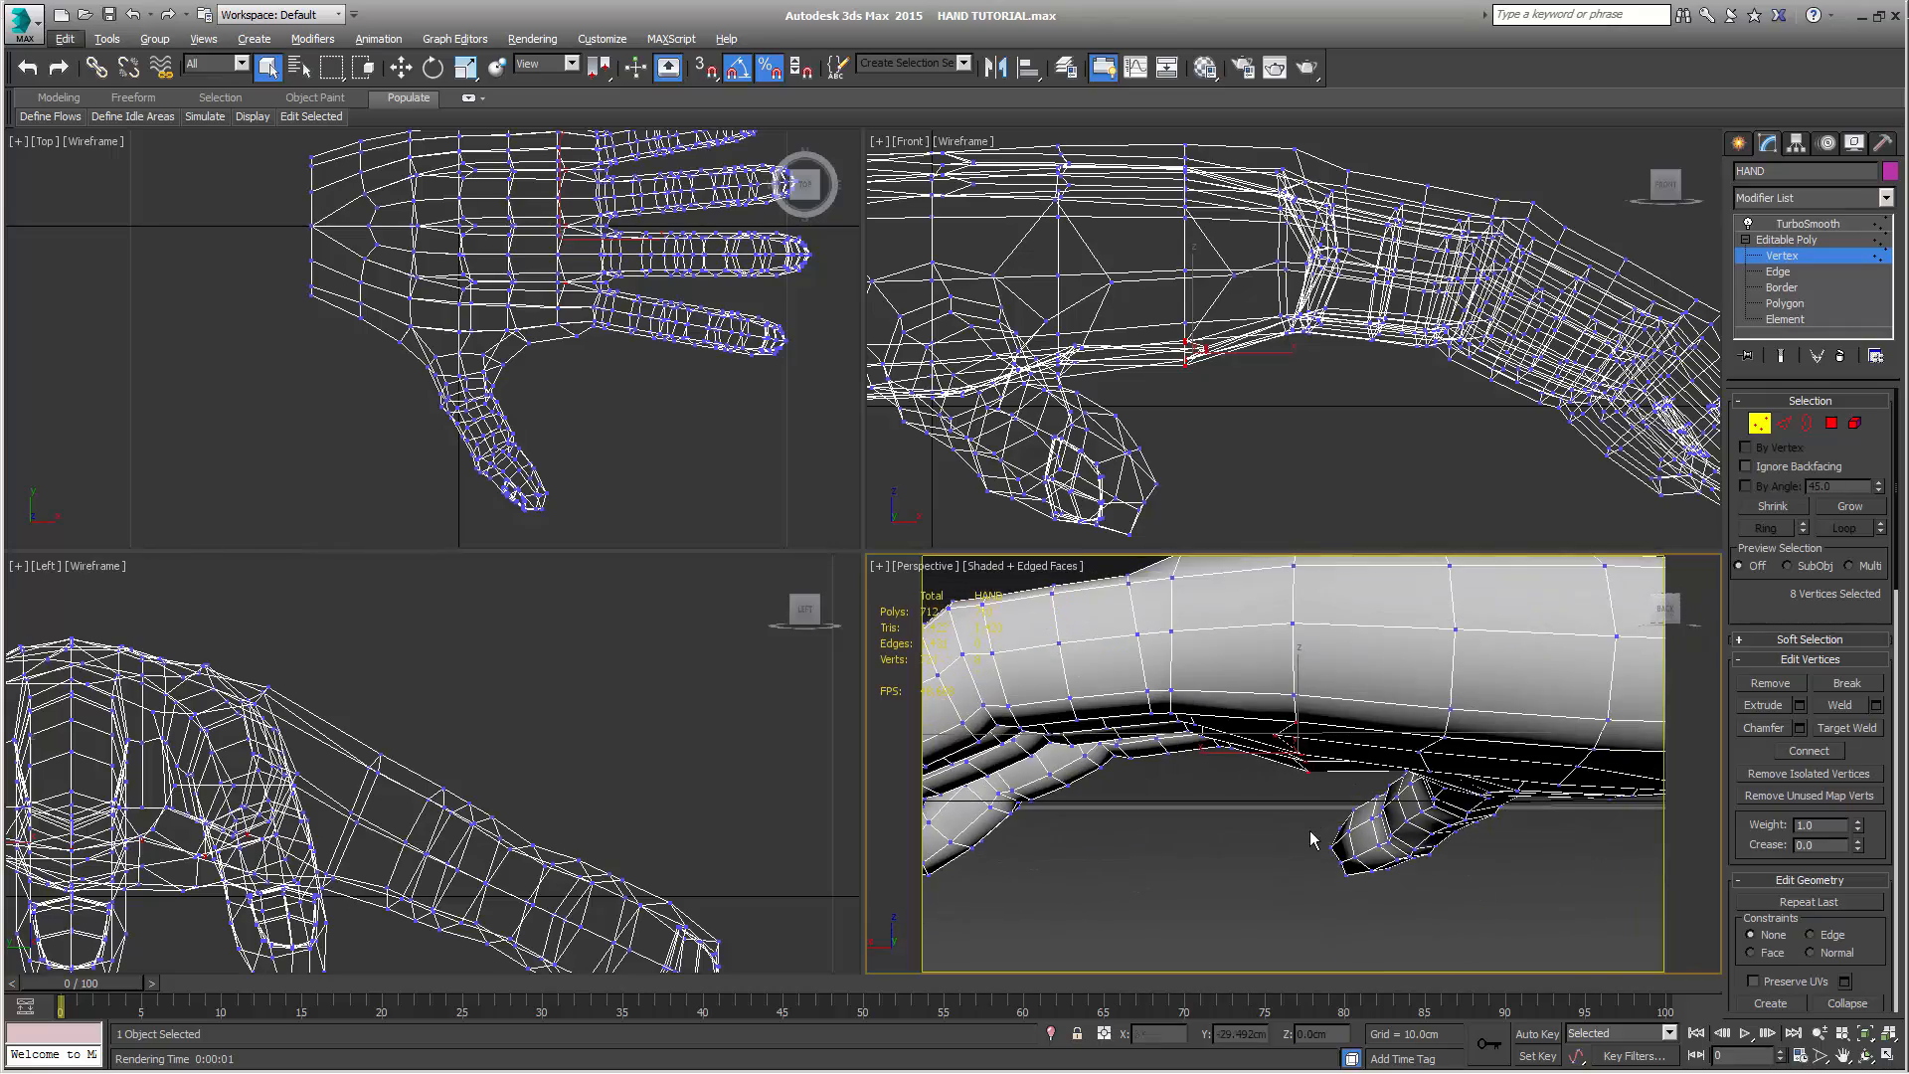
{"action": "middle_click_drag", "start_coordinate": [1322, 753], "coordinate": [1542, 553], "text": "alt"}
{"action": "middle_click_drag", "start_coordinate": [1330, 368], "coordinate": [1420, 423]}
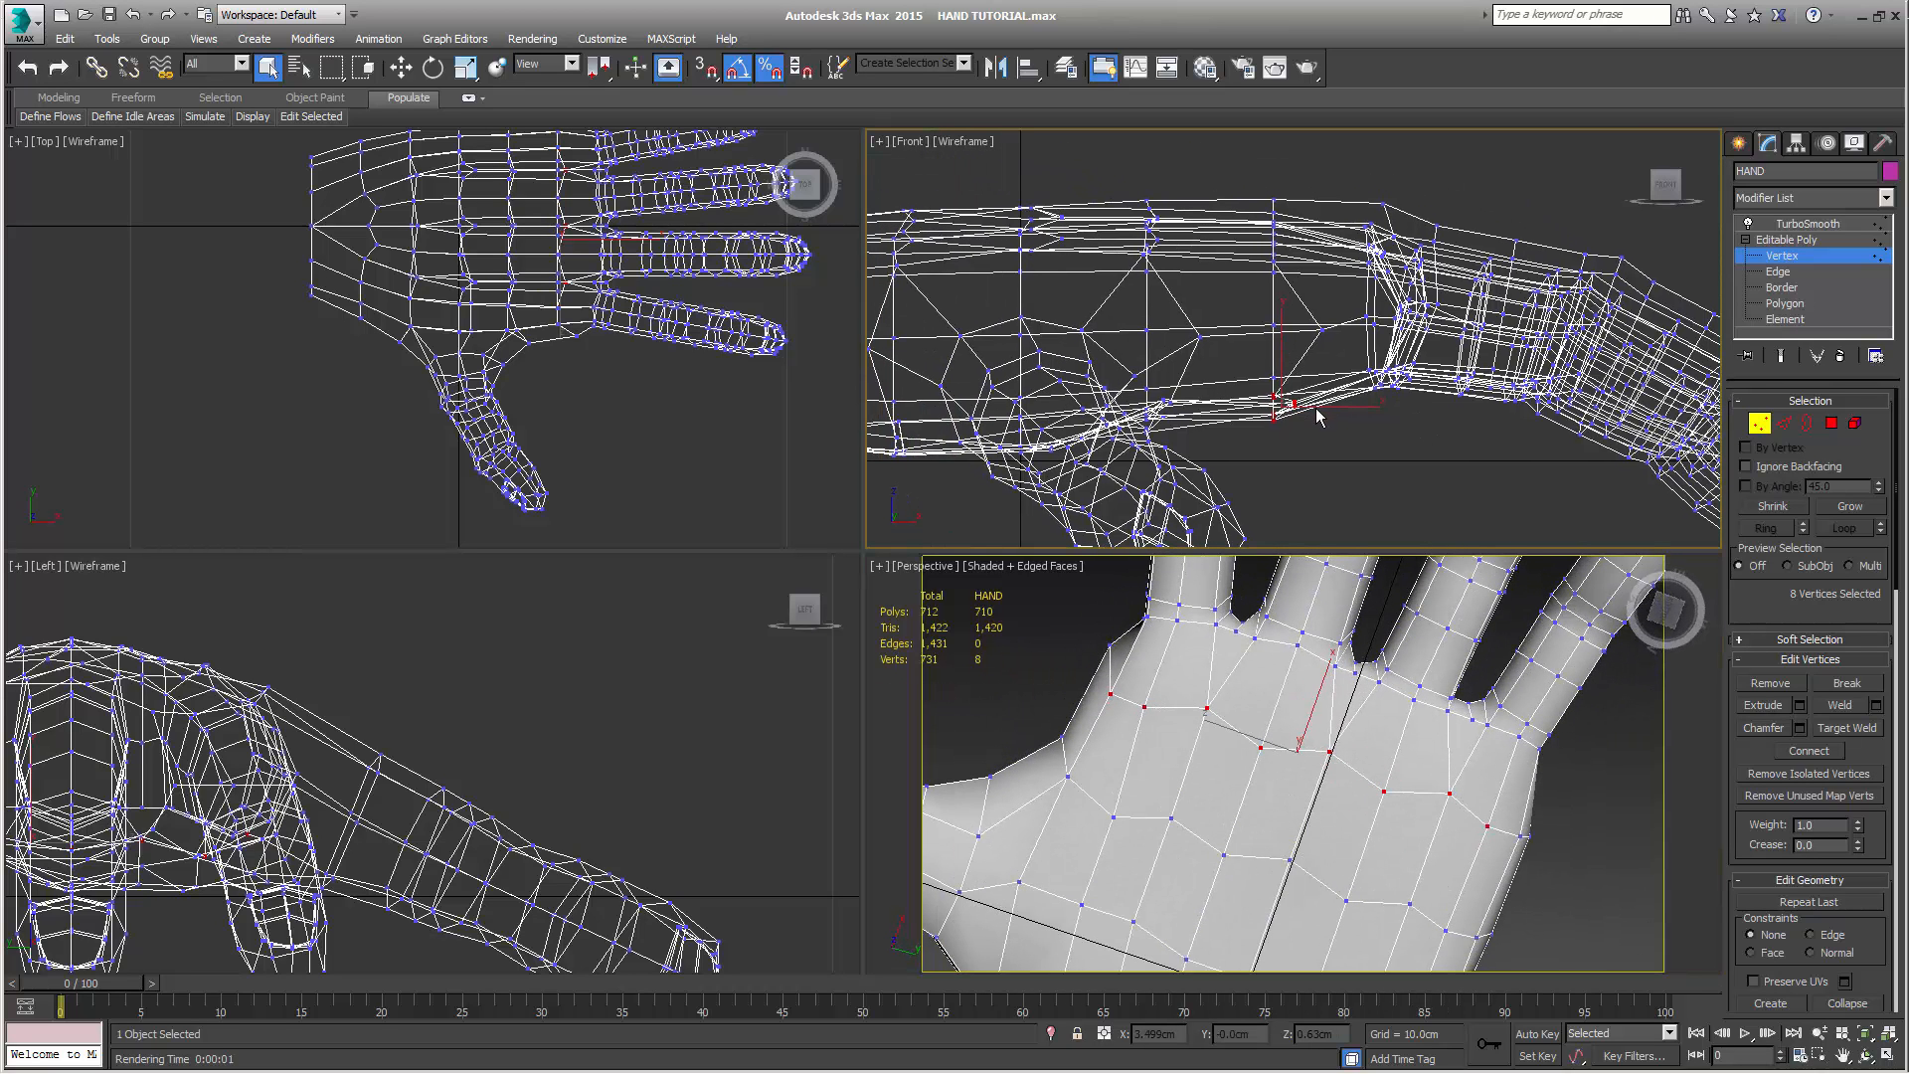
{"action": "key", "text": "r"}
{"action": "left_click_drag", "start_coordinate": [1375, 405], "coordinate": [1114, 344]}
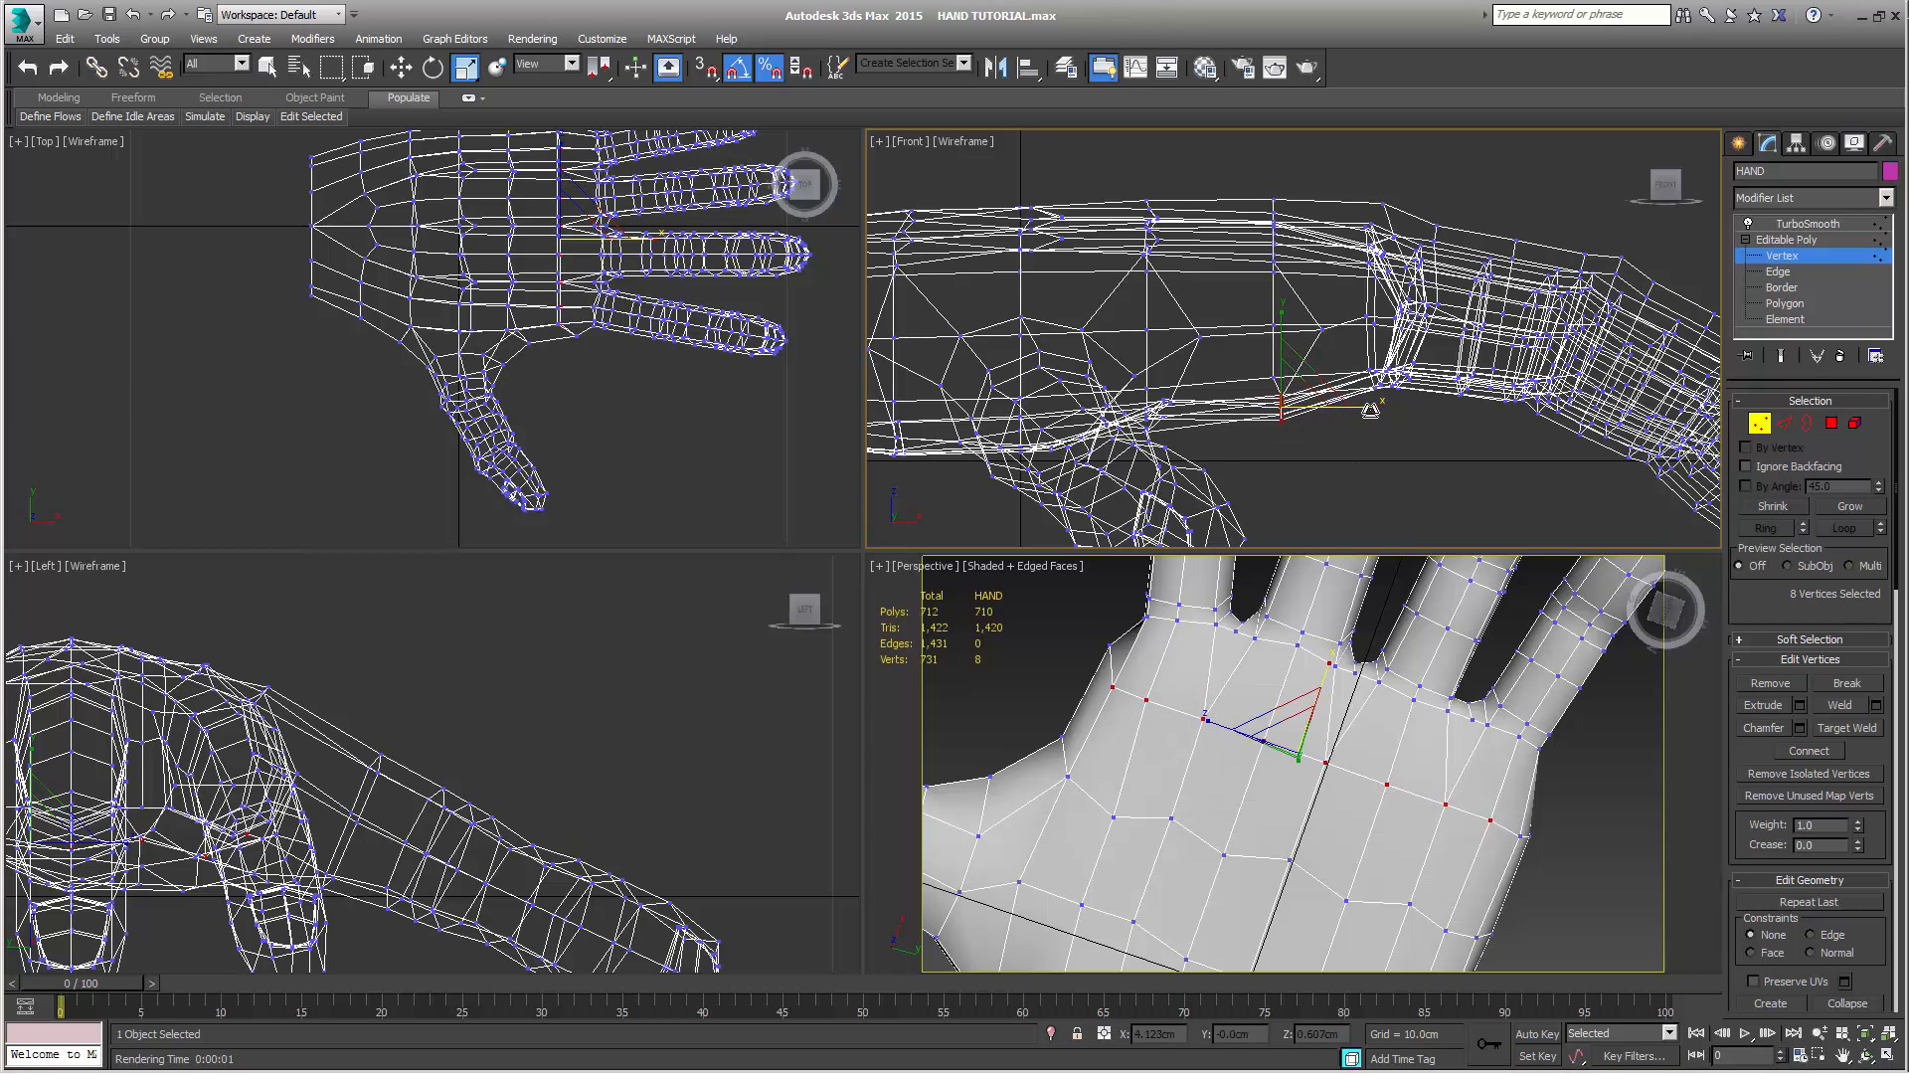
Move the straightened palm row toward the fingers to about X 3.58 cm and lower it to about Z 0.57 cm
{"action": "middle_click_drag", "start_coordinate": [1140, 762], "coordinate": [1237, 871], "text": "alt"}
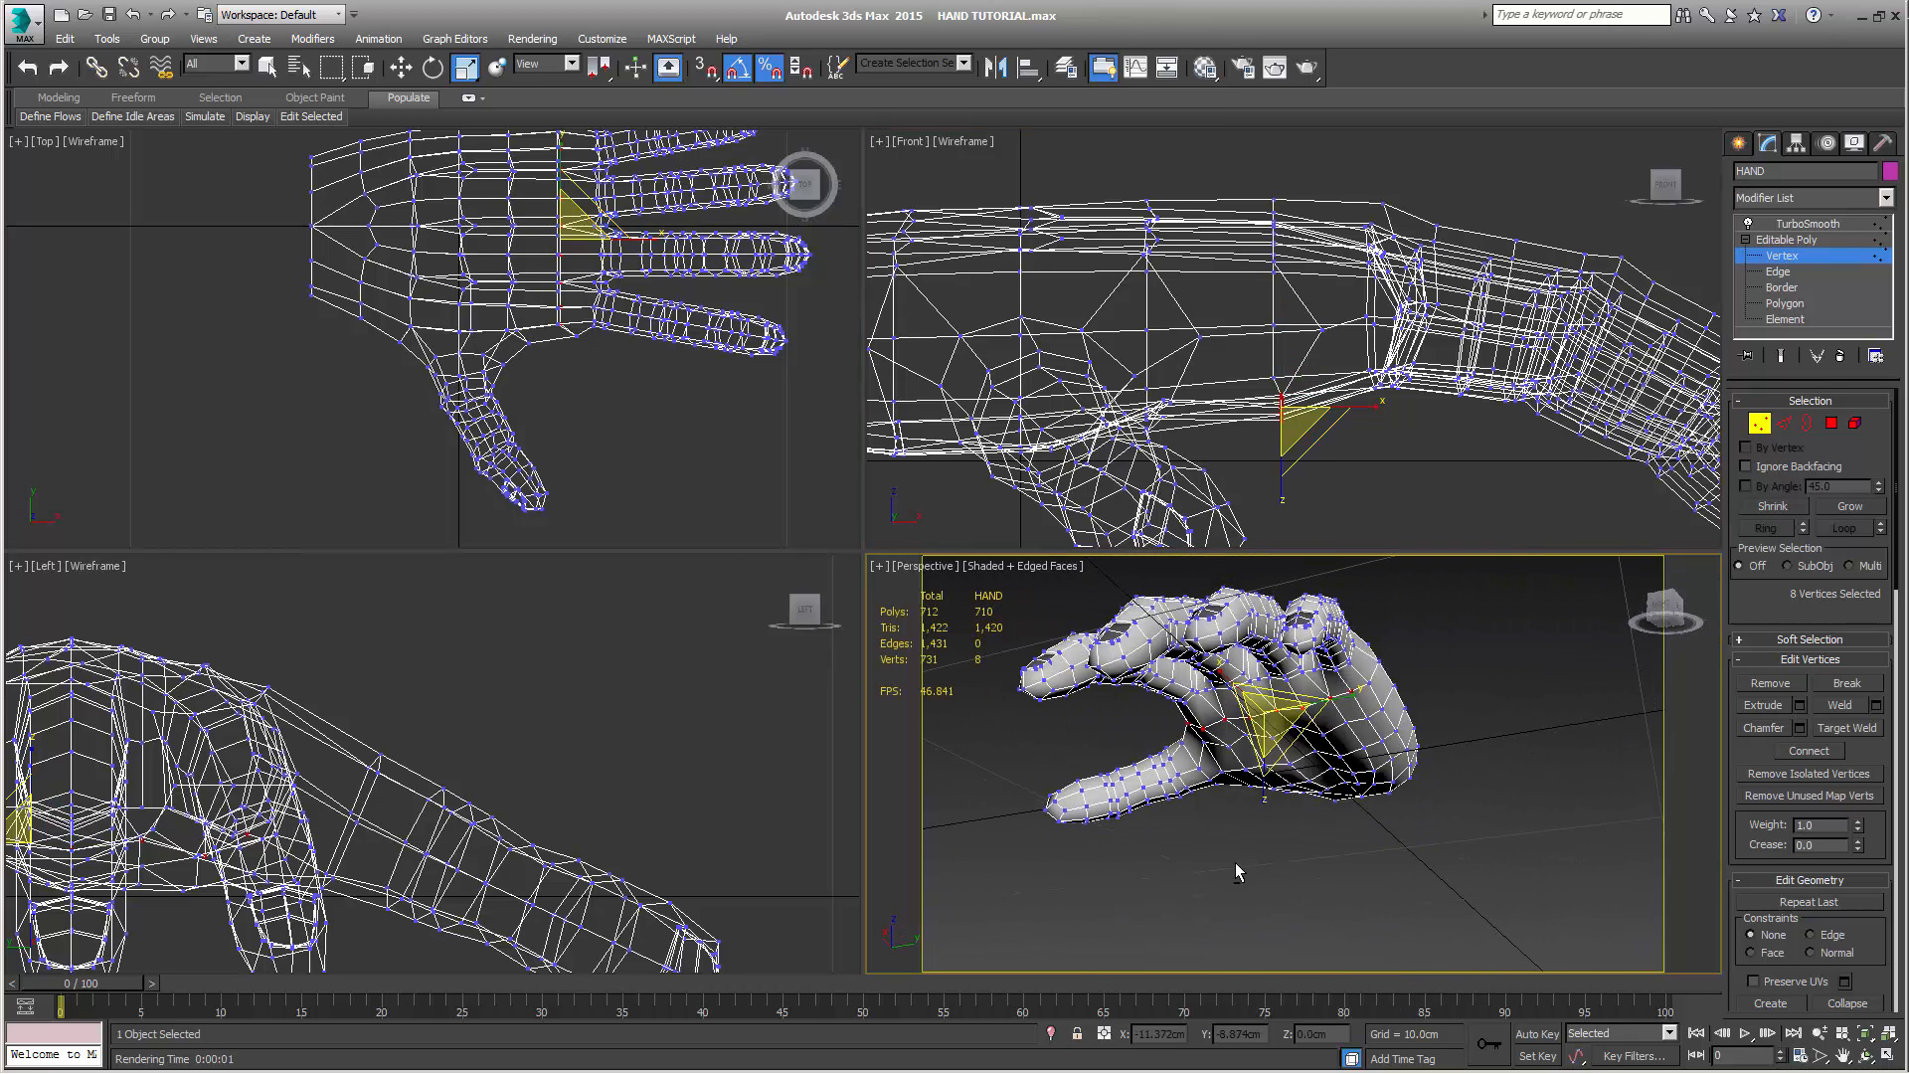
{"action": "middle_click_drag", "start_coordinate": [1250, 712], "coordinate": [1376, 557], "text": "alt"}
{"action": "right_click", "coordinate": [1363, 523]}
{"action": "key", "text": "w"}
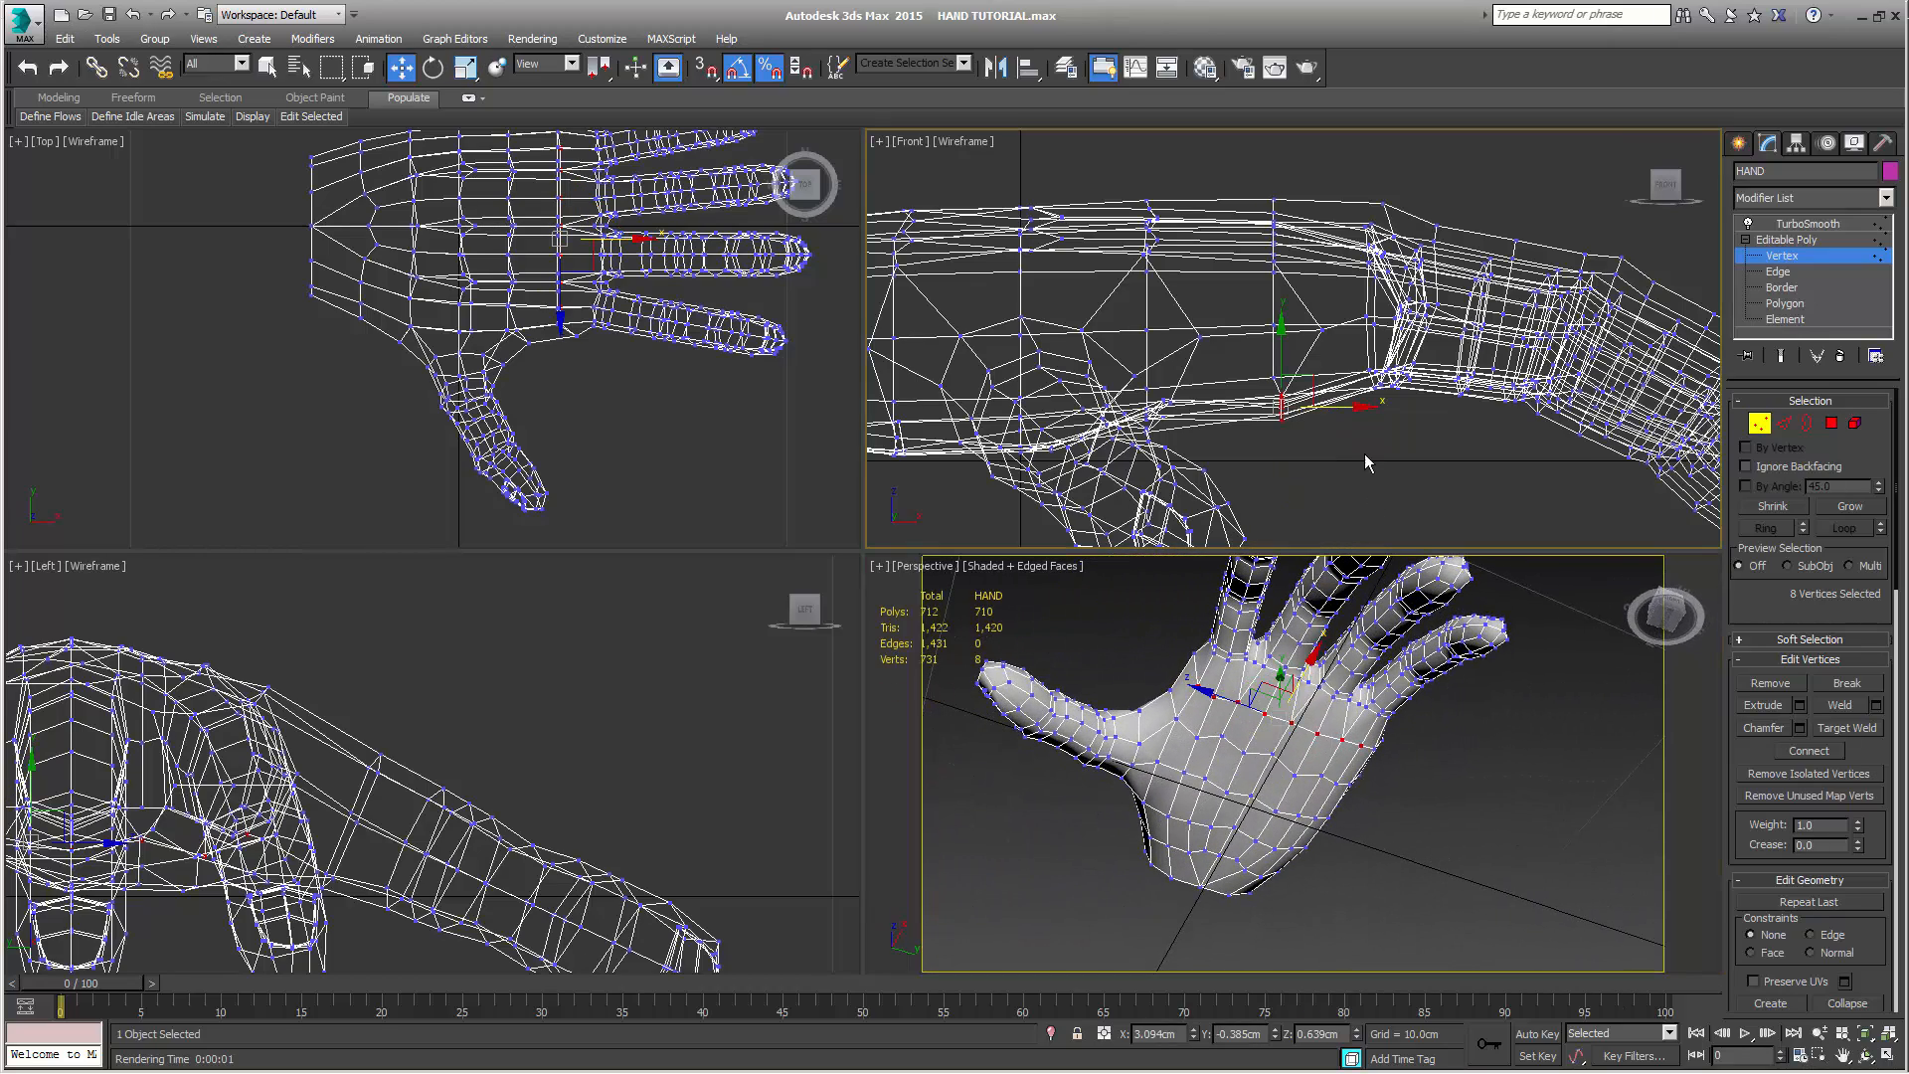
{"action": "left_click_drag", "start_coordinate": [1357, 408], "coordinate": [1396, 410]}
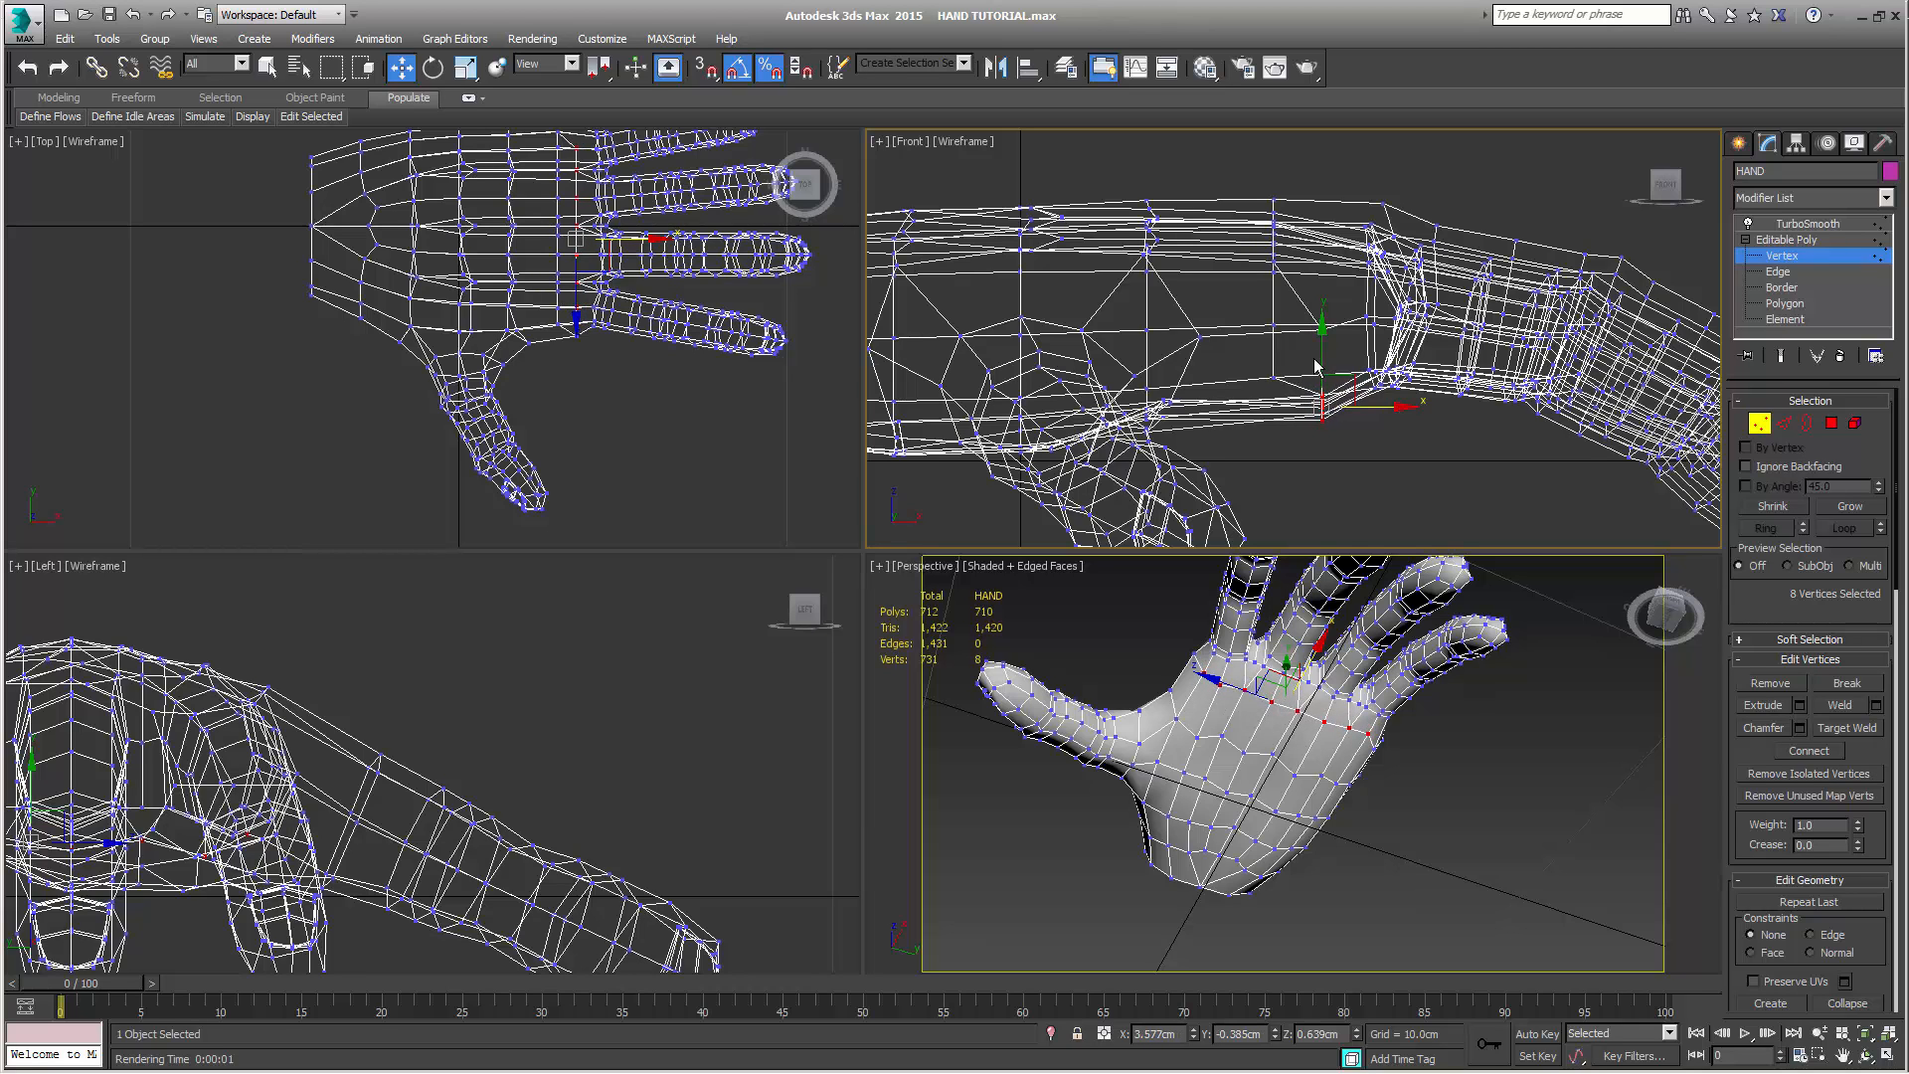
{"action": "middle_click_drag", "start_coordinate": [1369, 696], "coordinate": [1435, 465], "text": "alt"}
{"action": "middle_click", "coordinate": [1435, 465]}
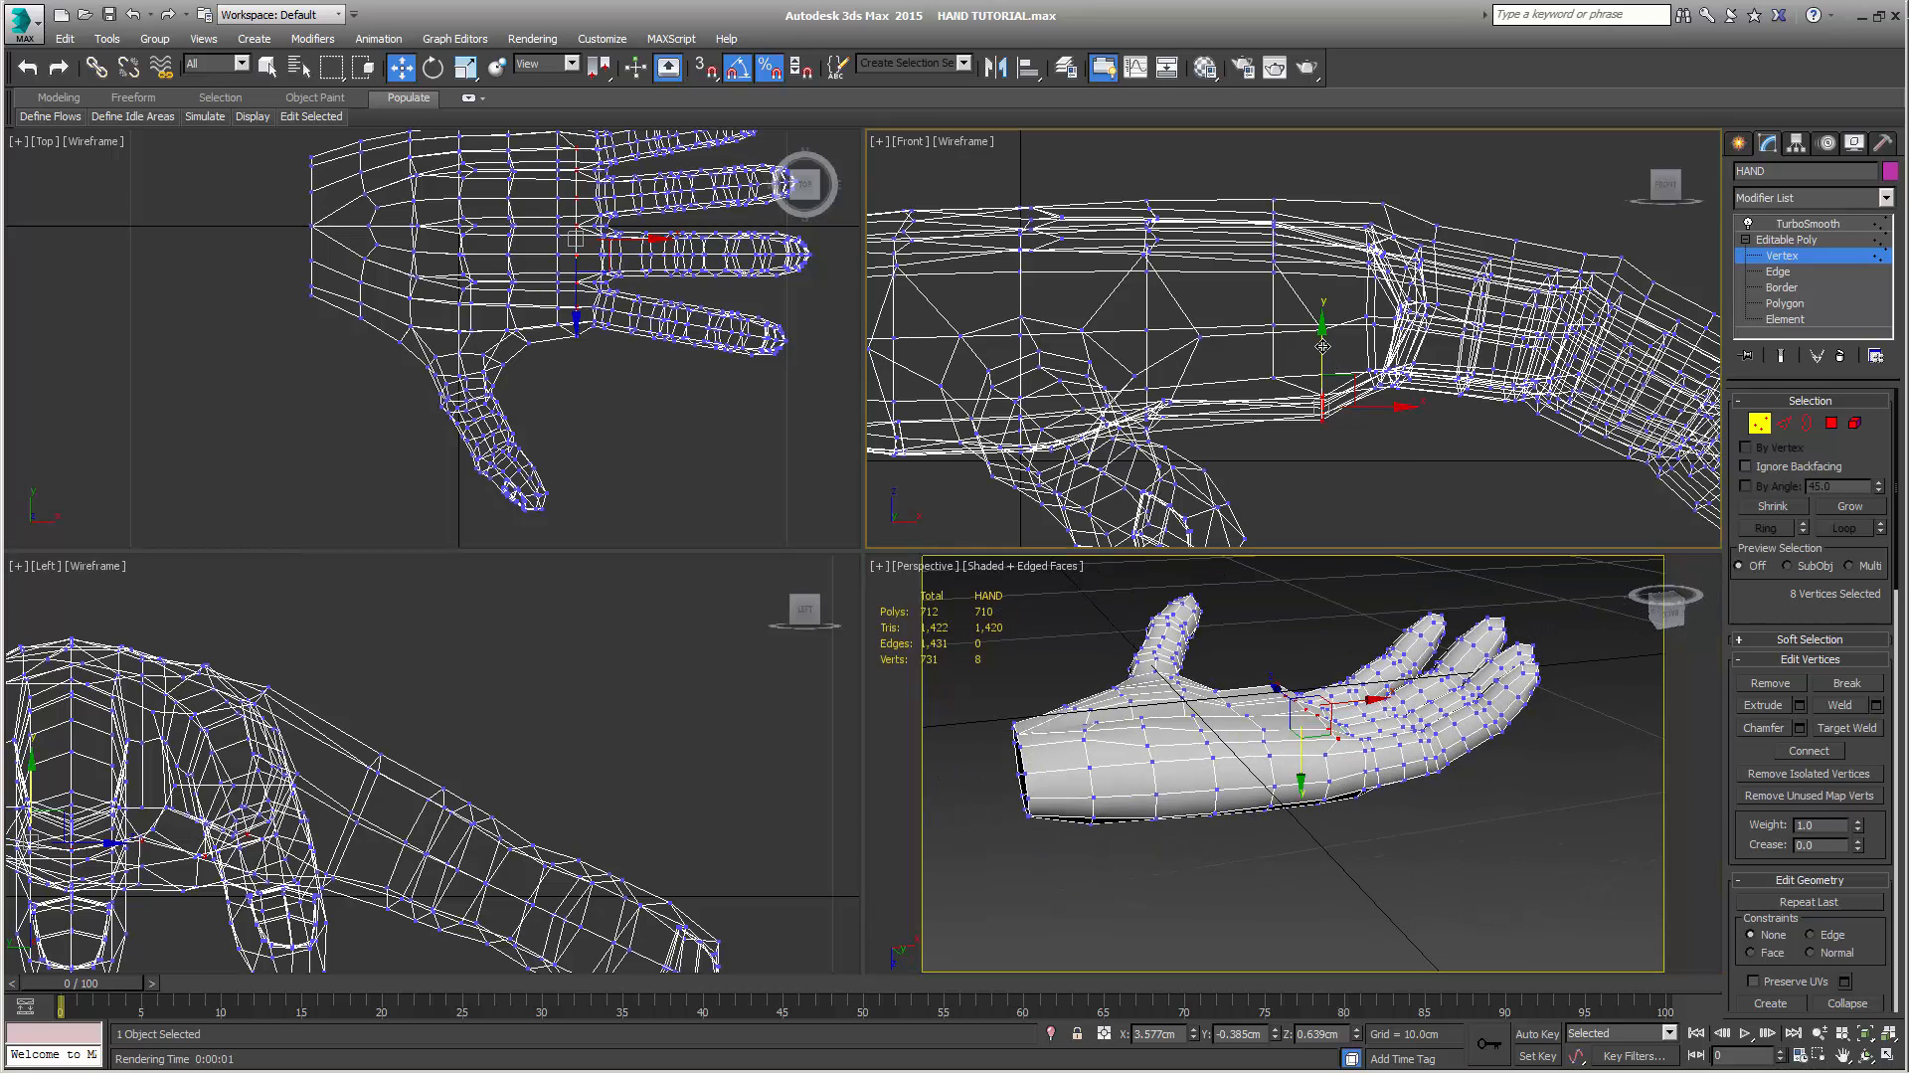
{"action": "left_click_drag", "start_coordinate": [1322, 346], "coordinate": [1322, 353]}
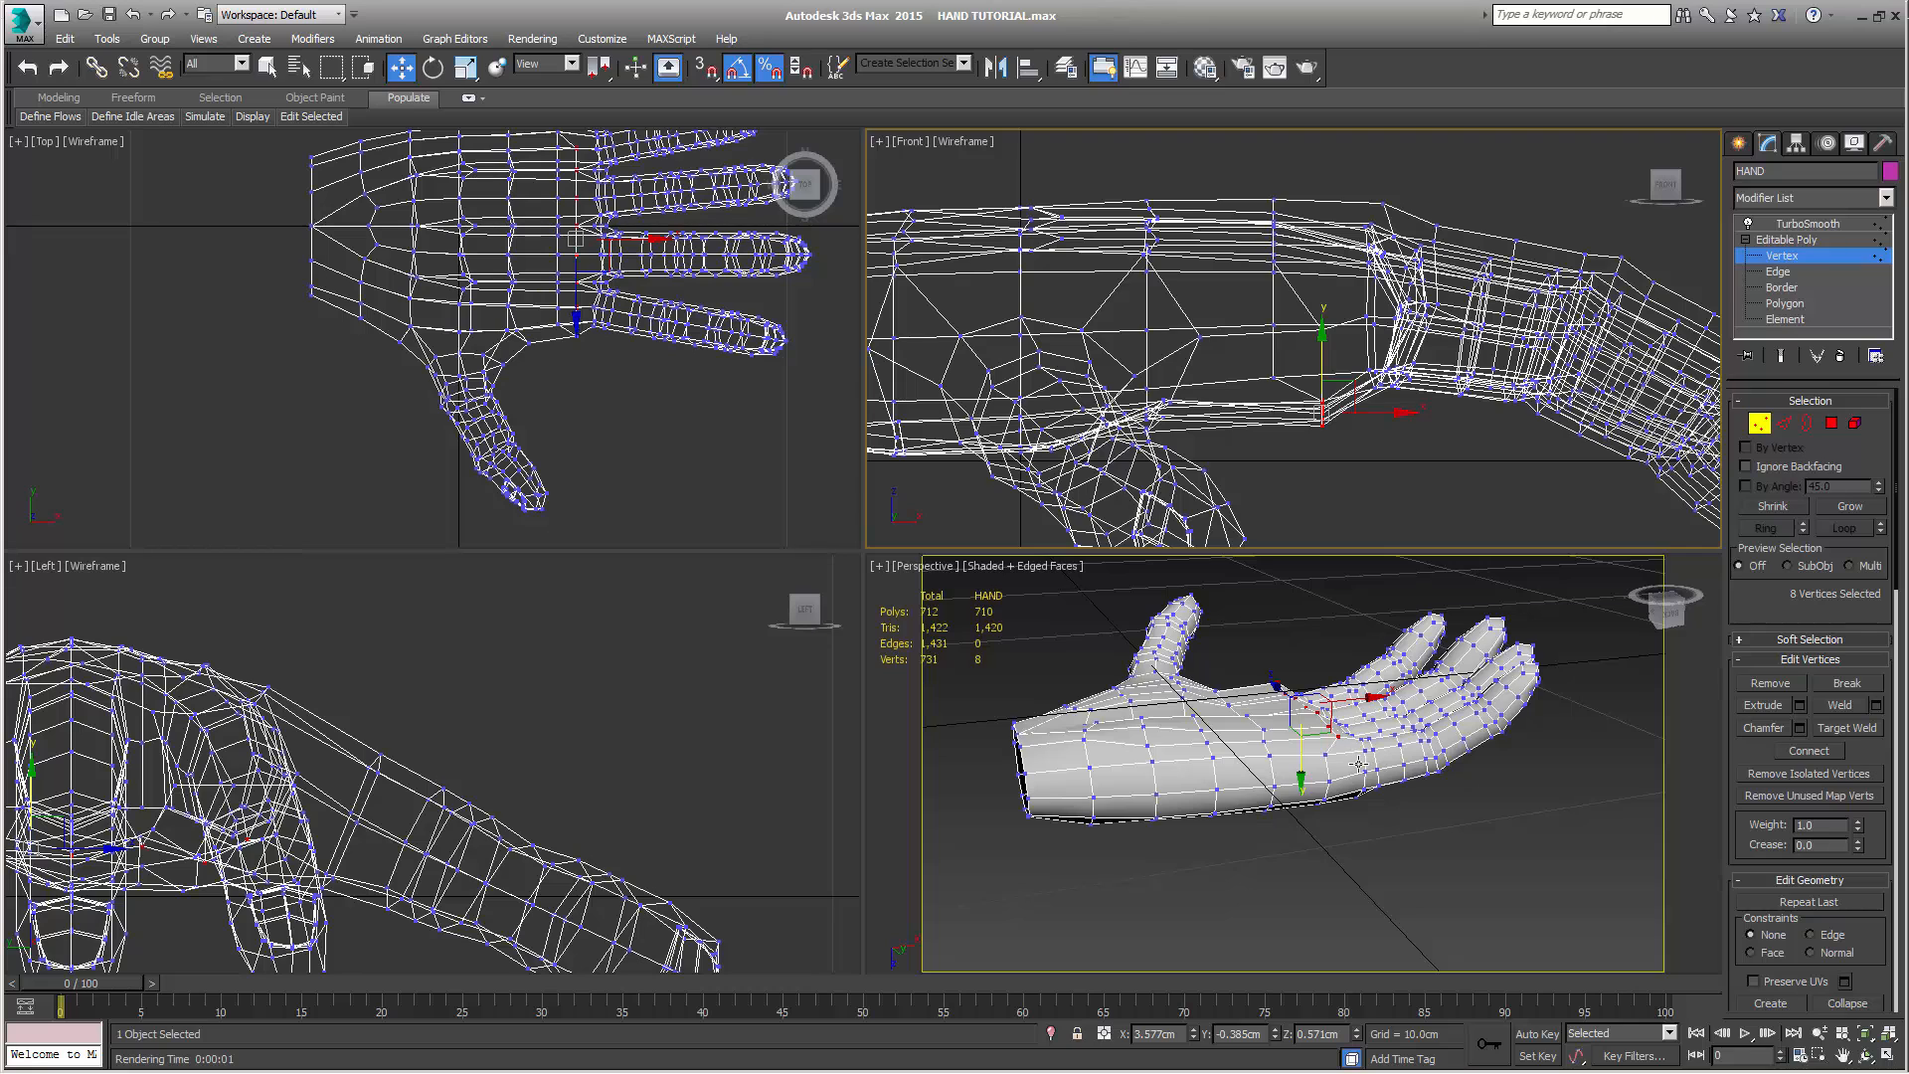
Select the single palm vertex below the ring and little finger gap and push it into the palm to about Z 0.83 cm
{"action": "middle_click_drag", "start_coordinate": [1348, 711], "coordinate": [1333, 756], "text": "alt"}
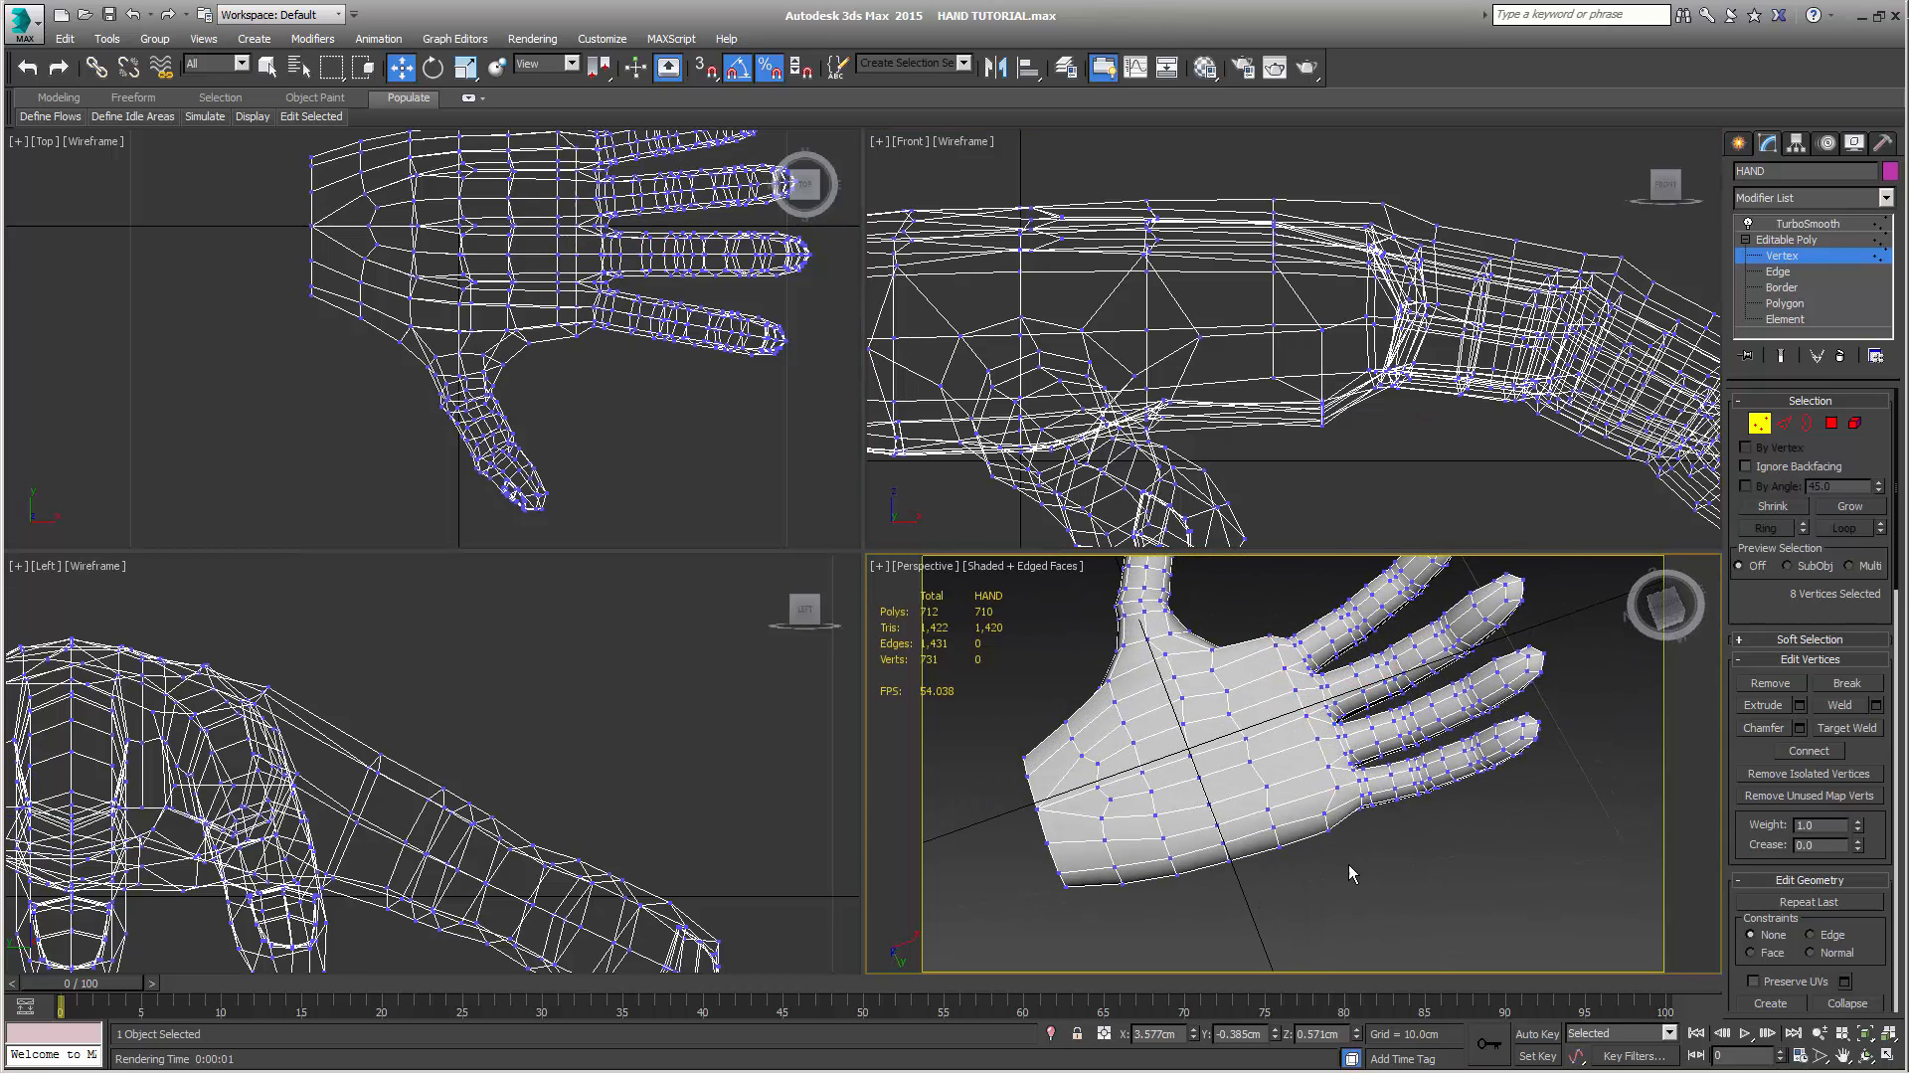
{"action": "left_click", "coordinate": [1340, 782]}
{"action": "middle_click_drag", "start_coordinate": [1347, 833], "coordinate": [1330, 839], "text": "alt"}
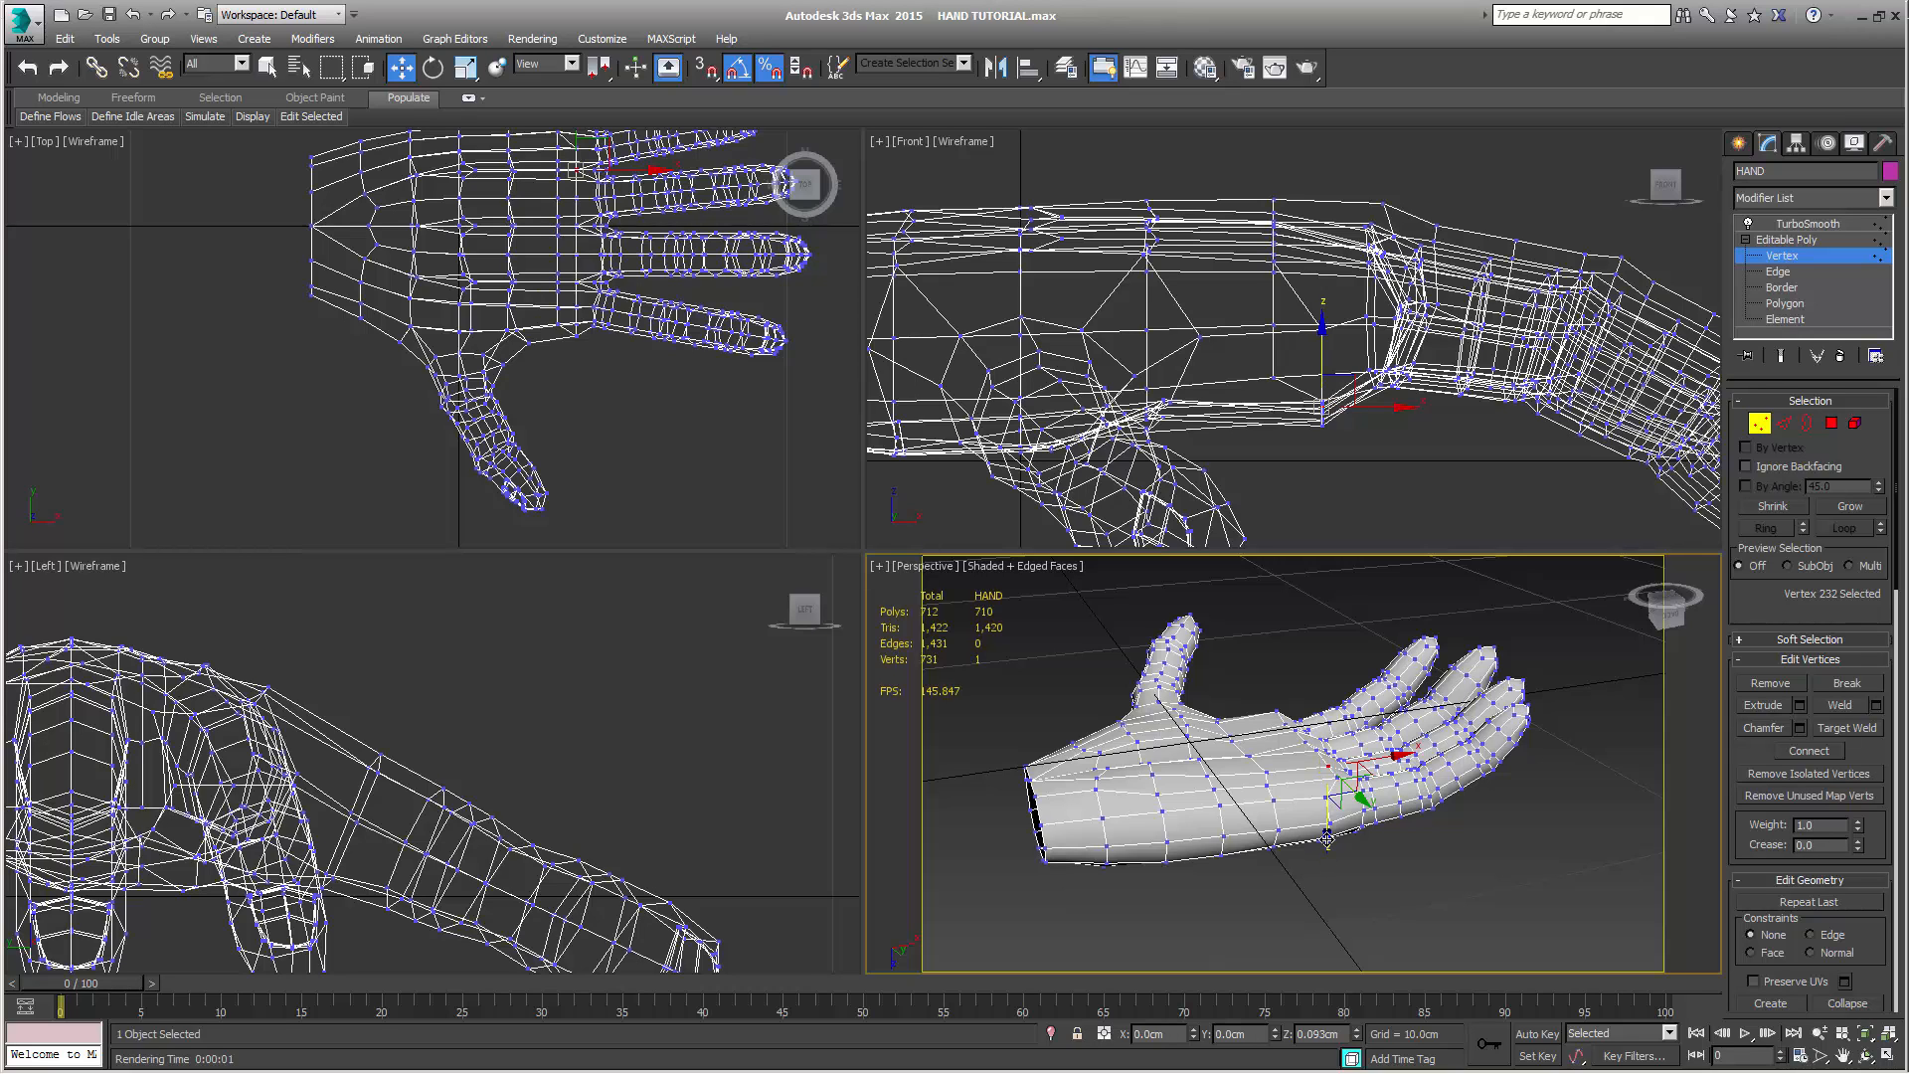
{"action": "left_click_drag", "start_coordinate": [1328, 838], "coordinate": [1326, 820]}
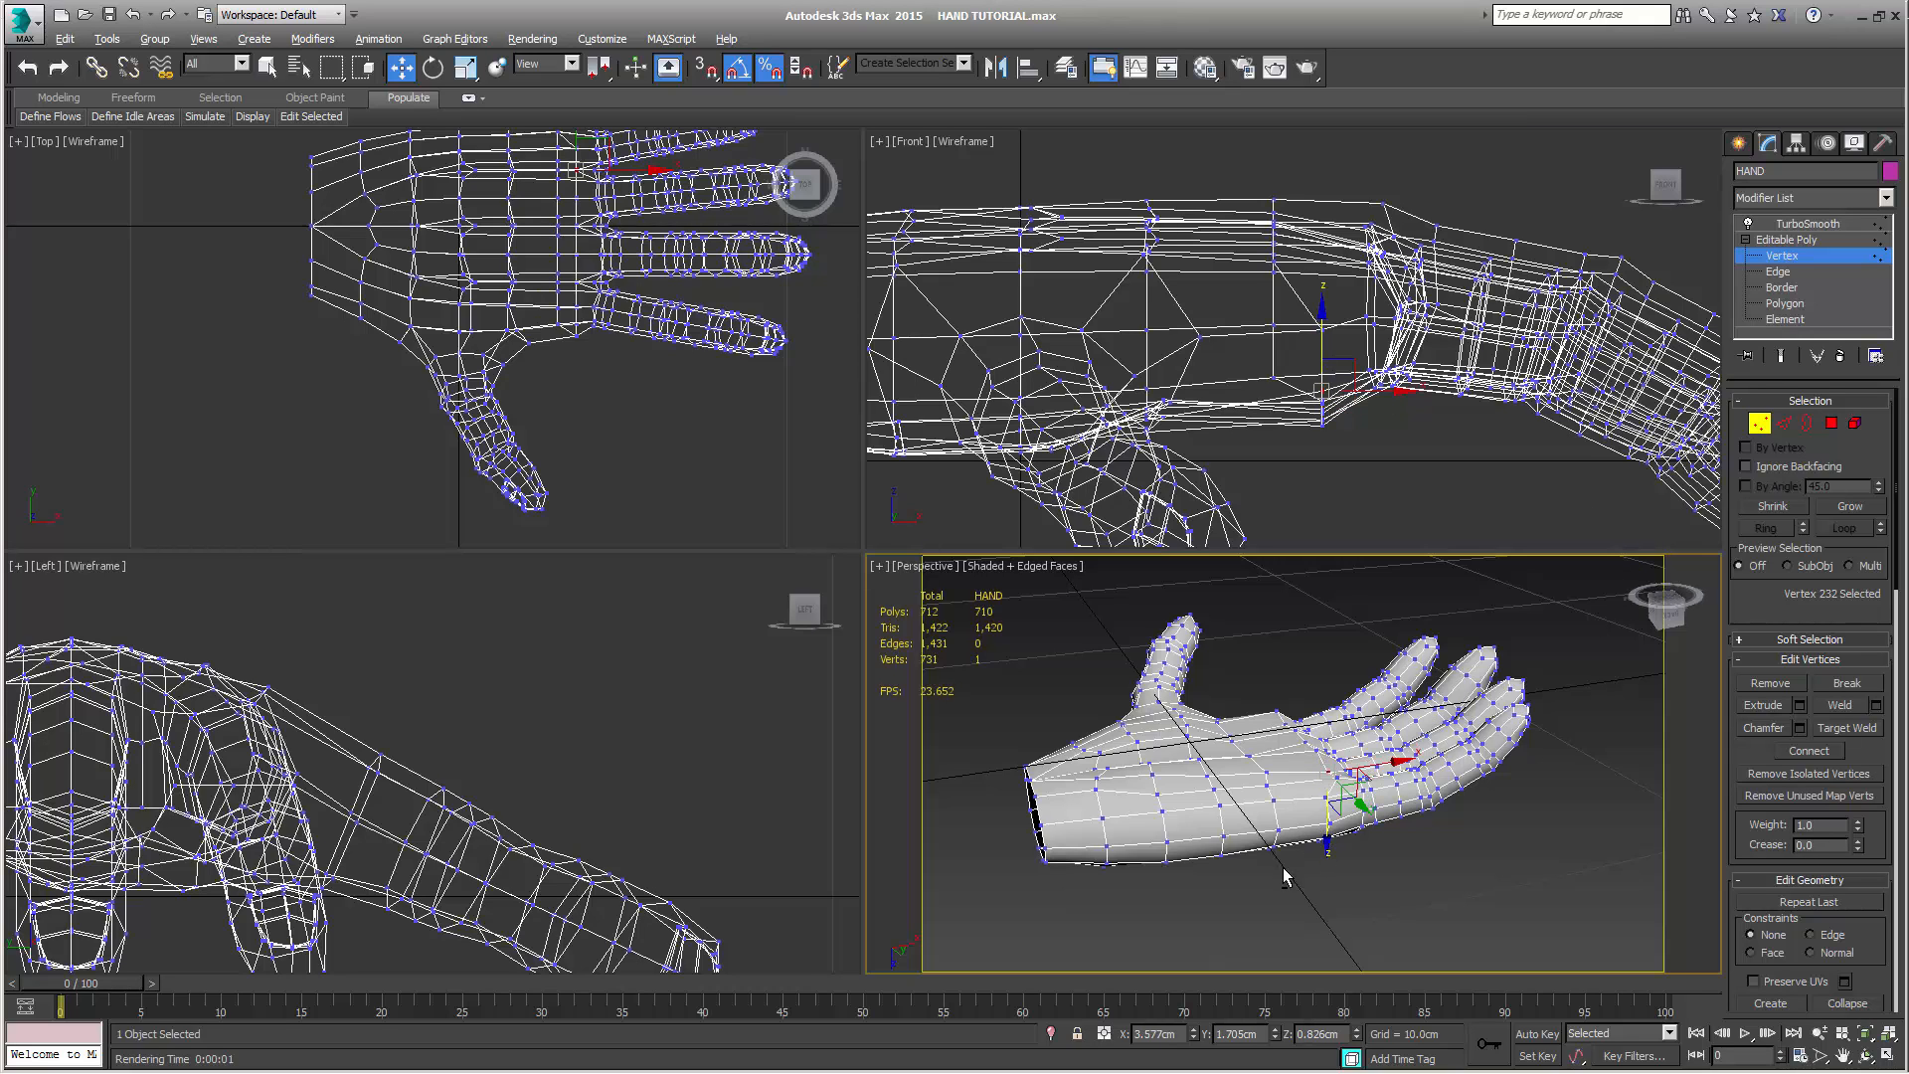
Select the palm vertex below the middle finger and pull it outward from the palm to about Z 0.39 cm
{"action": "middle_click_drag", "start_coordinate": [1282, 875], "coordinate": [1301, 885], "text": "alt"}
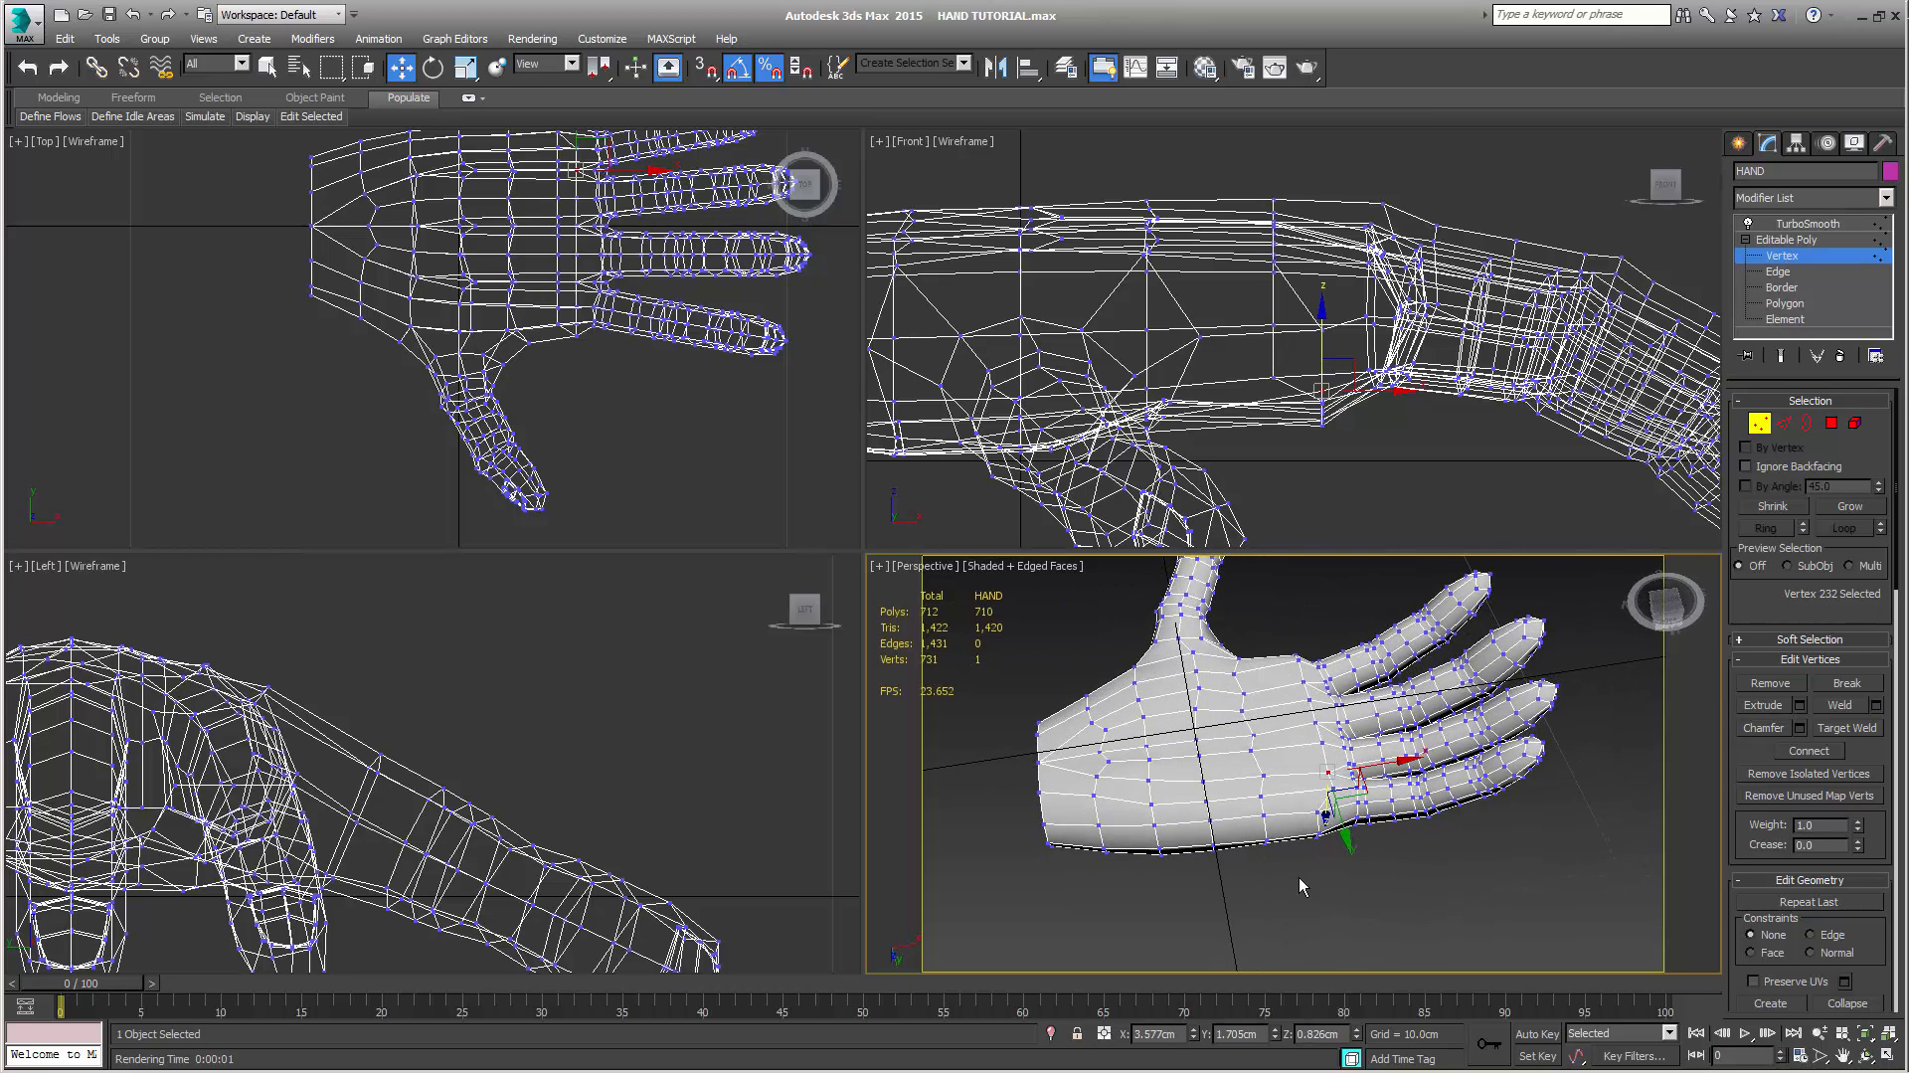
{"action": "left_click", "coordinate": [1311, 699]}
{"action": "middle_click_drag", "start_coordinate": [1311, 699], "coordinate": [1322, 776], "text": "alt"}
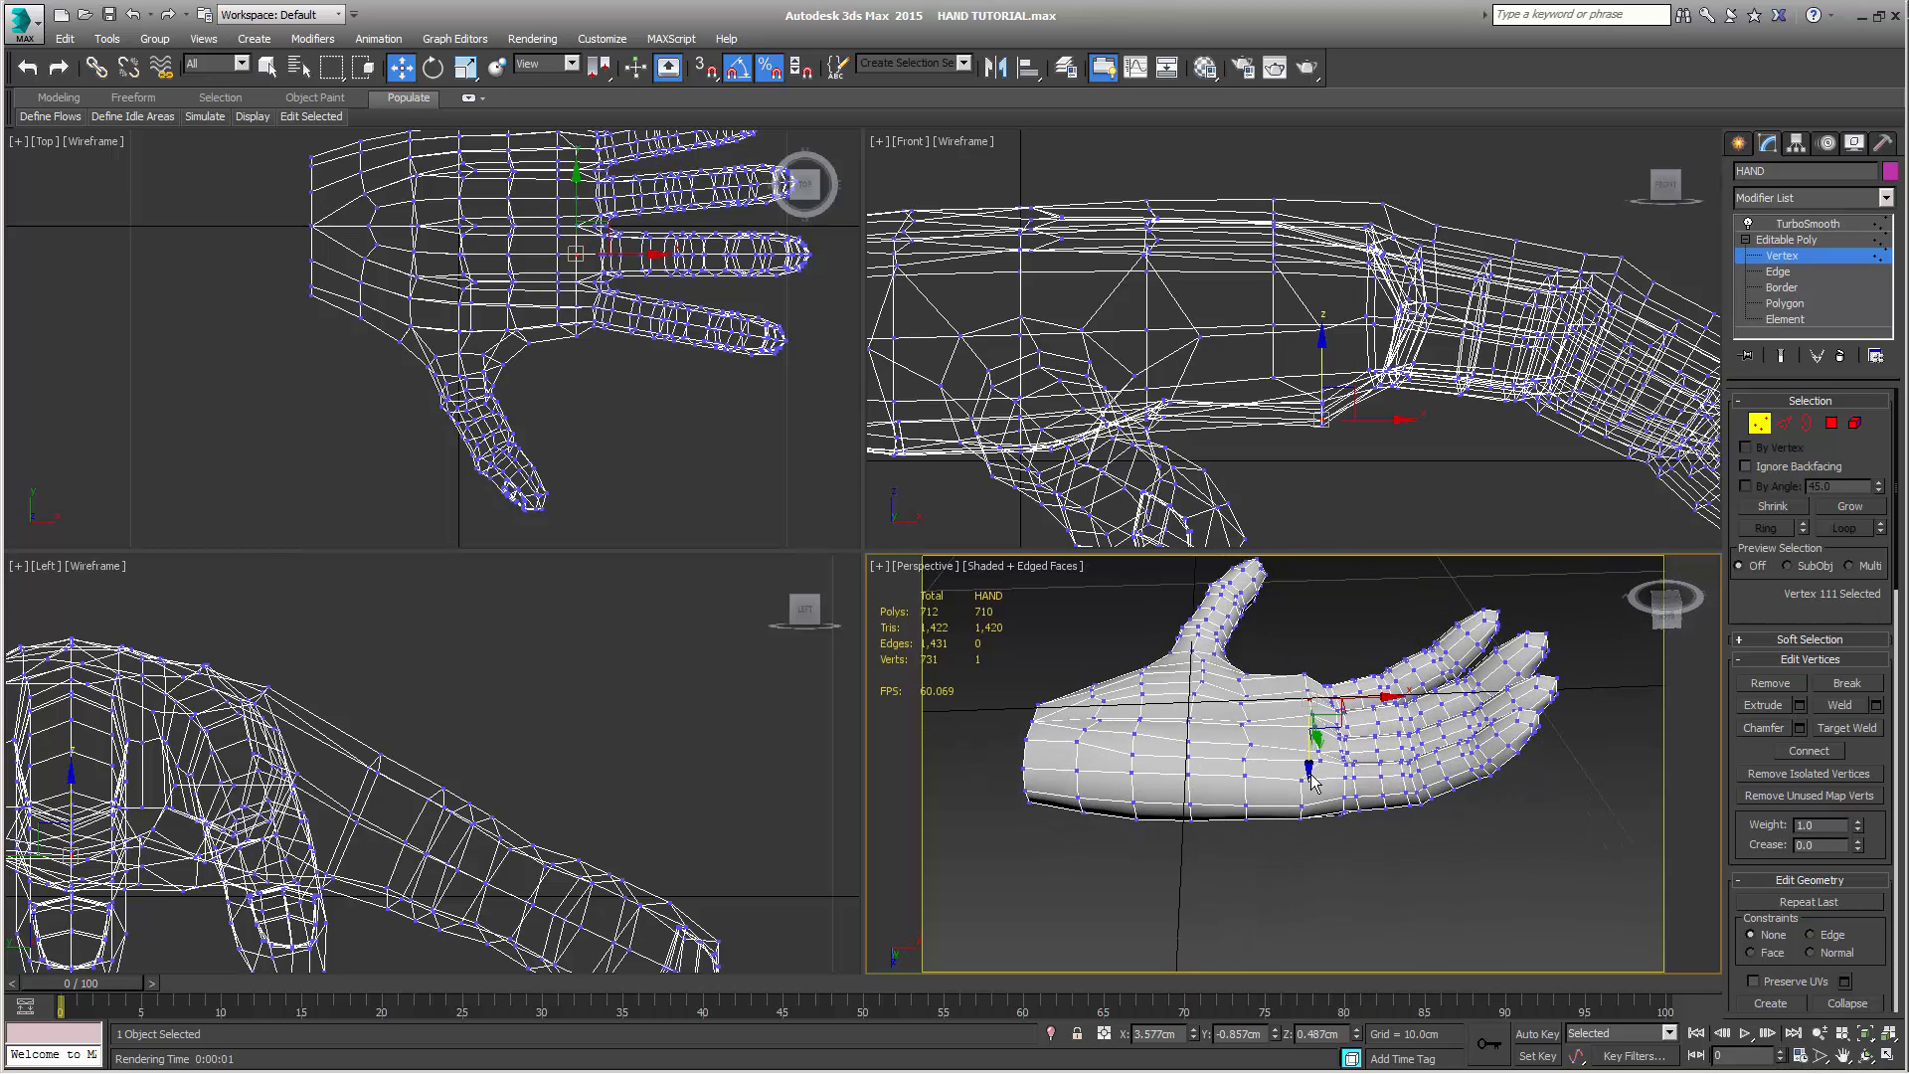
{"action": "left_click_drag", "start_coordinate": [1309, 769], "coordinate": [1312, 768]}
Turn on the smoothed result and render the palm in the Perspective view to check its shape, then close the render
{"action": "middle_click_drag", "start_coordinate": [1312, 768], "coordinate": [1621, 762], "text": "alt"}
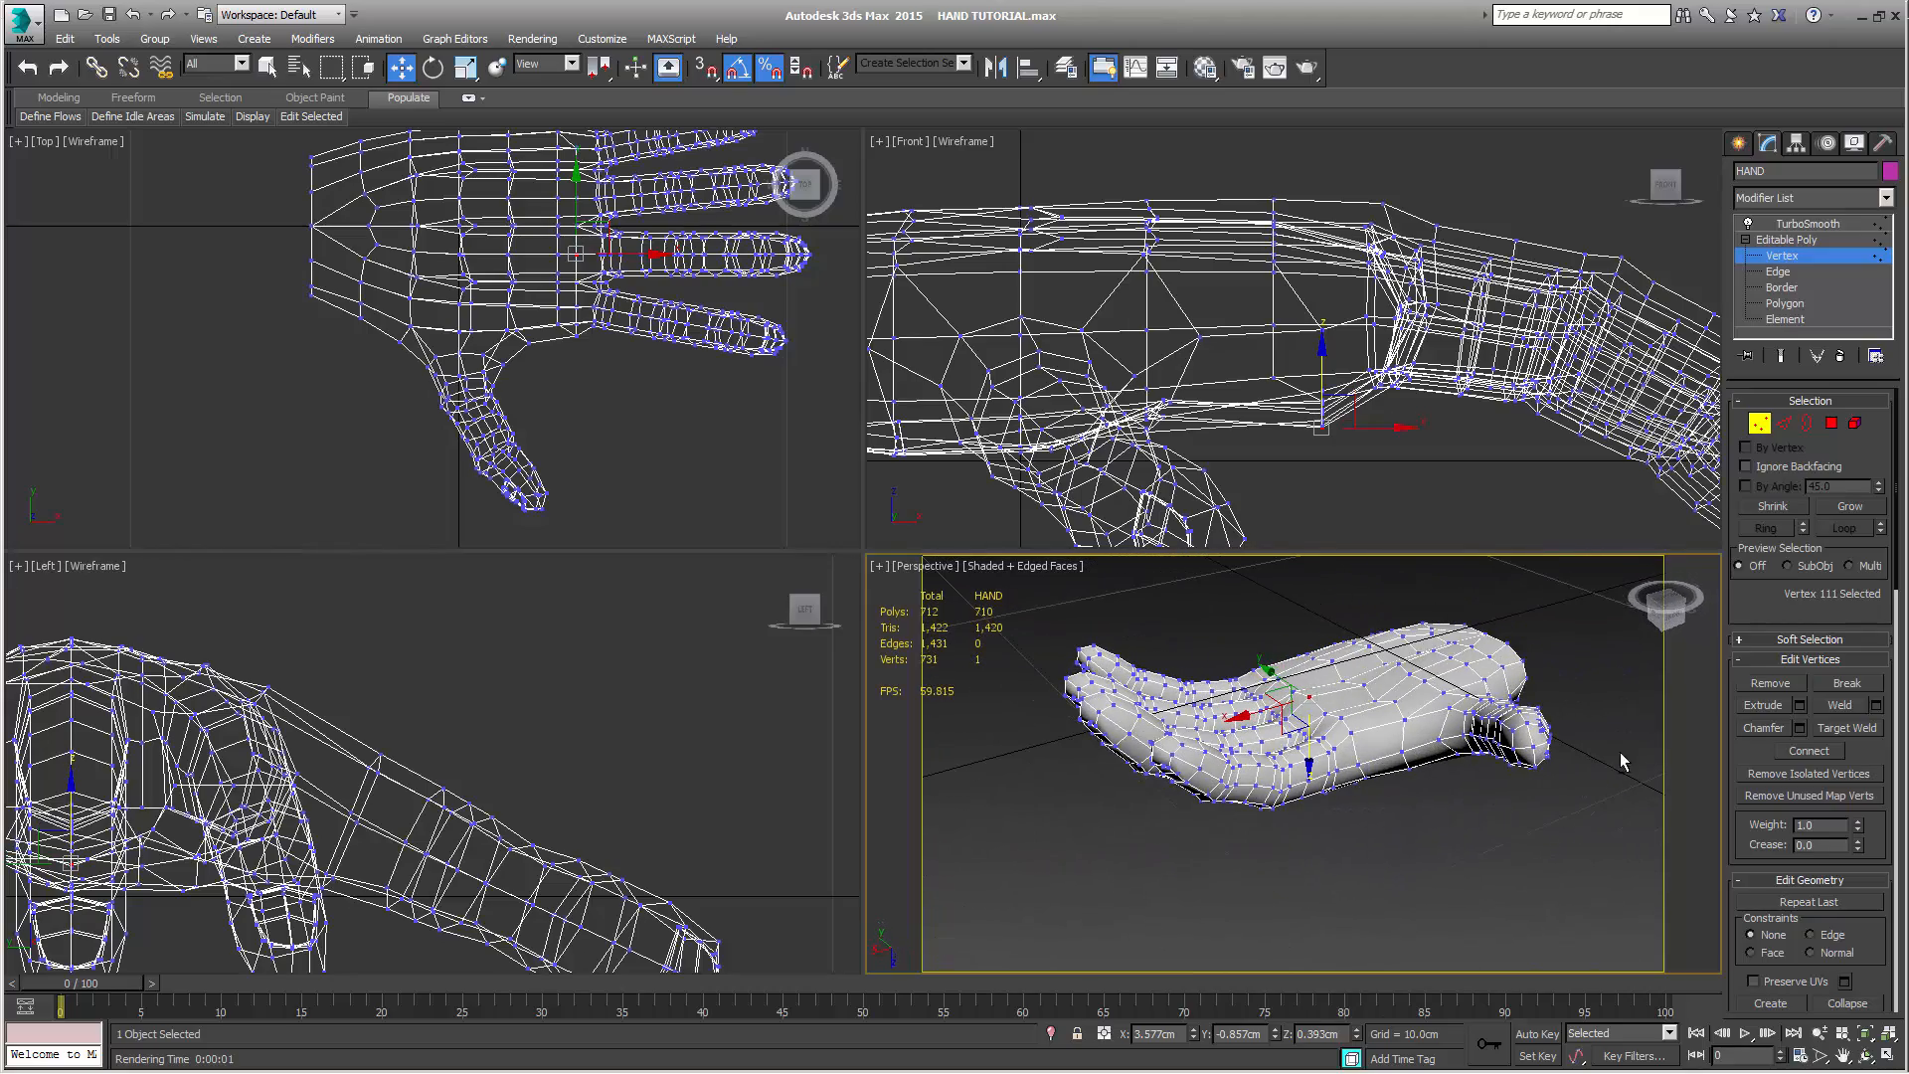
{"action": "left_click", "coordinate": [1781, 355]}
{"action": "middle_click_drag", "start_coordinate": [1274, 839], "coordinate": [1286, 917]}
{"action": "scroll", "coordinate": [1369, 823], "scroll_direction": "up", "scroll_amount": 3}
{"action": "key", "text": "shift+q"}
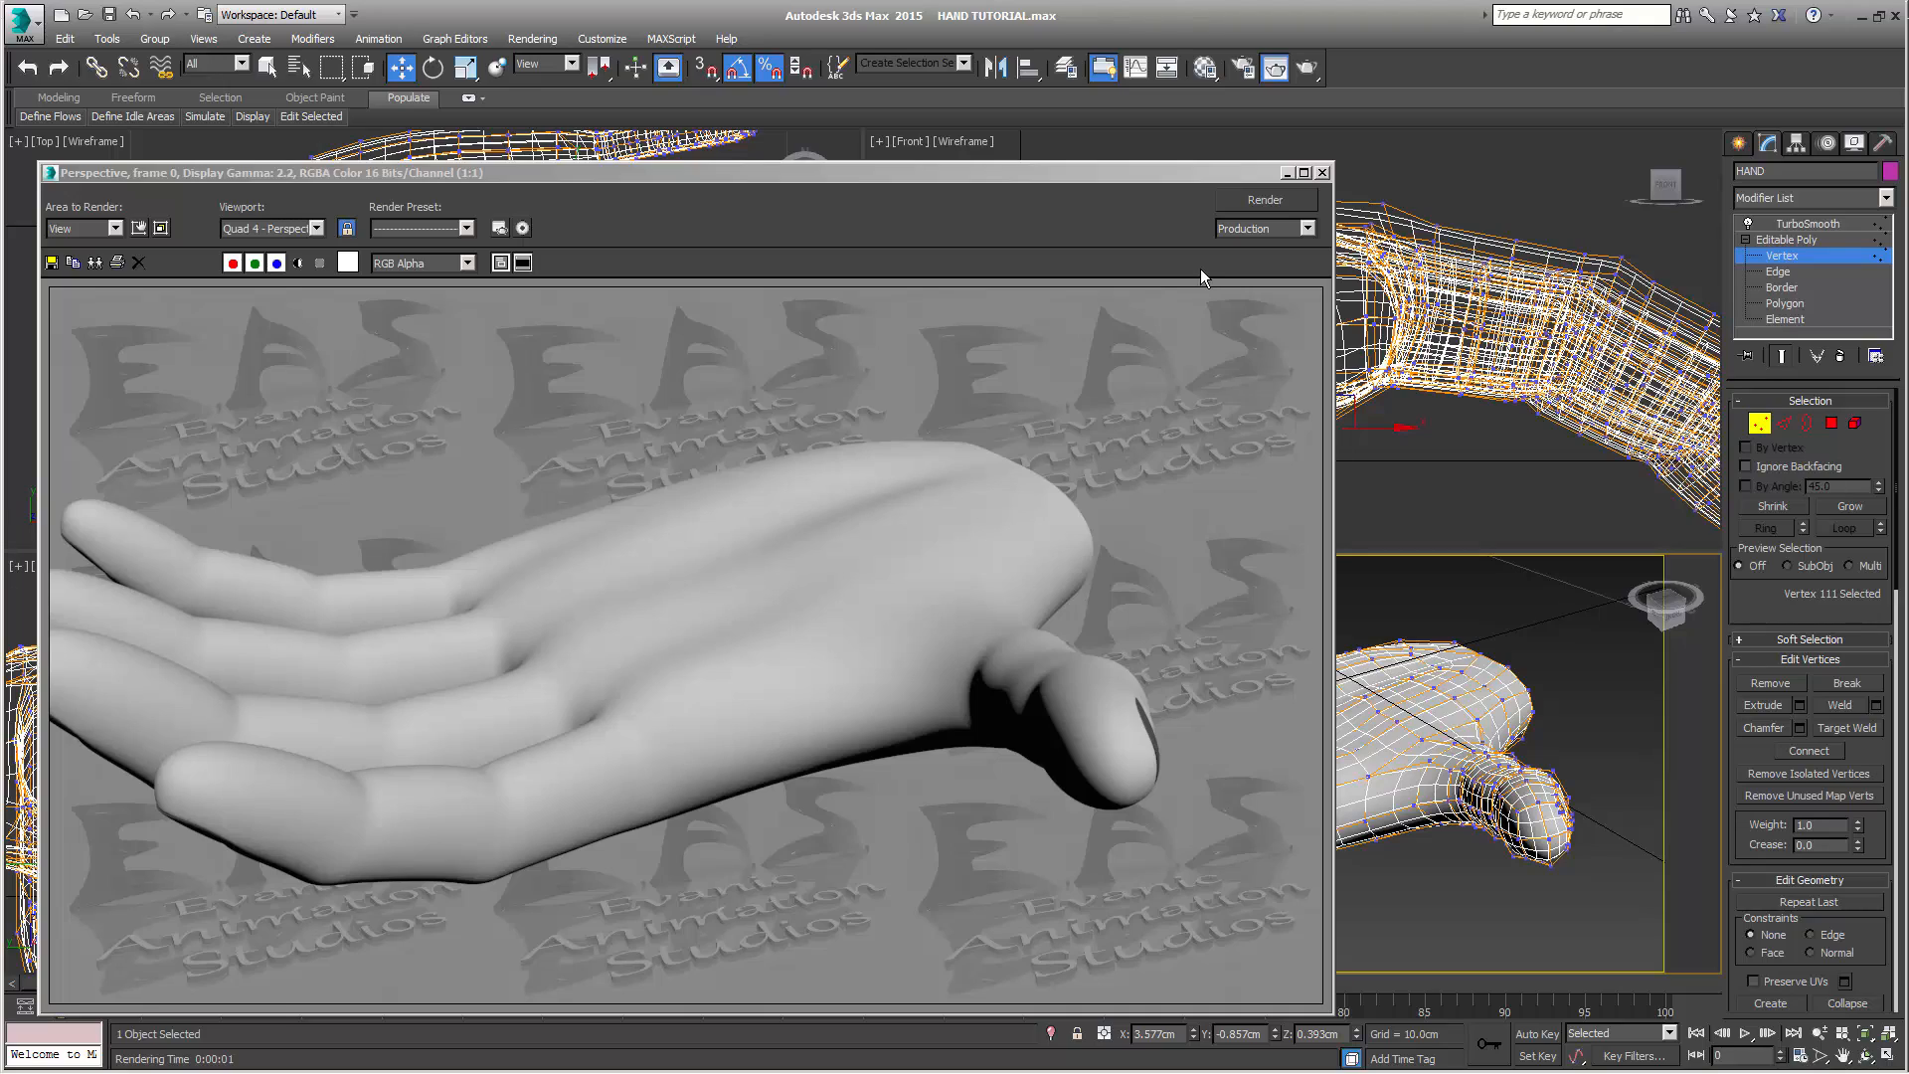
{"action": "left_click", "coordinate": [1323, 173]}
Select the vertex in the middle of the palm and push it deeper into the hand to about Z 0.67 cm
{"action": "middle_click_drag", "start_coordinate": [1353, 597], "coordinate": [1387, 696], "text": "alt"}
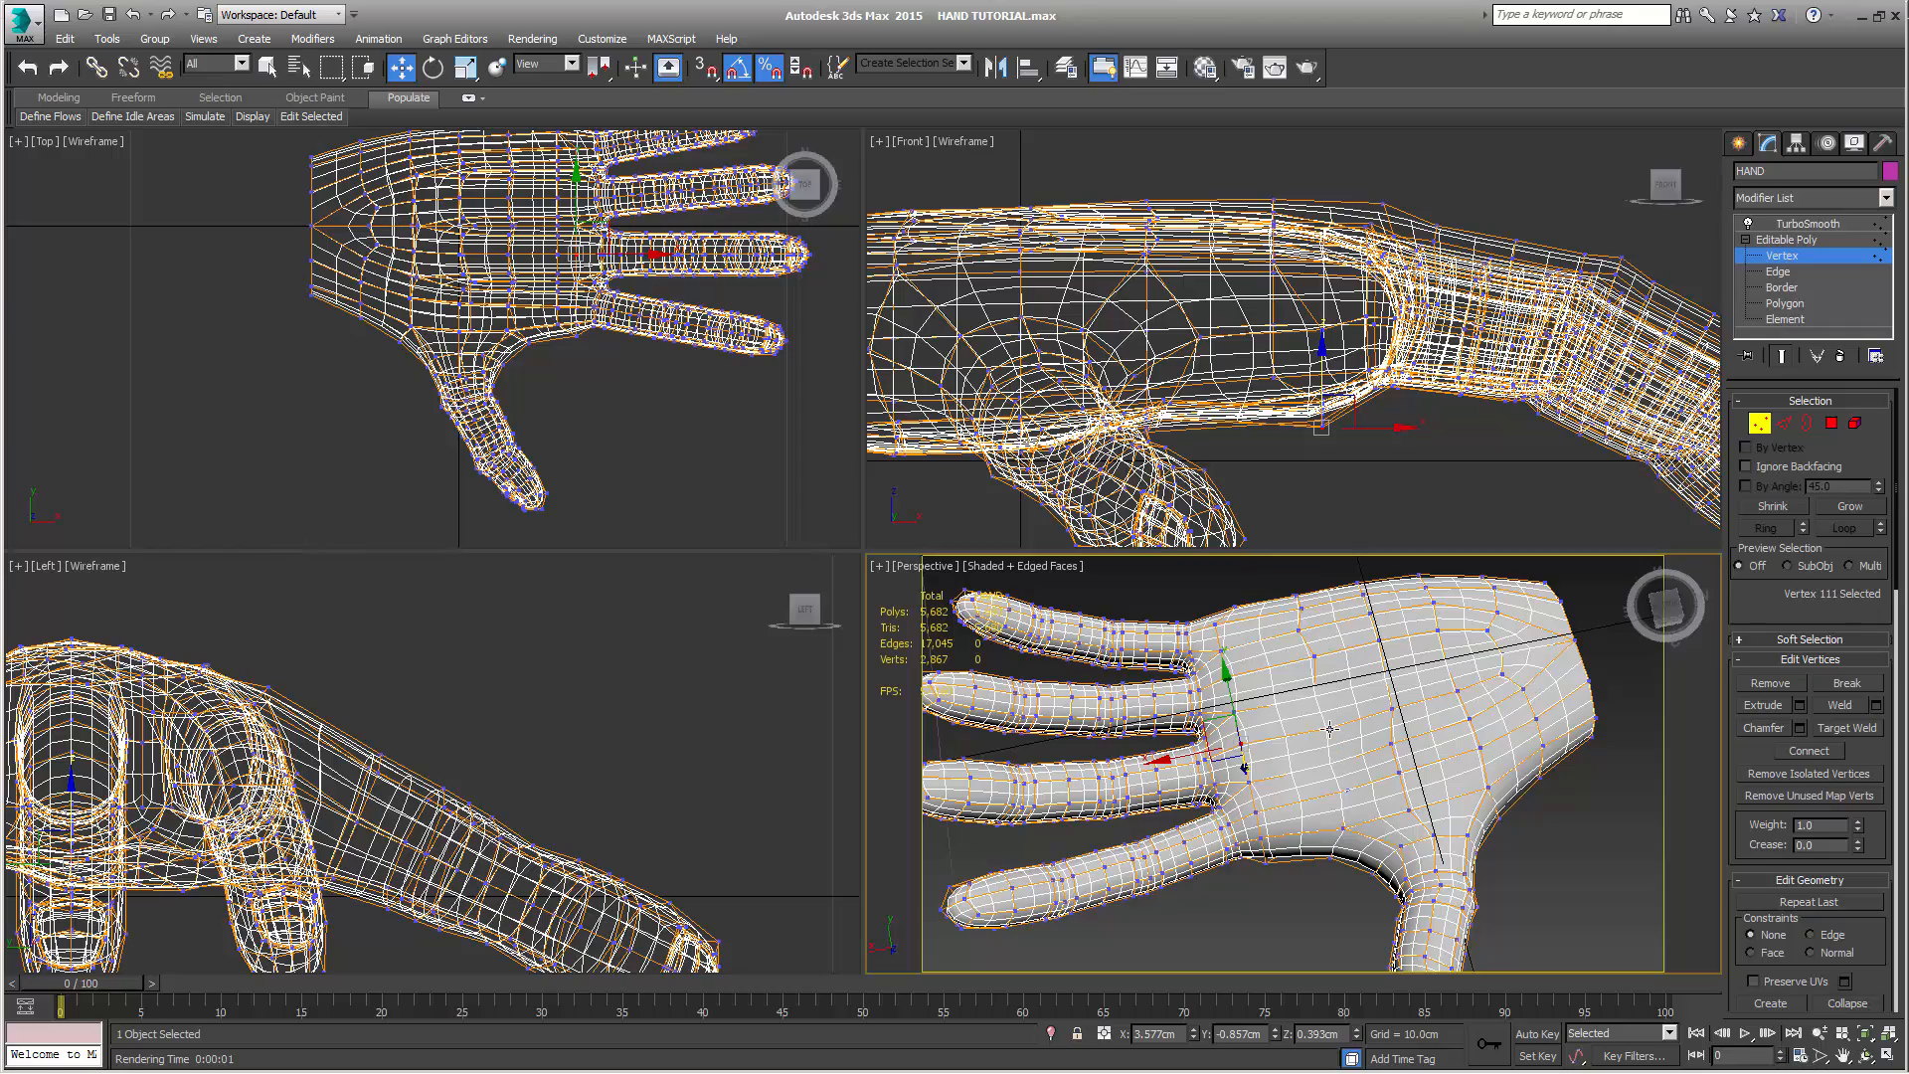
{"action": "left_click", "coordinate": [1328, 724]}
{"action": "middle_click_drag", "start_coordinate": [1340, 756], "coordinate": [1407, 795], "text": "alt"}
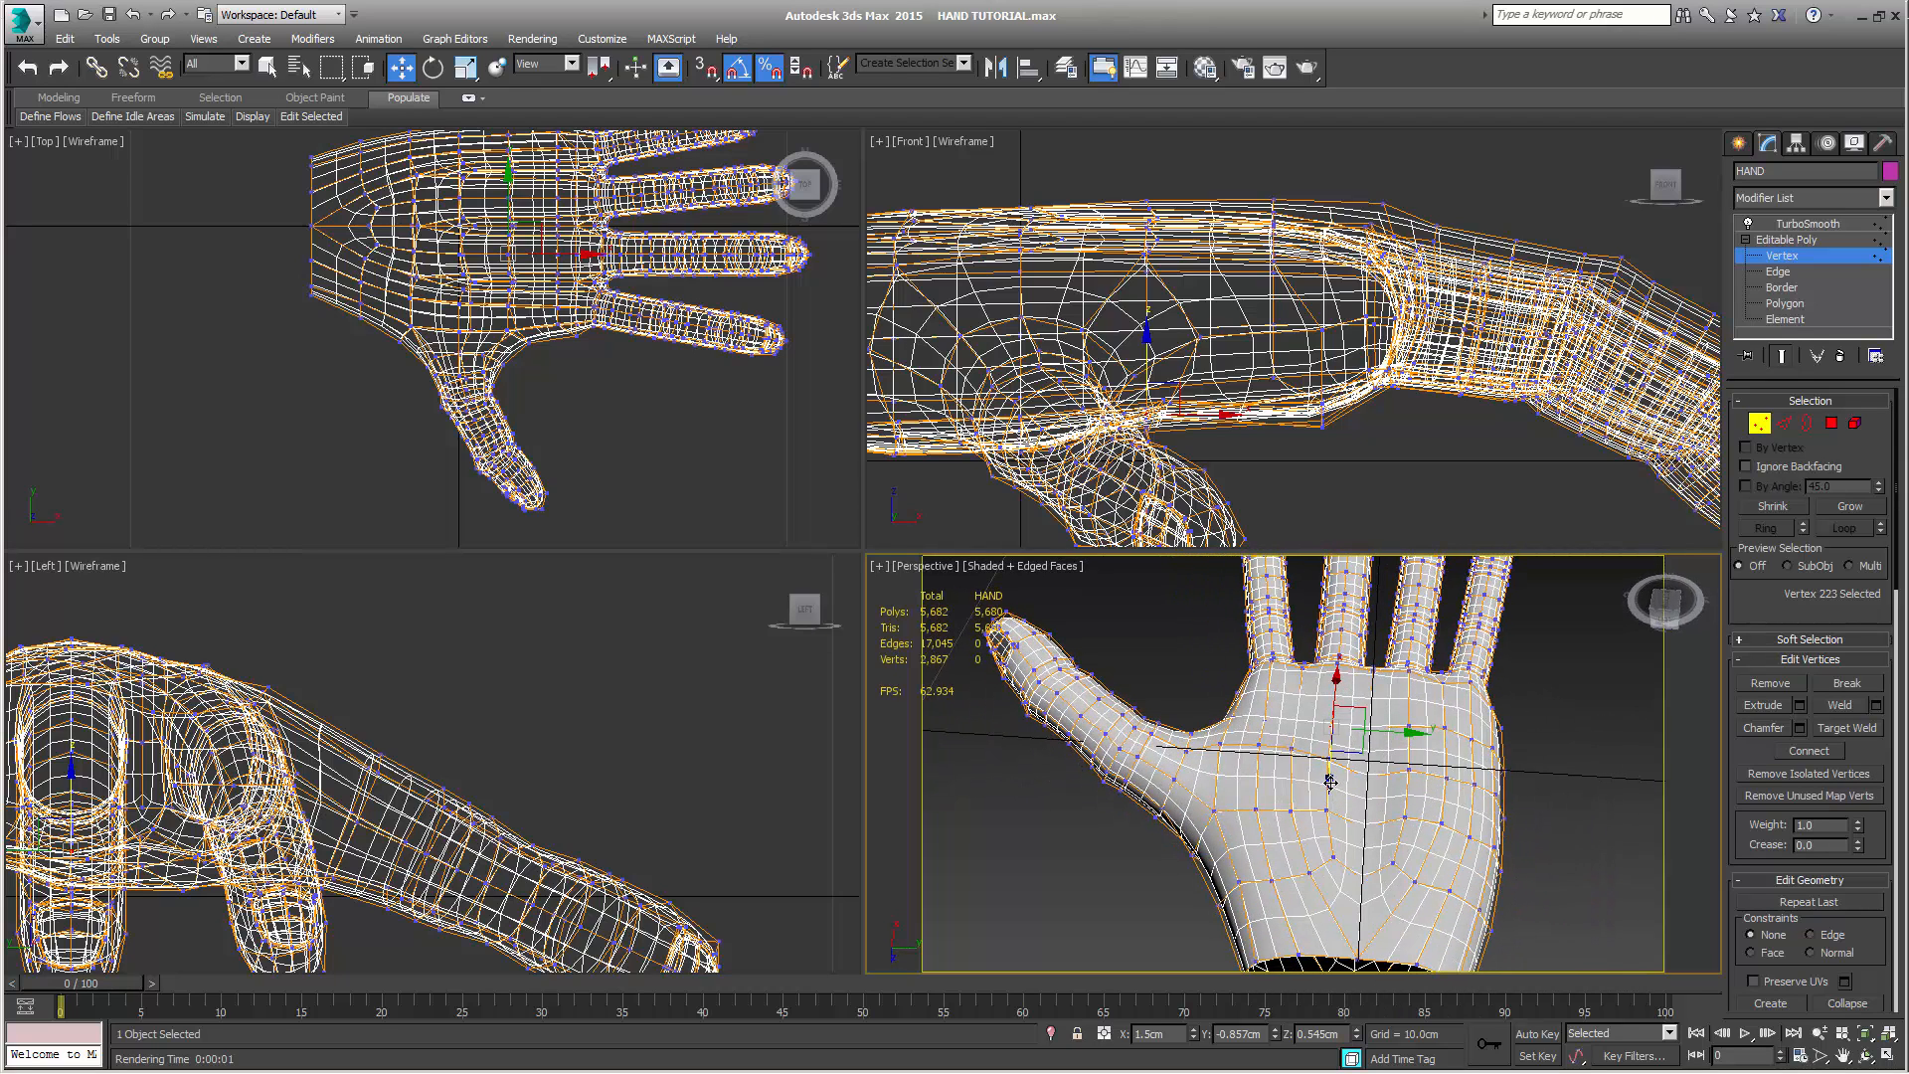
{"action": "left_click_drag", "start_coordinate": [1331, 783], "coordinate": [1329, 788]}
Render the hand from the back with the fingers toward the camera, close the render and look over the whole hand
{"action": "middle_click_drag", "start_coordinate": [1359, 798], "coordinate": [1501, 905], "text": "alt"}
{"action": "key", "text": "shift+q"}
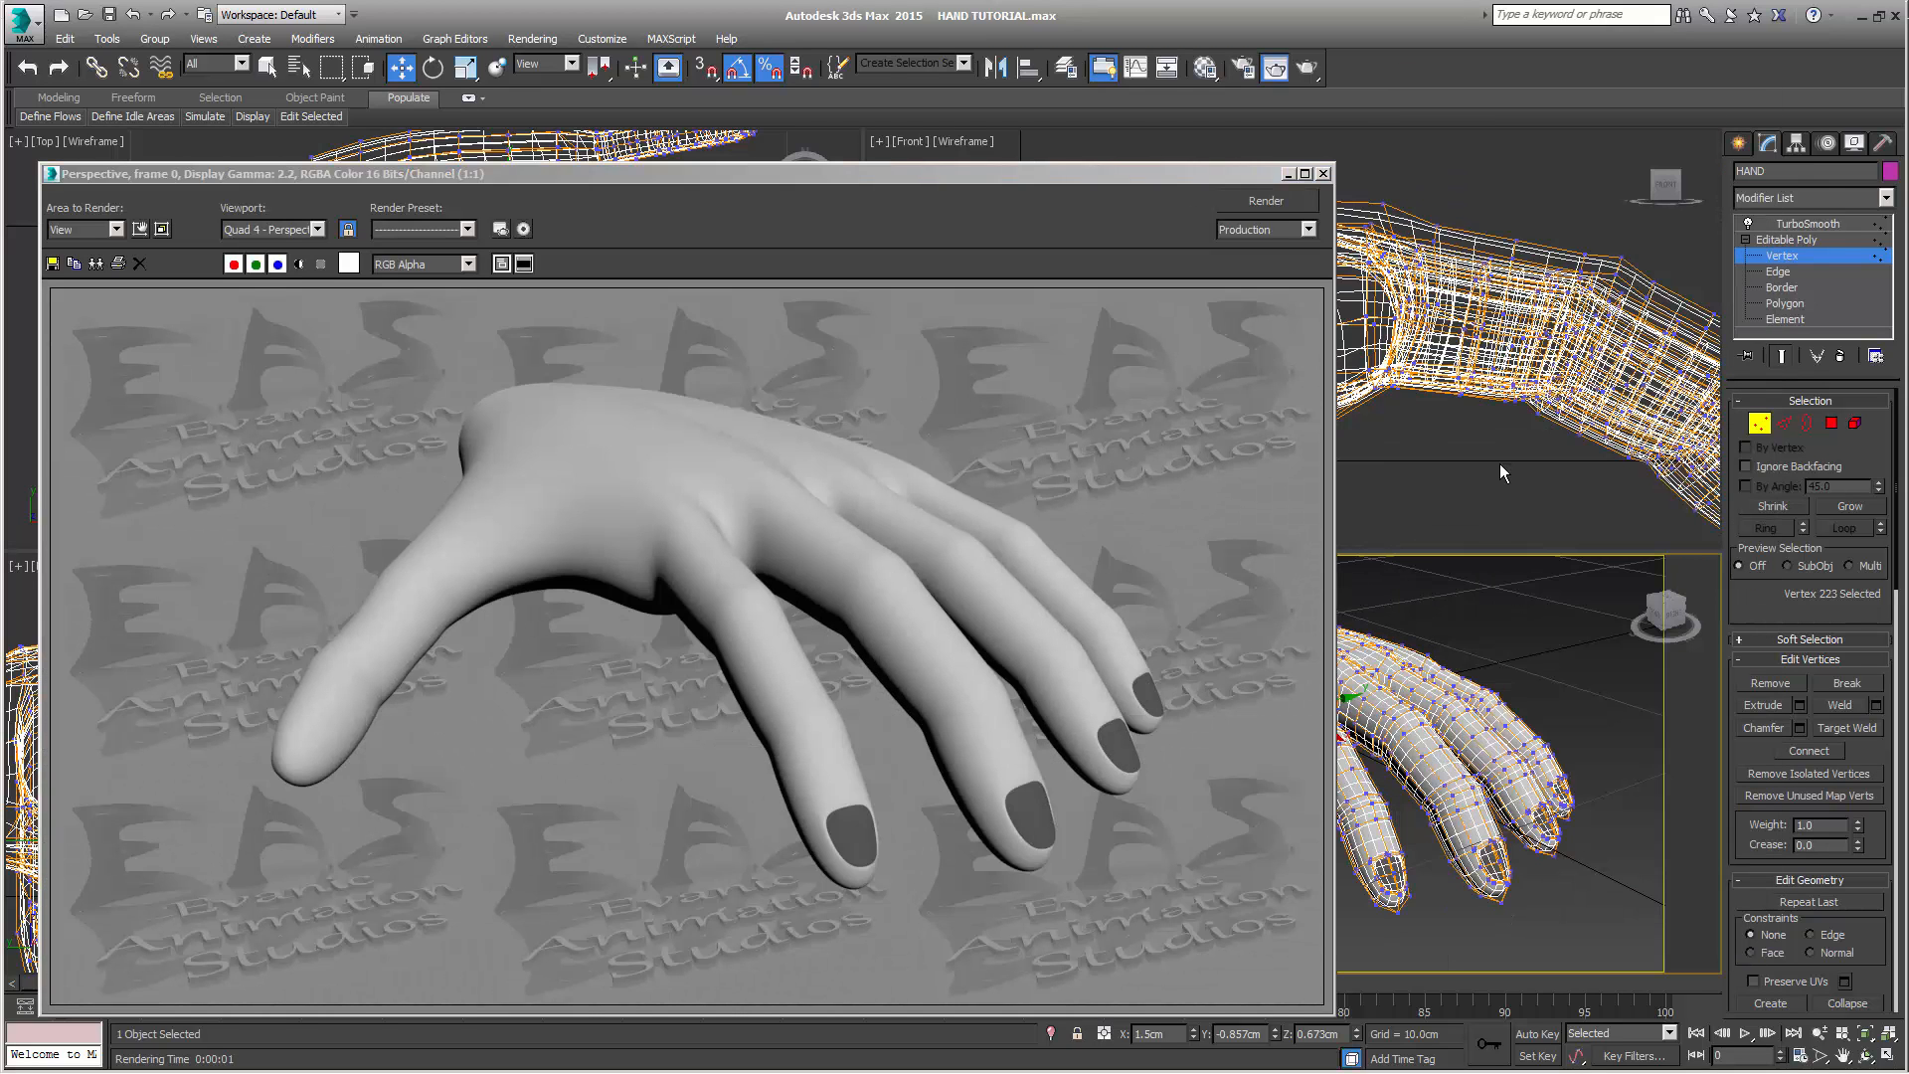
{"action": "left_click", "coordinate": [1324, 174]}
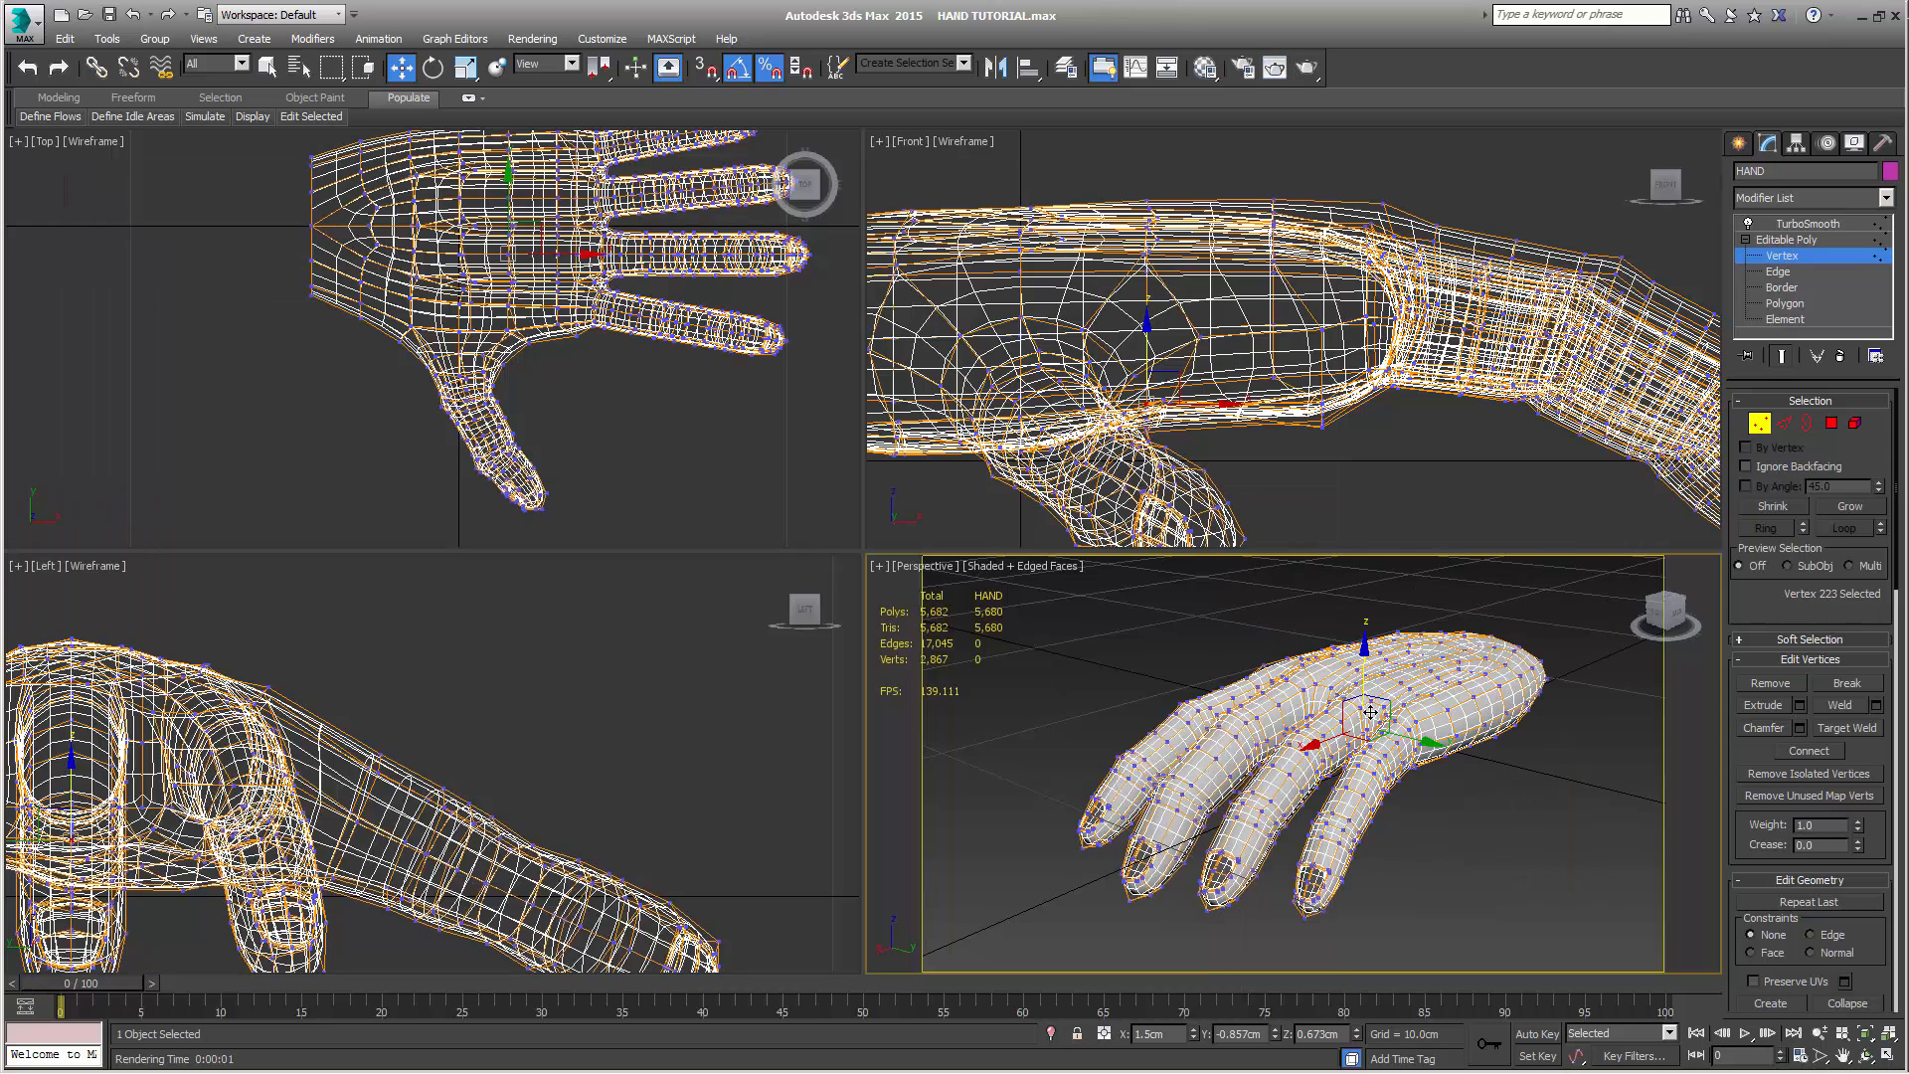
{"action": "middle_click_drag", "start_coordinate": [1422, 834], "coordinate": [1420, 831]}
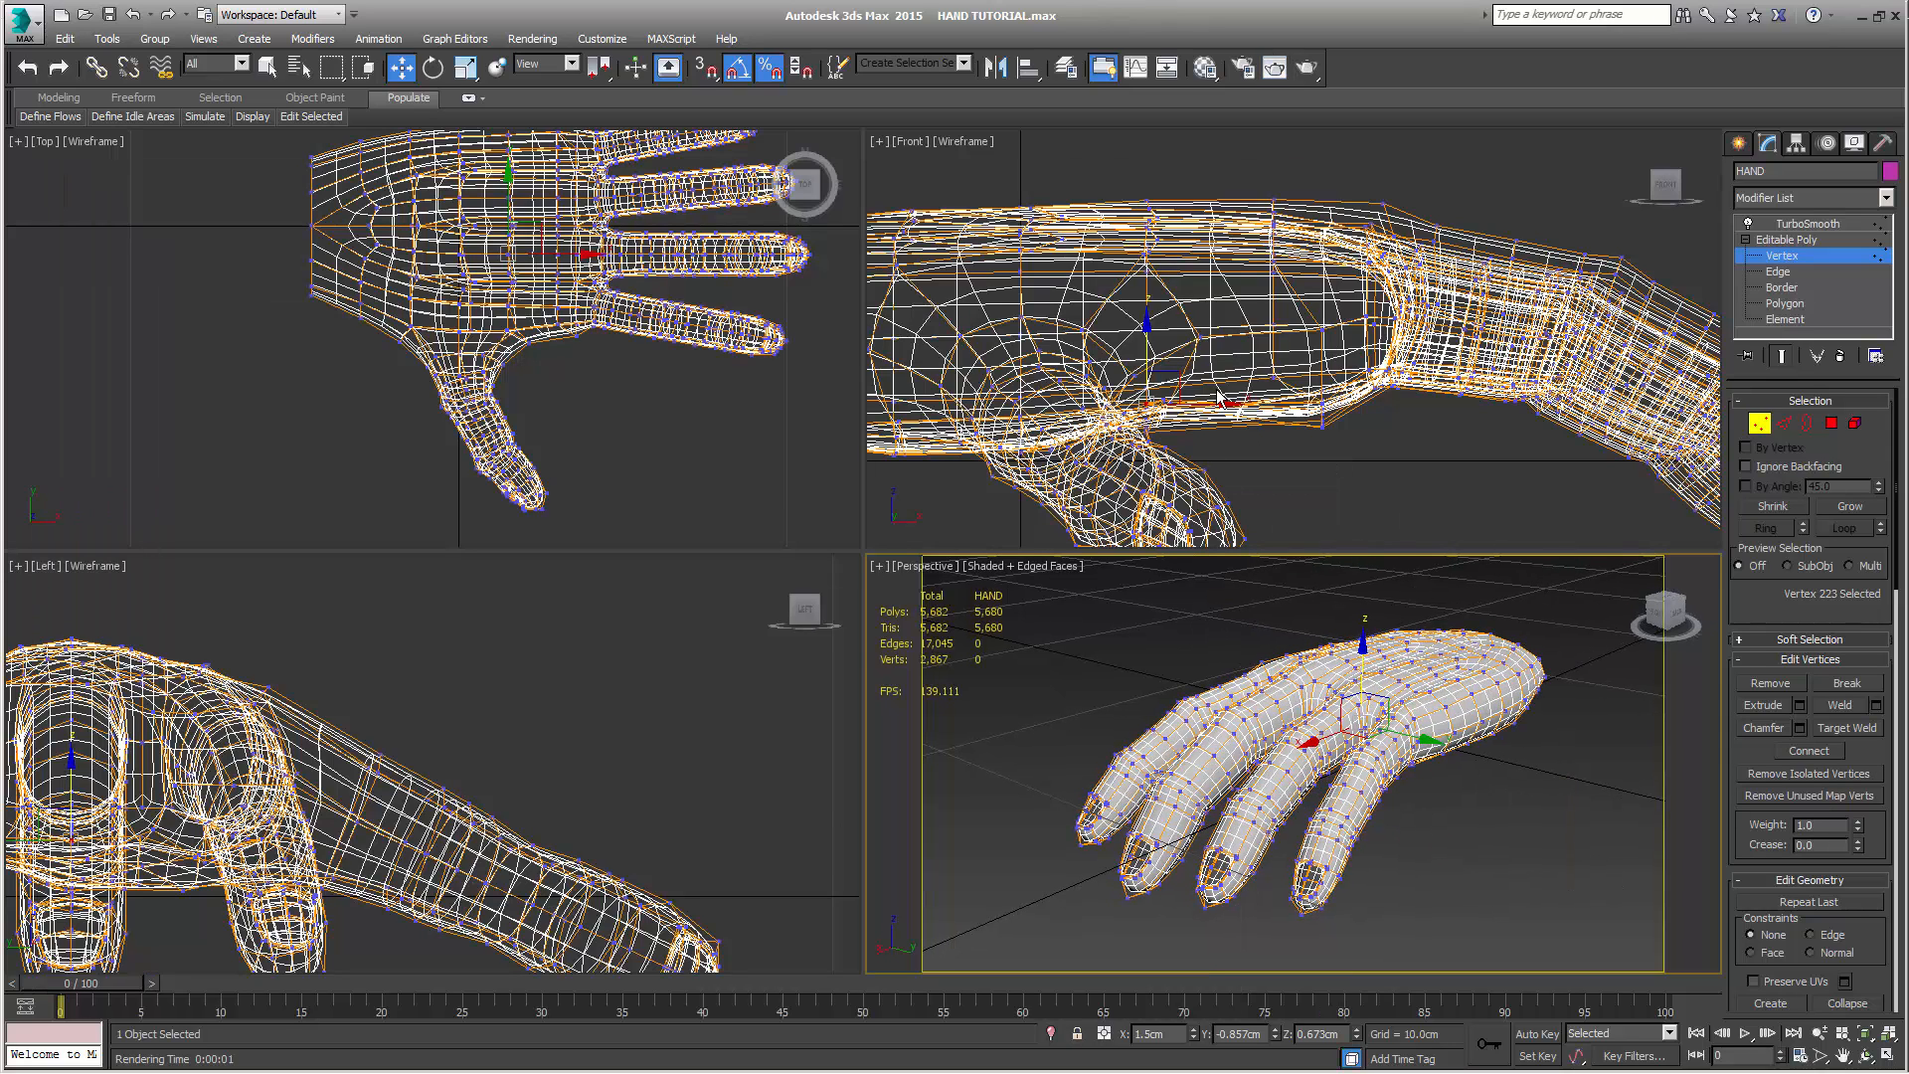
{"action": "scroll", "coordinate": [529, 414], "scroll_direction": "down", "scroll_amount": 4}
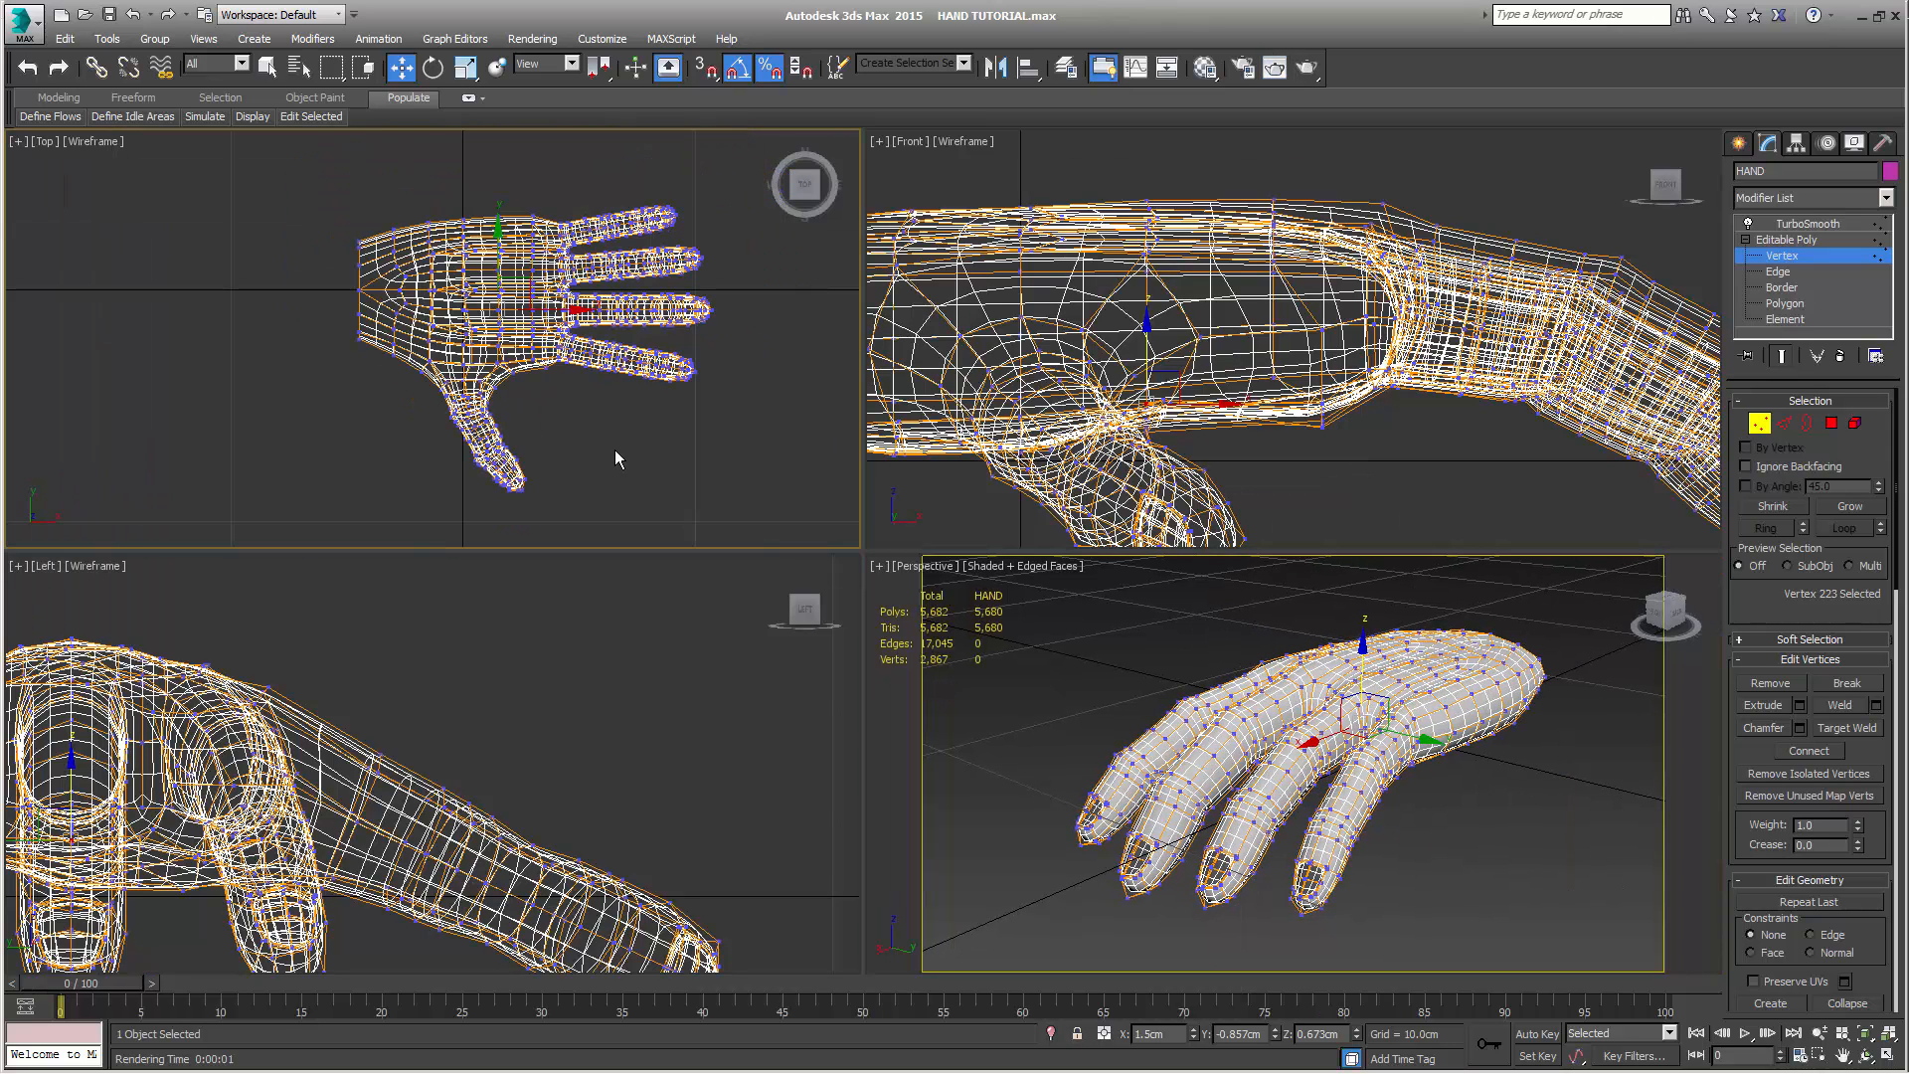